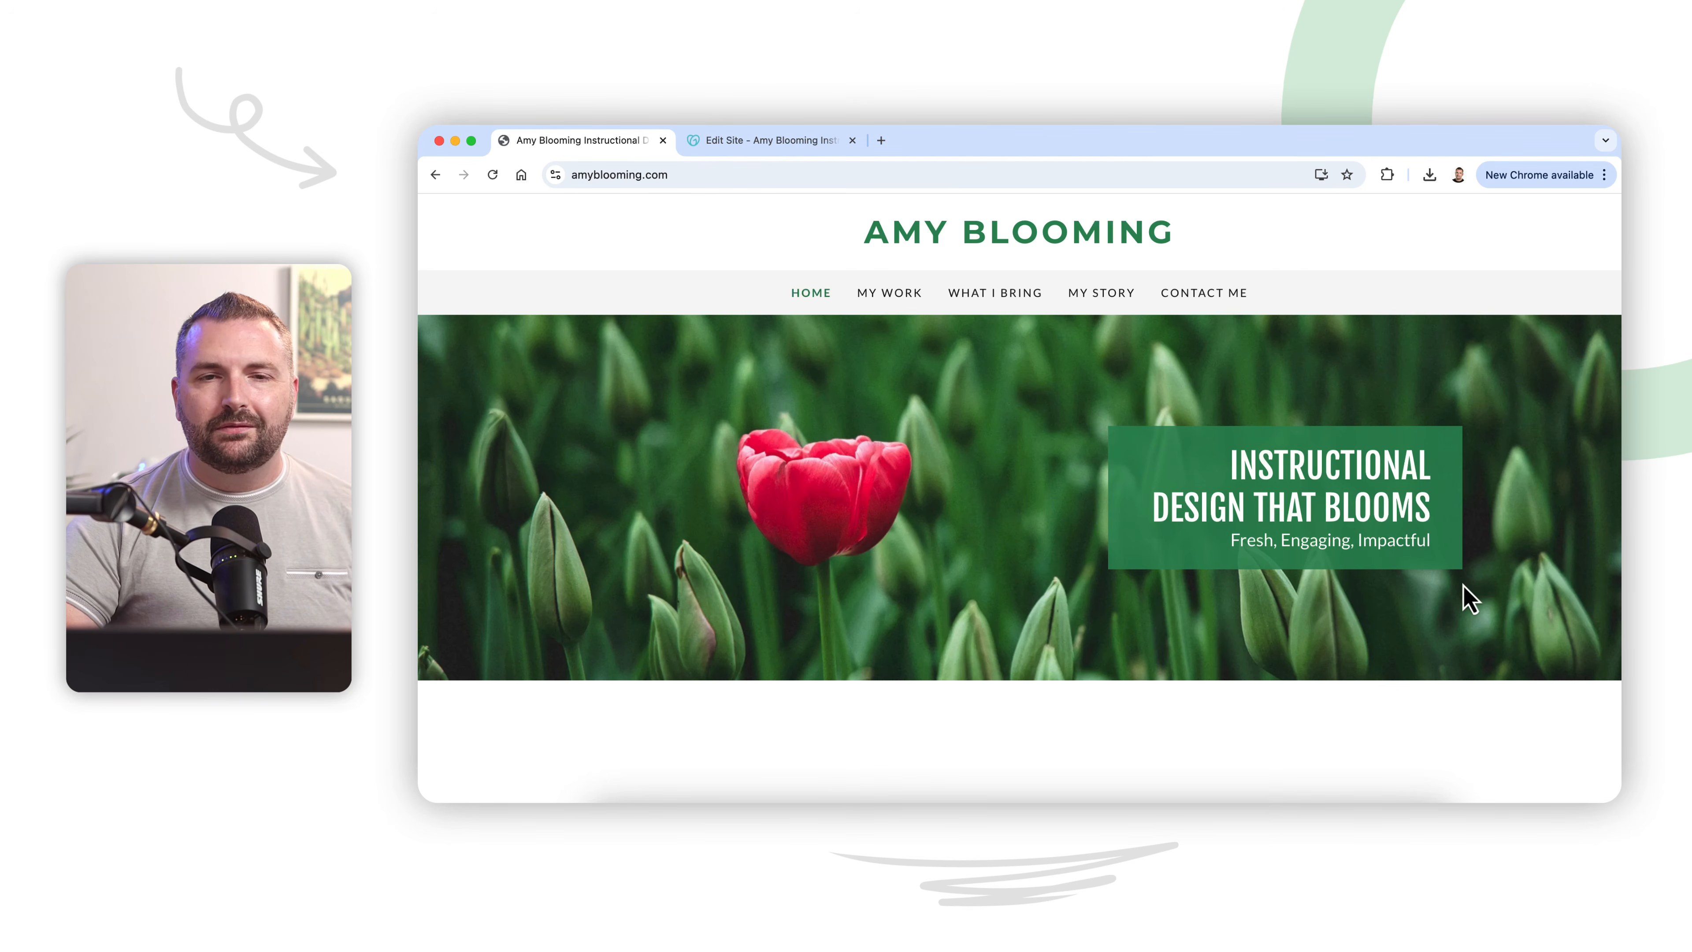
# Step: Review the portfolio's home page from the hero banner through the introduction down to the footer
pyautogui.scroll(-6, 1464, 585)
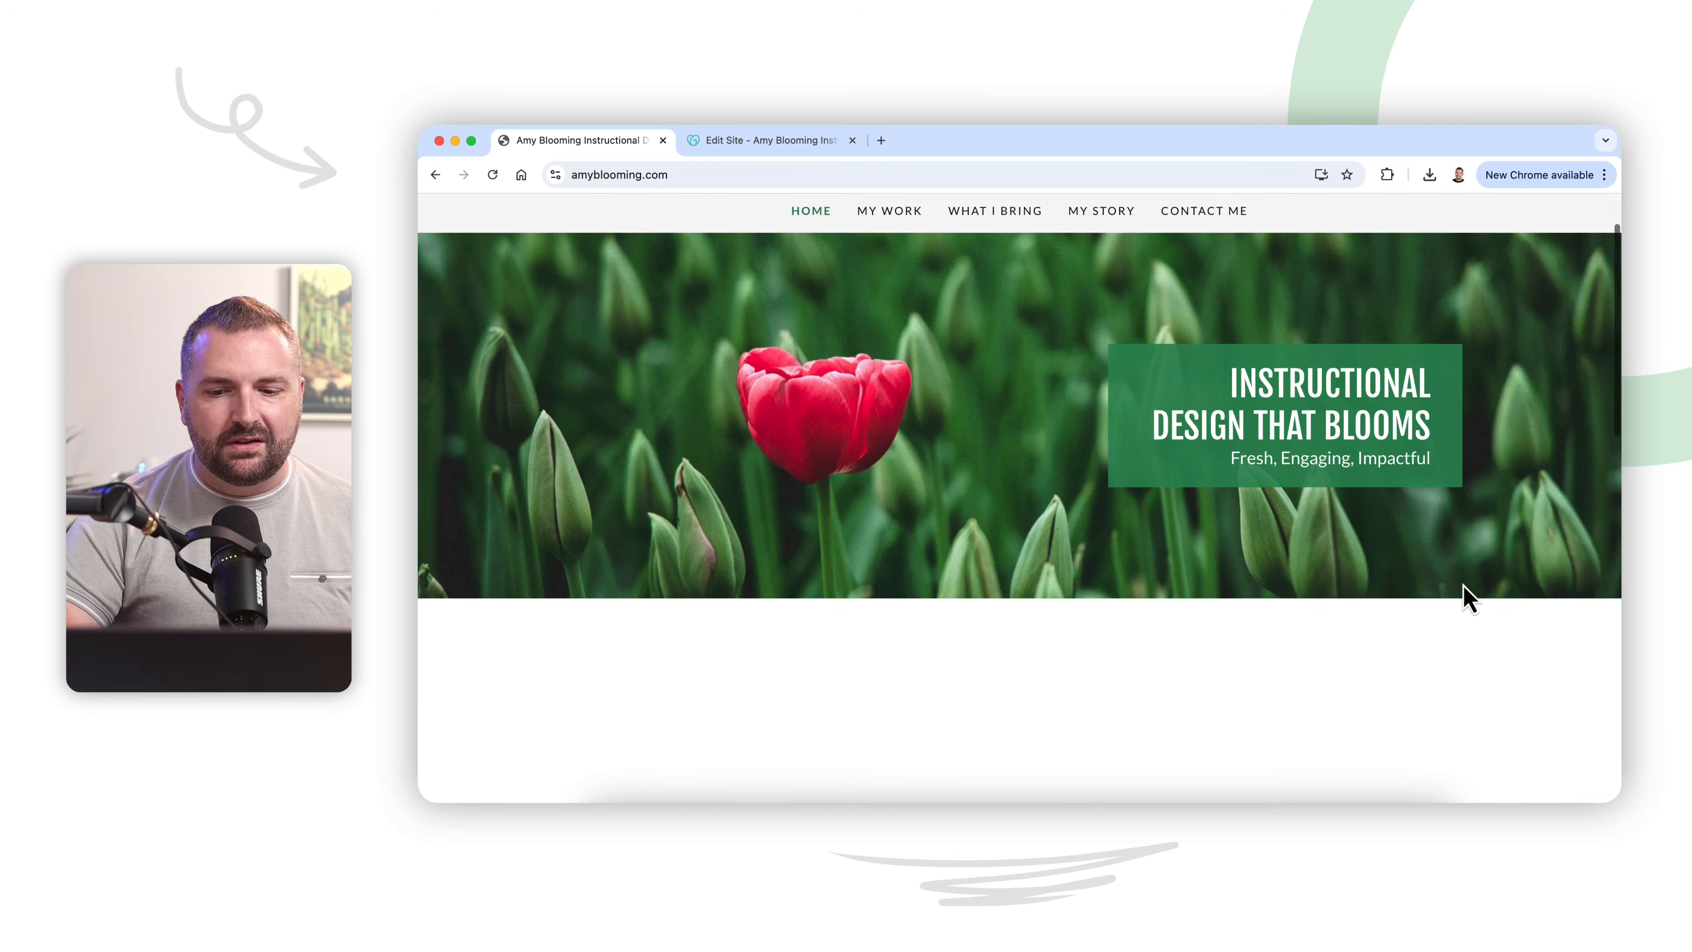
pyautogui.scroll(-2, 1463, 585)
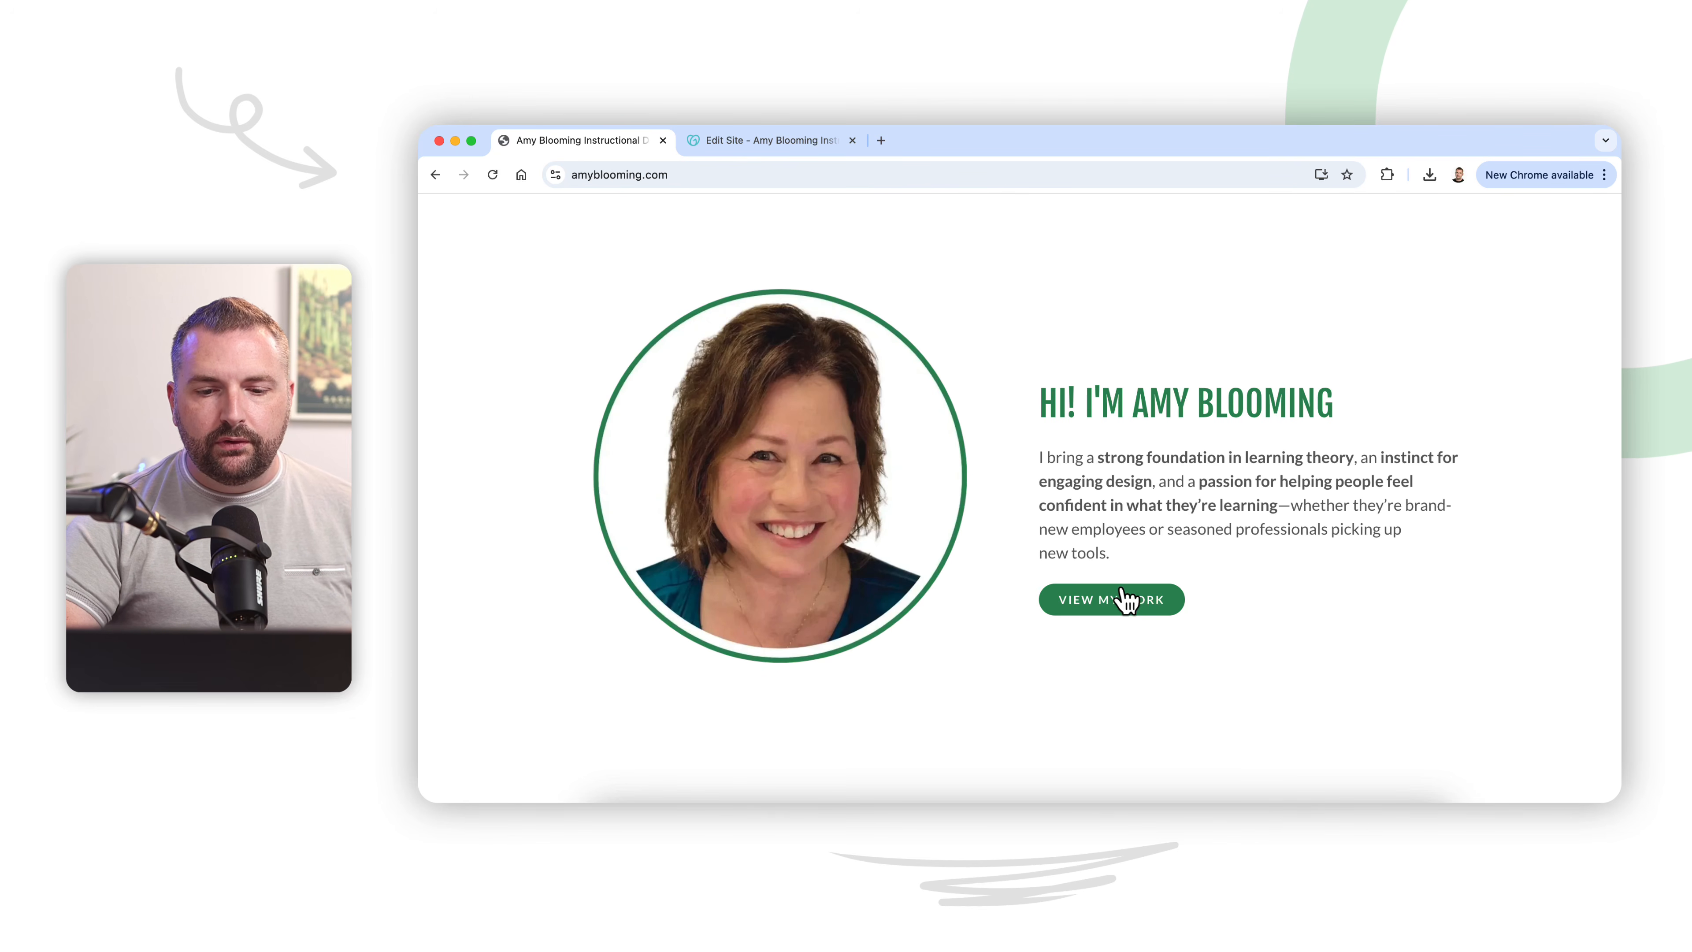
pyautogui.scroll(-2, 1148, 663)
pyautogui.scroll(-5, 1153, 675)
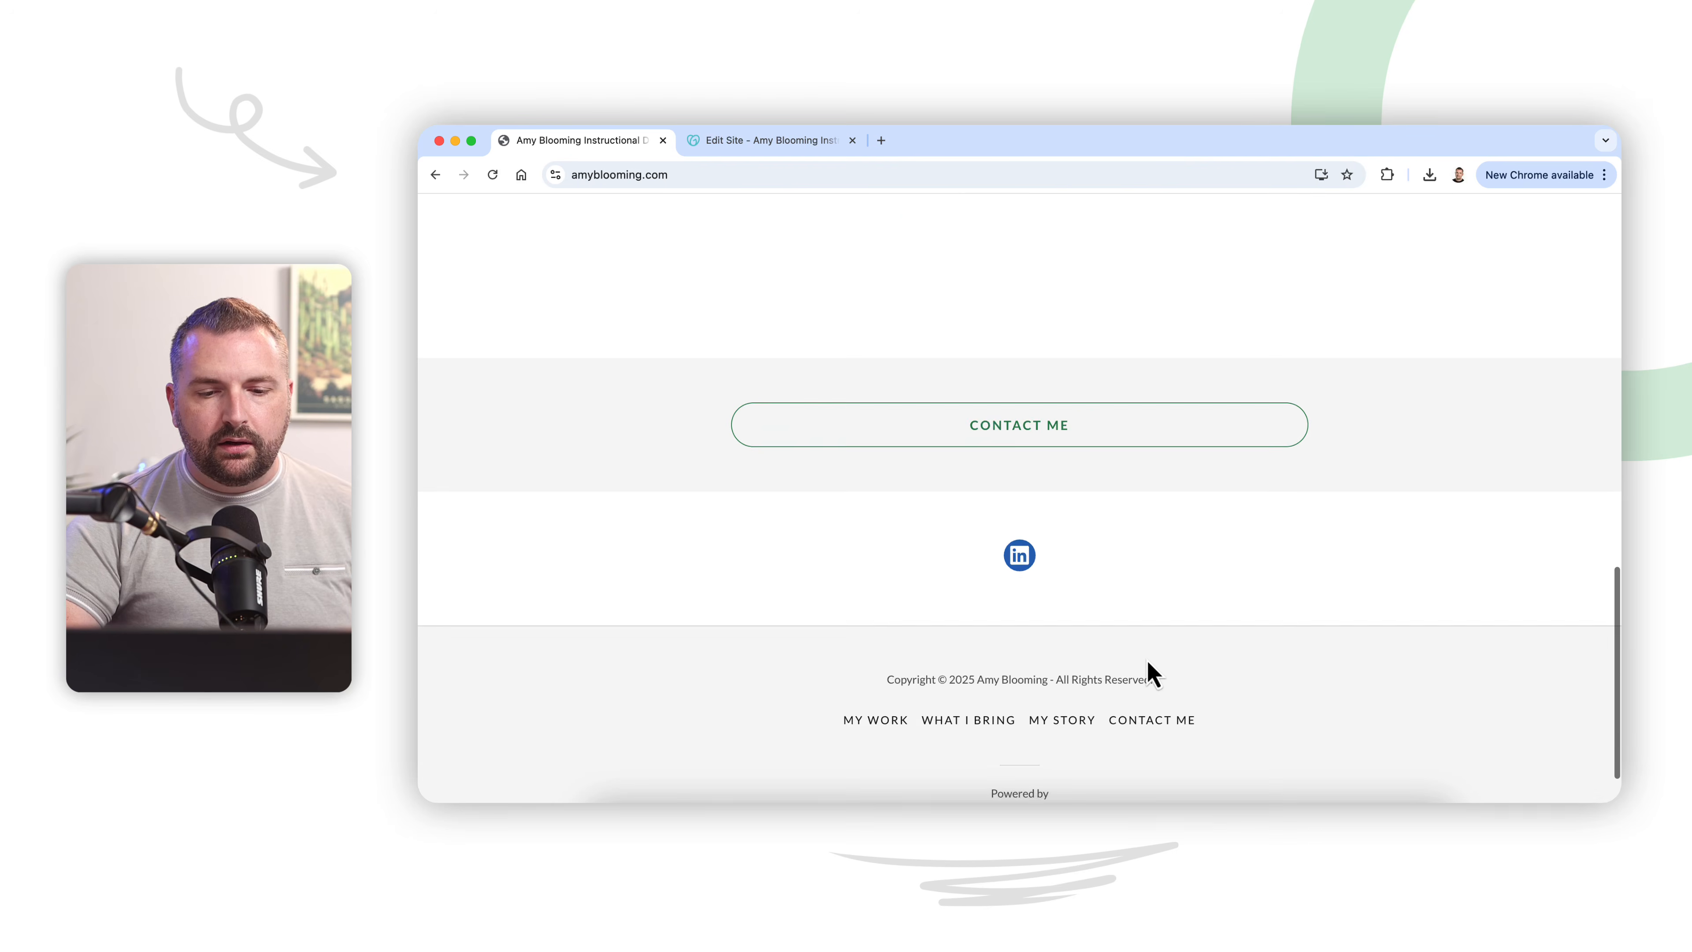
pyautogui.scroll(-1, 1152, 675)
pyautogui.scroll(10, 1151, 674)
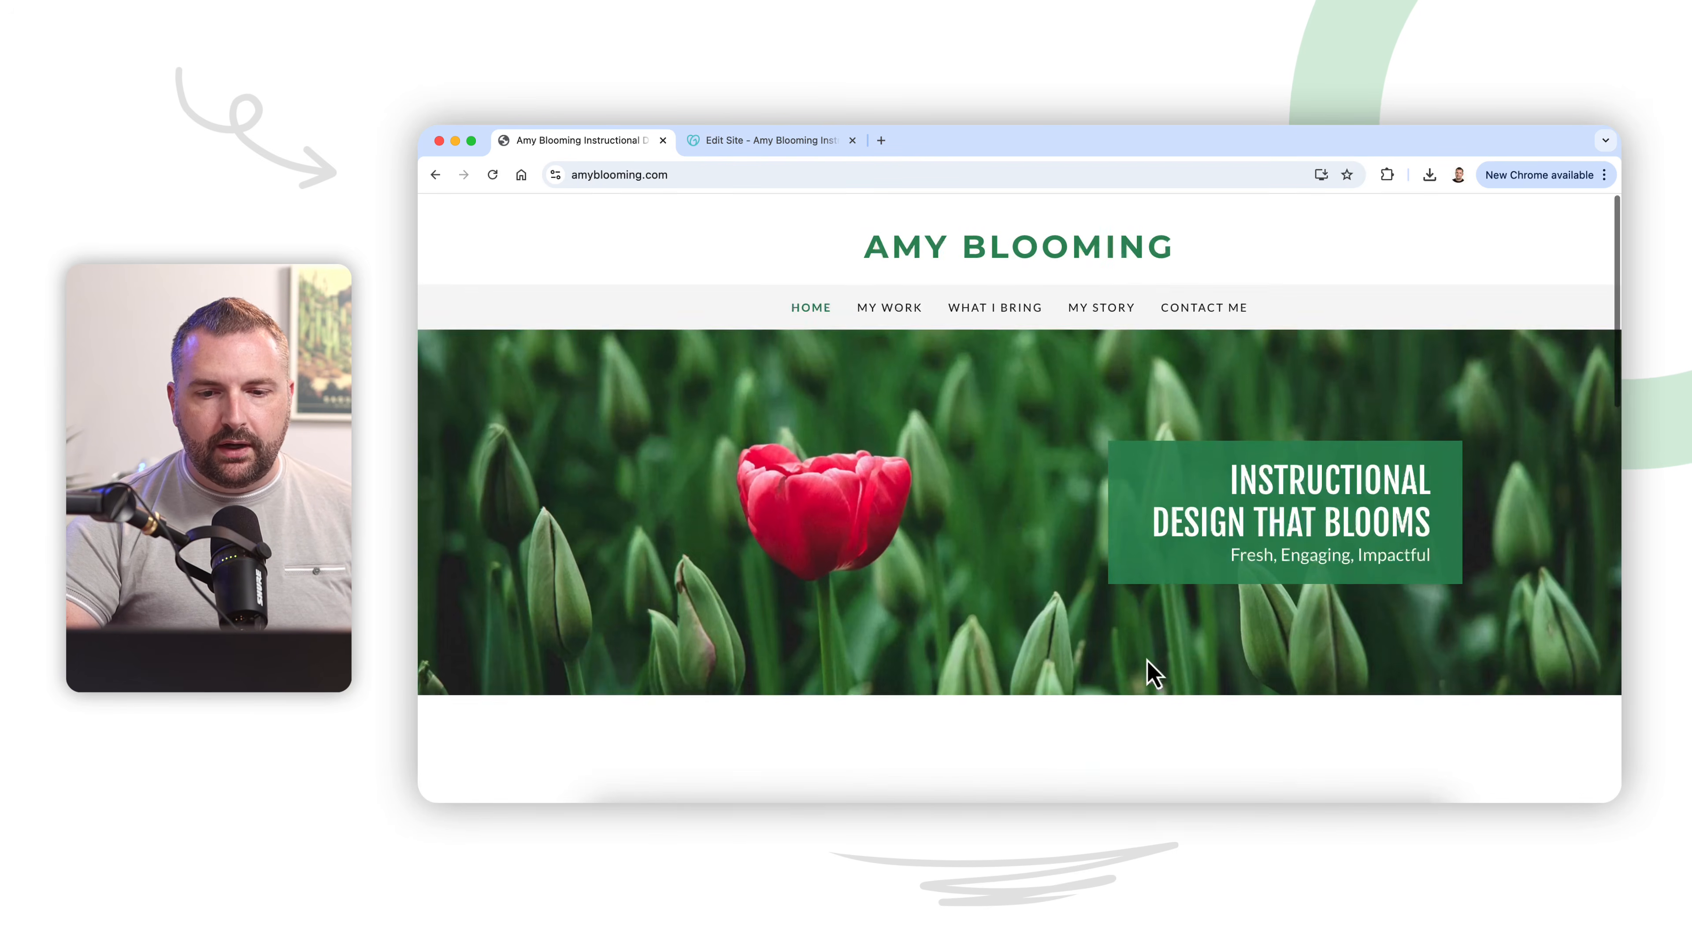
# Step: Open the My Work page from the home page introduction and examine its two course cards
pyautogui.scroll(-4, 1149, 670)
pyautogui.click(1142, 557)
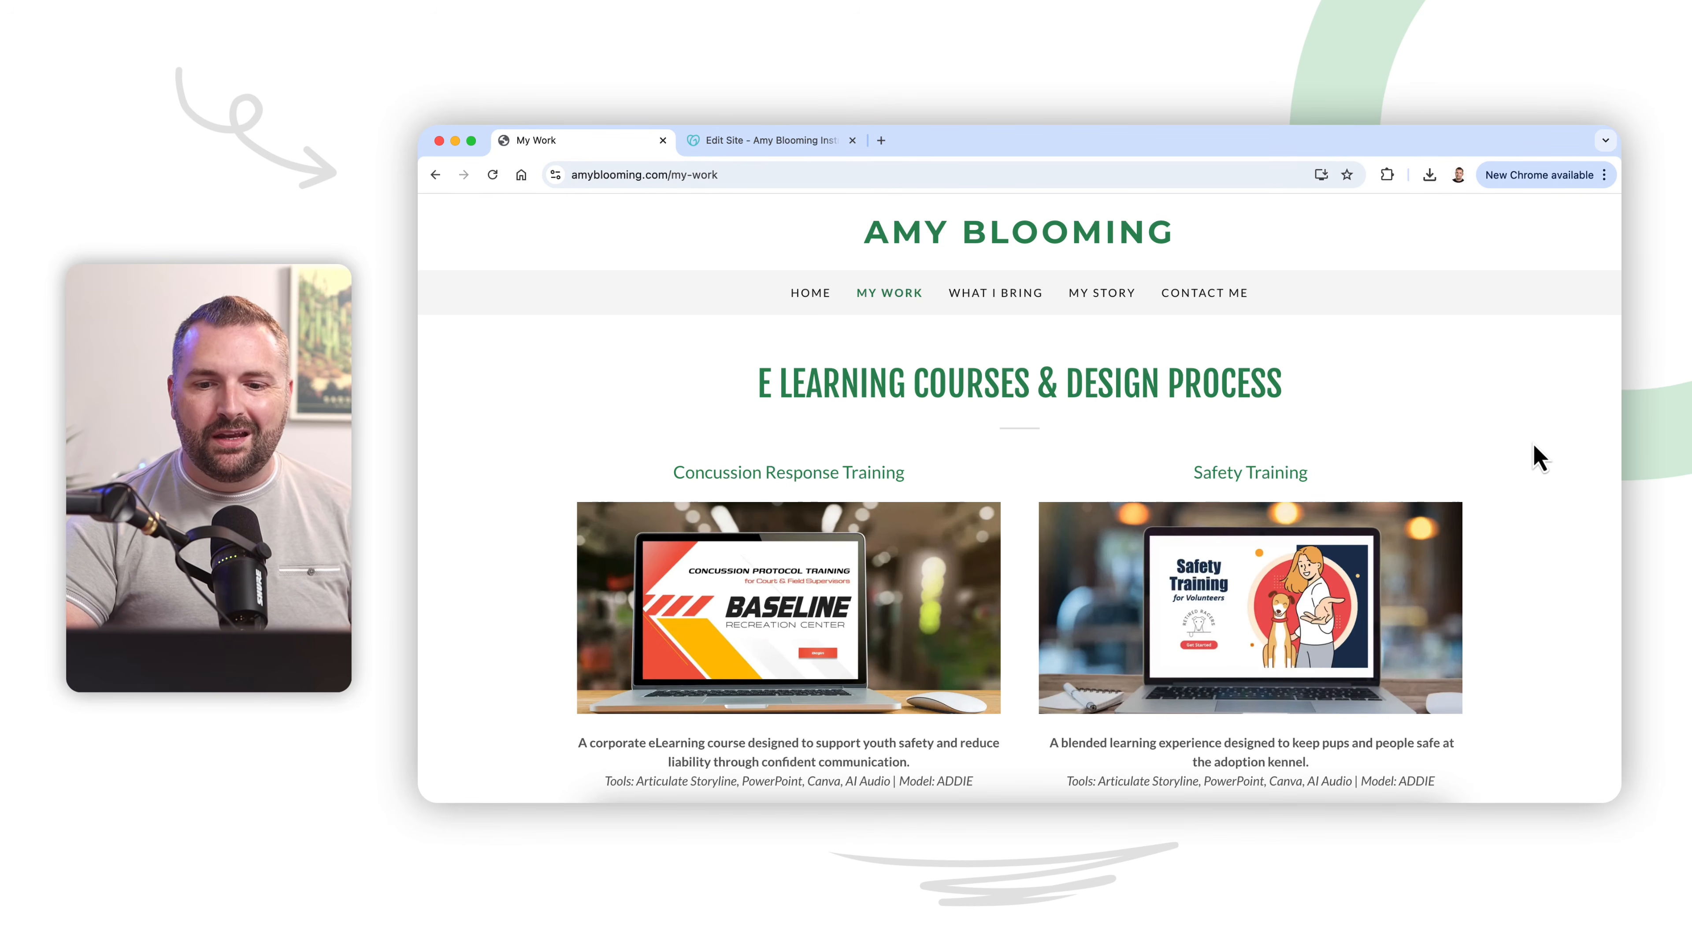
pyautogui.scroll(-3, 1533, 445)
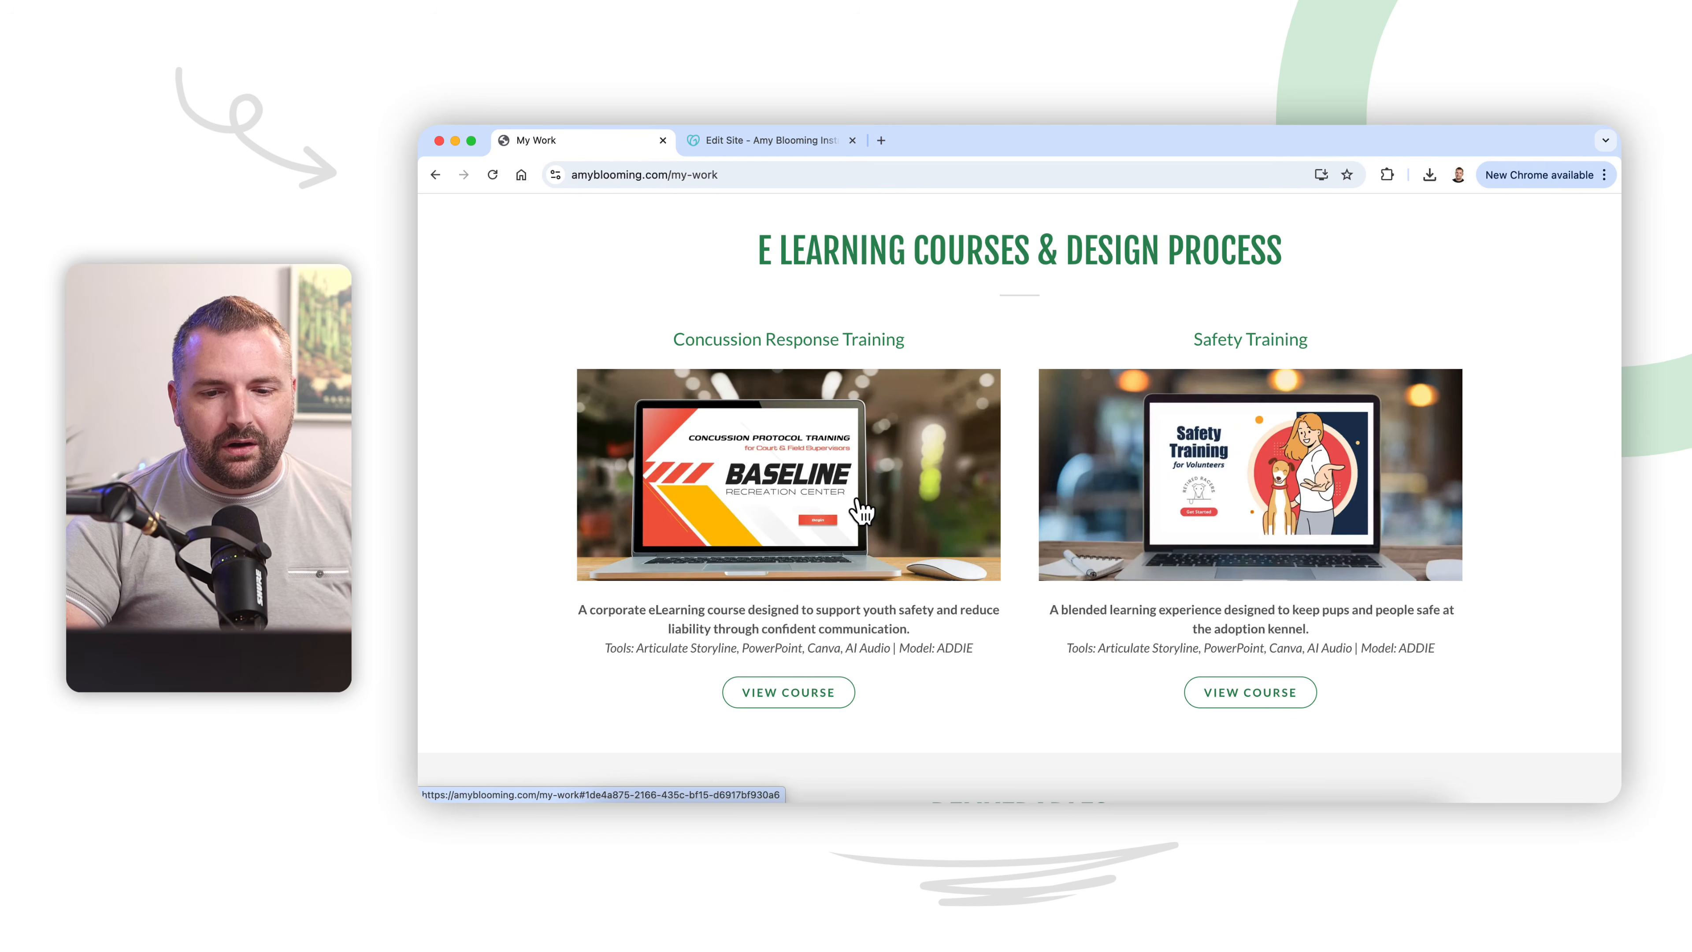
pyautogui.scroll(-3, 1034, 537)
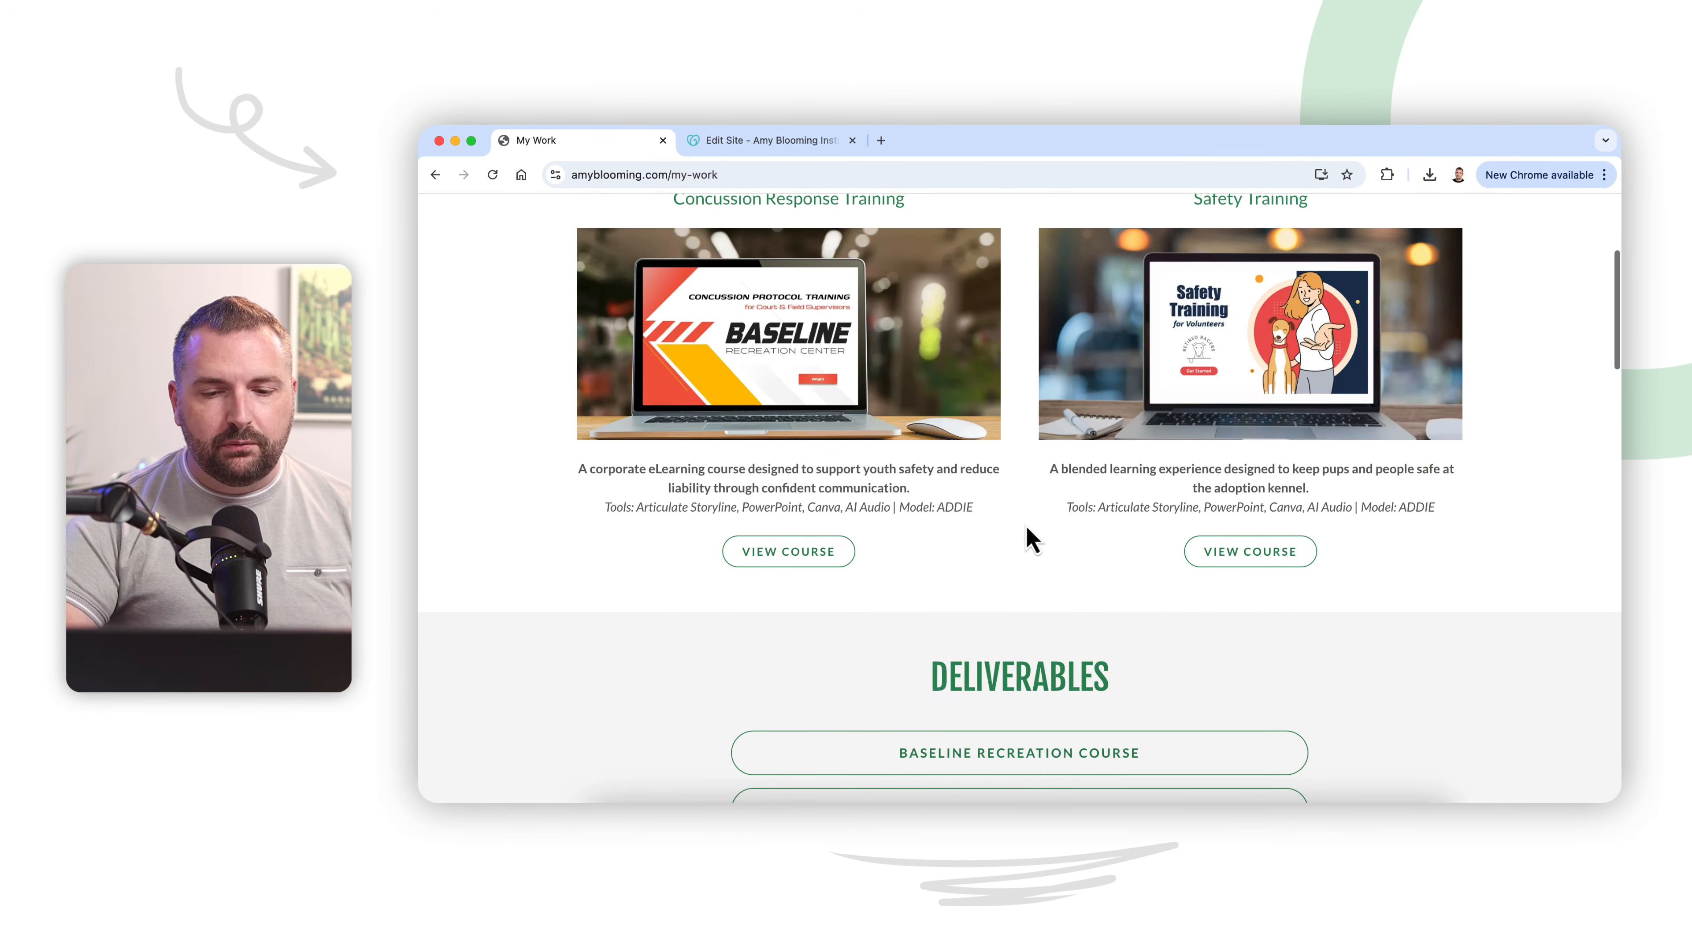
pyautogui.scroll(2, 995, 584)
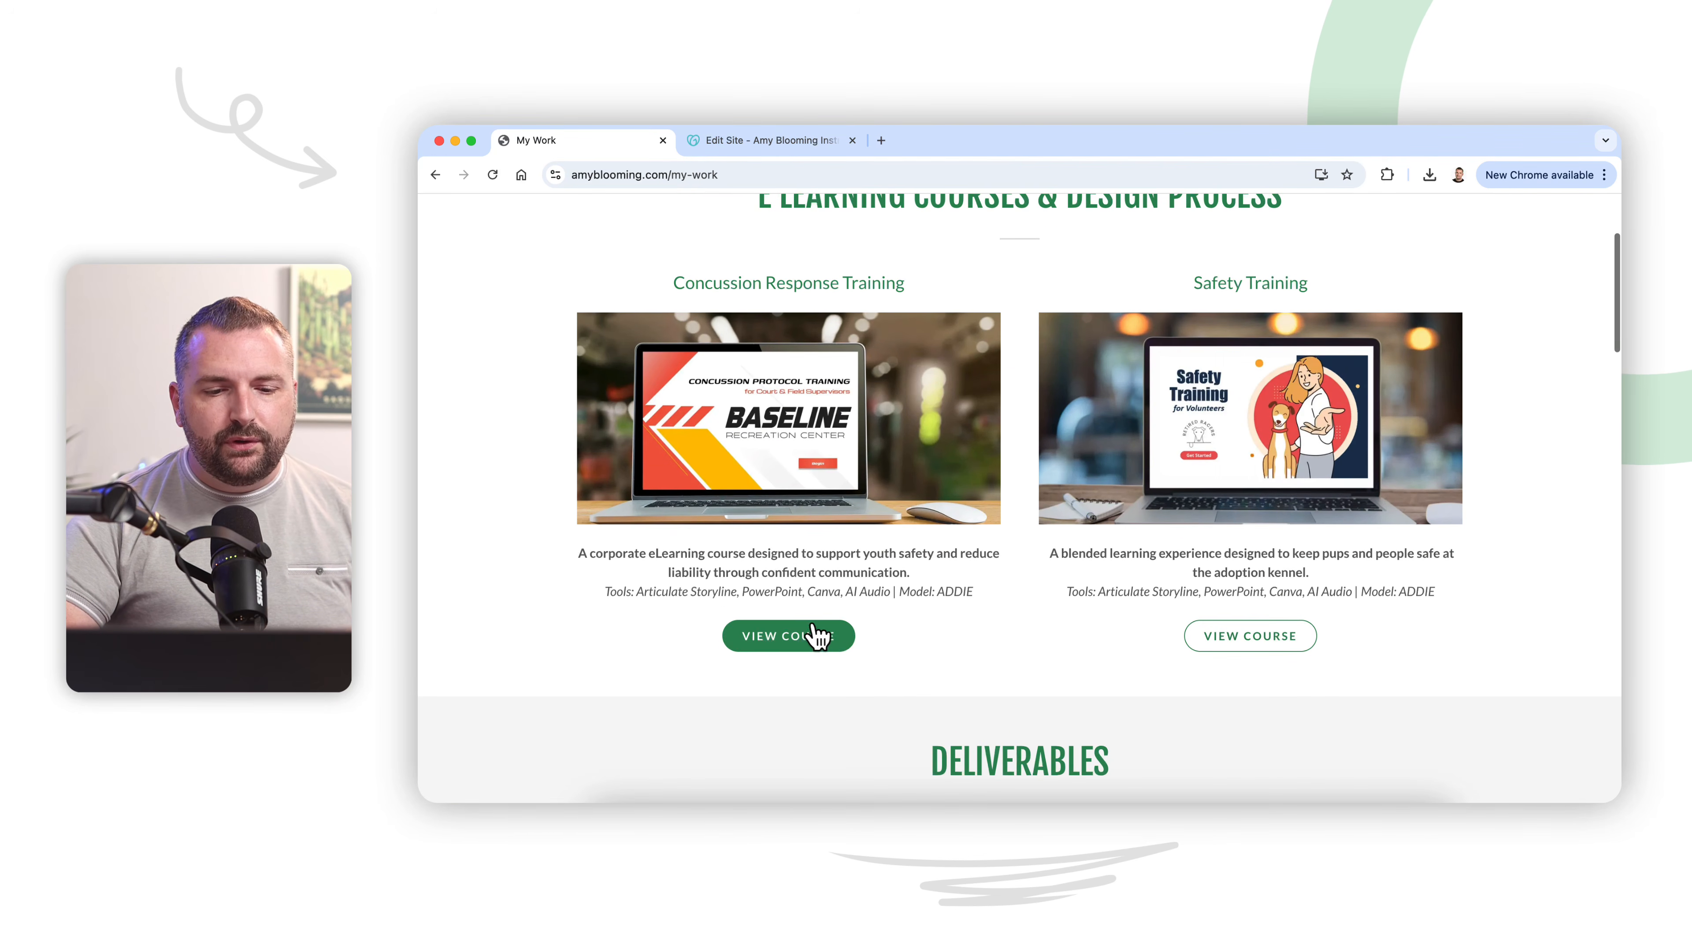
pyautogui.scroll(-4, 1058, 623)
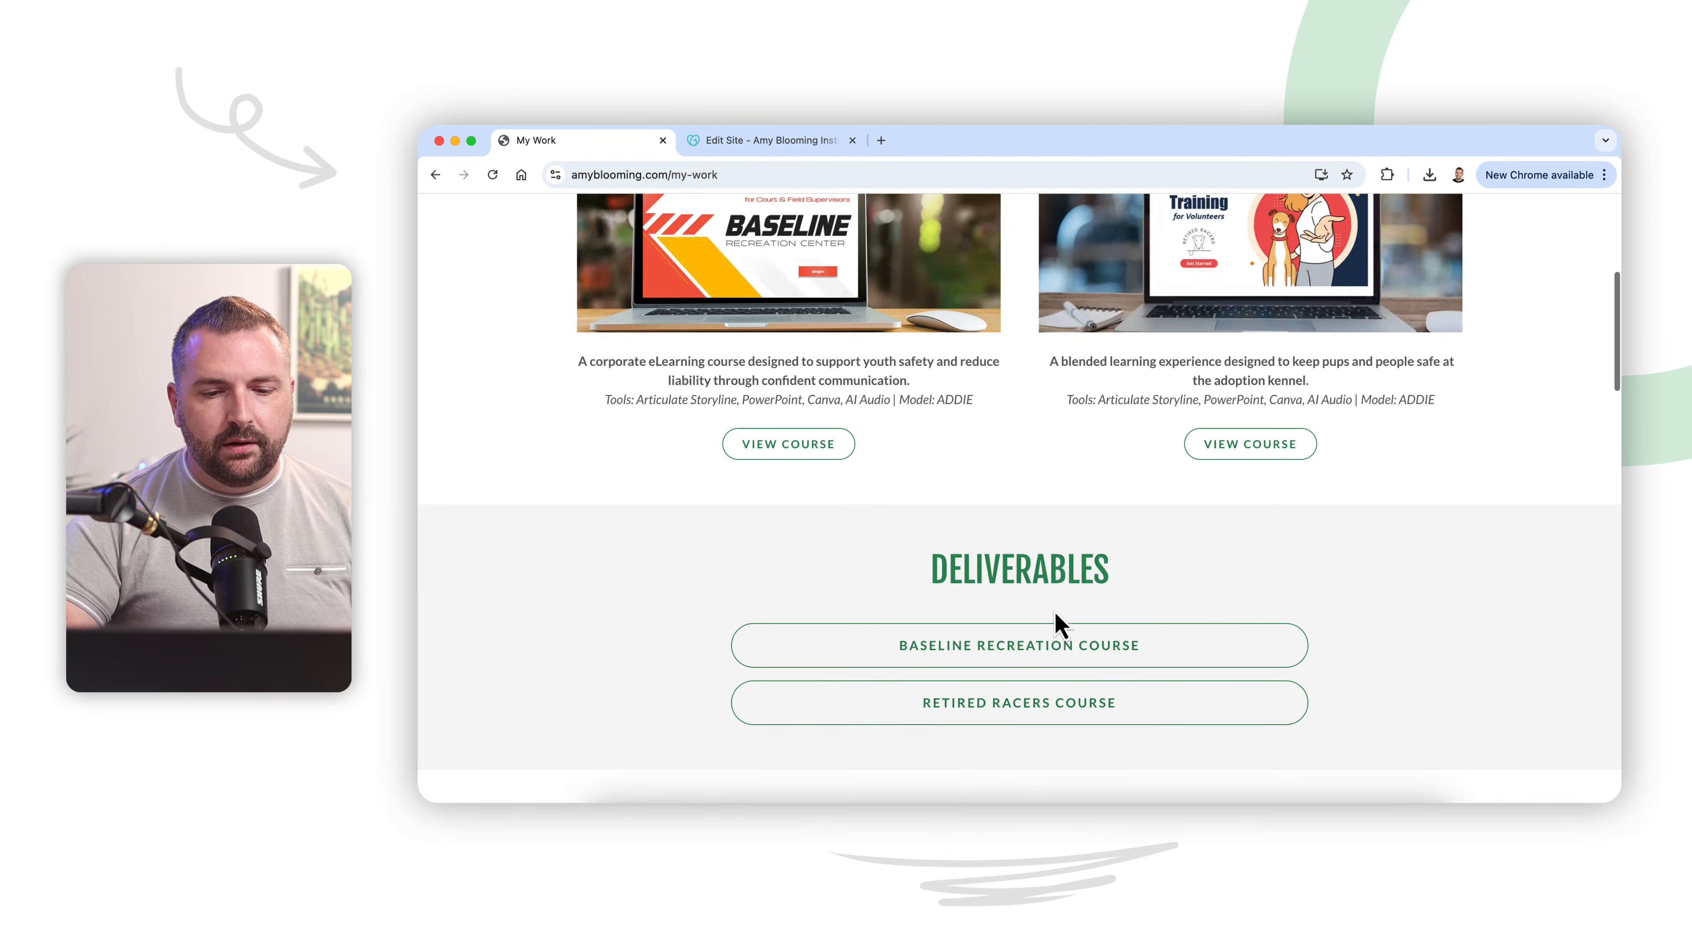
# Step: Examine the Deliverables links and the My Design Process write-ups on the My Work page
pyautogui.scroll(-3, 1056, 617)
pyautogui.scroll(-1, 1026, 670)
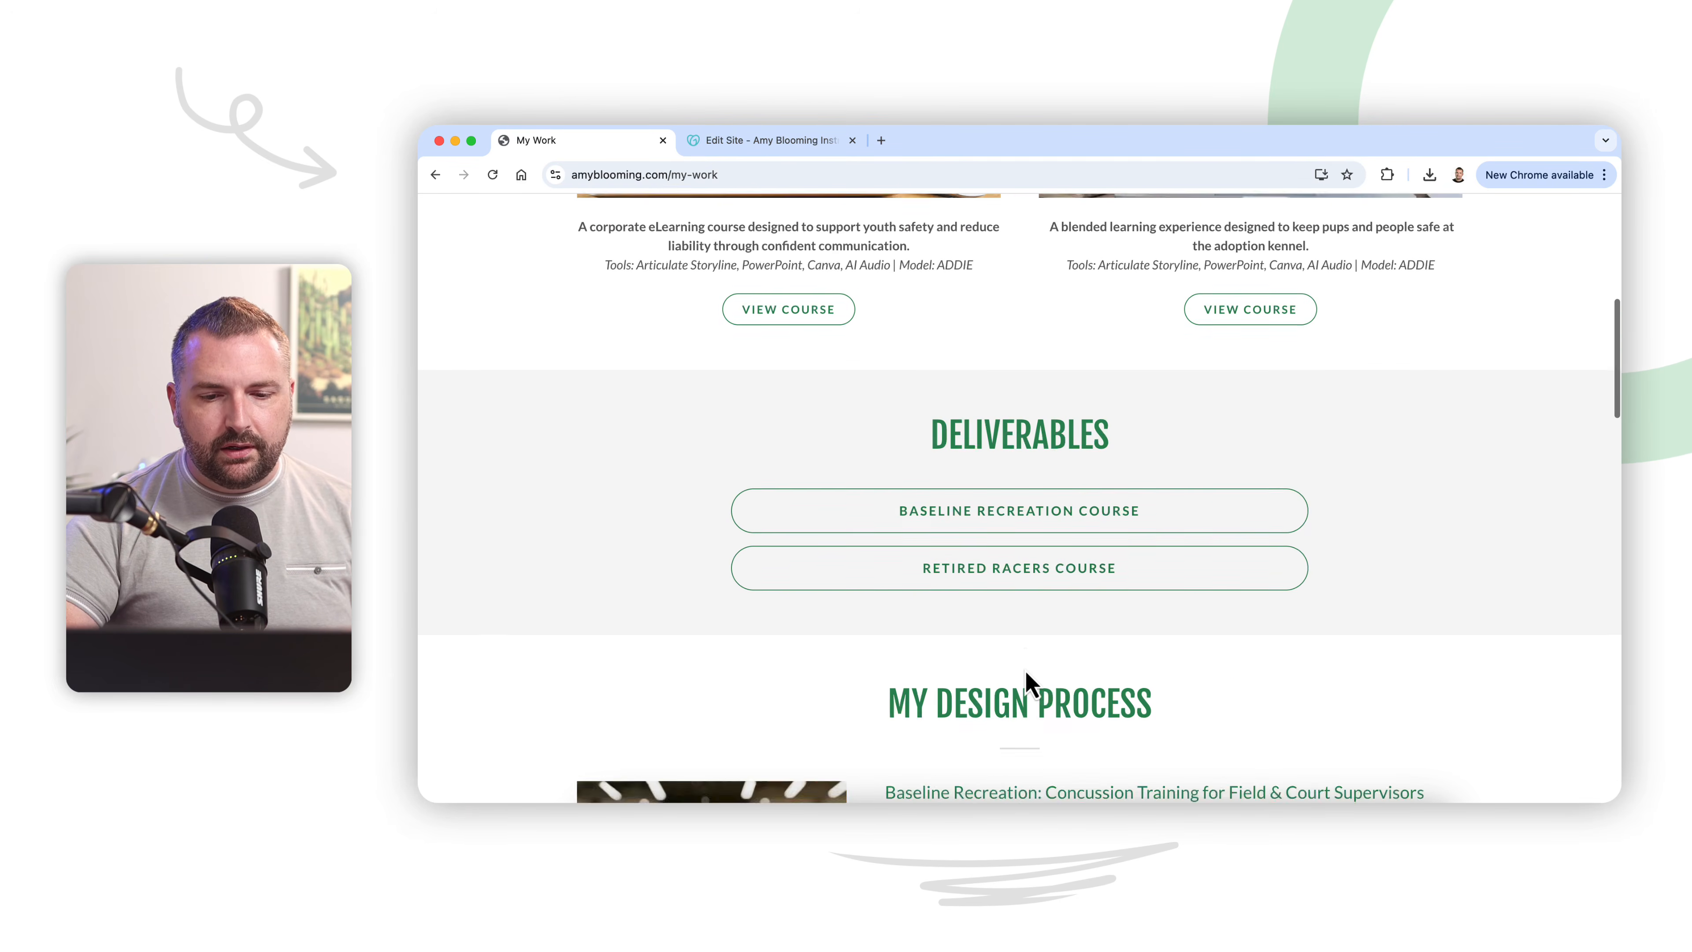
pyautogui.scroll(-20, 1025, 668)
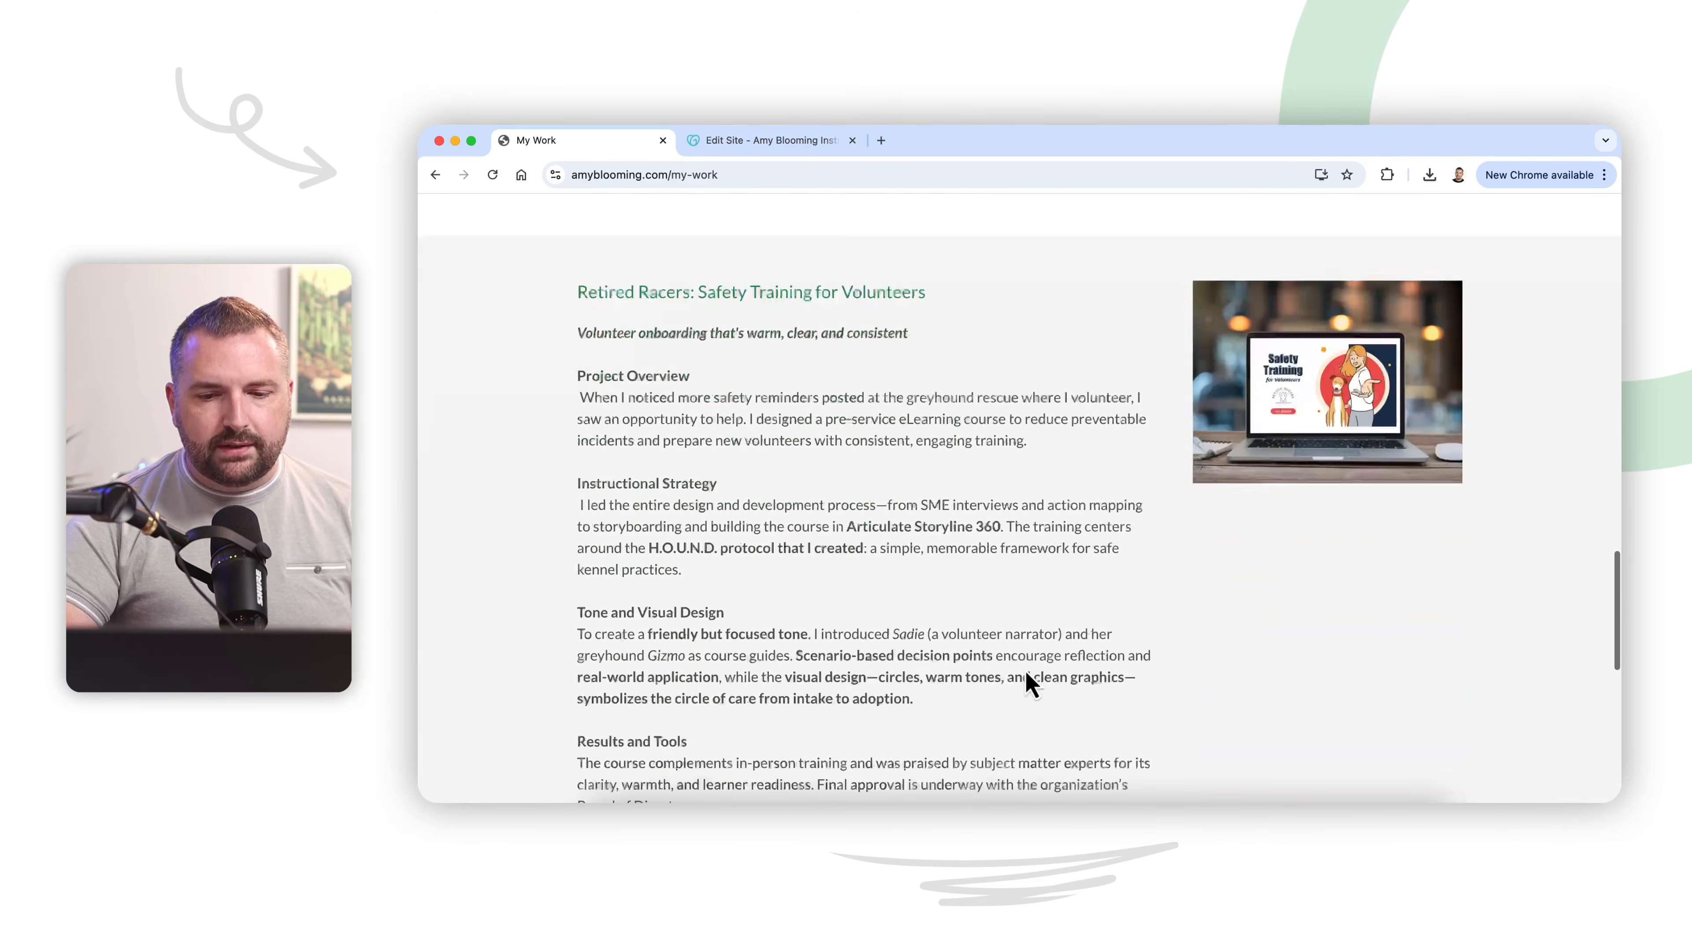
pyautogui.scroll(-11, 1026, 673)
pyautogui.scroll(14, 1026, 676)
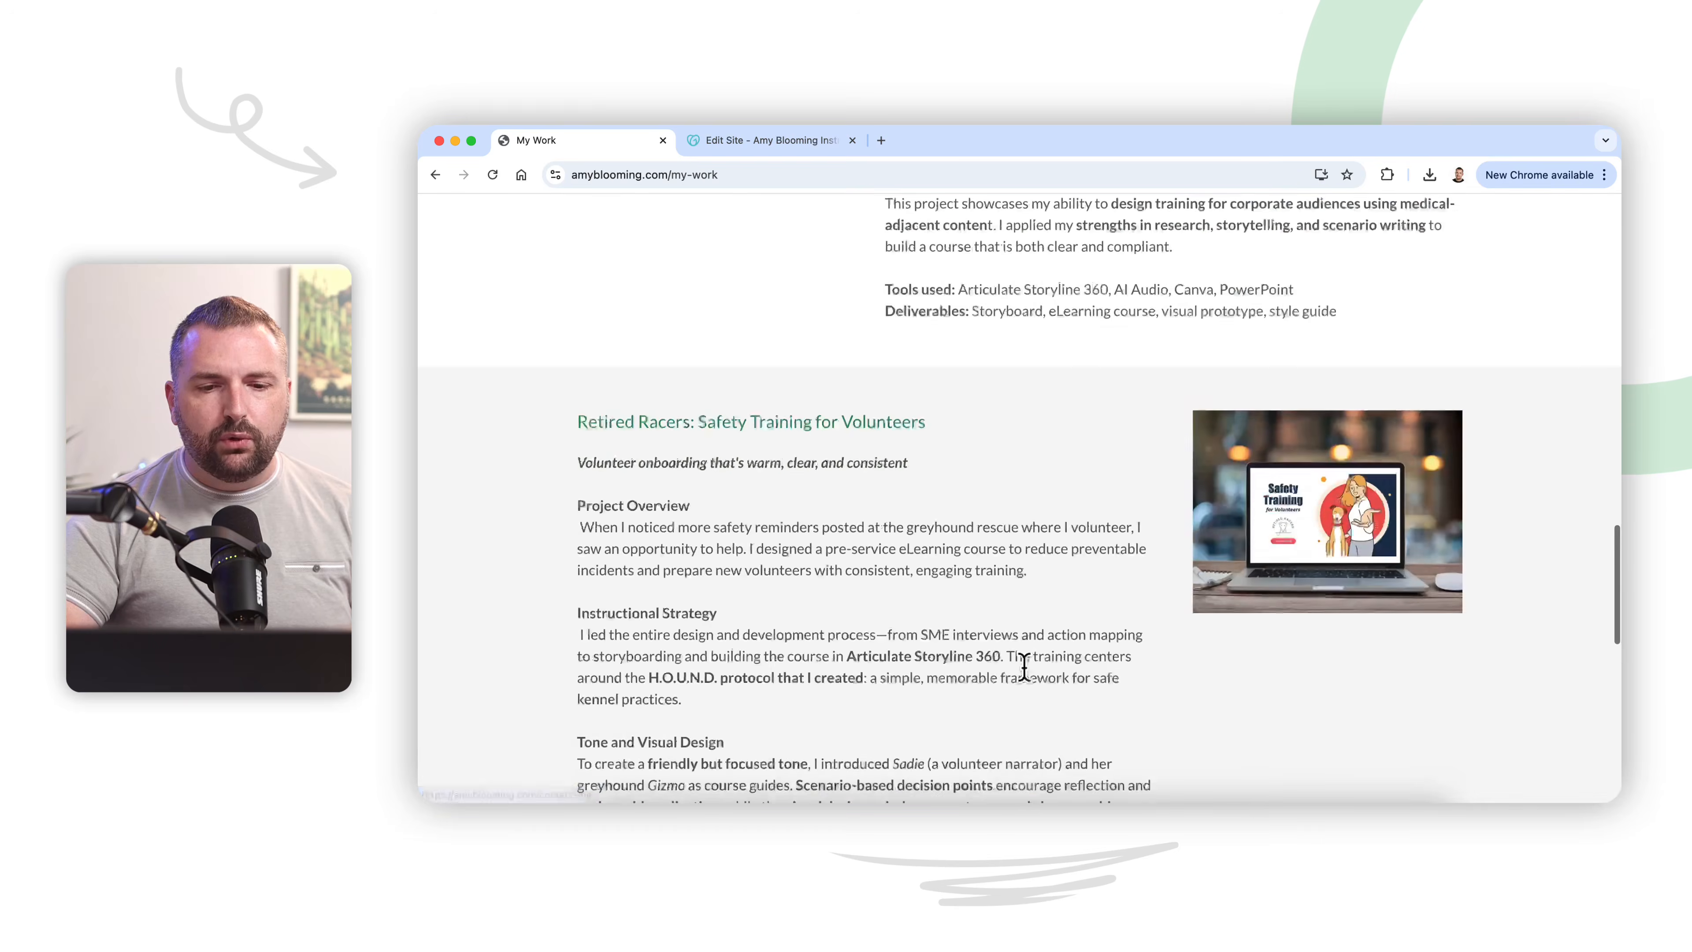
pyautogui.scroll(20, 1025, 668)
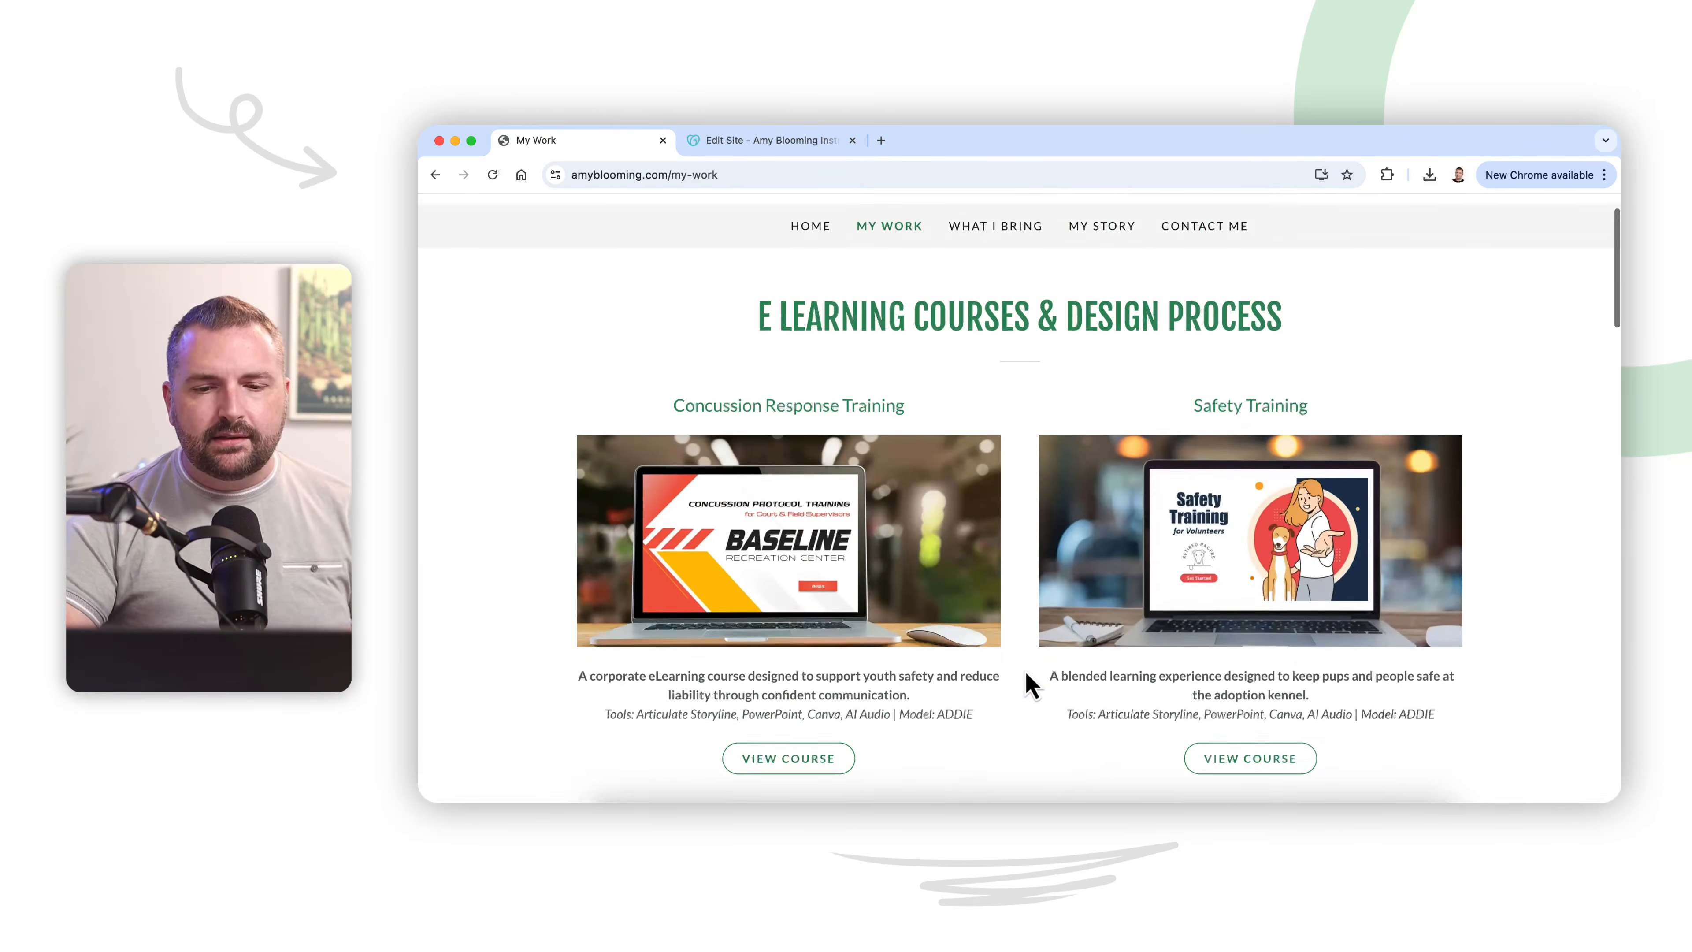
# Step: Compare the two course cards with the Baseline Recreation and Retired Racers design process sections
pyautogui.scroll(-1, 1026, 673)
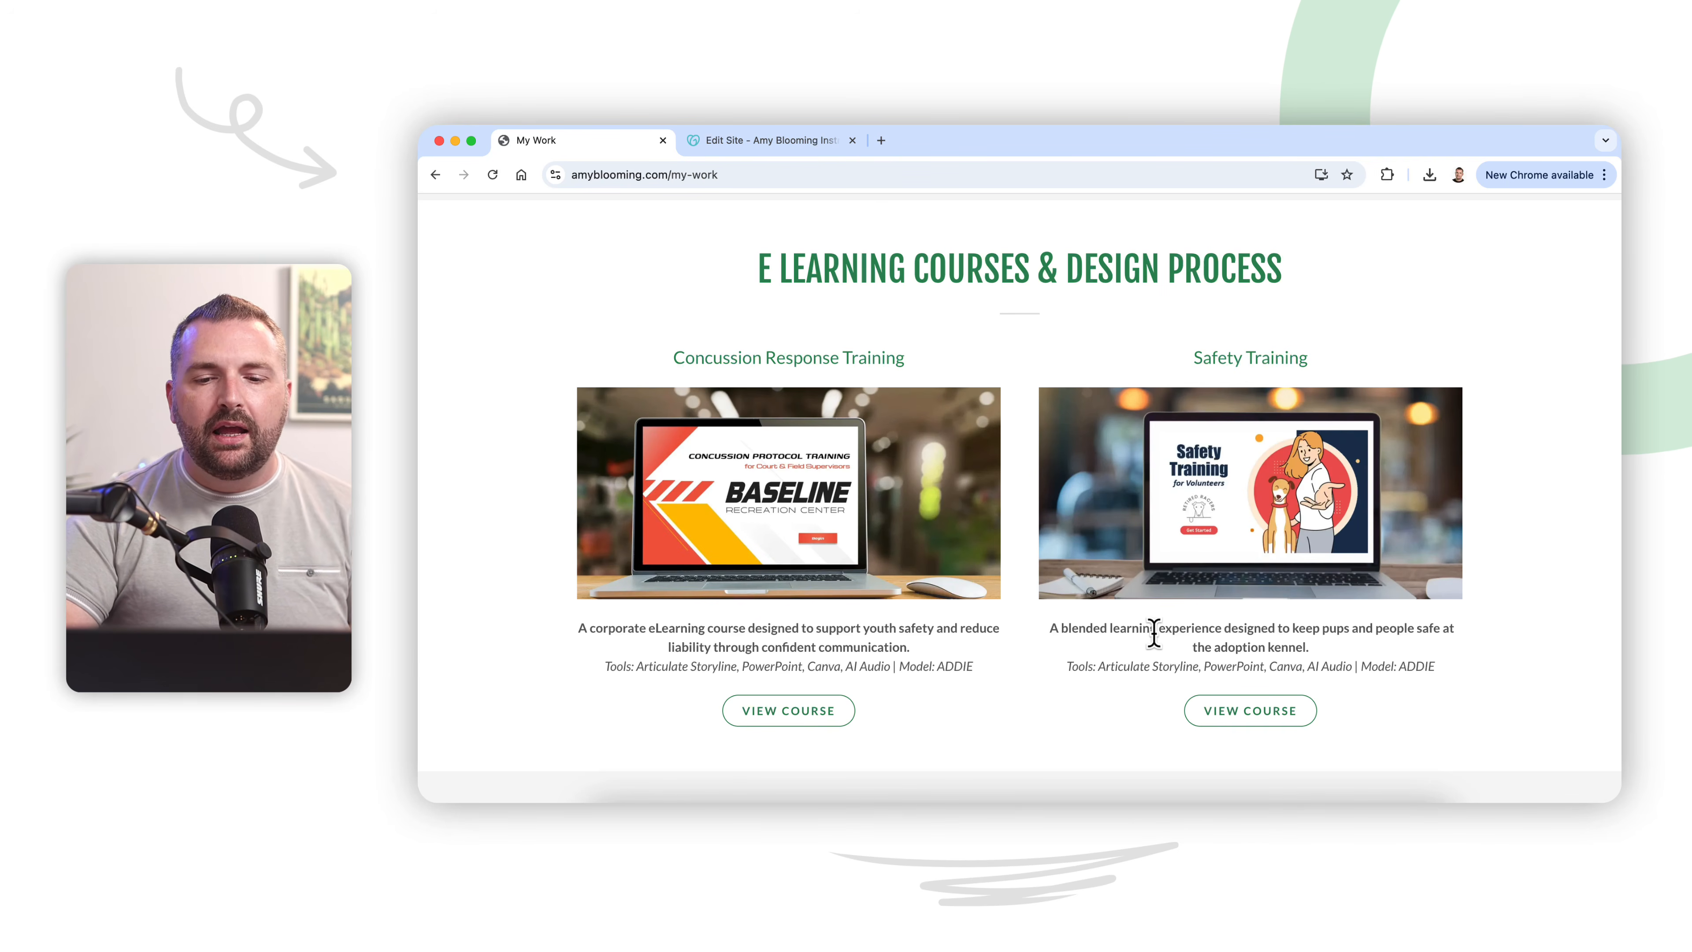
pyautogui.scroll(-10, 1137, 631)
pyautogui.scroll(-9, 1144, 643)
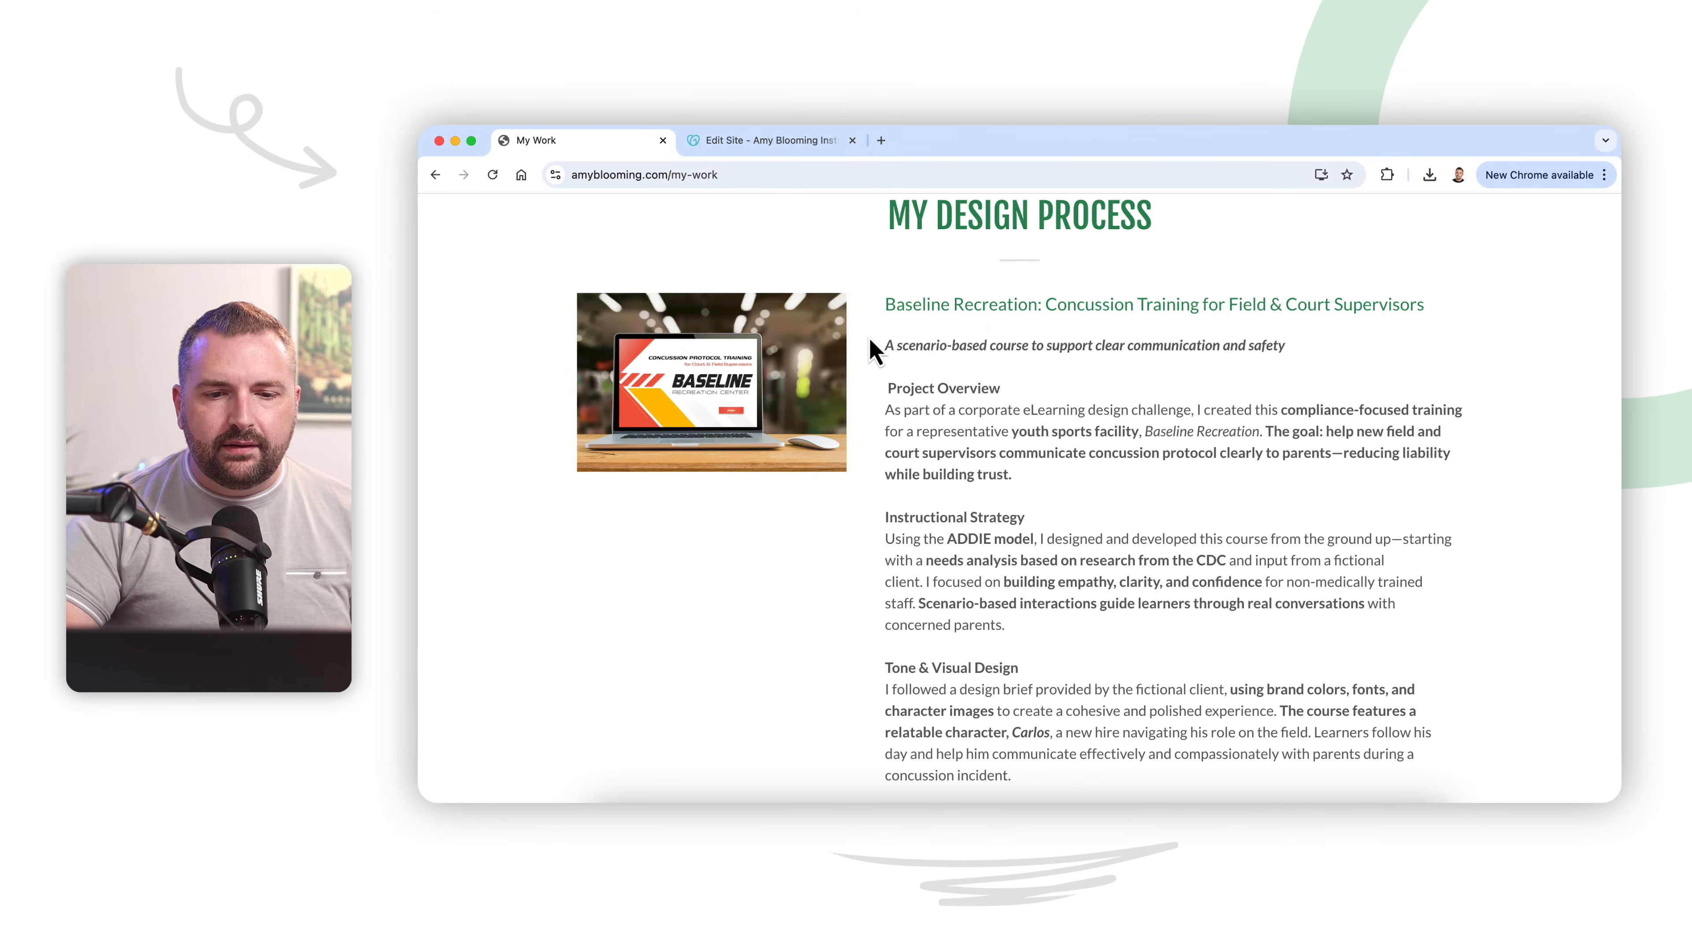
pyautogui.scroll(15, 786, 235)
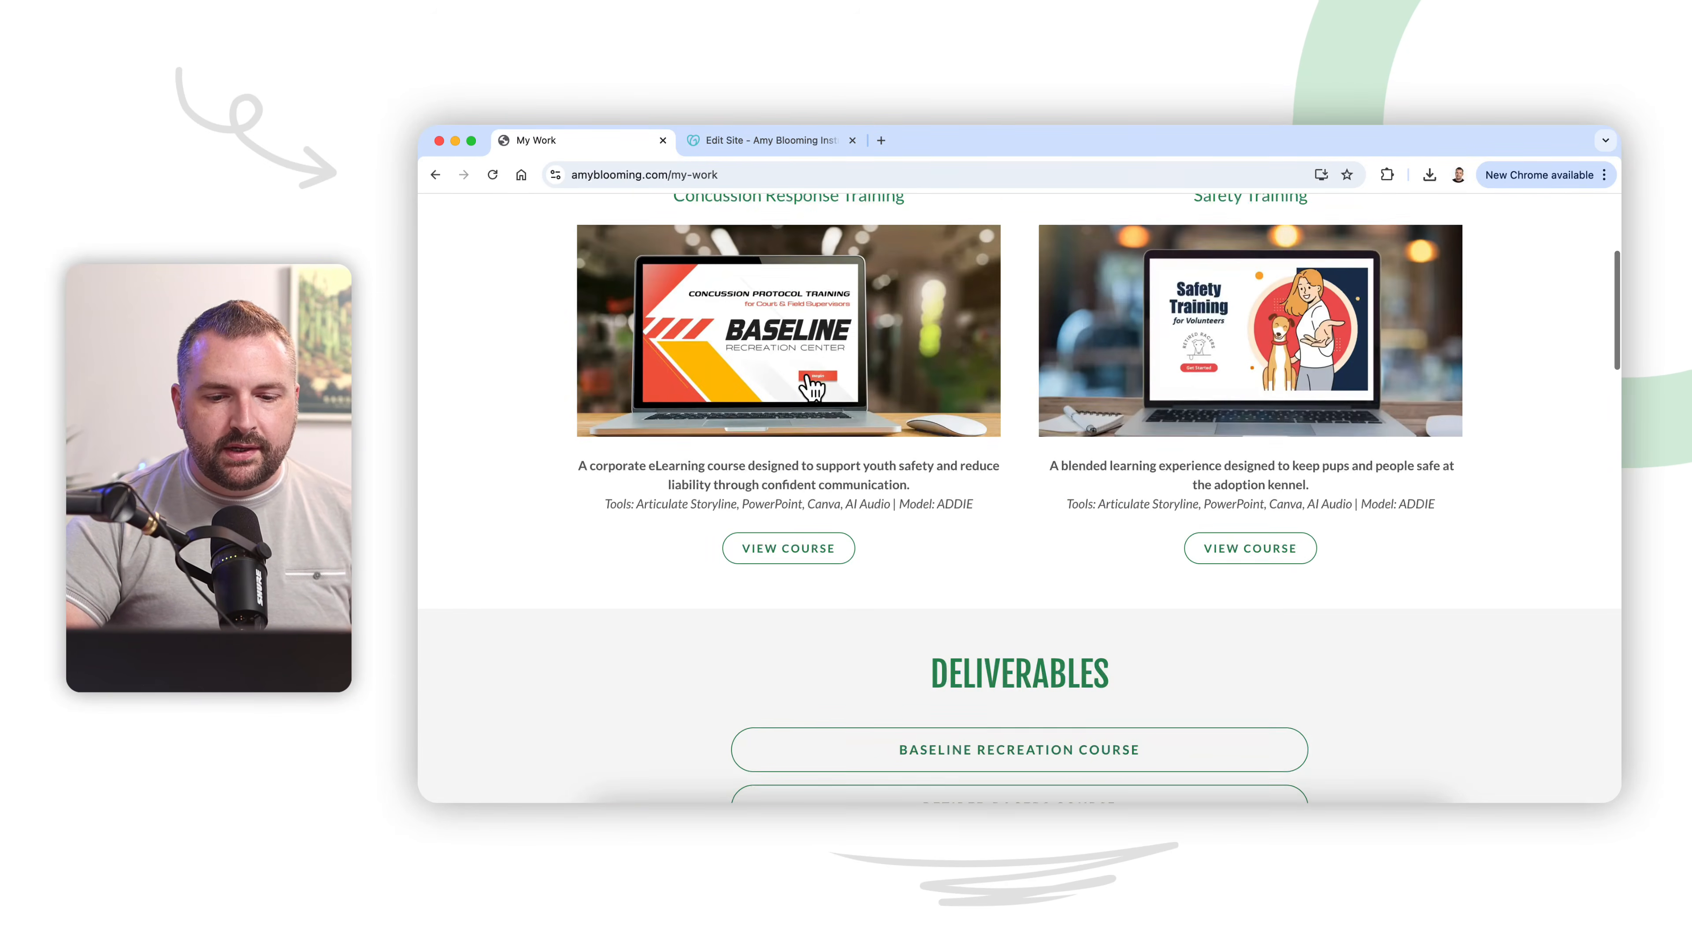
pyautogui.scroll(-6, 808, 387)
pyautogui.click(1003, 510)
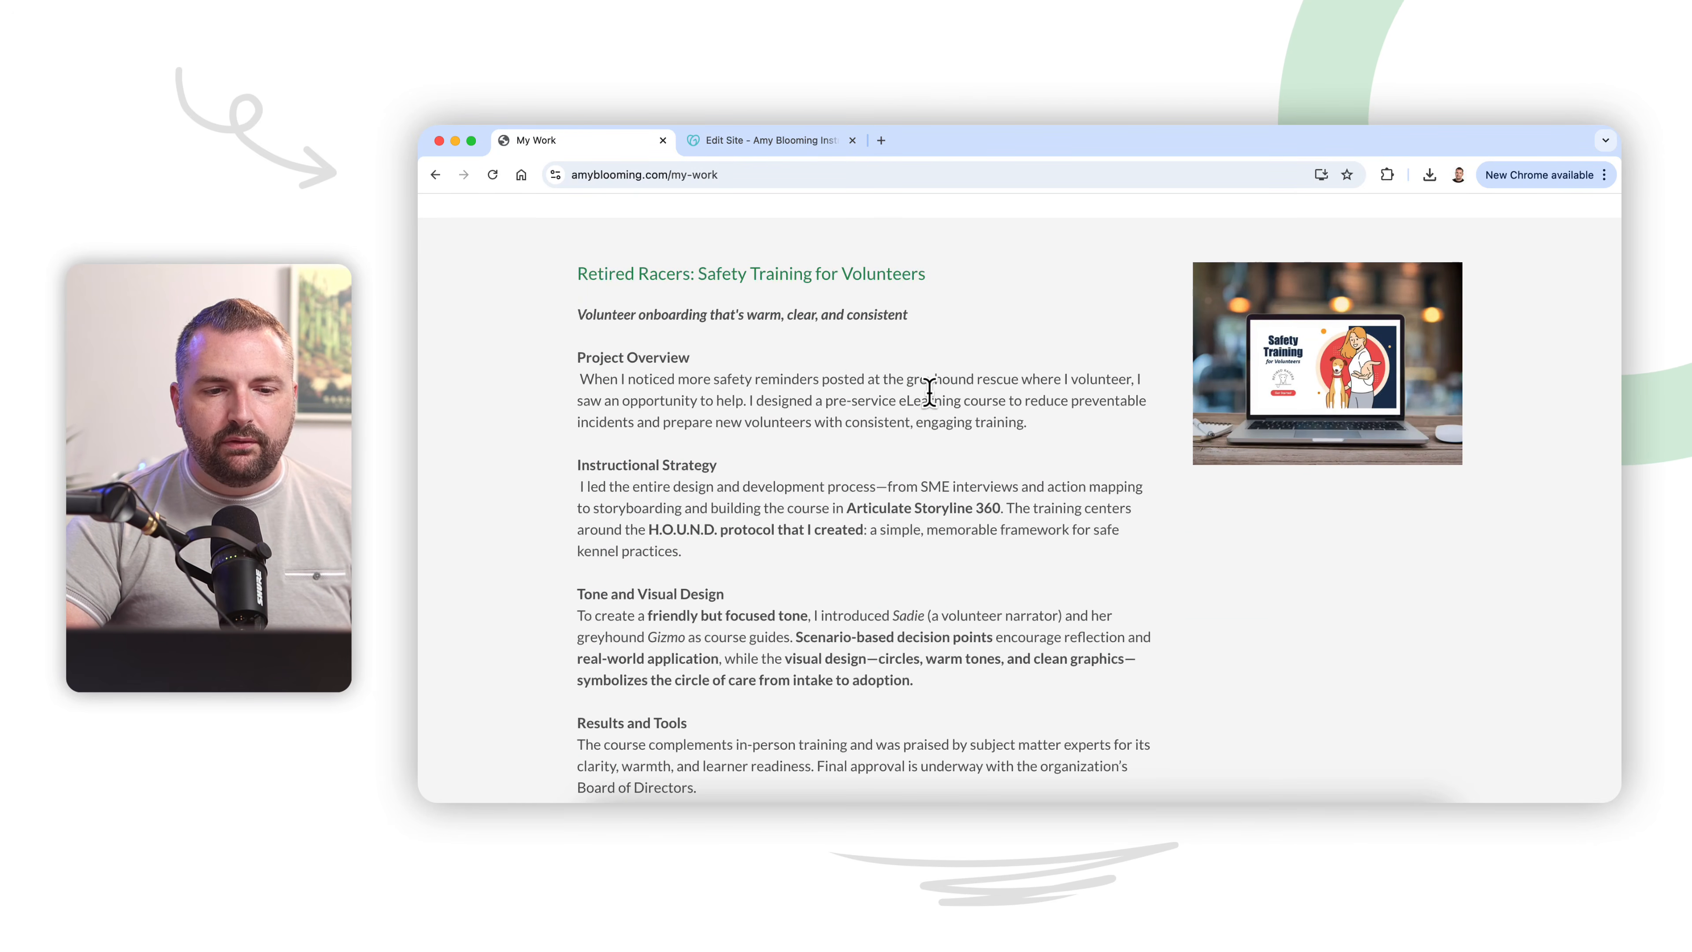
pyautogui.scroll(-15, 933, 400)
pyautogui.scroll(-10, 933, 404)
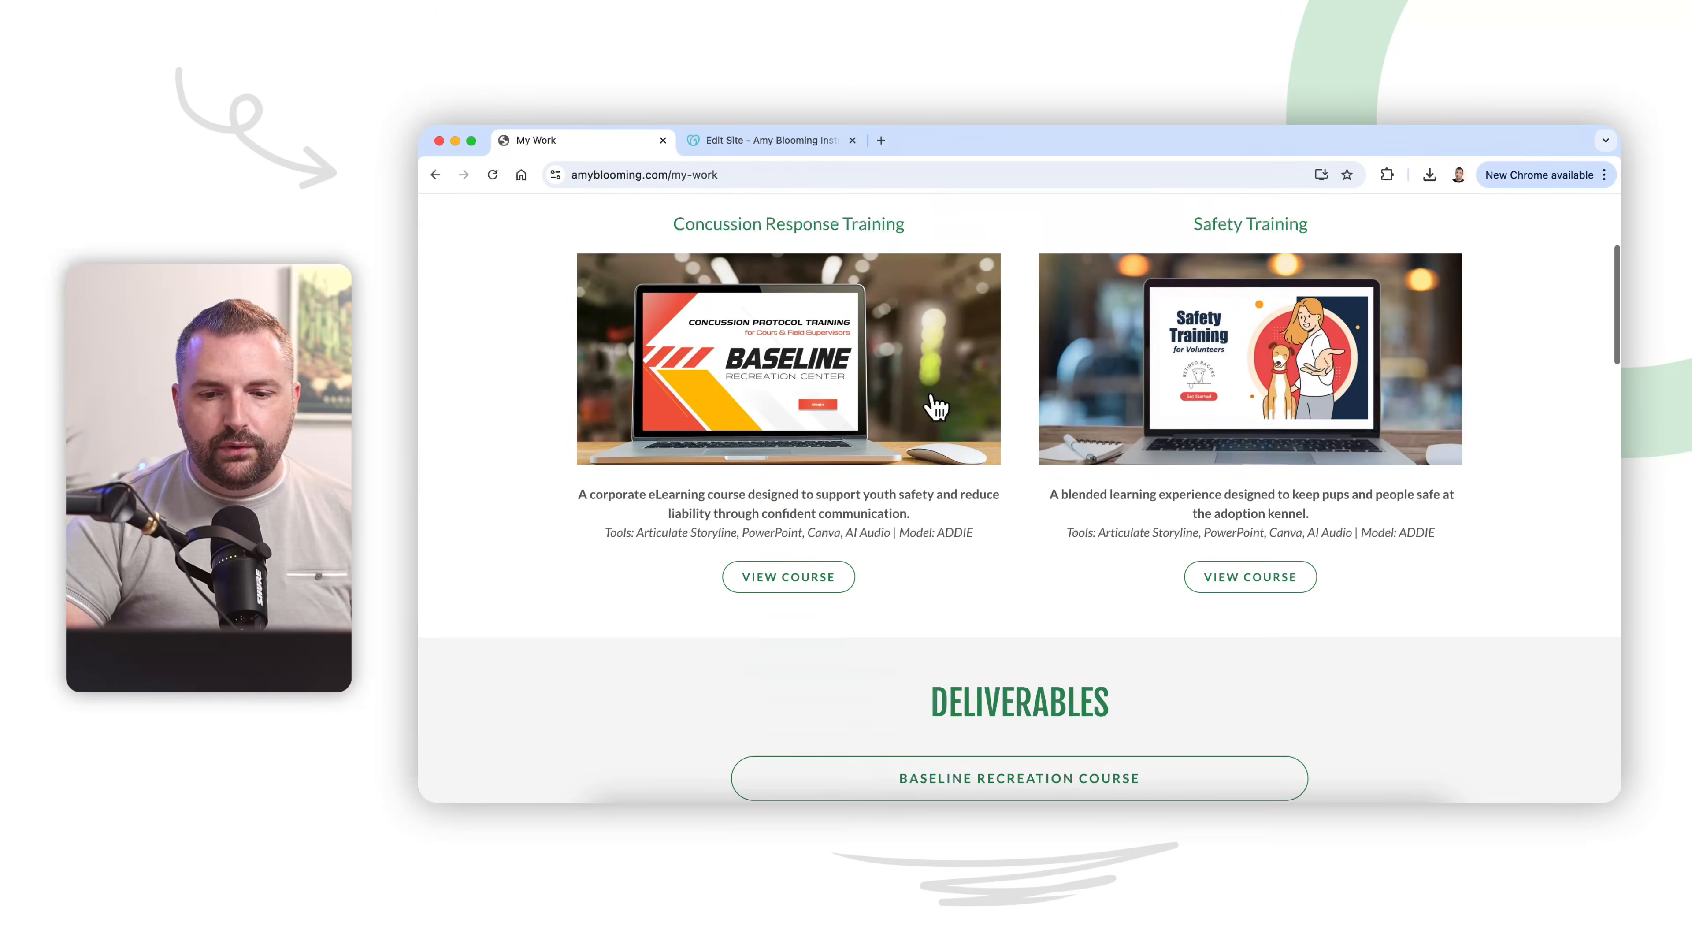
# Step: Open the Concussion Response Training course from its card, close it, and return to the start of the My Work page
pyautogui.click(815, 580)
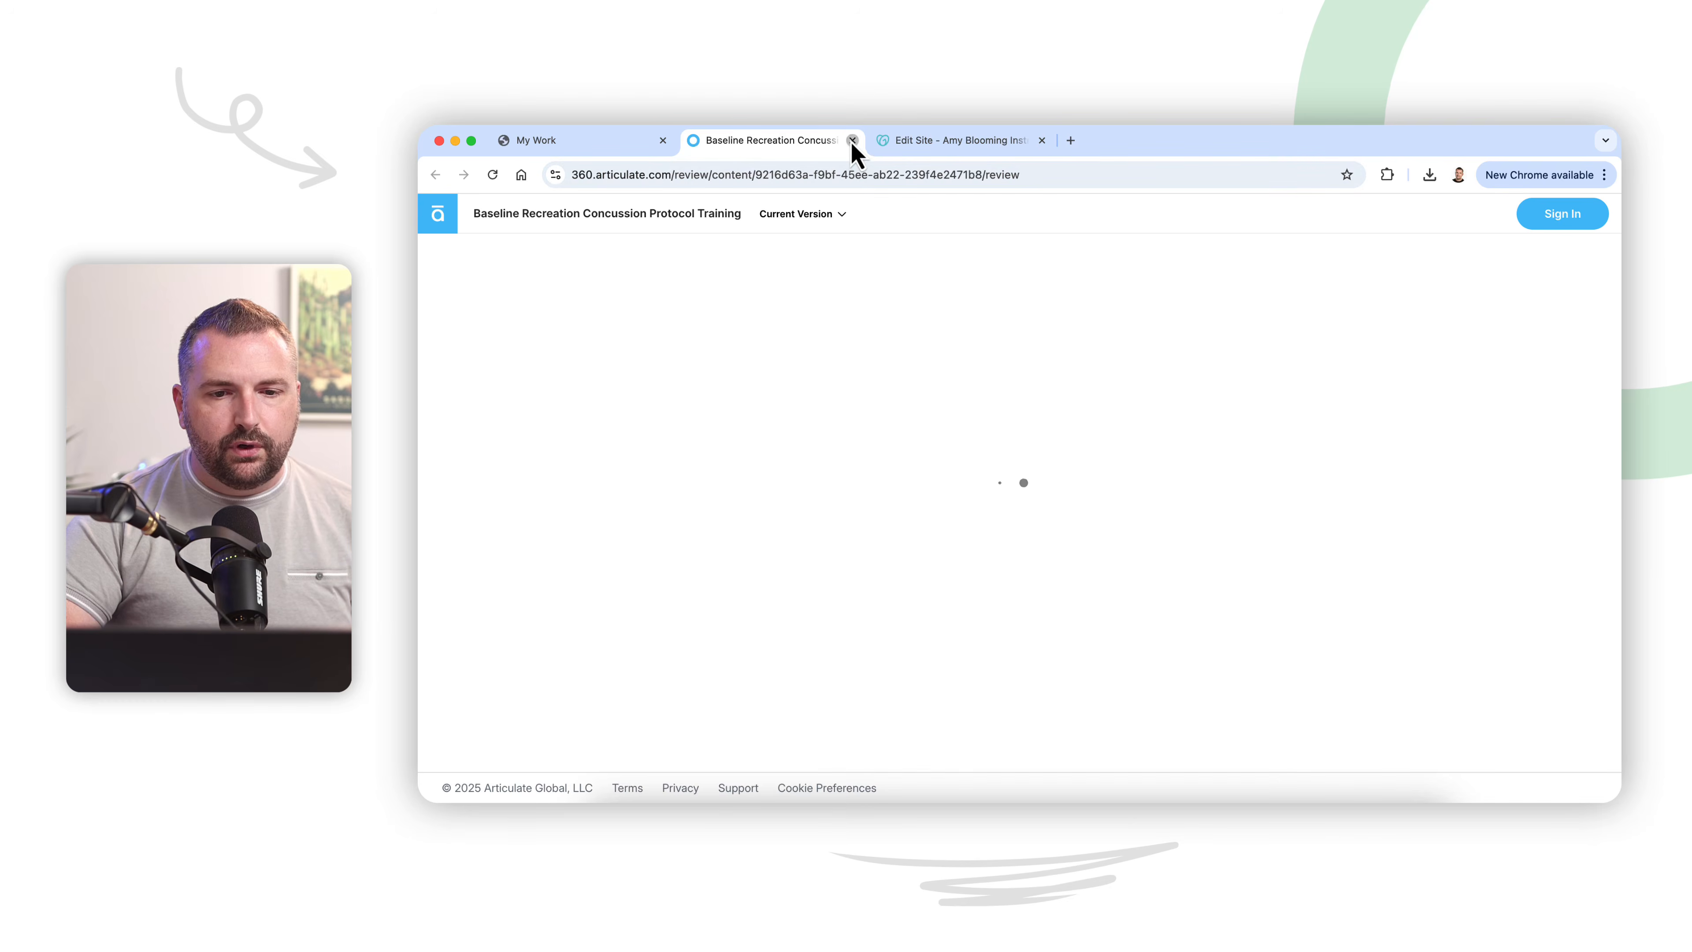
pyautogui.click(852, 140)
pyautogui.scroll(1, 699, 485)
pyautogui.scroll(3, 700, 484)
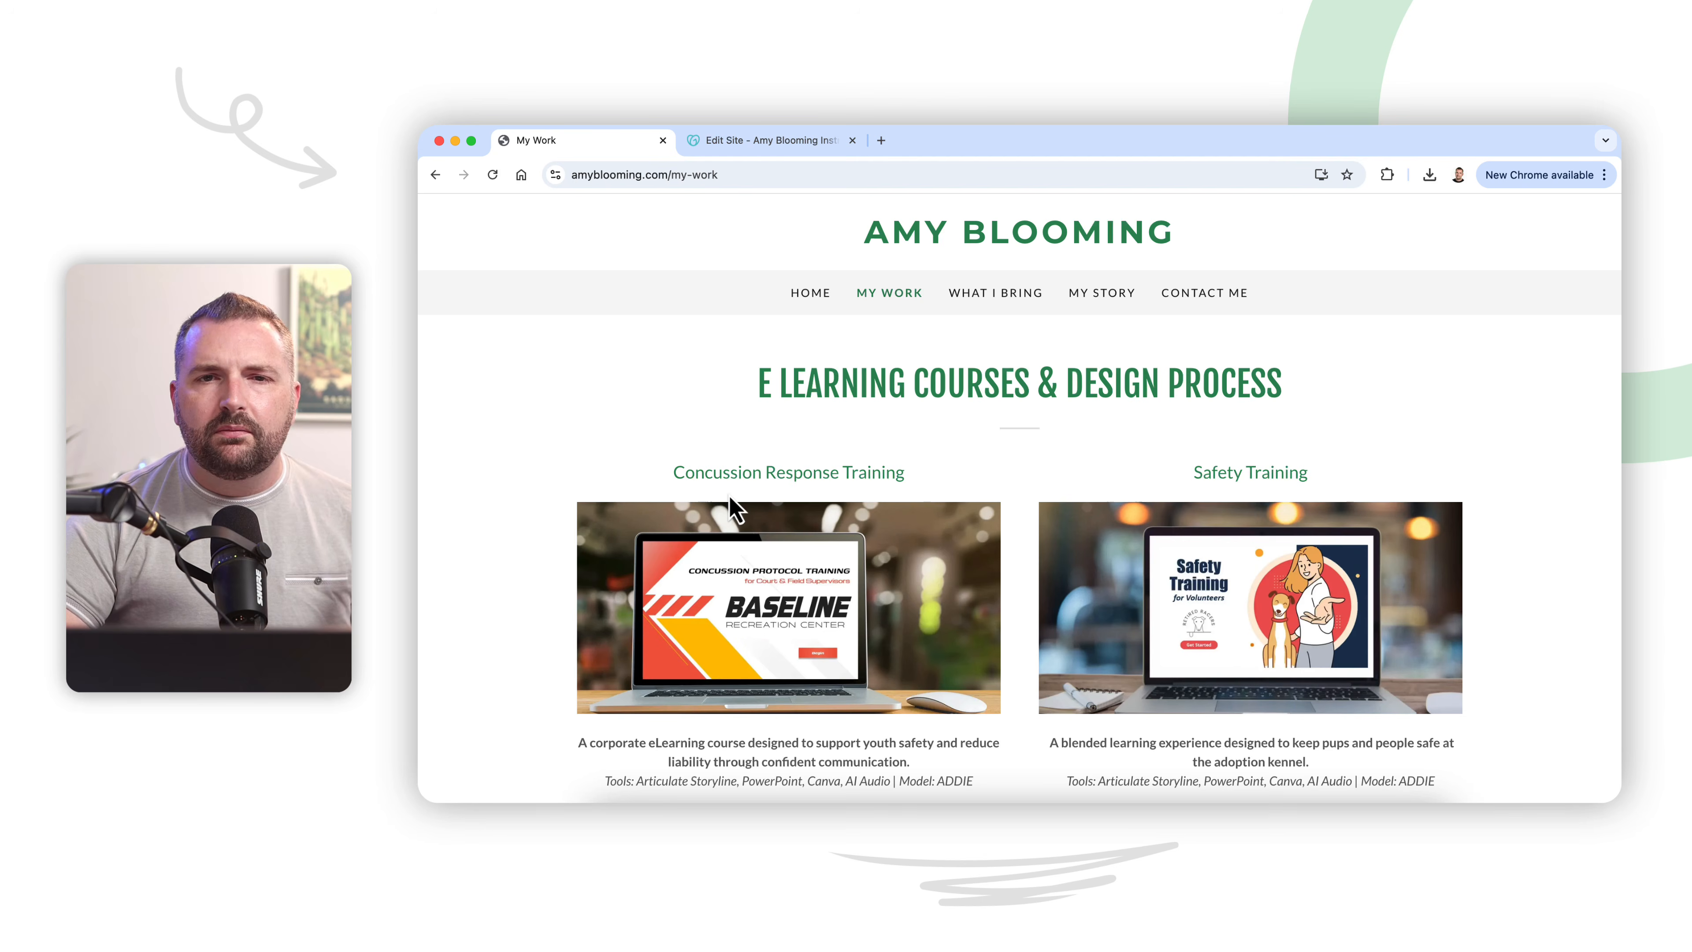
# Step: Read through the Baseline Recreation project write-up, including its strategy, visual design, results and tools
pyautogui.scroll(-8, 880, 506)
pyautogui.scroll(-8, 880, 507)
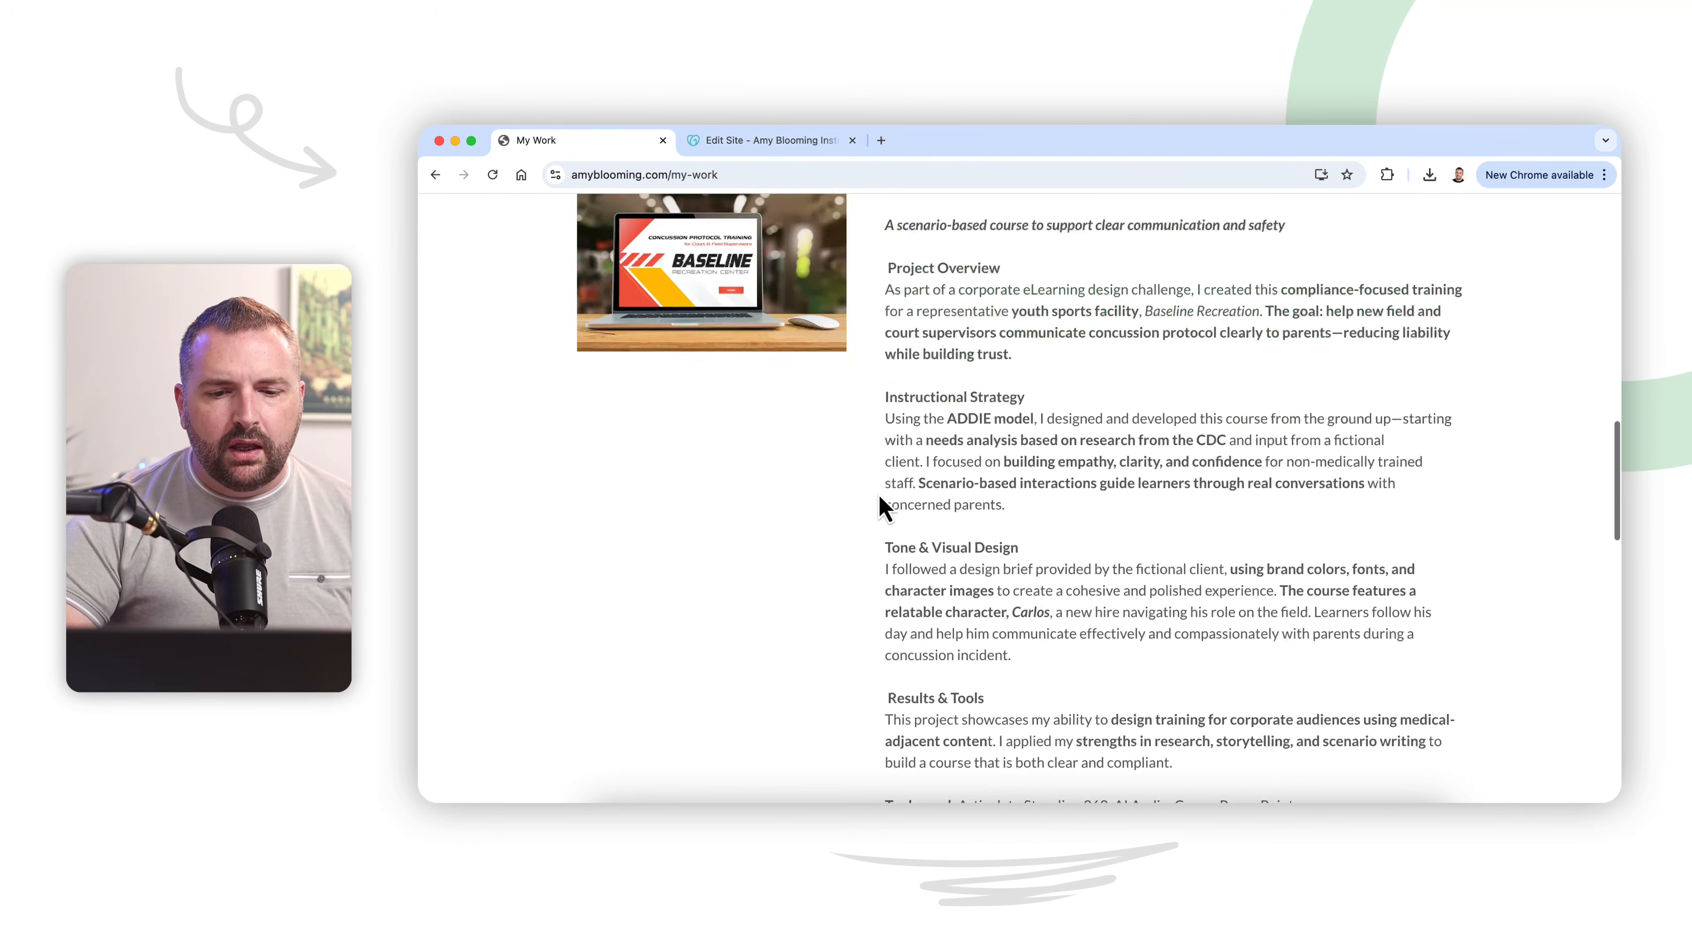
pyautogui.scroll(-3, 880, 507)
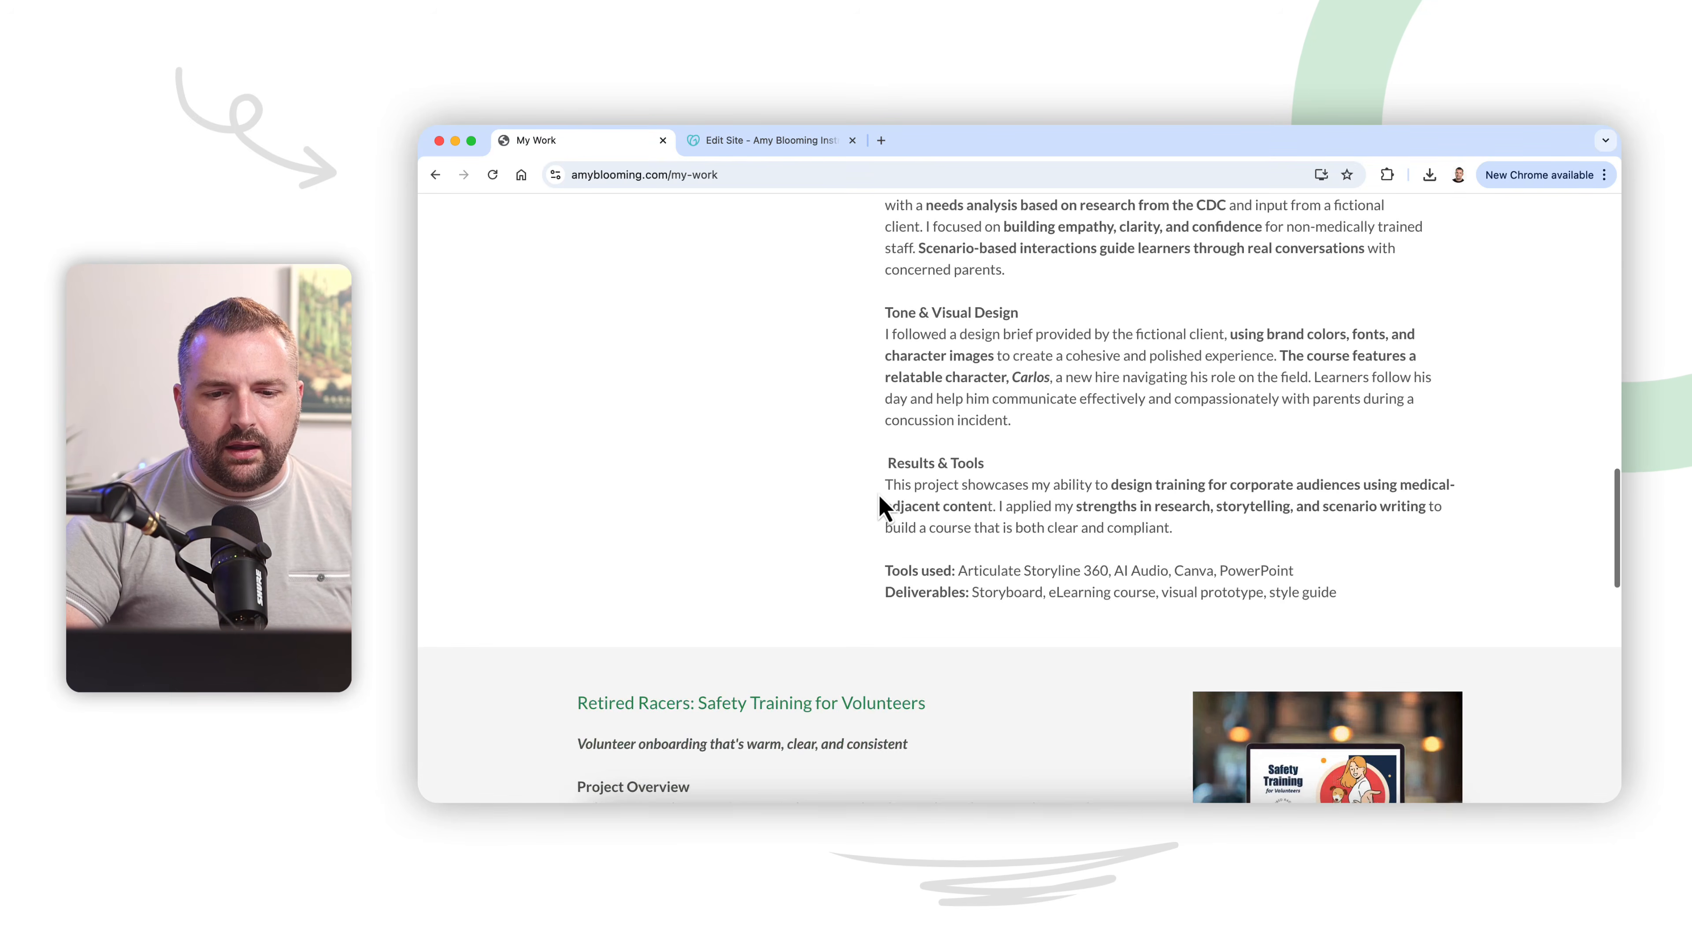
pyautogui.scroll(20, 880, 507)
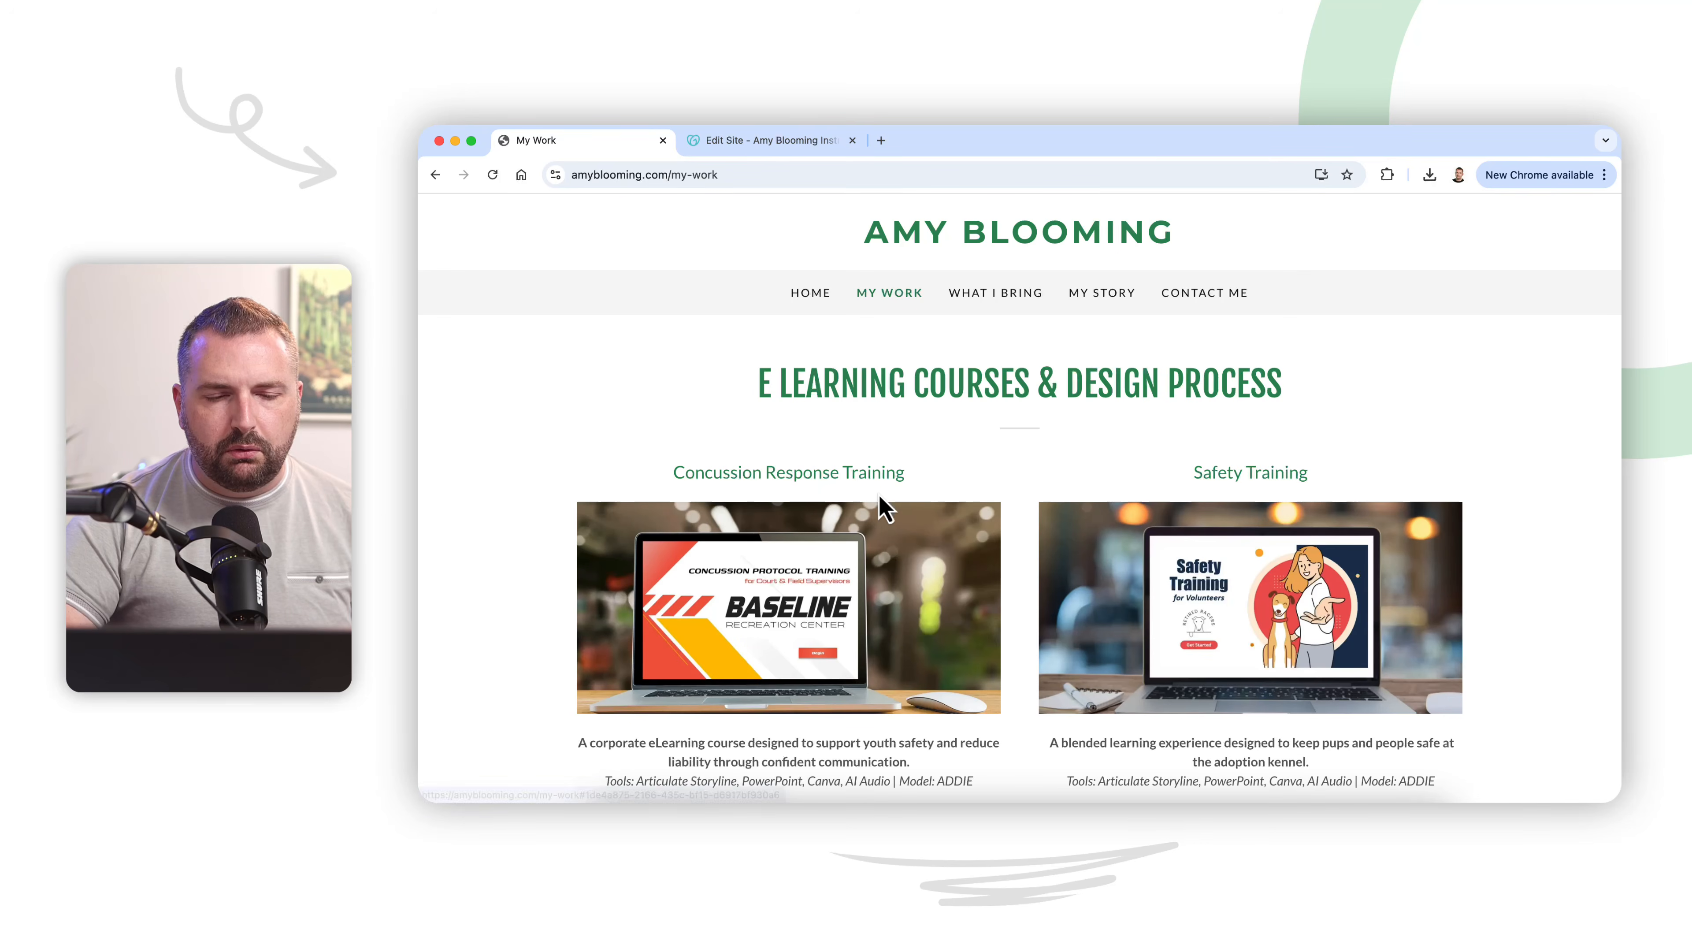
# Step: Open the What I Bring page and examine its six skill blocks, from Learner-Centered Design to Tool Proficiency
pyautogui.click(994, 294)
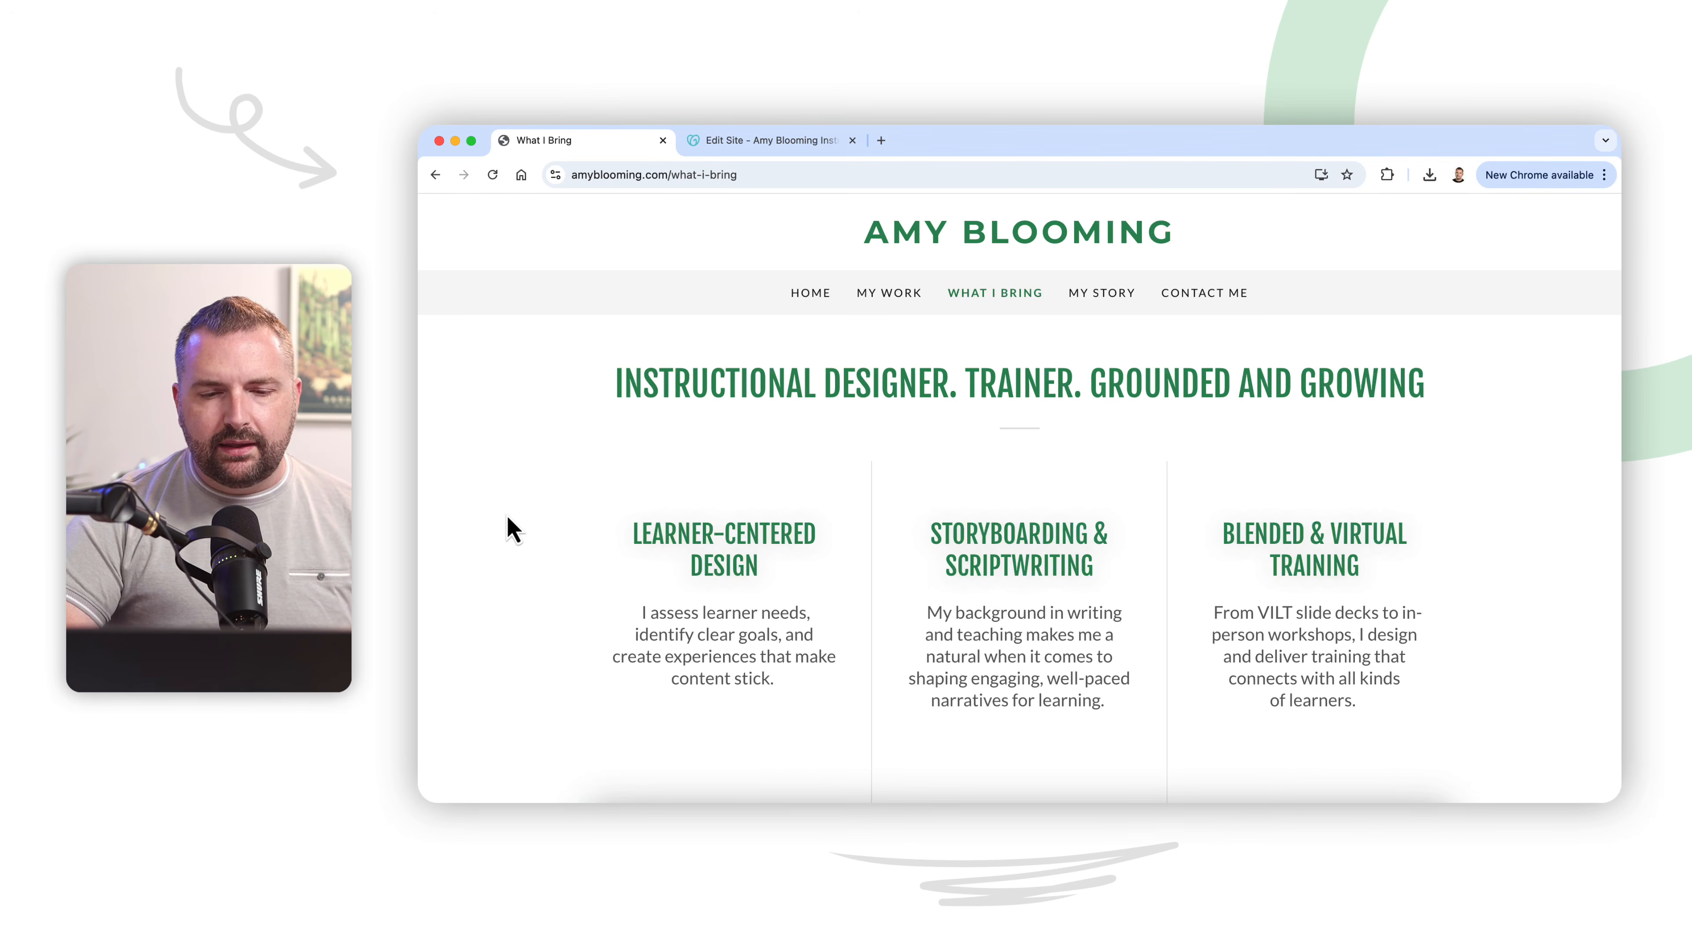
pyautogui.scroll(-5, 513, 530)
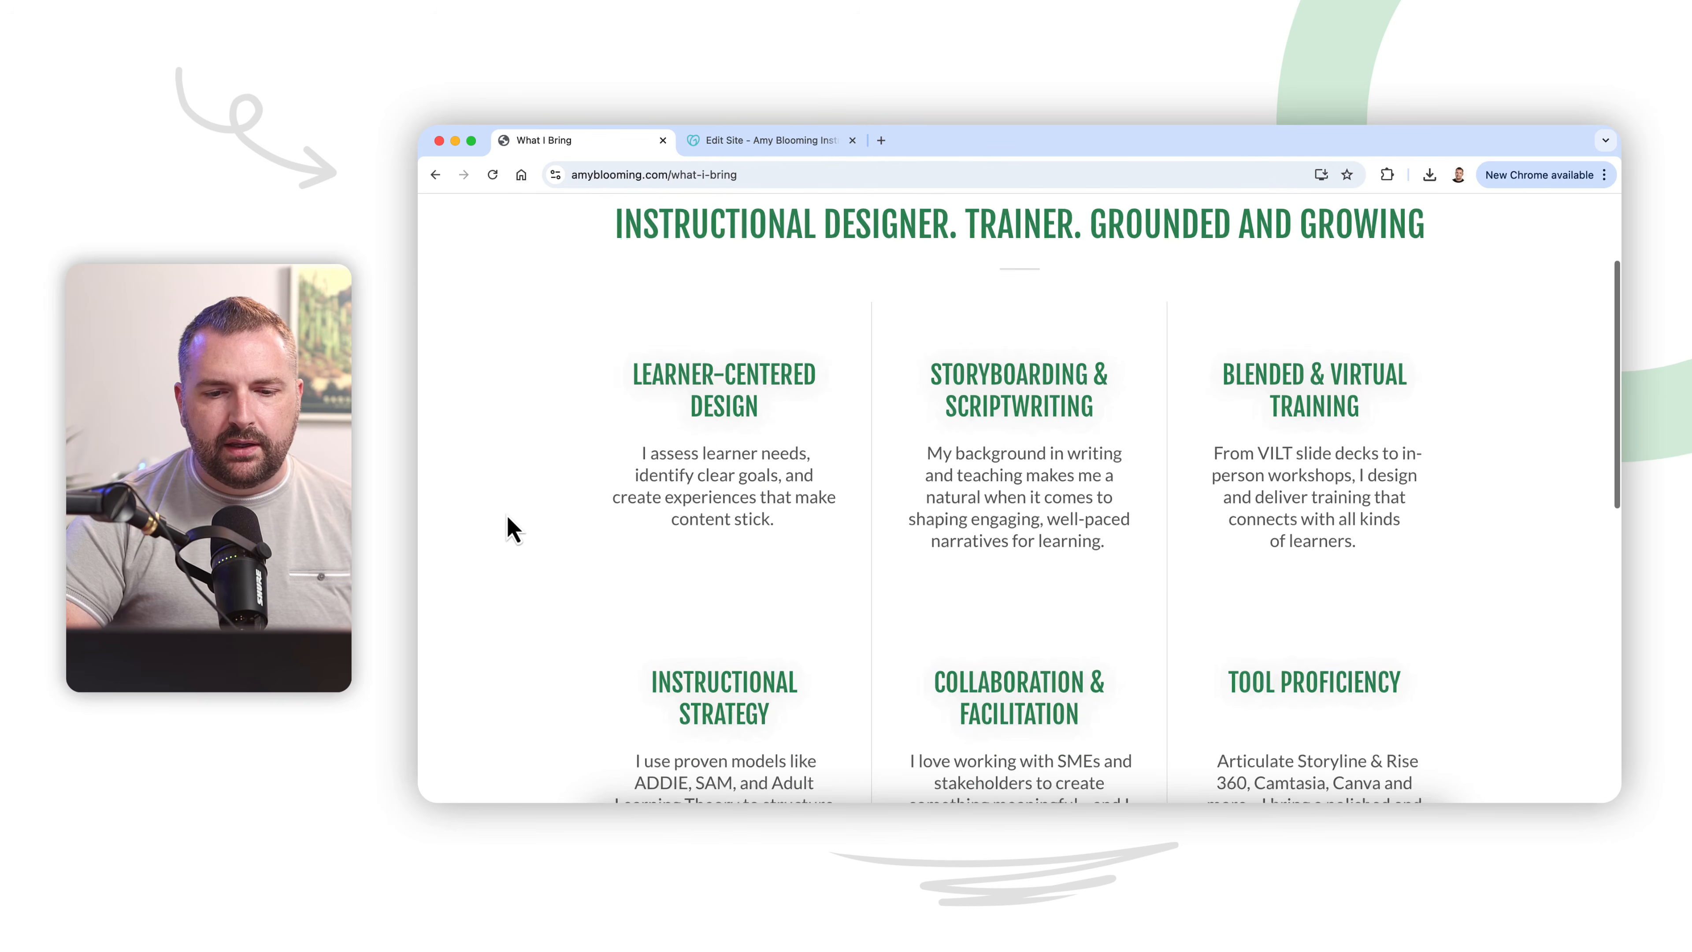
pyautogui.scroll(-8, 513, 530)
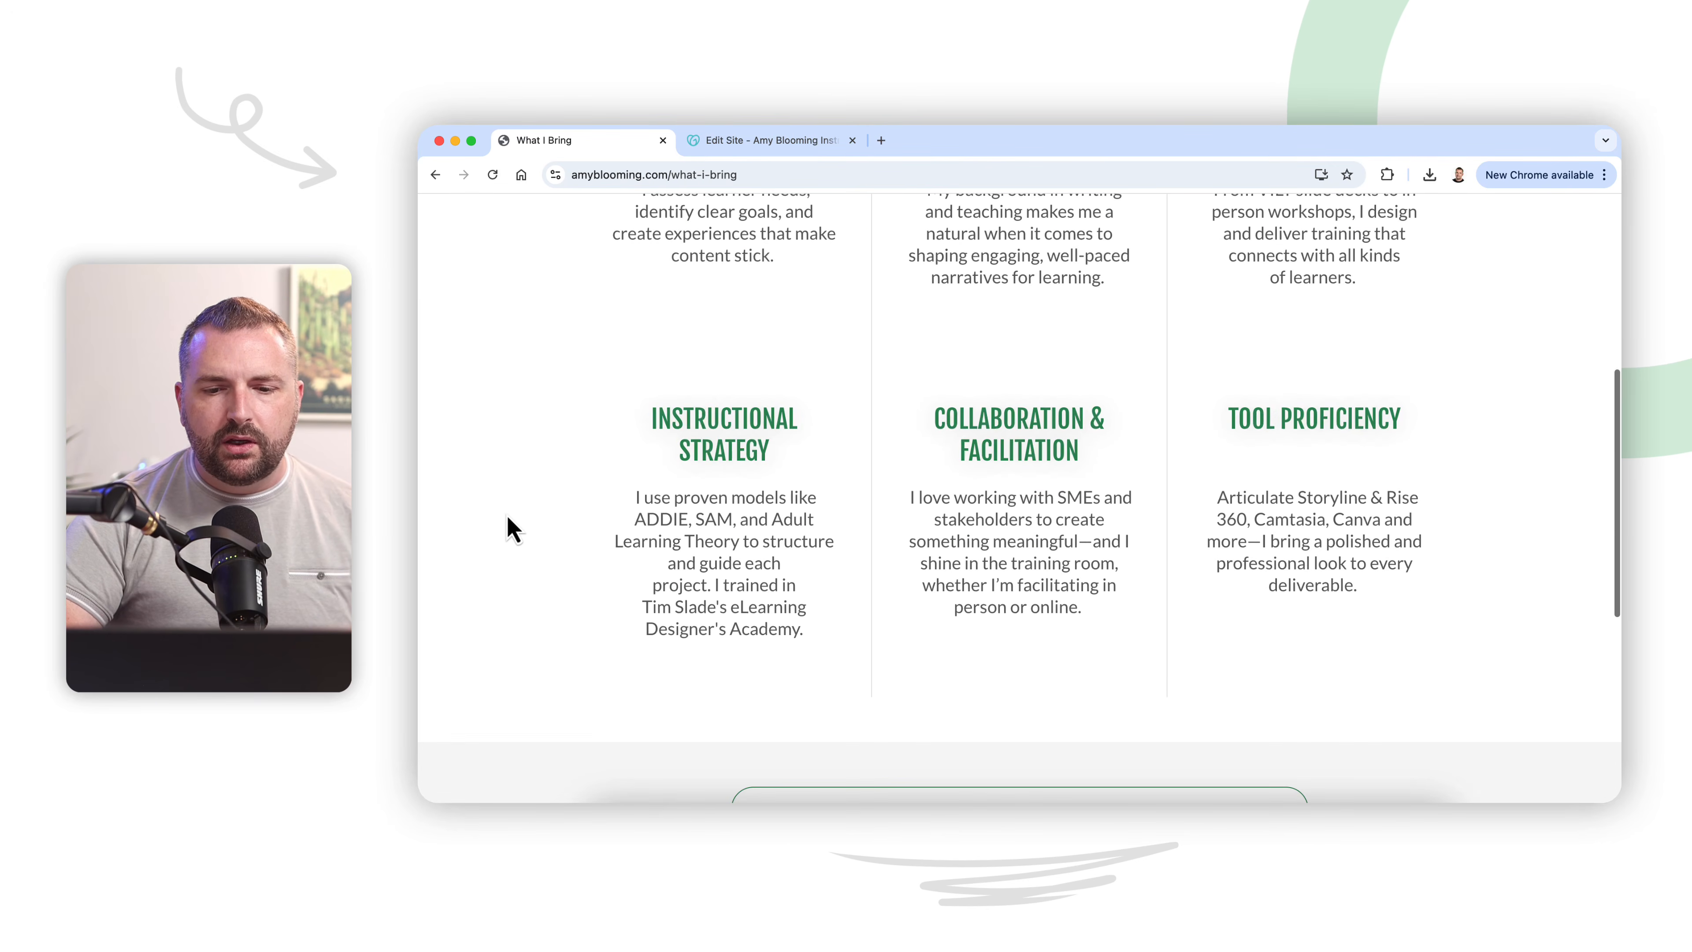
pyautogui.scroll(12, 513, 531)
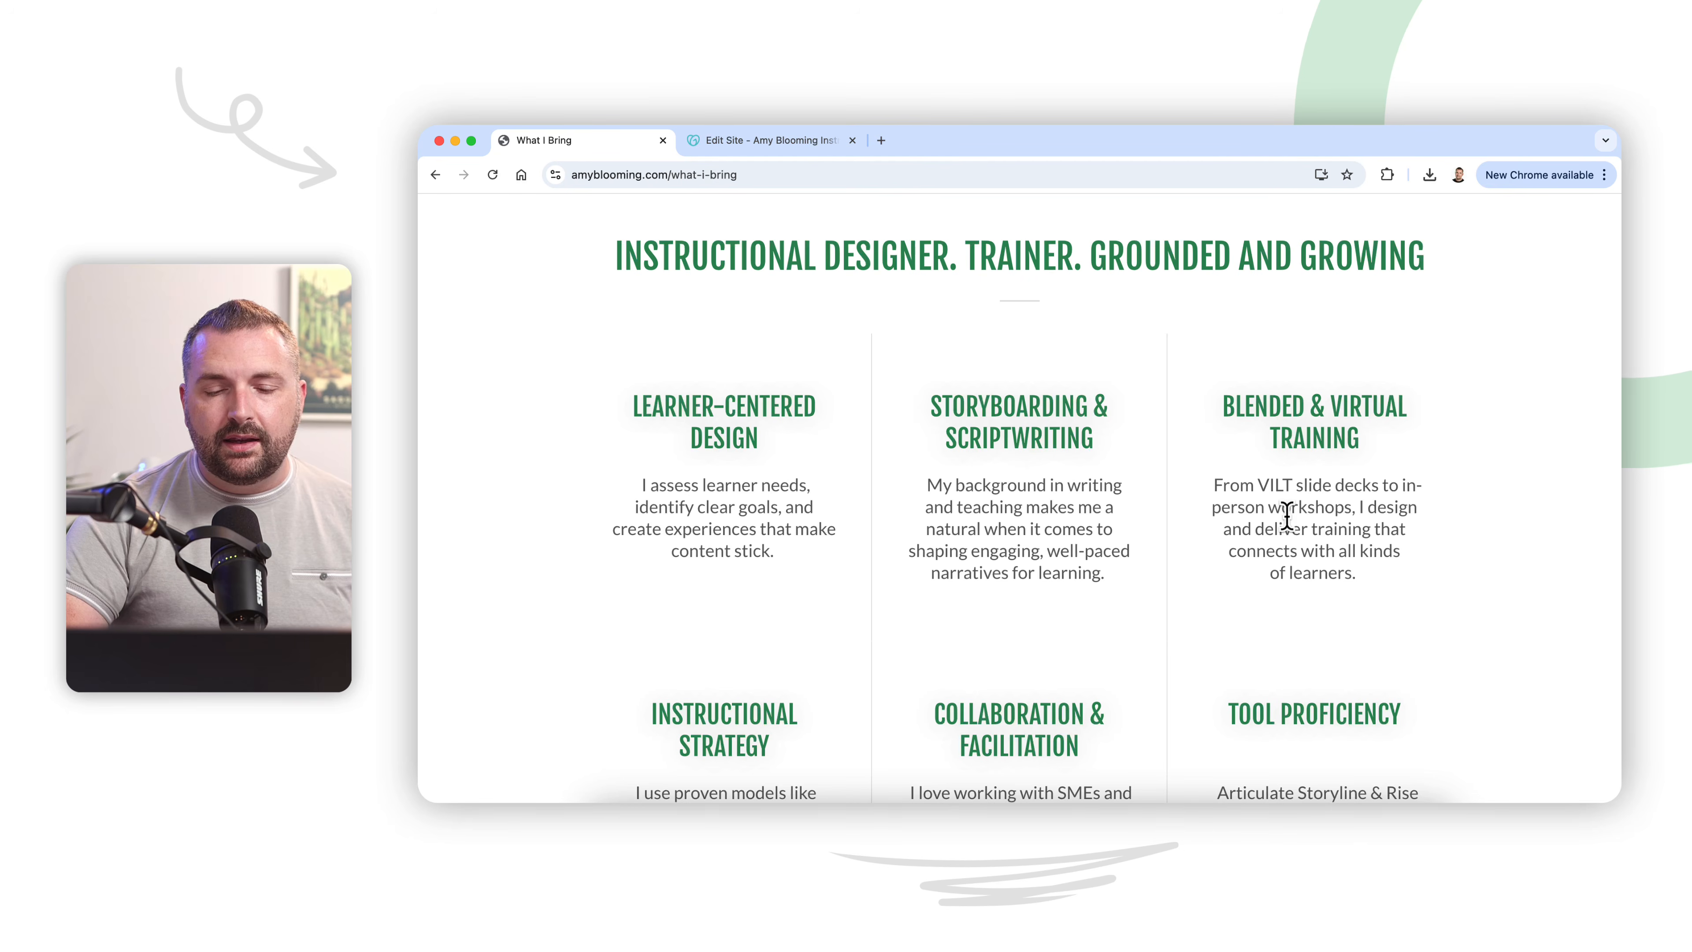
pyautogui.scroll(-5, 1286, 517)
pyautogui.scroll(-3, 938, 627)
pyautogui.scroll(8, 938, 627)
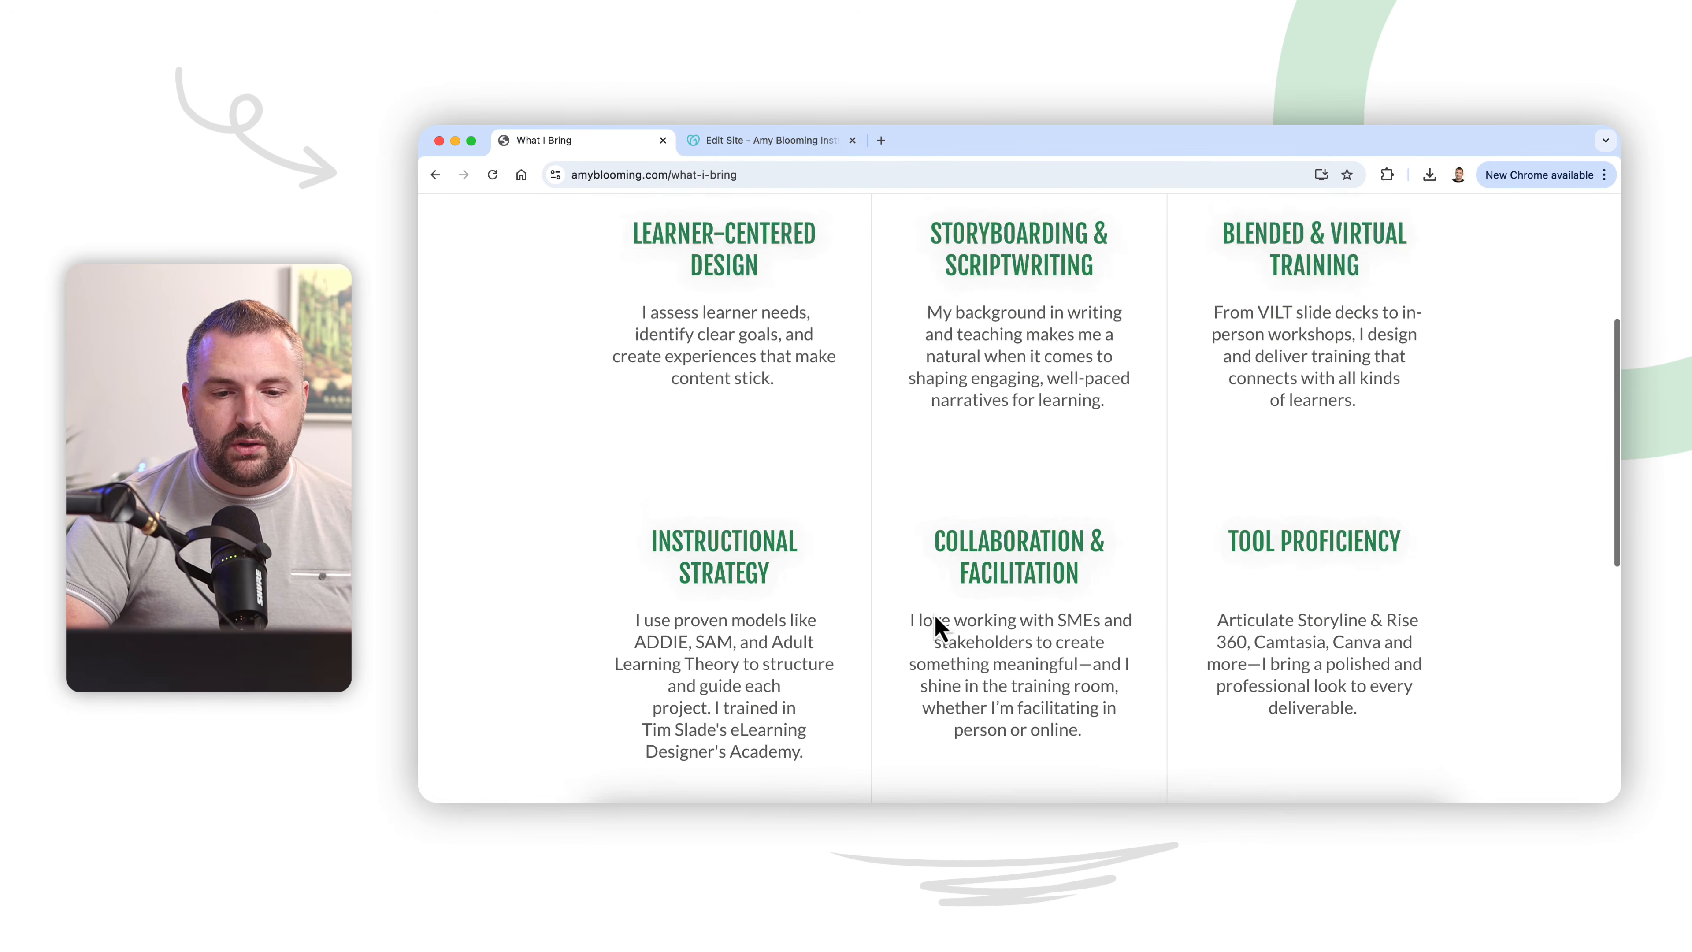
pyautogui.scroll(-3, 936, 629)
pyautogui.scroll(3, 935, 623)
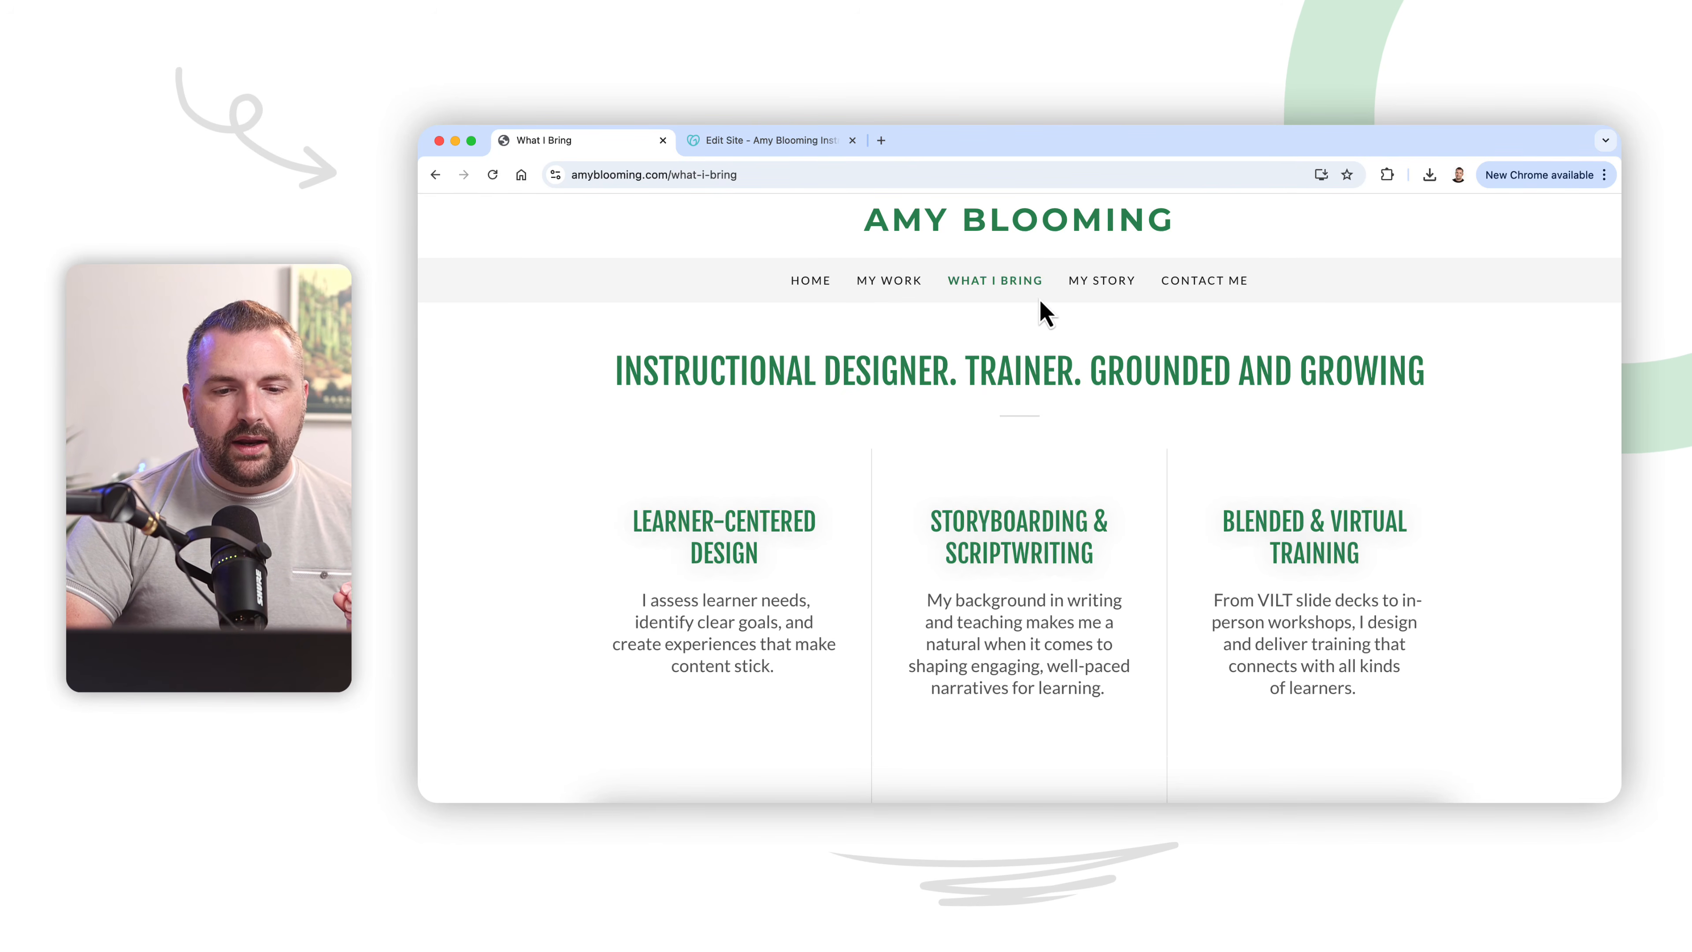
pyautogui.scroll(-3, 880, 556)
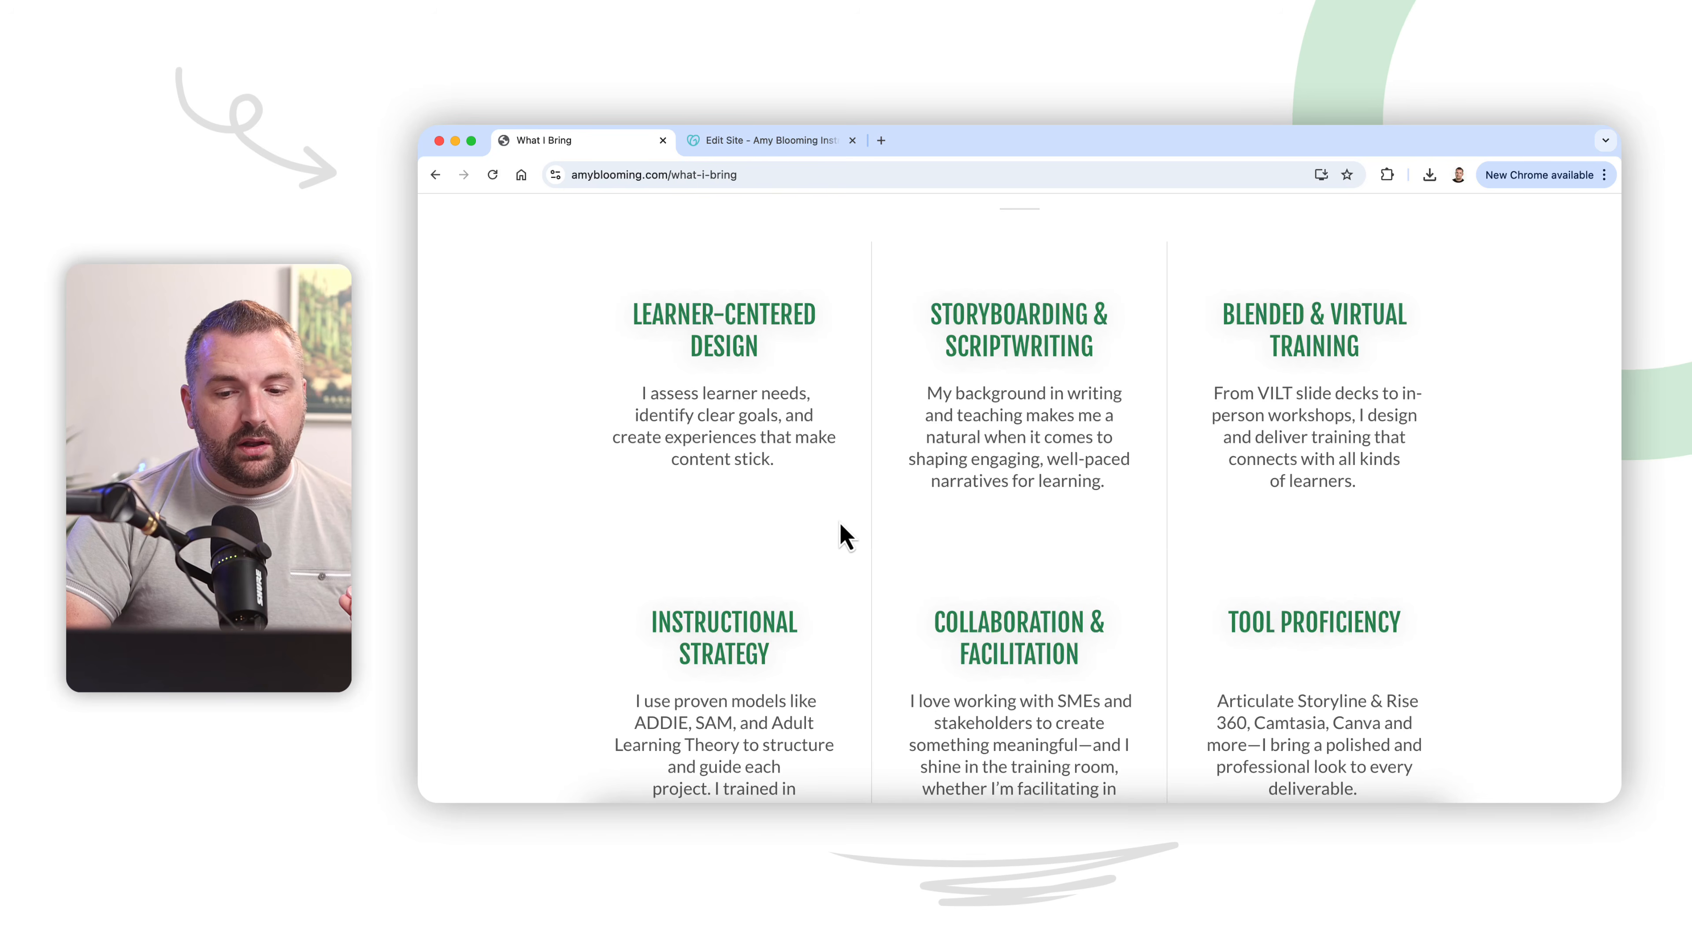
pyautogui.scroll(3, 841, 550)
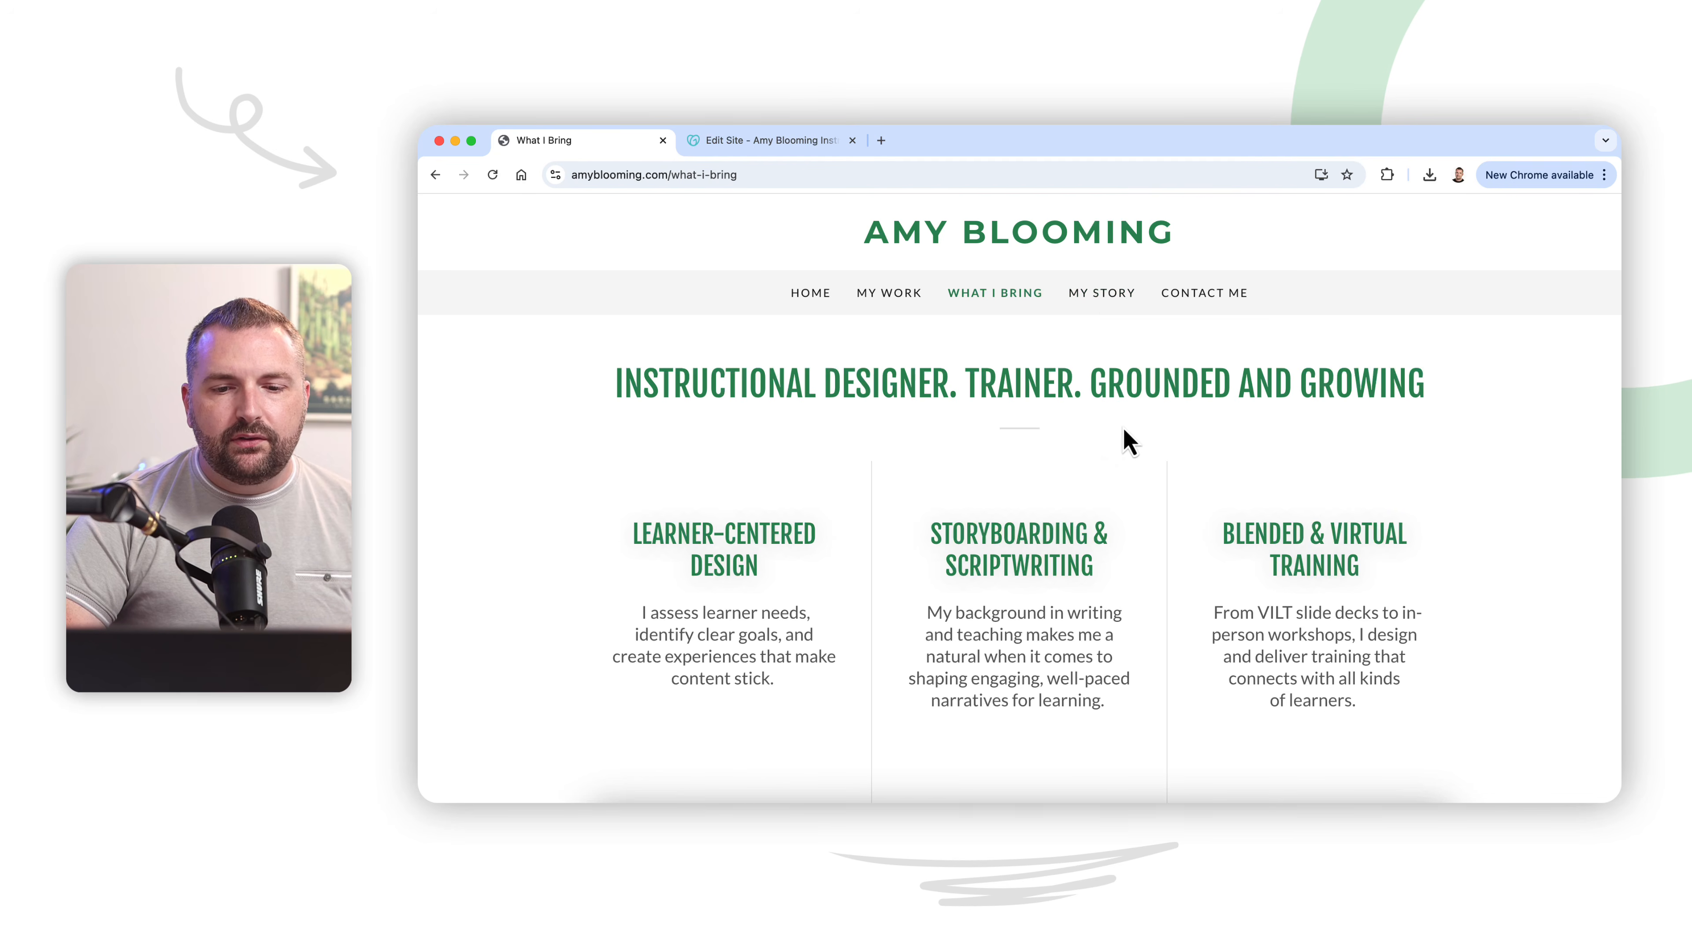
# Step: Open the My Story page and review the four career-story columns with their photos and text
pyautogui.scroll(2, 1124, 435)
pyautogui.click(1100, 295)
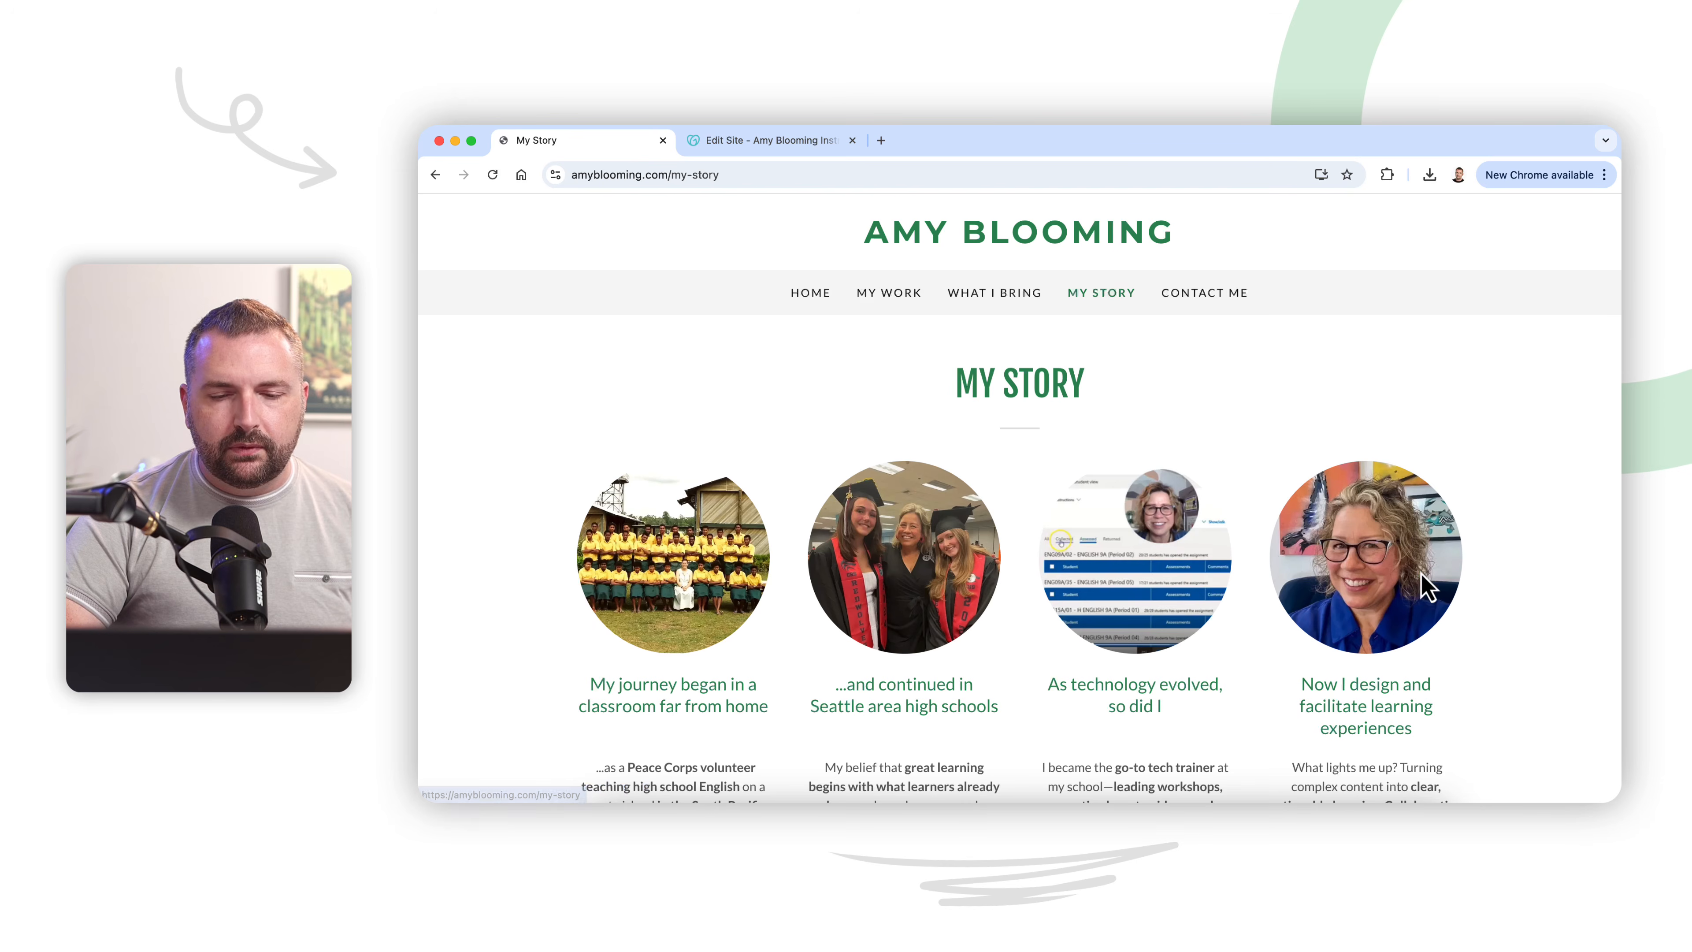
pyautogui.scroll(-3, 1504, 567)
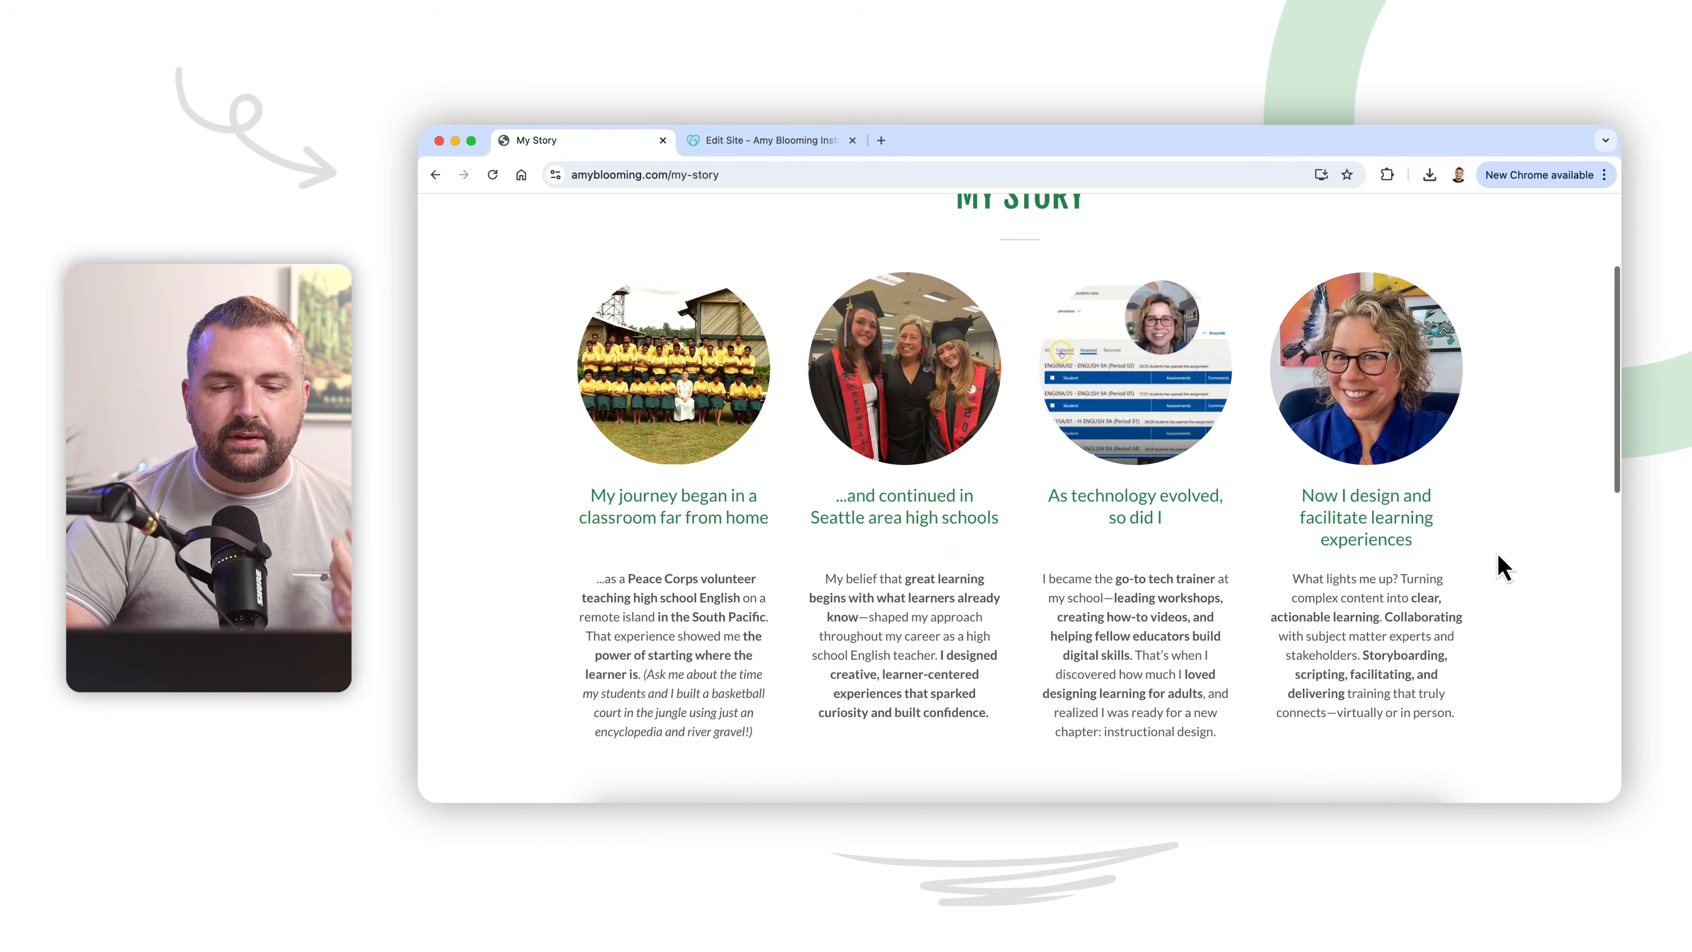
pyautogui.scroll(-1, 843, 633)
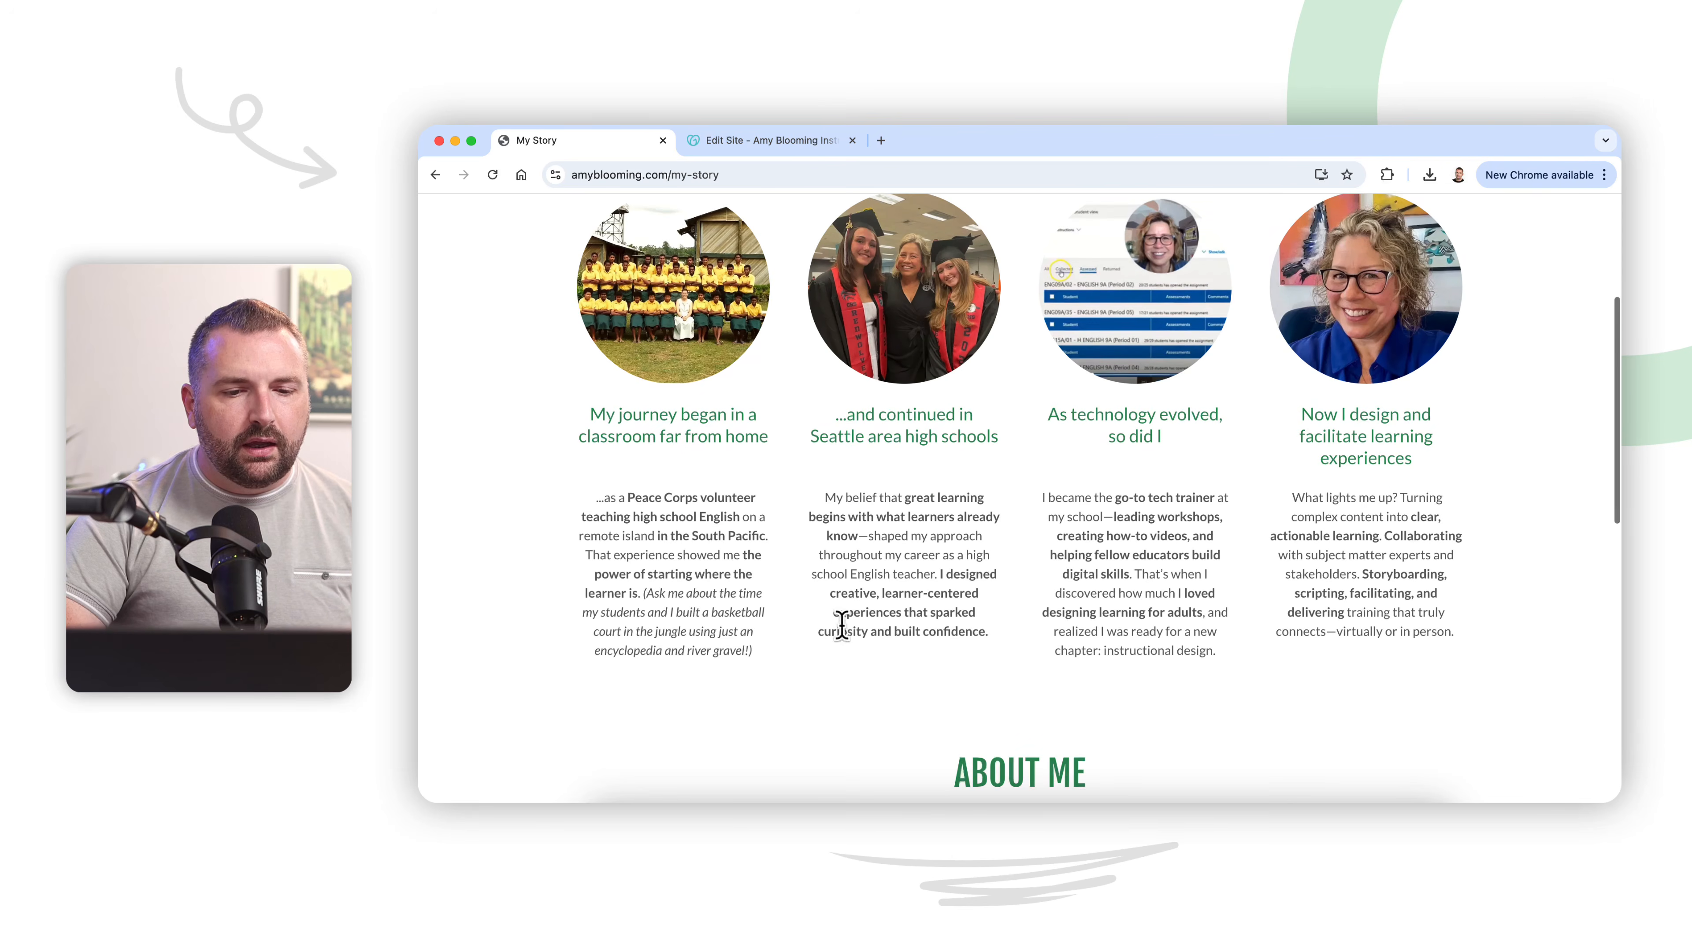
pyautogui.scroll(1, 673, 553)
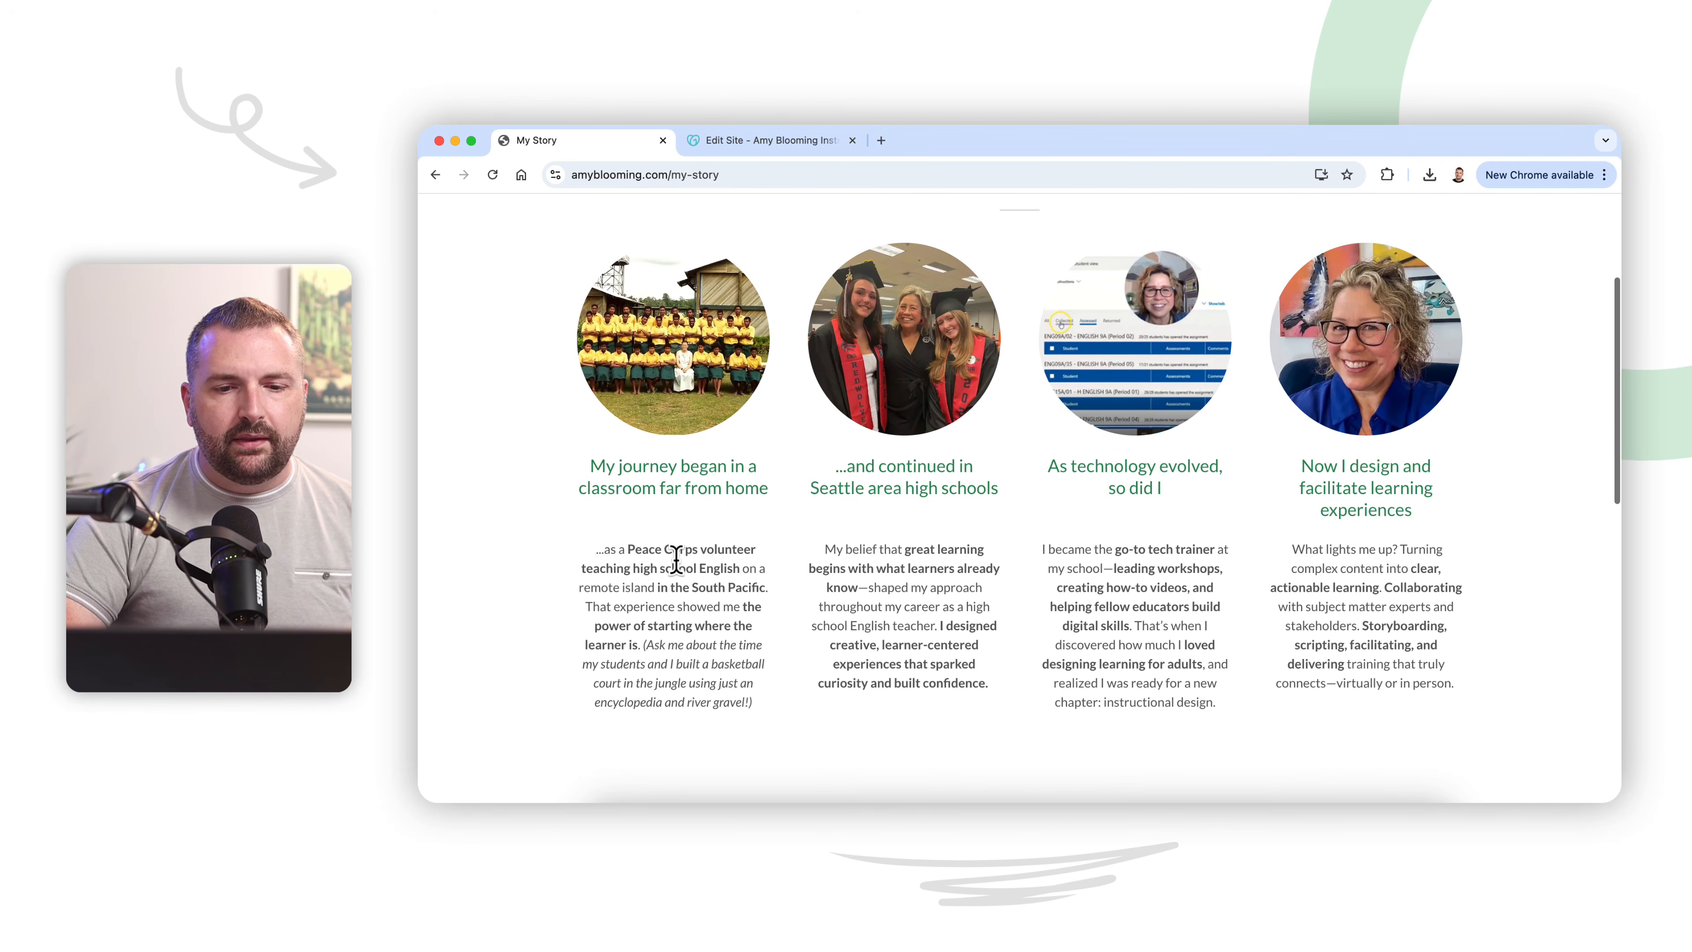
# Step: Read the About Me section and footer of the My Story page, compare it with the career columns, and return to the page's start
pyautogui.scroll(-2, 1031, 410)
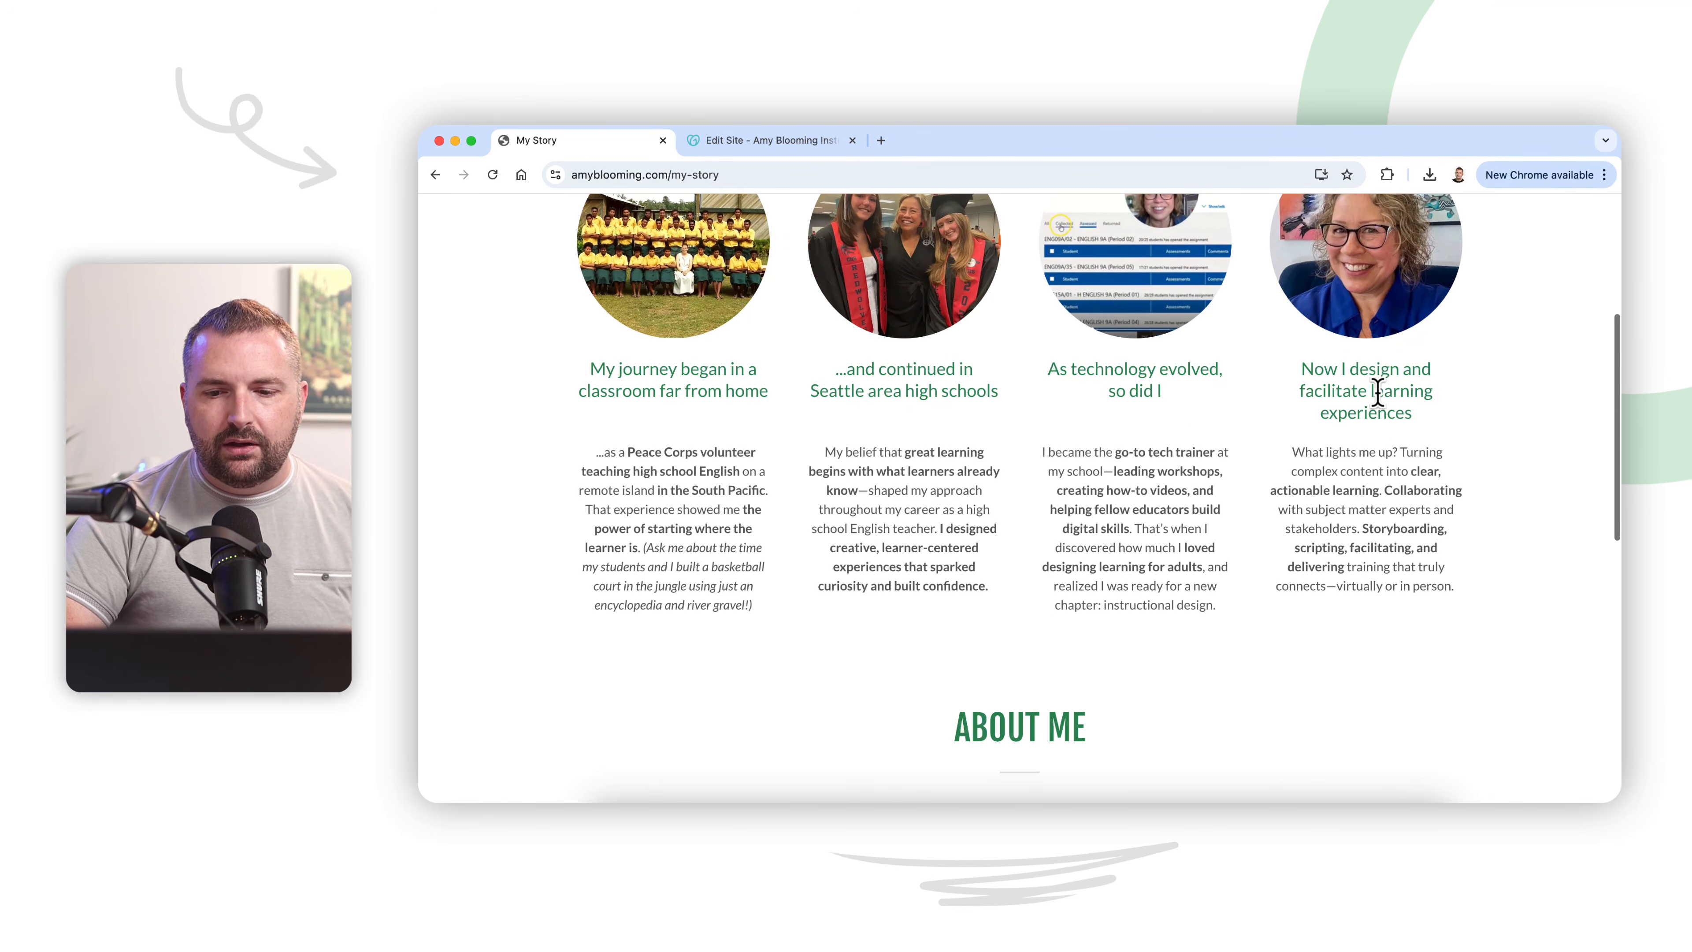
pyautogui.scroll(-8, 1402, 453)
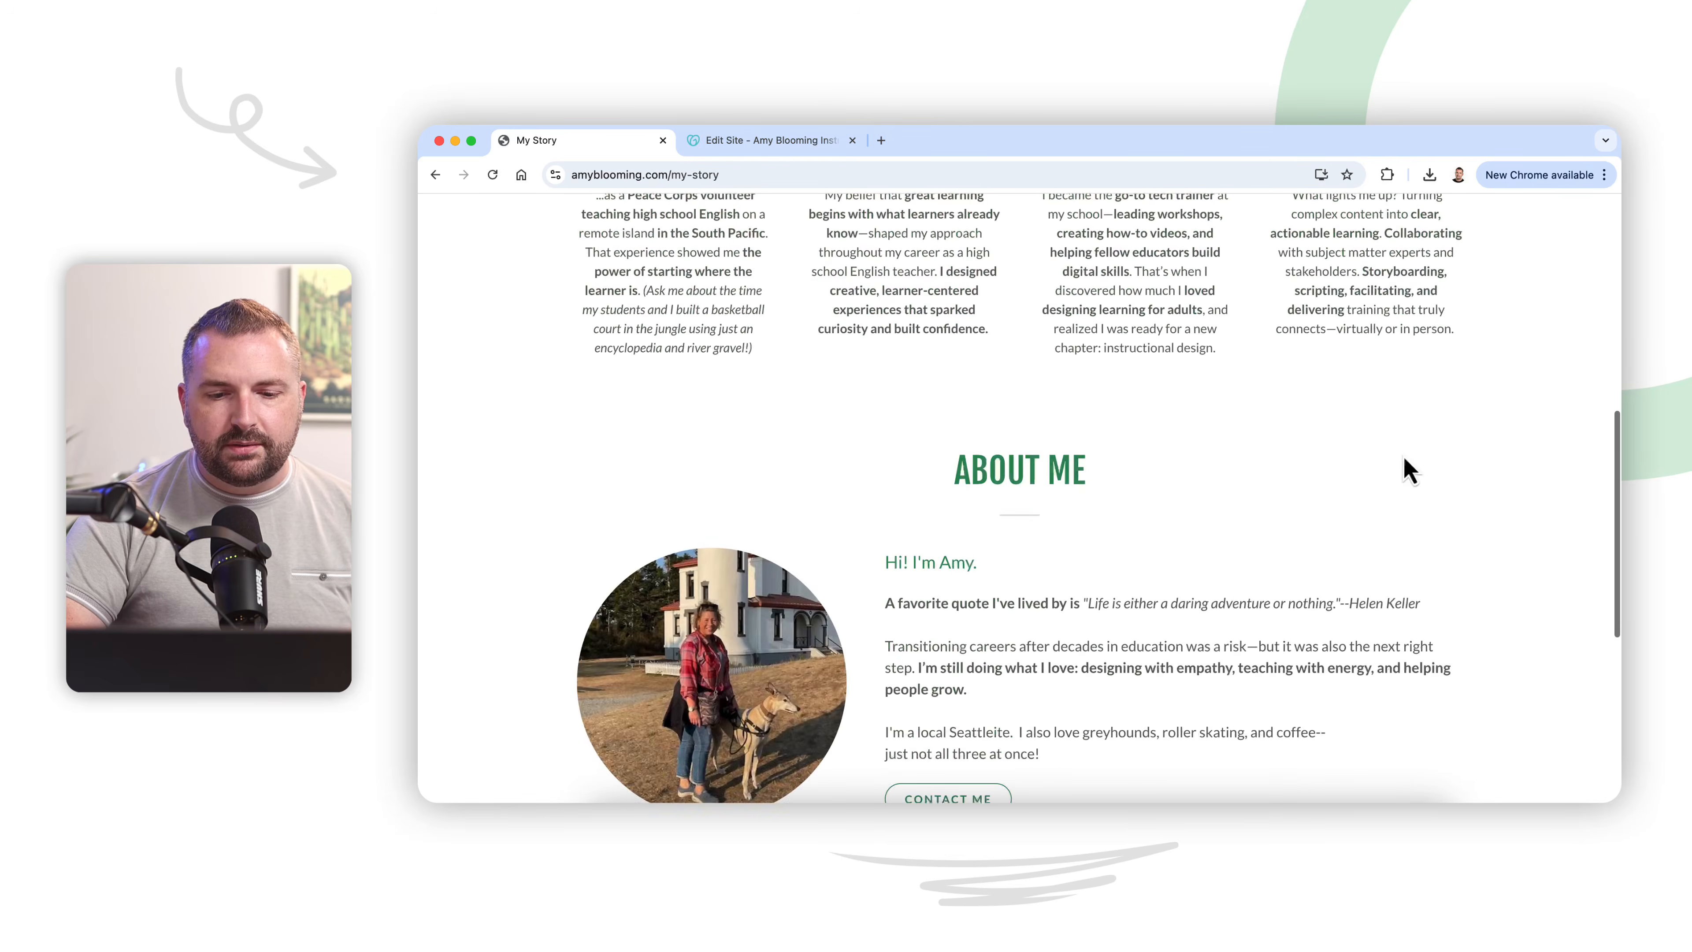
pyautogui.scroll(-4, 774, 574)
pyautogui.scroll(15, 775, 575)
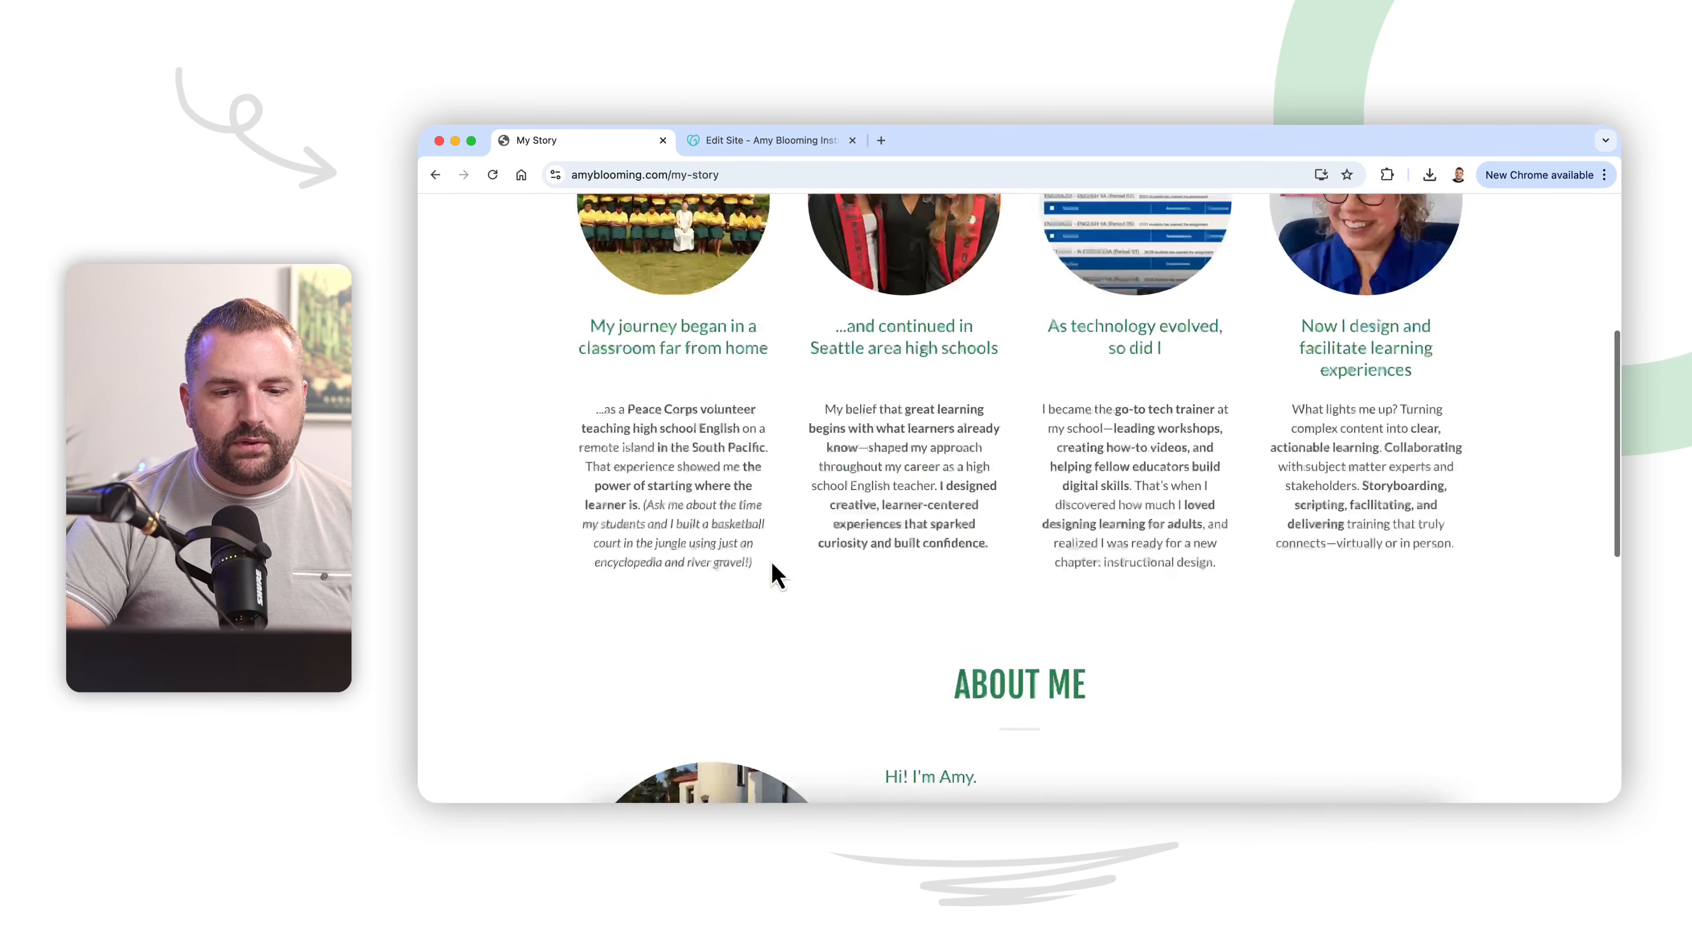
pyautogui.scroll(-15, 878, 424)
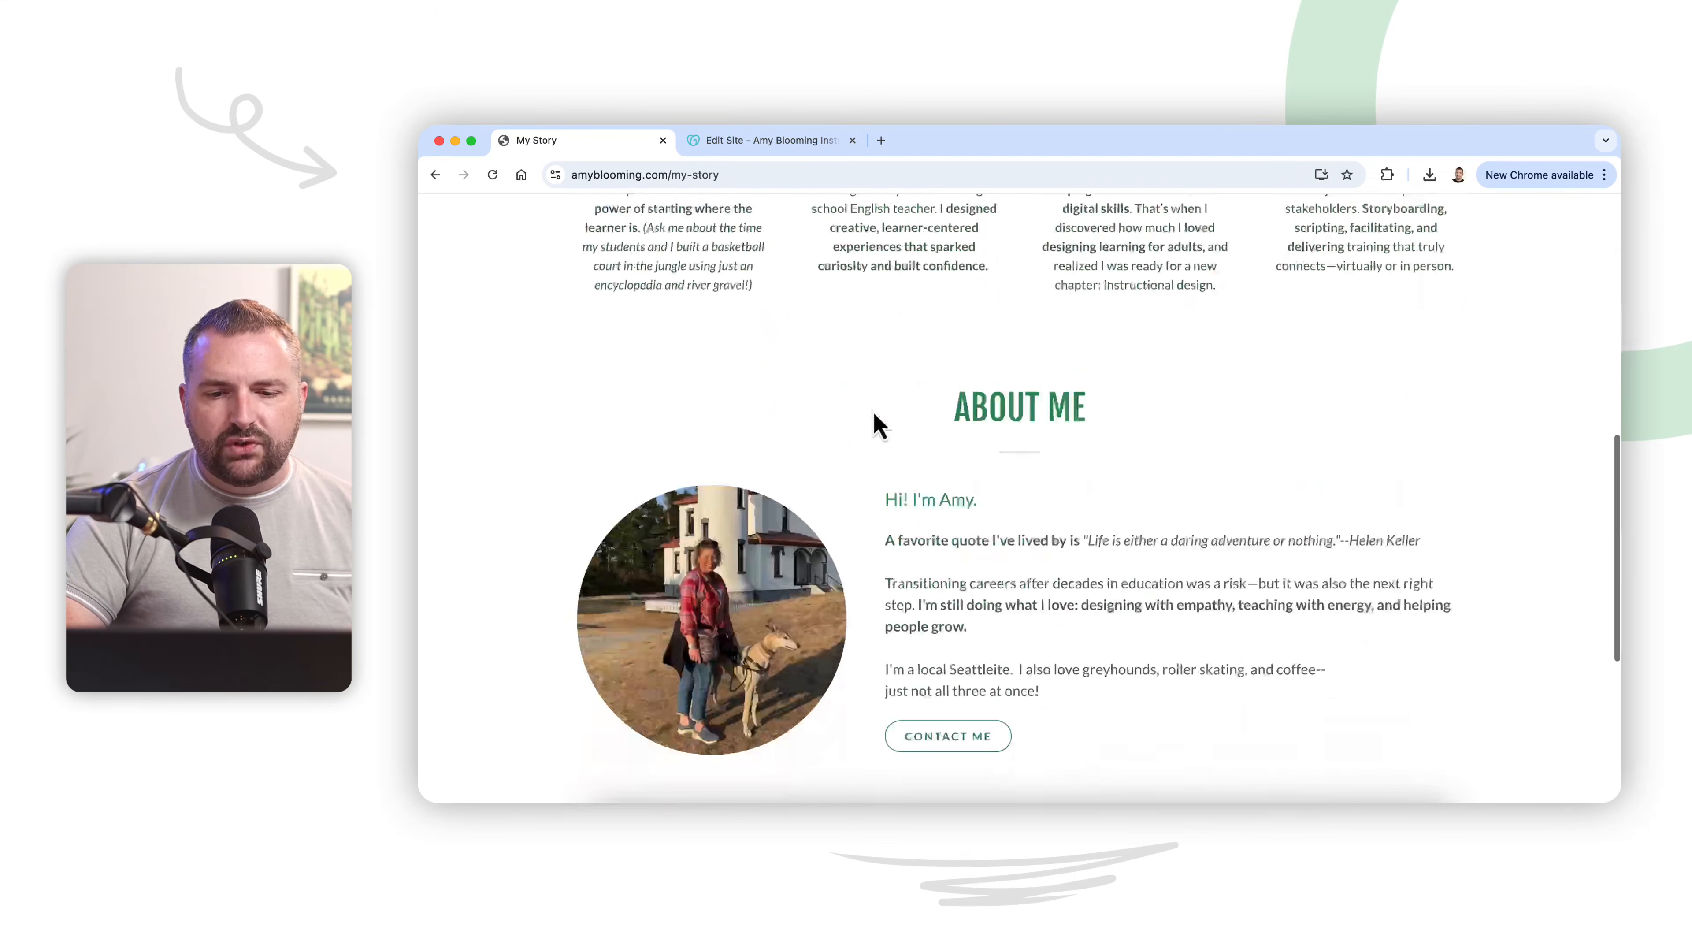
pyautogui.scroll(-3, 877, 426)
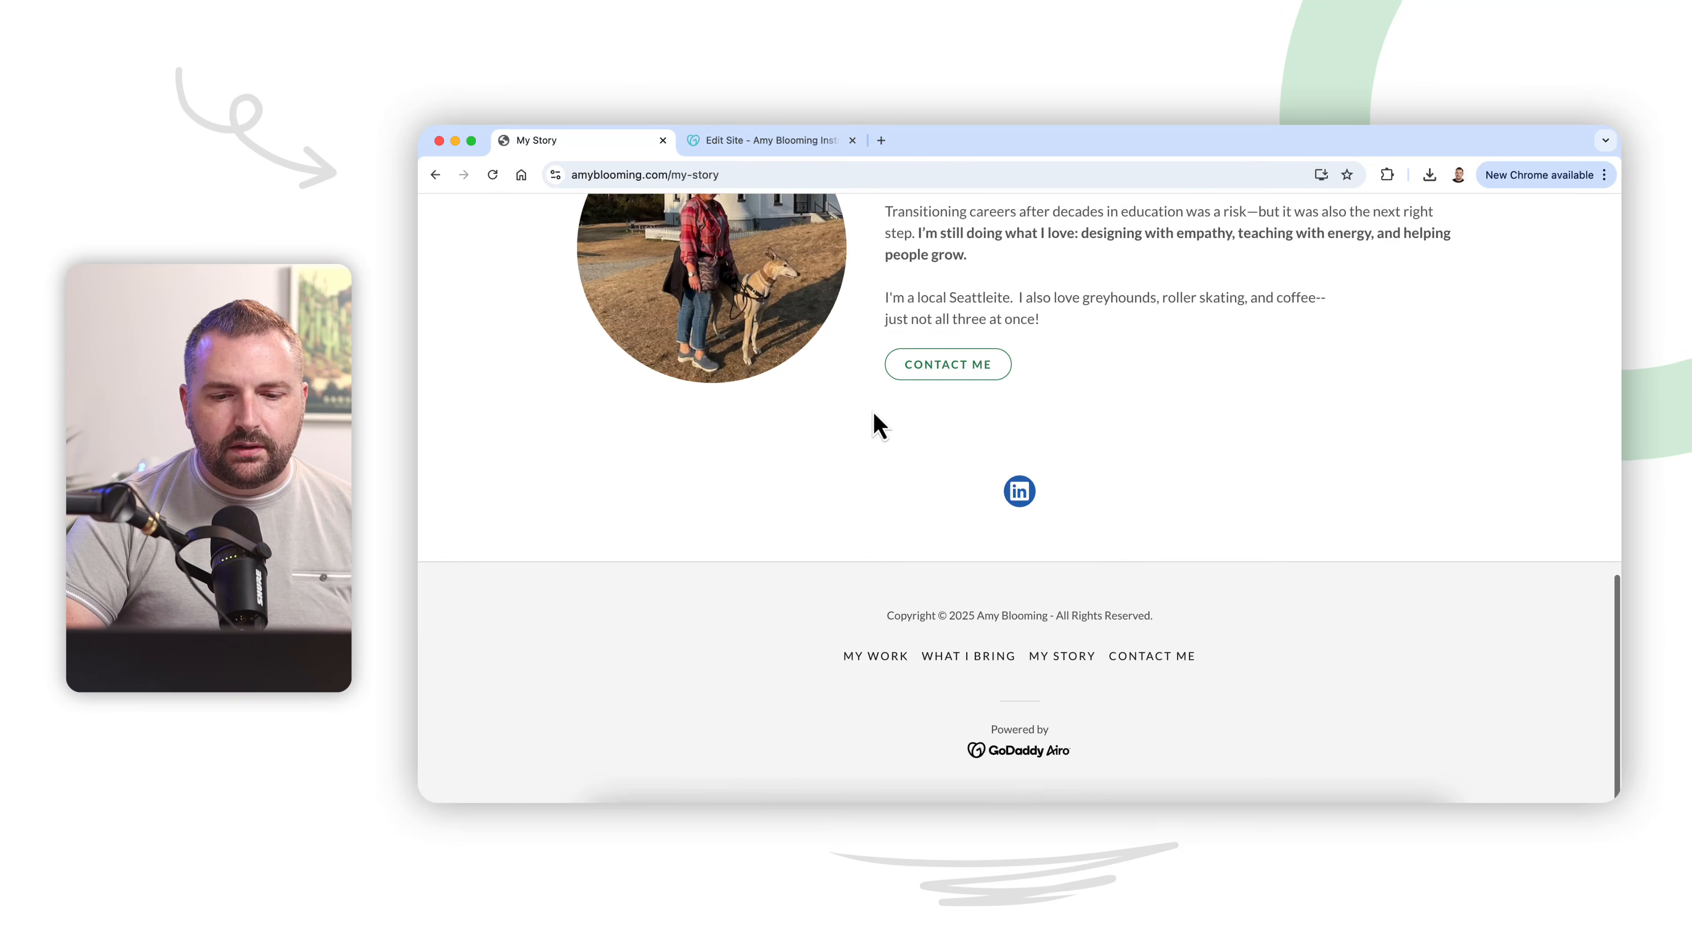
pyautogui.scroll(13, 877, 427)
pyautogui.scroll(-1, 873, 406)
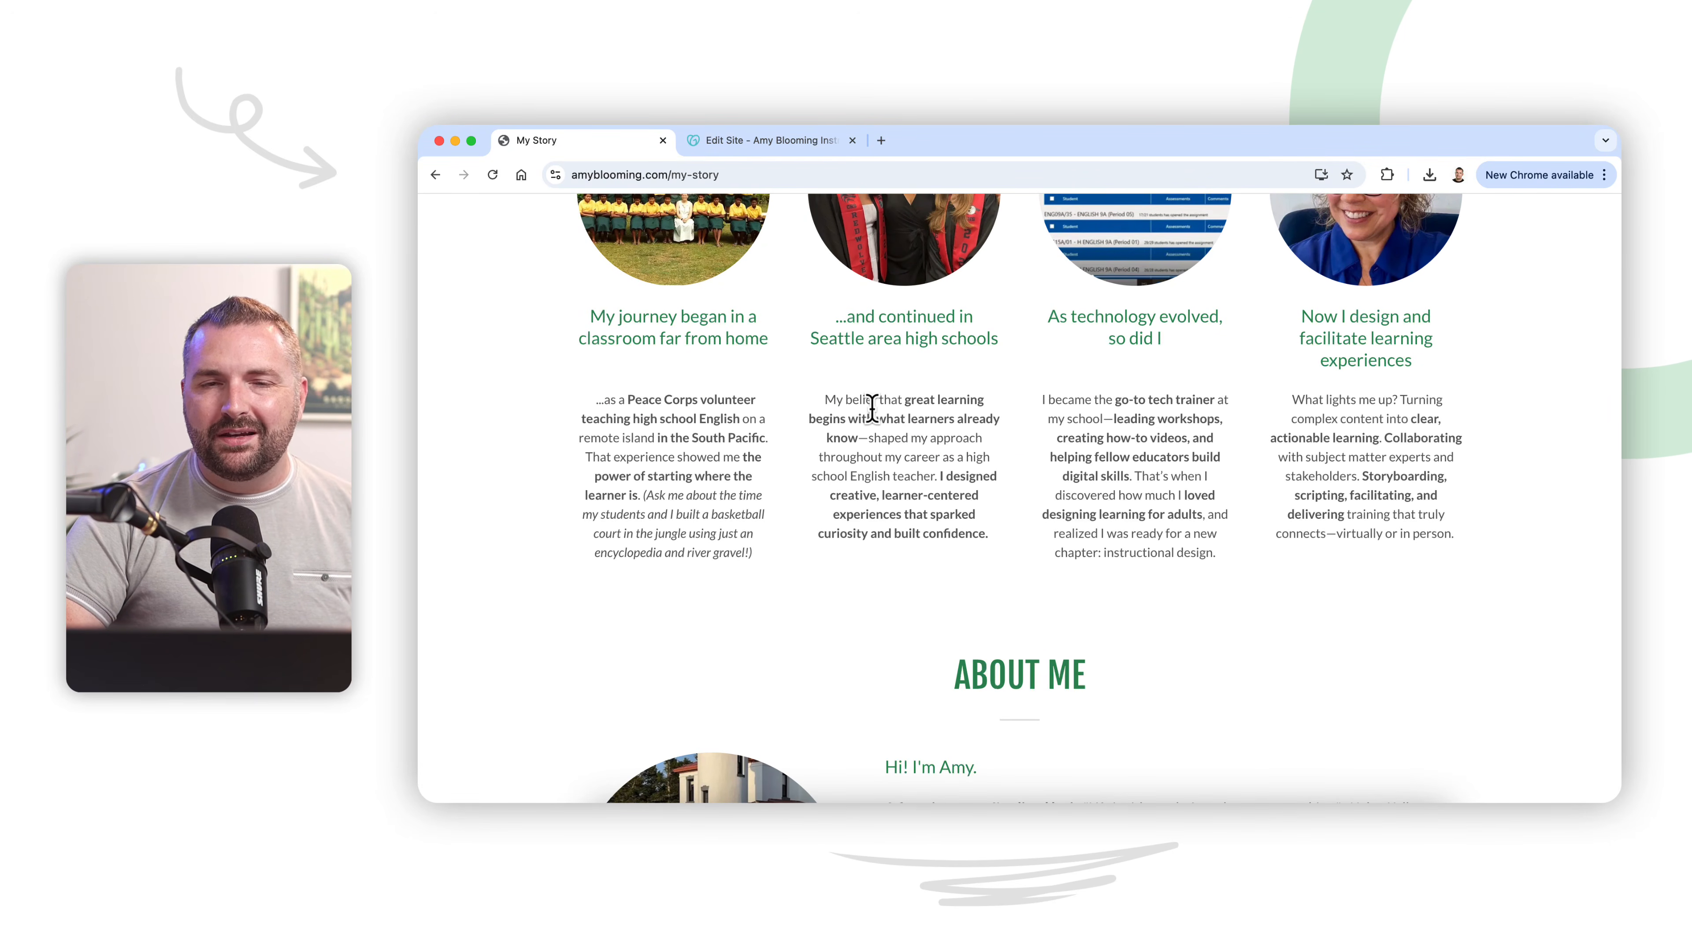
pyautogui.scroll(6, 874, 413)
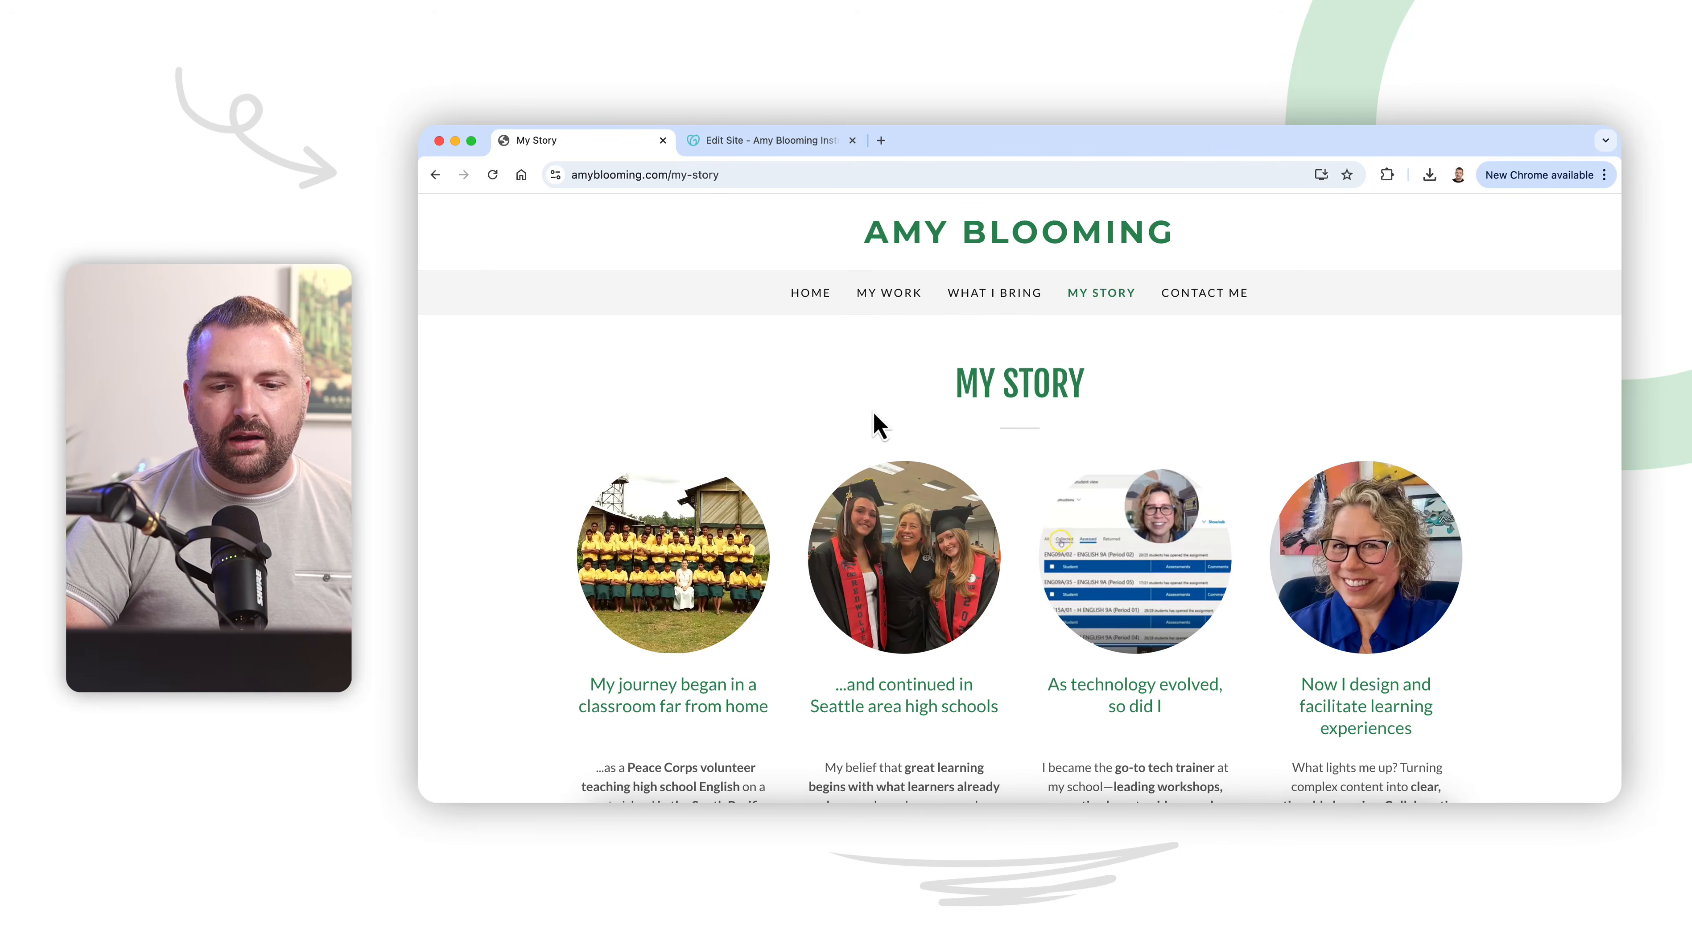
# Step: Open the Contact Me page and review its Let's Connect message, photo, contact link and footer
pyautogui.click(1204, 293)
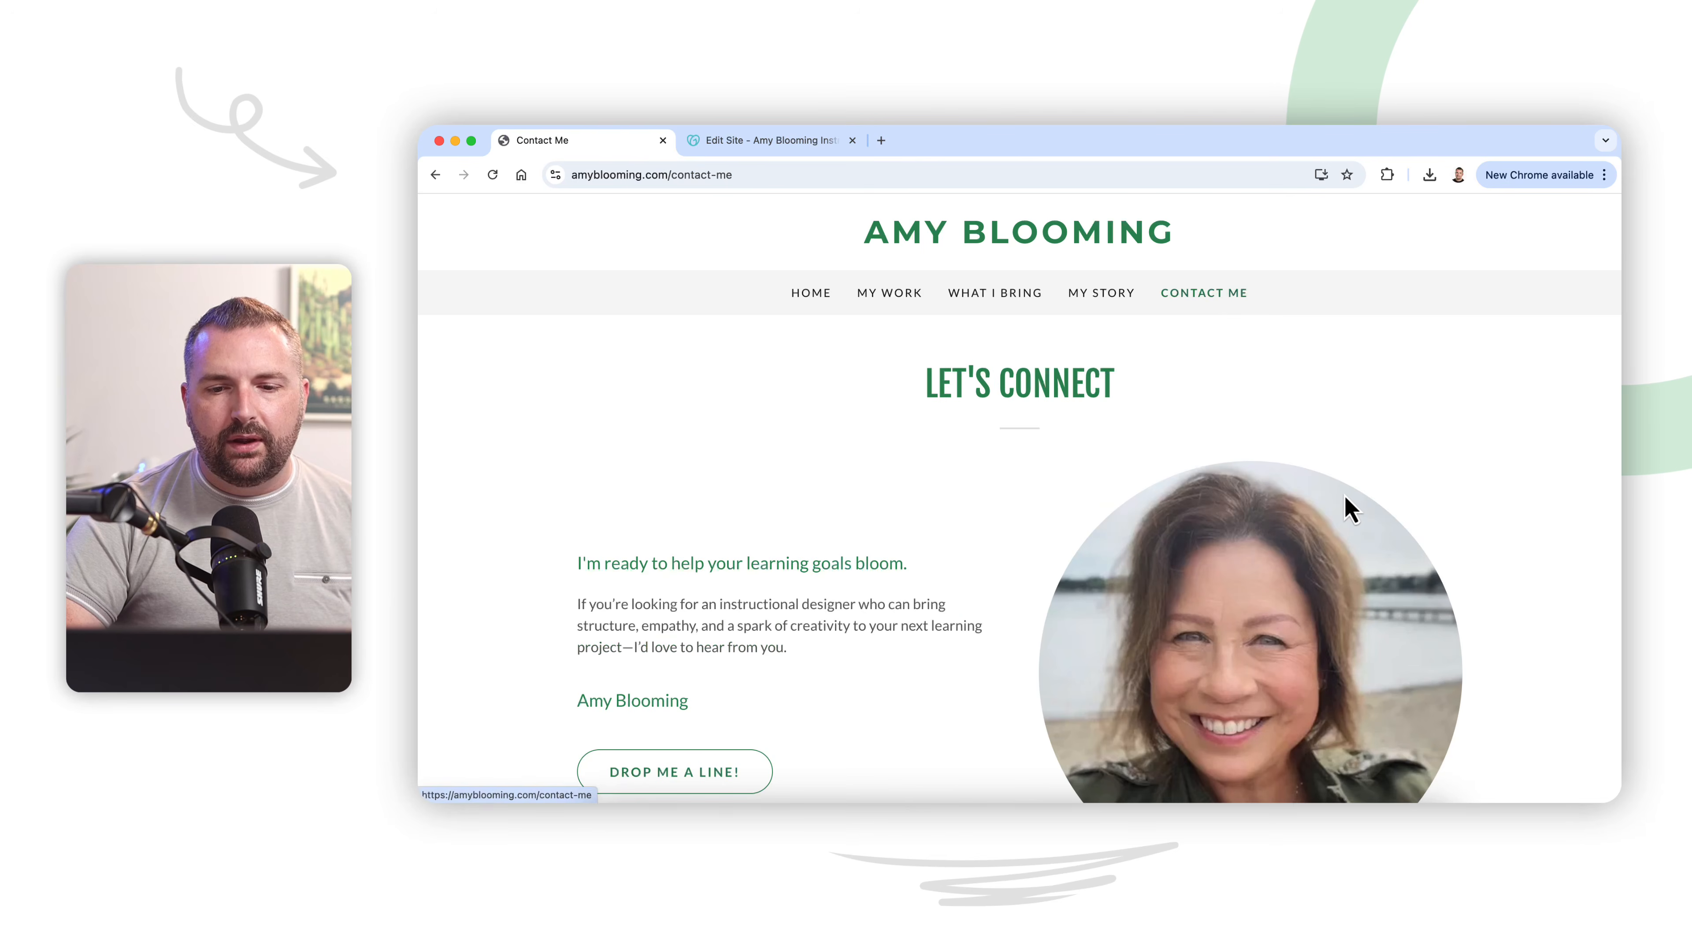
pyautogui.scroll(-4, 1348, 503)
pyautogui.scroll(-3, 1348, 509)
pyautogui.scroll(10, 1344, 516)
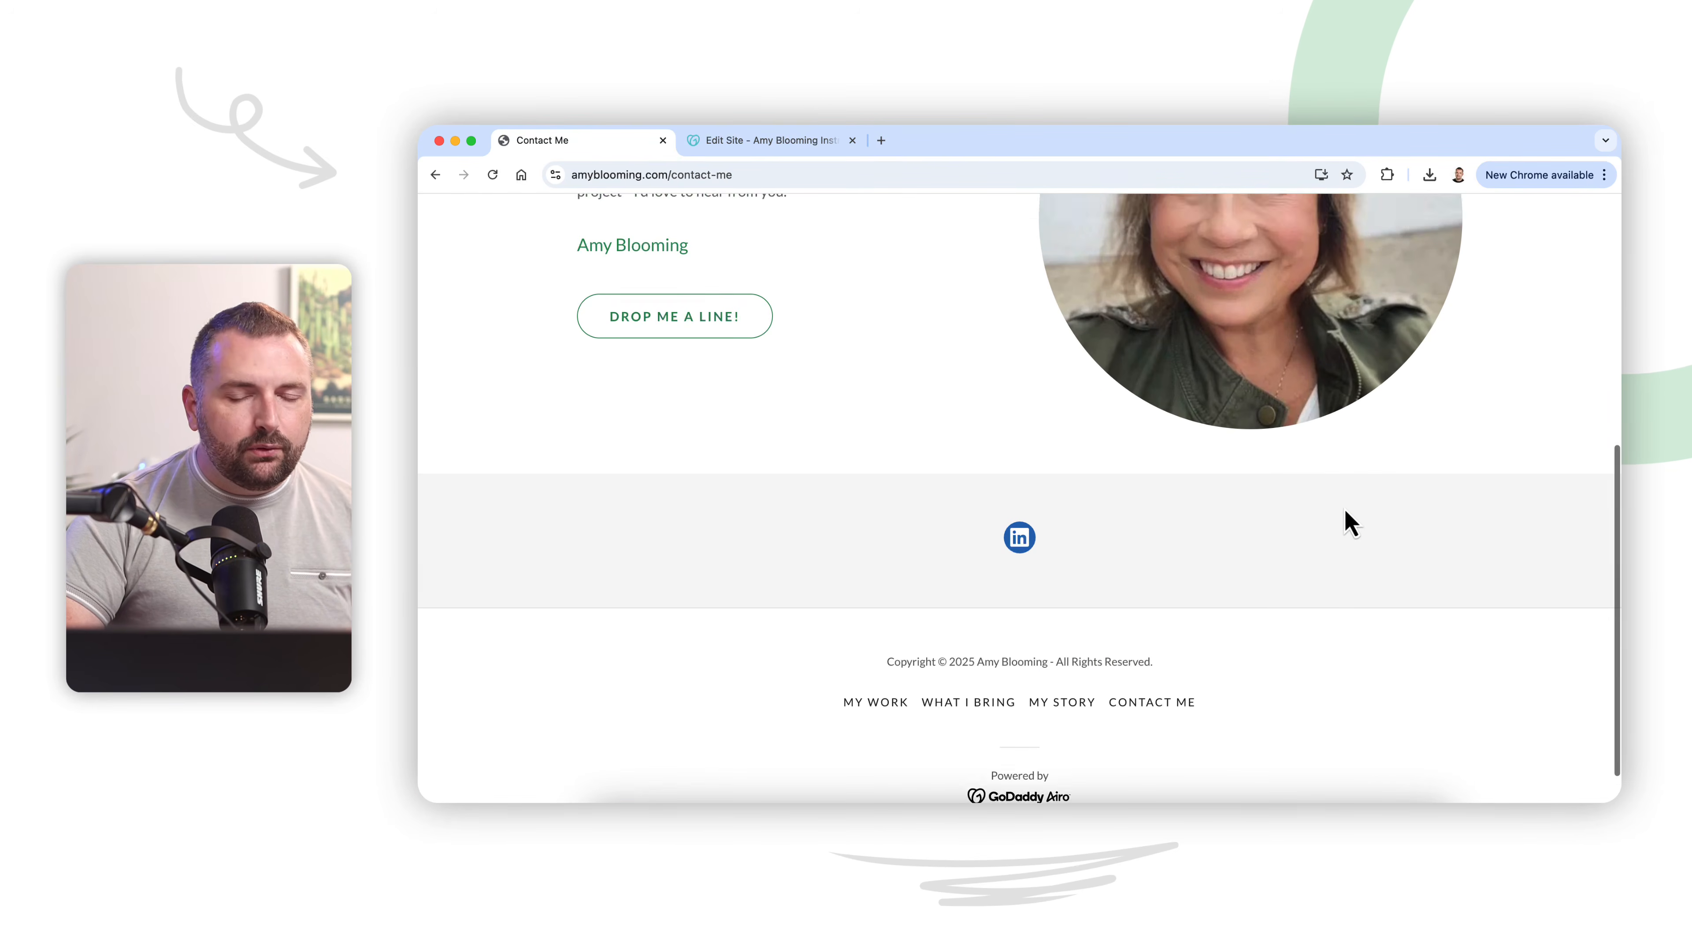
# Step: Revisit the Home, My Work and What I Bring pages in turn to compare their overall layouts
pyautogui.click(816, 300)
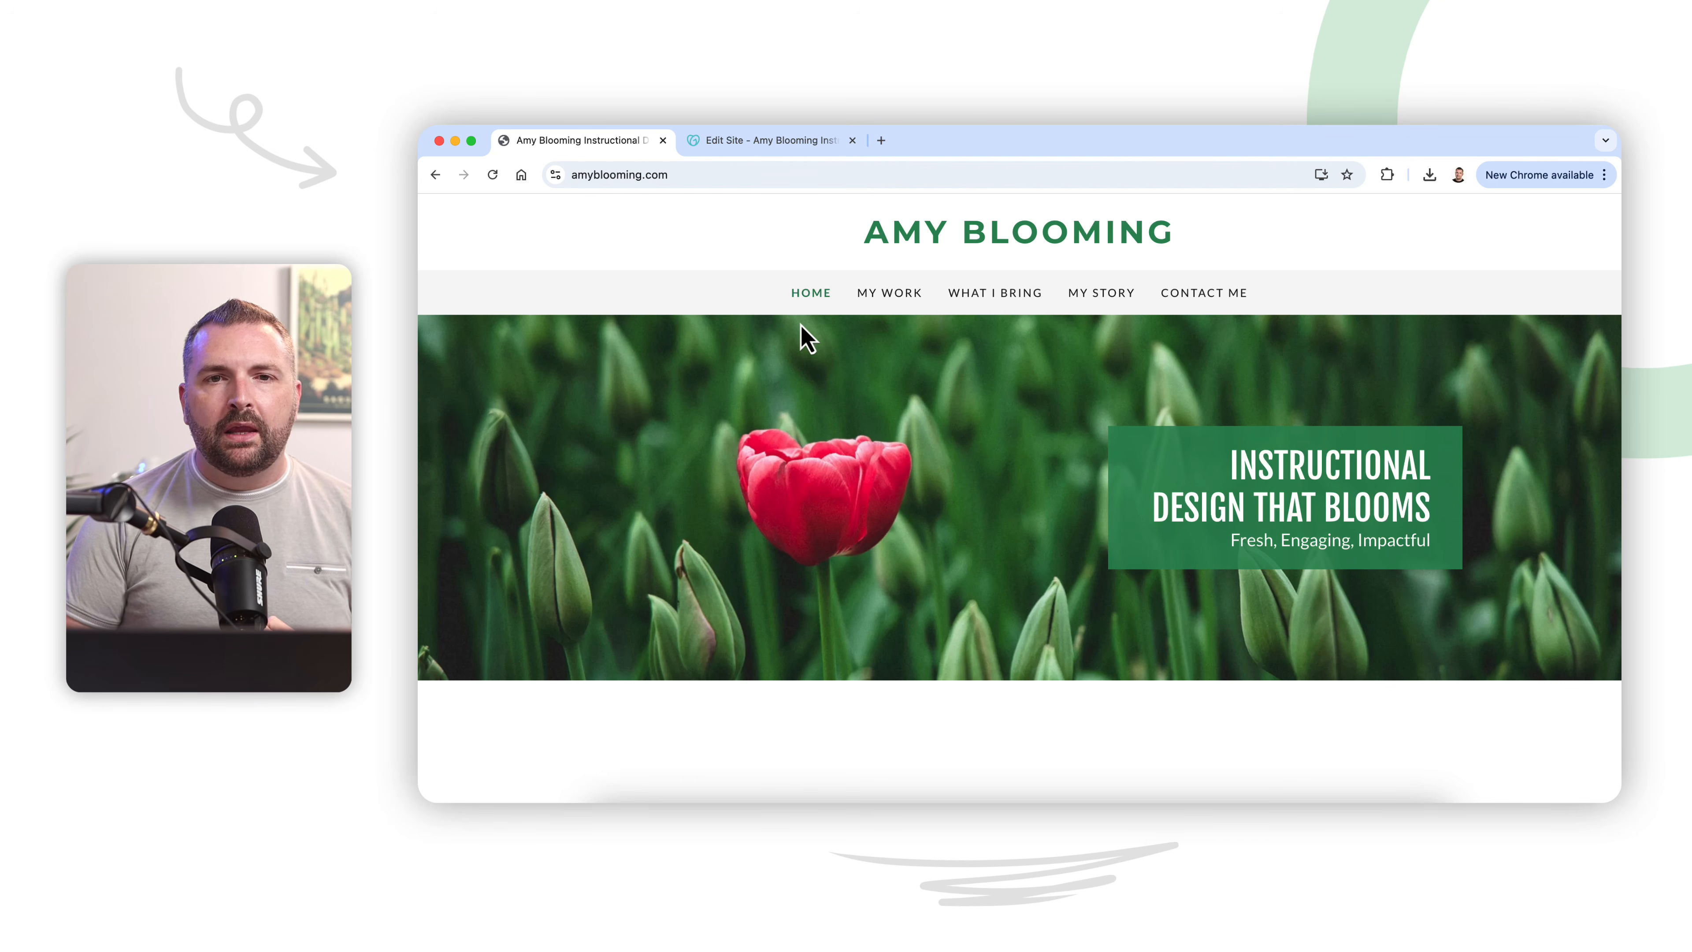
pyautogui.click(907, 299)
pyautogui.scroll(-10, 884, 496)
pyautogui.scroll(10, 884, 495)
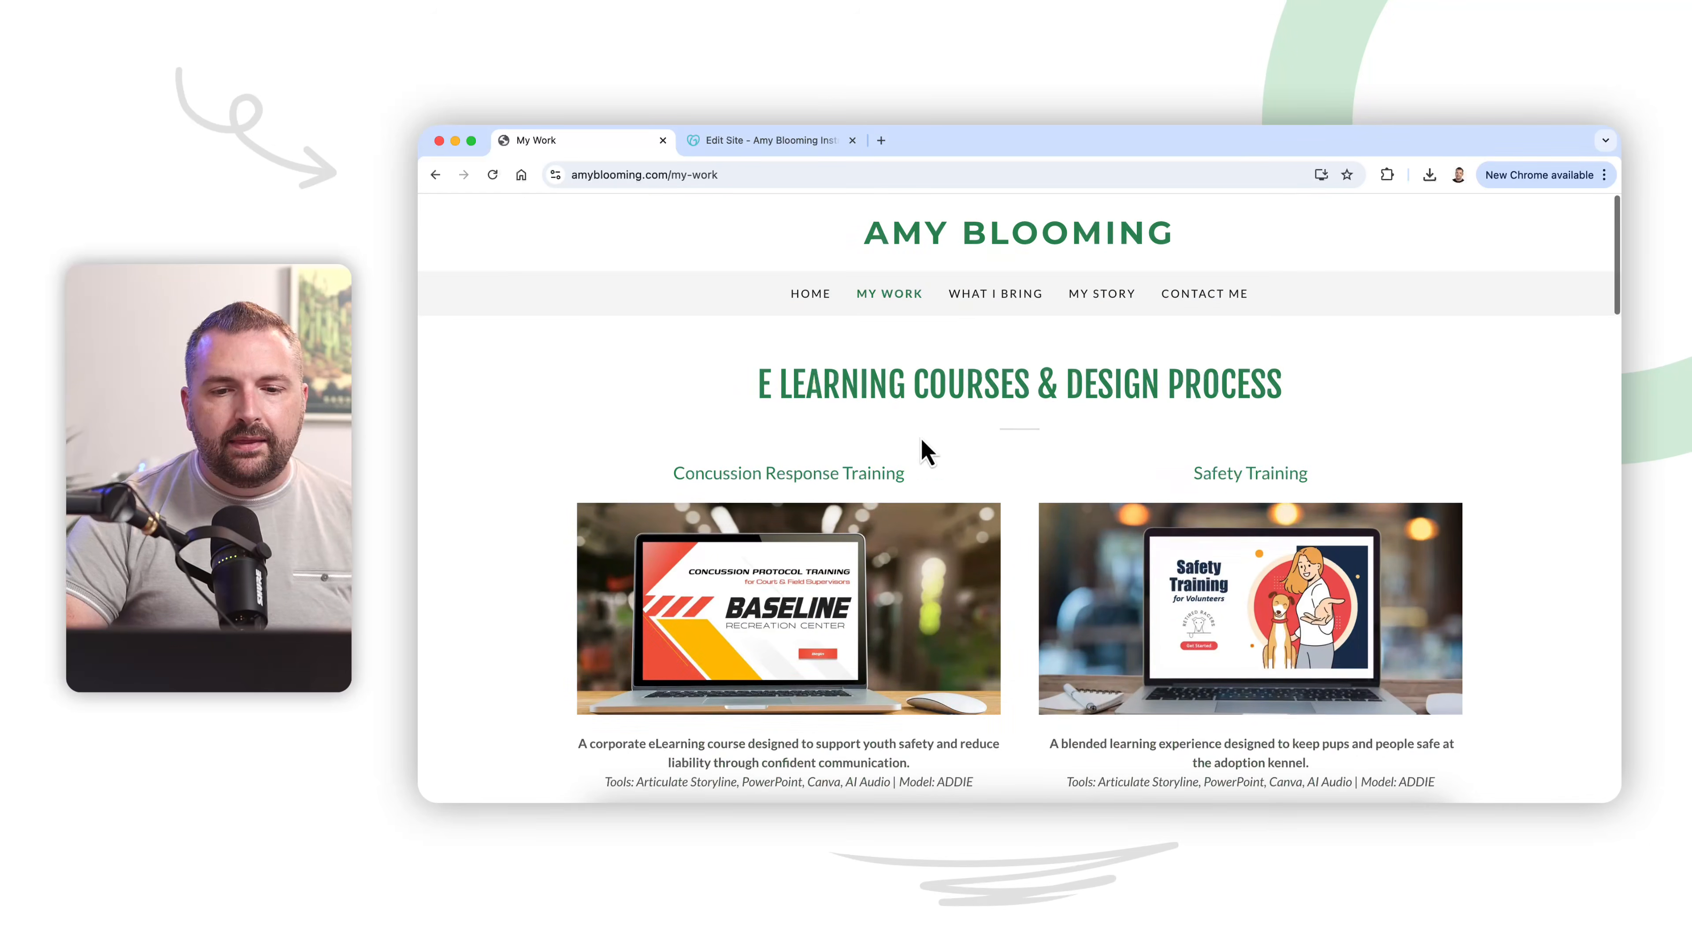
pyautogui.click(985, 297)
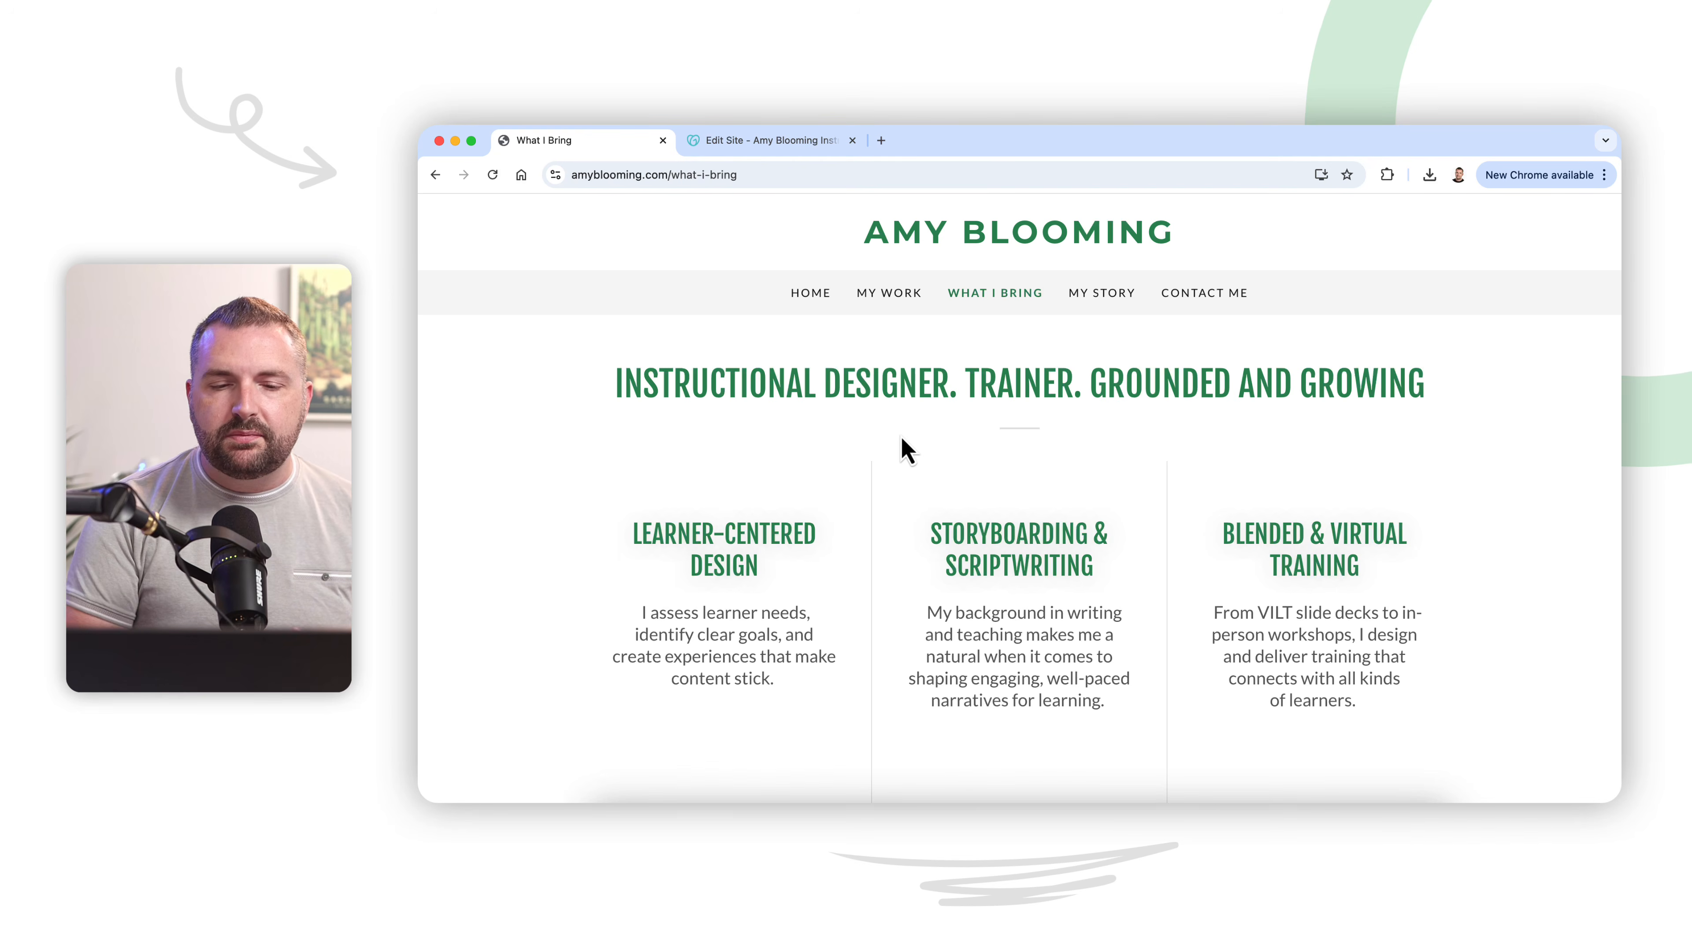
# Step: Reopen the My Story page and re-examine the four career columns above the About Me section
pyautogui.click(1105, 297)
pyautogui.scroll(-2, 728, 571)
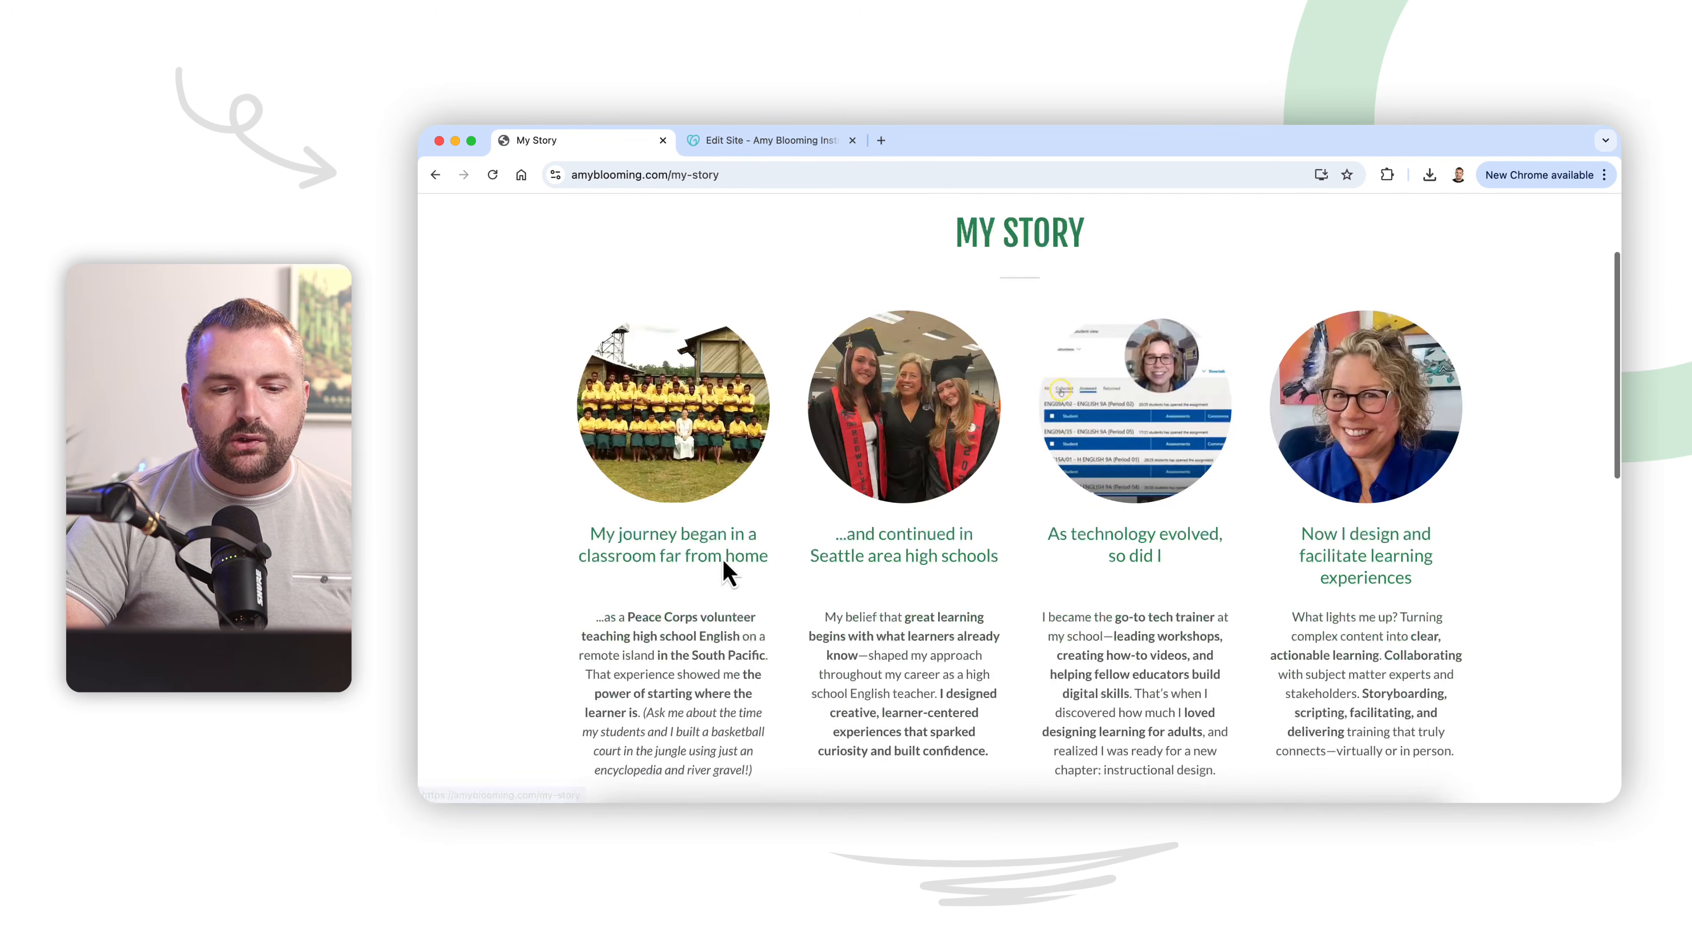
pyautogui.scroll(-5, 726, 573)
pyautogui.scroll(4, 725, 474)
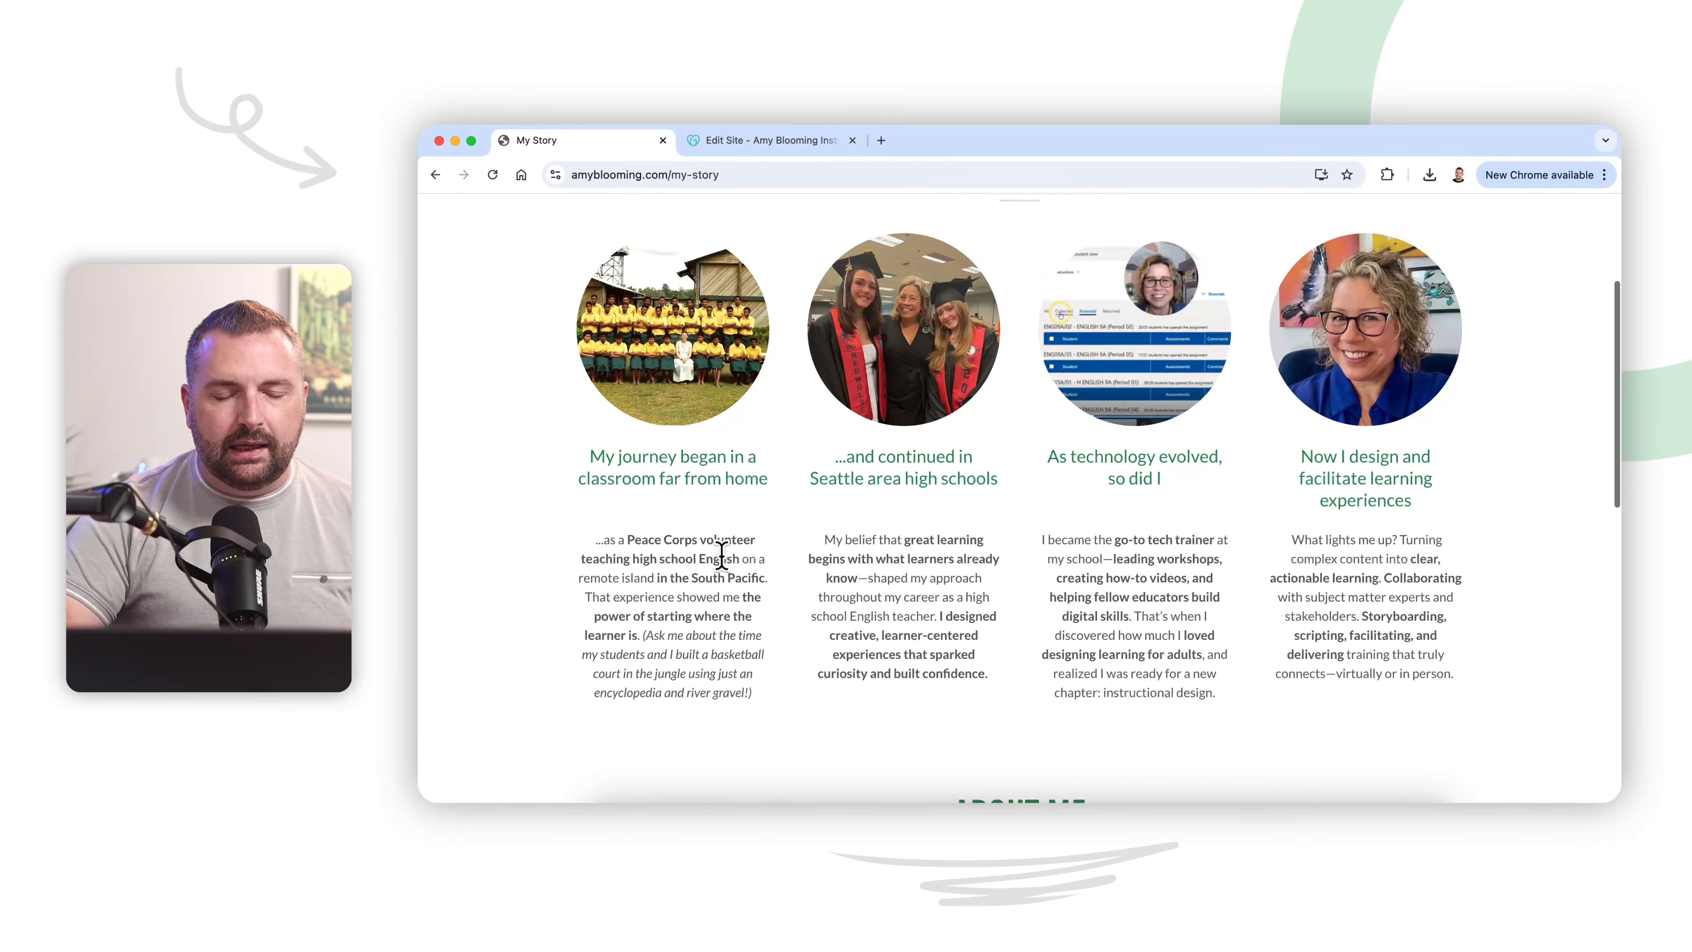
pyautogui.scroll(-3, 718, 548)
pyautogui.scroll(3, 665, 283)
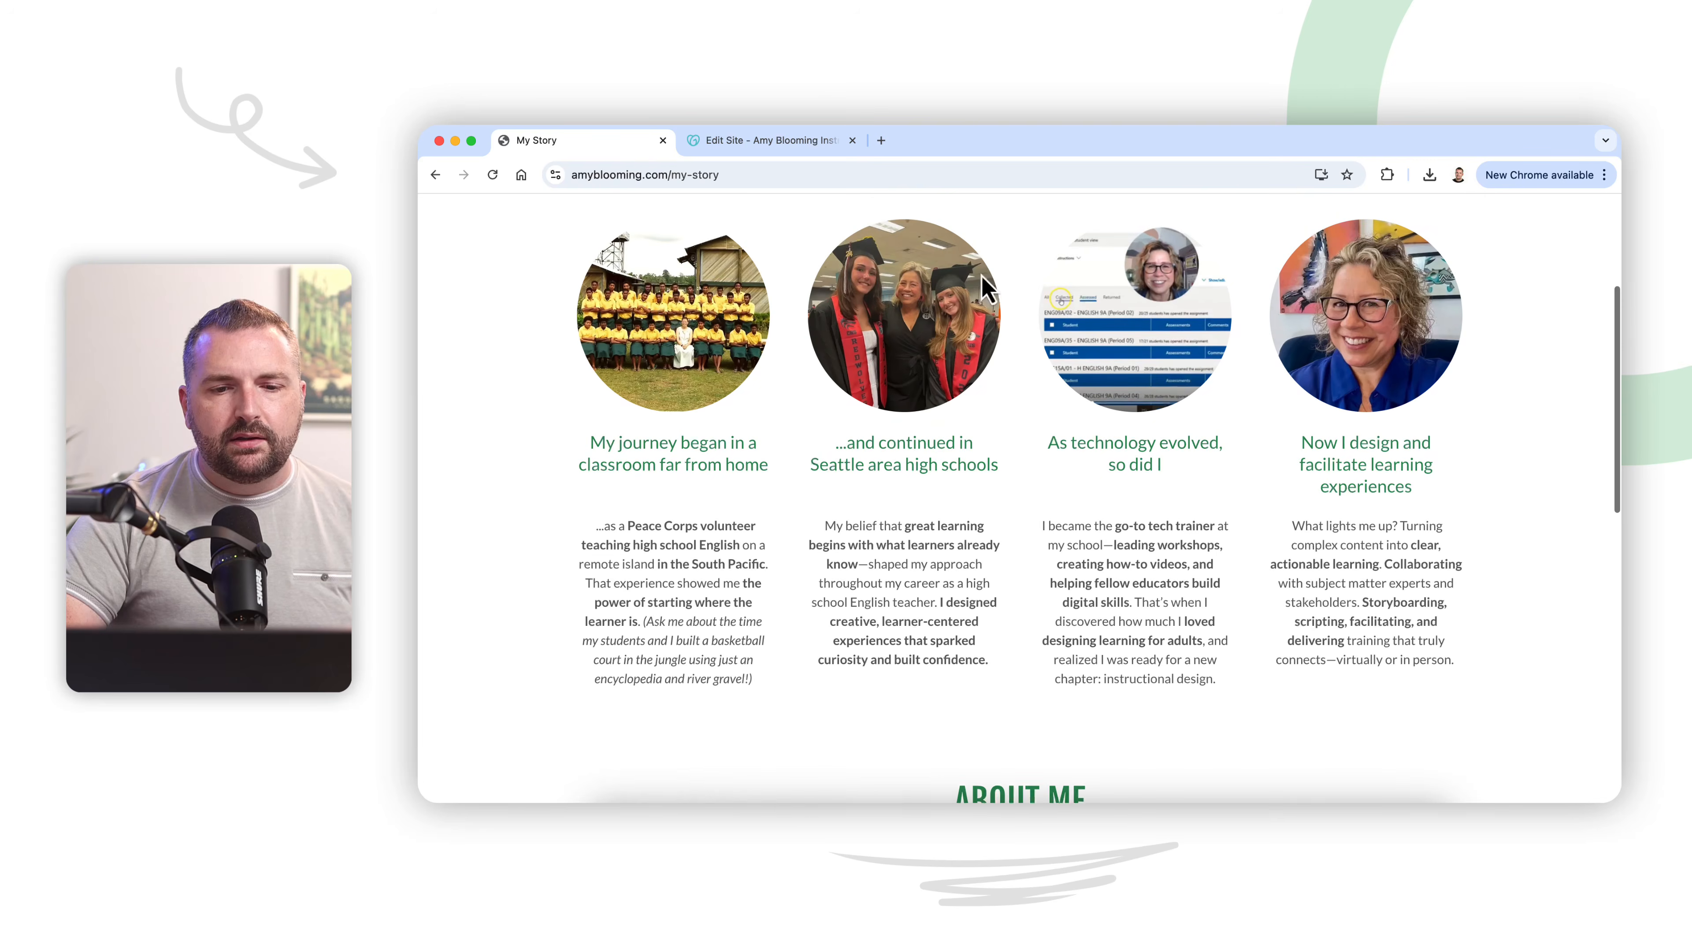
pyautogui.scroll(-1, 1046, 494)
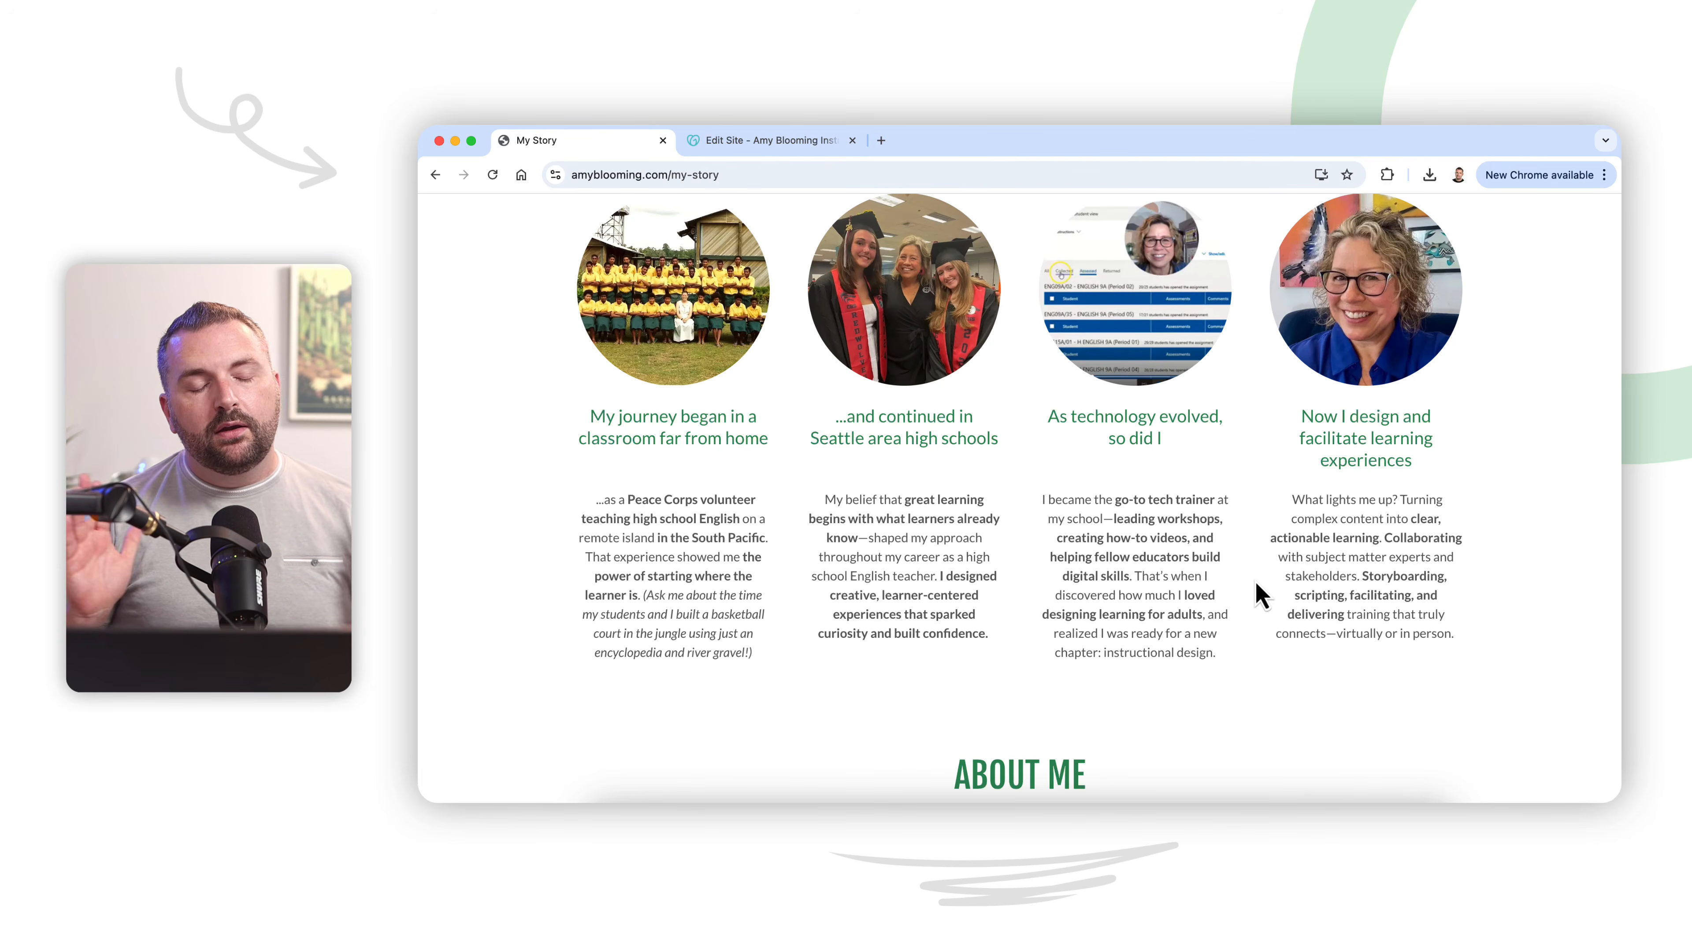
pyautogui.scroll(5, 1258, 594)
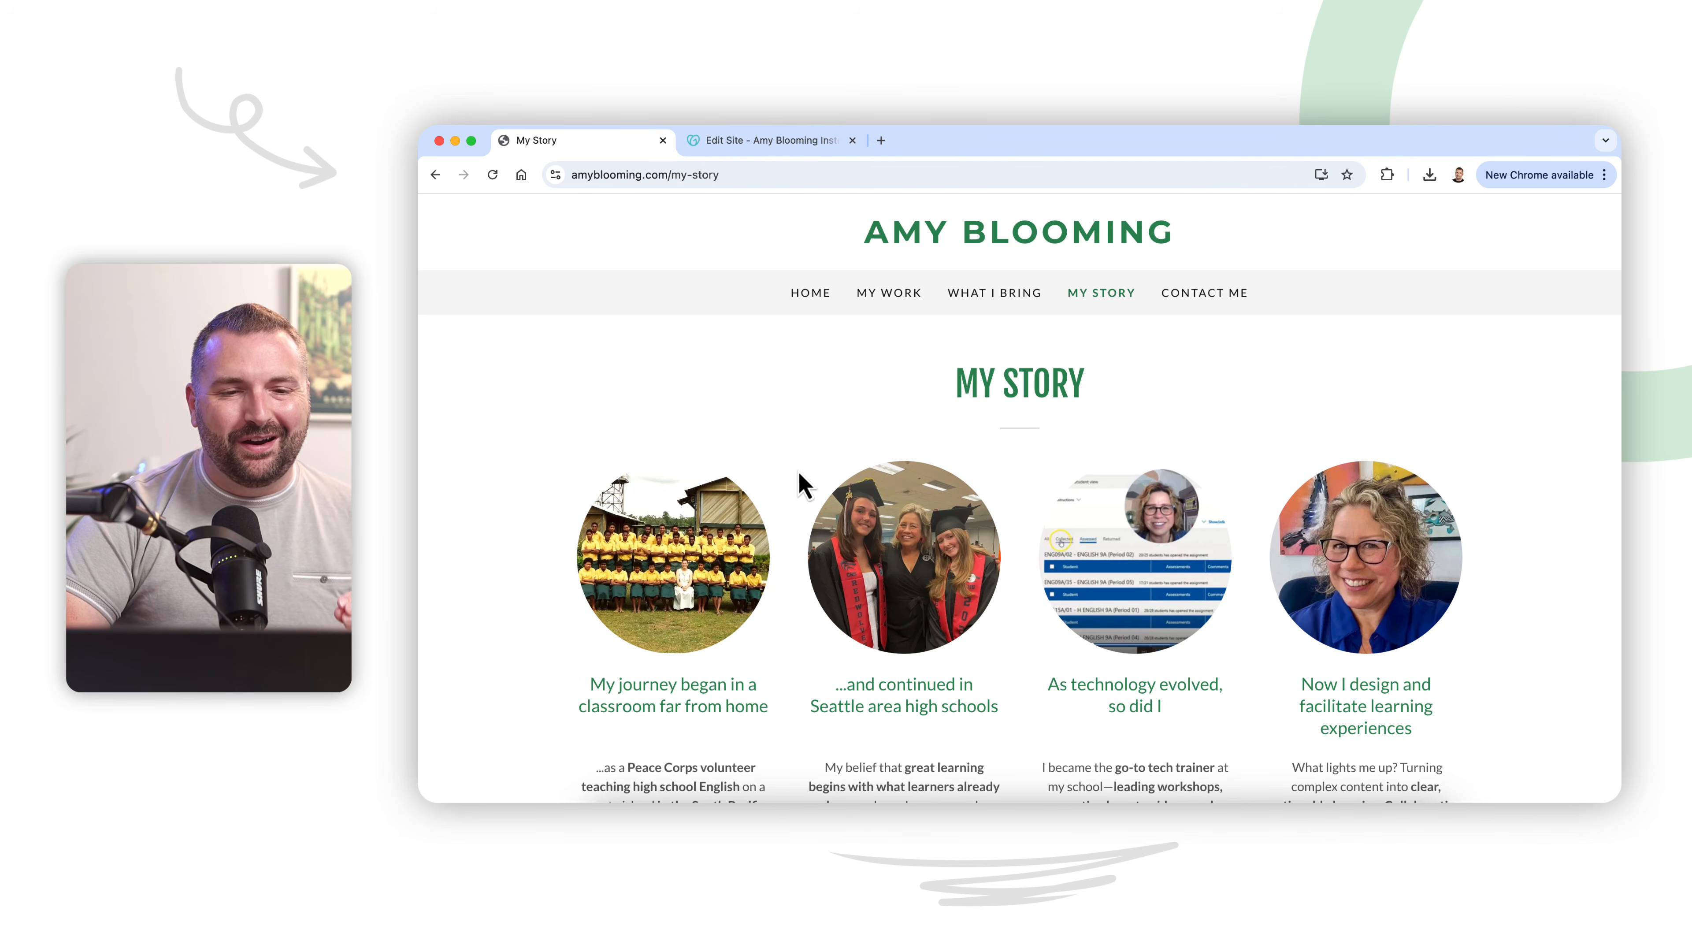
# Step: Switch to the GoDaddy site editor, browse the alternative theme previews such as Modern, Kai and Bright, and return to the current theme
pyautogui.click(782, 148)
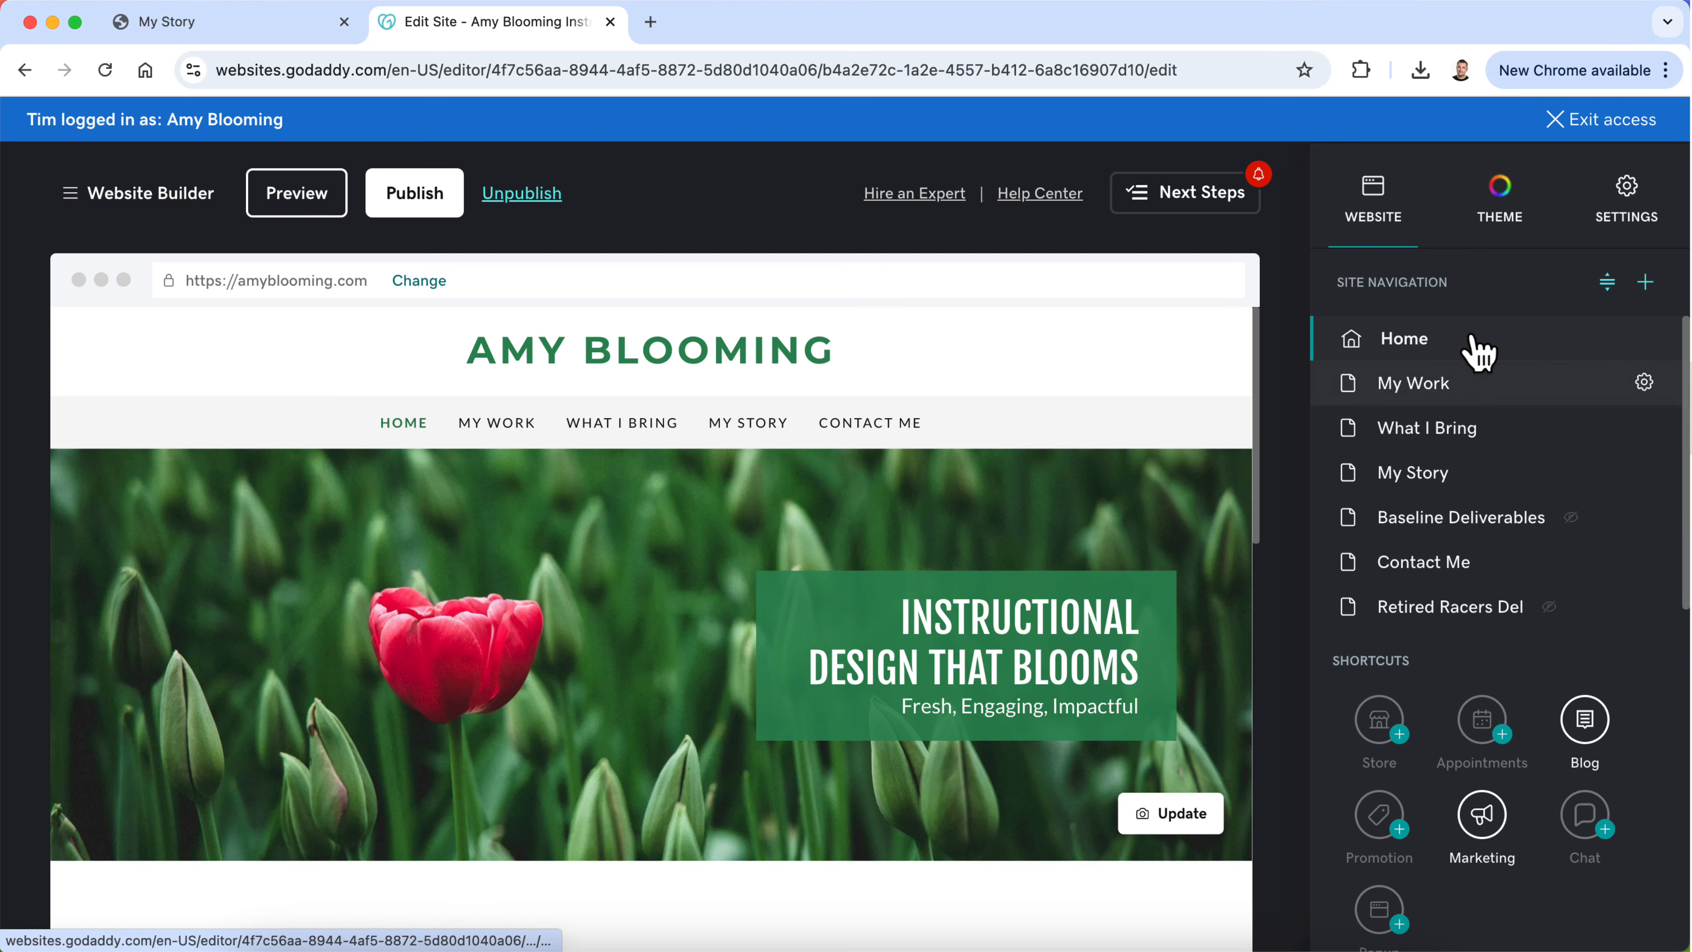
pyautogui.click(1499, 235)
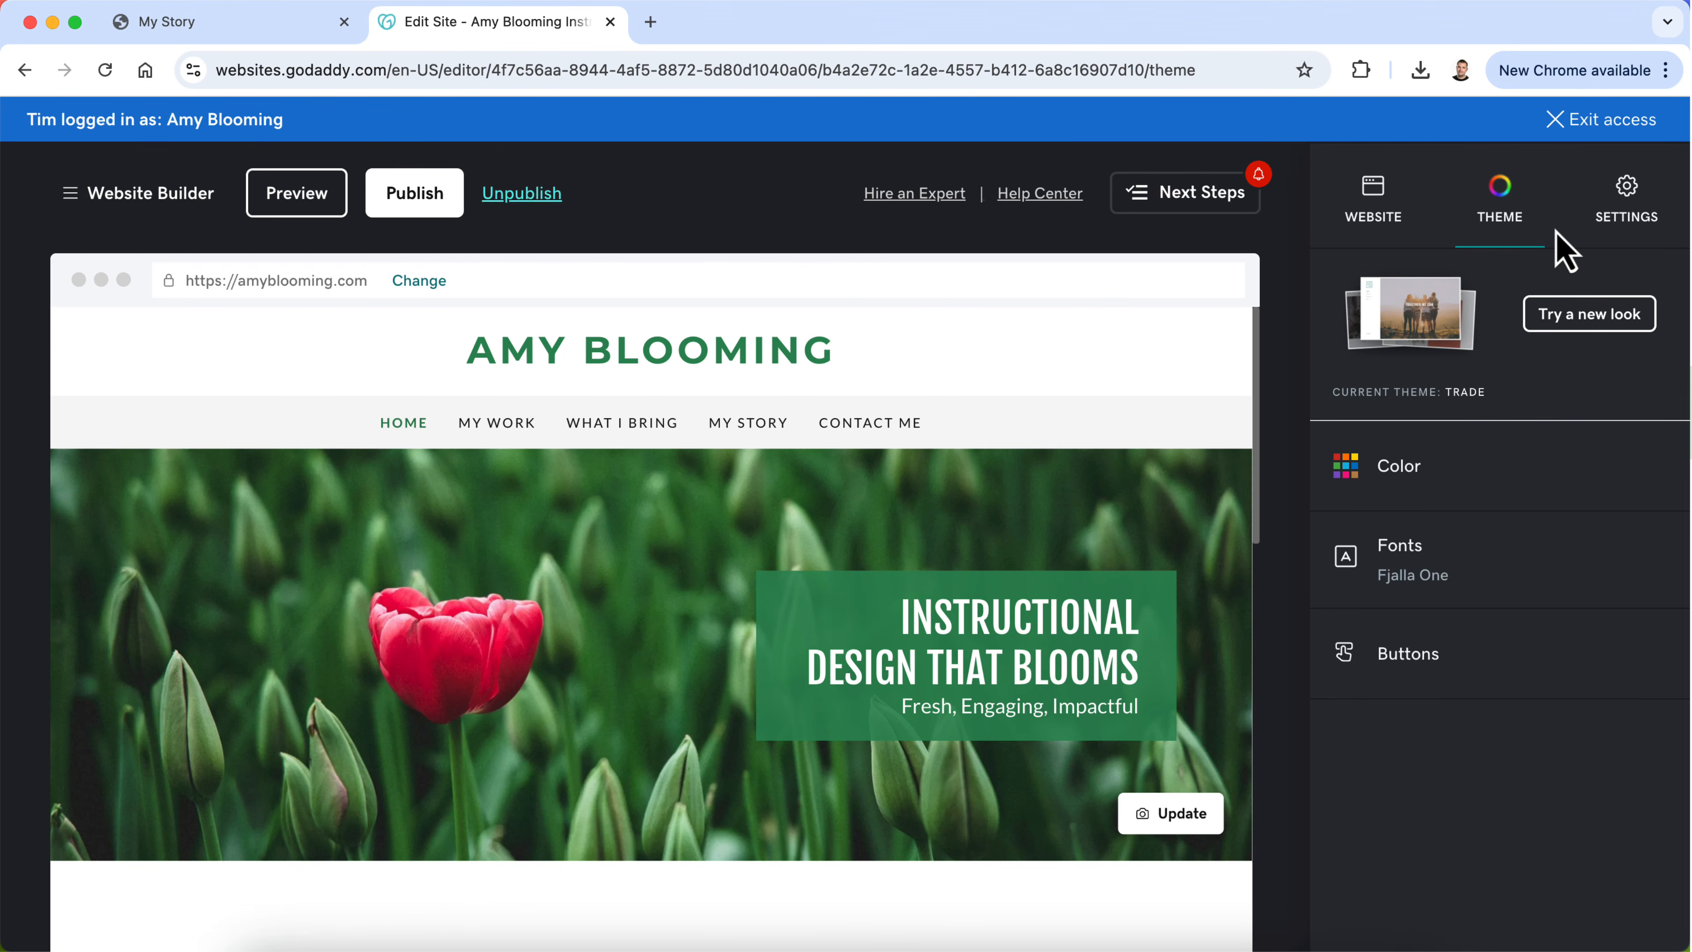
pyautogui.click(1595, 323)
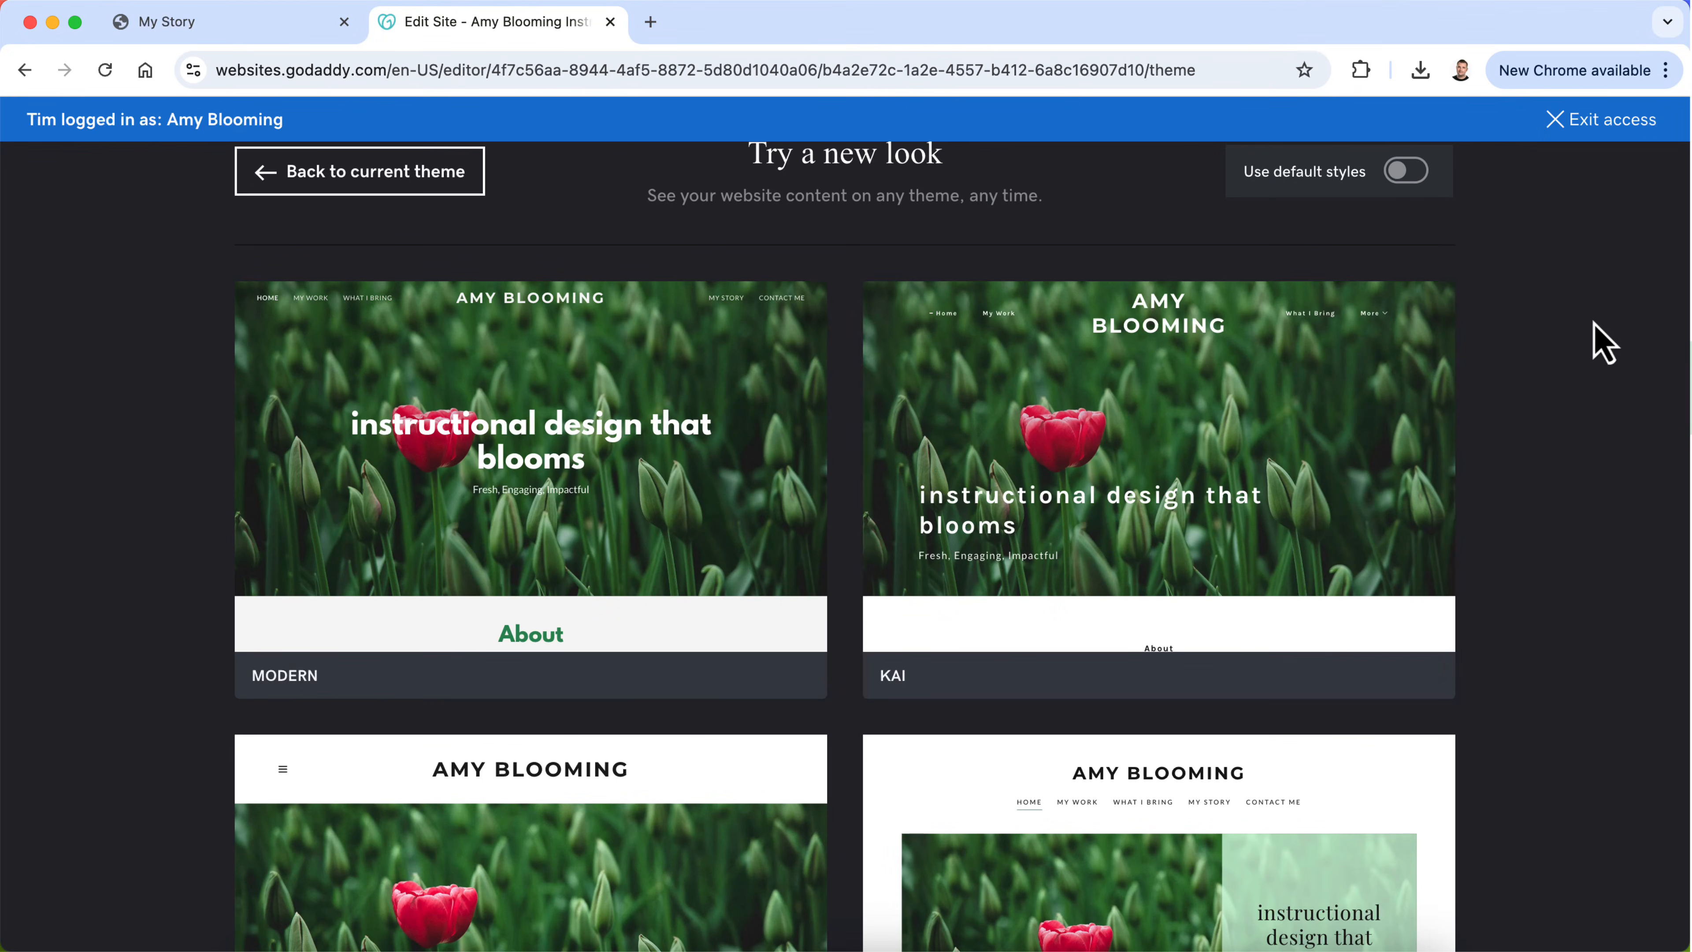
pyautogui.scroll(-15, 1329, 518)
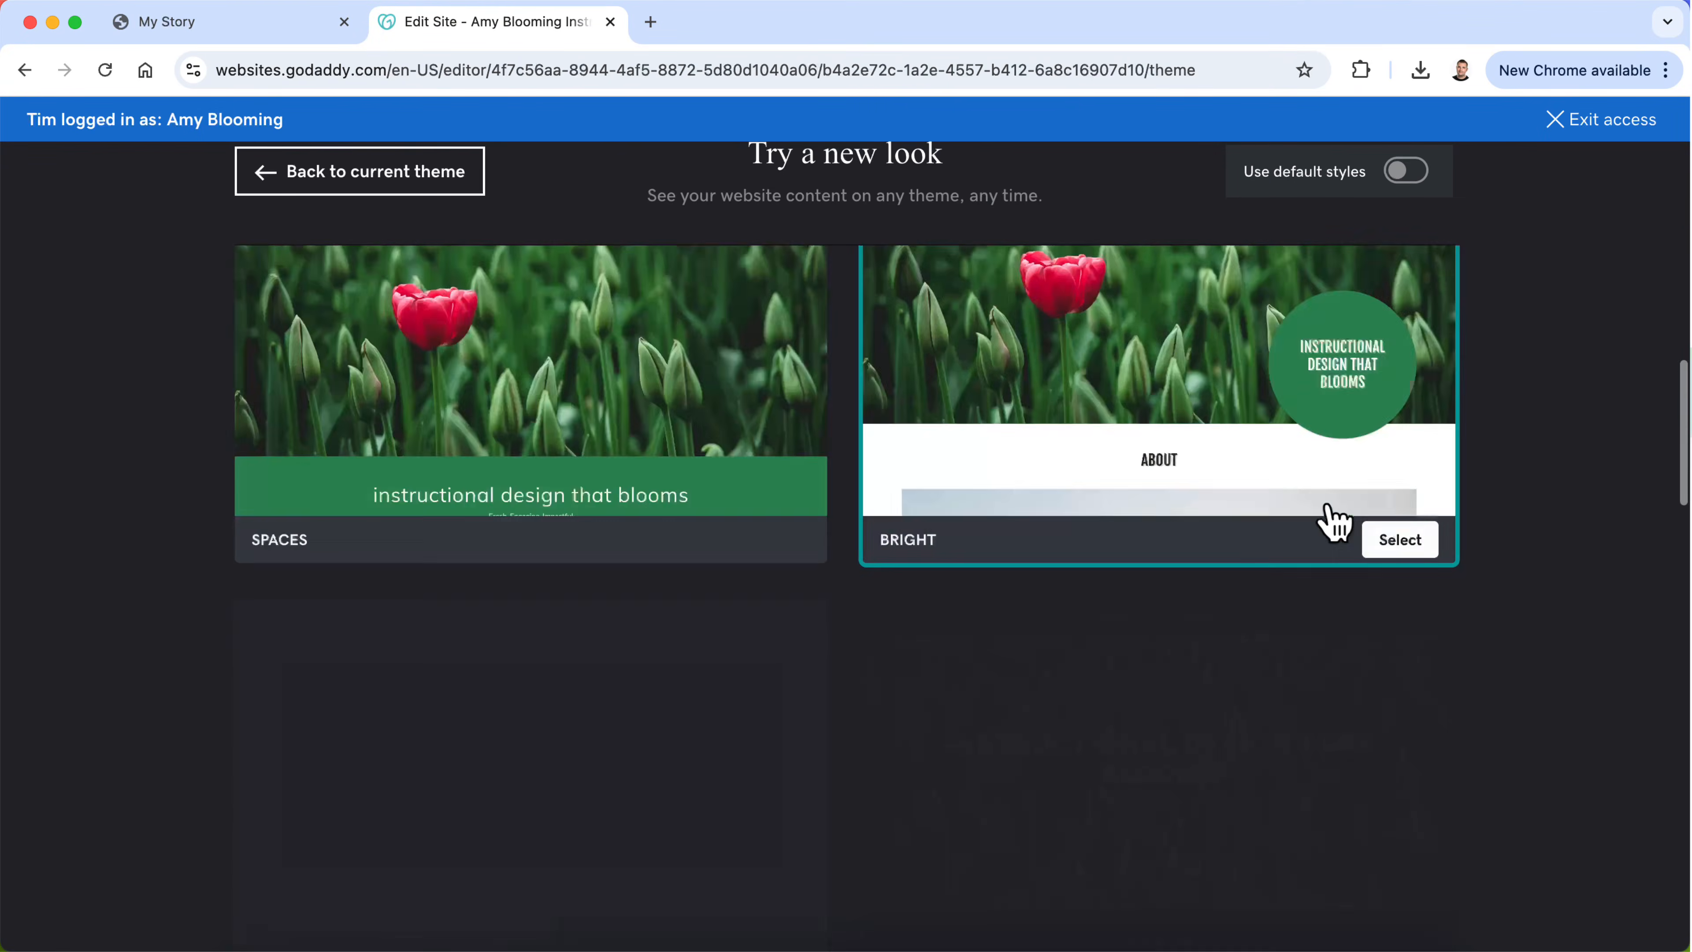
pyautogui.scroll(15, 1334, 523)
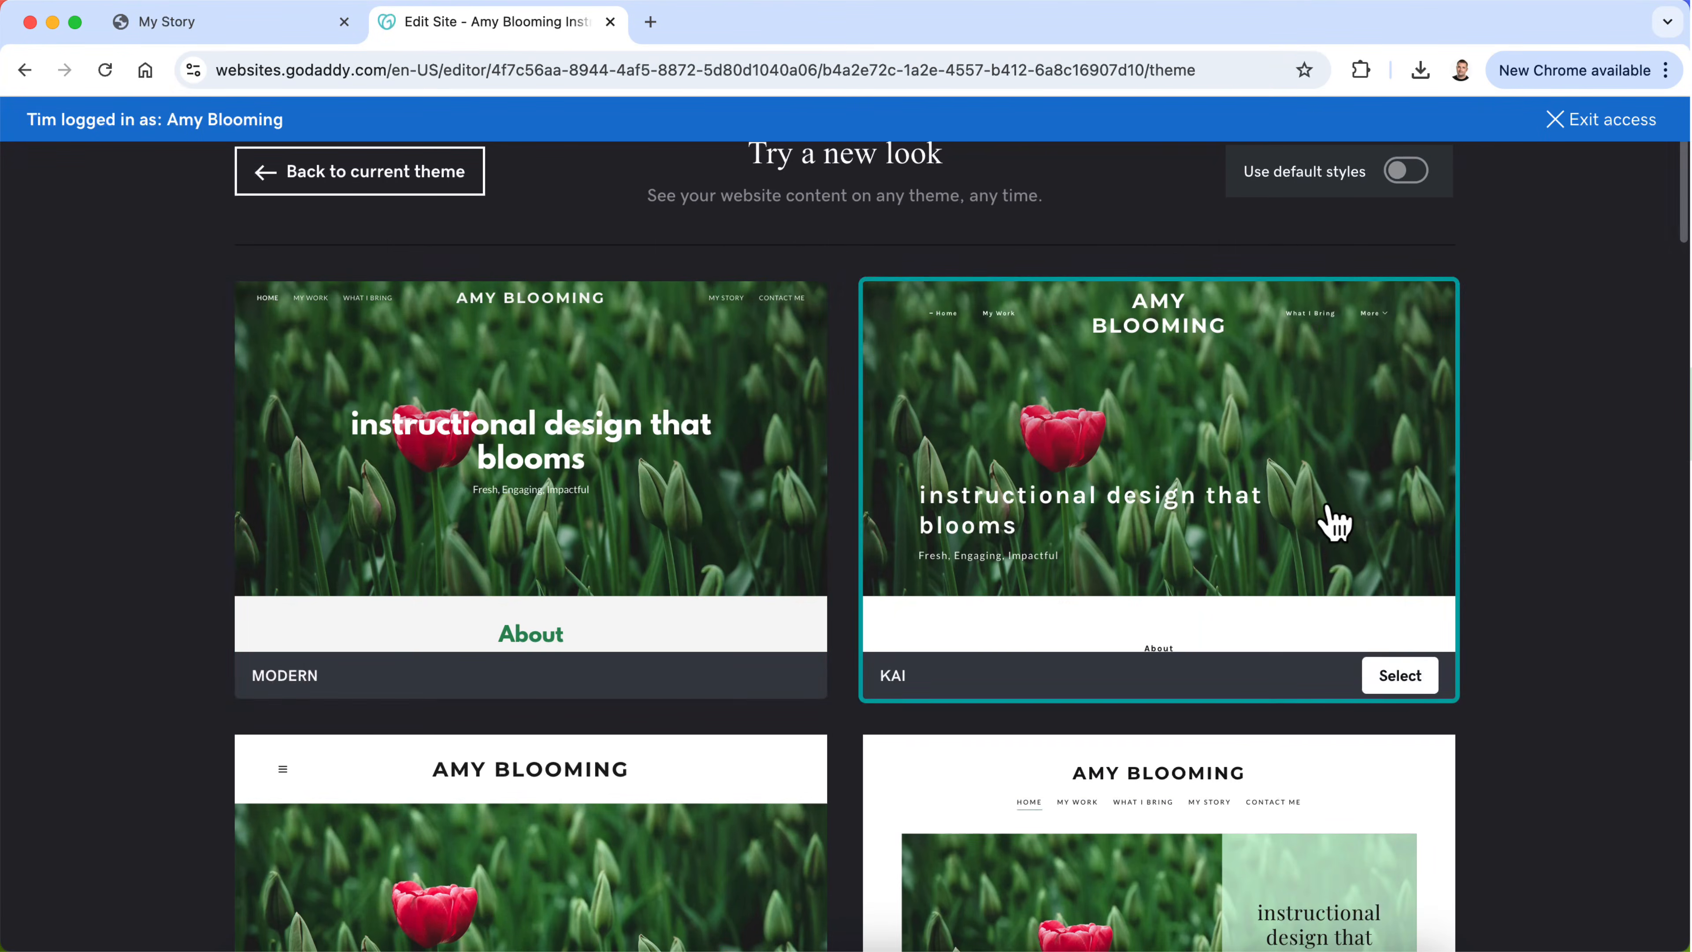
pyautogui.click(453, 178)
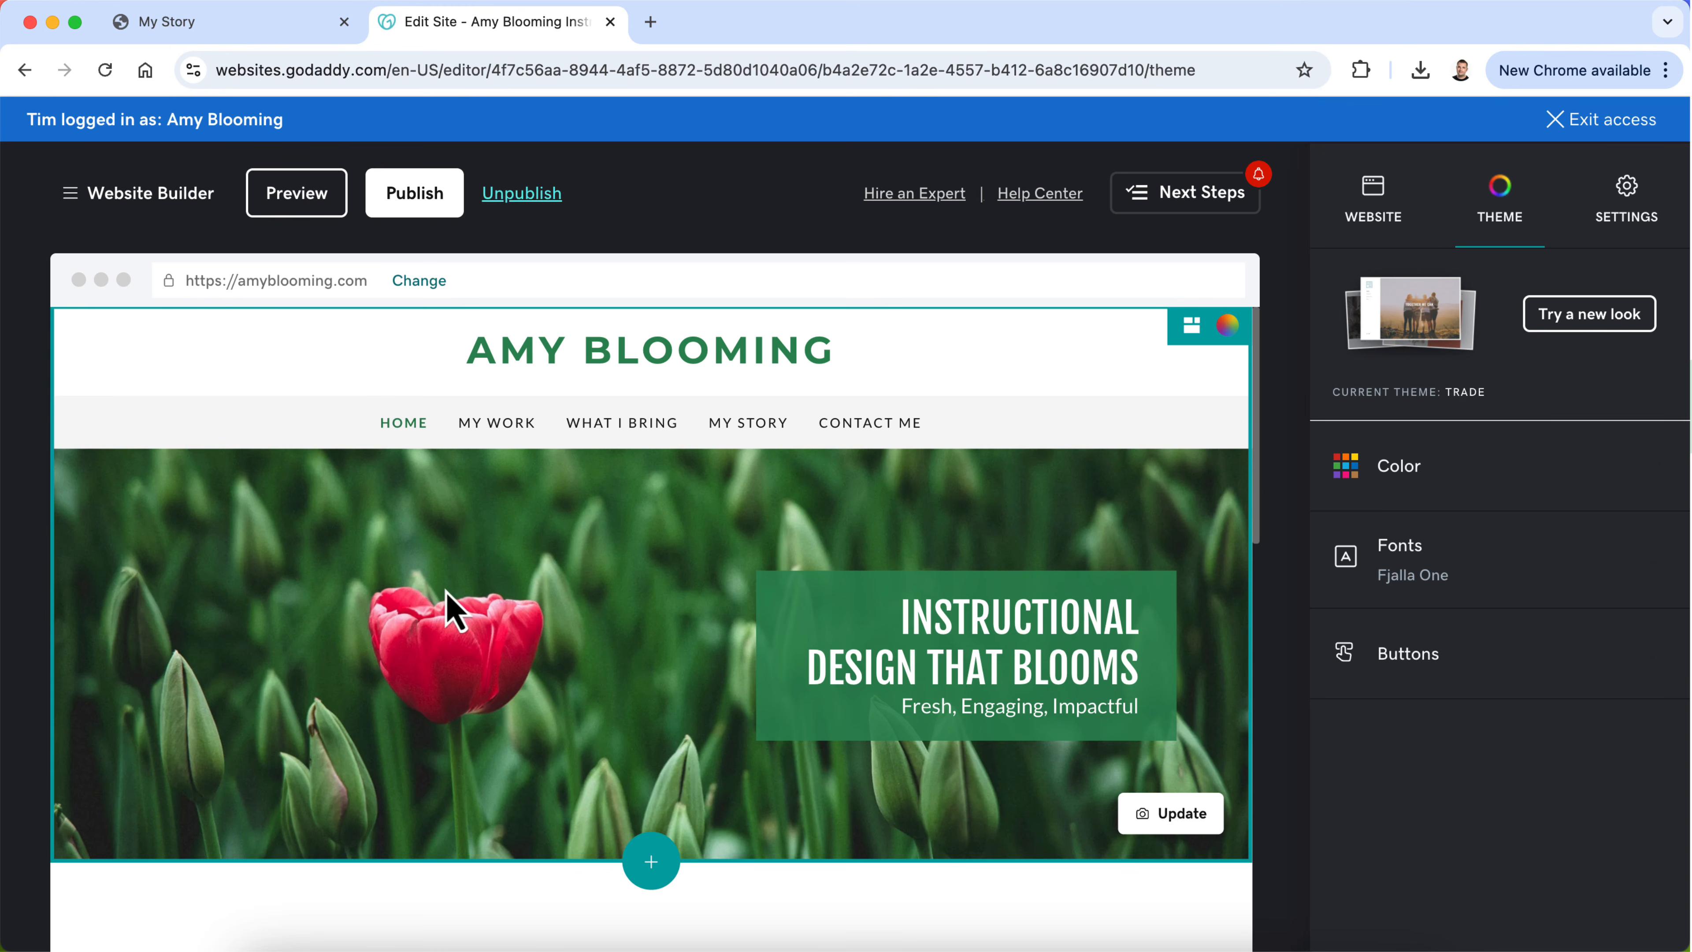
# Step: Examine the Home page's tulip banner, its tagline box and the blank space beneath it in the editor
pyautogui.scroll(-6, 970, 659)
pyautogui.scroll(-10, 967, 680)
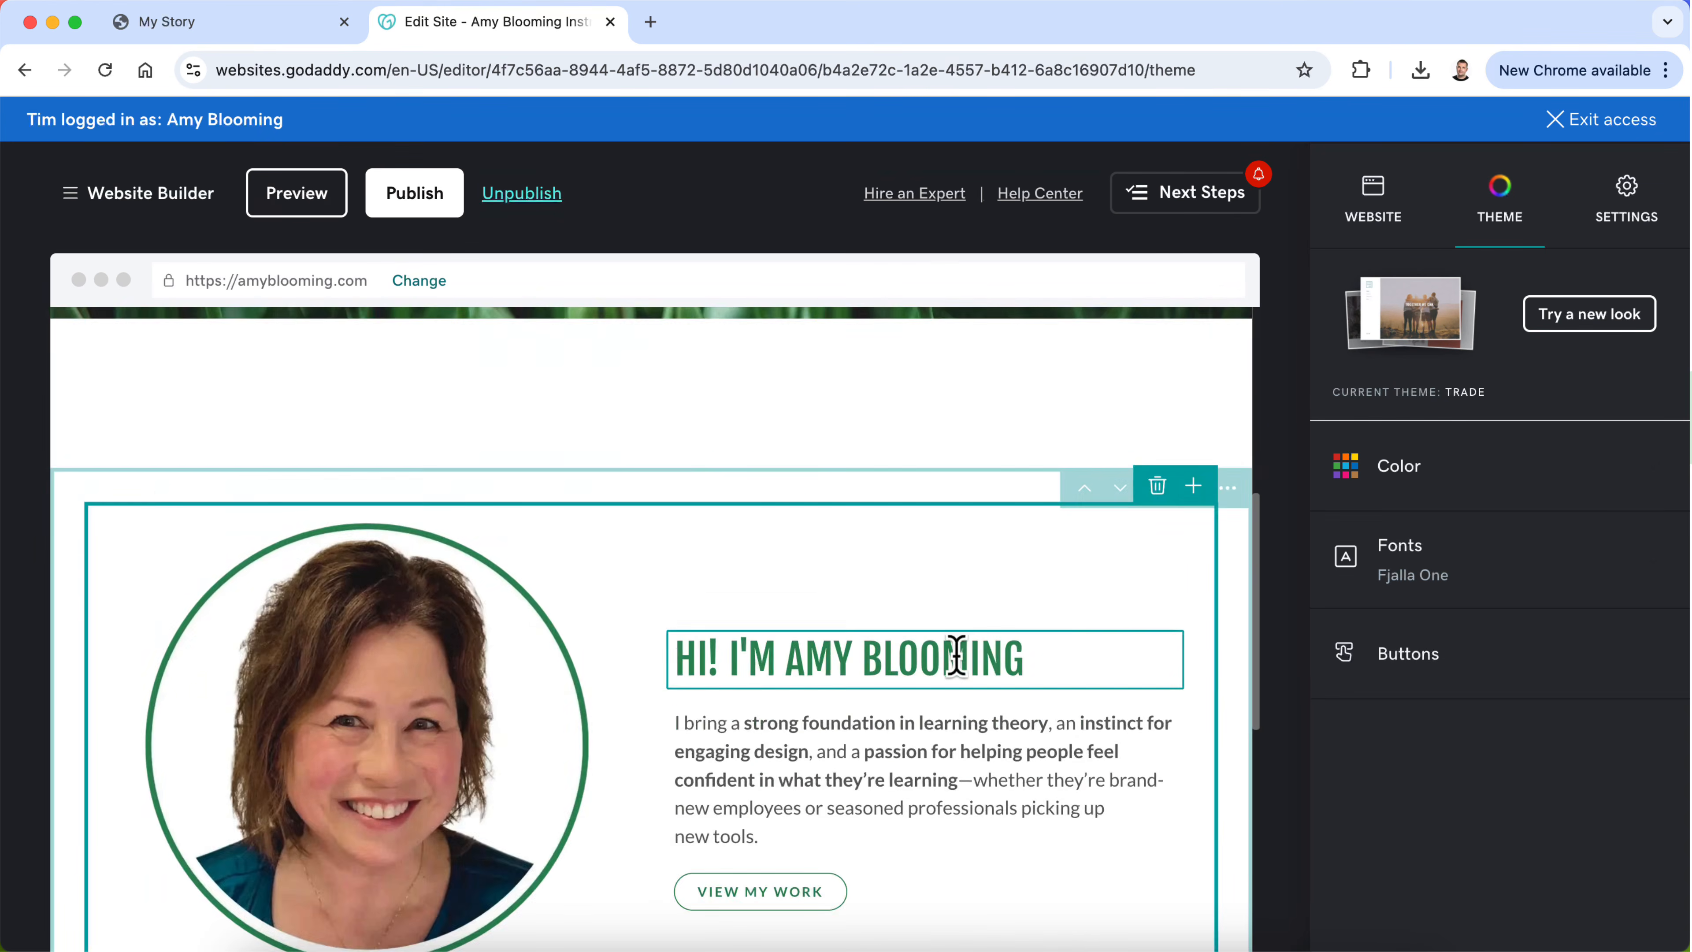
pyautogui.scroll(15, 967, 680)
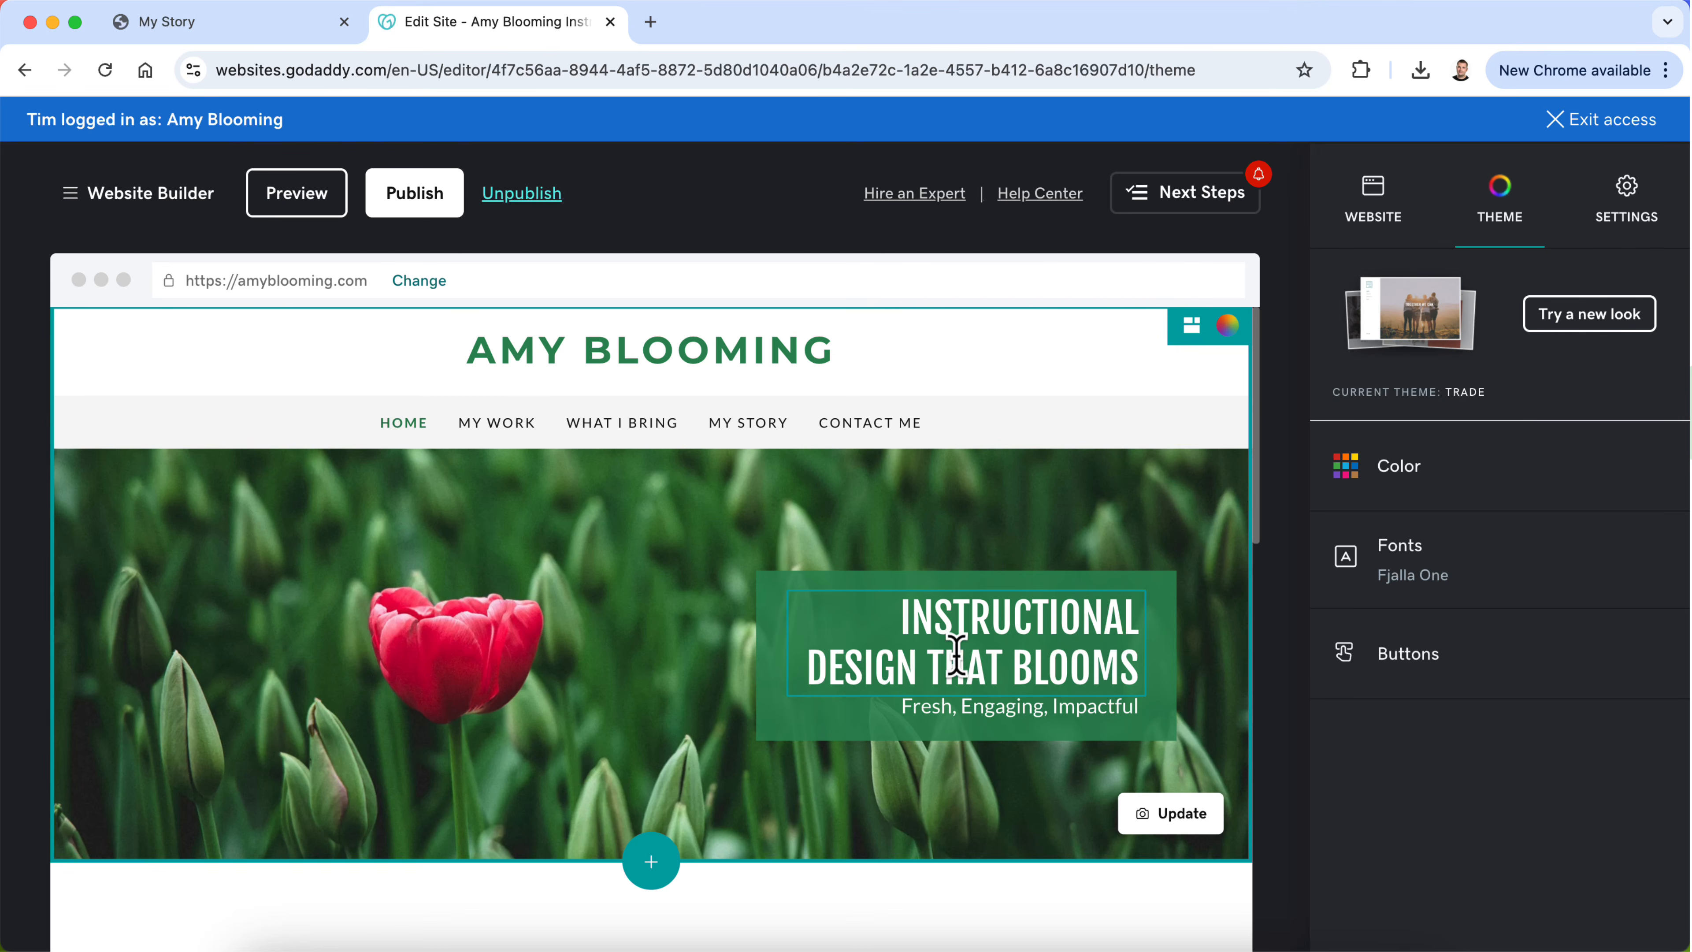
pyautogui.scroll(-3, 746, 647)
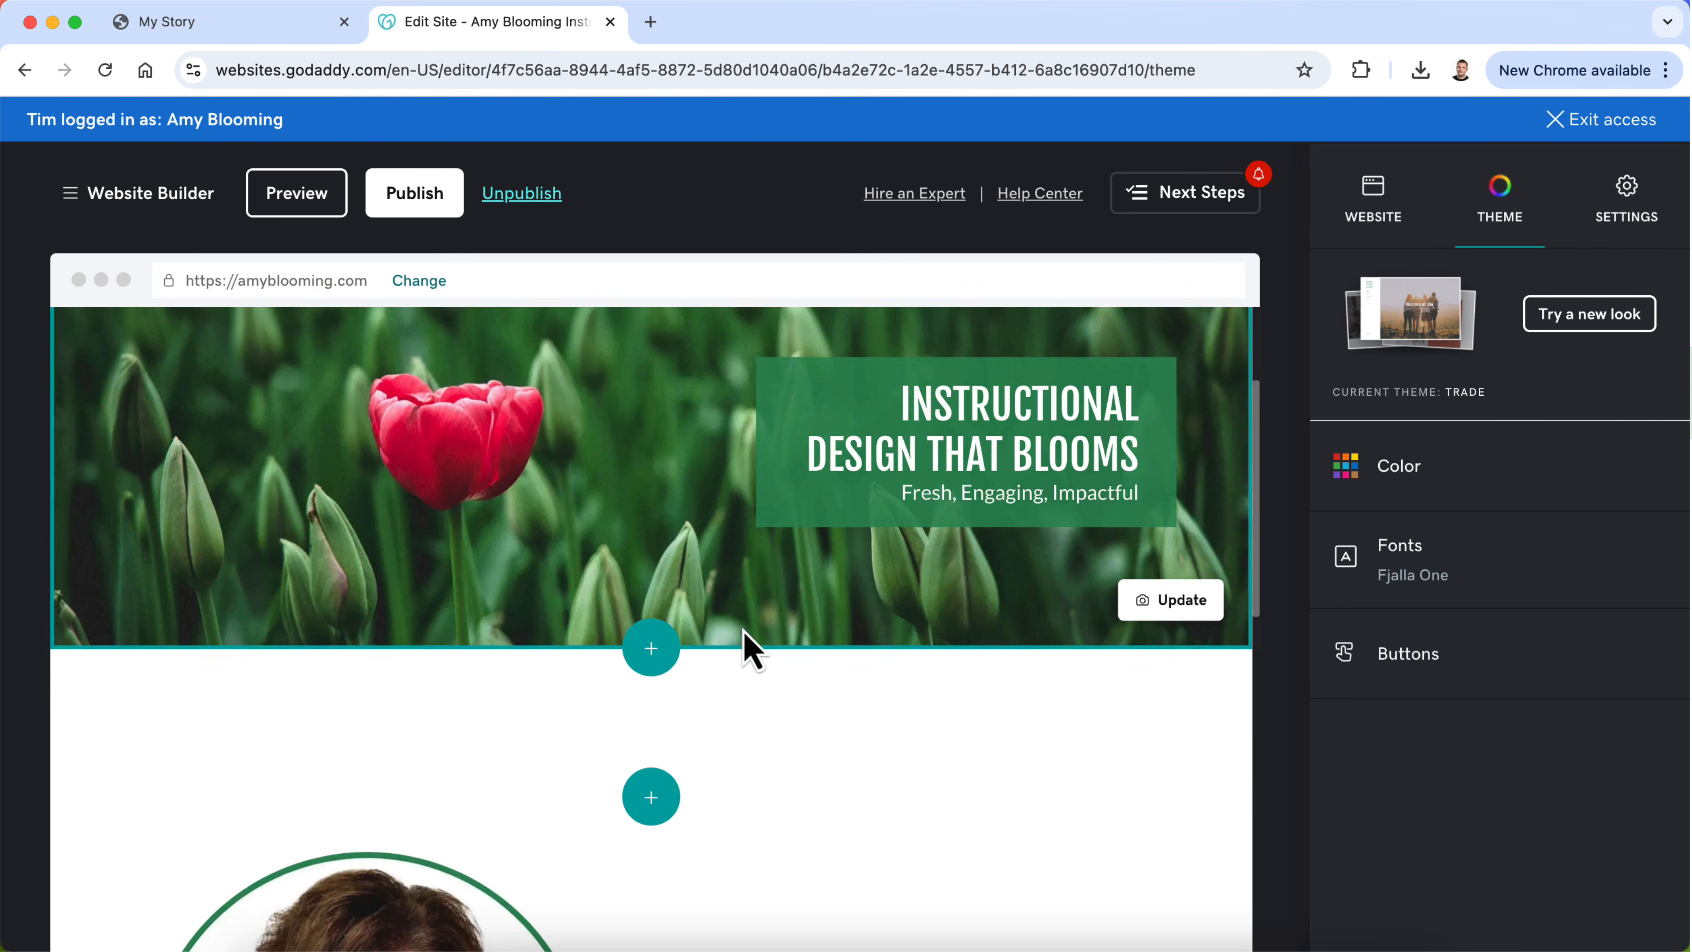
pyautogui.scroll(3, 746, 647)
pyautogui.scroll(1, 746, 647)
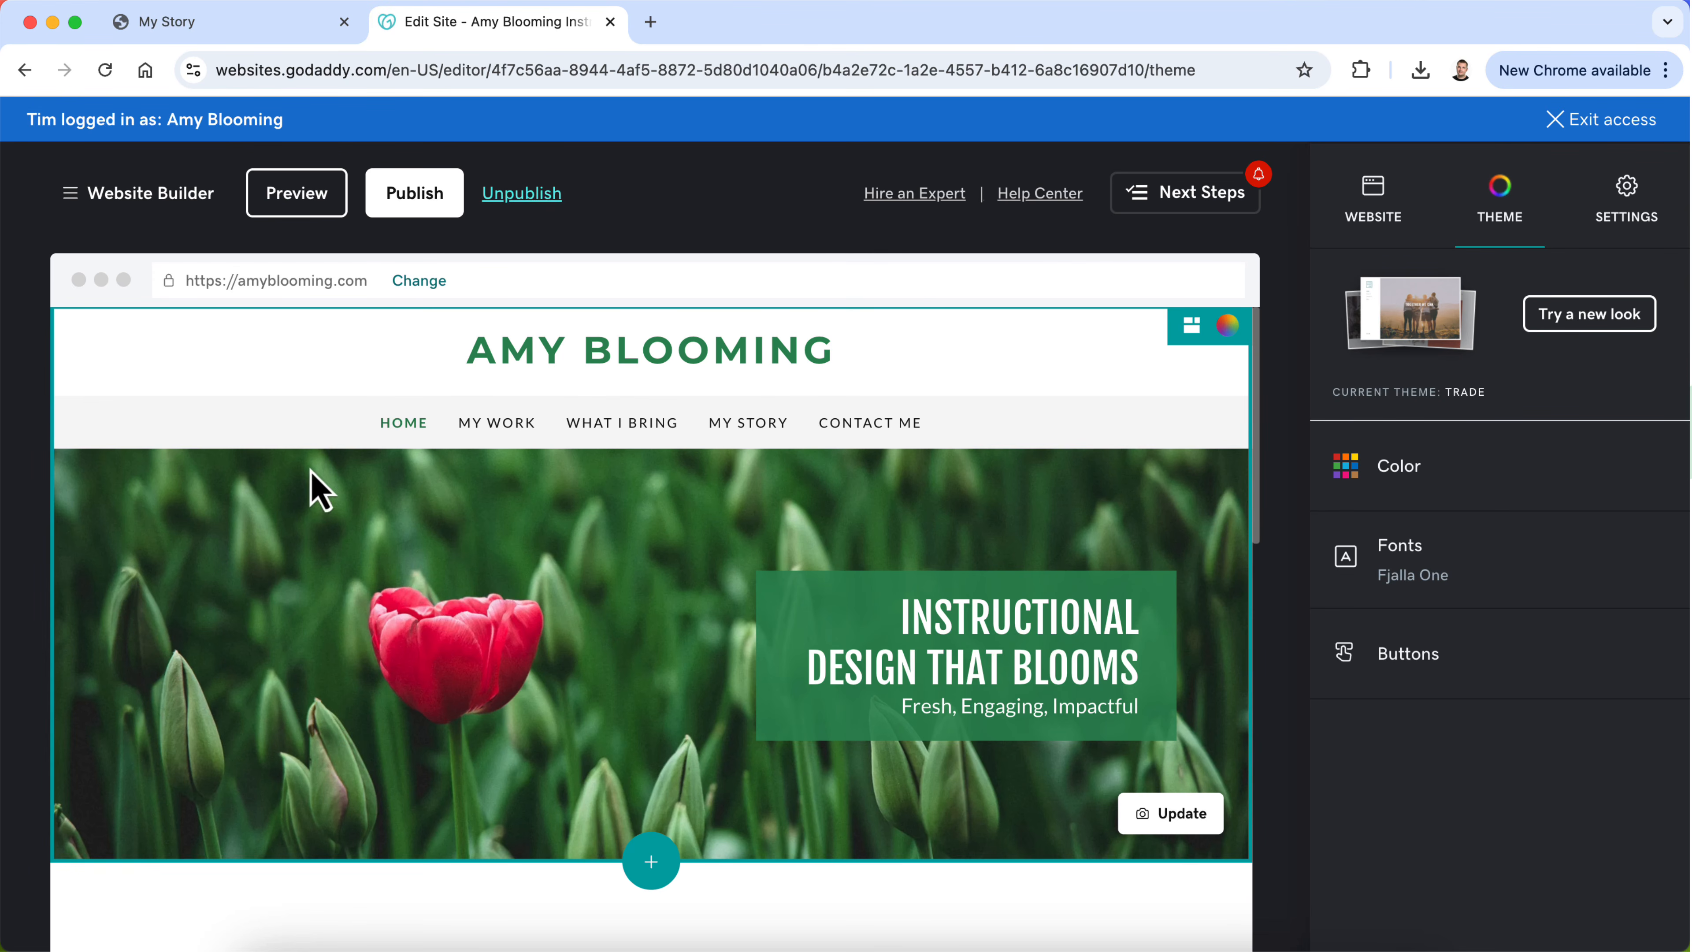
pyautogui.scroll(-1, 562, 760)
pyautogui.scroll(-10, 570, 770)
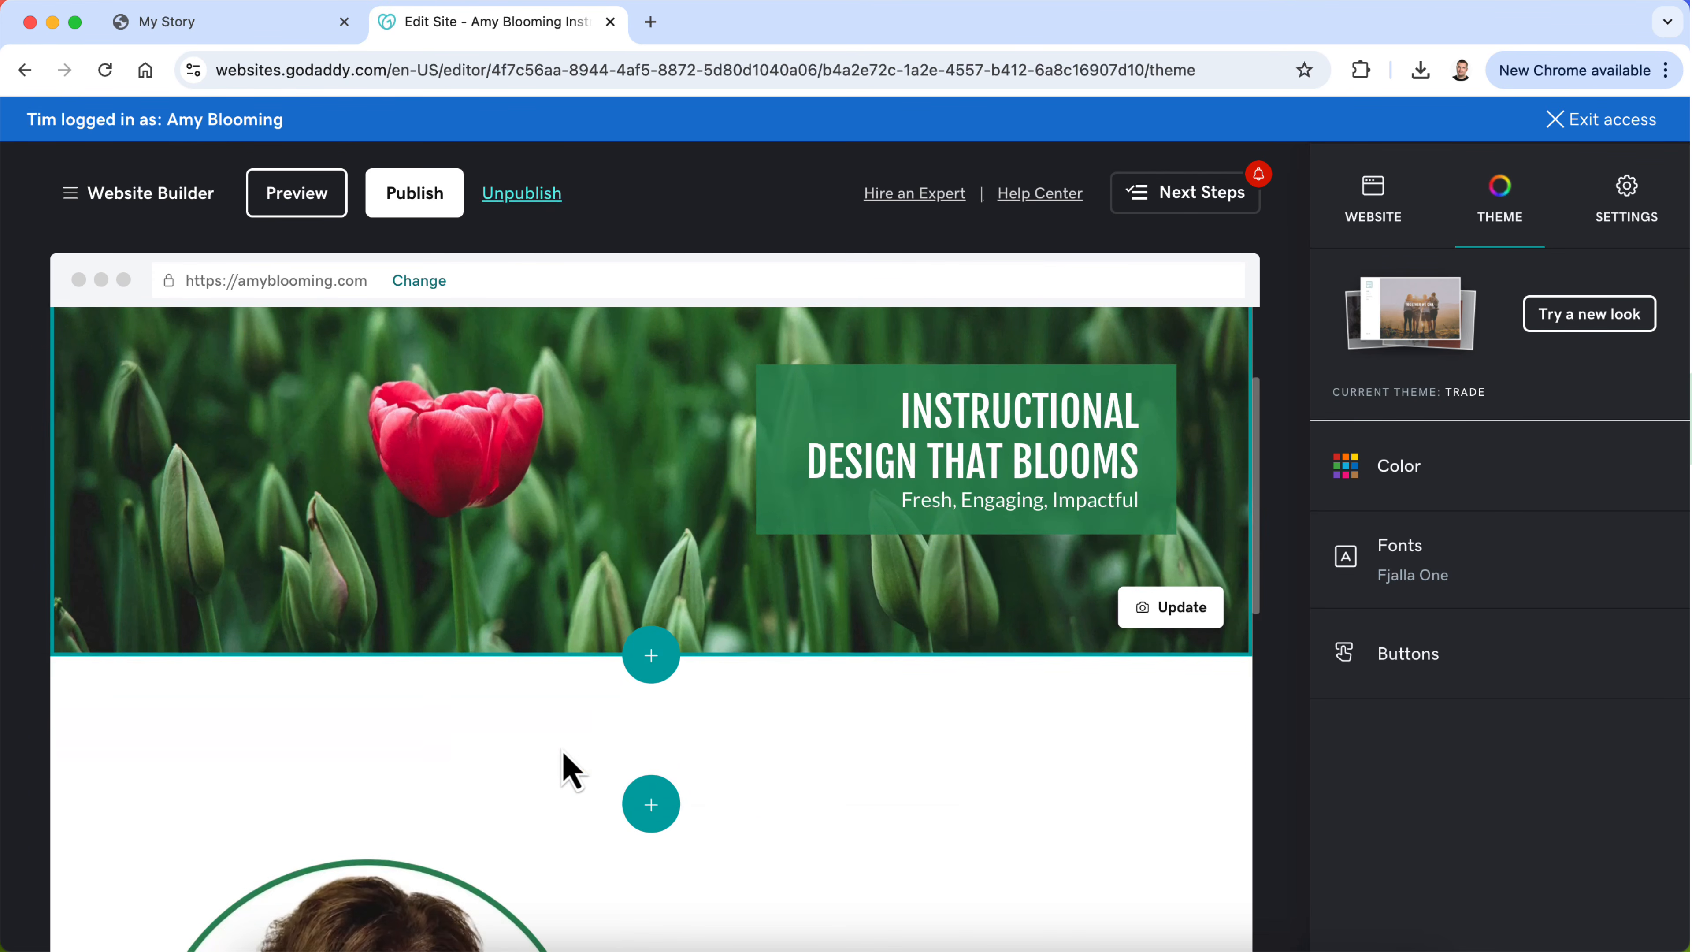
# Step: Examine the Home page's introduction section with its circular portrait, bio text and View My Work link, and go back up to the banner
pyautogui.scroll(-2, 570, 770)
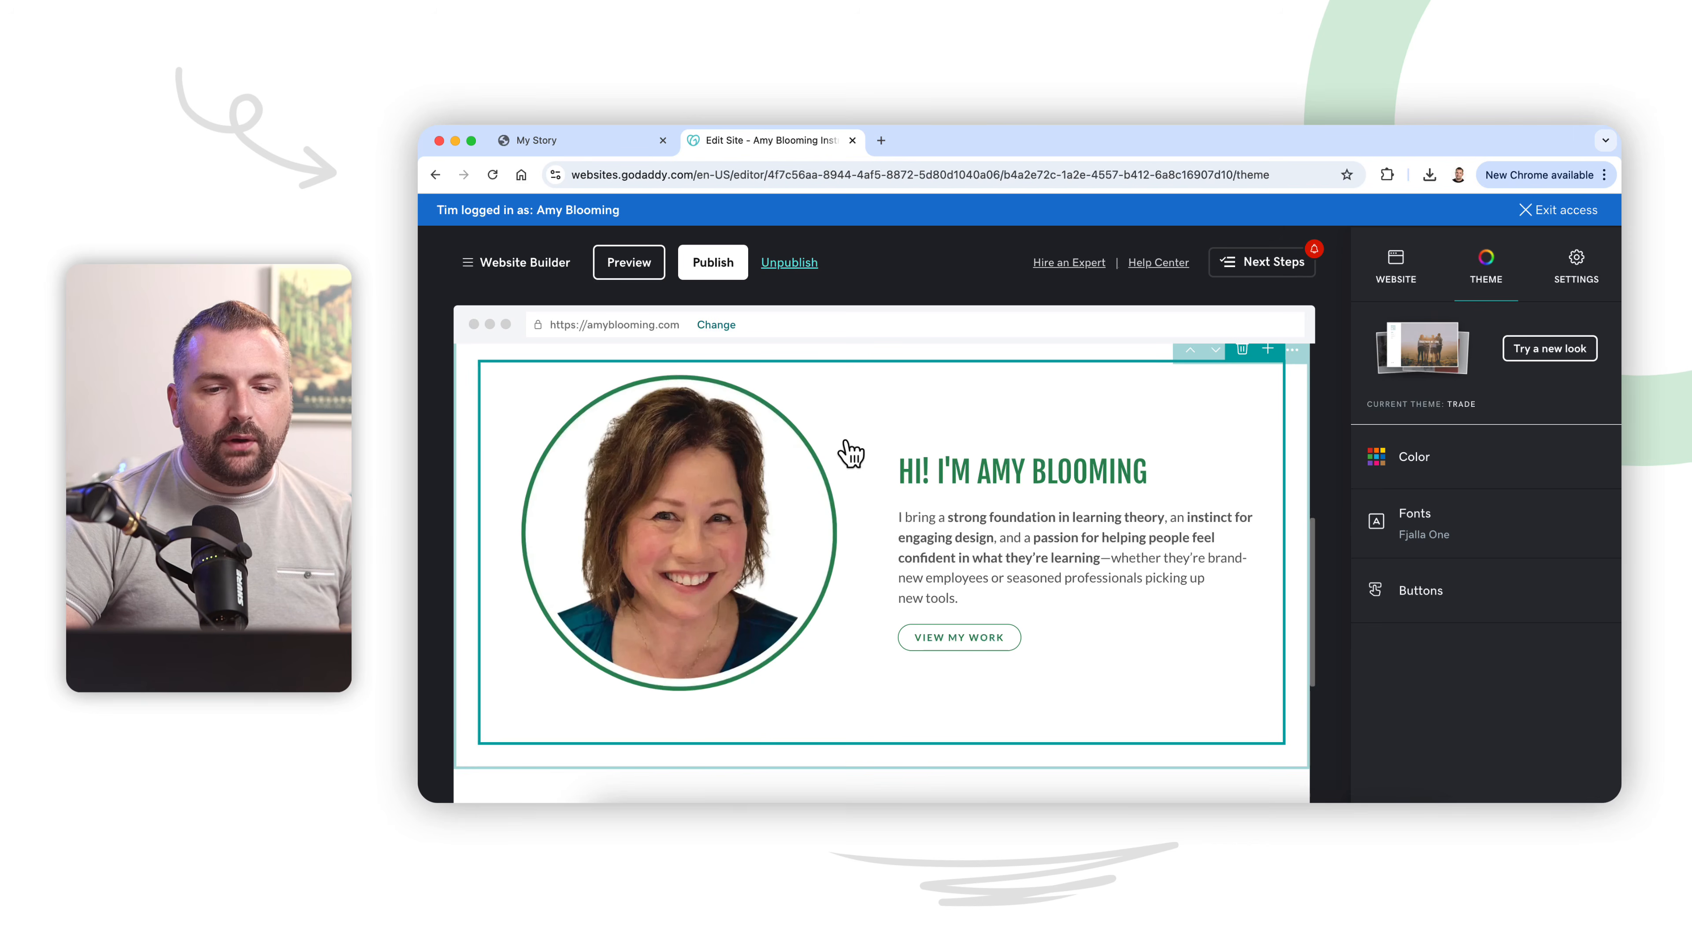
pyautogui.scroll(2, 893, 500)
pyautogui.scroll(-2, 891, 470)
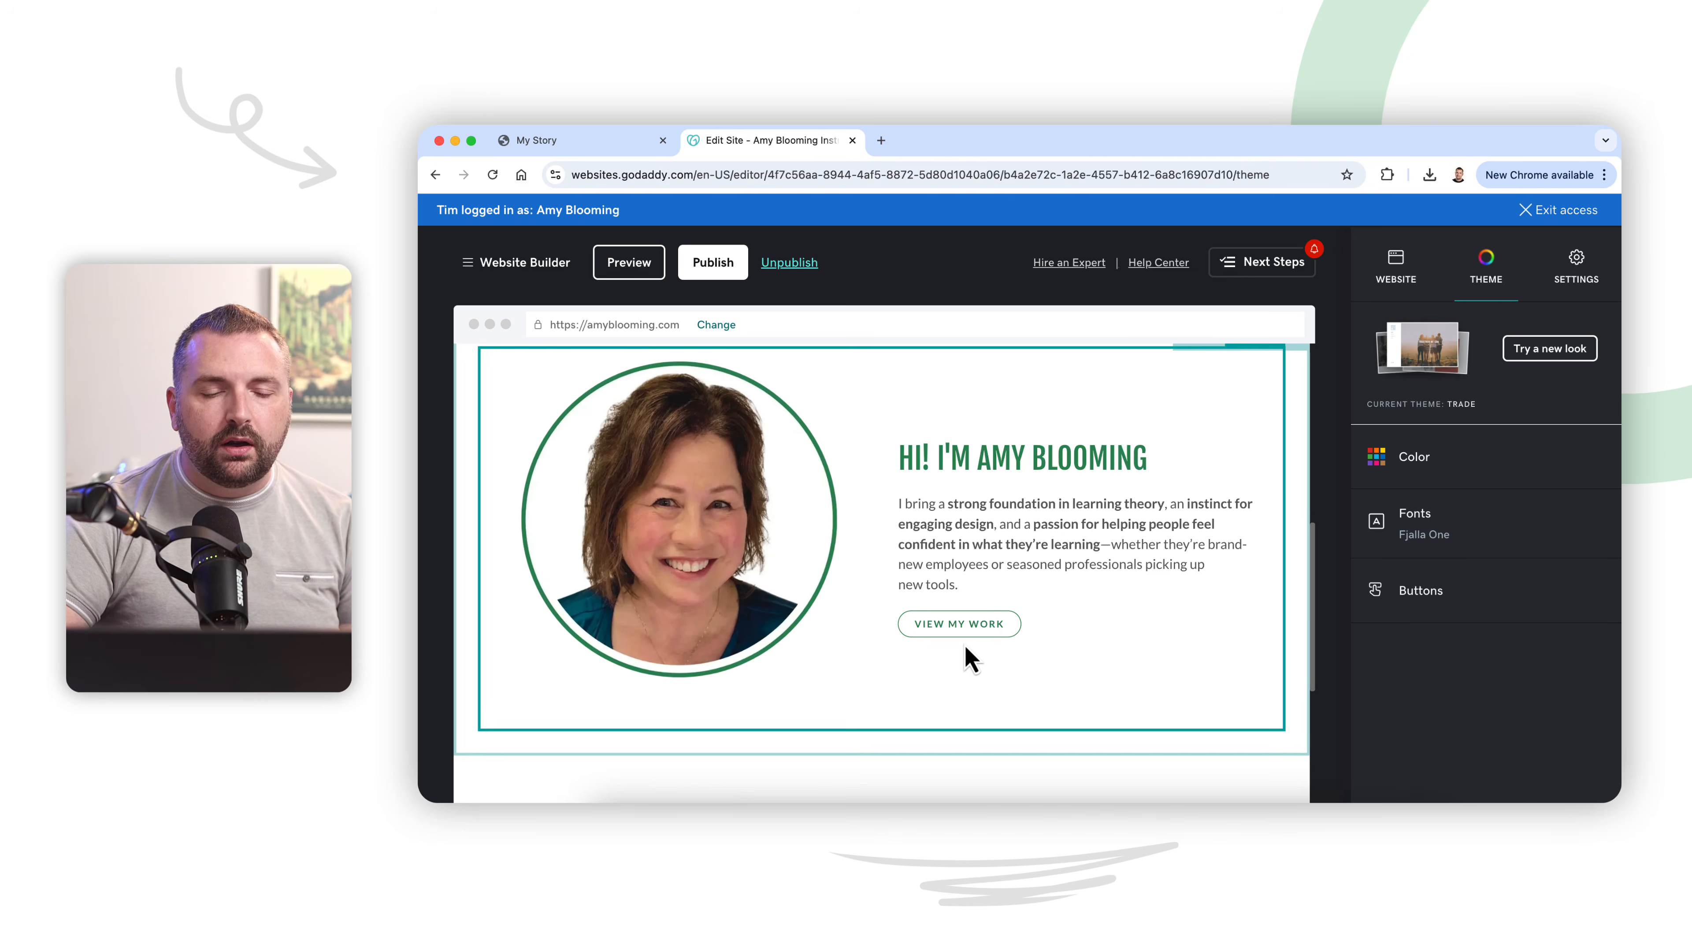
pyautogui.scroll(-1, 971, 659)
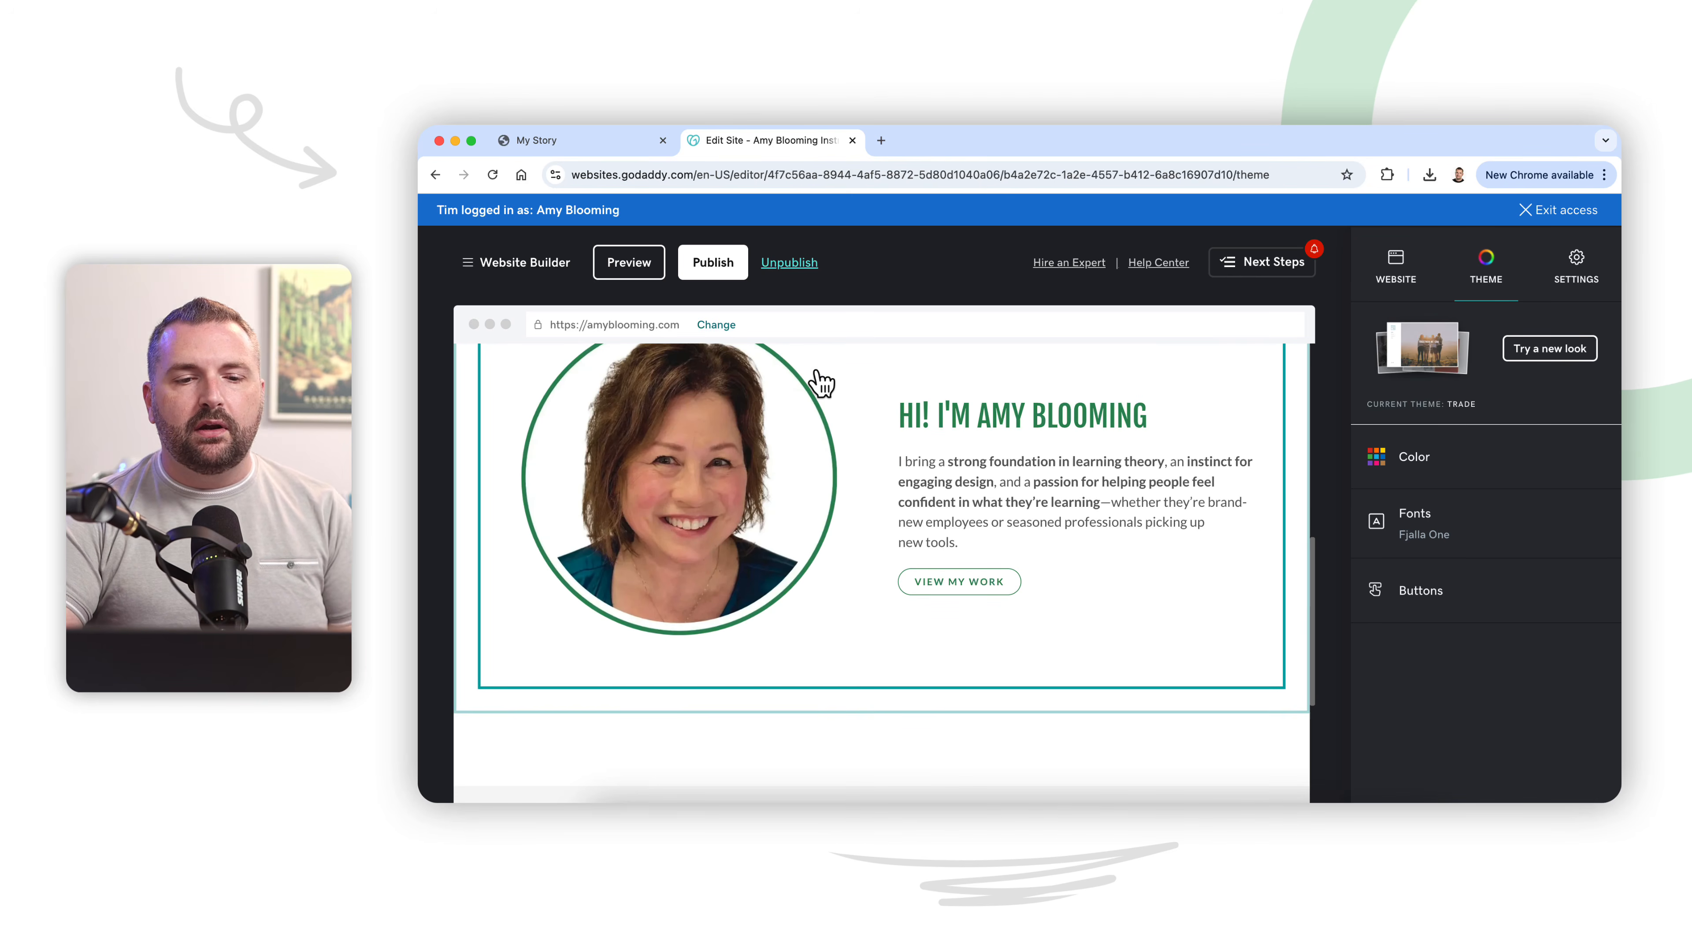
pyautogui.scroll(1, 828, 484)
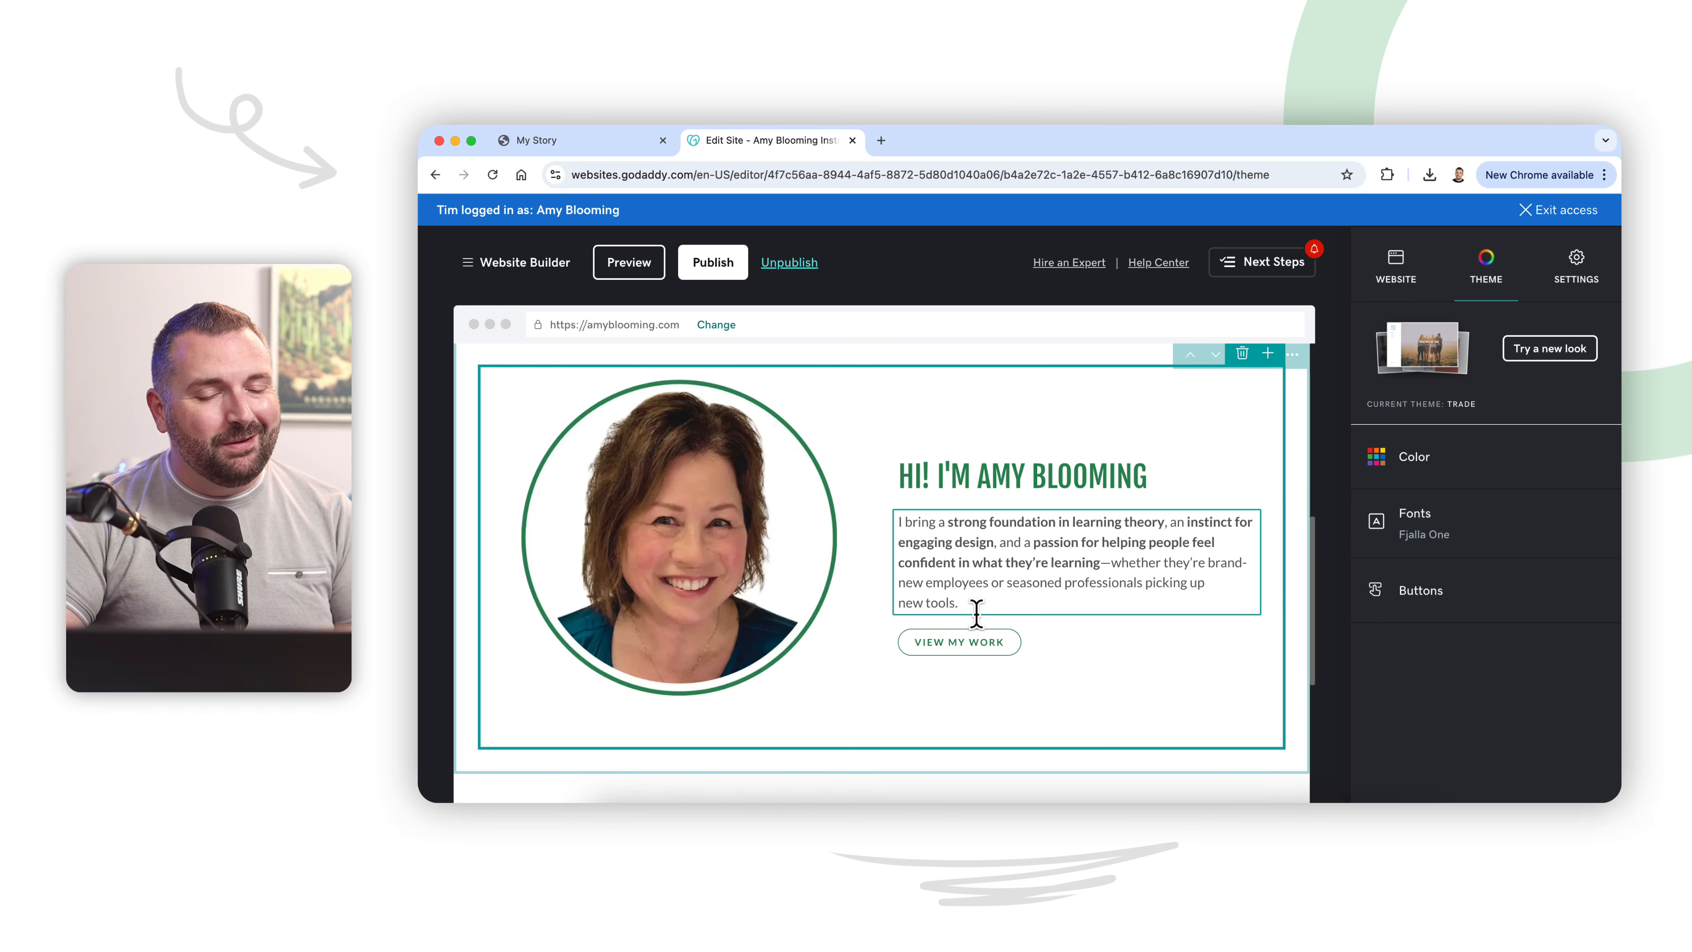
pyautogui.scroll(-5, 976, 615)
pyautogui.scroll(5, 983, 620)
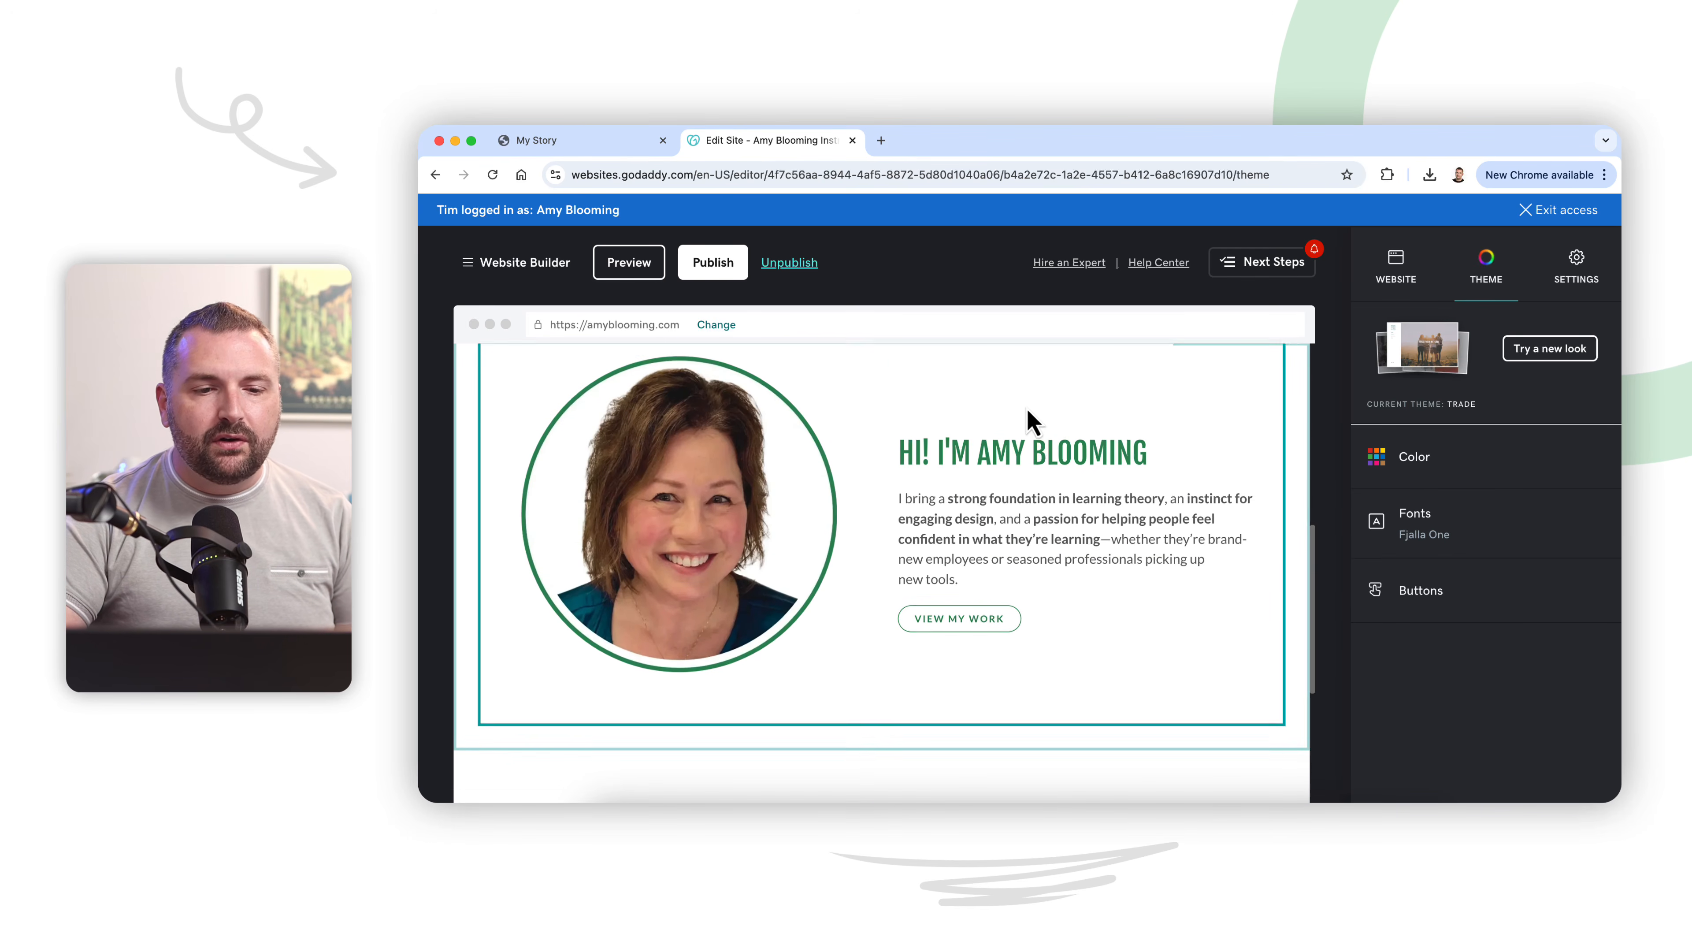
pyautogui.scroll(1, 1032, 420)
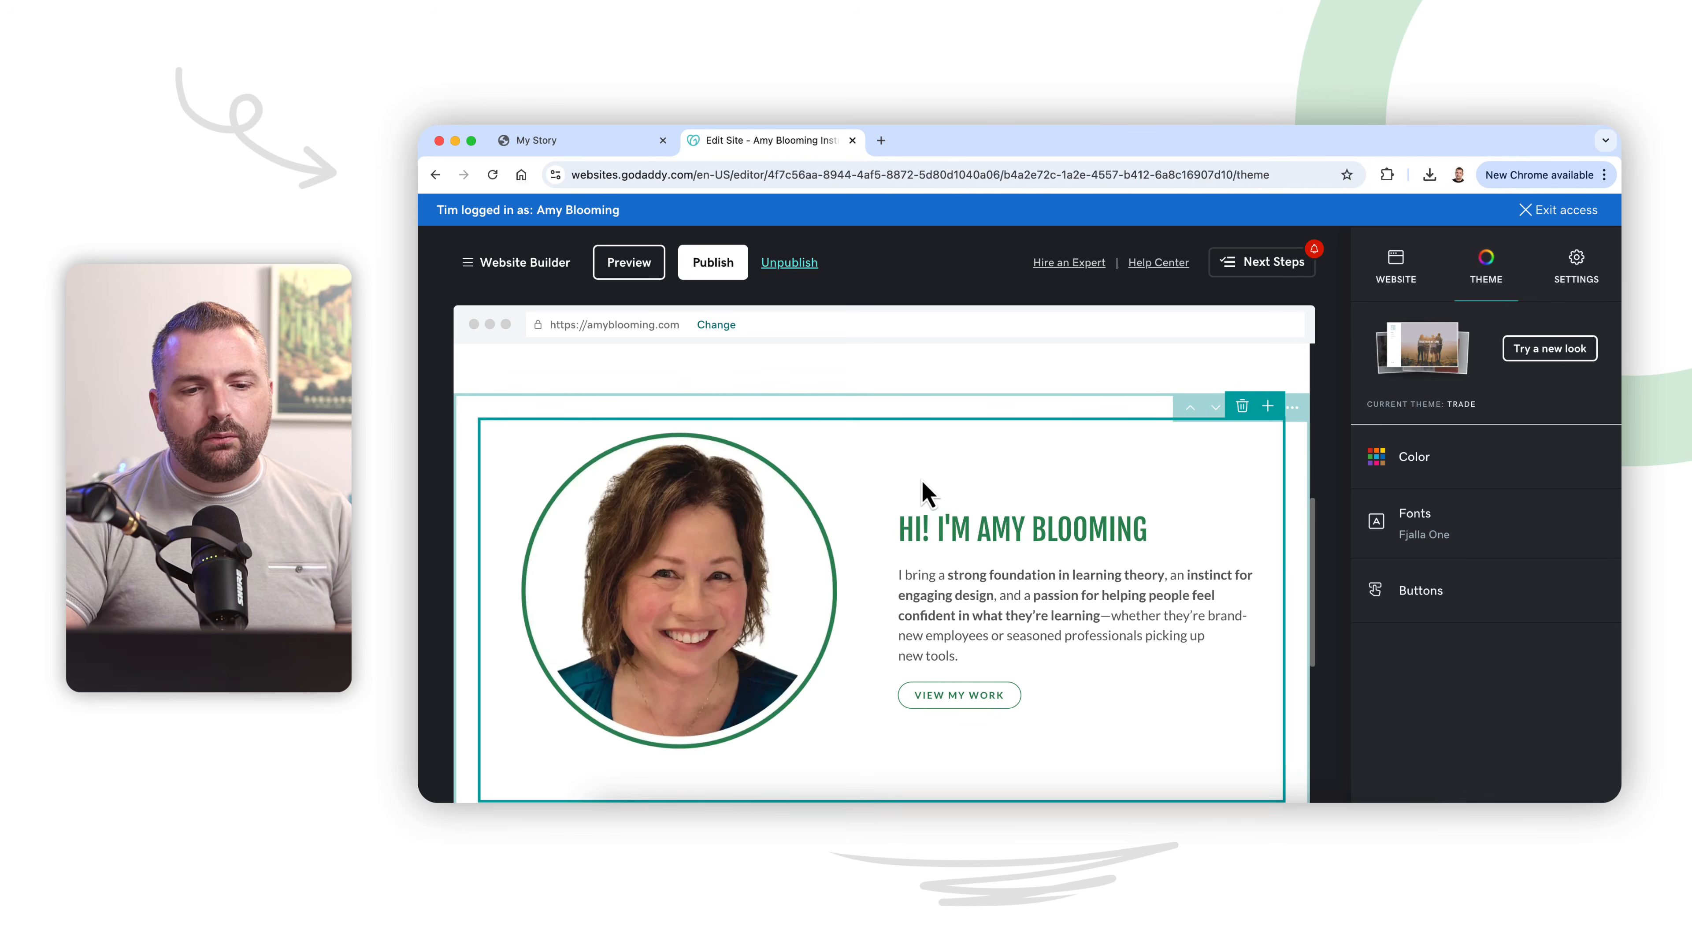
pyautogui.scroll(5, 926, 491)
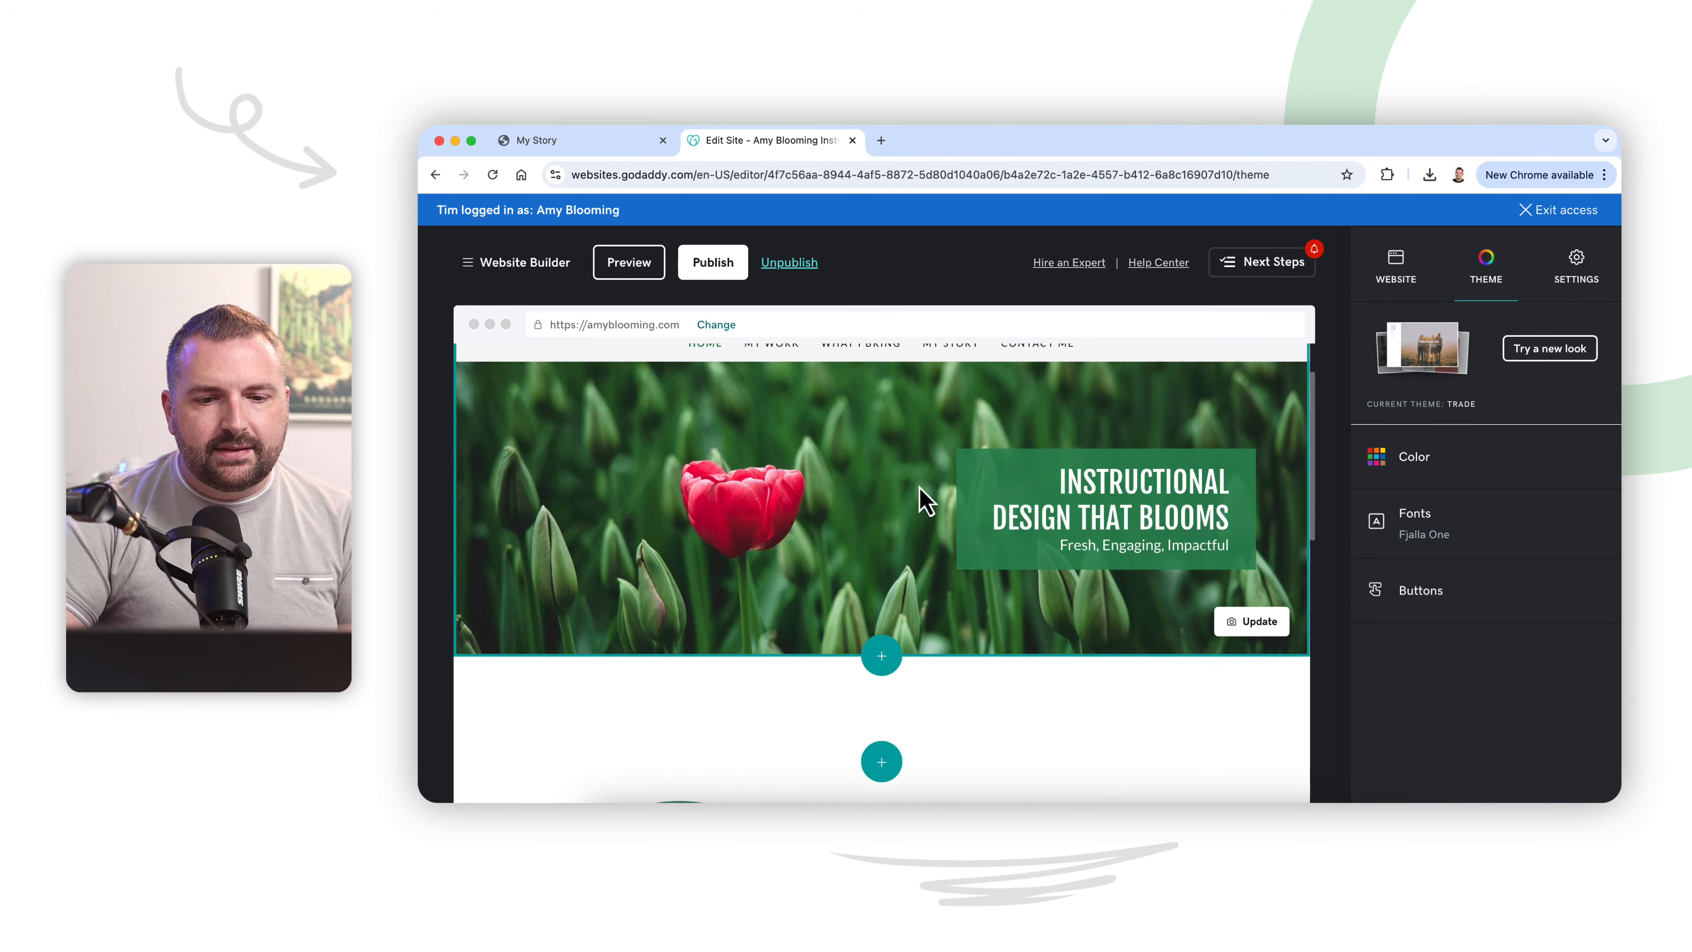
# Step: Switch back to the live My Story page and re-examine the career columns and the About Me section with its circular photo
pyautogui.click(581, 142)
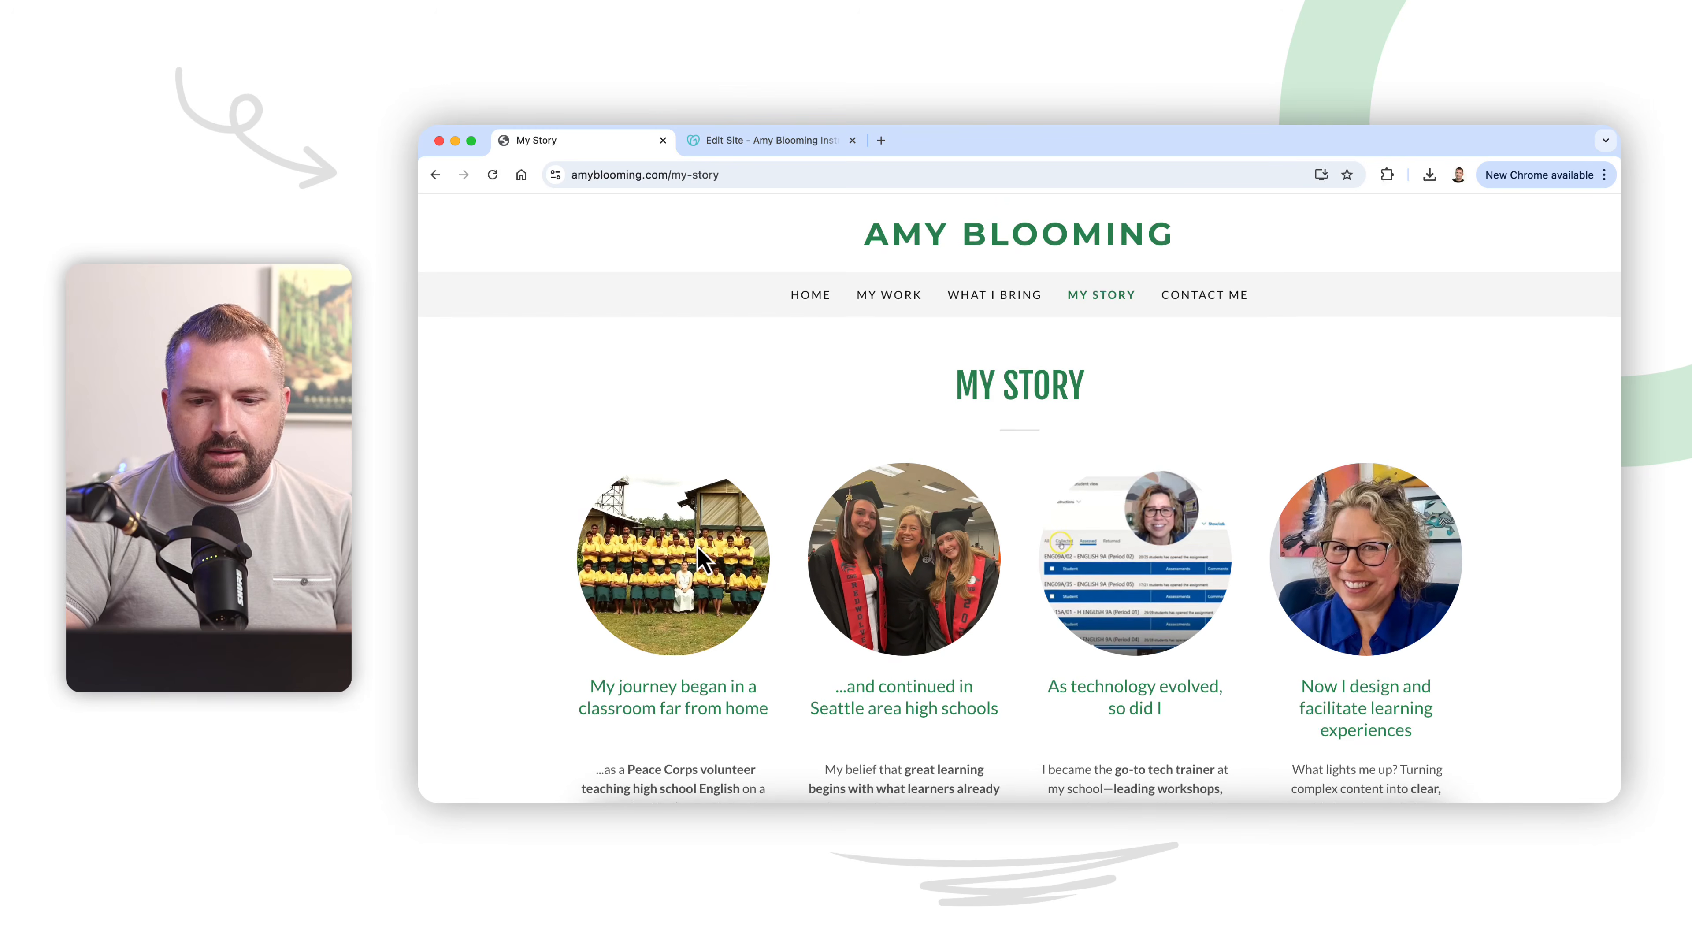
pyautogui.scroll(-9, 893, 523)
pyautogui.scroll(1, 896, 523)
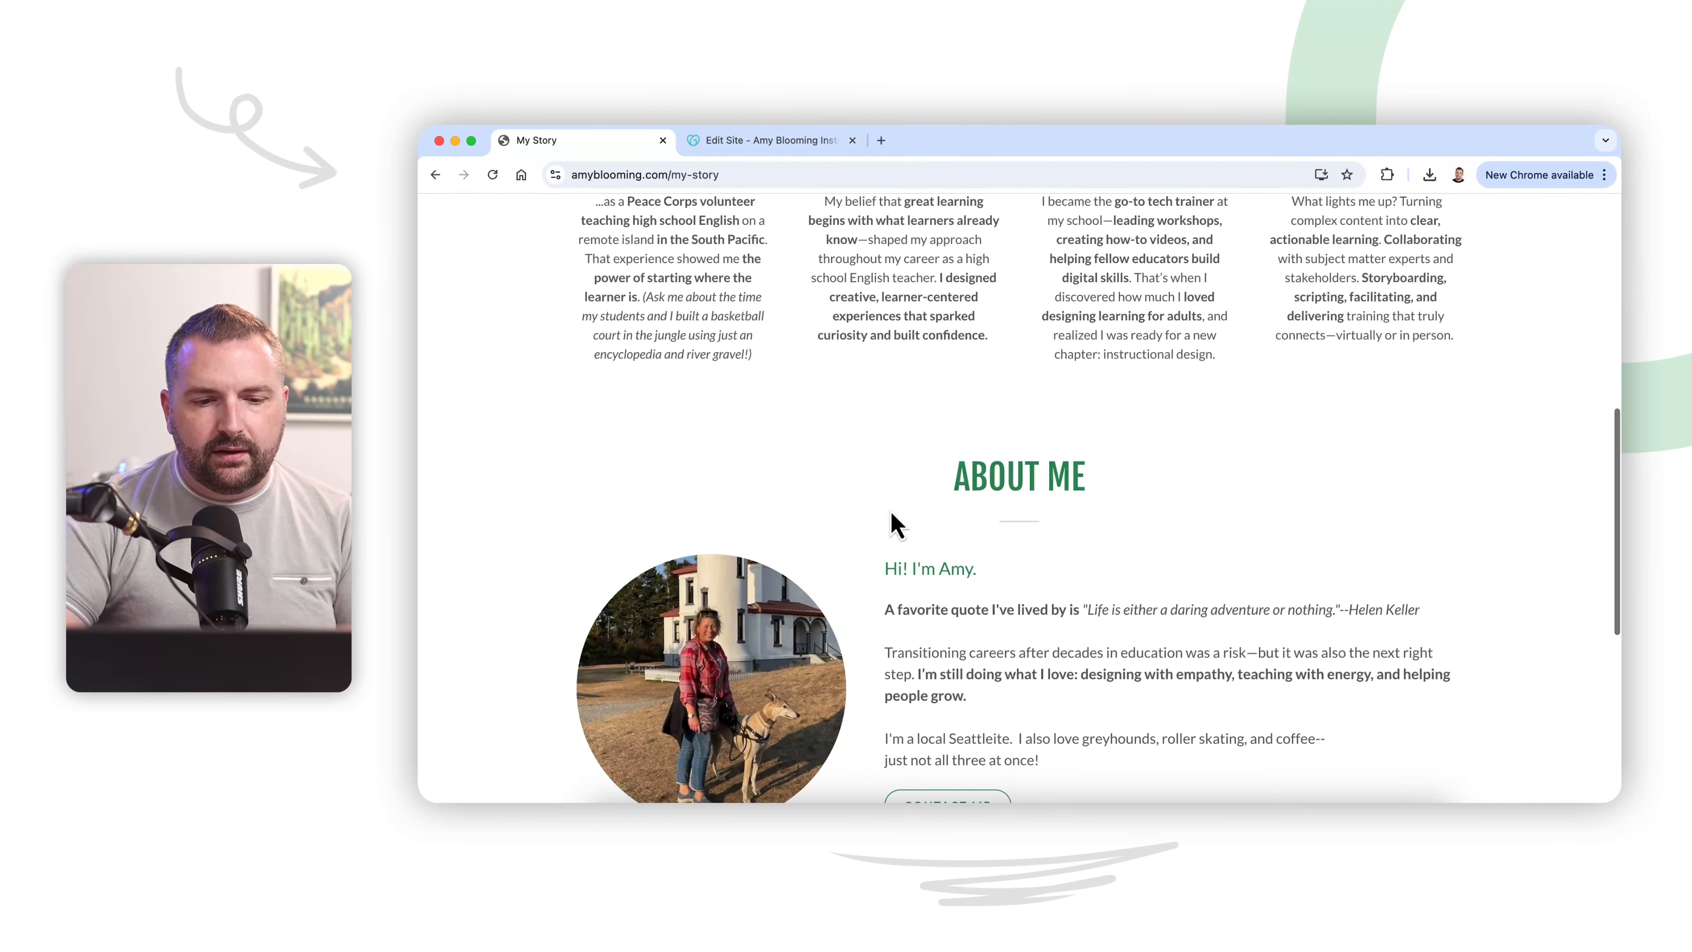
pyautogui.scroll(-4, 895, 523)
pyautogui.scroll(1, 708, 536)
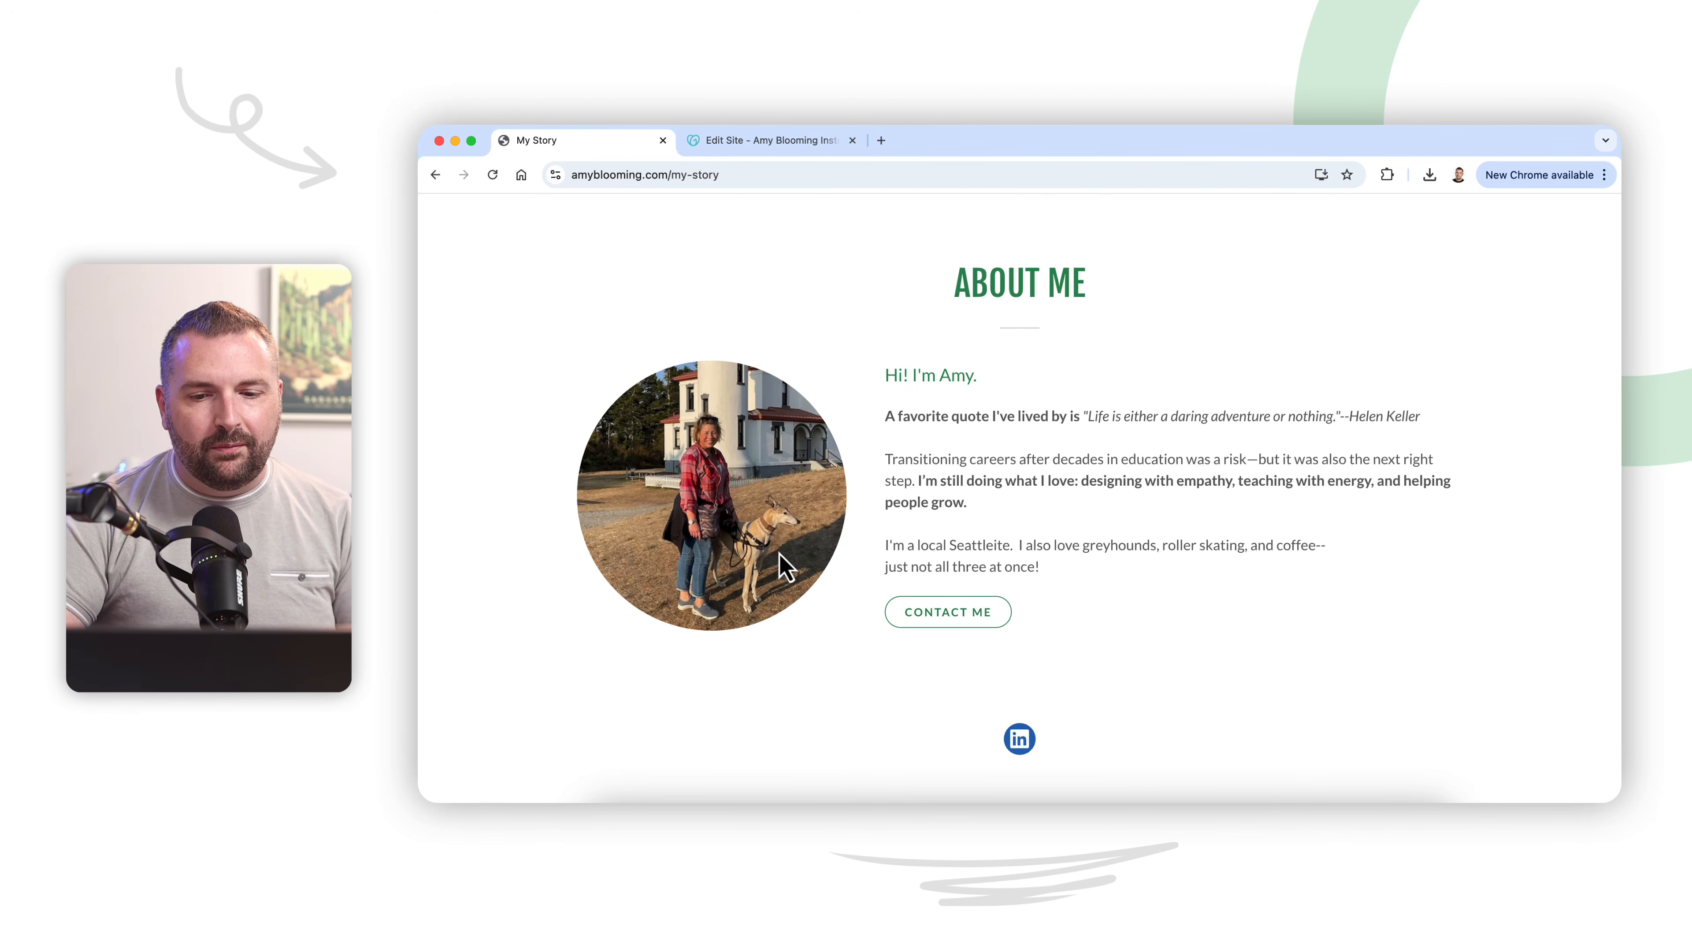
pyautogui.scroll(10, 785, 565)
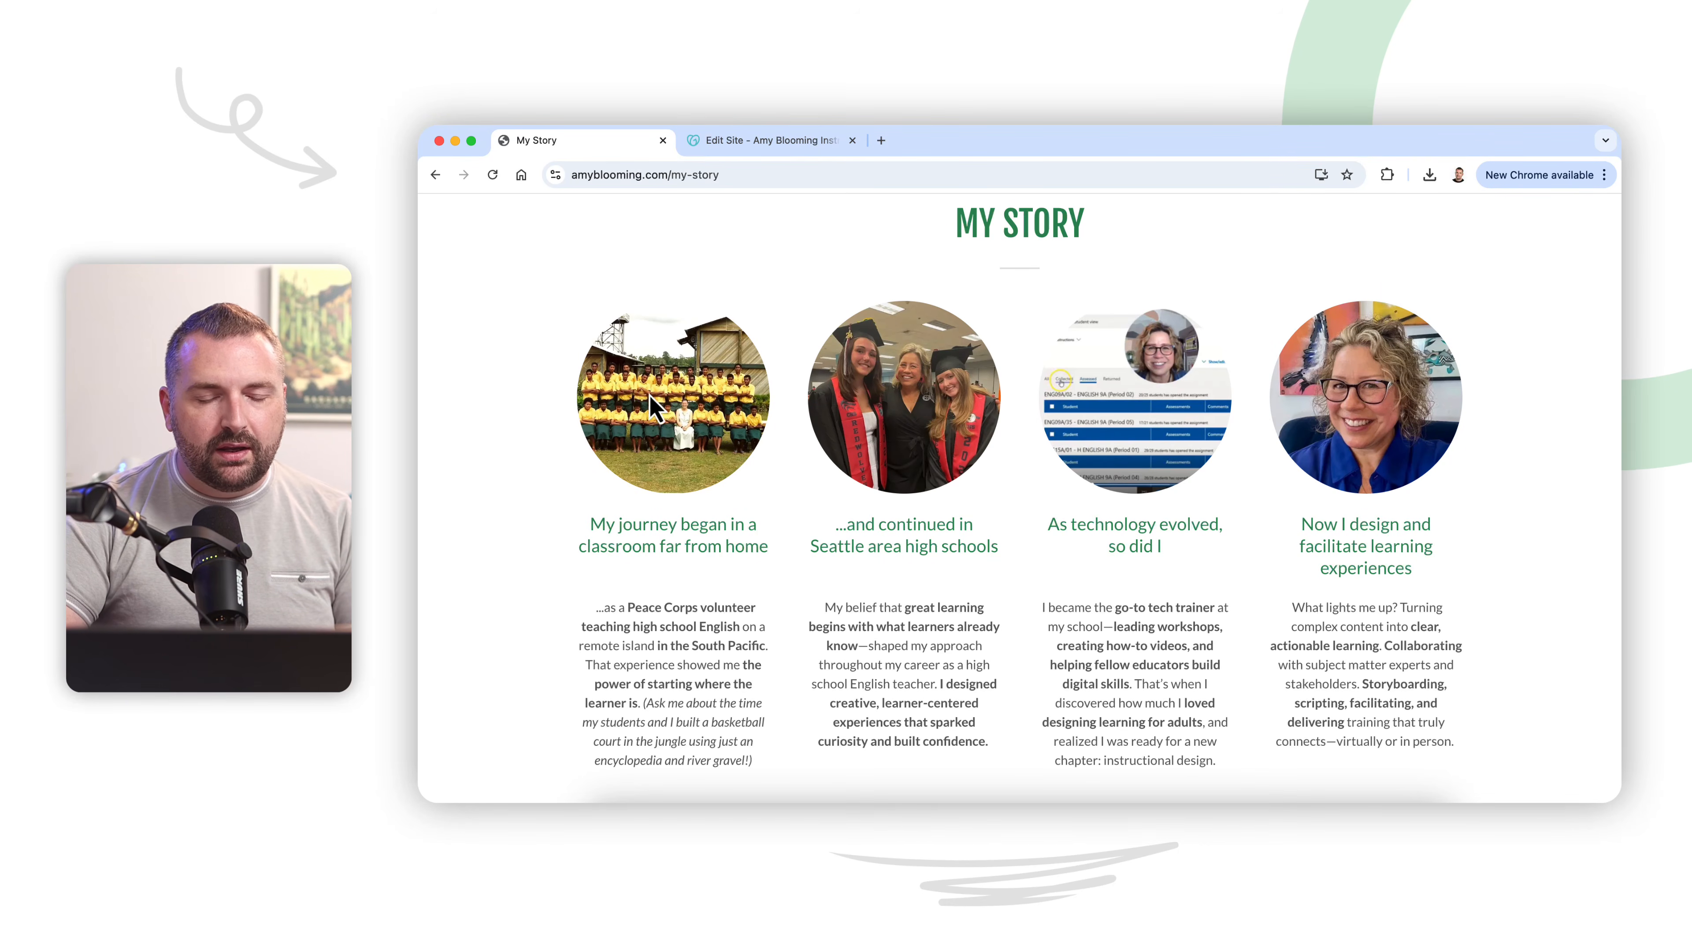
pyautogui.scroll(3, 666, 414)
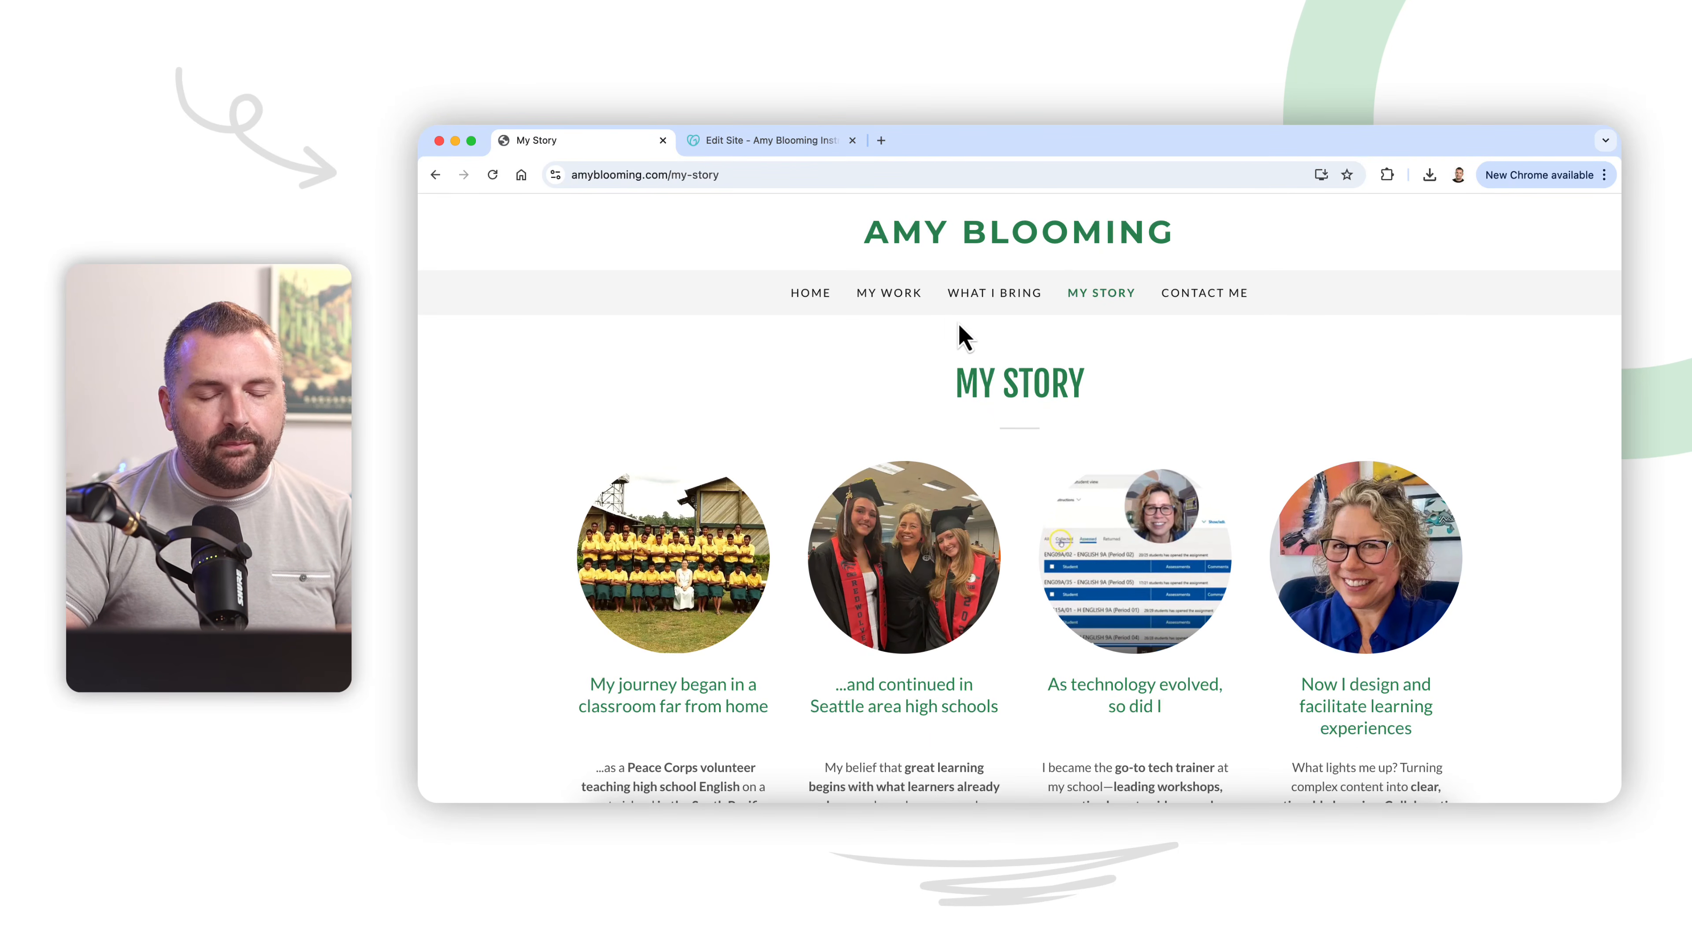
# Step: Open the Contact Me page and examine its Let's Connect section with the circular waterfront portrait and Drop Me a Line link
pyautogui.click(1206, 294)
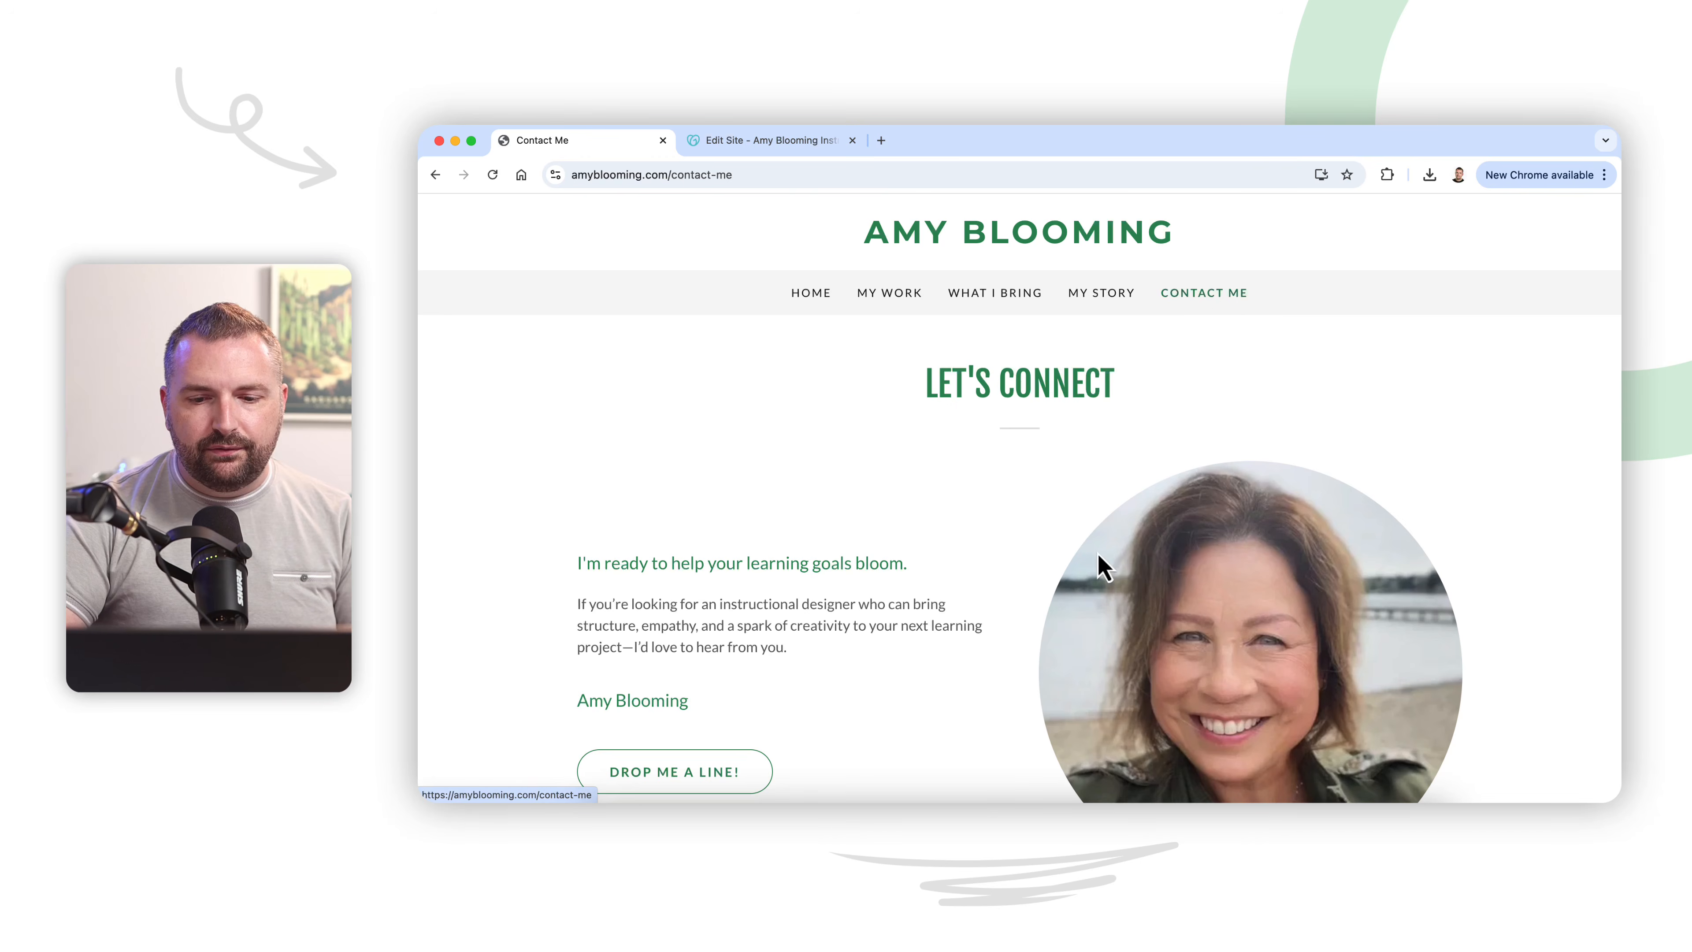
pyautogui.scroll(-3, 1069, 604)
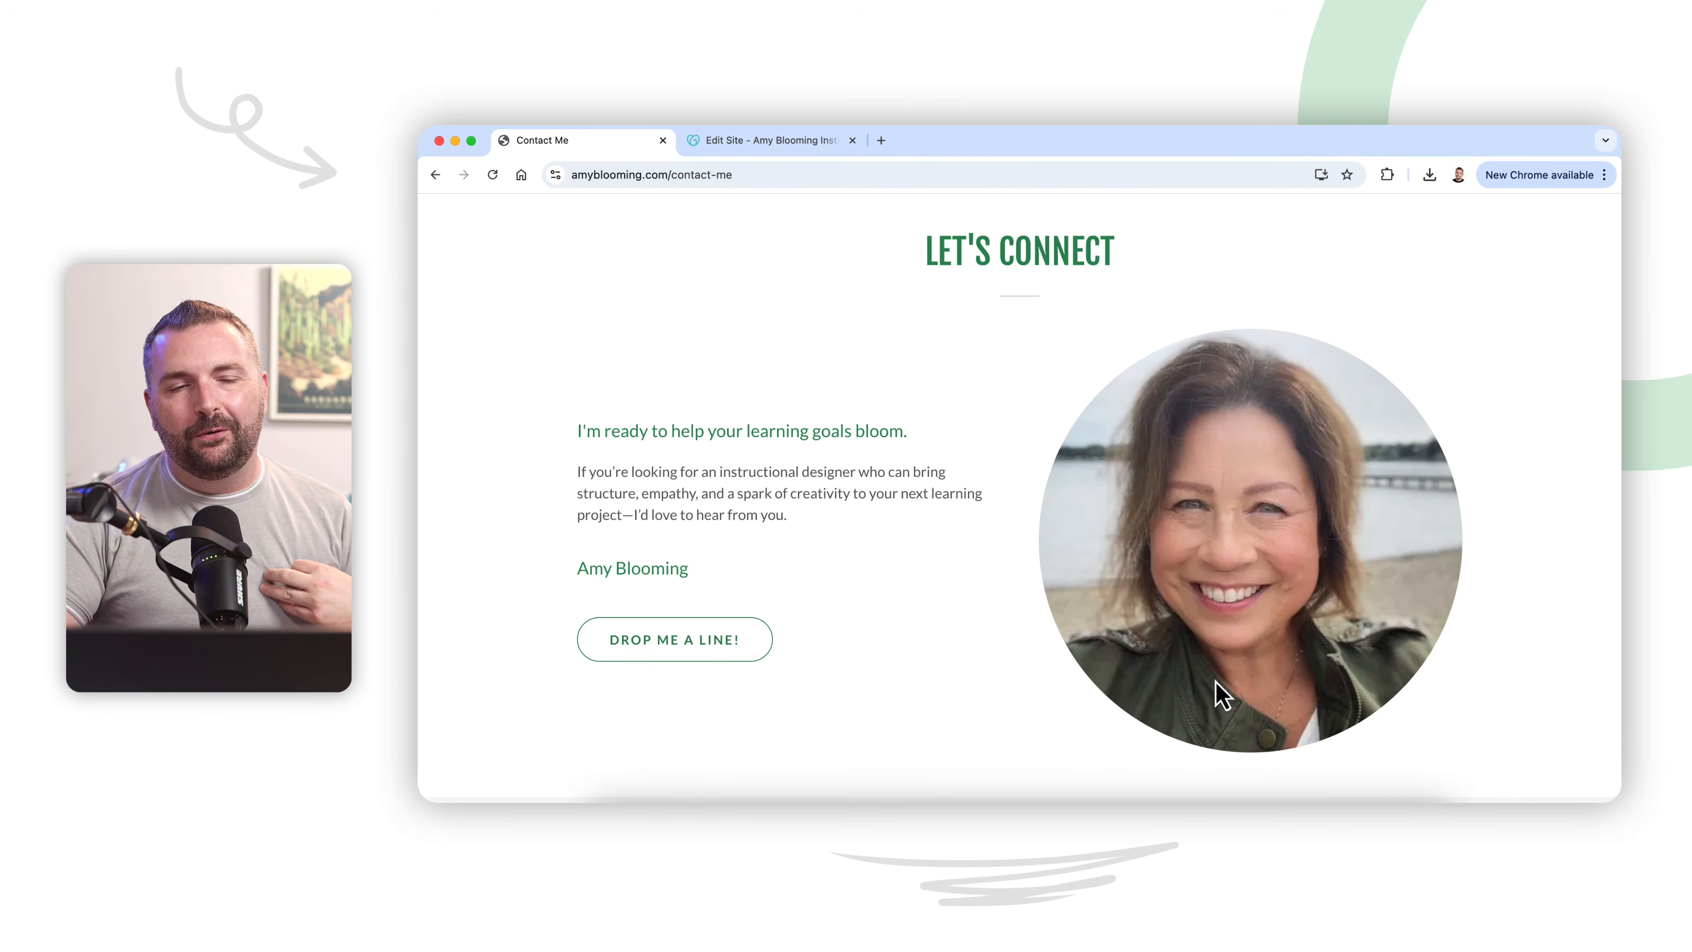
pyautogui.scroll(2, 1221, 697)
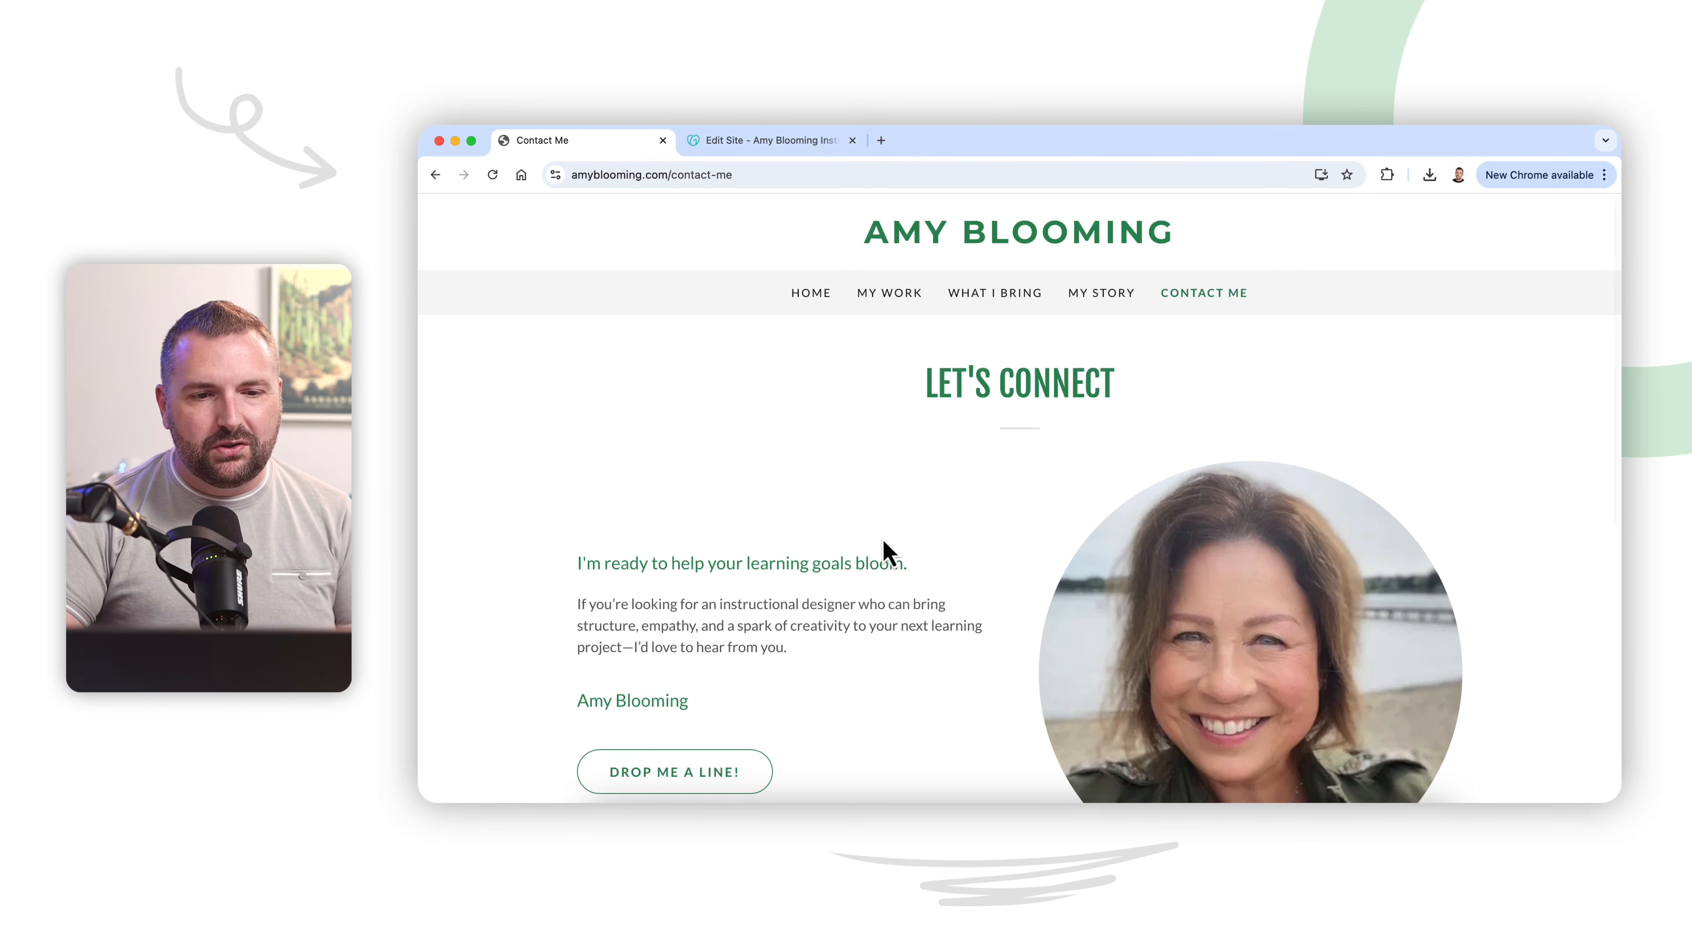
# Step: In the site editor, replace the Home page introduction's circular portrait with the uploaded waterfront photo in a green jacket and check it in place
pyautogui.click(775, 141)
pyautogui.scroll(-5, 824, 509)
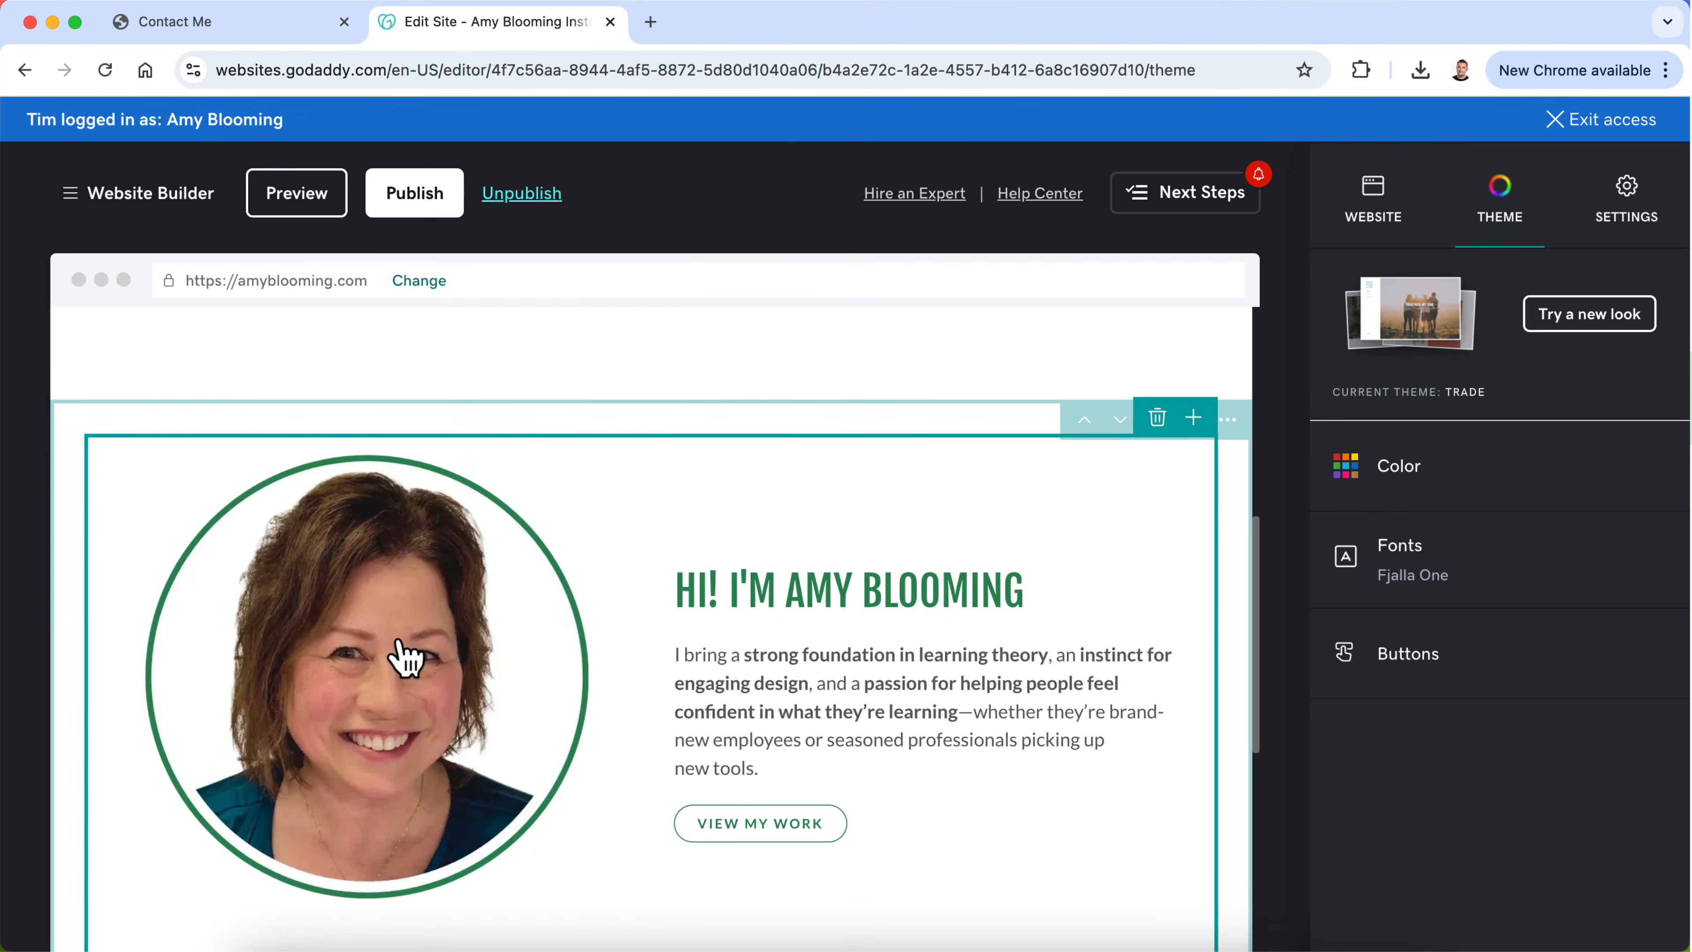
pyautogui.click(406, 657)
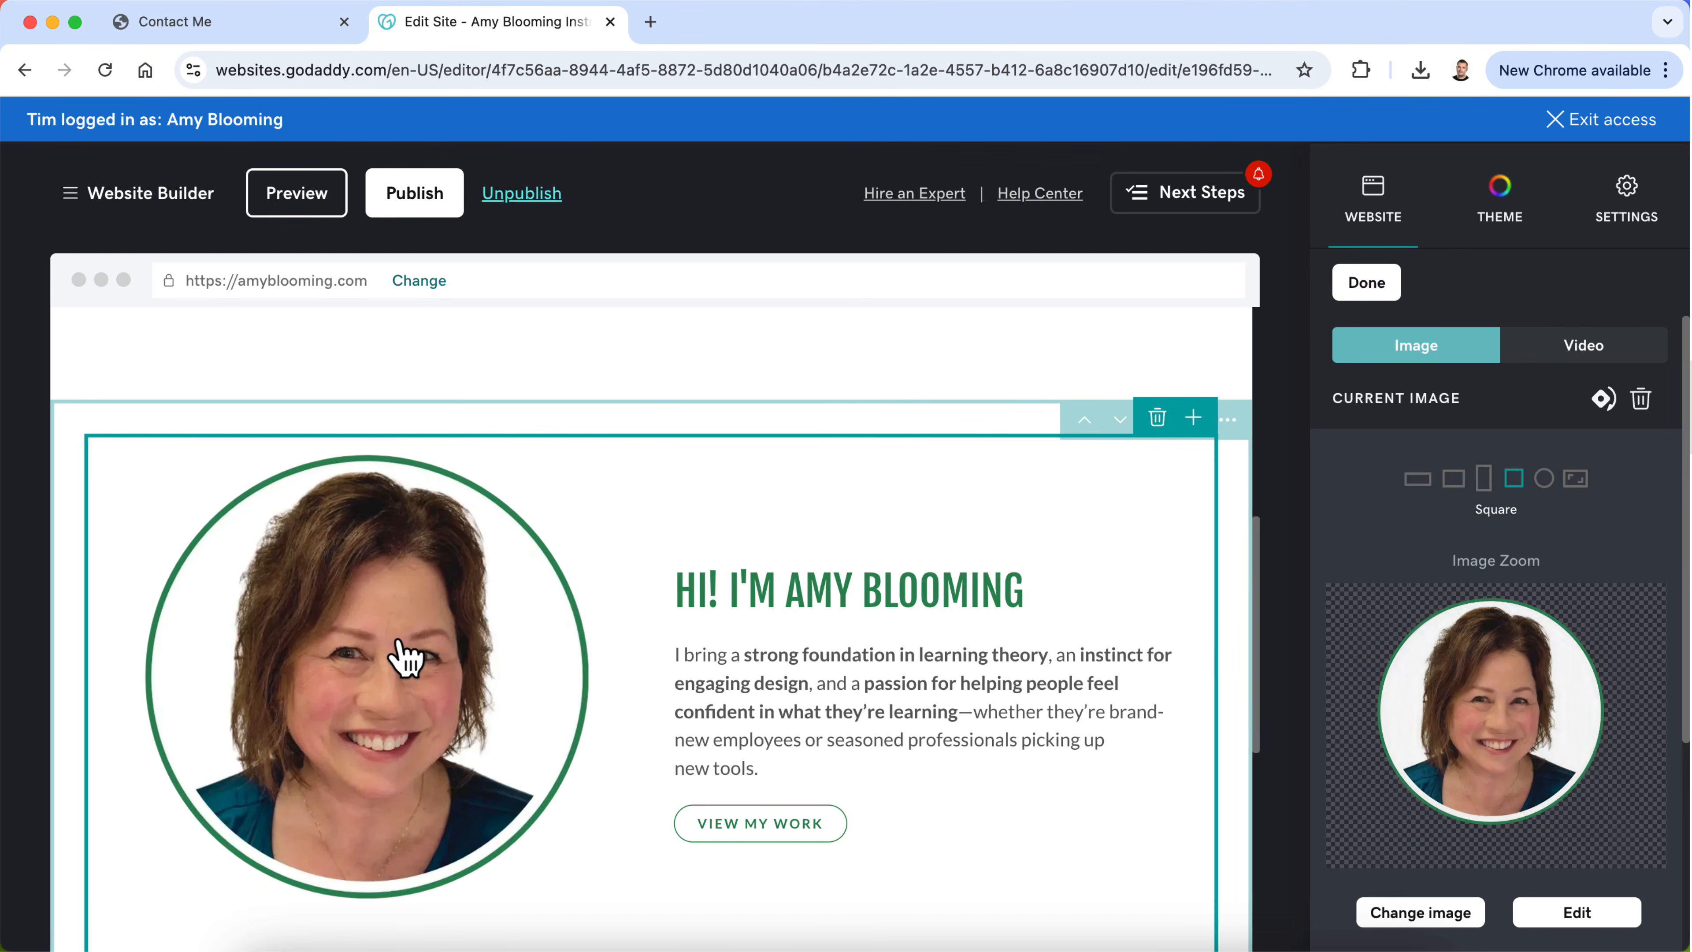
pyautogui.scroll(-1, 457, 669)
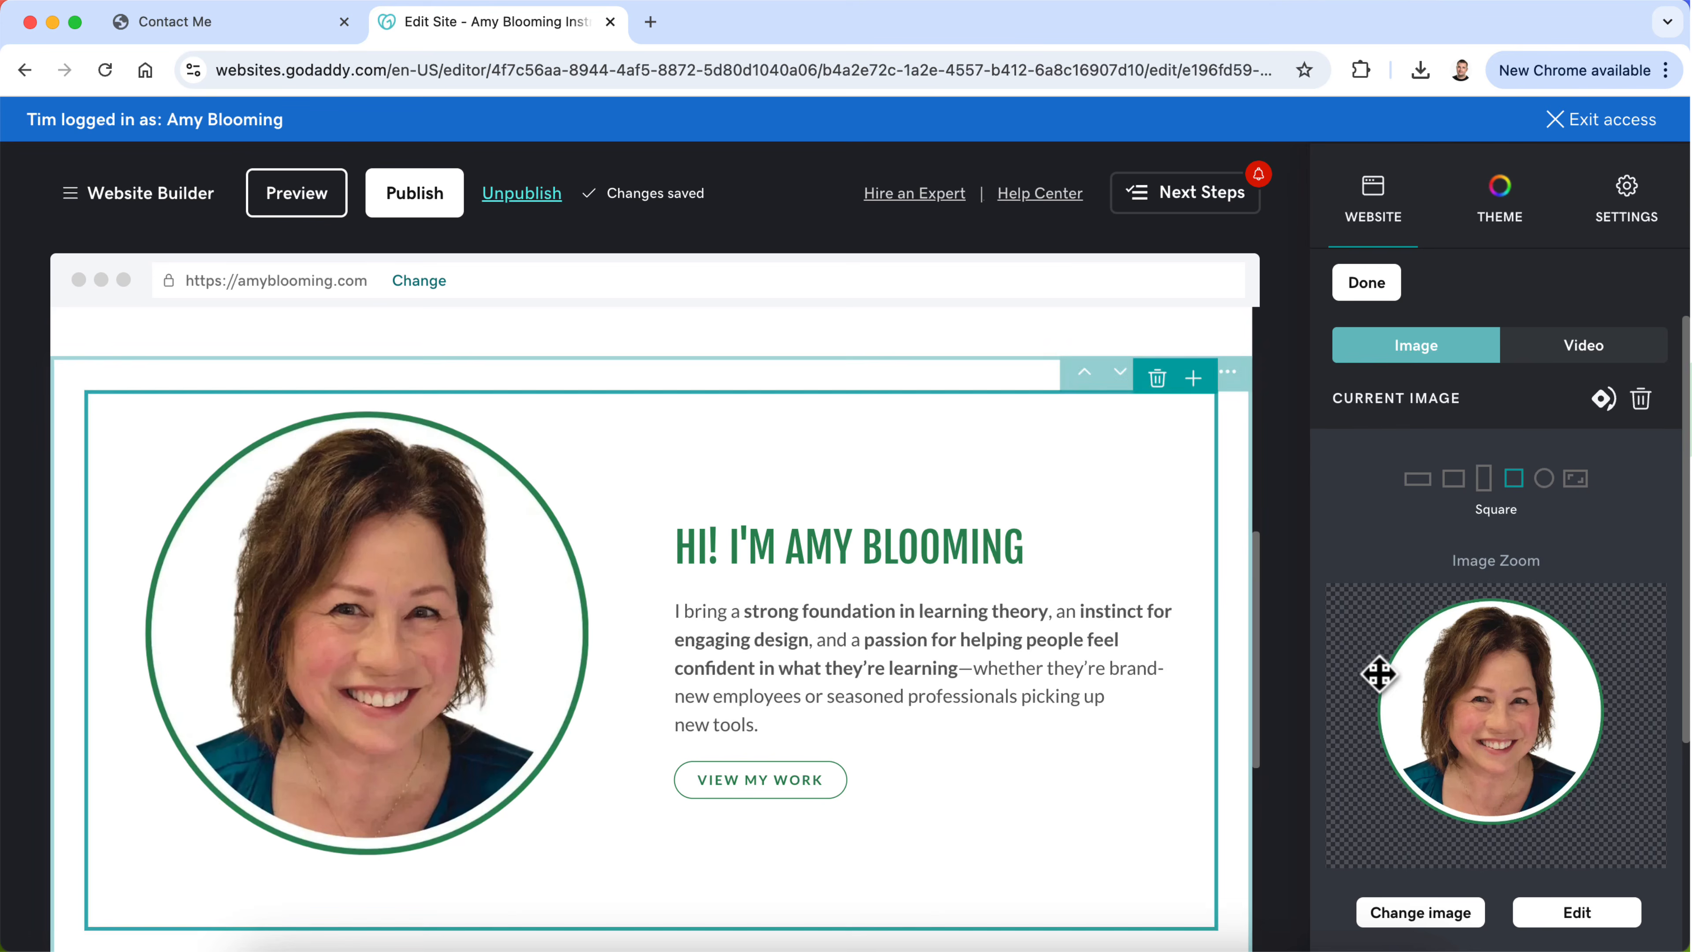
pyautogui.click(1404, 917)
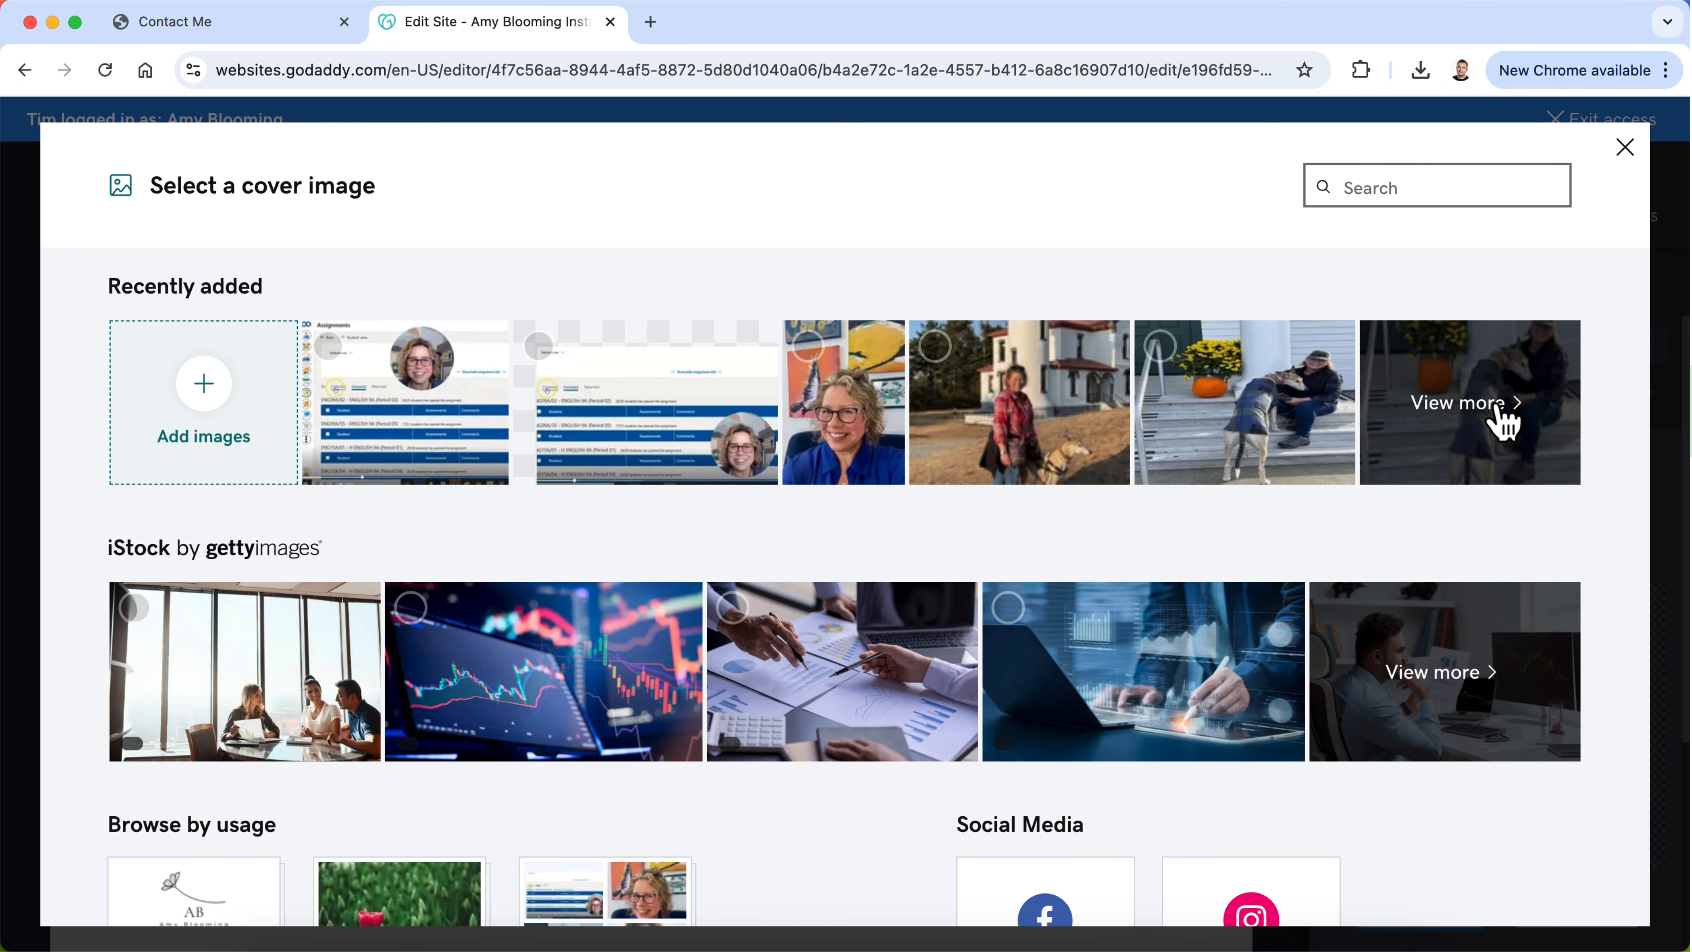
pyautogui.click(1501, 420)
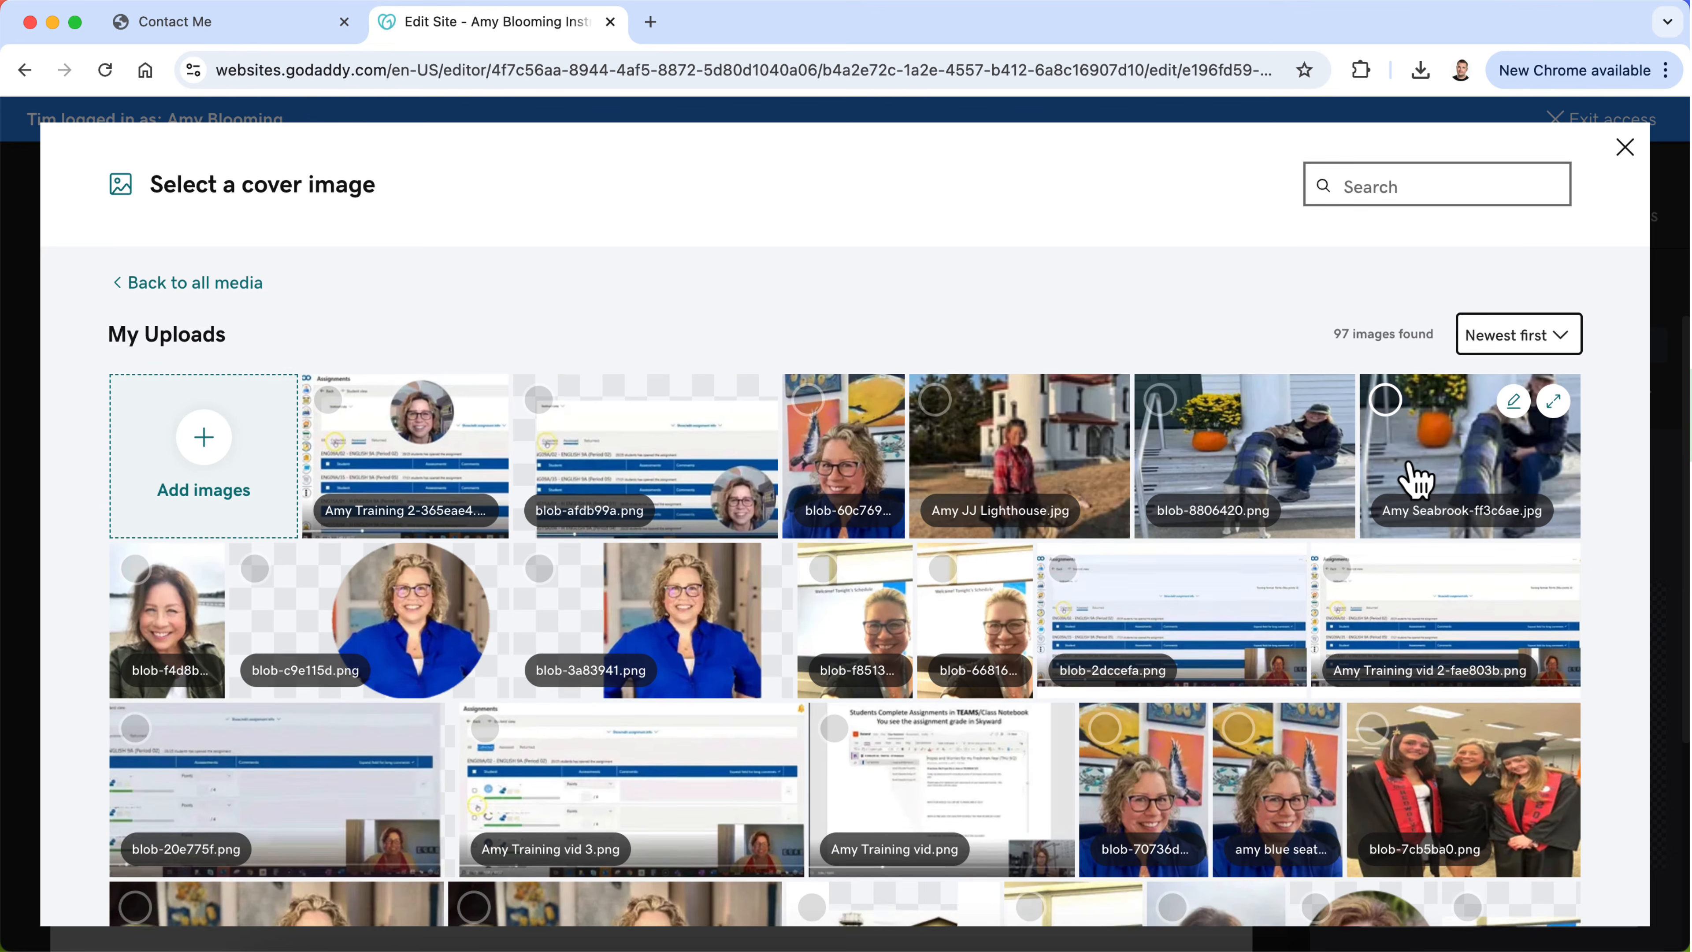
pyautogui.scroll(-2, 1411, 480)
pyautogui.click(134, 460)
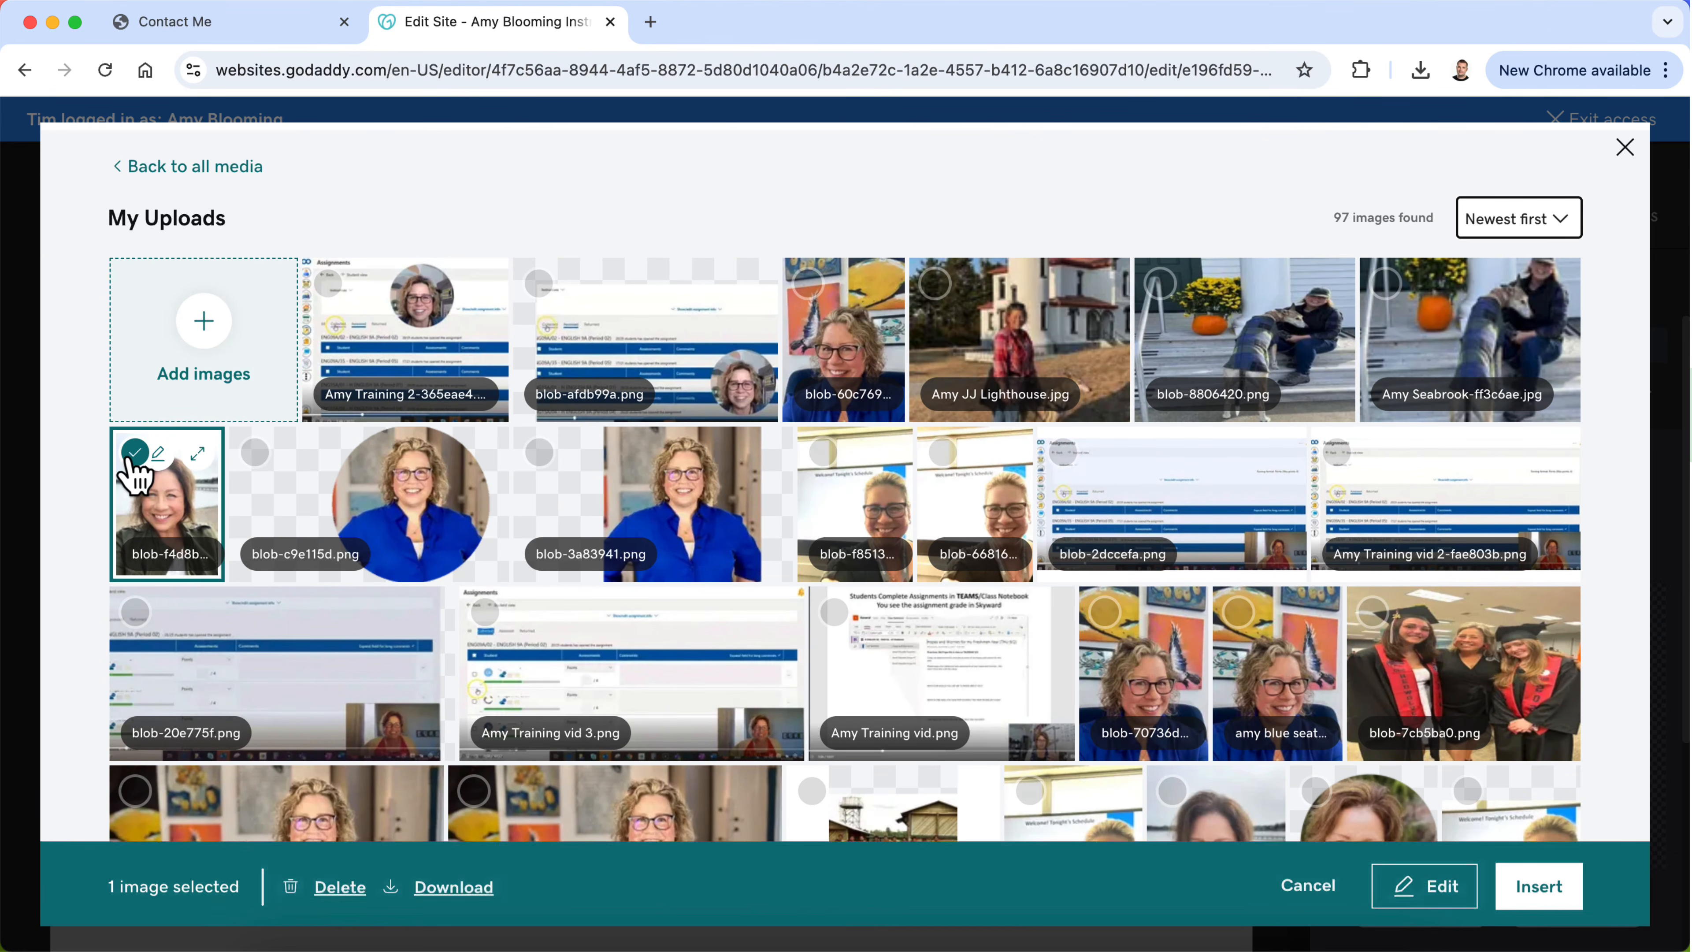
pyautogui.click(1536, 890)
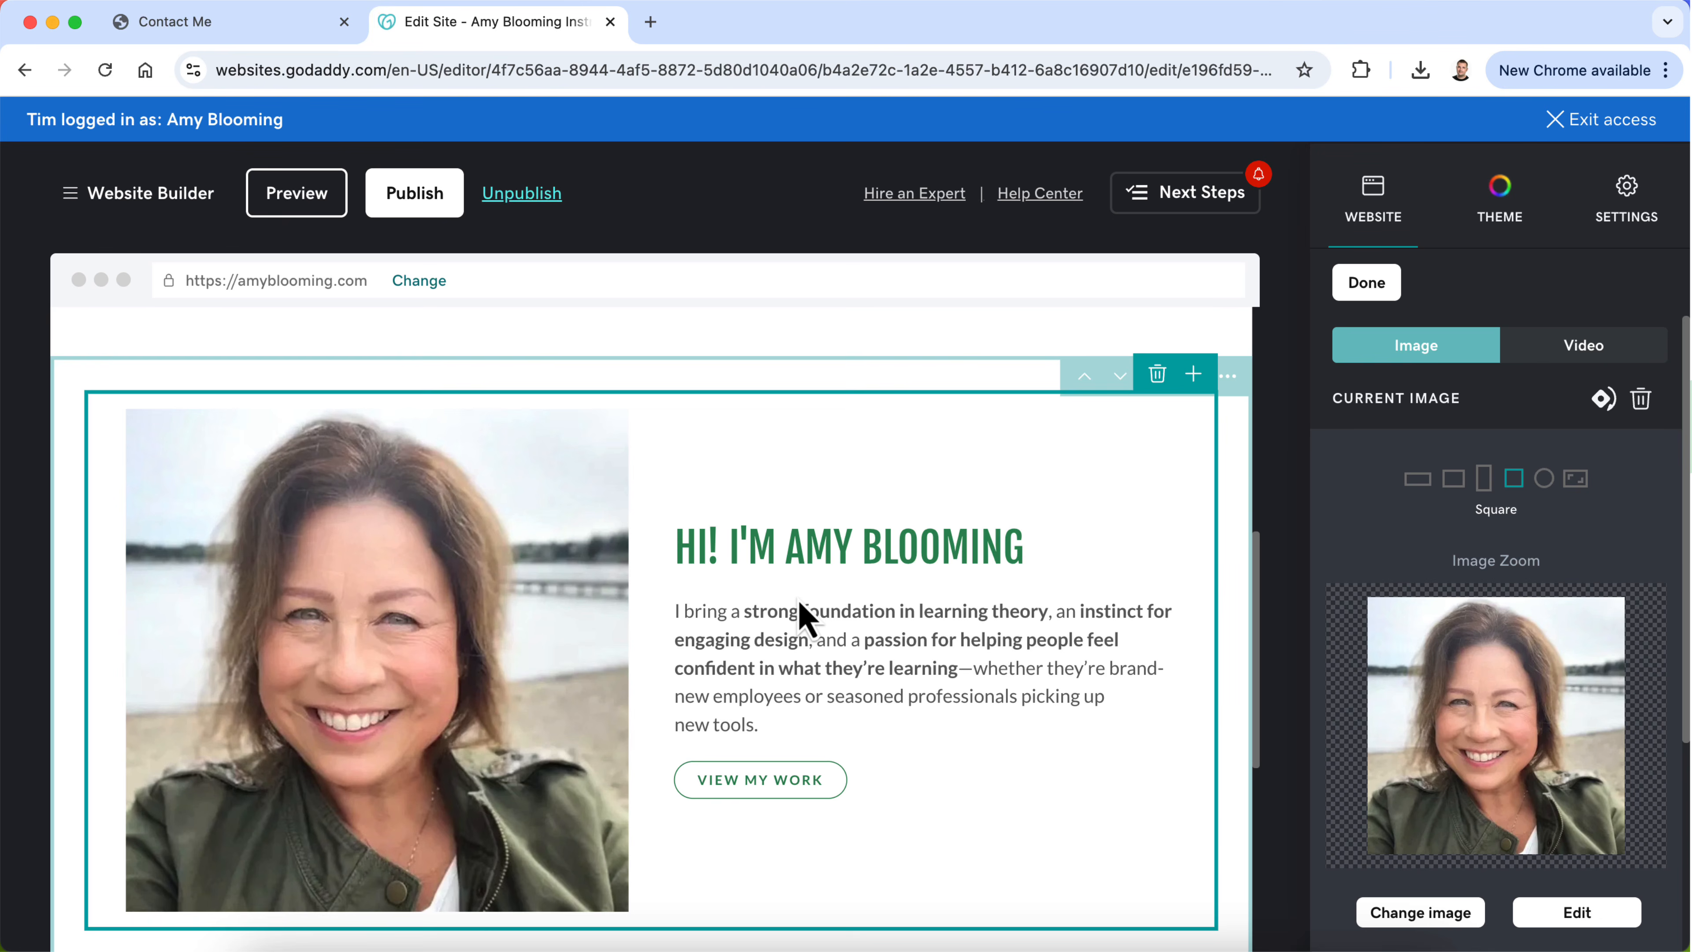
pyautogui.scroll(-4, 803, 617)
pyautogui.scroll(8, 802, 616)
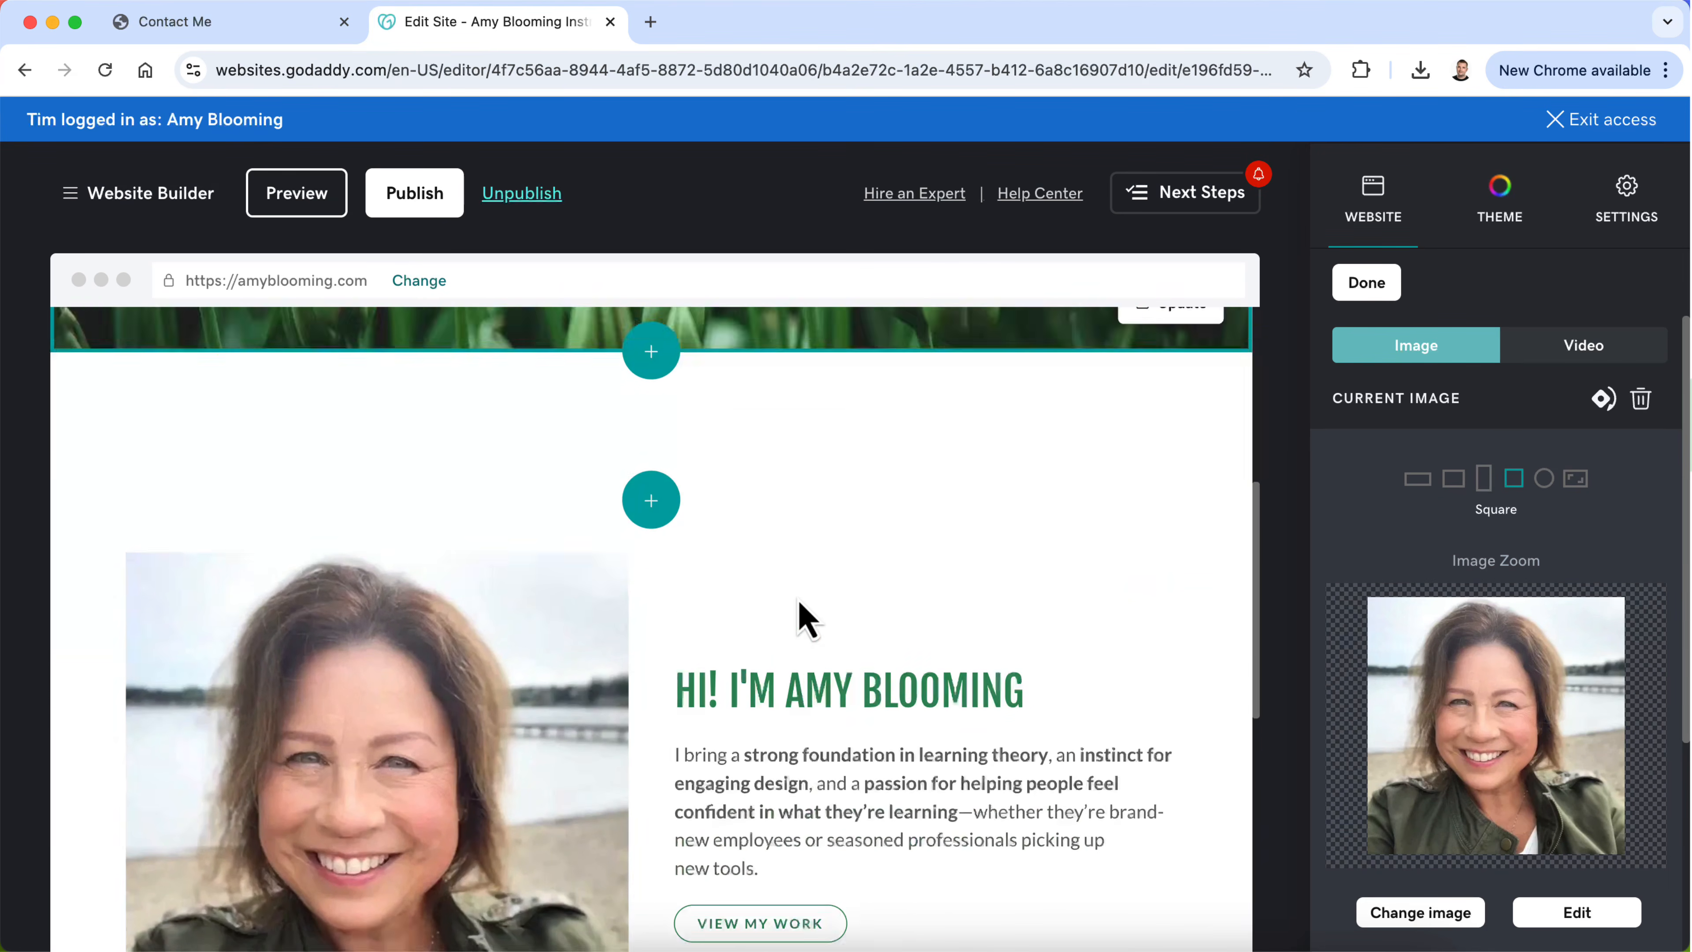
pyautogui.scroll(-3, 806, 620)
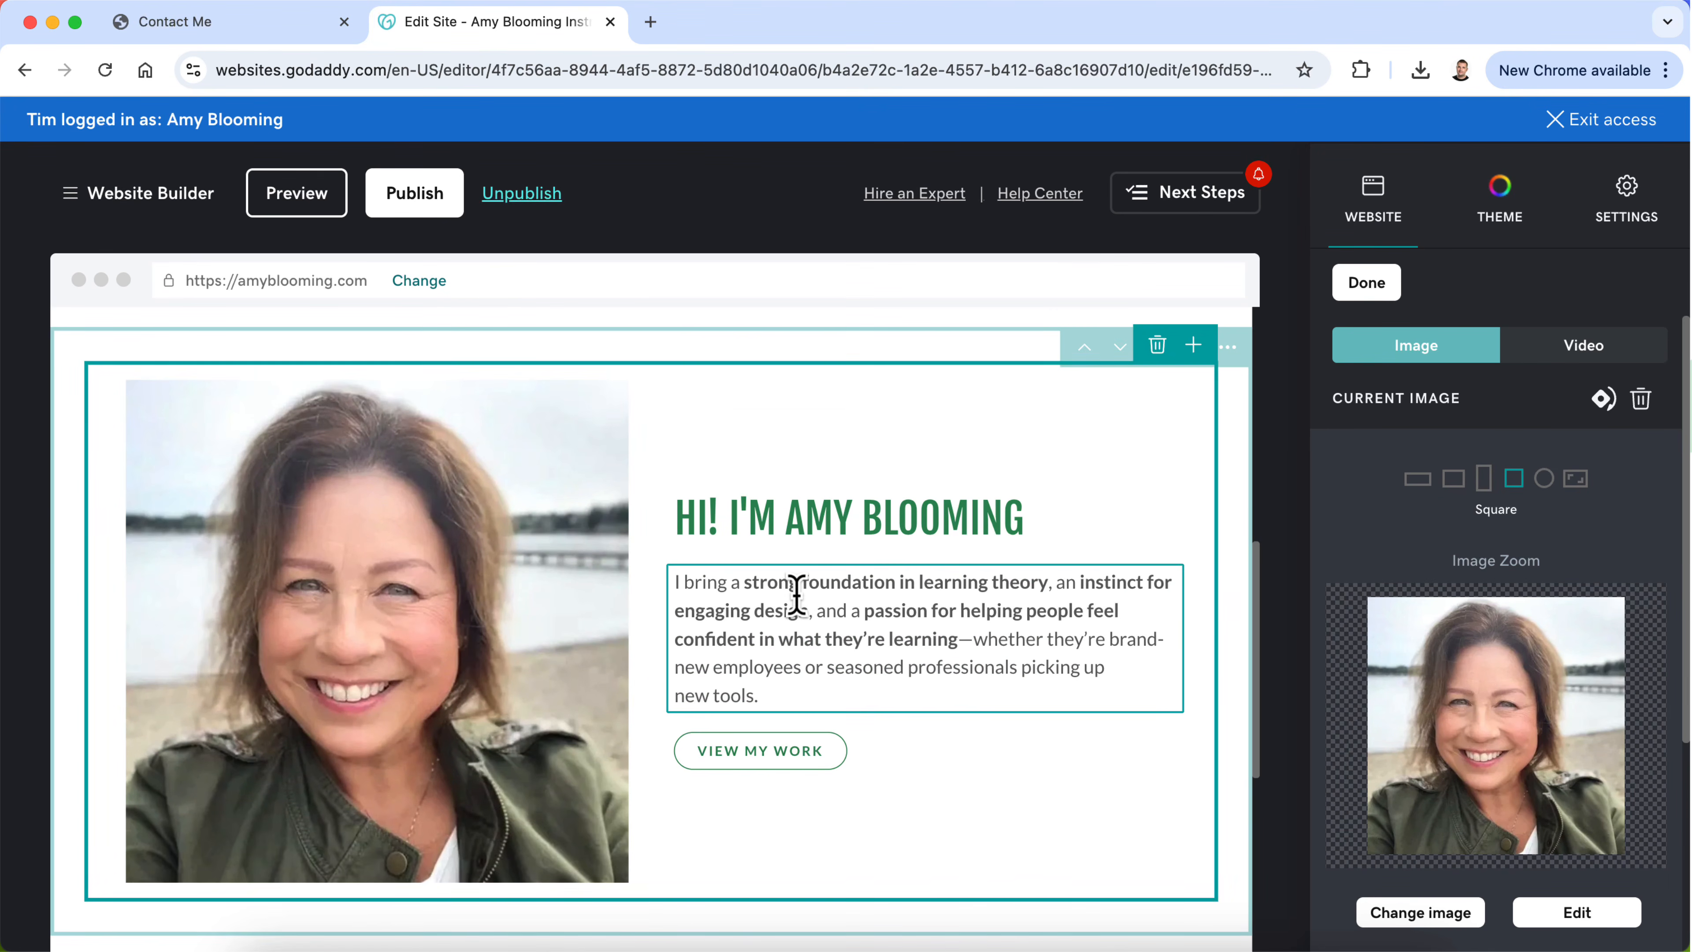
# Step: Switch to the live site and compare the Contact Me page's waterfront portrait with the Home page's banner and introduction area
pyautogui.click(220, 24)
pyautogui.scroll(-3, 465, 654)
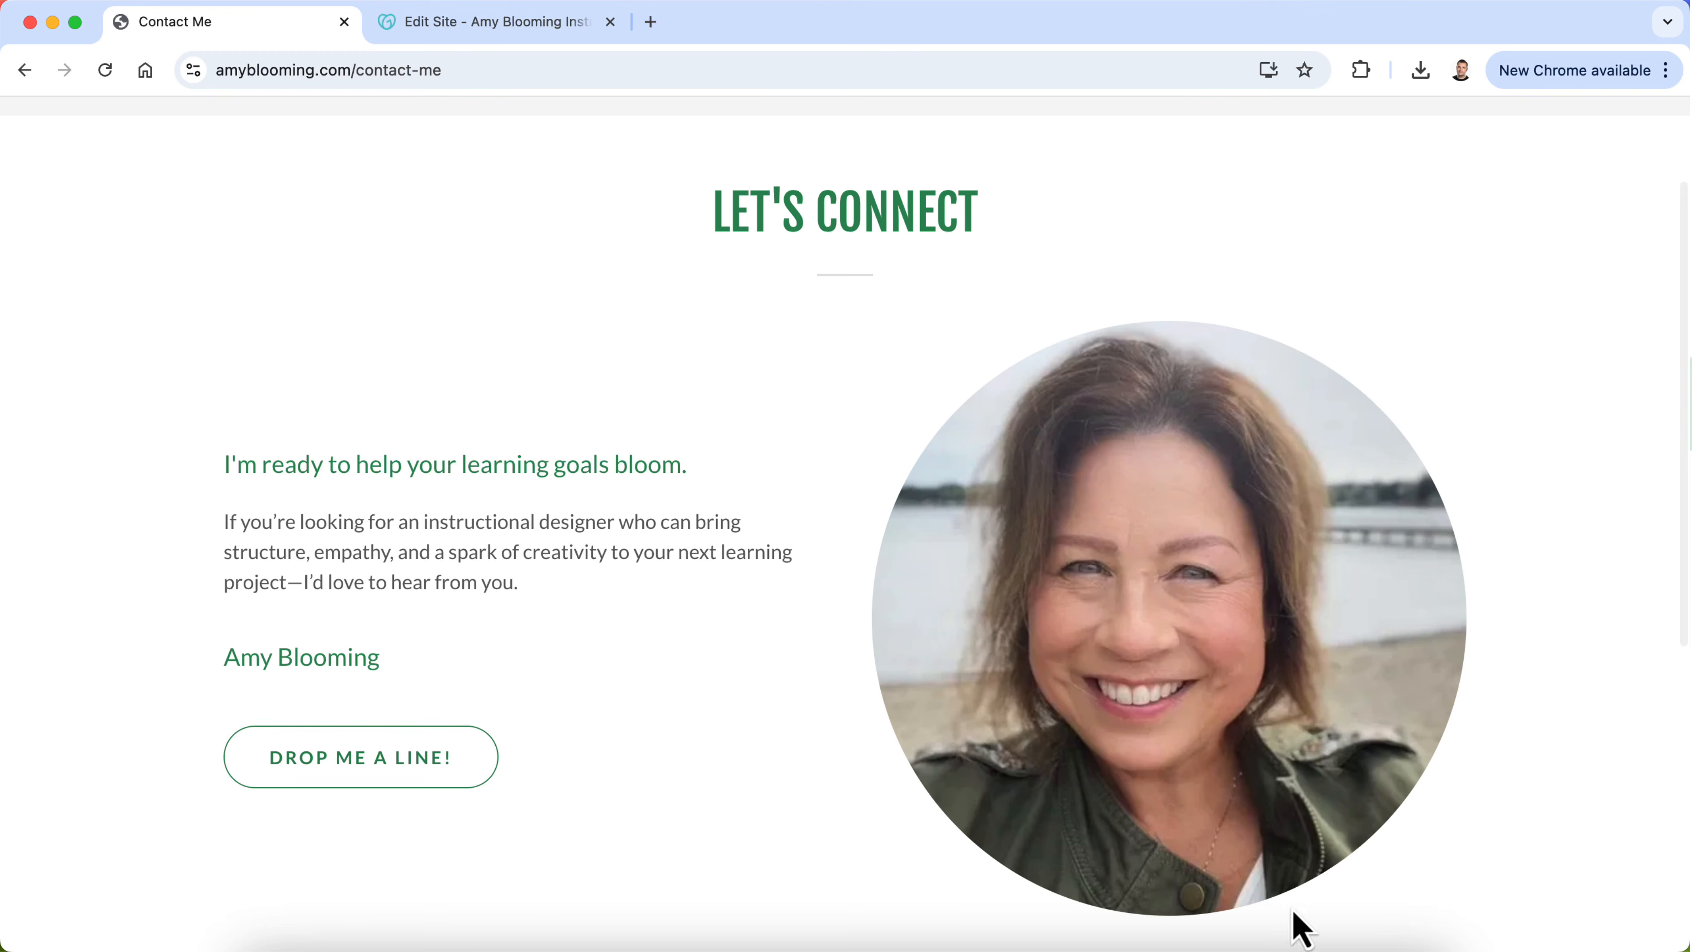
pyautogui.scroll(3, 1137, 525)
pyautogui.click(543, 239)
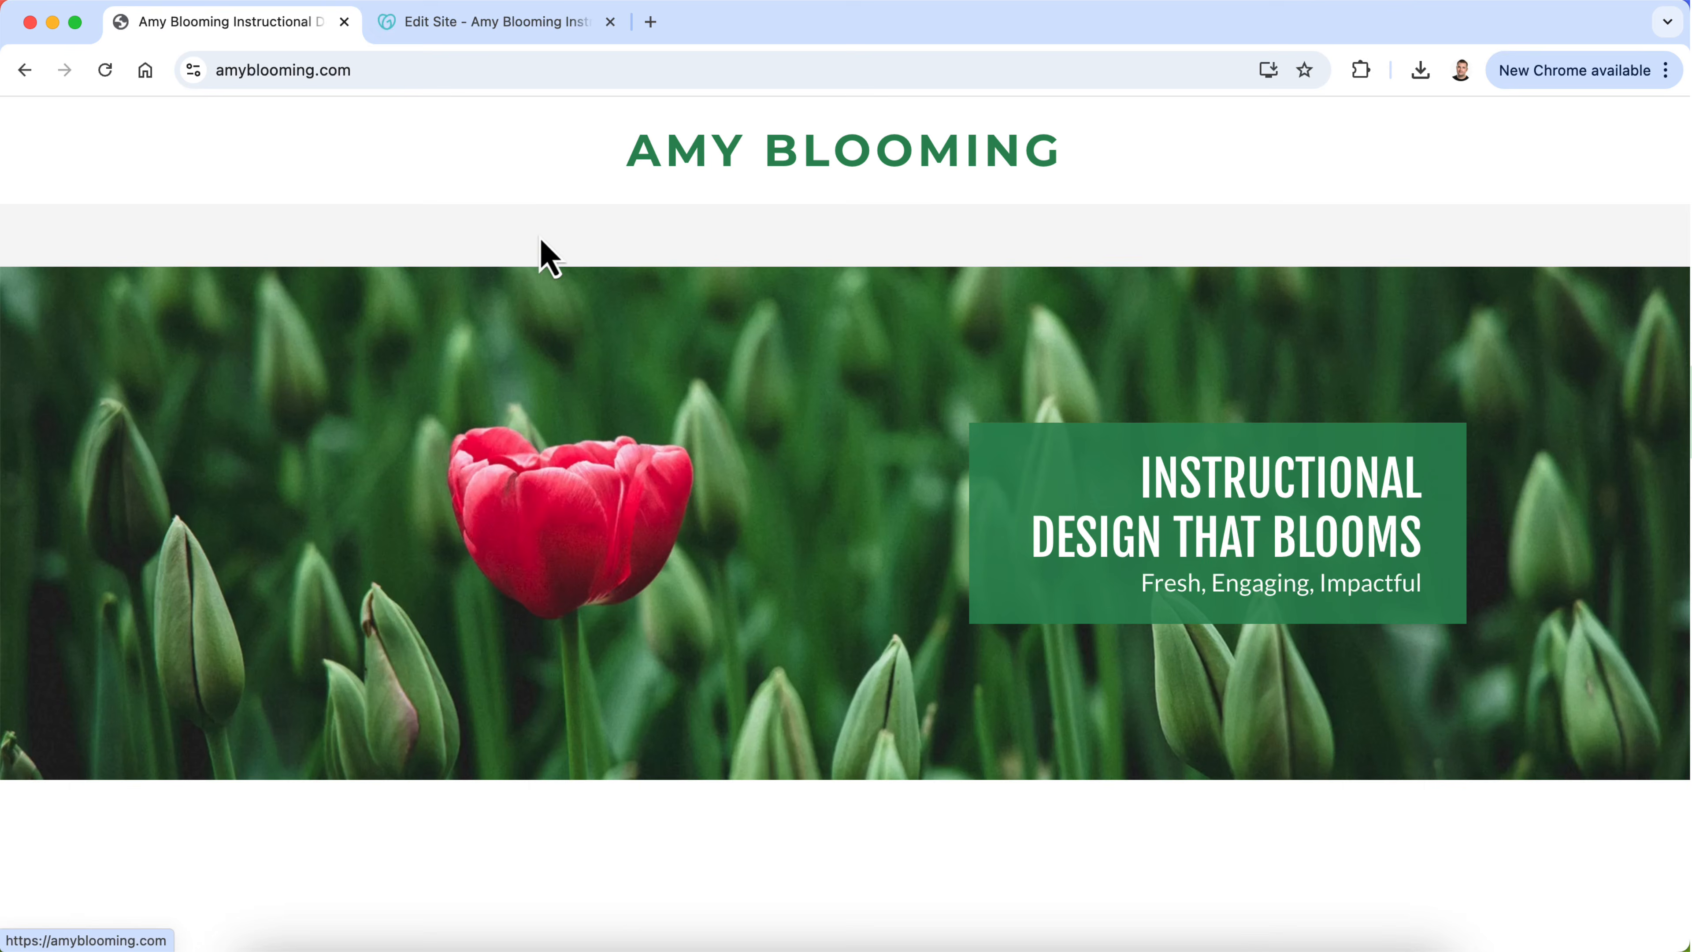
pyautogui.scroll(-10, 464, 620)
pyautogui.scroll(6, 464, 617)
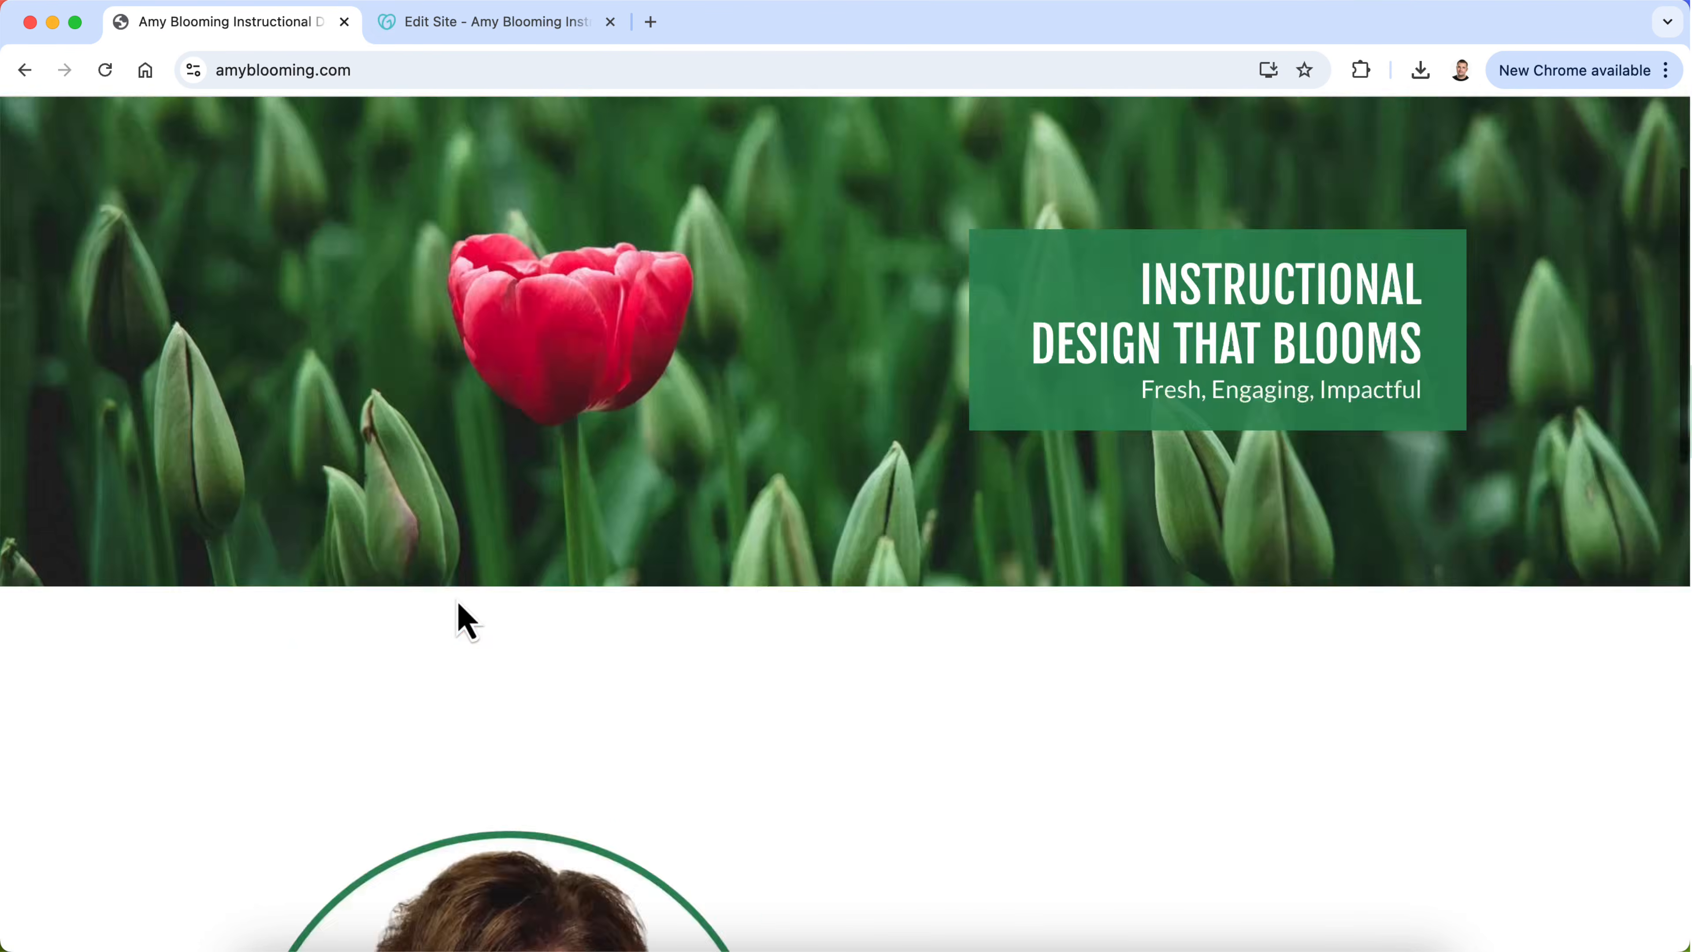
pyautogui.scroll(3, 457, 599)
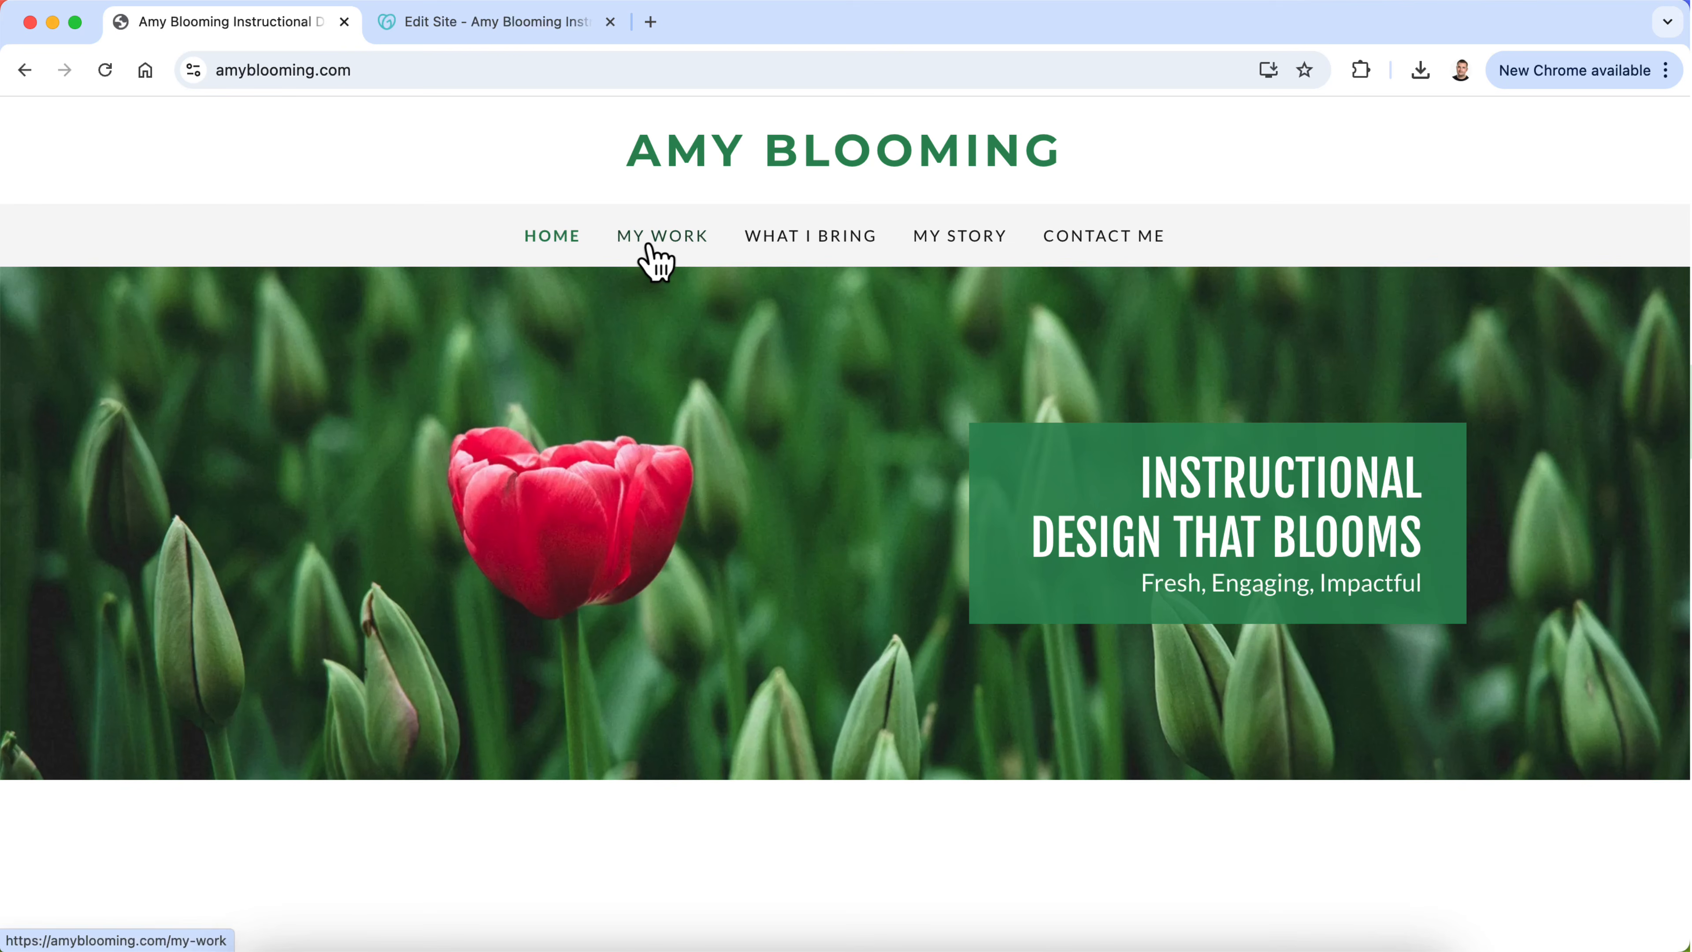
# Step: Compare the My Story page's circular column photos with the green-ringed portrait in the live Home page's introduction
pyautogui.click(973, 239)
pyautogui.scroll(-2, 793, 507)
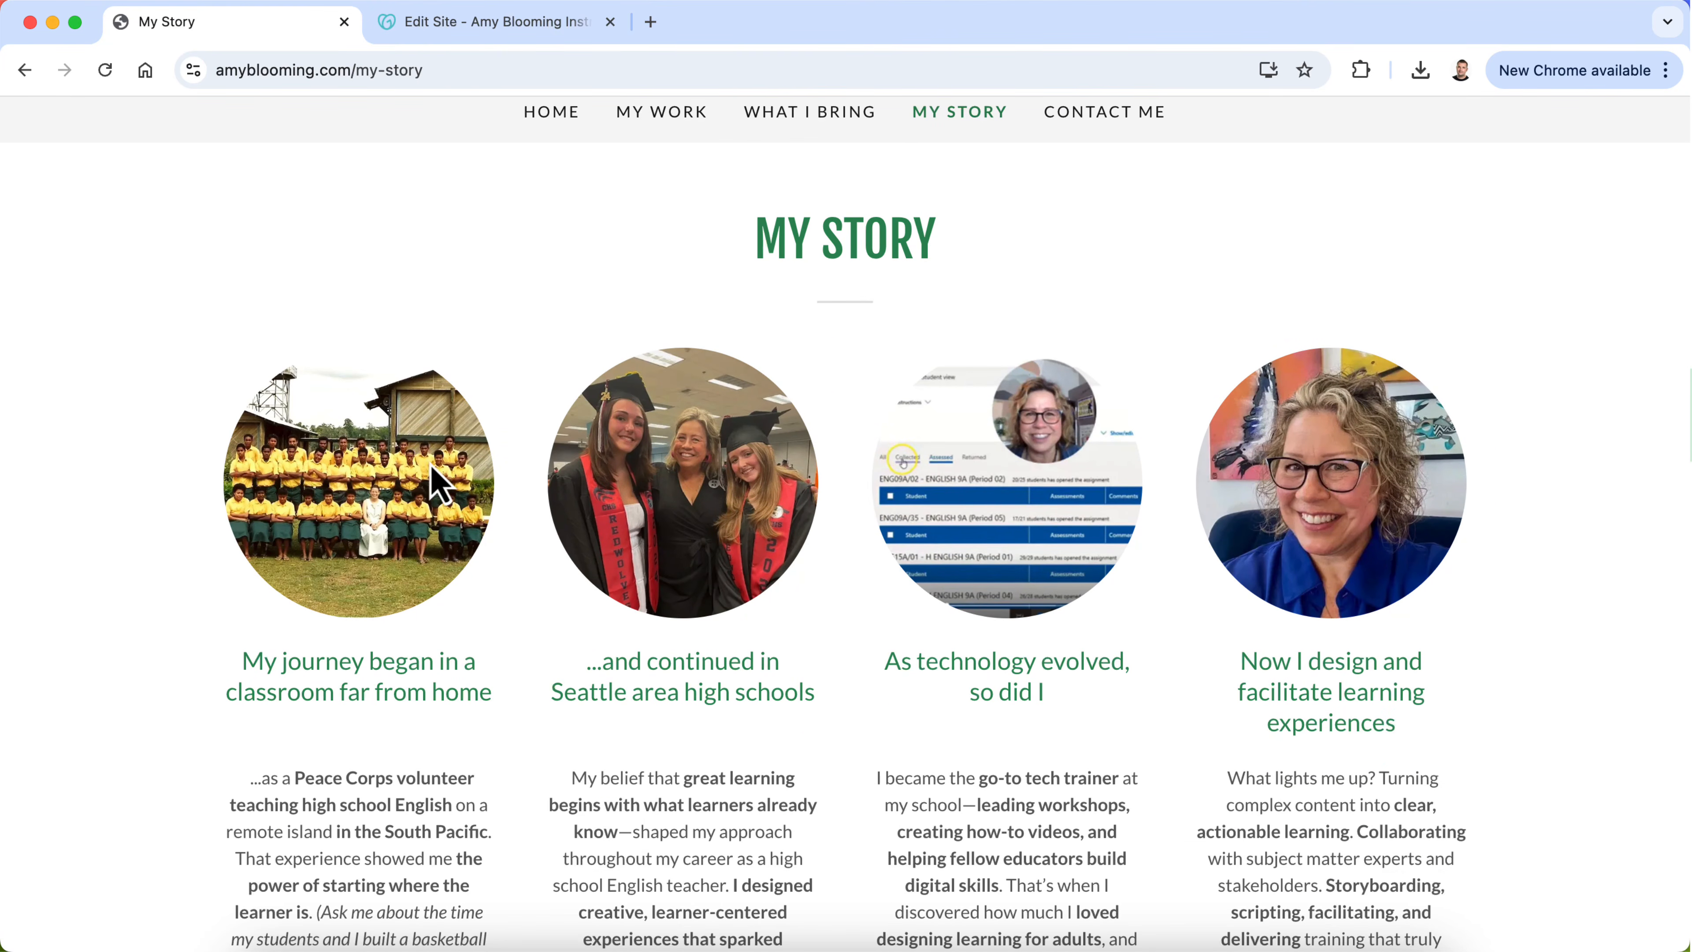
pyautogui.scroll(2, 437, 481)
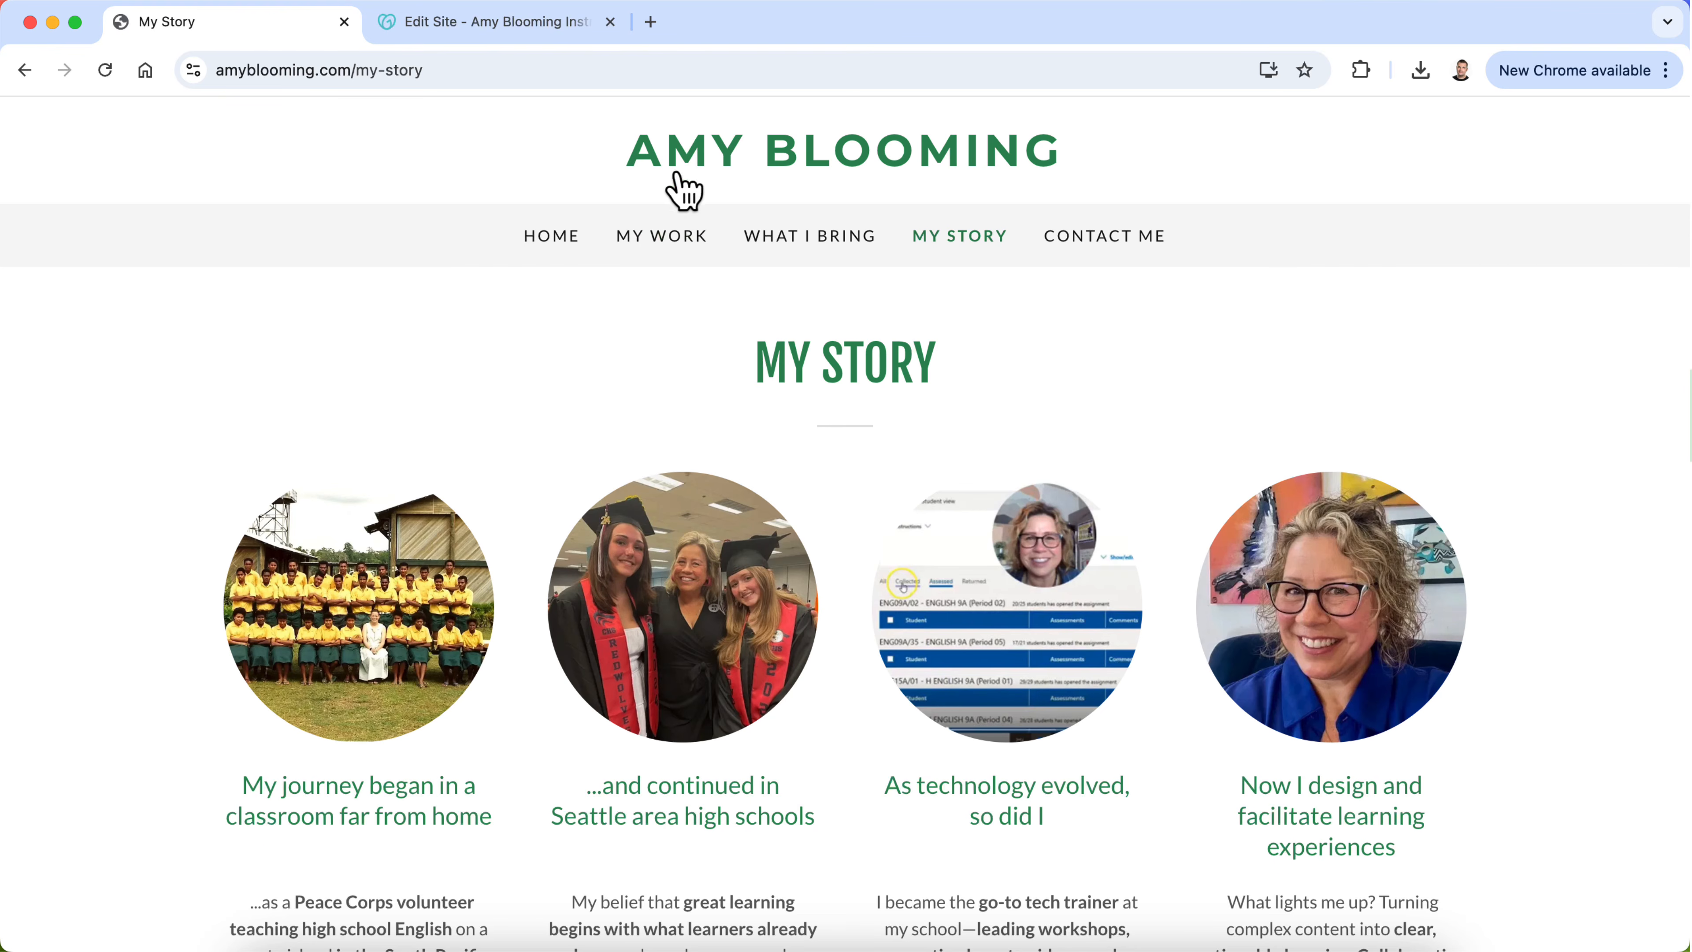
pyautogui.click(674, 148)
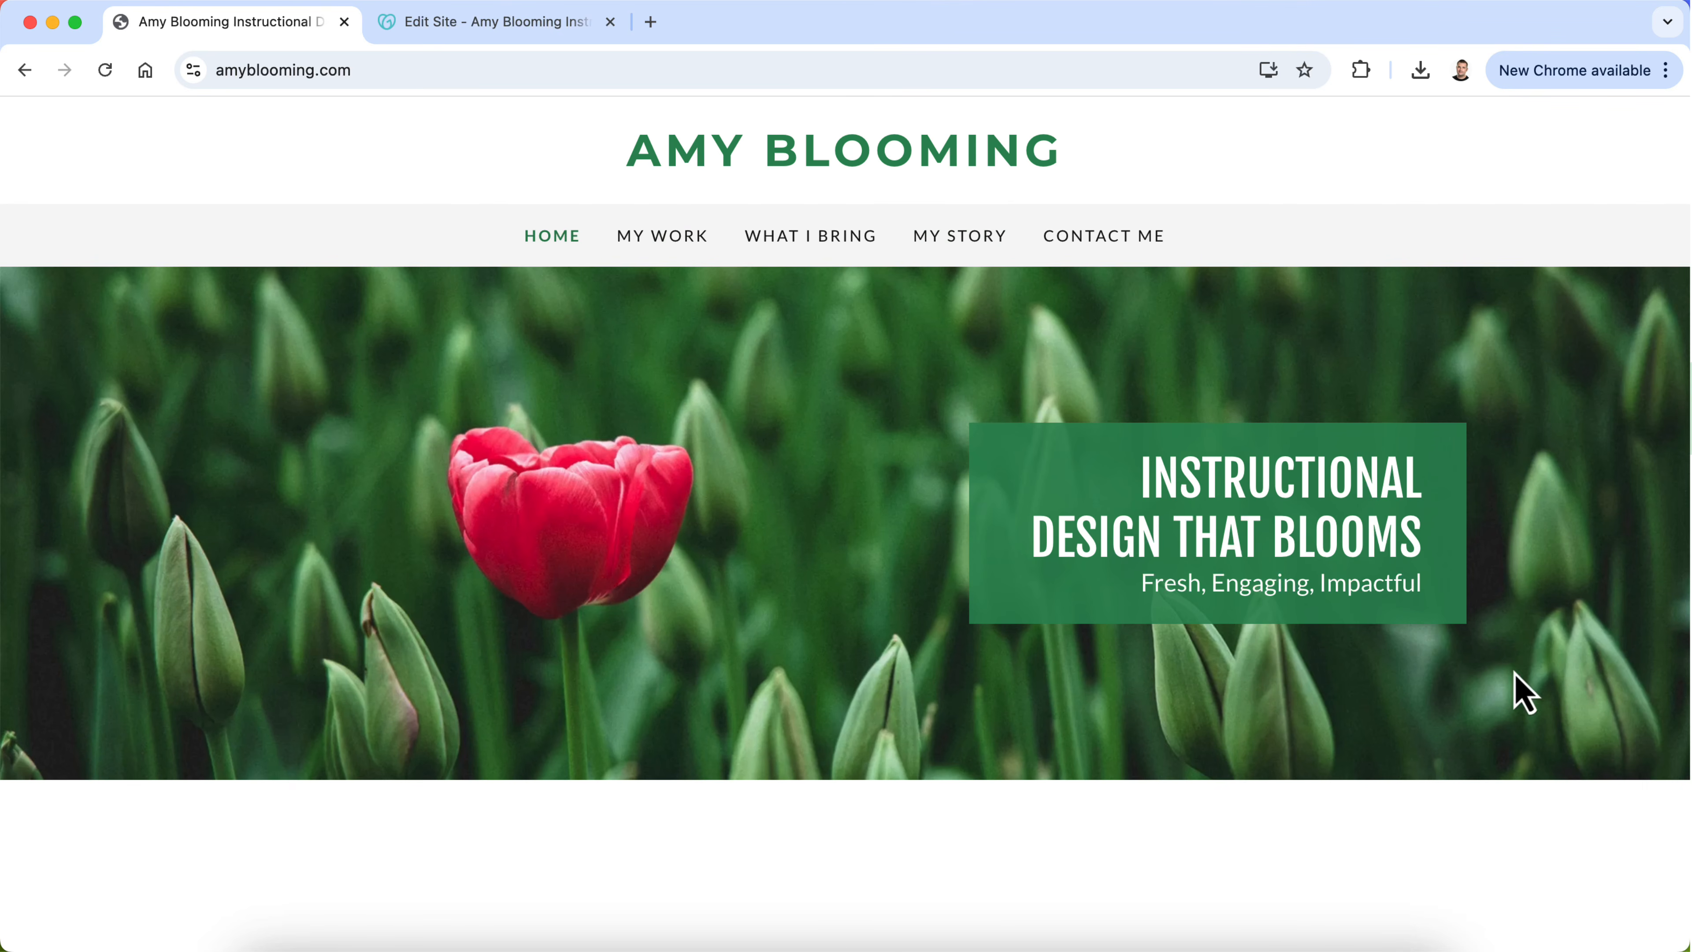
pyautogui.scroll(-10, 672, 706)
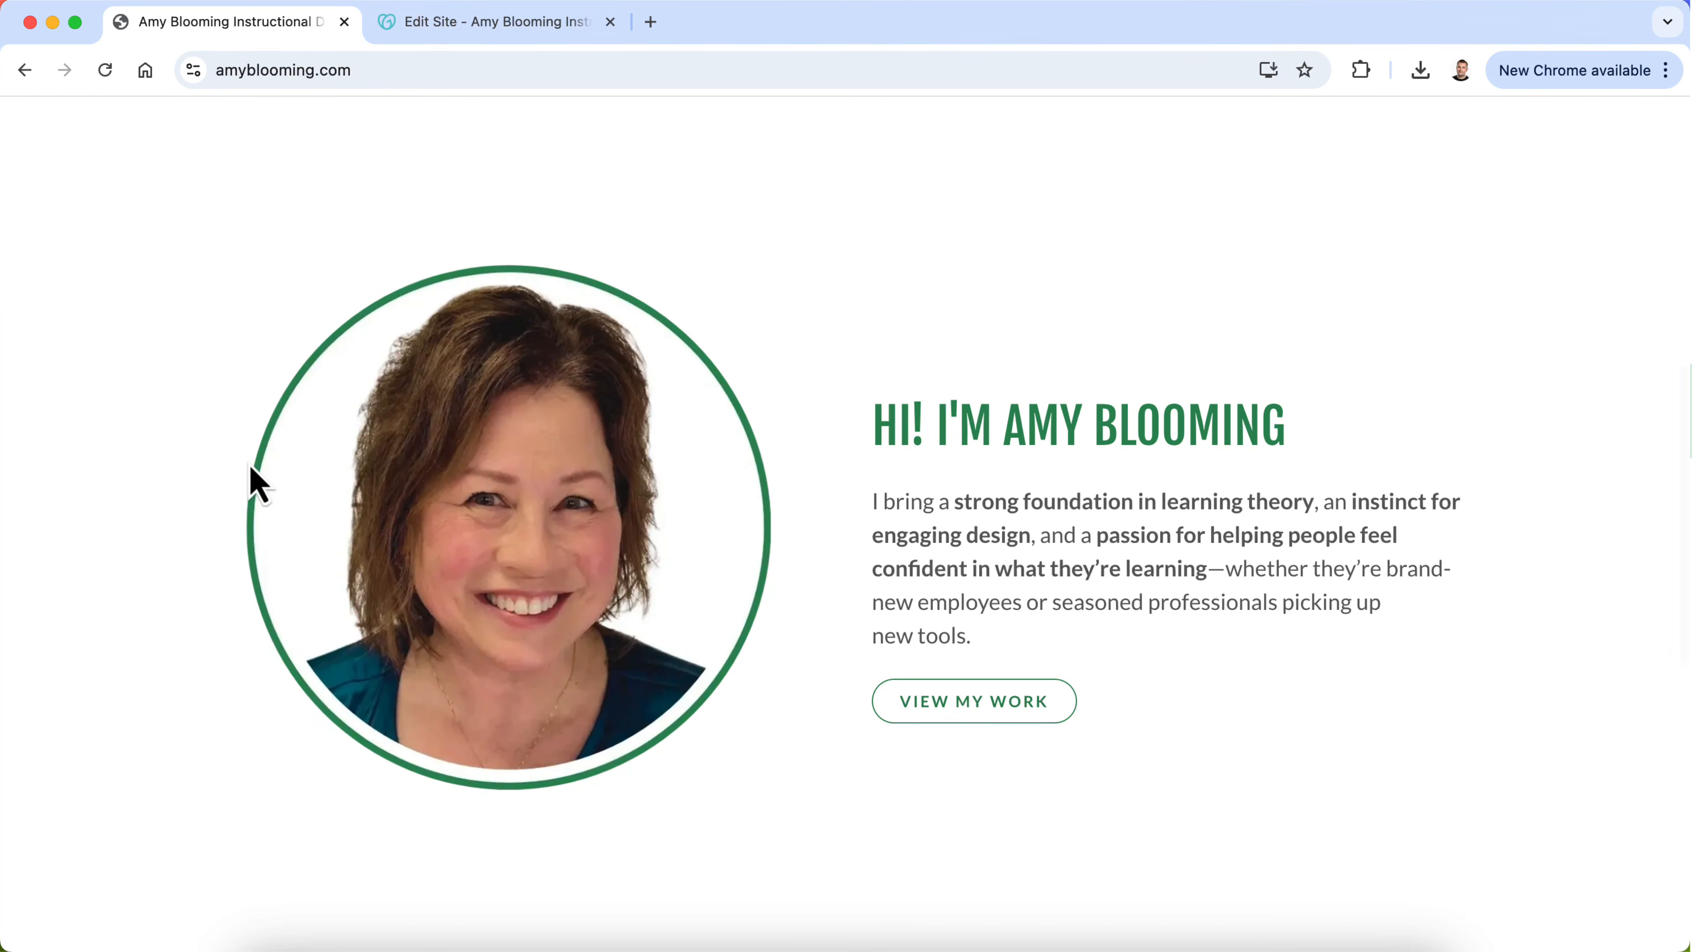
# Step: Return to the site editor and examine the new introduction photo and its crop, zoom, Black & White and Image Description settings
pyautogui.click(556, 25)
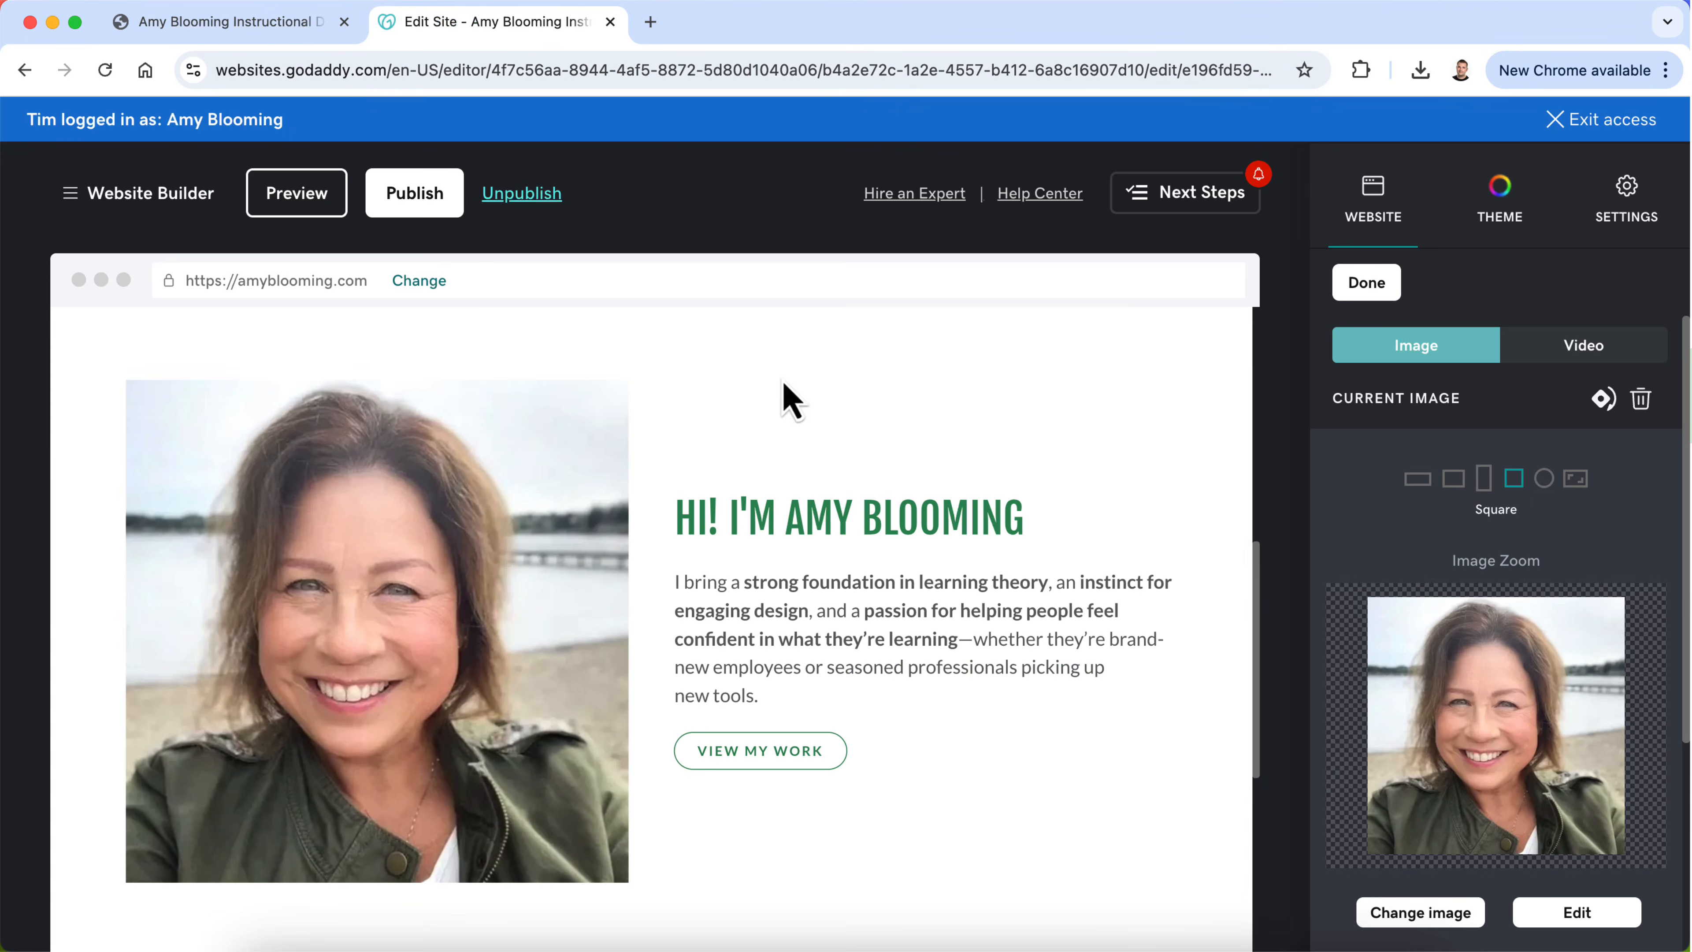
pyautogui.scroll(-2, 860, 504)
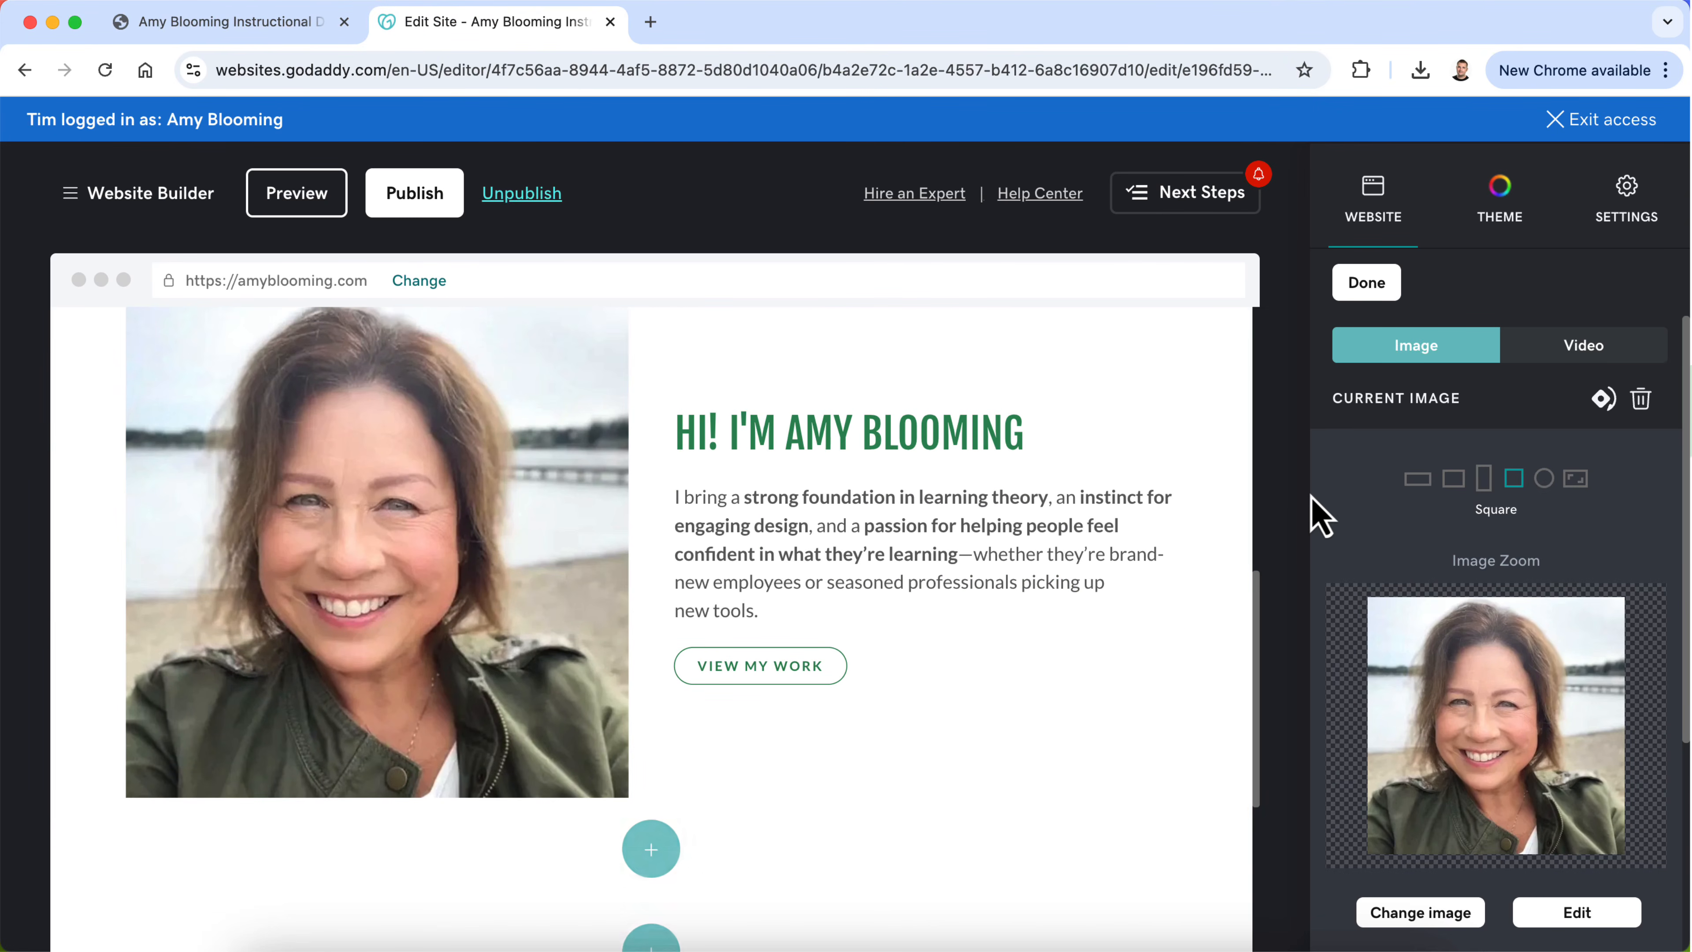
pyautogui.scroll(2, 826, 510)
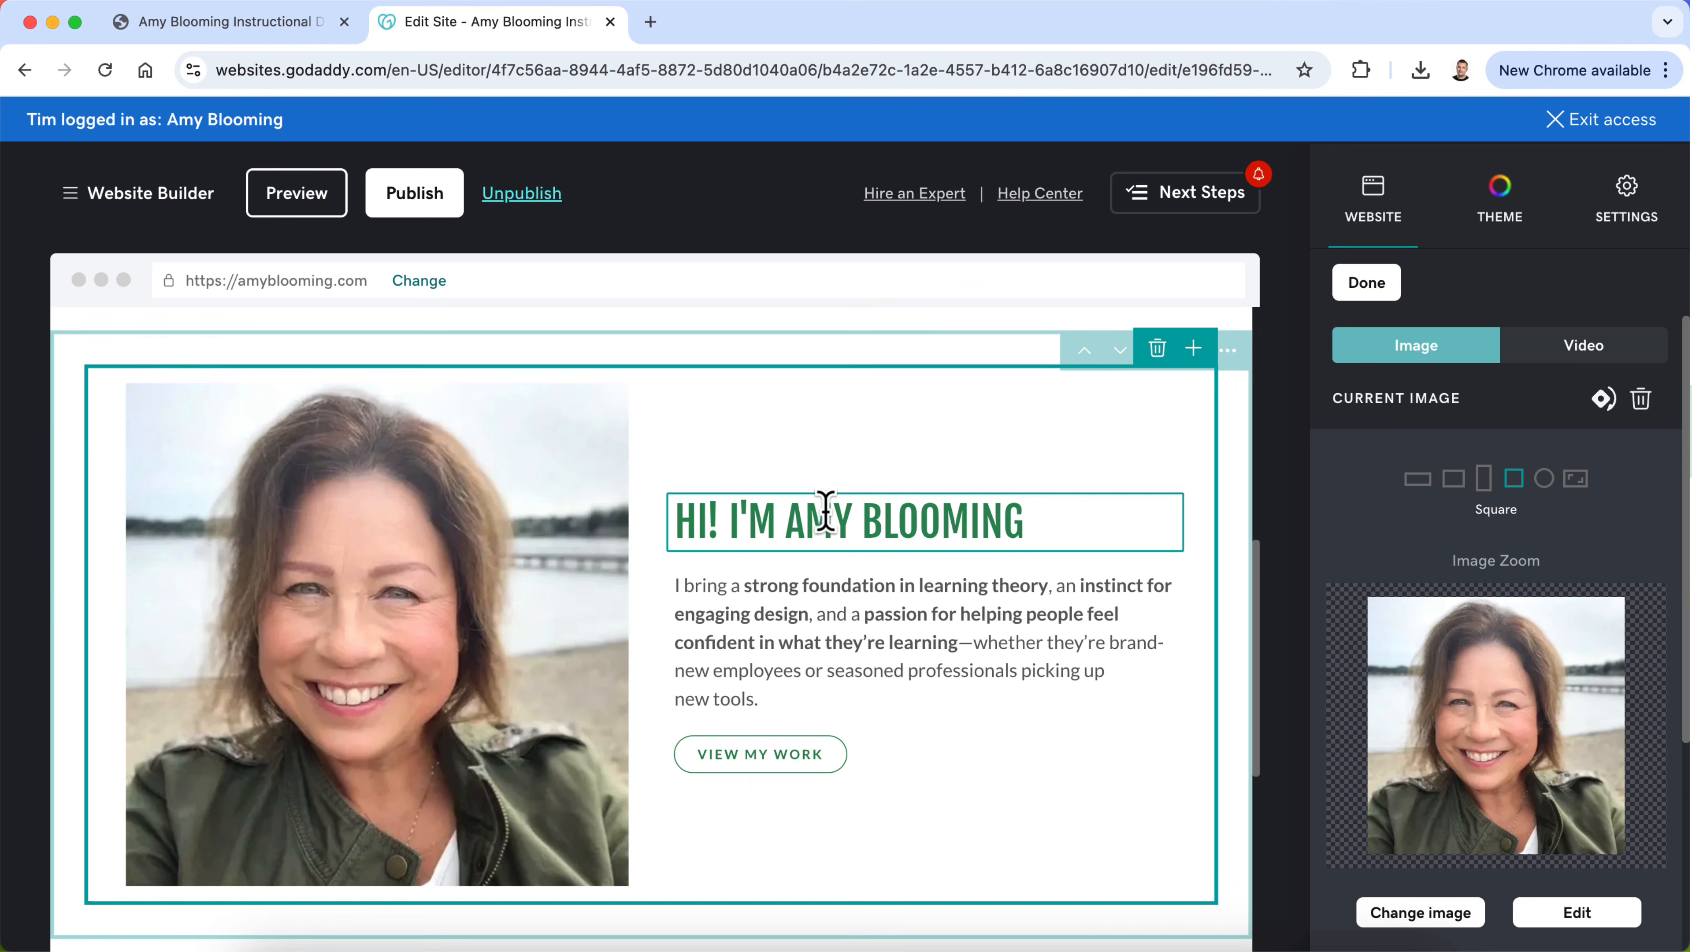
pyautogui.scroll(-5, 1423, 607)
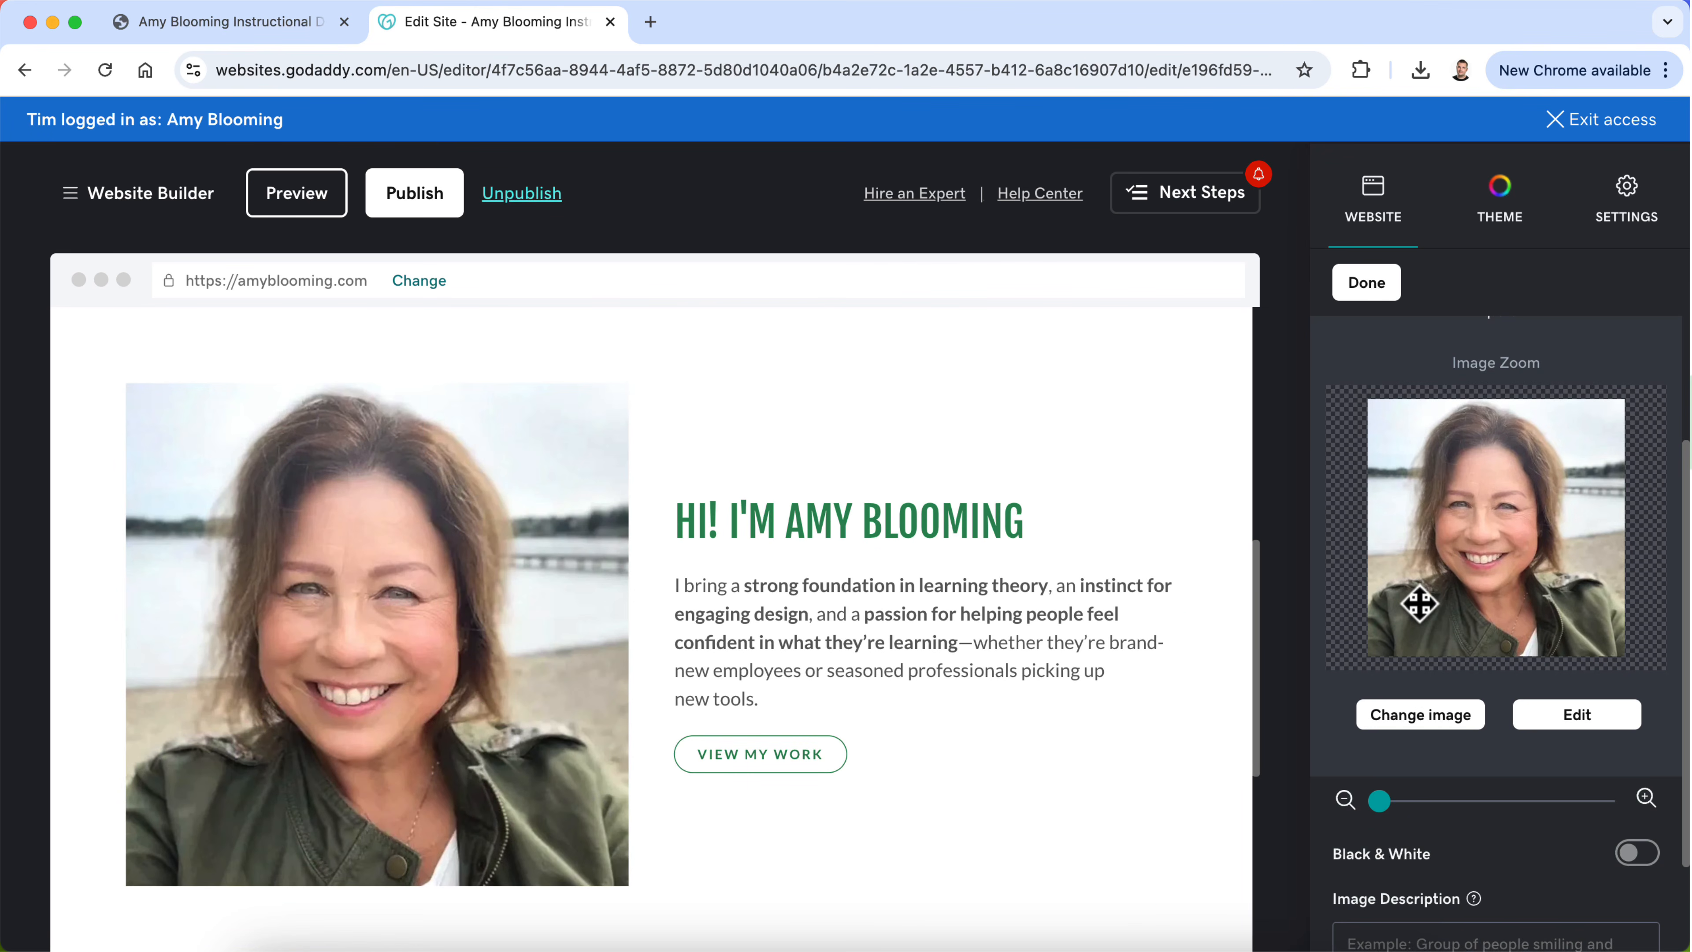
pyautogui.scroll(-1, 1459, 713)
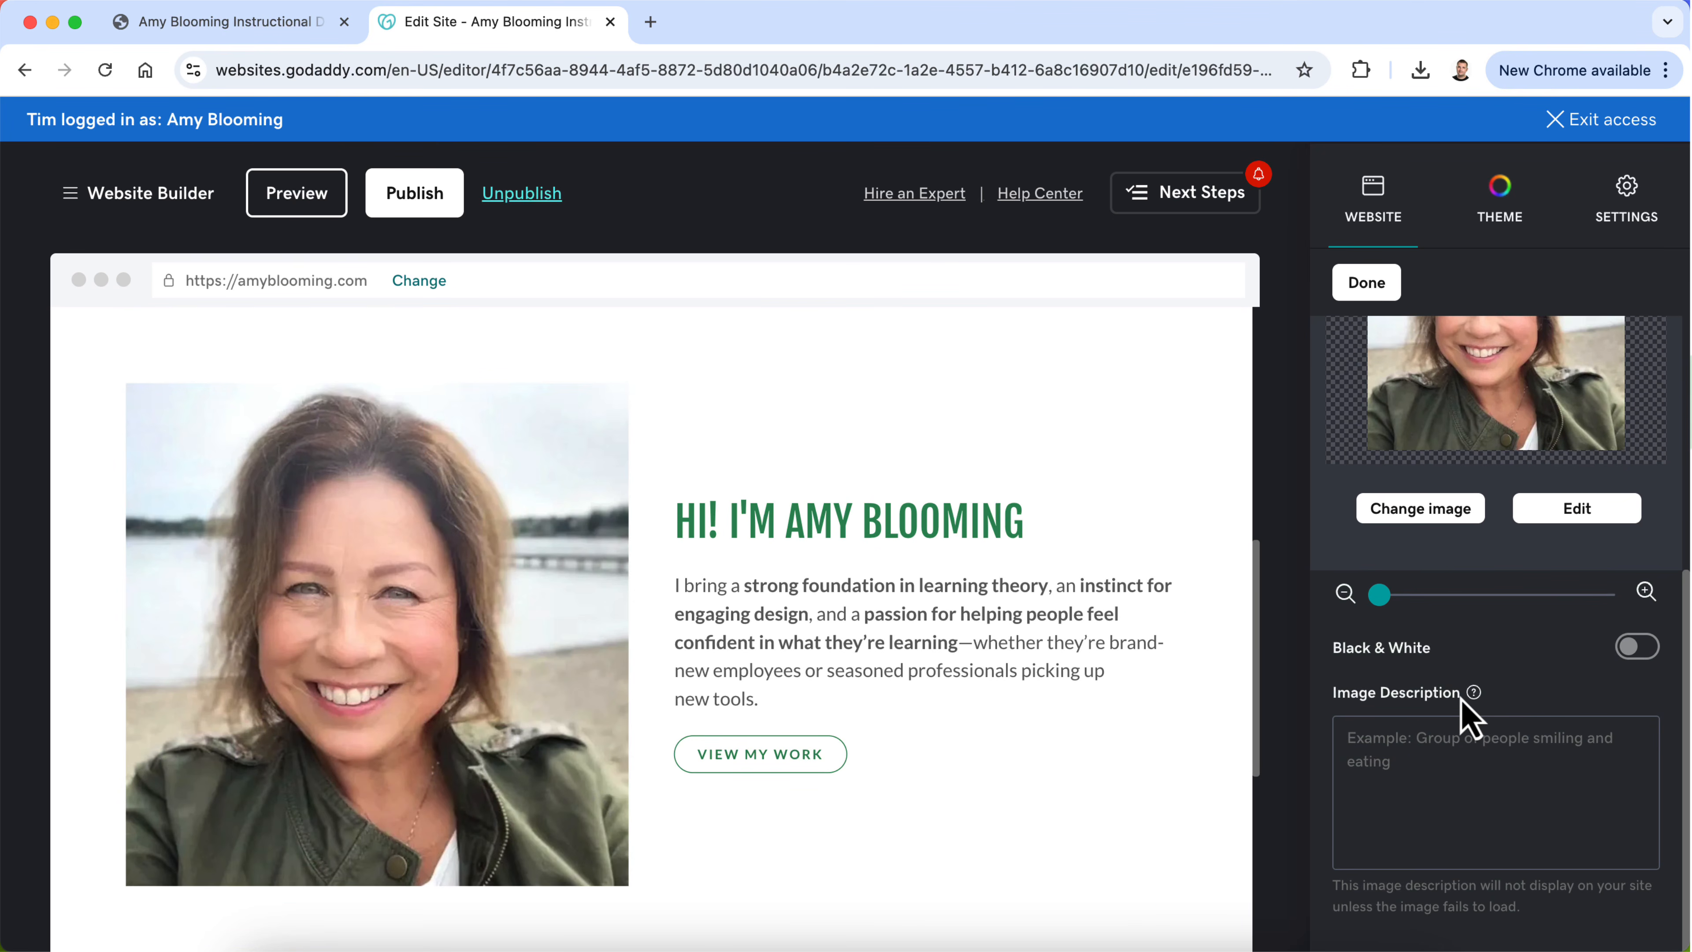
pyautogui.scroll(6, 1461, 706)
pyautogui.scroll(1, 1462, 698)
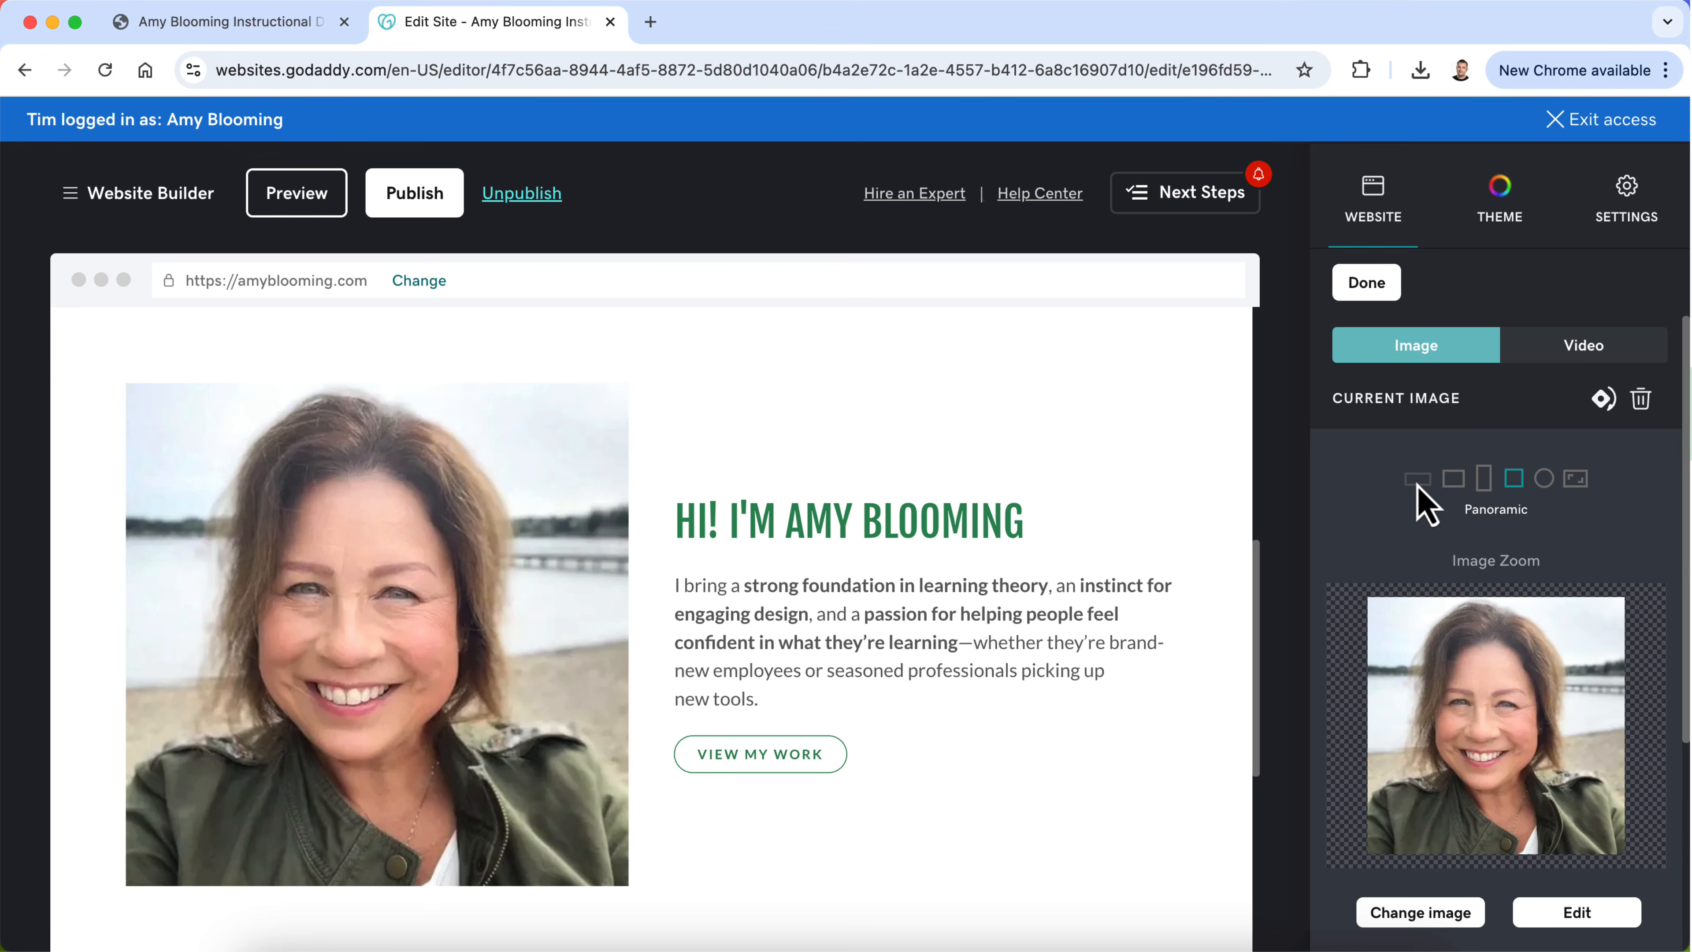
# Step: Try the Fit Image crop on the introduction photo, then set it back to Square and check the section down to the Contact Me link
pyautogui.click(1582, 478)
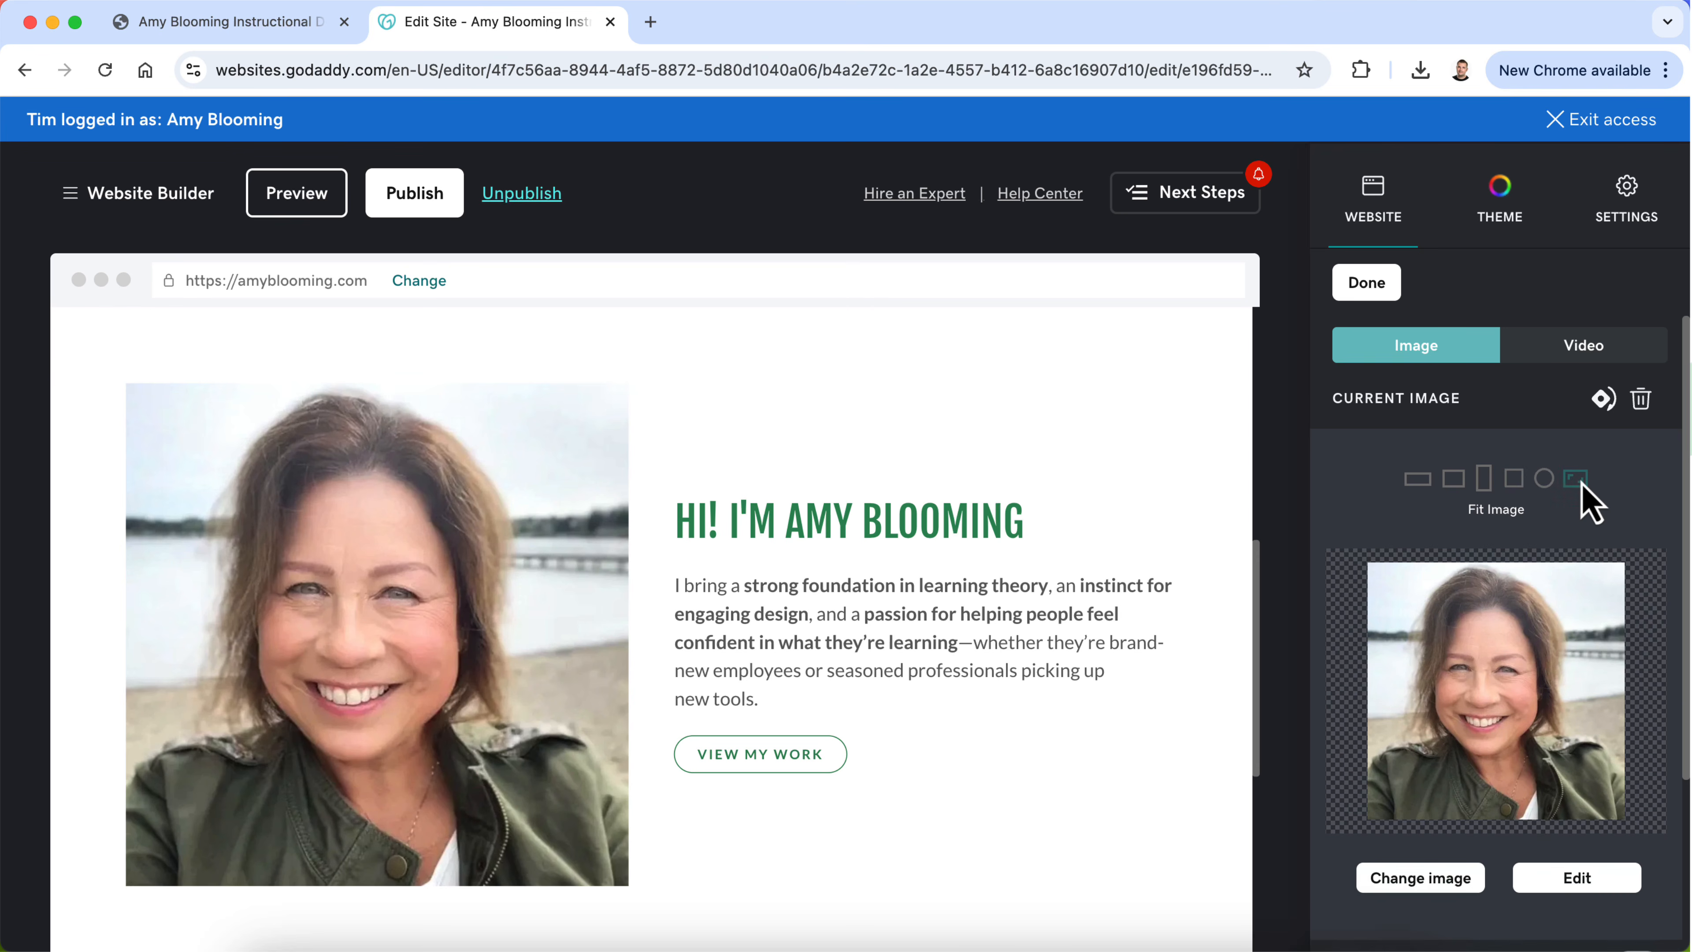
pyautogui.click(1514, 478)
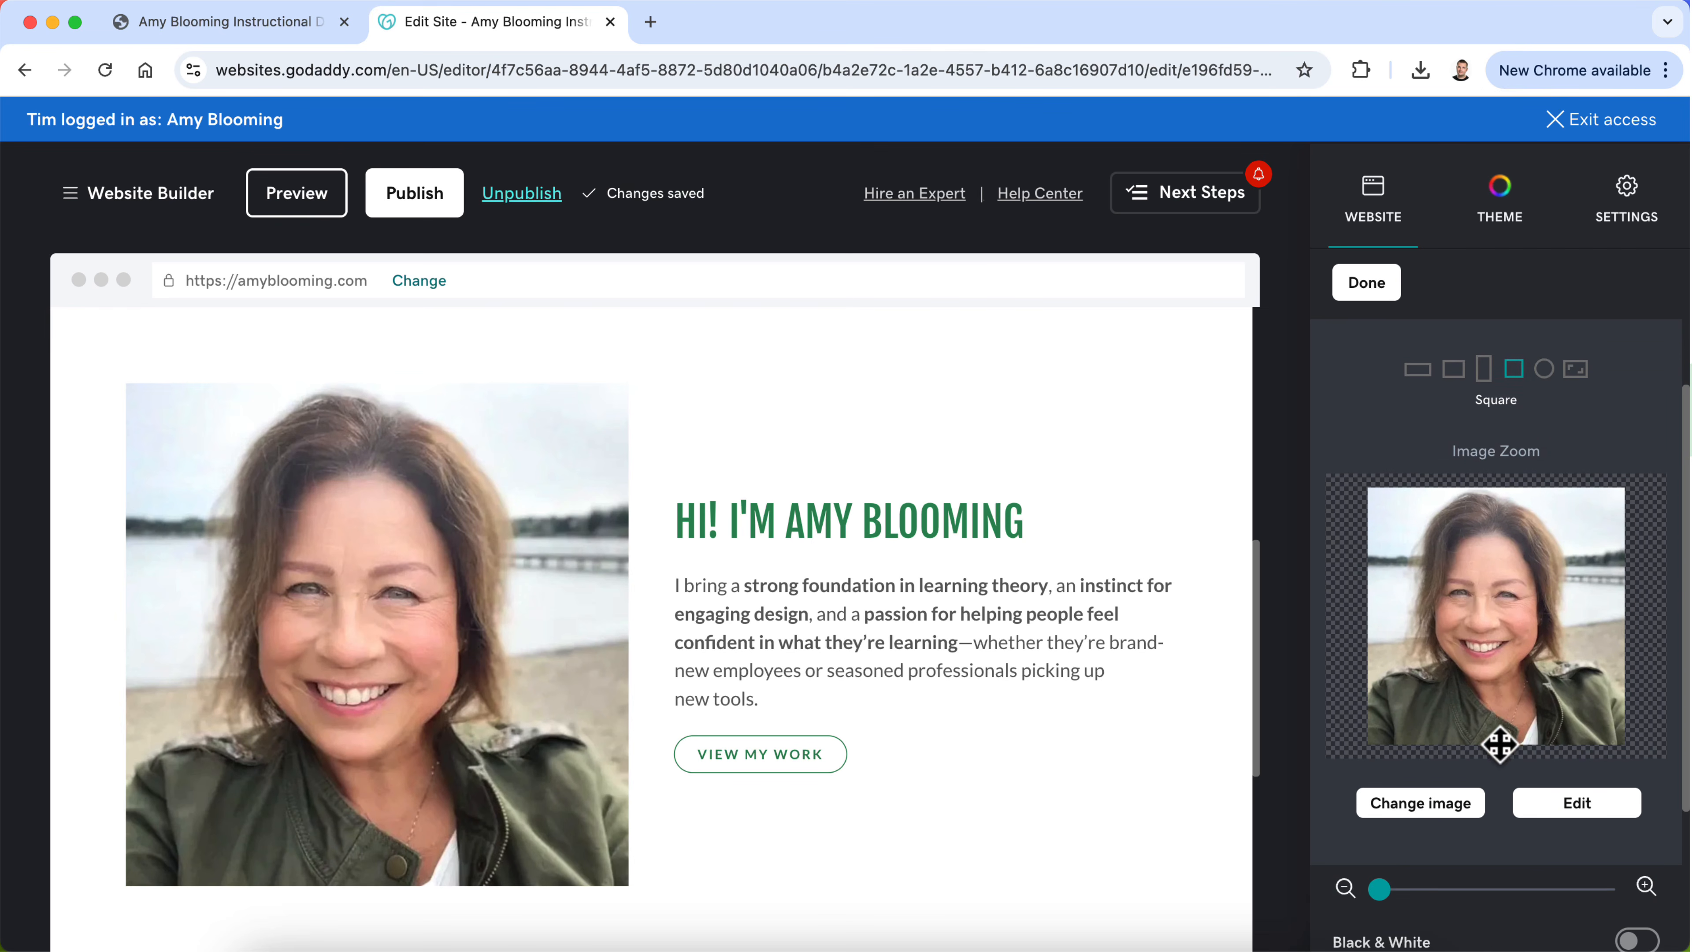
pyautogui.scroll(-4, 1472, 650)
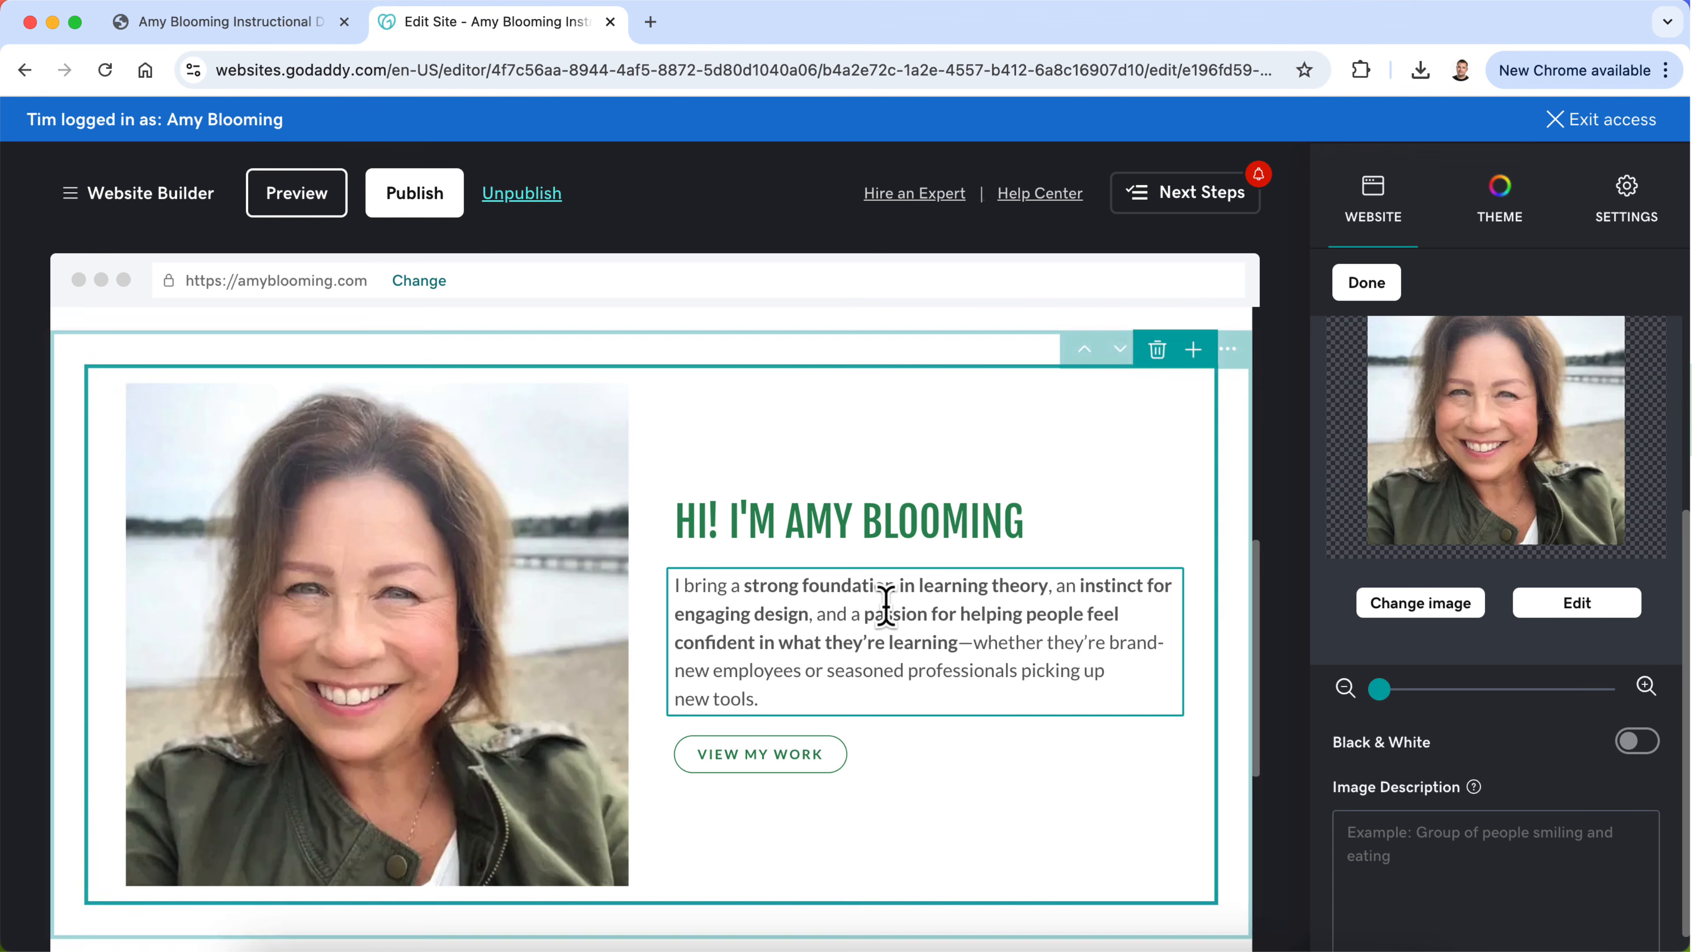
pyautogui.scroll(-3, 884, 613)
pyautogui.scroll(-5, 767, 736)
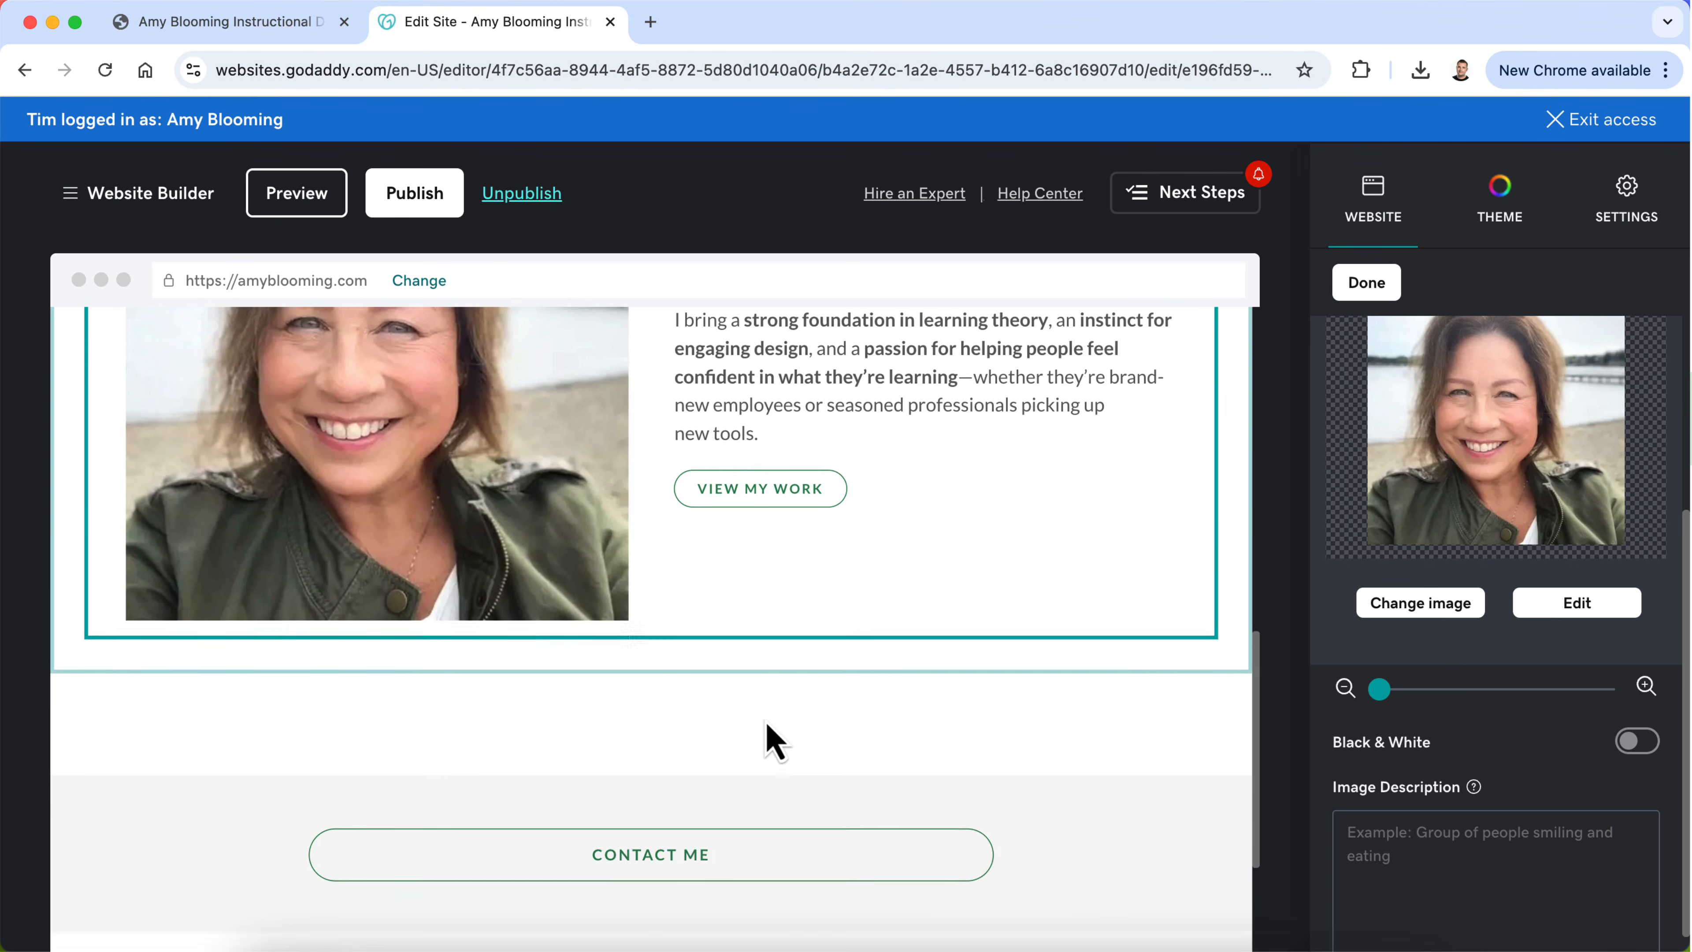
# Step: Finish editing the introduction photo and return to the settings of its About section
pyautogui.scroll(5, 769, 736)
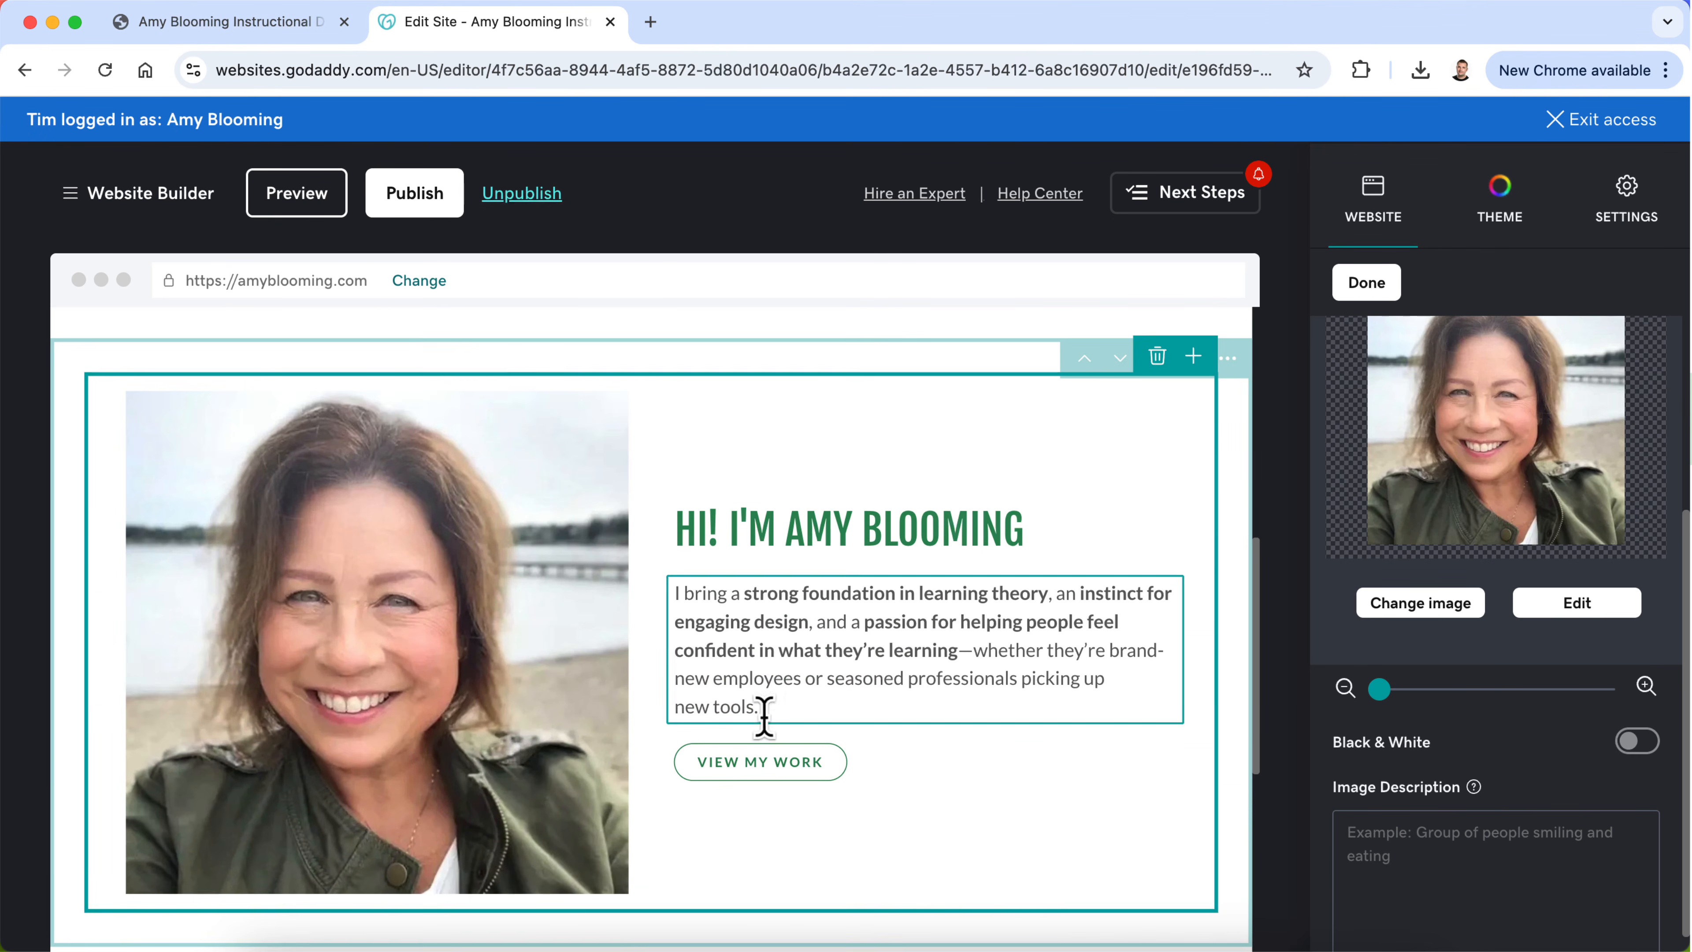
pyautogui.scroll(2, 964, 521)
pyautogui.click(1367, 282)
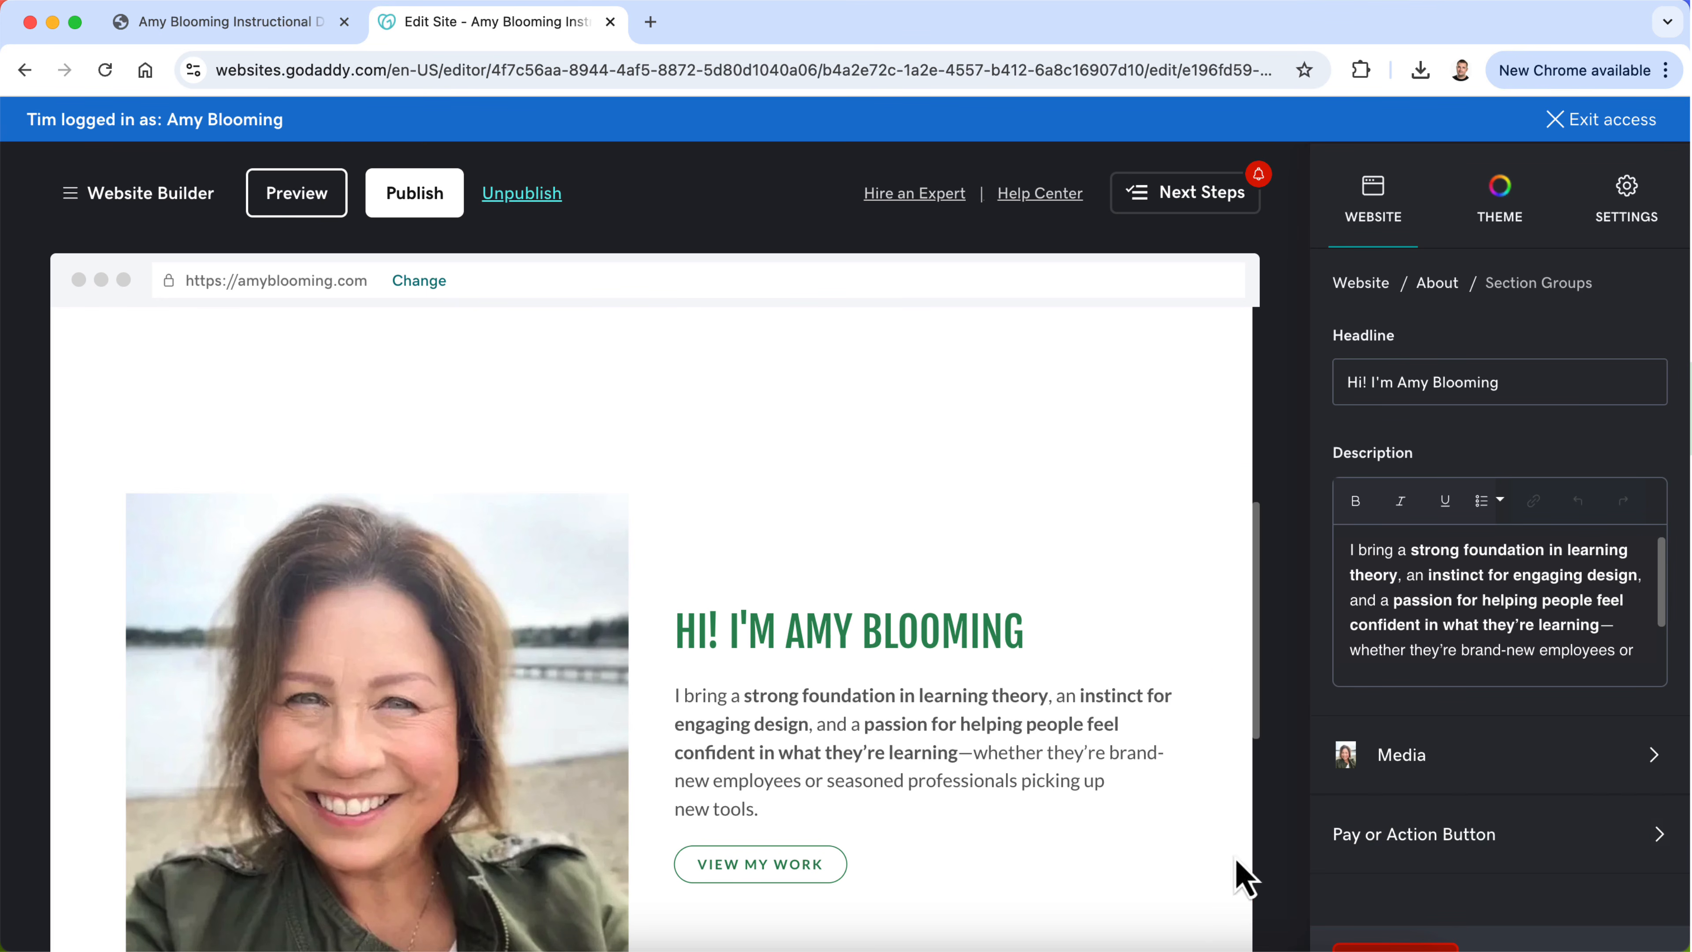
pyautogui.click(1446, 285)
# Step: Duplicate the whole introduction section on the Home page
pyautogui.scroll(-2, 656, 627)
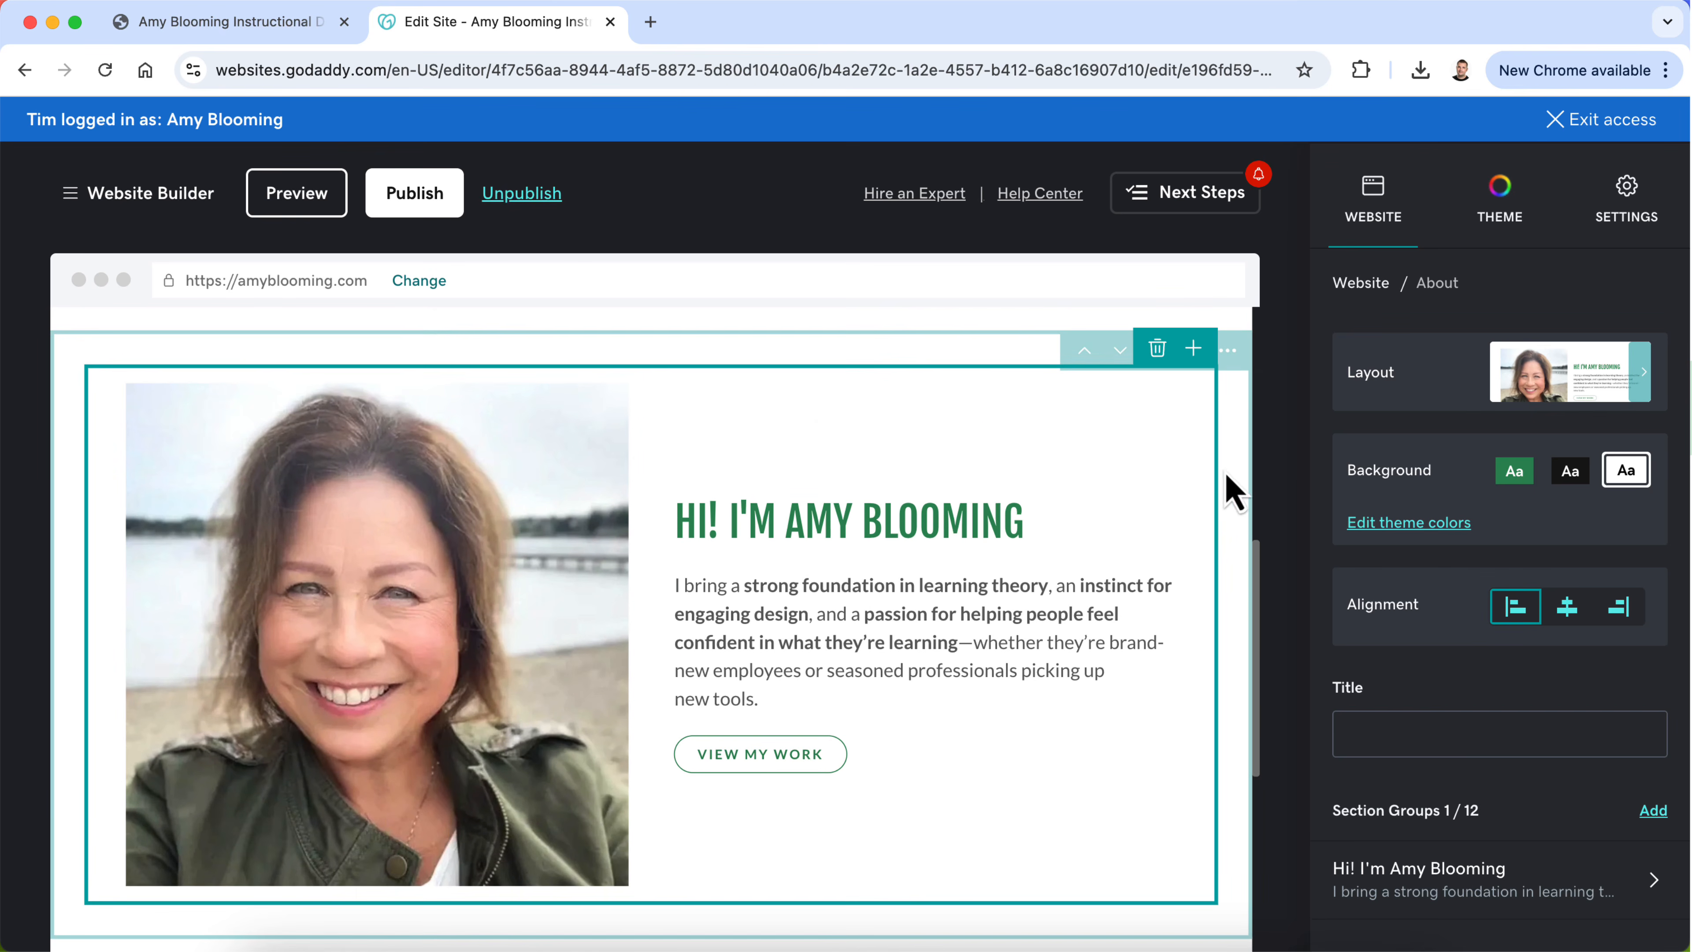
pyautogui.scroll(1, 1246, 491)
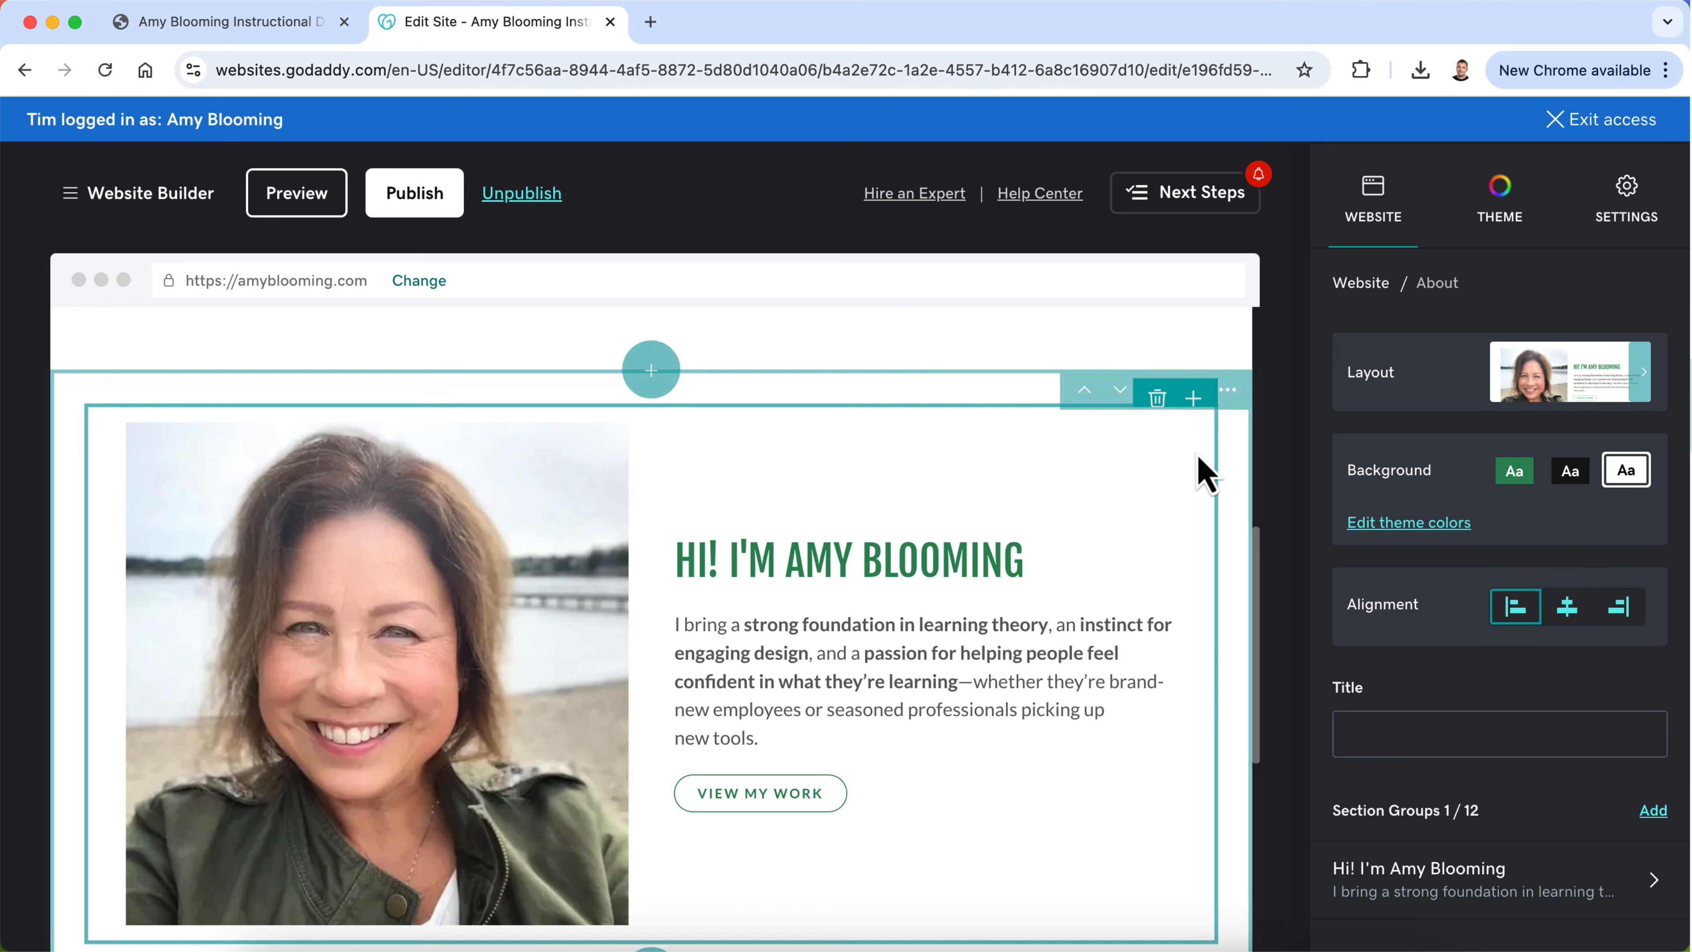
pyautogui.click(1227, 390)
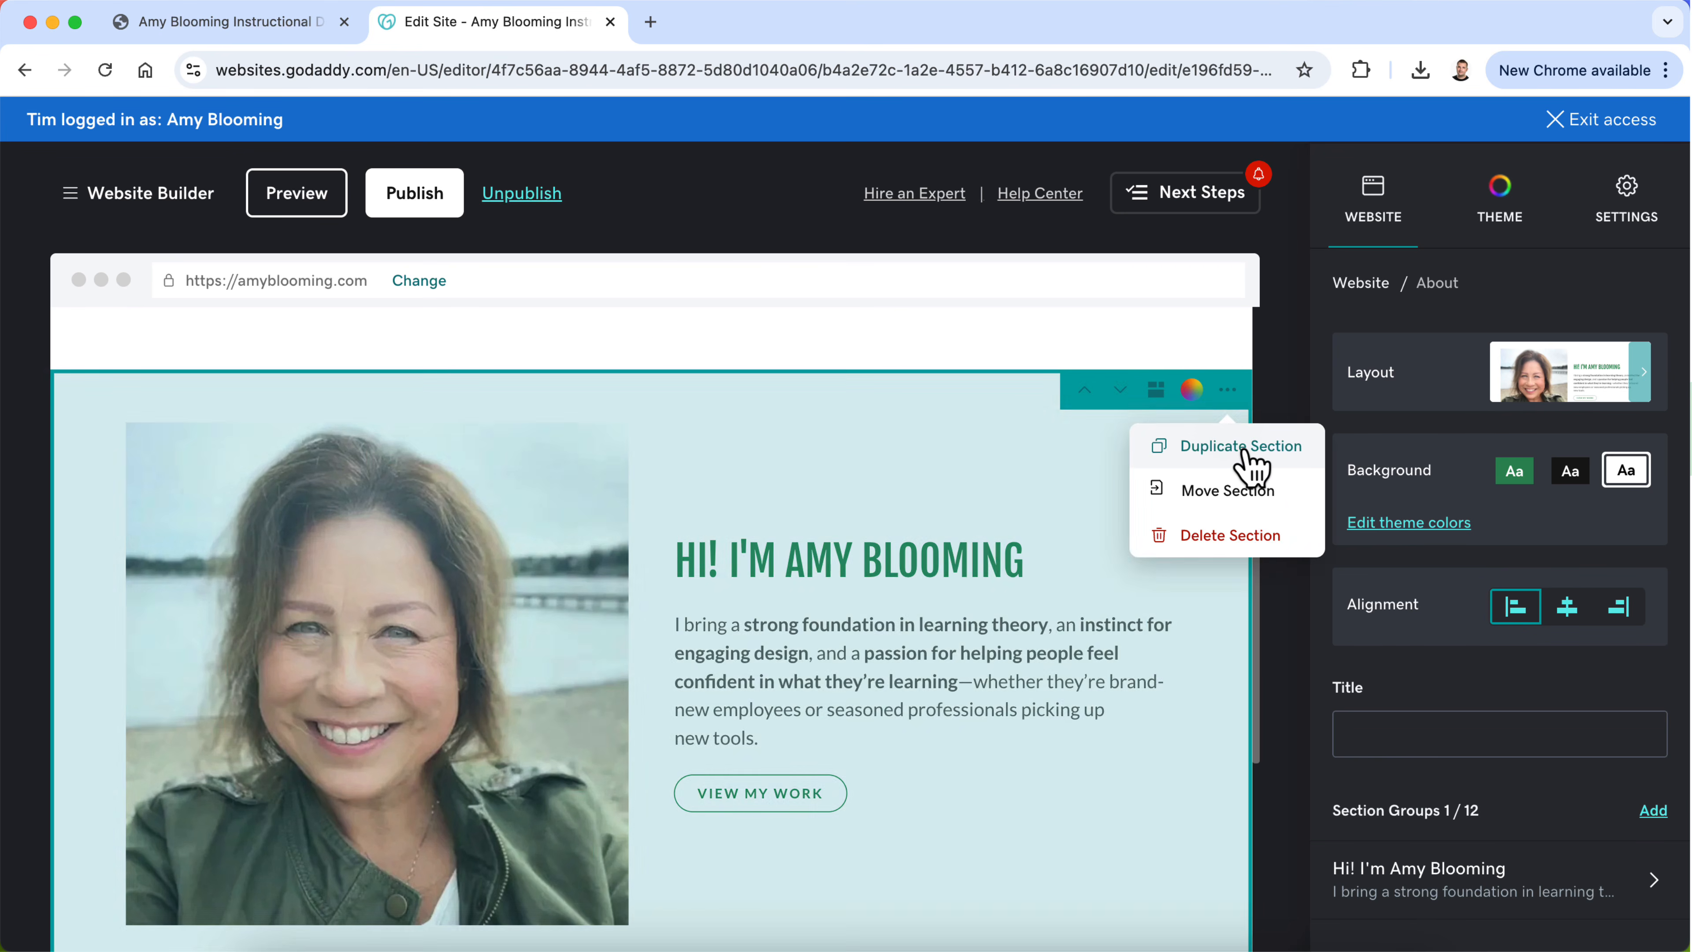
pyautogui.click(1241, 460)
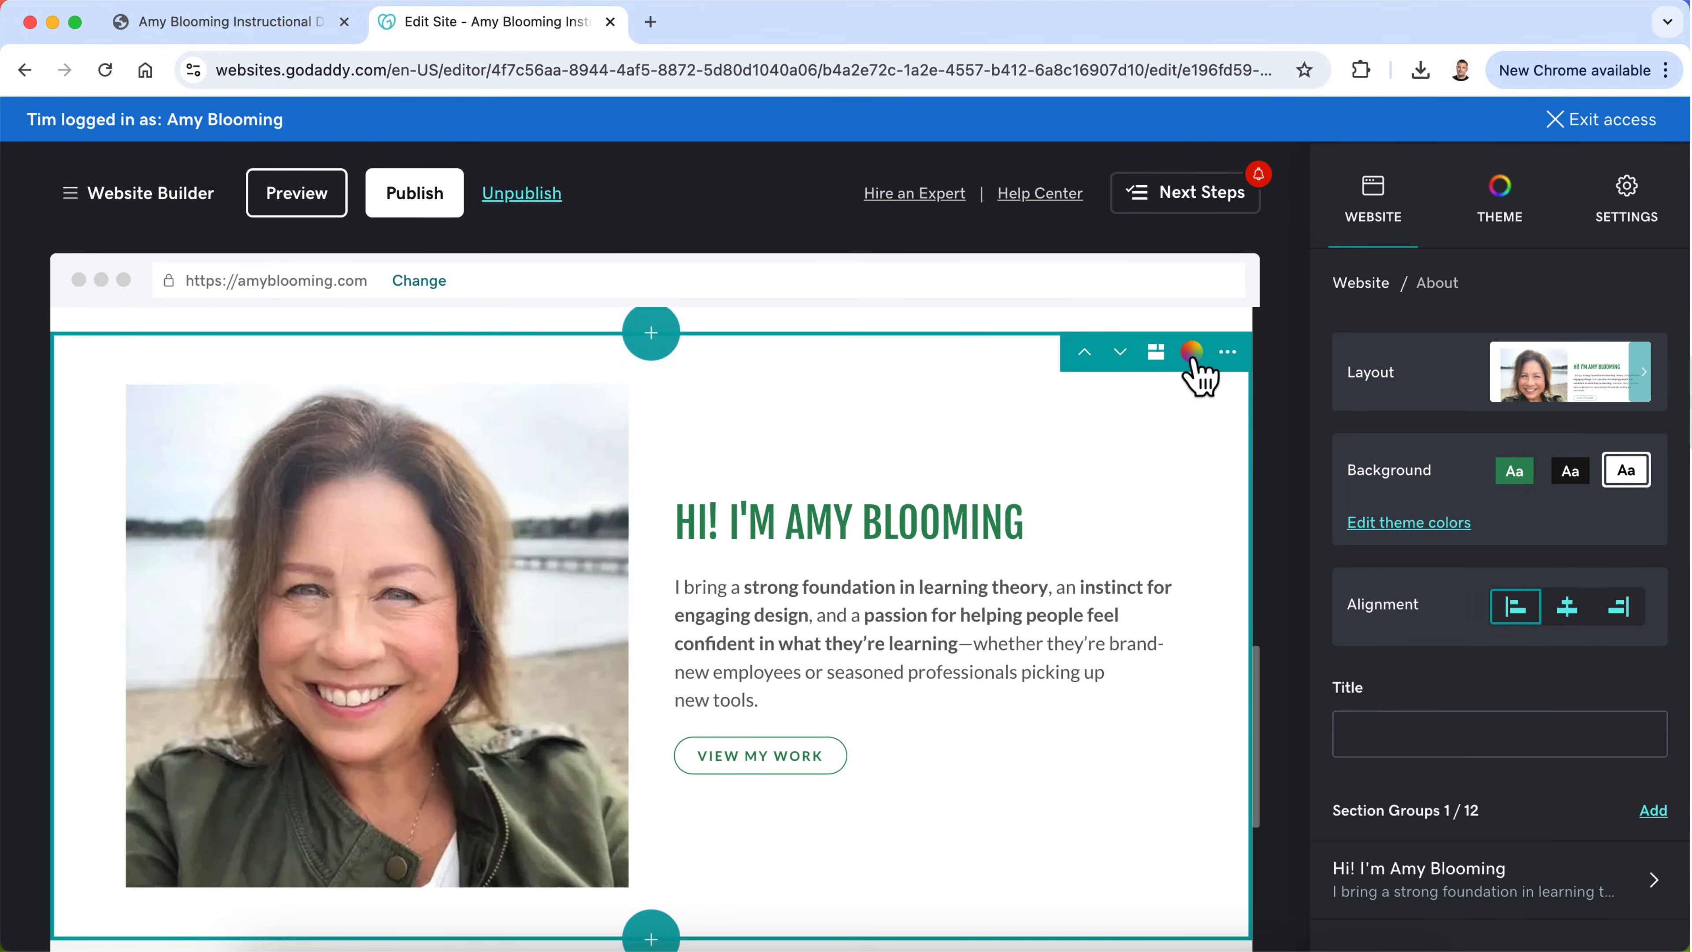
# Step: Examine the available layouts for the duplicated introduction section, then go back to its About settings without changing the layout
pyautogui.click(1157, 352)
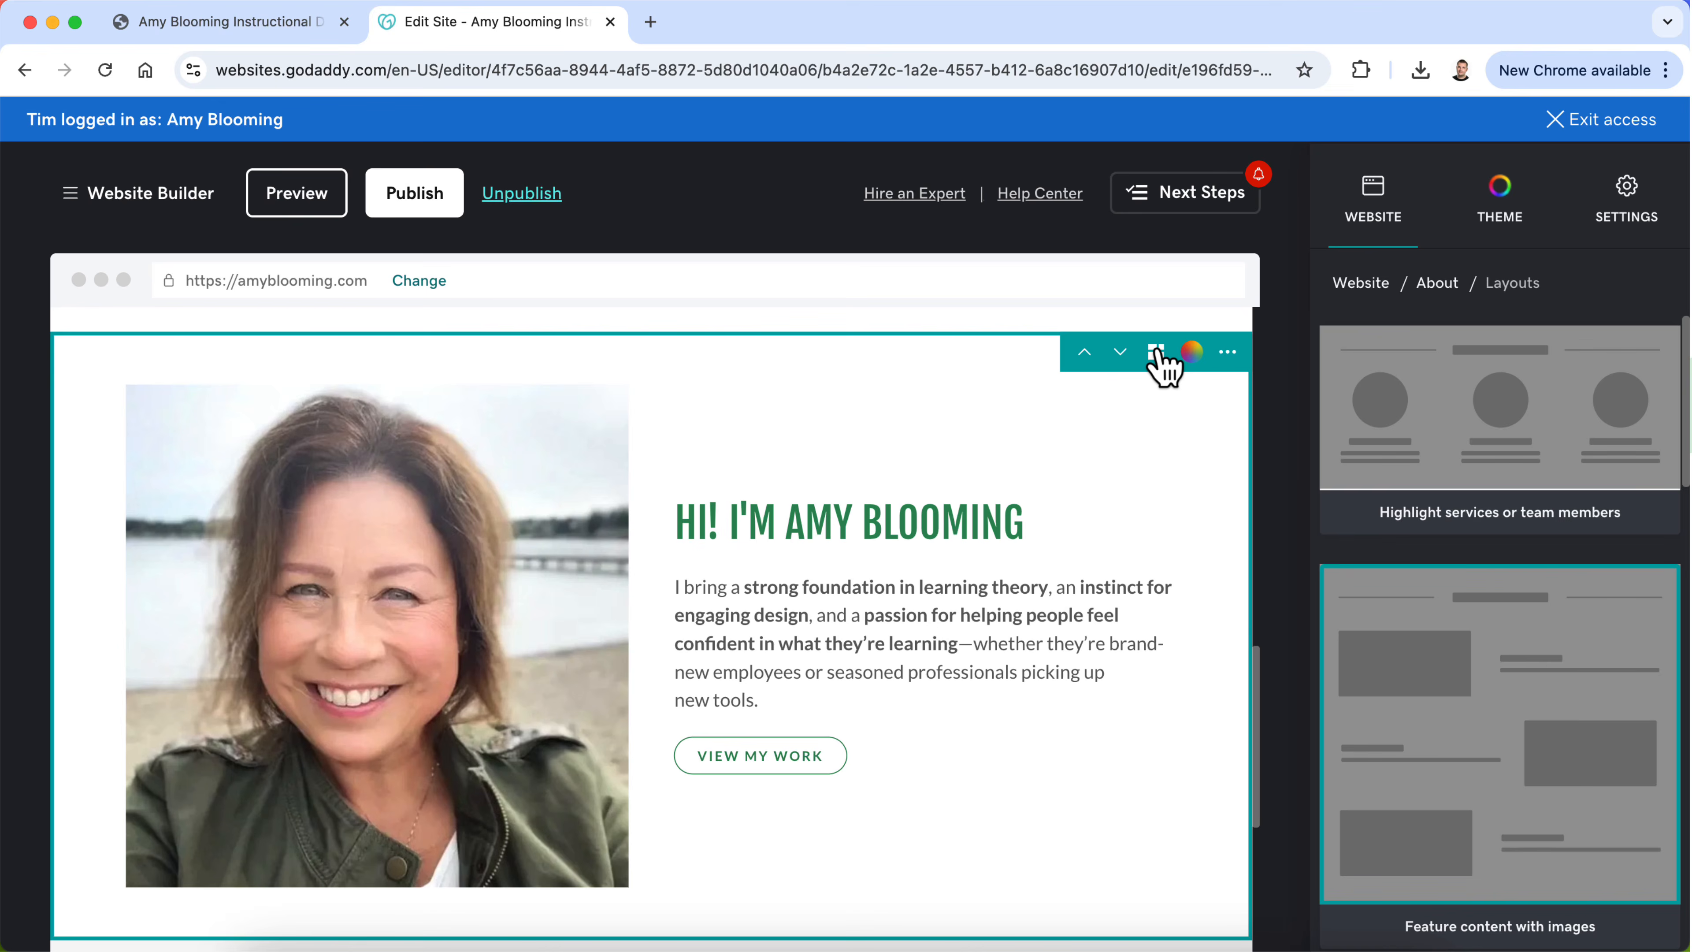
pyautogui.scroll(-10, 1413, 531)
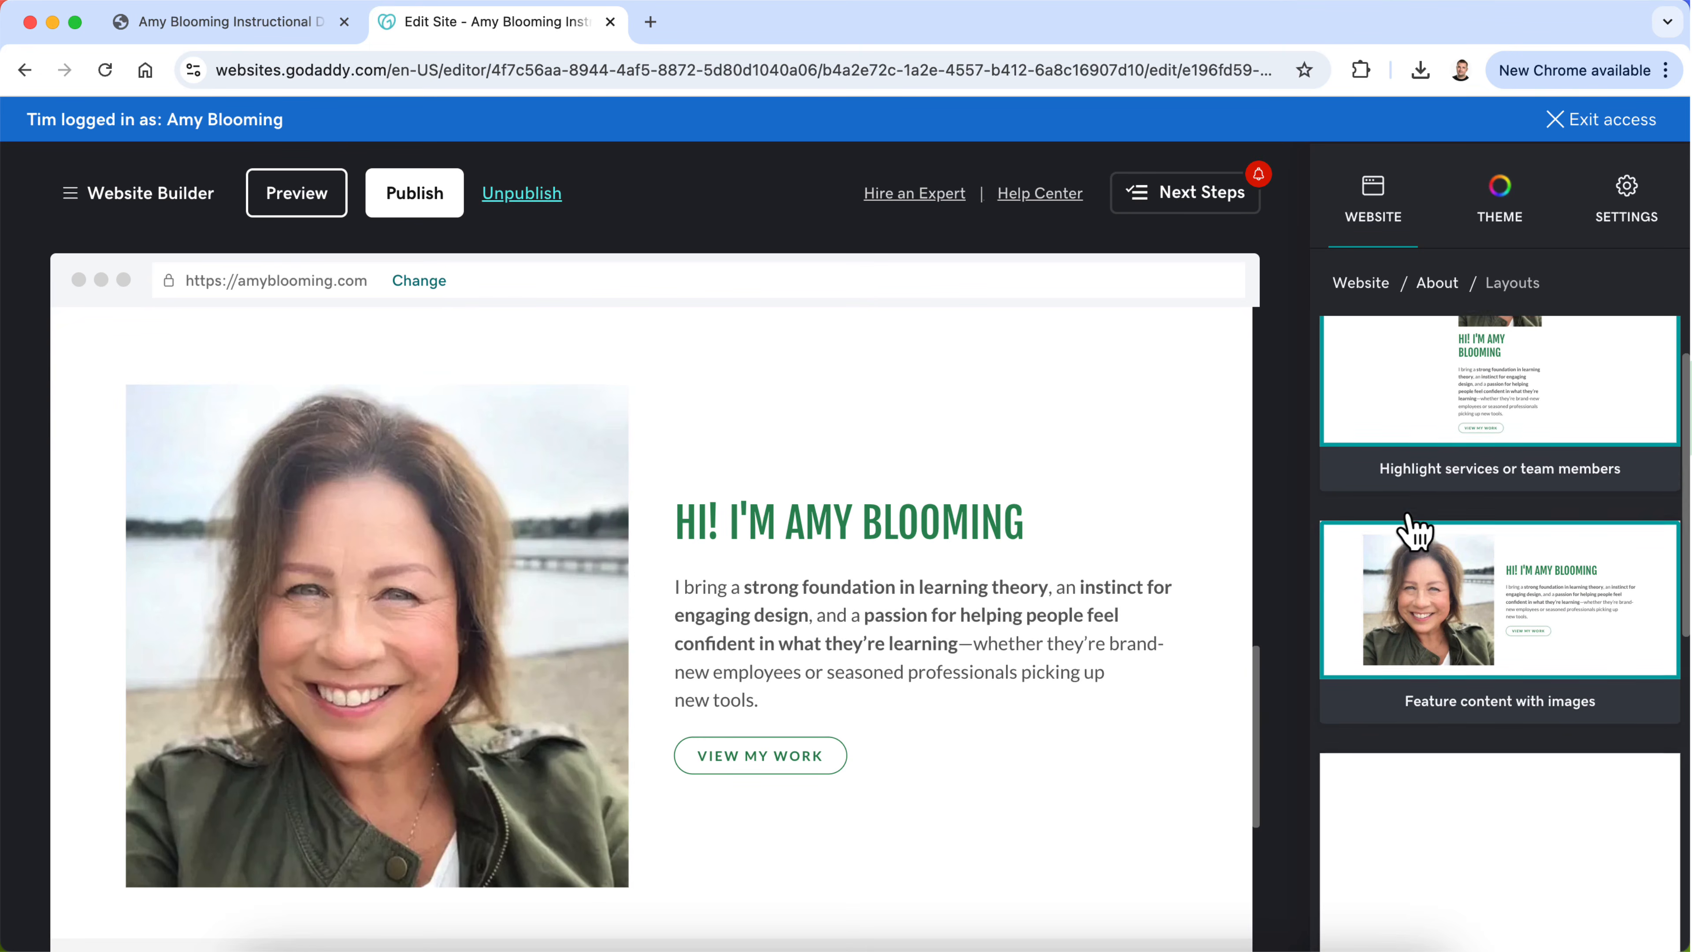
pyautogui.scroll(-10, 1413, 530)
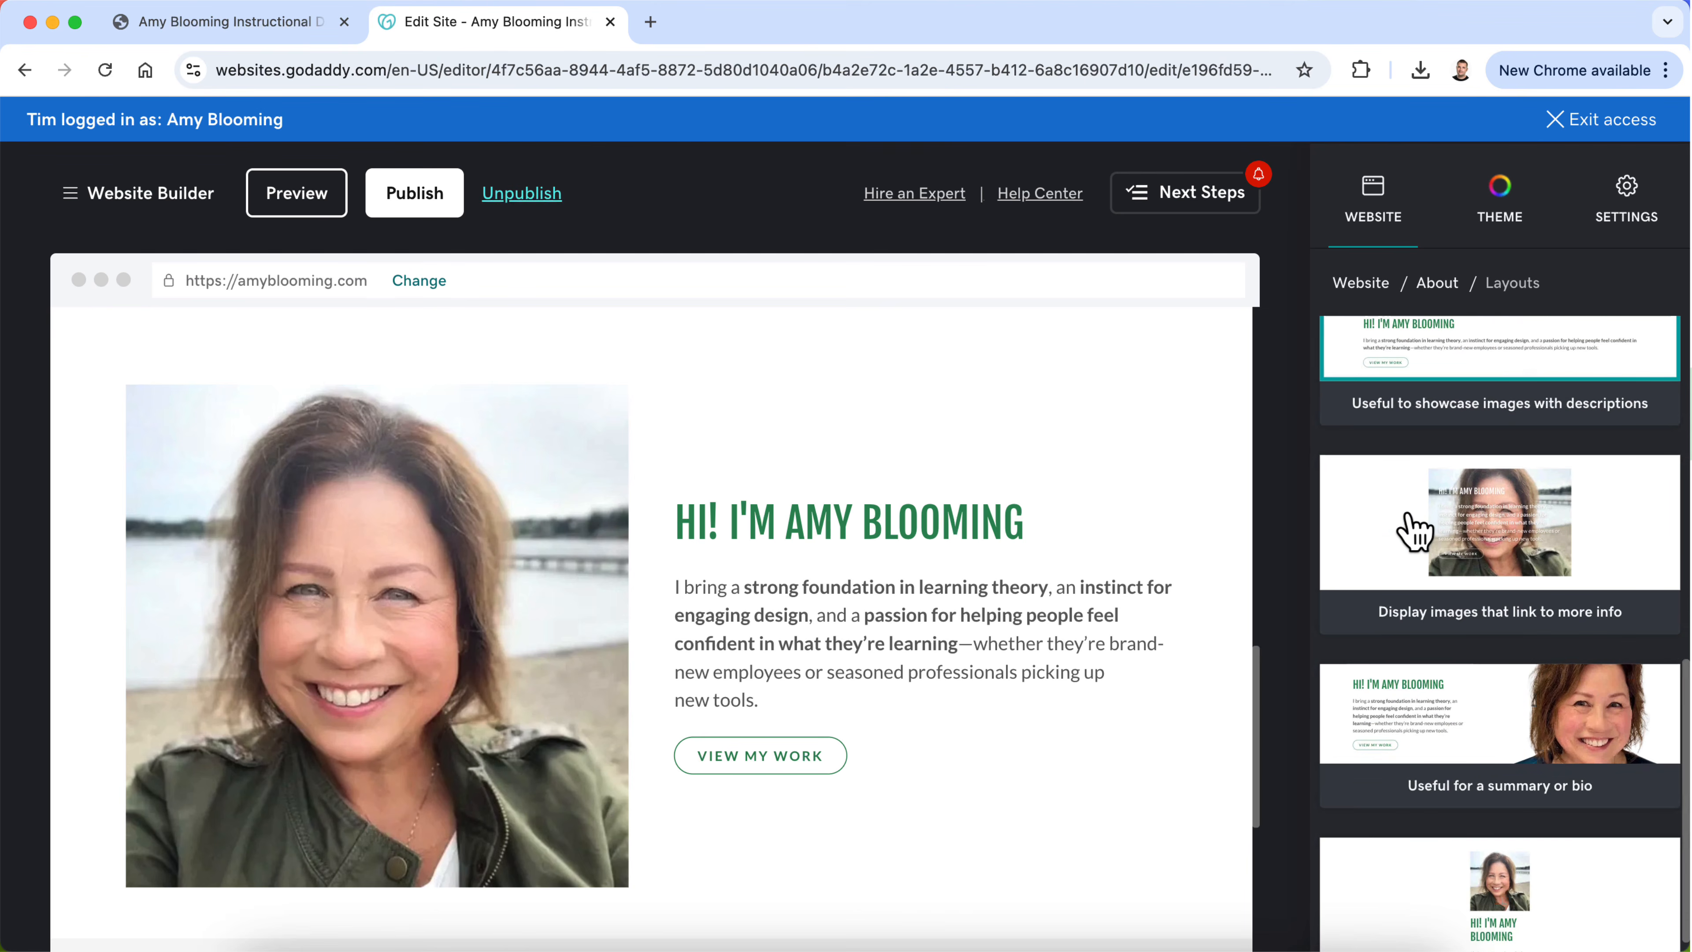
pyautogui.scroll(3, 1413, 533)
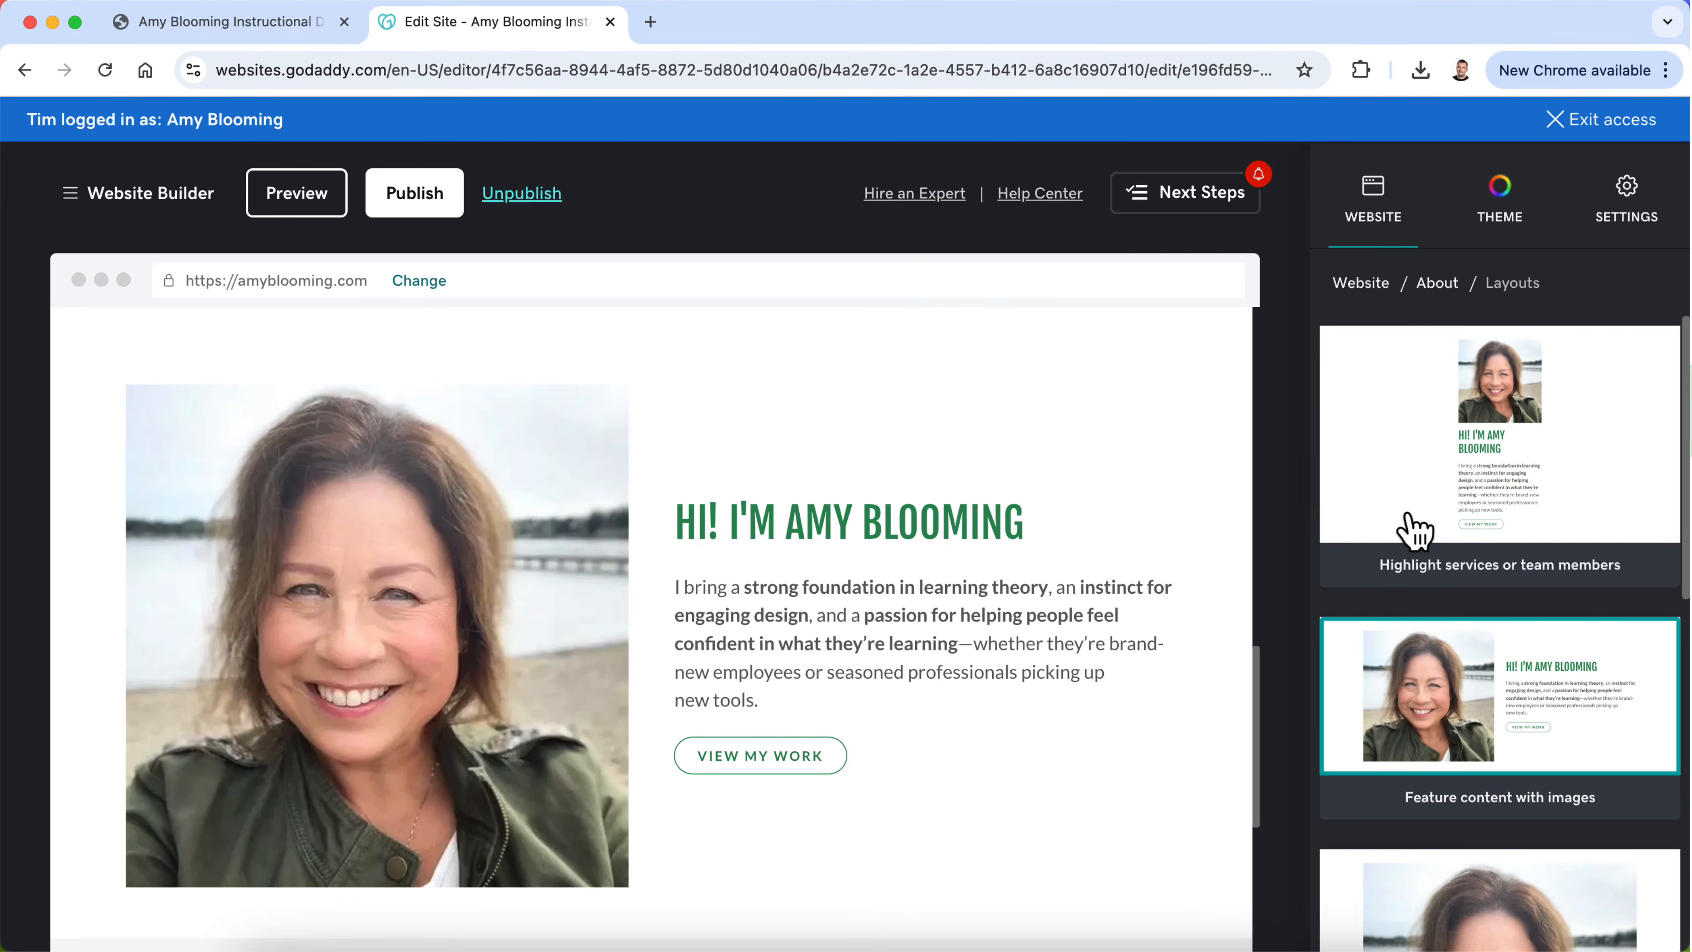
pyautogui.click(1437, 283)
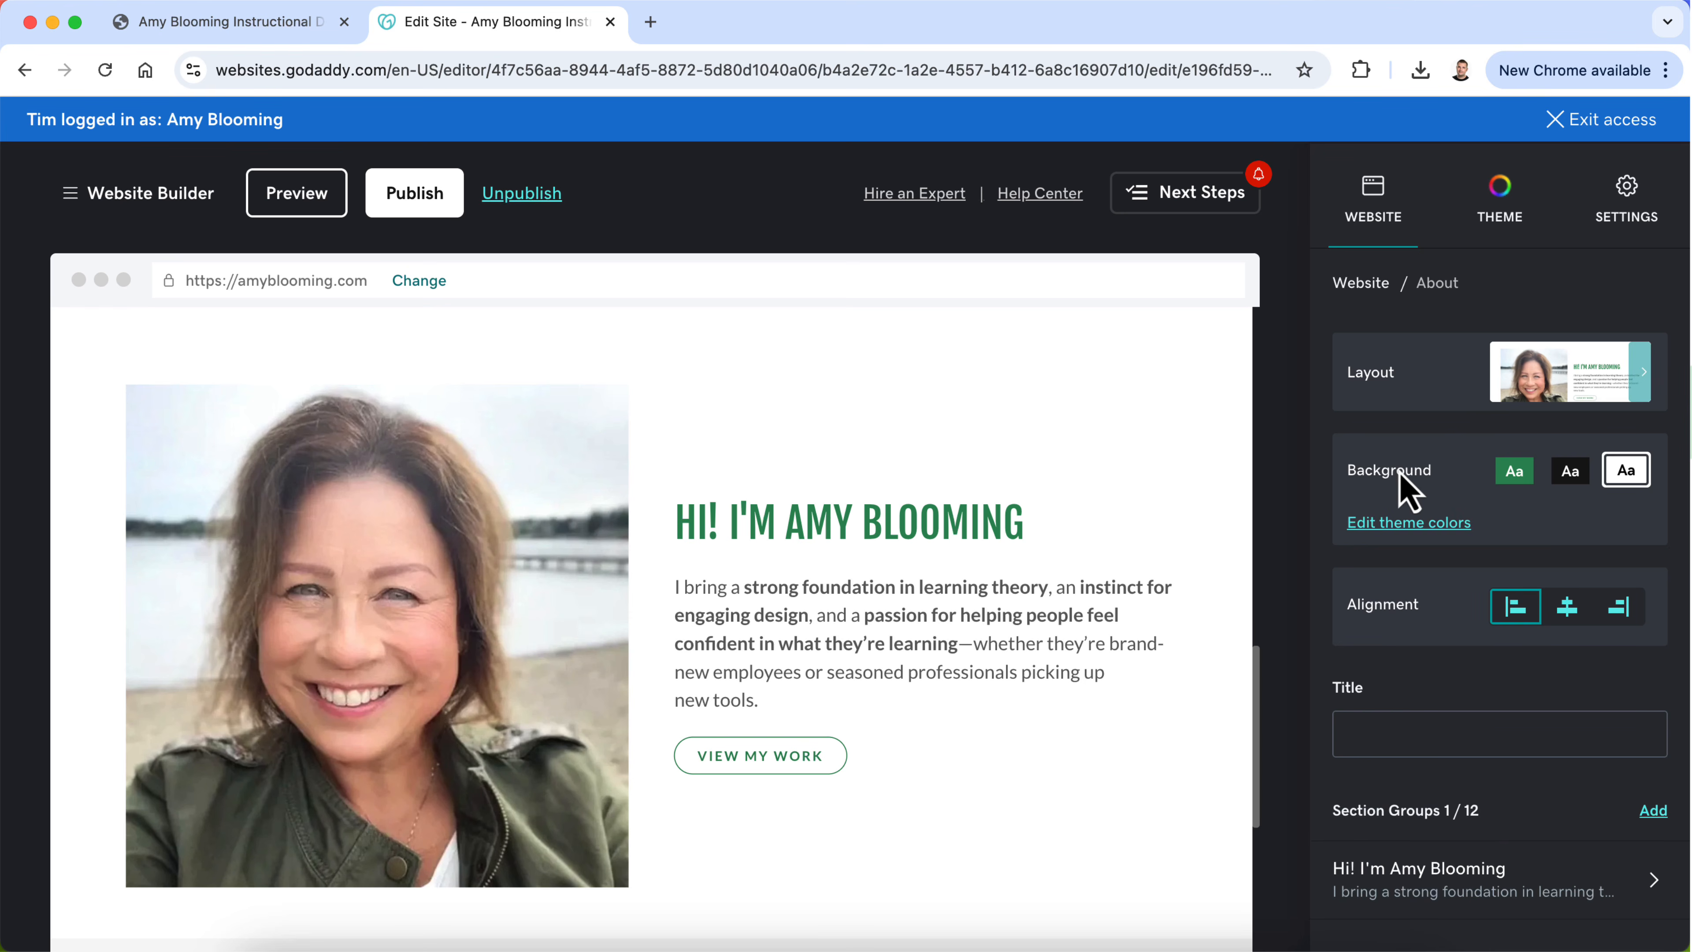
pyautogui.click(1638, 388)
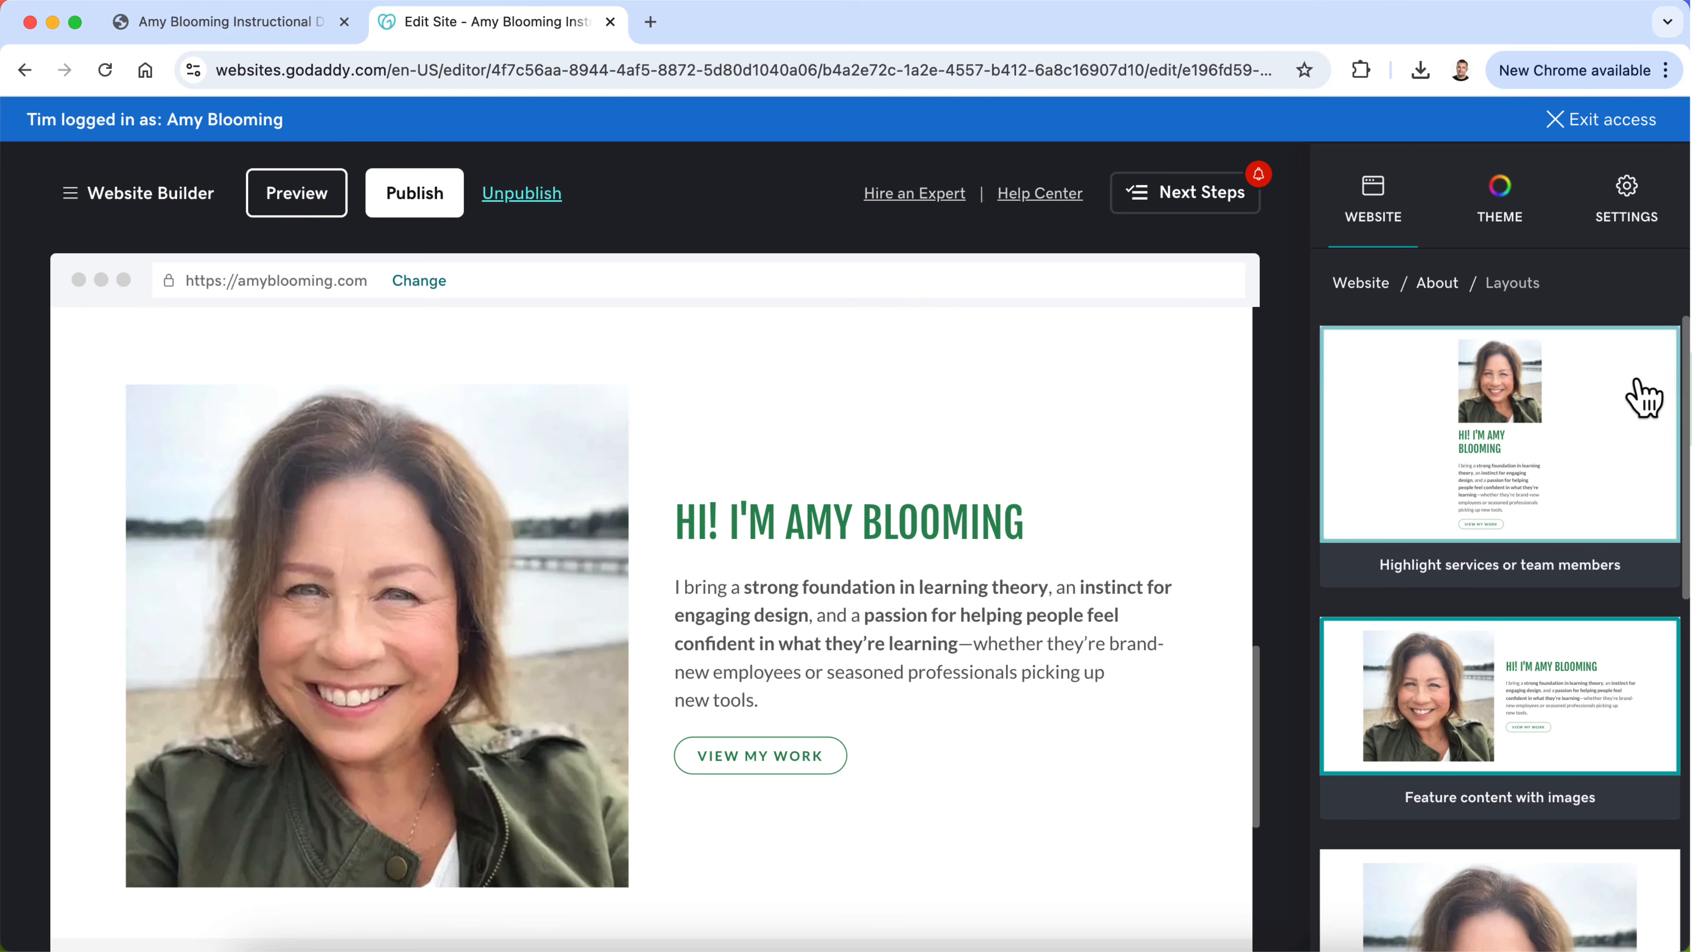
pyautogui.click(1436, 283)
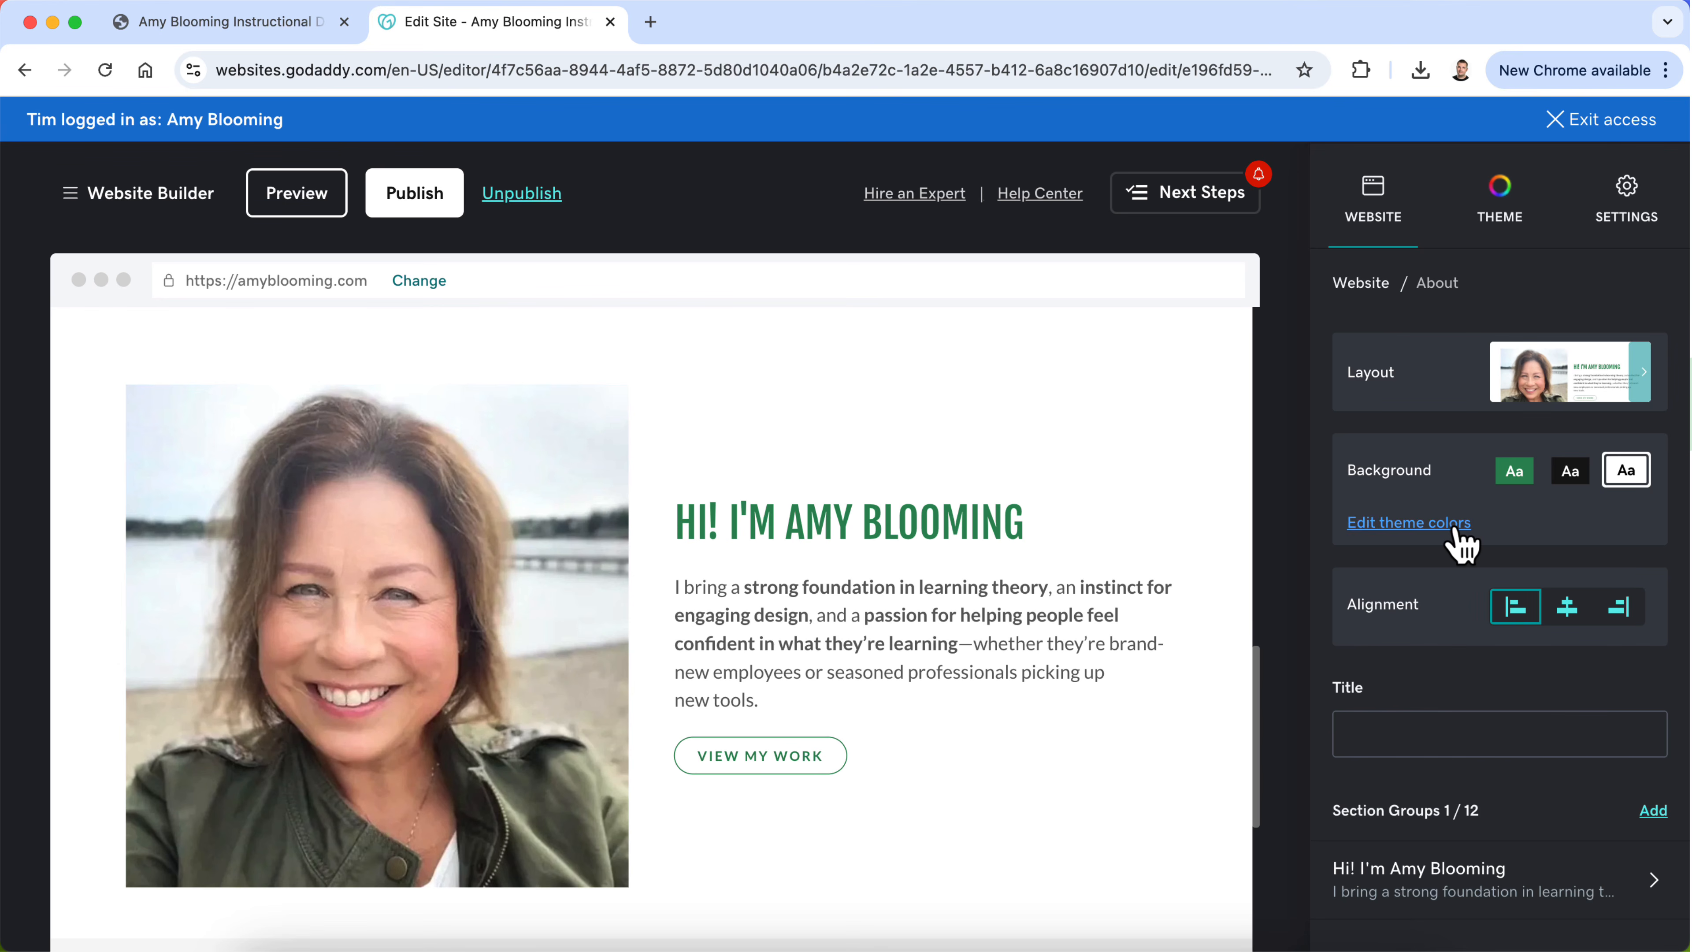
# Step: Try right alignment on the duplicated section, restore left alignment, and try moving its photo to the other side of the text
pyautogui.click(1620, 608)
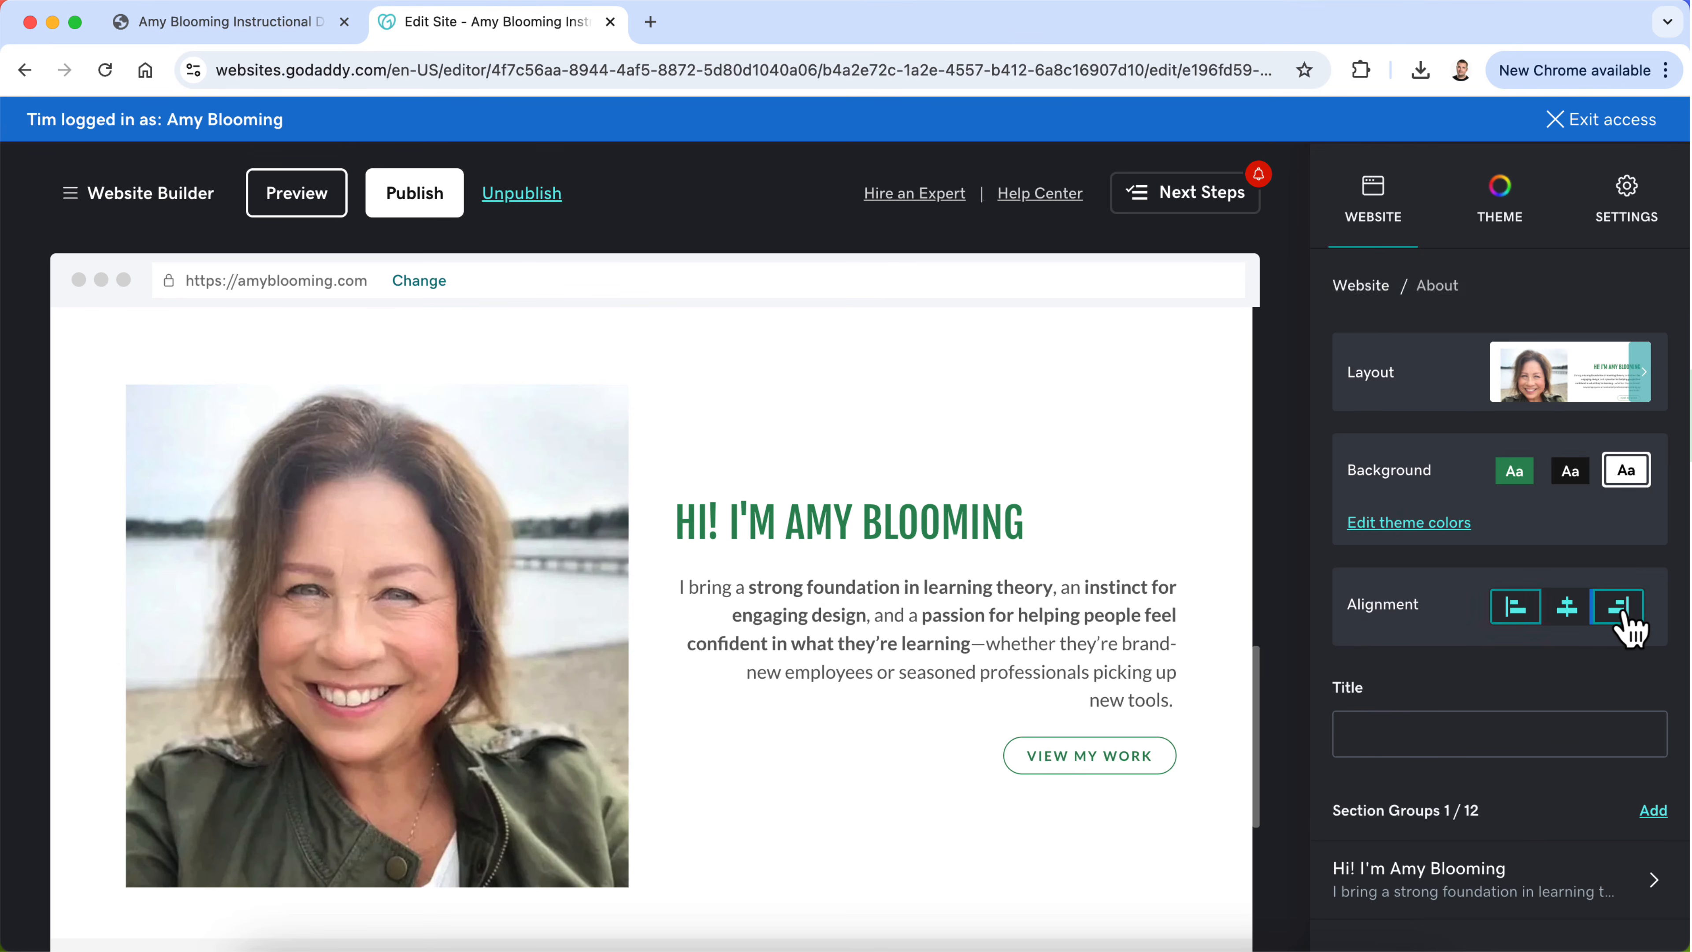
pyautogui.click(1515, 608)
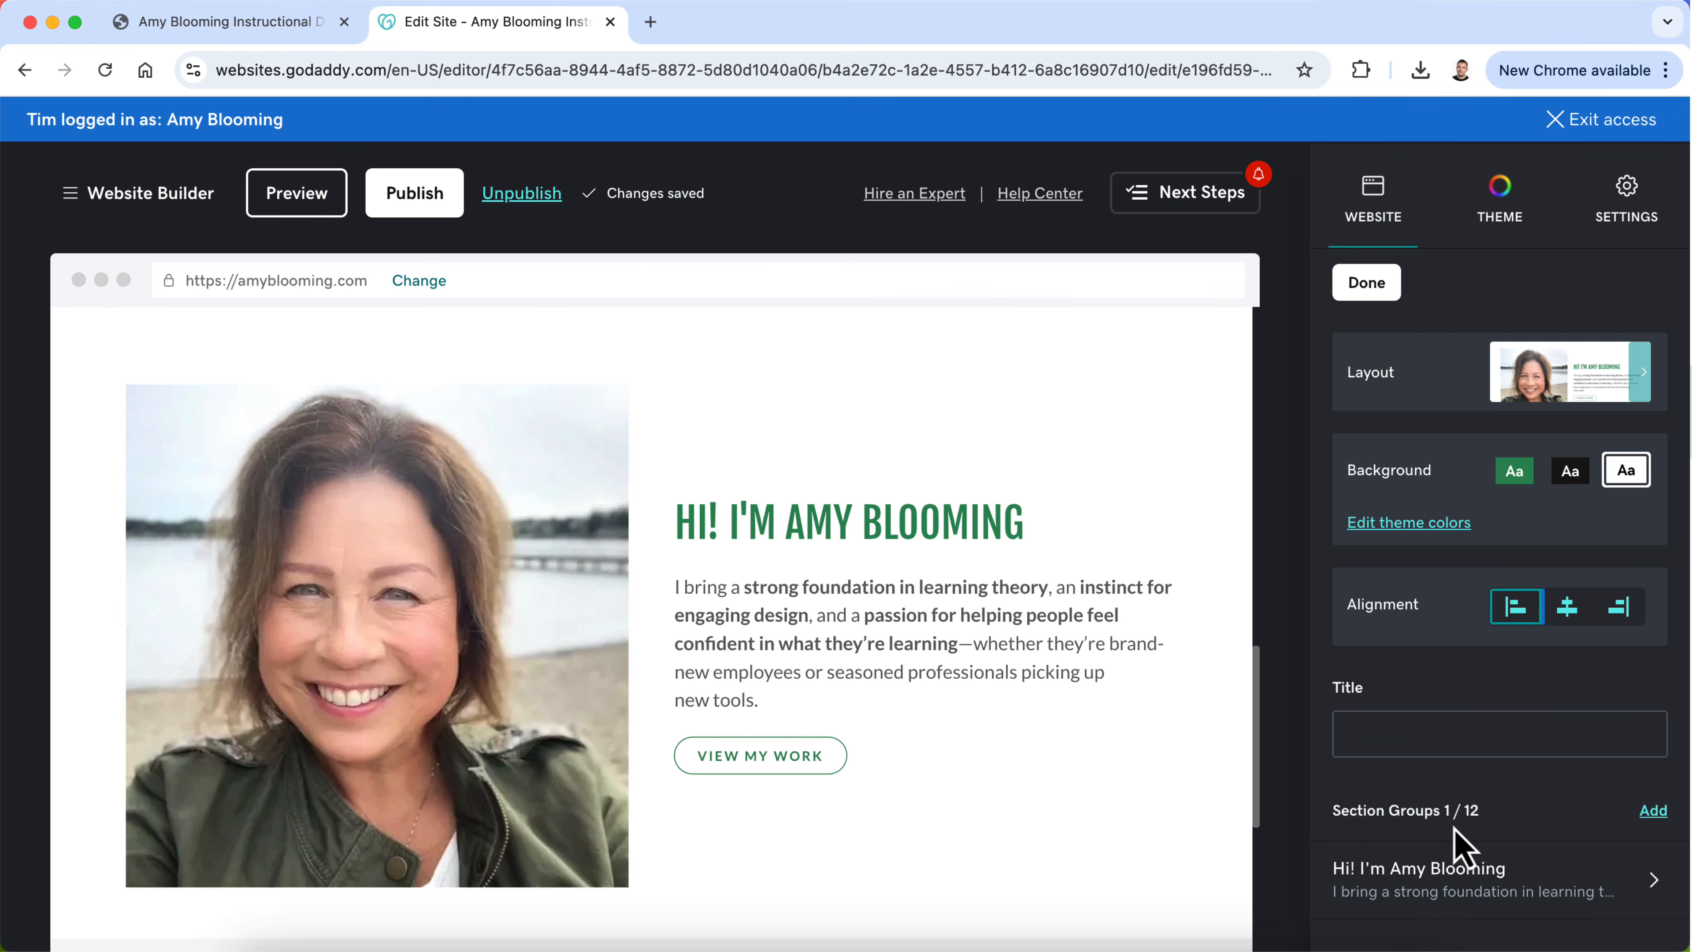
pyautogui.click(415, 716)
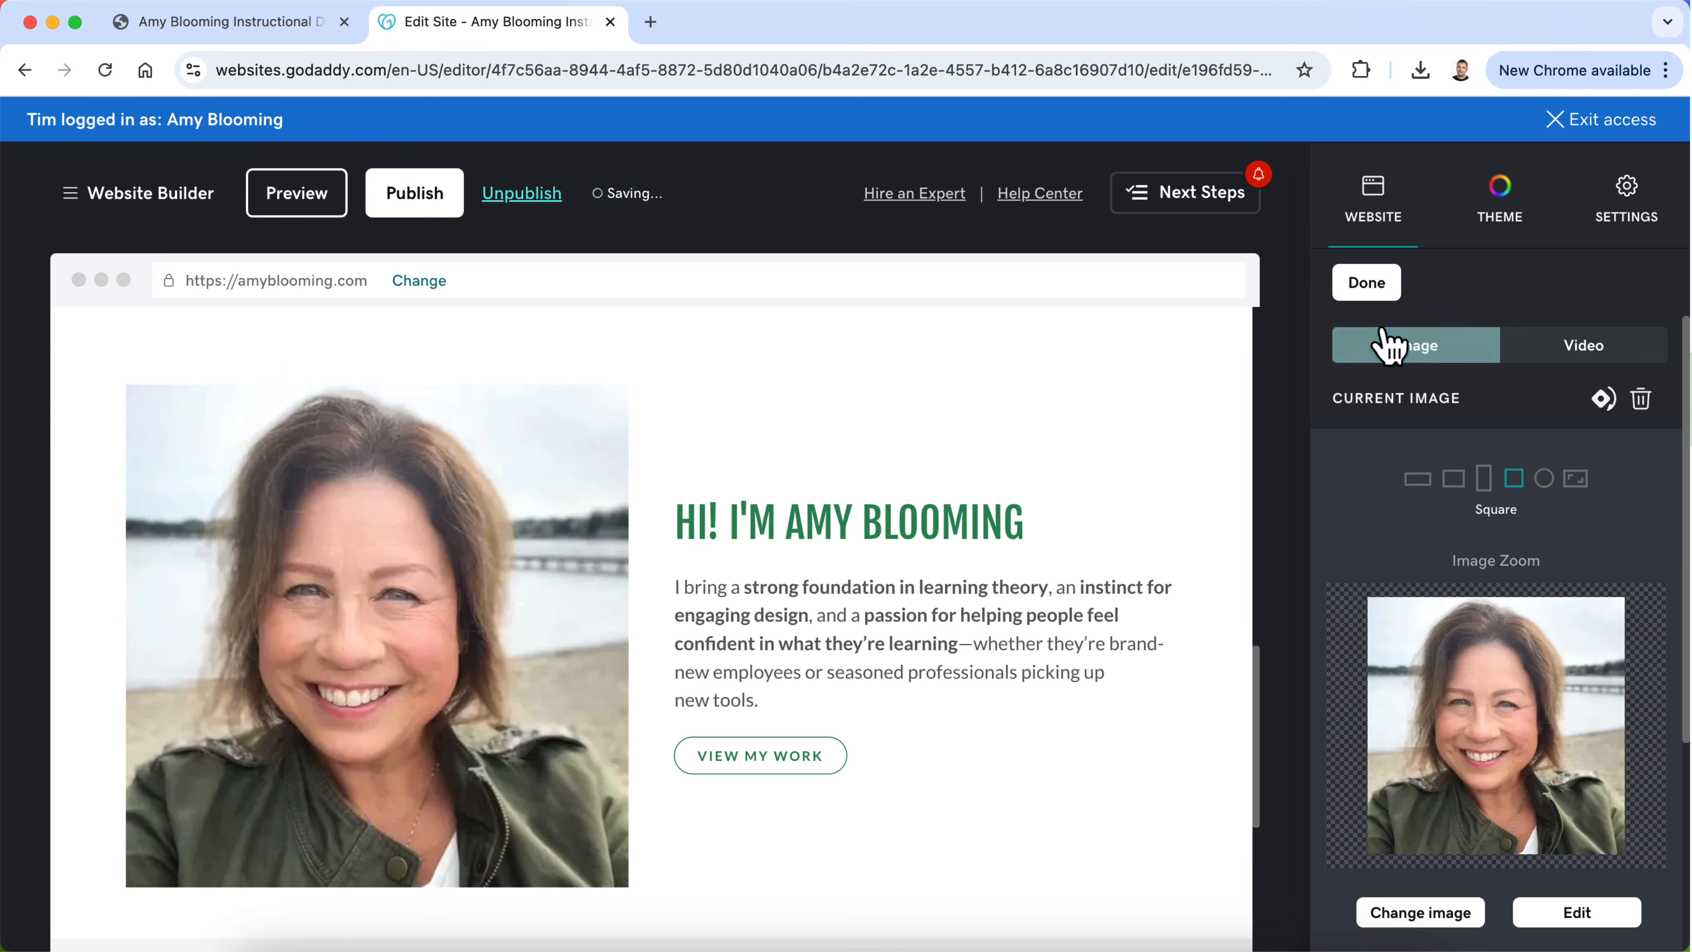
pyautogui.click(1366, 282)
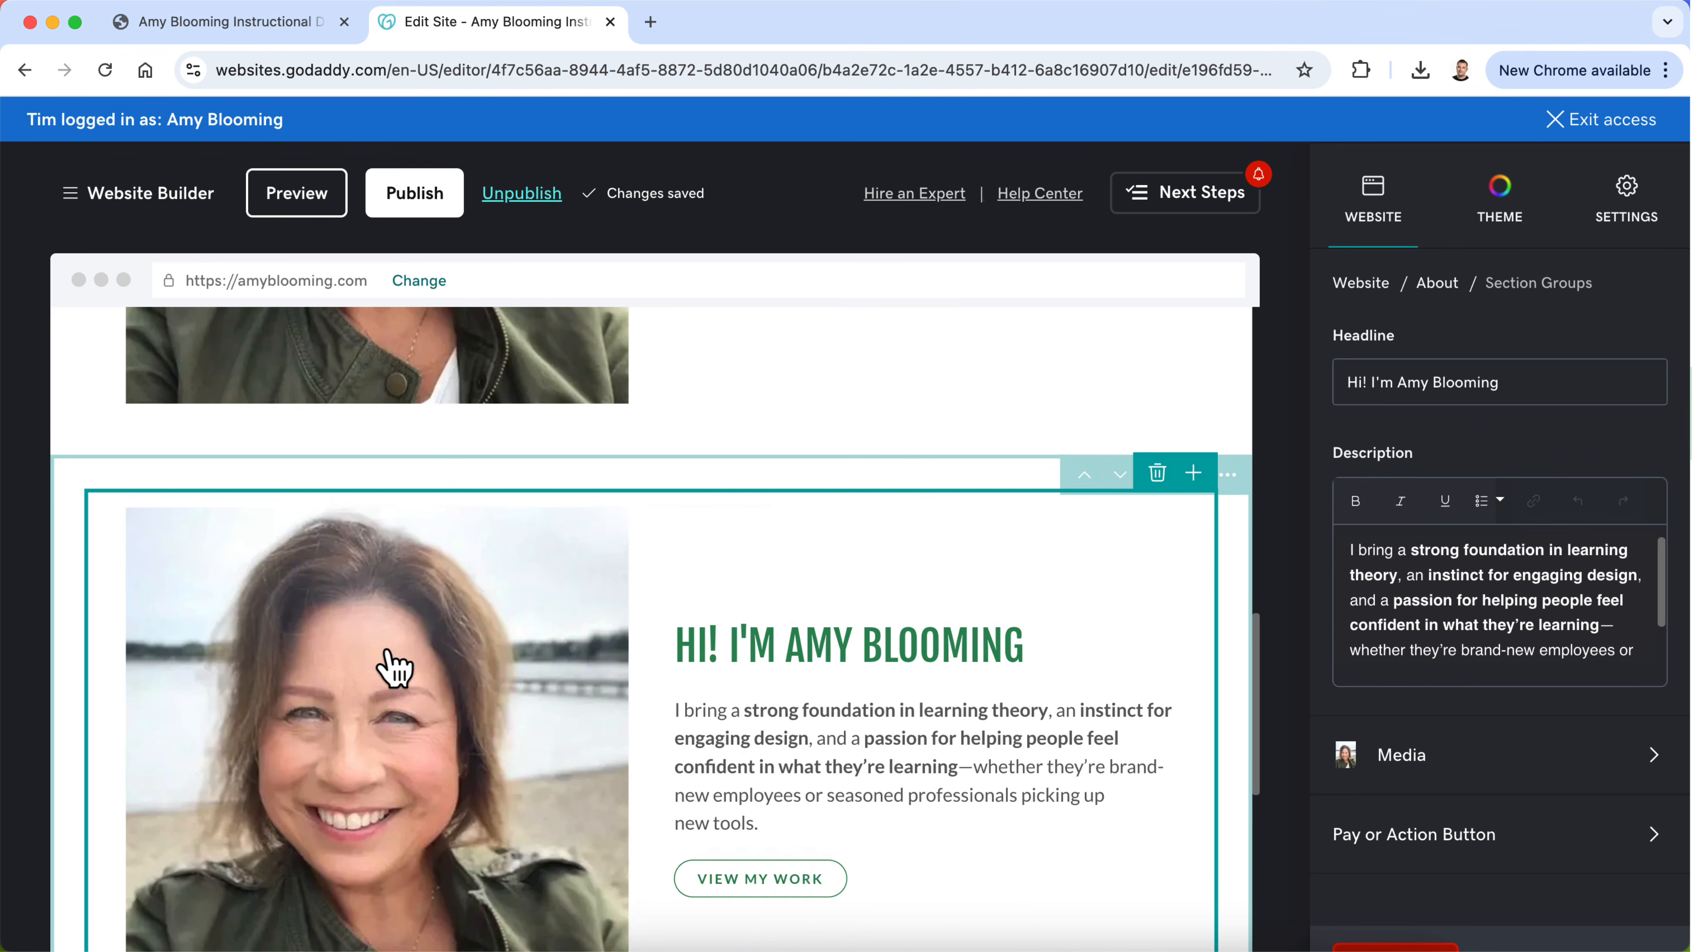
pyautogui.moveTo(393, 668); pyautogui.dragTo(1133, 636)
pyautogui.scroll(-1, 799, 720)
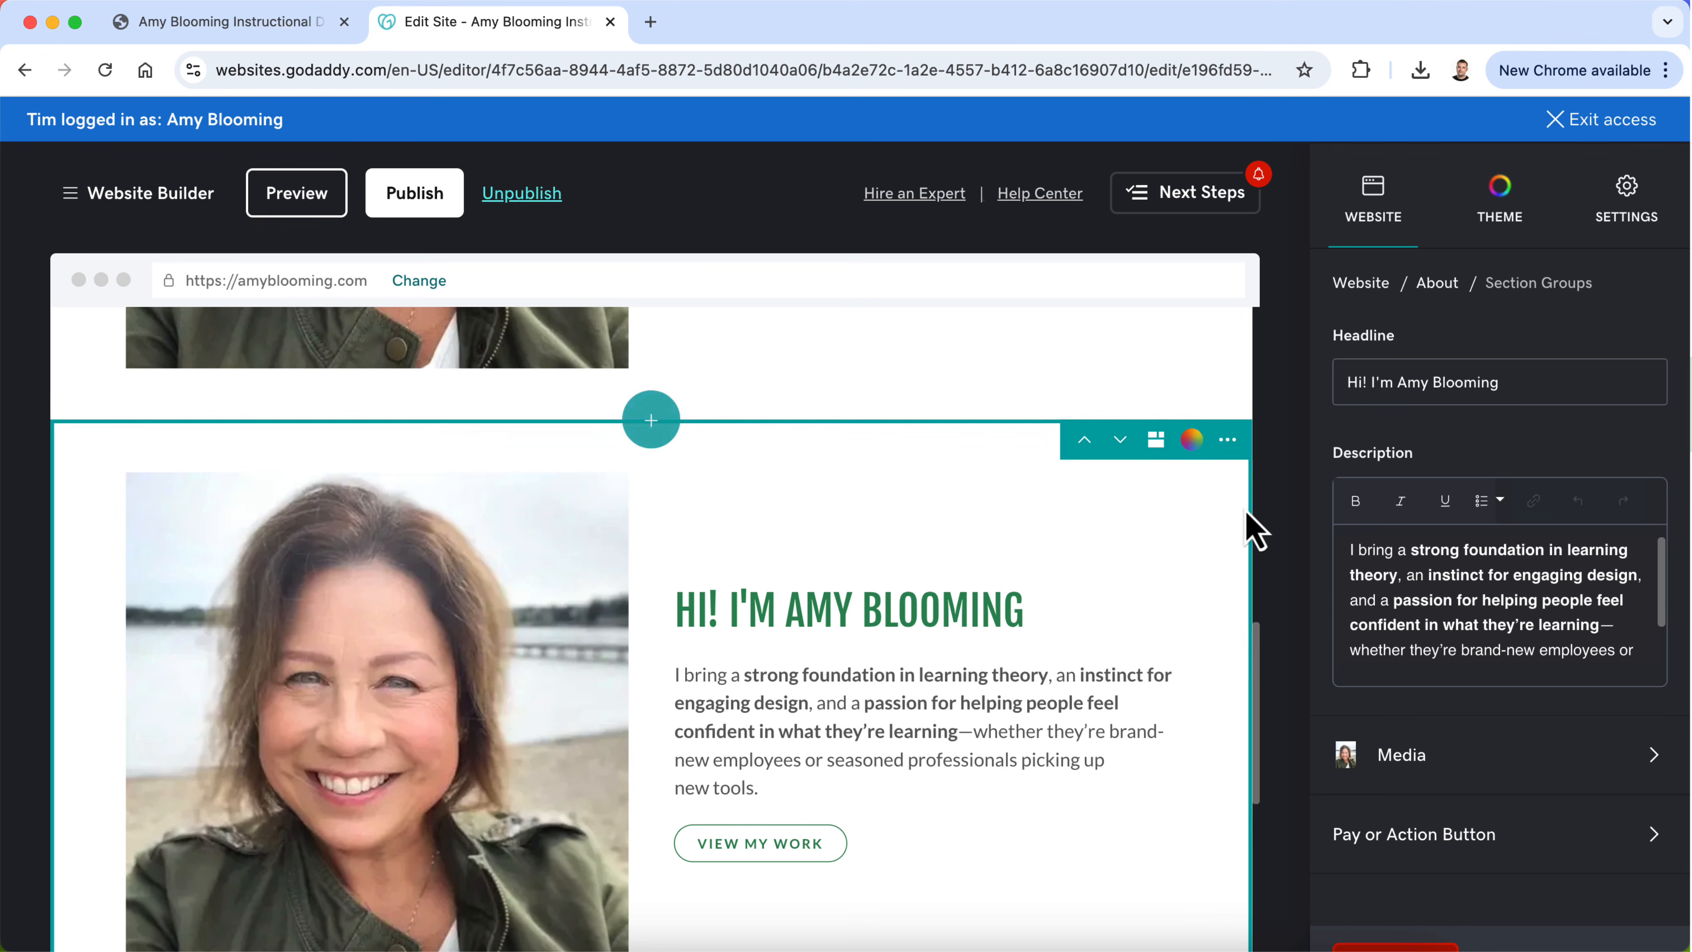
# Step: Open the section library between the two introduction sections and look through the Recommended sections and the Audio & Video category
pyautogui.click(666, 447)
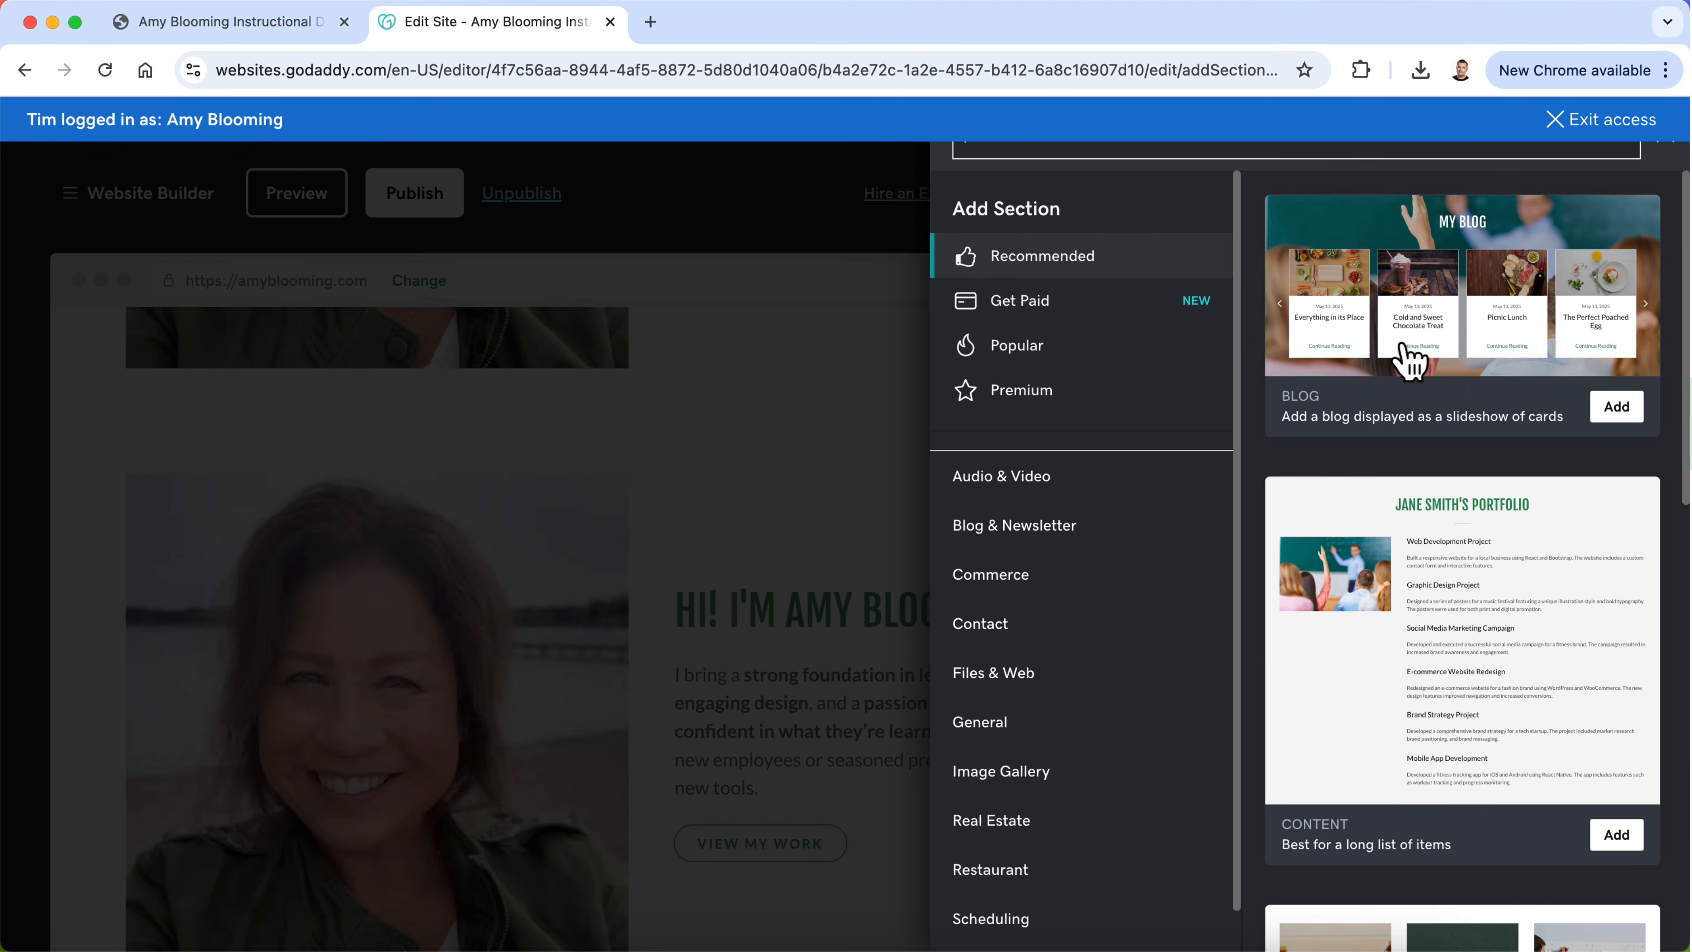
pyautogui.scroll(-6, 1436, 464)
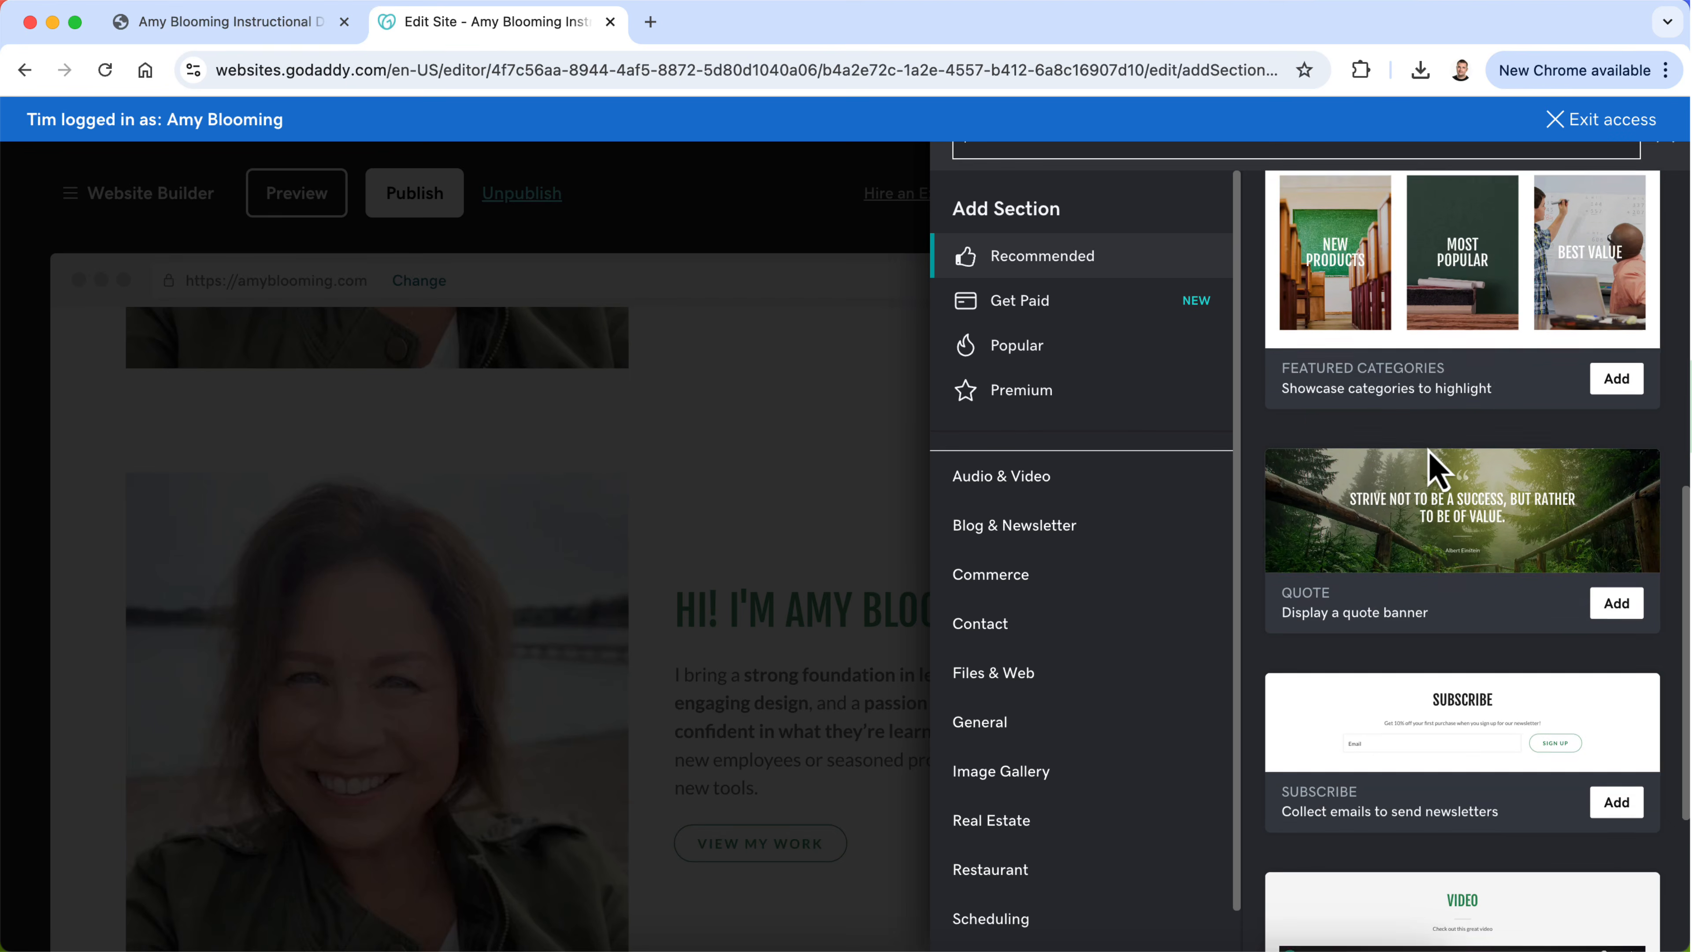
pyautogui.scroll(-5, 1432, 460)
pyautogui.scroll(12, 1429, 463)
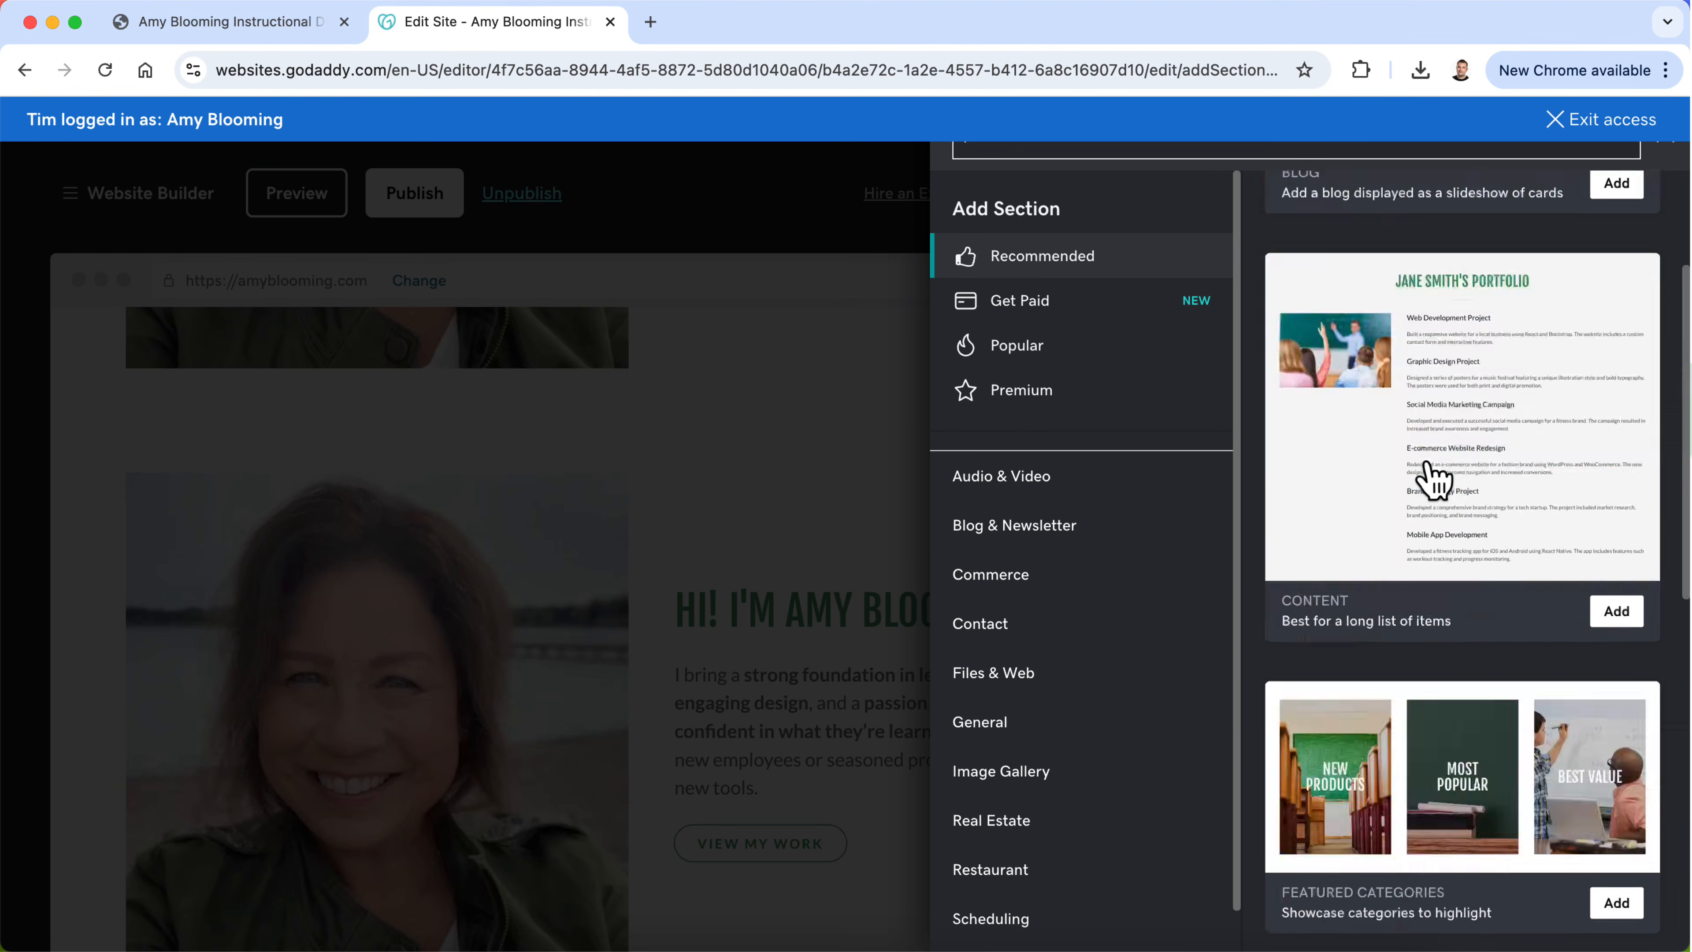
pyautogui.scroll(3, 1429, 479)
pyautogui.click(1039, 477)
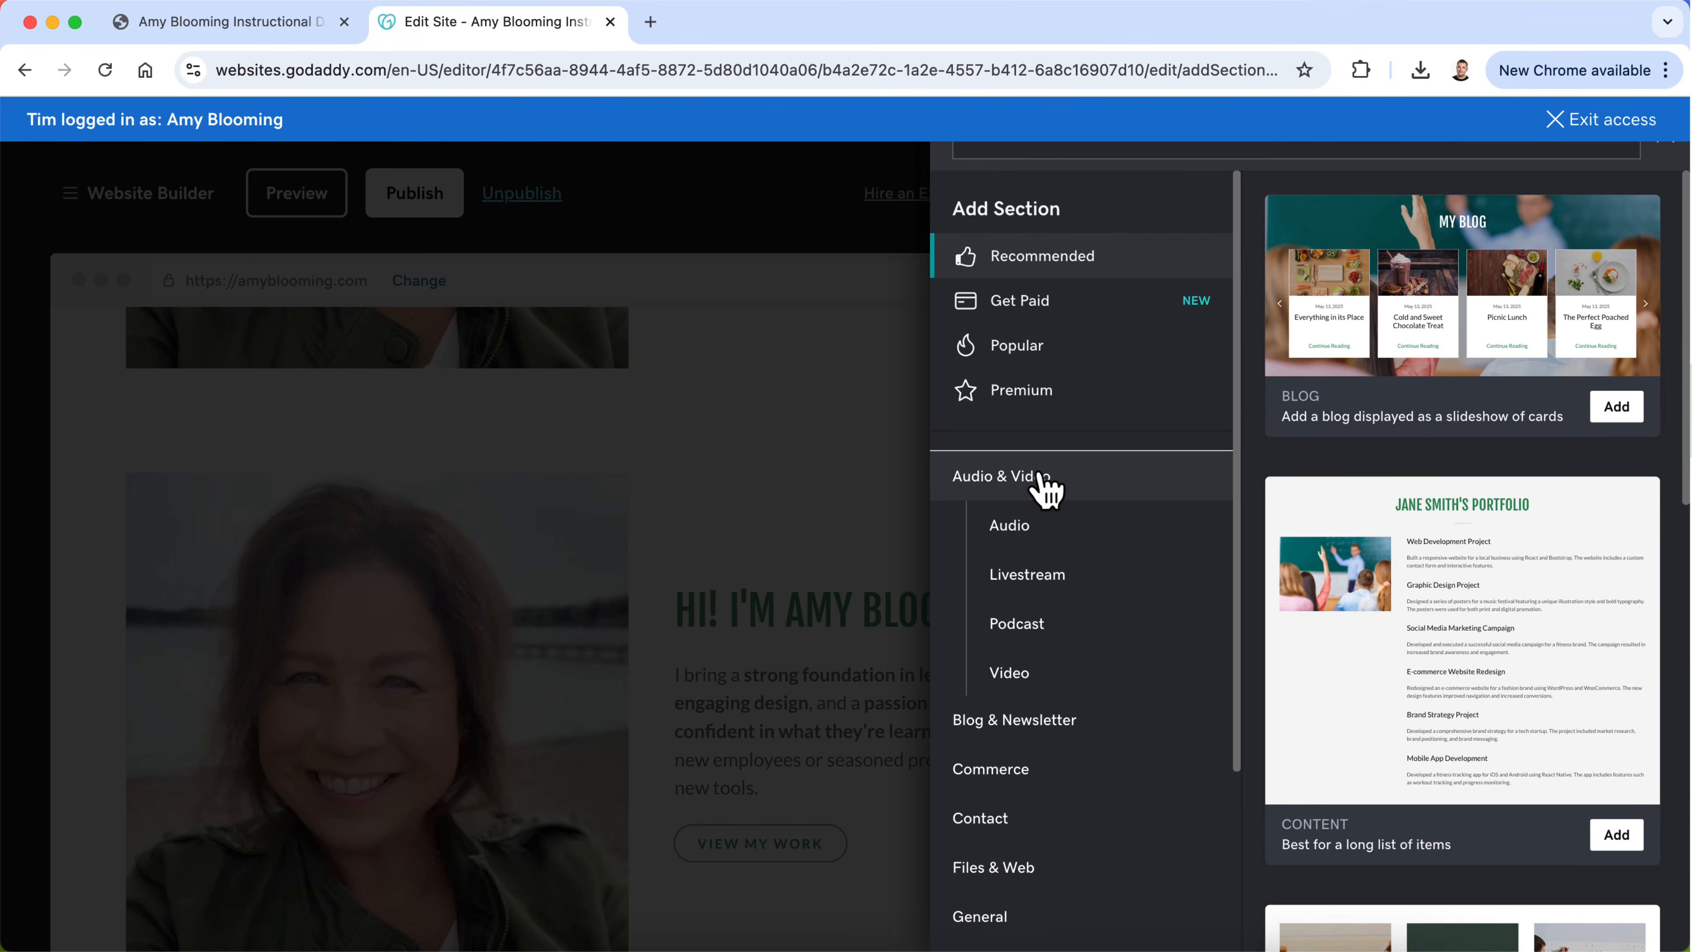
pyautogui.click(1040, 476)
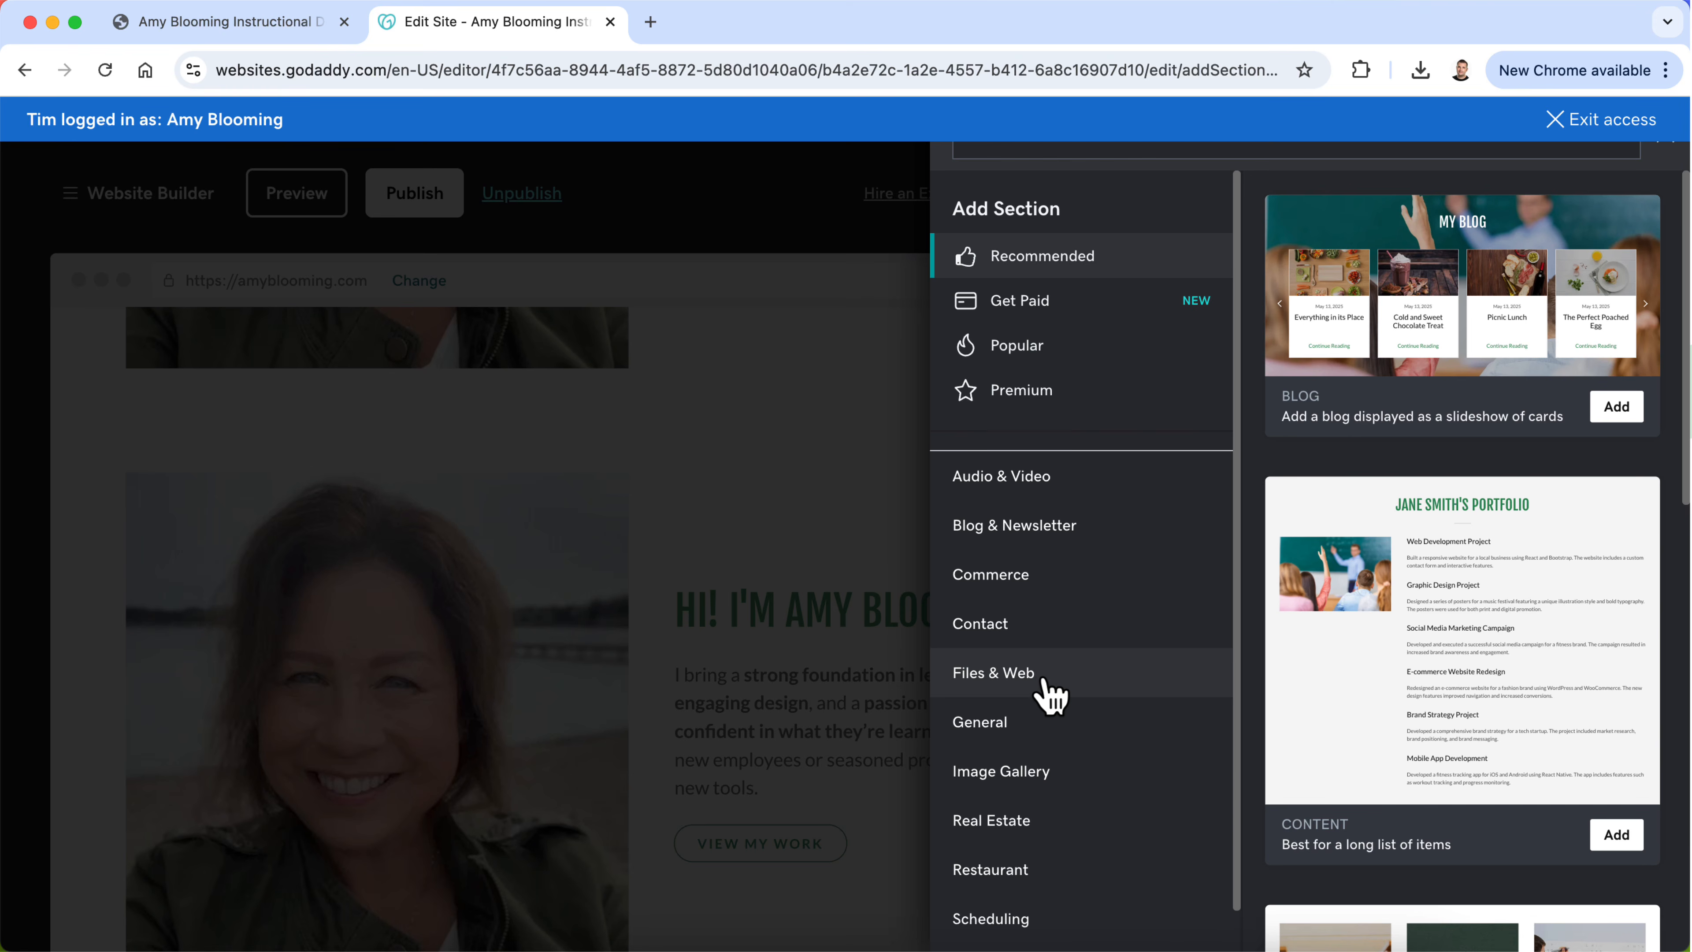
# Step: Review the About section designs in the General category, then close the section library without adding any
pyautogui.click(1043, 723)
pyautogui.click(1036, 786)
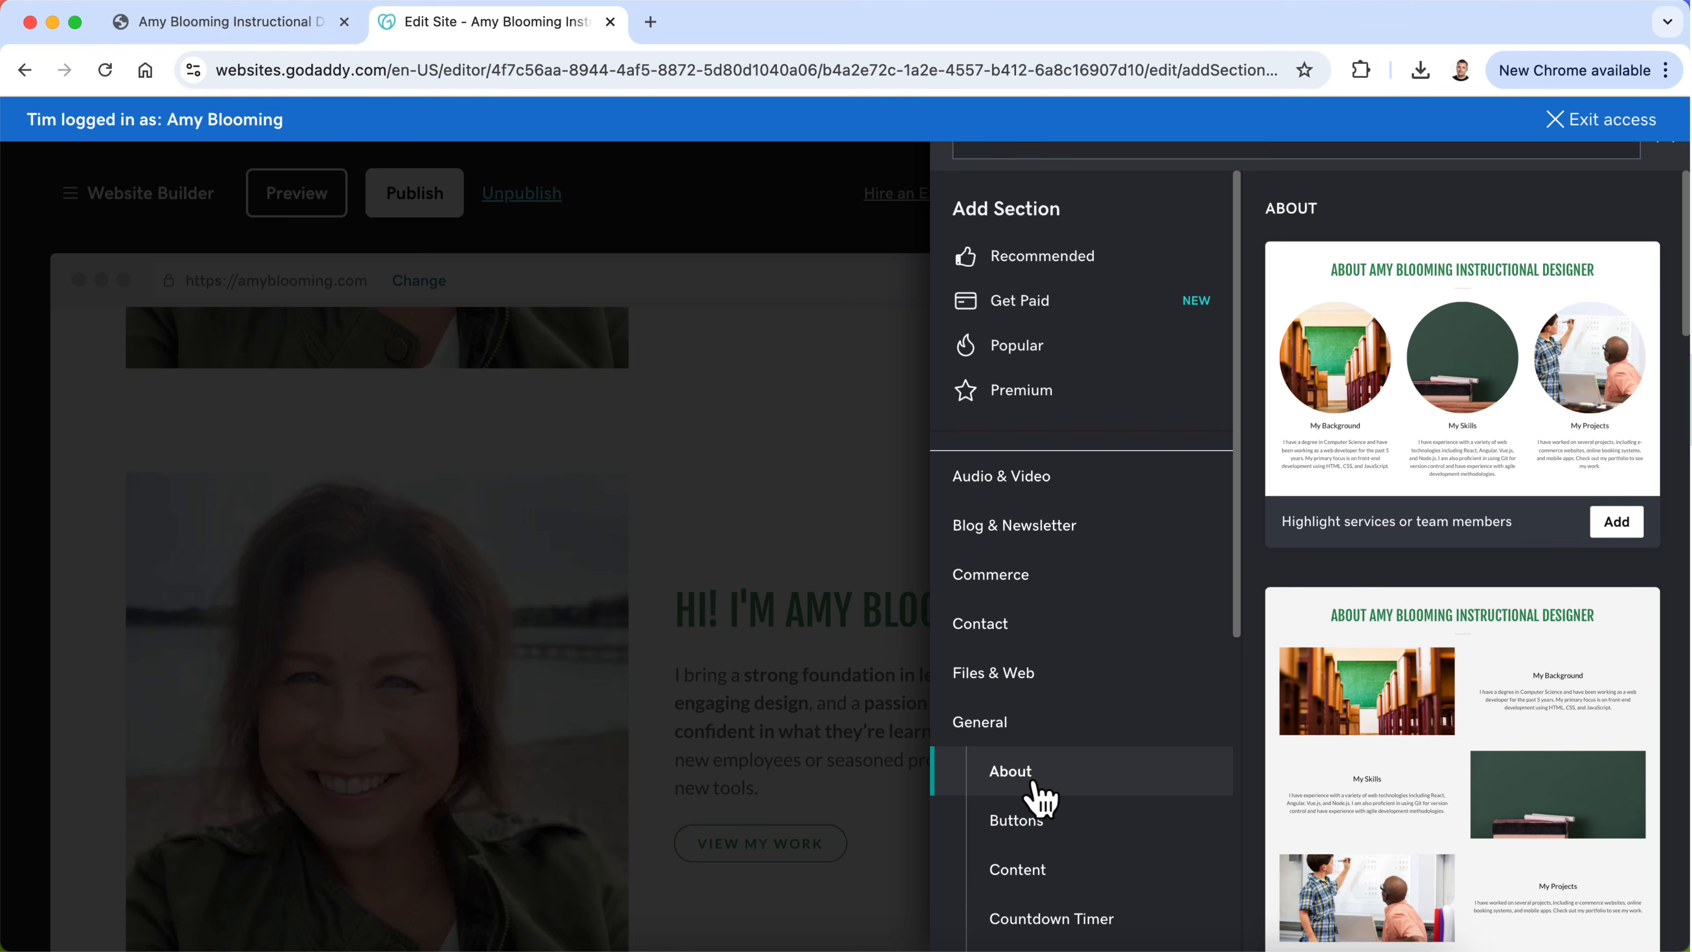
pyautogui.scroll(-7, 1454, 785)
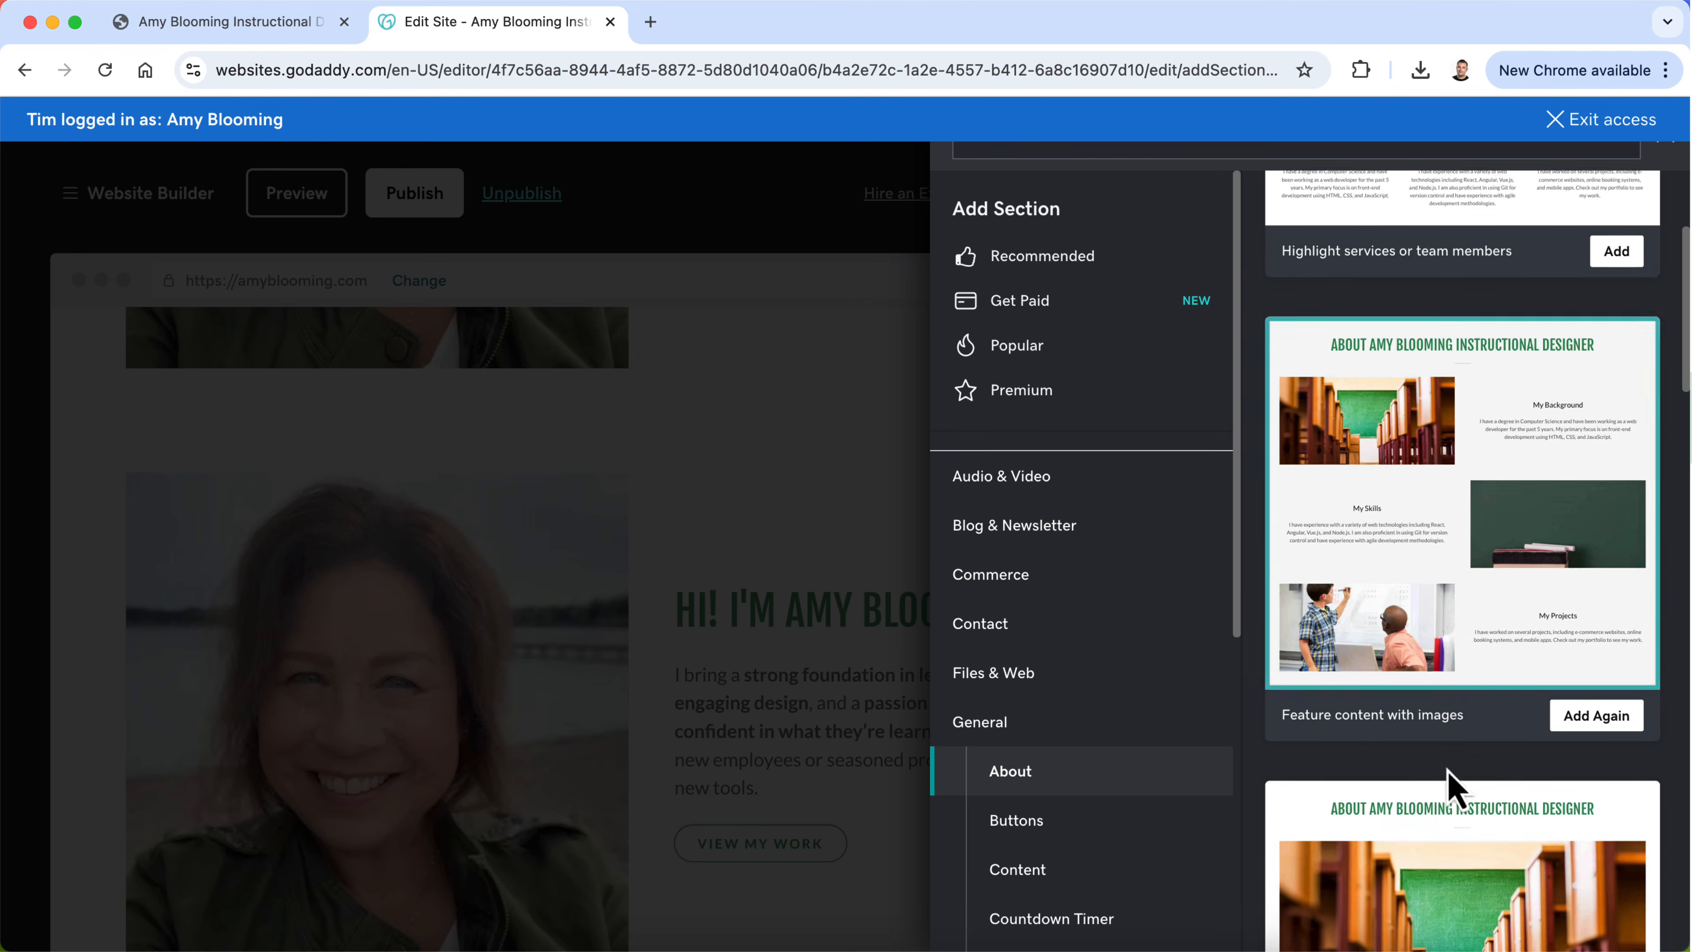
pyautogui.scroll(-10, 1428, 597)
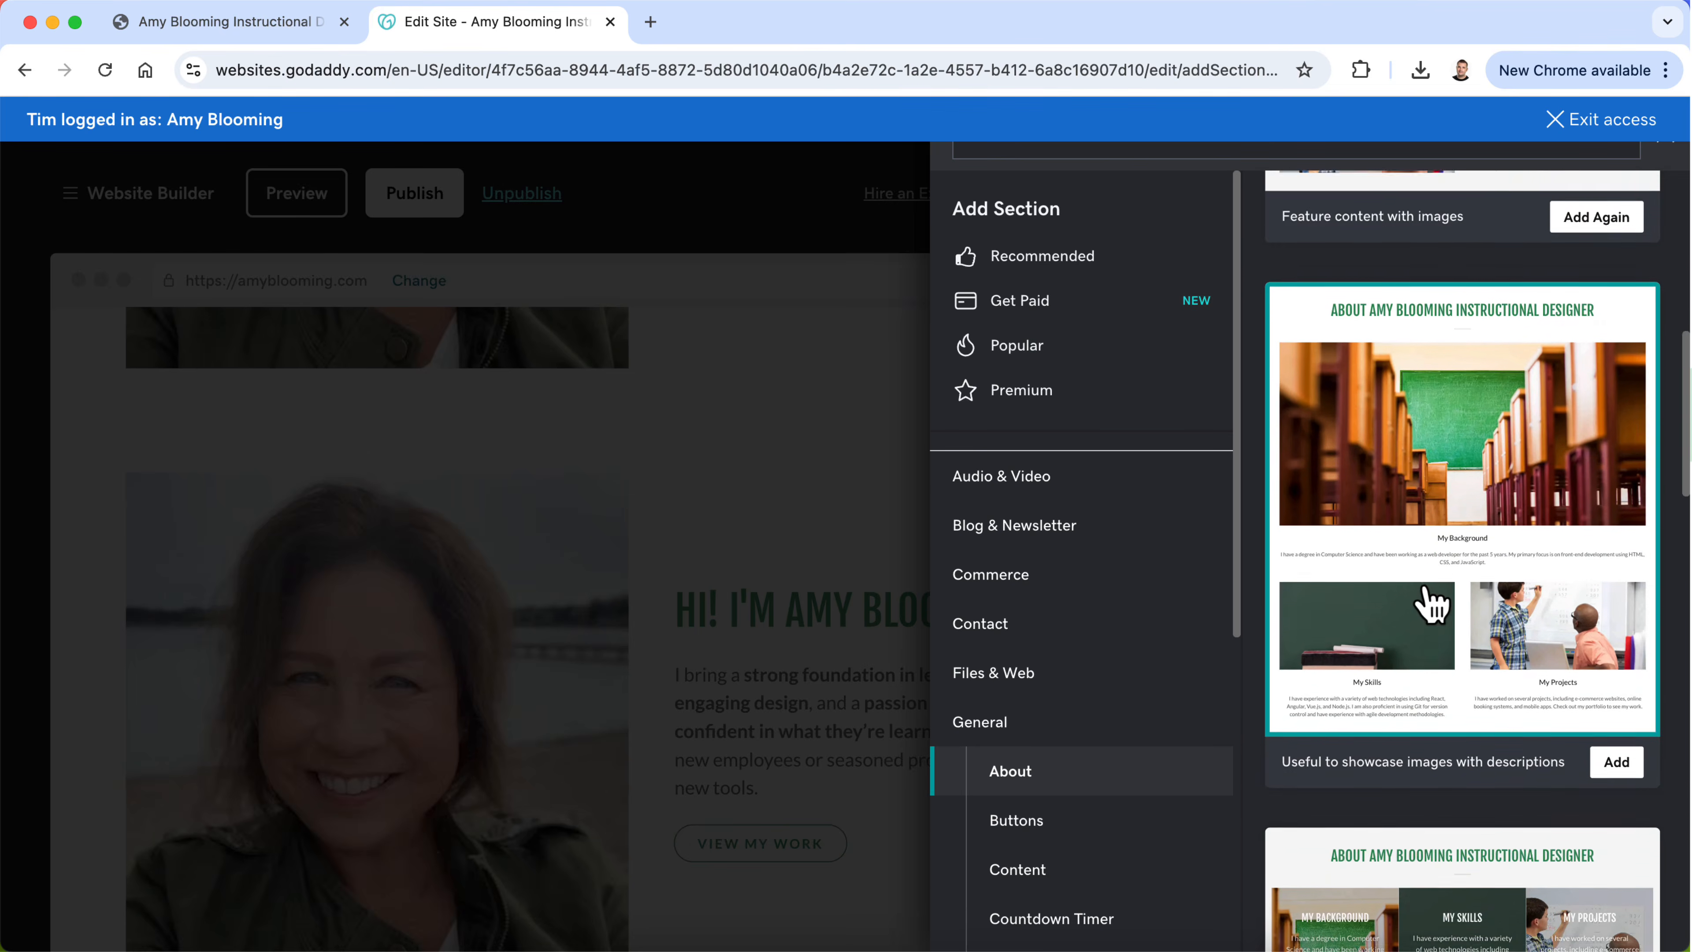
pyautogui.scroll(-12, 1428, 604)
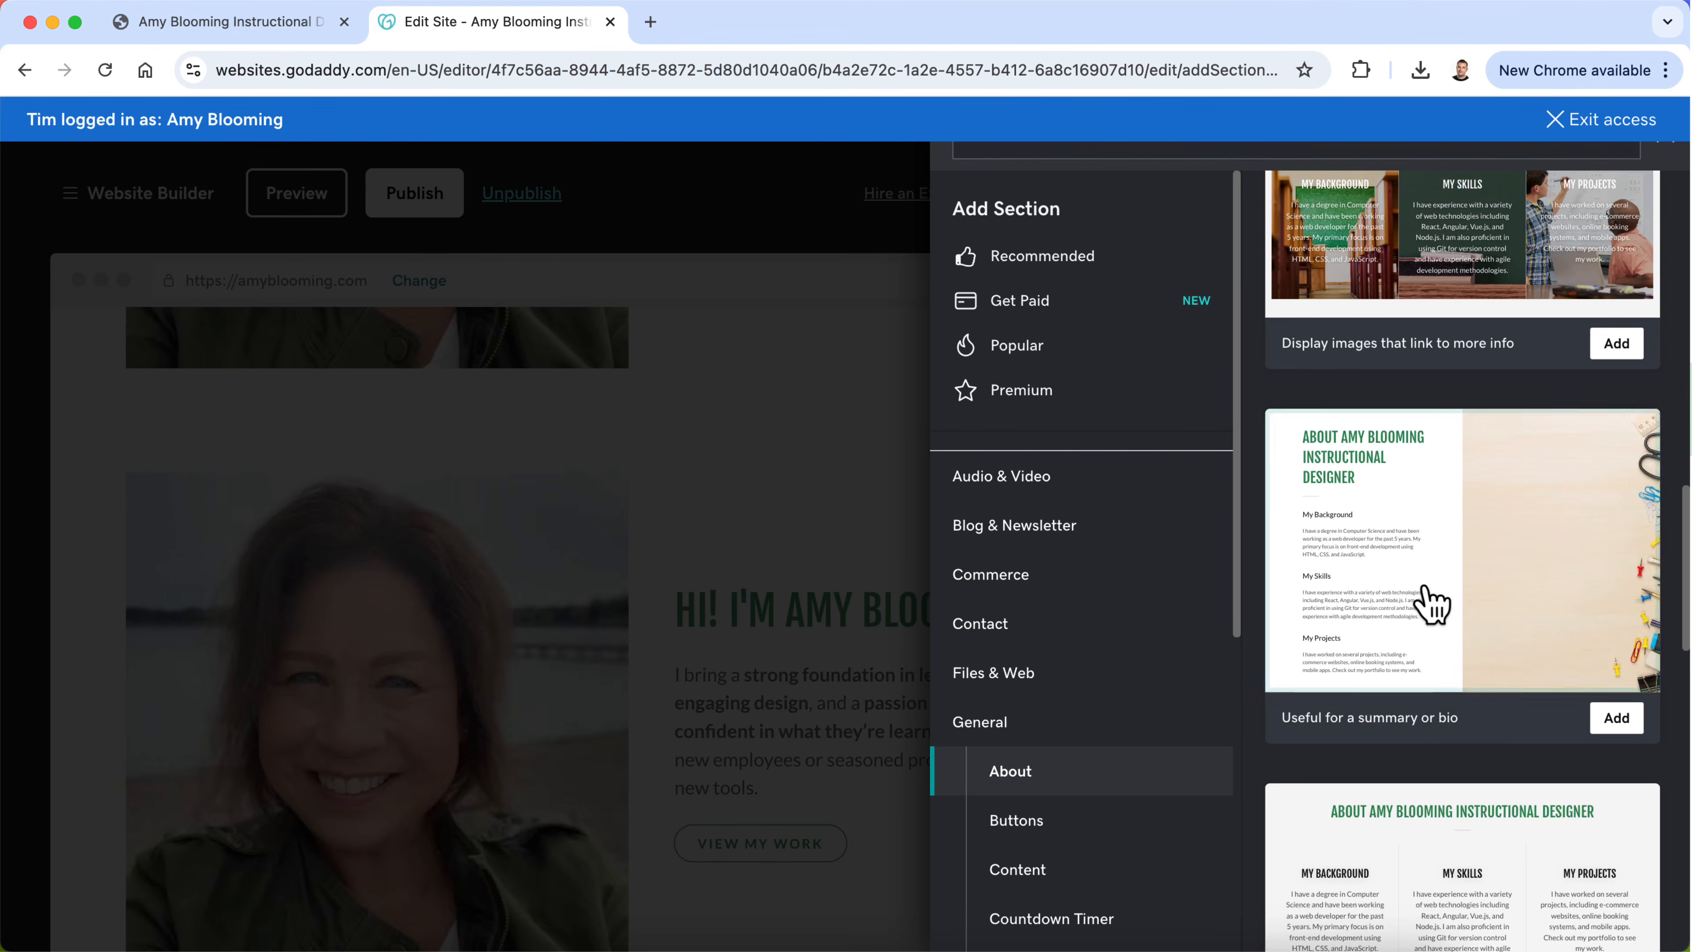
pyautogui.scroll(-14, 1428, 604)
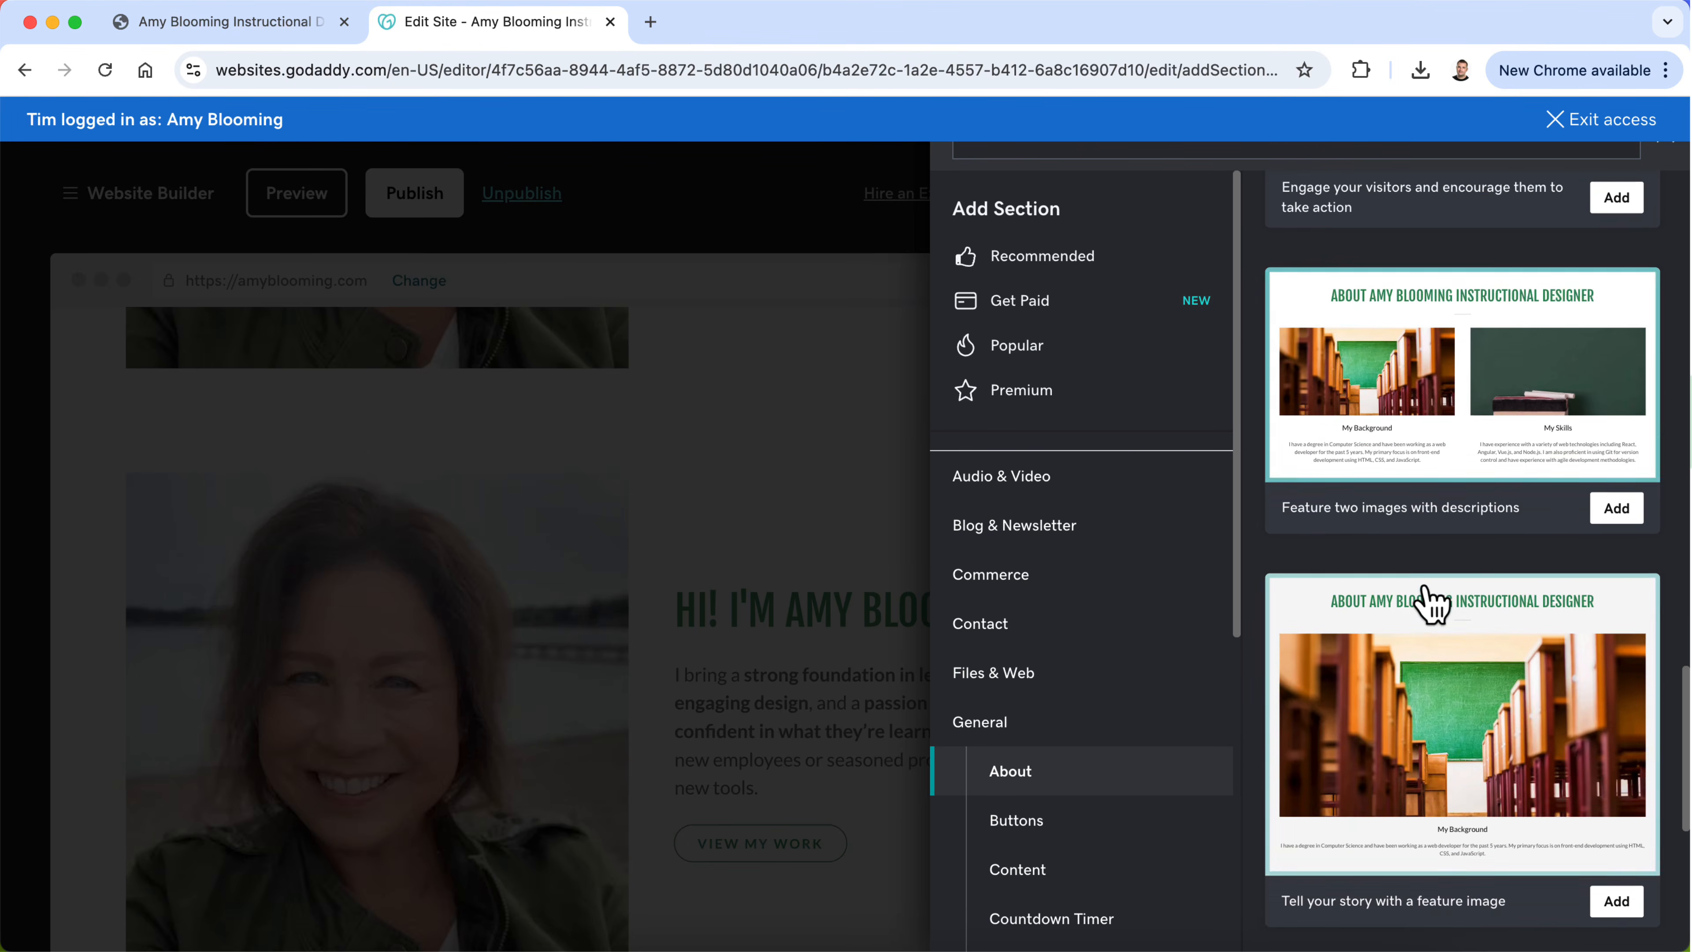
pyautogui.scroll(-1, 1433, 604)
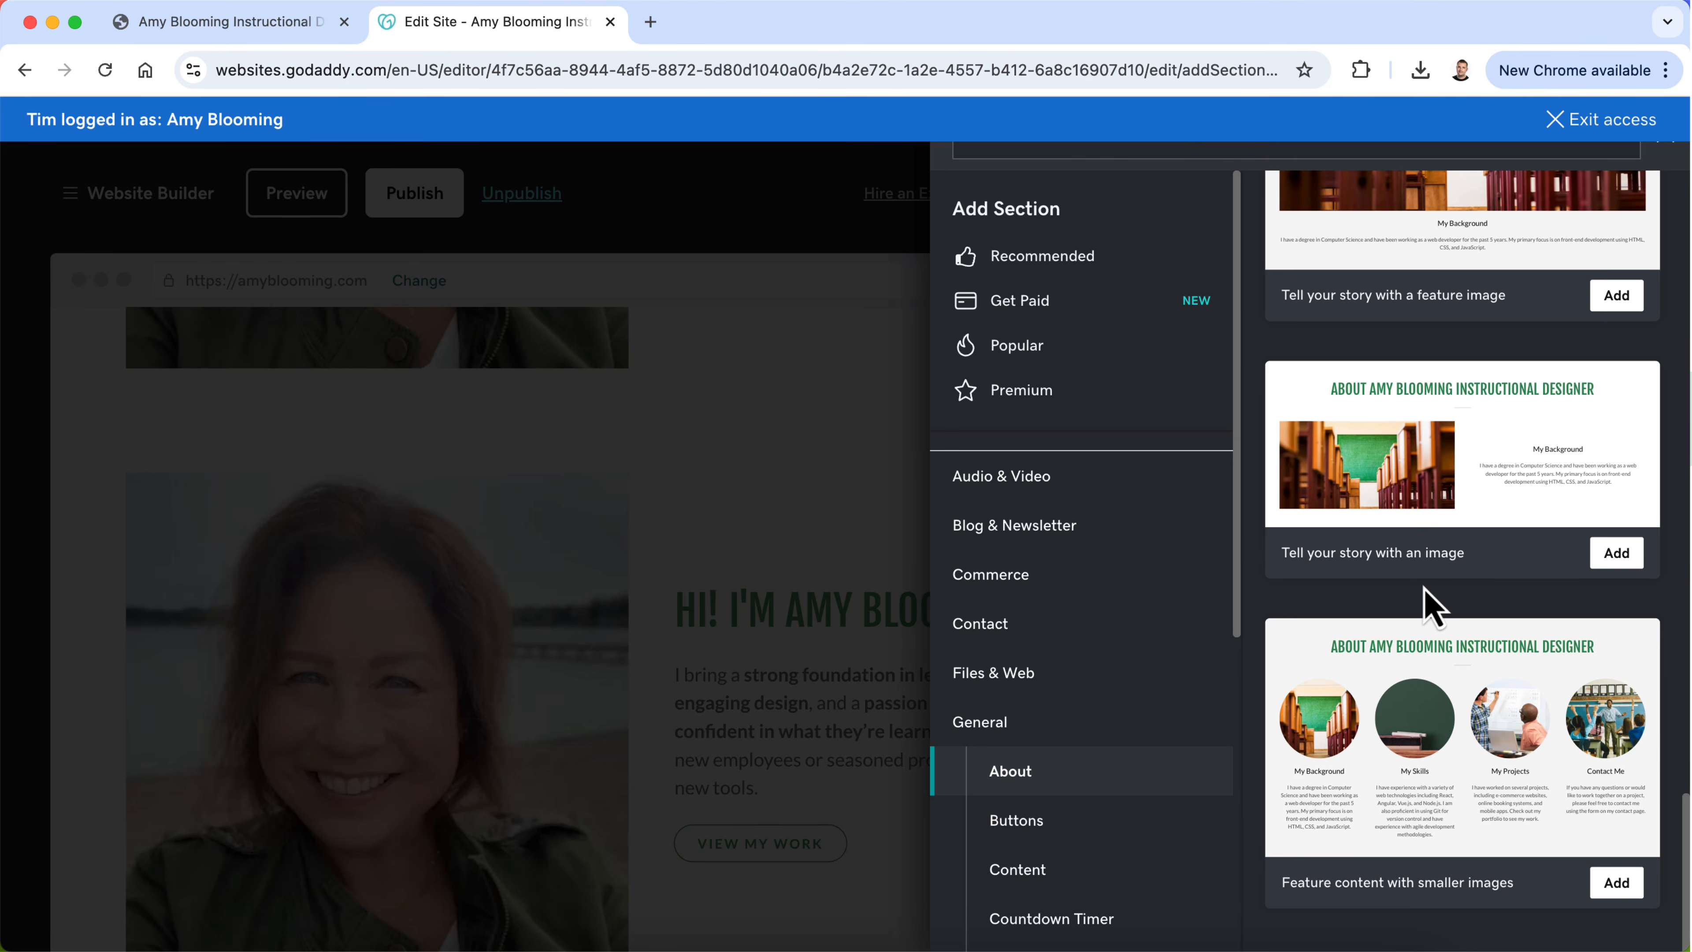
pyautogui.scroll(20, 1428, 604)
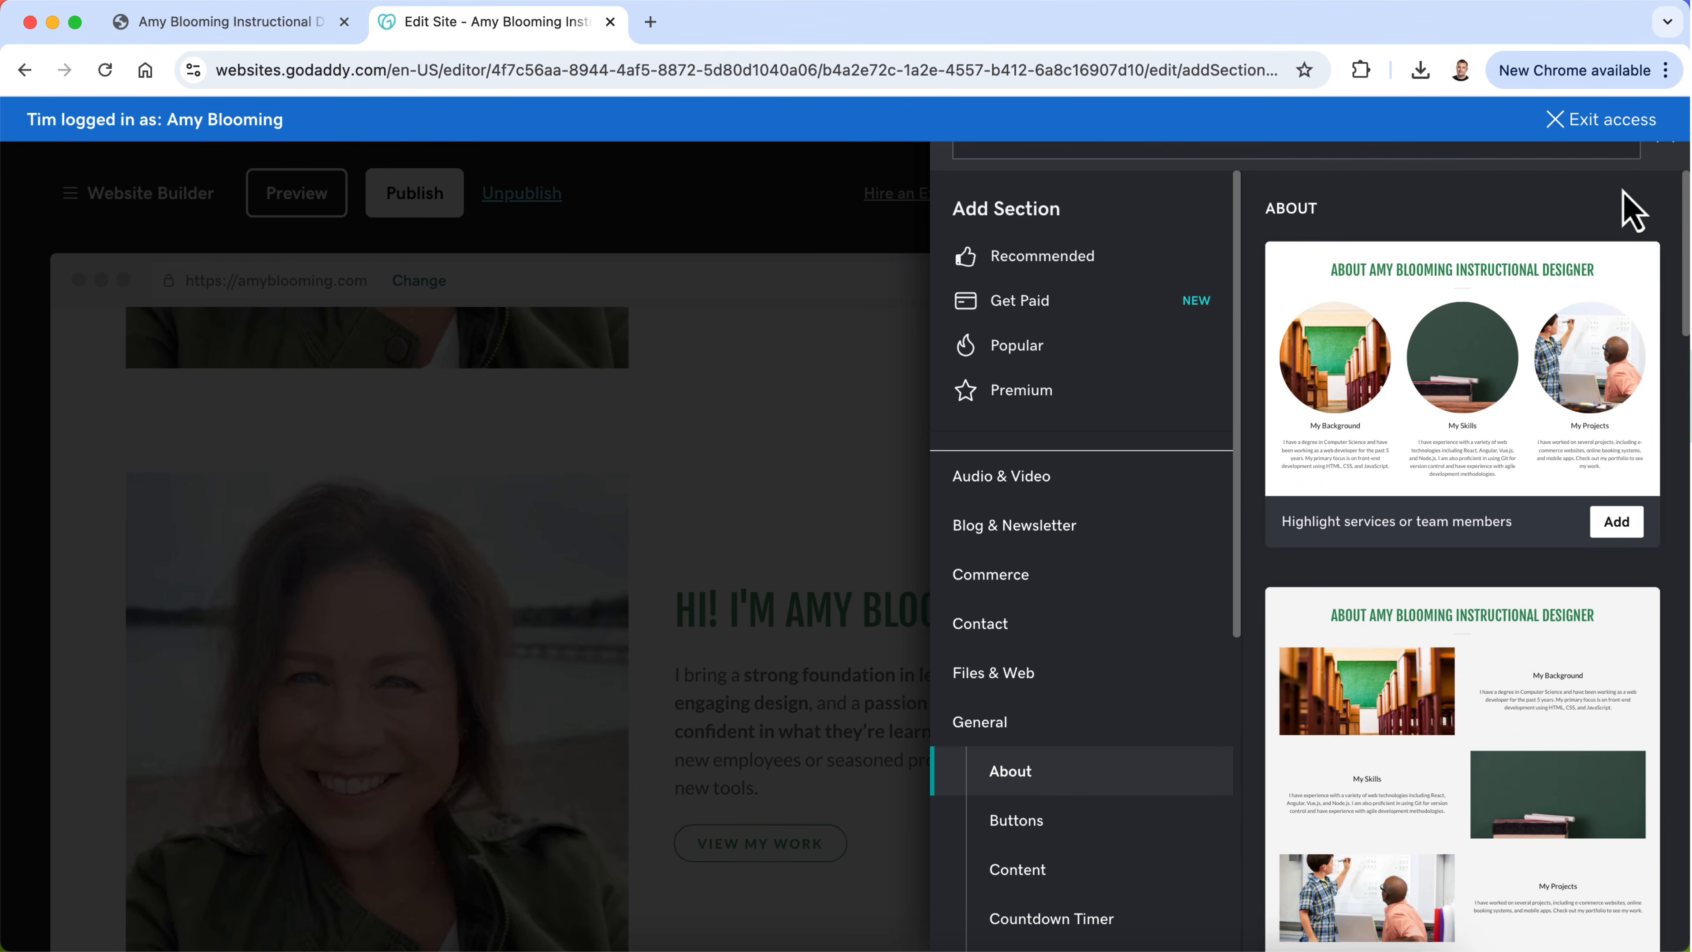
pyautogui.click(590, 258)
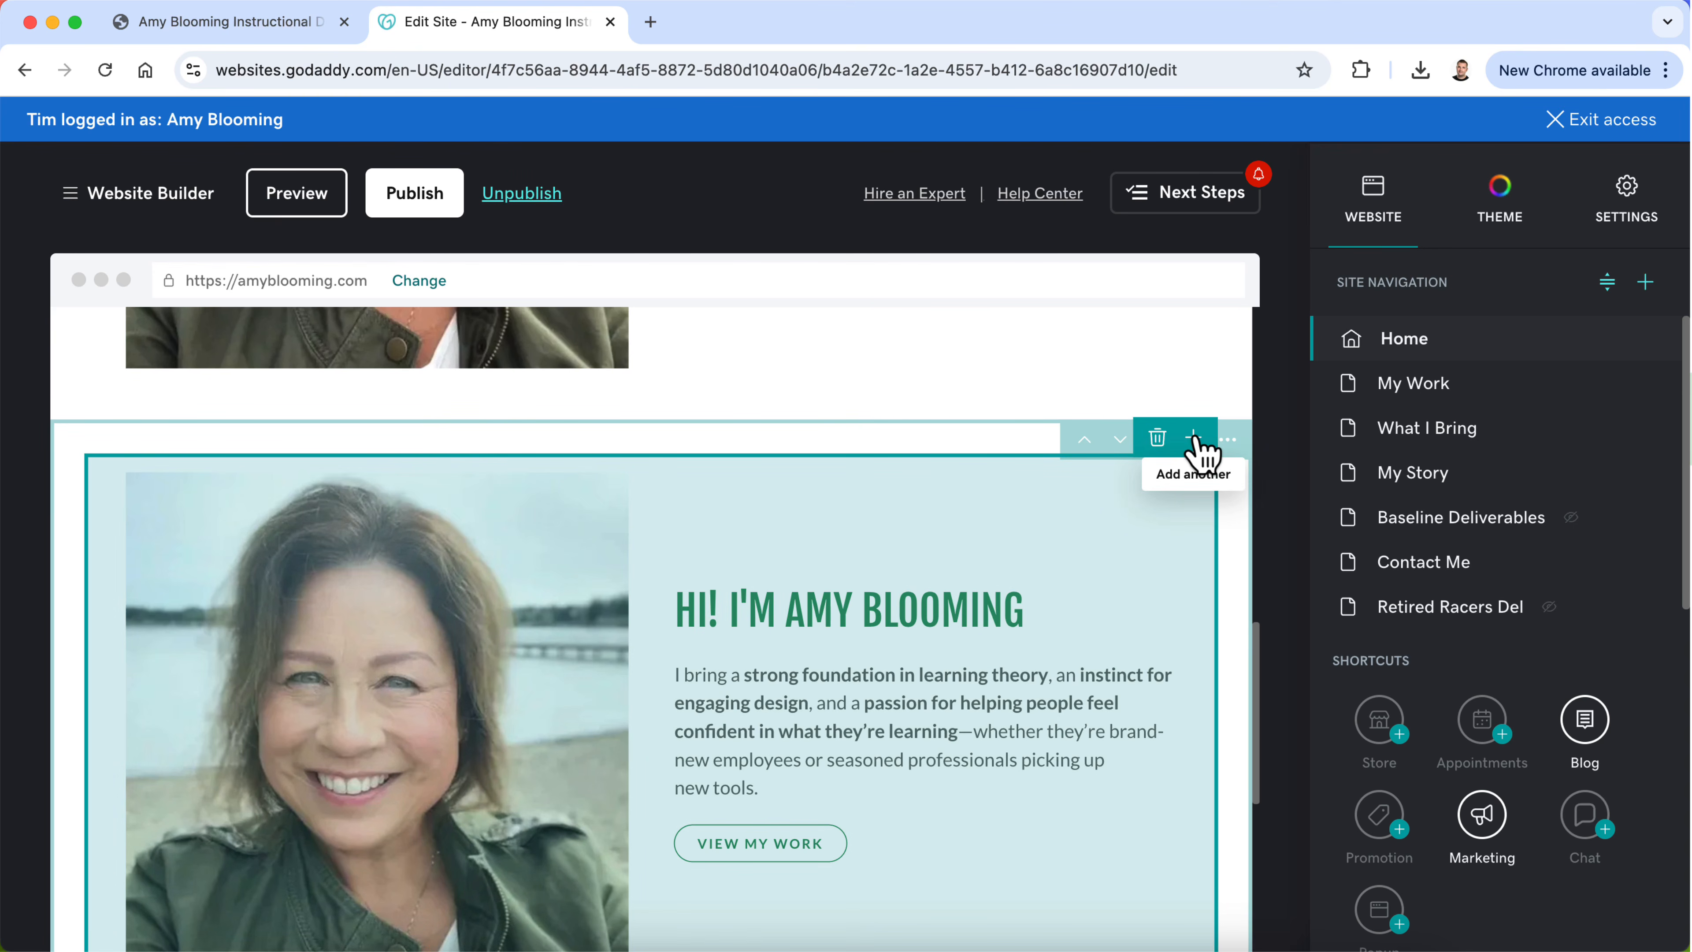
# Step: Delete the duplicated introduction section from the Home page and confirm the removal
pyautogui.click(1228, 440)
pyautogui.click(1227, 440)
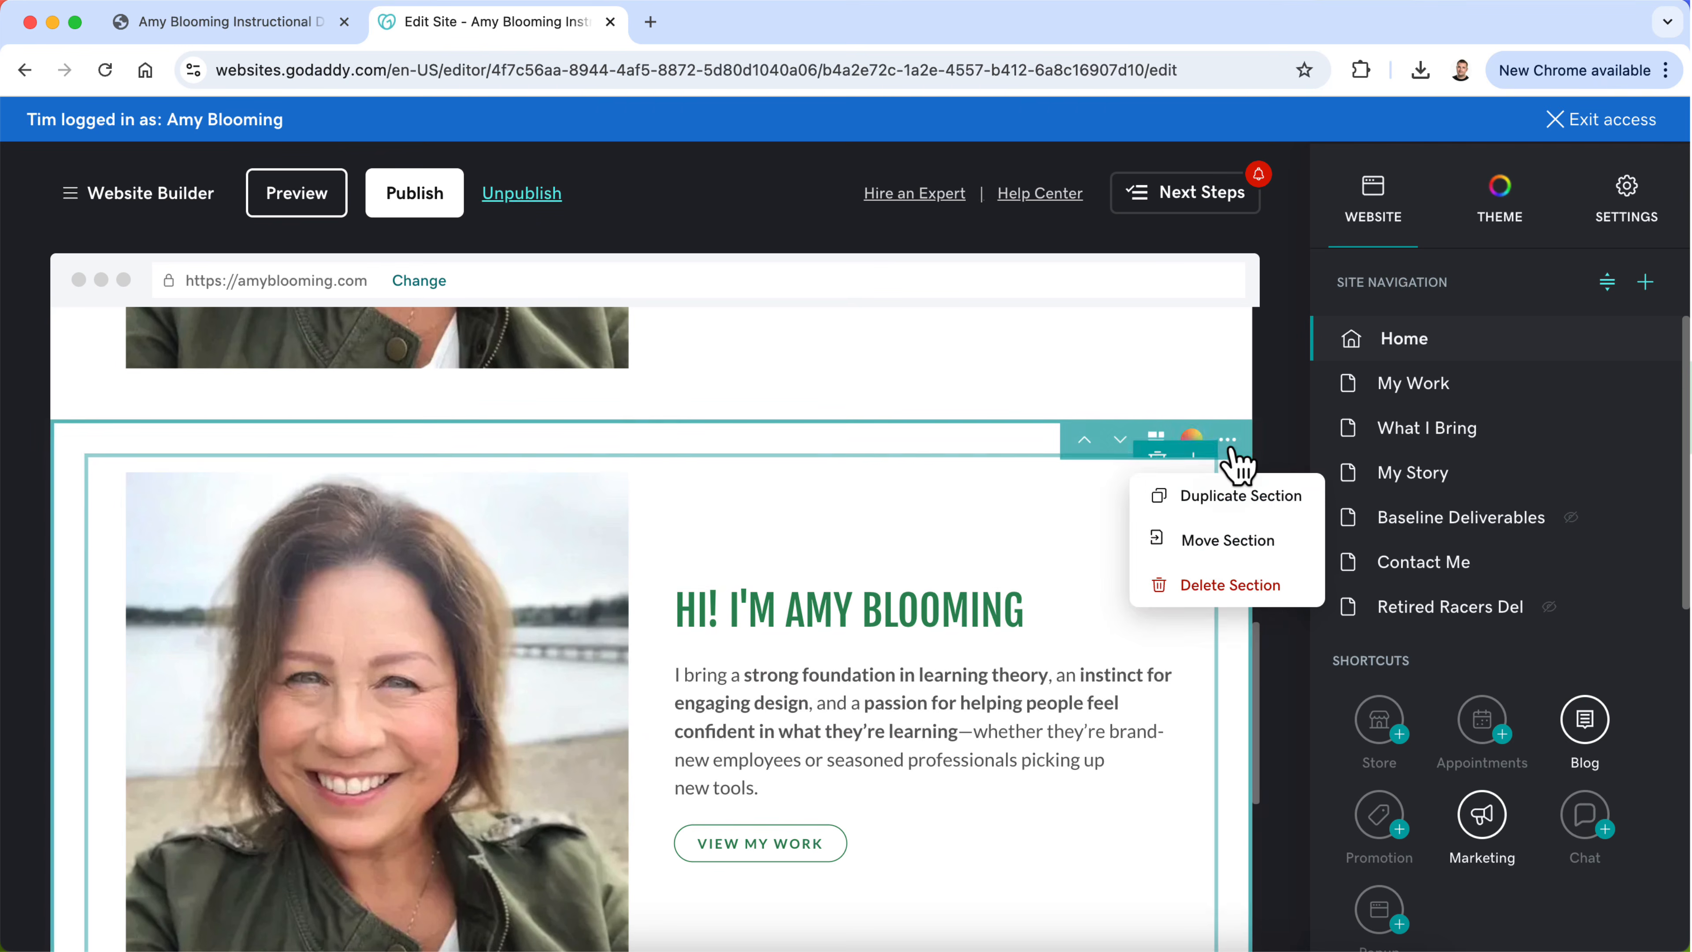
pyautogui.click(1215, 585)
pyautogui.click(600, 607)
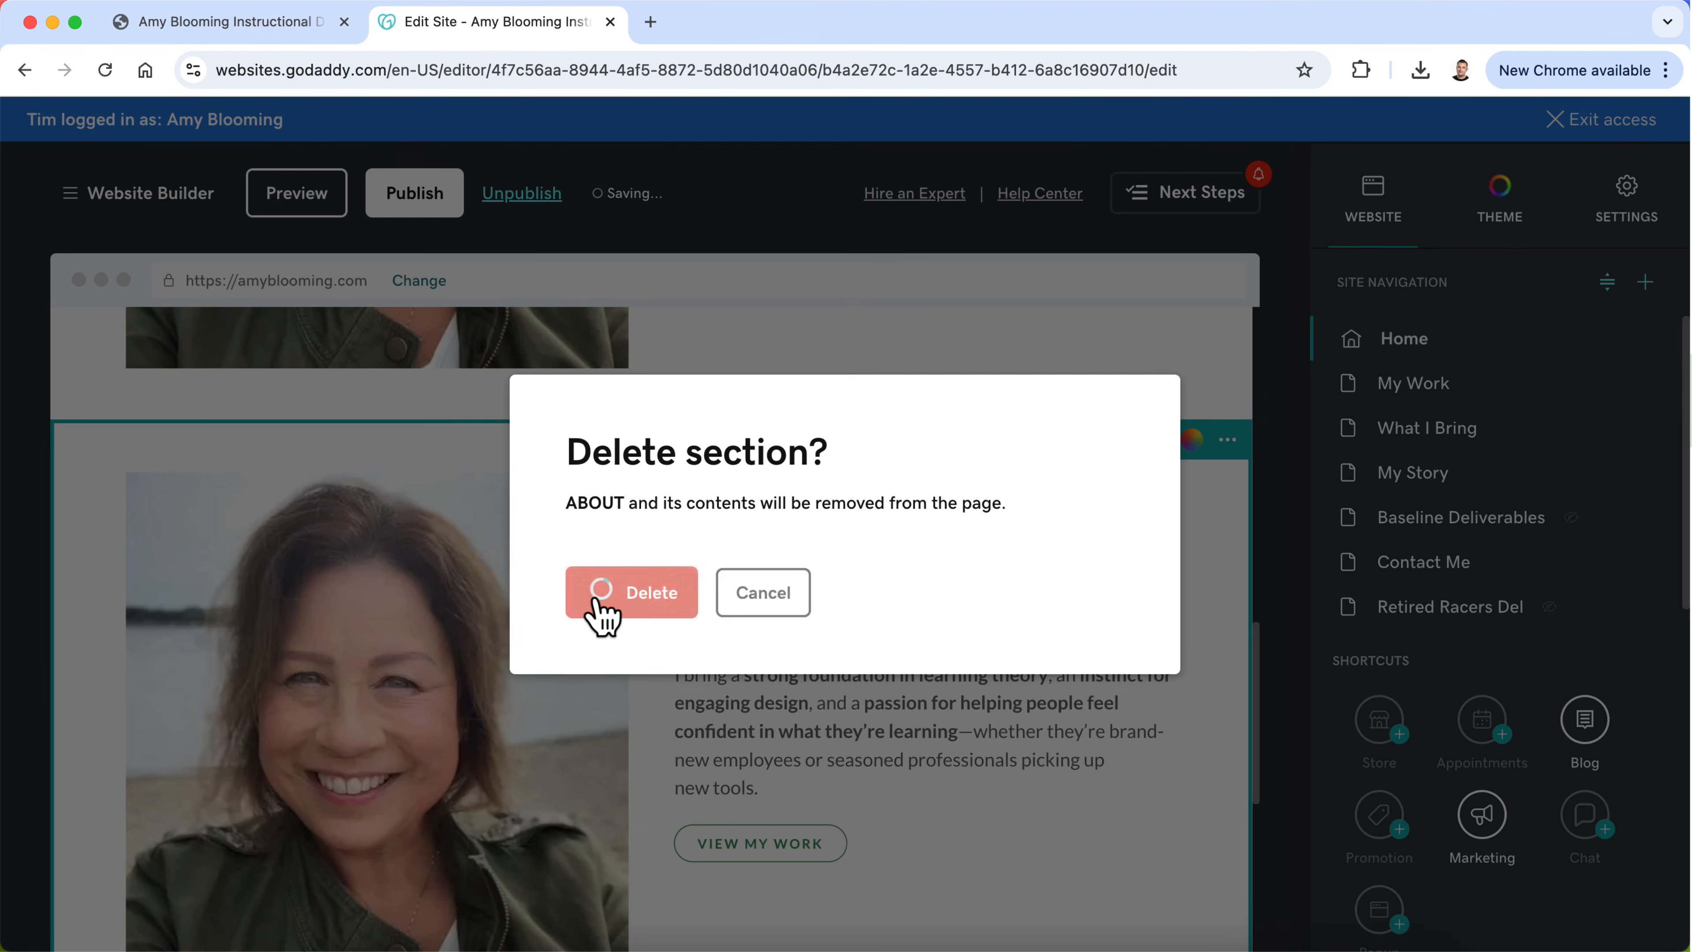
# Step: Add a second content group inside the original introduction section, directly after the existing photo and text
pyautogui.scroll(10, 886, 650)
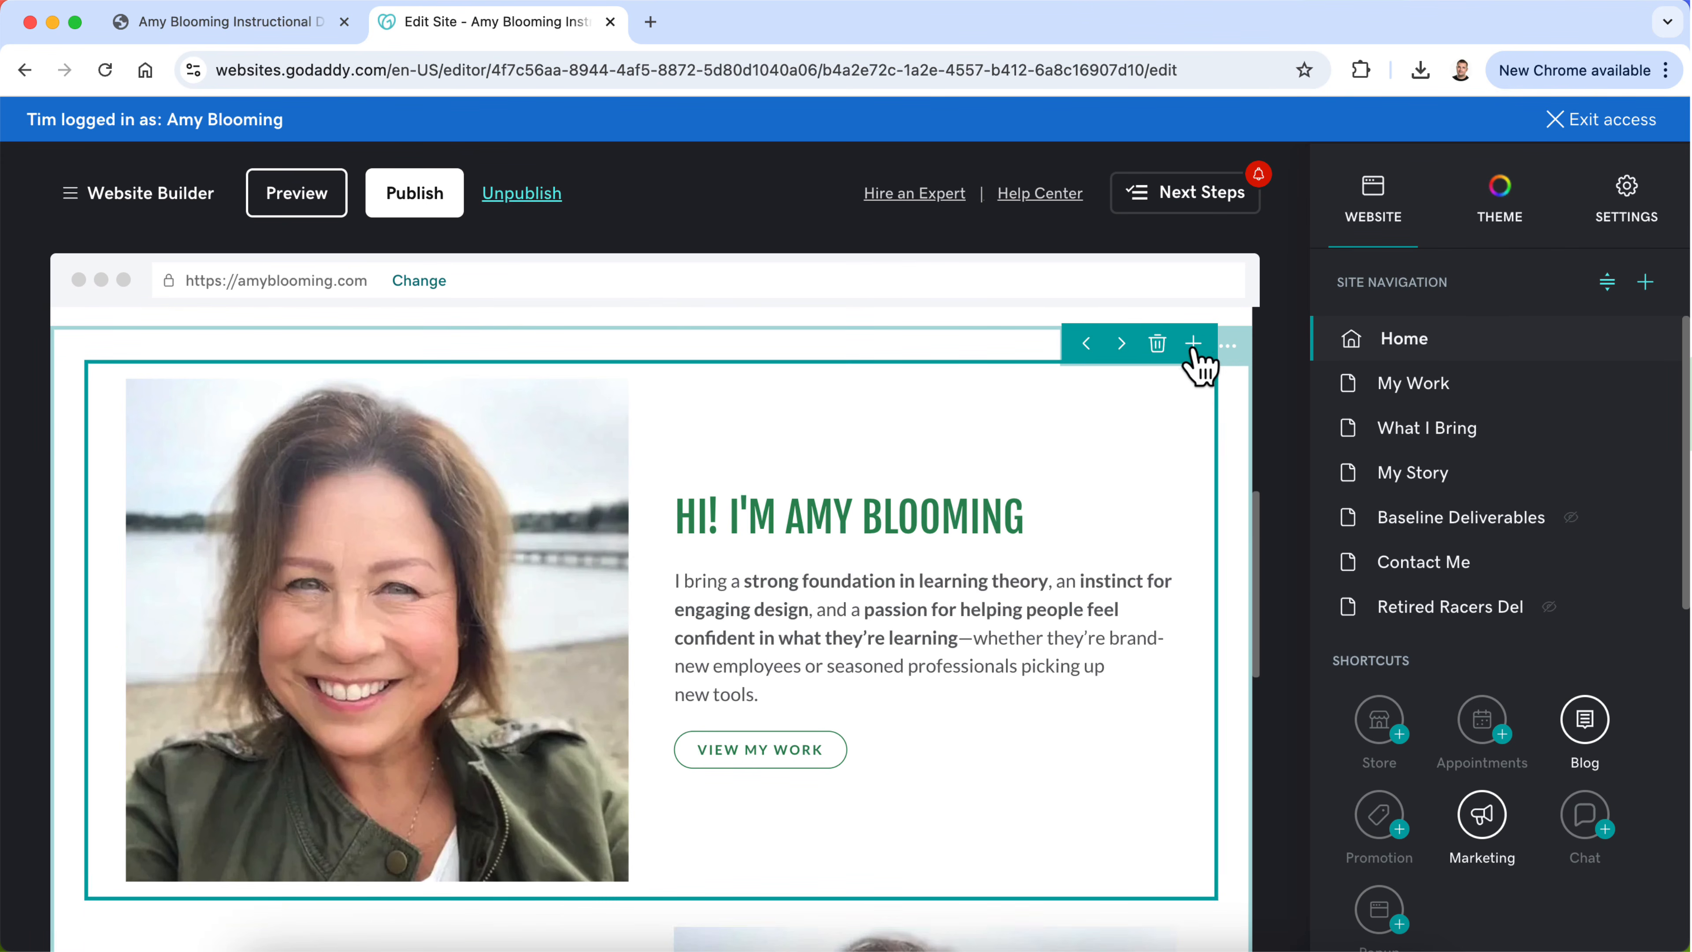
pyautogui.click(1193, 345)
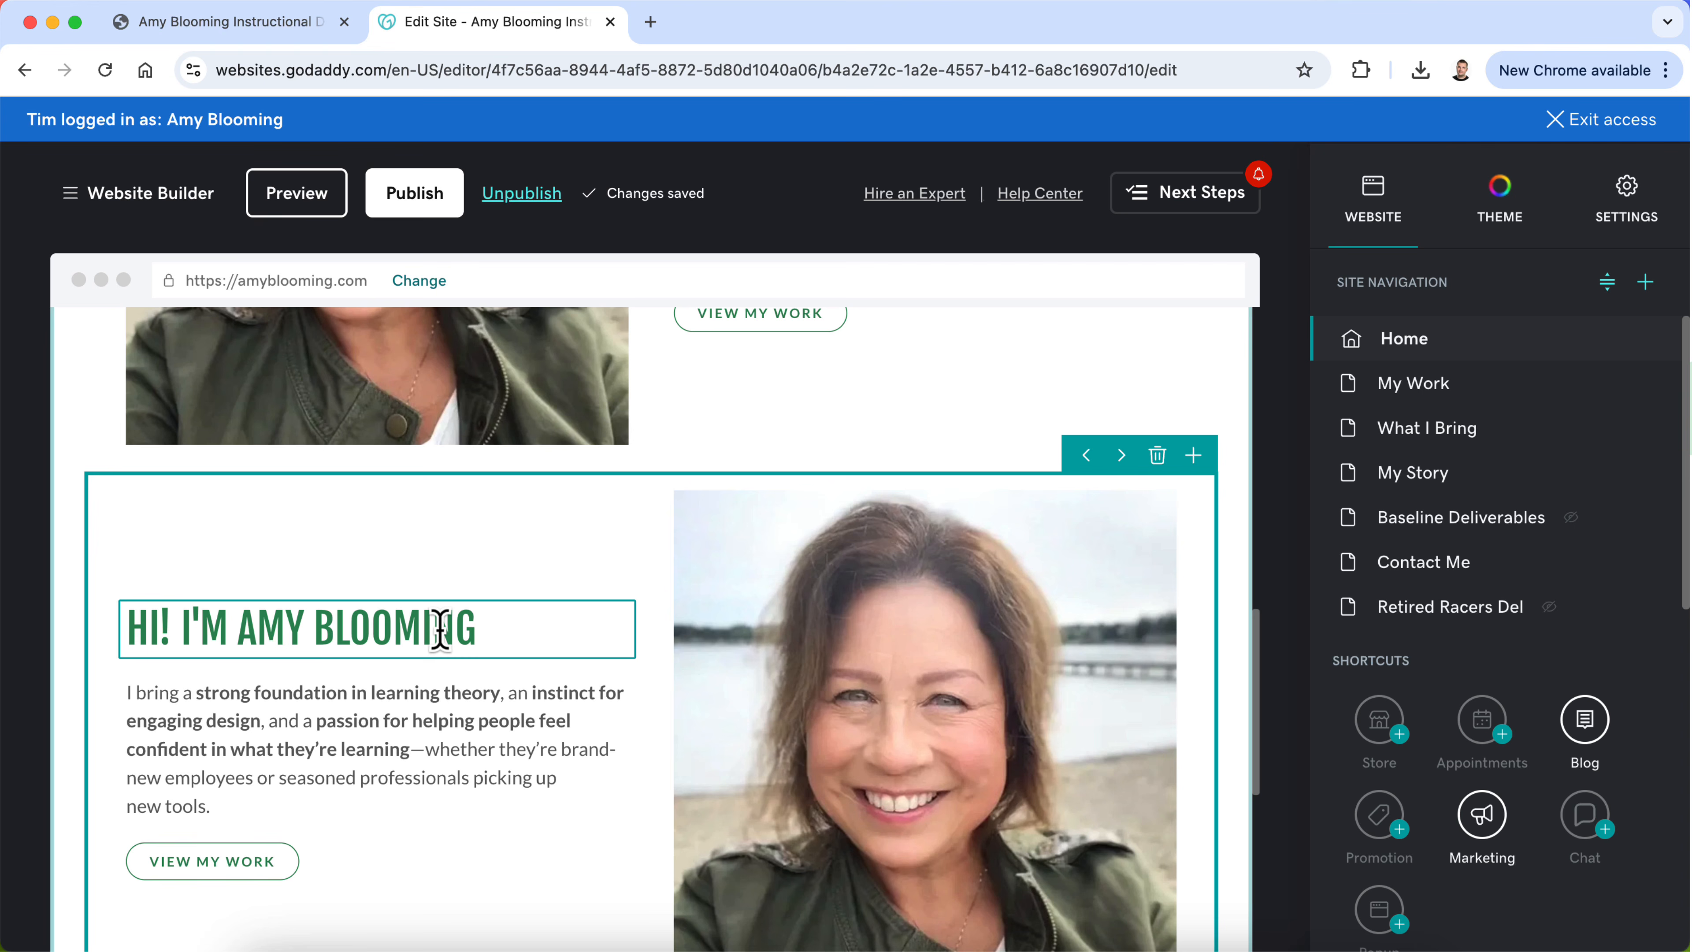
# Step: Replace the second content group's photo with the Safety Training laptop image blob-362f57f.png from the recently added images
pyautogui.scroll(10, 440, 629)
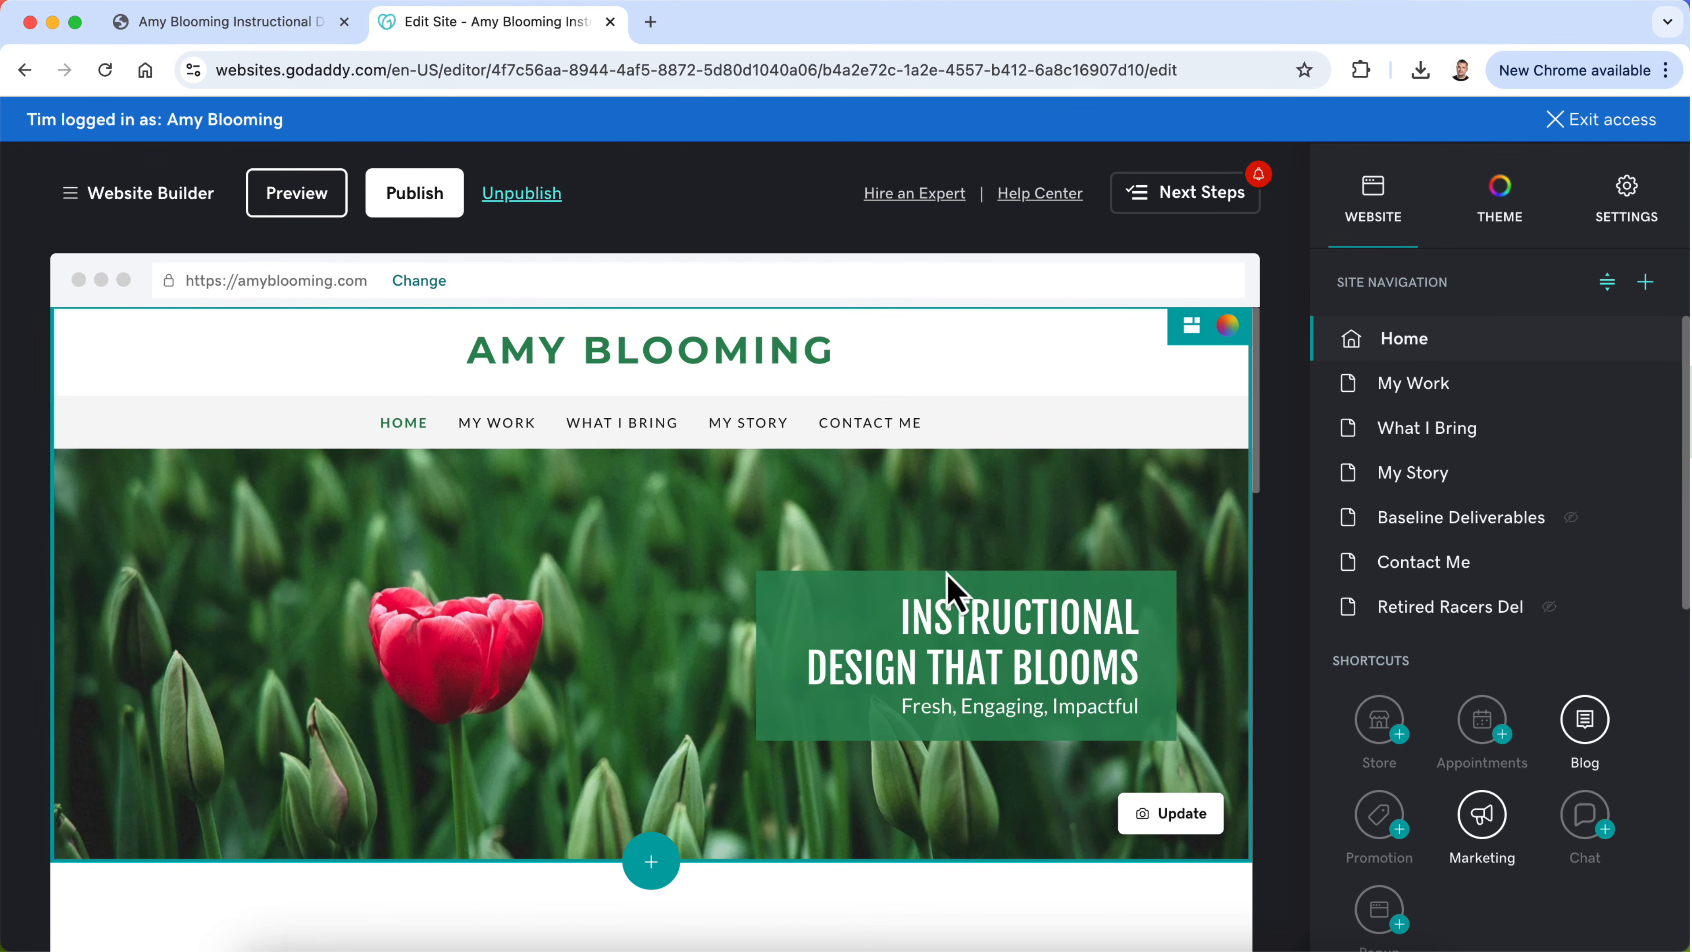
pyautogui.scroll(-8, 805, 684)
pyautogui.scroll(-10, 672, 720)
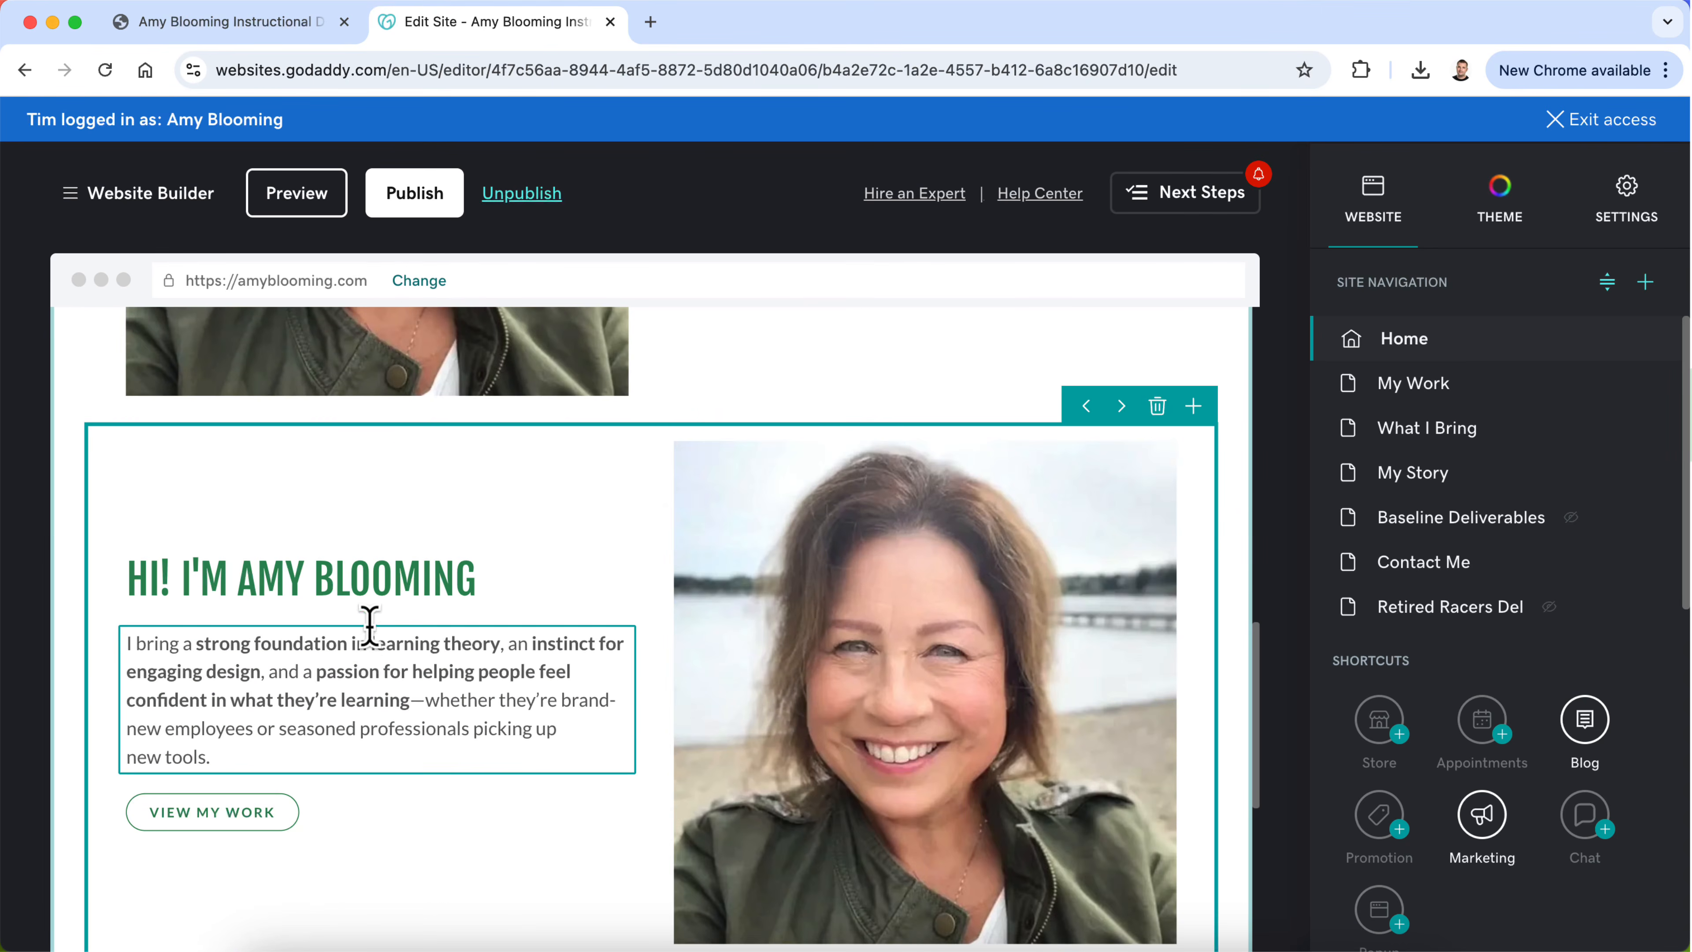
pyautogui.scroll(-2, 369, 633)
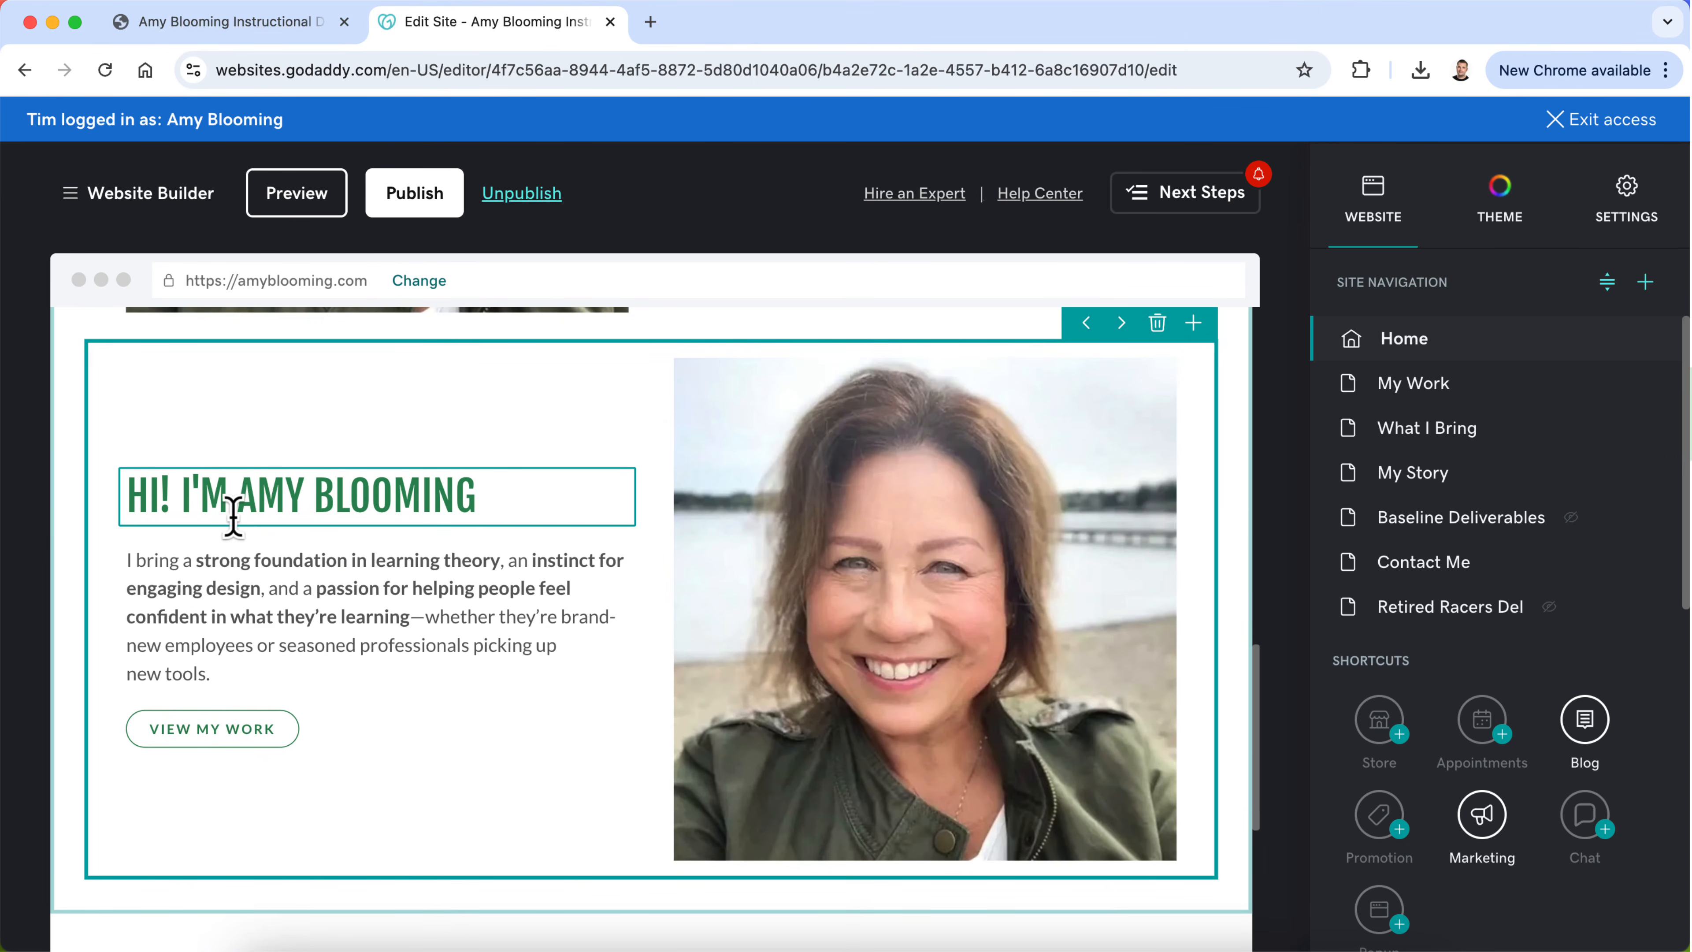
pyautogui.scroll(3, 328, 668)
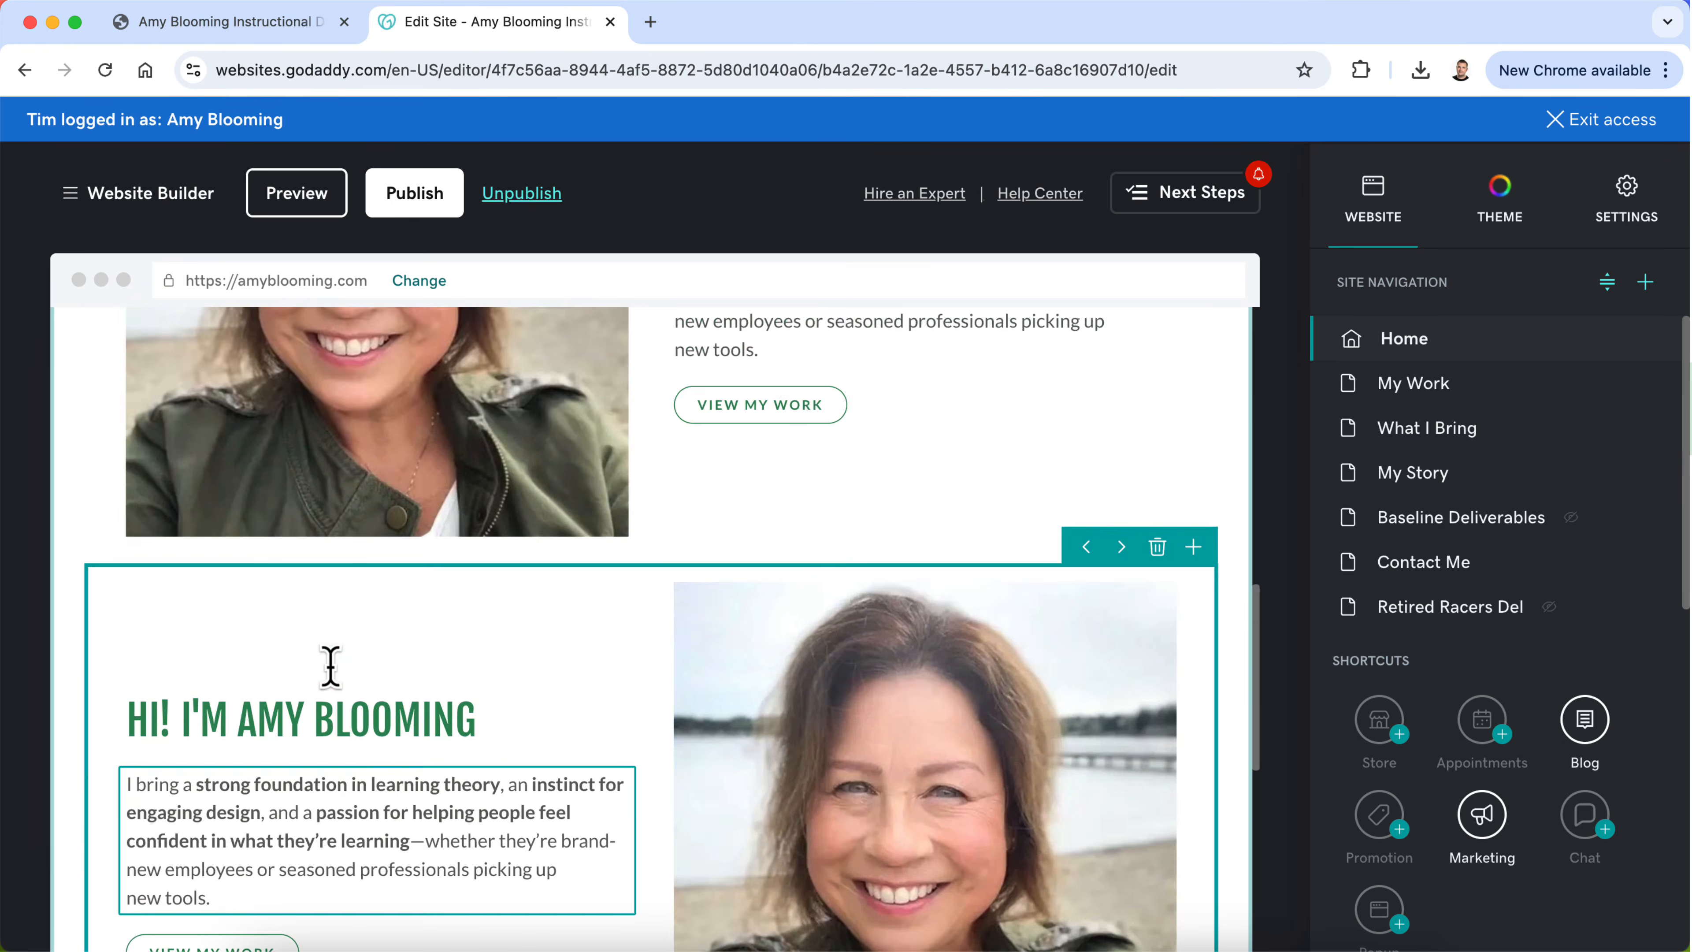
pyautogui.scroll(-4, 329, 669)
pyautogui.click(844, 519)
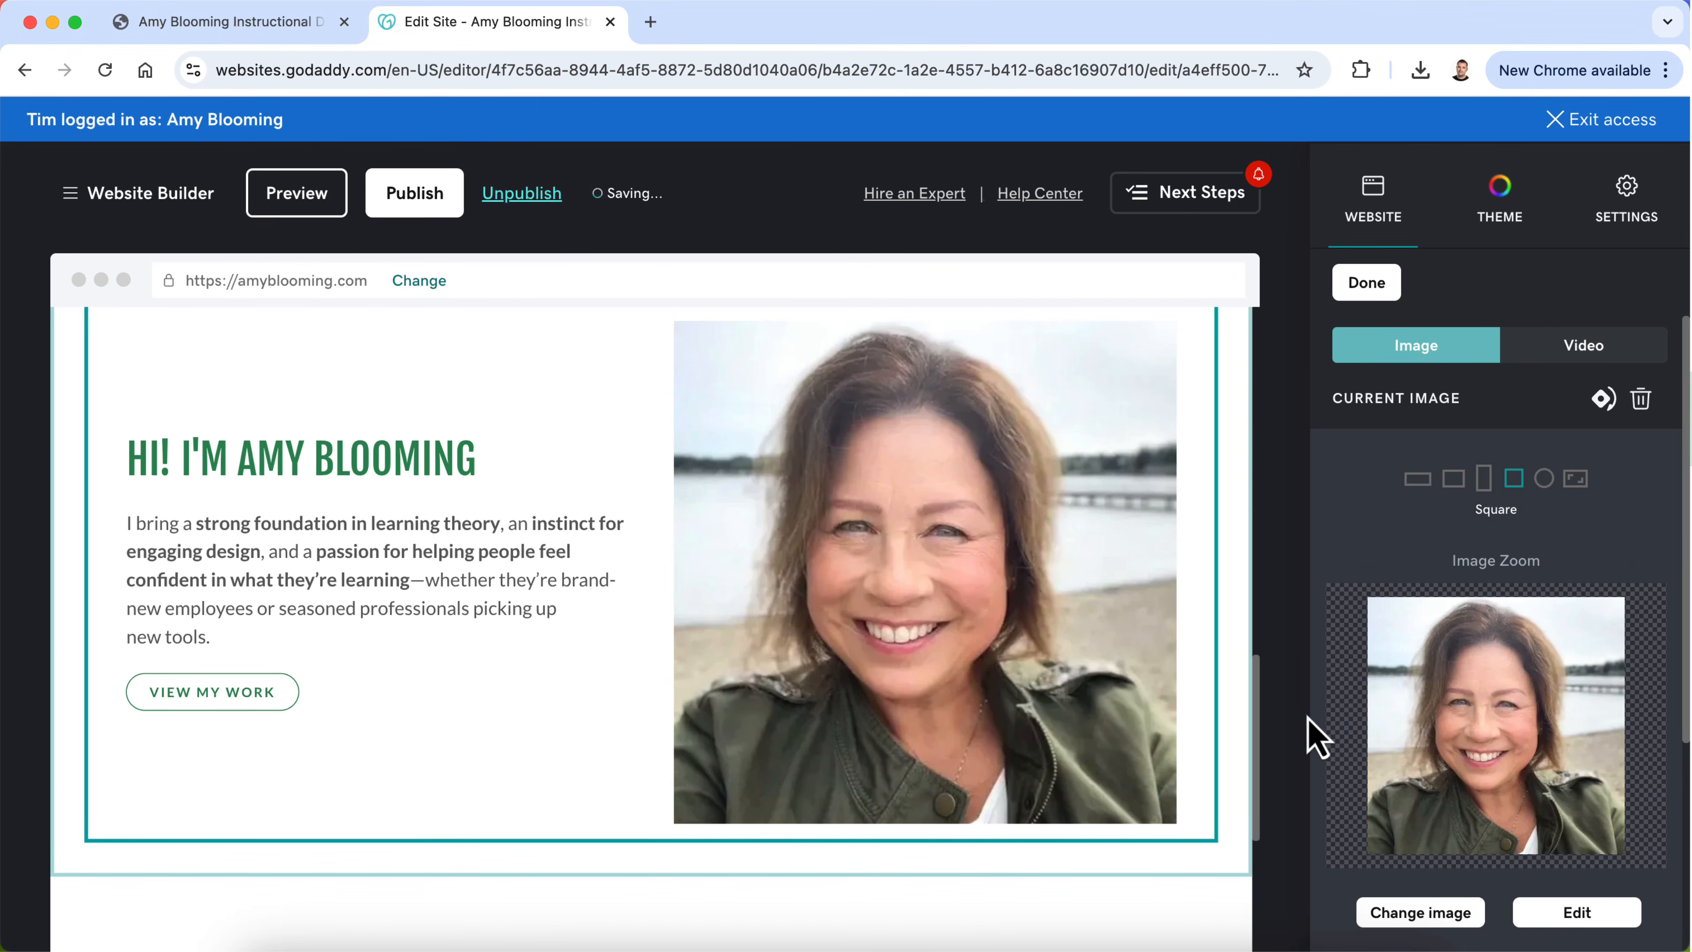
pyautogui.click(1417, 911)
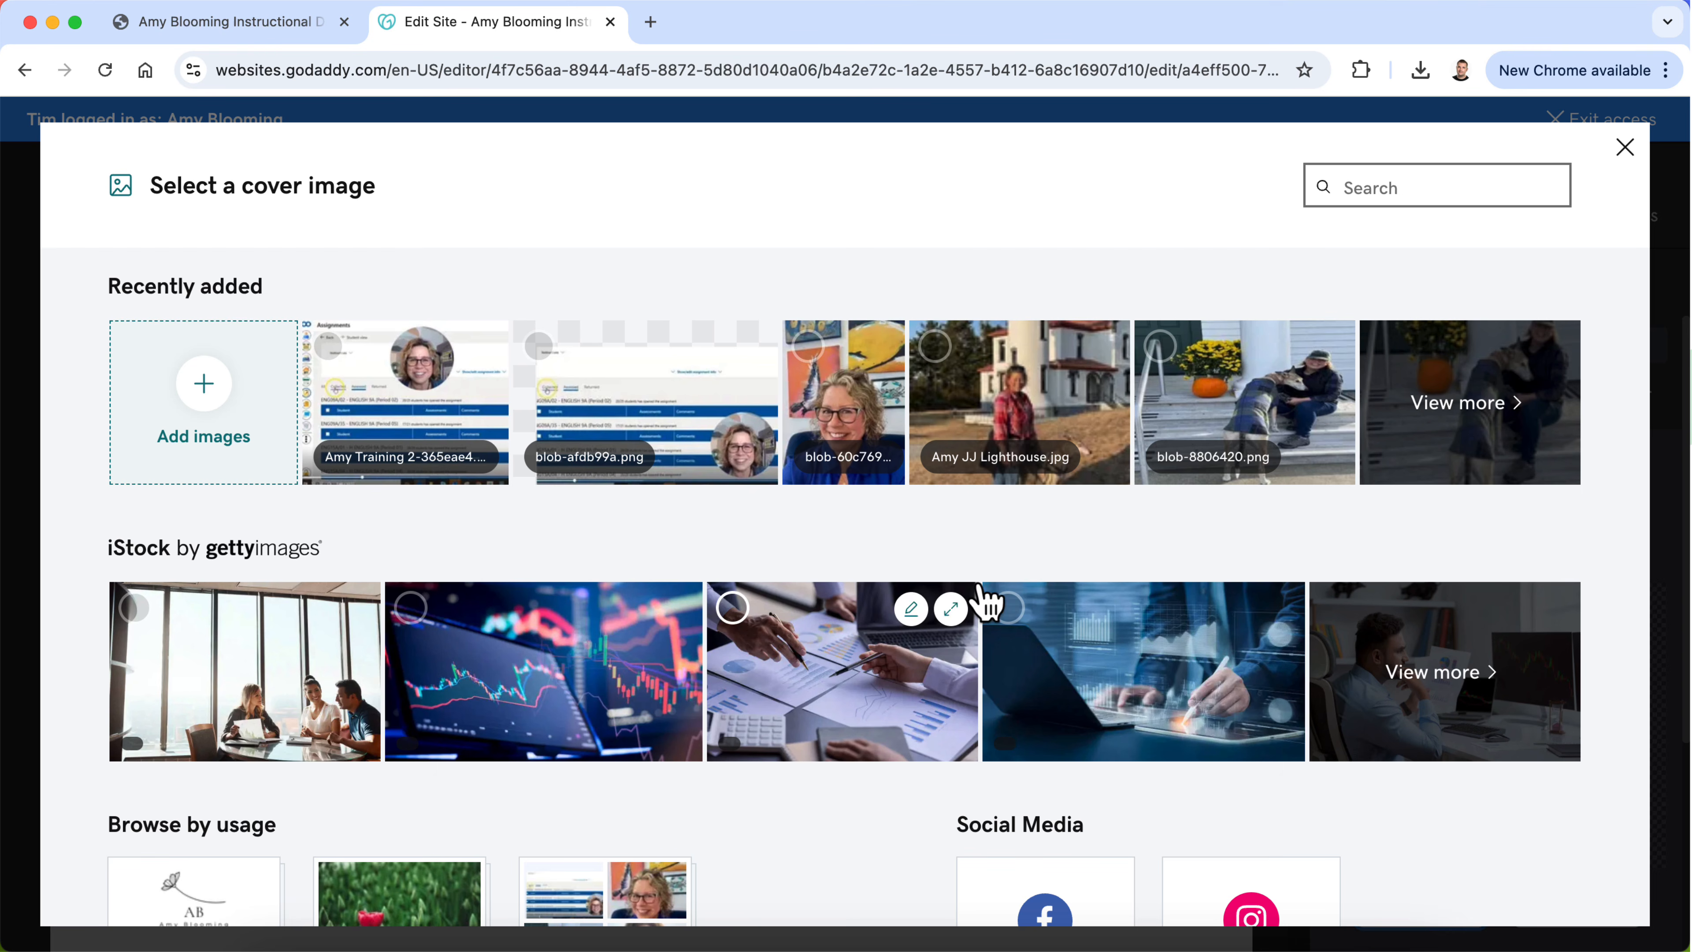
pyautogui.click(1477, 405)
pyautogui.scroll(-4, 1316, 650)
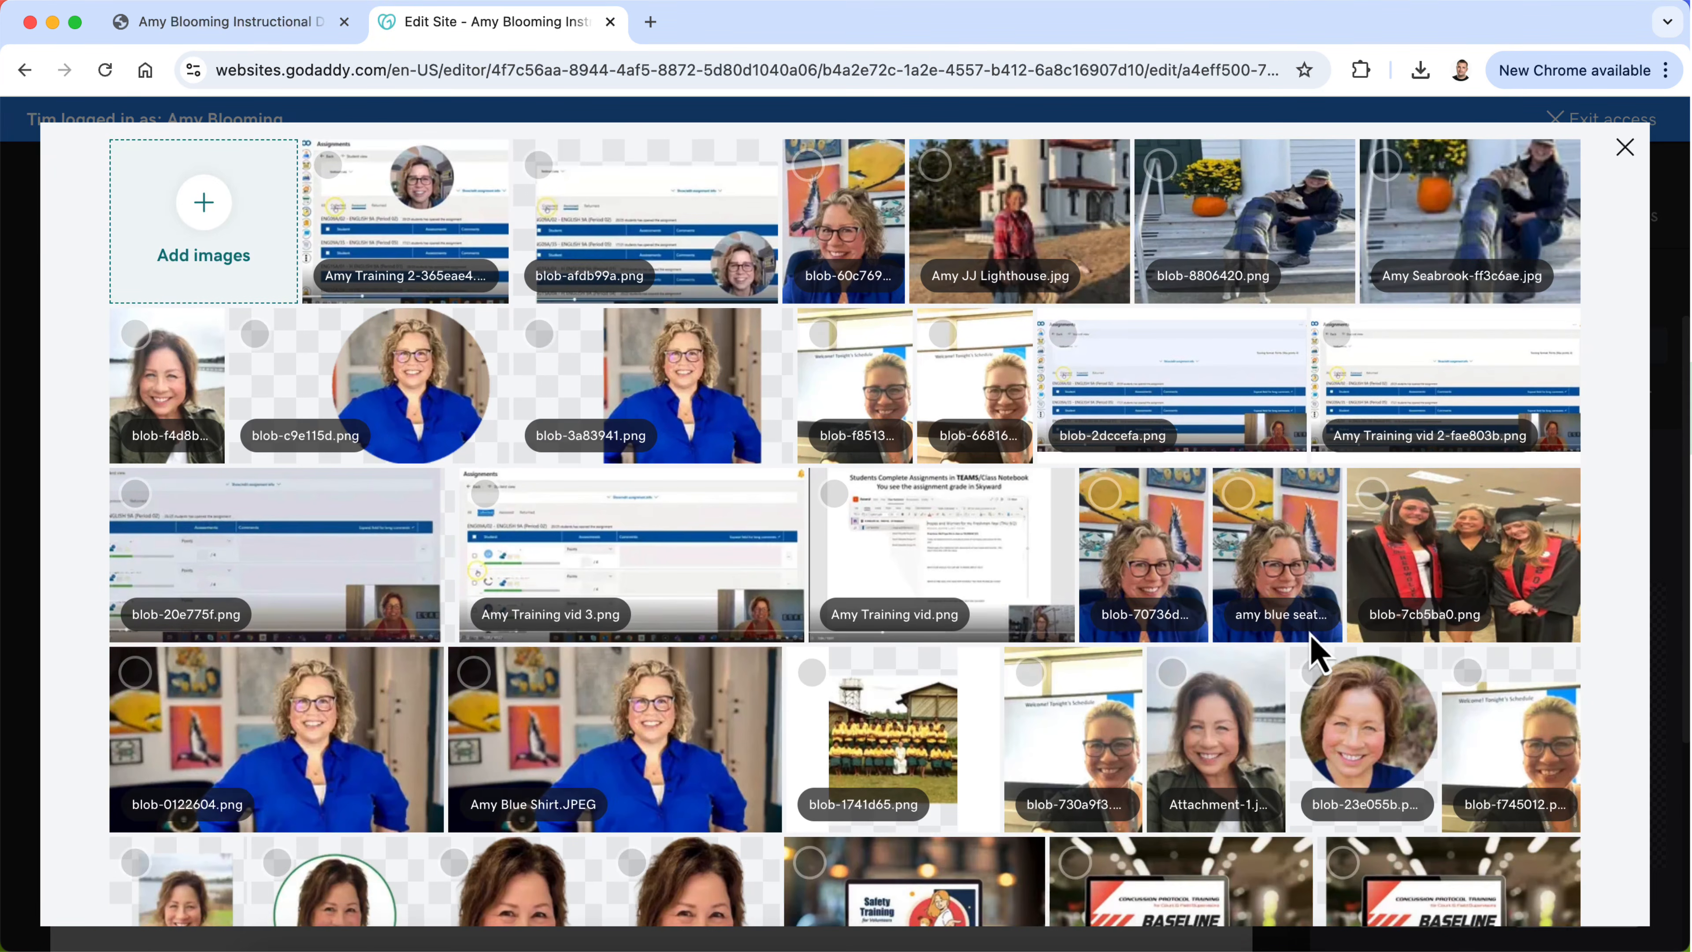
pyautogui.scroll(-5, 1316, 650)
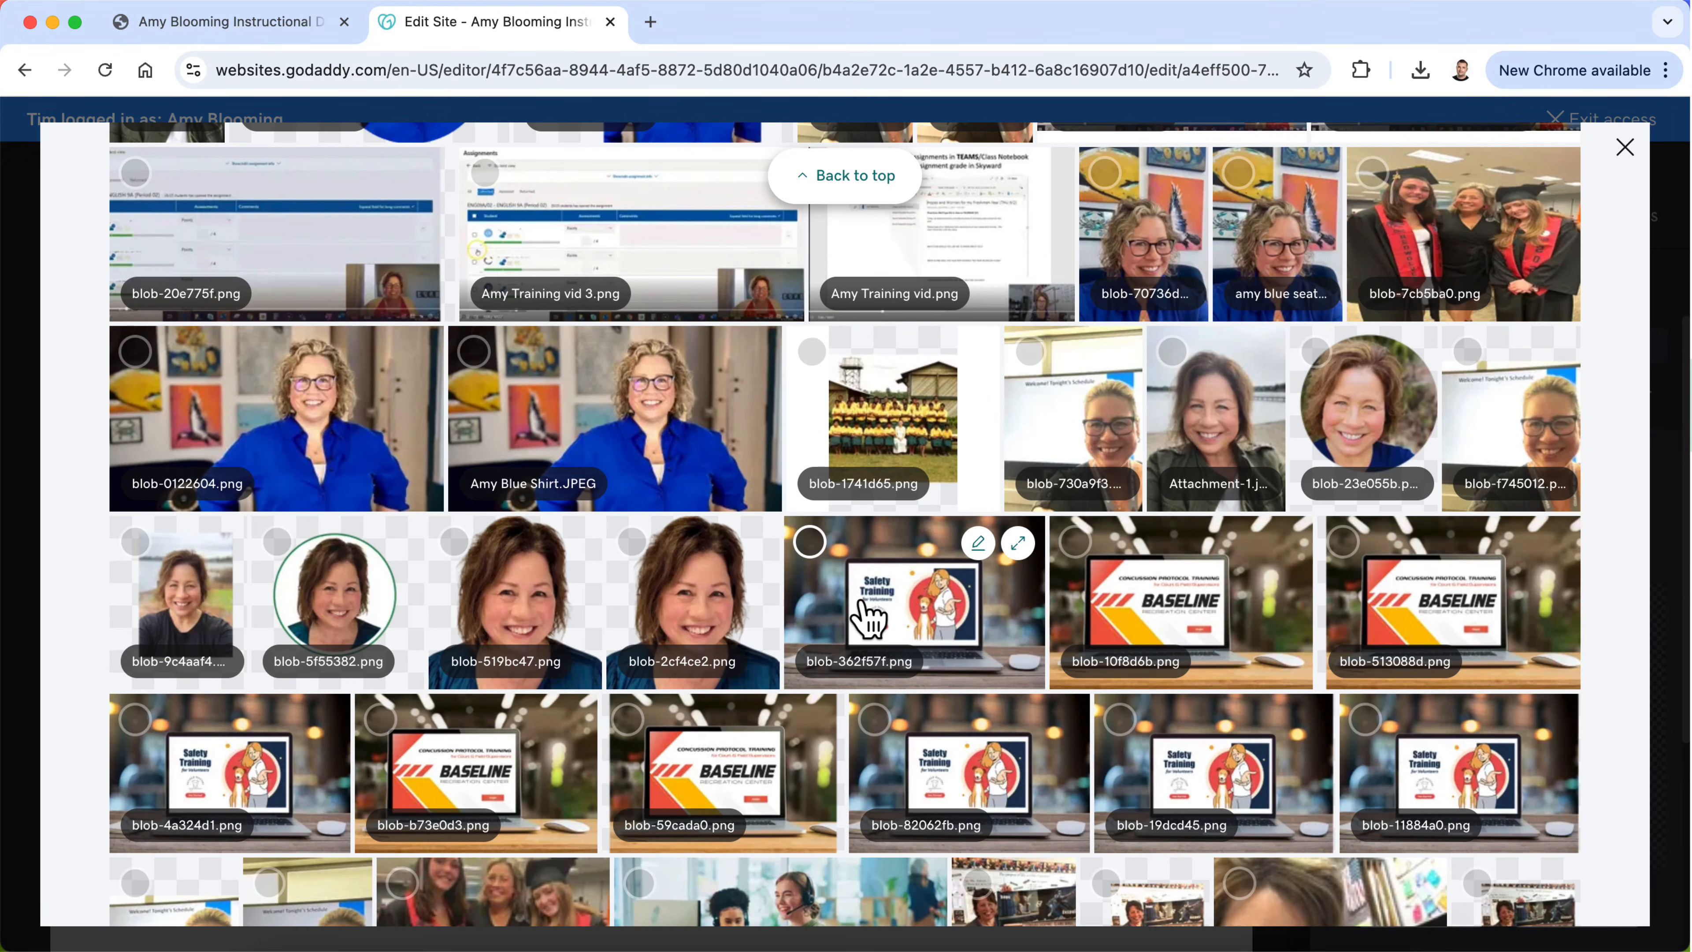
pyautogui.click(809, 542)
pyautogui.click(1507, 896)
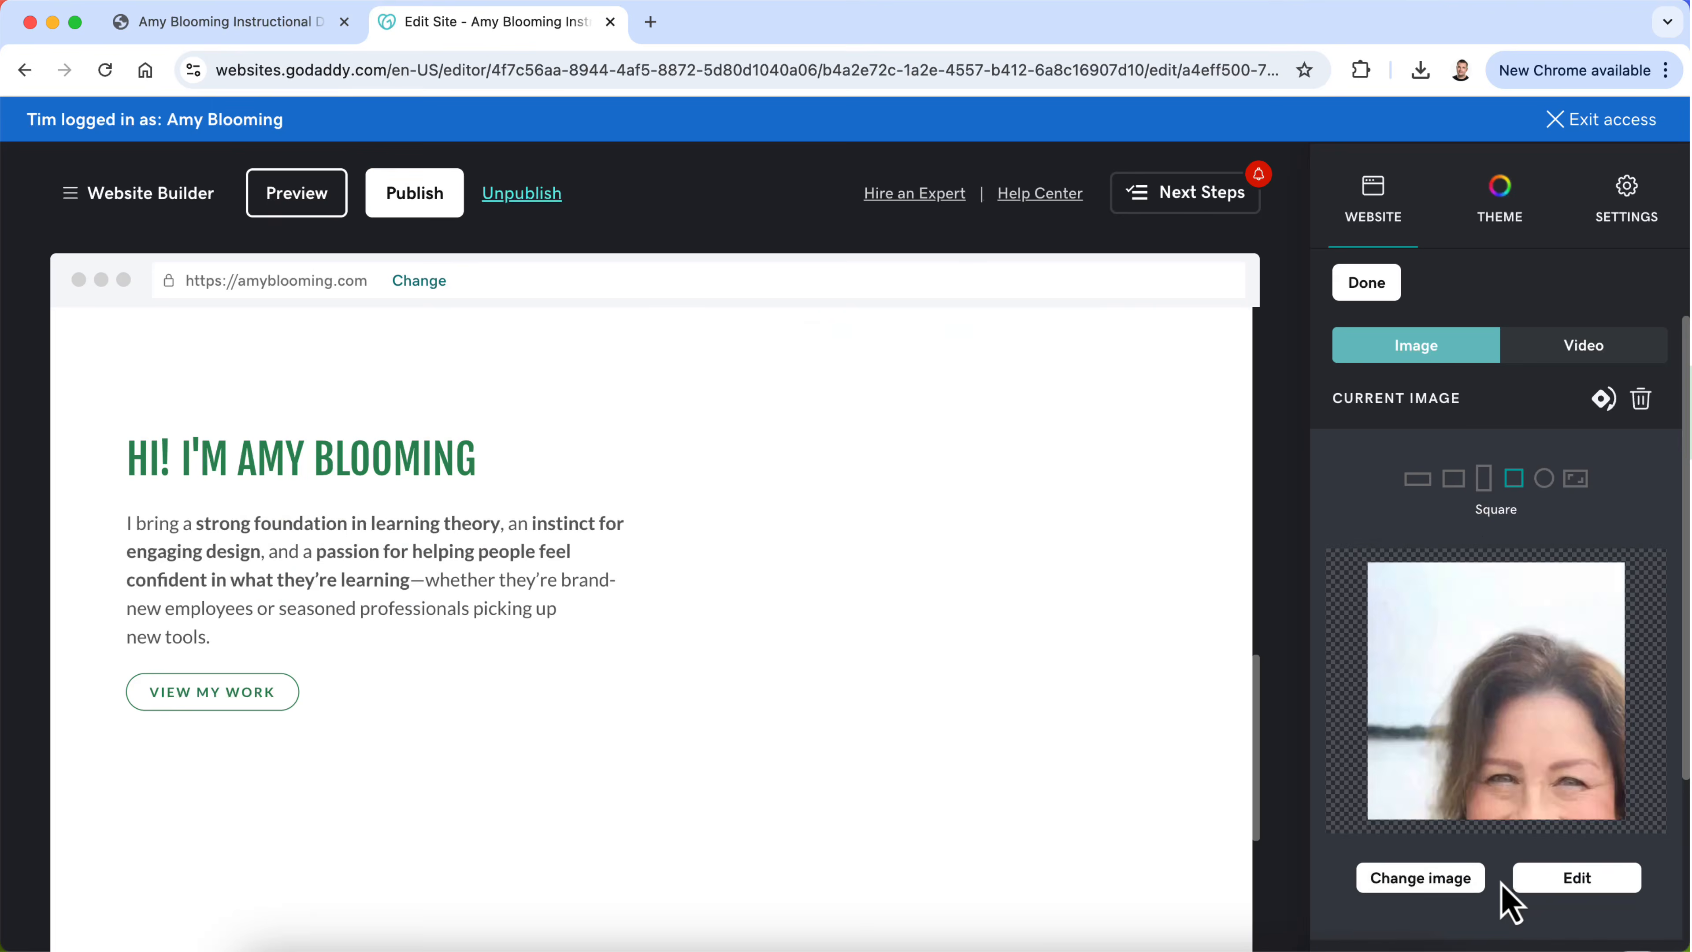
# Step: Link the first introduction group's action button to the My Story page
pyautogui.scroll(2, 591, 667)
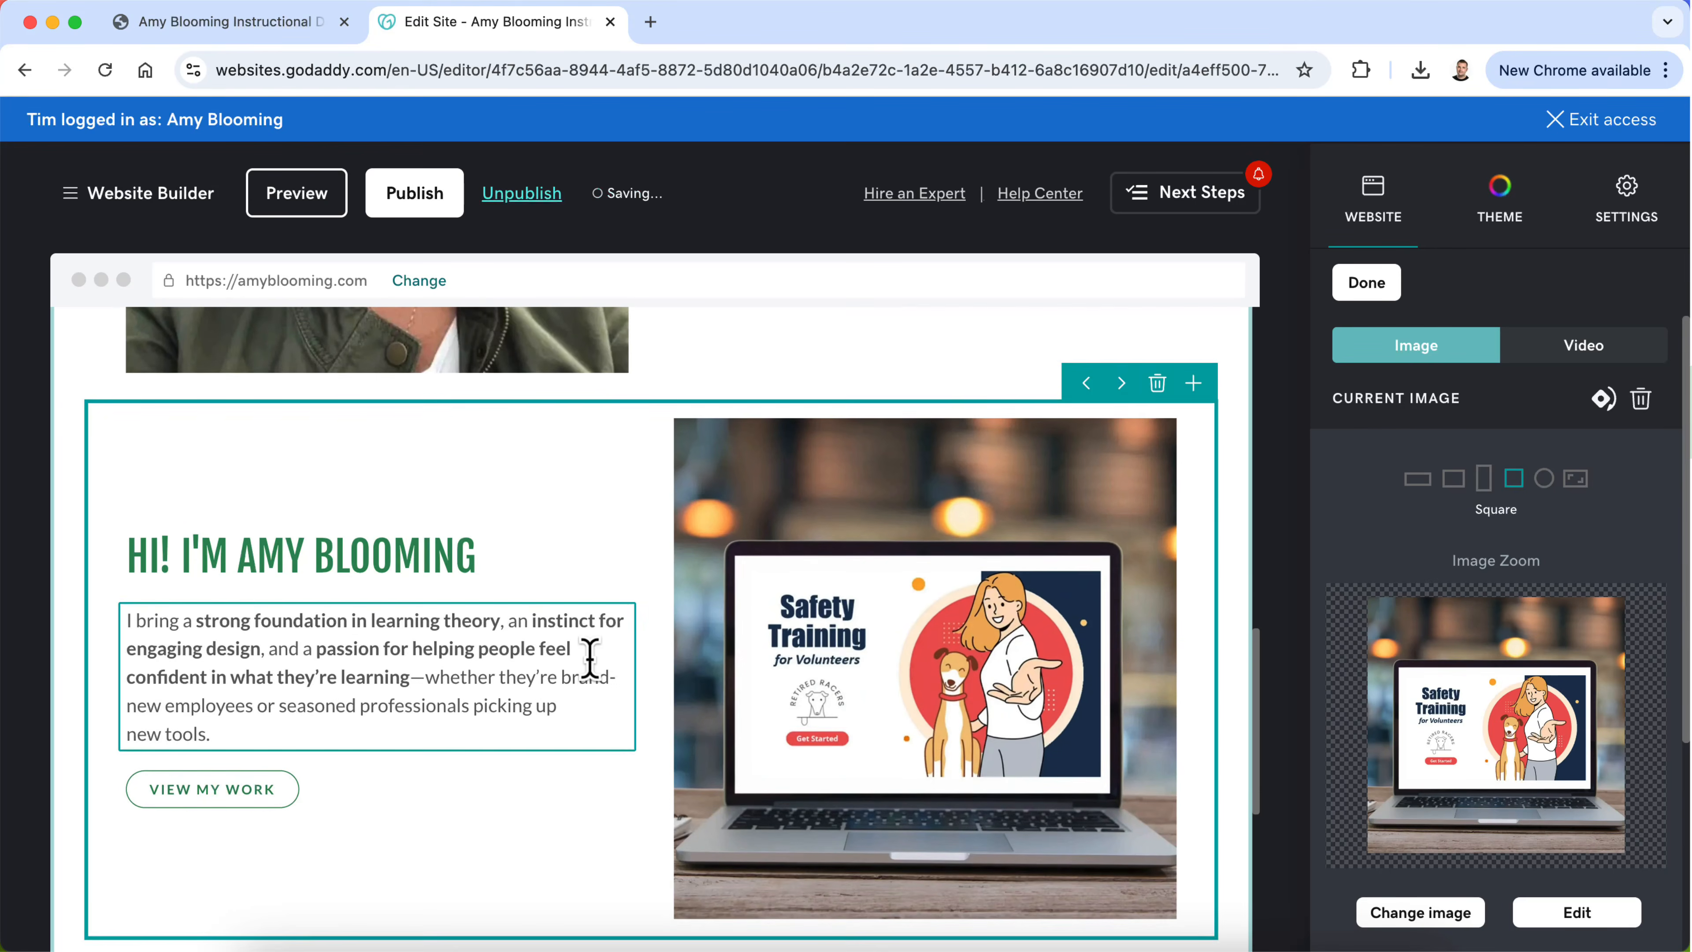
pyautogui.scroll(1, 589, 658)
pyautogui.scroll(2, 591, 667)
pyautogui.scroll(-3, 594, 674)
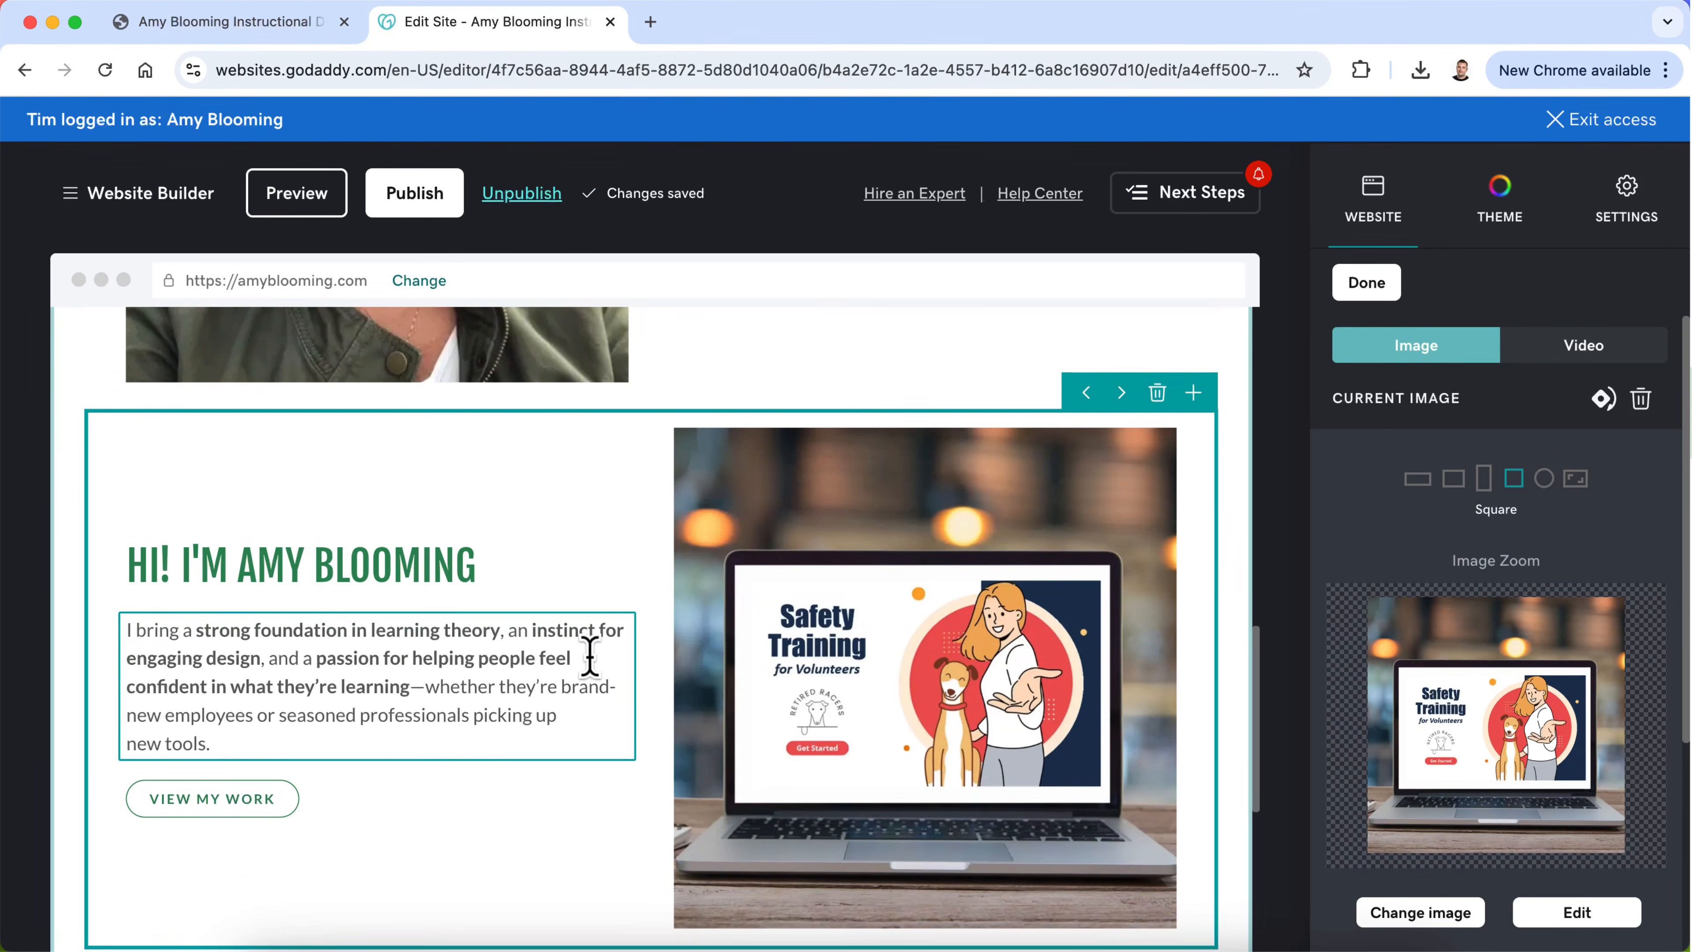
pyautogui.scroll(5, 401, 559)
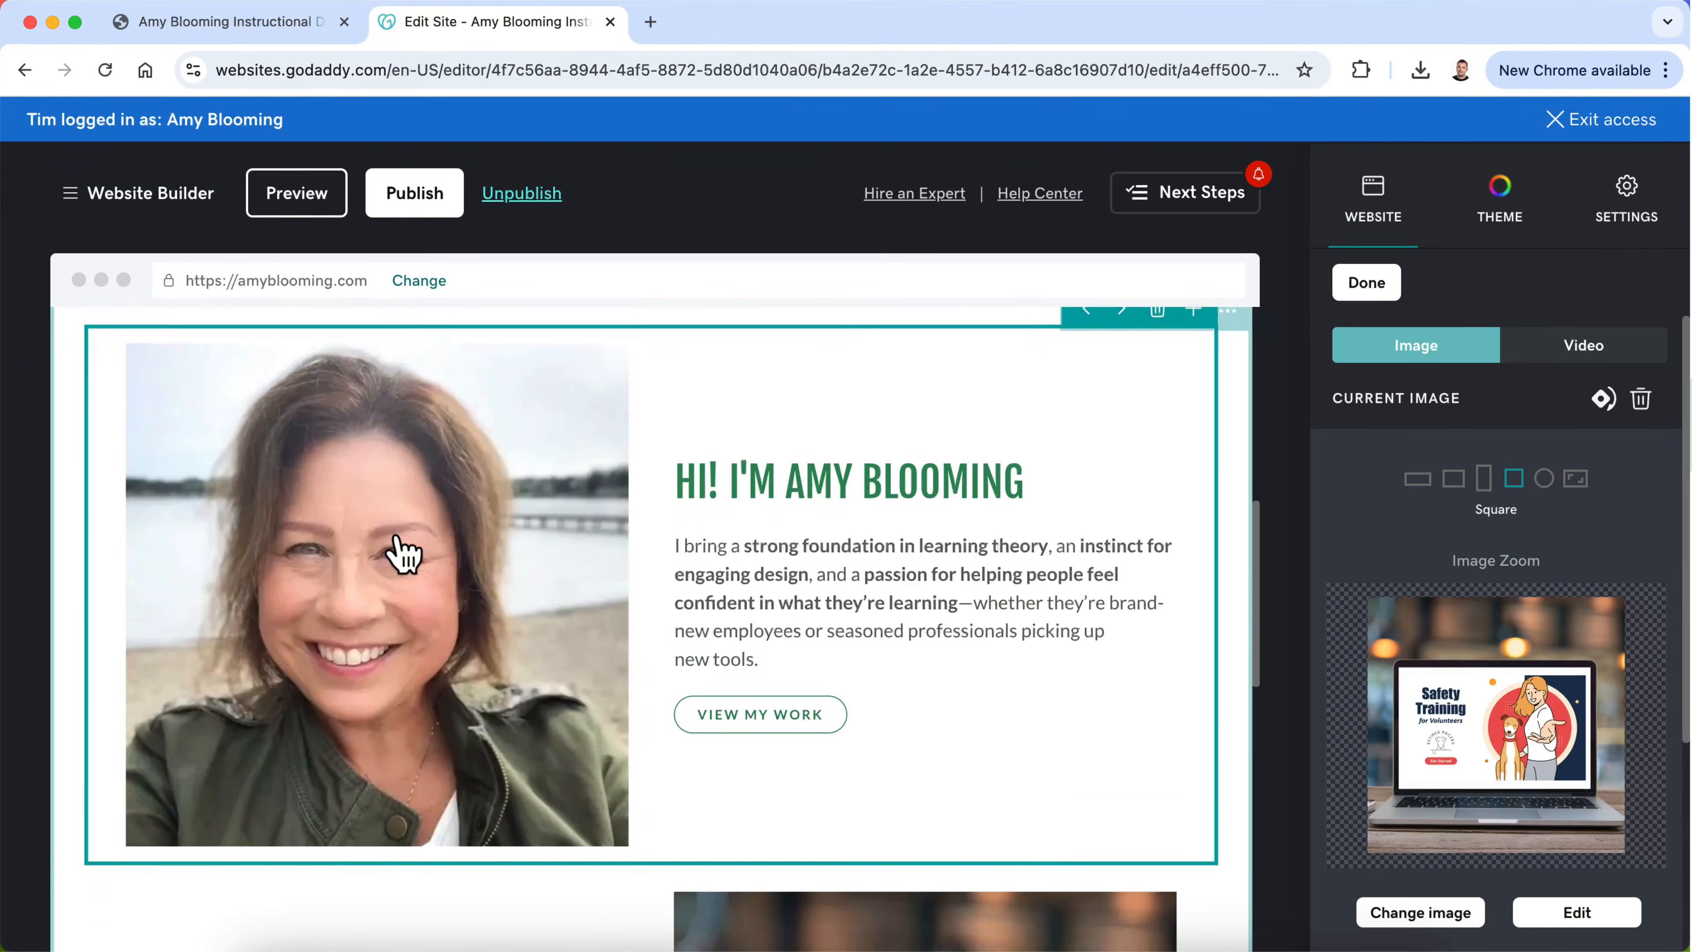
pyautogui.click(807, 686)
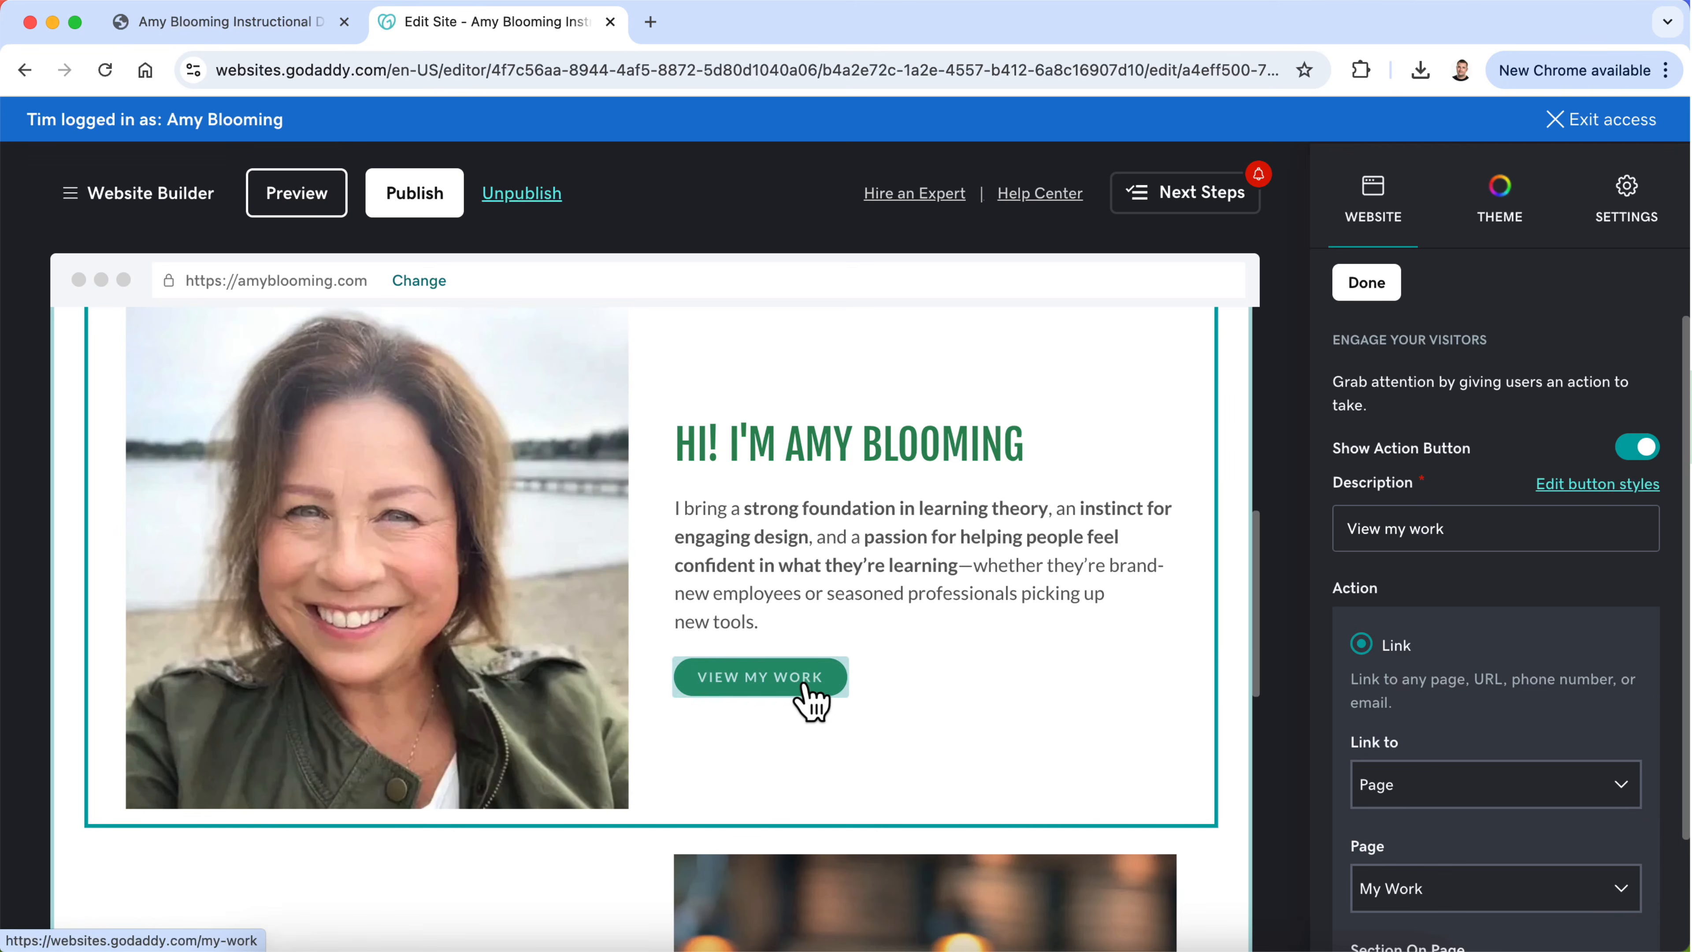
pyautogui.scroll(-3, 1511, 767)
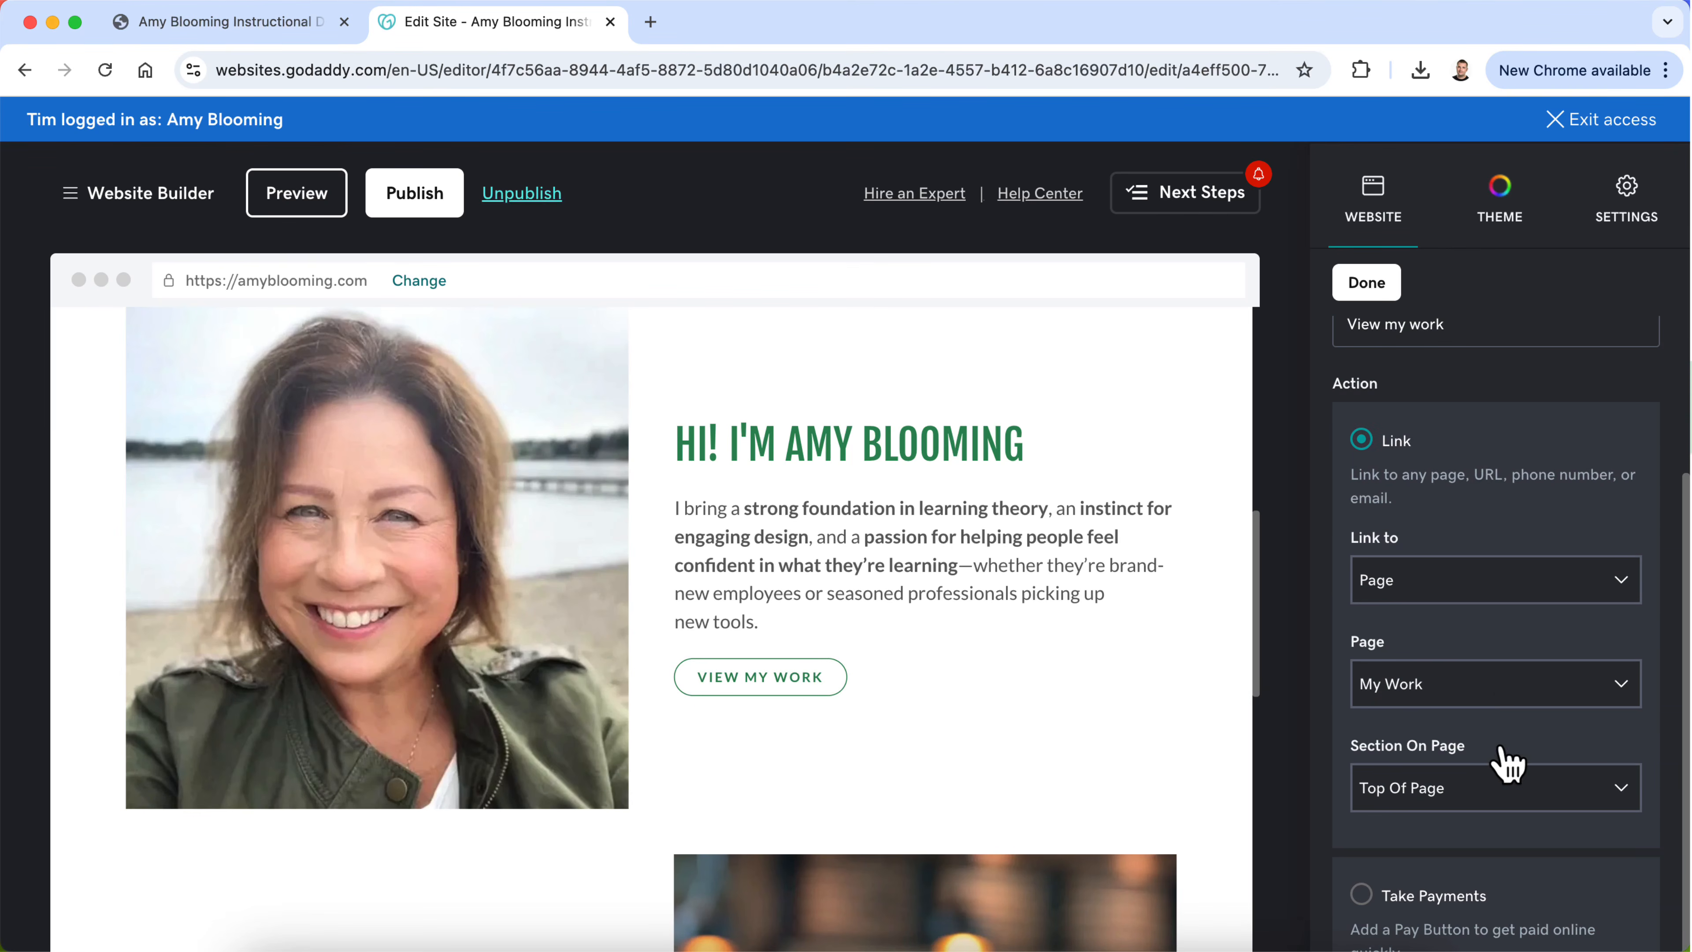
pyautogui.click(1512, 687)
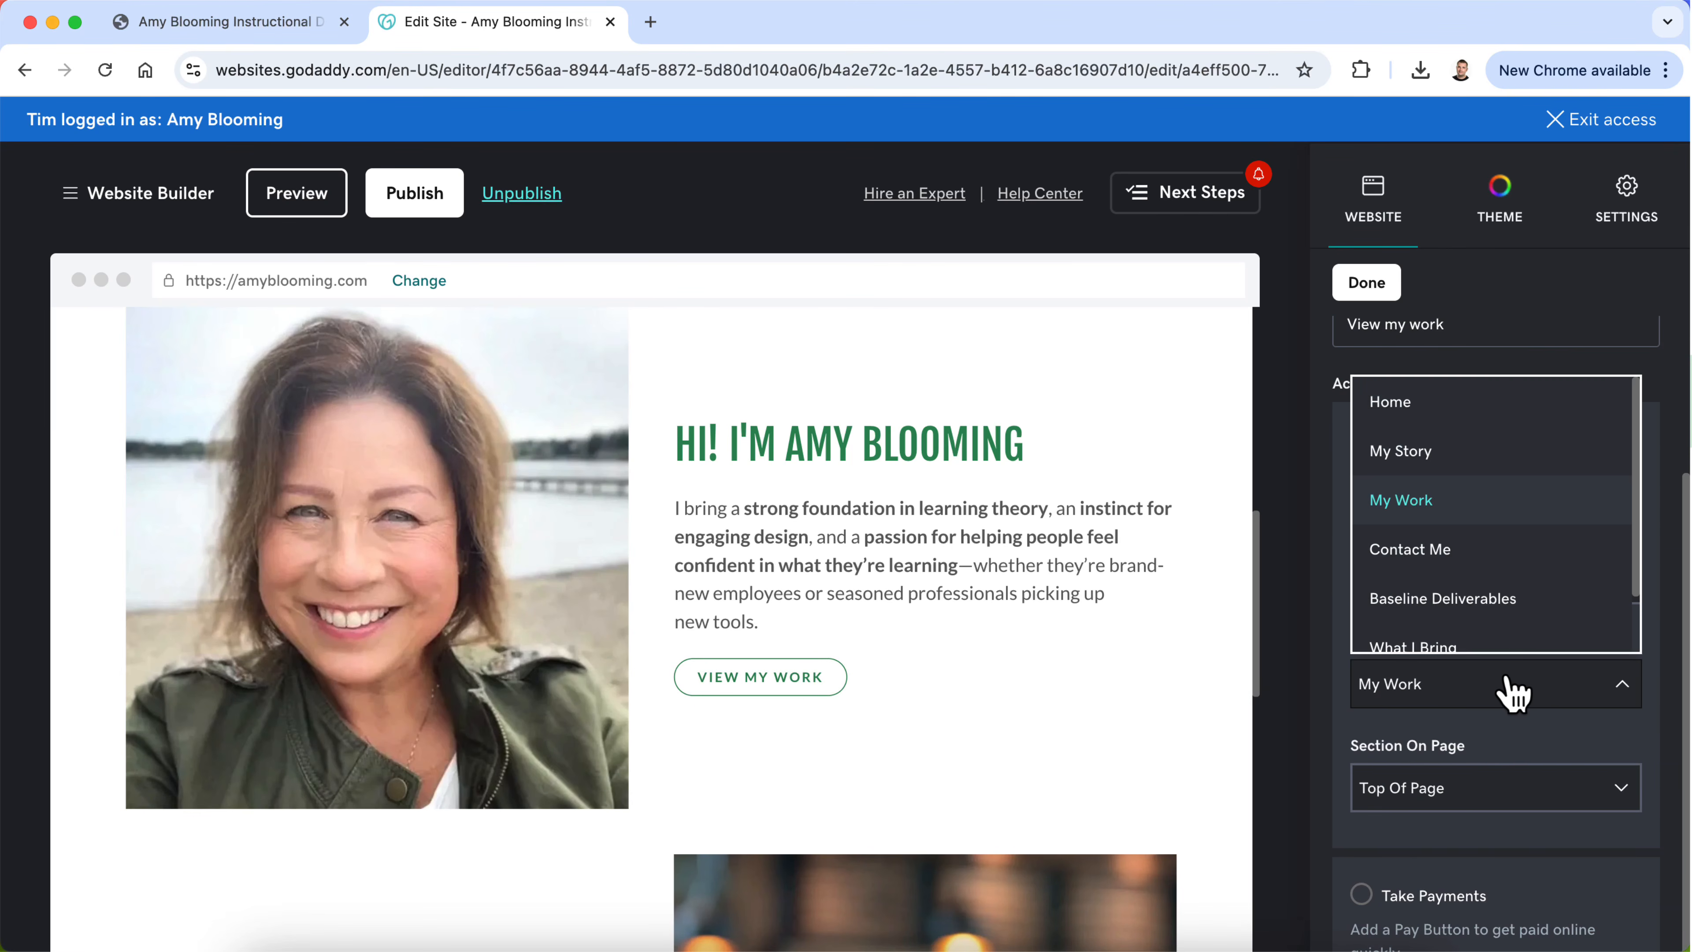
pyautogui.click(1481, 454)
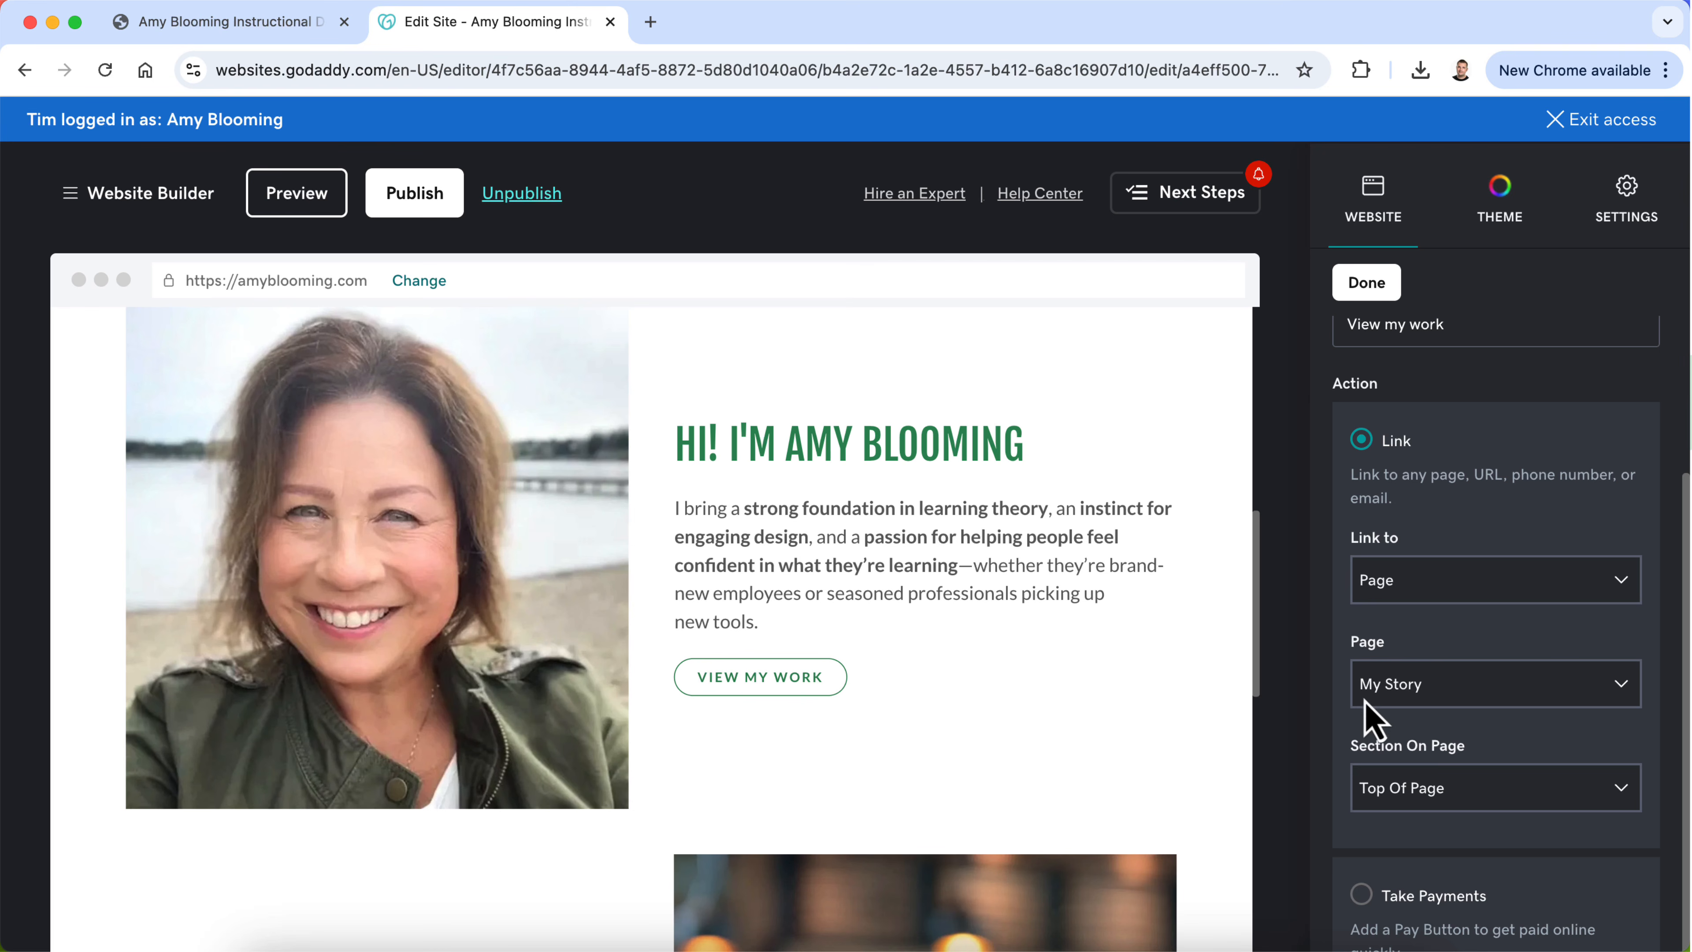
# Step: Set the first group's button label to "Learn More About My Story"
pyautogui.scroll(3, 1499, 650)
pyautogui.doubleClick(1451, 530)
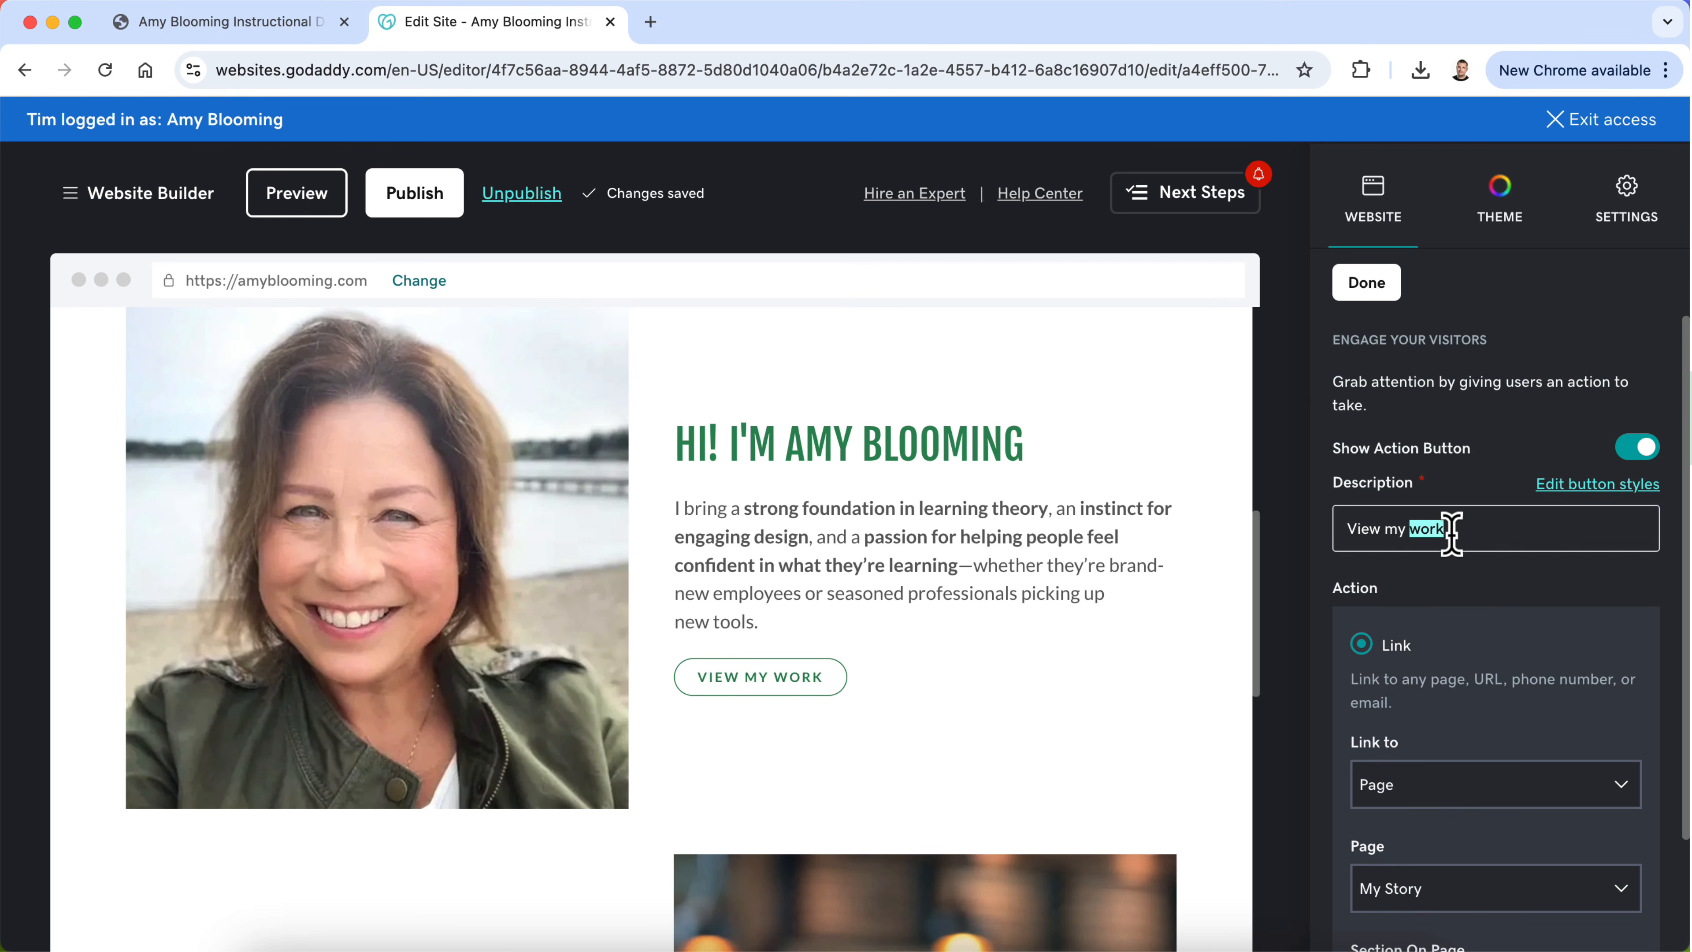
pyautogui.write('Learn')
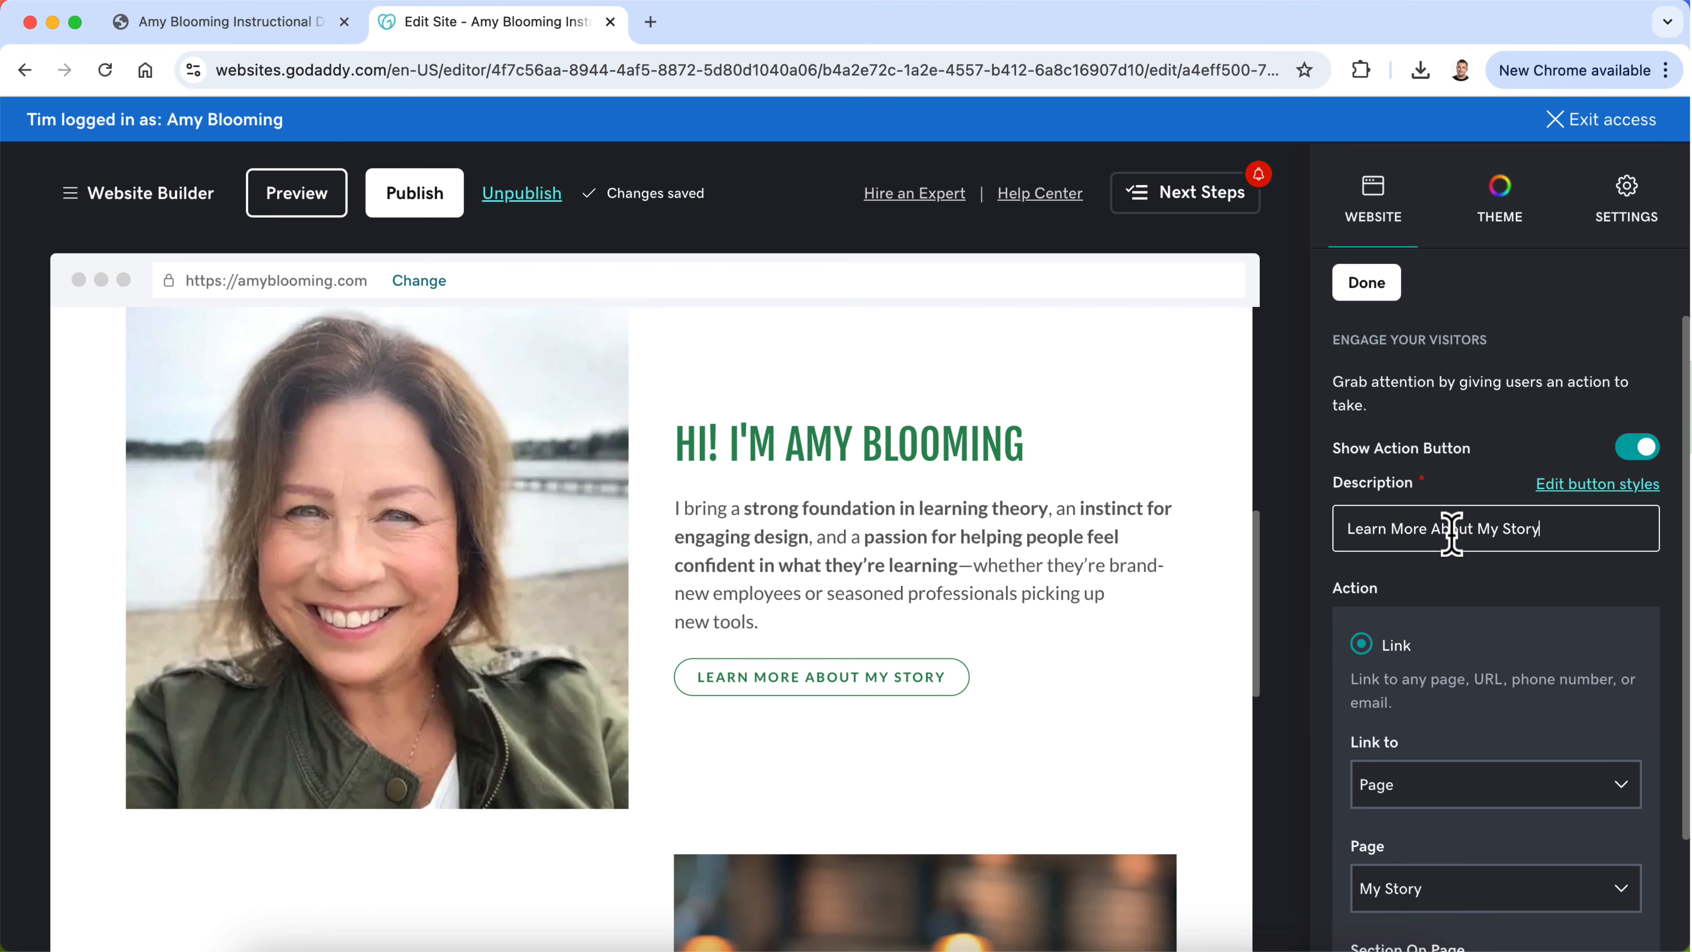
# Step: Set the second content group's button label to "Check Out More of My Work"
pyautogui.scroll(-10, 963, 680)
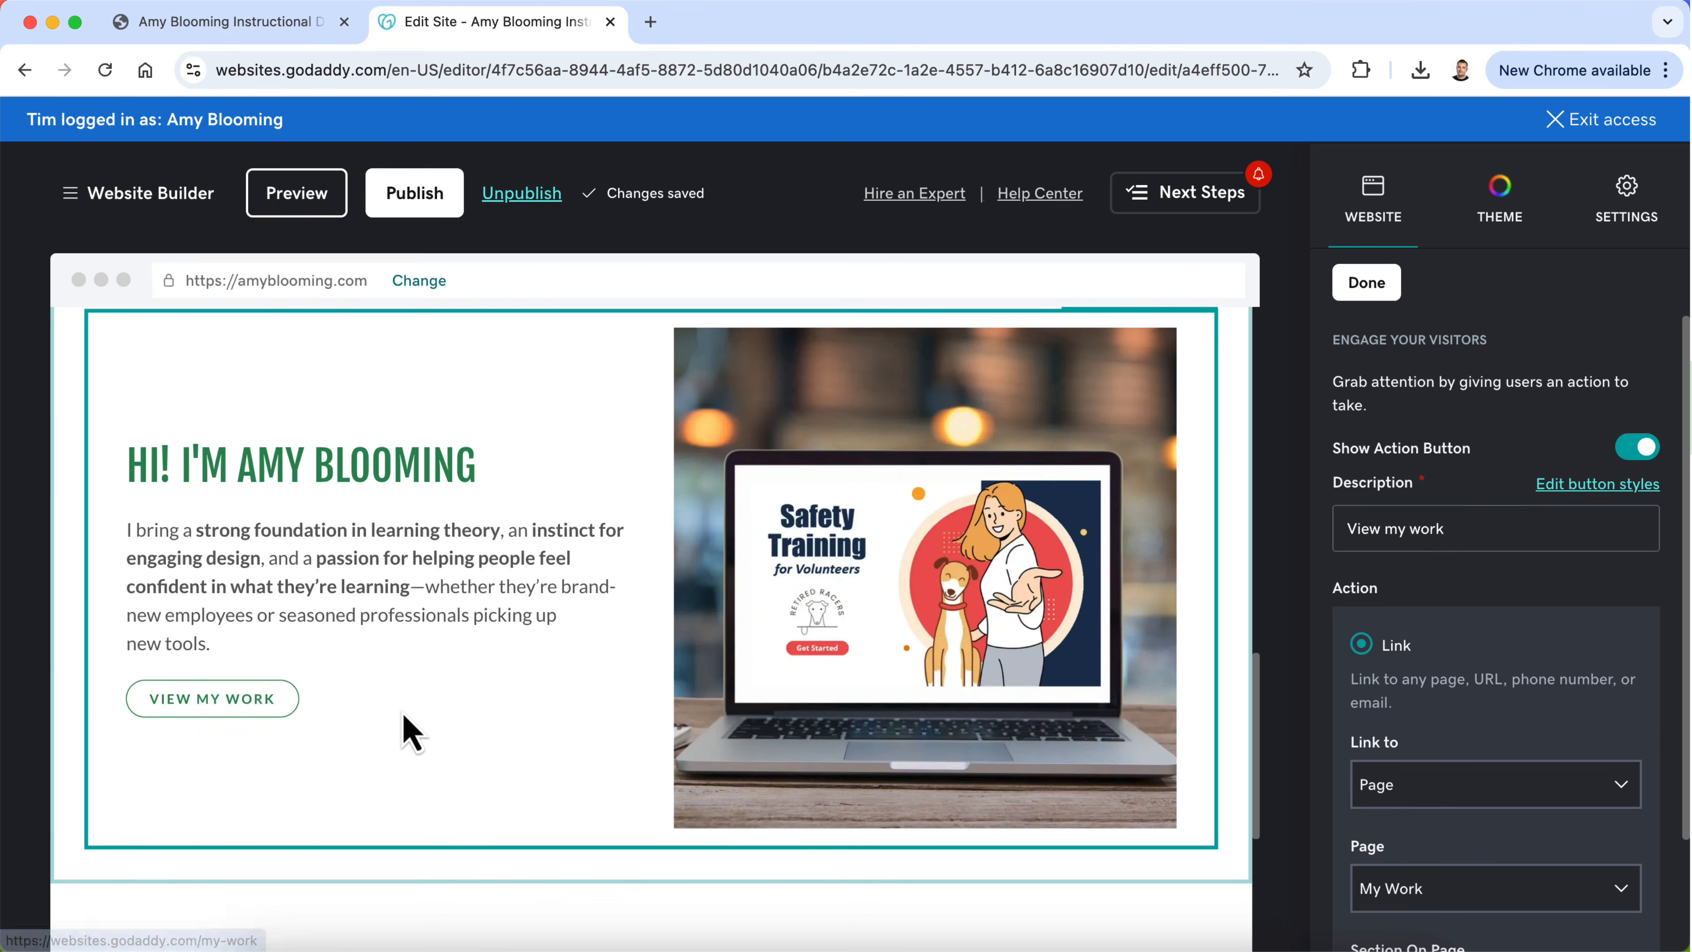
pyautogui.click(404, 729)
pyautogui.click(220, 703)
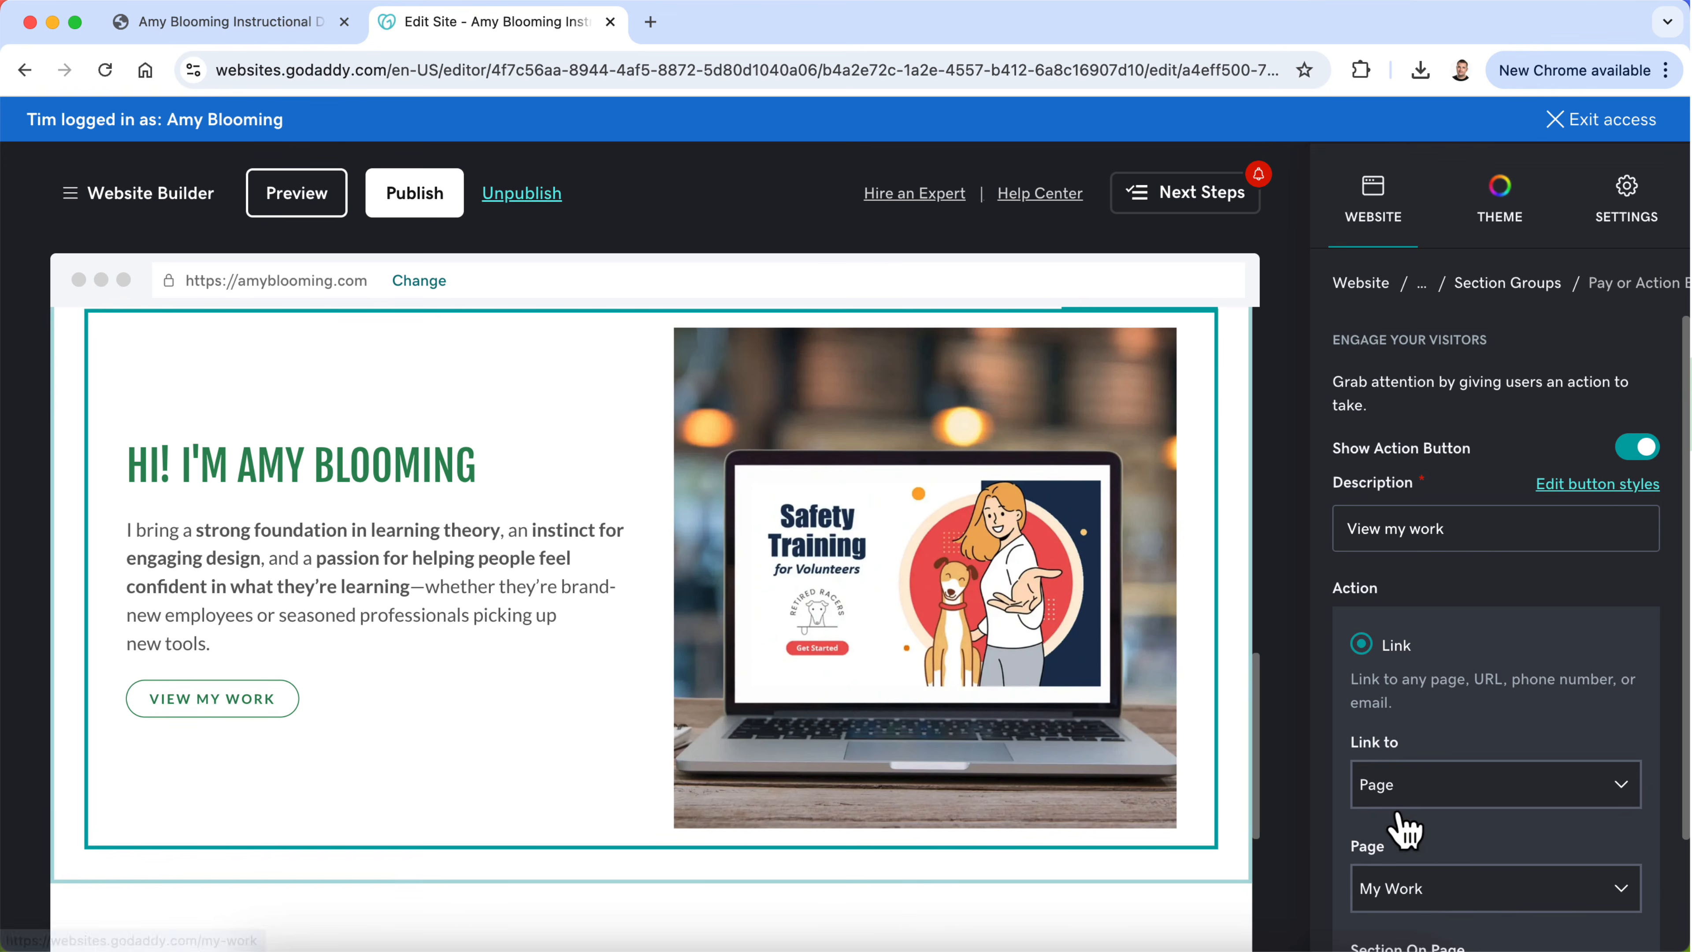
pyautogui.scroll(-2, 1403, 817)
pyautogui.scroll(2, 1403, 817)
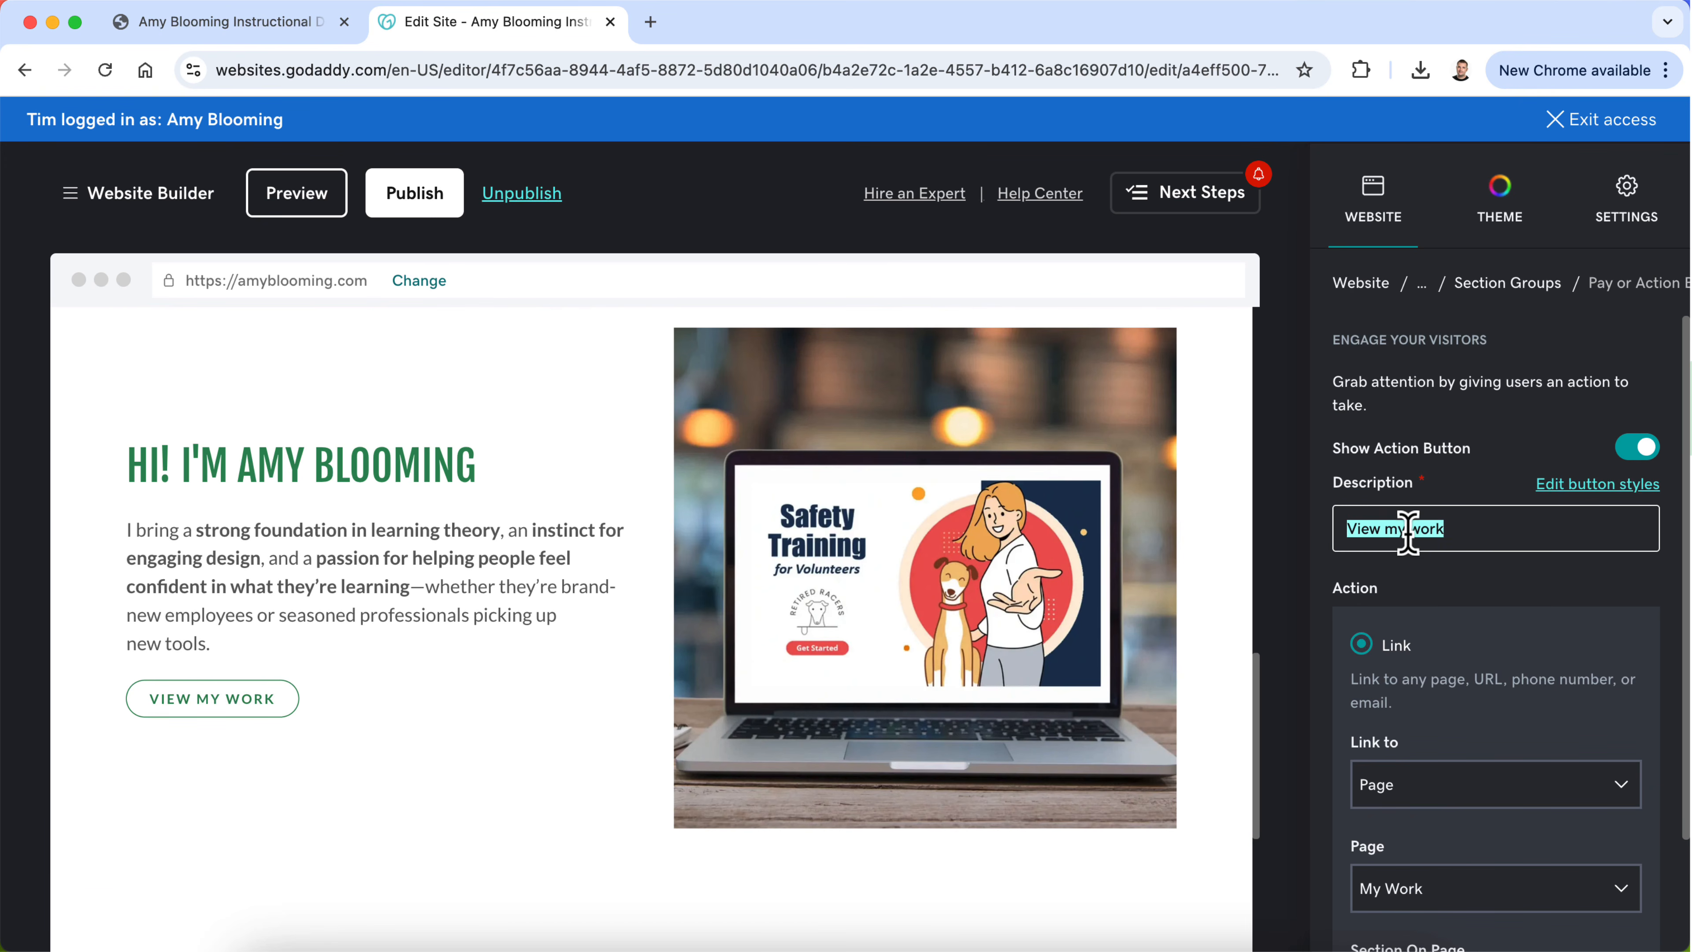
pyautogui.write('Check')
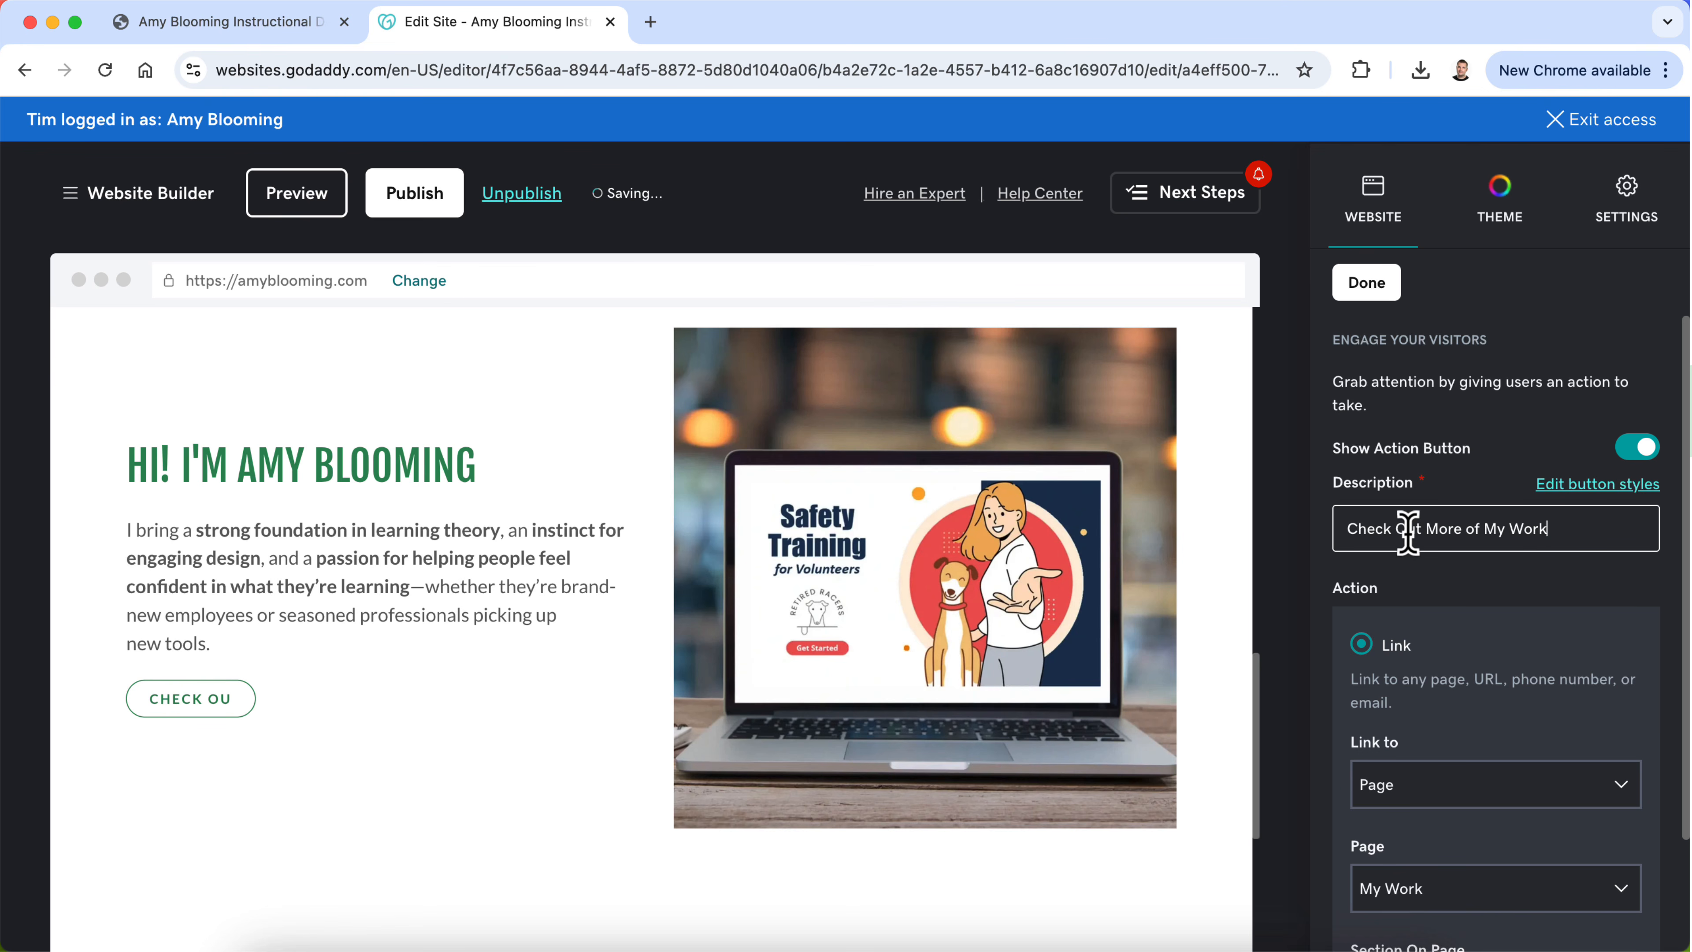
# Step: Preview the Home page, review the two alternating image-and-text groups, and return to editing the site
pyautogui.scroll(1, 495, 571)
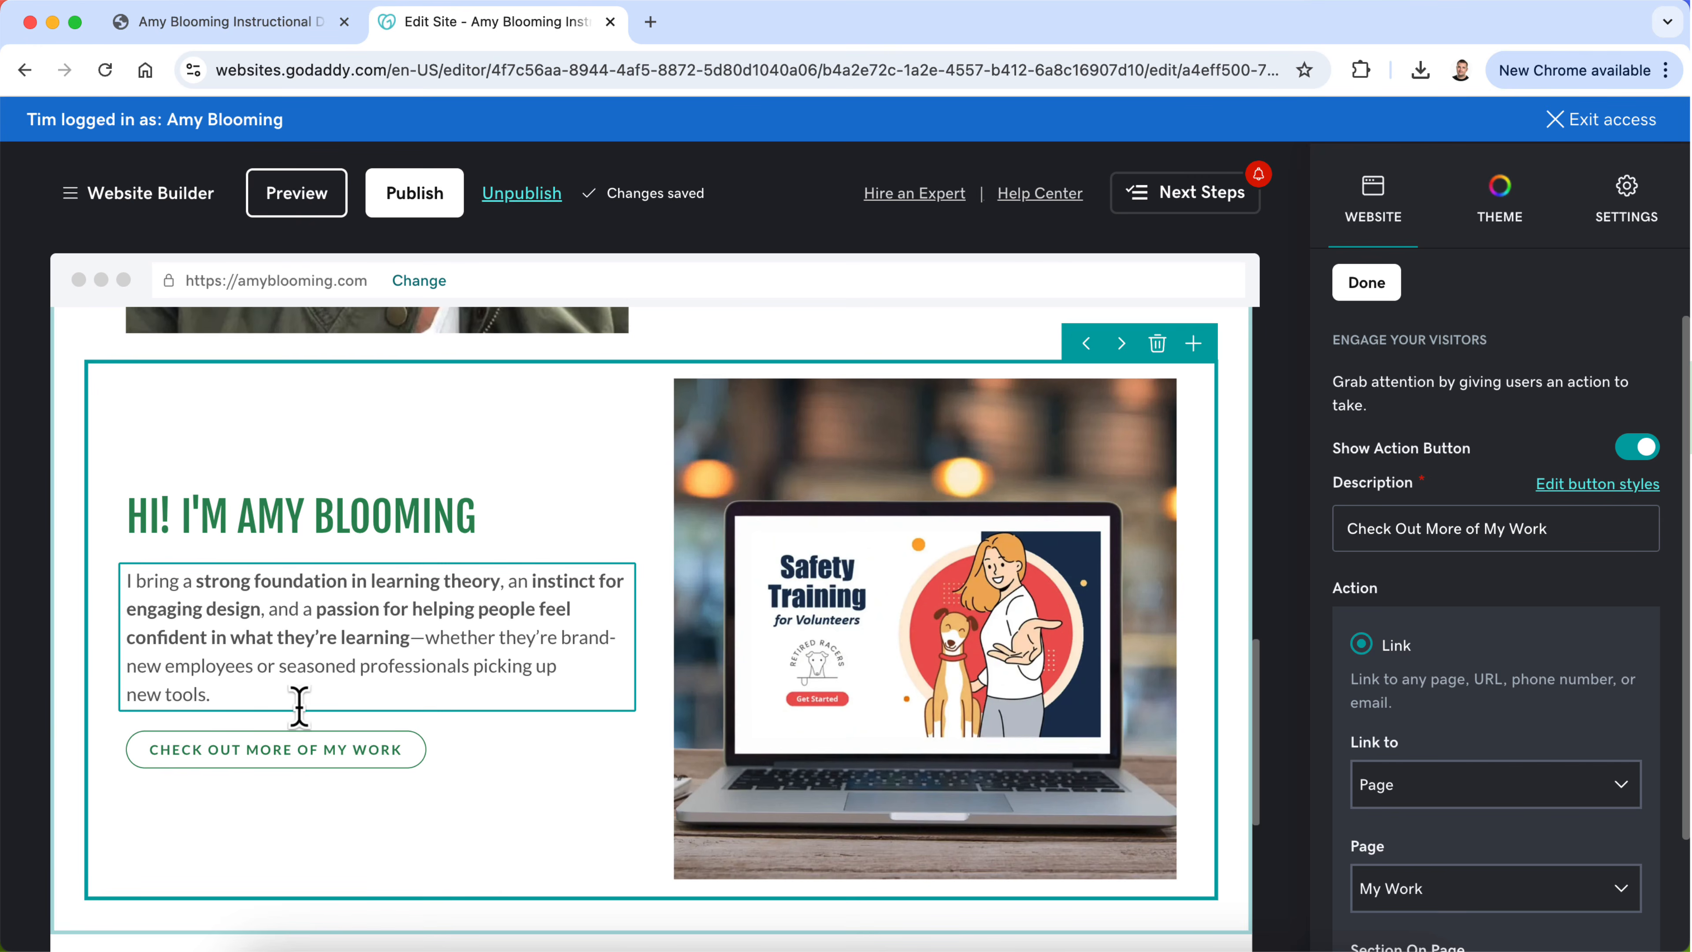
pyautogui.scroll(-5, 314, 697)
pyautogui.scroll(6, 318, 697)
pyautogui.scroll(5, 320, 700)
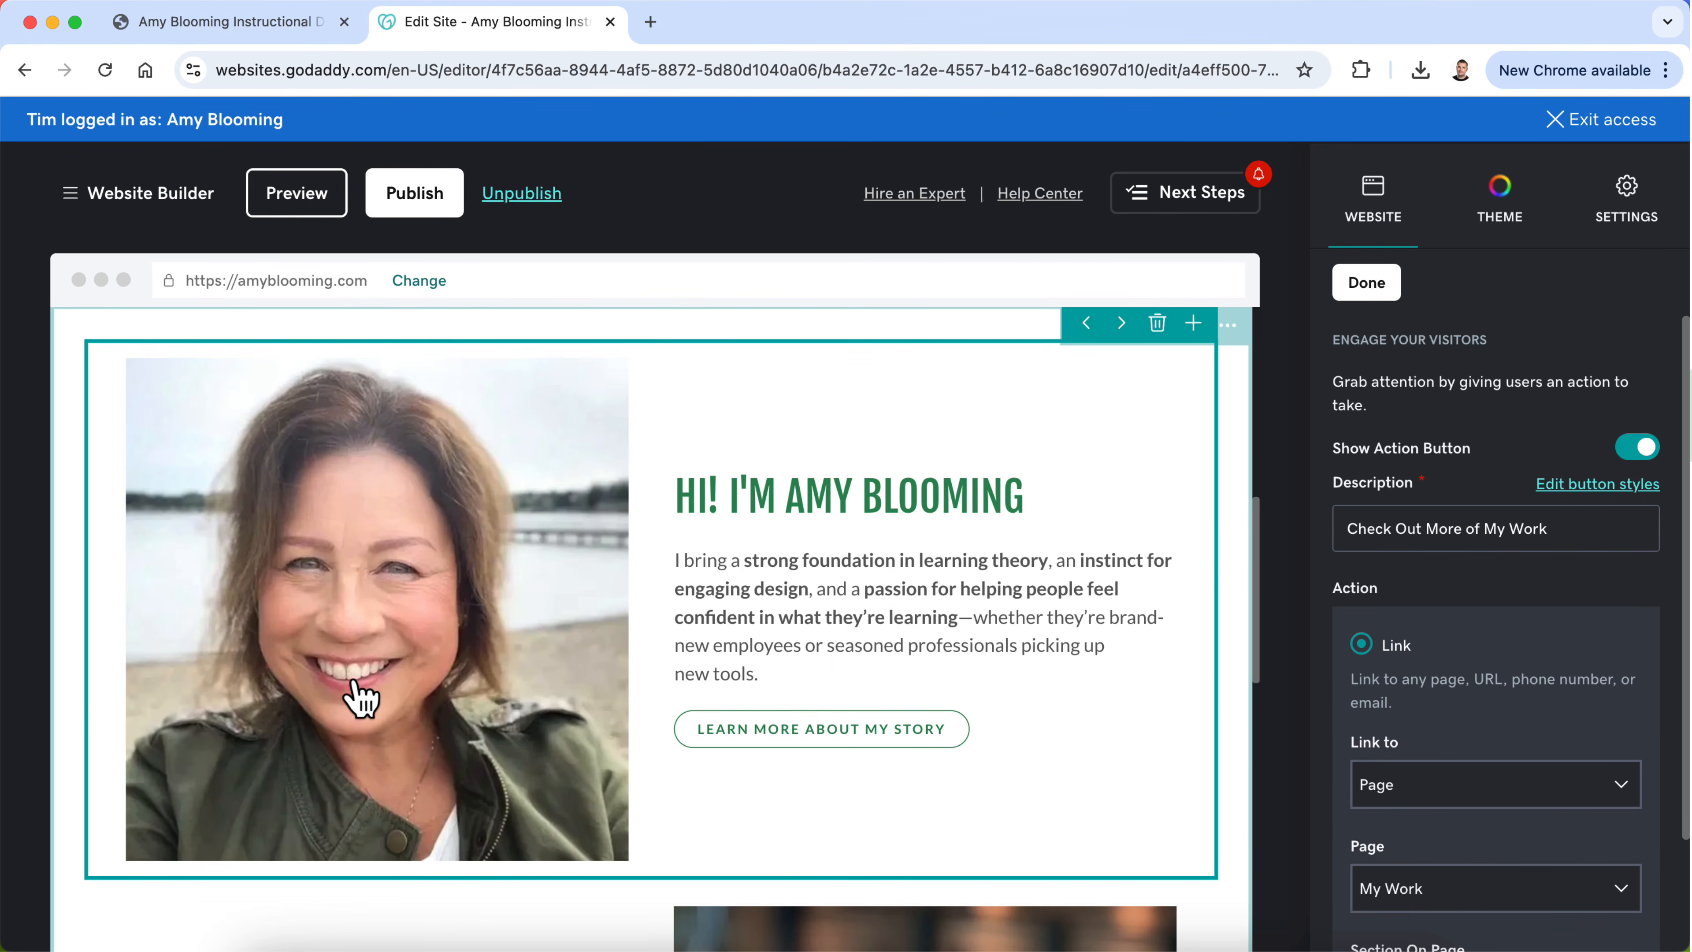
pyautogui.scroll(6, 729, 567)
pyautogui.scroll(-2, 740, 593)
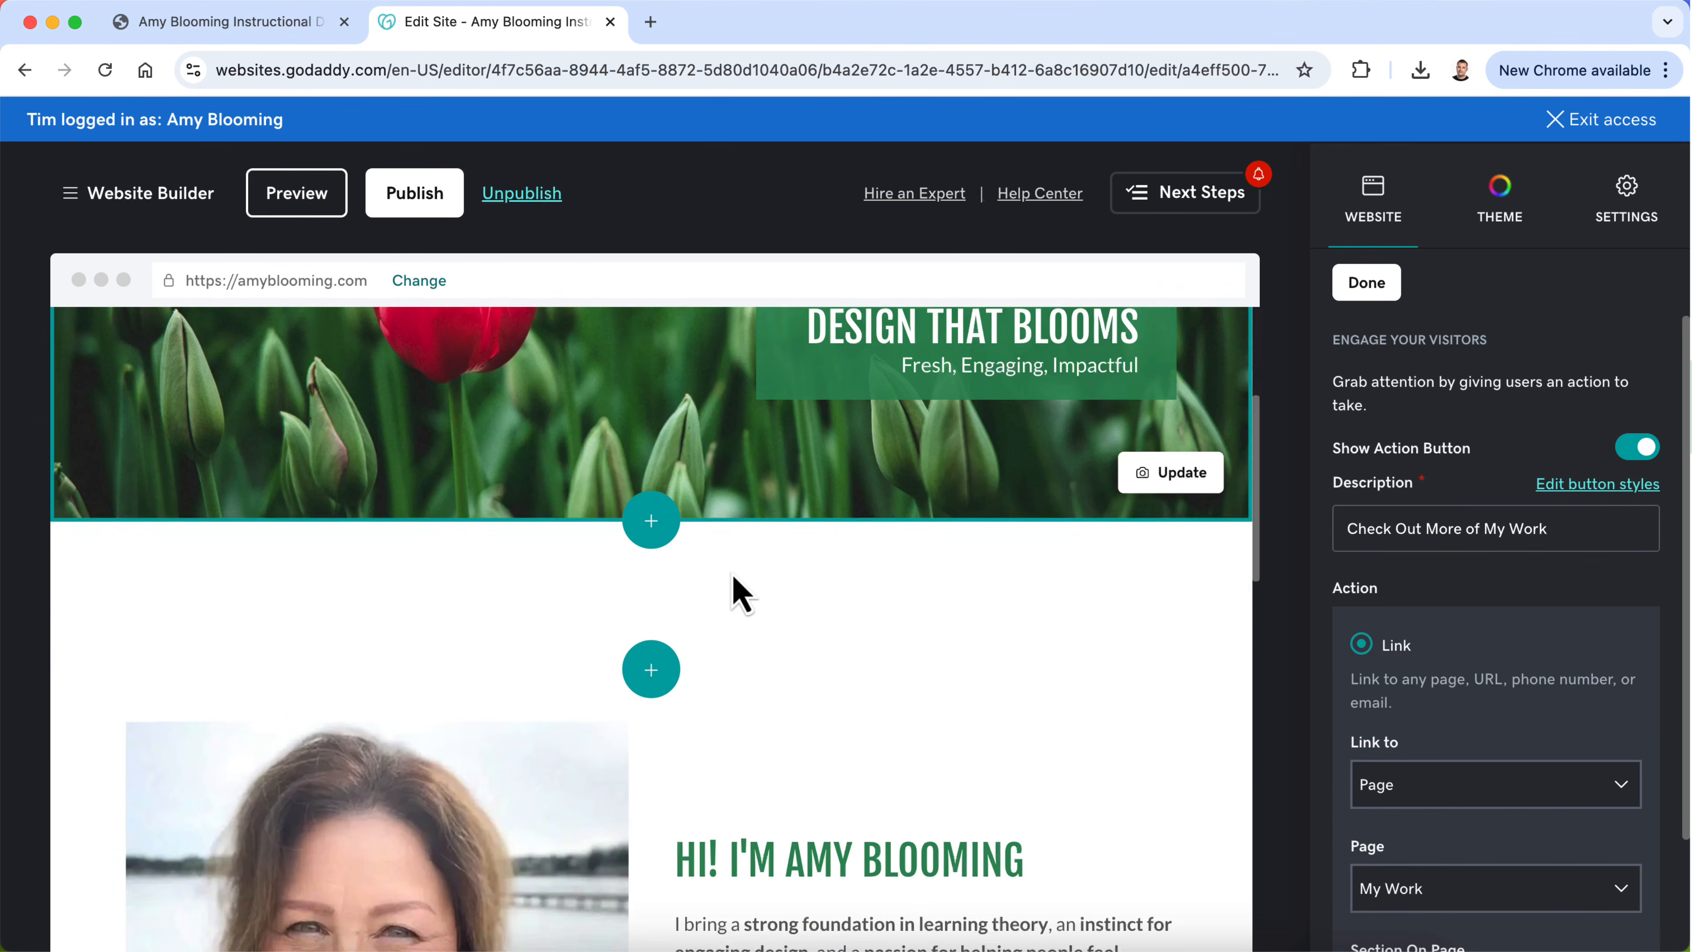
pyautogui.scroll(-4, 740, 593)
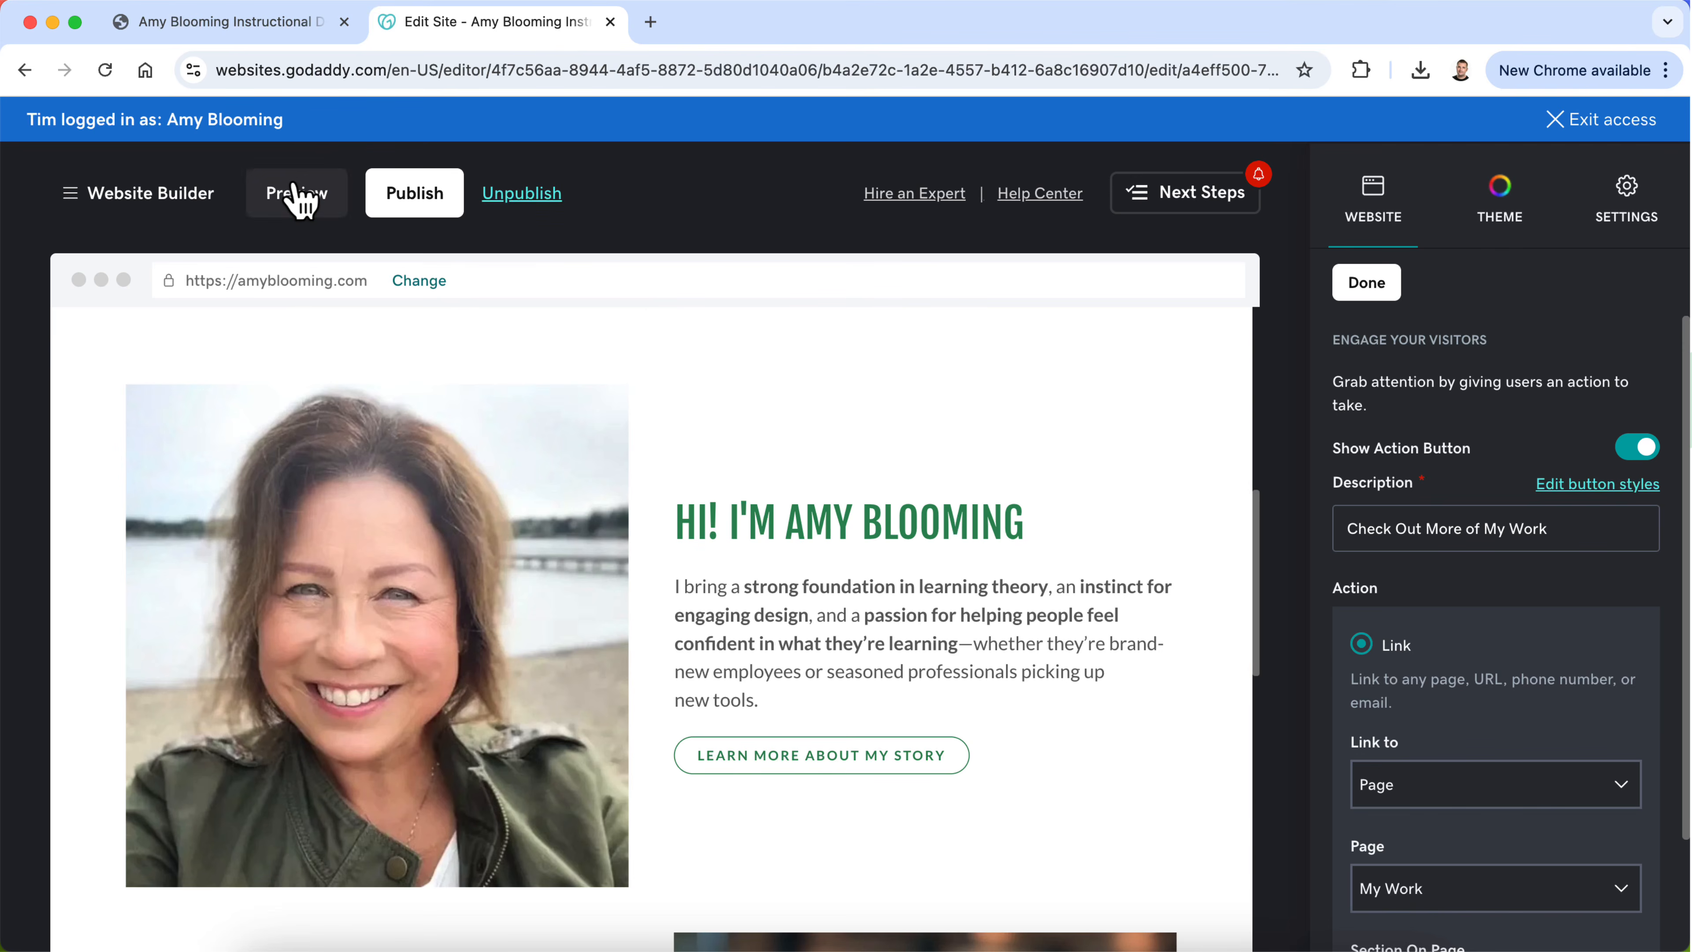
pyautogui.click(296, 199)
pyautogui.scroll(-8, 939, 597)
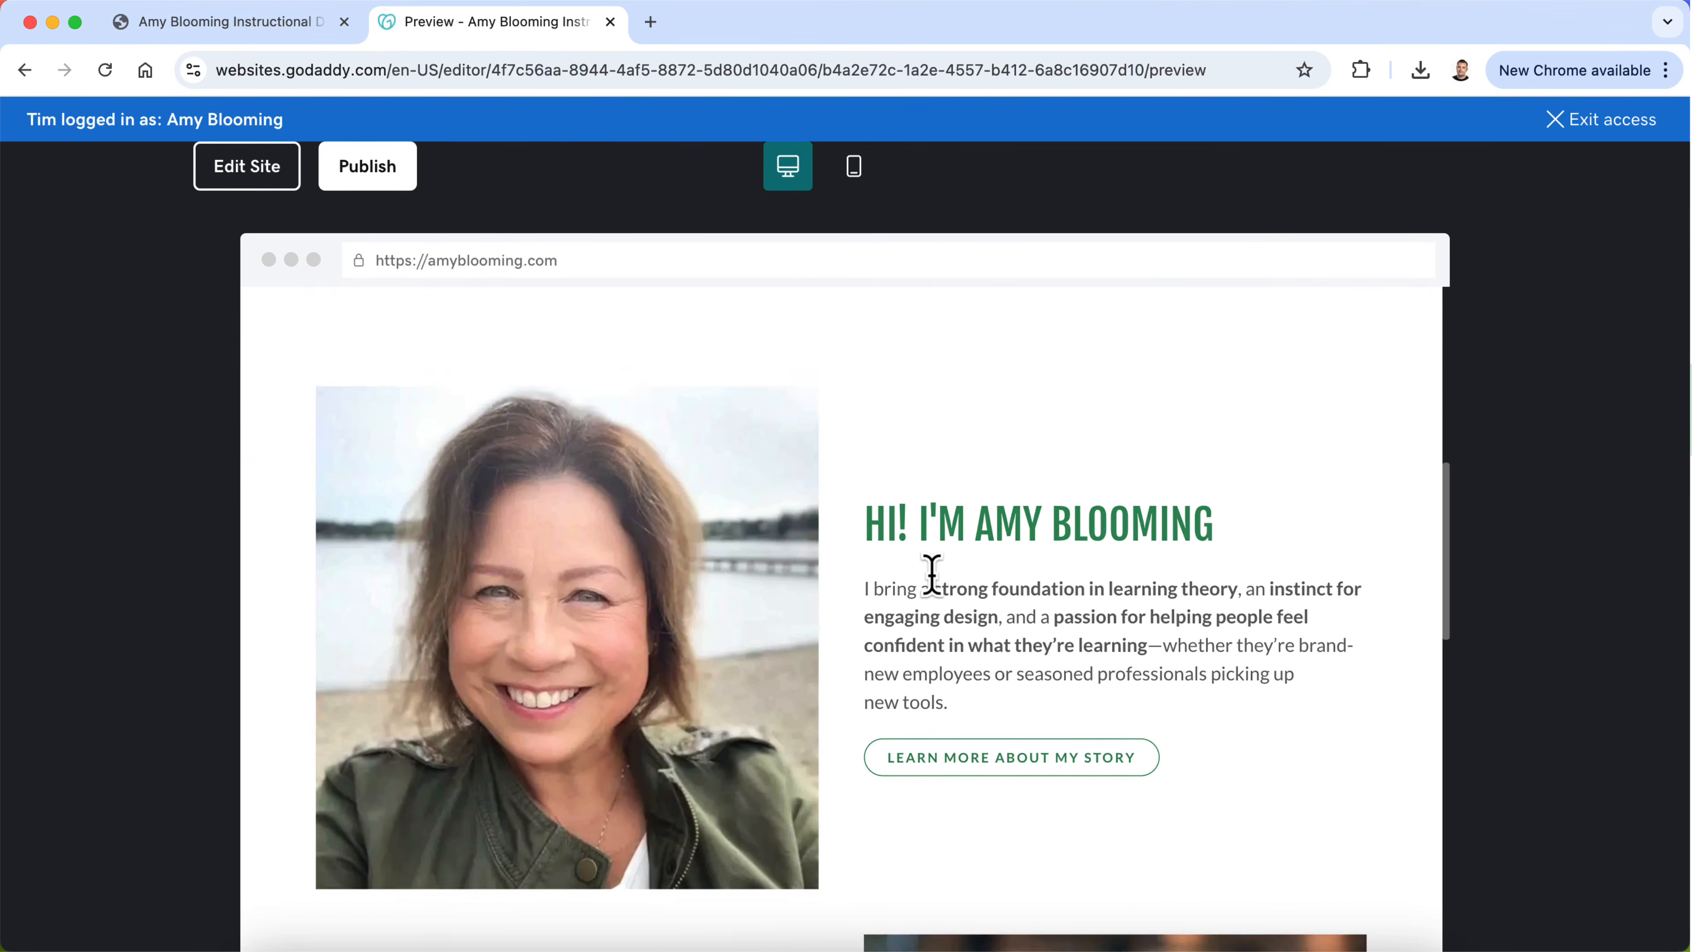
pyautogui.scroll(3, 931, 575)
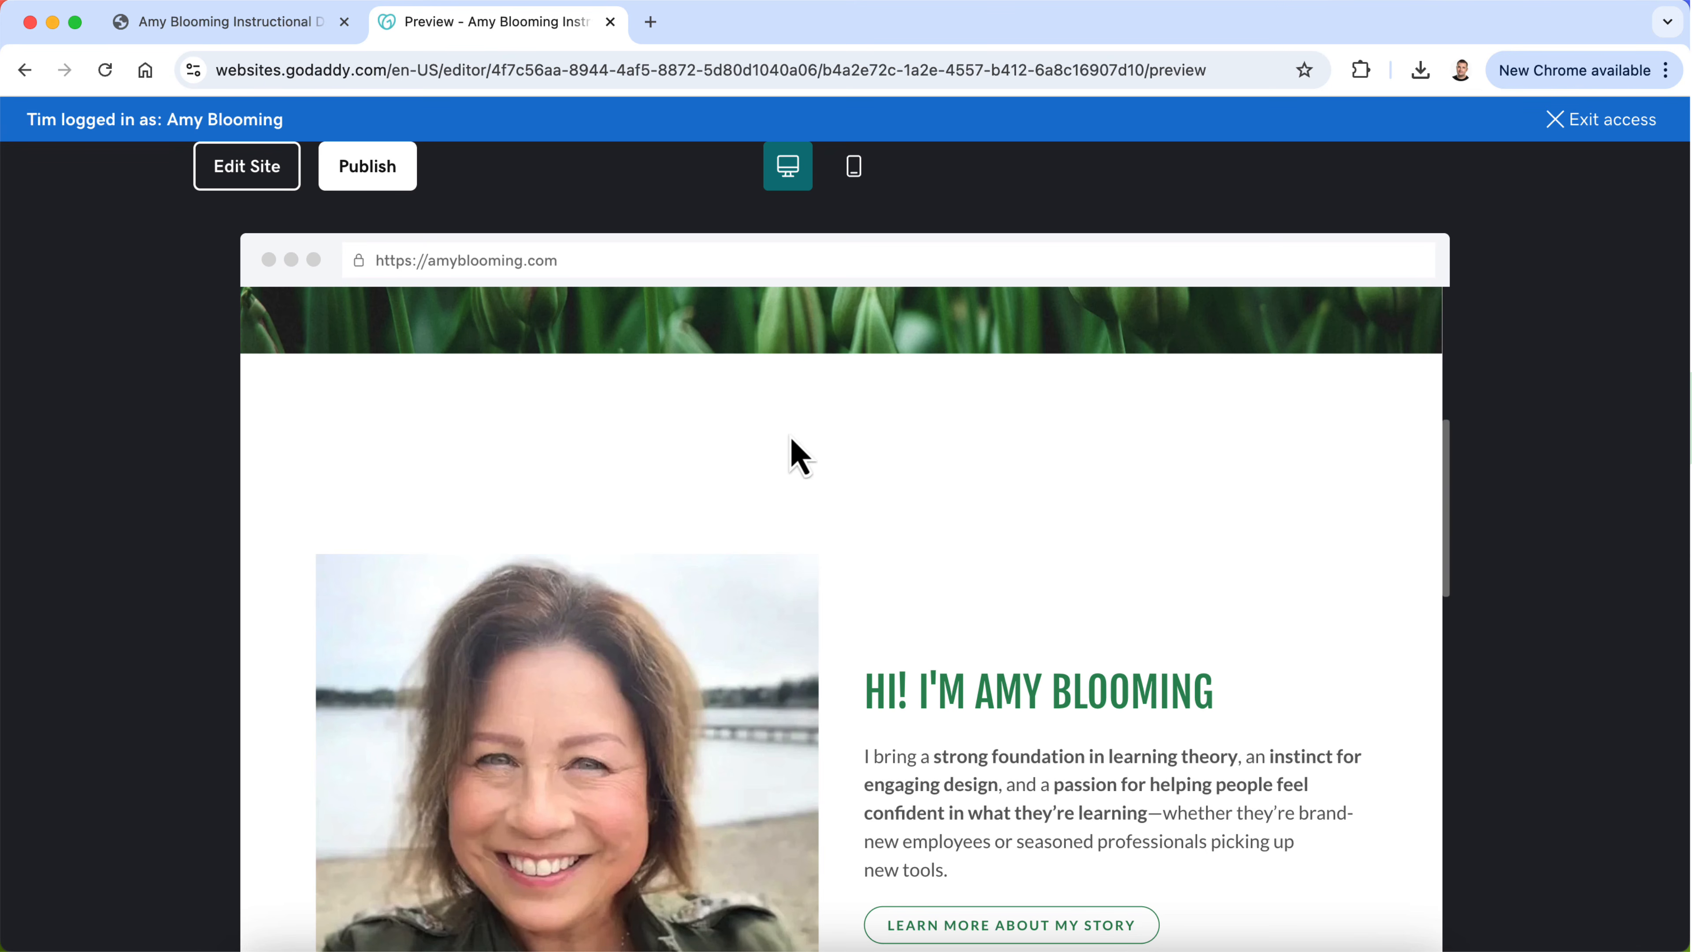
pyautogui.scroll(-10, 928, 588)
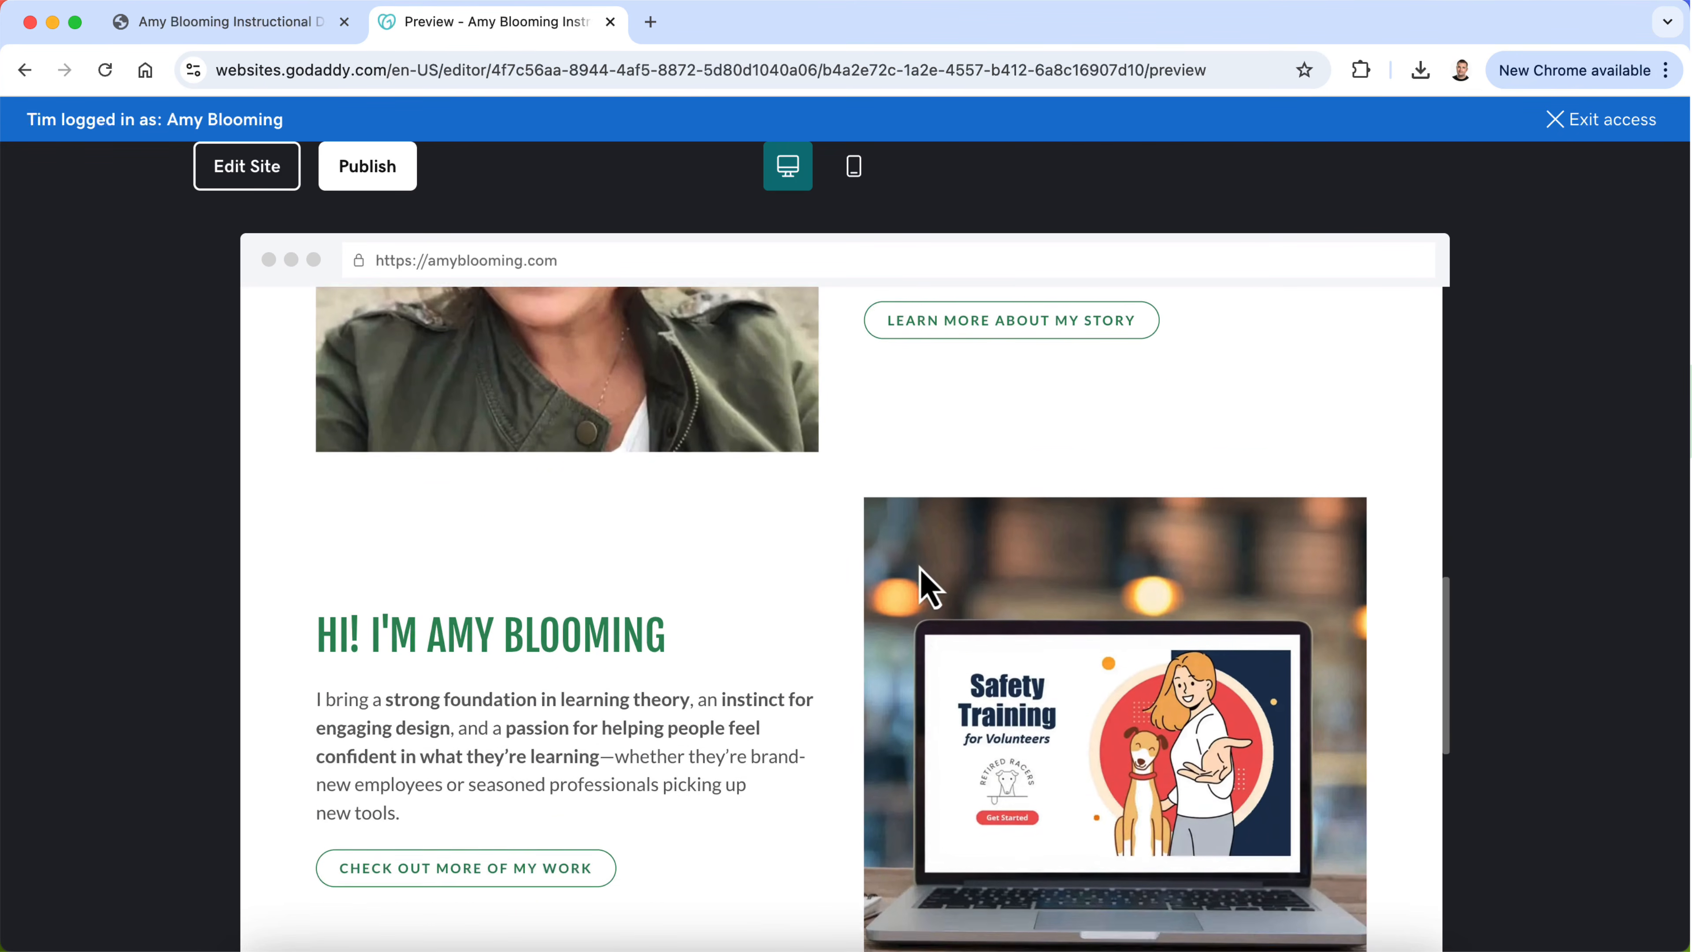
pyautogui.scroll(-2, 928, 588)
pyautogui.scroll(2, 928, 588)
pyautogui.scroll(-6, 928, 588)
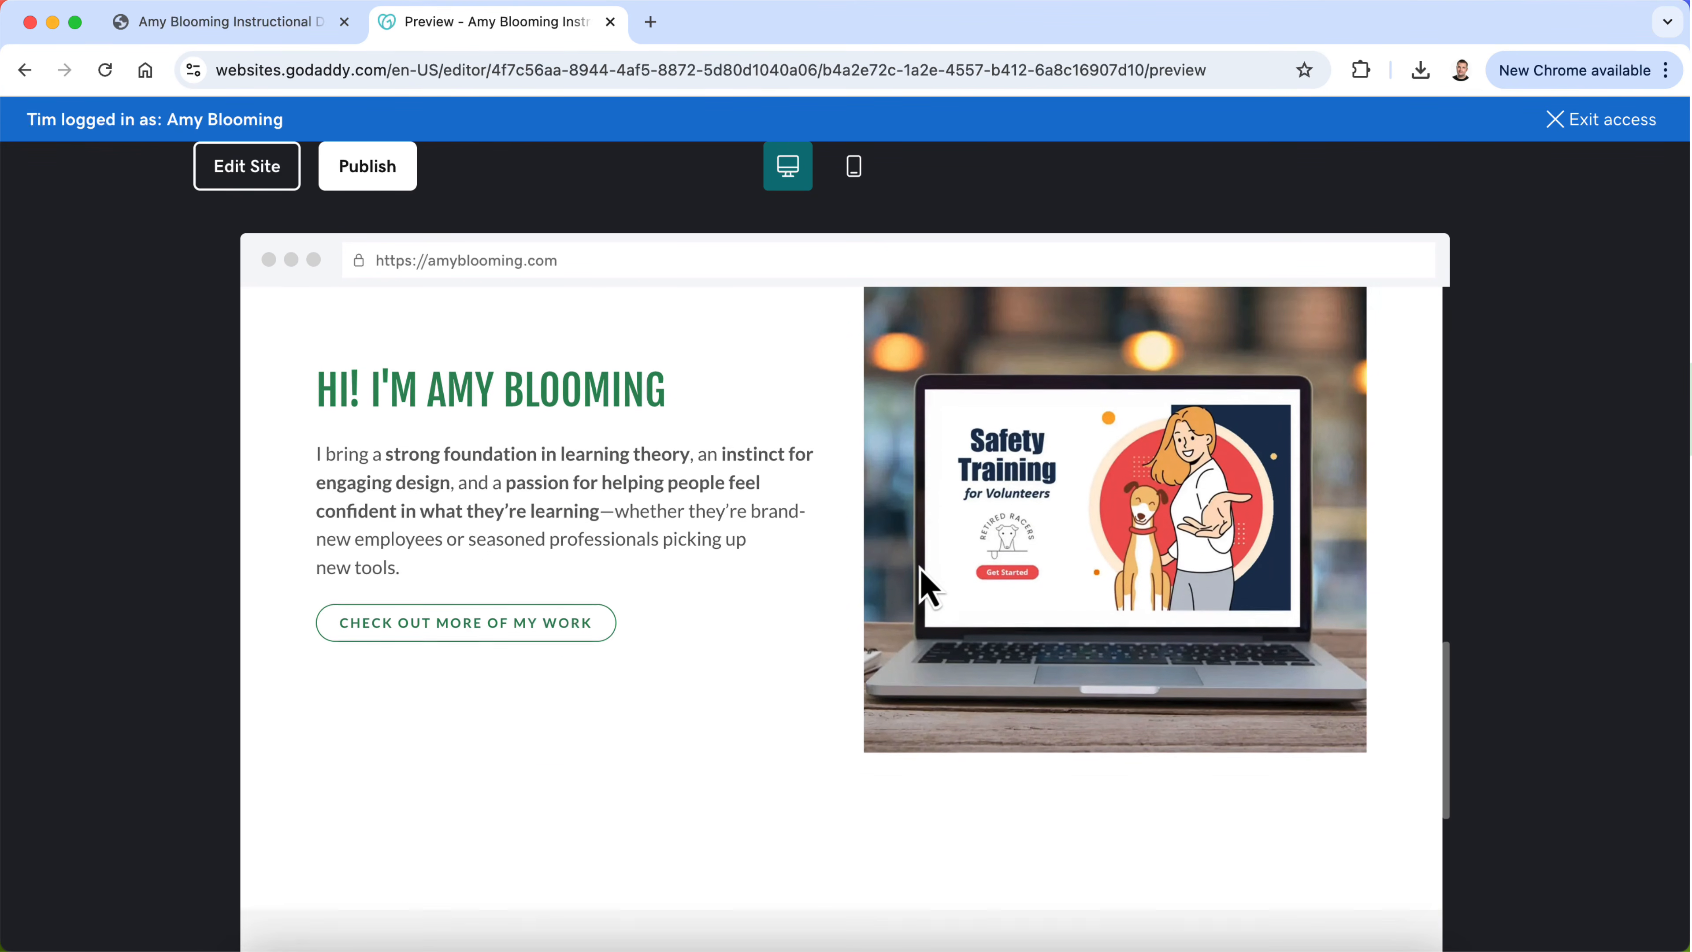
pyautogui.scroll(8, 928, 588)
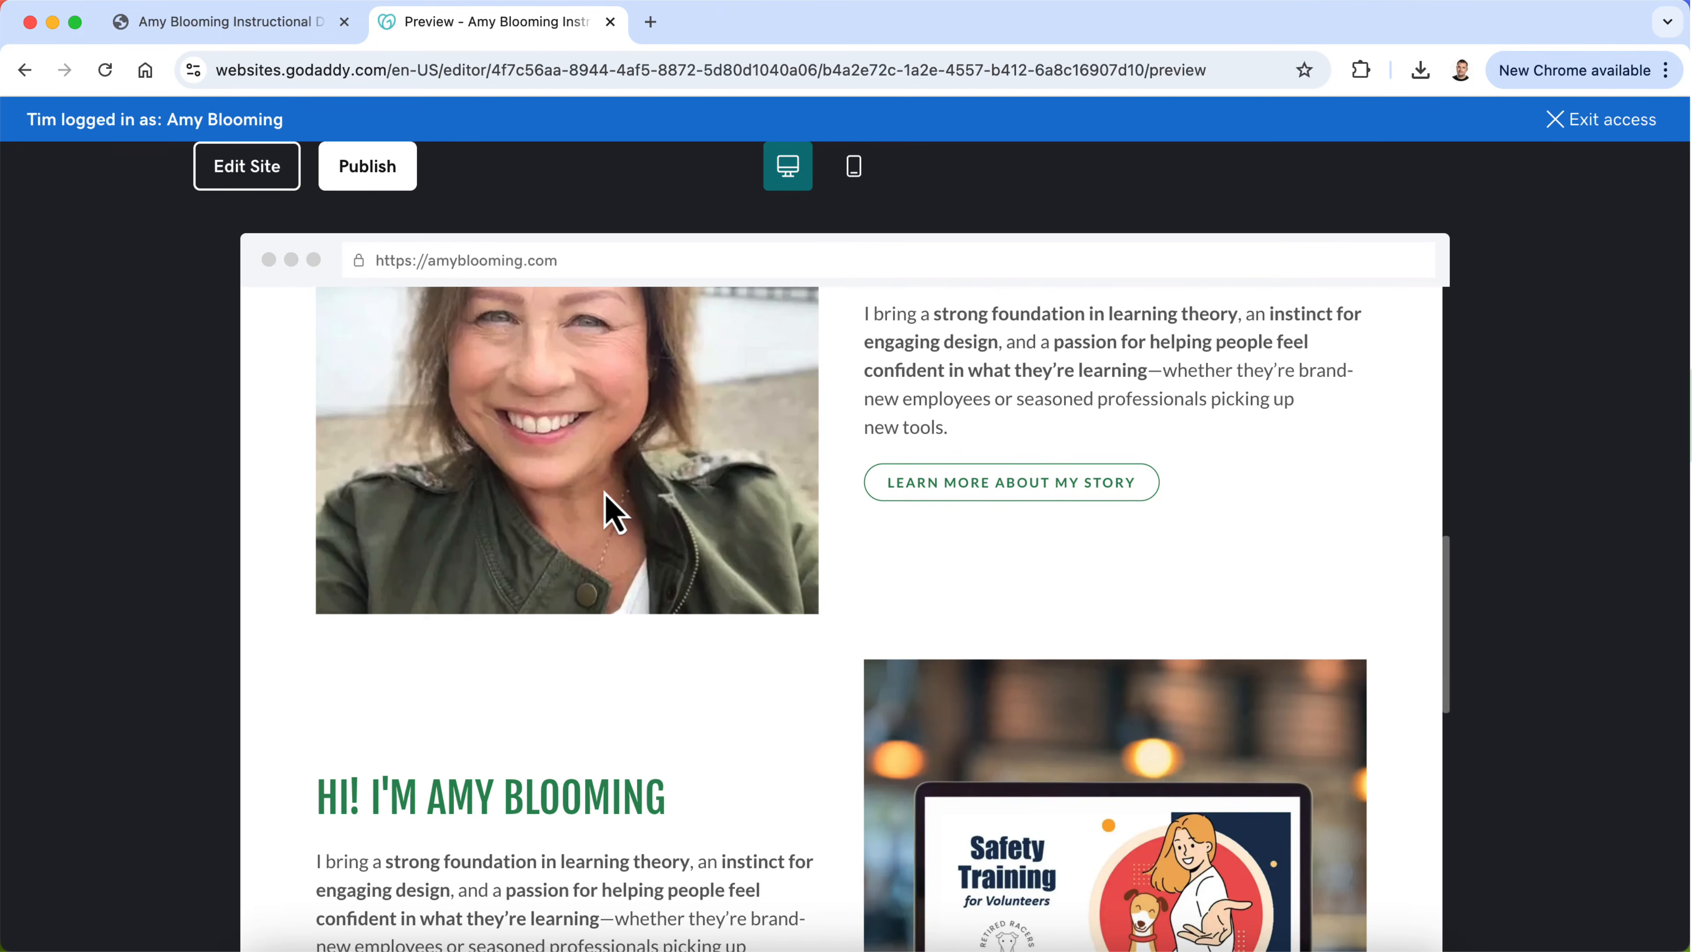
pyautogui.scroll(5, 666, 510)
pyautogui.click(239, 179)
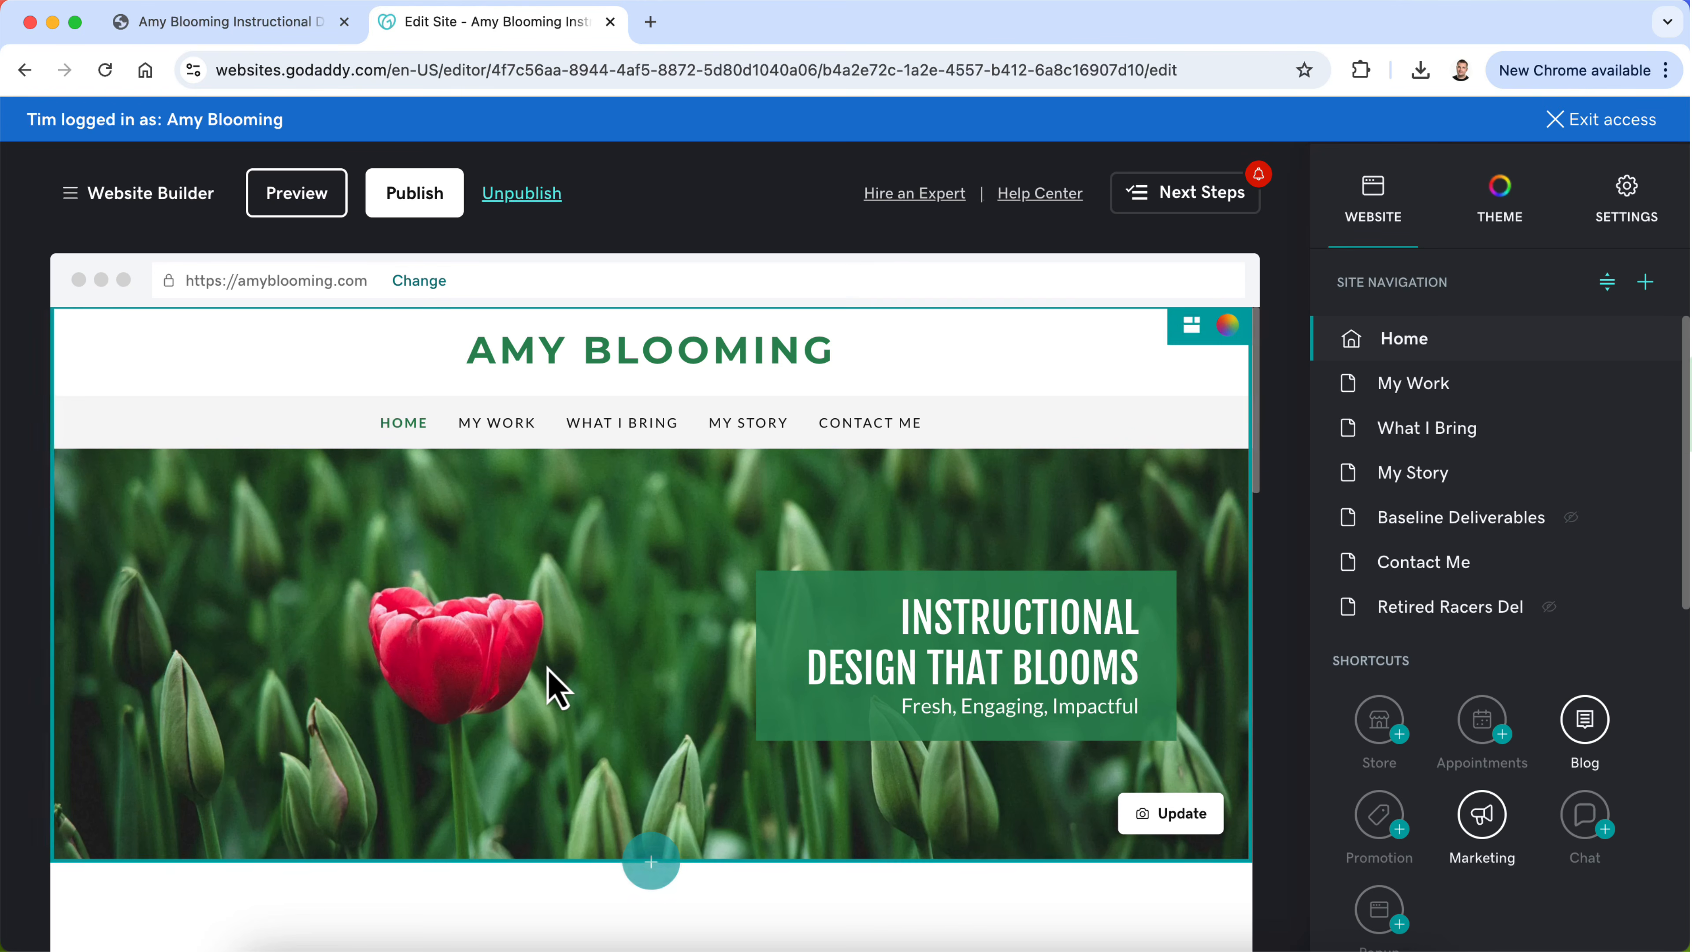
# Step: Examine the blank section below the Home page banner, its section actions and layout choices, and the second image-and-text group
pyautogui.scroll(-3, 586, 767)
pyautogui.click(593, 760)
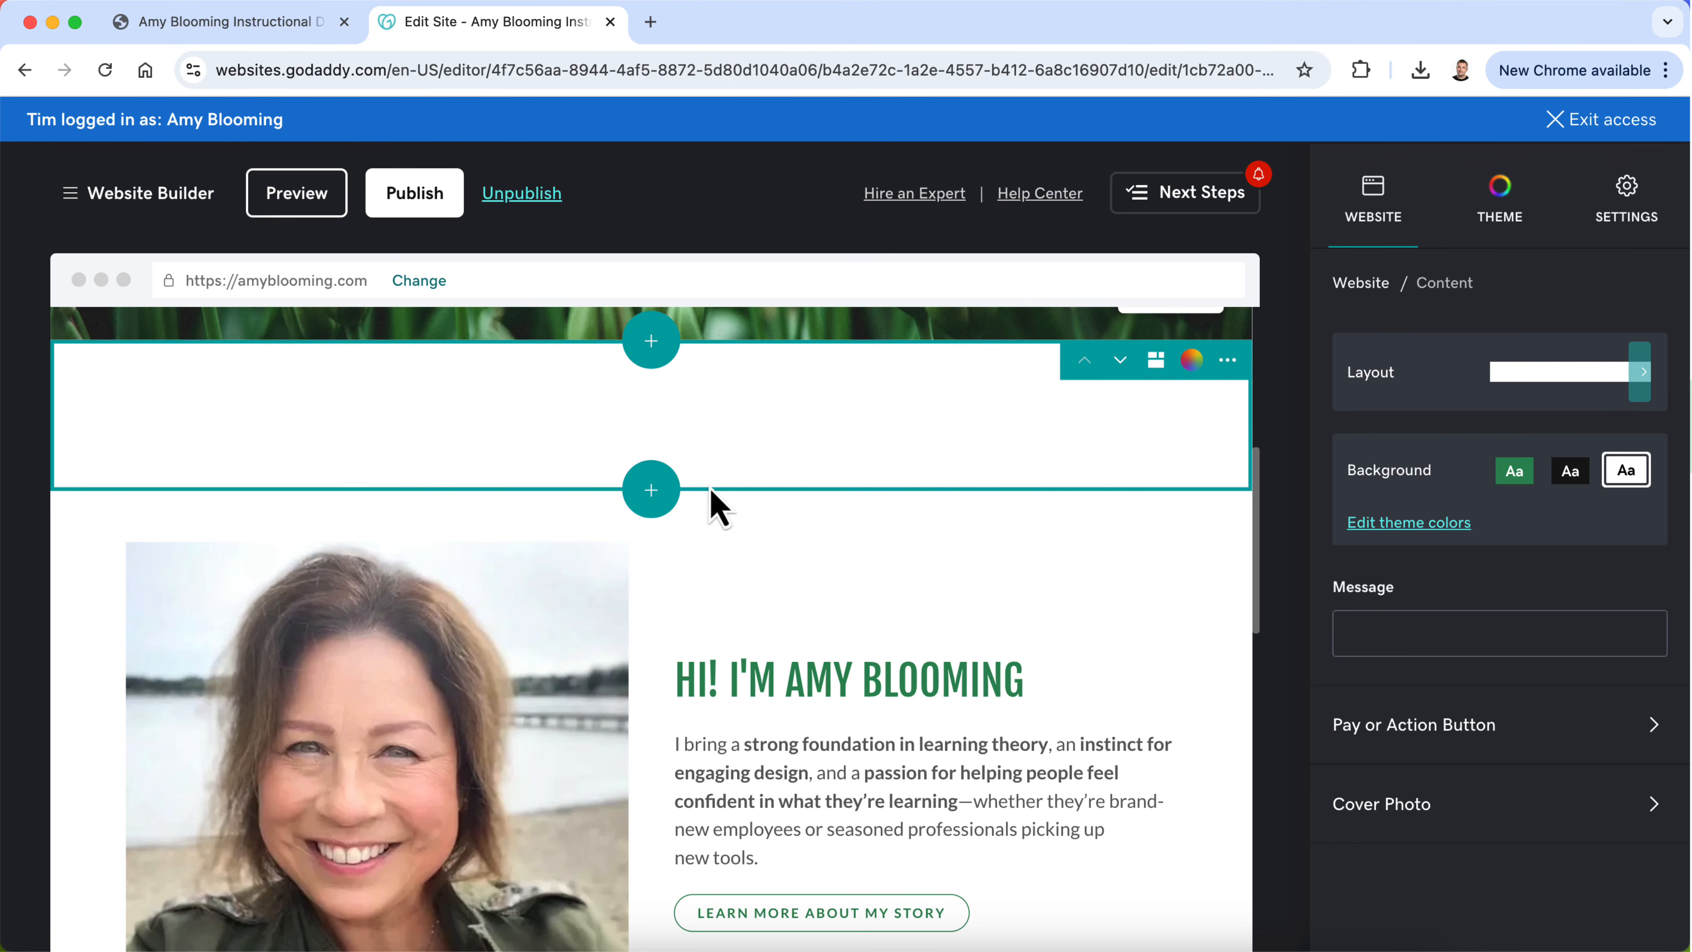
pyautogui.click(1227, 360)
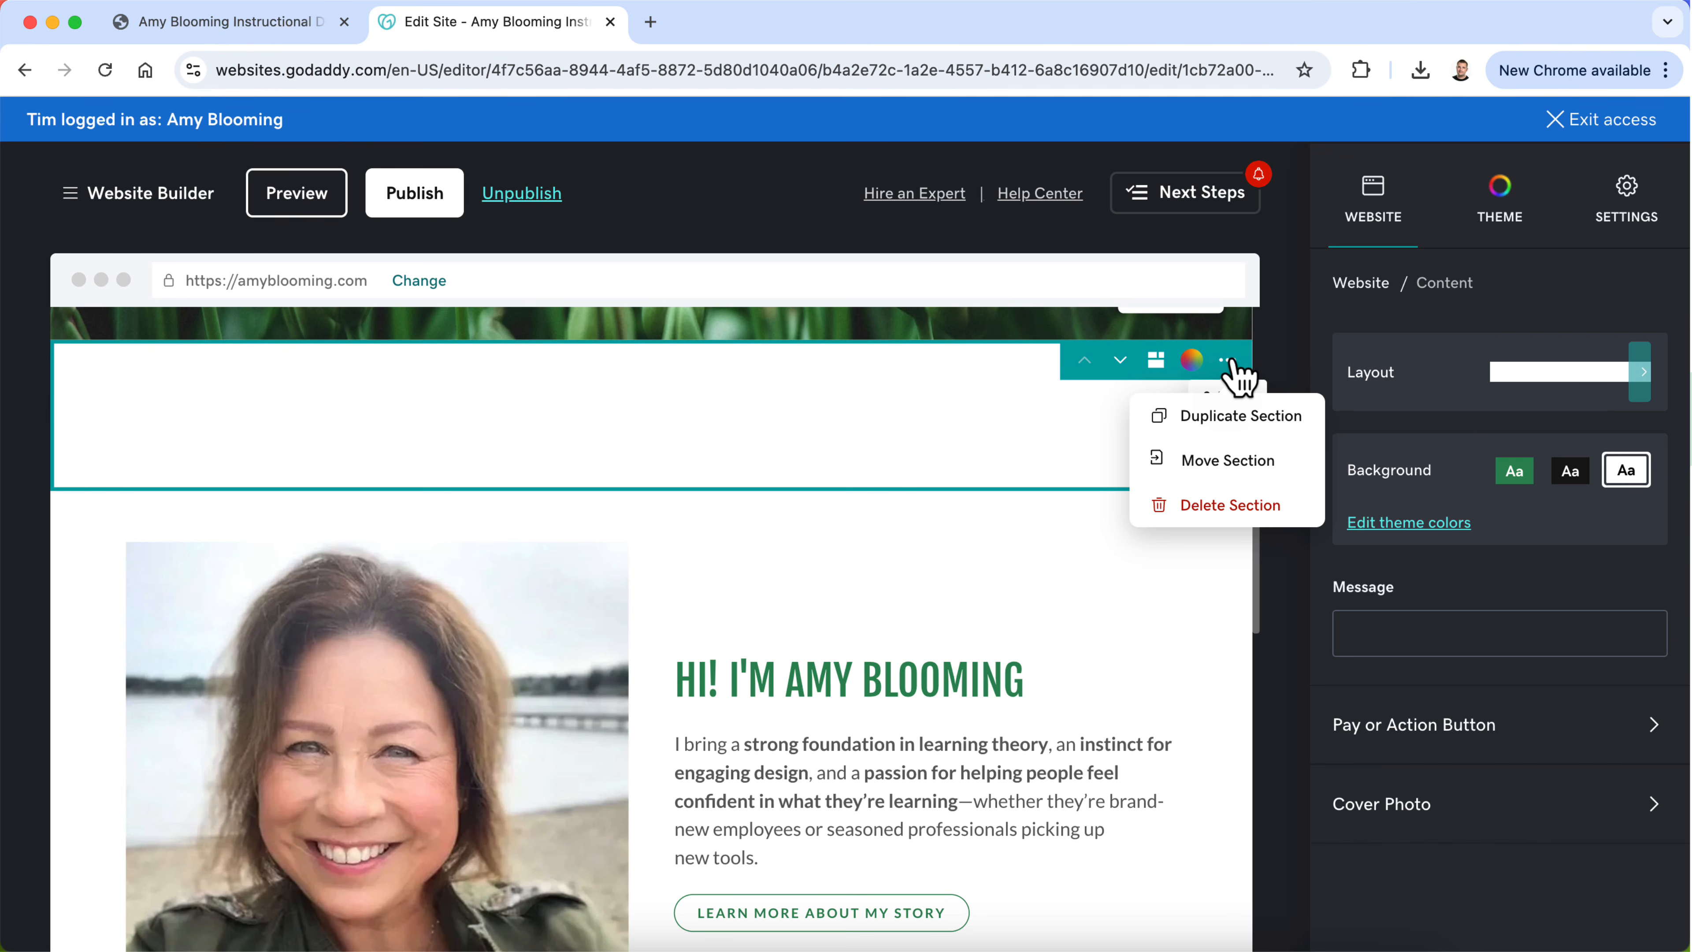
pyautogui.click(1017, 420)
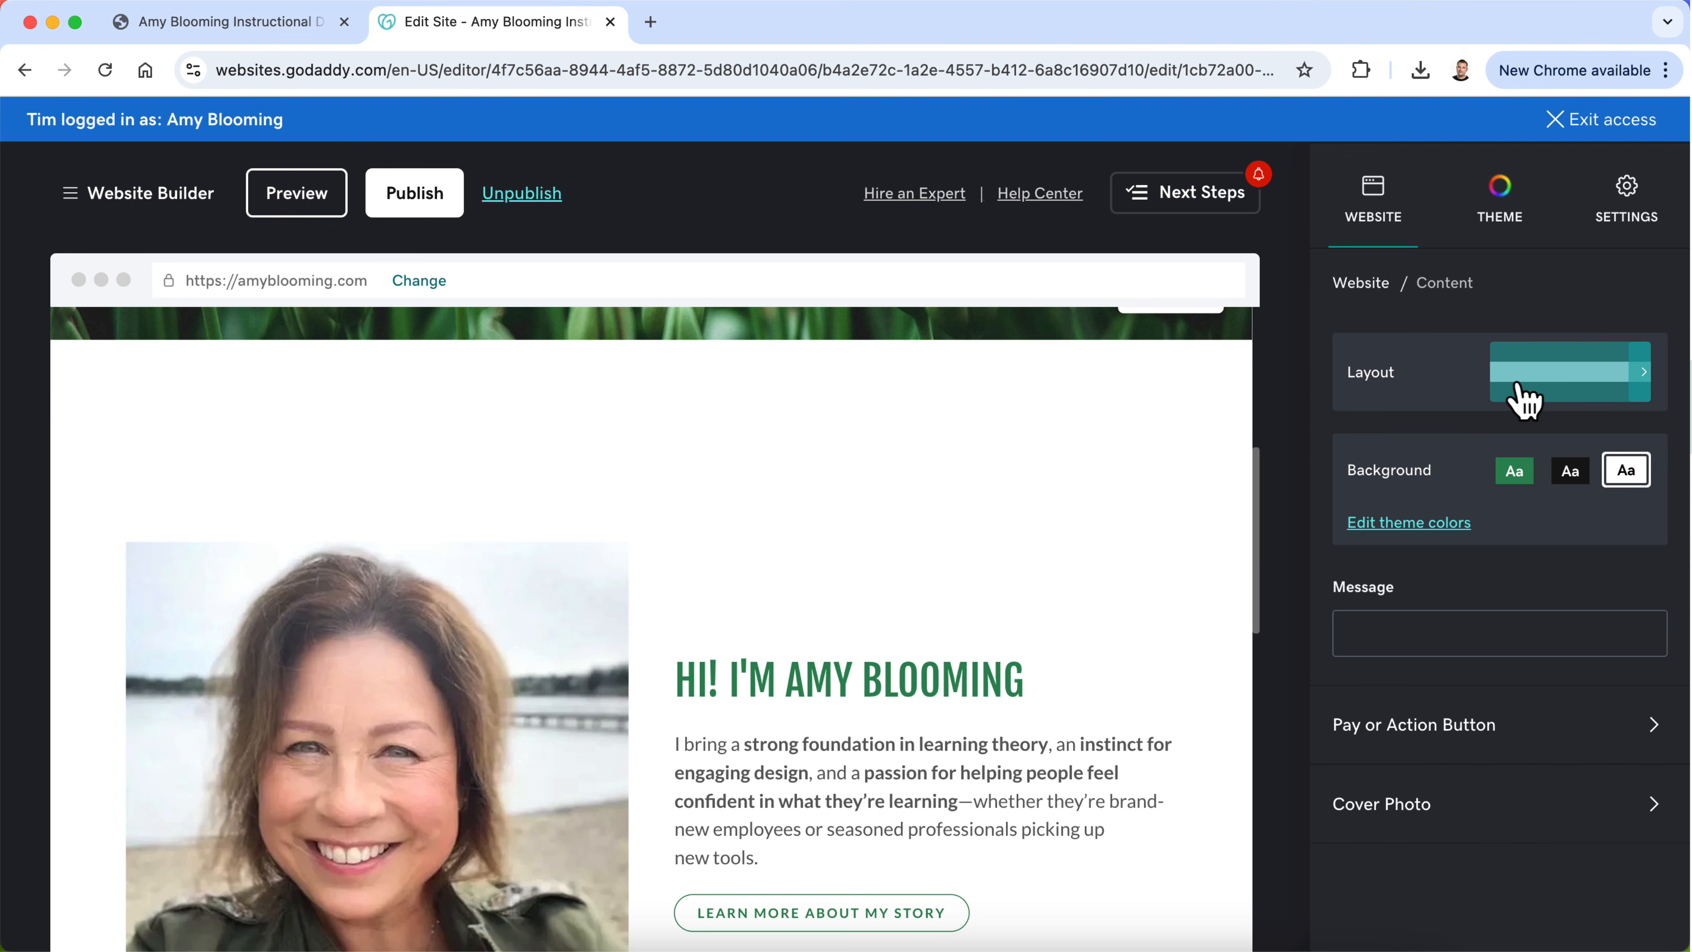
pyautogui.click(1520, 401)
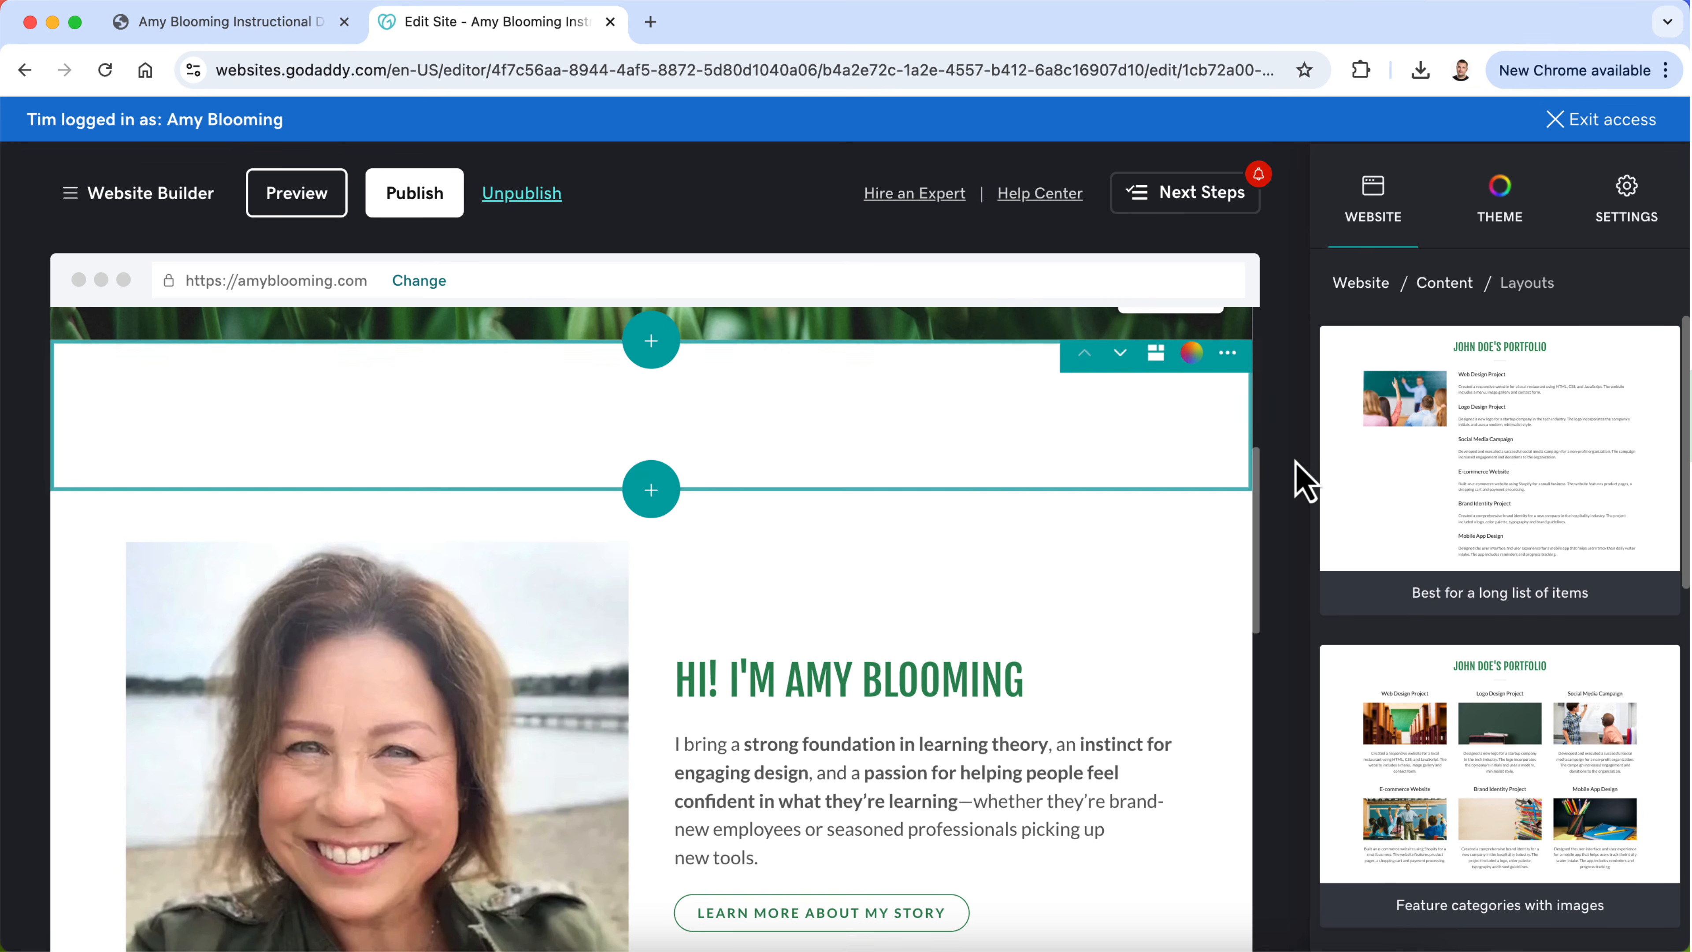
pyautogui.click(1228, 360)
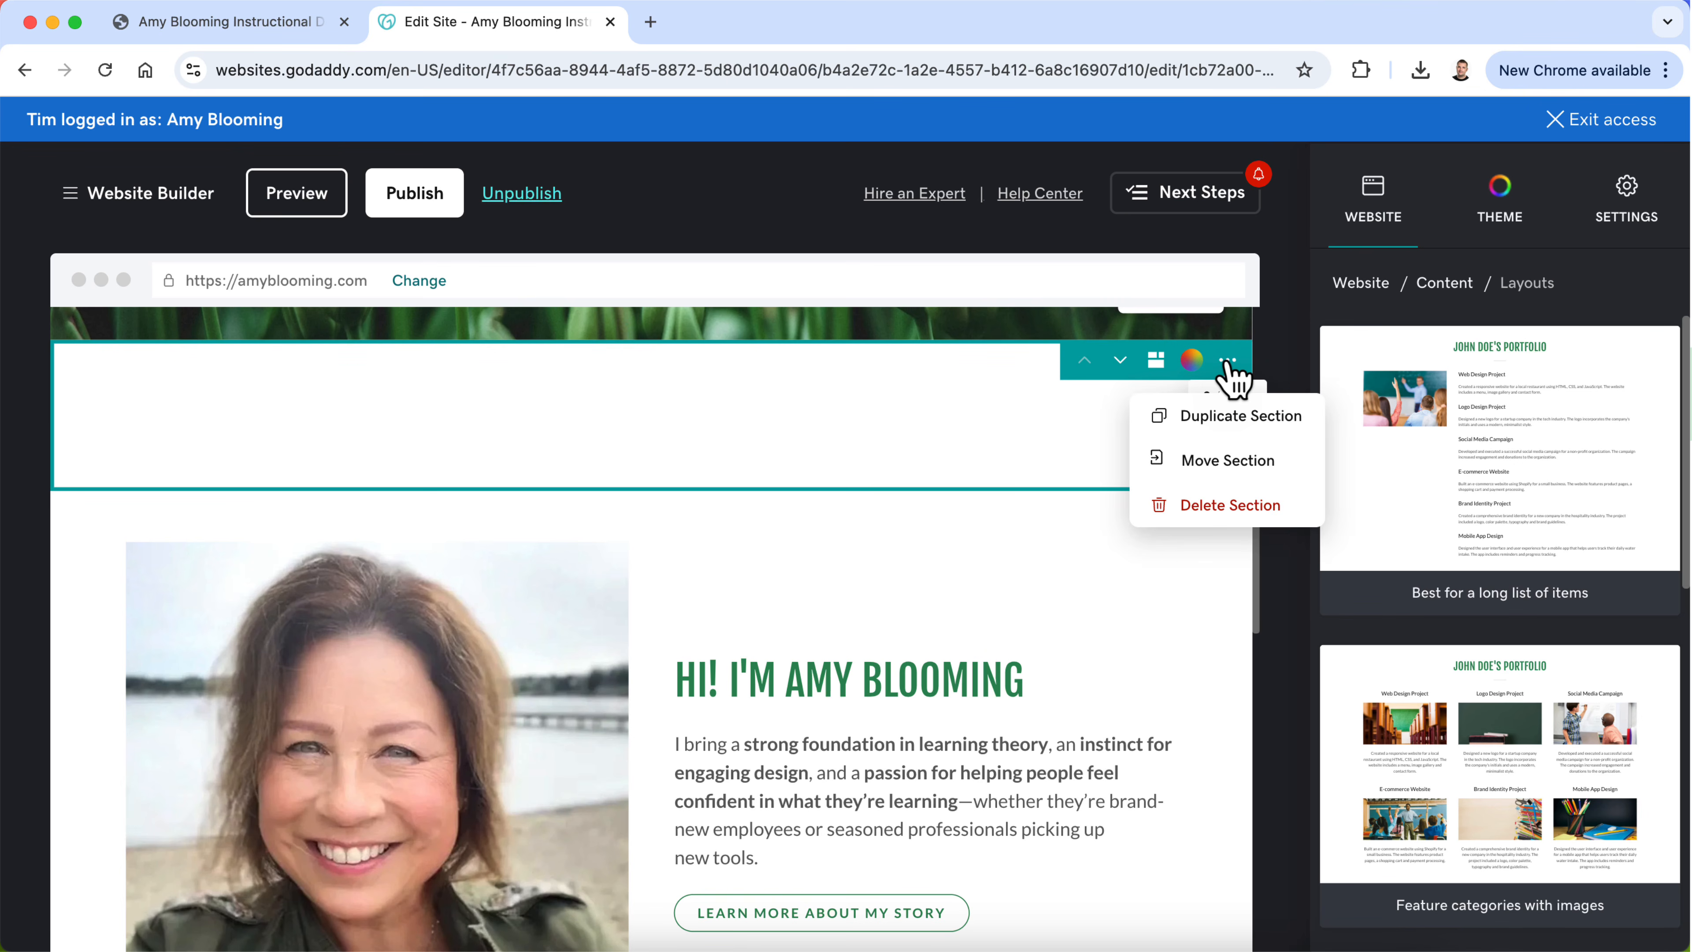
pyautogui.click(1443, 284)
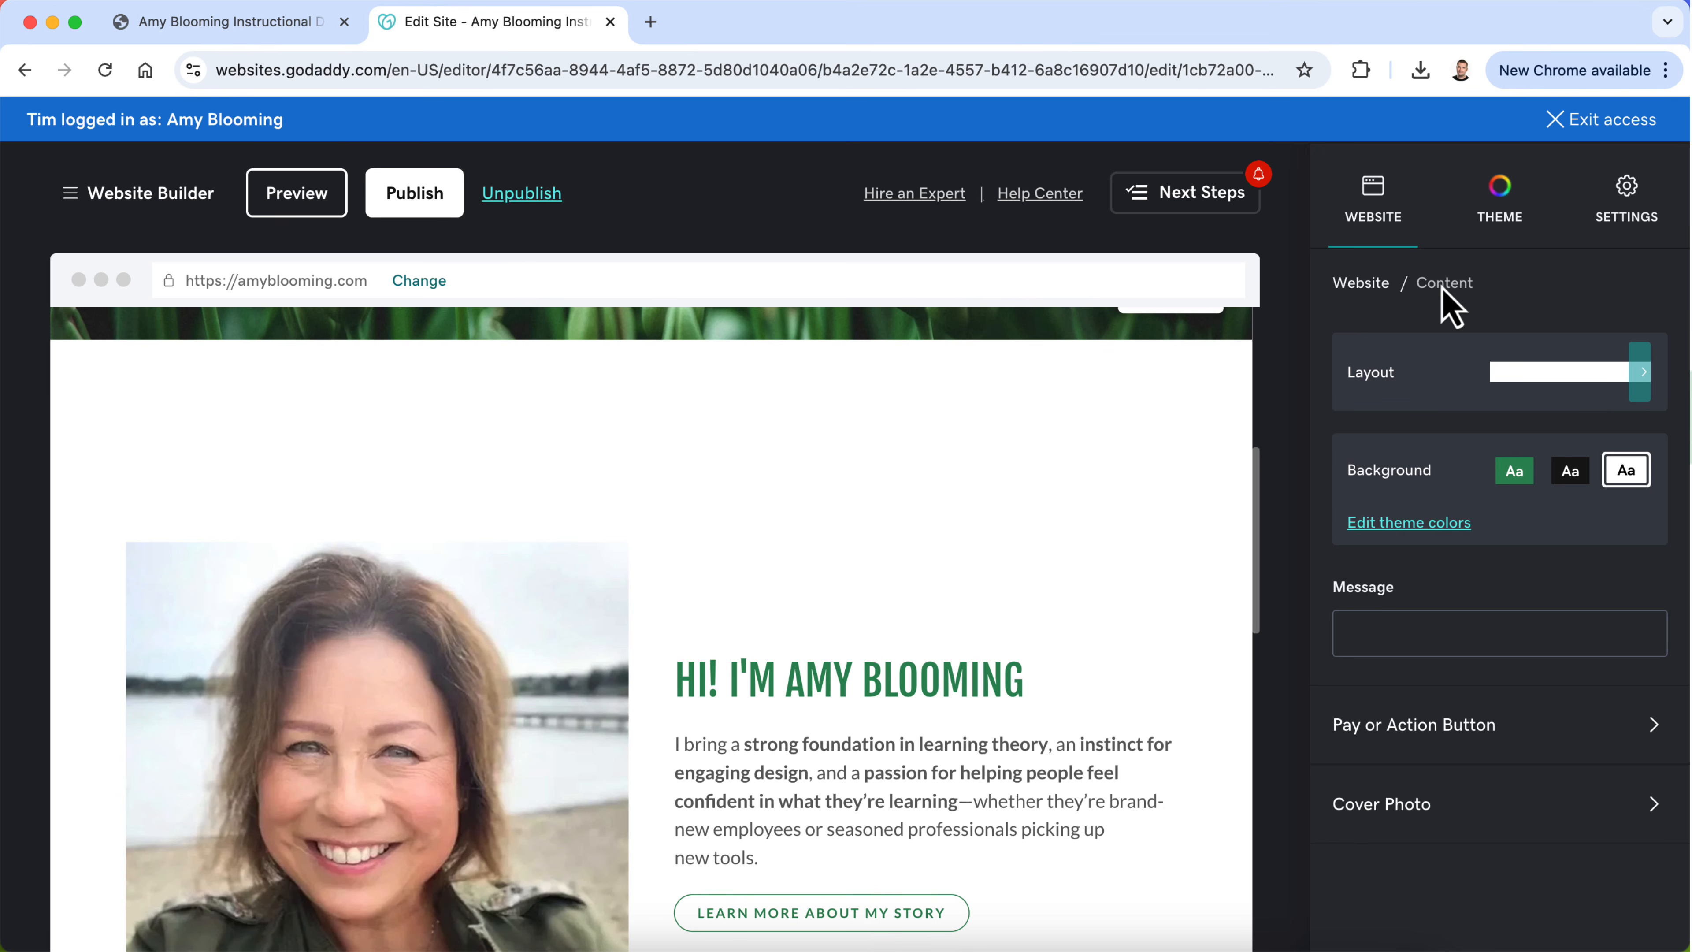
pyautogui.click(1361, 284)
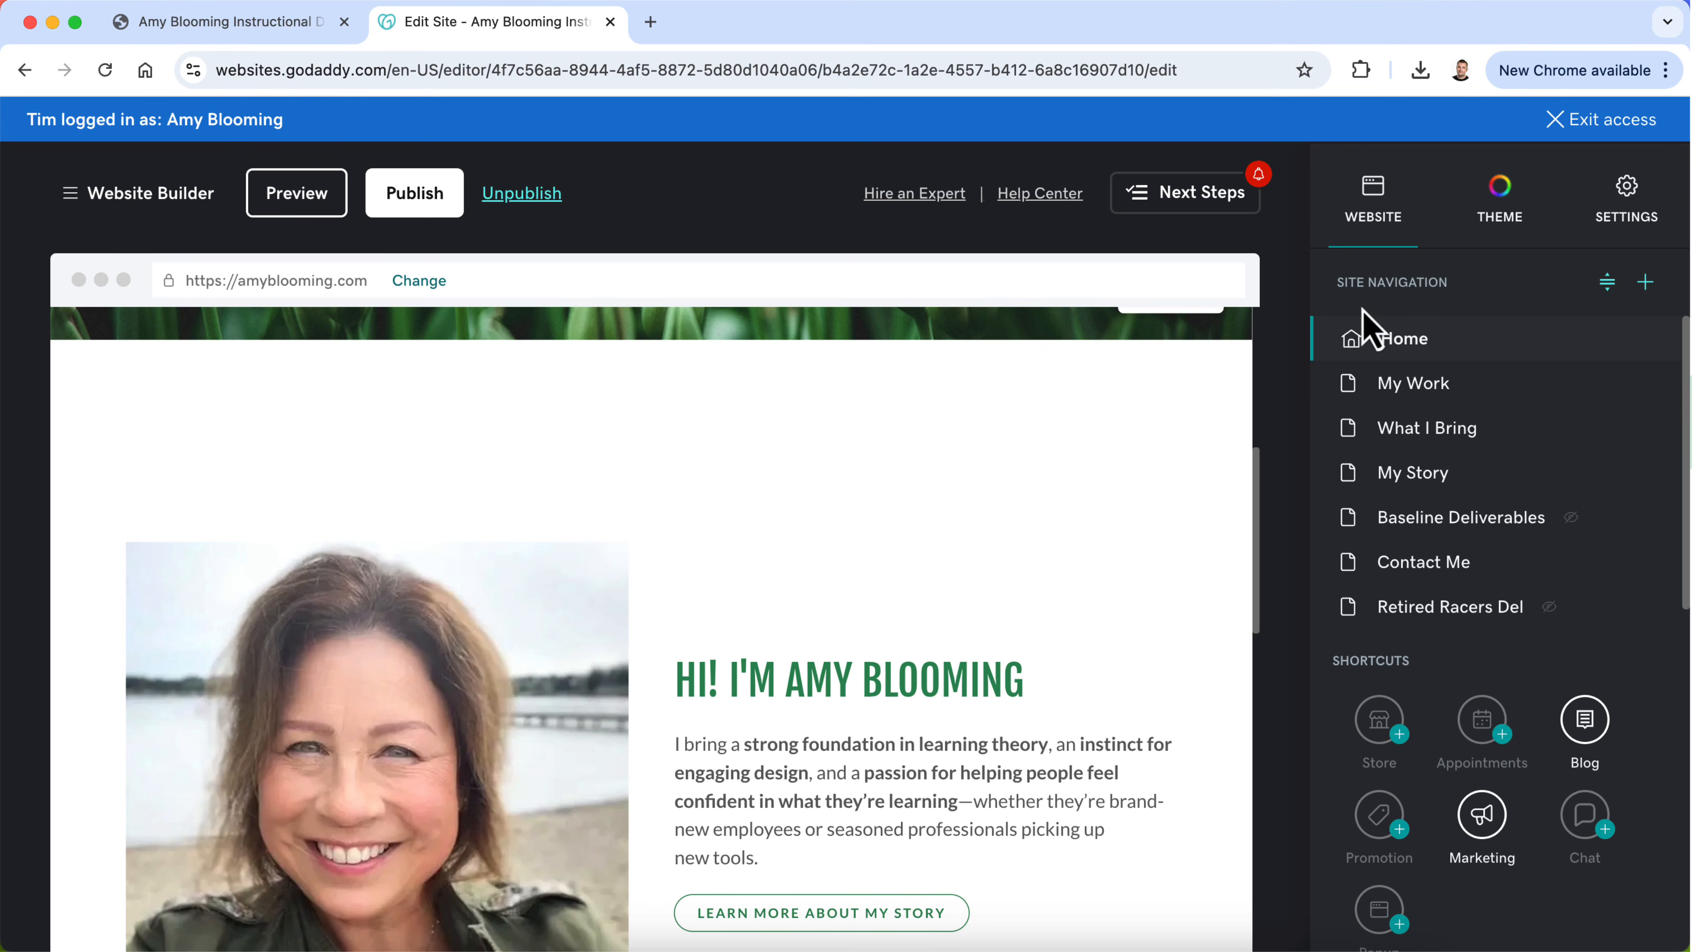
pyautogui.moveTo(1239, 389)
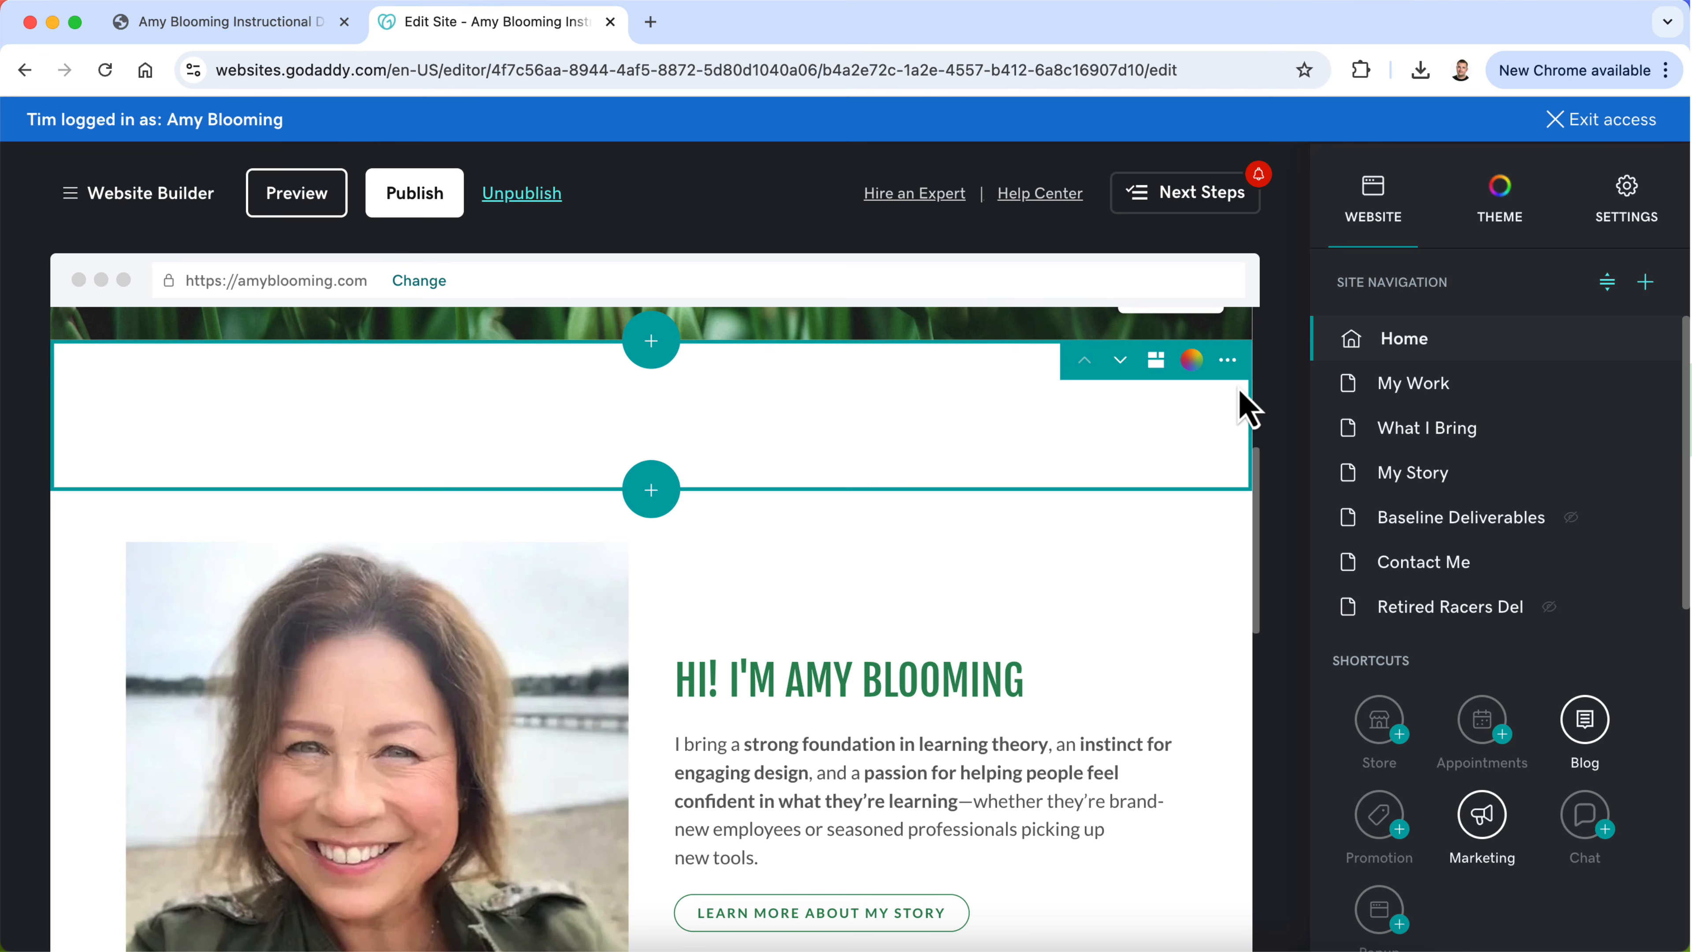
pyautogui.scroll(-1, 1473, 557)
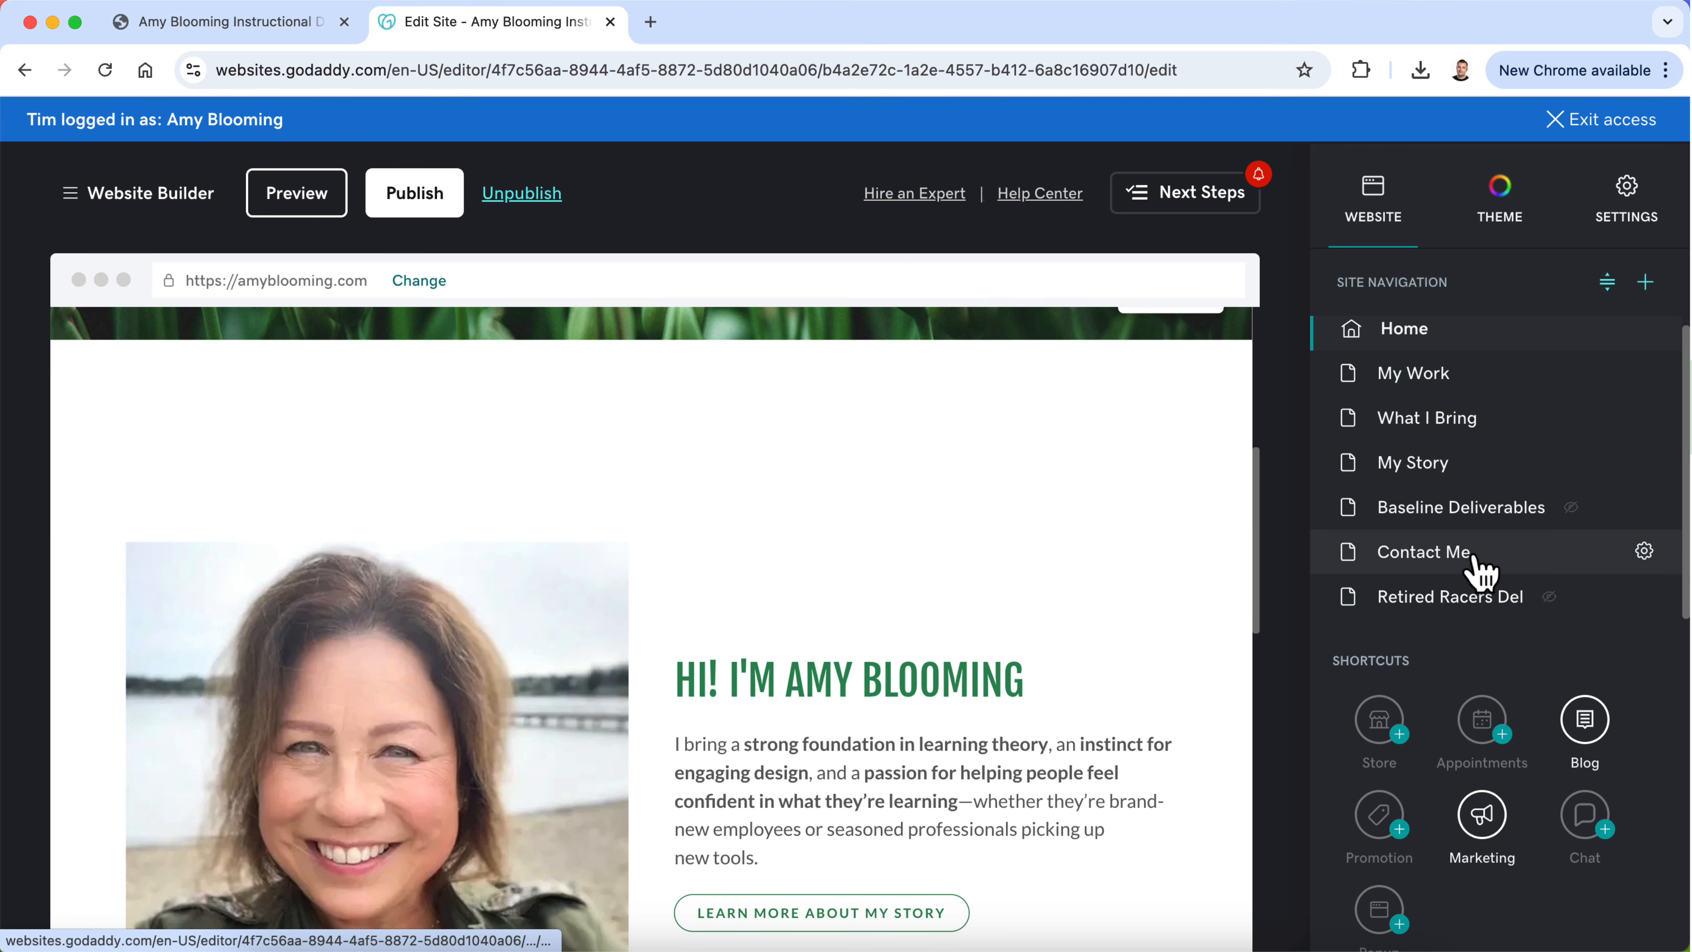
pyautogui.scroll(1, 1473, 567)
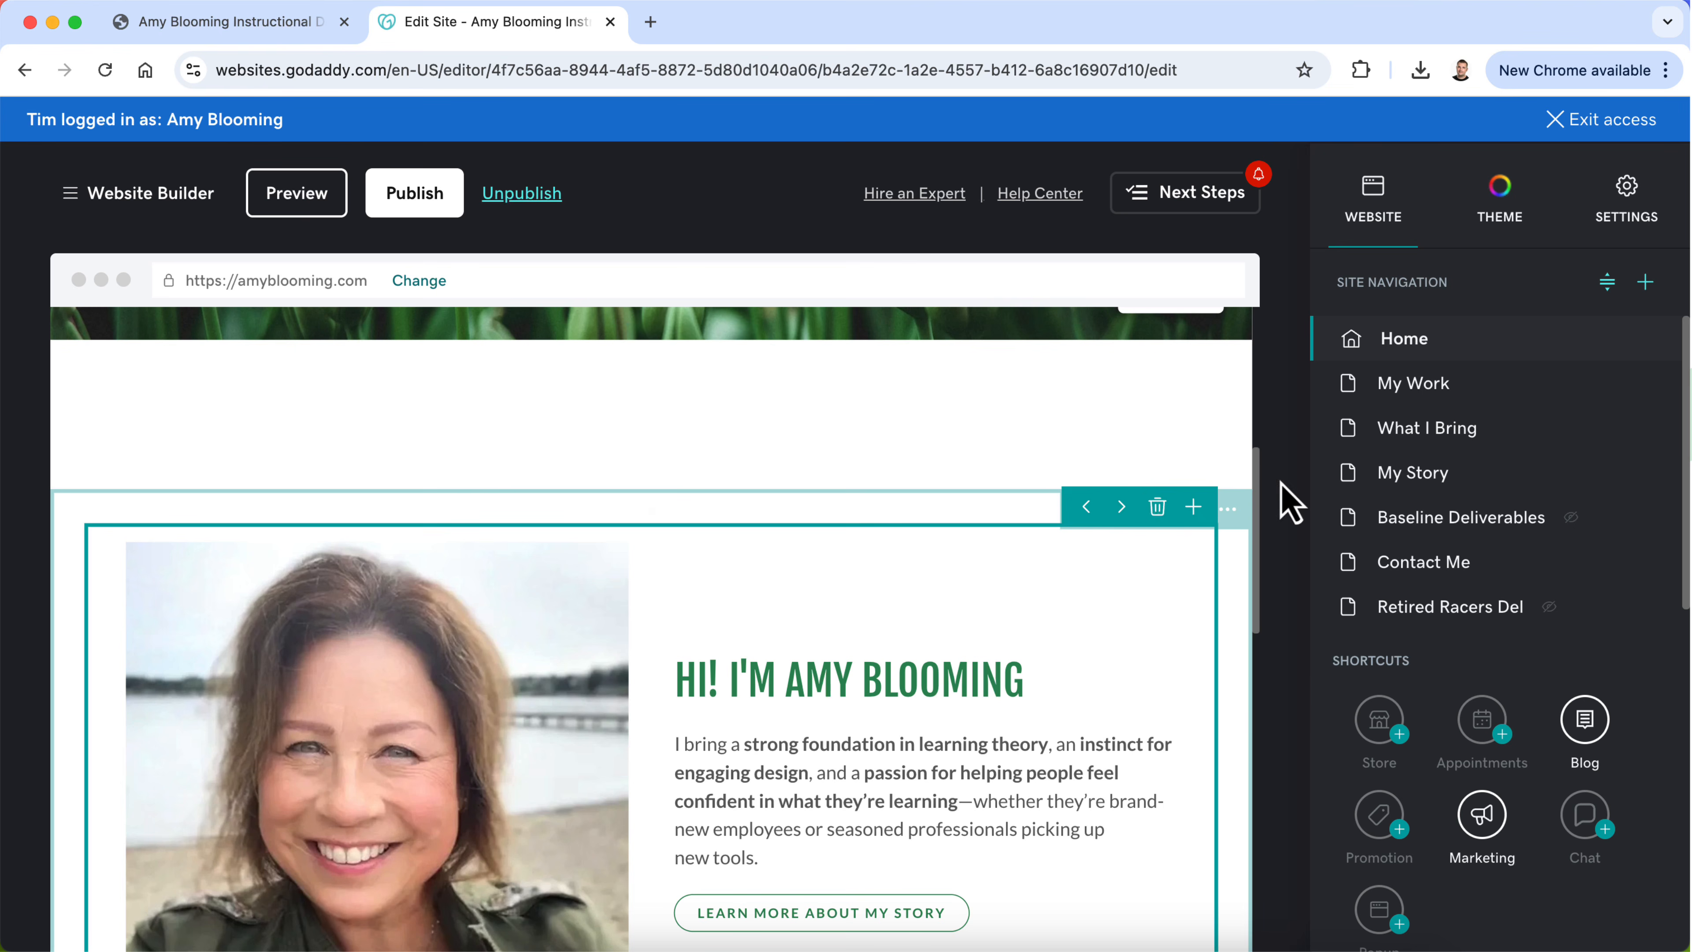
pyautogui.scroll(-8, 893, 667)
pyautogui.scroll(-3, 327, 693)
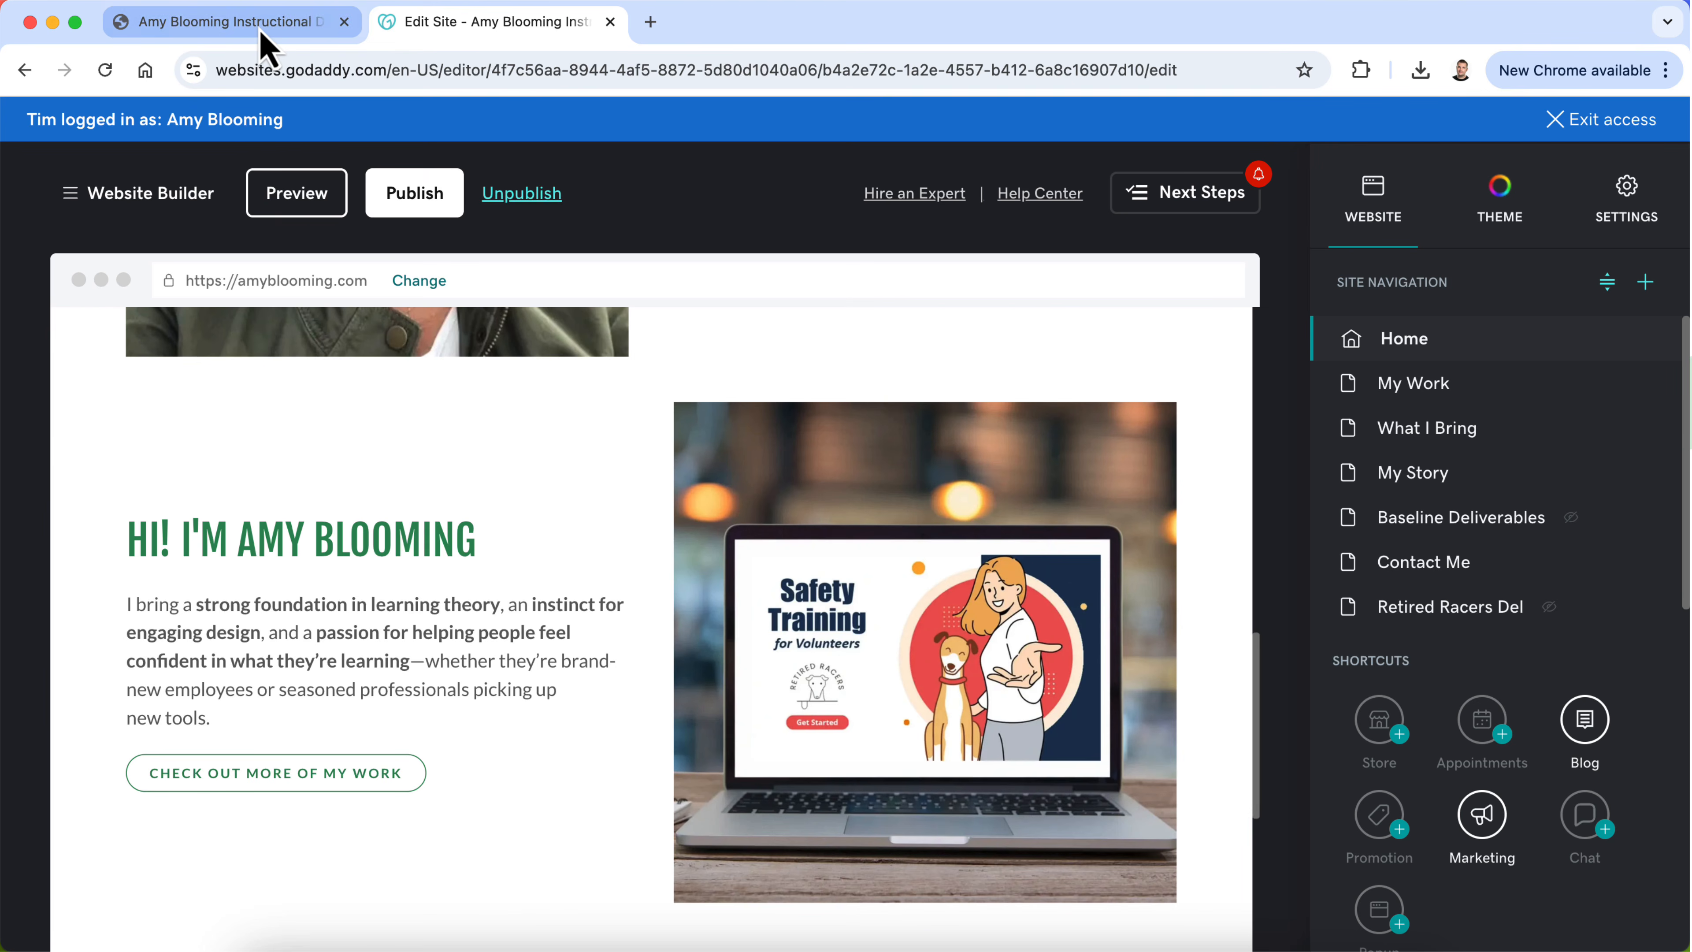
# Step: Look over the published portfolio site's Home, My Work and My Story pages, and return to its Home page
pyautogui.click(947, 936)
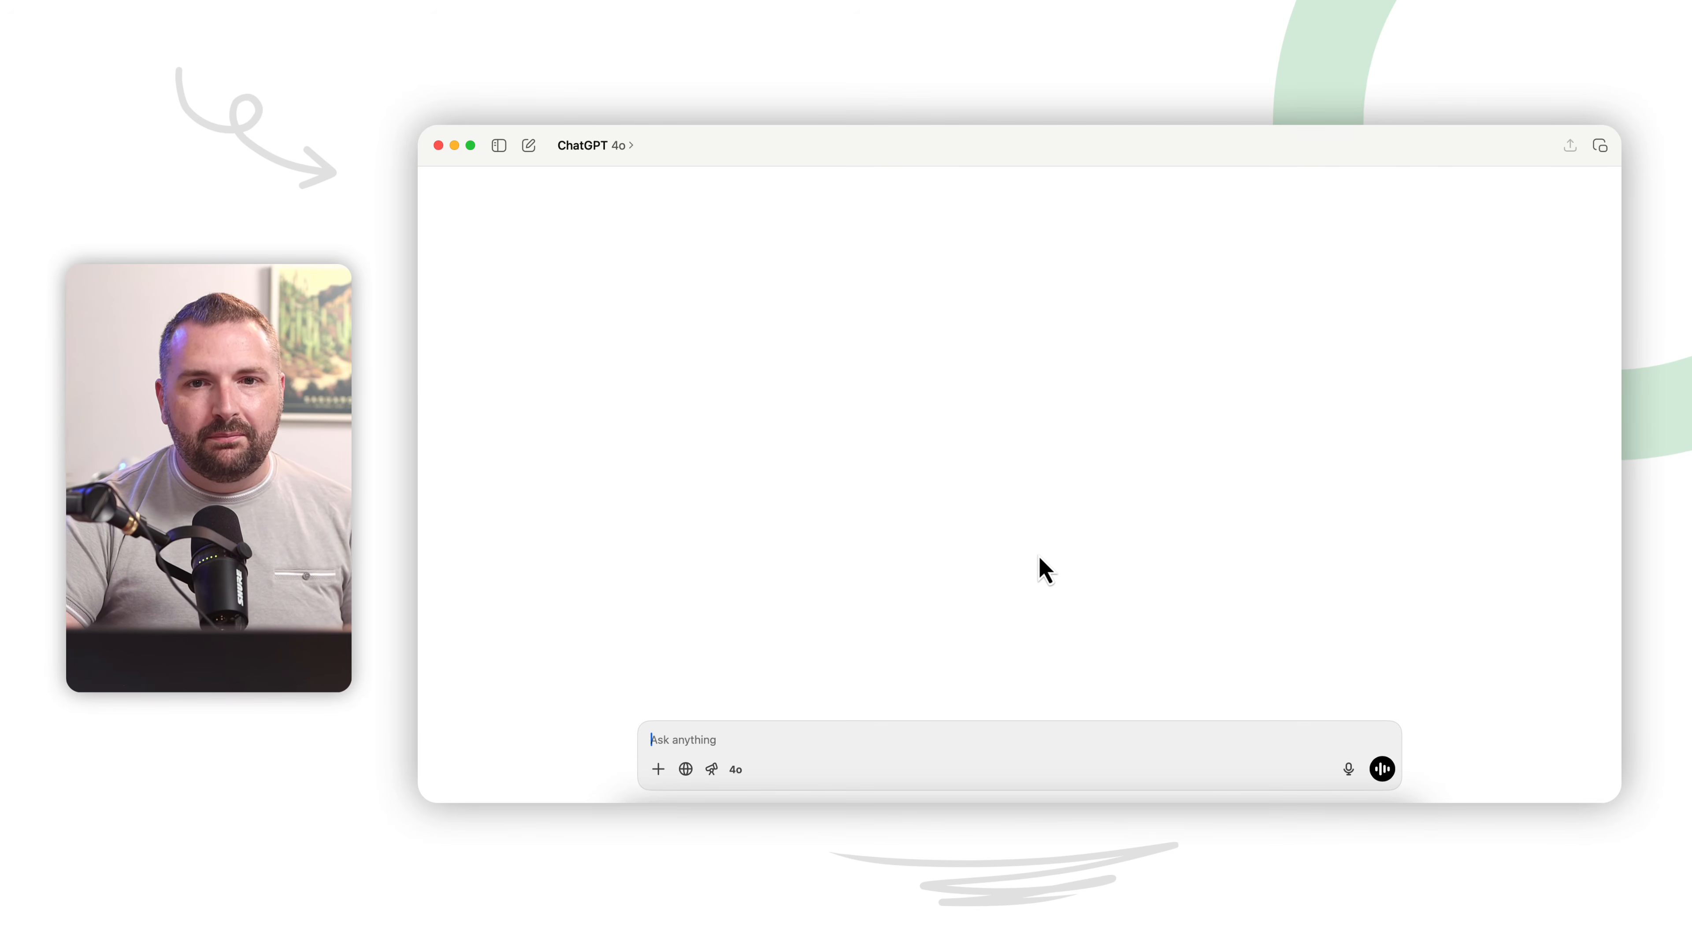
pyautogui.hotkey('ctrl', 'Up')
pyautogui.click(800, 373)
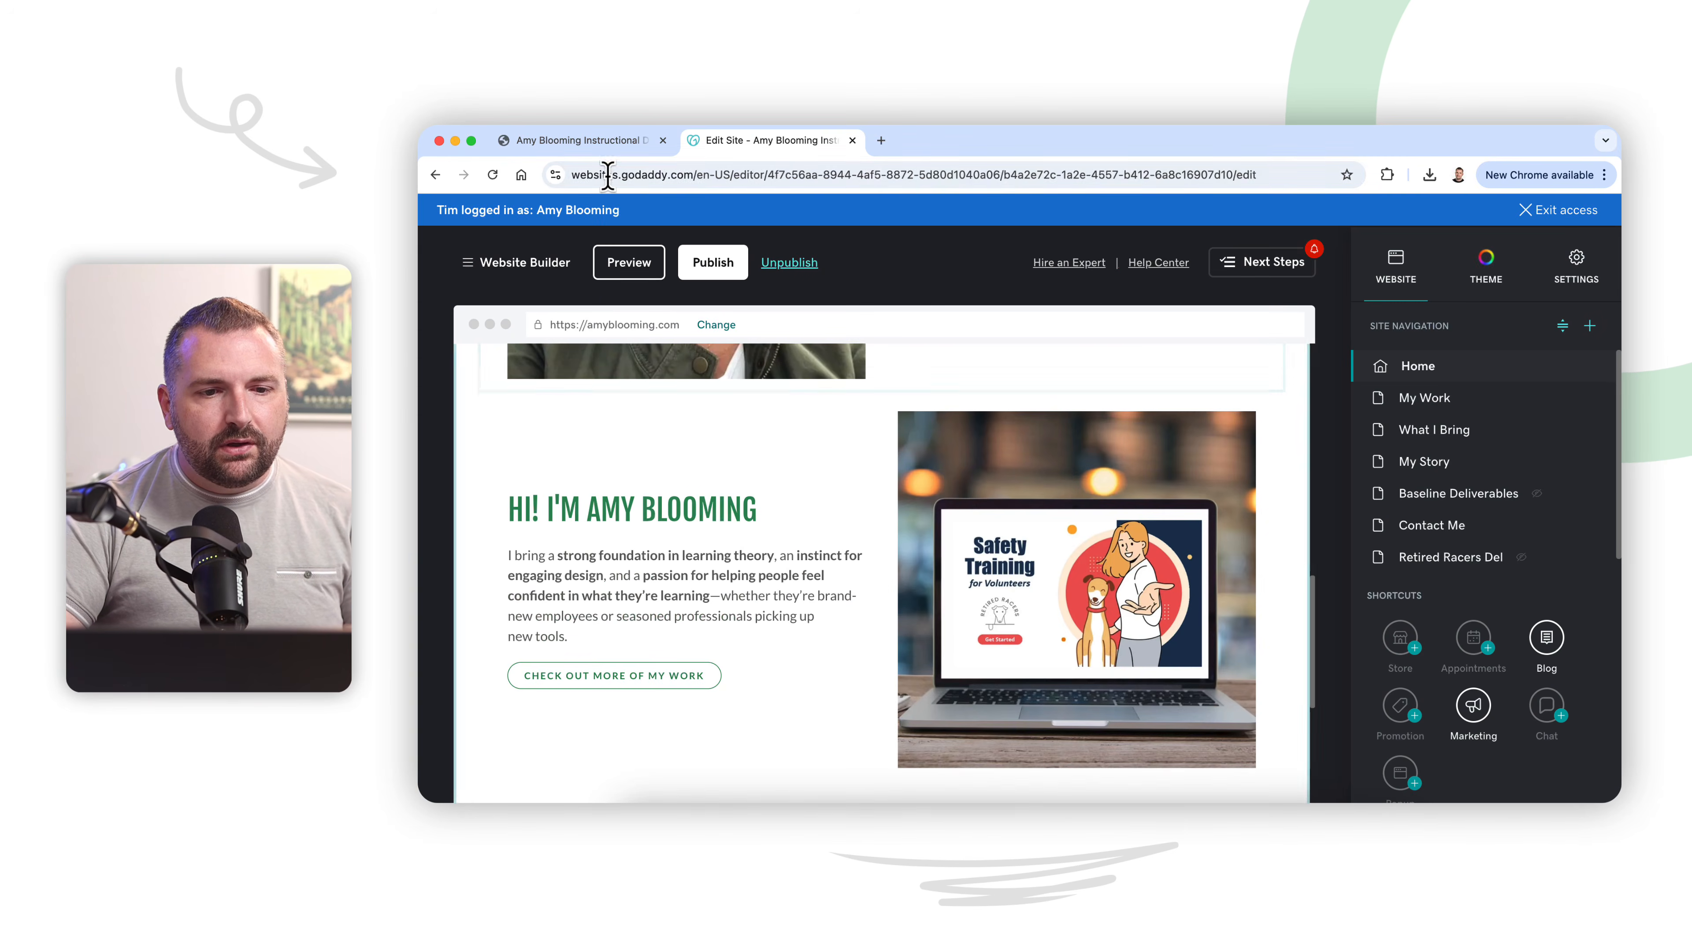
pyautogui.click(570, 141)
pyautogui.scroll(10, 877, 512)
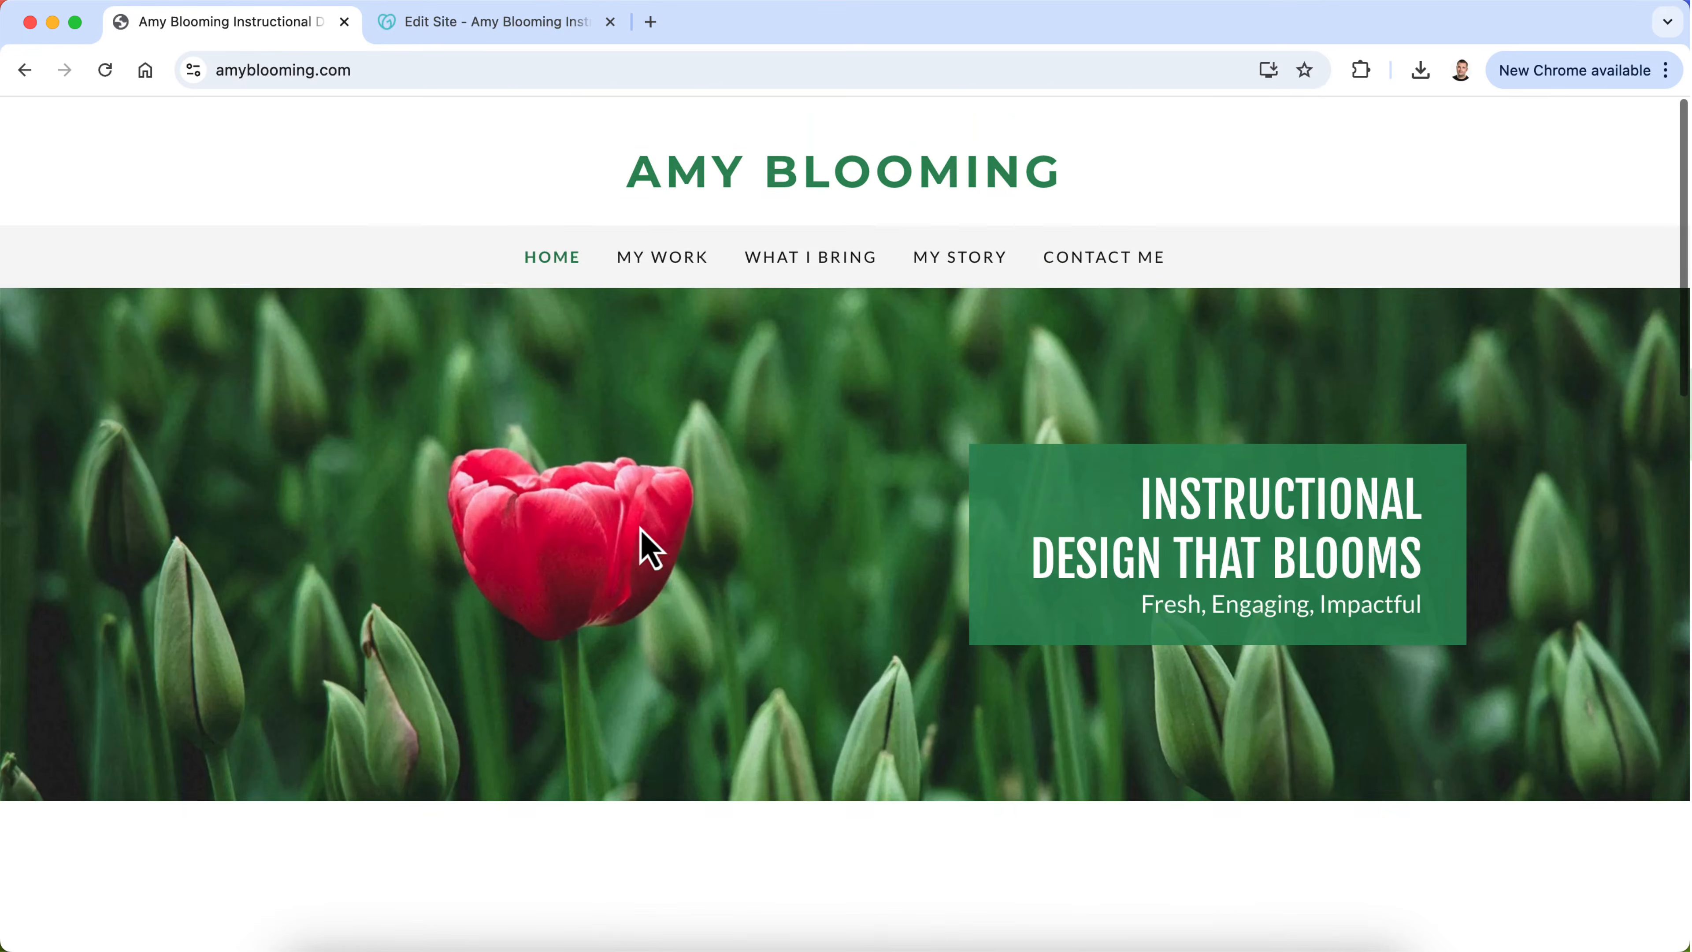
pyautogui.click(646, 234)
pyautogui.scroll(-8, 783, 480)
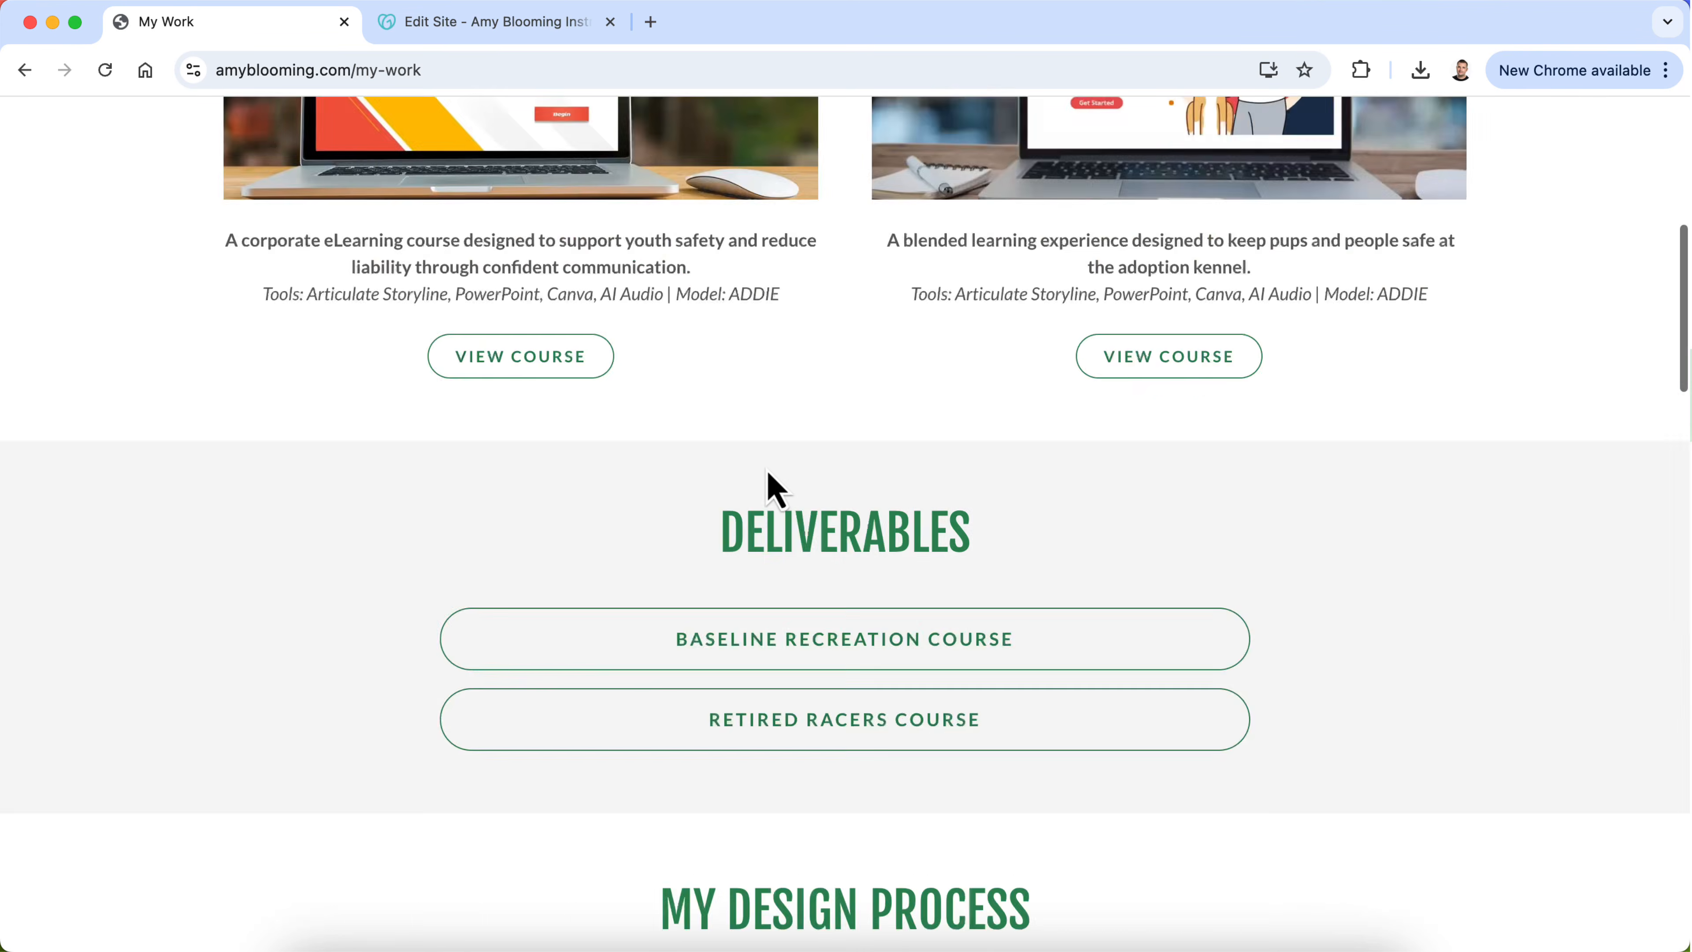
pyautogui.scroll(8, 773, 487)
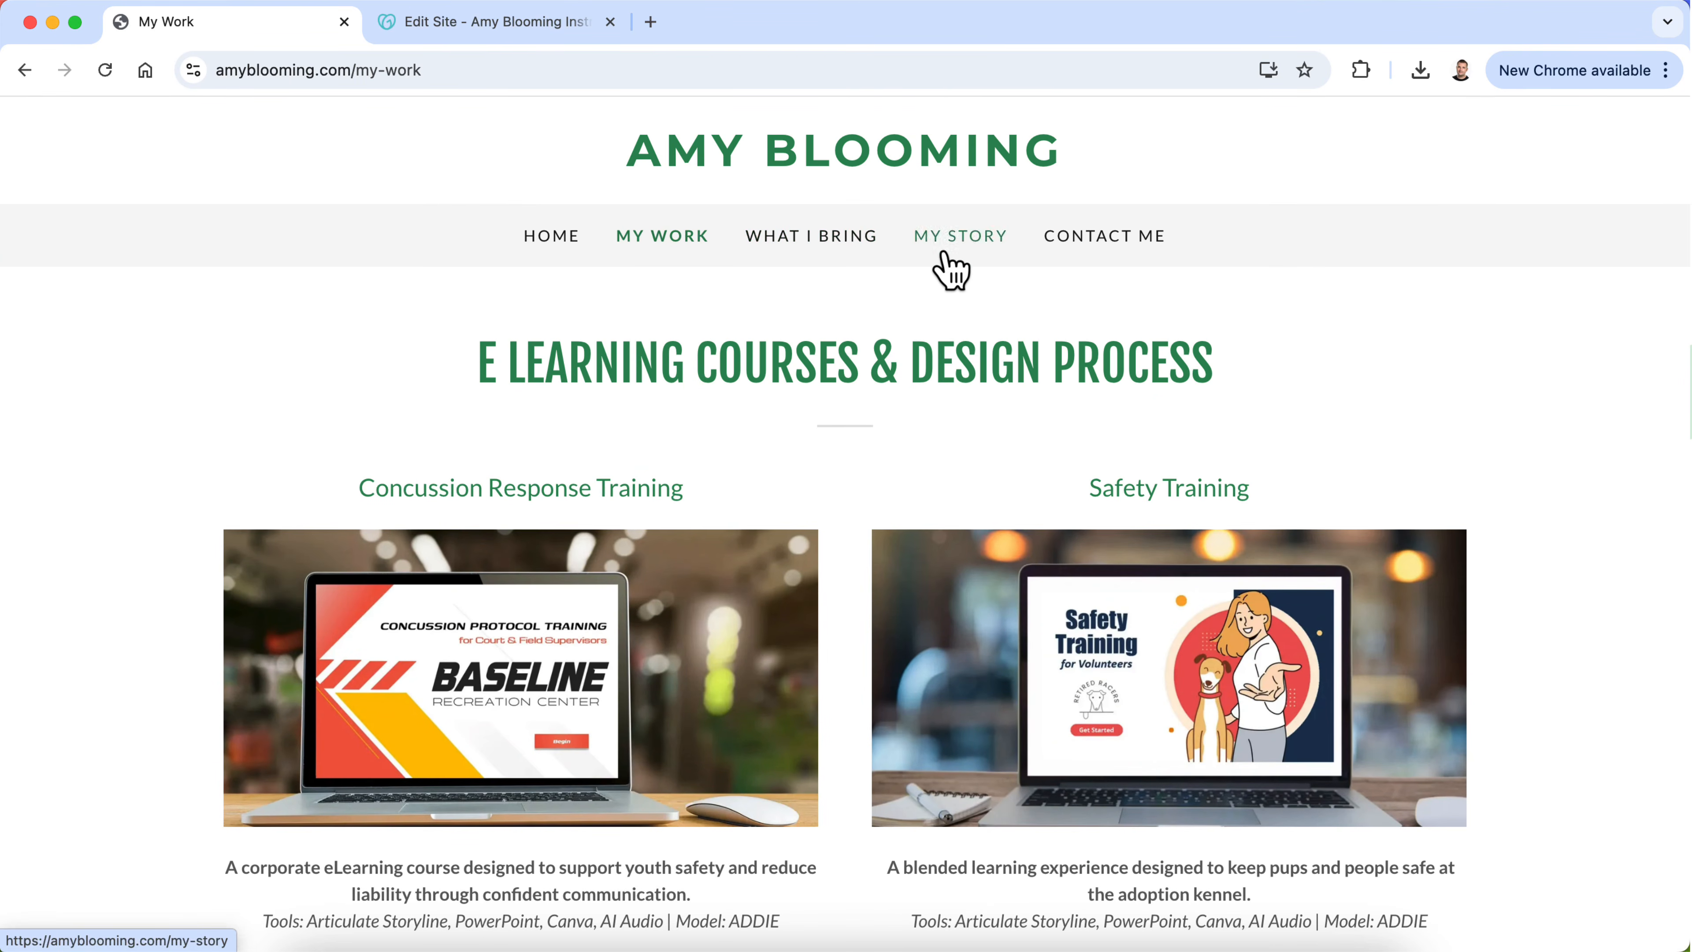
pyautogui.click(946, 257)
pyautogui.click(543, 234)
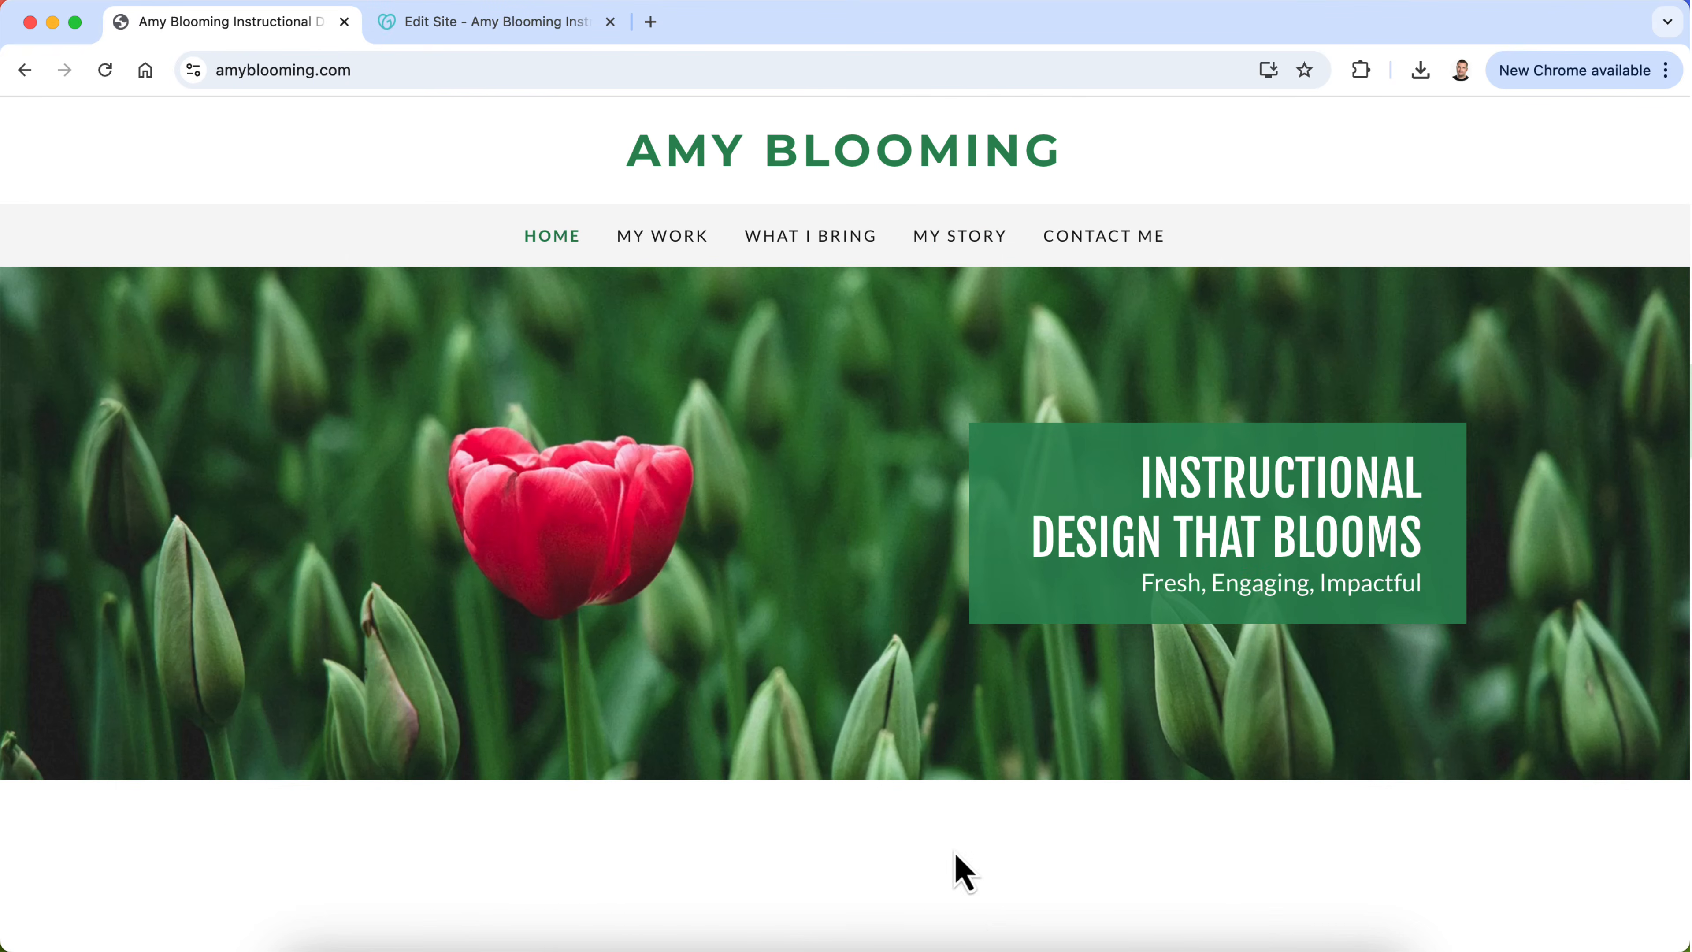
# Step: Switch to ChatGPT and begin a prompt about refining a named student's instructional design portfolio, mentioning an added home page section linking to her portfolio page
pyautogui.click(989, 940)
pyautogui.write("I'm working ")
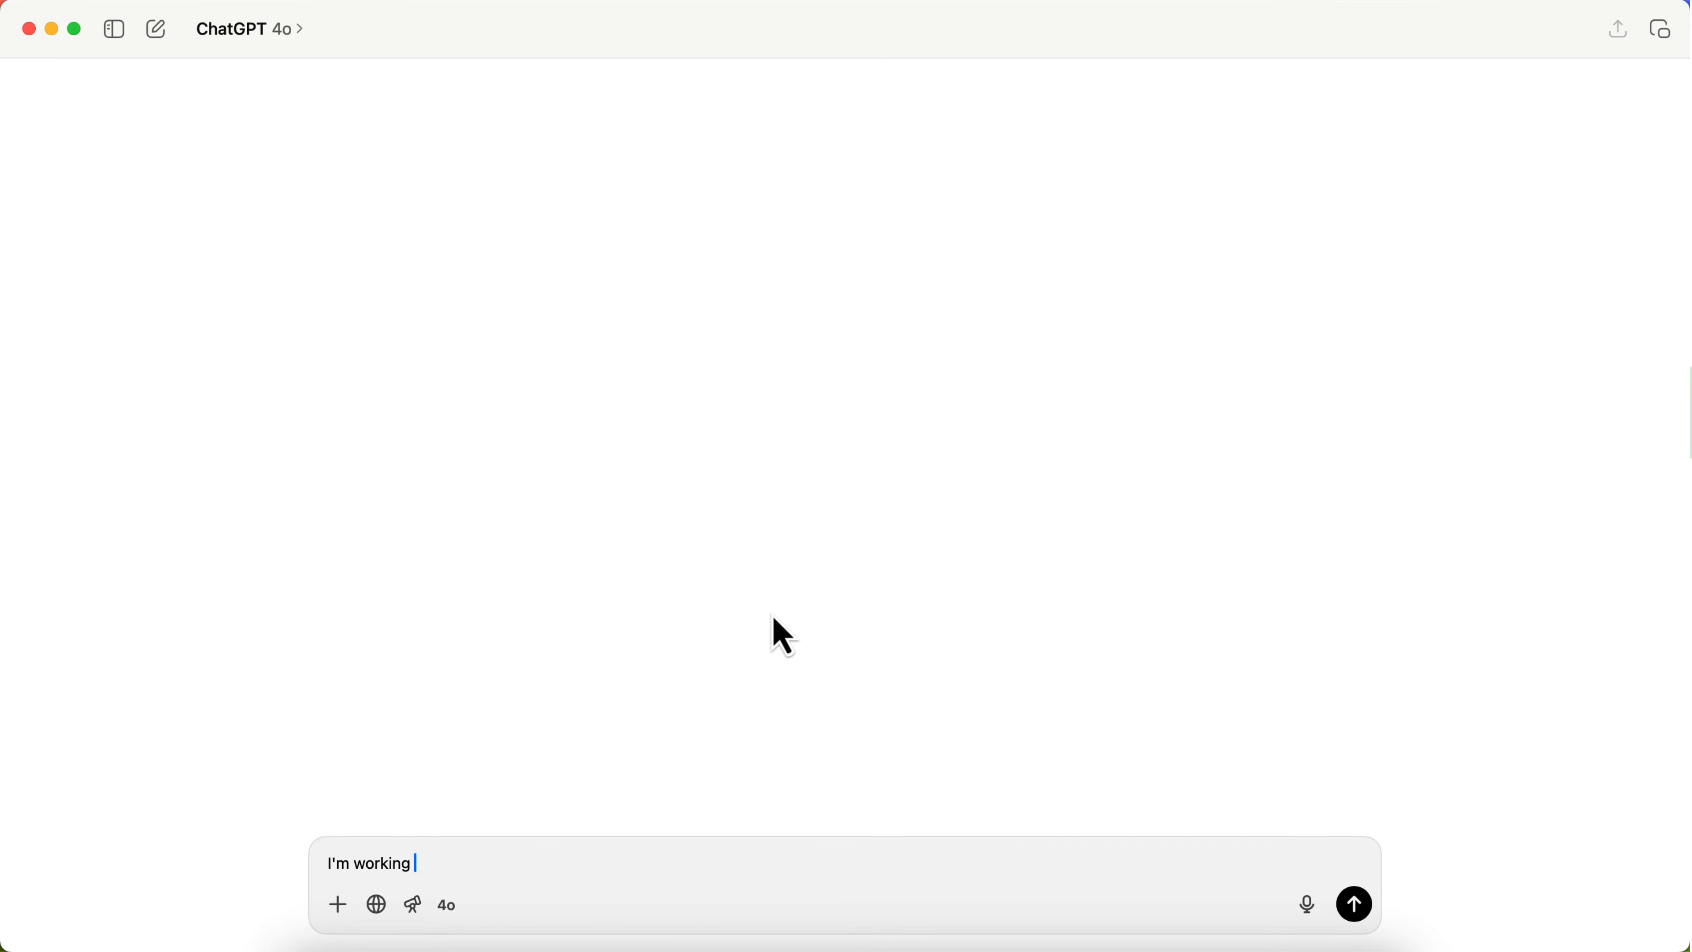
pyautogui.write('making updates and re')
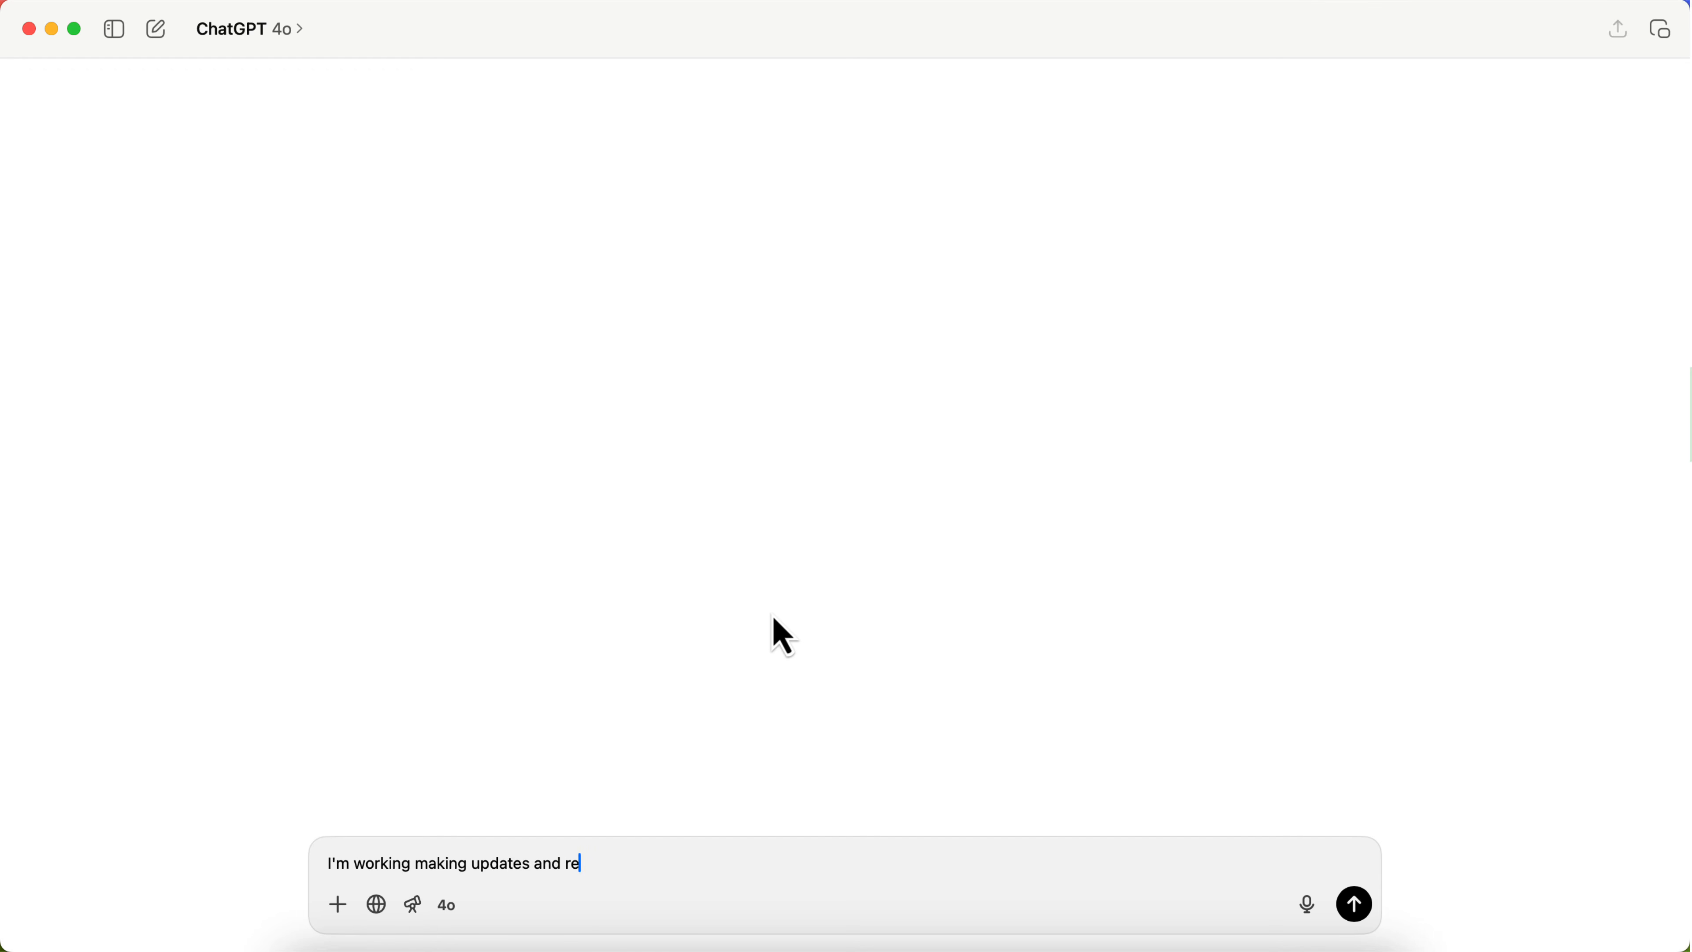
pyautogui.write('finements to a instructional')
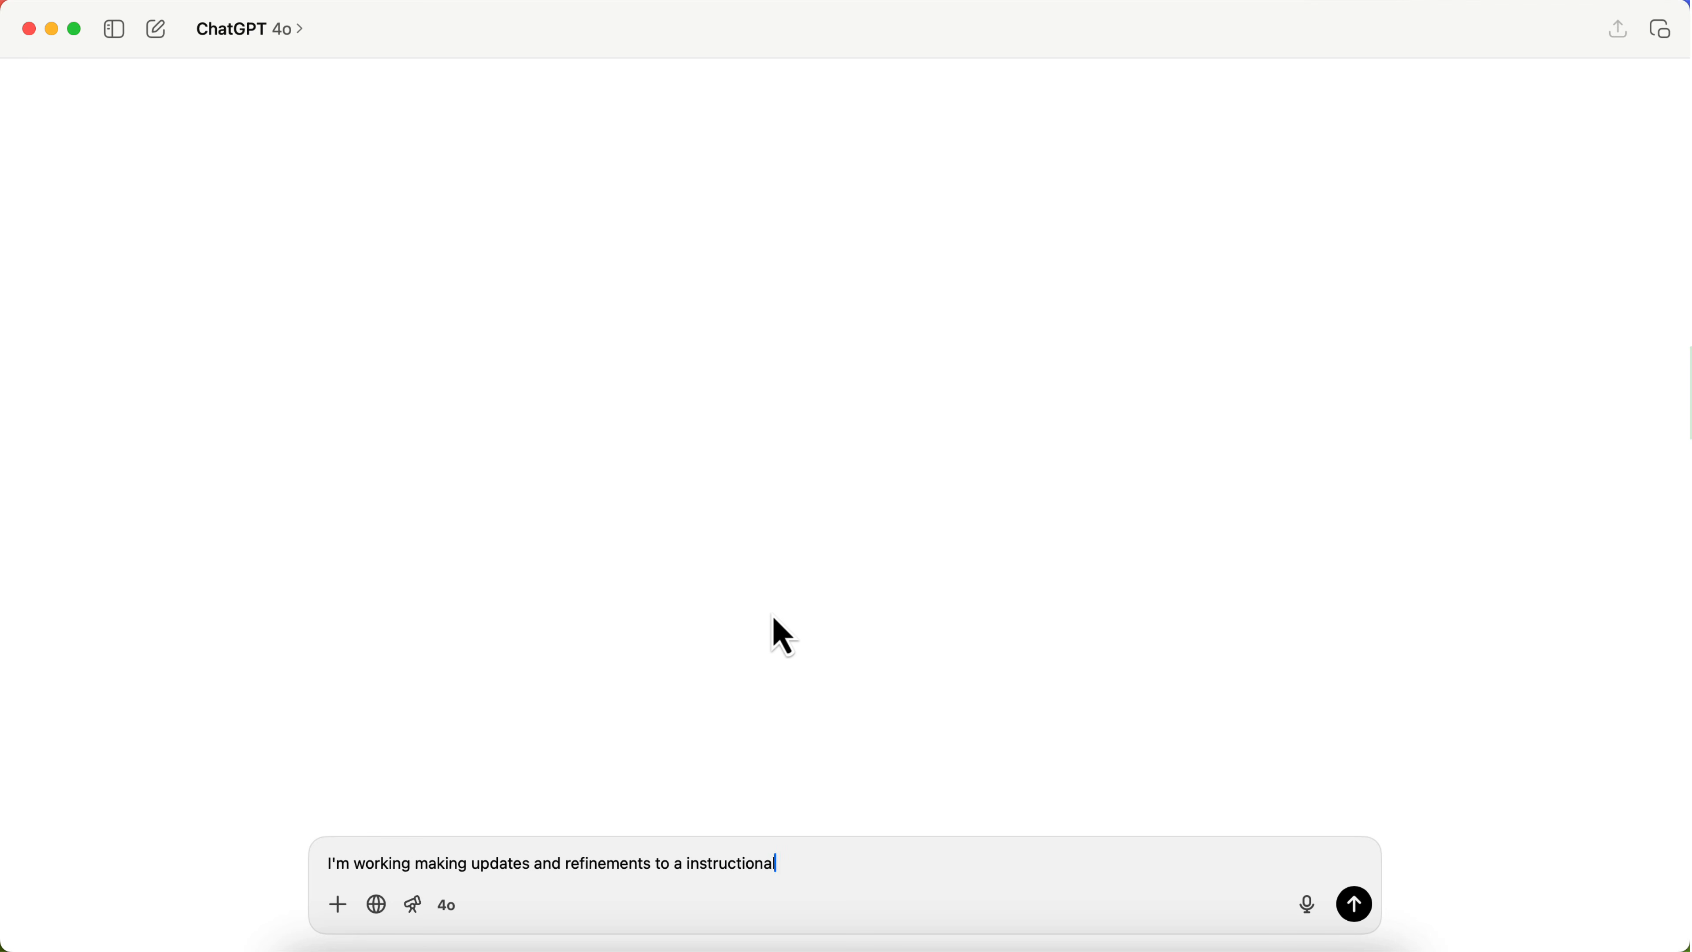
pyautogui.write(' design portfolio for one of my stude')
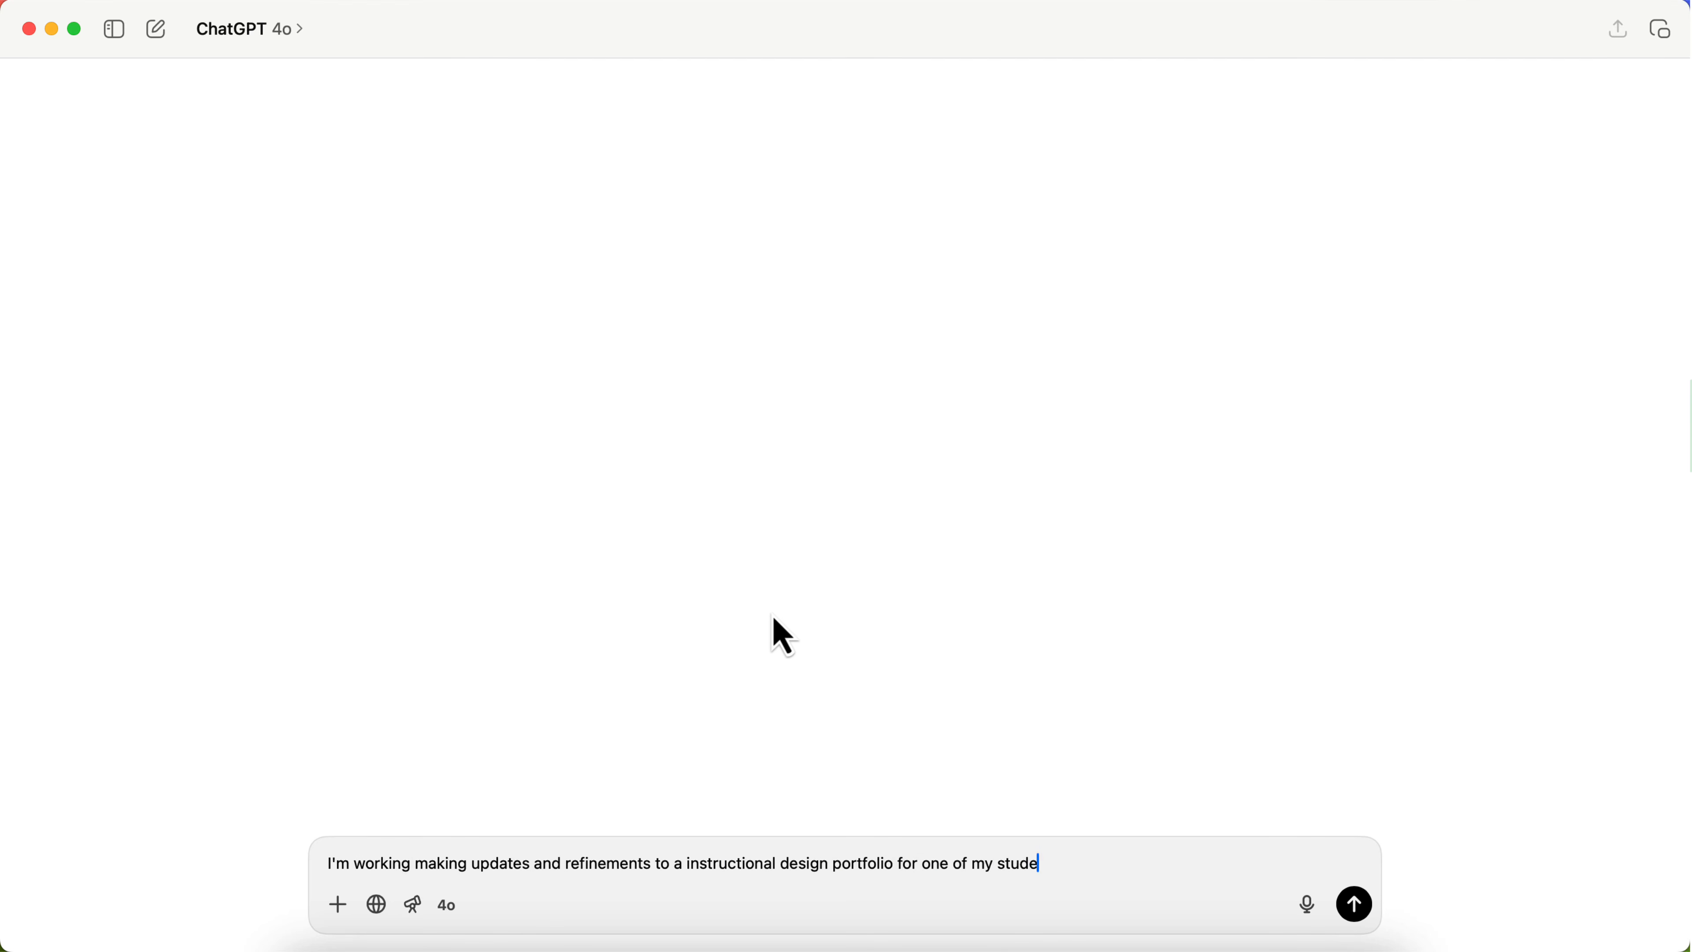
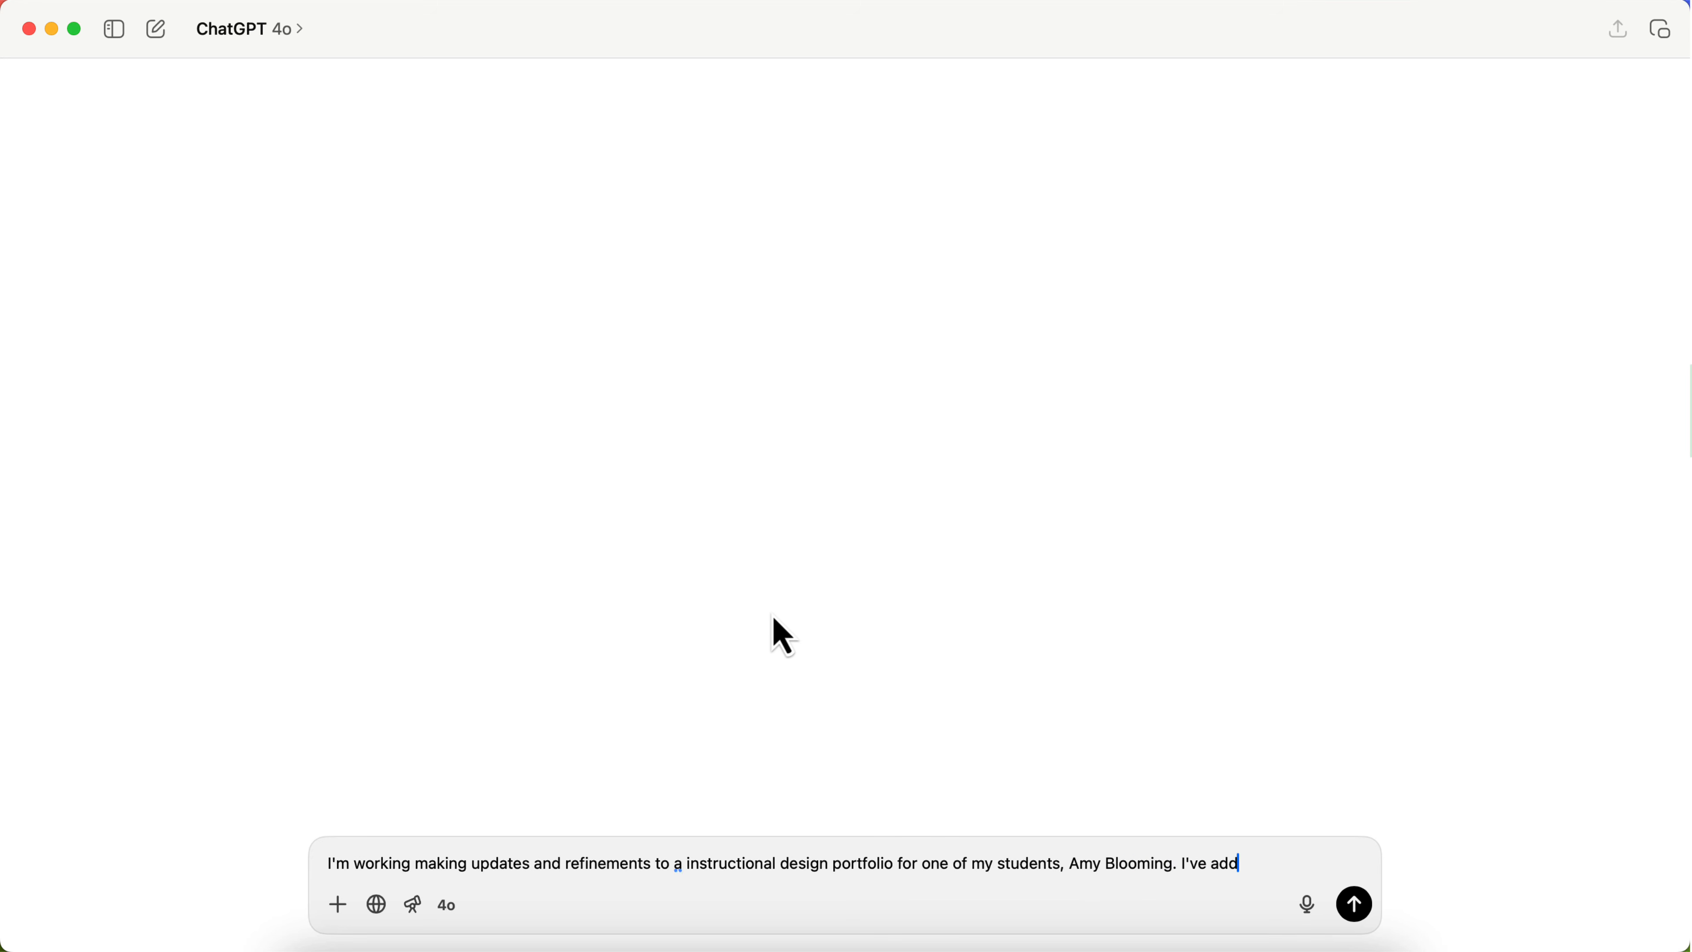
pyautogui.write('ed a sec tion')
pyautogui.write('ion on her home page to link to')
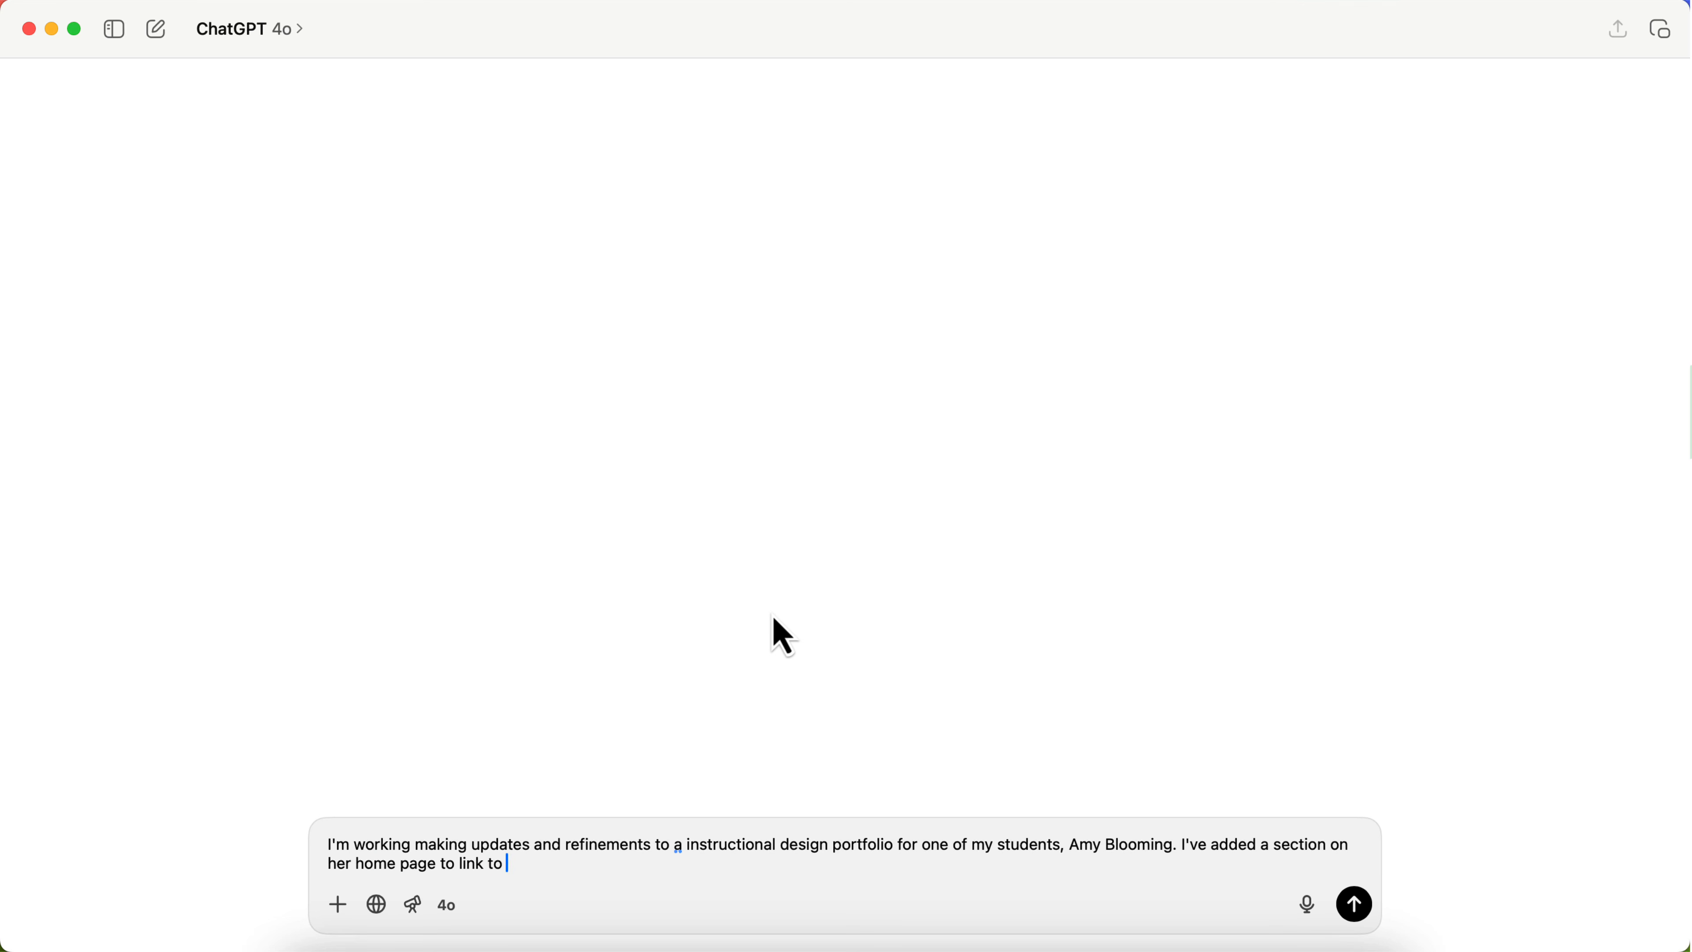
pyautogui.write(' her portoflio page.')
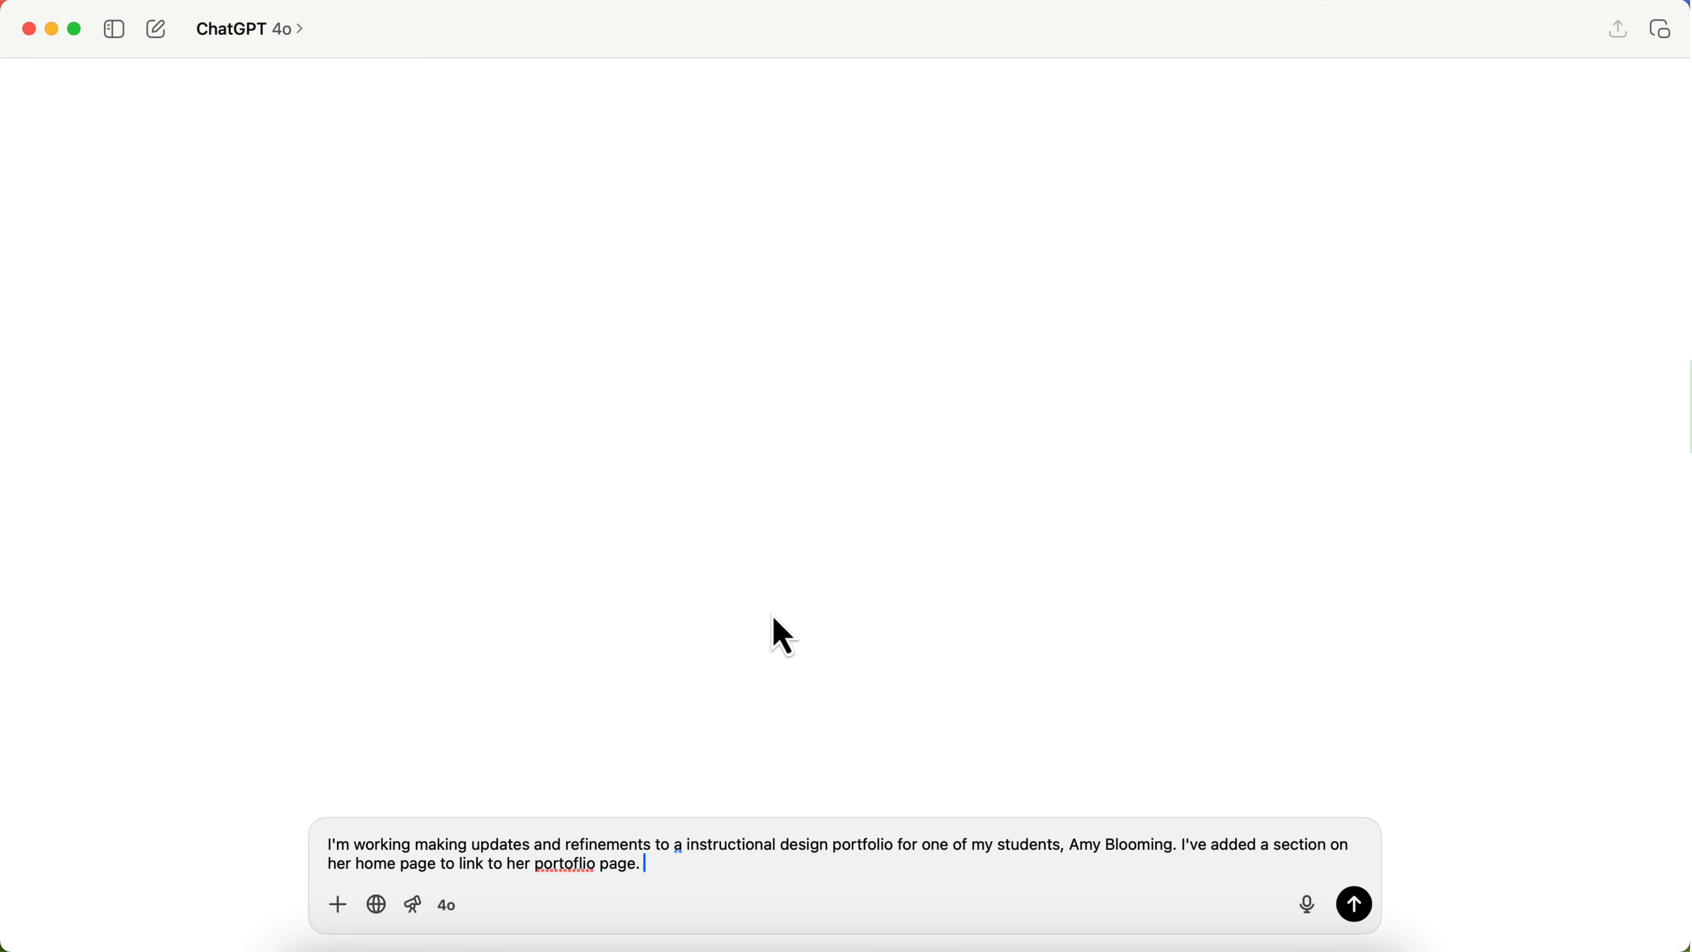
pyautogui.write(' We')
# Step: Add to the prompt that a headline and some body content are needed to talk about her work and link to the portfolio page
pyautogui.press('BackSpace')
pyautogui.press('BackSpace')
pyautogui.write('I just need to write a hea')
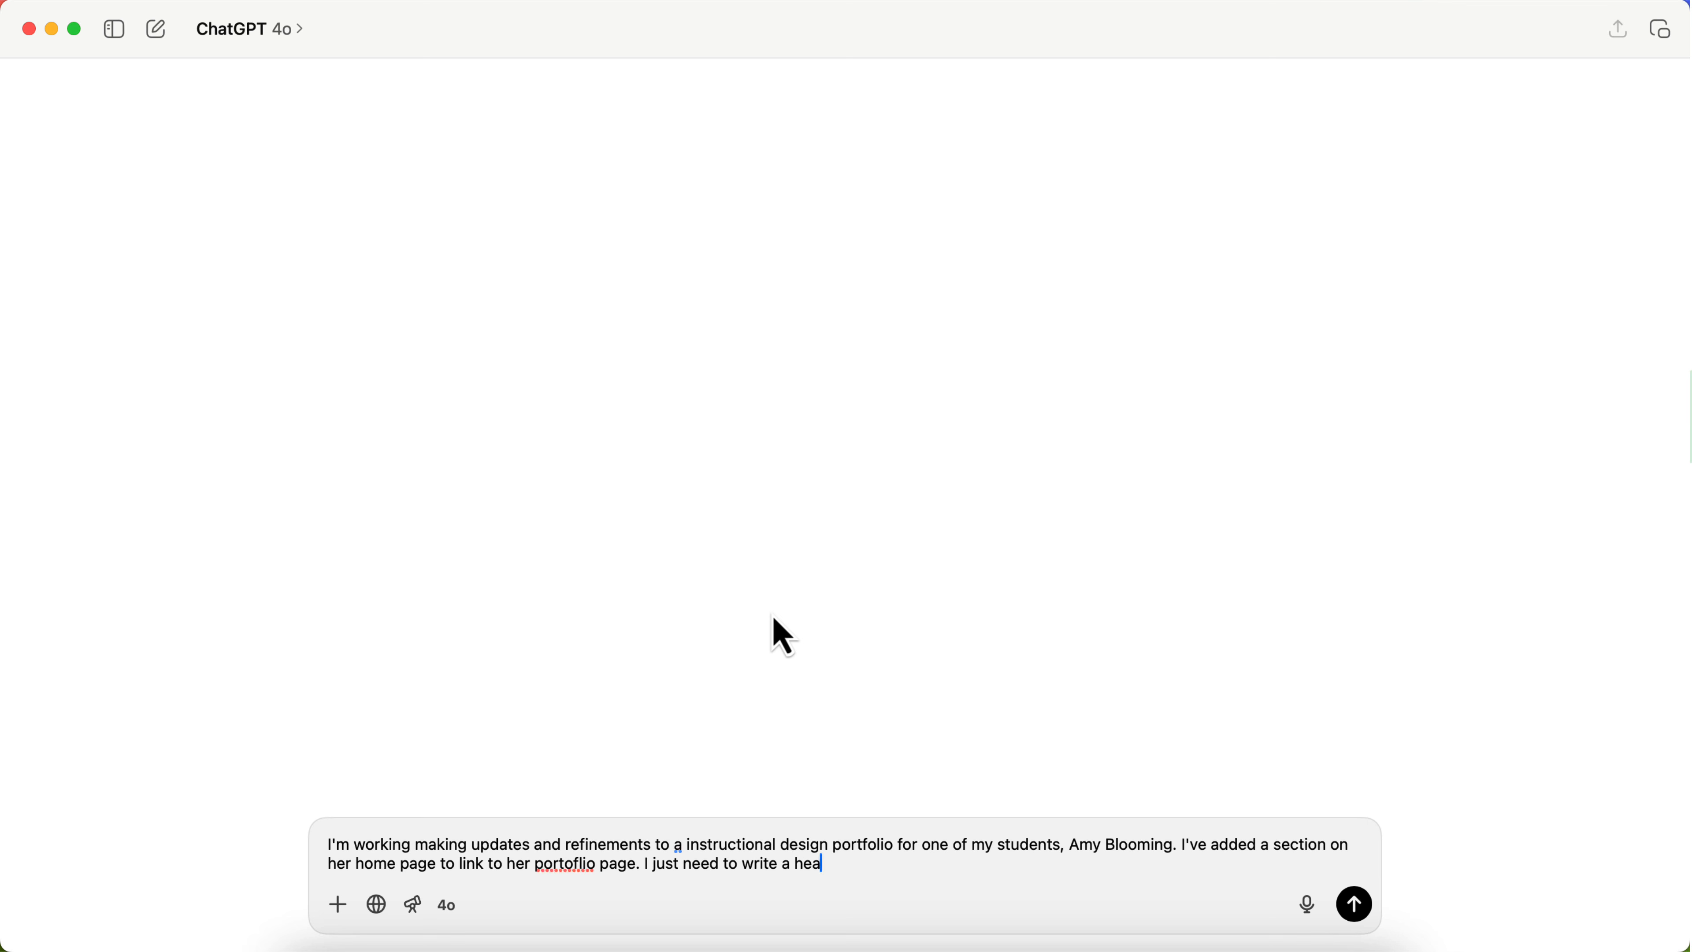
pyautogui.write('dline and some body conte')
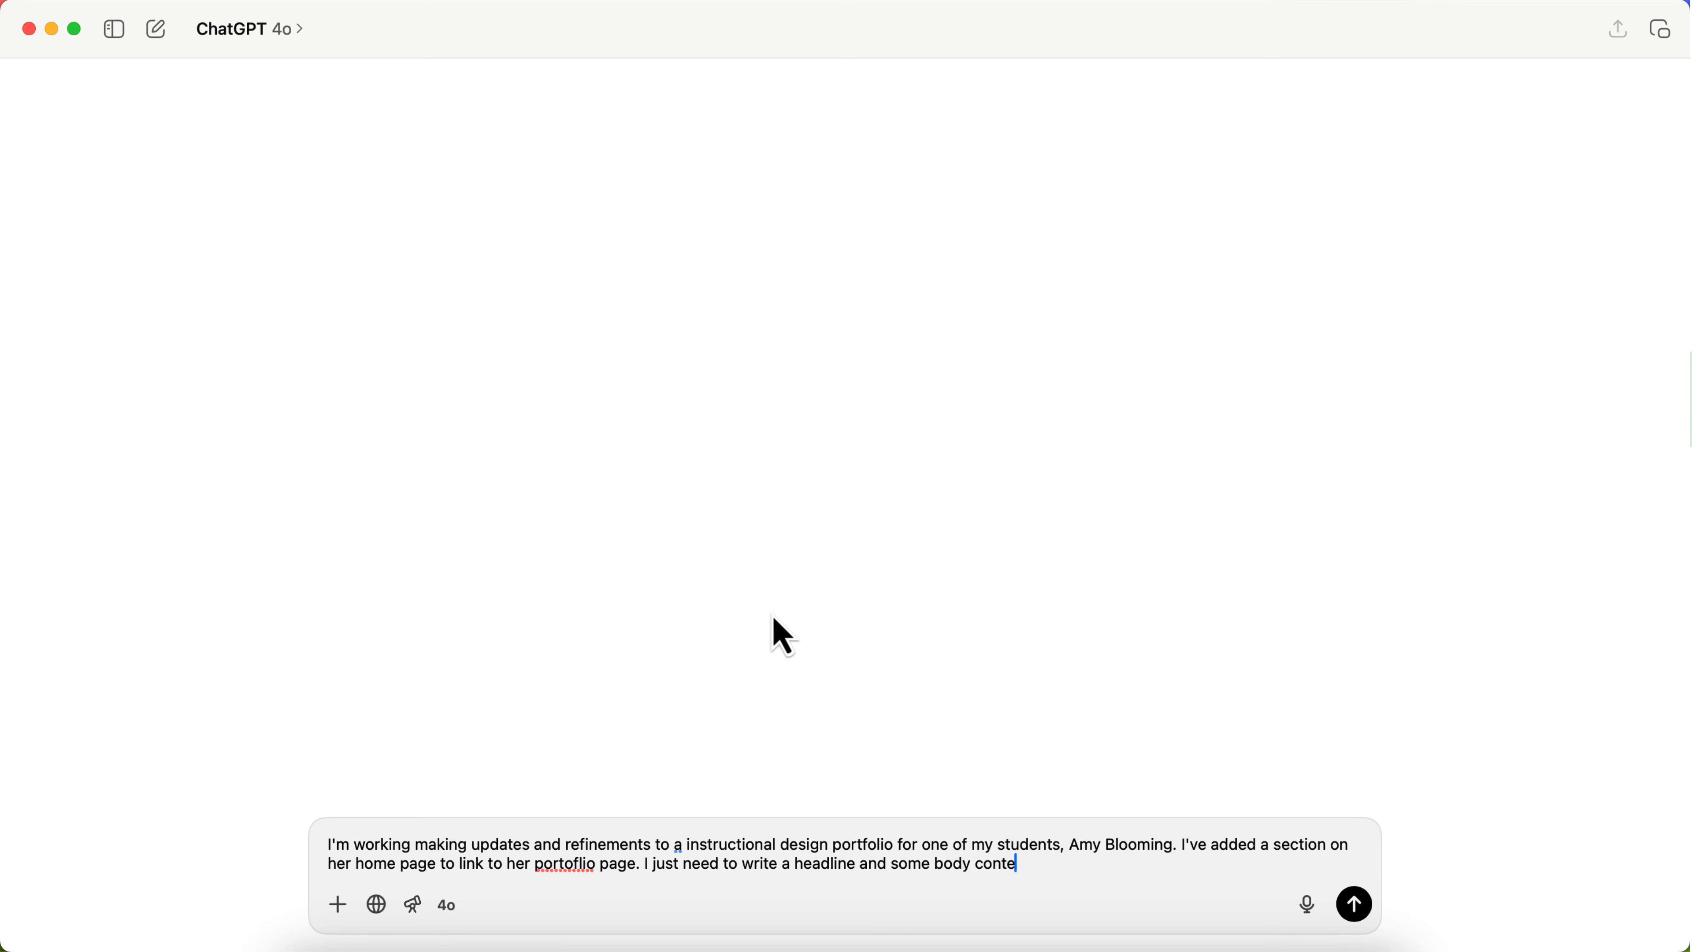
pyautogui.write('nt to talk about her work...and the')
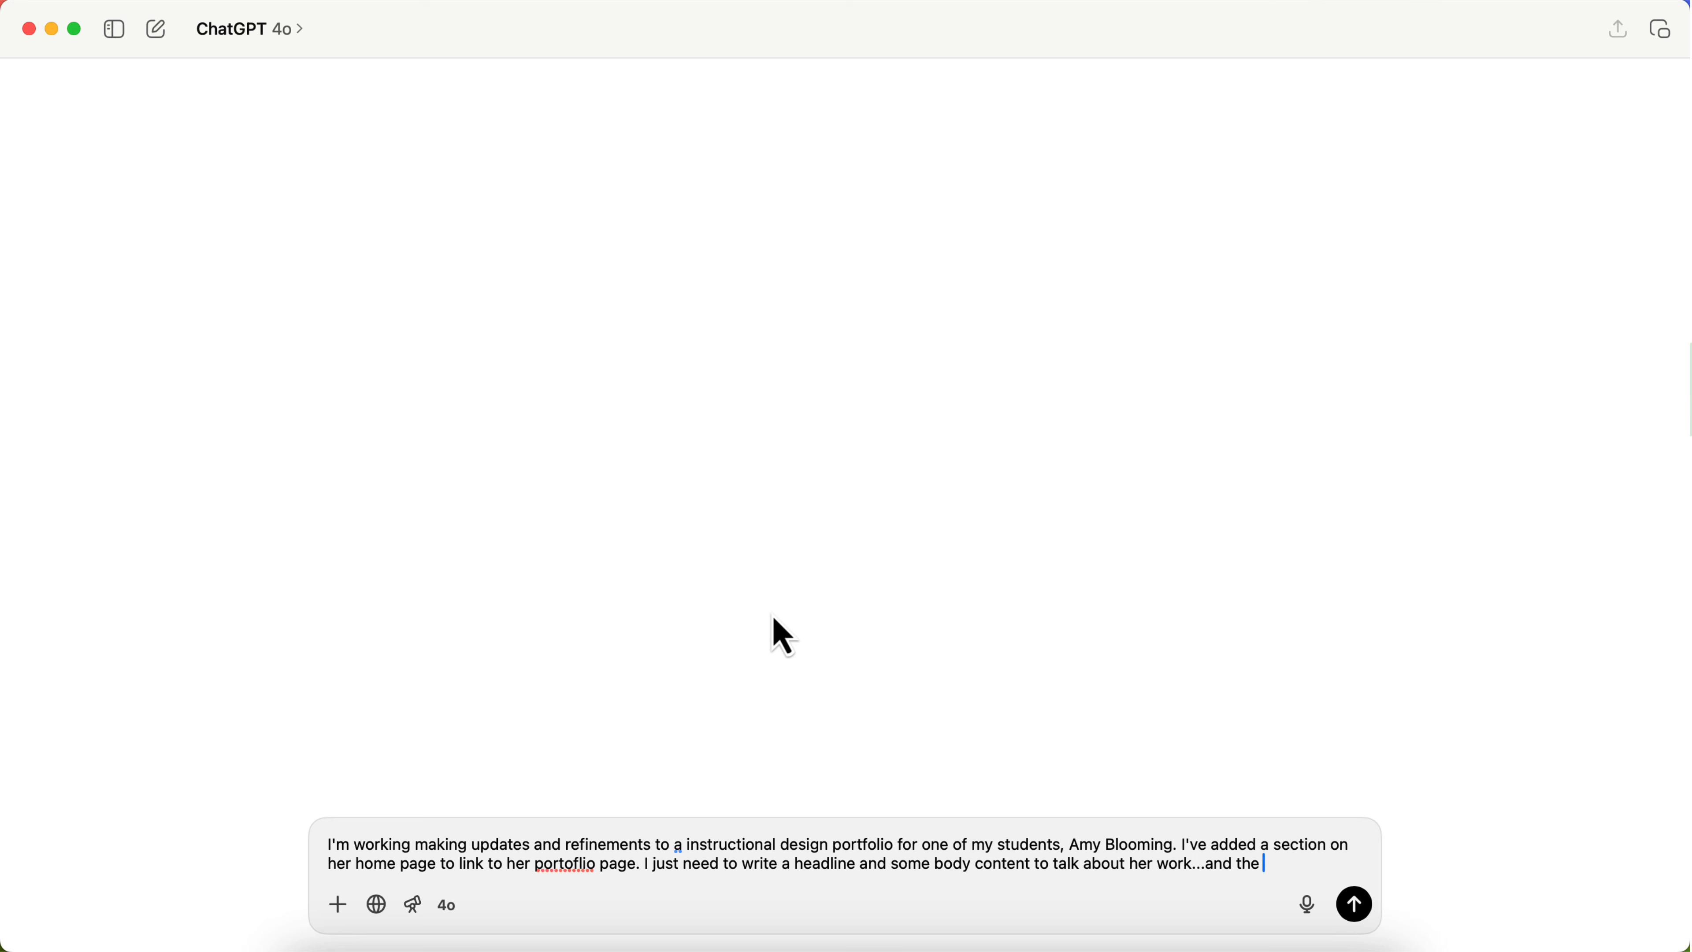
pyautogui.write('n link to the p')
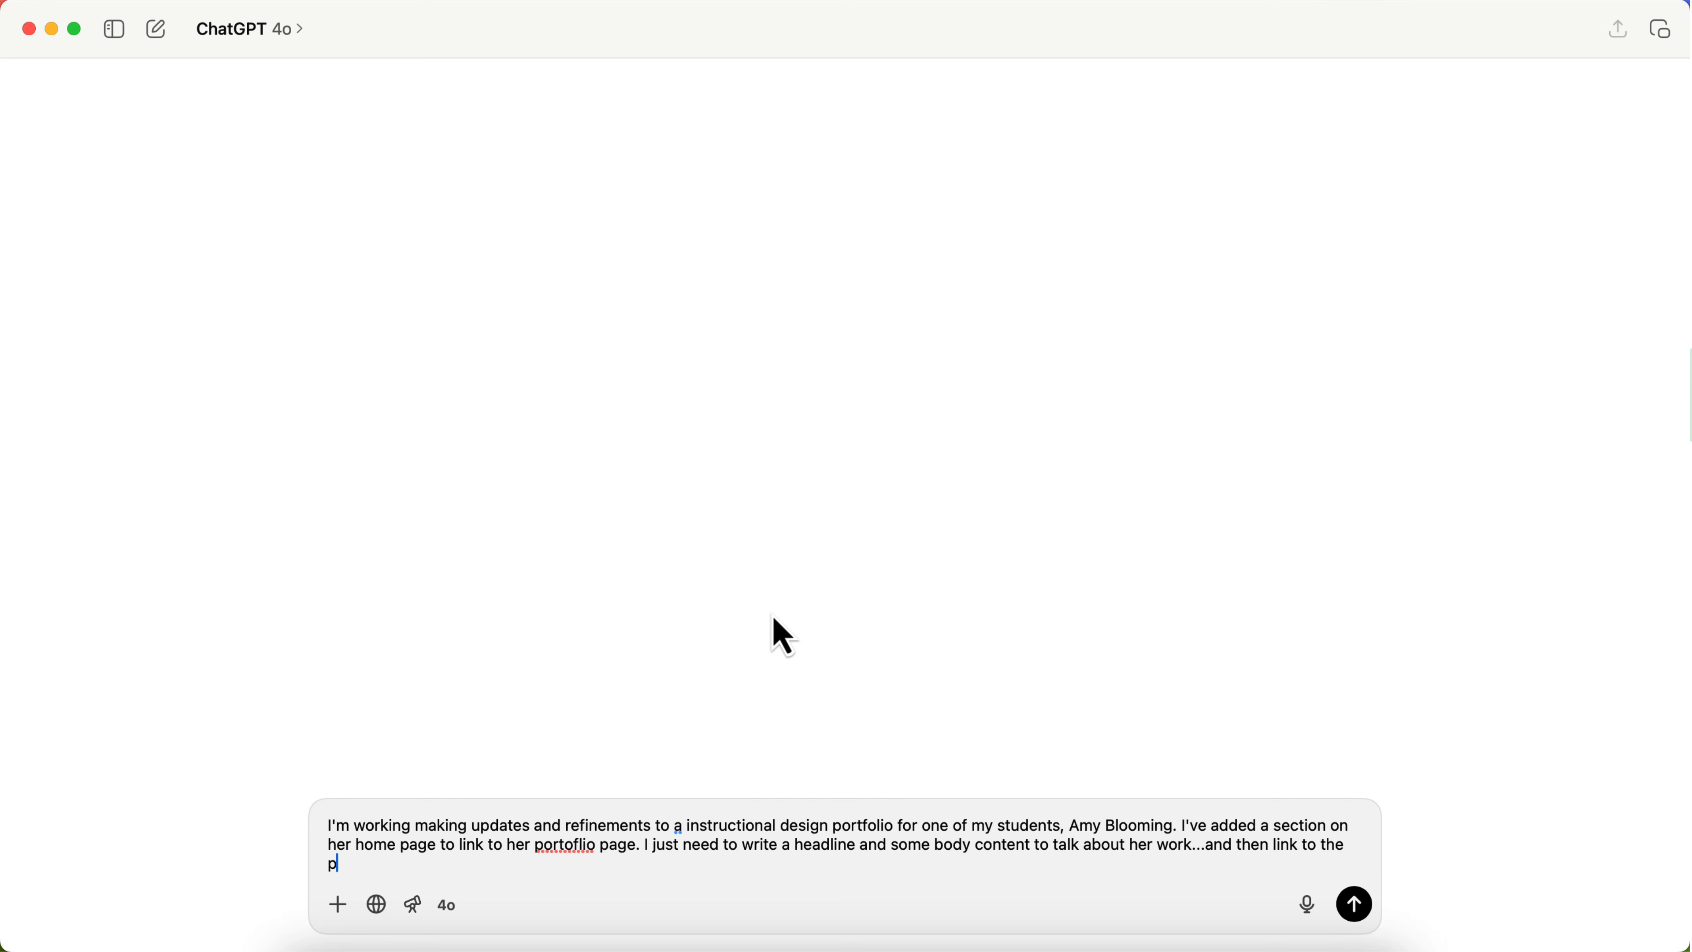
pyautogui.write("ortfolio page. Here's the current ")
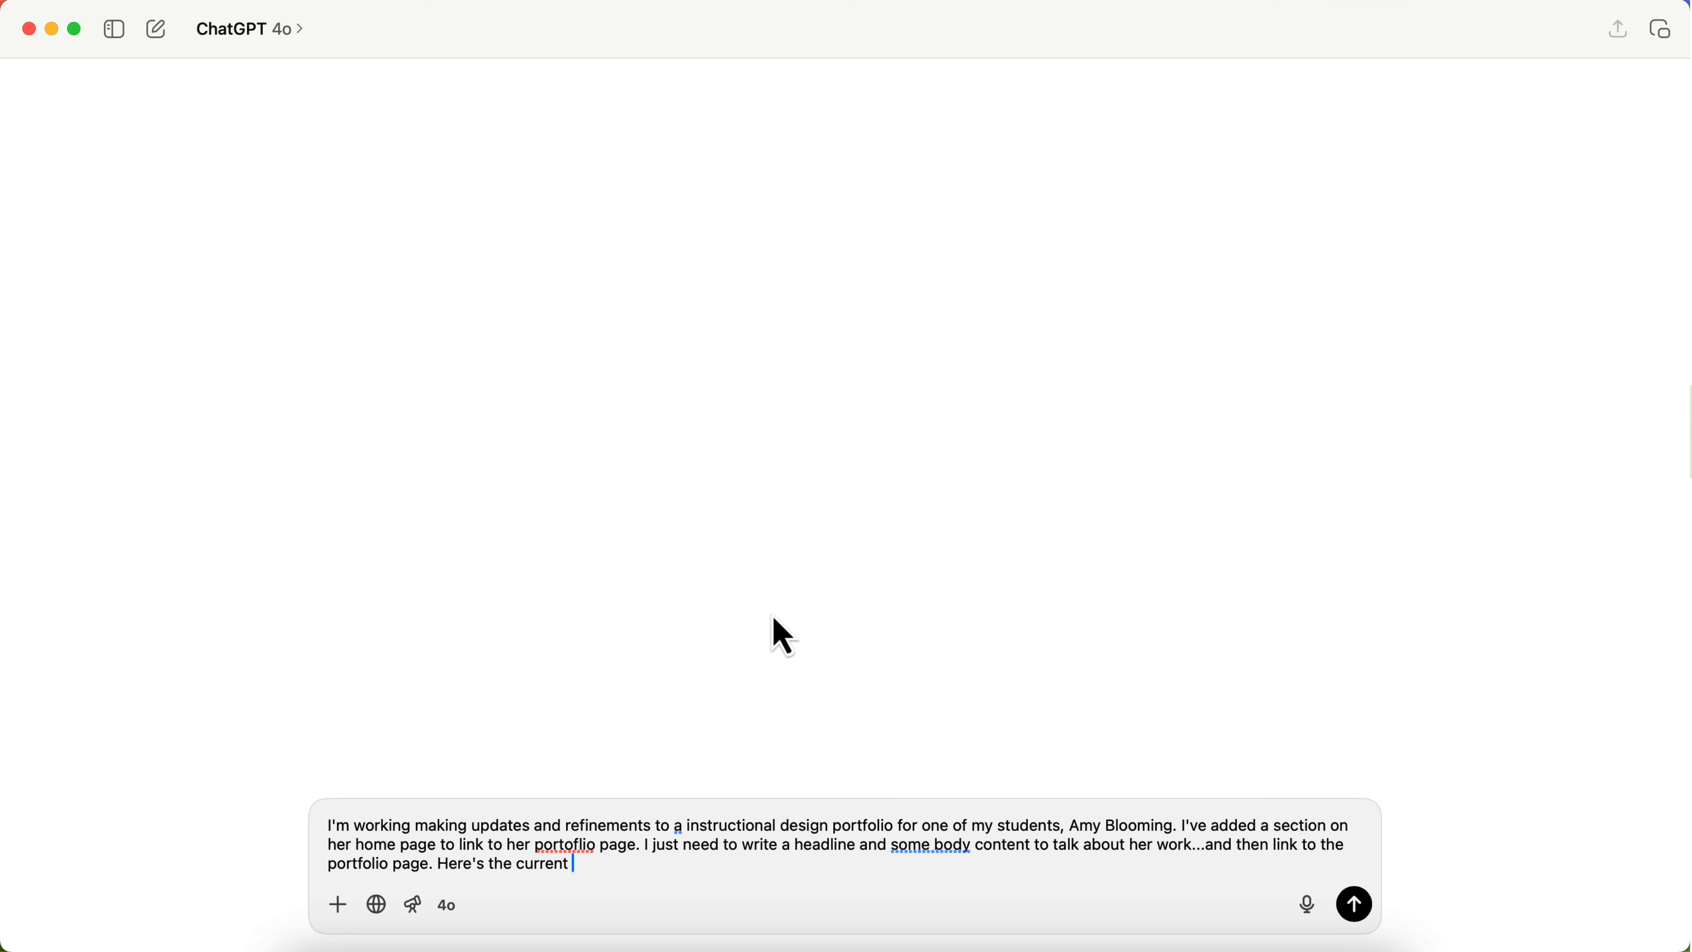
pyautogui.write('headline and text for the above me section. Can you')
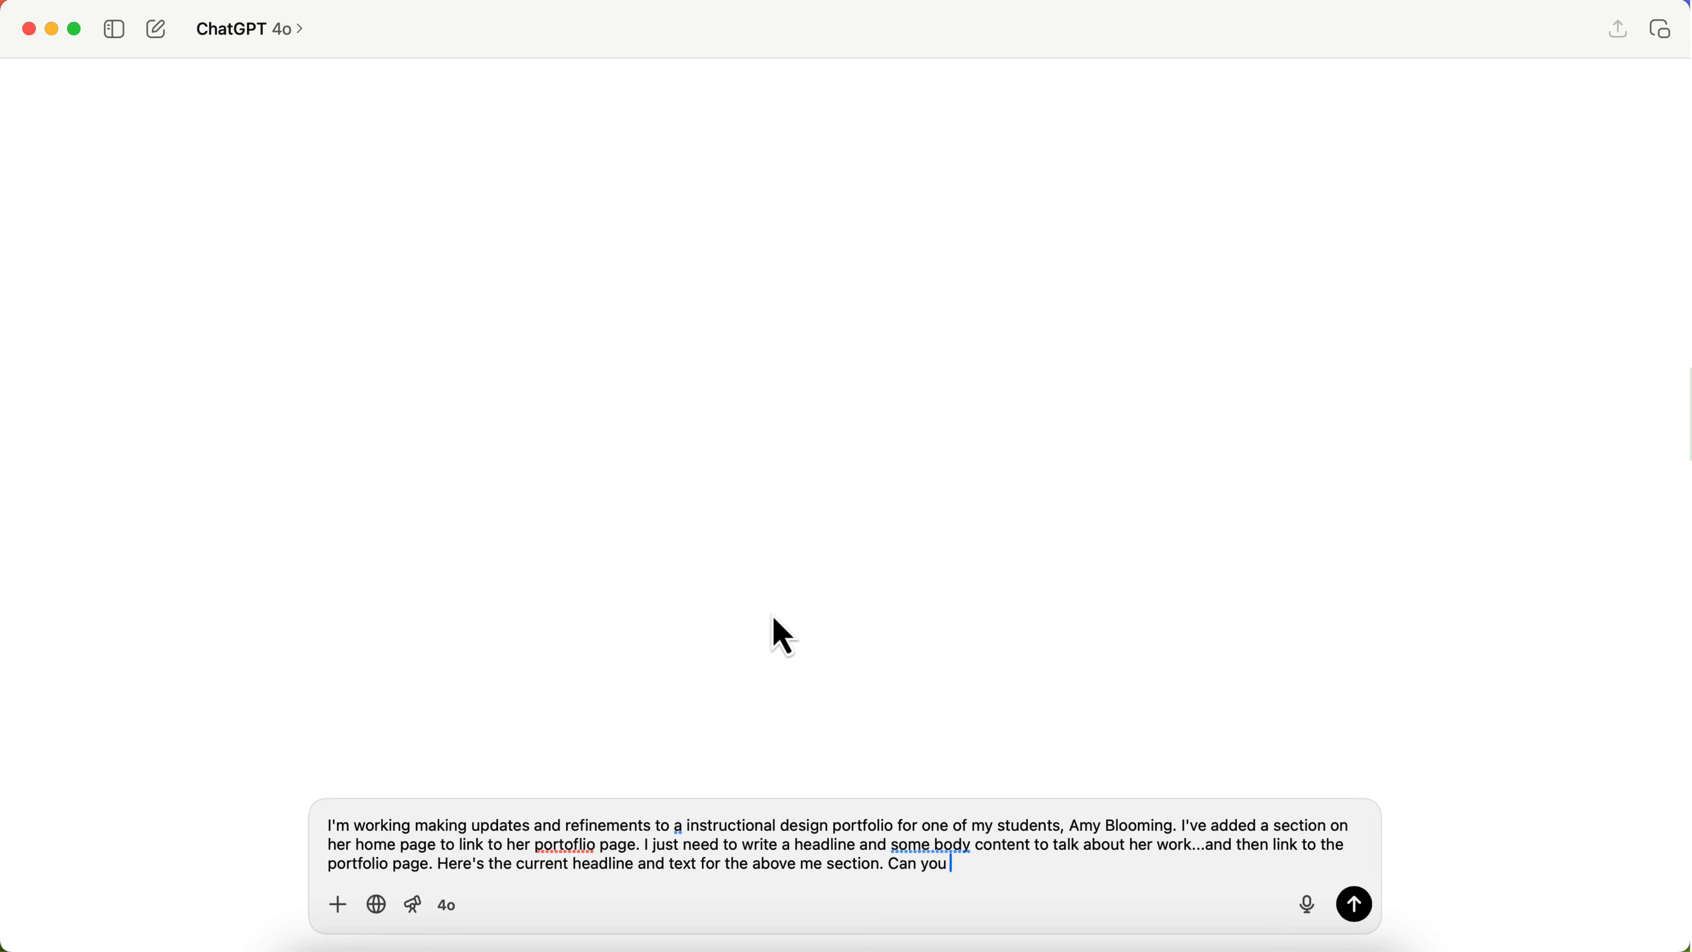
pyautogui.write(' create something sim')
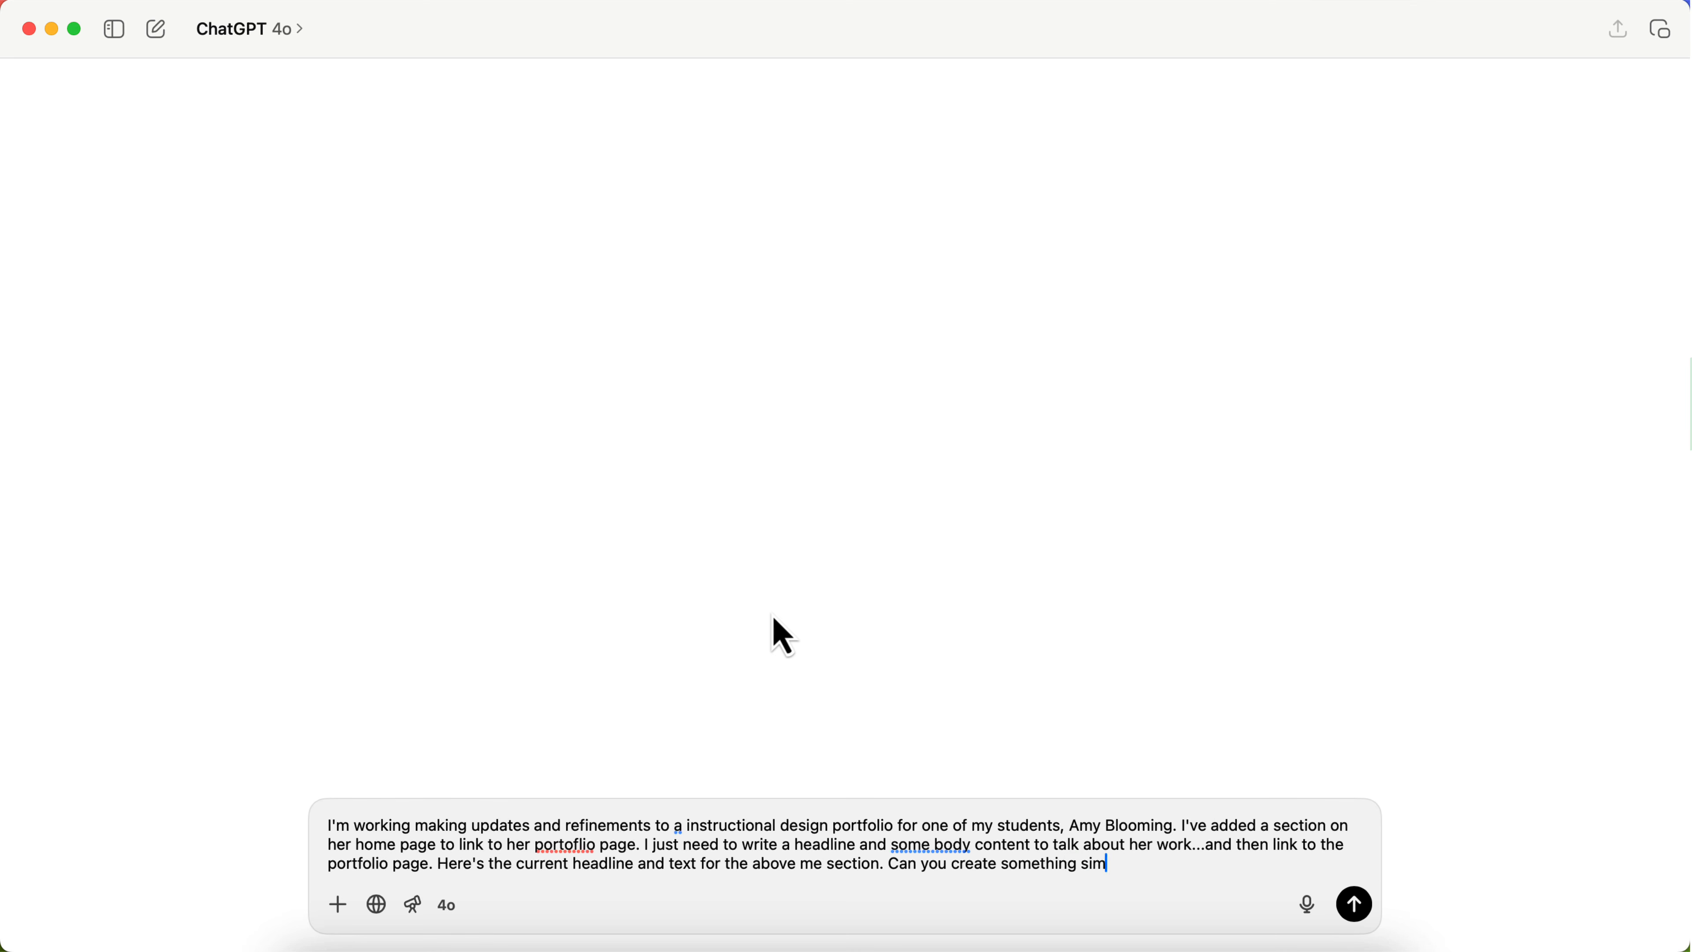
pyautogui.write('ilar for her work section?')
# Step: Introduce the current headline and text as reference, request something similar for her work section, and leave a blank line after the question
pyautogui.hotkey('shift', 'Return')
pyautogui.hotkey('shift', 'Return')
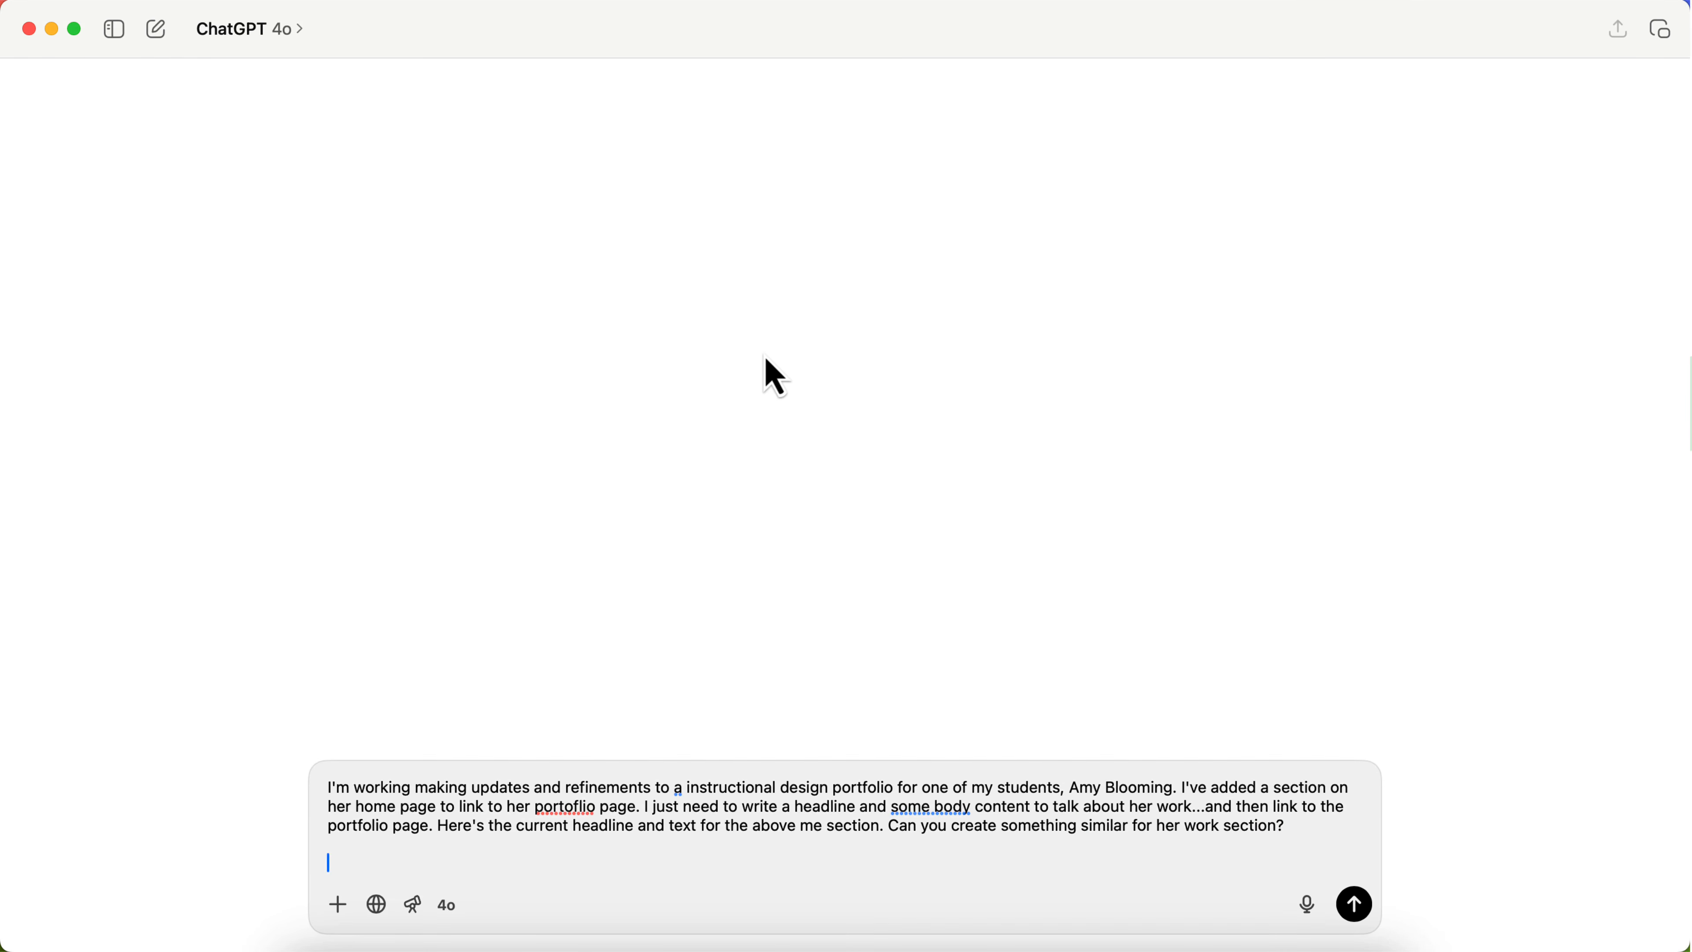
# Step: Copy the introduction headline from the published Home page and paste it below the question in the ChatGPT prompt
pyautogui.hotkey('ctrl', 'Up')
pyautogui.click(765, 359)
pyautogui.scroll(-10, 661, 672)
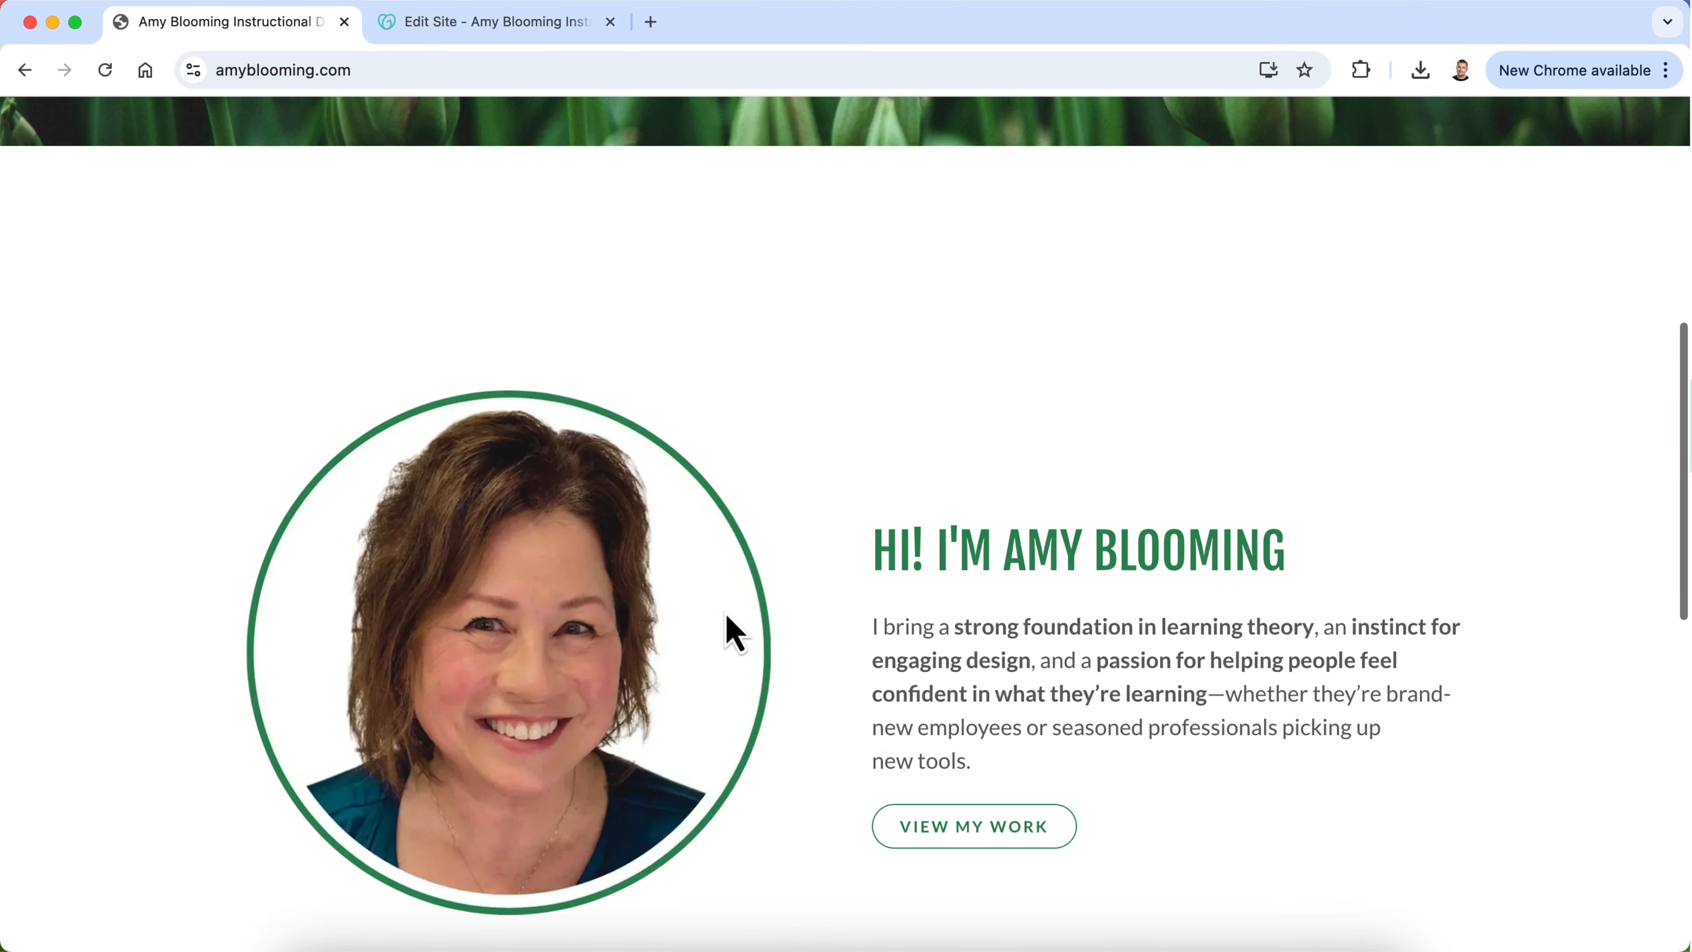
pyautogui.tripleClick(1055, 544)
pyautogui.press('super+c')
pyautogui.hotkey('ctrl', 'Up')
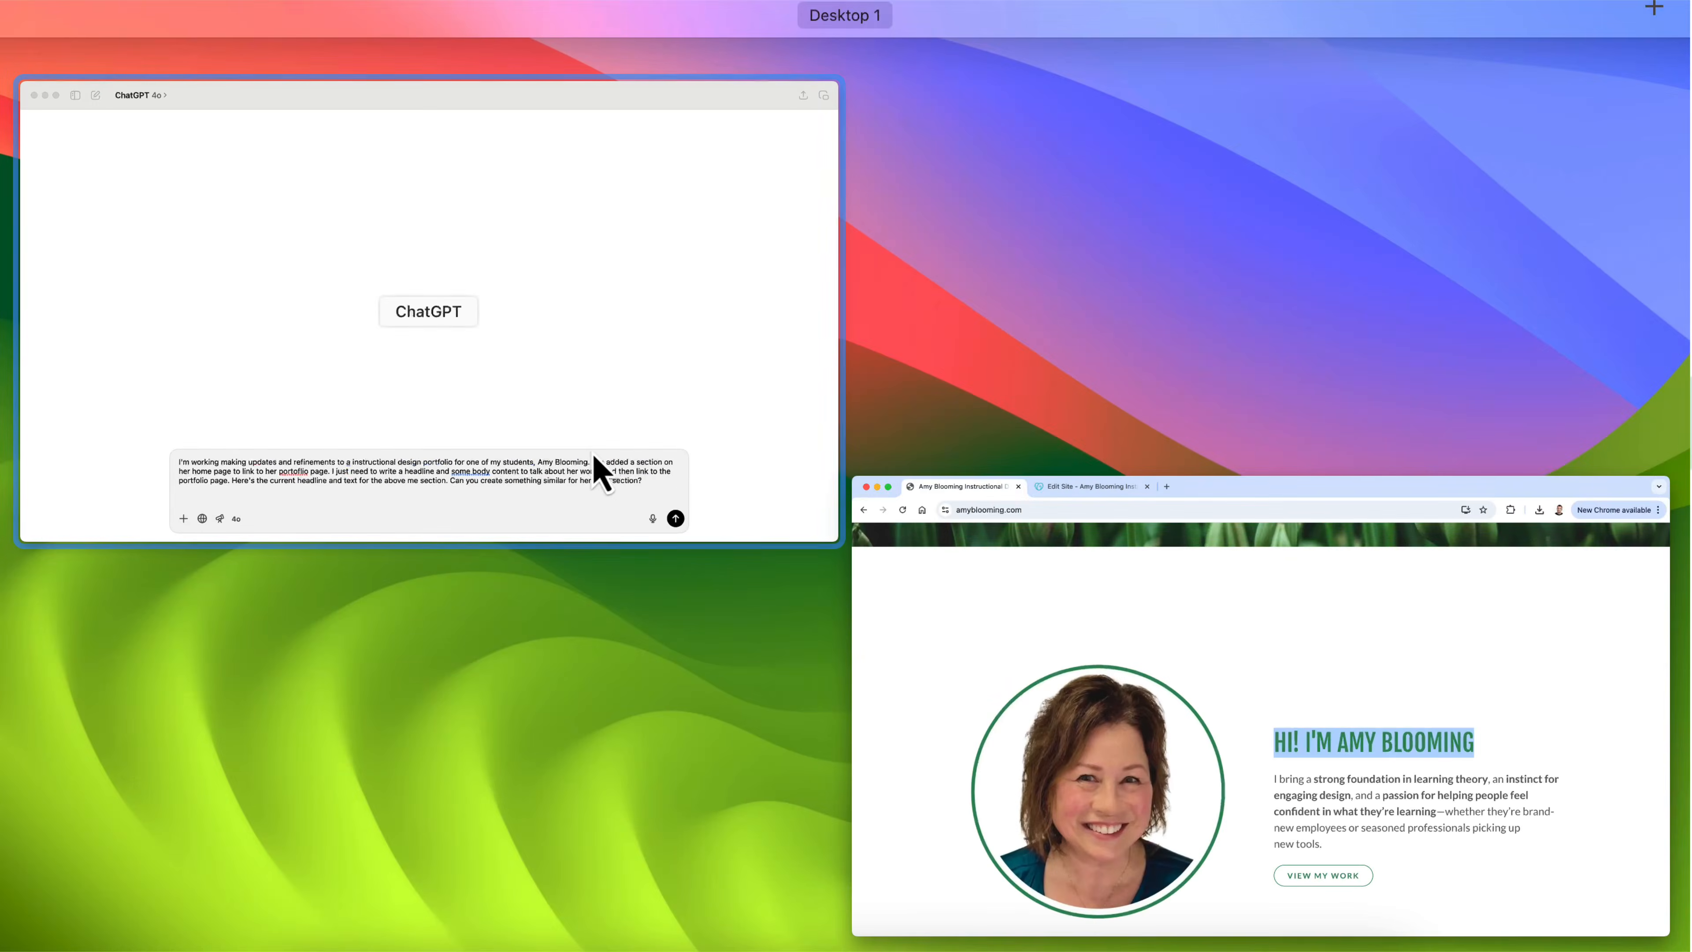
pyautogui.click(597, 472)
pyautogui.press('super+v')
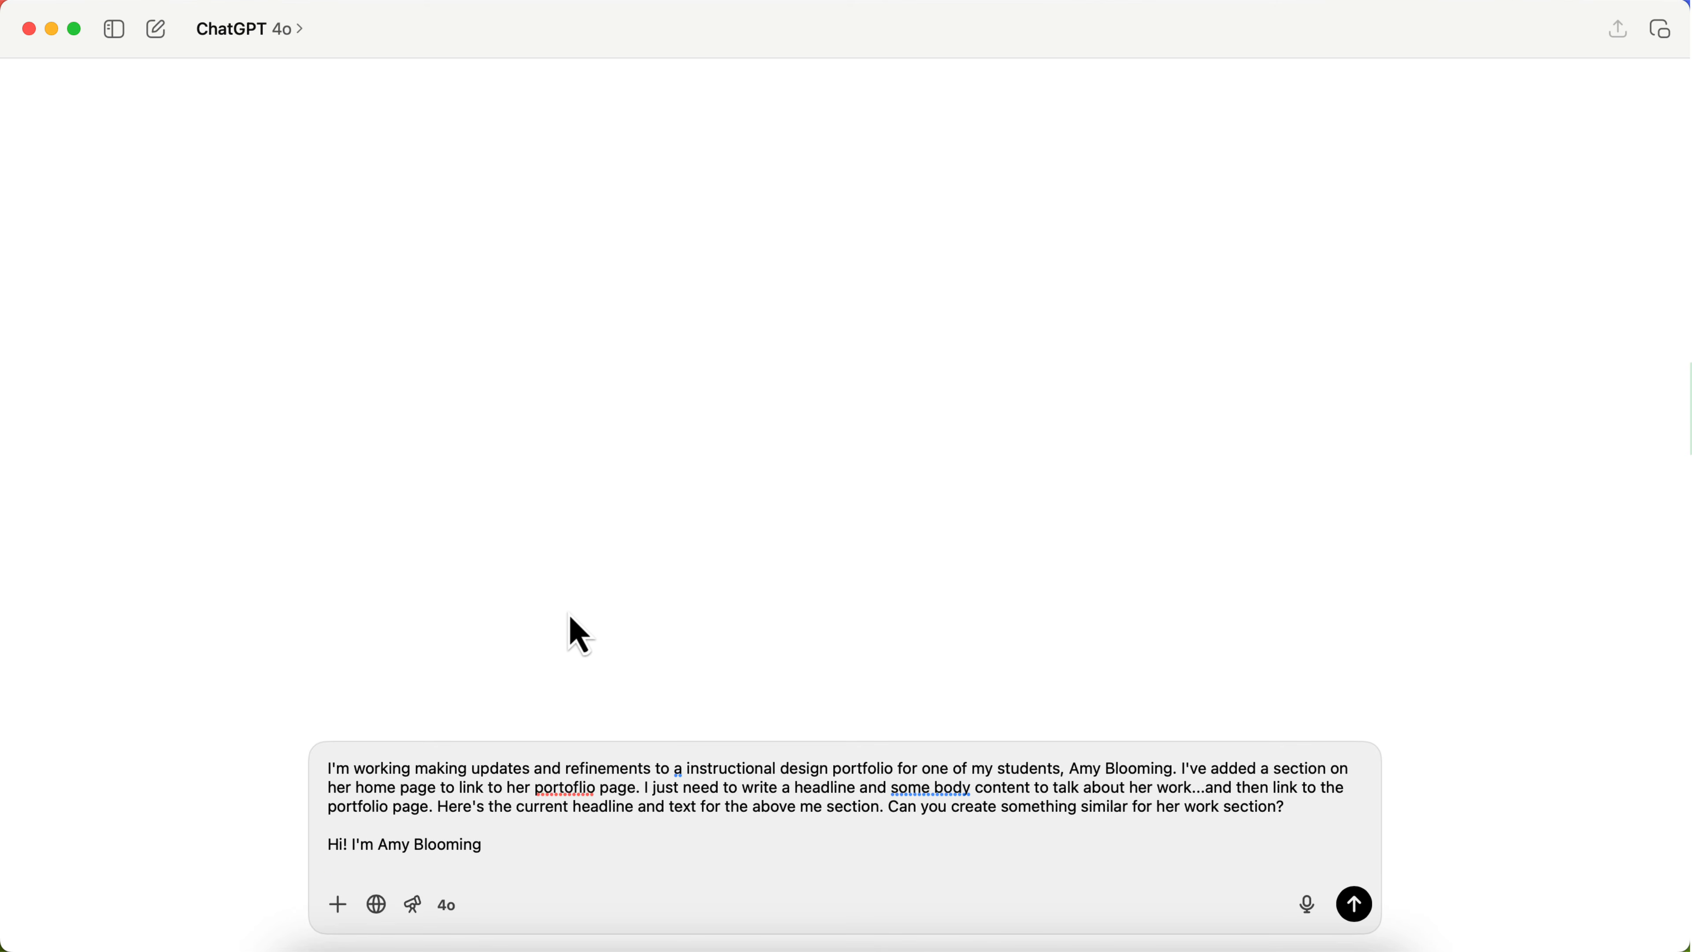
# Step: Copy the introduction paragraph from the published Home page, paste it below the headline in the ChatGPT prompt, and submit the prompt
pyautogui.hotkey('shift', 'Return')
pyautogui.hotkey('shift', 'Return')
pyautogui.hotkey('ctrl', 'Up')
pyautogui.click(405, 461)
pyautogui.click(1100, 660)
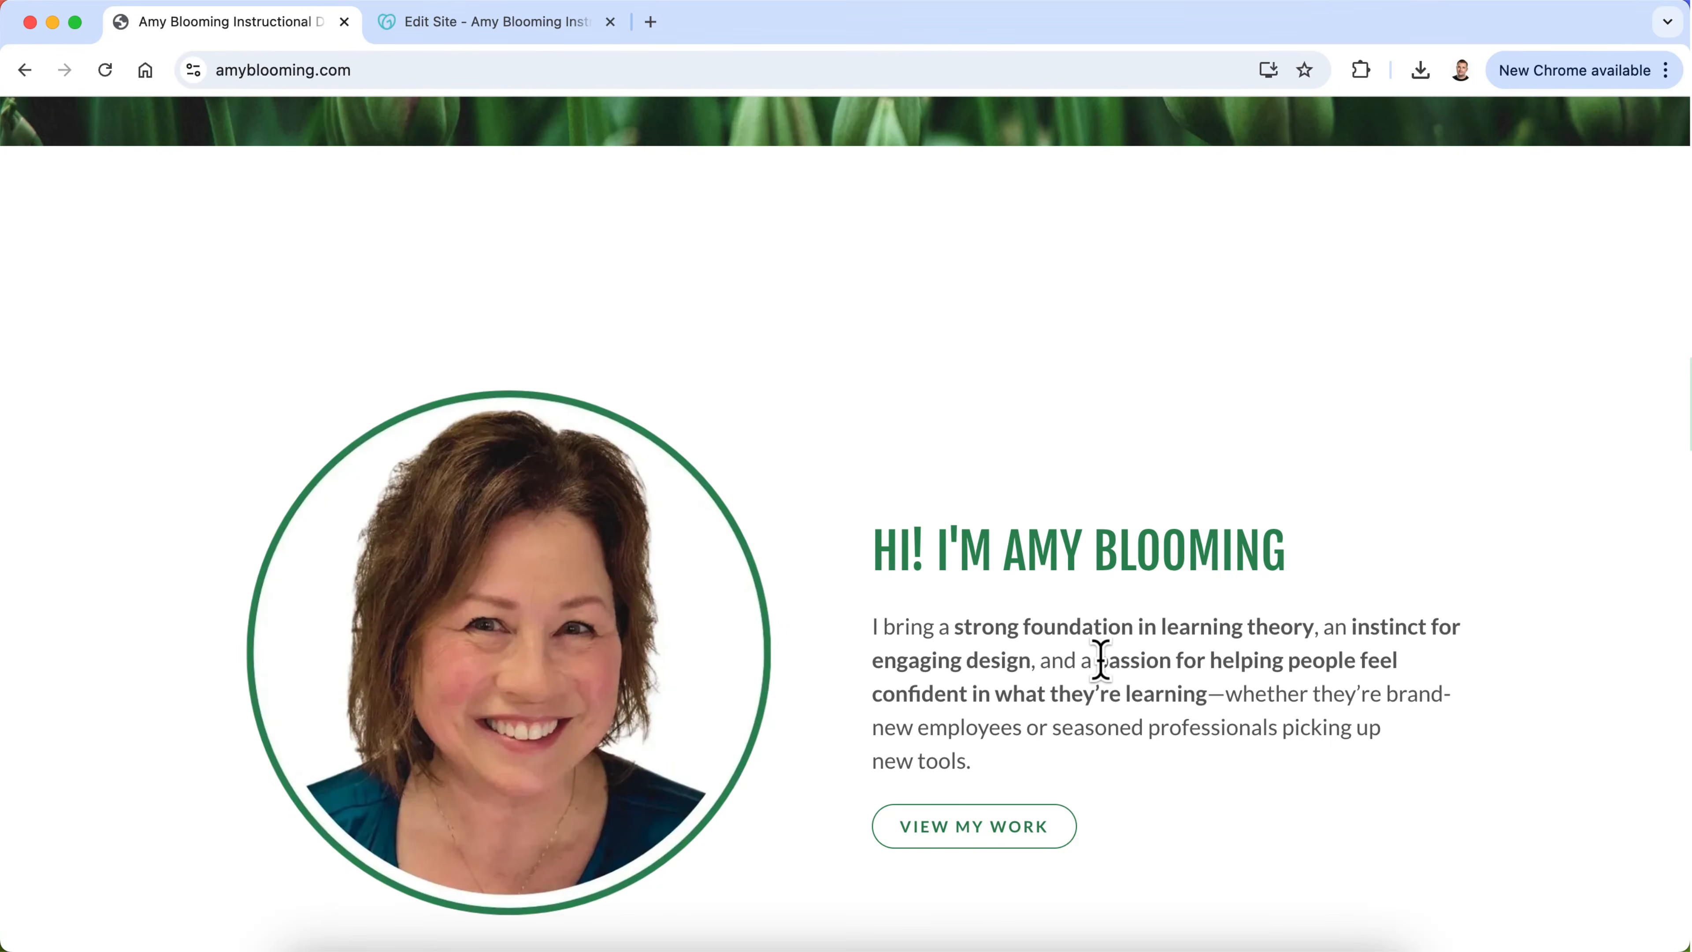
pyautogui.tripleClick(1101, 659)
pyautogui.press('super+c')
pyautogui.hotkey('ctrl', 'Up')
pyautogui.click(786, 540)
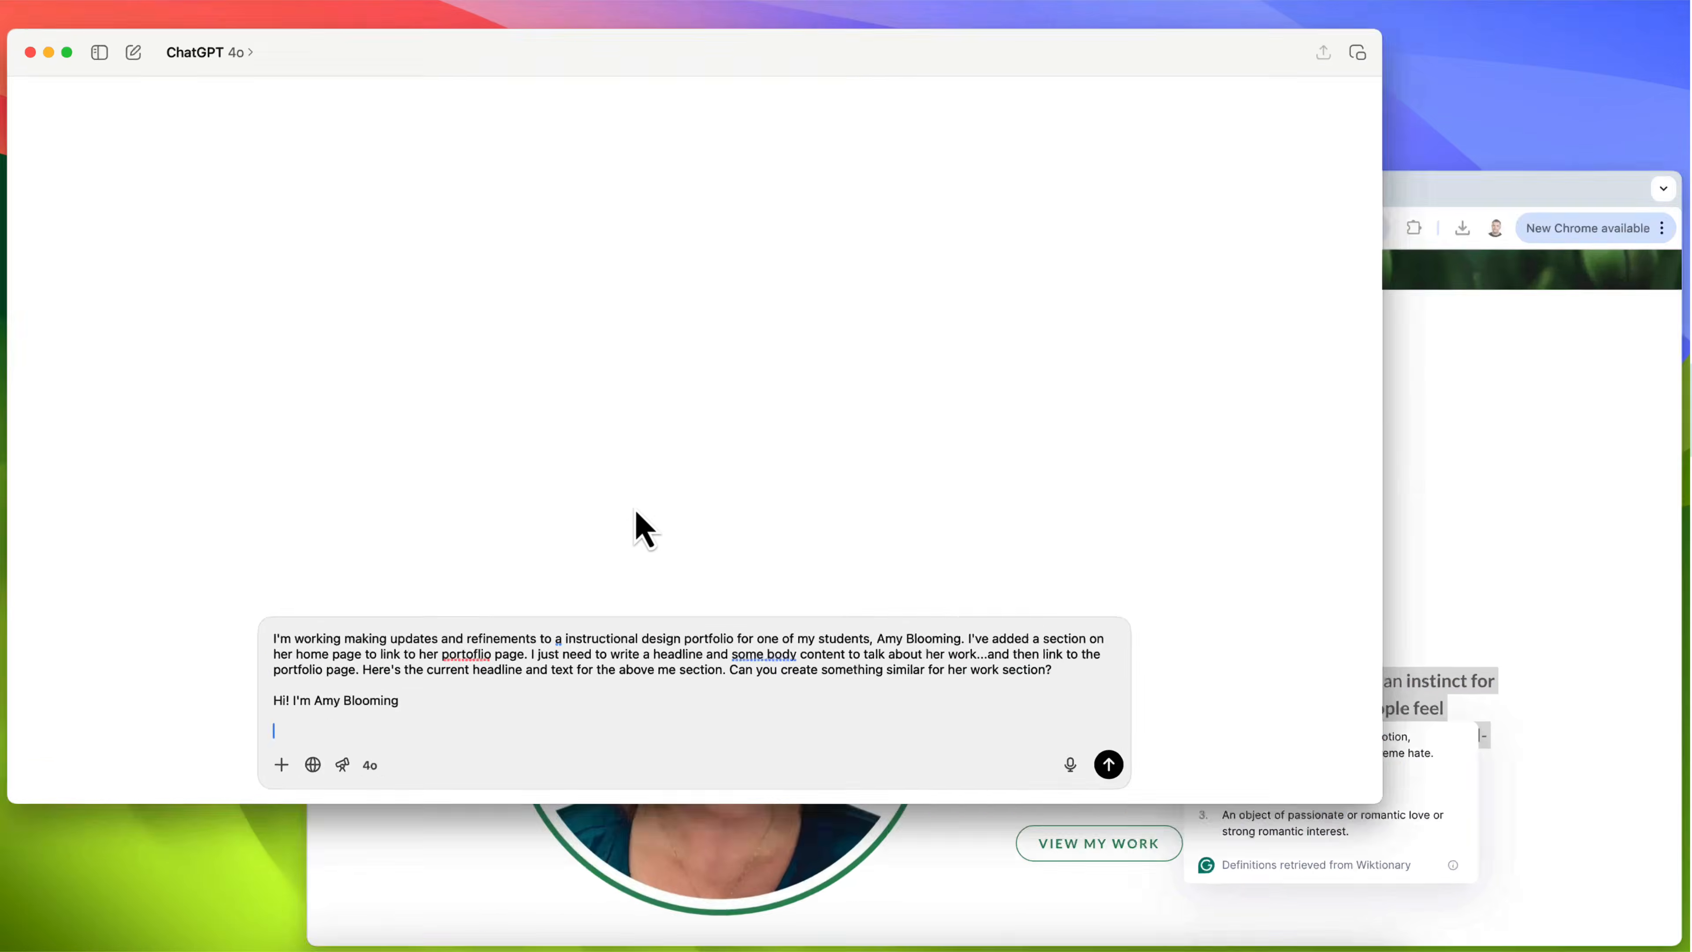
pyautogui.press('super+v')
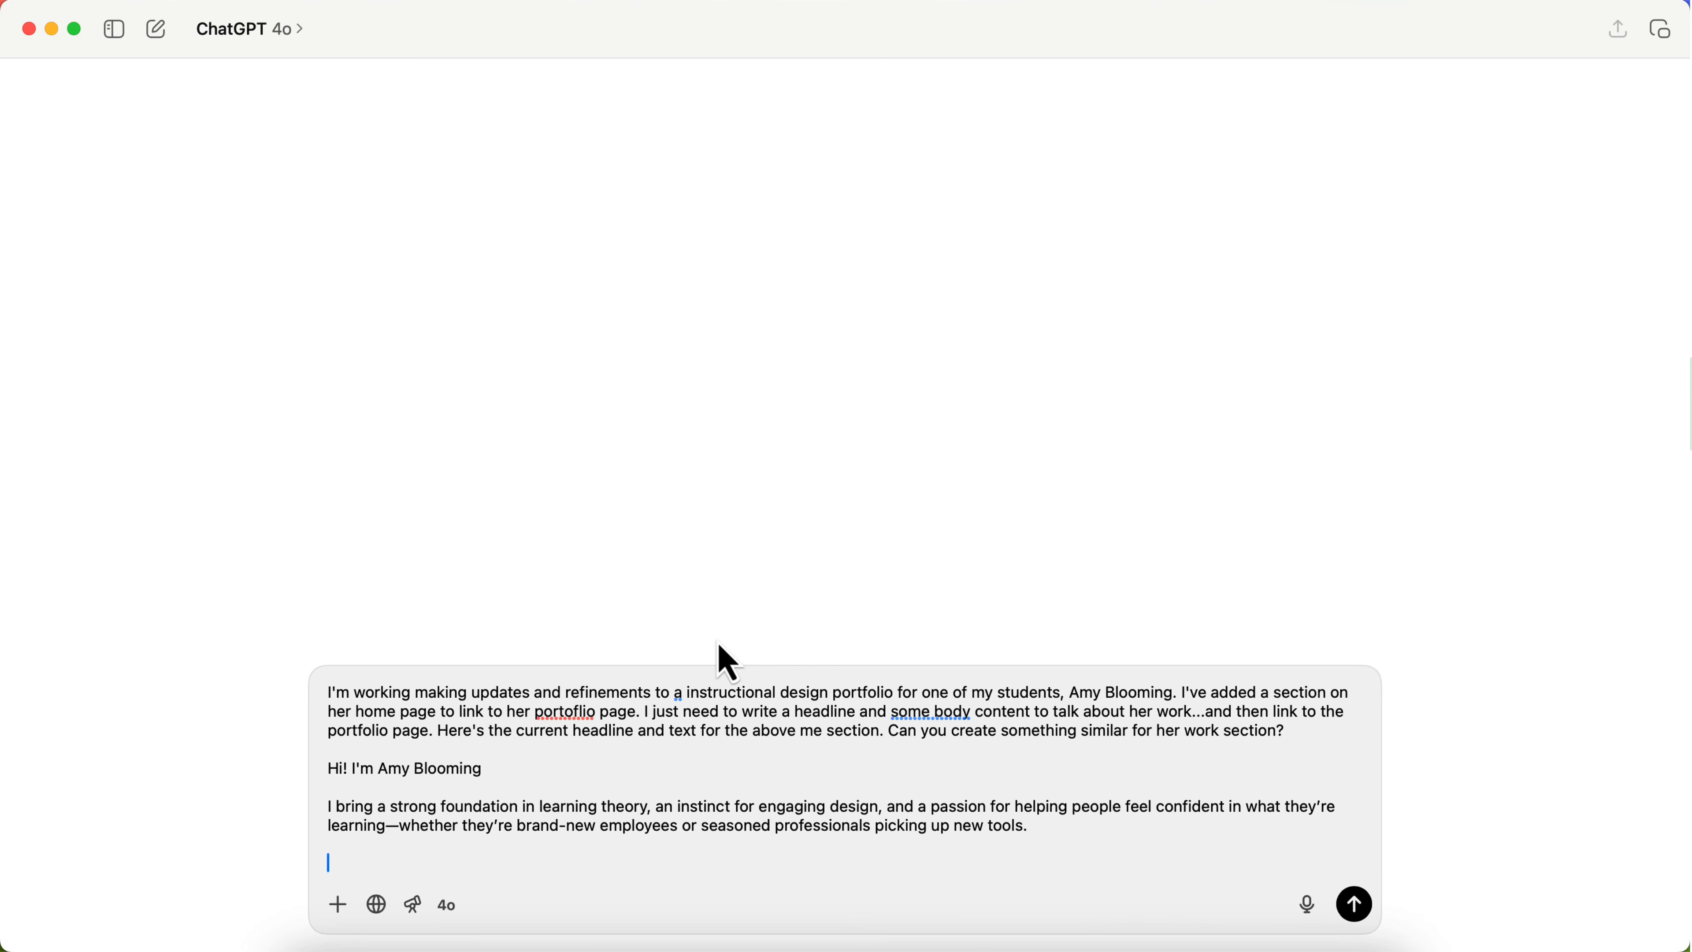
pyautogui.press('Return')
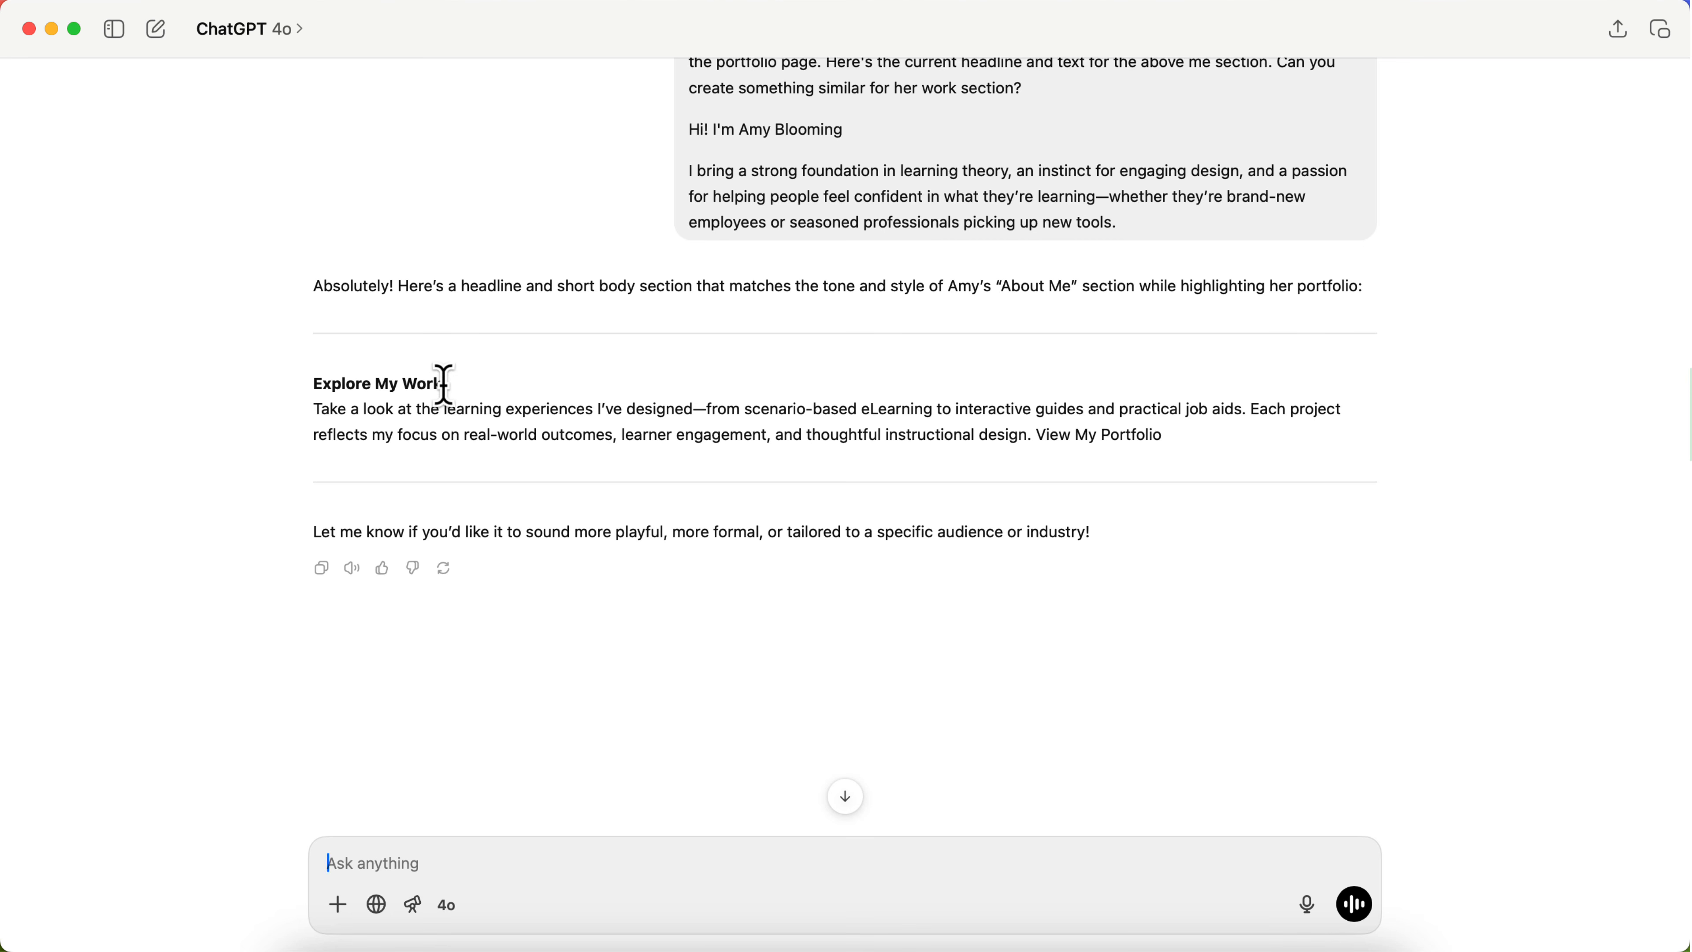
# Step: Take the headline suggested by ChatGPT and set the new work section's headline in the website editor to "Explore My Work"
pyautogui.moveTo(453, 380); pyautogui.dragTo(303, 381)
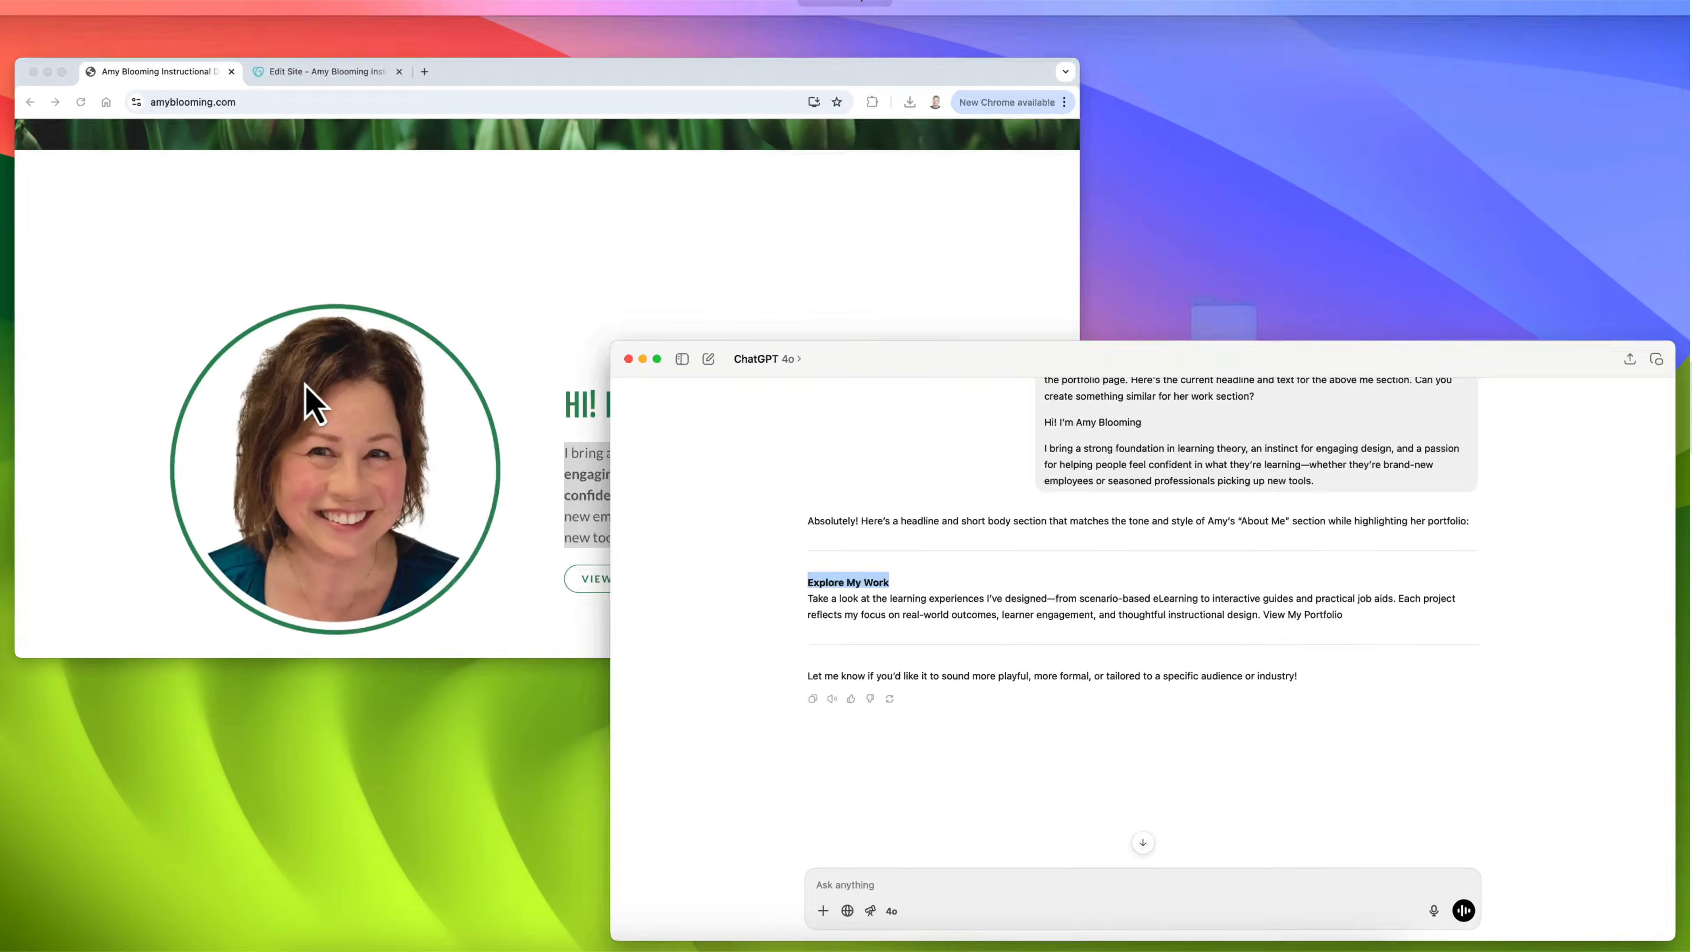
pyautogui.click(310, 396)
pyautogui.click(521, 37)
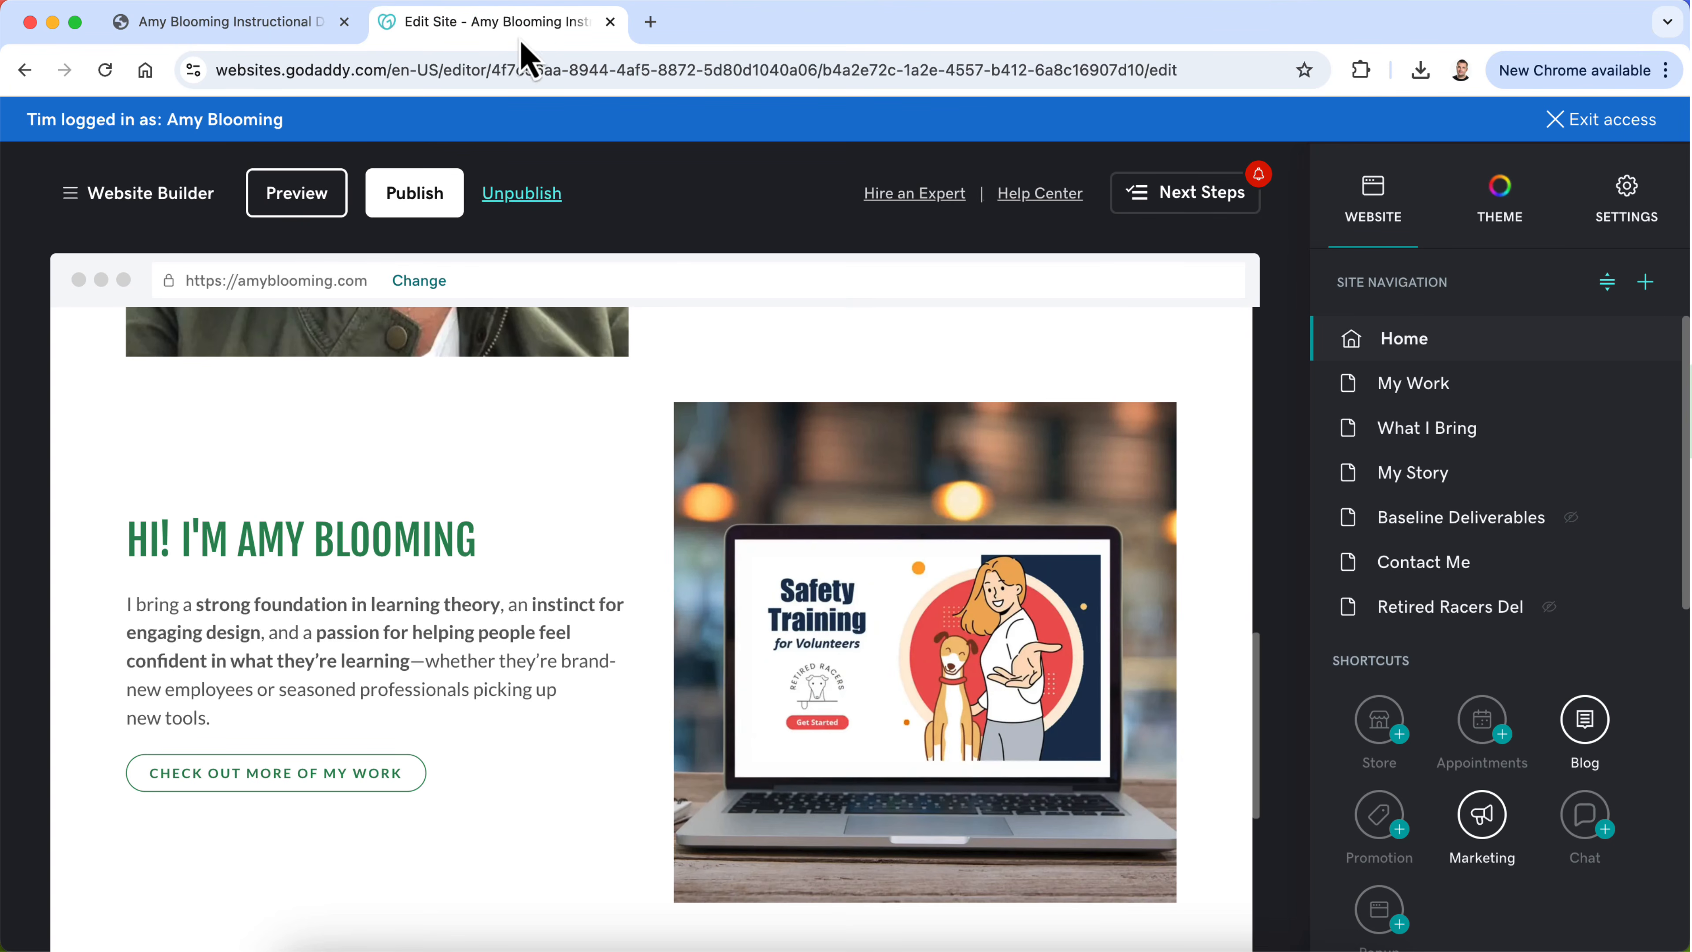
pyautogui.click(351, 530)
pyautogui.write('Explore My Work')
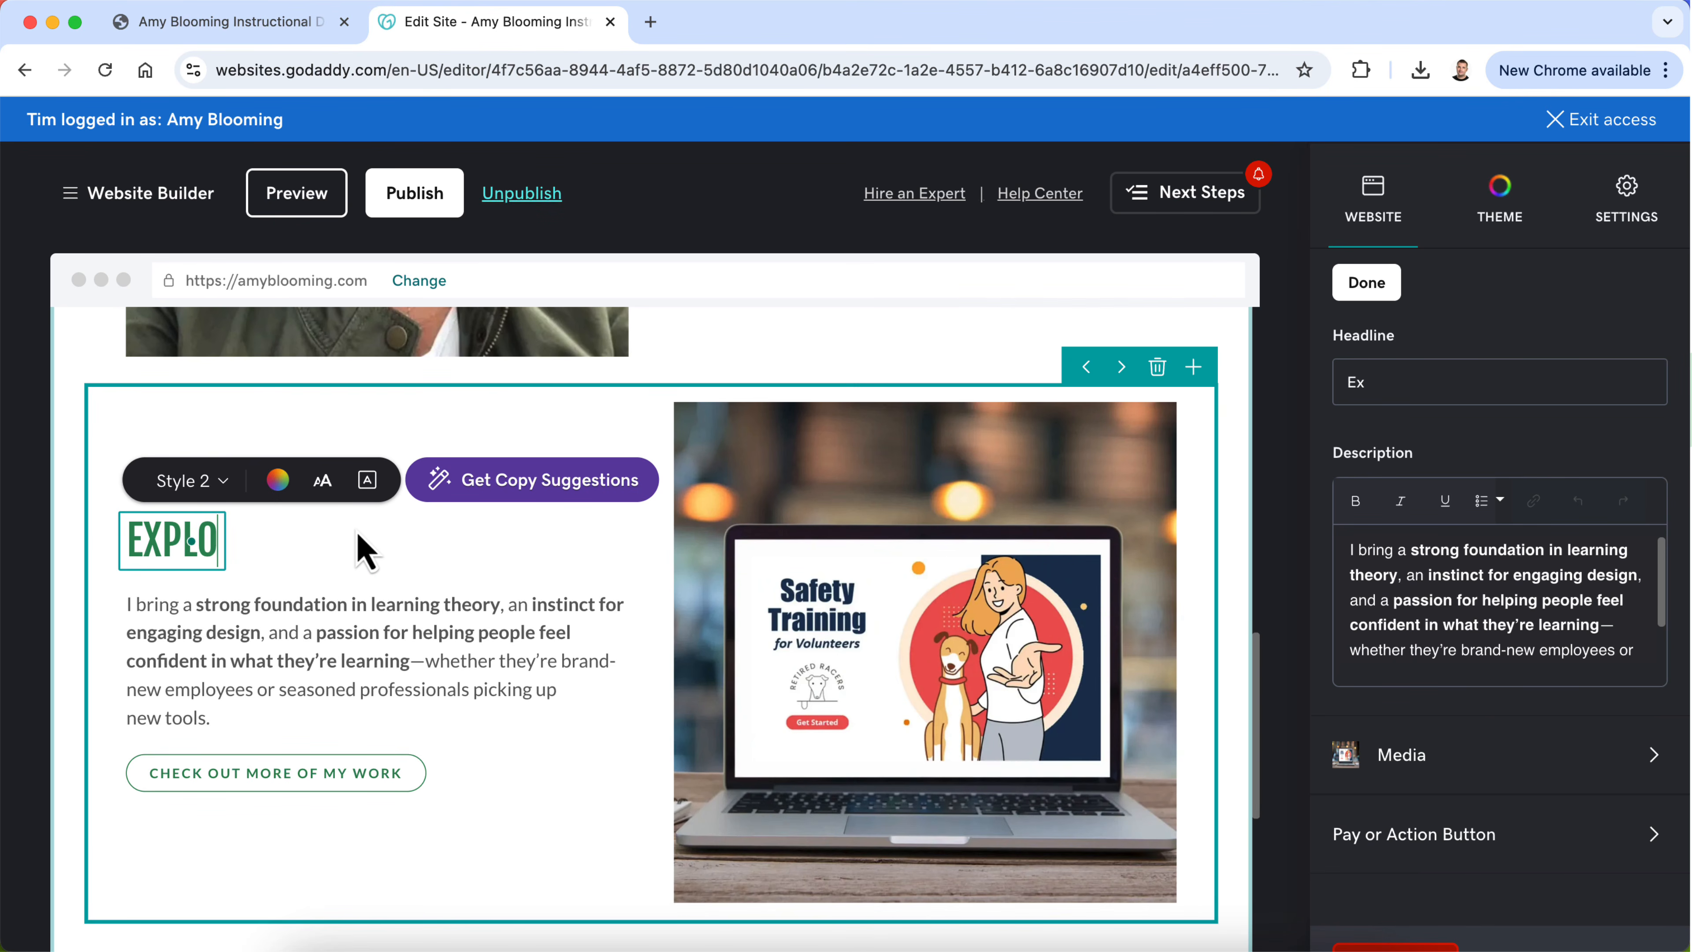
pyautogui.scroll(5, 606, 650)
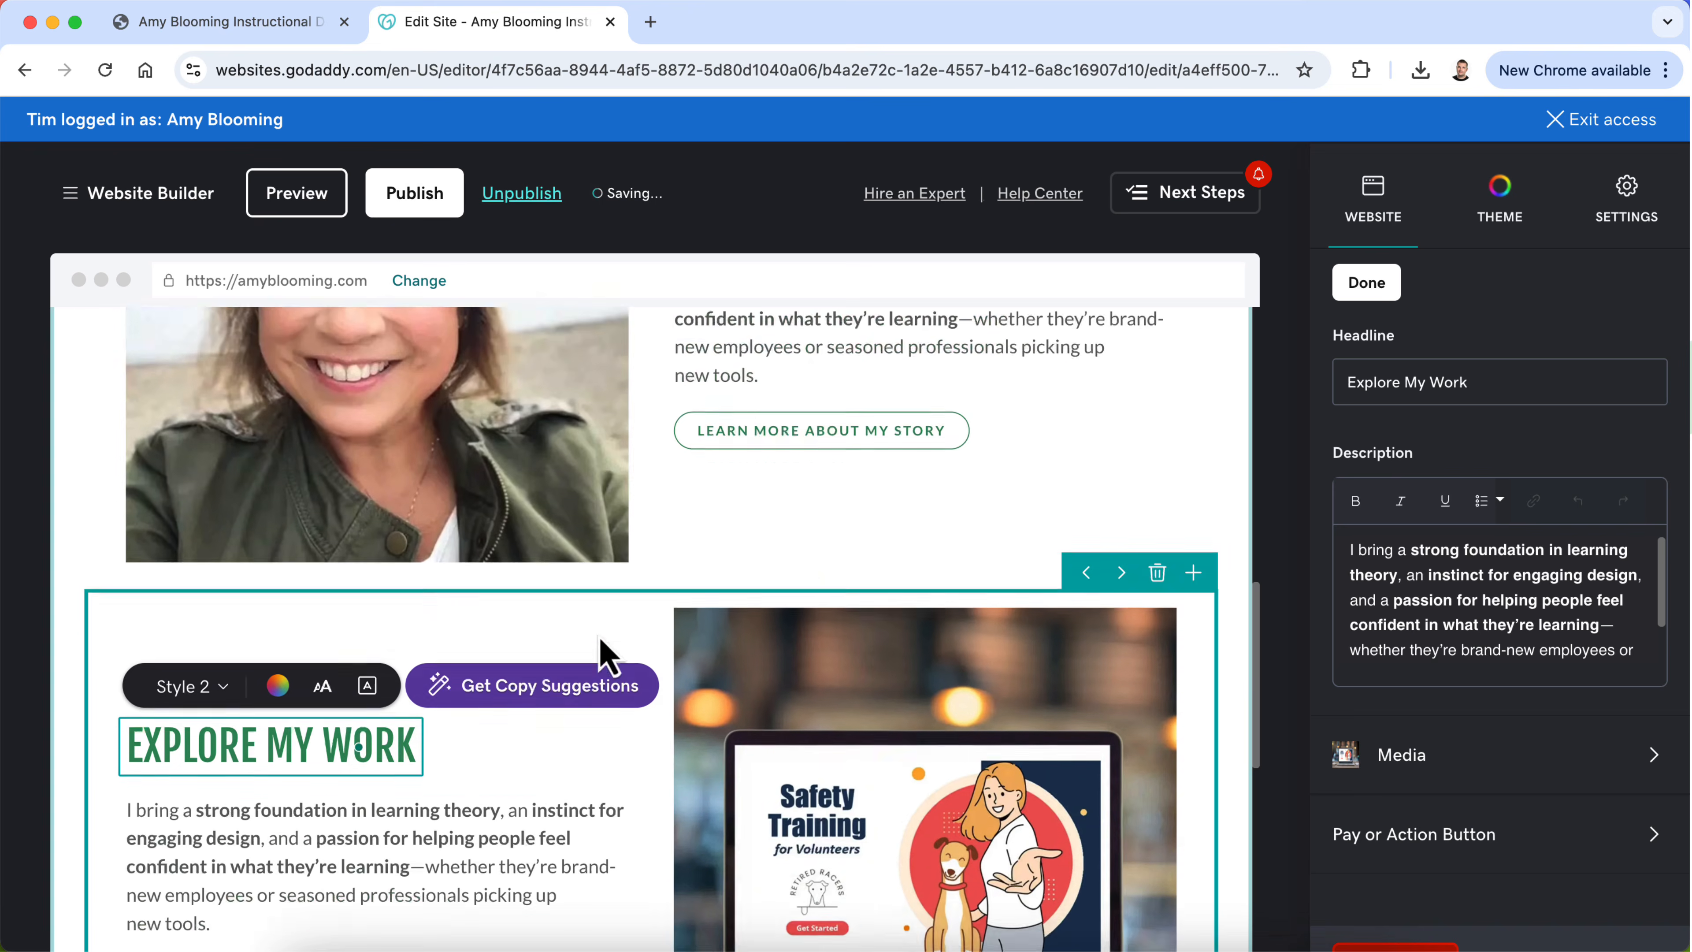
pyautogui.scroll(-3, 607, 650)
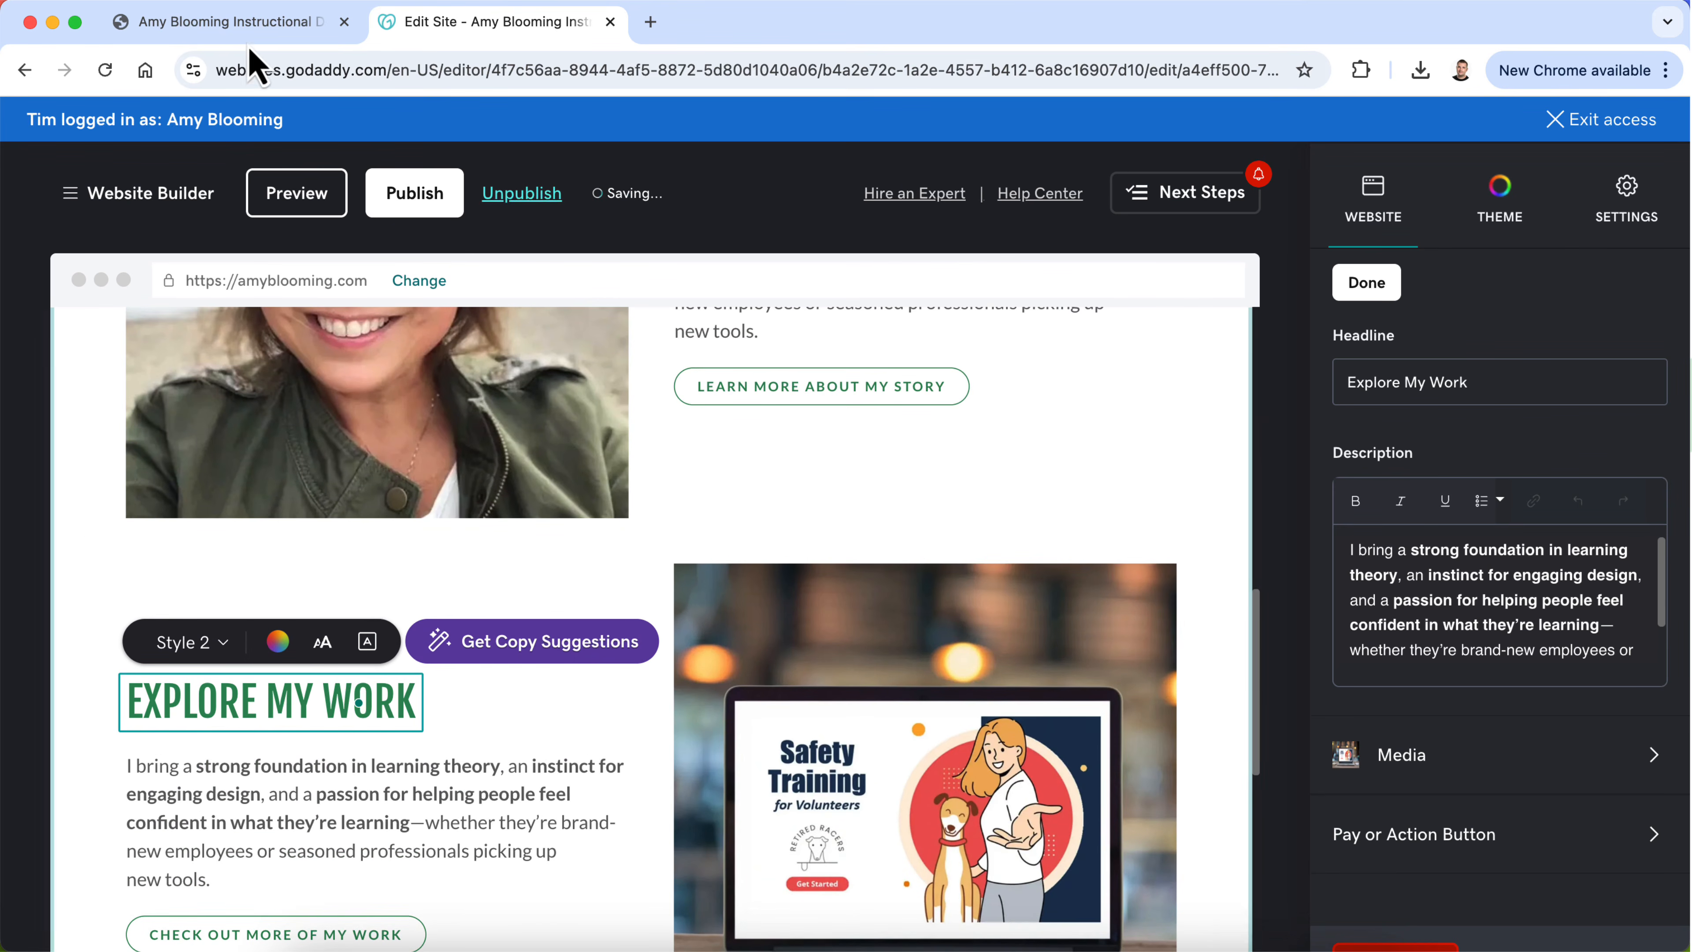
# Step: Copy ChatGPT's suggested body text for the work section, leaving out "View My Portfolio", and return to the website editor
pyautogui.click(994, 946)
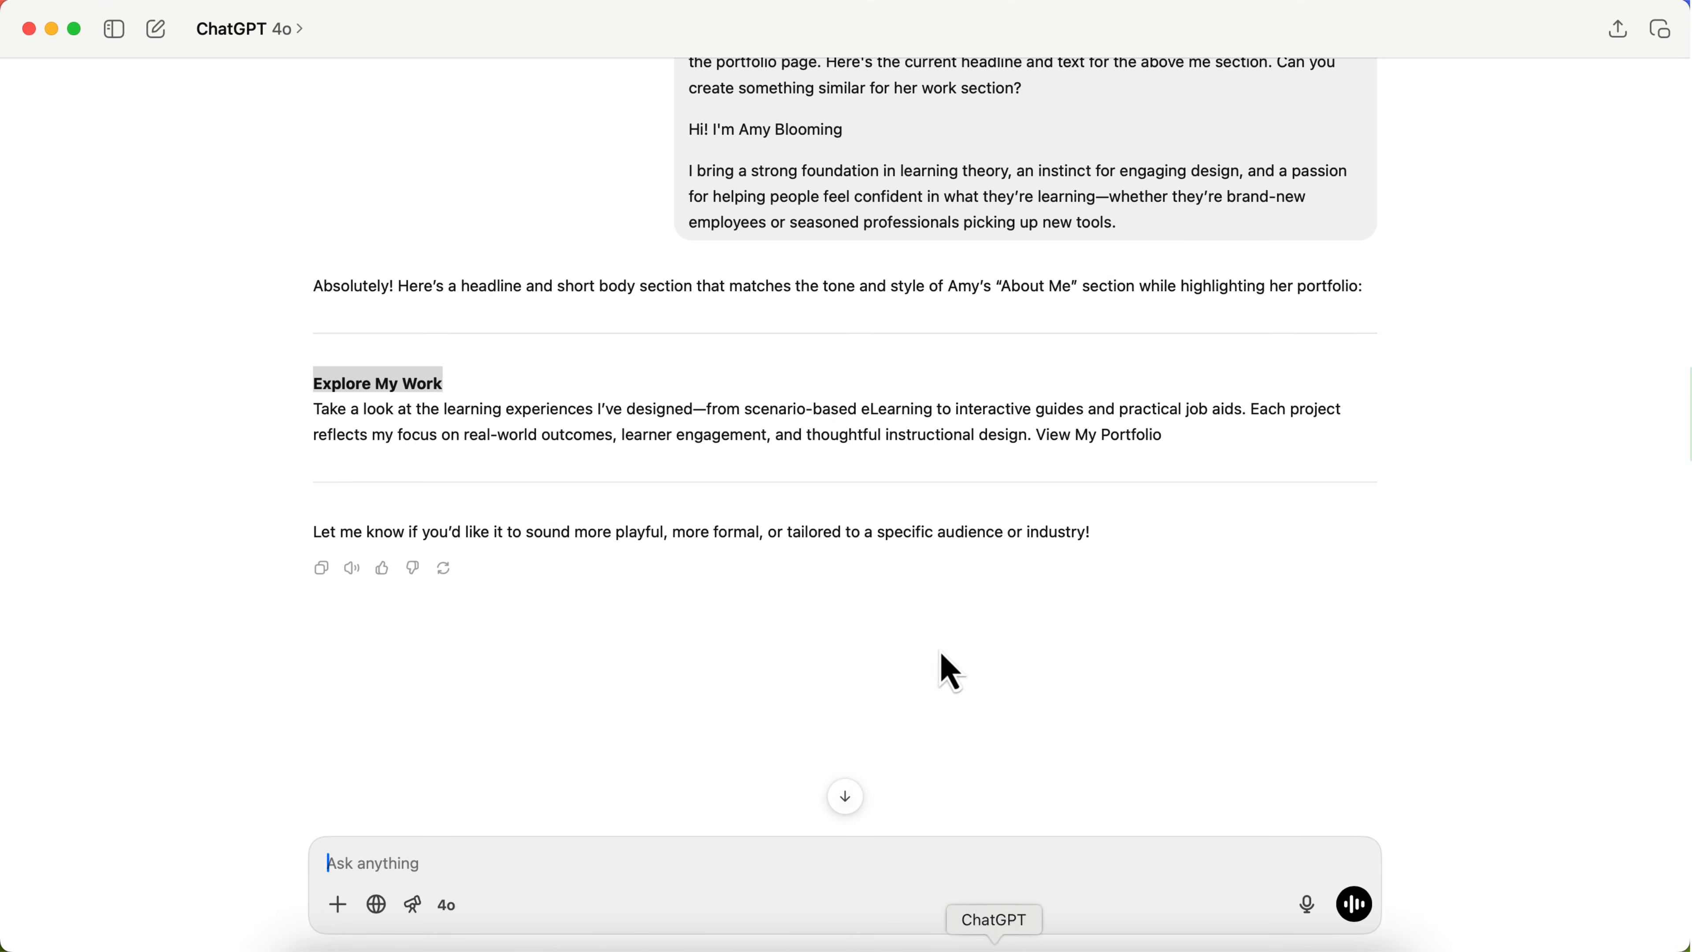
pyautogui.click(828, 410)
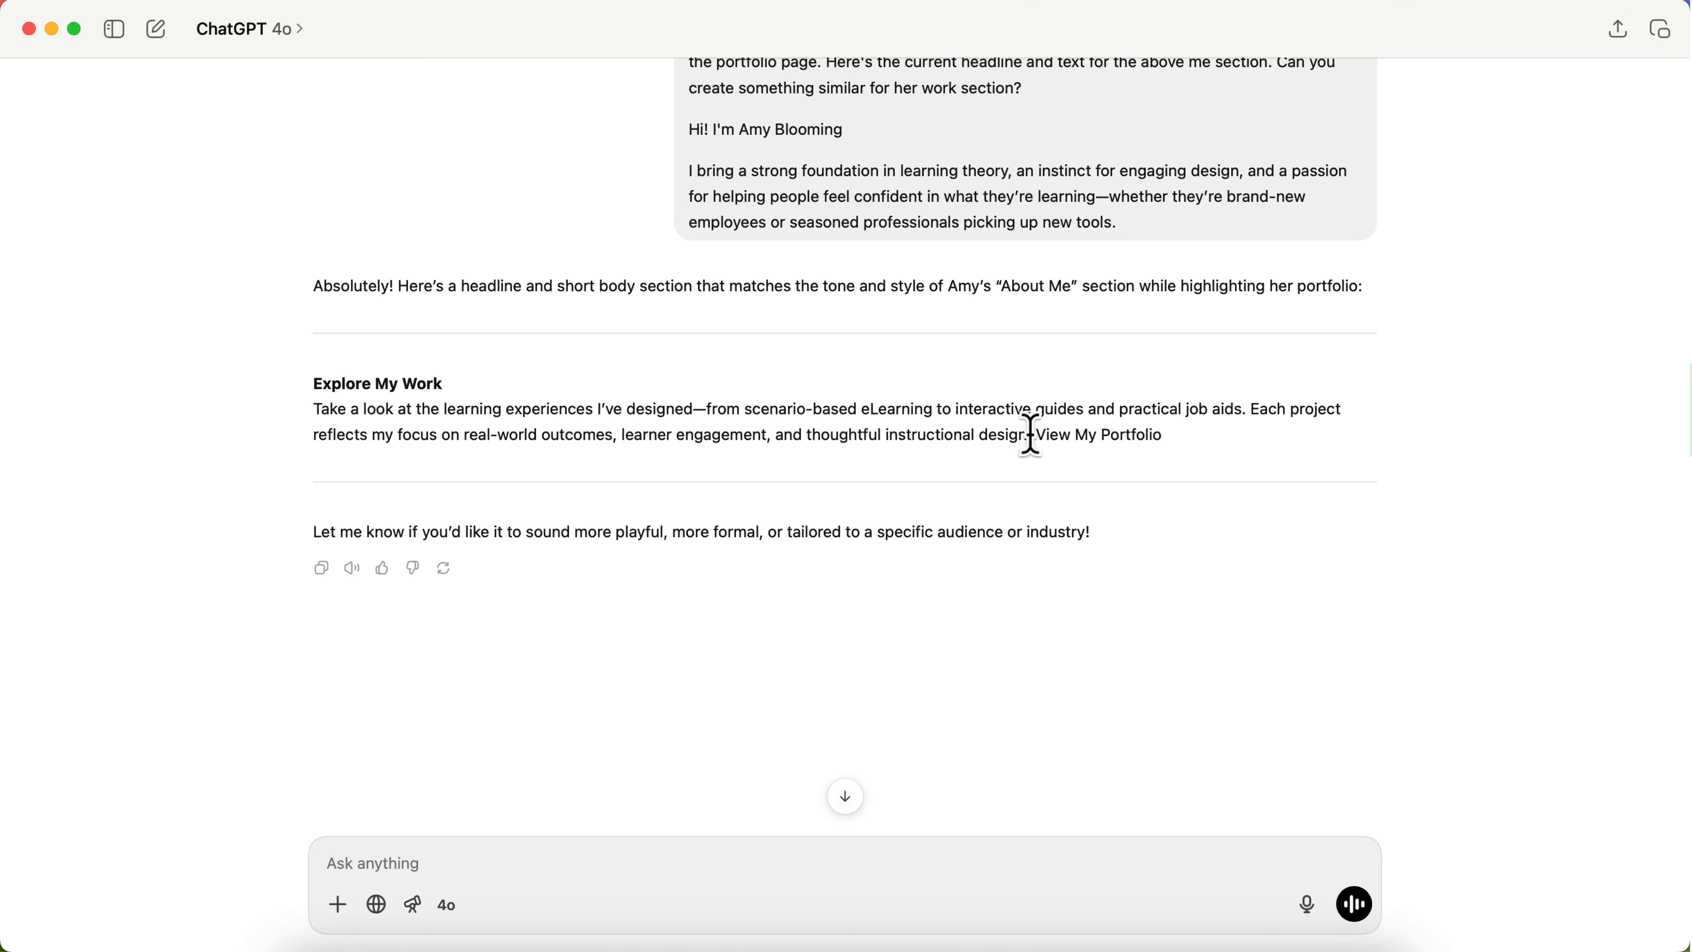
pyautogui.moveTo(1029, 435); pyautogui.dragTo(314, 408)
pyautogui.press('super+c')
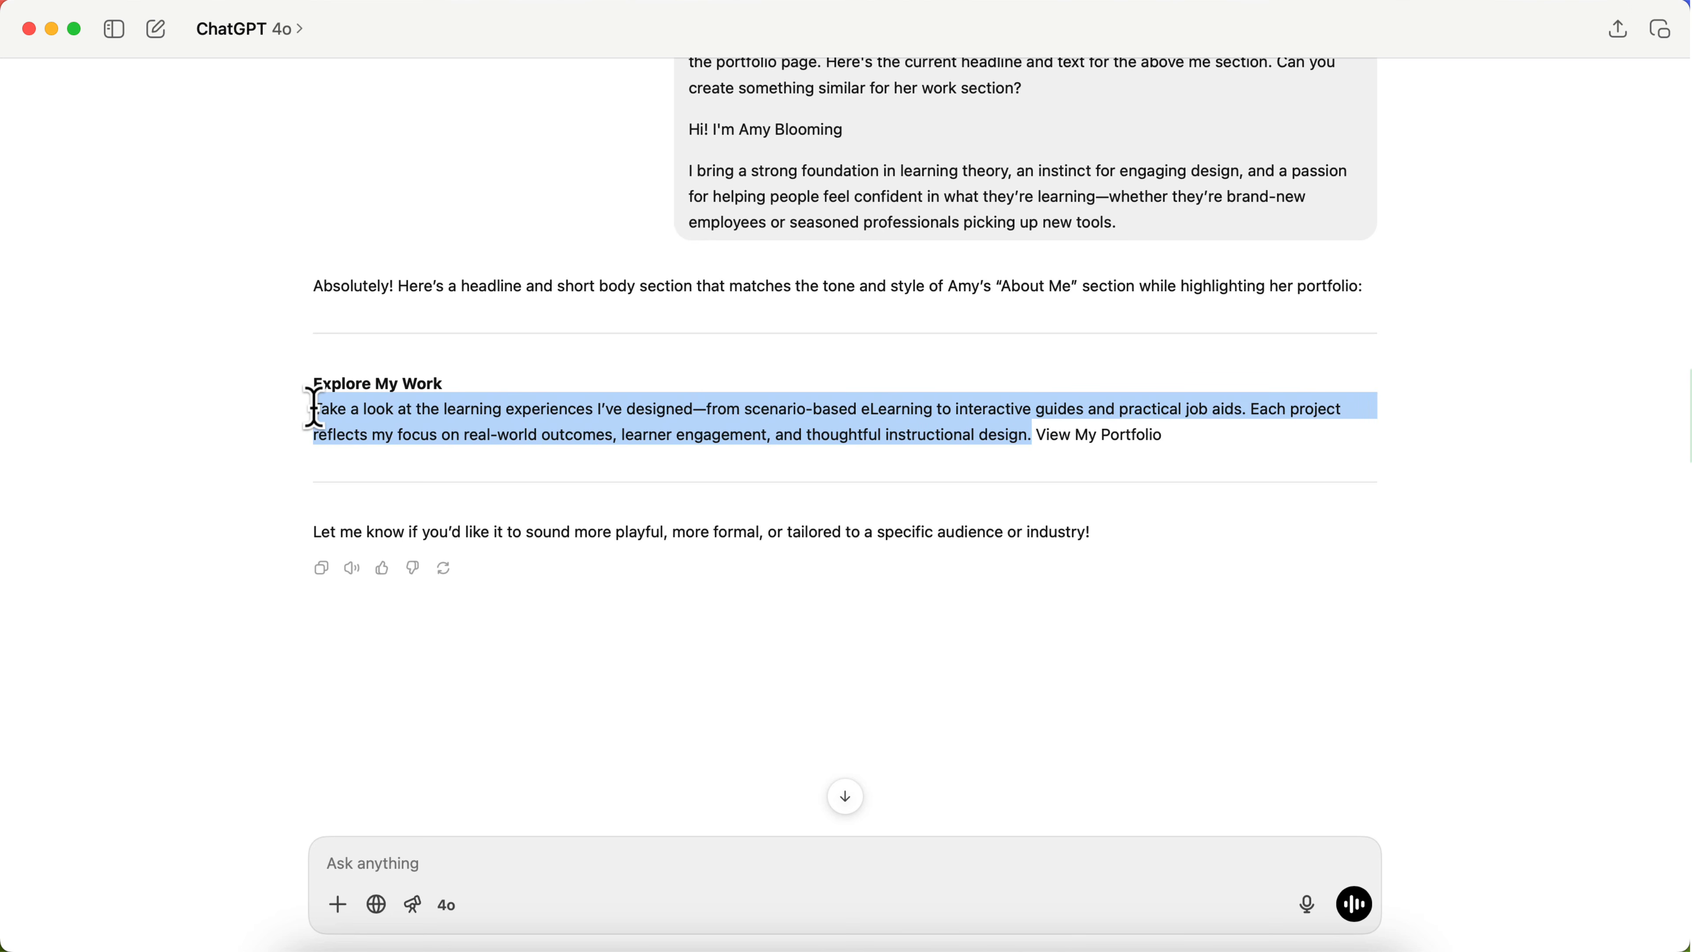
pyautogui.hotkey('ctrl', 'Up')
pyautogui.click(322, 437)
# Step: Replace the Explore My Work section's description with the copied text starting "Take a look at the learning experiences I've designed", removing the leftover "I"
pyautogui.scroll(-3, 312, 693)
pyautogui.click(268, 645)
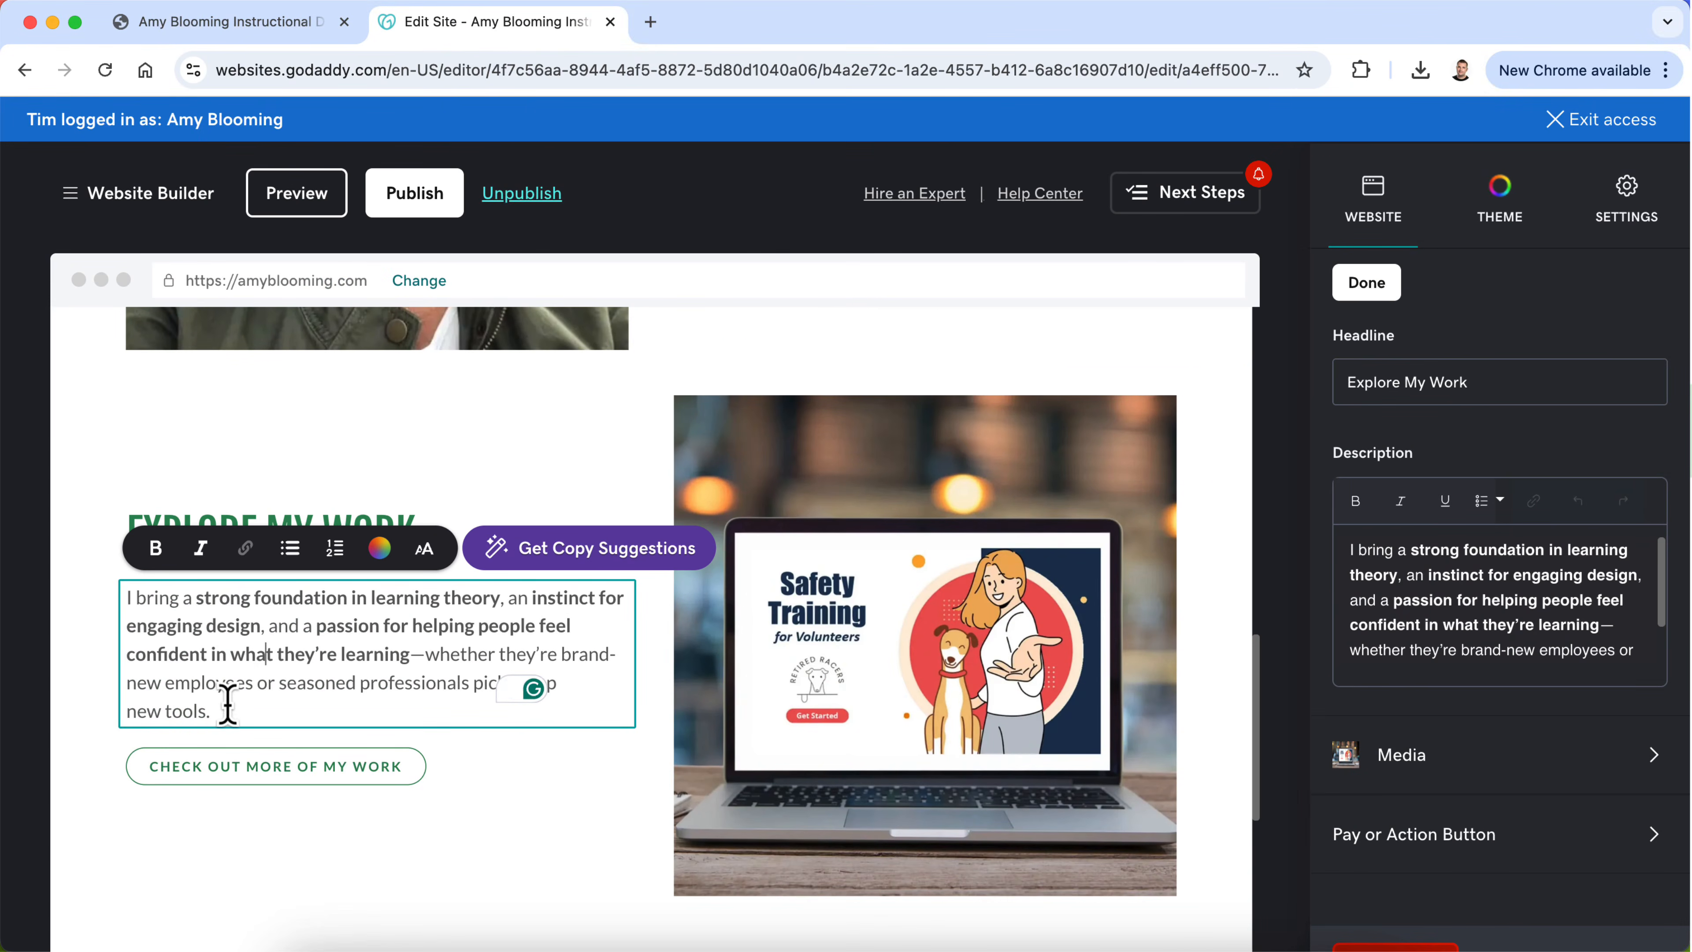
pyautogui.moveTo(227, 703); pyautogui.dragTo(125, 597)
pyautogui.press('BackSpace')
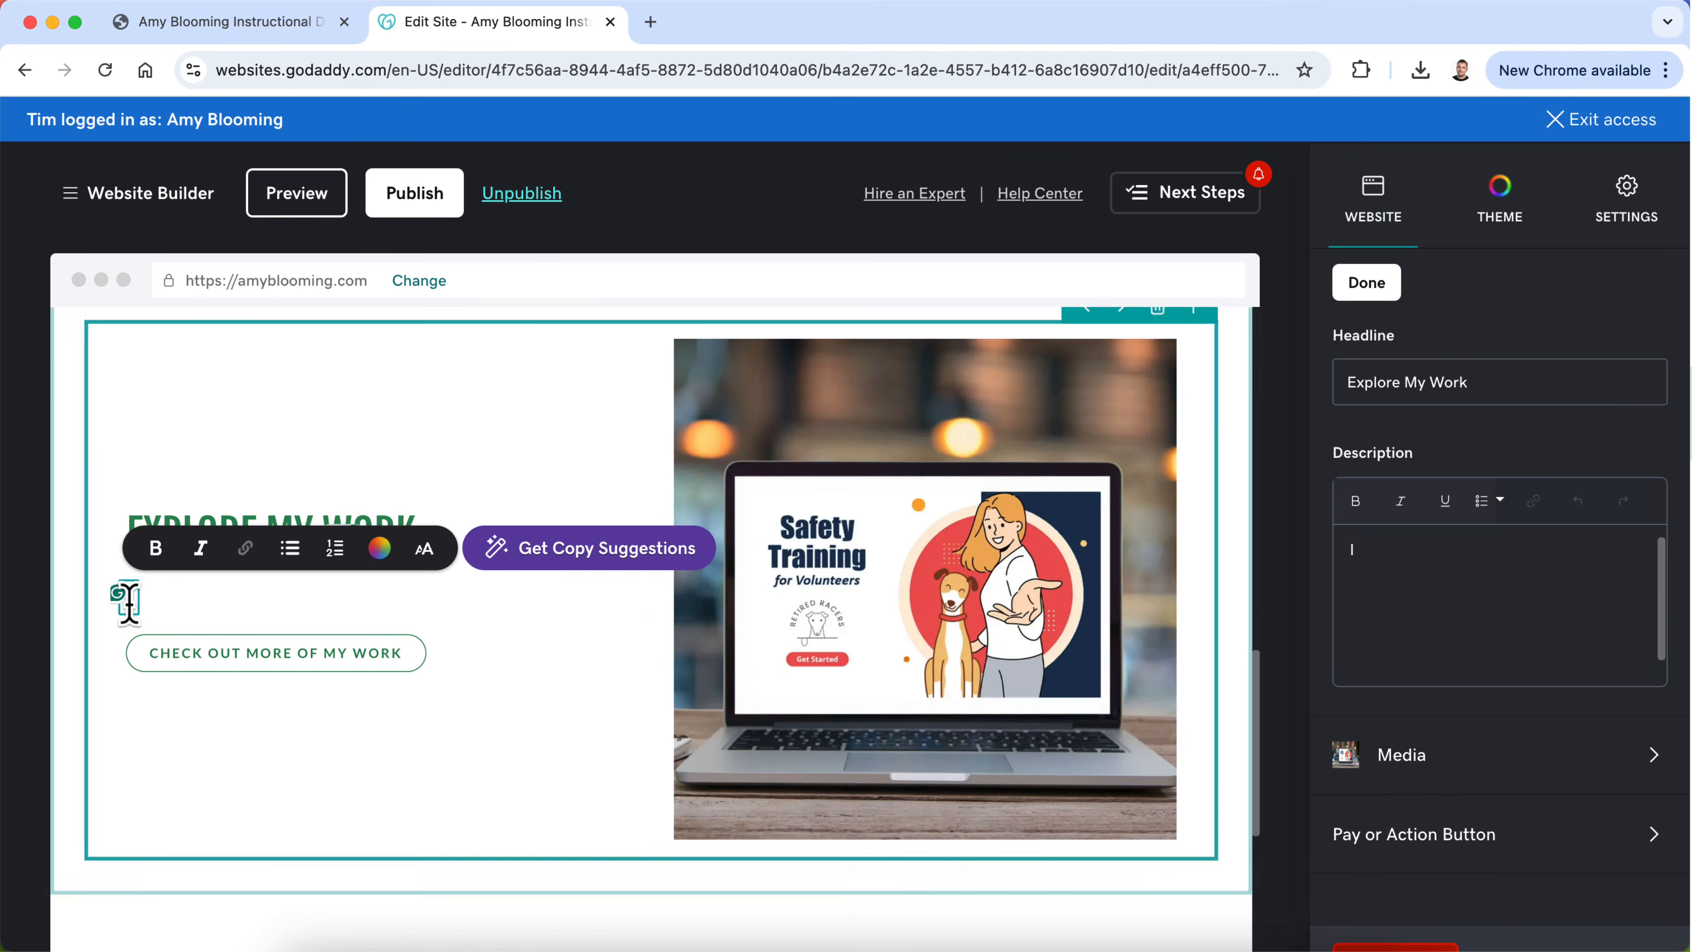
pyautogui.press('super+v')
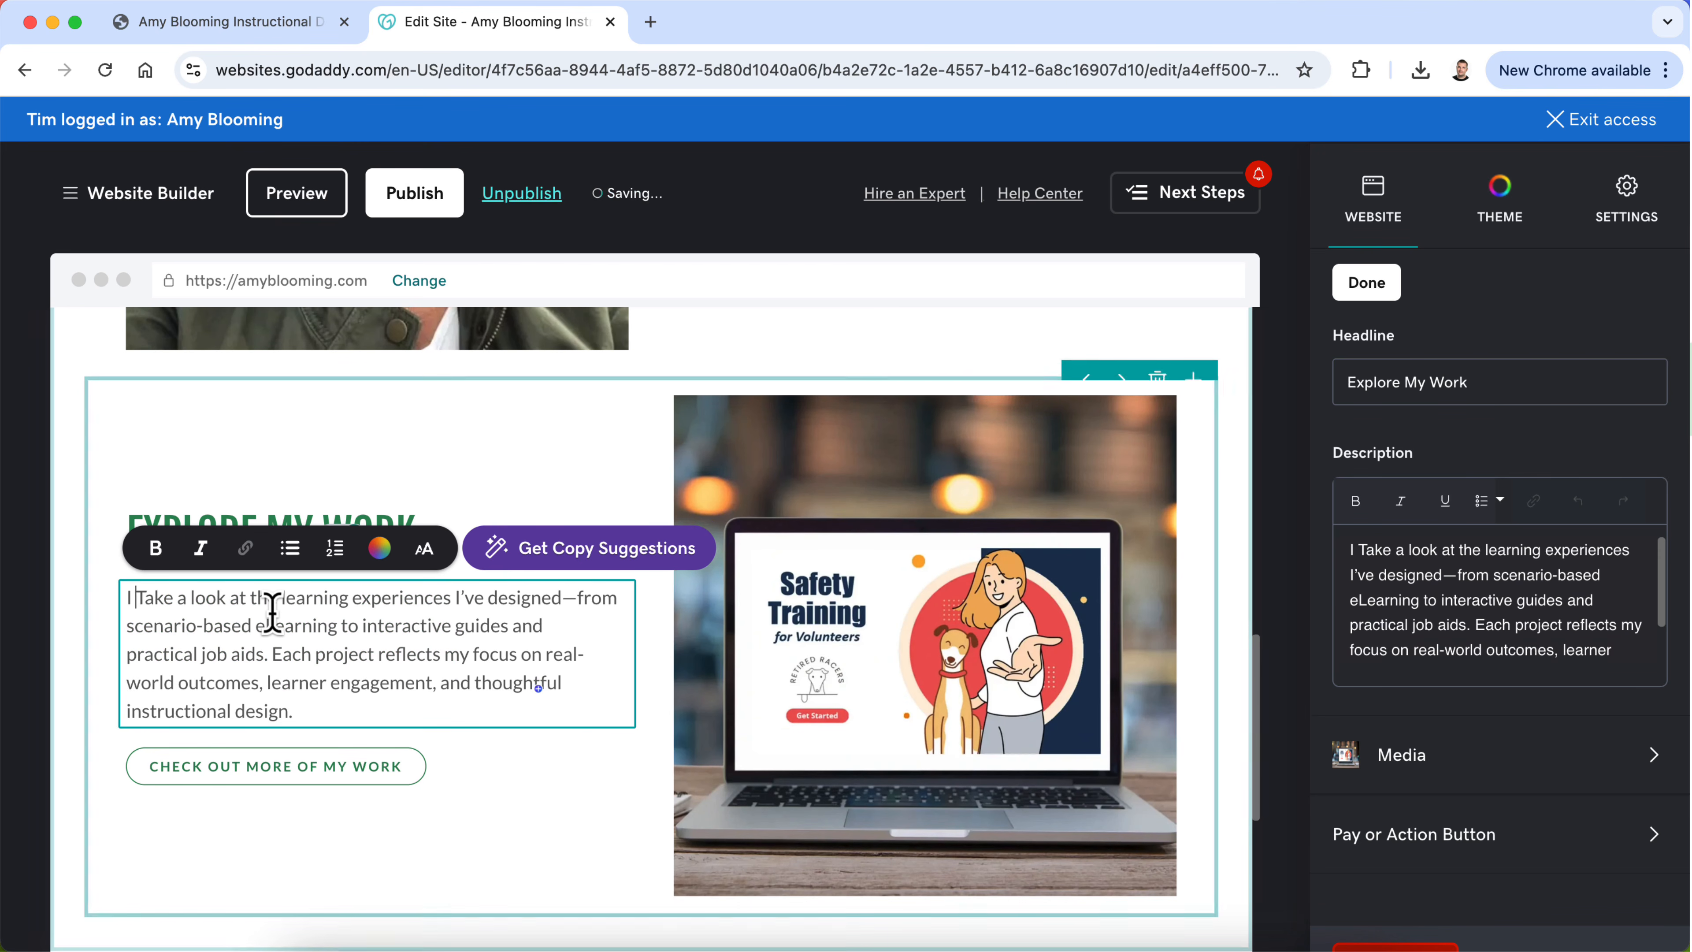
pyautogui.press('BackSpace')
pyautogui.press('BackSpace')
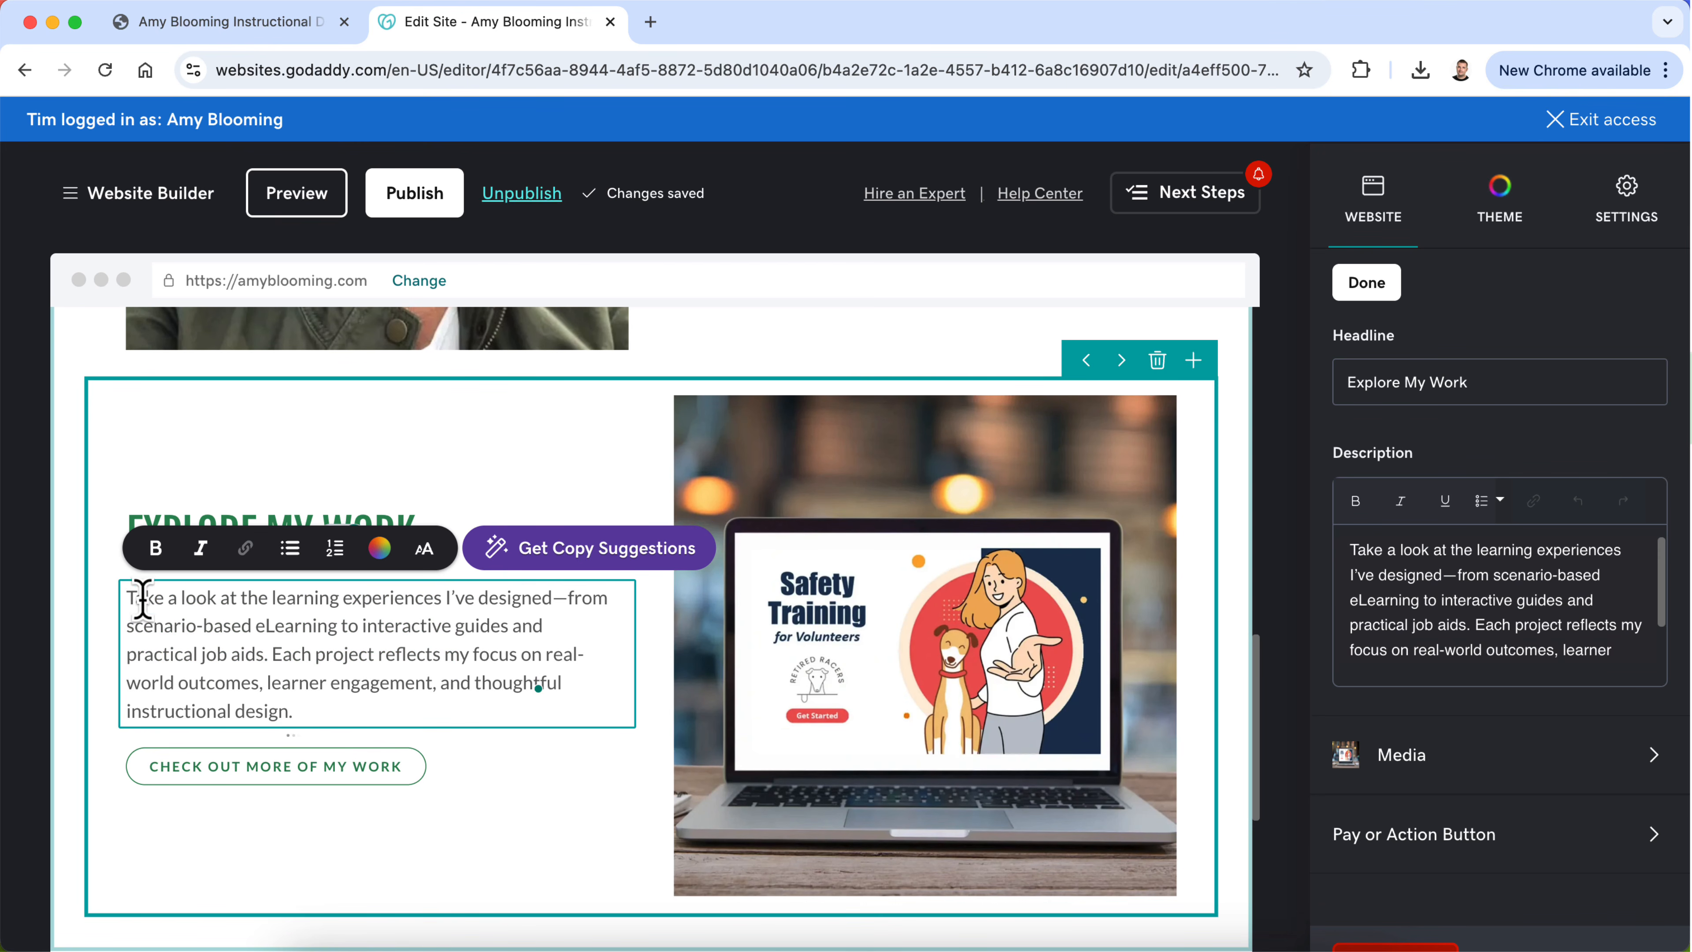
pyautogui.moveTo(128, 597); pyautogui.dragTo(150, 573)
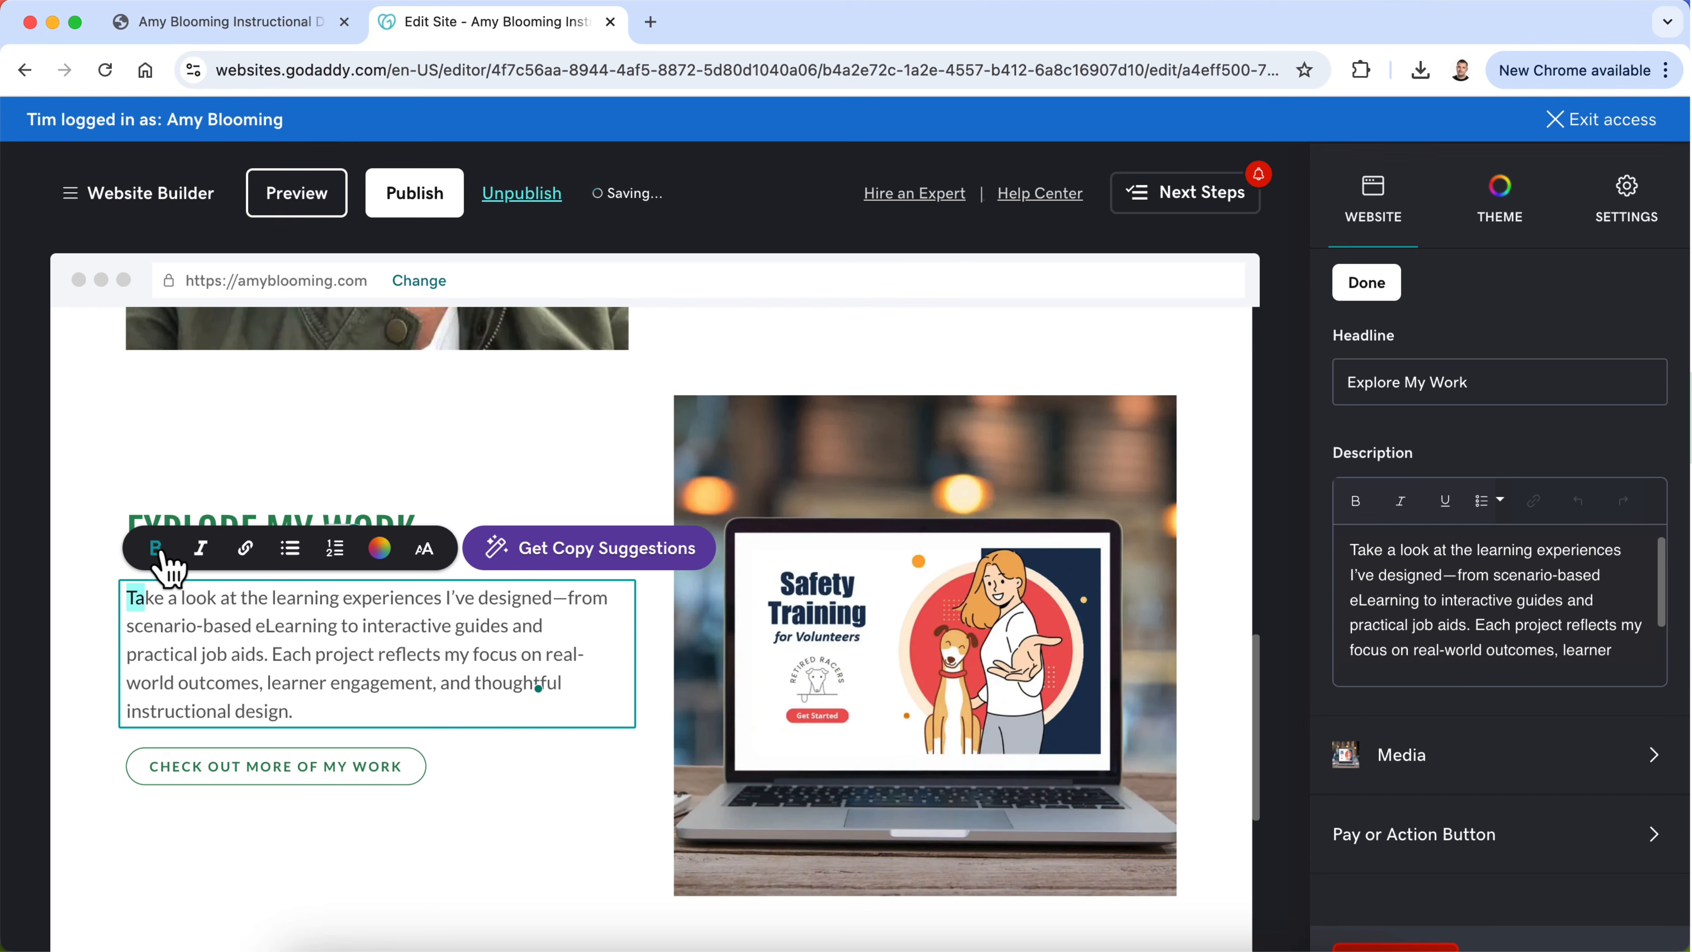
pyautogui.click(238, 653)
# Step: Shorten the label of the action button in the Explore My Work section to "Check Out My Work"
pyautogui.scroll(2, 313, 655)
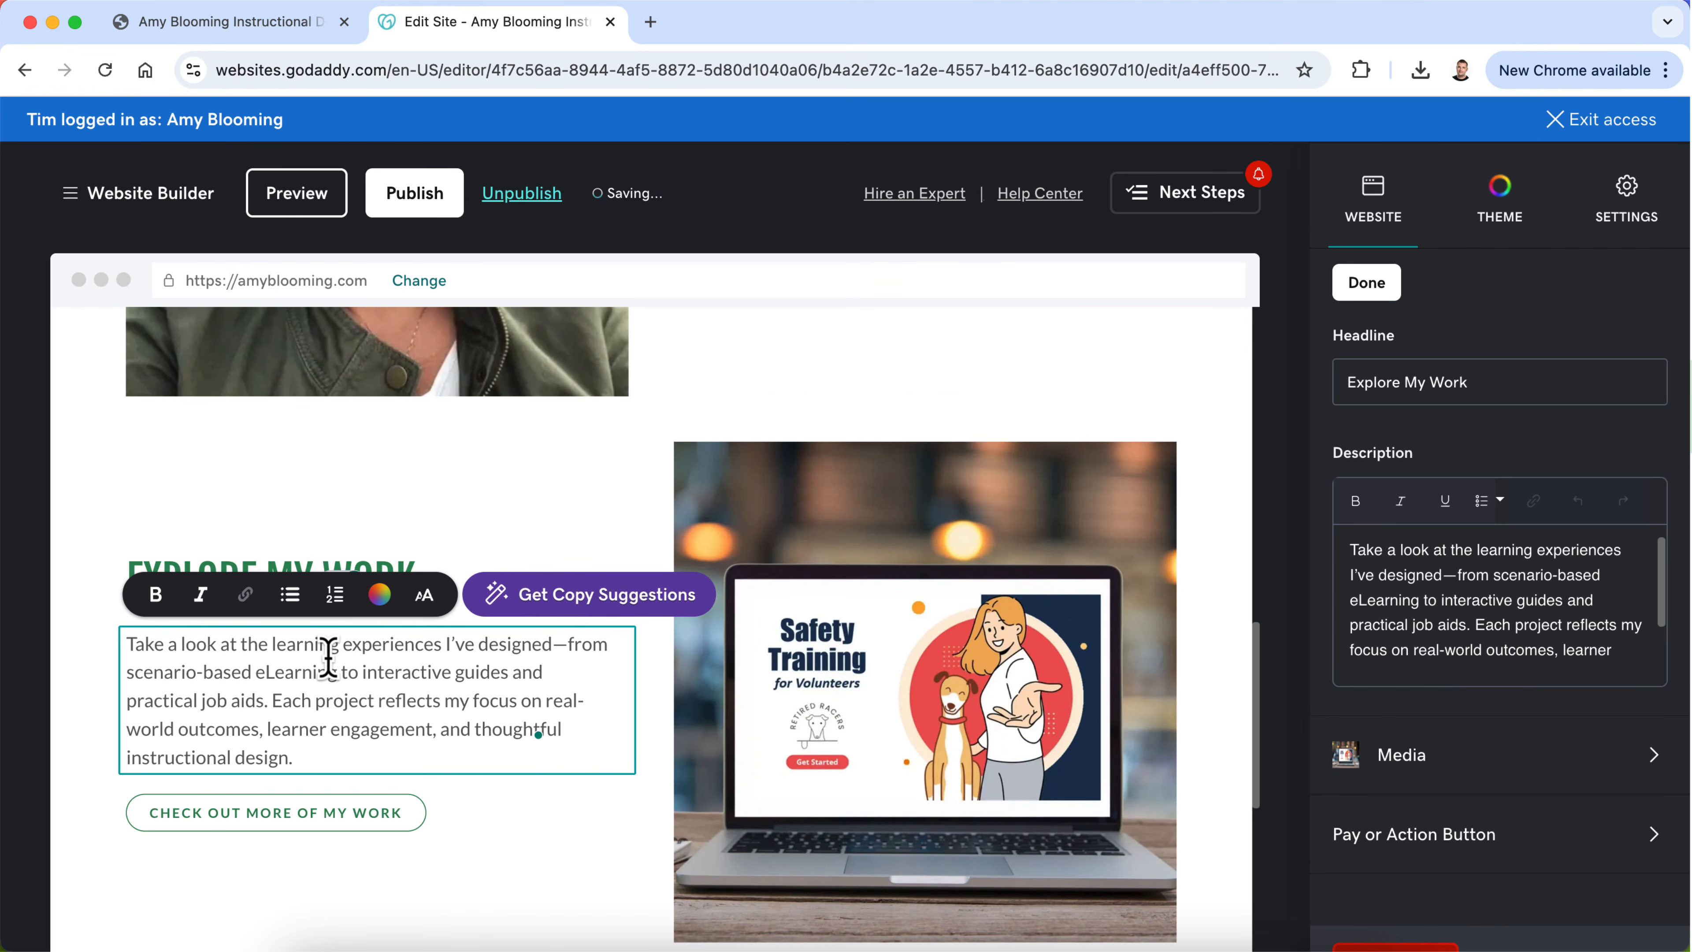
pyautogui.scroll(6, 320, 700)
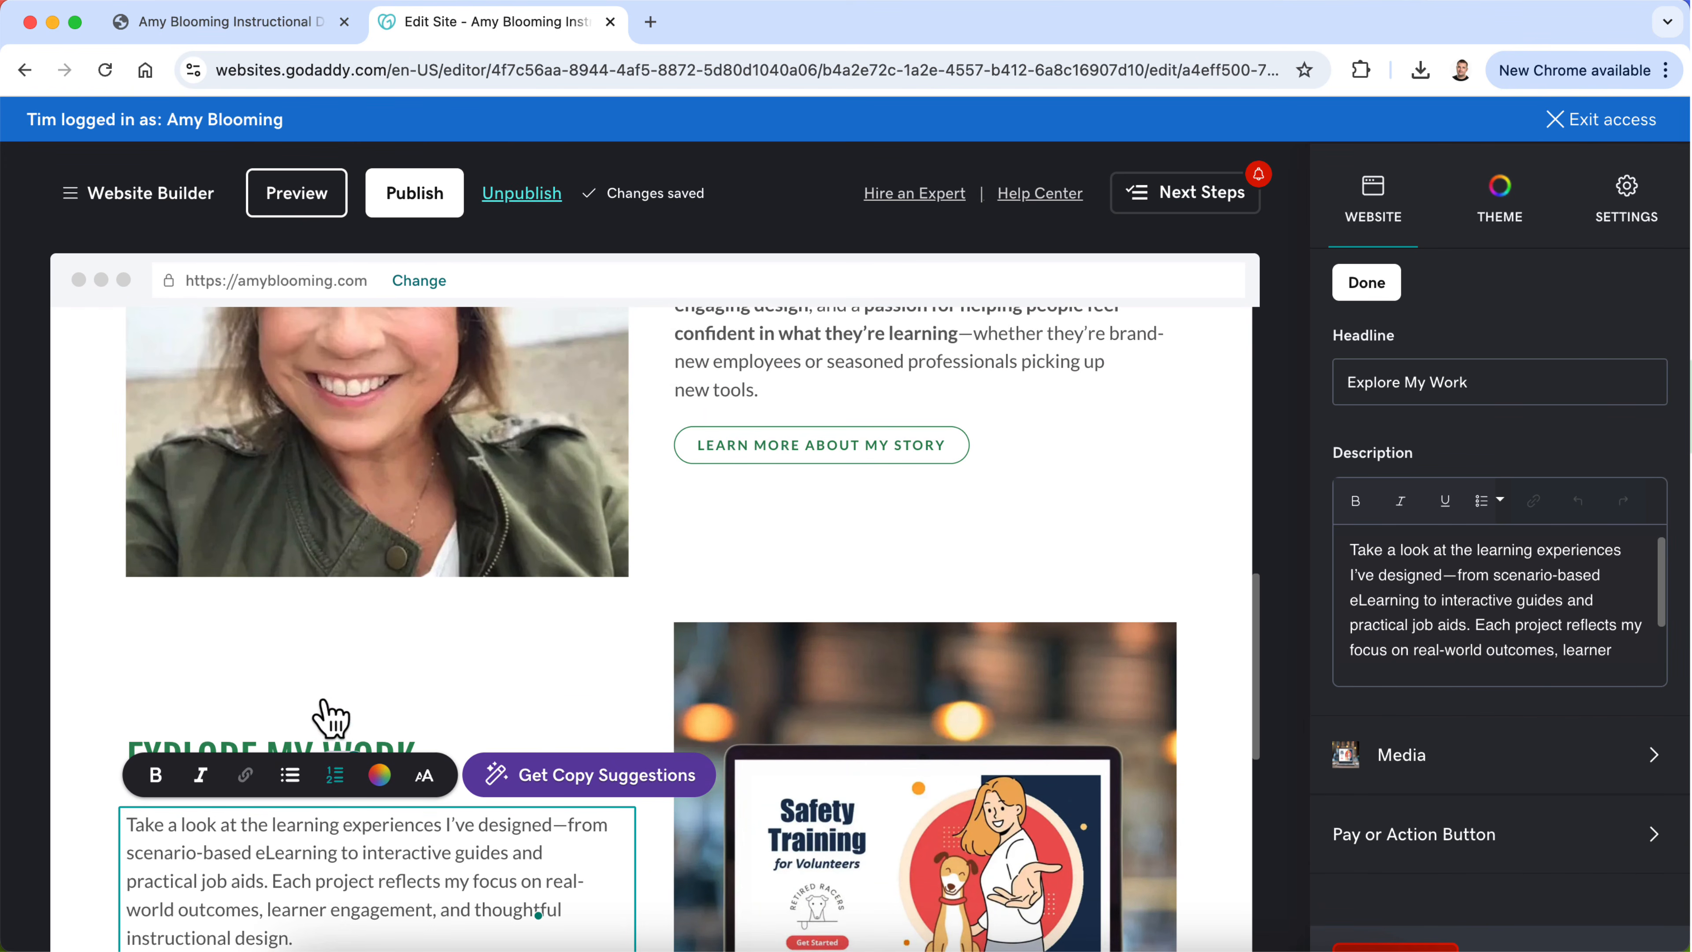
pyautogui.scroll(-7, 327, 719)
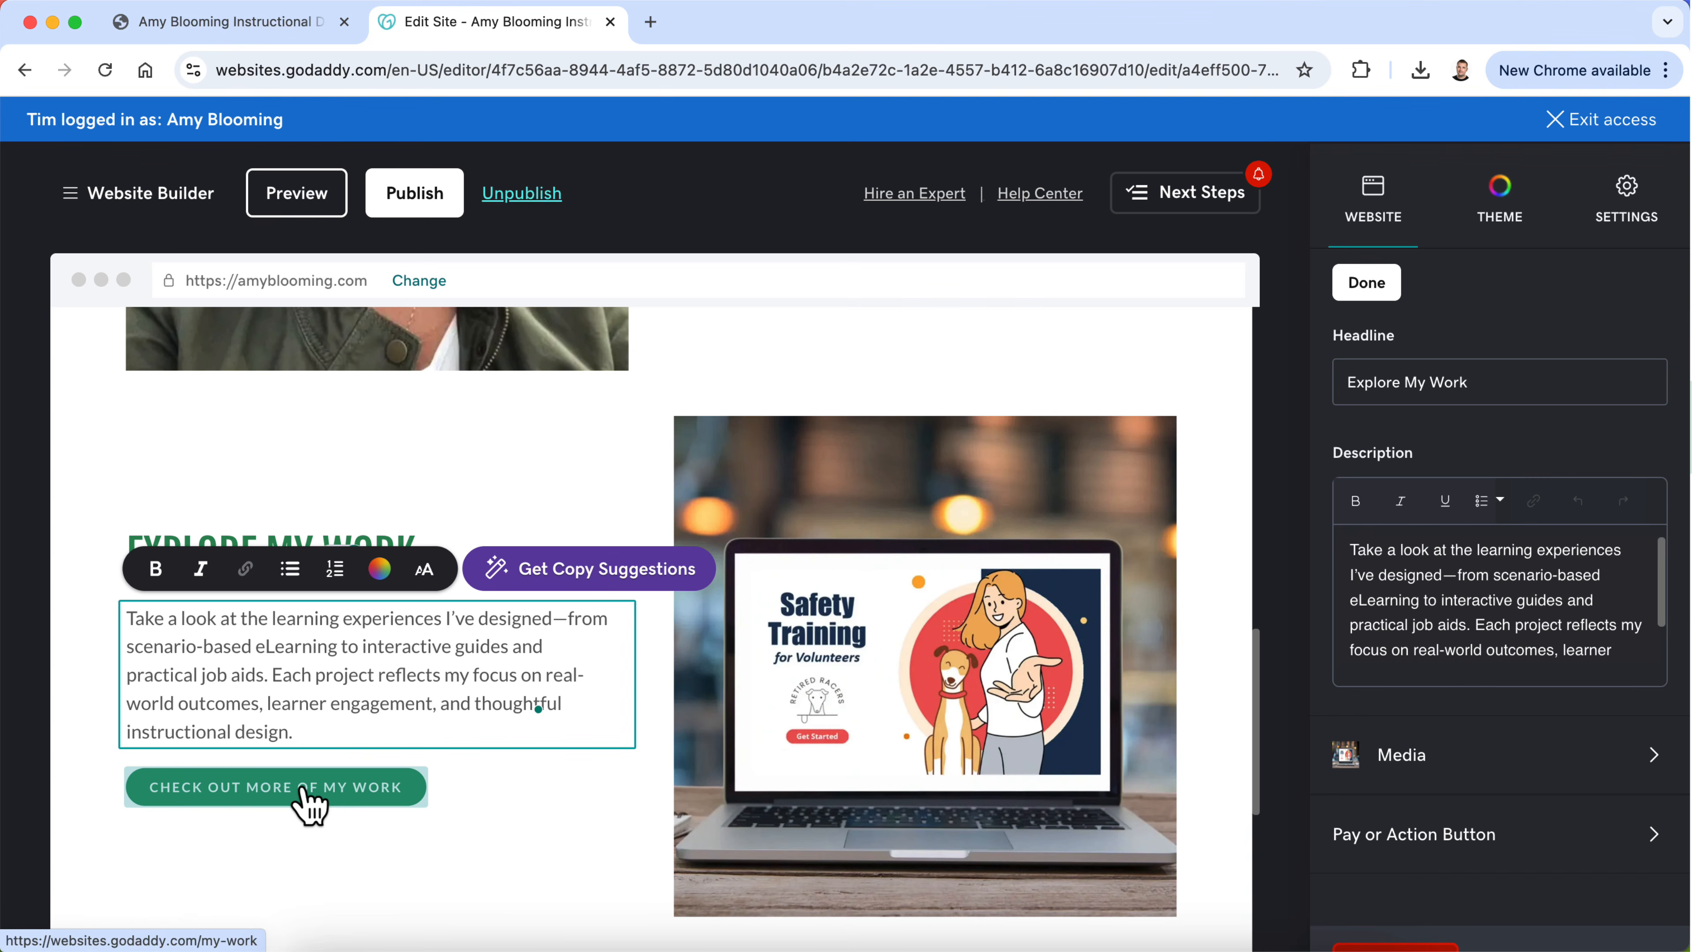
pyautogui.click(308, 799)
pyautogui.scroll(-3, 1539, 767)
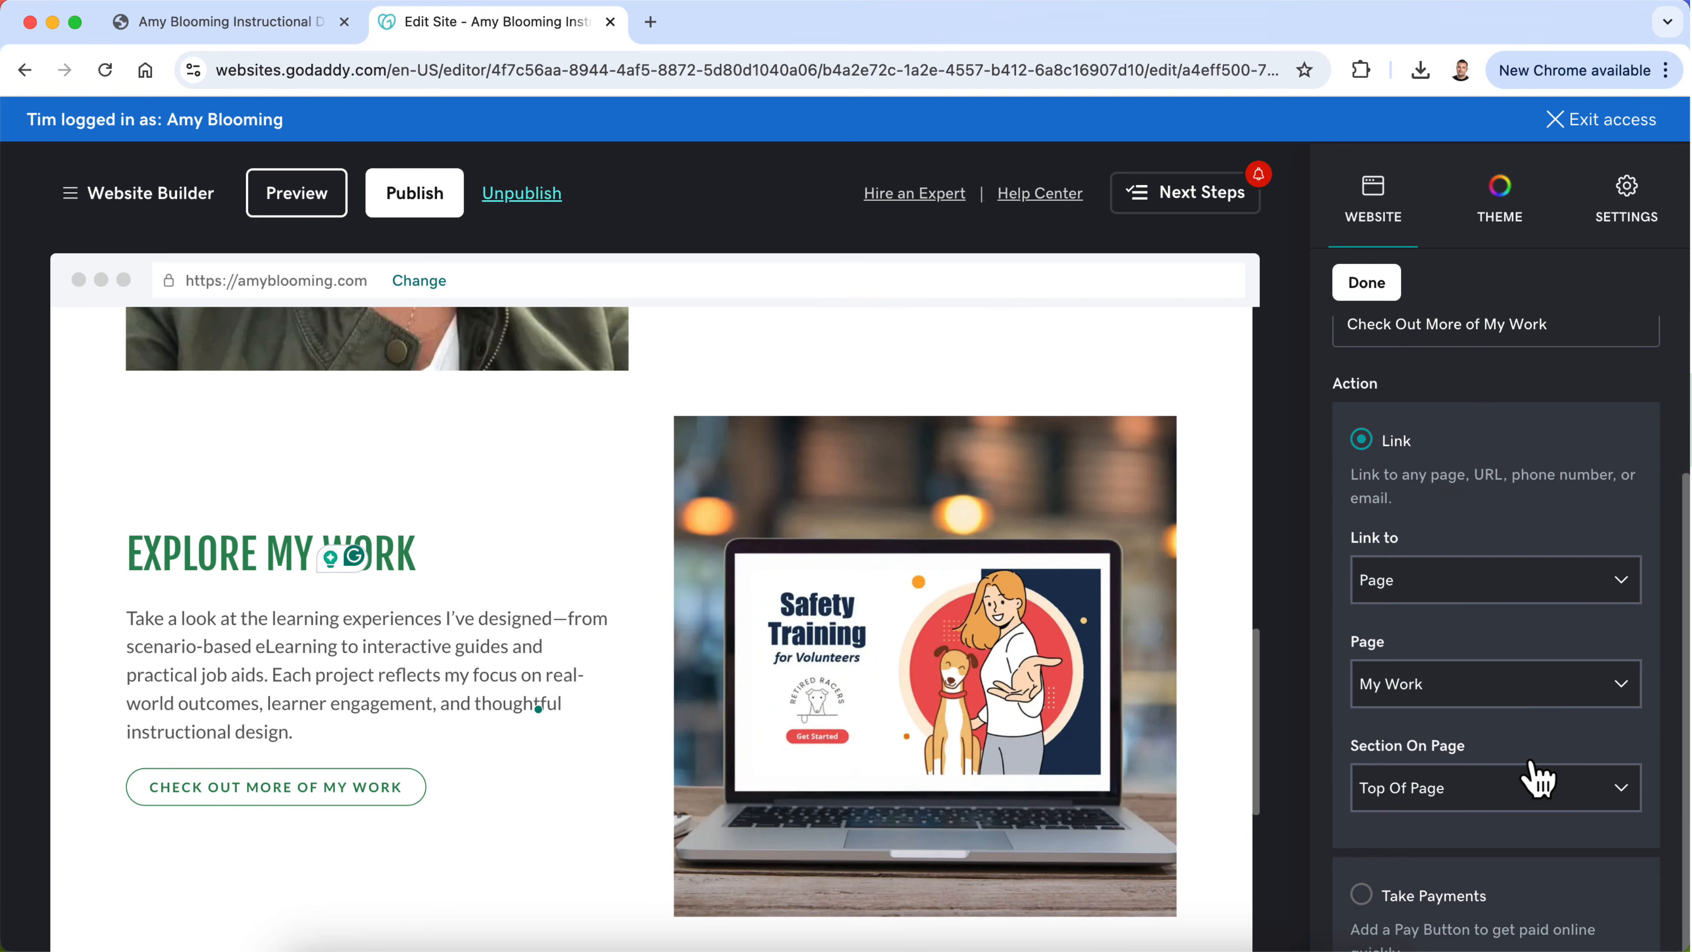
pyautogui.scroll(3, 1539, 780)
pyautogui.click(1485, 528)
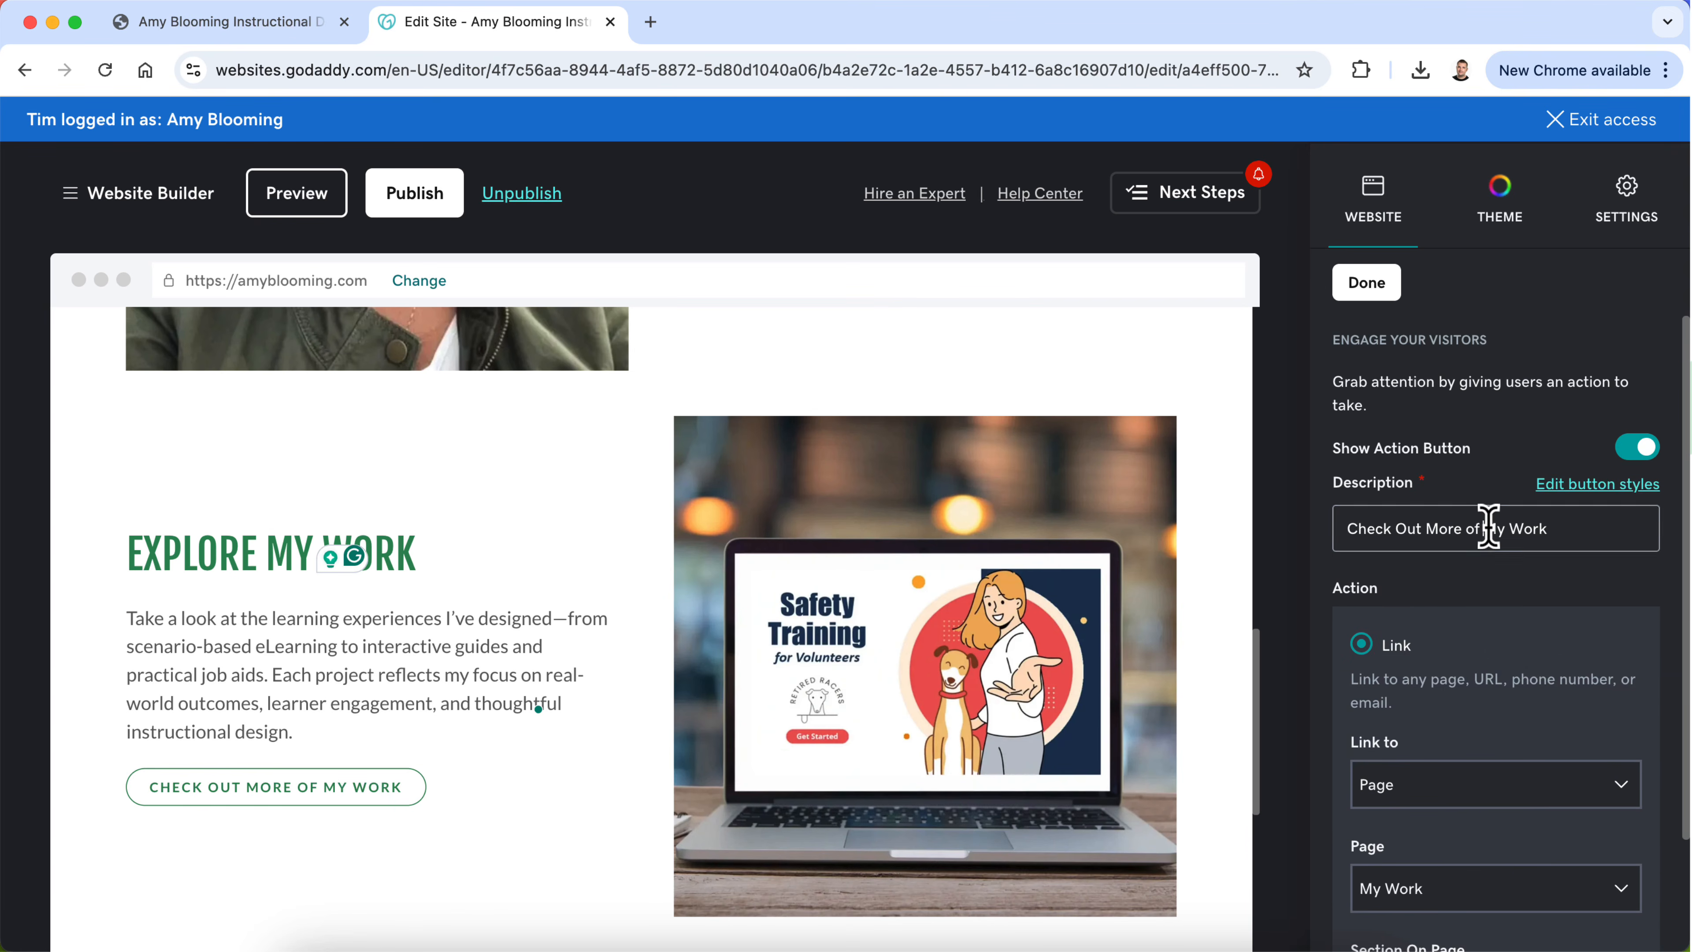
pyautogui.press('BackSpace')
pyautogui.press('BackSpace')
pyautogui.press('BackSpace')
pyautogui.press('BackSpace')
pyautogui.press('BackSpace')
pyautogui.press('BackSpace')
pyautogui.press('BackSpace')
pyautogui.press('BackSpace')
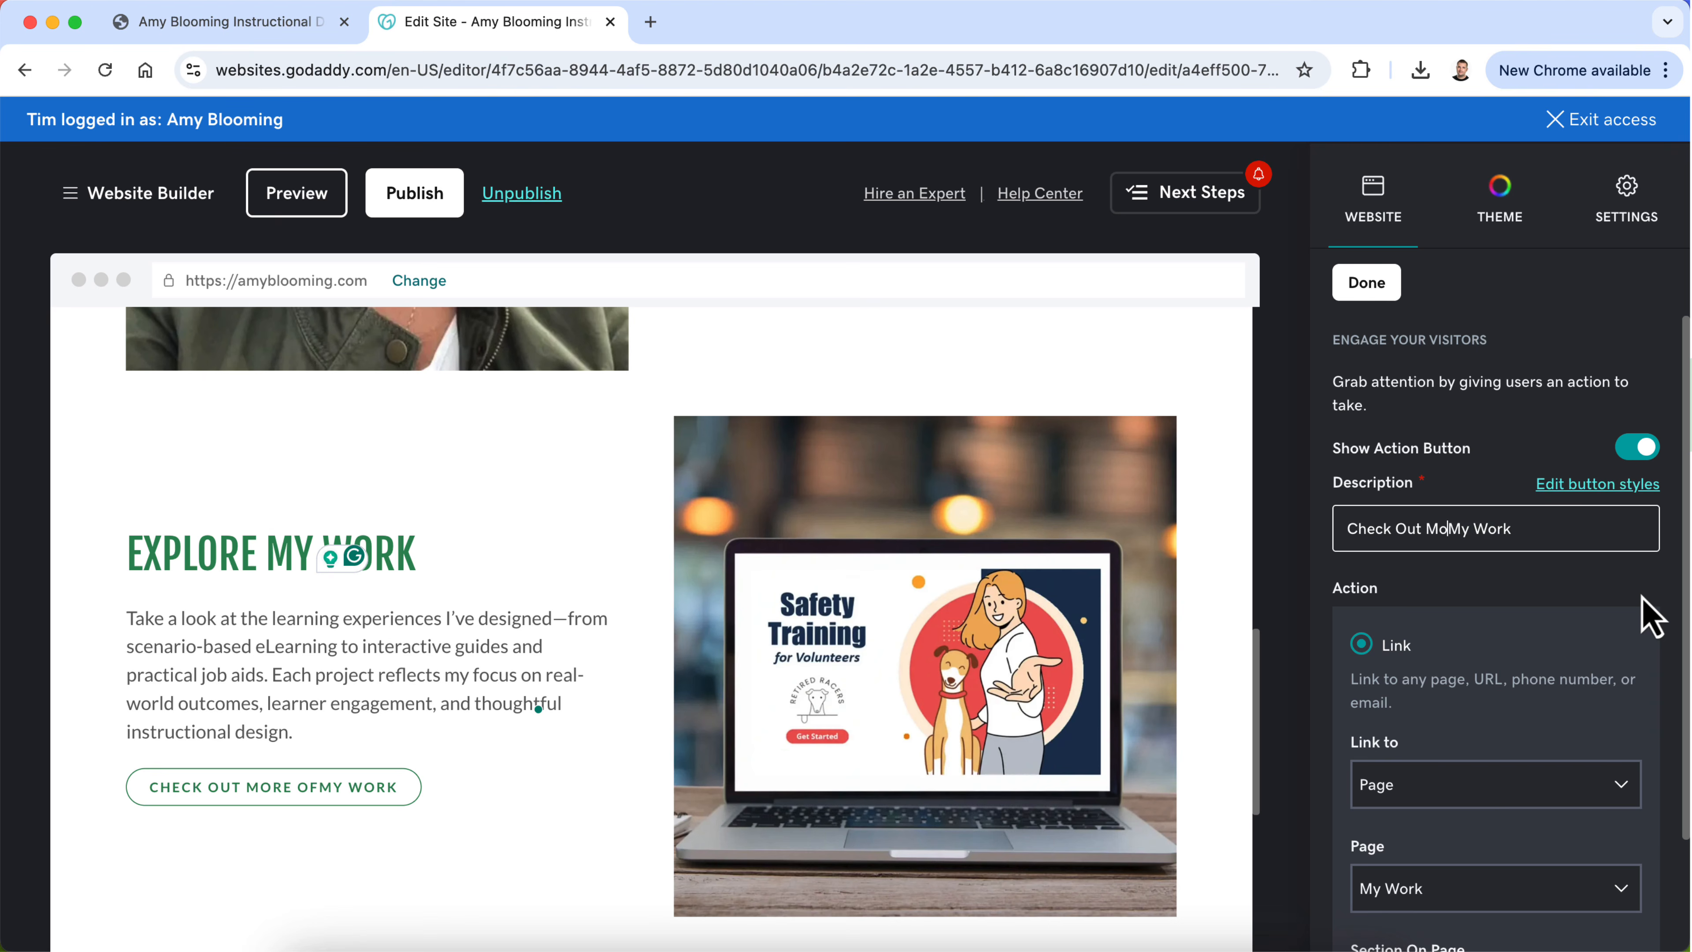
# Step: Shorten the label of the introduction section's action button to "Learn About My Story"
pyautogui.scroll(3, 1236, 543)
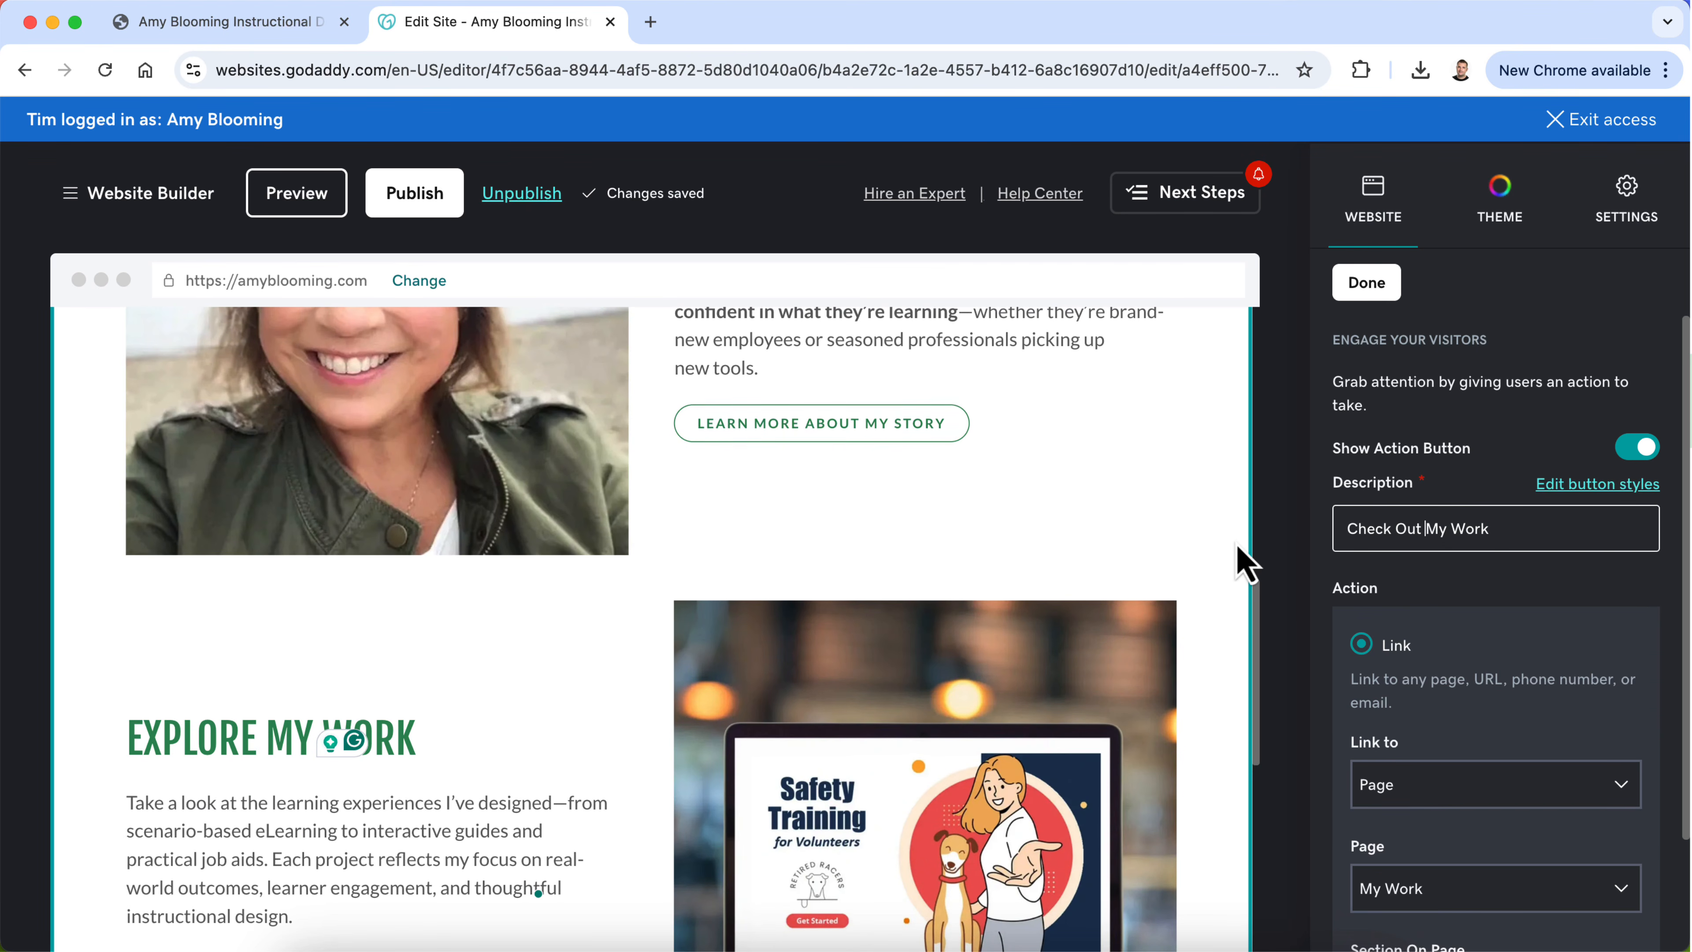
pyautogui.click(894, 420)
pyautogui.click(1432, 528)
pyautogui.press('BackSpace')
pyautogui.press('BackSpace')
pyautogui.press('BackSpace')
pyautogui.press('BackSpace')
pyautogui.press('BackSpace')
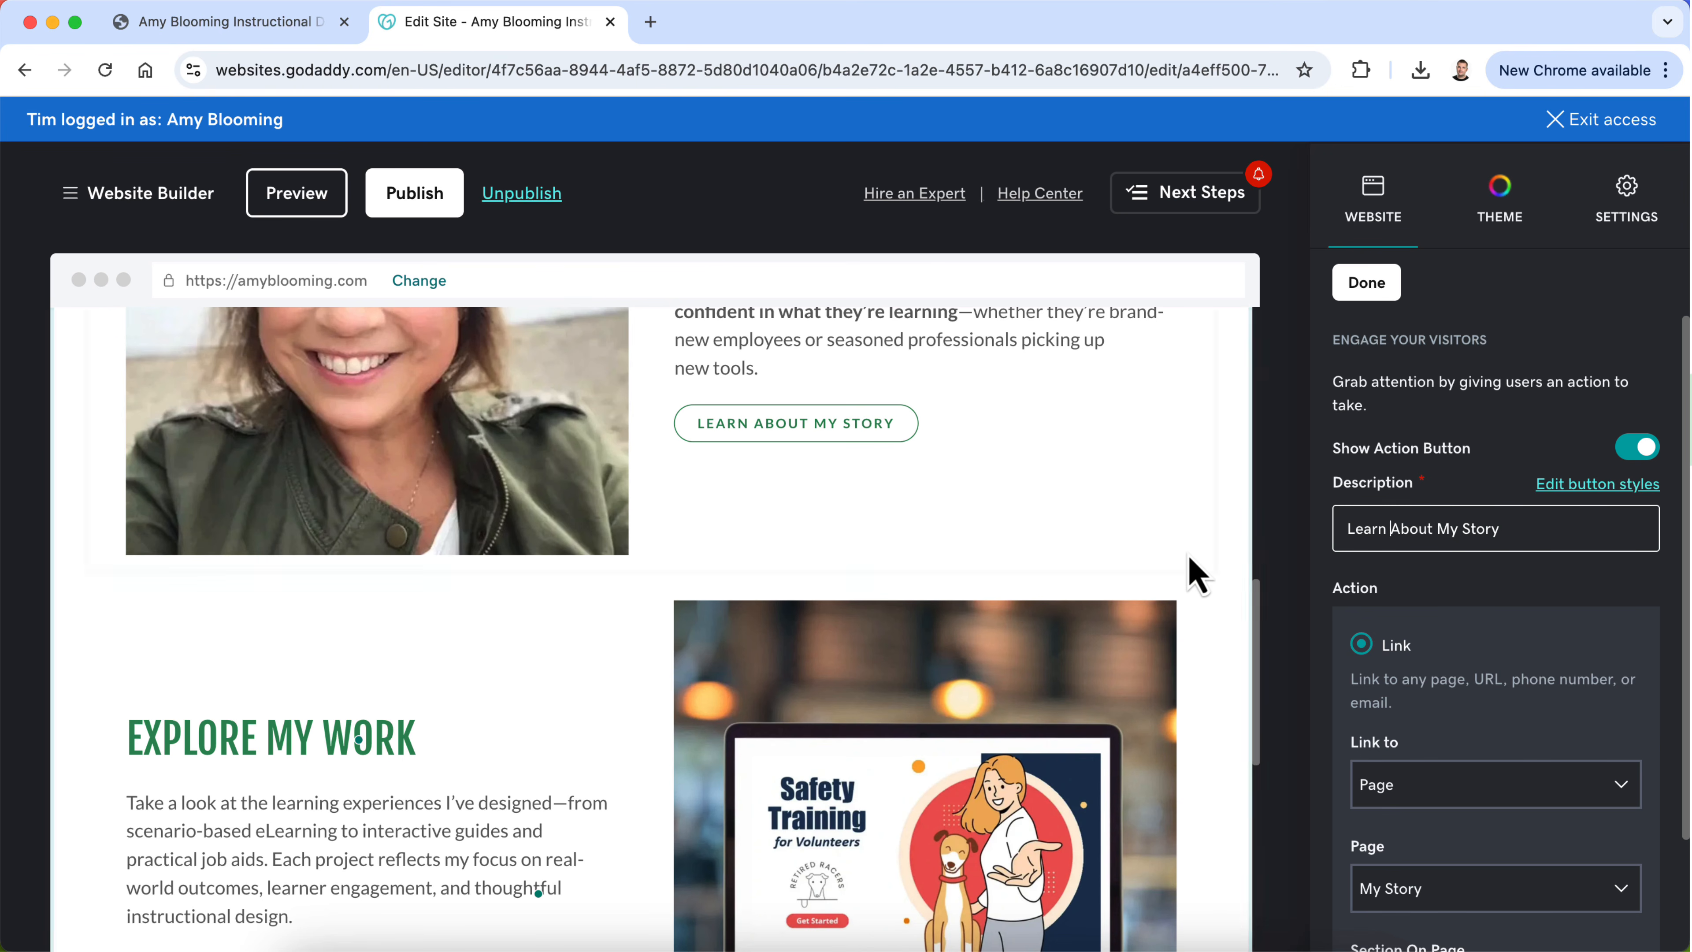
# Step: Preview the Home page with both sections and test that the Check Out My Work button leads to the My Work page
pyautogui.scroll(-4, 1191, 575)
pyautogui.scroll(4, 1191, 575)
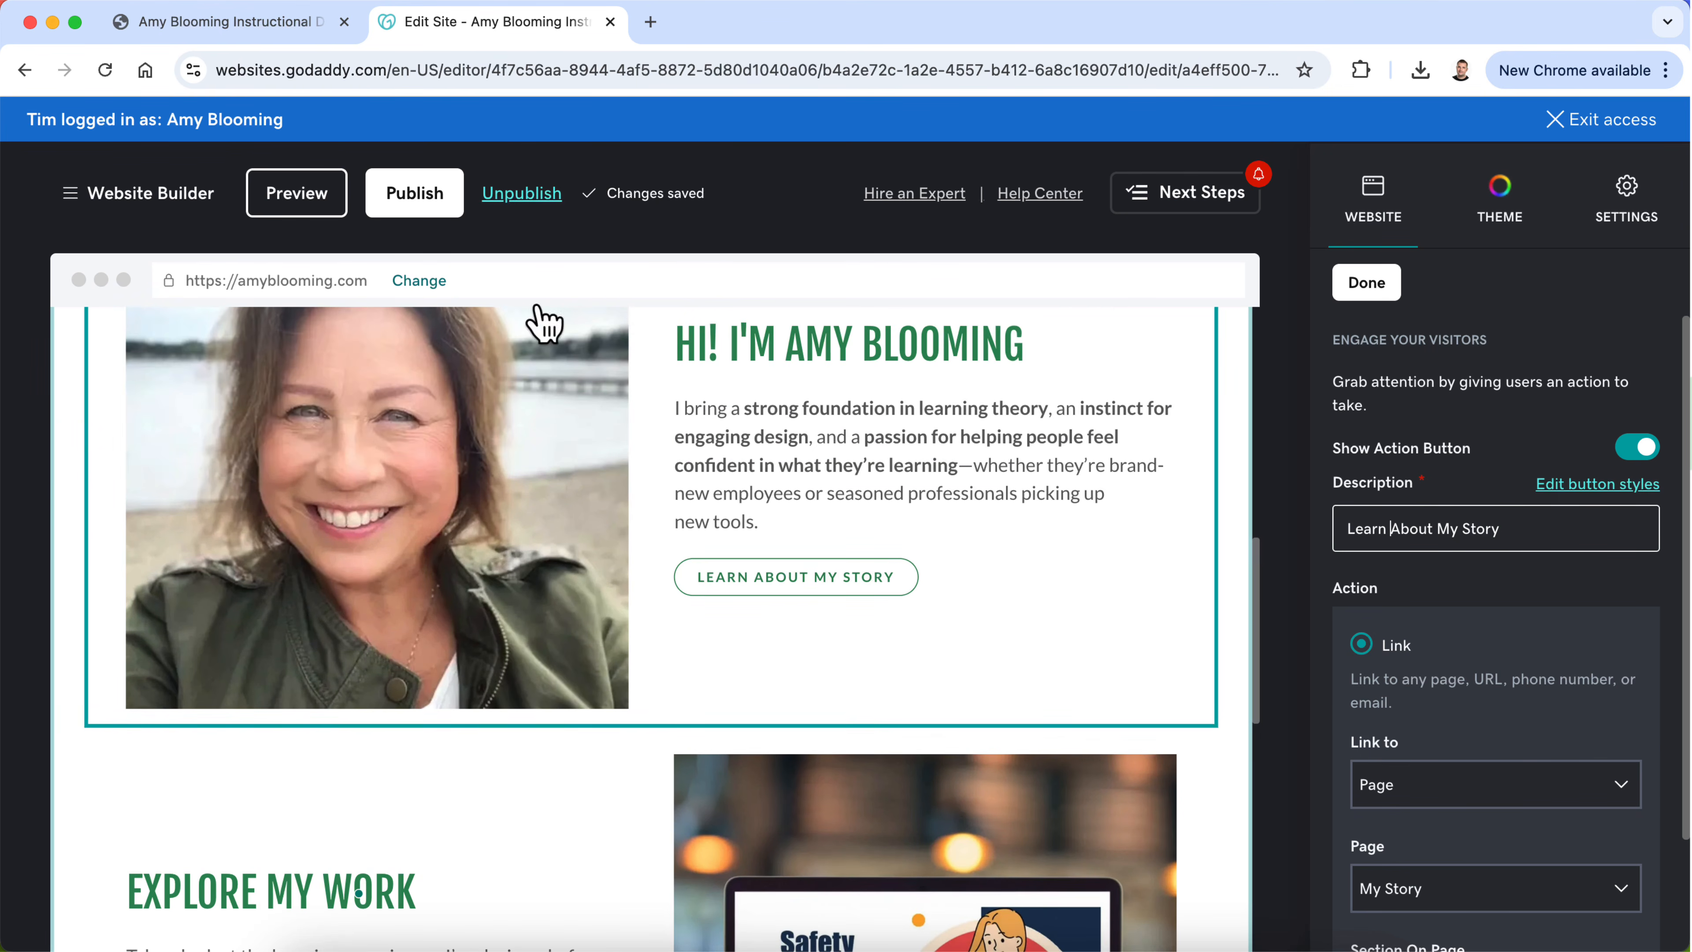
pyautogui.click(313, 212)
pyautogui.scroll(-5, 623, 593)
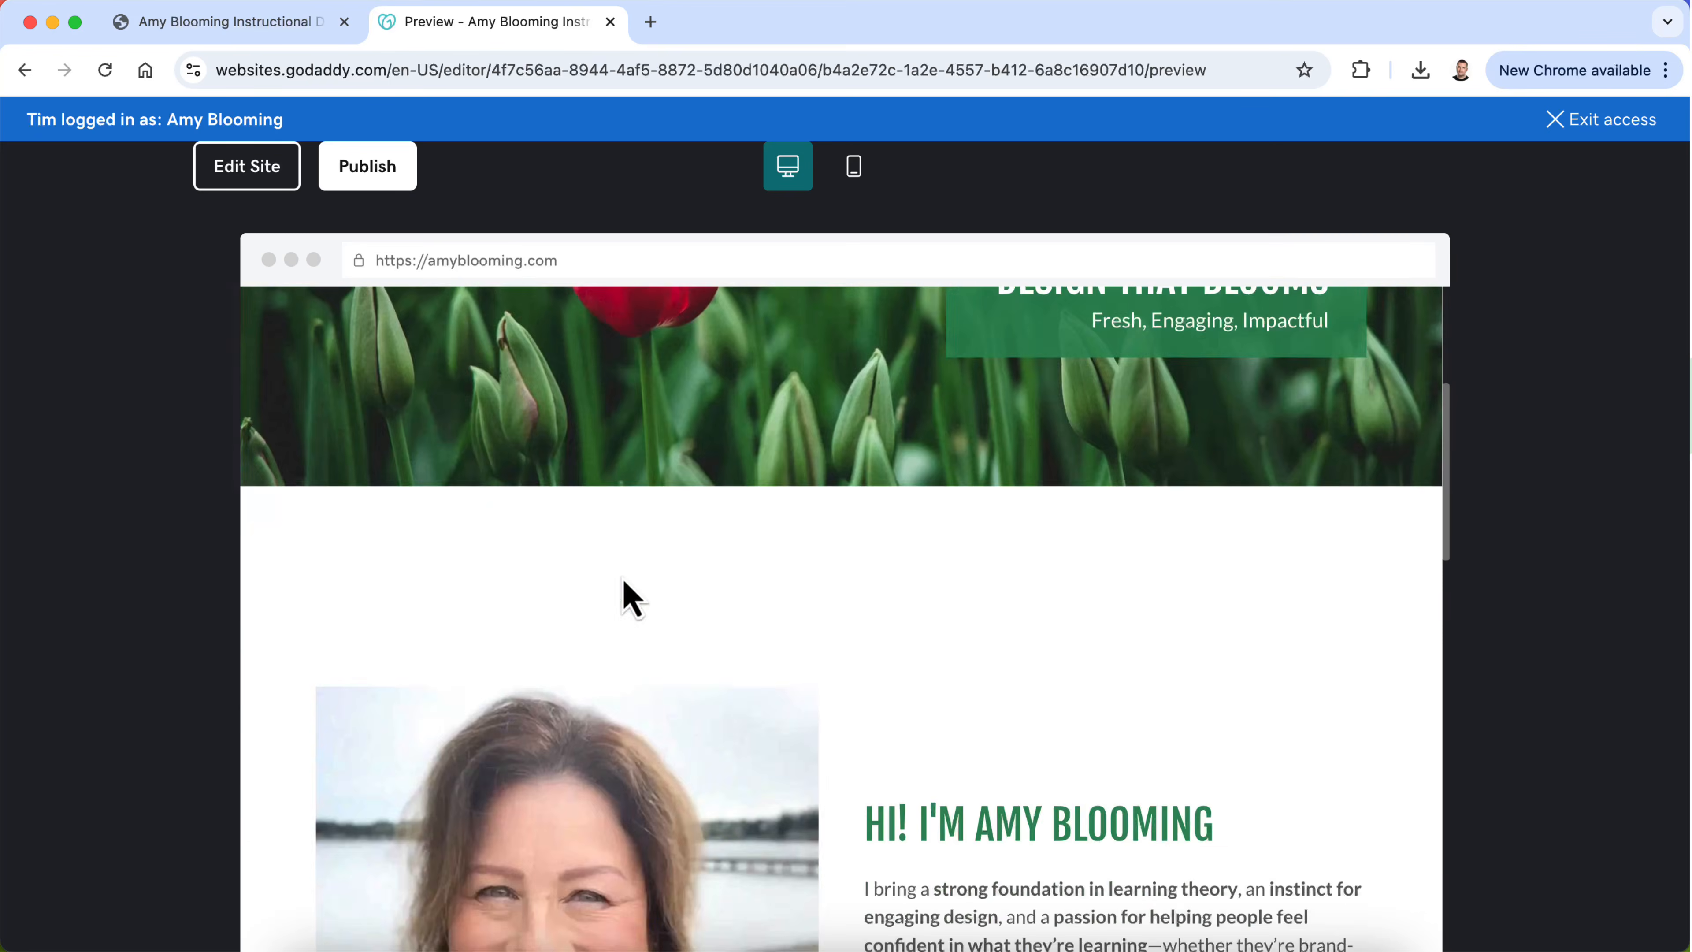
pyautogui.scroll(-10, 622, 578)
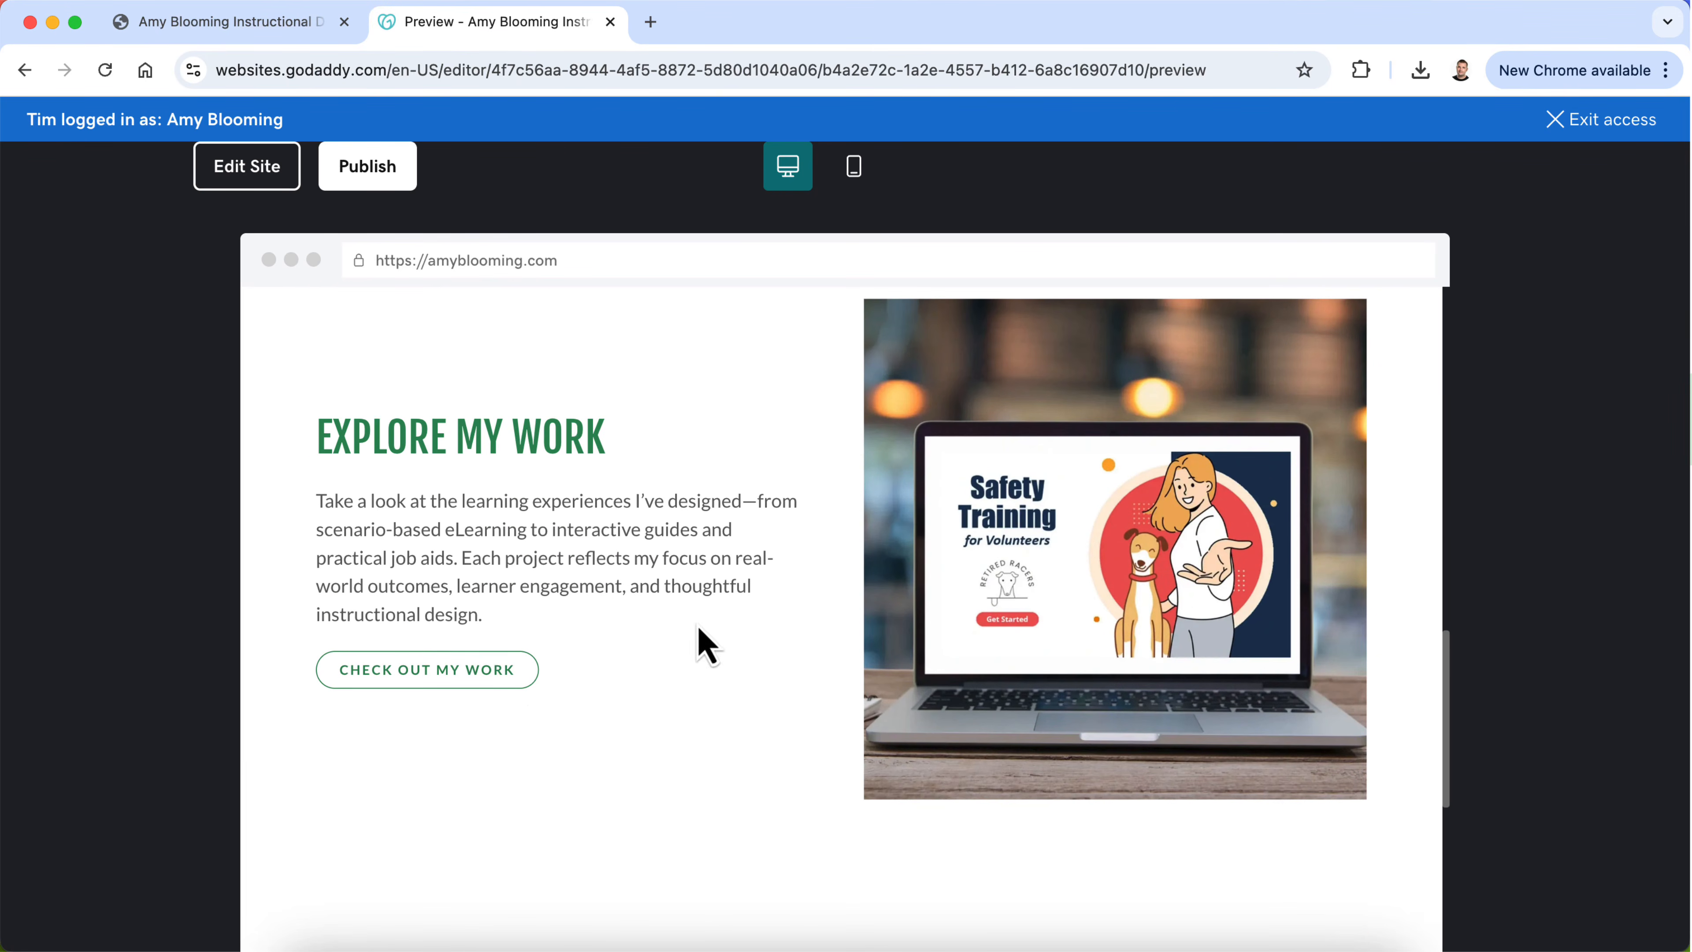
pyautogui.click(493, 669)
pyautogui.scroll(-5, 781, 667)
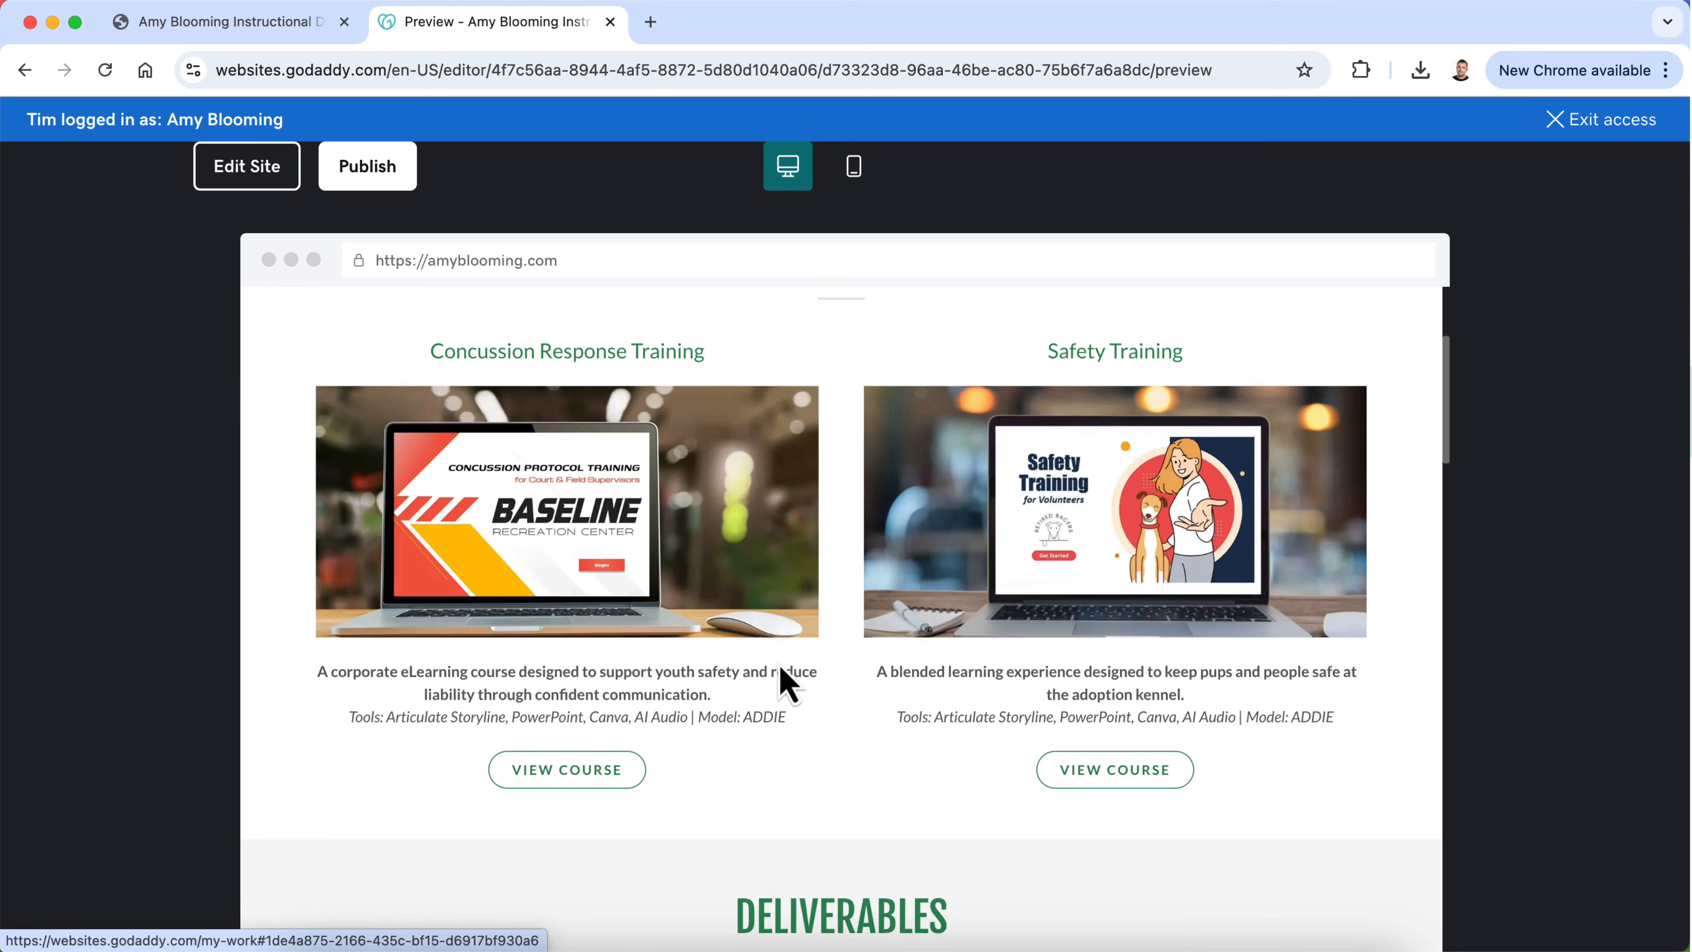
pyautogui.scroll(5, 781, 667)
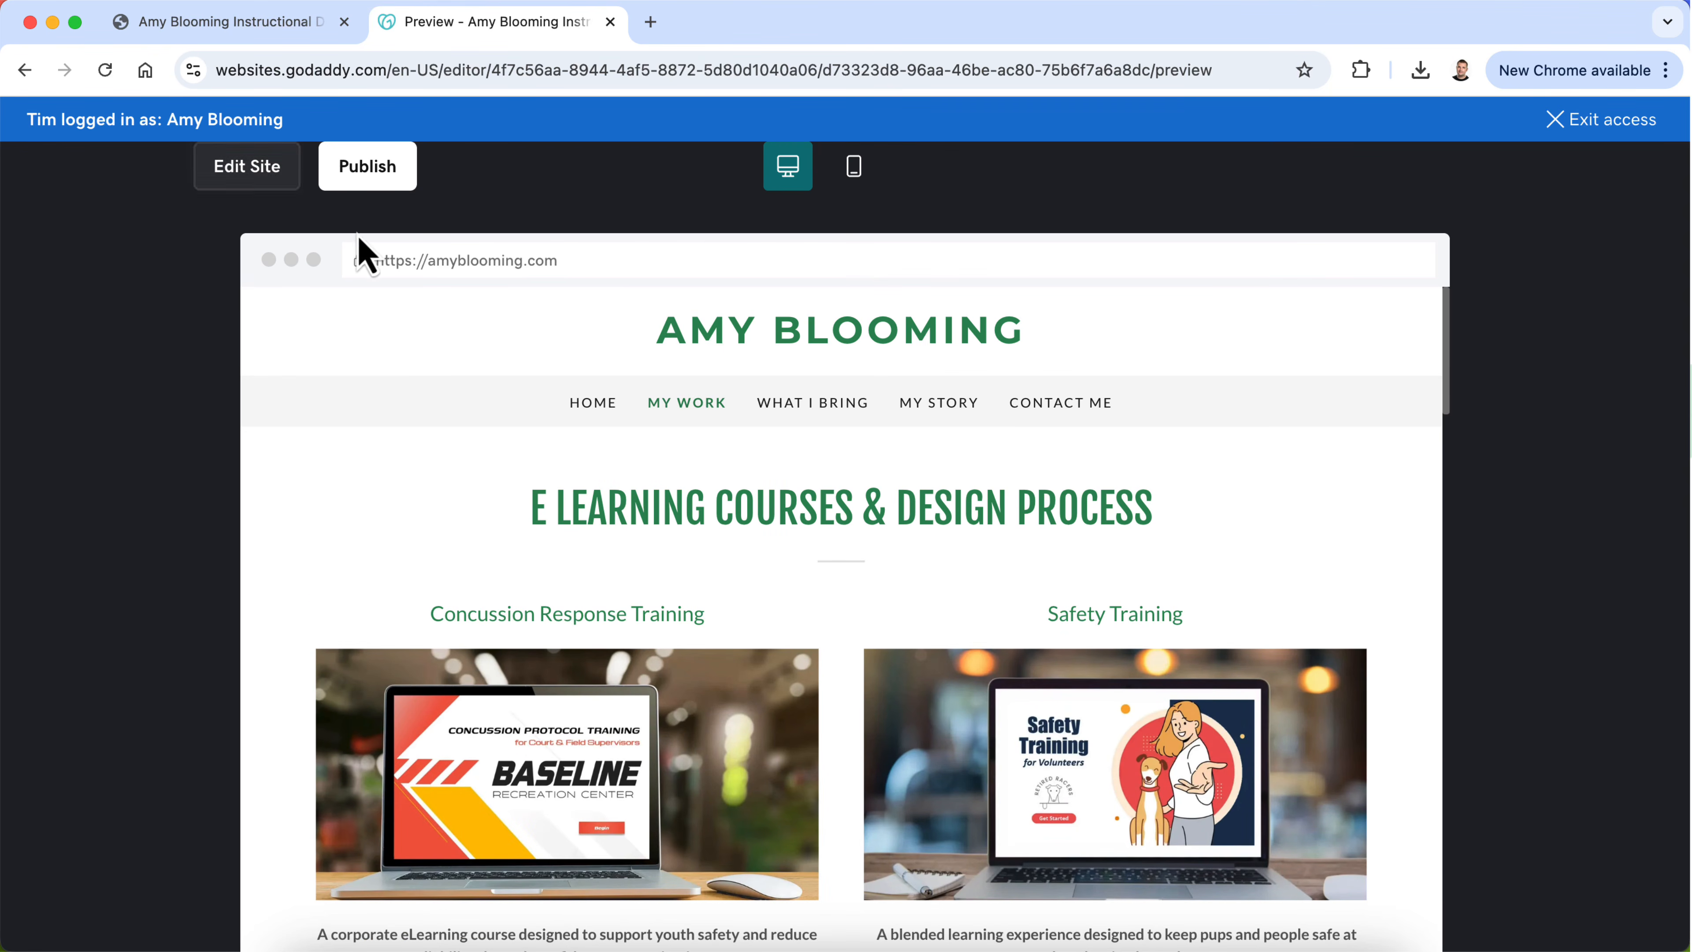
# Step: Return to the Home page in the preview and test that the introduction section's button leads to the My Story page
pyautogui.click(603, 403)
pyautogui.scroll(-10, 626, 629)
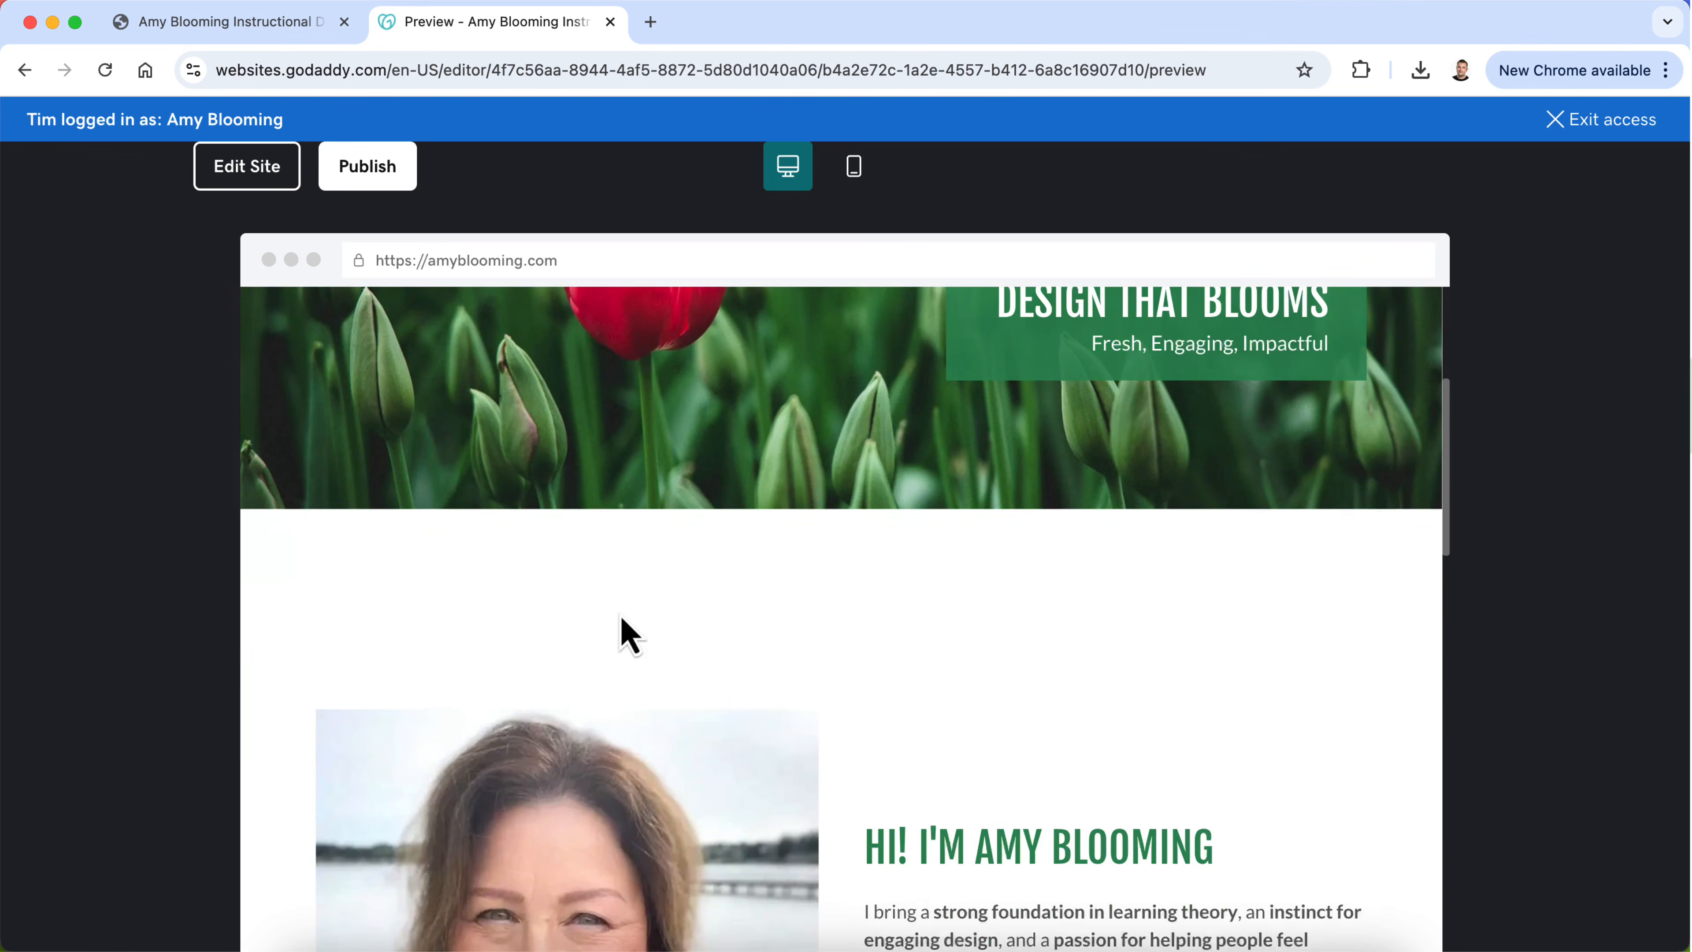
pyautogui.click(957, 567)
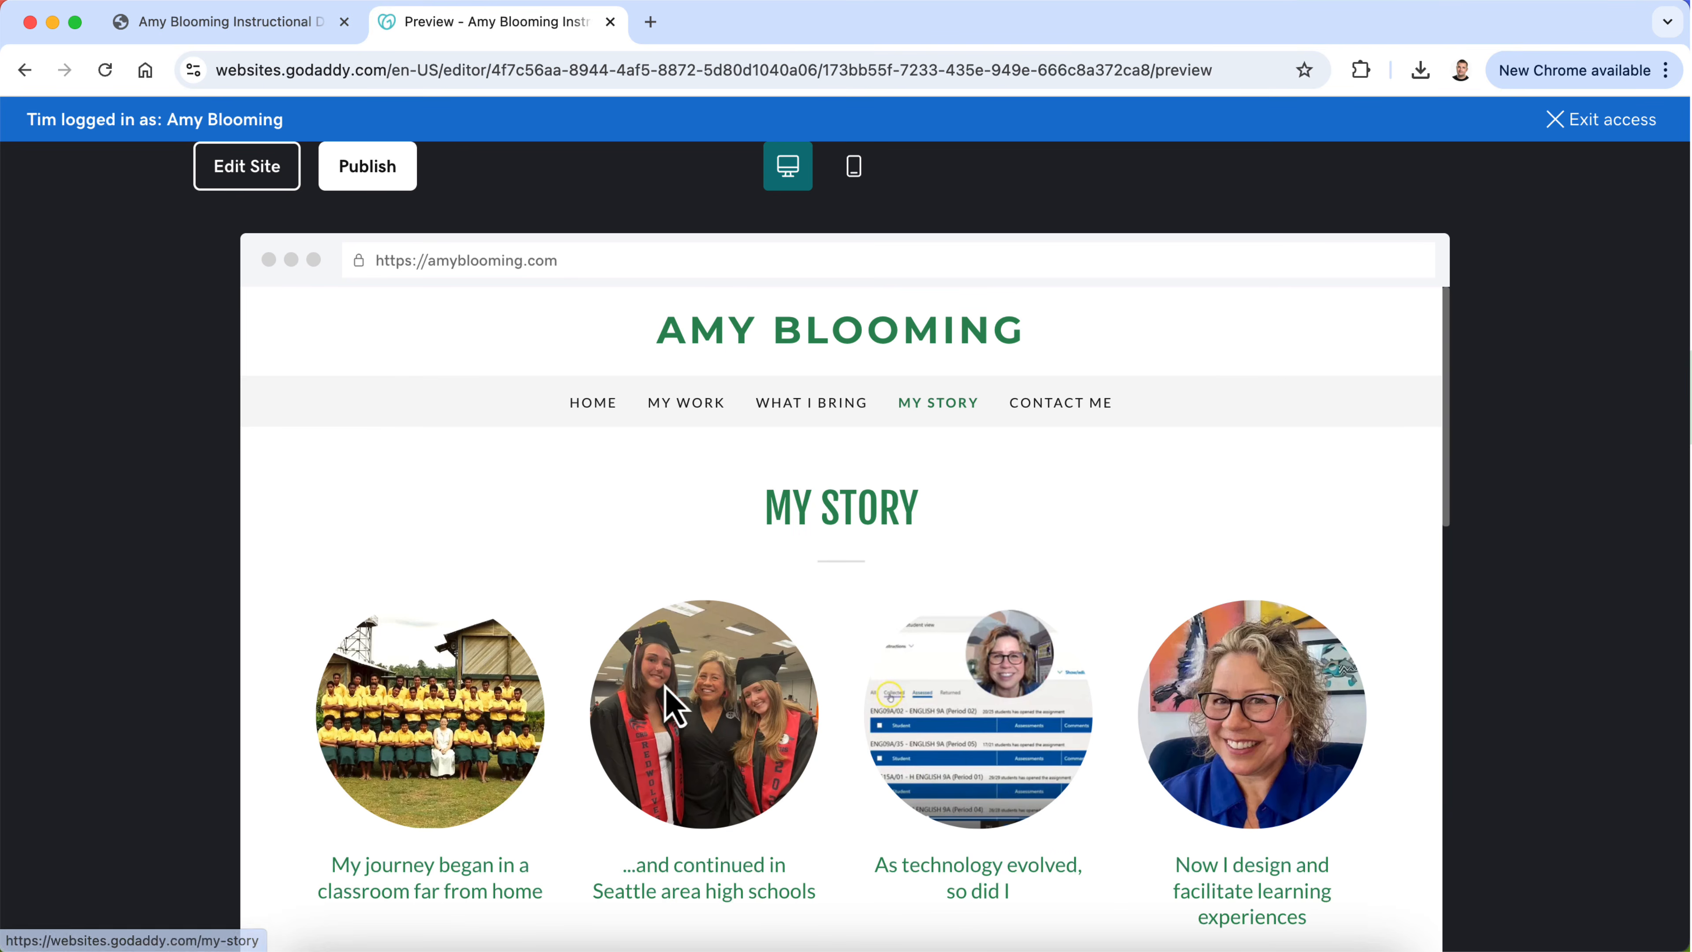
pyautogui.scroll(-6, 661, 703)
pyautogui.scroll(5, 663, 707)
pyautogui.scroll(2, 348, 426)
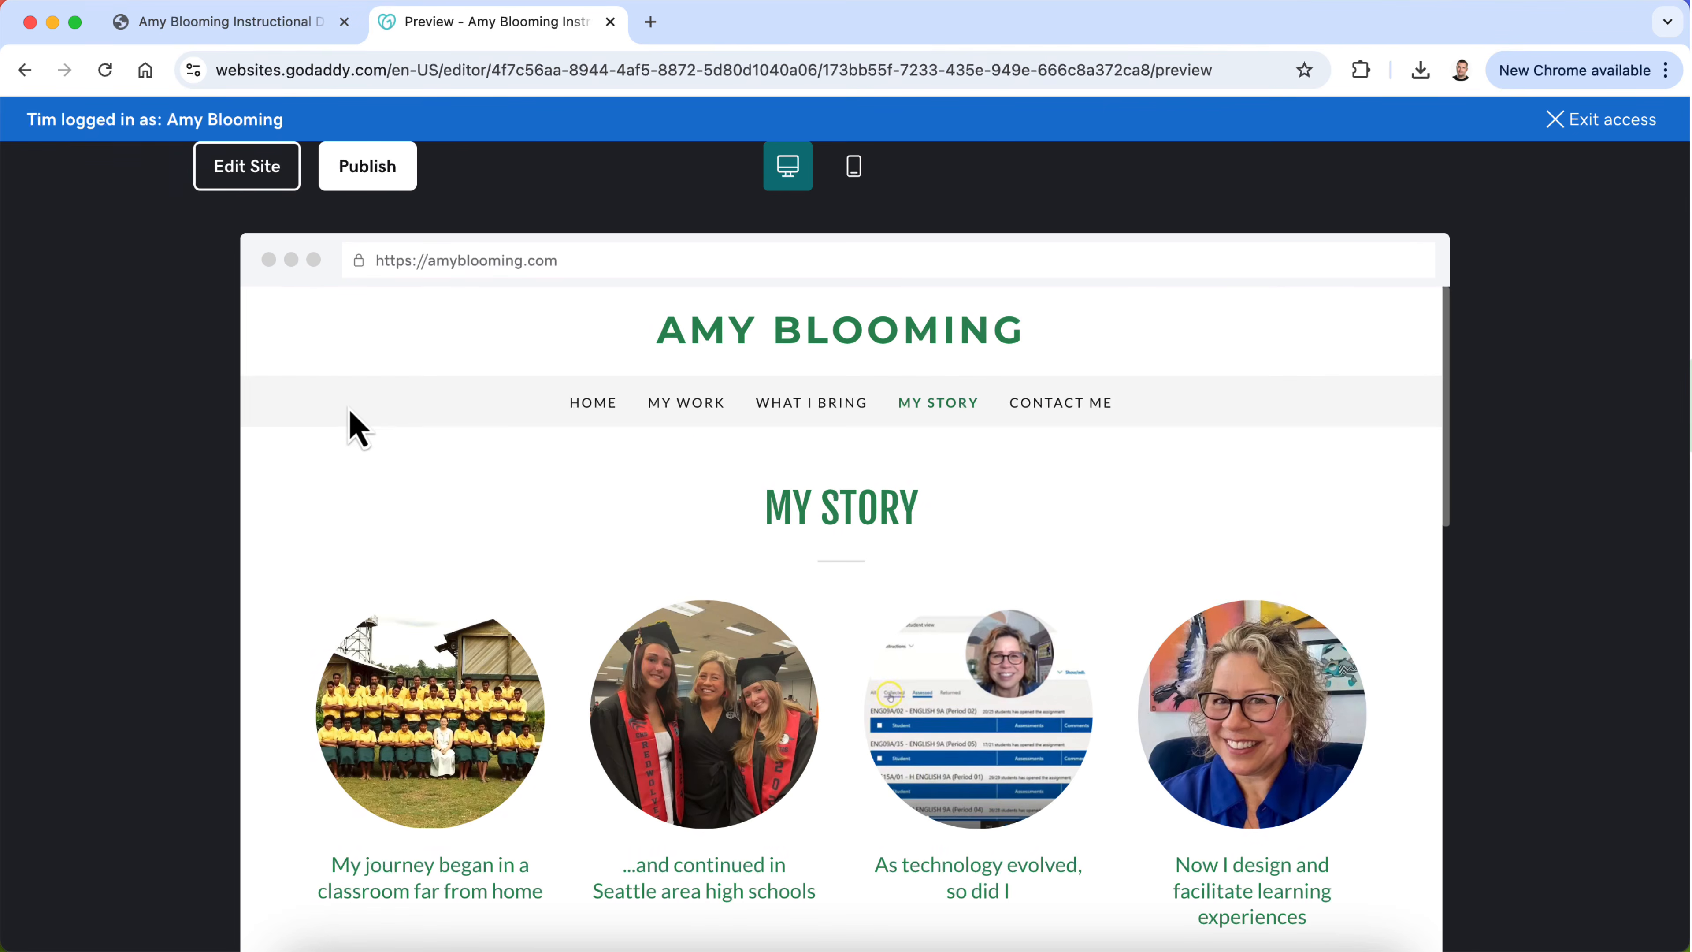
# Step: Leave the preview, open the My Work page in the editor, and review its courses, Deliverables and My Design Process sections
pyautogui.click(215, 184)
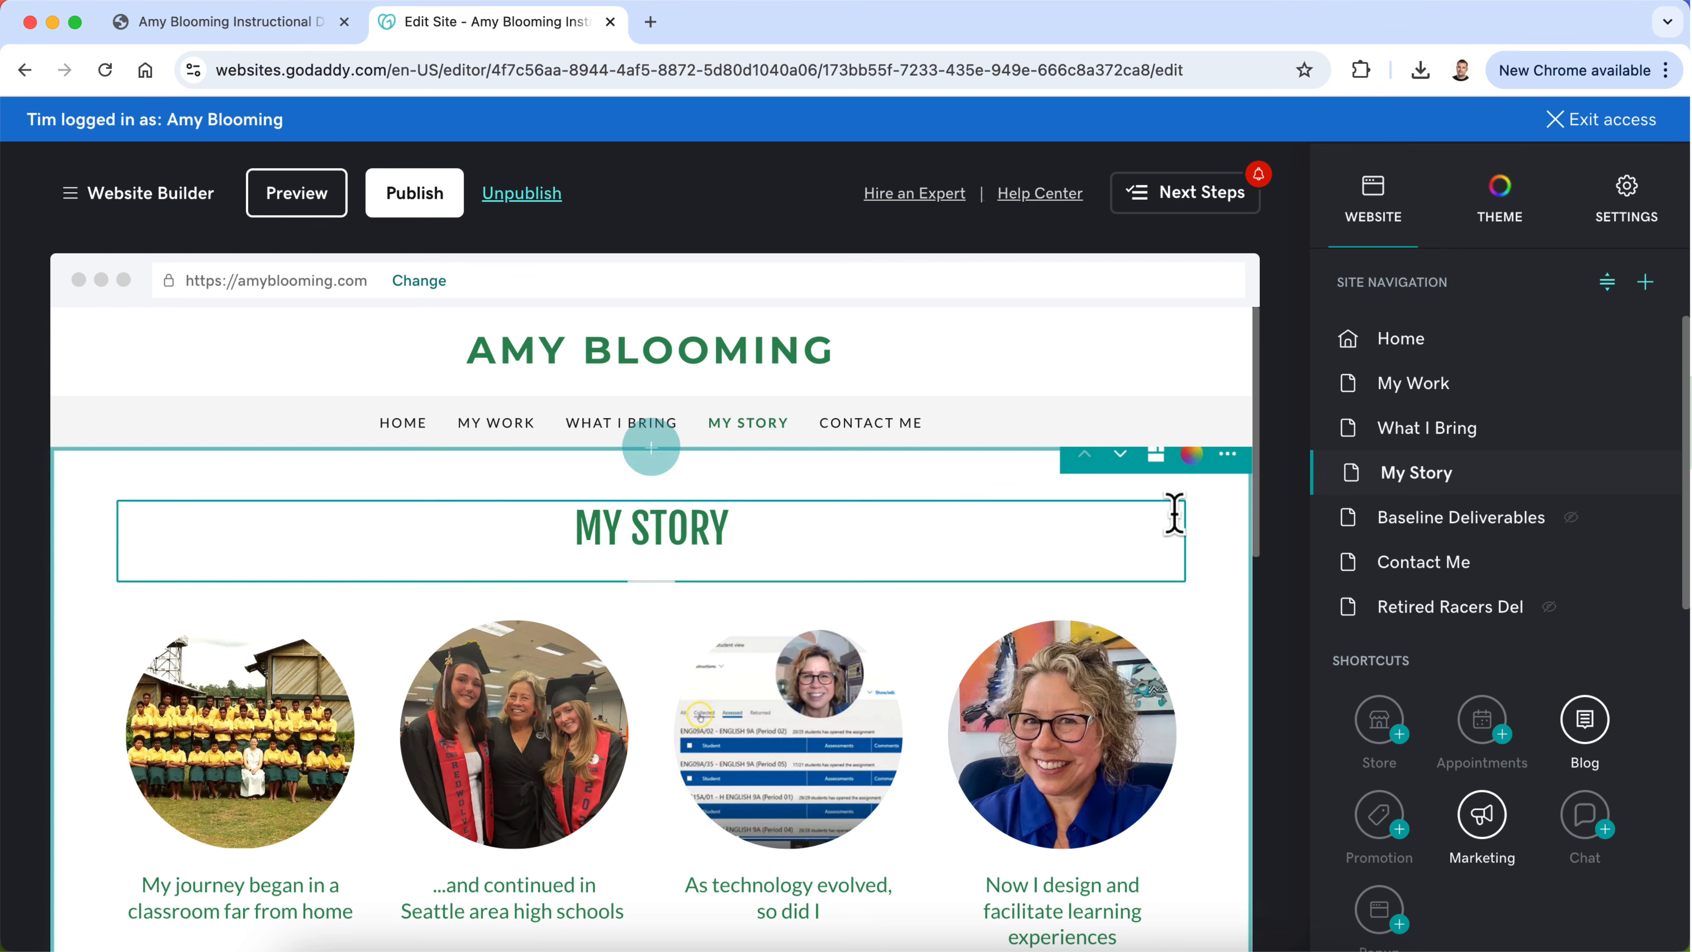
pyautogui.click(1469, 386)
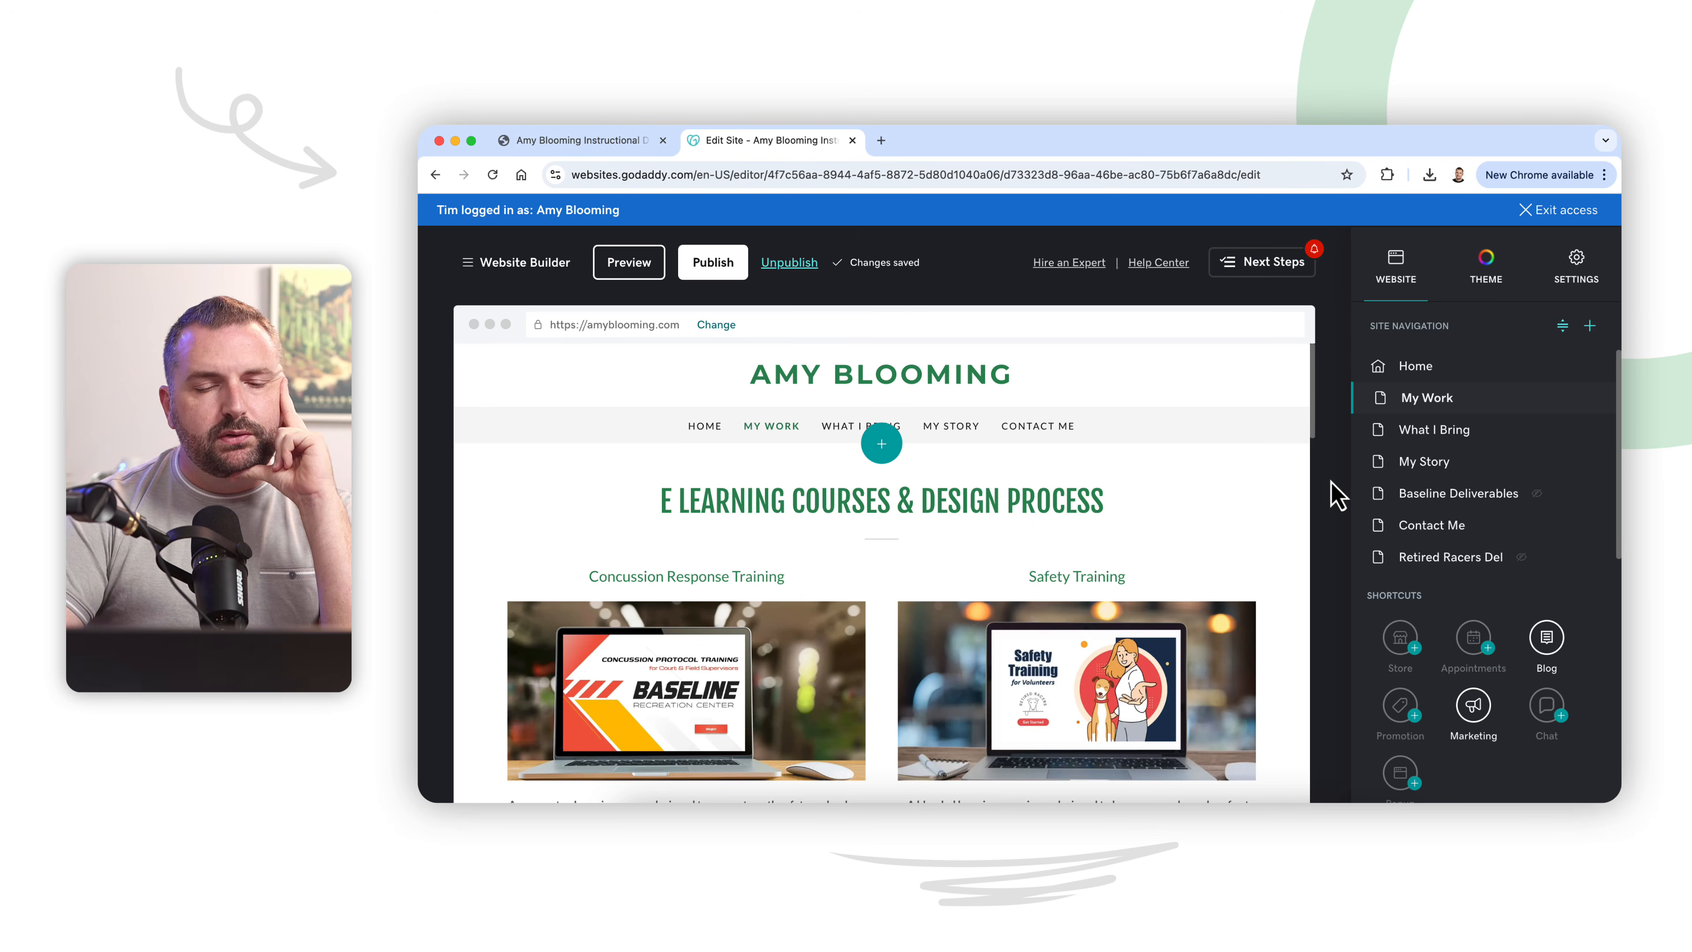
pyautogui.scroll(-5, 1201, 533)
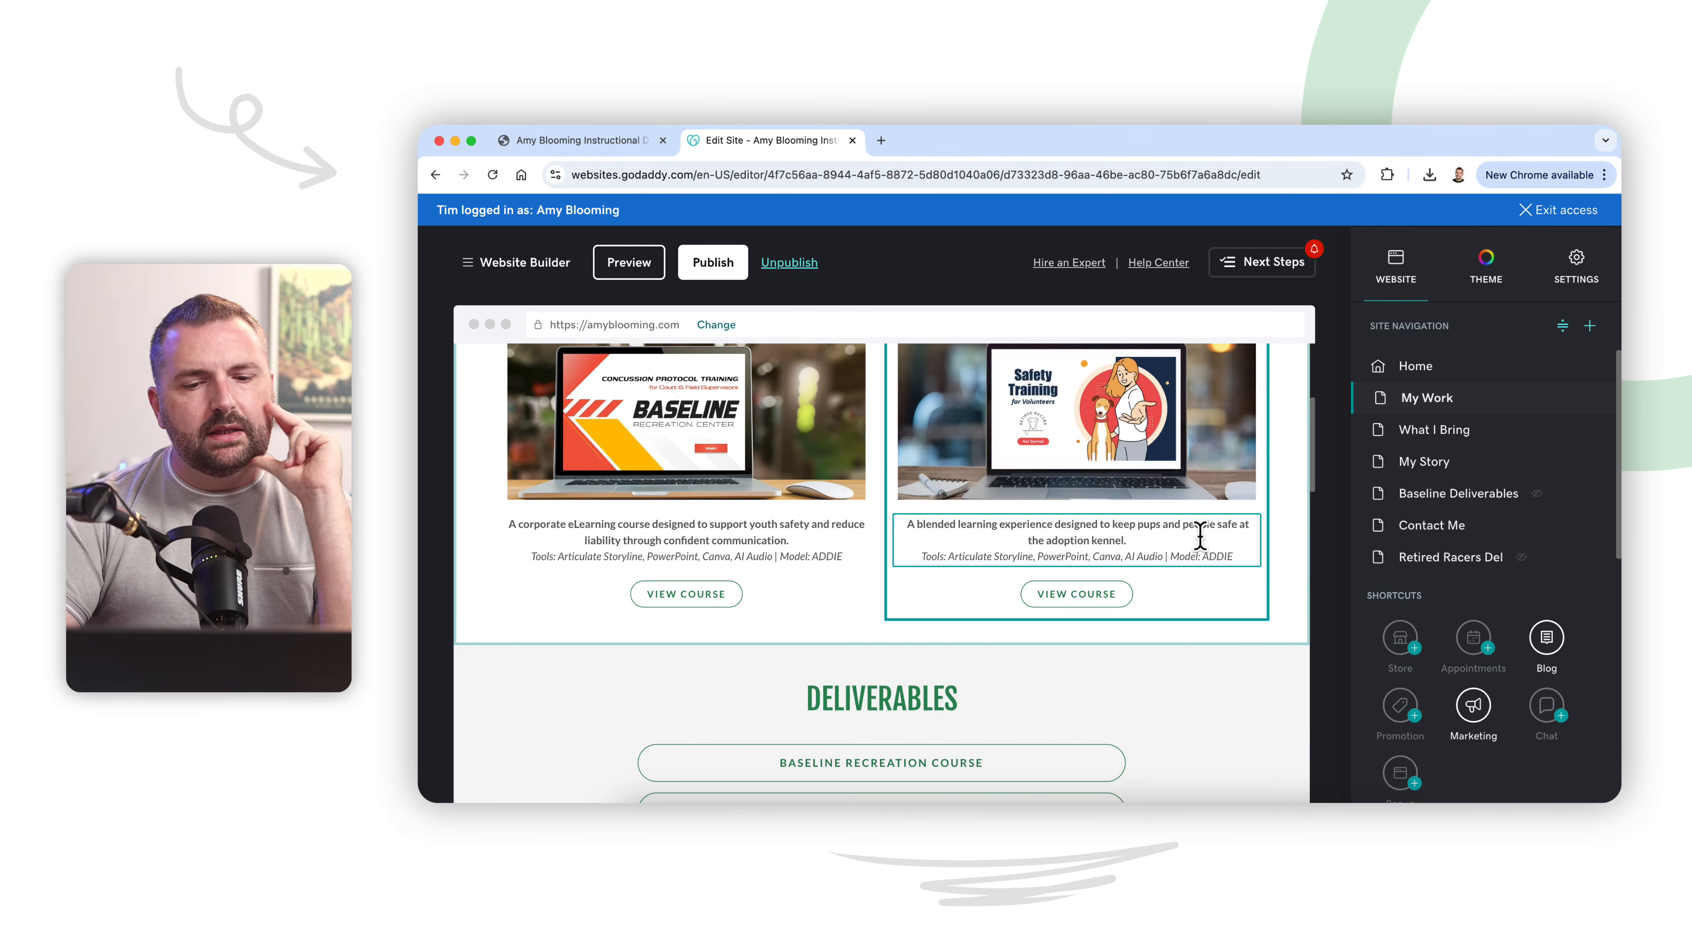
pyautogui.scroll(-4, 1201, 543)
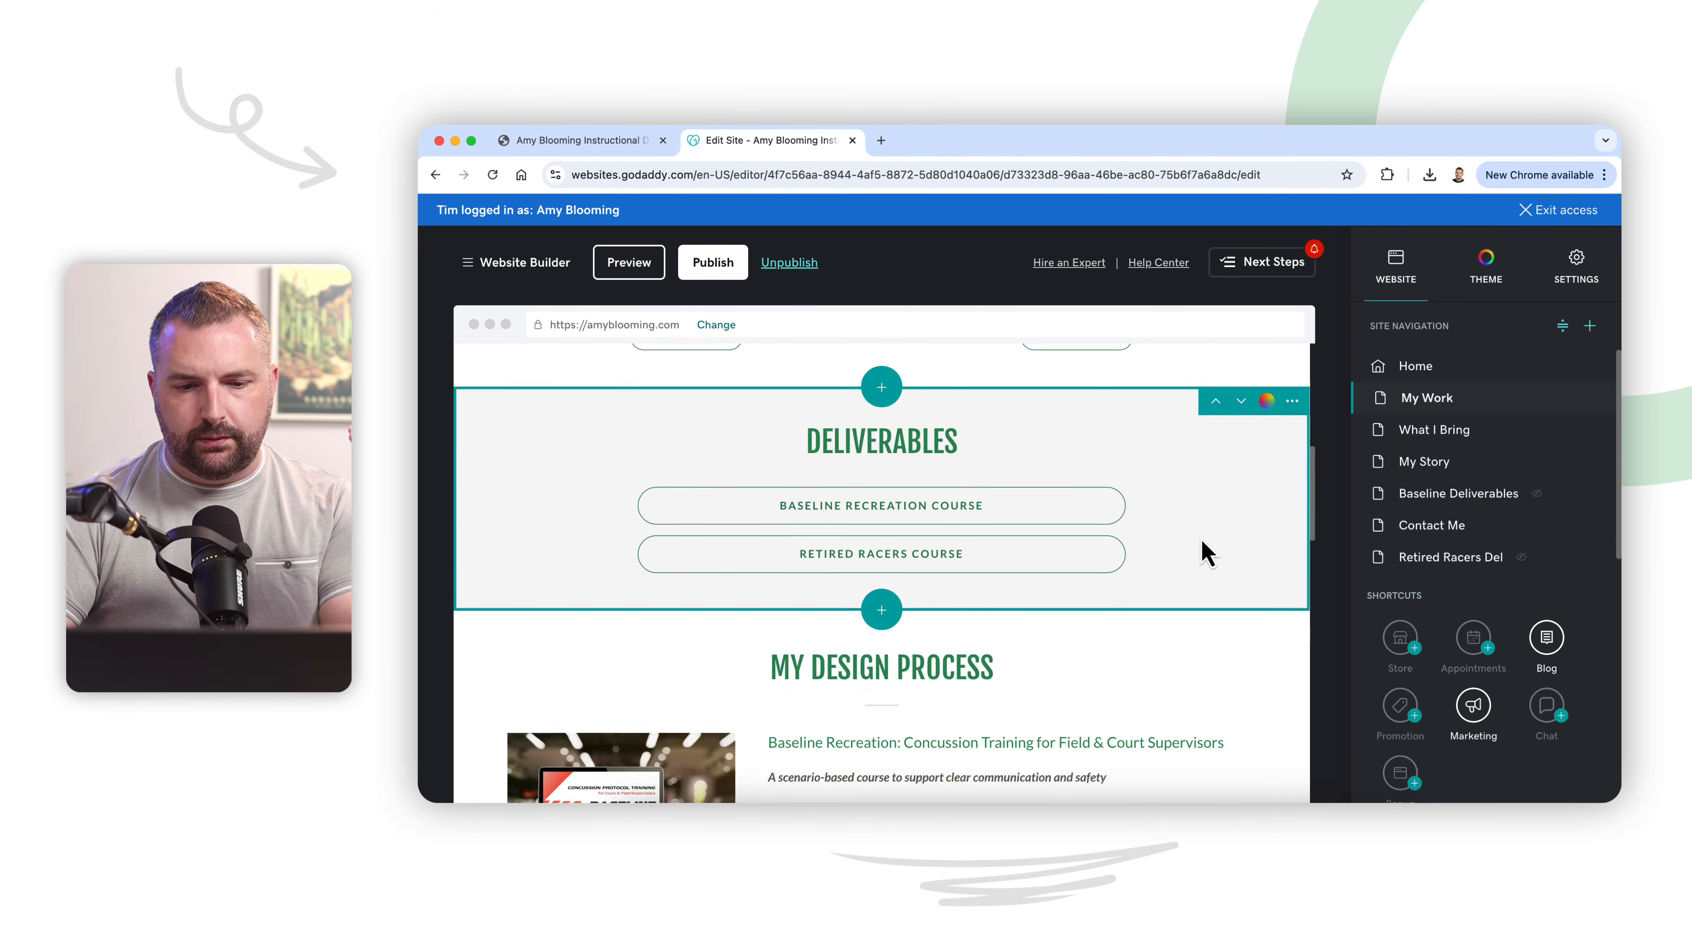
pyautogui.scroll(-3, 1206, 552)
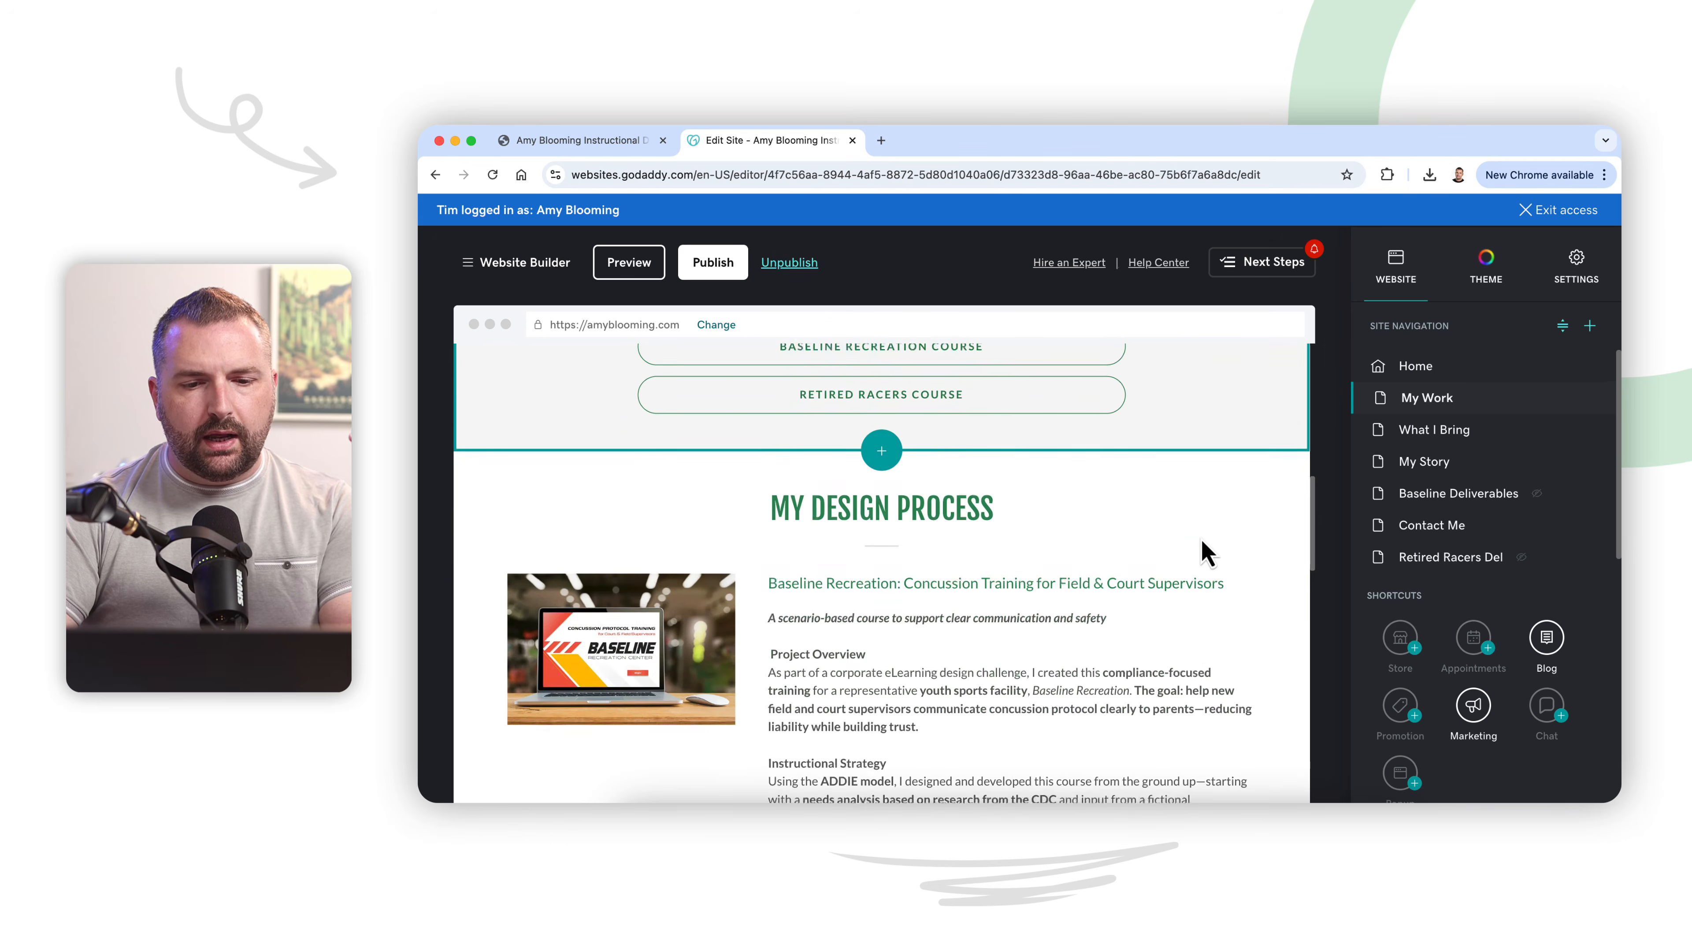
pyautogui.scroll(-8, 1206, 552)
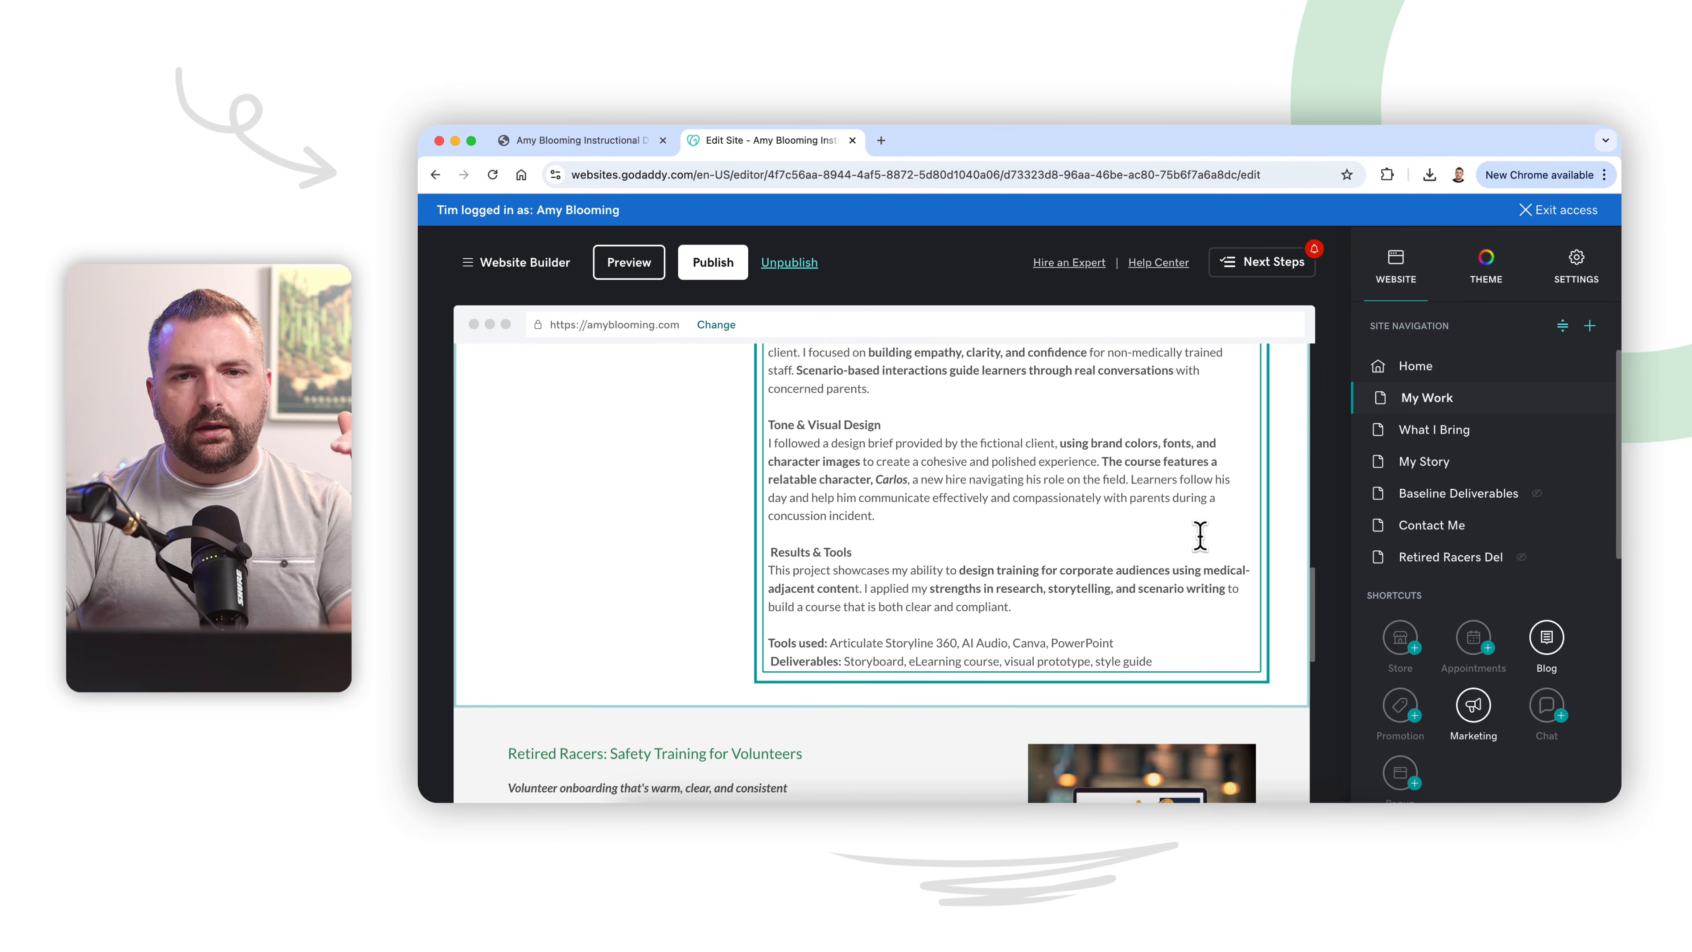
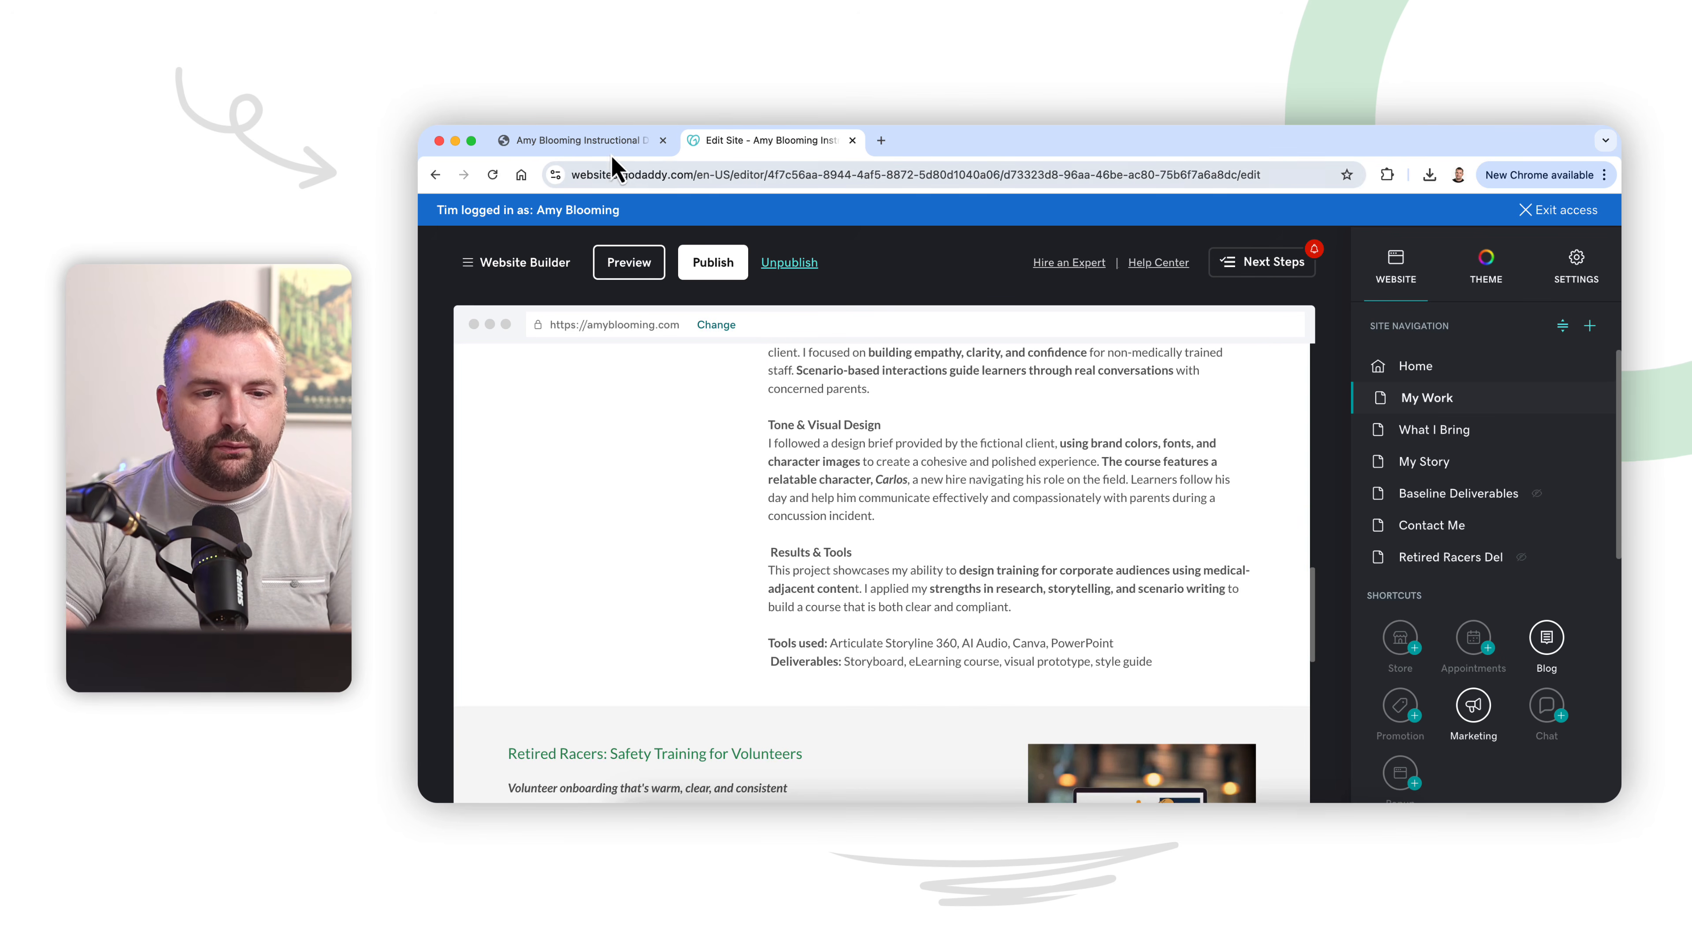
# Step: Switch to the live website, open its My Work page, and skim the page from beginning to end
pyautogui.click(599, 140)
pyautogui.scroll(-1, 866, 374)
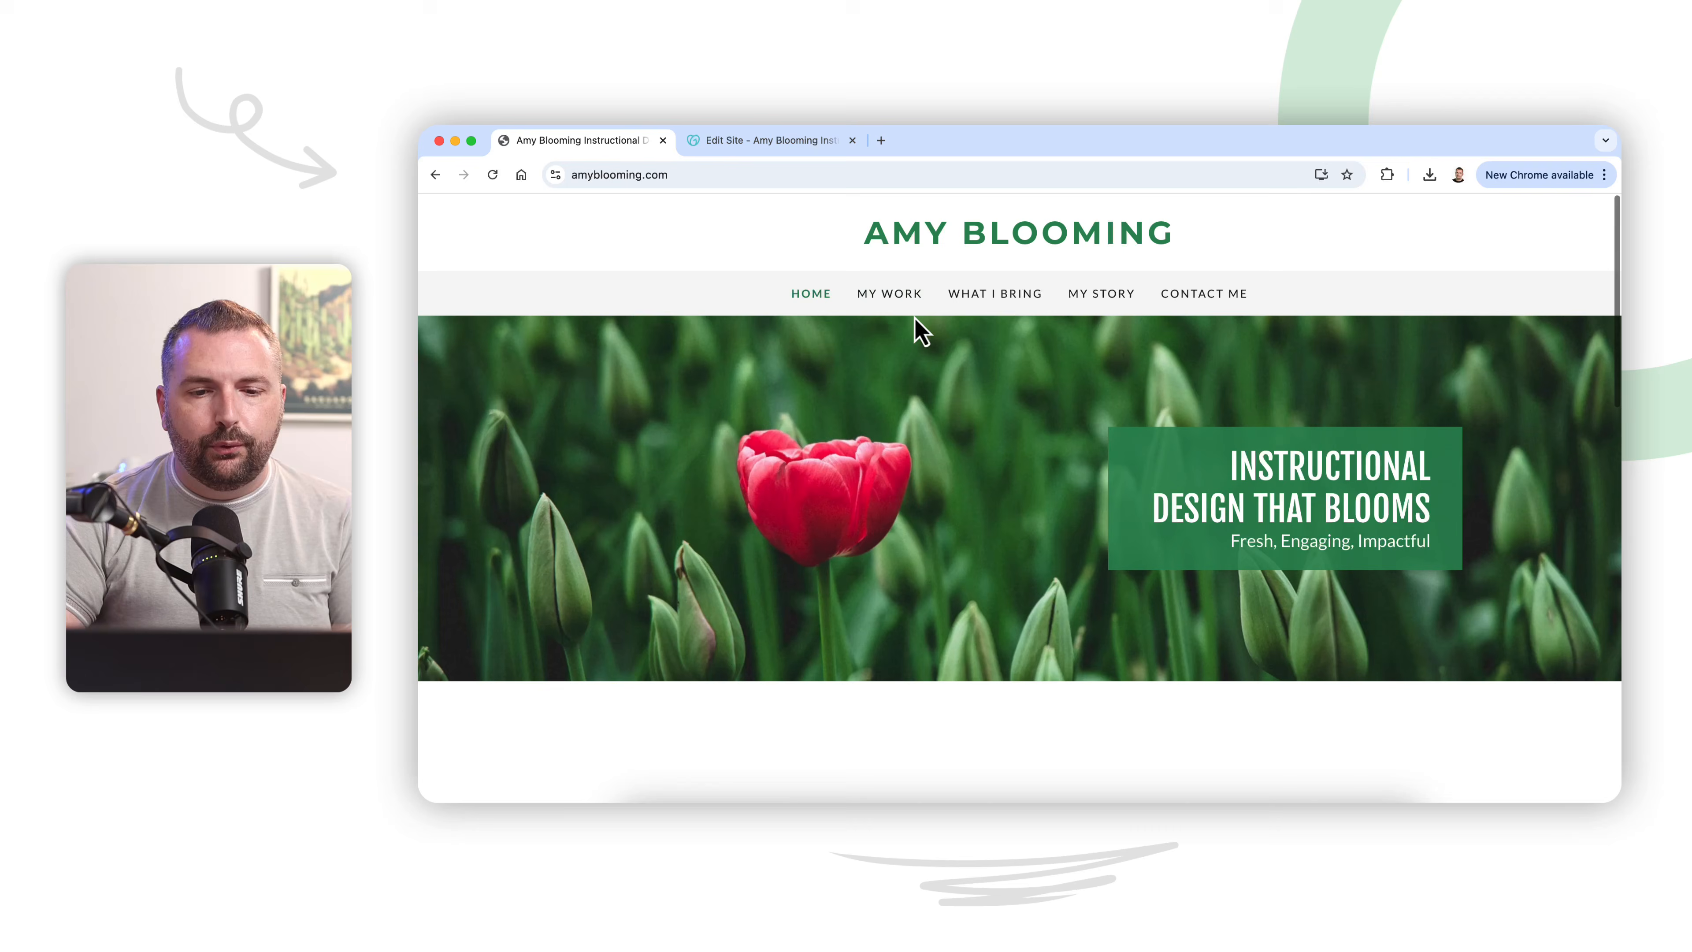
pyautogui.click(889, 297)
pyautogui.scroll(-10, 919, 466)
pyautogui.scroll(-20, 933, 519)
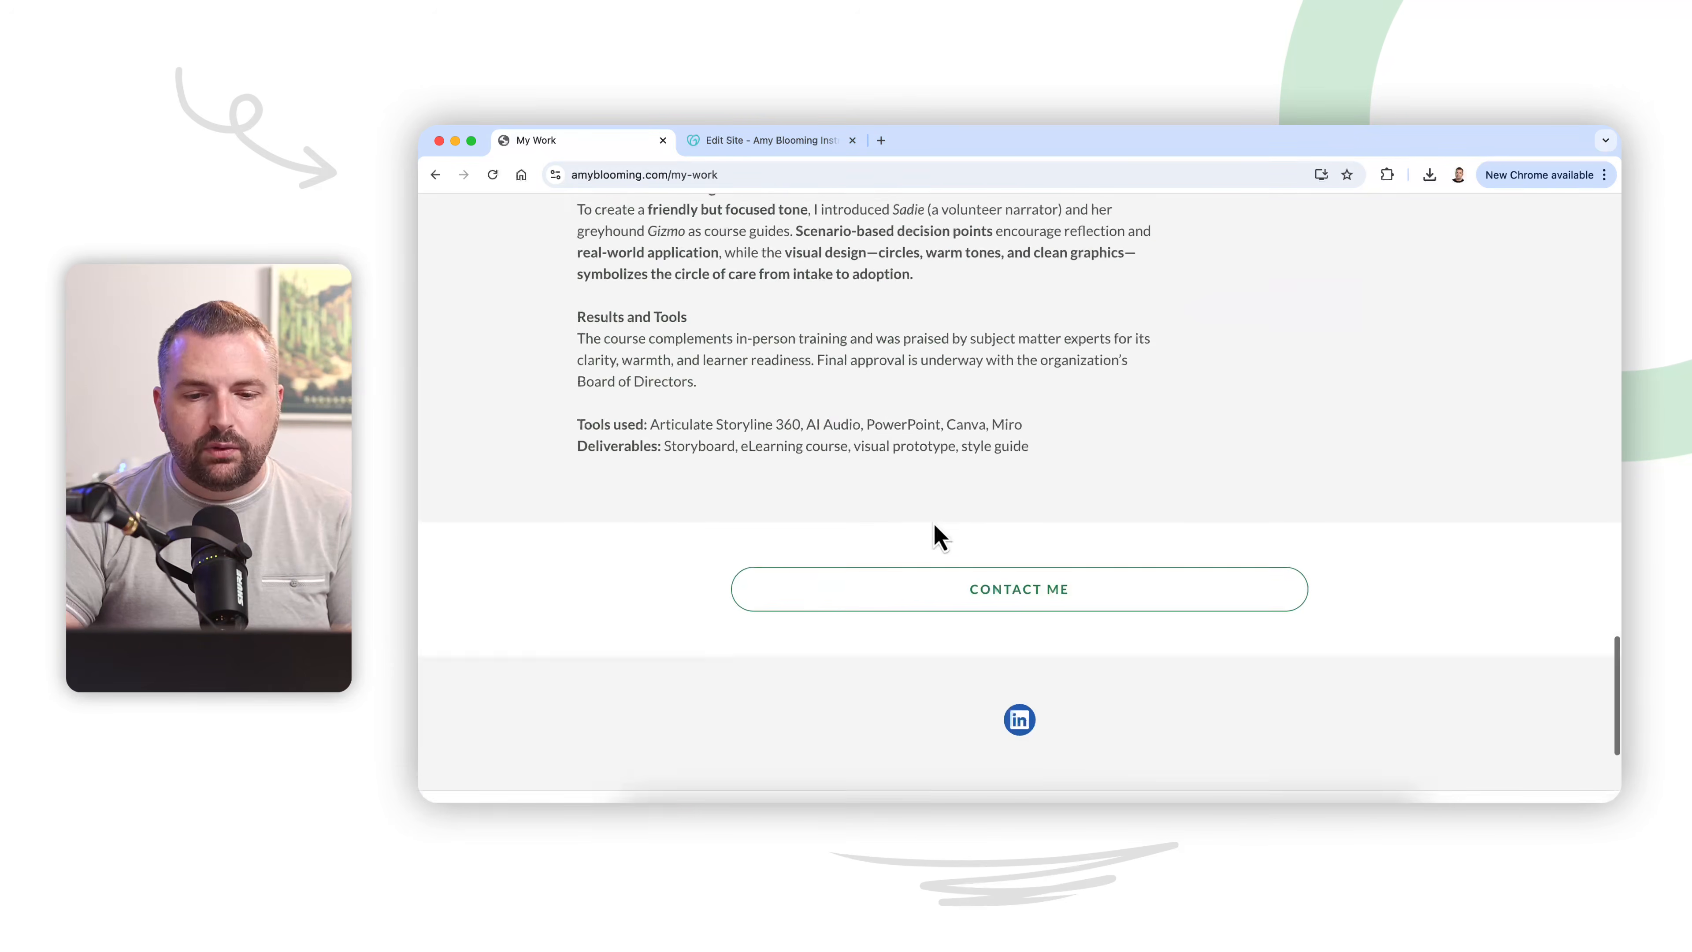
pyautogui.scroll(20, 937, 547)
pyautogui.scroll(15, 936, 546)
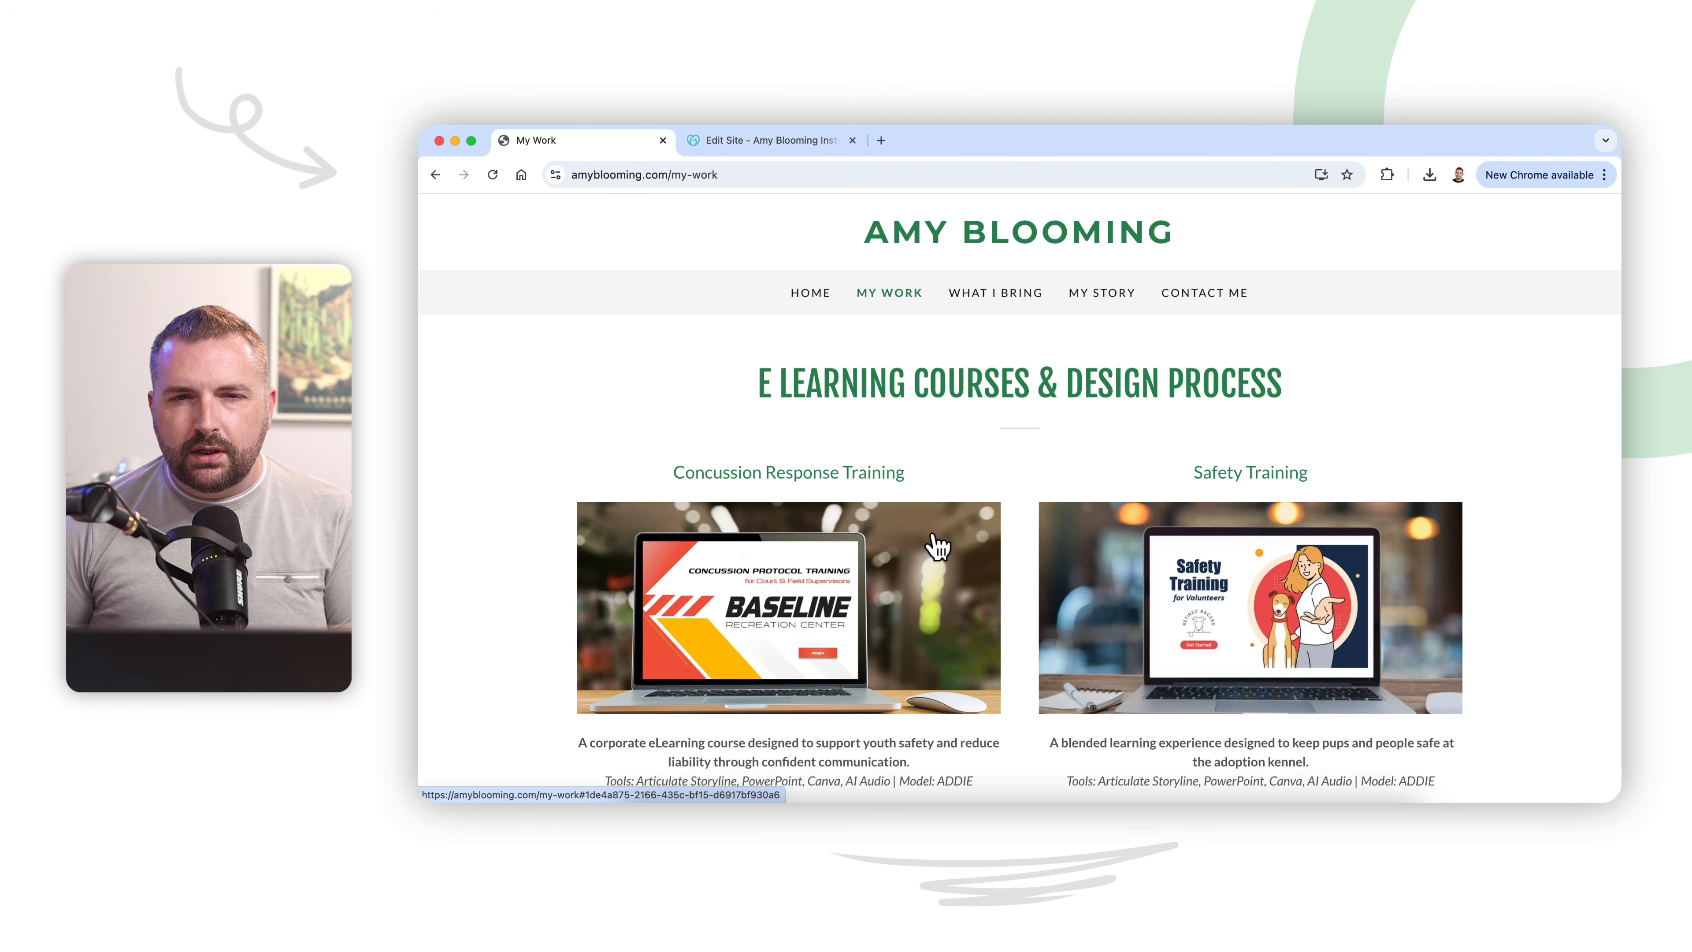
# Step: Test the Concussion Response Training image's link and review both course write-ups under My Design Process
pyautogui.click(979, 545)
pyautogui.scroll(-10, 1019, 537)
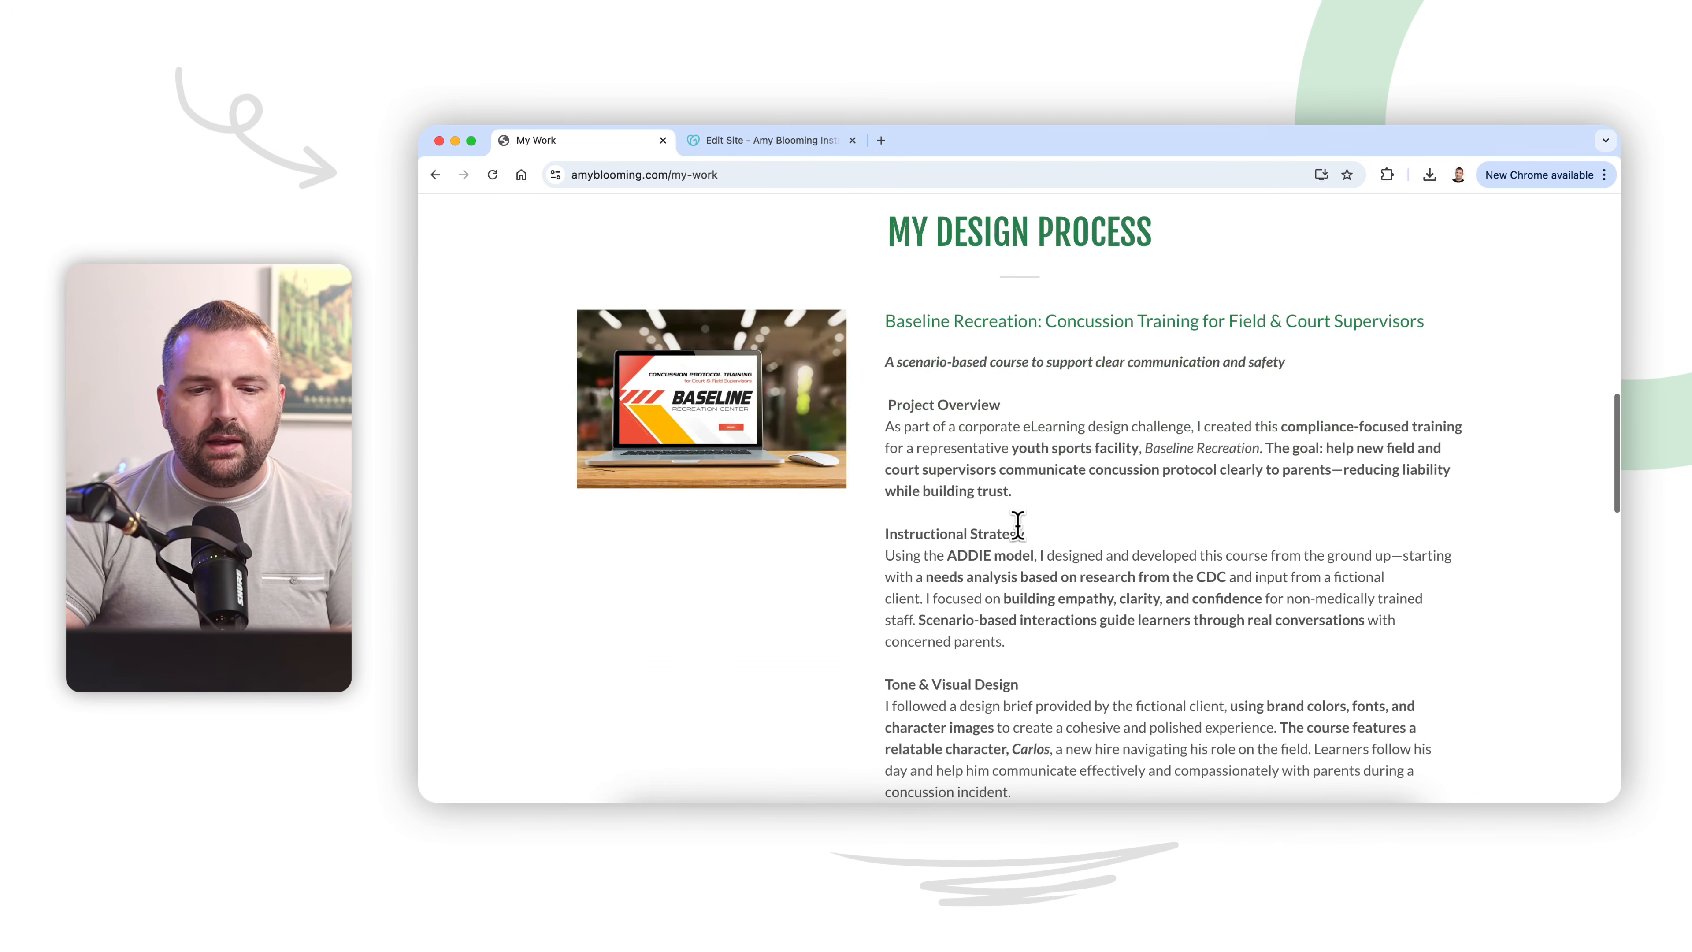
pyautogui.scroll(6, 1019, 530)
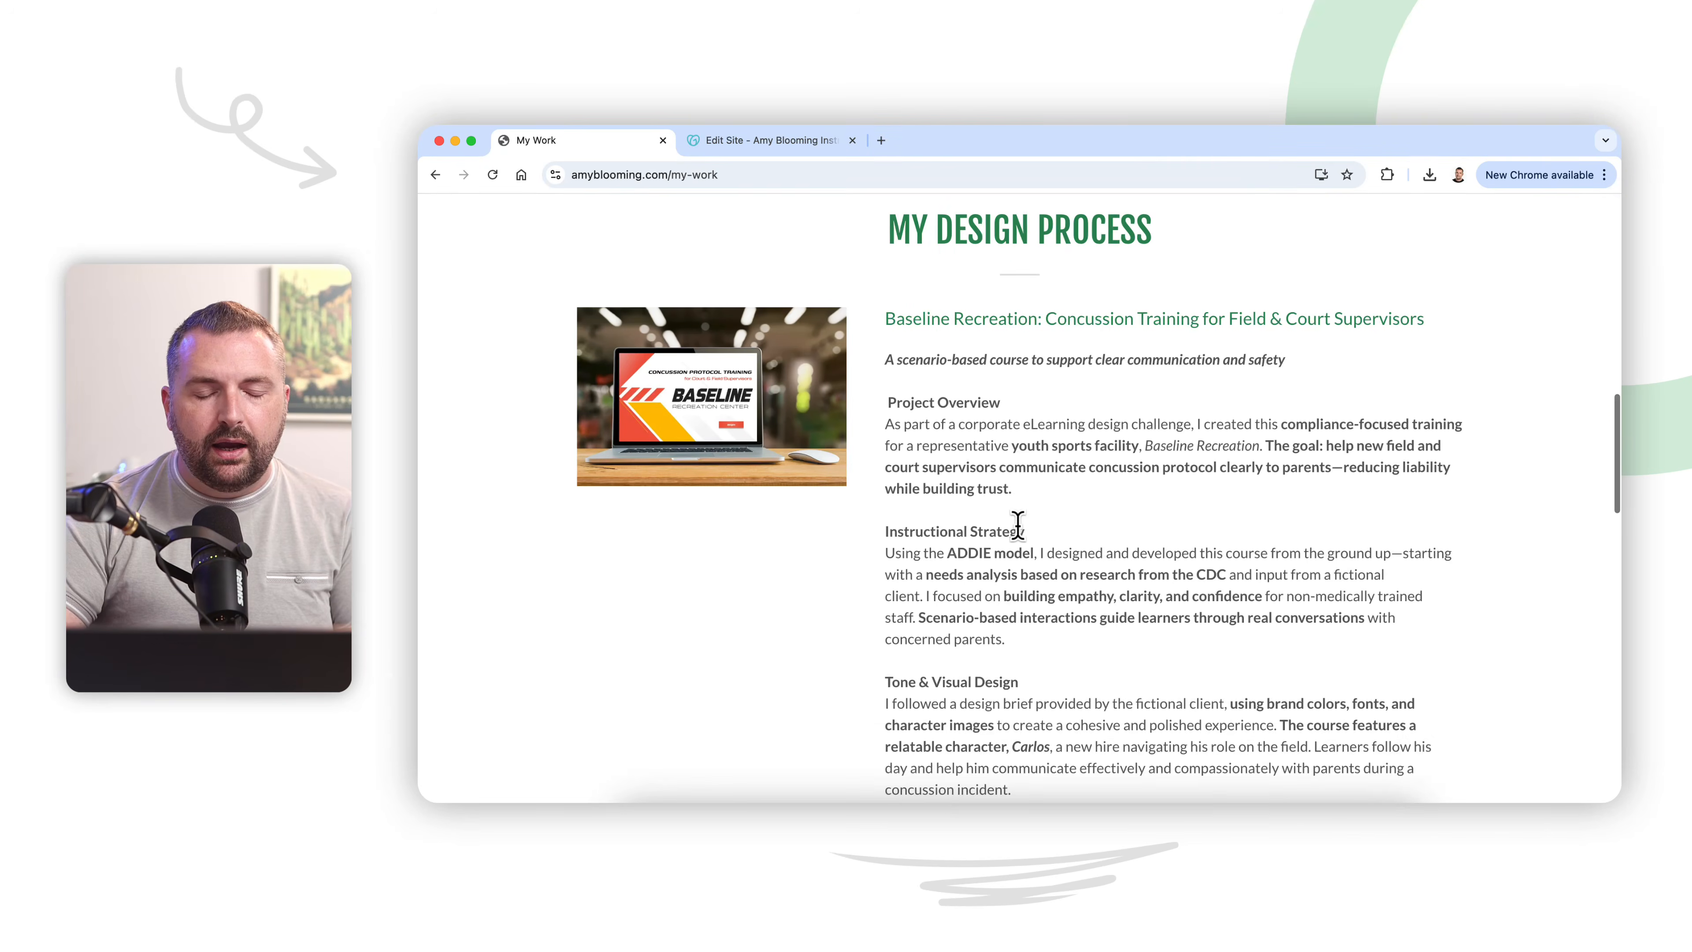
pyautogui.scroll(-11, 1013, 406)
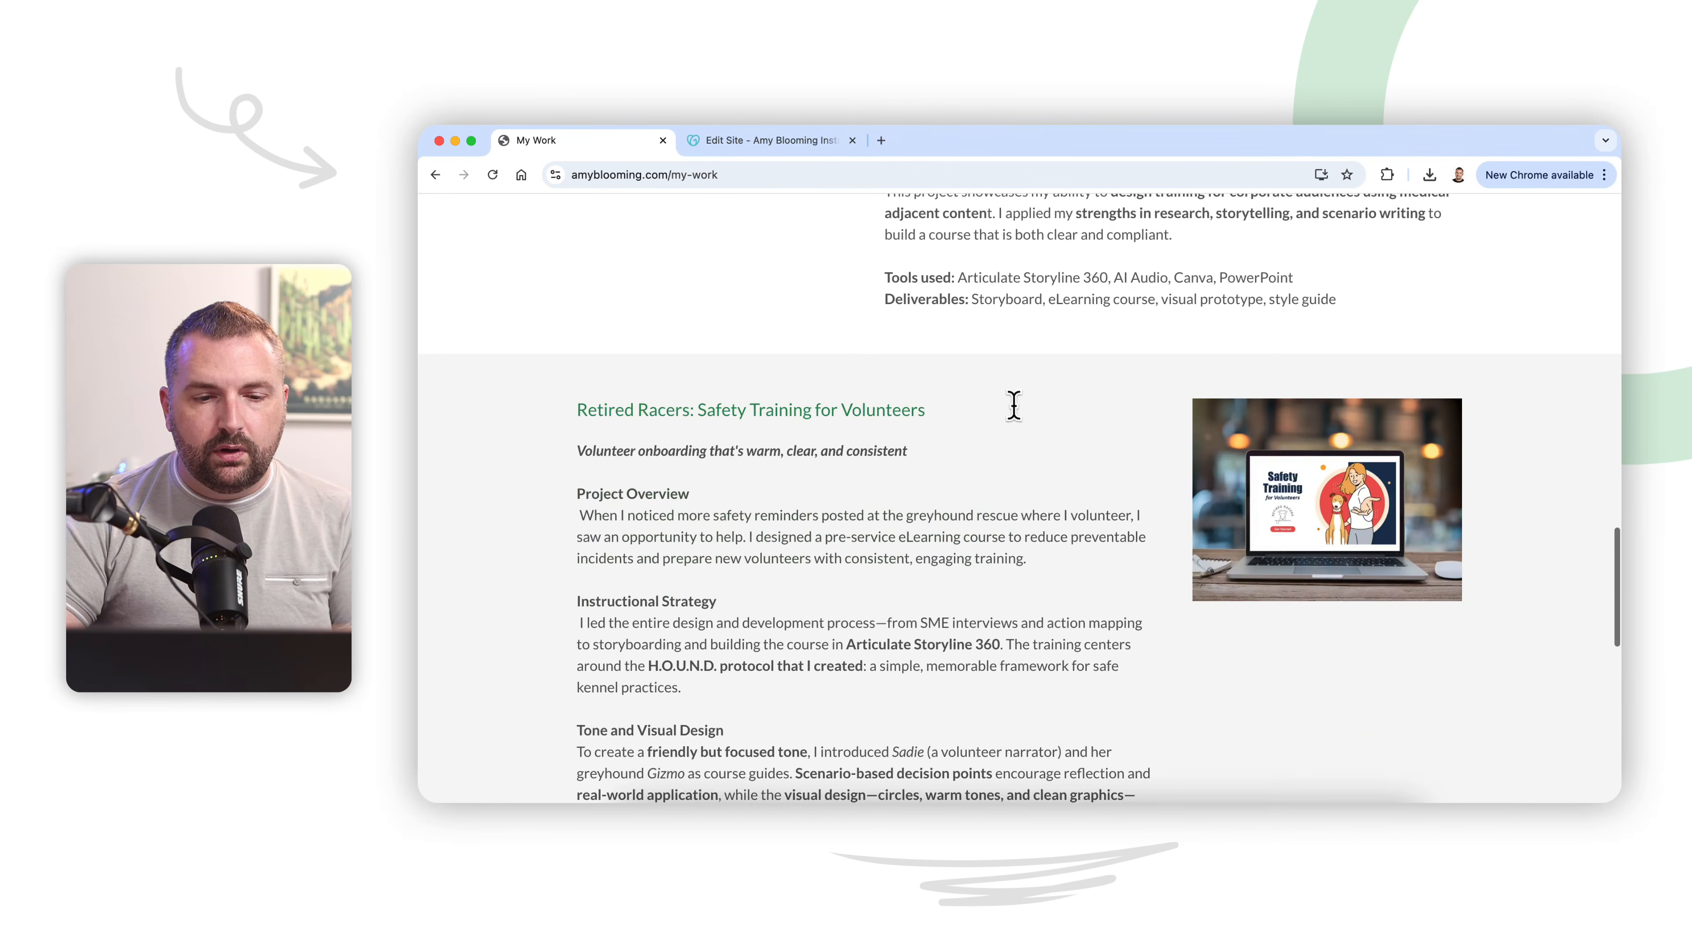
pyautogui.scroll(-3, 1013, 405)
pyautogui.scroll(-3, 1015, 414)
pyautogui.scroll(8, 1013, 406)
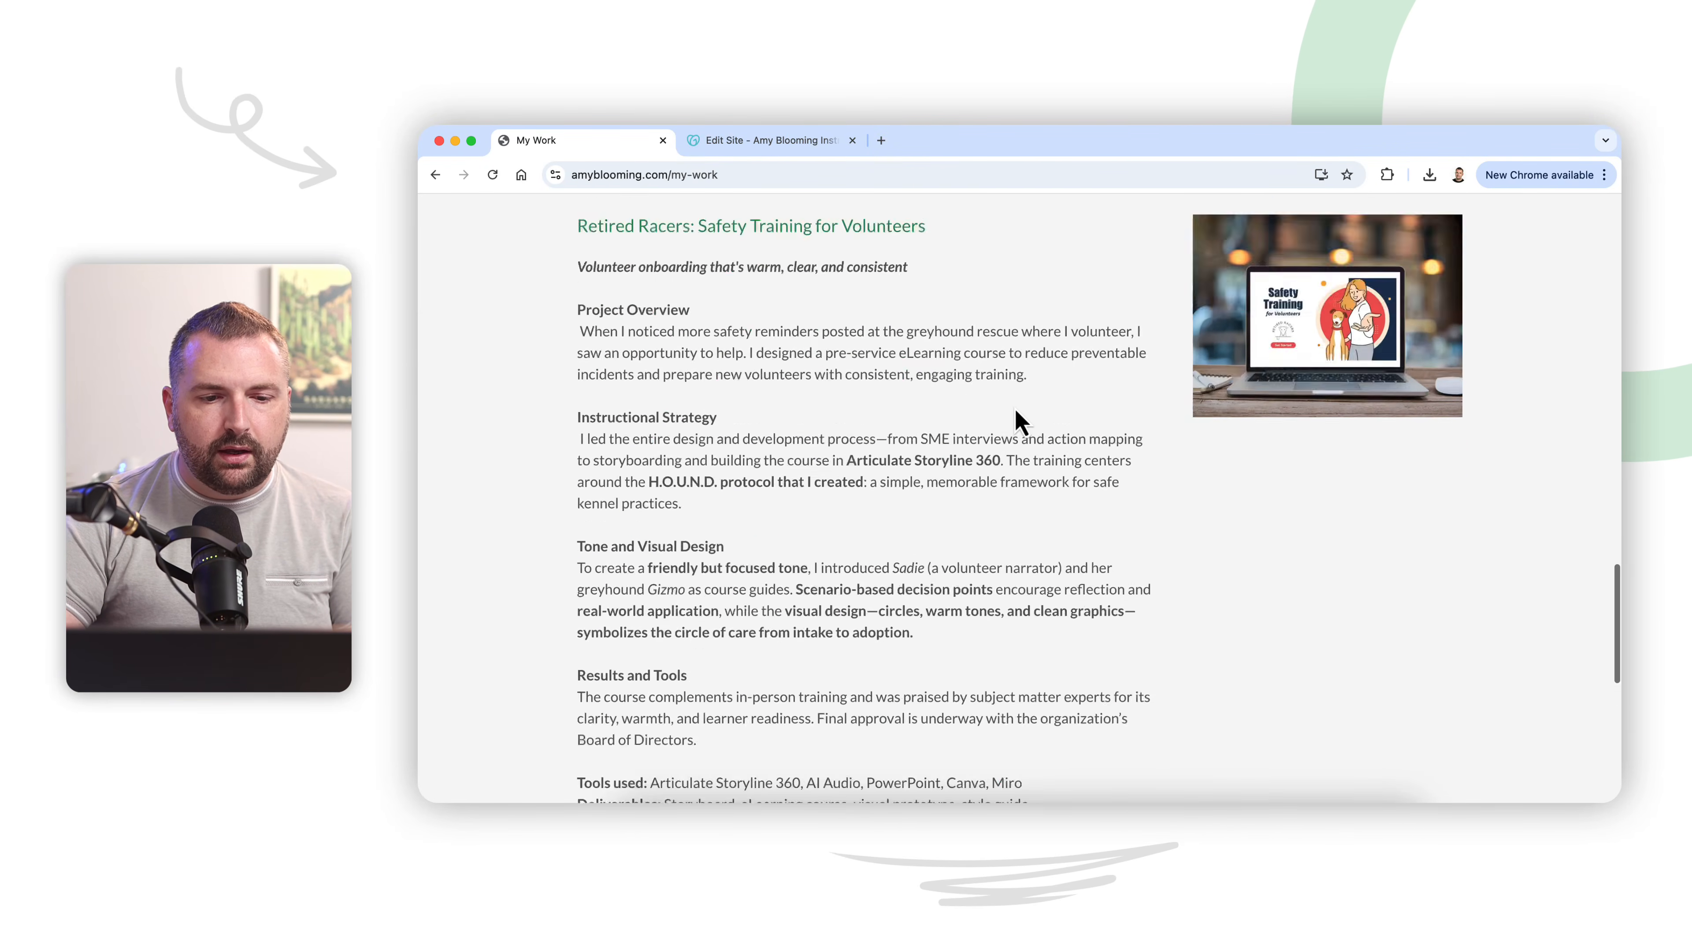
pyautogui.scroll(10, 1013, 405)
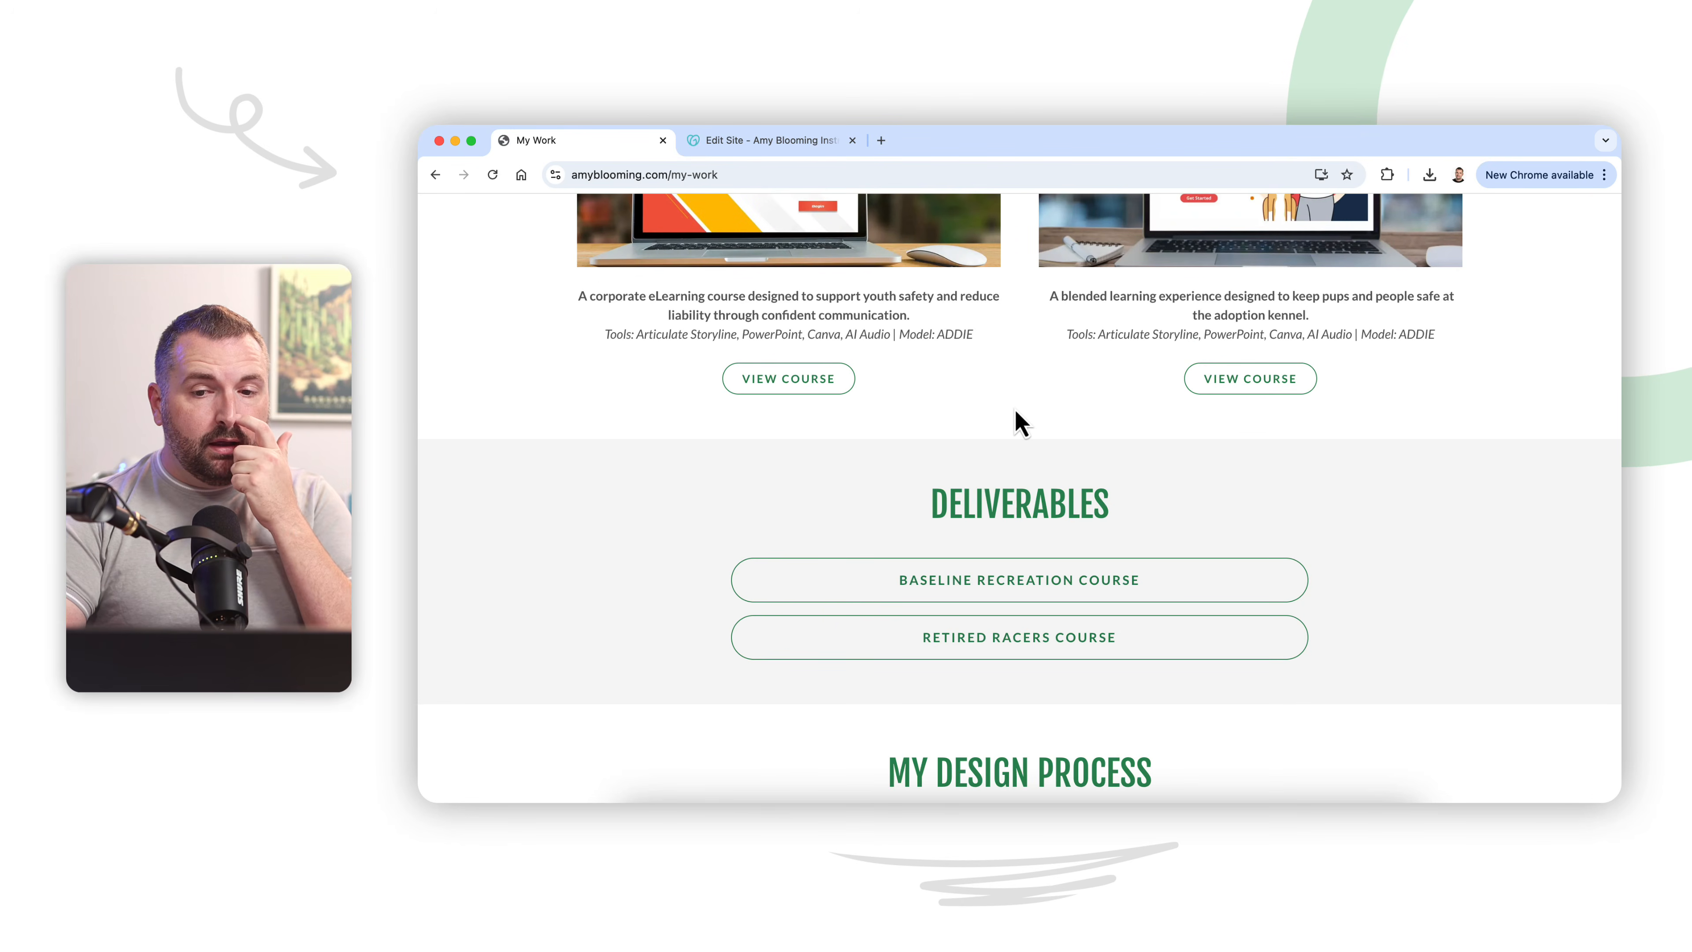
# Step: Review the live My Work page's heading, two course cards and Deliverables section
pyautogui.scroll(5, 1019, 421)
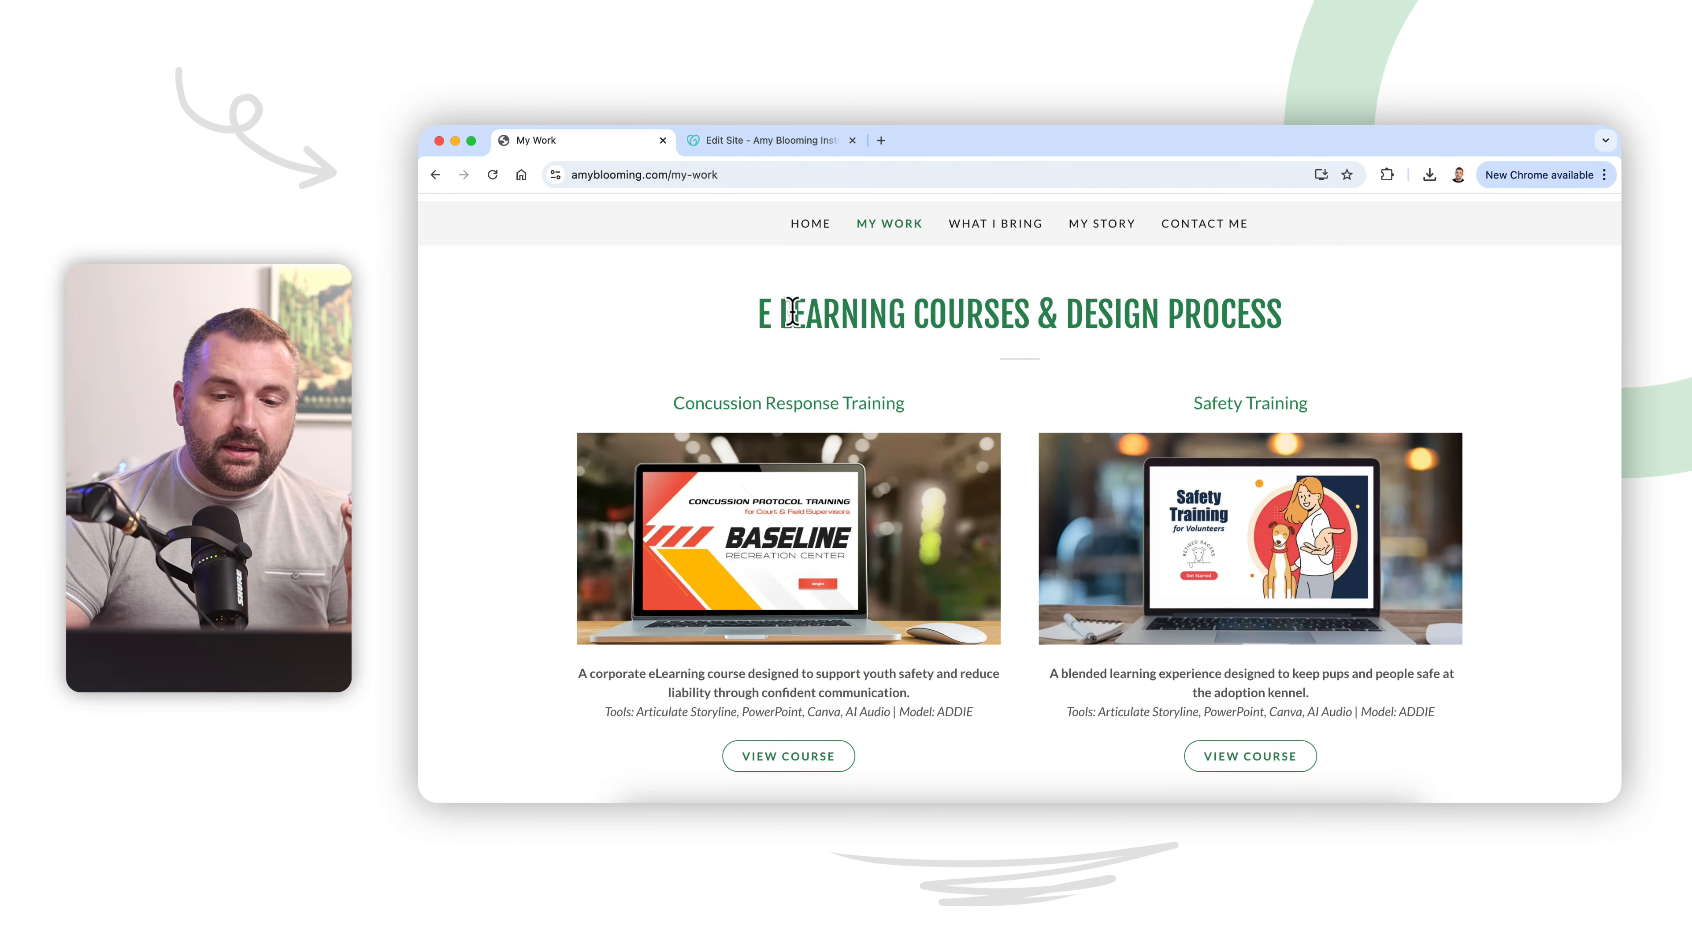
pyautogui.scroll(2, 1054, 629)
pyautogui.scroll(-2, 1054, 630)
pyautogui.scroll(1, 1055, 632)
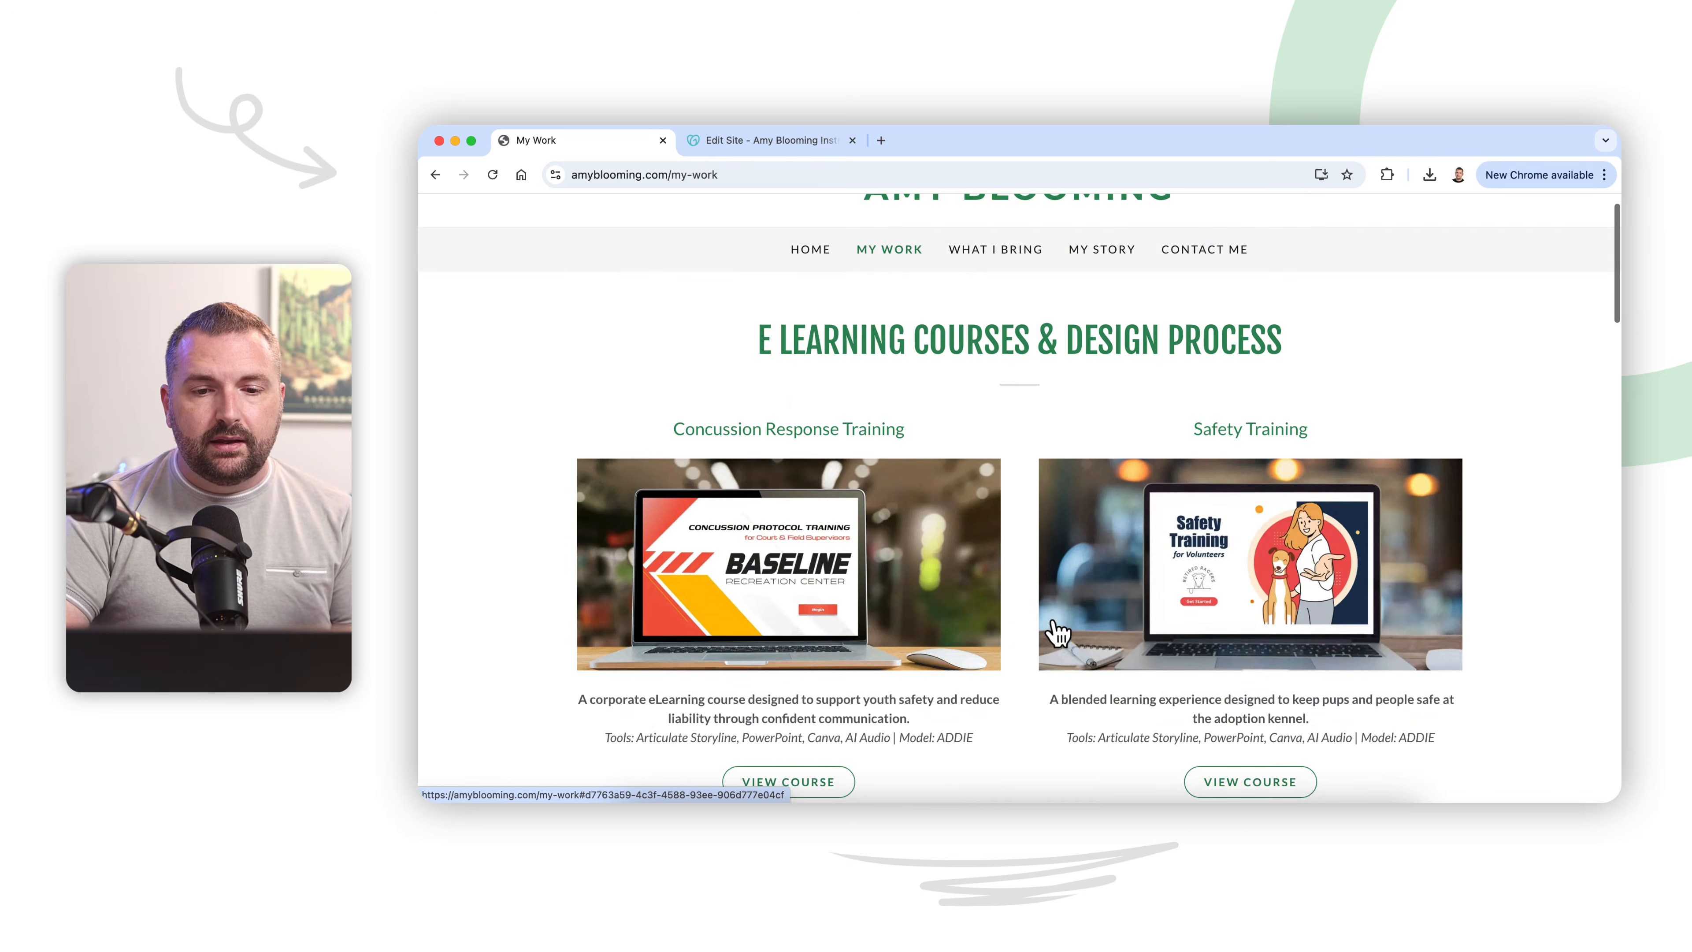
pyautogui.scroll(-2, 1056, 631)
pyautogui.scroll(2, 1056, 632)
pyautogui.scroll(-3, 1055, 632)
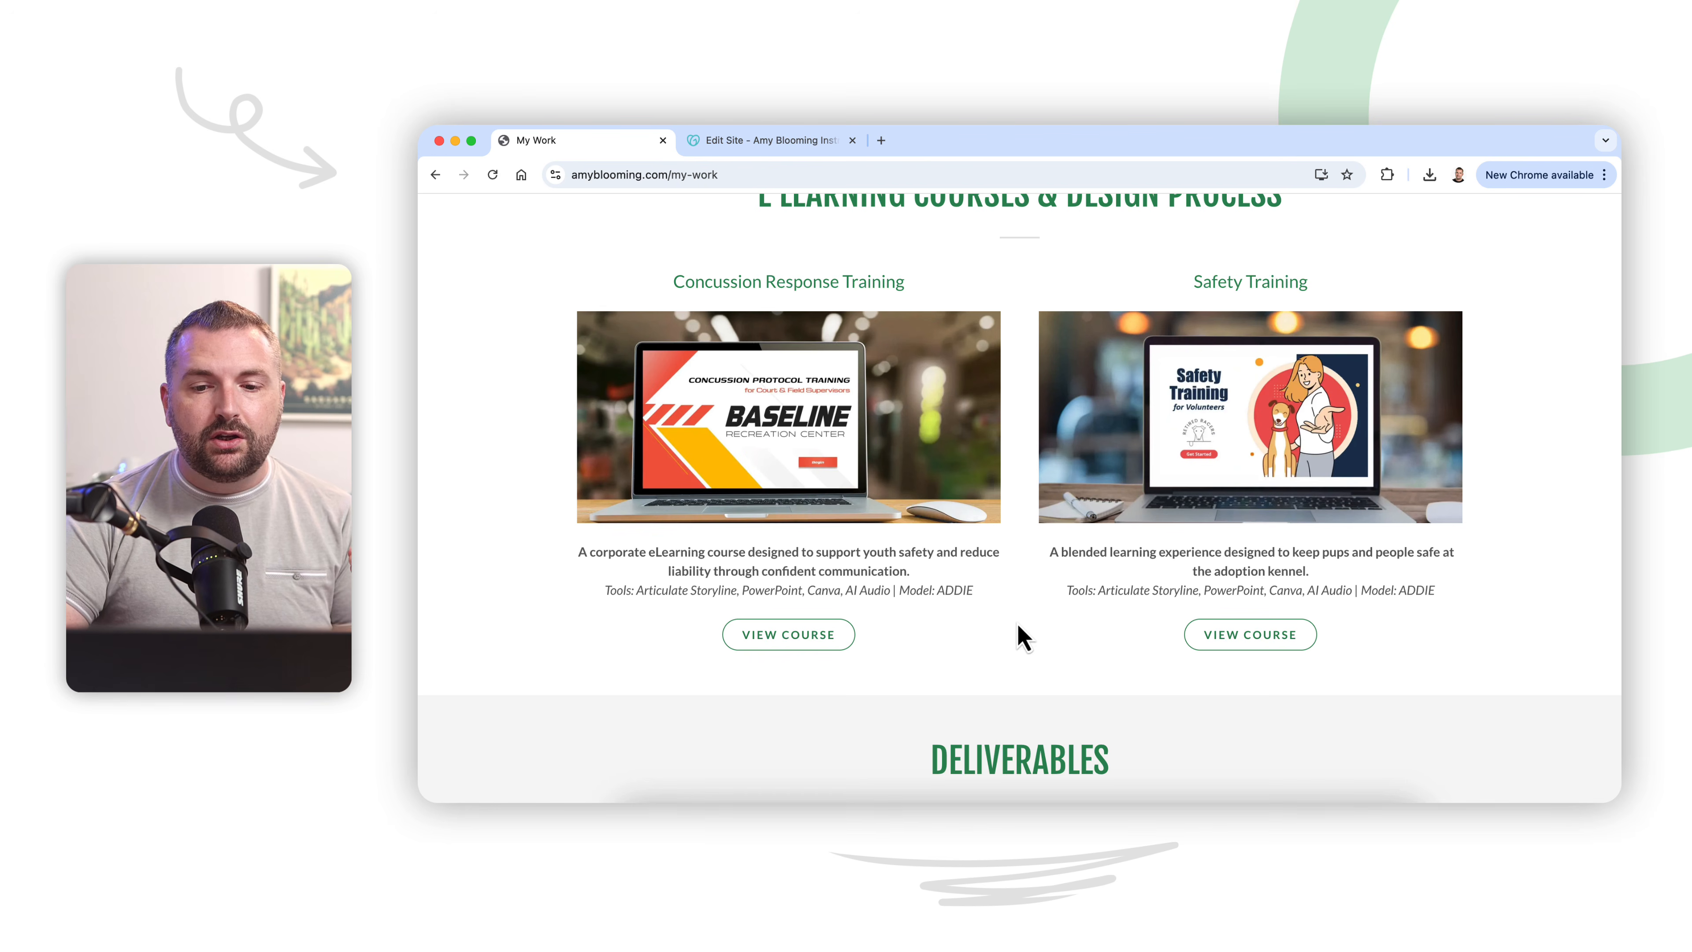
pyautogui.scroll(-6, 983, 641)
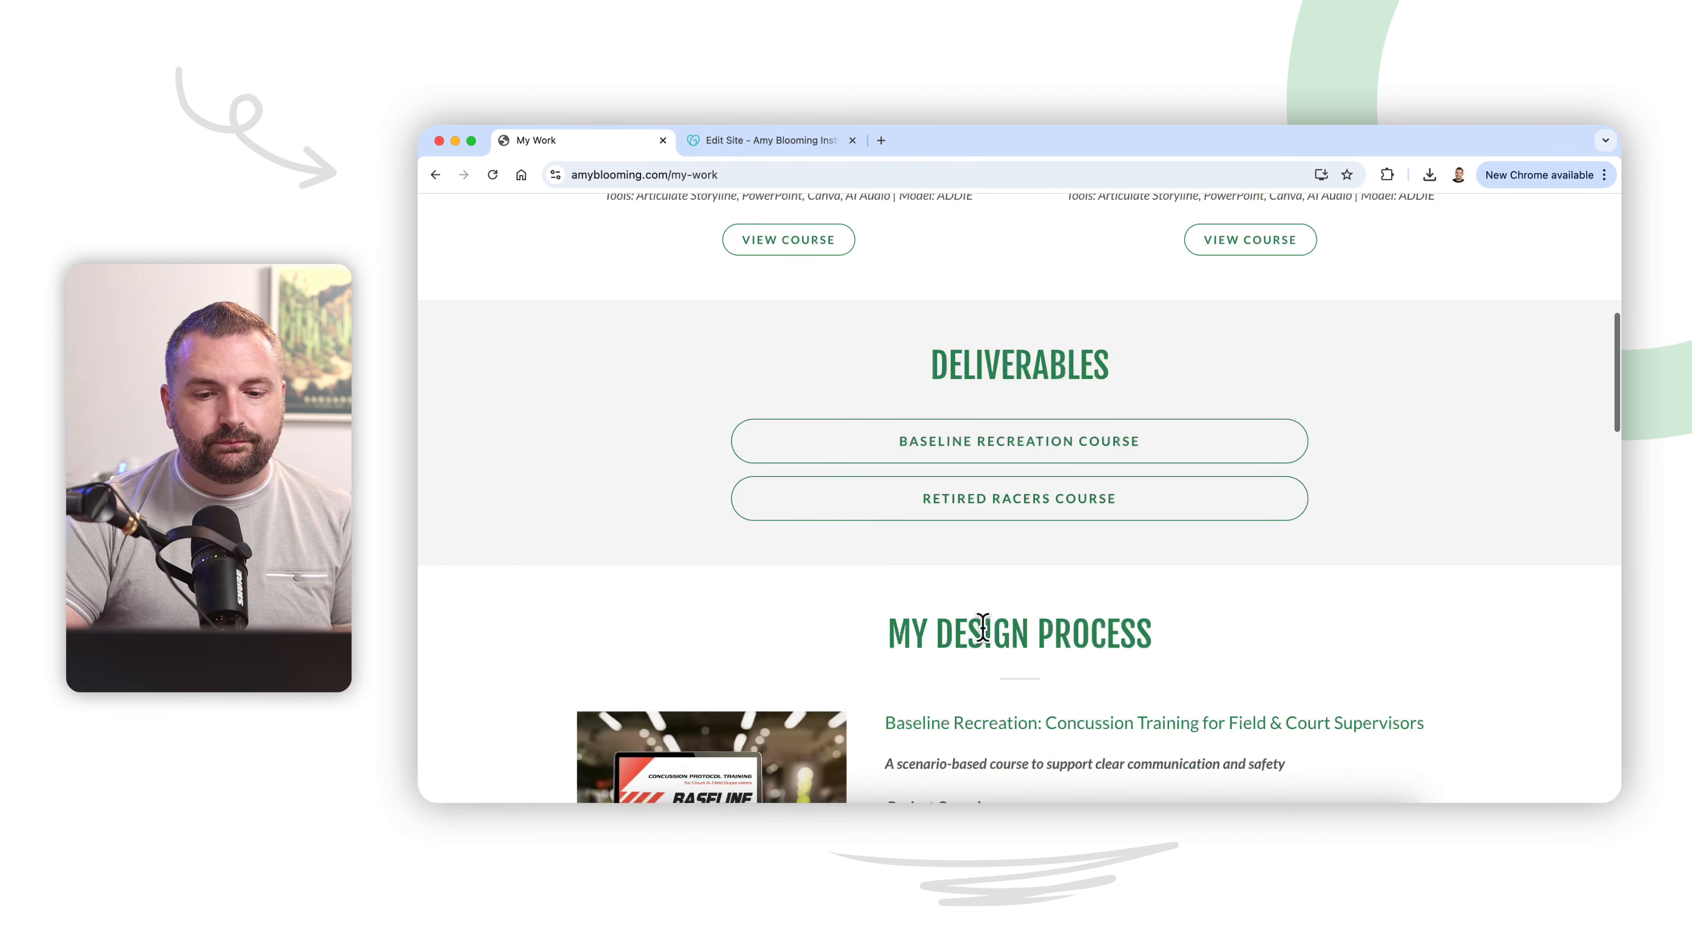
pyautogui.scroll(5, 982, 630)
# Step: Return to the website editor and duplicate the My Work page
pyautogui.click(753, 143)
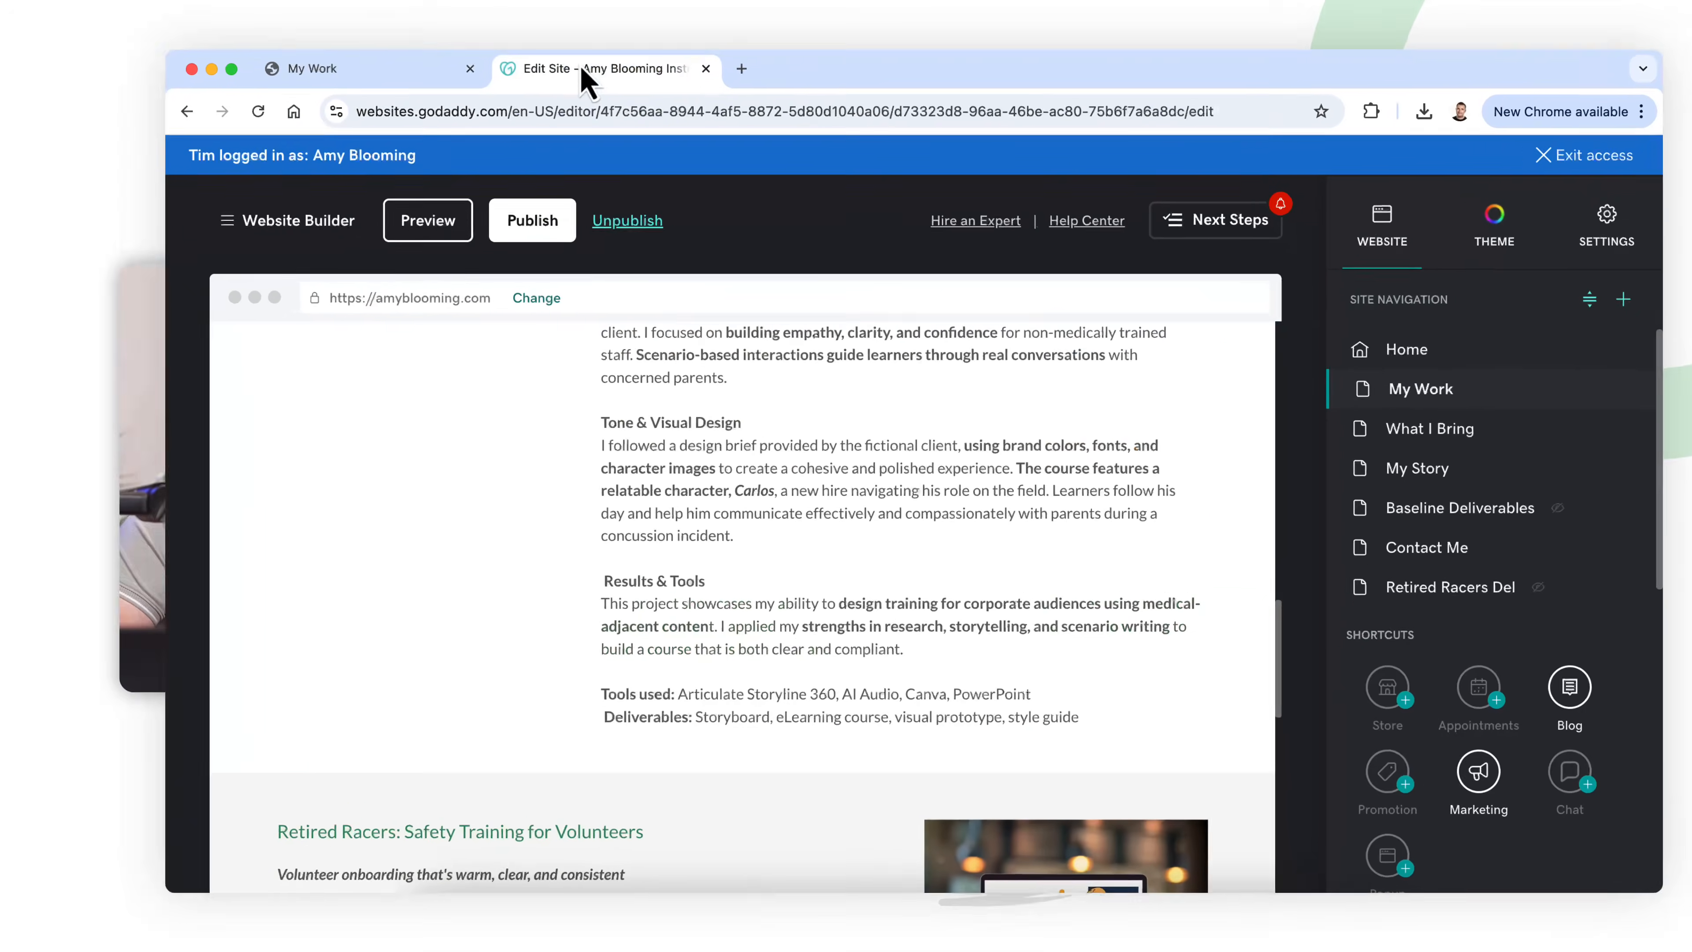
pyautogui.scroll(5, 776, 627)
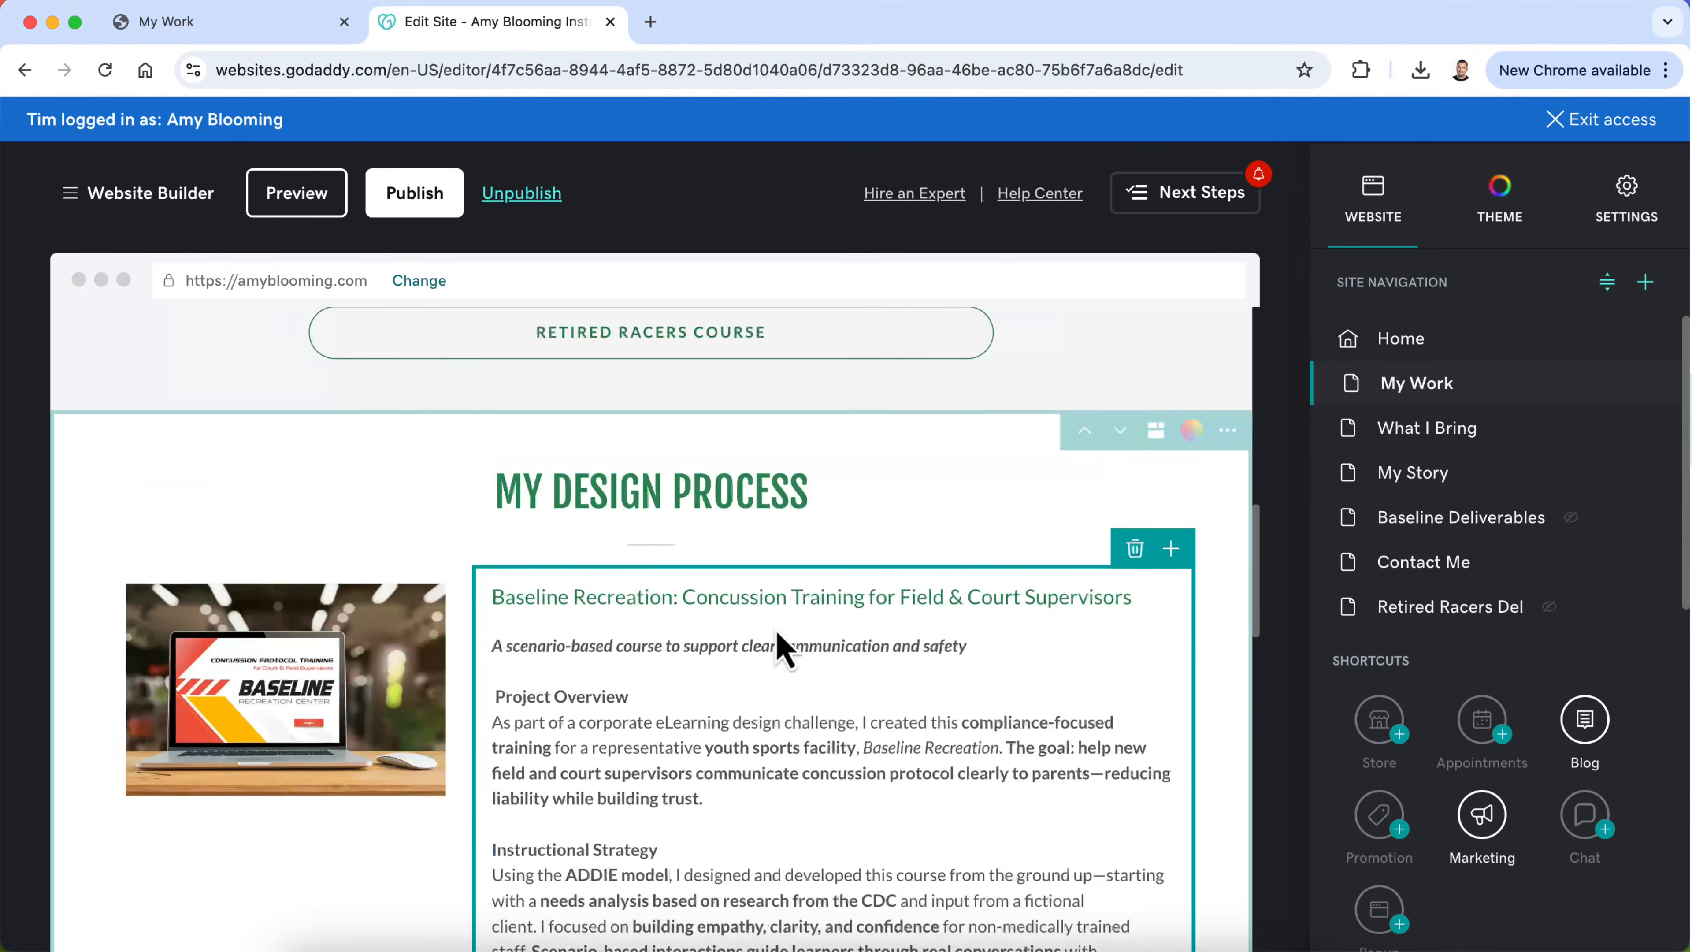
pyautogui.scroll(15, 776, 640)
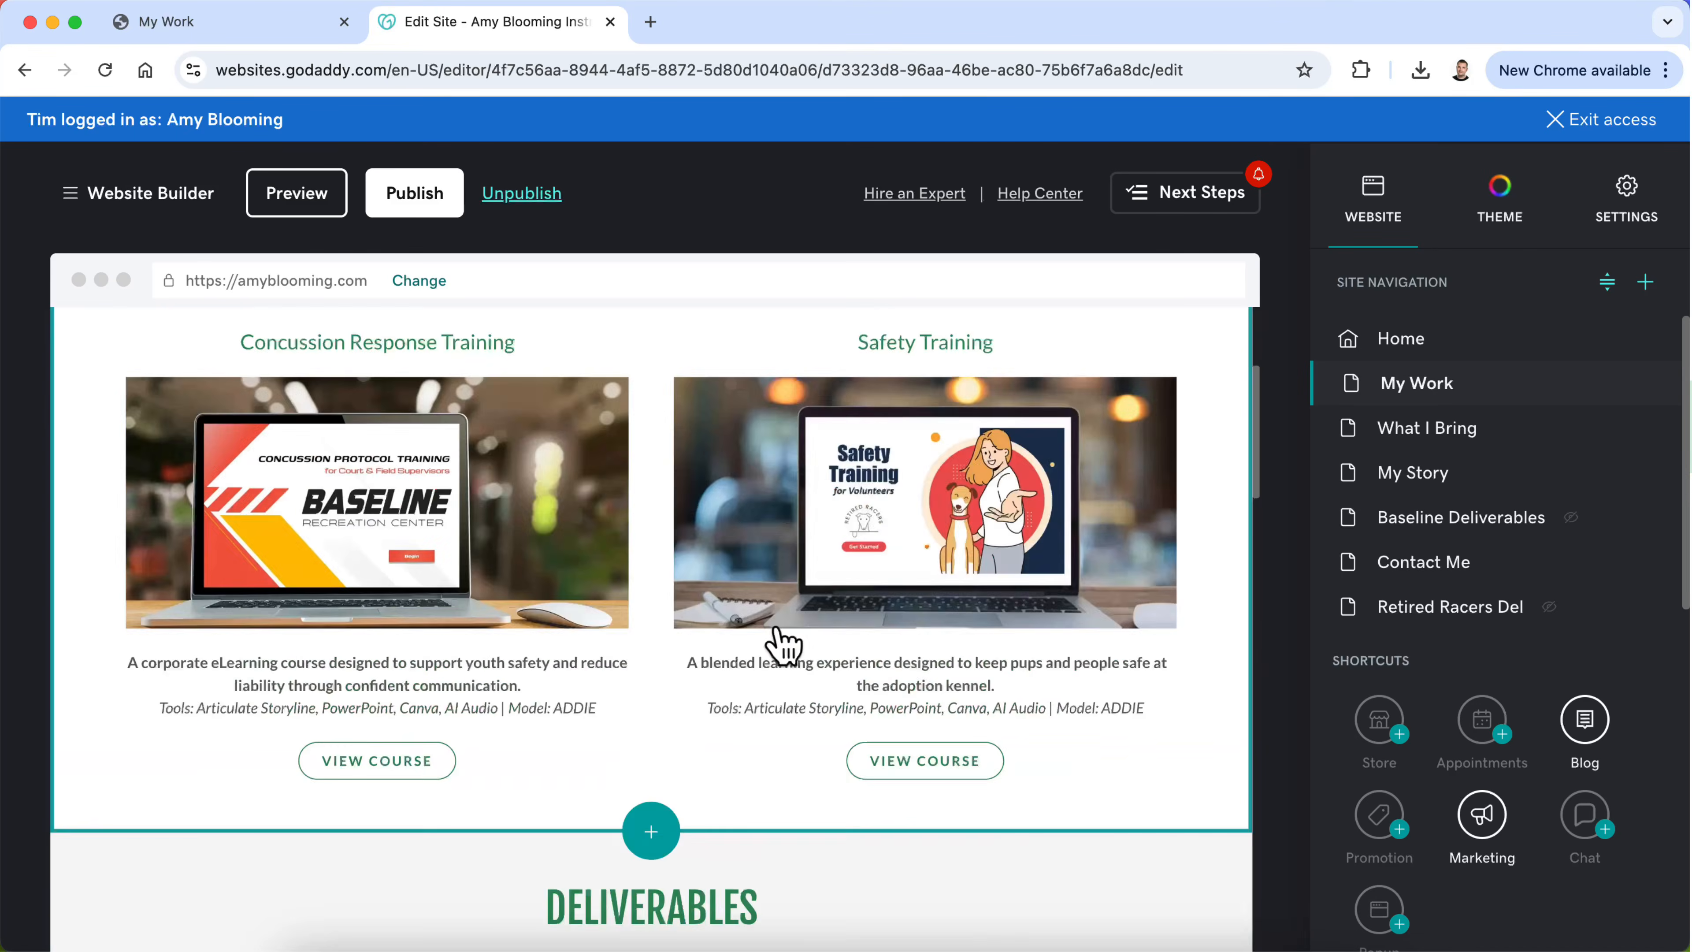
pyautogui.scroll(-12, 774, 624)
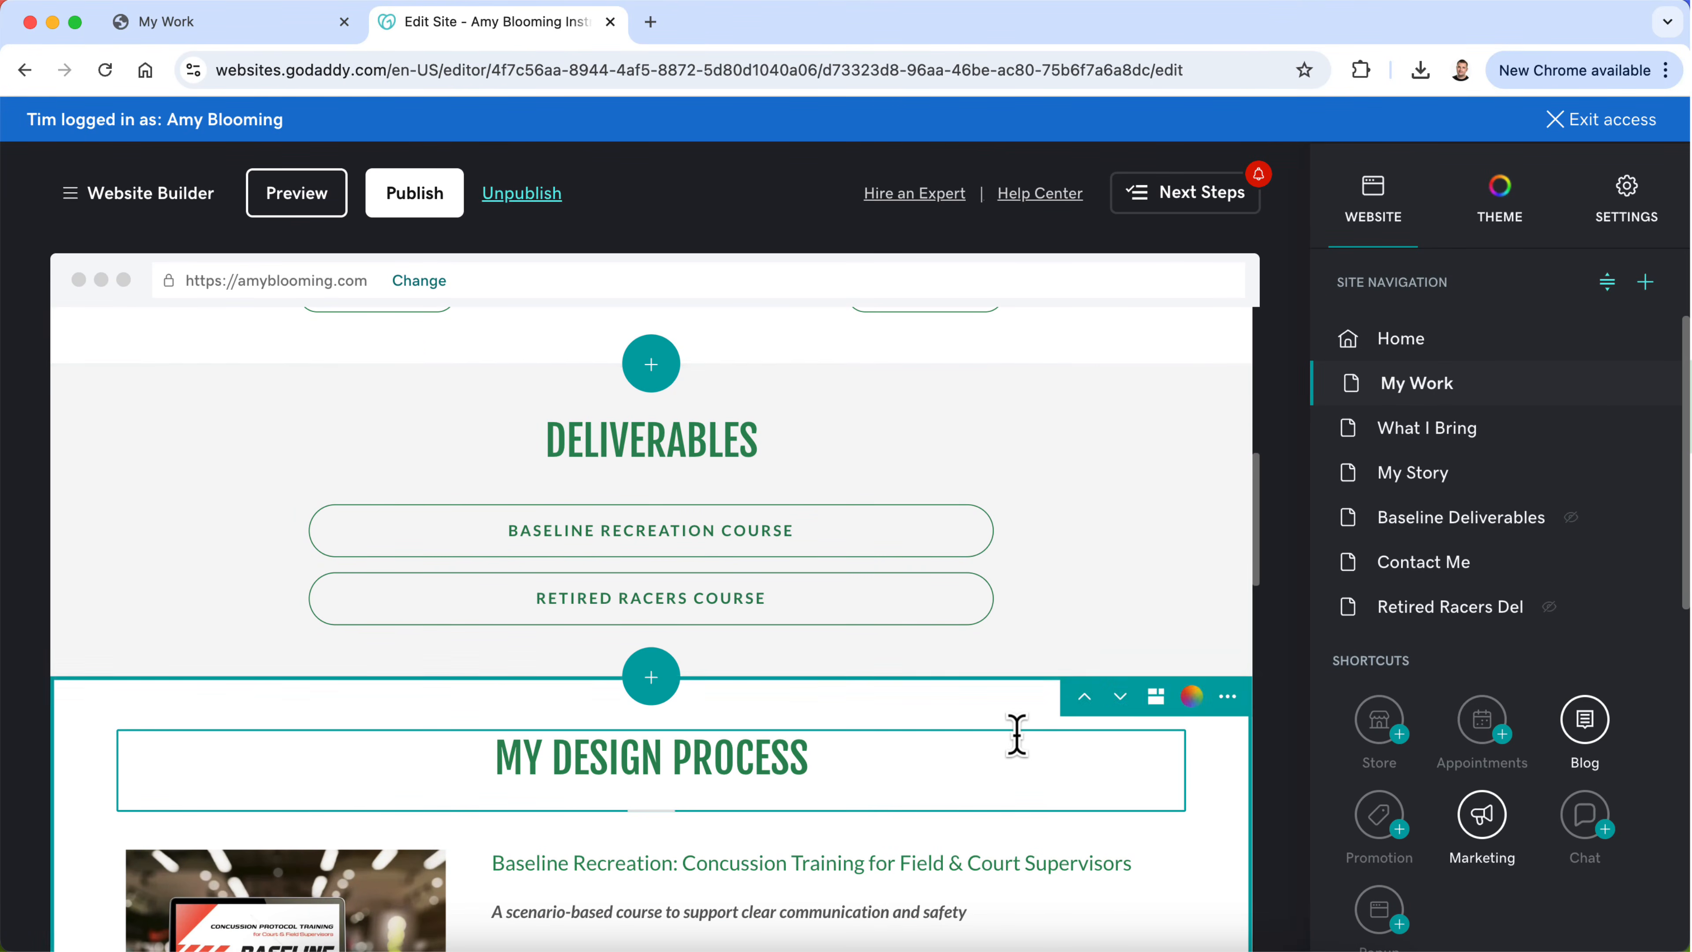
pyautogui.scroll(-3, 1012, 733)
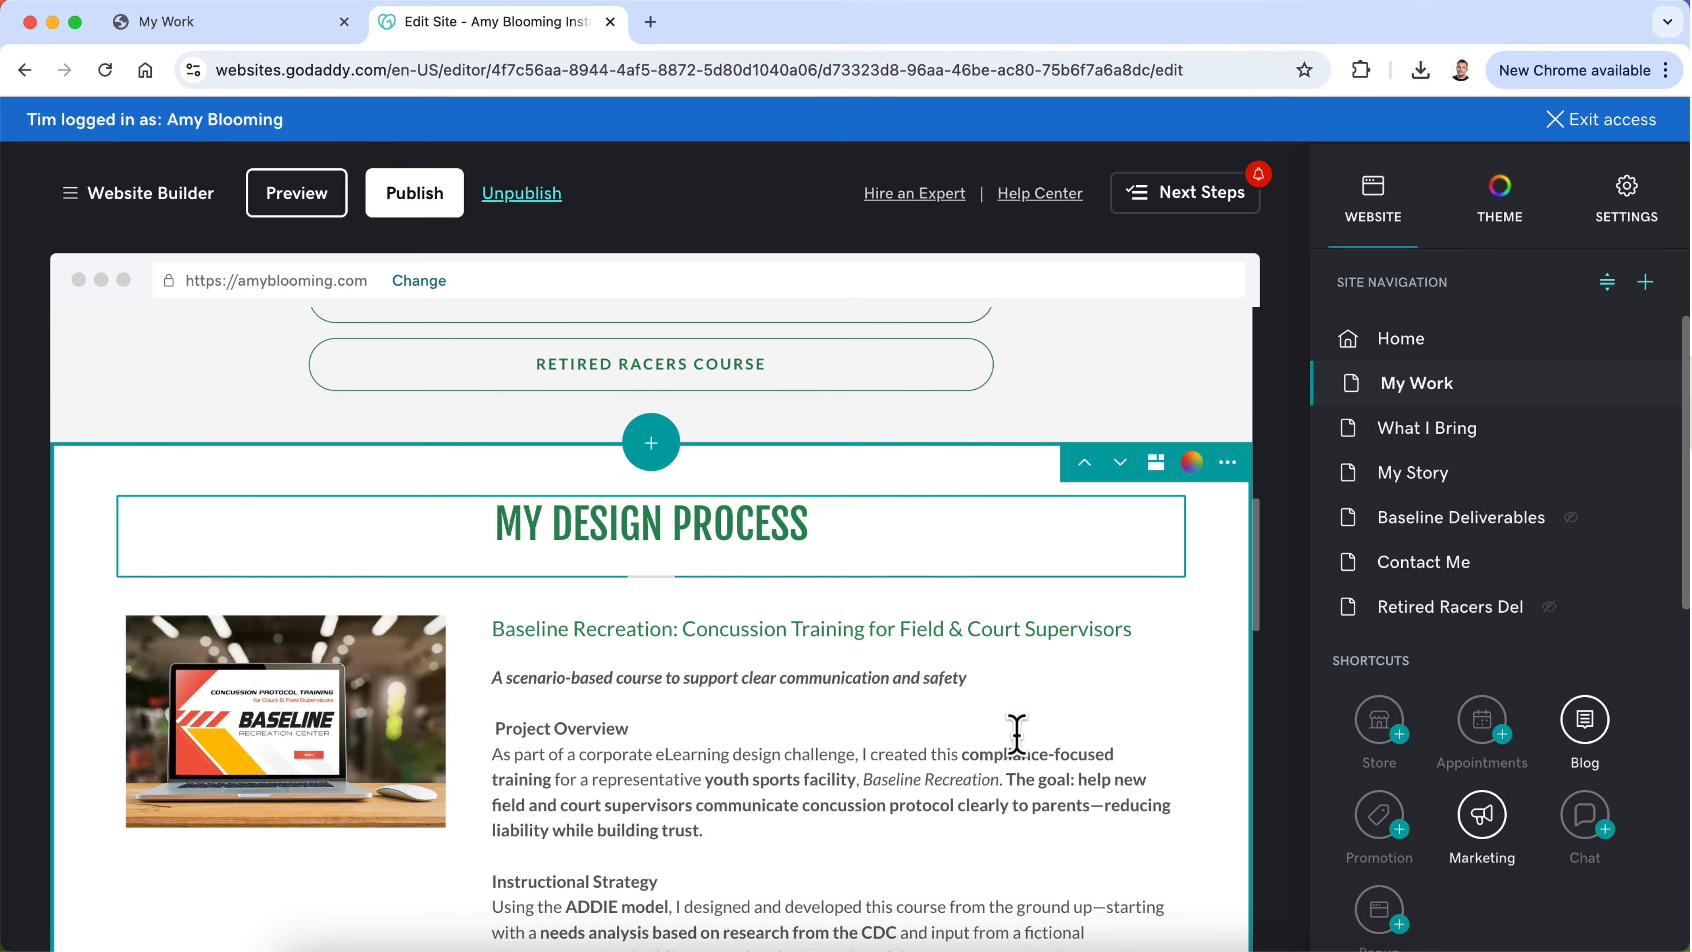
pyautogui.scroll(8, 1016, 733)
pyautogui.click(1645, 384)
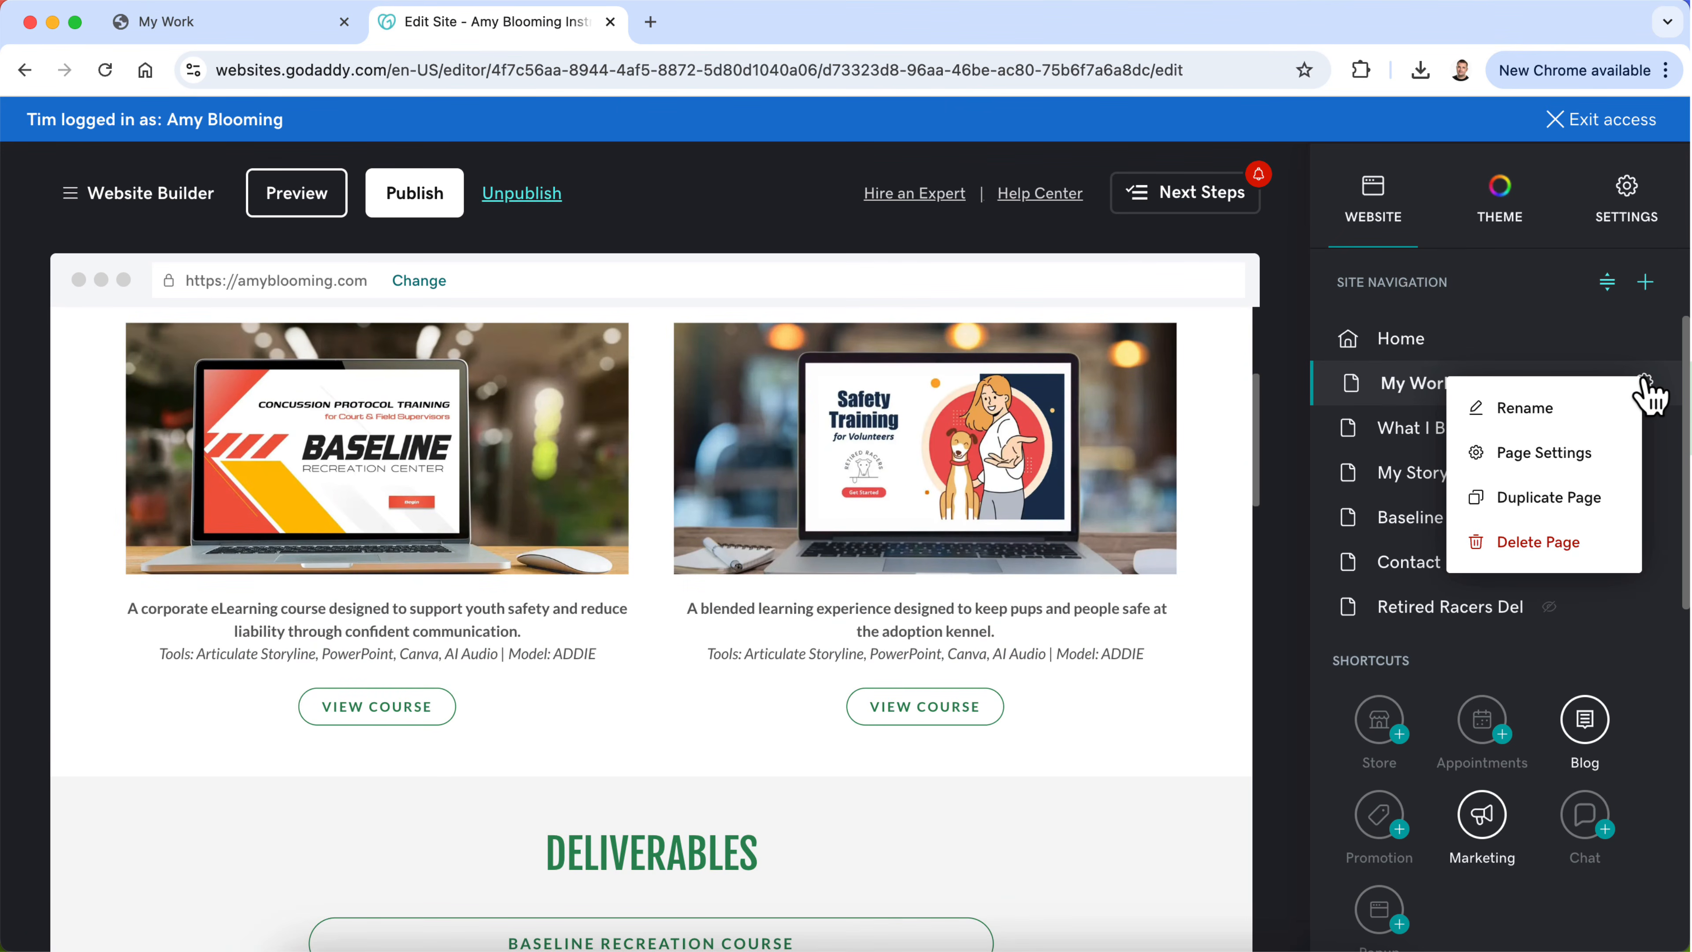
pyautogui.click(1560, 501)
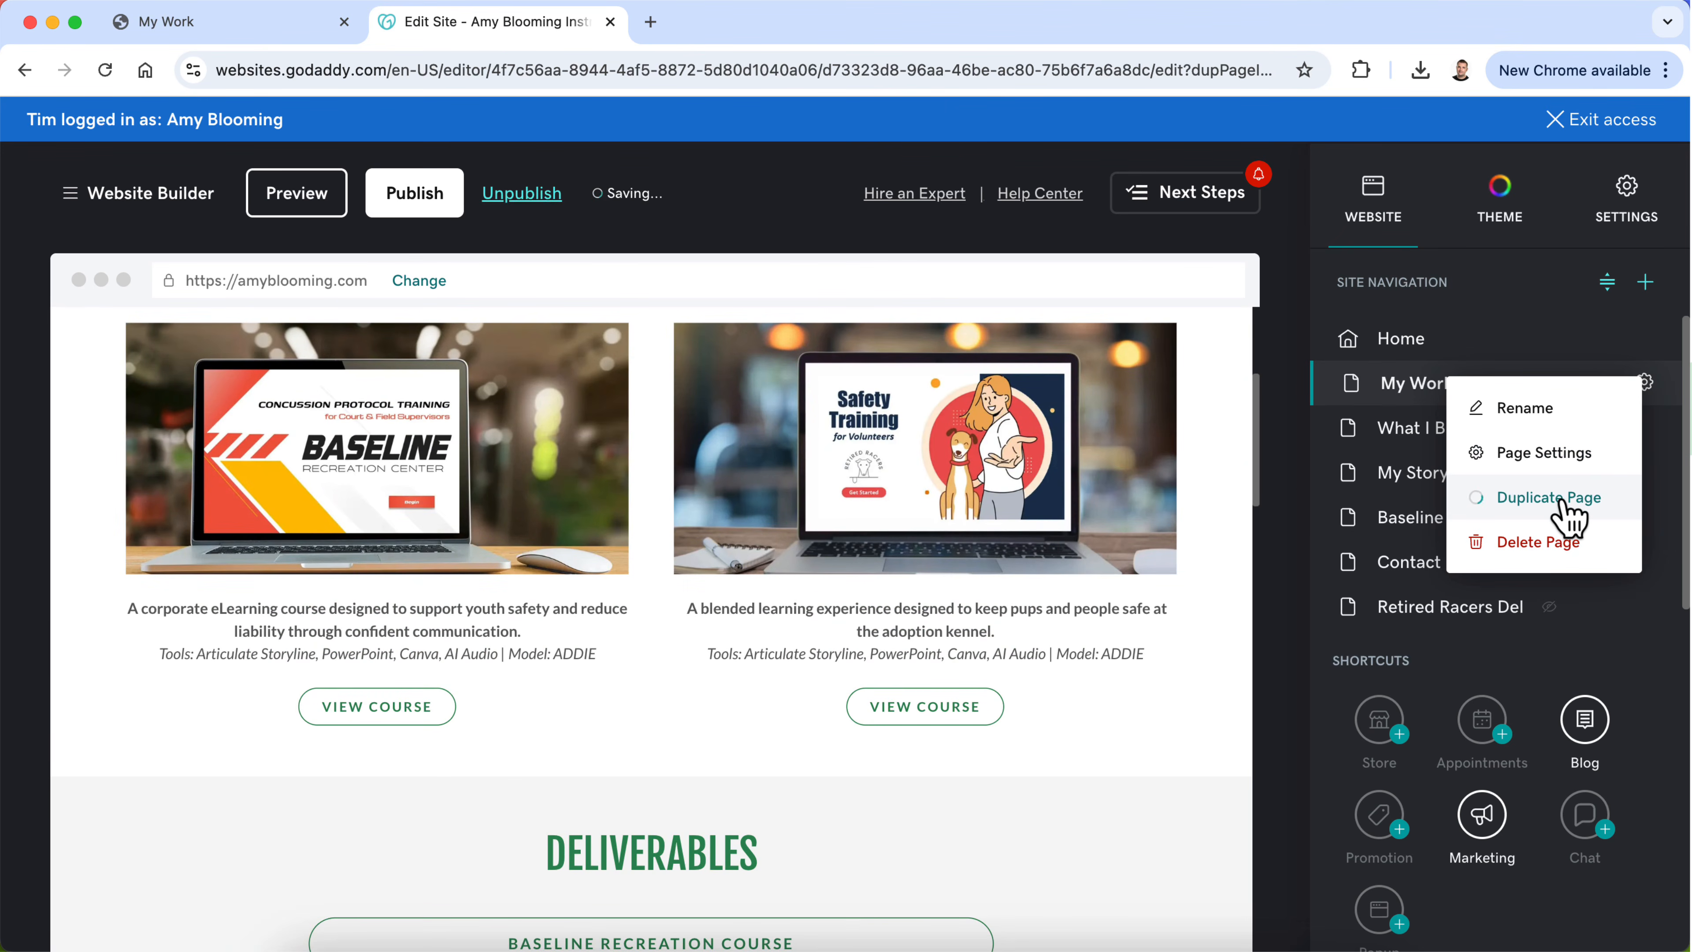
# Step: Open the duplicate of the My Work page for editing and look over its course cards
pyautogui.scroll(-1, 1411, 509)
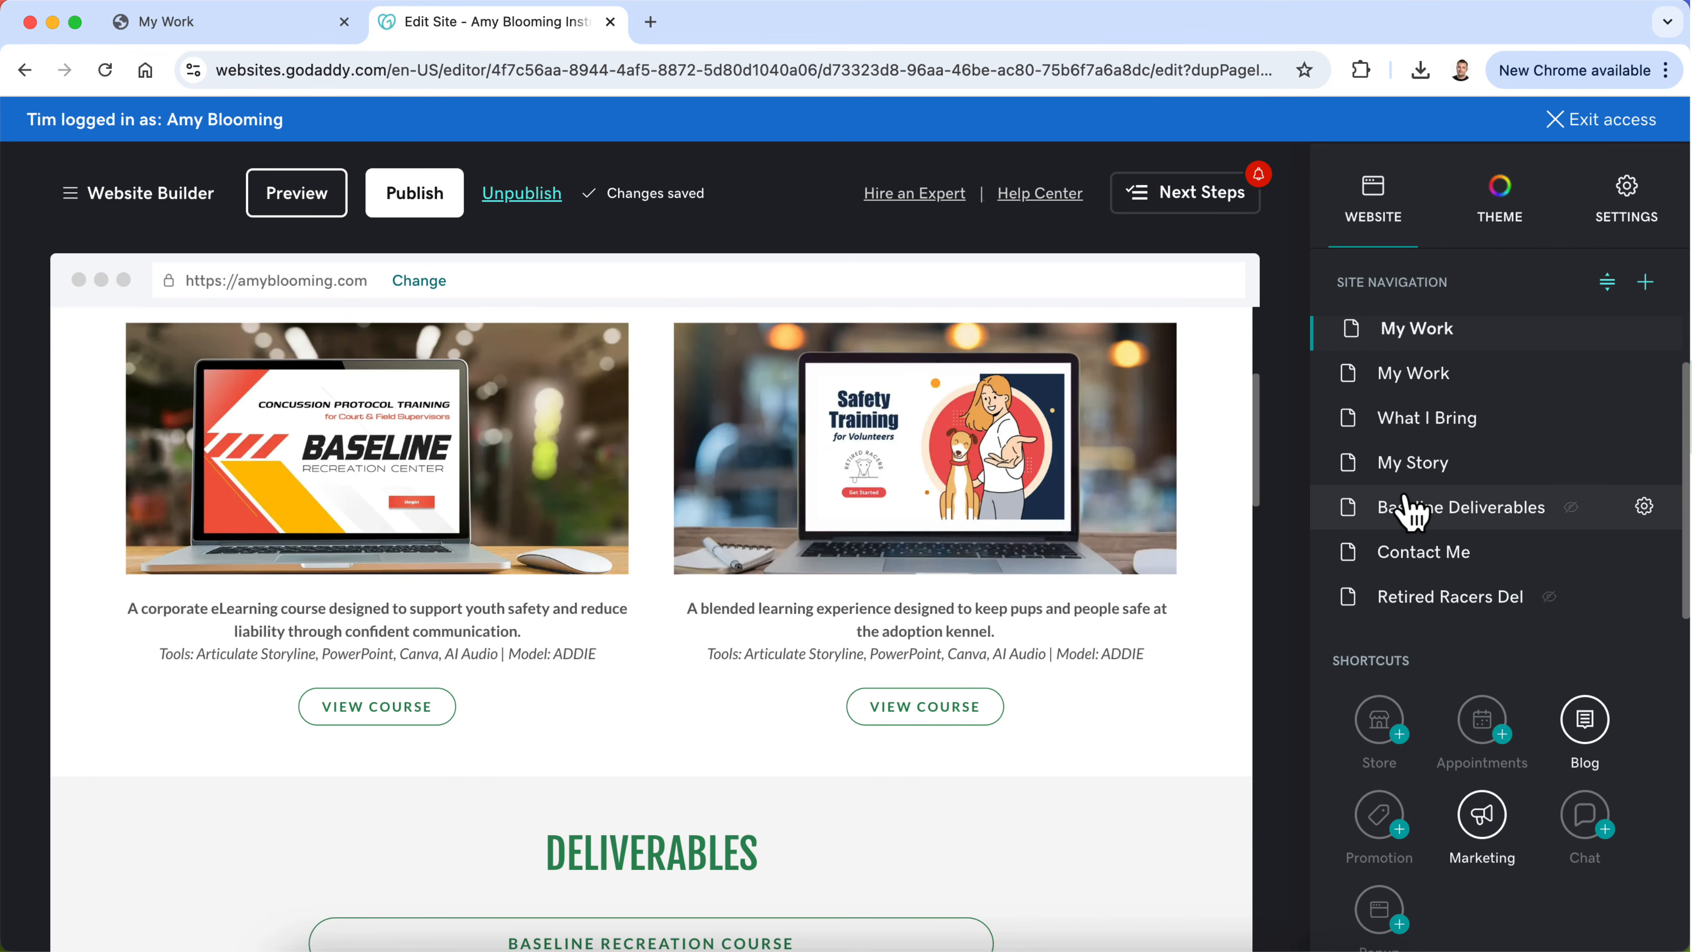
pyautogui.scroll(1, 1411, 510)
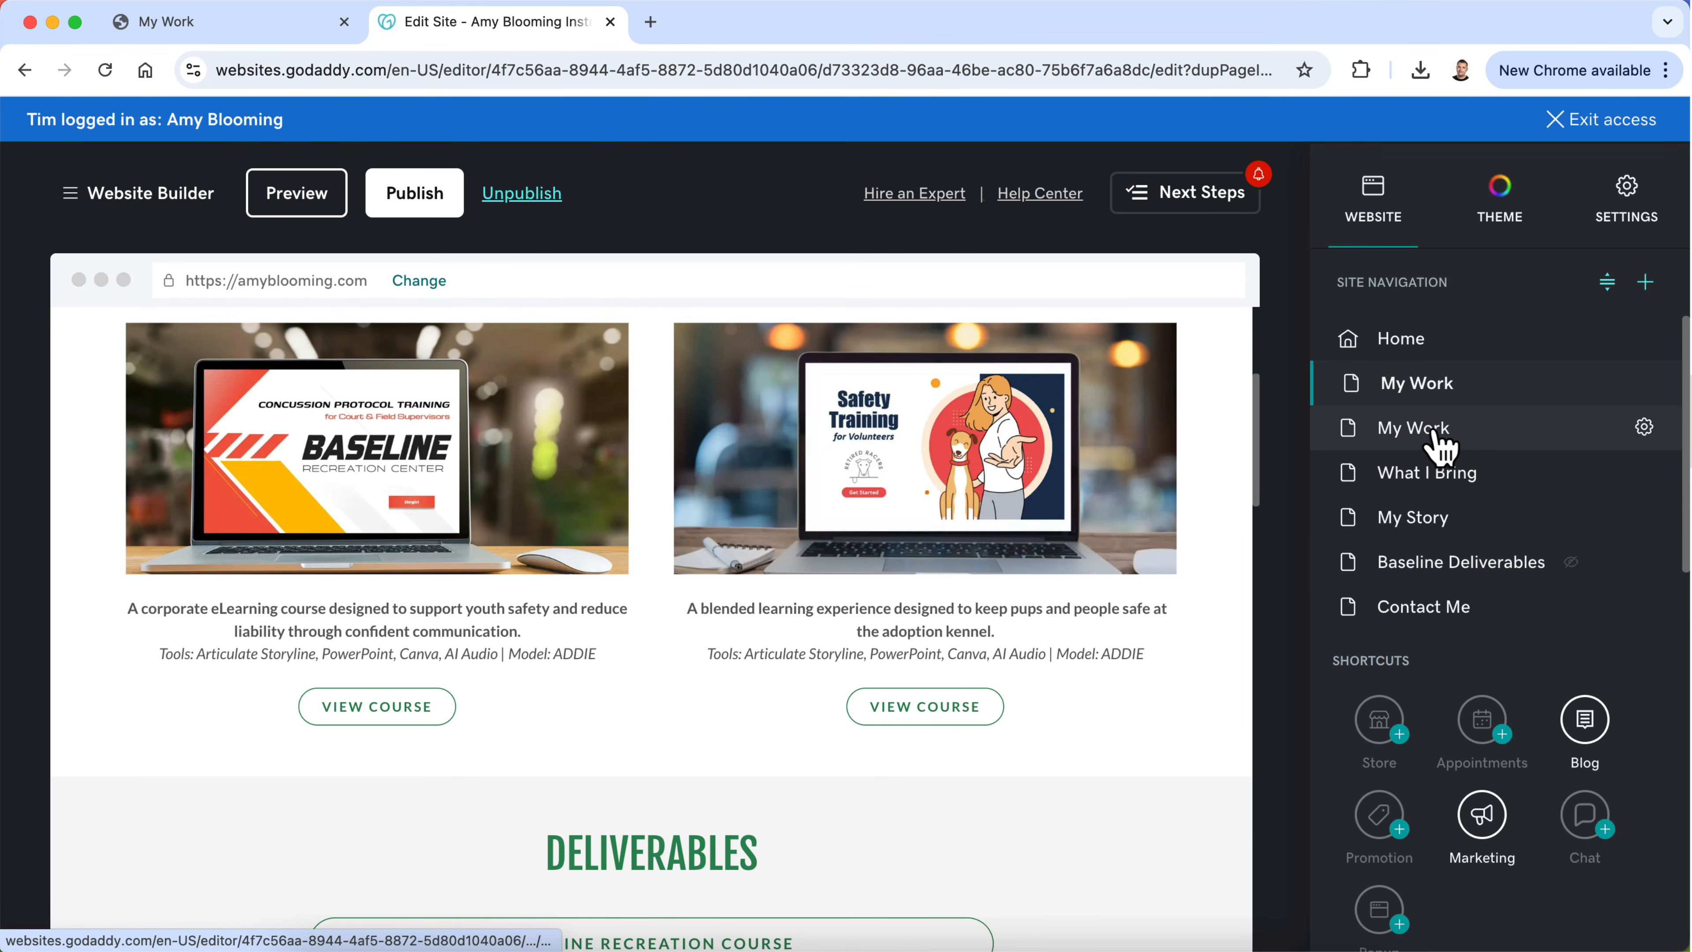
pyautogui.scroll(2, 1066, 613)
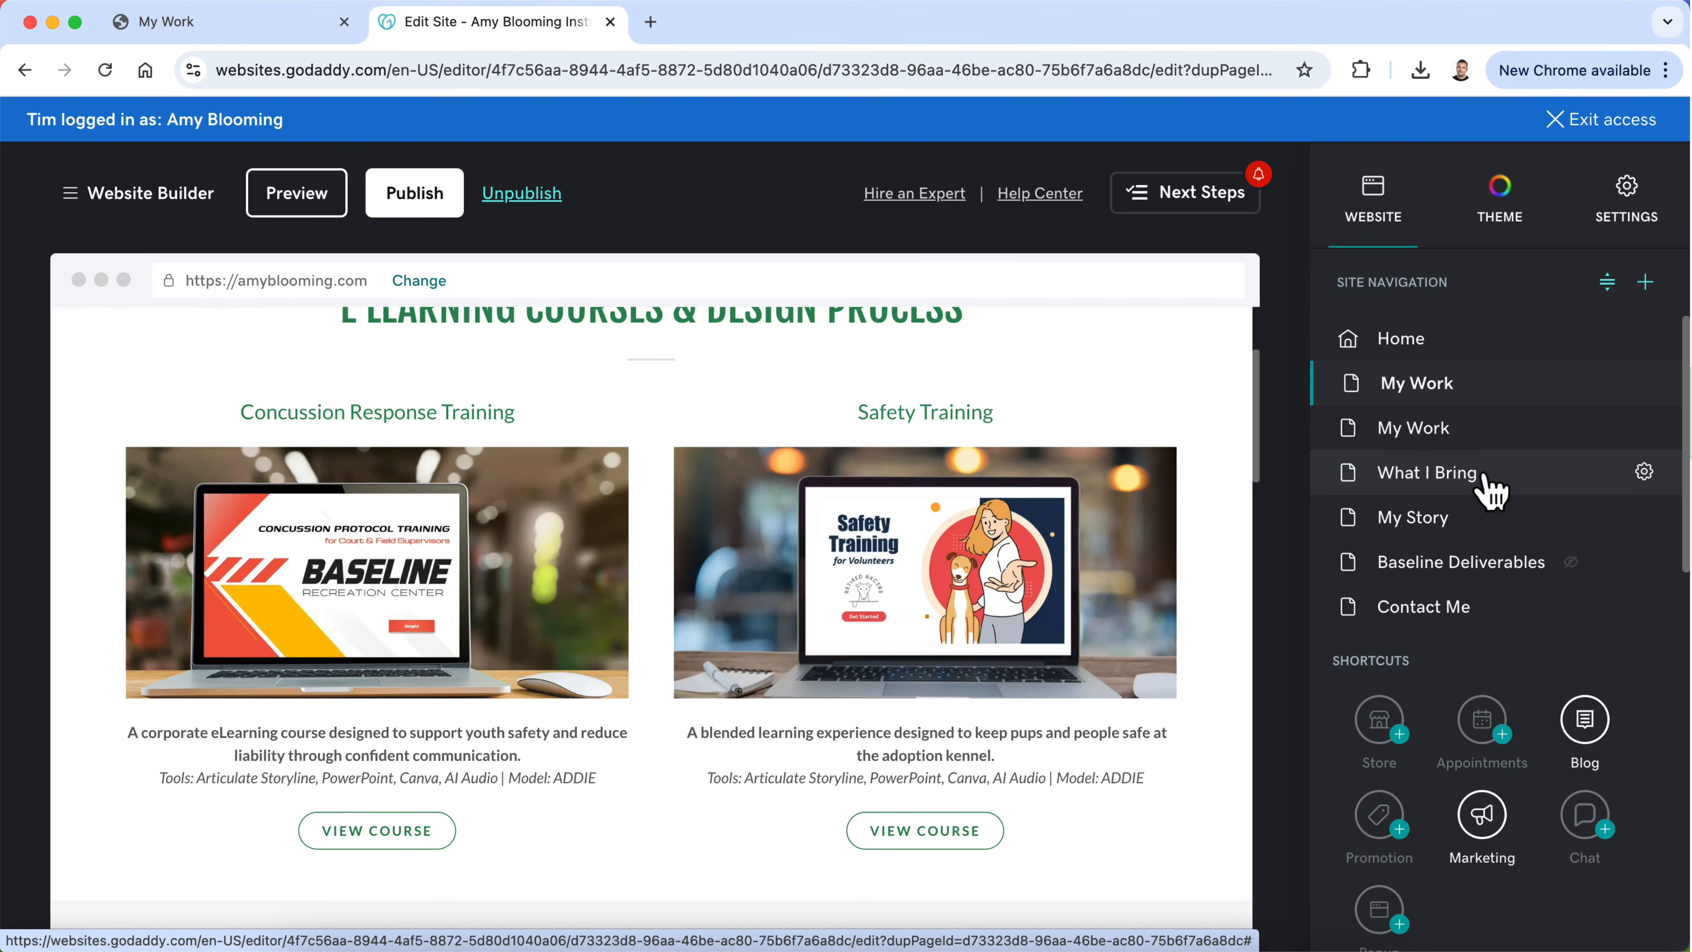
pyautogui.click(1453, 431)
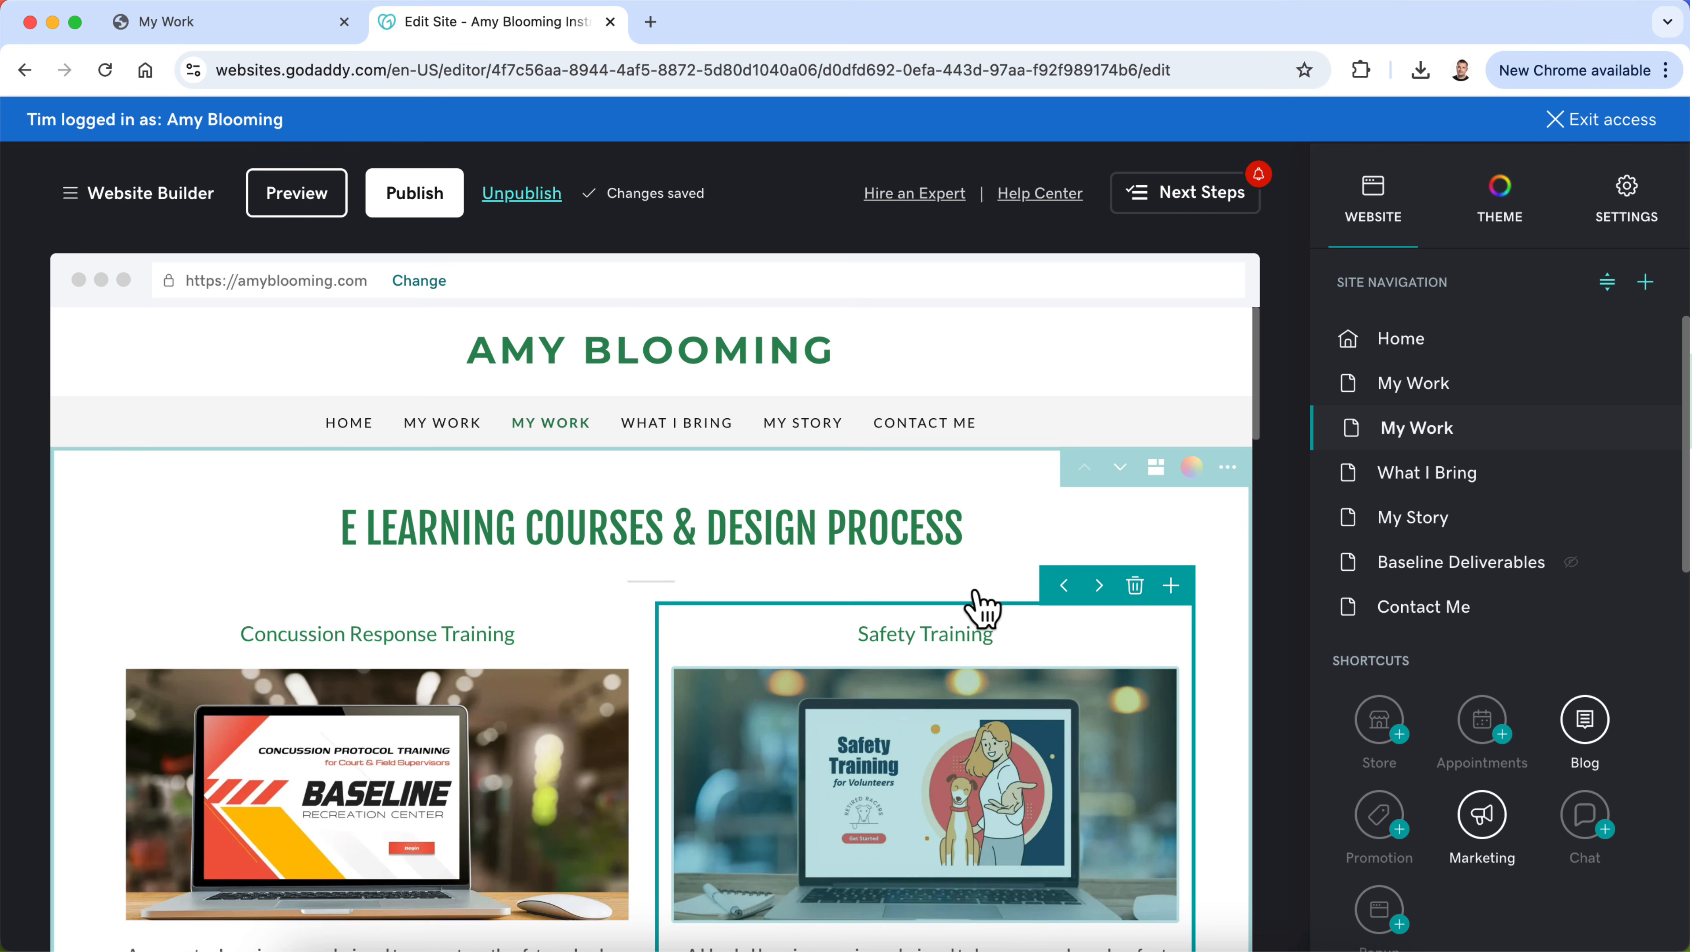
pyautogui.scroll(-3, 766, 576)
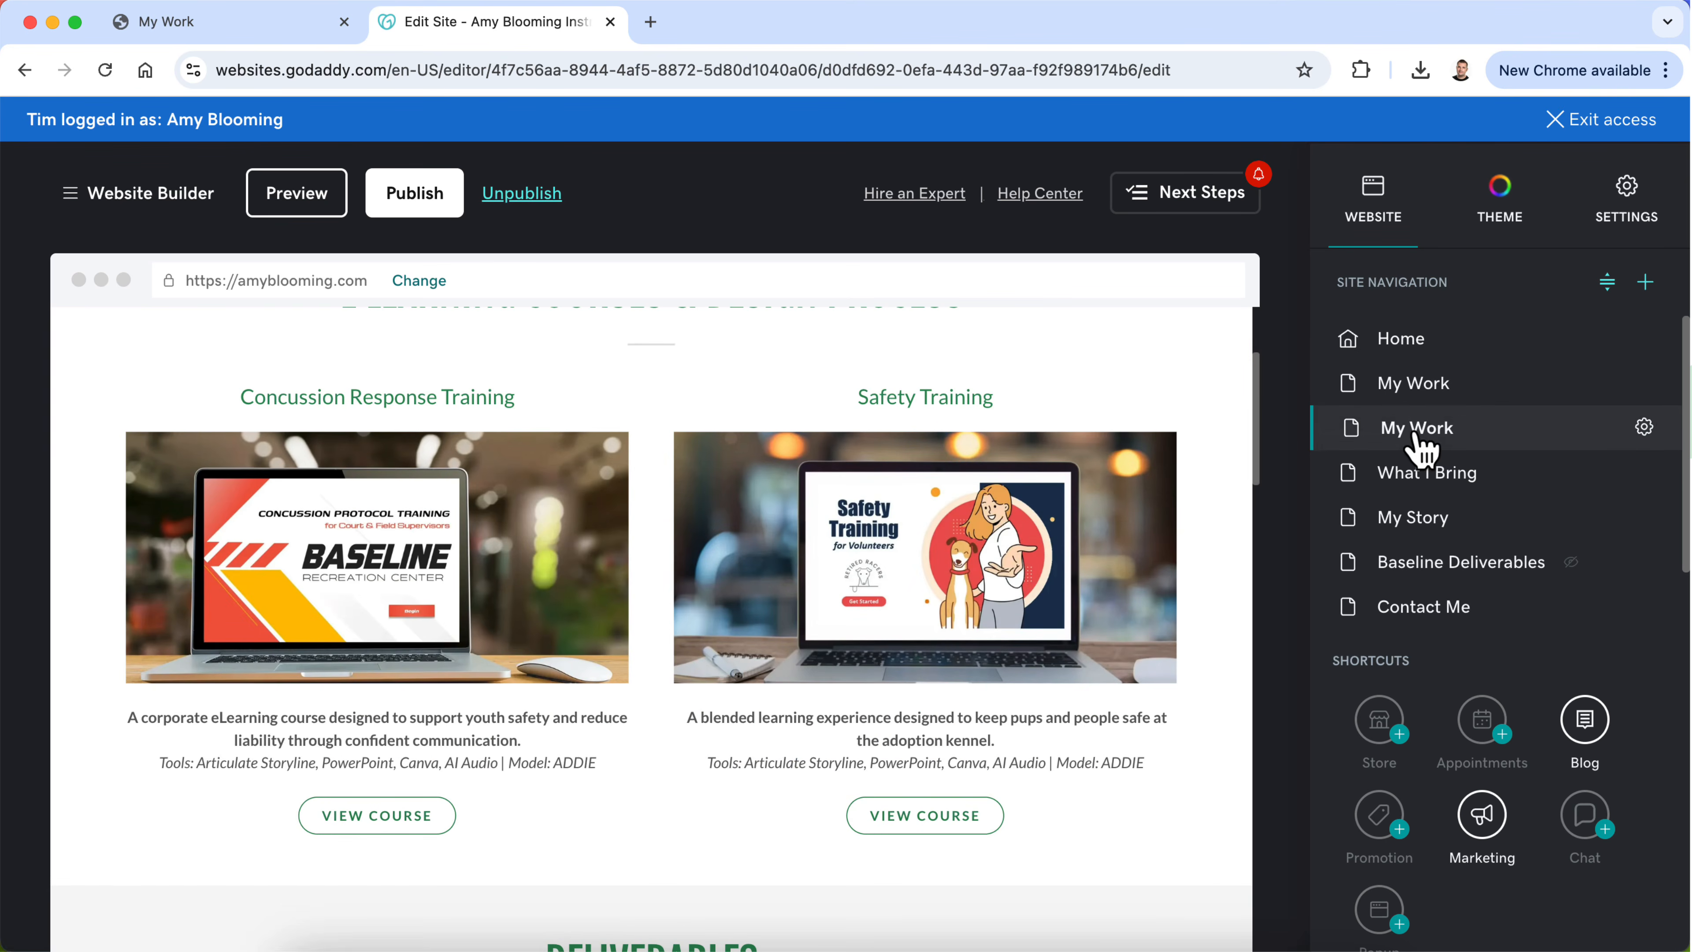
# Step: Rename the duplicated My Work page as "Concussion Training"
pyautogui.click(1644, 426)
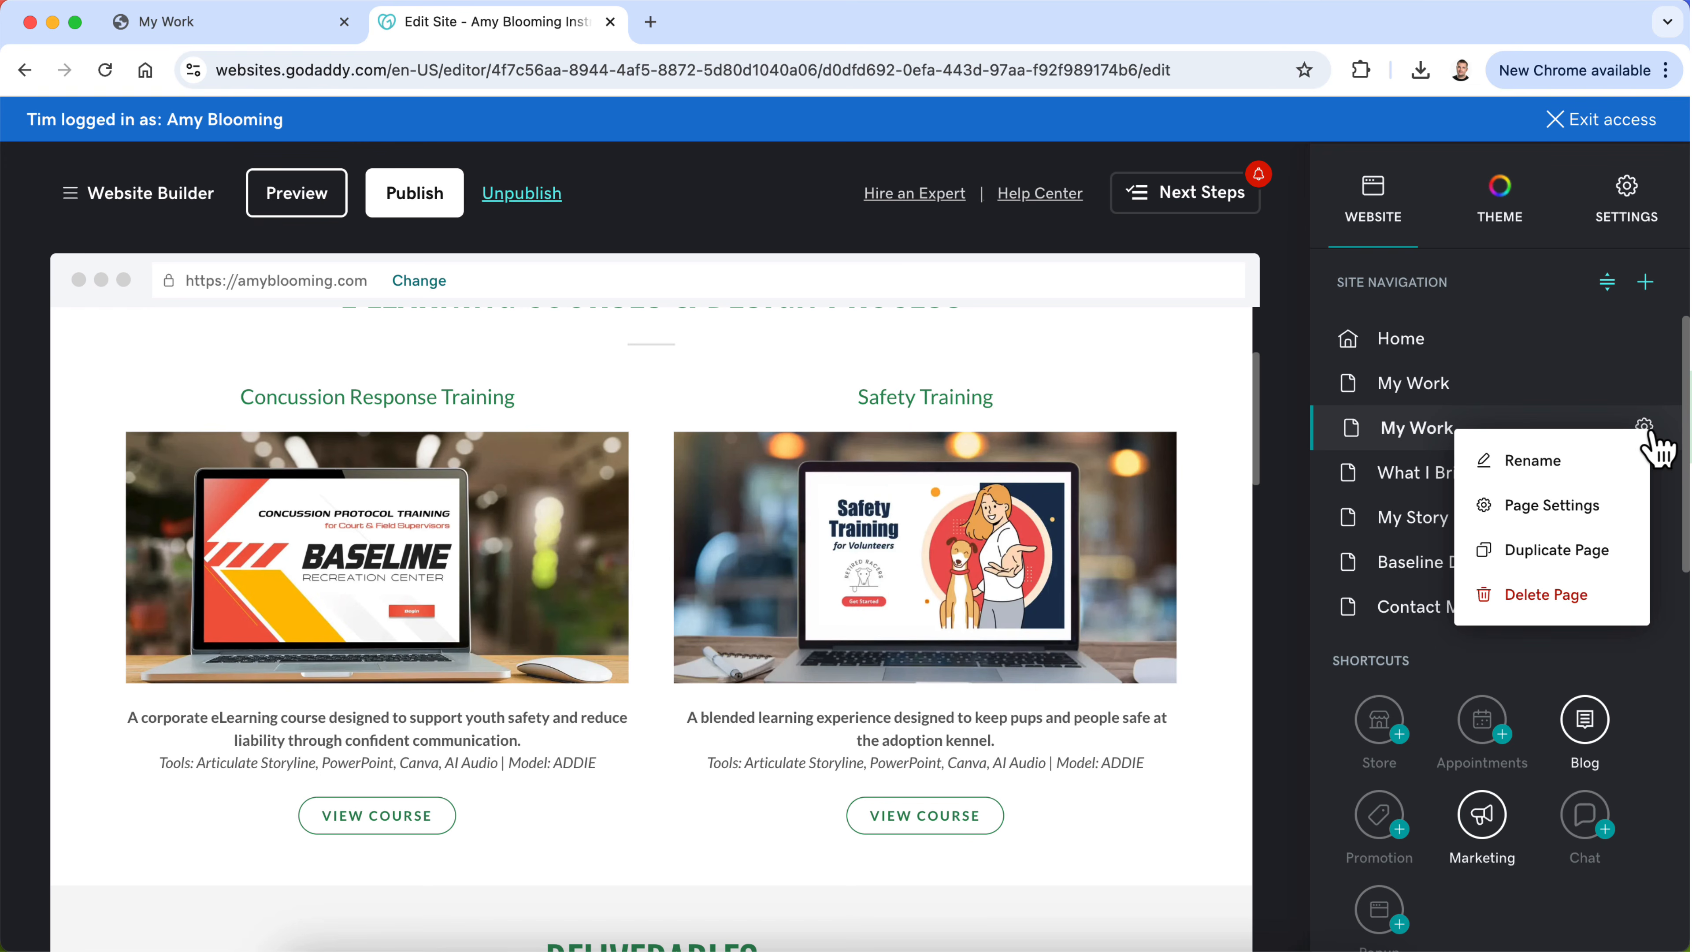
pyautogui.click(1592, 461)
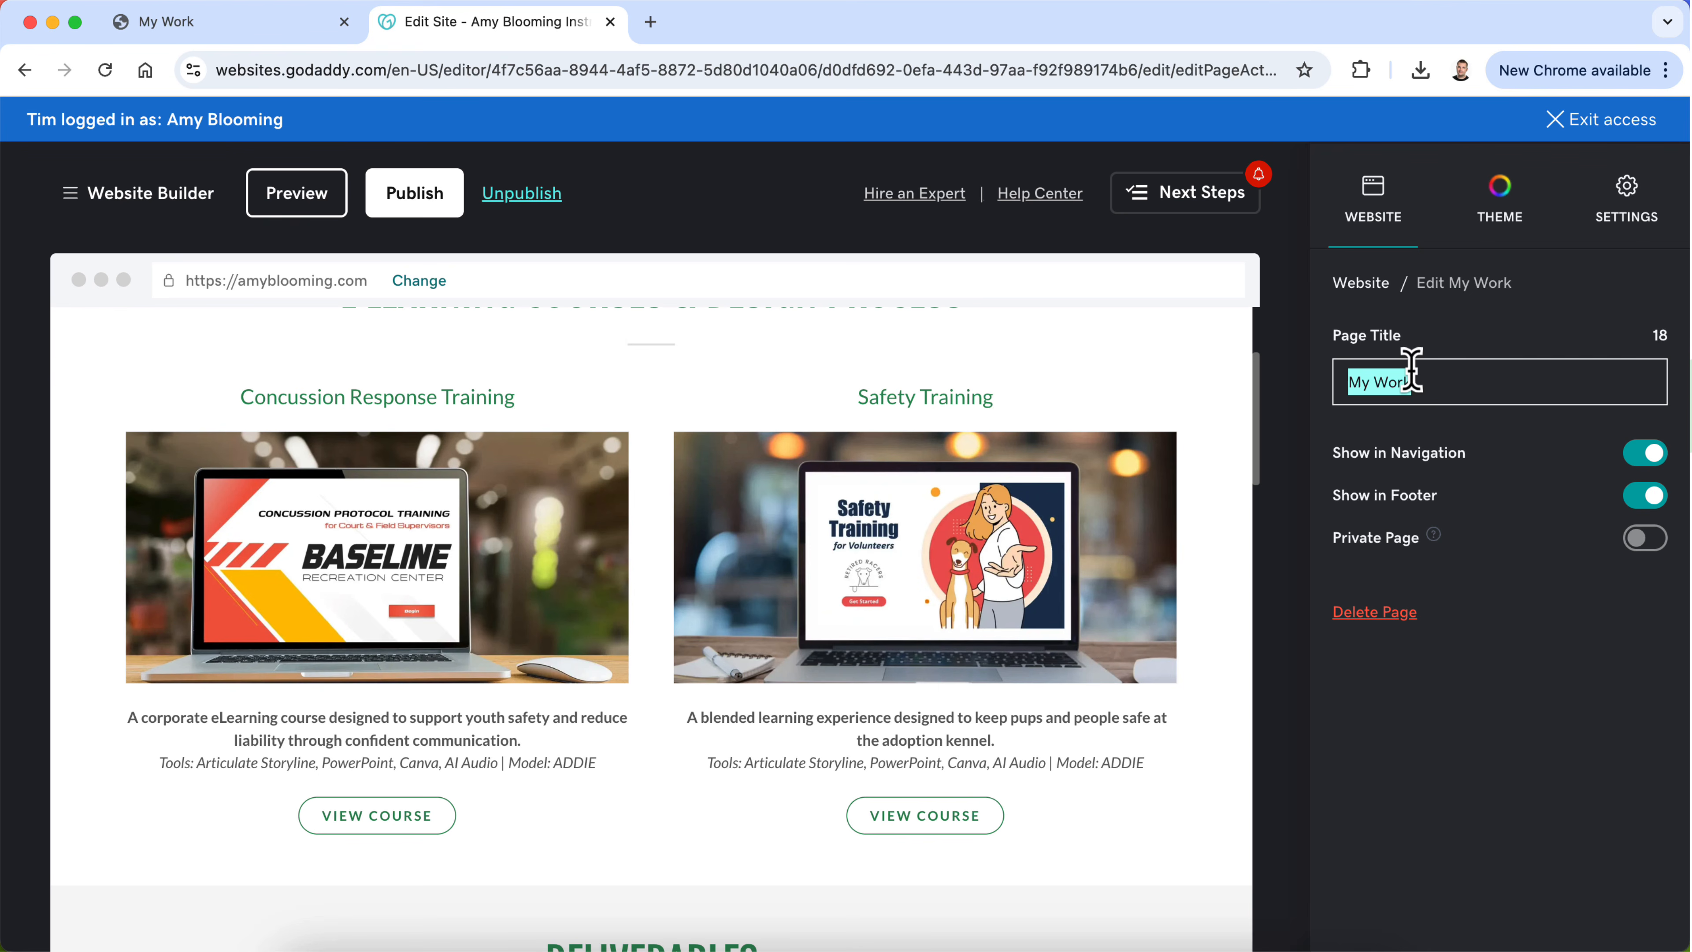
pyautogui.write(';Concussion Response')
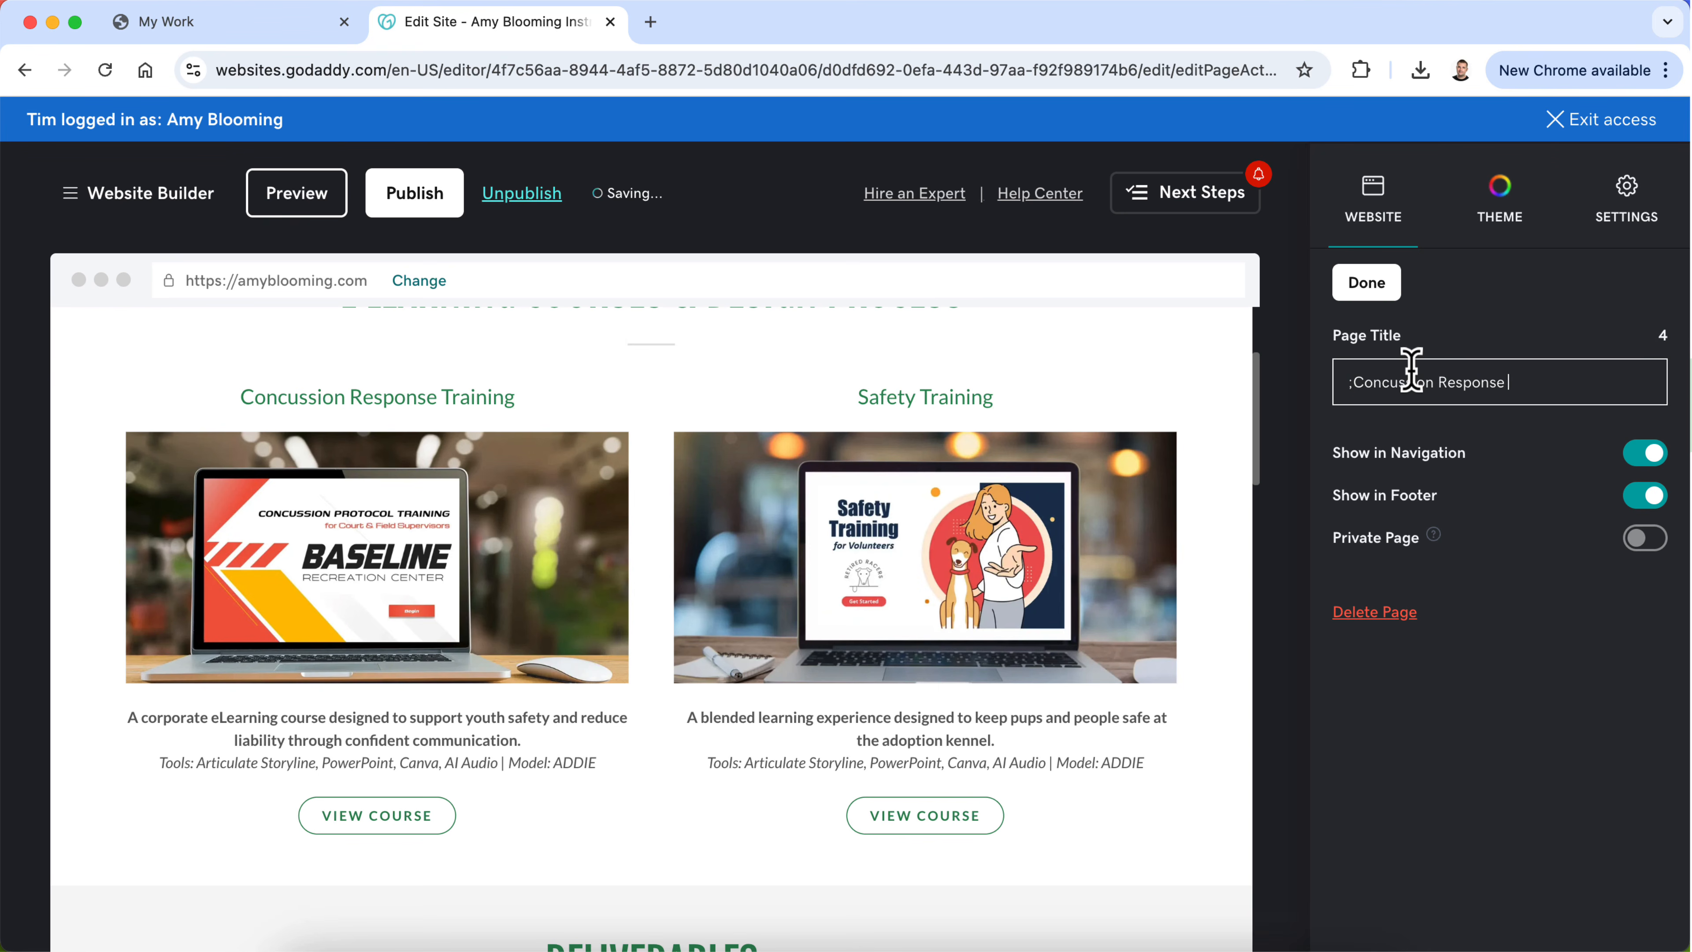
pyautogui.write(' Training')
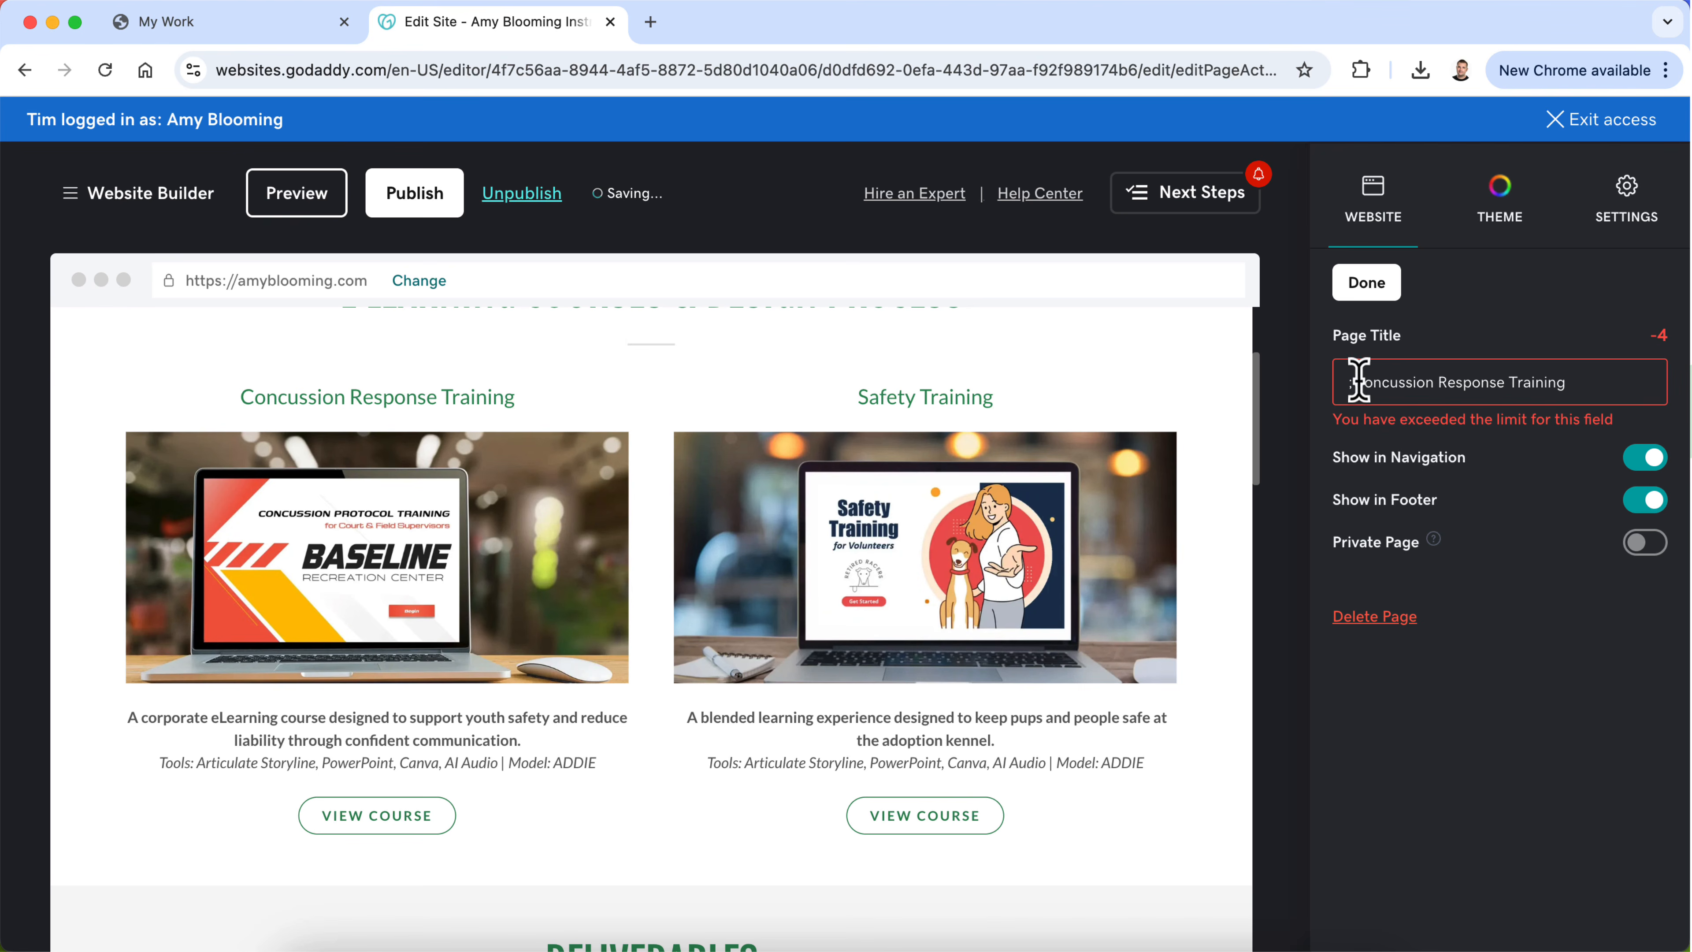
pyautogui.press('BackSpace')
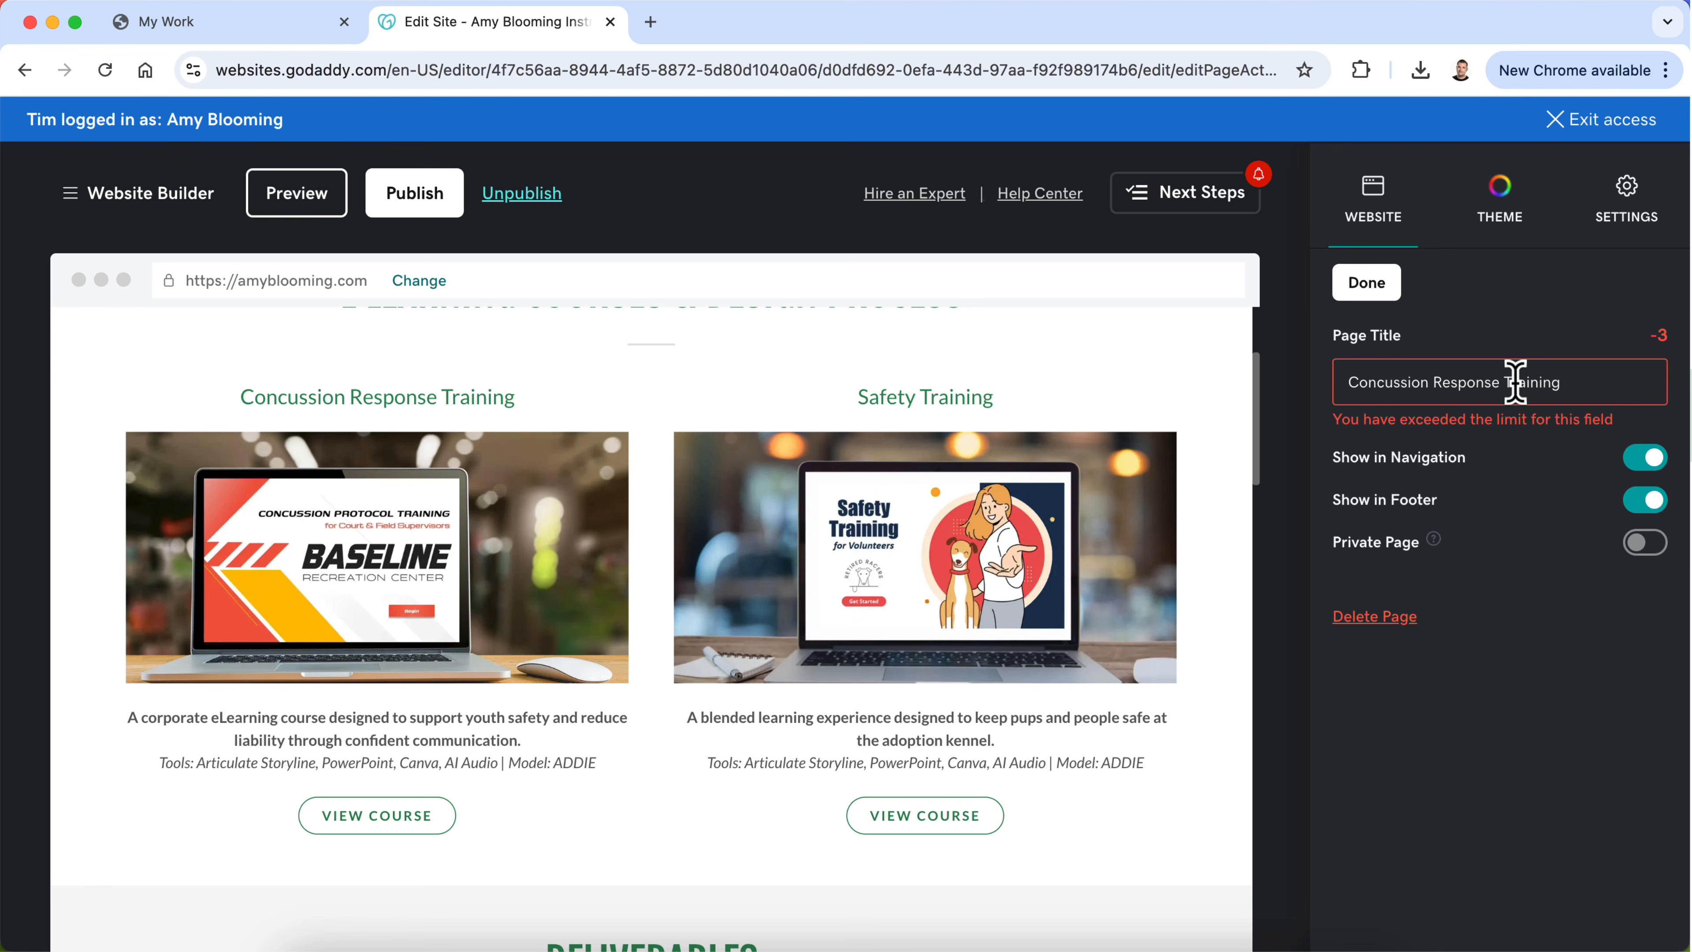
pyautogui.press('BackSpace')
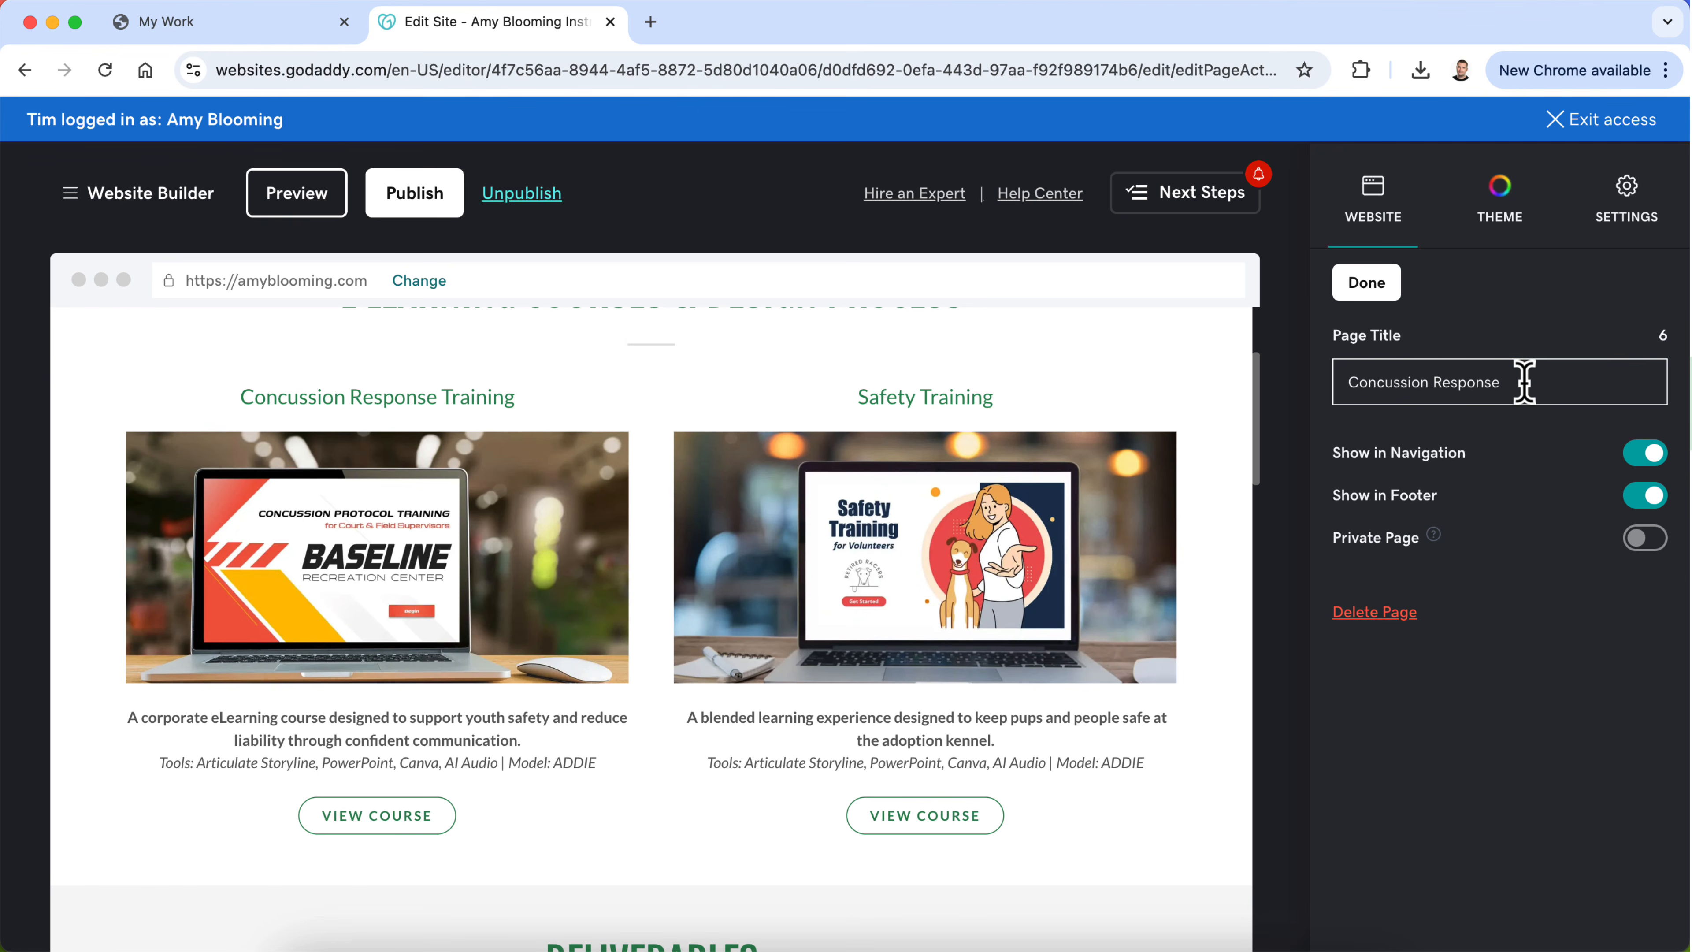
pyautogui.doubleClick(1480, 382)
pyautogui.write('Training')
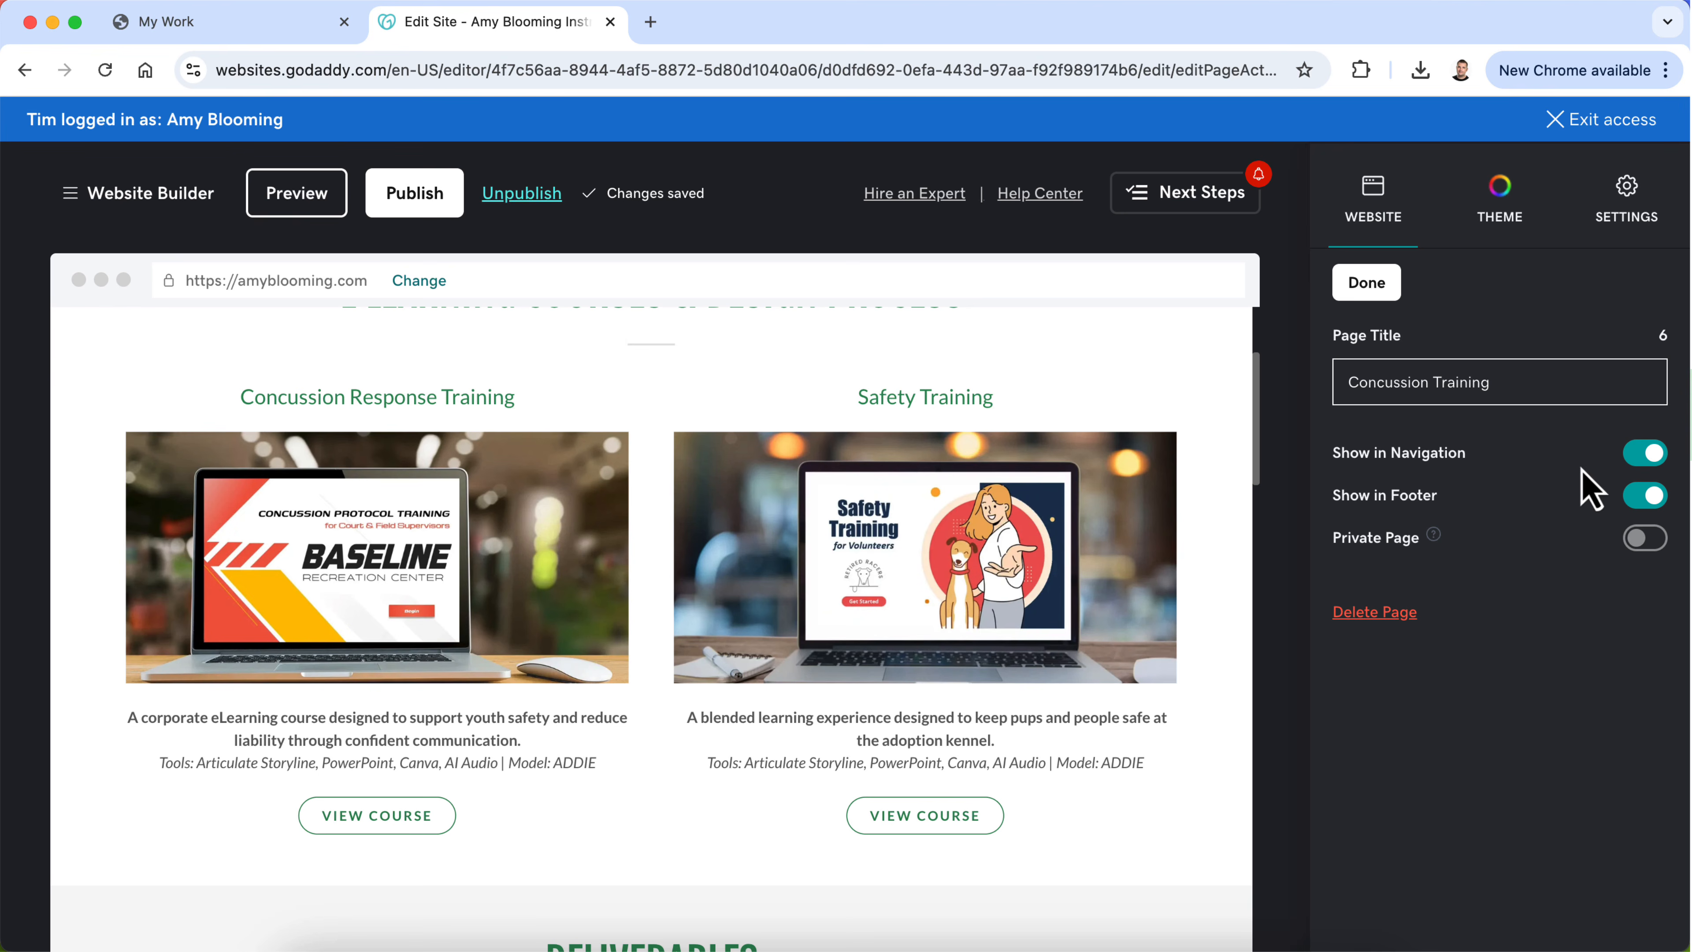
# Step: Hide the Concussion Training page from the site navigation and footer, then check the page list and header menu
pyautogui.click(1647, 453)
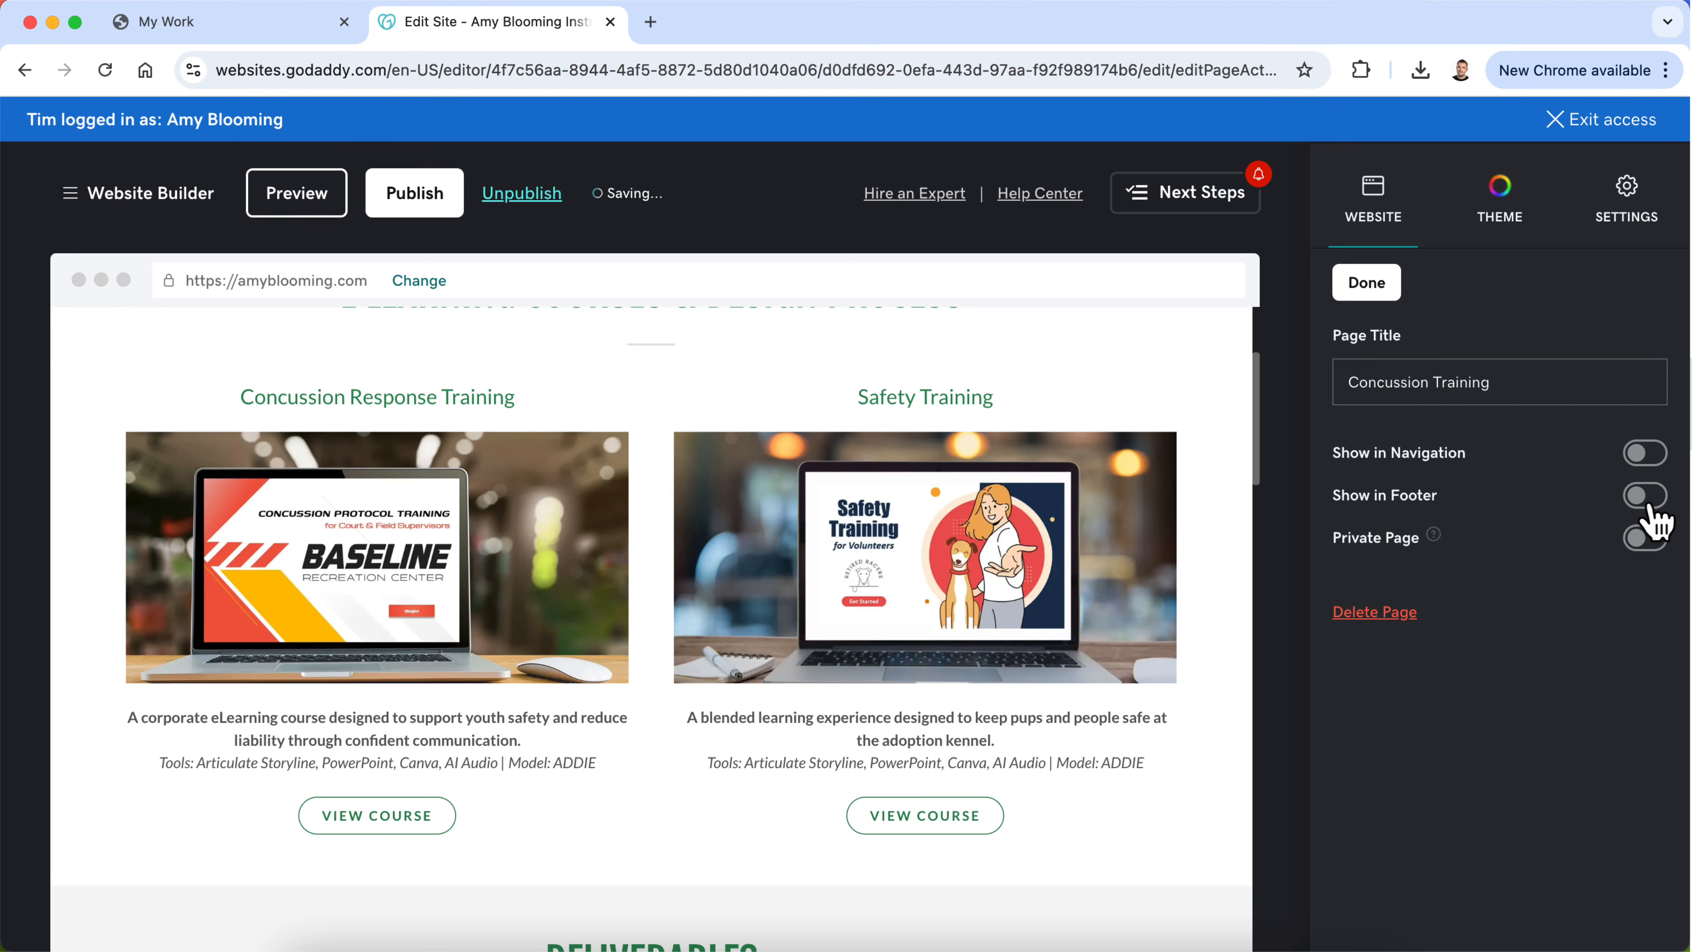
pyautogui.click(1365, 284)
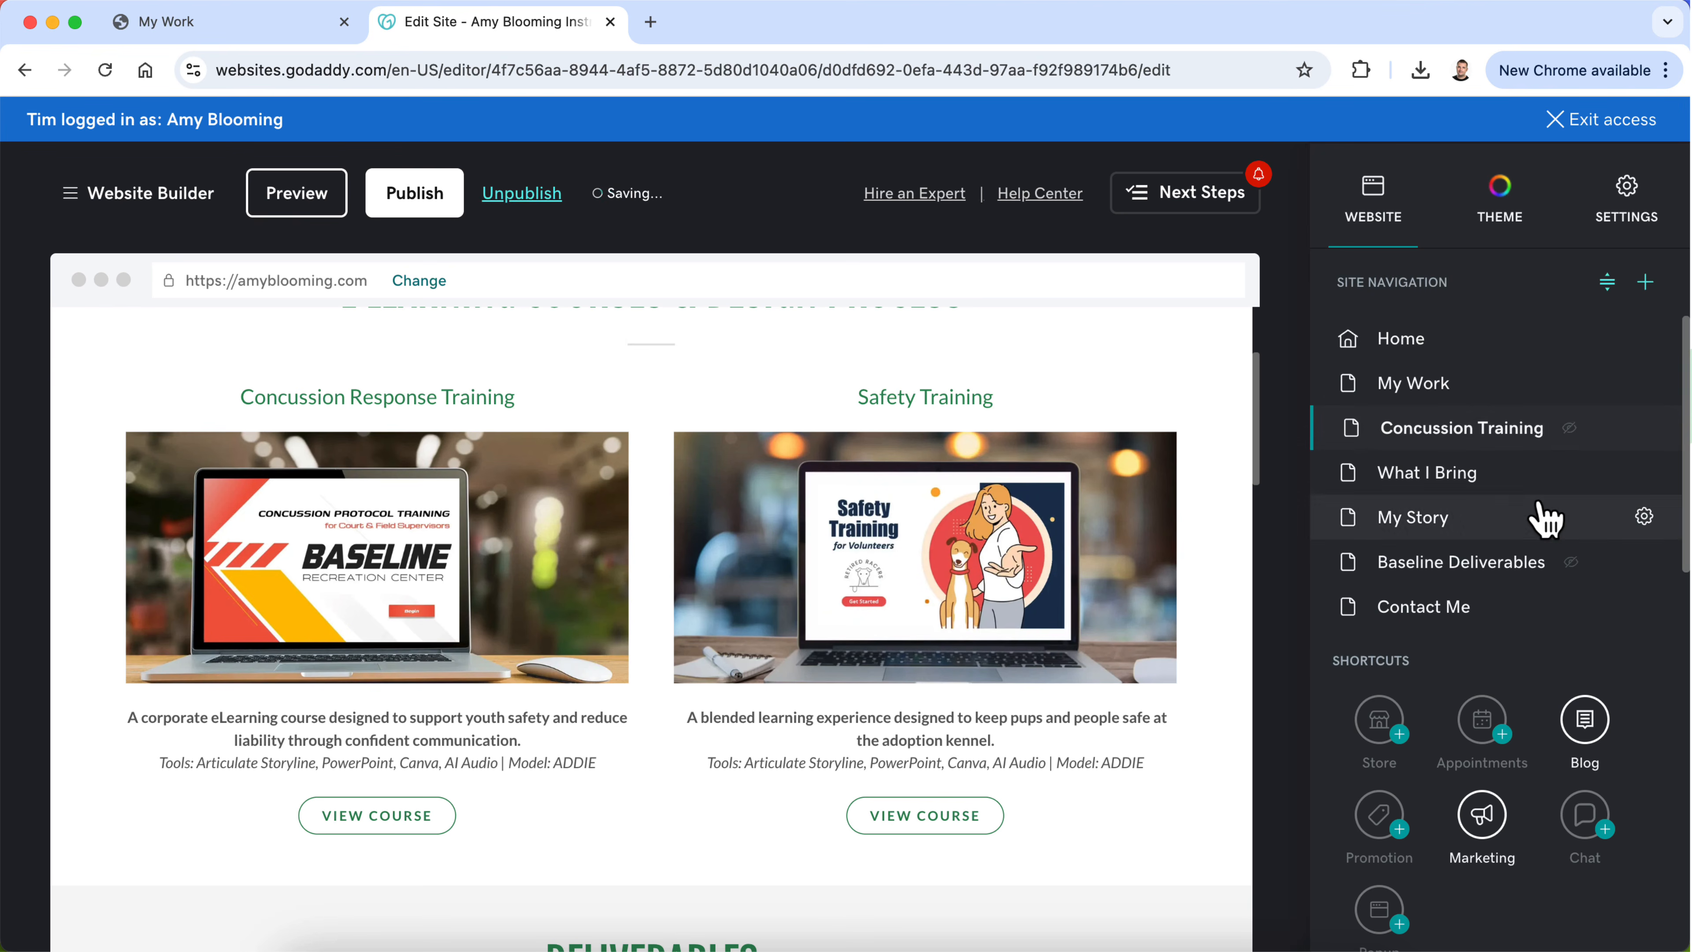
pyautogui.scroll(-1, 1522, 520)
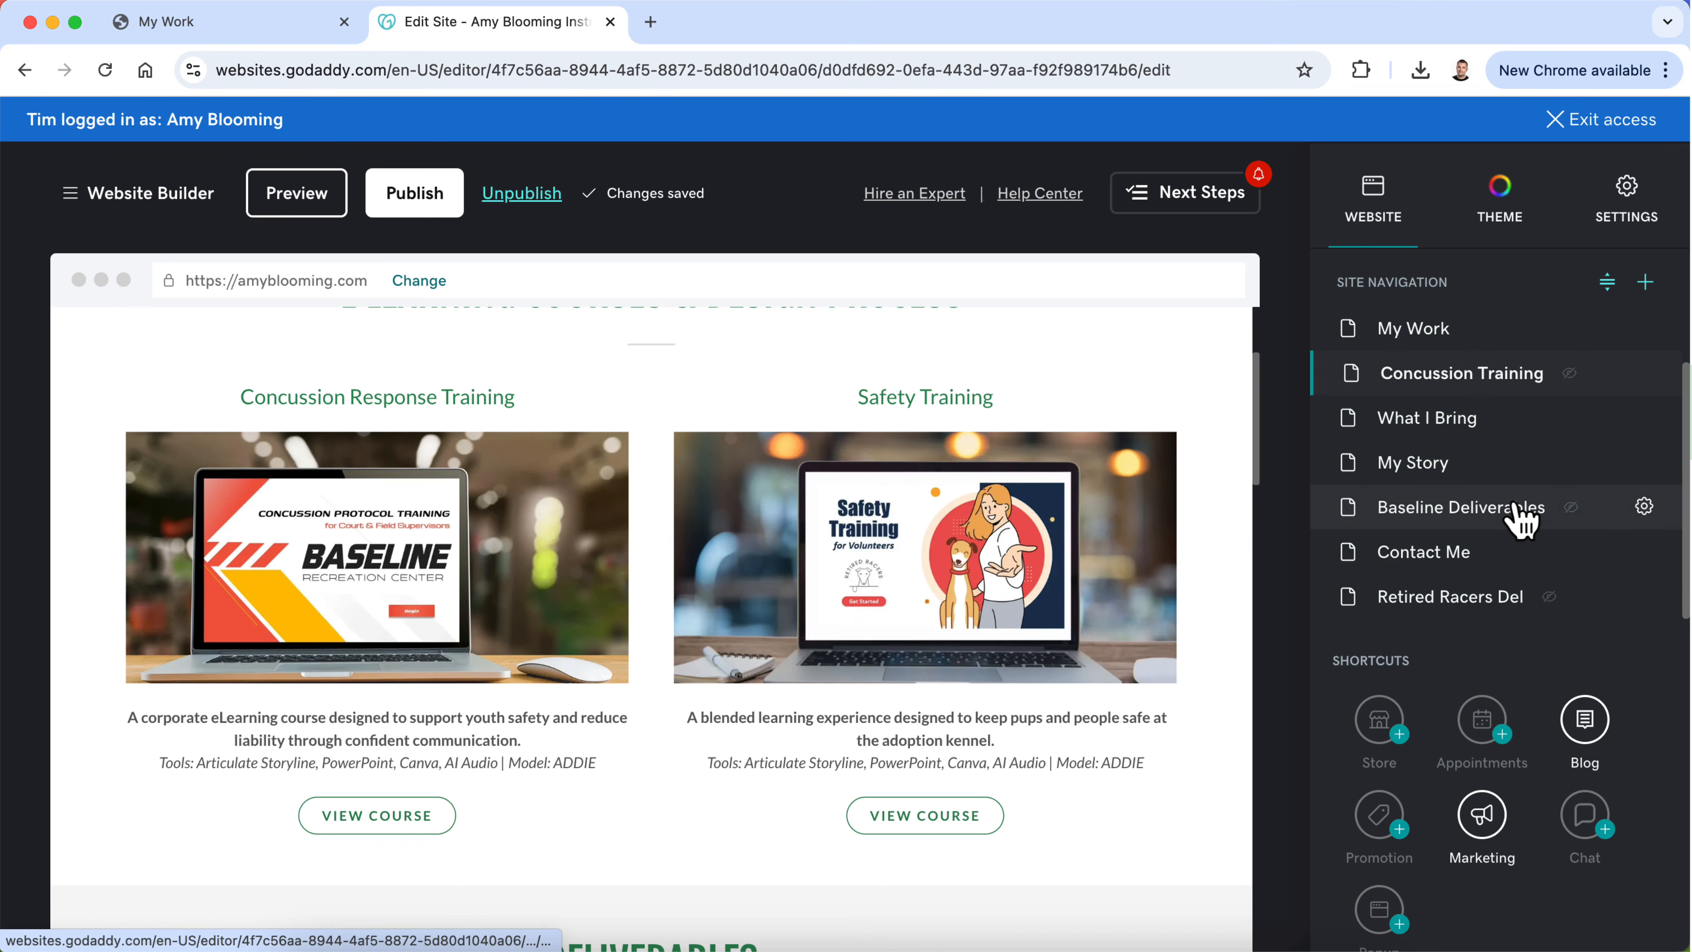
pyautogui.scroll(1, 1522, 519)
pyautogui.scroll(4, 826, 567)
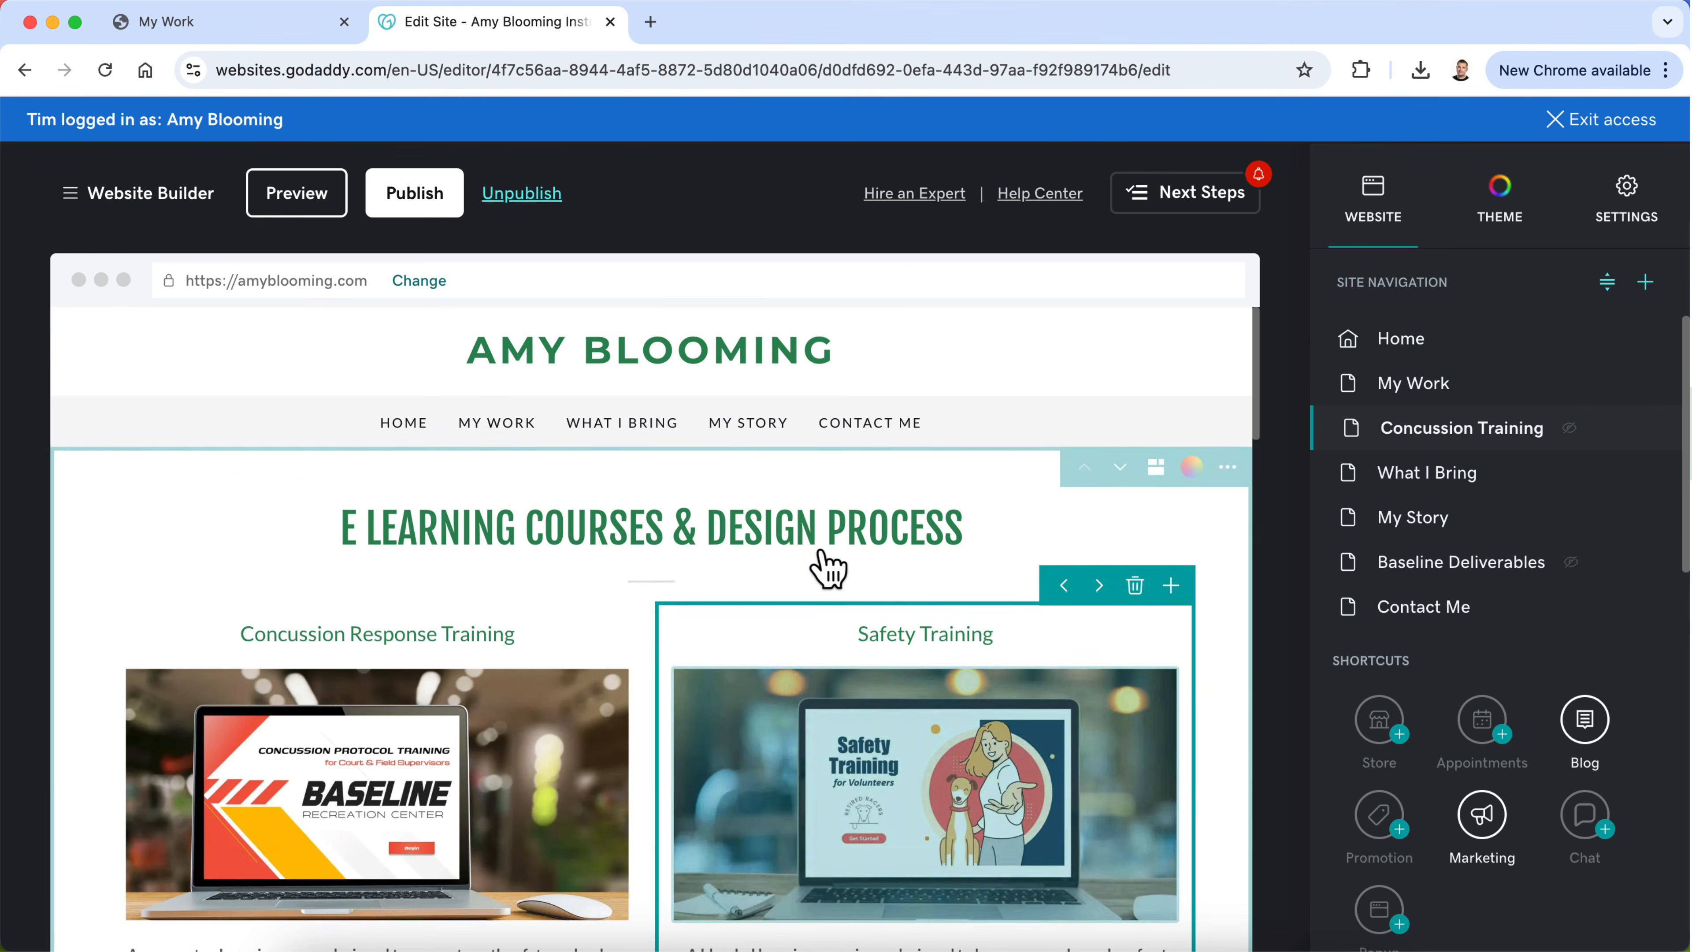
pyautogui.scroll(-2, 700, 644)
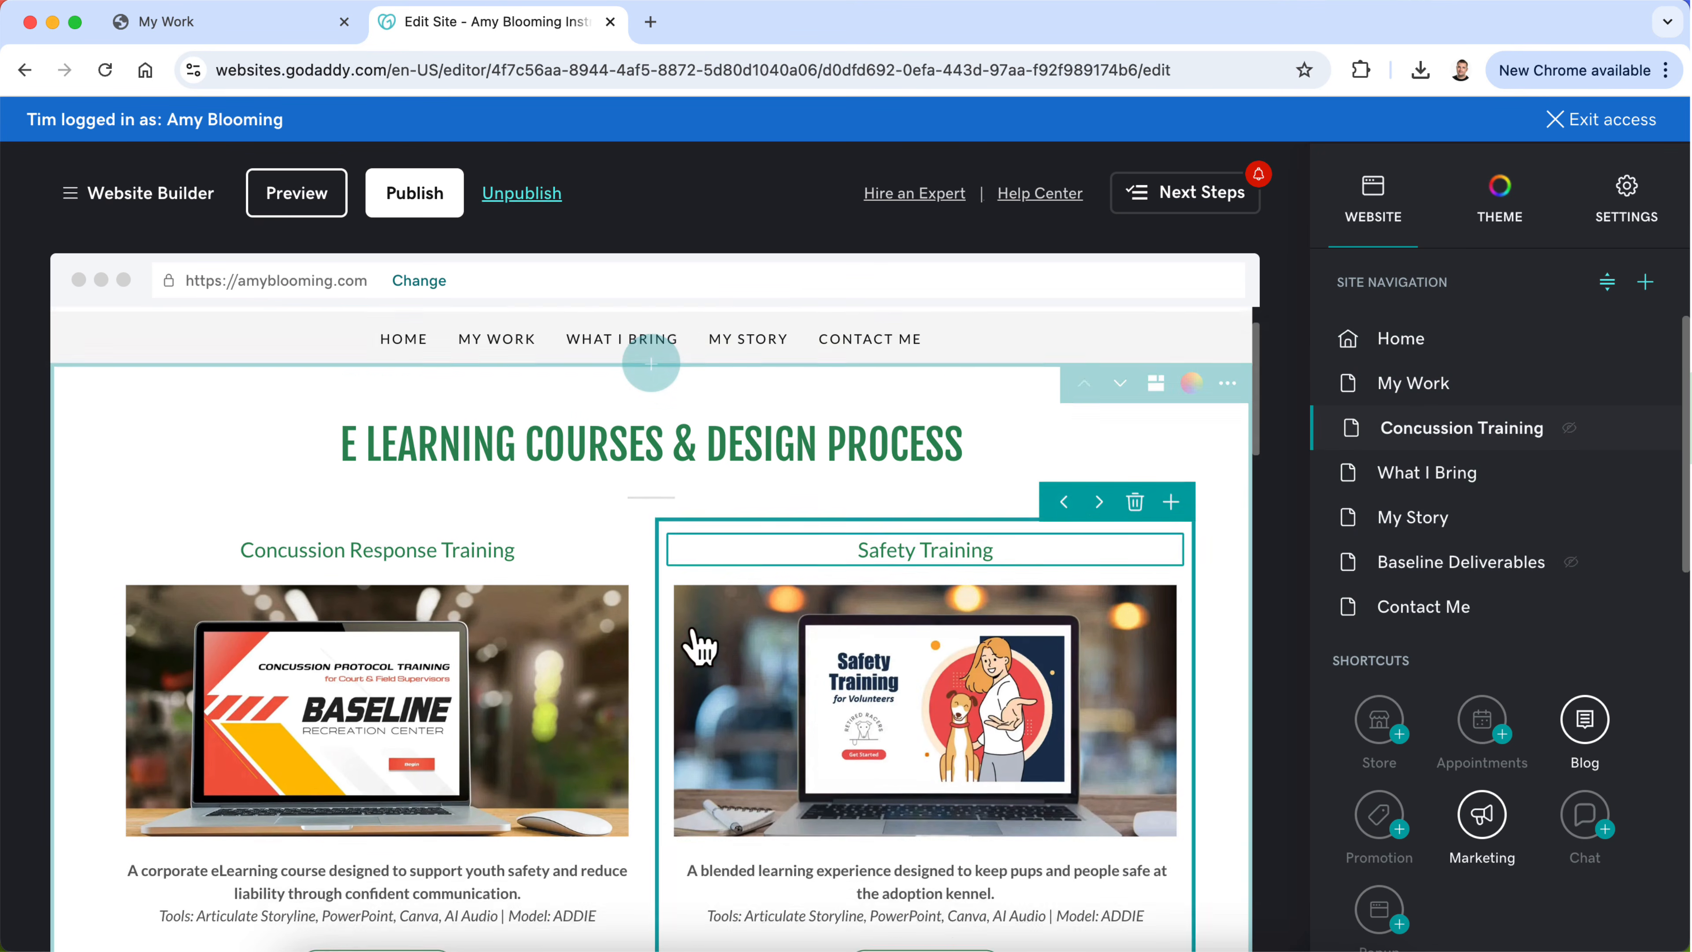
# Step: Look over the Concussion Training page's course cards, page options and Baseline Recreation design process text
pyautogui.scroll(2, 696, 643)
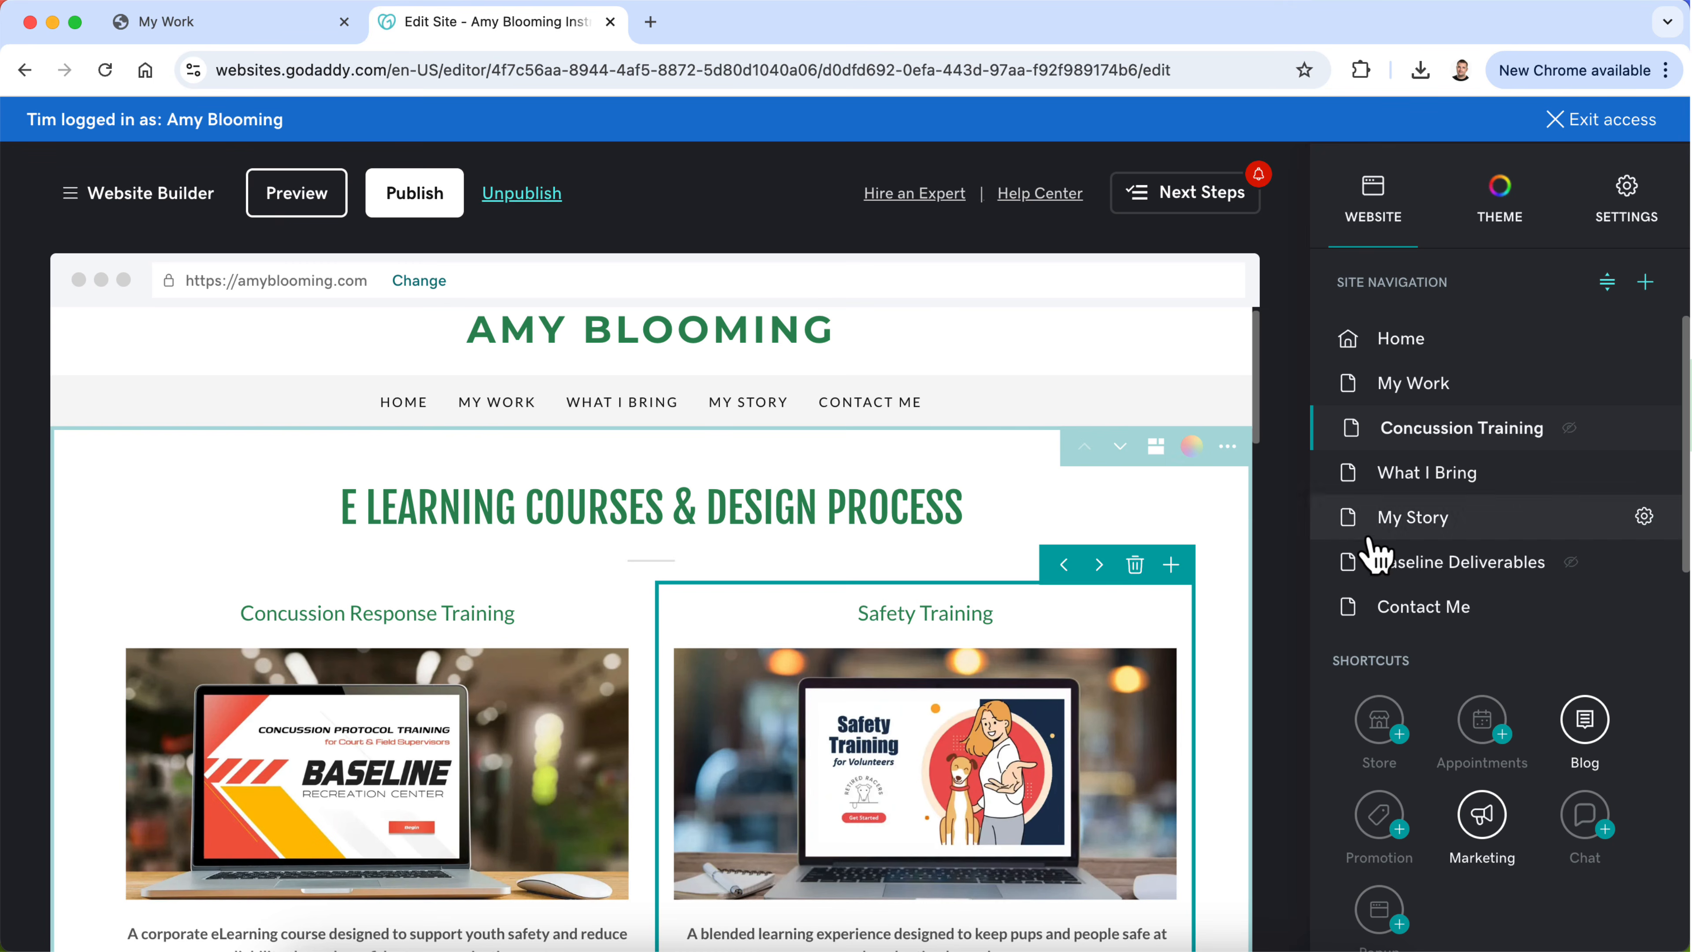
pyautogui.scroll(-2, 1030, 666)
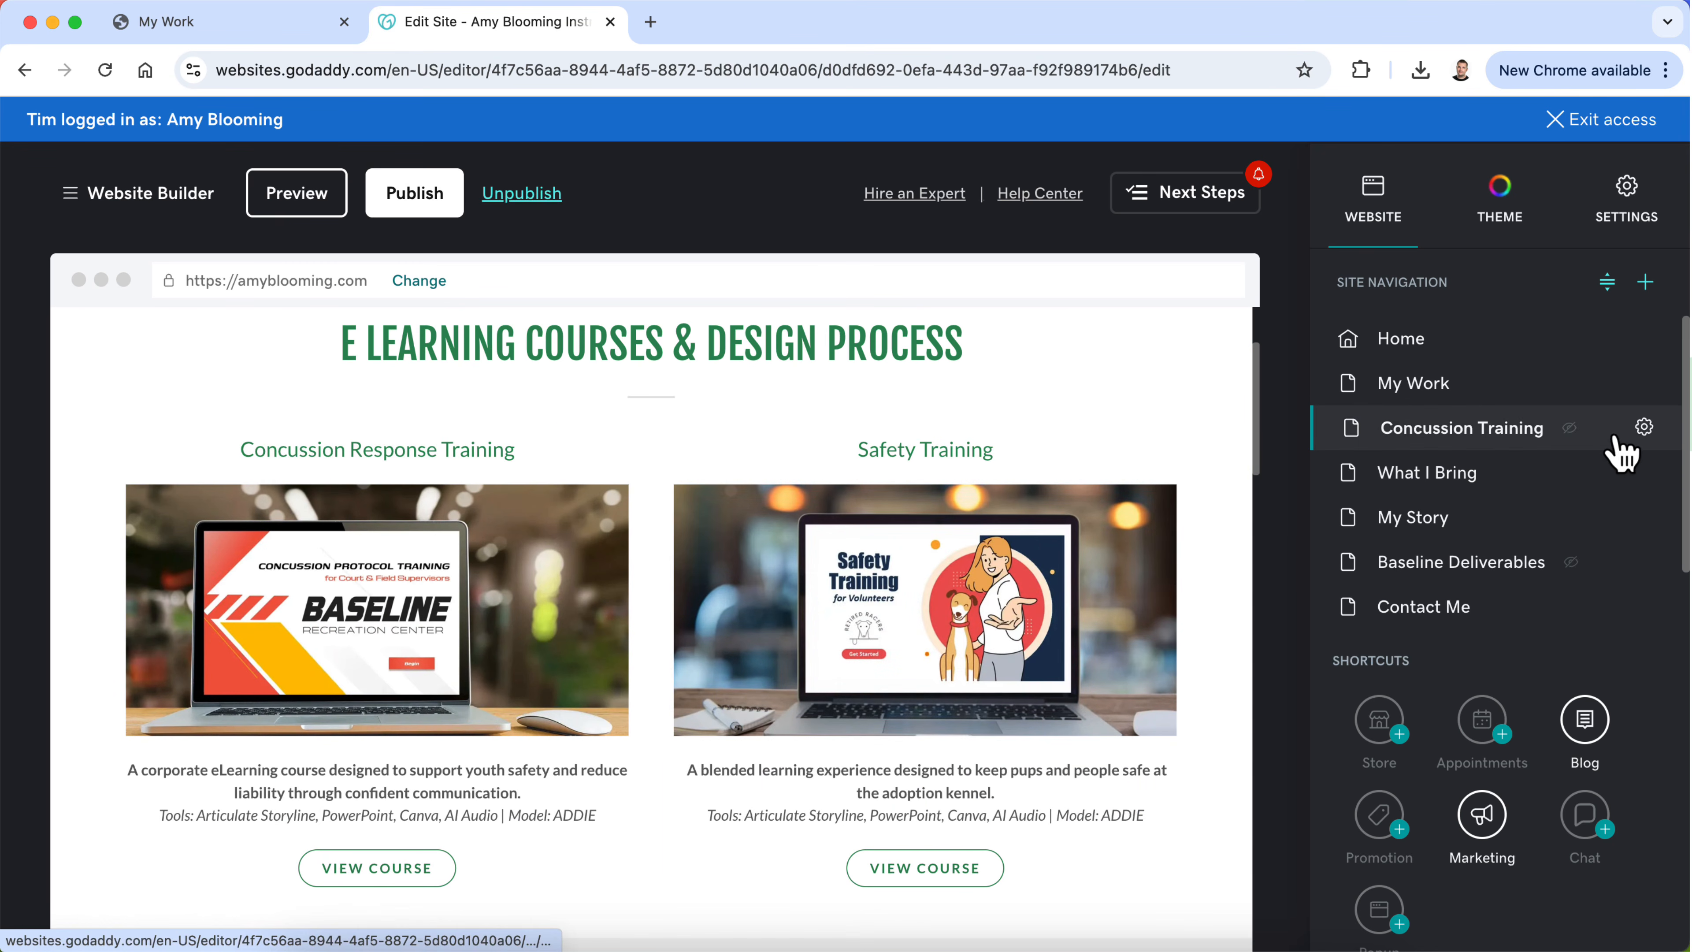
pyautogui.click(1644, 428)
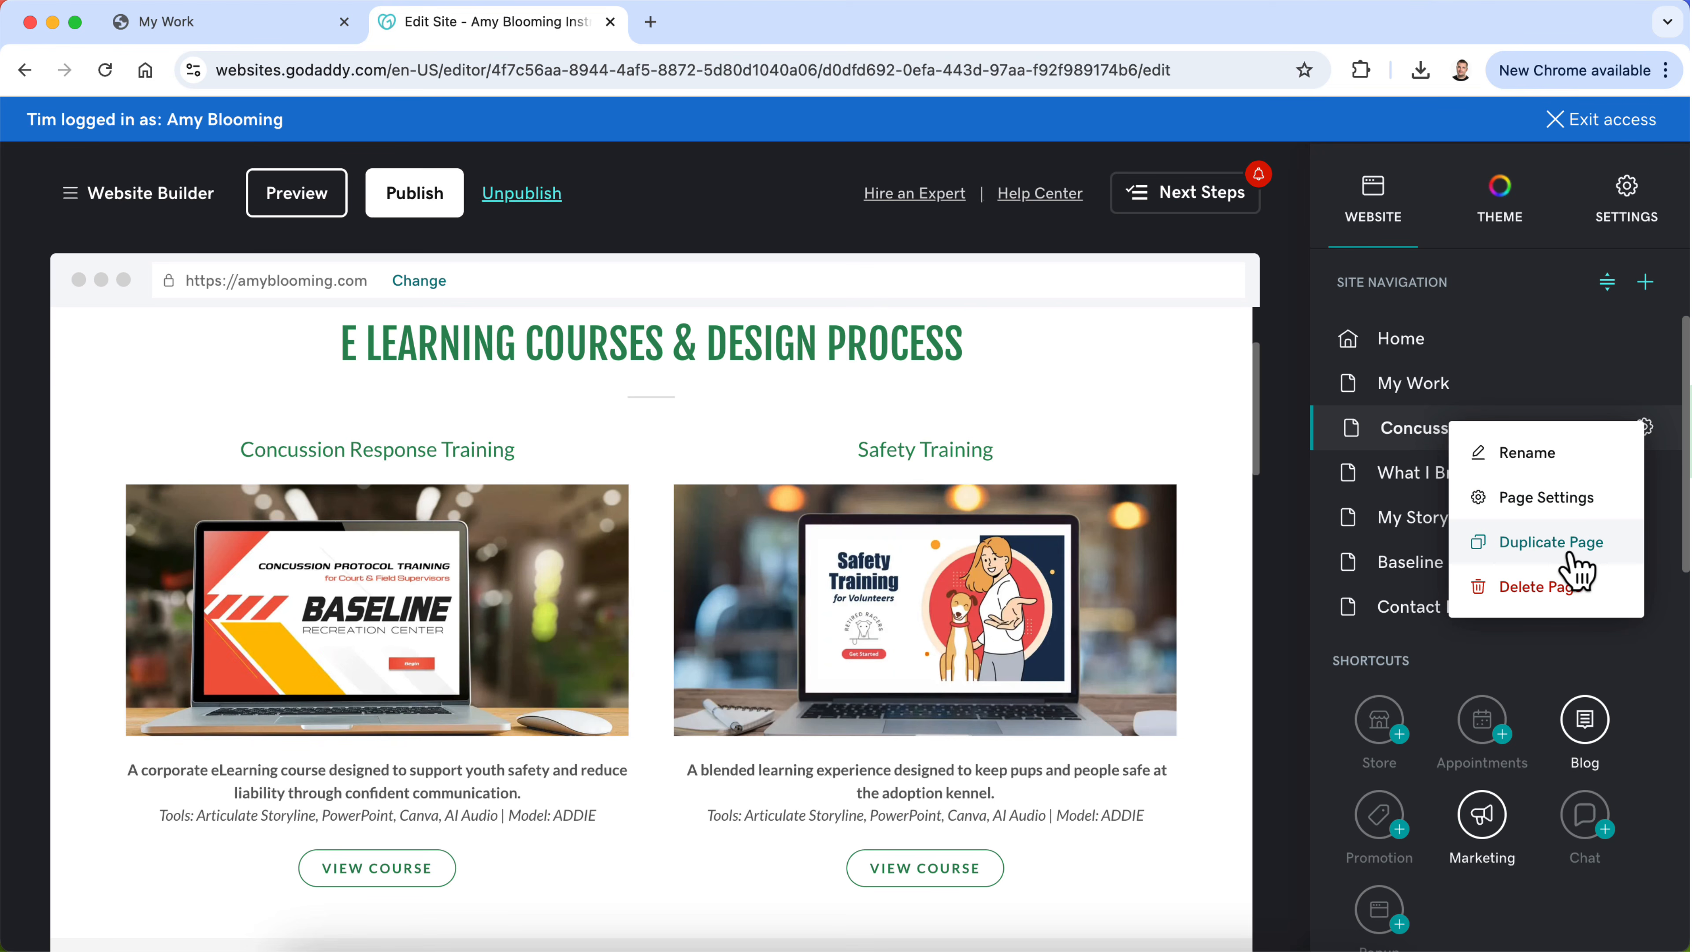
pyautogui.click(1422, 429)
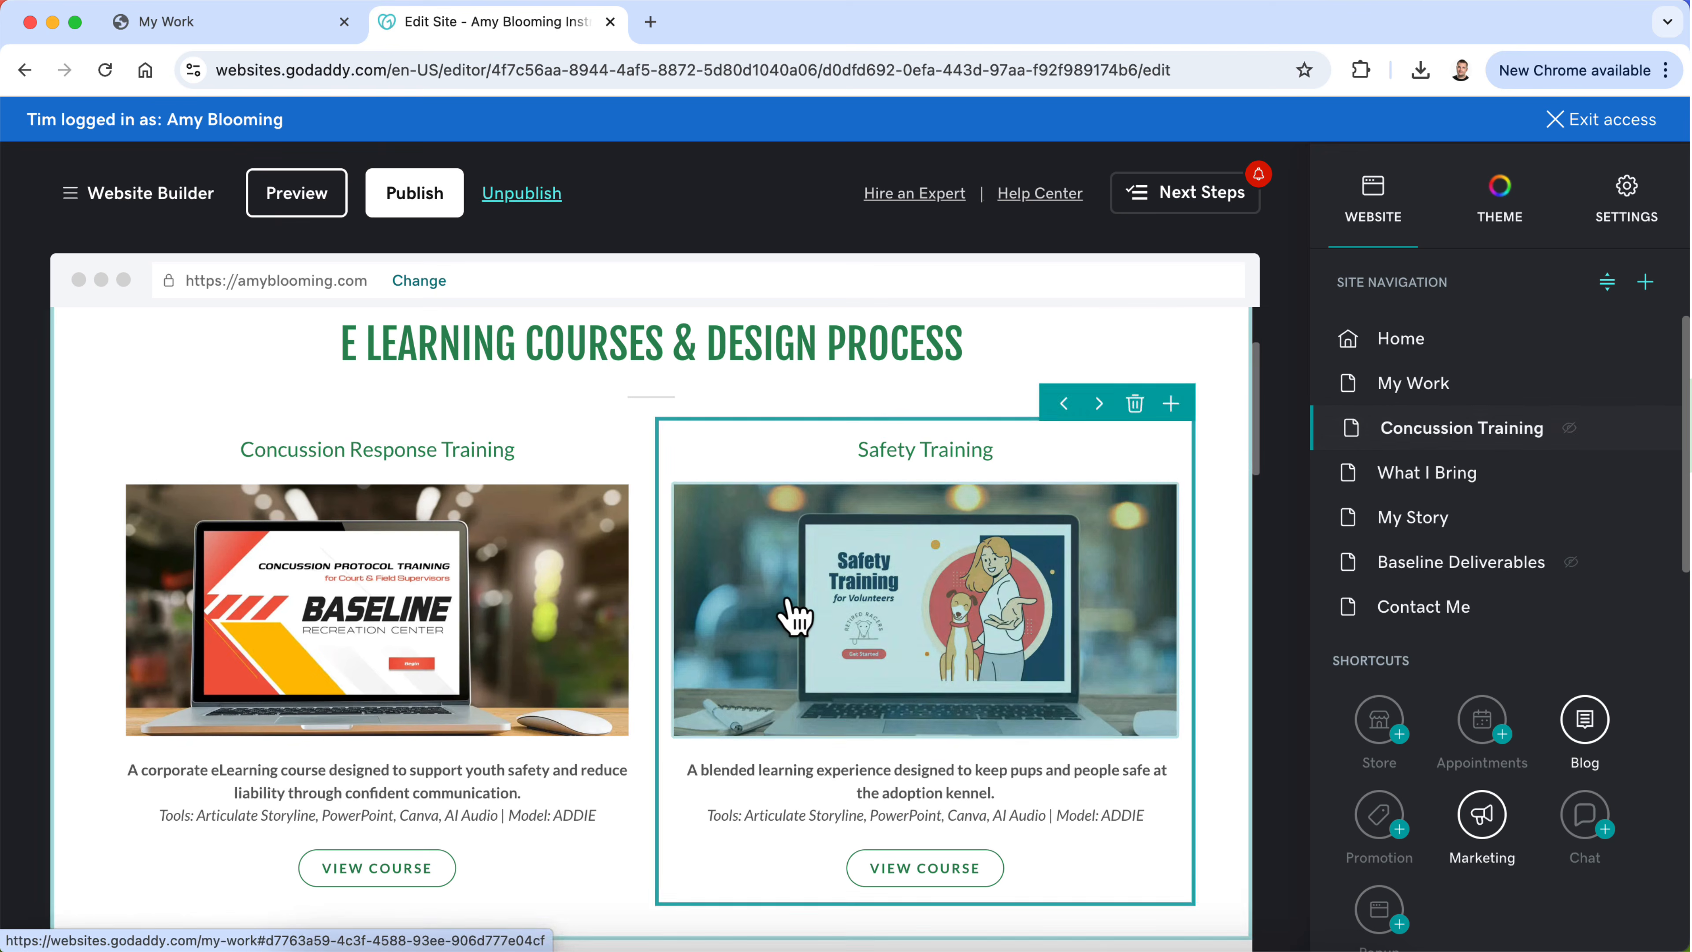
pyautogui.scroll(-15, 793, 616)
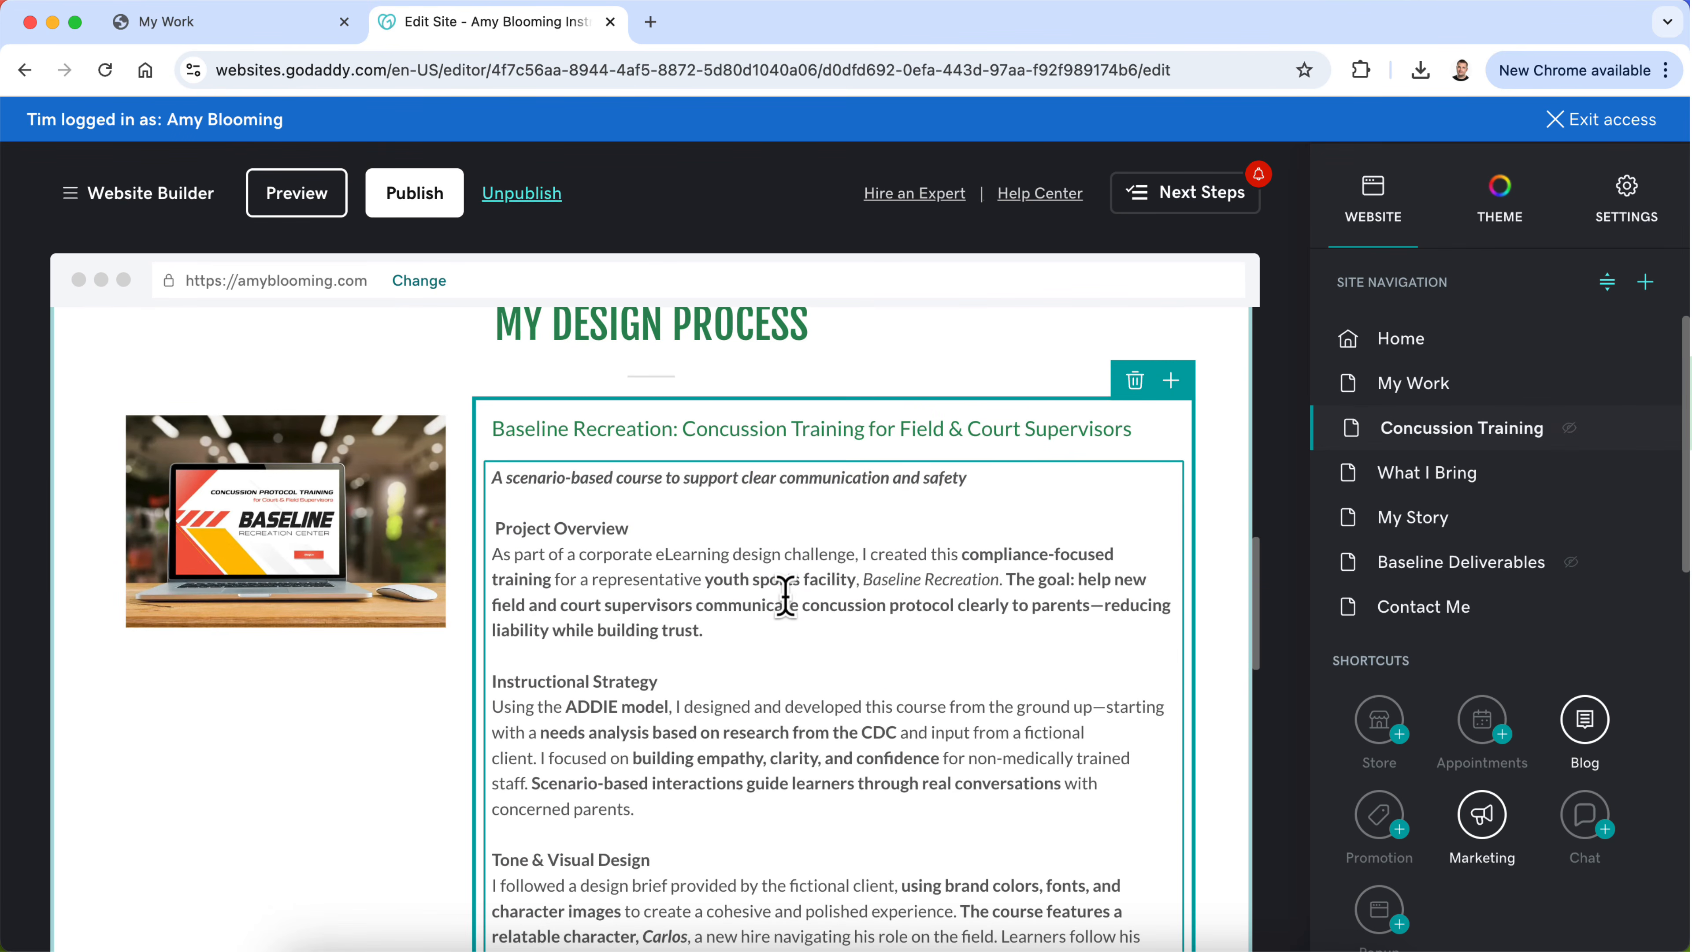
pyautogui.scroll(-8, 786, 595)
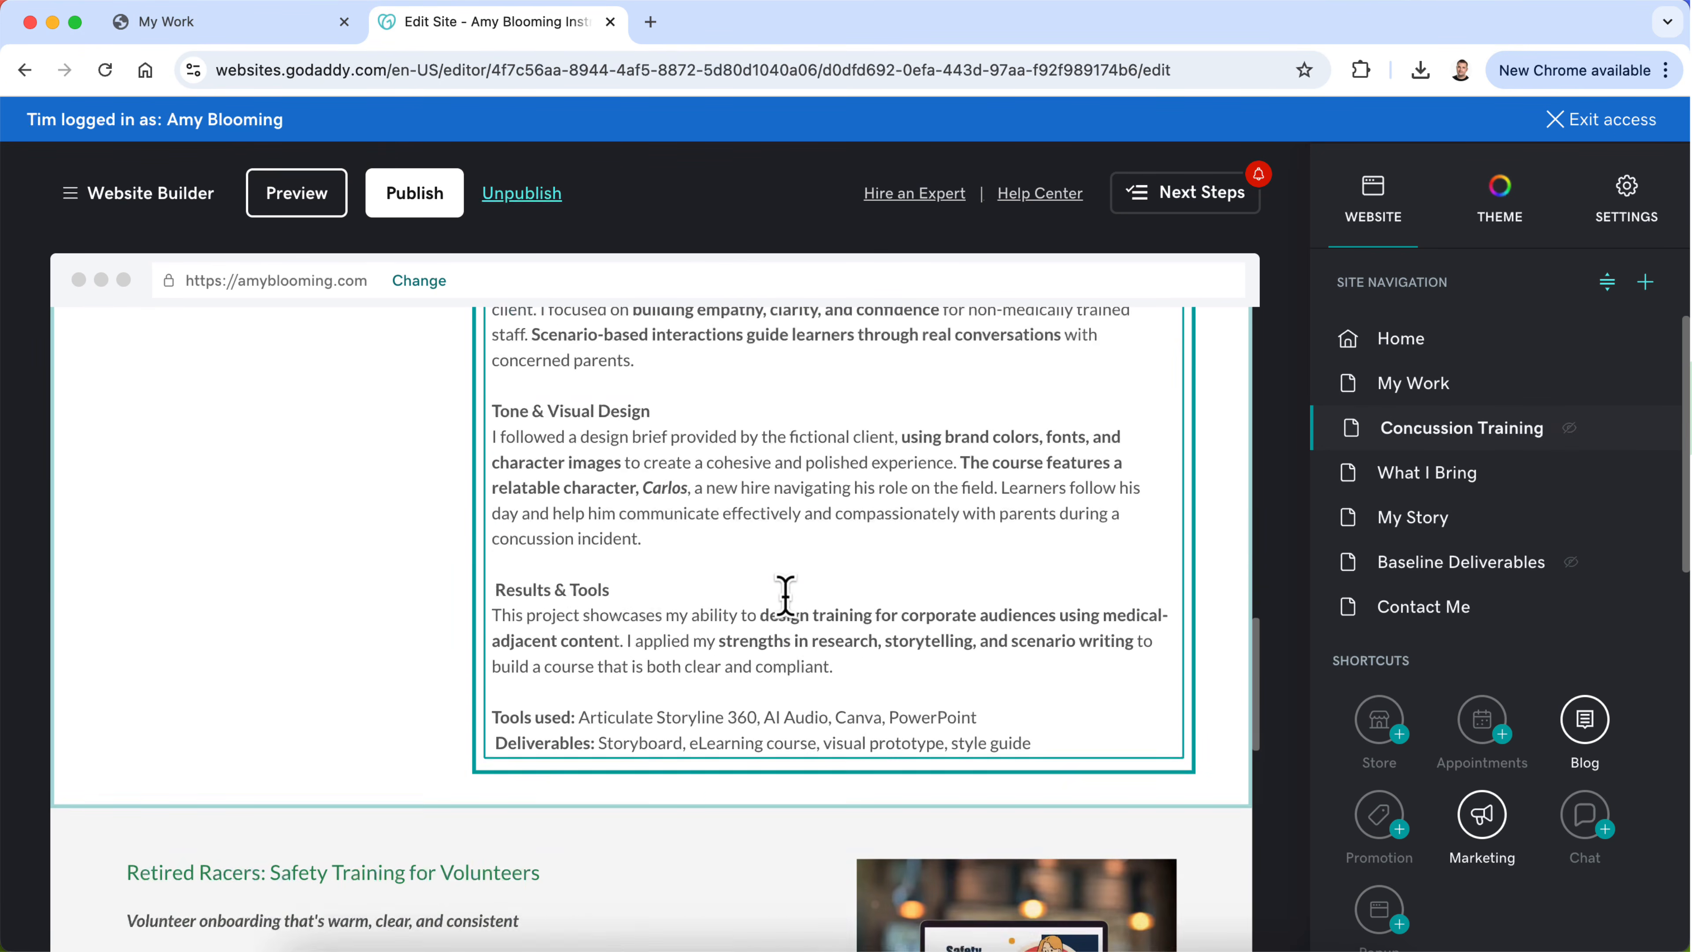
pyautogui.scroll(20, 776, 553)
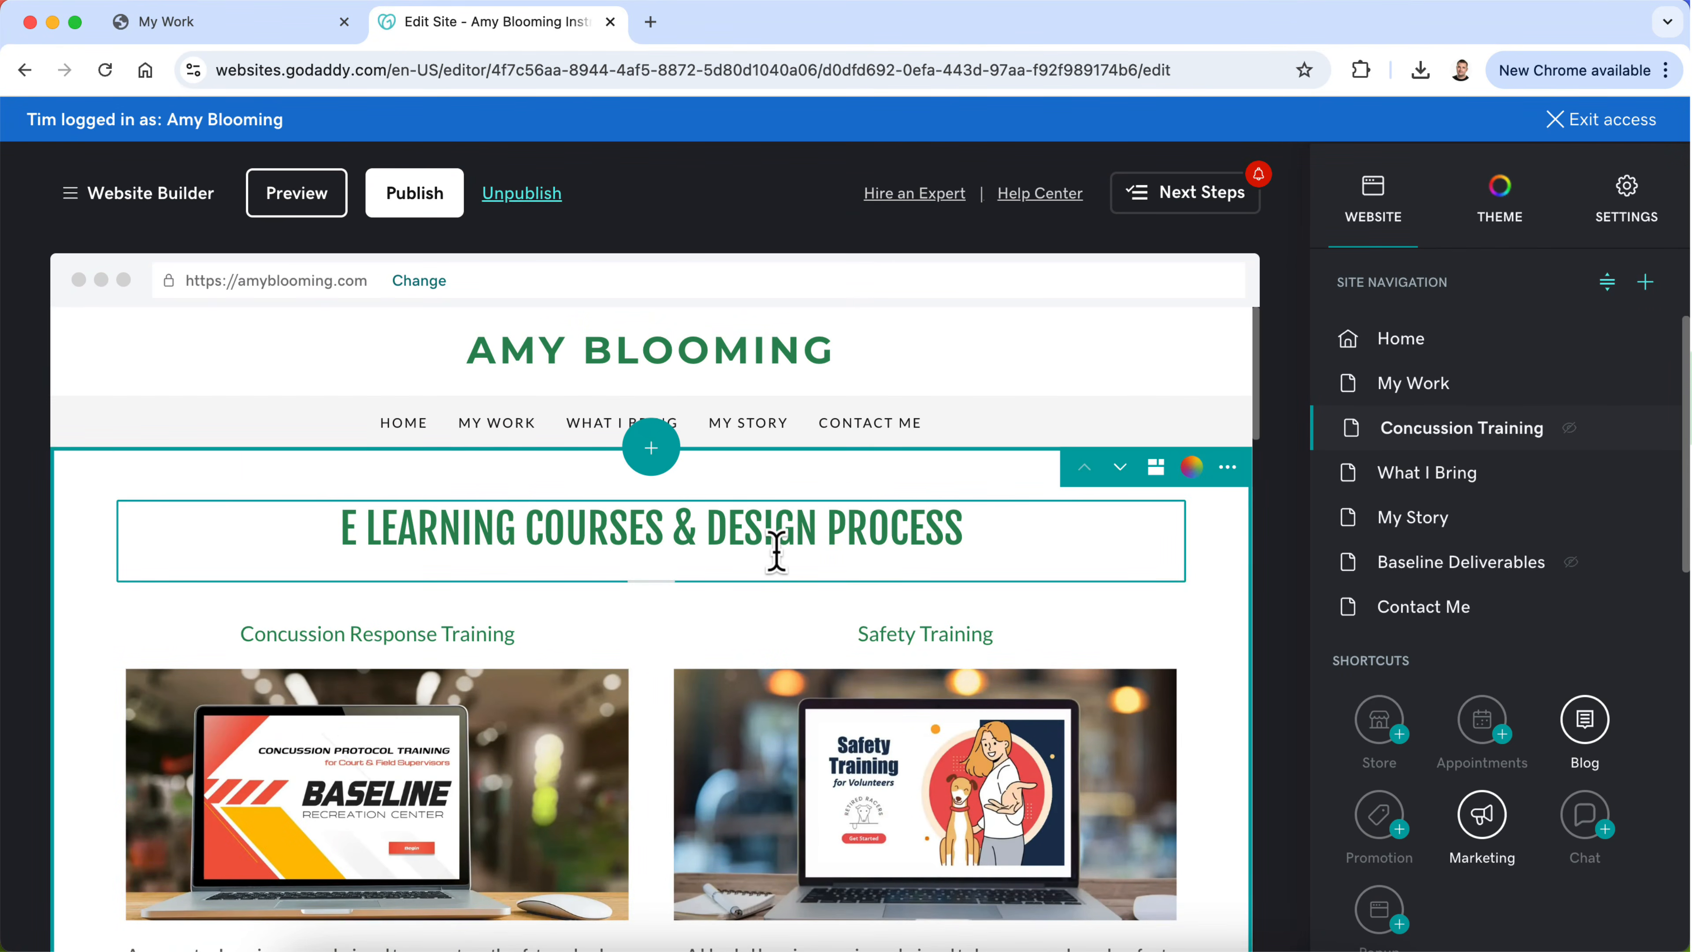
# Step: On the My Work page, zoom in slightly on the Concussion Response Training image and reposition it to centre the laptop
pyautogui.click(1416, 393)
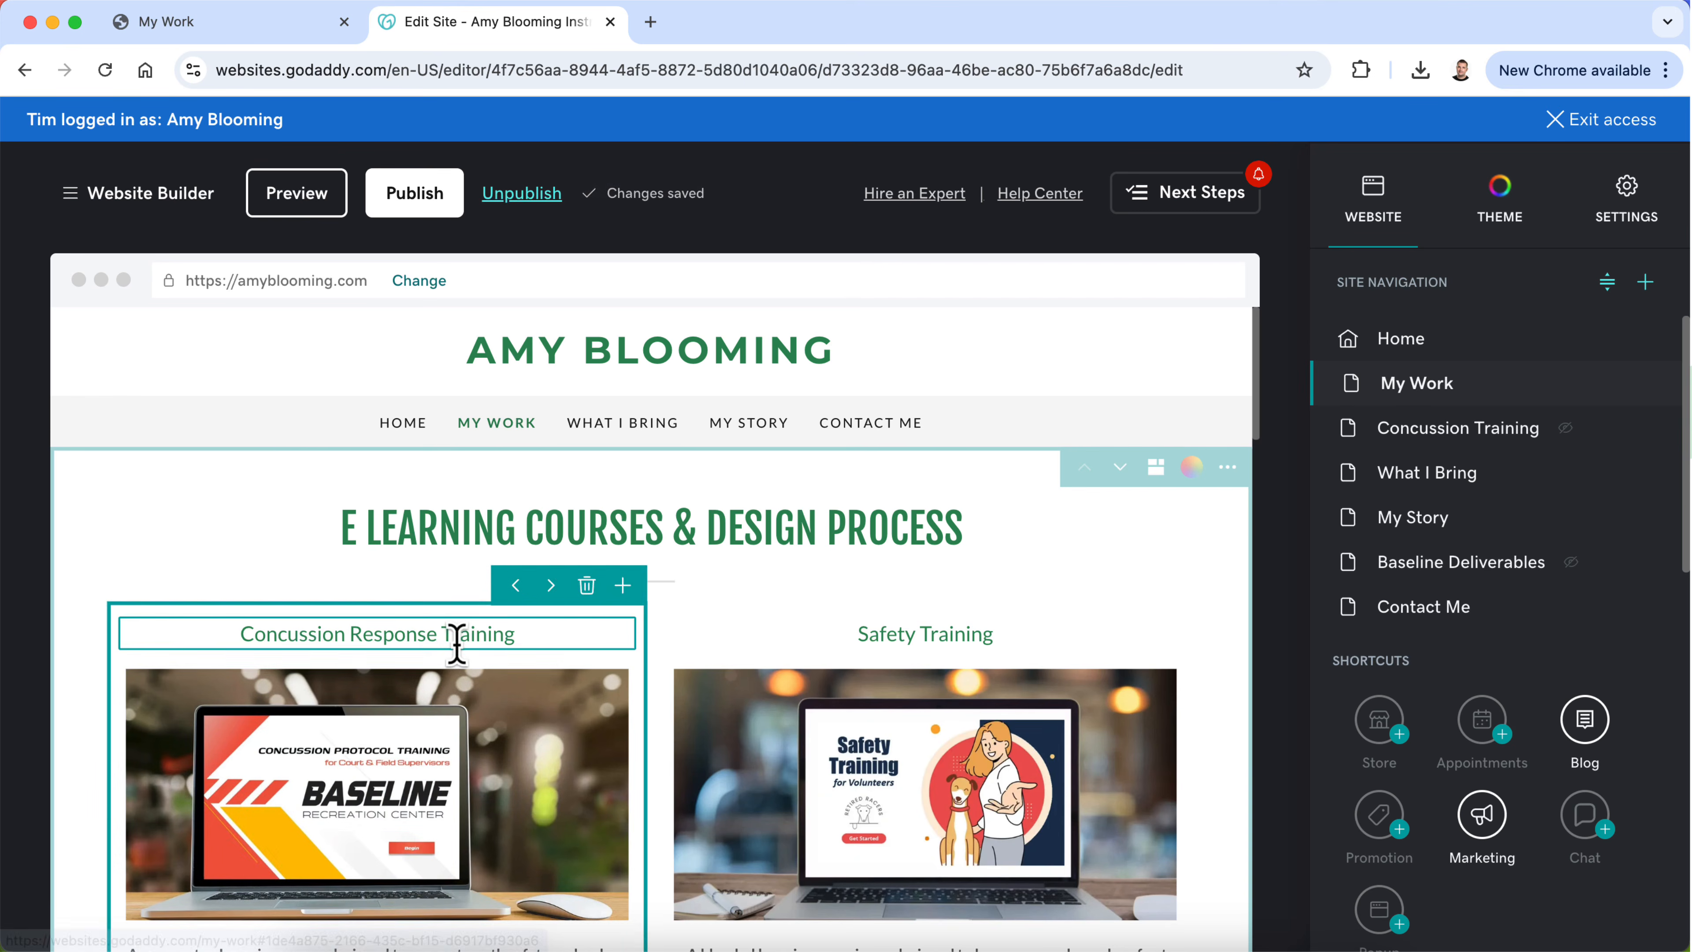
pyautogui.scroll(-3, 726, 718)
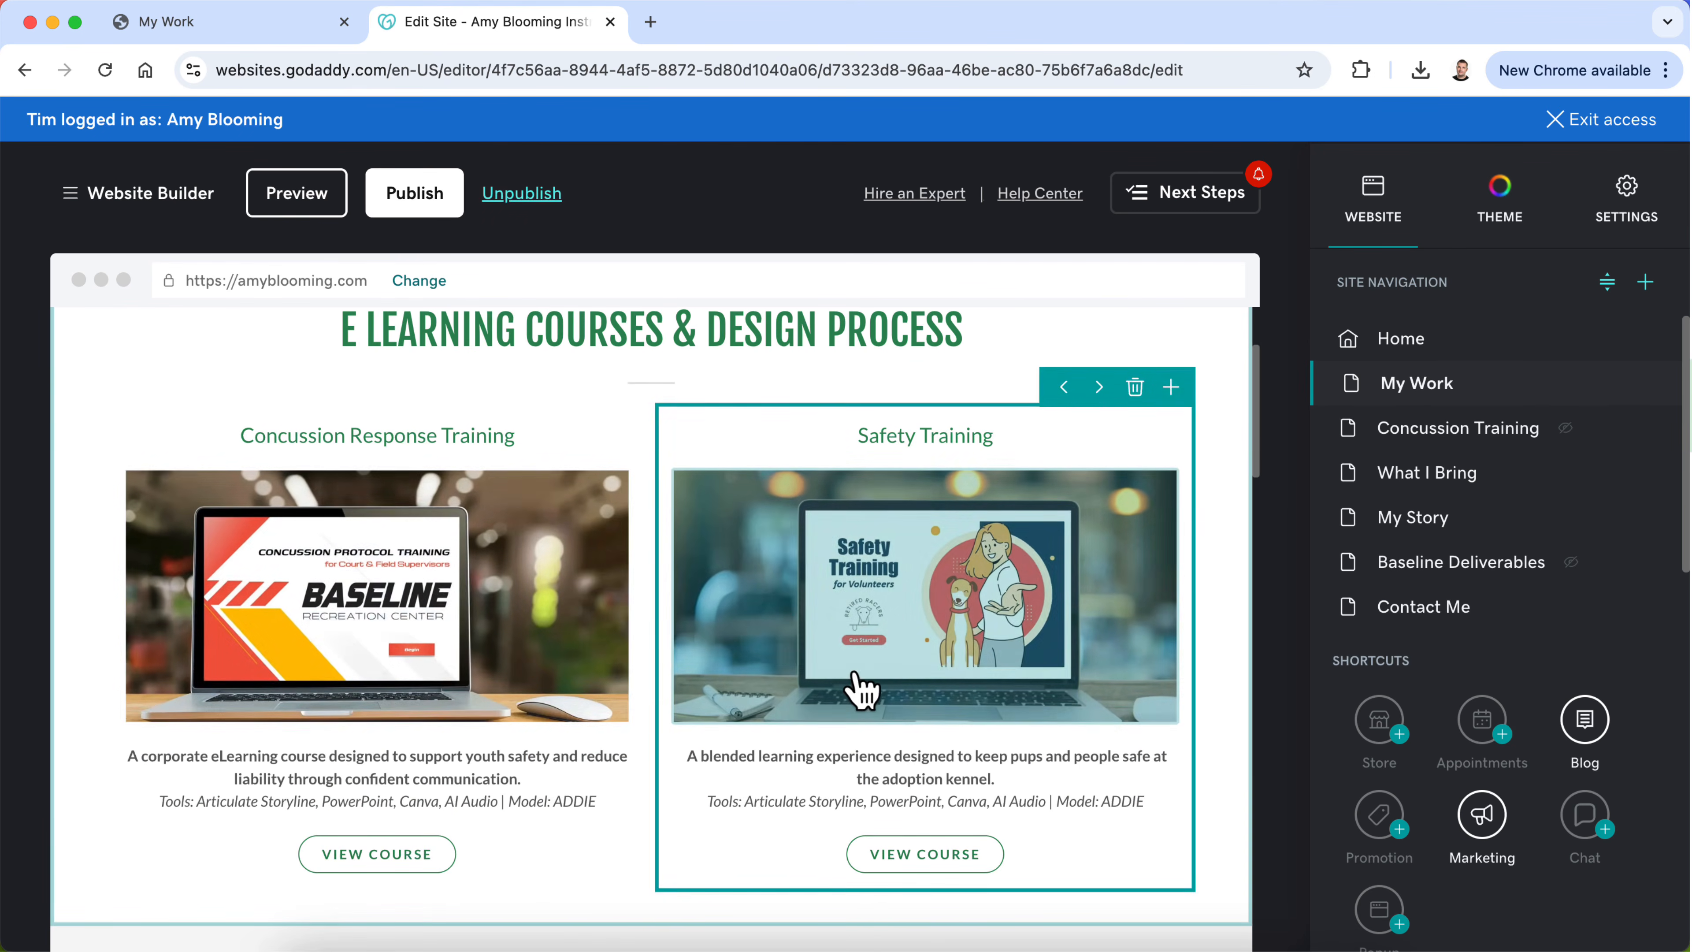
pyautogui.click(435, 612)
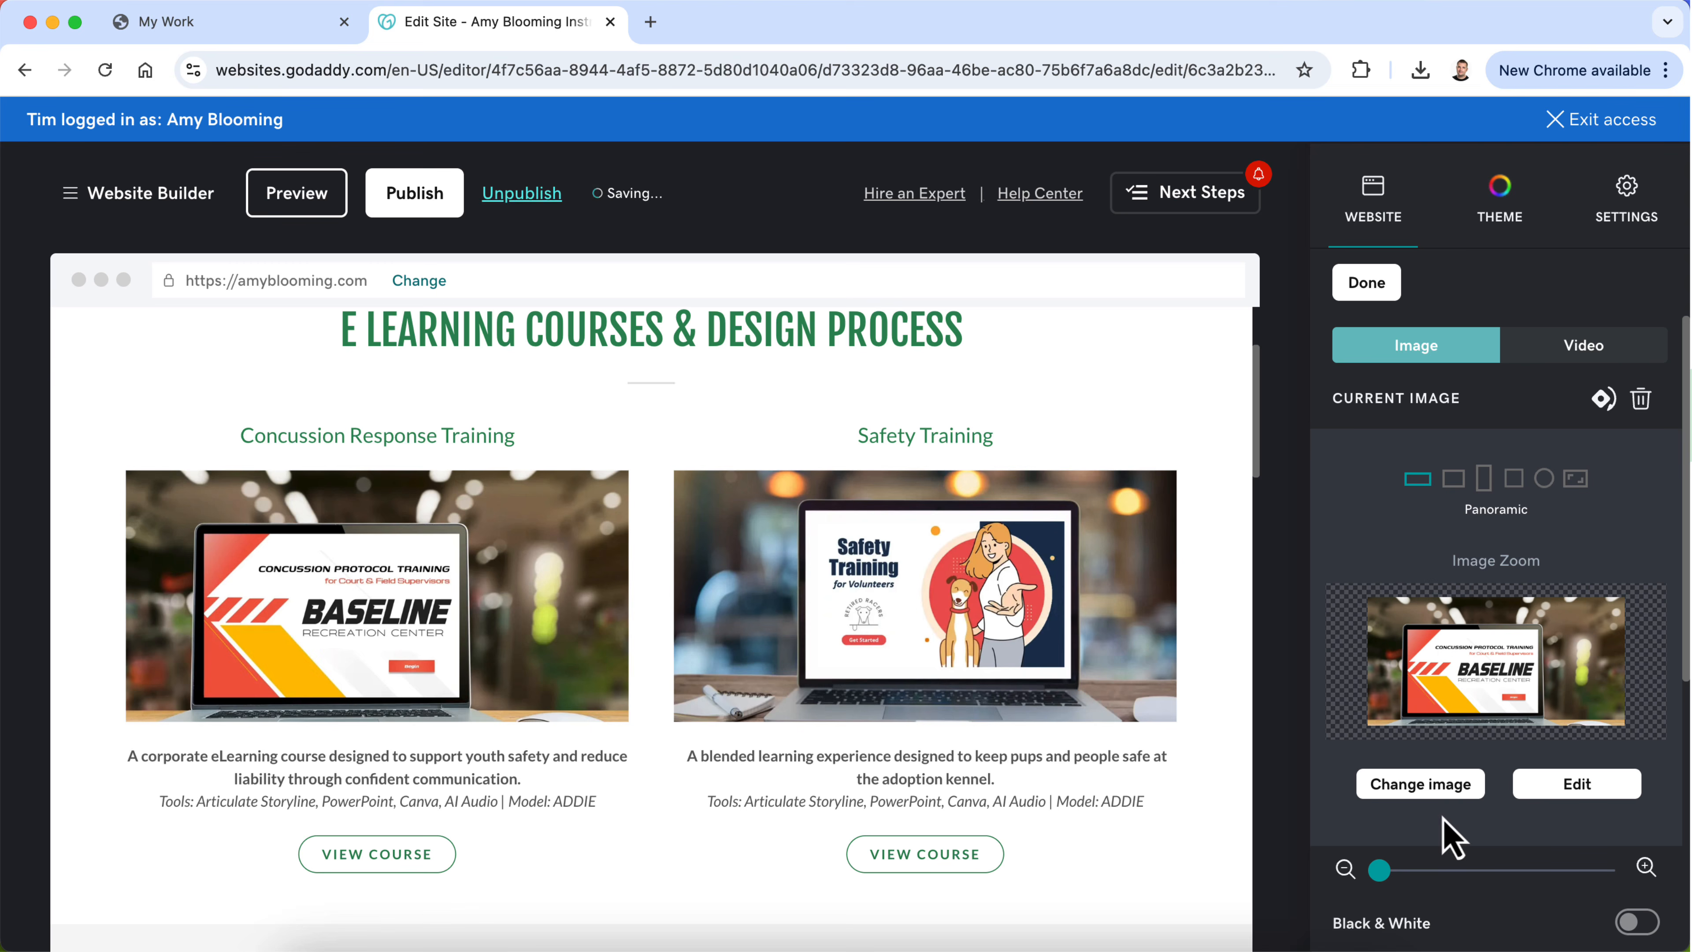
pyautogui.moveTo(1381, 879); pyautogui.dragTo(1388, 883)
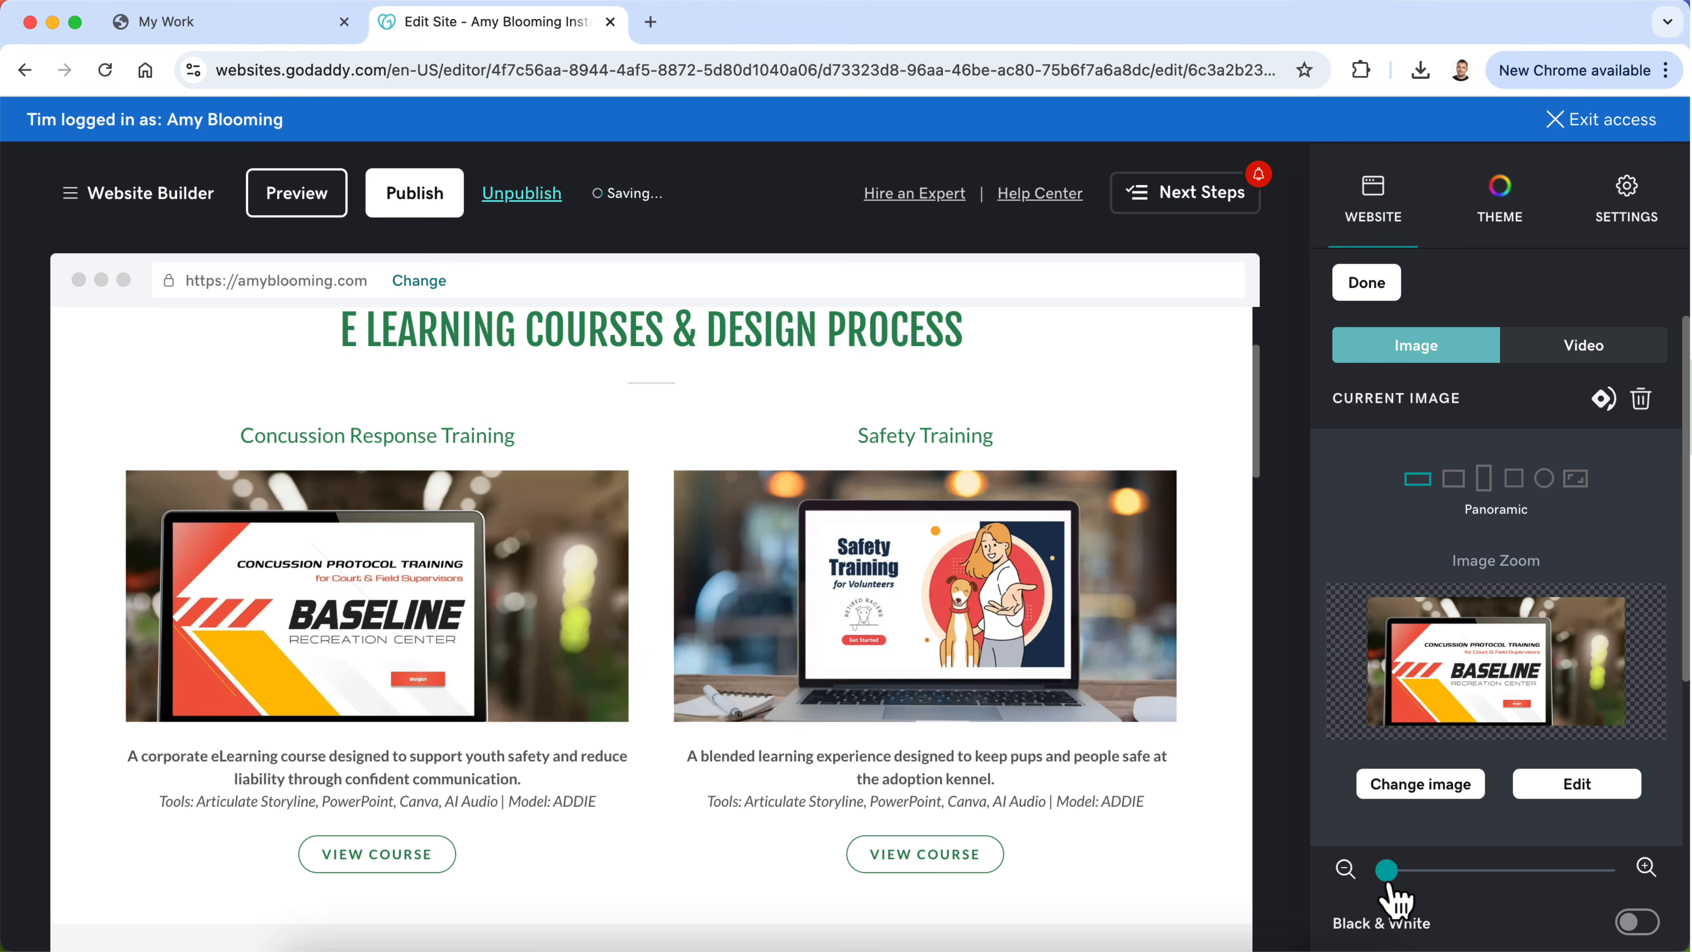
pyautogui.moveTo(1475, 685); pyautogui.dragTo(1497, 680)
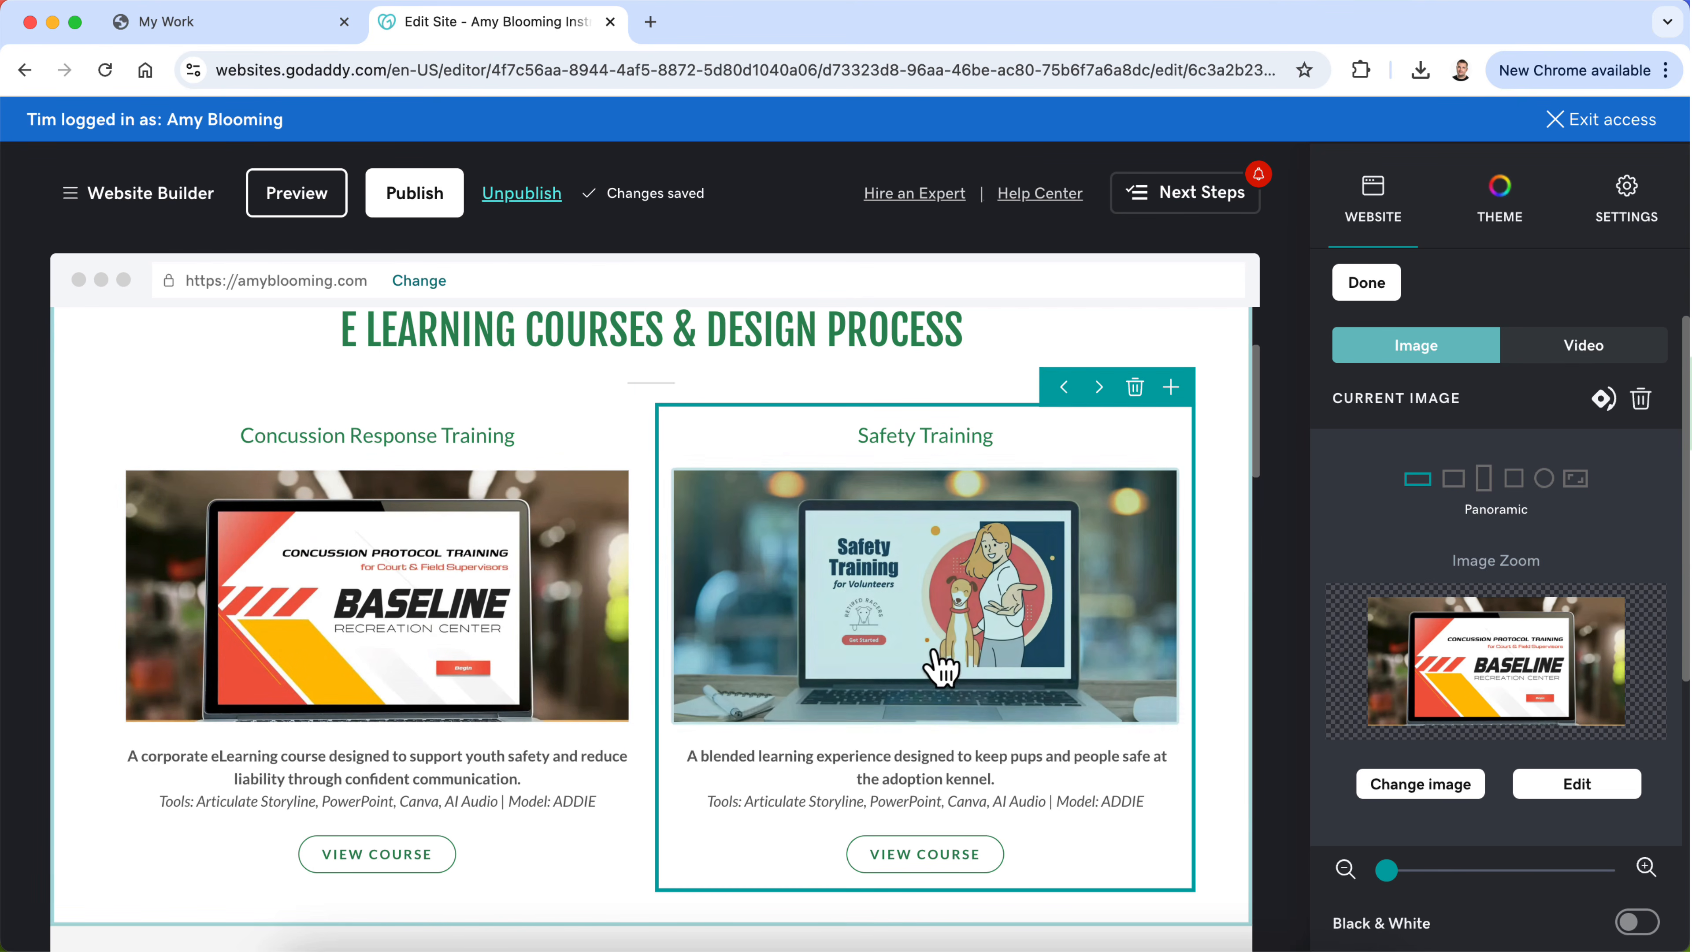
pyautogui.click(1369, 285)
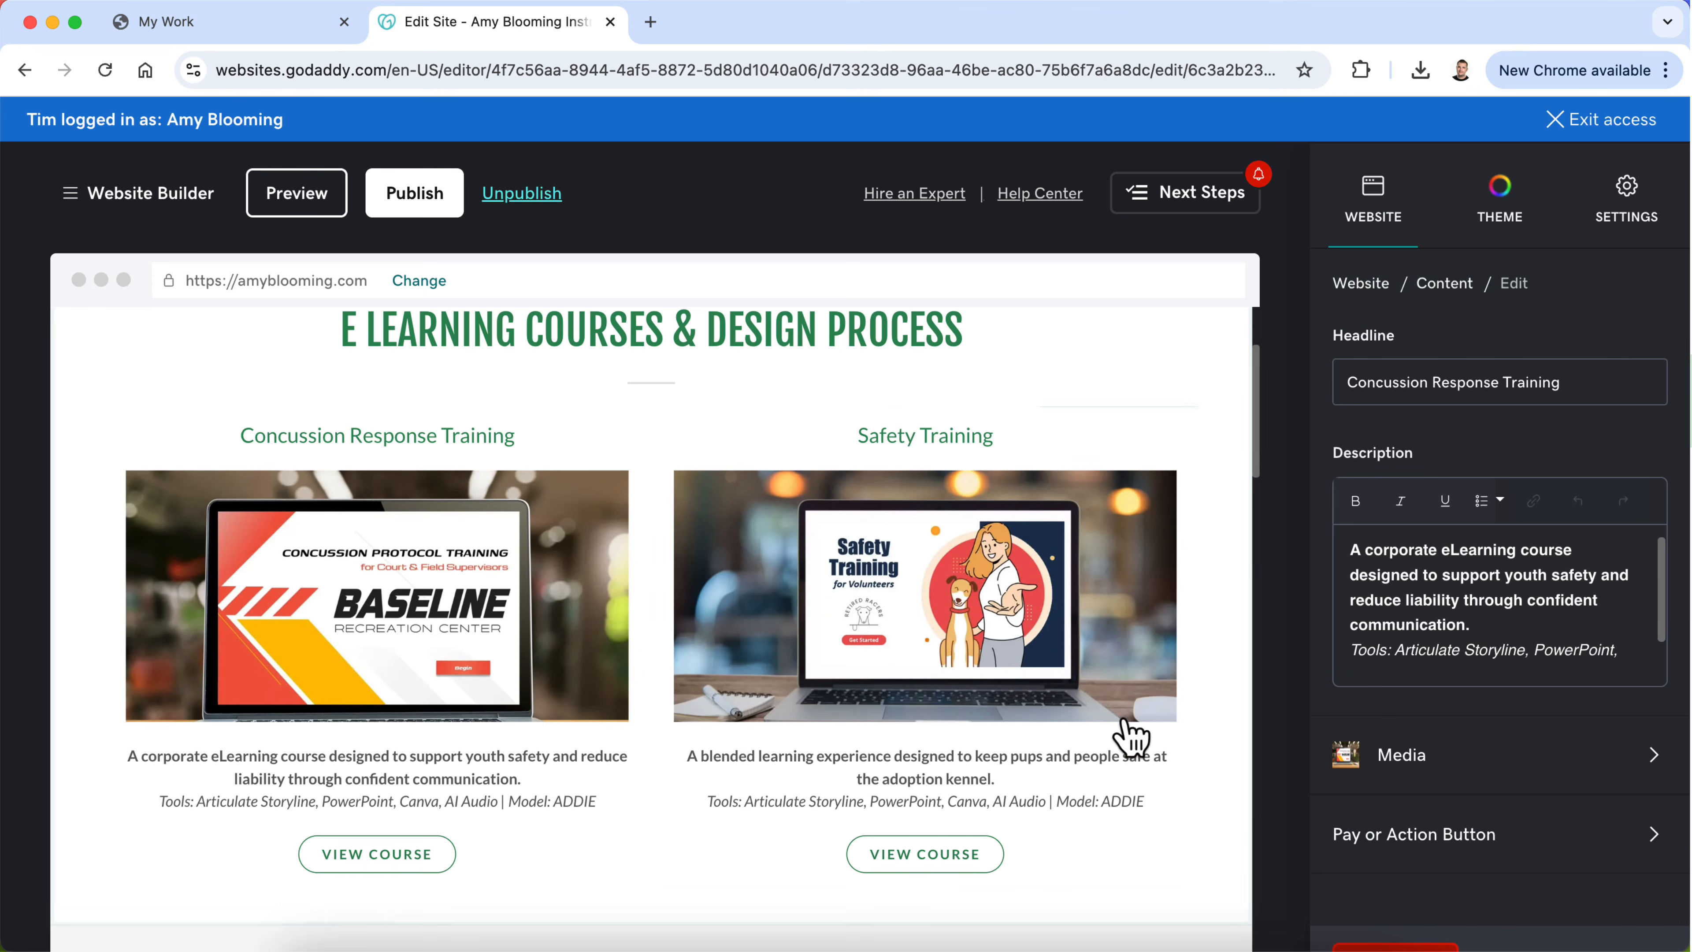
# Step: Zoom in slightly on the Safety Training card's image so its laptop matches the size of the neighbouring one
pyautogui.scroll(-2, 1106, 739)
pyautogui.scroll(2, 640, 507)
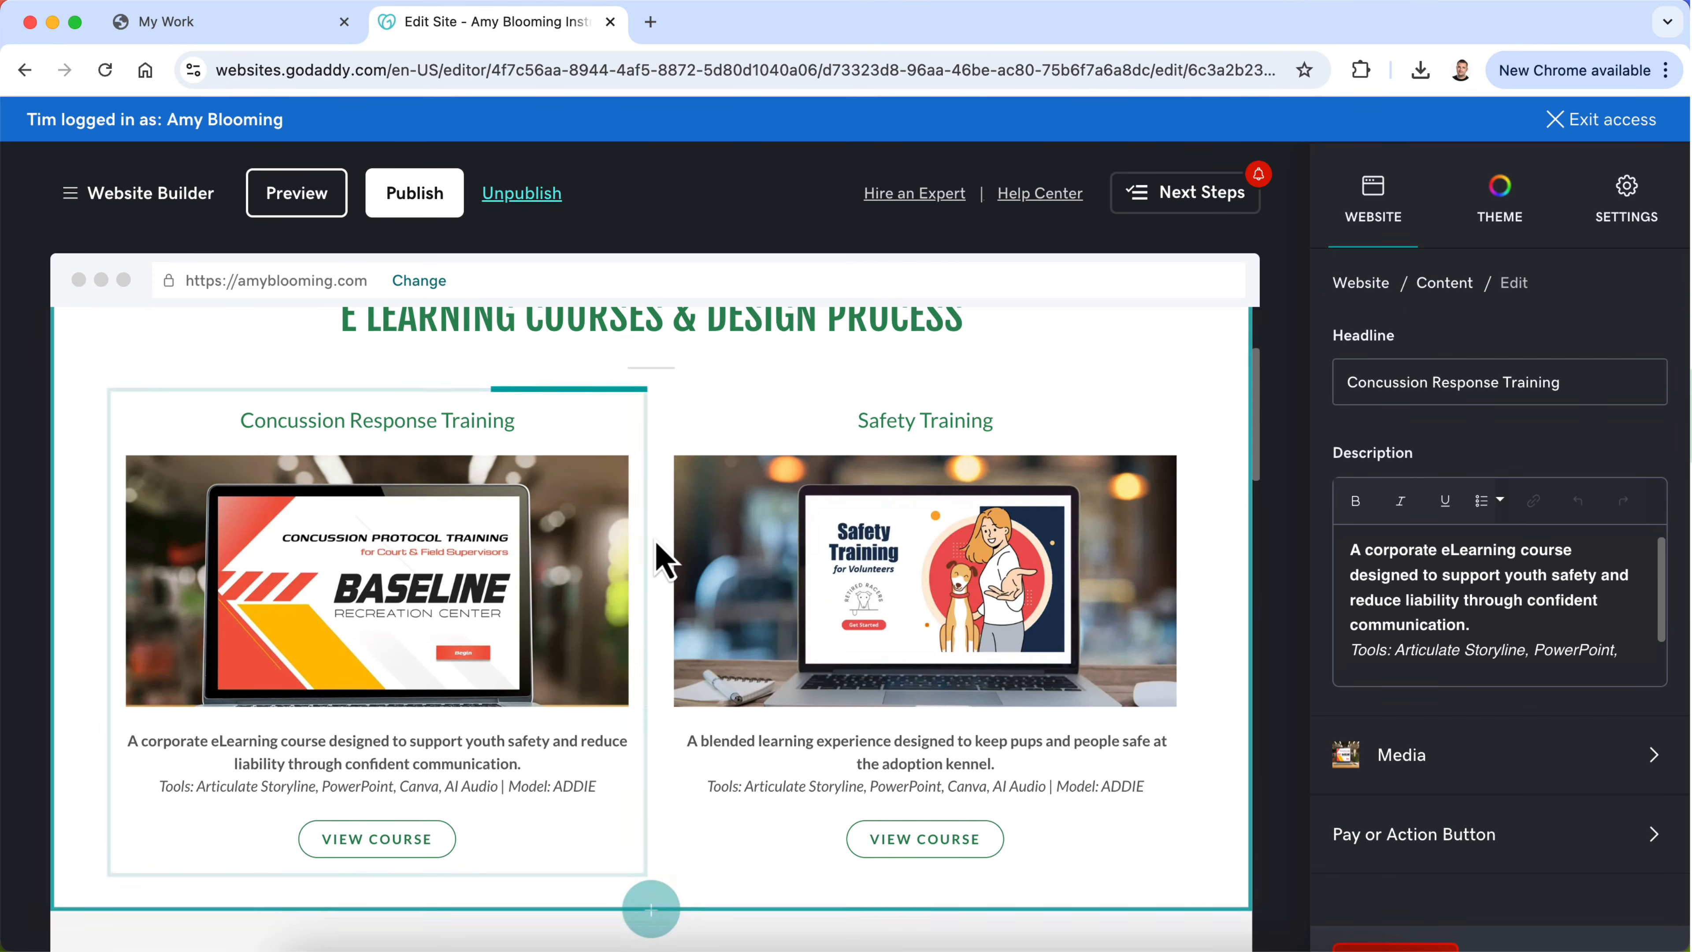
pyautogui.click(944, 605)
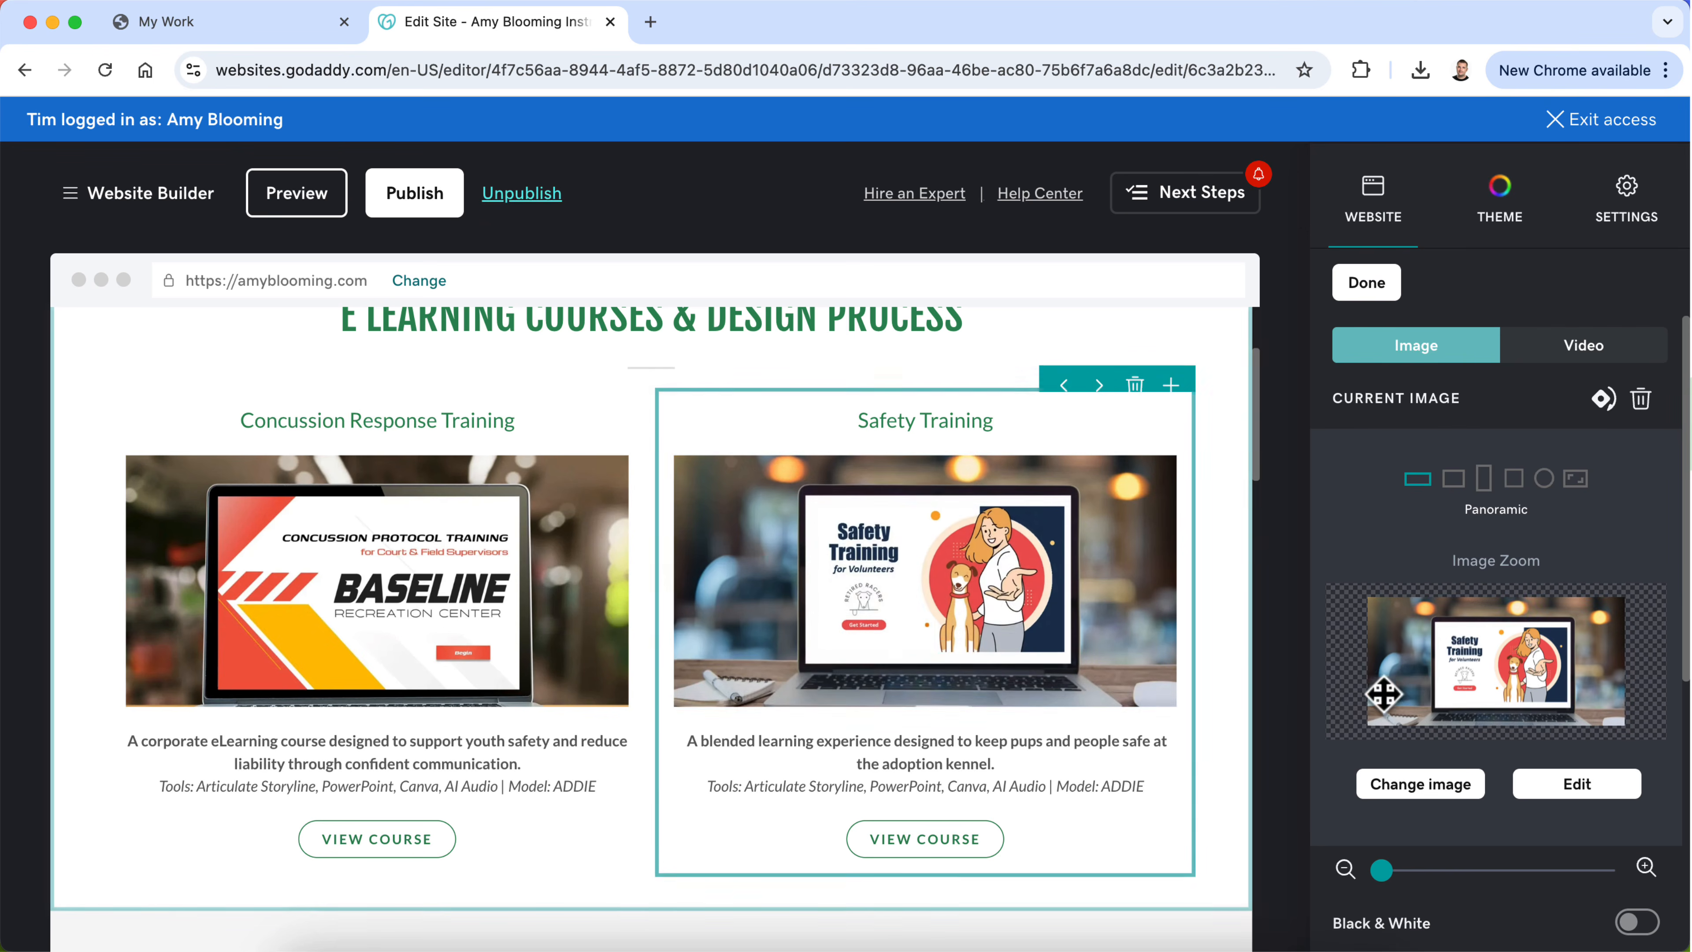
pyautogui.scroll(-1, 1432, 706)
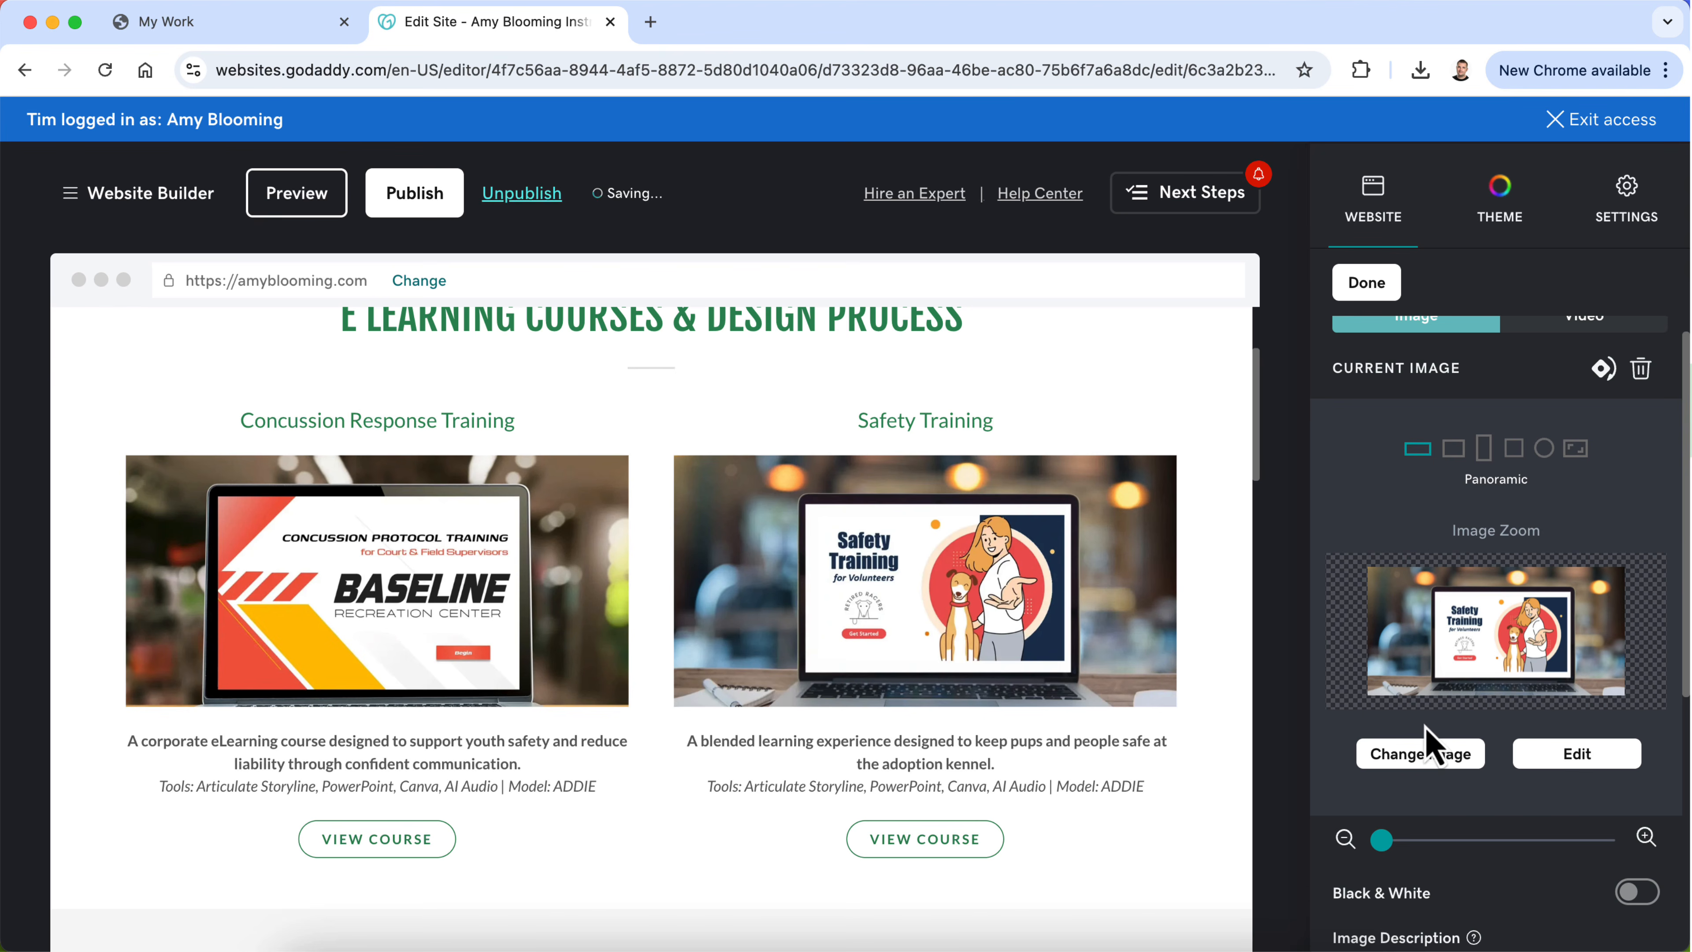
pyautogui.moveTo(1383, 842); pyautogui.dragTo(1388, 841)
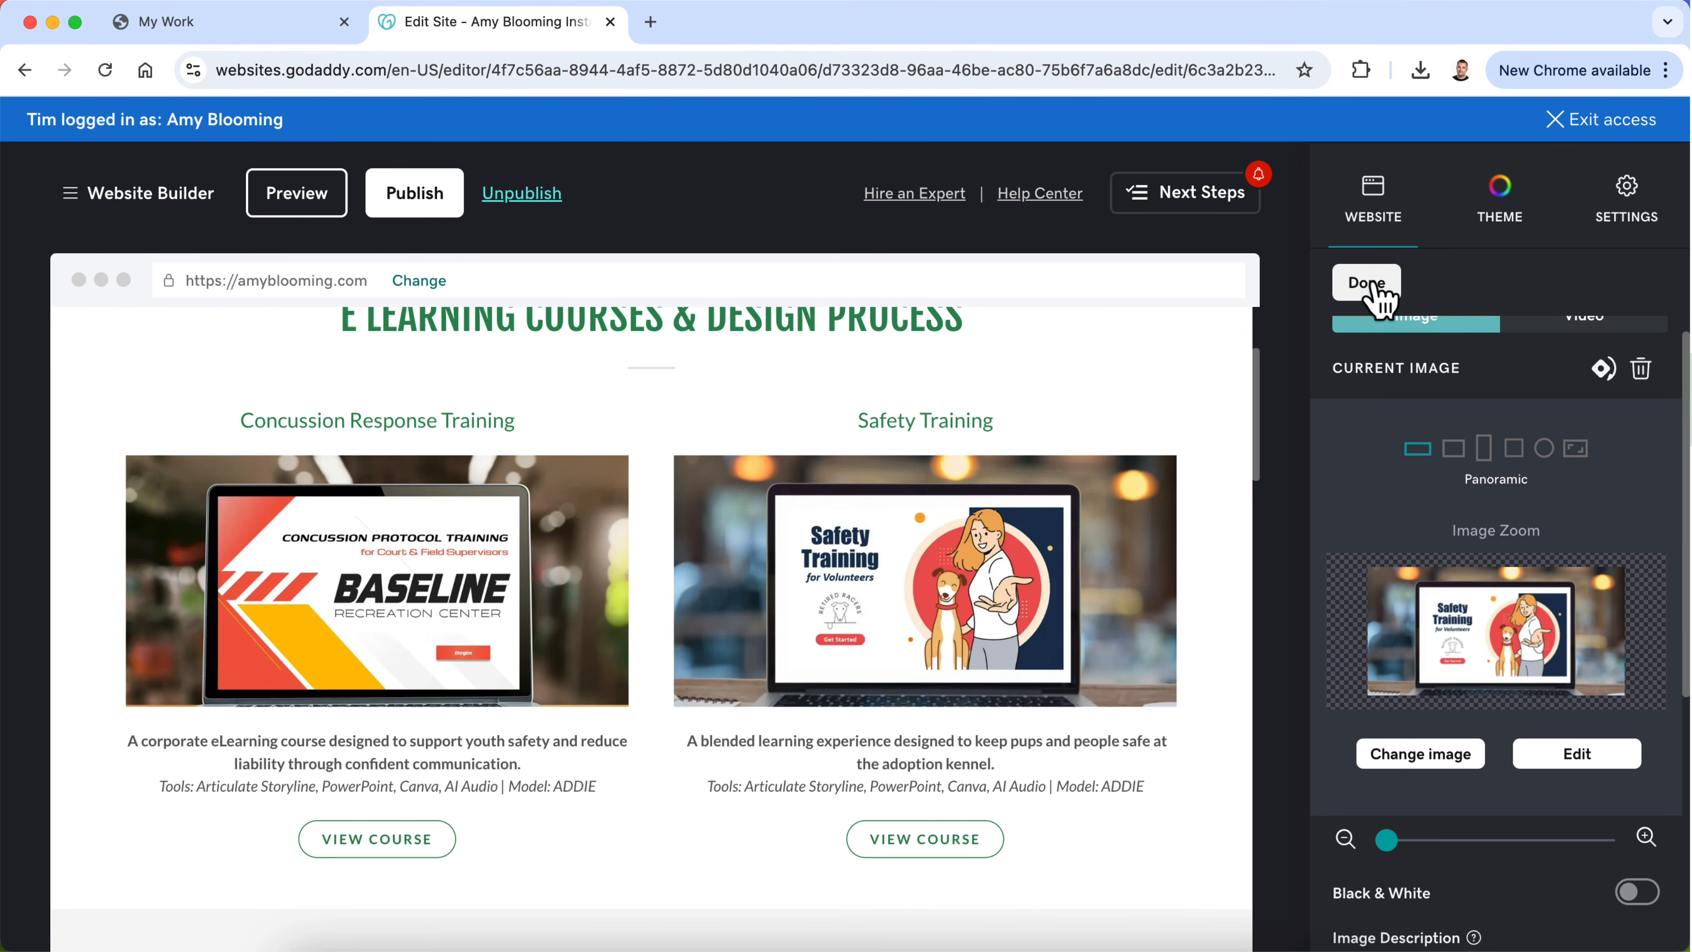
pyautogui.click(1366, 283)
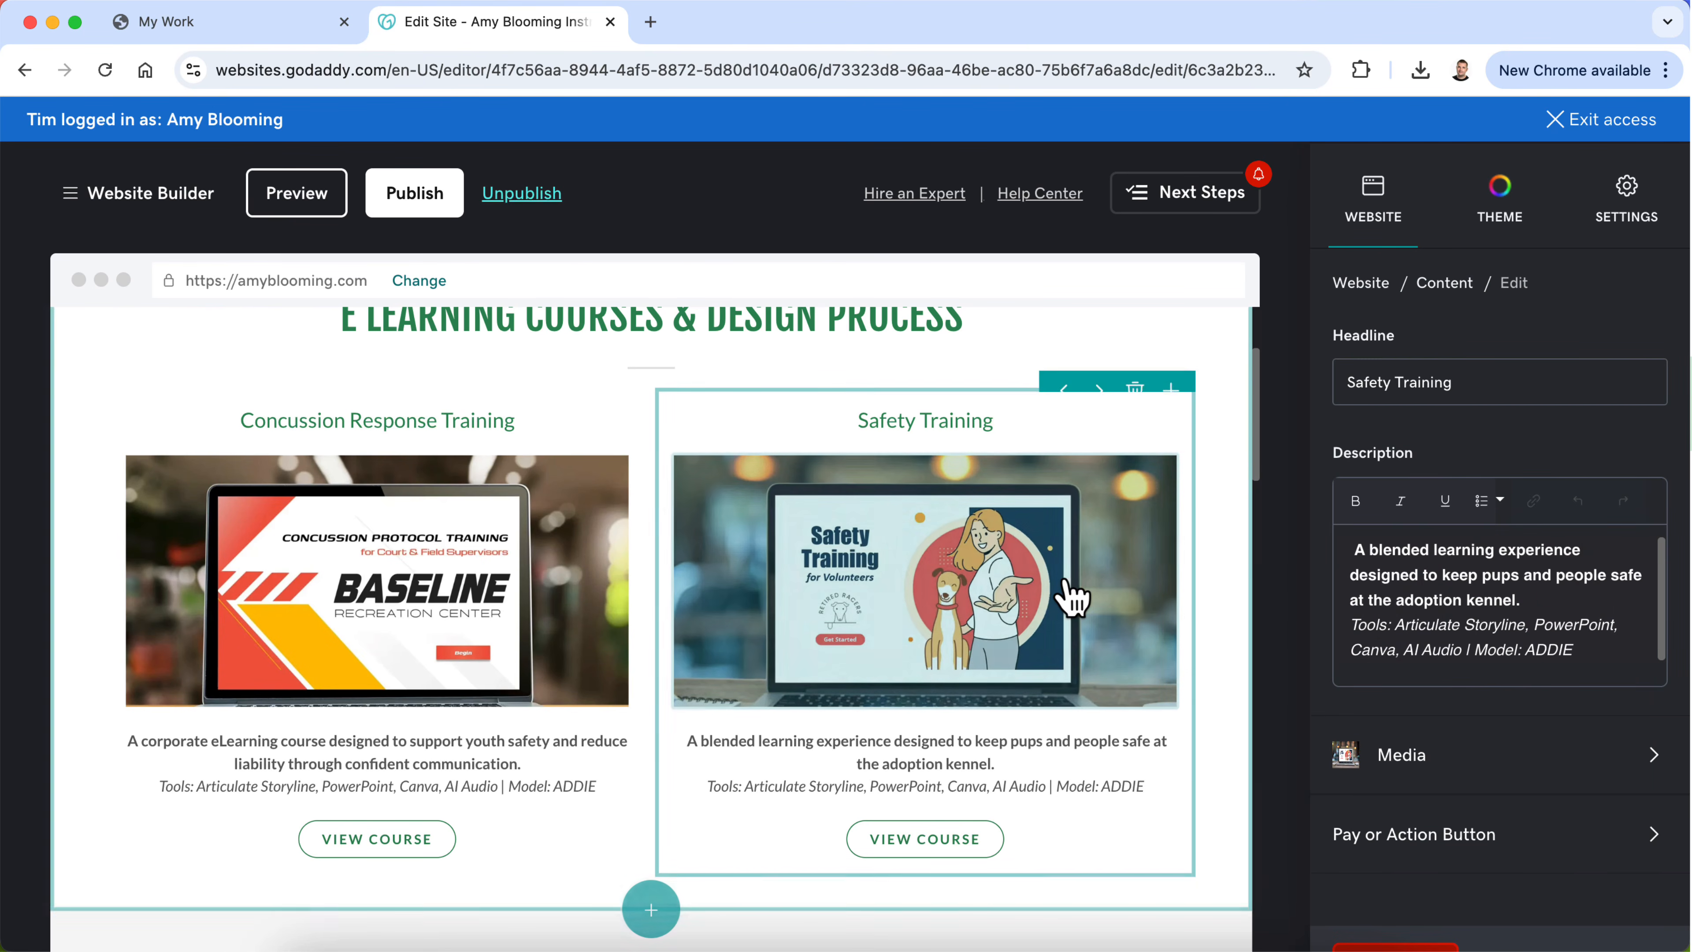
# Step: Return to the site's page list and review the My Work page's course cards and Deliverables section
pyautogui.scroll(-1, 1072, 598)
pyautogui.scroll(3, 1066, 593)
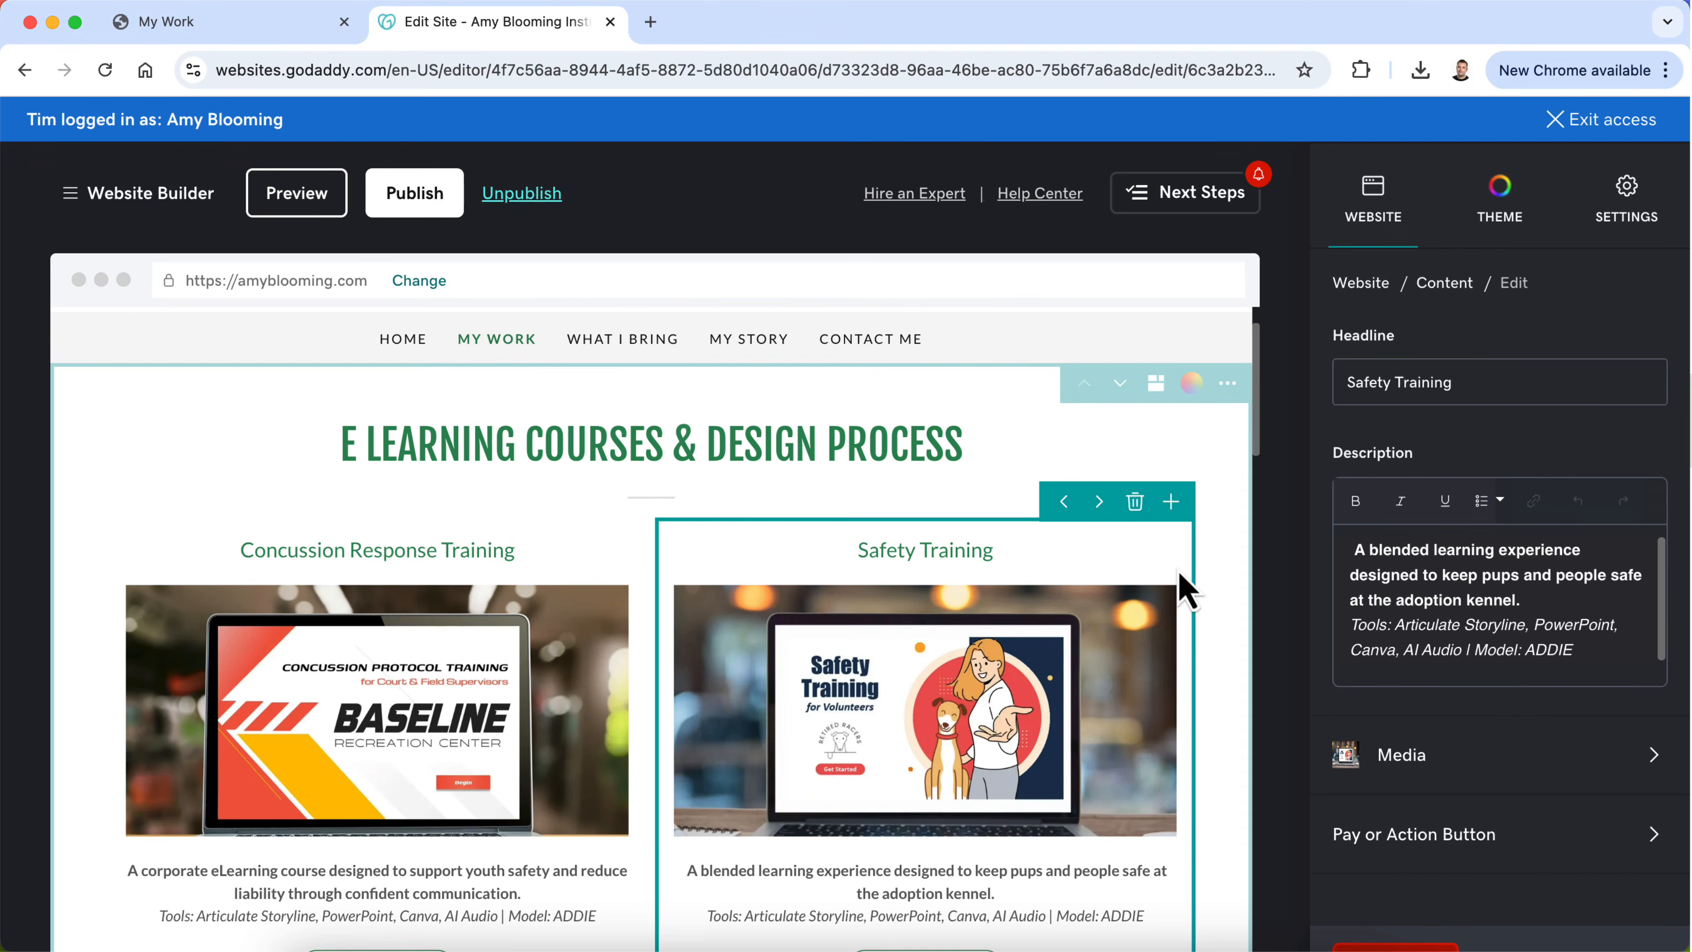
pyautogui.click(1446, 285)
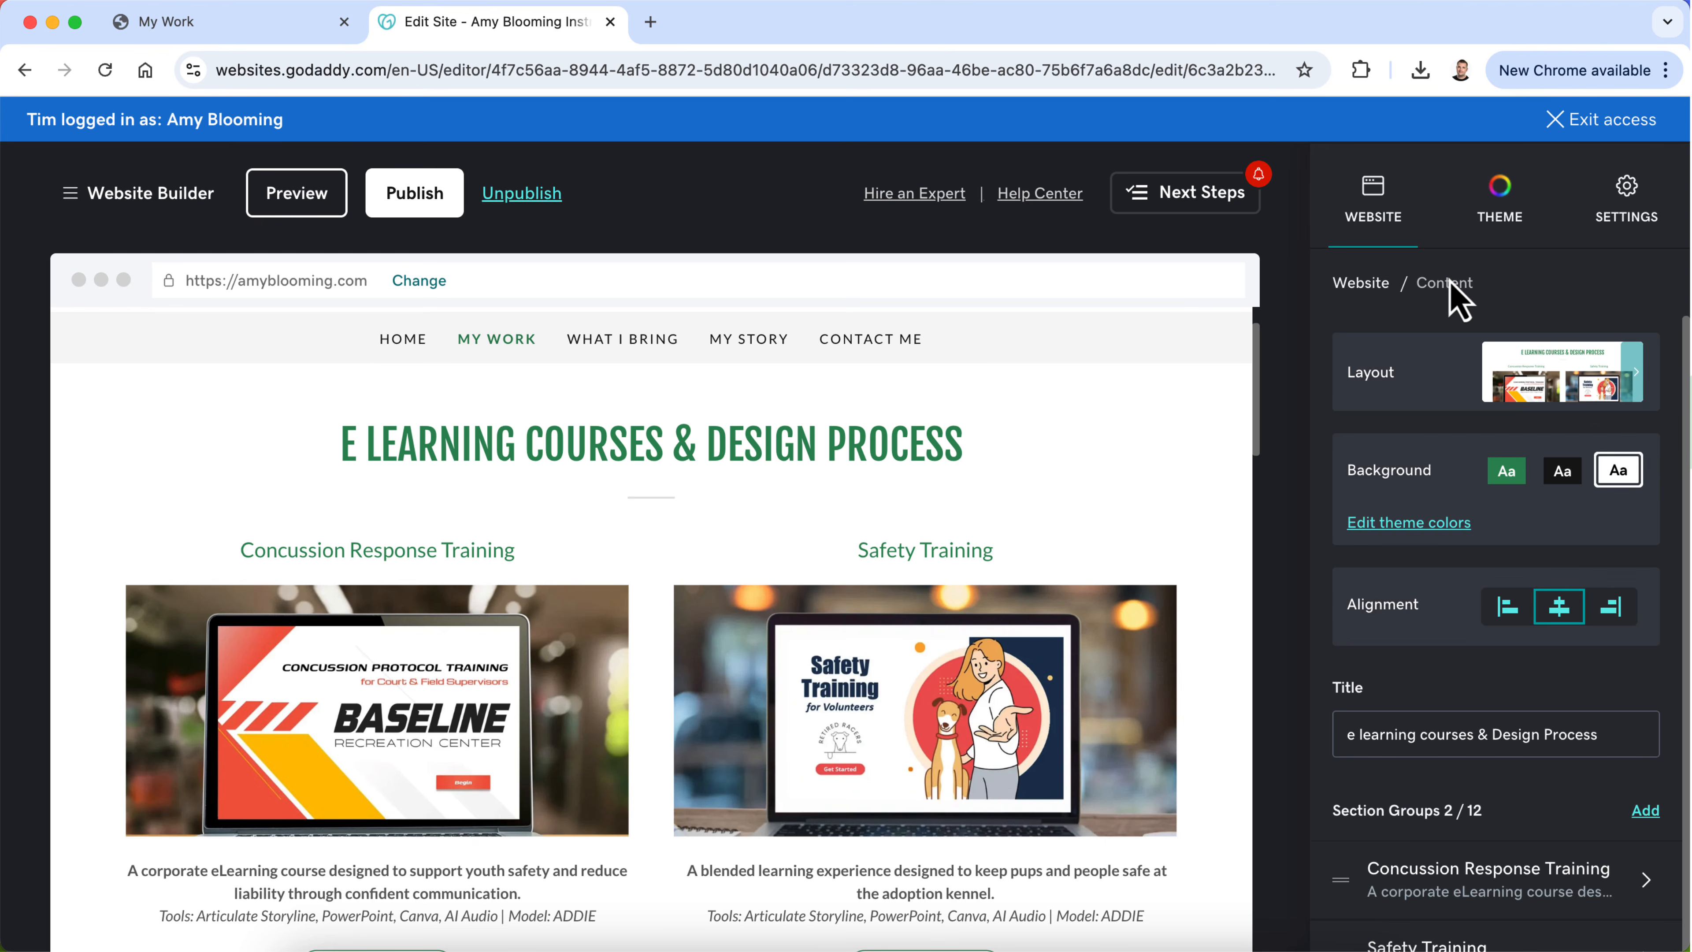
pyautogui.click(1364, 285)
pyautogui.scroll(-3, 730, 673)
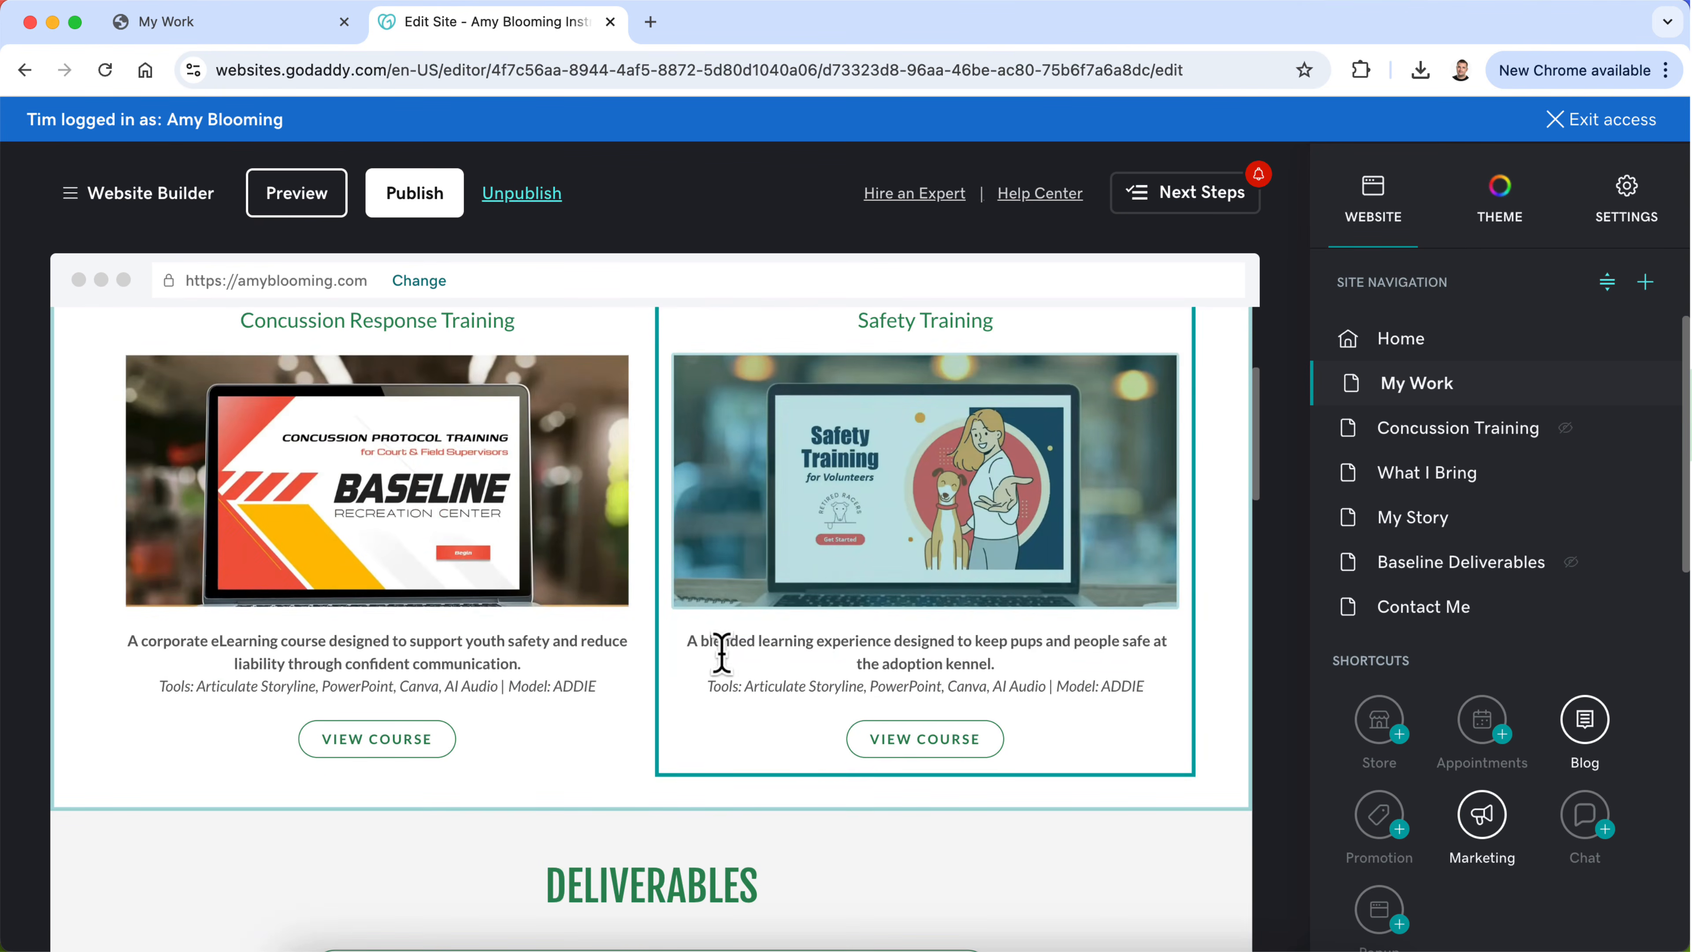
pyautogui.scroll(1, 300, 553)
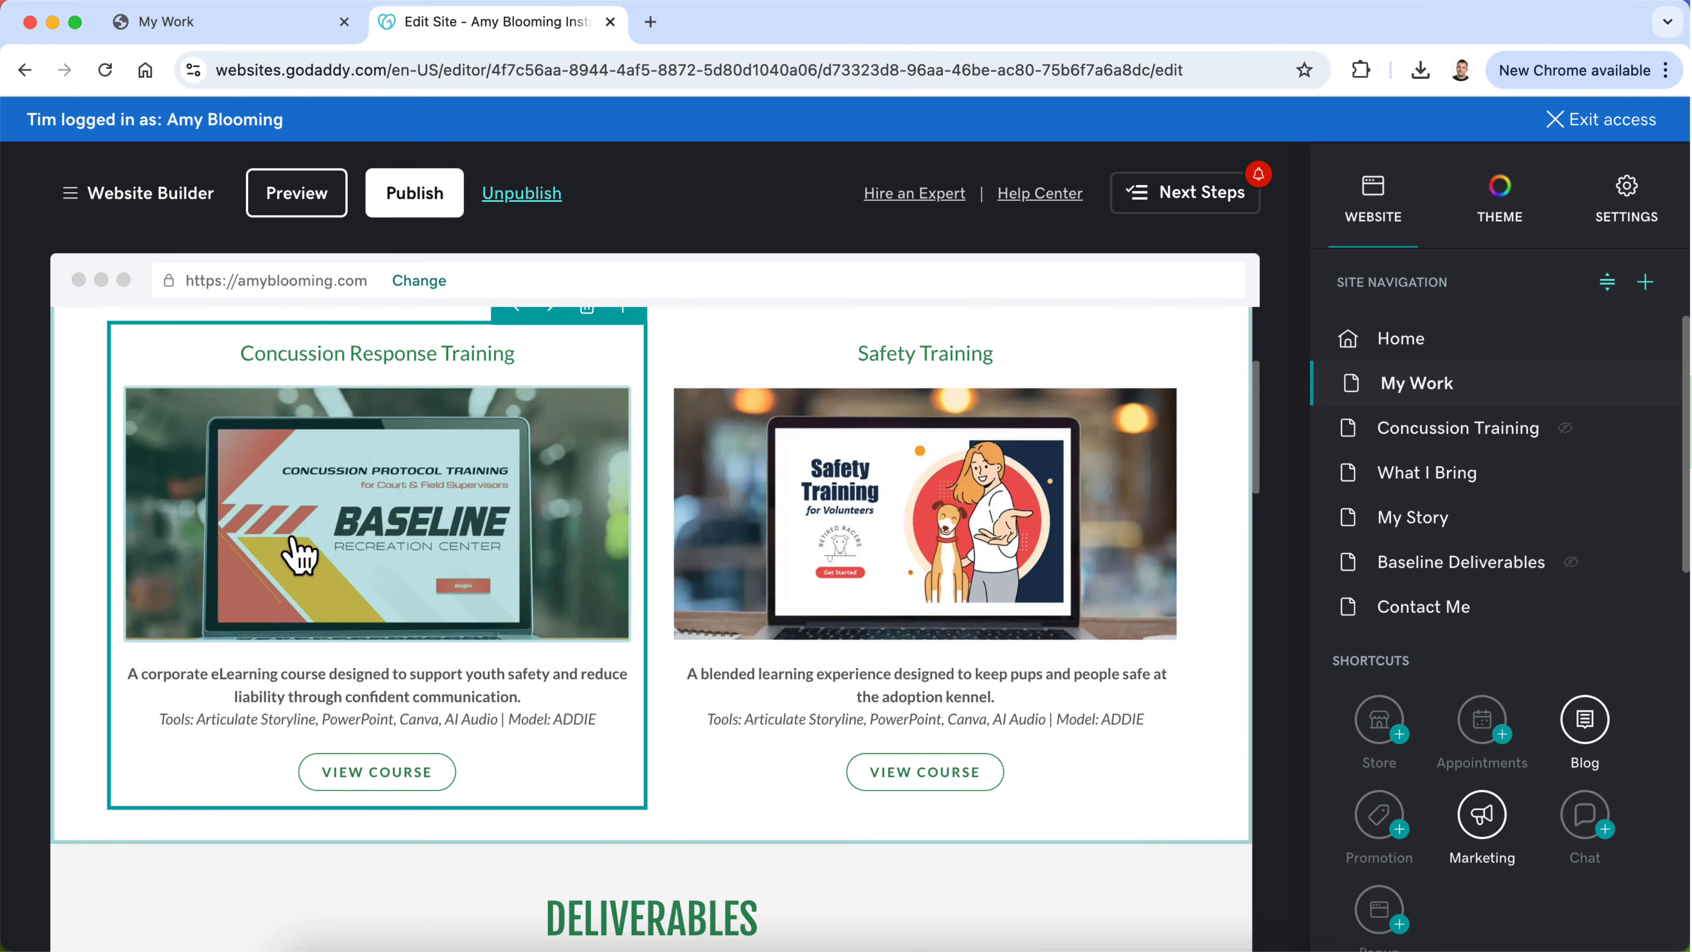
pyautogui.scroll(2, 300, 553)
pyautogui.scroll(-5, 299, 553)
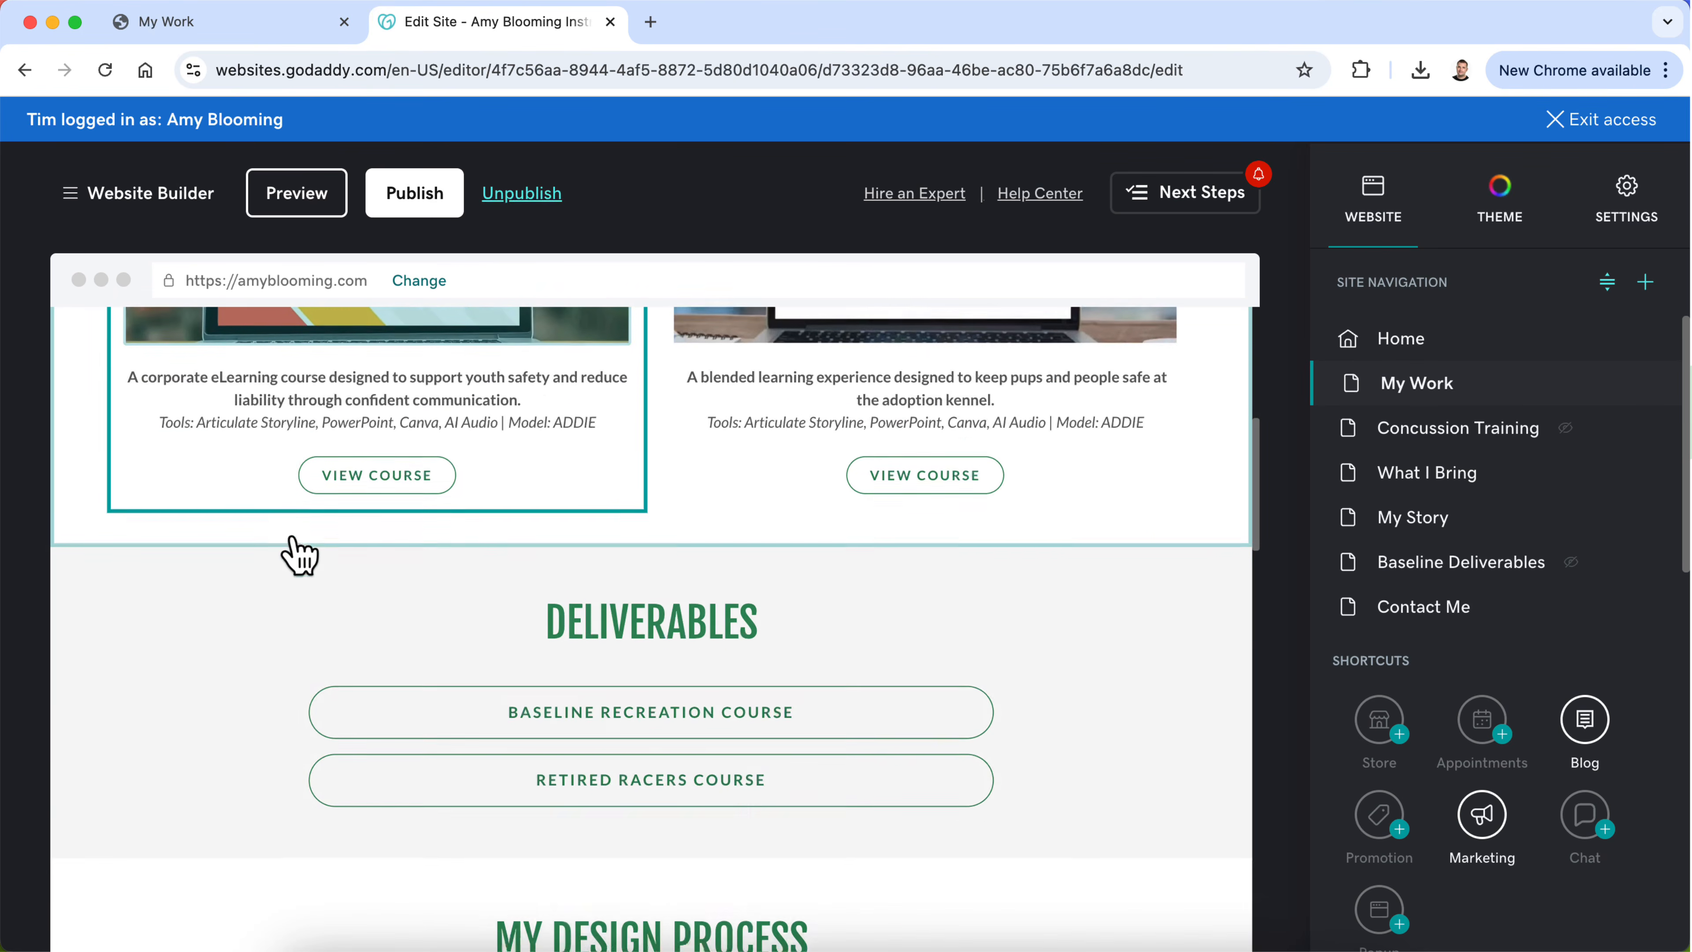
pyautogui.scroll(5, 300, 553)
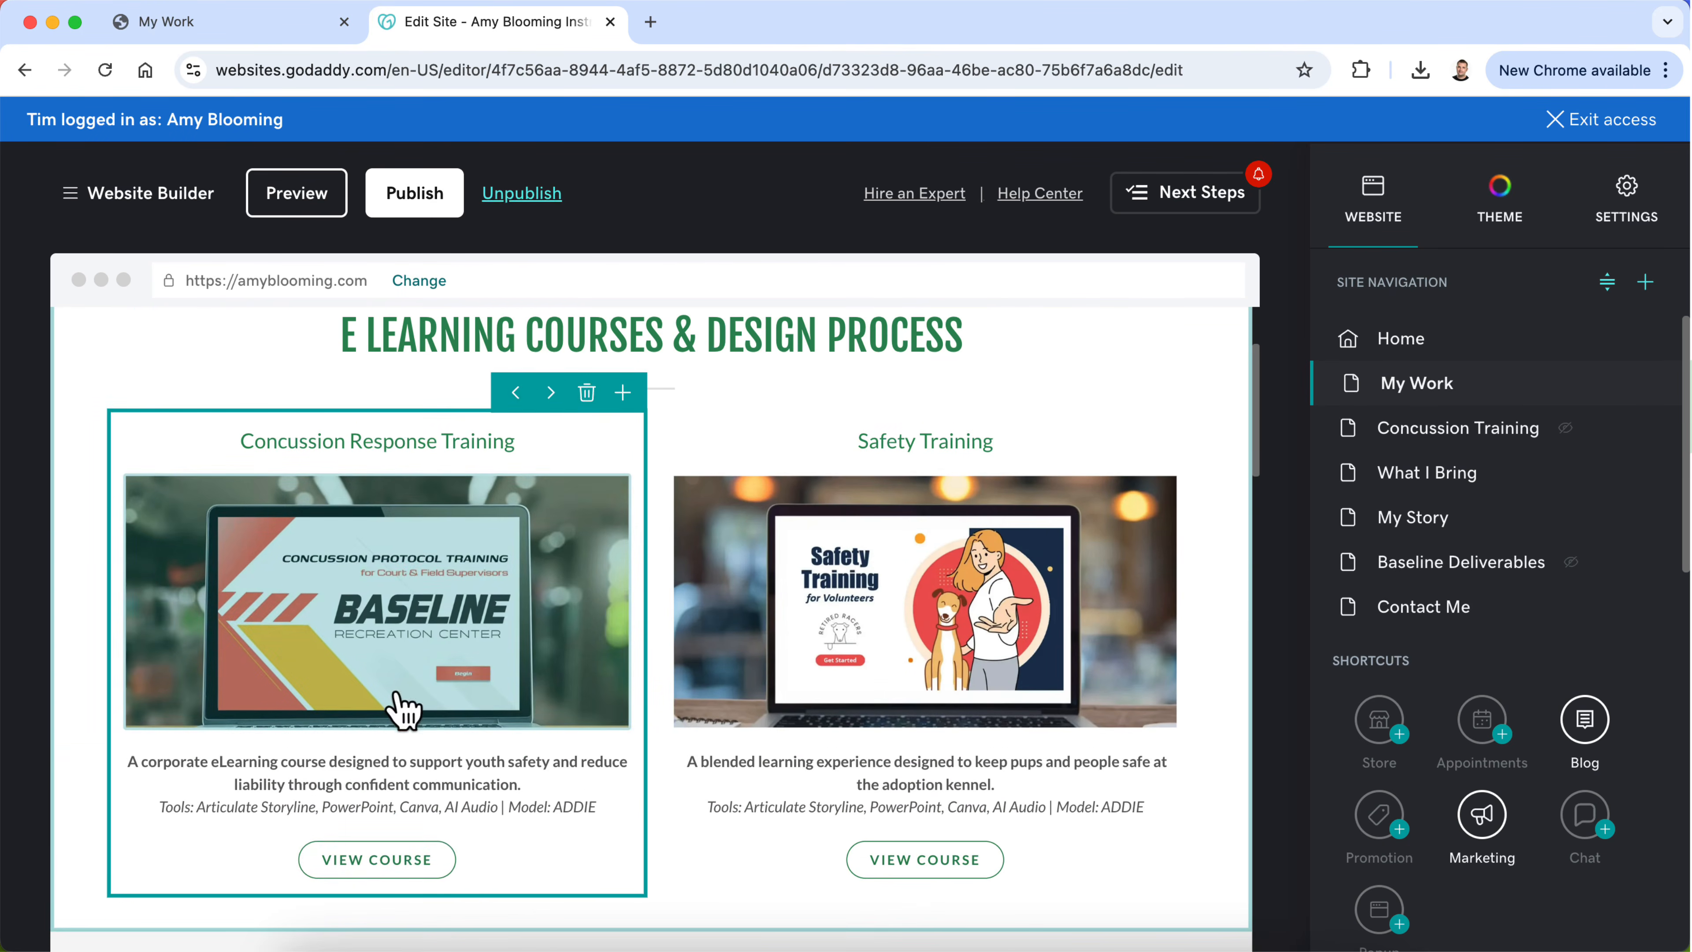
pyautogui.scroll(2, 574, 578)
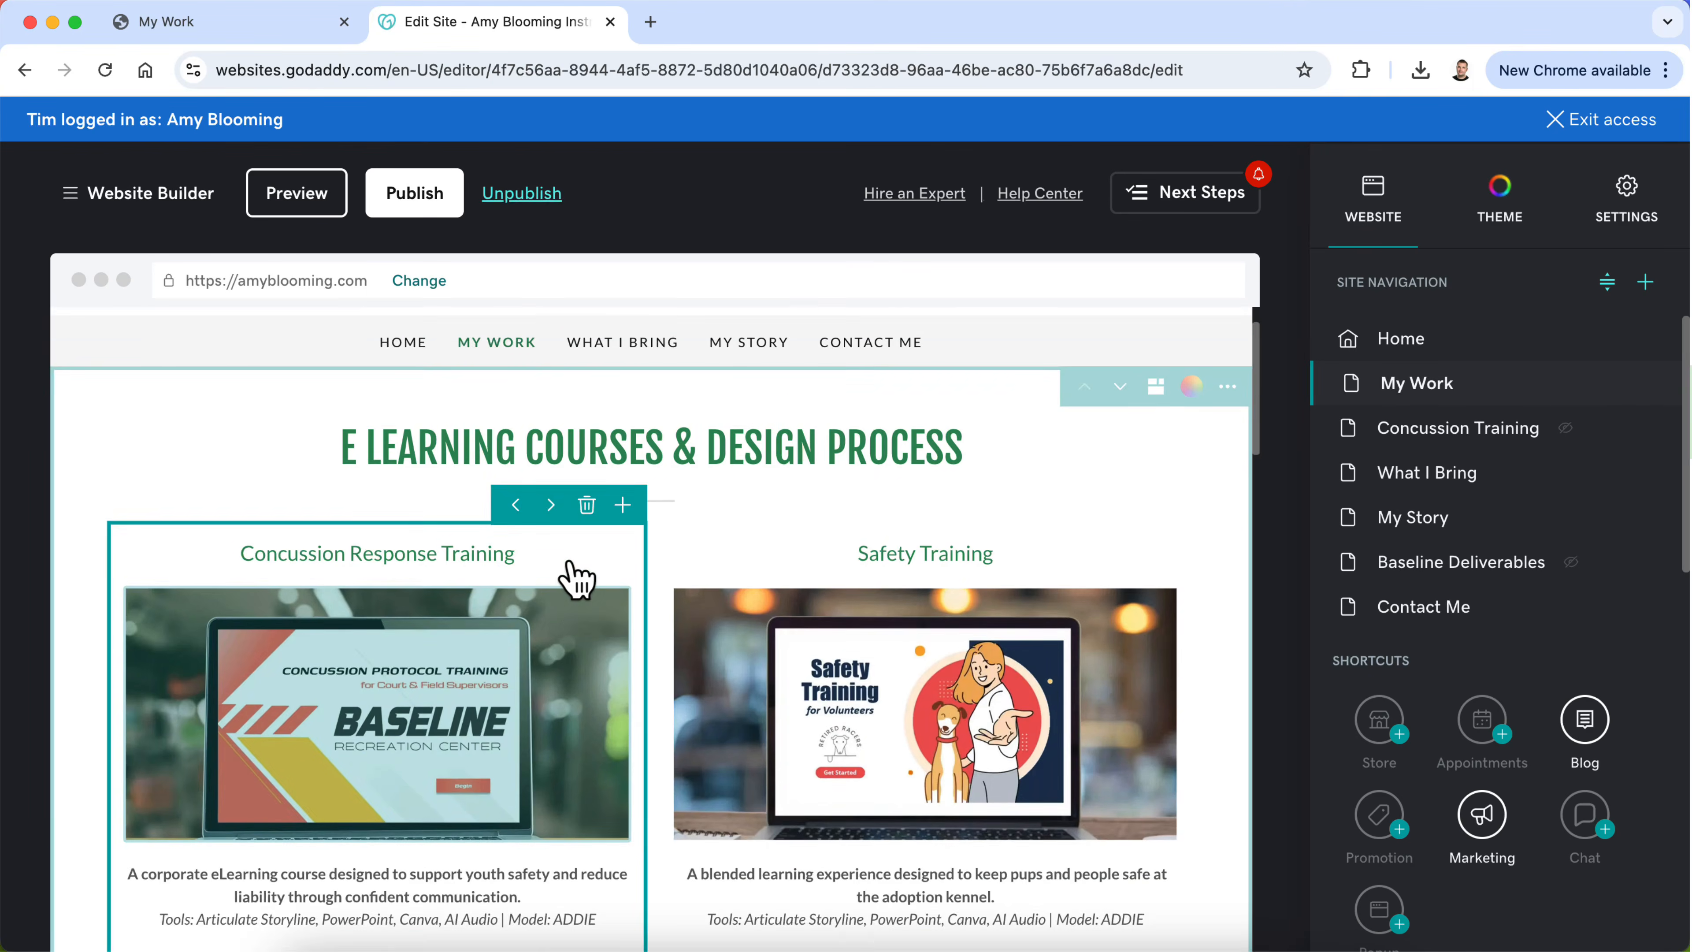
pyautogui.scroll(-3, 572, 573)
pyautogui.scroll(2, 1099, 365)
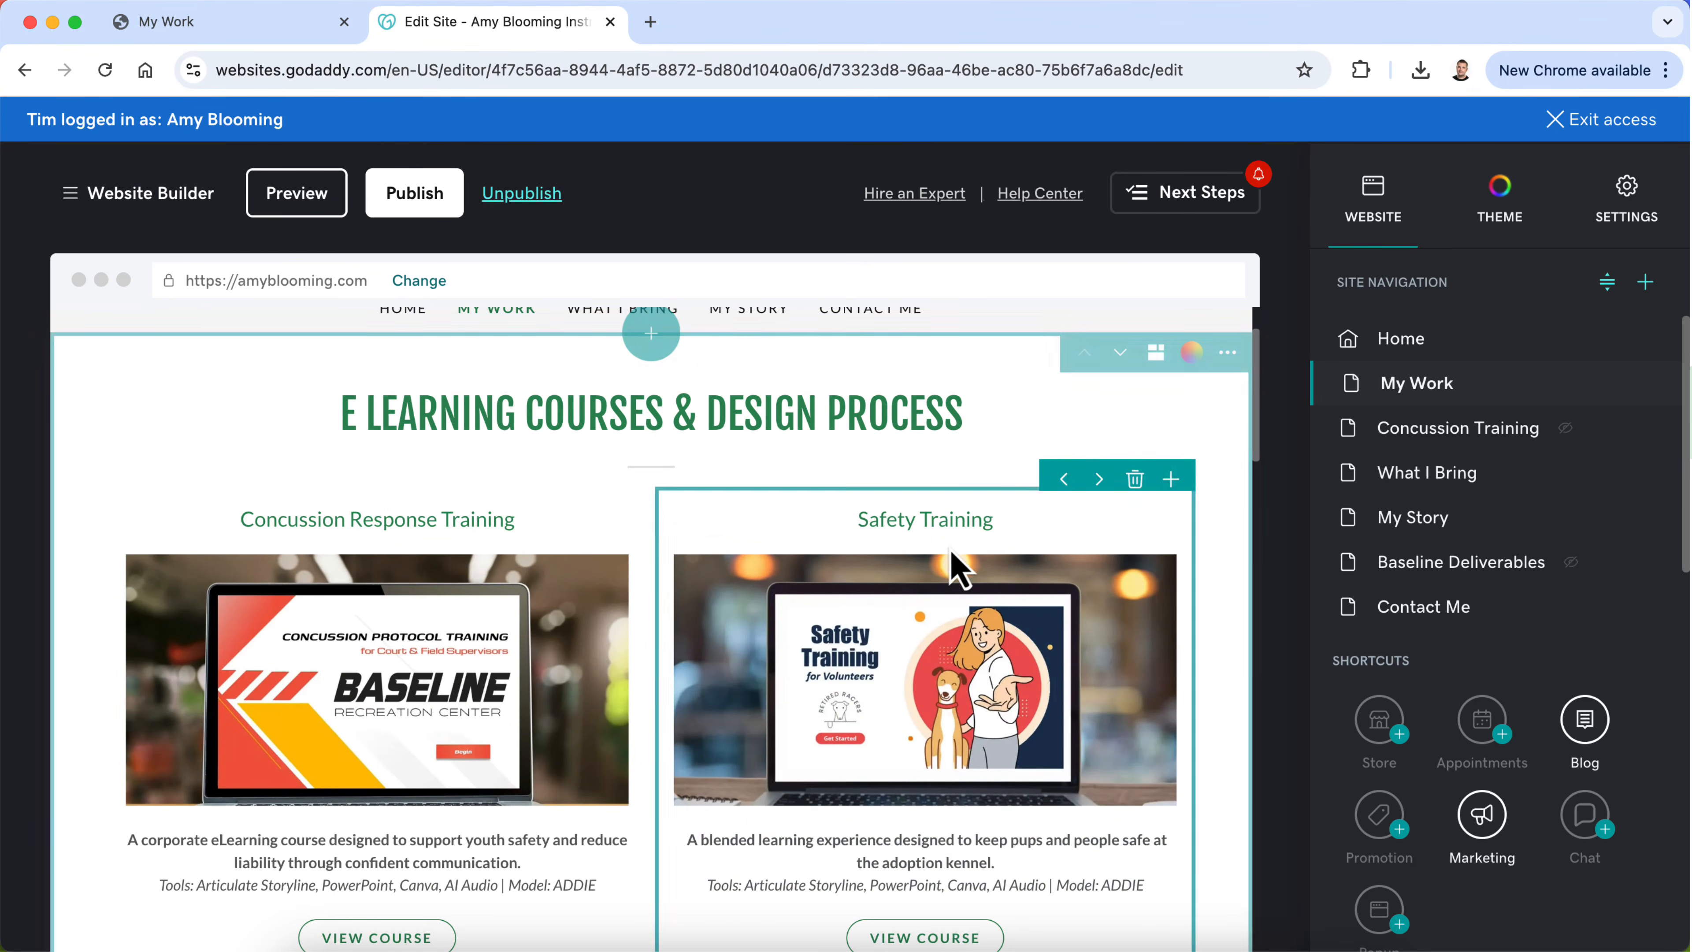
pyautogui.scroll(-2, 952, 563)
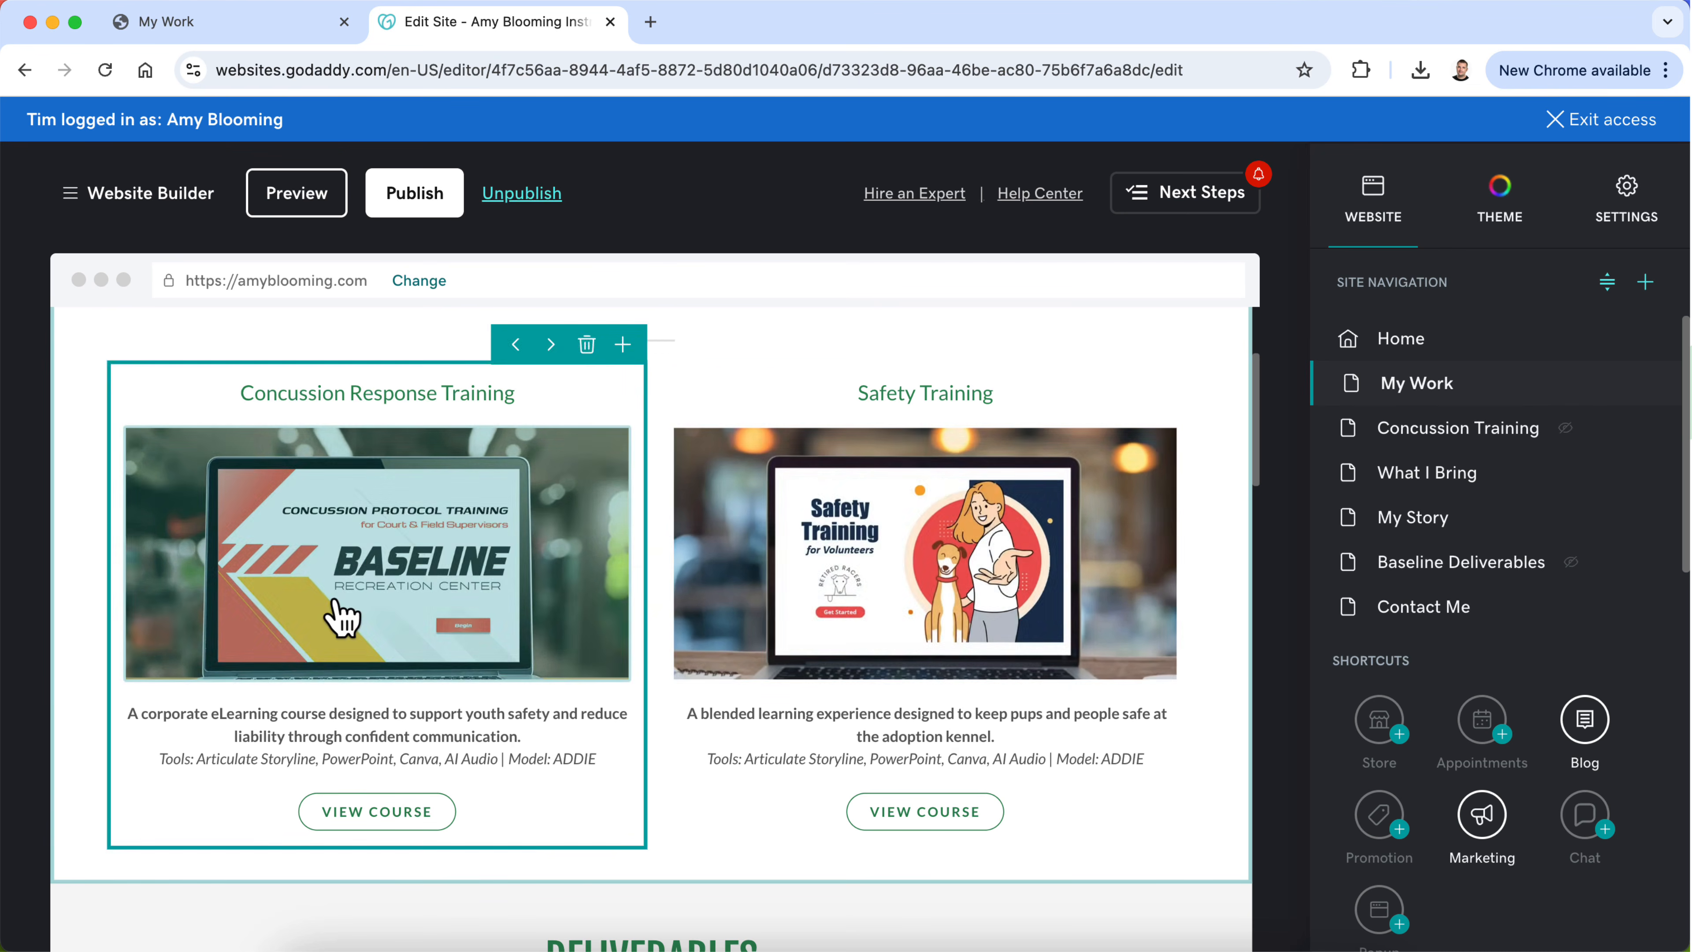
pyautogui.scroll(-3, 933, 729)
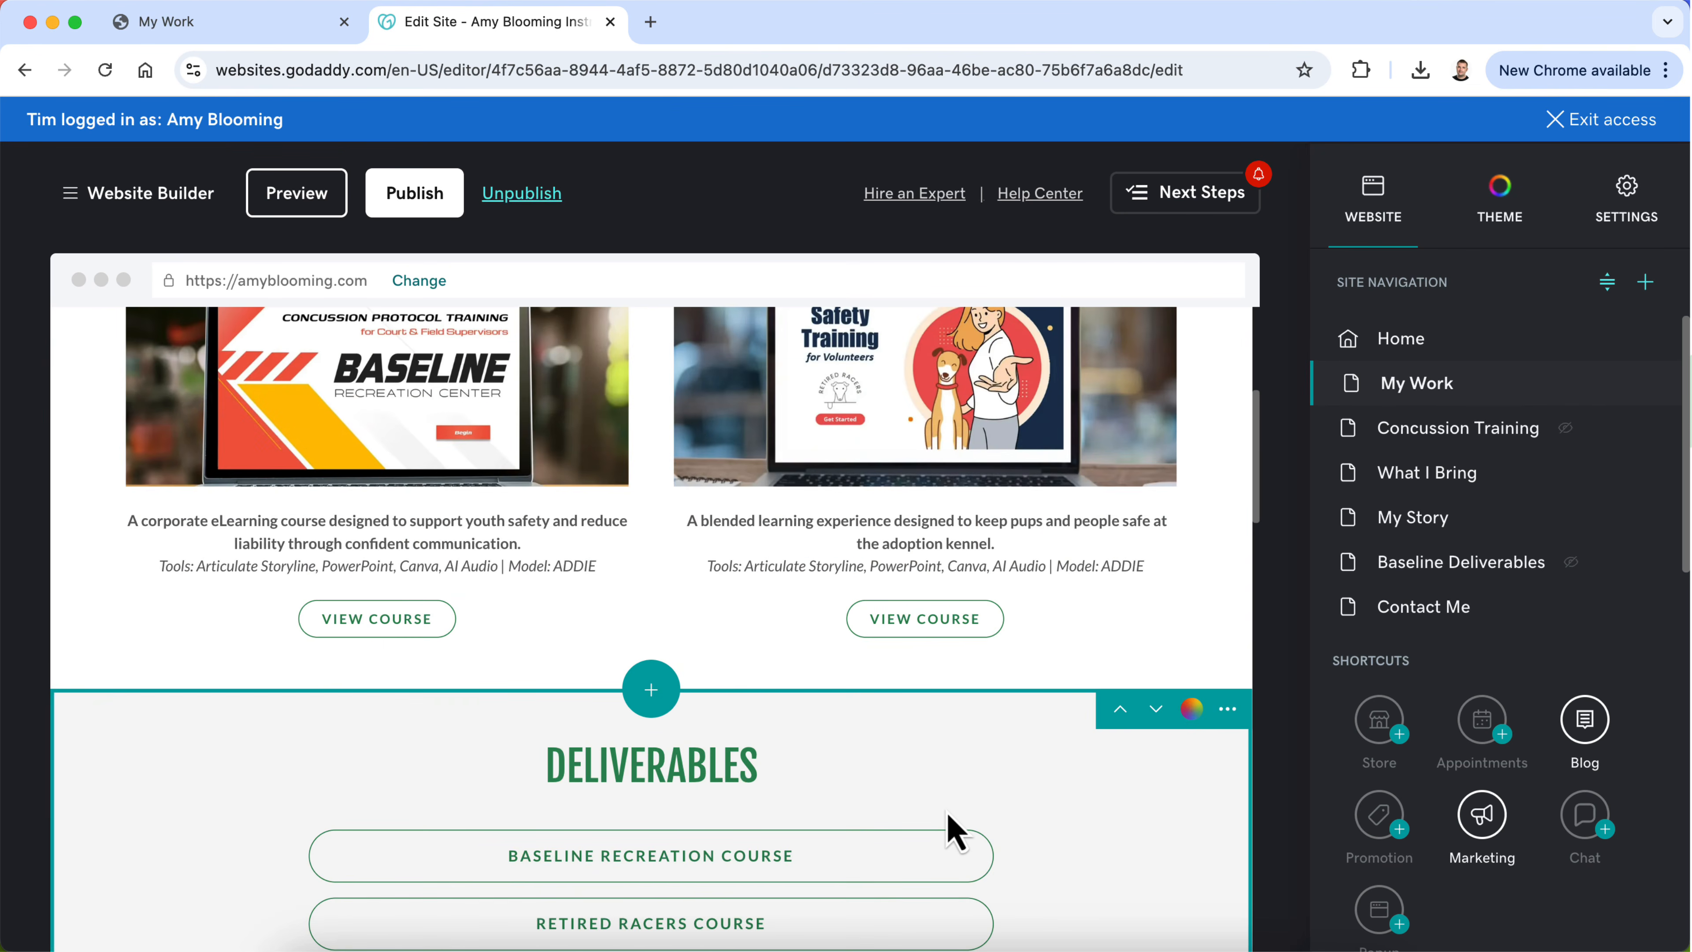
pyautogui.scroll(5, 904, 518)
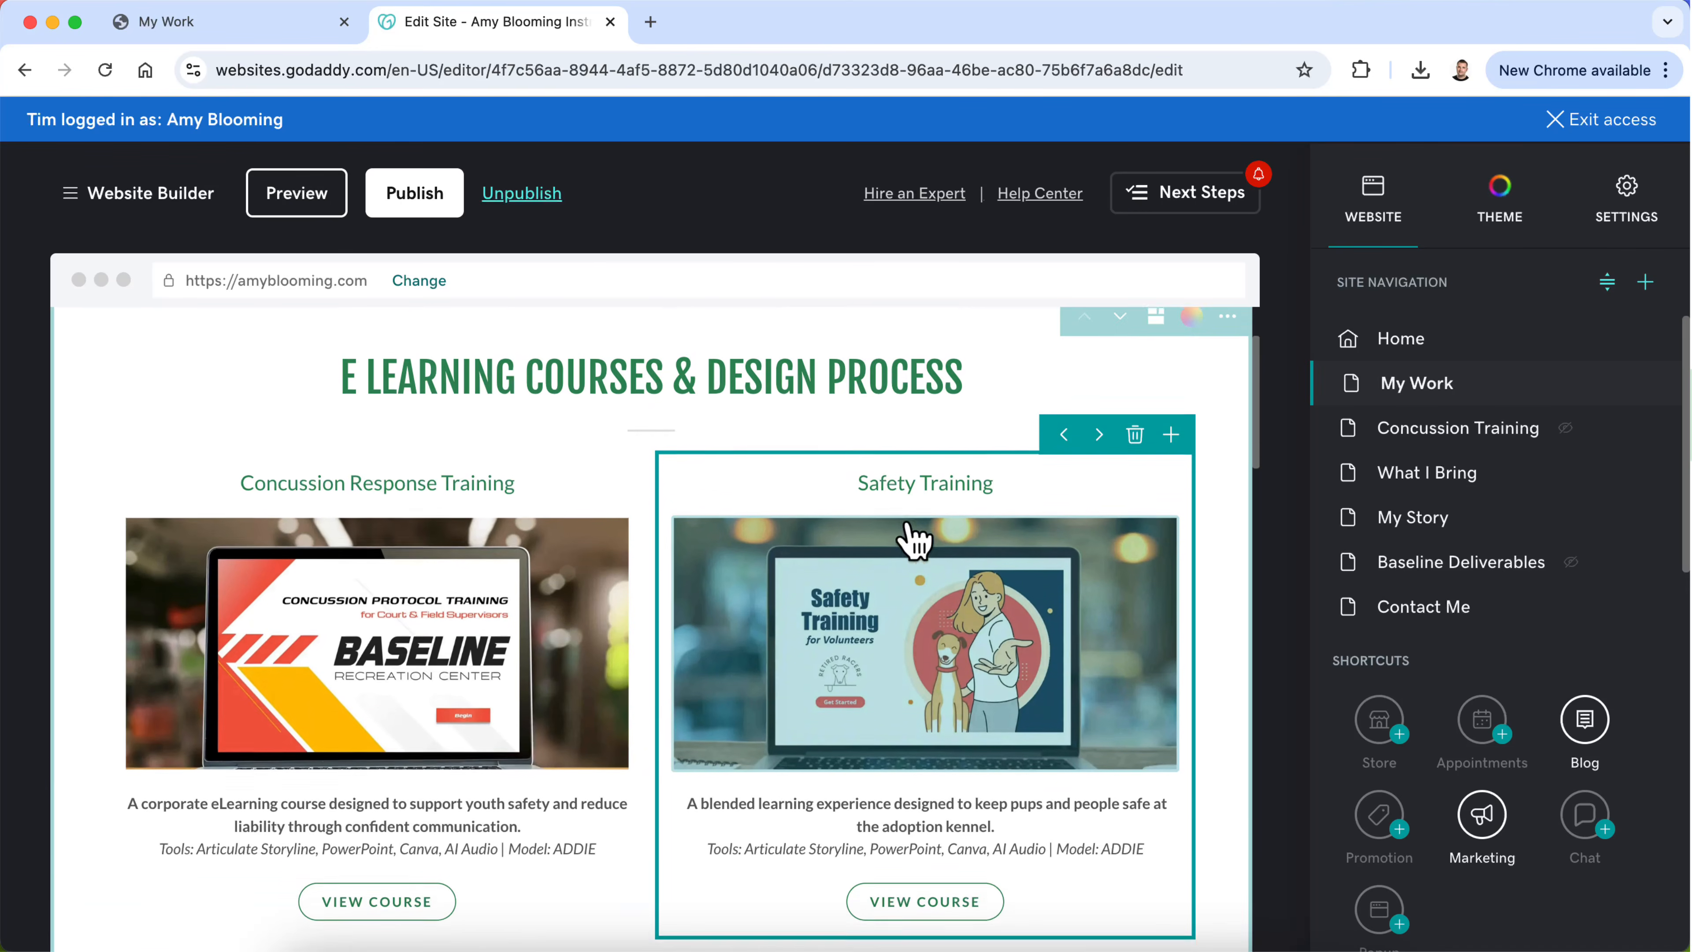
pyautogui.scroll(1, 904, 520)
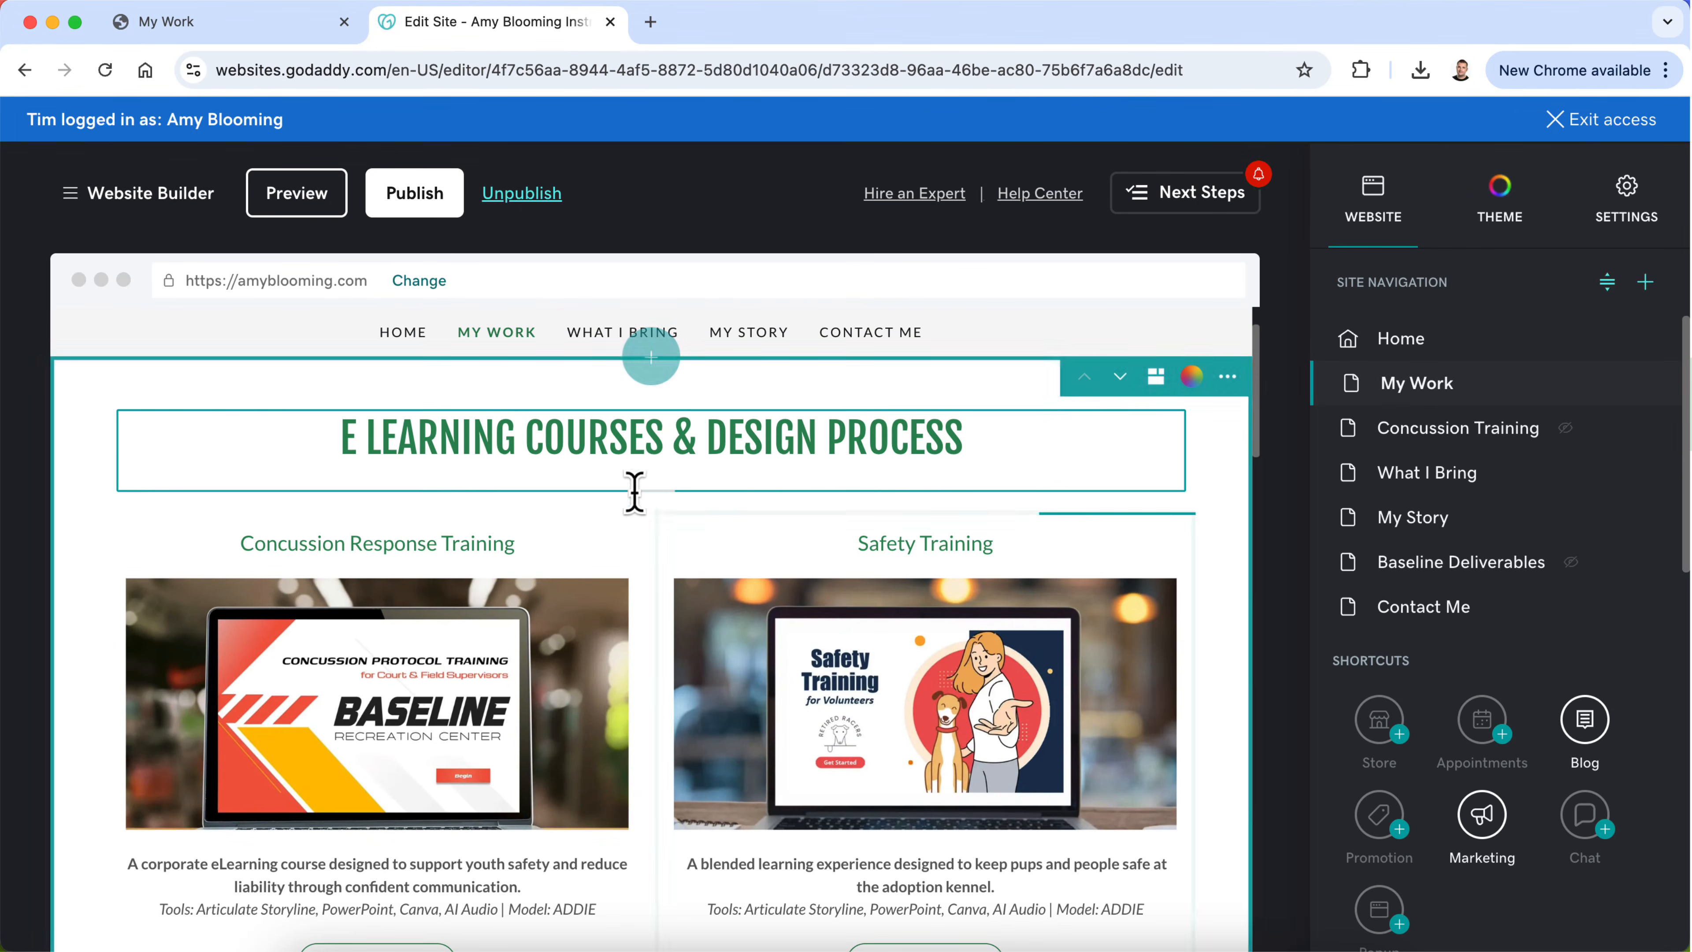
pyautogui.scroll(2, 647, 650)
pyautogui.scroll(-3, 646, 634)
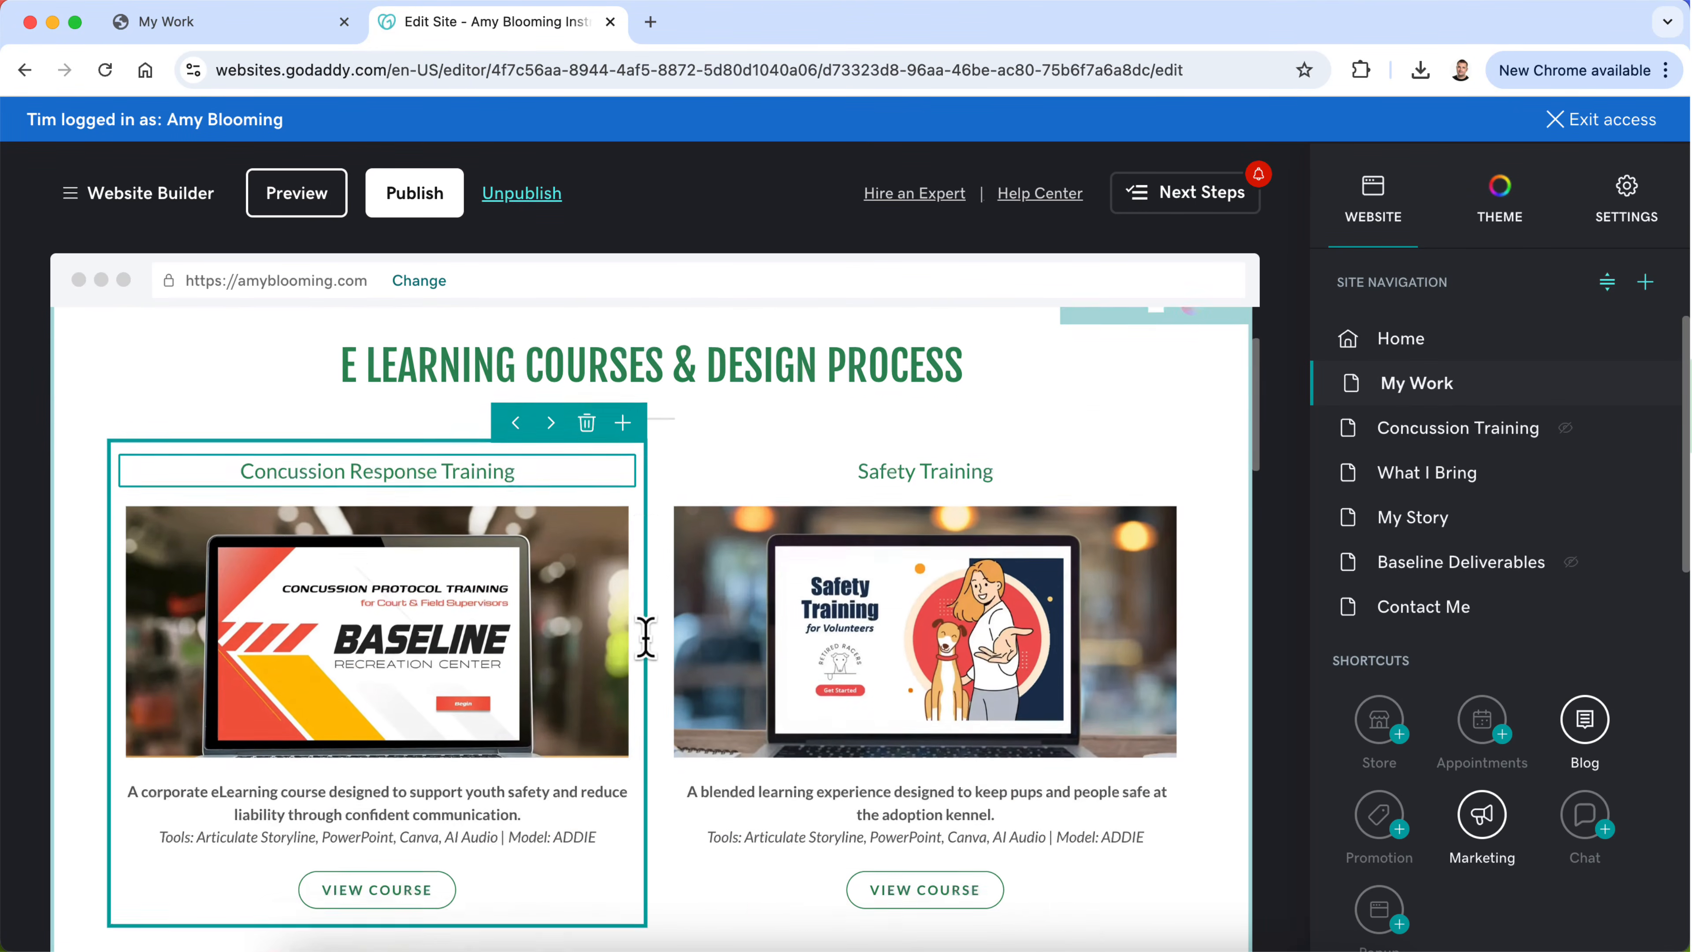
# Step: Delete the italic tools and model line from the Concussion Response Training card's description
pyautogui.scroll(-1, 646, 638)
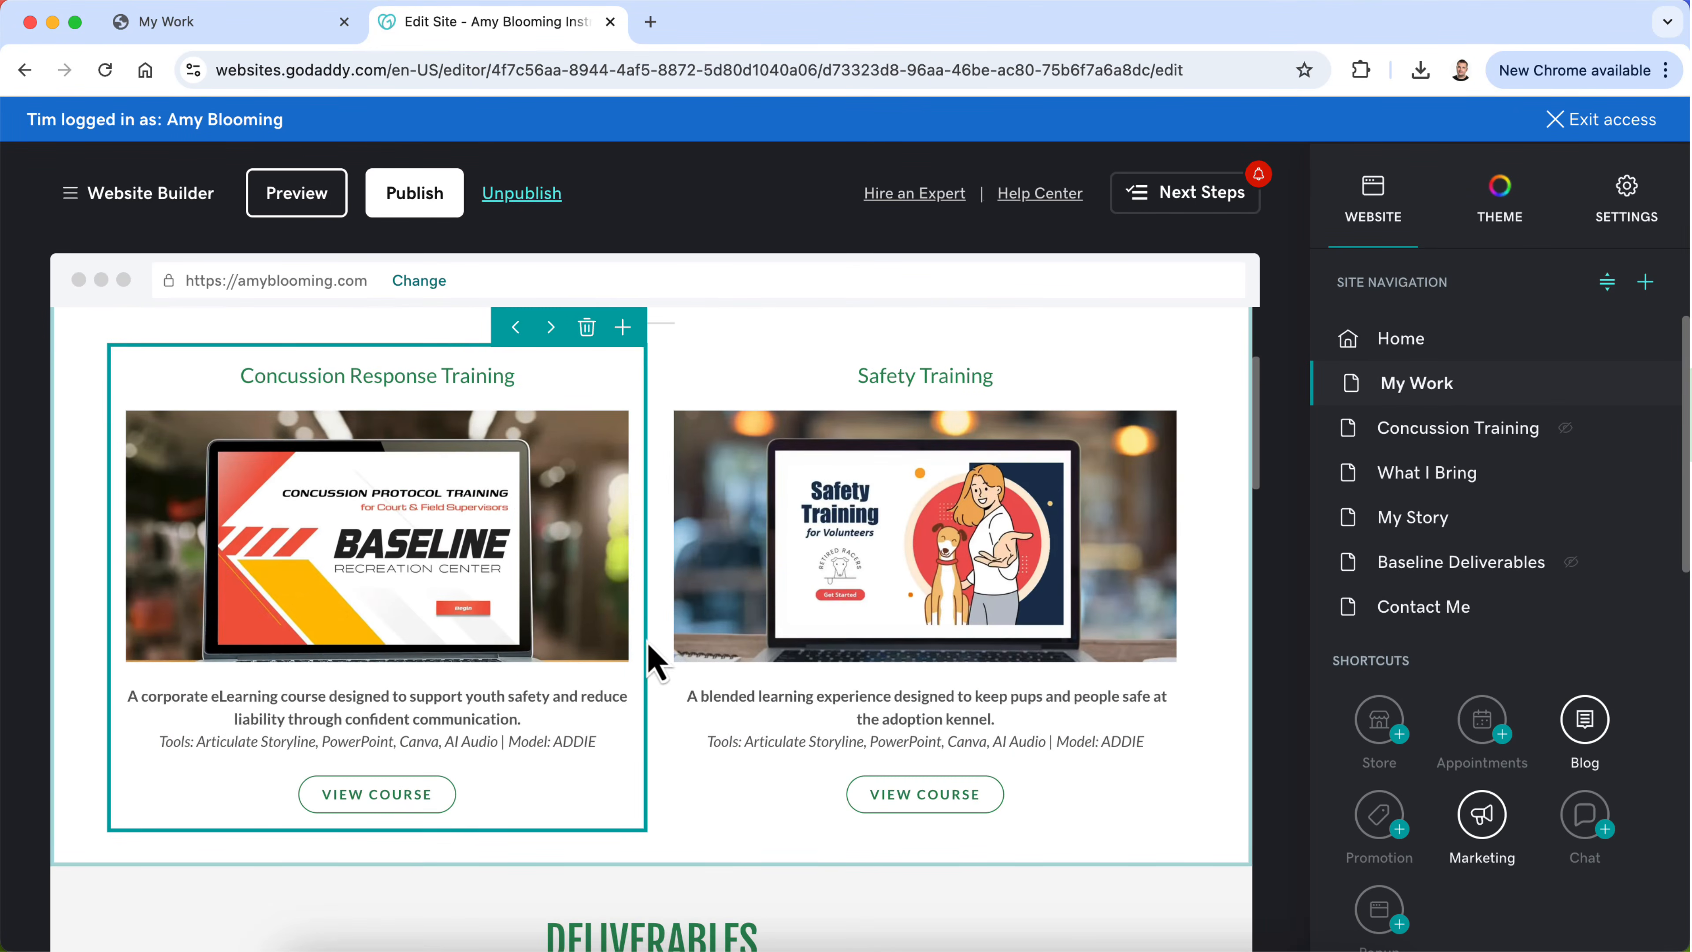
pyautogui.click(507, 741)
pyautogui.moveTo(600, 736); pyautogui.dragTo(162, 741)
pyautogui.press('BackSpace')
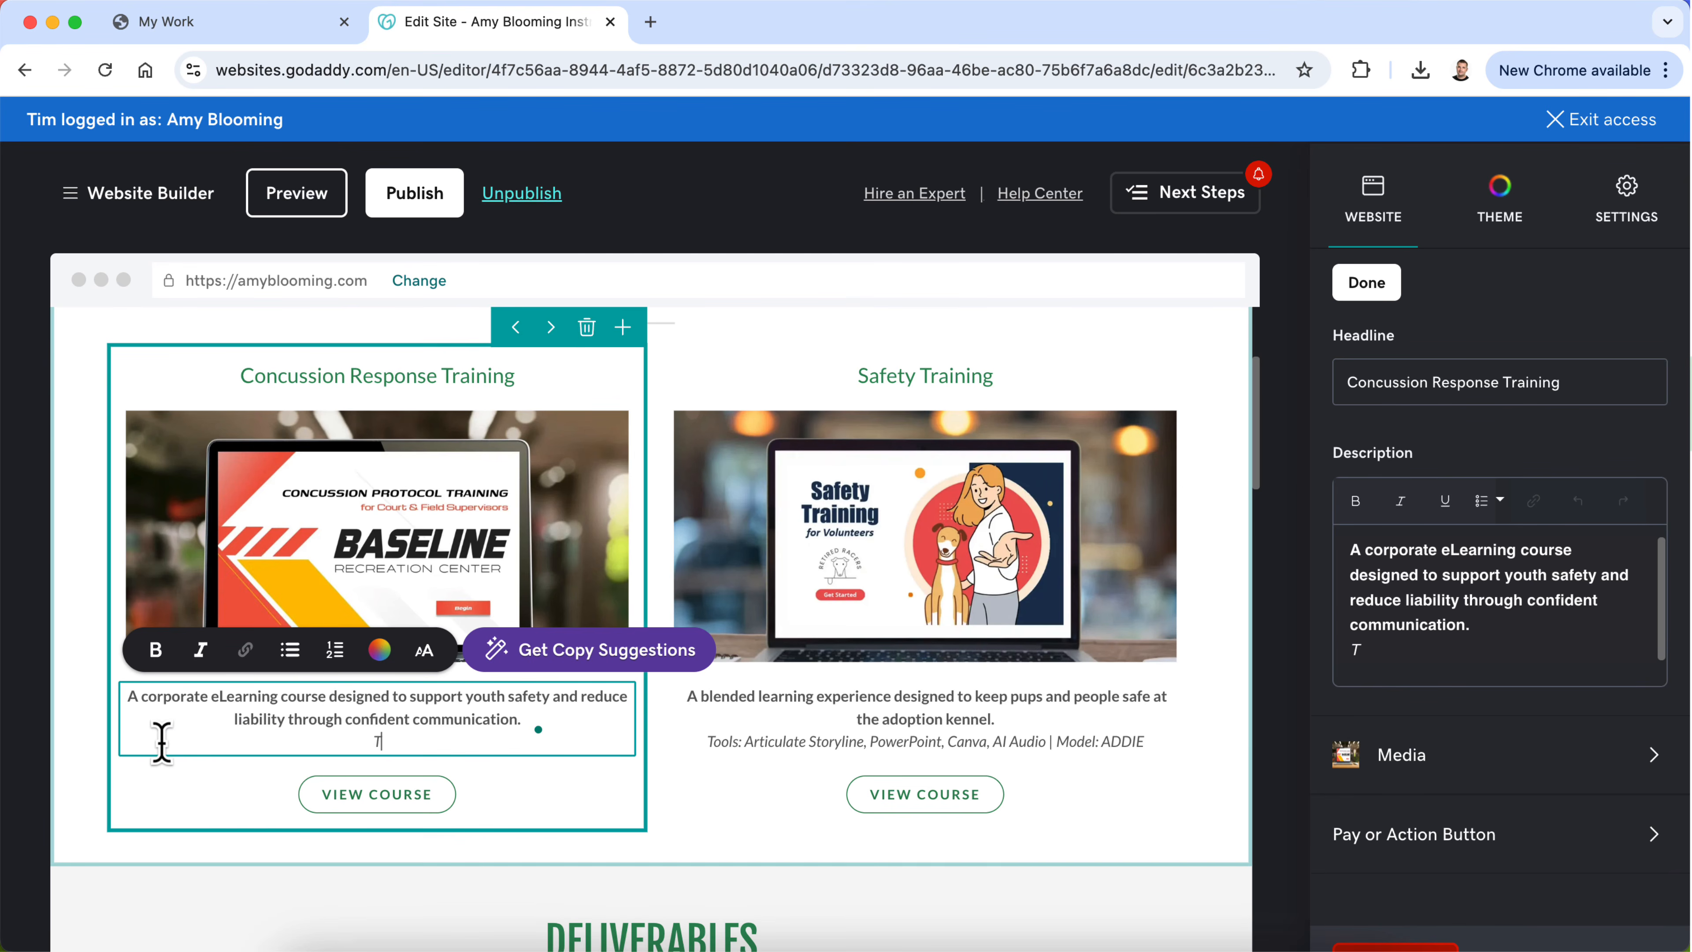
pyautogui.press('BackSpace')
# Step: Delete the italic tools and model line from the Safety Training card's description
pyautogui.click(767, 739)
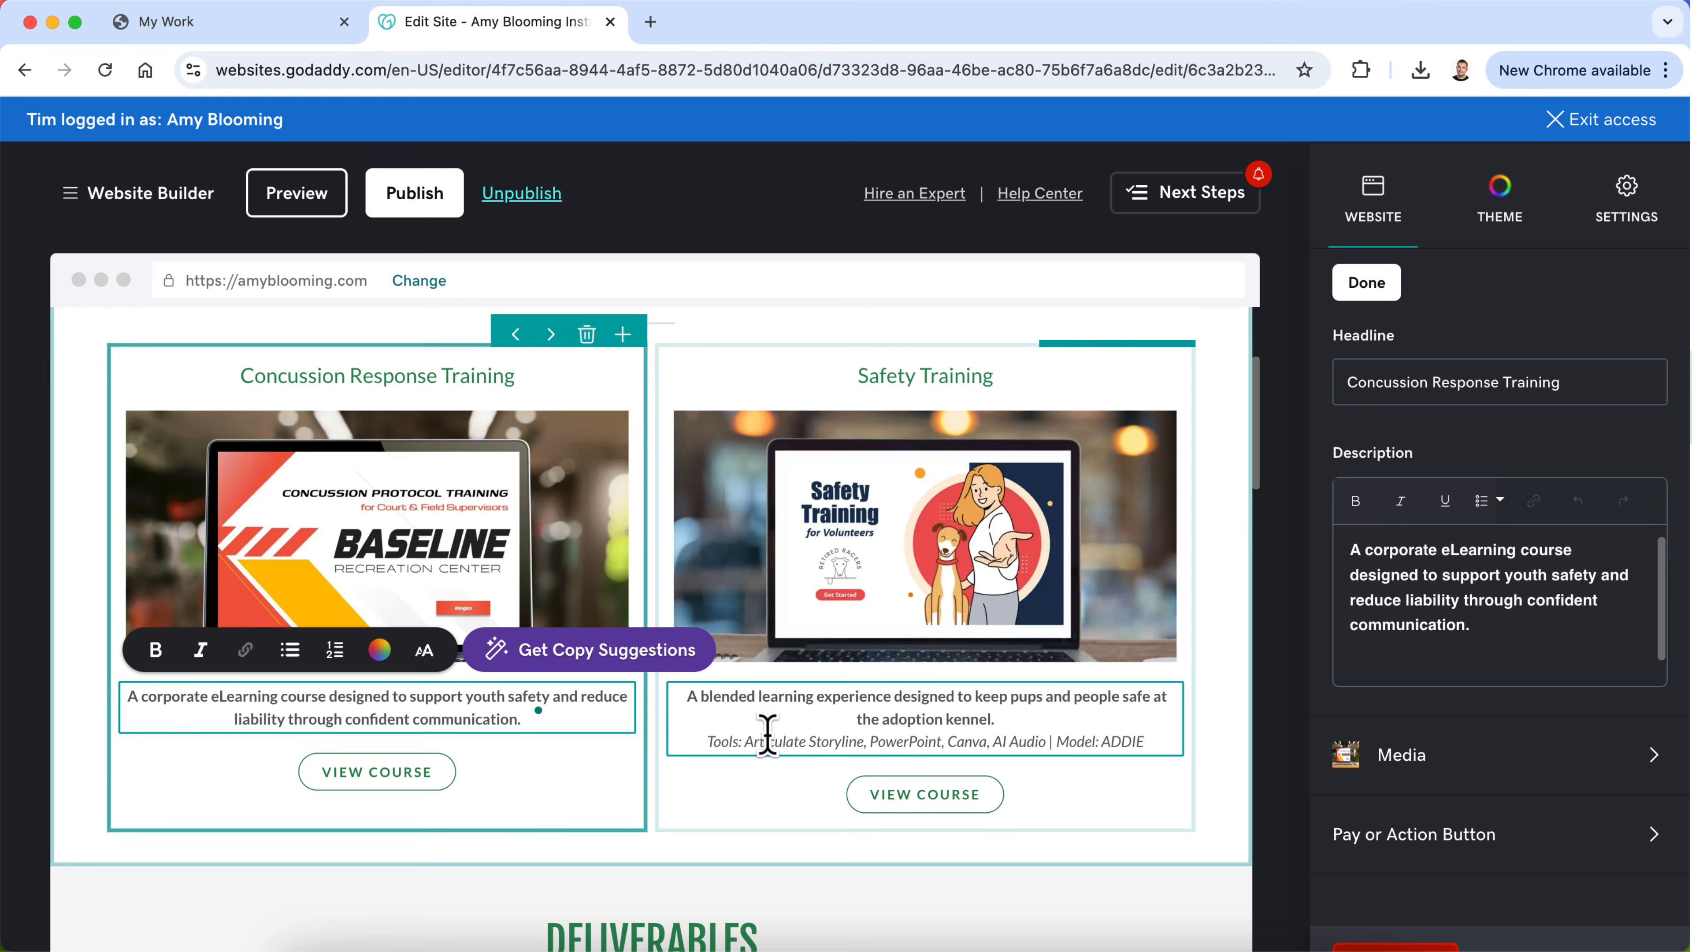
pyautogui.click(1077, 741)
pyautogui.moveTo(1146, 741); pyautogui.dragTo(712, 744)
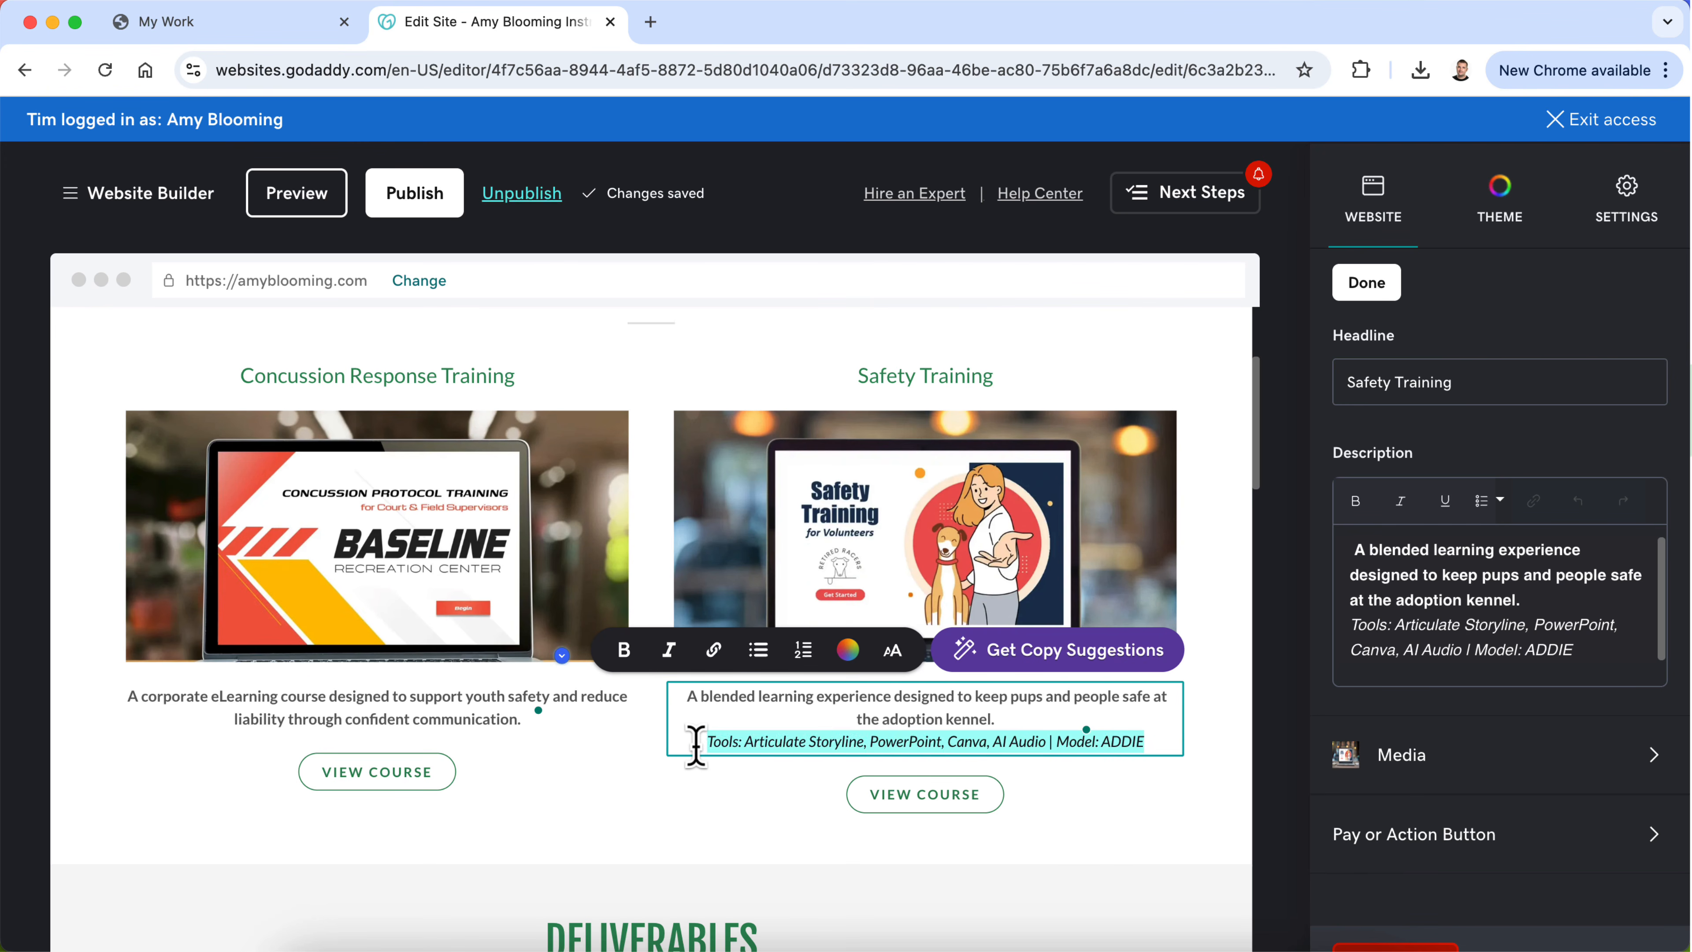
pyautogui.press('BackSpace')
pyautogui.press('BackSpace')
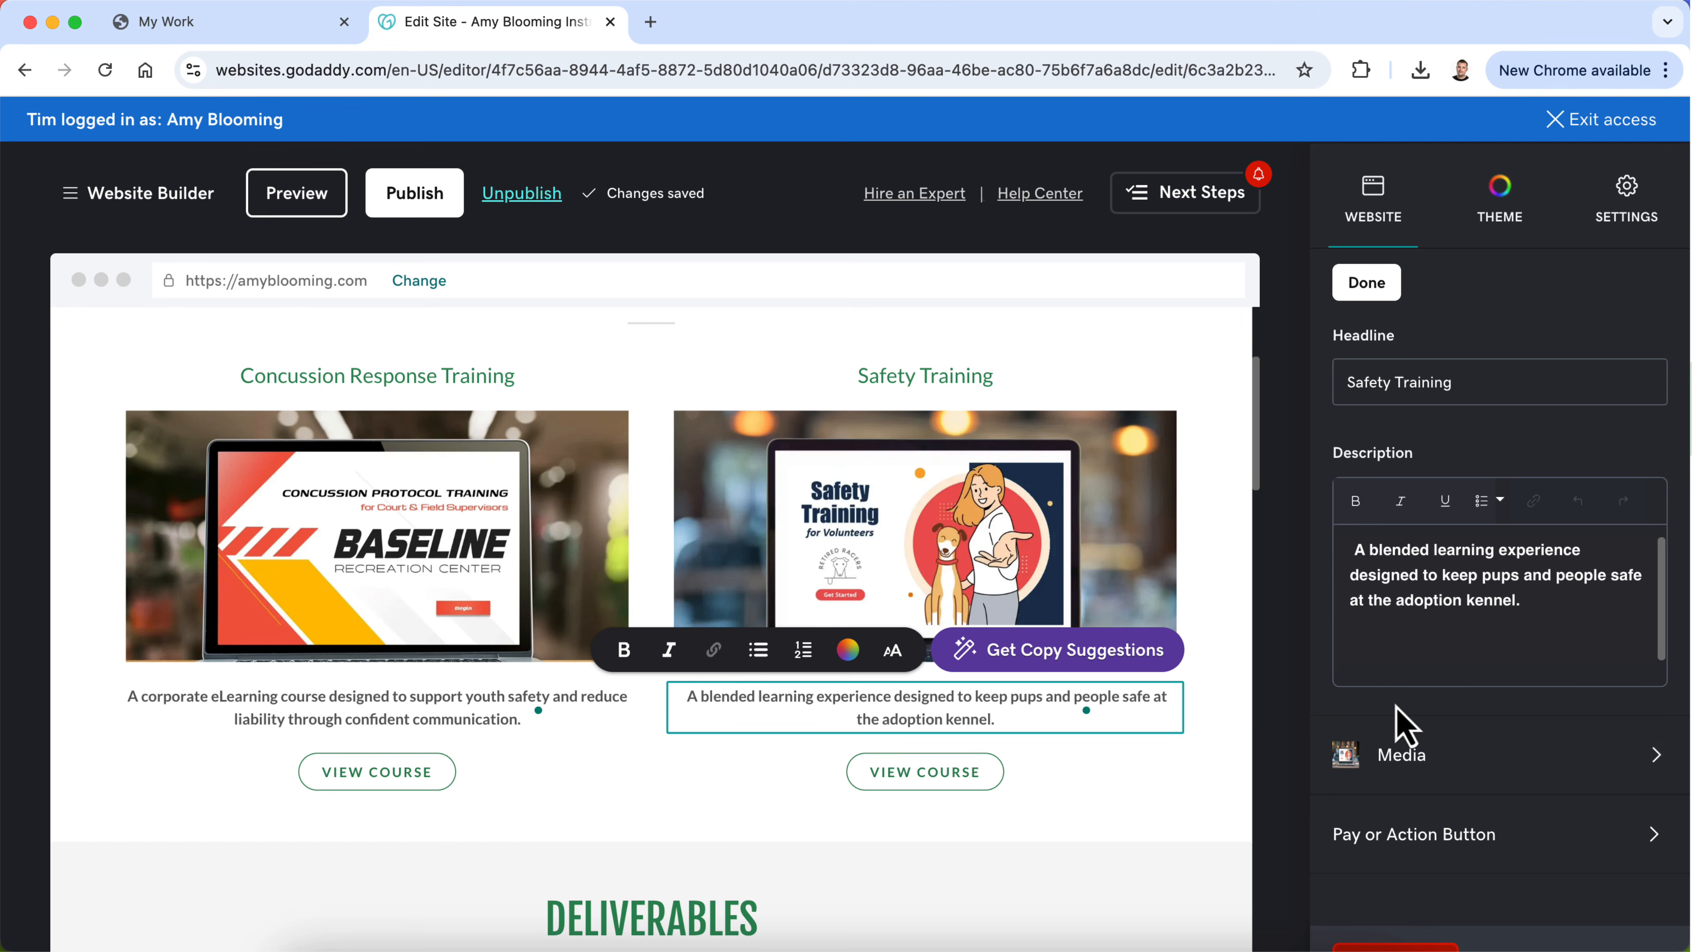
pyautogui.tripleClick(952, 705)
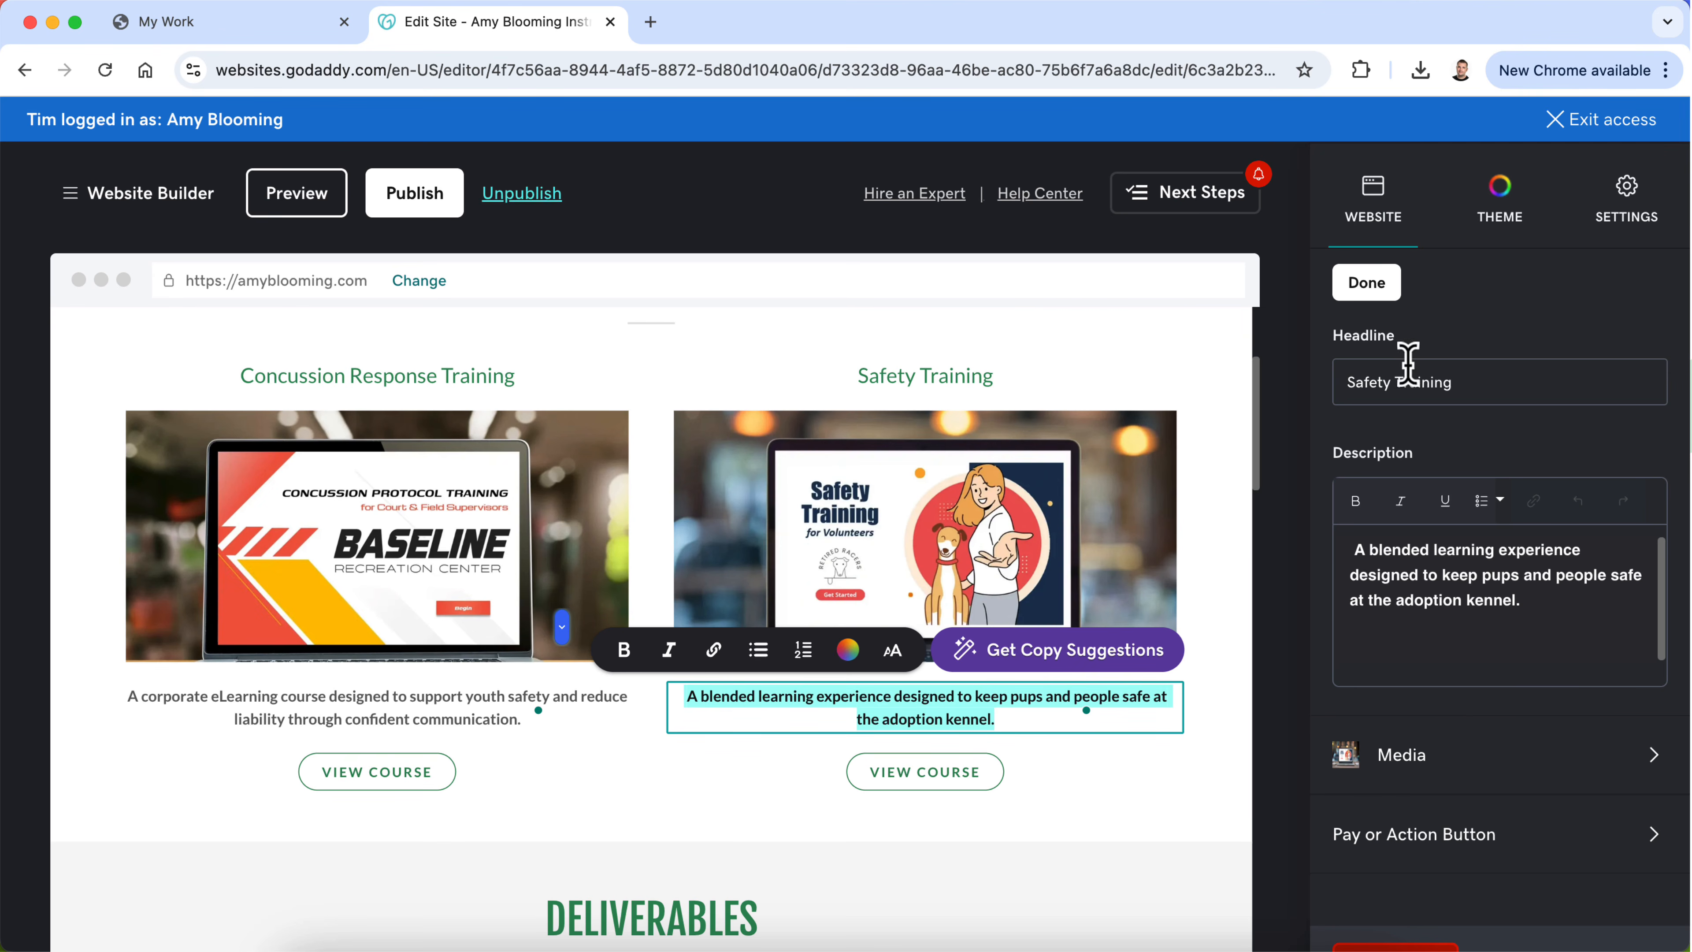
# Step: Set the alignment of the My Work course cards section to left
pyautogui.click(1366, 284)
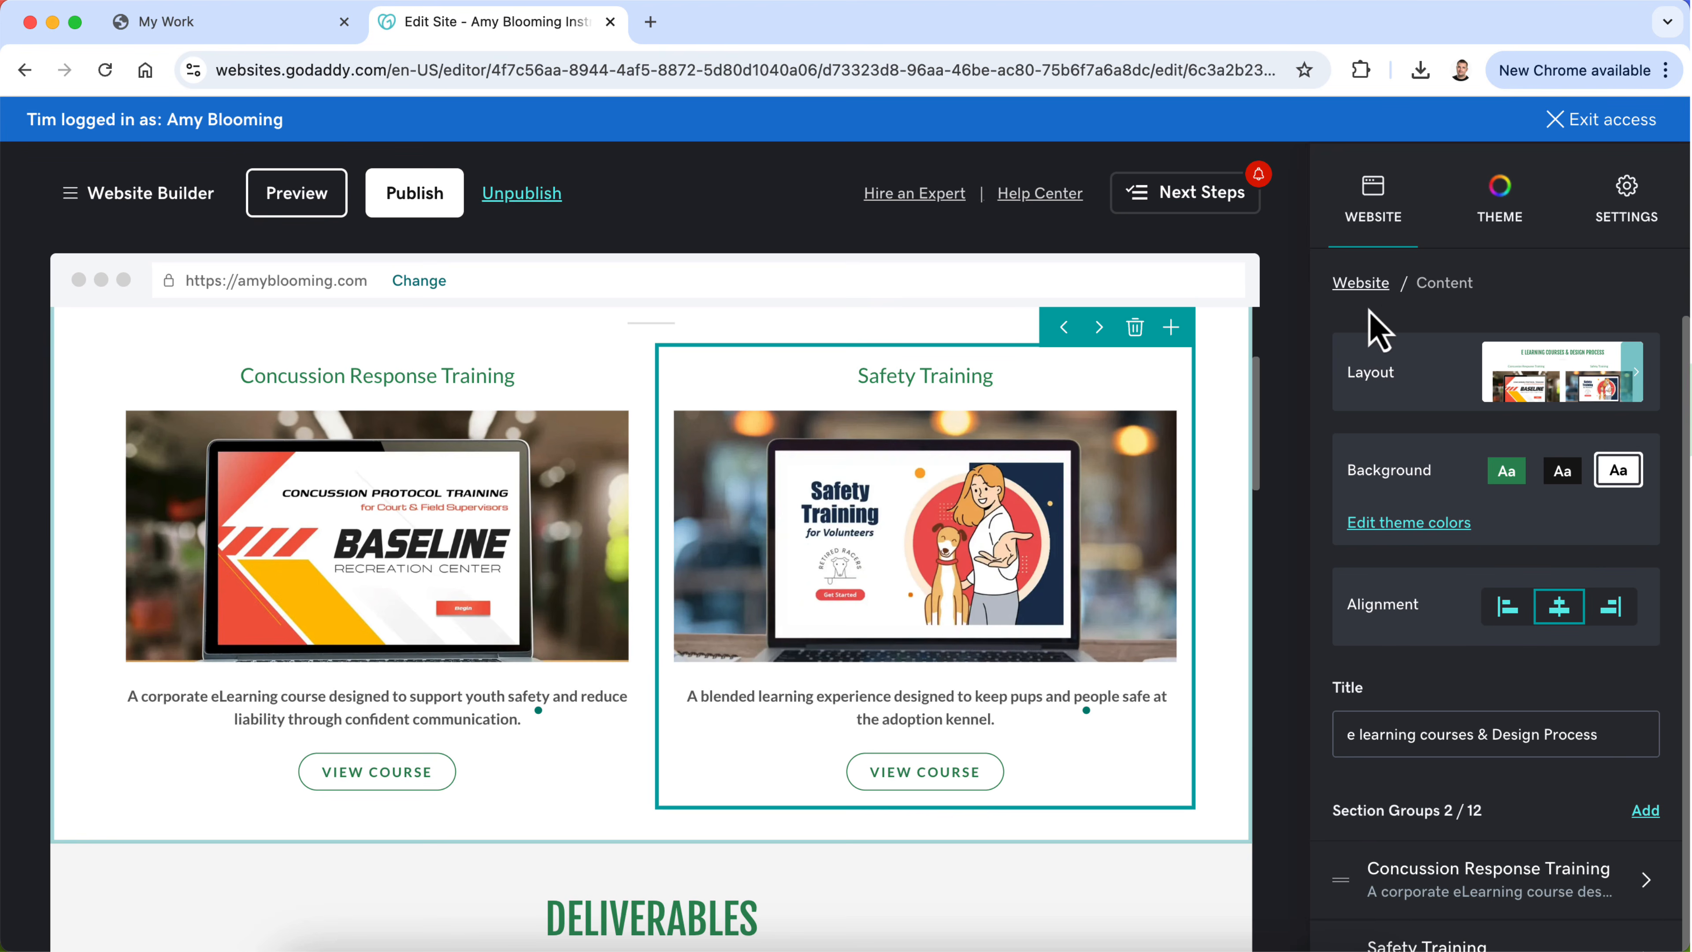
pyautogui.click(1507, 606)
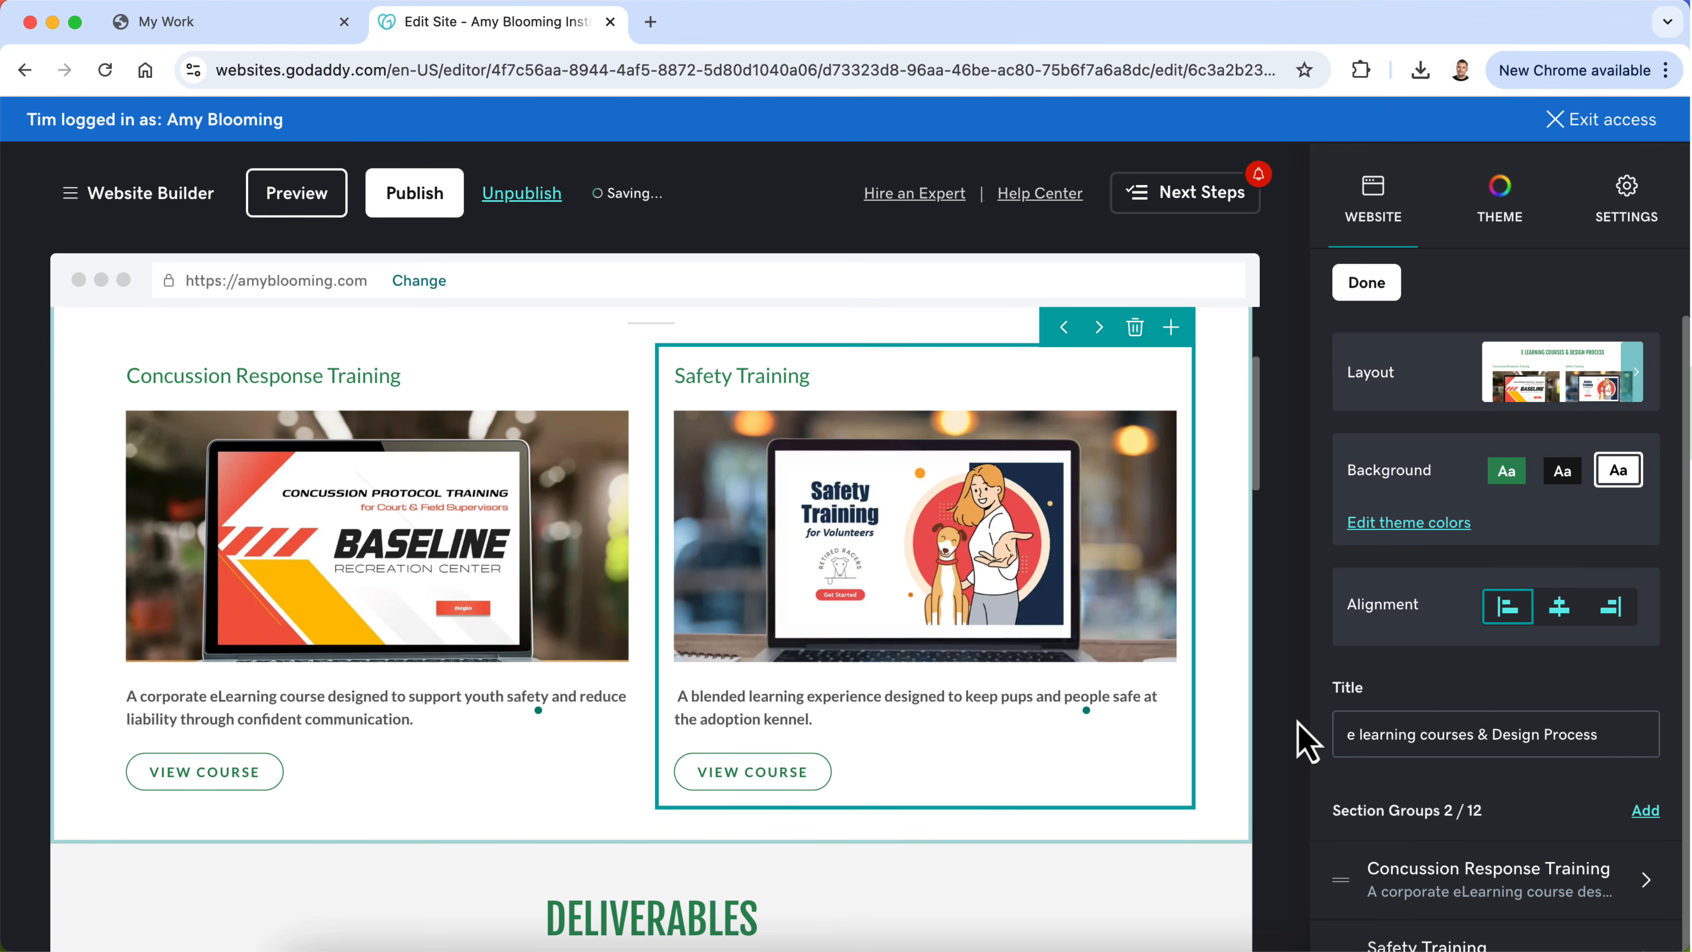
pyautogui.scroll(4, 1025, 687)
pyautogui.scroll(-4, 1012, 687)
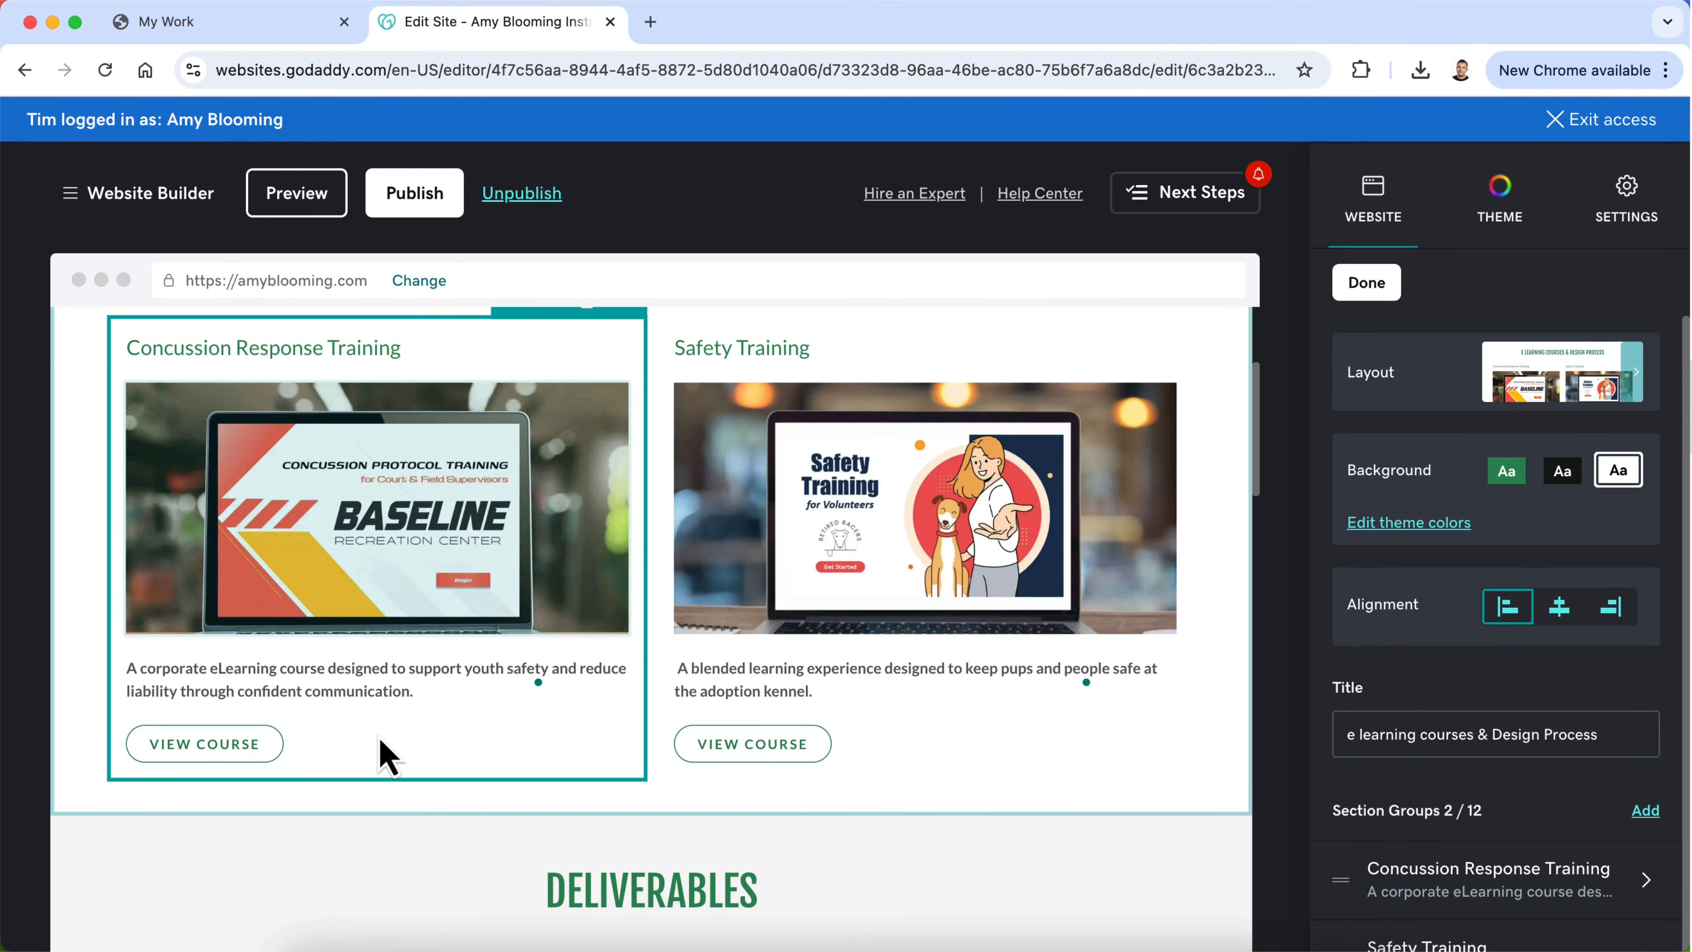
pyautogui.scroll(2, 453, 503)
pyautogui.scroll(-1, 465, 517)
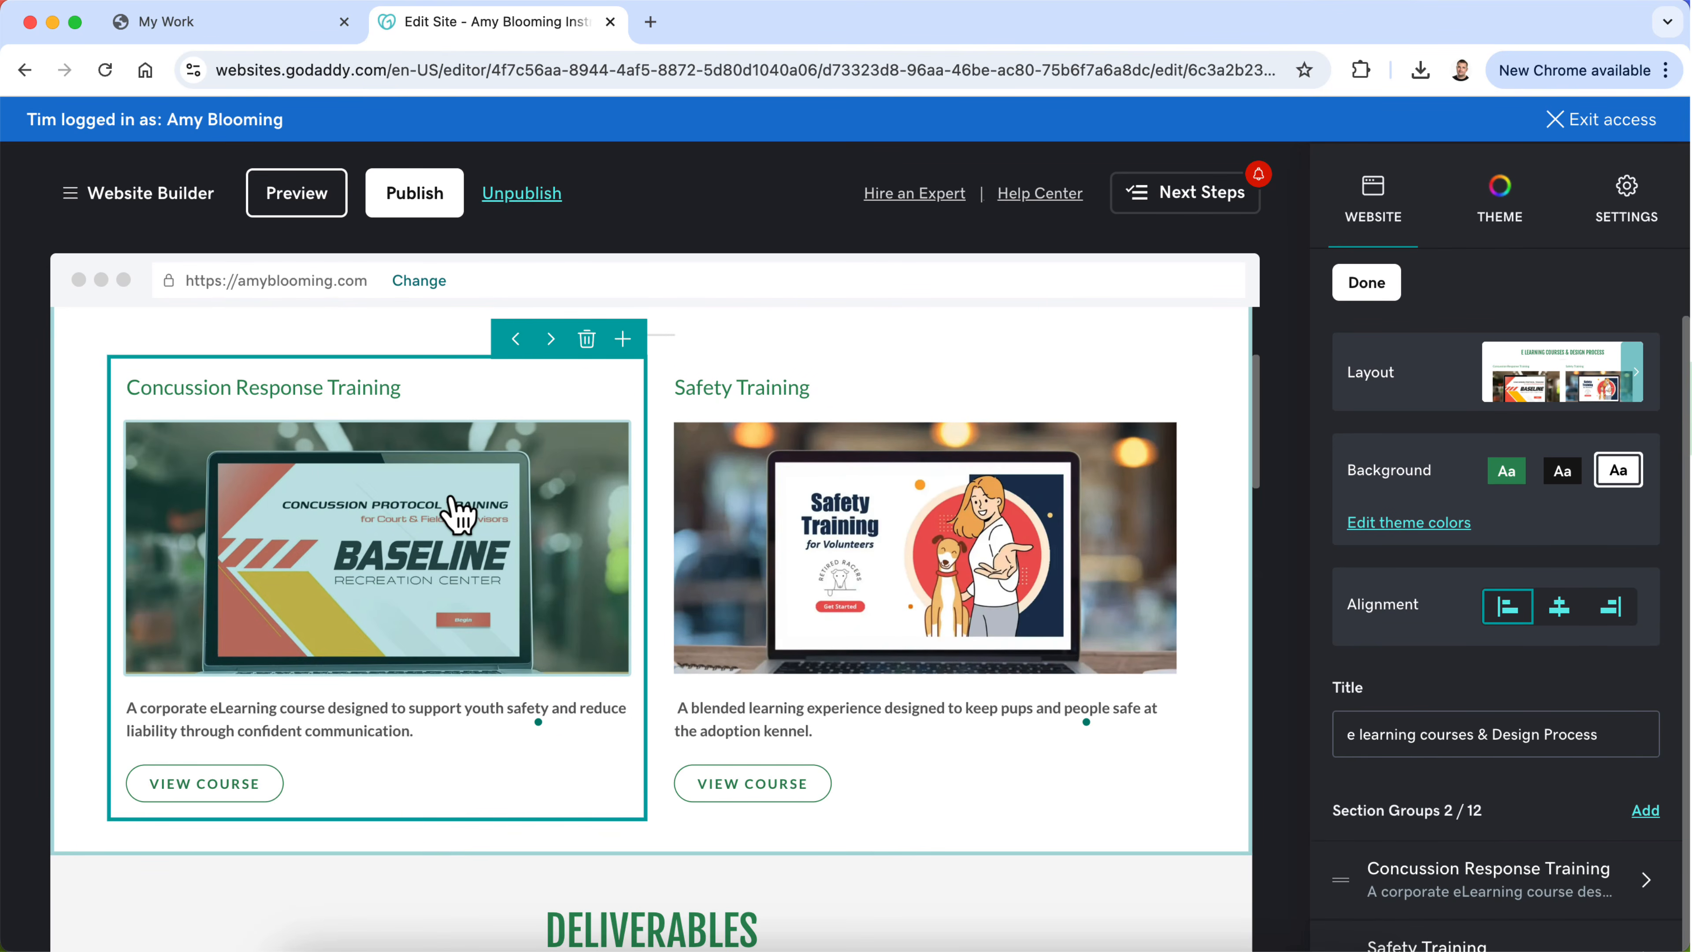
# Step: Change the label of the Concussion Response Training card's button to "View Project"
pyautogui.click(236, 785)
pyautogui.scroll(-2, 1458, 674)
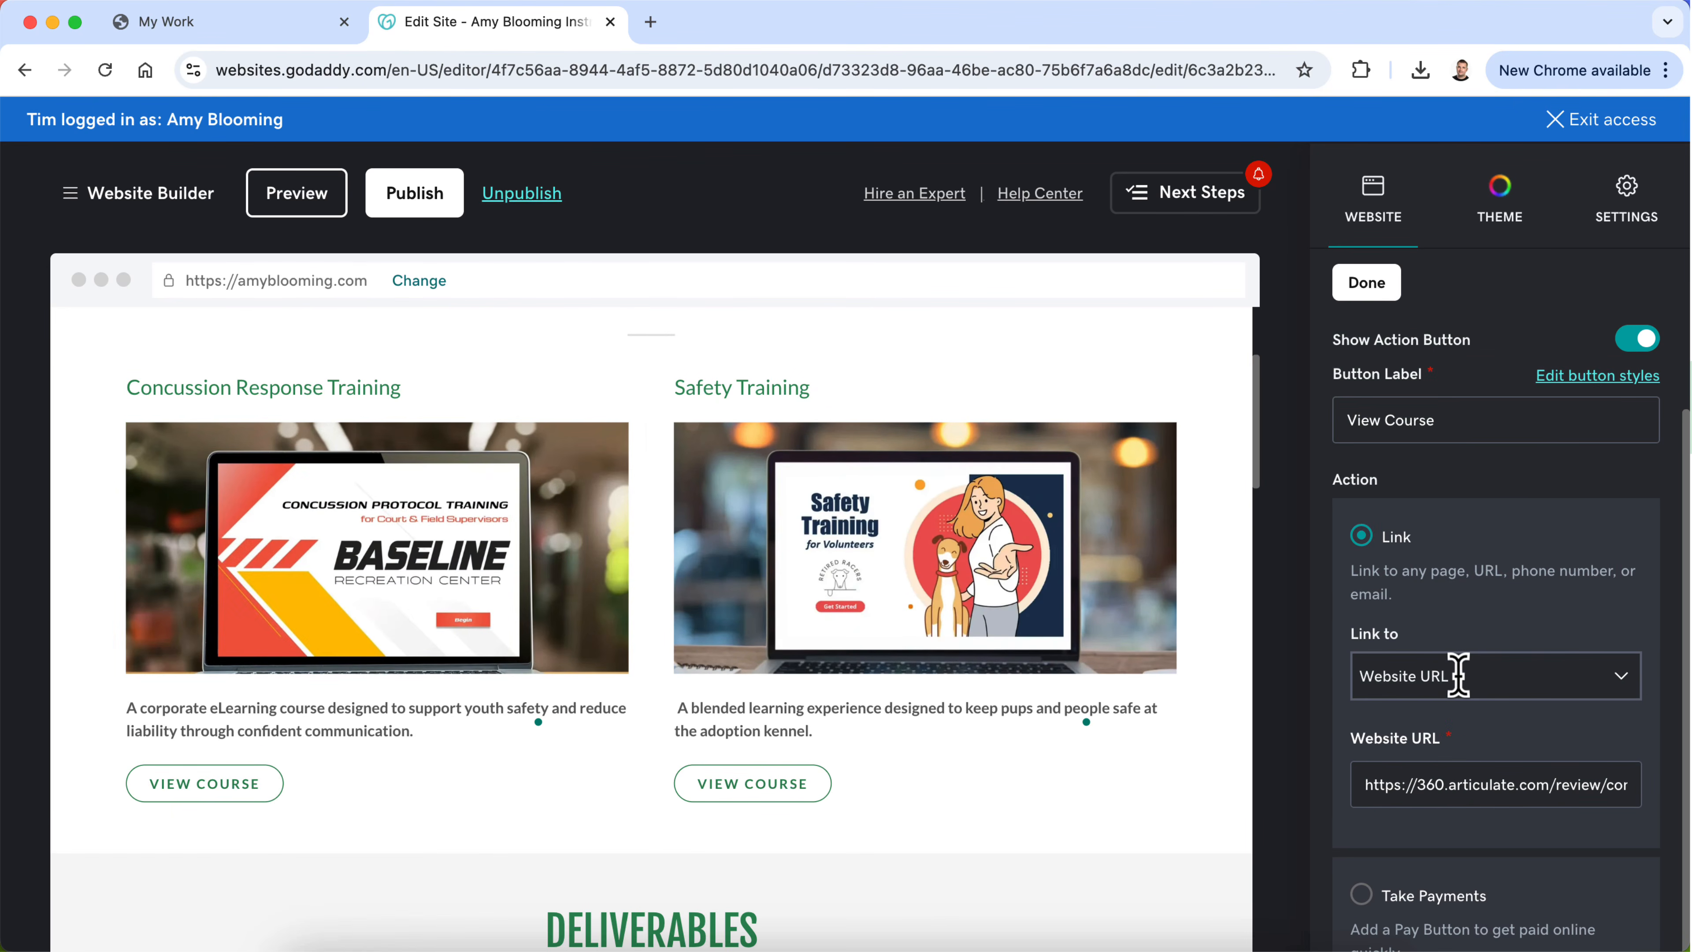
pyautogui.scroll(2, 1504, 691)
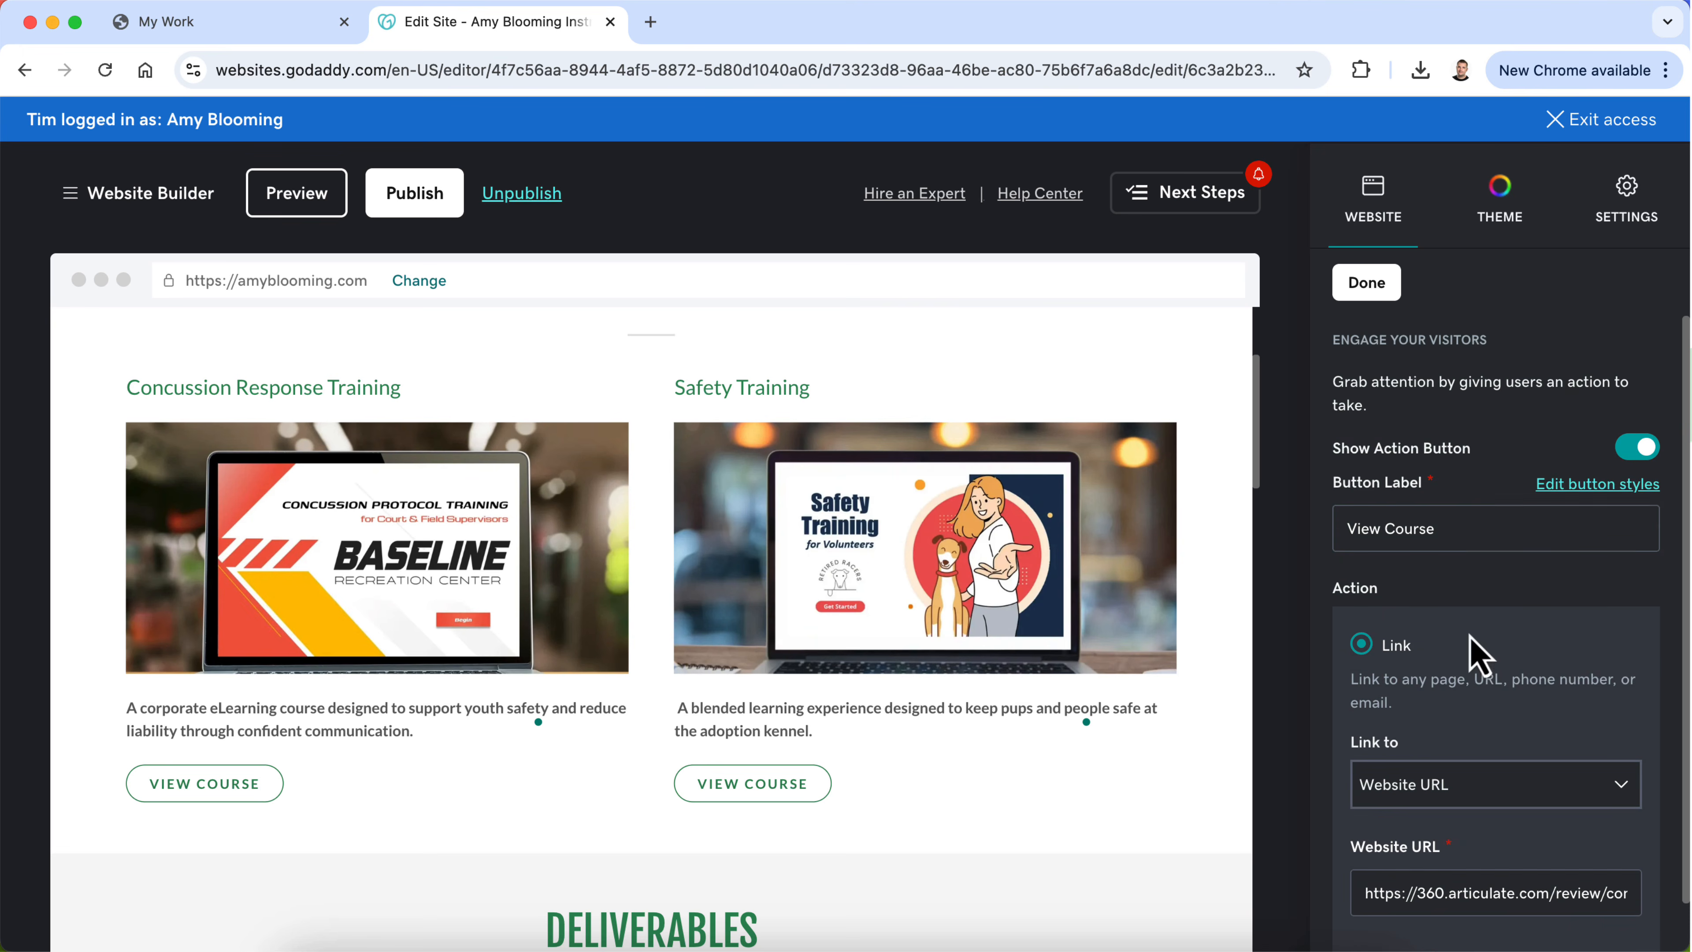
pyautogui.tripleClick(1432, 531)
pyautogui.write('View Pr')
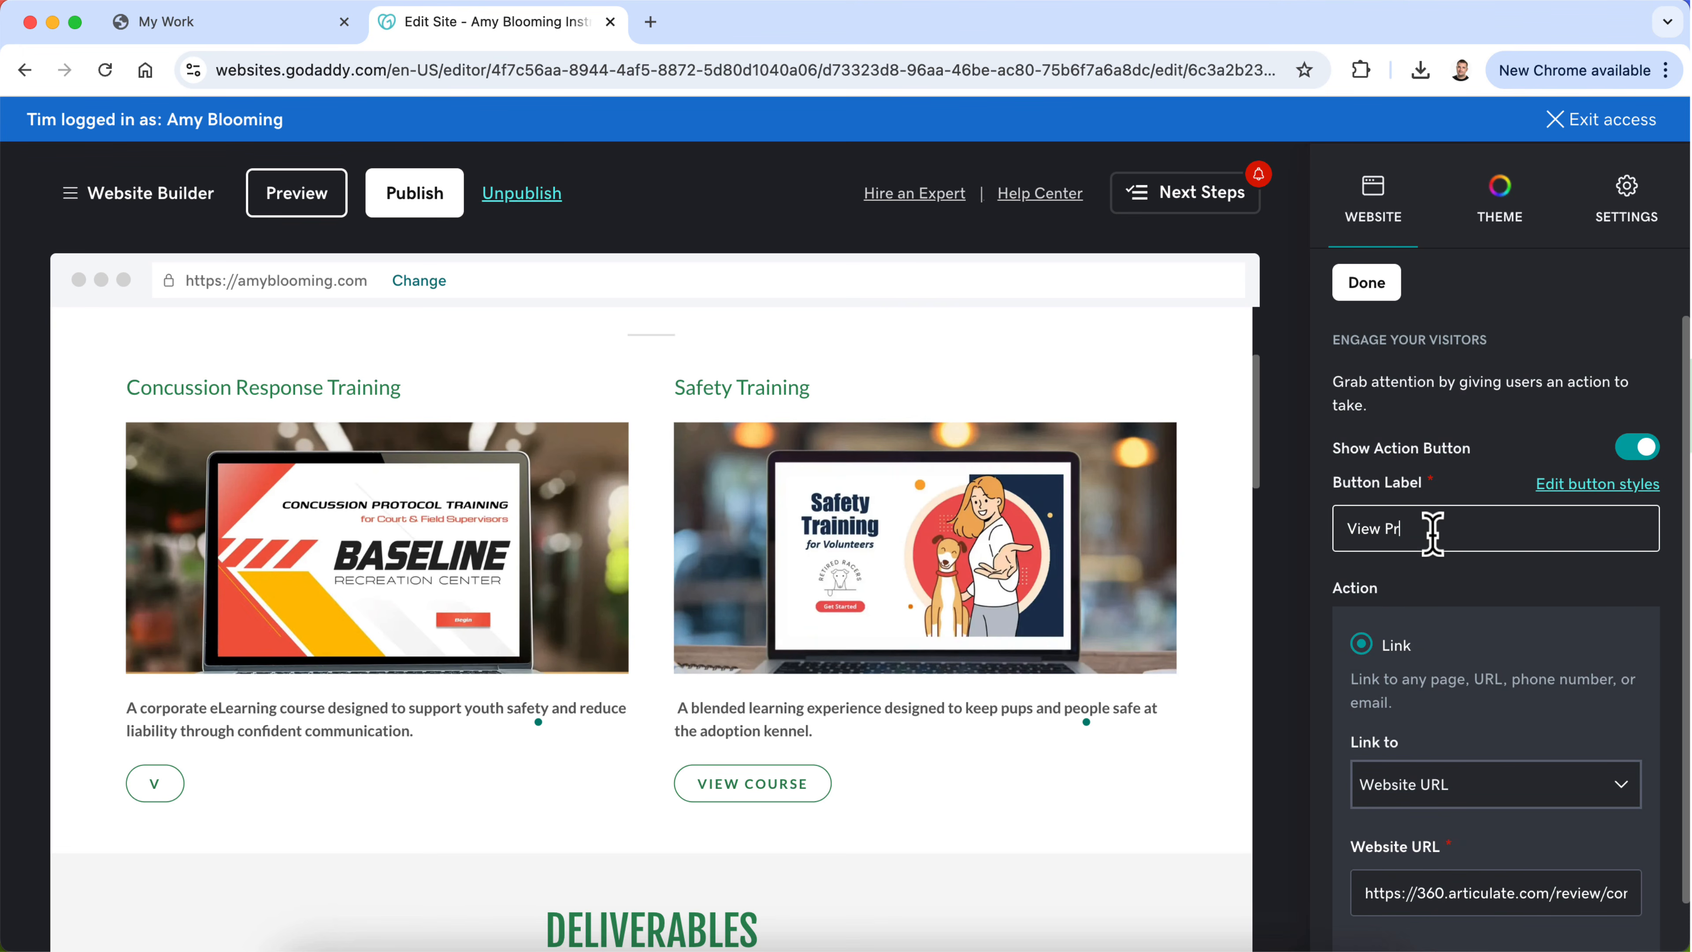
pyautogui.write('oject')
# Step: Link the View Project button to the site's Concussion Training page instead of the external website URL
pyautogui.scroll(-2, 1456, 650)
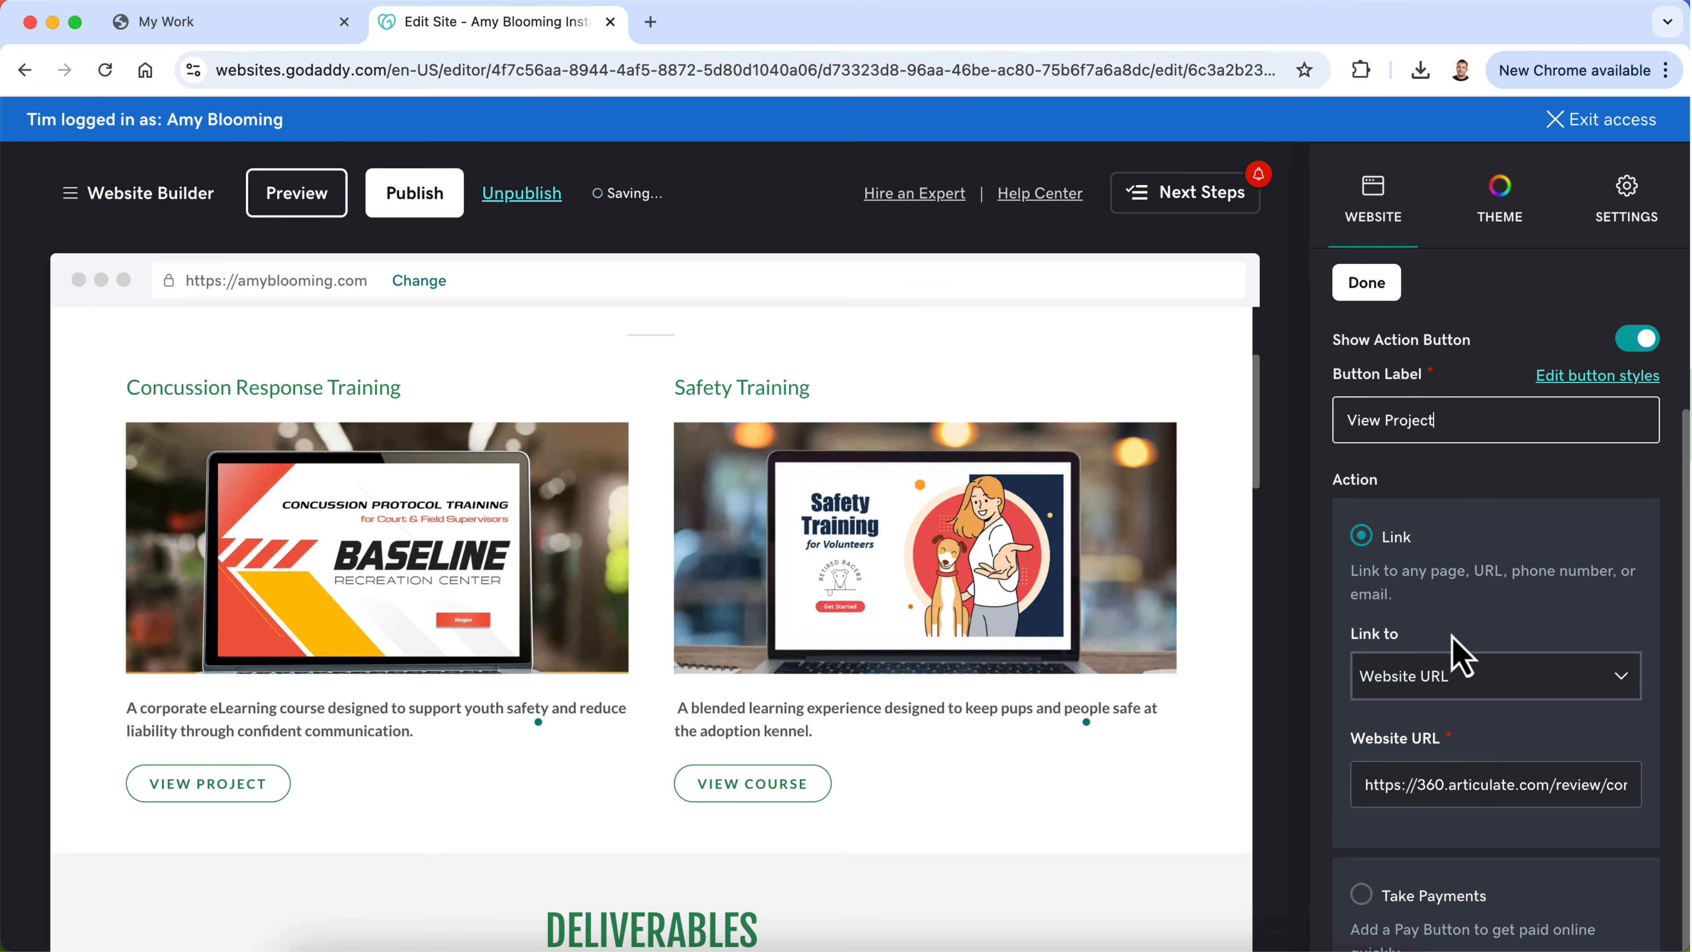
pyautogui.click(1504, 692)
pyautogui.click(1500, 747)
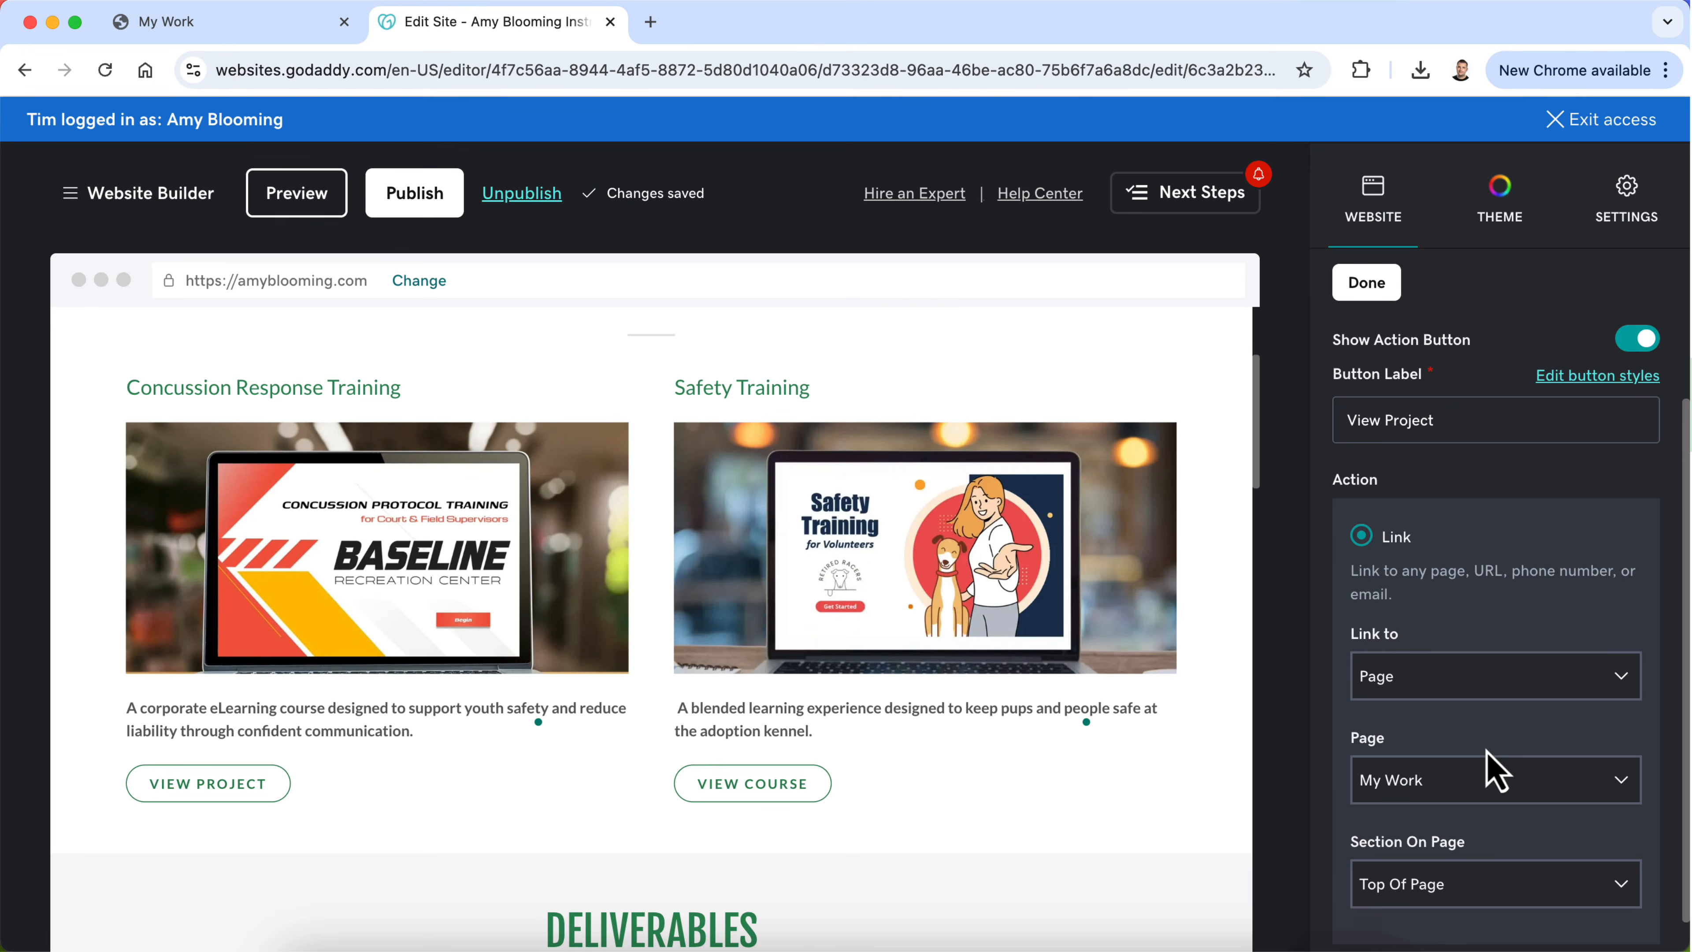
pyautogui.click(1496, 793)
pyautogui.scroll(-3, 1504, 613)
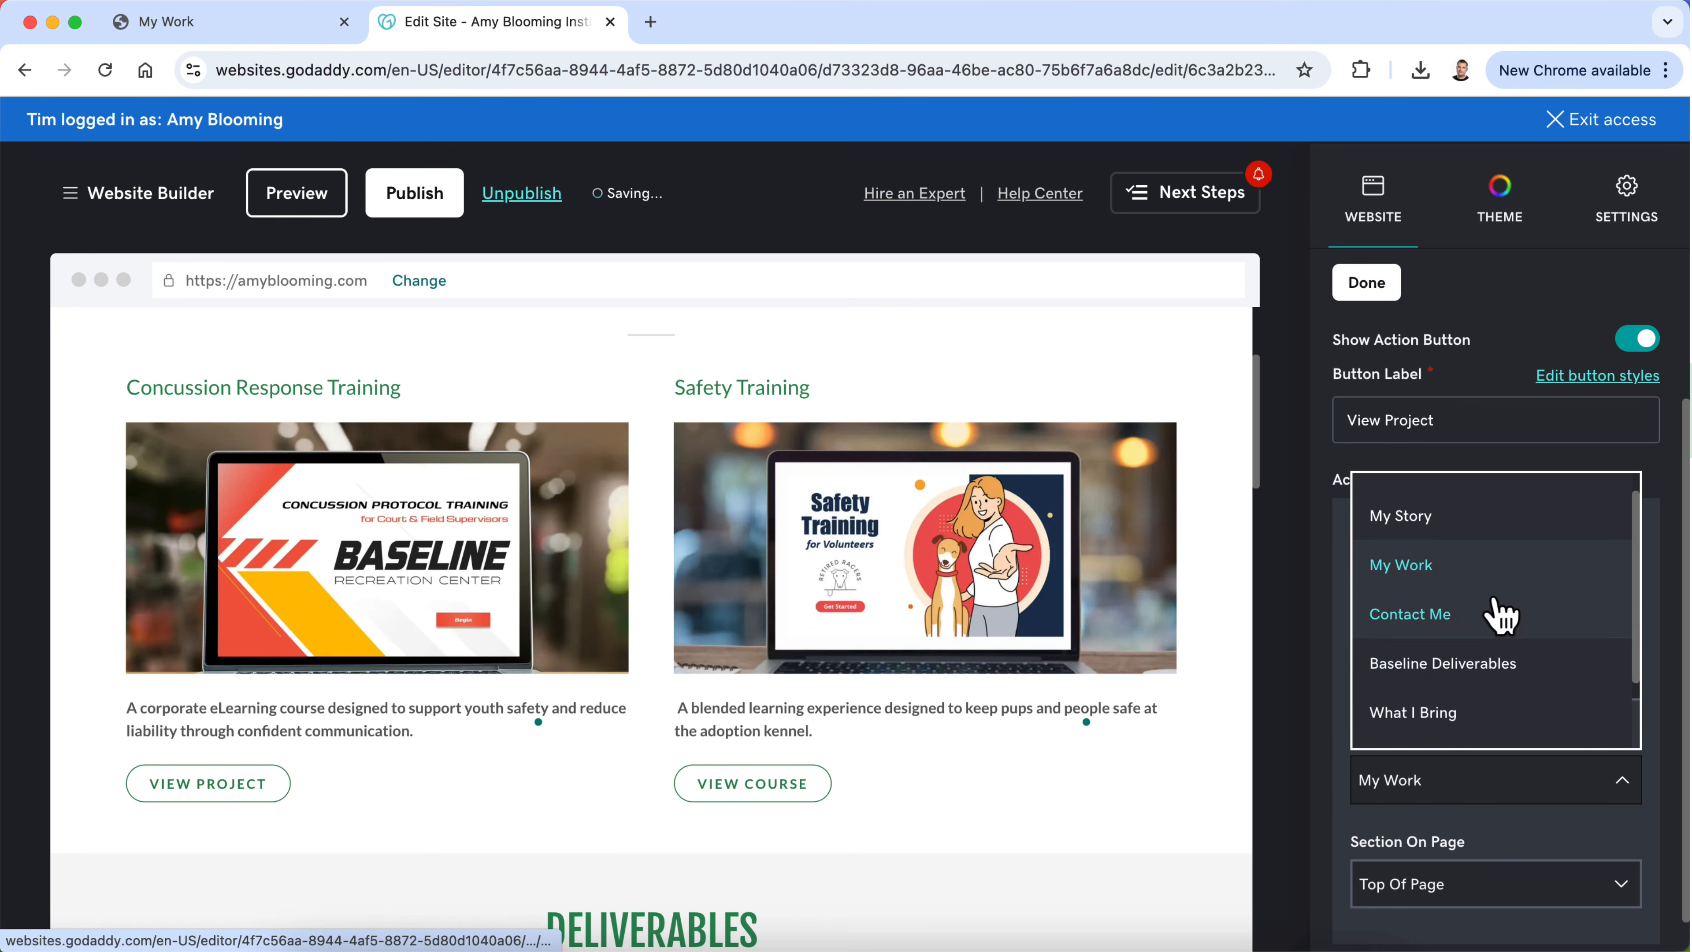
pyautogui.click(1496, 726)
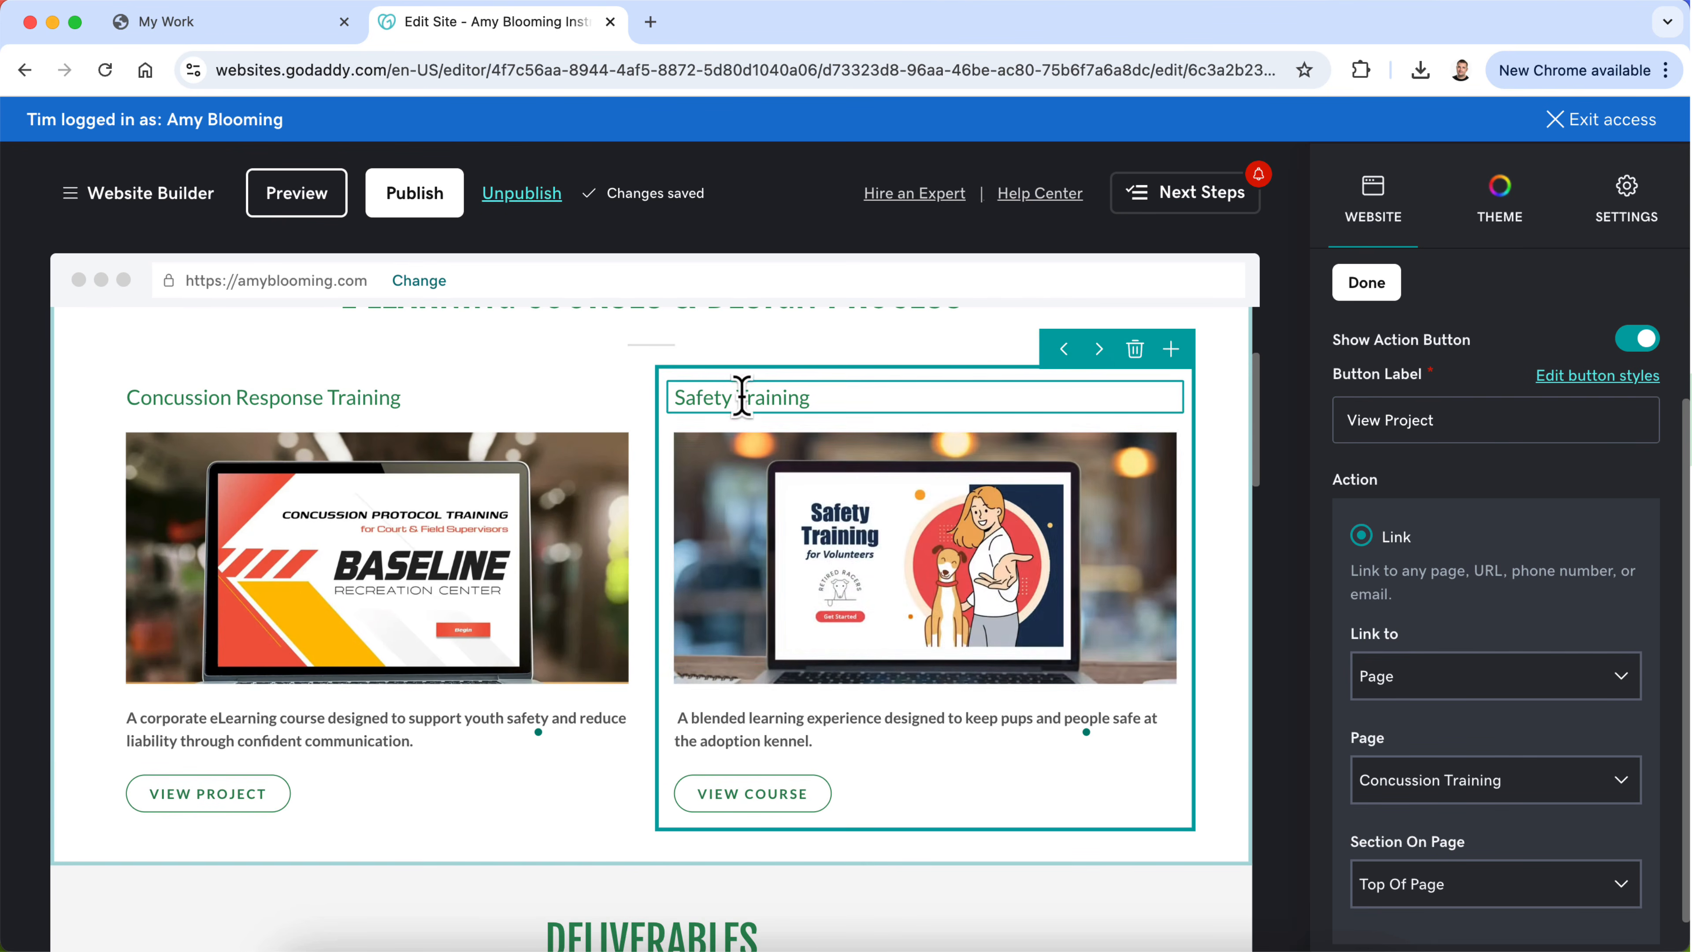
# Step: Review the My Work page from the course cards through the Deliverables and My Design Process sections to the footer
pyautogui.scroll(1, 797, 577)
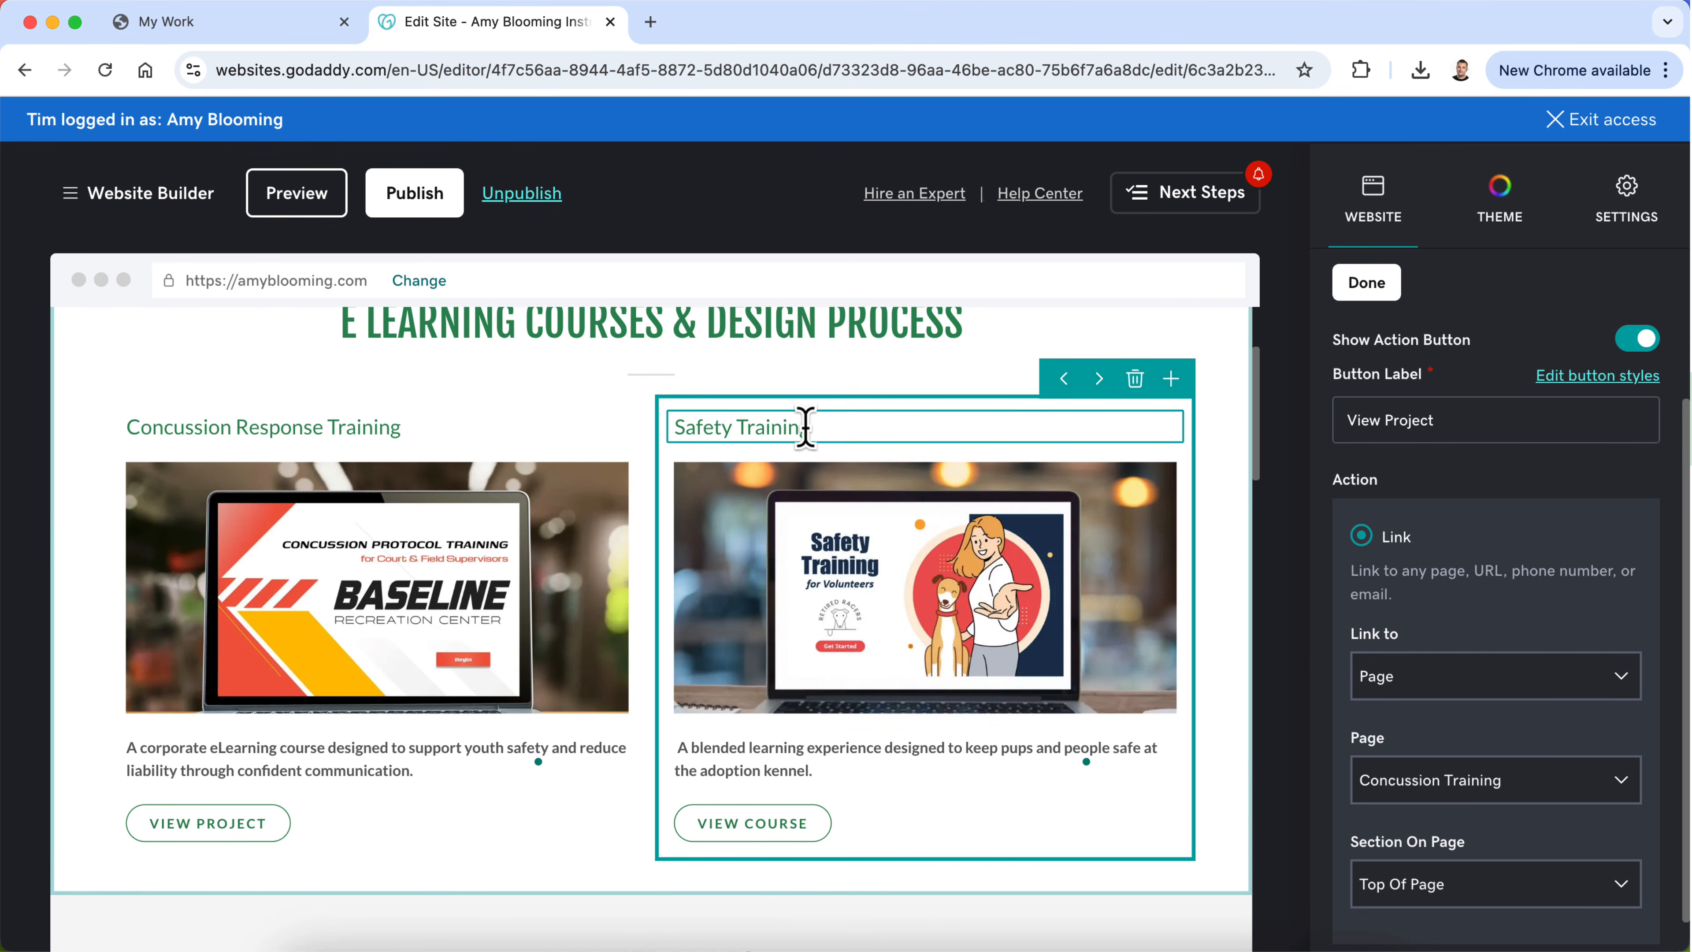
pyautogui.scroll(-10, 824, 616)
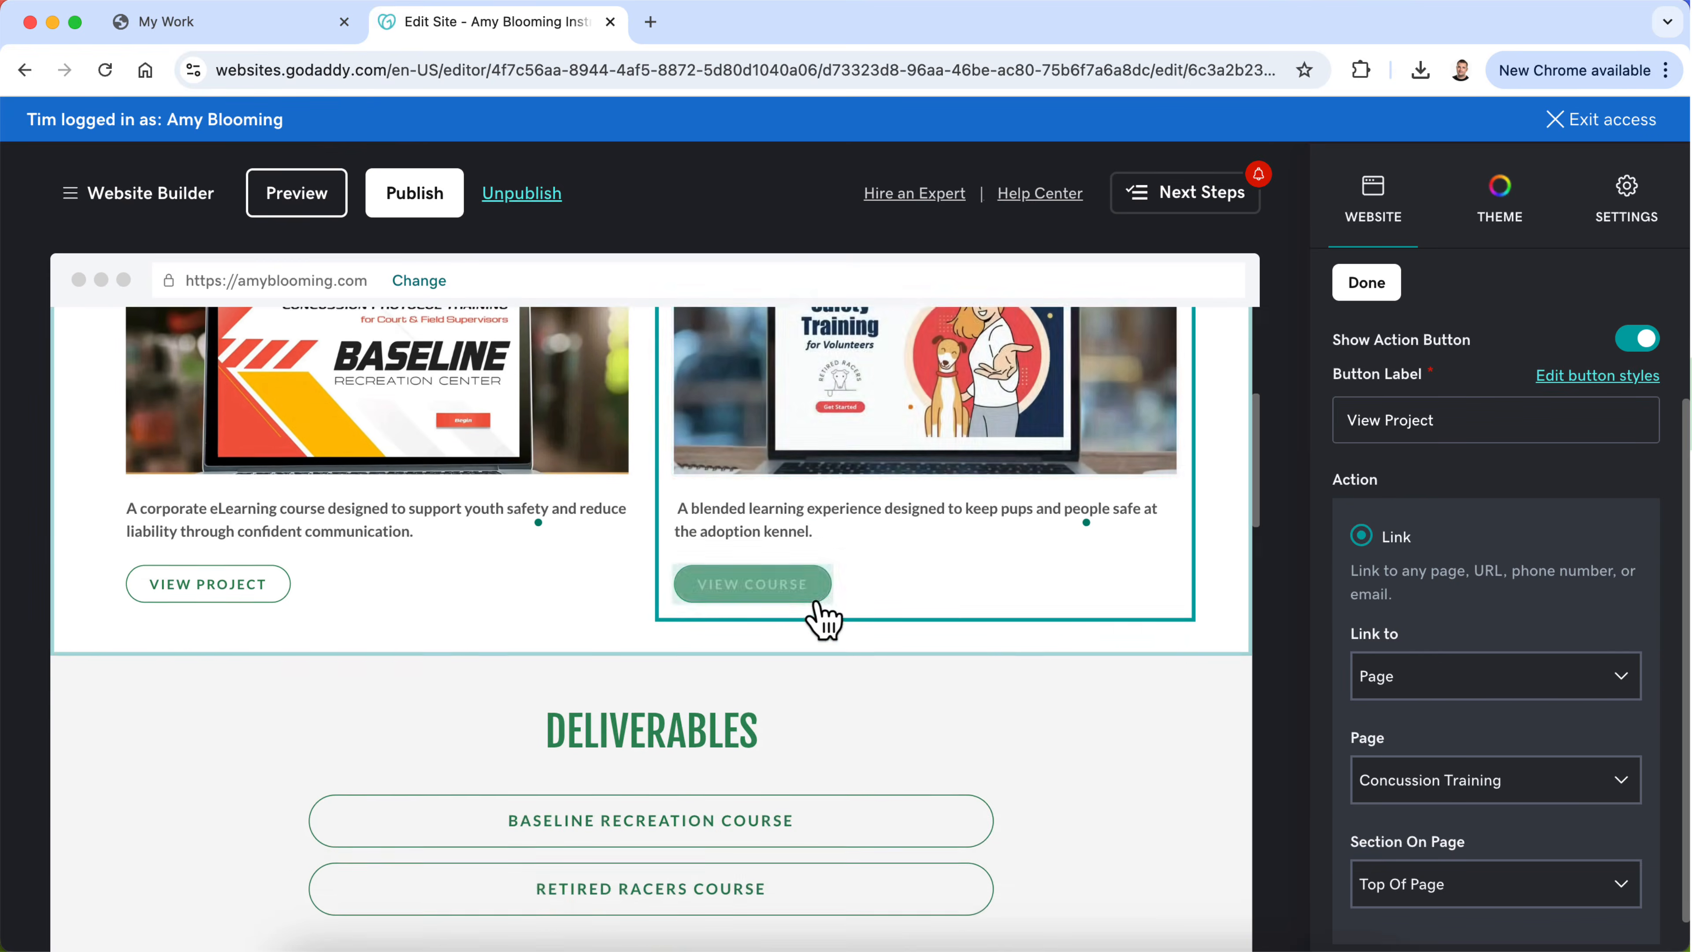
pyautogui.scroll(-2, 1062, 604)
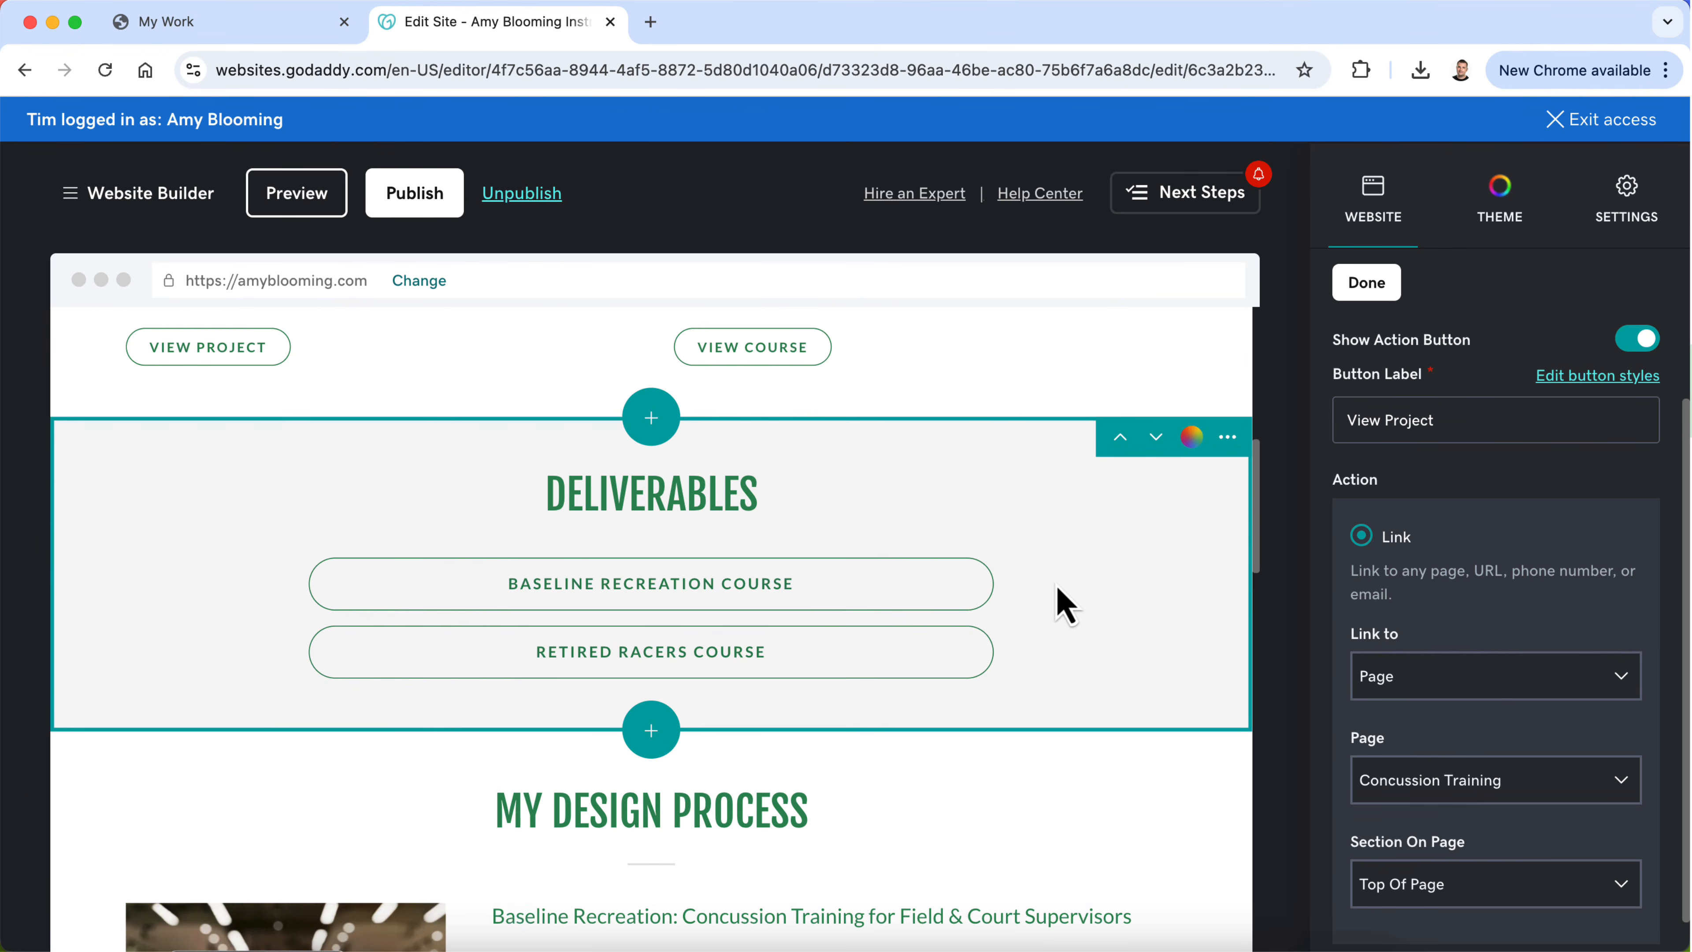
pyautogui.scroll(-20, 1062, 604)
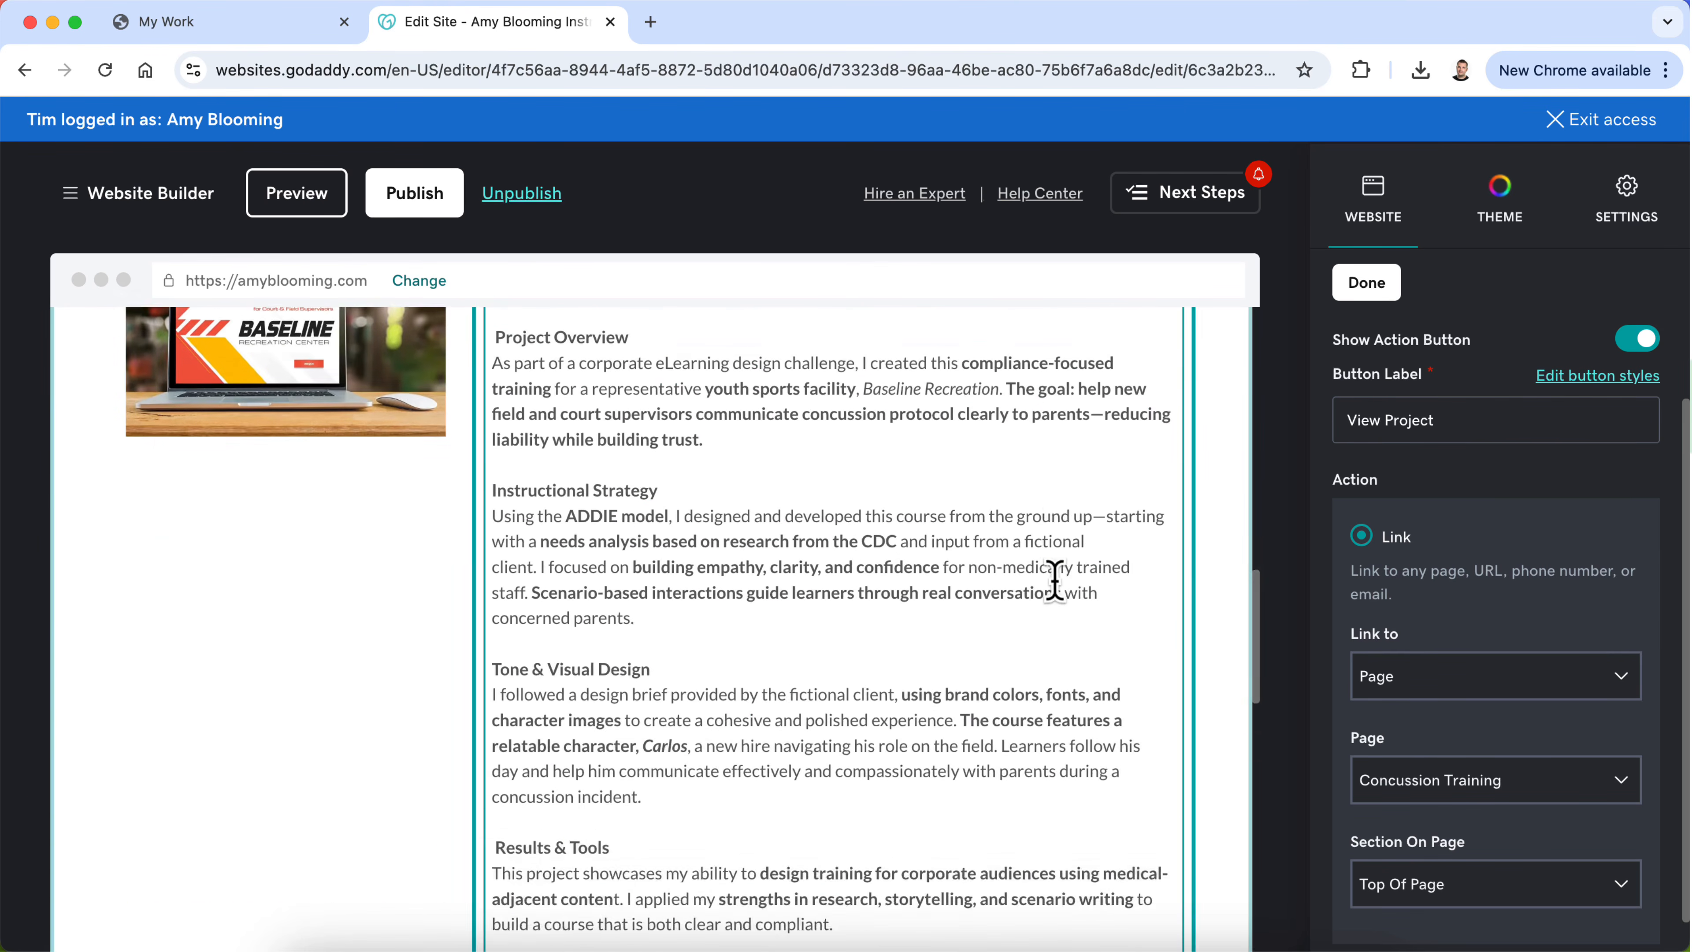
pyautogui.scroll(-20, 1055, 579)
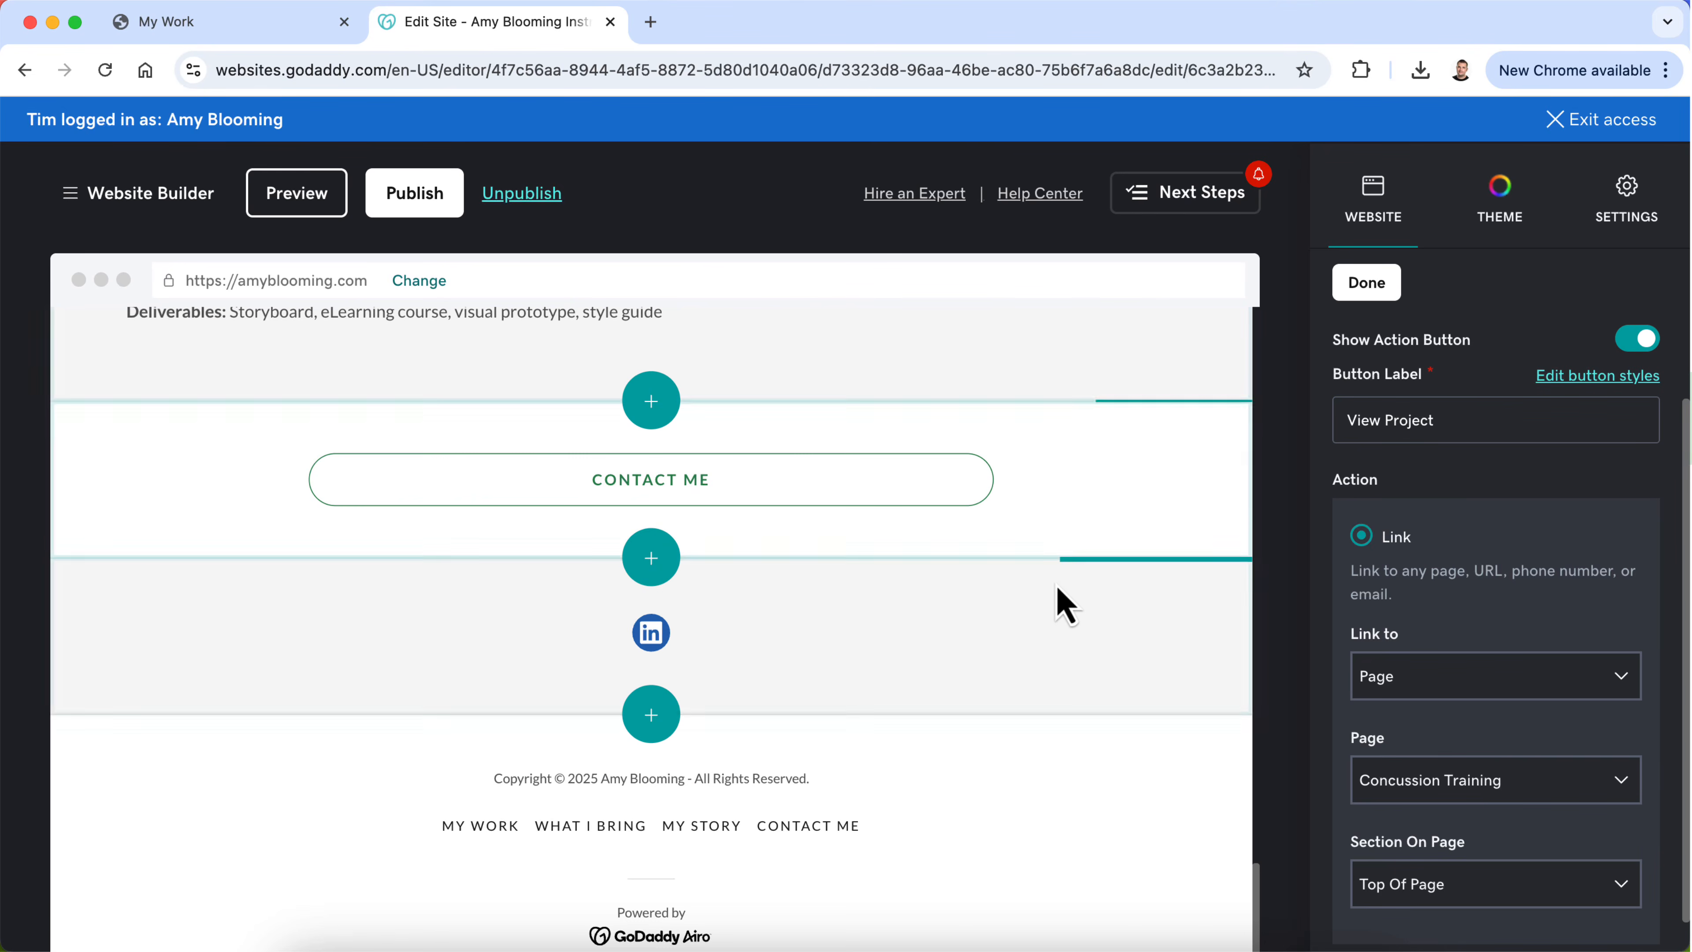
pyautogui.scroll(9, 1056, 584)
pyautogui.scroll(20, 1057, 583)
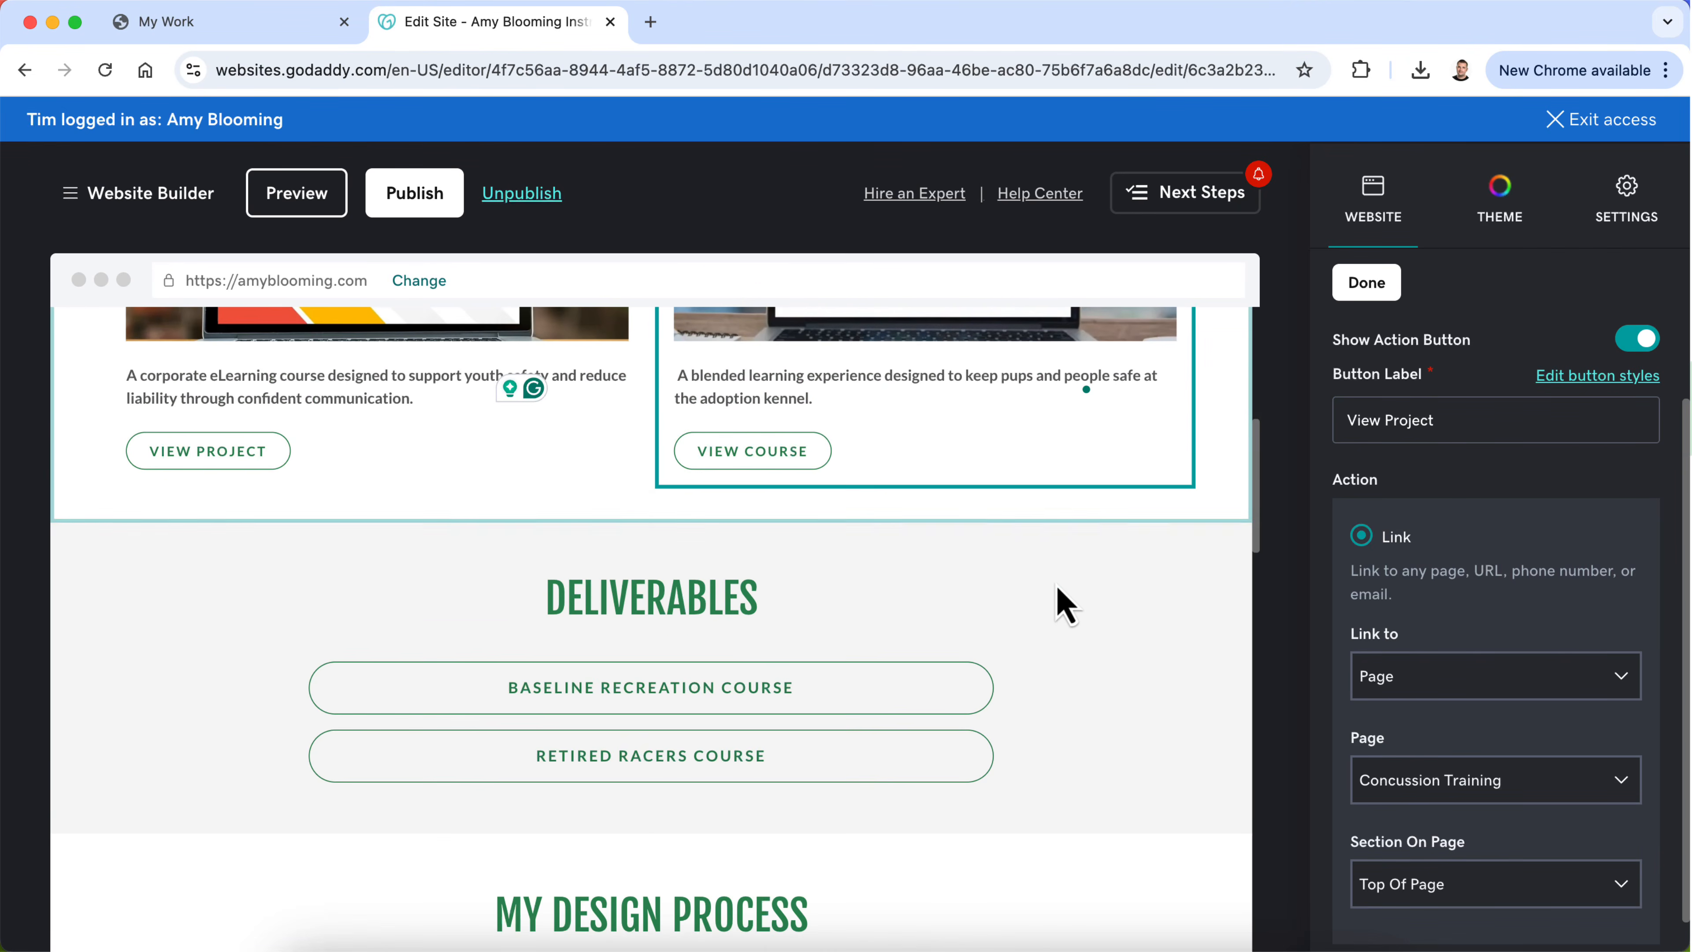
# Step: Close the button settings and delete the Deliverables section from the My Work page
pyautogui.click(1229, 541)
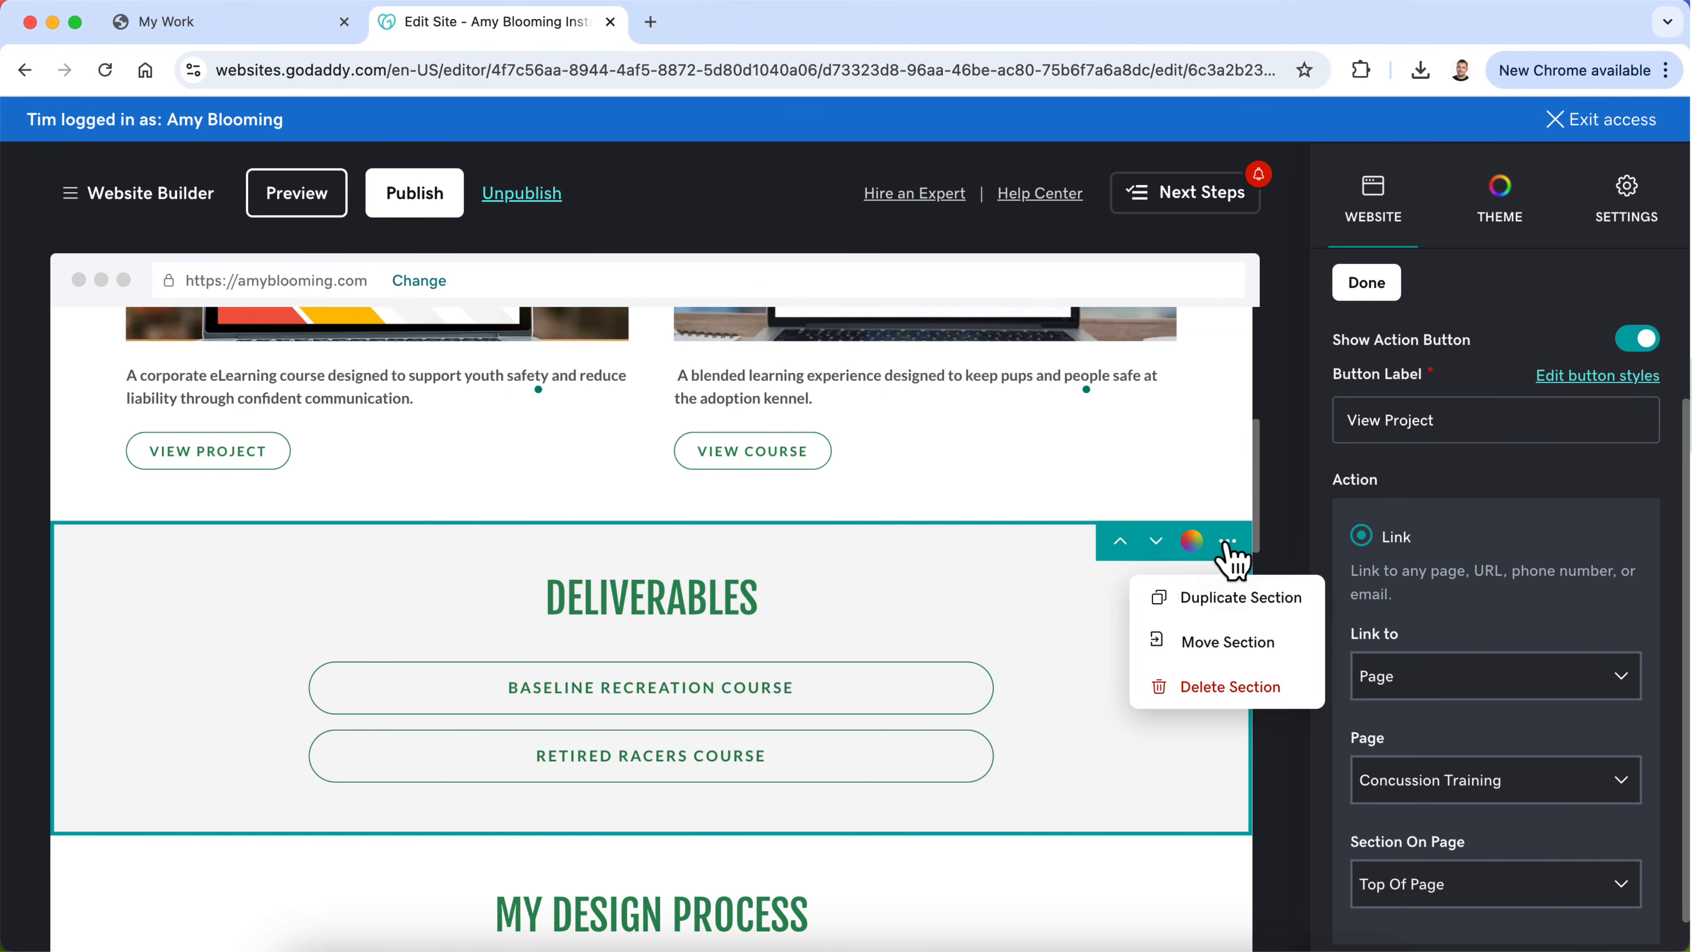
pyautogui.click(1372, 283)
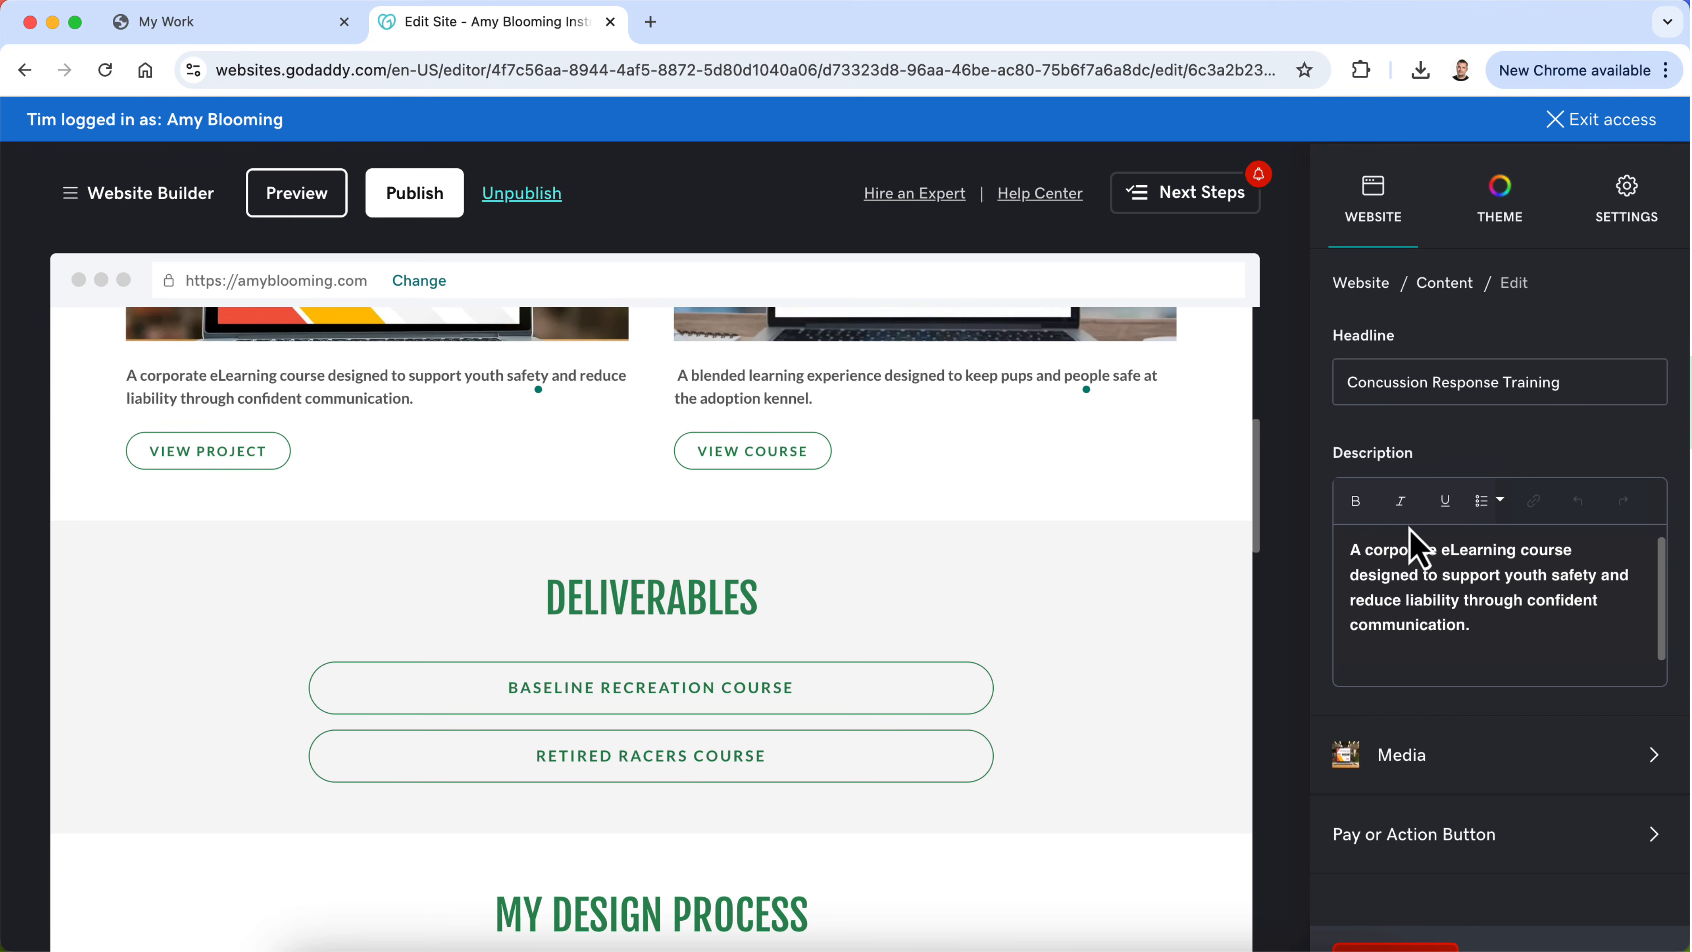
pyautogui.click(1363, 281)
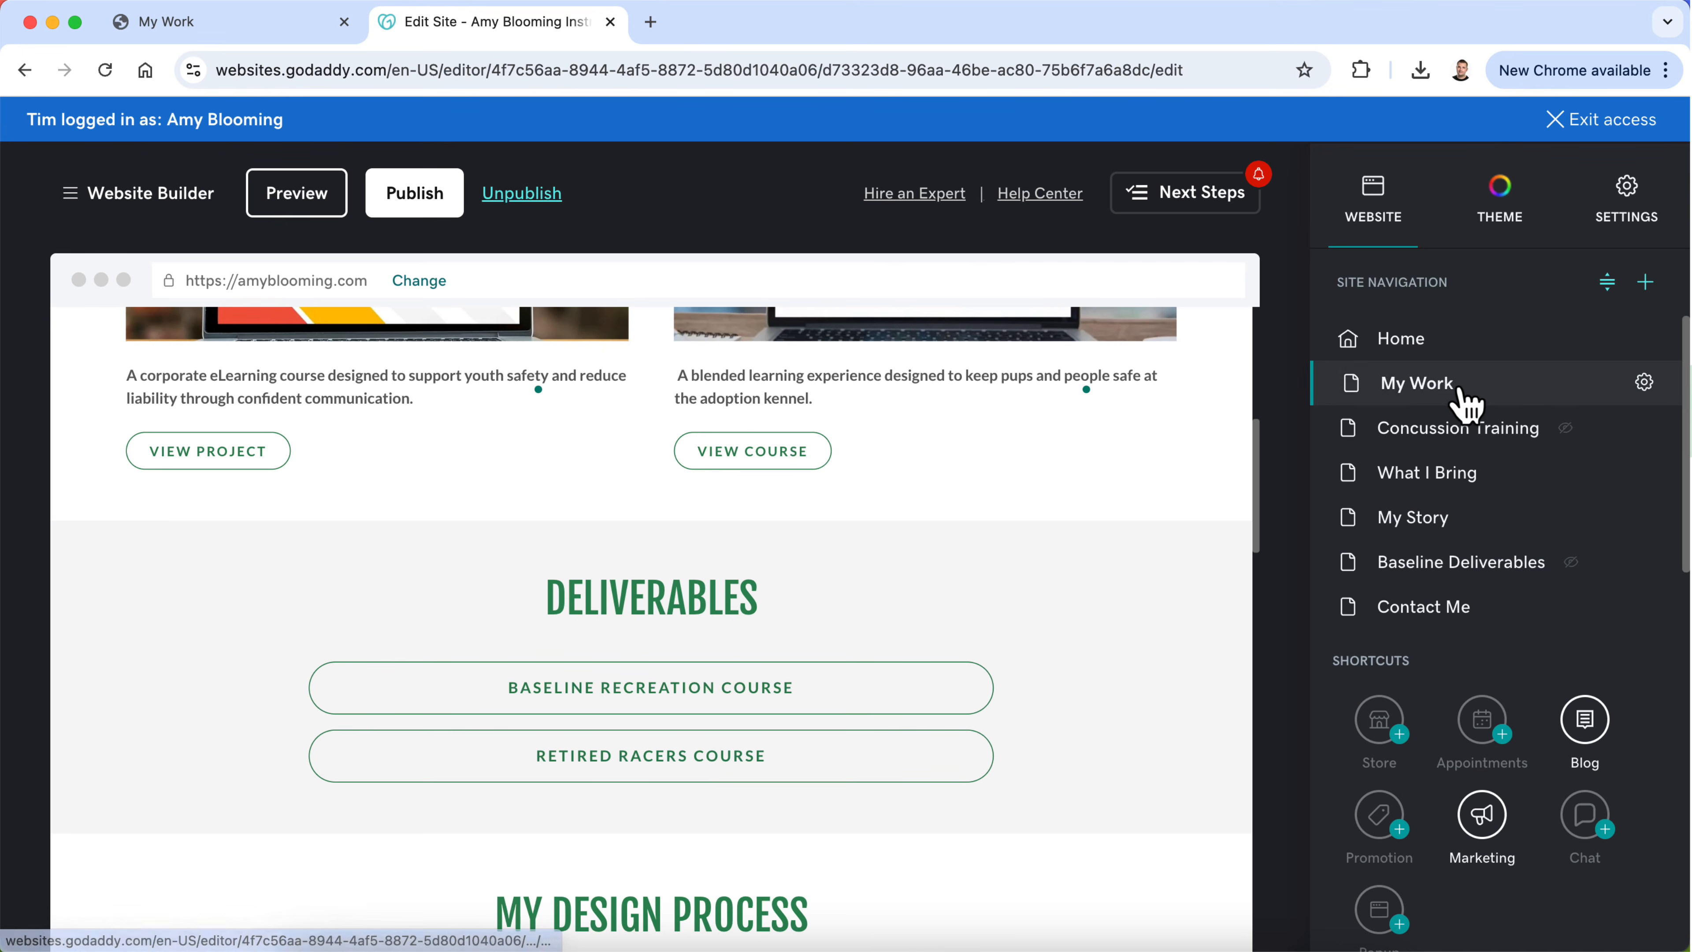
pyautogui.click(1229, 541)
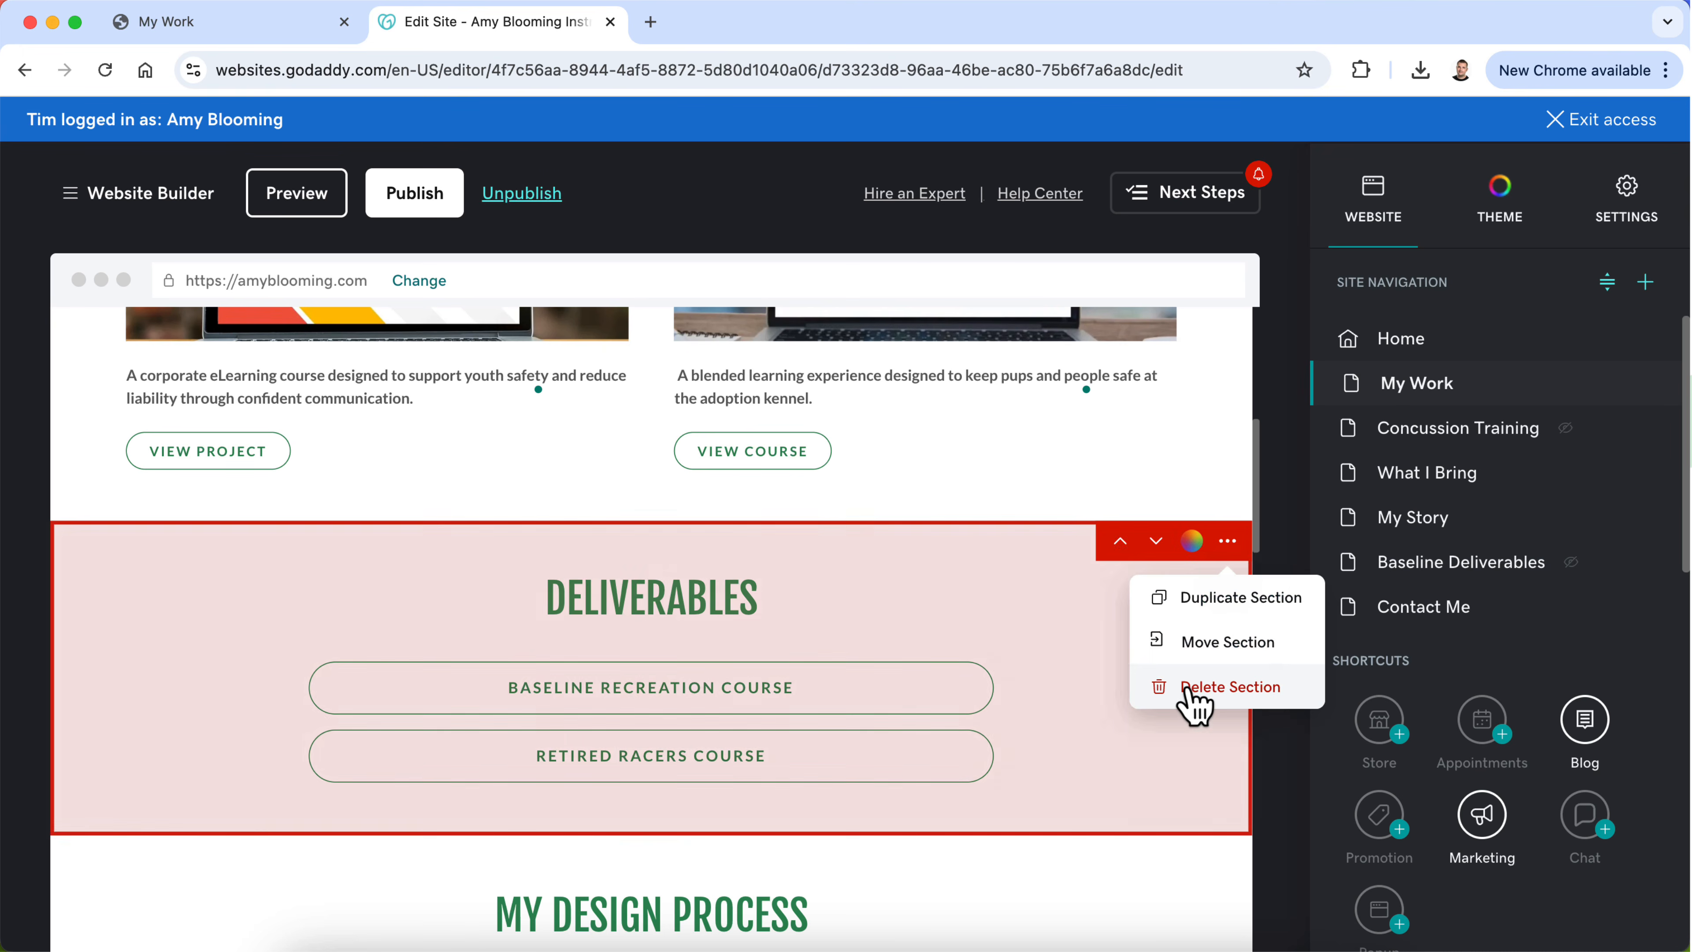
pyautogui.click(1191, 693)
pyautogui.click(638, 608)
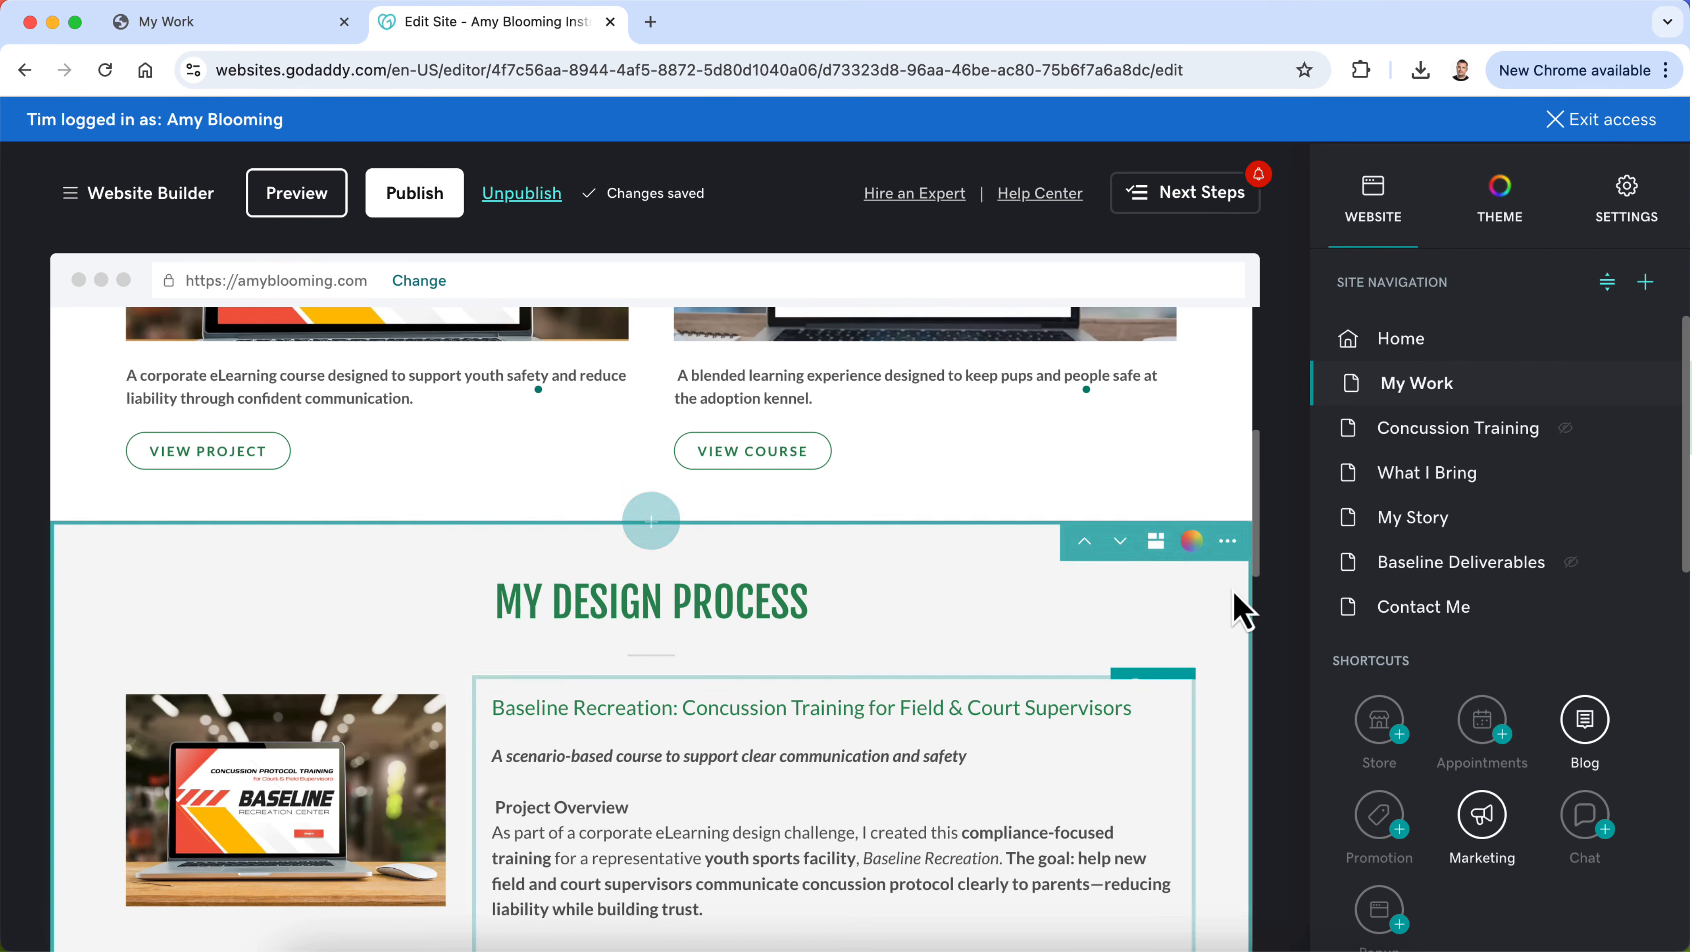
# Step: Delete the My Design Process section and the Retired Racers: Safety Training for Volunteers section from the My Work page
pyautogui.click(1229, 541)
pyautogui.click(1217, 693)
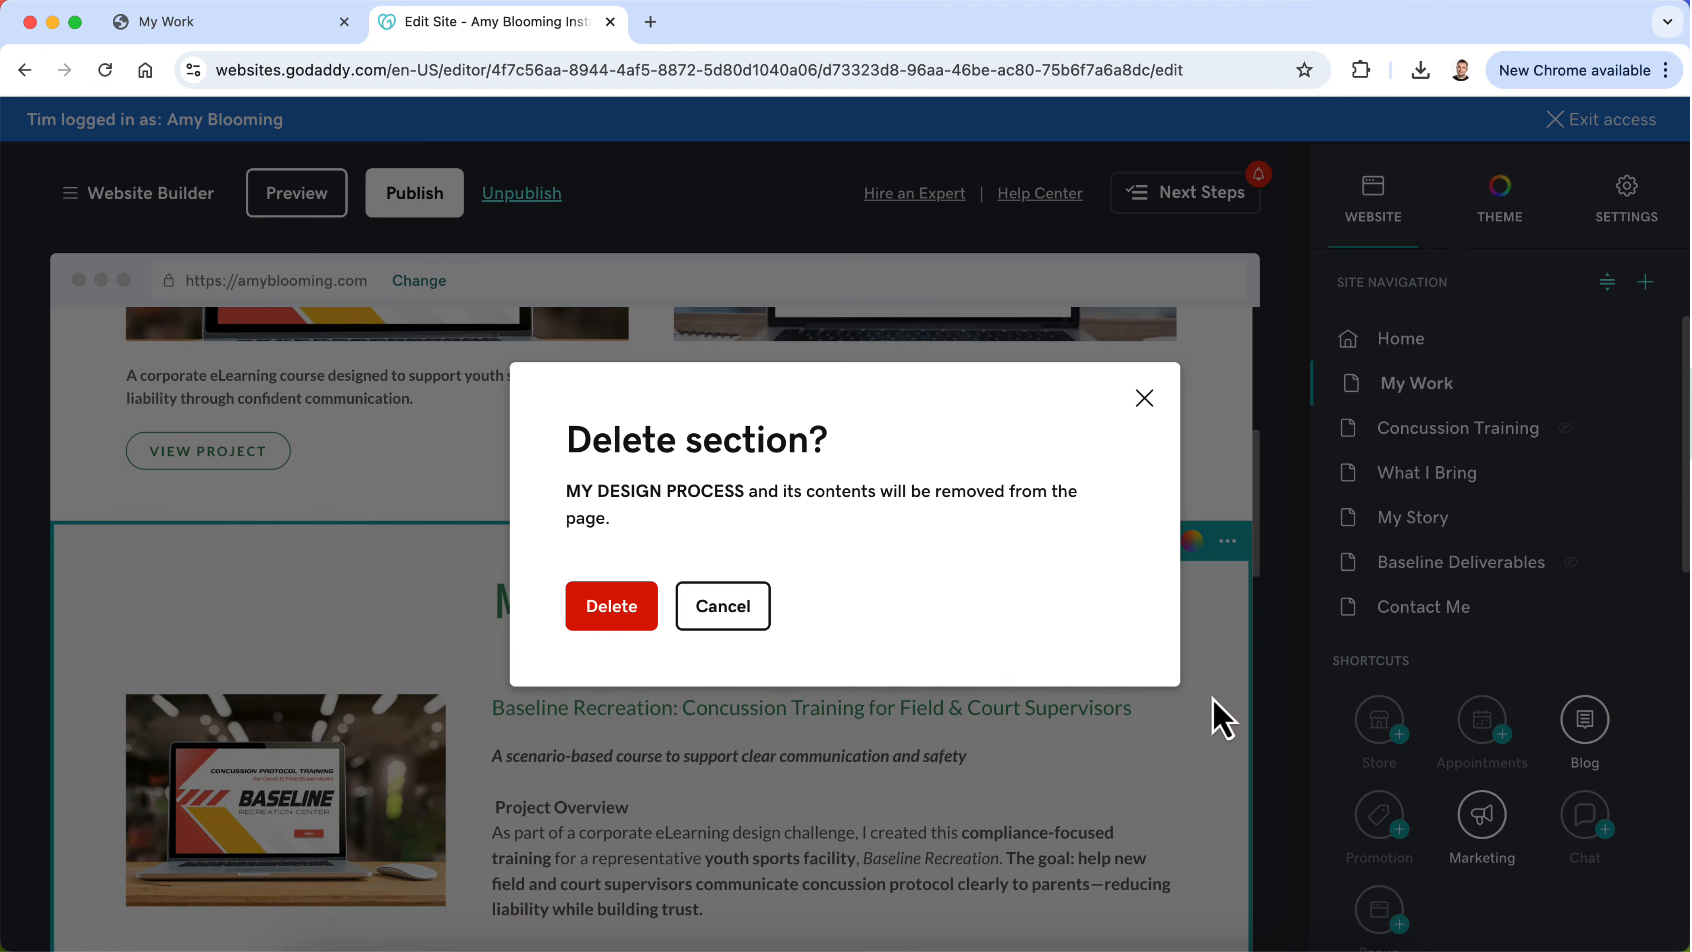
pyautogui.click(611, 630)
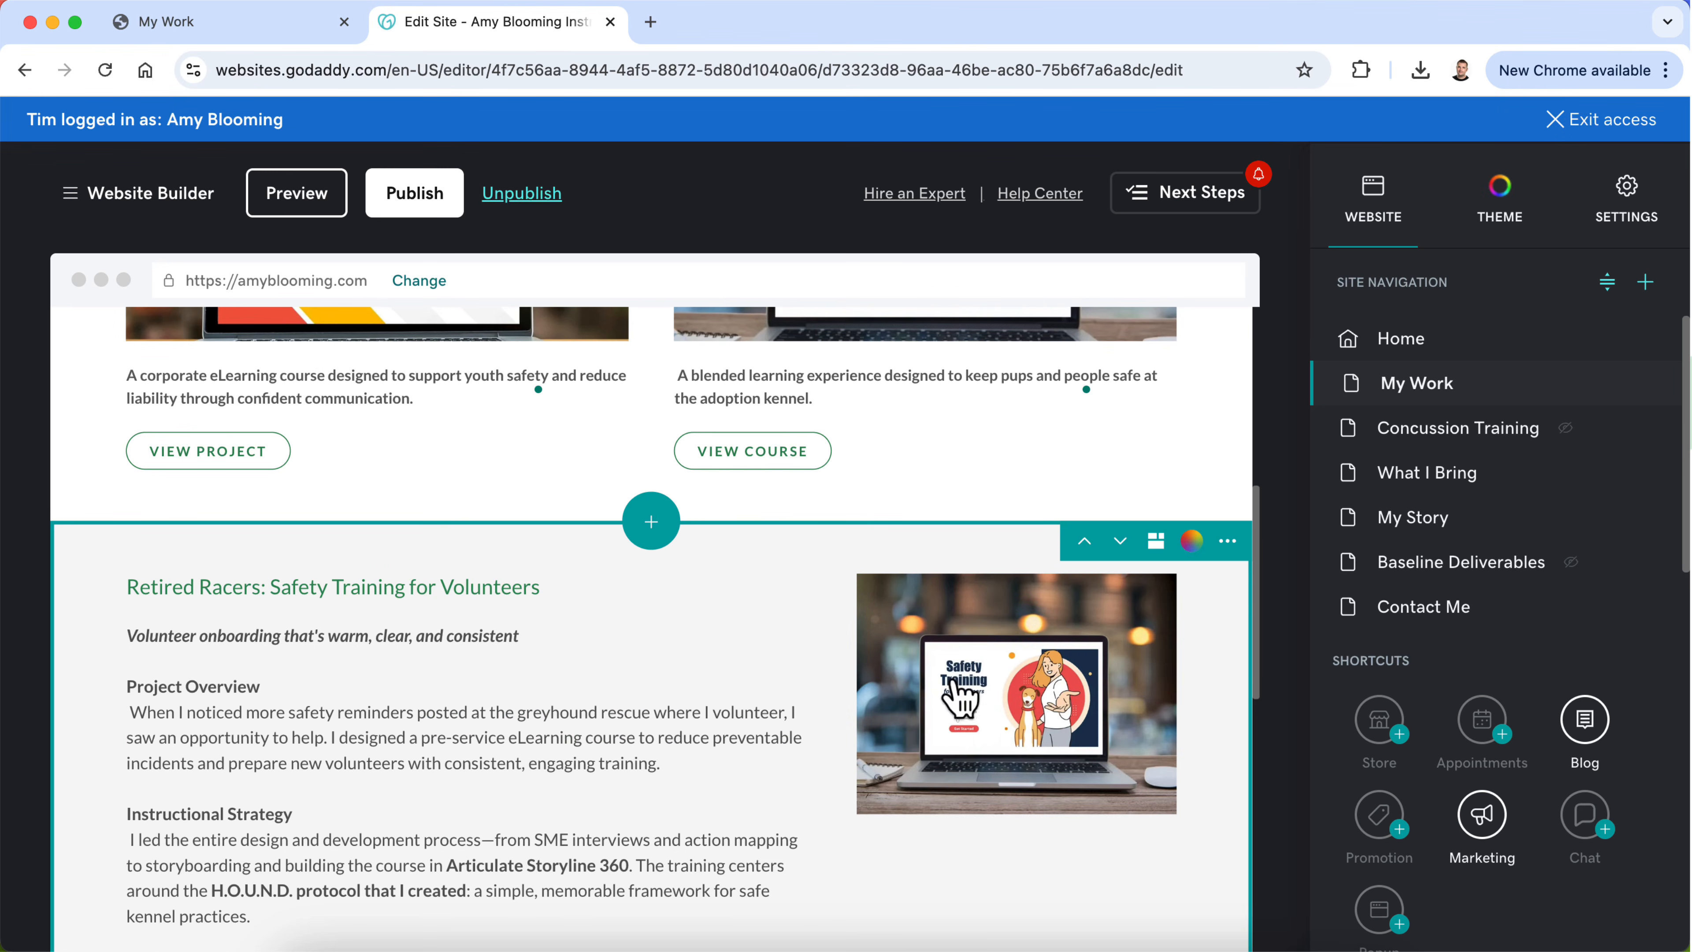
pyautogui.click(1228, 541)
pyautogui.click(1239, 693)
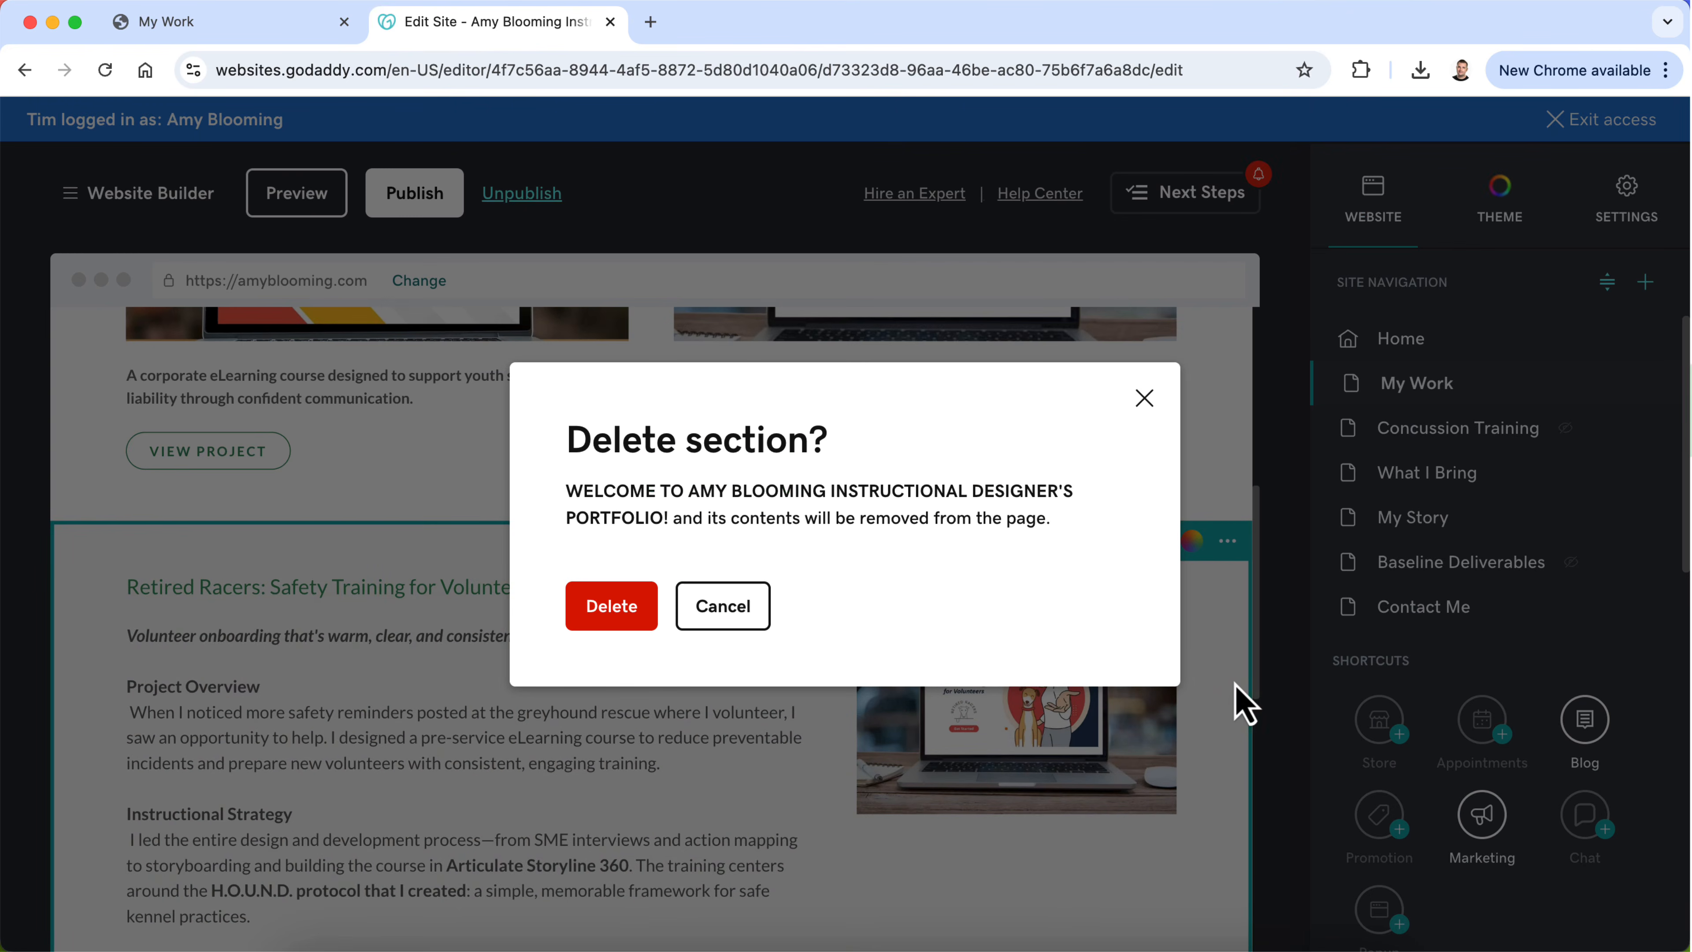
pyautogui.click(614, 607)
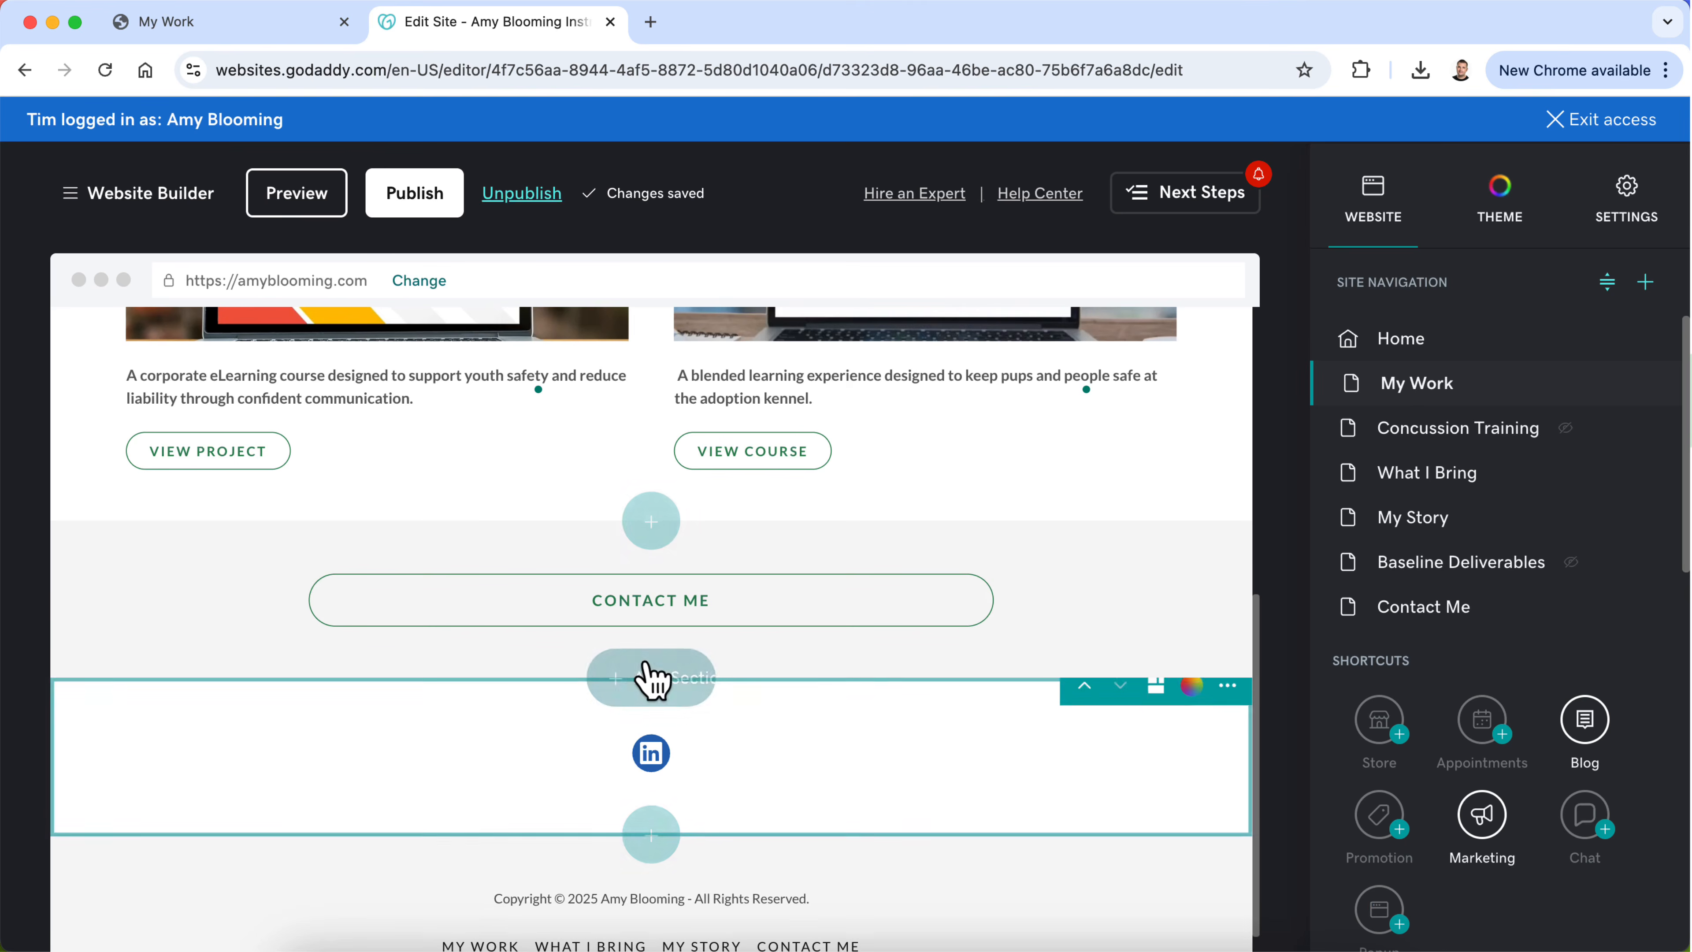
# Step: Open the settings of the Contact Me button section on the My Work page and leave its title empty
pyautogui.scroll(3, 974, 707)
pyautogui.scroll(-4, 974, 707)
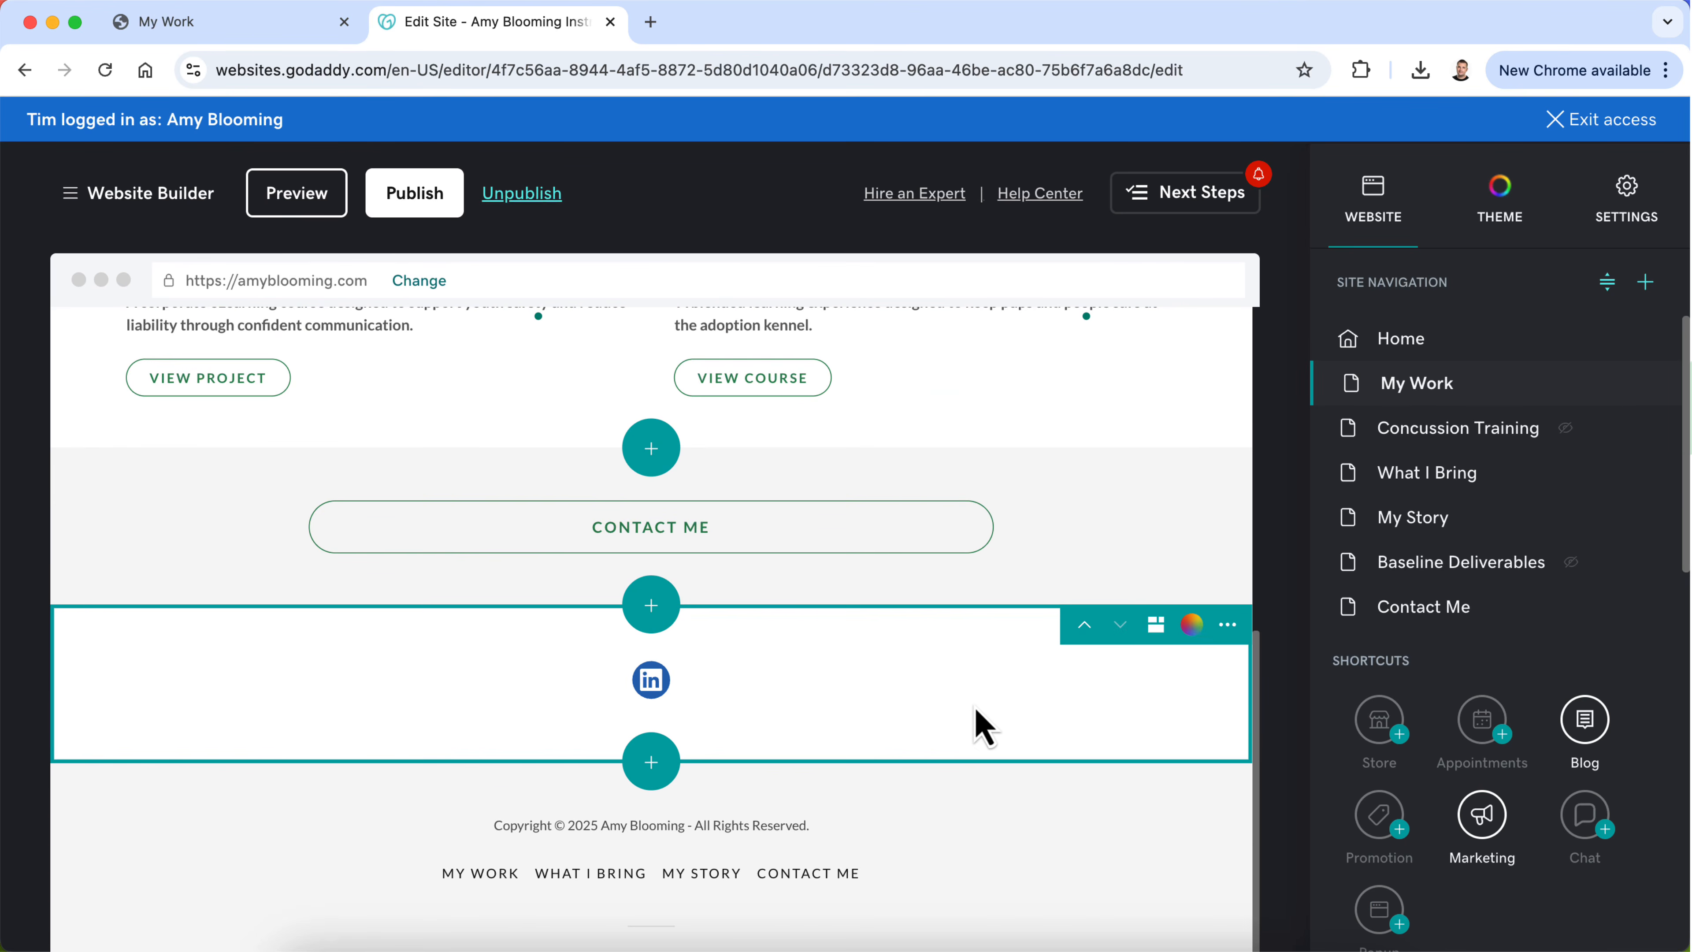
pyautogui.click(1096, 560)
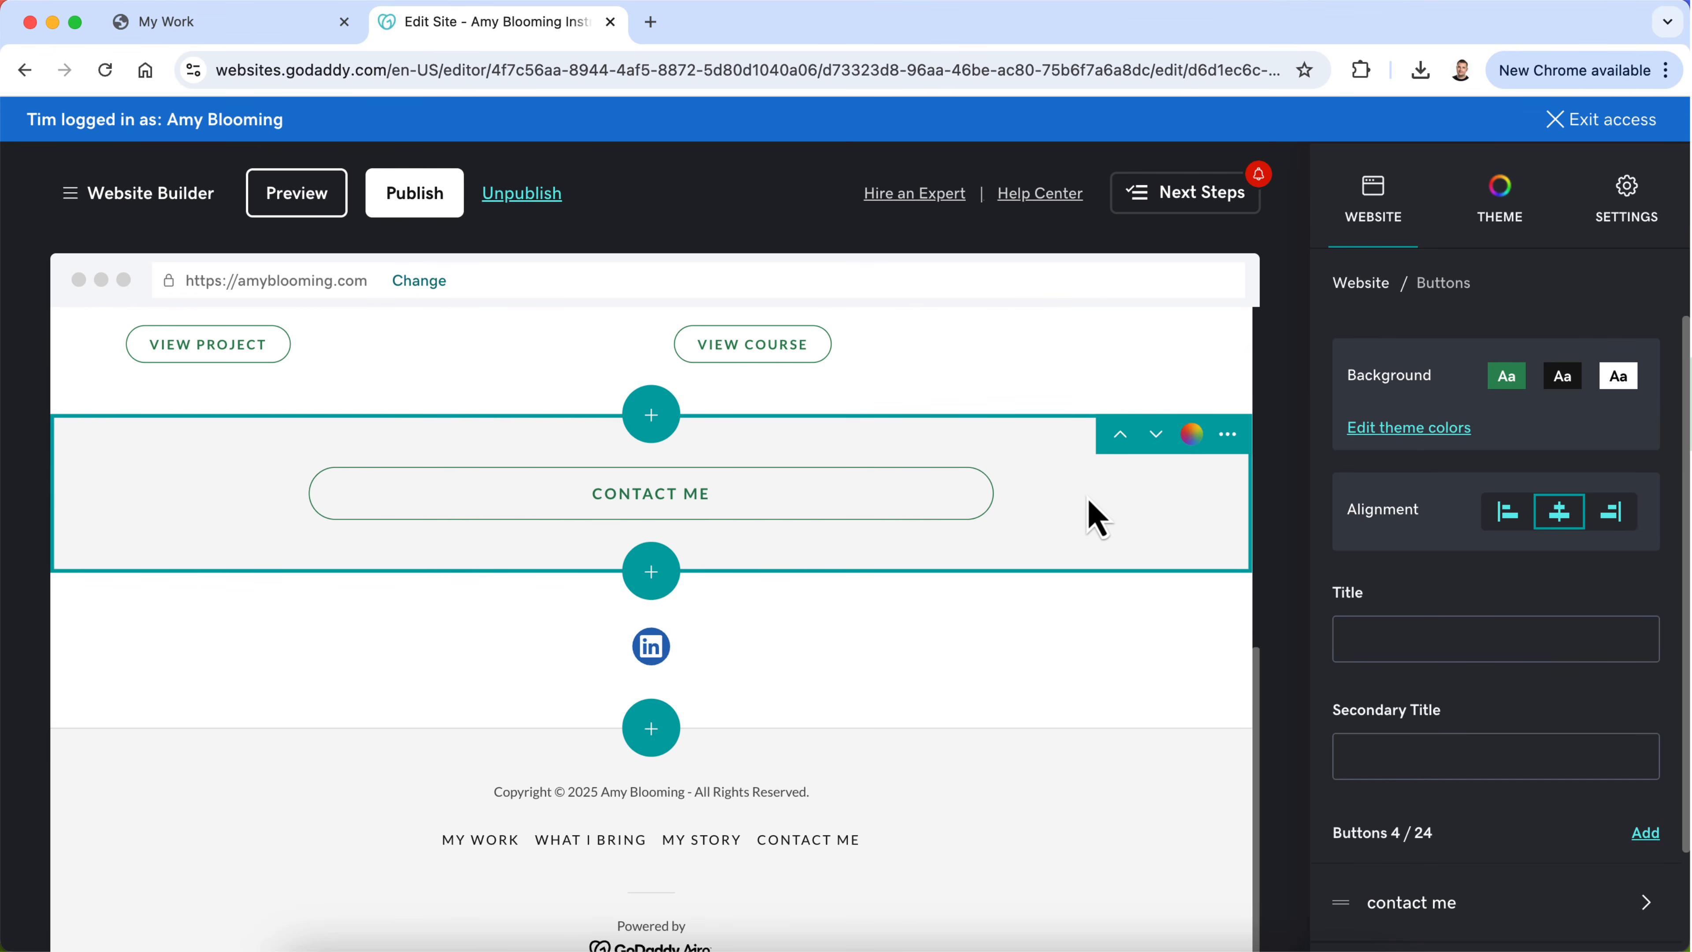
pyautogui.scroll(1, 1084, 520)
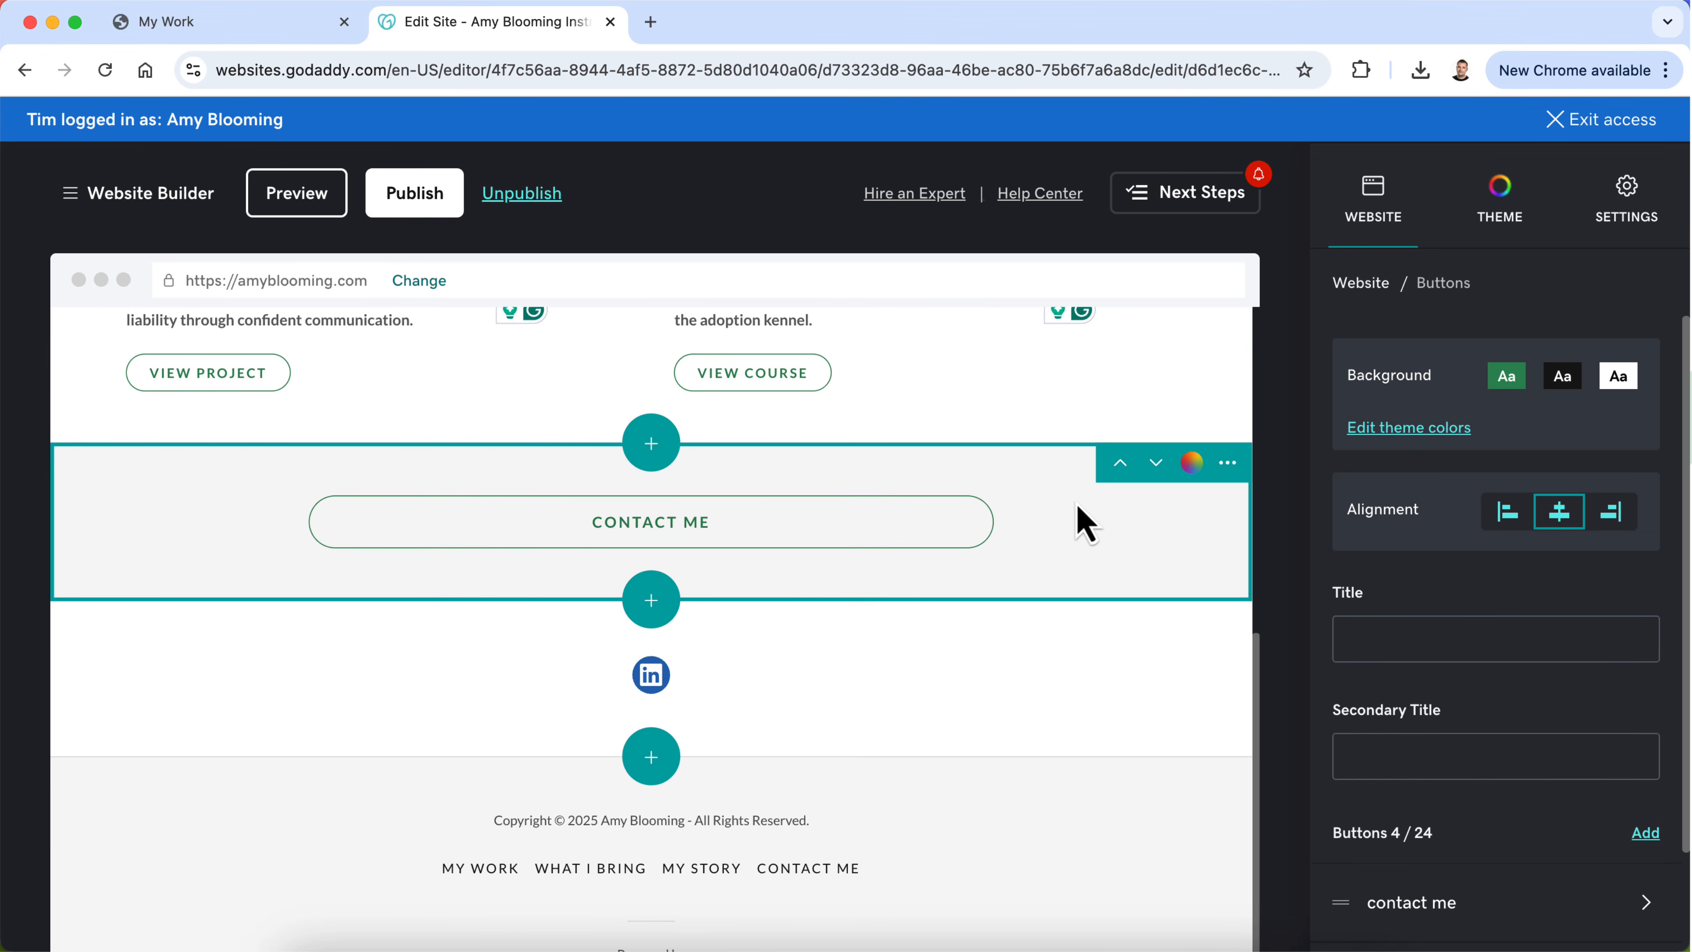
pyautogui.scroll(-3, 1369, 593)
pyautogui.scroll(-1, 1363, 577)
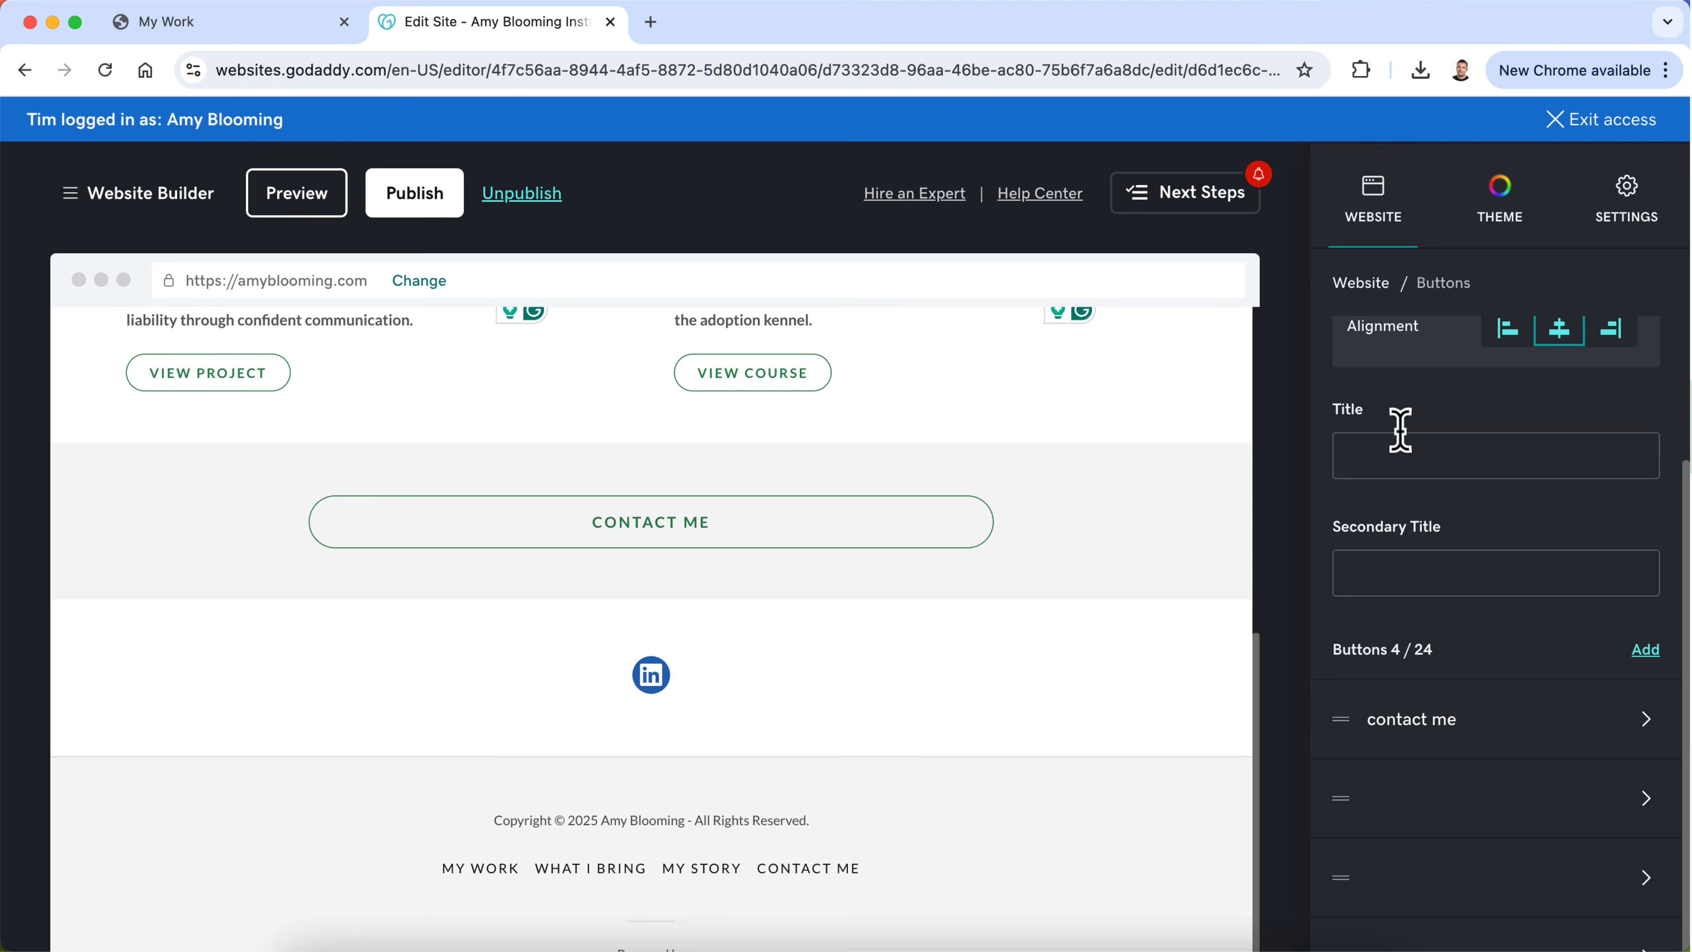
pyautogui.write('RE')
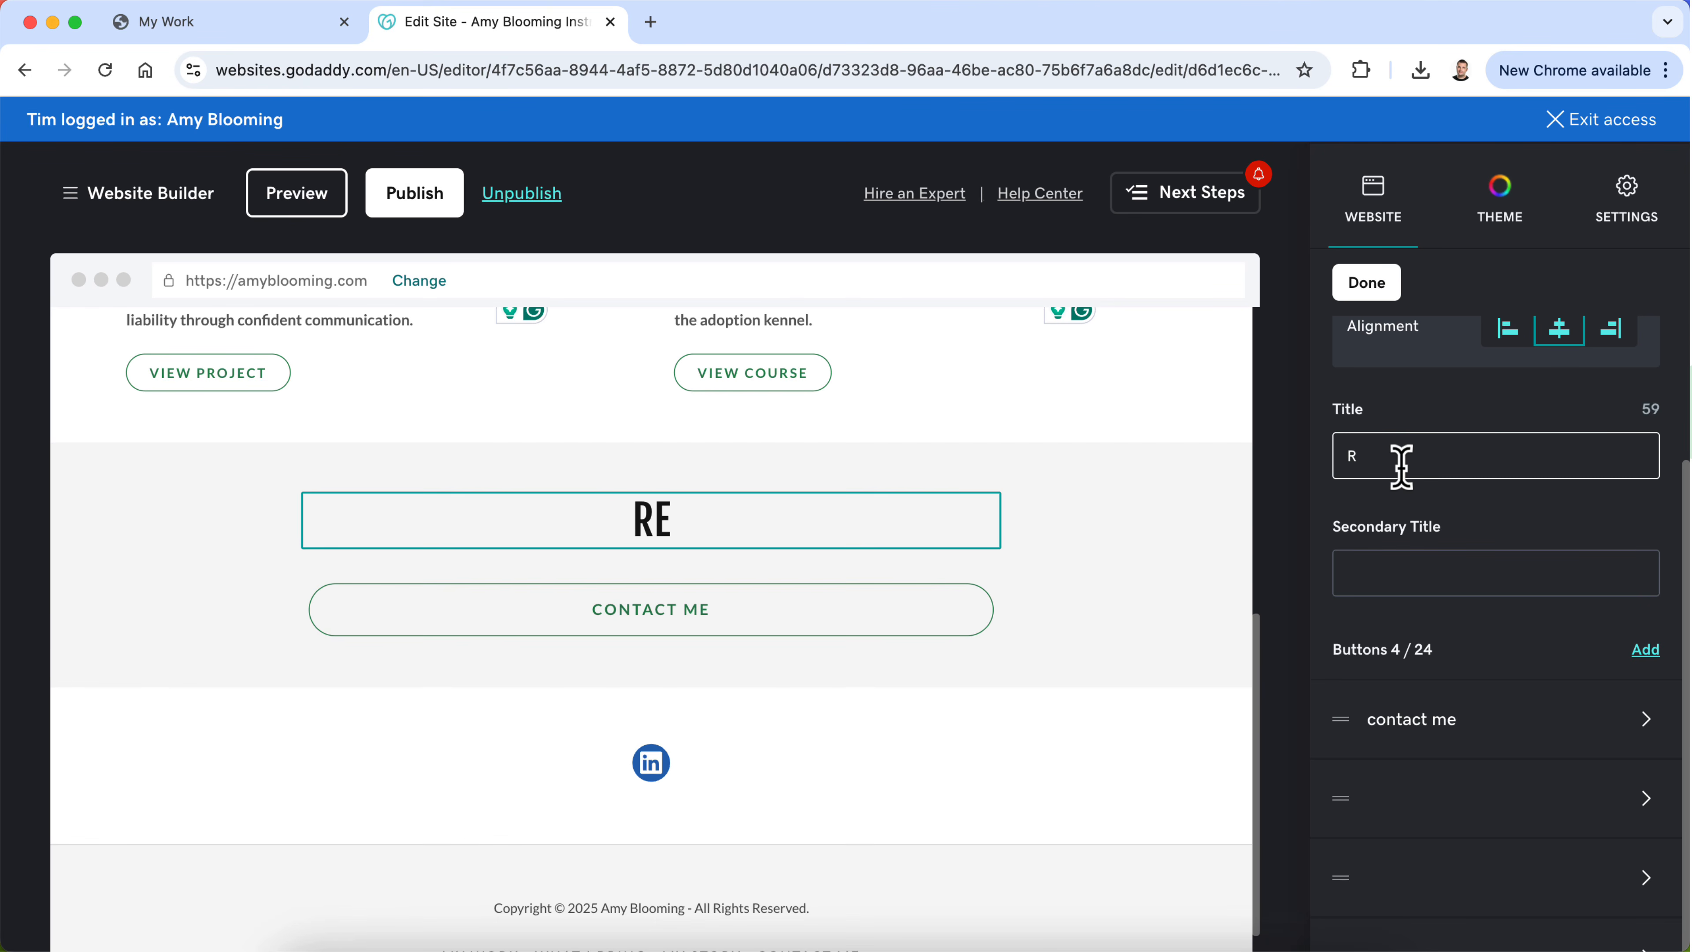
pyautogui.press('BackSpace')
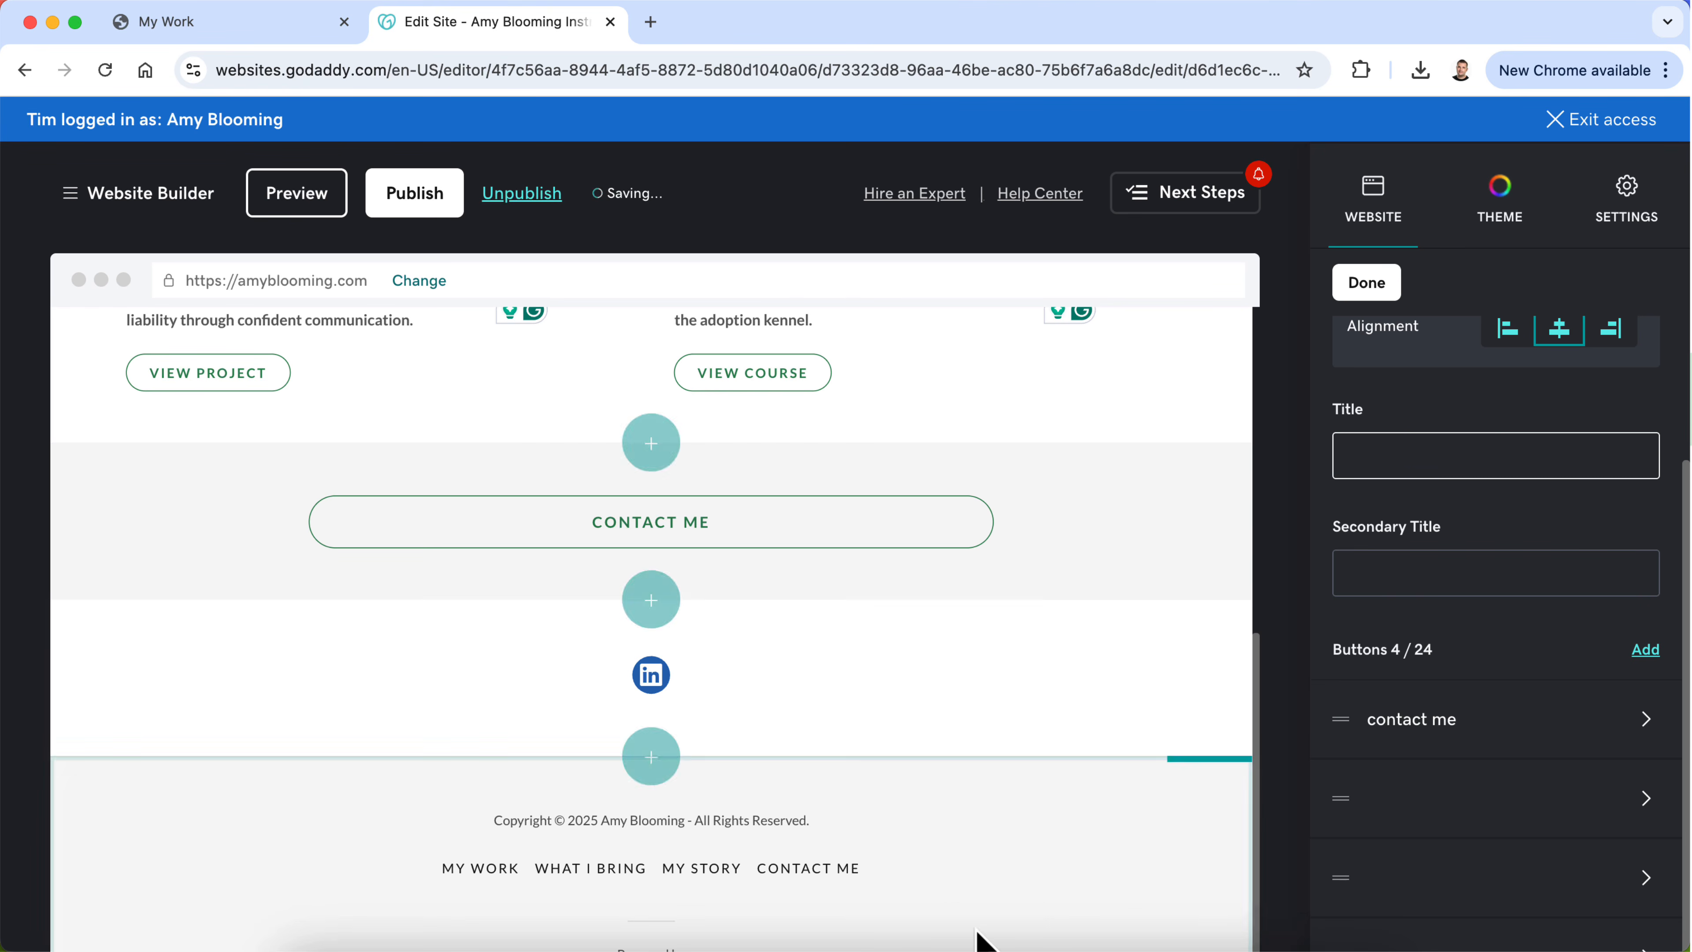
# Step: Switch to ChatGPT and ask for a portfolio page footer CTA for contacting Amy that avoids a freelancer-style "Ready work together?" tone
pyautogui.click(995, 946)
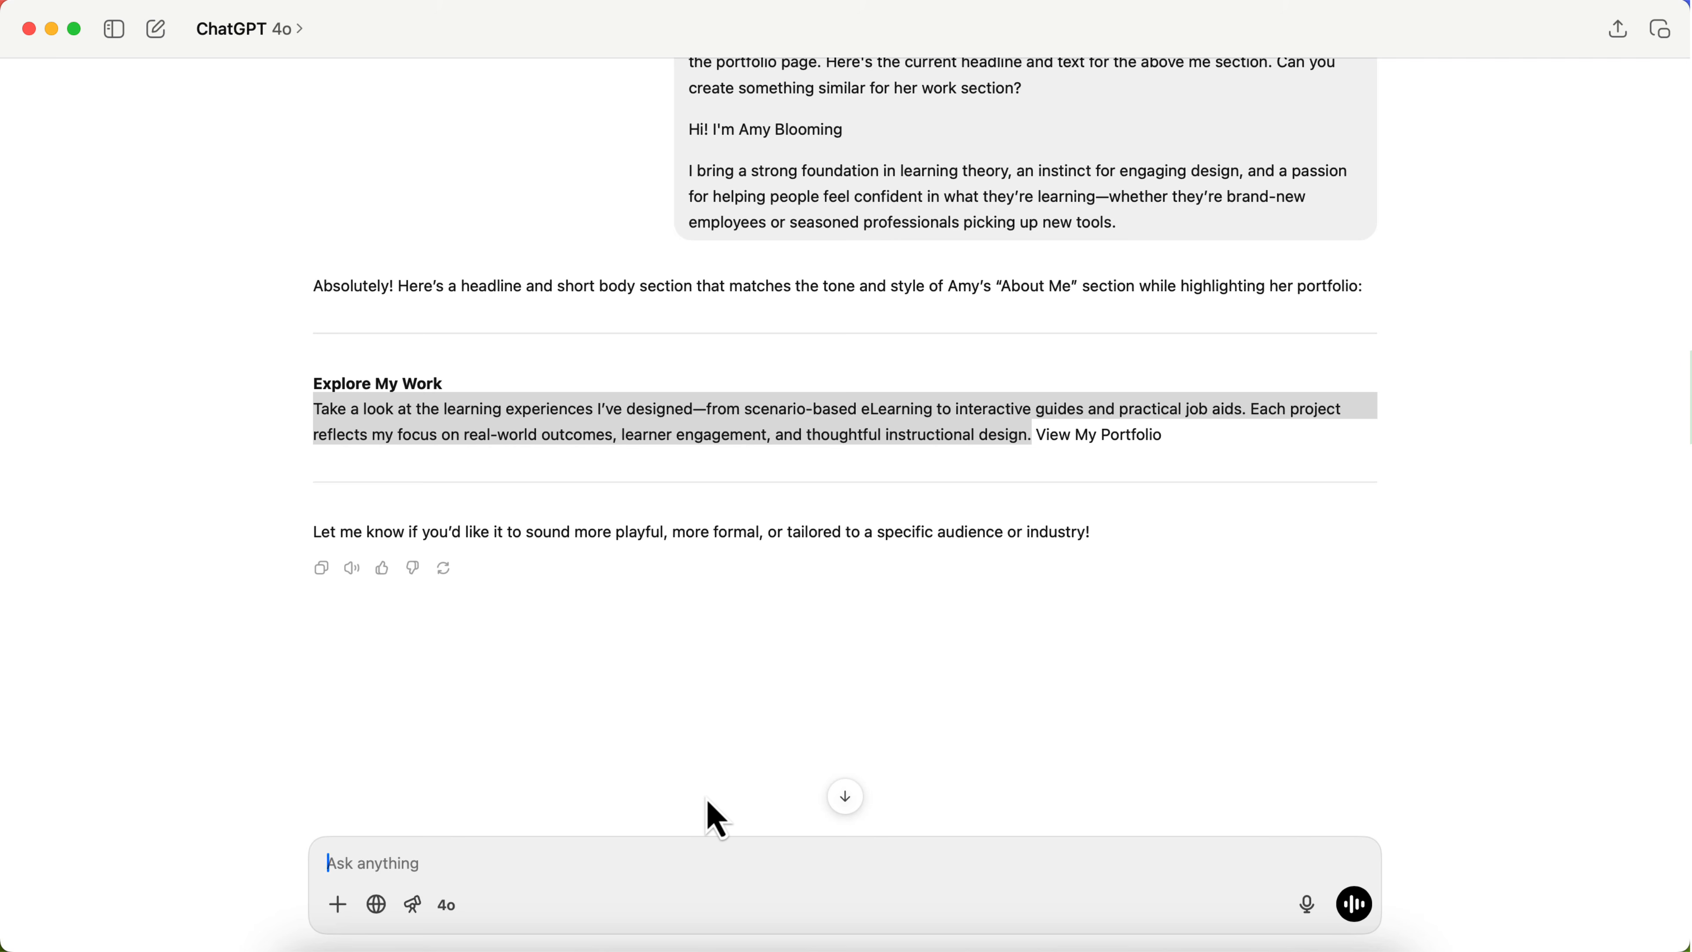
pyautogui.write('F')
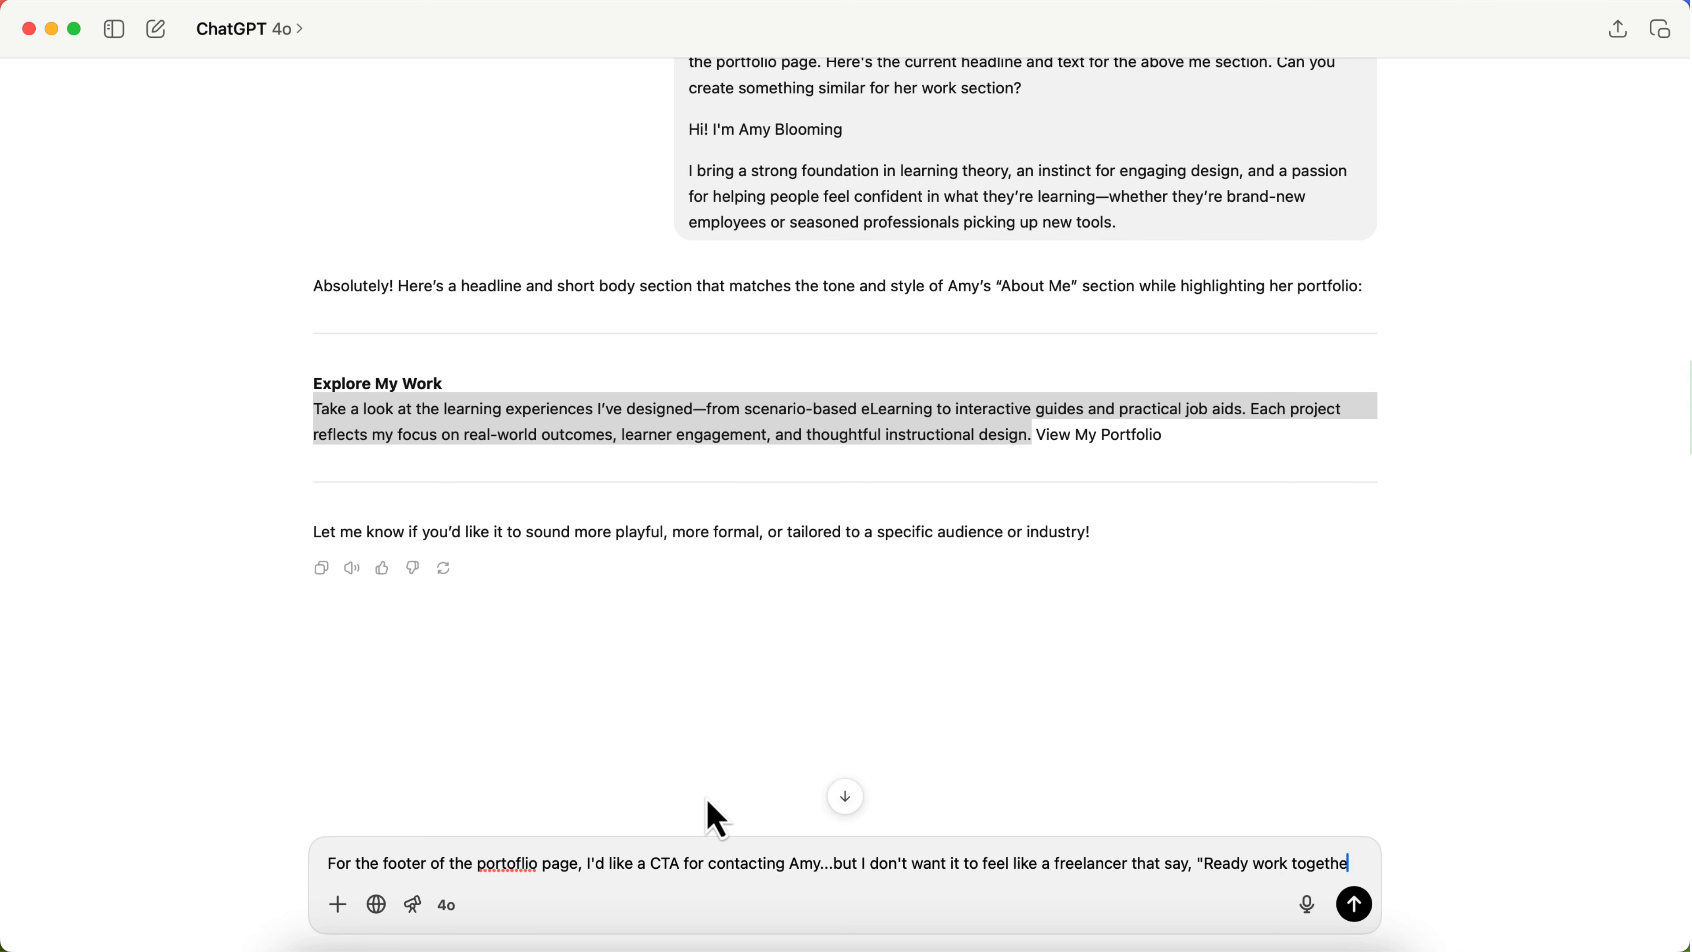
pyautogui.write('?"')
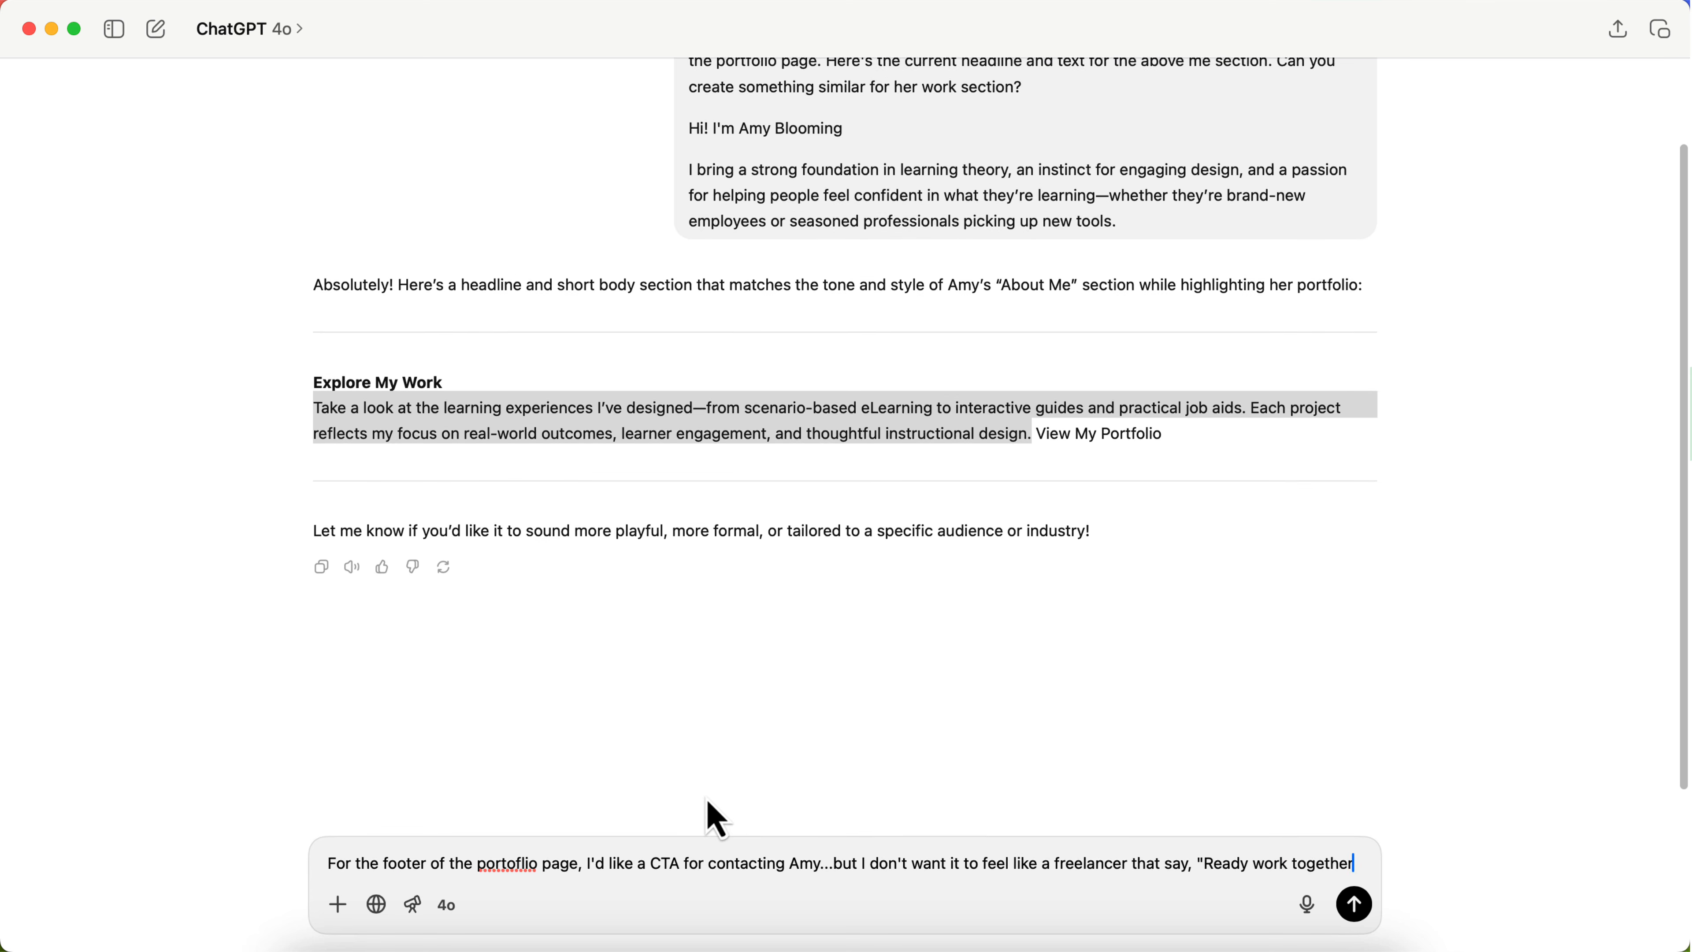
pyautogui.write(' What might y')
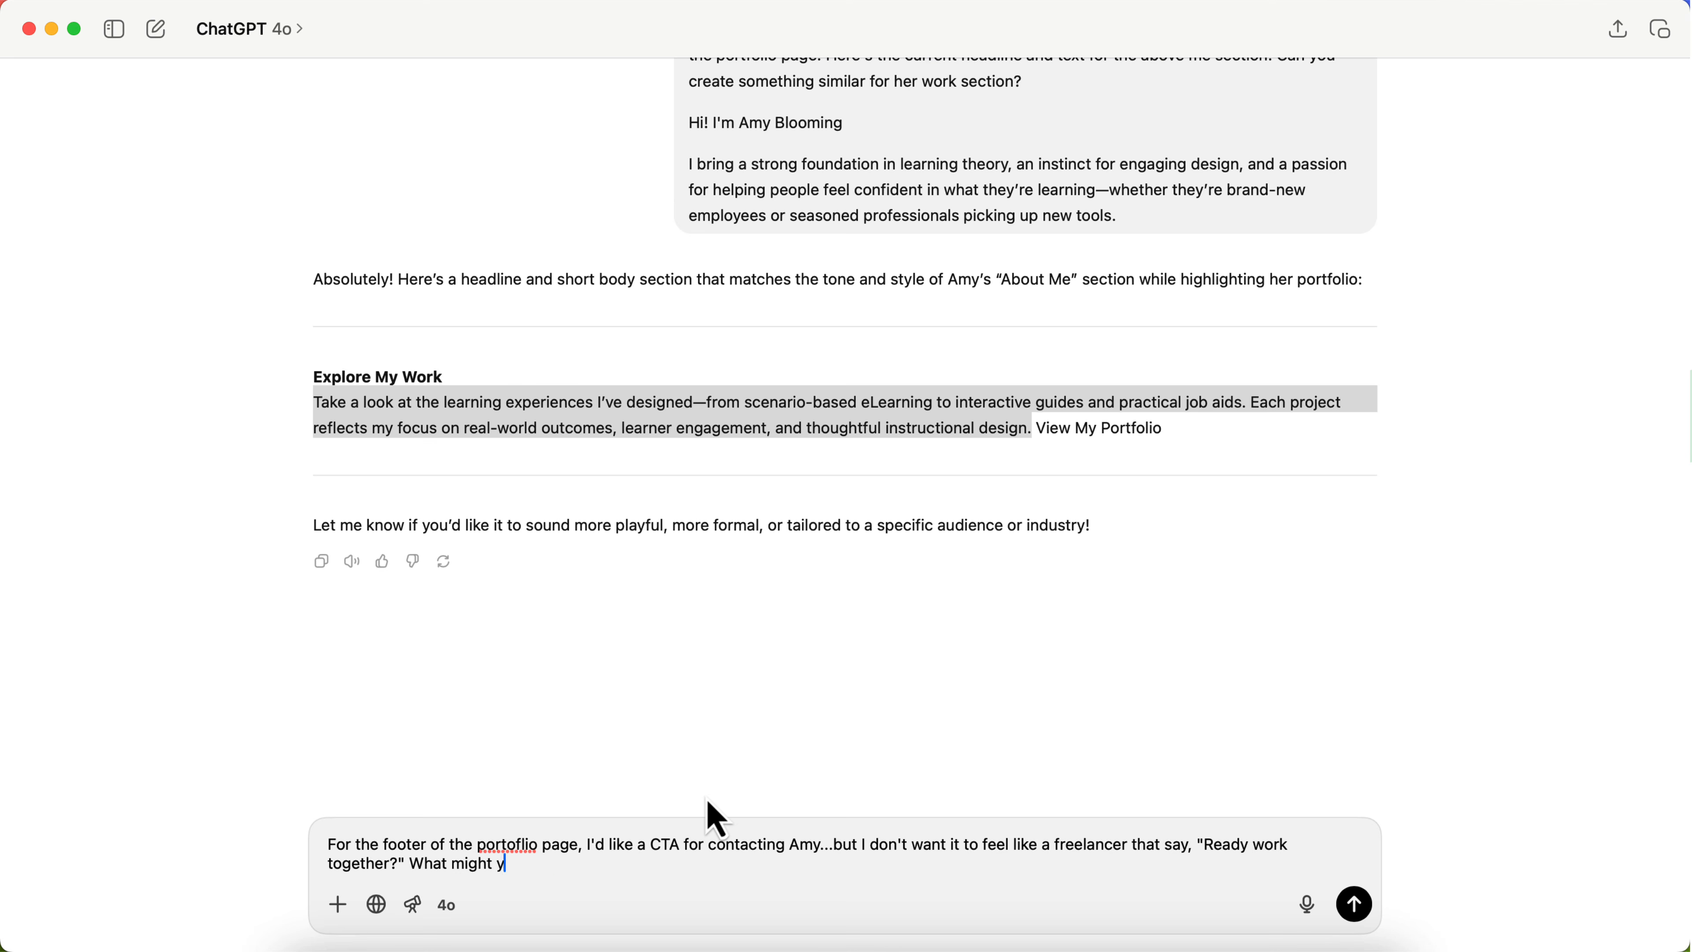
pyautogui.write('ou suggest?')
pyautogui.press('Return')
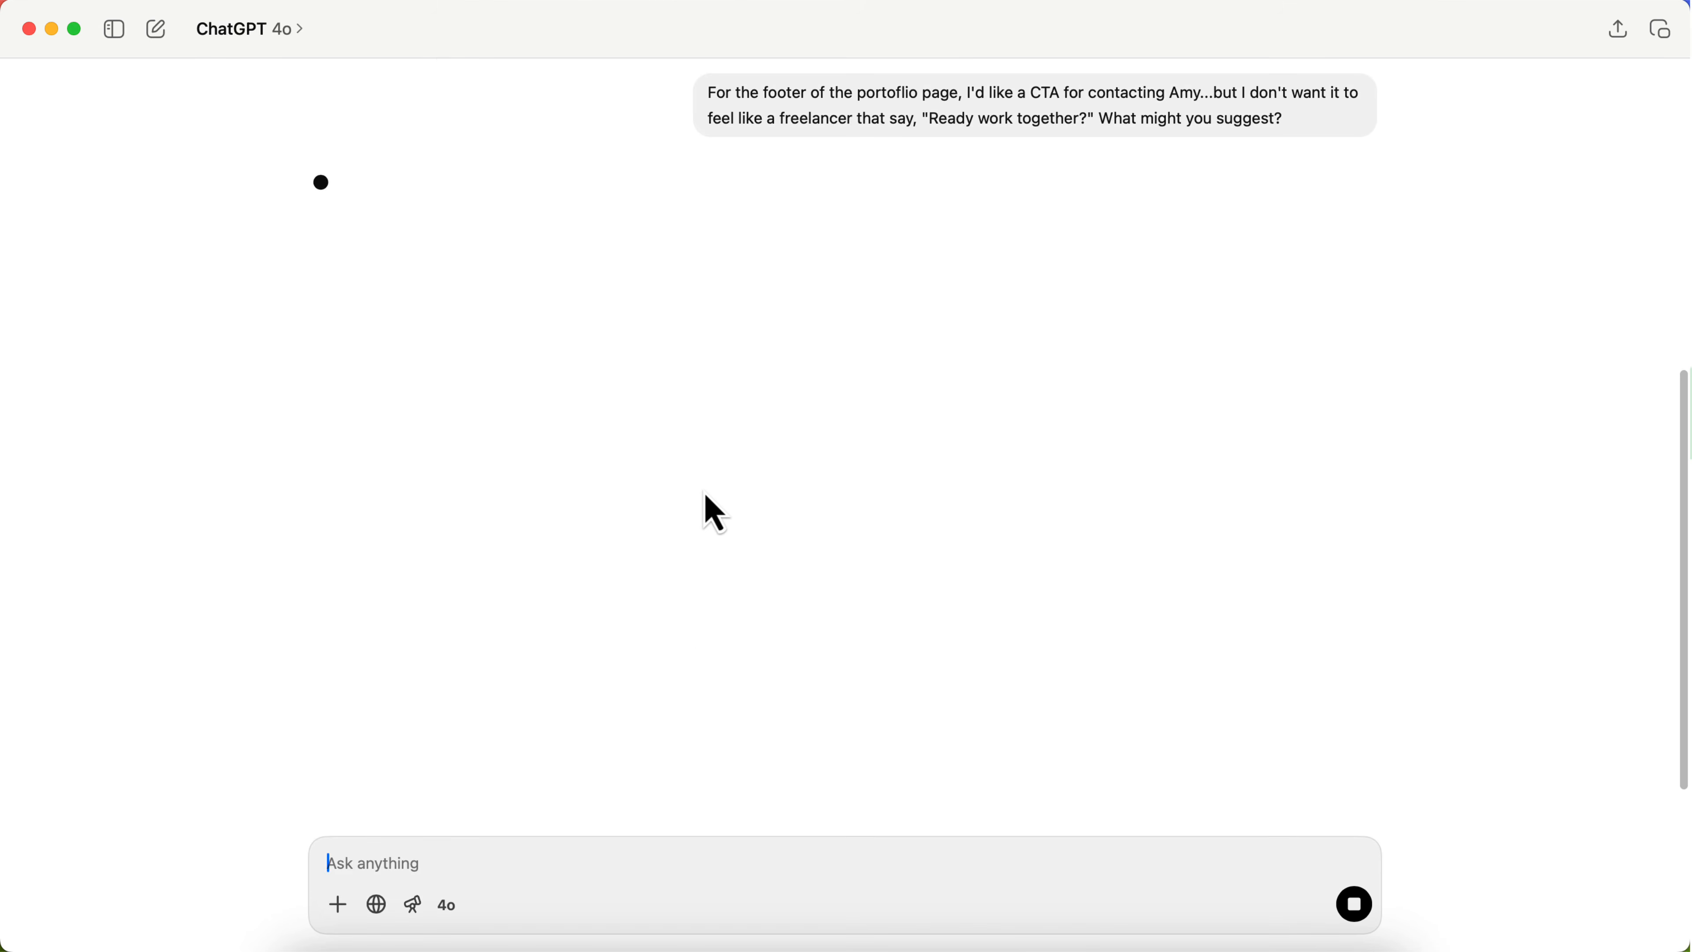
# Step: Review the suggested call-to-action options and ask ChatGPT about a headline for them, proposing "Let's Connect"
pyautogui.hotkey('ctrl', 'Up')
pyautogui.click(474, 456)
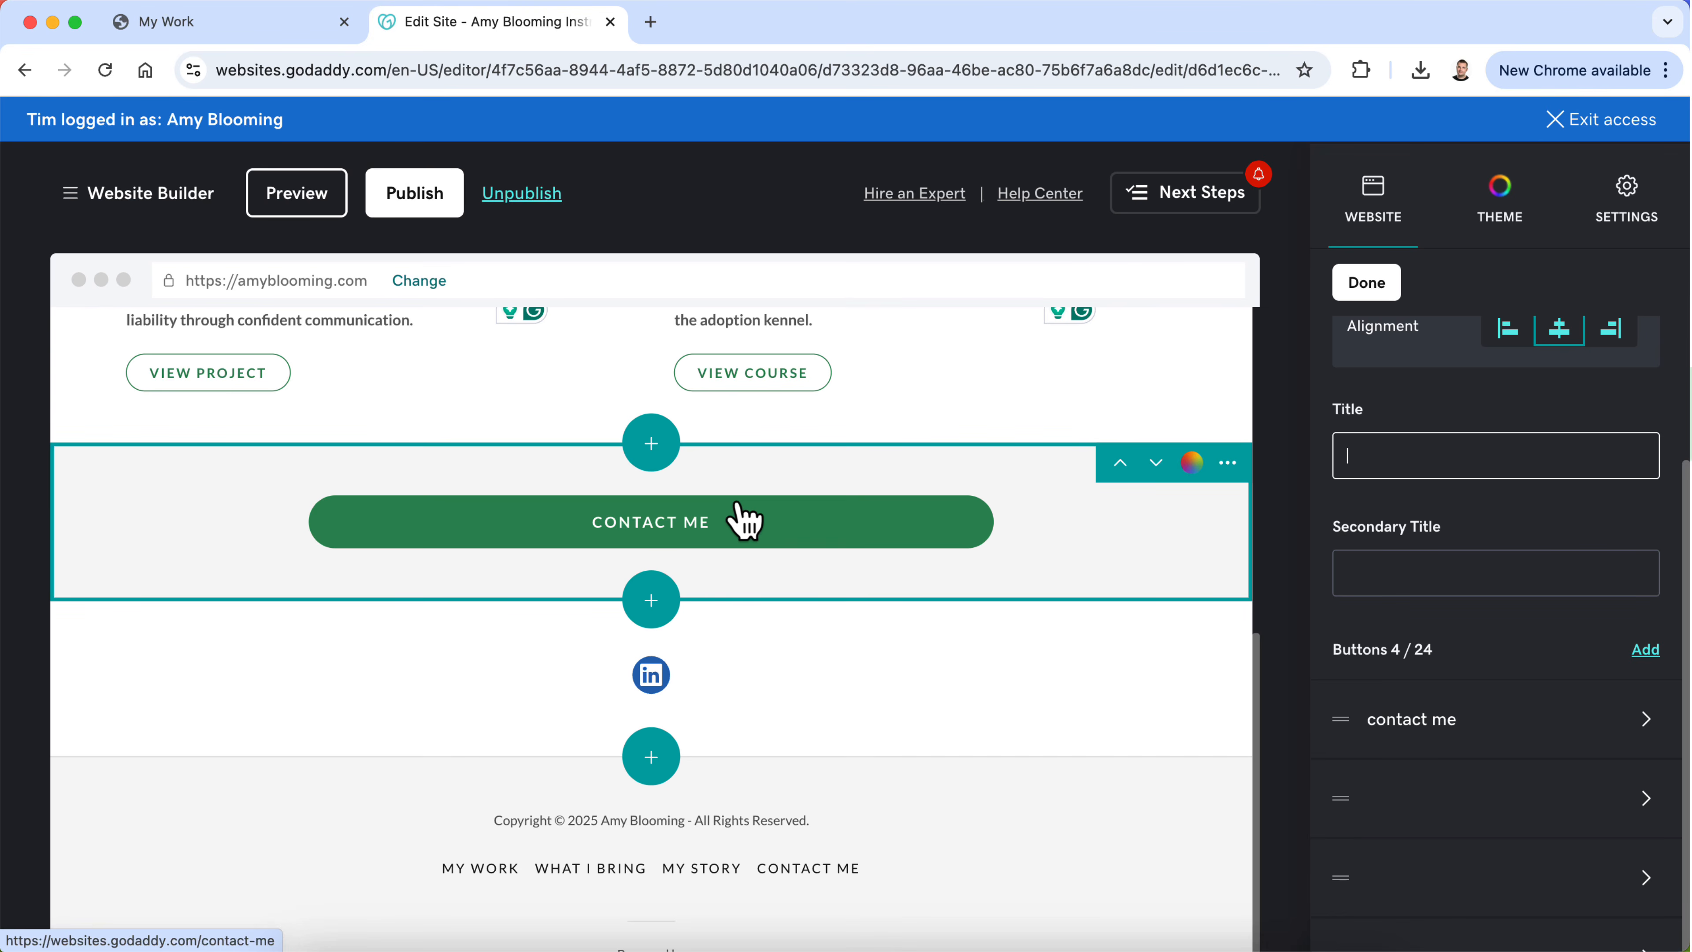
pyautogui.hotkey('ctrl', 'Up')
pyautogui.click(1193, 396)
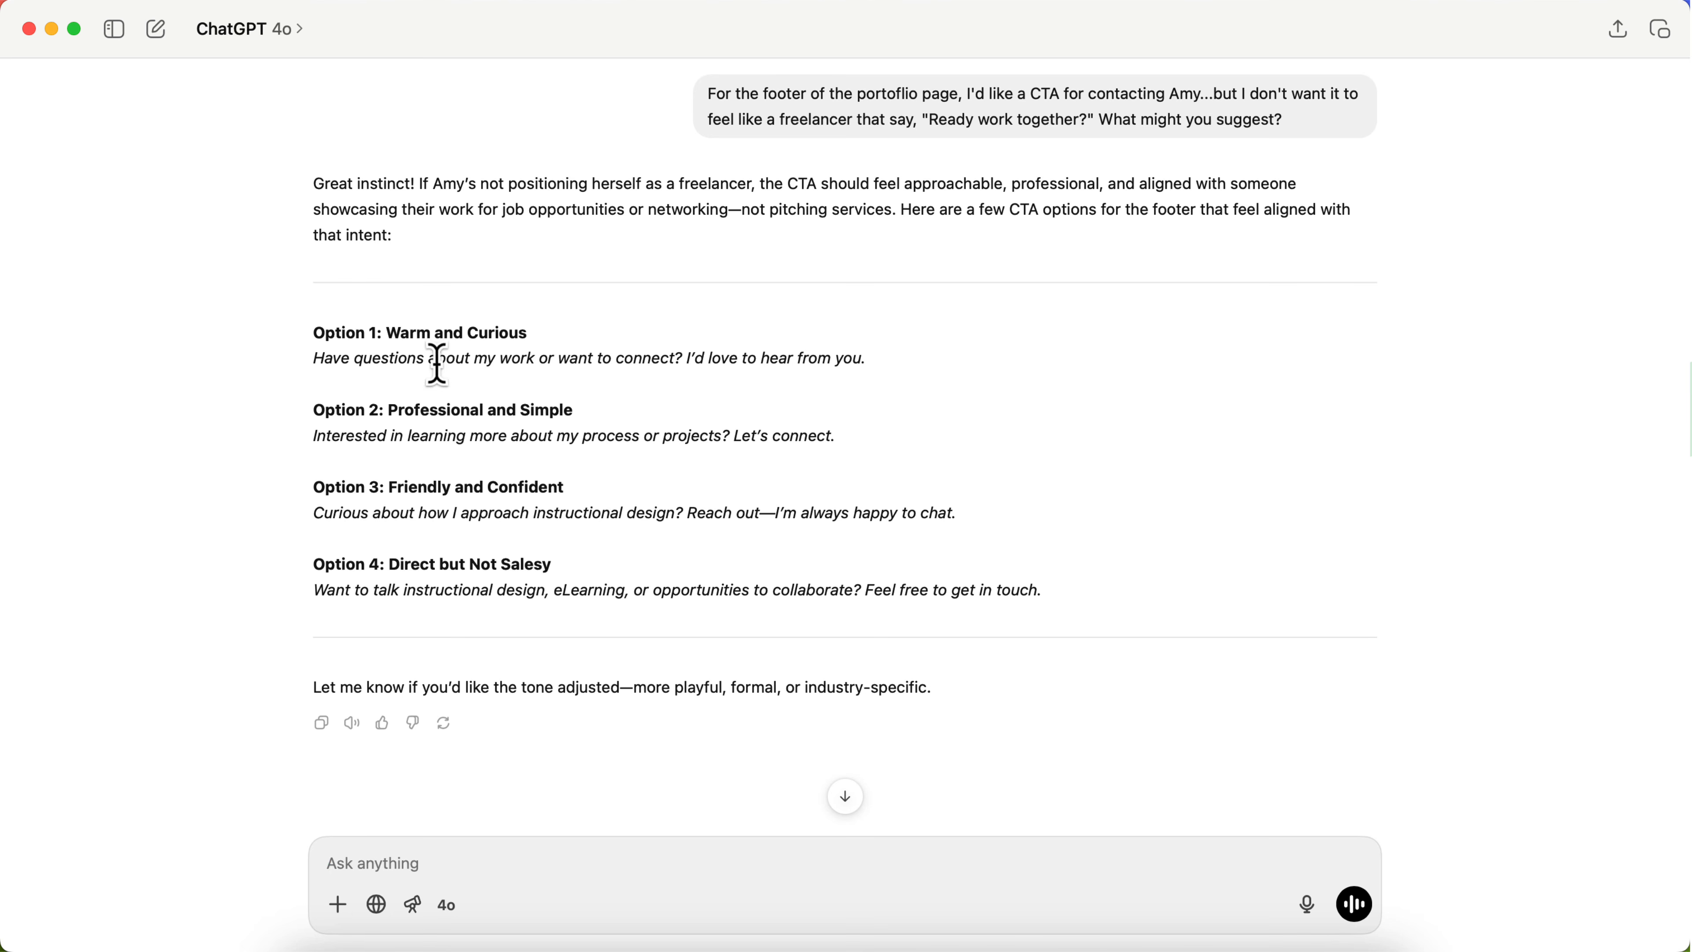
pyautogui.moveTo(821, 361); pyautogui.dragTo(301, 365)
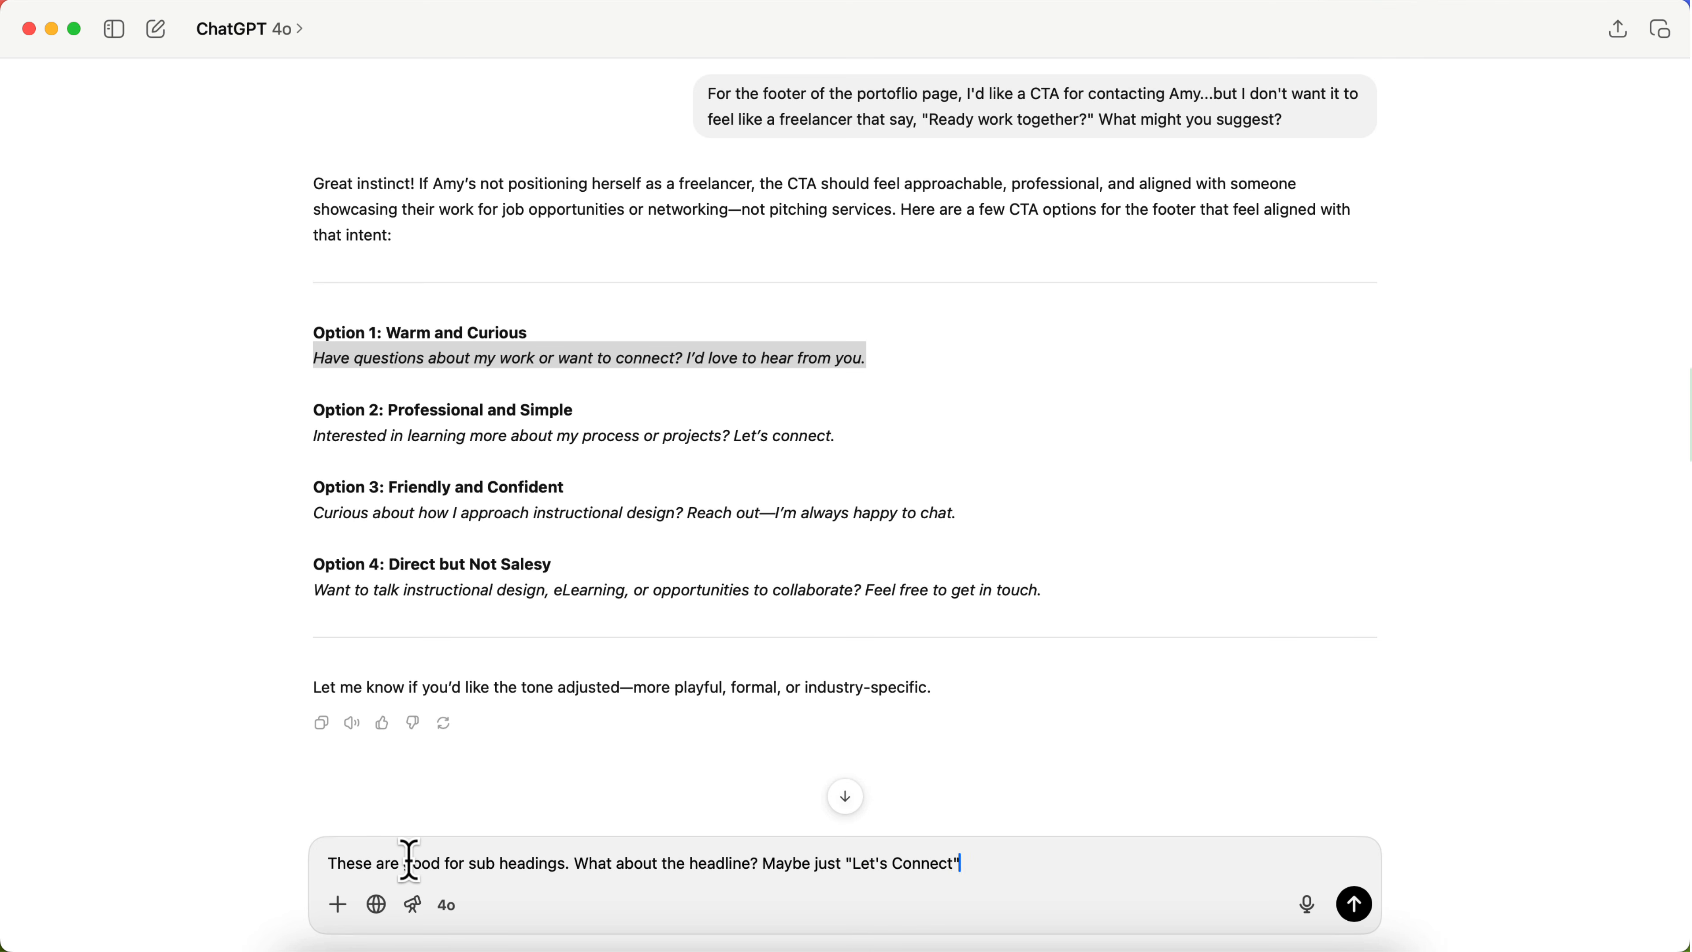
pyautogui.press('Return')
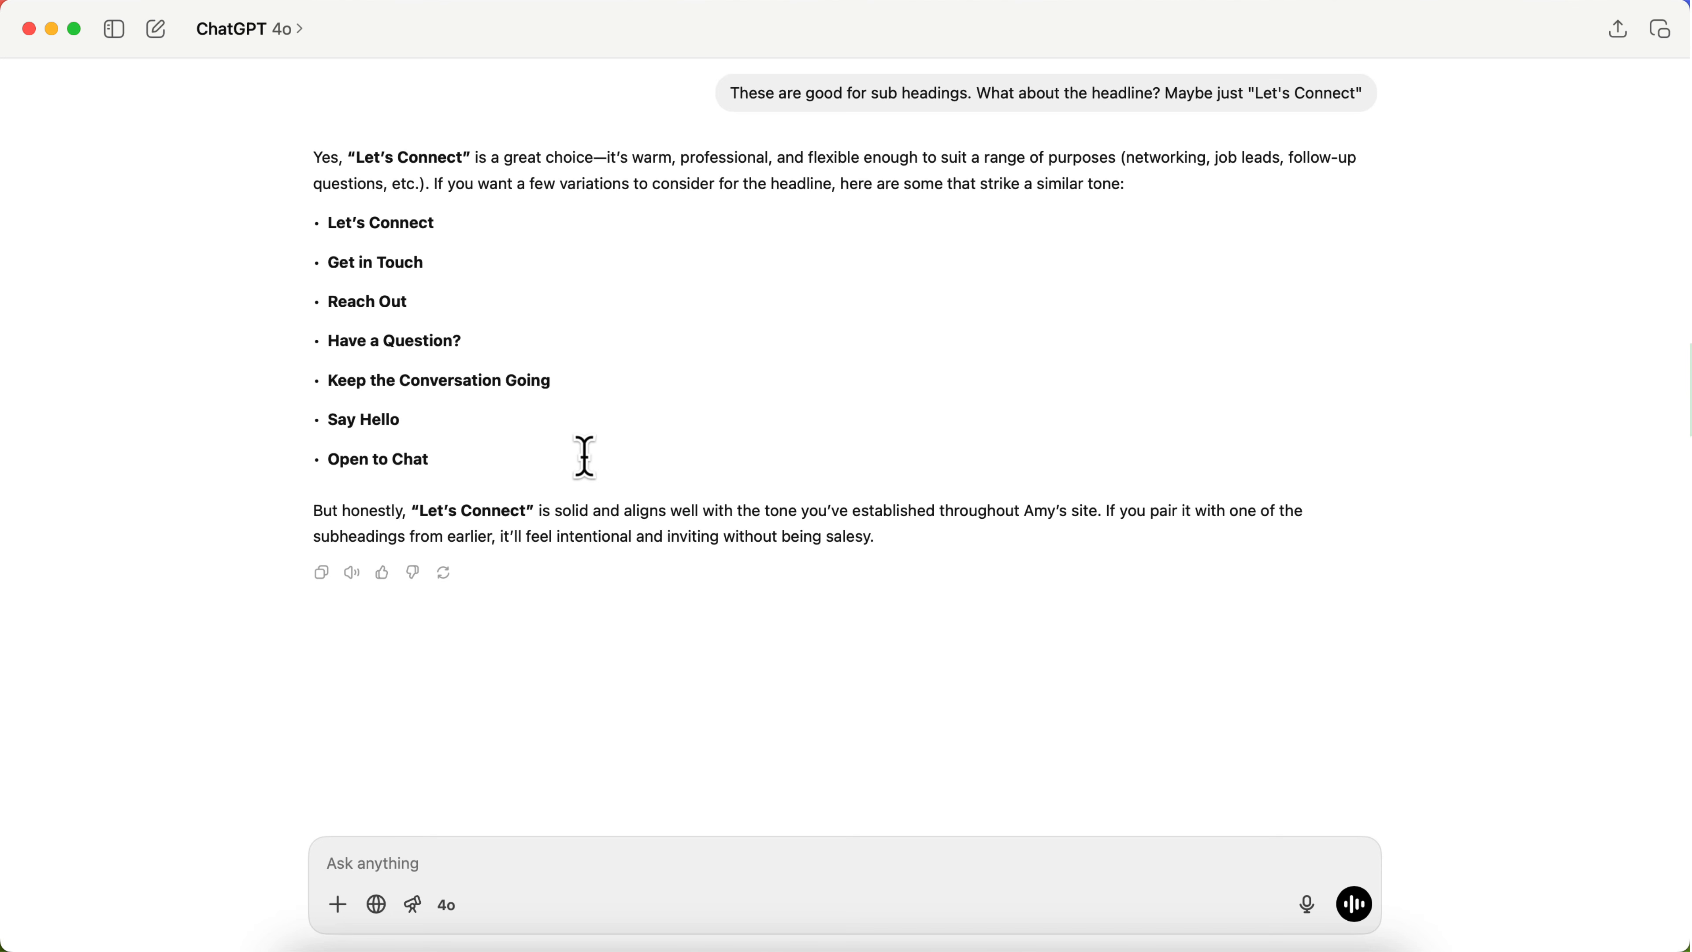
# Step: Return to the website builder and set the Contact Me section's title to "Let's Connect"
pyautogui.scroll(10, 482, 242)
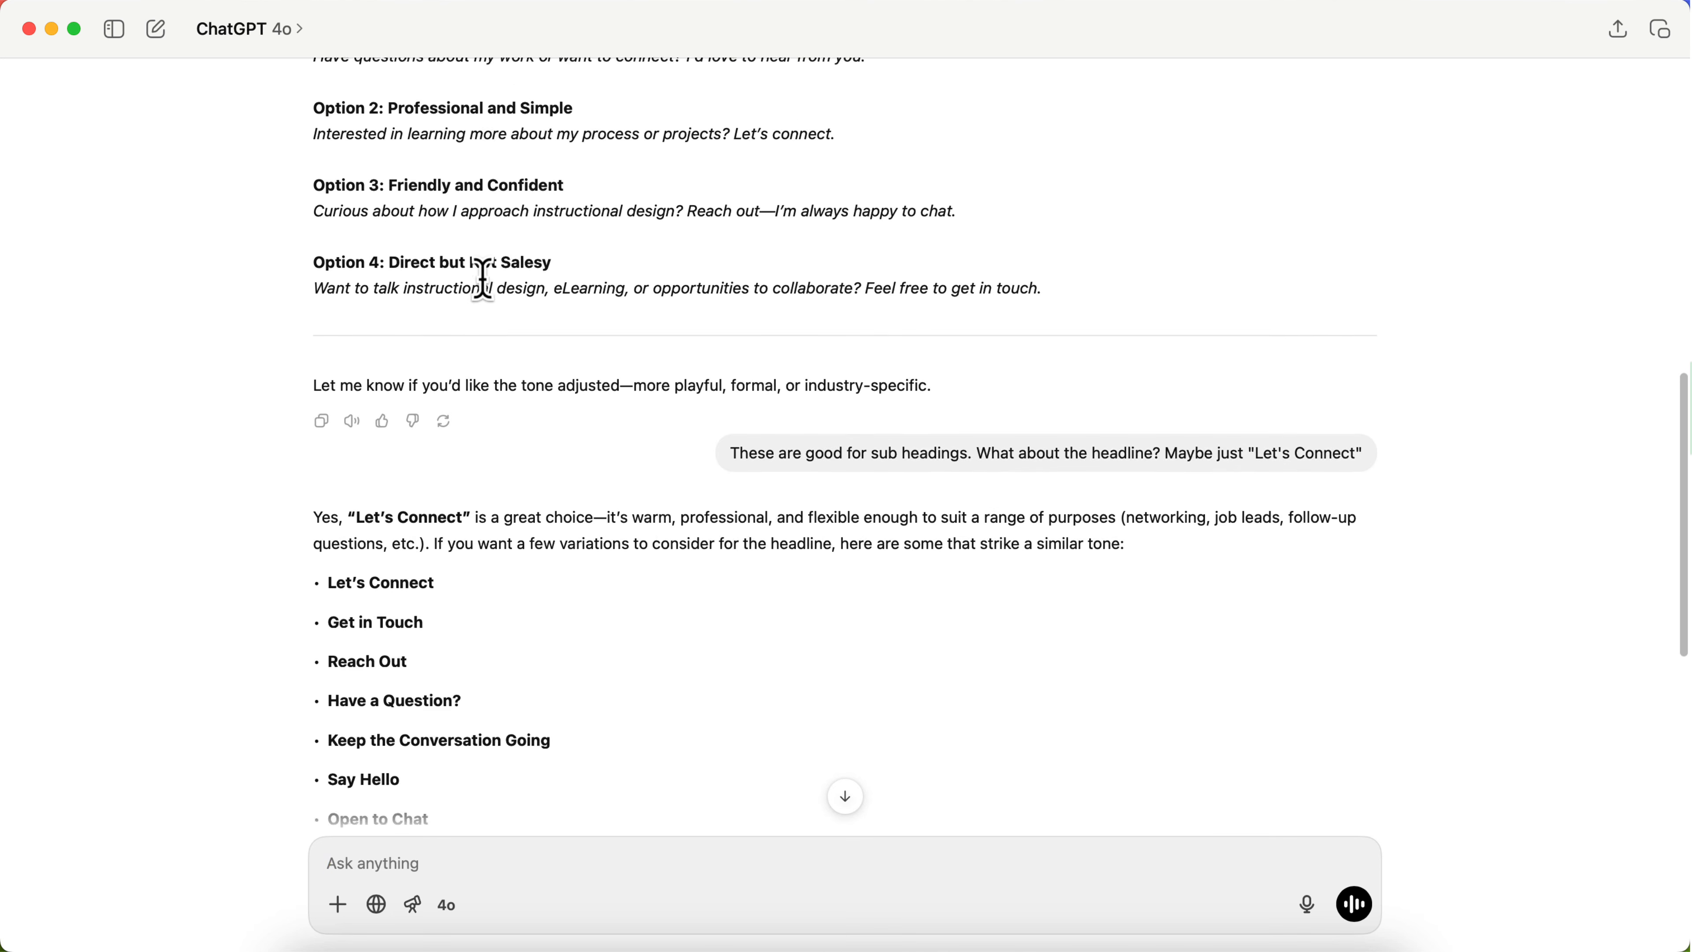
pyautogui.hotkey('ctrl', 'Up')
pyautogui.click(502, 376)
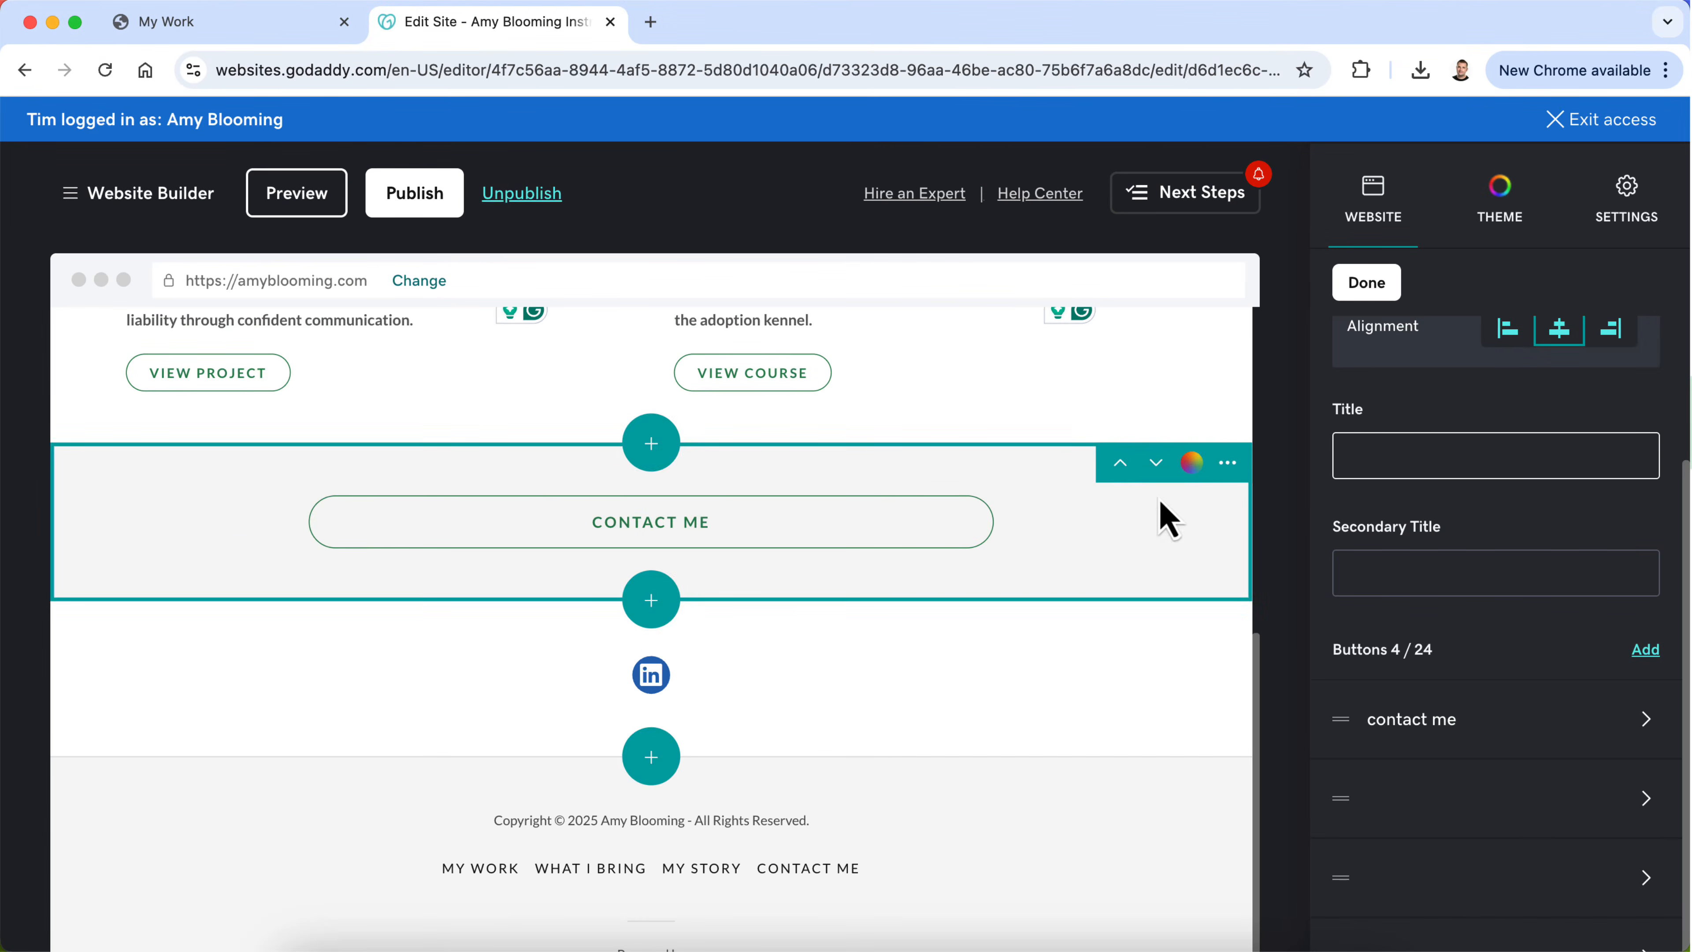
pyautogui.click(1416, 447)
pyautogui.write("Let's Connect")
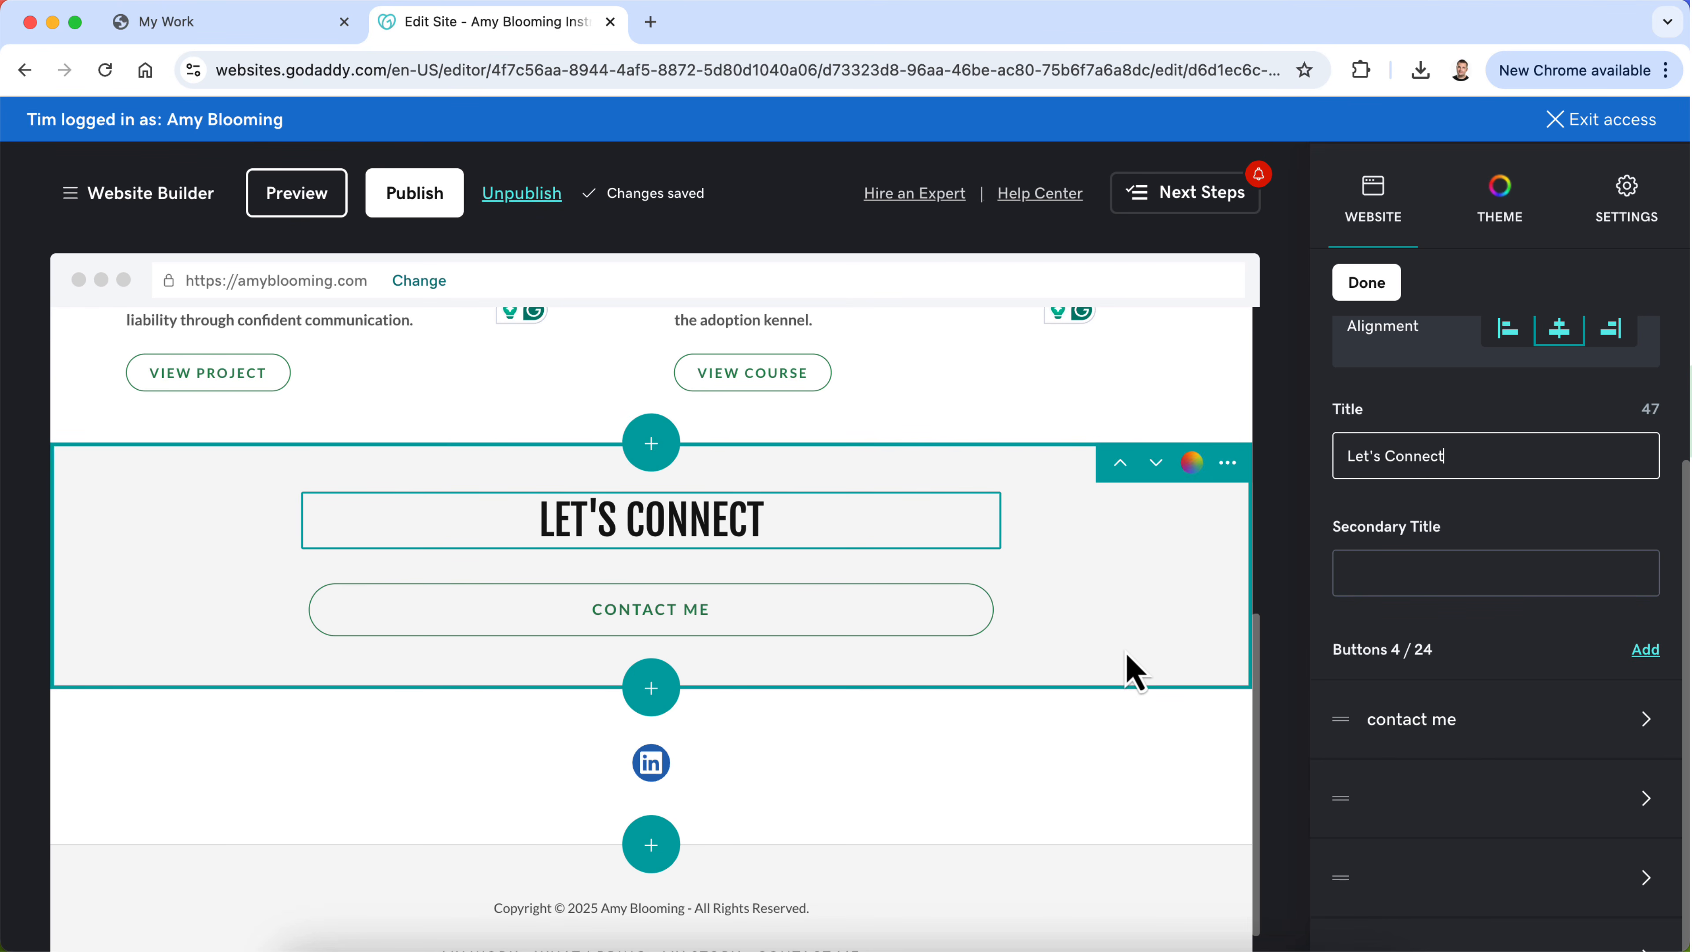
# Step: Try ChatGPT's Option 1 line, "Have questions about my work or want to connect? I'd love to hear from you.", as the section's secondary title
pyautogui.hotkey('ctrl', 'Up')
pyautogui.click(610, 435)
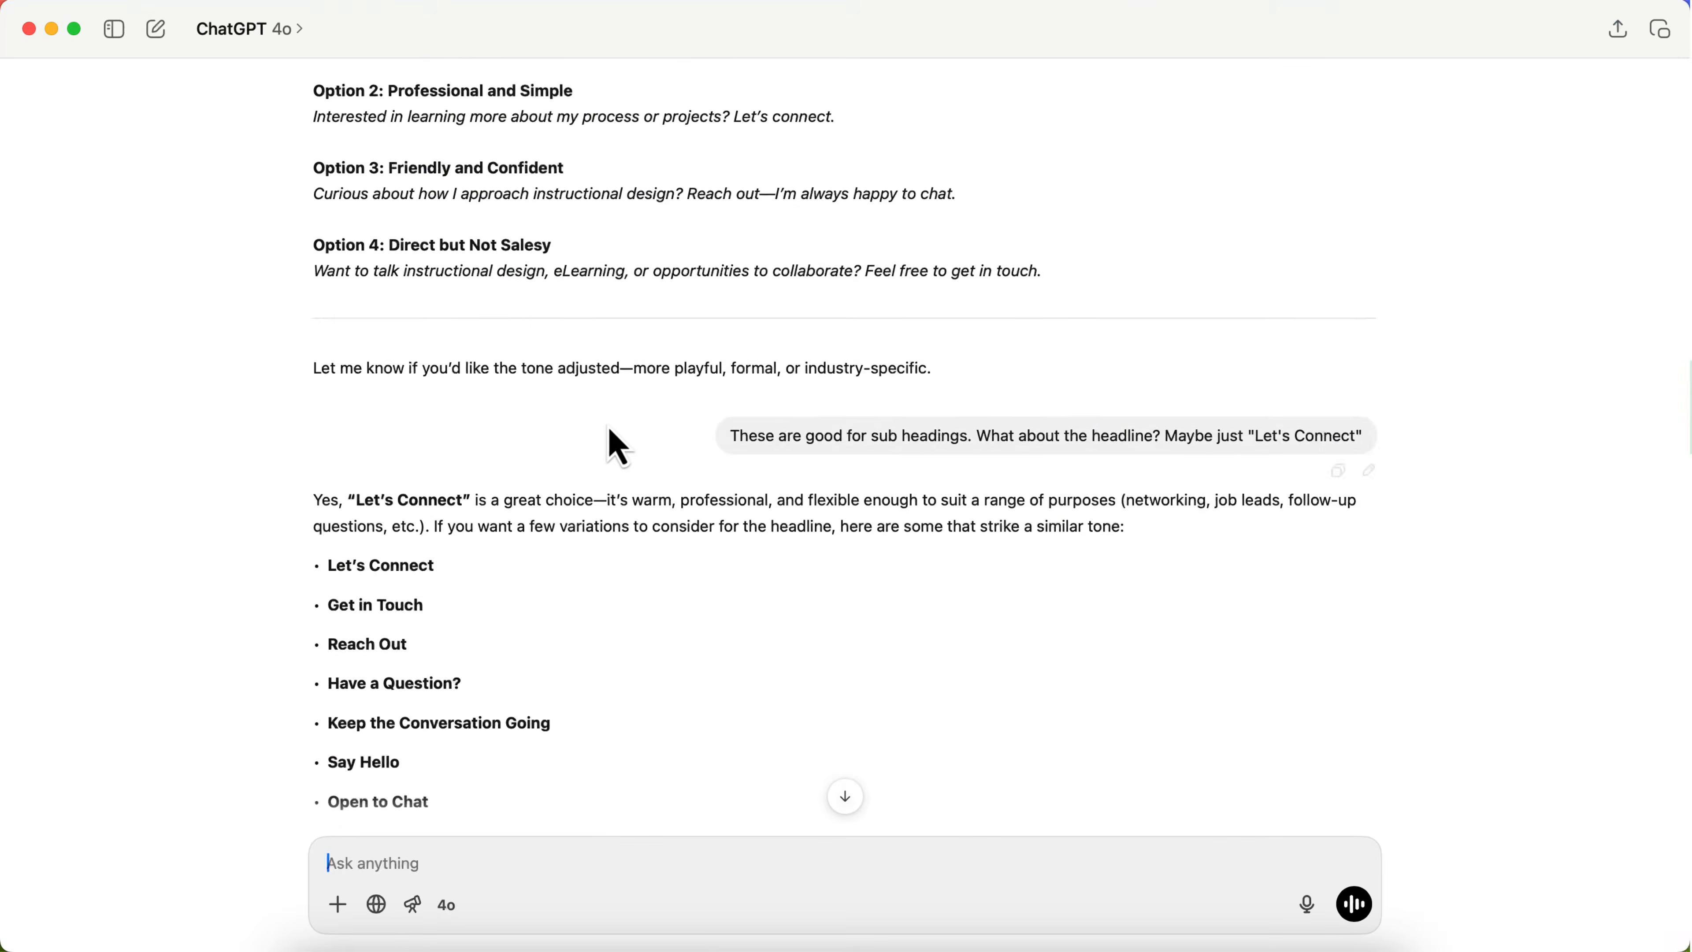
pyautogui.scroll(3, 608, 425)
pyautogui.moveTo(871, 267); pyautogui.dragTo(293, 272)
pyautogui.press('super+c')
pyautogui.hotkey('ctrl', 'Up')
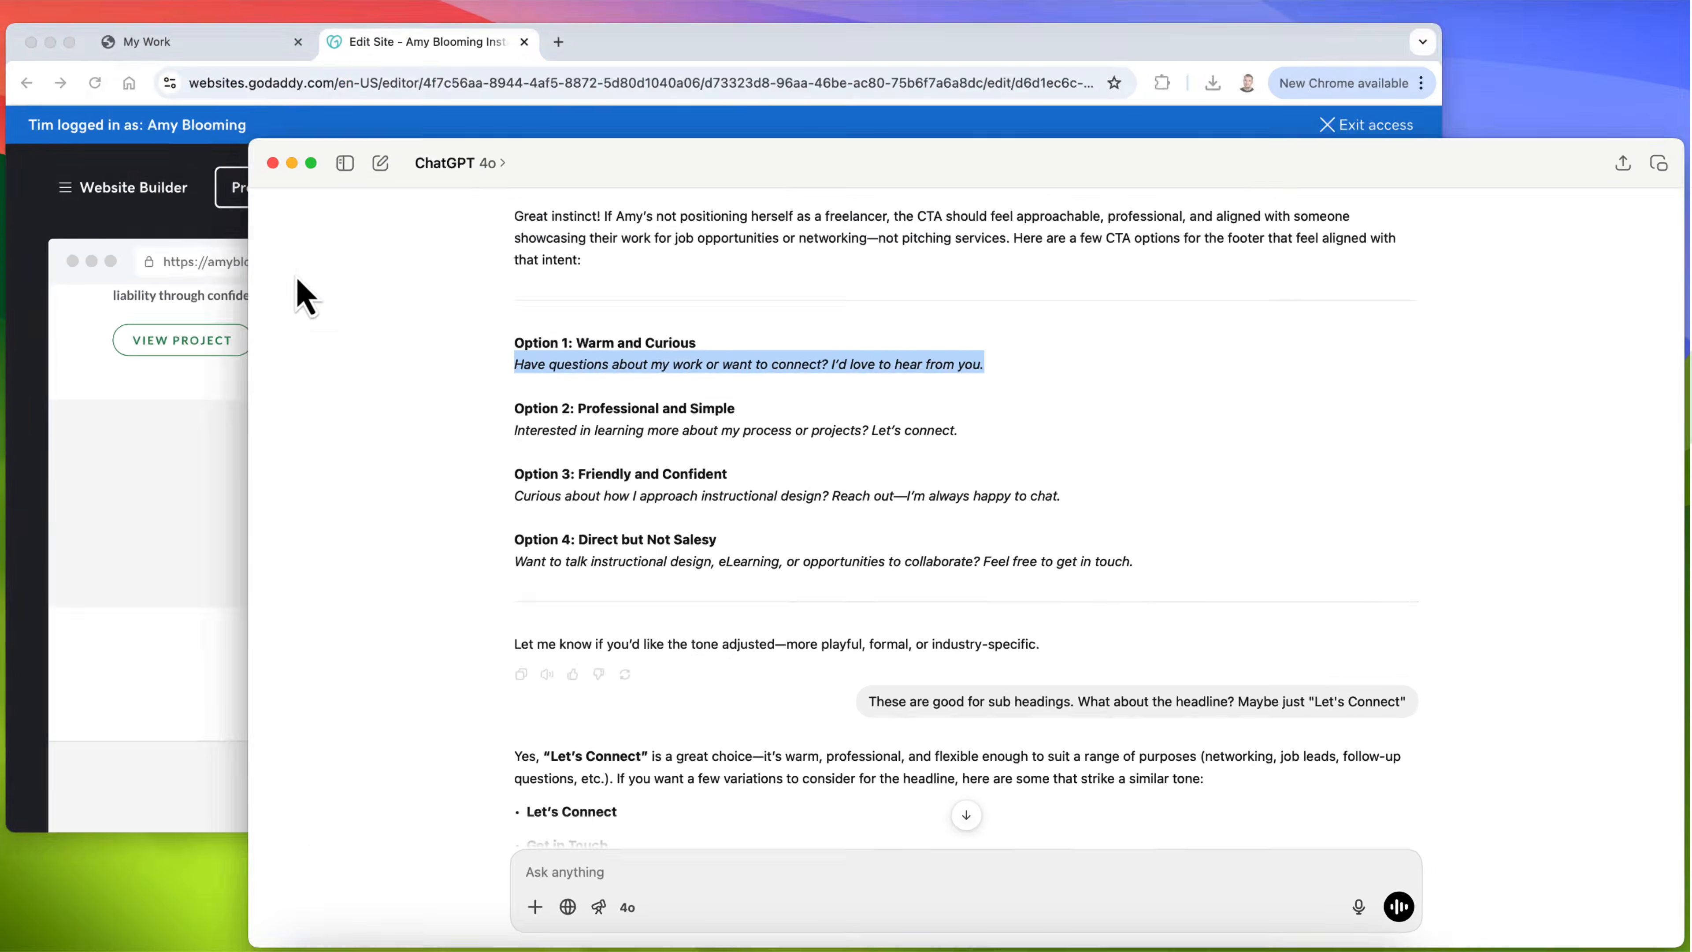
pyautogui.click(313, 348)
pyautogui.click(1418, 575)
pyautogui.press('super+v')
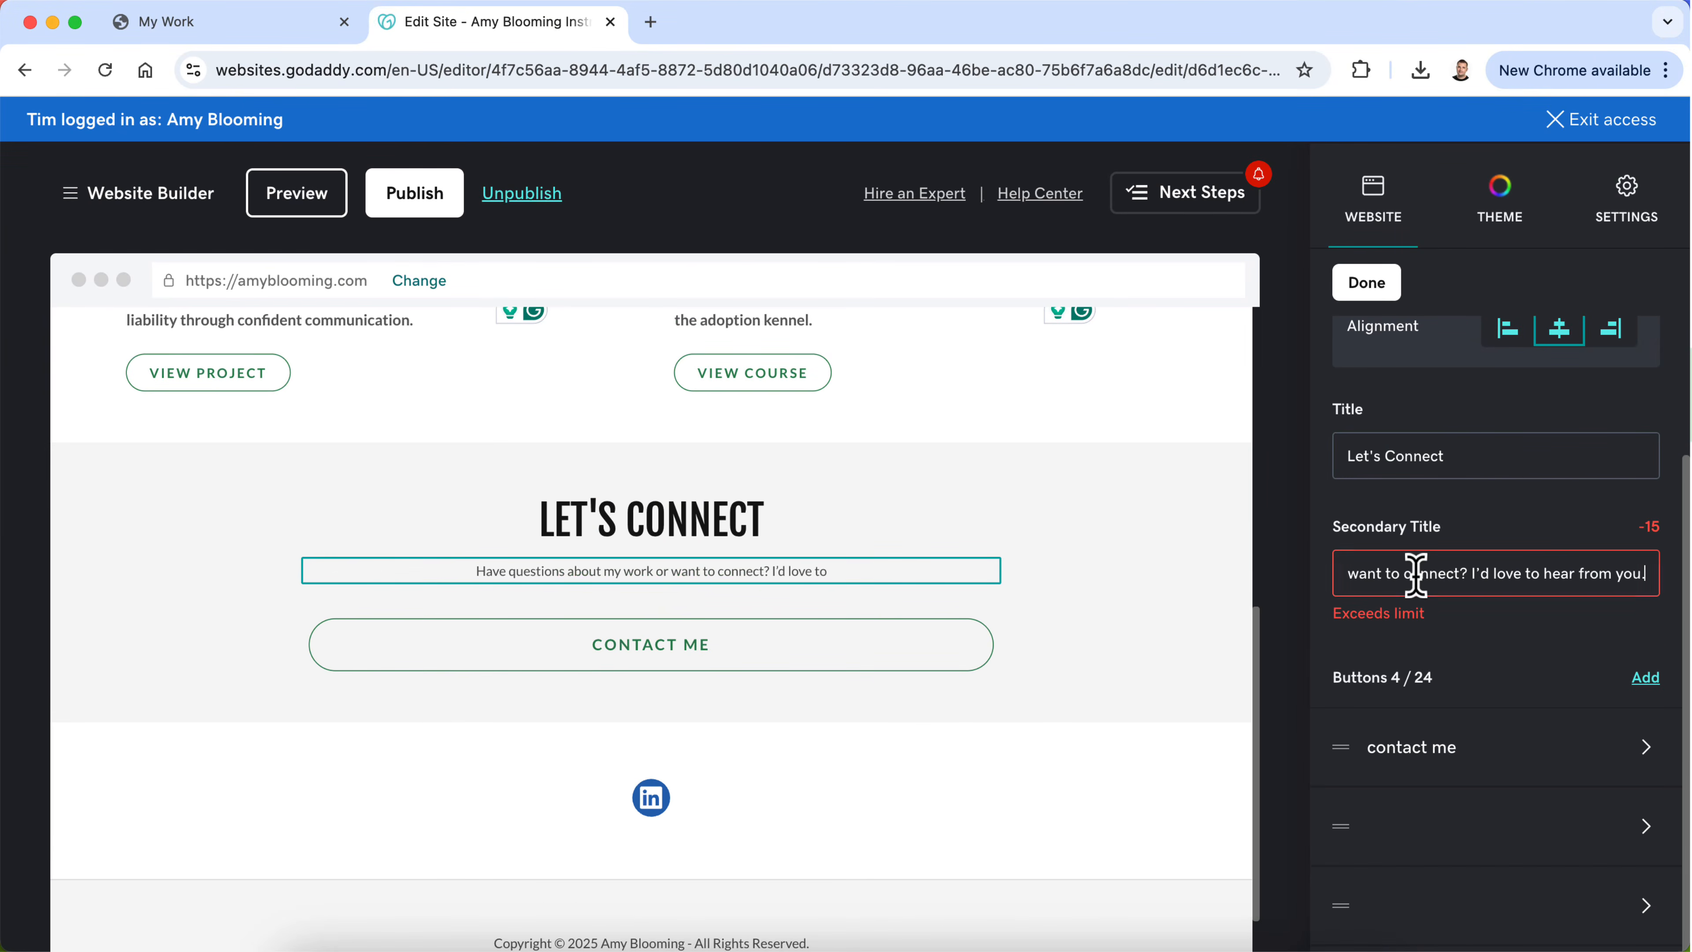
pyautogui.click(1303, 710)
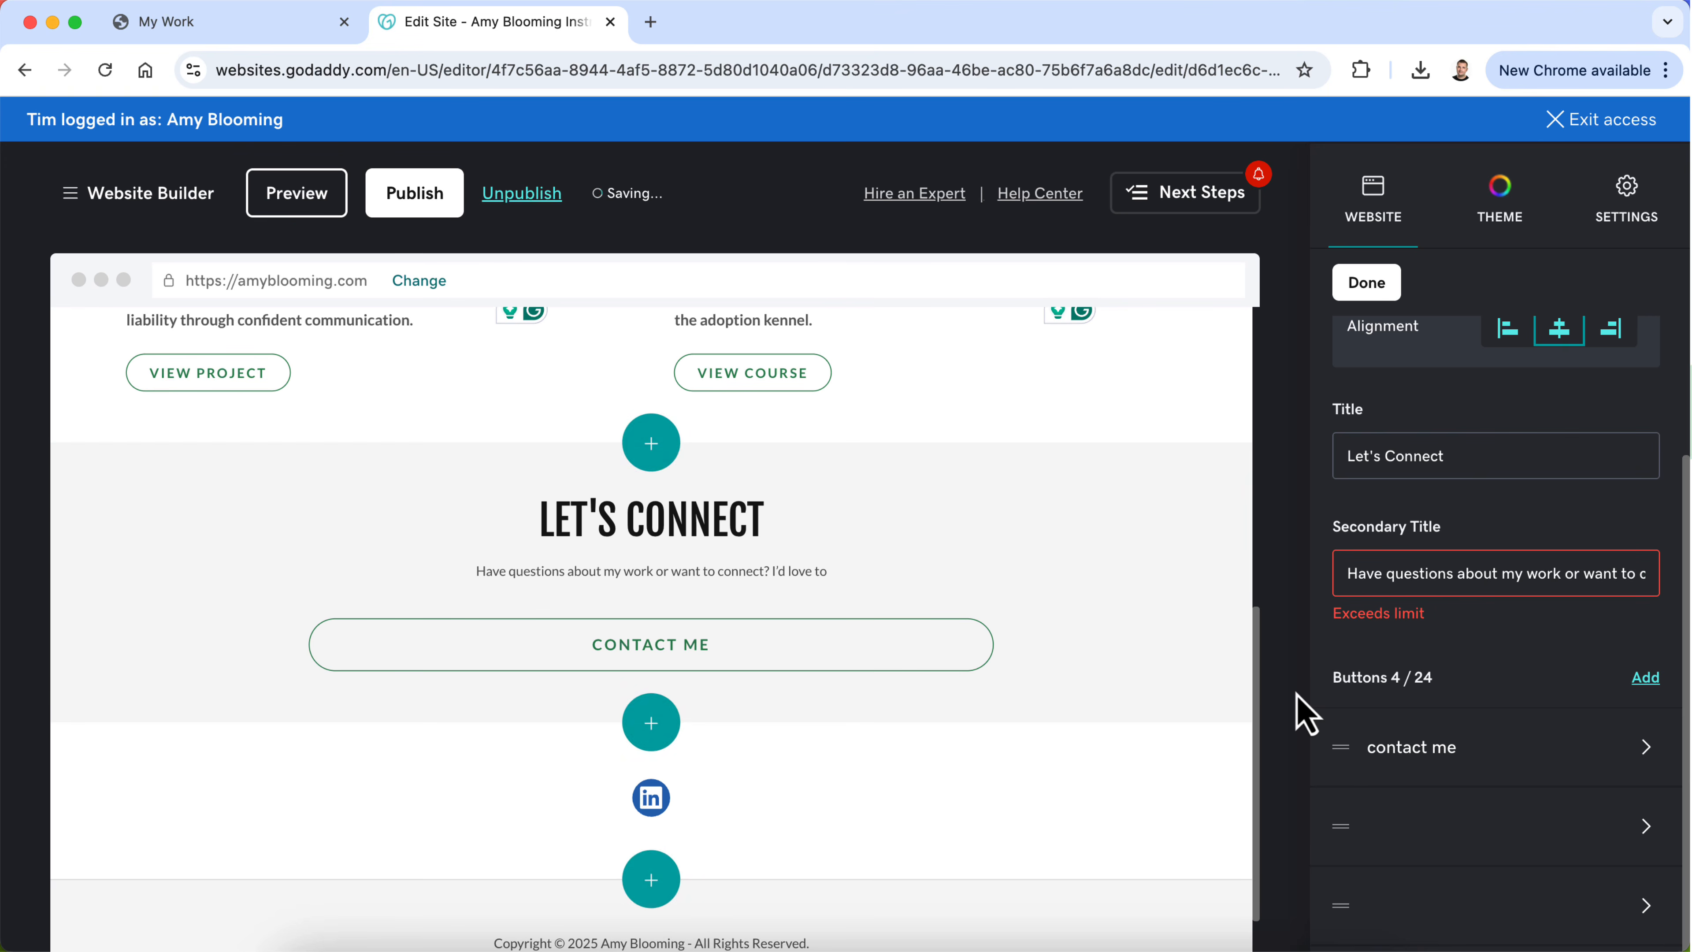
# Step: Clear the secondary title of the Let's Connect section
pyautogui.click(1499, 575)
pyautogui.press('super+a')
pyautogui.press('BackSpace')
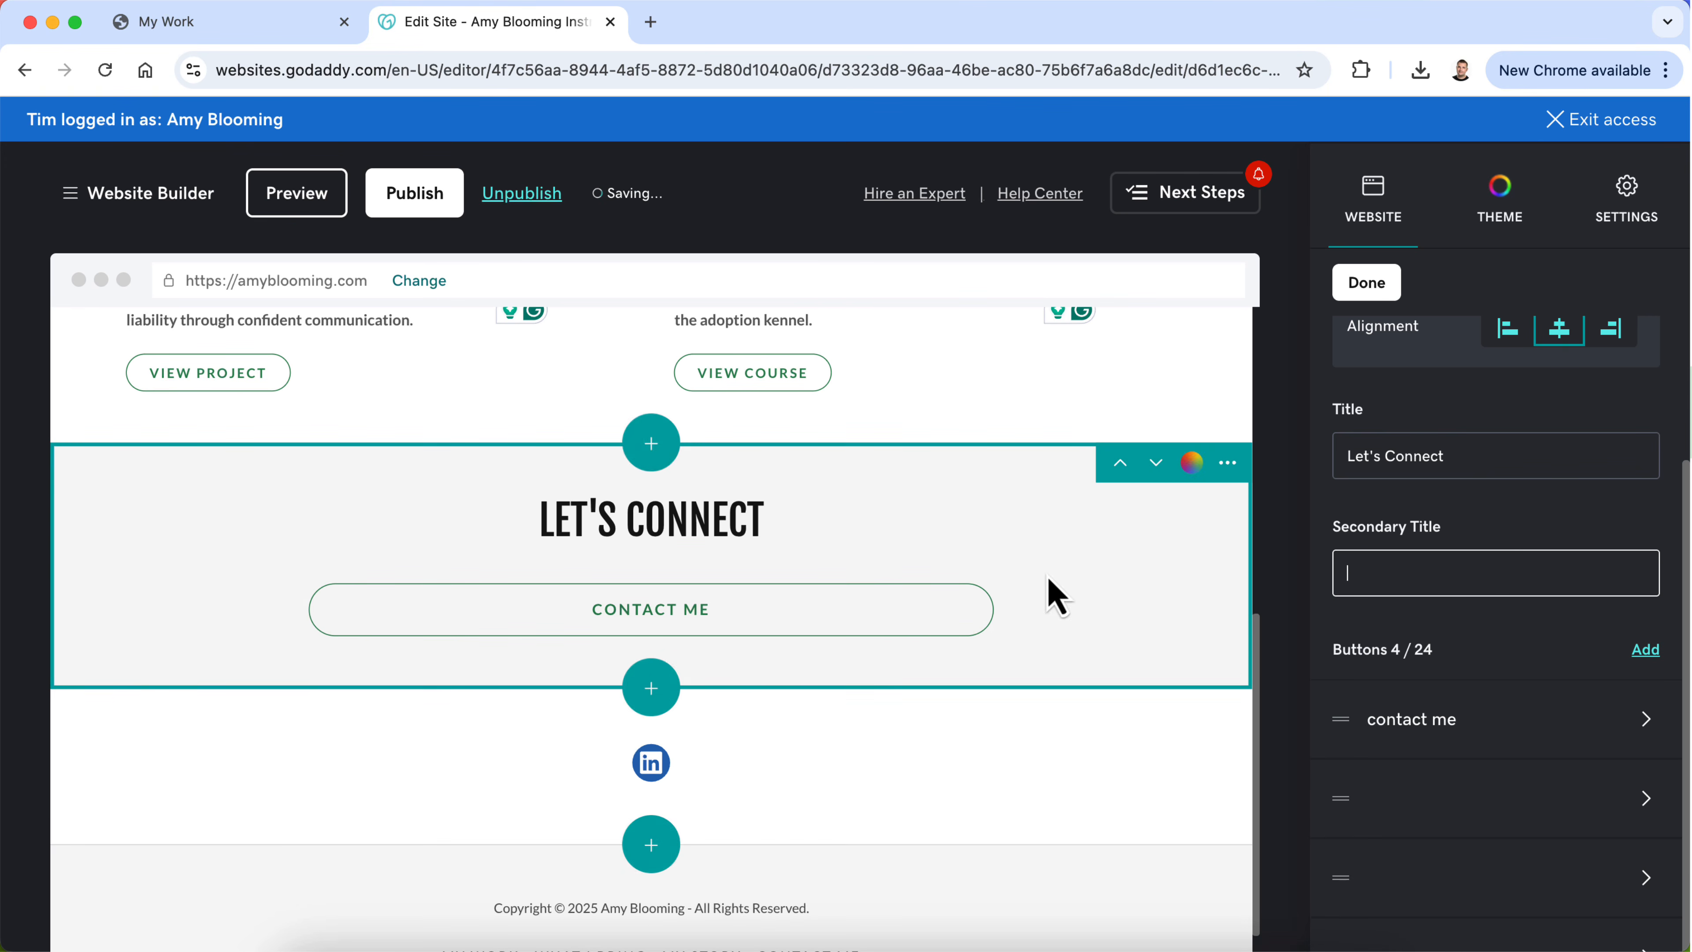
# Step: Check the label and link settings of the contact me button, then close them
pyautogui.click(1510, 734)
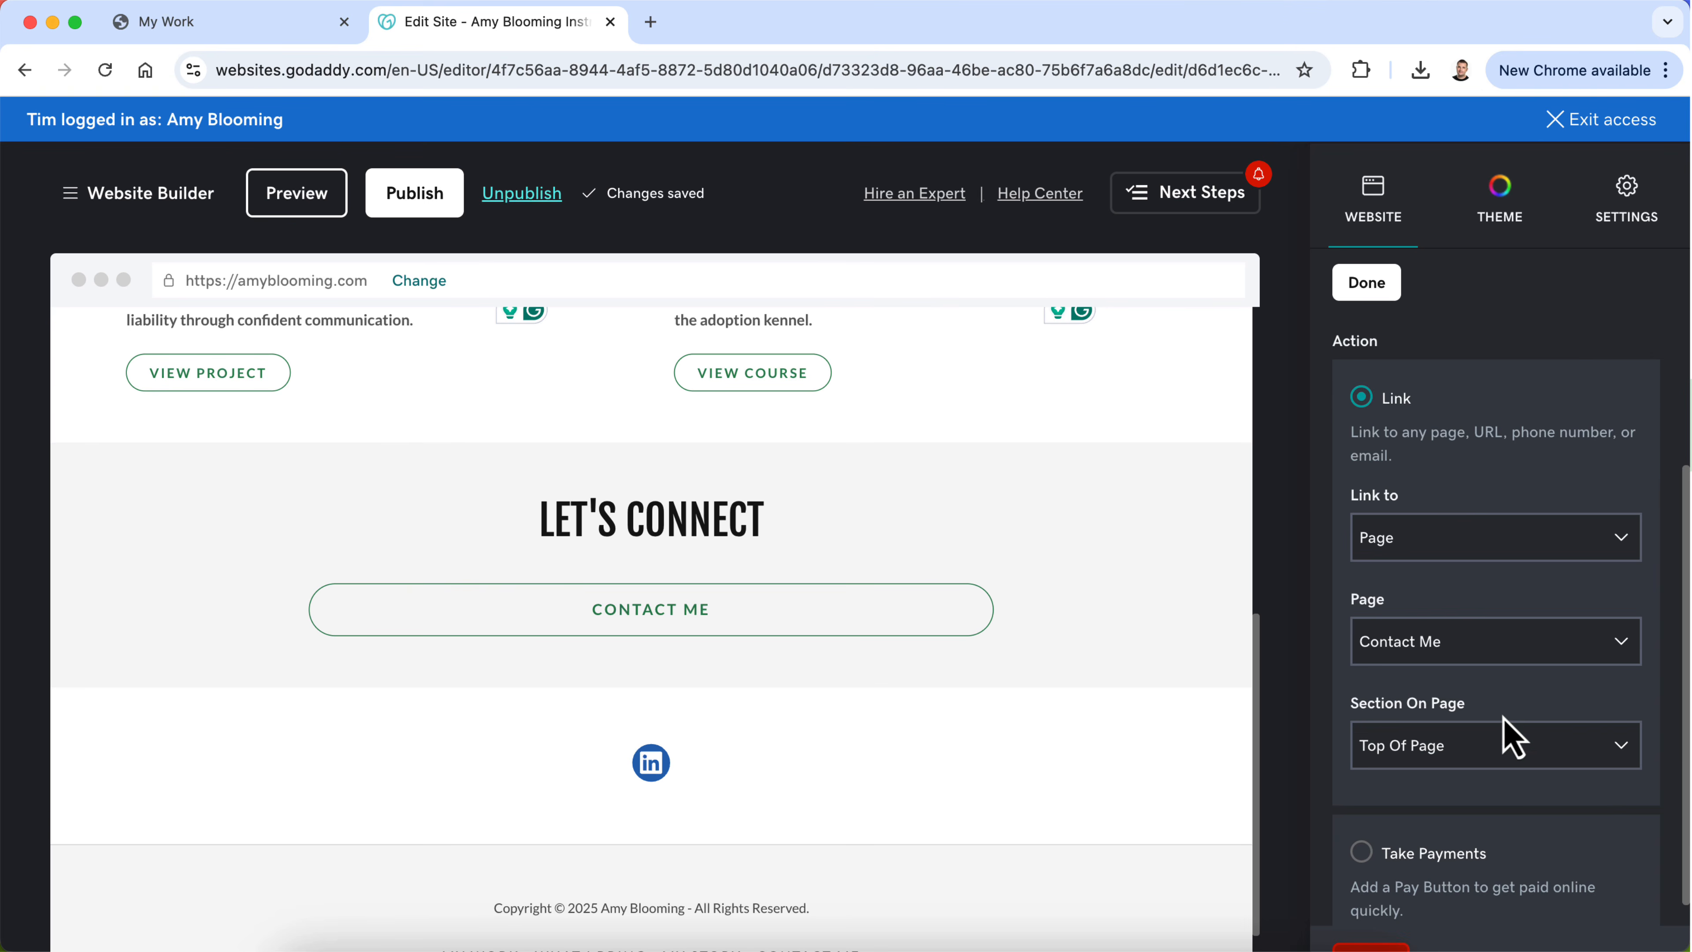
pyautogui.scroll(-1, 1474, 644)
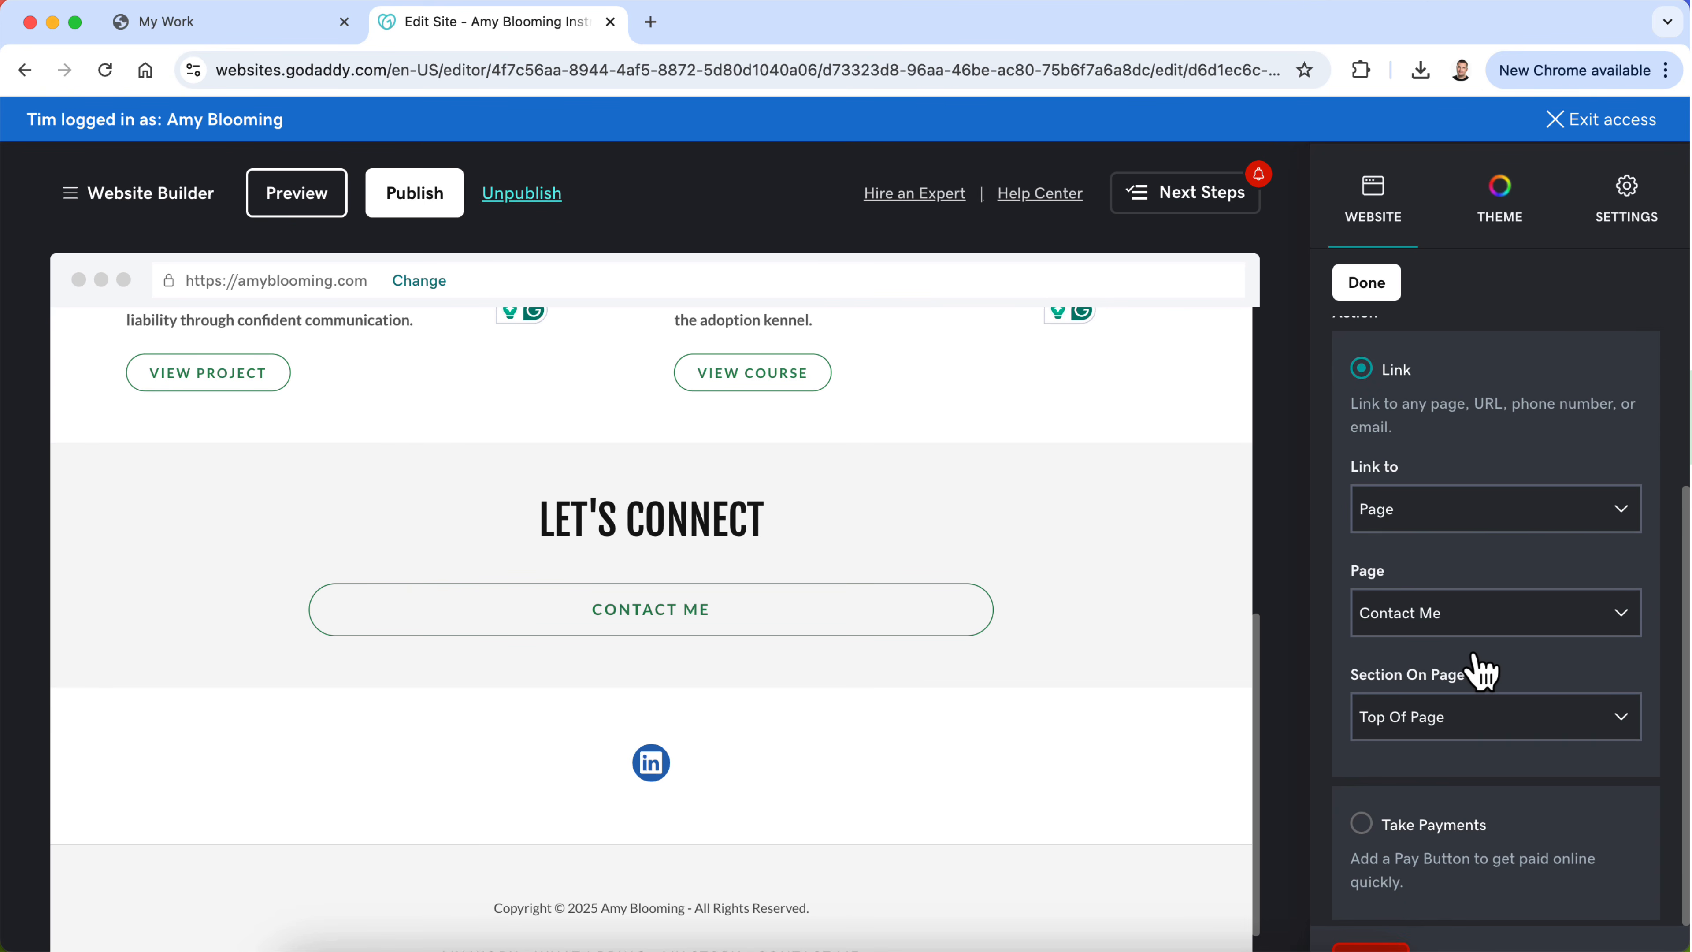
pyautogui.scroll(5, 1475, 670)
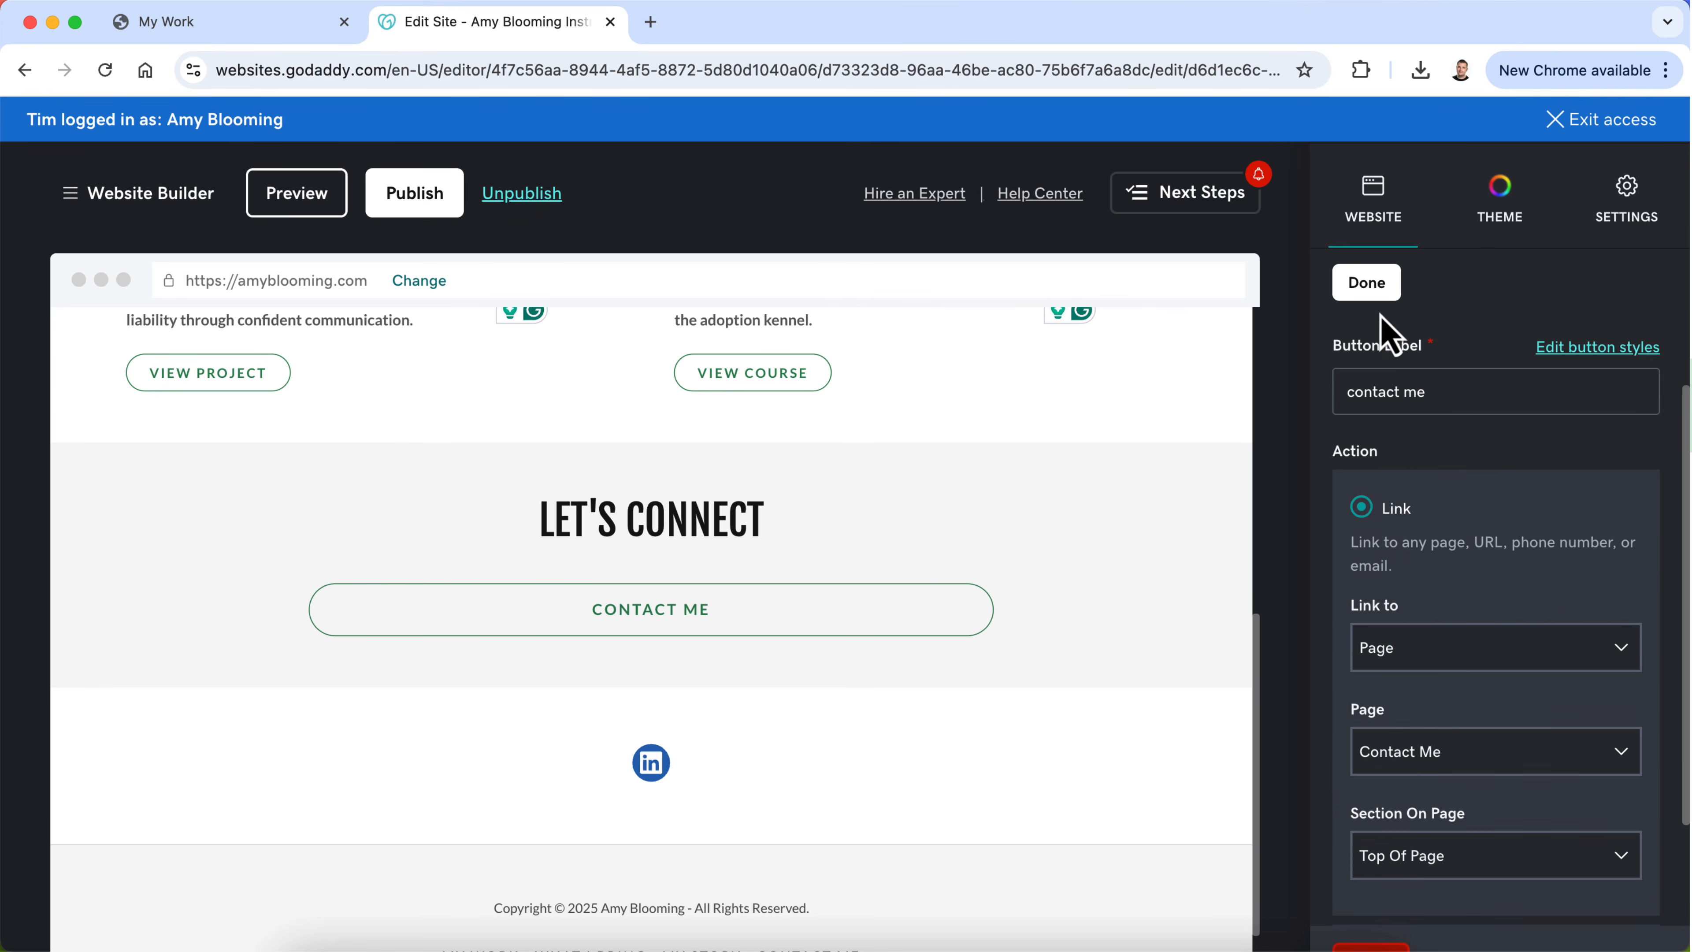
pyautogui.scroll(3, 1454, 548)
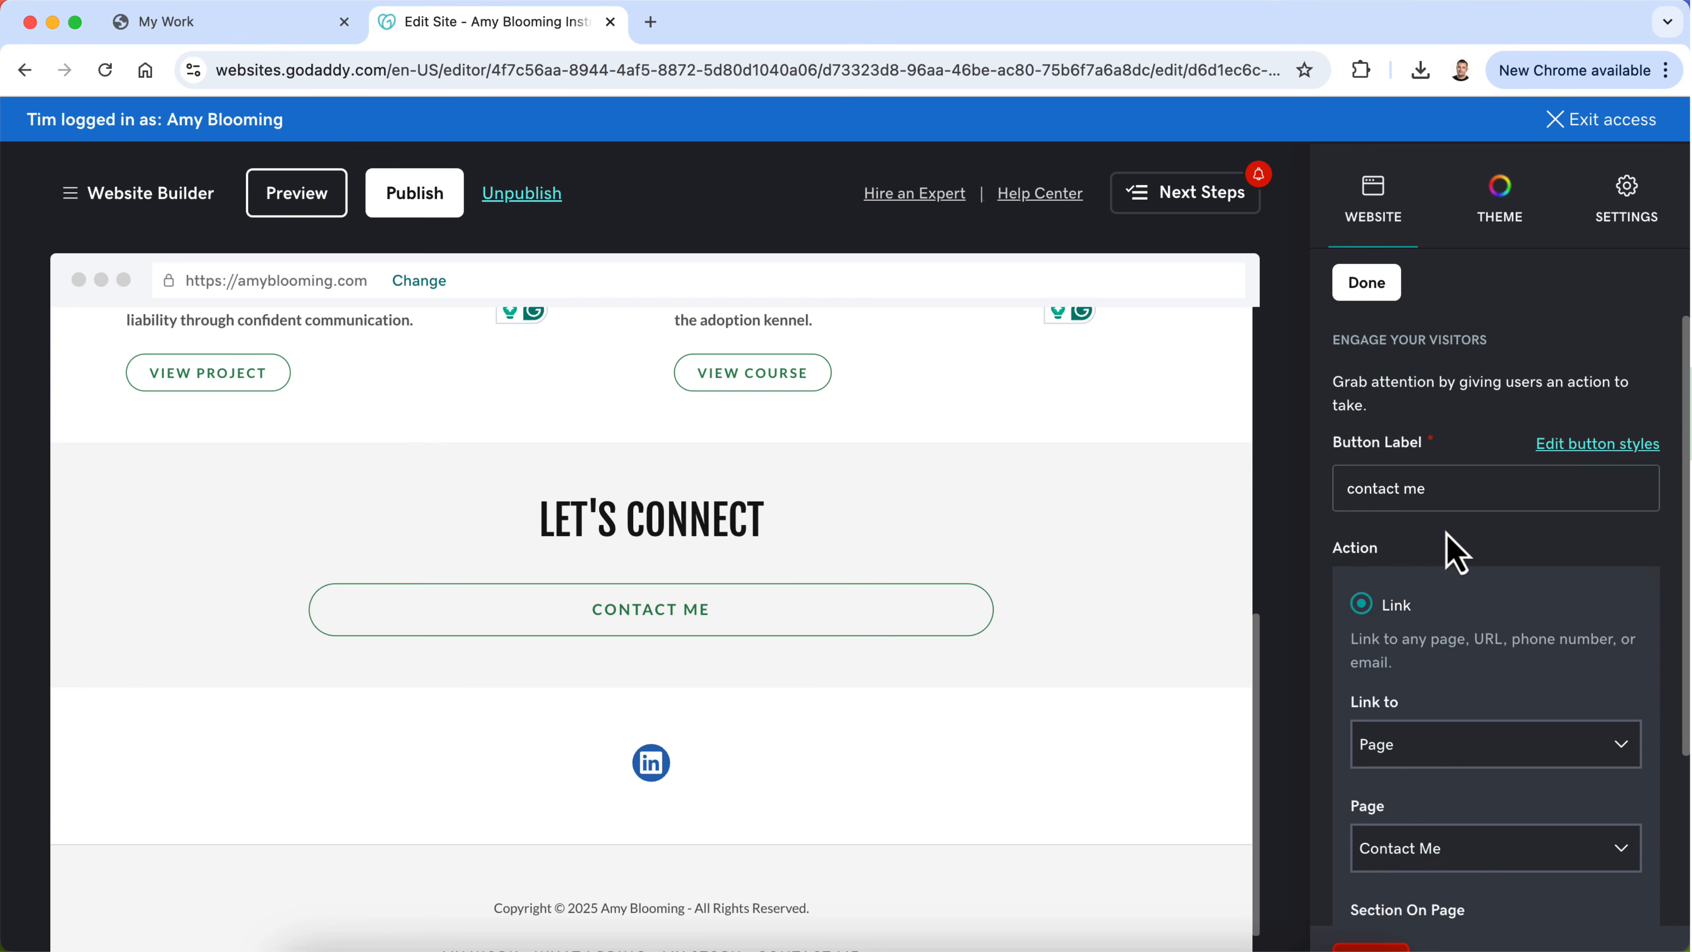
pyautogui.click(1372, 282)
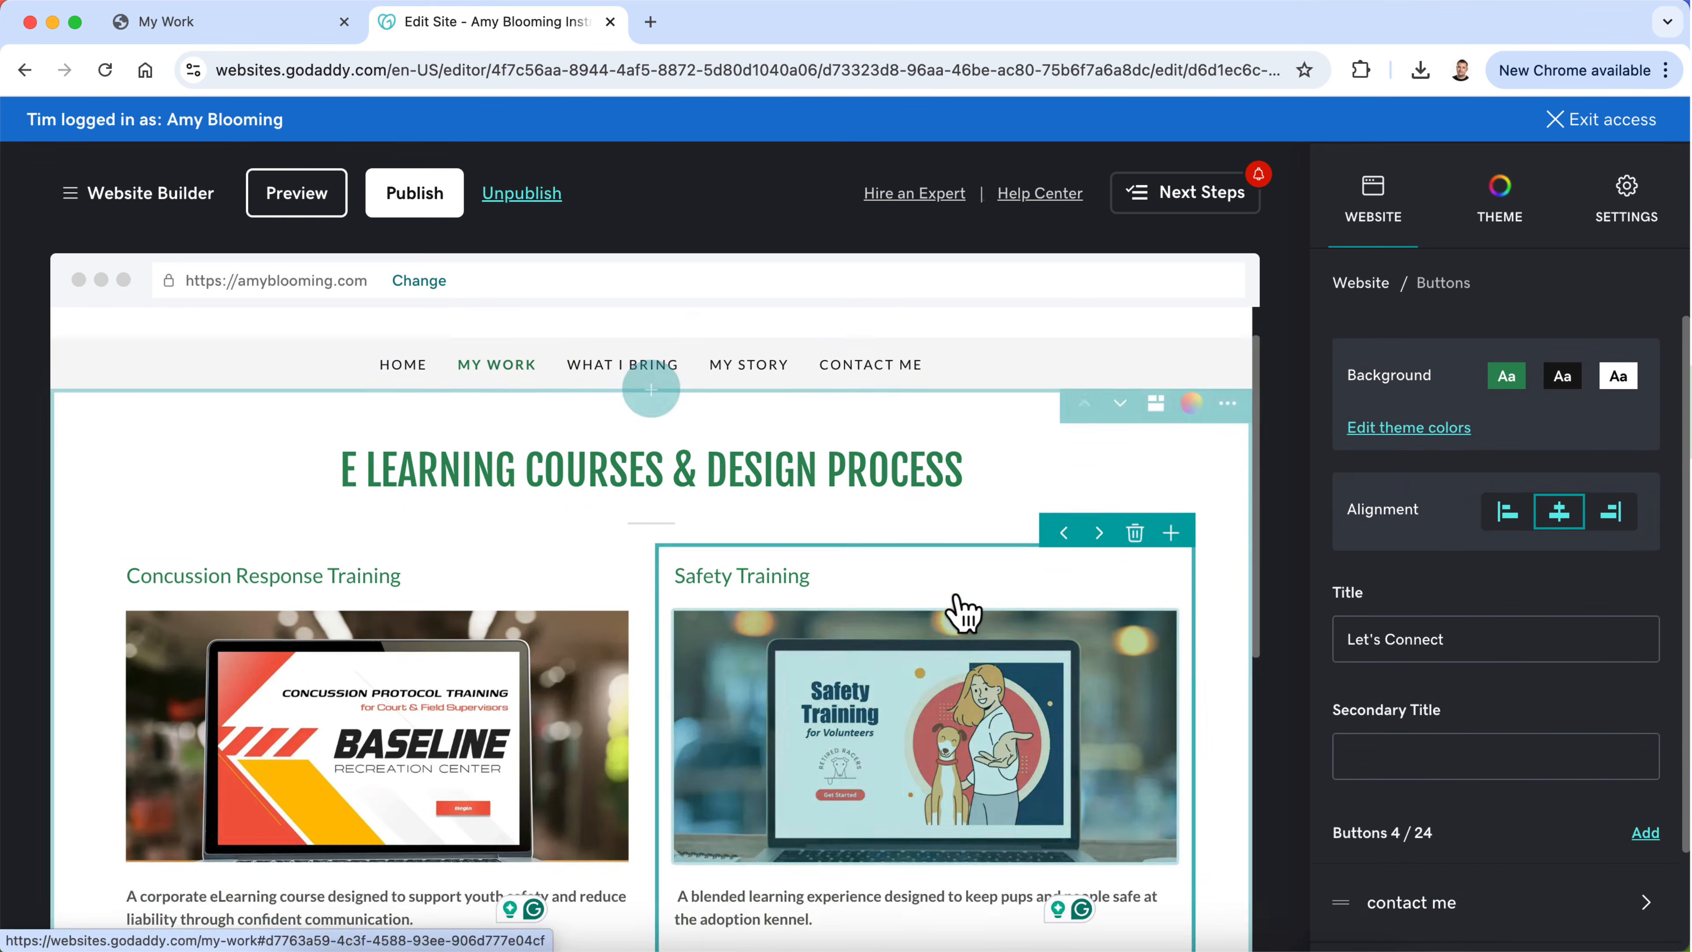
# Step: Color the Let's Connect heading with the suggested medium green that matches the page's main heading
pyautogui.scroll(-2, 959, 612)
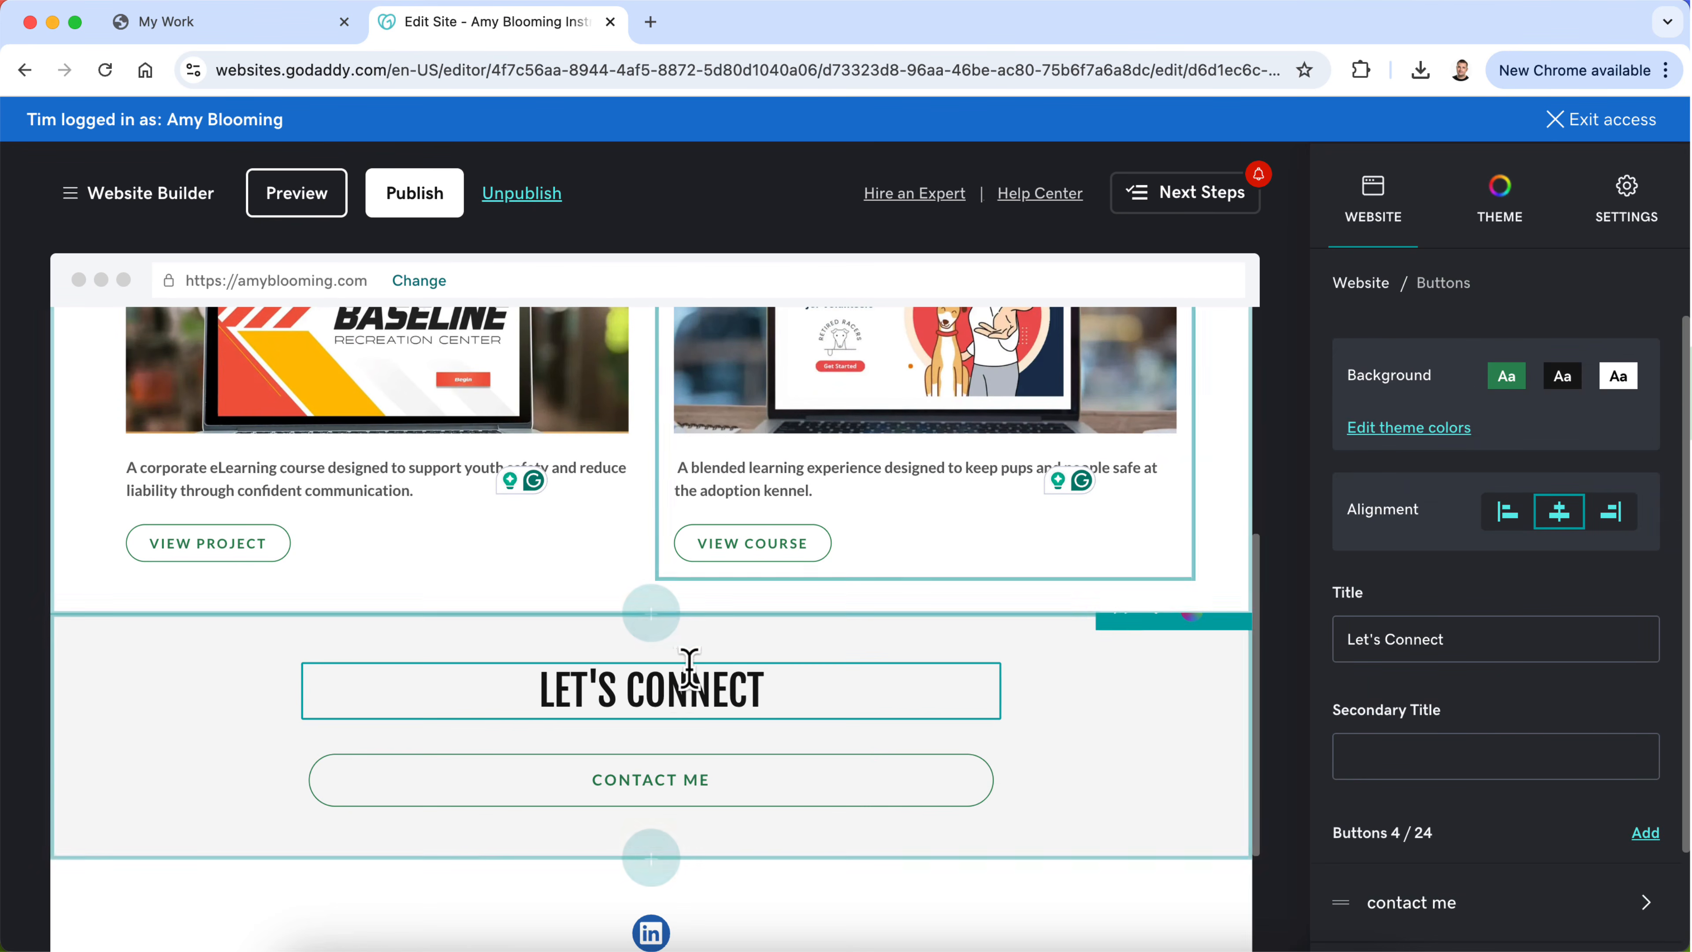
pyautogui.click(686, 688)
pyautogui.tripleClick(712, 691)
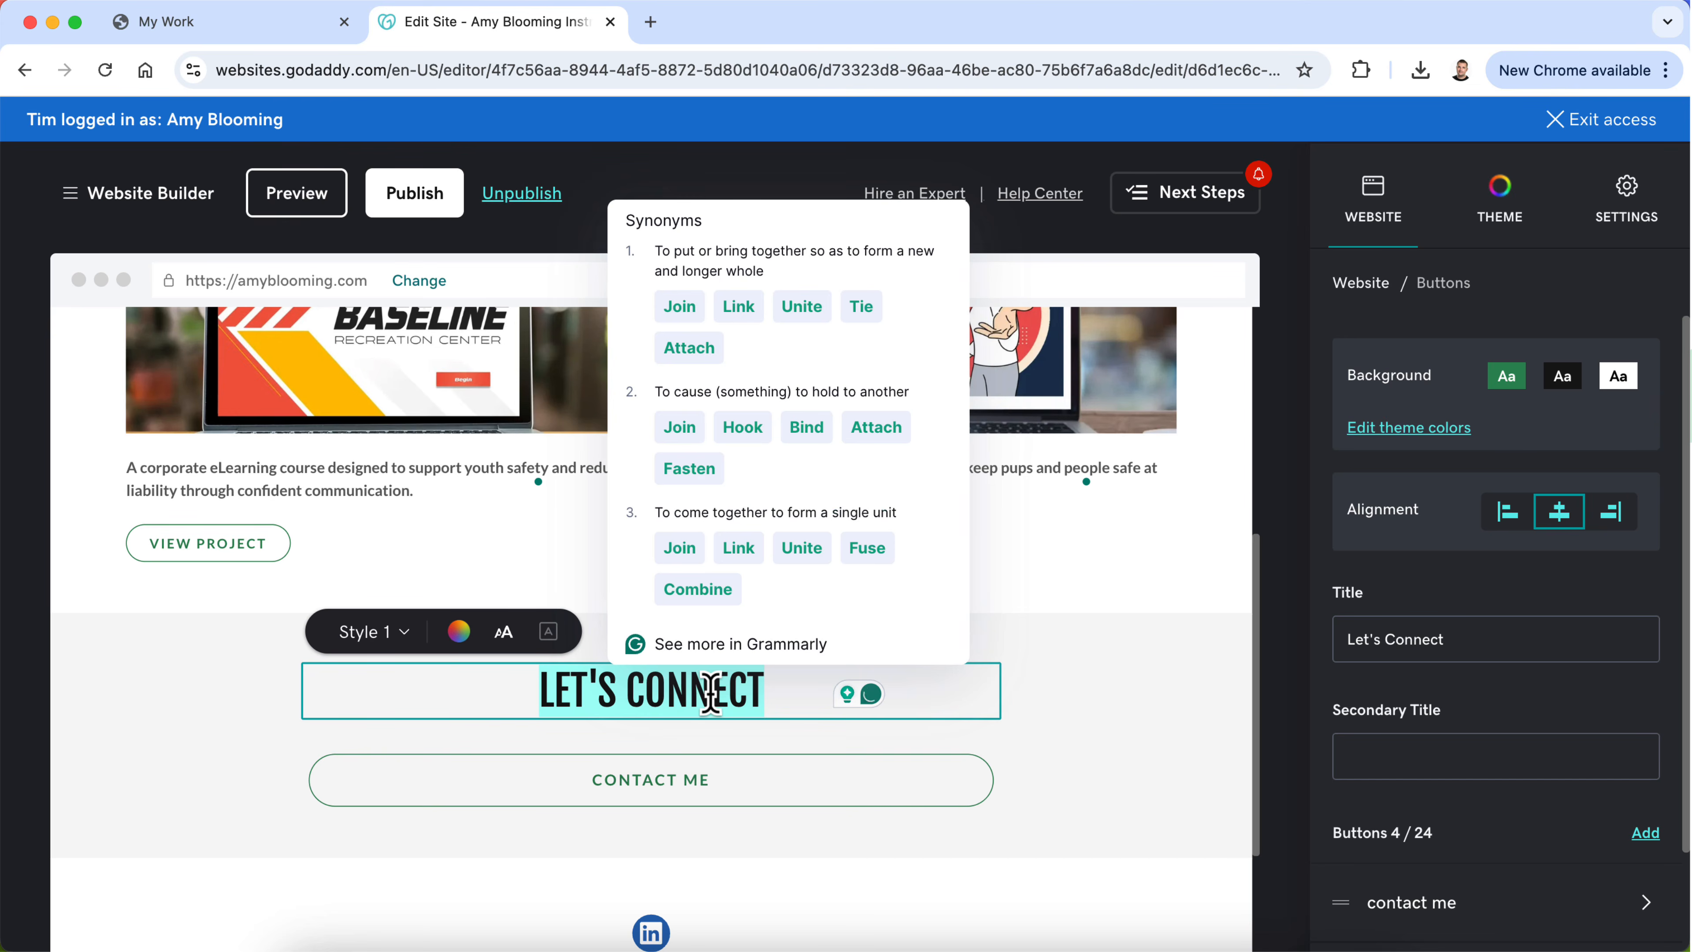
pyautogui.click(465, 637)
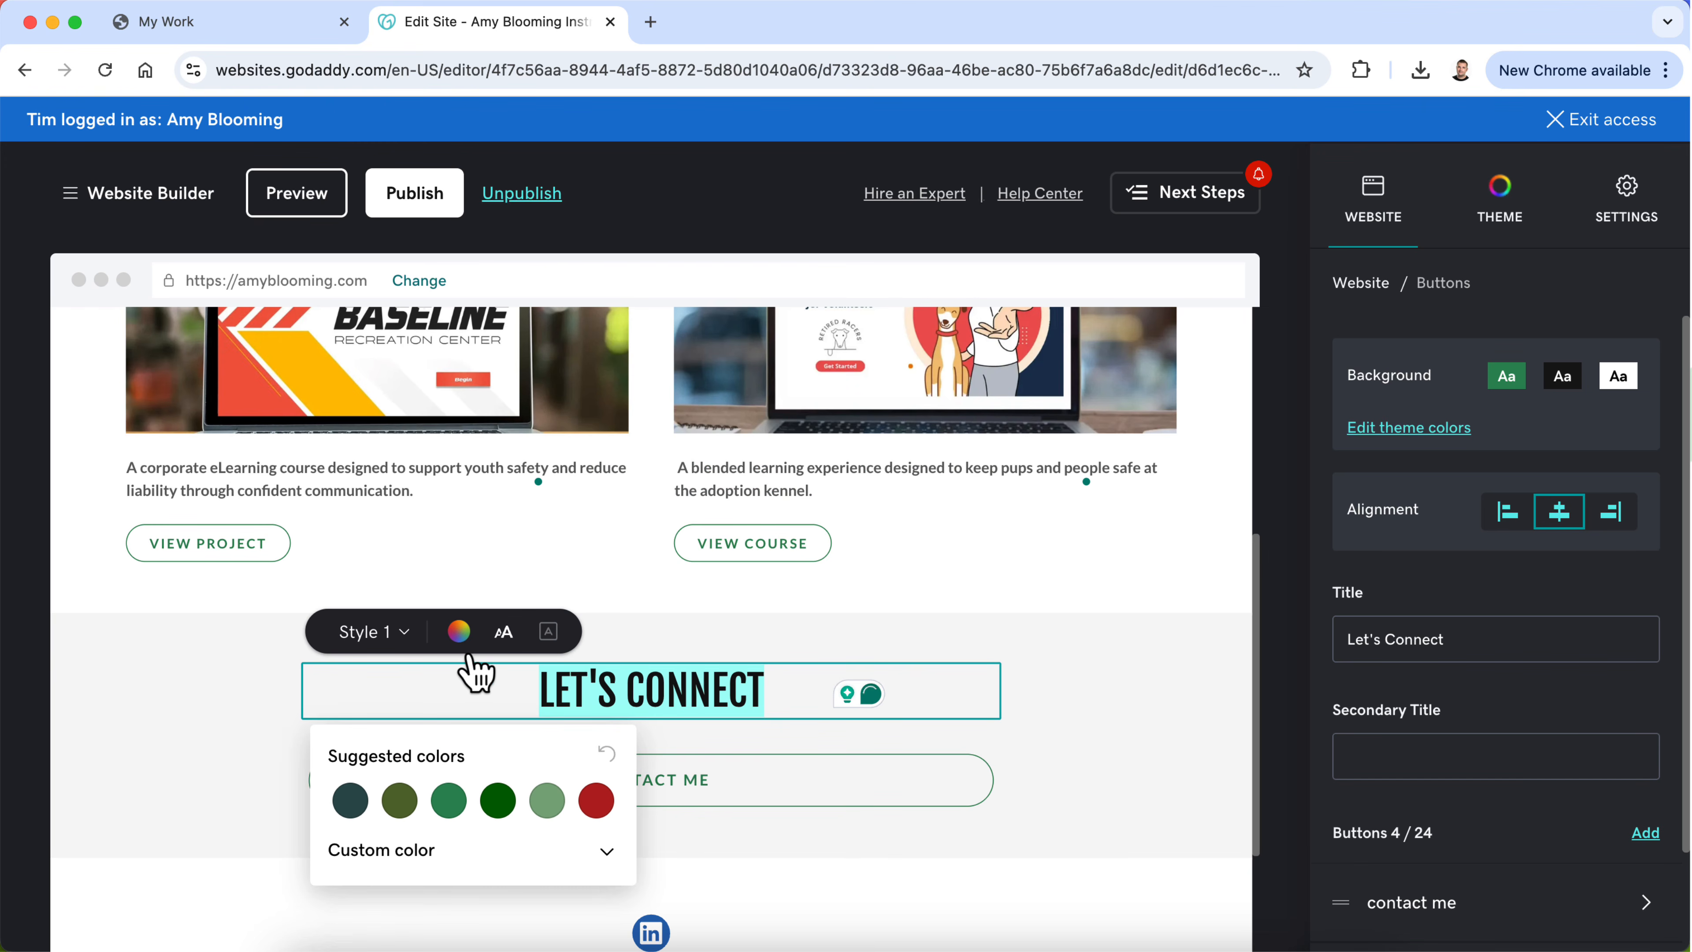
pyautogui.click(451, 803)
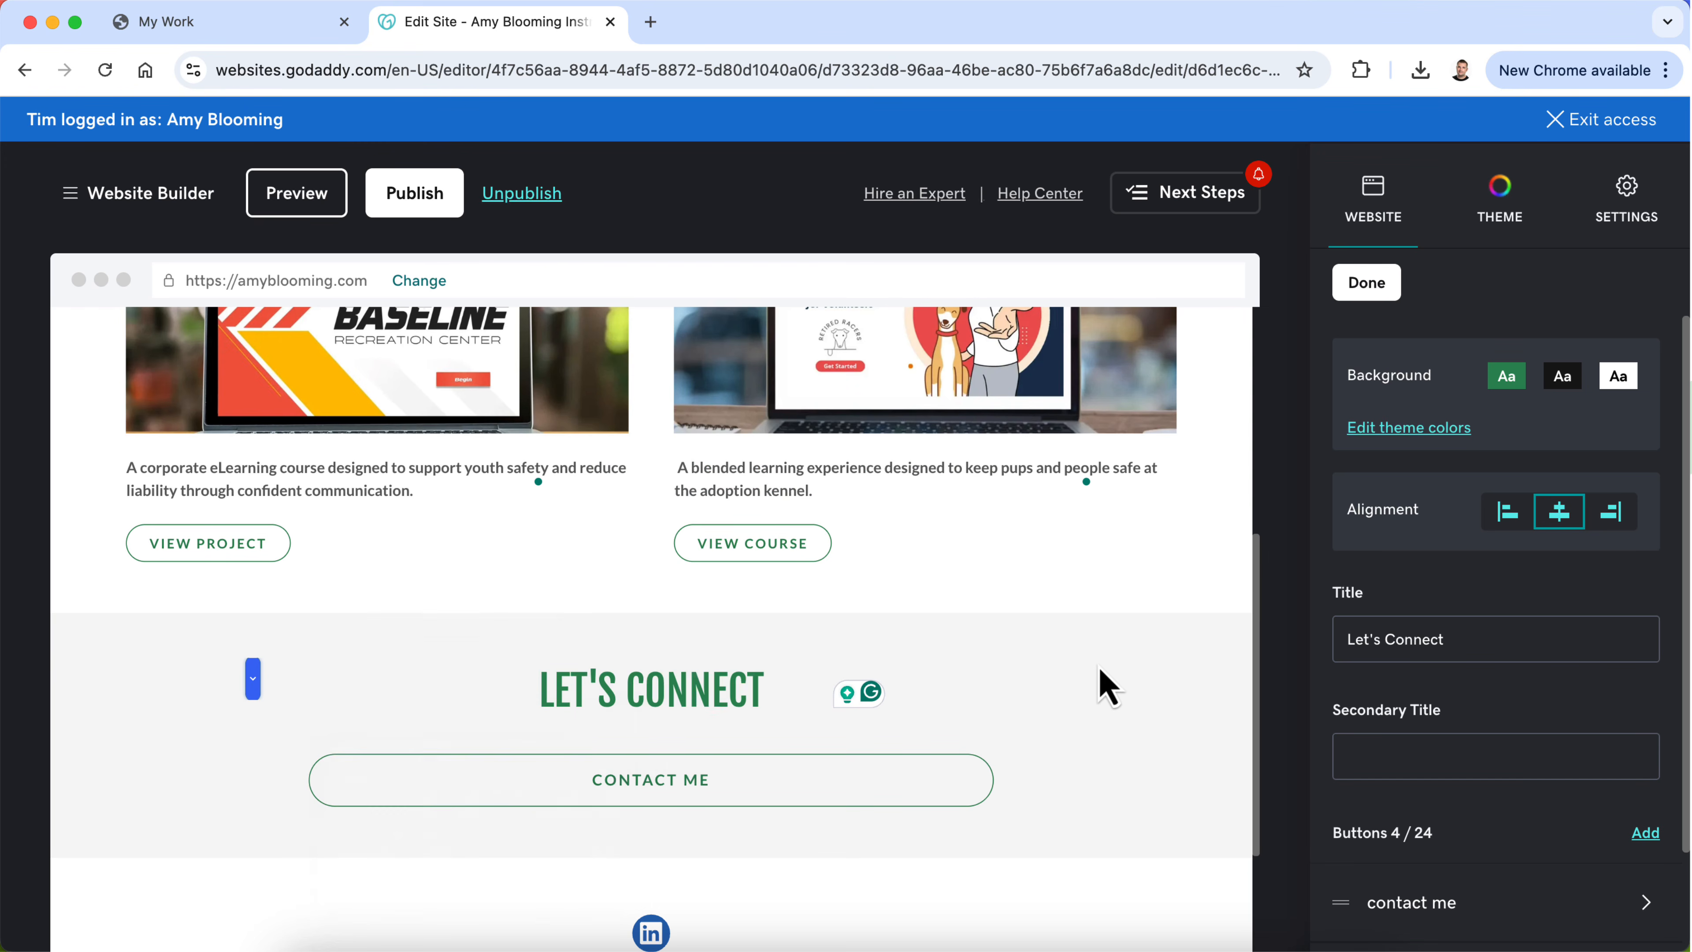
# Step: Review the My Work page from the course cards to the Let's Connect section
pyautogui.scroll(5, 1103, 667)
pyautogui.scroll(-2, 1106, 680)
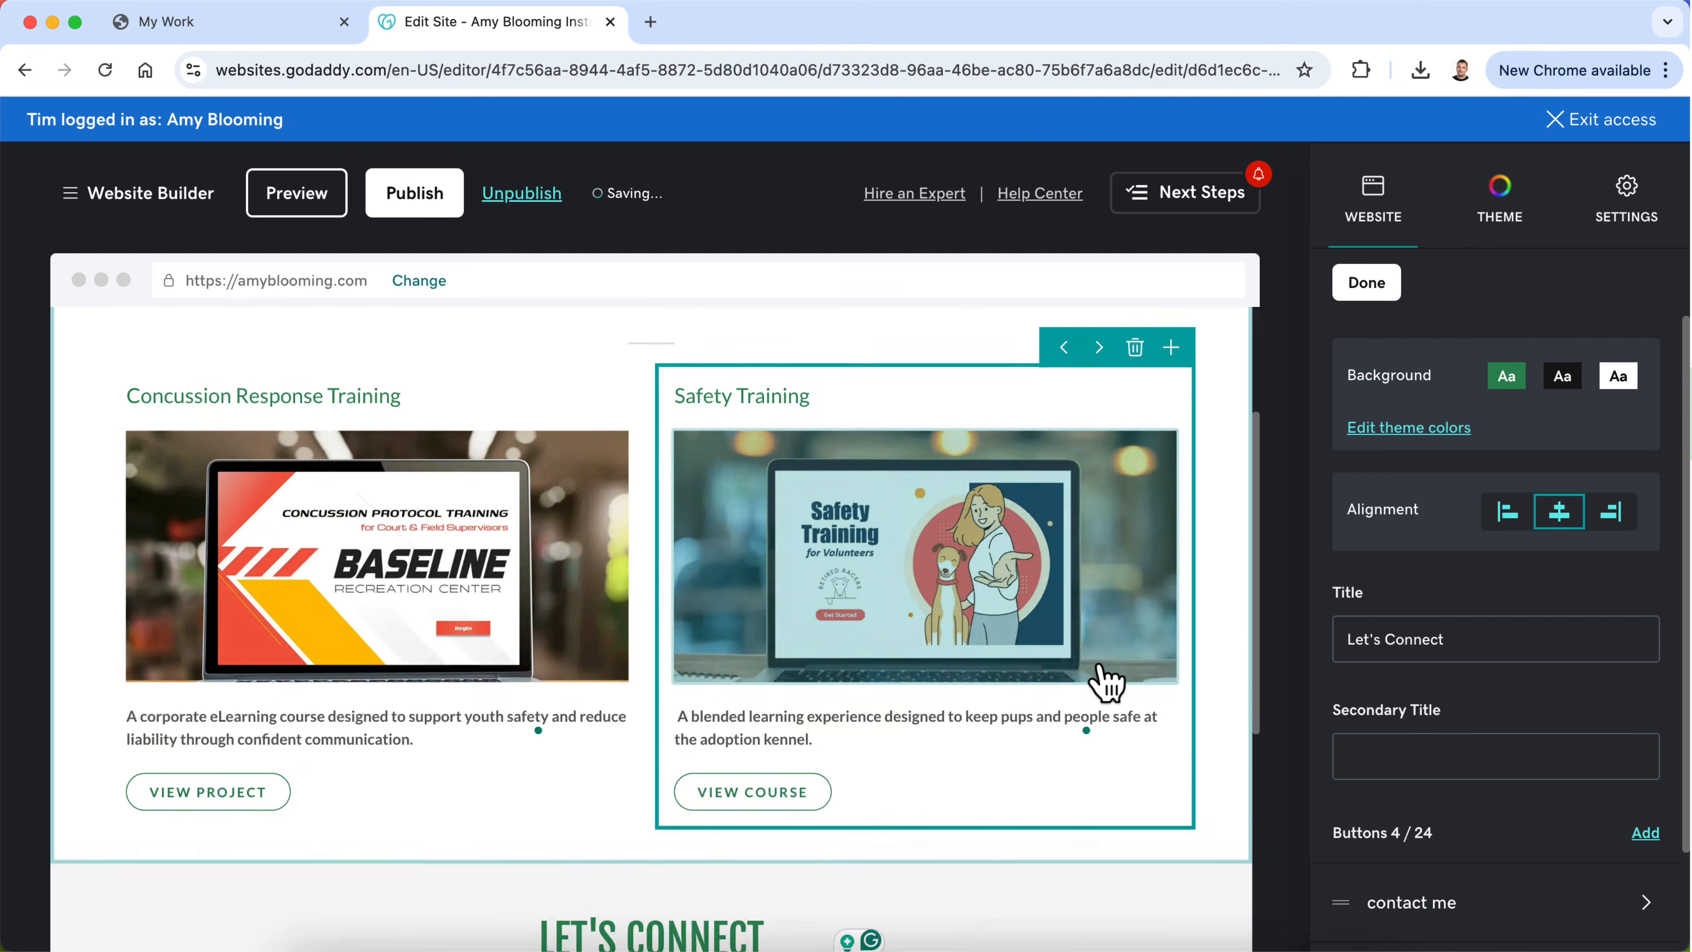
pyautogui.scroll(1, 1106, 680)
pyautogui.scroll(-4, 1106, 680)
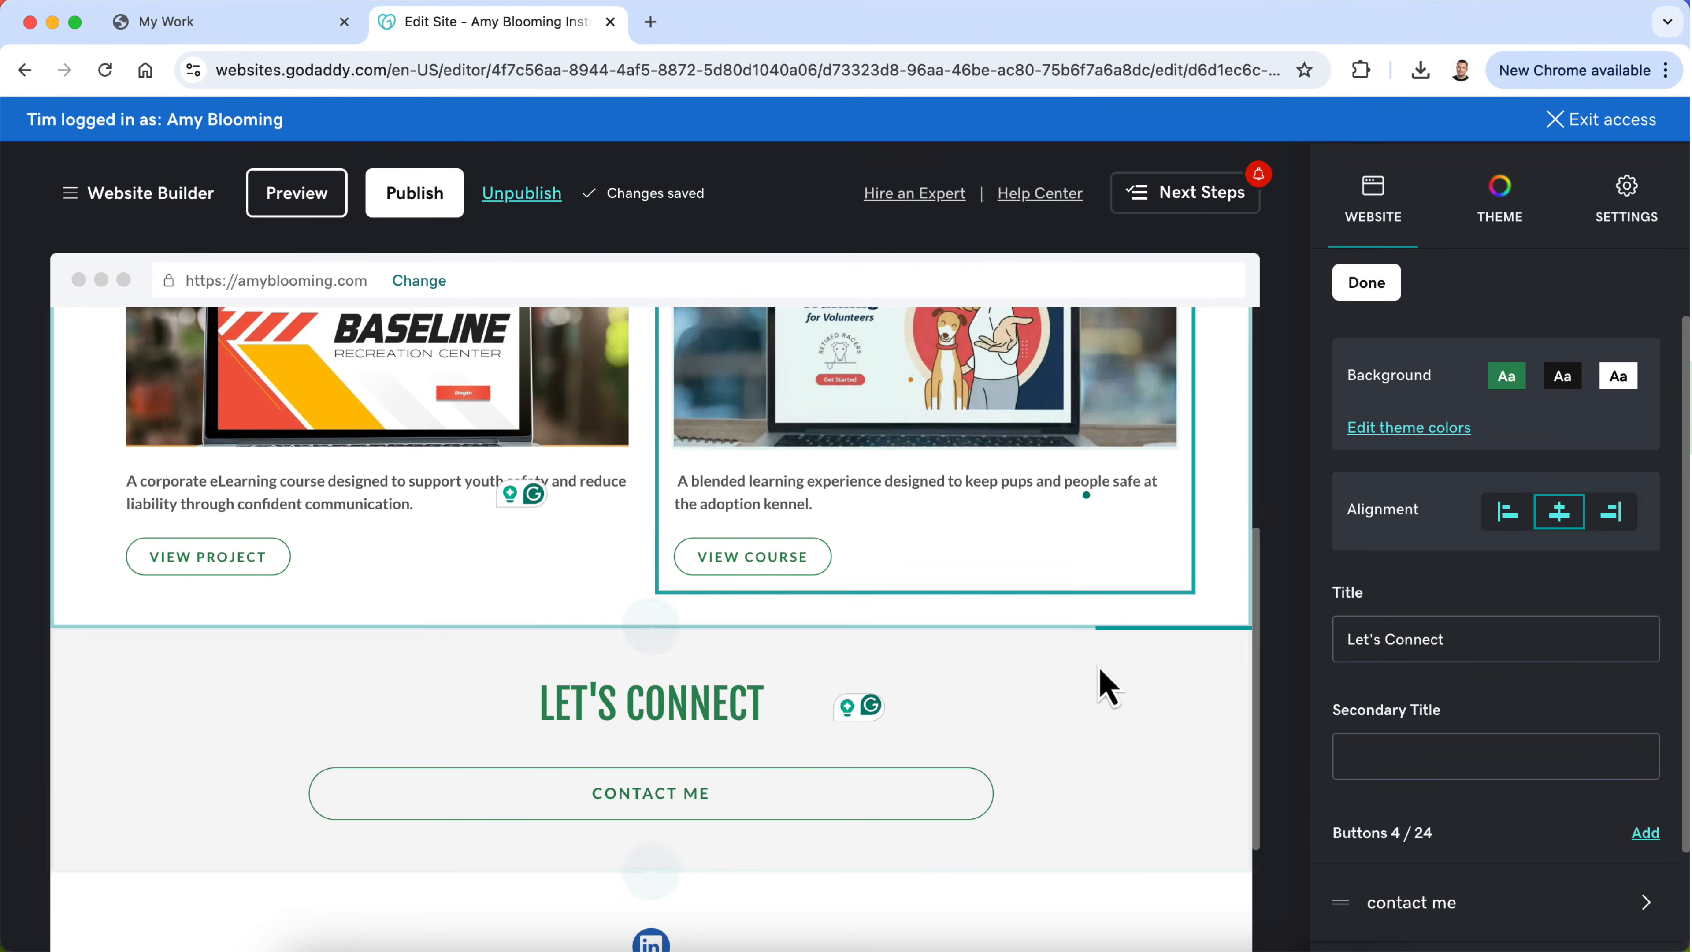
pyautogui.scroll(-1, 1099, 683)
pyautogui.scroll(5, 1099, 683)
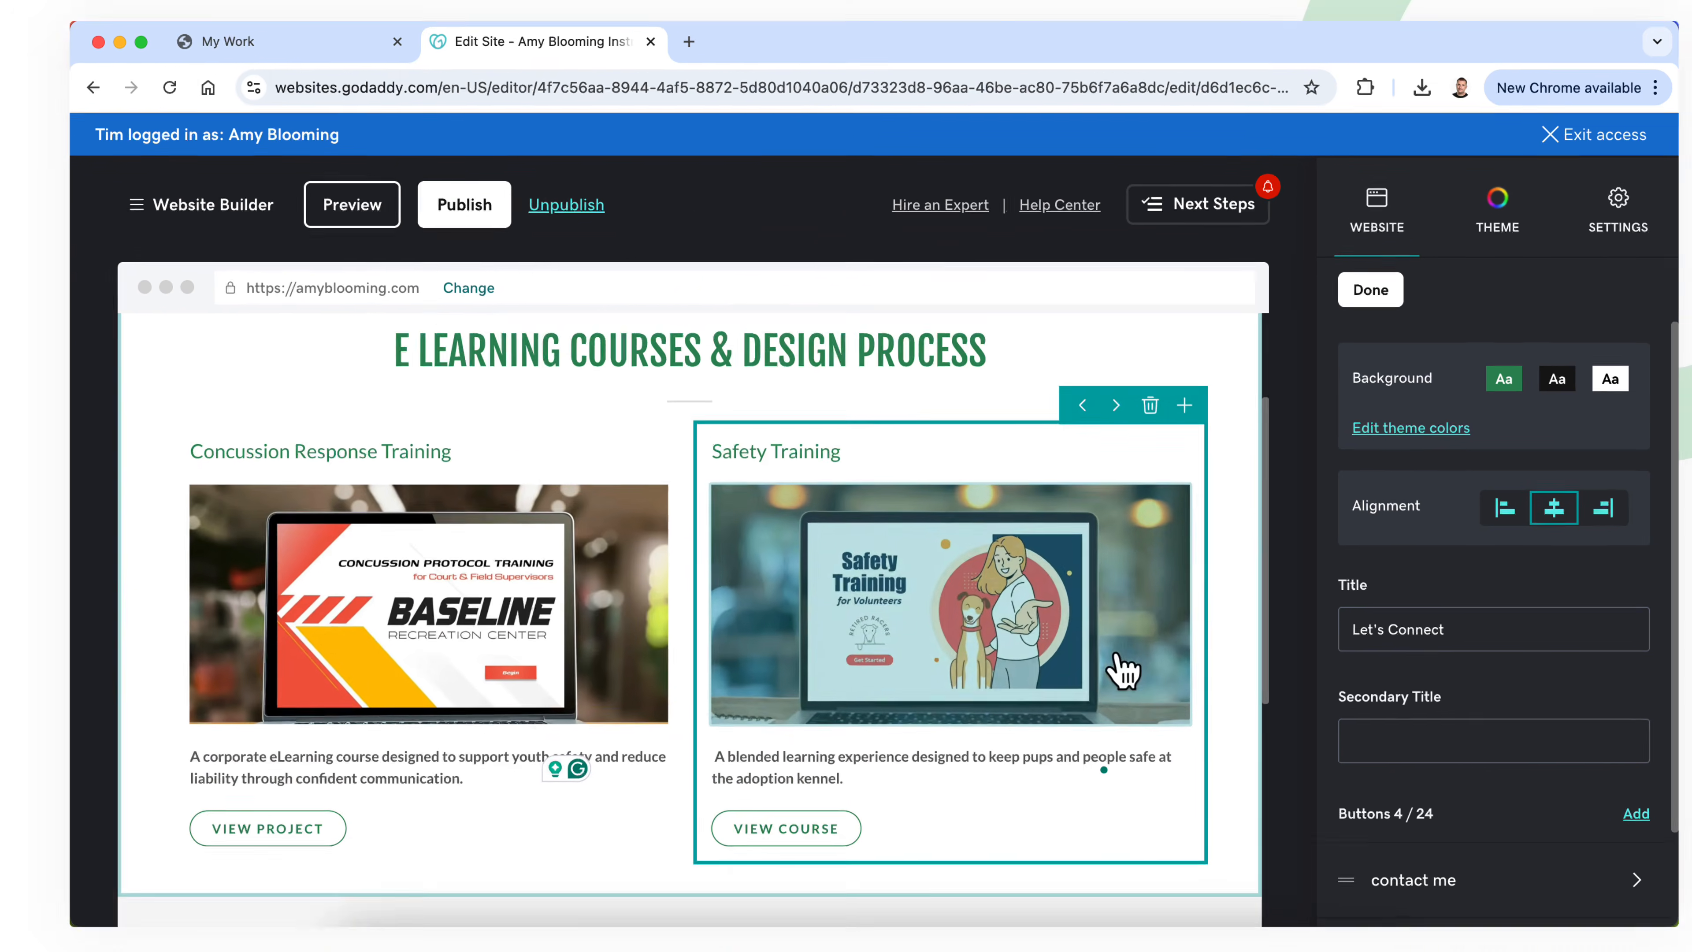
pyautogui.scroll(1, 1115, 666)
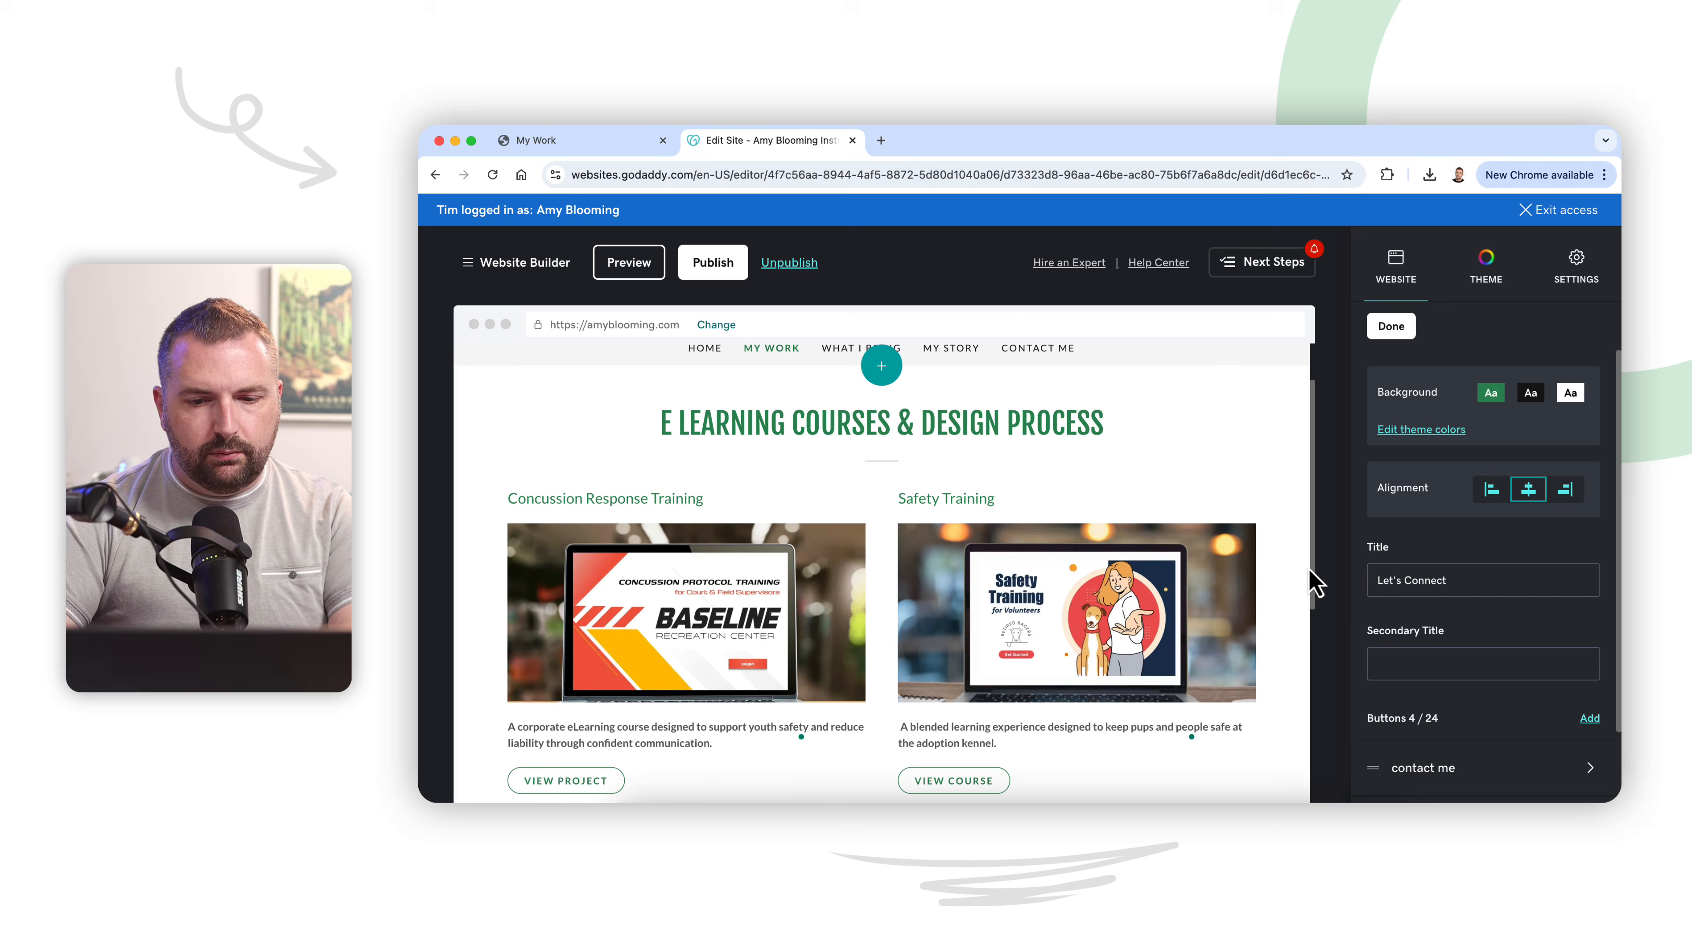
# Step: Close the Let's Connect section settings and look through the Concussion Training page from the course cards to the Deliverables section
pyautogui.scroll(-3, 1309, 580)
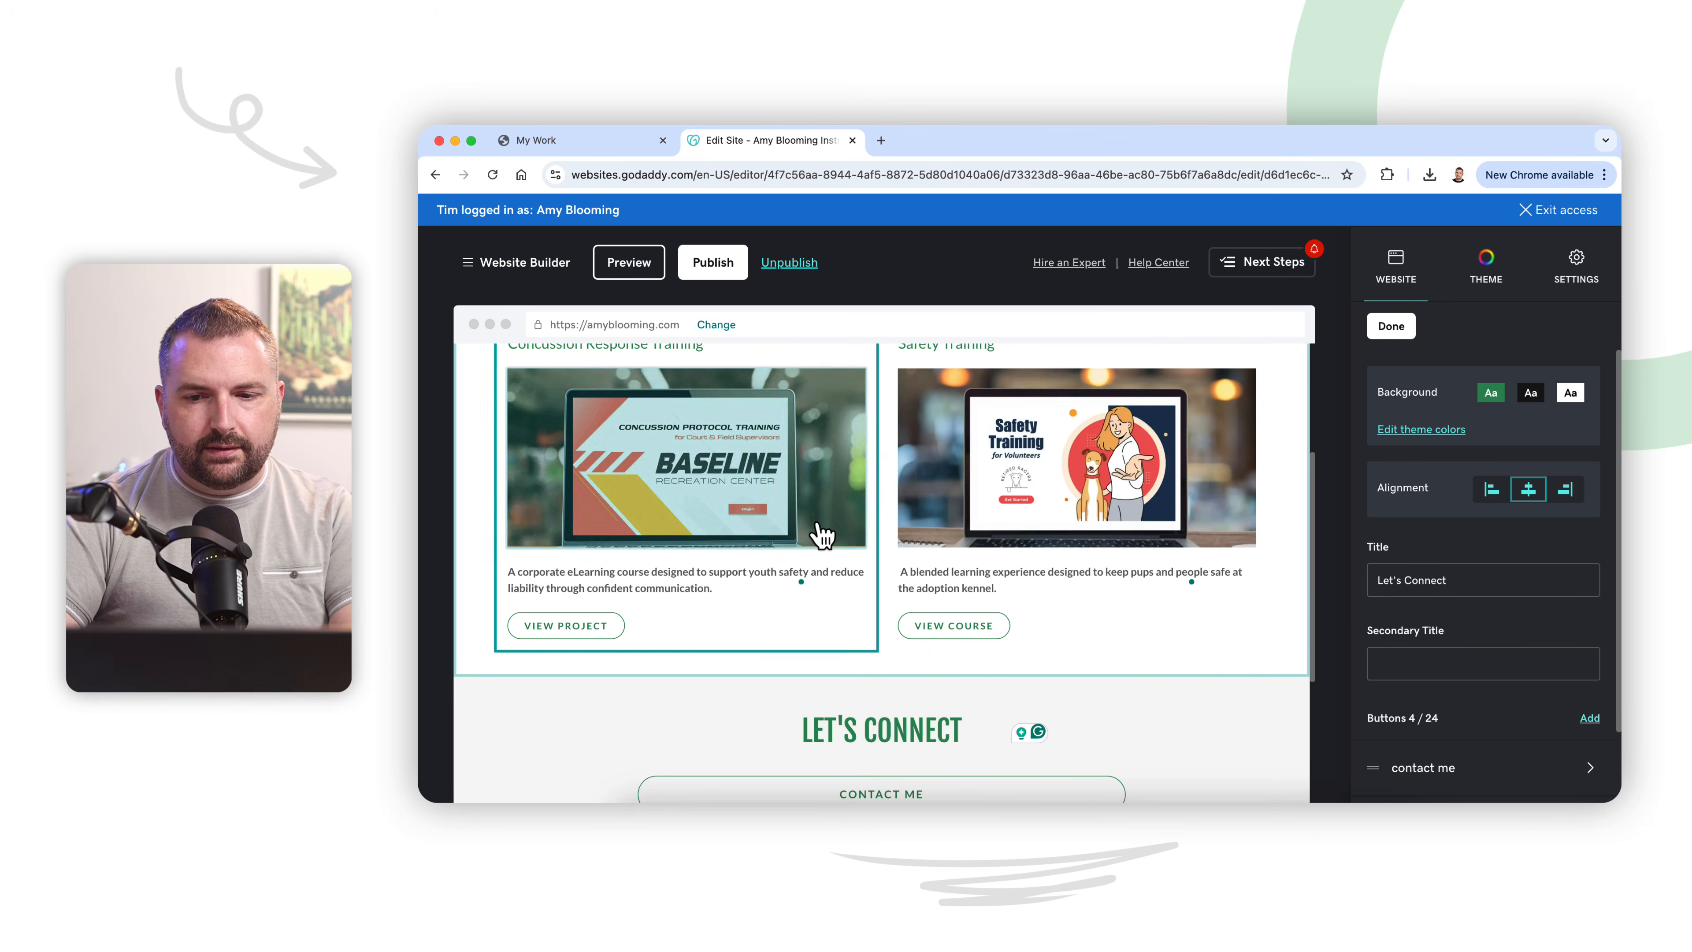
pyautogui.click(1396, 325)
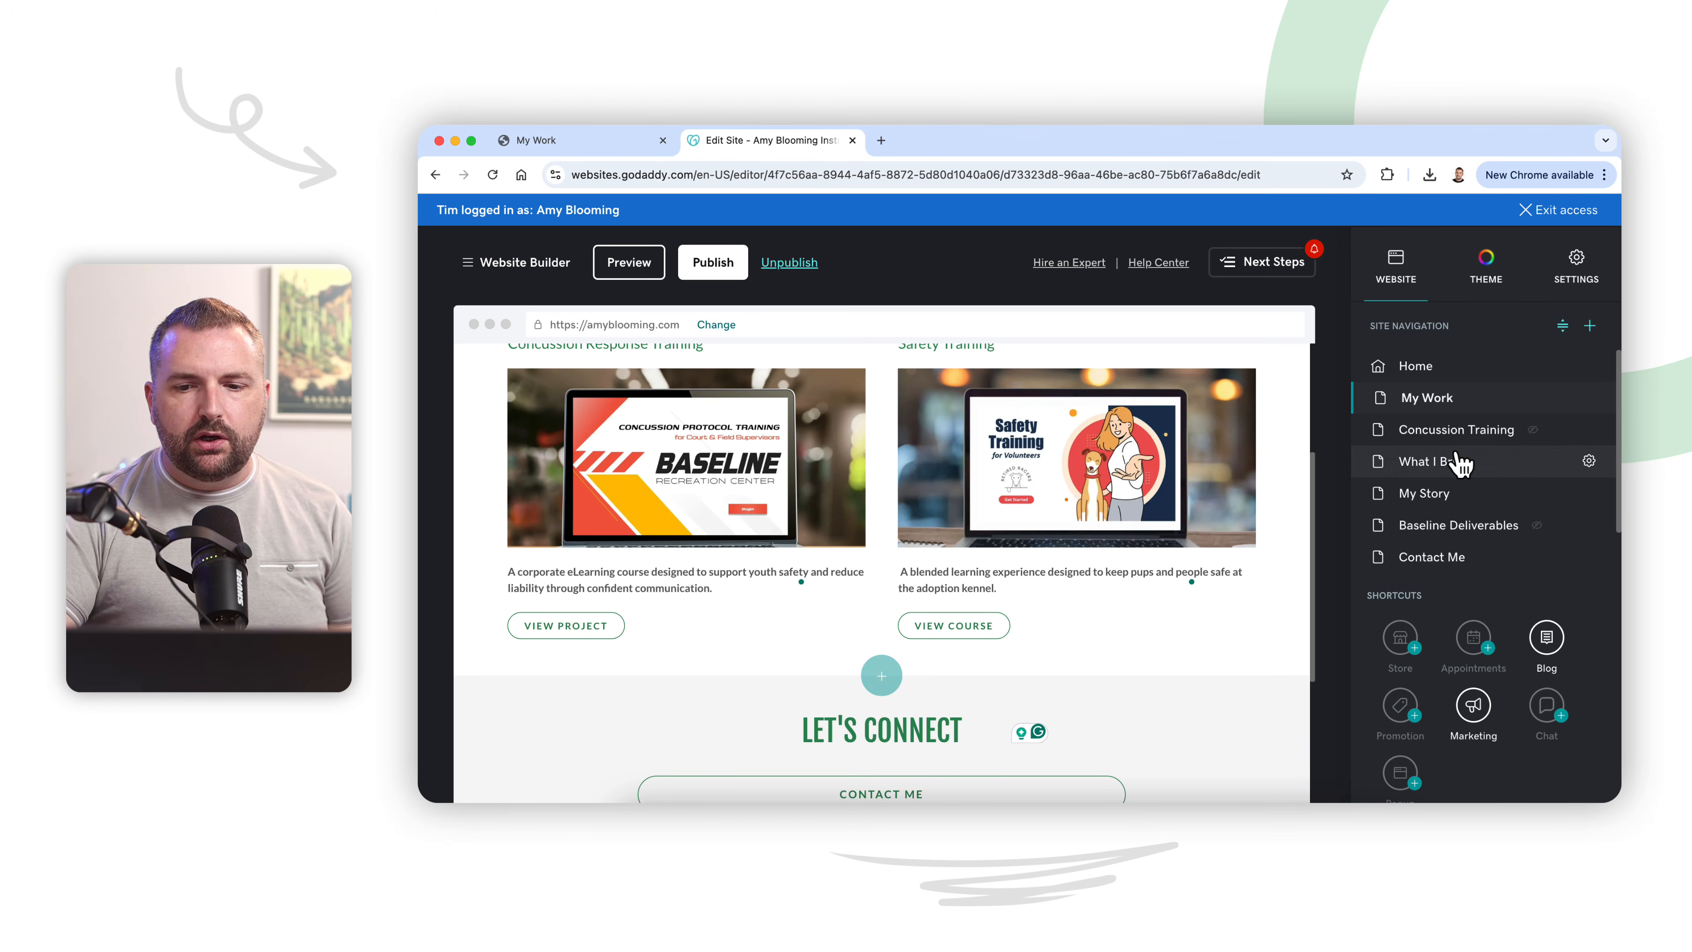
pyautogui.click(1449, 431)
pyautogui.scroll(5, 1167, 555)
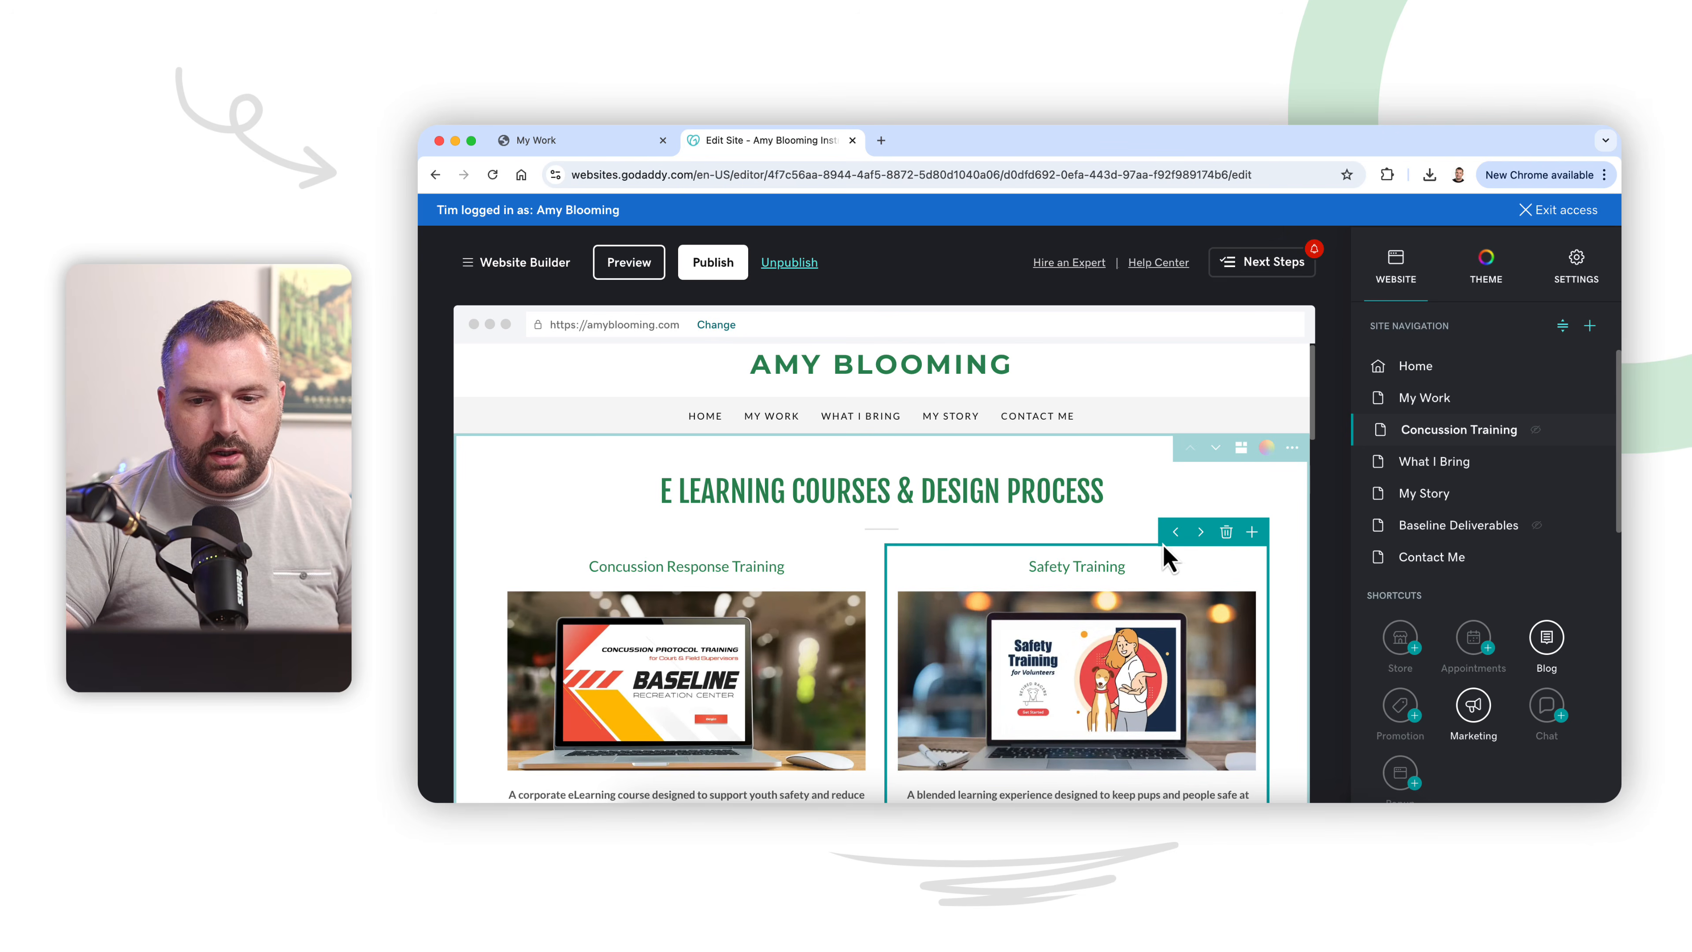
pyautogui.scroll(-4, 1192, 592)
pyautogui.scroll(-5, 1192, 593)
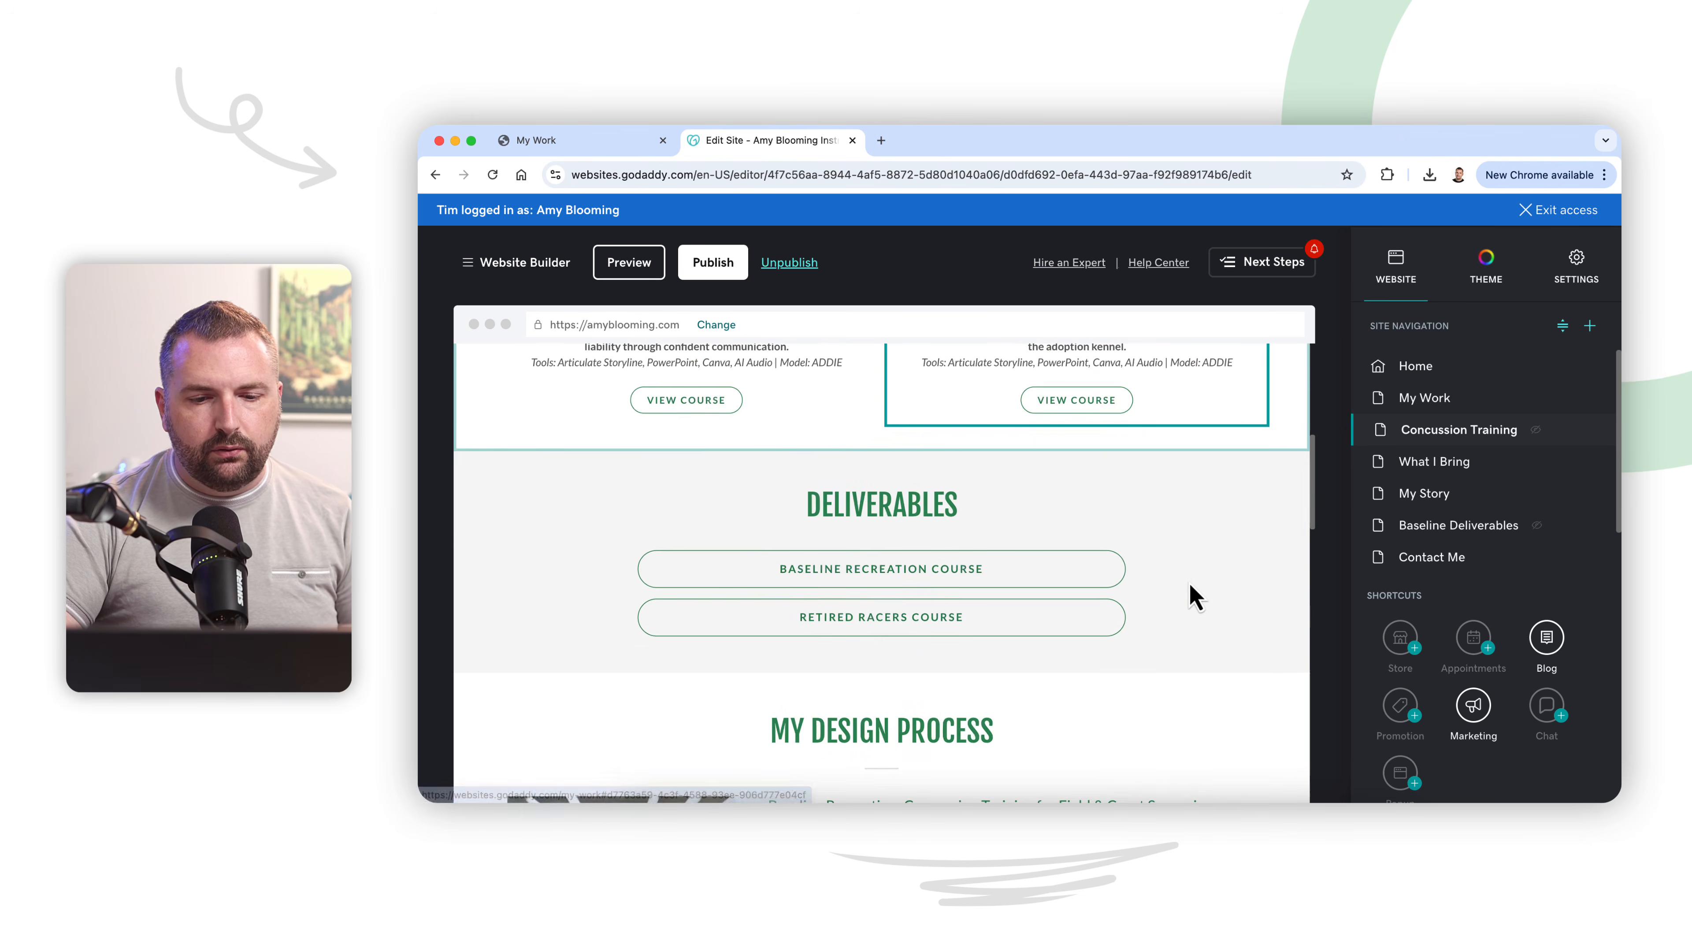
pyautogui.scroll(10, 1189, 578)
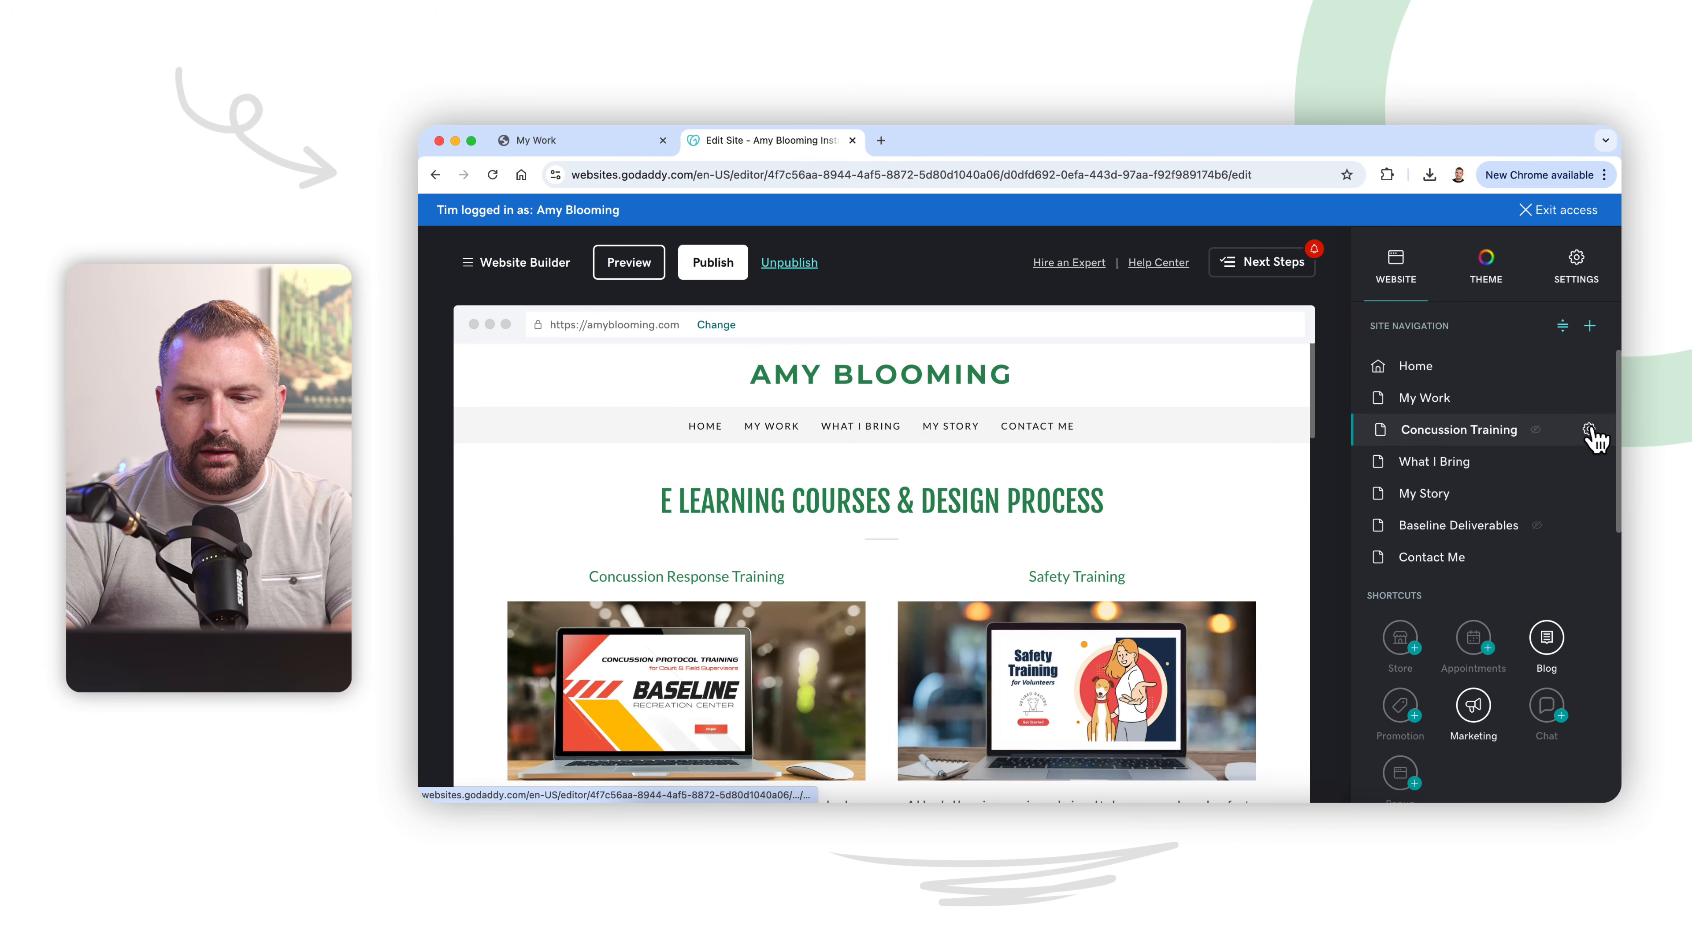
# Step: Duplicate the Concussion Training page and rename the copy Safety Training
pyautogui.click(1589, 428)
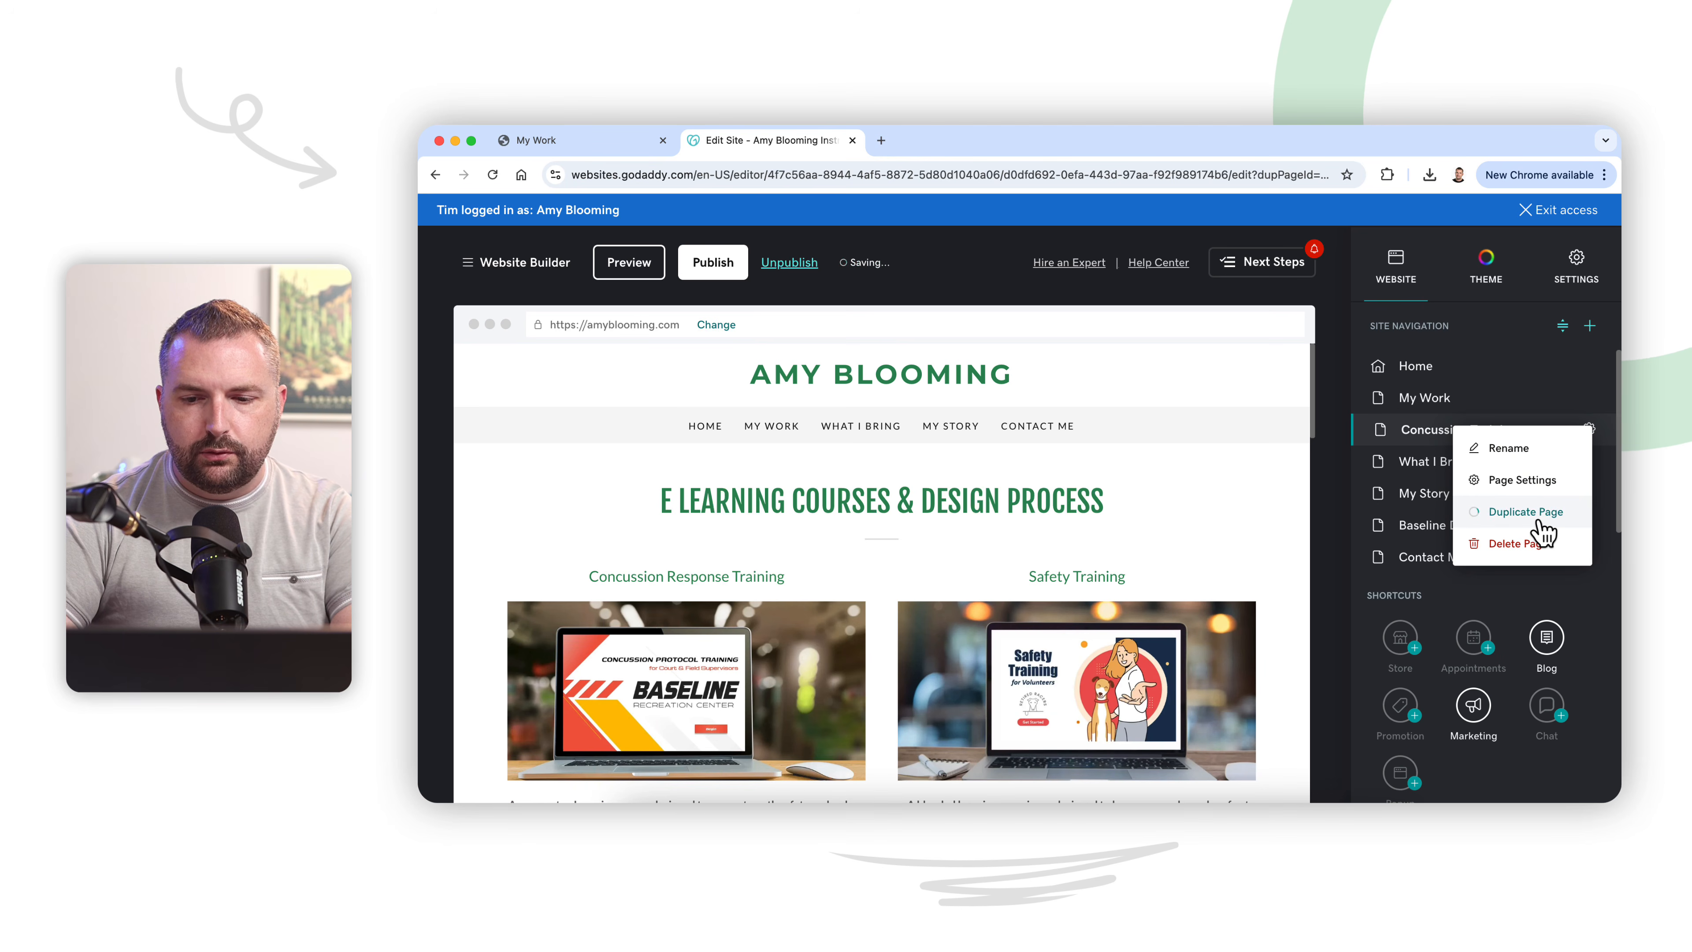
pyautogui.click(1591, 462)
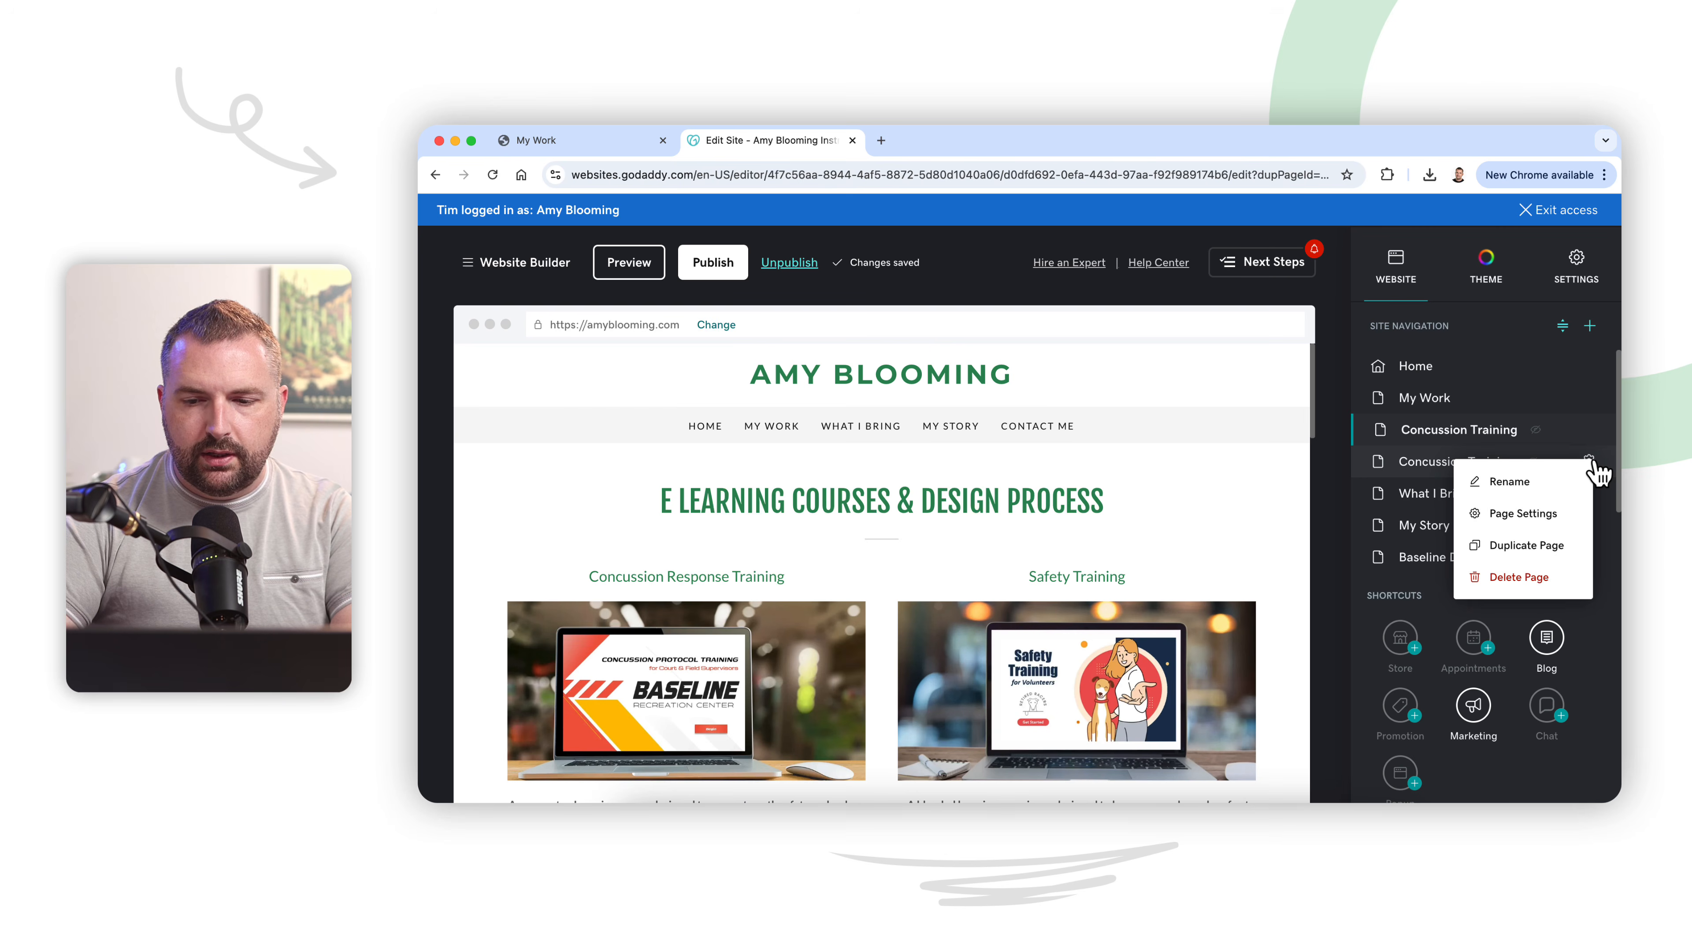
pyautogui.click(1559, 482)
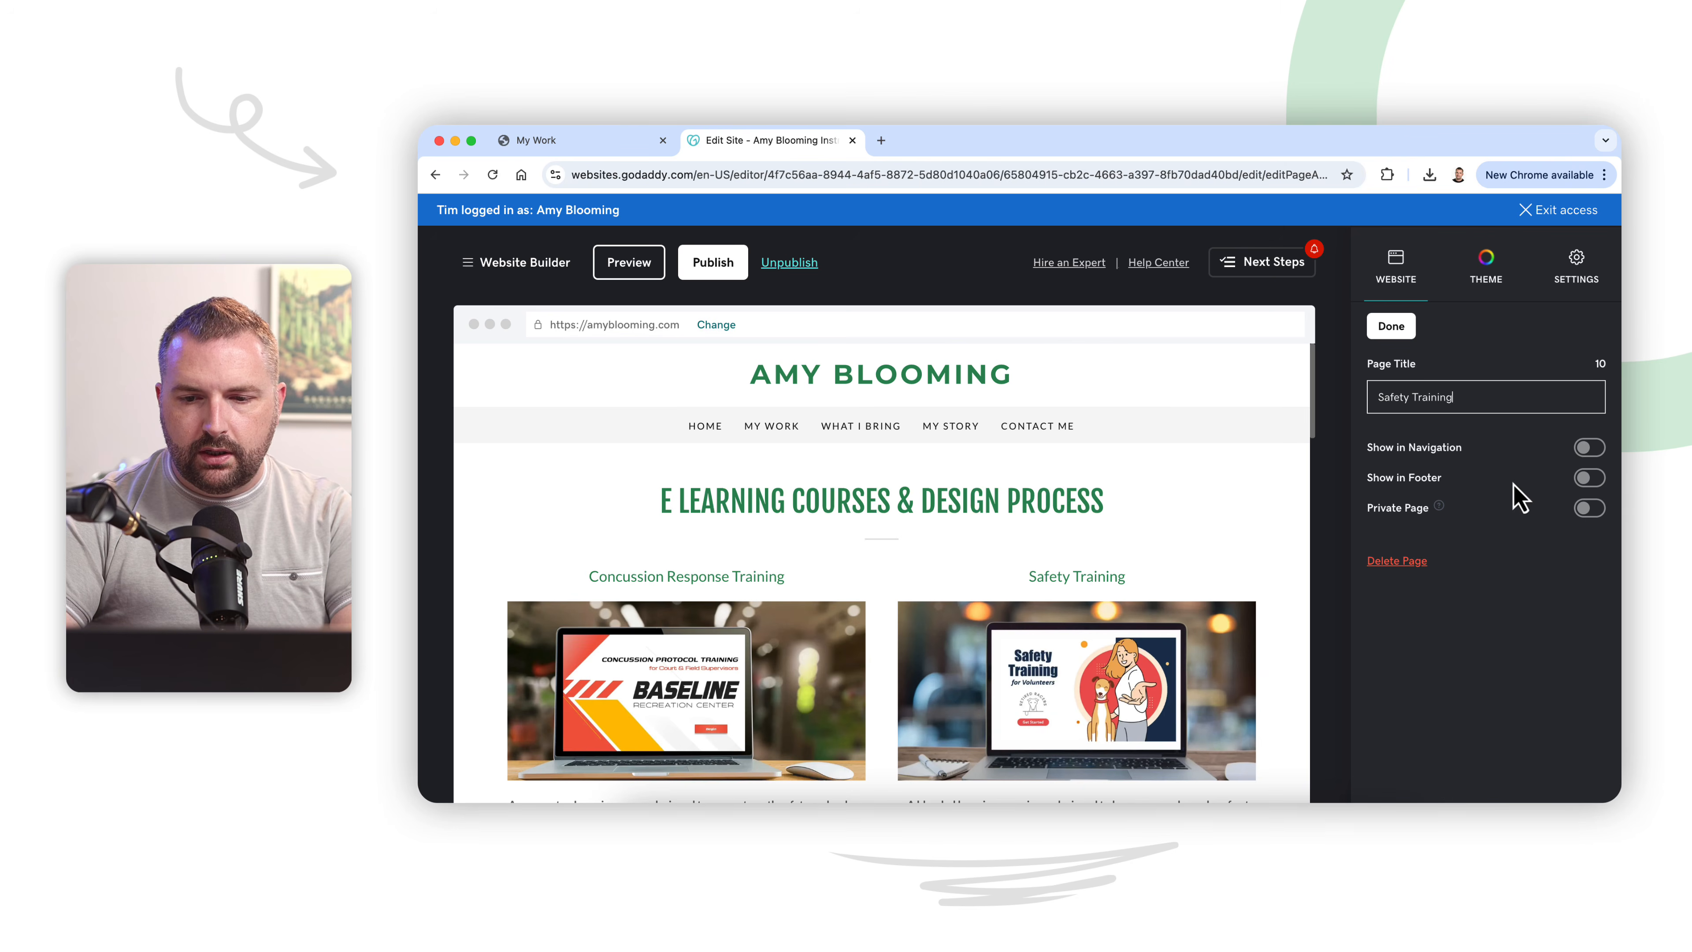
pyautogui.click(1394, 333)
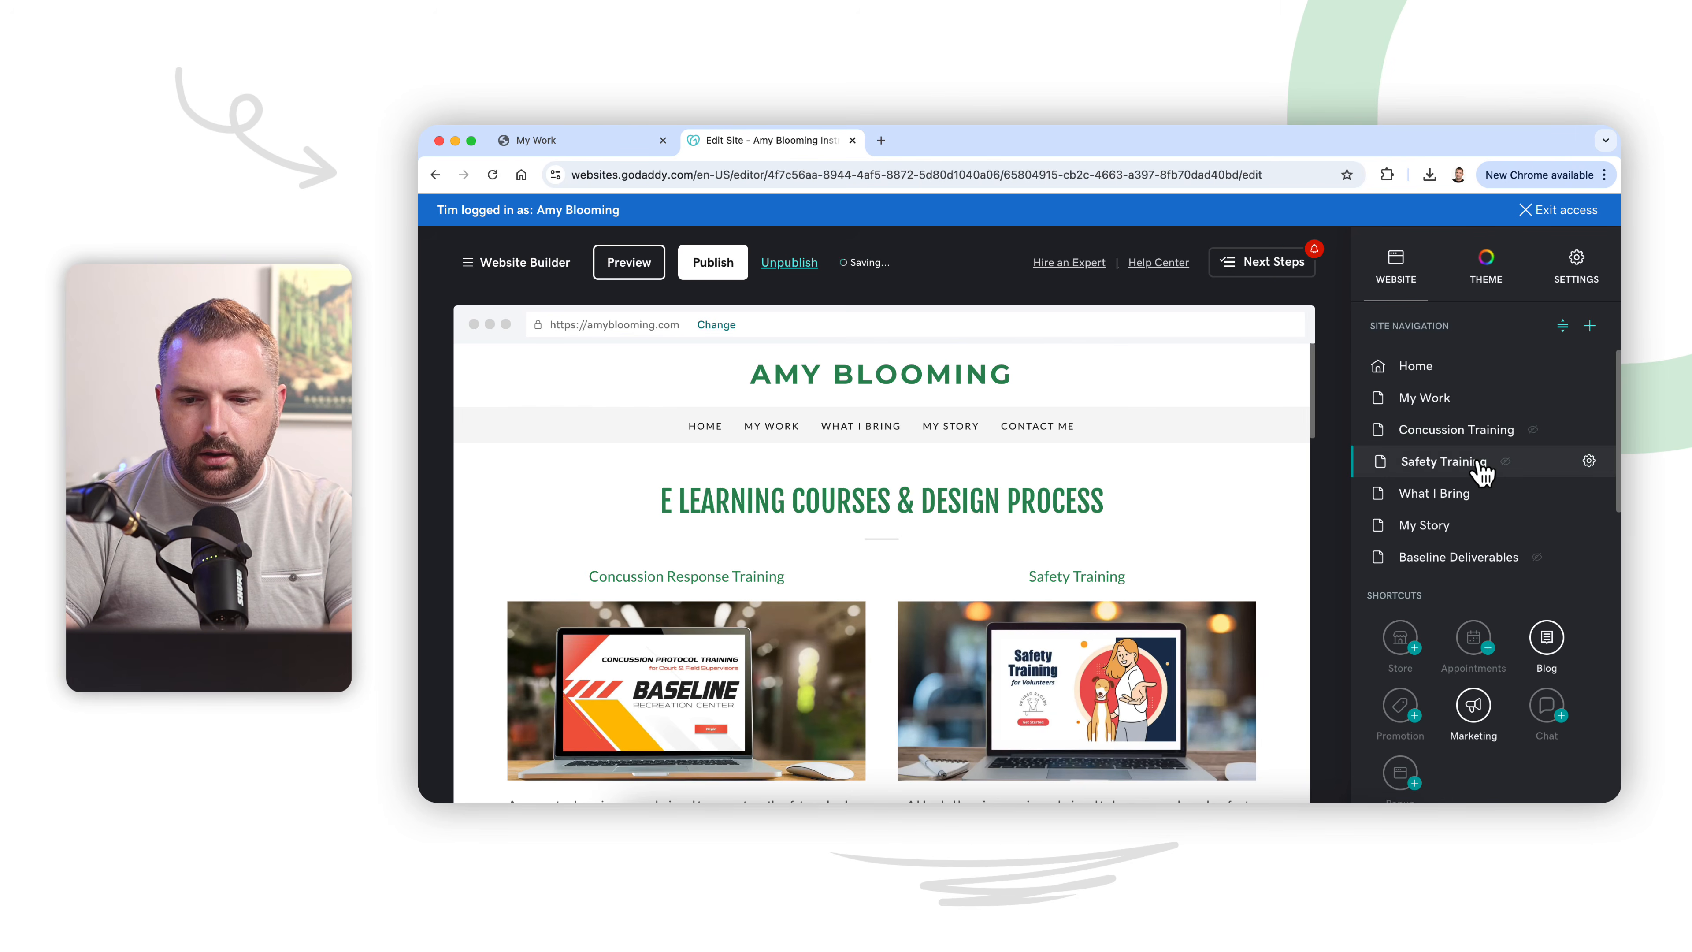
# Step: Delete the Safety Training course card from the Concussion Training page
pyautogui.click(1549, 441)
pyautogui.scroll(-2, 1110, 616)
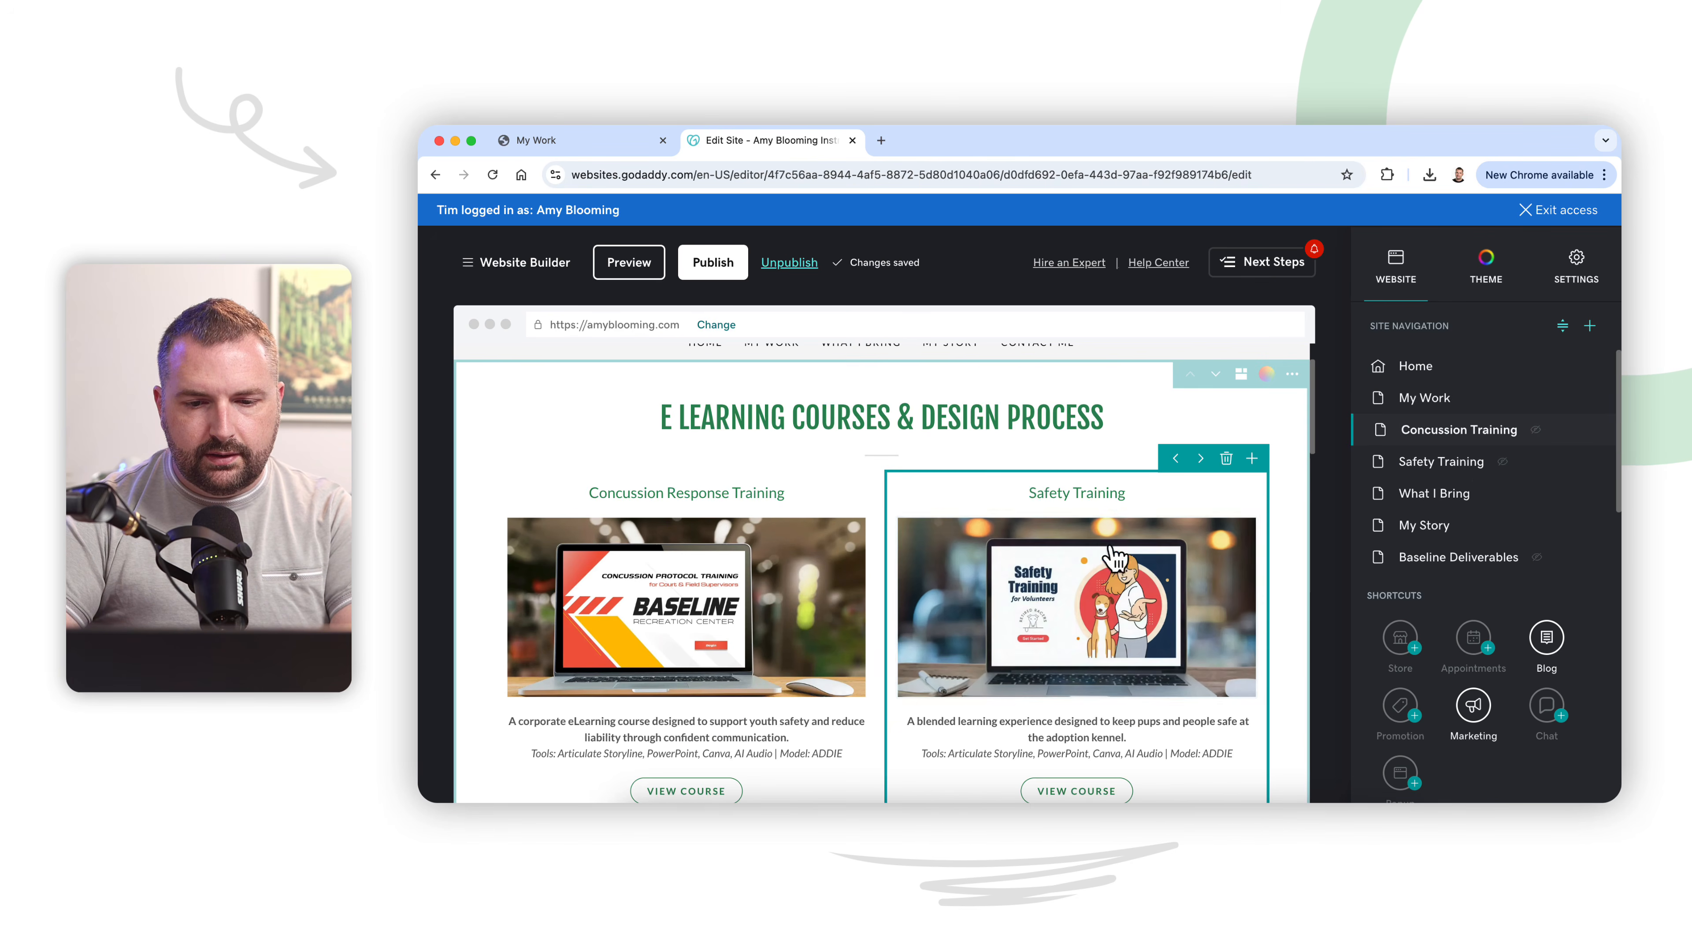
pyautogui.scroll(-1, 1159, 600)
pyautogui.scroll(1, 1172, 616)
pyautogui.click(1227, 421)
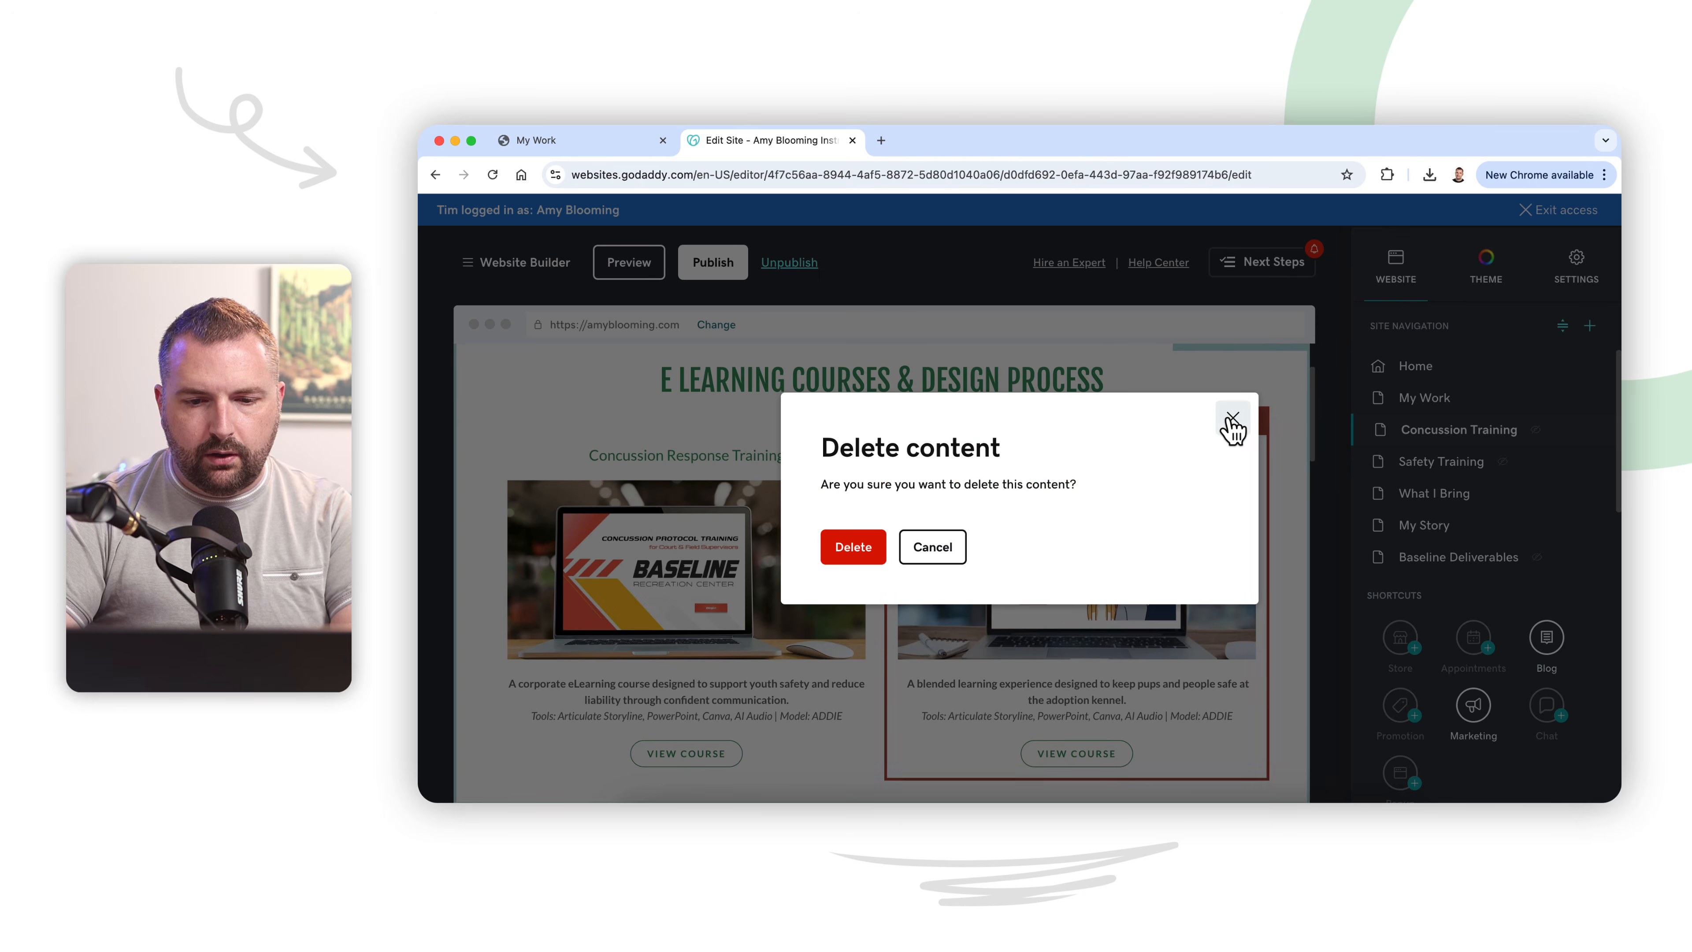
pyautogui.click(853, 548)
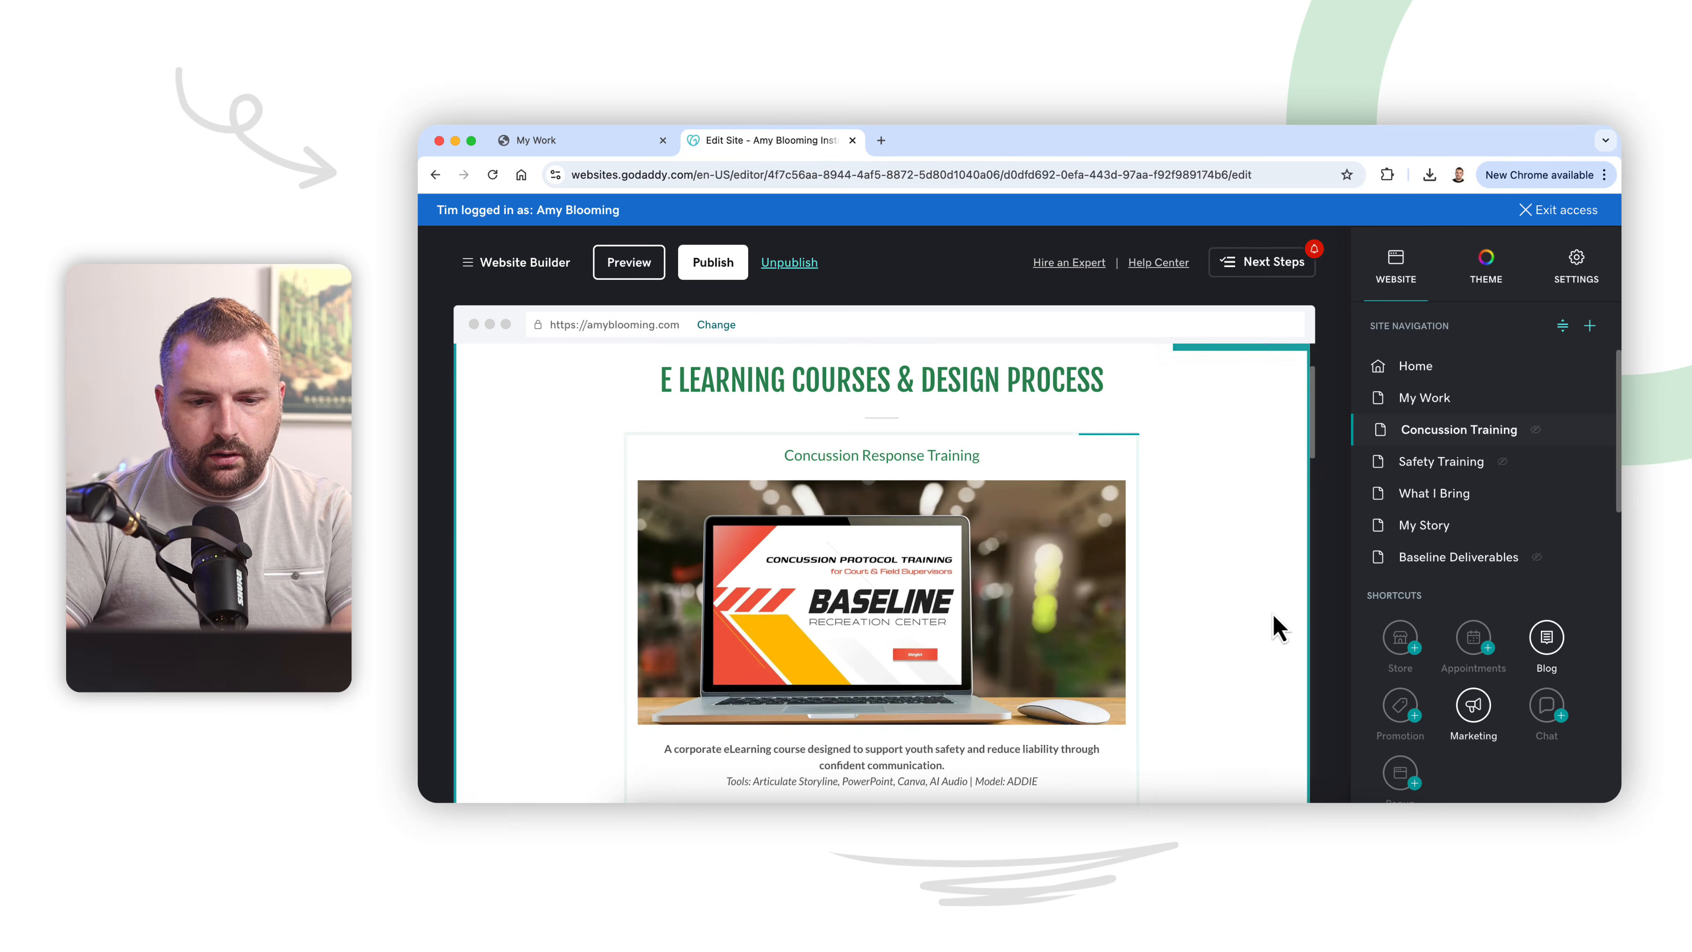
# Step: Delete the Retired Racers: Safety Training for Volunteers section from the Concussion Training page
pyautogui.scroll(-5, 1276, 625)
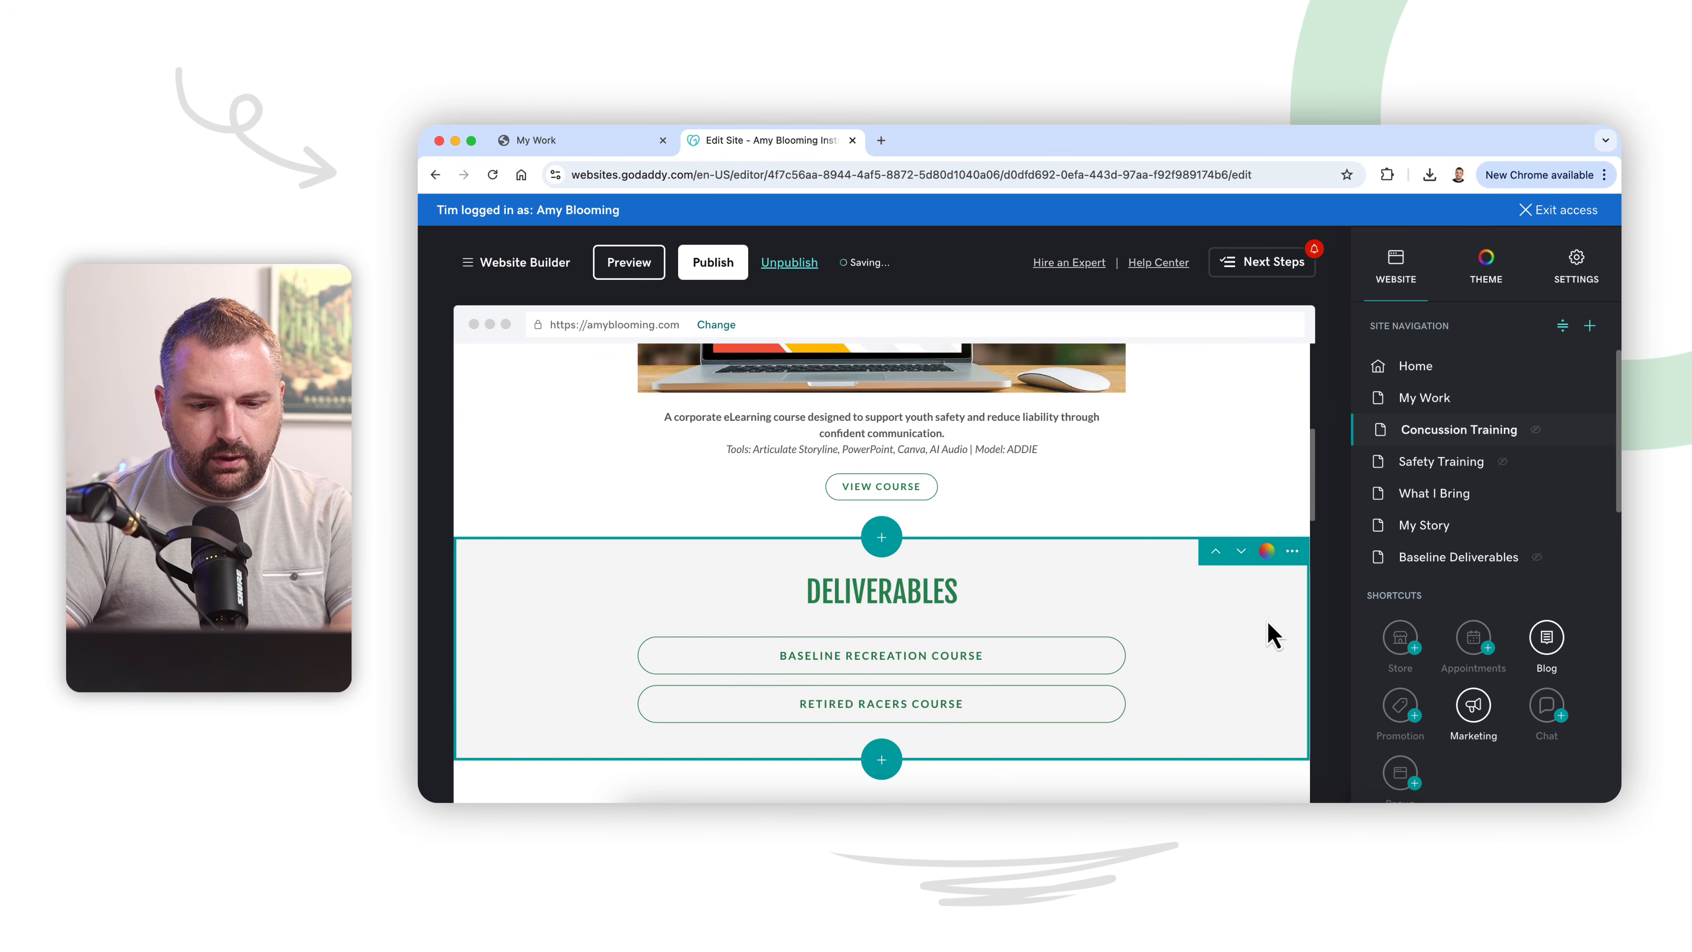
pyautogui.scroll(-10, 1172, 660)
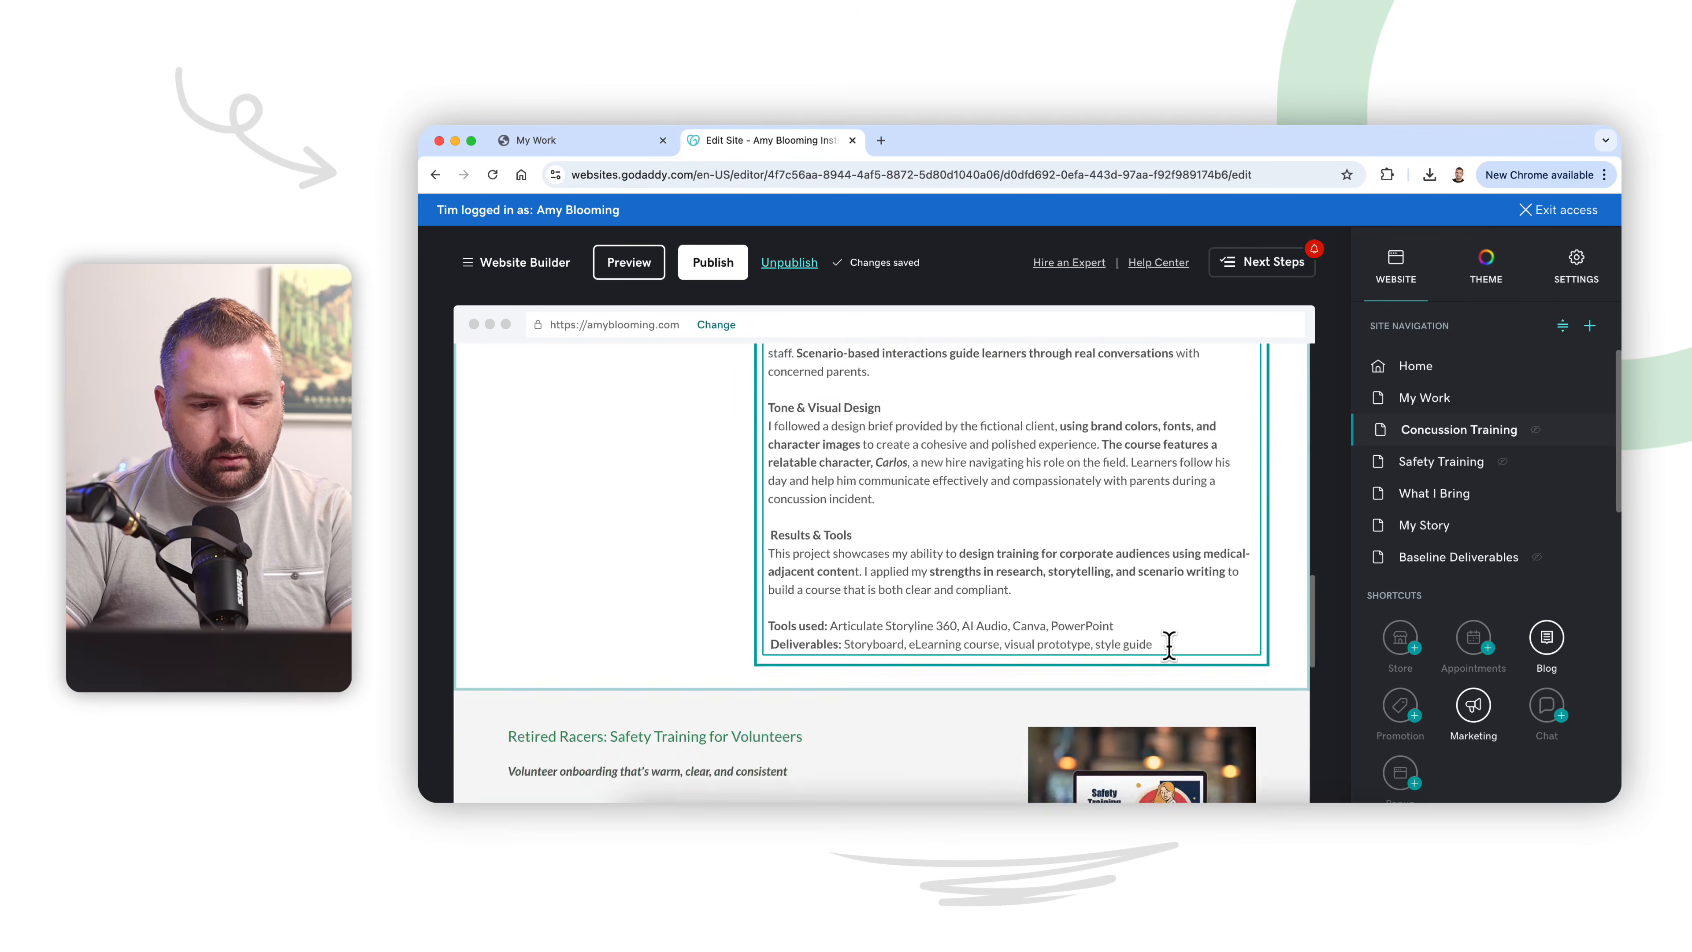
pyautogui.scroll(-3, 1169, 645)
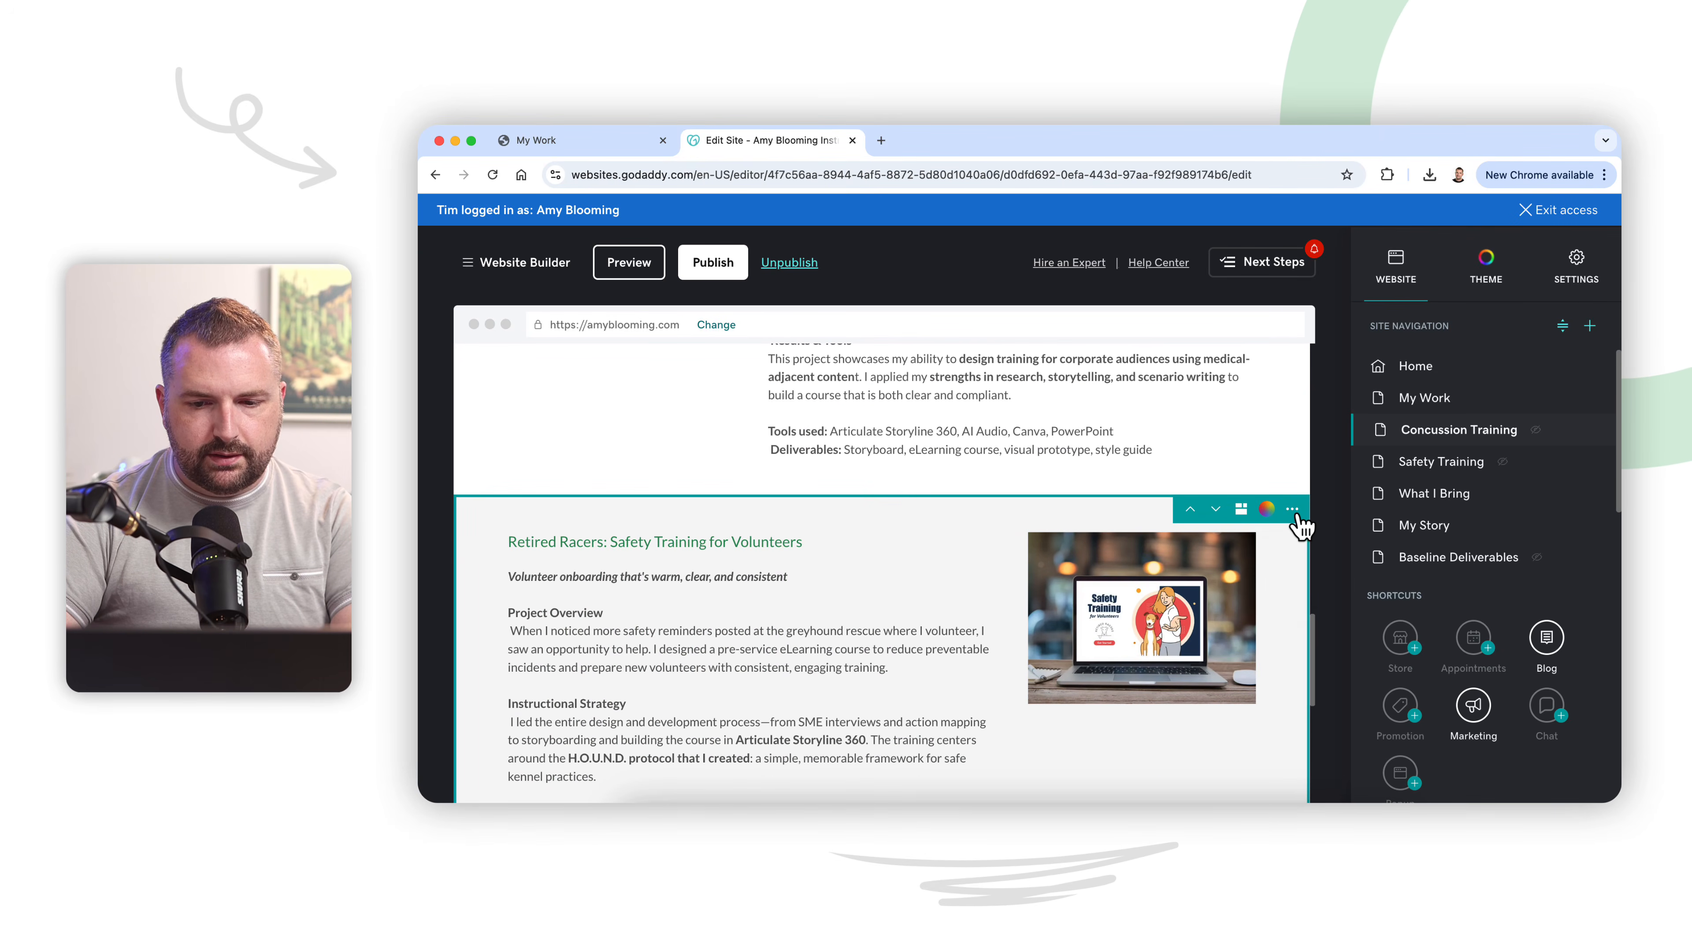
pyautogui.click(1292, 510)
pyautogui.click(1288, 617)
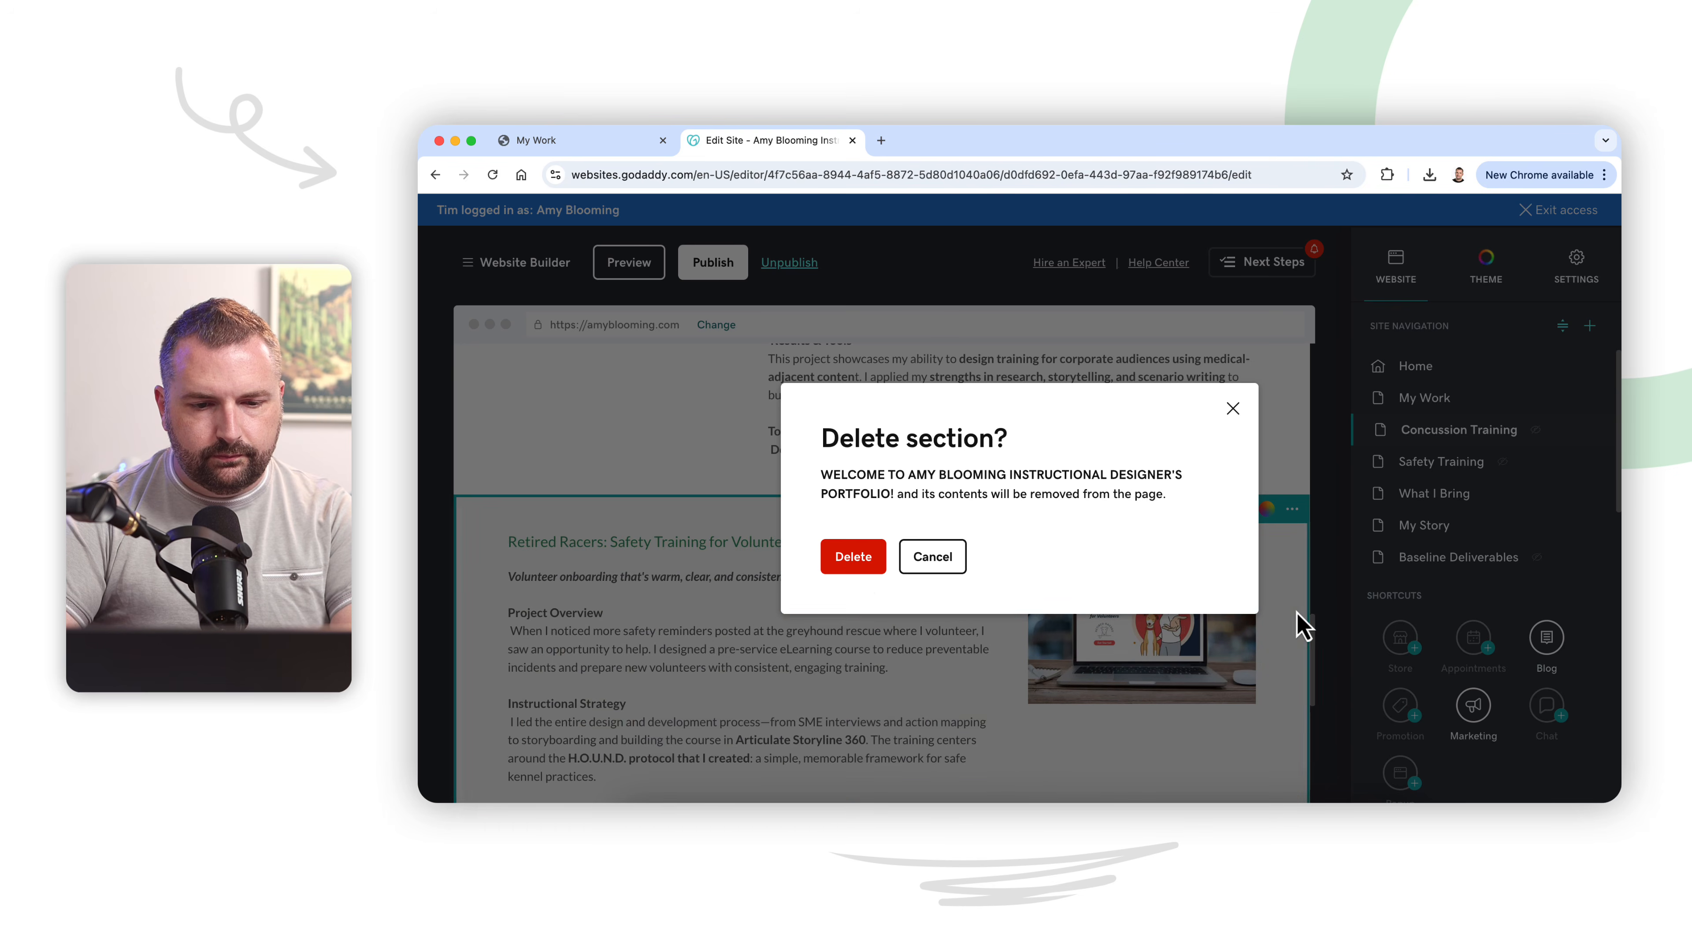
pyautogui.click(858, 561)
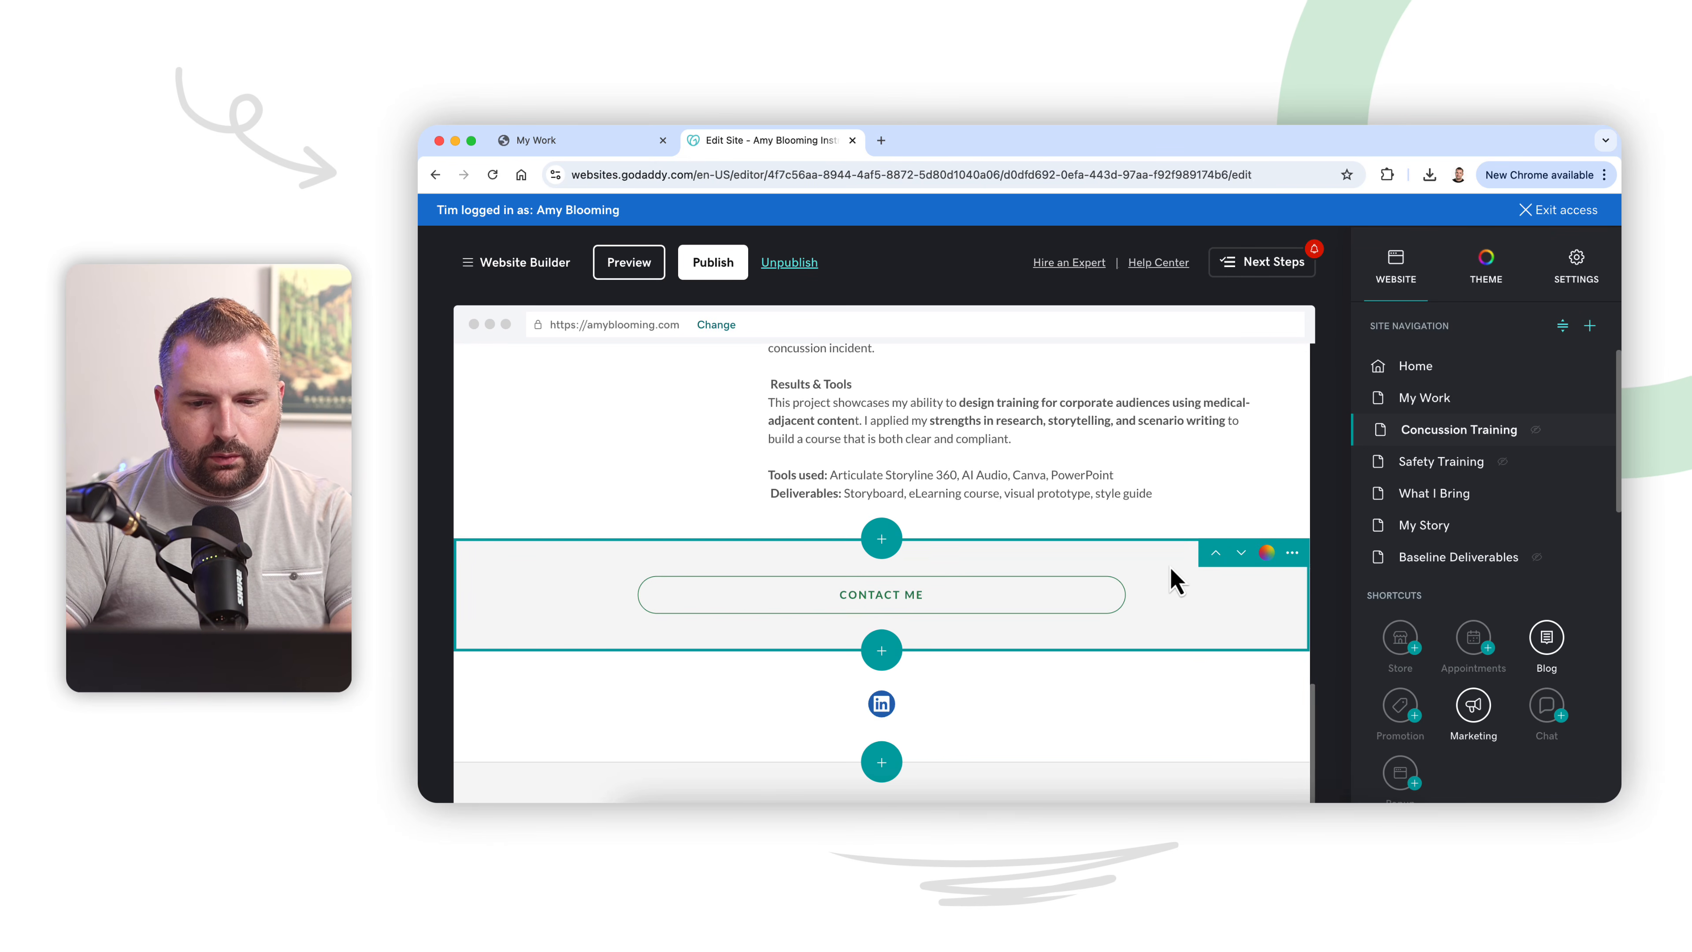
# Step: Duplicate the Let's Connect section on the My Work page
pyautogui.click(1293, 553)
pyautogui.click(1293, 553)
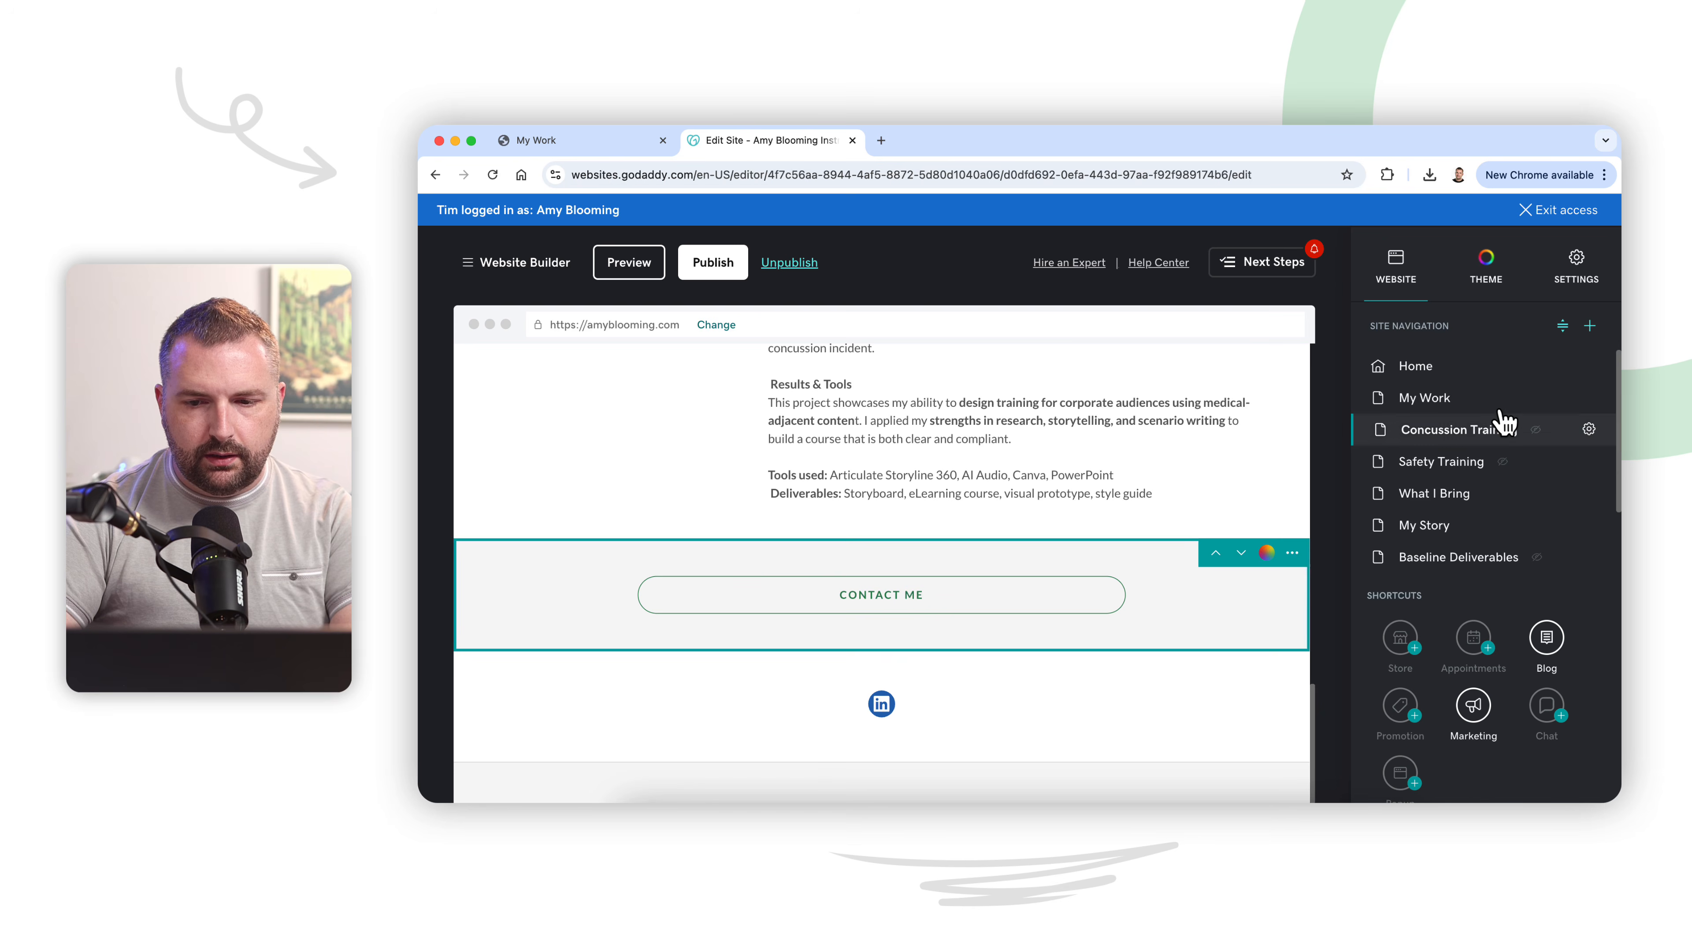
pyautogui.click(1459, 399)
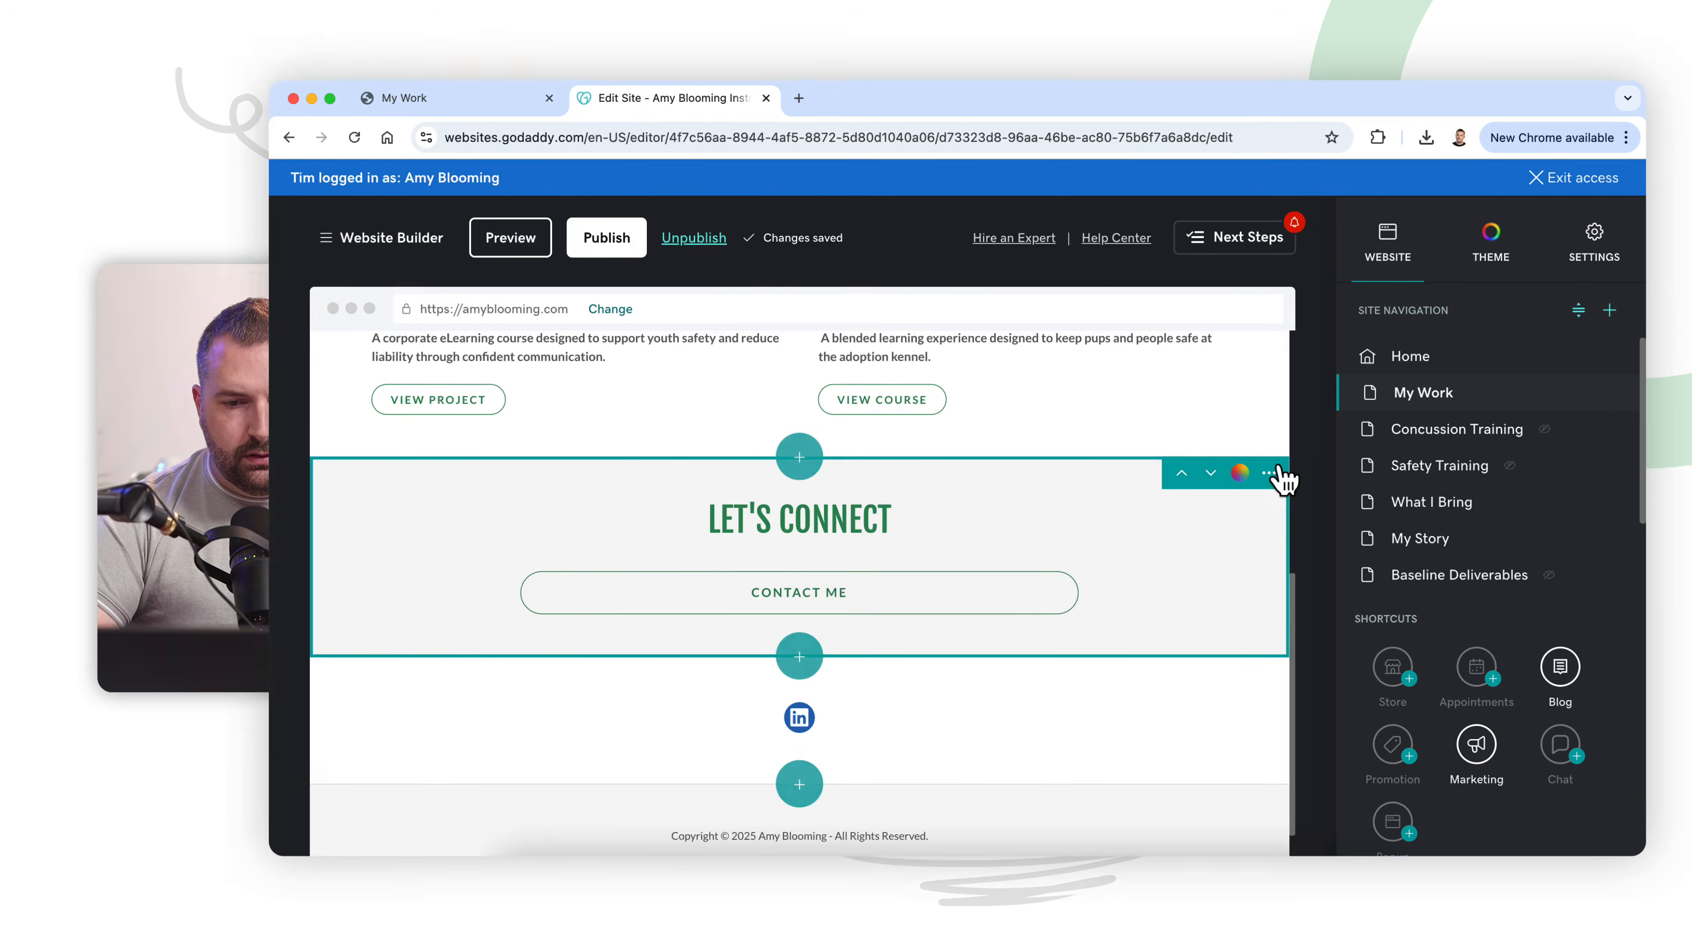
pyautogui.click(1290, 467)
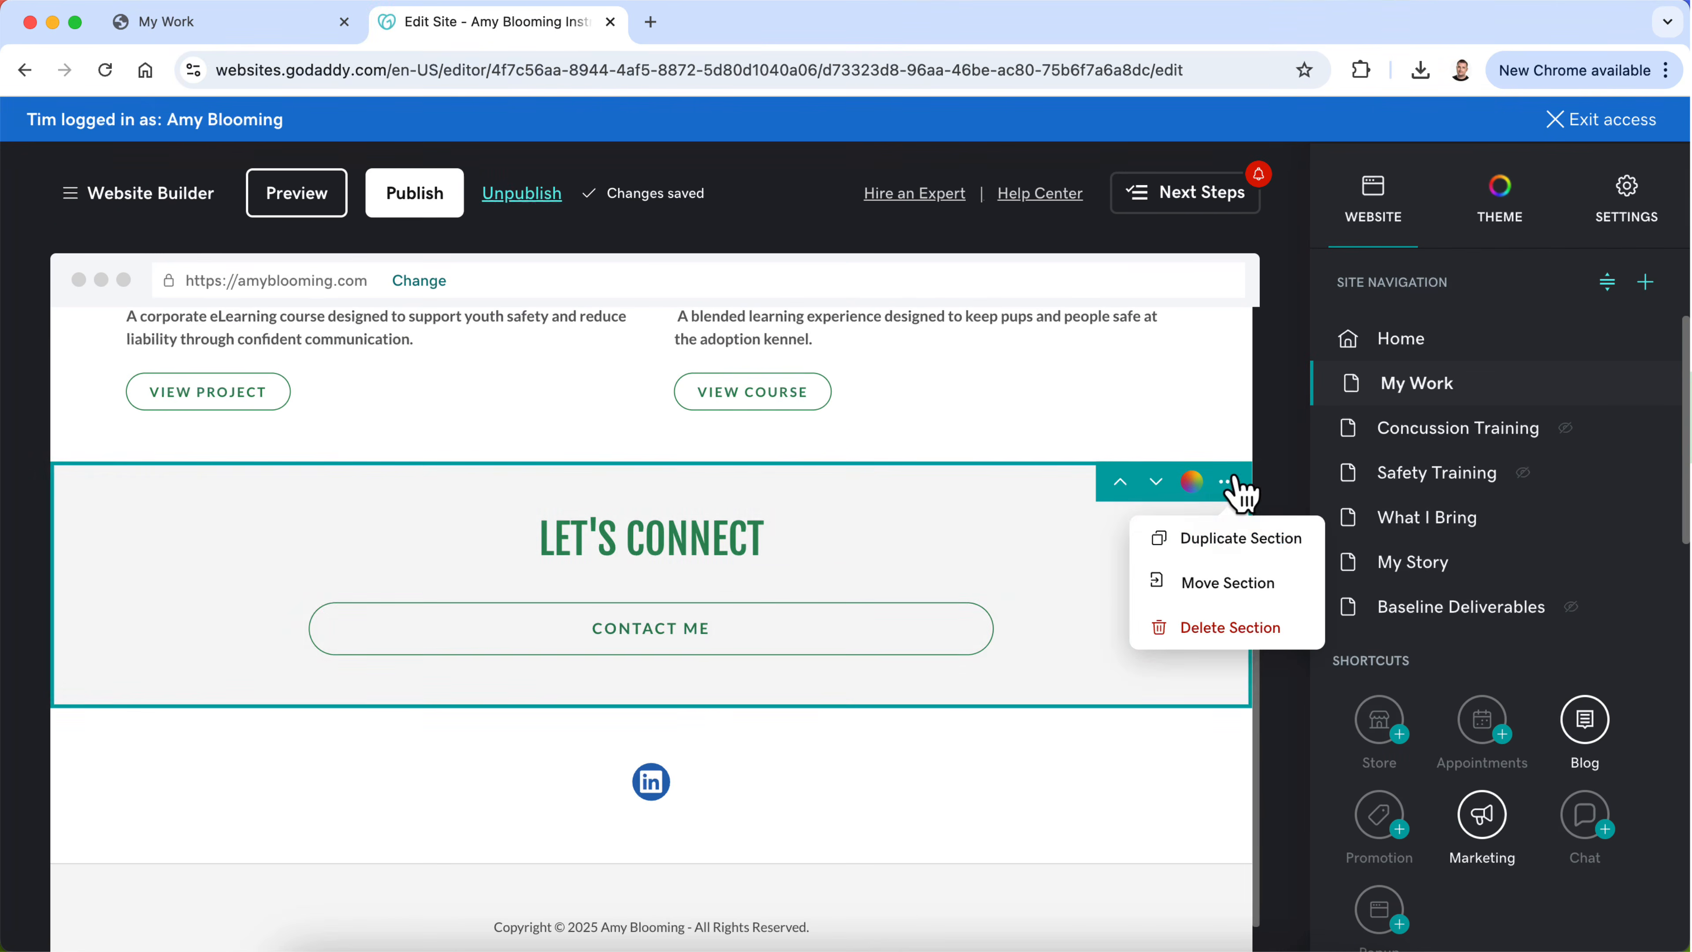
pyautogui.click(1189, 541)
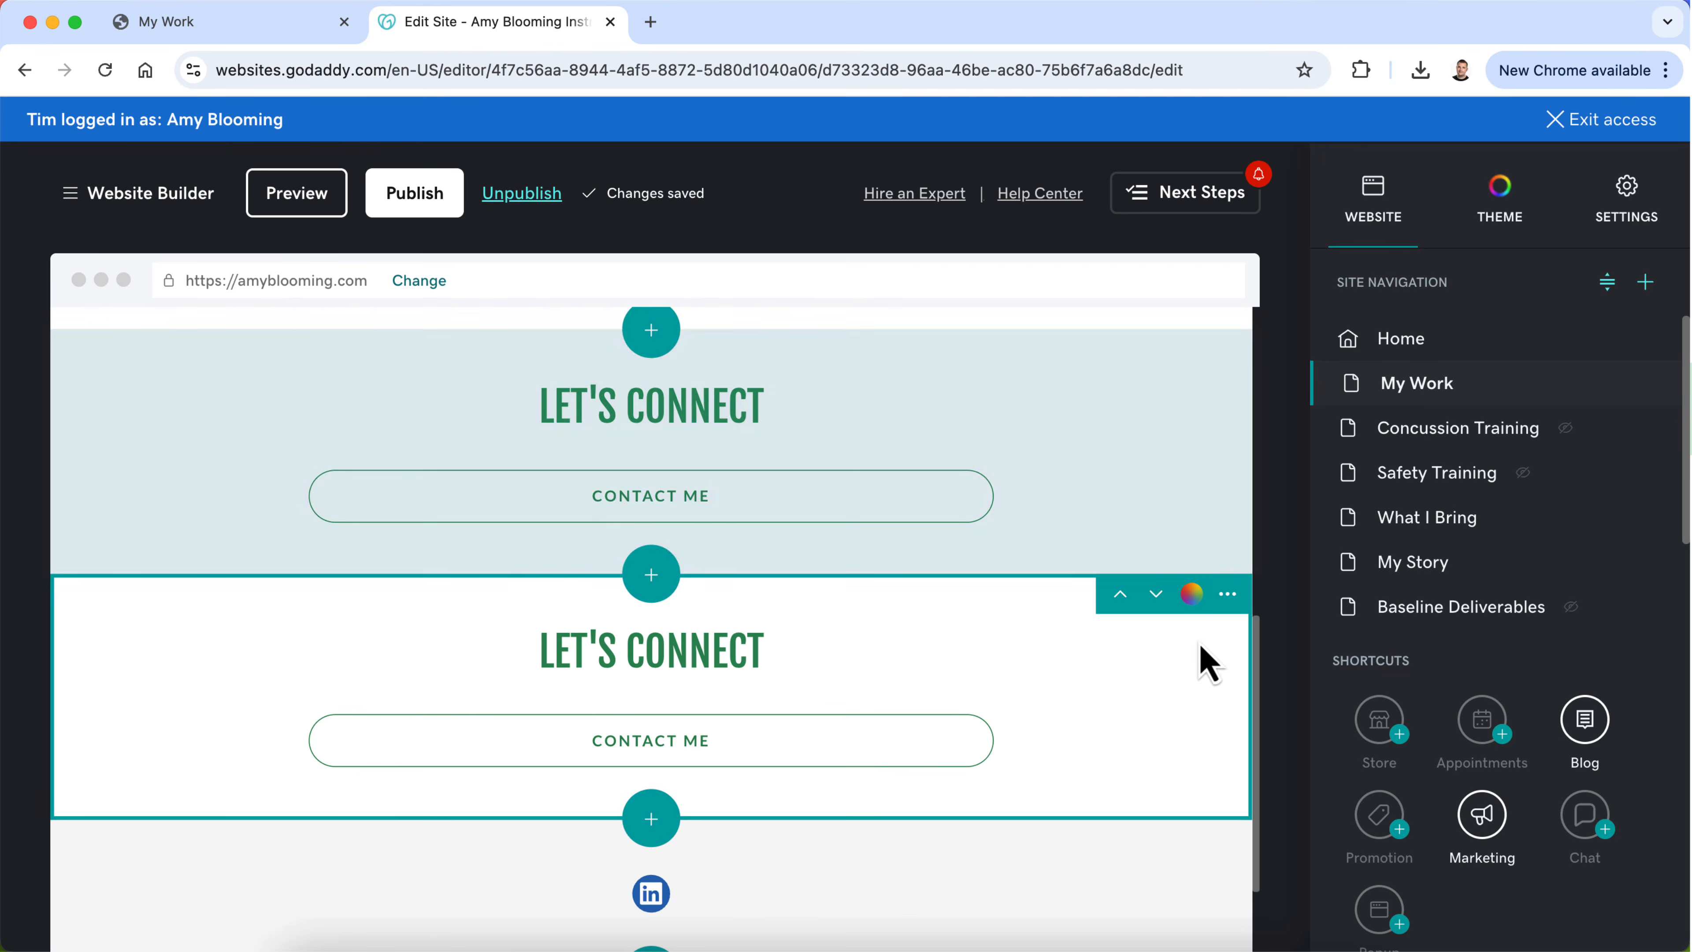
# Step: Move the duplicate Let's Connect section to the Concussion Training page
pyautogui.click(1229, 594)
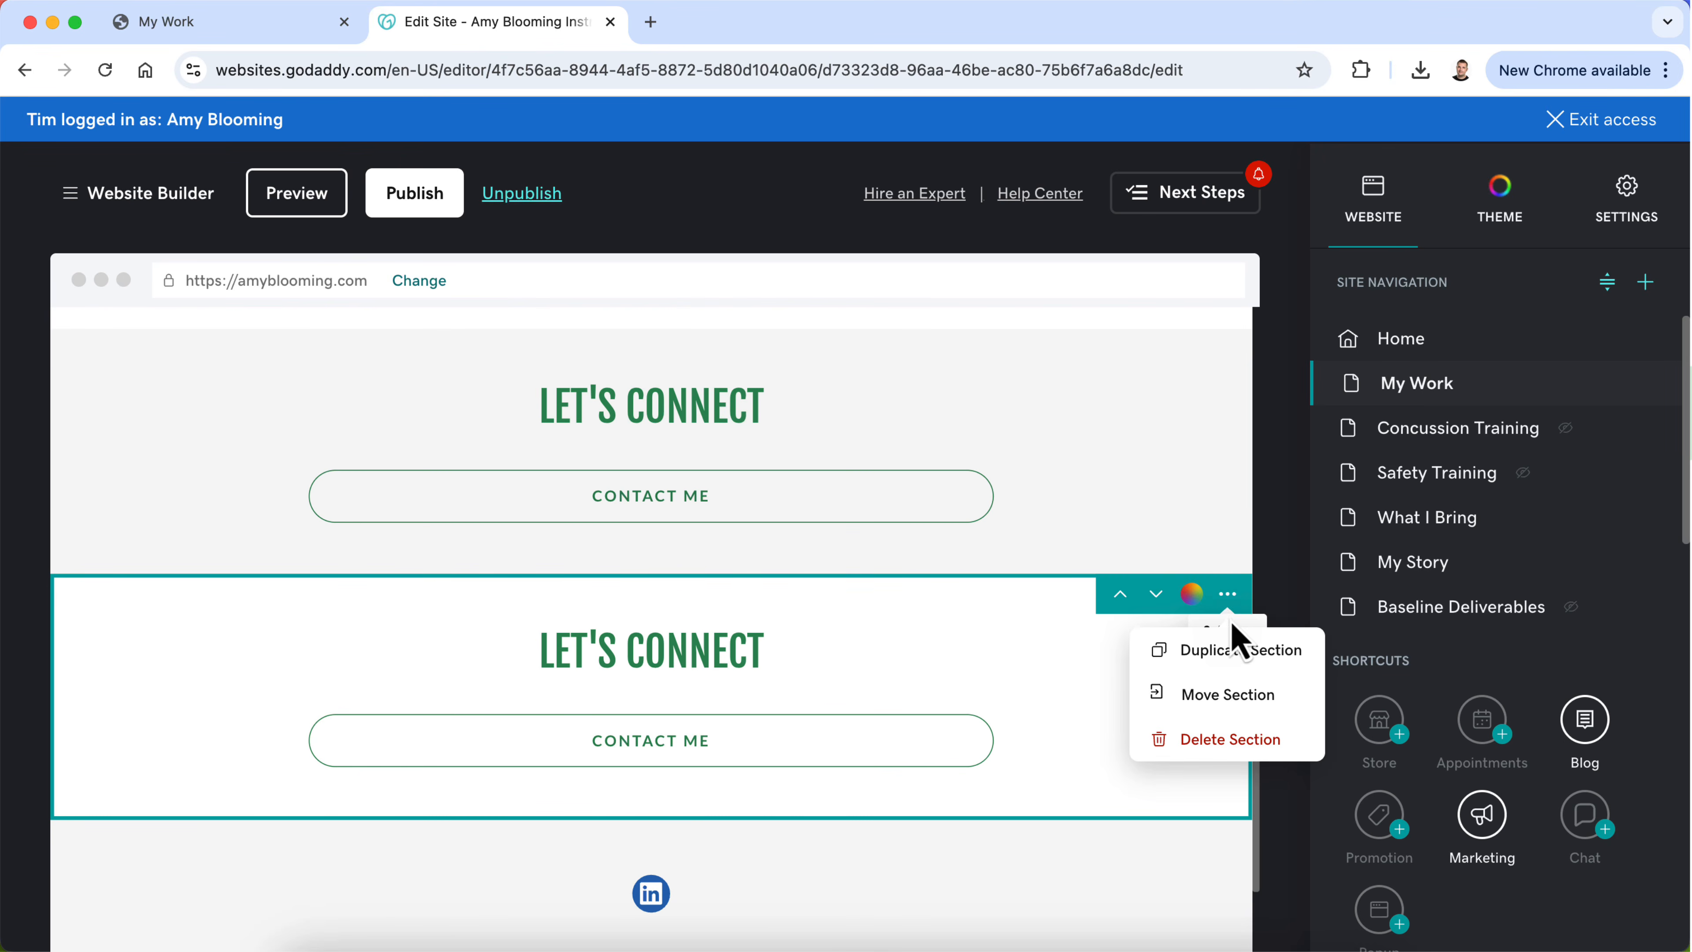
pyautogui.click(1228, 695)
pyautogui.scroll(-2, 1245, 733)
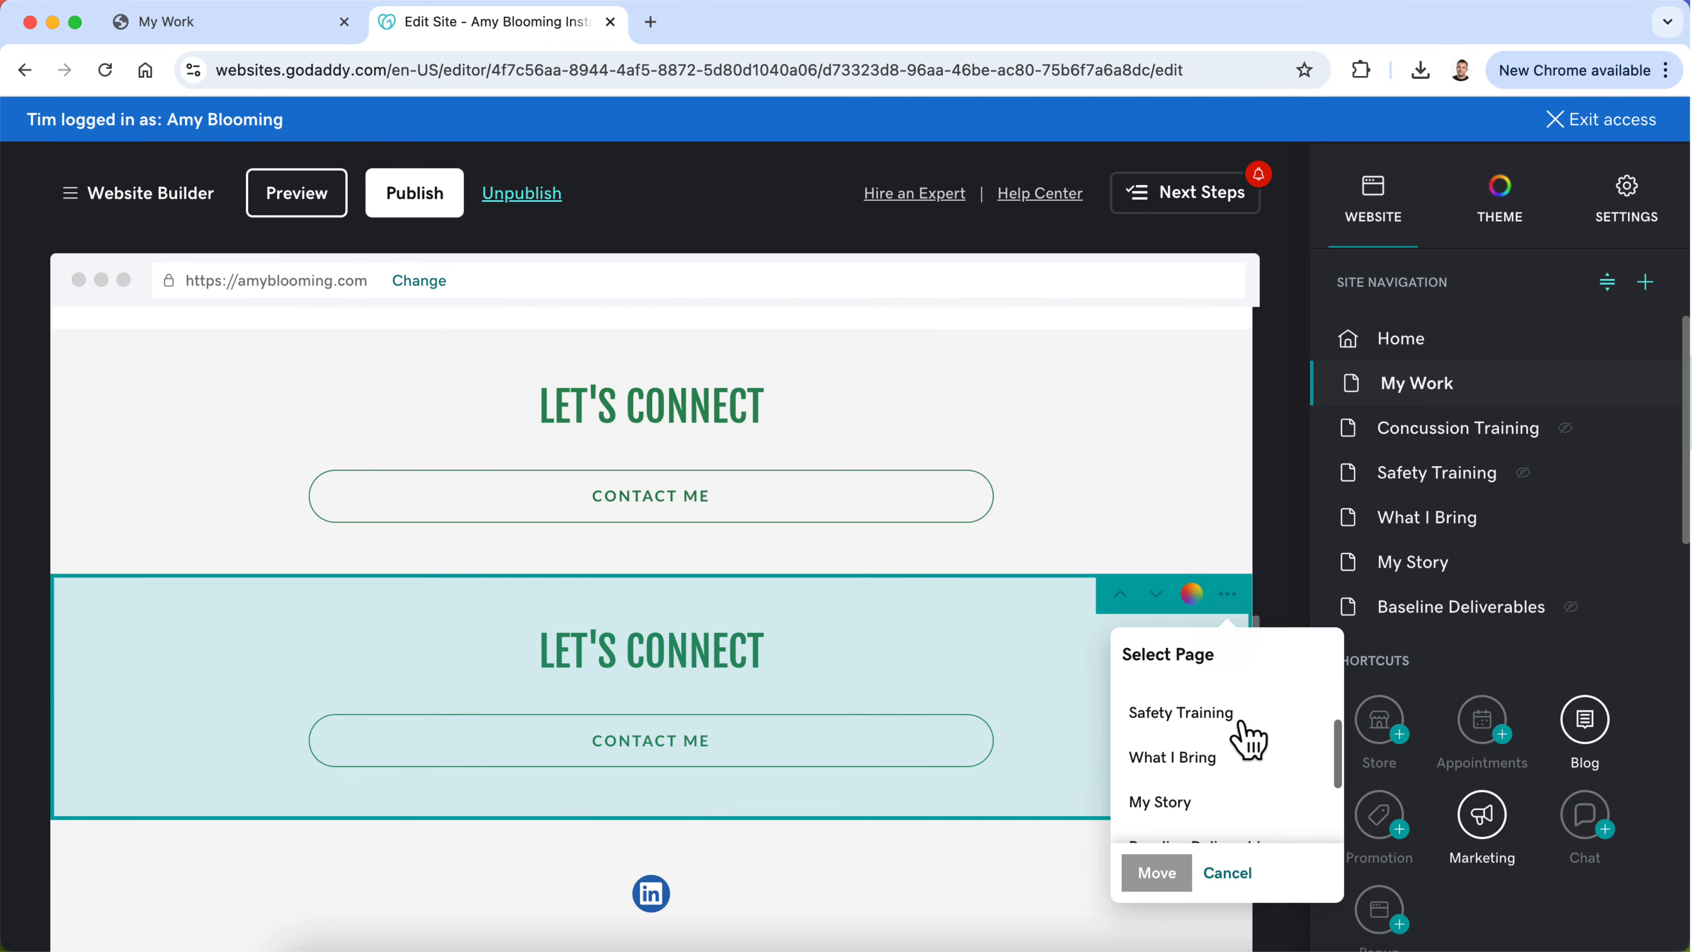
pyautogui.scroll(3, 1245, 736)
pyautogui.click(1247, 736)
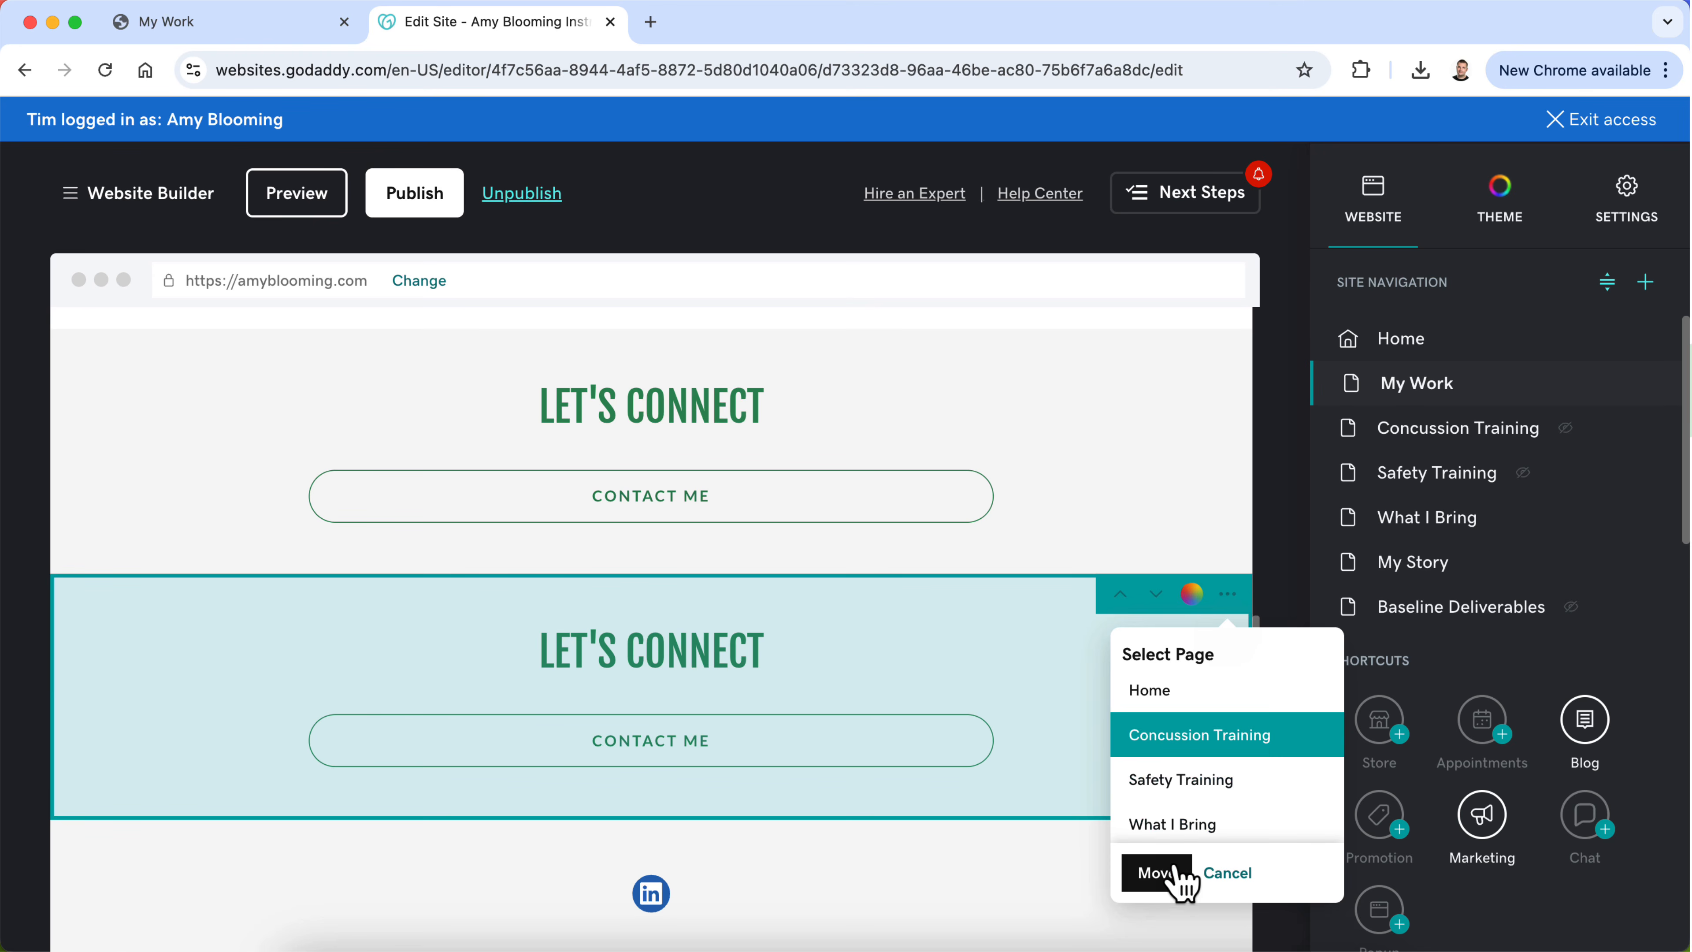
pyautogui.click(1165, 879)
# Step: Delete the old untitled contact me button section above the LinkedIn icon on the Concussion Training page
pyautogui.scroll(10, 1059, 566)
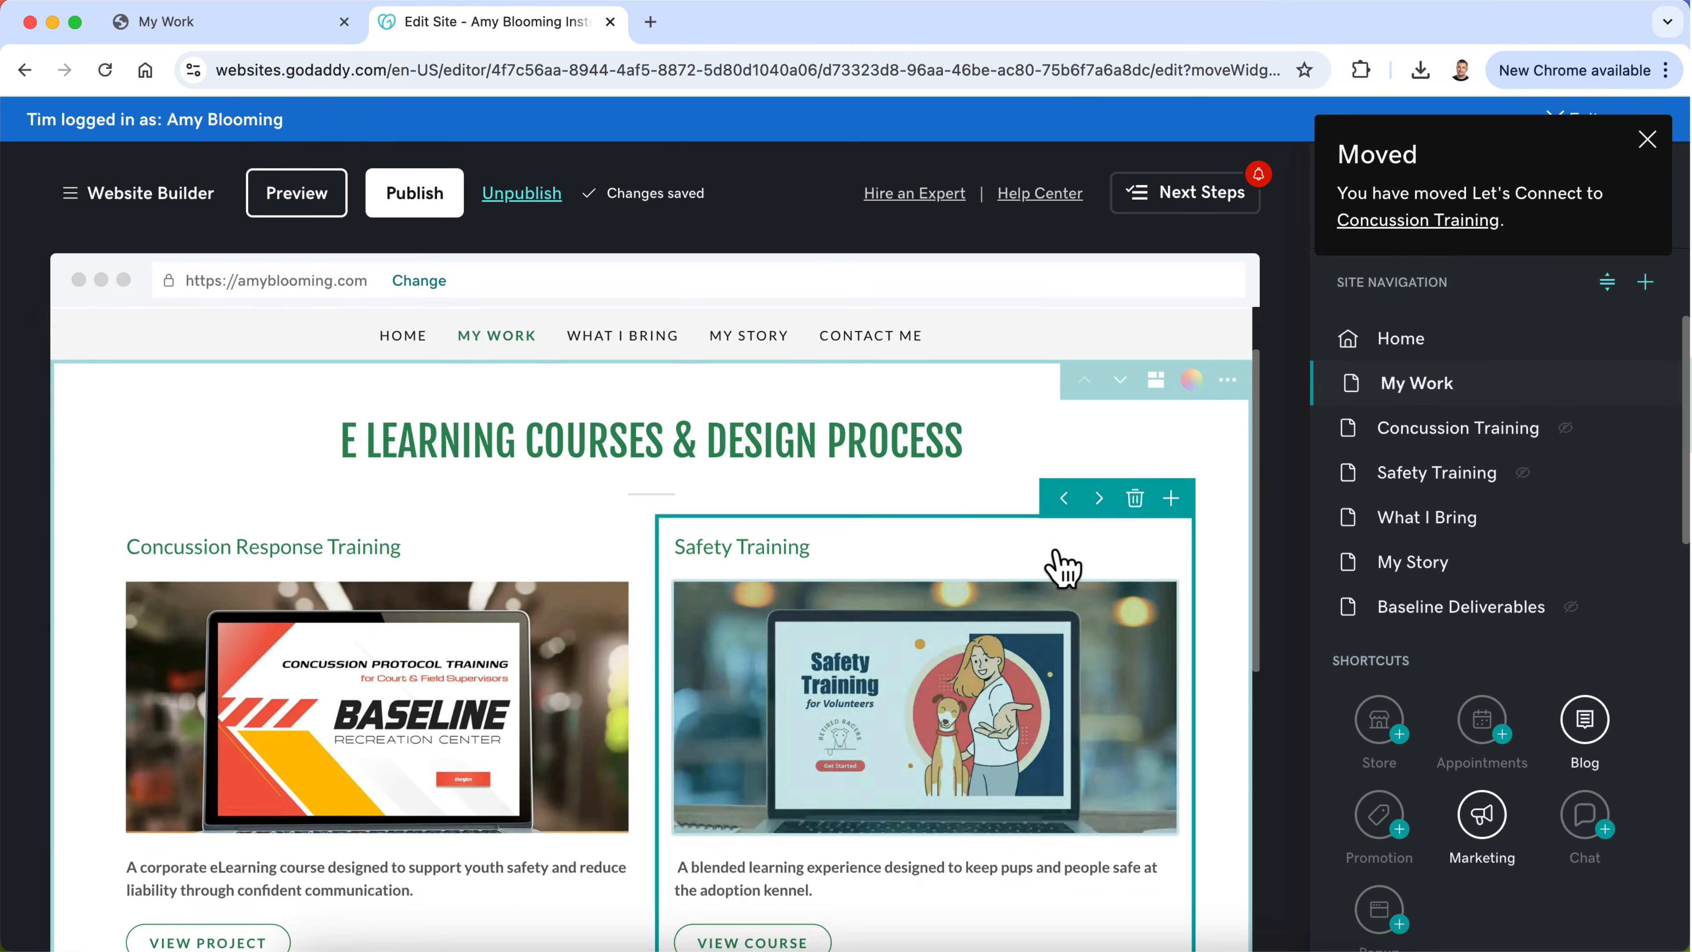
pyautogui.scroll(2, 1056, 553)
pyautogui.click(1346, 431)
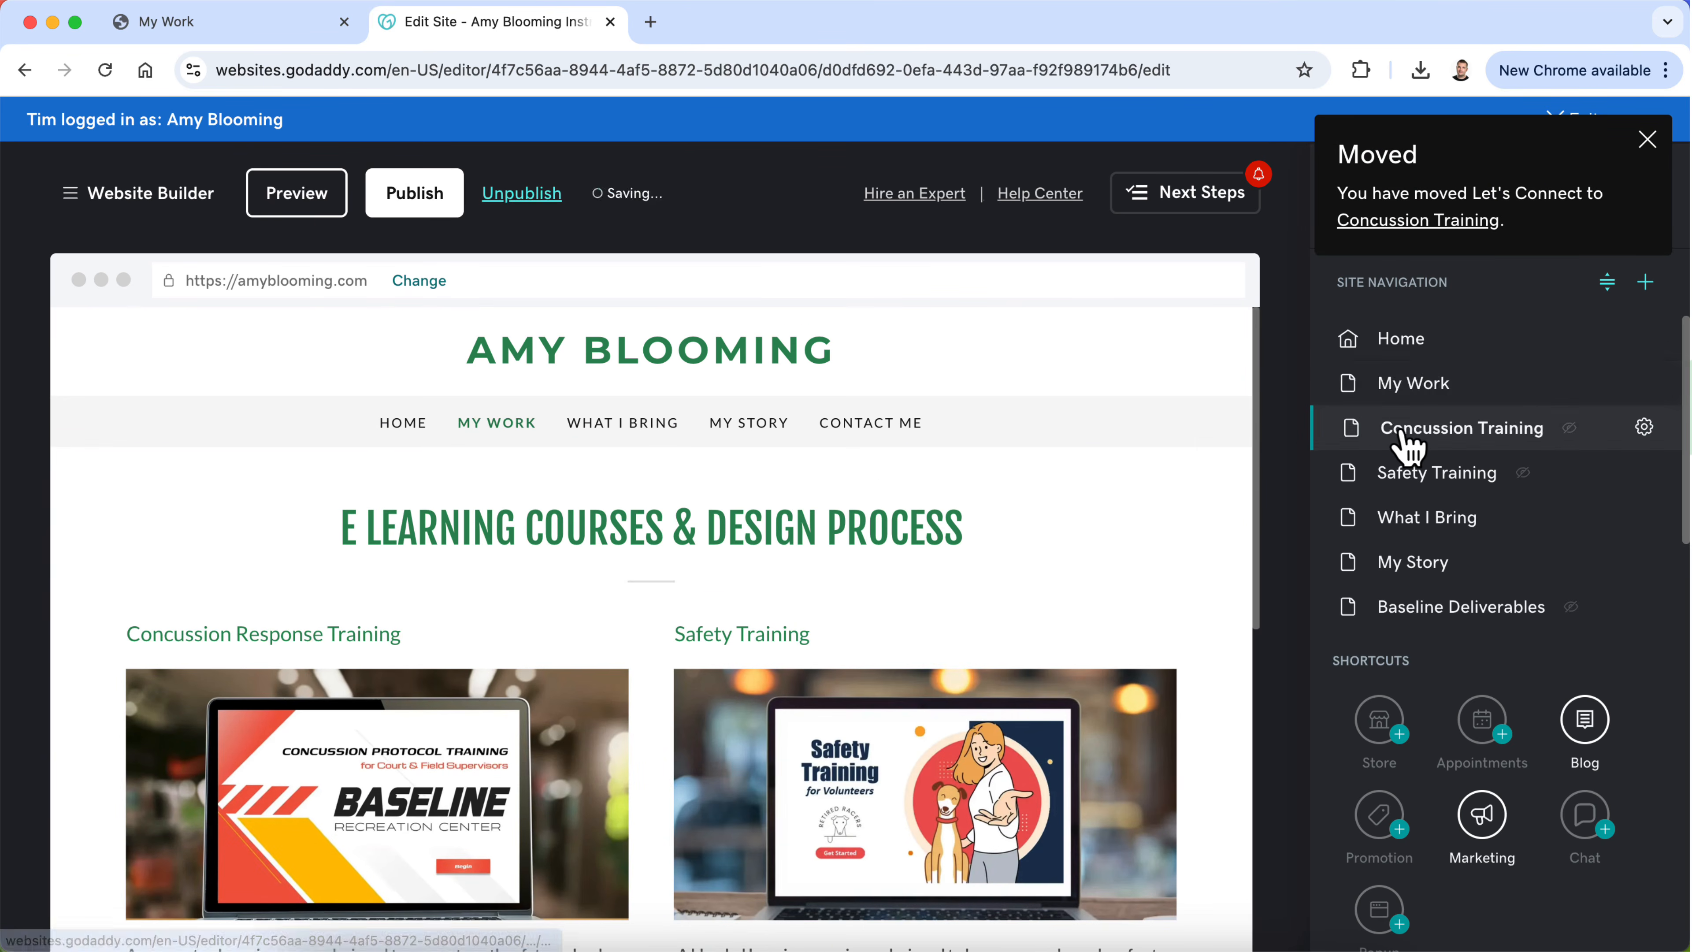
pyautogui.scroll(-20, 910, 680)
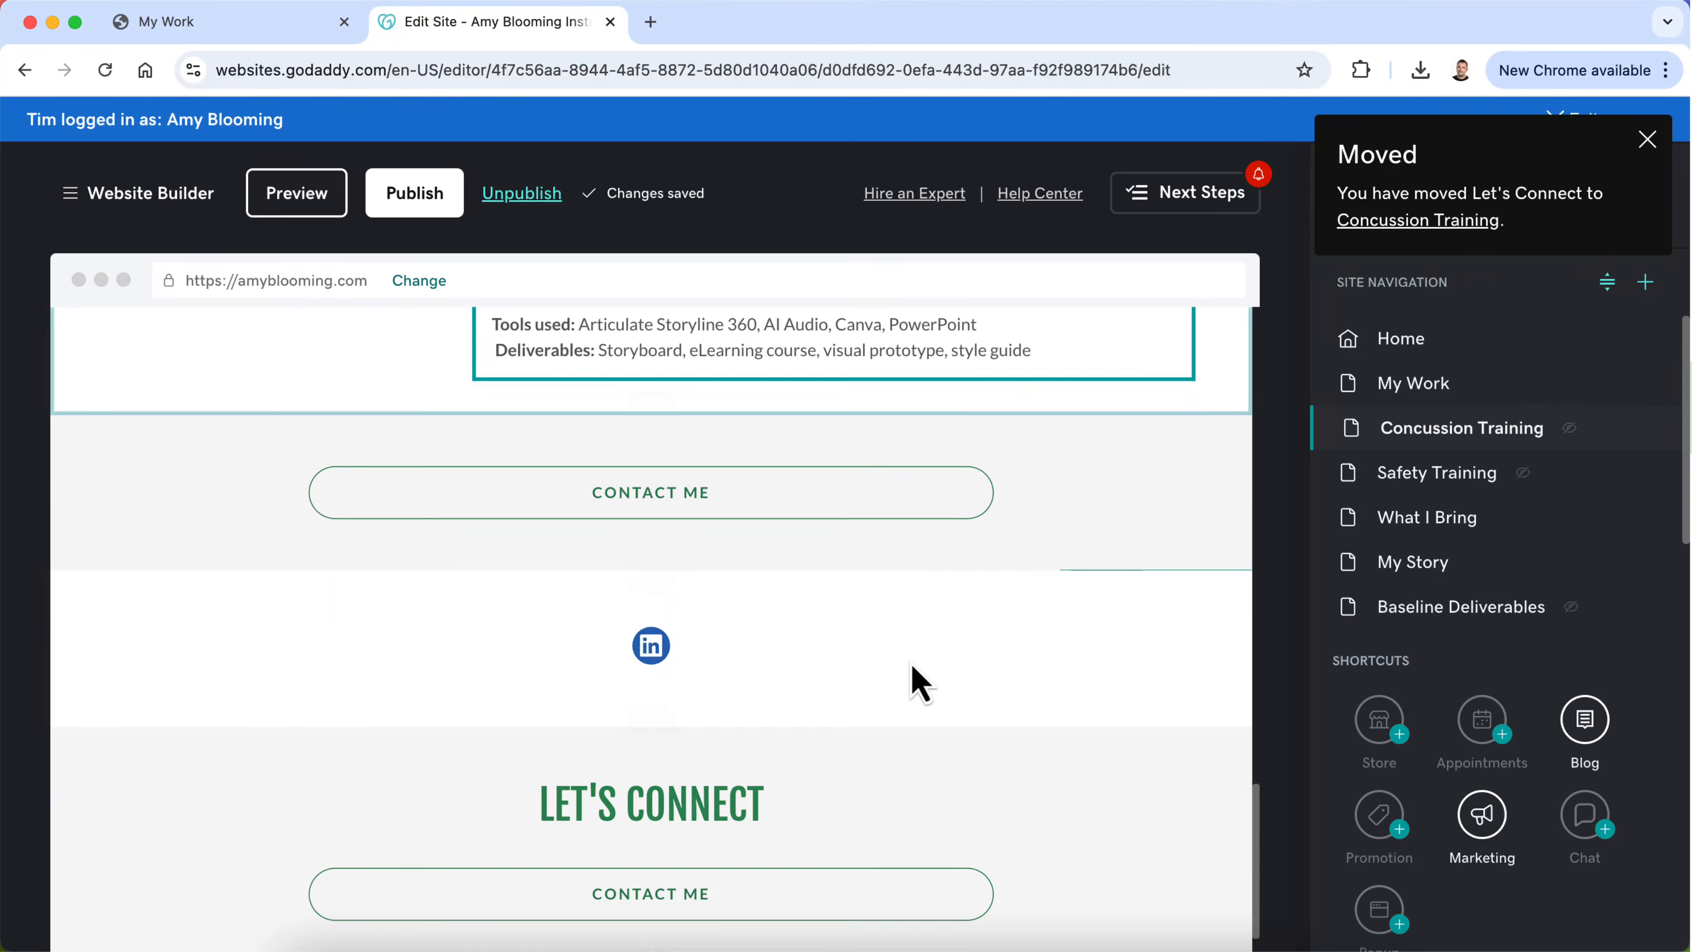
pyautogui.scroll(3, 919, 683)
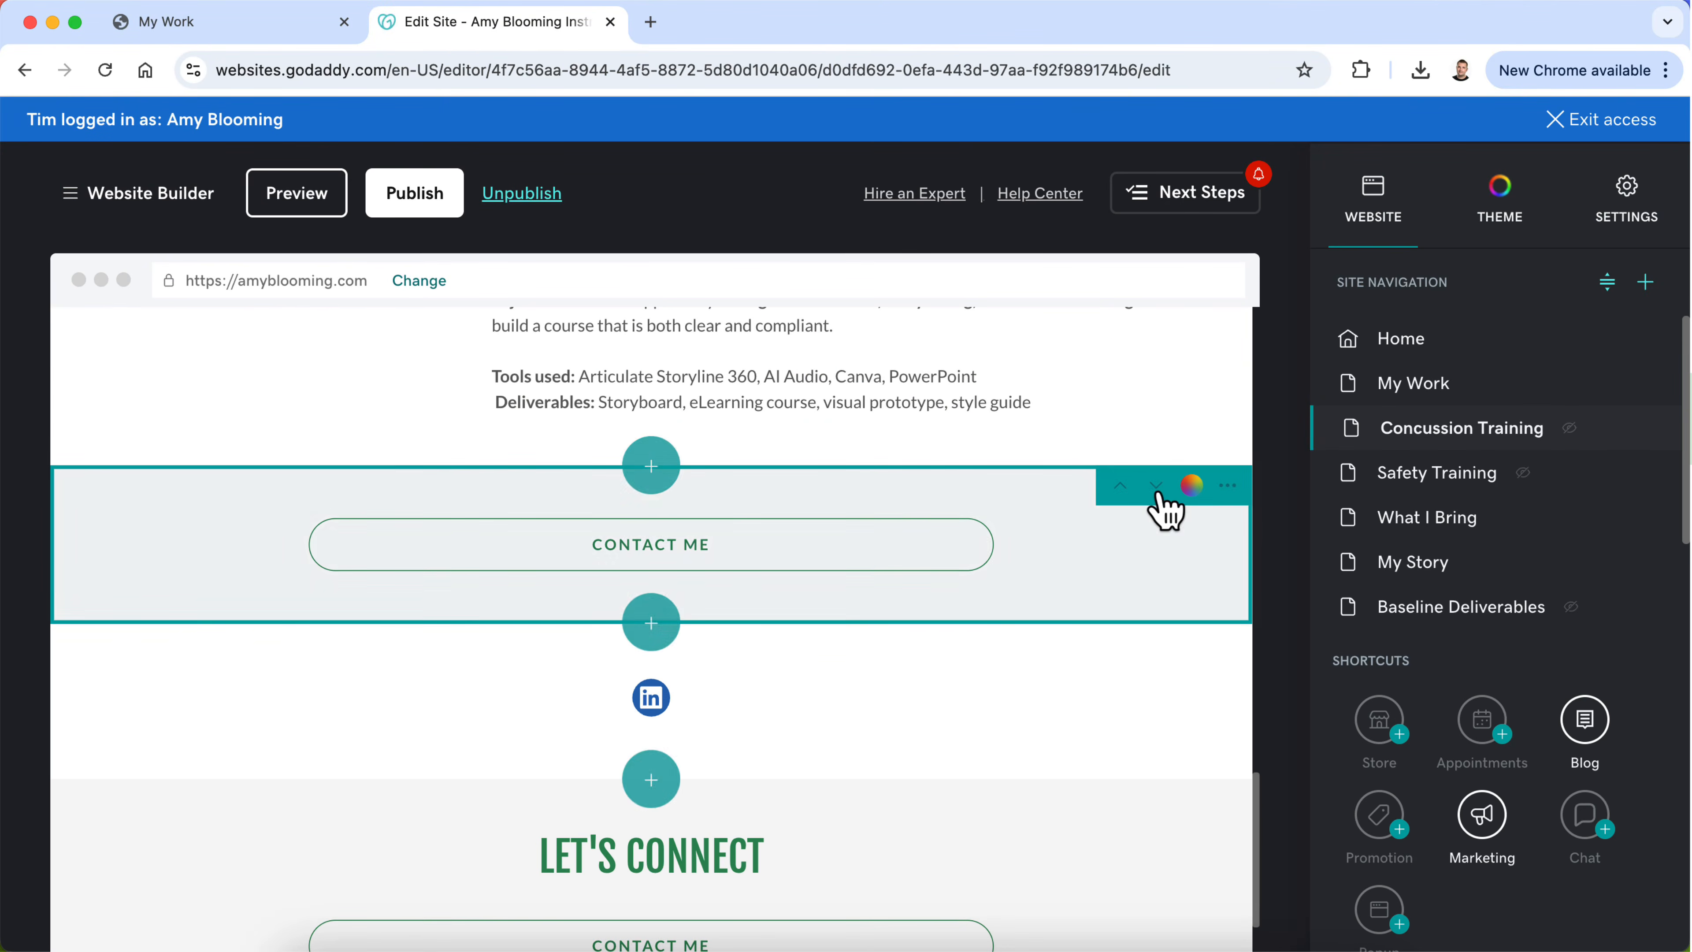
pyautogui.click(1232, 490)
pyautogui.click(1228, 636)
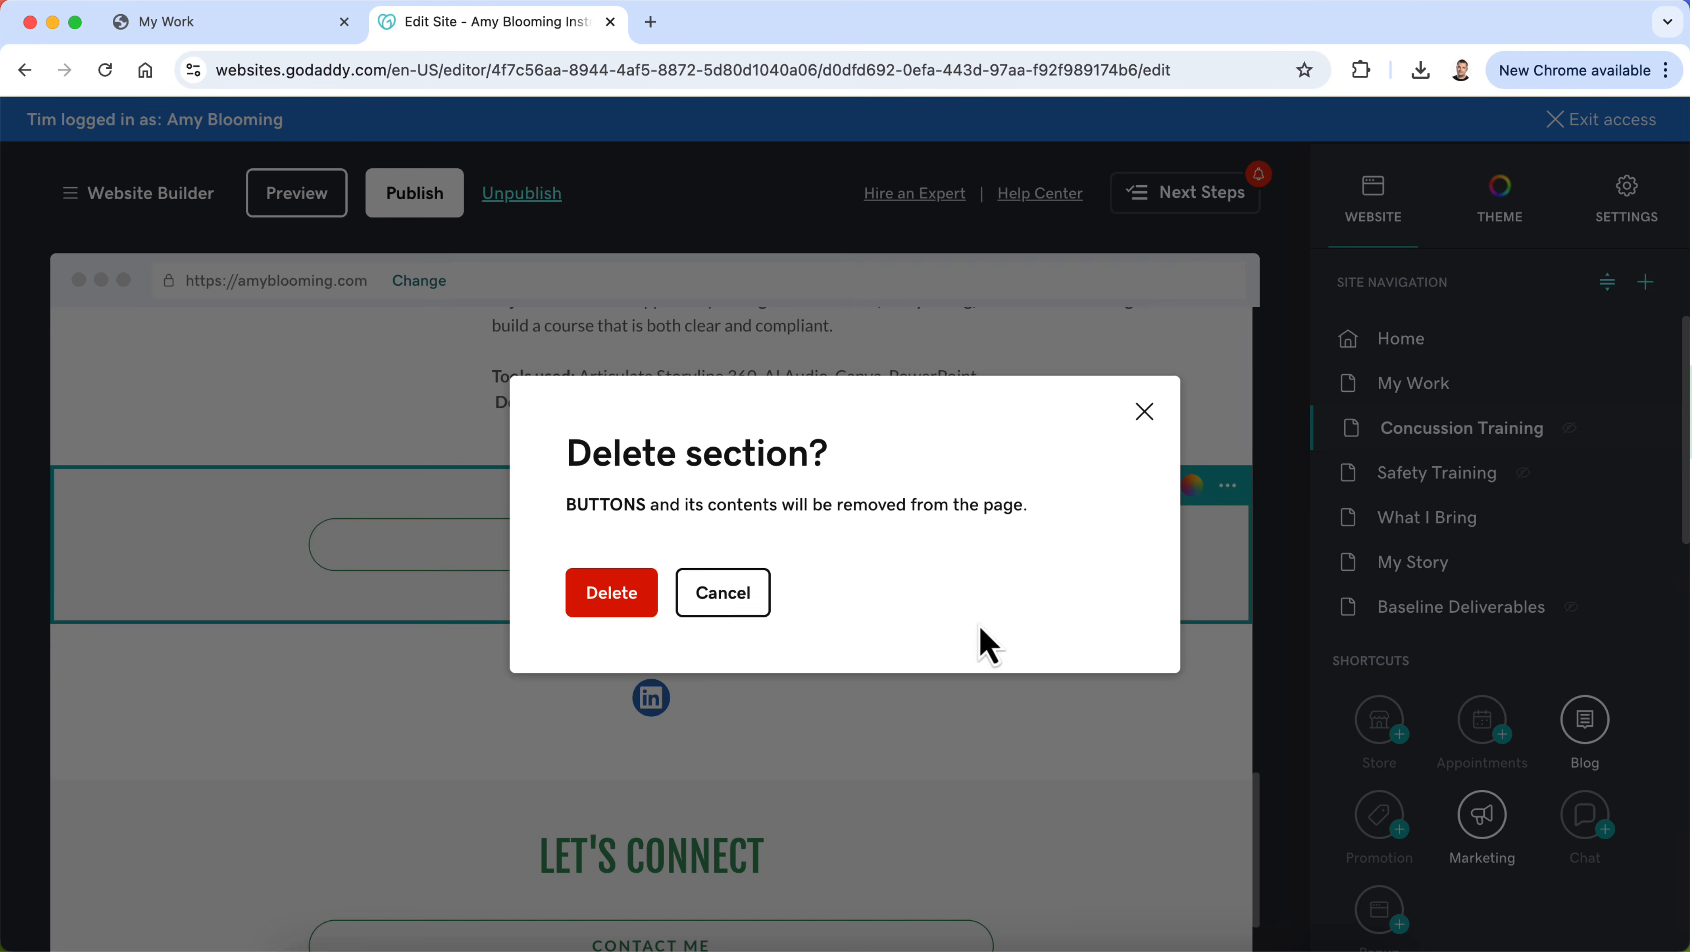
pyautogui.click(634, 600)
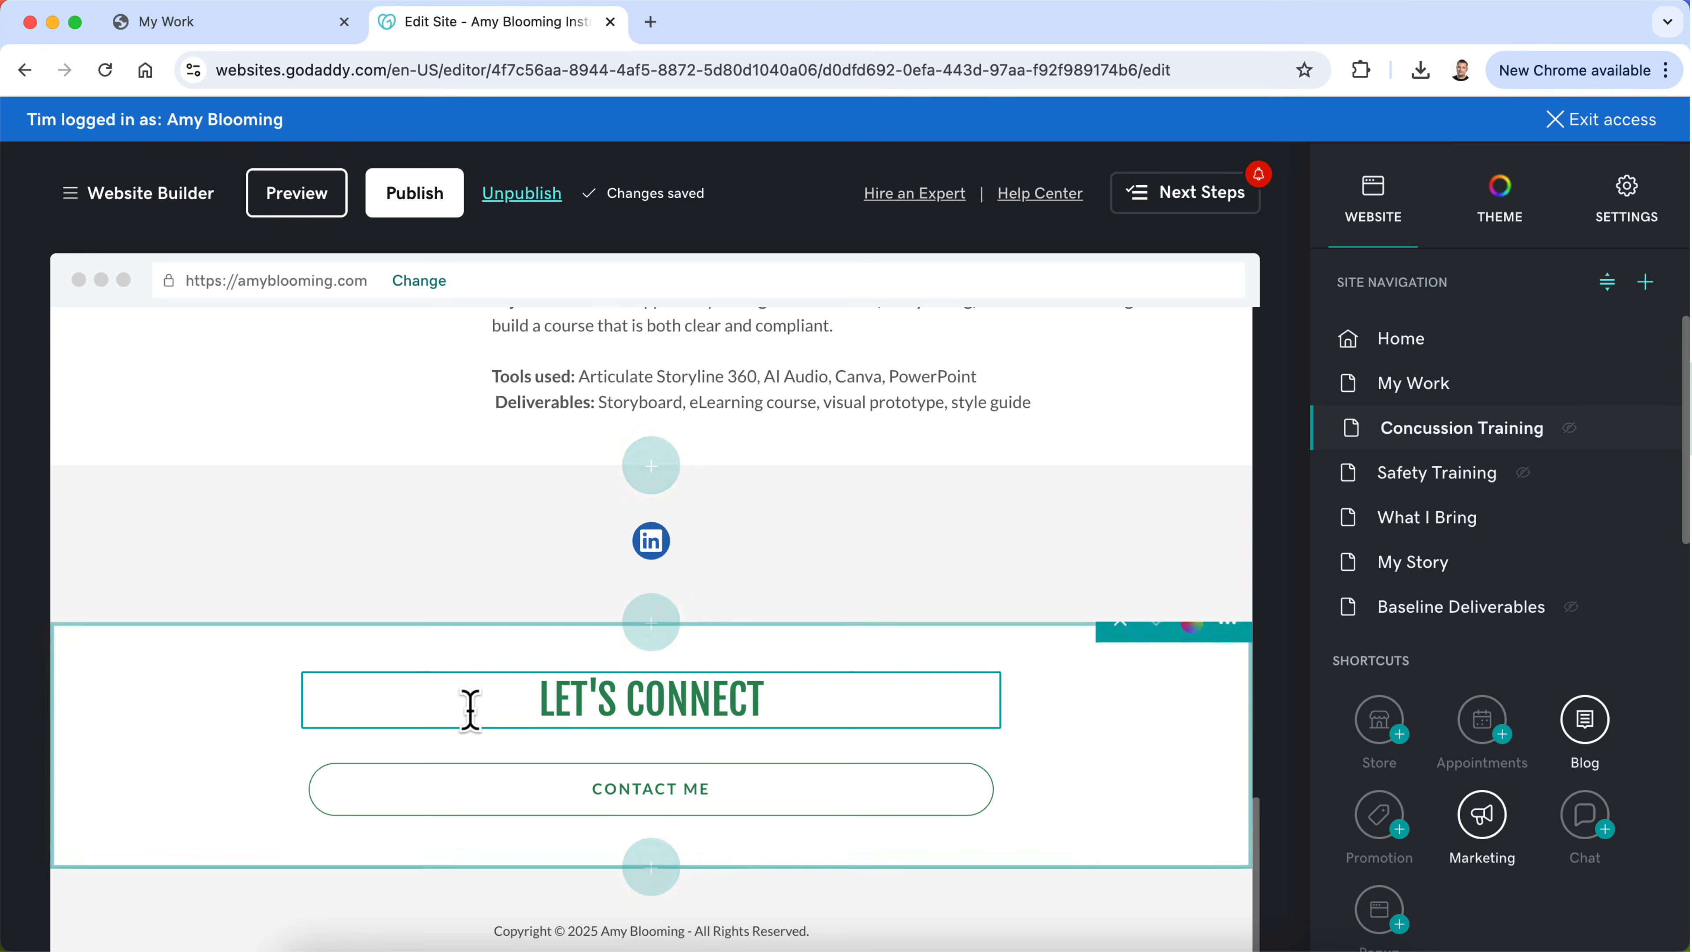
# Step: Move the Let's Connect section above the LinkedIn icon section on the Concussion Training page
pyautogui.scroll(-3, 882, 830)
pyautogui.scroll(2, 889, 827)
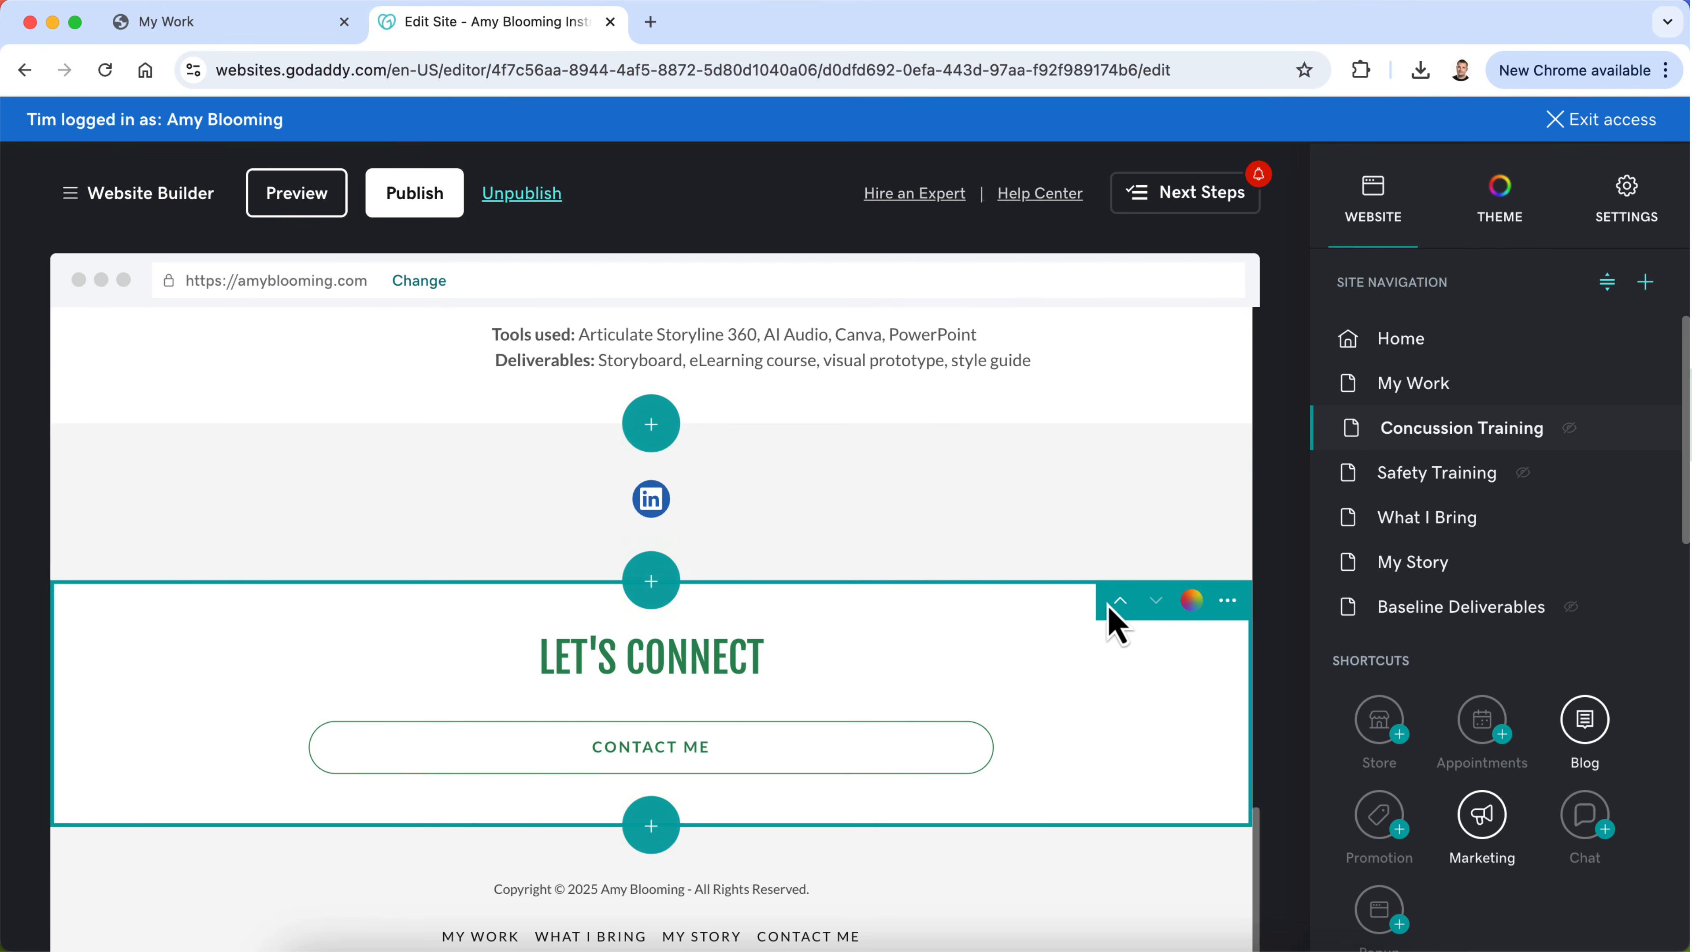
pyautogui.scroll(1, 1012, 771)
pyautogui.scroll(-3, 1013, 771)
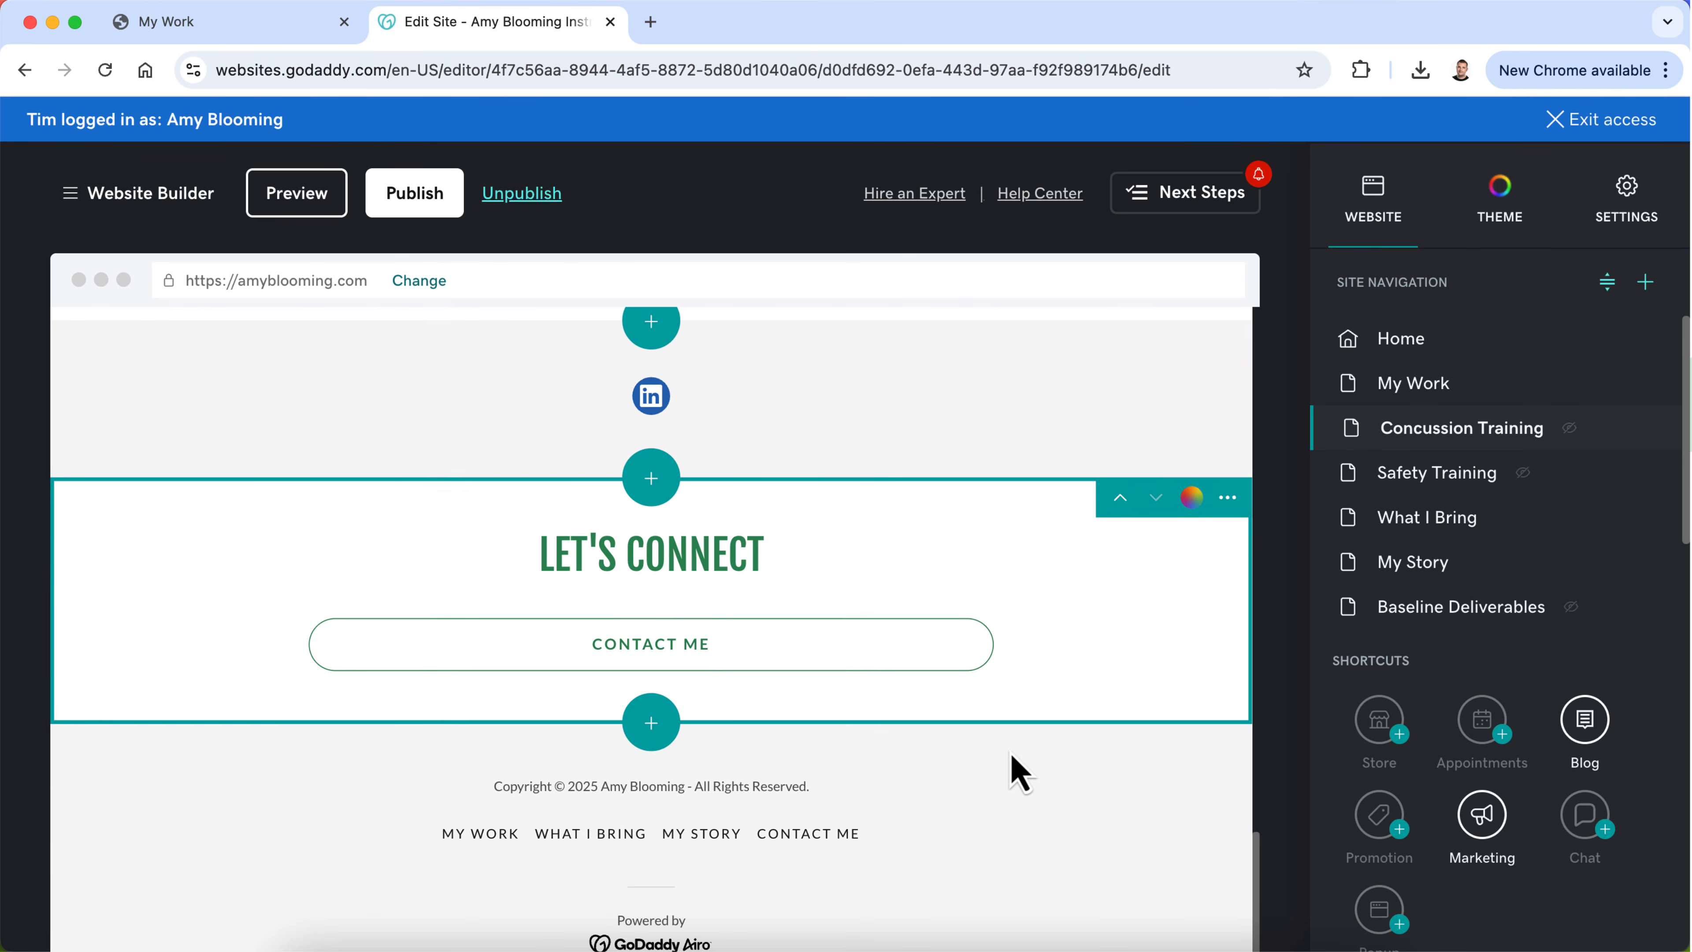
pyautogui.scroll(1, 1011, 753)
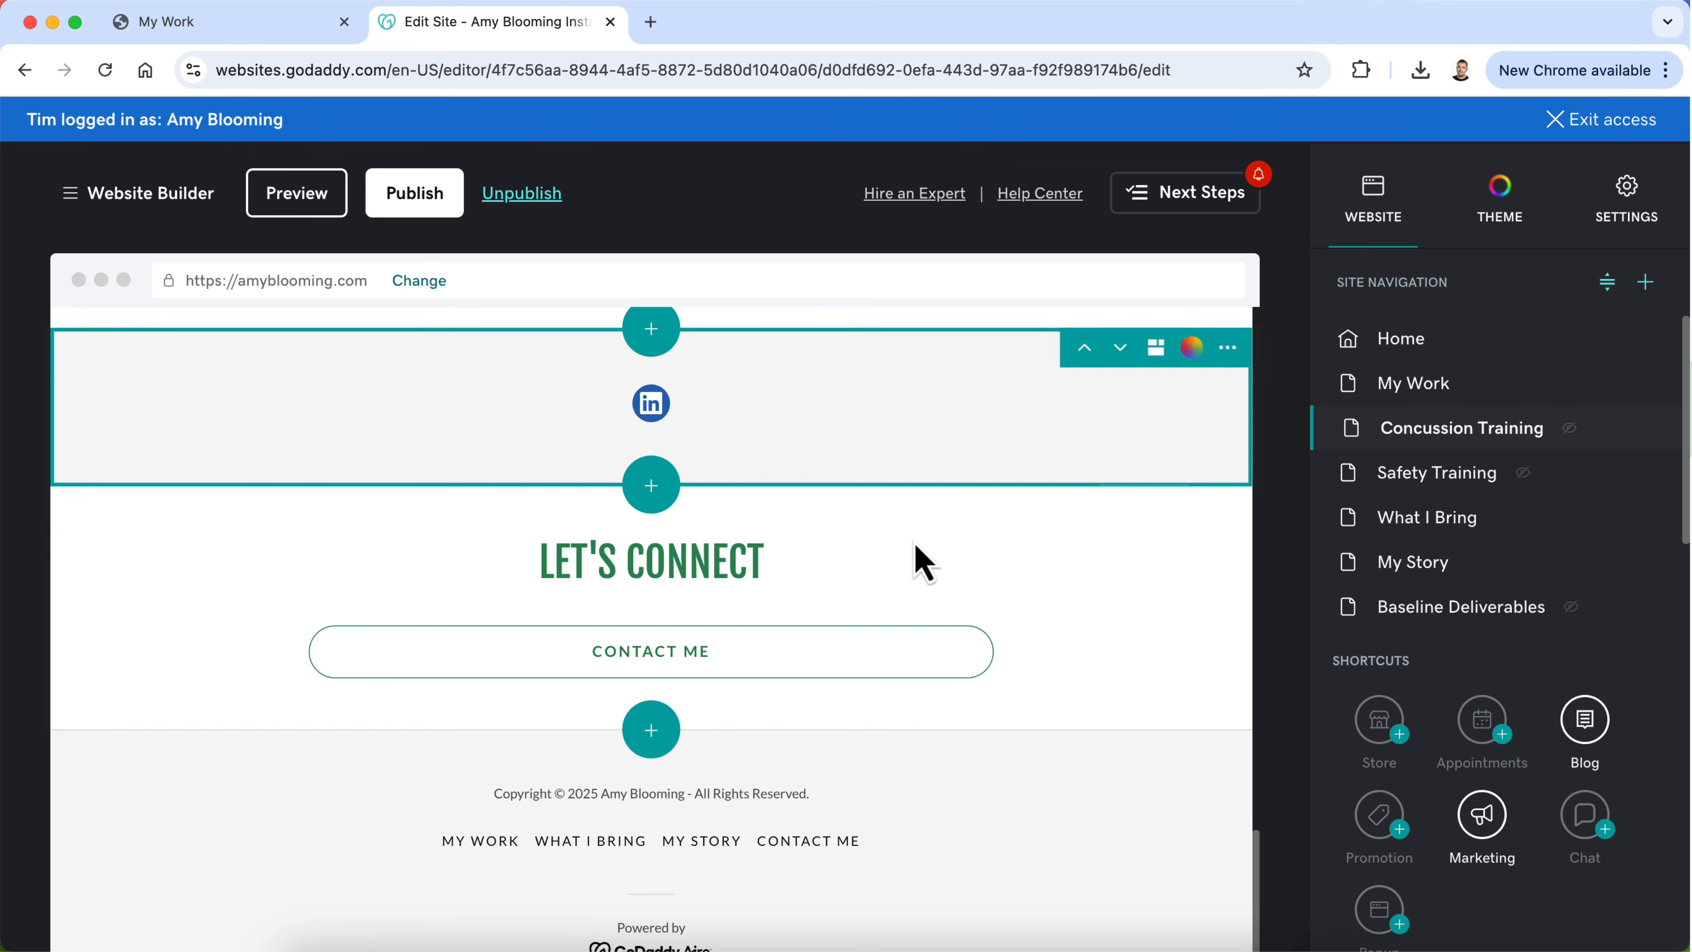
pyautogui.scroll(2, 1013, 586)
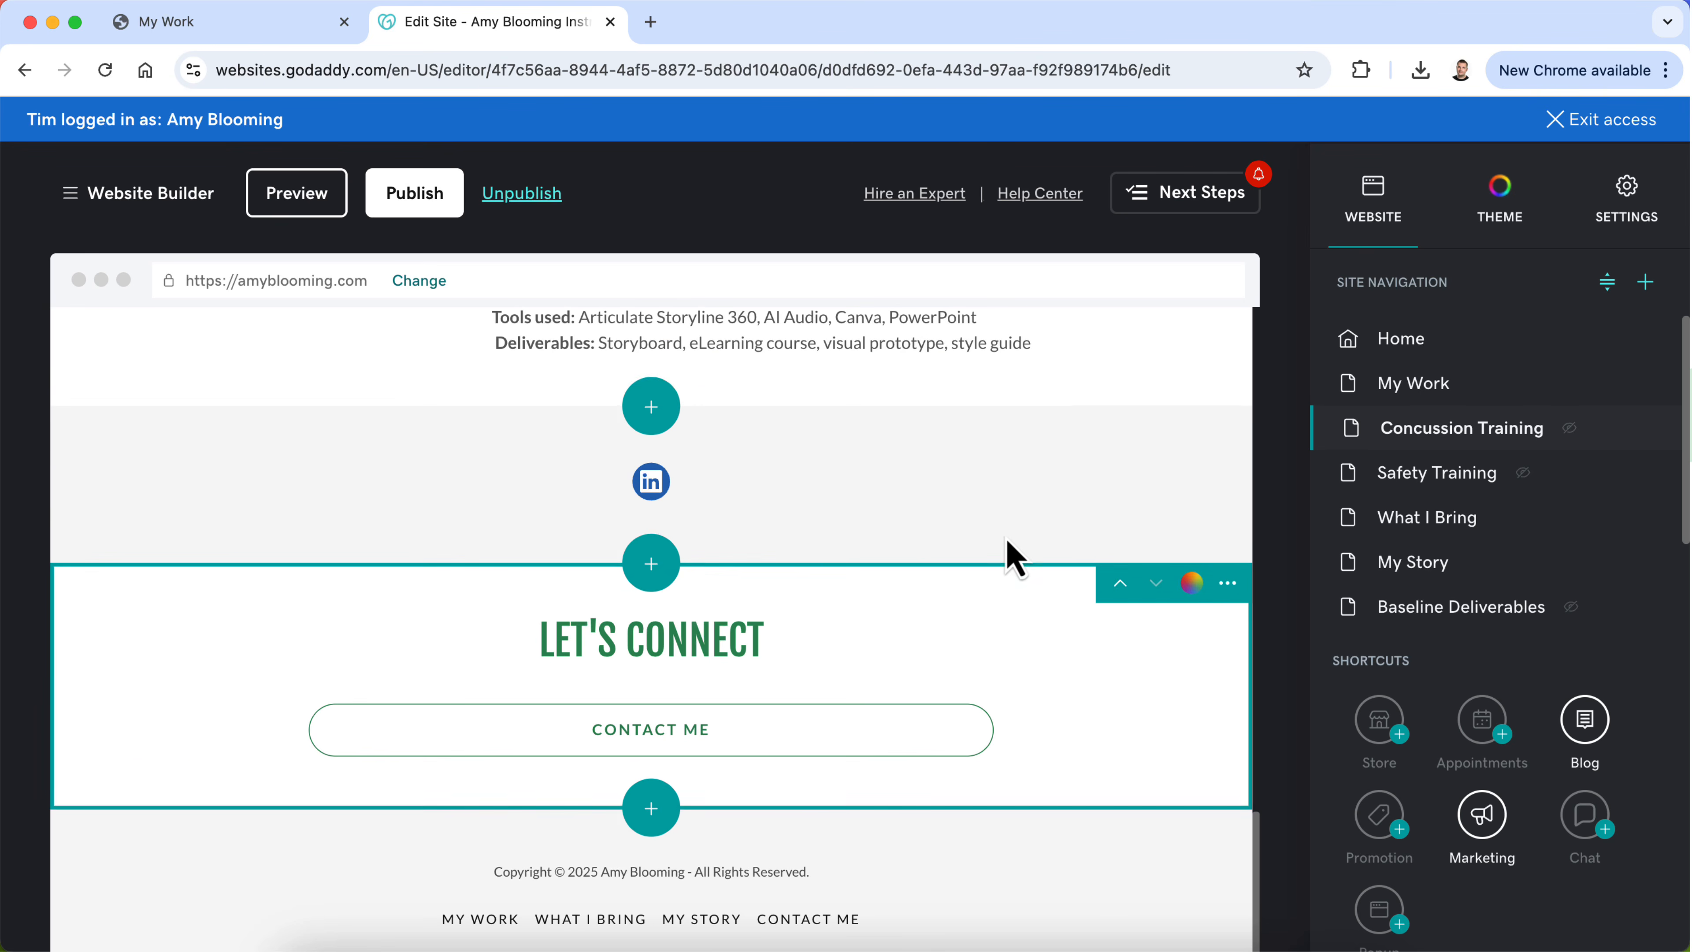
pyautogui.click(1121, 584)
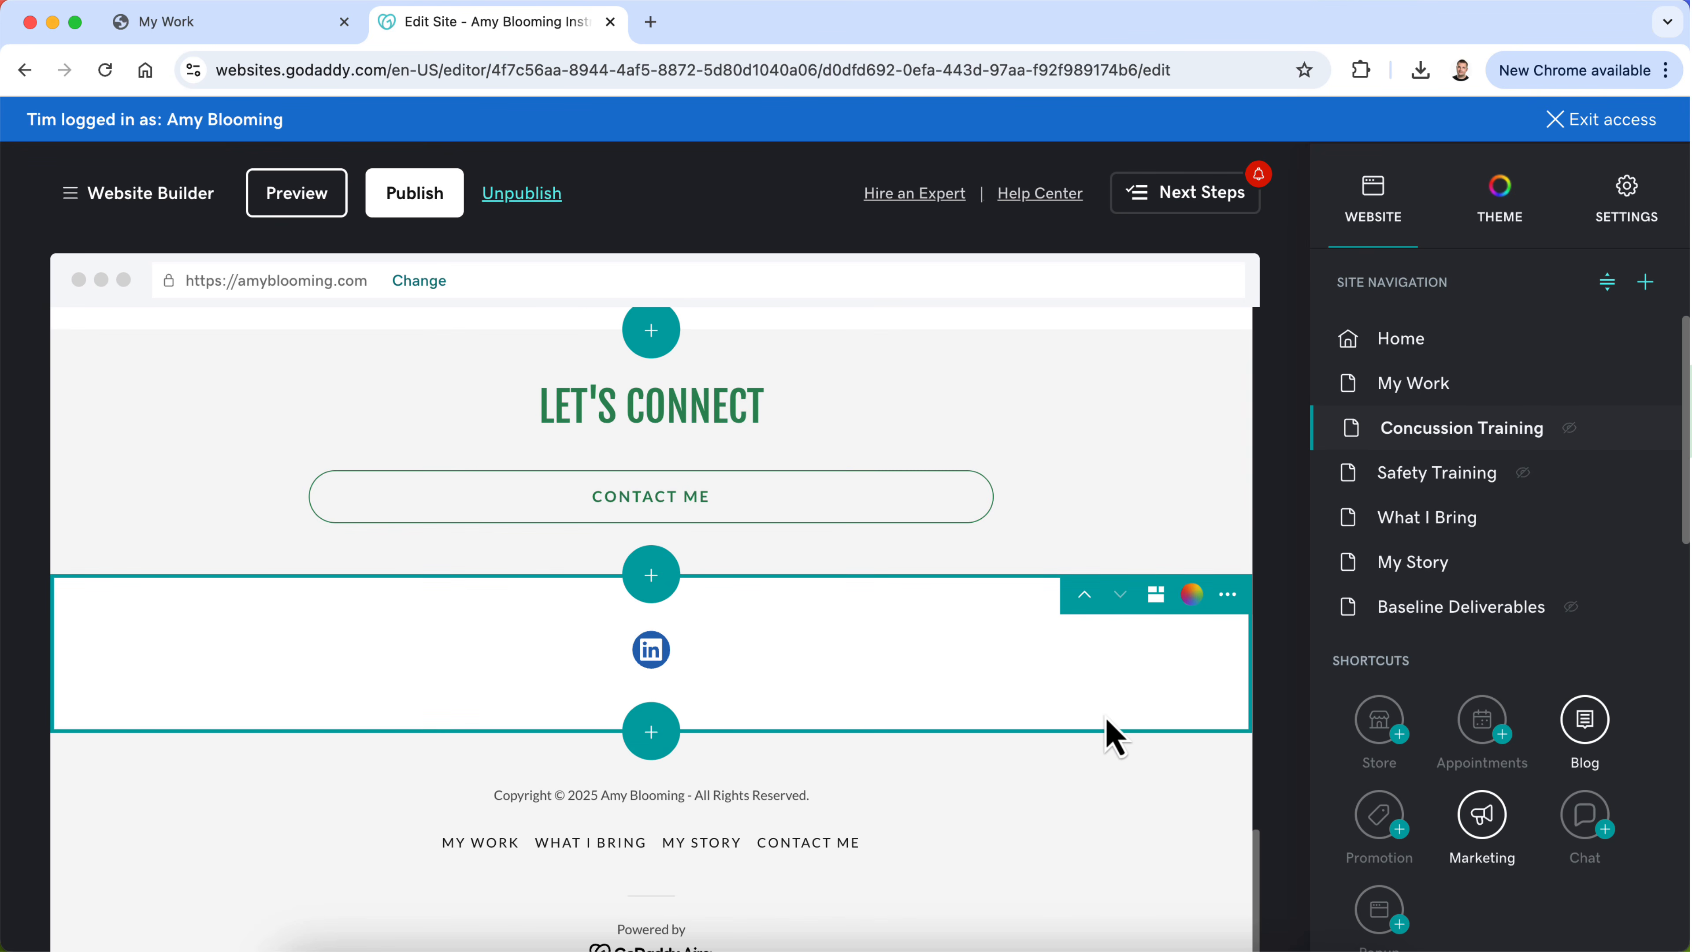
pyautogui.scroll(5, 1079, 664)
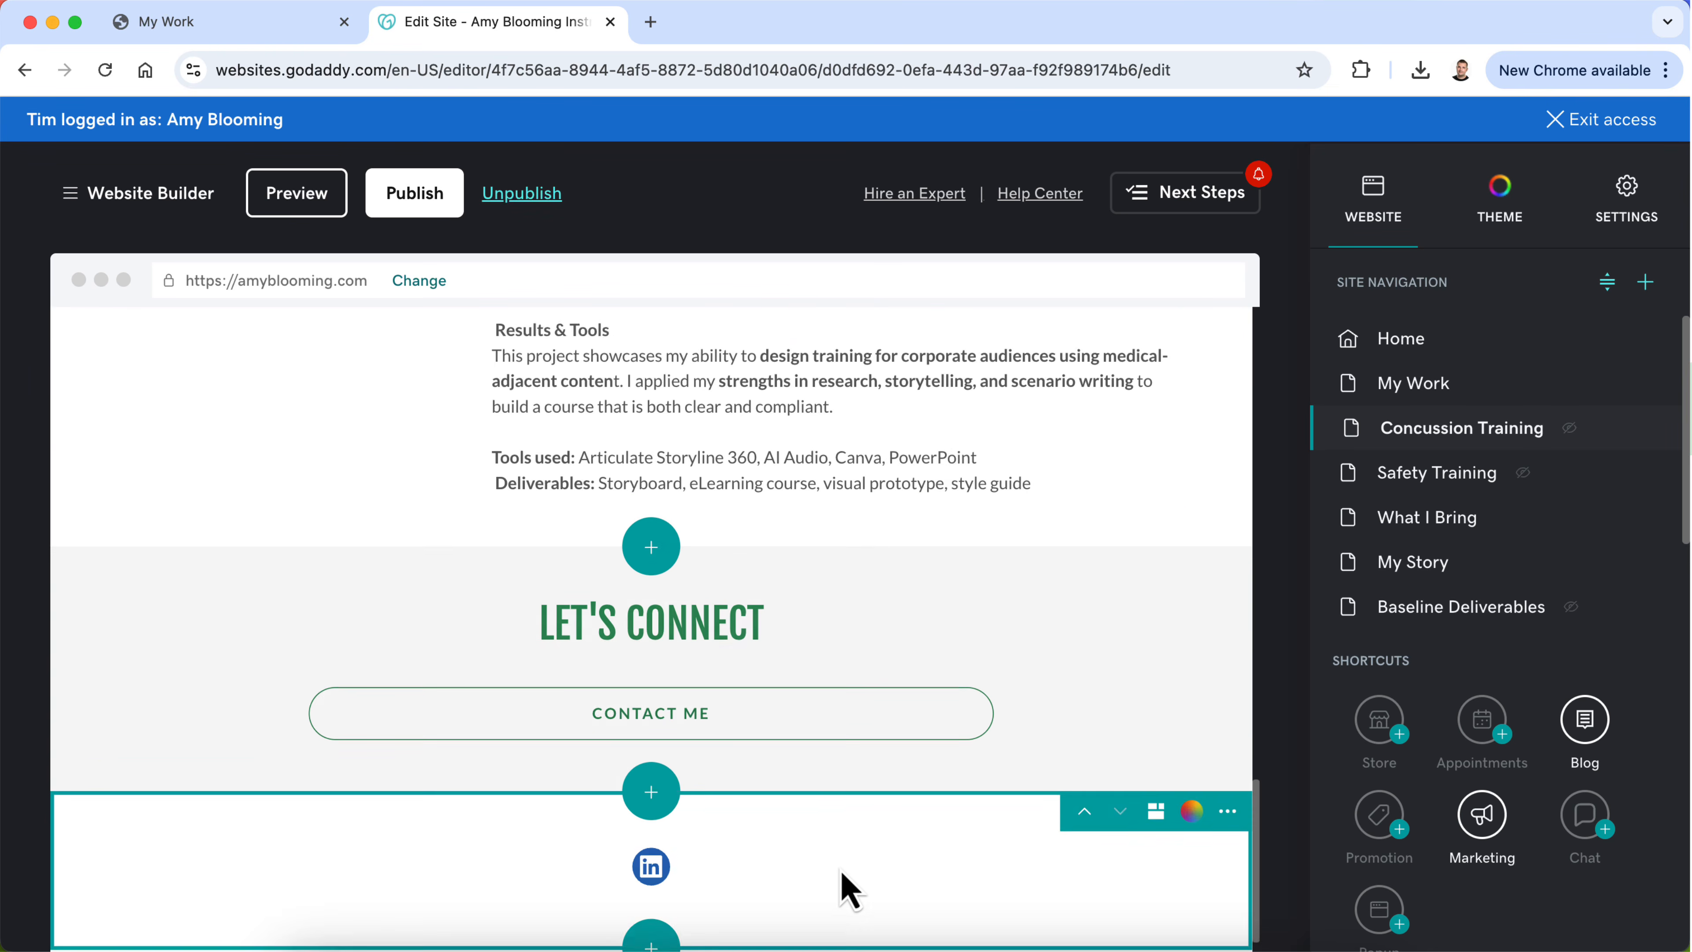
# Step: Retitle the E Learning Courses & Design Process section on the Concussion Training page as "Concussion Response Training"
pyautogui.scroll(-2, 842, 887)
pyautogui.scroll(-3, 849, 889)
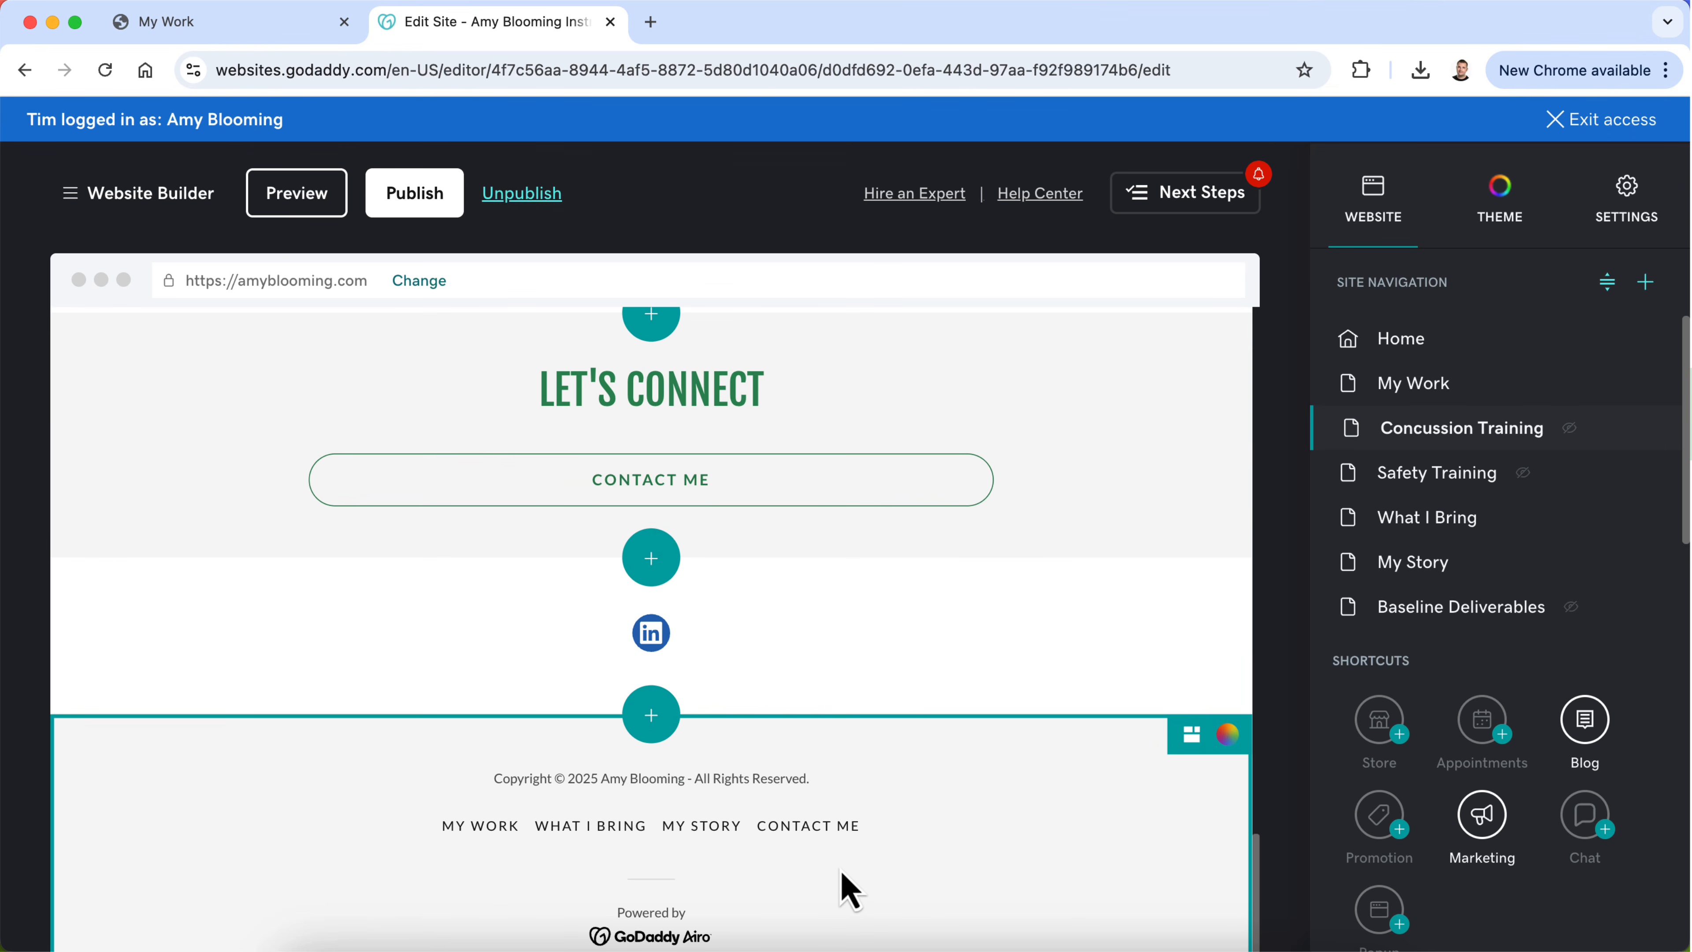
pyautogui.scroll(5, 826, 674)
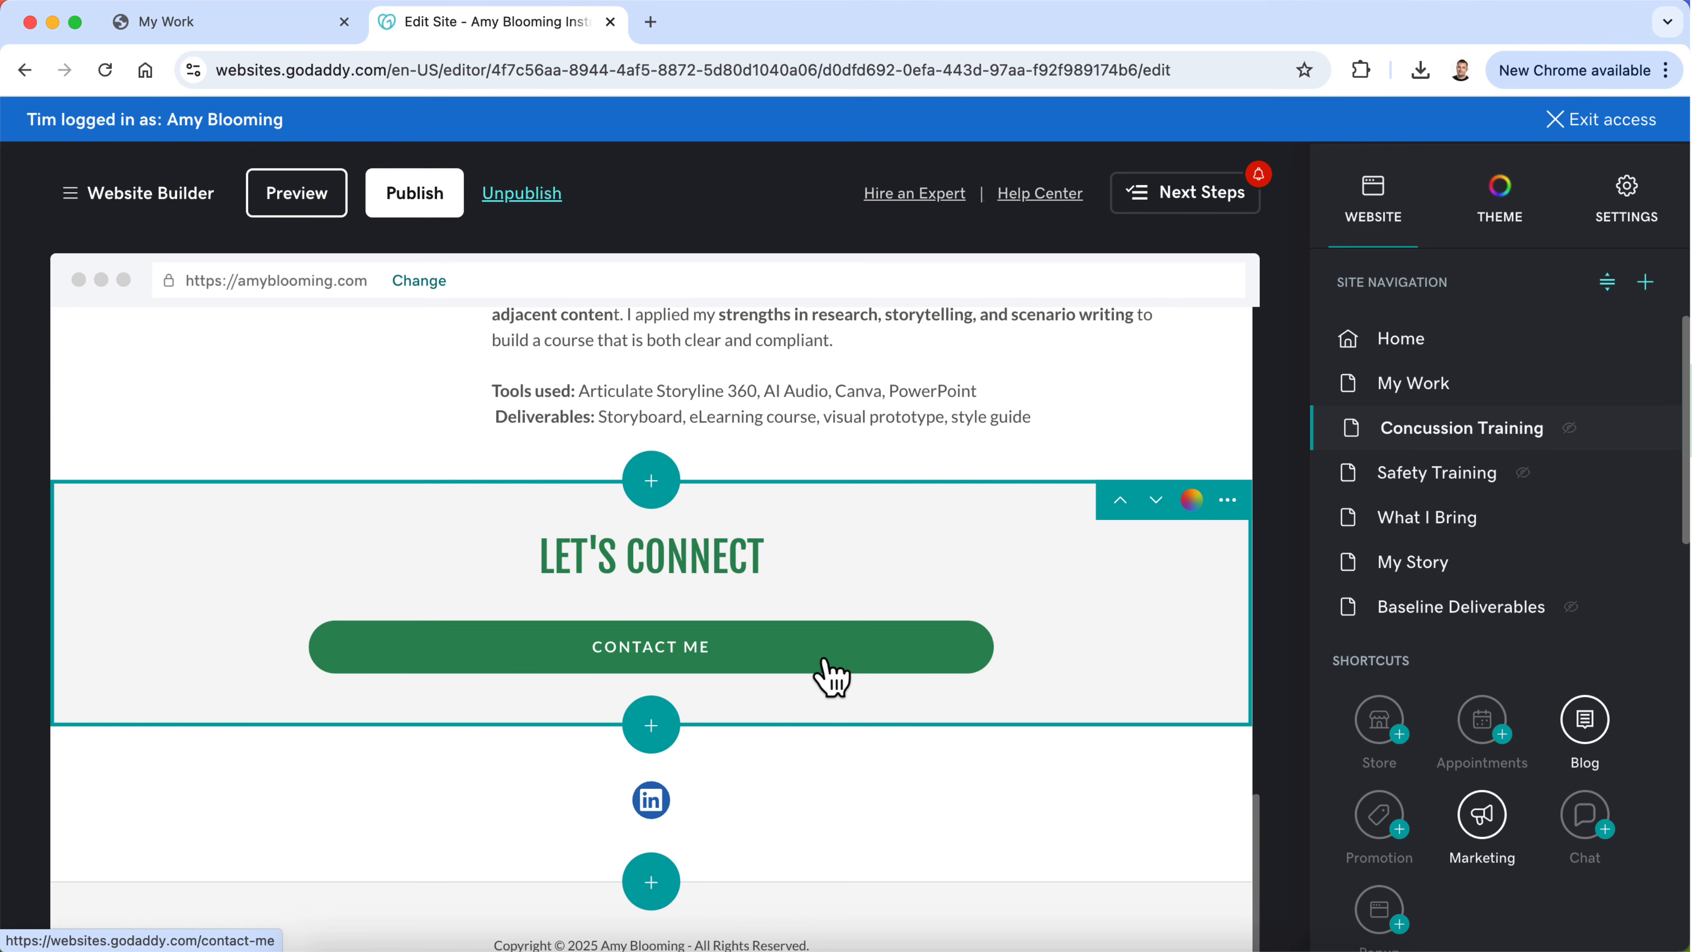
pyautogui.scroll(15, 826, 669)
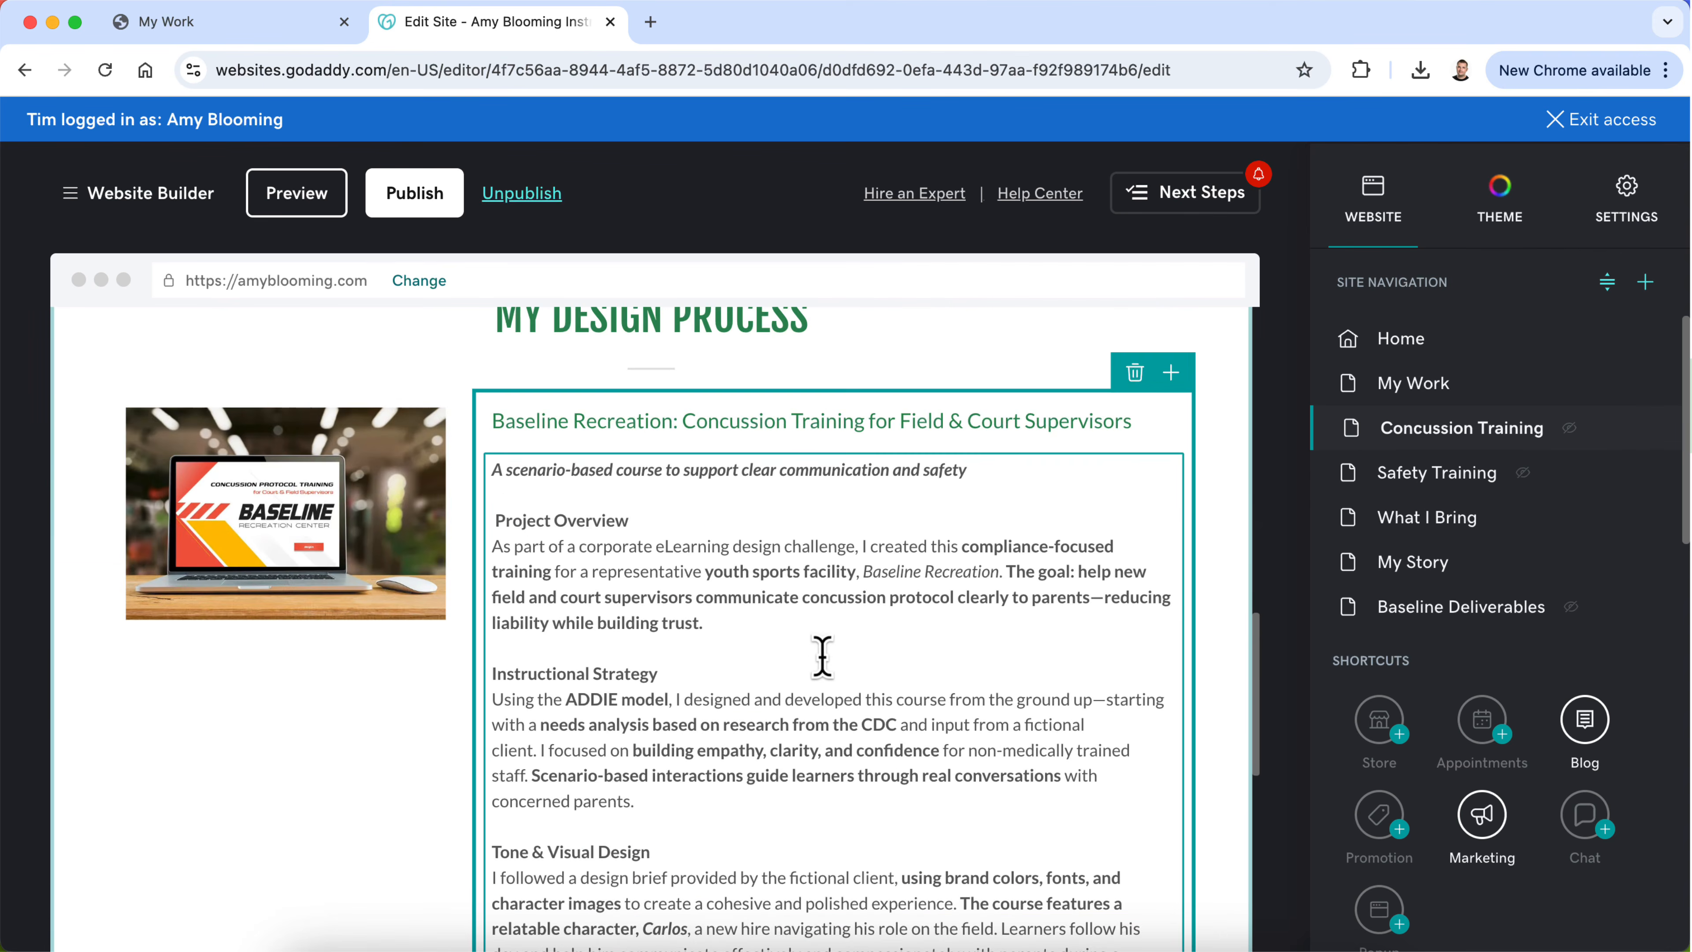
pyautogui.scroll(10, 823, 656)
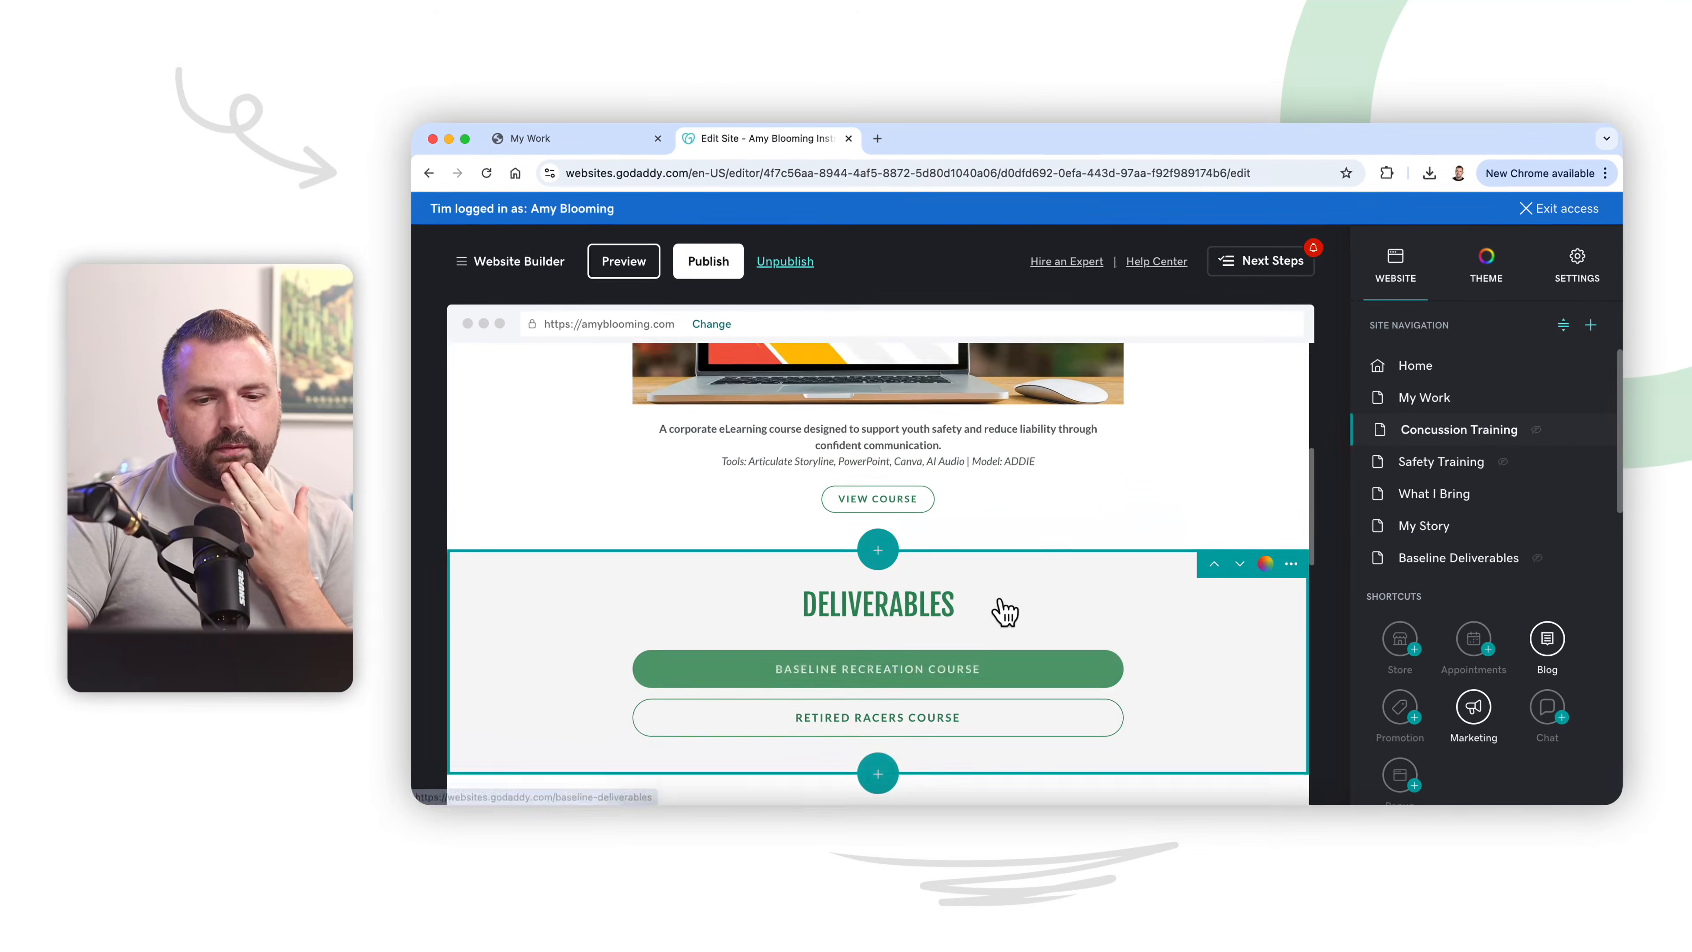
pyautogui.scroll(8, 1004, 611)
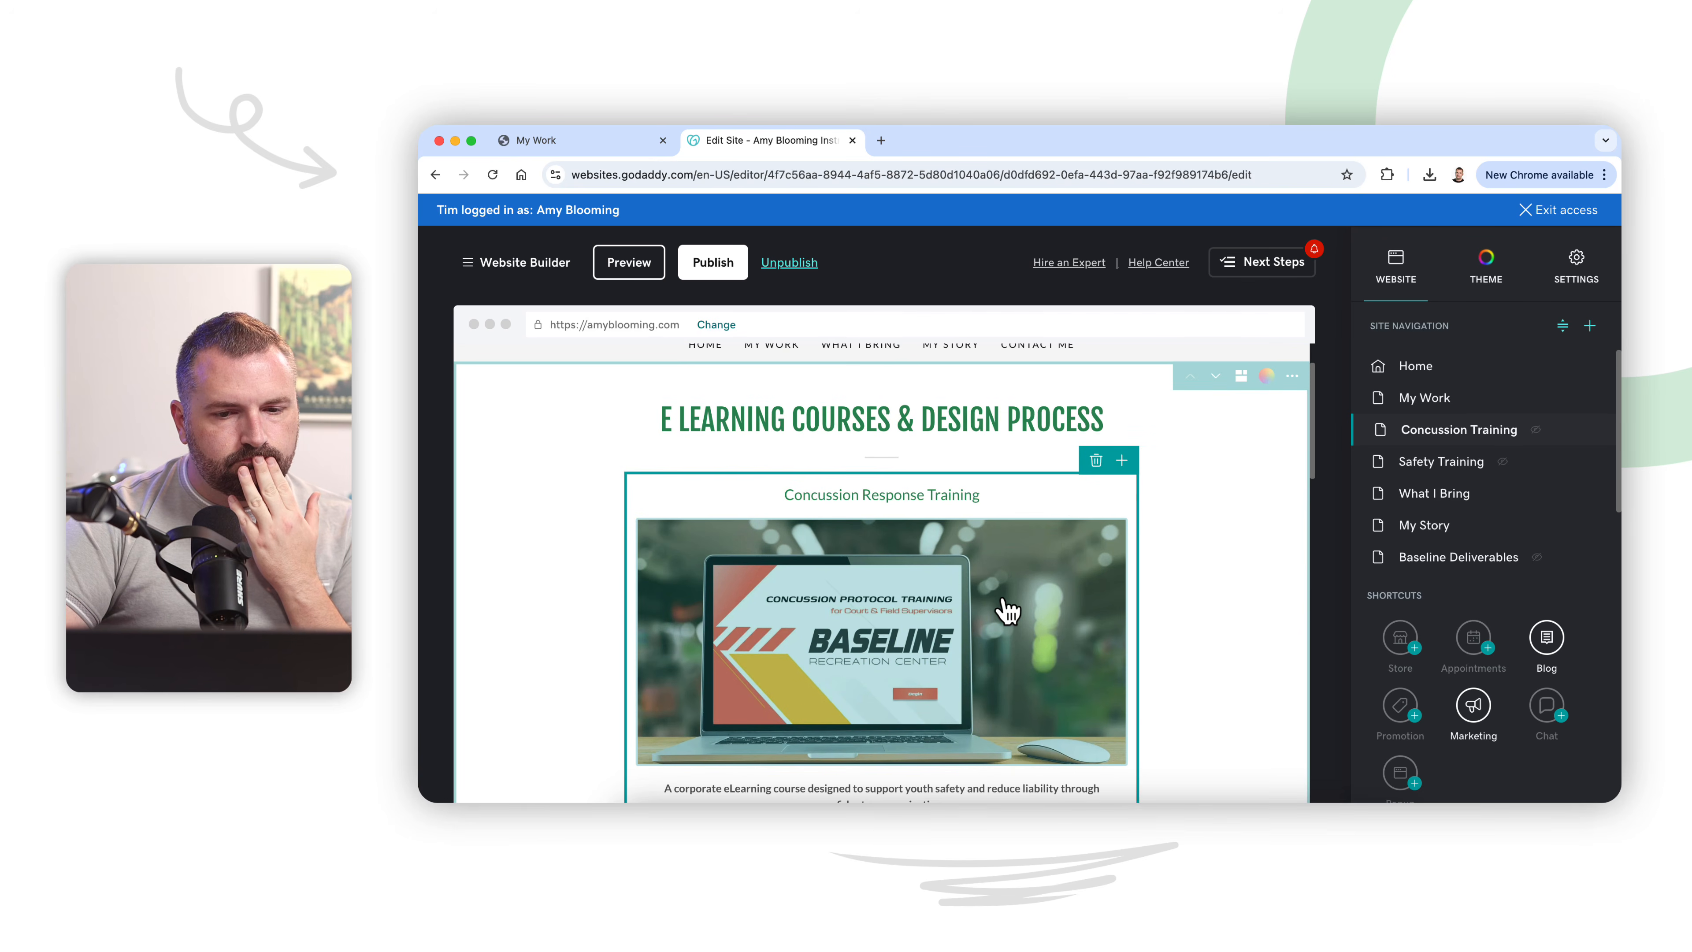
pyautogui.tripleClick(976, 418)
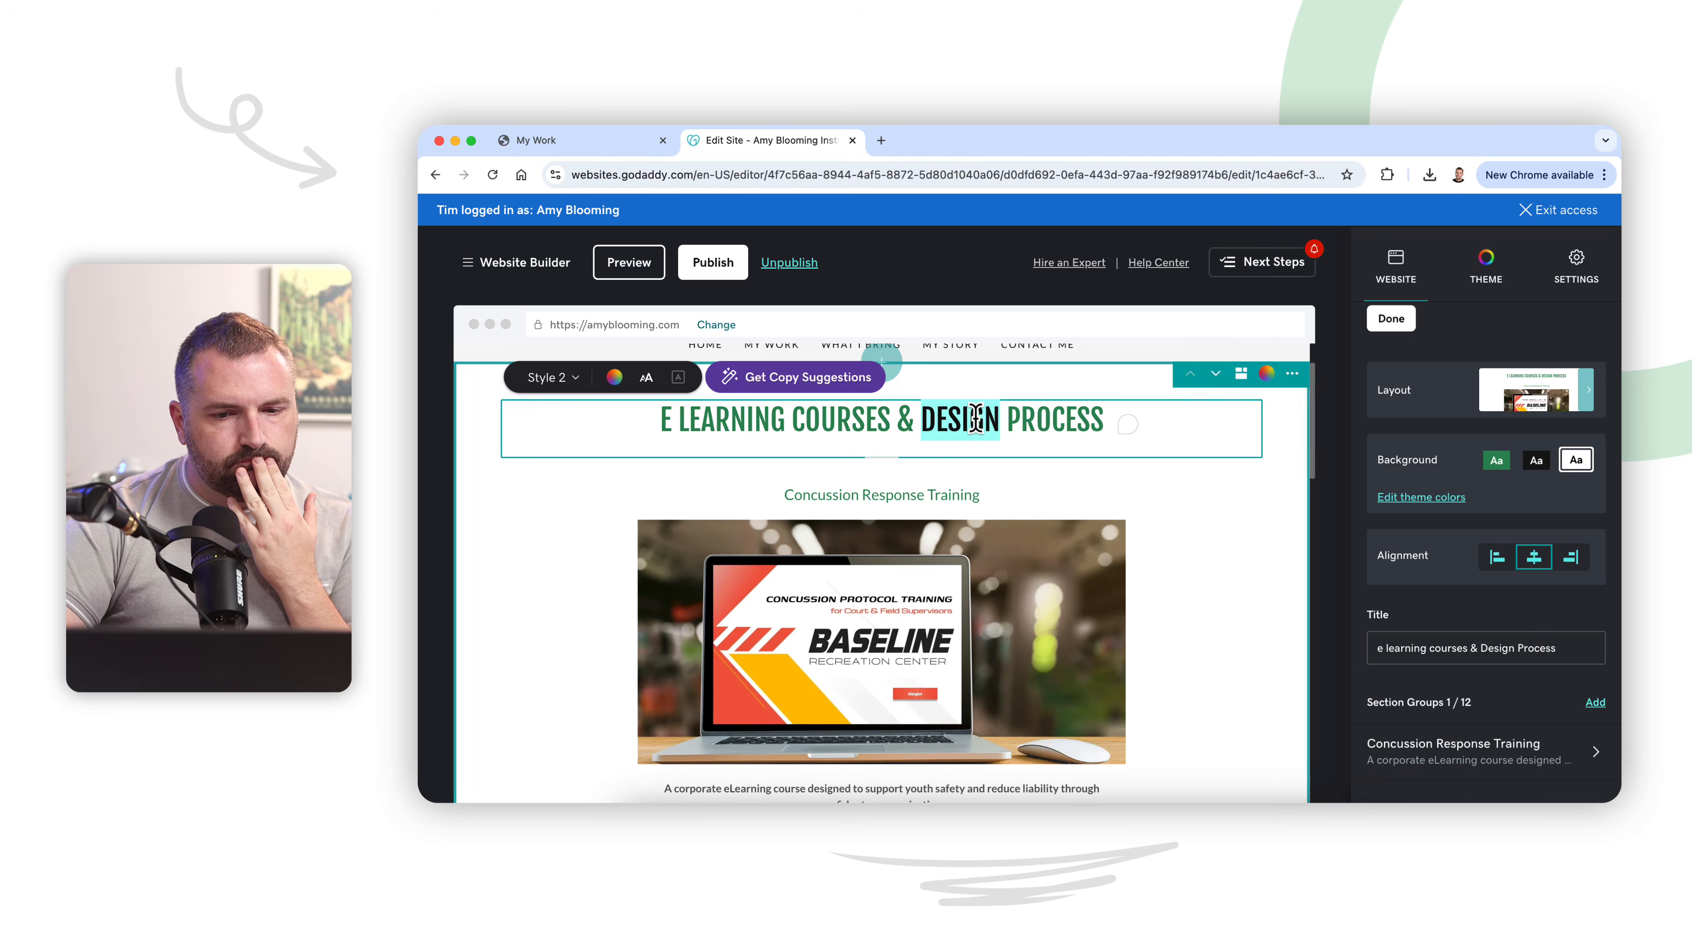
pyautogui.write('Conc')
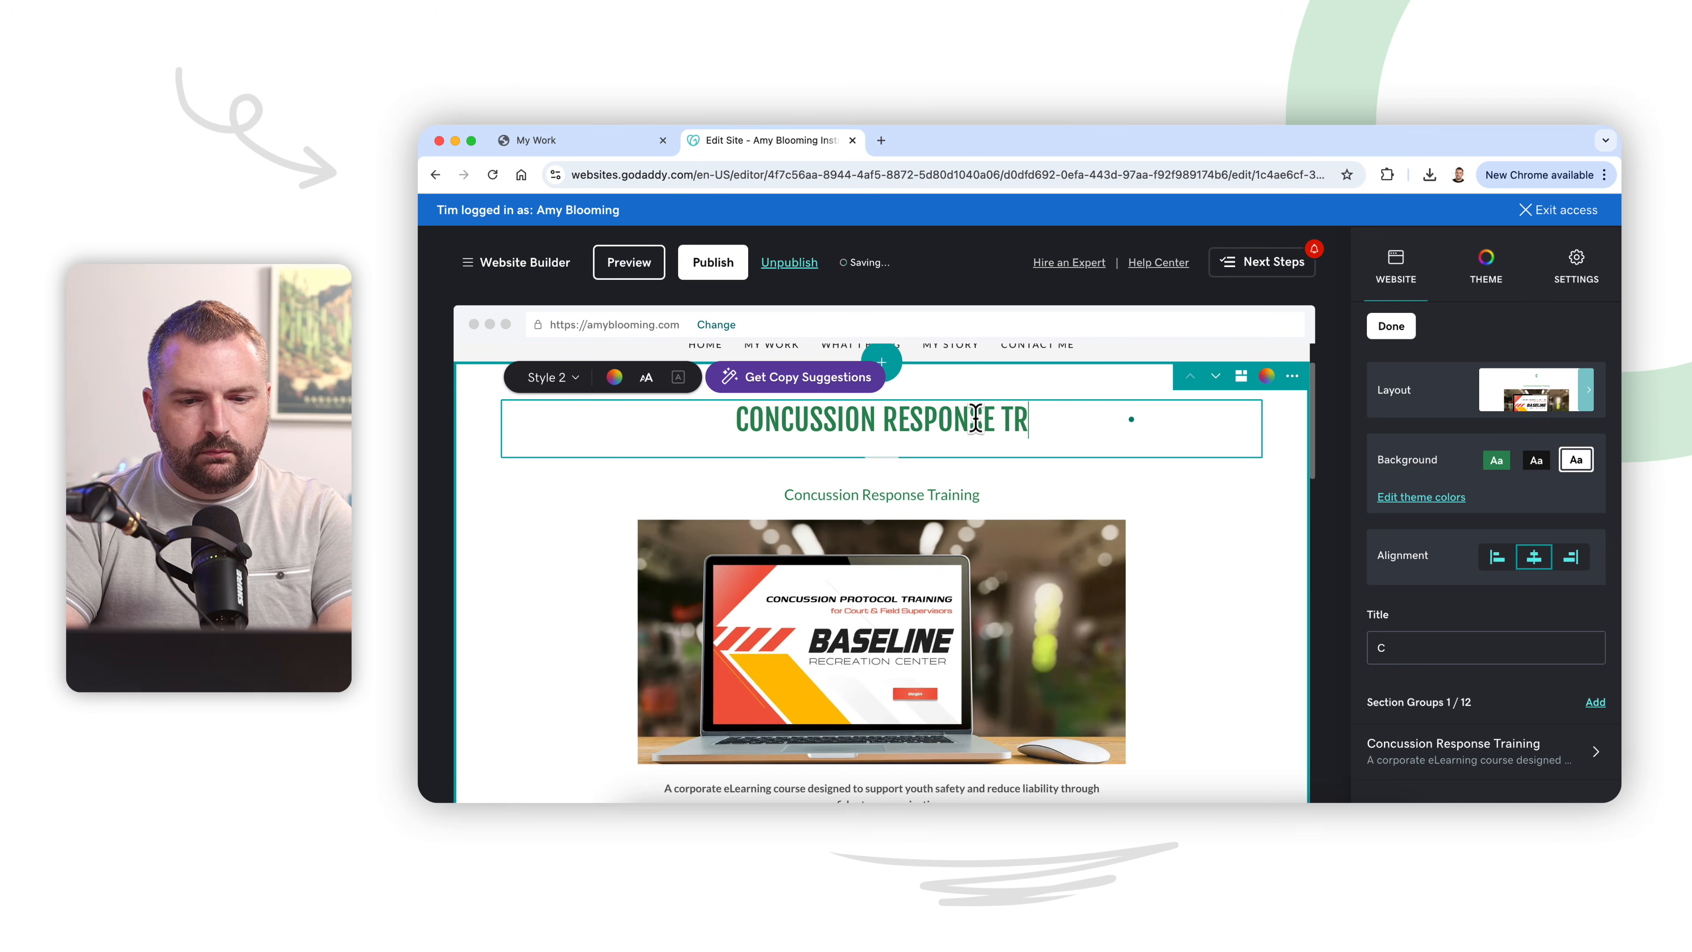
pyautogui.click(926, 496)
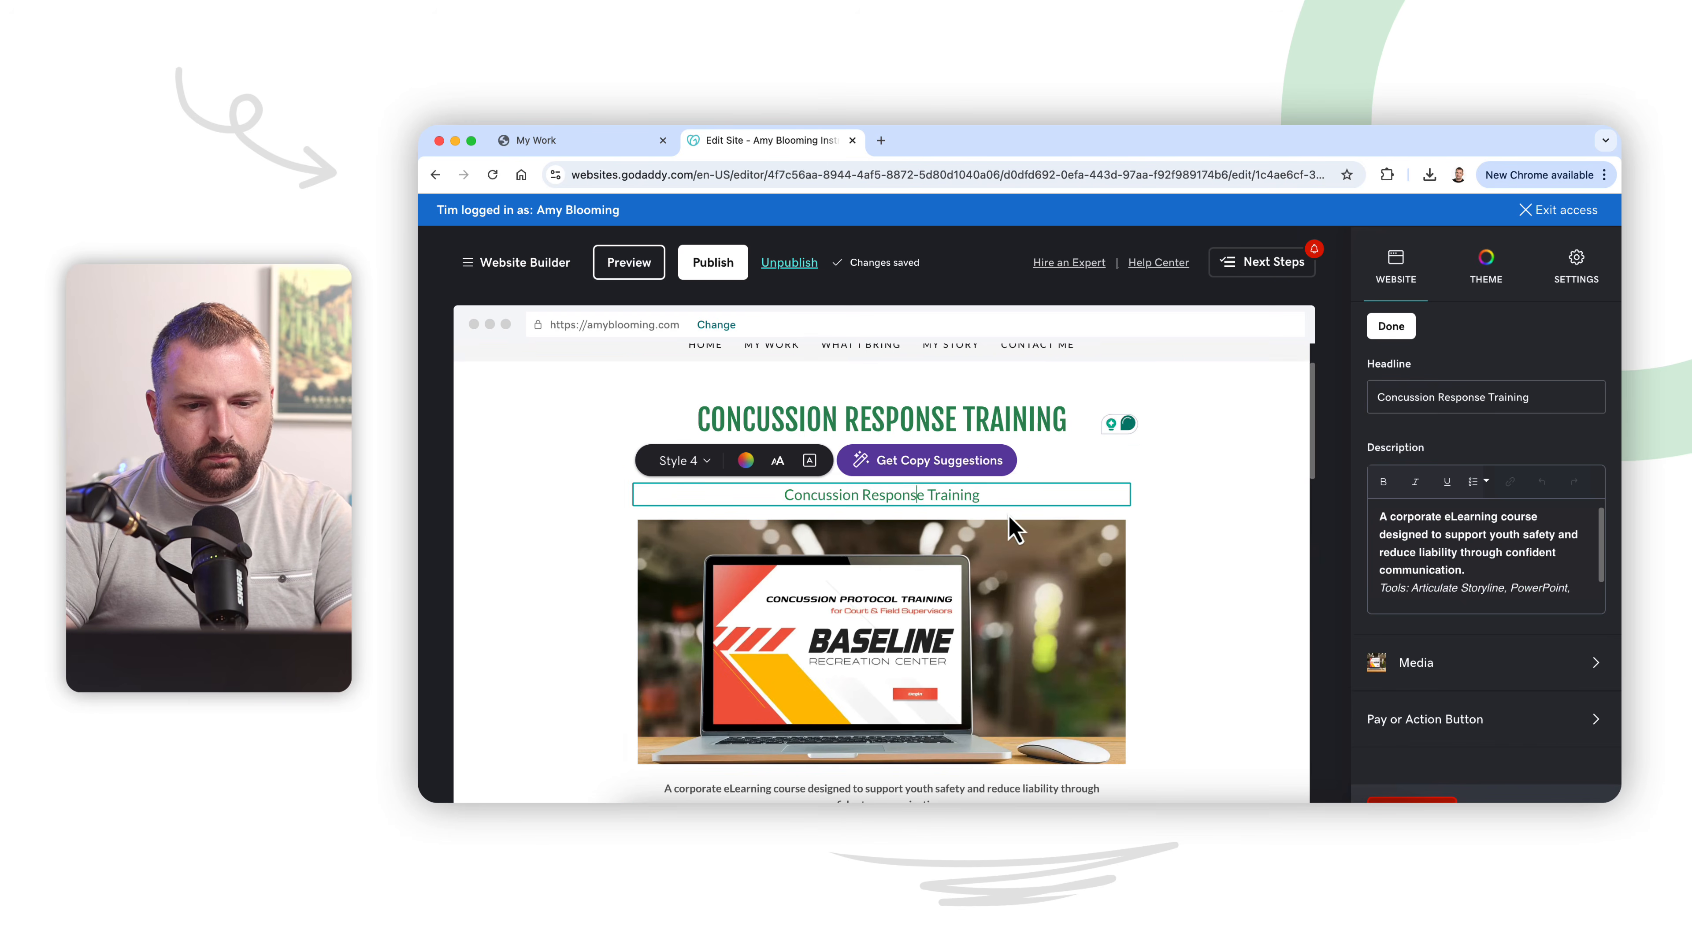
# Step: Change the Concussion Response Training section's layout to the one described as useful for a lot of text with a sidebar
pyautogui.scroll(-2, 1011, 523)
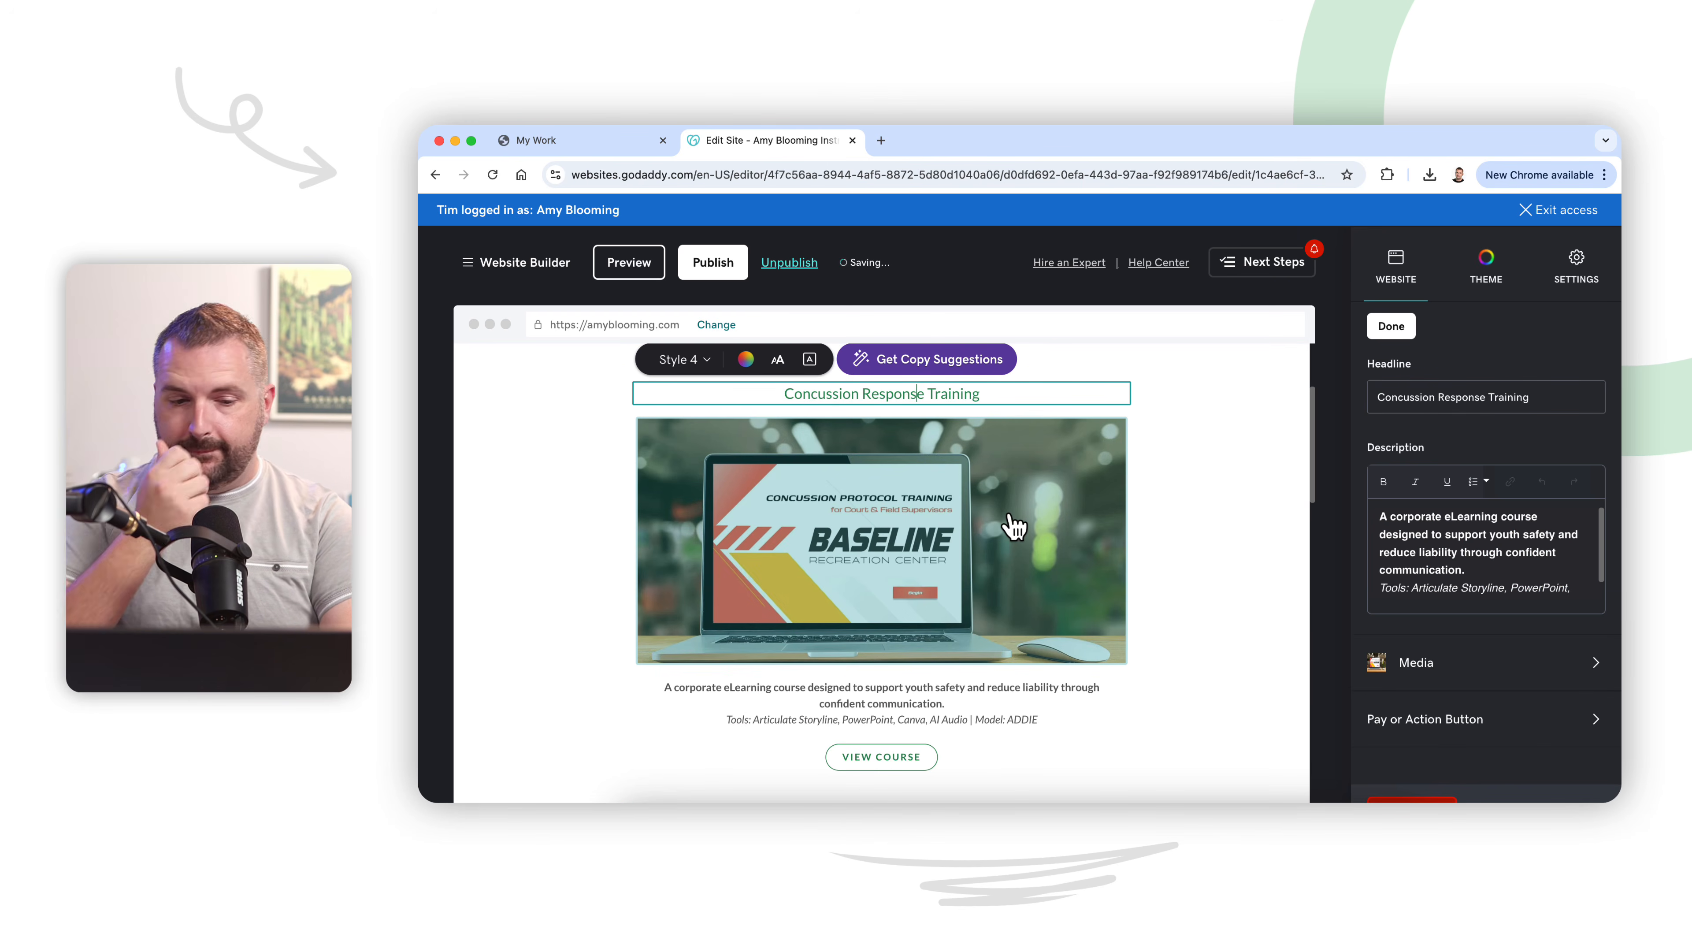
pyautogui.scroll(2, 1012, 513)
pyautogui.scroll(-6, 1013, 530)
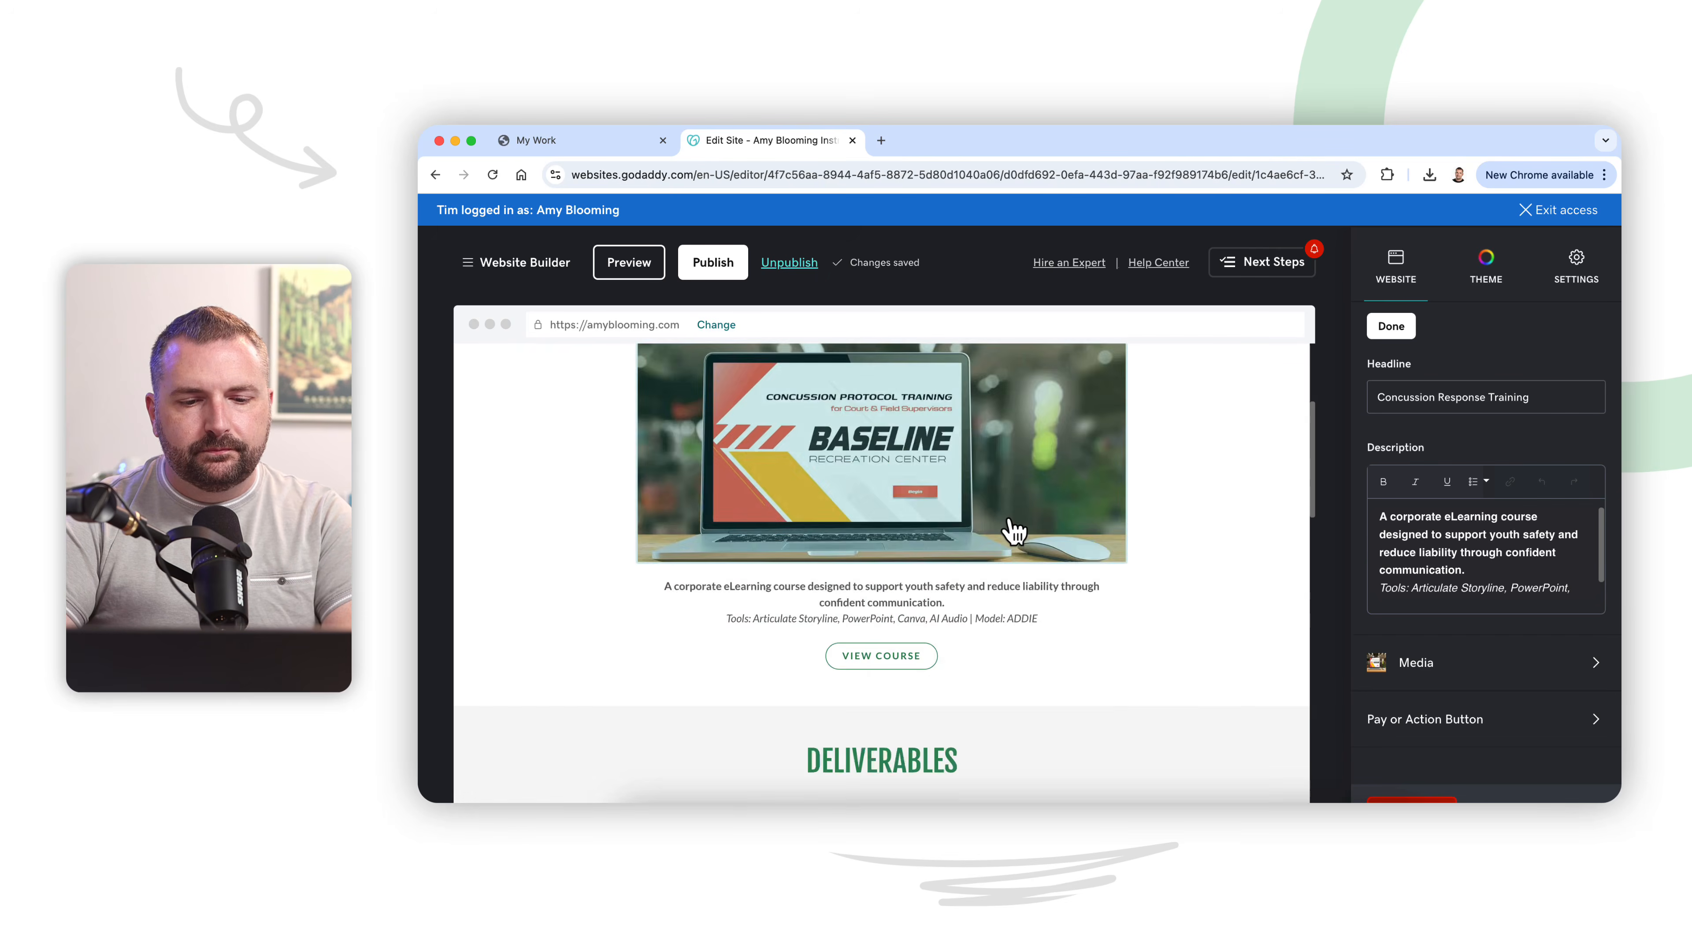
pyautogui.scroll(6, 1013, 533)
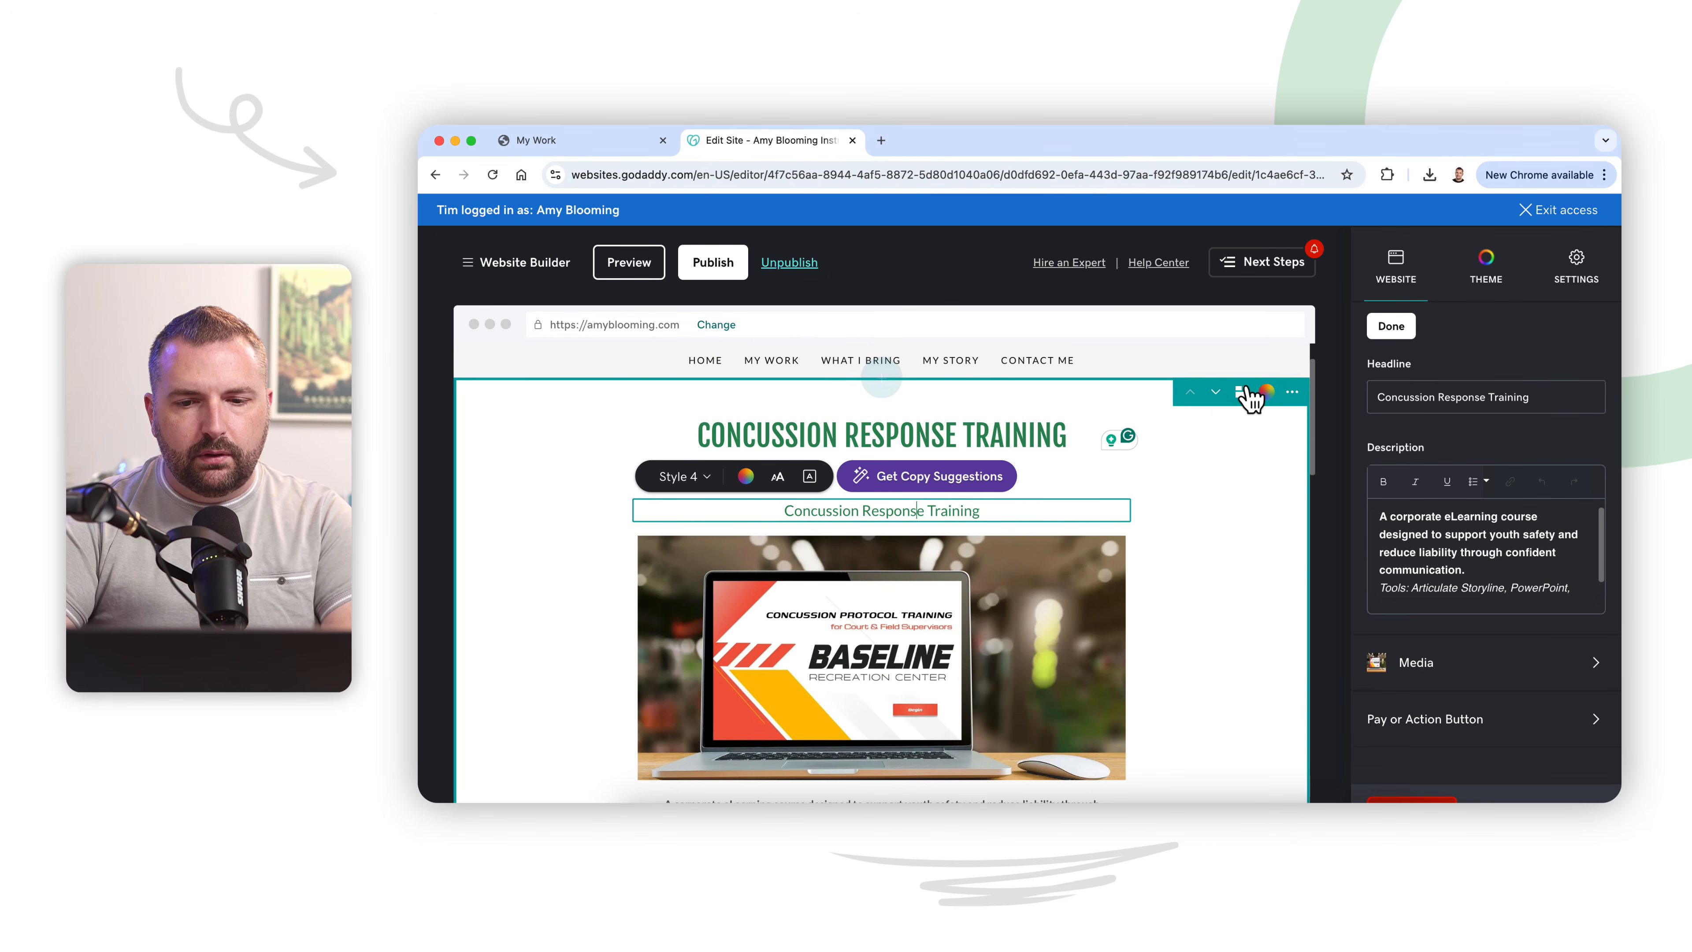
pyautogui.click(1241, 391)
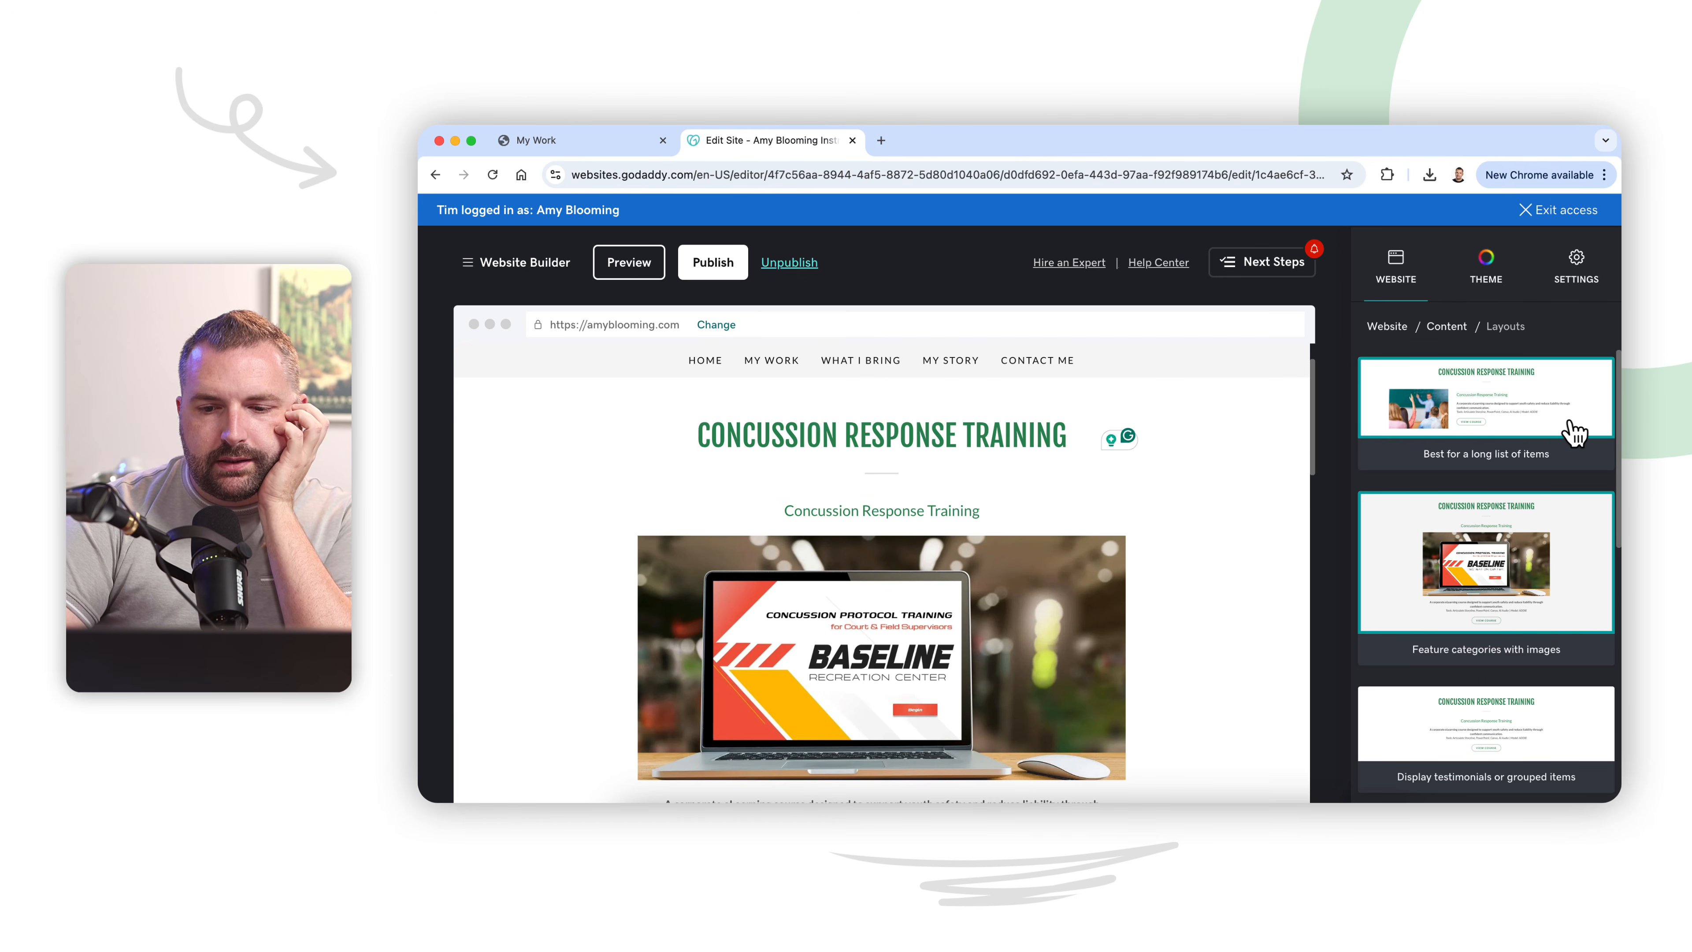
pyautogui.scroll(-6, 1573, 434)
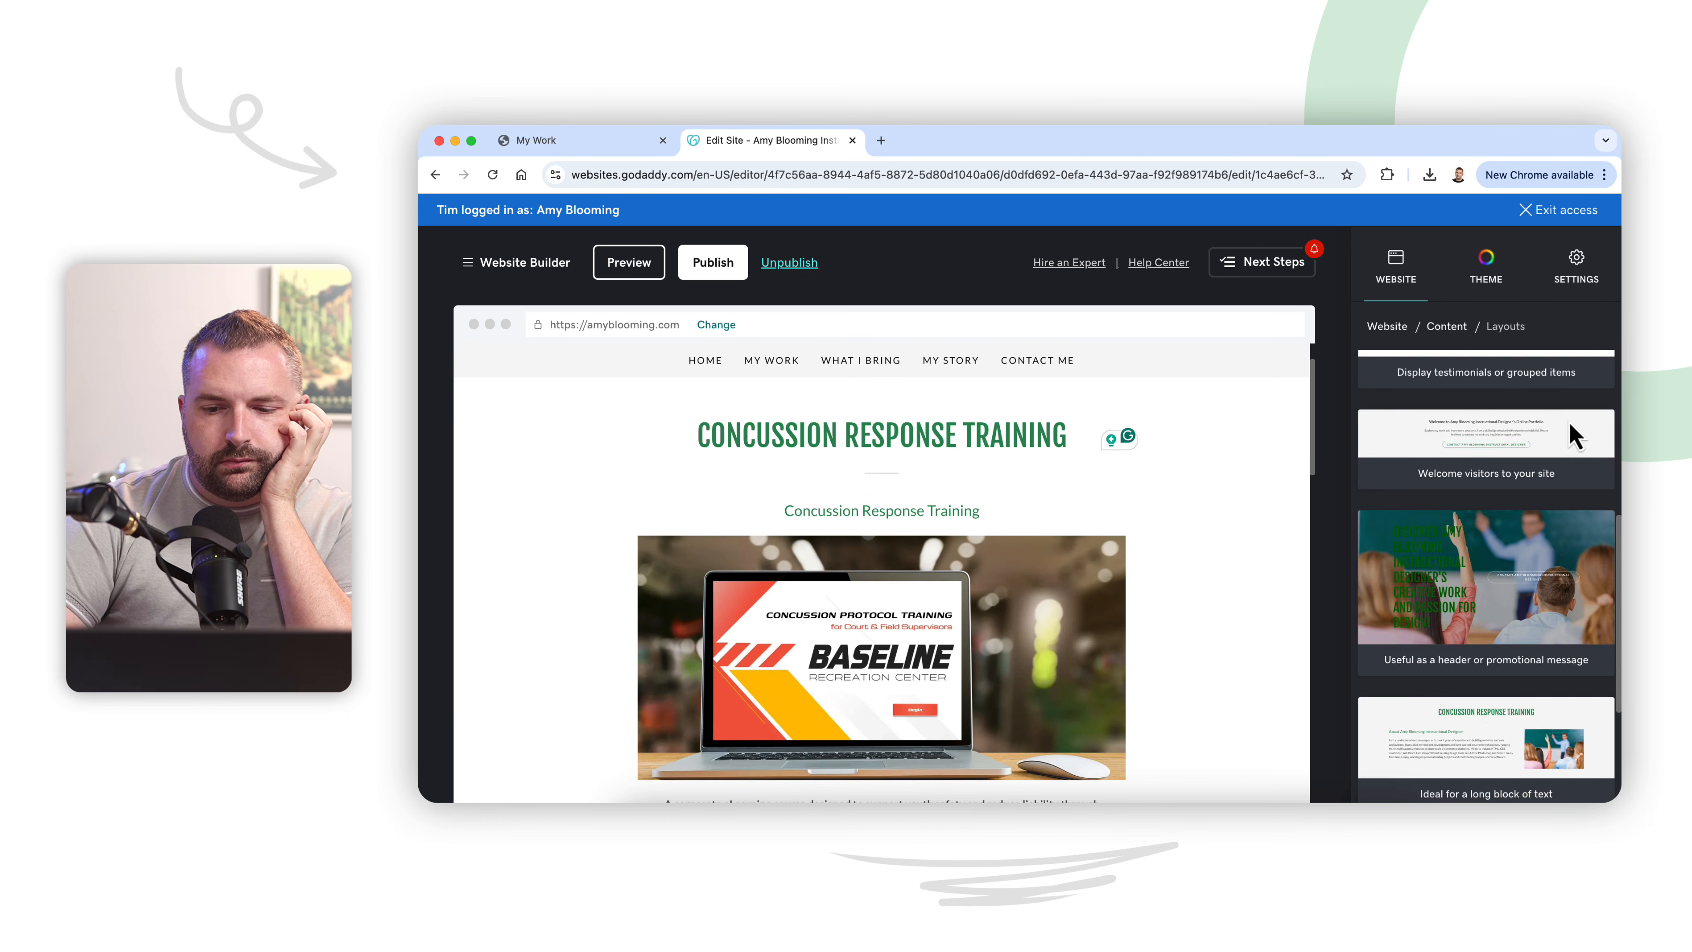
pyautogui.scroll(-2, 1478, 586)
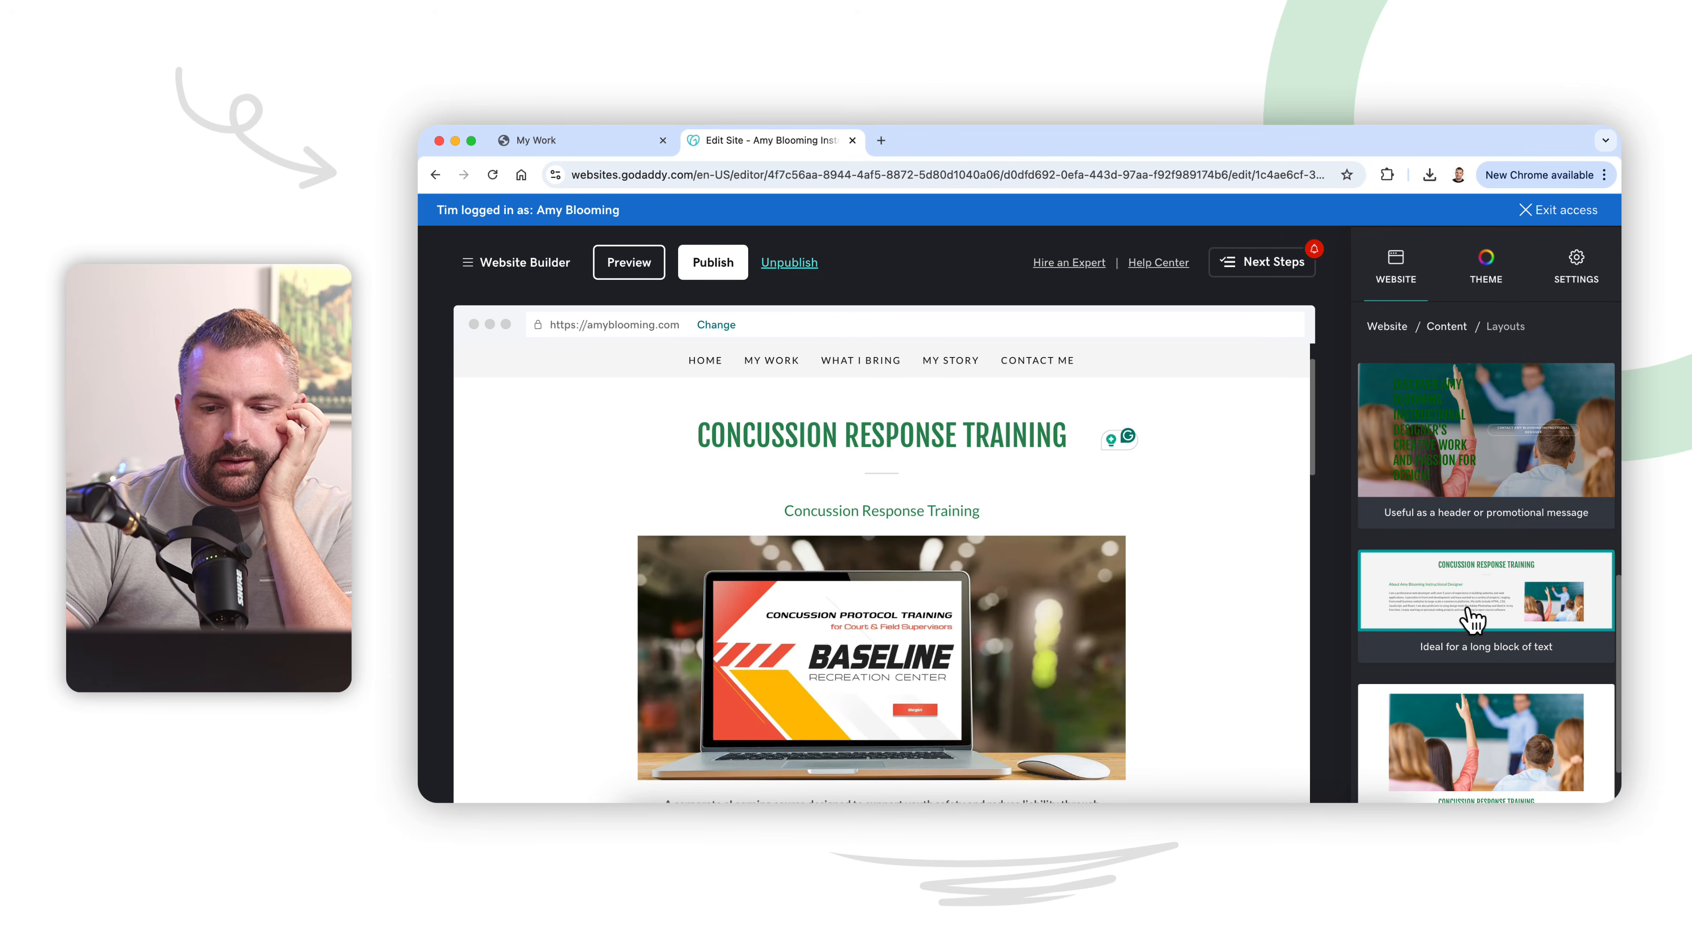
pyautogui.scroll(-3, 1151, 673)
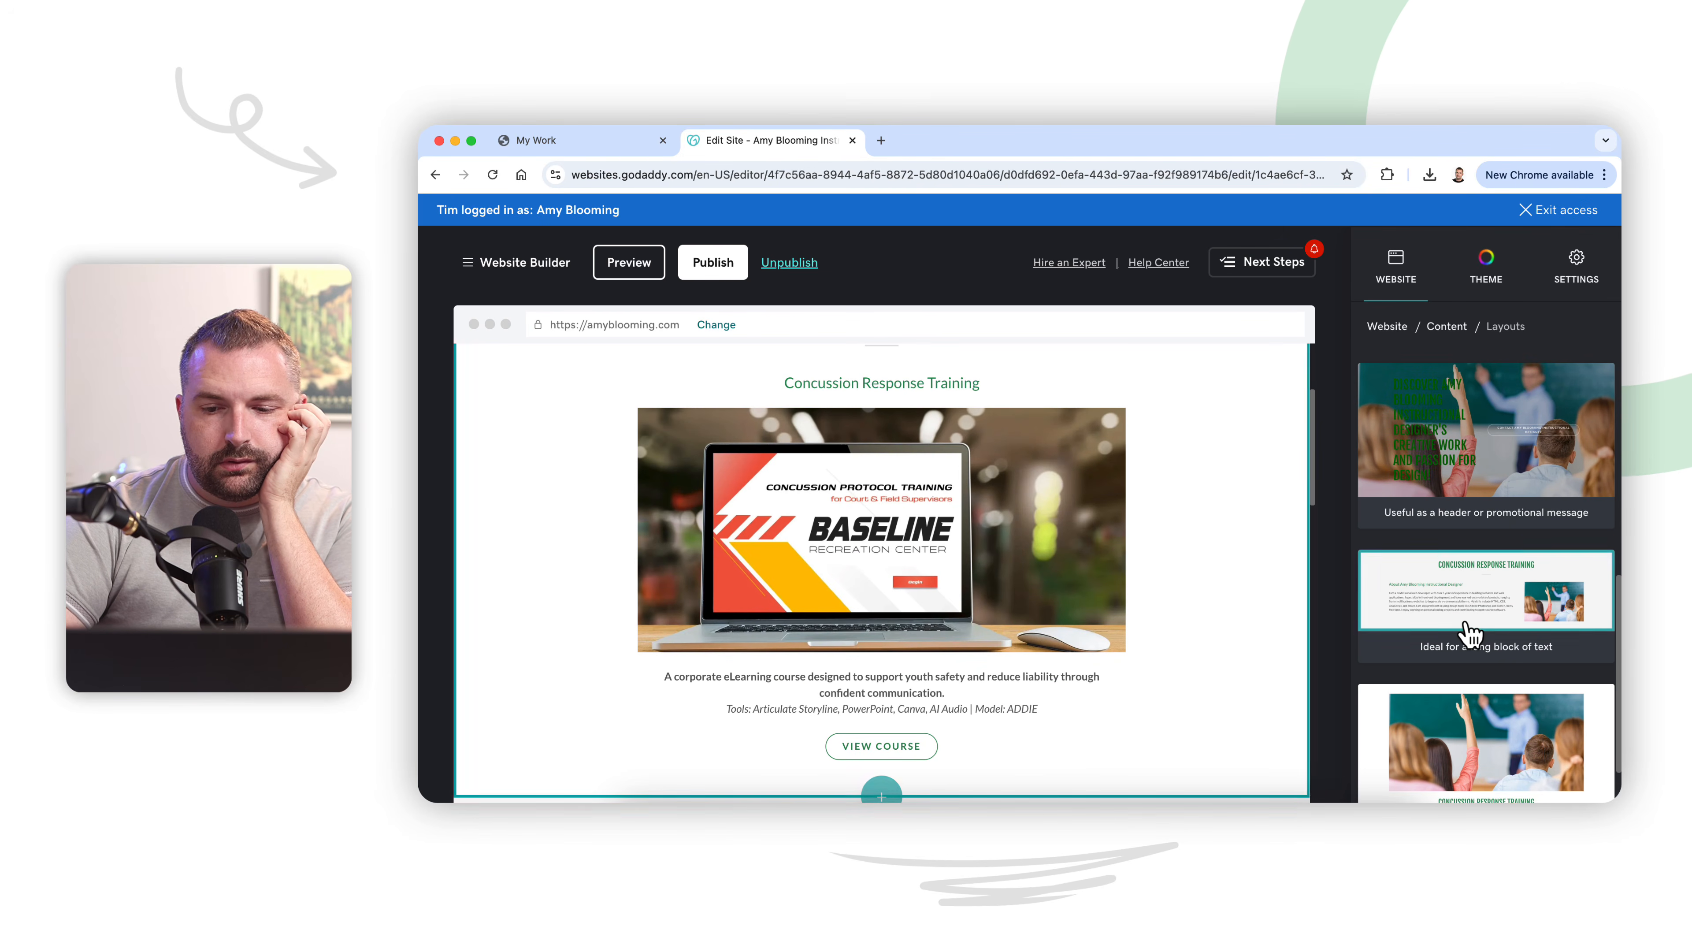
pyautogui.scroll(-2, 1468, 635)
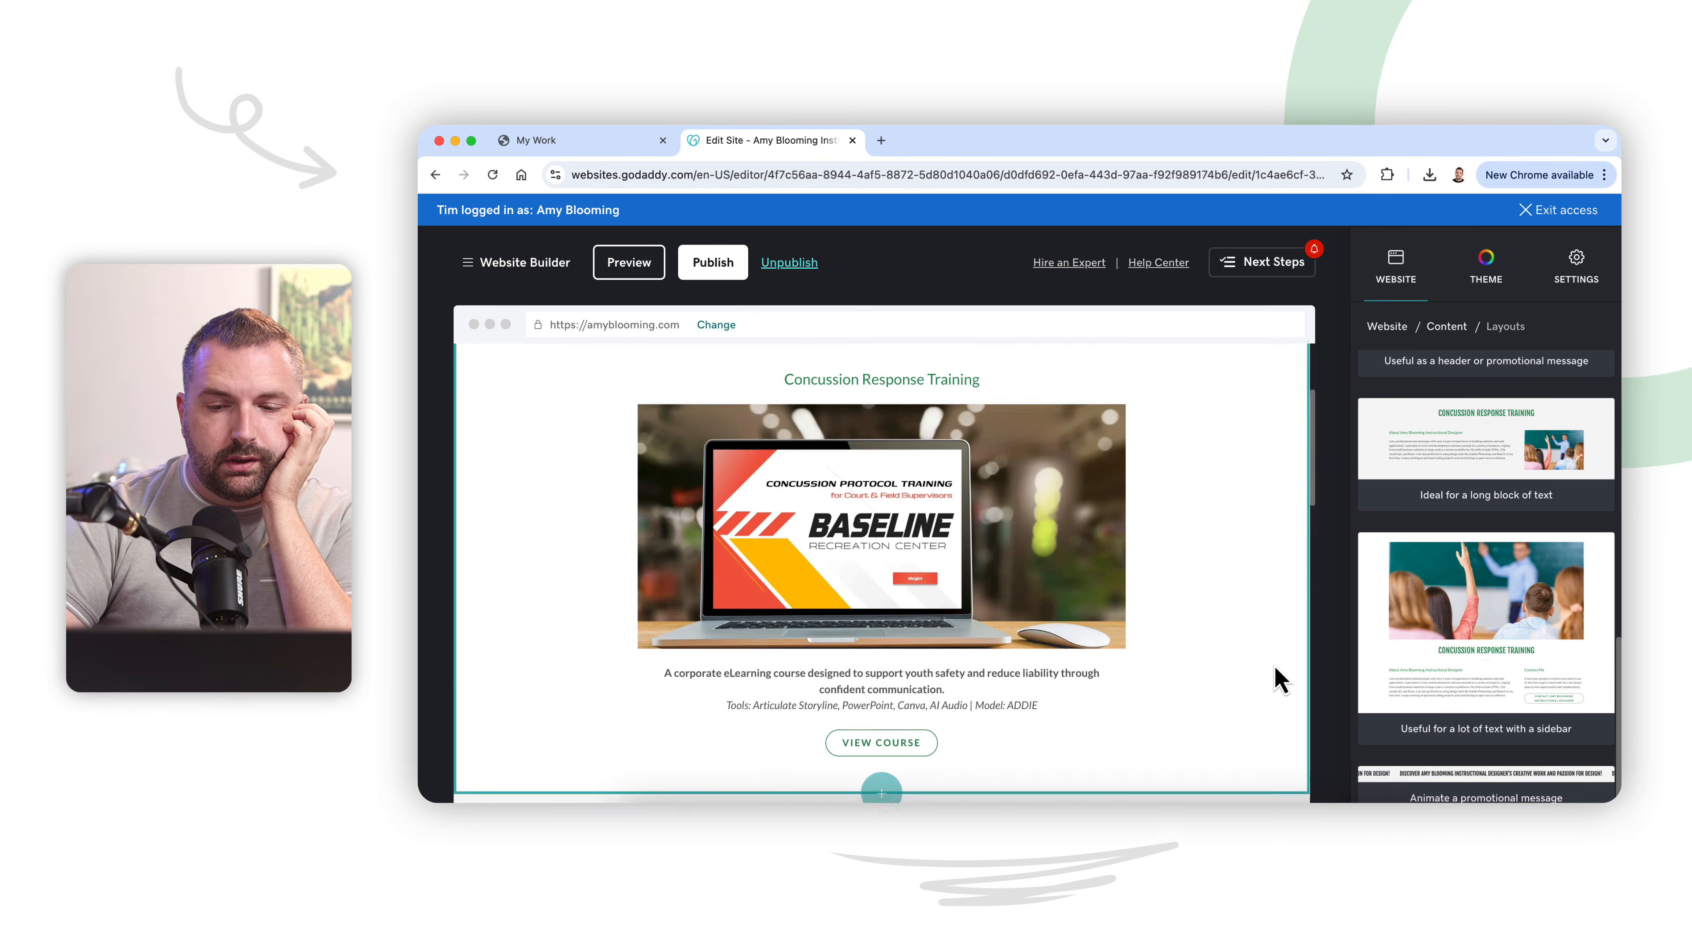
pyautogui.scroll(-2, 1279, 680)
pyautogui.scroll(2, 1279, 680)
pyautogui.scroll(-10, 1279, 680)
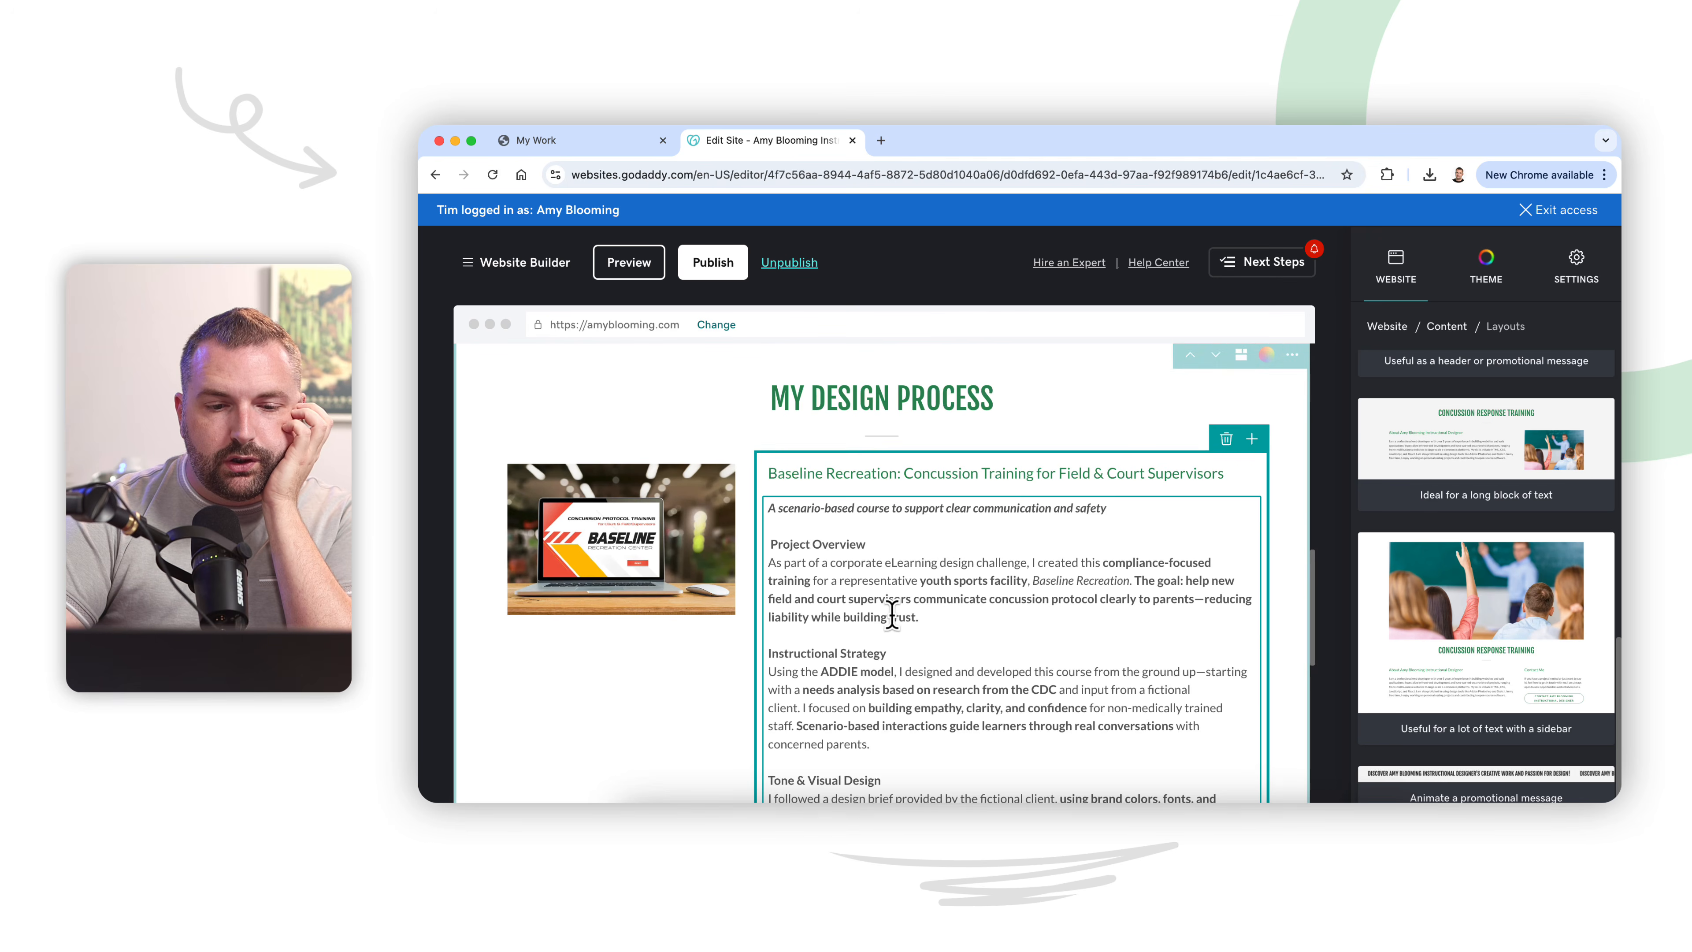
pyautogui.scroll(-1, 892, 614)
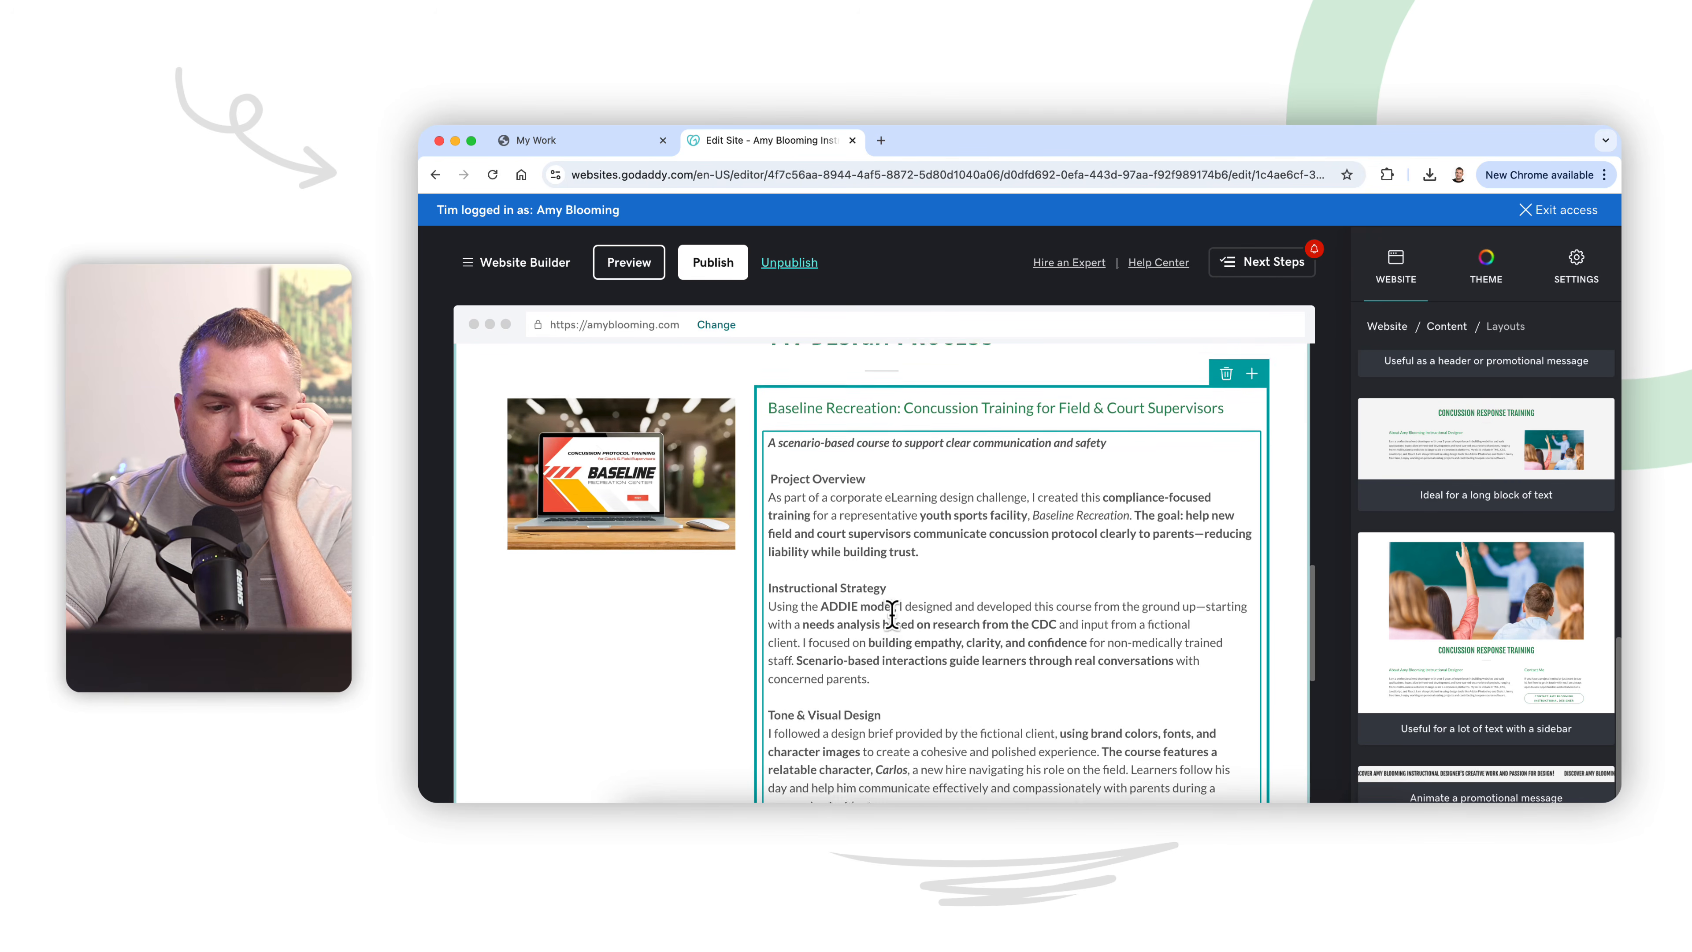
pyautogui.scroll(8, 893, 620)
pyautogui.scroll(3, 901, 633)
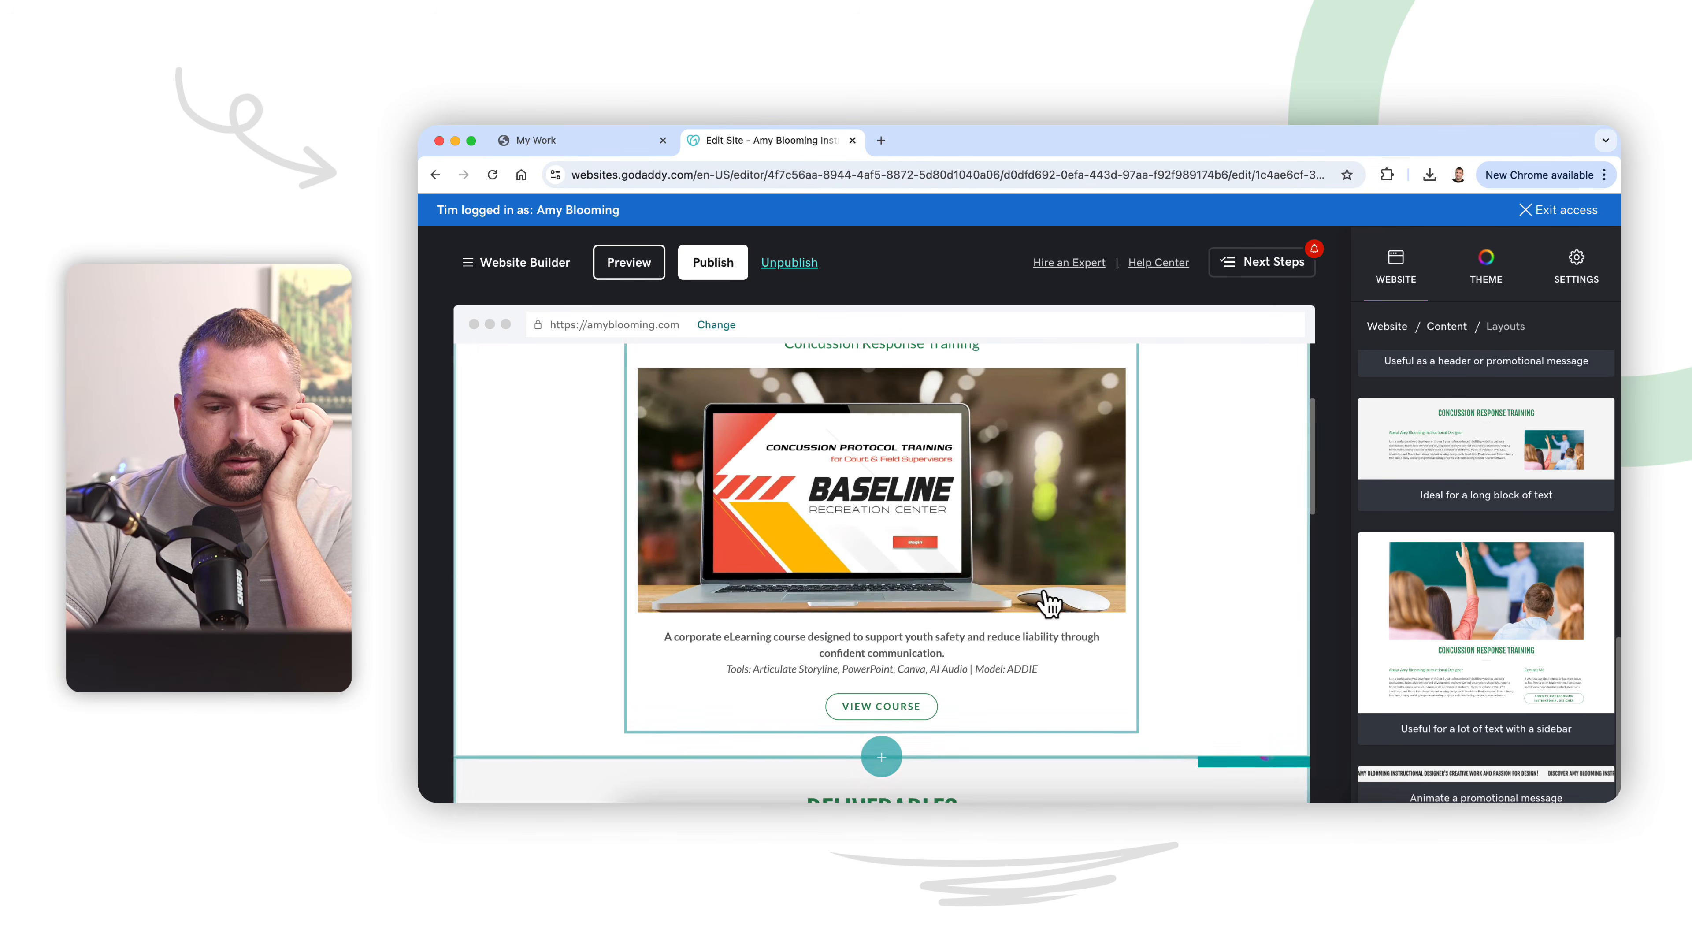
pyautogui.click(1452, 679)
pyautogui.scroll(4, 1152, 578)
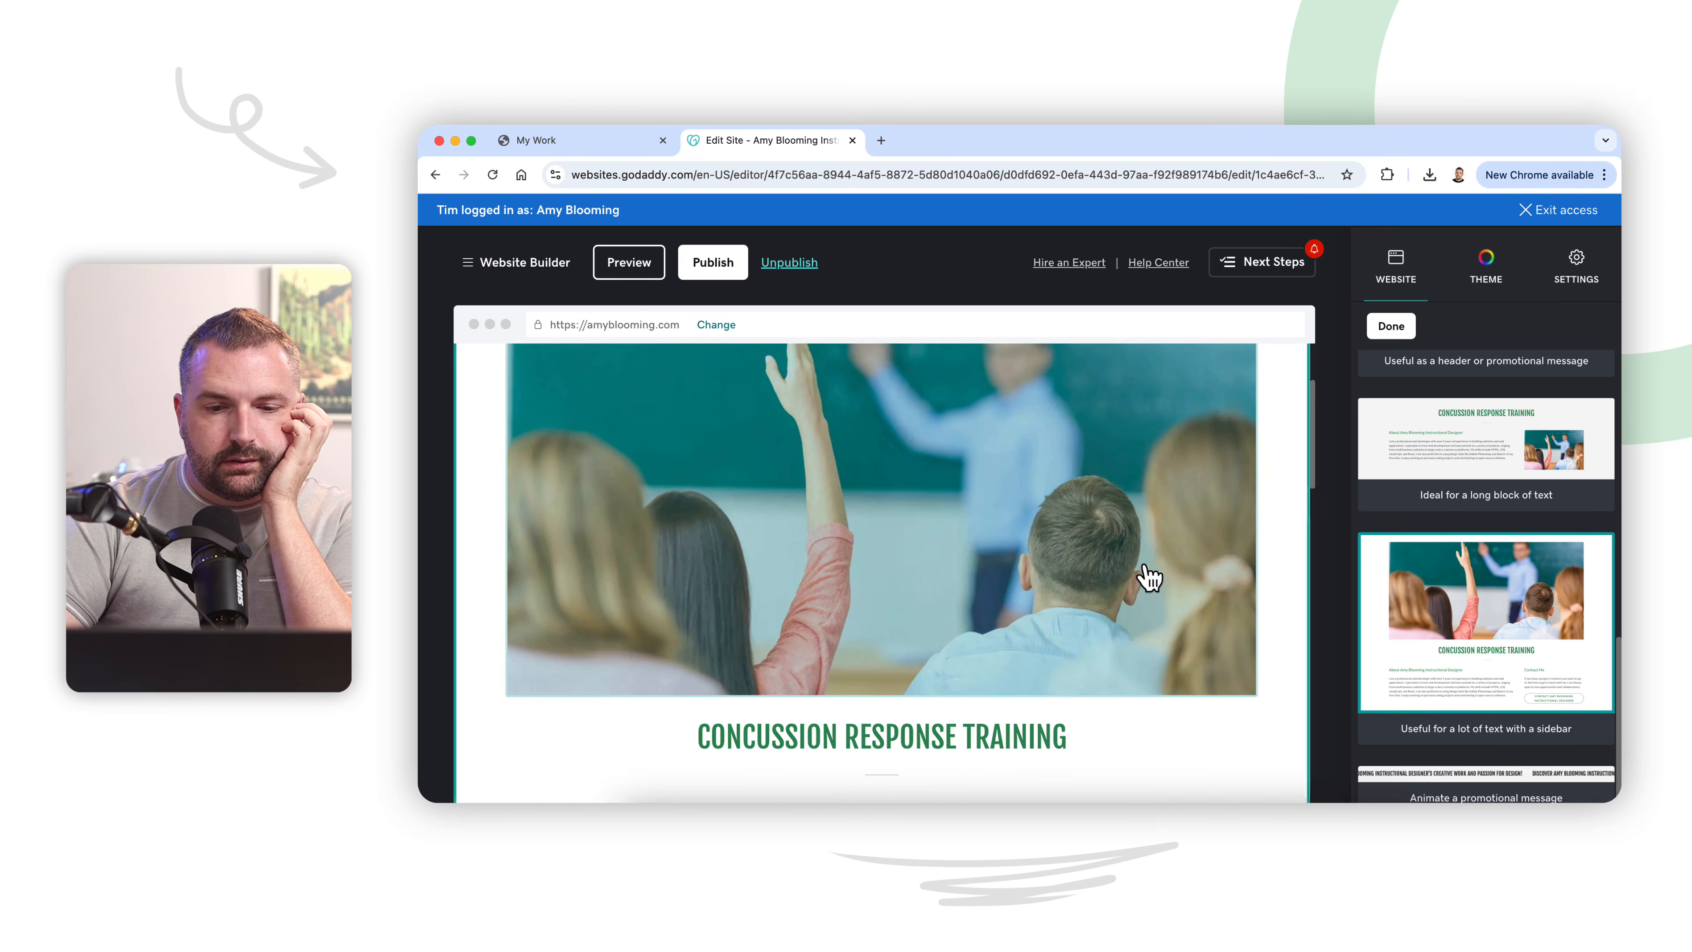
# Step: Replace the section's classroom cover image with the uploaded Baseline concussion training laptop image blob-10f8d6b.png
pyautogui.scroll(-6, 1146, 573)
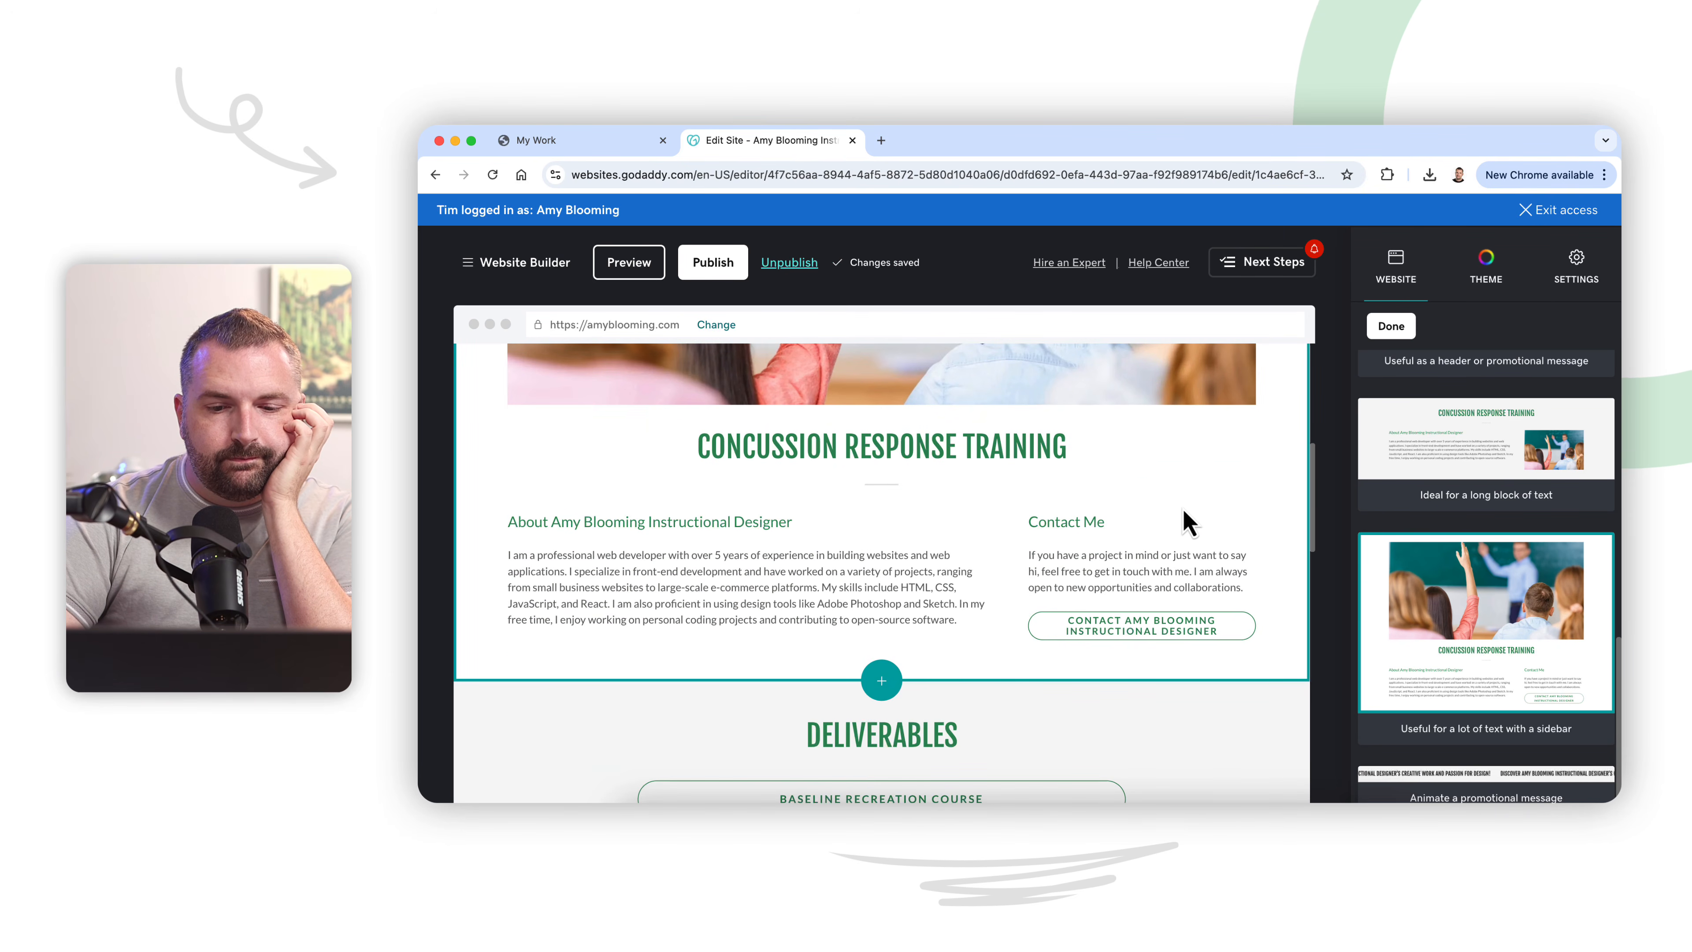
pyautogui.scroll(-3, 1186, 528)
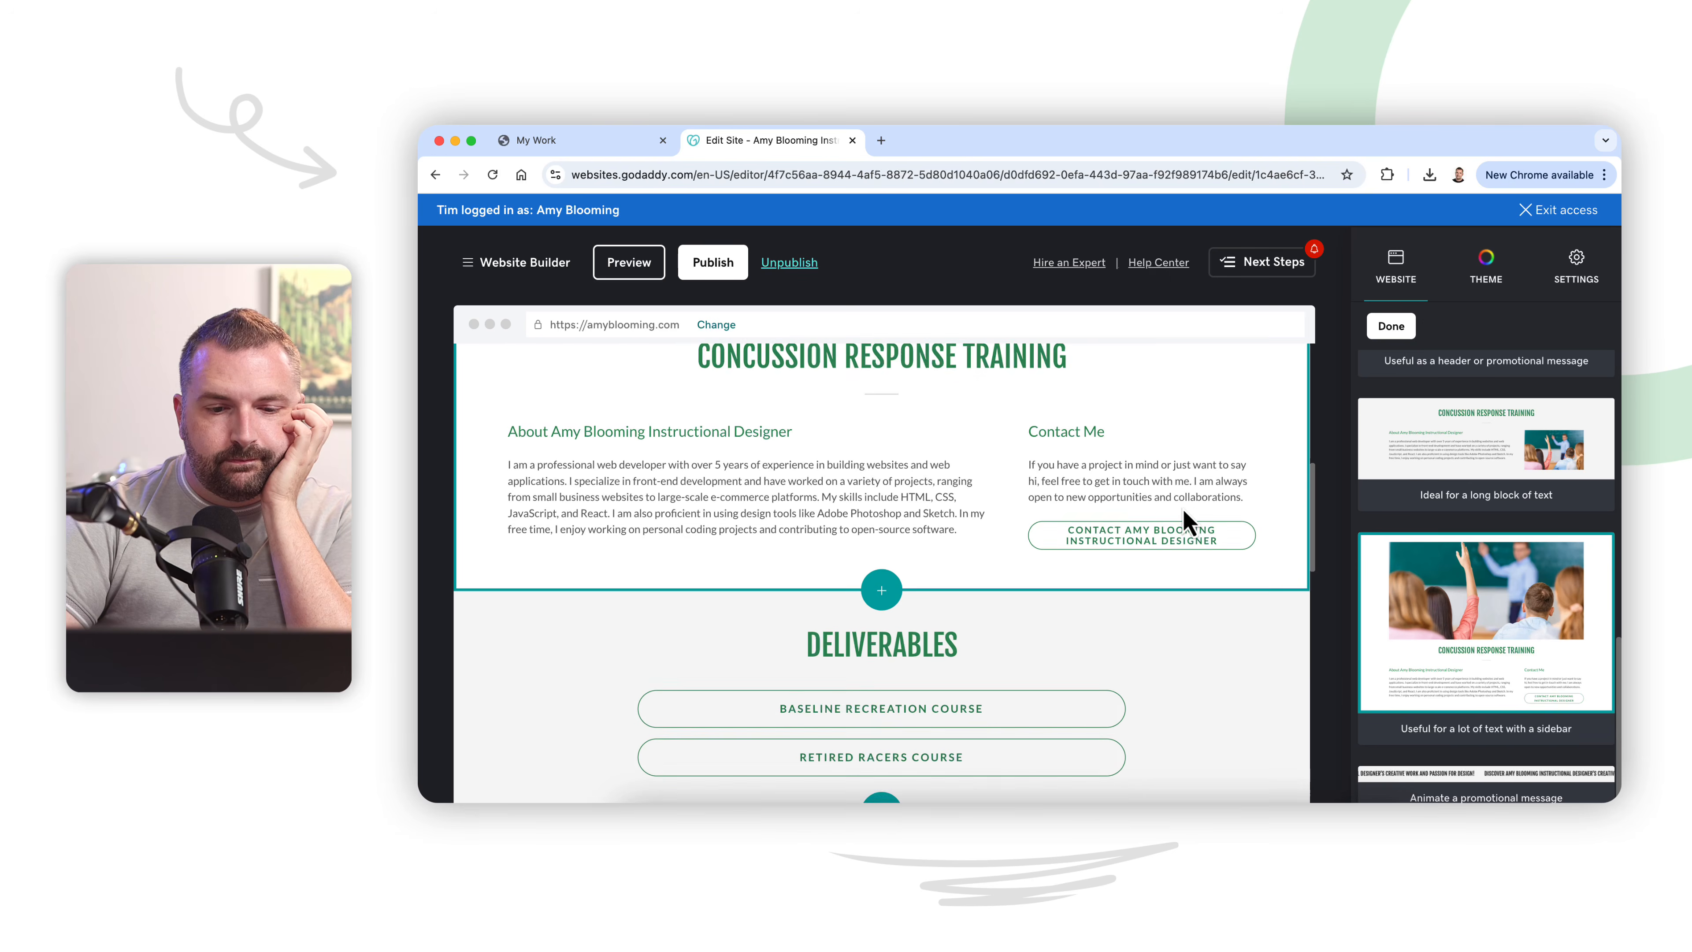
pyautogui.scroll(-3, 1175, 575)
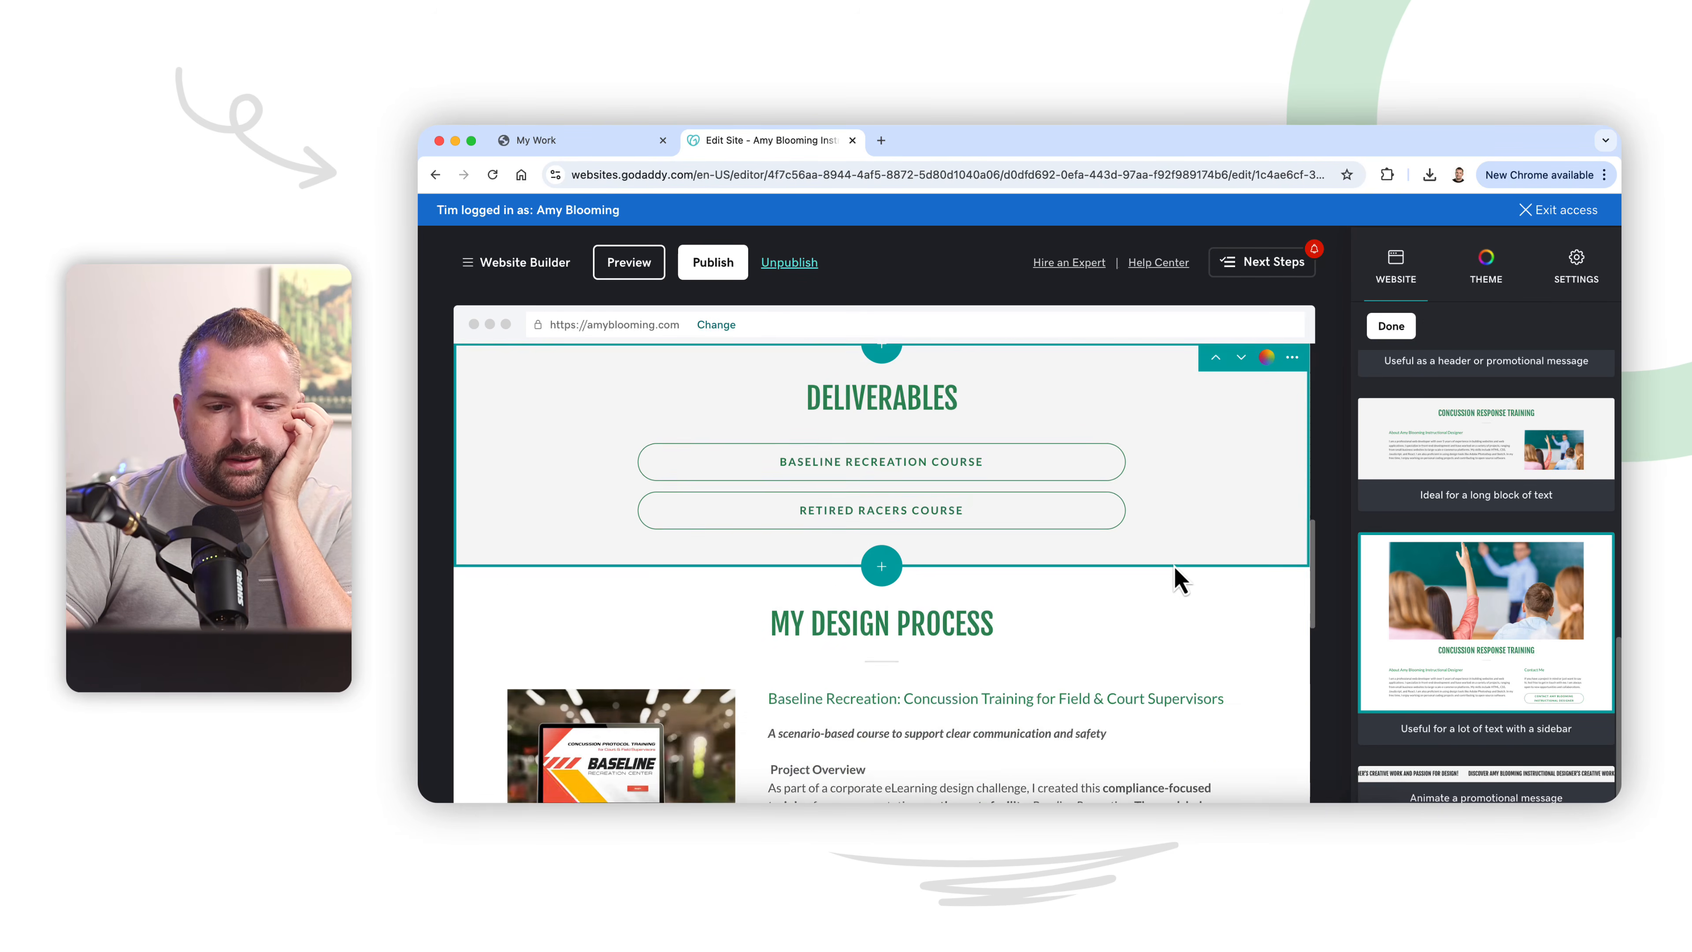
pyautogui.scroll(8, 1171, 578)
pyautogui.scroll(3, 1173, 576)
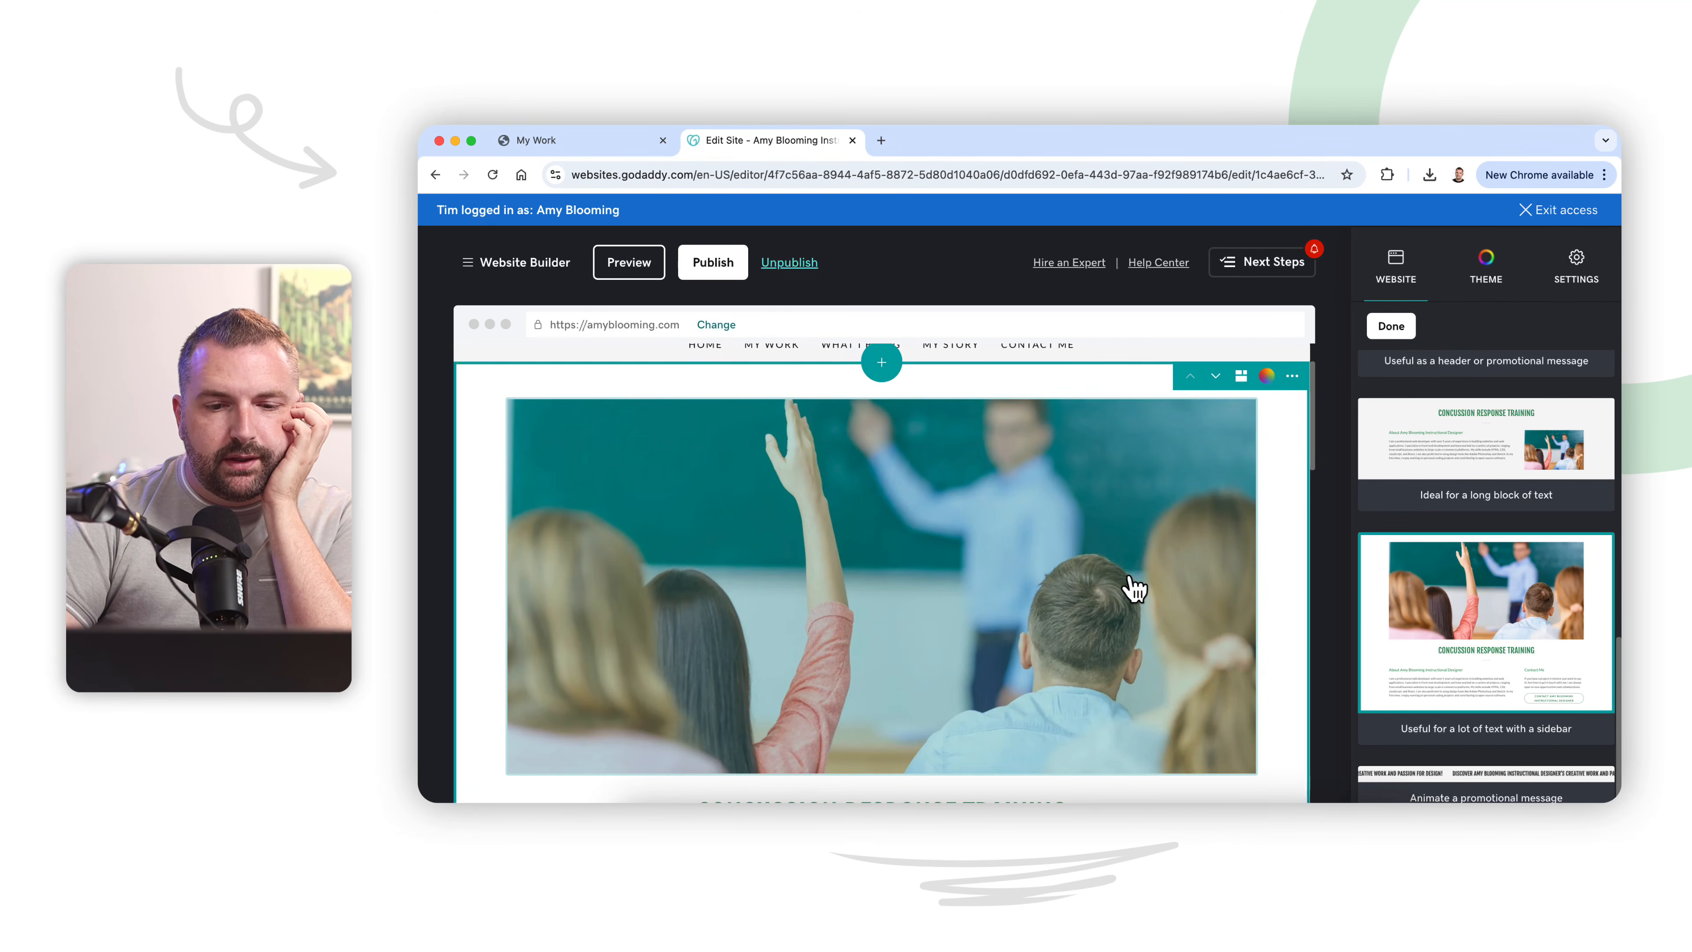
pyautogui.click(963, 572)
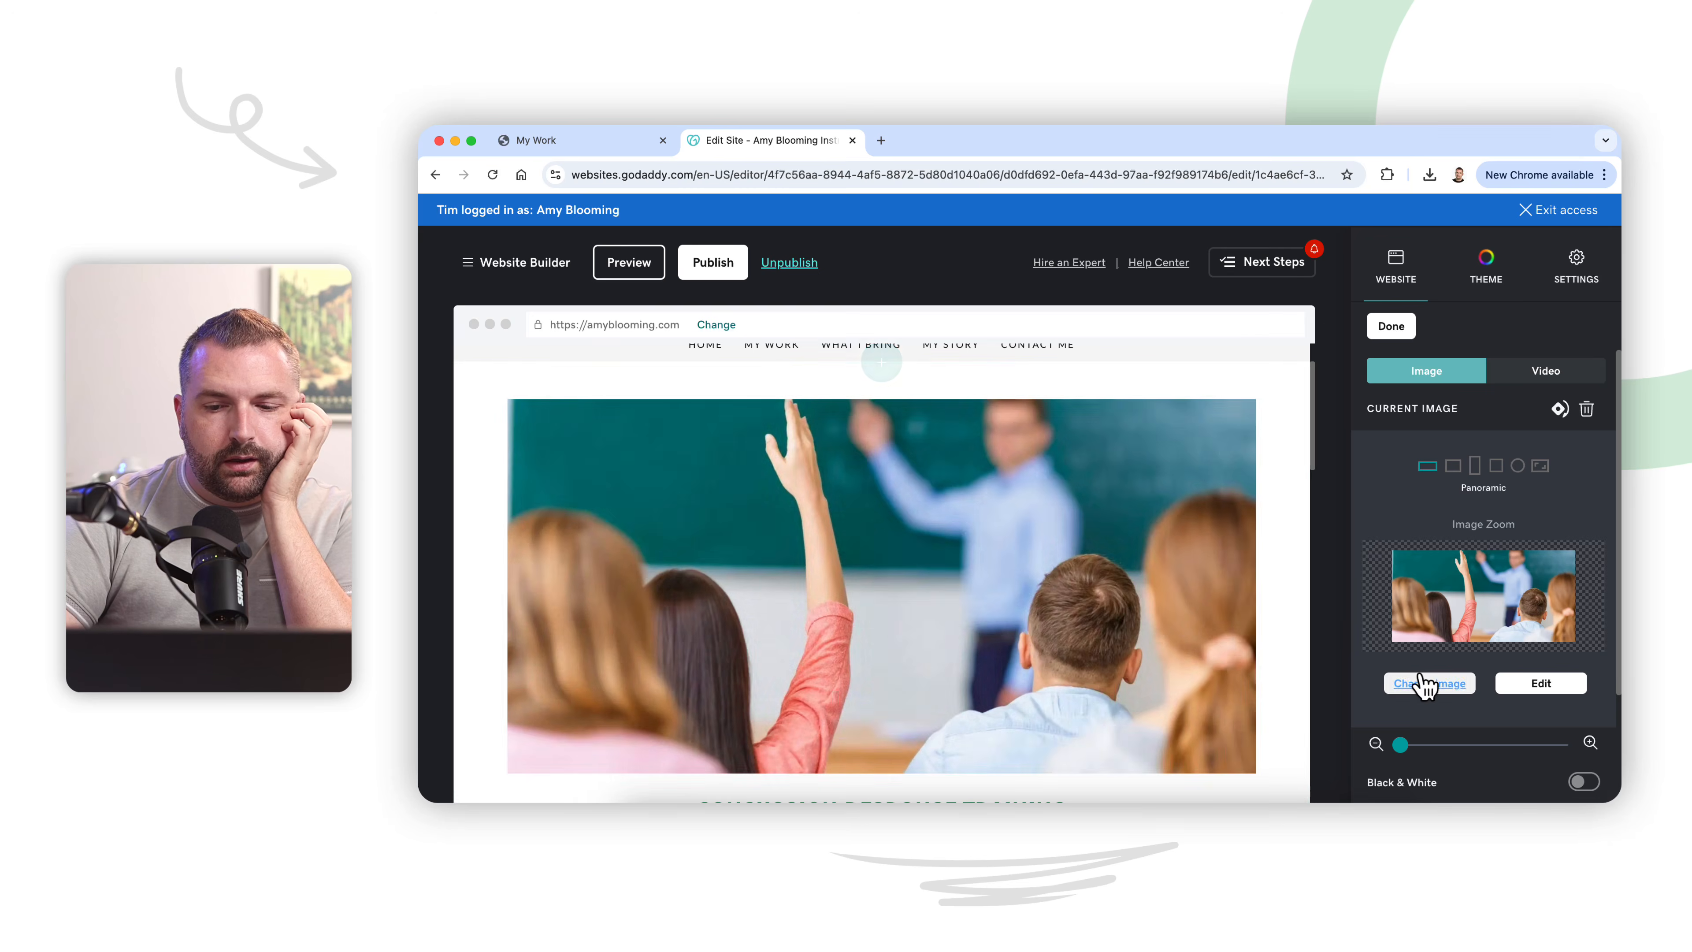
pyautogui.click(1429, 686)
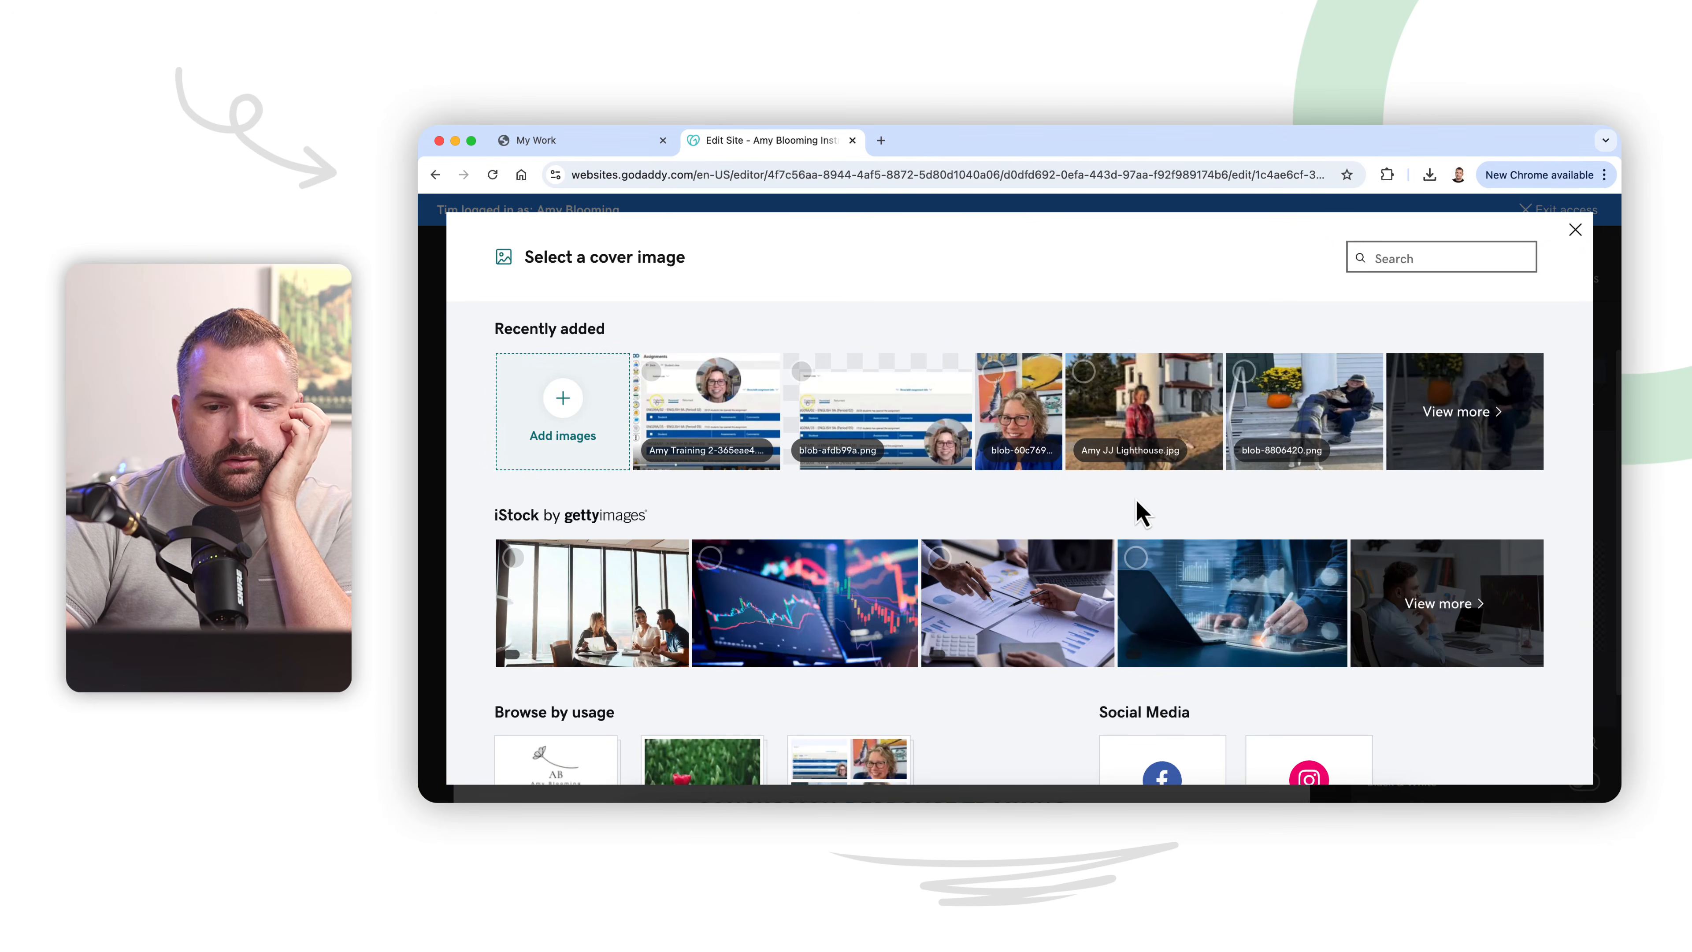
pyautogui.click(1491, 416)
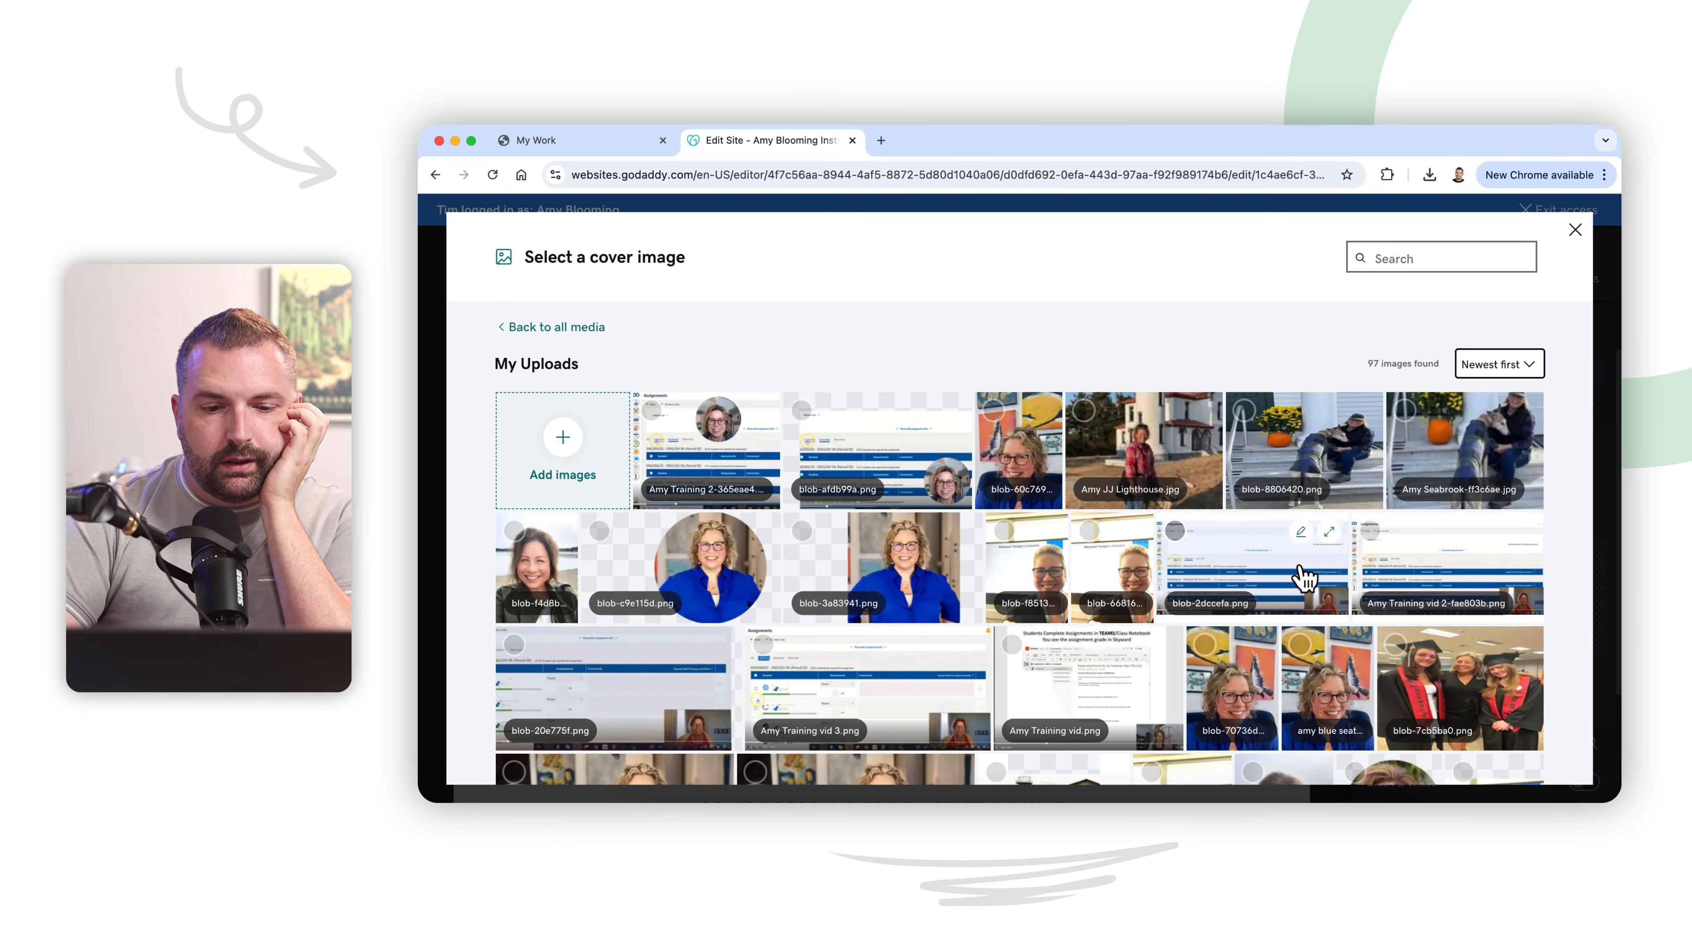
pyautogui.scroll(-7, 1304, 577)
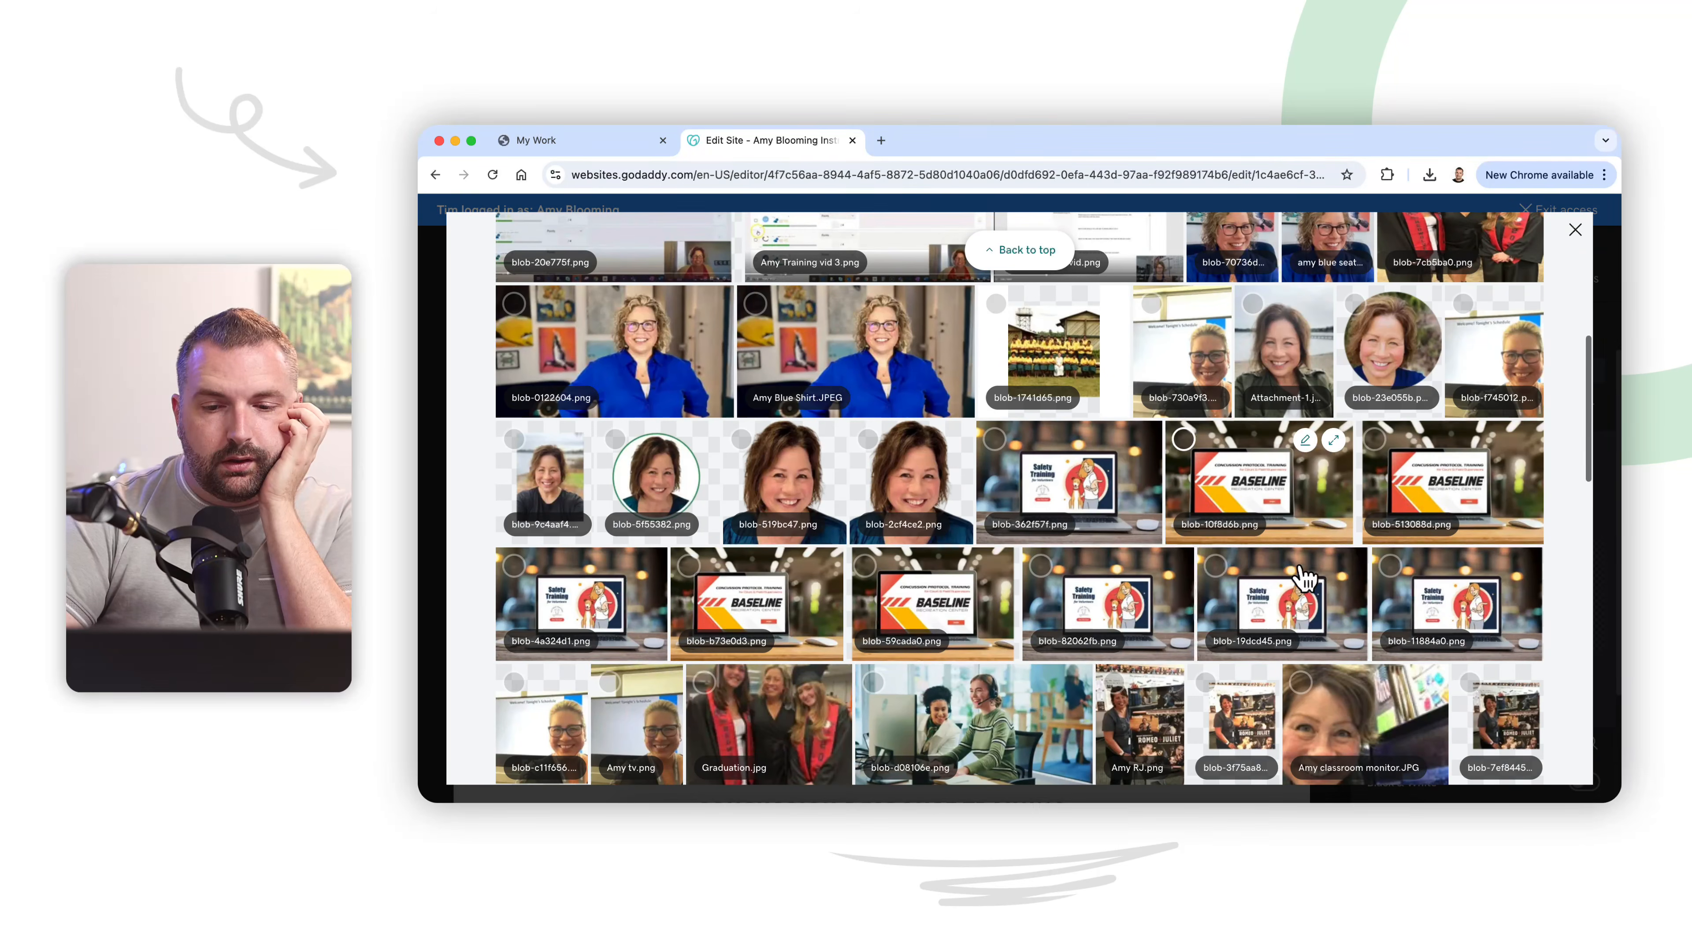
pyautogui.click(1185, 441)
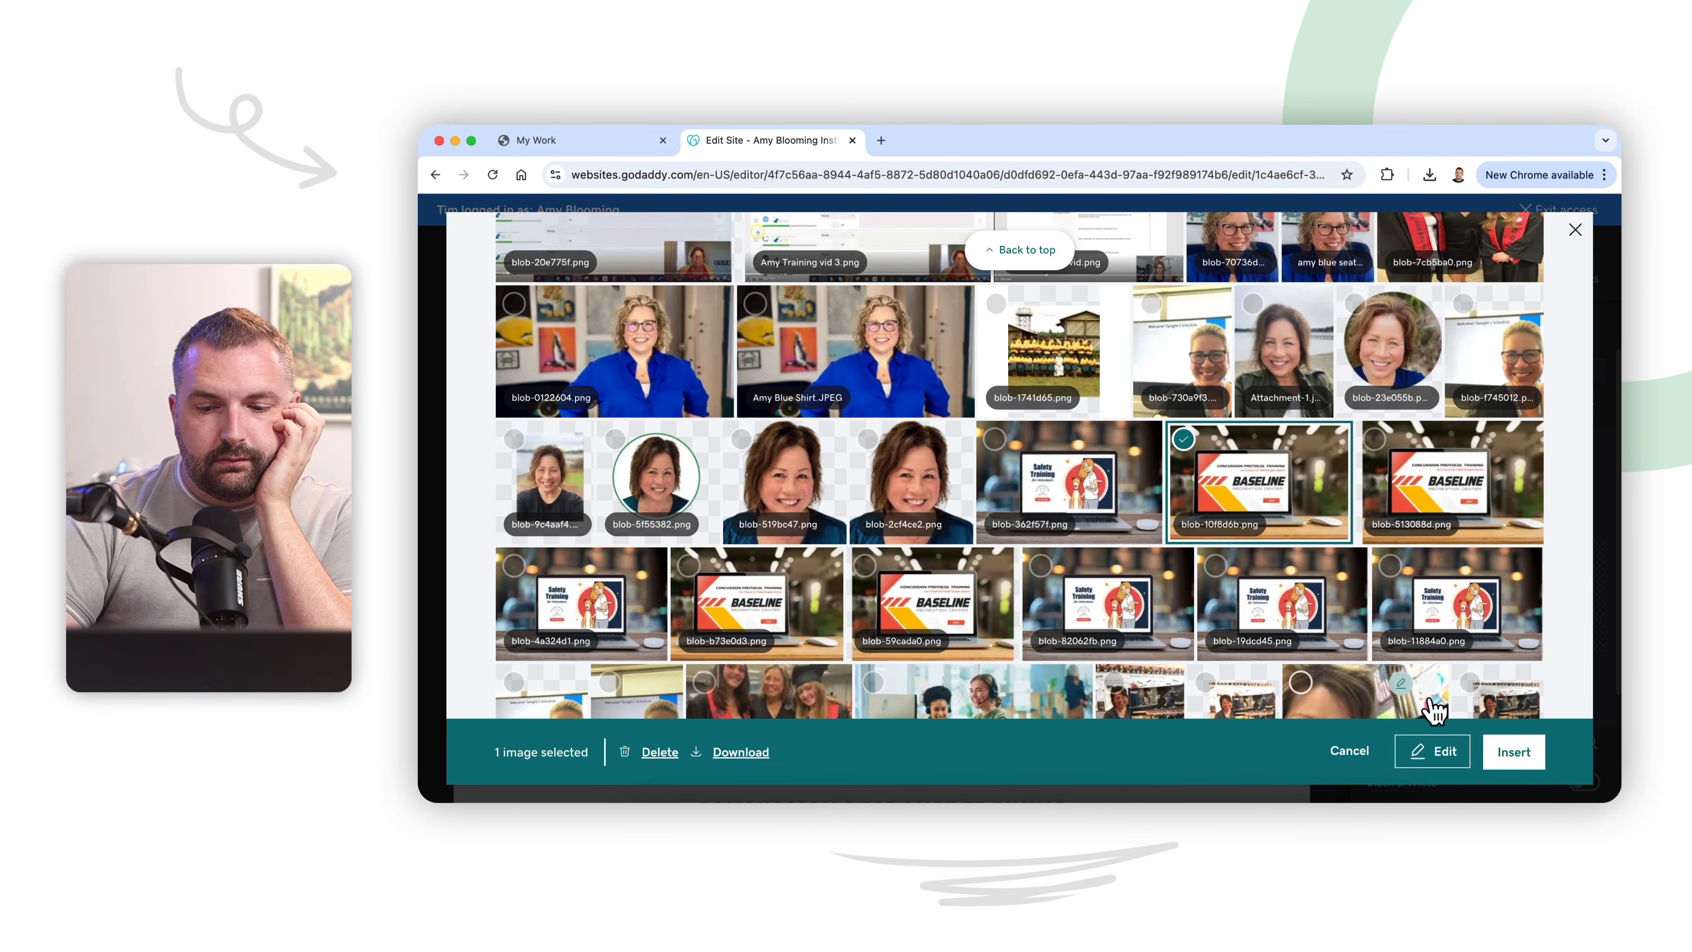
pyautogui.click(1509, 754)
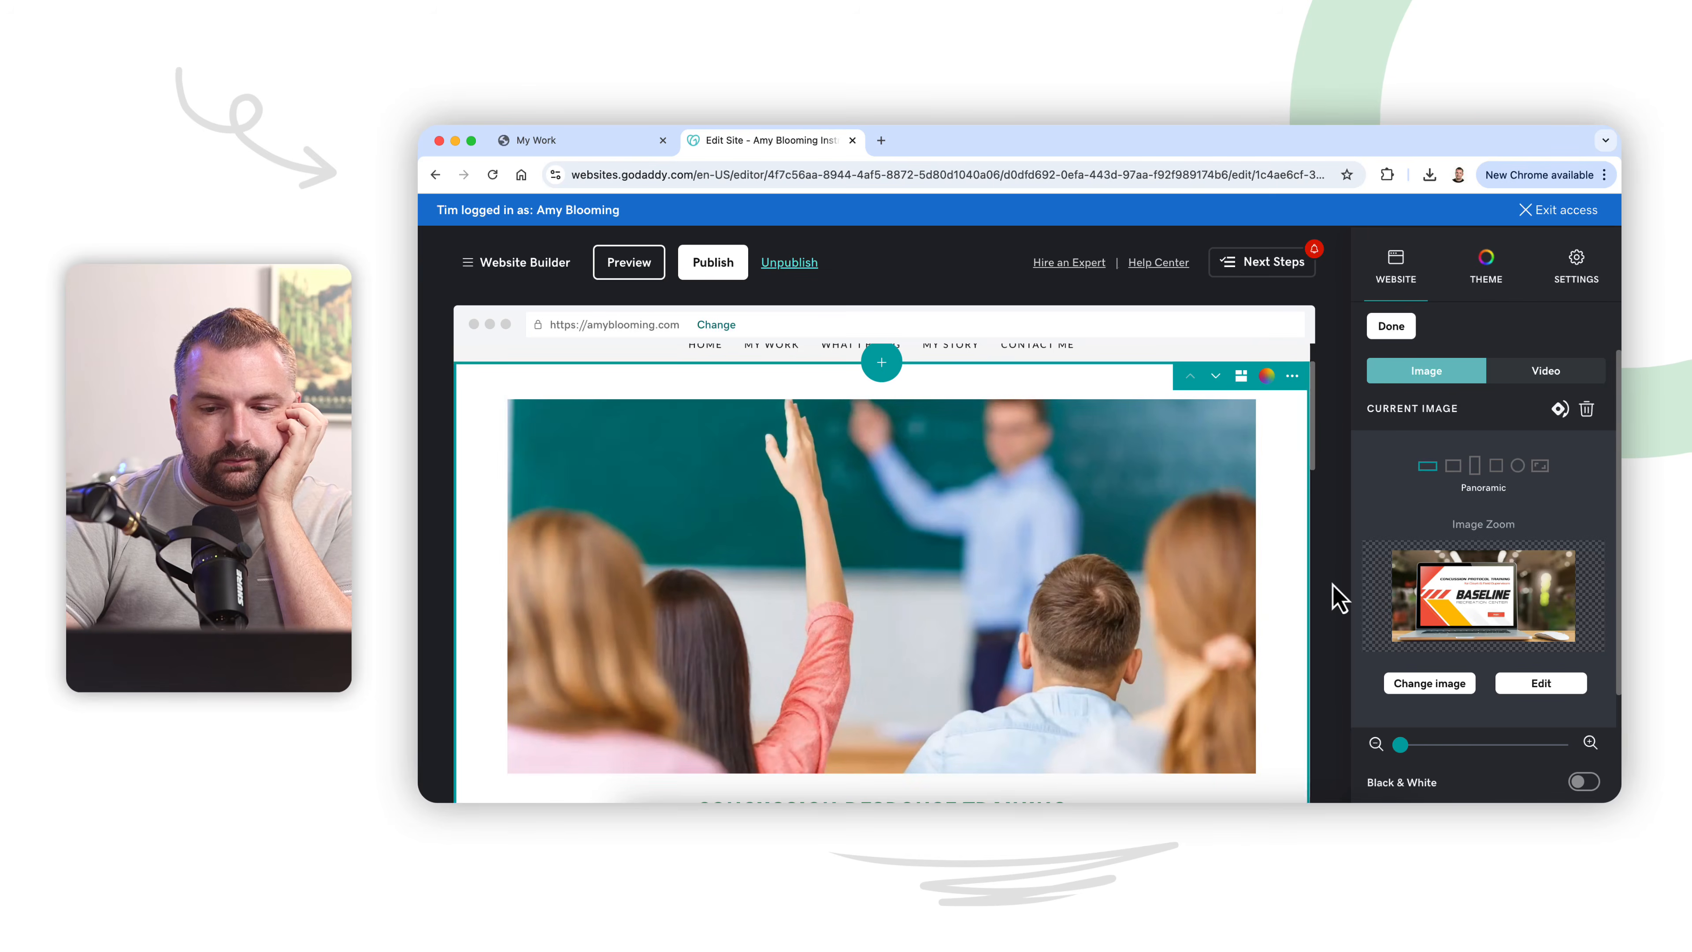
# Step: Zoom the Baseline cover image in slightly so the laptop fills more of the panoramic frame
pyautogui.scroll(-1, 1276, 650)
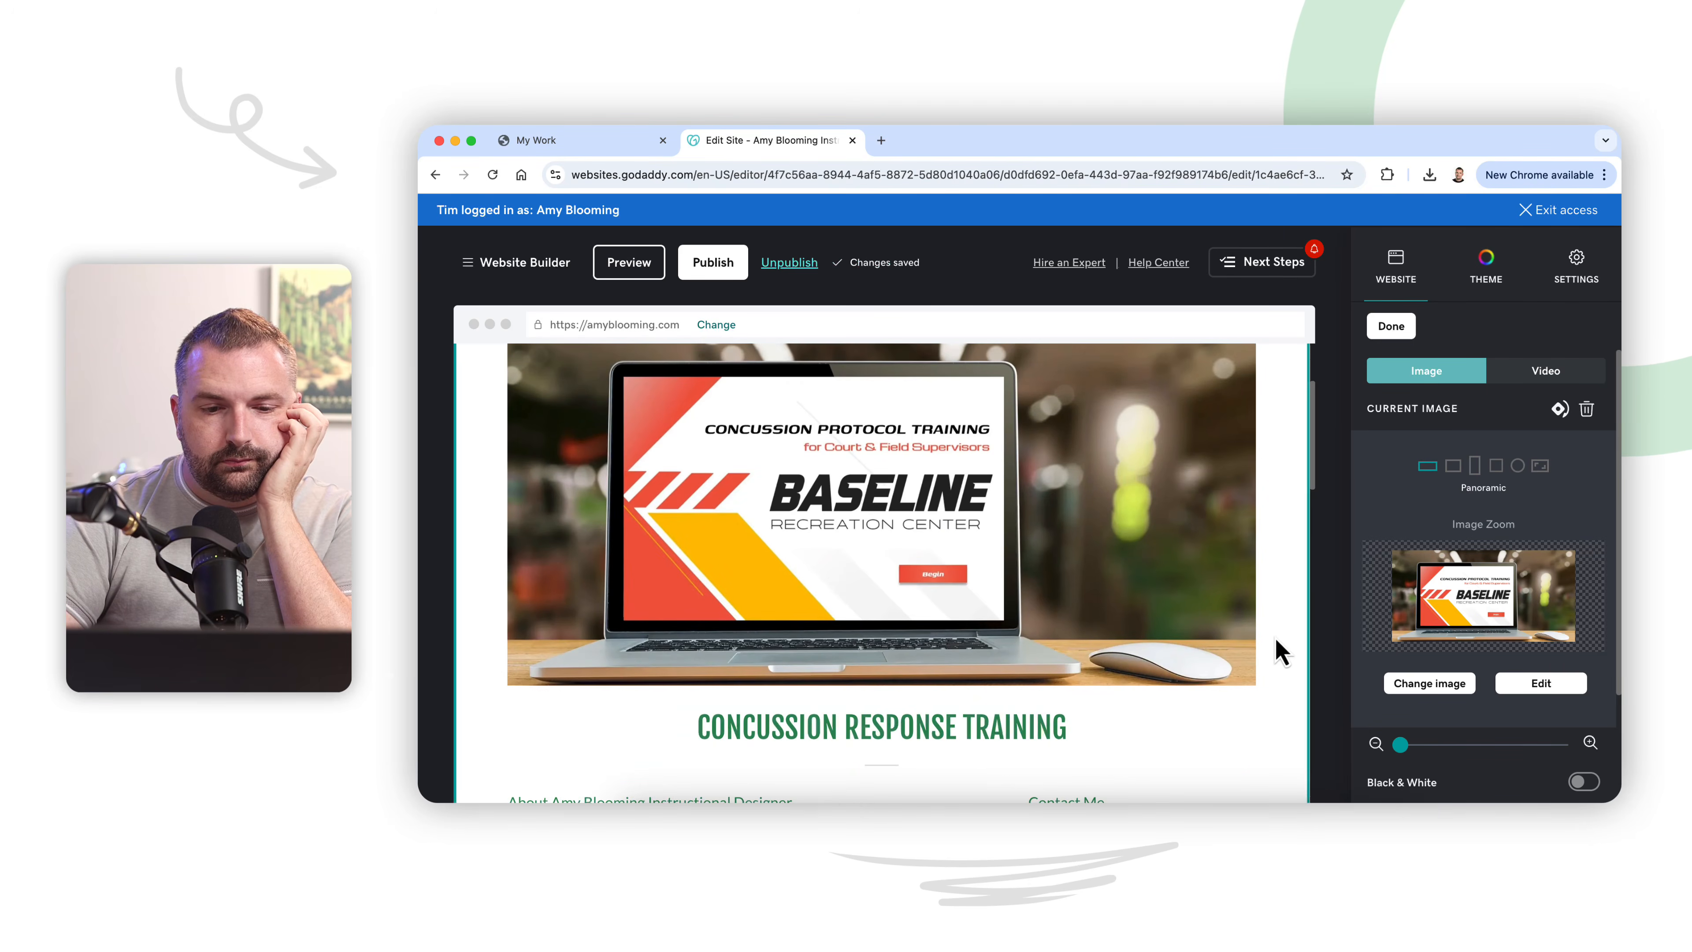
pyautogui.scroll(1, 1277, 650)
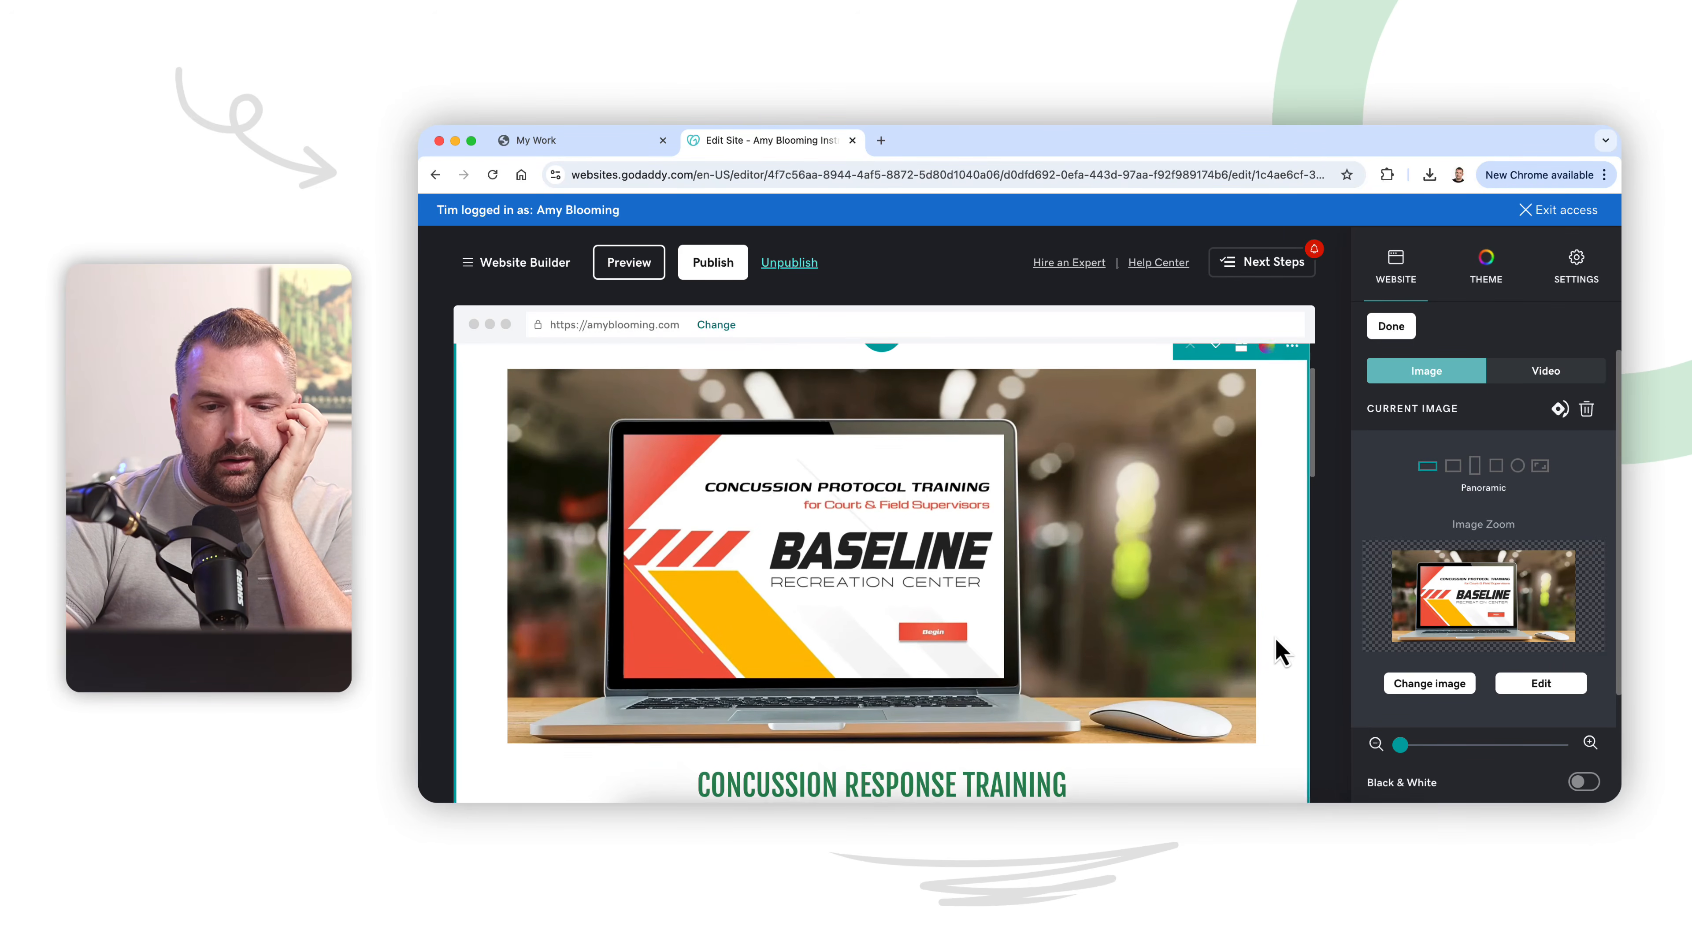
pyautogui.scroll(-1, 1276, 650)
pyautogui.scroll(2, 1276, 650)
pyautogui.scroll(-1, 1276, 650)
pyautogui.scroll(1, 1277, 650)
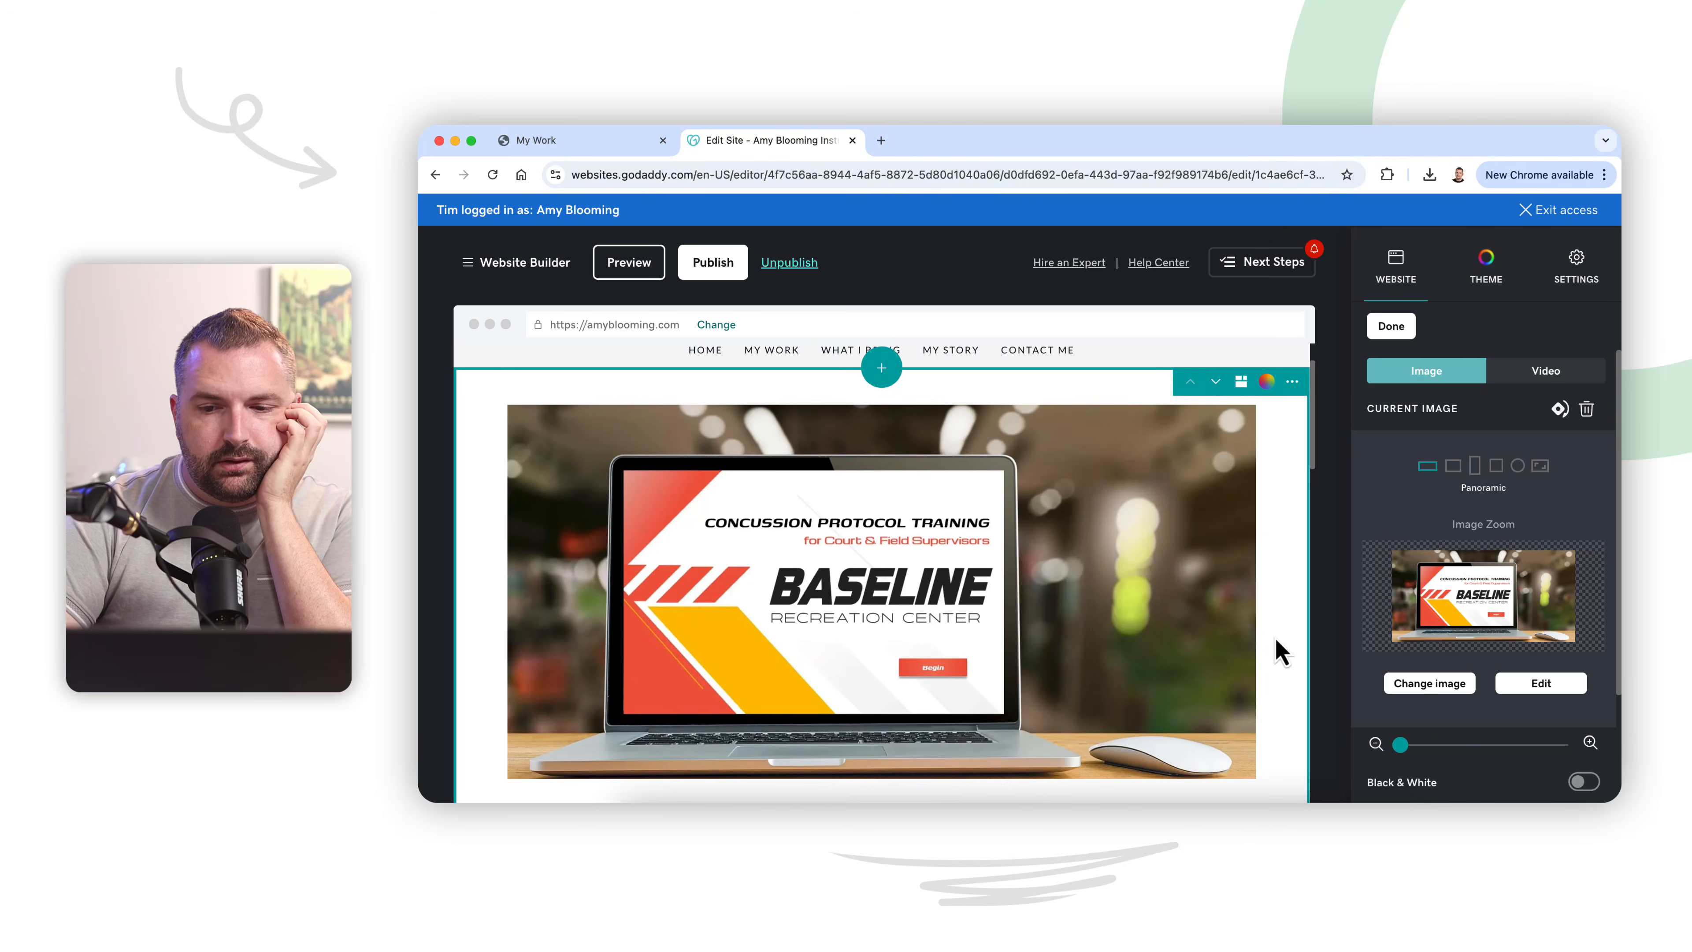
pyautogui.scroll(-1, 1277, 649)
pyautogui.scroll(1, 1277, 650)
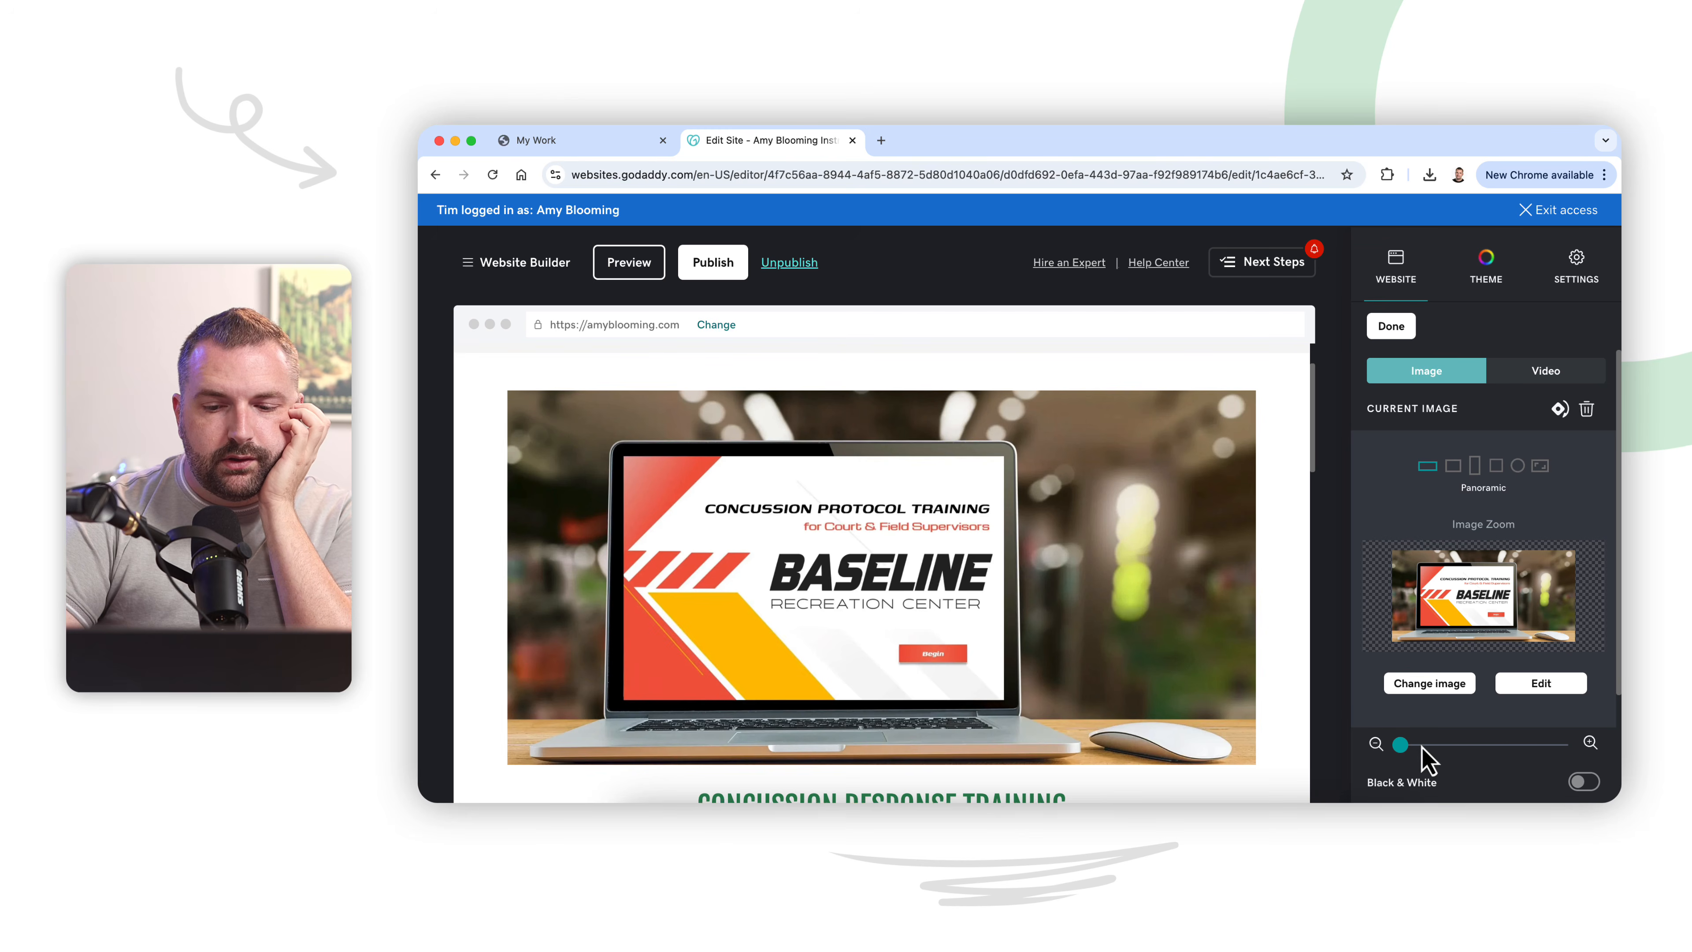
pyautogui.moveTo(1407, 753); pyautogui.dragTo(1415, 757)
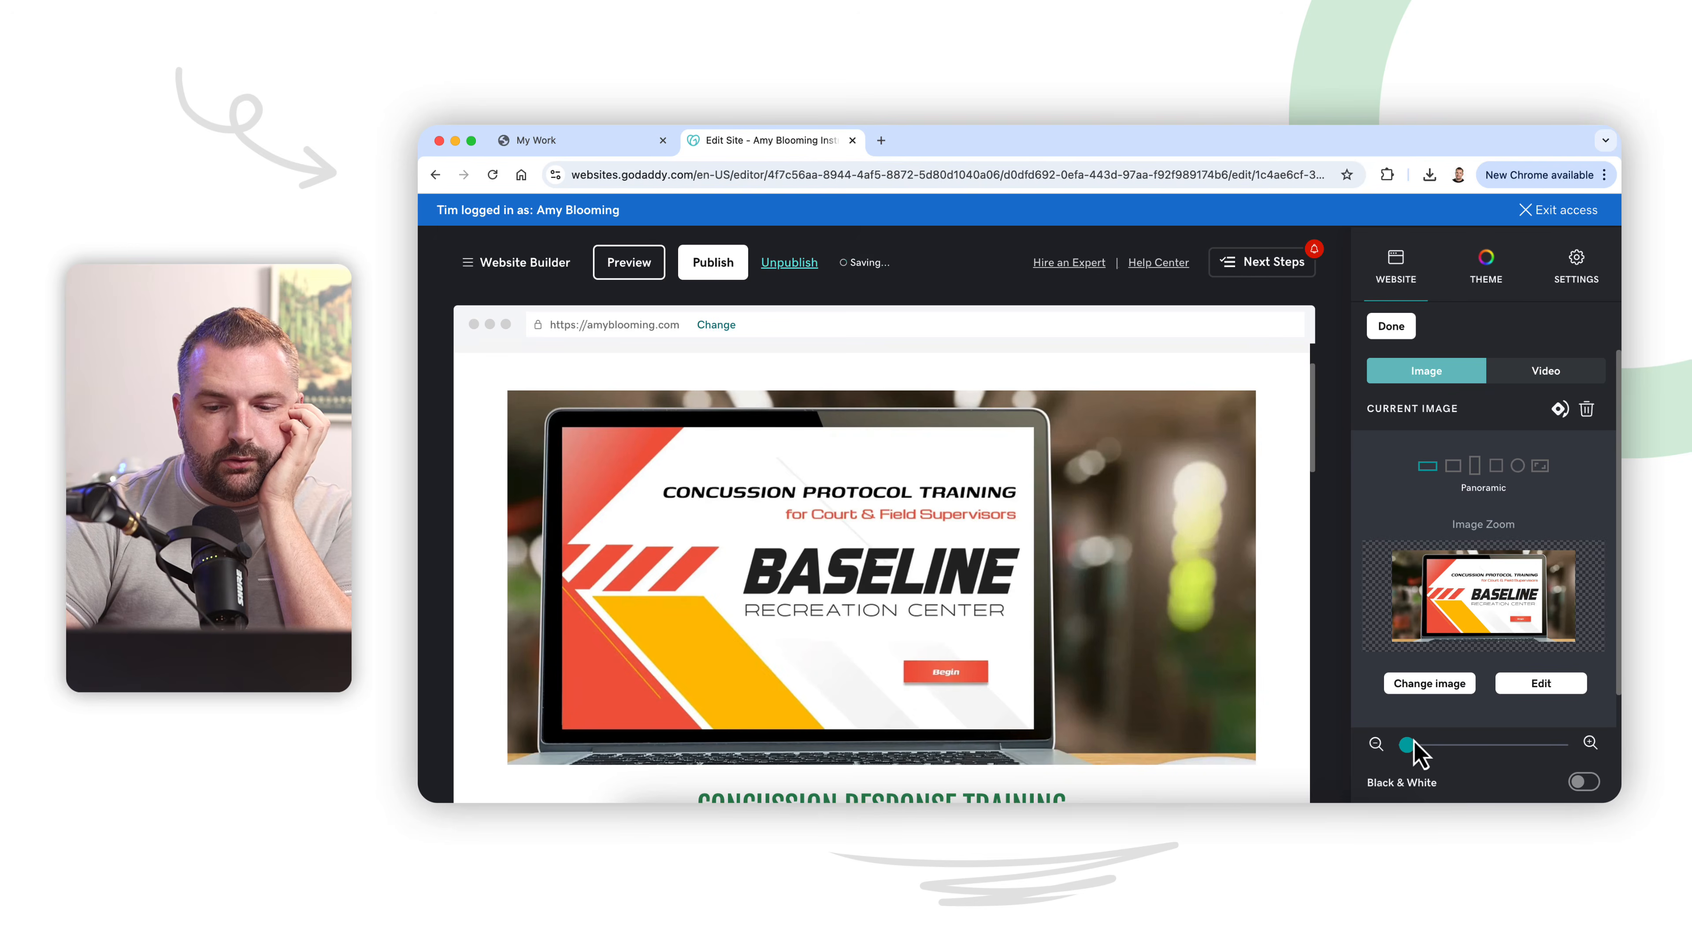
# Step: Zoom the Baseline cover image back out fully so the whole laptop and mouse fit in the panoramic frame
pyautogui.moveTo(1414, 743); pyautogui.dragTo(1393, 750)
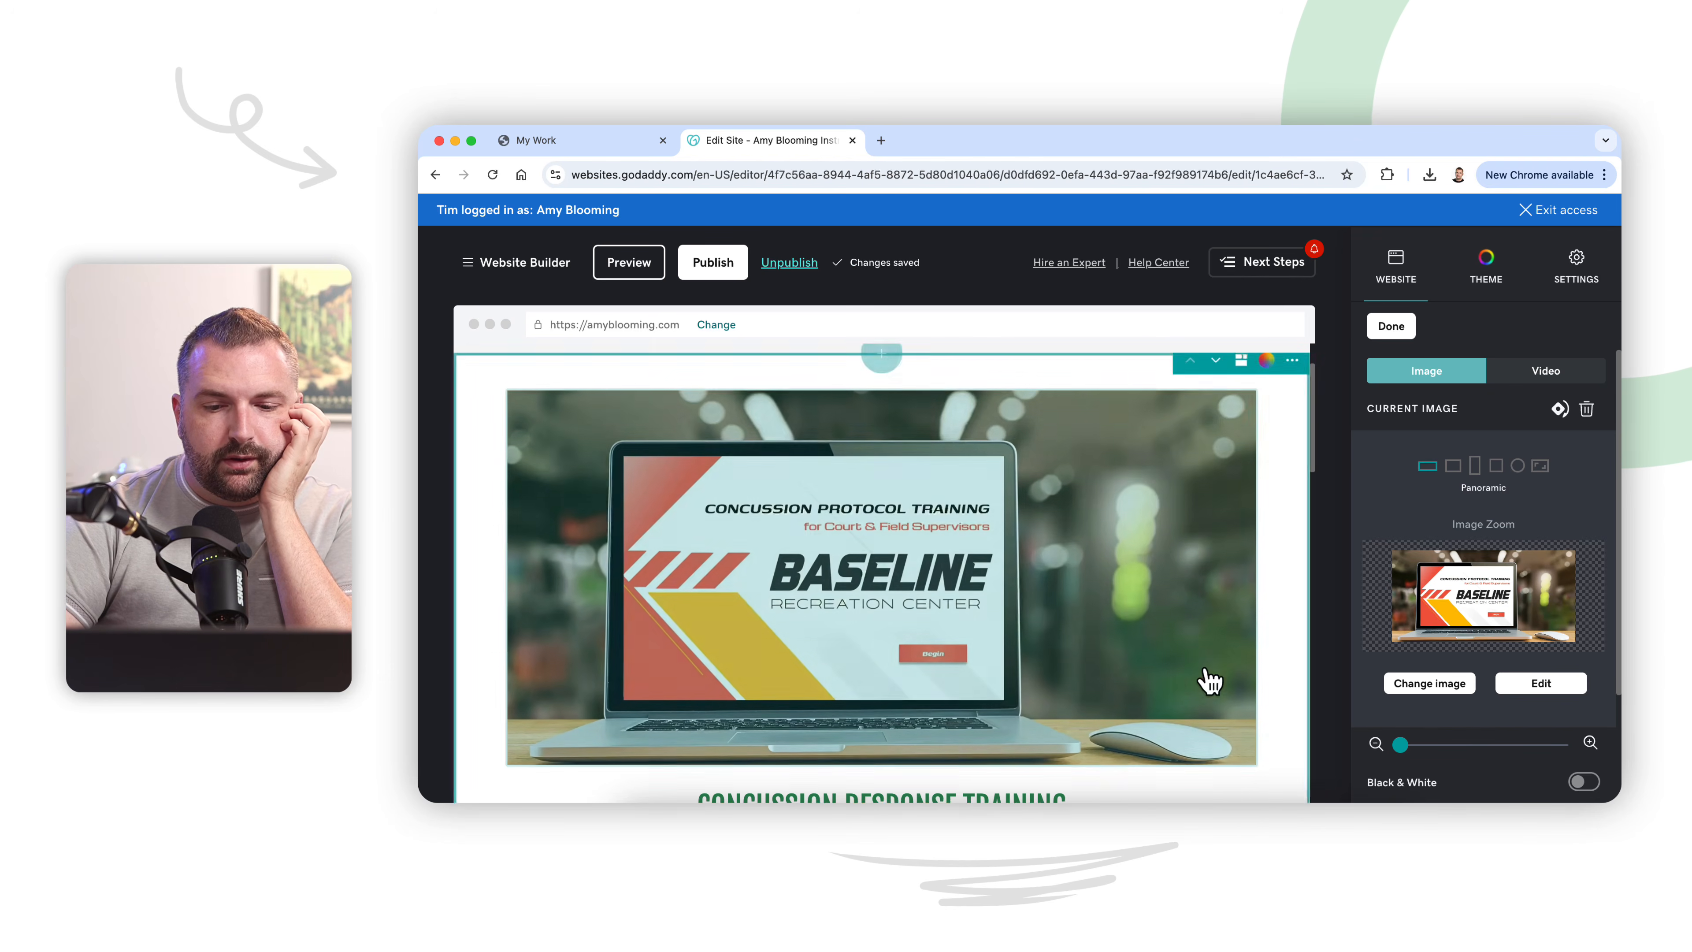
pyautogui.scroll(-2, 1202, 680)
pyautogui.scroll(3, 1201, 669)
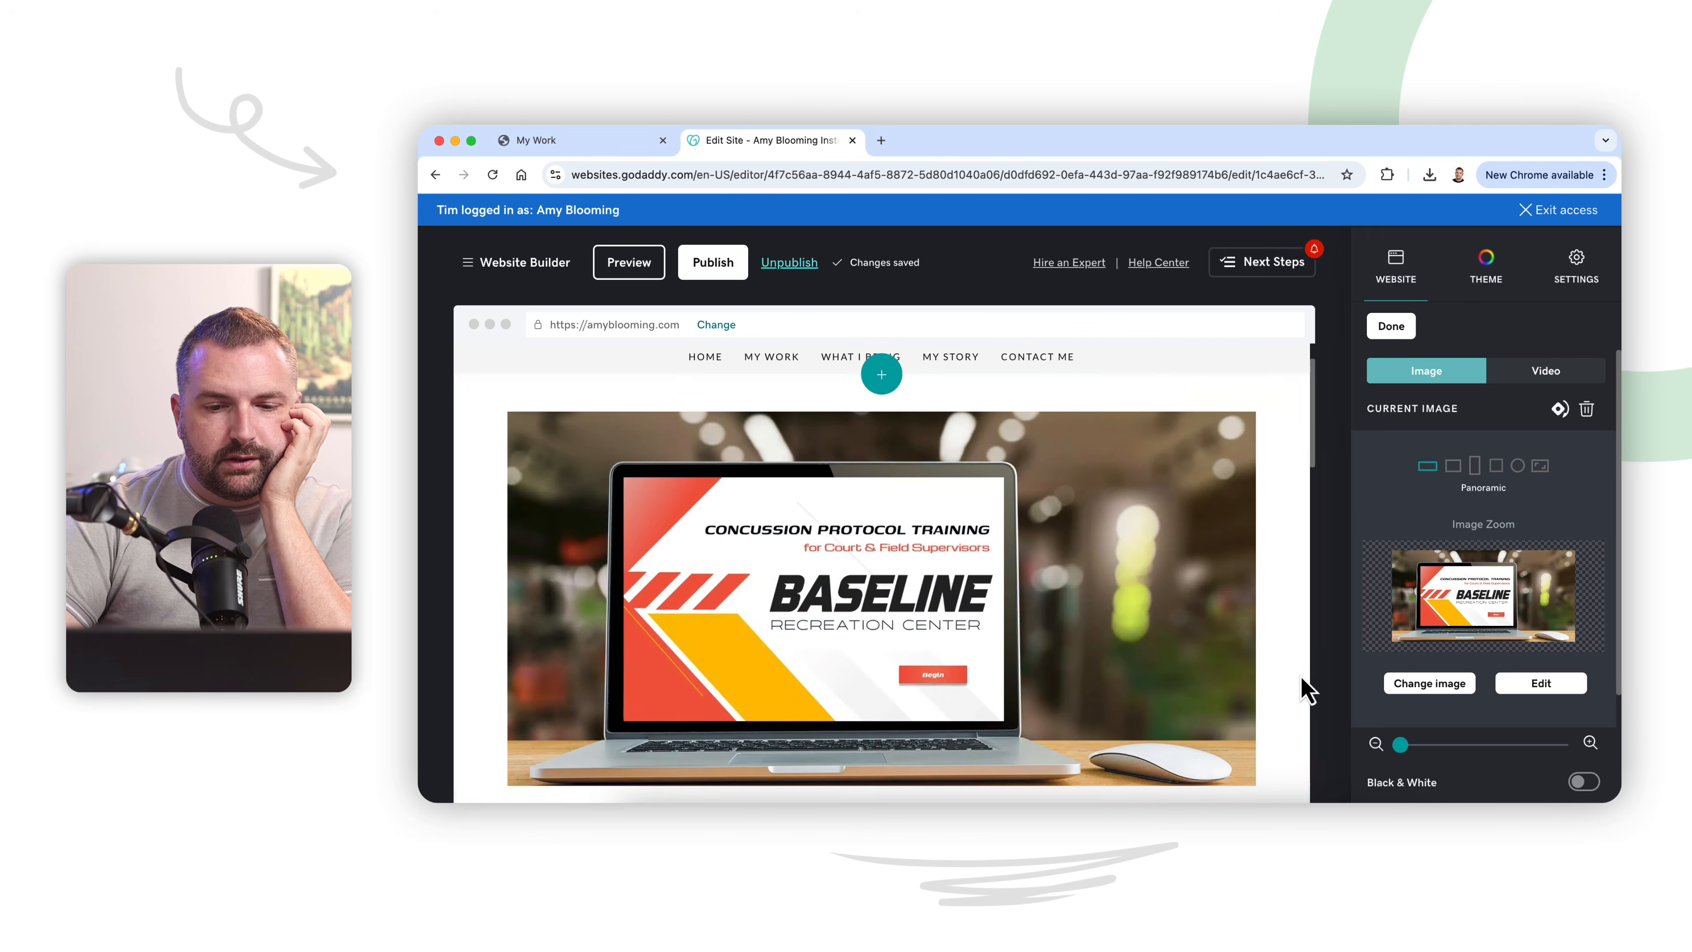
pyautogui.scroll(-1, 1301, 693)
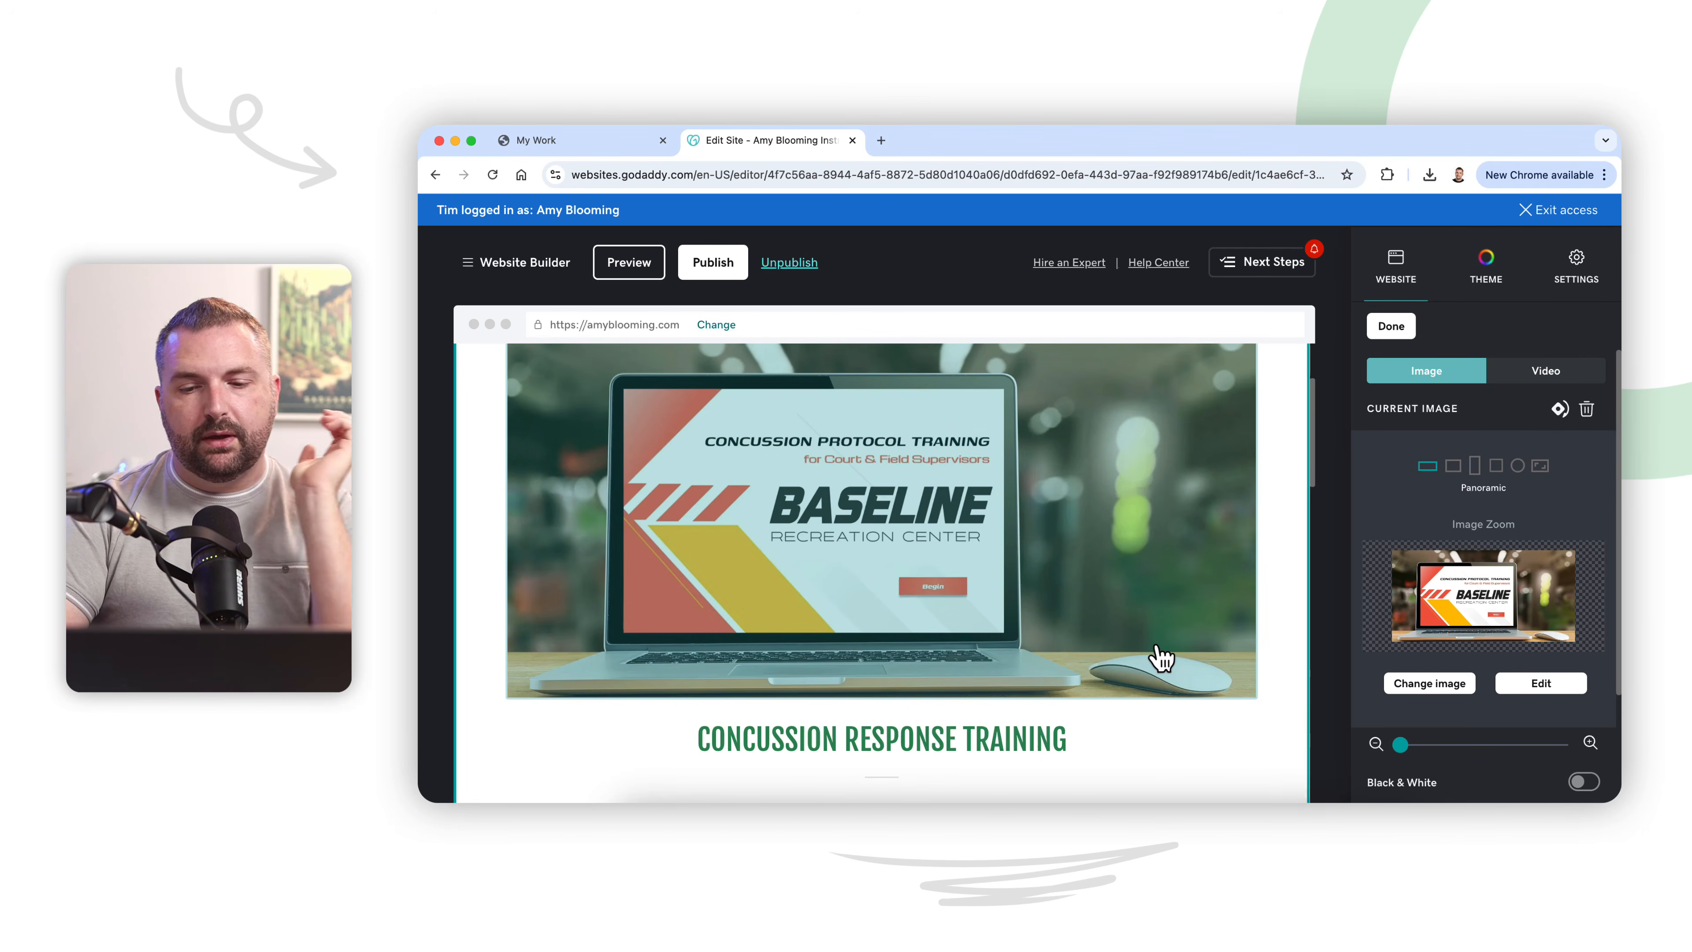
pyautogui.click(1393, 327)
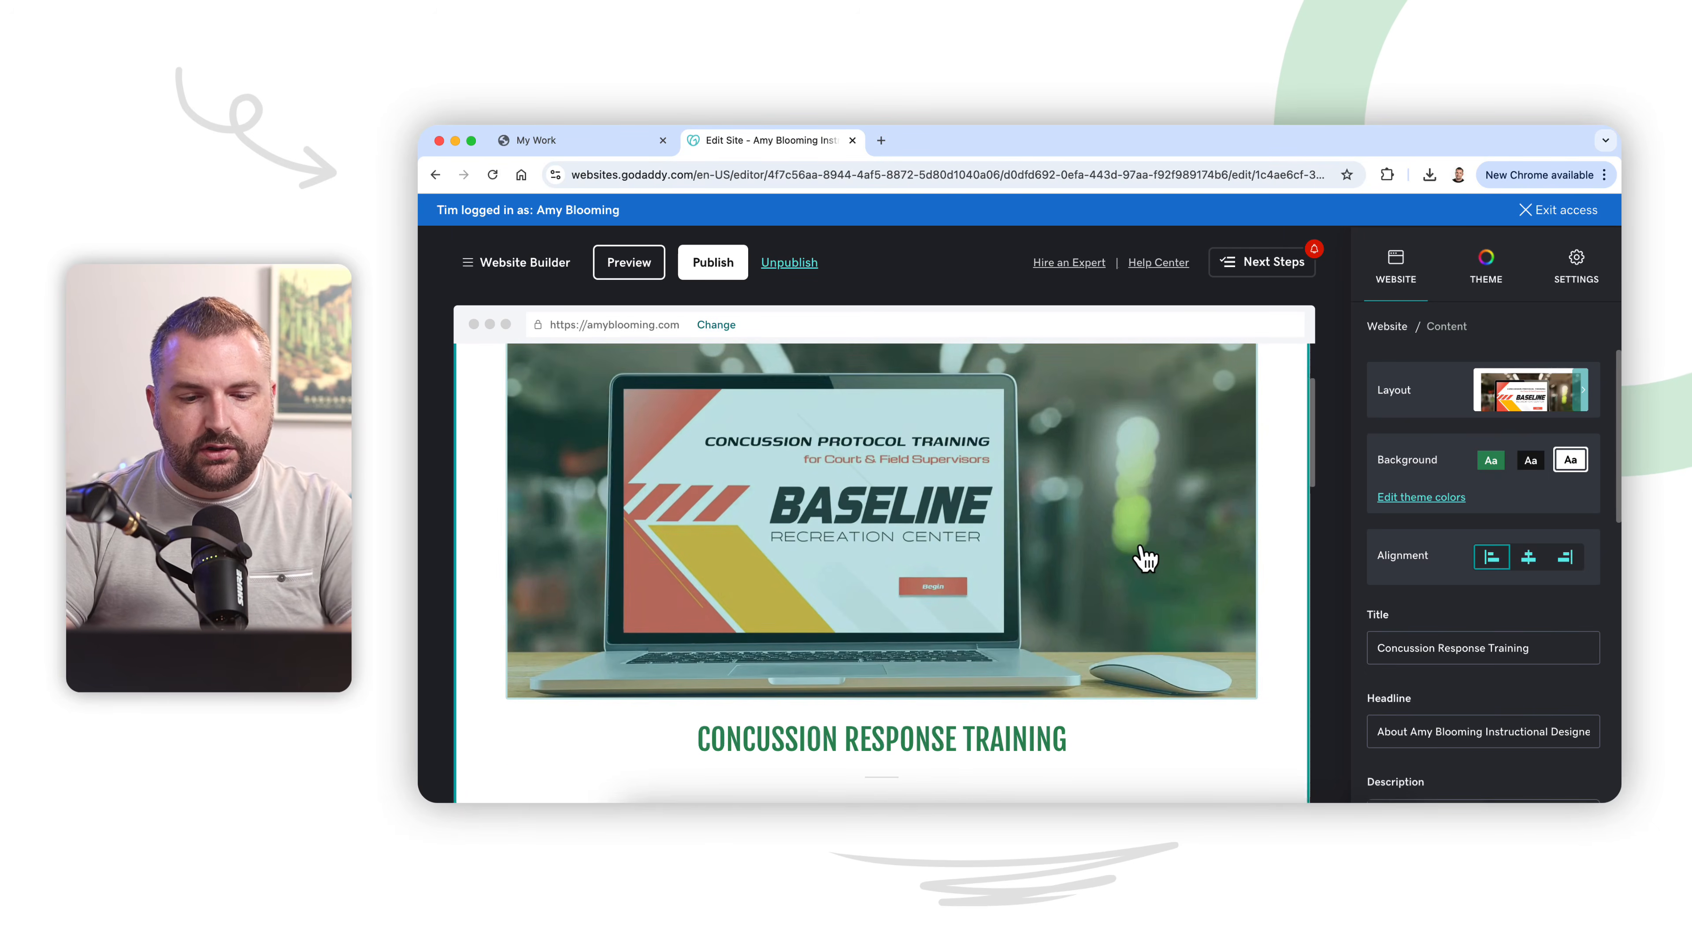
# Step: Replace the Concussion Response Training section's headline with the tagline "A scenario-based course to support clear communication and safety" copied from My Design Process
pyautogui.scroll(-1, 1142, 559)
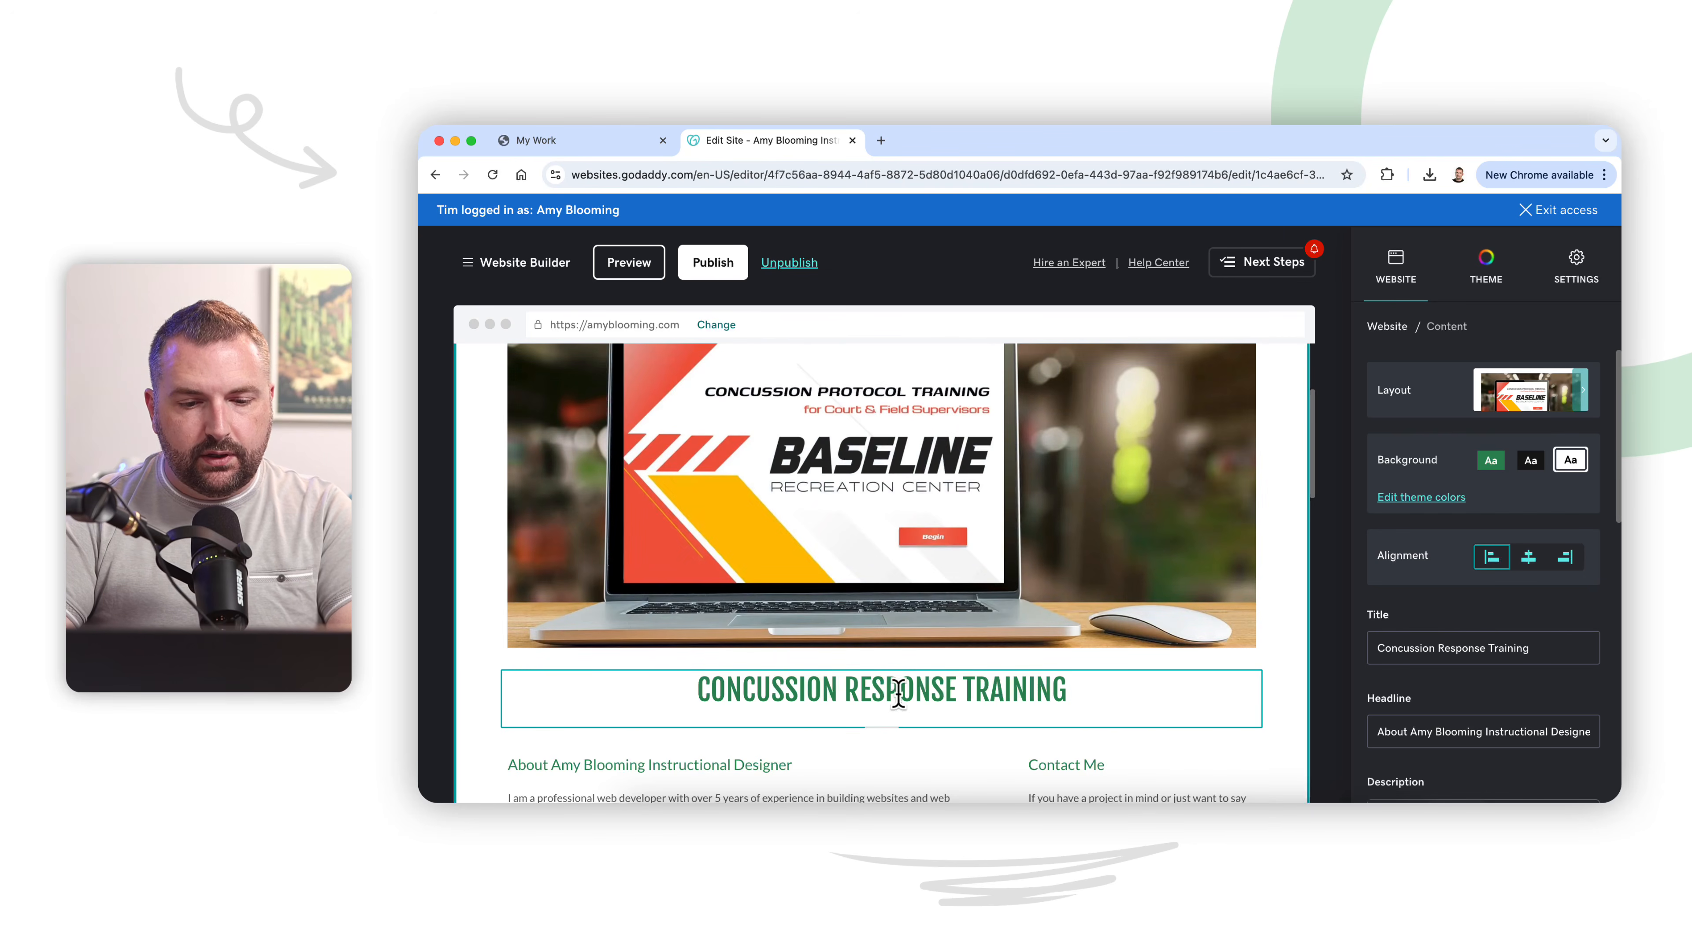
pyautogui.scroll(-3, 1148, 706)
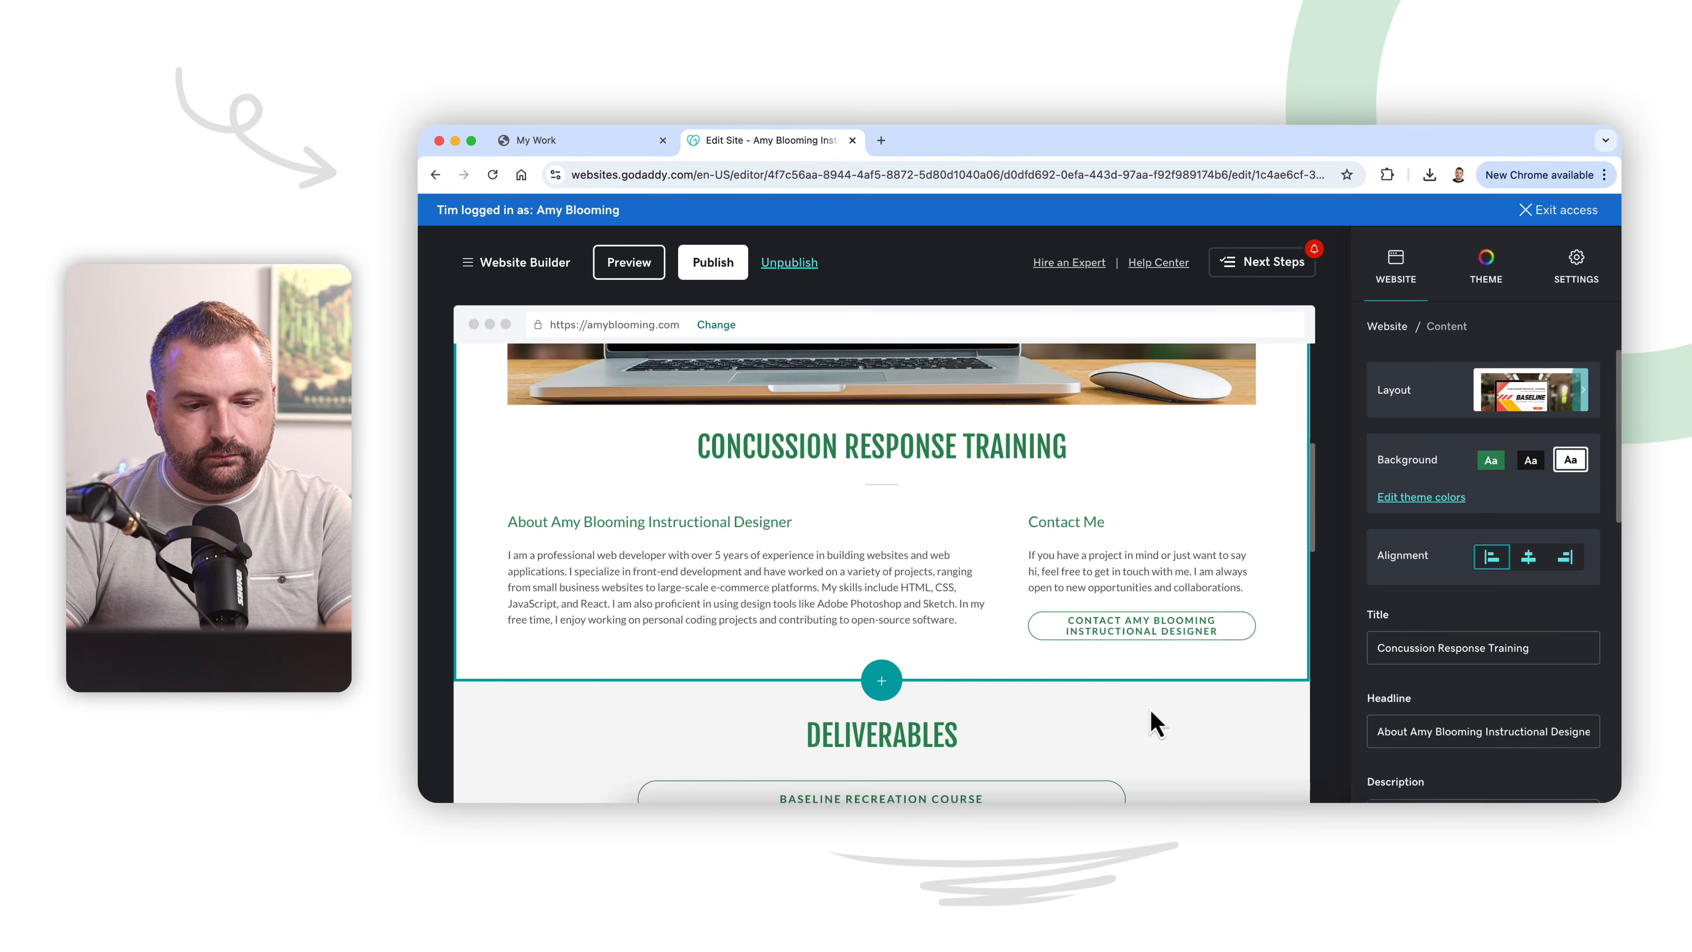
pyautogui.scroll(-5, 1152, 717)
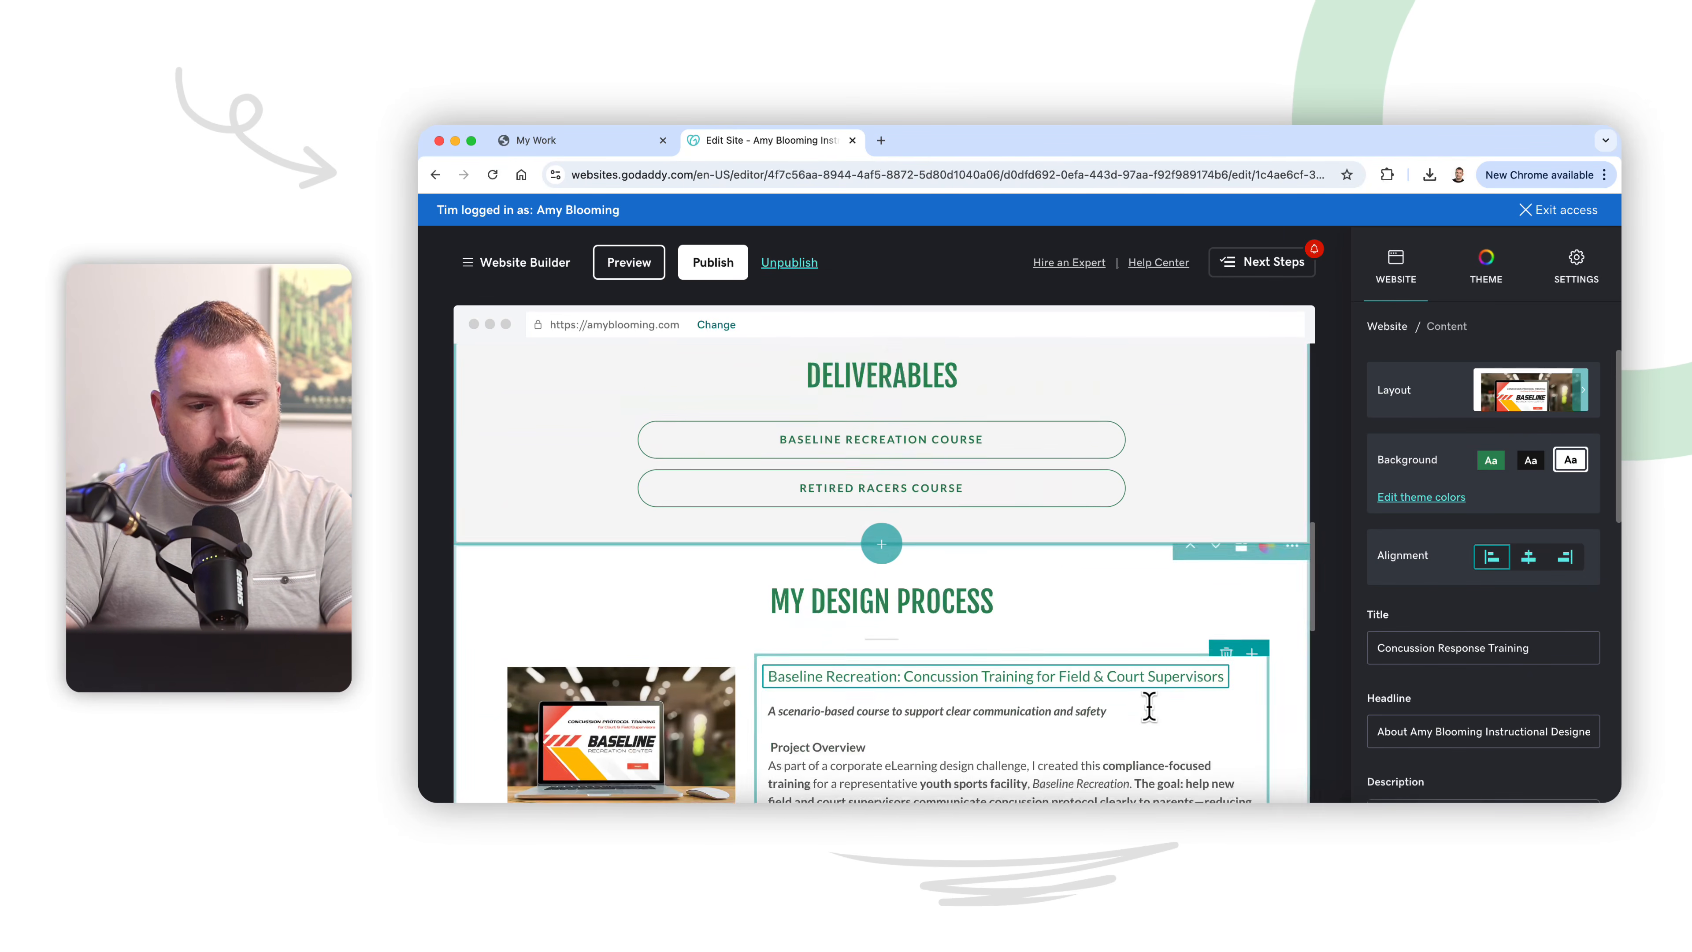
pyautogui.scroll(-3, 1149, 706)
pyautogui.scroll(-2, 1149, 706)
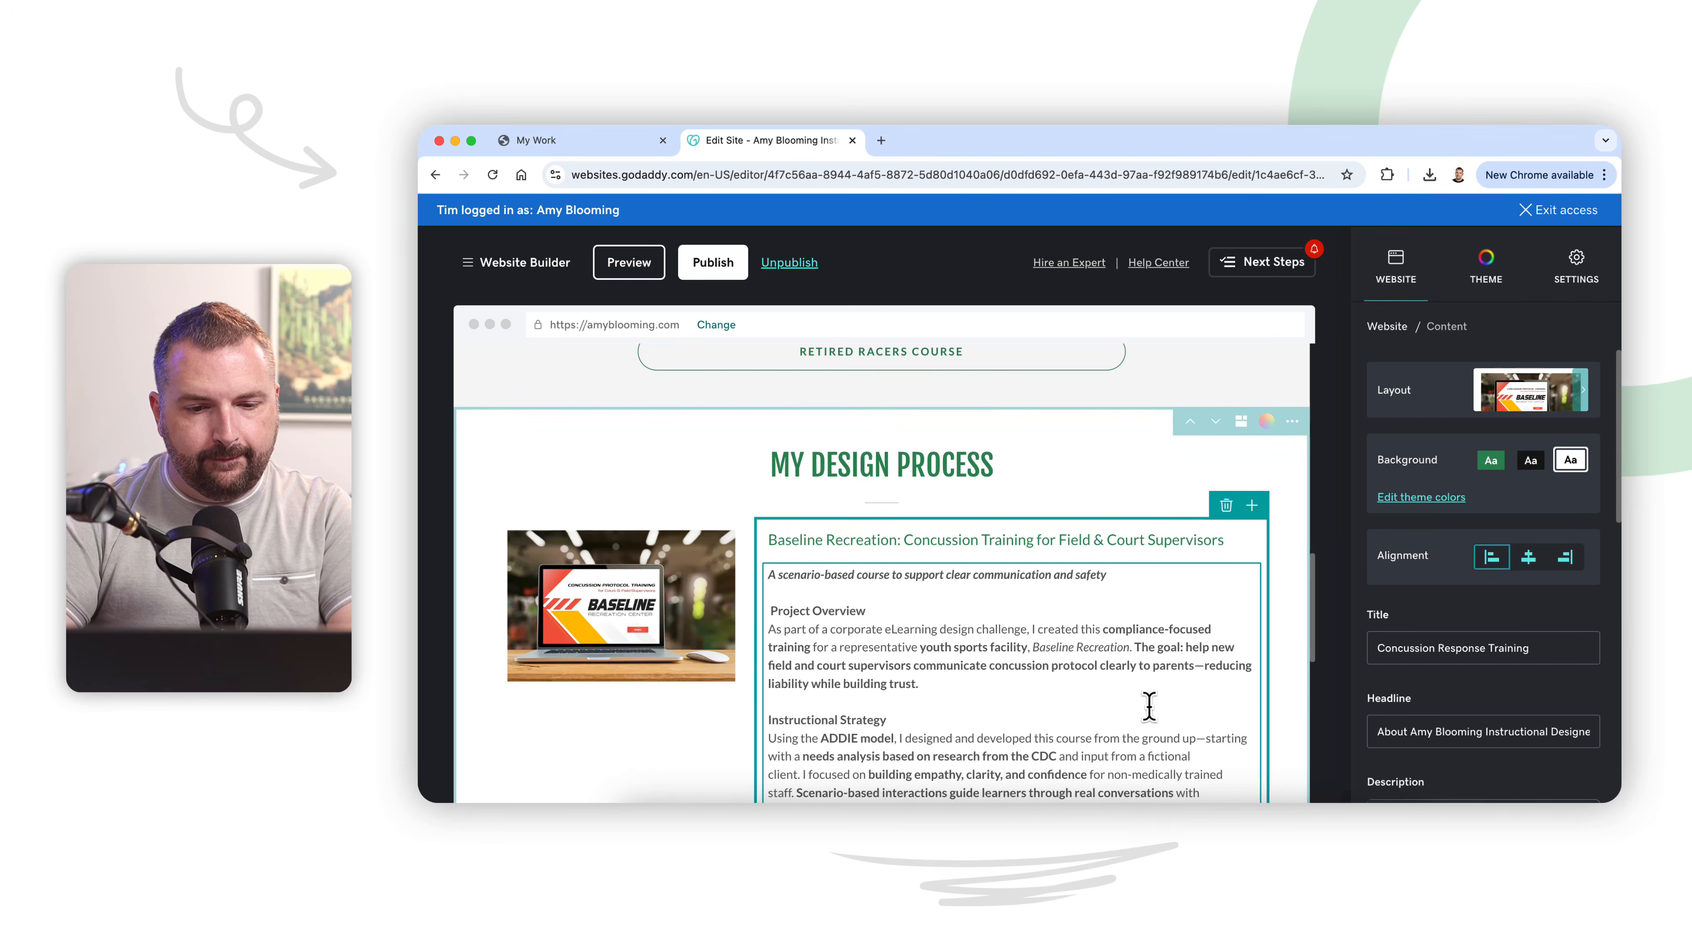
pyautogui.scroll(-2, 1032, 625)
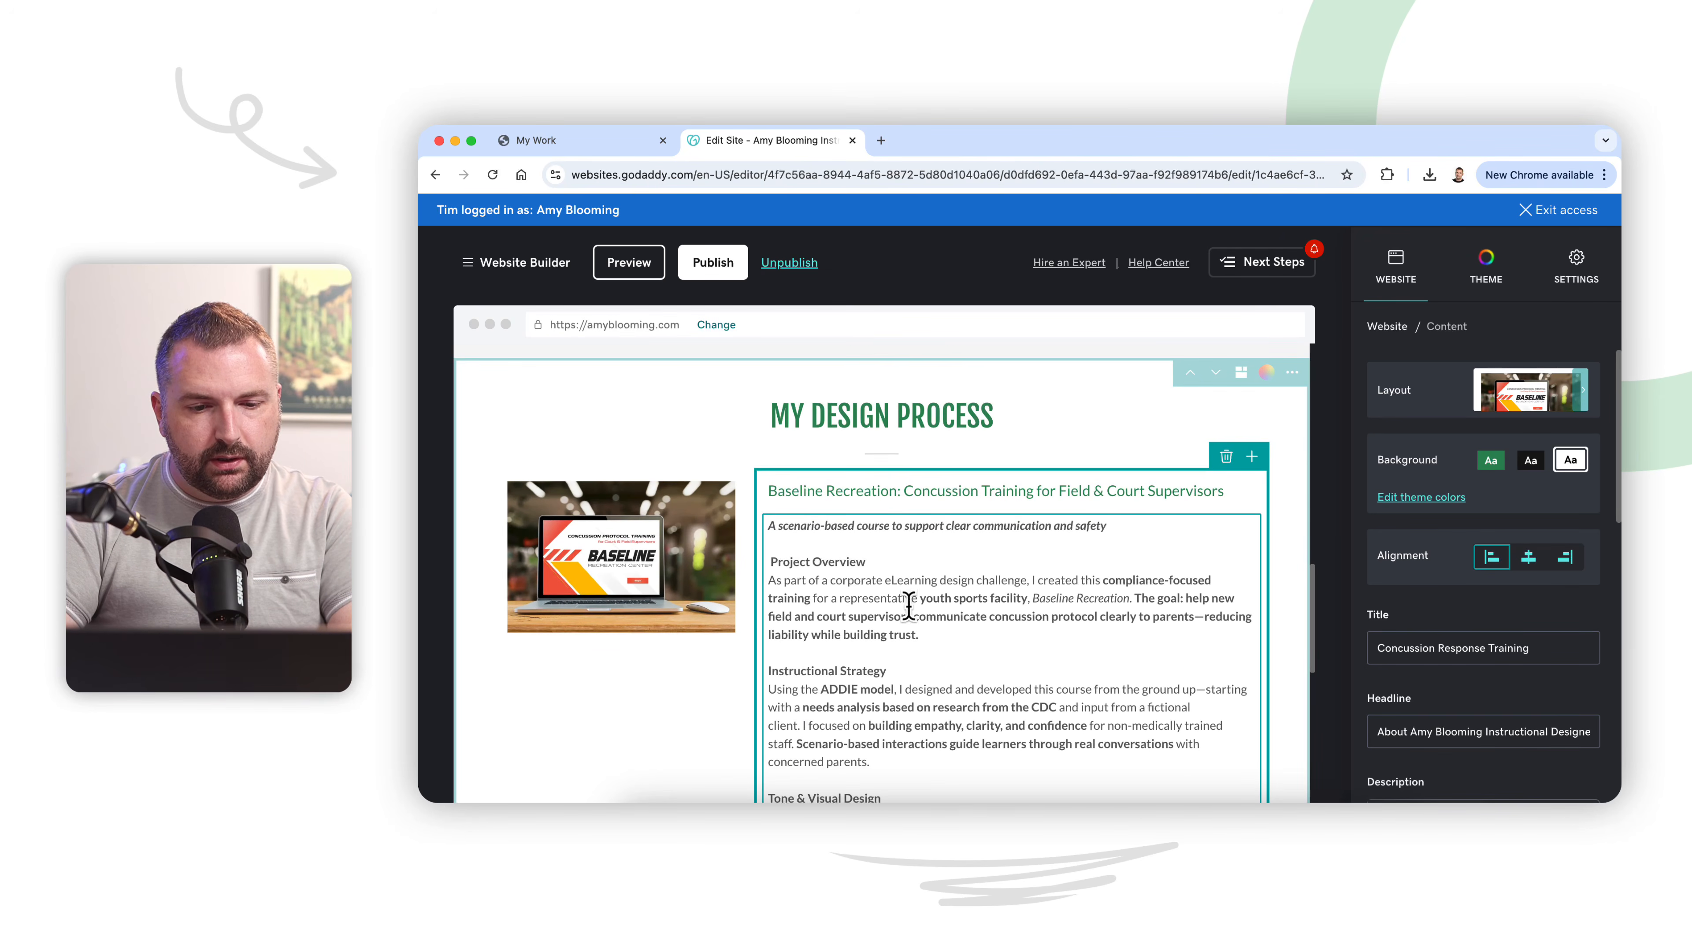
pyautogui.moveTo(1114, 524); pyautogui.dragTo(841, 527)
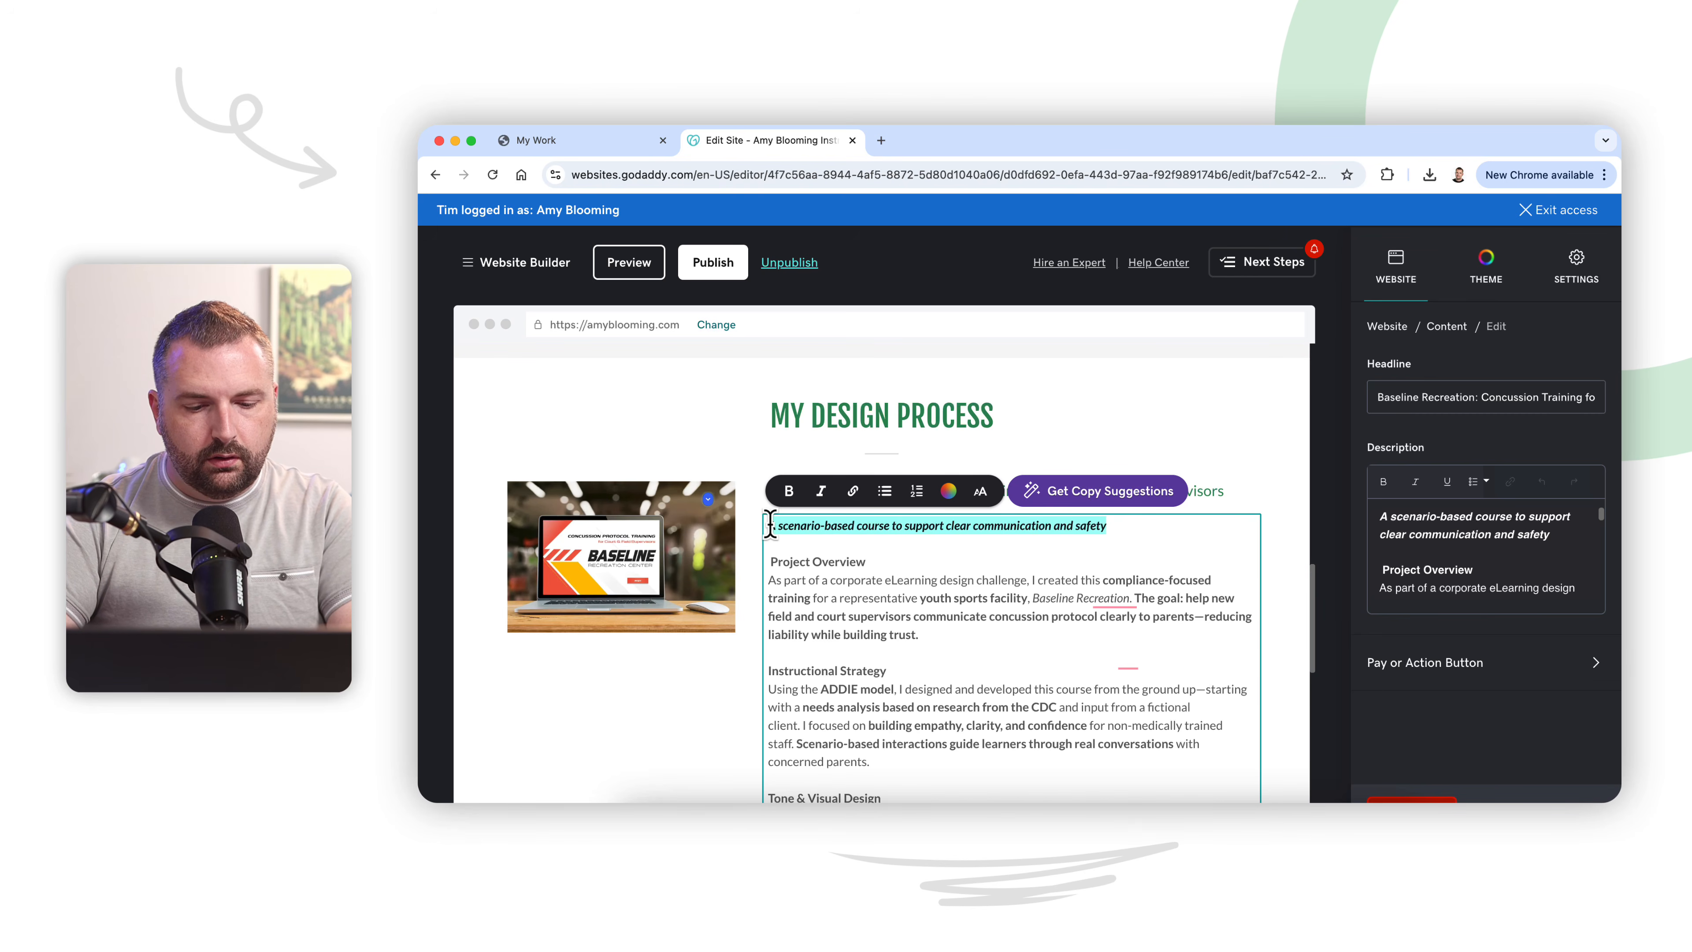
pyautogui.scroll(12, 770, 525)
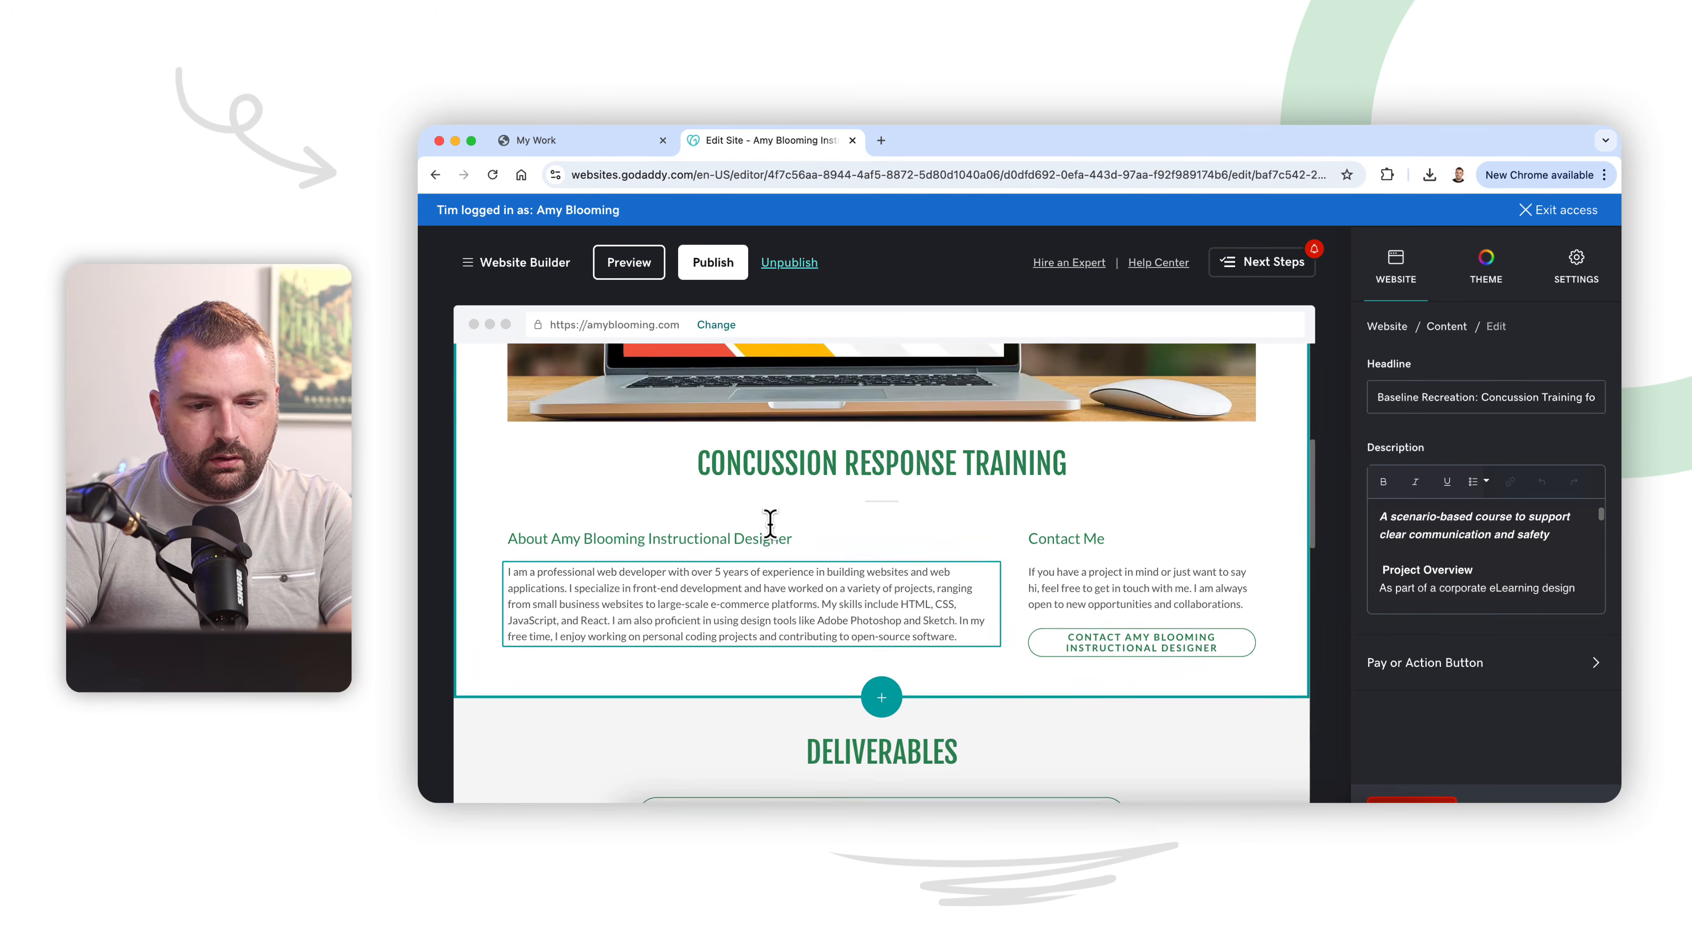
pyautogui.tripleClick(751, 537)
pyautogui.write('A scenario-based course to support clear communication and safety')
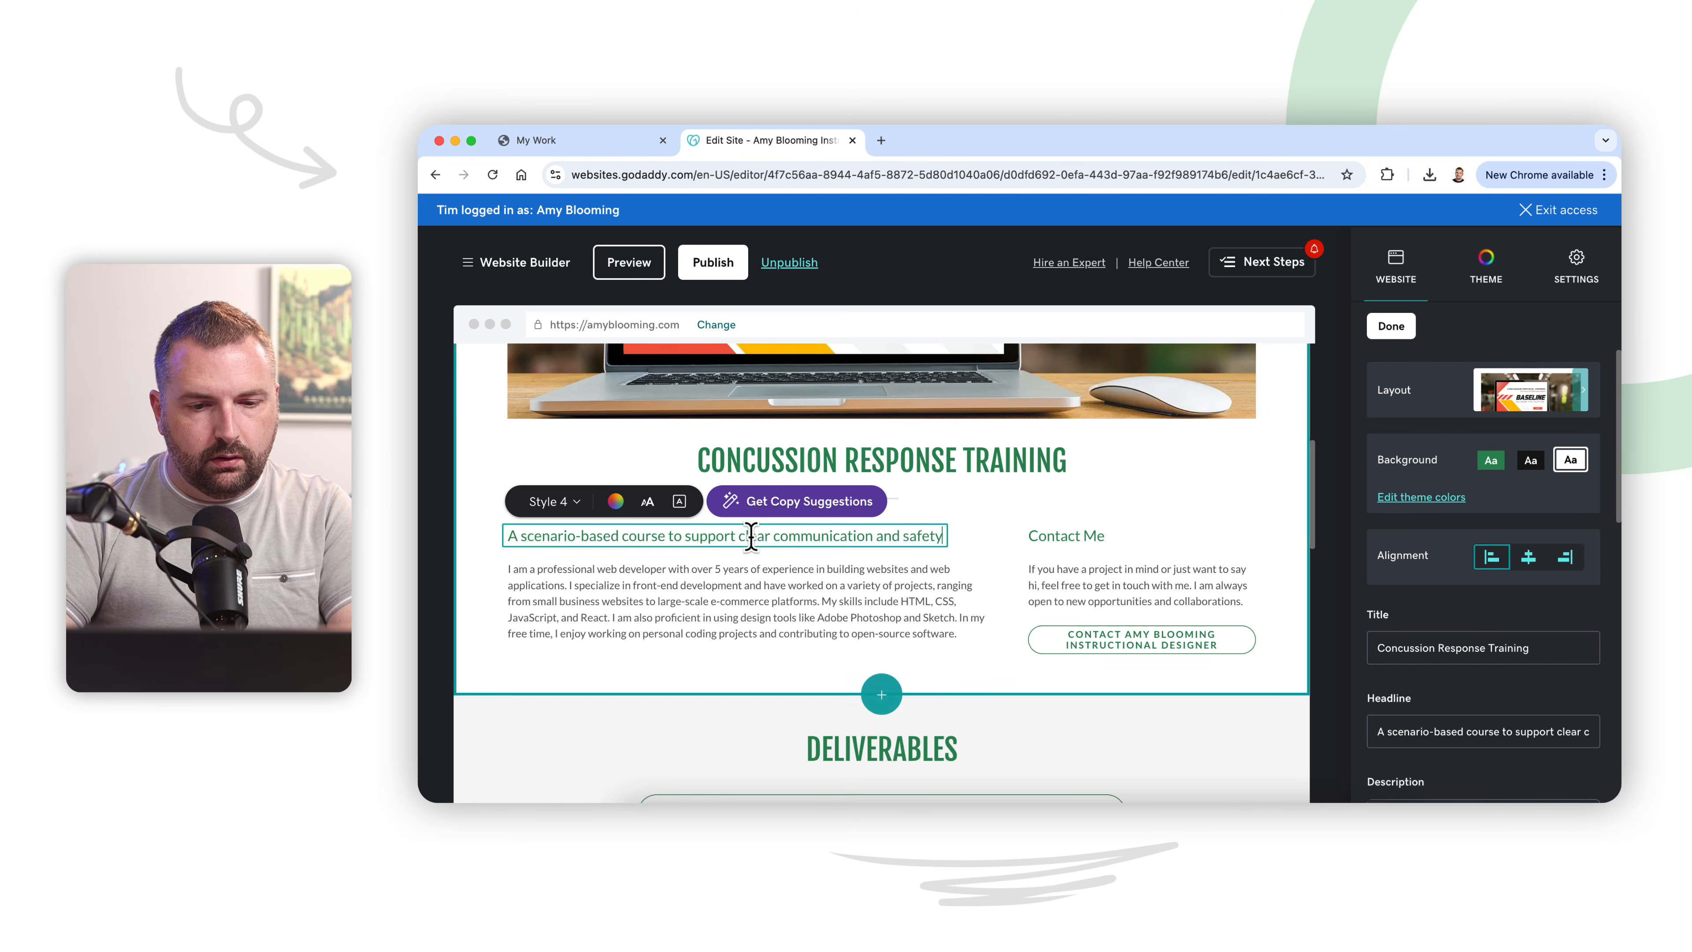
pyautogui.click(919, 608)
pyautogui.click(1026, 683)
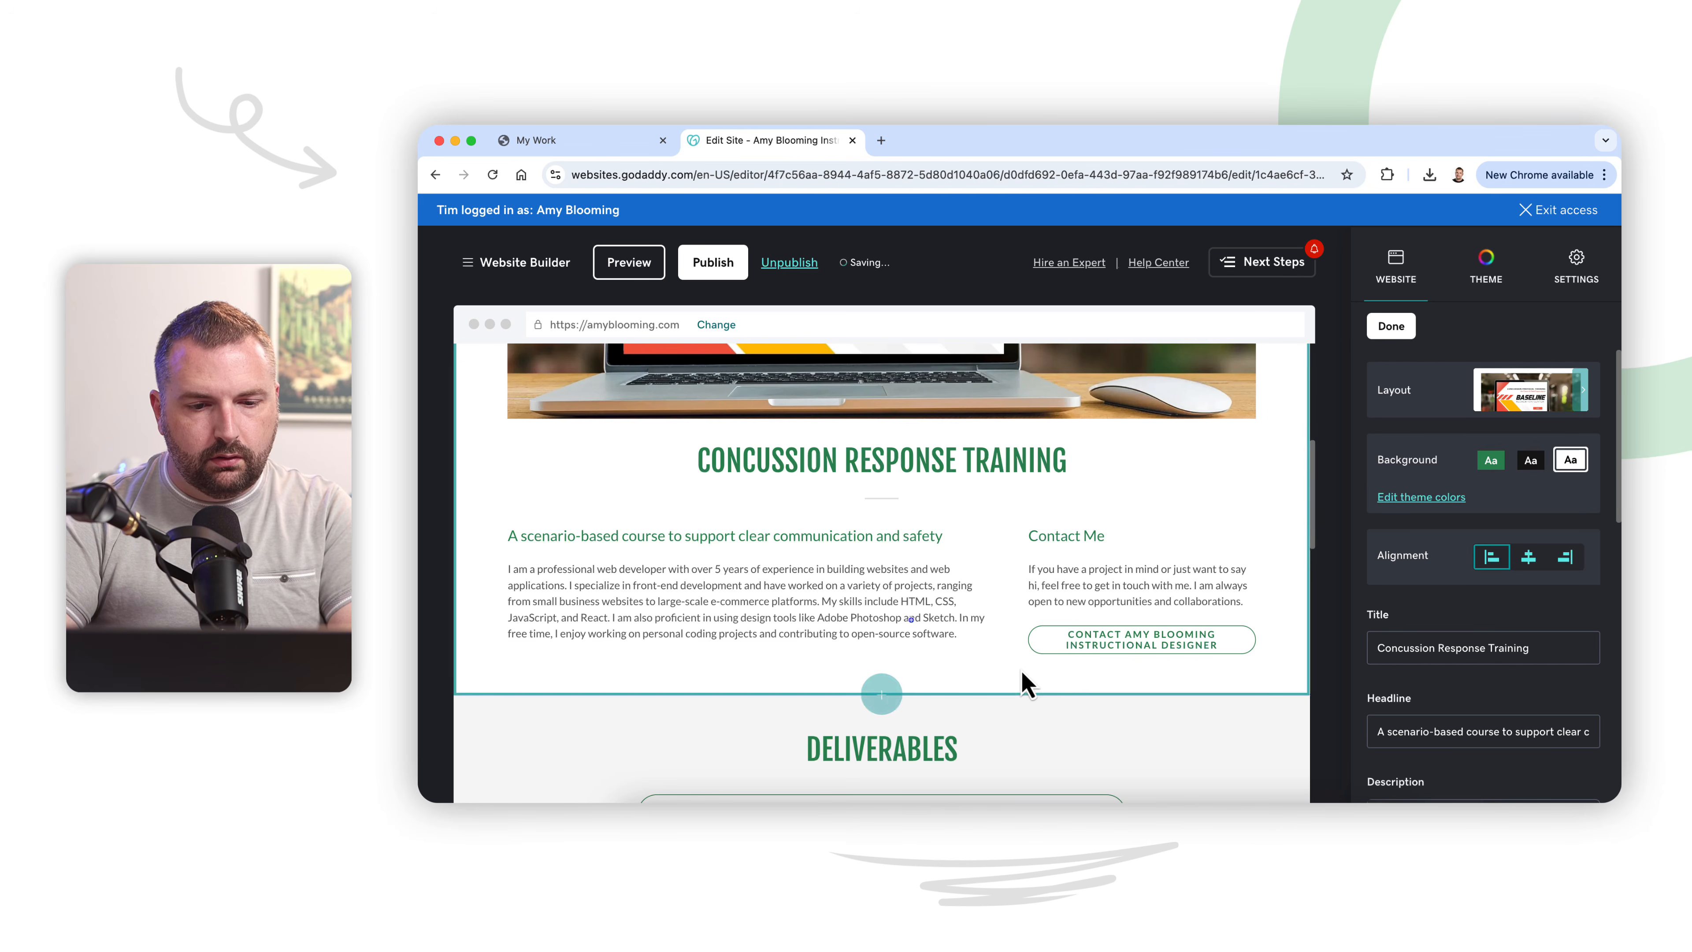
# Step: Copy the Project Overview paragraph of the Baseline Recreation project in the My Design Process section
pyautogui.scroll(-3, 928, 643)
pyautogui.scroll(-8, 928, 644)
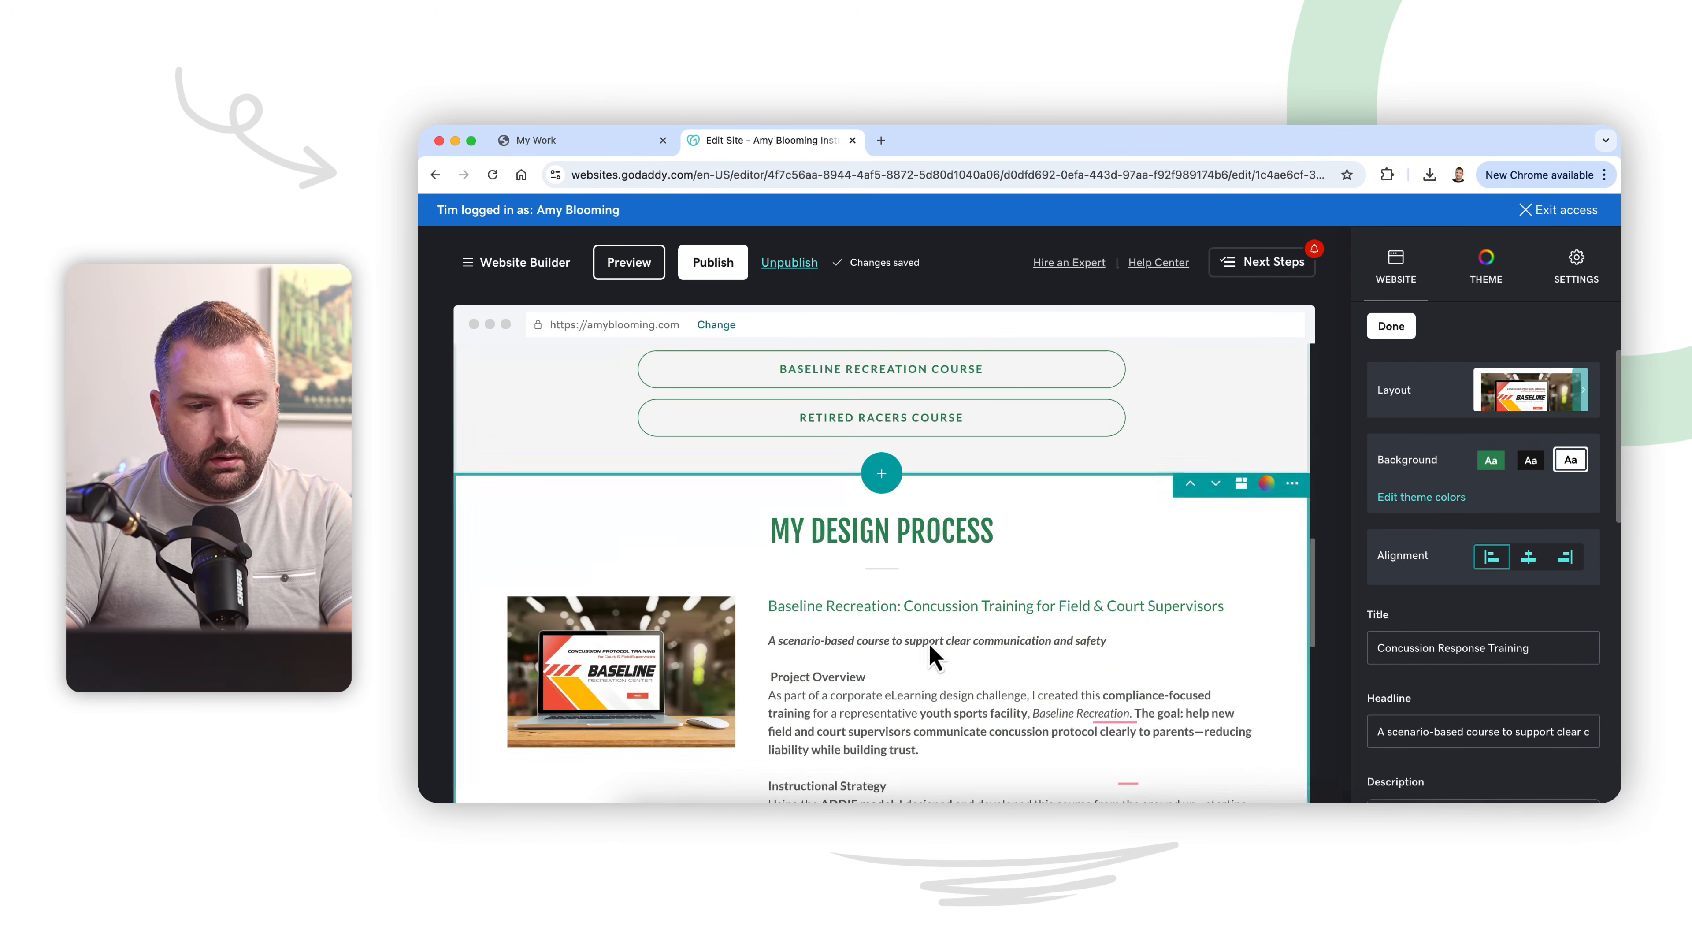
pyautogui.click(924, 617)
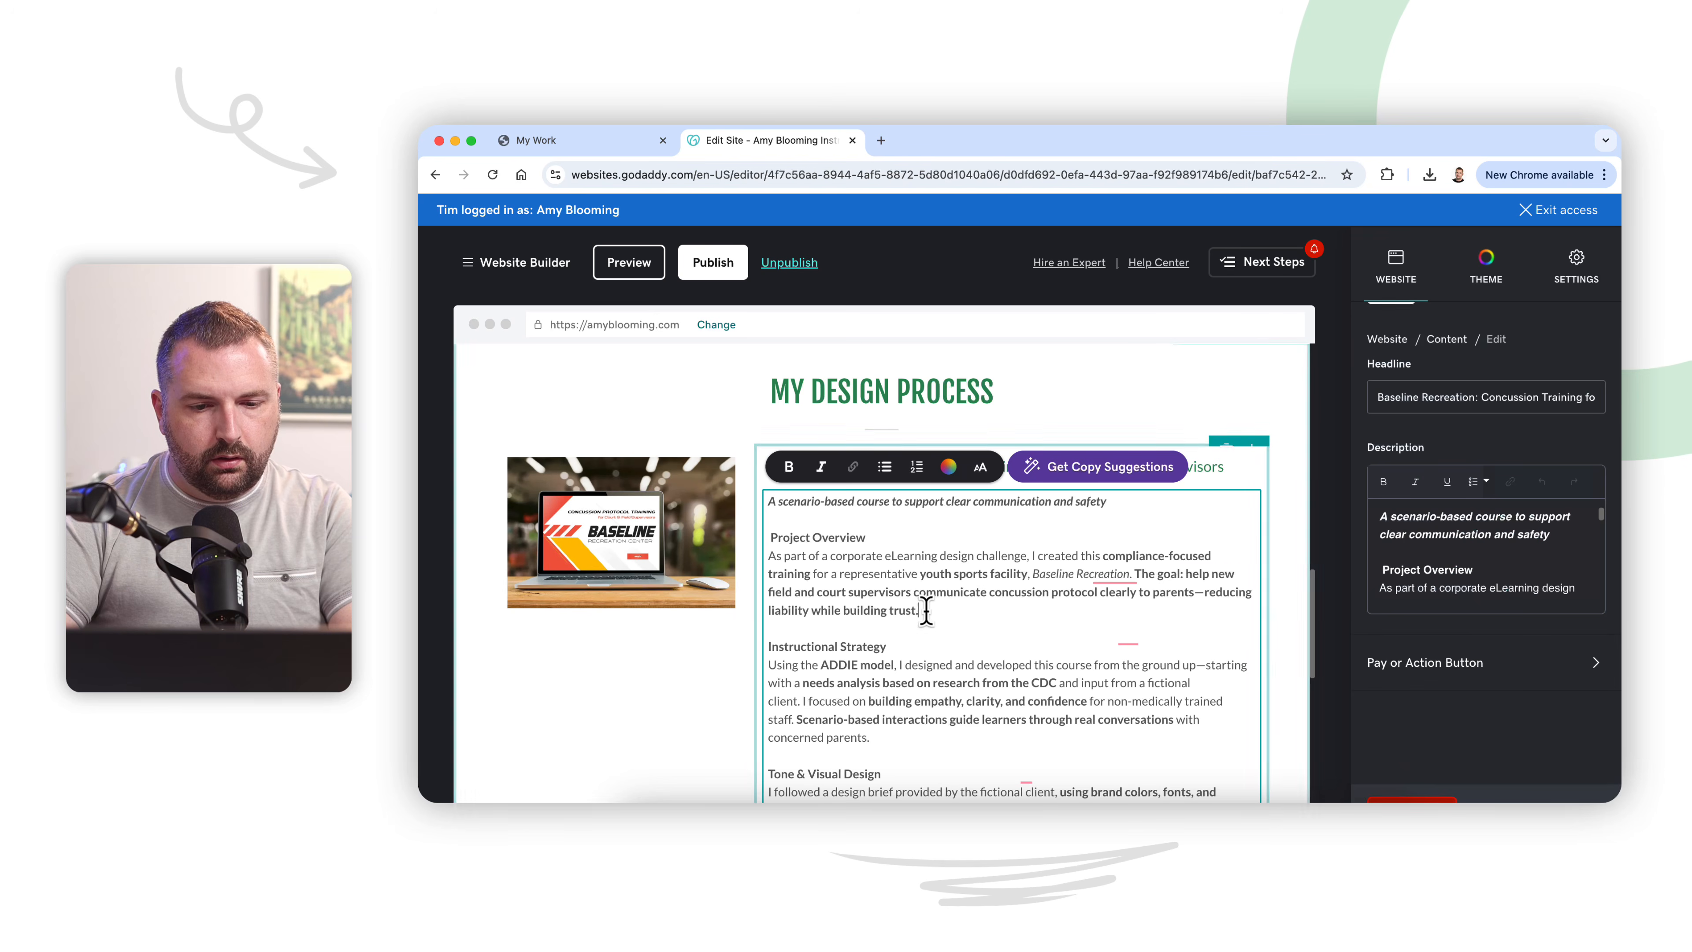
pyautogui.moveTo(919, 612); pyautogui.dragTo(775, 563)
pyautogui.press('super+c')
pyautogui.scroll(10, 770, 560)
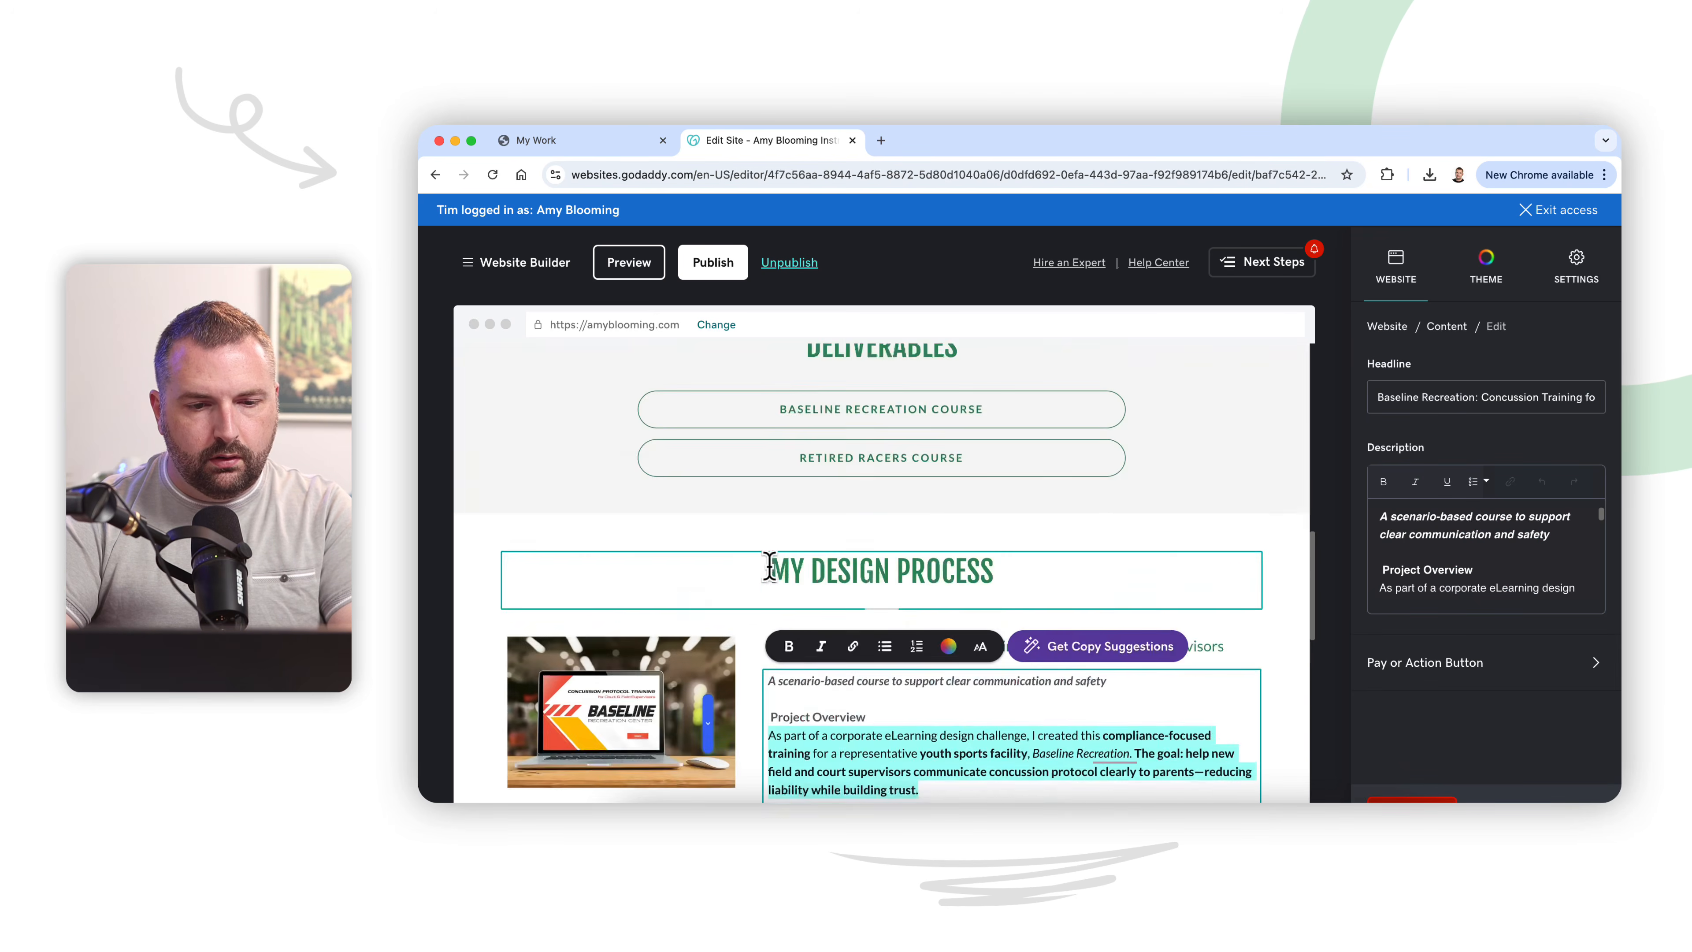
pyautogui.doubleClick(782, 497)
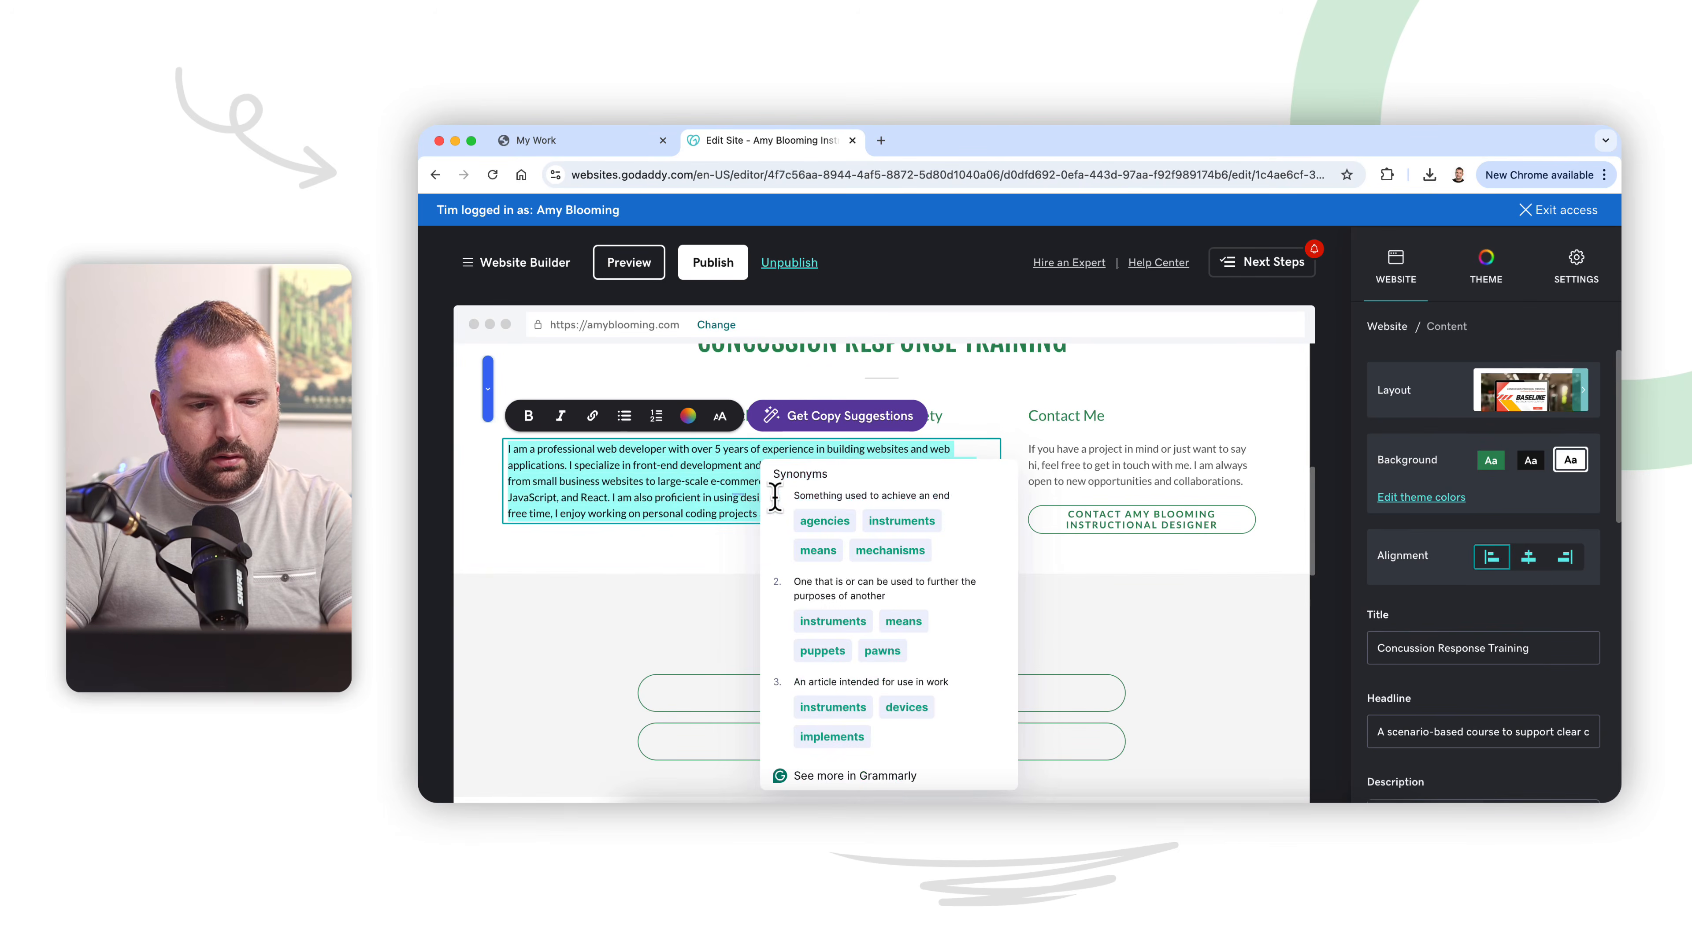
pyautogui.press('super+v')
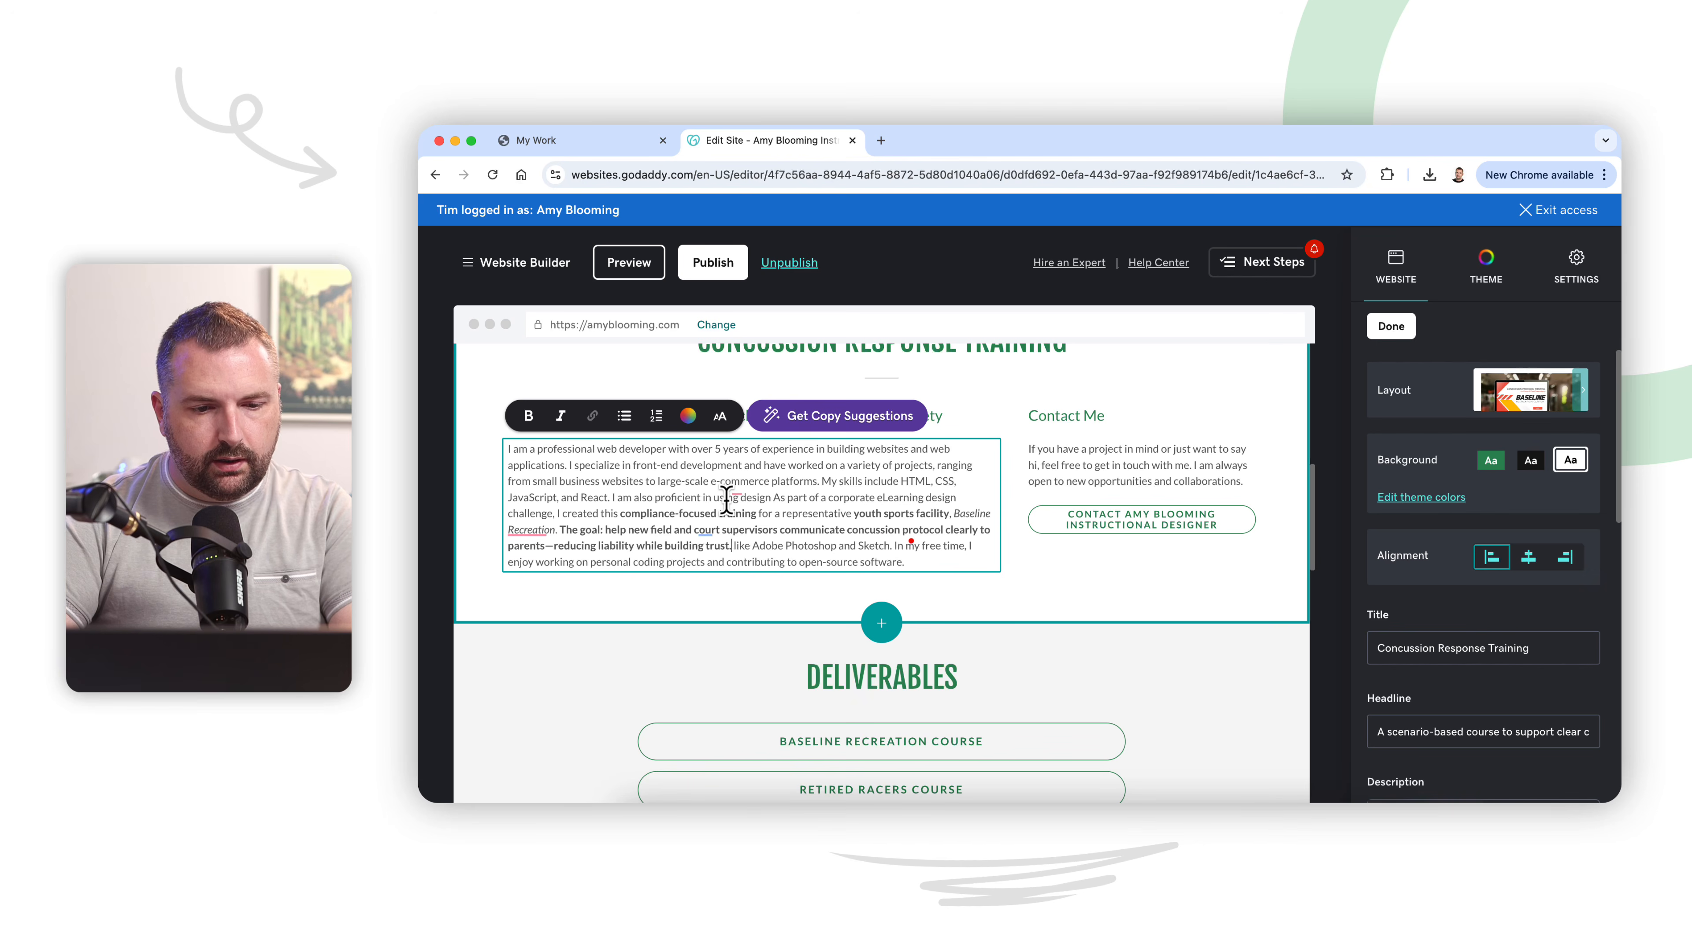
pyautogui.press('super+z')
# Step: Replace the placeholder biography under the Concussion Response Training headline with the copied Project Overview paragraph, without any leftover placeholder letter
pyautogui.click(962, 515)
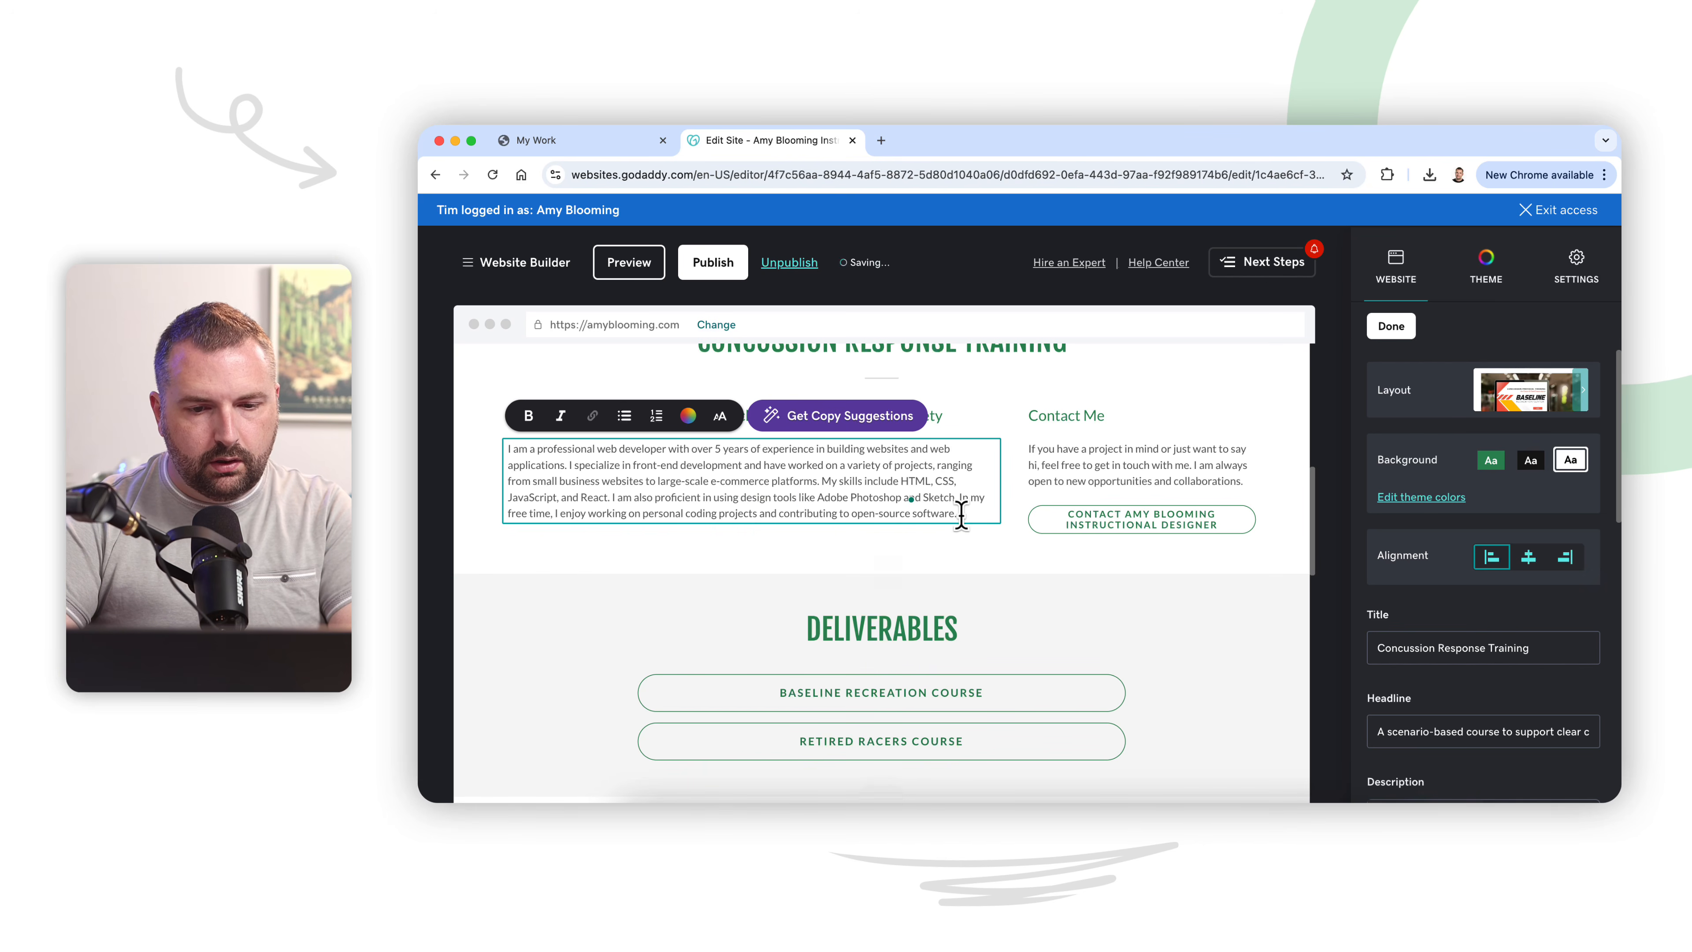
pyautogui.moveTo(954, 513); pyautogui.dragTo(551, 440)
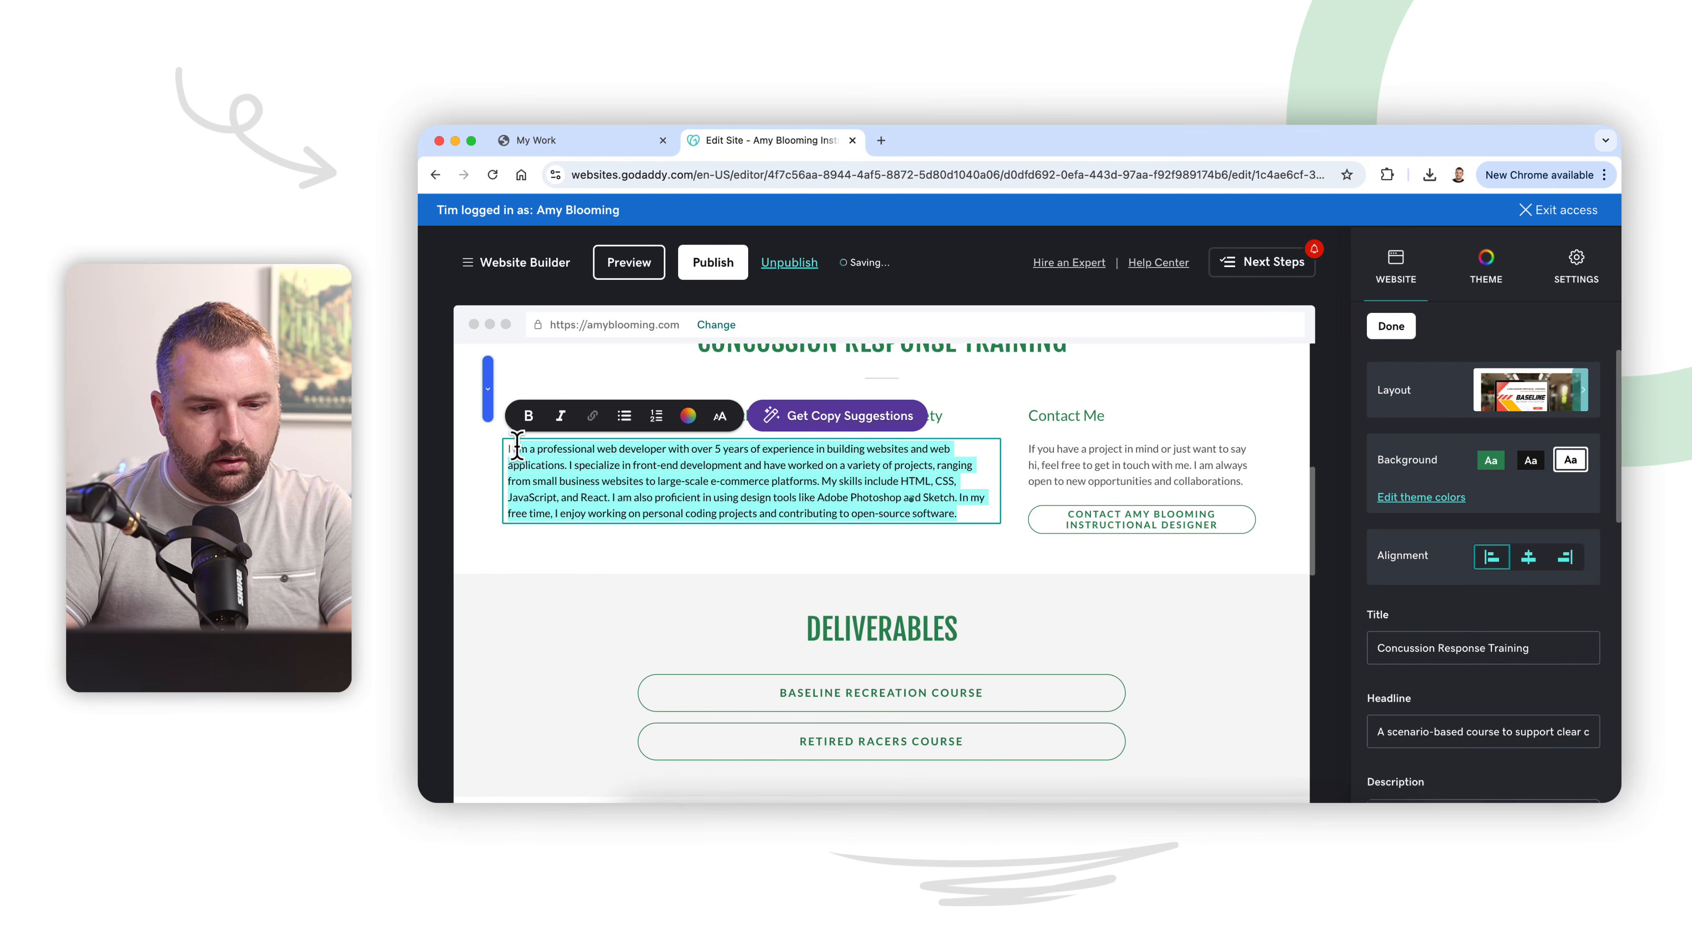
pyautogui.press('BackSpace')
pyautogui.press('super+v')
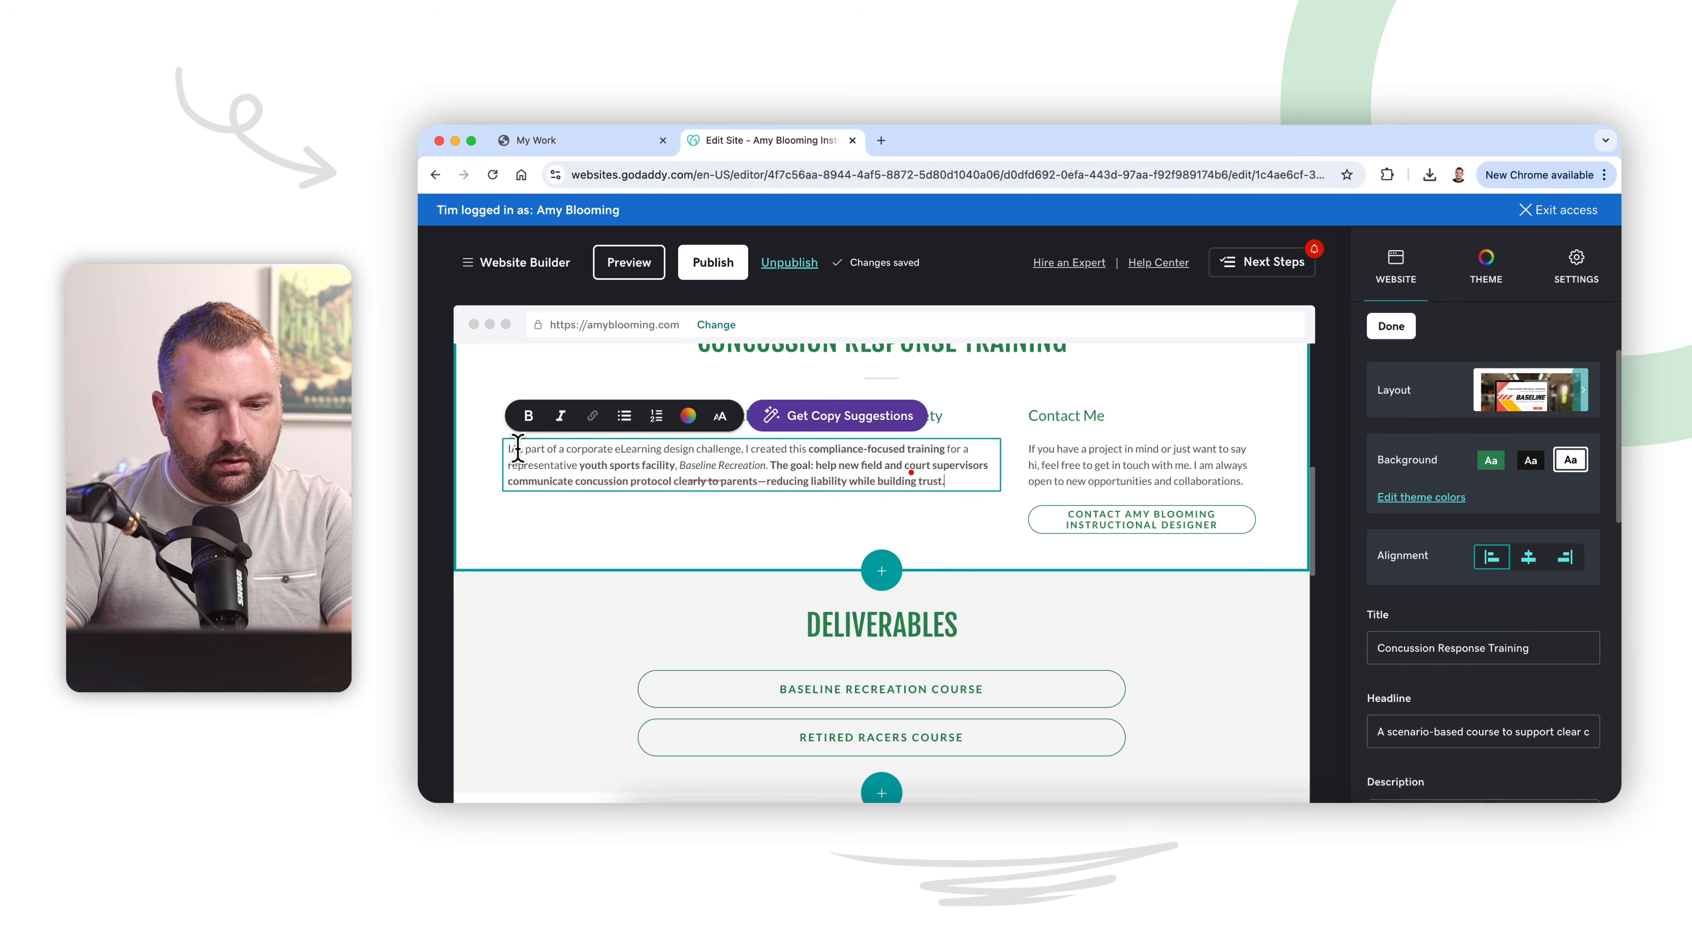
pyautogui.moveTo(741, 475)
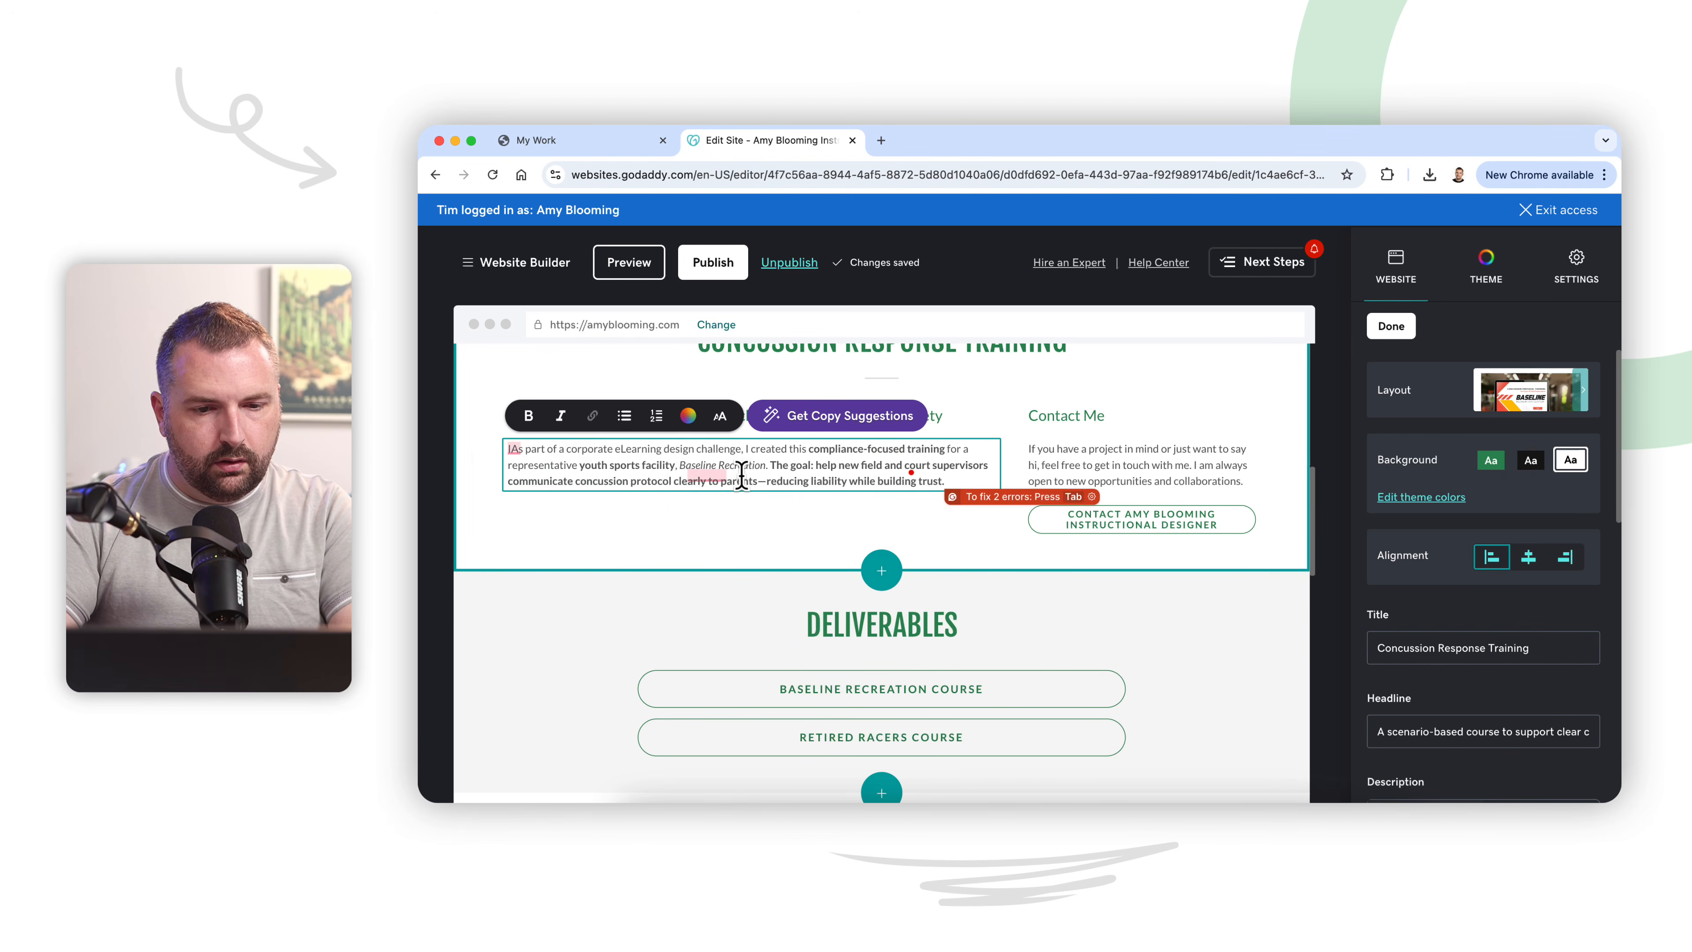
pyautogui.scroll(2, 773, 546)
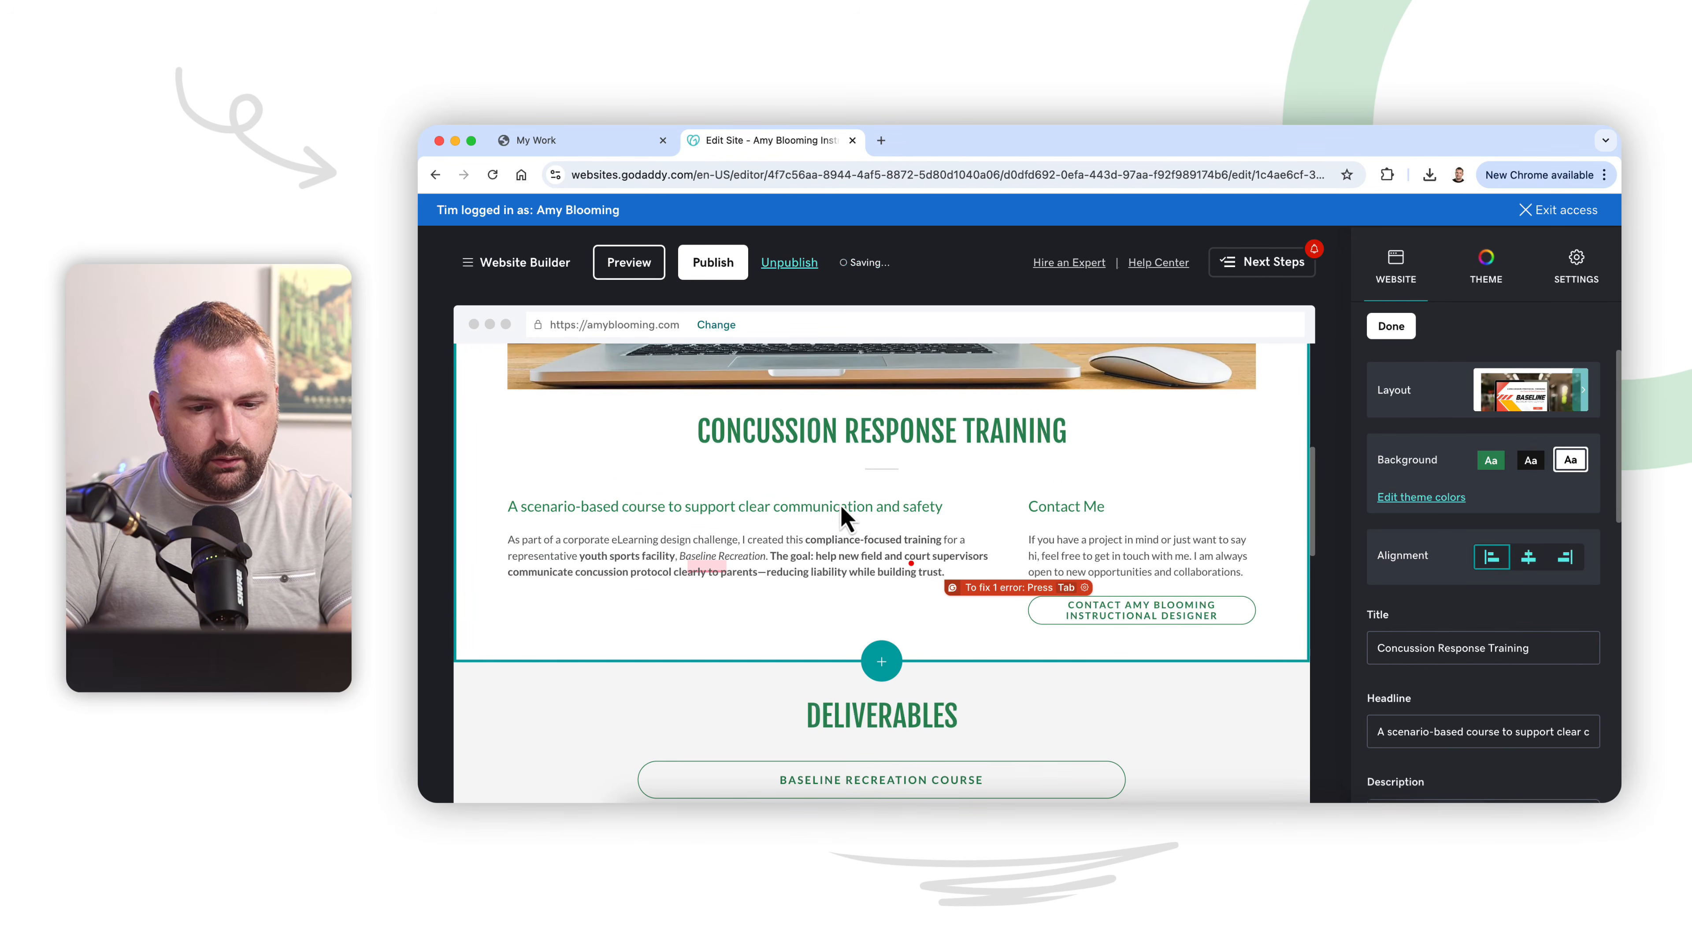
# Step: Relabel the action button in the Concussion Response Training section's sidebar as "View the Complete Project"
pyautogui.click(1167, 542)
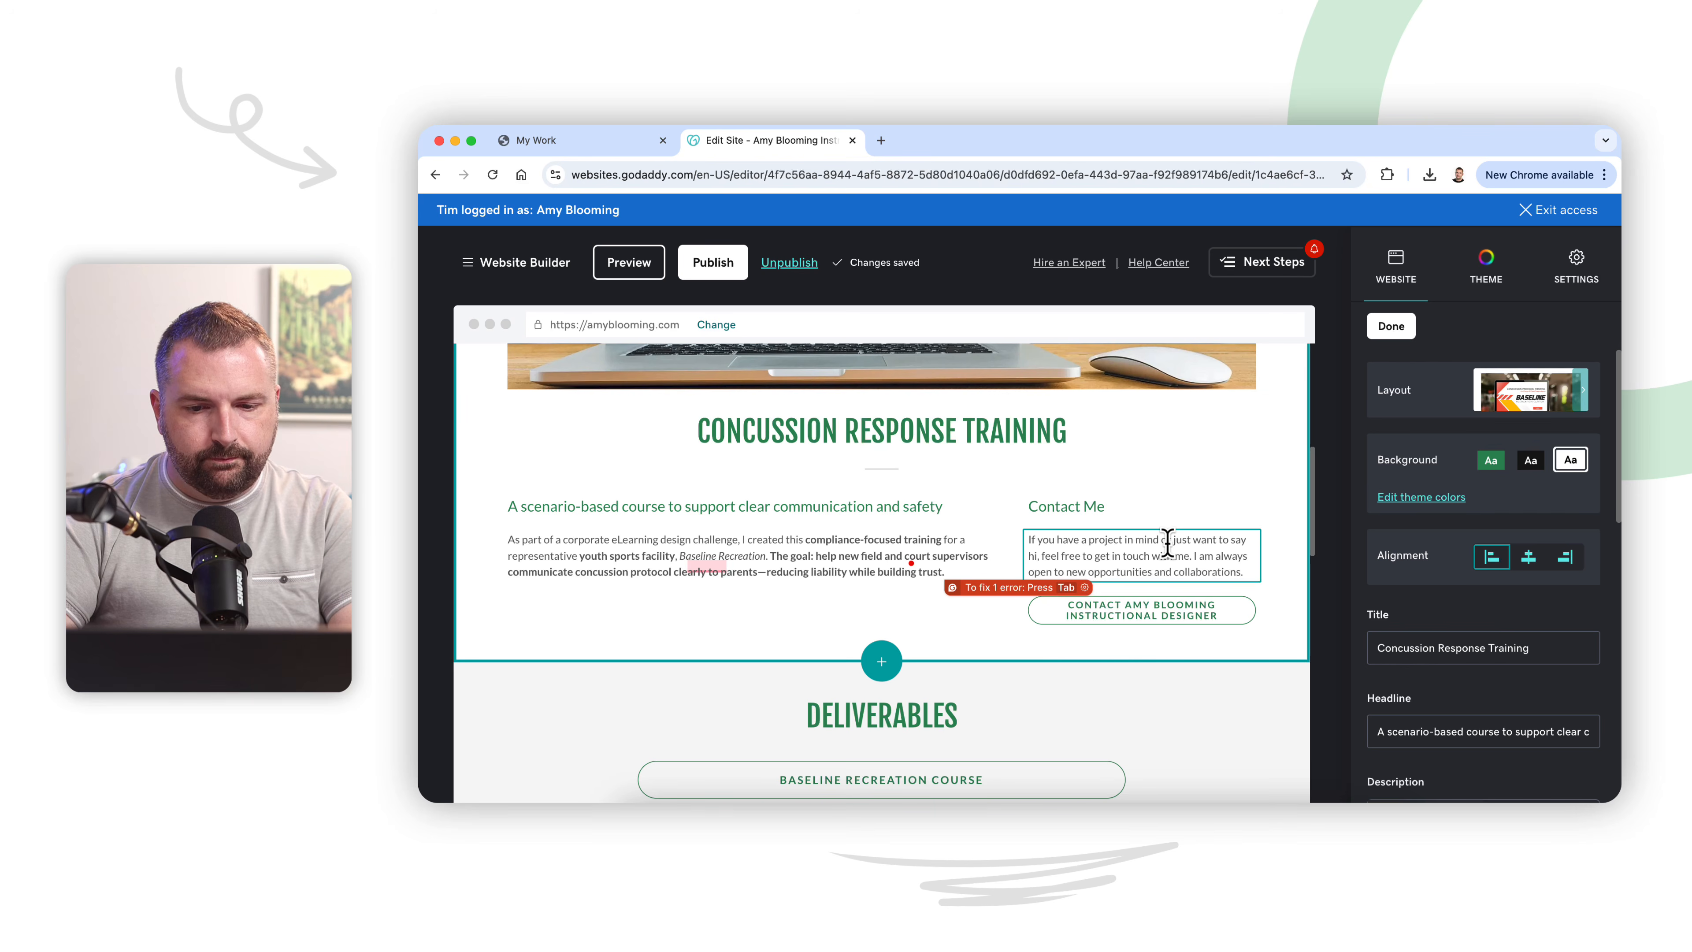
pyautogui.click(1179, 610)
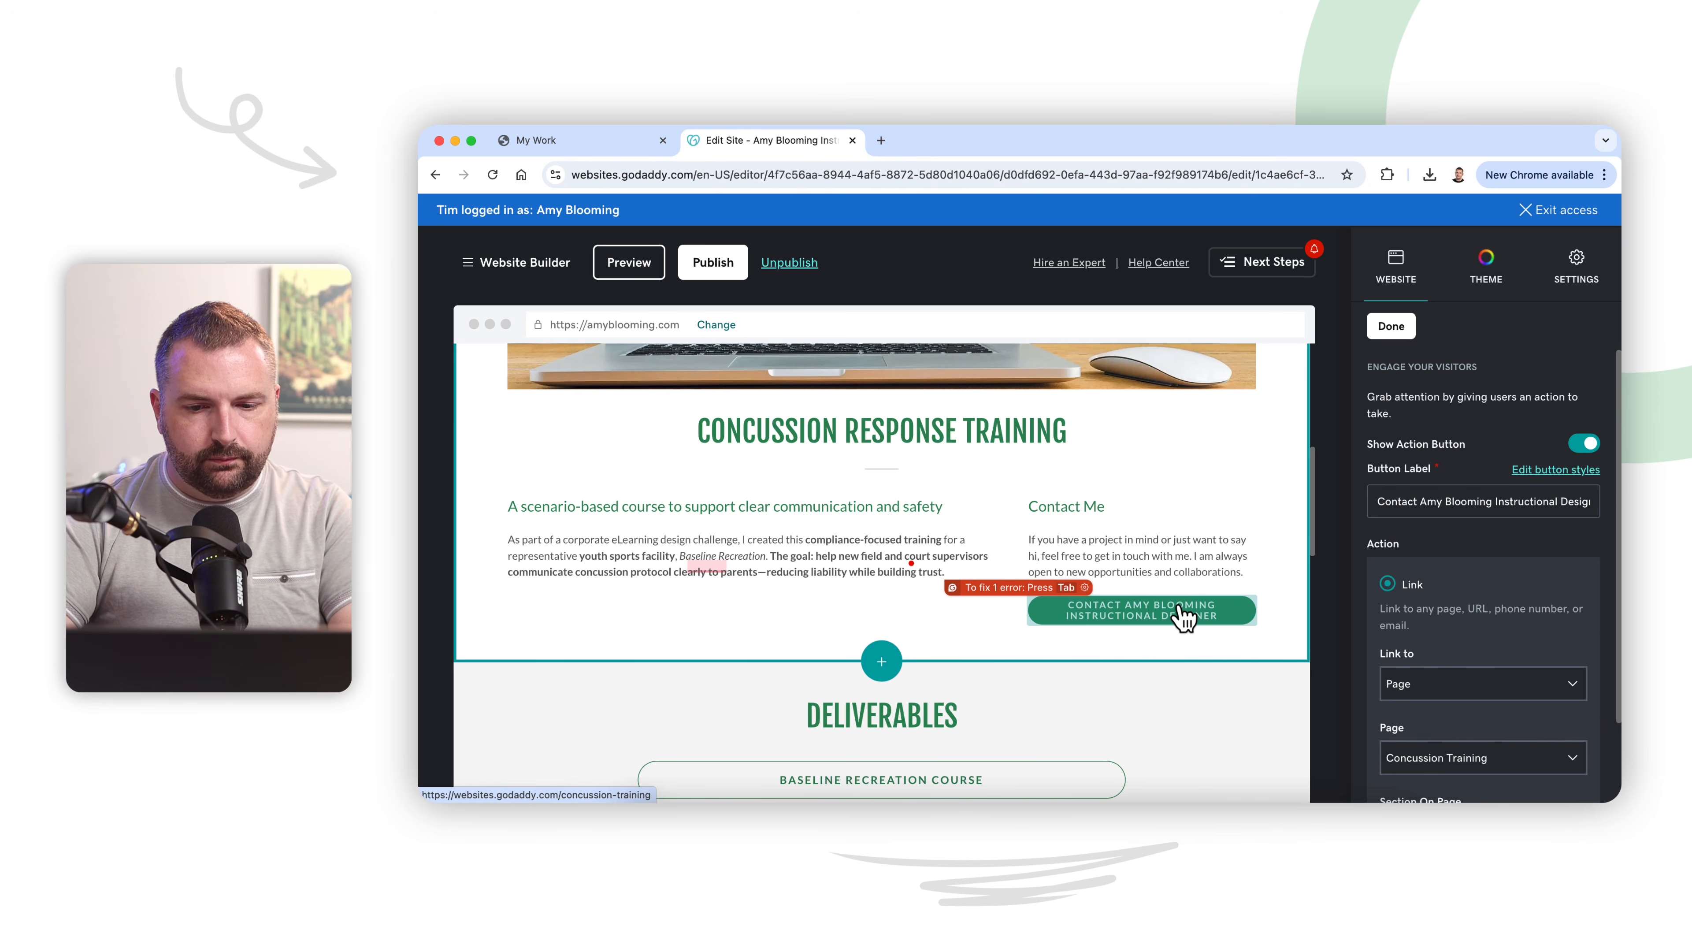
pyautogui.tripleClick(1455, 501)
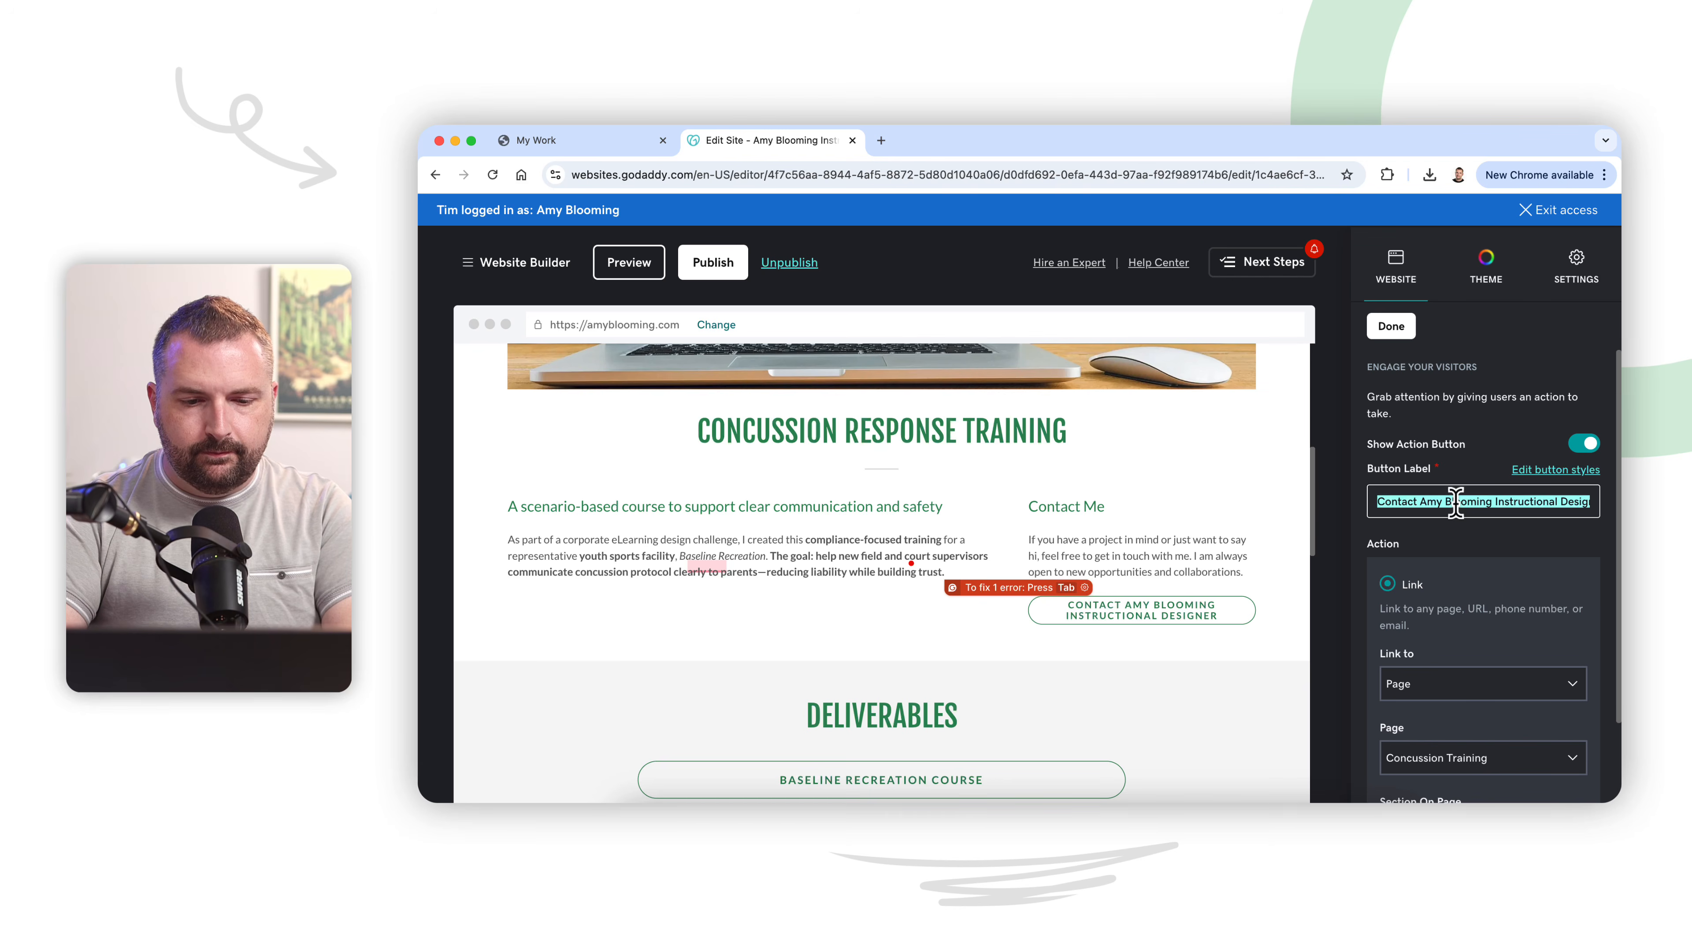
pyautogui.write('V')
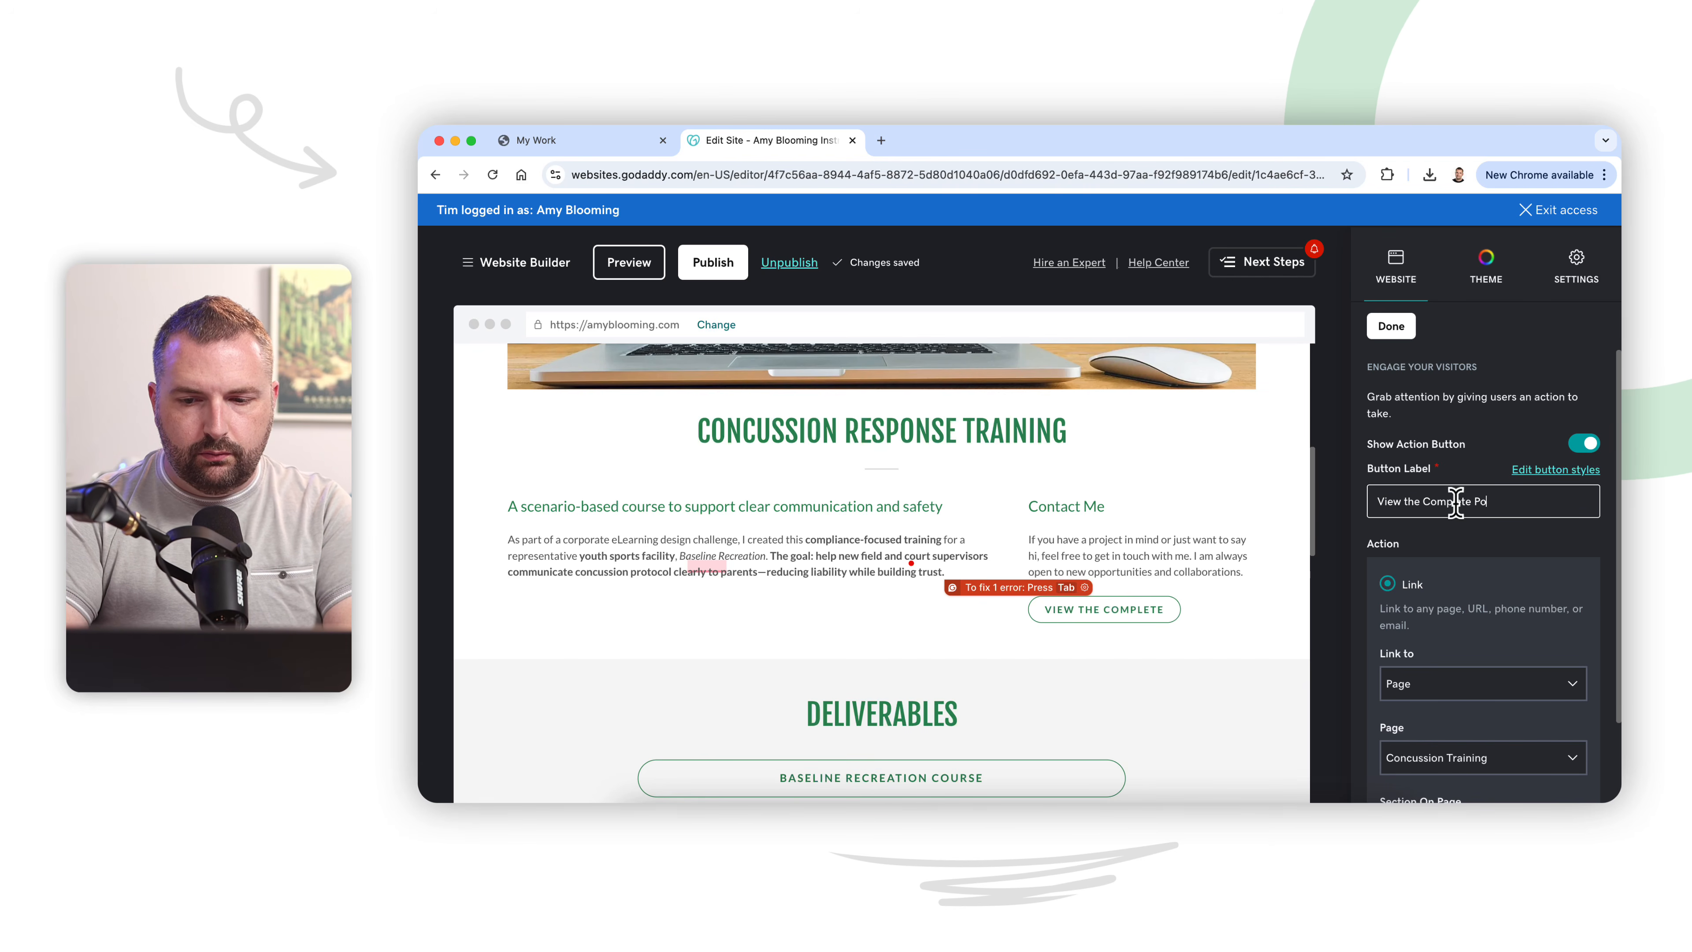
pyautogui.write('iew the Complete Project')
pyautogui.scroll(-2, 1465, 587)
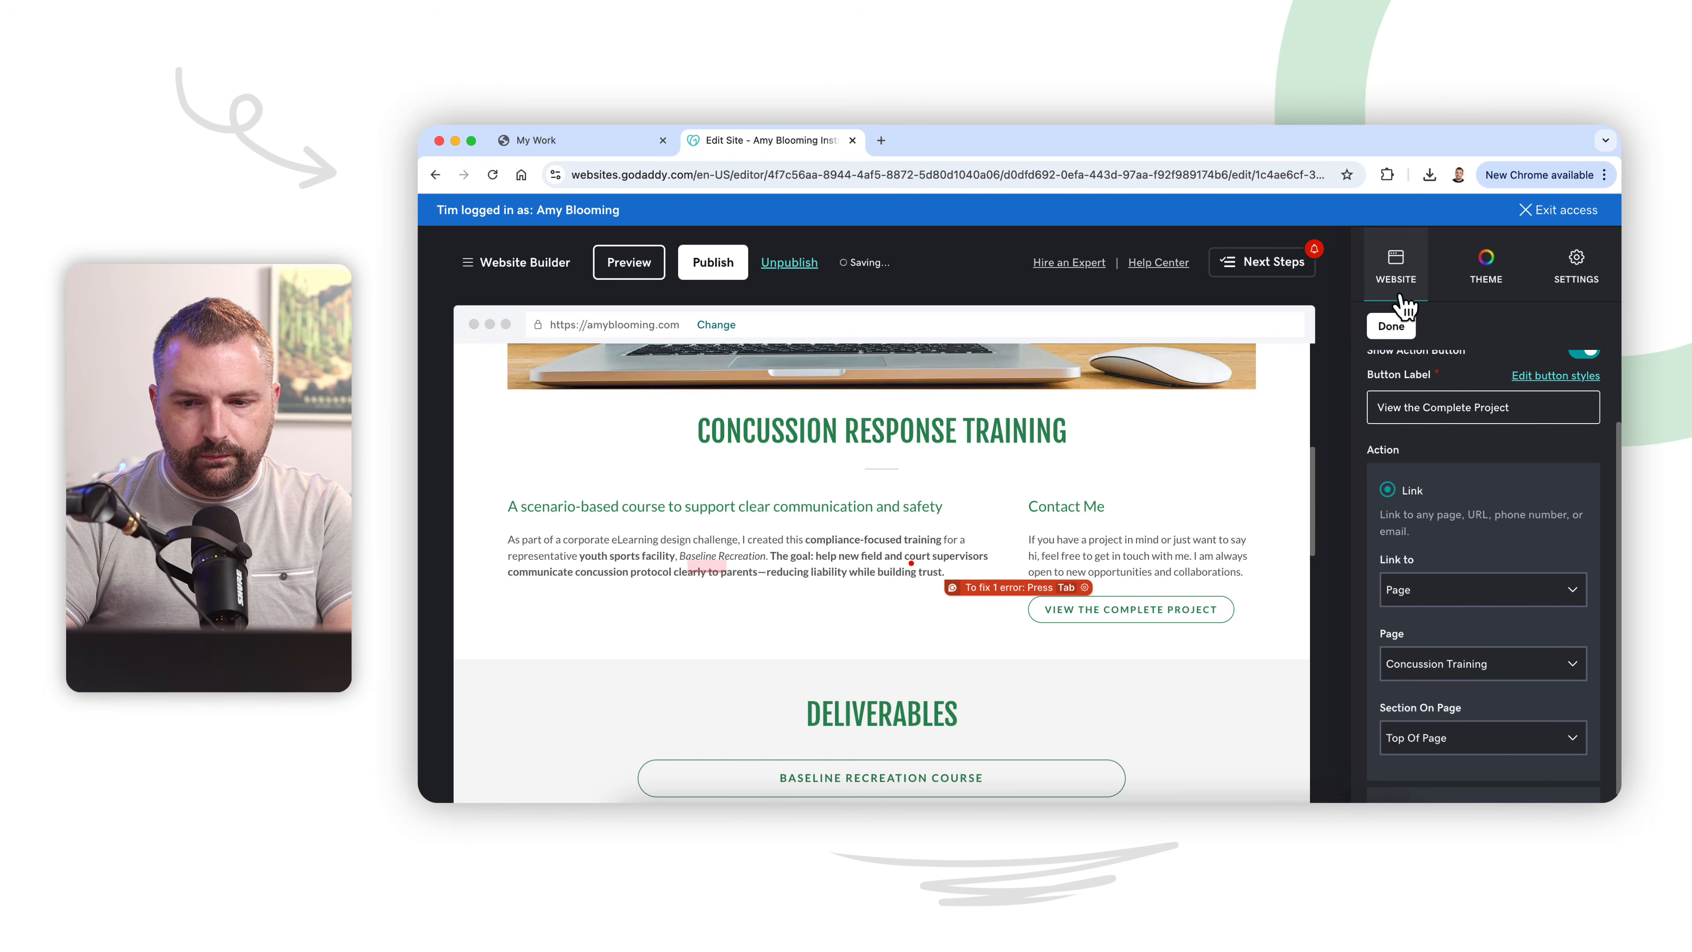
pyautogui.click(1393, 326)
pyautogui.scroll(2, 1398, 491)
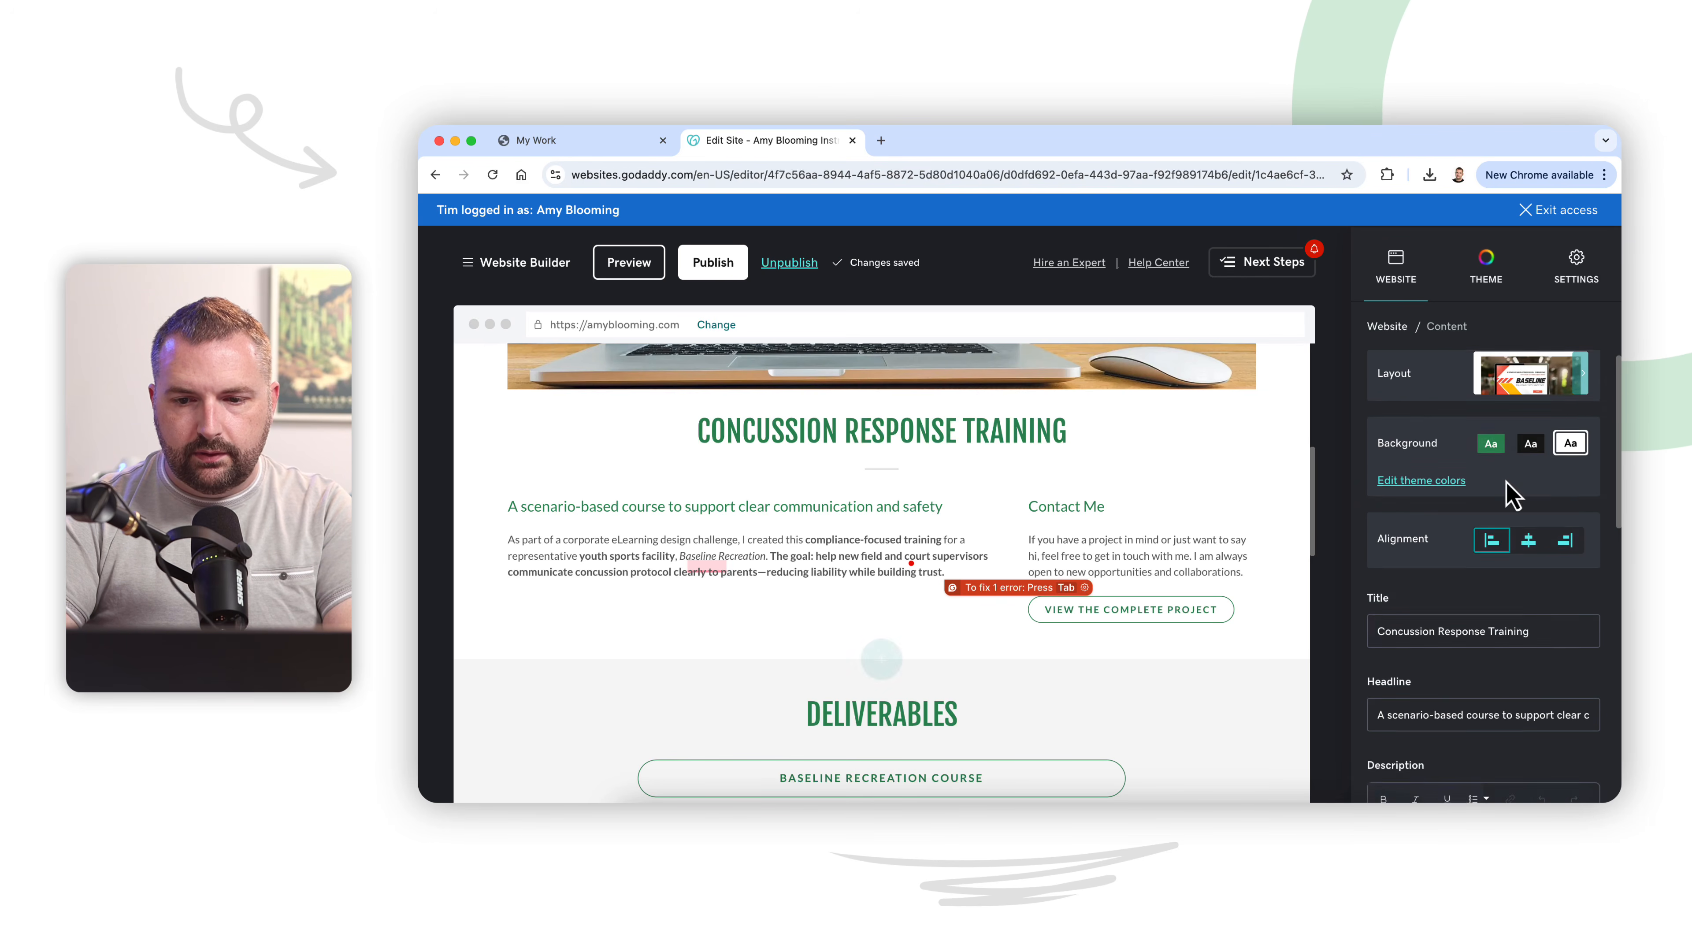
# Step: Copy the Articulate review URL from the Baseline course's View Course button on the Safety Training page
pyautogui.click(1397, 333)
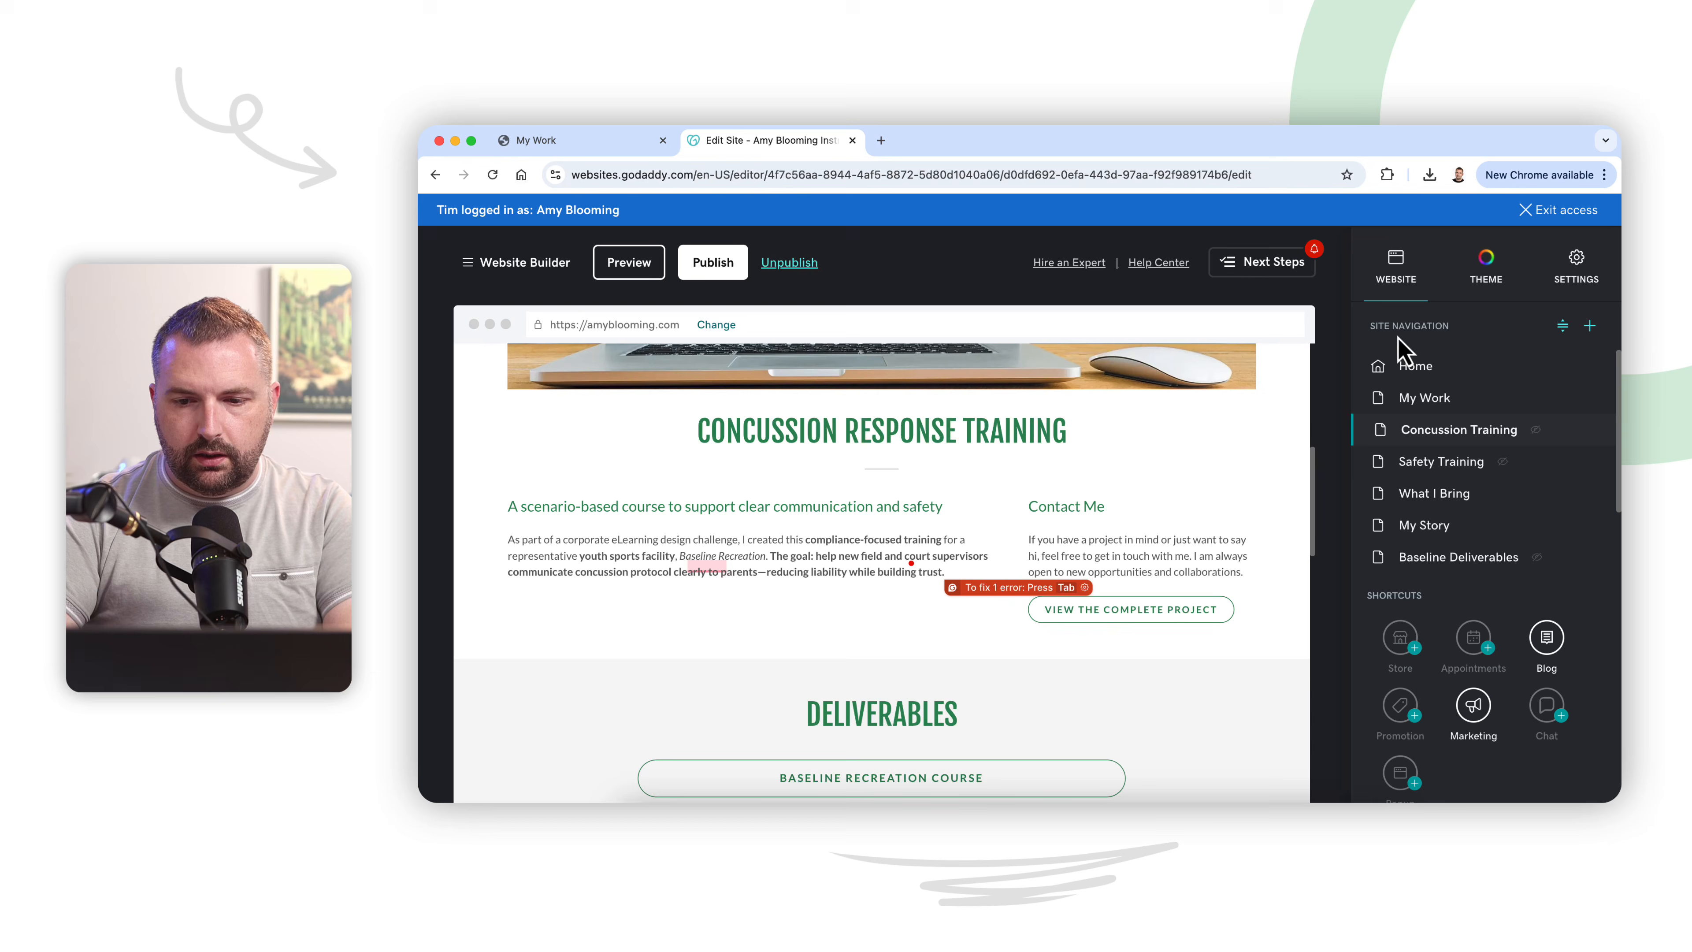
pyautogui.click(1432, 463)
pyautogui.scroll(3, 1106, 579)
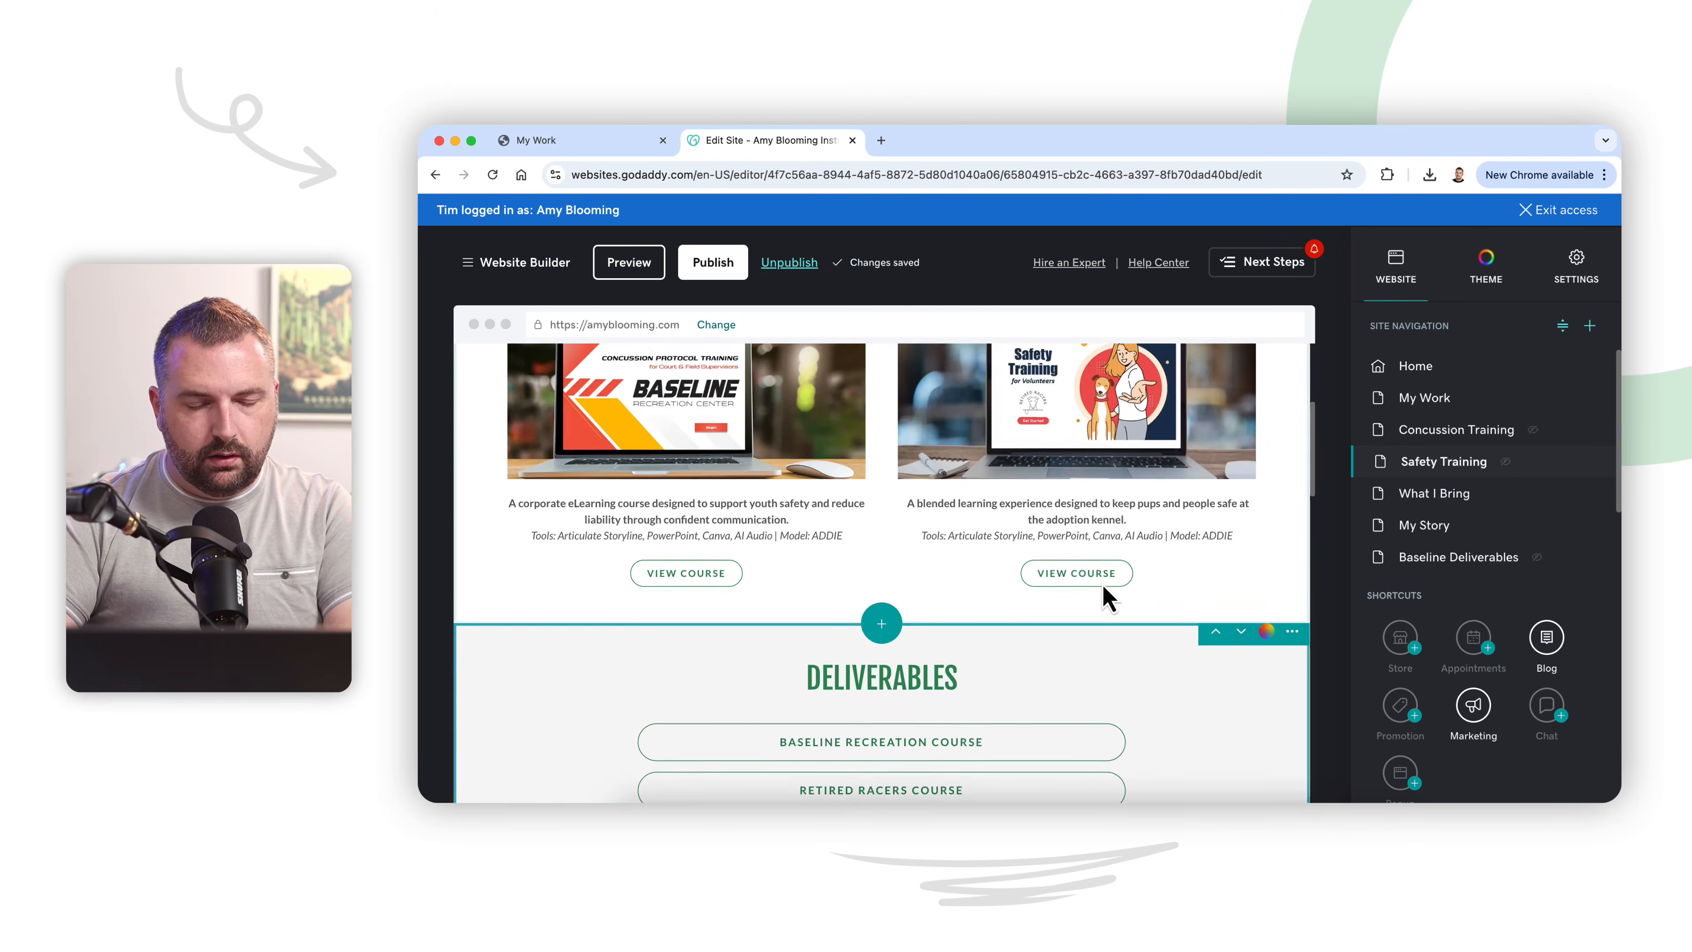
pyautogui.click(703, 585)
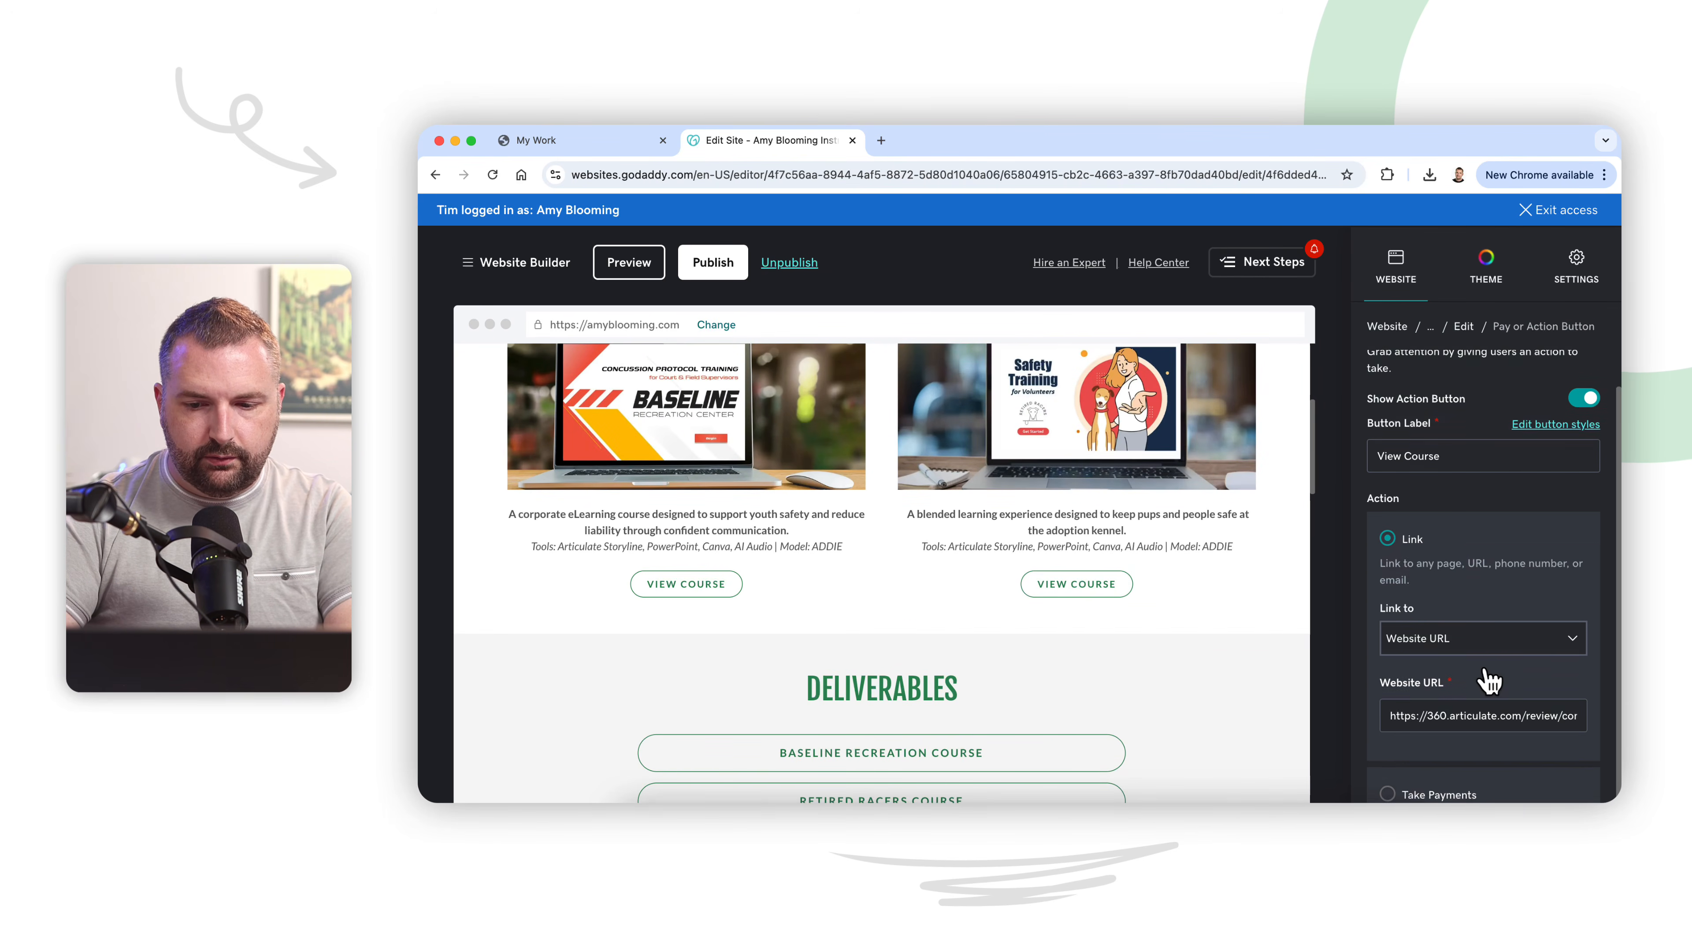
pyautogui.tripleClick(1476, 706)
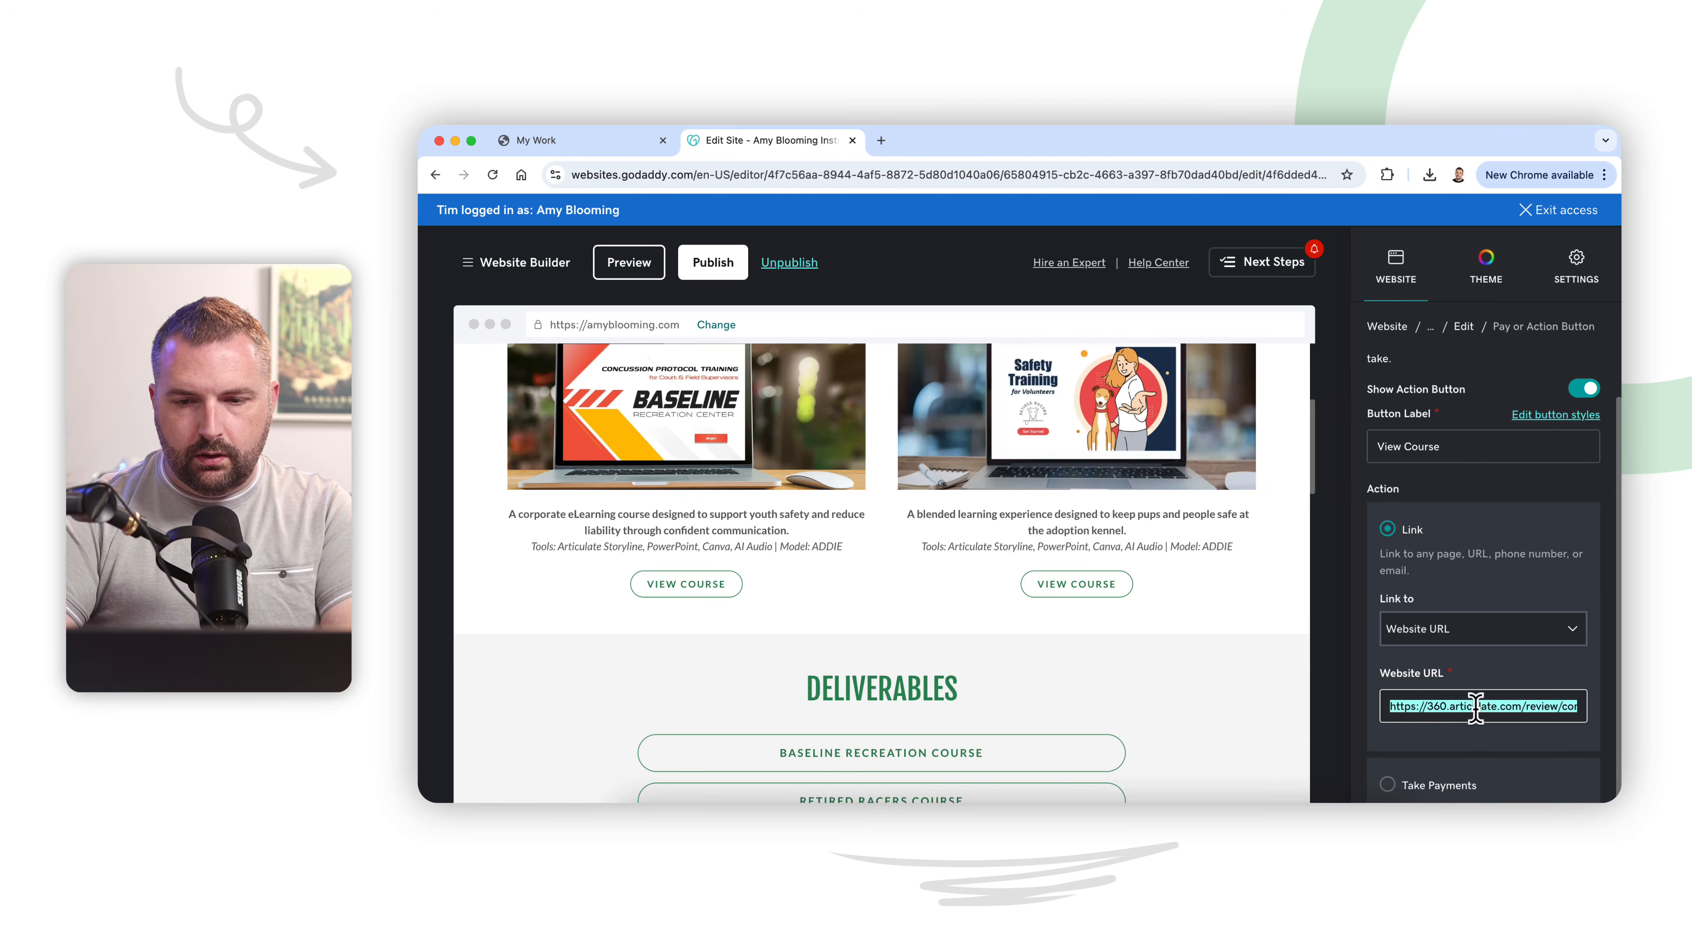
pyautogui.click(1389, 328)
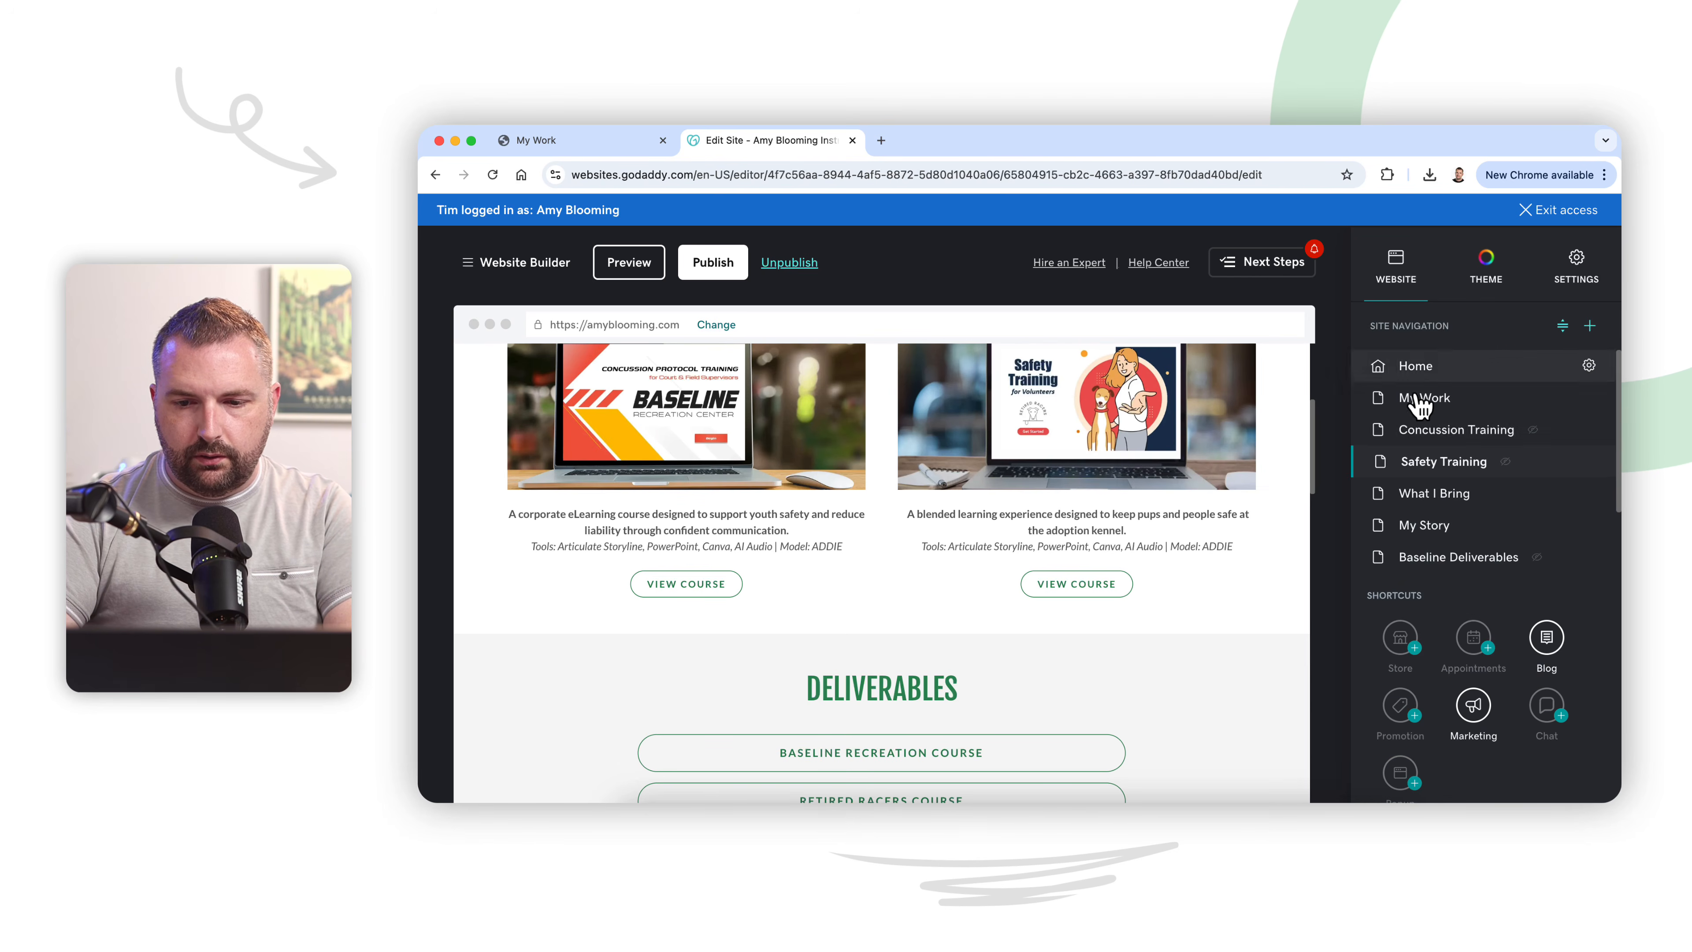
# Step: Link the View the Complete Project button on the Concussion Training page to the copied Articulate review address as a Website URL
pyautogui.click(1406, 436)
pyautogui.scroll(-2, 1156, 484)
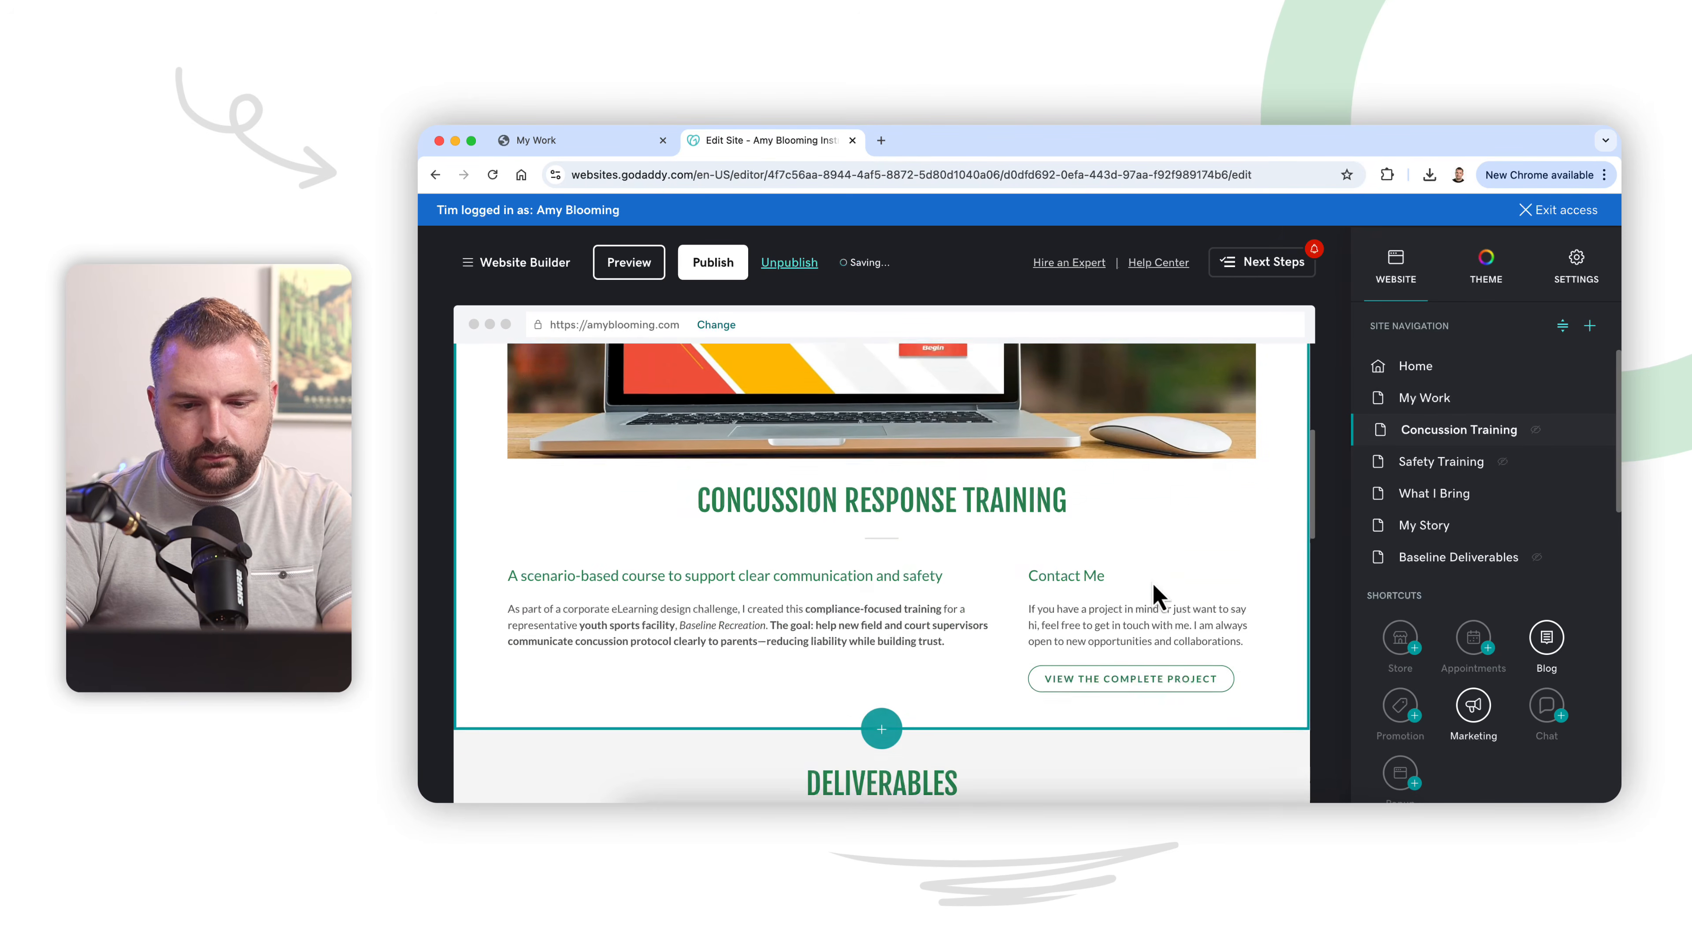
pyautogui.click(1151, 672)
pyautogui.scroll(-2, 1435, 686)
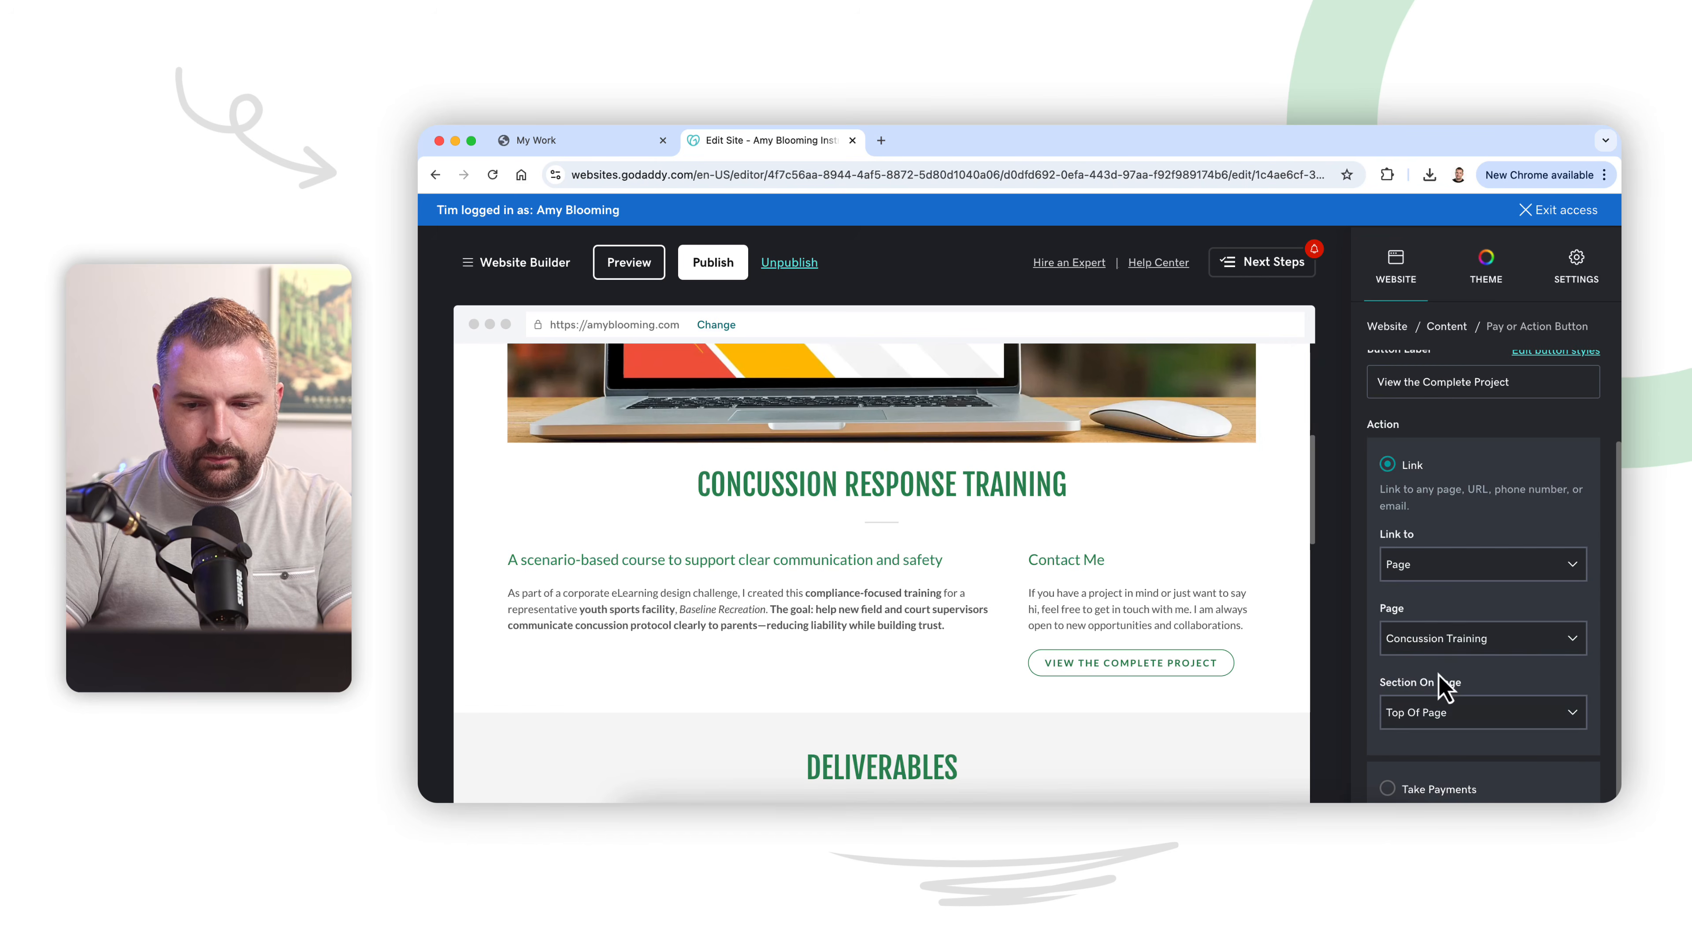
pyautogui.click(1436, 568)
pyautogui.click(1424, 647)
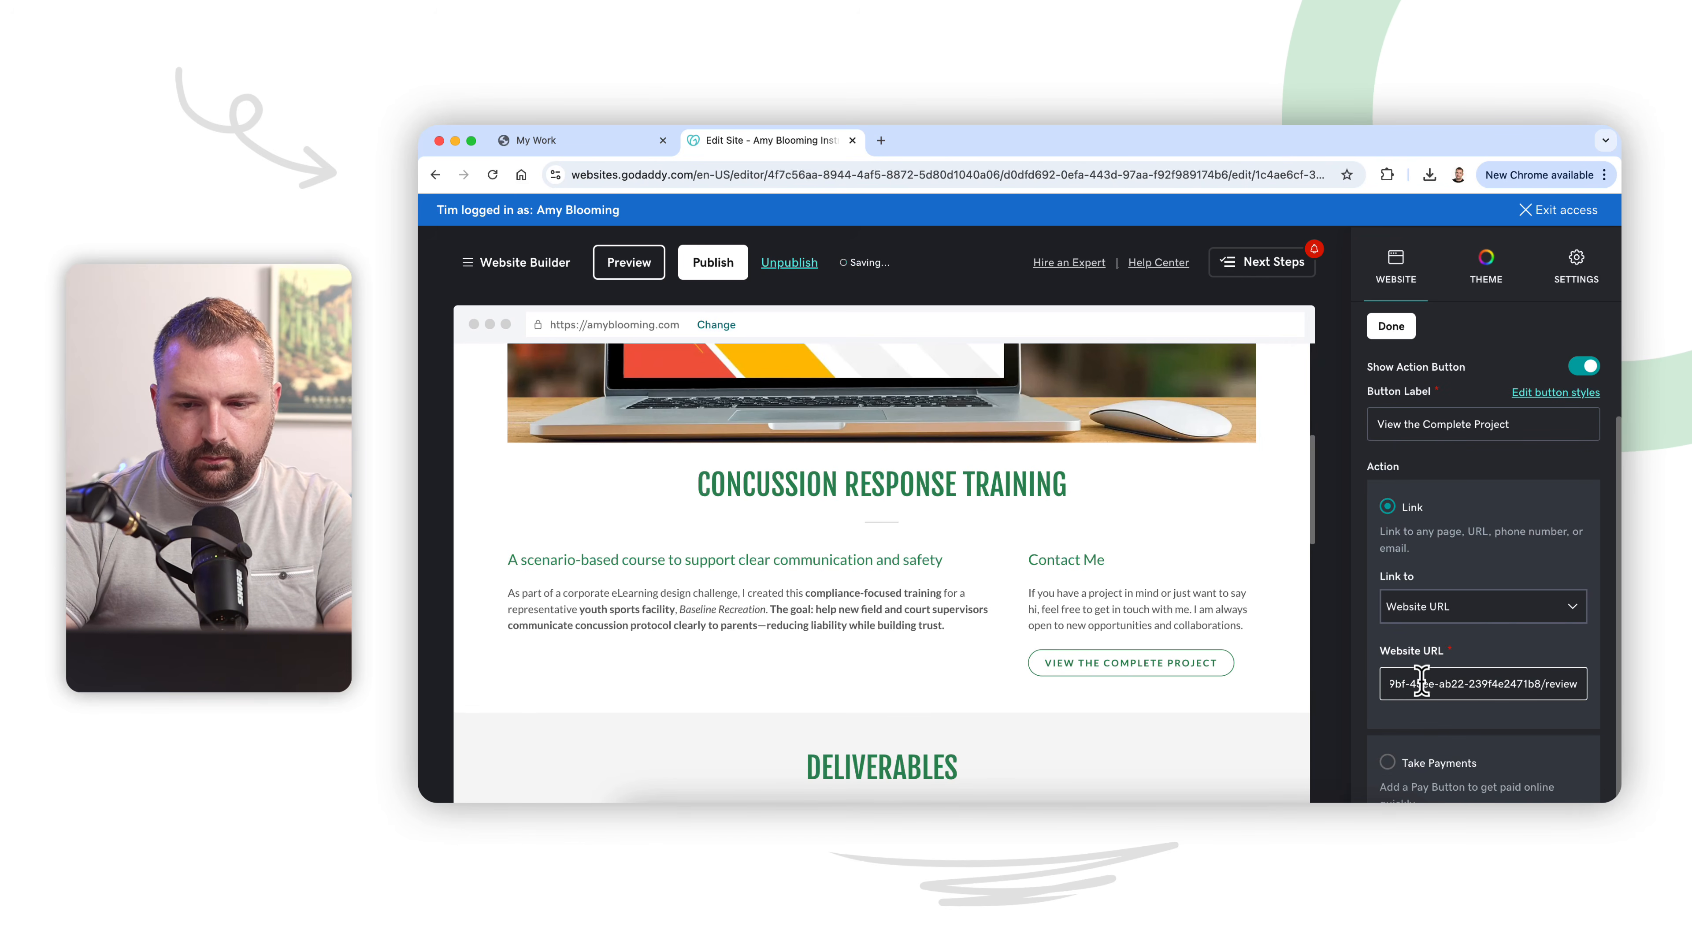
pyautogui.click(1390, 330)
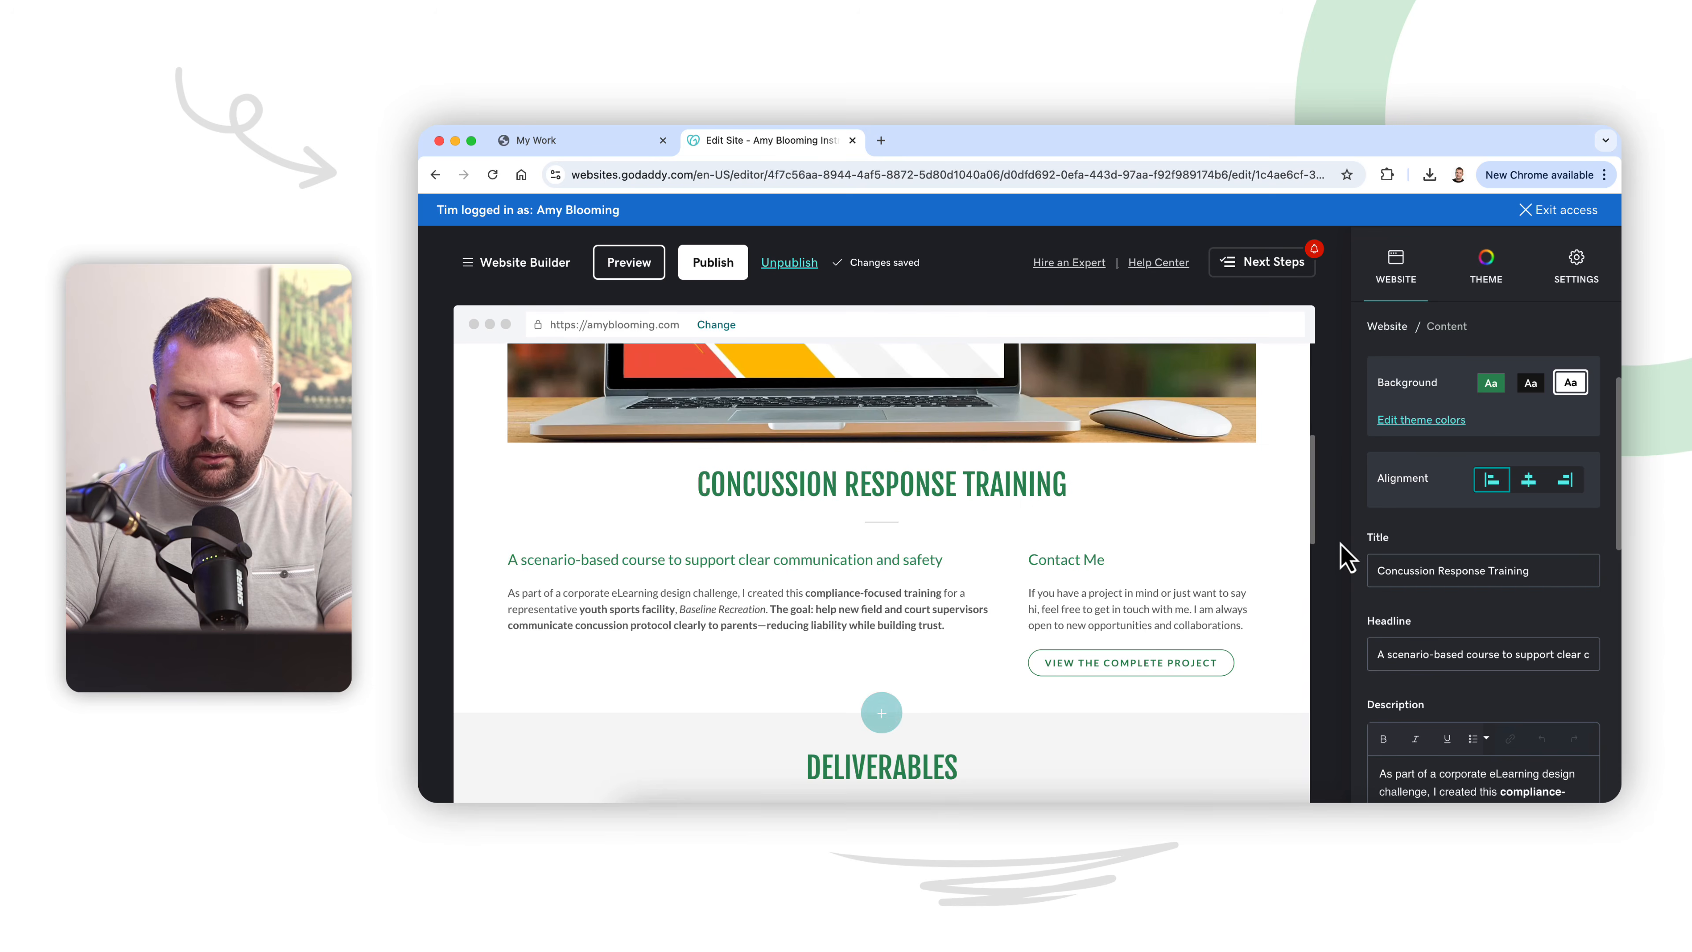
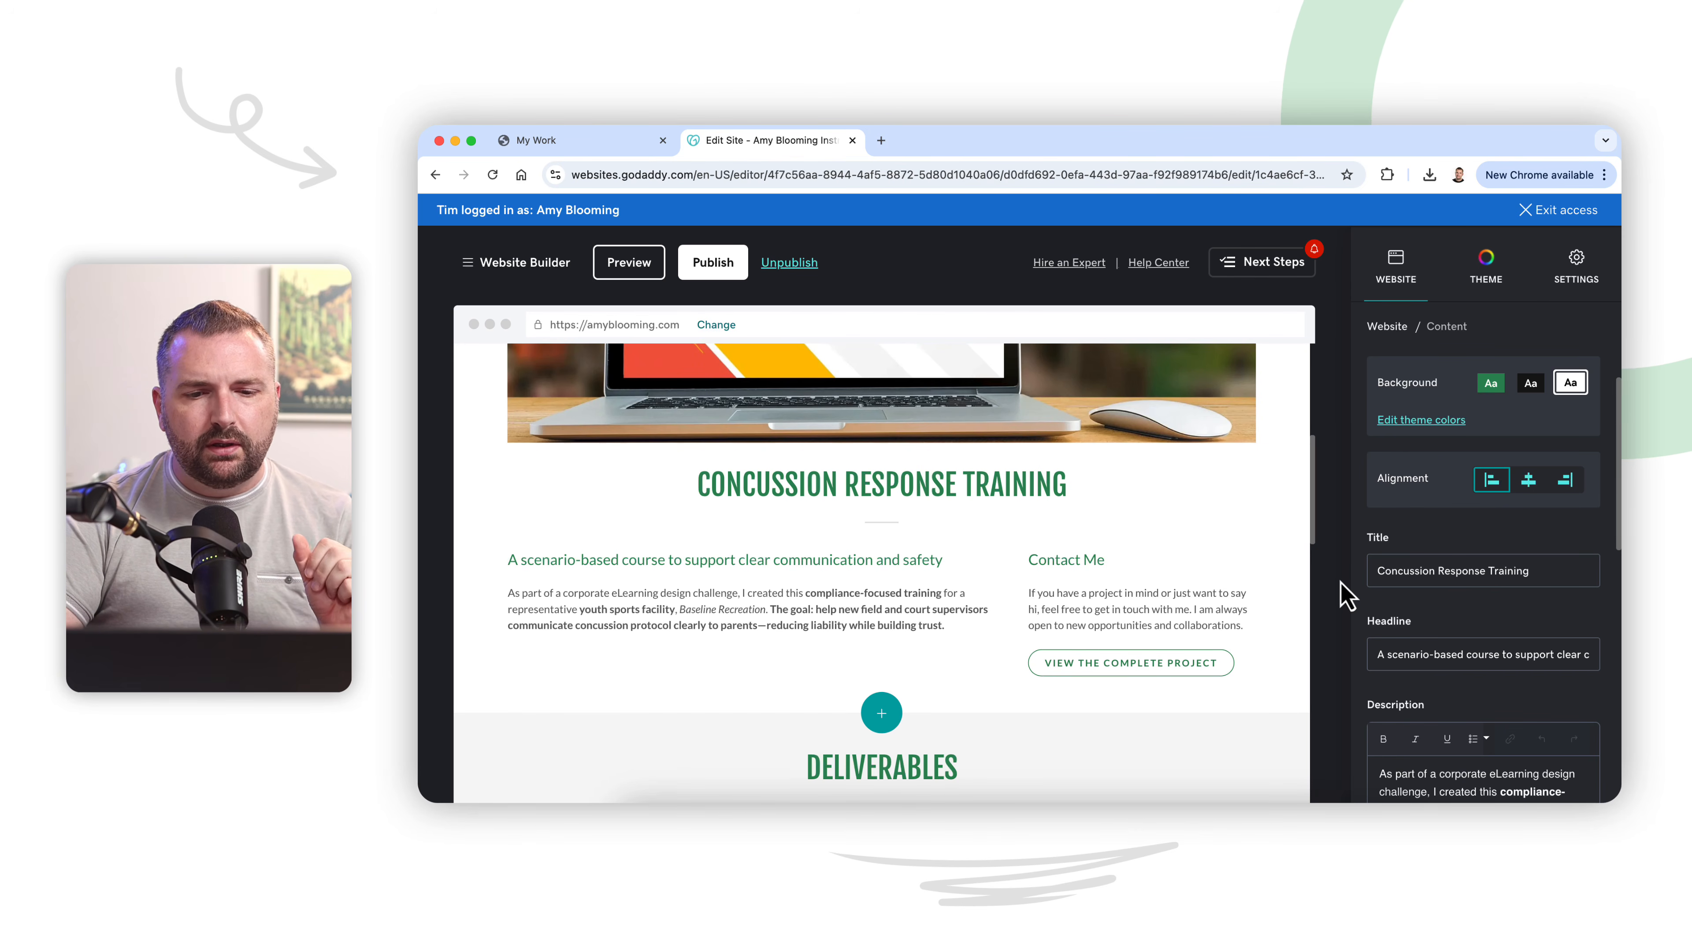
# Step: Review the Concussion Response Training page from its header image through the deliverables, design process and tools details to the Let's Connect section
pyautogui.scroll(7, 1217, 450)
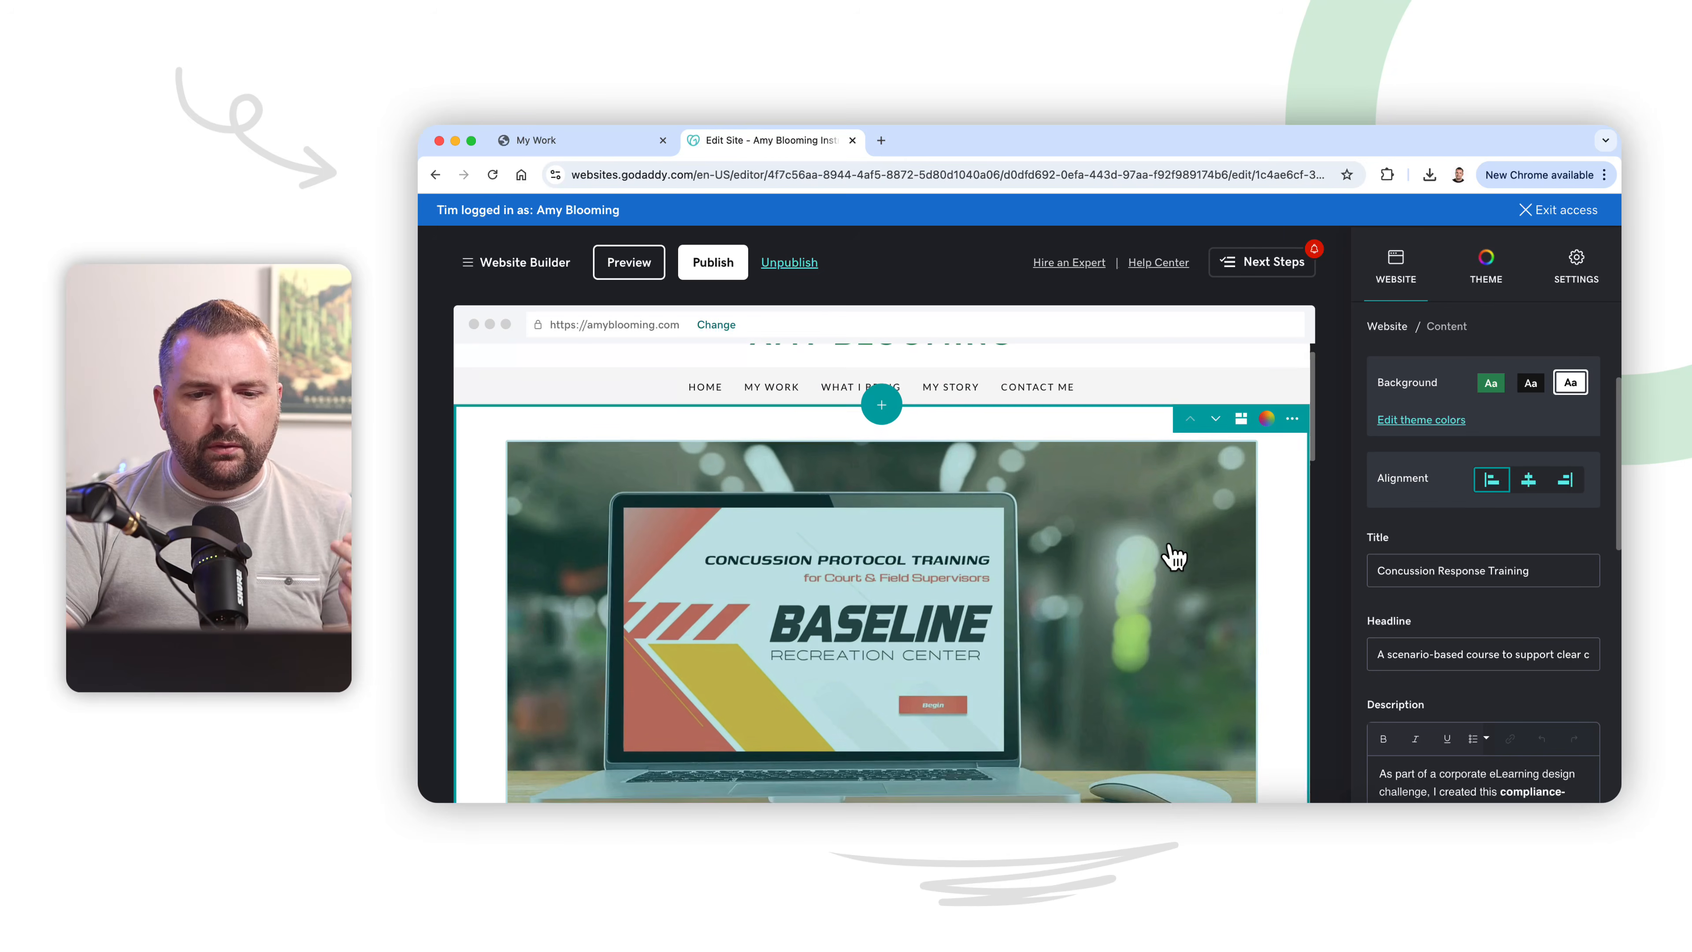
pyautogui.scroll(1, 1174, 557)
pyautogui.scroll(-10, 1174, 556)
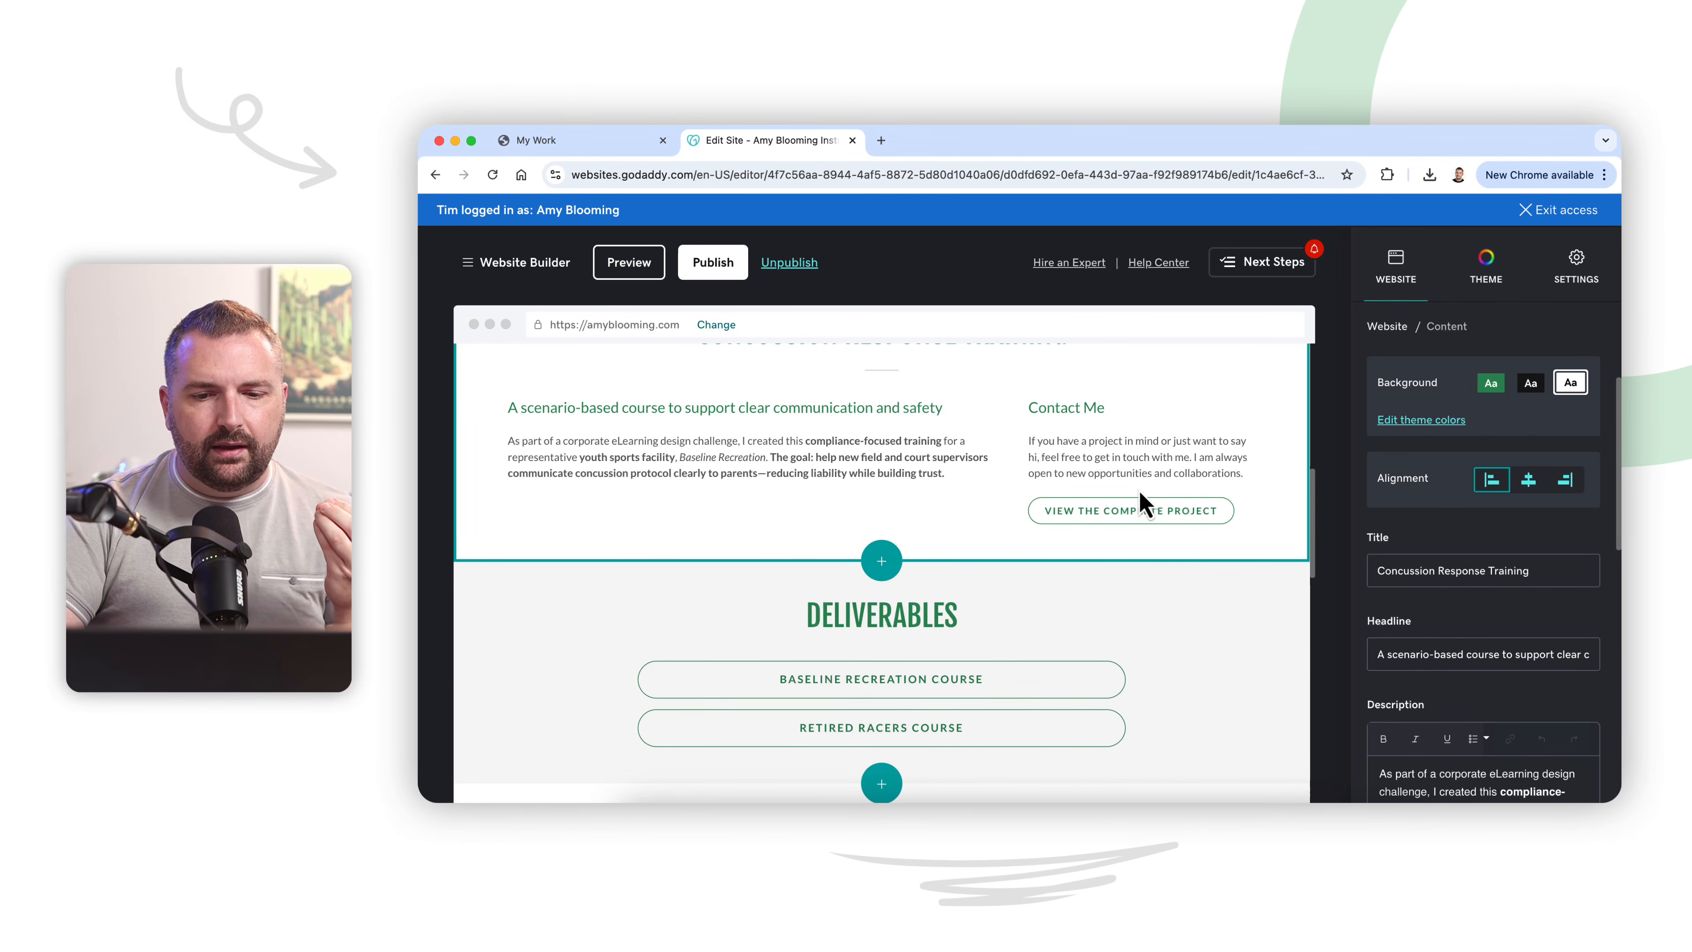
pyautogui.scroll(-3, 1144, 436)
pyautogui.scroll(4, 1140, 434)
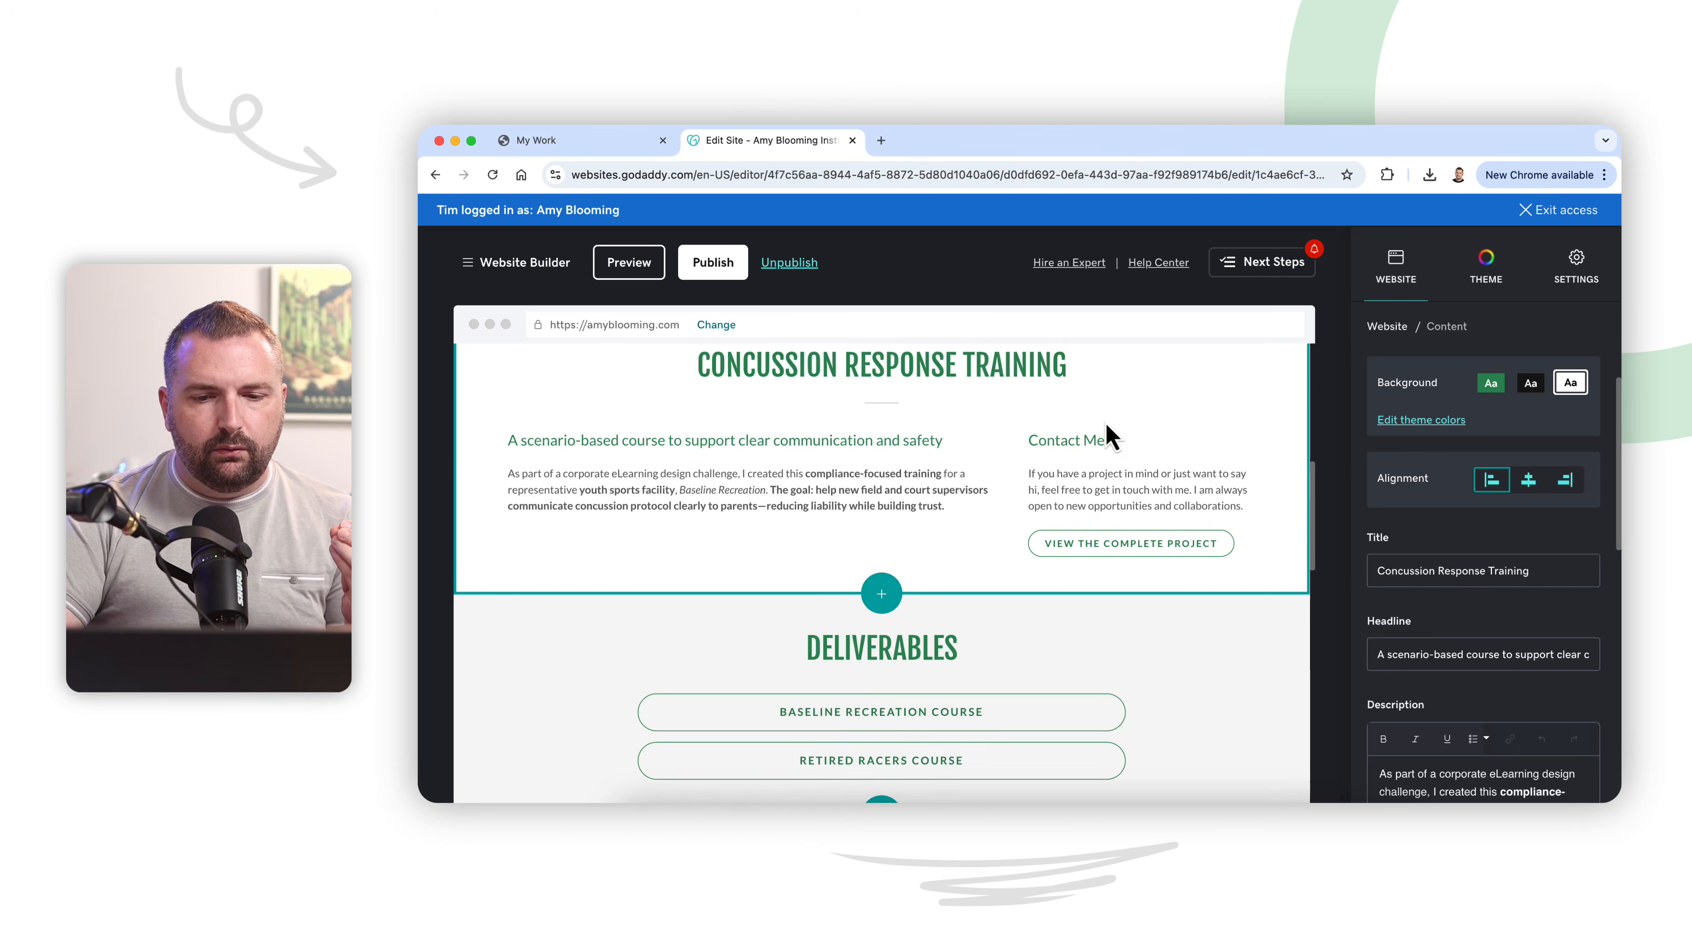
pyautogui.scroll(-5, 952, 541)
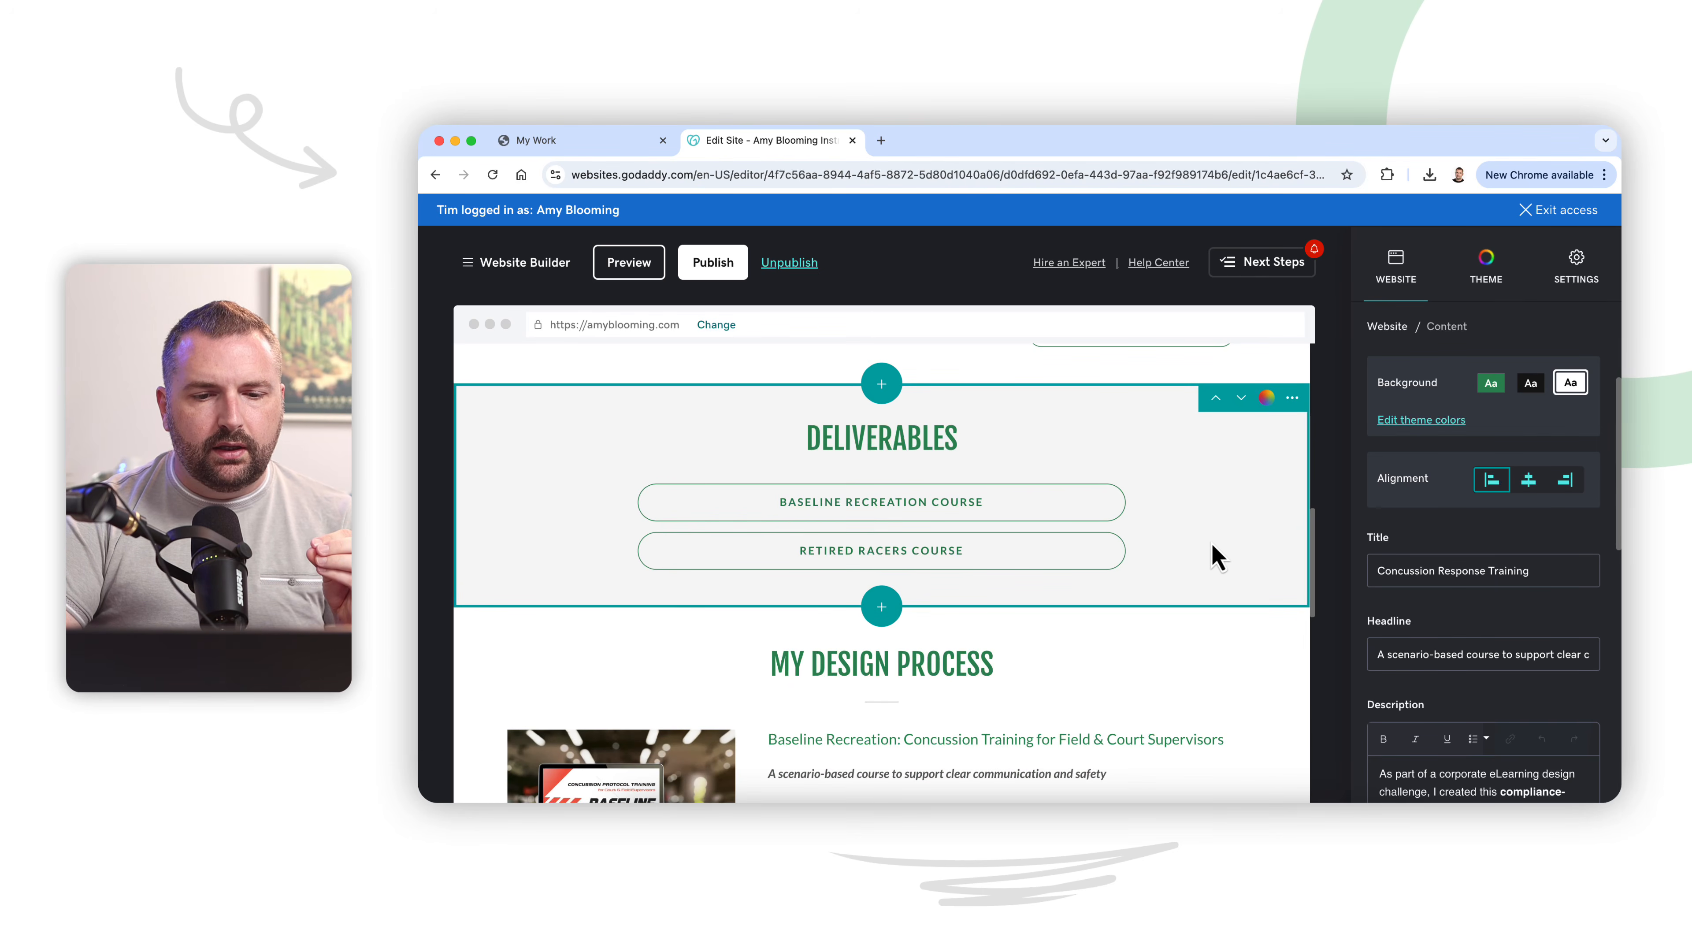
pyautogui.scroll(-5, 1217, 557)
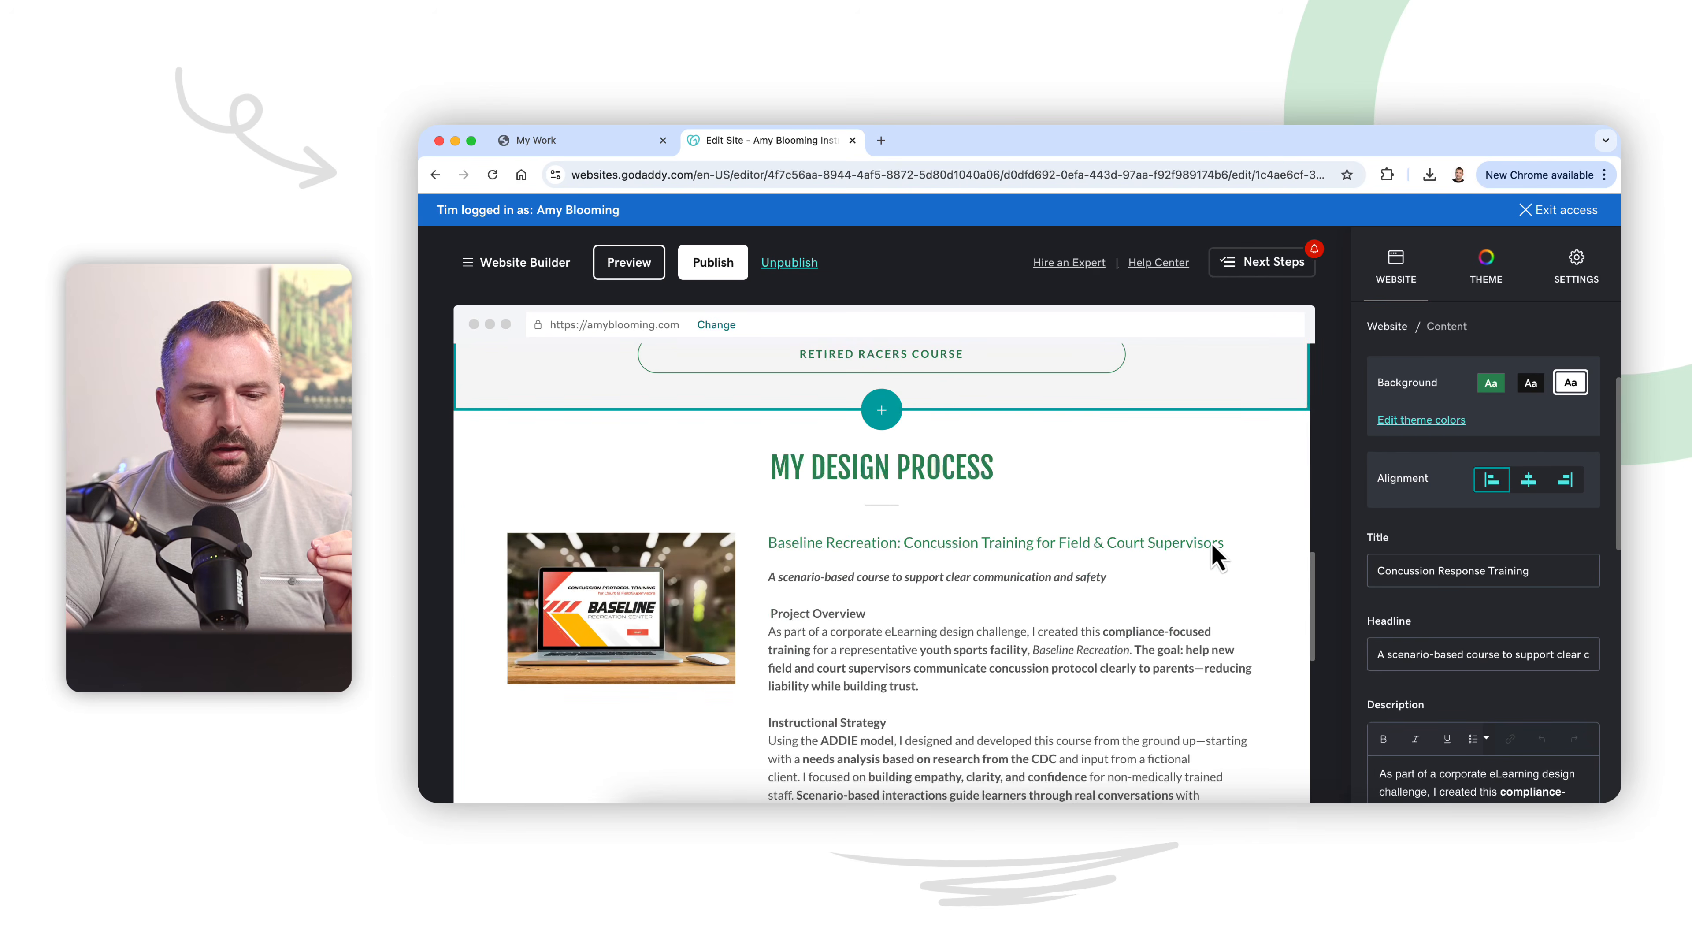
pyautogui.click(1212, 544)
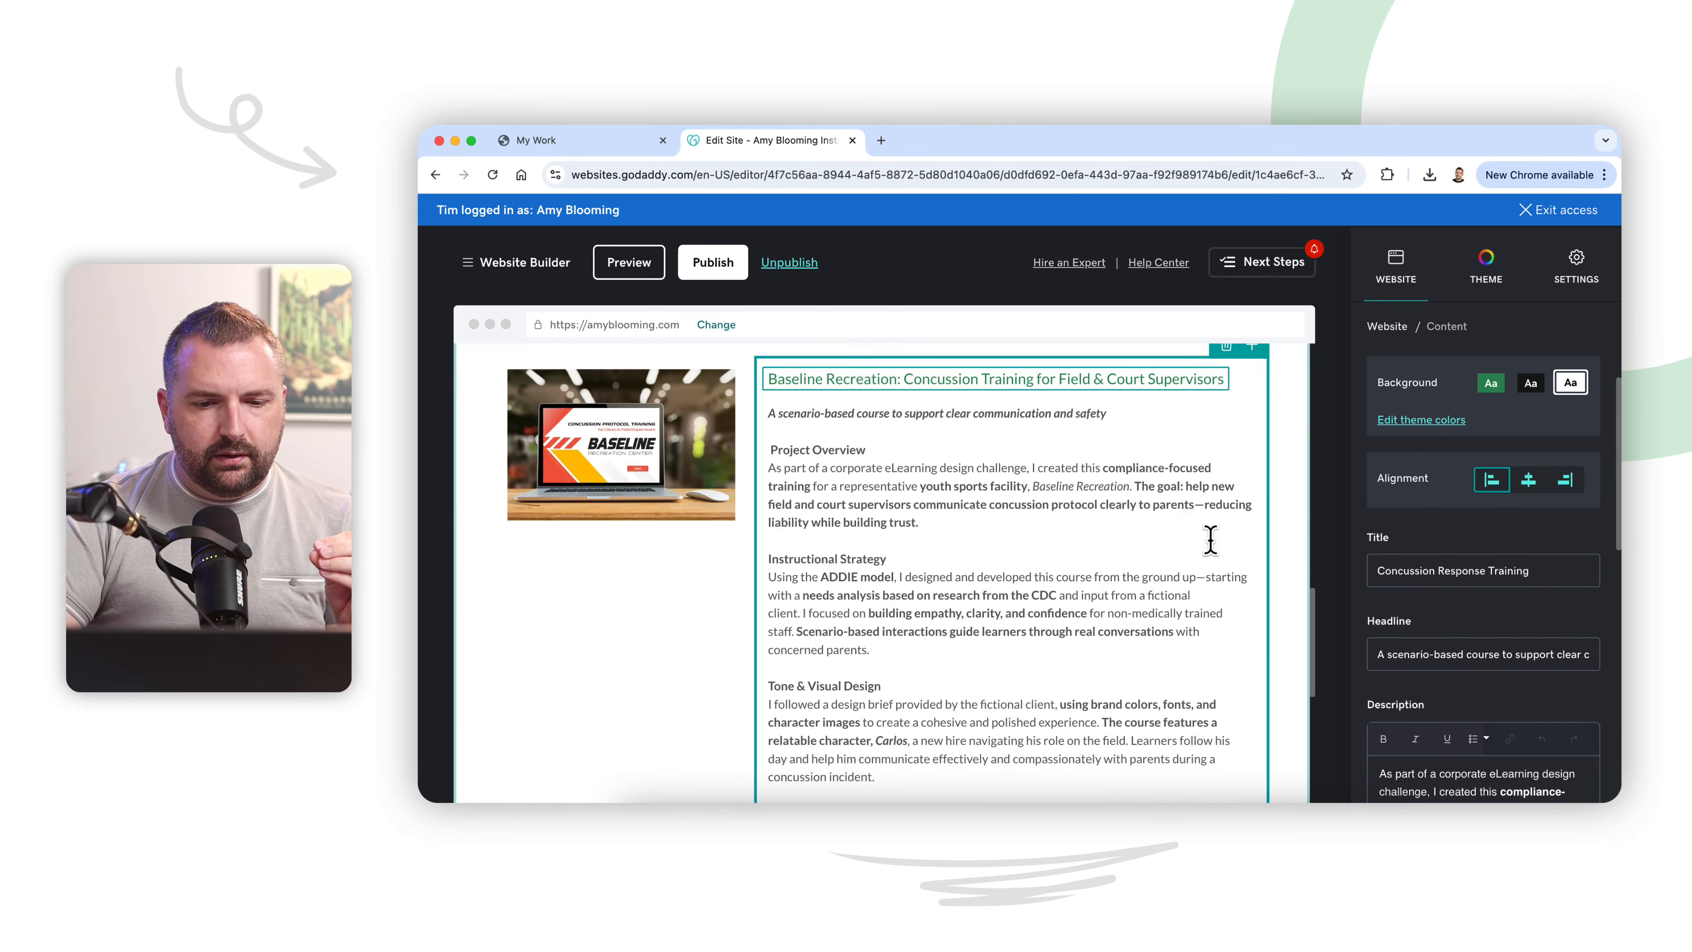
pyautogui.scroll(-15, 1210, 540)
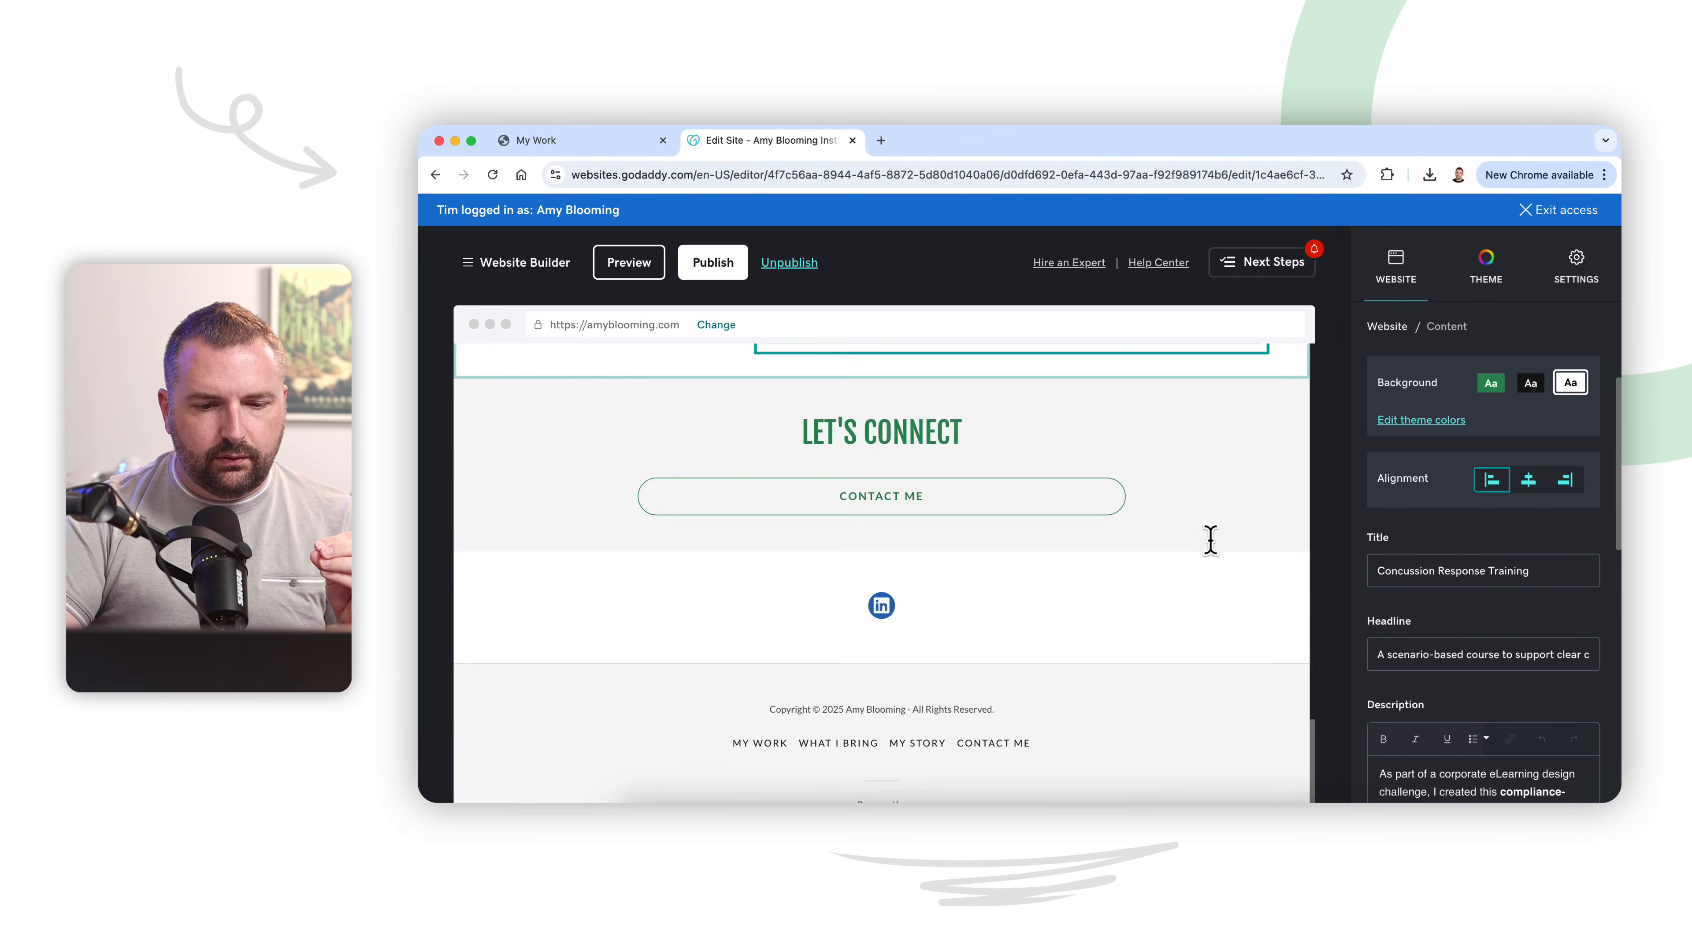
pyautogui.scroll(15, 1210, 540)
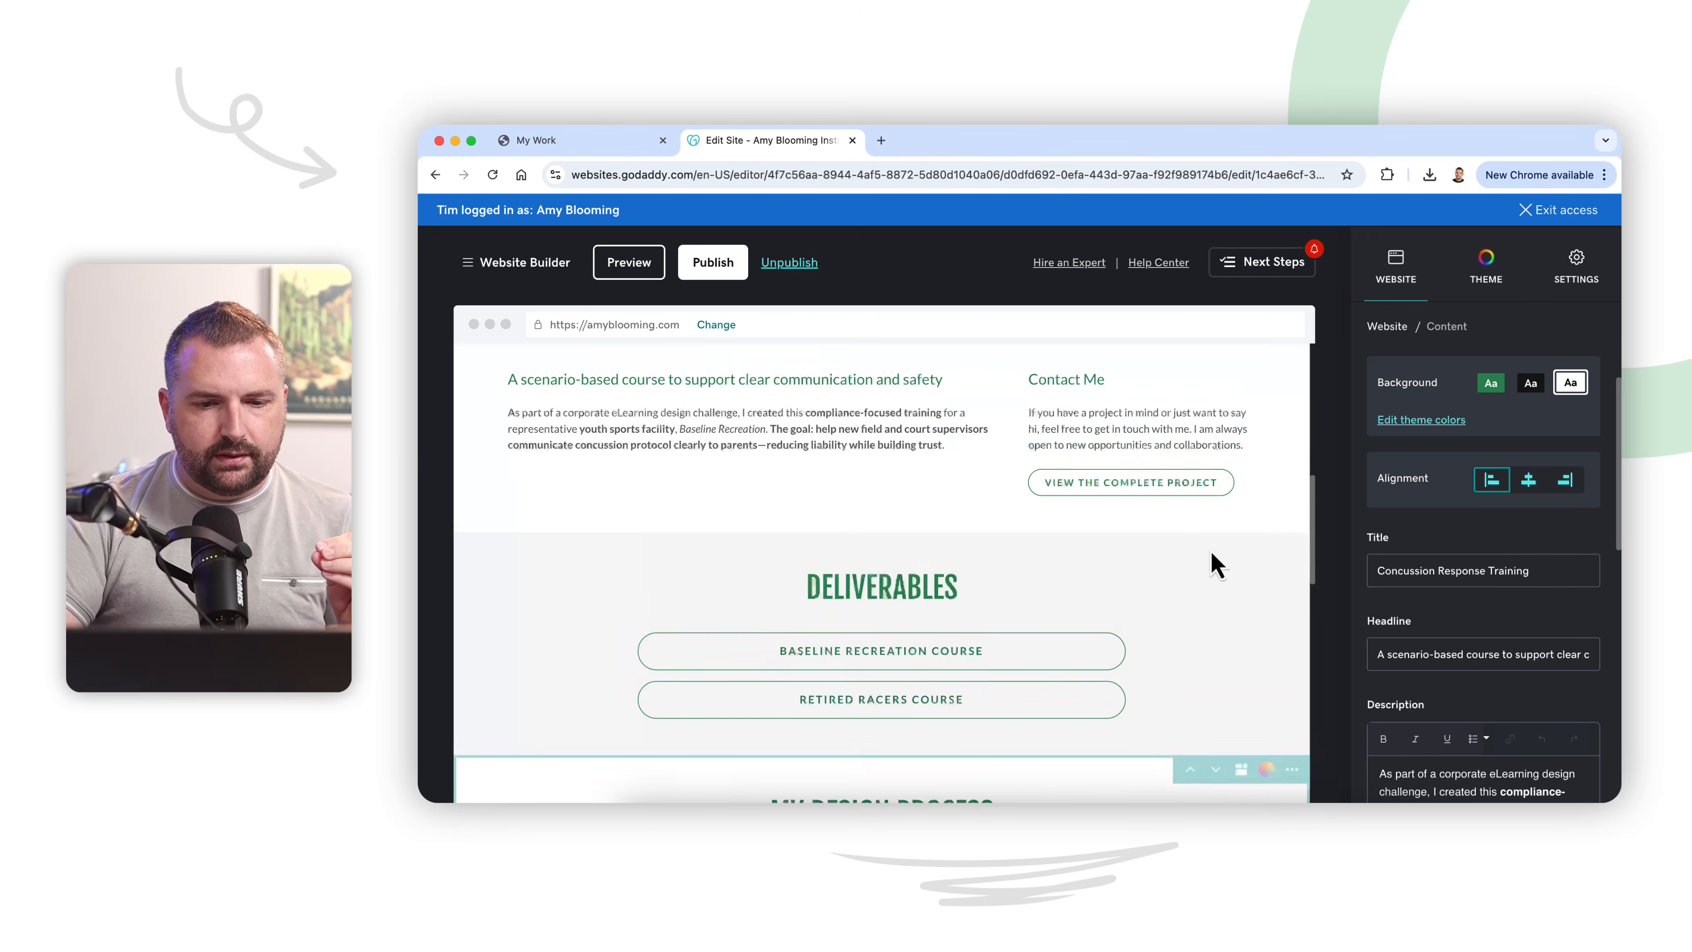
pyautogui.scroll(2, 853, 490)
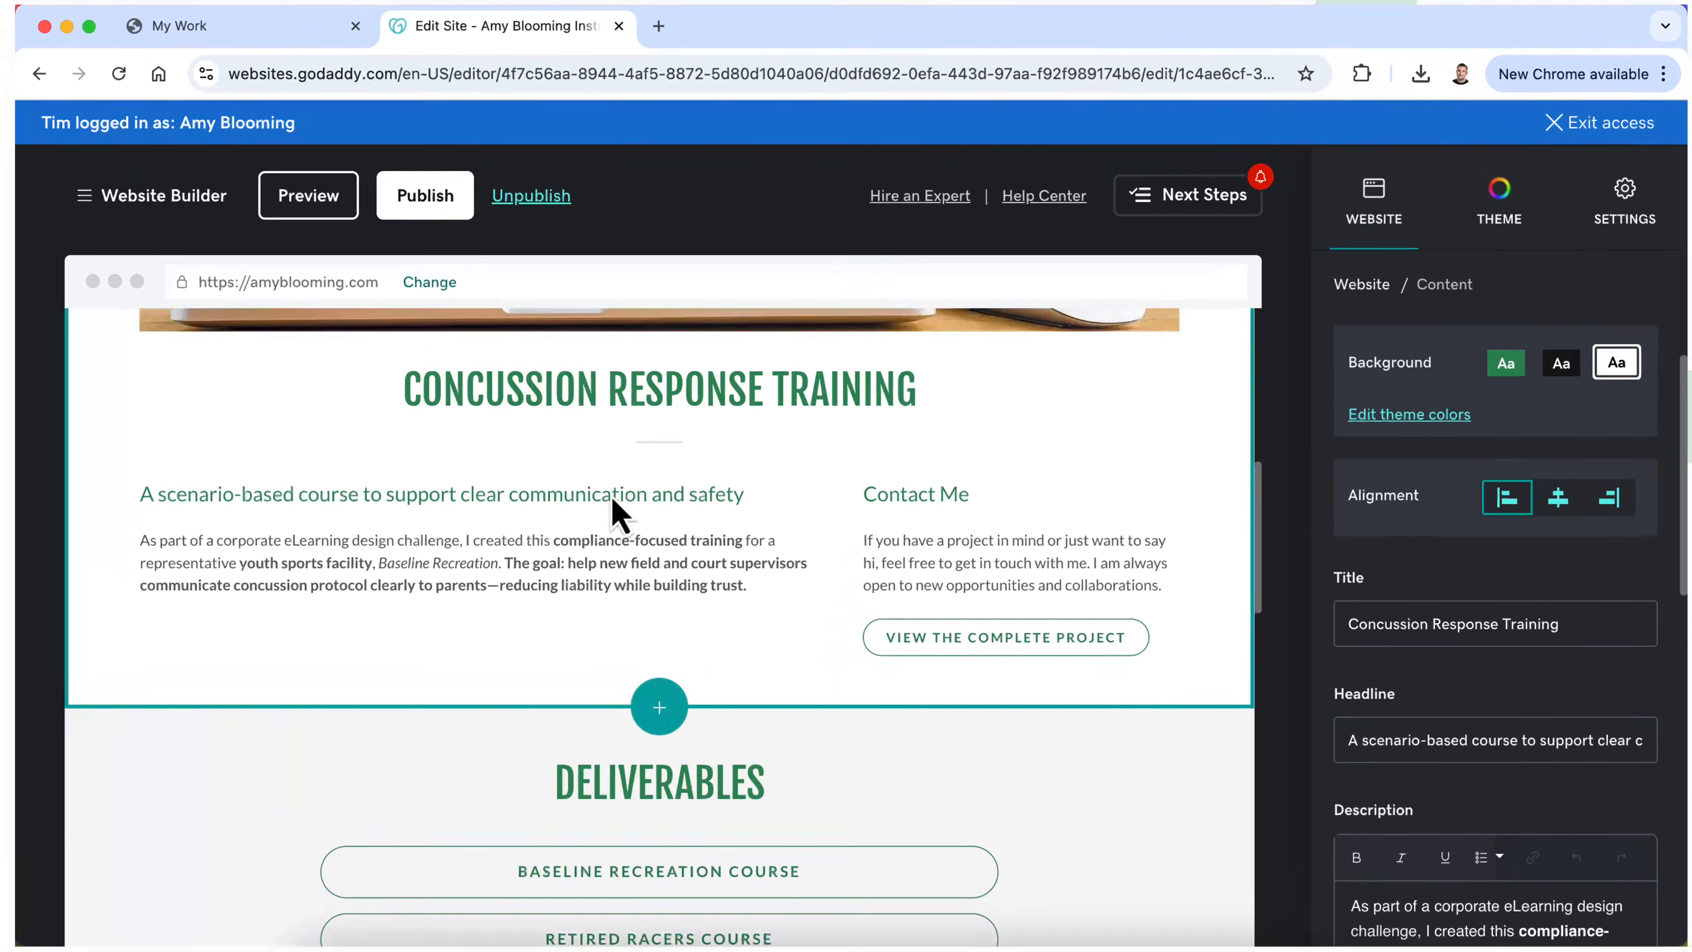
pyautogui.scroll(-10, 608, 493)
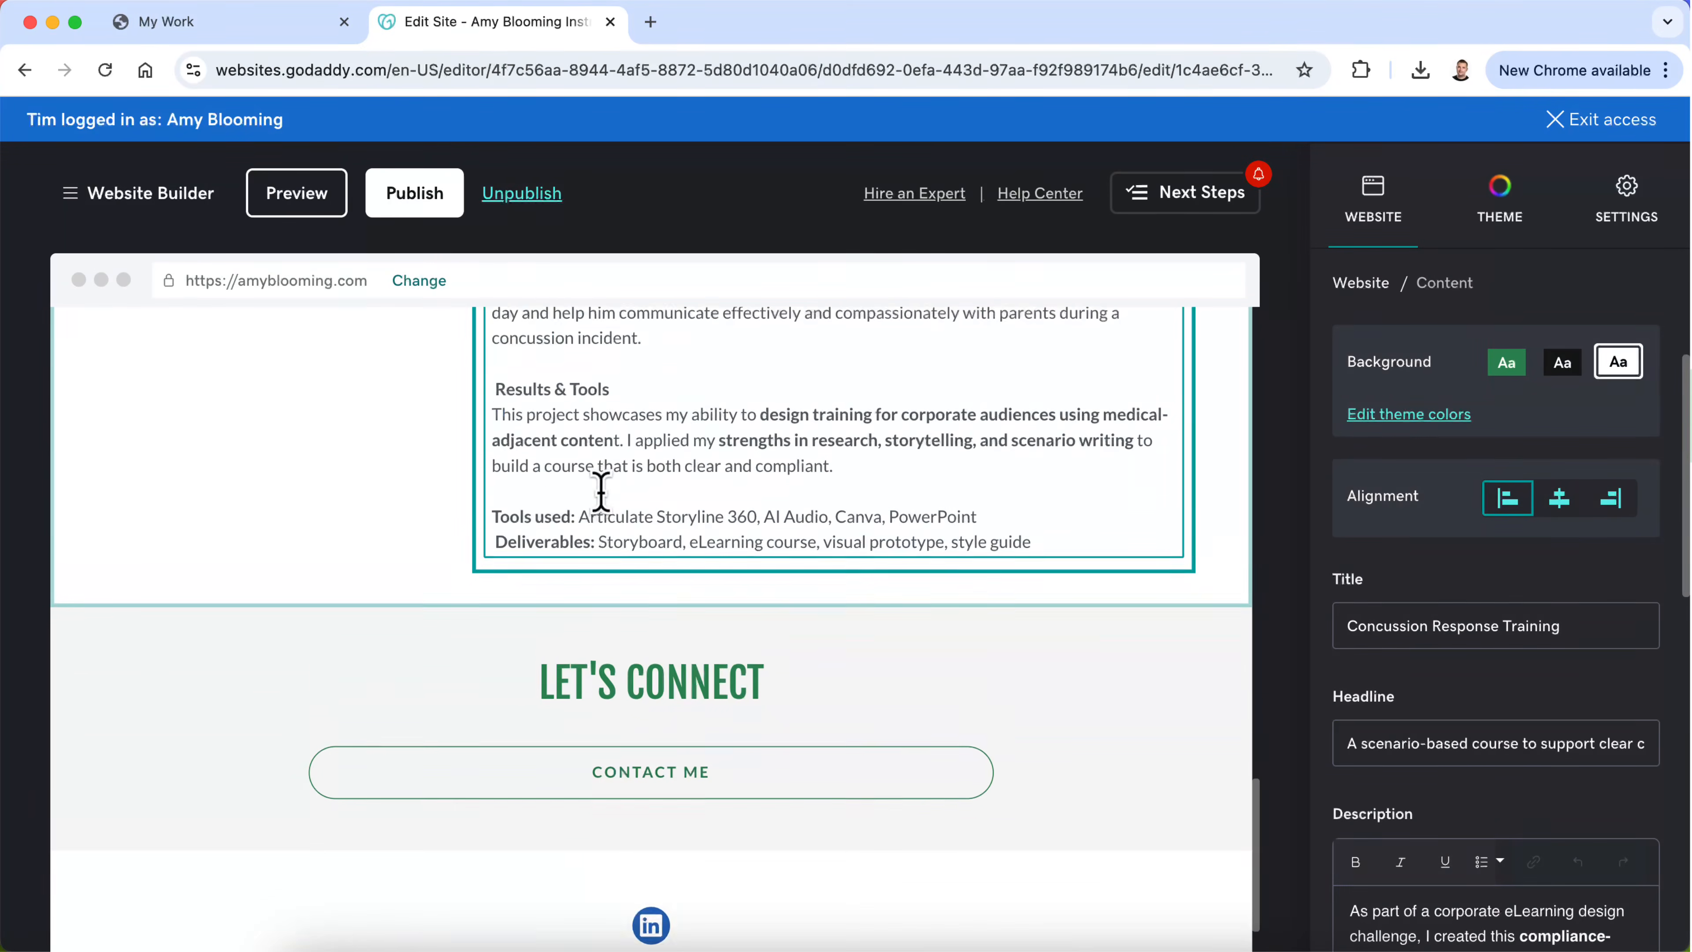
pyautogui.scroll(1, 601, 493)
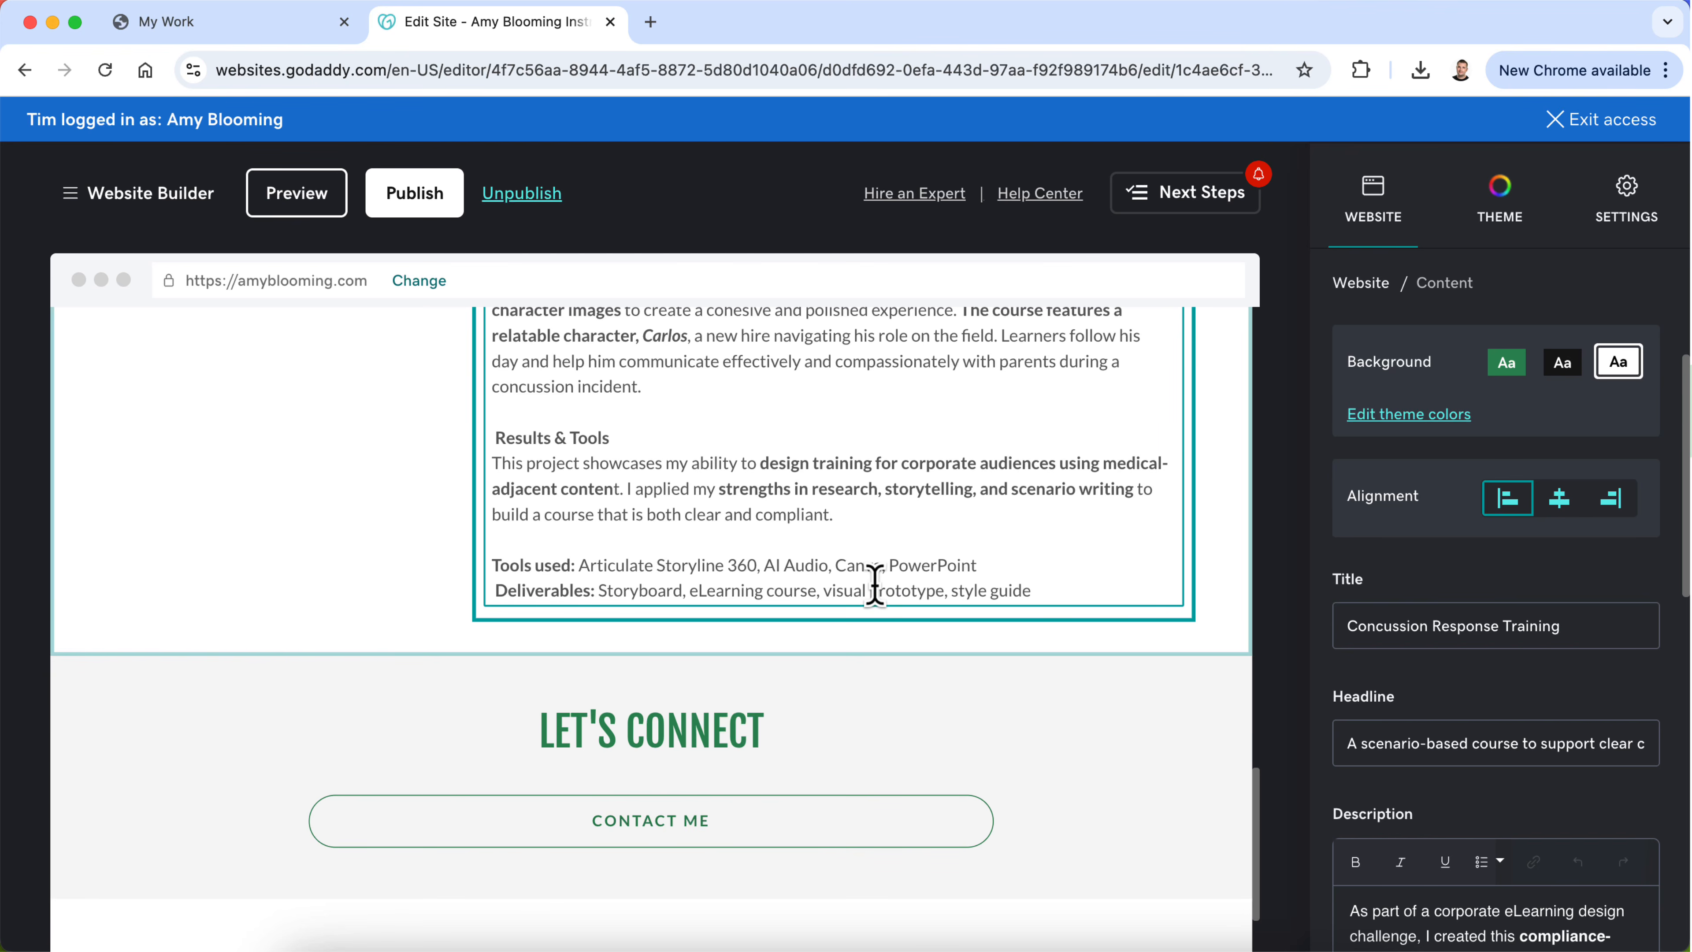
pyautogui.scroll(15, 875, 585)
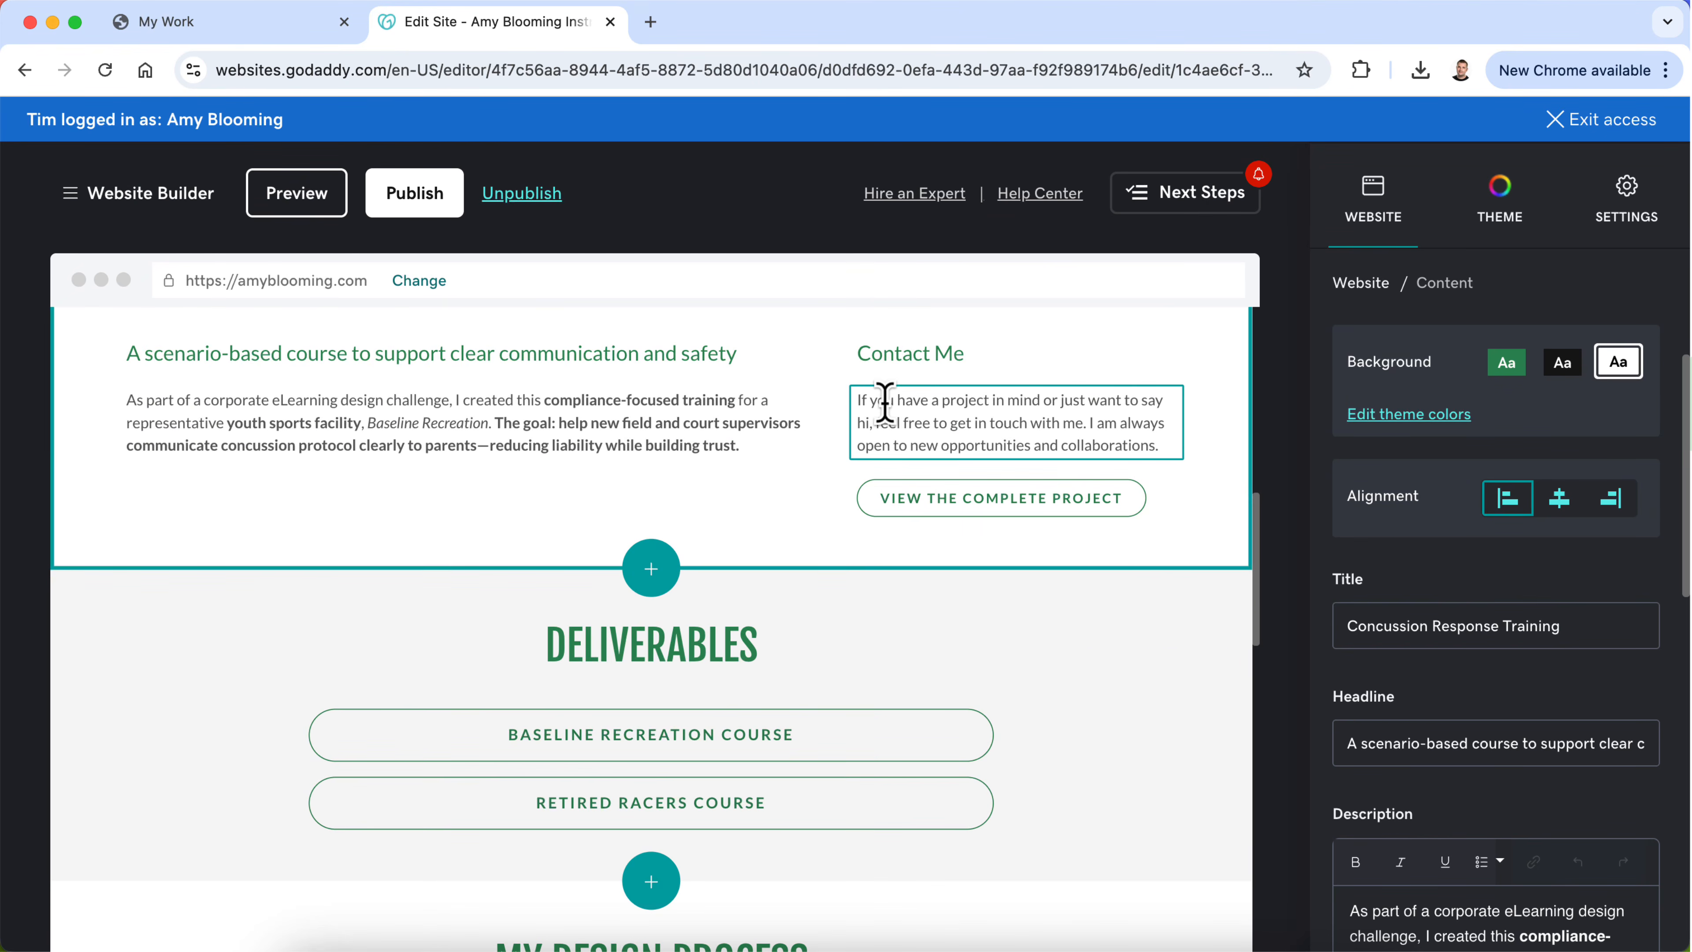
# Step: Rename the Contact Me heading beside the project overview to "Tools & Deliverables"
pyautogui.click(885, 402)
pyautogui.scroll(2, 887, 407)
pyautogui.click(794, 505)
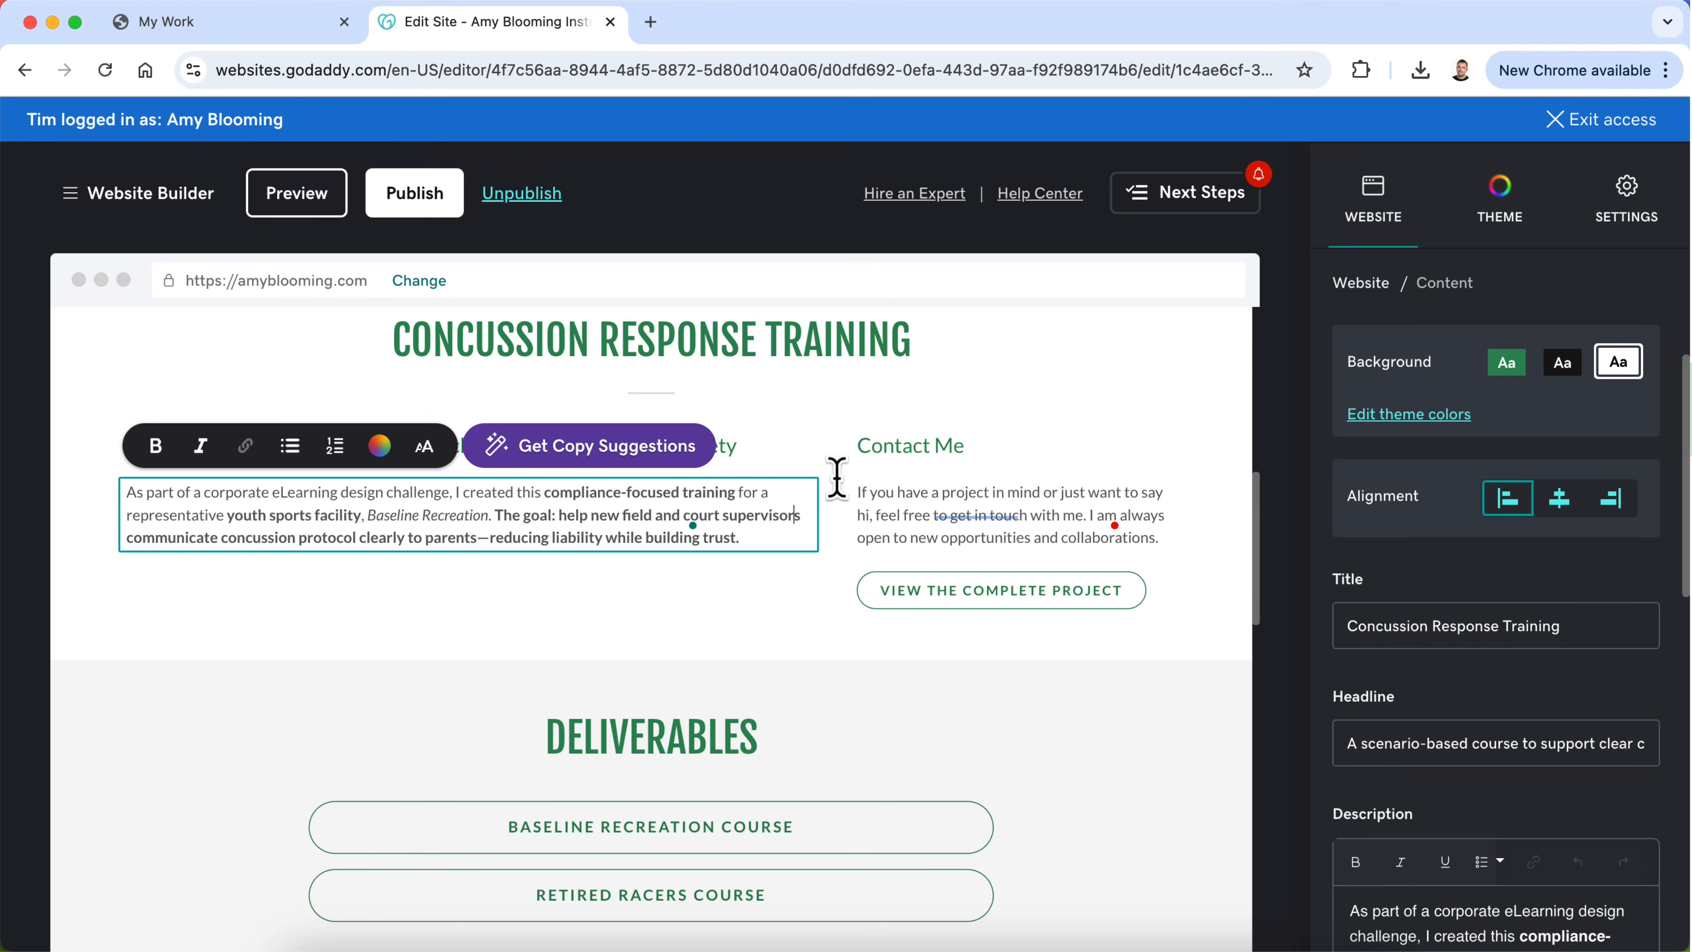
pyautogui.click(893, 446)
pyautogui.tripleClick(893, 446)
pyautogui.write('To')
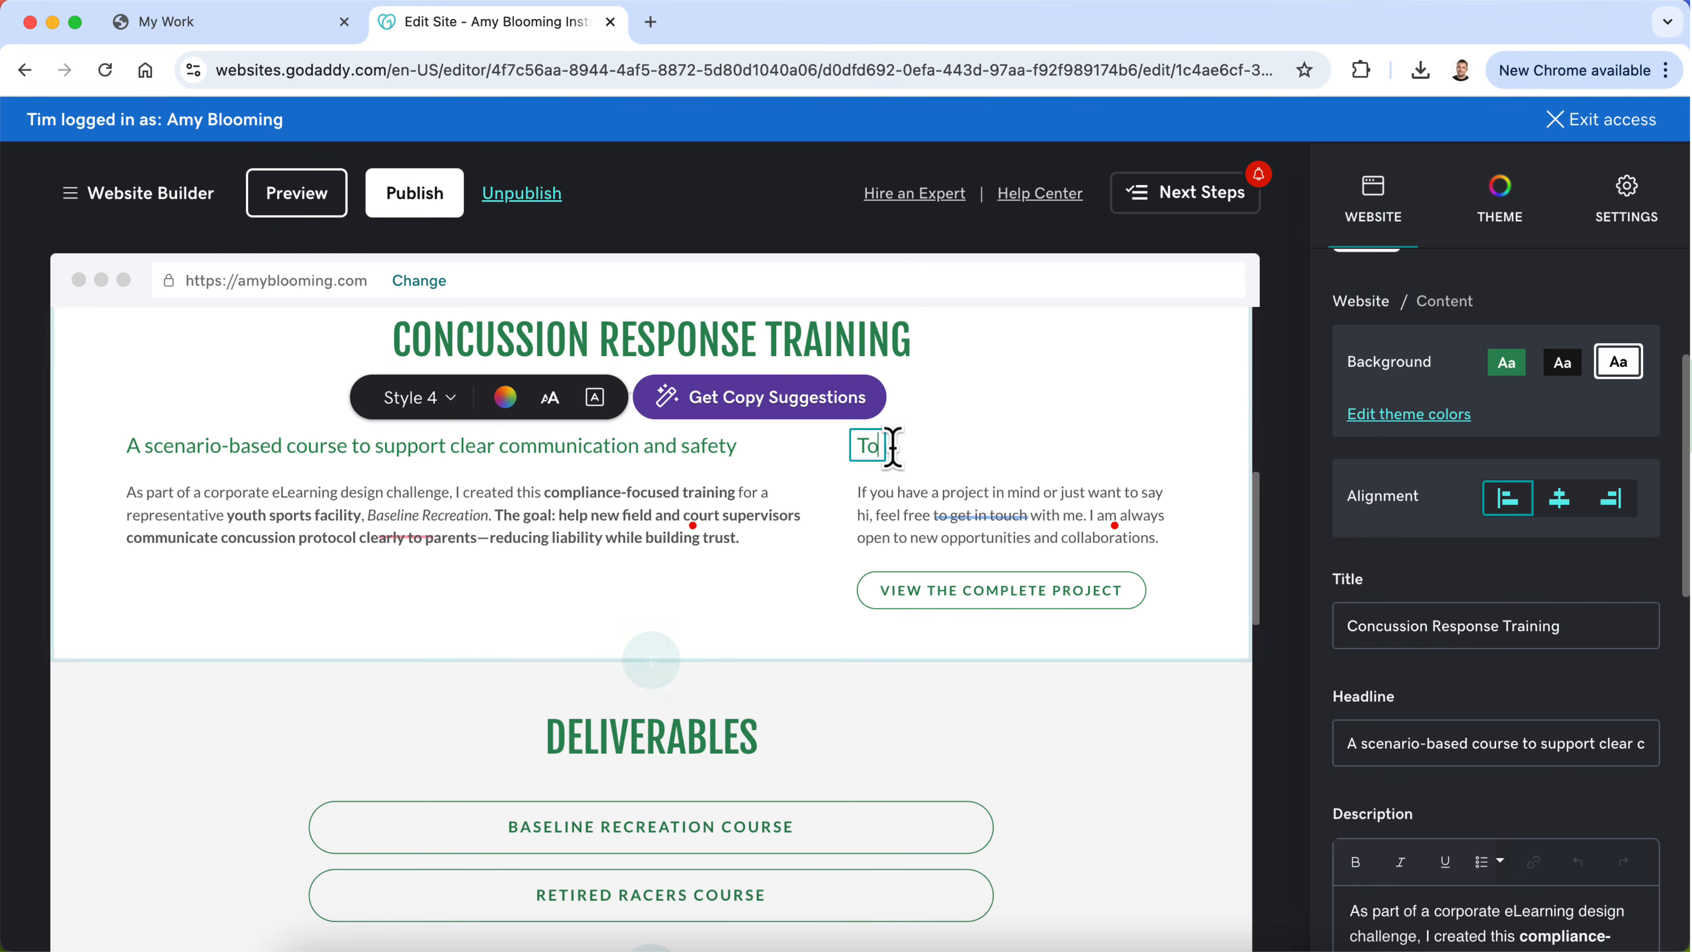
pyautogui.write('ols & Deliv')
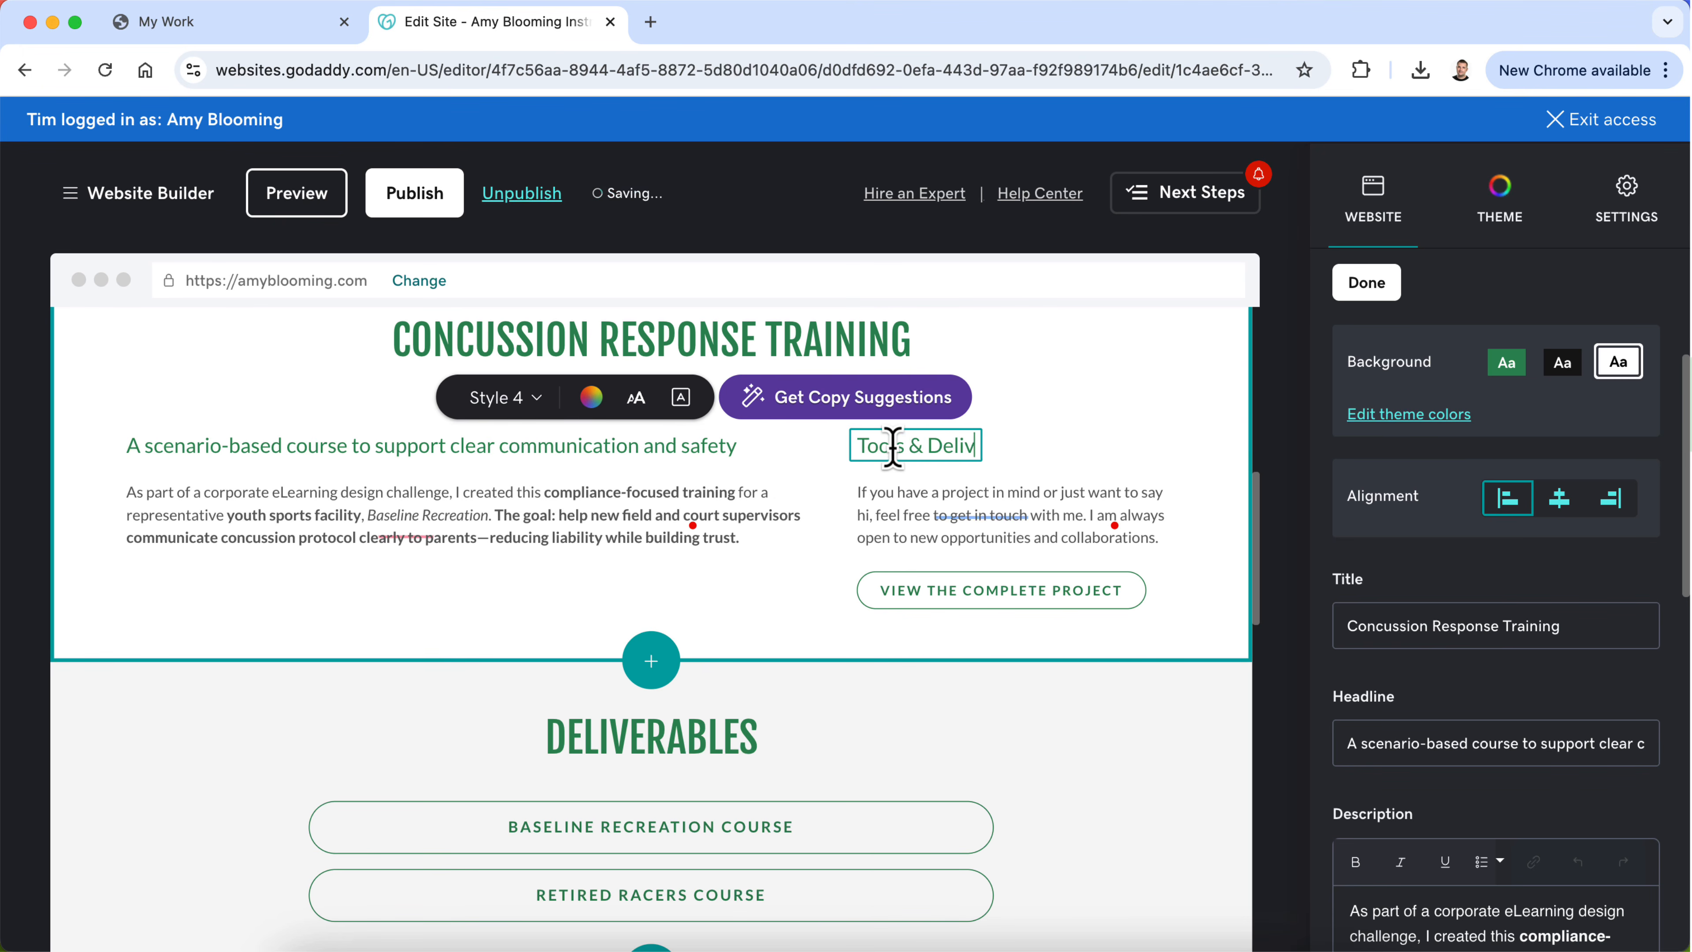
pyautogui.write('erables')
pyautogui.click(697, 507)
pyautogui.click(971, 493)
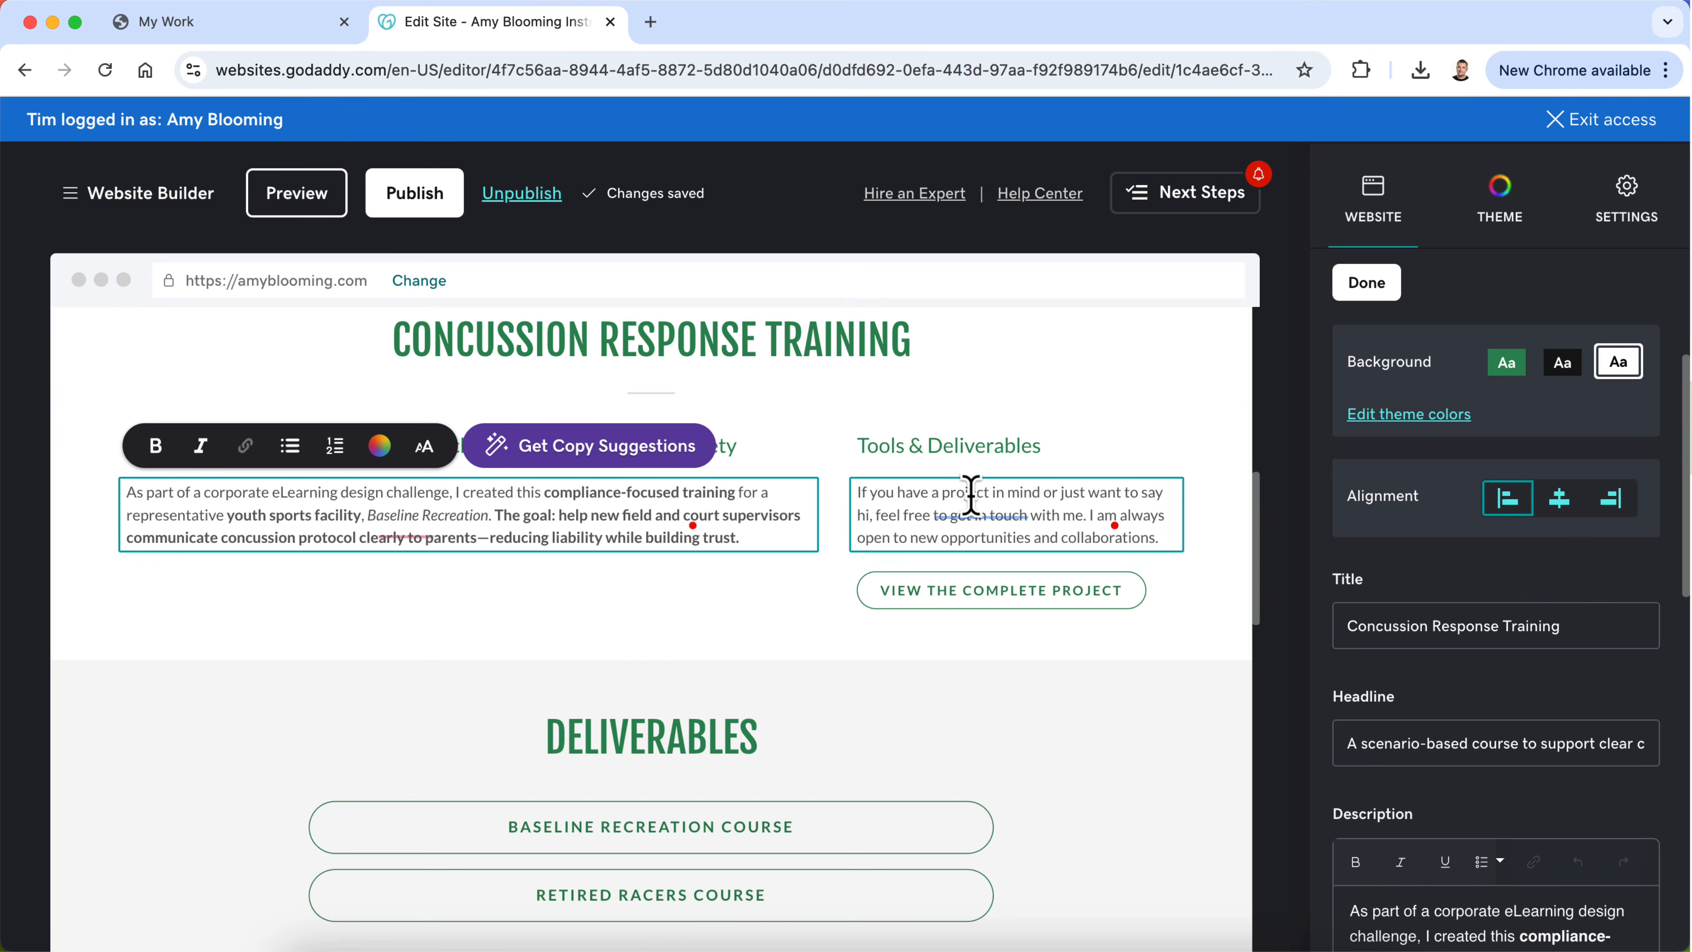
pyautogui.click(697, 539)
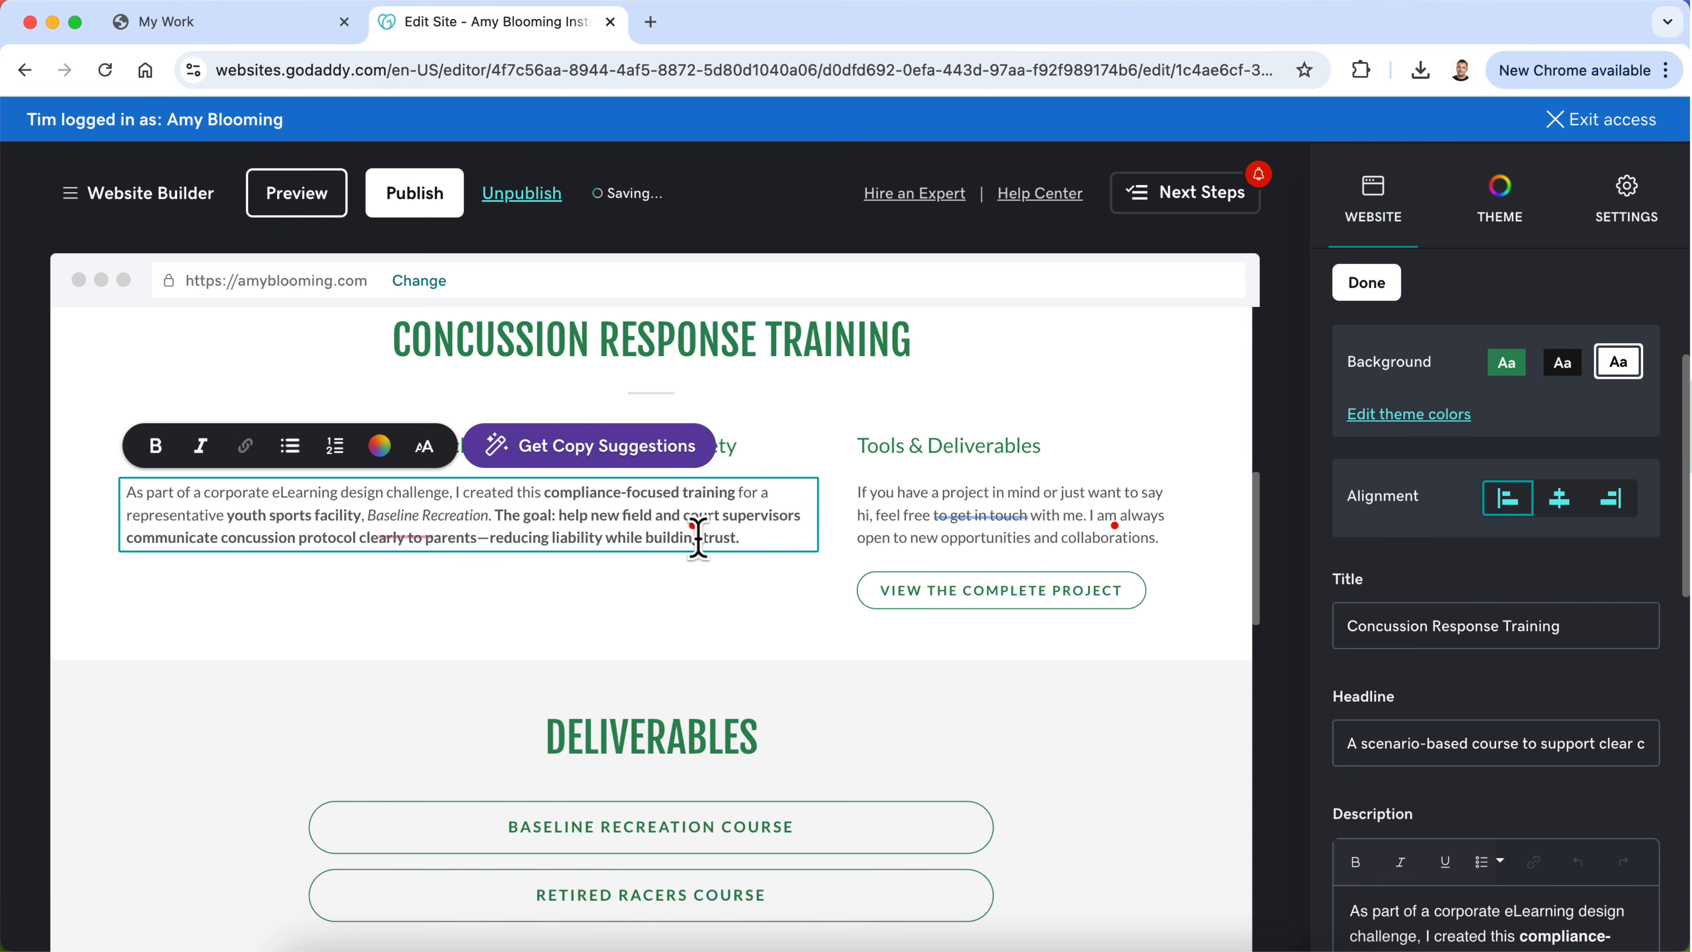
pyautogui.click(940, 533)
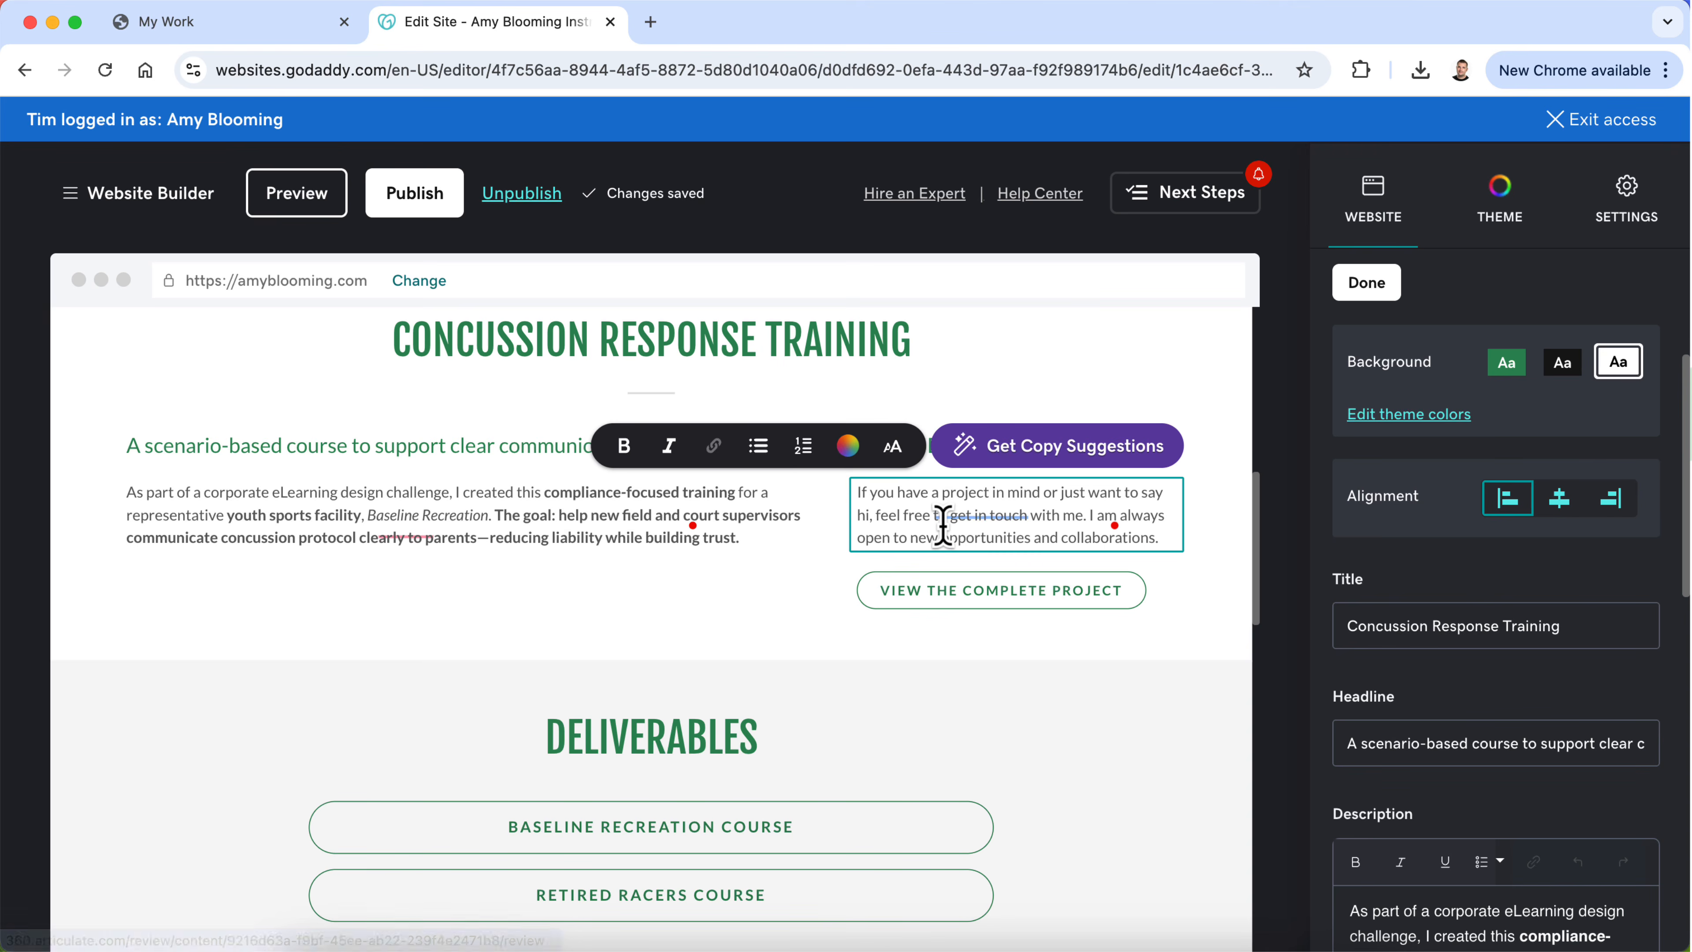
# Step: Capitalize "Scenario-Based" in the headline above the Concussion Response Training overview paragraph
pyautogui.click(395, 433)
pyautogui.click(152, 445)
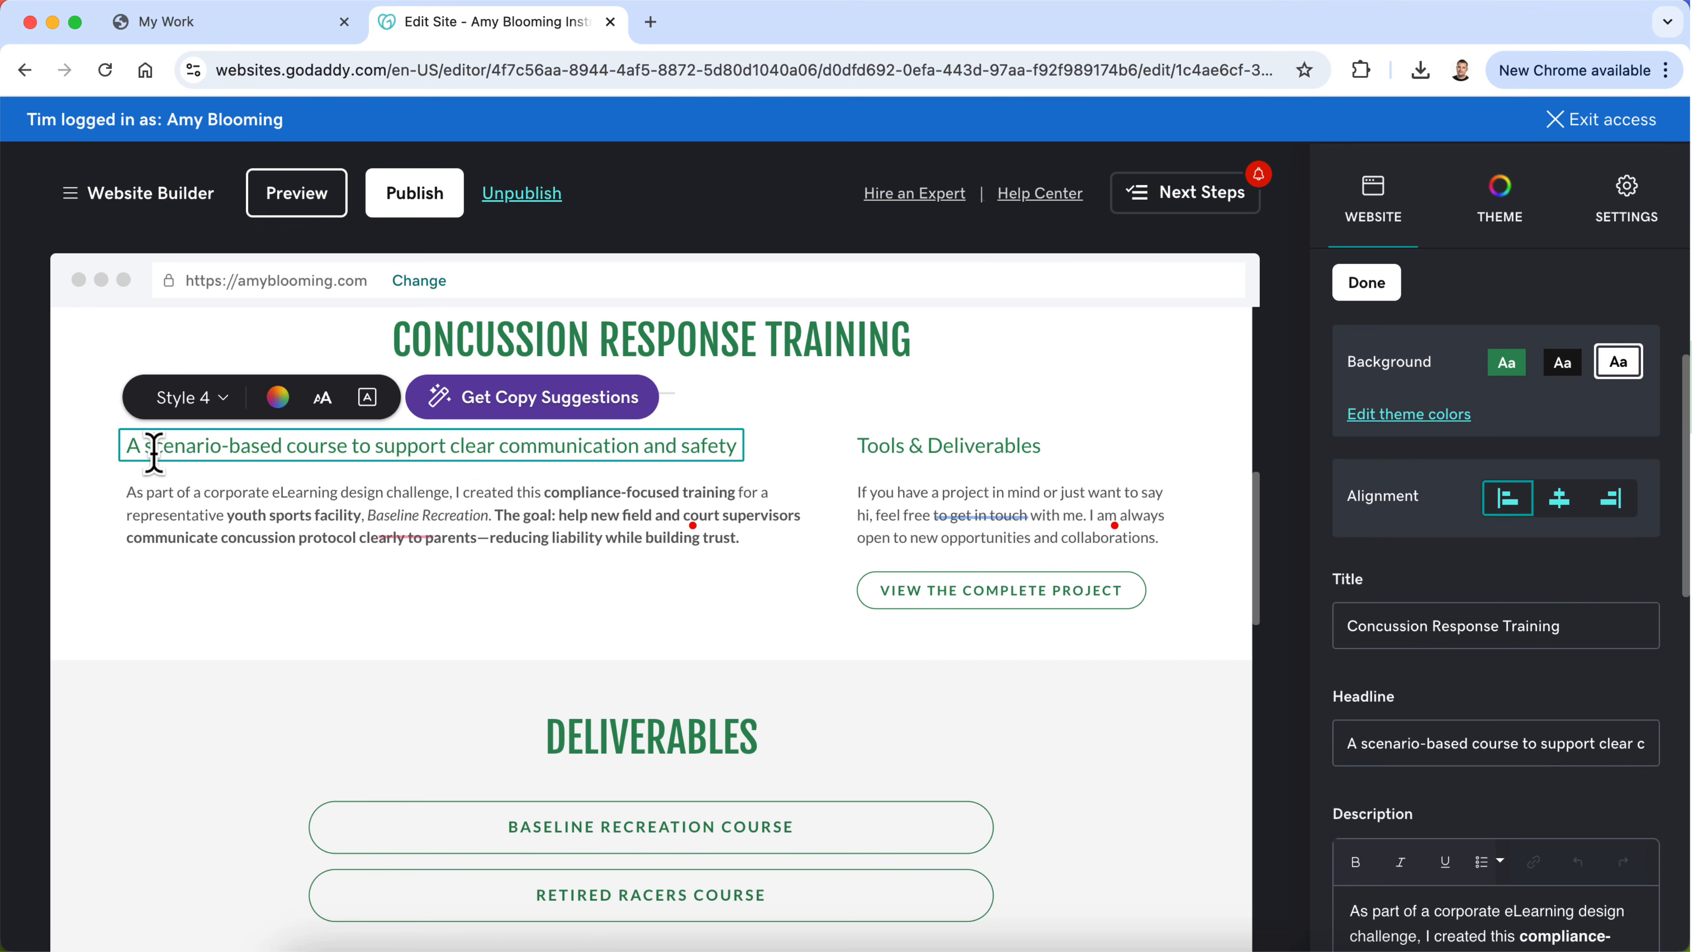
pyautogui.press('BackSpace')
pyautogui.write('S')
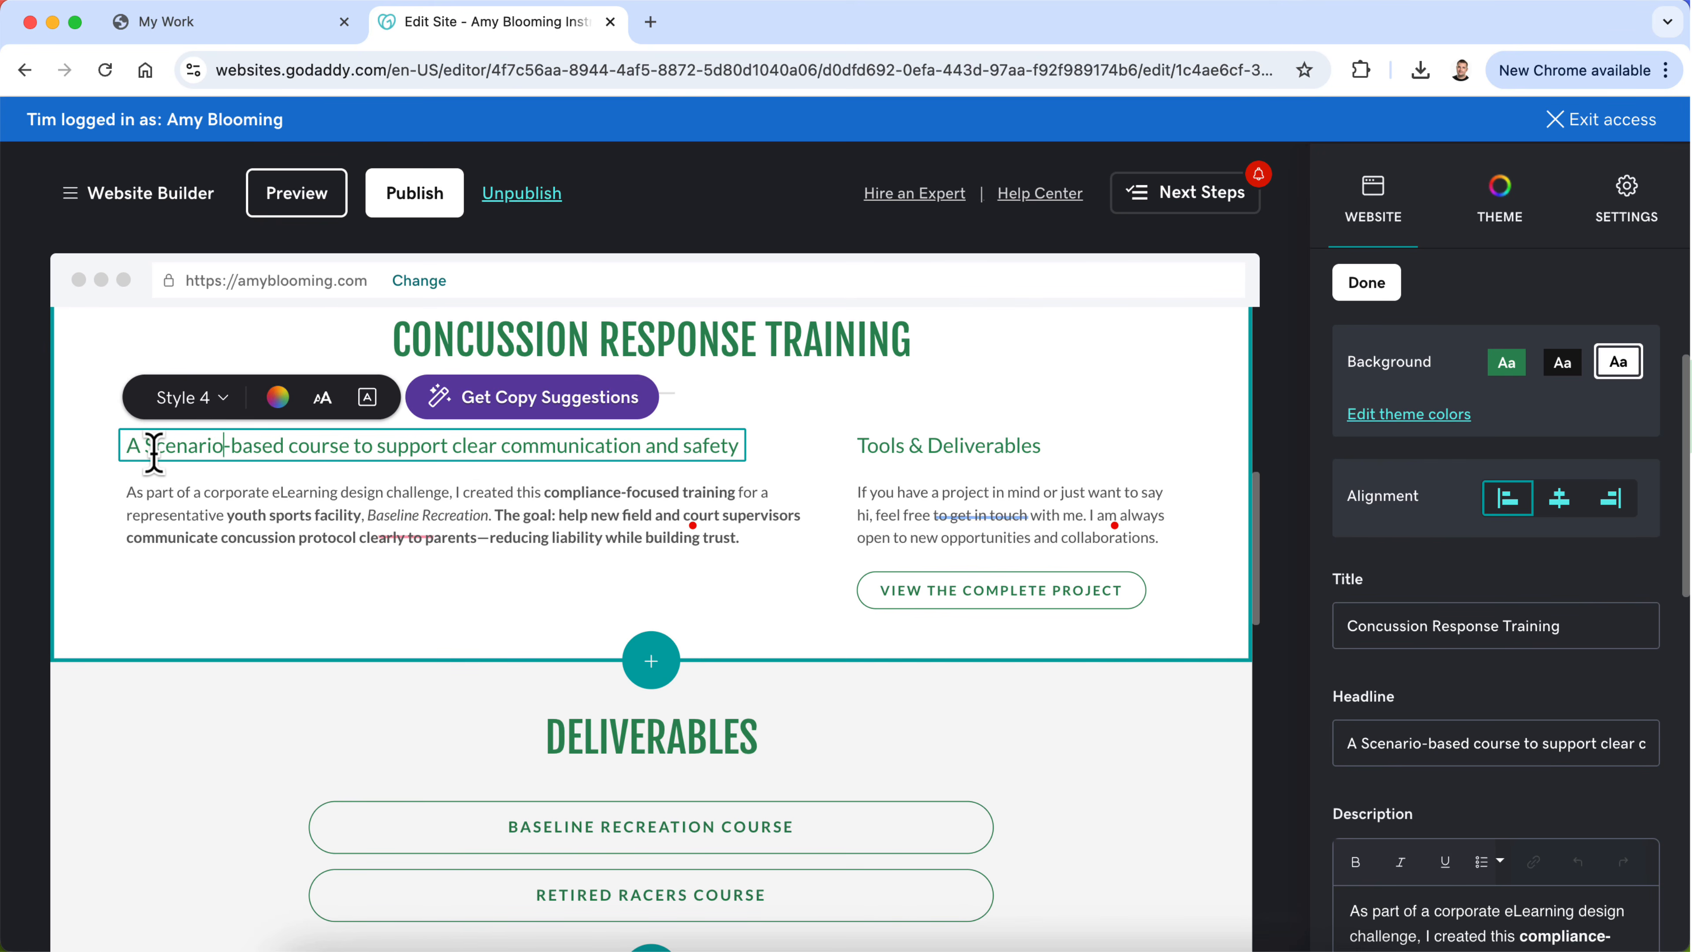
pyautogui.press('BackSpace')
pyautogui.write('C')
pyautogui.press('Right')
pyautogui.press('Right')
pyautogui.press('Right')
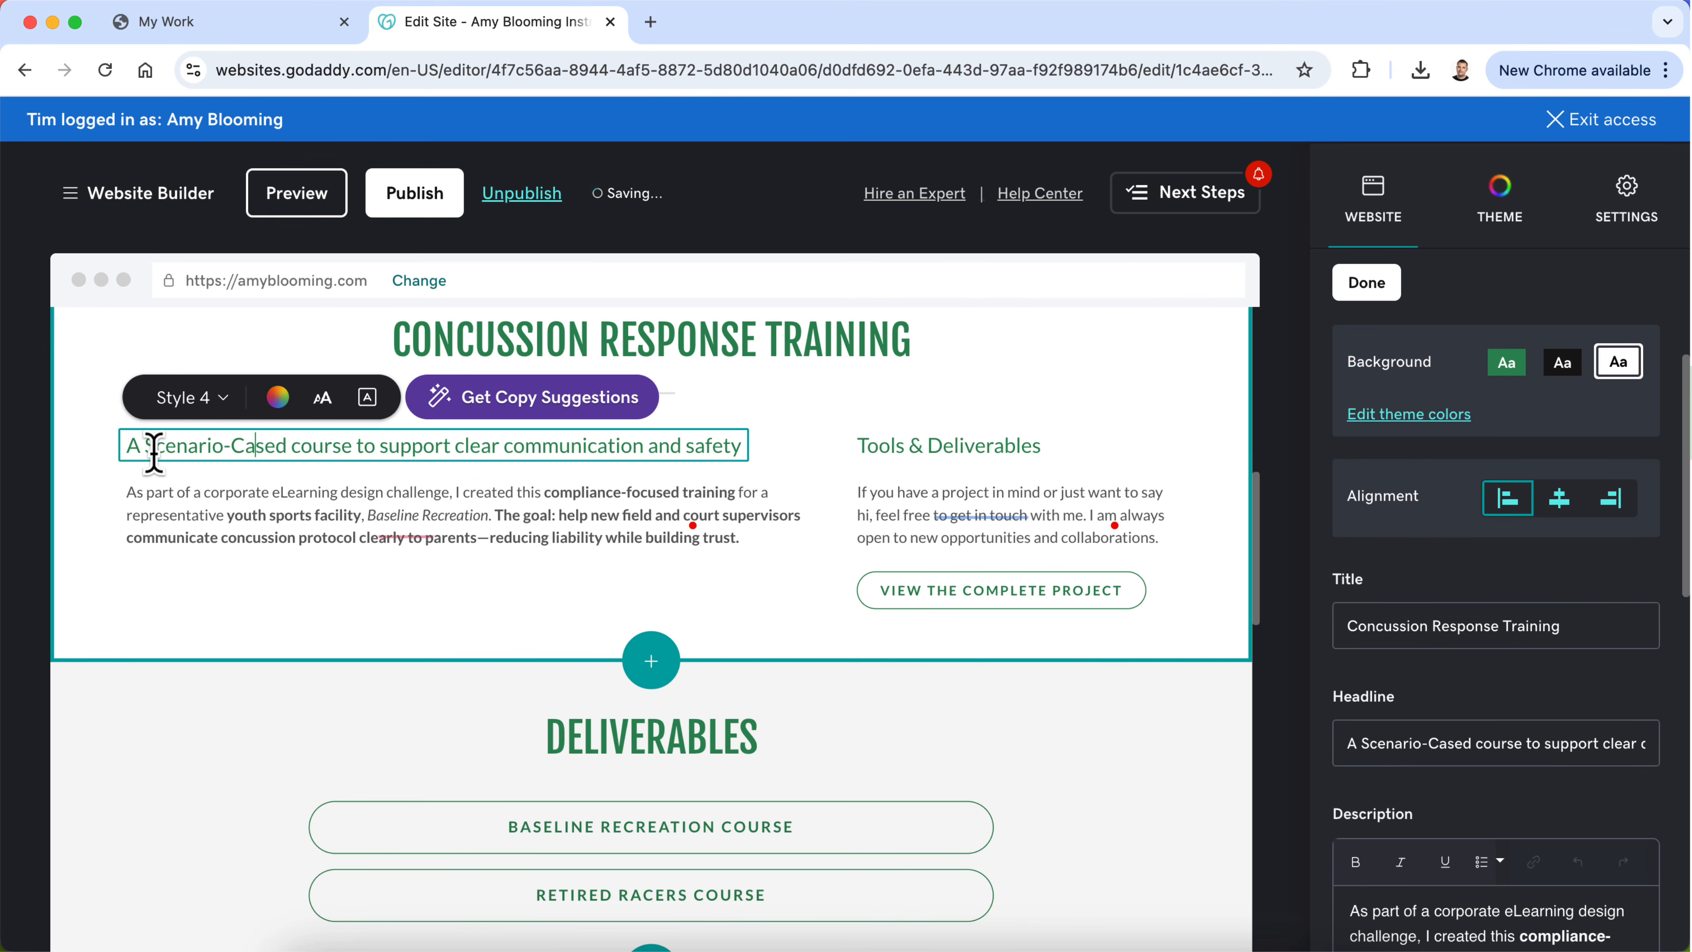
pyautogui.press('Left')
pyautogui.press('BackSpace')
pyautogui.write('B')
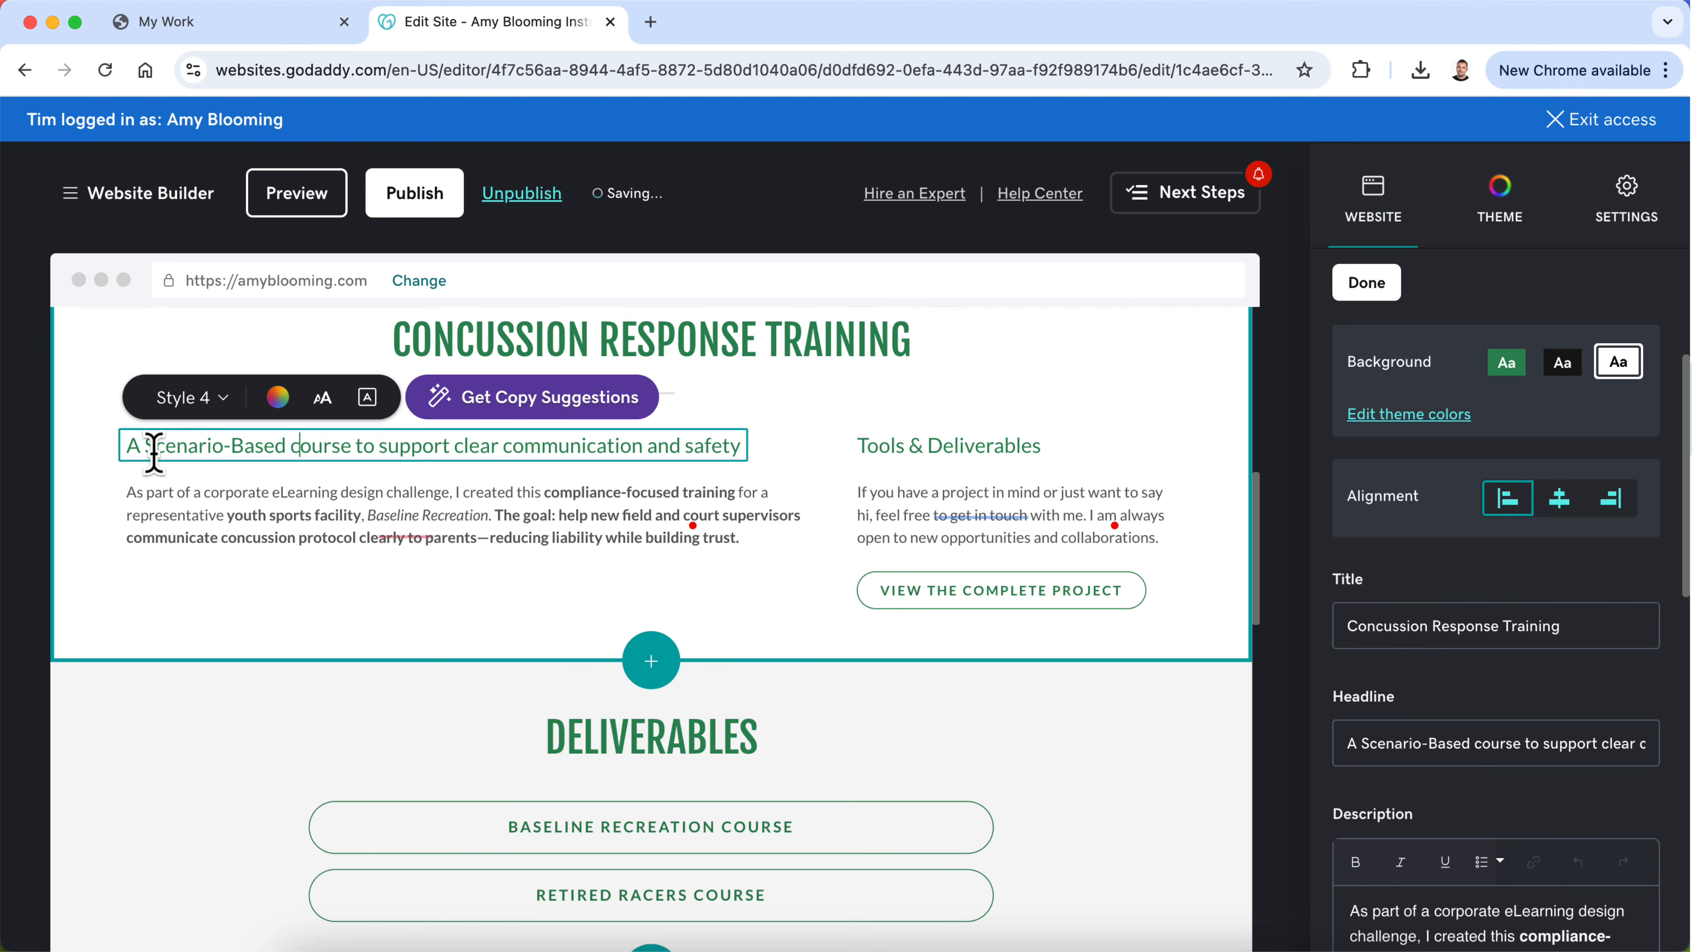
# Step: Replace the word "course" in the overview headline with "eLearning"
pyautogui.press('BackSpace')
pyautogui.press('BackSpace')
pyautogui.press('BackSpace')
pyautogui.press('BackSpace')
pyautogui.press('BackSpace')
pyautogui.press('BackSpace')
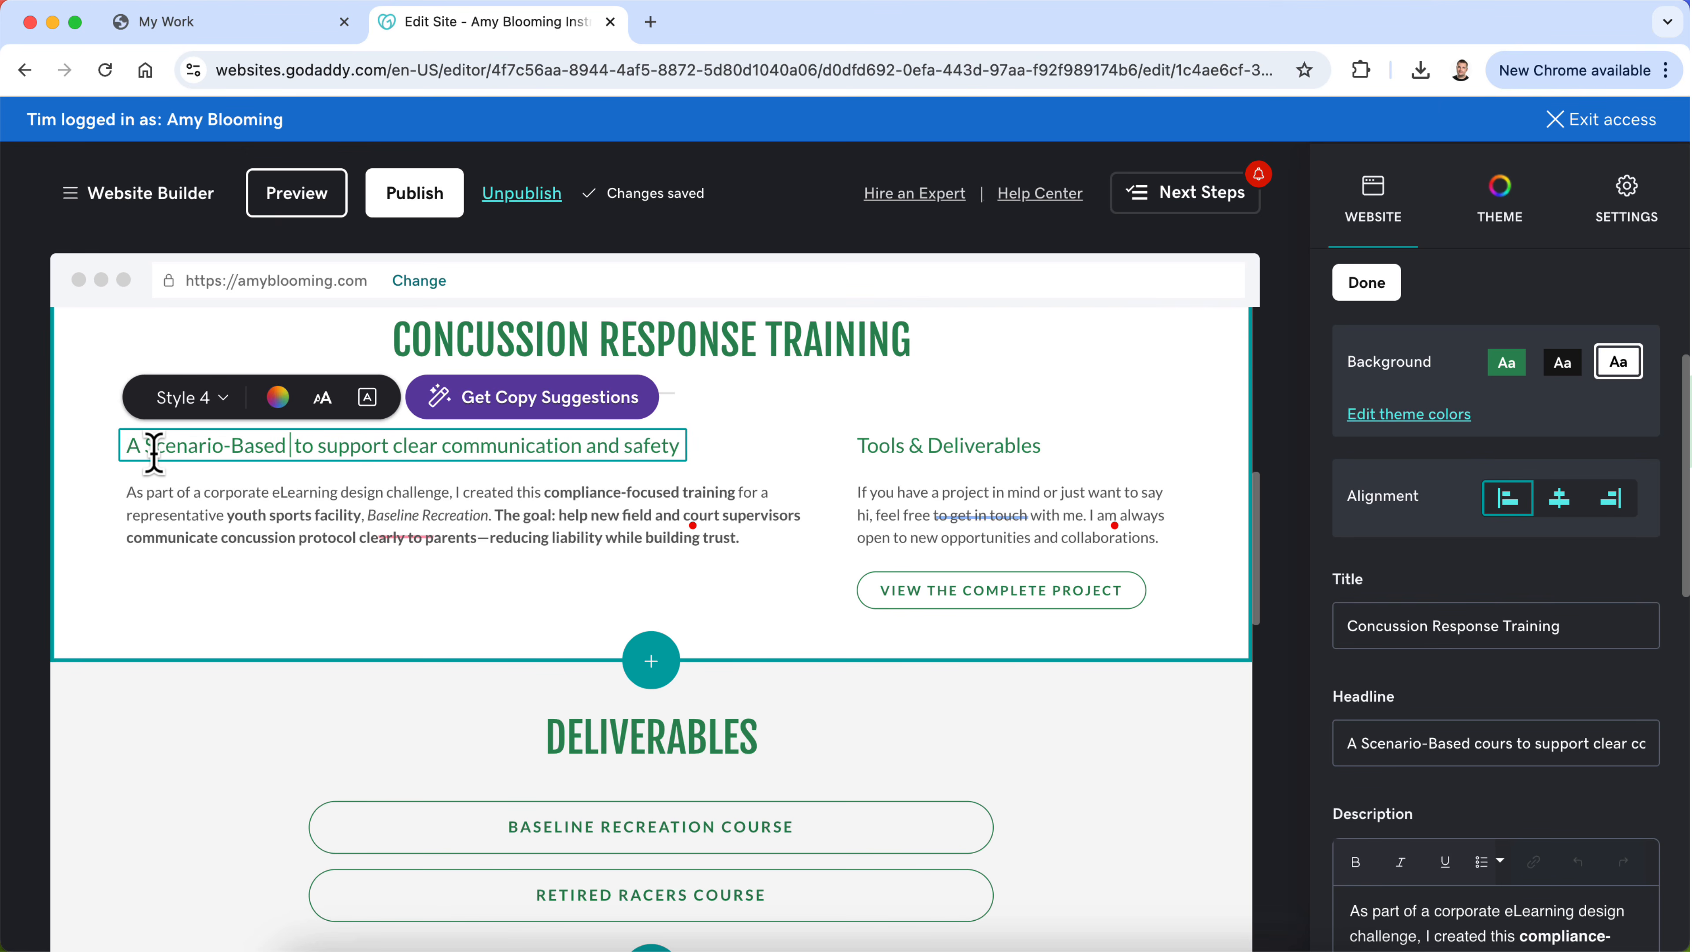
pyautogui.write('eLearning')
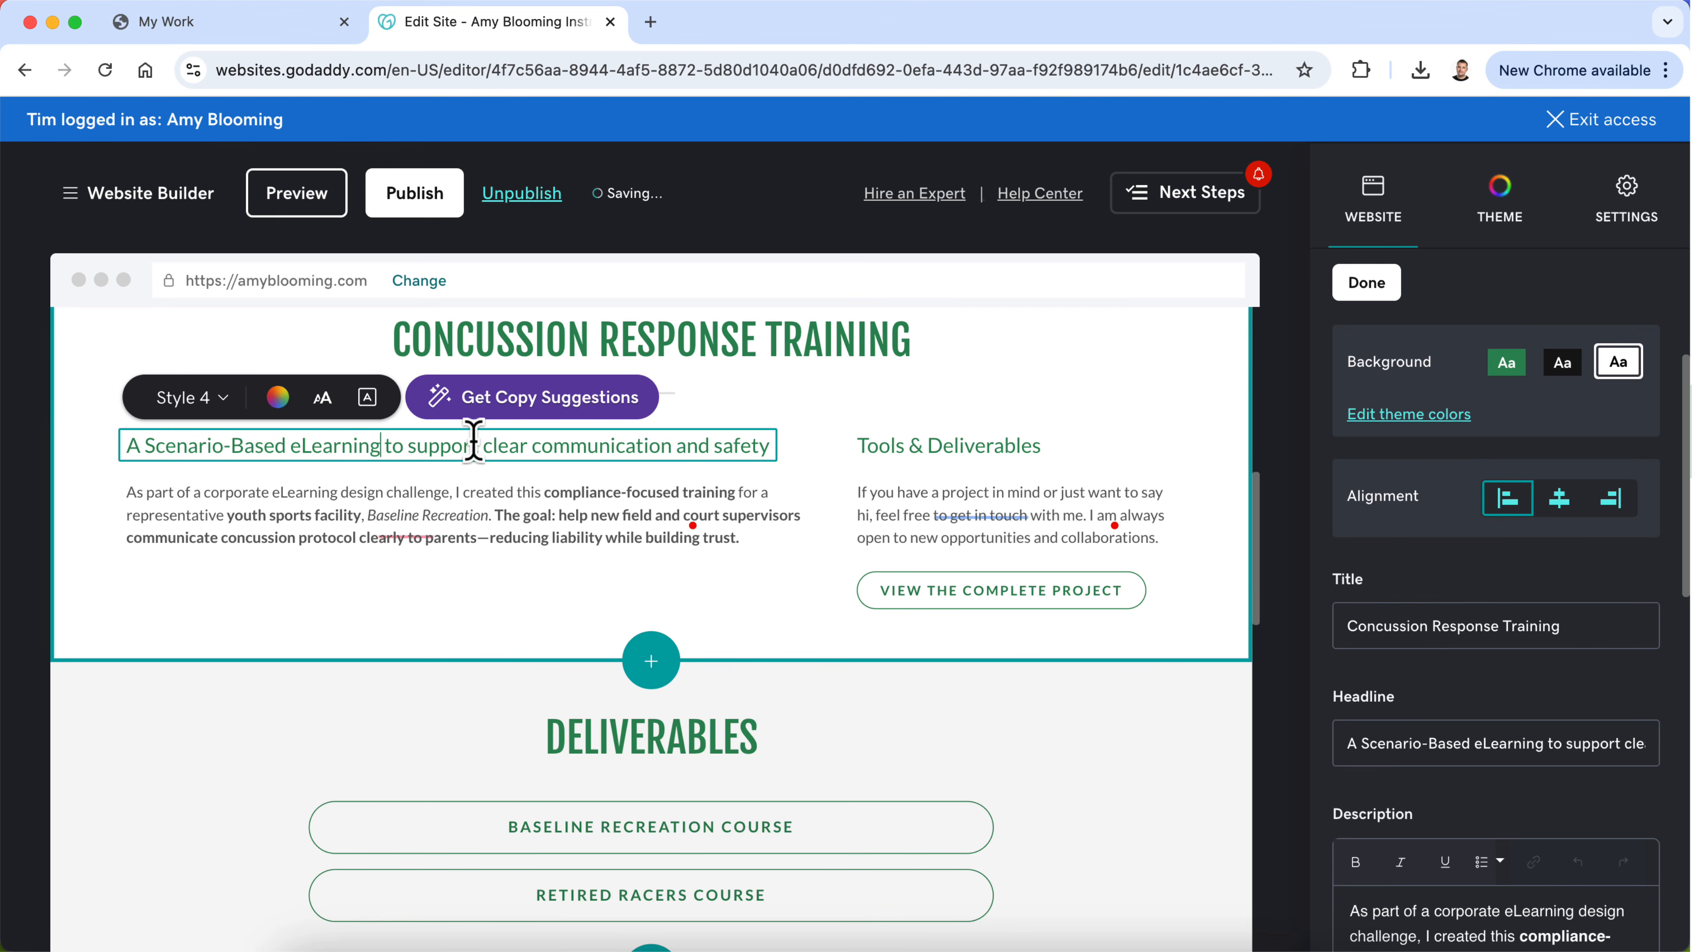
# Step: Finish the overview headline in title case with an ampersand so it ends "to Support Clear Communication & Safety"
pyautogui.click(417, 442)
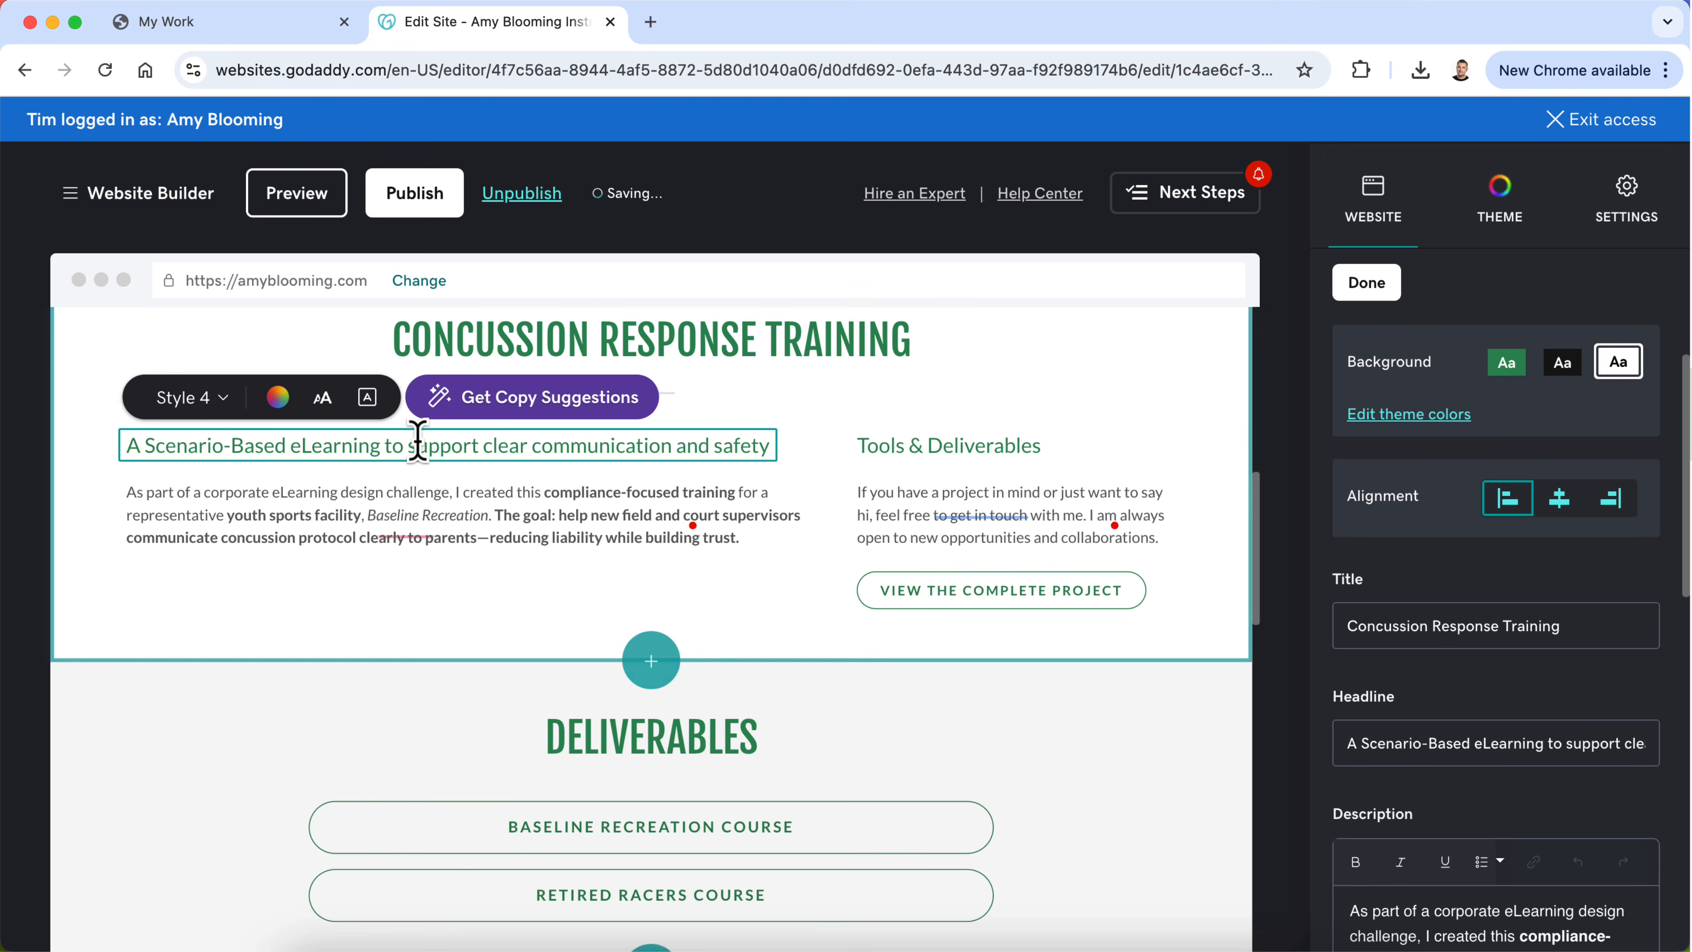
pyautogui.press('BackSpace')
pyautogui.write('S')
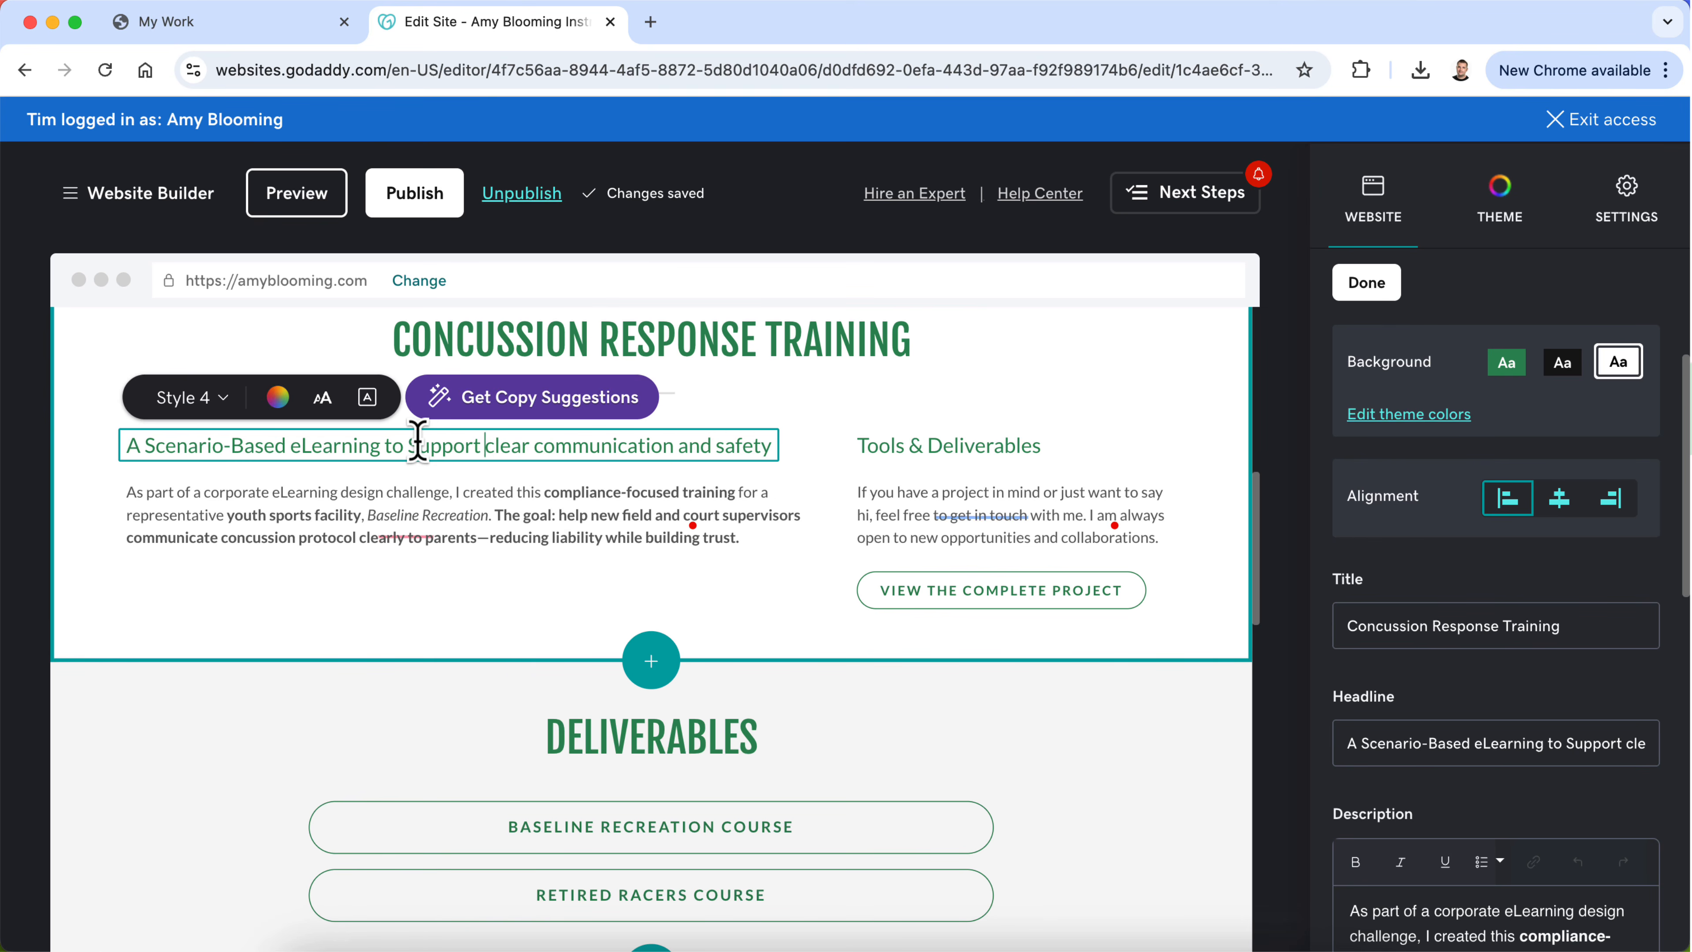
pyautogui.press('BackSpace')
pyautogui.write('C')
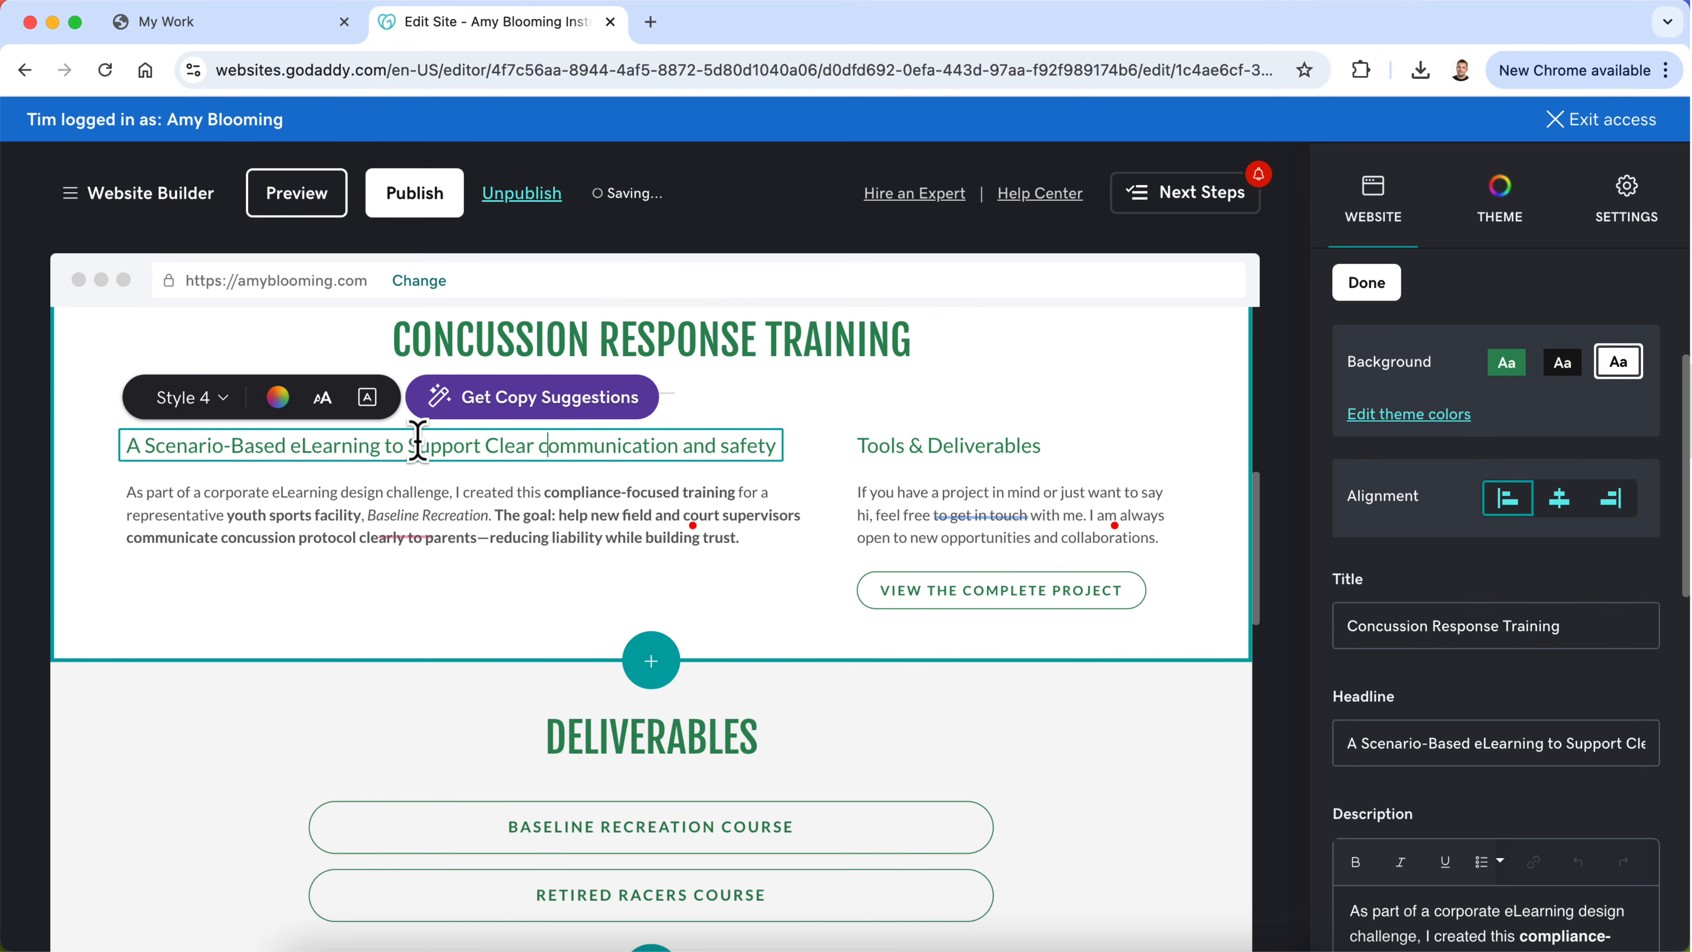
pyautogui.press('BackSpace')
pyautogui.write('C')
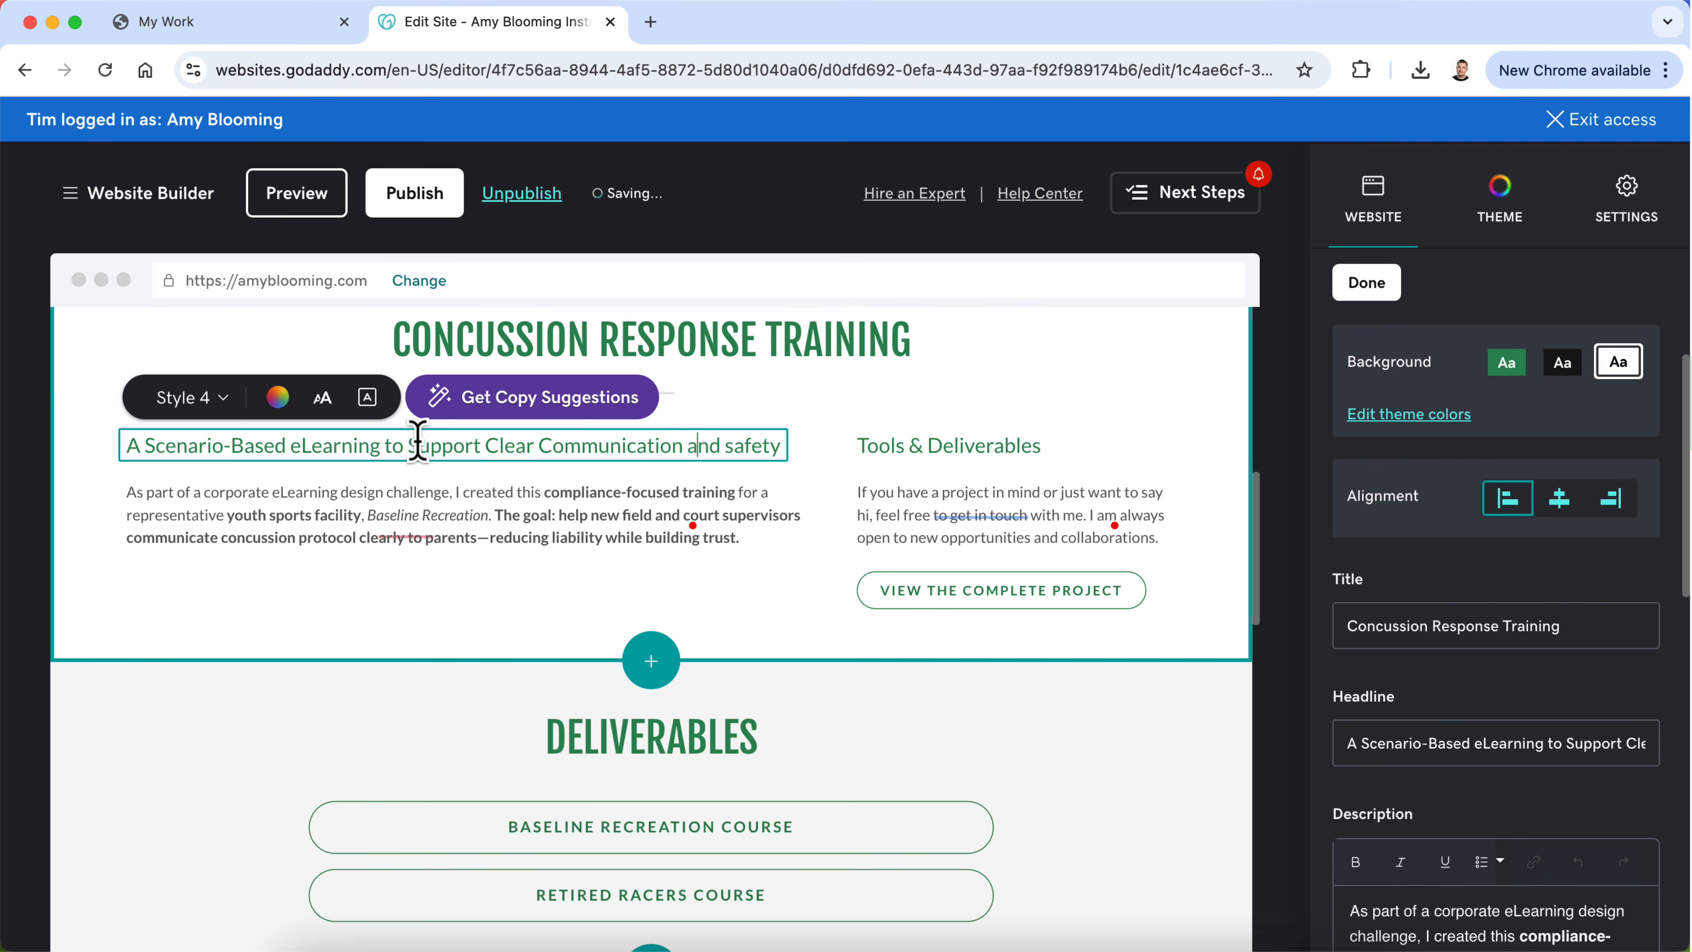
pyautogui.press('BackSpace')
pyautogui.press('BackSpace')
pyautogui.press('BackSpace')
pyautogui.press('BackSpace')
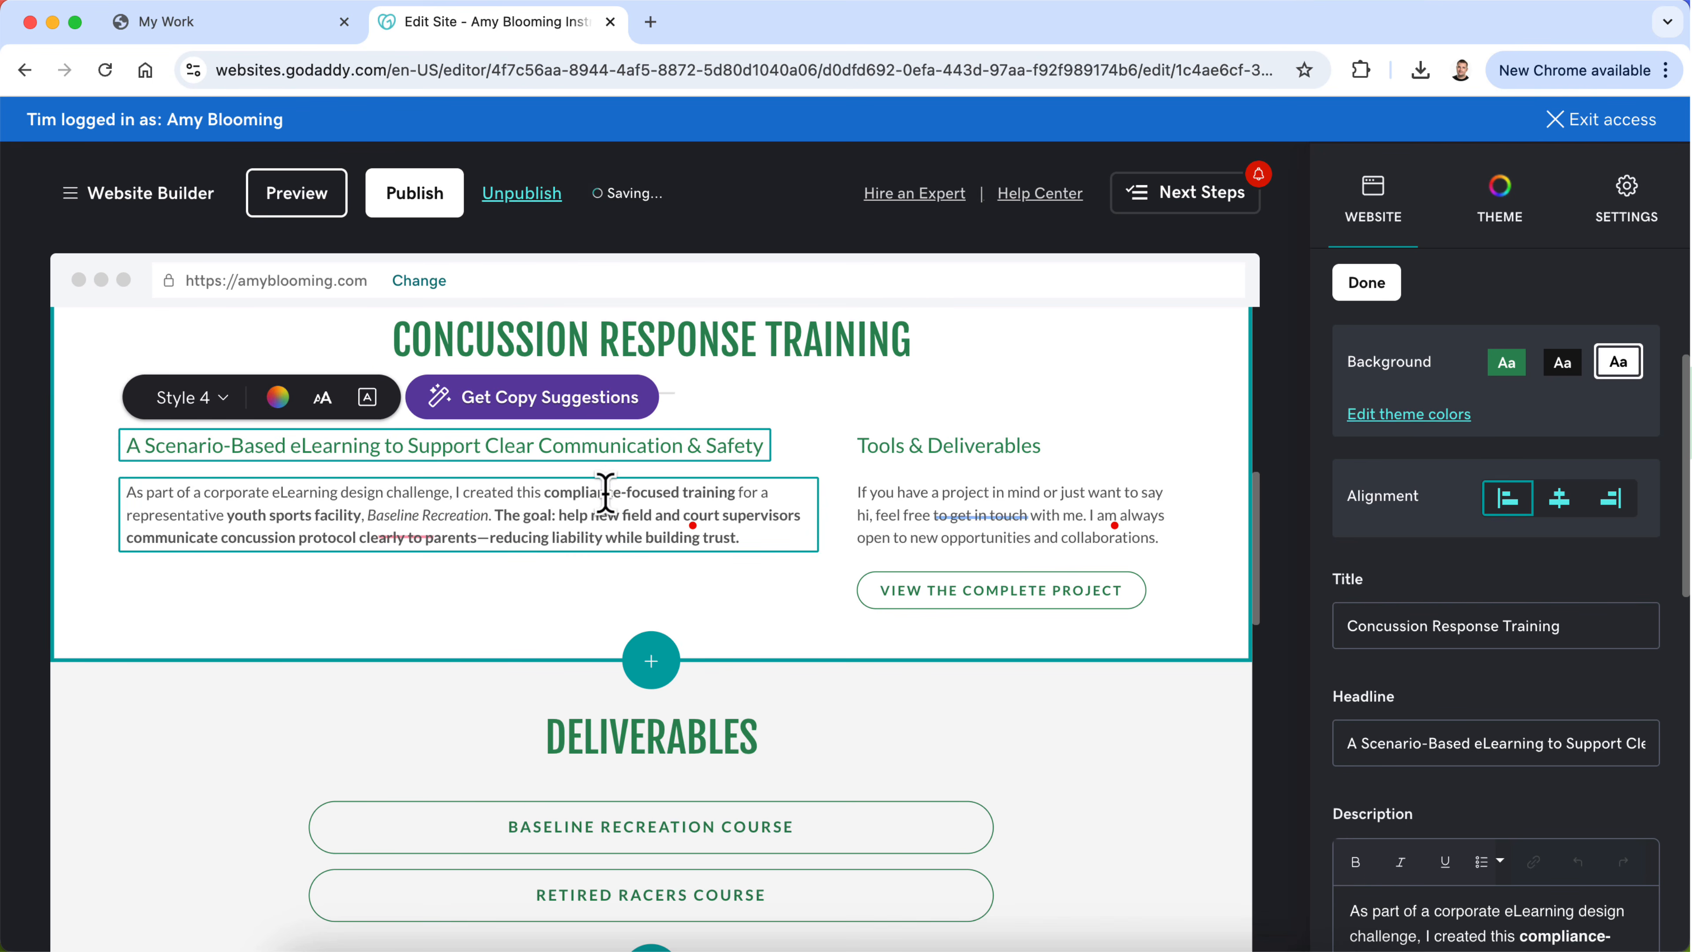
# Step: Replace the contact text under Tools & Deliverables with the tools list from the design process text, "Articulate Storyline 360, AI Audio, Canva, PowerPoint,"
pyautogui.scroll(-15, 830, 548)
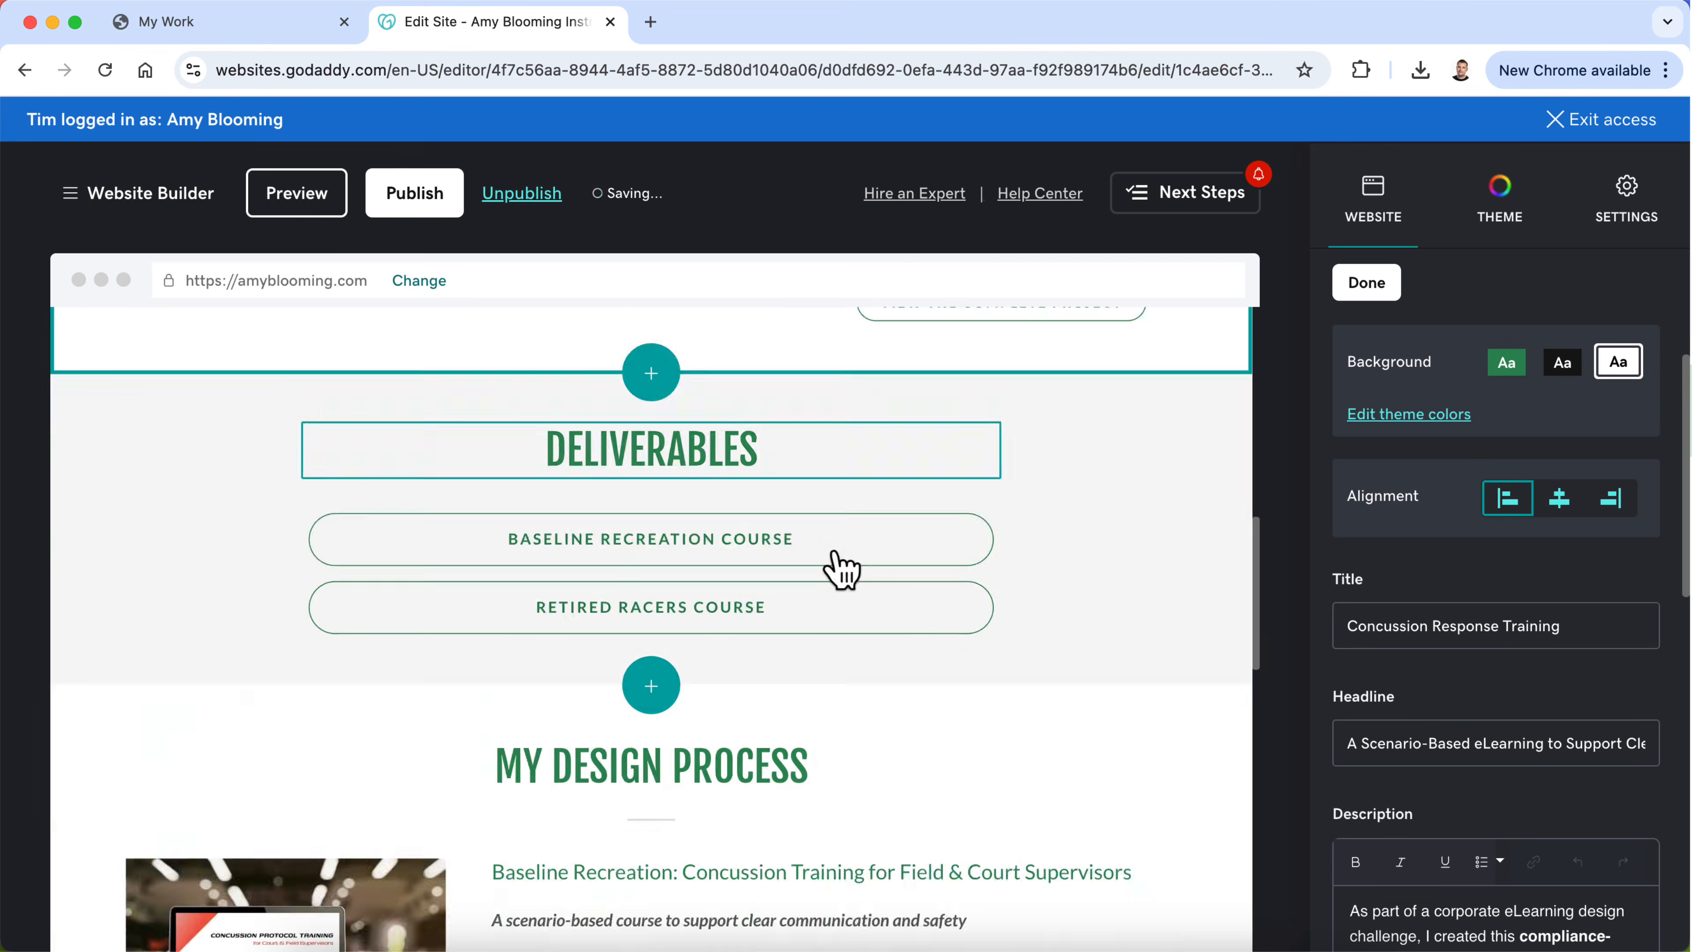
pyautogui.click(852, 794)
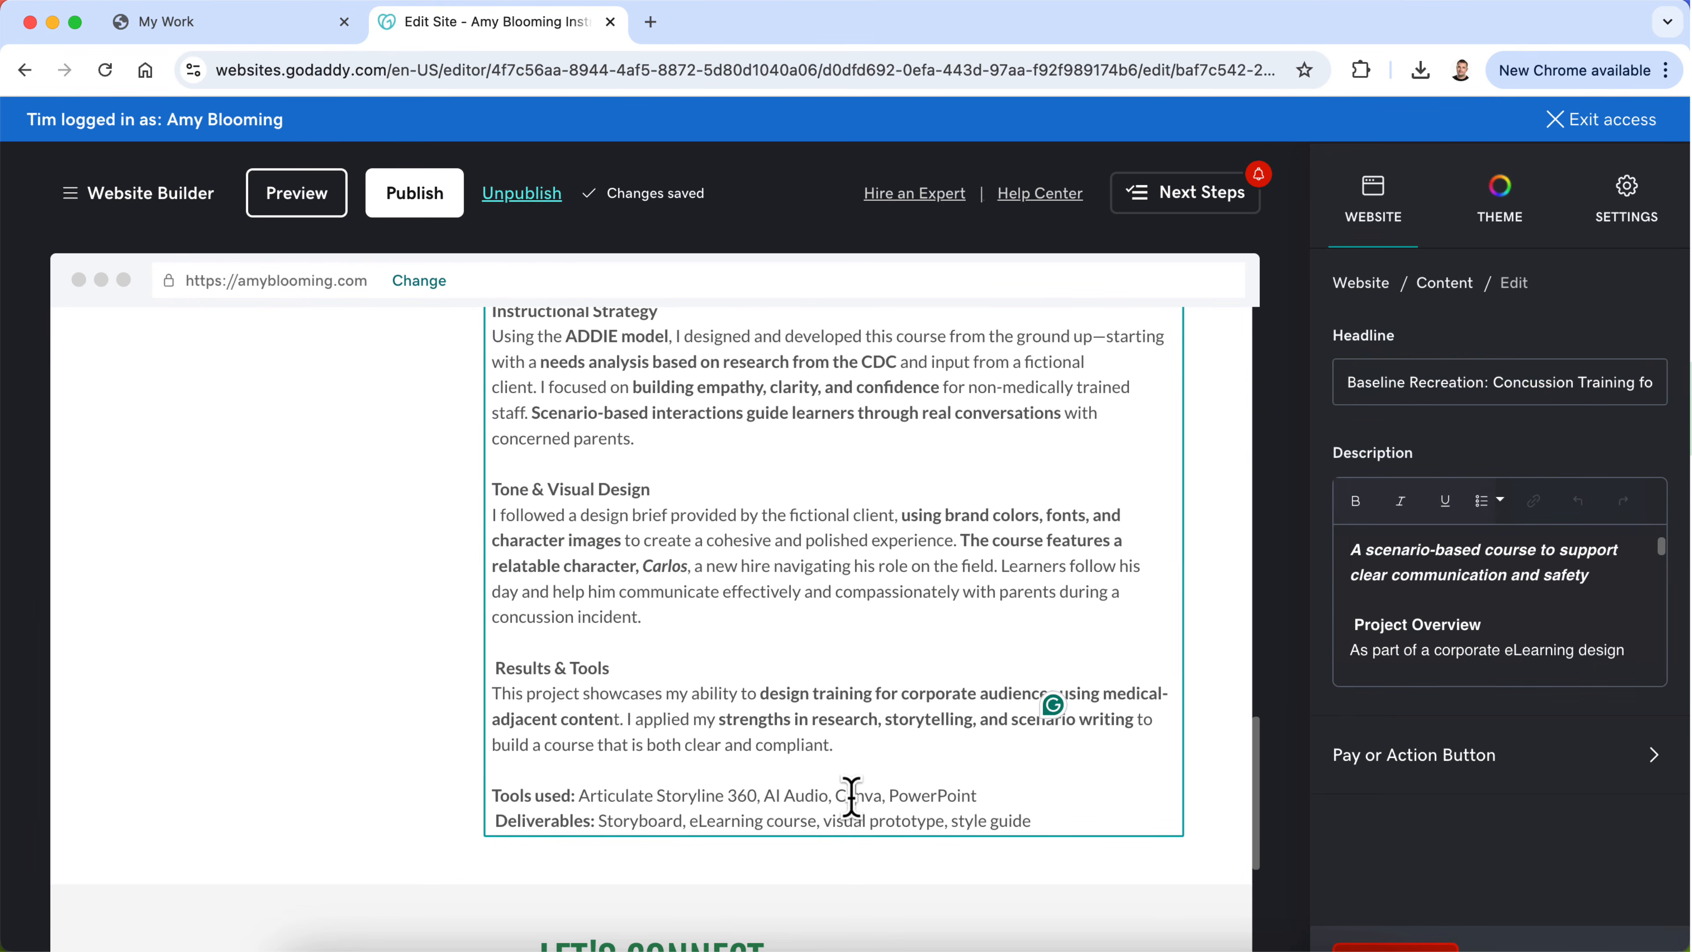
pyautogui.moveTo(1001, 795); pyautogui.dragTo(584, 797)
pyautogui.hotkey('ctrl', 'c')
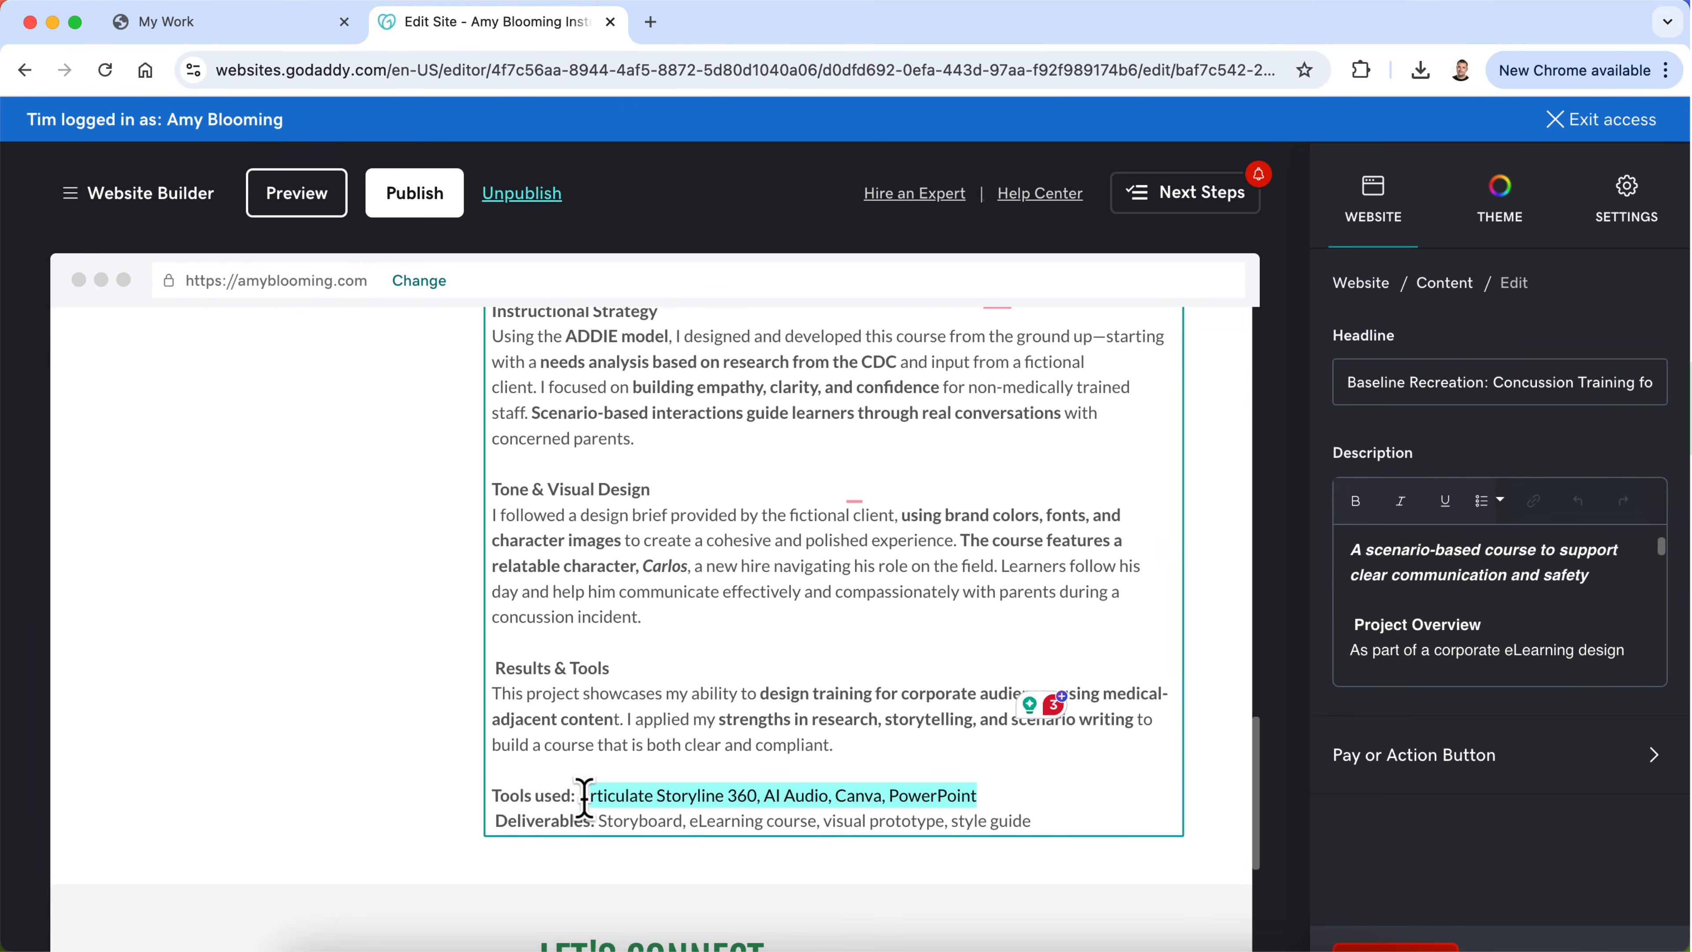
pyautogui.scroll(12, 581, 797)
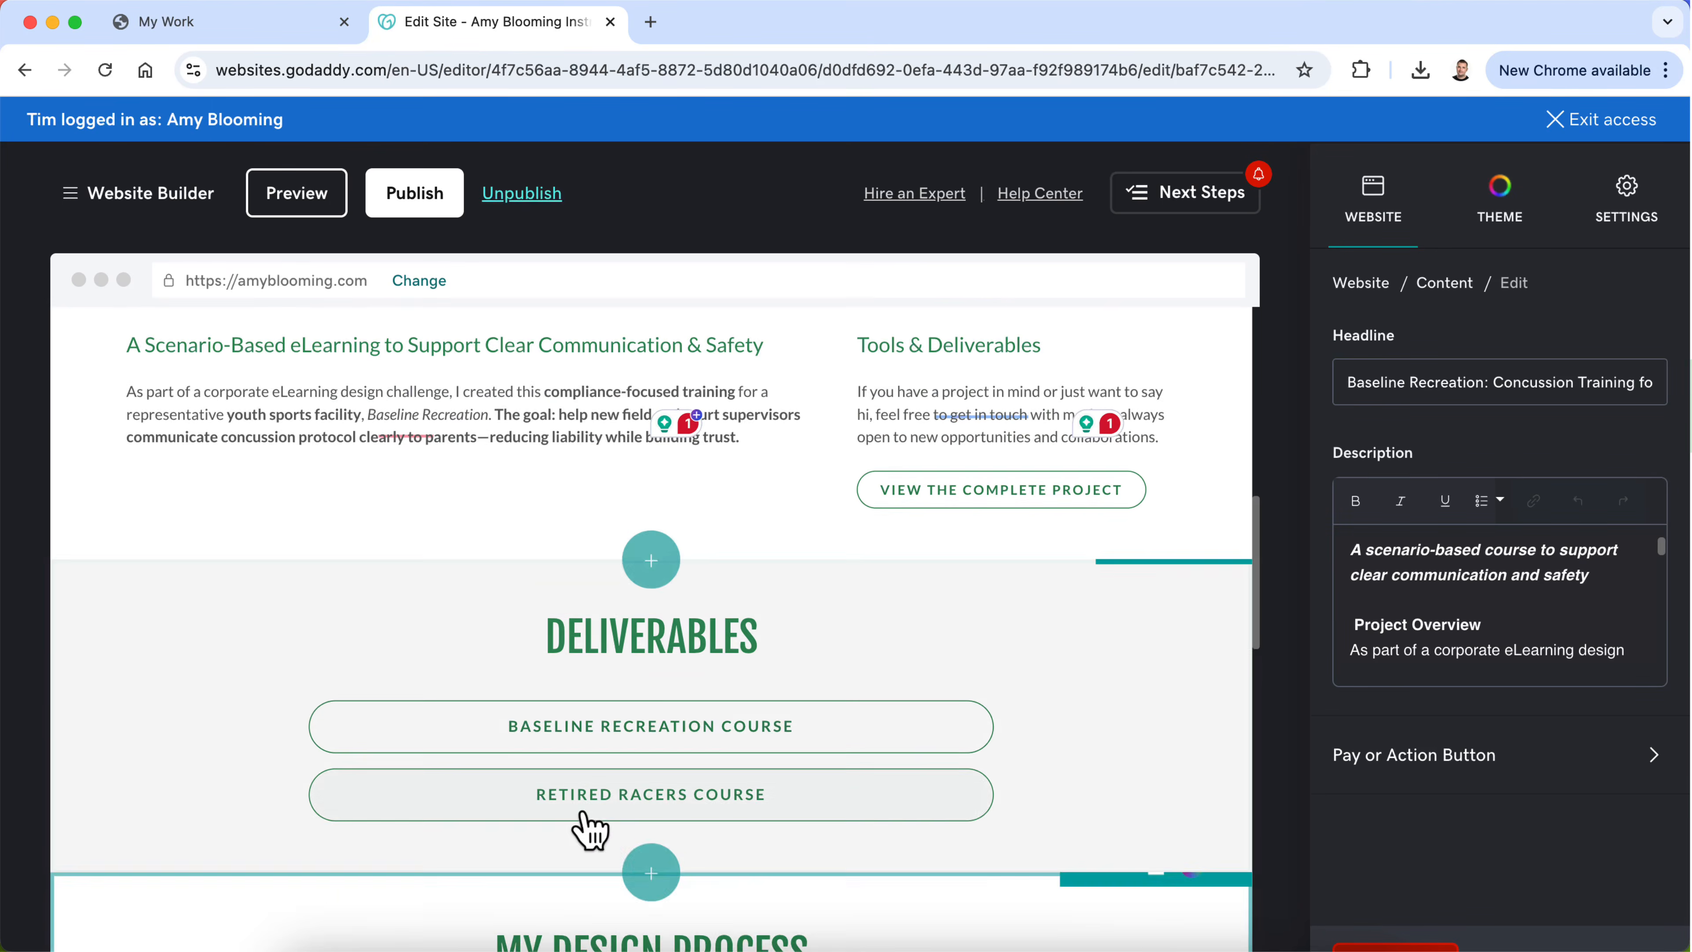
pyautogui.doubleClick(879, 541)
pyautogui.hotkey('ctrl', 'a')
pyautogui.hotkey('ctrl', 'v')
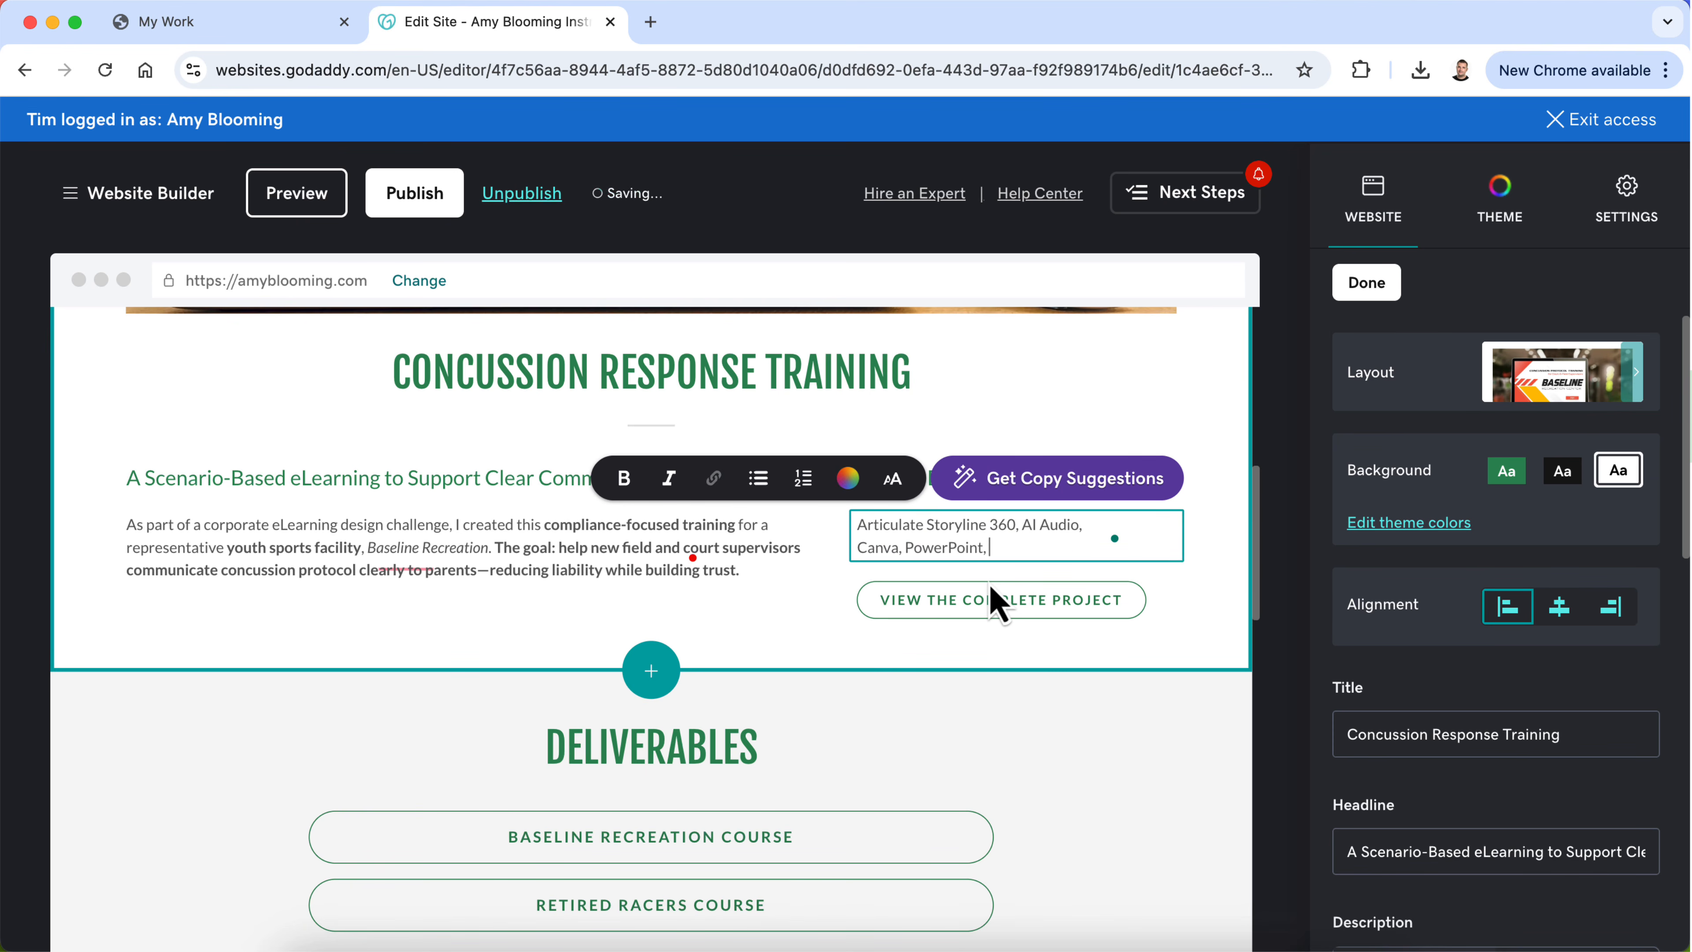
# Step: Append the deliverables "Storyboard, eLearning course, visual prototype, style guide" from the design process text after "PowerPoint," in the Tools & Deliverables text
pyautogui.scroll(-10, 702, 635)
pyautogui.scroll(4, 703, 635)
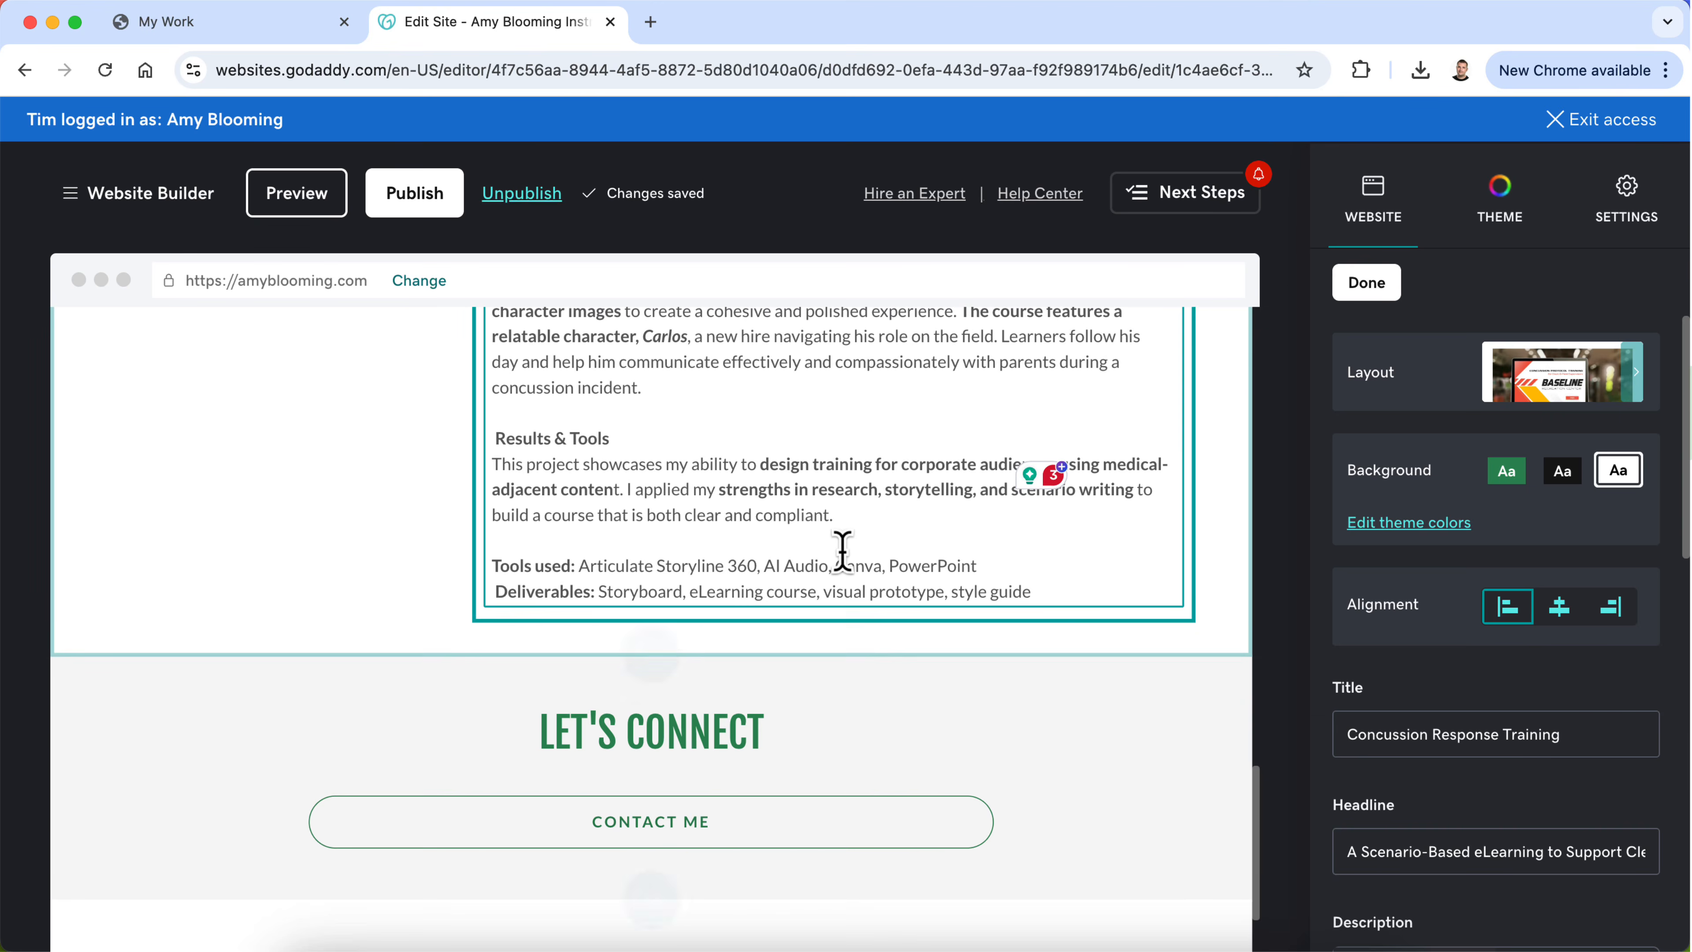
pyautogui.click(842, 553)
pyautogui.moveTo(1006, 592); pyautogui.dragTo(593, 592)
pyautogui.press('super+c')
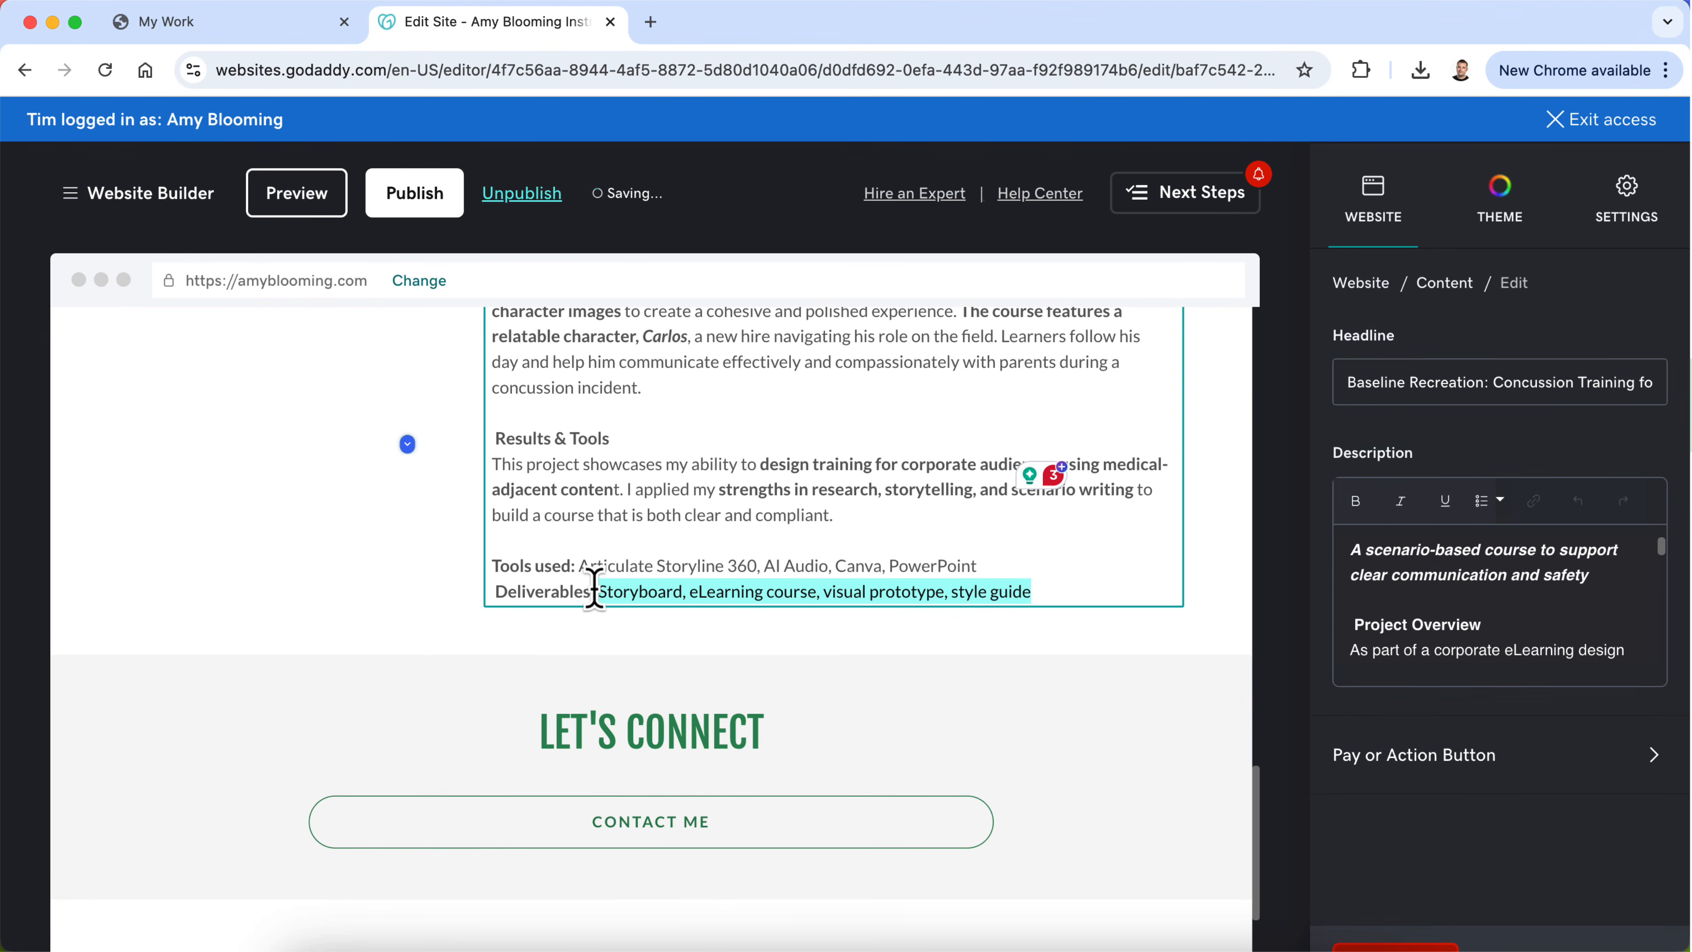
pyautogui.scroll(16, 597, 592)
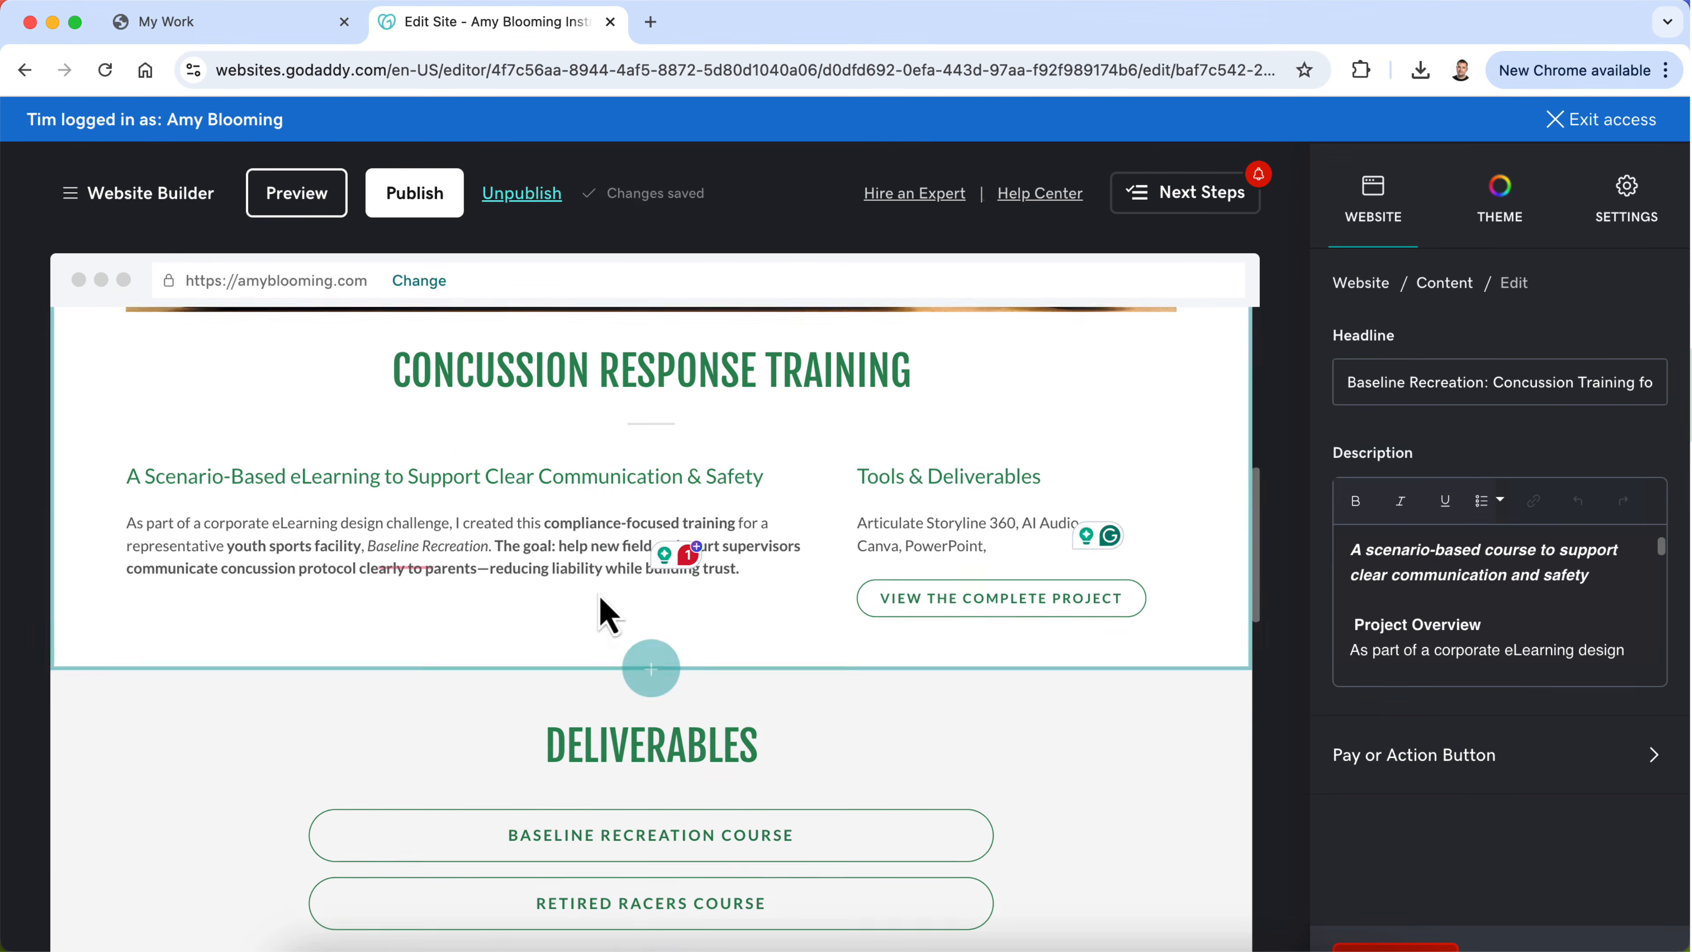
pyautogui.click(1004, 562)
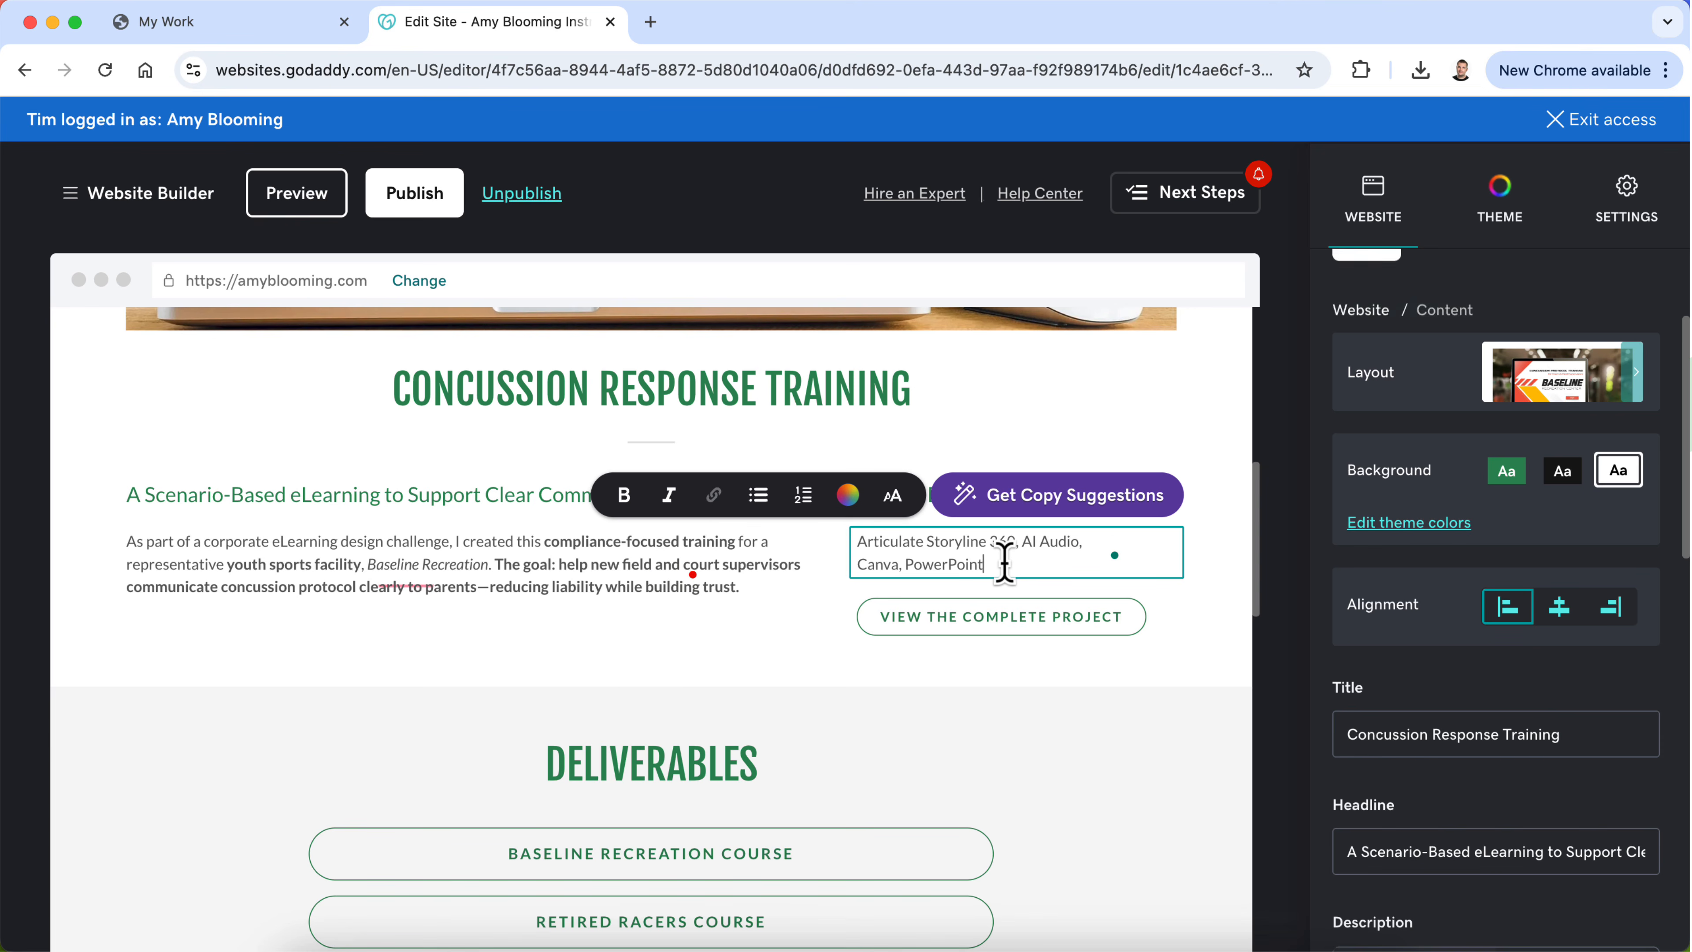
pyautogui.press('BackSpace')
pyautogui.press('Return')
pyautogui.press('super+v')
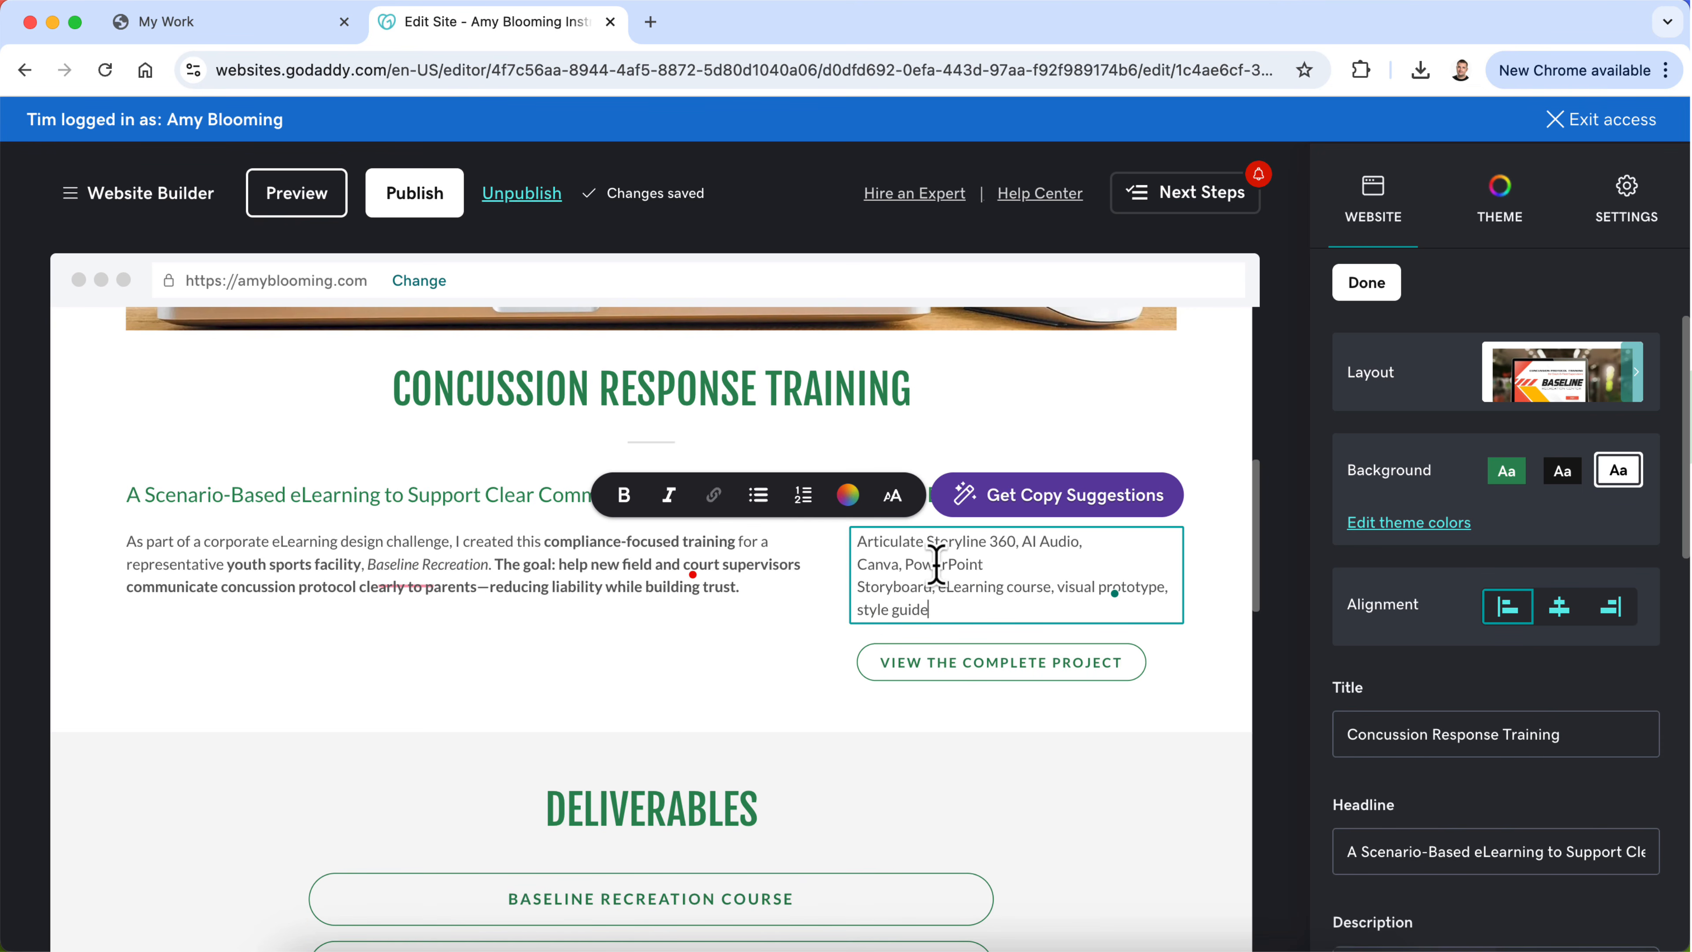
pyautogui.press('BackSpace')
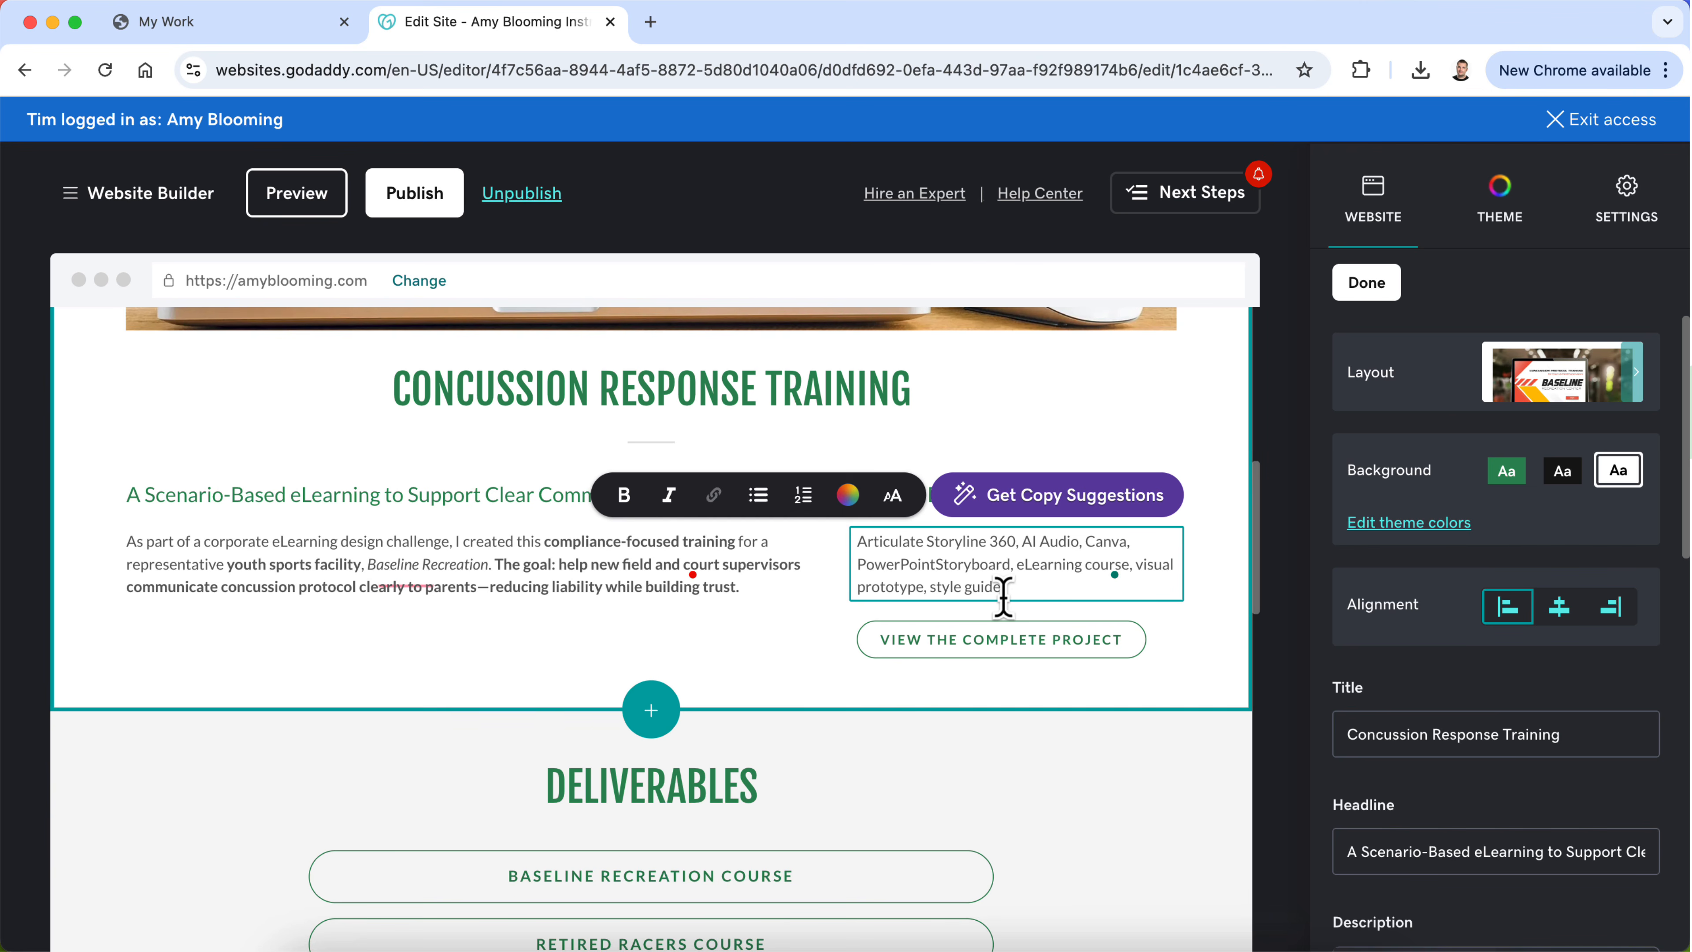
pyautogui.write(',')
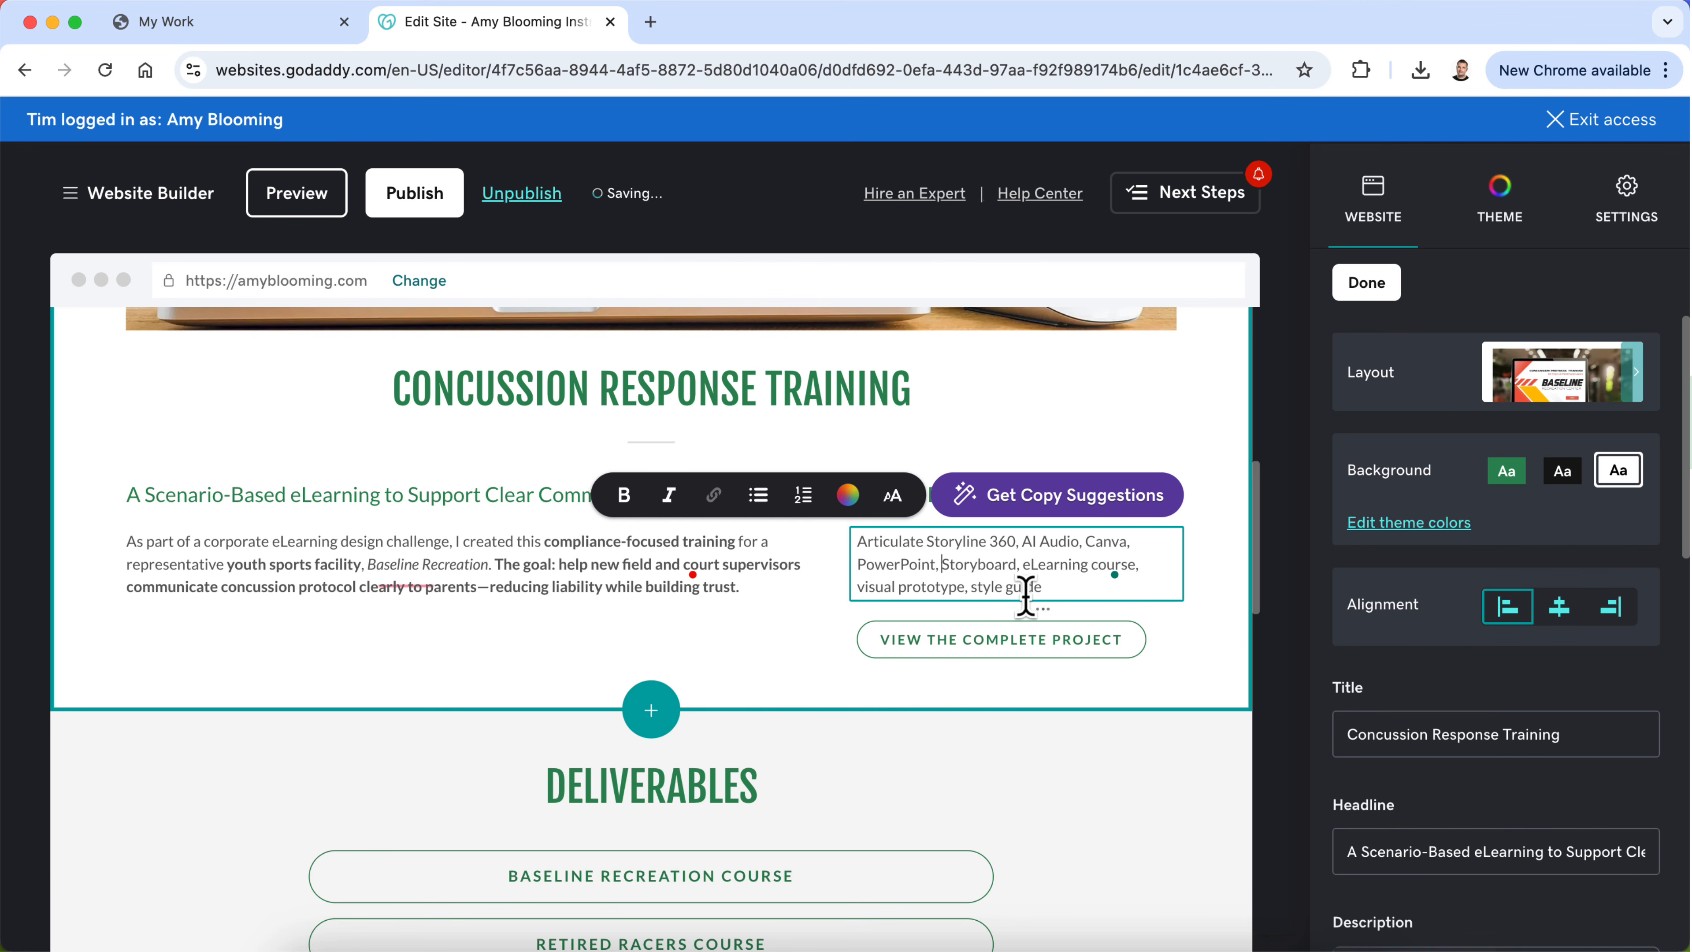
pyautogui.click(695, 634)
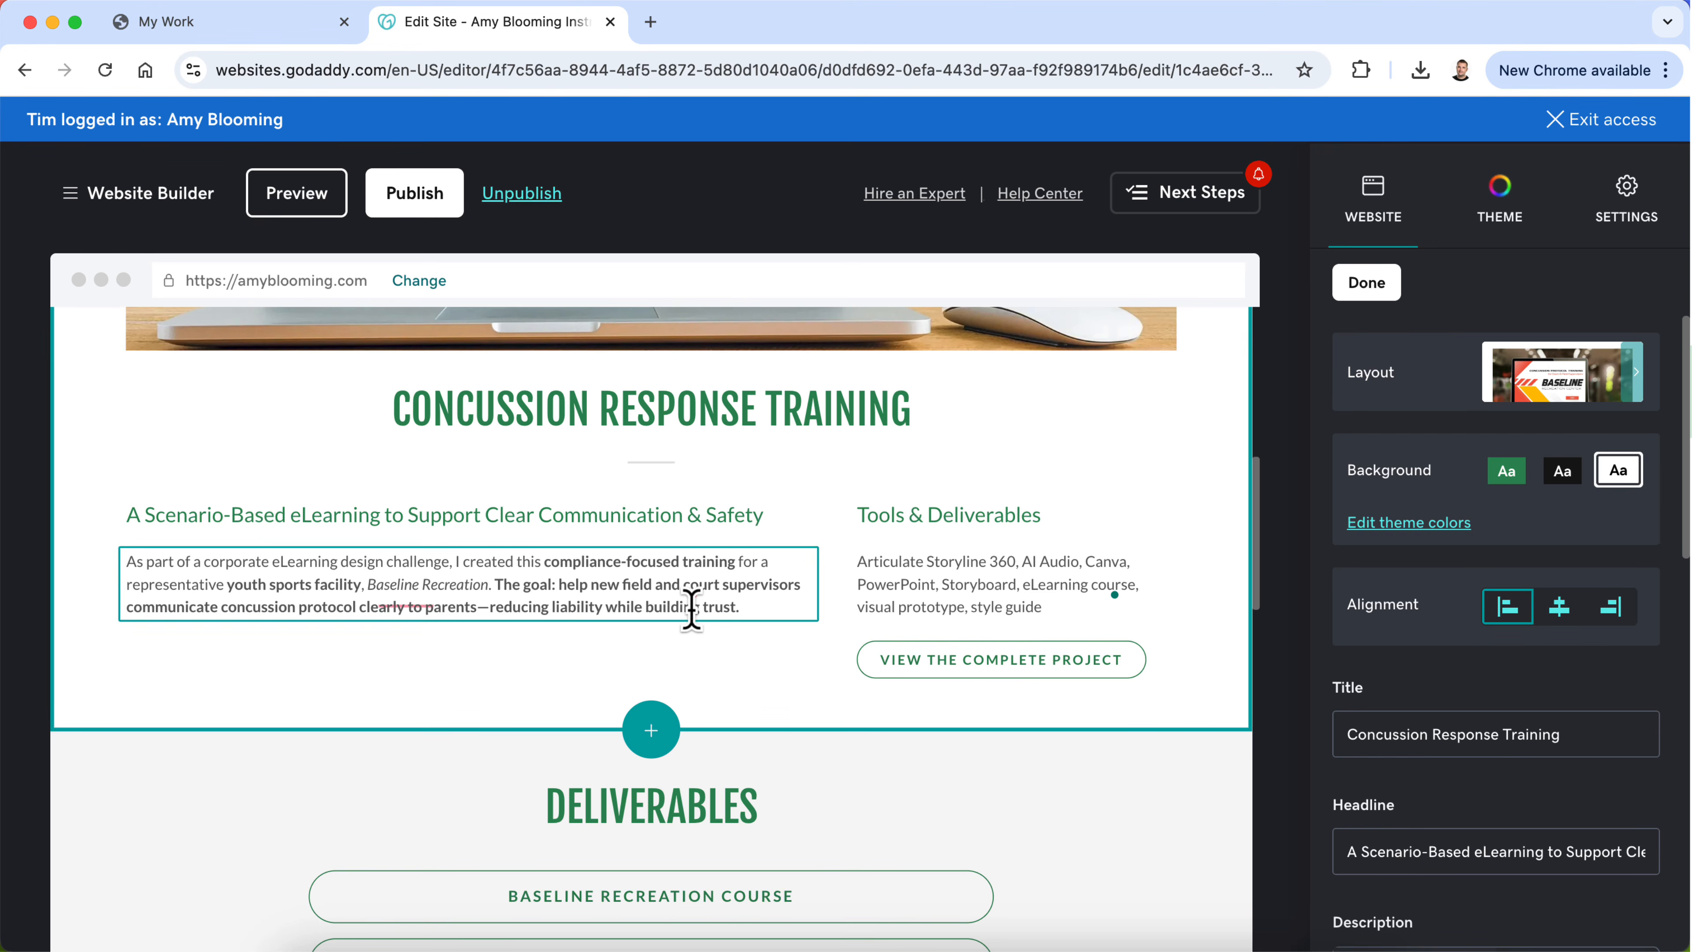
# Step: Turn the Tools & Deliverables text into a bulleted list with separate bullets for Articulate Storyline 360, AI Audio, Canva and PowerPoint
pyautogui.click(922, 578)
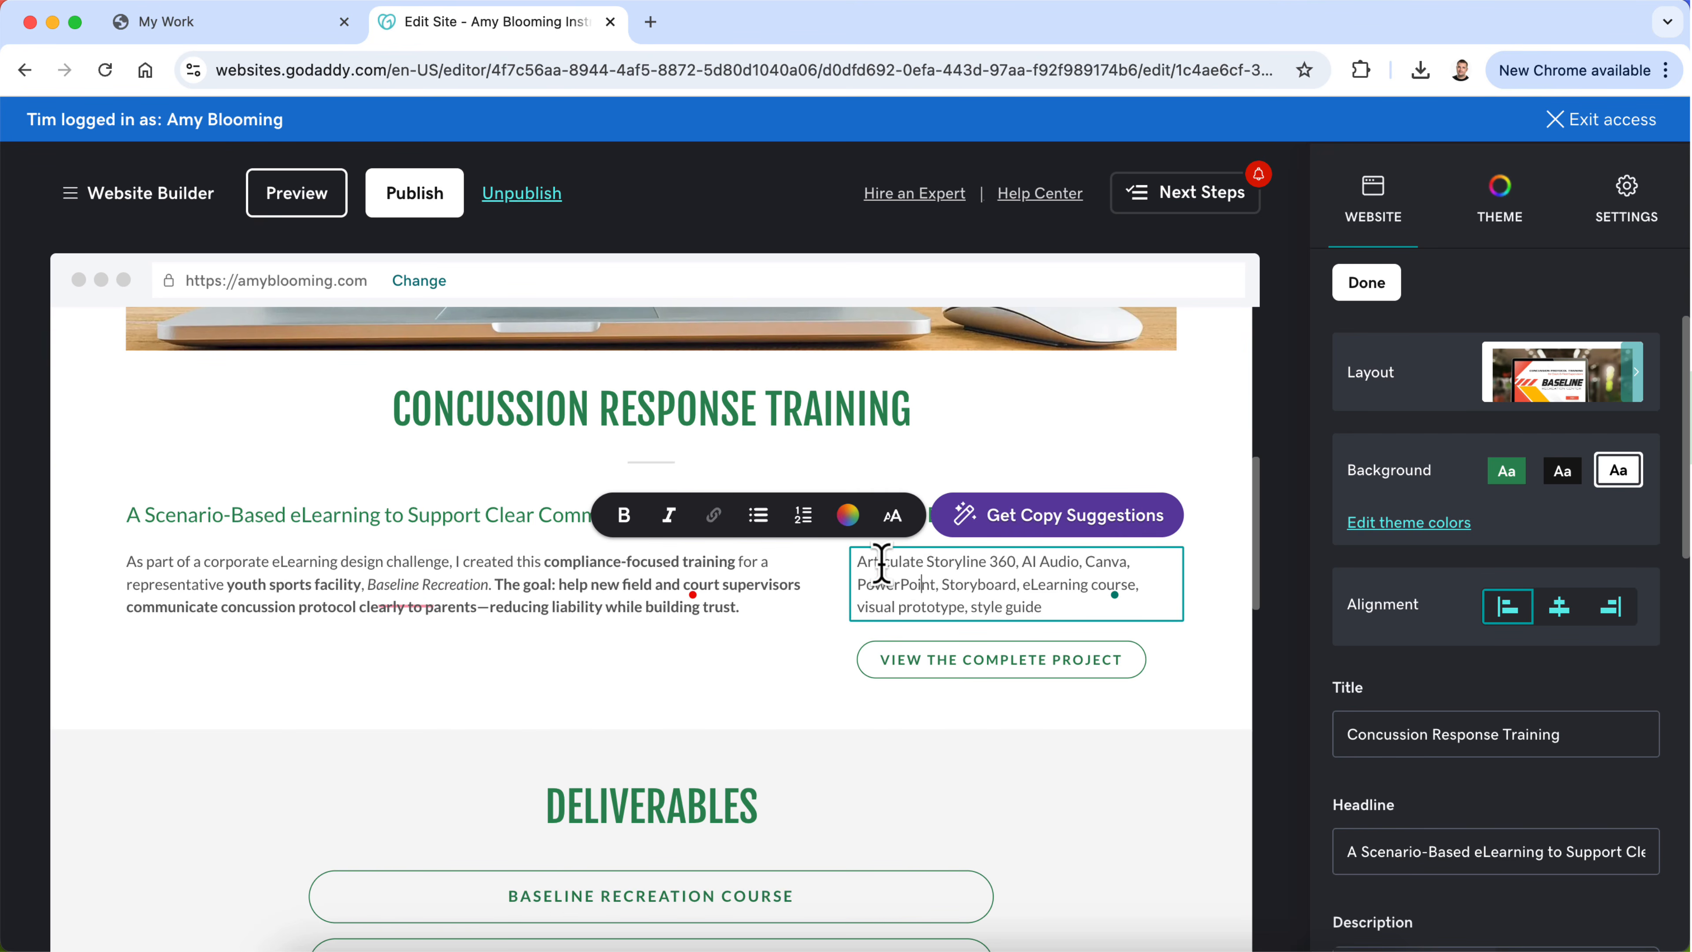
pyautogui.click(760, 516)
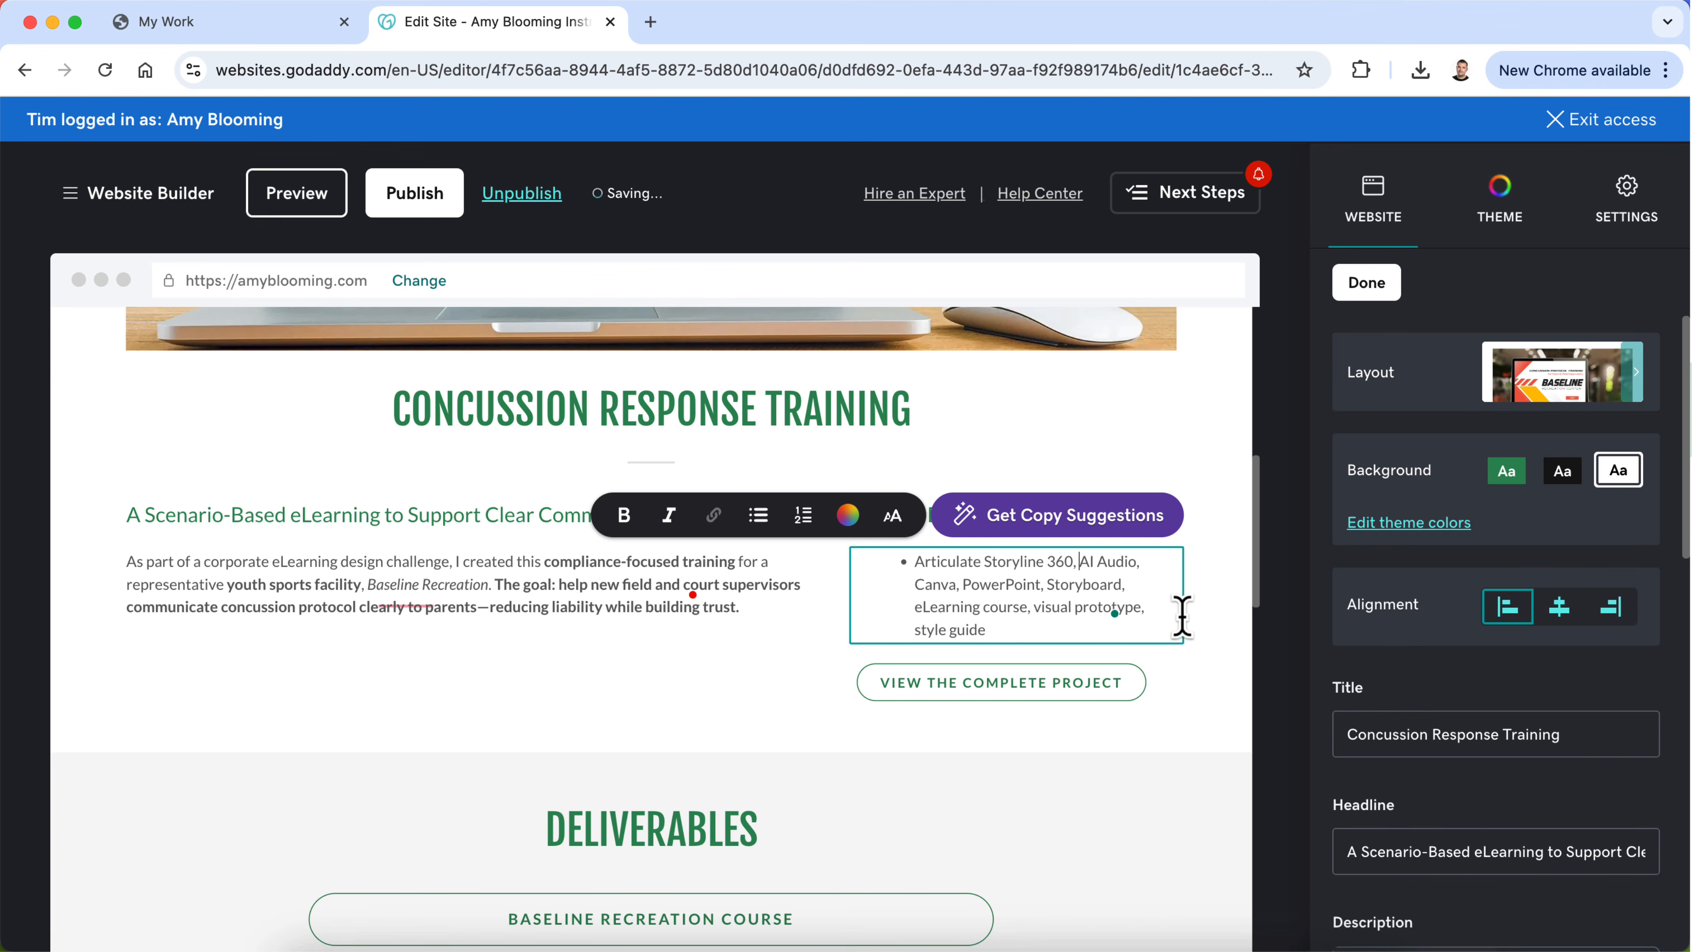
pyautogui.press('Return')
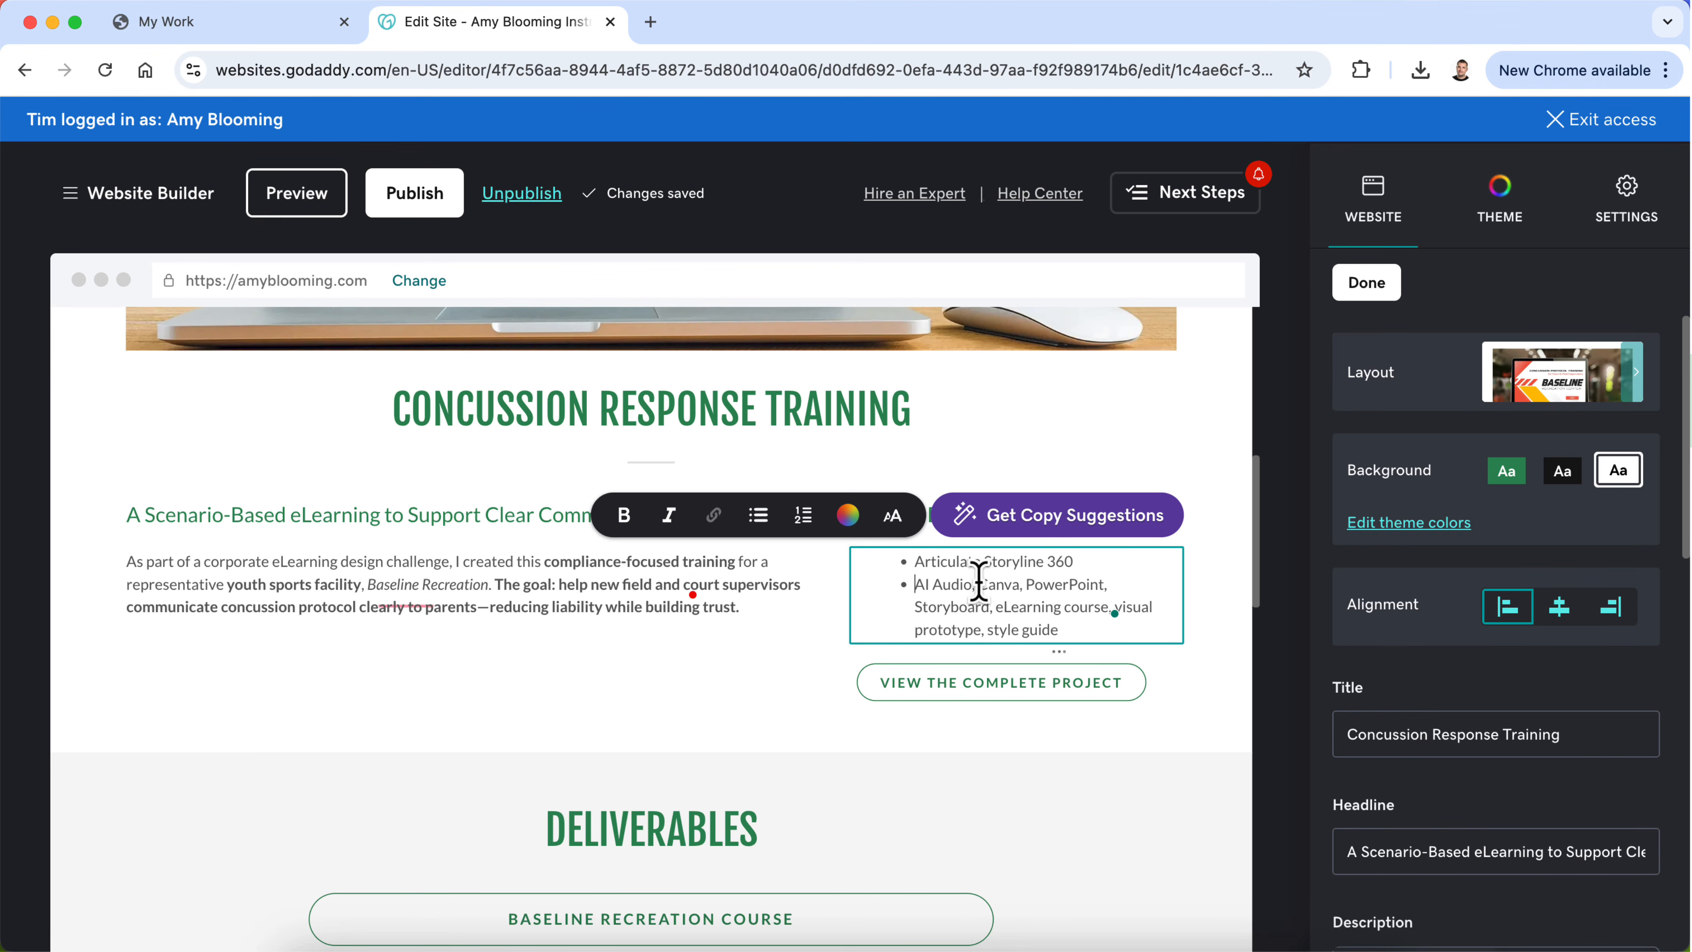
pyautogui.click(978, 583)
pyautogui.press('BackSpace')
pyautogui.press('BackSpace')
pyautogui.press('Return')
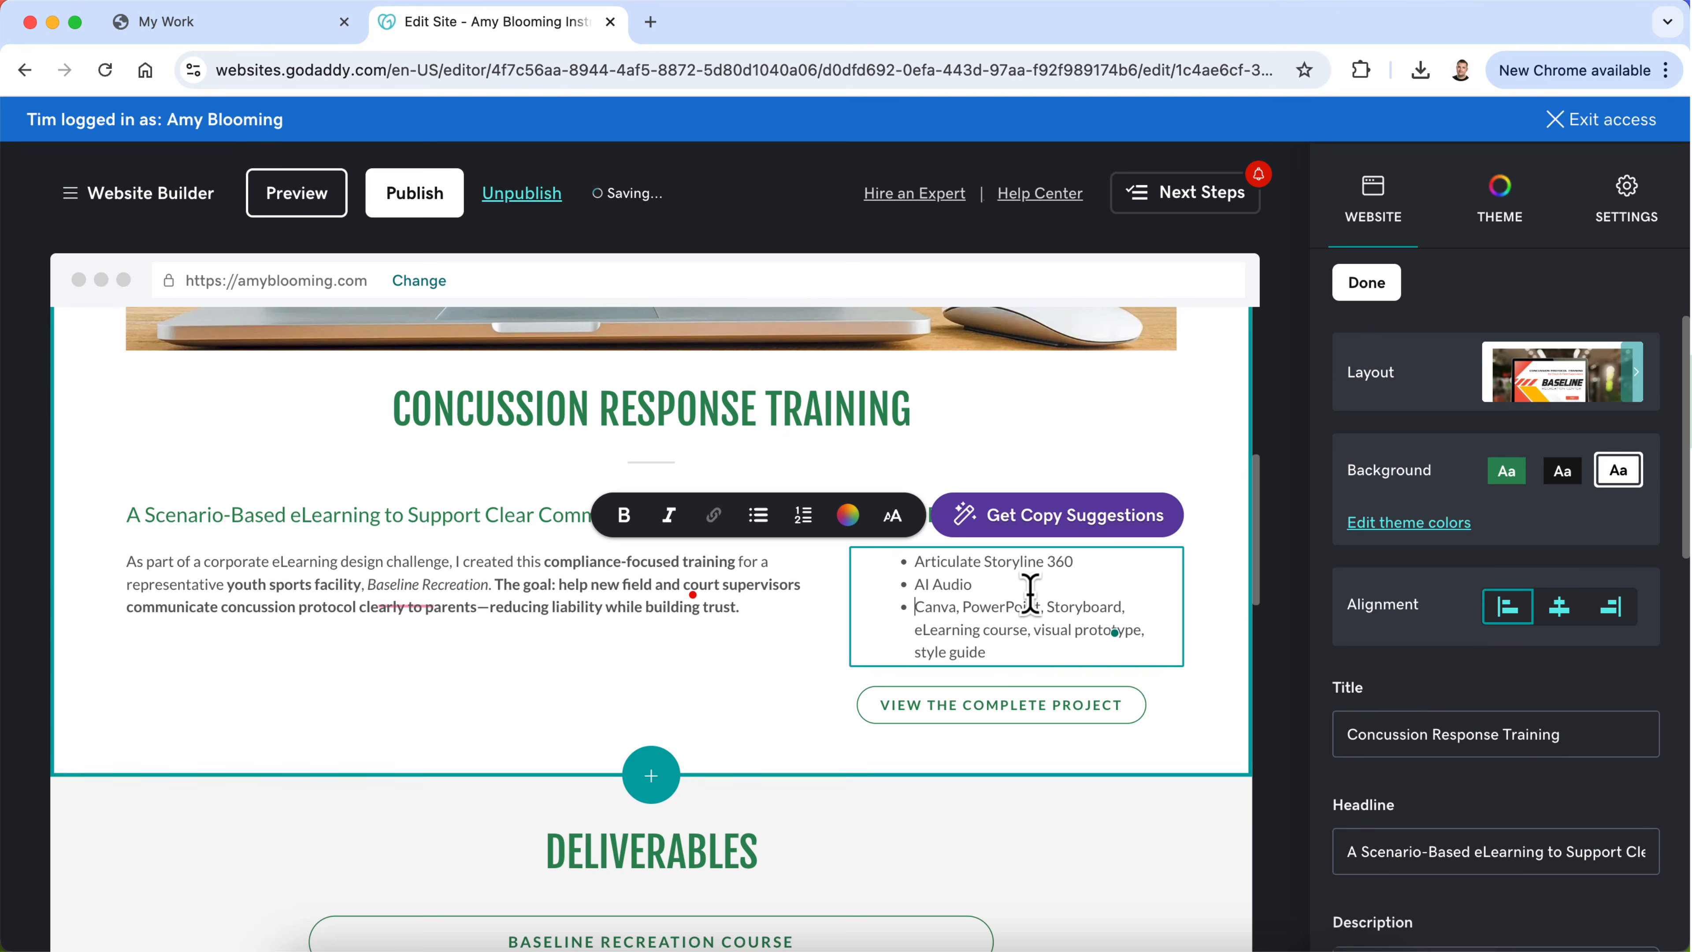
pyautogui.click(964, 607)
pyautogui.press('BackSpace')
pyautogui.press('BackSpace')
pyautogui.press('Return')
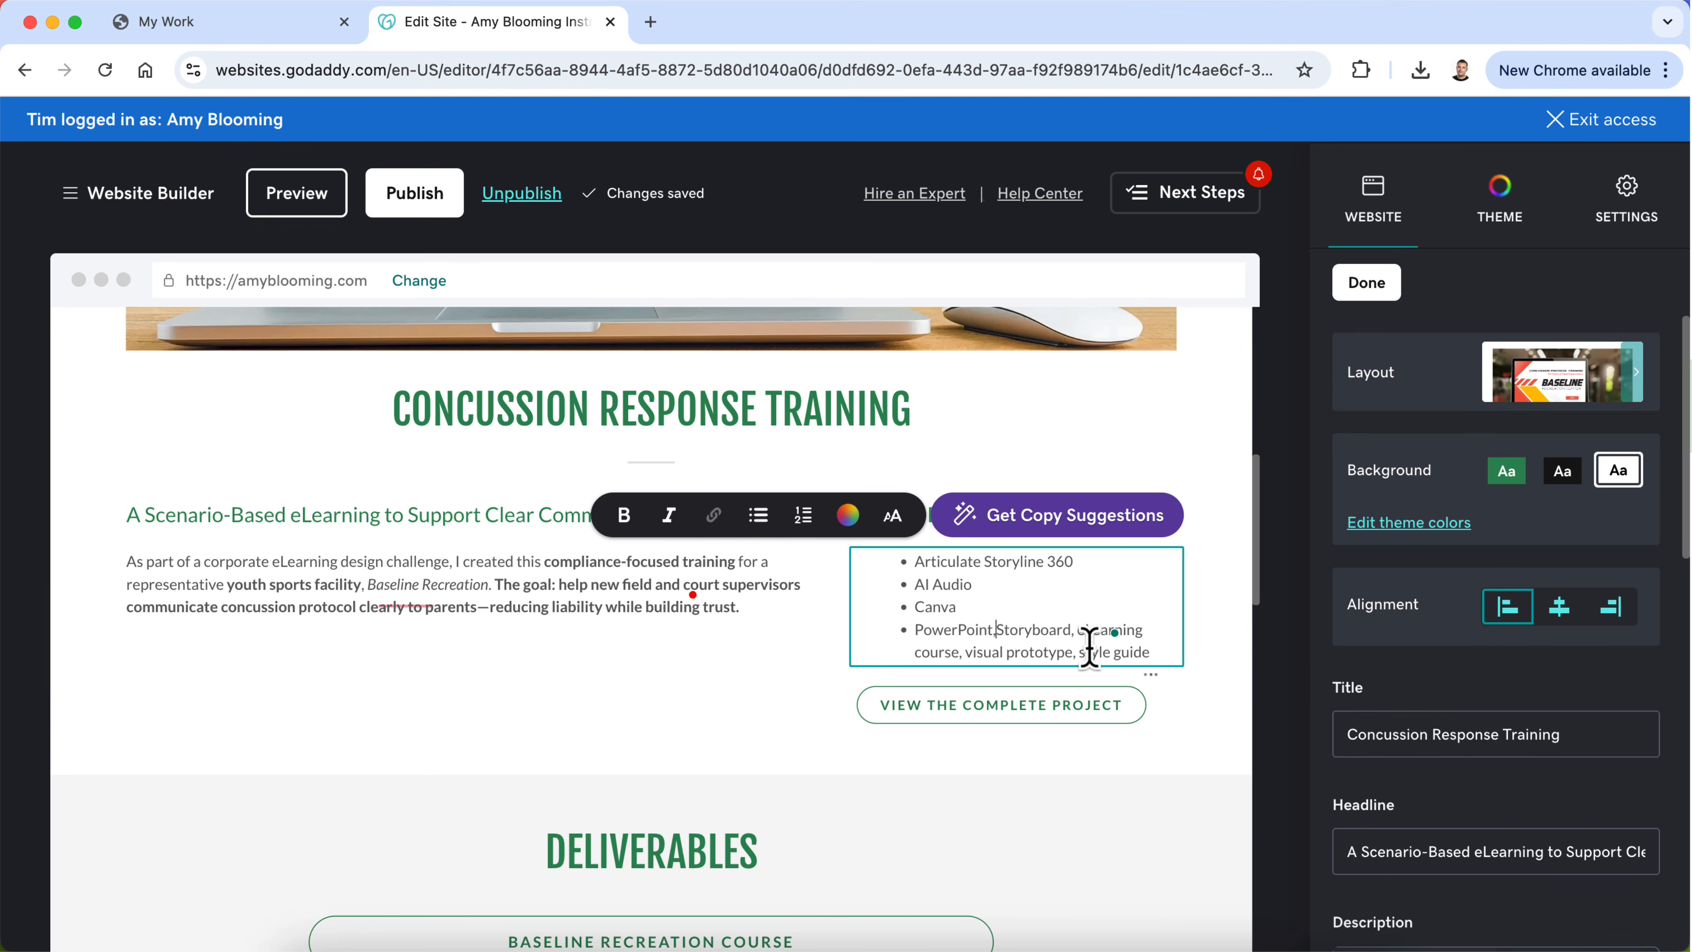
# Step: Delete the deliverables text and comma after "PowerPoint" so the bulleted list contains only tools
pyautogui.moveTo(1158, 652); pyautogui.dragTo(997, 629)
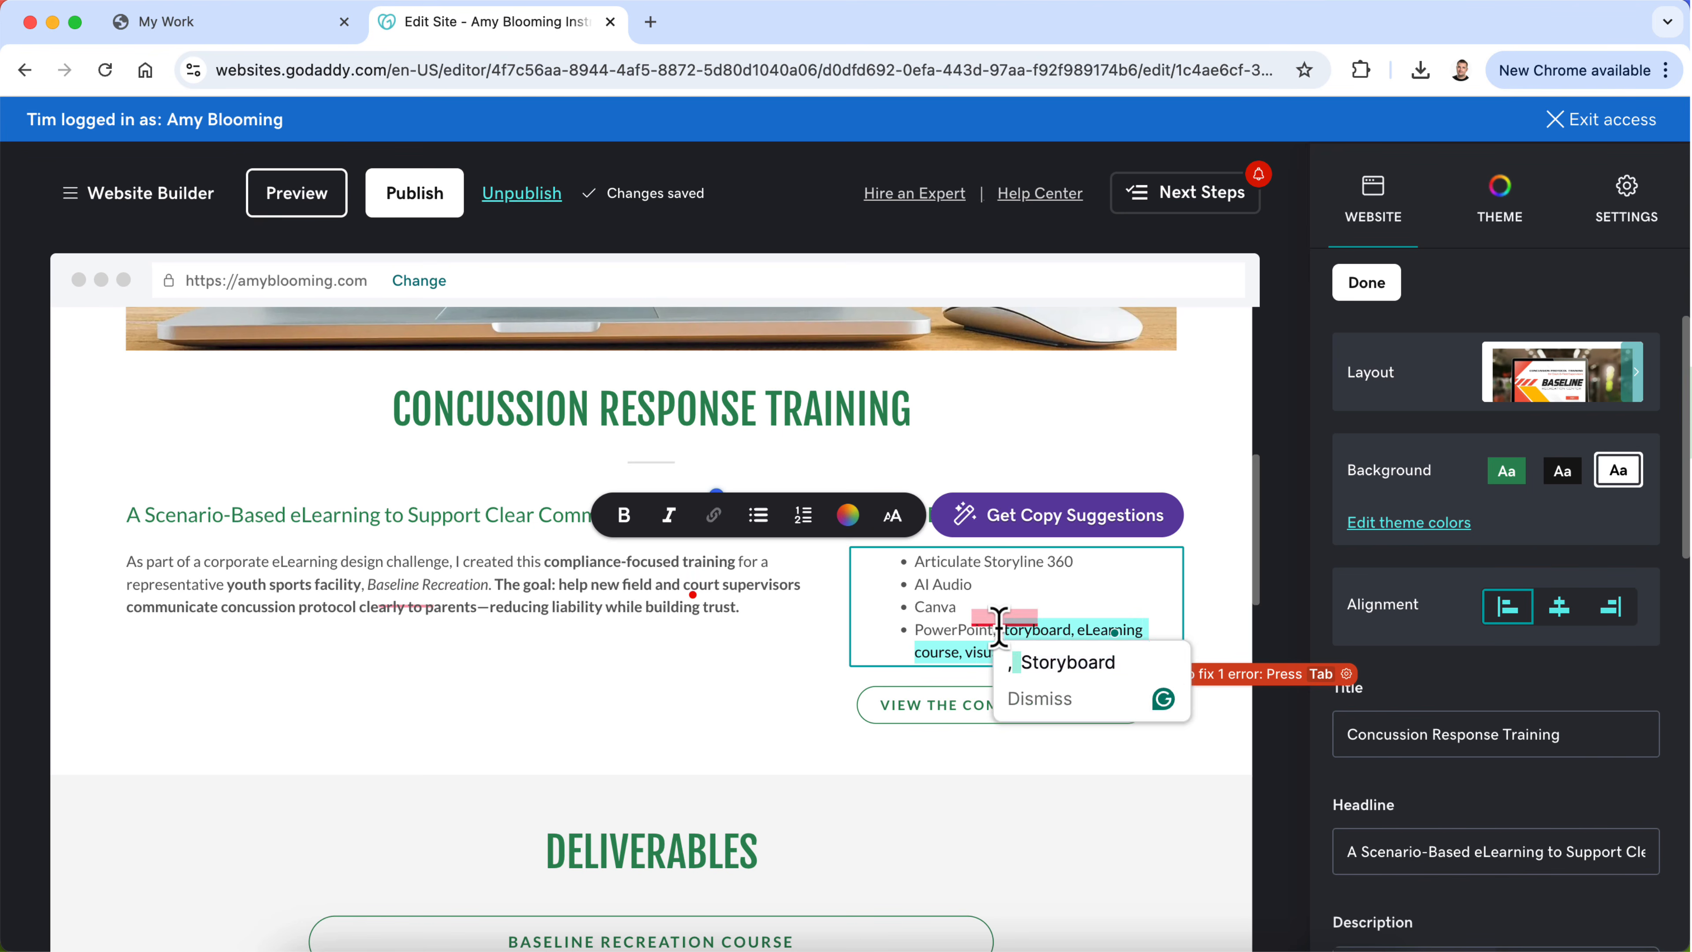
pyautogui.press('BackSpace')
pyautogui.press('BackSpace')
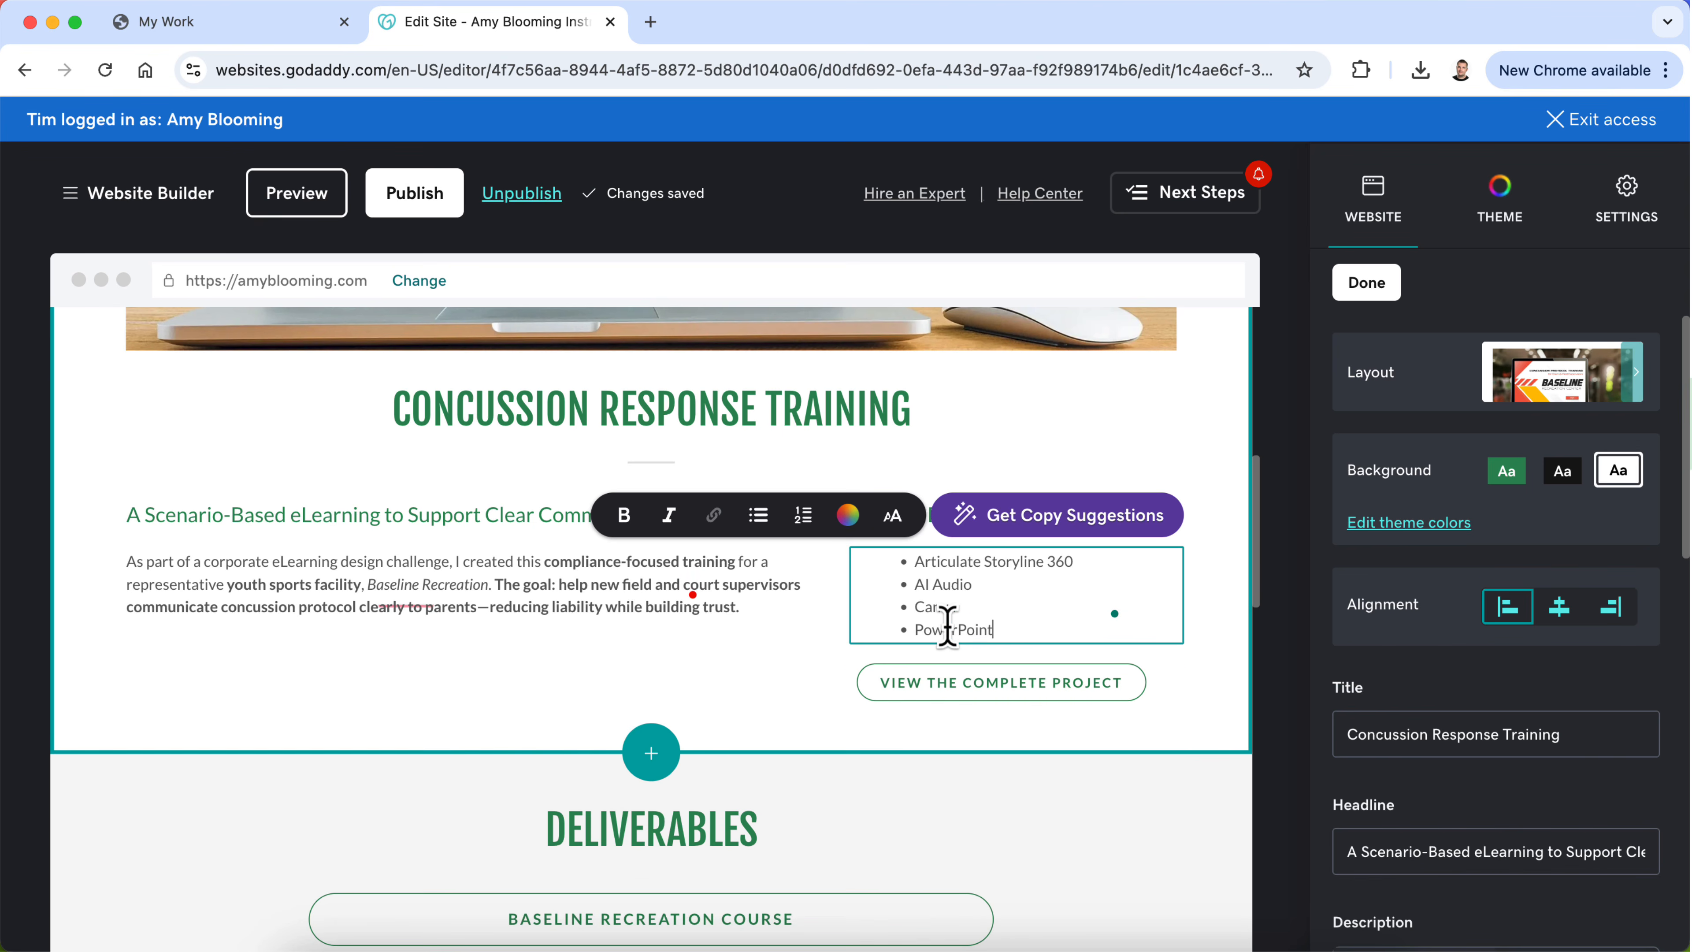
pyautogui.click(784, 617)
# Step: Change the "Tools & Deliverables" heading to "Design & Development Tools"
pyautogui.doubleClick(933, 513)
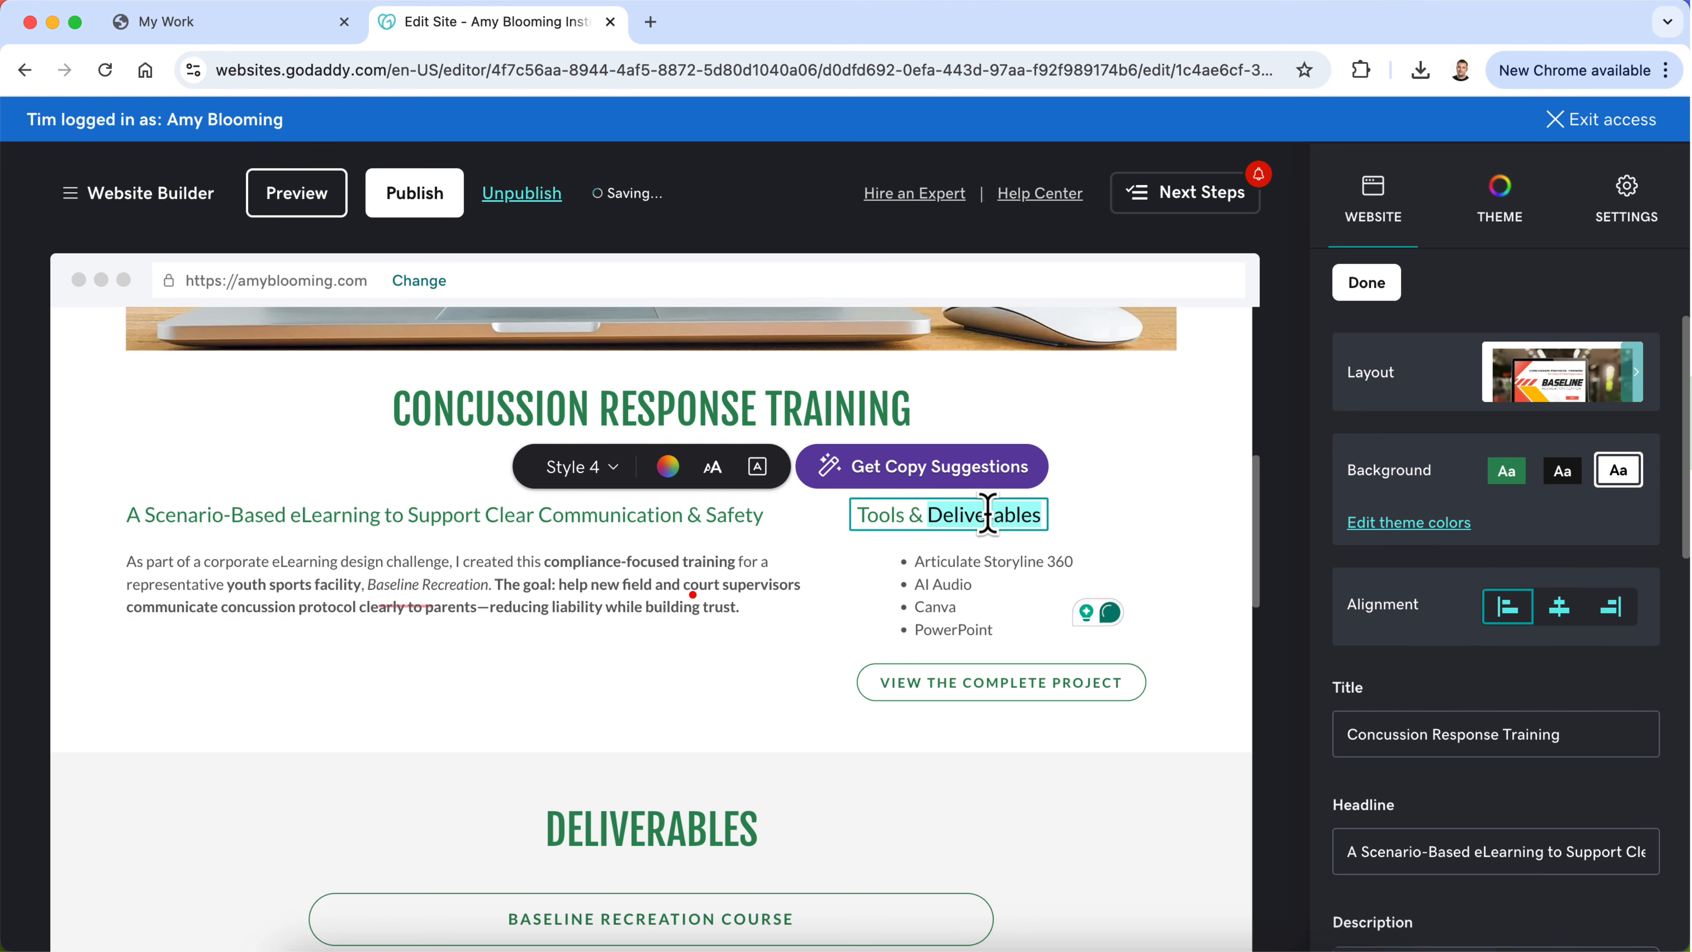
pyautogui.press('BackSpace')
pyautogui.press('BackSpace')
pyautogui.press('BackSpace')
pyautogui.press('BackSpace')
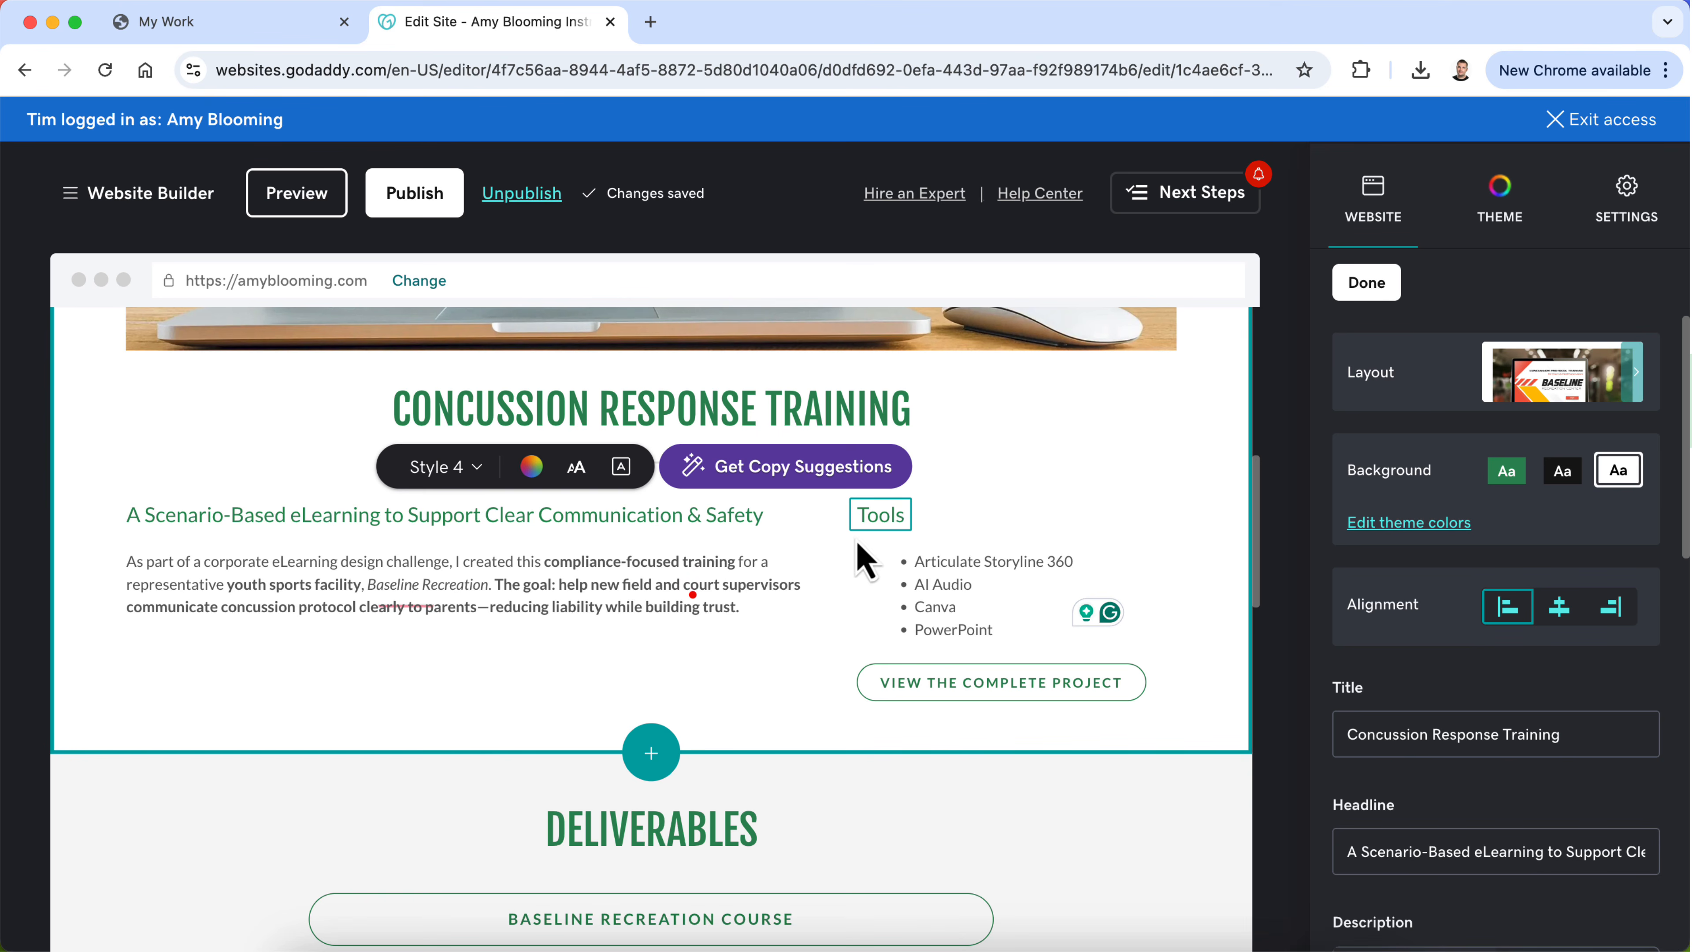
pyautogui.click(855, 515)
pyautogui.write('Design')
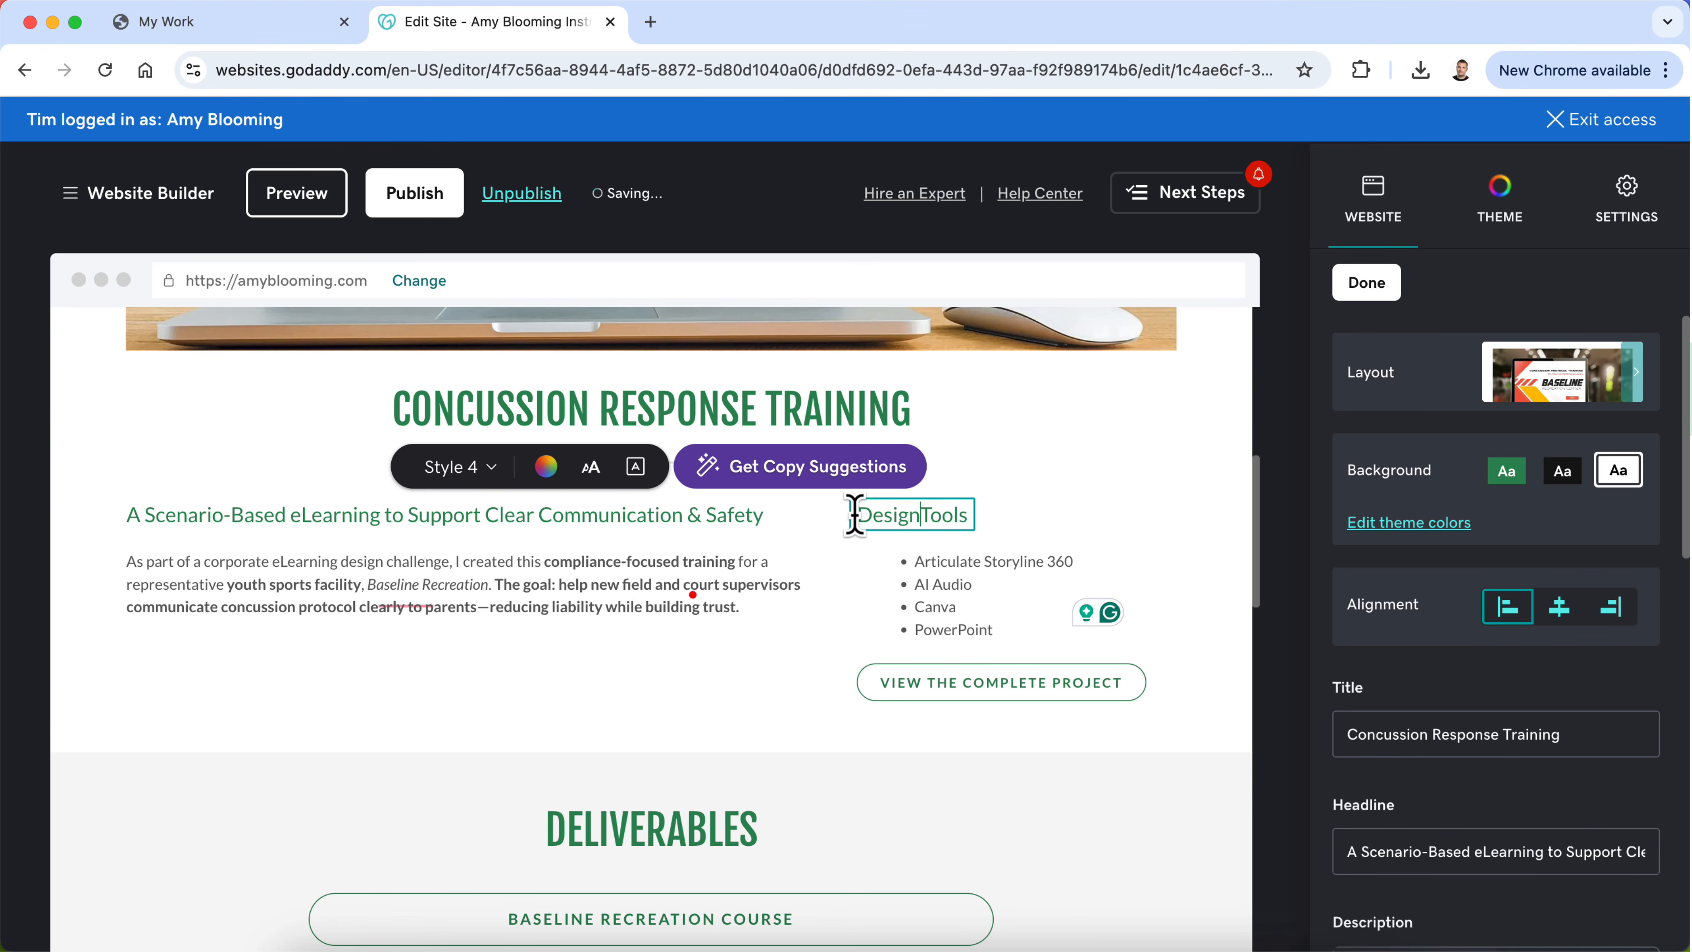
pyautogui.write(' & Developme')
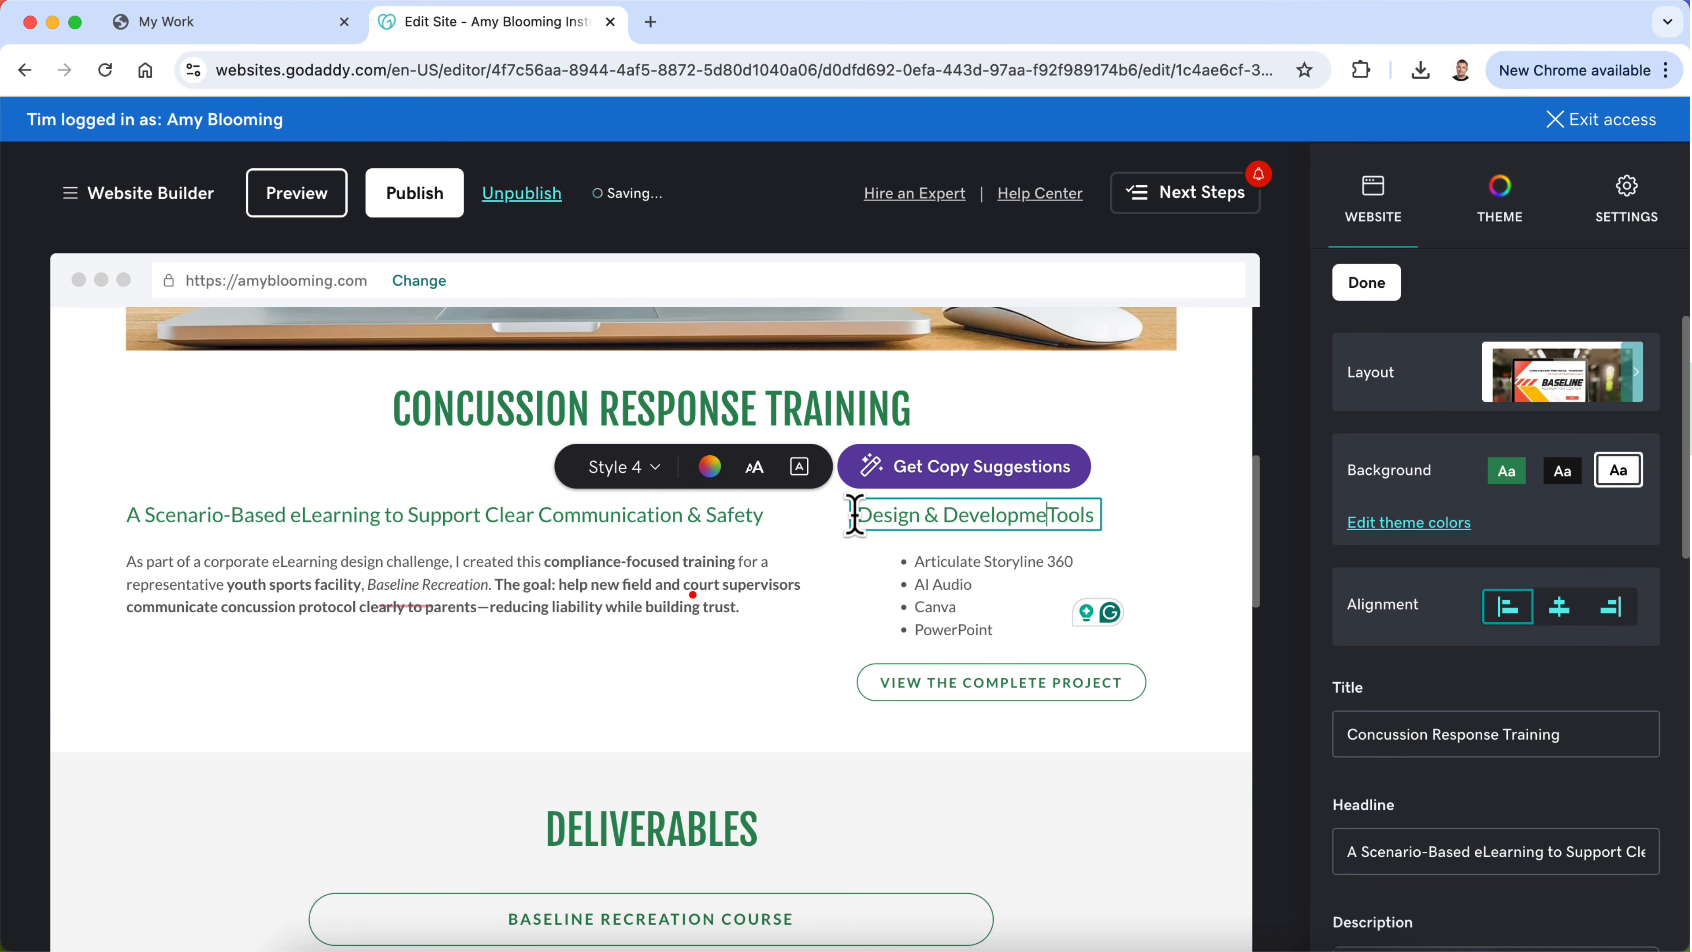
pyautogui.write('nt')
pyautogui.click(766, 559)
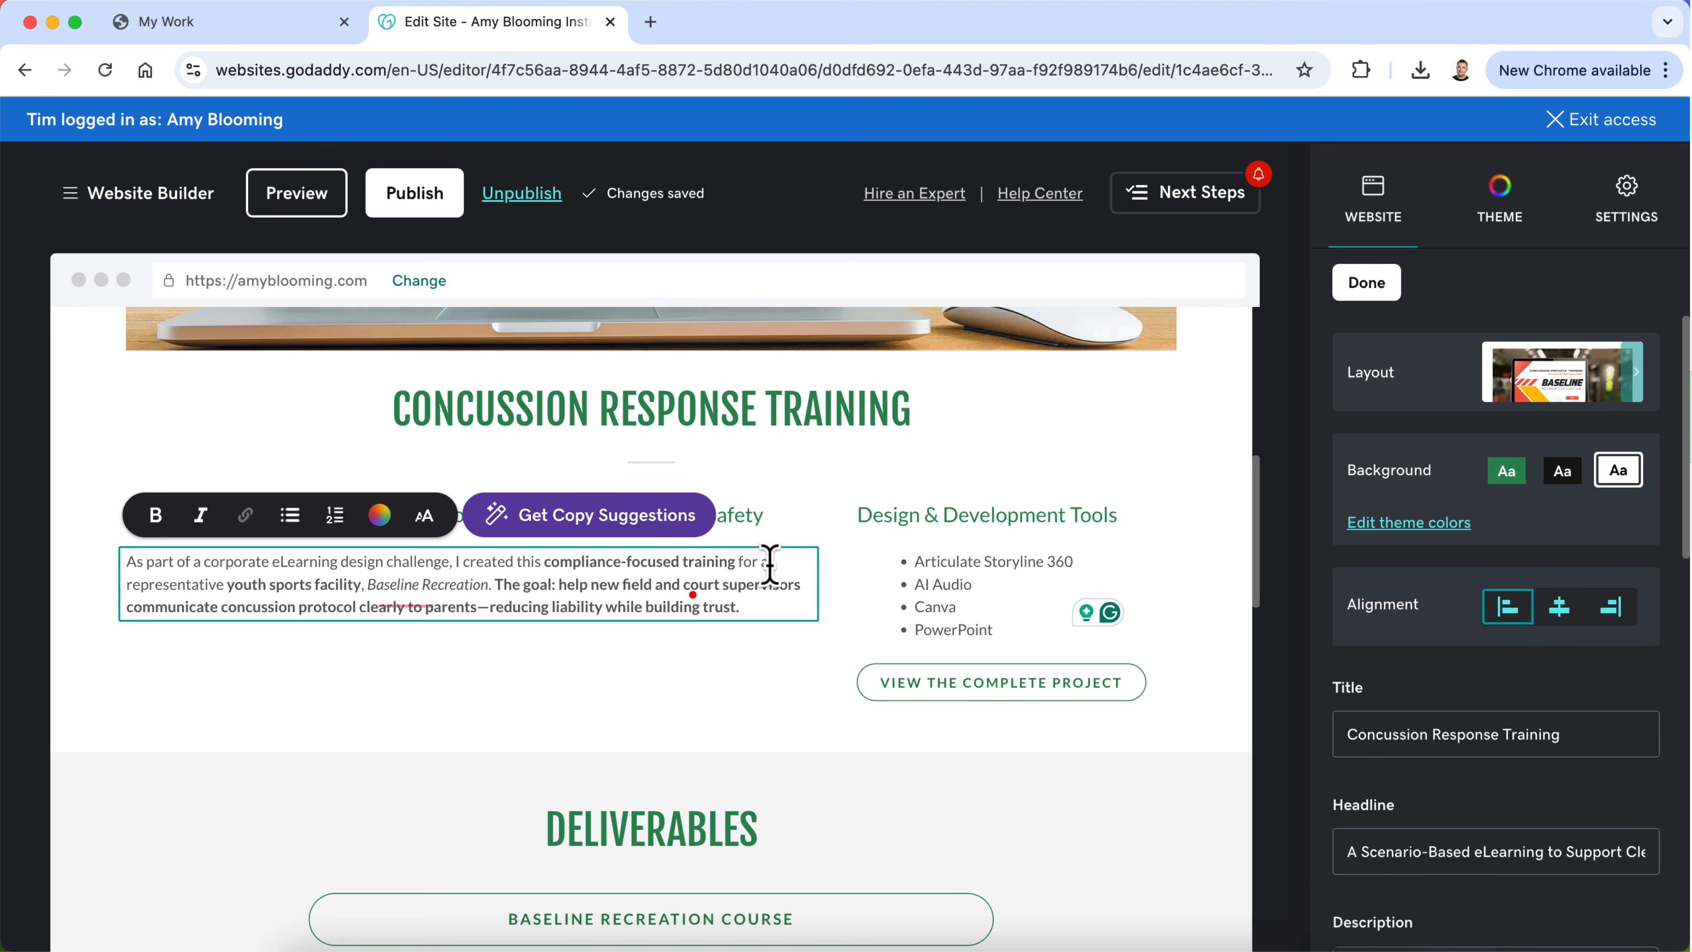
pyautogui.click(760, 680)
pyautogui.moveTo(933, 683); pyautogui.dragTo(593, 607)
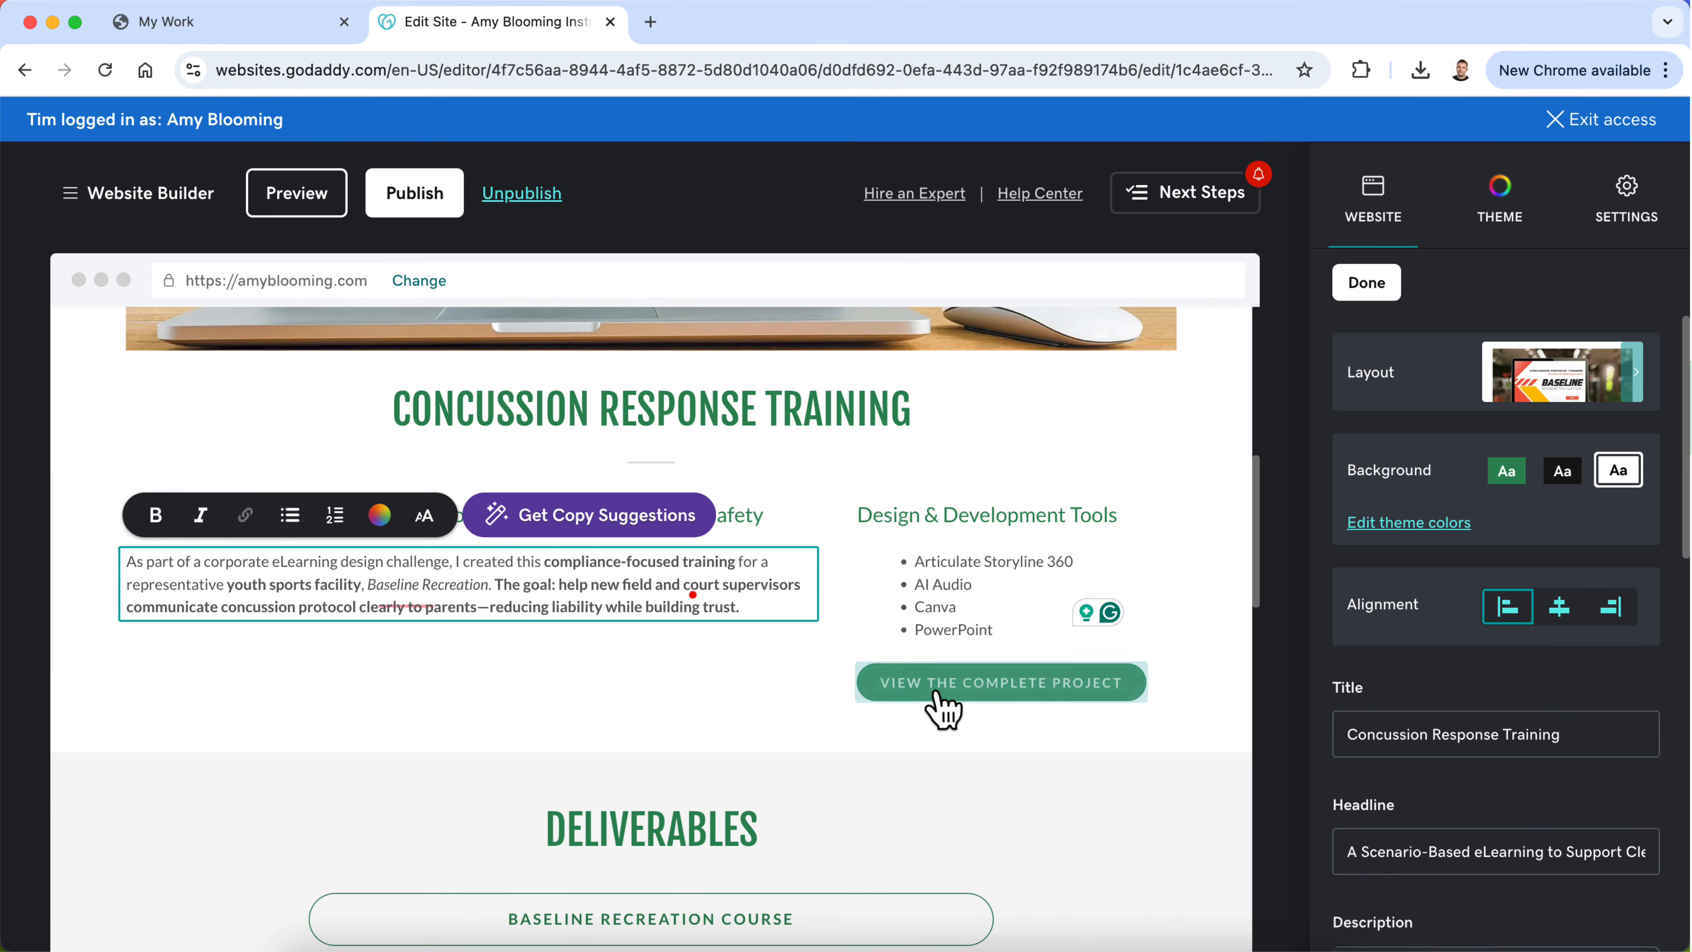
pyautogui.click(739, 687)
# Step: Preview the Concussion Response Training page and review its overview, tools list, Deliverables and My Design Process sections
pyautogui.scroll(3, 1175, 551)
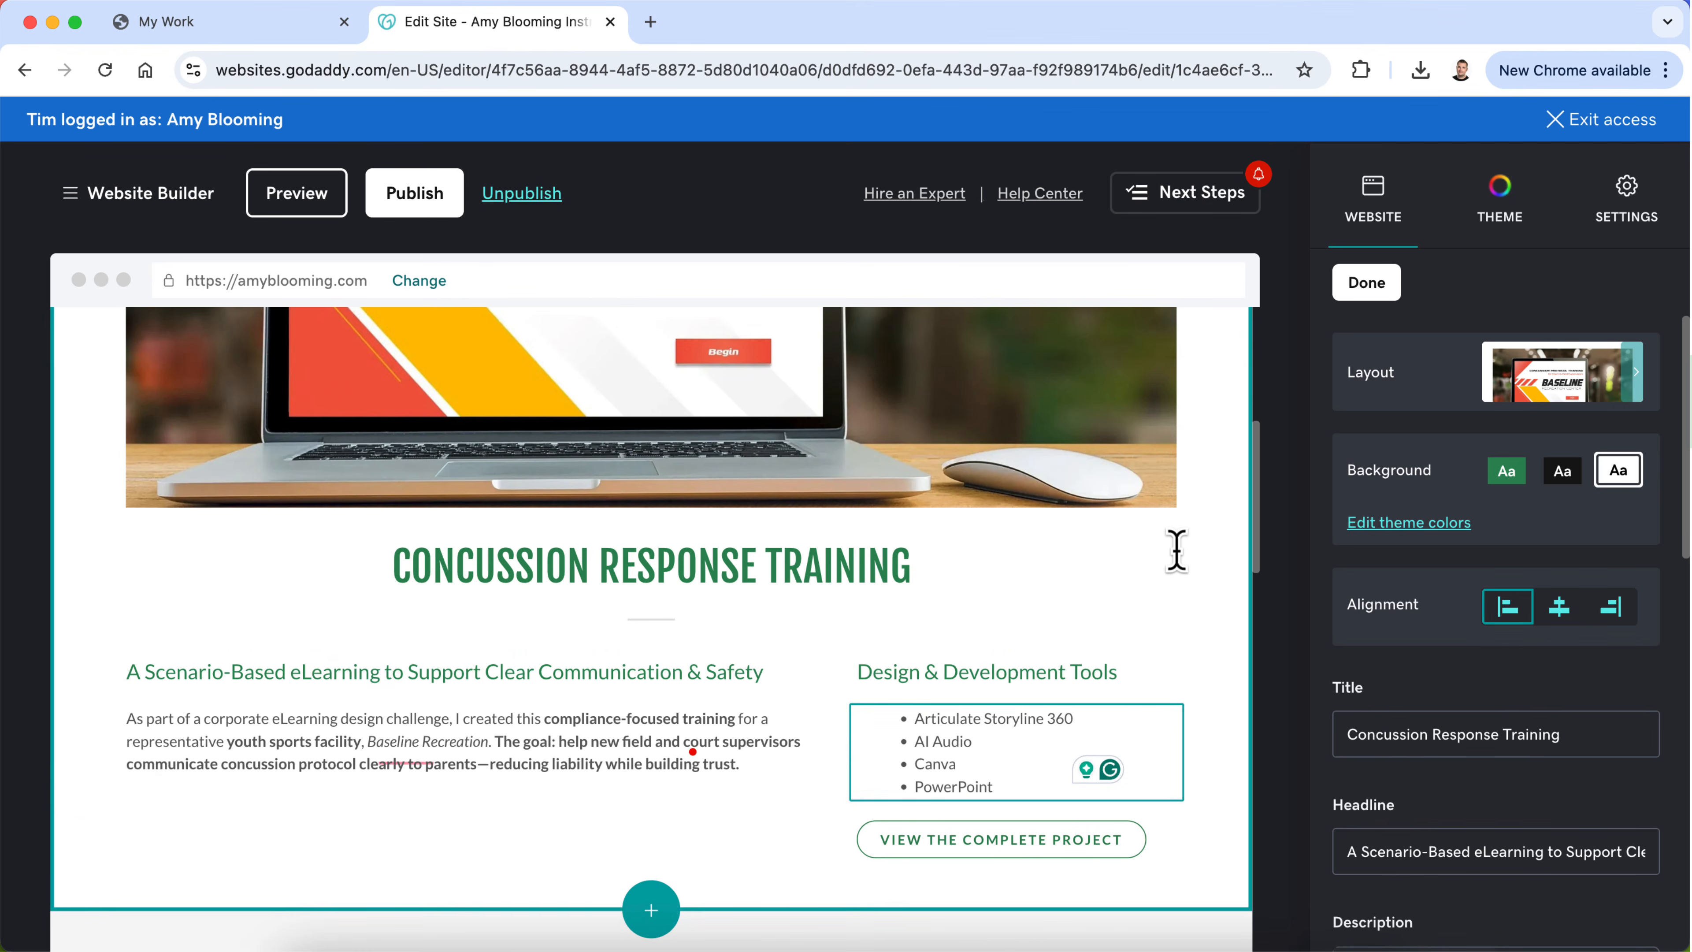
pyautogui.click(301, 200)
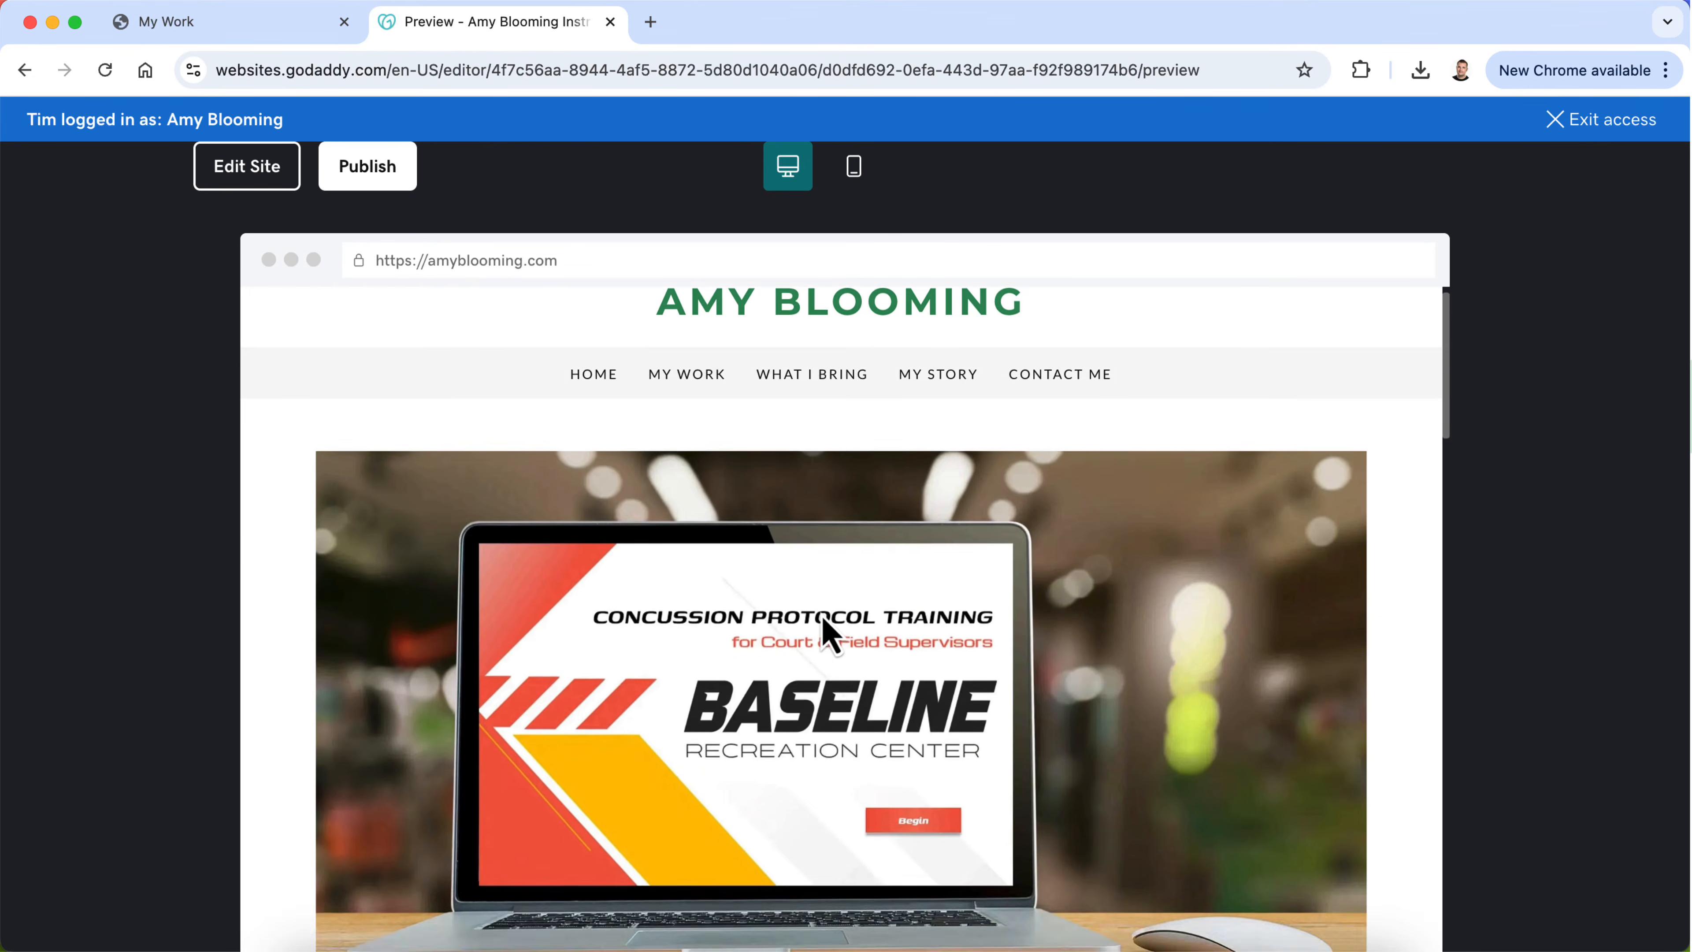
pyautogui.scroll(-4, 828, 632)
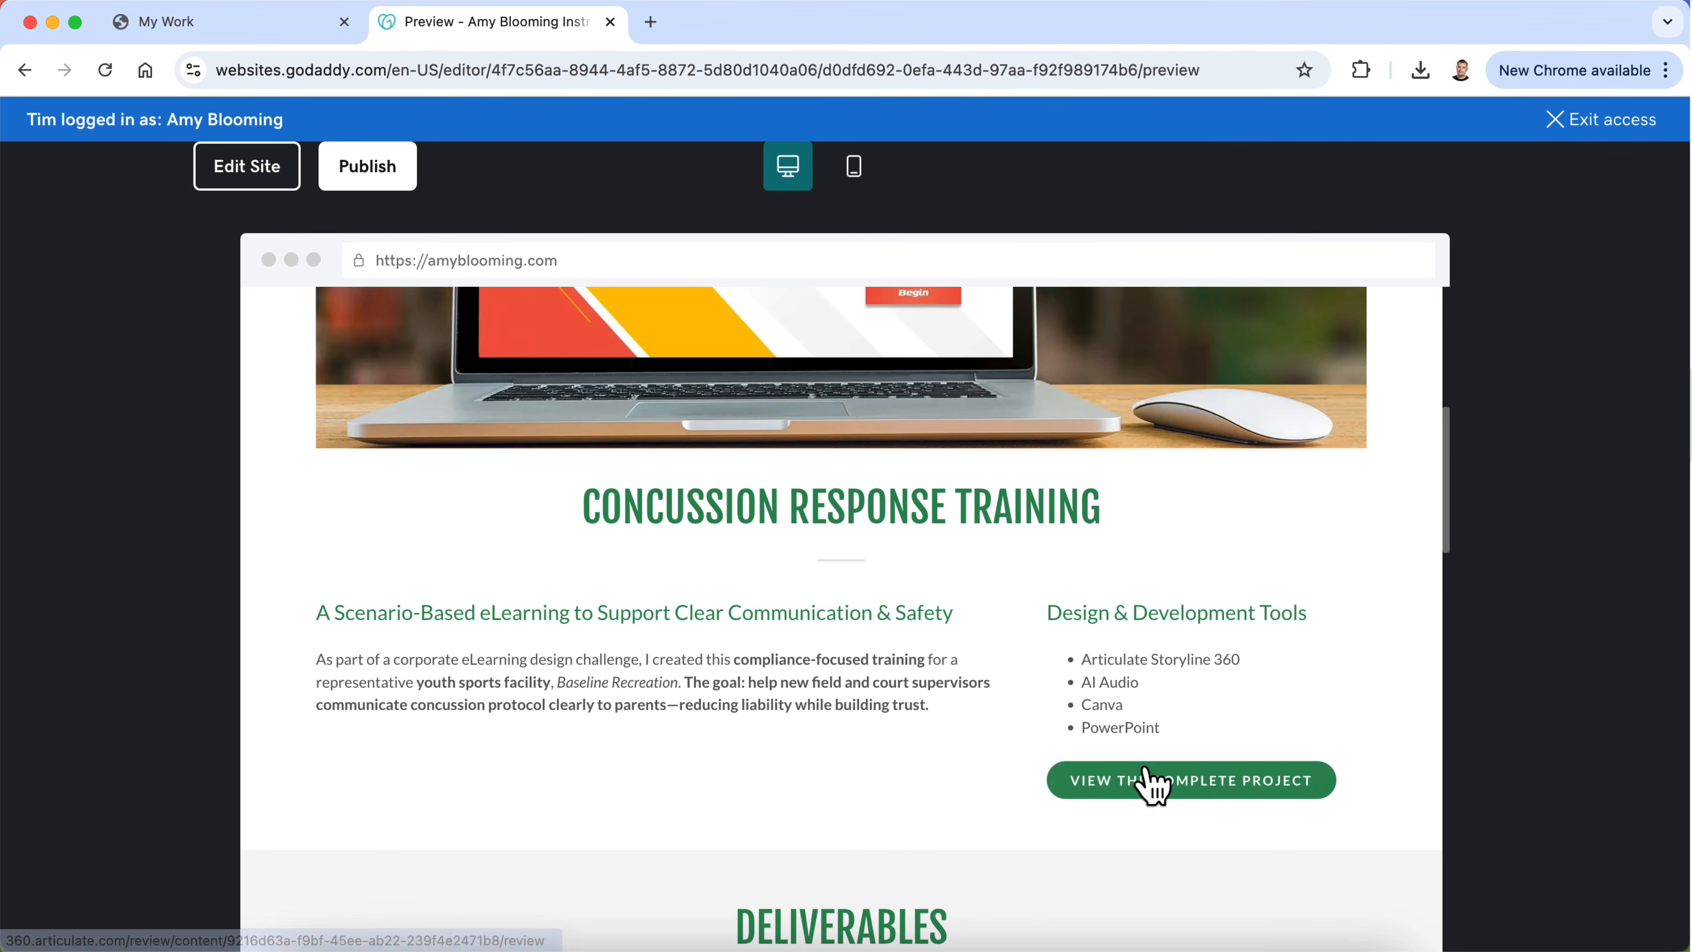
pyautogui.scroll(-1, 855, 786)
pyautogui.scroll(-8, 849, 777)
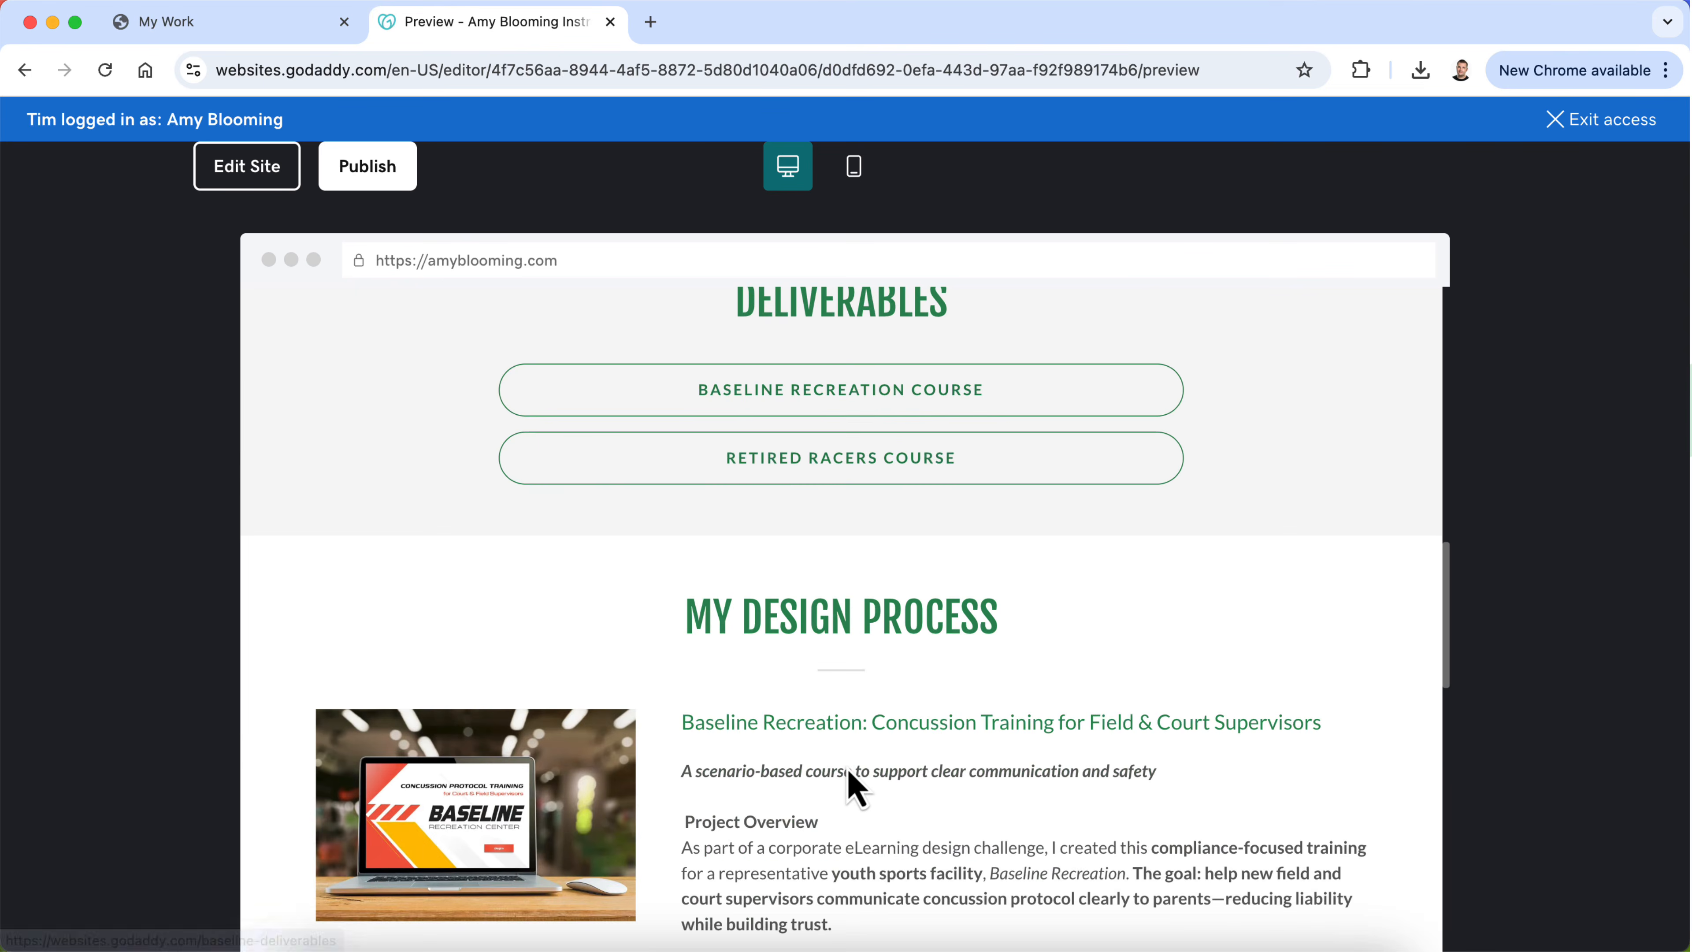
pyautogui.scroll(4, 850, 776)
pyautogui.scroll(1, 847, 767)
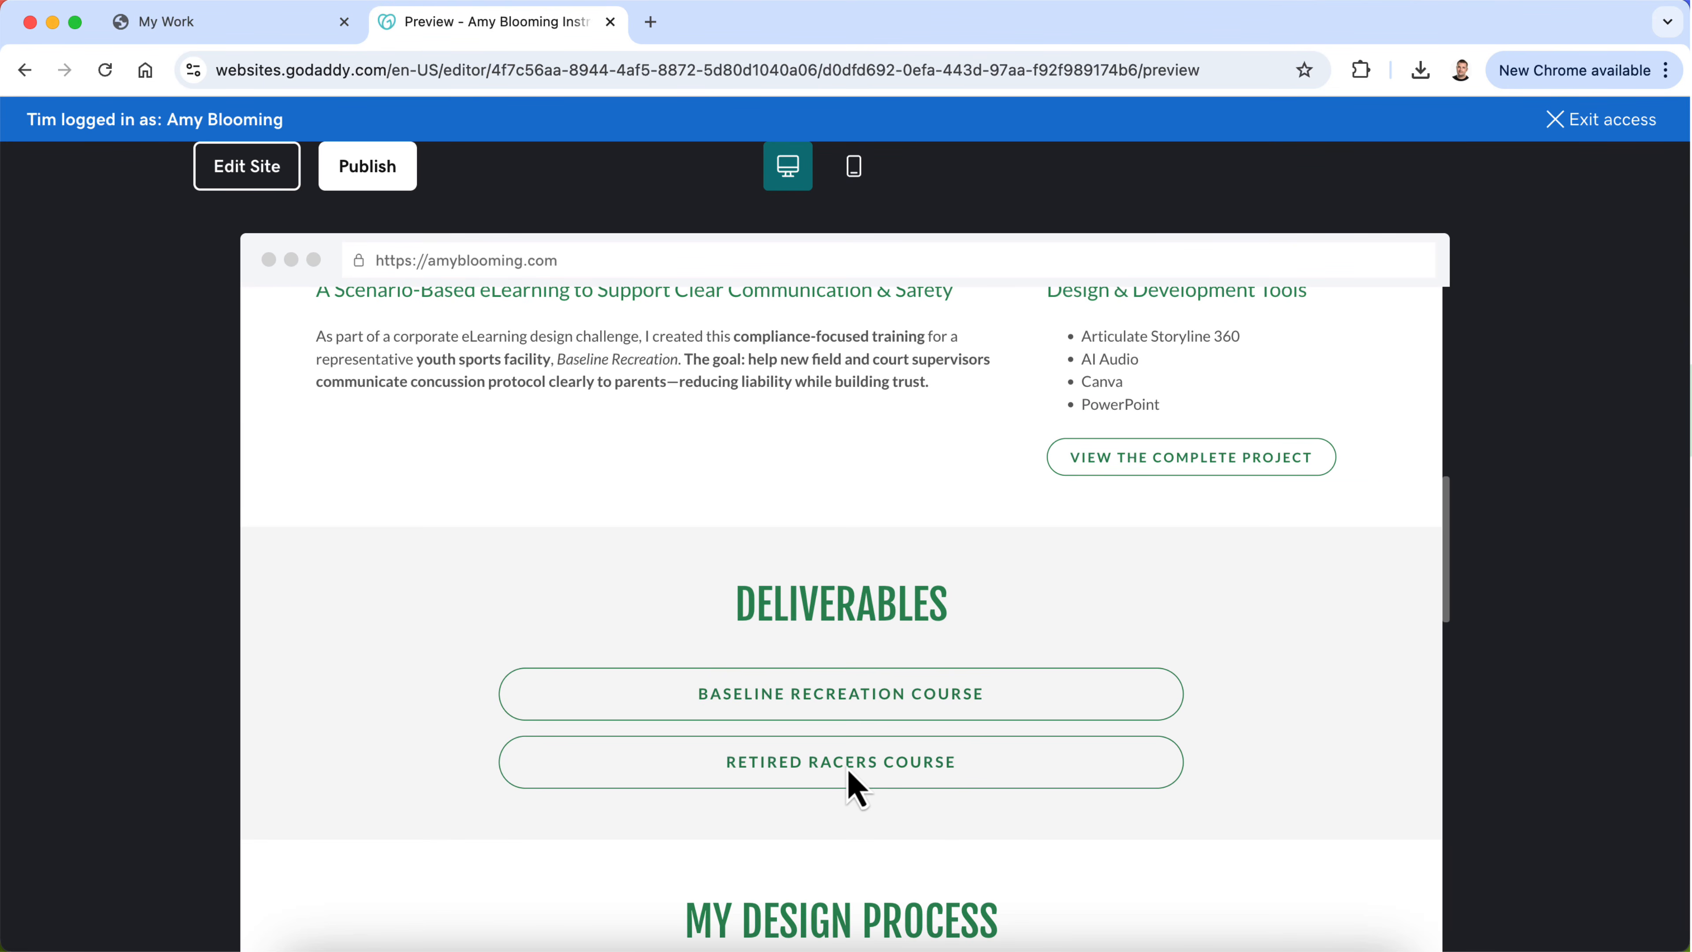
# Step: Open the Baseline Recreation Course deliverables in the preview, read through the case study pages, and return to editing the site
pyautogui.click(856, 708)
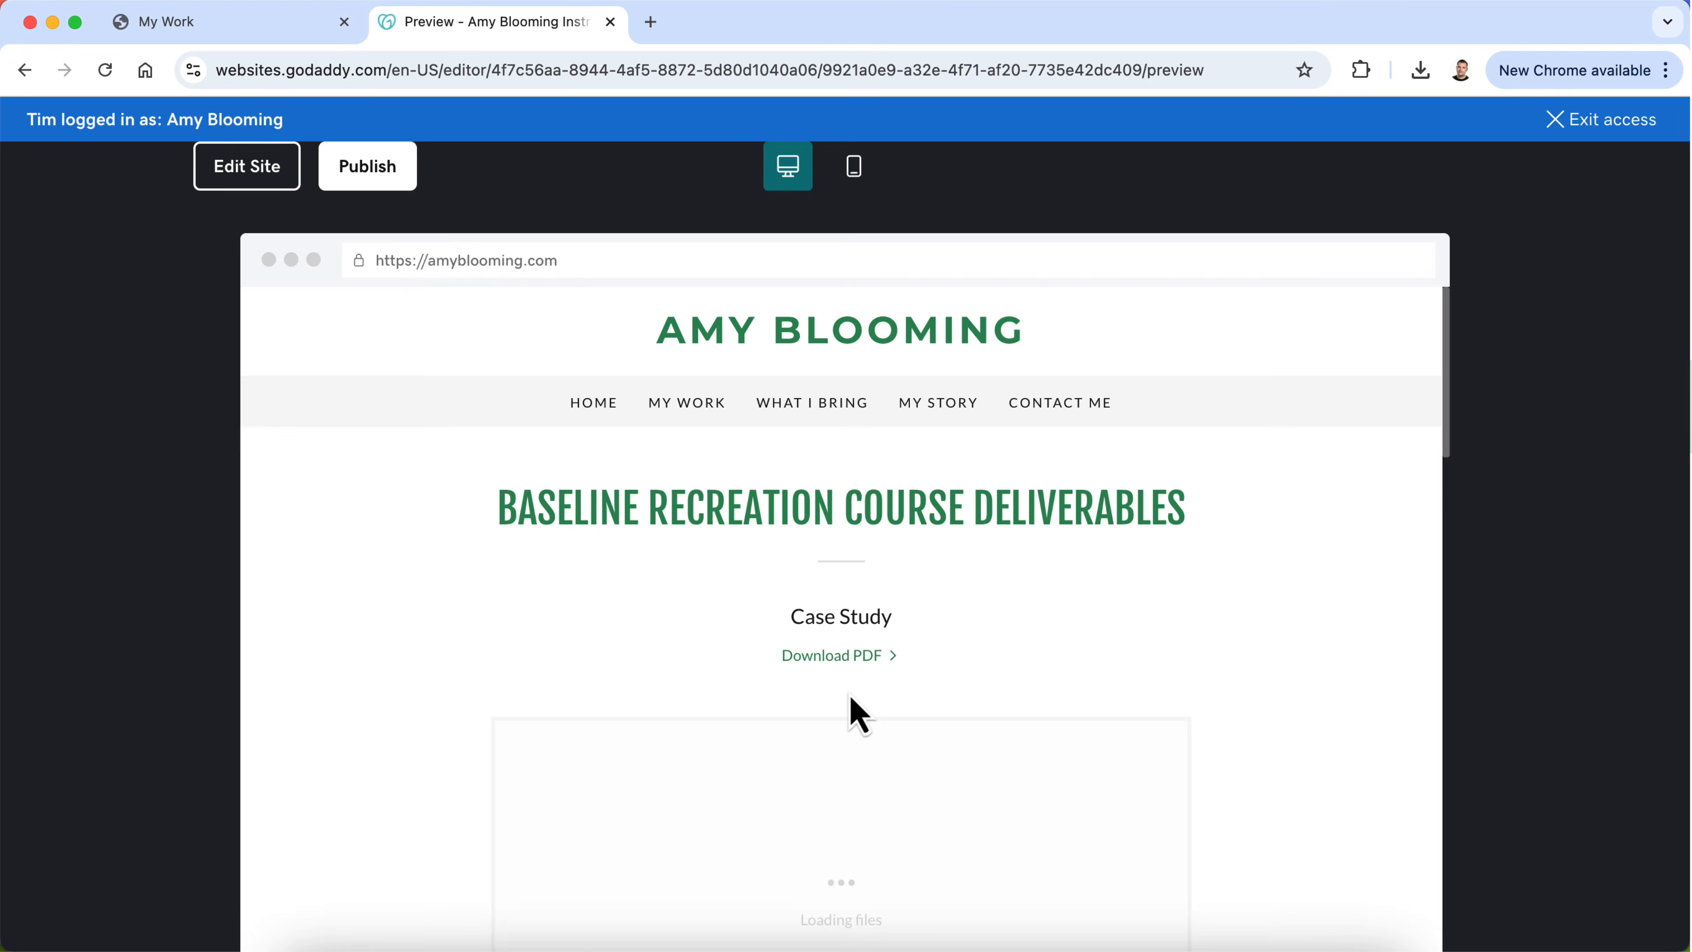
pyautogui.scroll(-10, 851, 697)
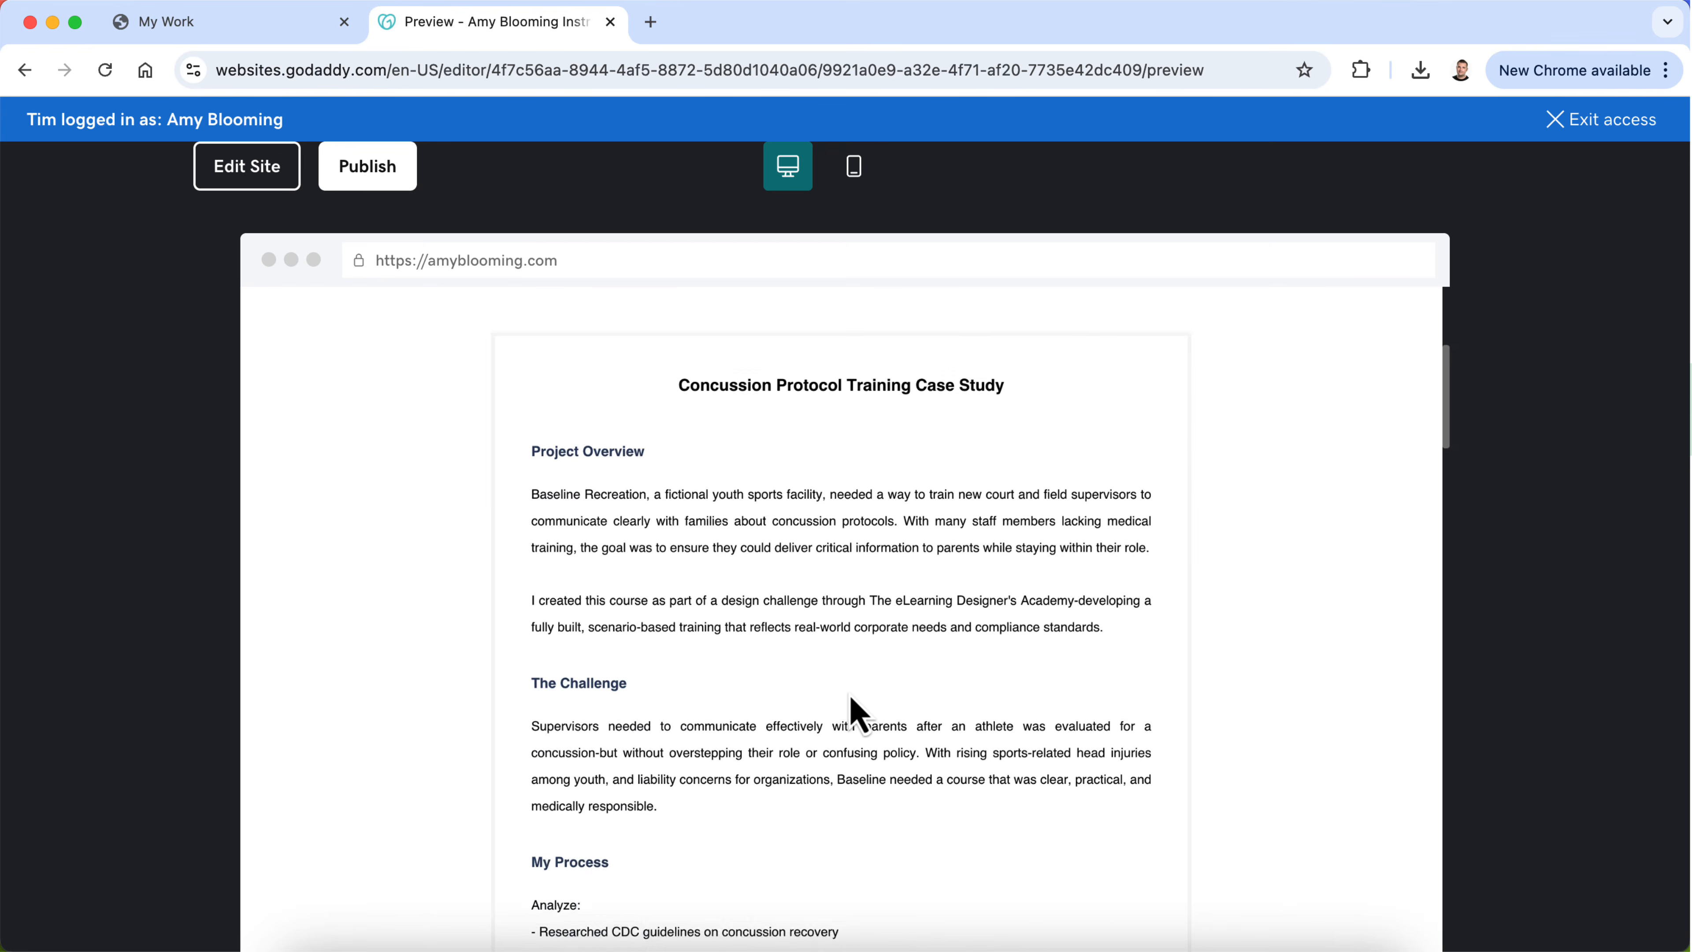
pyautogui.scroll(-10, 858, 715)
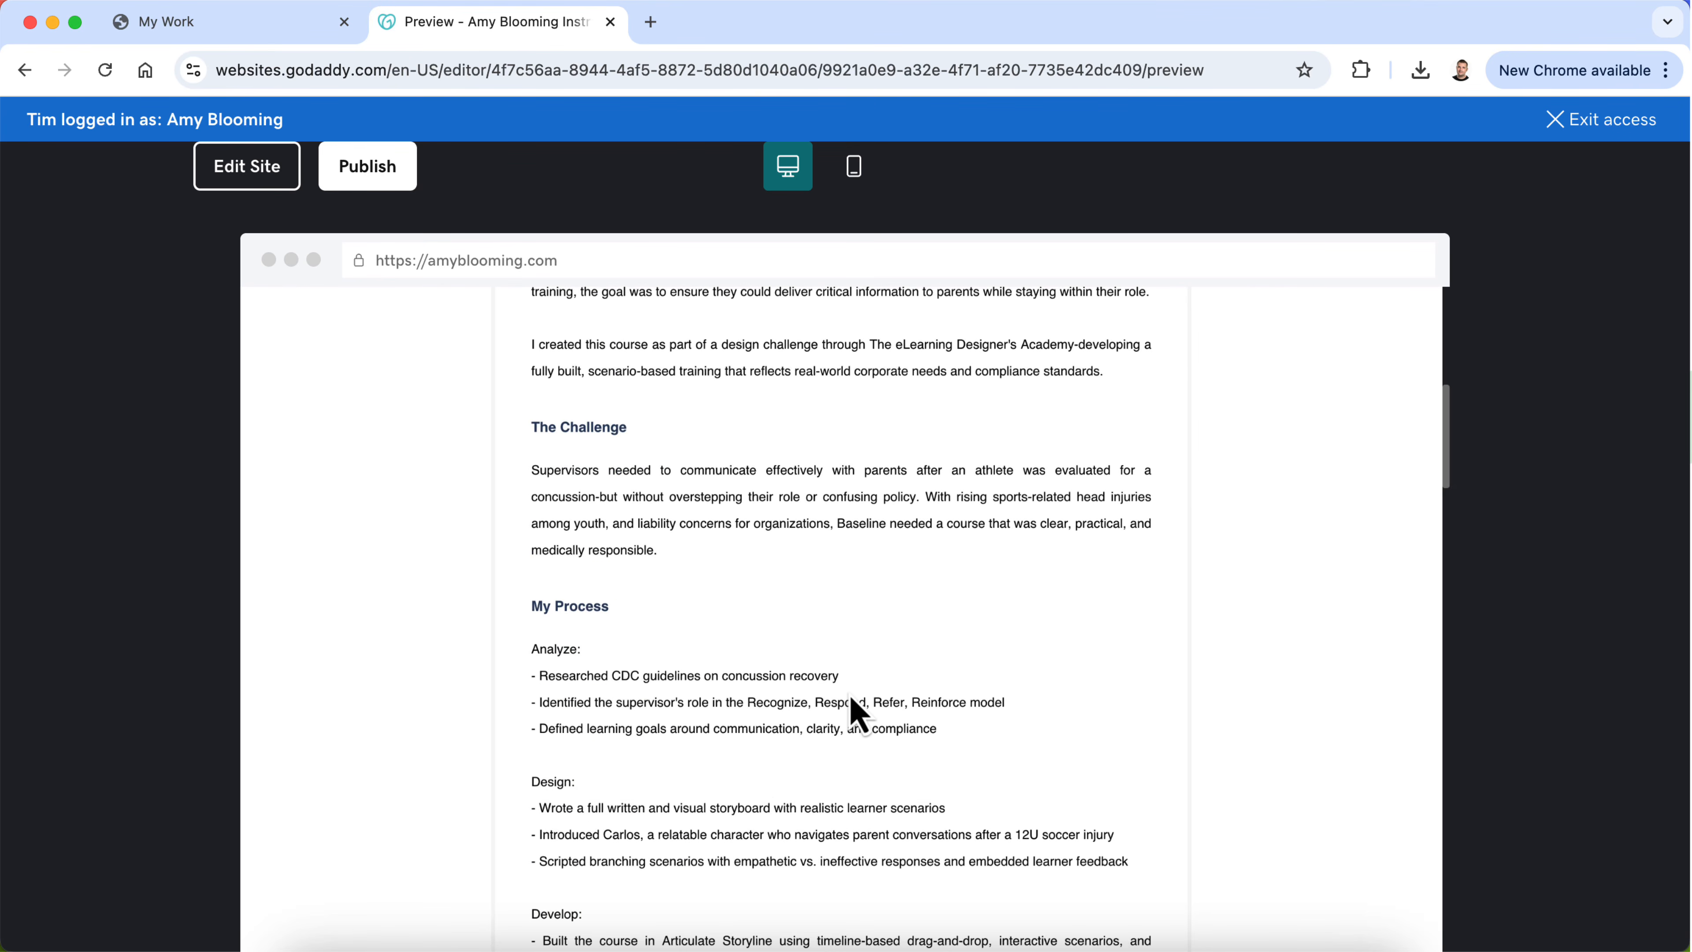
pyautogui.click(861, 725)
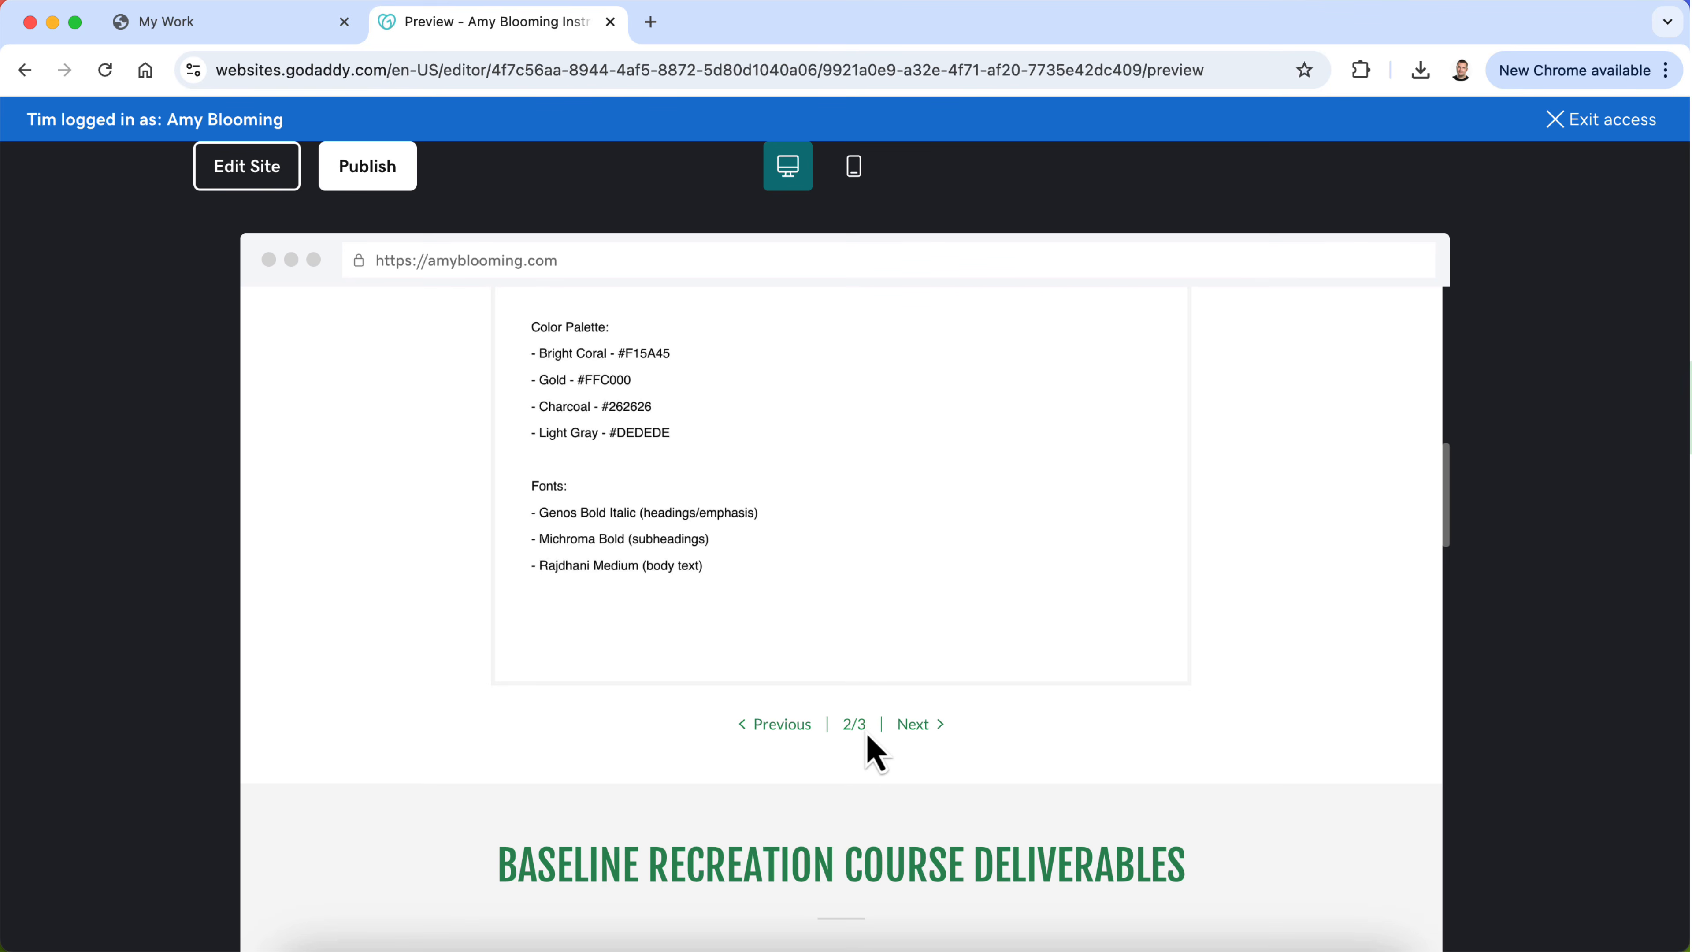
pyautogui.scroll(14, 868, 737)
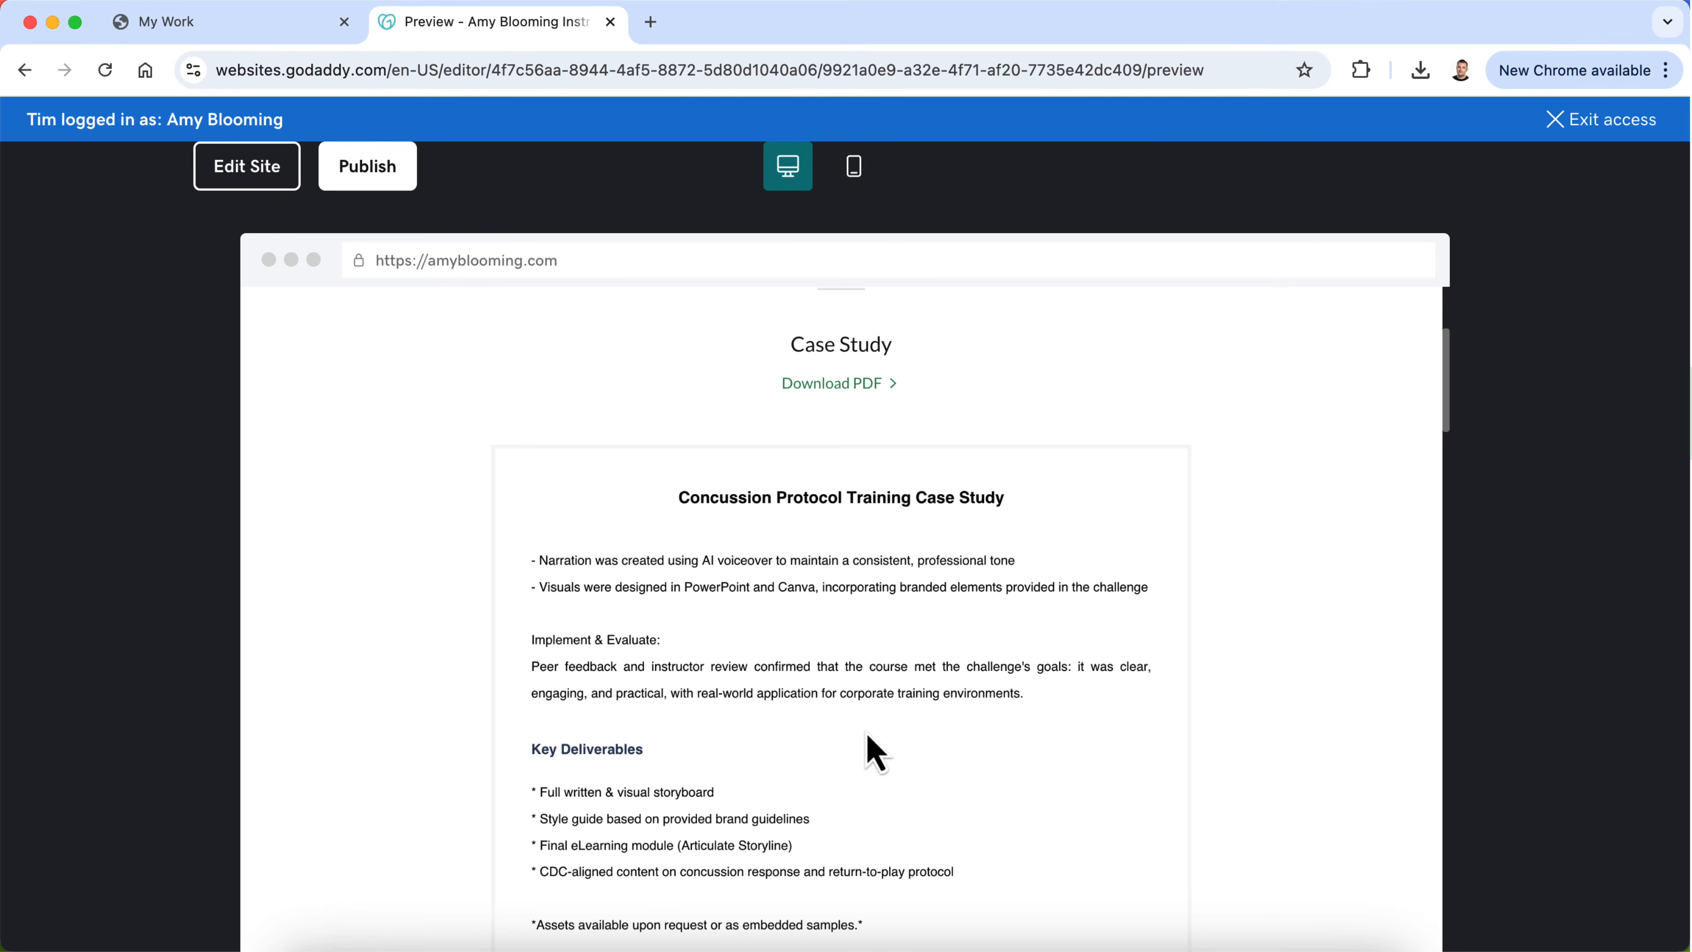
pyautogui.scroll(-13, 870, 750)
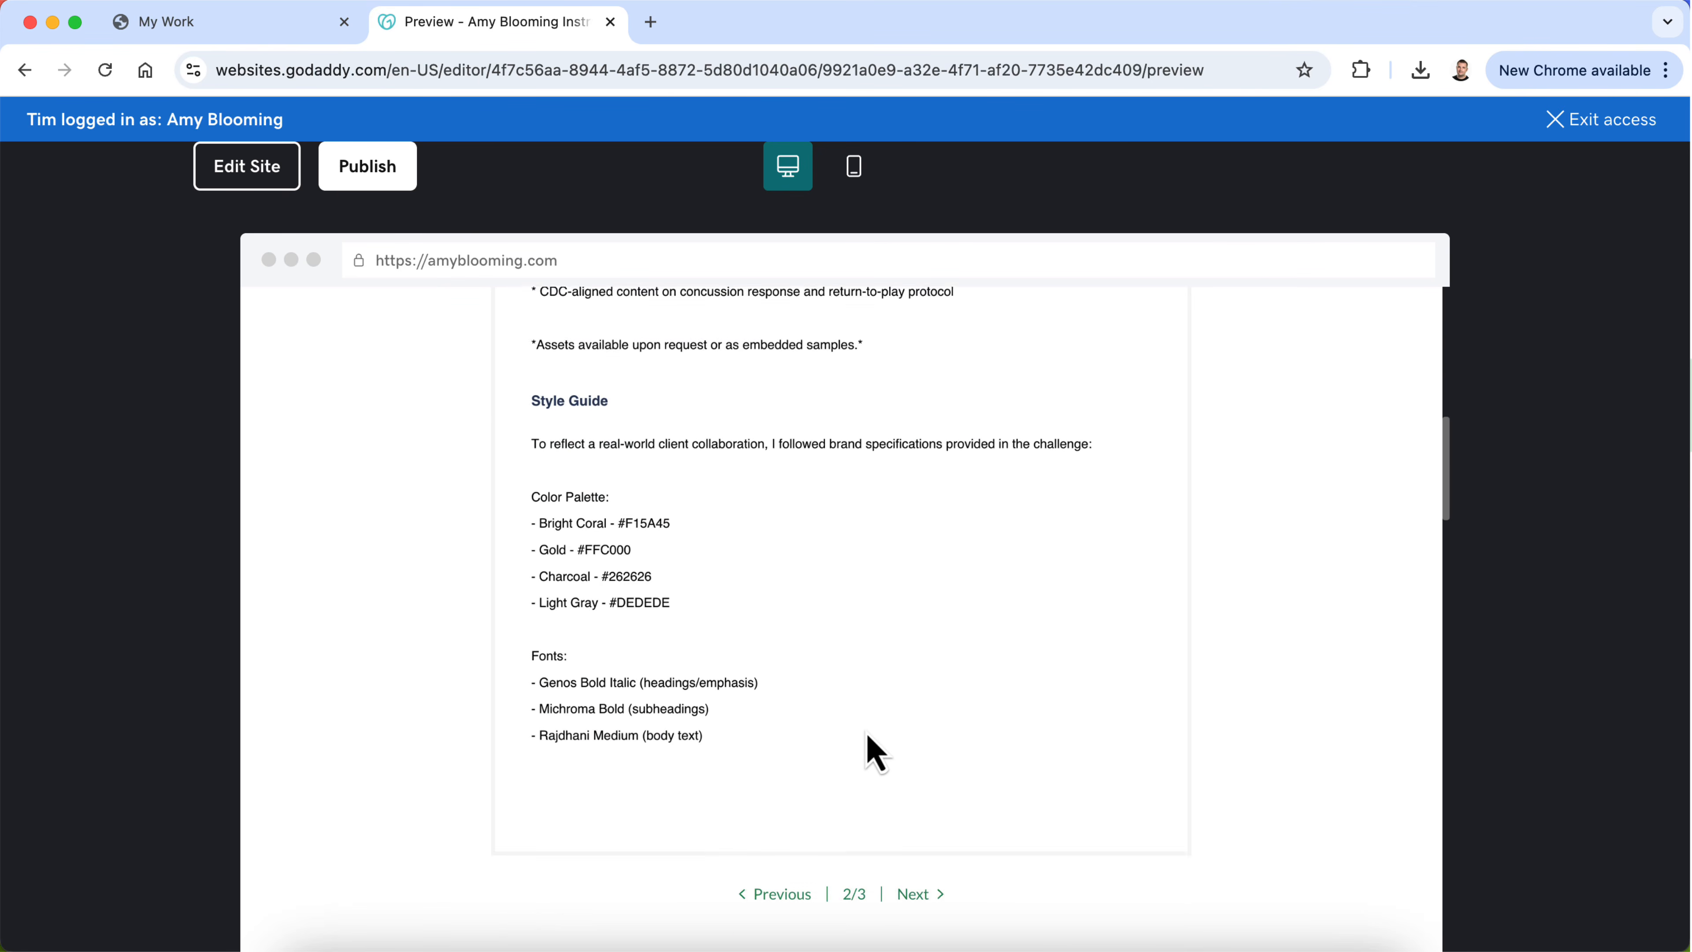
pyautogui.click(917, 765)
pyautogui.scroll(10, 923, 780)
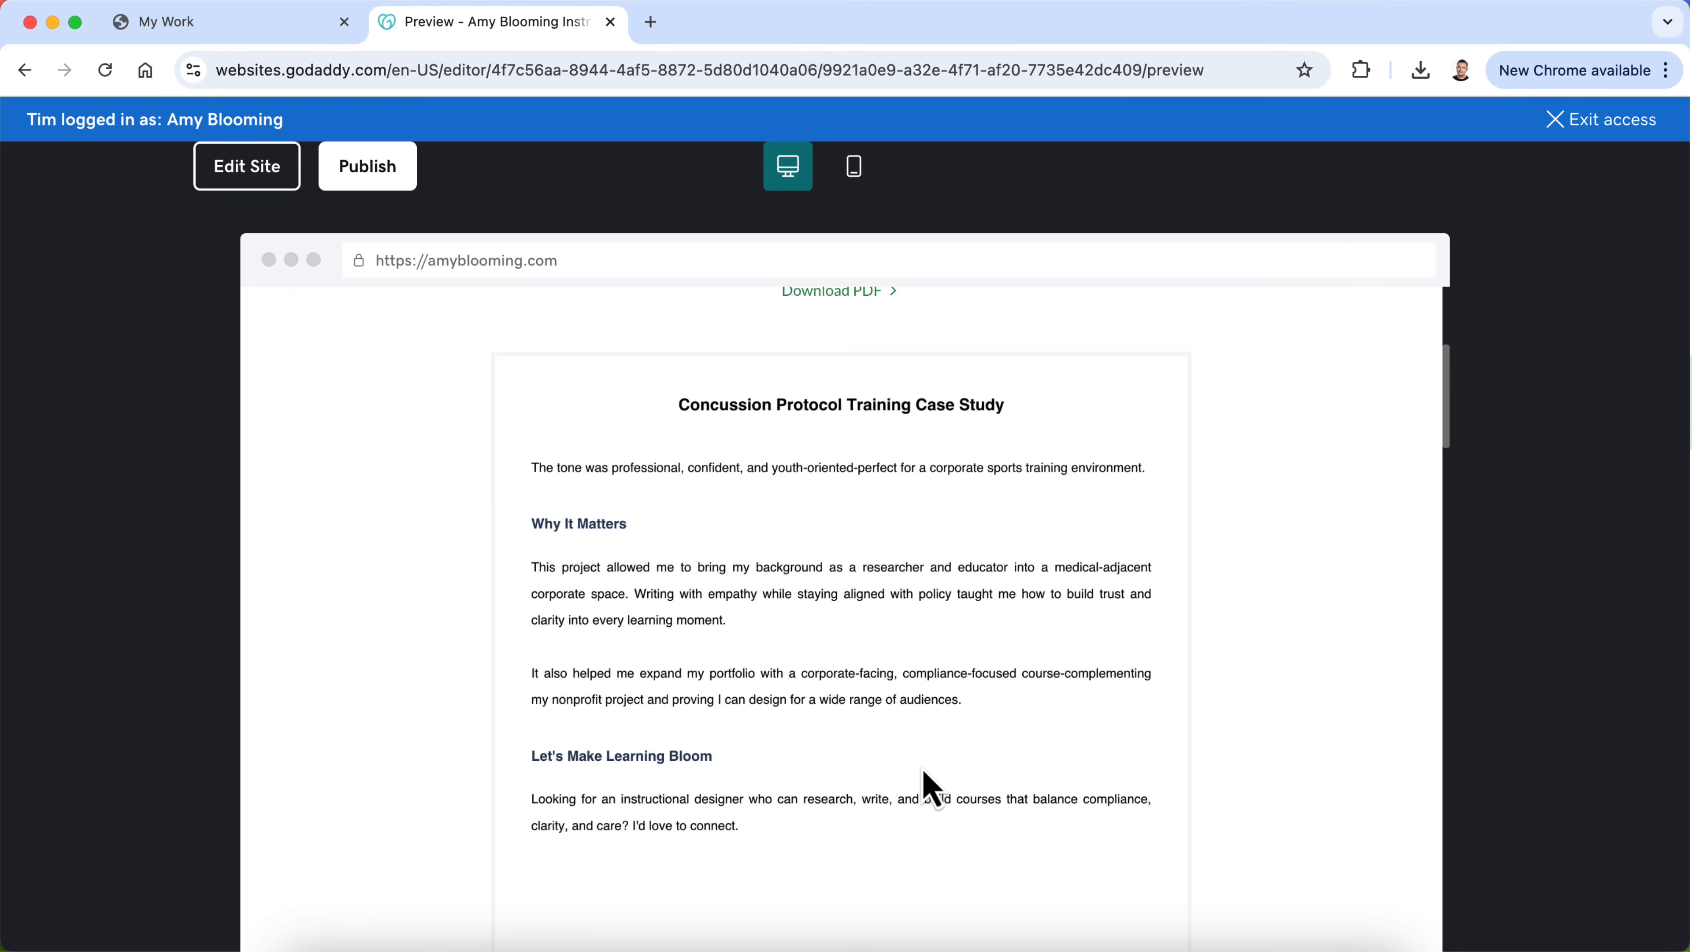
pyautogui.scroll(3, 931, 790)
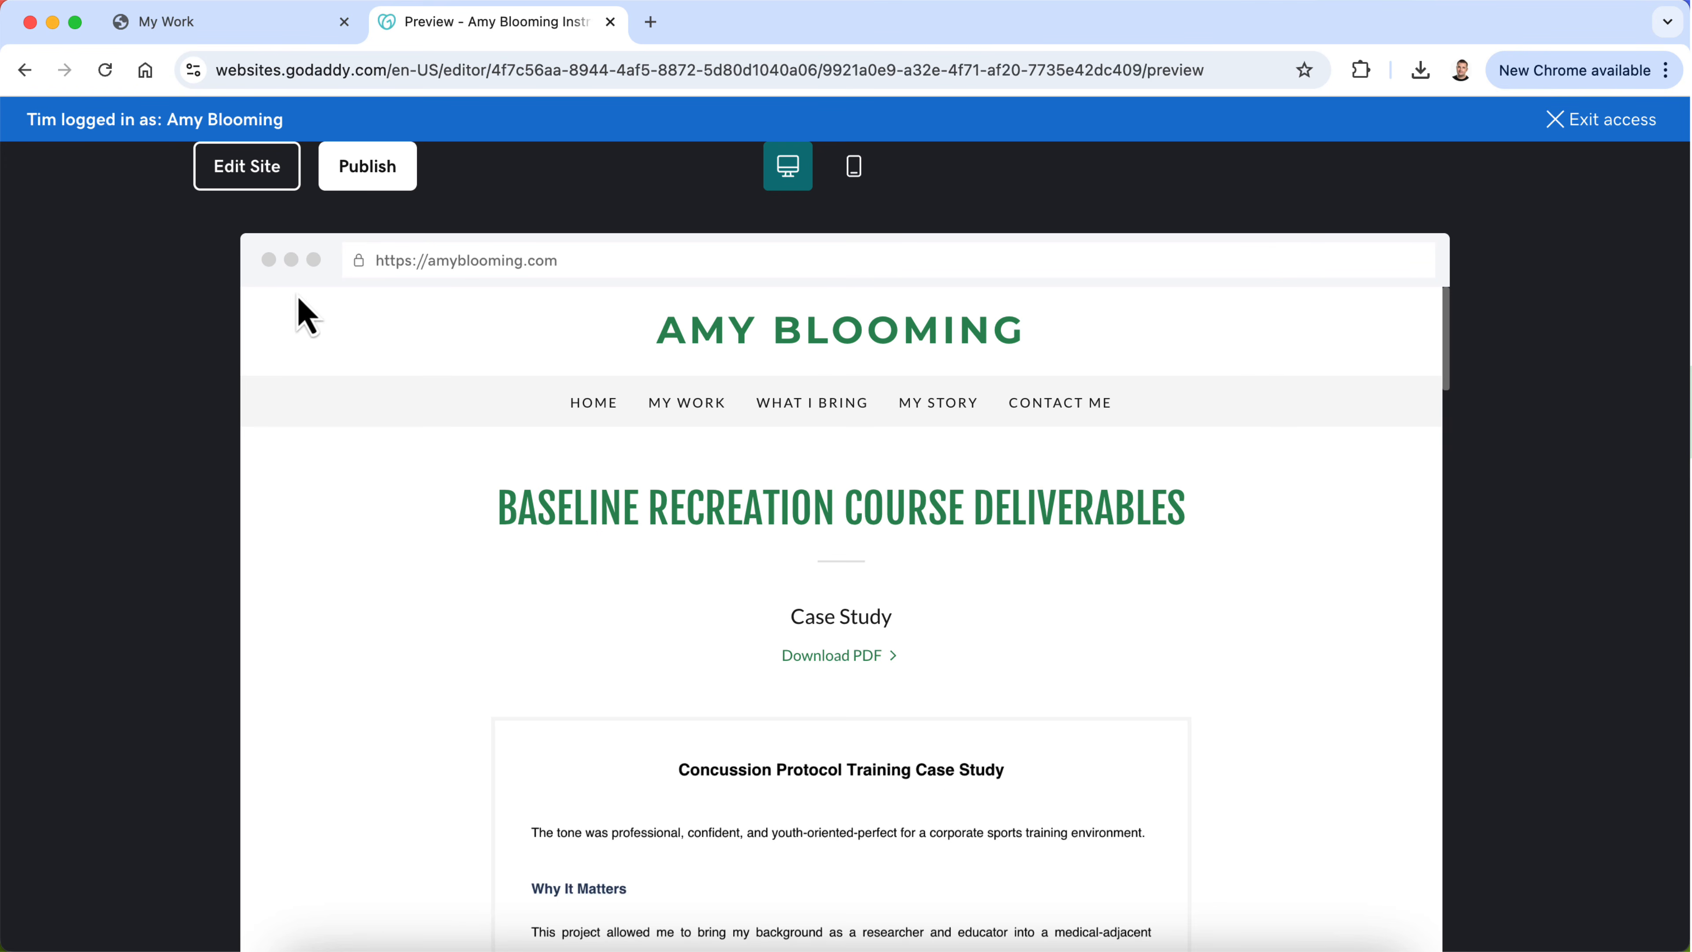
pyautogui.click(245, 179)
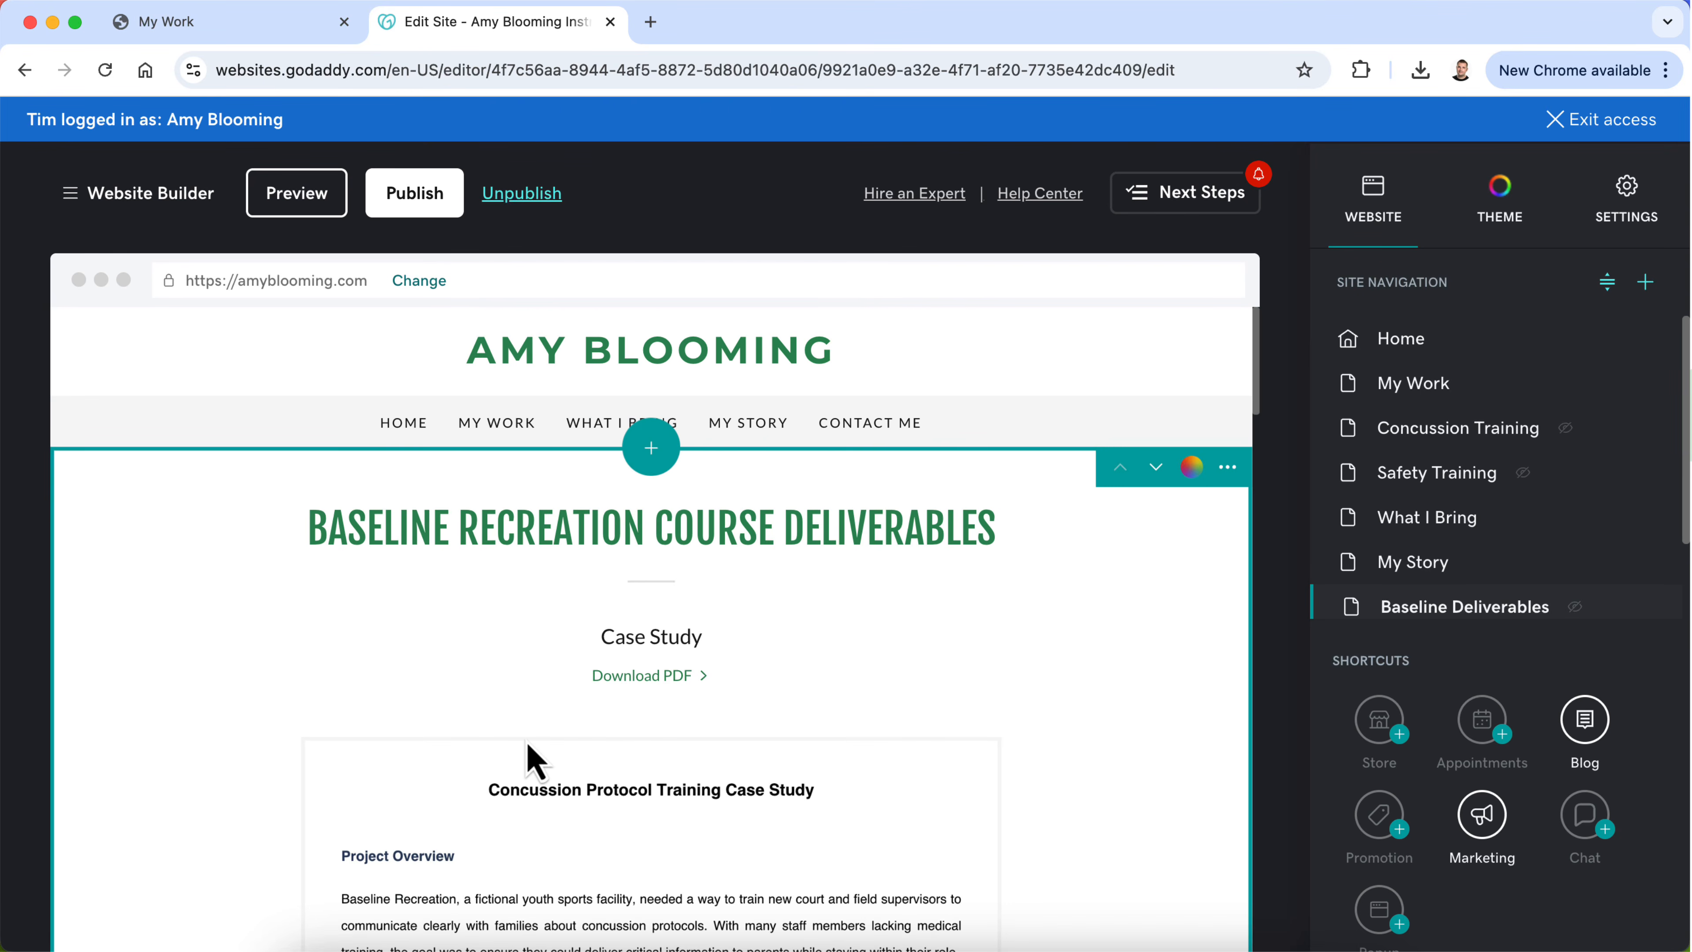
# Step: Open the Retired Racers Del page and look over its case study section and the site's page list
pyautogui.scroll(-3, 1511, 537)
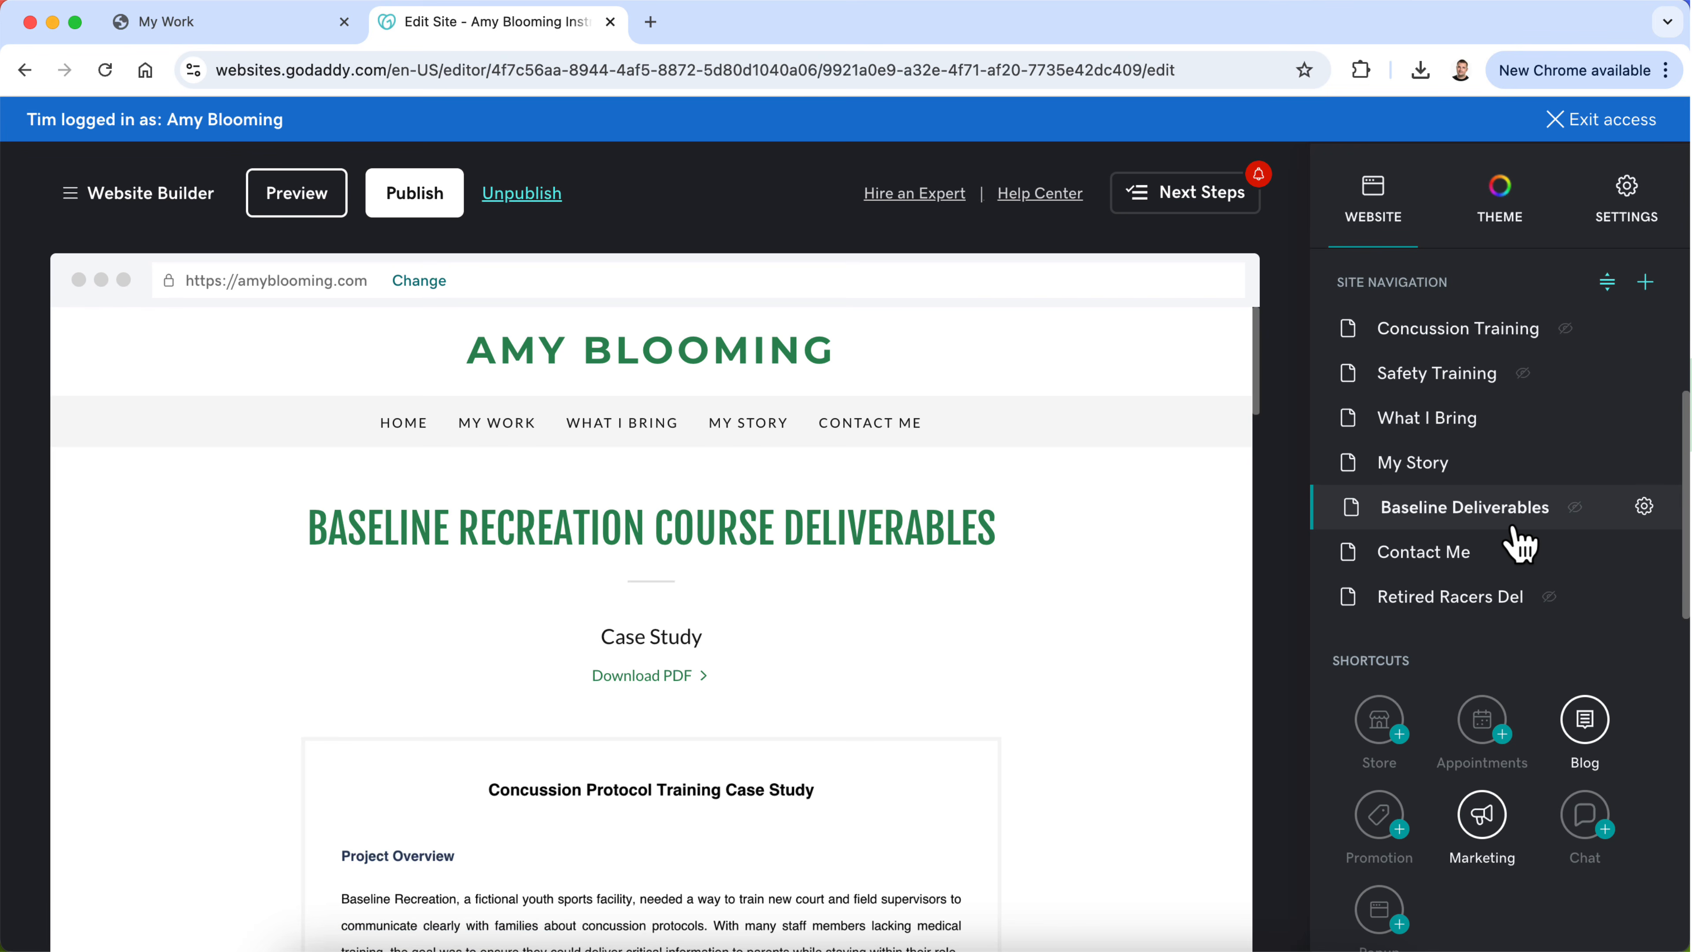
pyautogui.click(1448, 598)
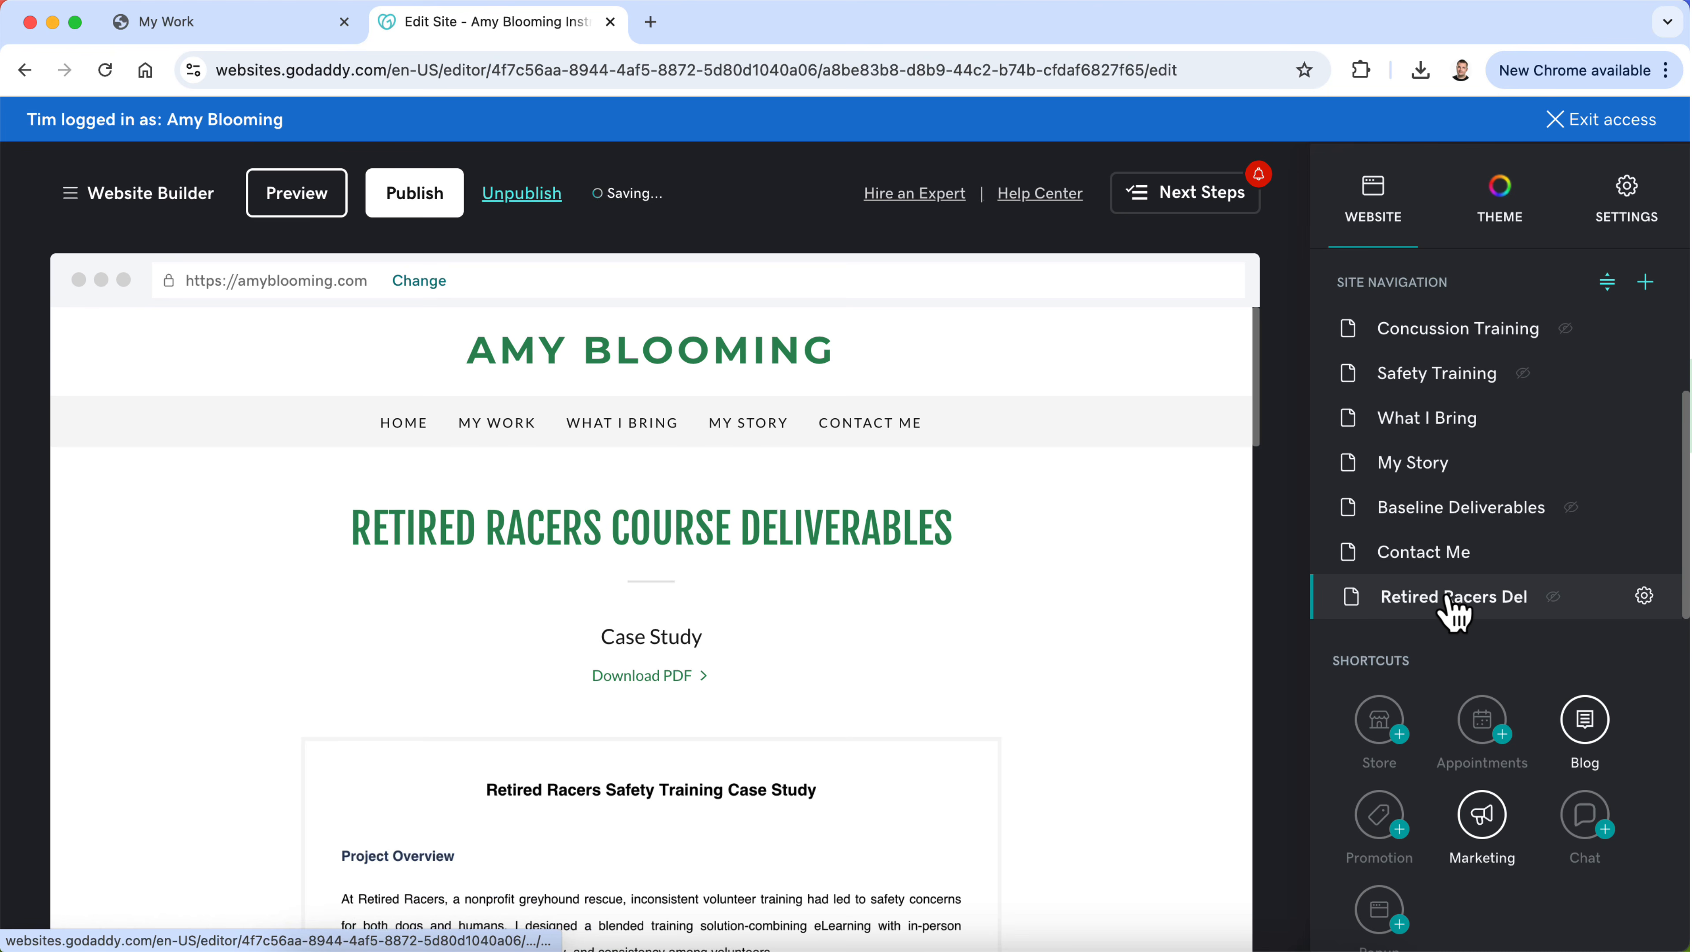
pyautogui.scroll(3, 1449, 517)
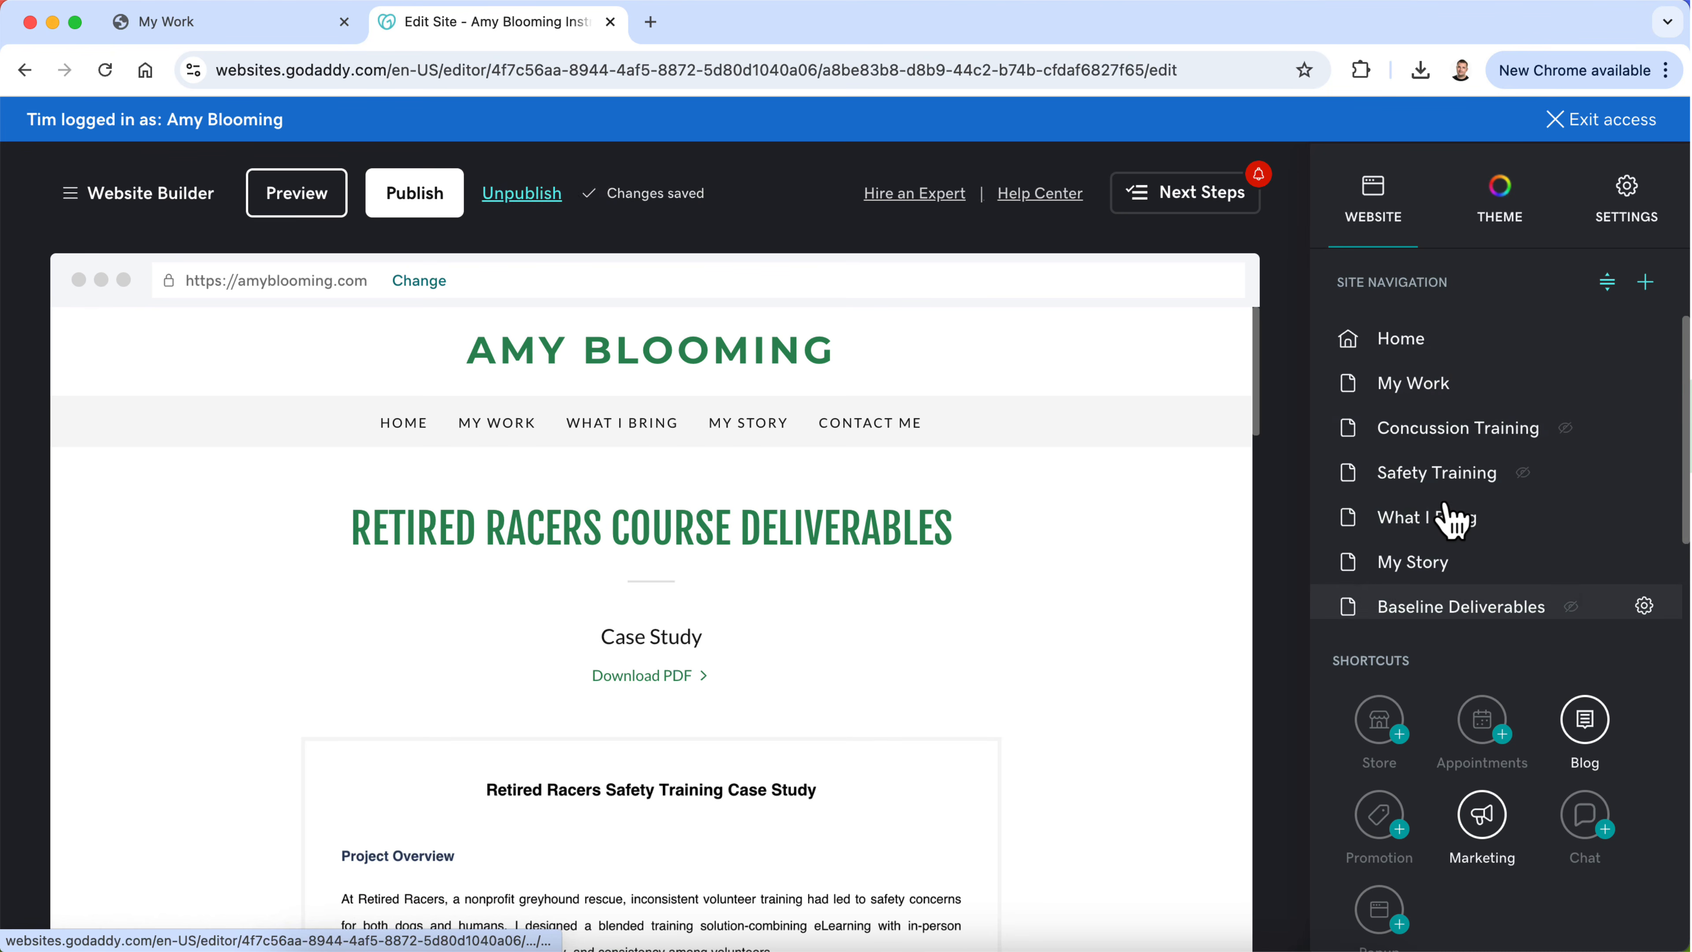
pyautogui.scroll(-5, 991, 767)
pyautogui.scroll(5, 990, 767)
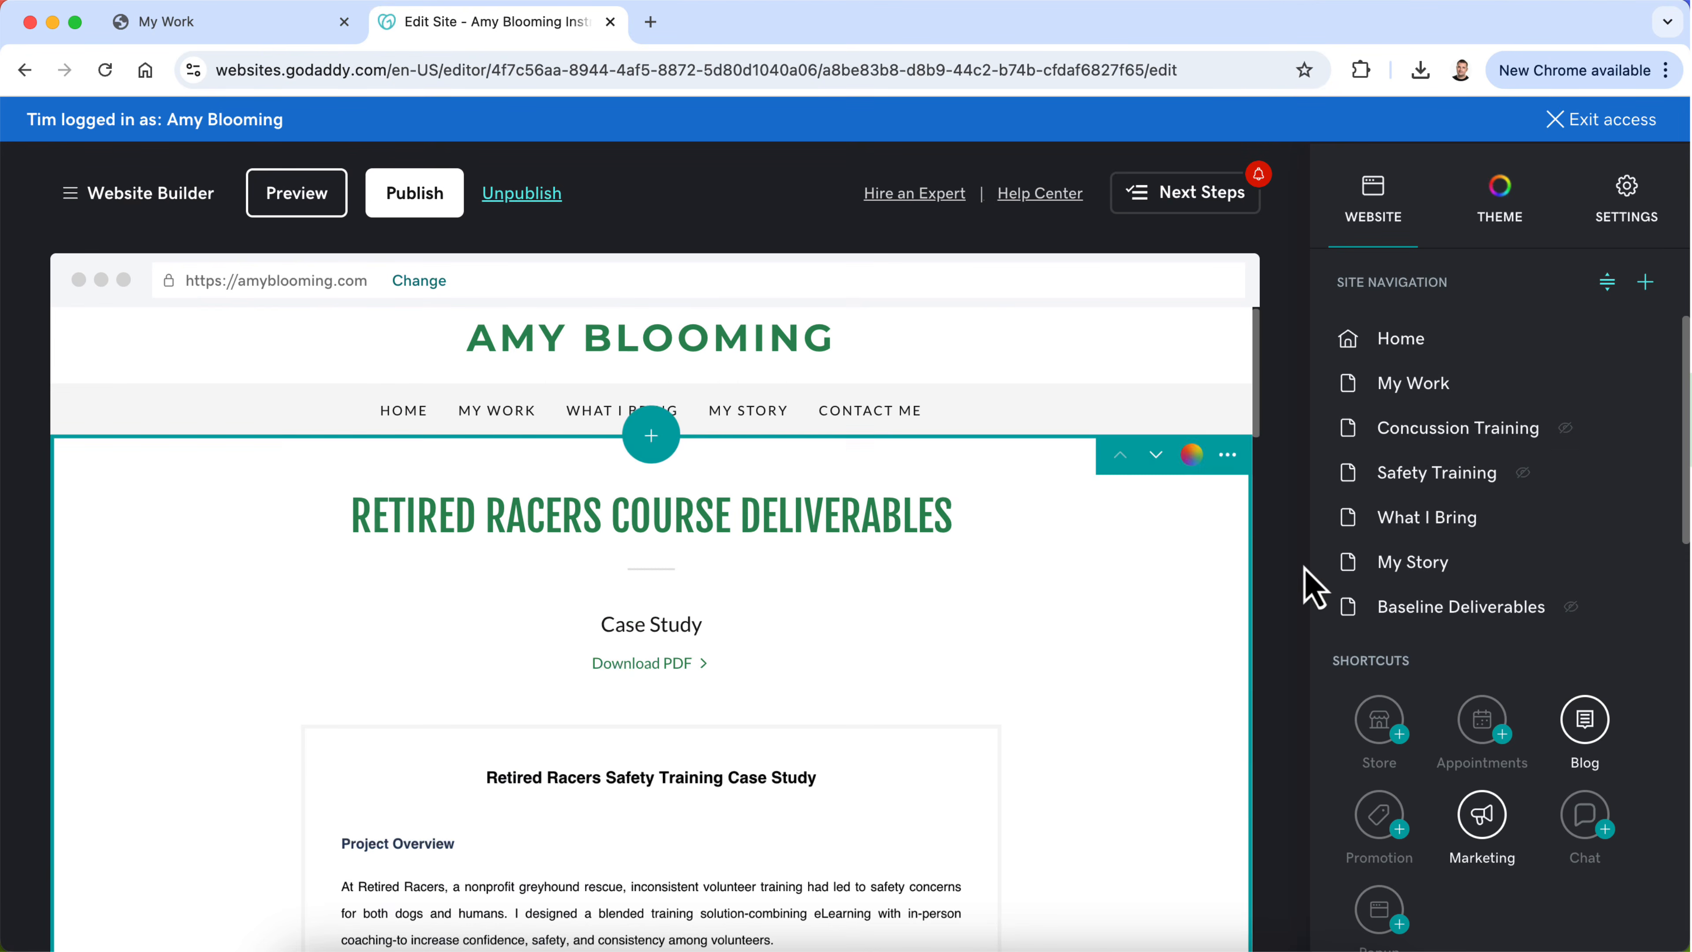
# Step: Change the "Deliverables" heading on the Concussion Training page to "Project Case Study"
pyautogui.click(1417, 441)
pyautogui.scroll(-10, 812, 682)
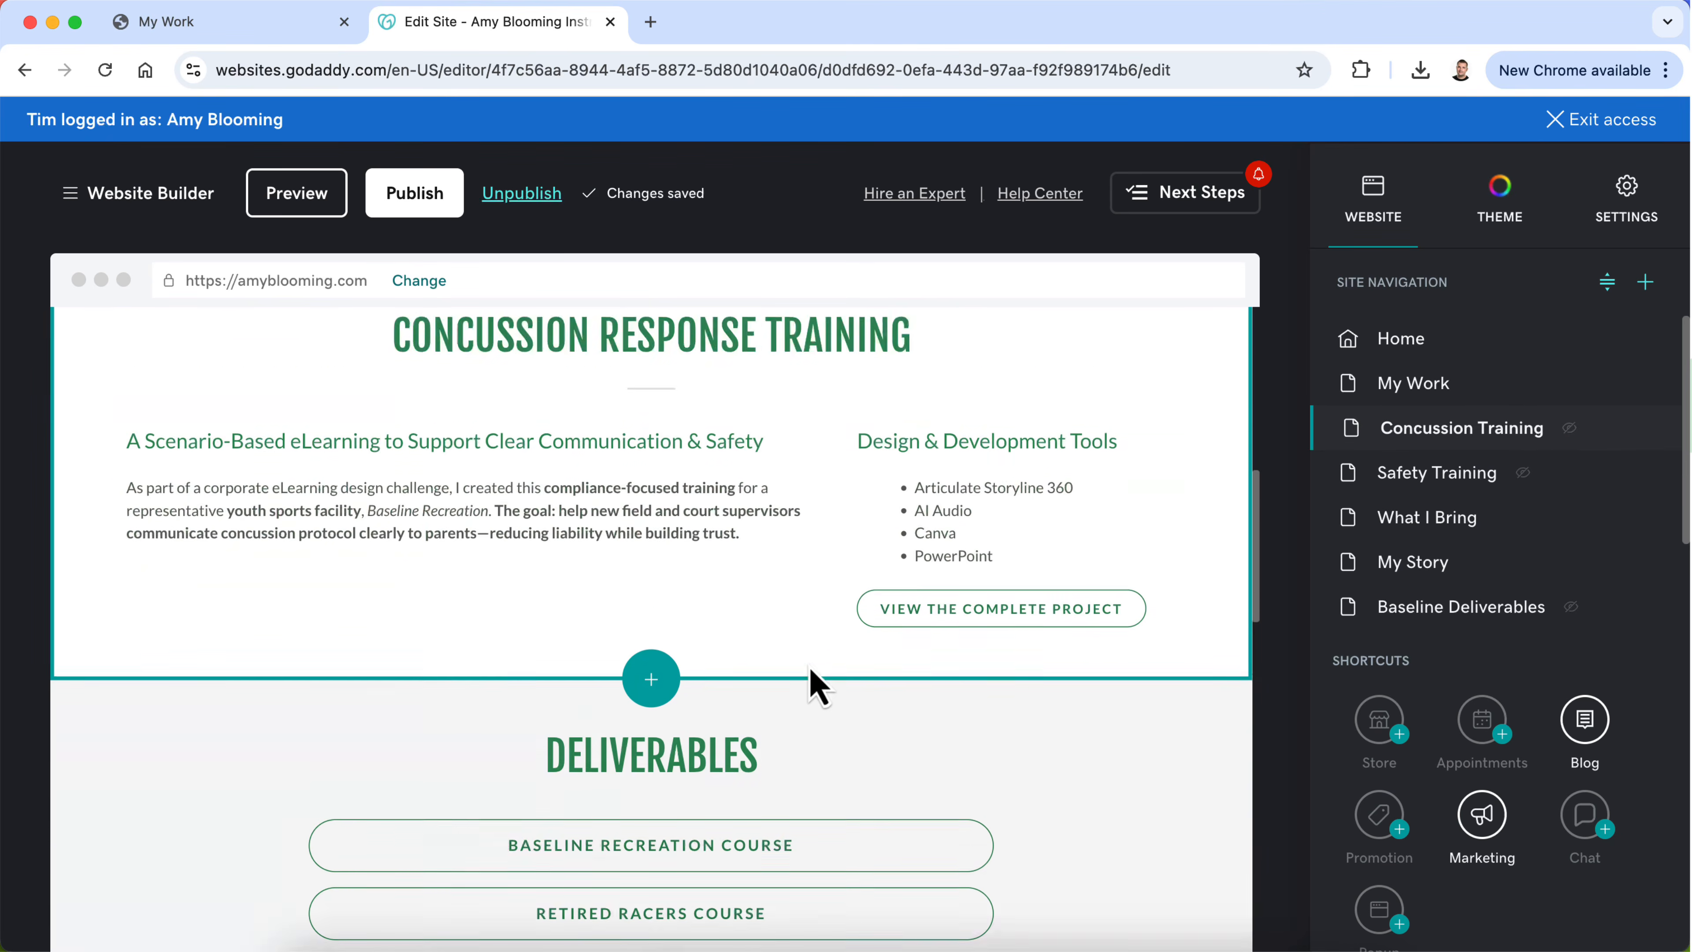
pyautogui.scroll(-3, 816, 687)
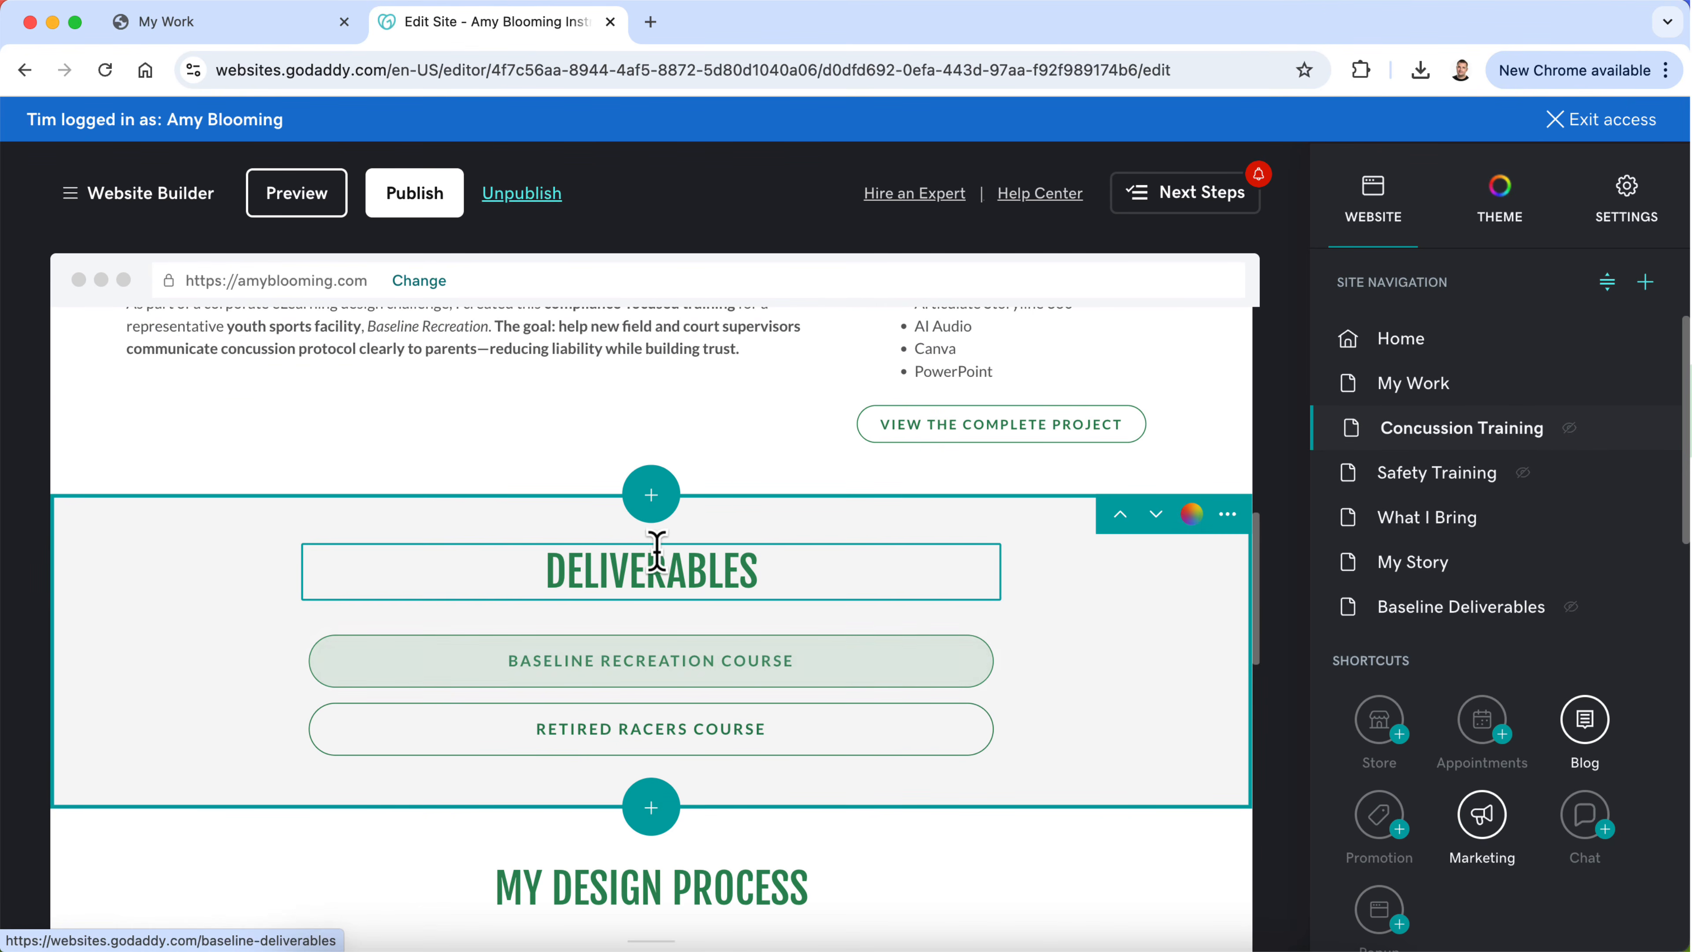
pyautogui.doubleClick(661, 570)
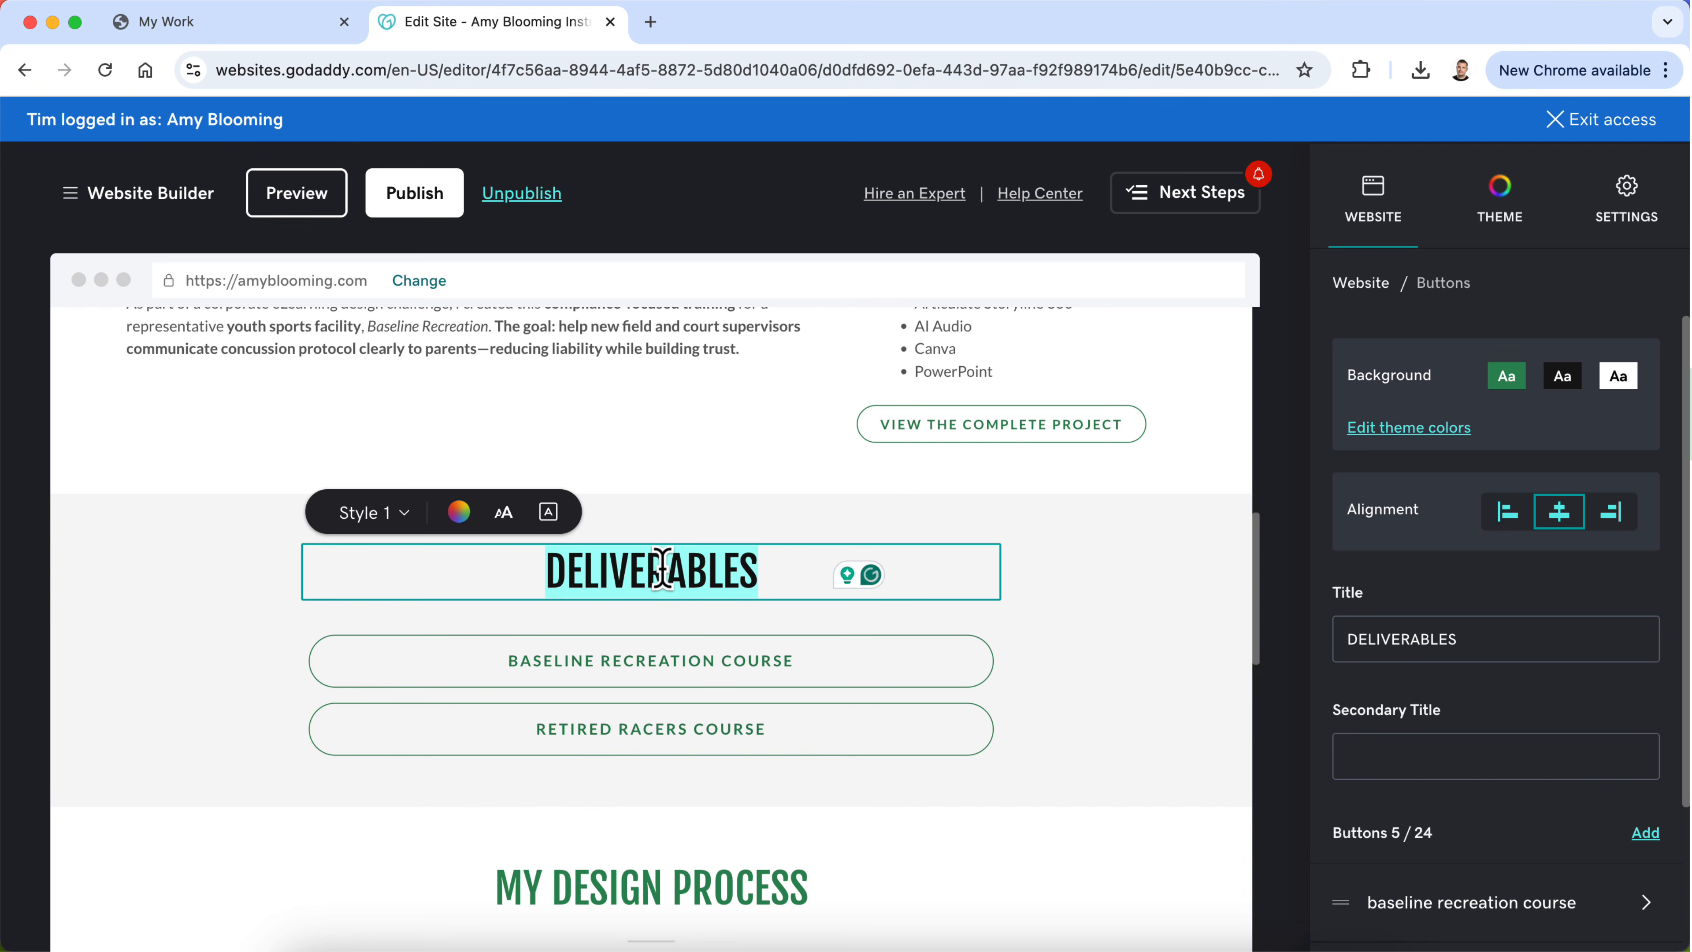
pyautogui.write('Project Case')
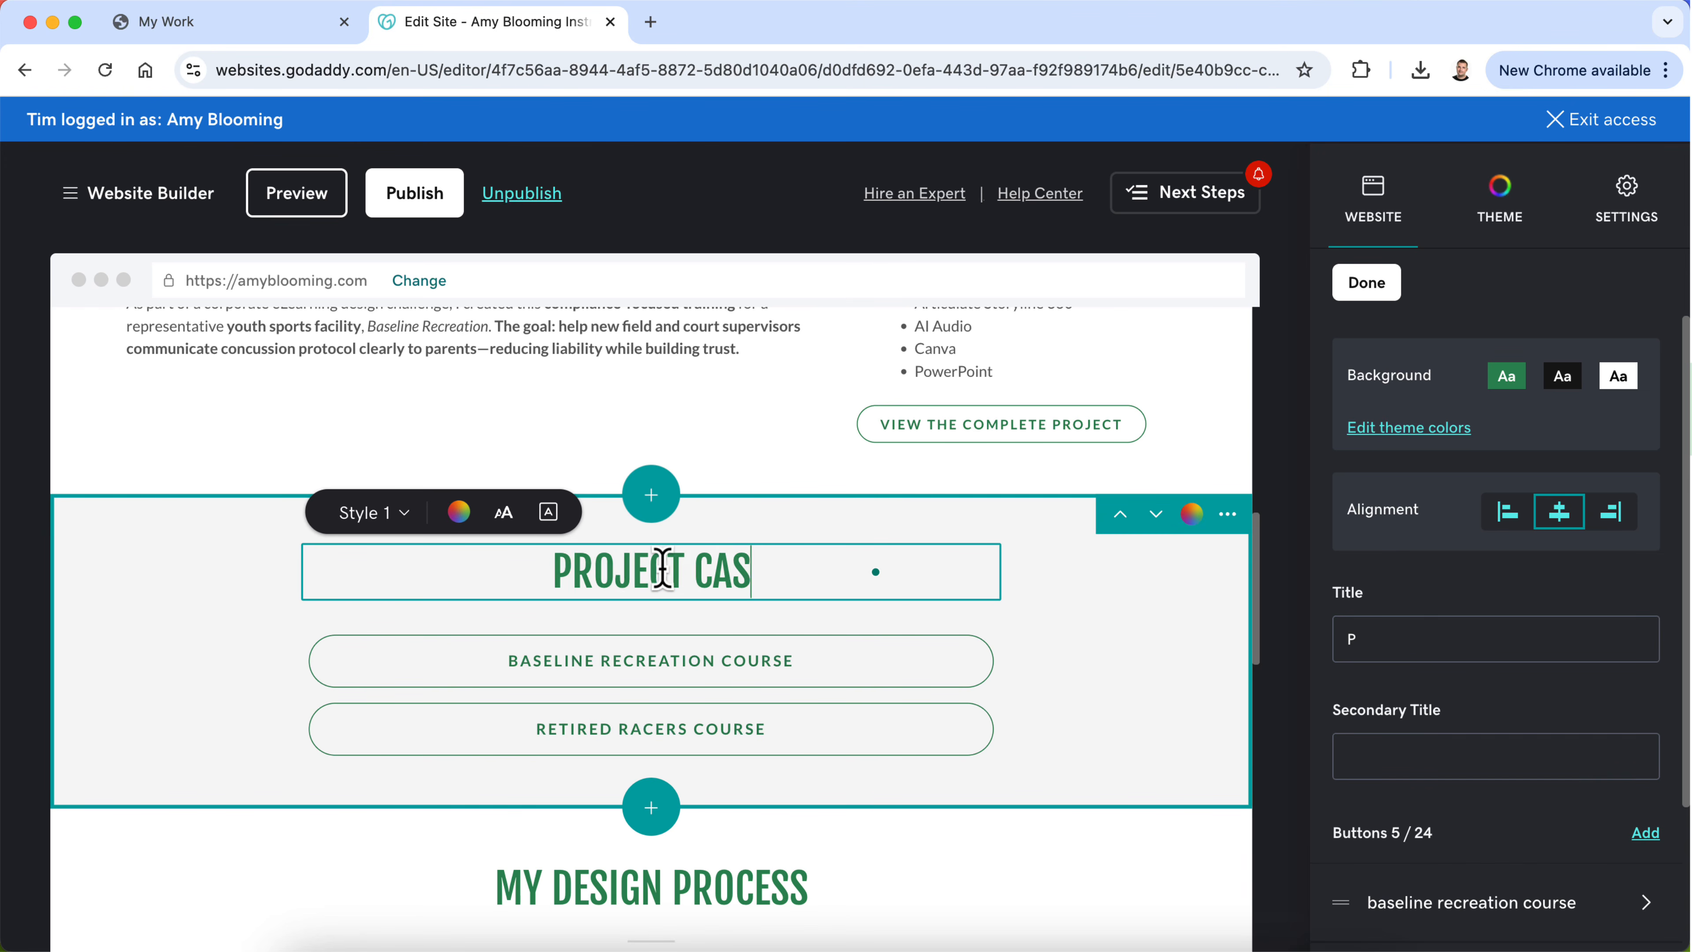
pyautogui.write(' Study')
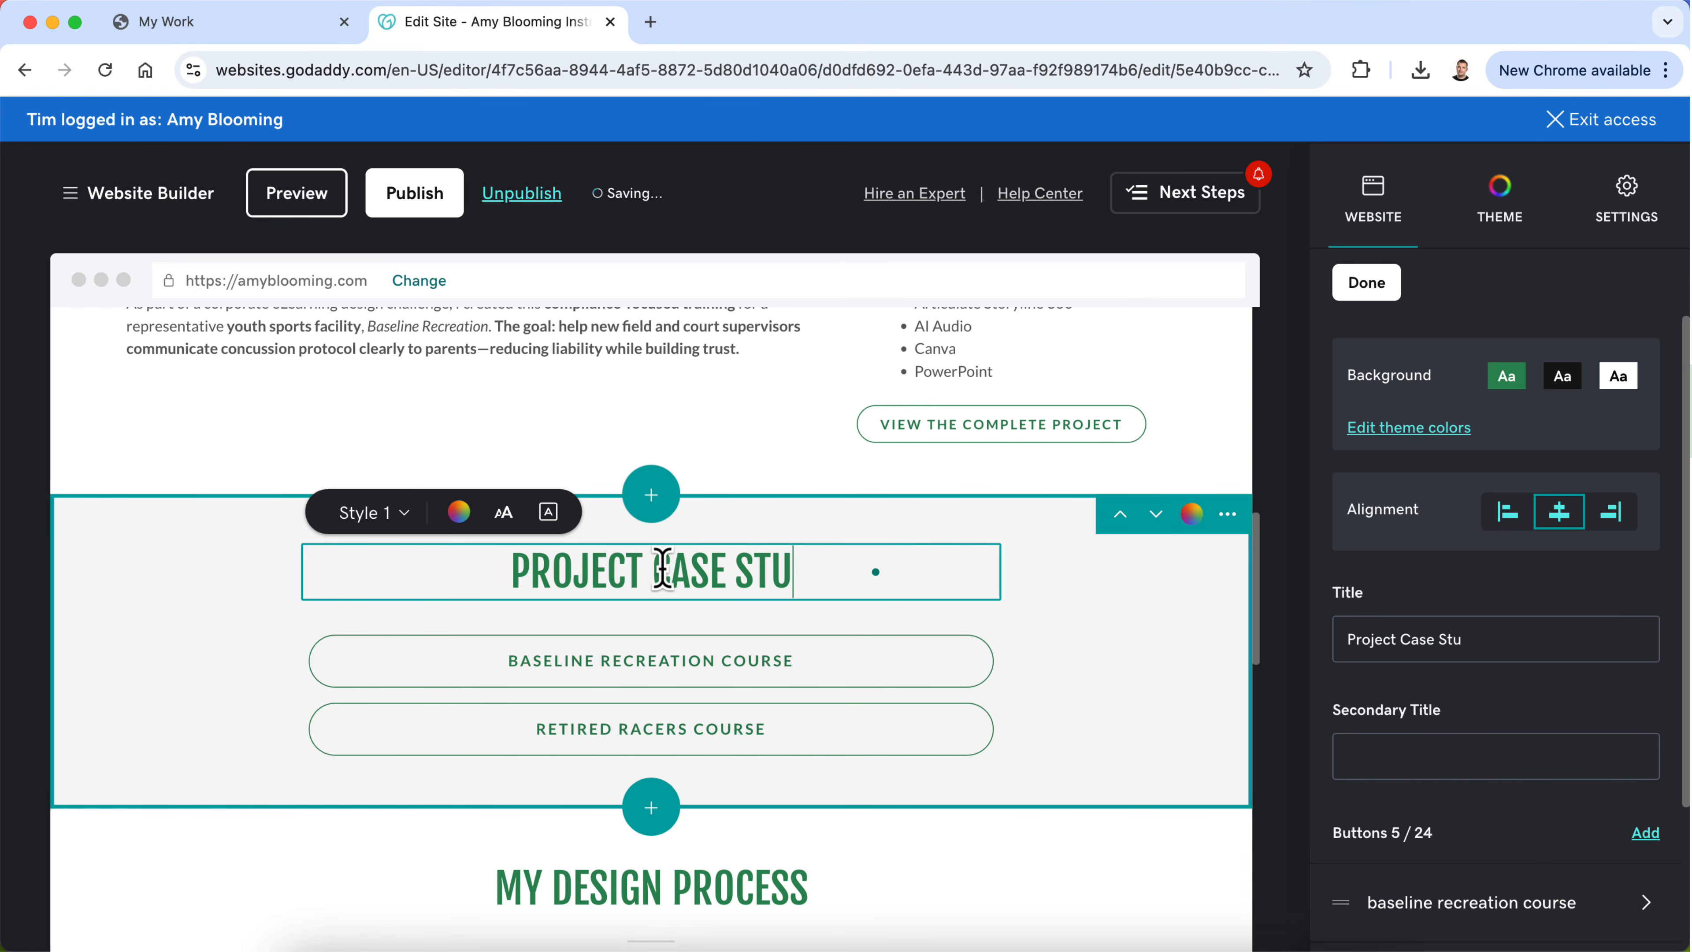
pyautogui.click(690, 668)
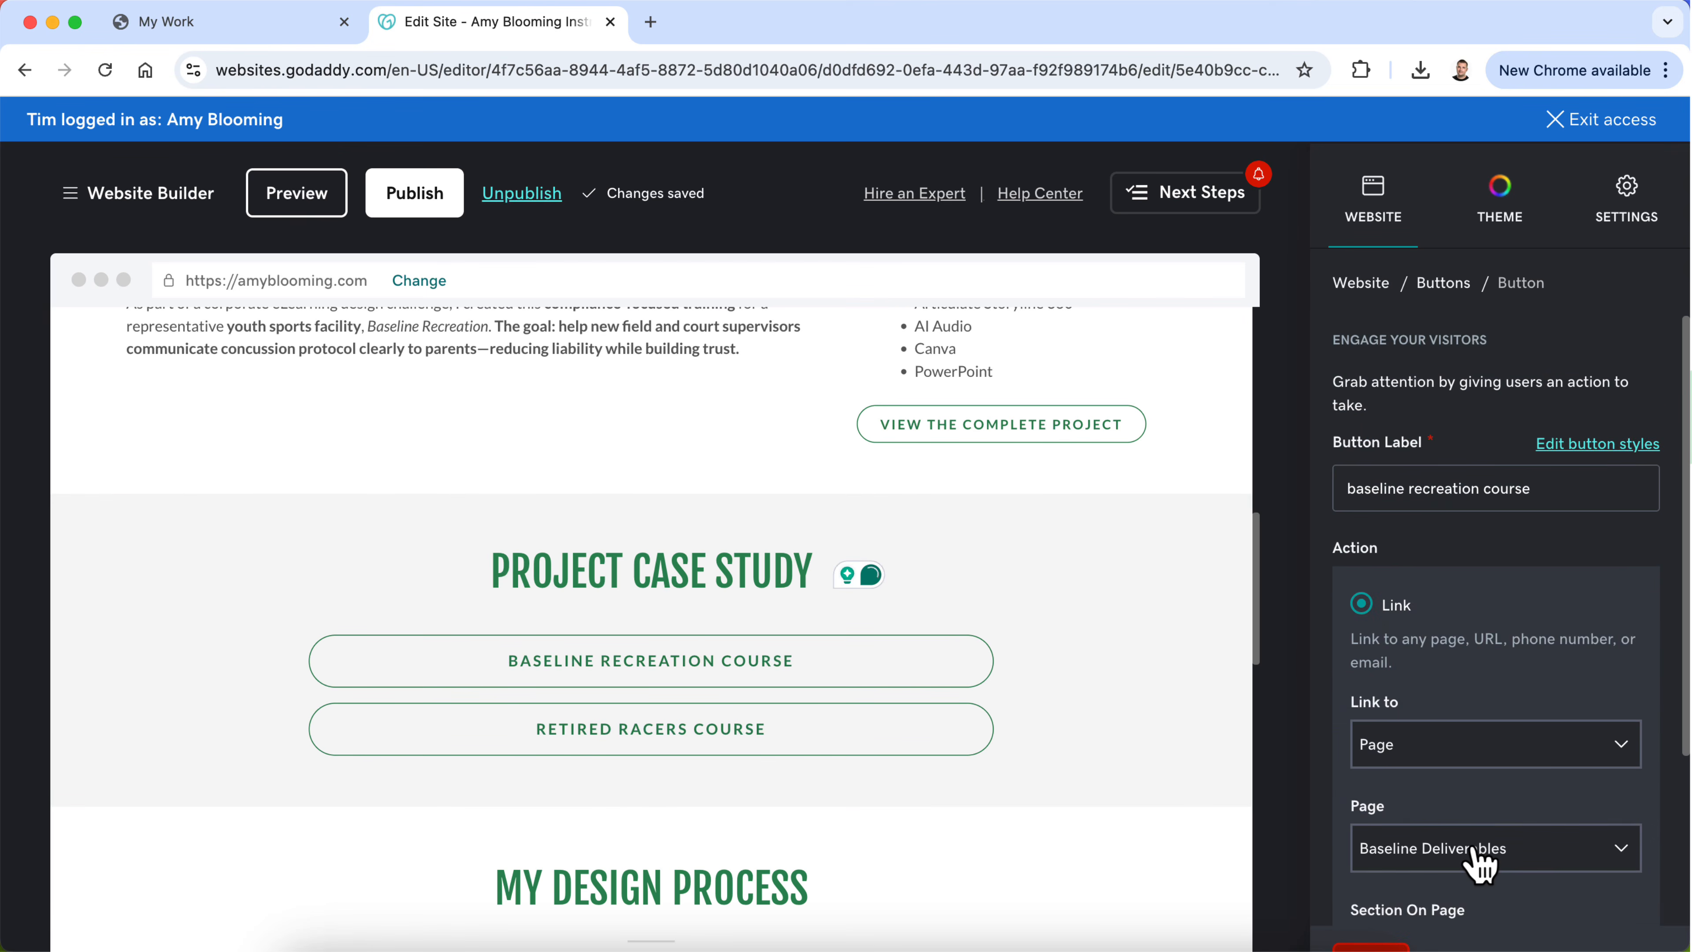
pyautogui.scroll(-1, 1476, 857)
pyautogui.scroll(3, 1473, 860)
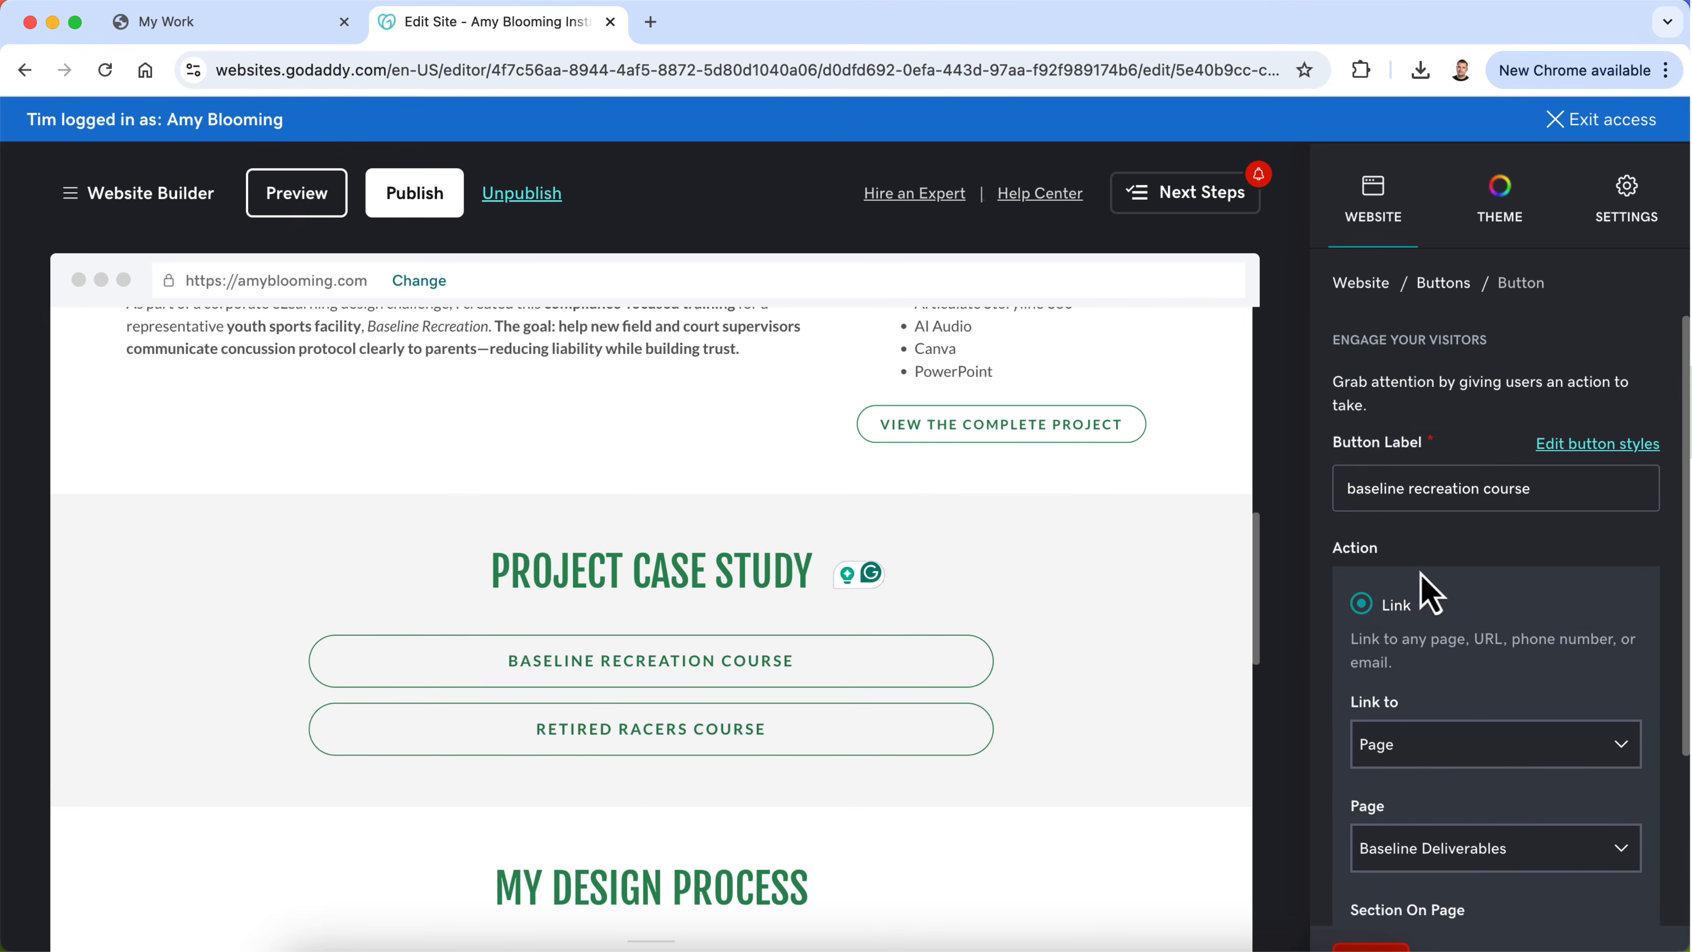
pyautogui.tripleClick(1411, 490)
pyautogui.write('View the complete')
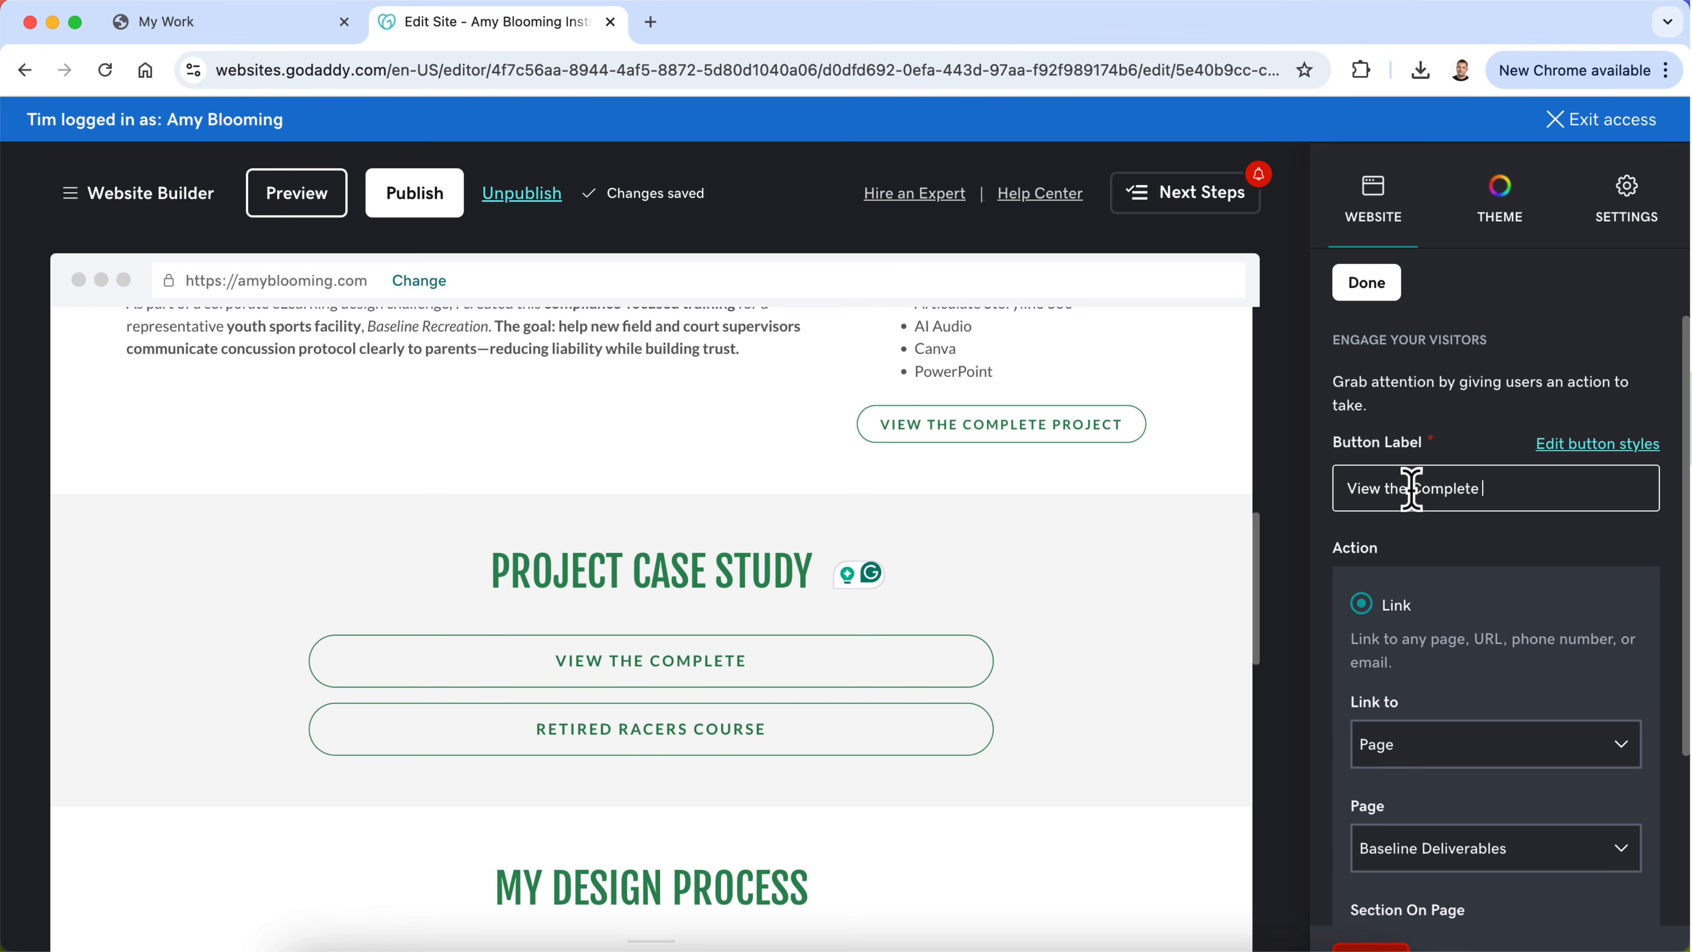
pyautogui.press('super+z')
pyautogui.press('super+z')
pyautogui.press('super+z')
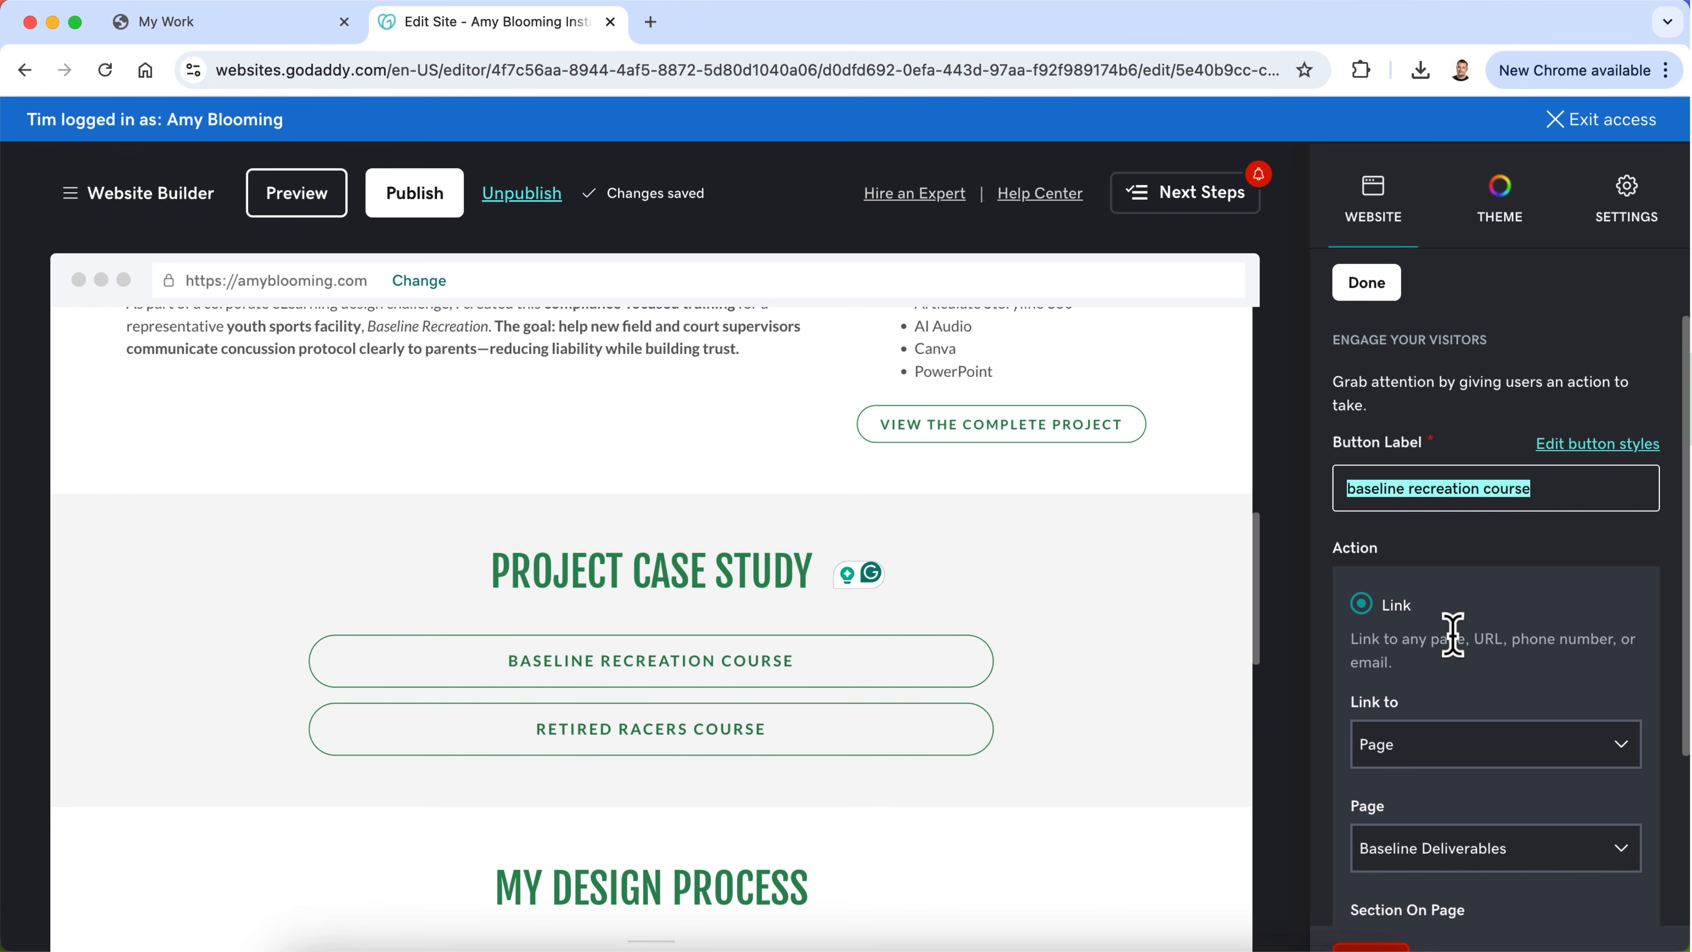
pyautogui.click(1369, 283)
# Step: Delete the "Retired Racers Course" button from the Project Case Study section
pyautogui.scroll(-3, 1418, 467)
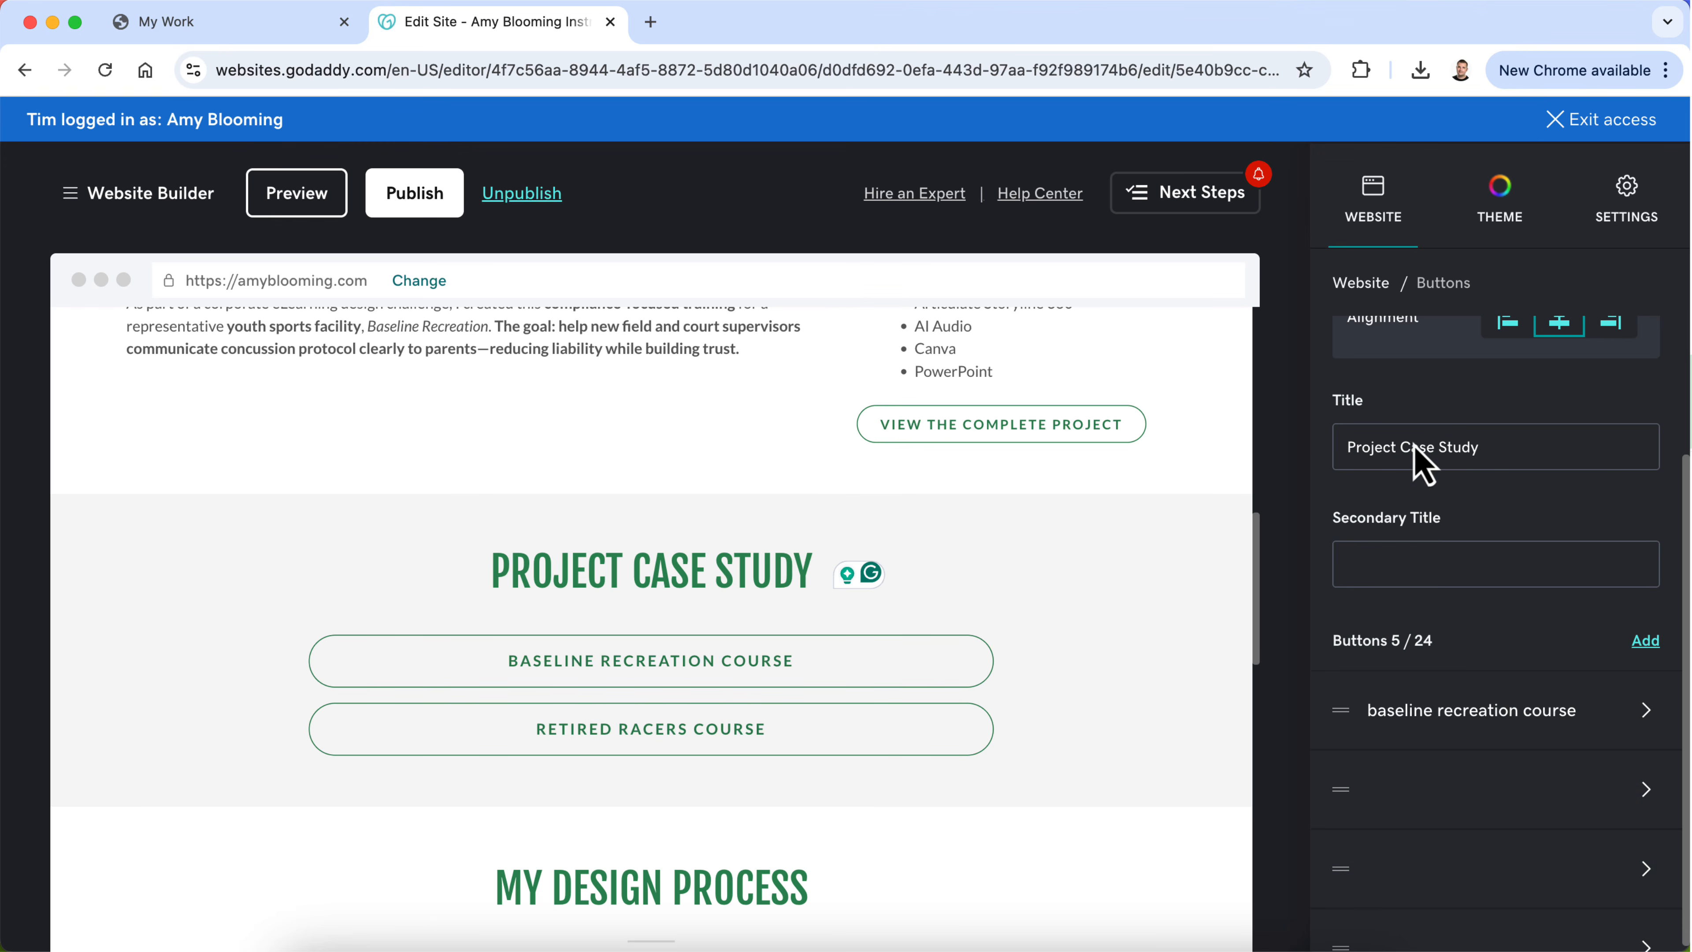
pyautogui.click(868, 738)
pyautogui.scroll(-1, 1419, 733)
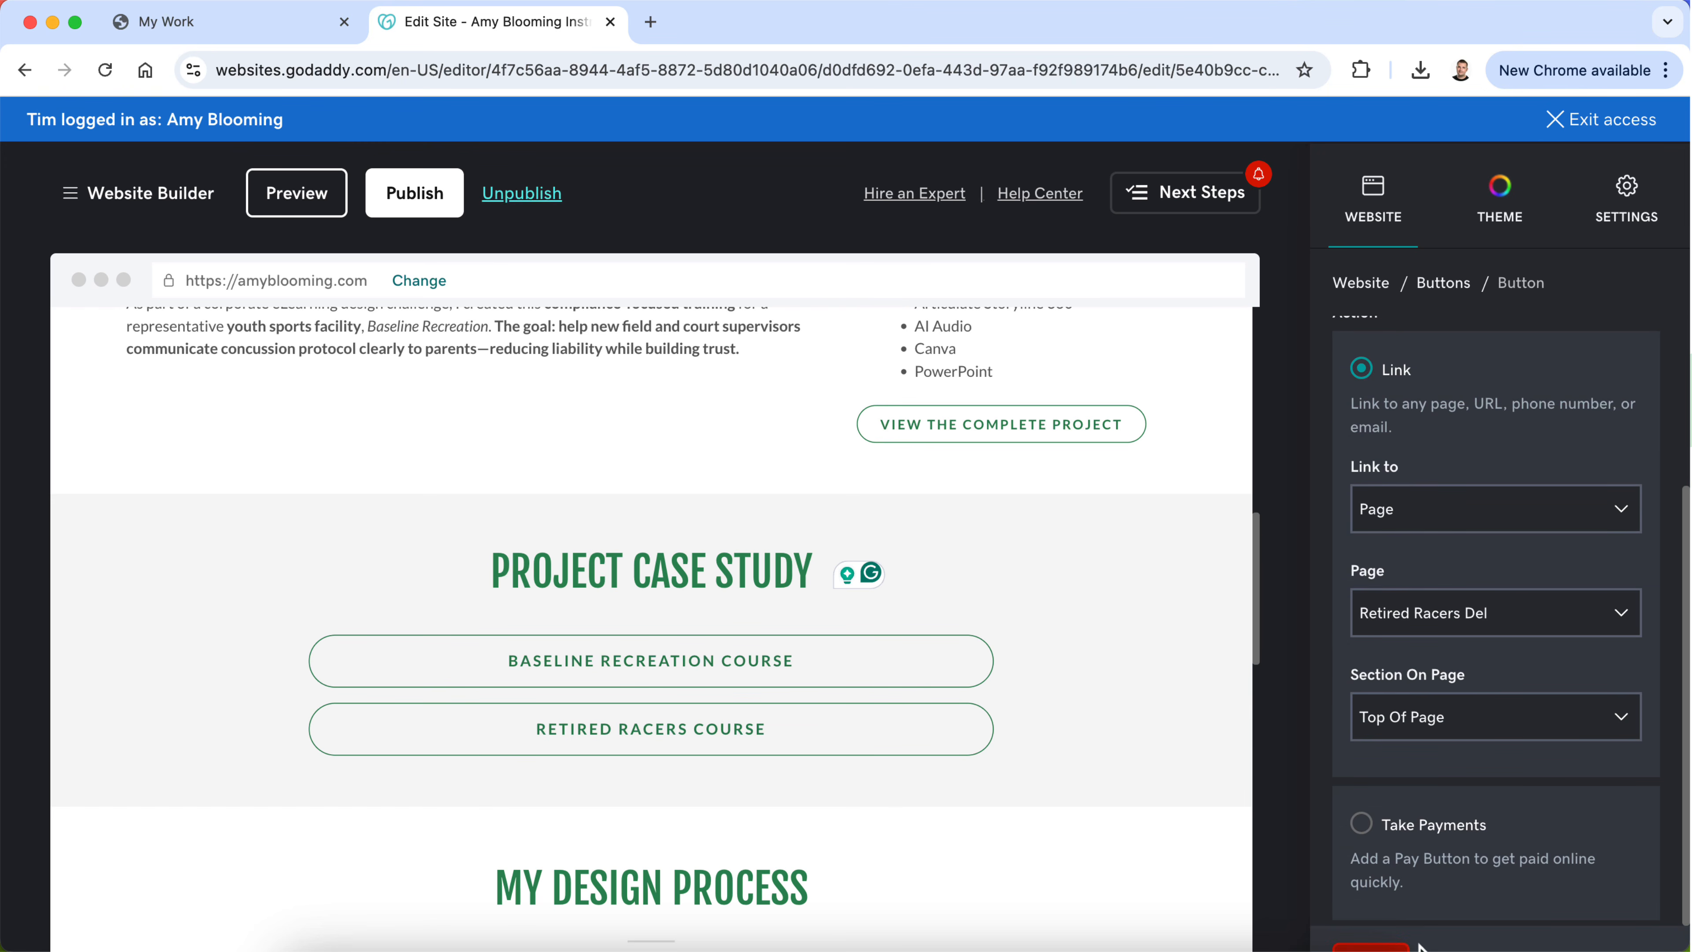
pyautogui.click(1395, 946)
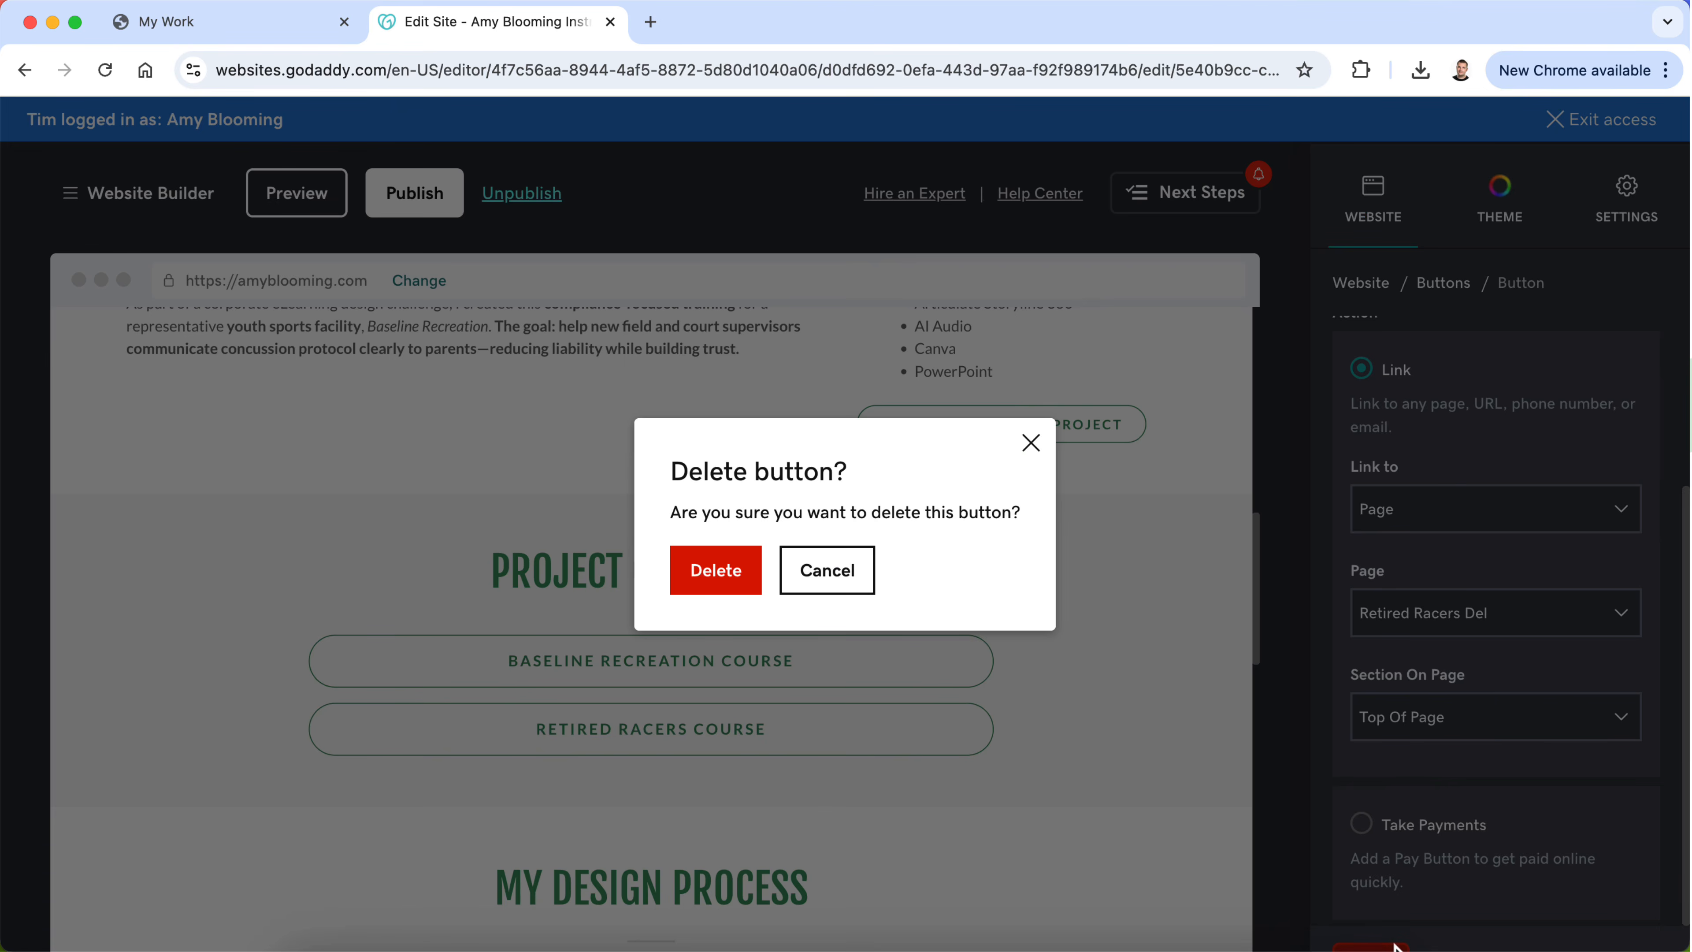
pyautogui.click(725, 582)
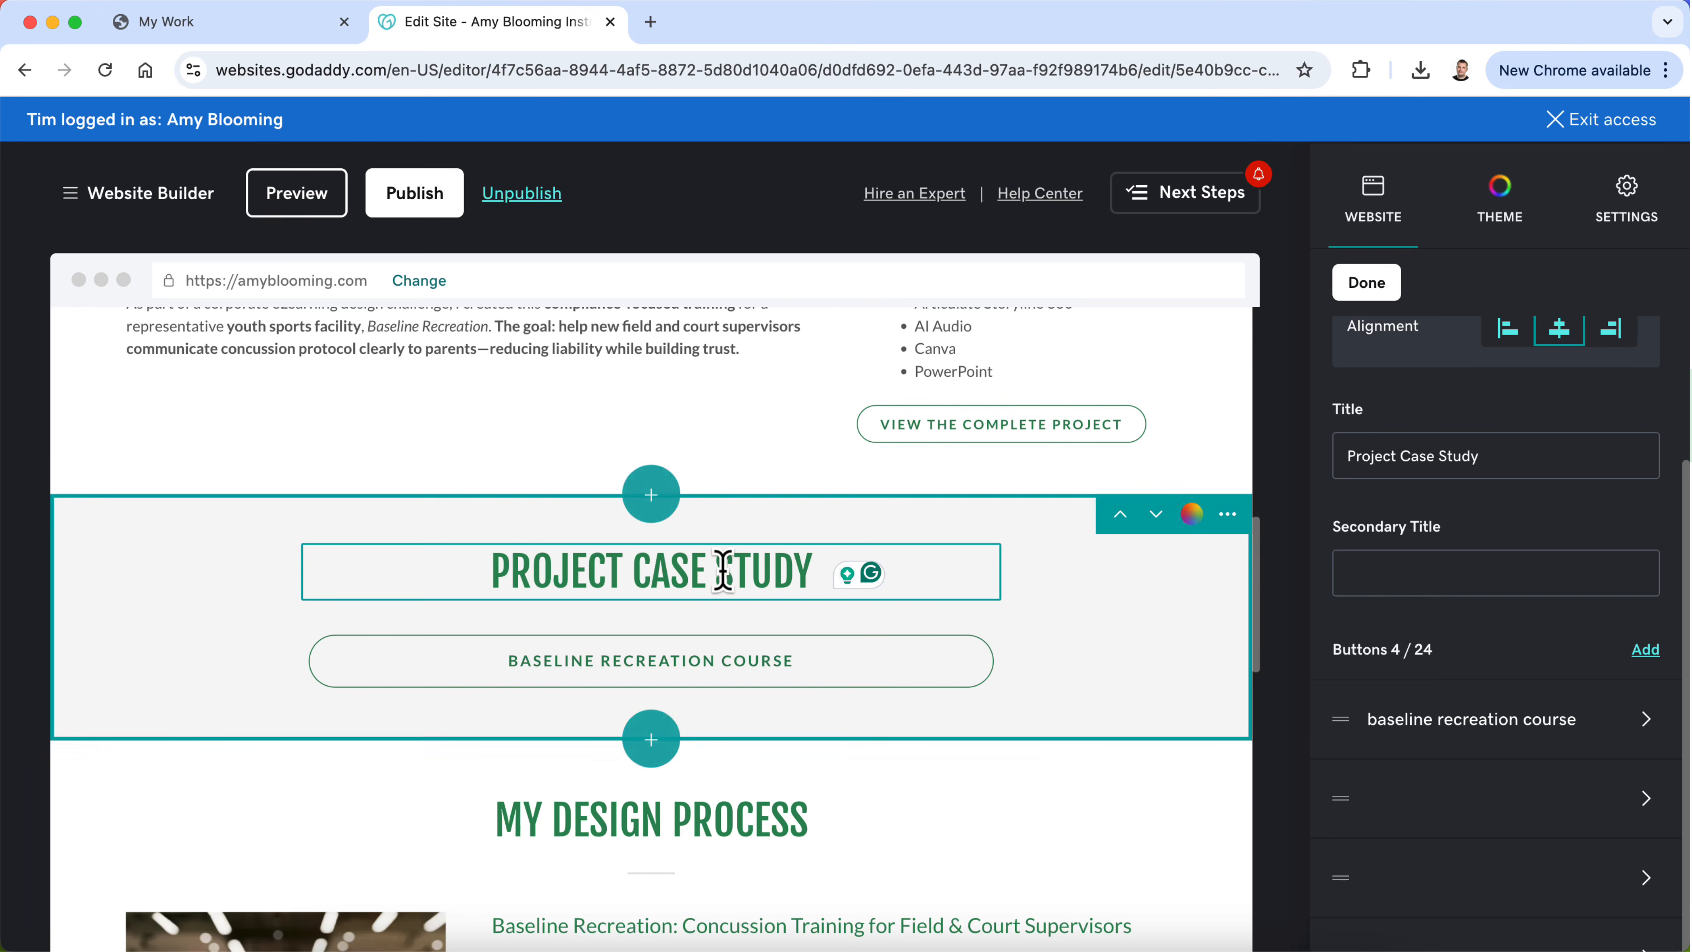
# Step: Review the label and link settings of the "View the Complete Project" button, and examine the Project Case Study and My Design Process sections
pyautogui.scroll(3, 1027, 901)
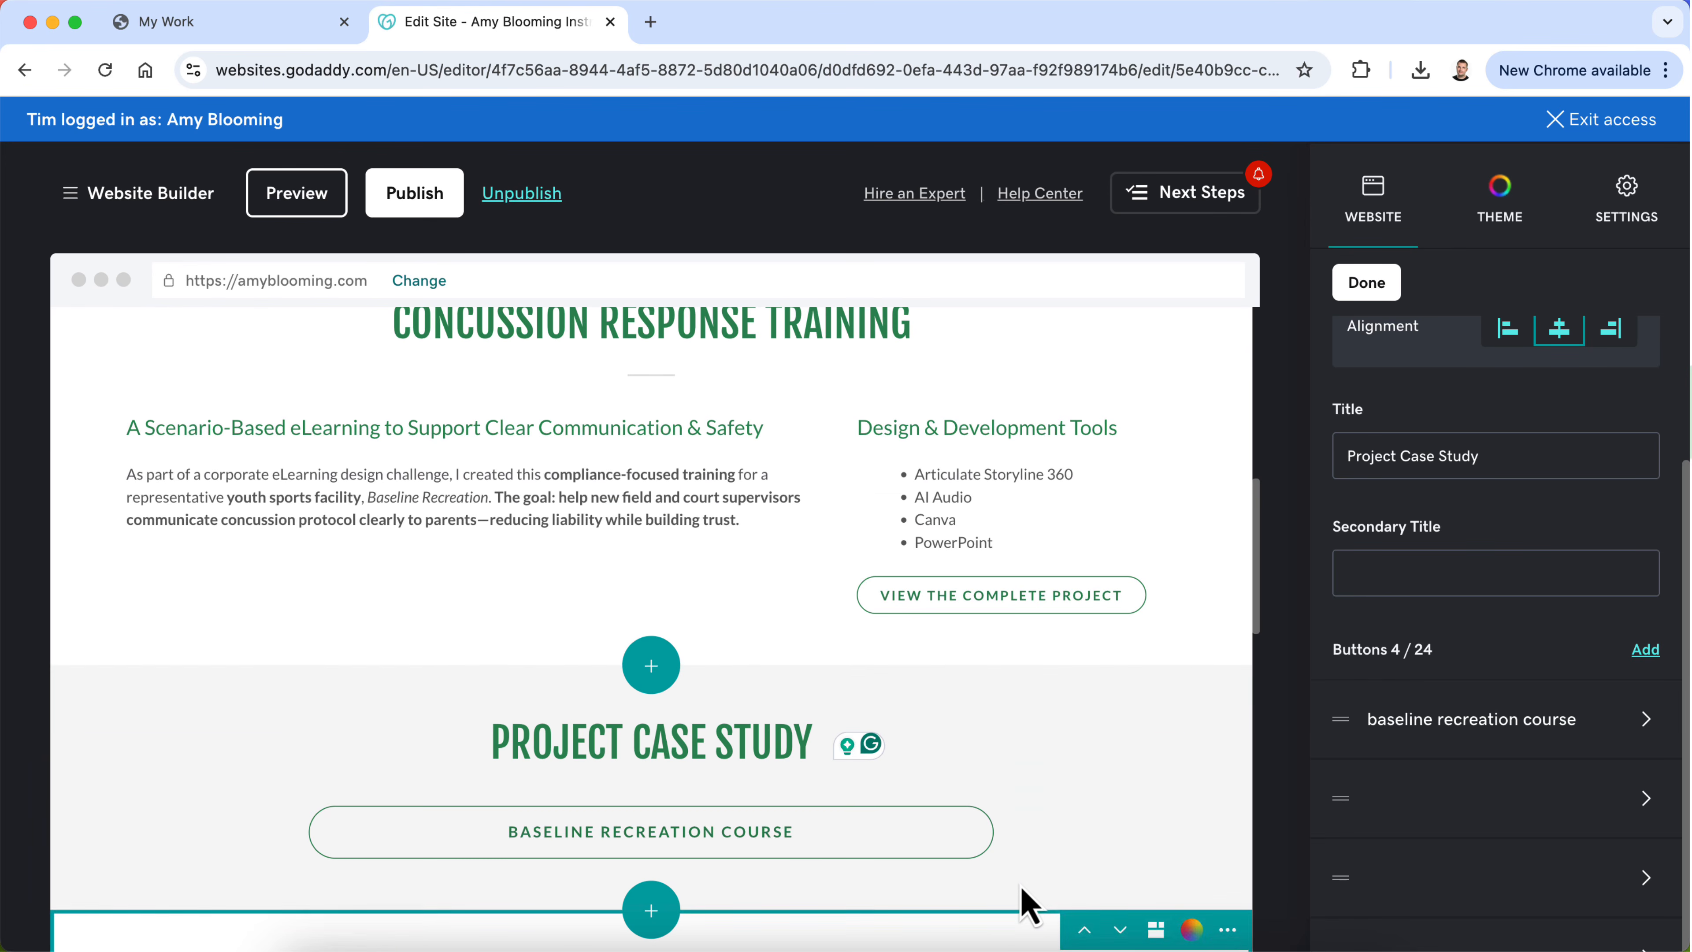
pyautogui.click(1110, 538)
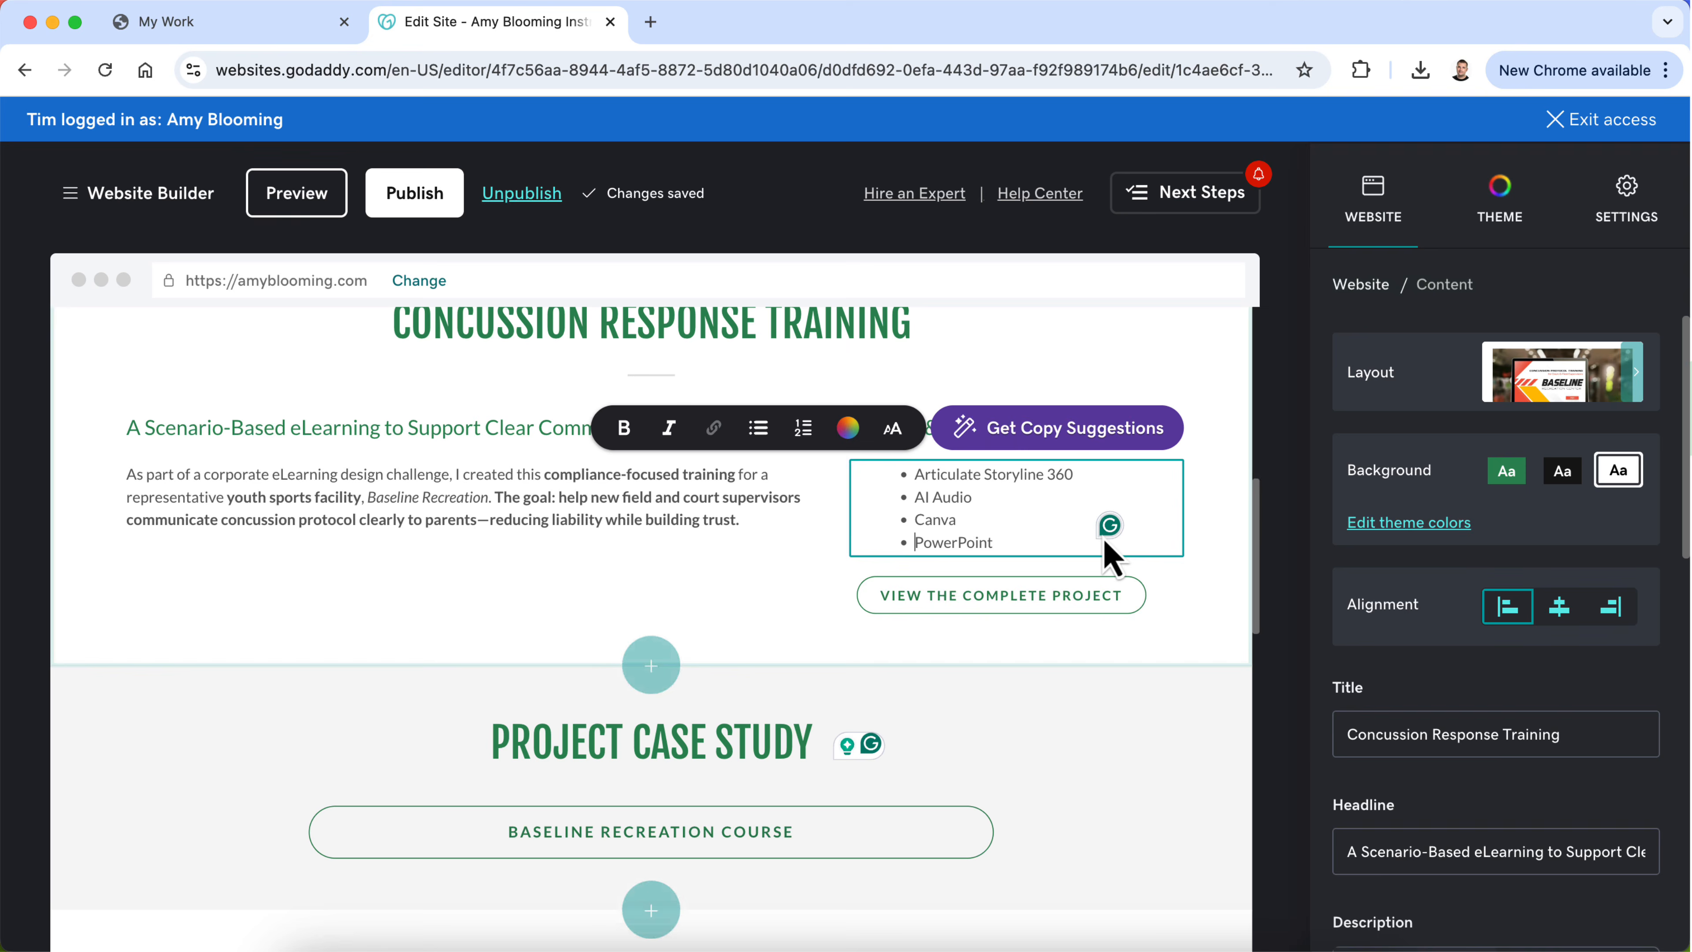
pyautogui.click(1126, 600)
pyautogui.scroll(-2, 1454, 630)
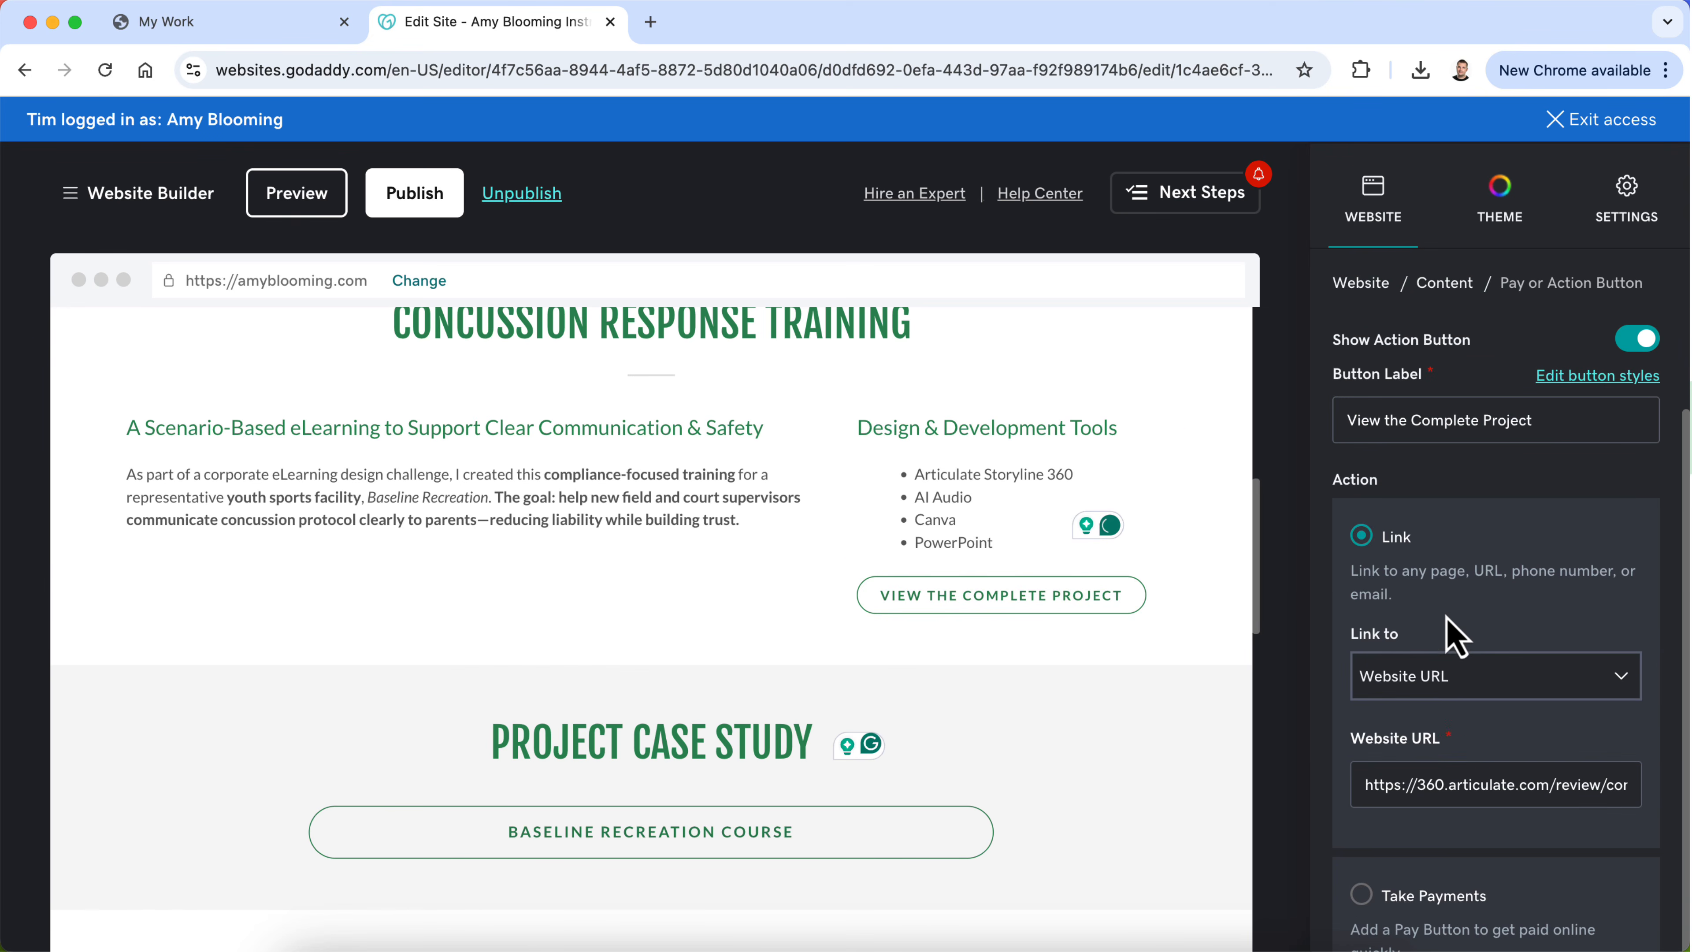
pyautogui.scroll(2, 1486, 667)
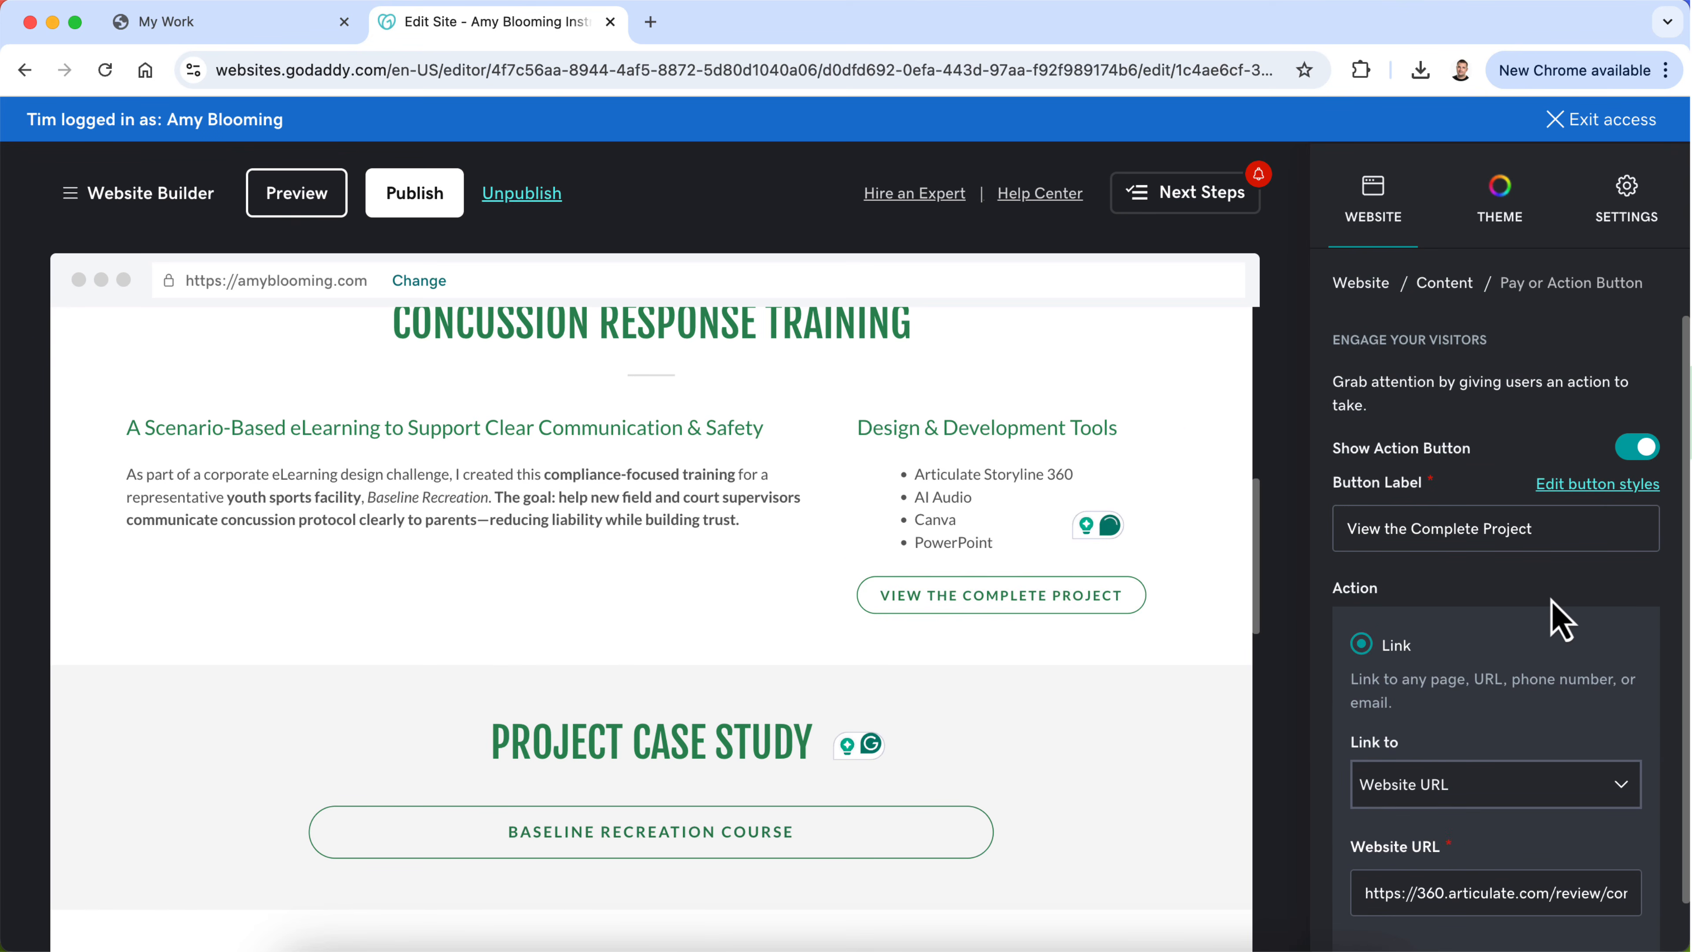
pyautogui.scroll(-5, 1252, 745)
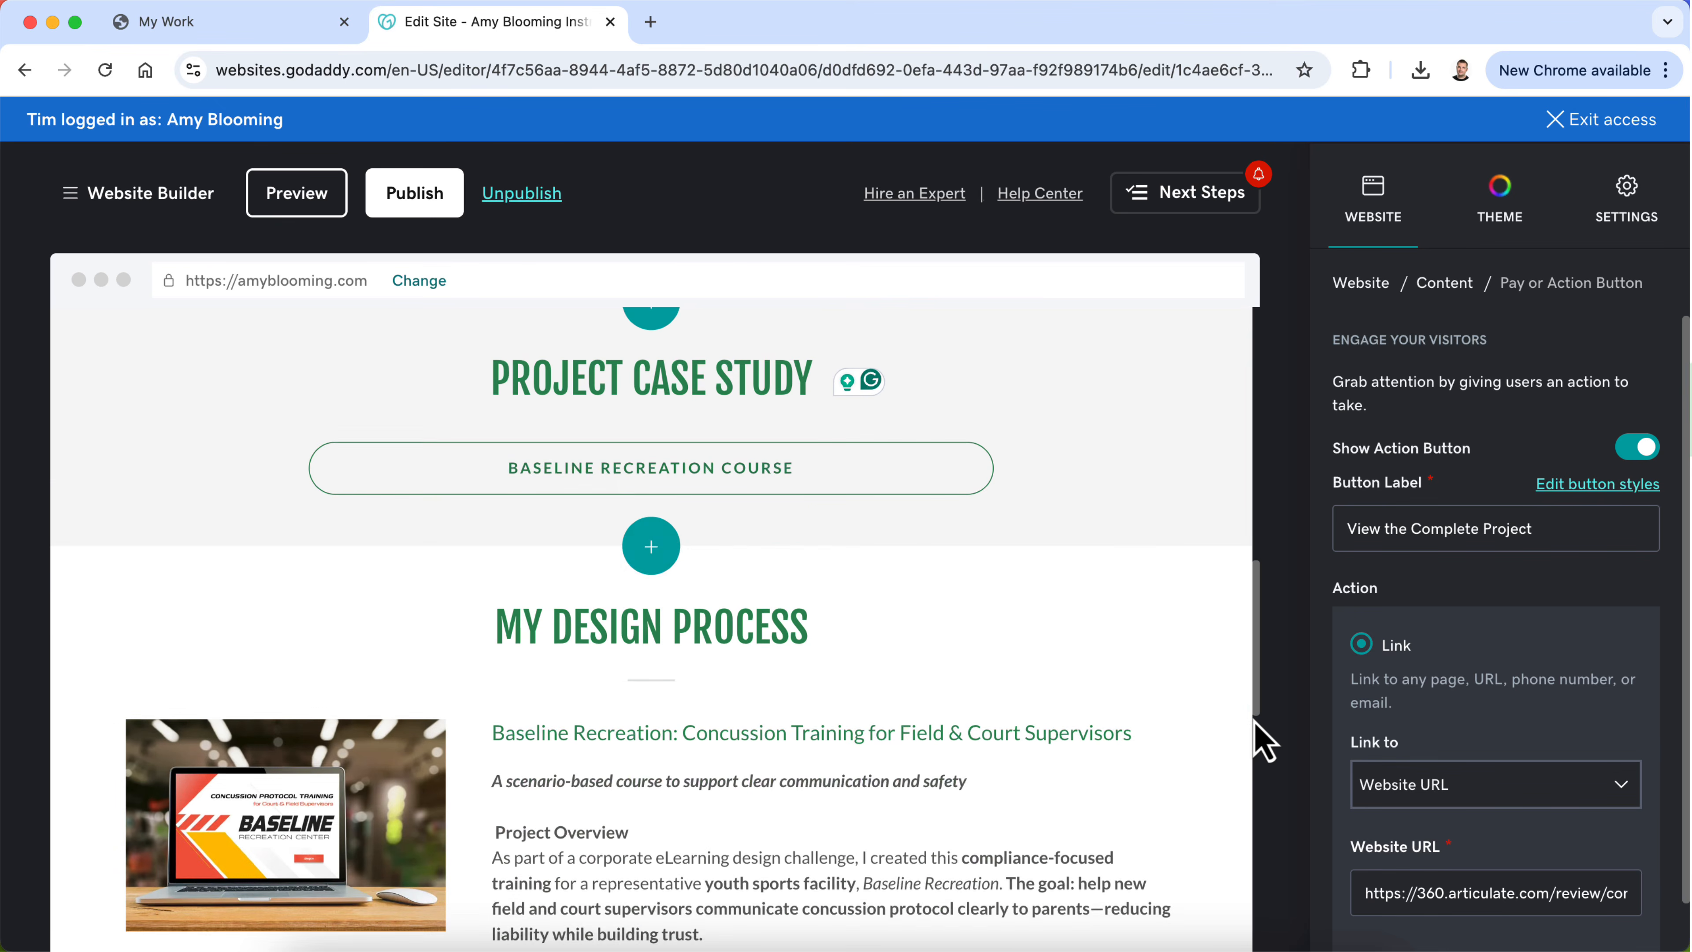
pyautogui.scroll(-4, 1058, 766)
pyautogui.scroll(2, 1058, 759)
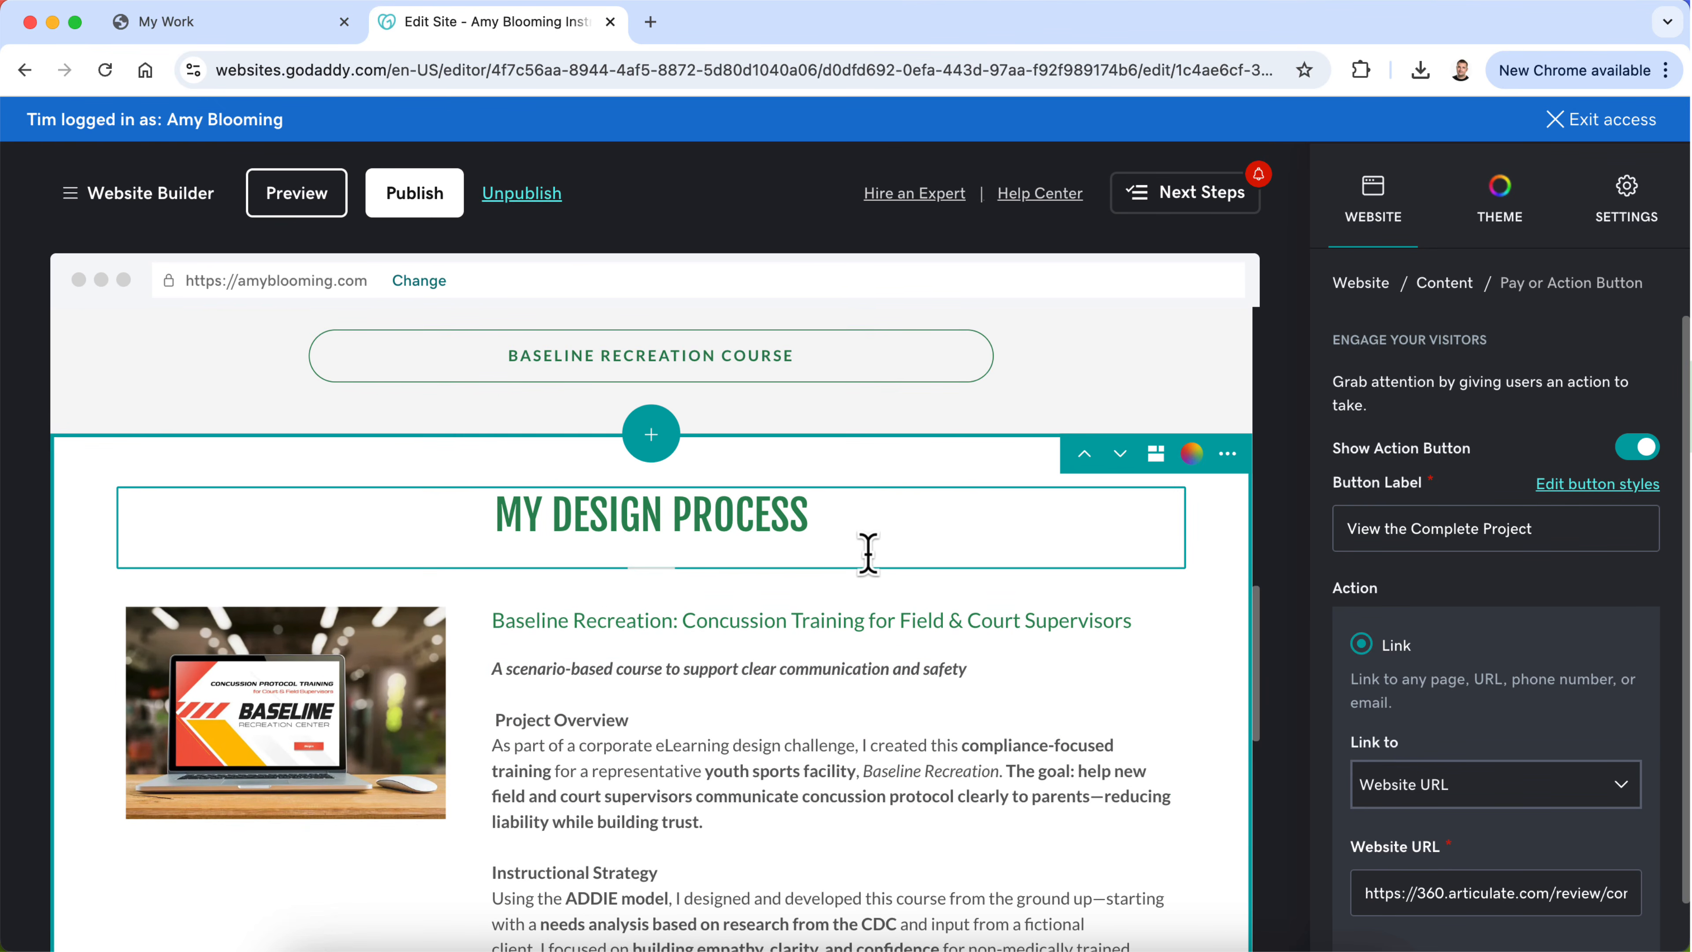
# Step: Start adding a section between Project Case Study and My Design Process, and look through the recommended section layouts
pyautogui.click(646, 448)
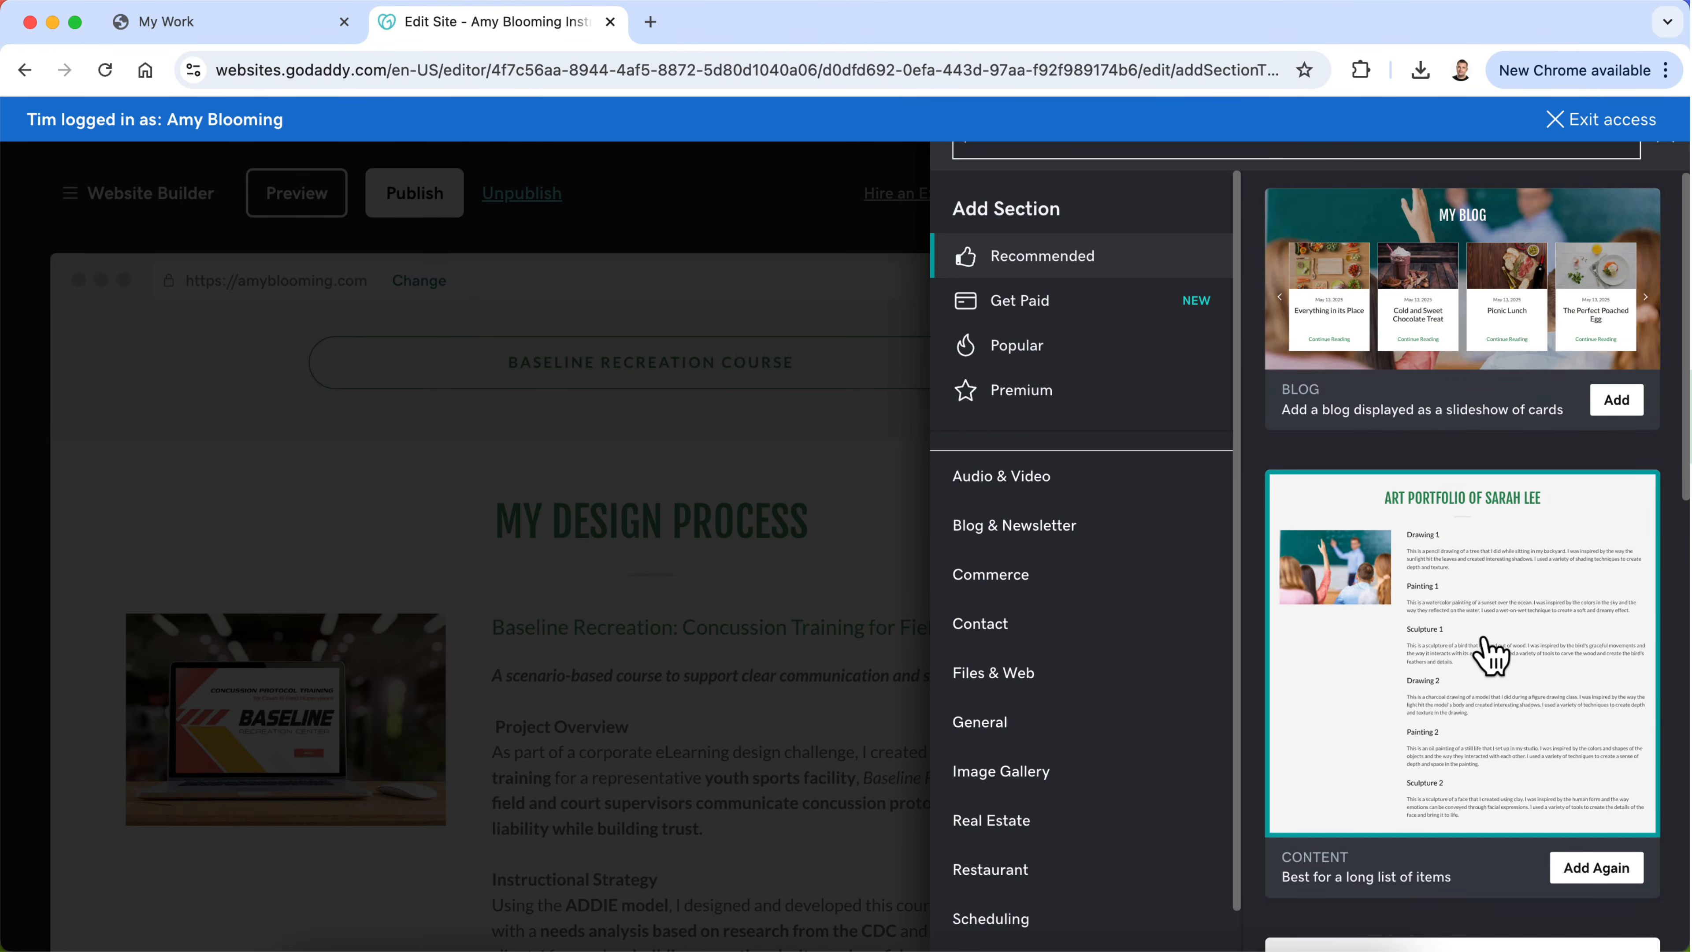
pyautogui.scroll(-5, 1491, 656)
pyautogui.scroll(-10, 1491, 656)
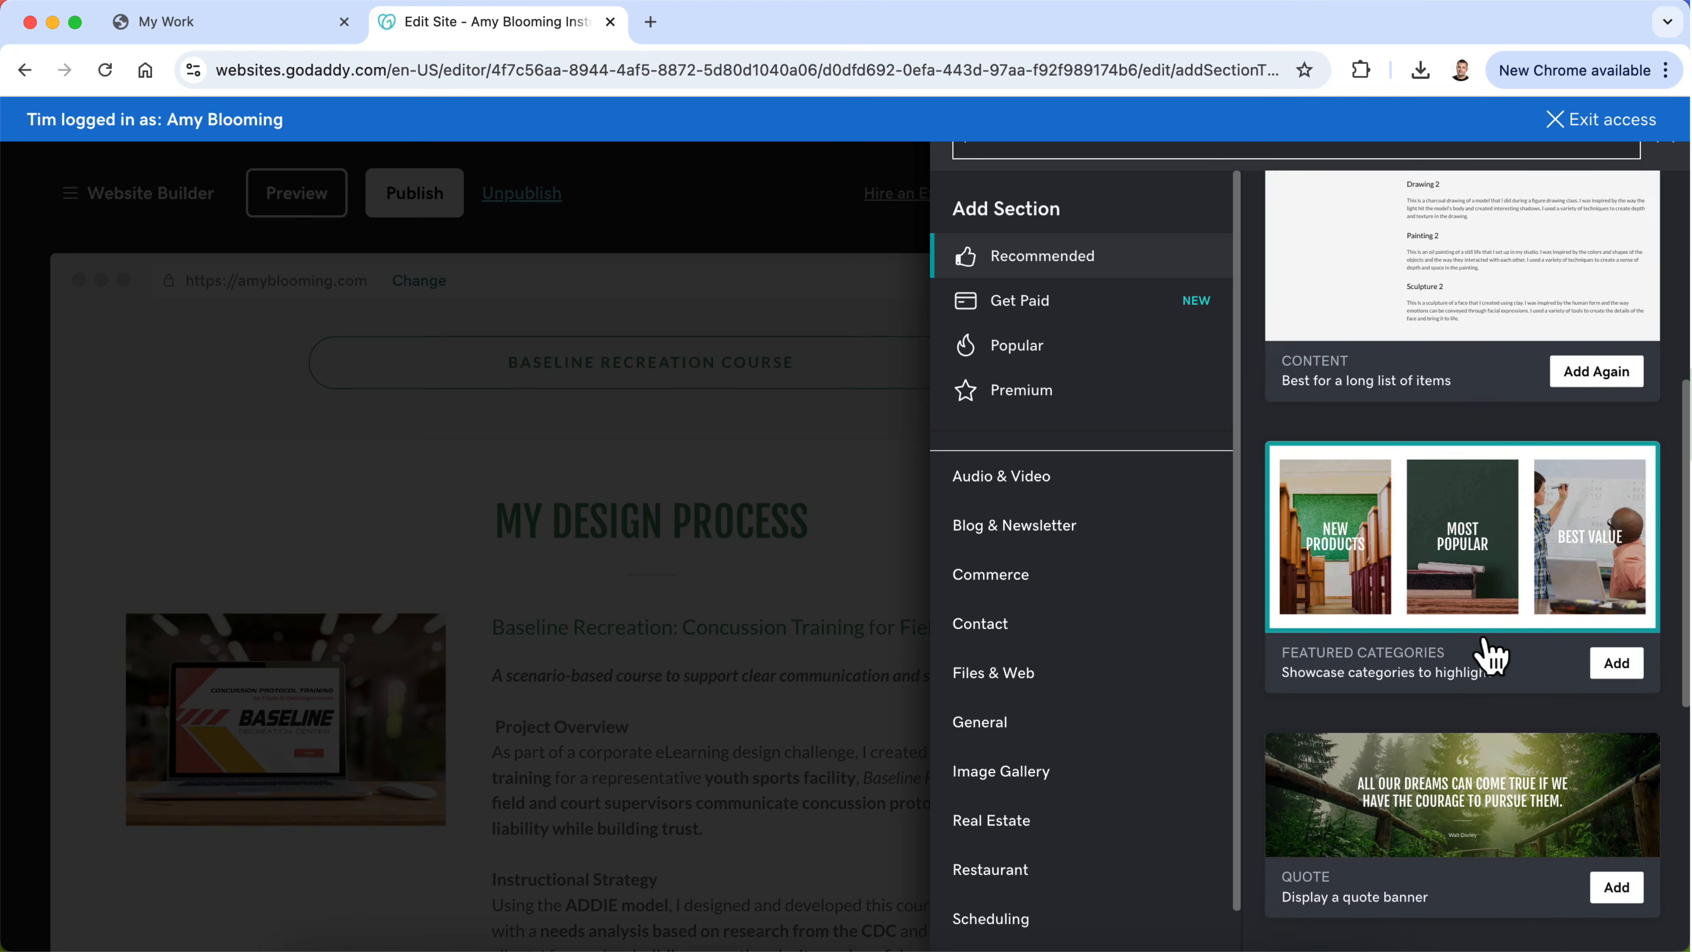
pyautogui.scroll(-3, 1491, 655)
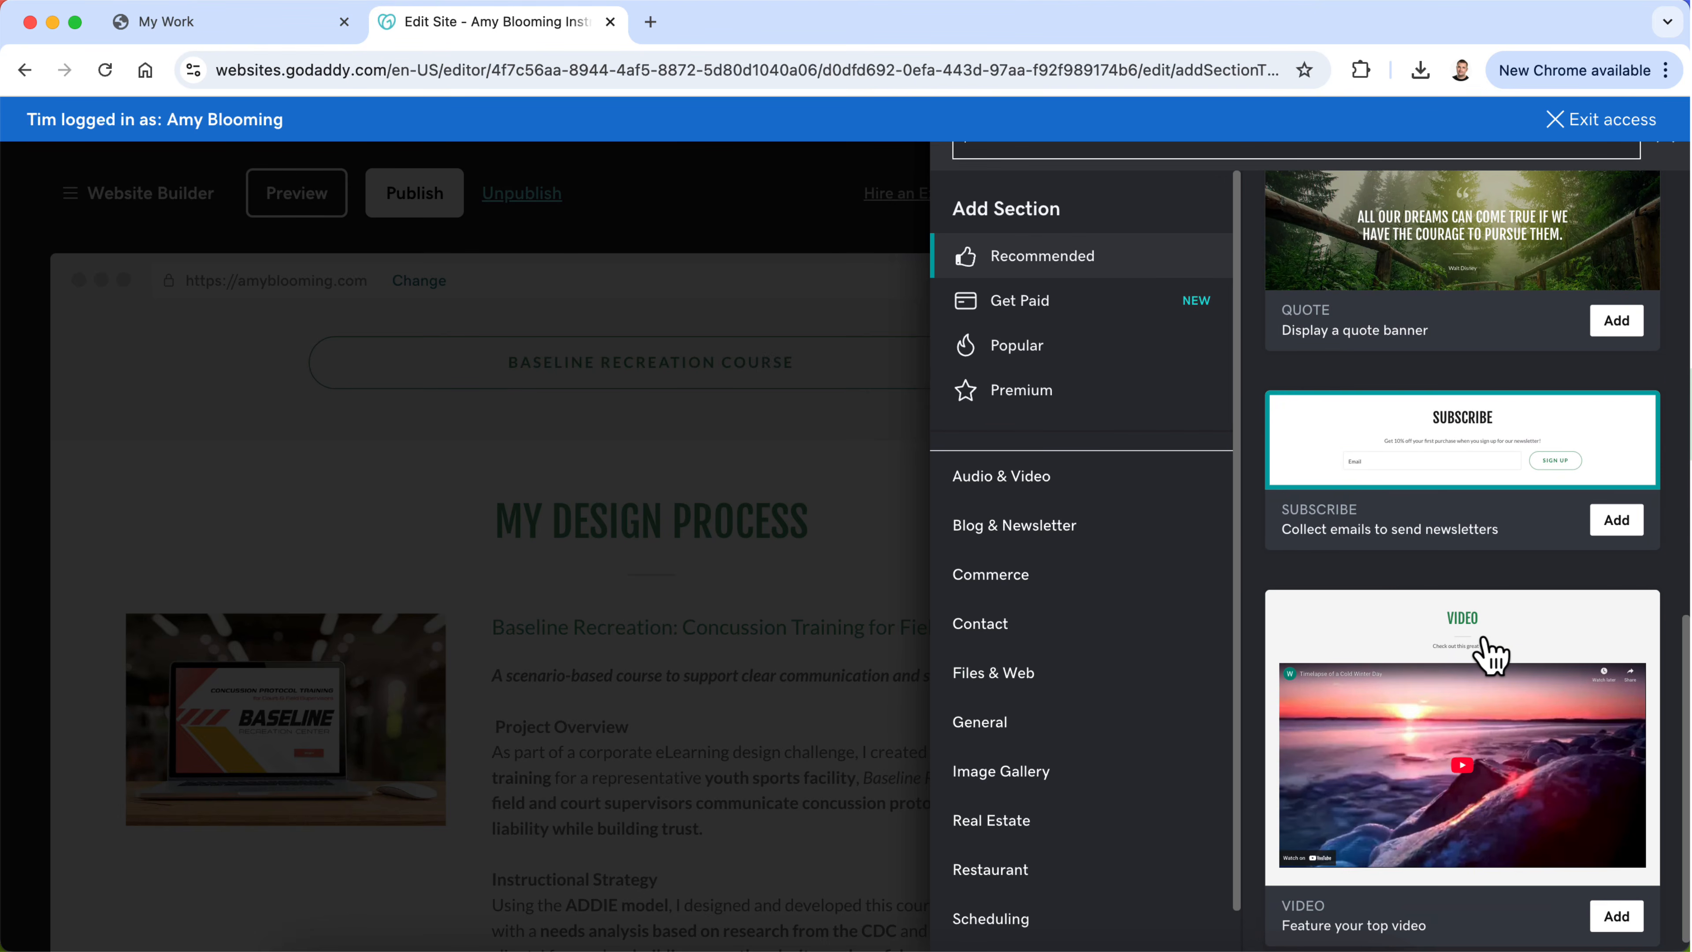
pyautogui.scroll(10, 1491, 655)
pyautogui.scroll(1, 1491, 655)
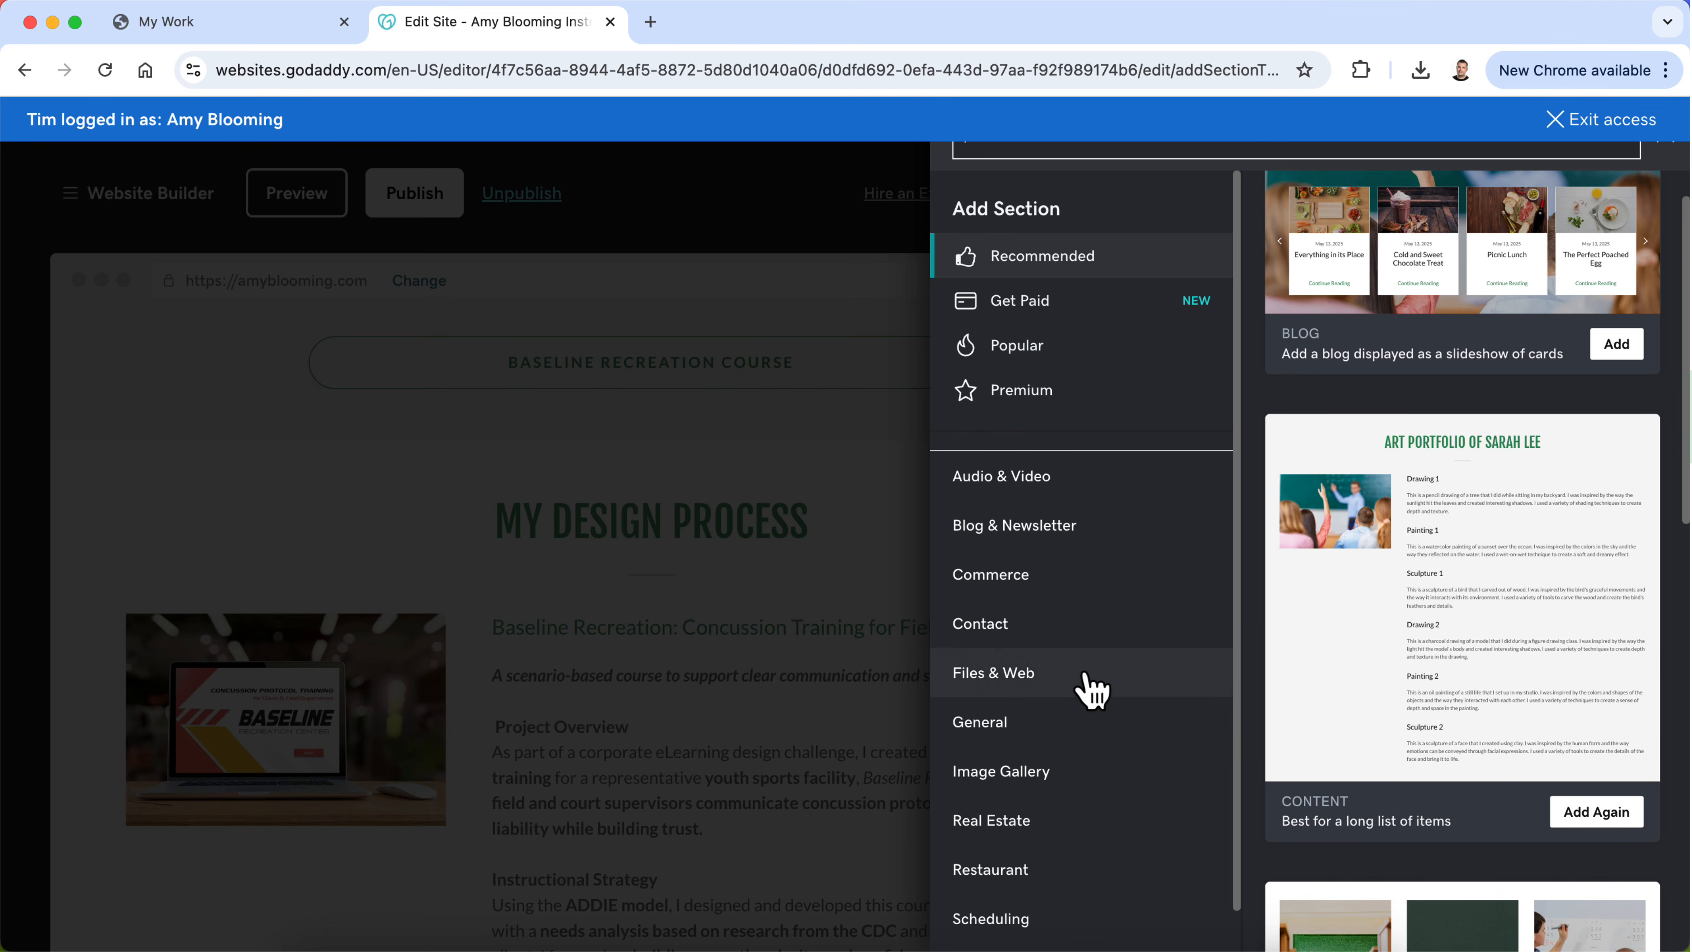
# Step: Add the "Description, policy or services" content layout as a new section between Project Case Study and My Design Process
pyautogui.scroll(-2, 1097, 807)
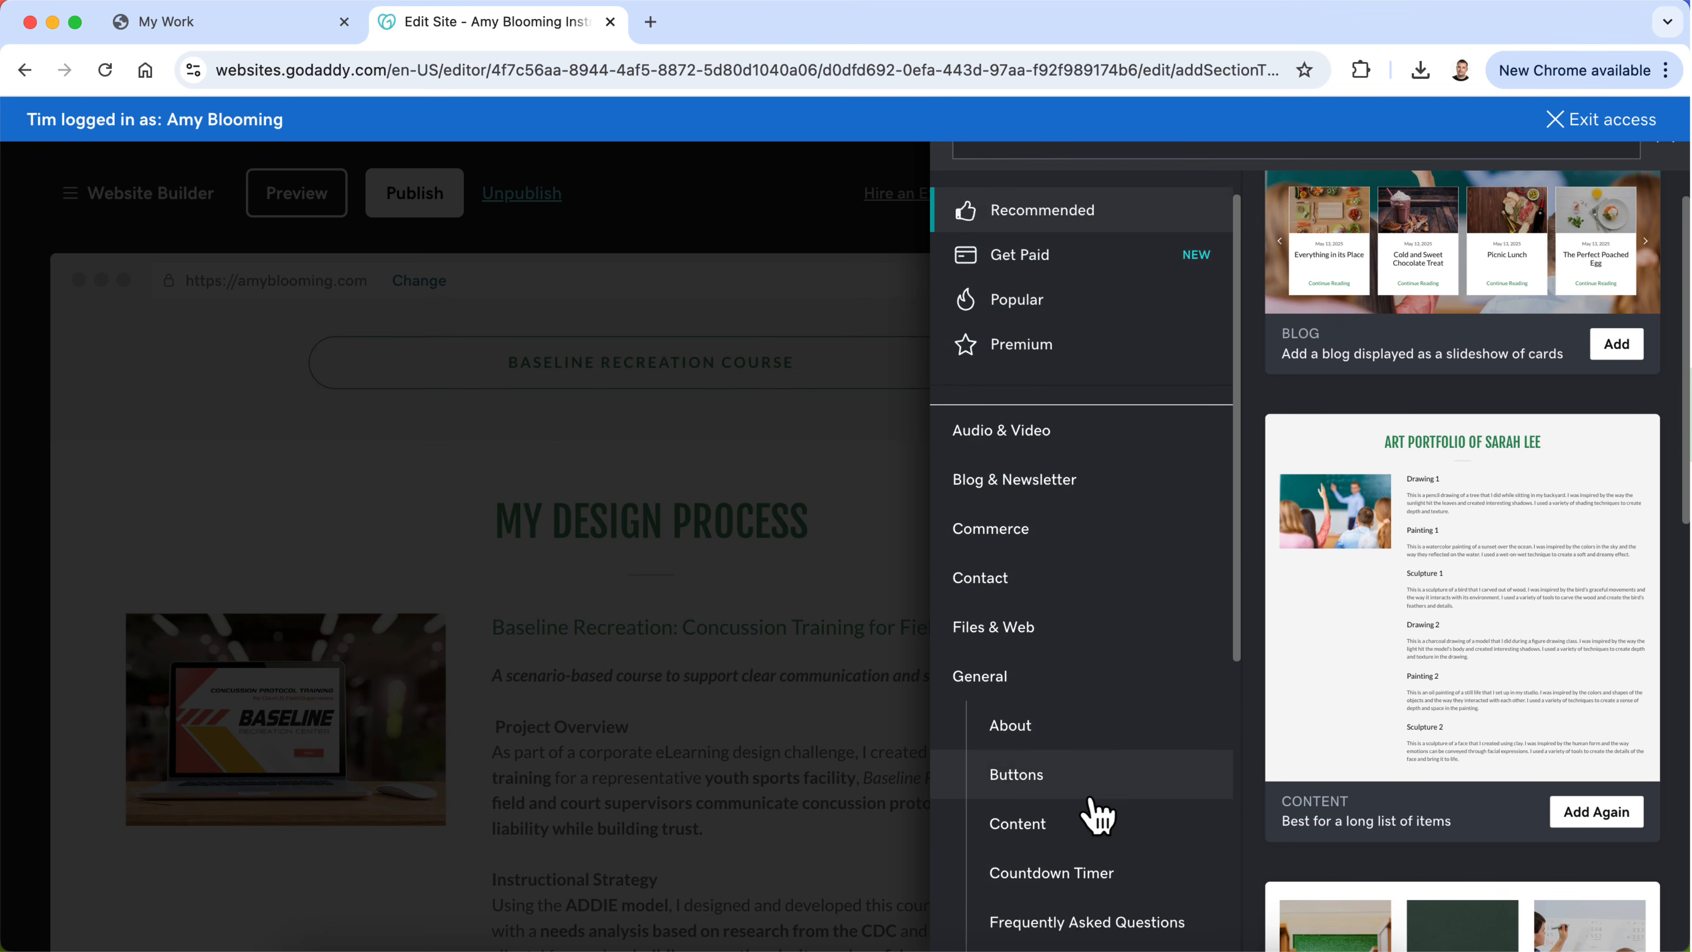
pyautogui.click(1096, 814)
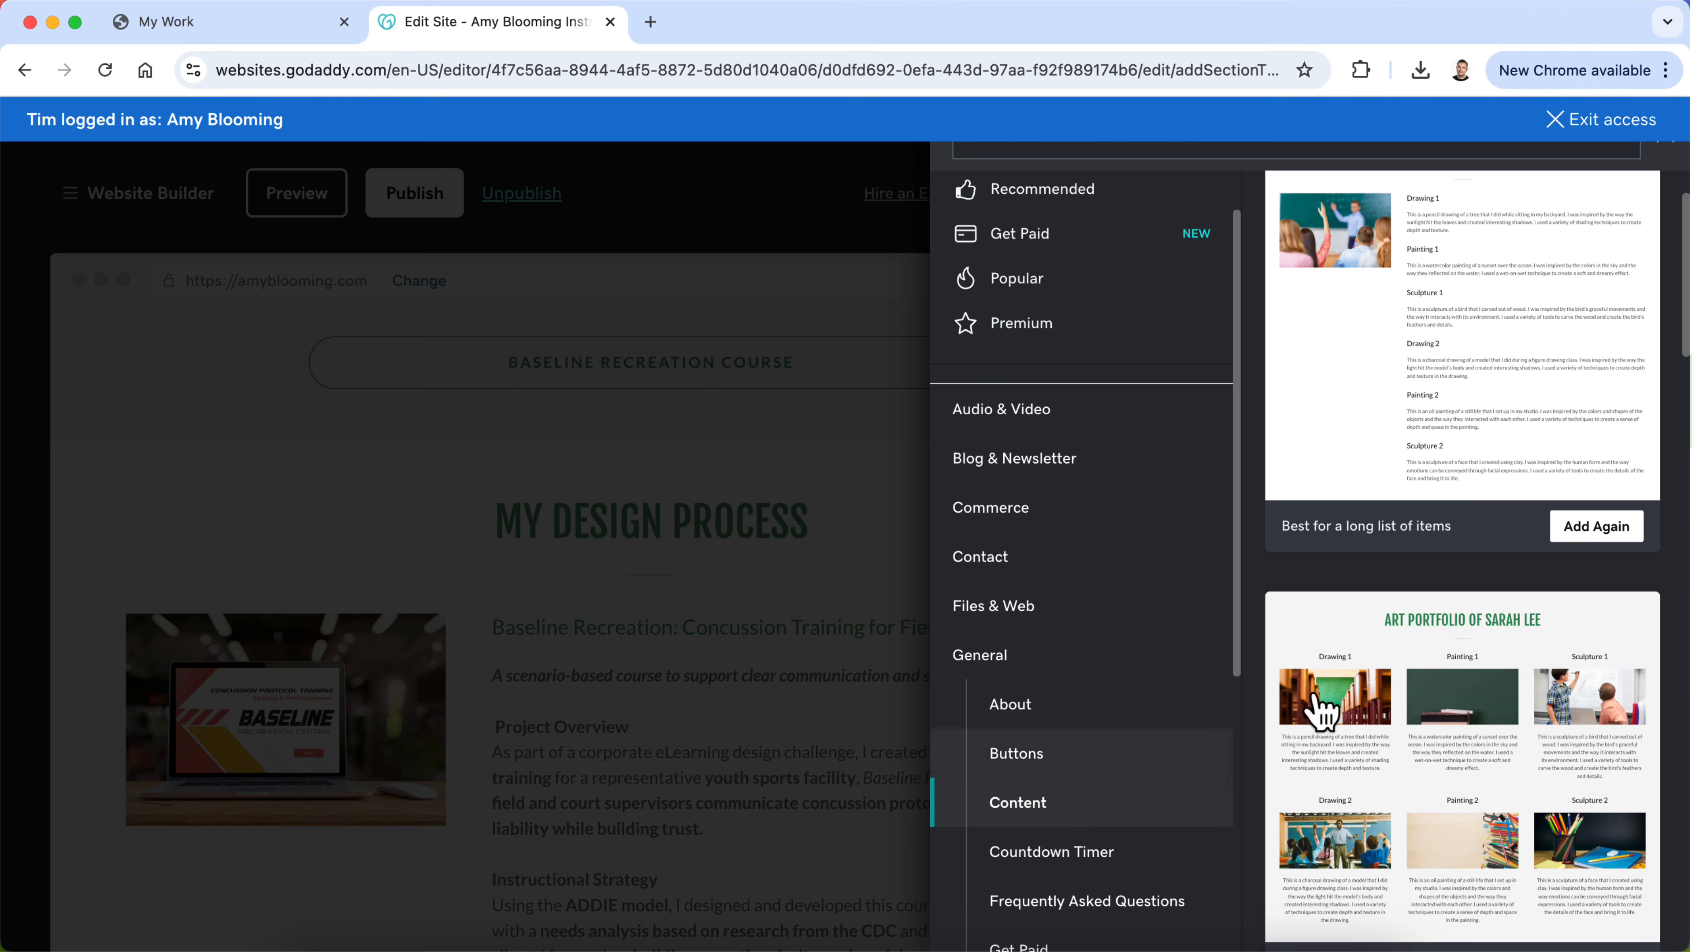
pyautogui.scroll(-10, 1518, 593)
pyautogui.scroll(-14, 1518, 593)
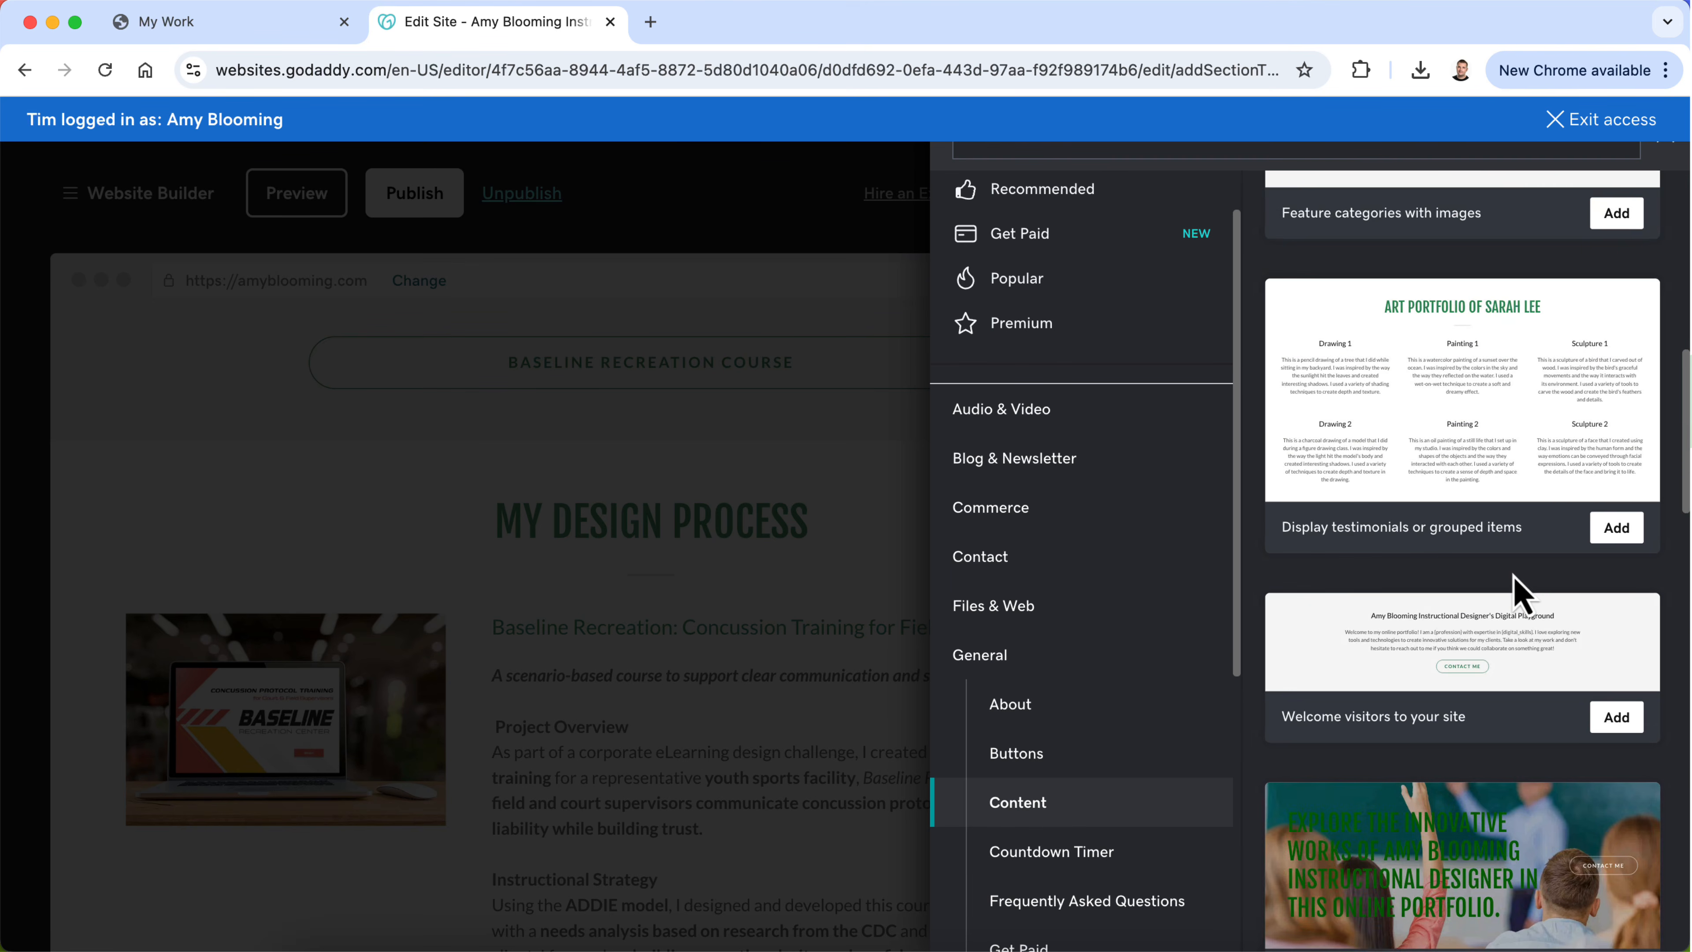
pyautogui.scroll(-1, 1520, 591)
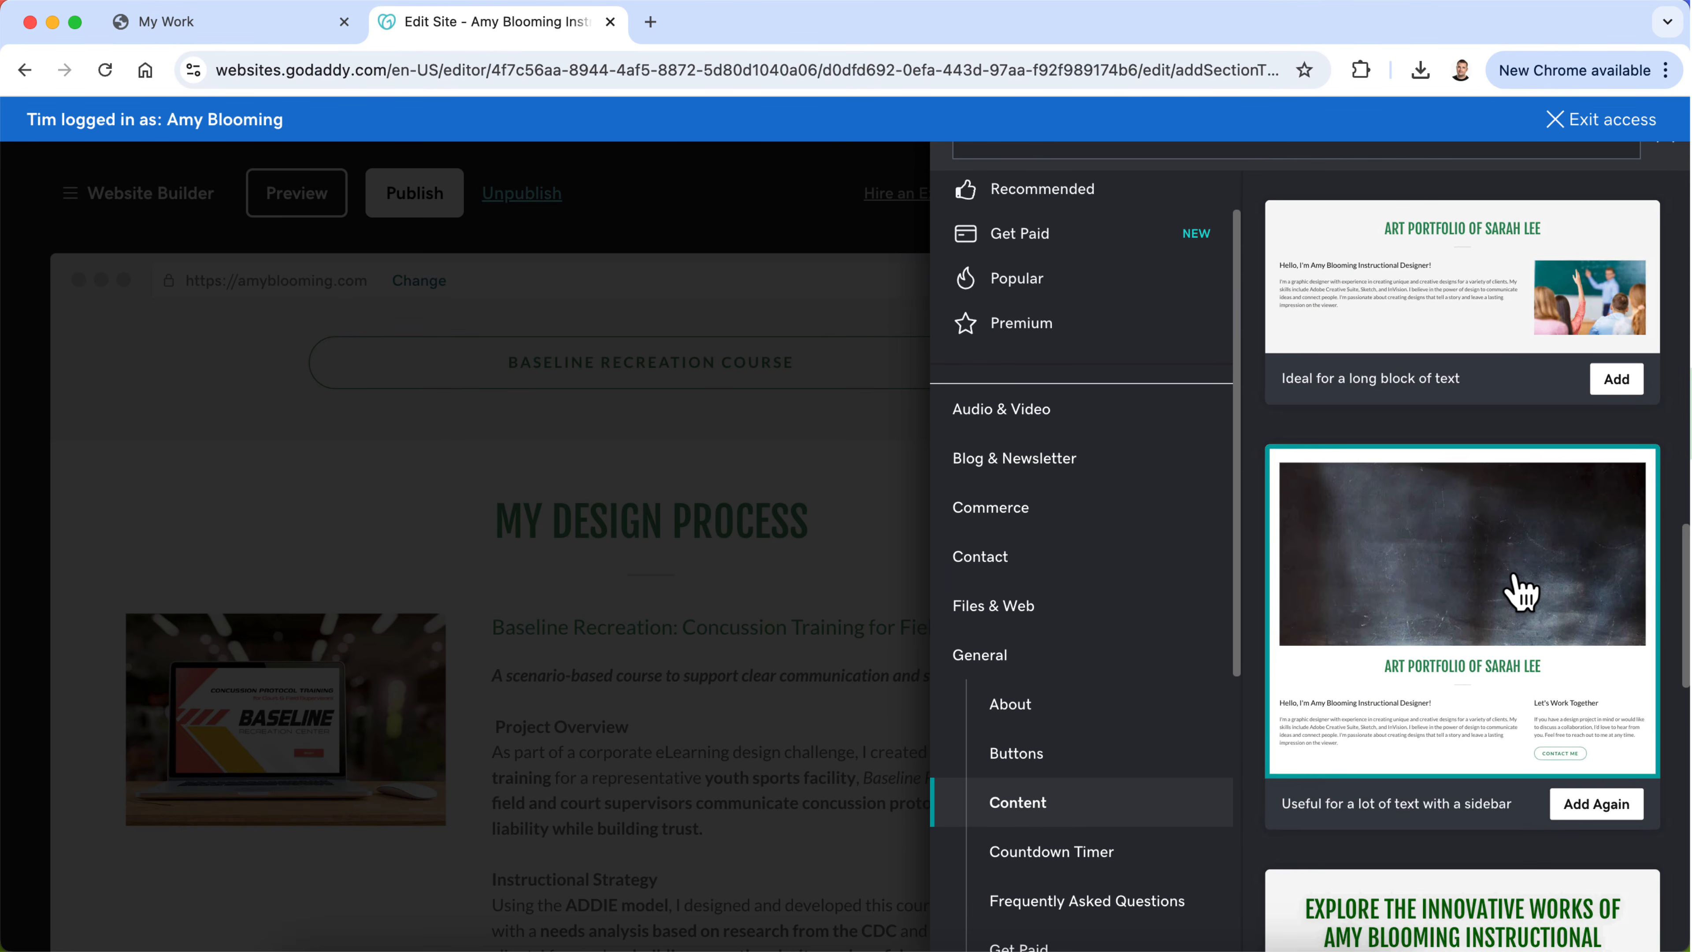
pyautogui.scroll(-12, 1521, 592)
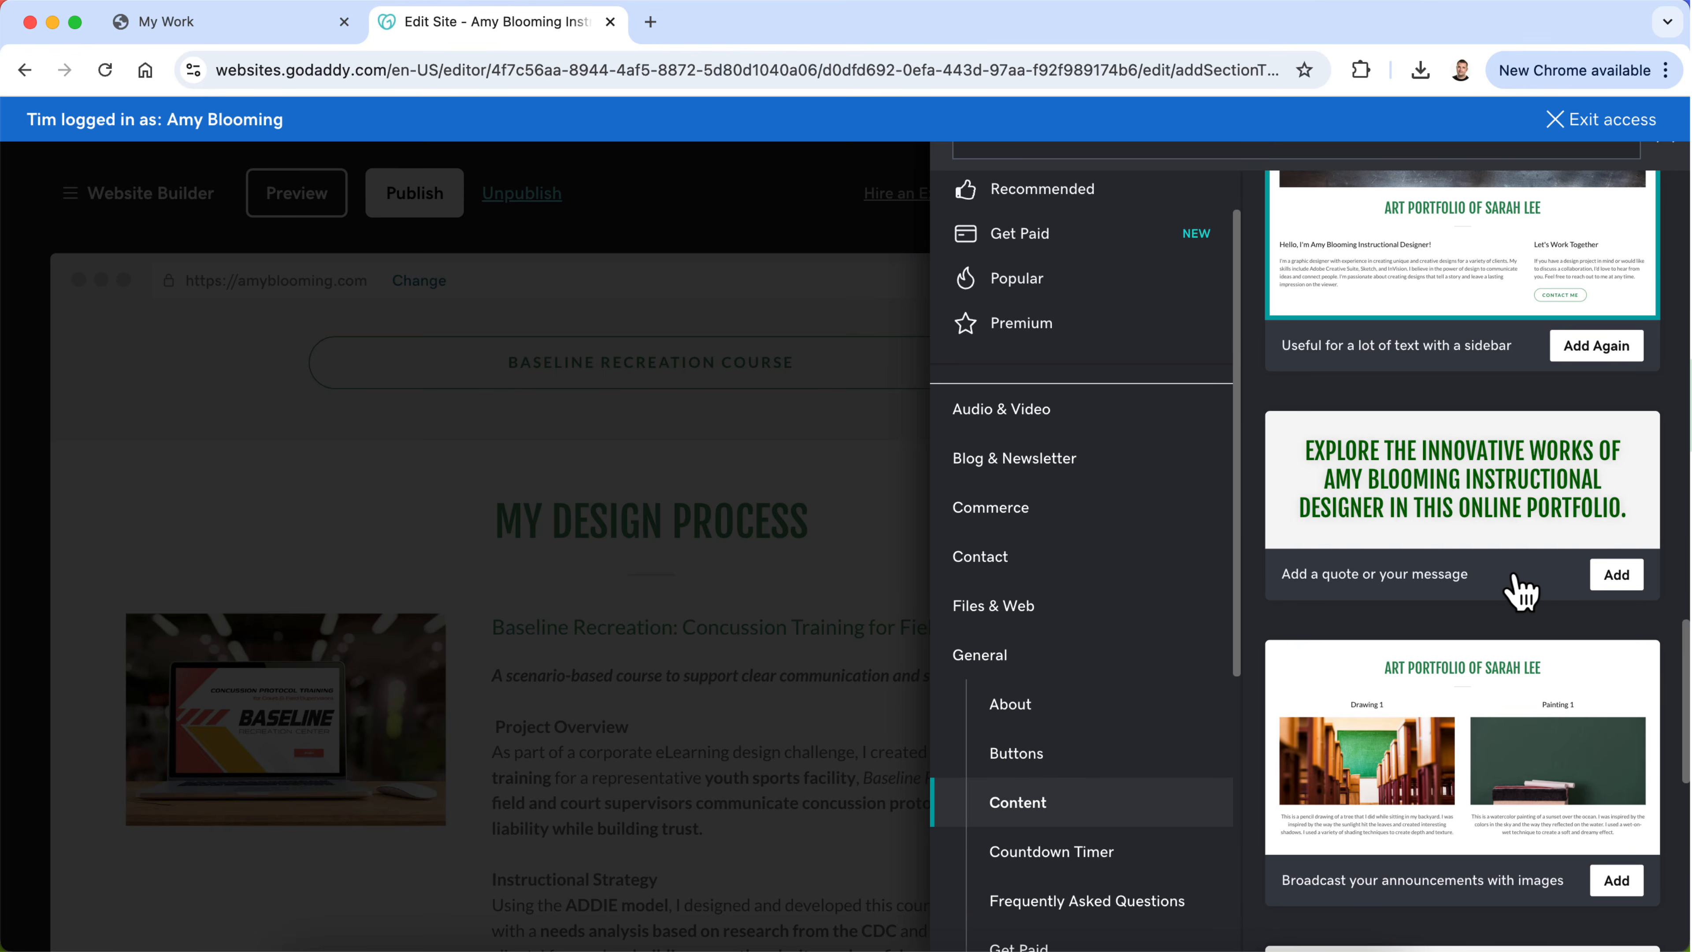
pyautogui.scroll(-4, 1521, 592)
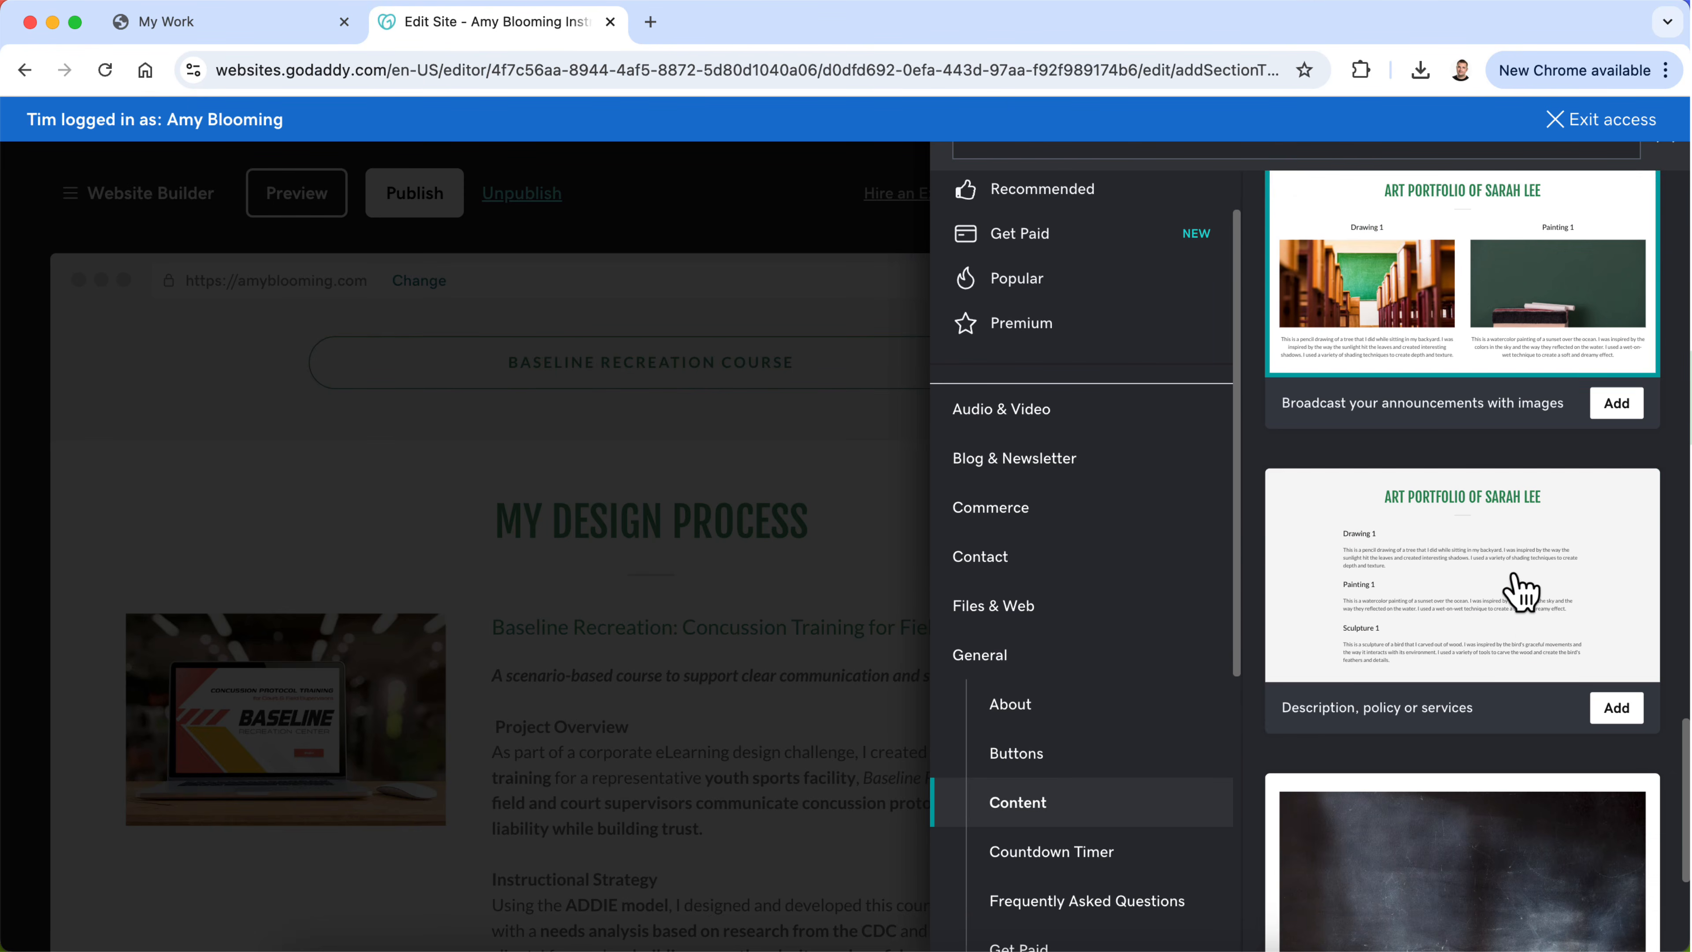
pyautogui.scroll(-6, 1534, 637)
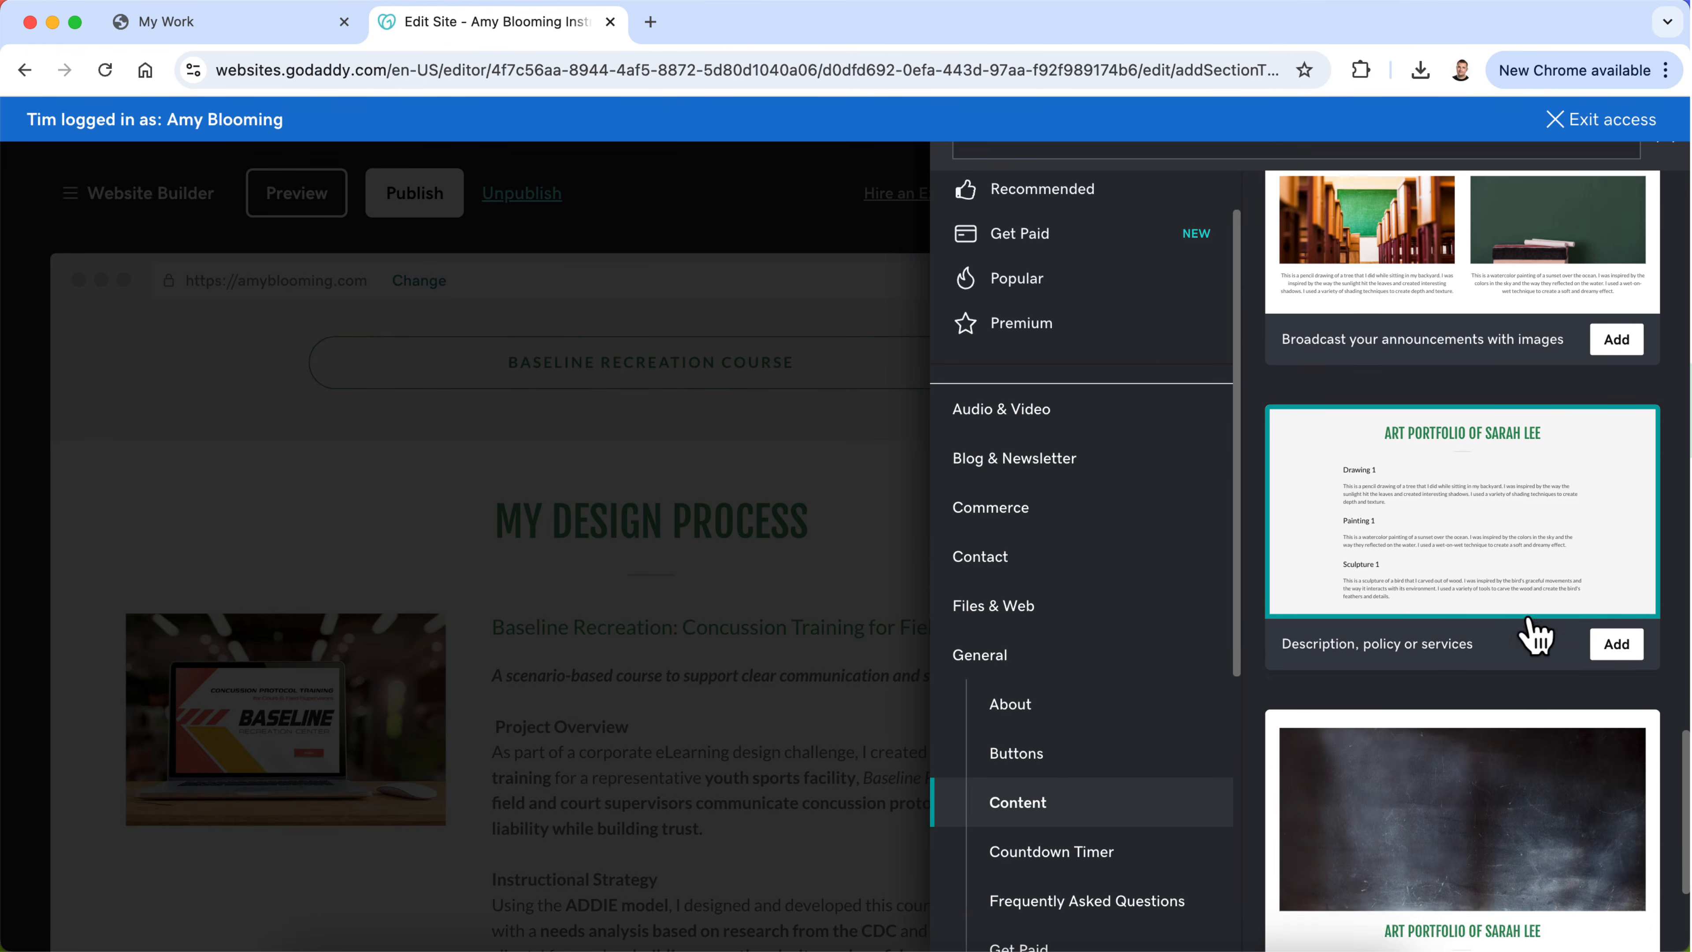
pyautogui.scroll(3, 1535, 633)
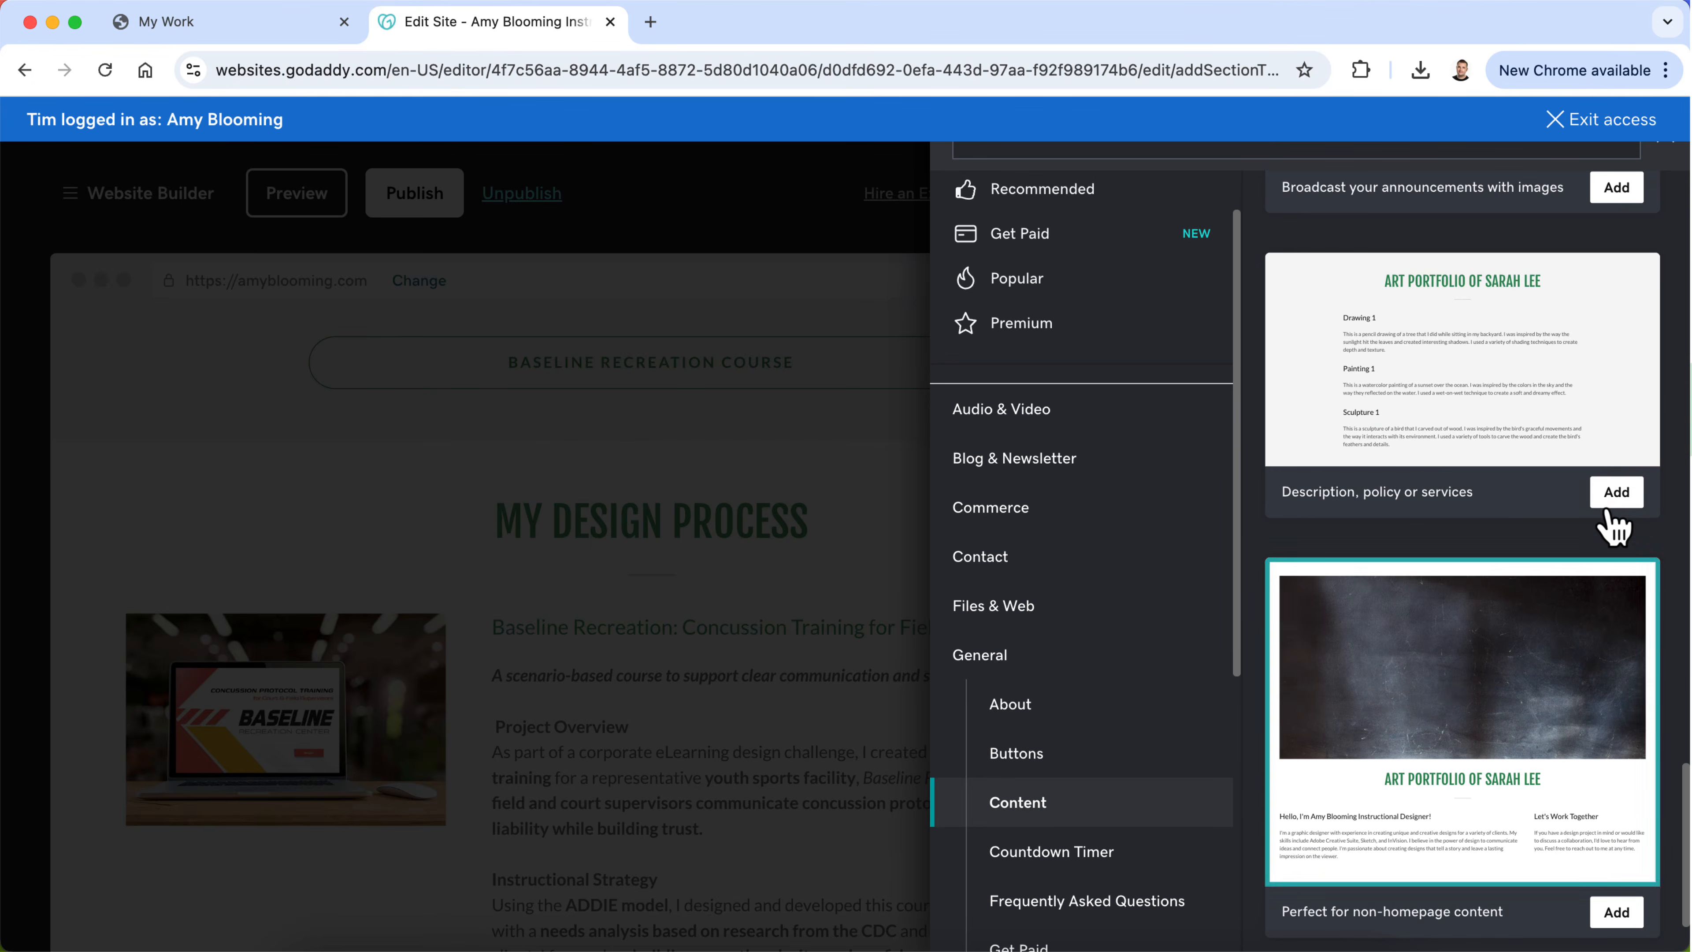
pyautogui.click(1616, 499)
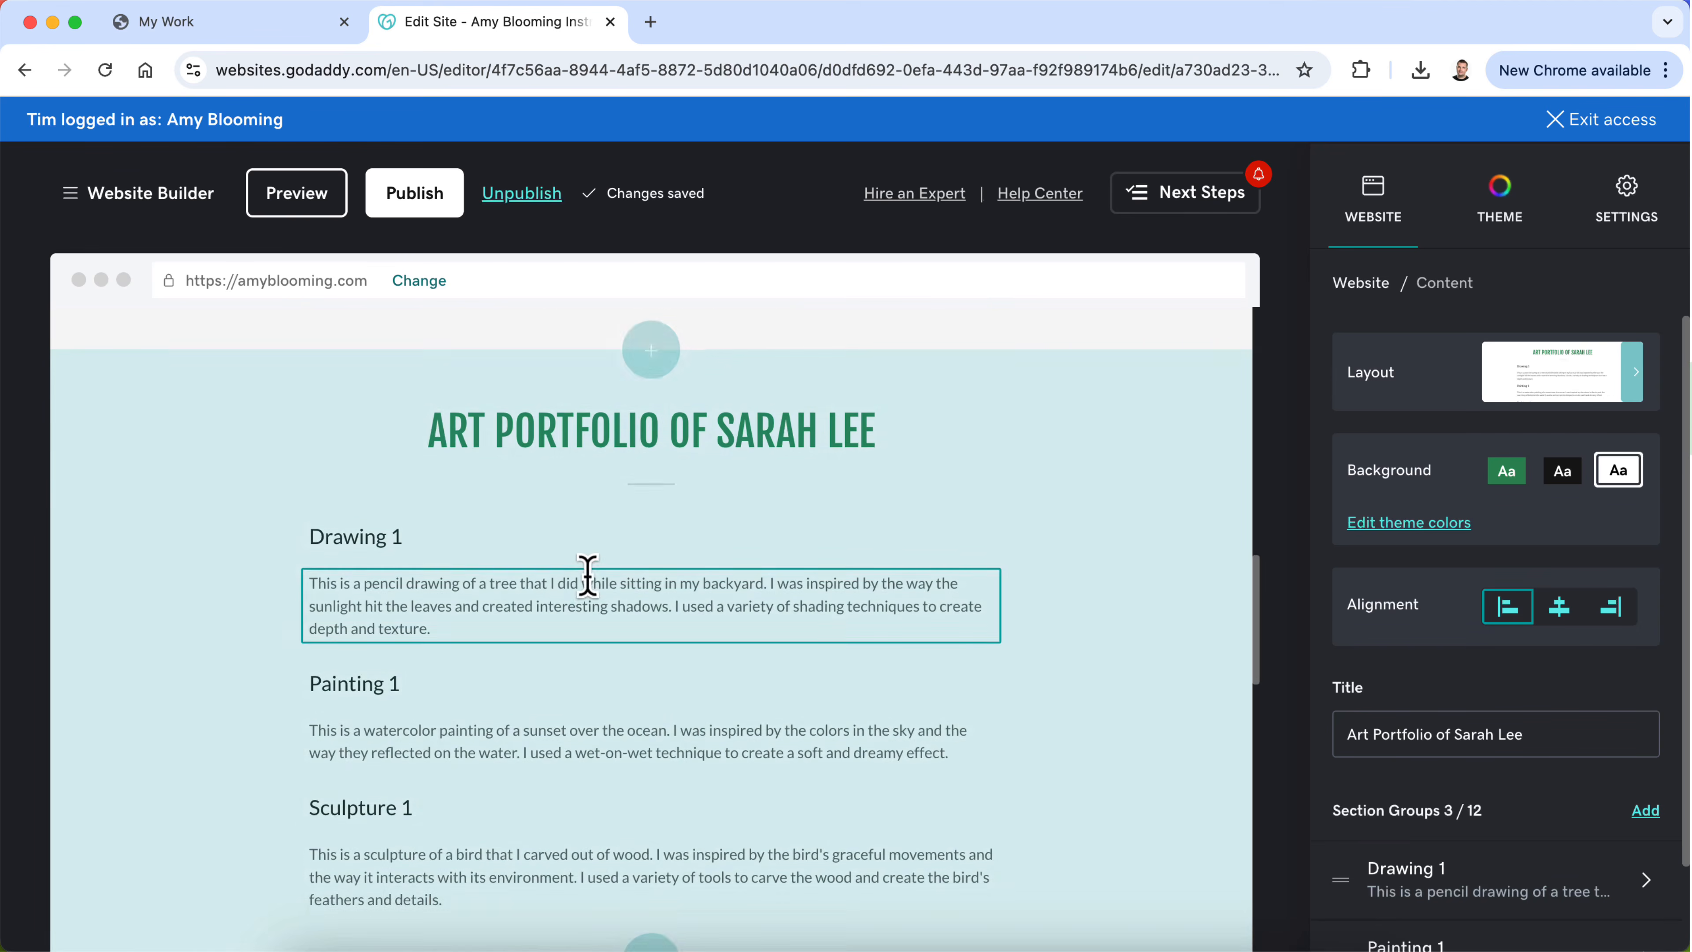
# Step: Replace the "Drawing 1" headline in the new content section with "Project Overview", matching the first My Design Process topic
pyautogui.scroll(-6, 684, 733)
pyautogui.scroll(5, 690, 790)
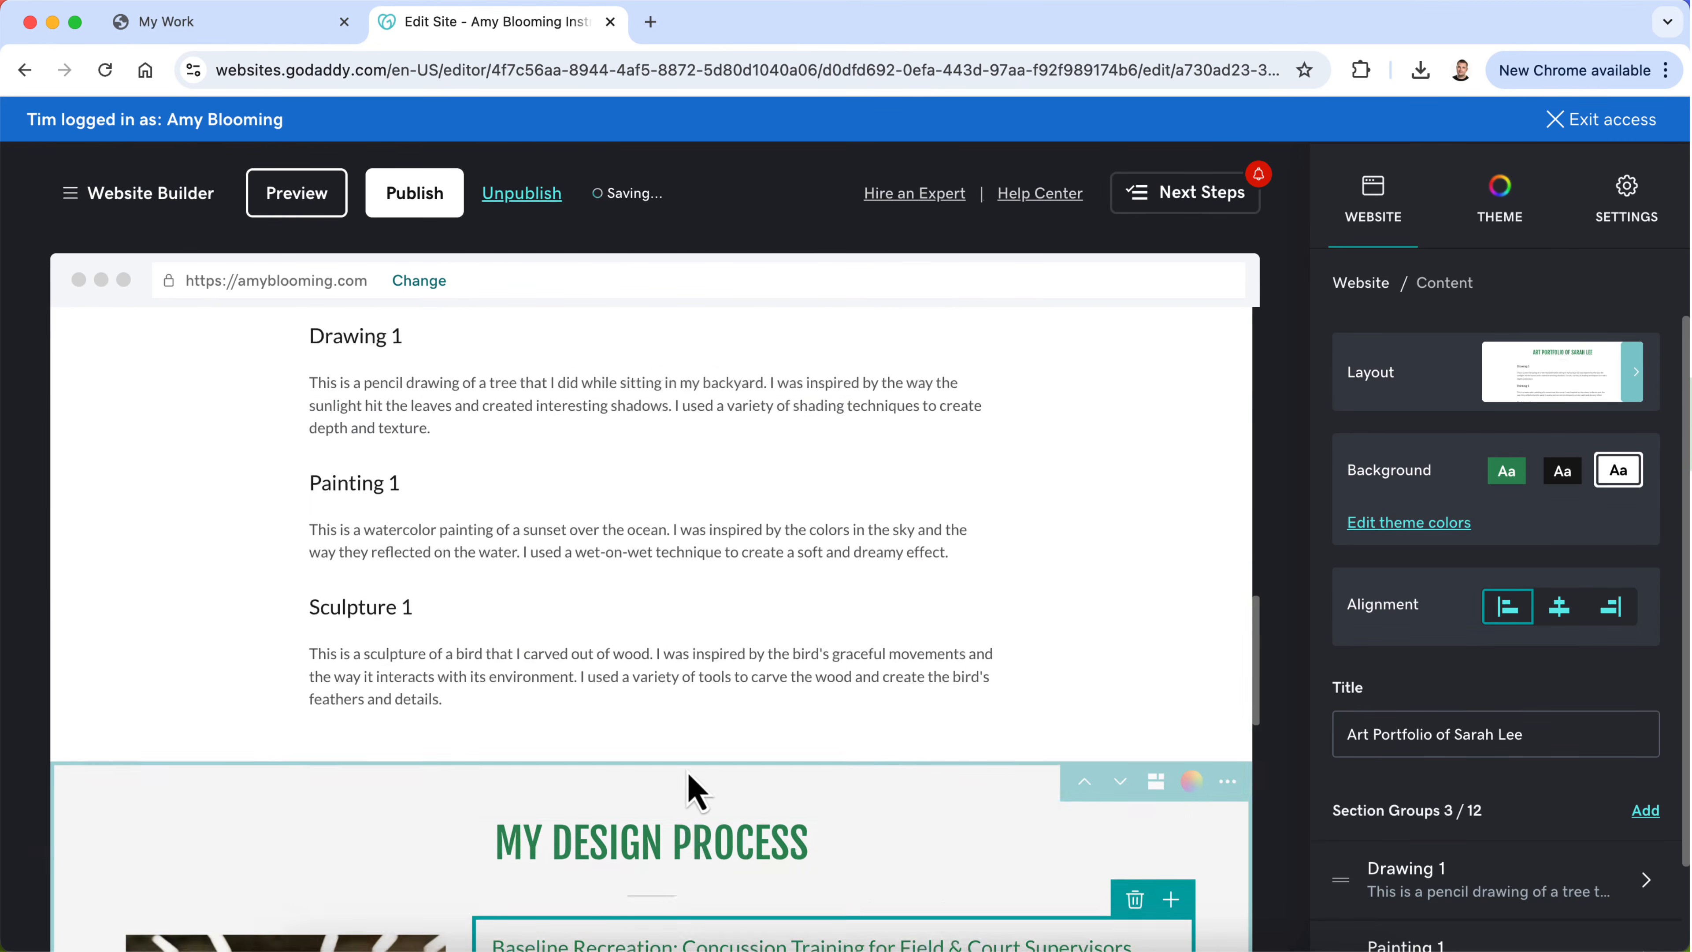
pyautogui.scroll(3, 543, 450)
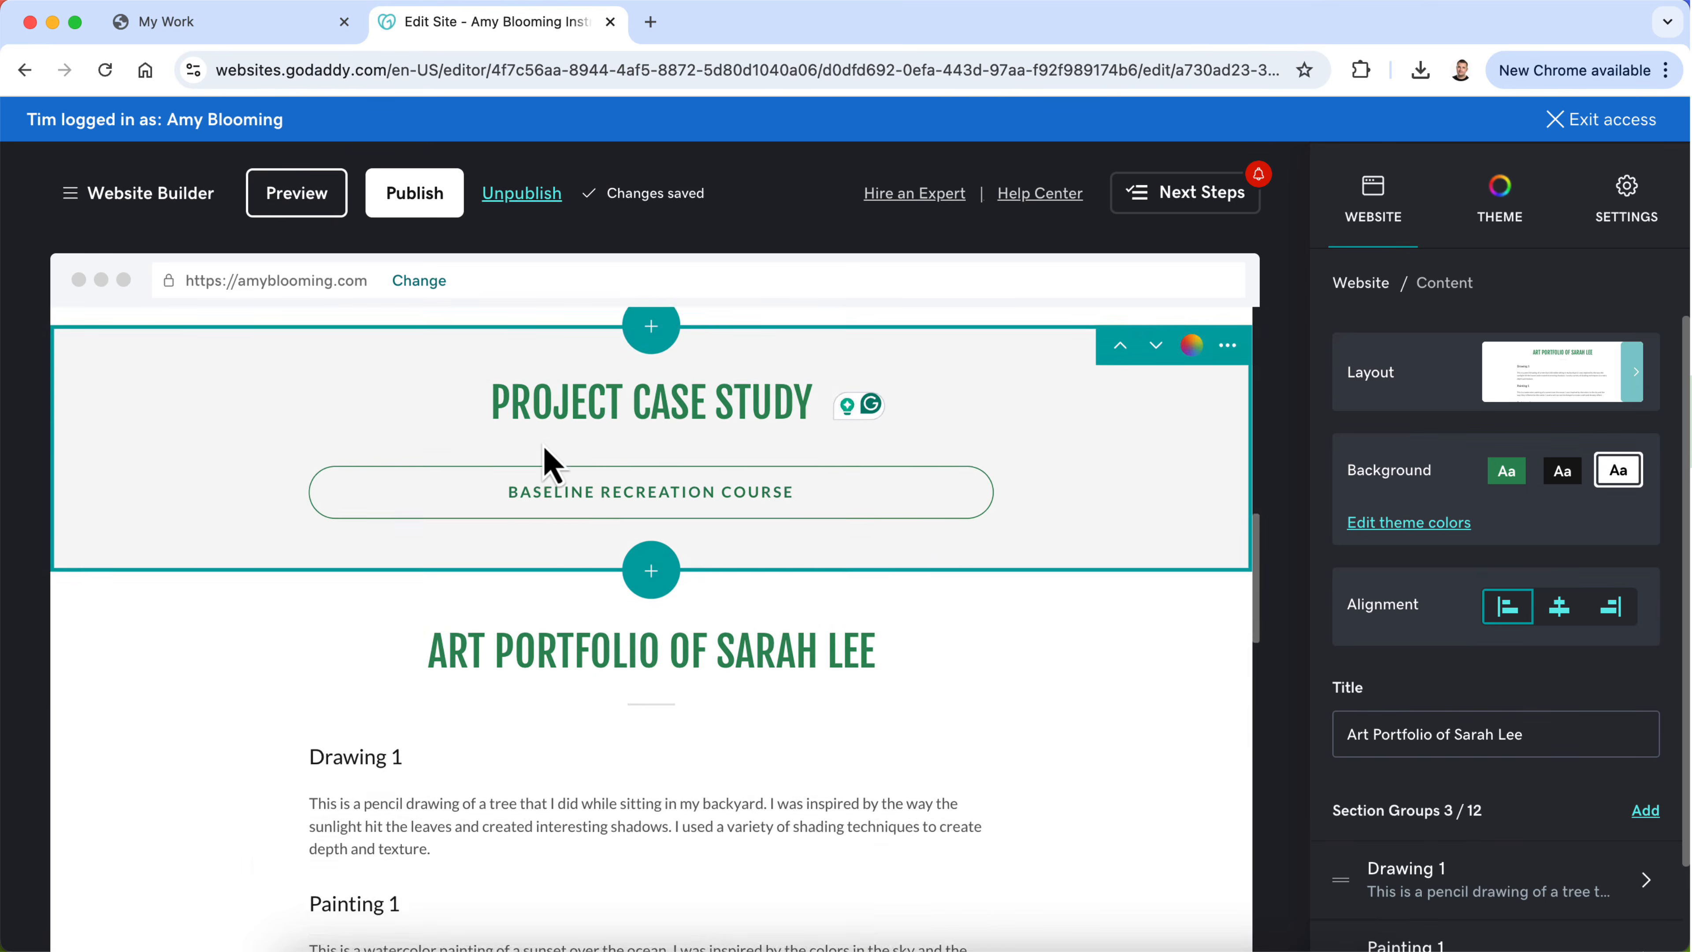
pyautogui.scroll(-10, 548, 460)
pyautogui.scroll(10, 543, 639)
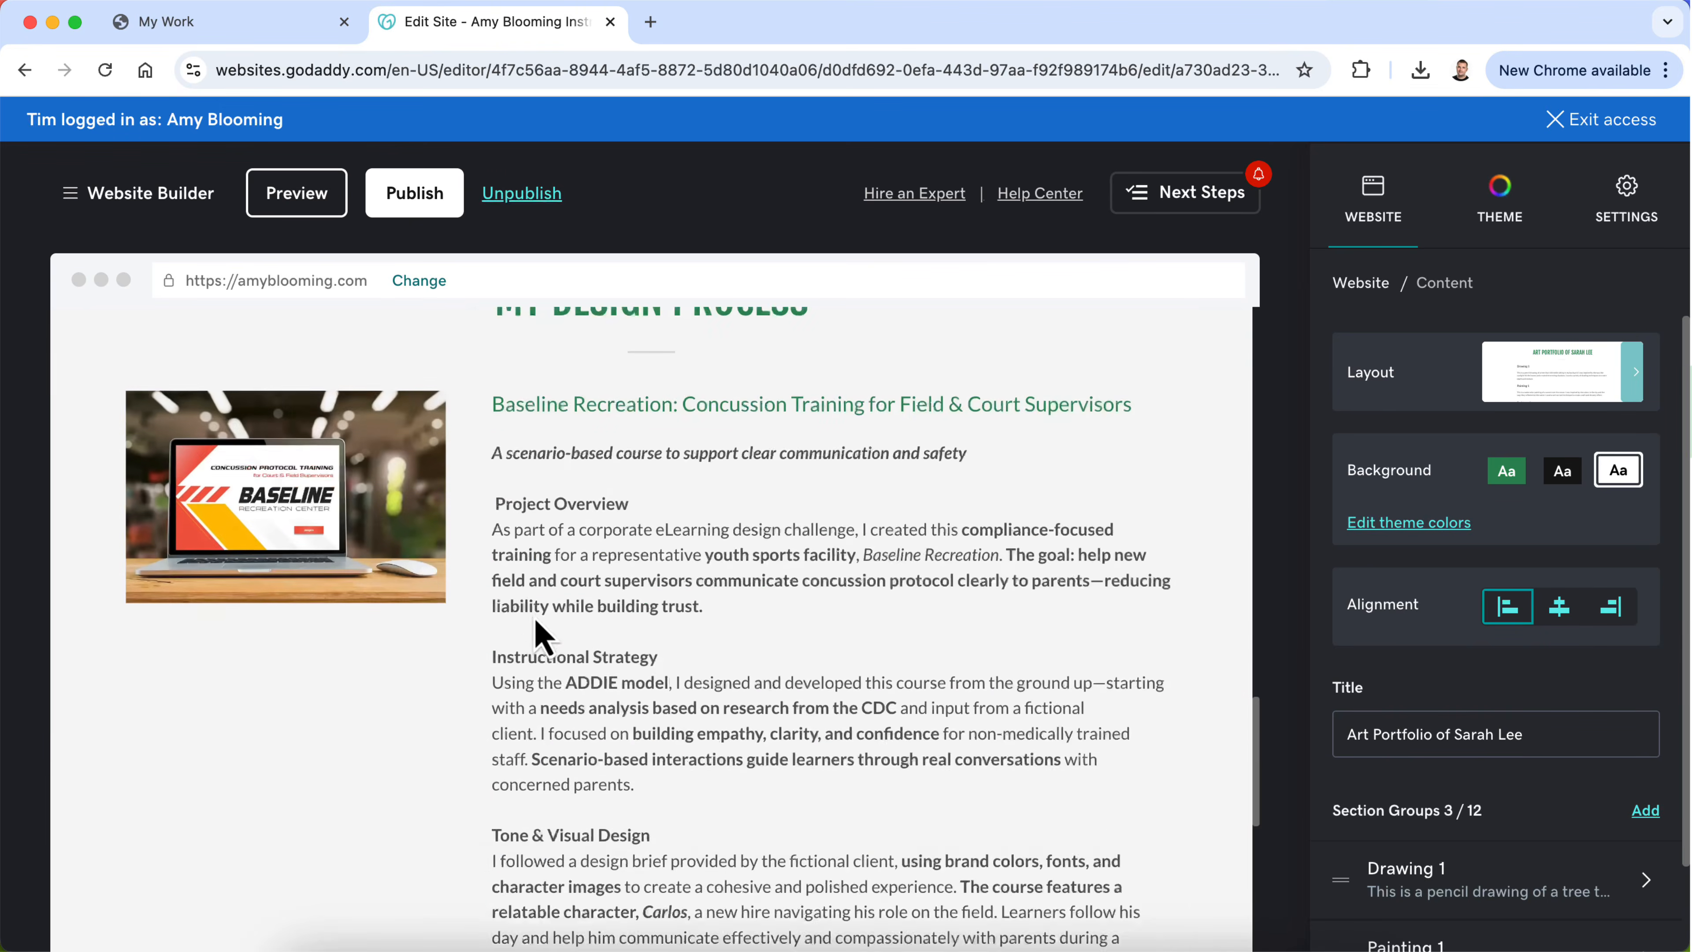
pyautogui.scroll(-5, 417, 677)
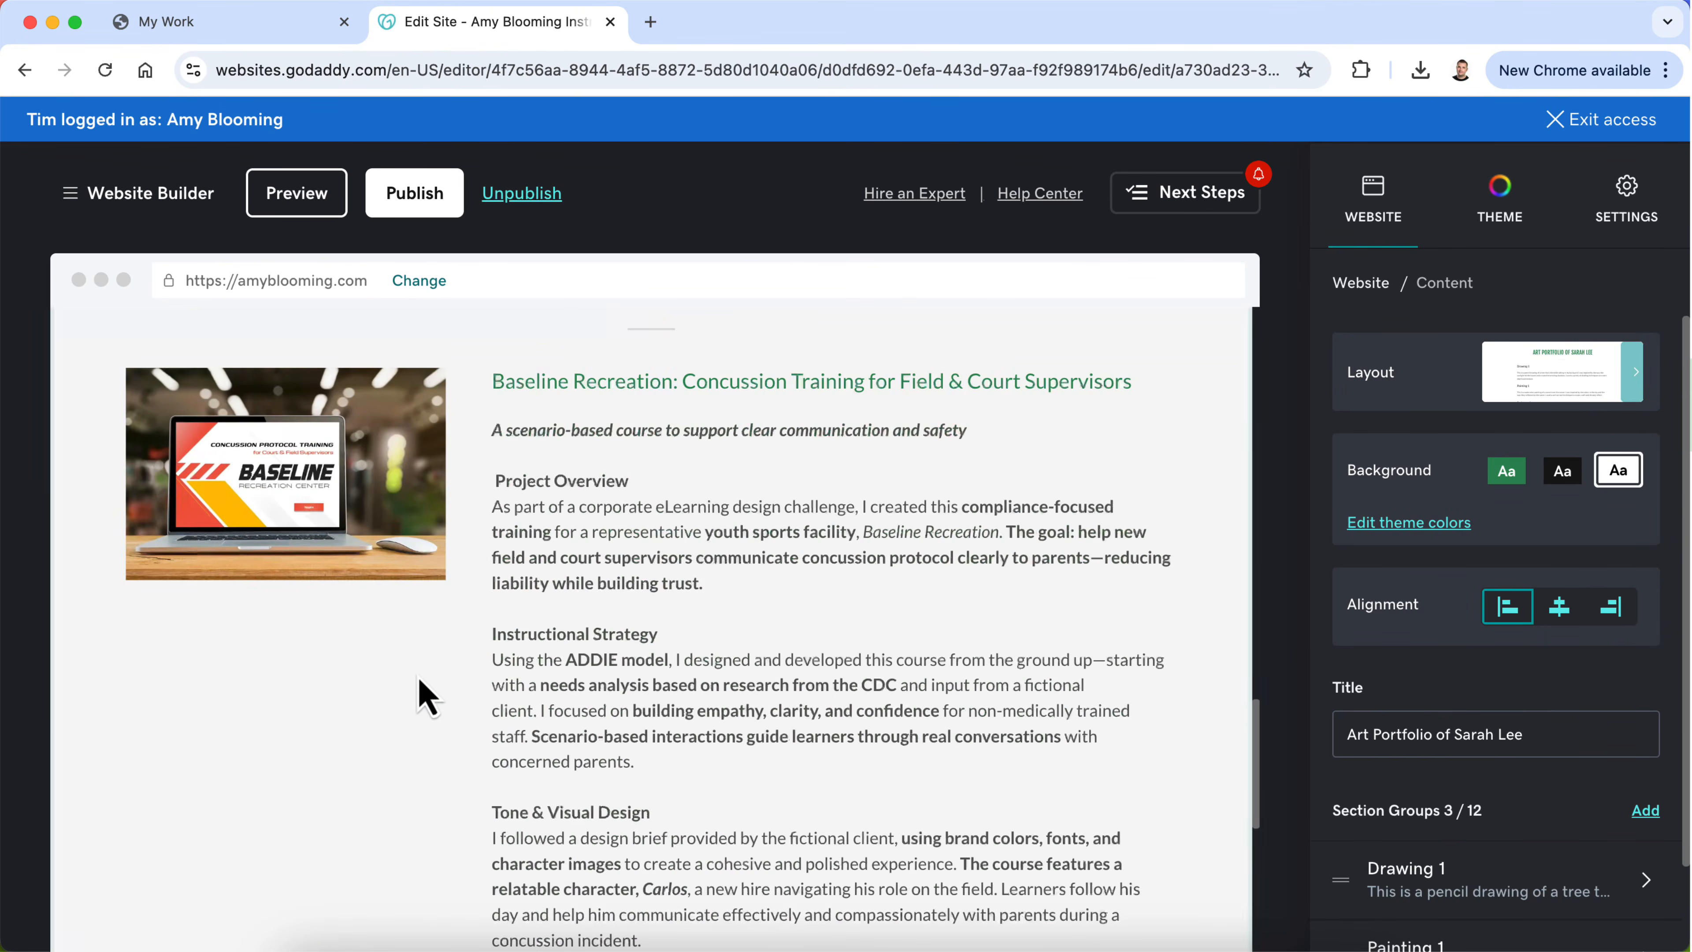
pyautogui.scroll(7, 427, 696)
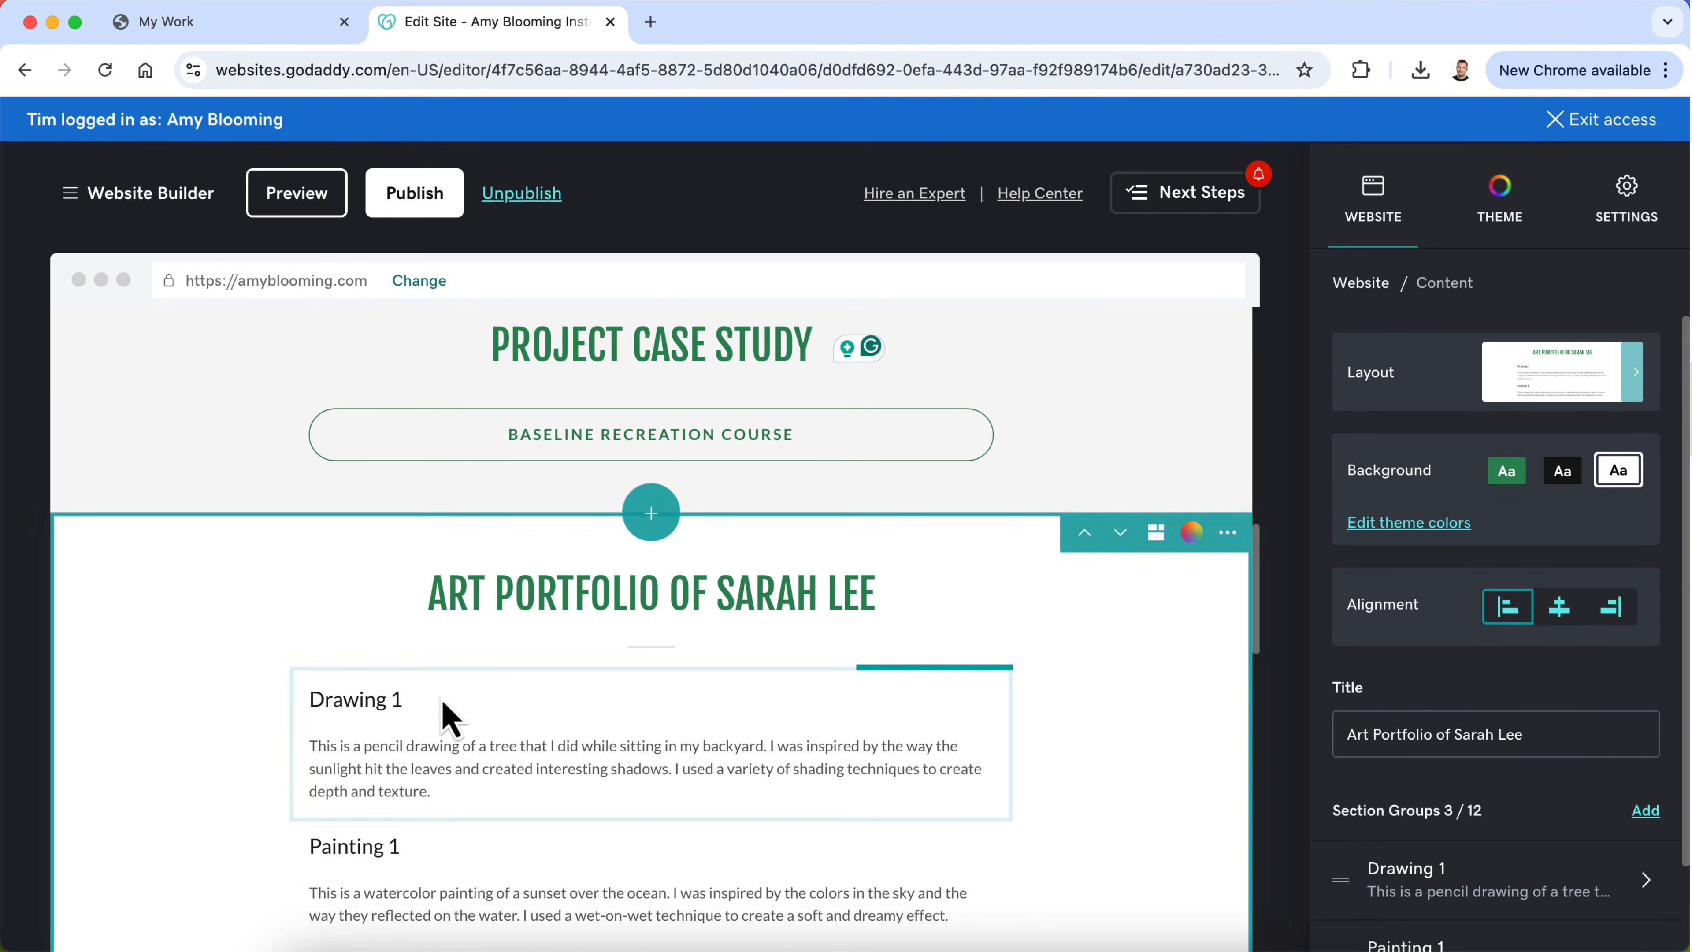
pyautogui.tripleClick(366, 700)
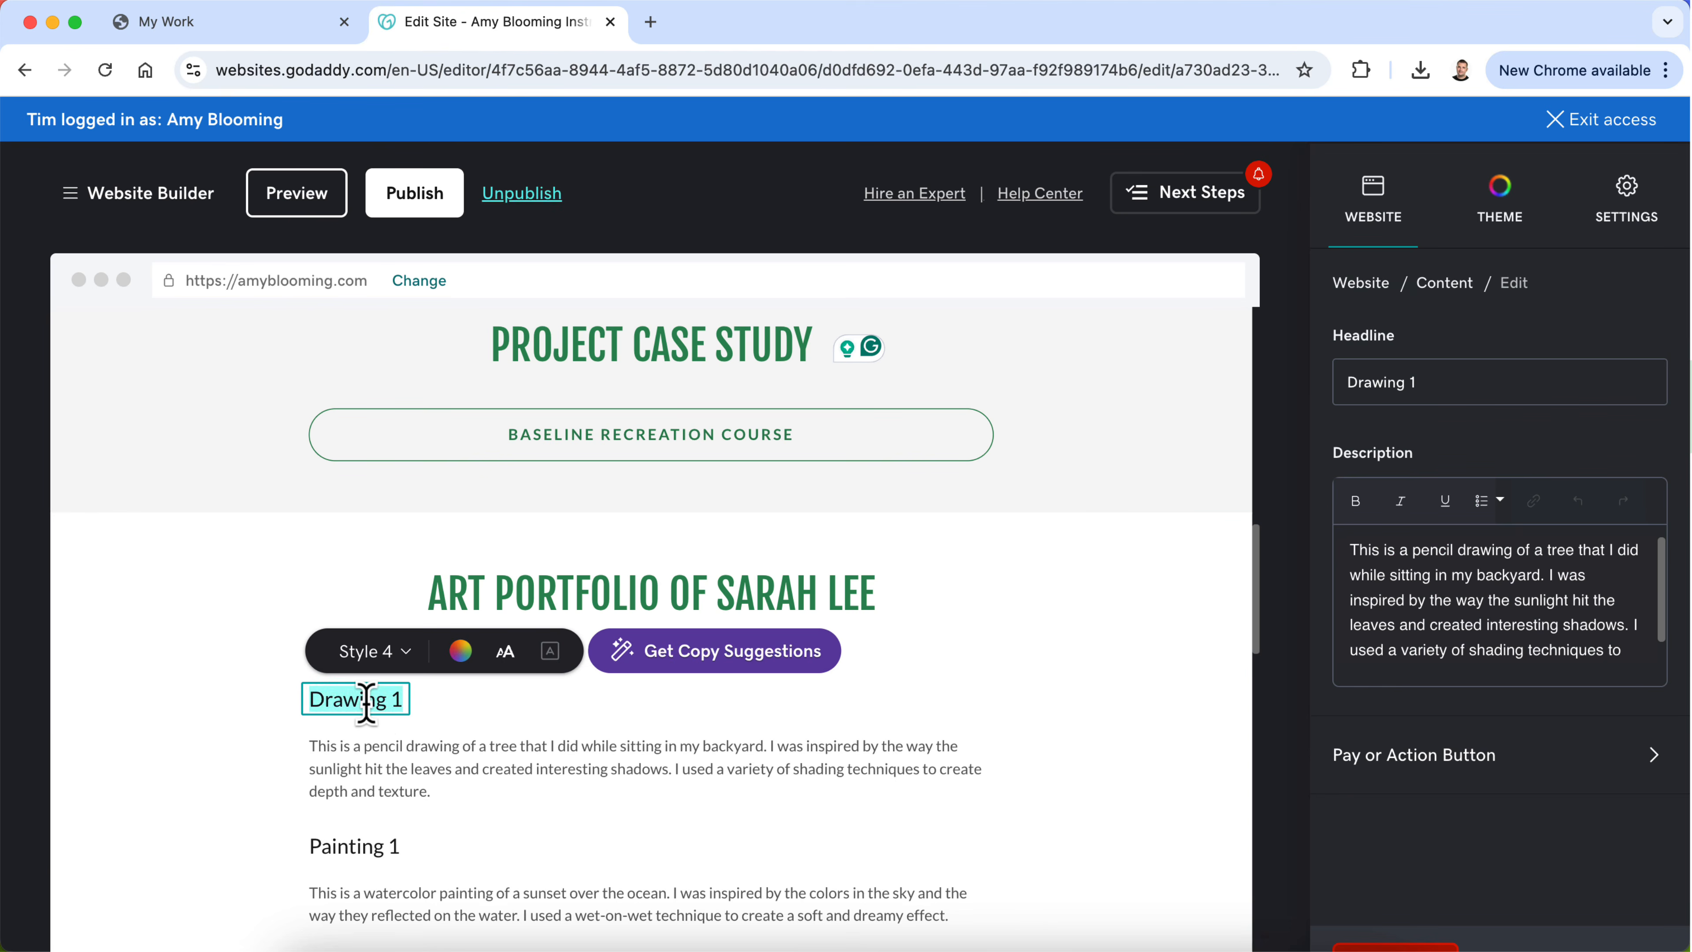
pyautogui.write('Project Overview')
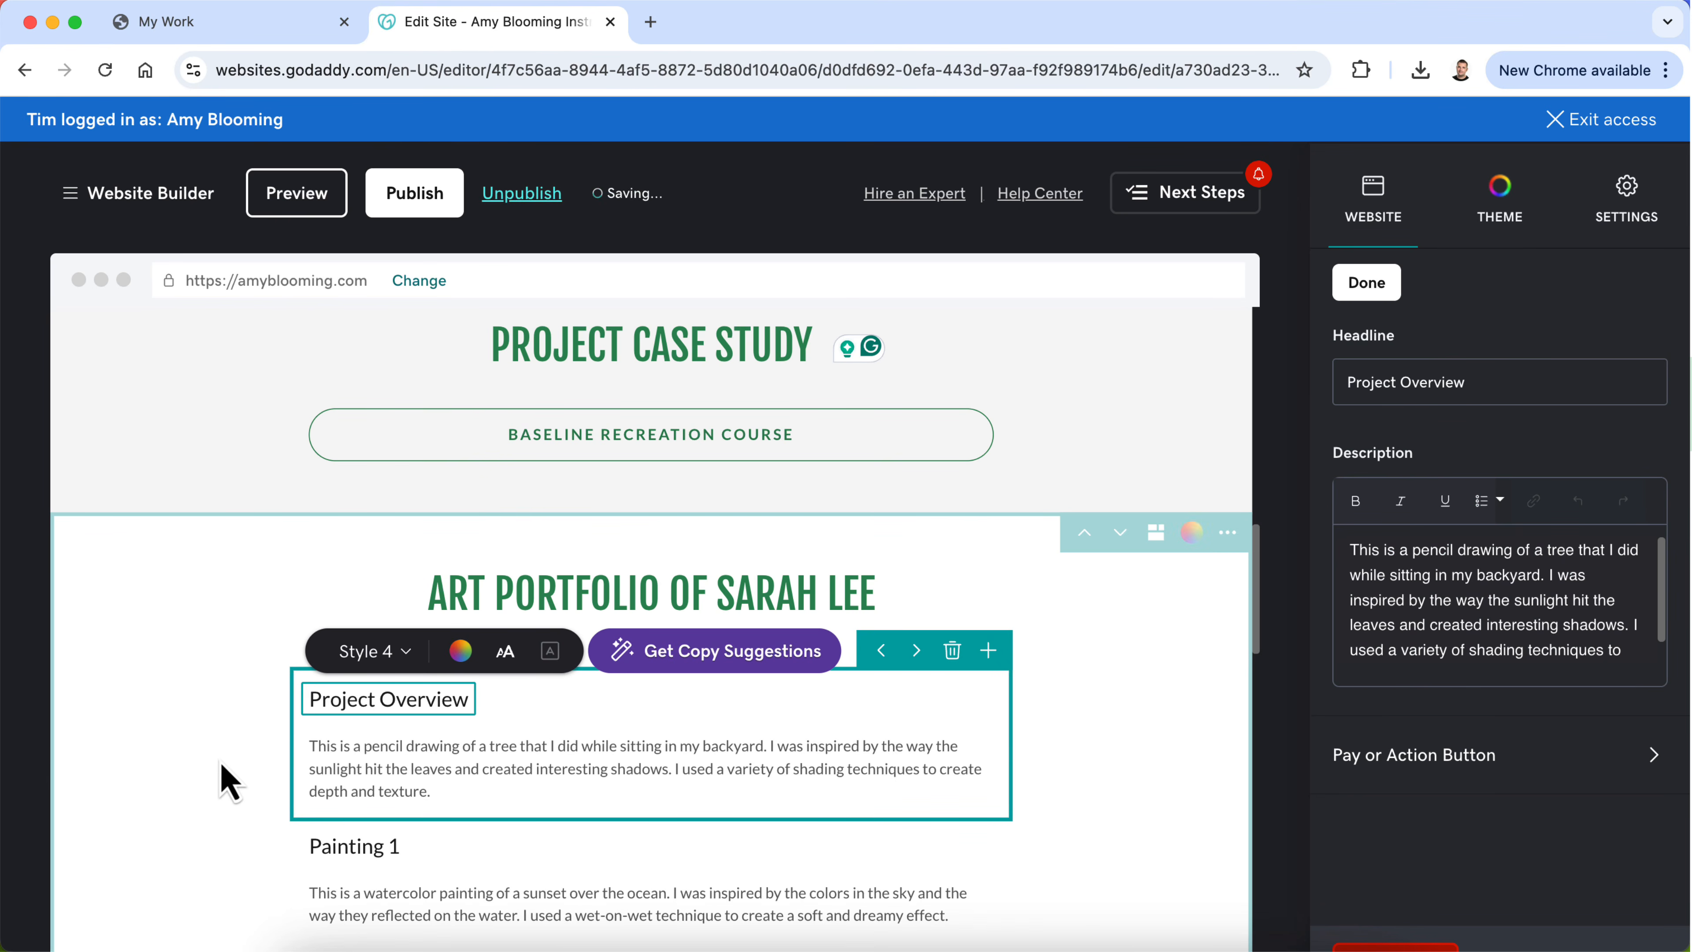
pyautogui.click(227, 783)
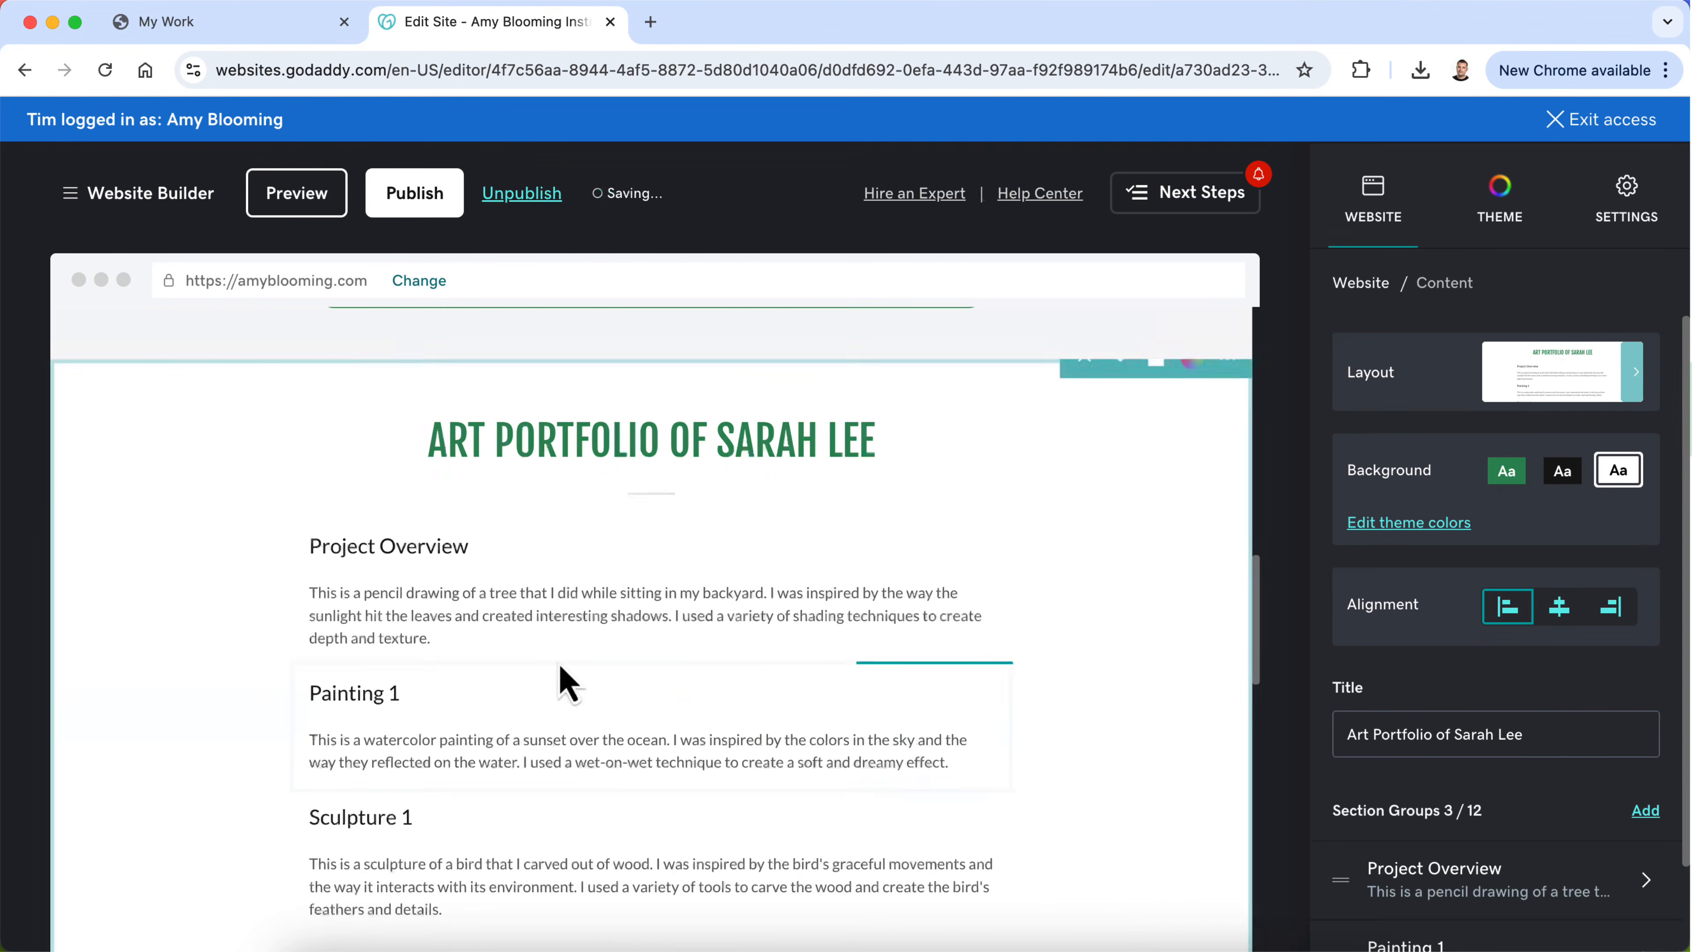
# Step: Change the "Painting 1" headline in the new content section to "Instructional Strategy"
pyautogui.tripleClick(363, 697)
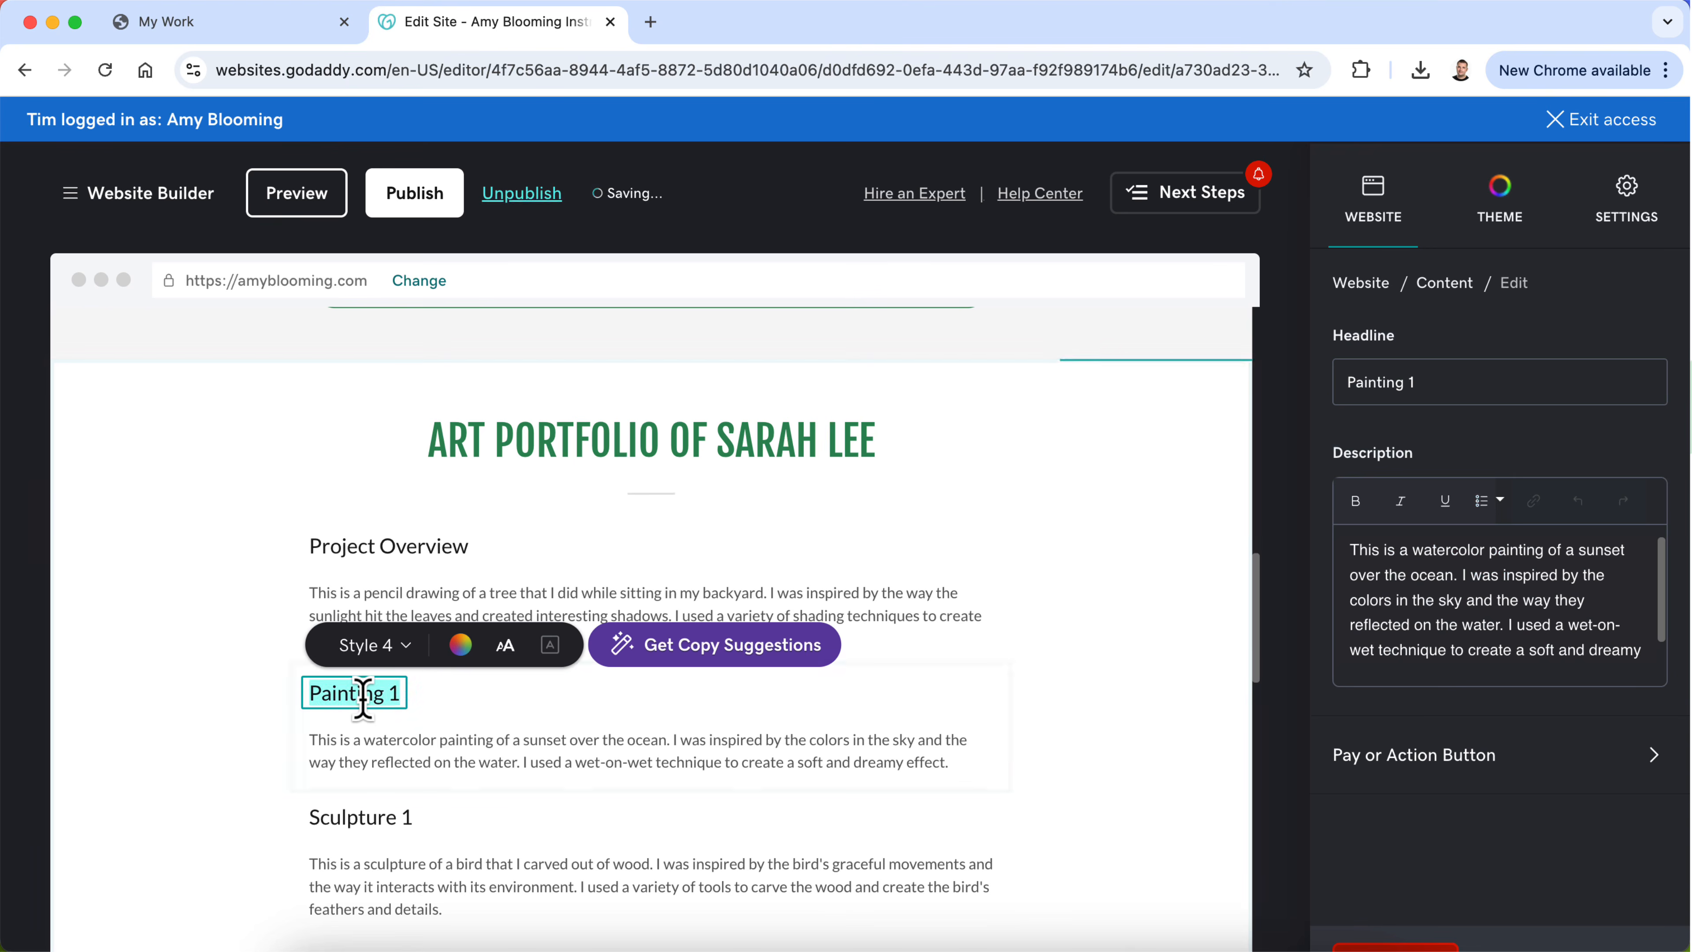
pyautogui.write('Instructional Strategy')
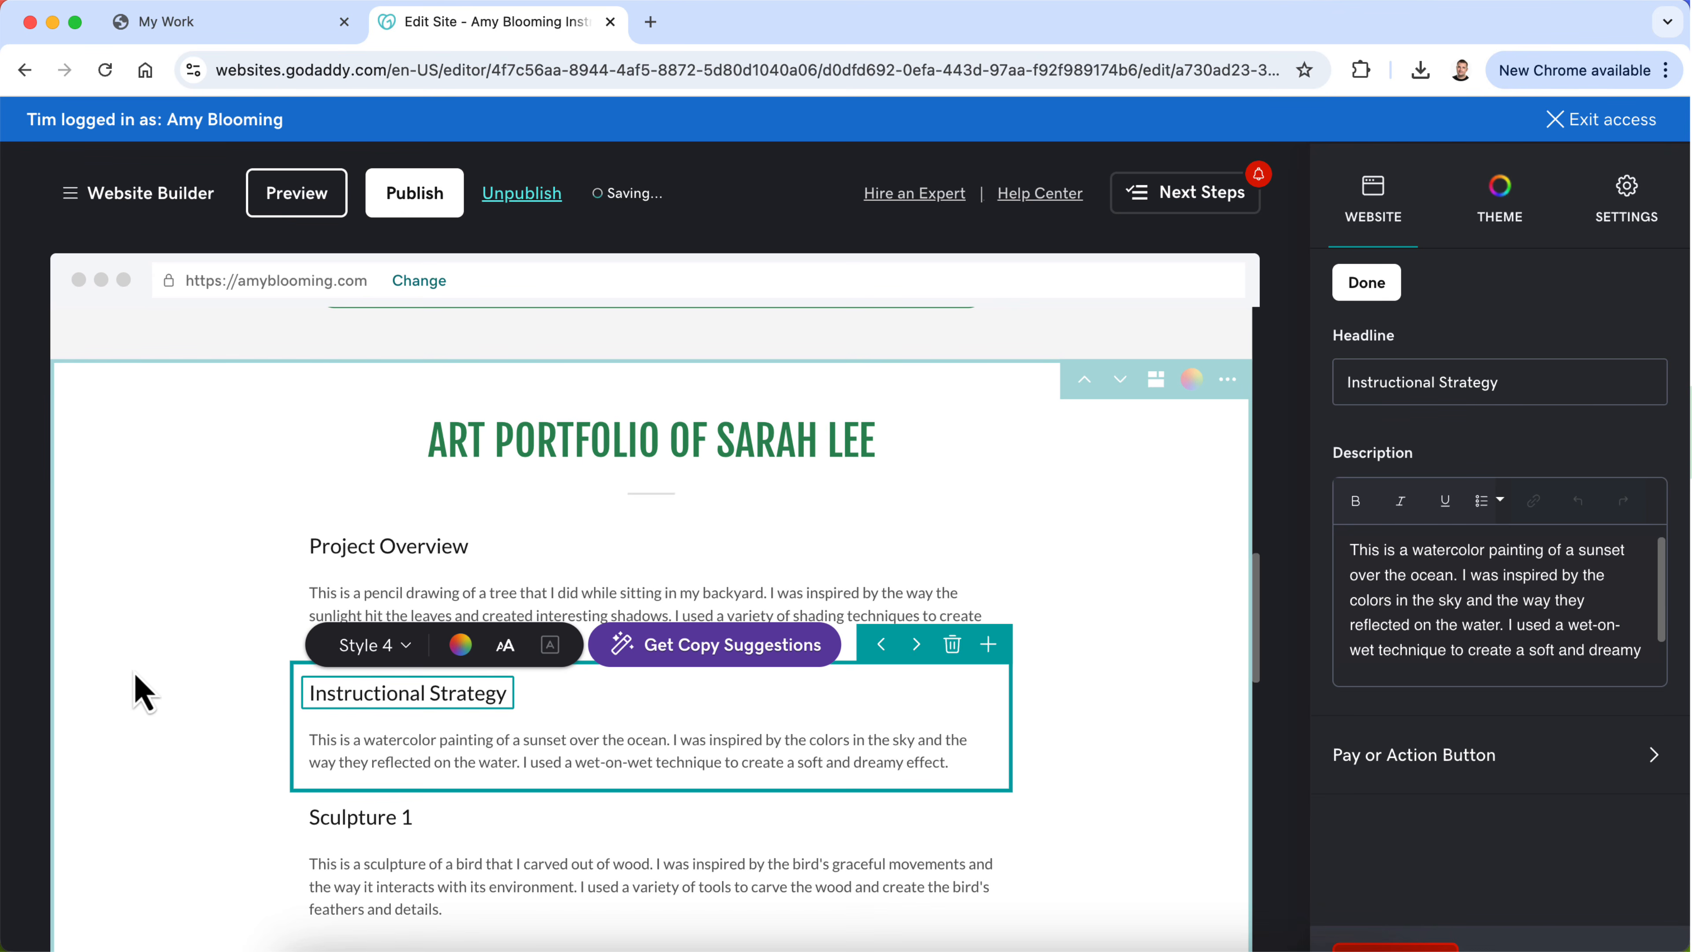
pyautogui.click(143, 695)
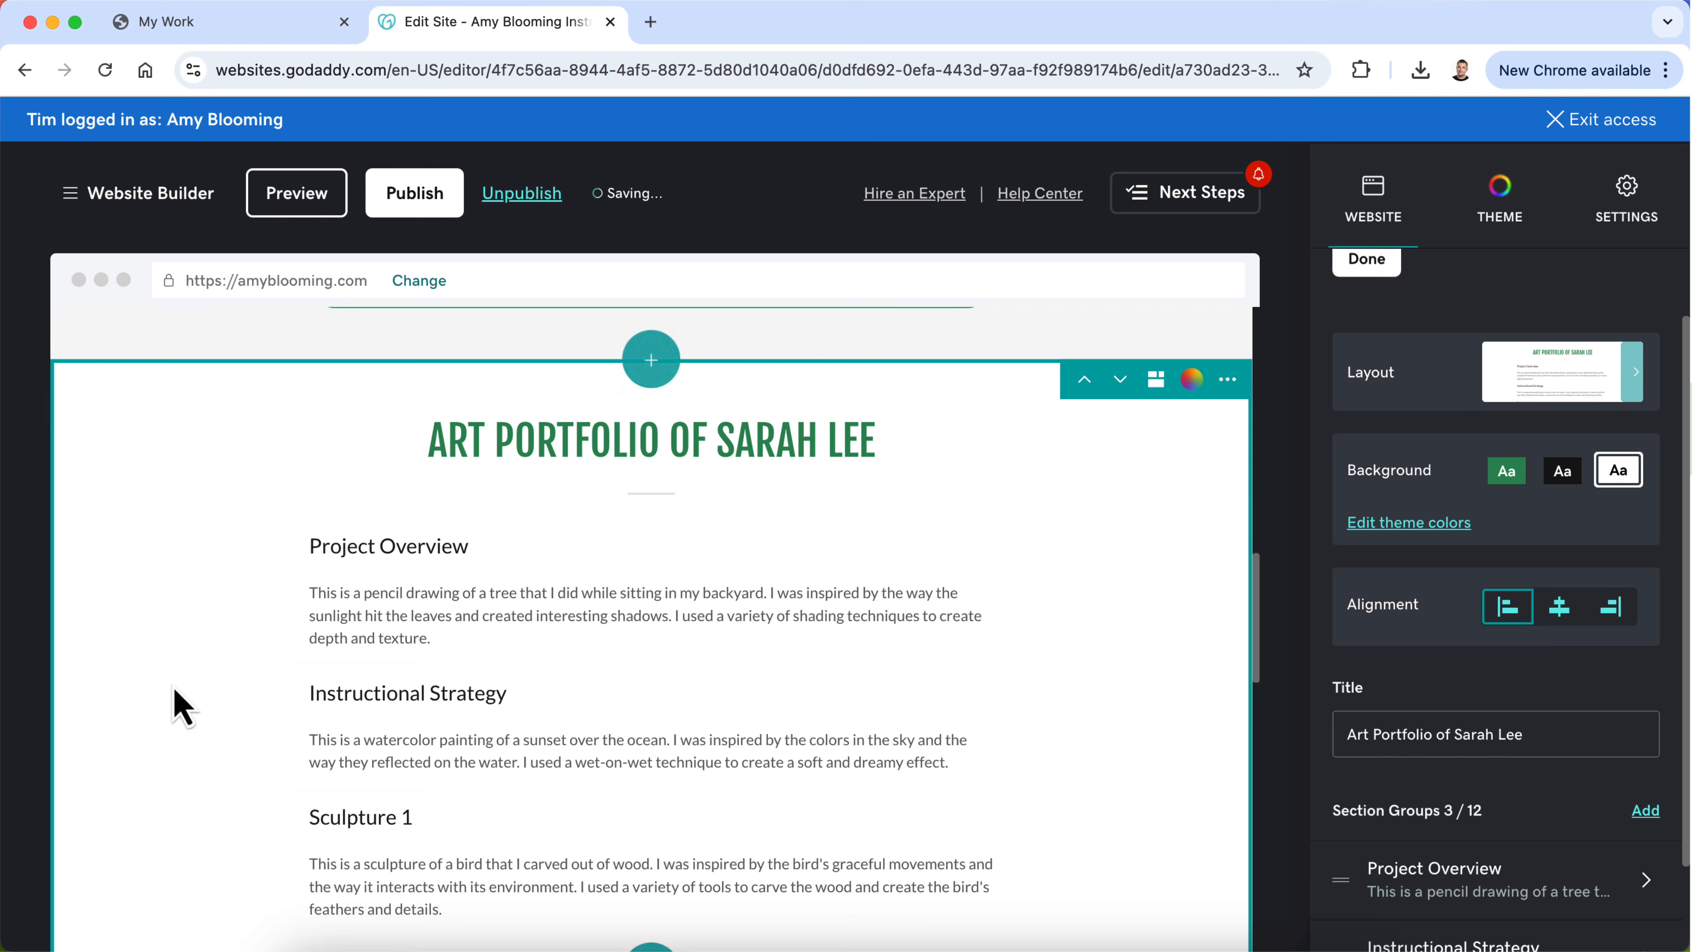
# Step: Change the "Sculpture 1" headline in the new content section to "Tone & Visual Design"
pyautogui.scroll(-10, 291, 687)
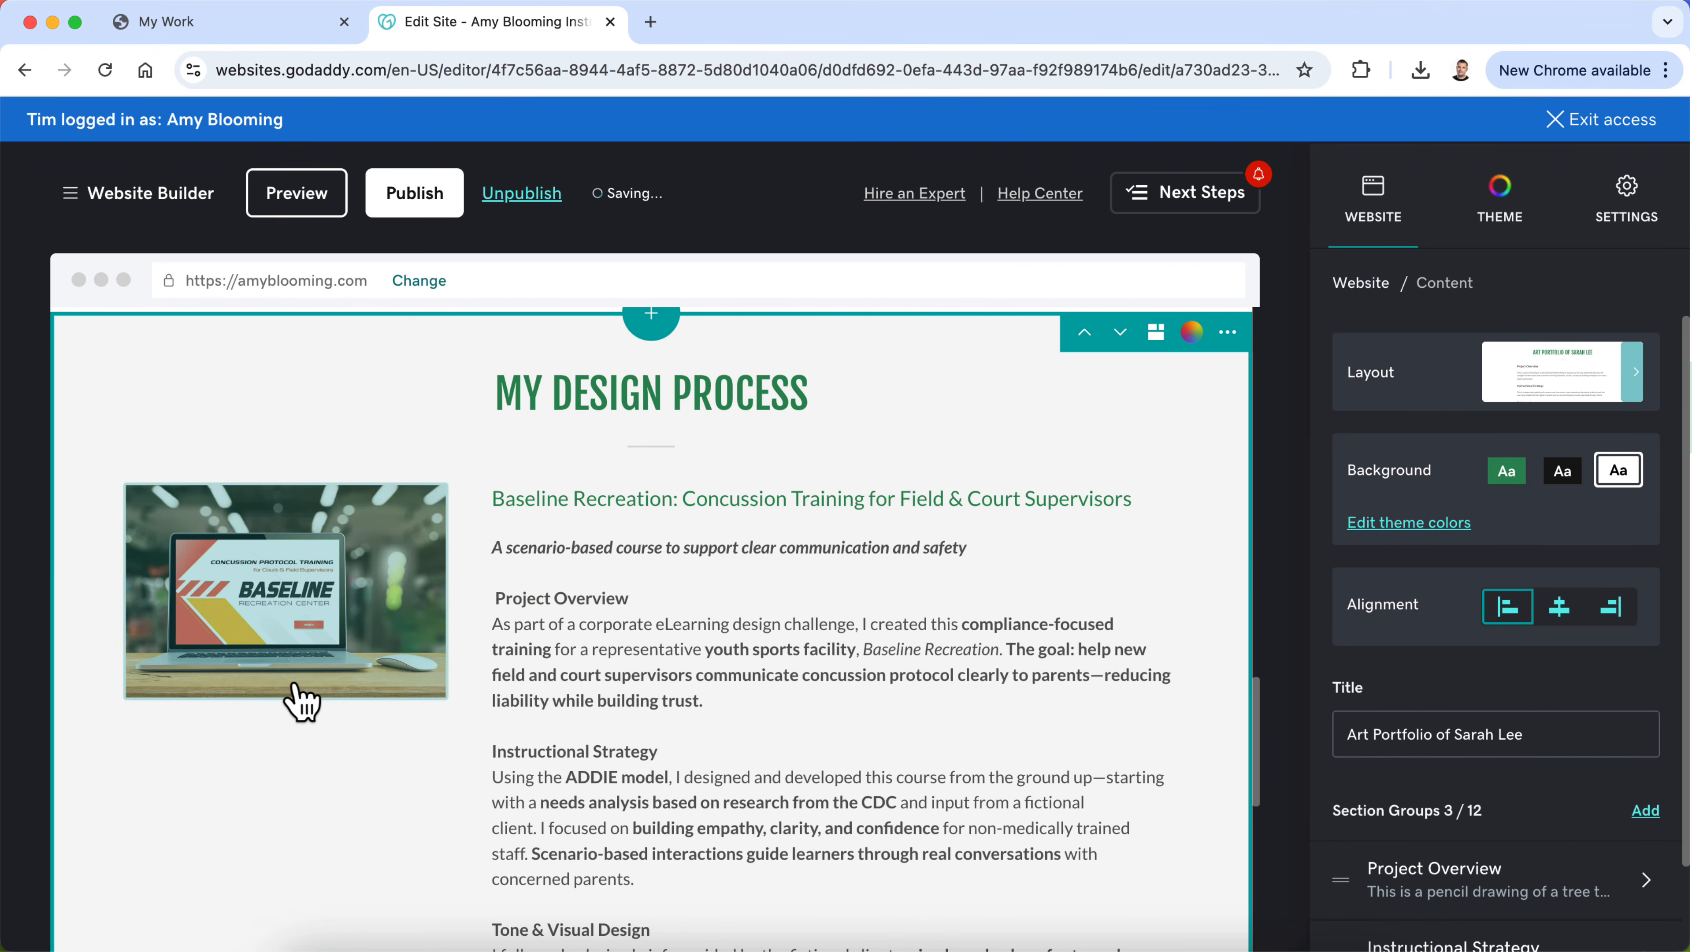
pyautogui.scroll(8, 297, 700)
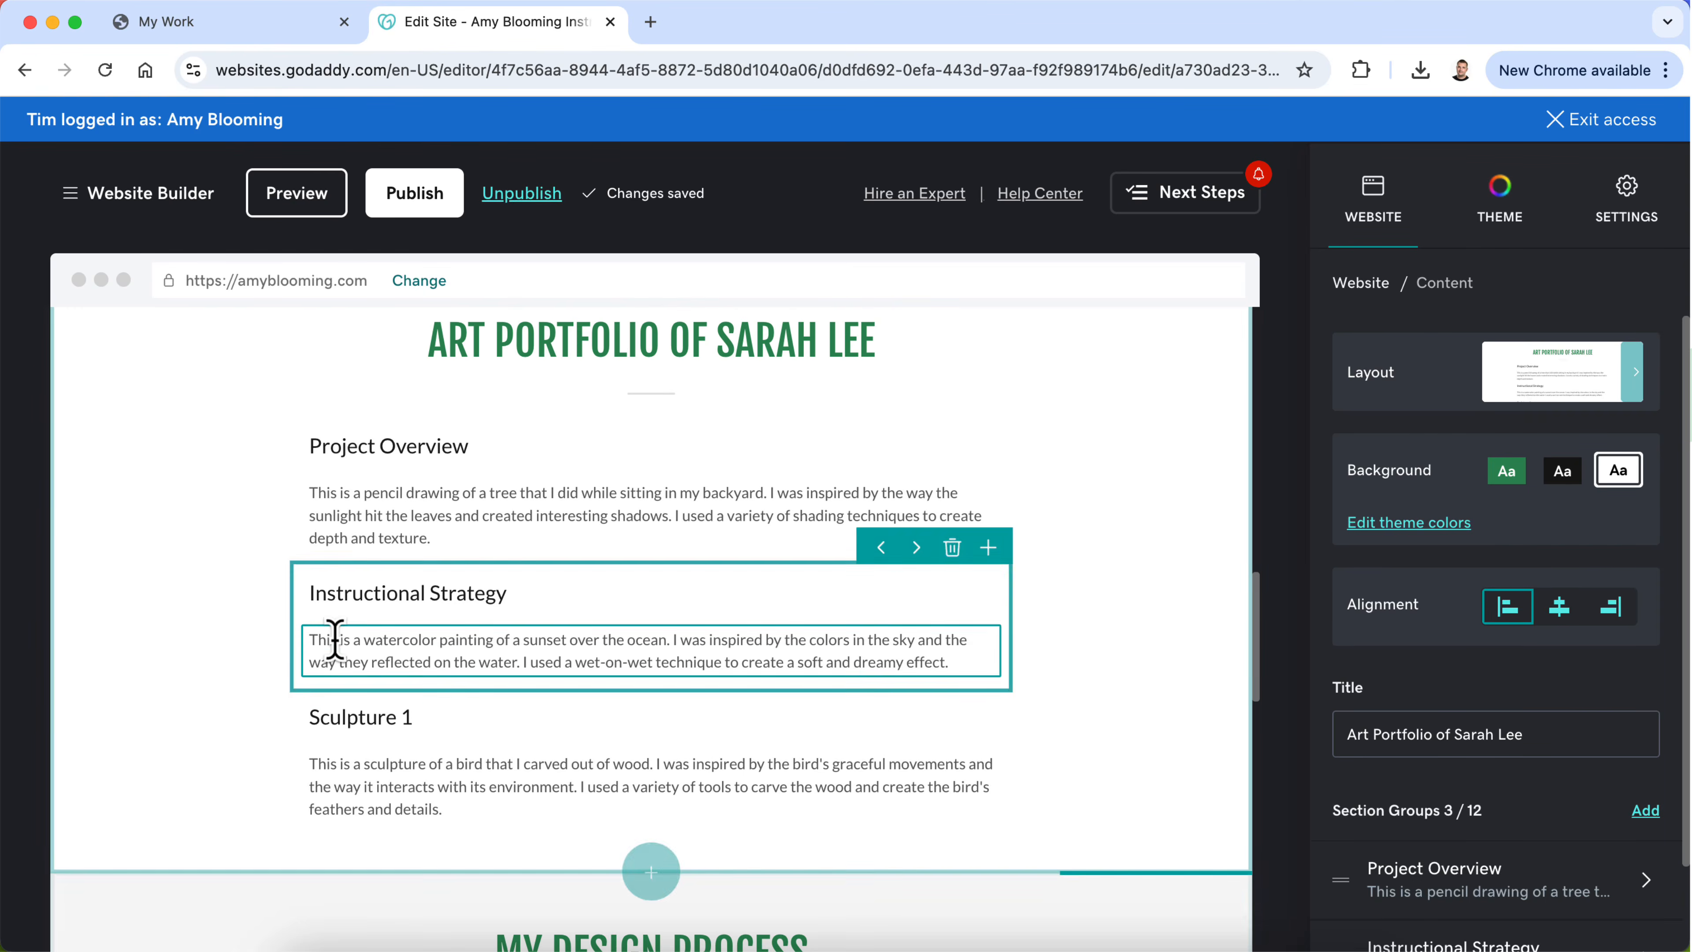
pyautogui.tripleClick(338, 725)
pyautogui.write('Tone & Visual Design')
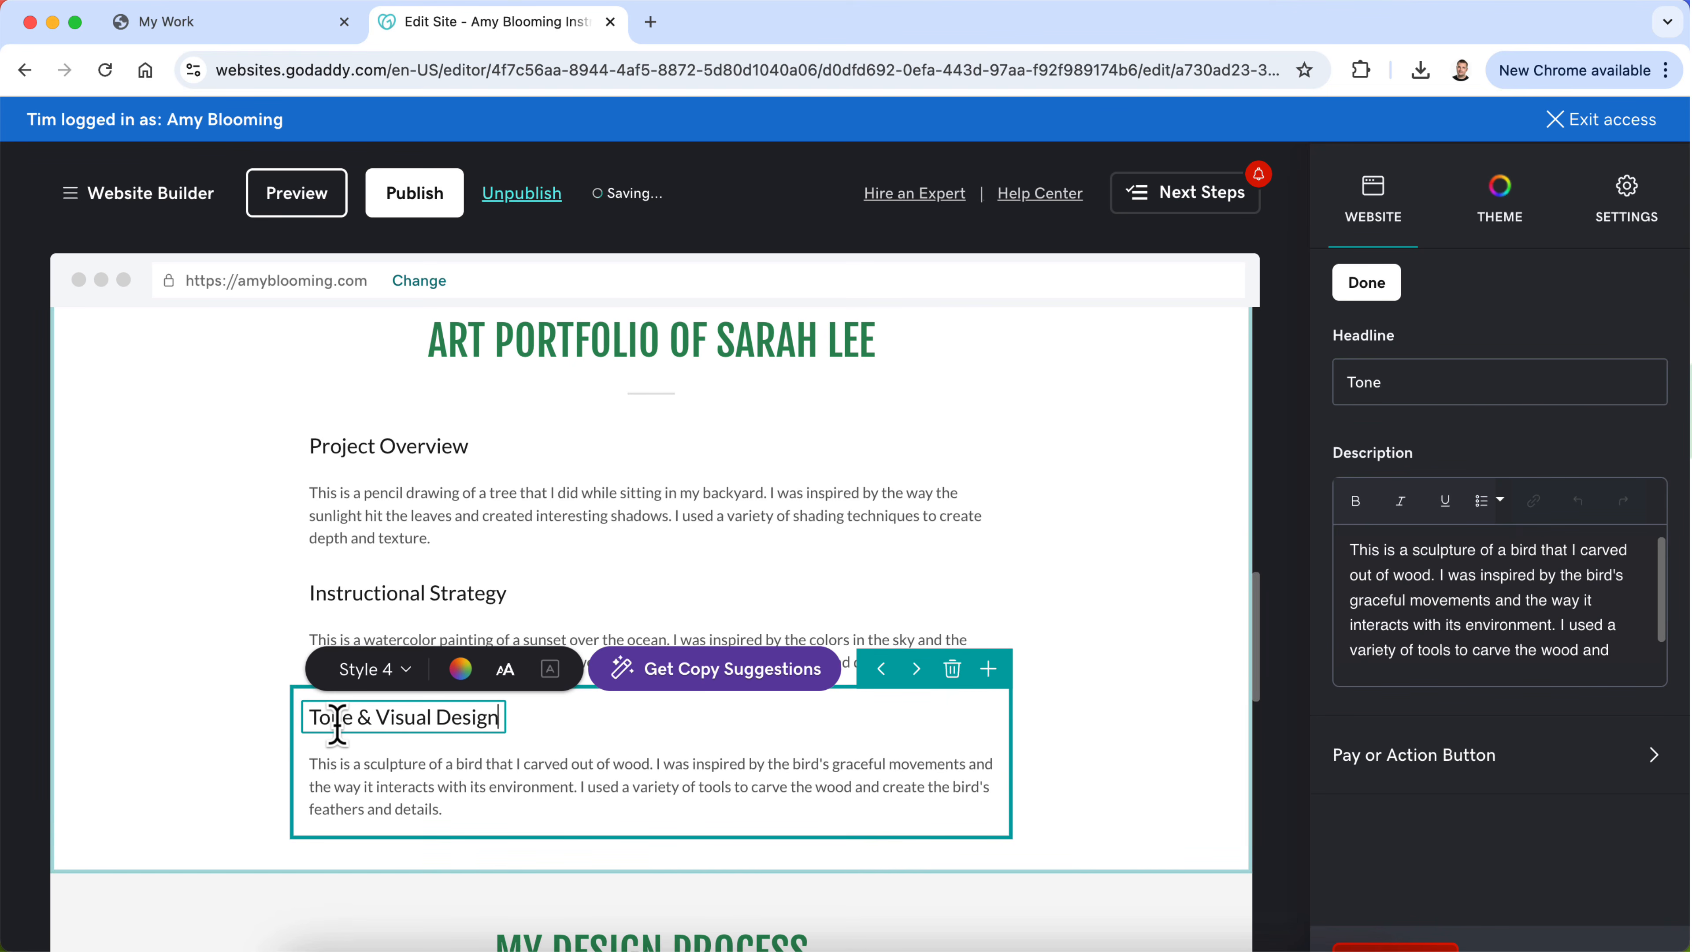
pyautogui.click(221, 697)
# Step: Add a fourth group to the new content section and set its headline to "Results & Tools"
pyautogui.scroll(-6, 220, 697)
pyautogui.scroll(-7, 221, 698)
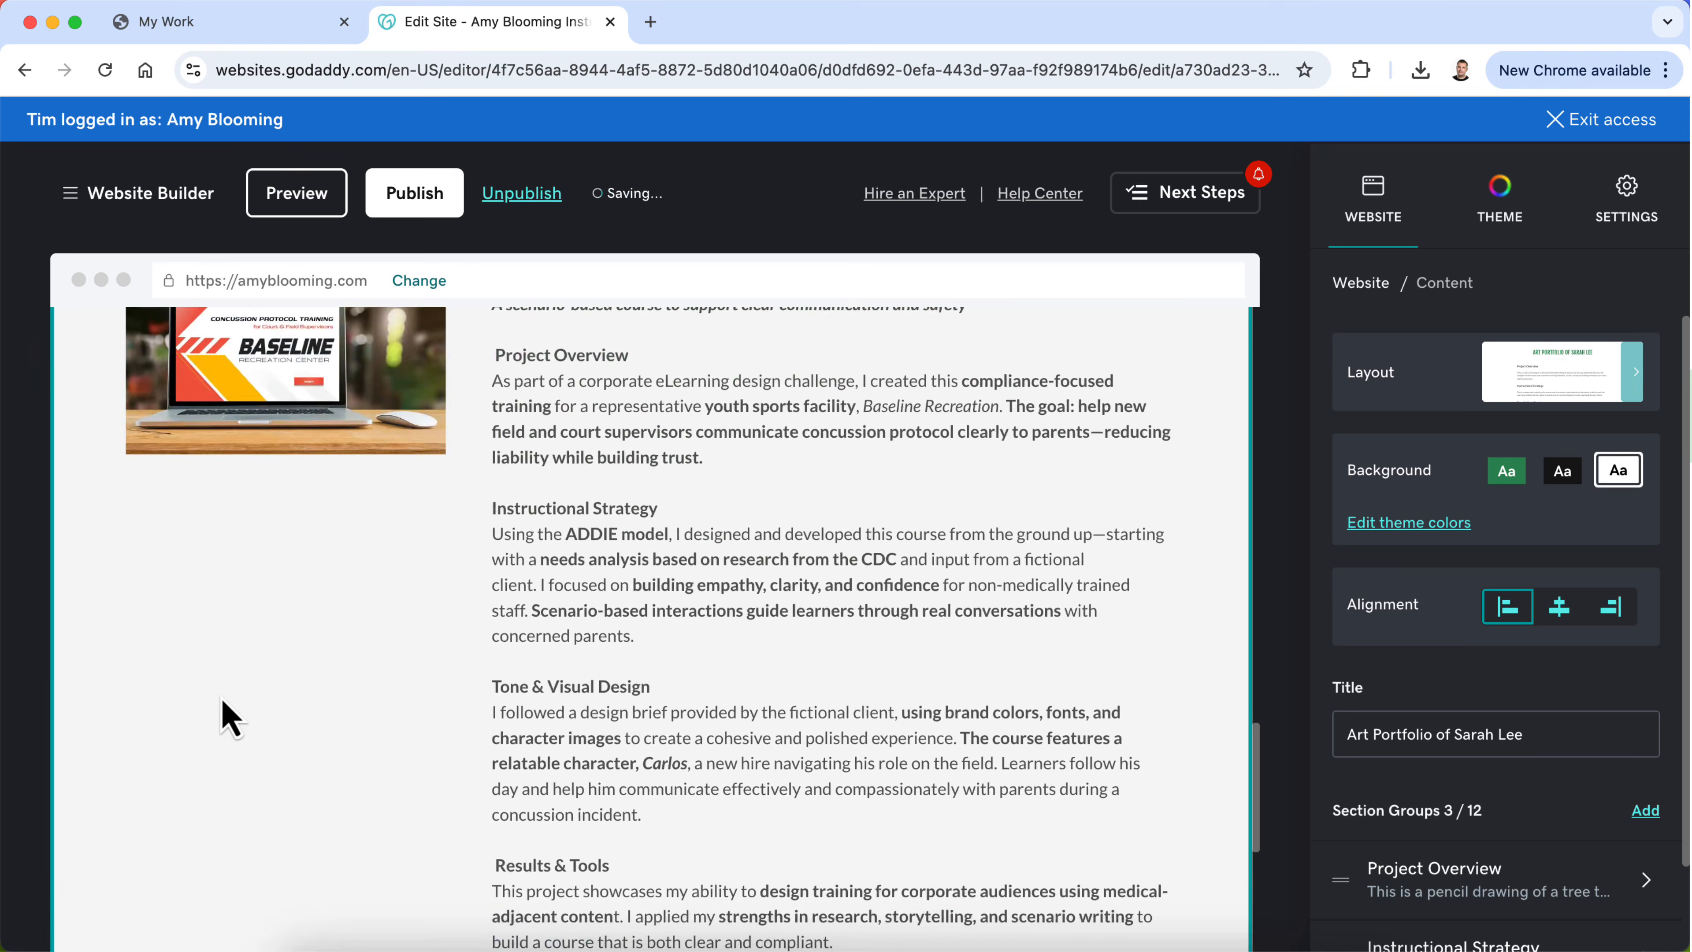
pyautogui.scroll(10, 220, 698)
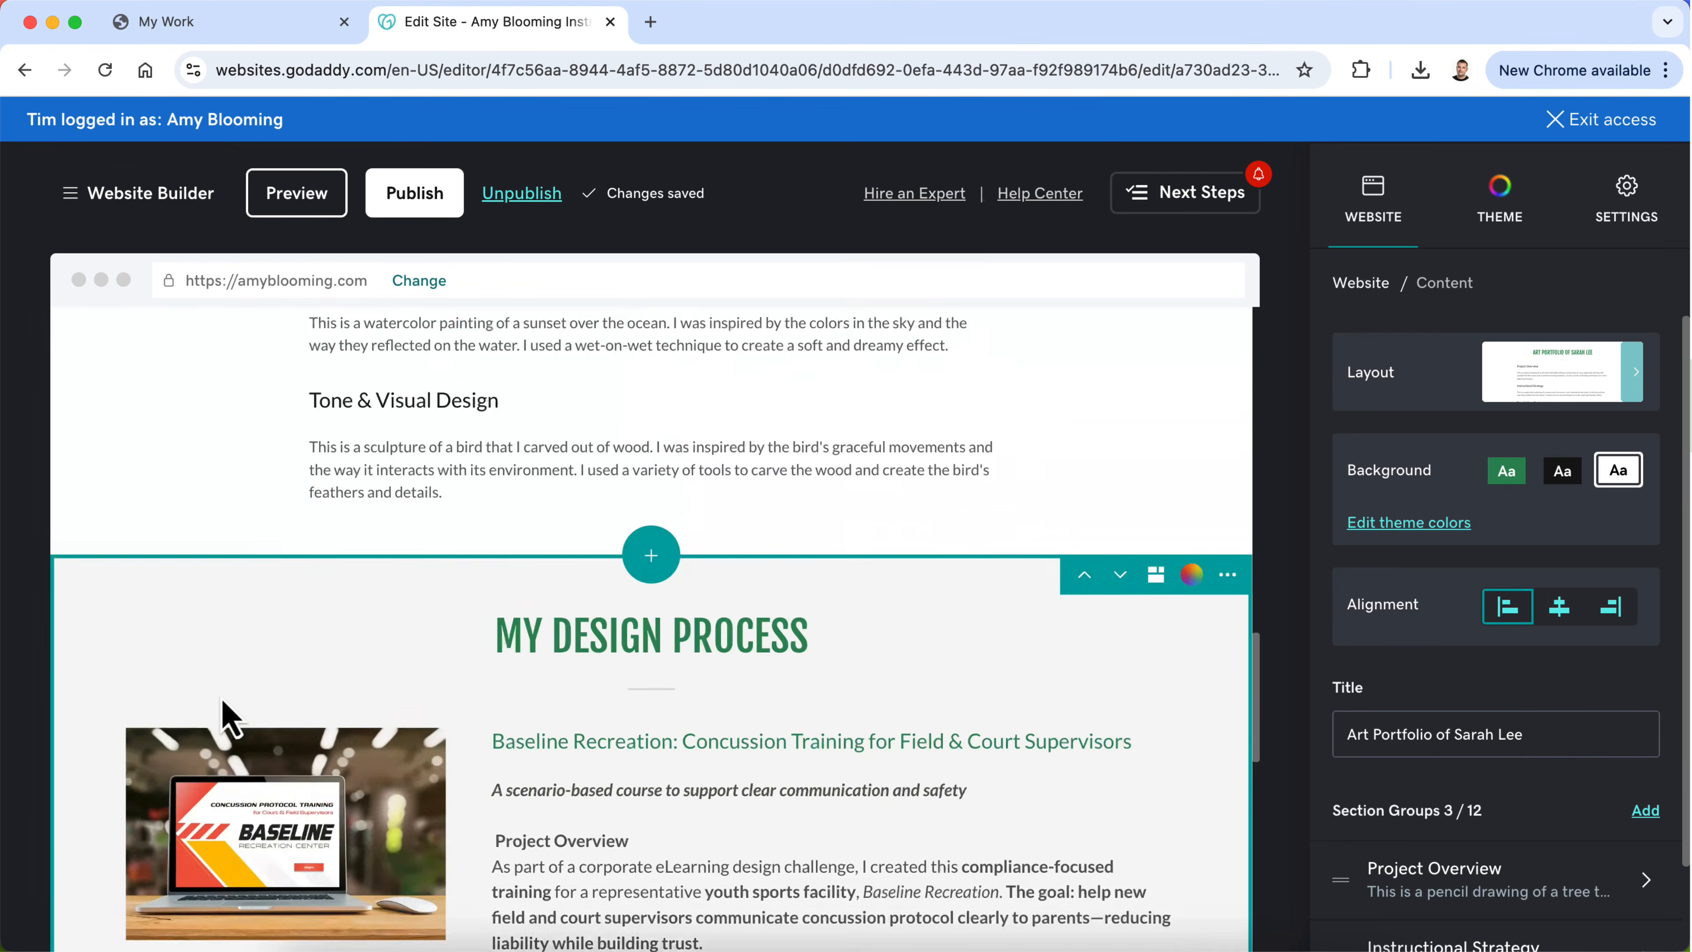
pyautogui.scroll(3, 701, 571)
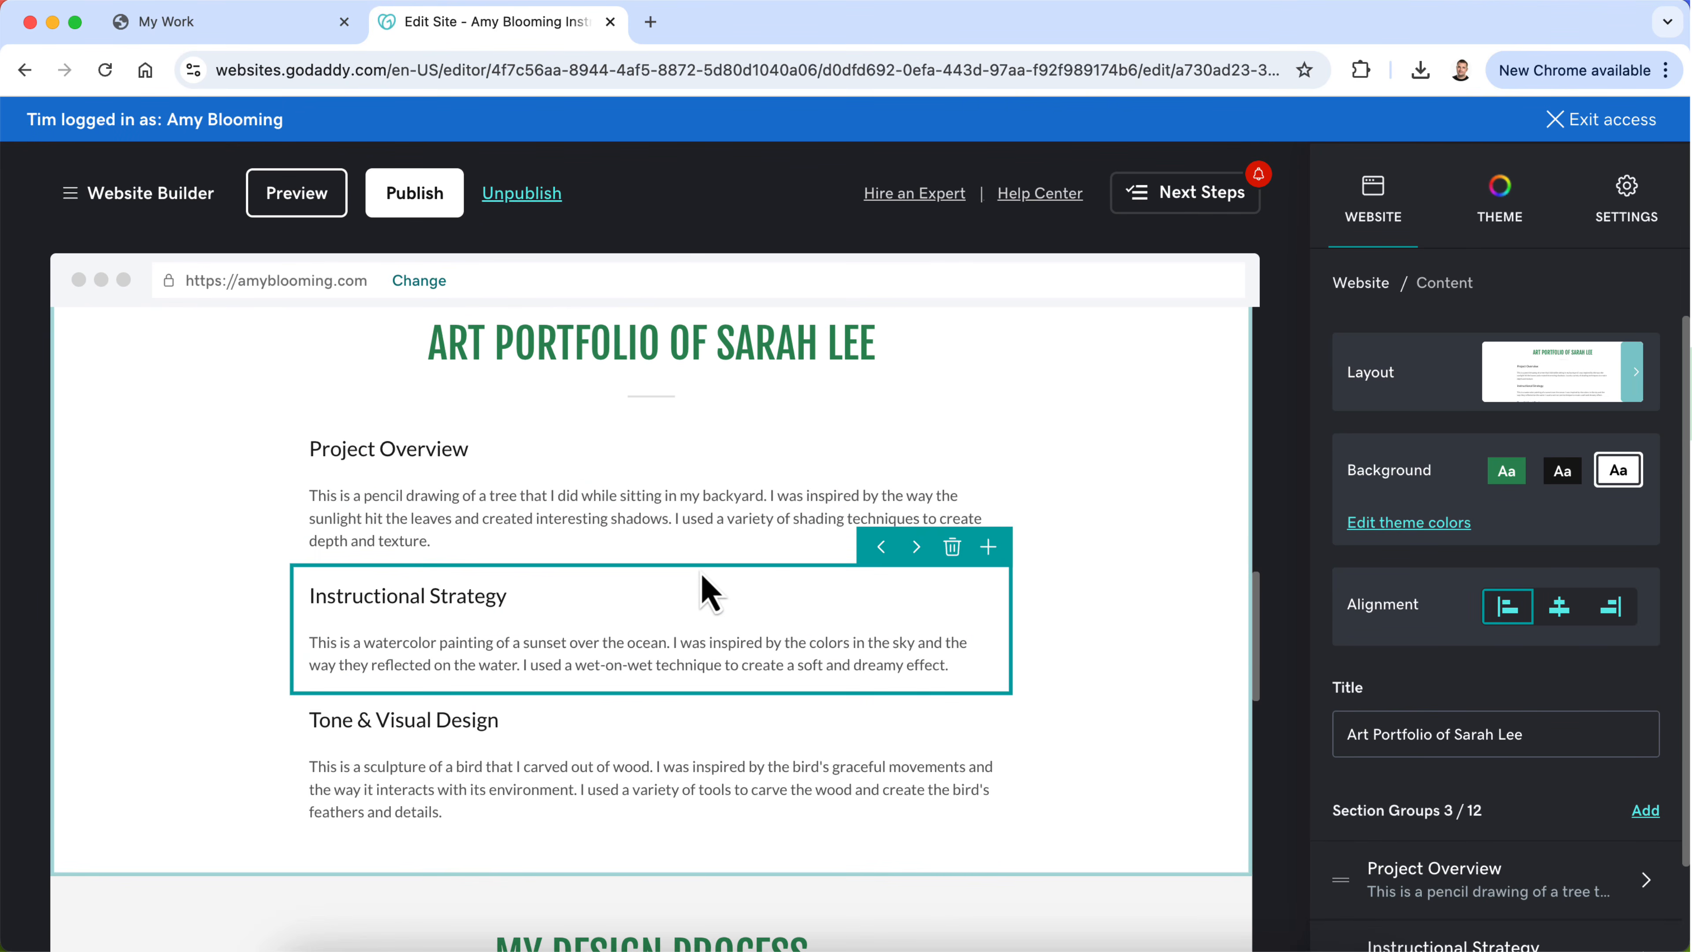
pyautogui.scroll(-3, 1439, 604)
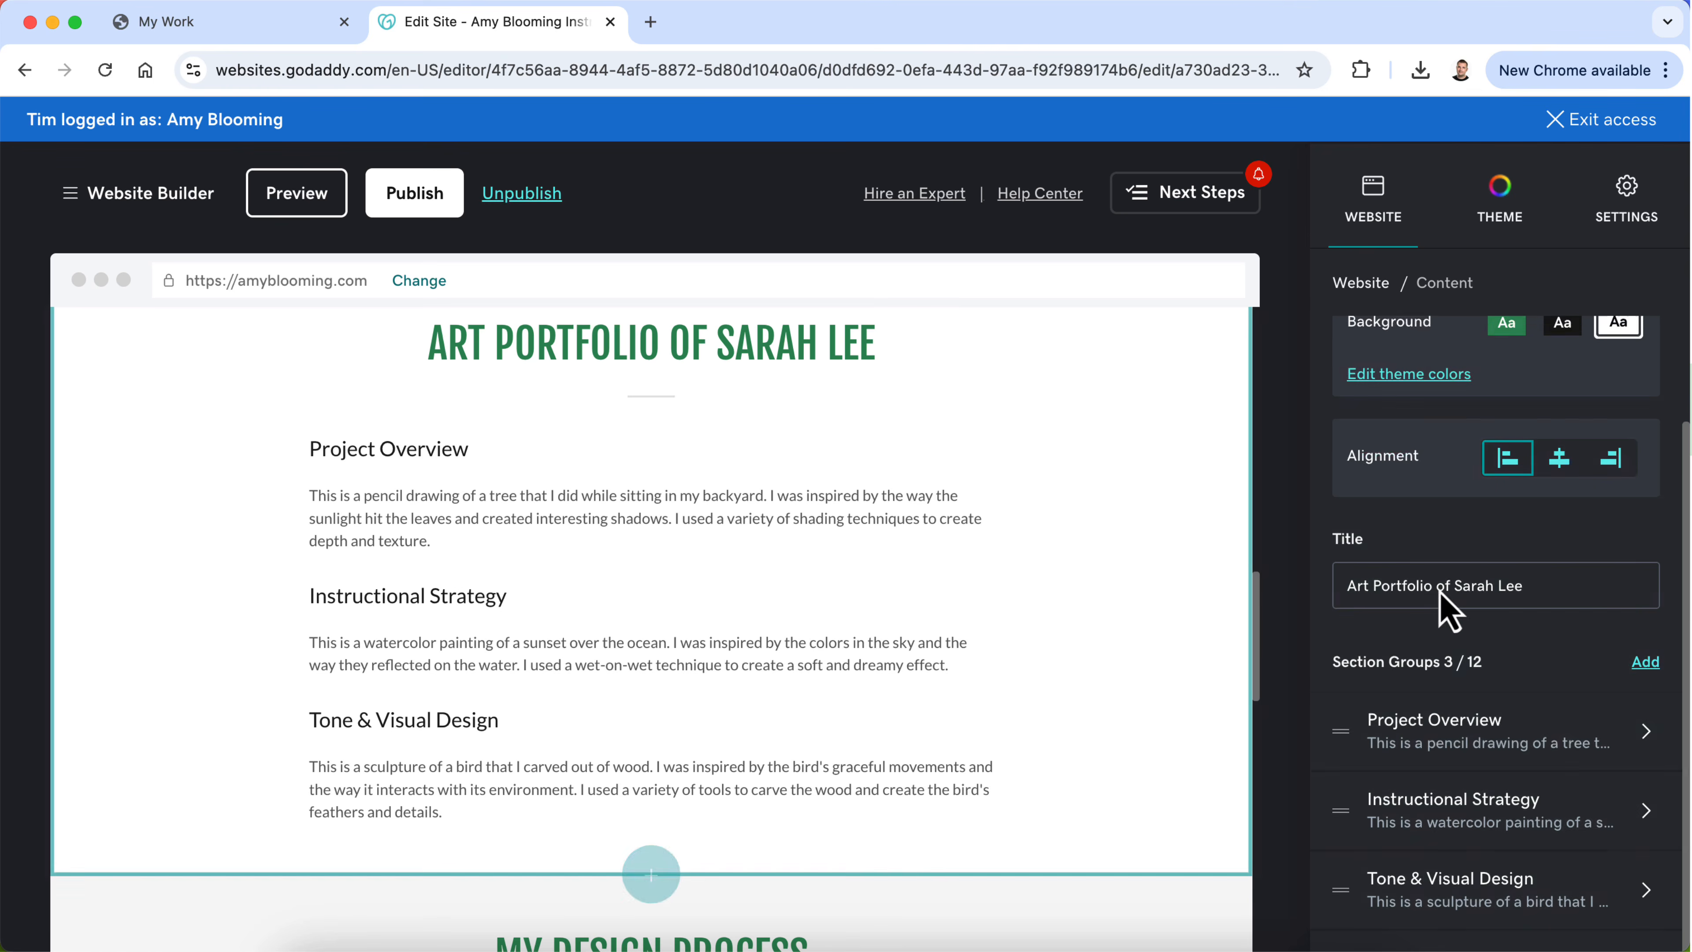
pyautogui.click(1646, 652)
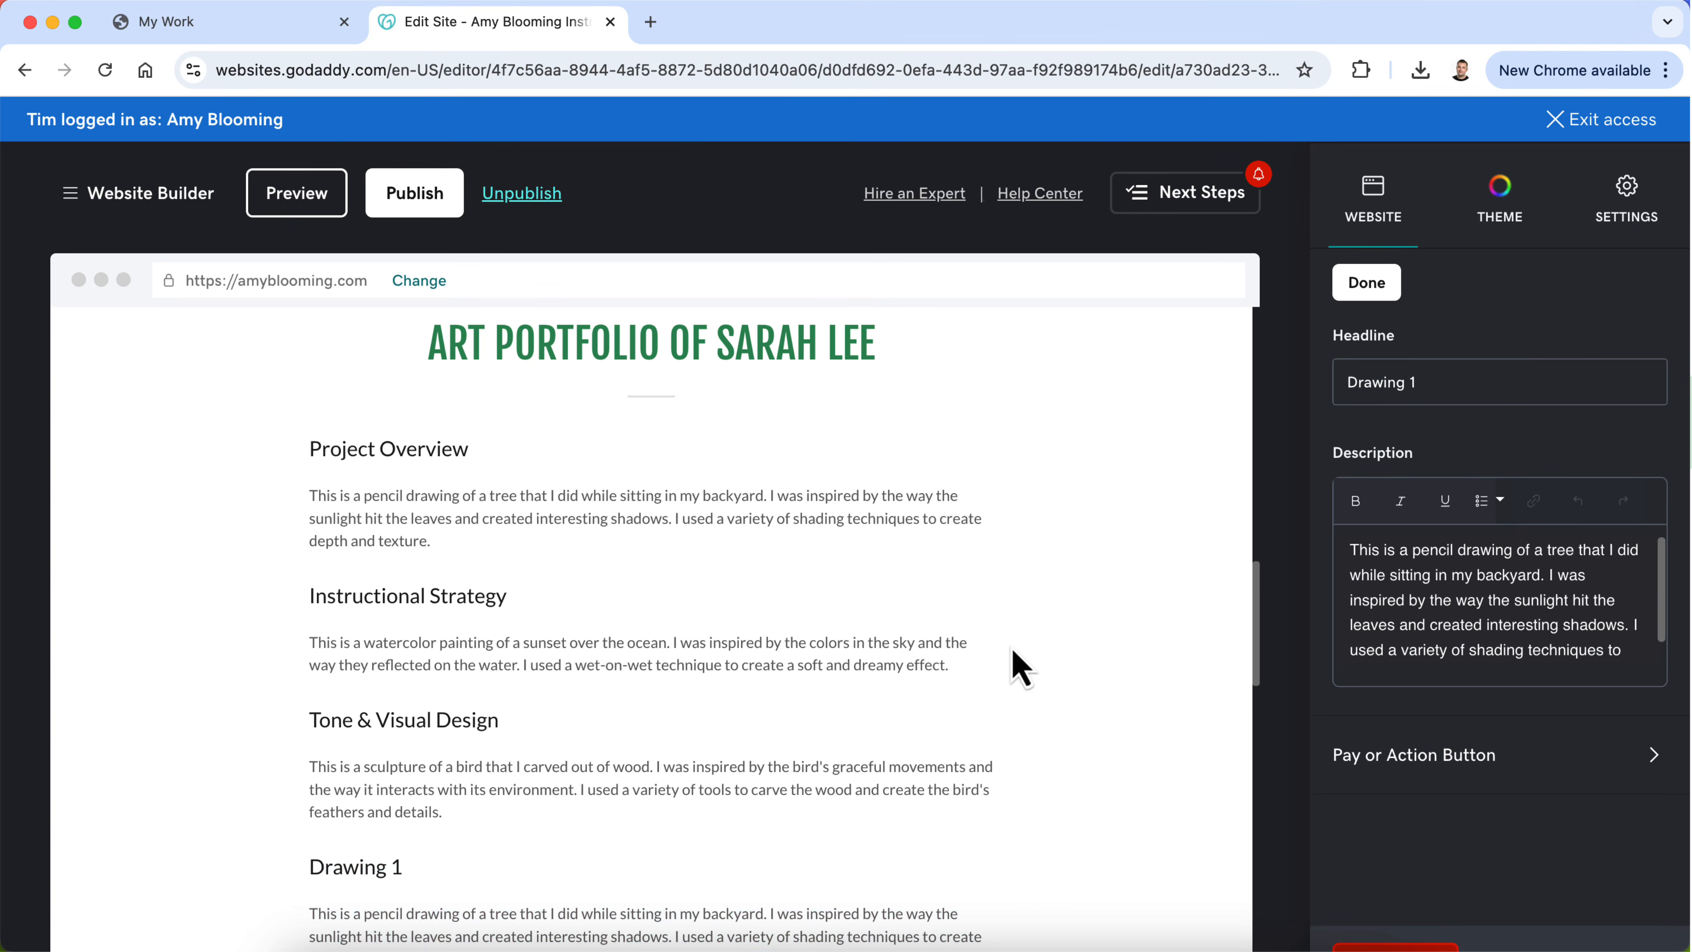
pyautogui.scroll(-15, 836, 759)
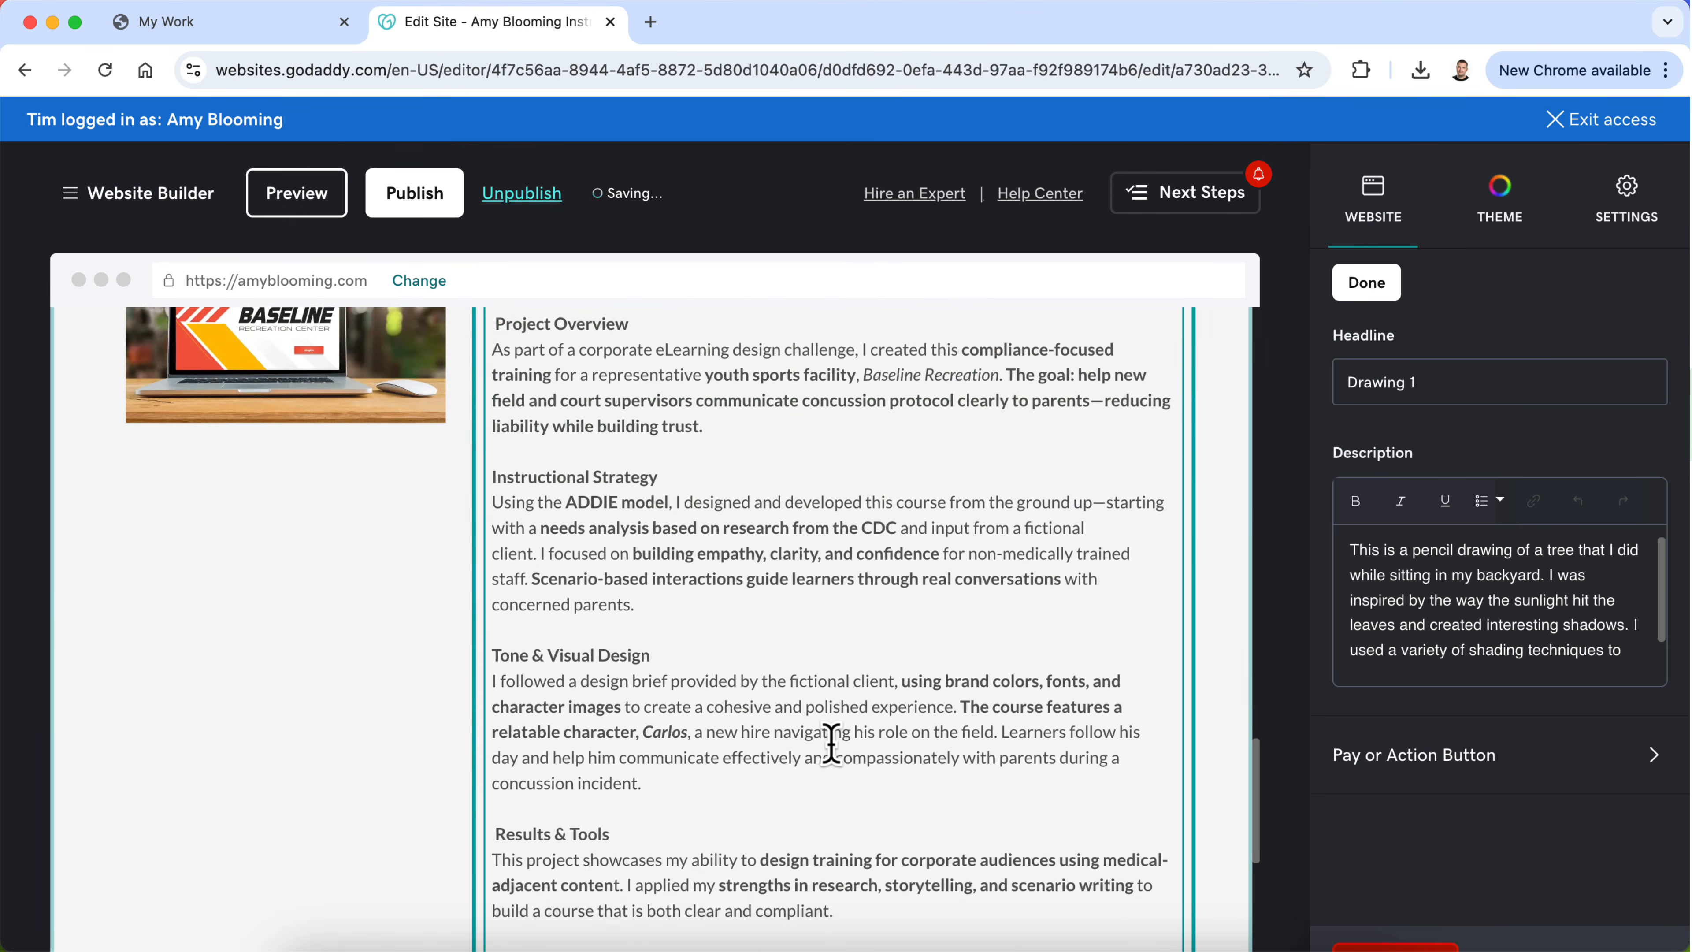
pyautogui.click(1401, 371)
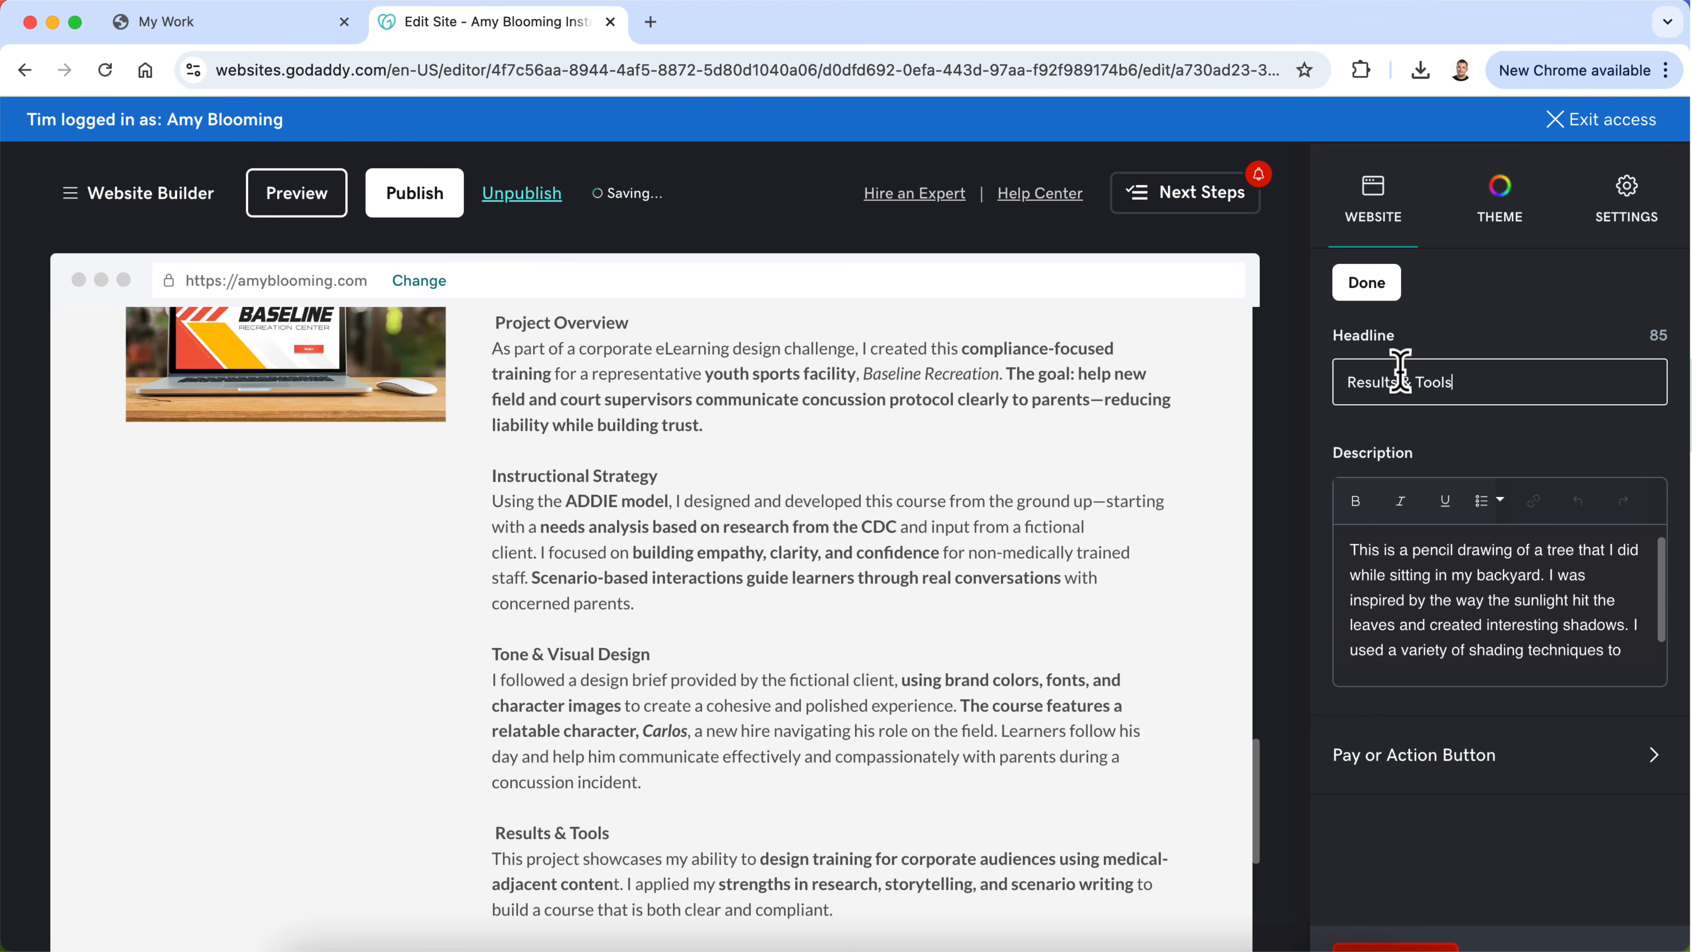
# Step: Delete the "Tools used" and "Deliverables" lines from the end of the My Design Process text
pyautogui.click(892, 593)
pyautogui.scroll(-3, 891, 598)
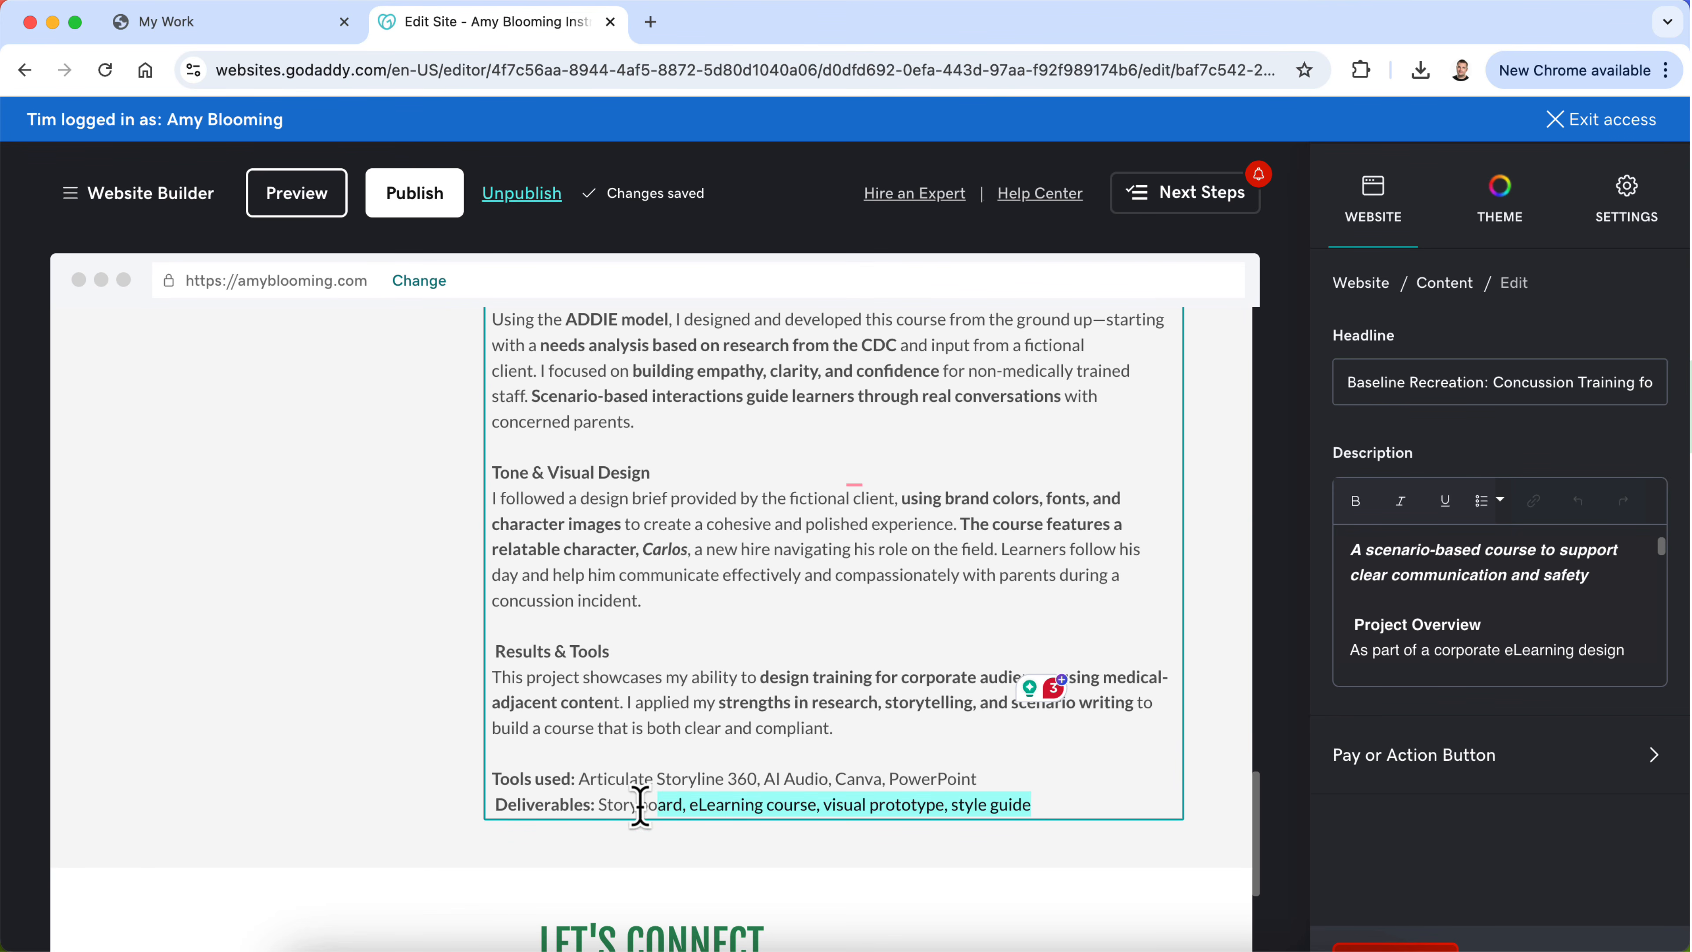
pyautogui.press('BackSpace')
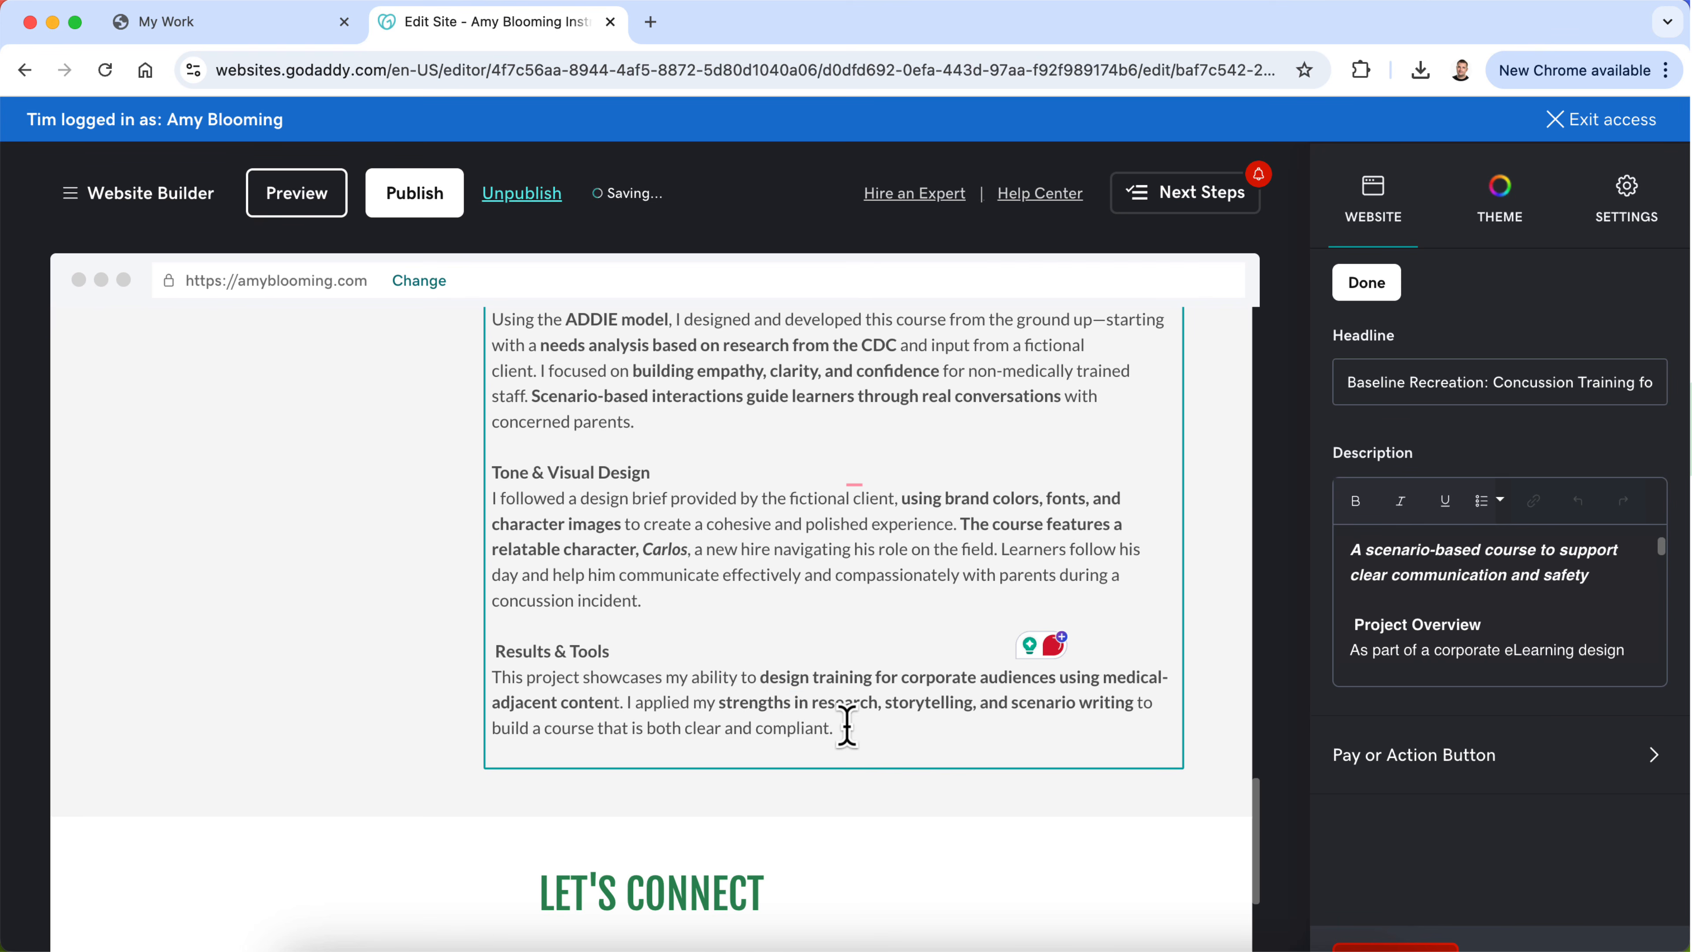
# Step: Copy the Results & Tools paragraph from My Design Process over the placeholder description of the new Results & Tools group
pyautogui.moveTo(846, 727); pyautogui.dragTo(471, 685)
pyautogui.hotkey('ctrl', 'c')
pyautogui.scroll(10, 471, 685)
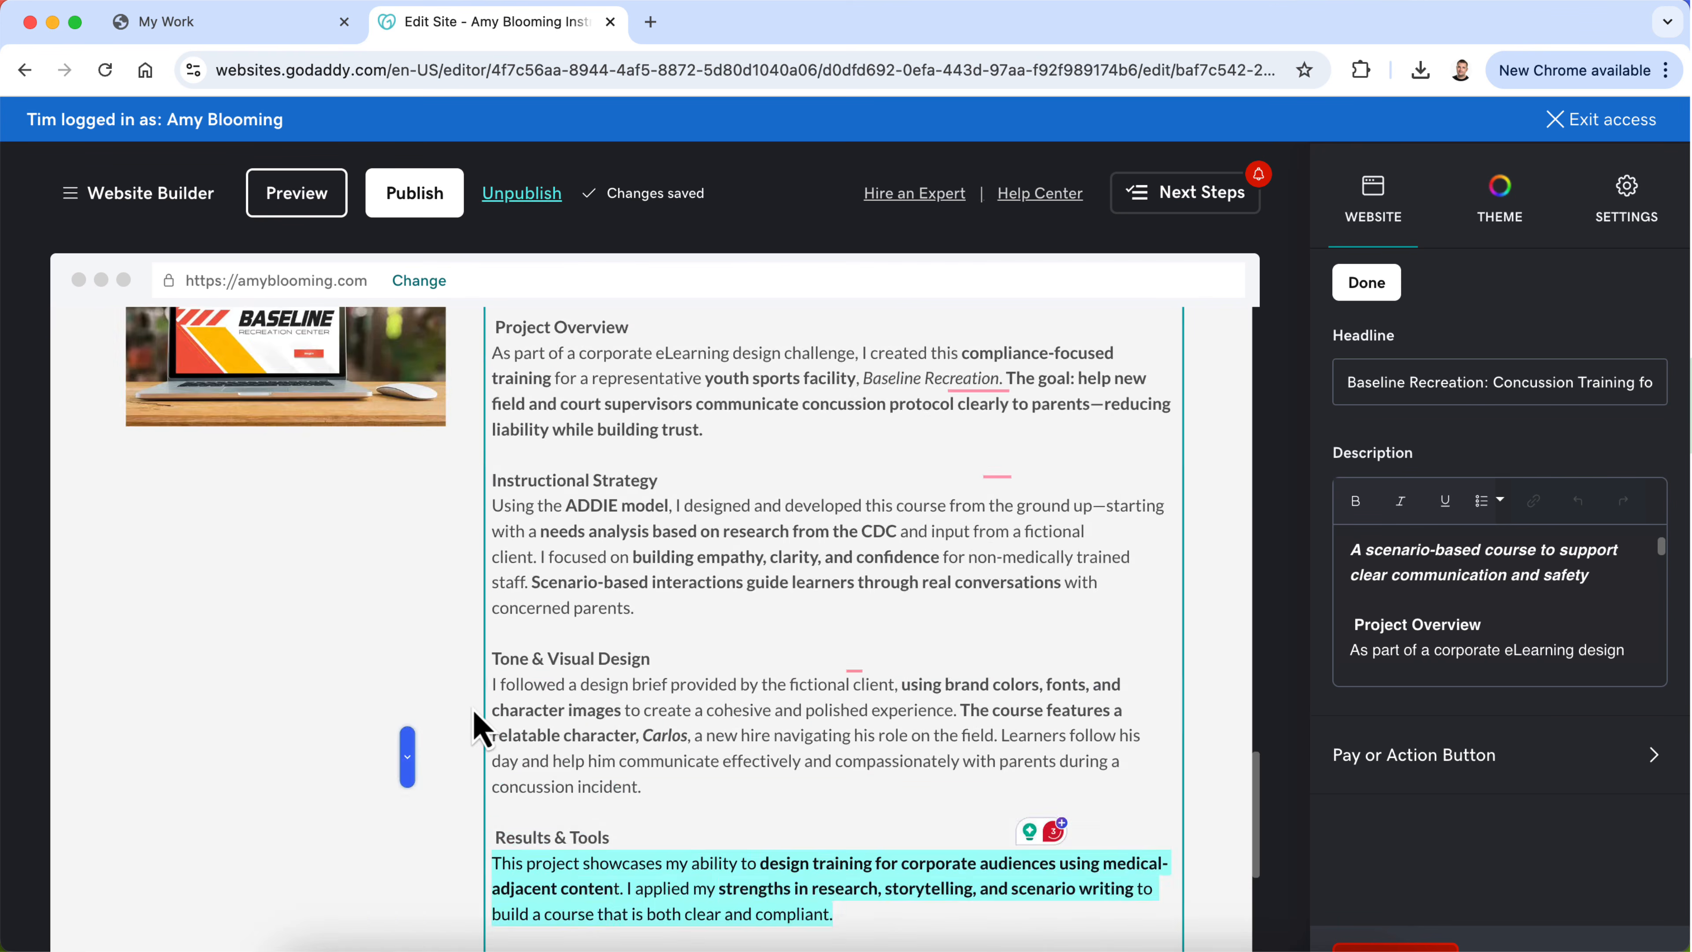
pyautogui.click(501, 536)
pyautogui.hotkey('ctrl', 'a')
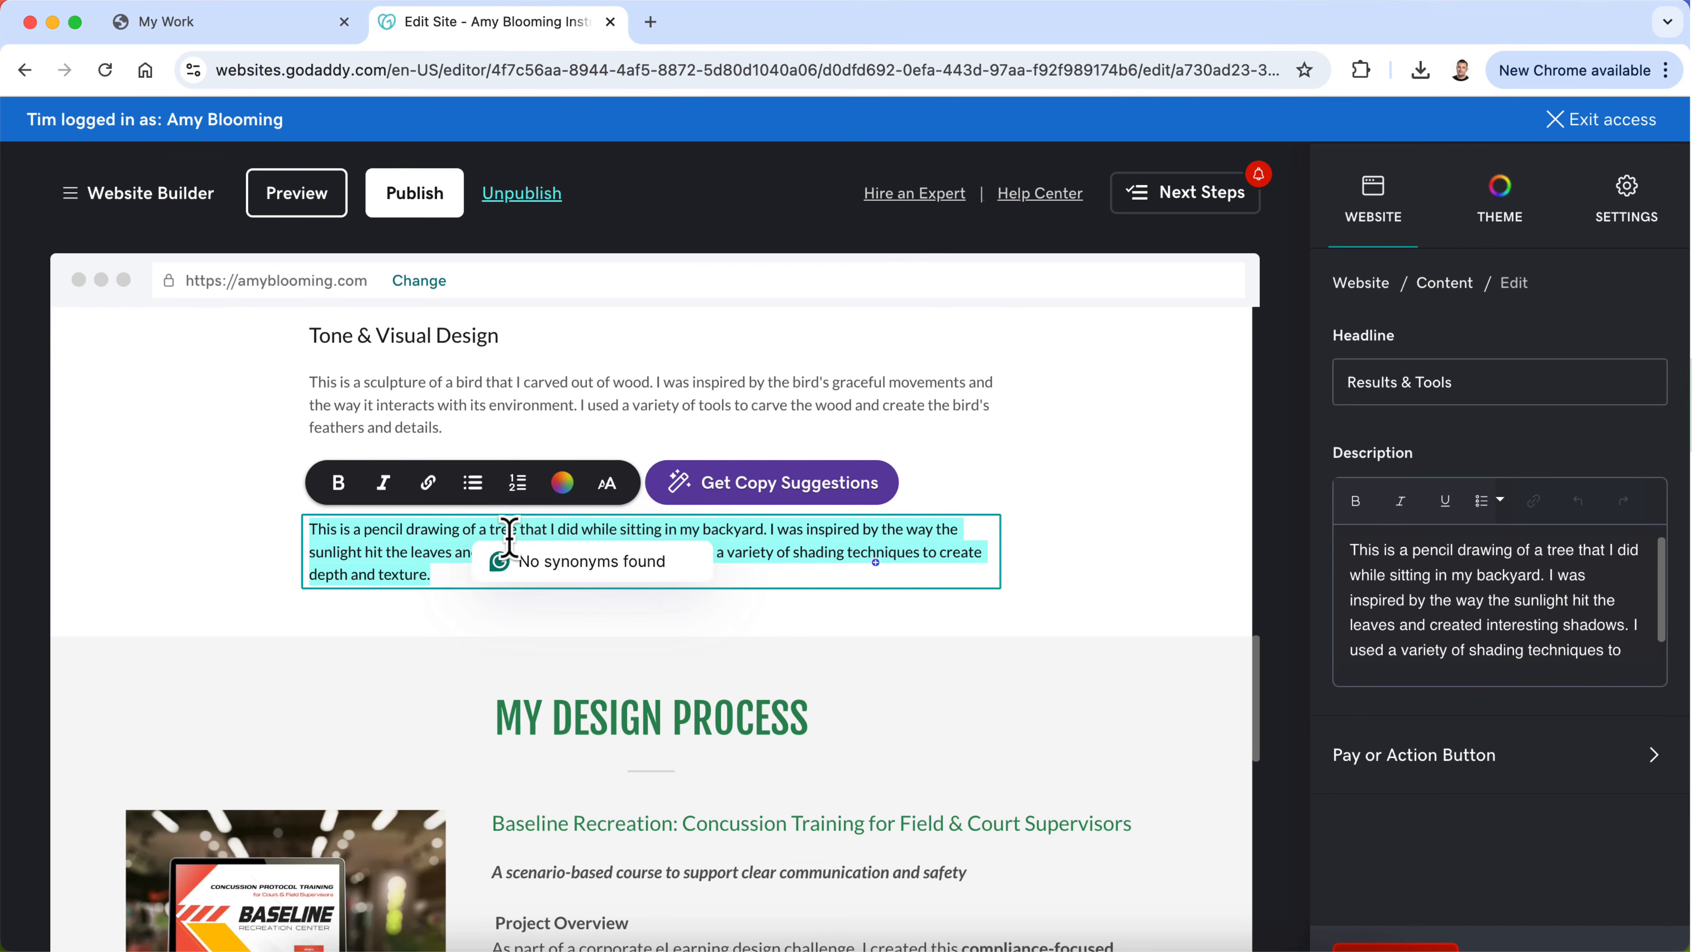
pyautogui.hotkey('ctrl', 'v')
pyautogui.scroll(-8, 476, 714)
pyautogui.scroll(-5, 480, 713)
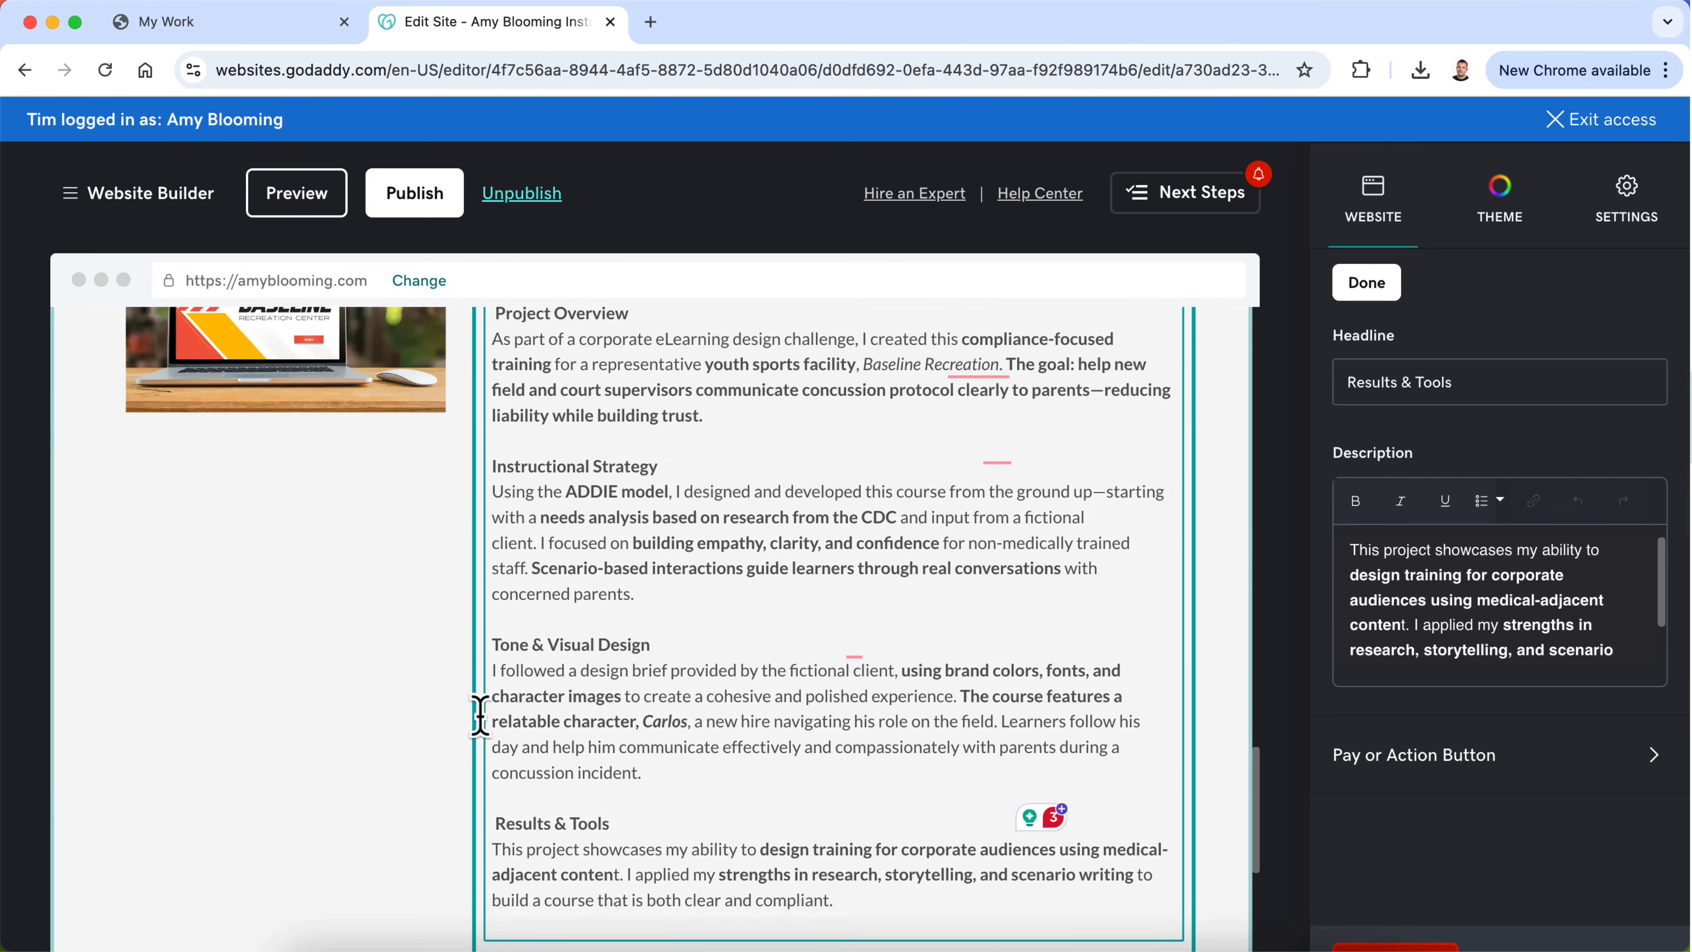
# Step: Copy the Tone & Visual Design paragraph from My Design Process over the placeholder description of the new Tone & Visual Design group
pyautogui.click(593, 567)
pyautogui.moveTo(649, 623); pyautogui.dragTo(472, 523)
pyautogui.hotkey('ctrl', 'c')
pyautogui.scroll(10, 473, 523)
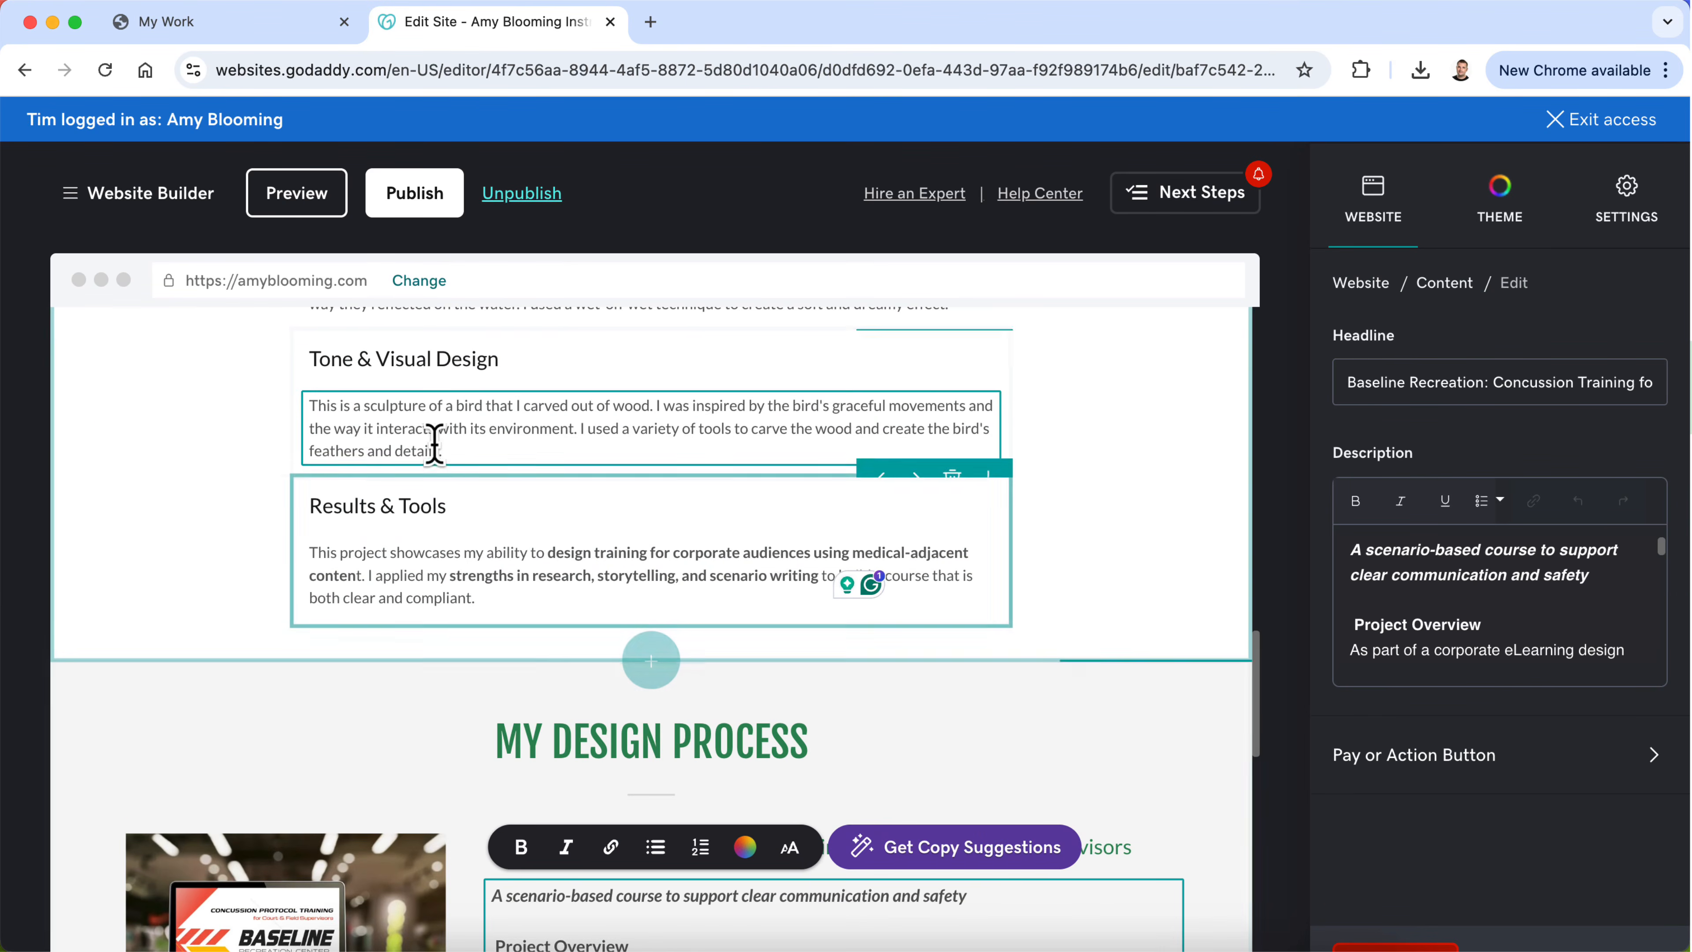
pyautogui.click(415, 428)
pyautogui.hotkey('ctrl', 'a')
pyautogui.hotkey('ctrl', 'v')
# Step: Copy the Instructional Strategy paragraph from My Design Process over the placeholder description of the new Instructional Strategy group
pyautogui.scroll(-10, 431, 574)
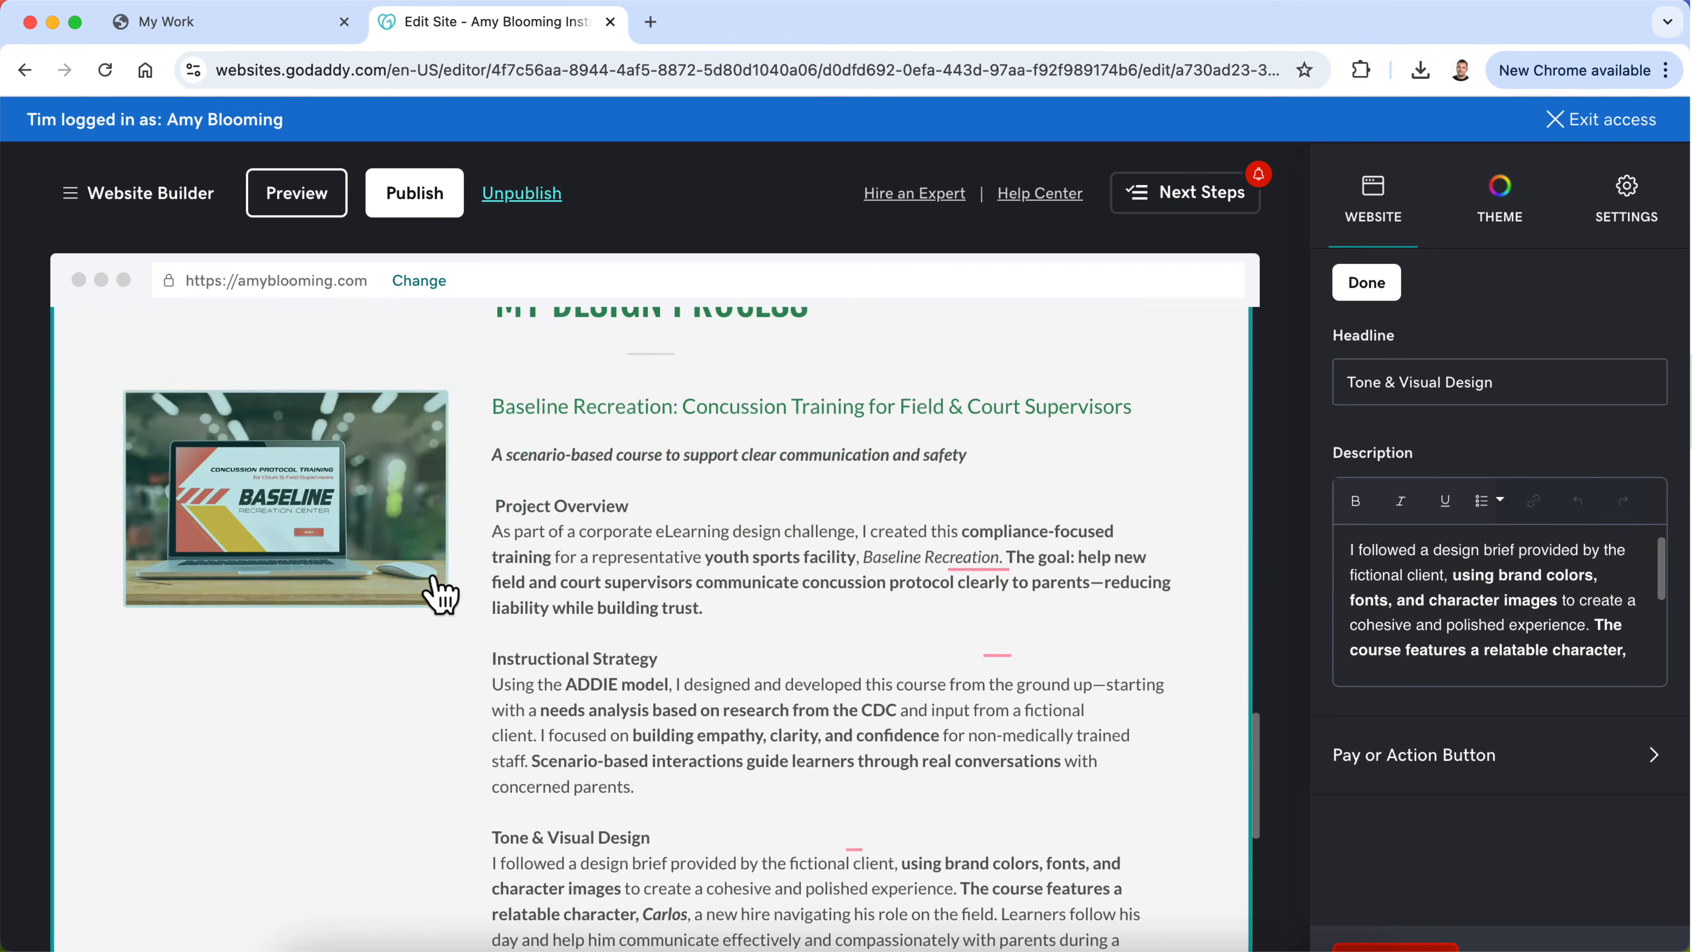
pyautogui.scroll(3, 587, 615)
pyautogui.moveTo(634, 664); pyautogui.dragTo(539, 613)
pyautogui.scroll(10, 487, 566)
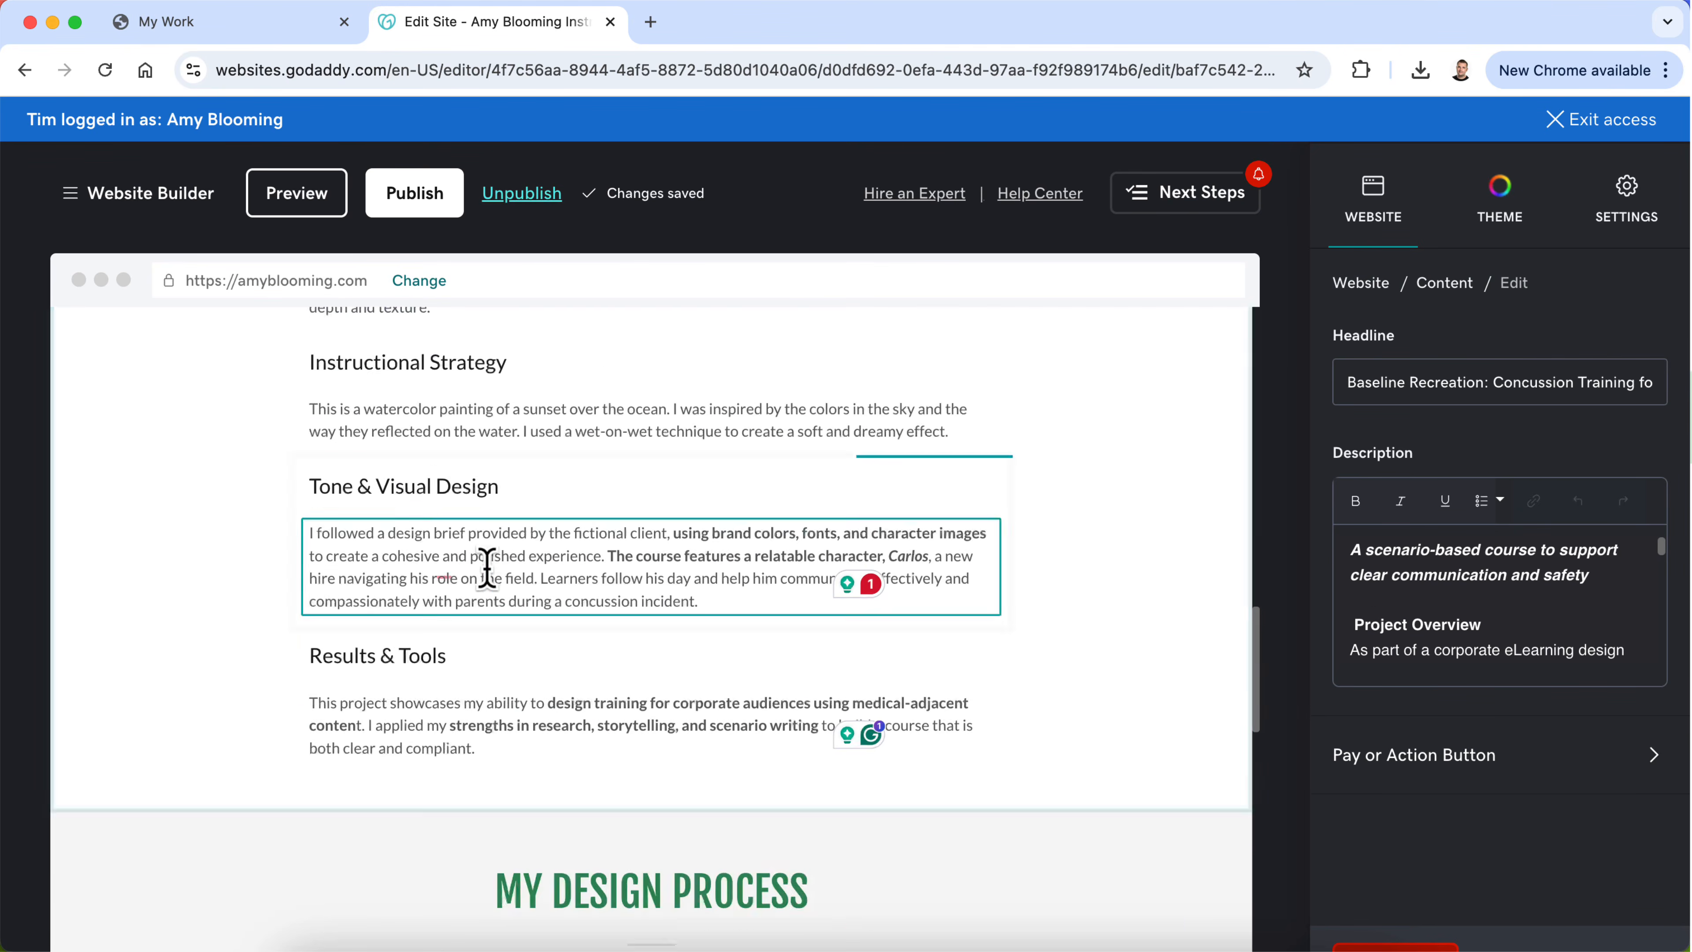
pyautogui.tripleClick(484, 515)
pyautogui.write('Using the ADDIE model, I designed and developed this course from the ground up—starting with a needs analysis based on research from the CDC and input from a fictional client. I focused on building empathy, clarity, and confidence for non-medically trained staff. Scenario-based interactions guide learners through real conversations with concerned parents.')
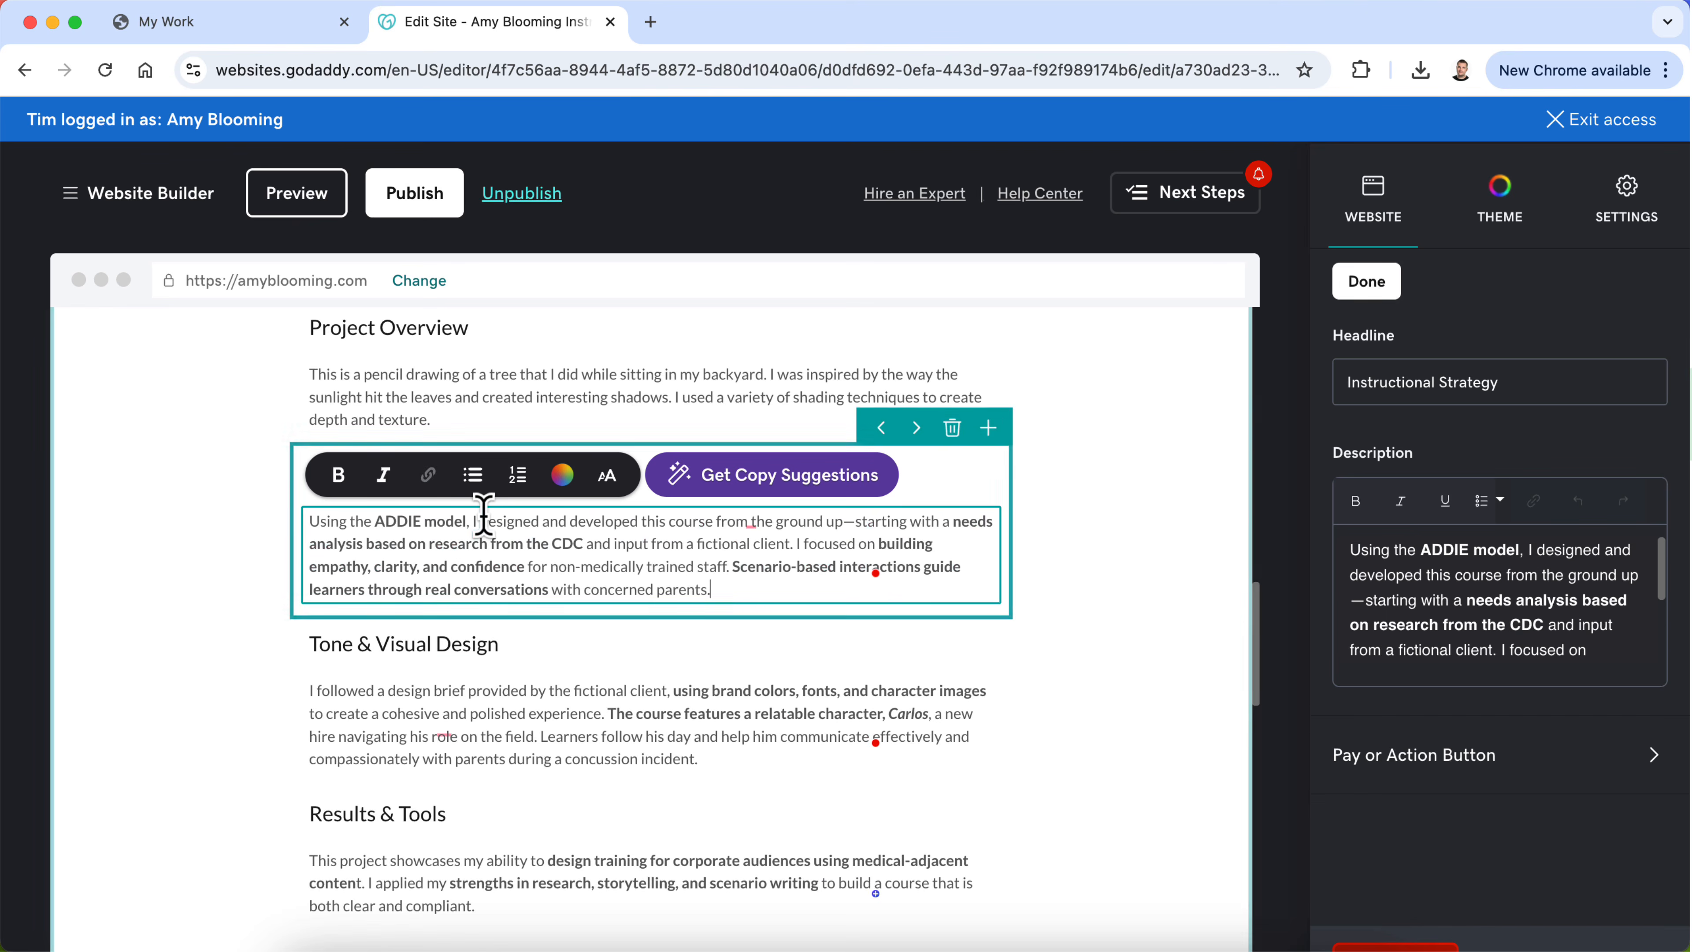
# Step: Copy the Project Overview paragraph from My Design Process over the placeholder description of the new Project Overview group
pyautogui.scroll(-10, 504, 664)
pyautogui.scroll(-3, 504, 665)
pyautogui.scroll(3, 514, 650)
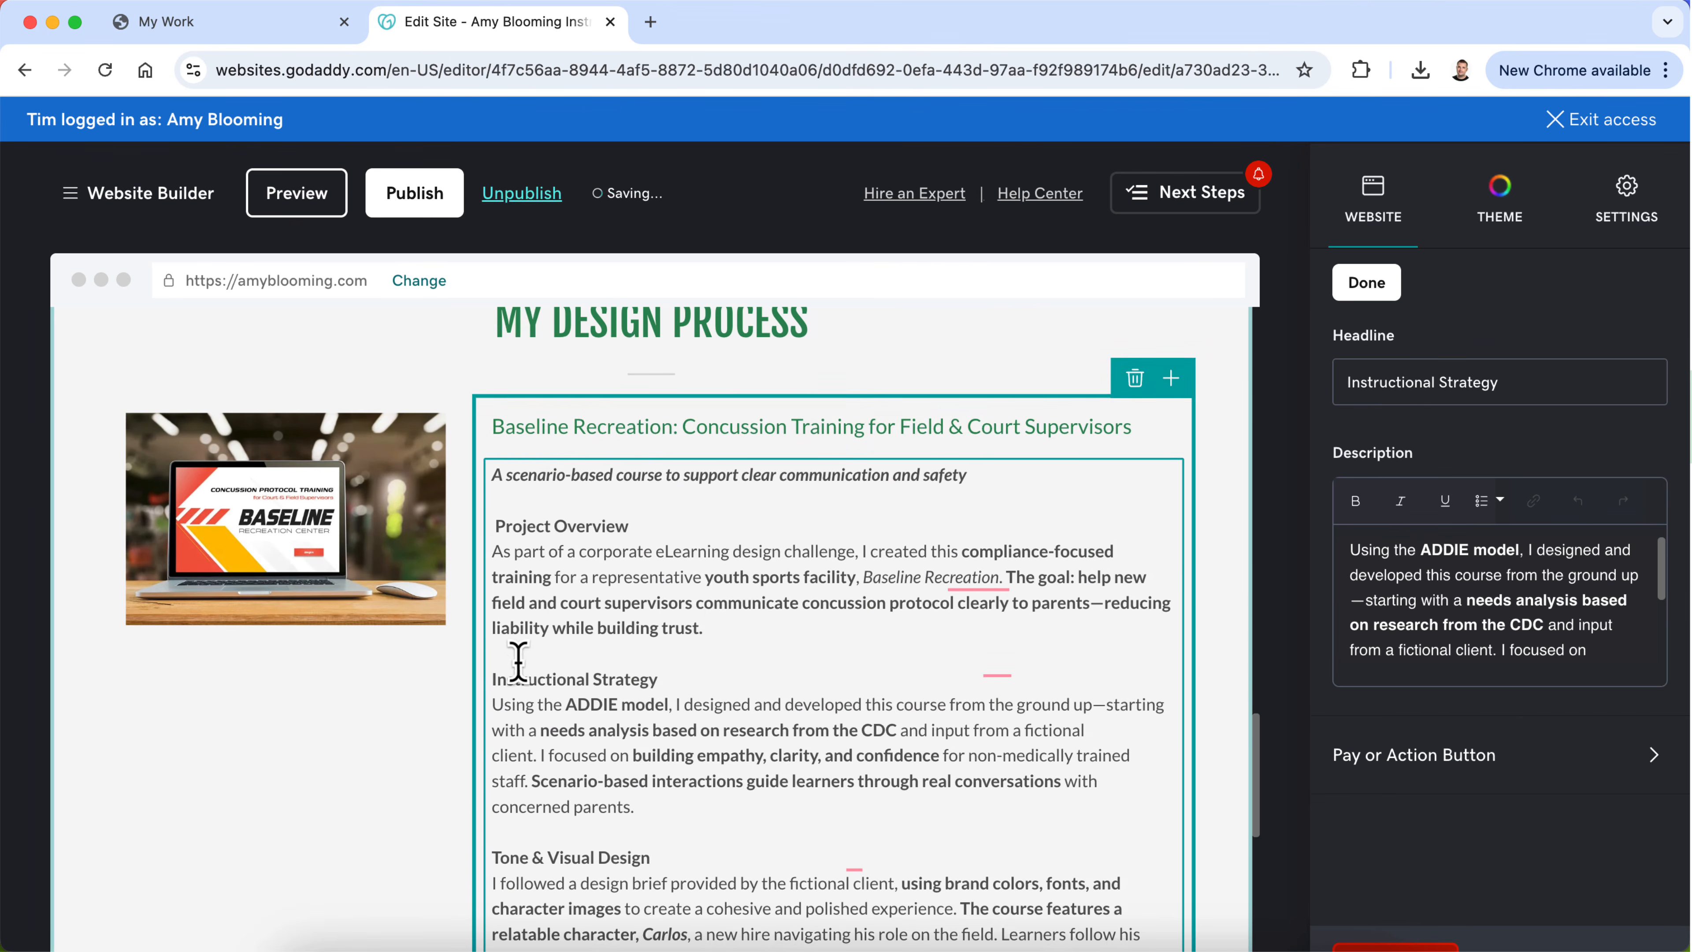
pyautogui.click(706, 628)
pyautogui.moveTo(712, 634); pyautogui.dragTo(498, 555)
pyautogui.hotkey('ctrl', 'c')
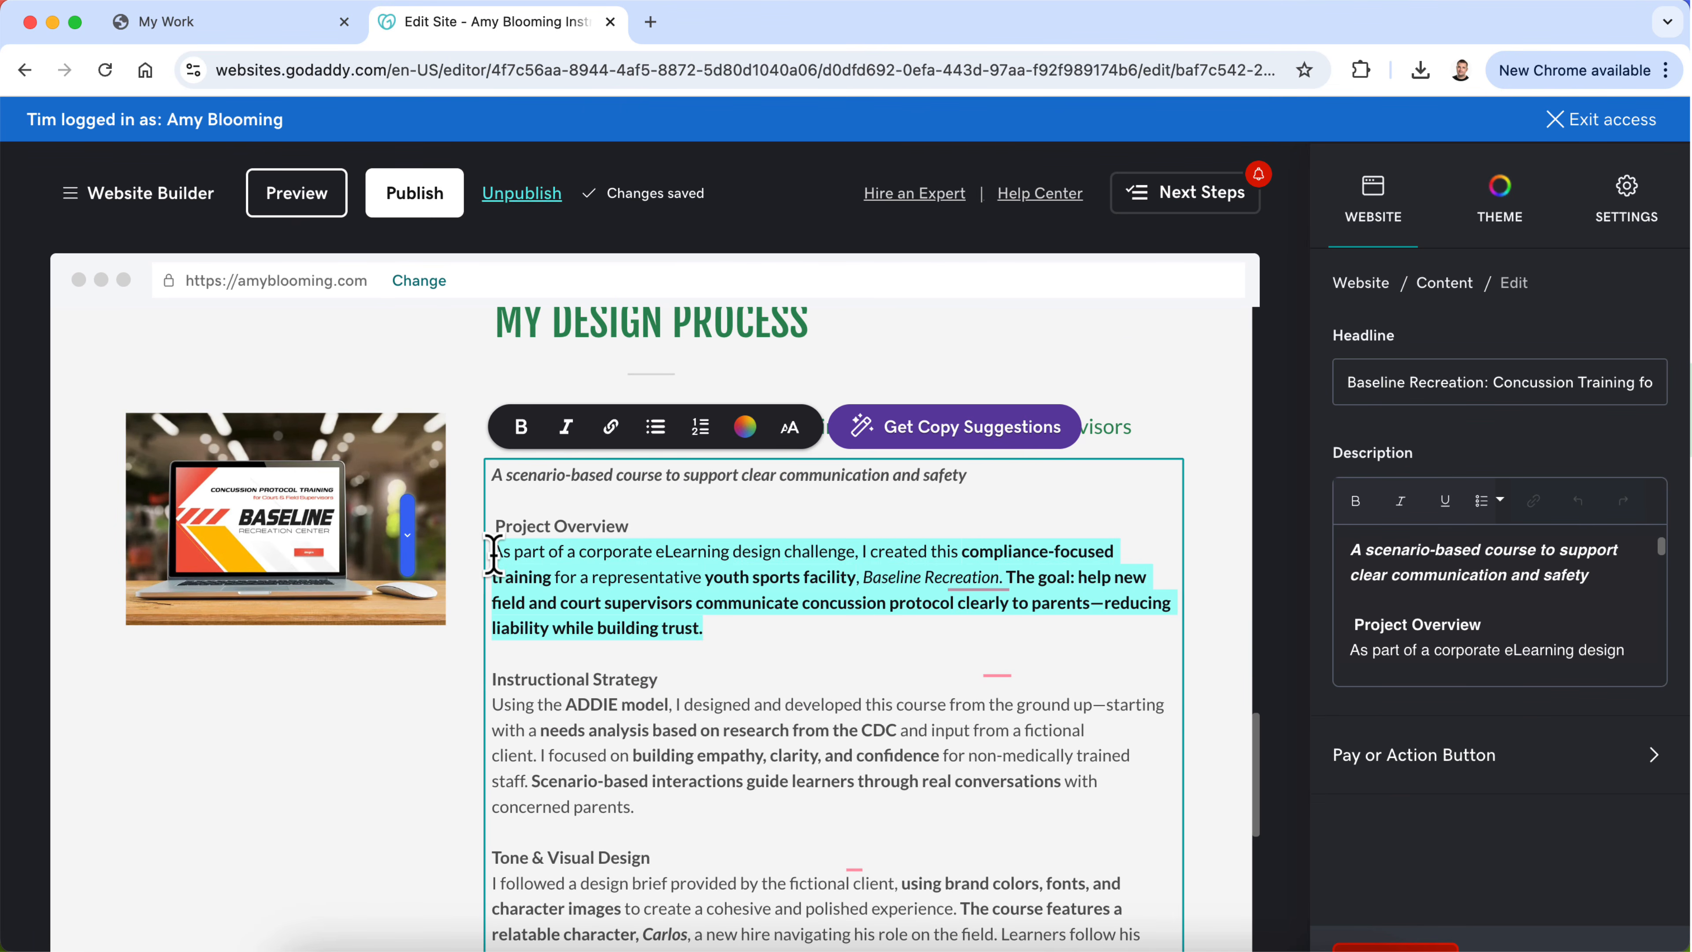
pyautogui.scroll(10, 499, 567)
pyautogui.doubleClick(445, 466)
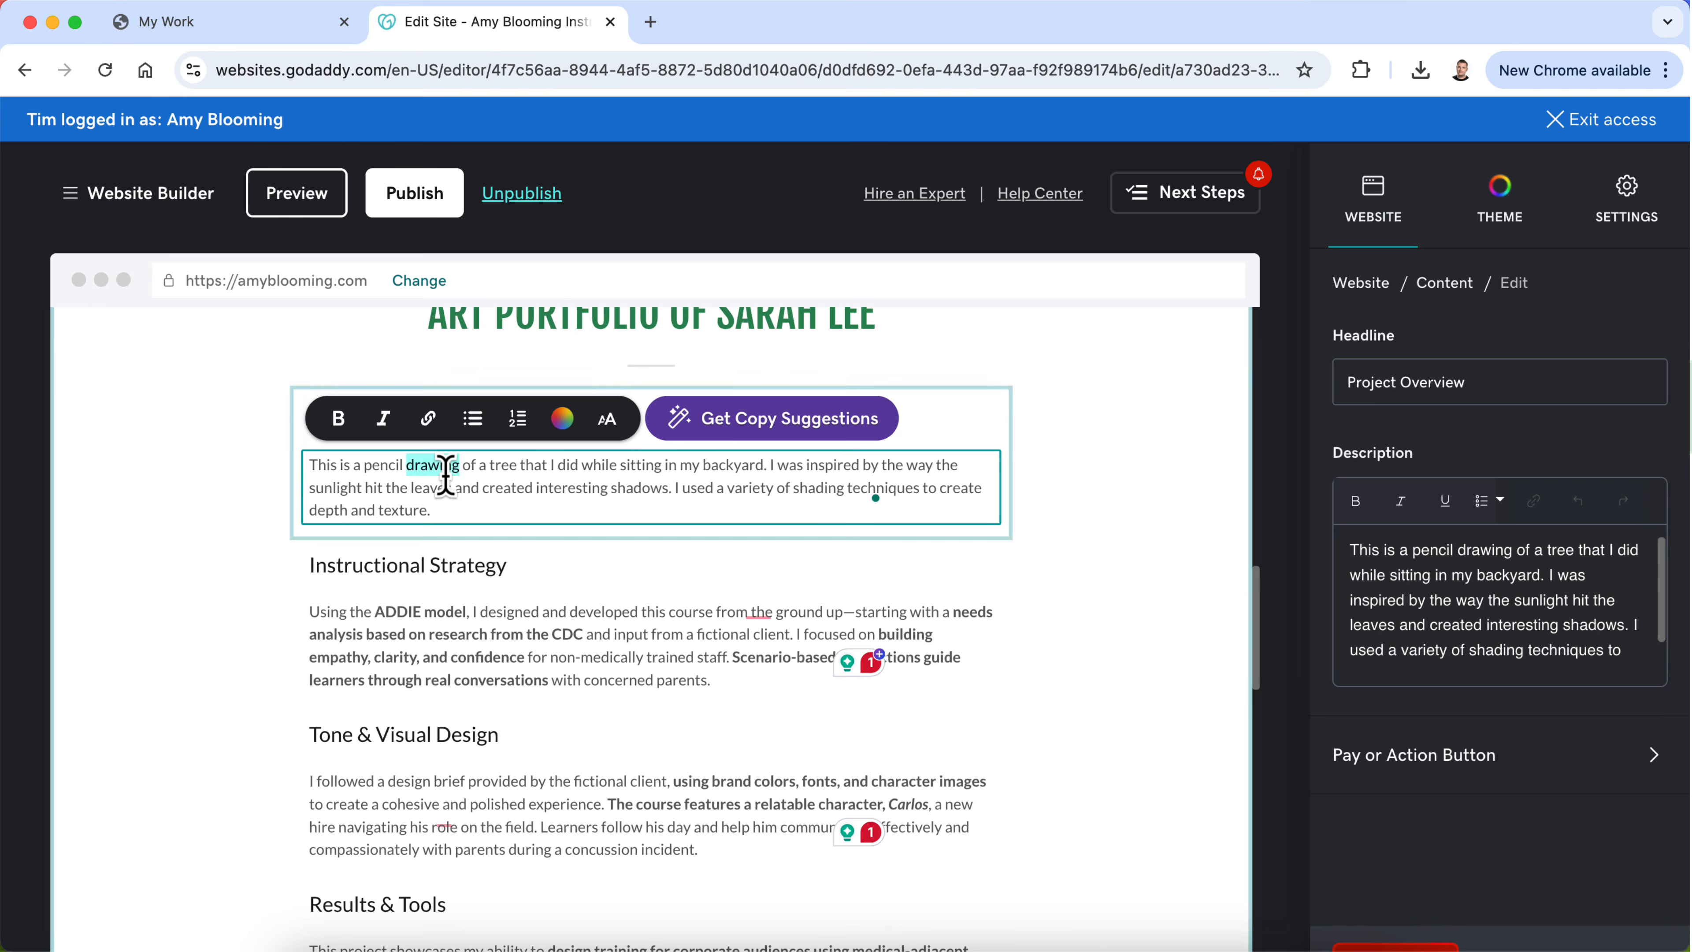
pyautogui.hotkey('ctrl', 'a')
pyautogui.hotkey('ctrl', 'v')
# Step: Delete the old My Design Process section with its laptop image and long text from the page
pyautogui.click(593, 607)
pyautogui.scroll(2, 928, 707)
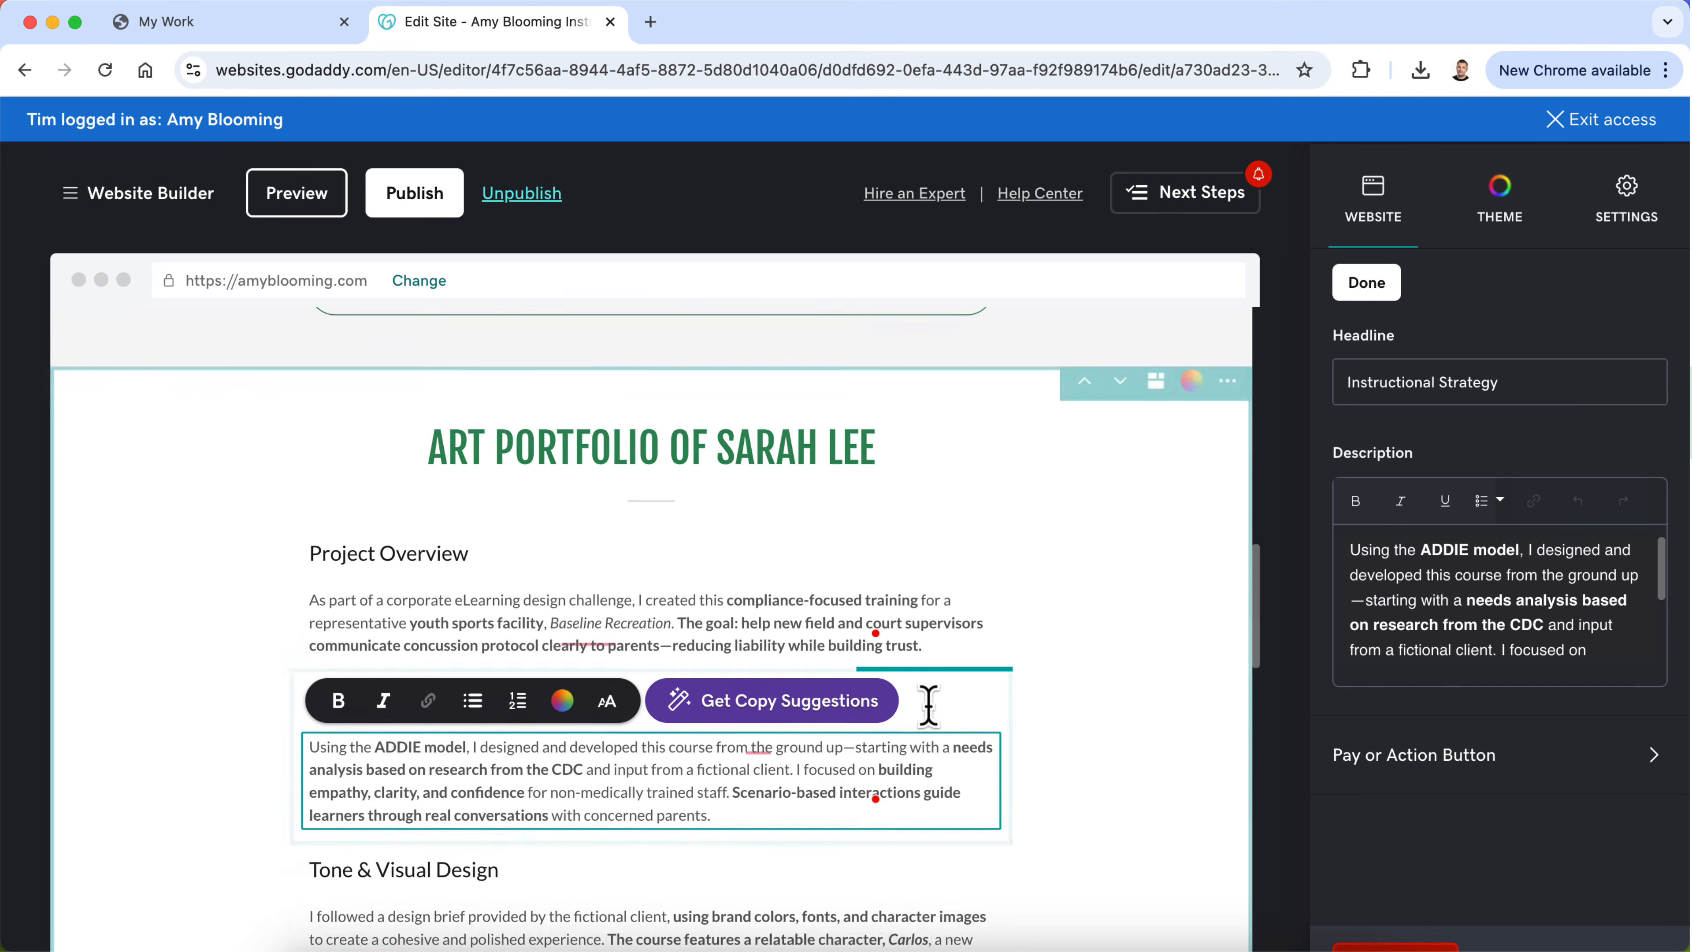
pyautogui.scroll(-10, 928, 705)
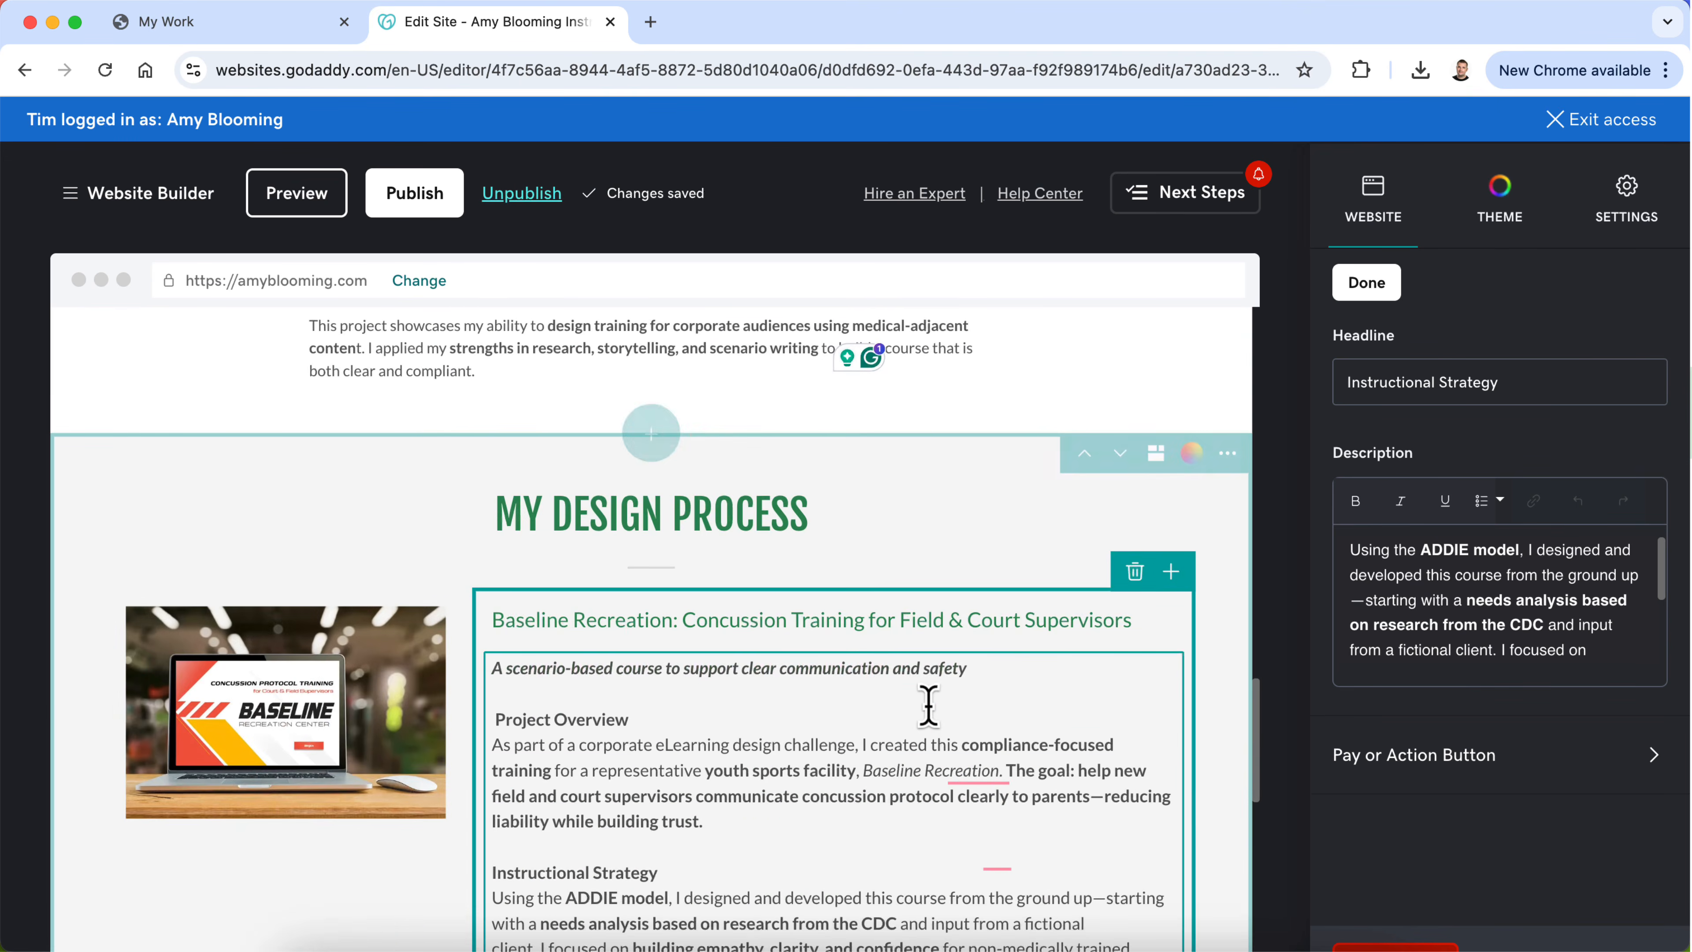
pyautogui.scroll(-7, 928, 705)
pyautogui.scroll(7, 928, 705)
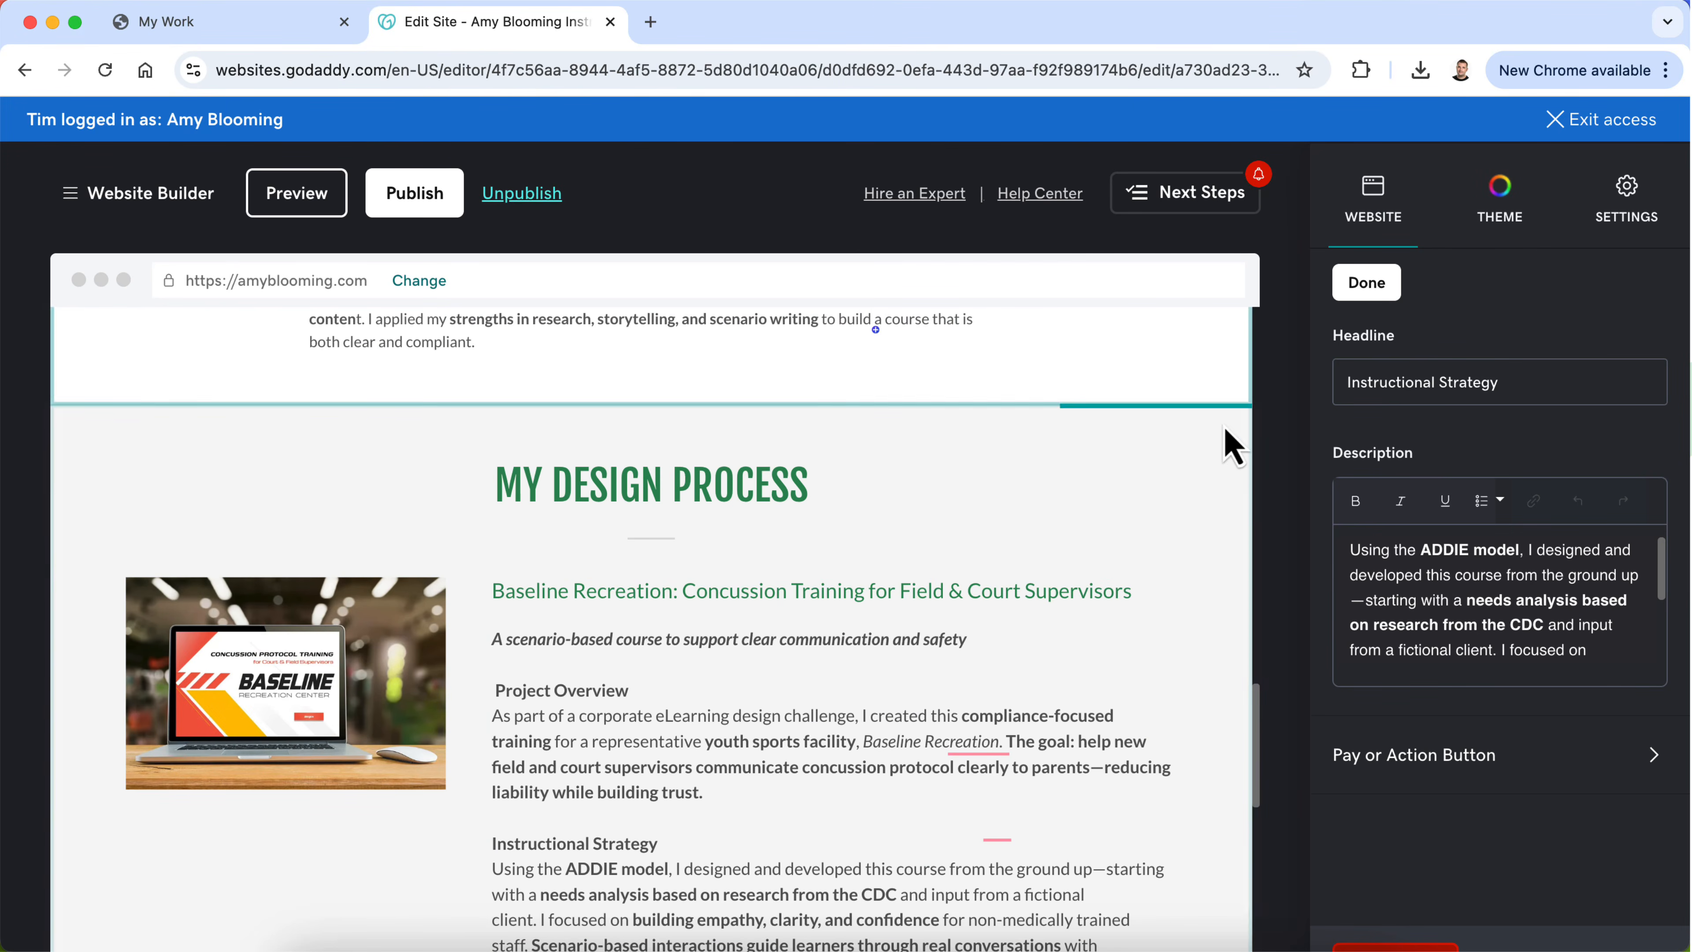
pyautogui.click(1227, 427)
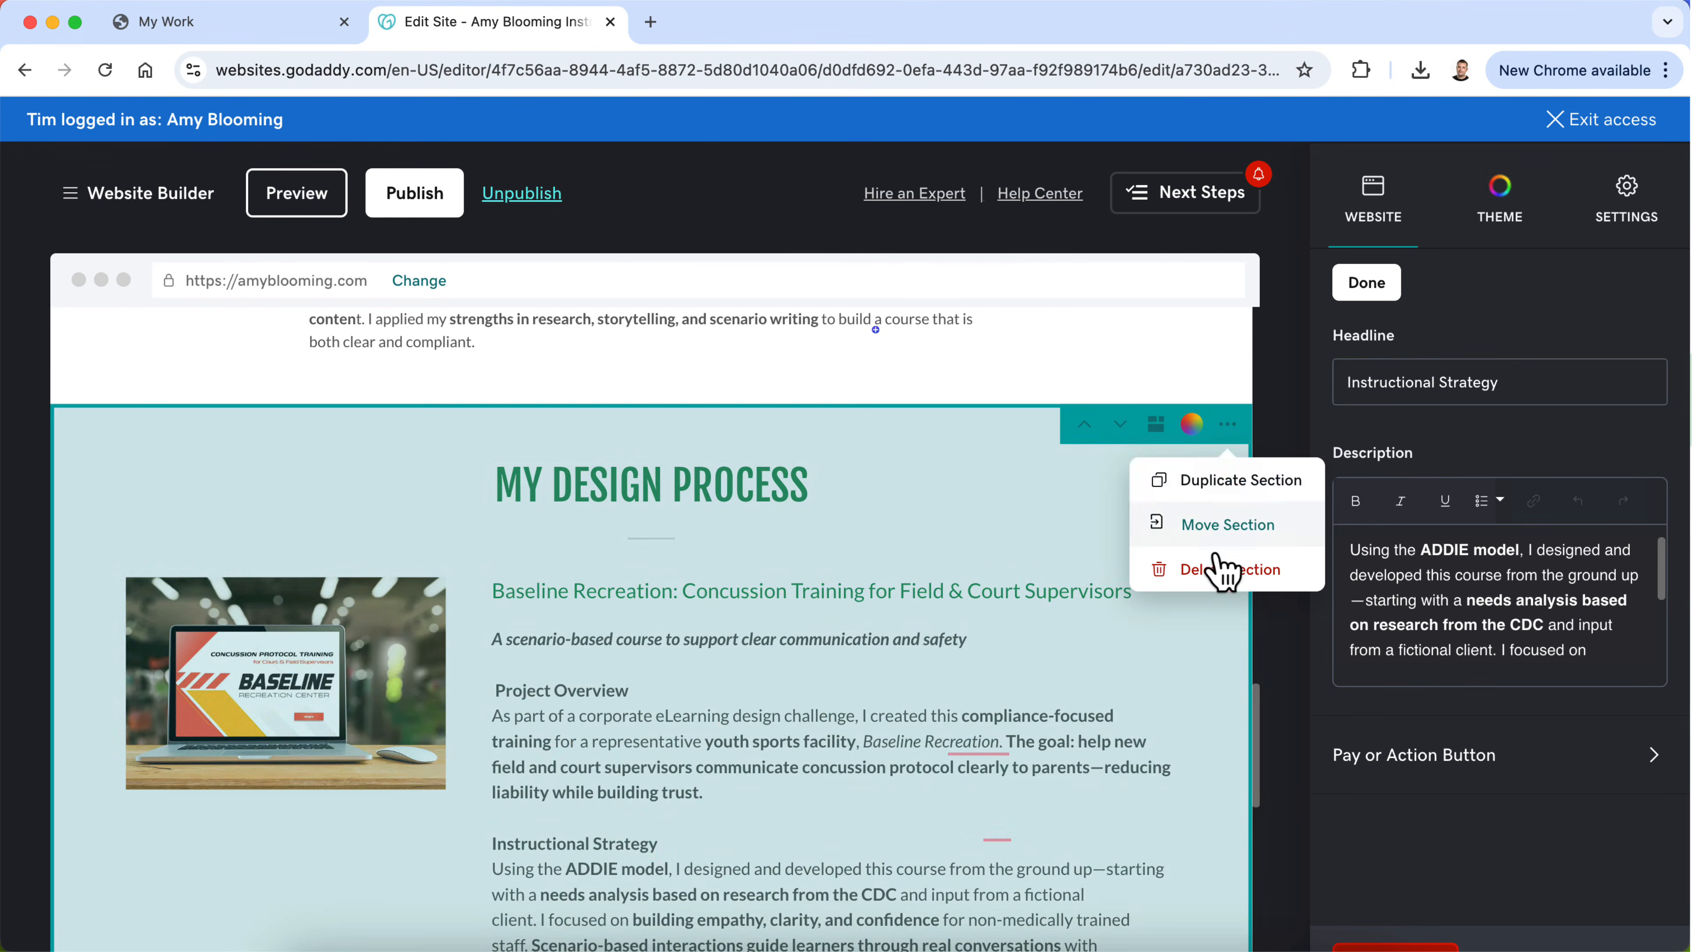
pyautogui.click(1219, 567)
pyautogui.click(598, 617)
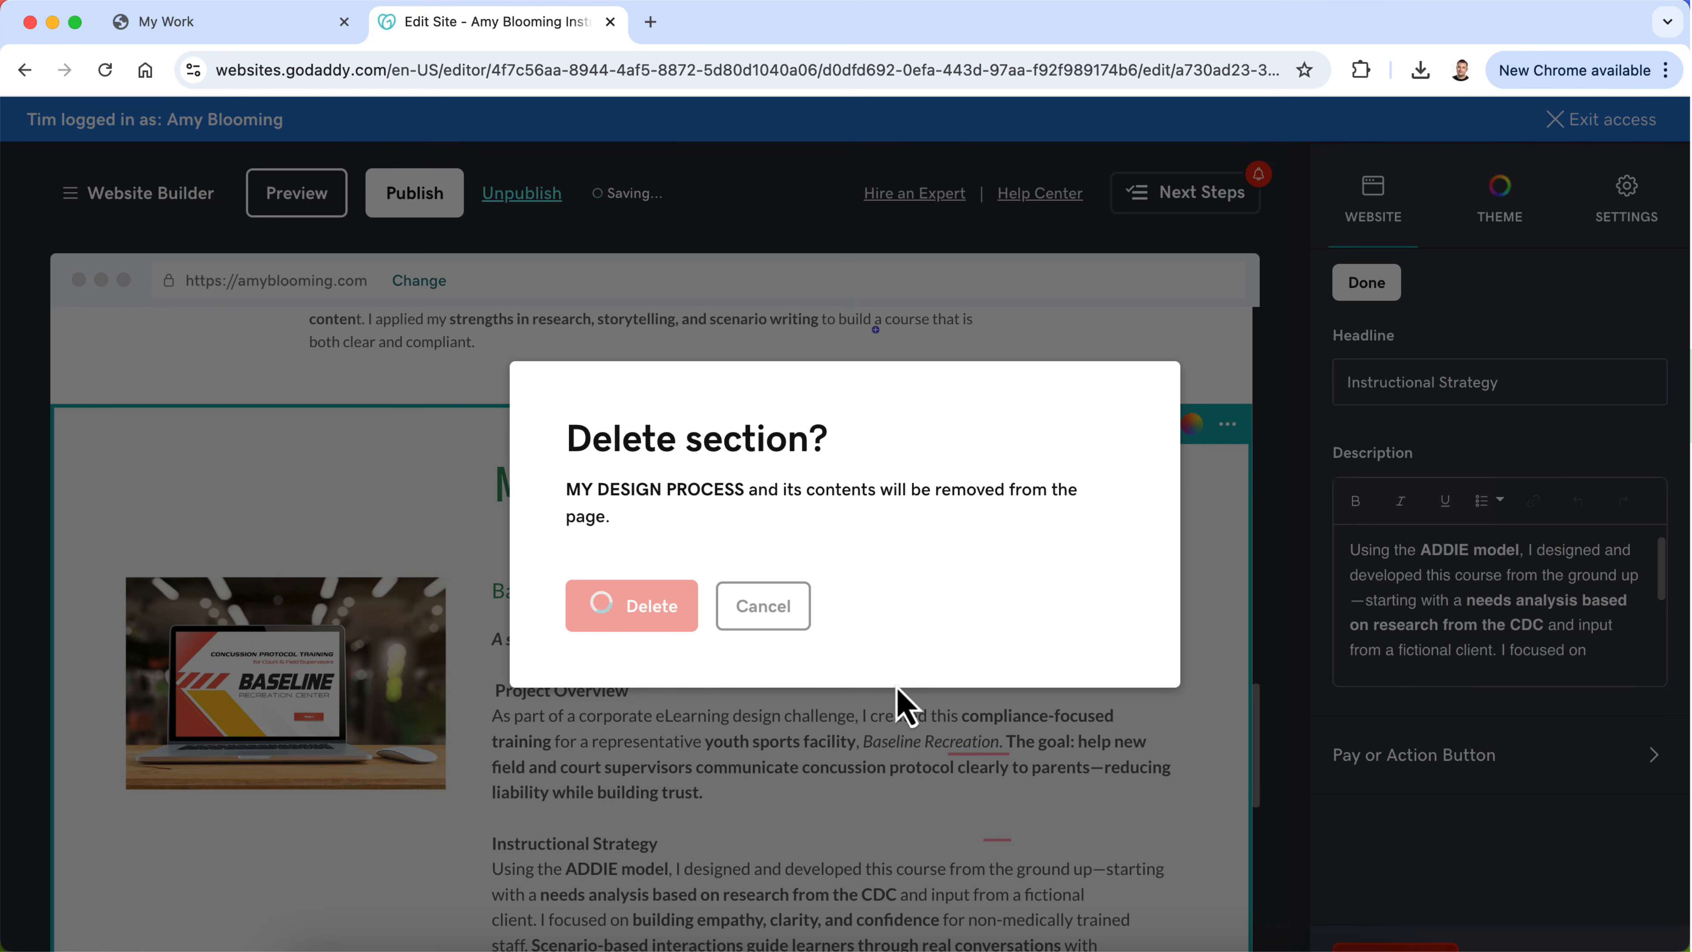
# Step: Replace the placeholder art portfolio title of the new content section with "My Design & Development Process"
pyautogui.scroll(7, 898, 689)
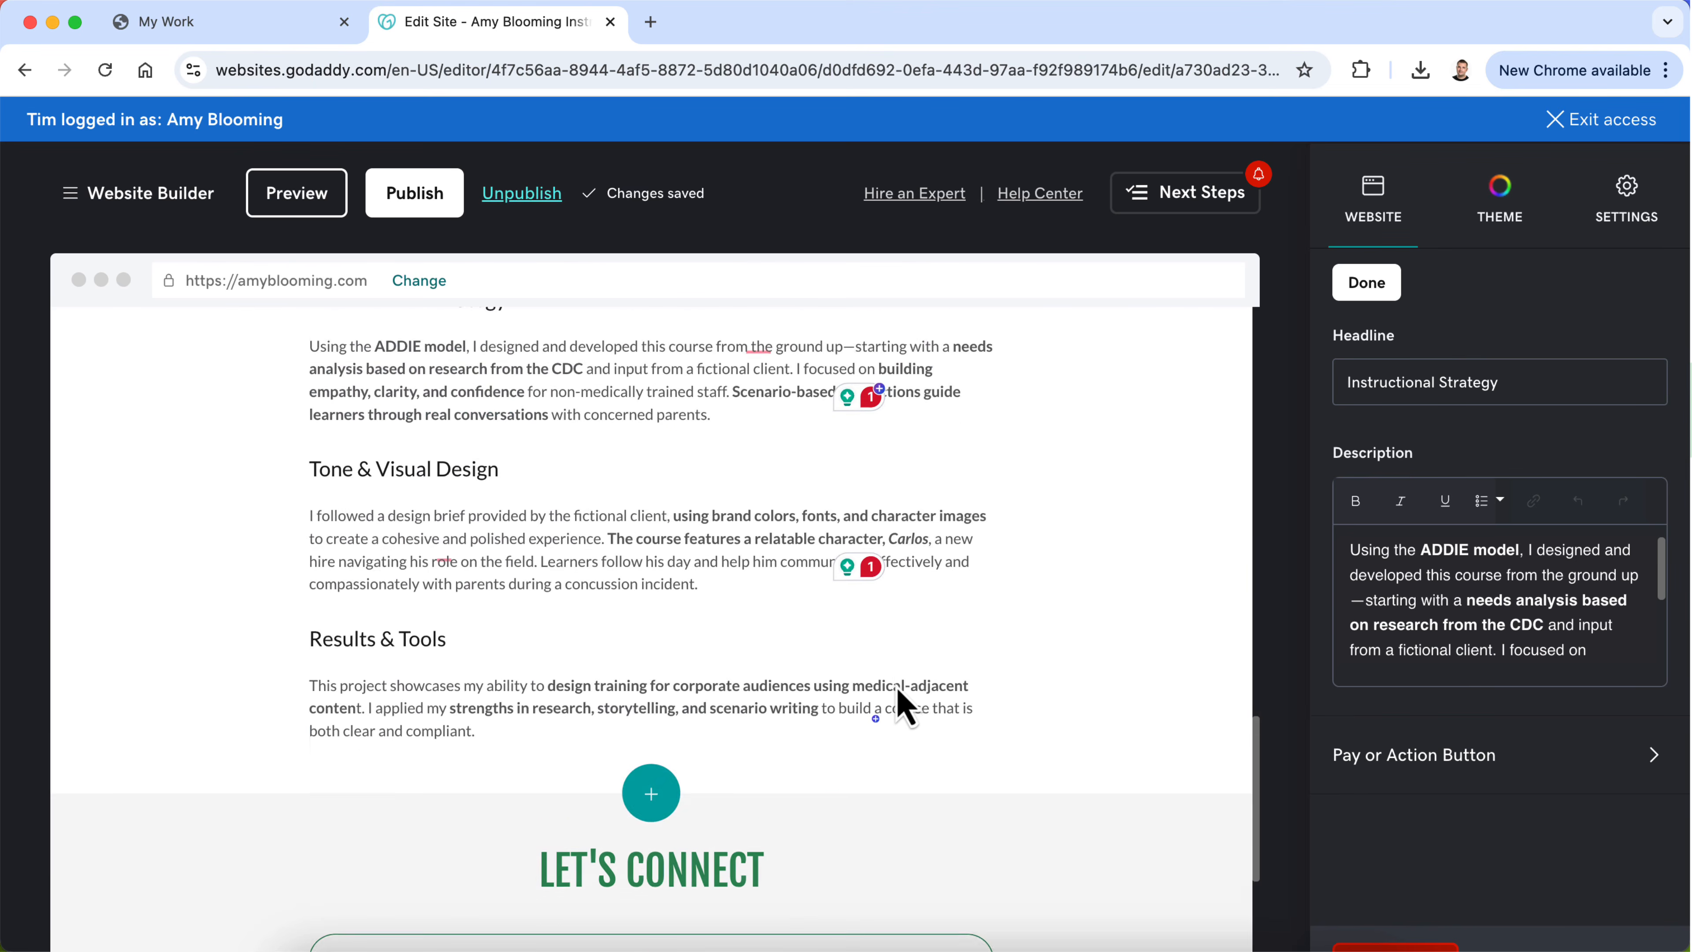
pyautogui.scroll(8, 905, 706)
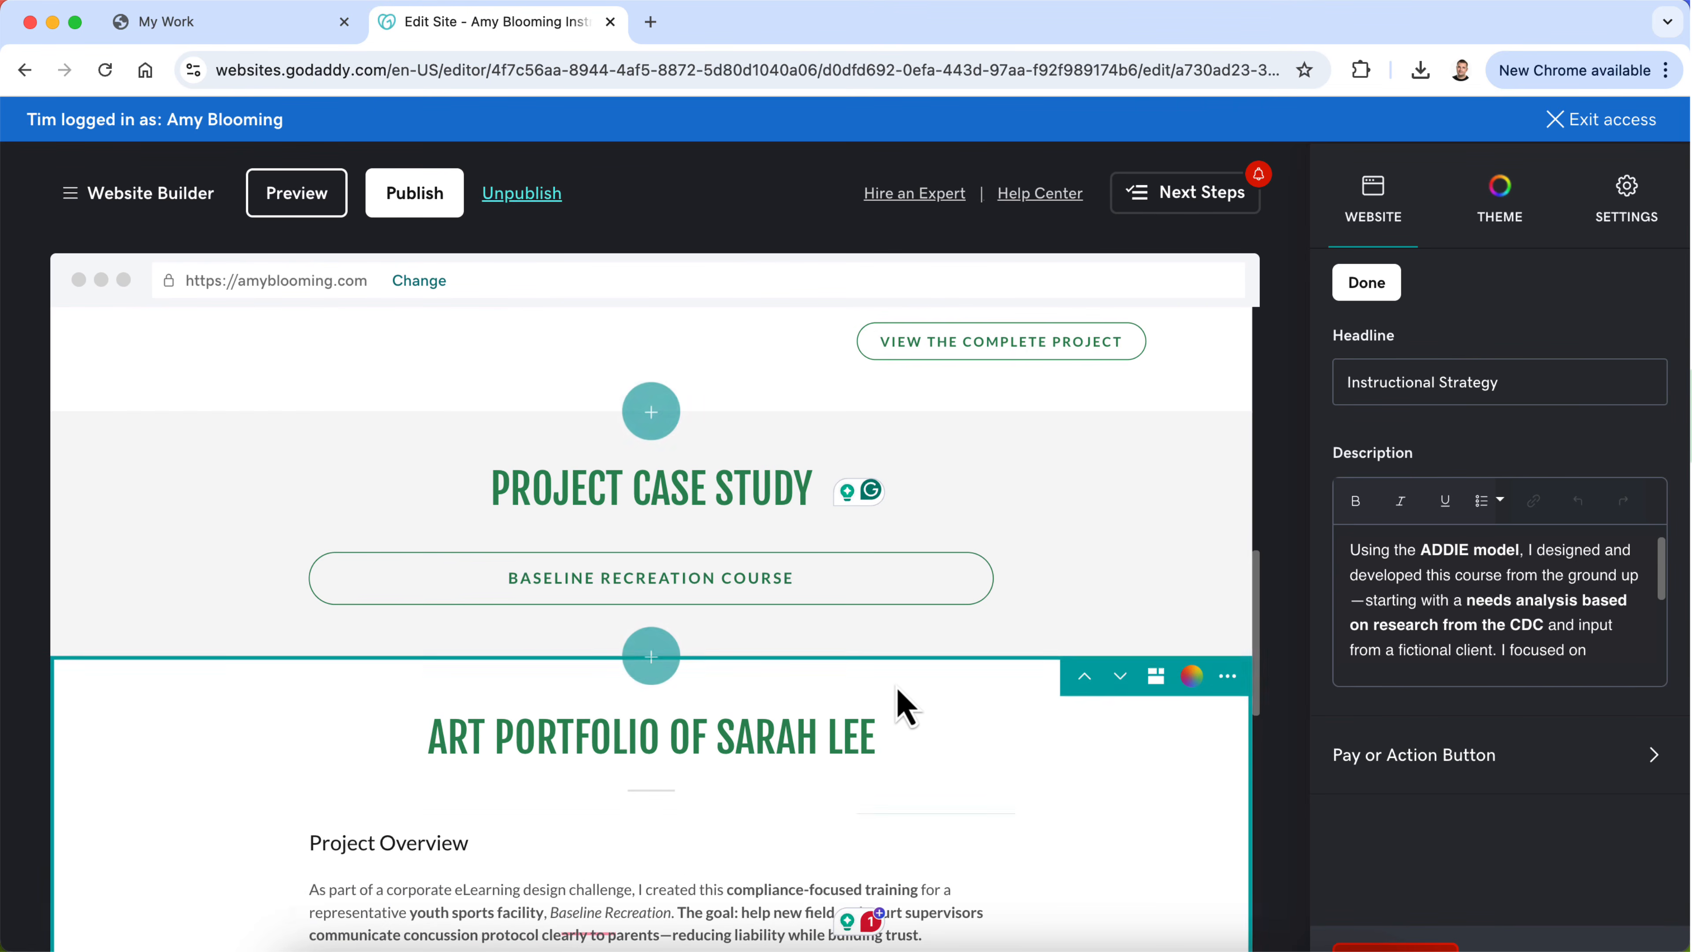
pyautogui.scroll(1, 906, 706)
pyautogui.tripleClick(780, 788)
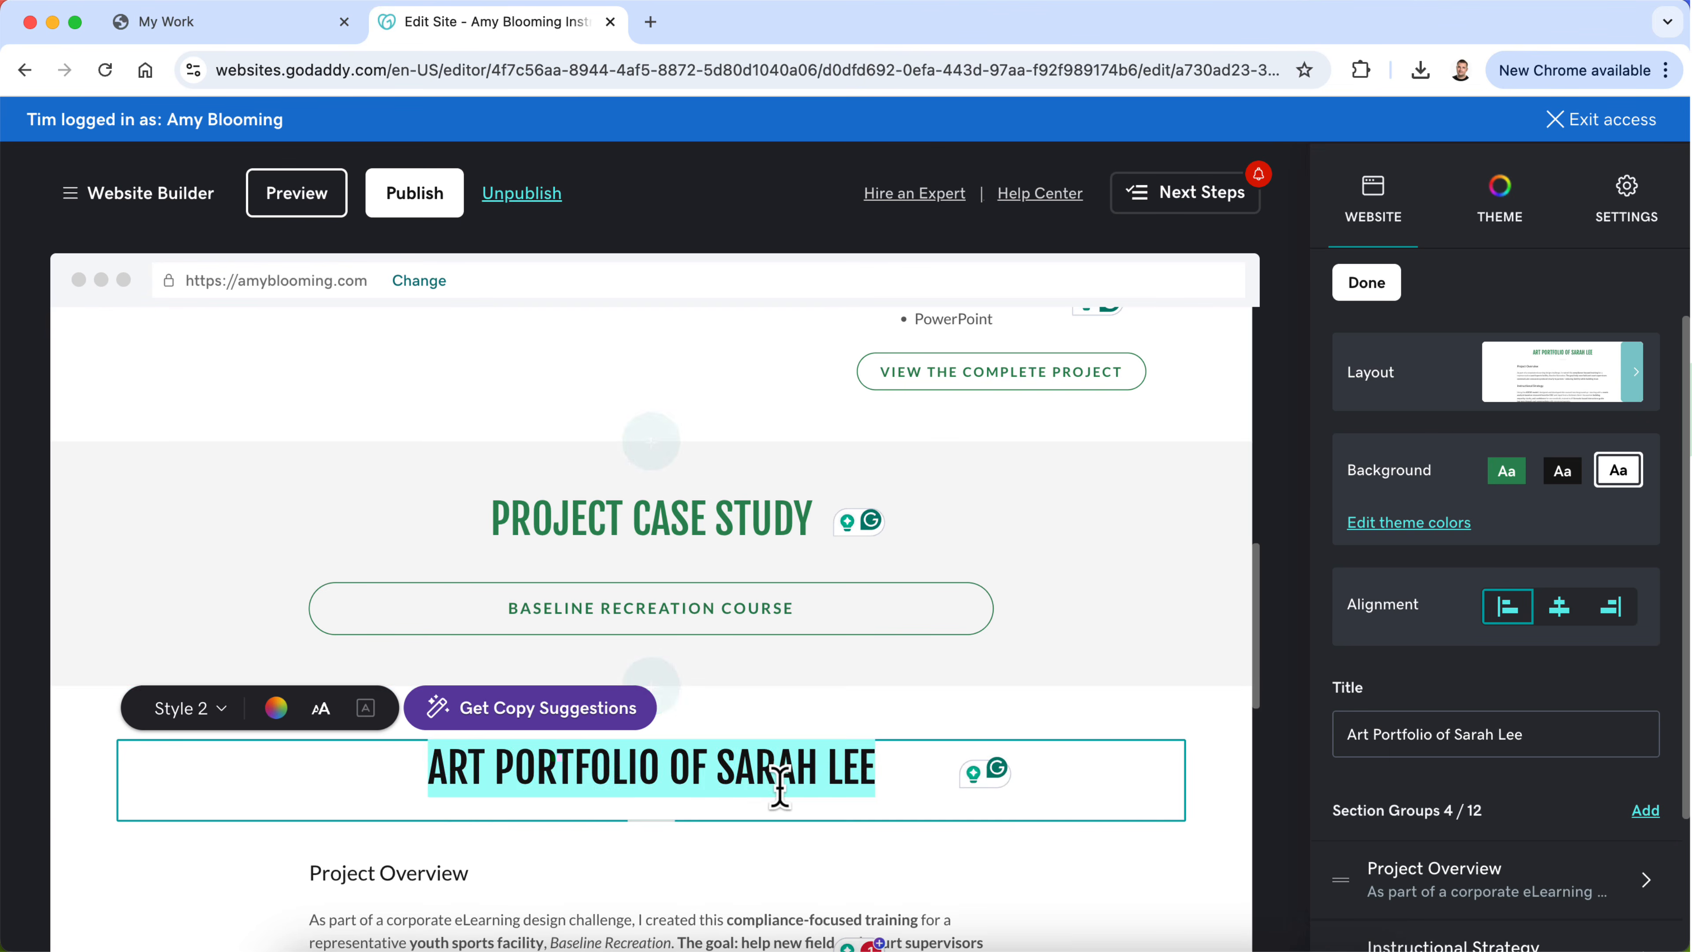
pyautogui.write('MY DESIGN & DEVELOPMENT PROCESS')
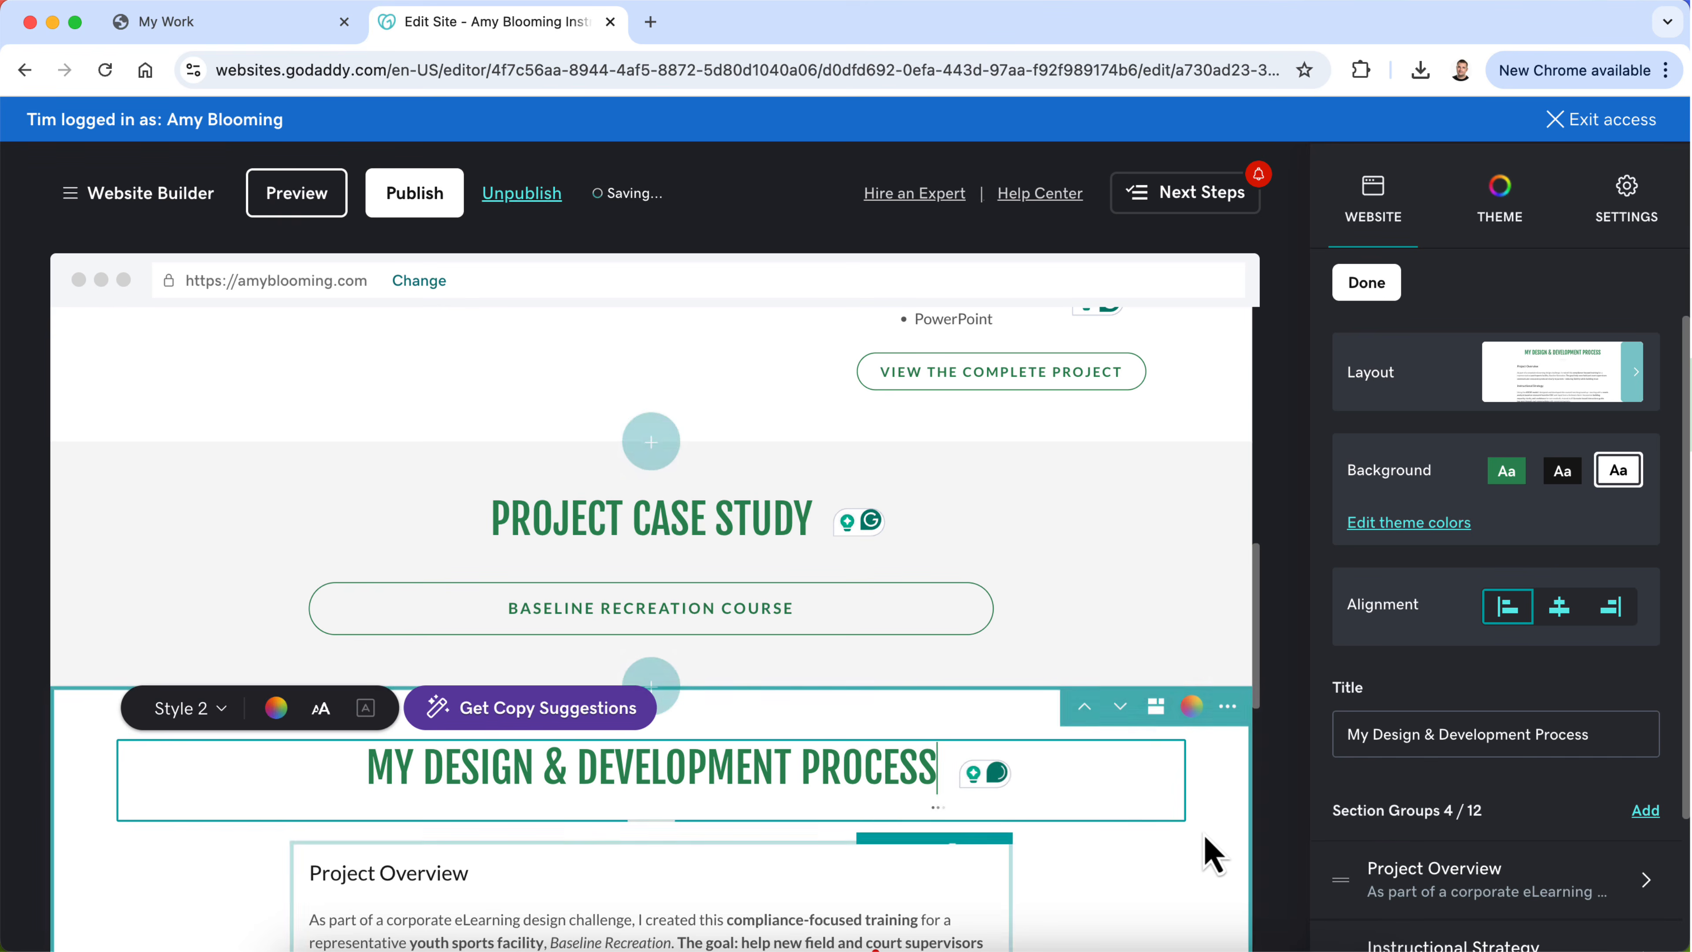
# Step: Preview the Concussion Training page, examine its restructured sections from the header image to Let's Connect, and return to editing
pyautogui.scroll(5, 1208, 851)
pyautogui.scroll(3, 1208, 850)
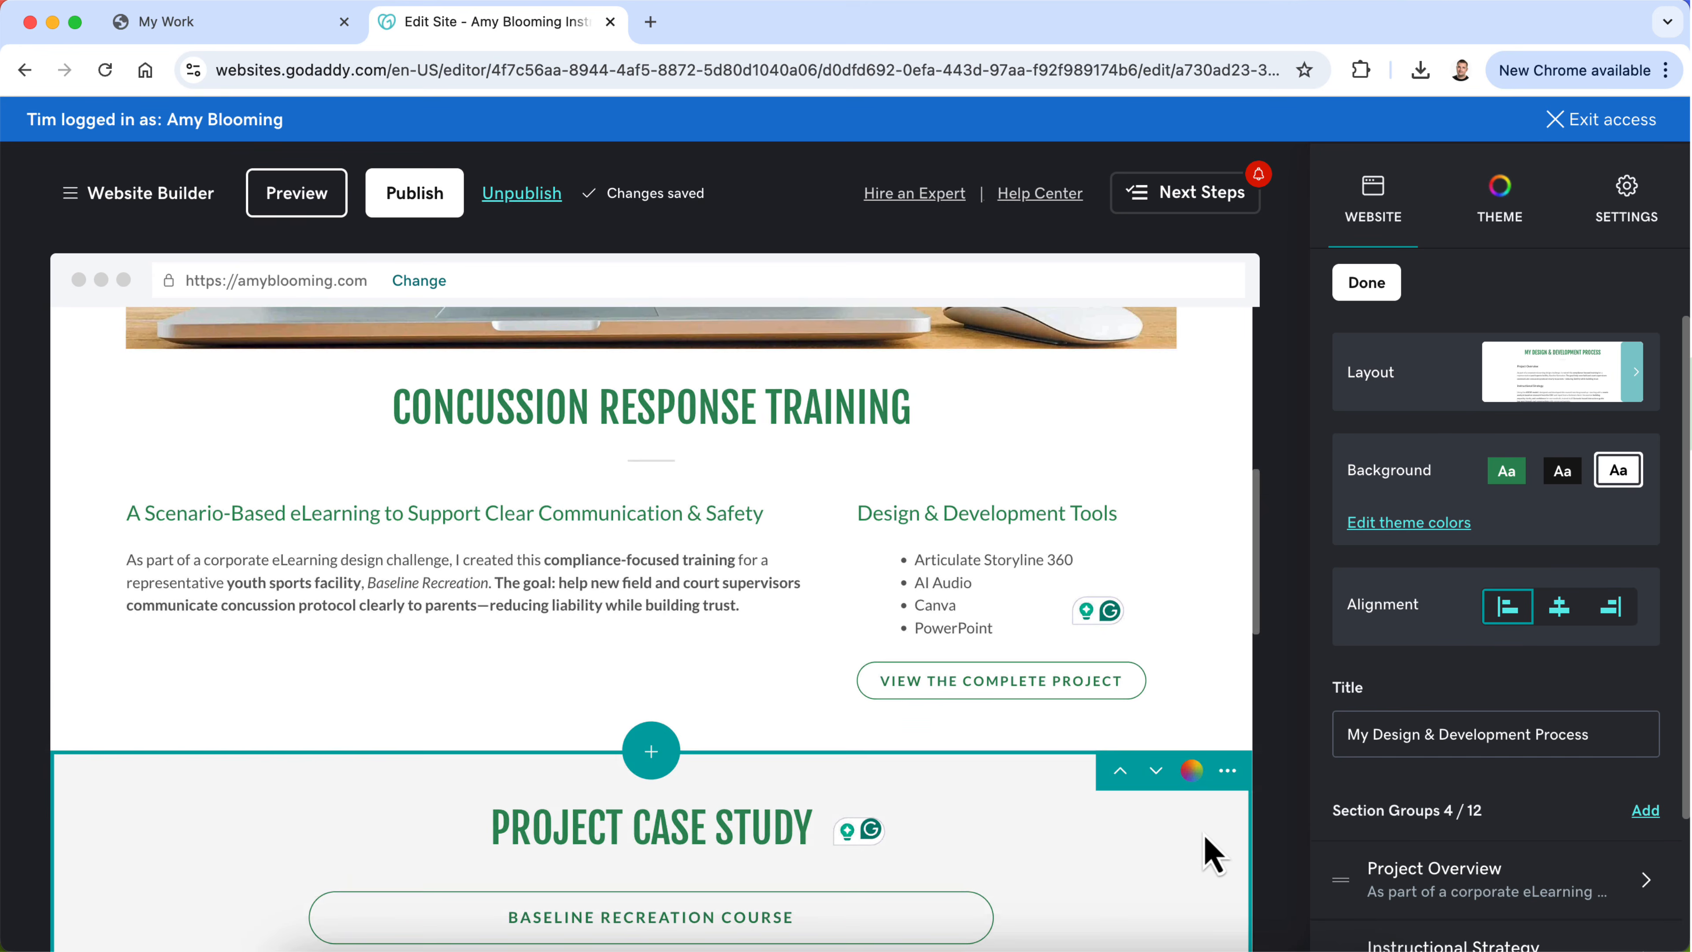
pyautogui.click(297, 193)
pyautogui.scroll(-8, 707, 674)
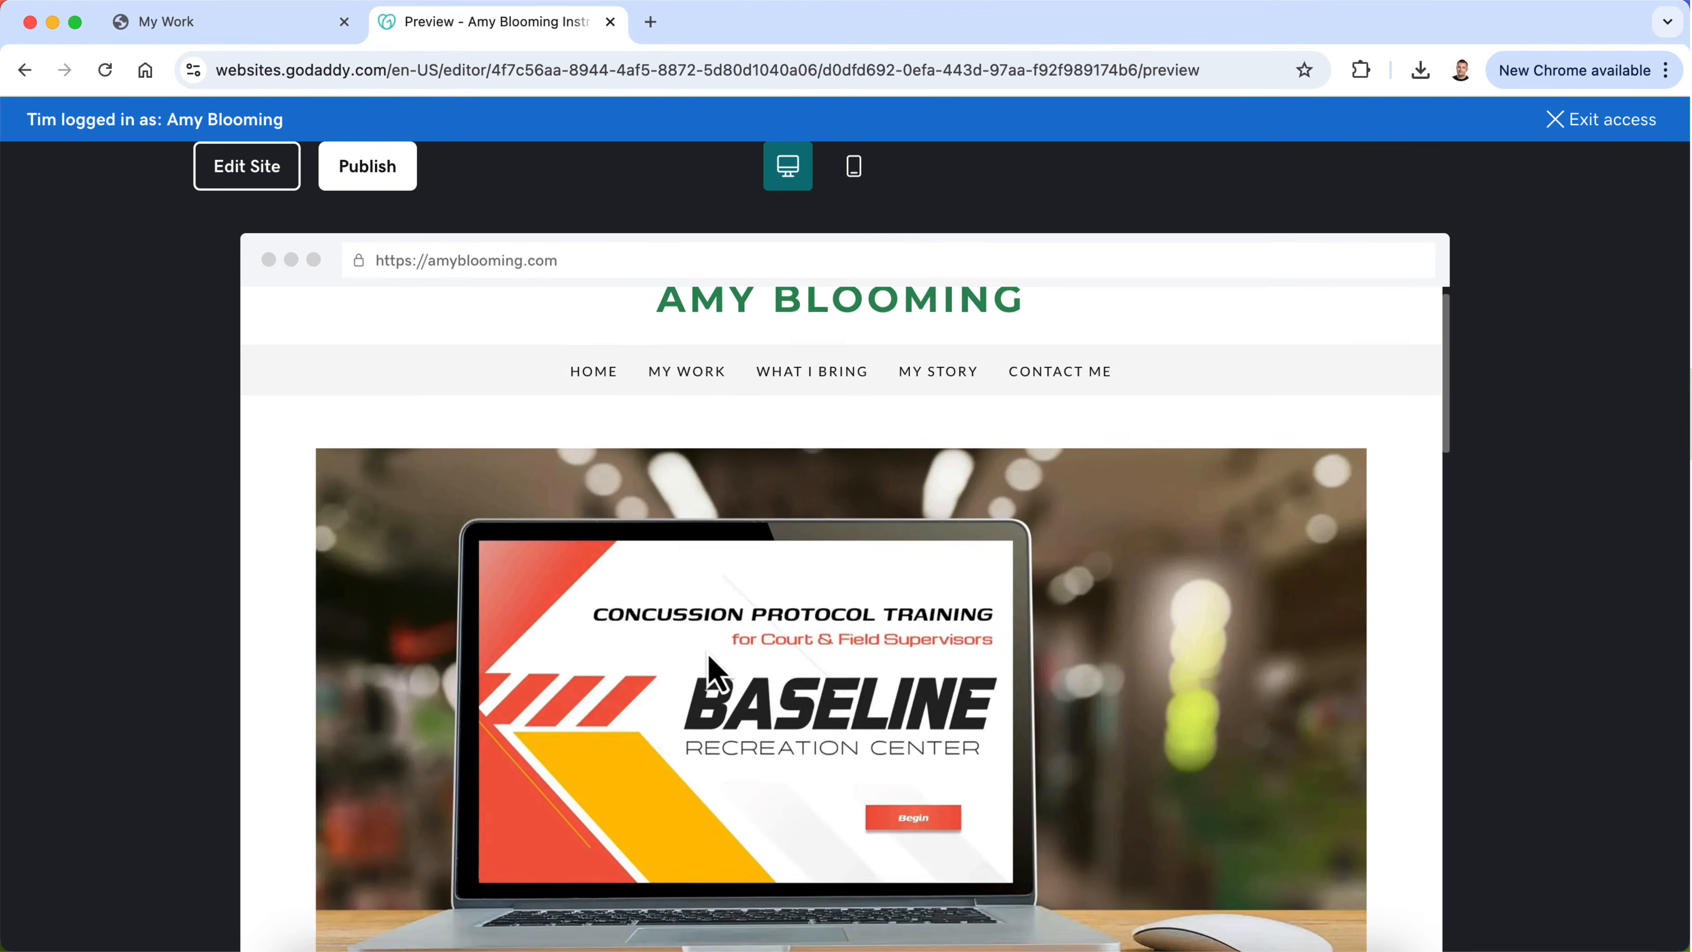
pyautogui.scroll(-14, 706, 650)
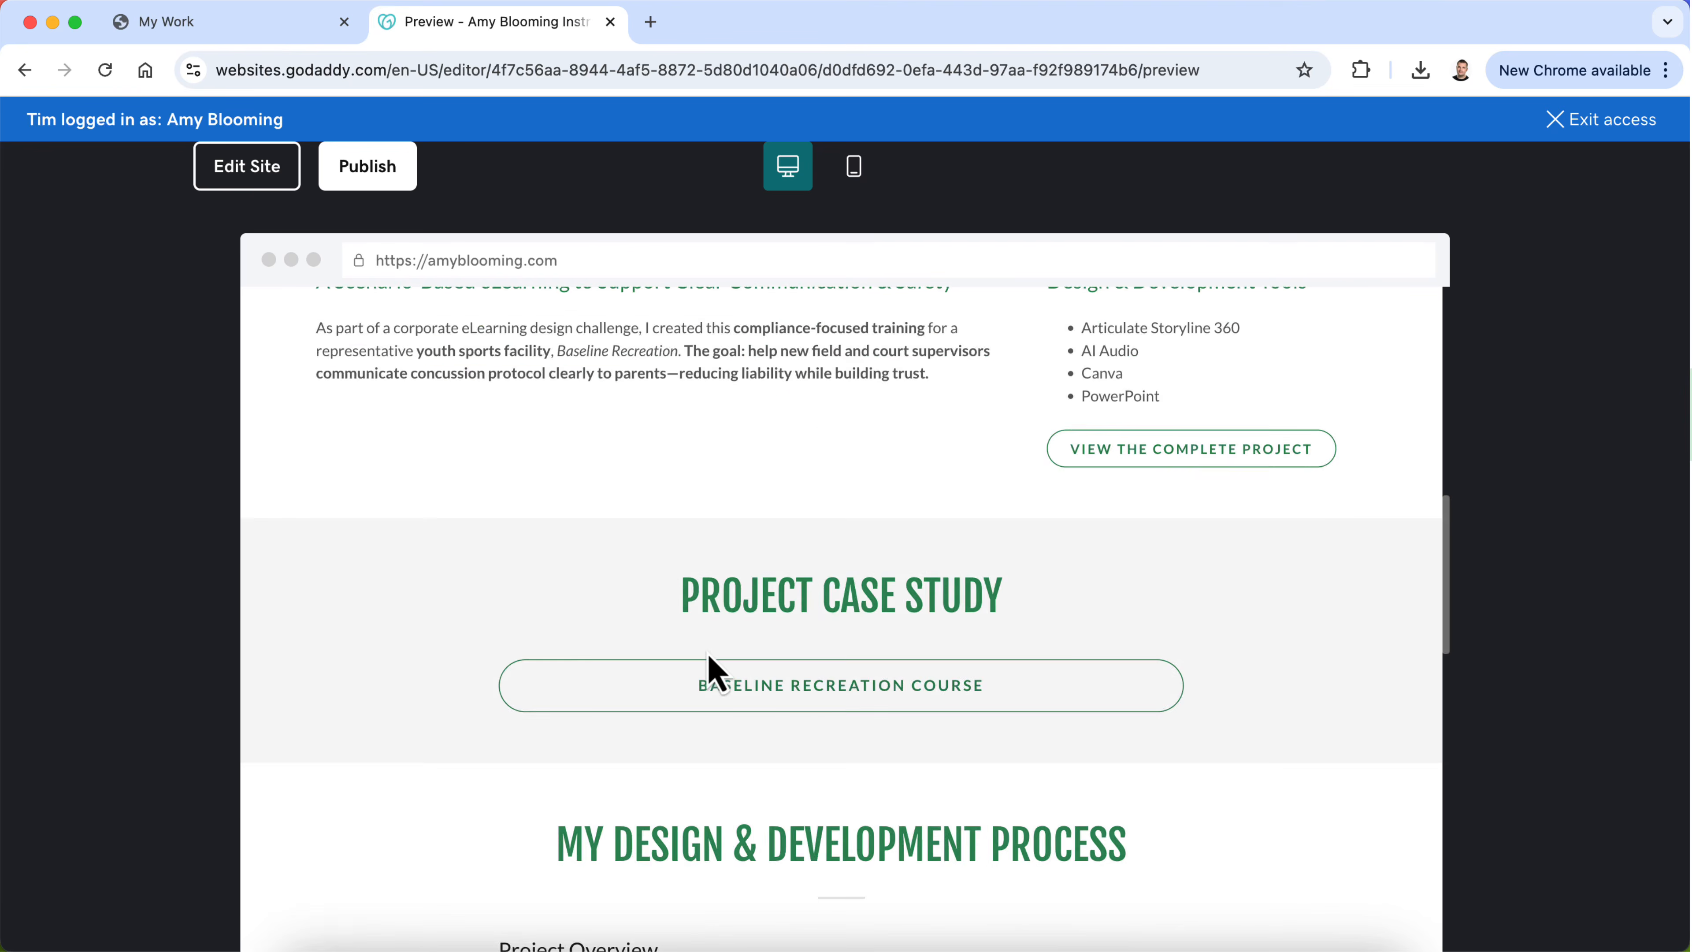
pyautogui.scroll(-4, 706, 653)
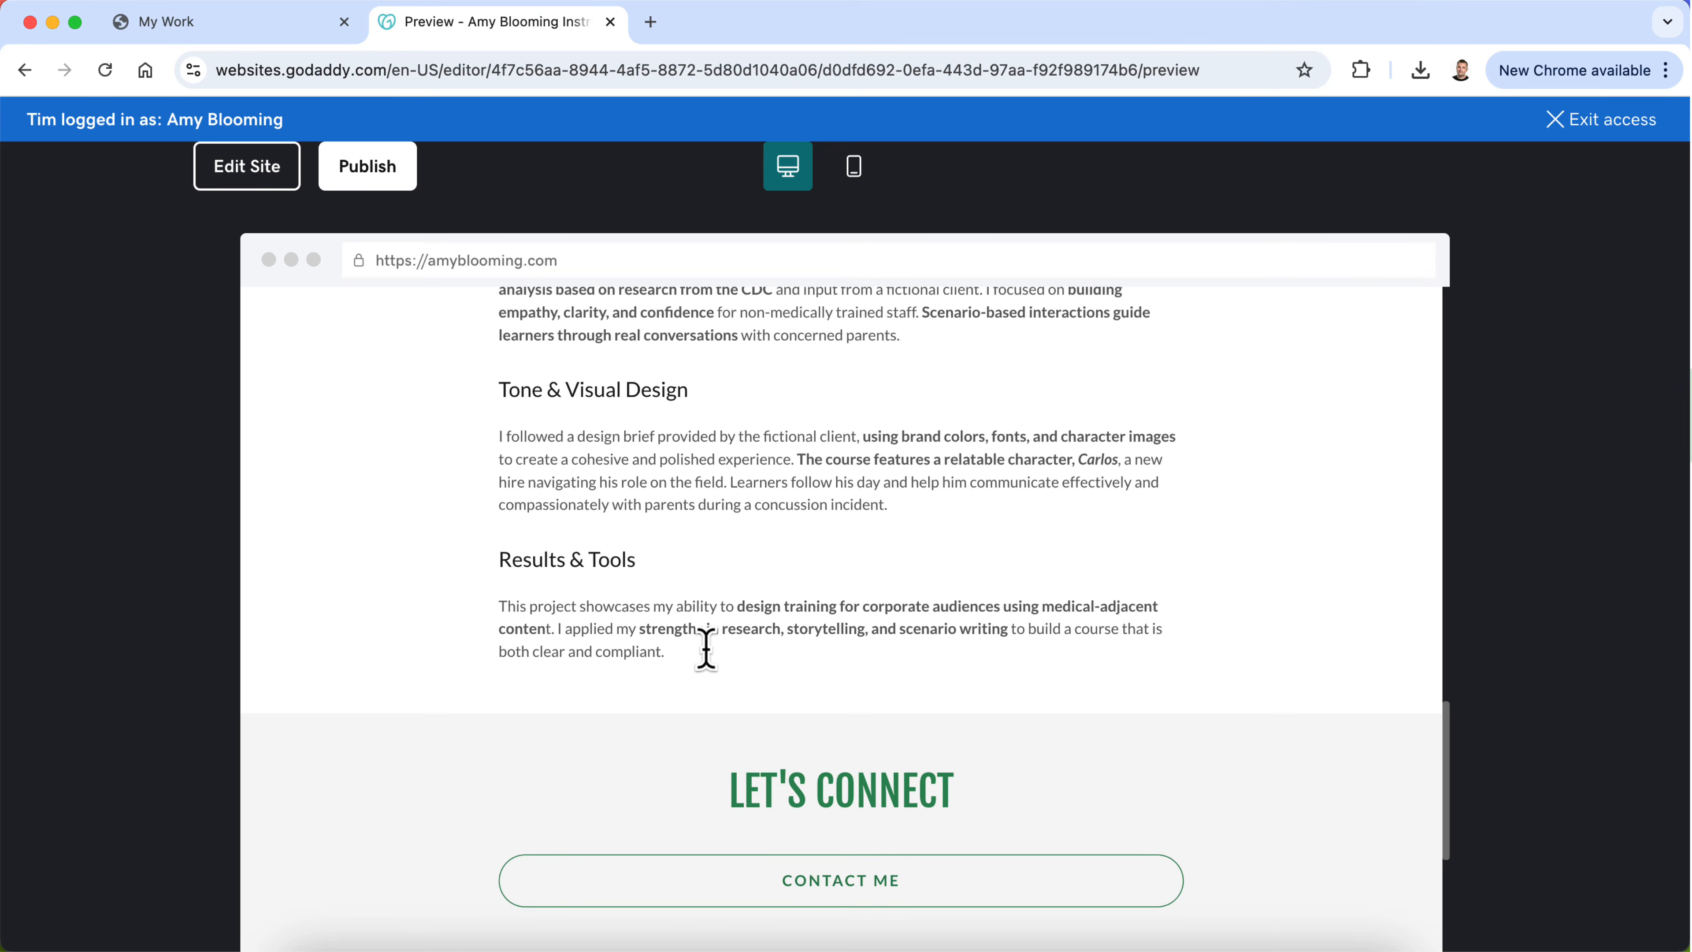
pyautogui.scroll(6, 704, 648)
pyautogui.scroll(-5, 642, 767)
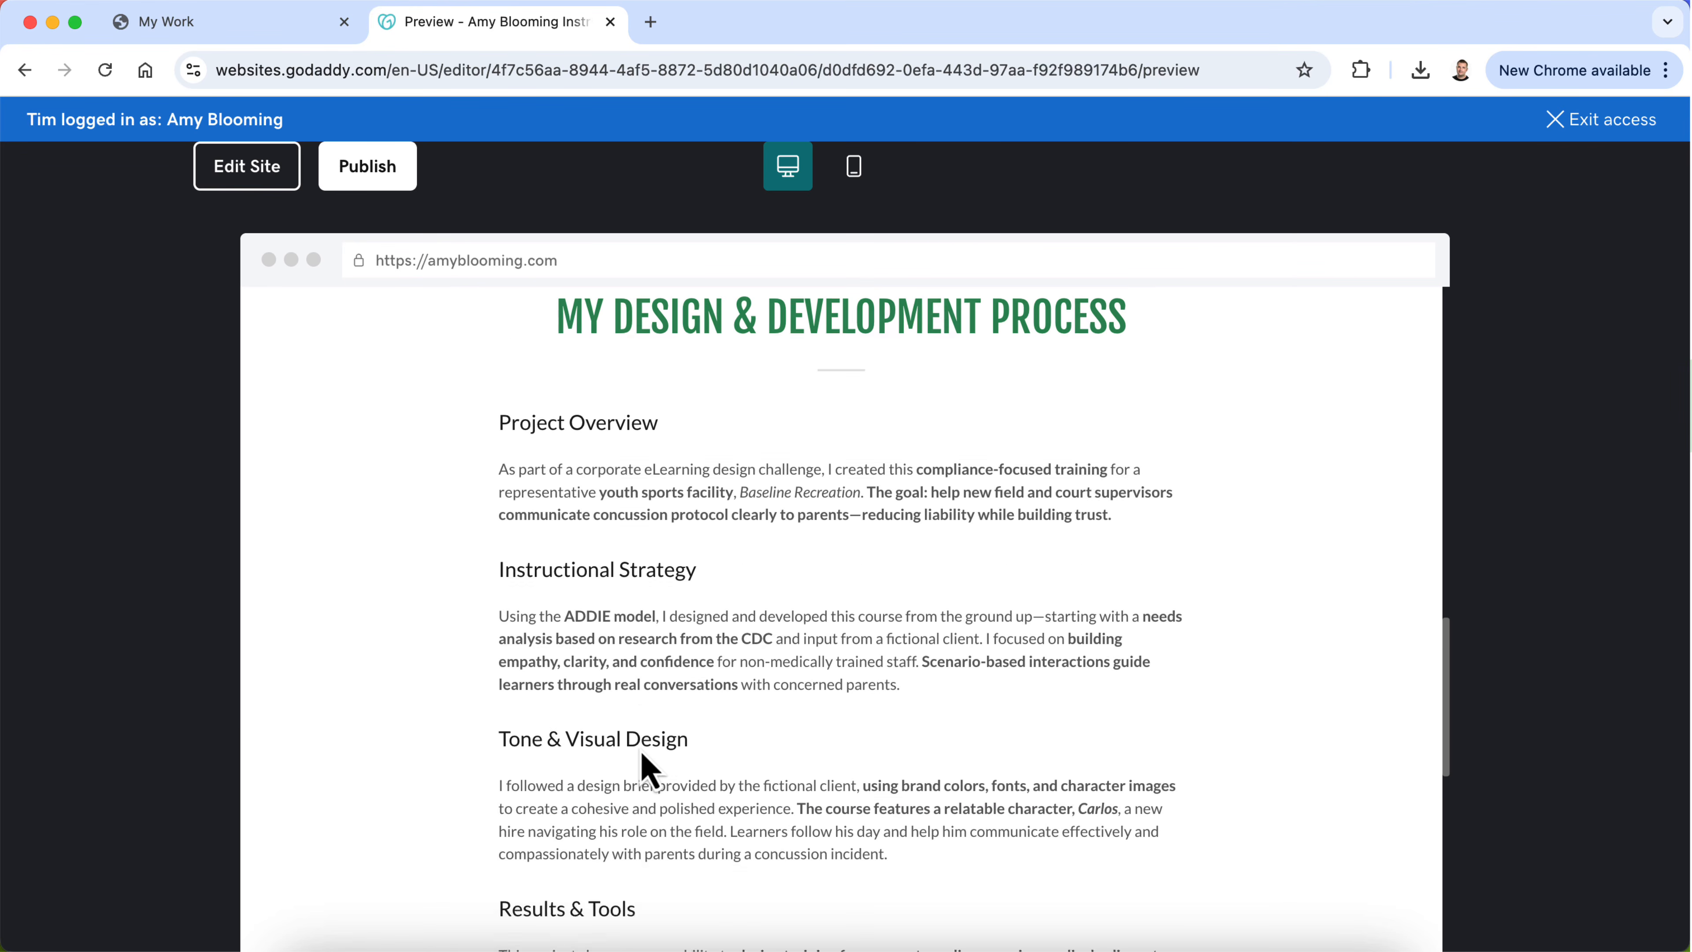
pyautogui.scroll(6, 612, 756)
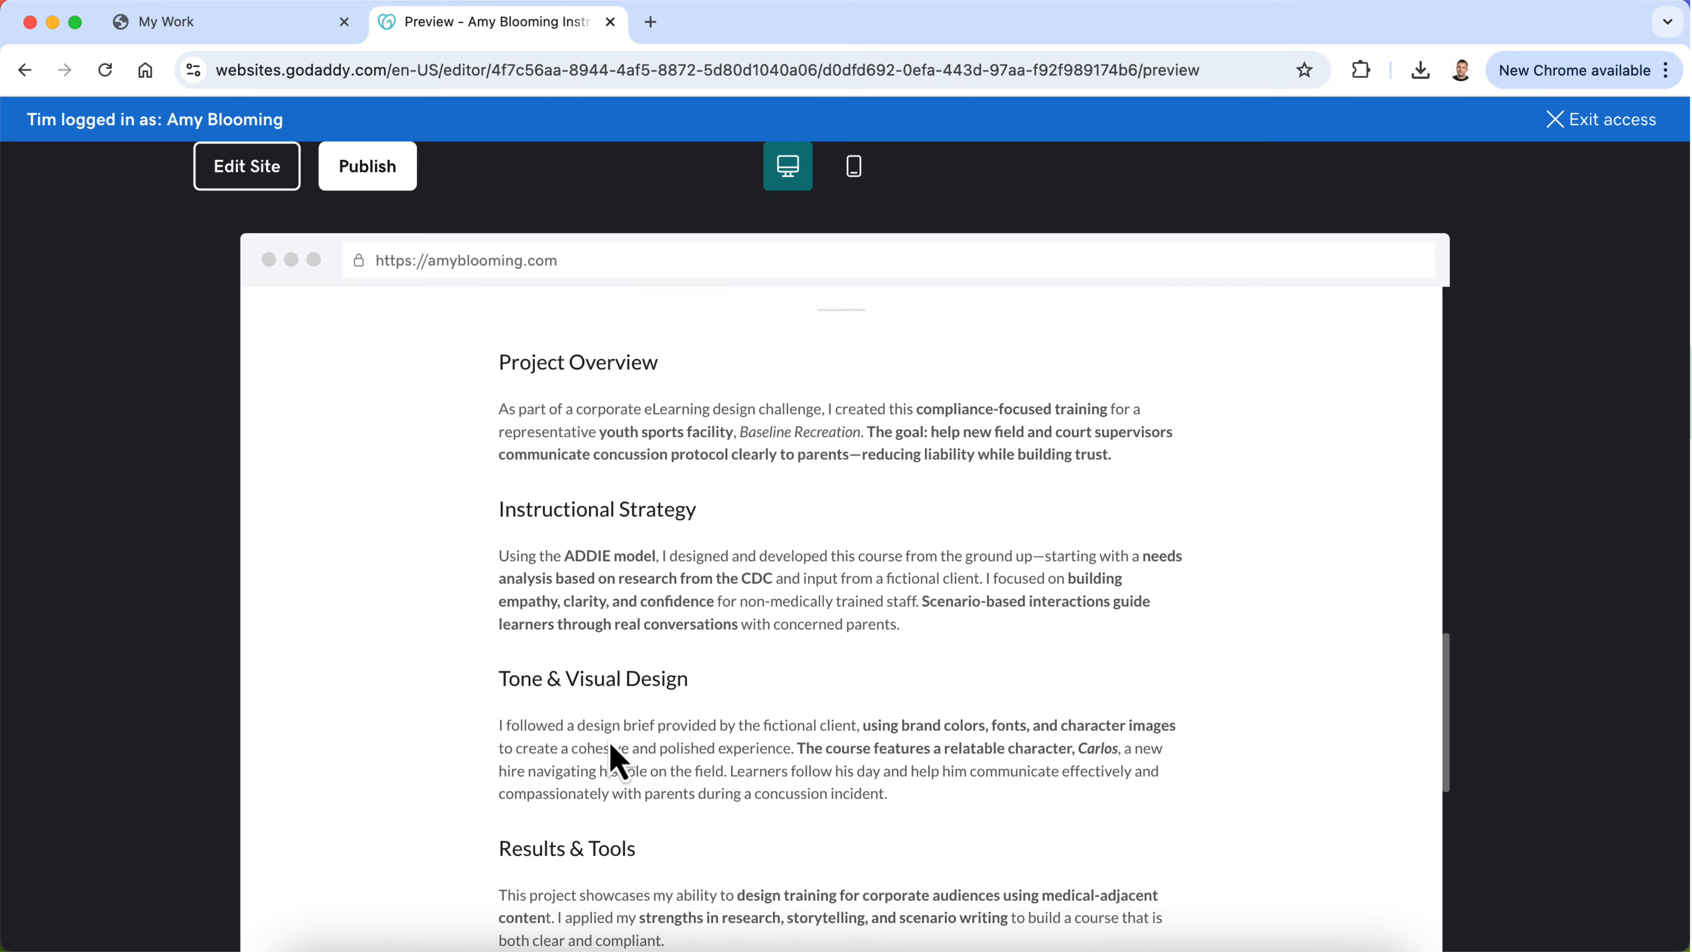
pyautogui.scroll(2, 613, 756)
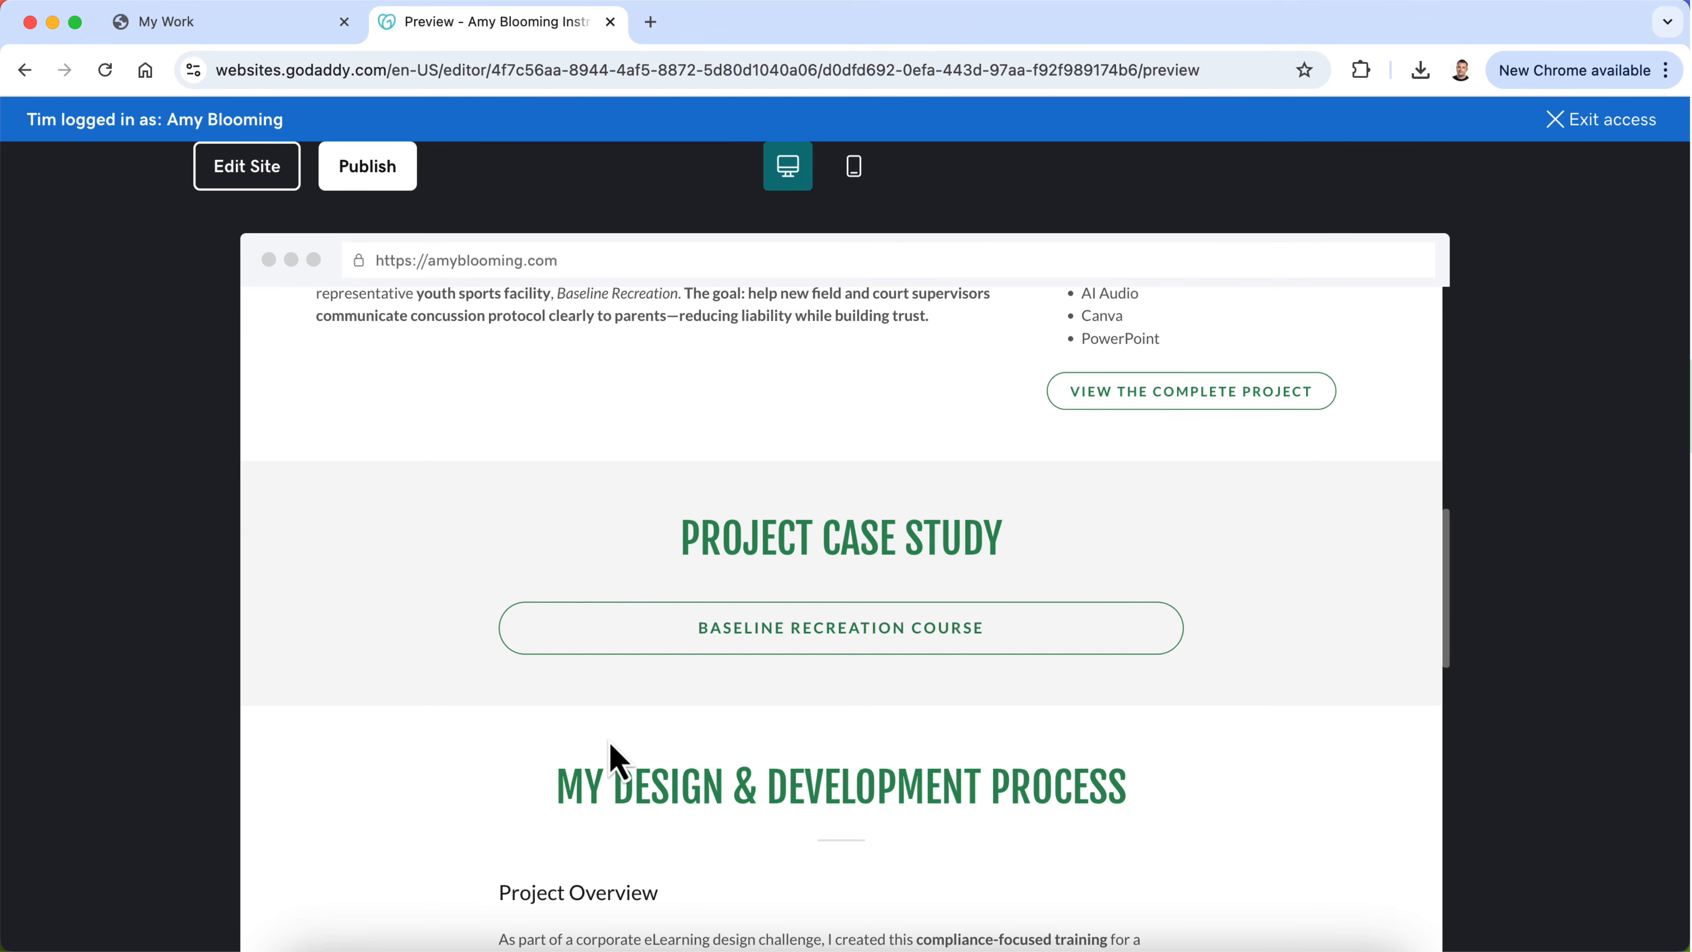
pyautogui.scroll(3, 491, 706)
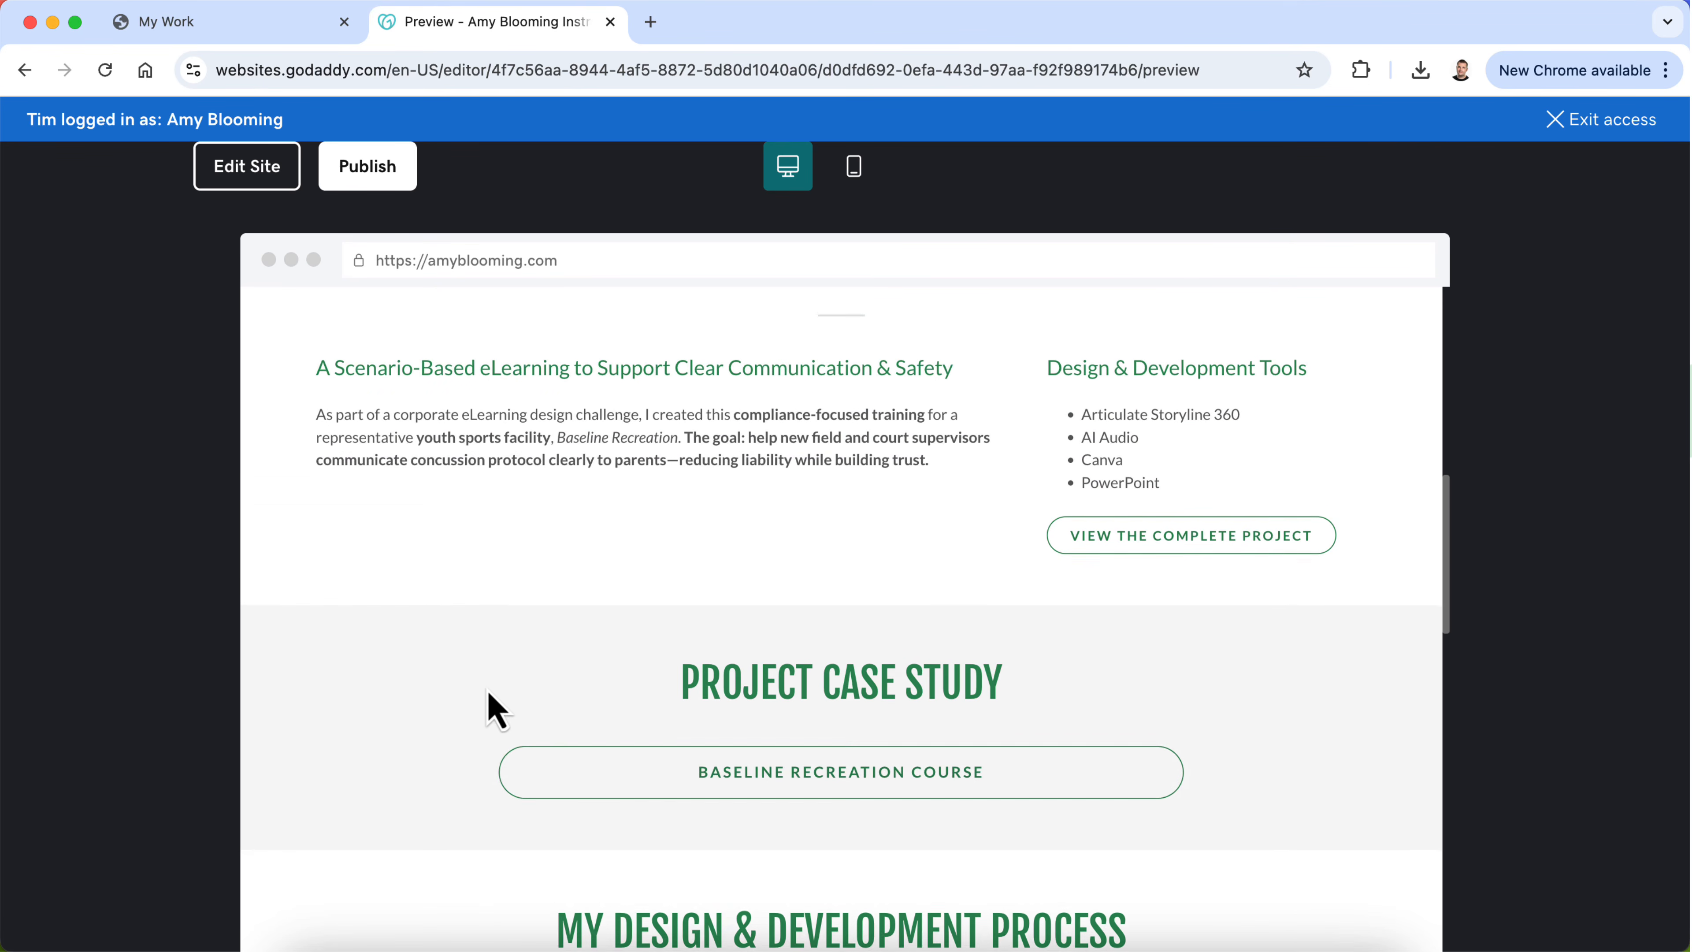
pyautogui.scroll(2, 496, 710)
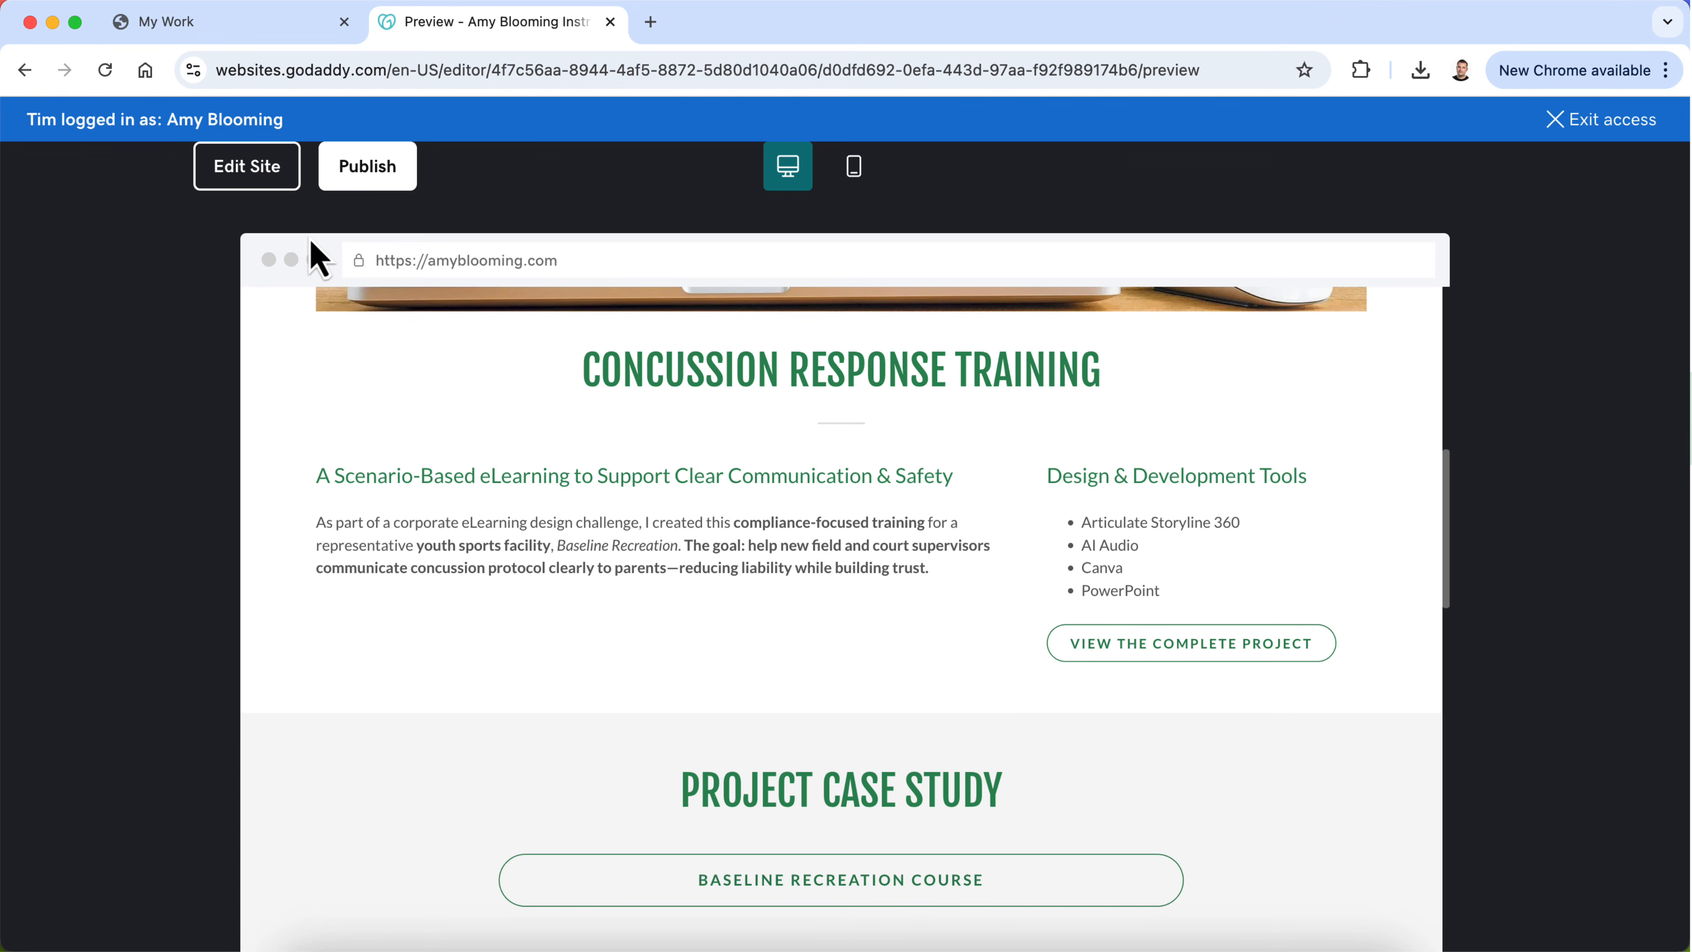
pyautogui.click(247, 167)
# Step: Compare the Safety Training page with the Concussion Training page, and duplicate the Concussion Training page
pyautogui.scroll(-15, 502, 547)
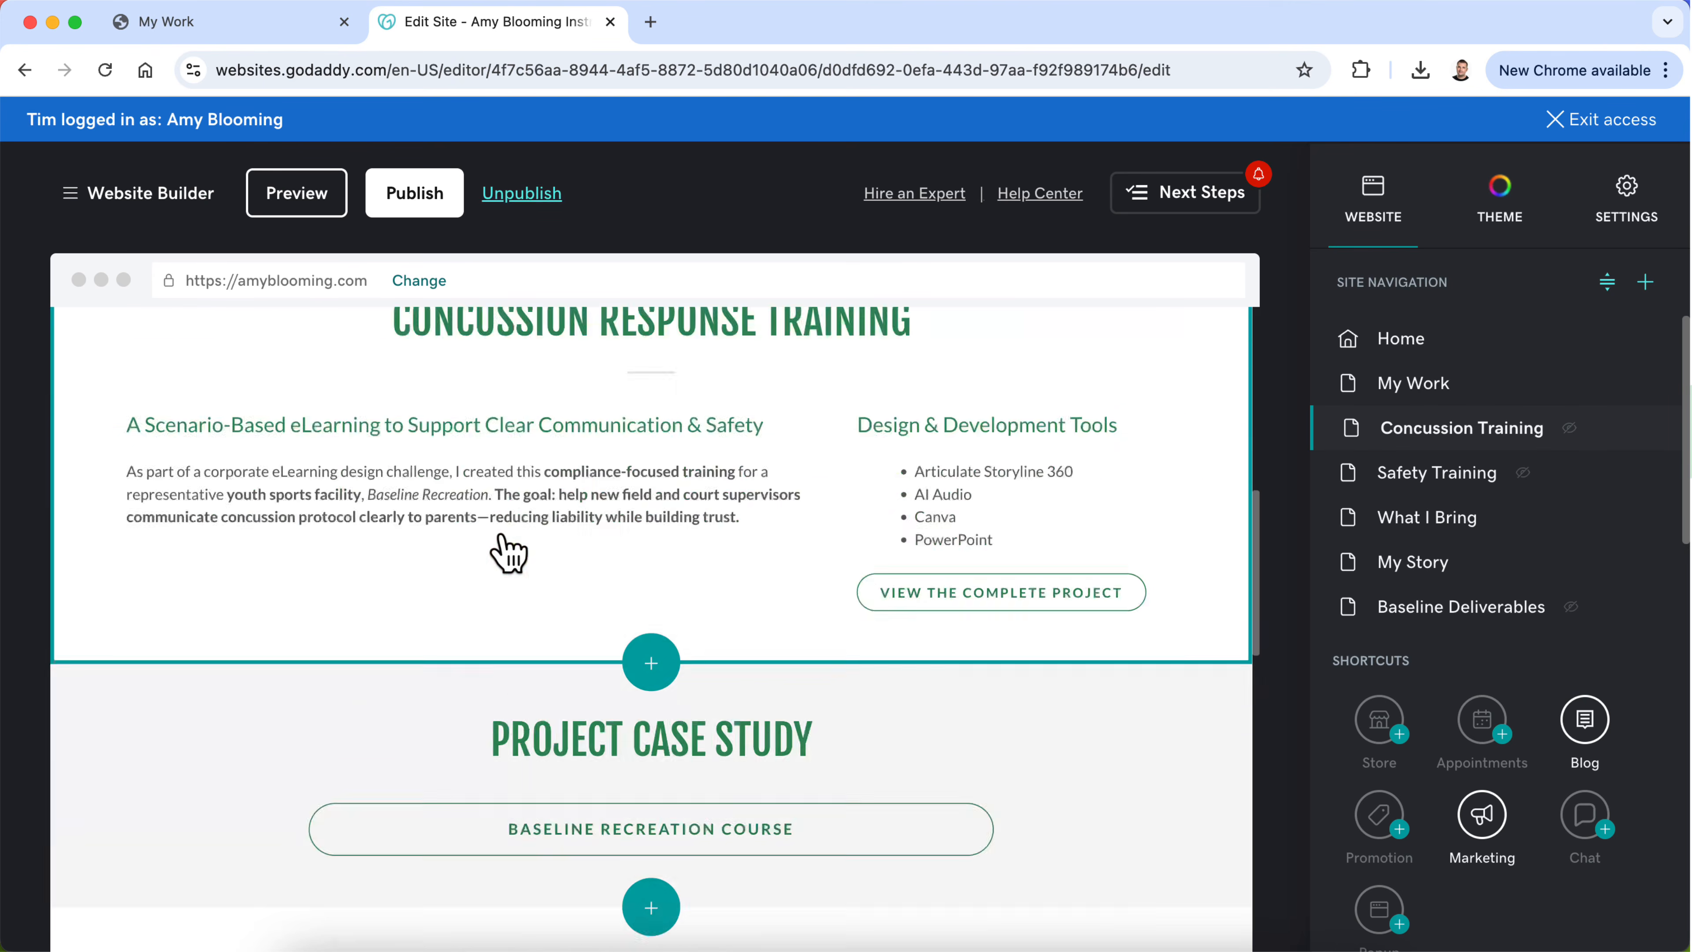
pyautogui.scroll(-10, 499, 533)
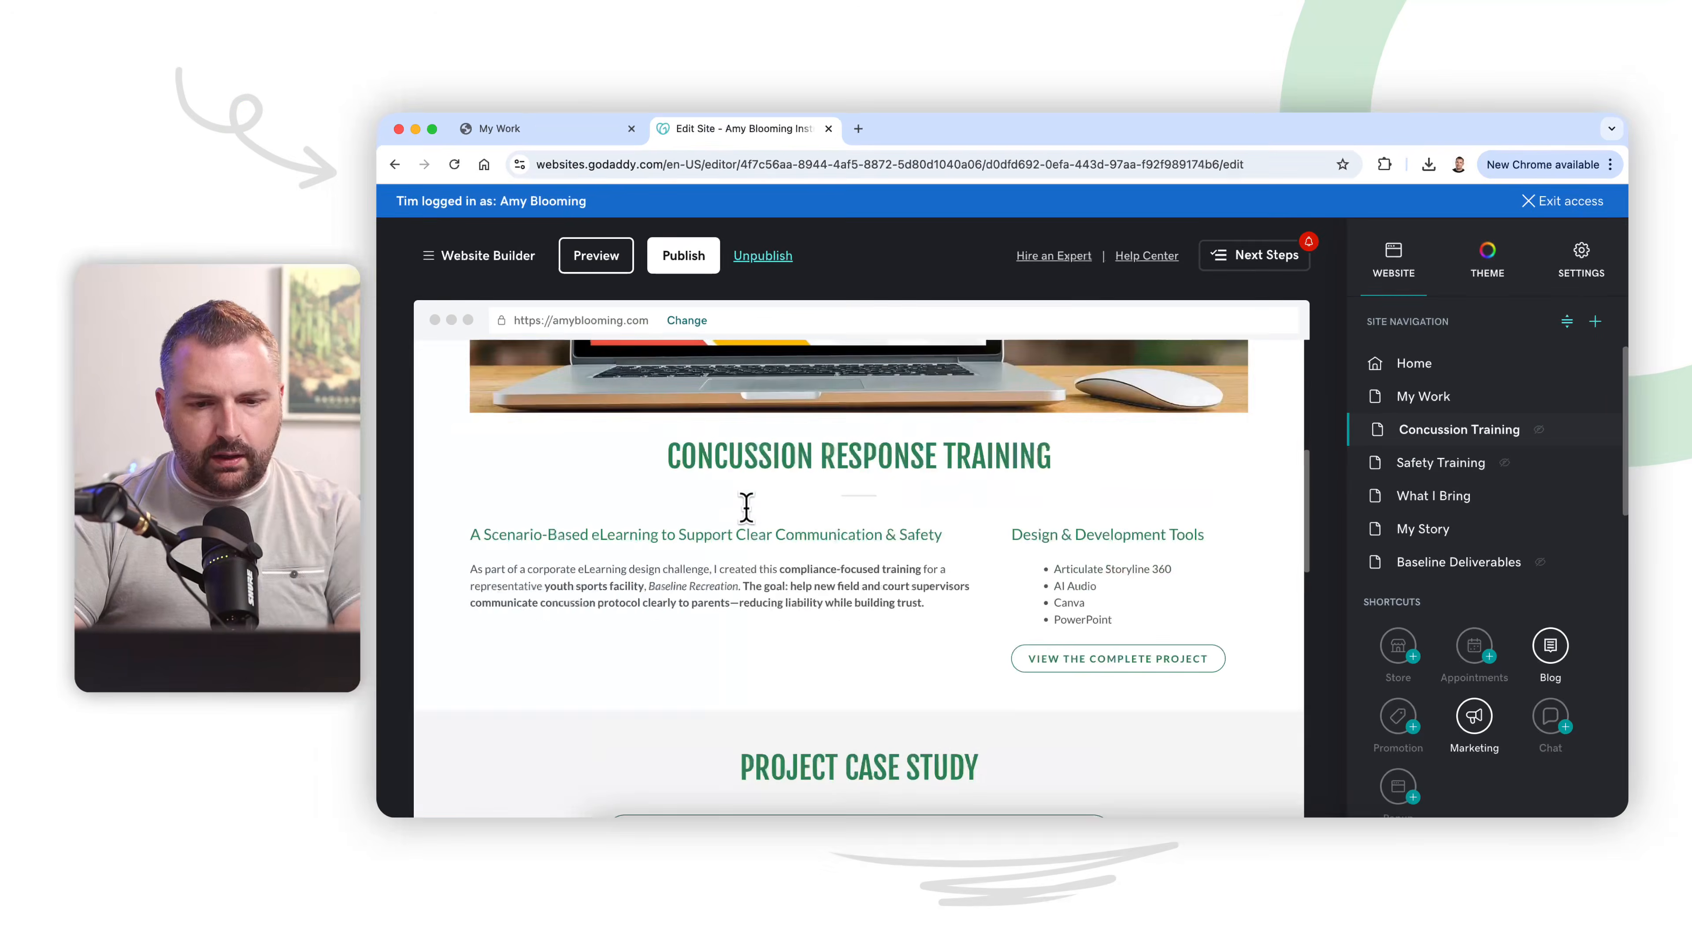
pyautogui.scroll(5, 744, 502)
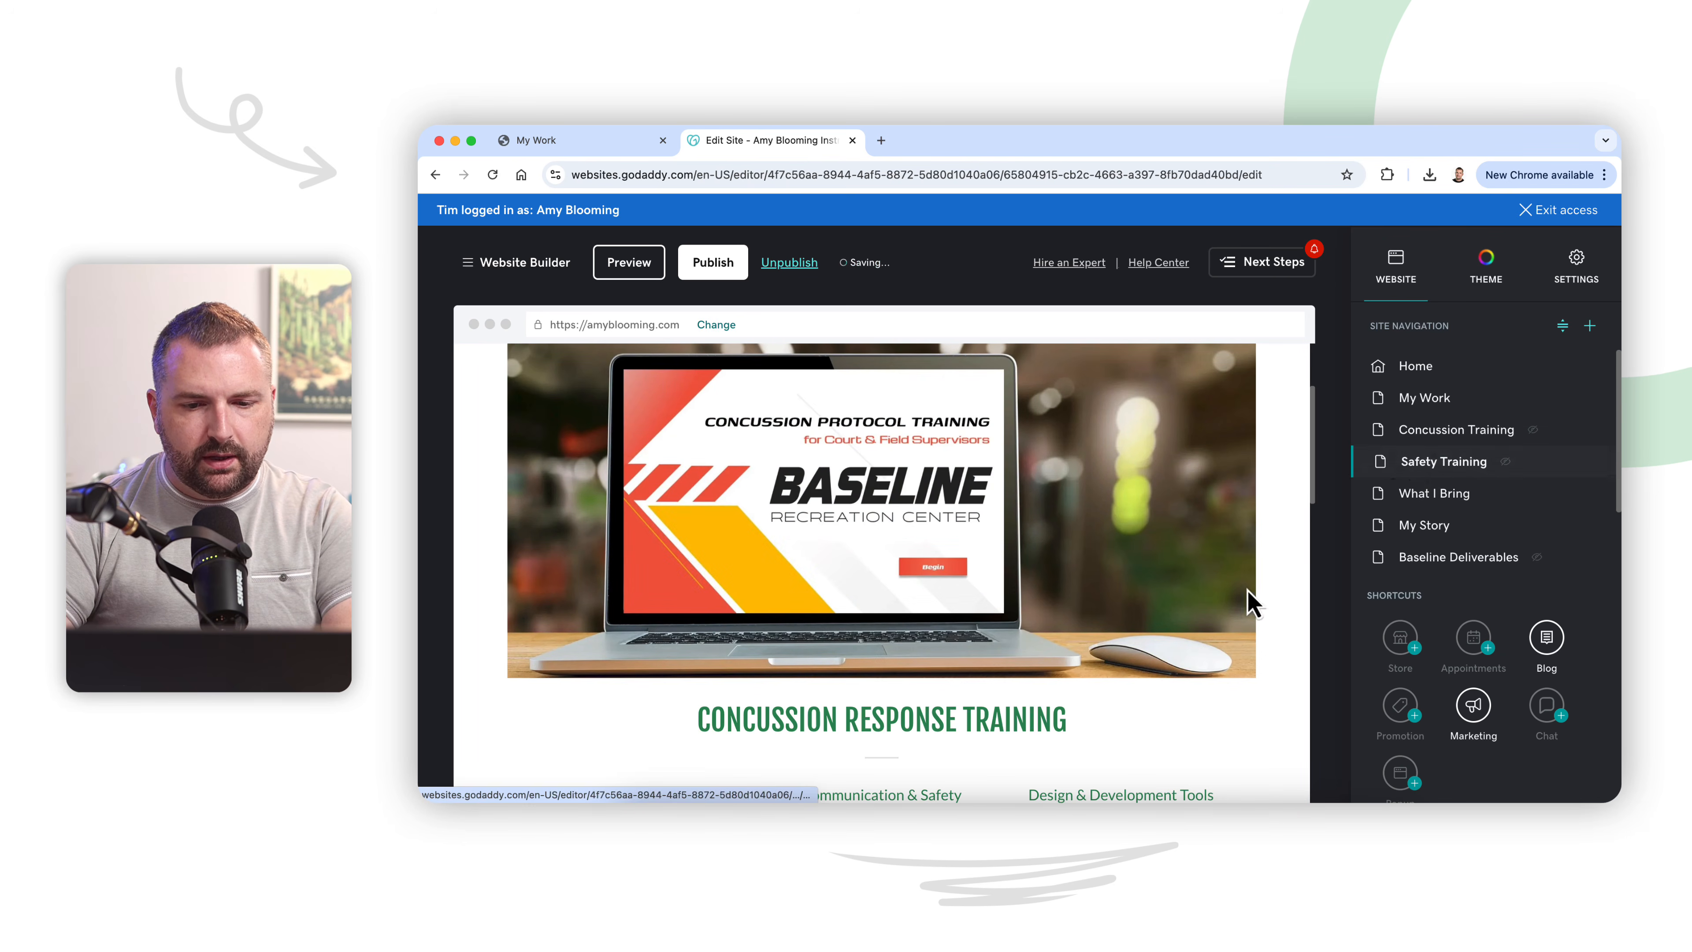
pyautogui.scroll(-15, 1252, 604)
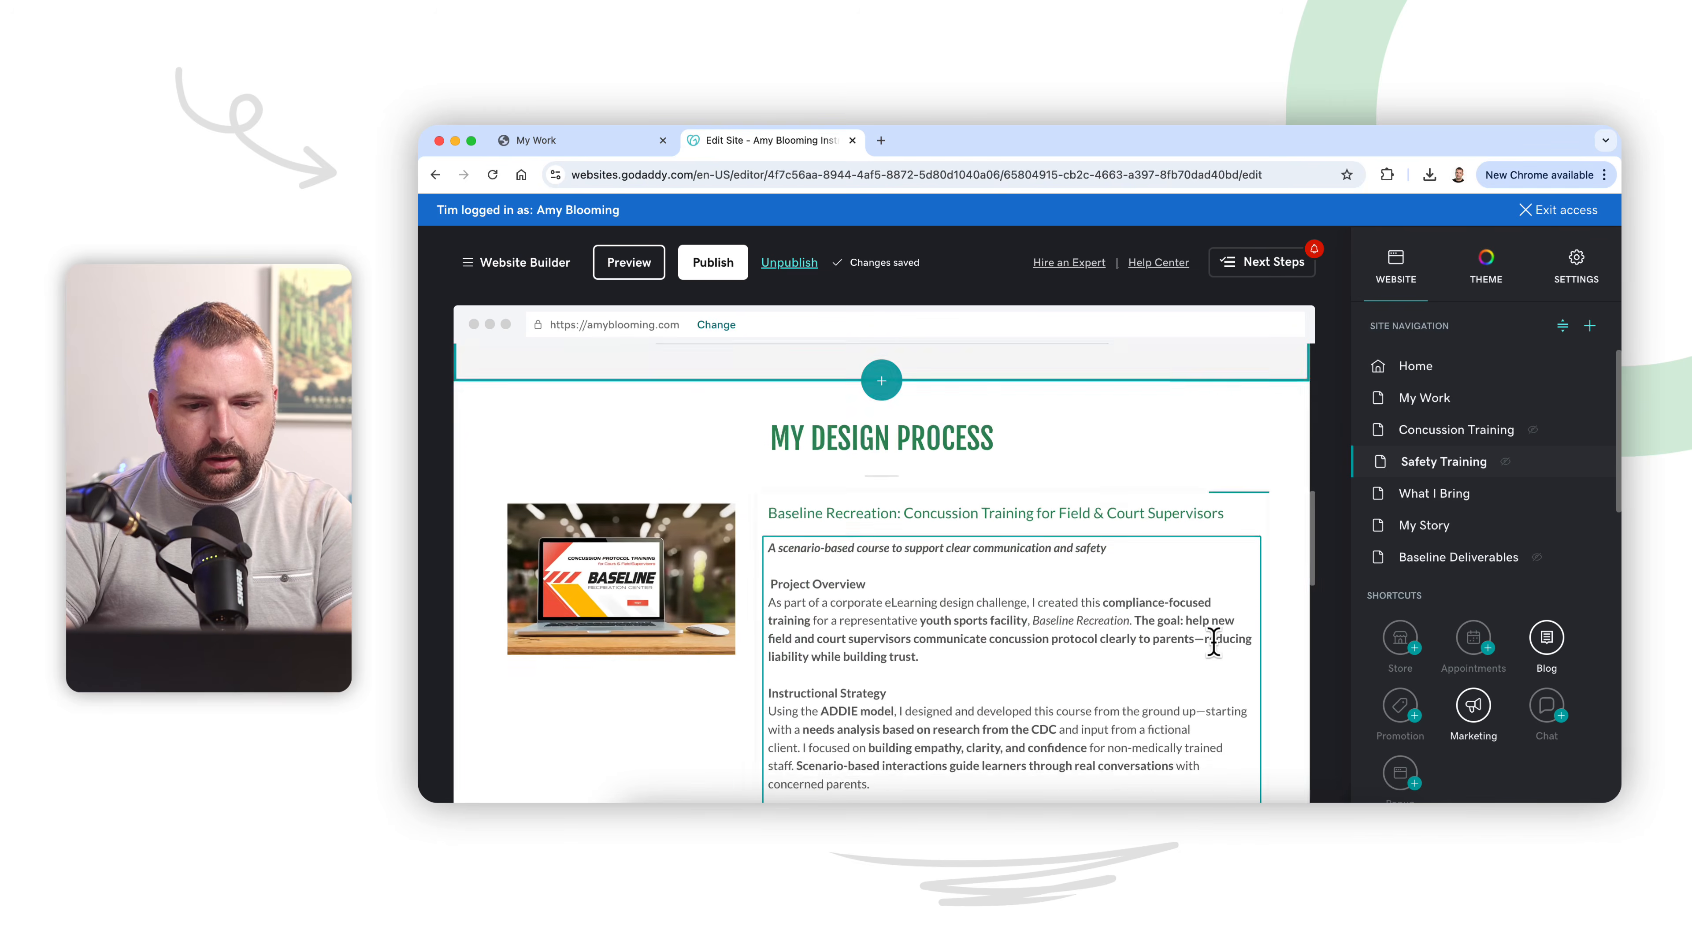
pyautogui.scroll(5, 1216, 650)
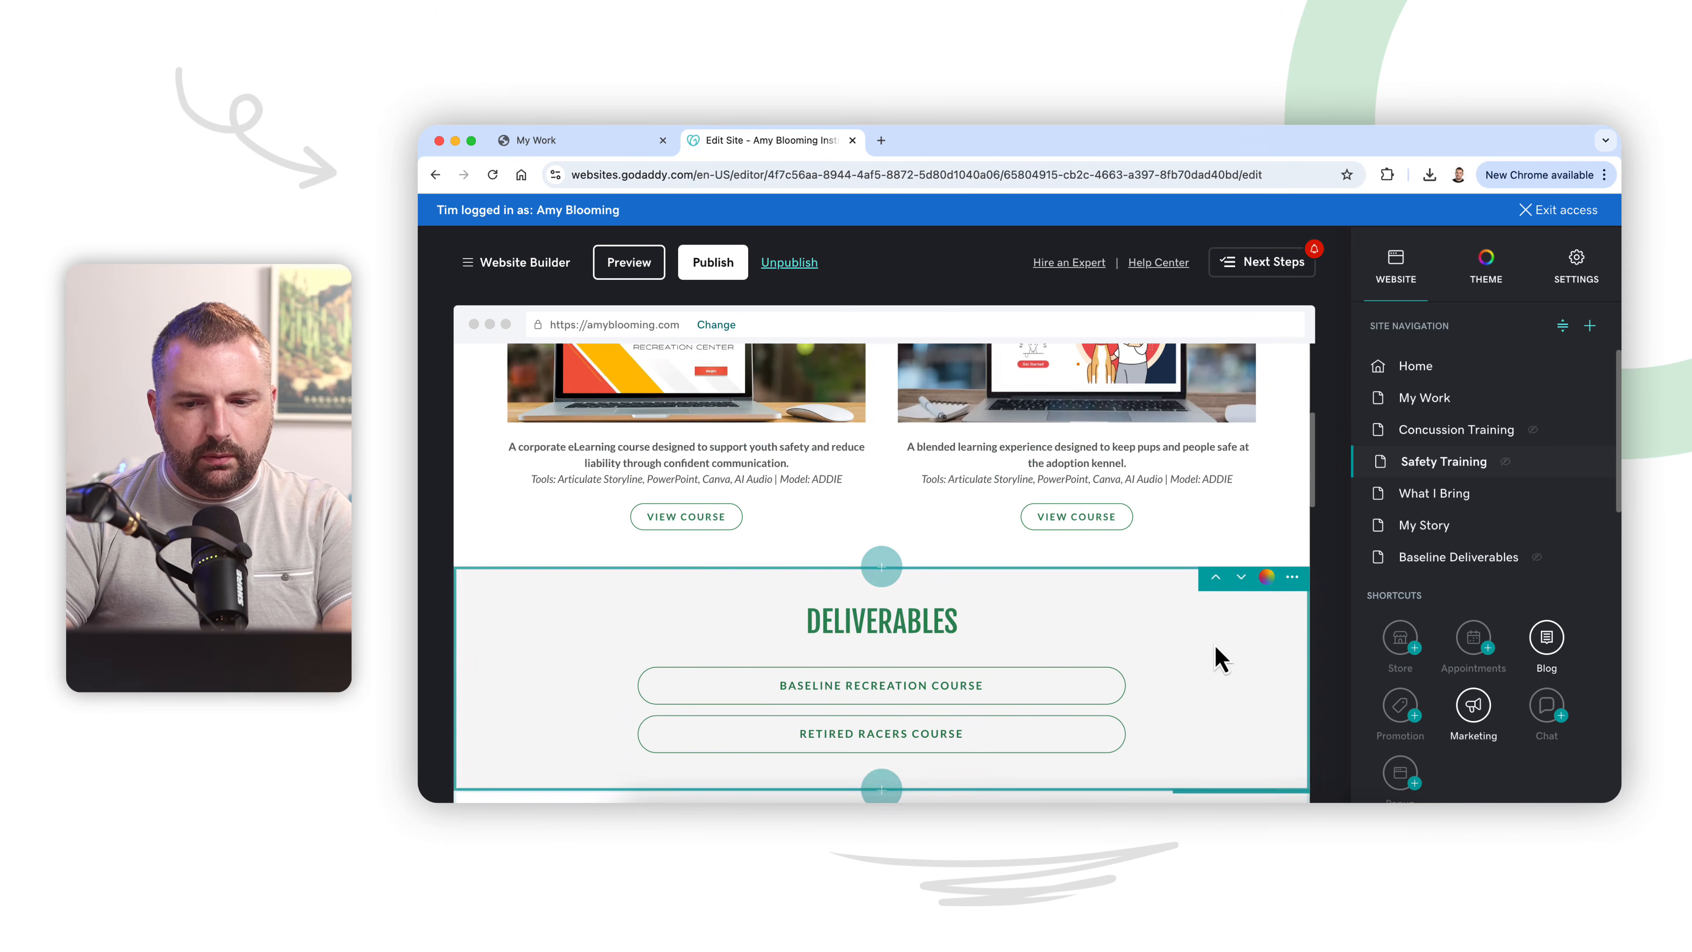
pyautogui.click(1428, 431)
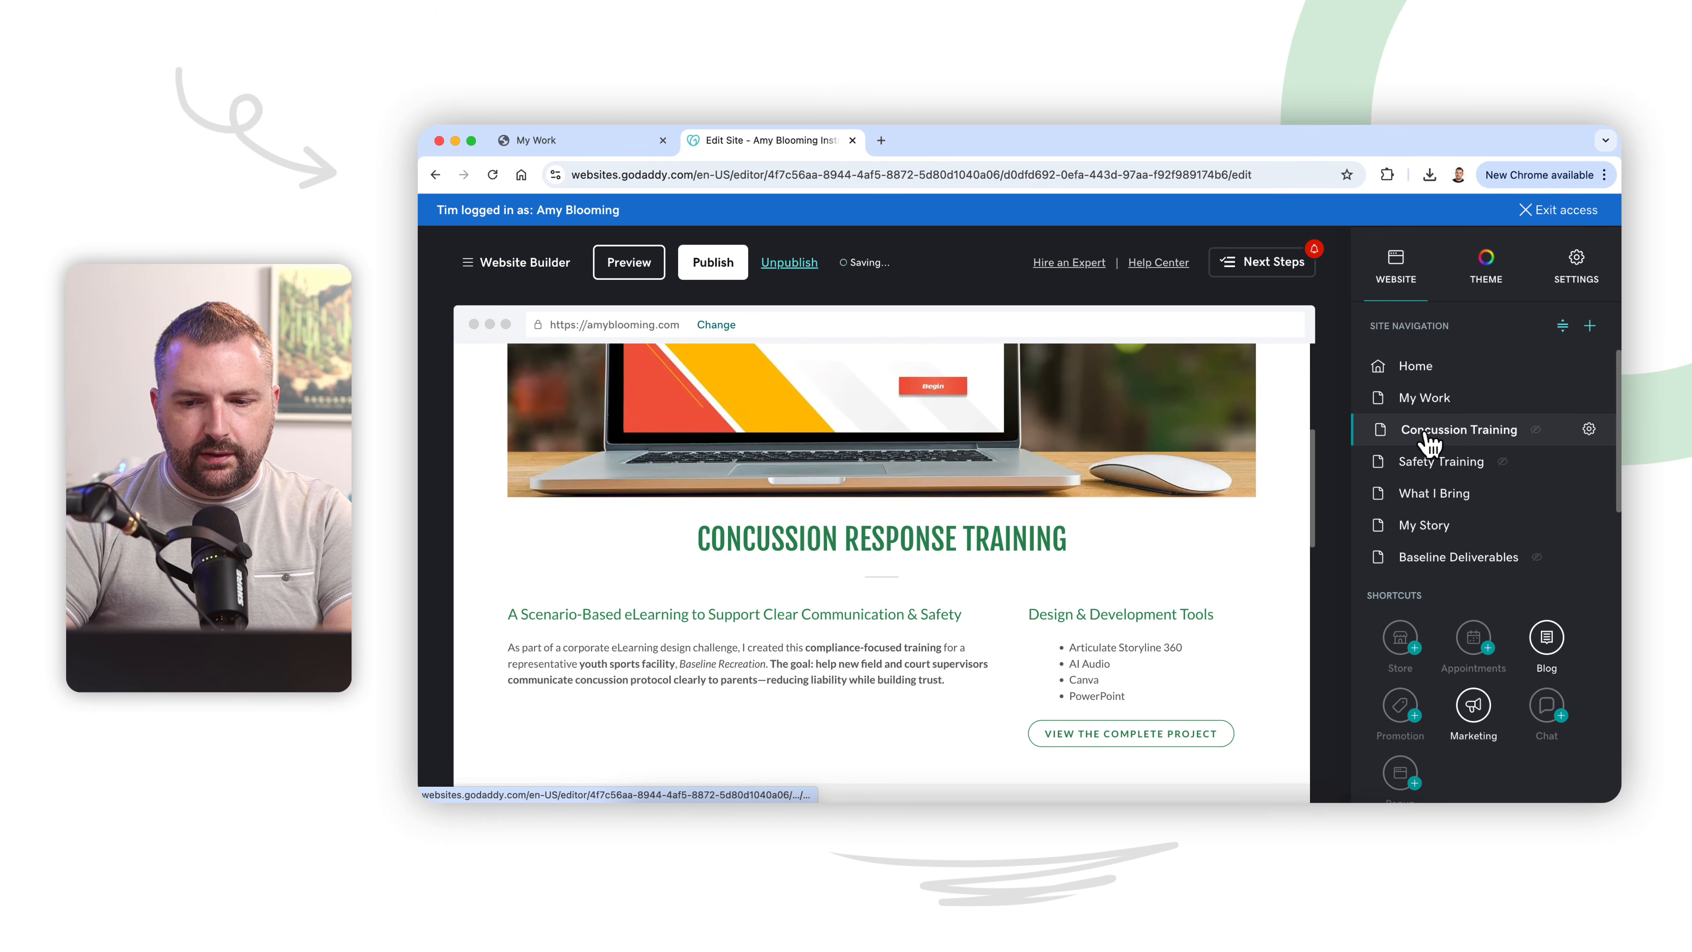
pyautogui.click(1590, 430)
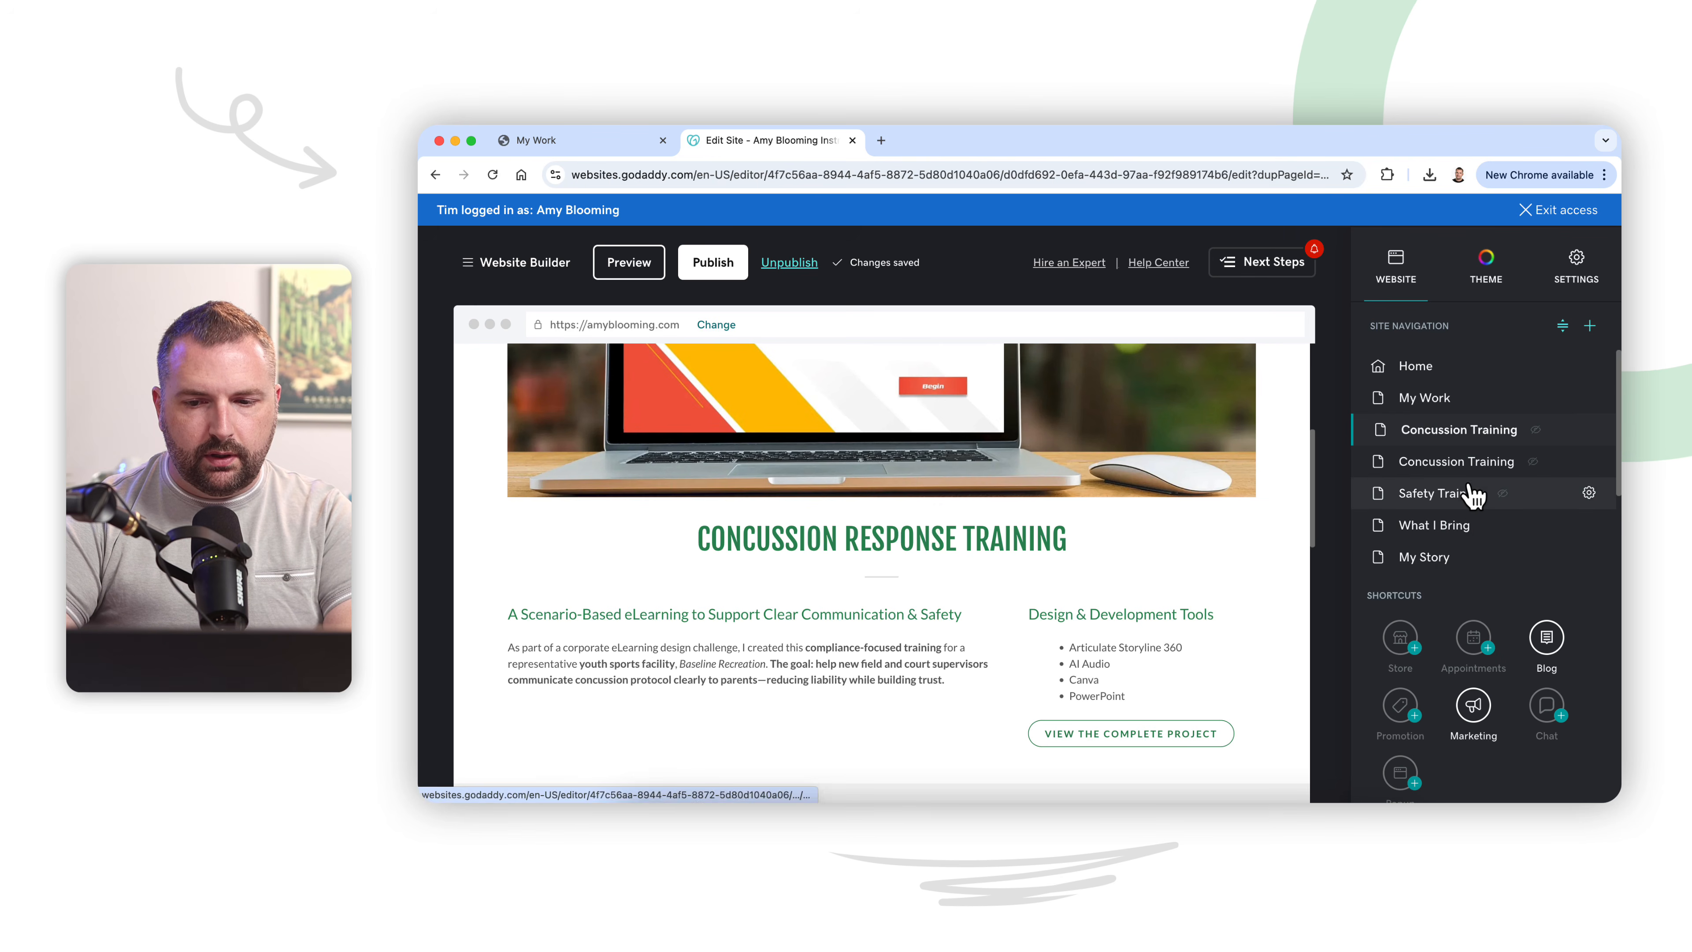
# Step: Change the page title of the existing Safety Training page to "OLD SAFETY" in its page settings
pyautogui.click(1590, 493)
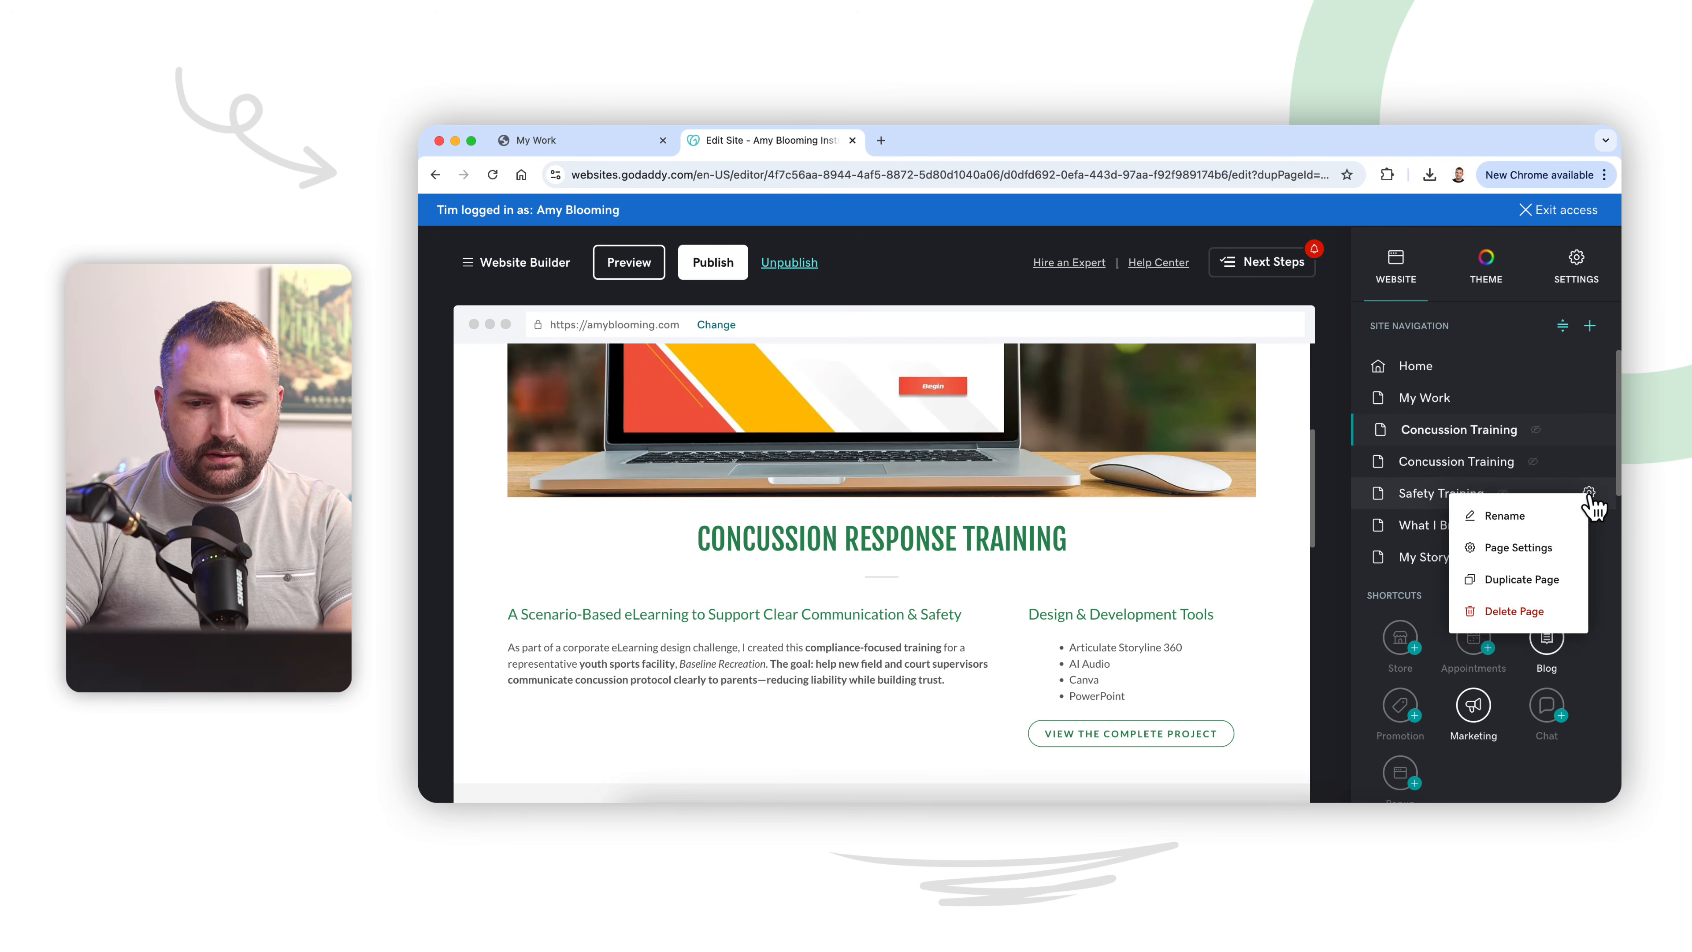
pyautogui.click(1532, 544)
pyautogui.tripleClick(1421, 396)
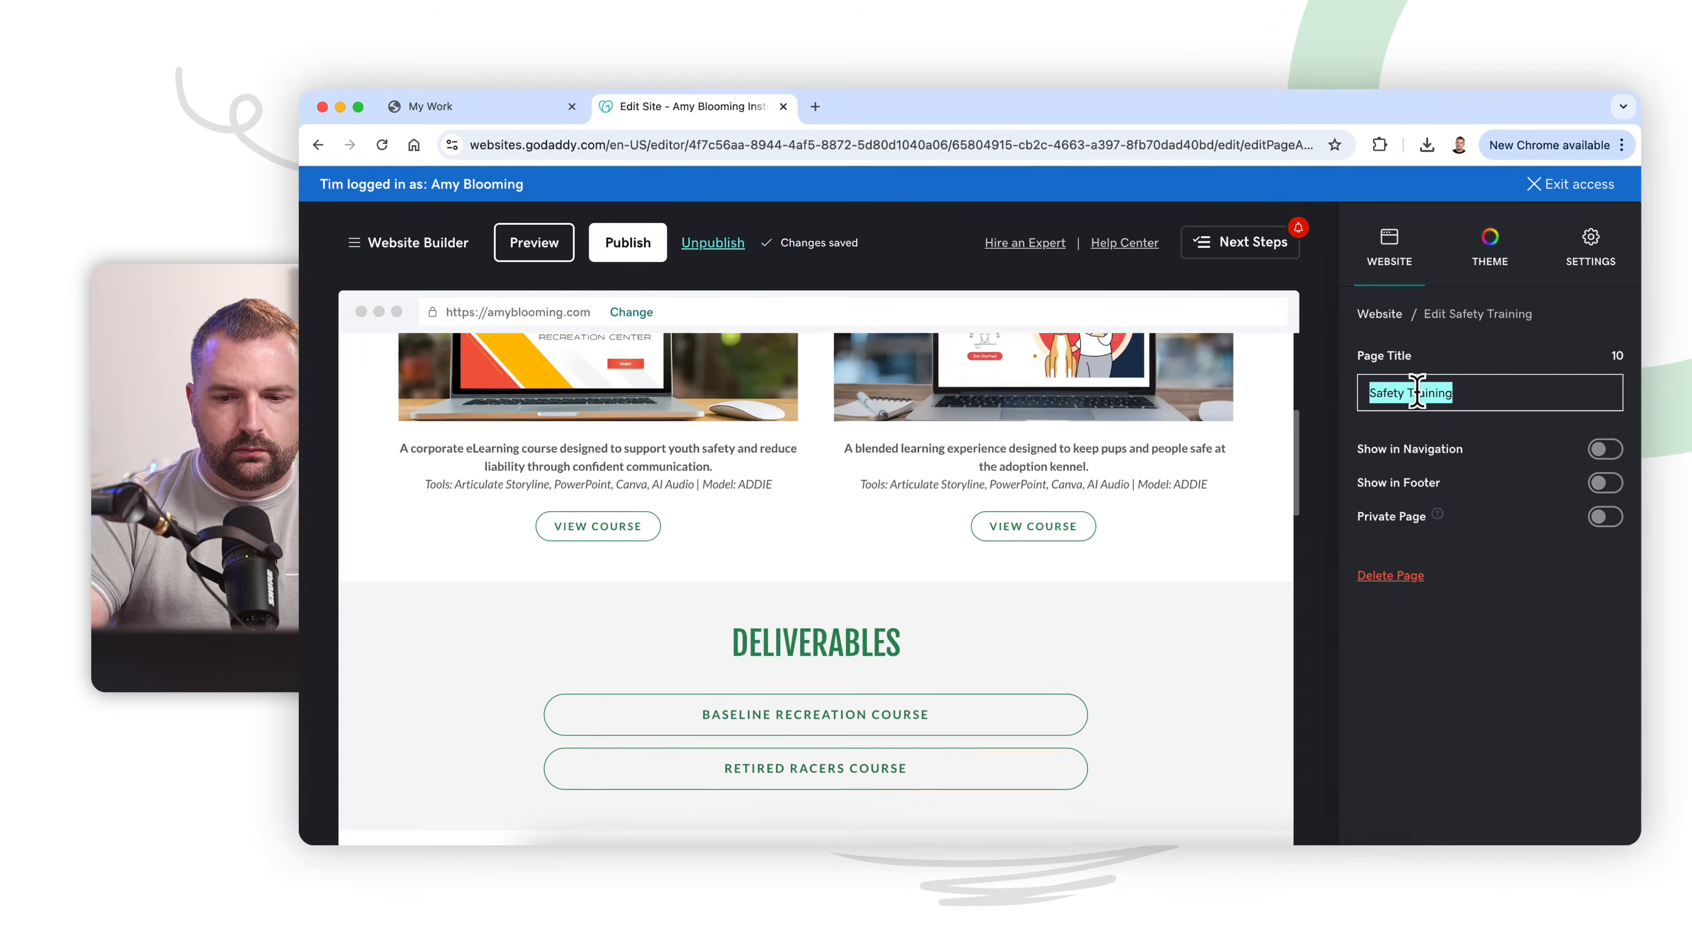
pyautogui.write('OLD SAFETY')
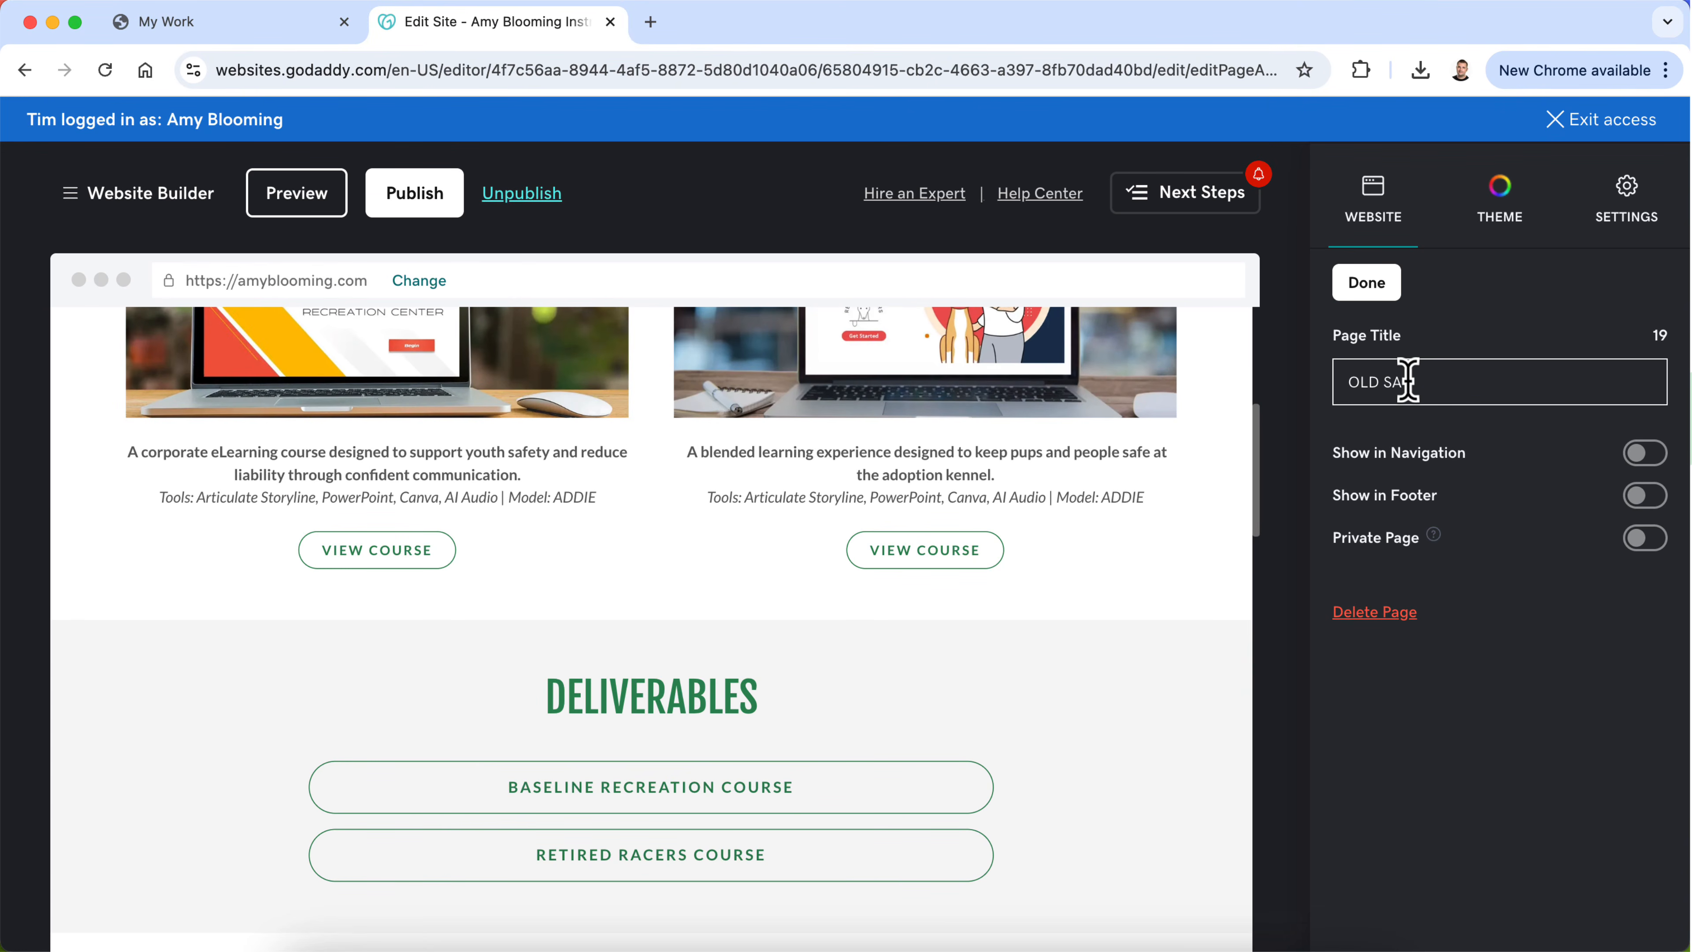
# Step: Change the page title of the duplicated Concussion Training page to "Safety Training" in its page settings
pyautogui.click(1356, 285)
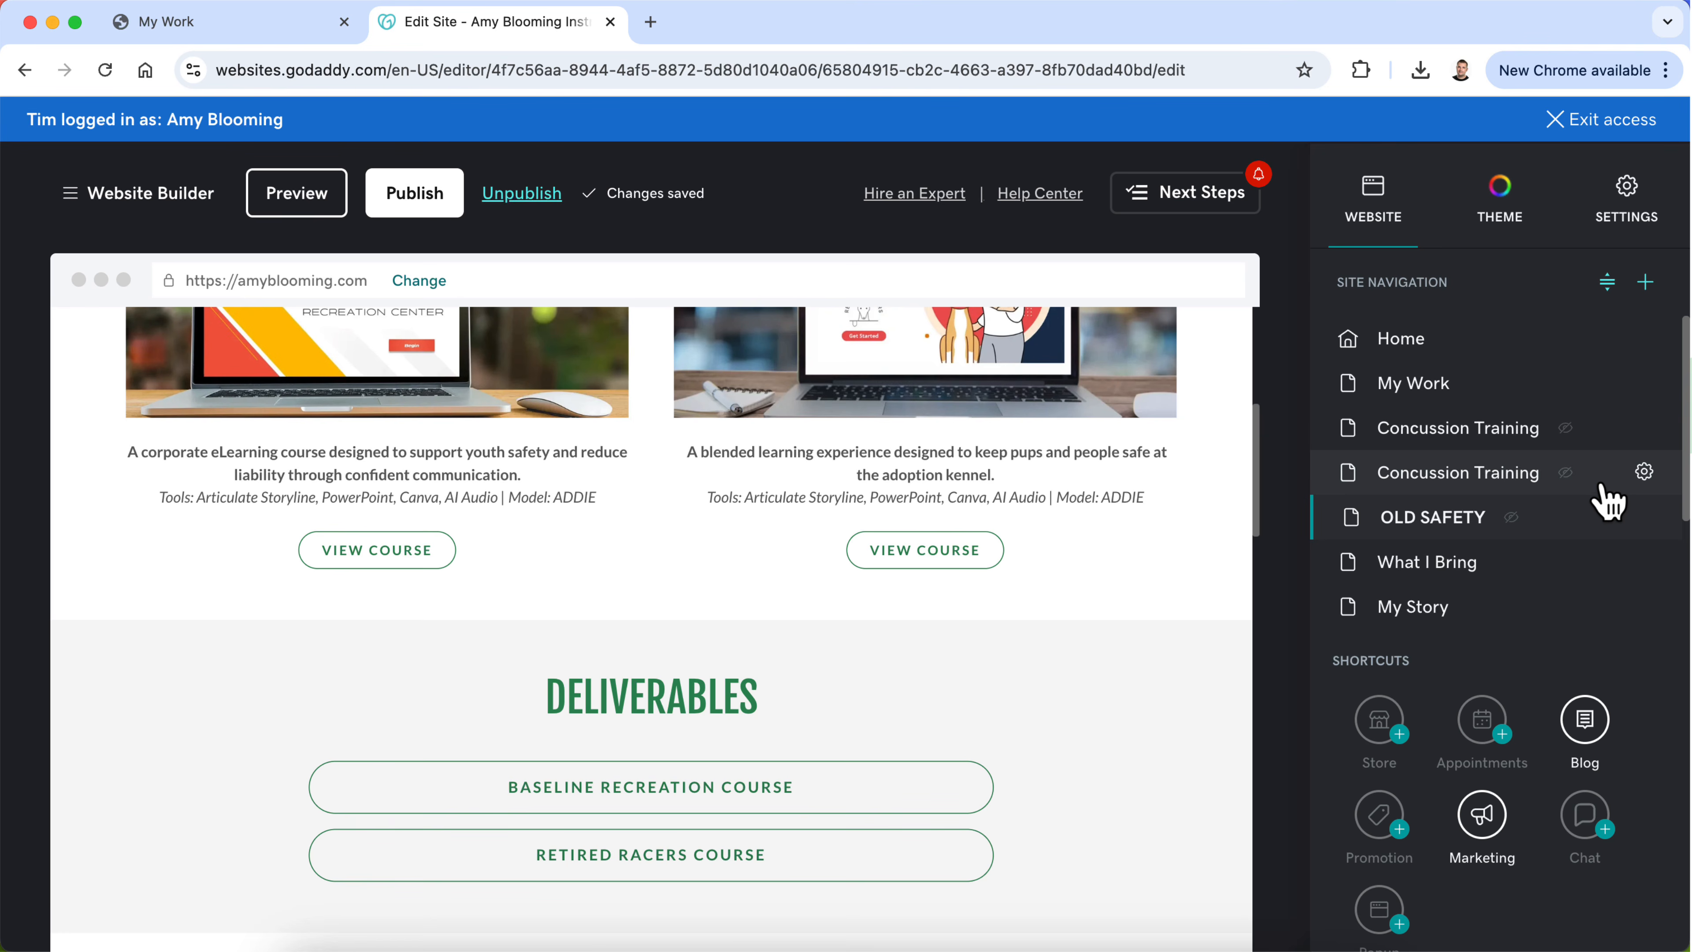
pyautogui.scroll(4, 1039, 575)
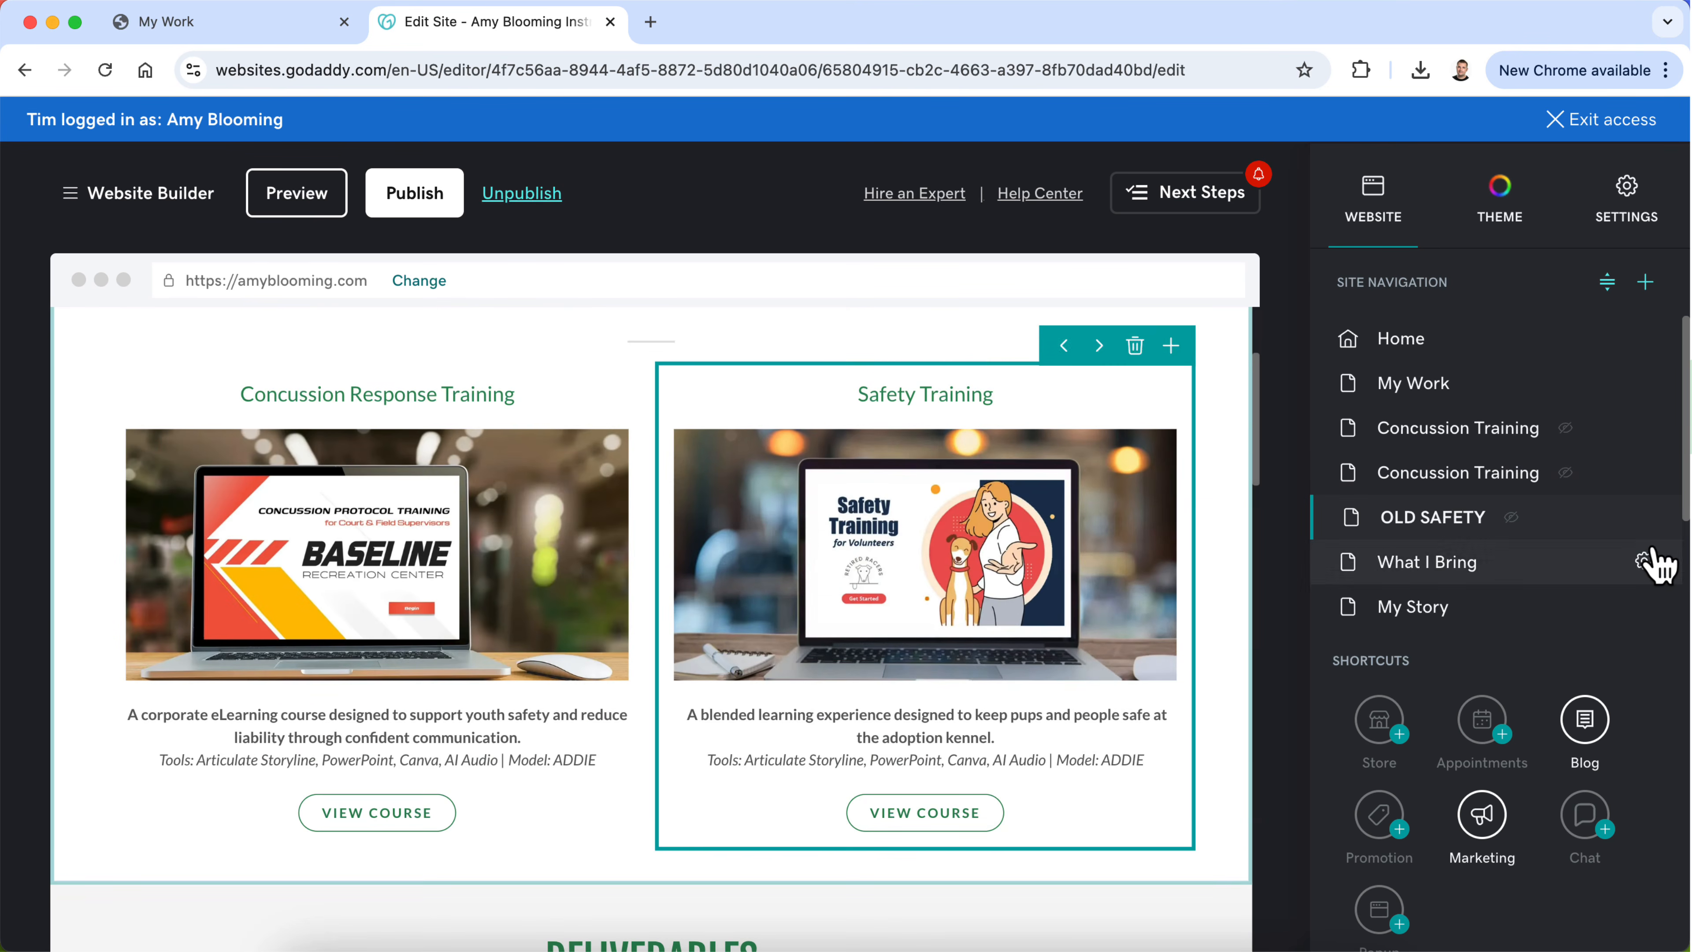
pyautogui.click(1644, 472)
pyautogui.click(1573, 508)
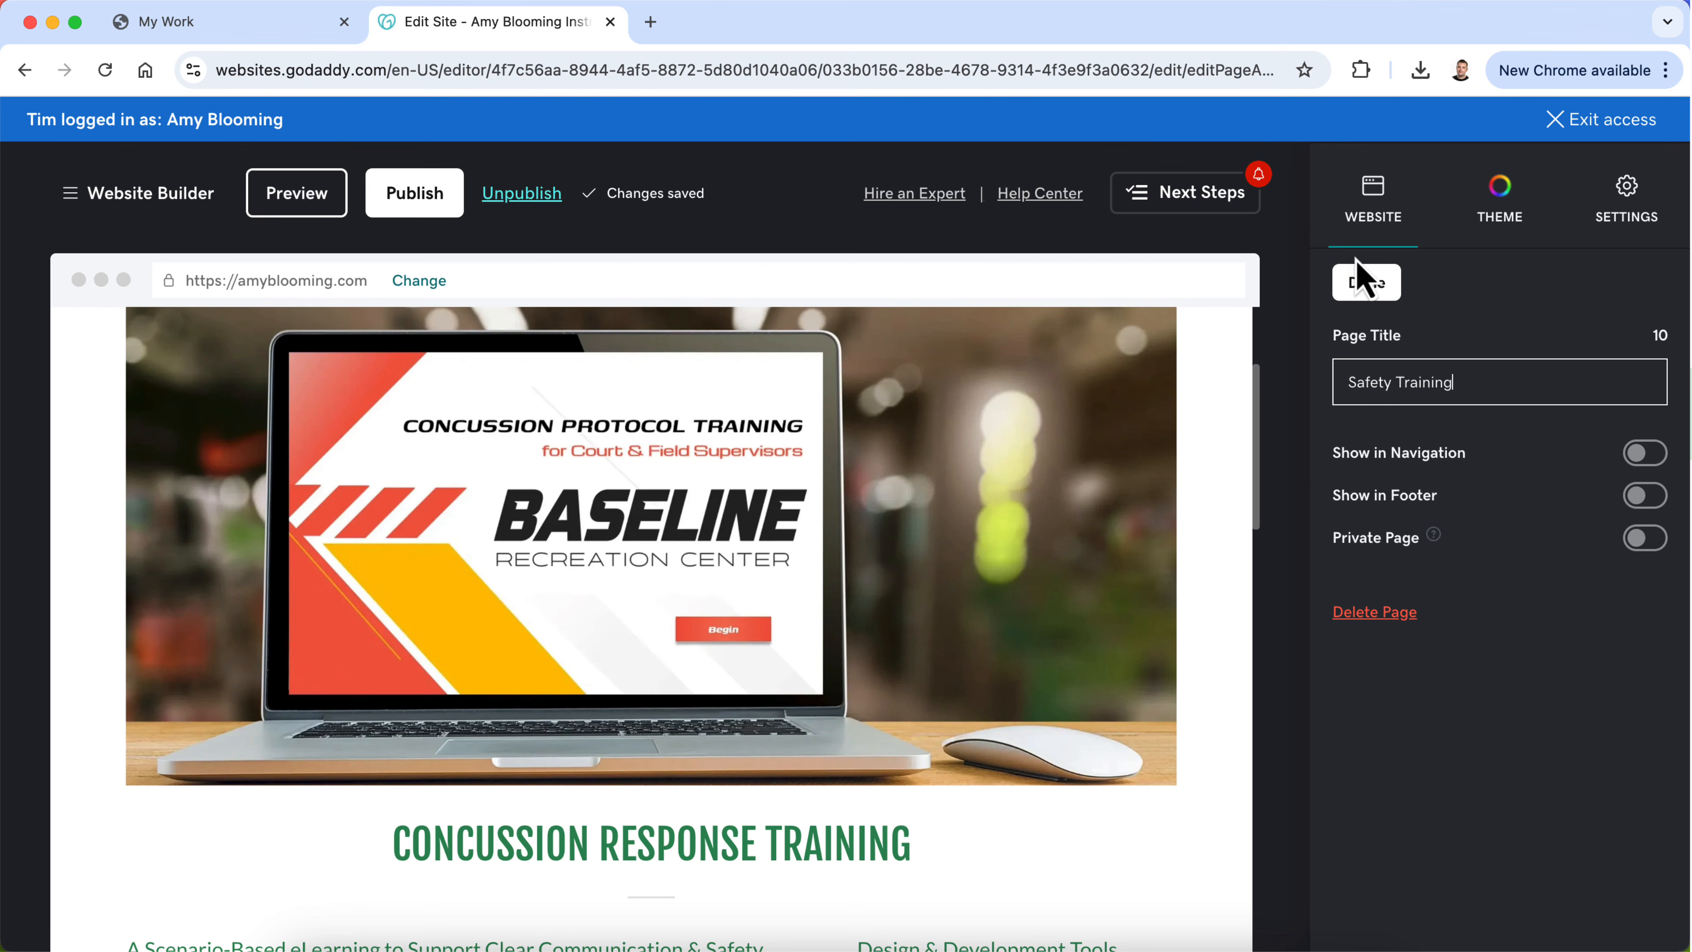
pyautogui.click(1362, 281)
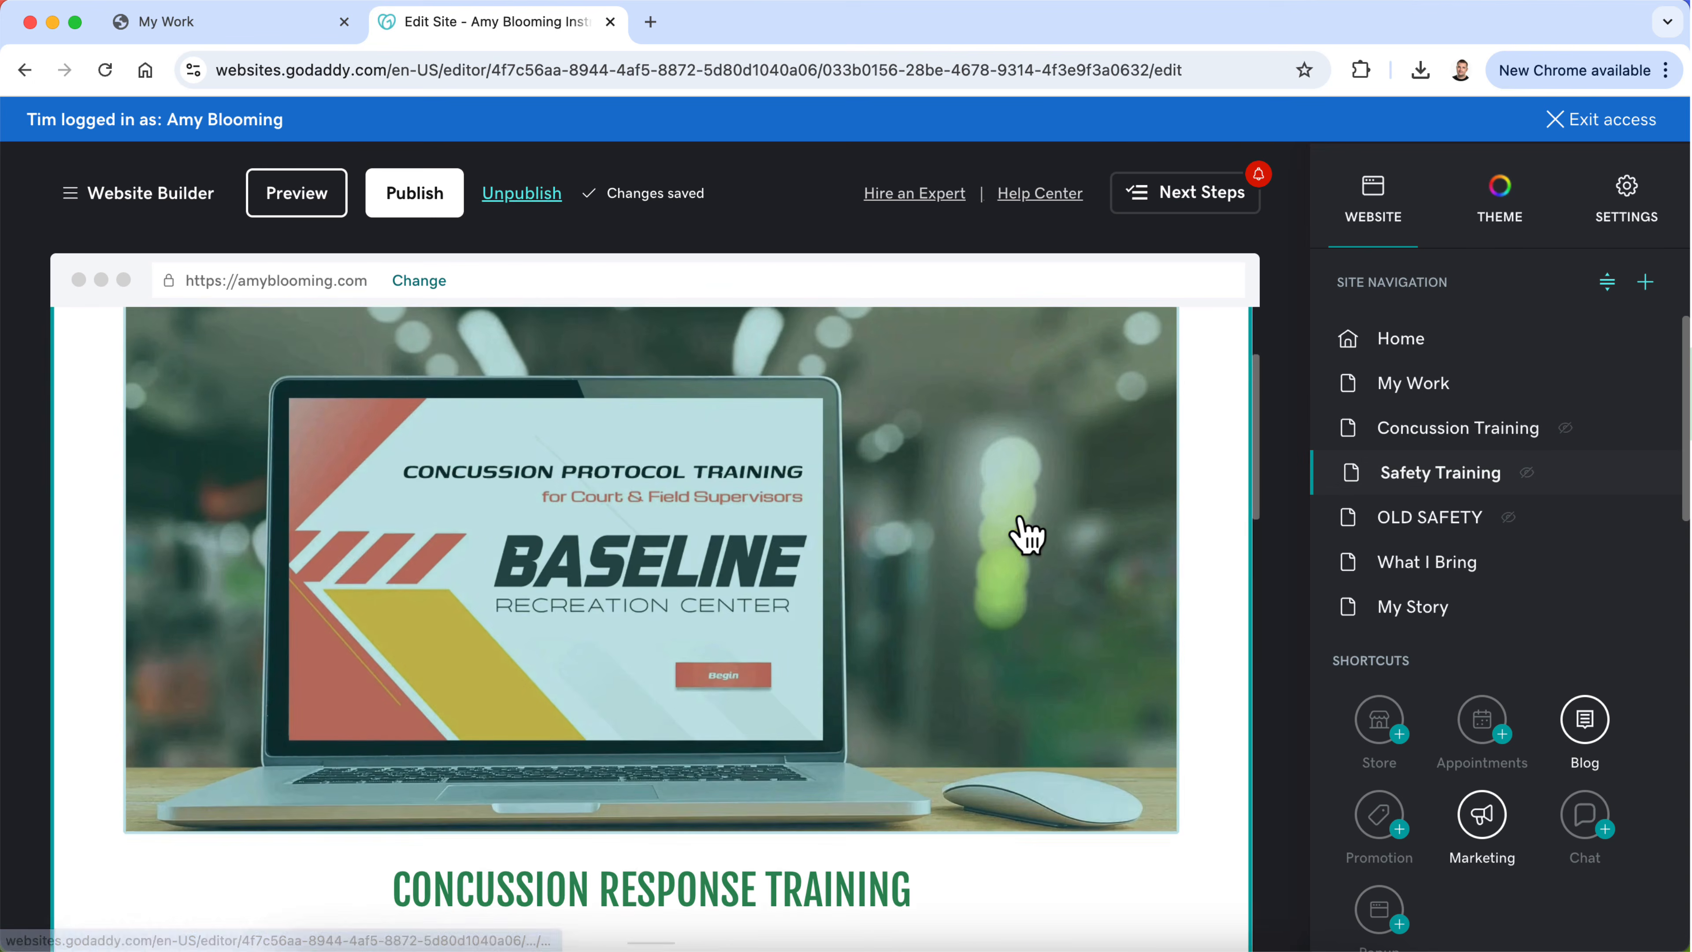
# Step: On the My Work page, change the Safety Training project's action button label to "View Project"
pyautogui.scroll(2, 1026, 533)
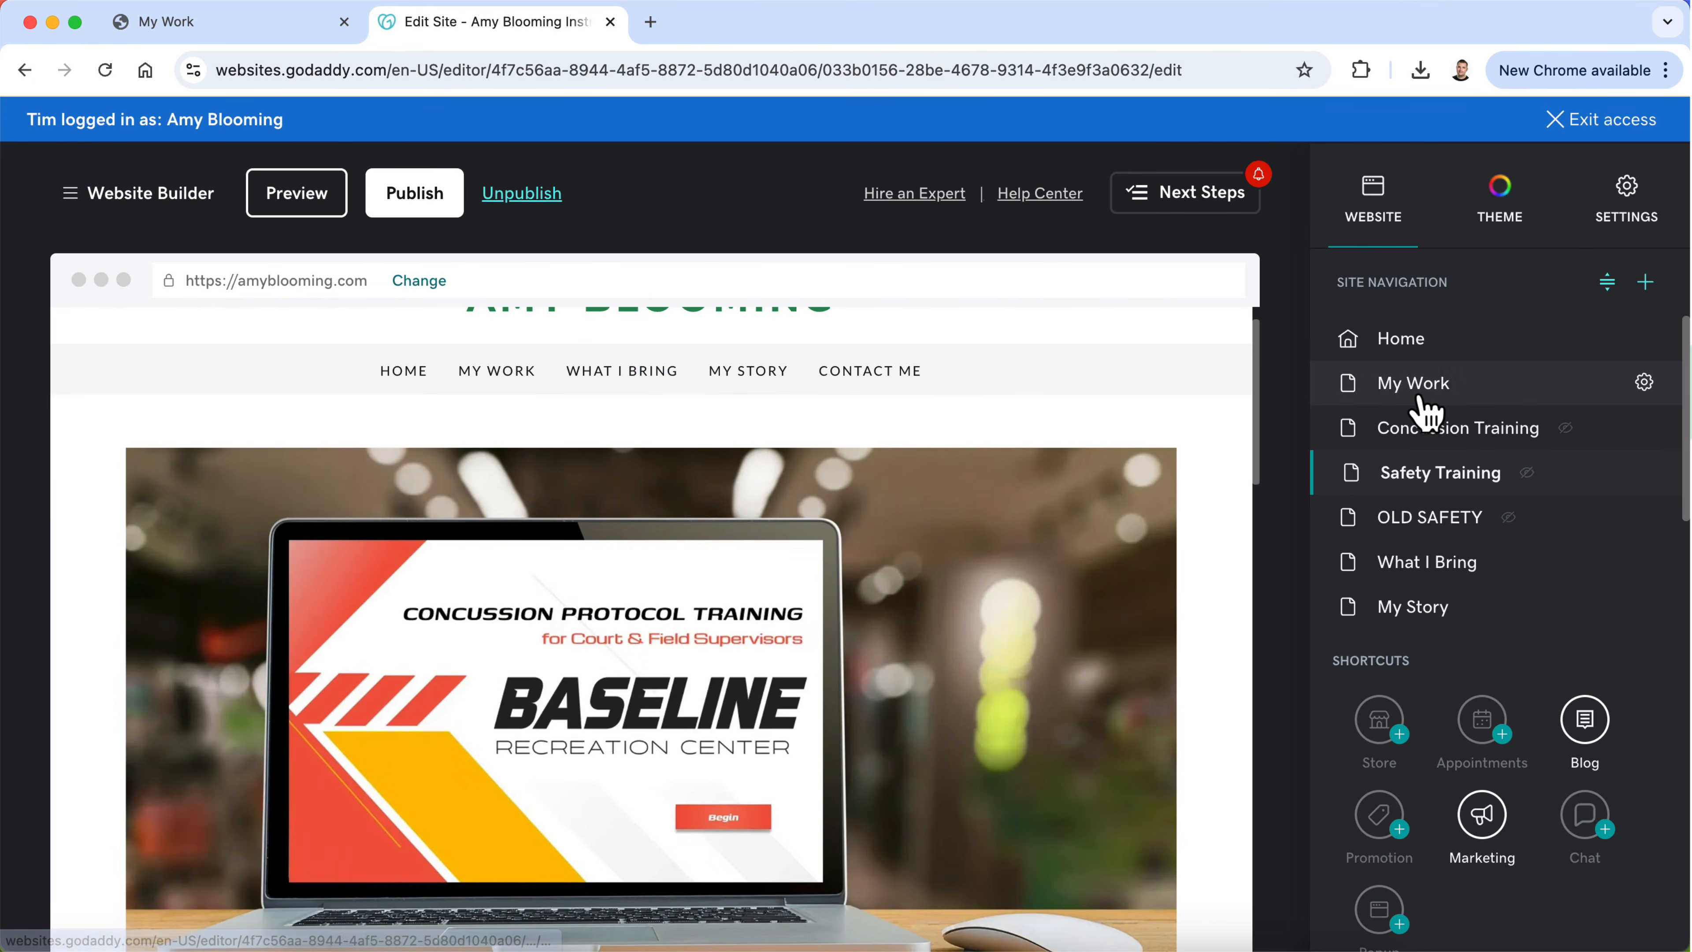
pyautogui.click(1423, 386)
pyautogui.scroll(-2, 933, 727)
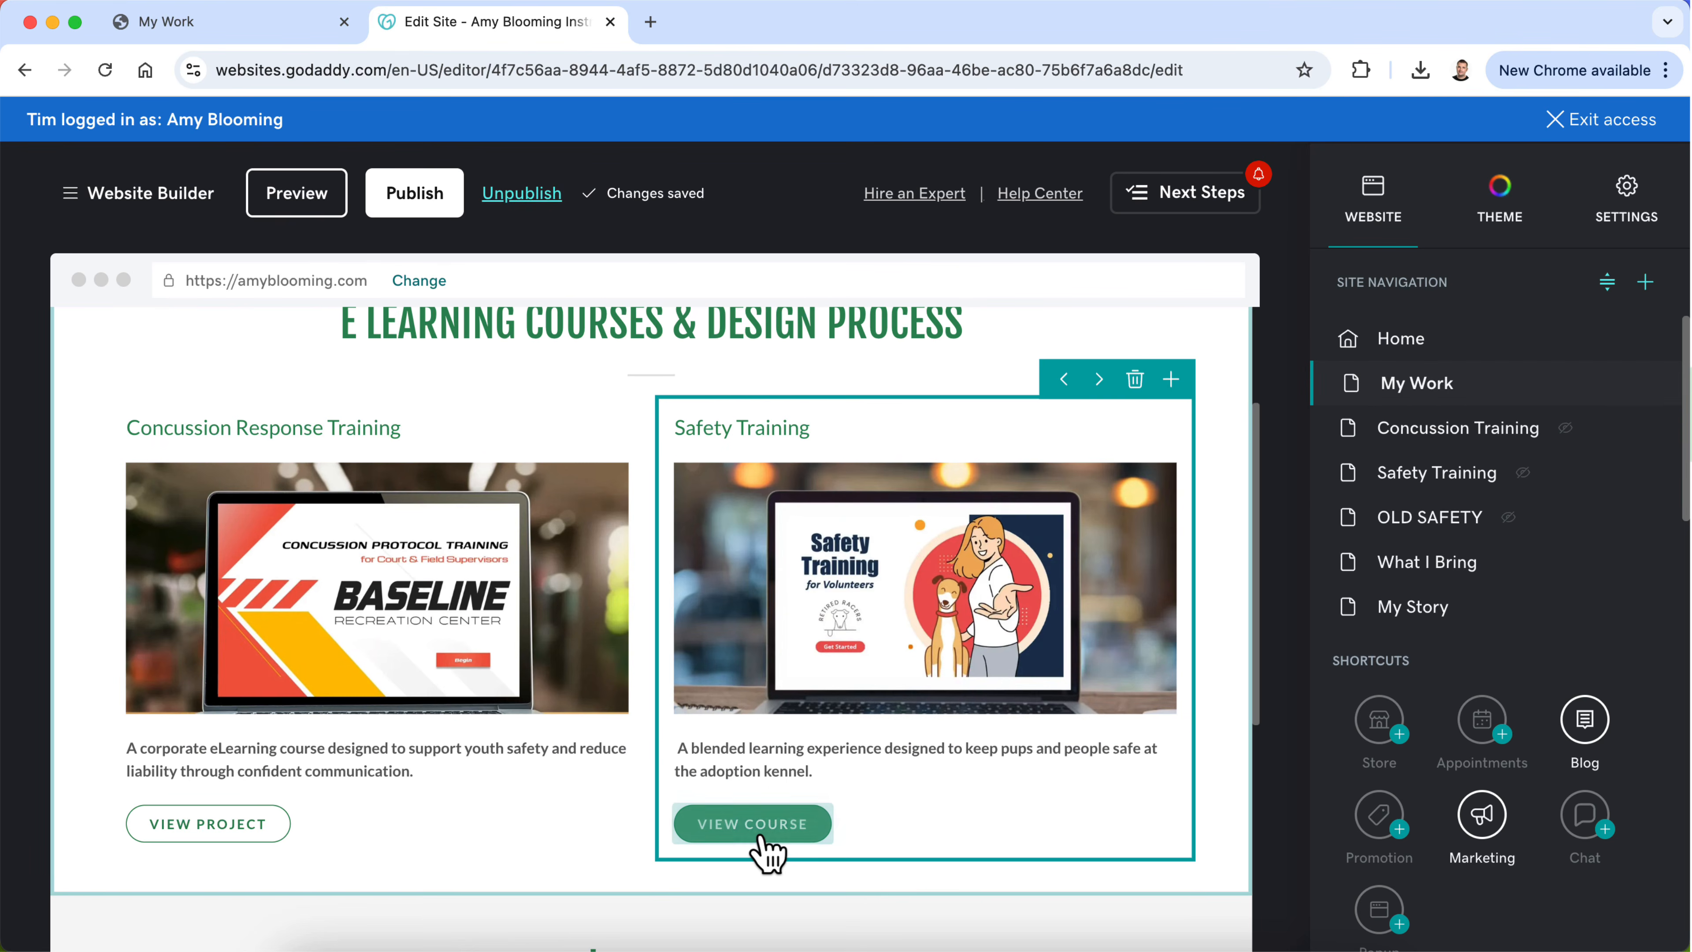
pyautogui.click(776, 829)
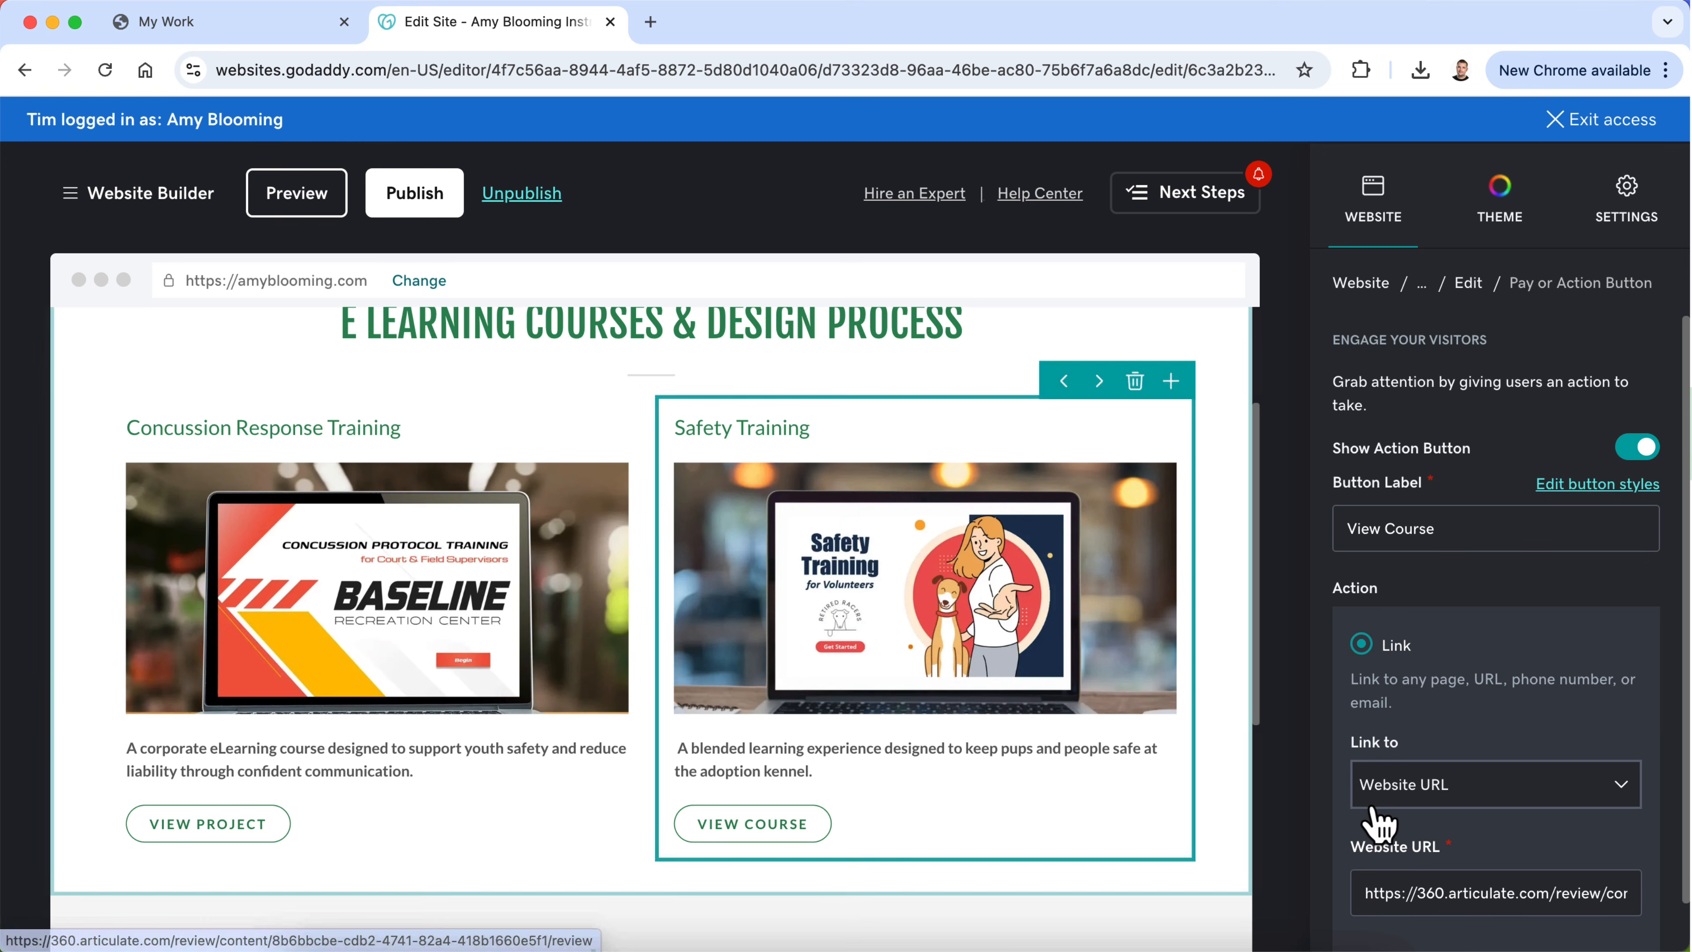
pyautogui.write('Project')
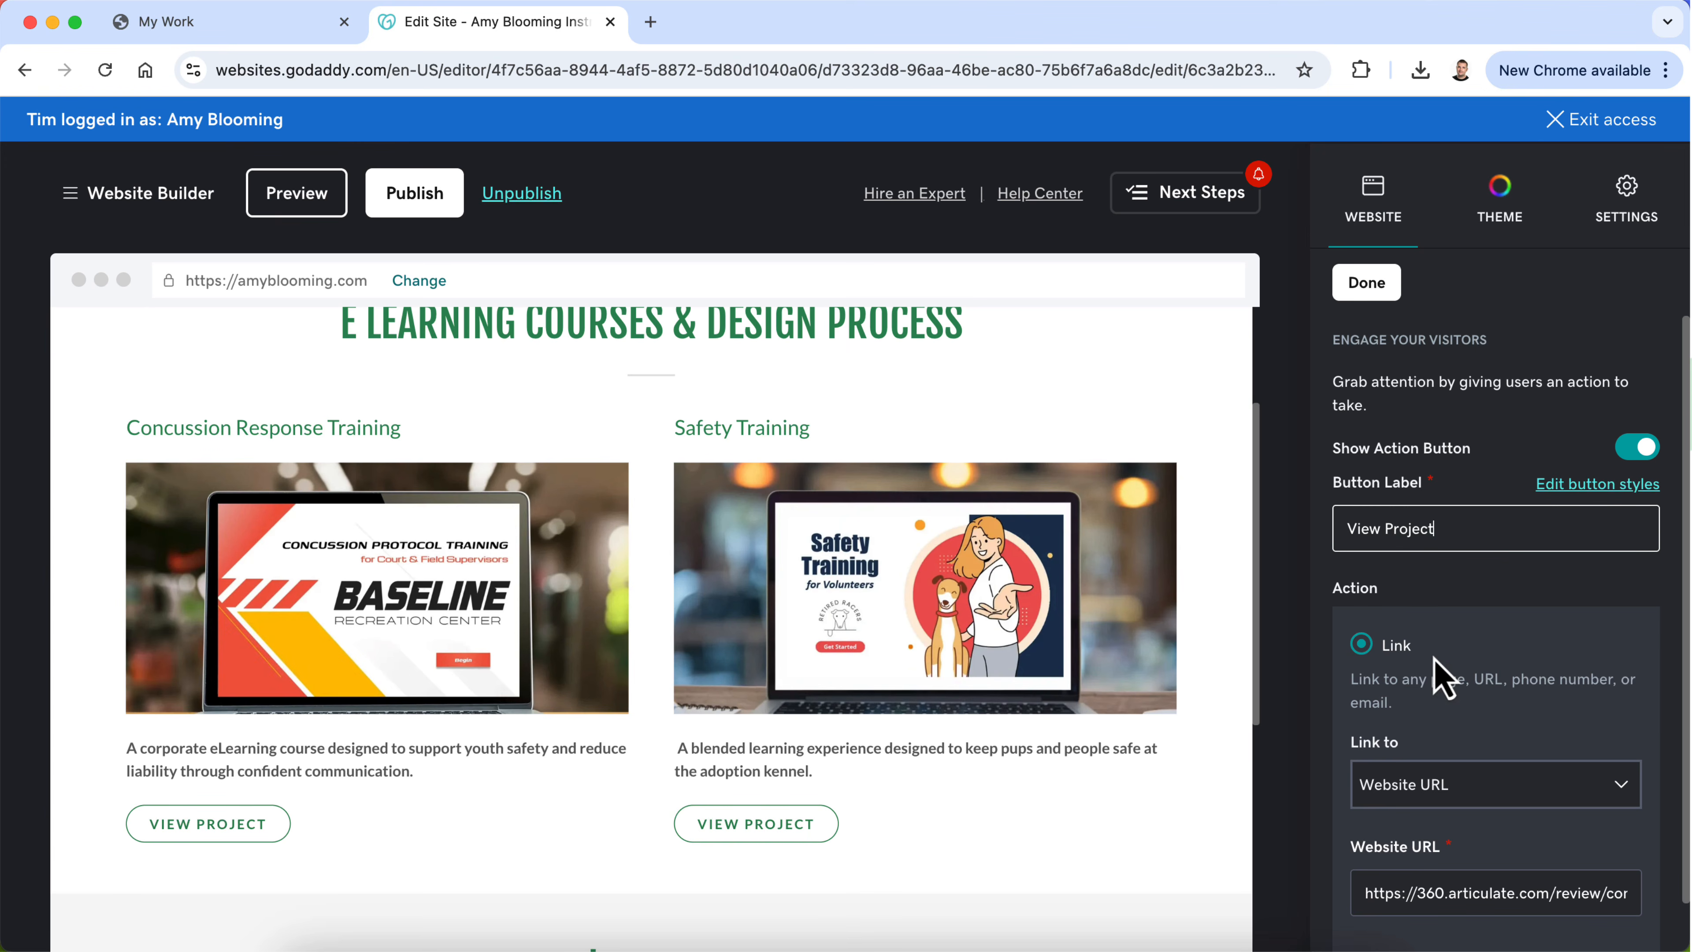
# Step: Link the Safety Training project's button to the Safety Training page instead of a website URL, targeting Top Of Page
pyautogui.scroll(-2, 1434, 659)
pyautogui.click(1435, 670)
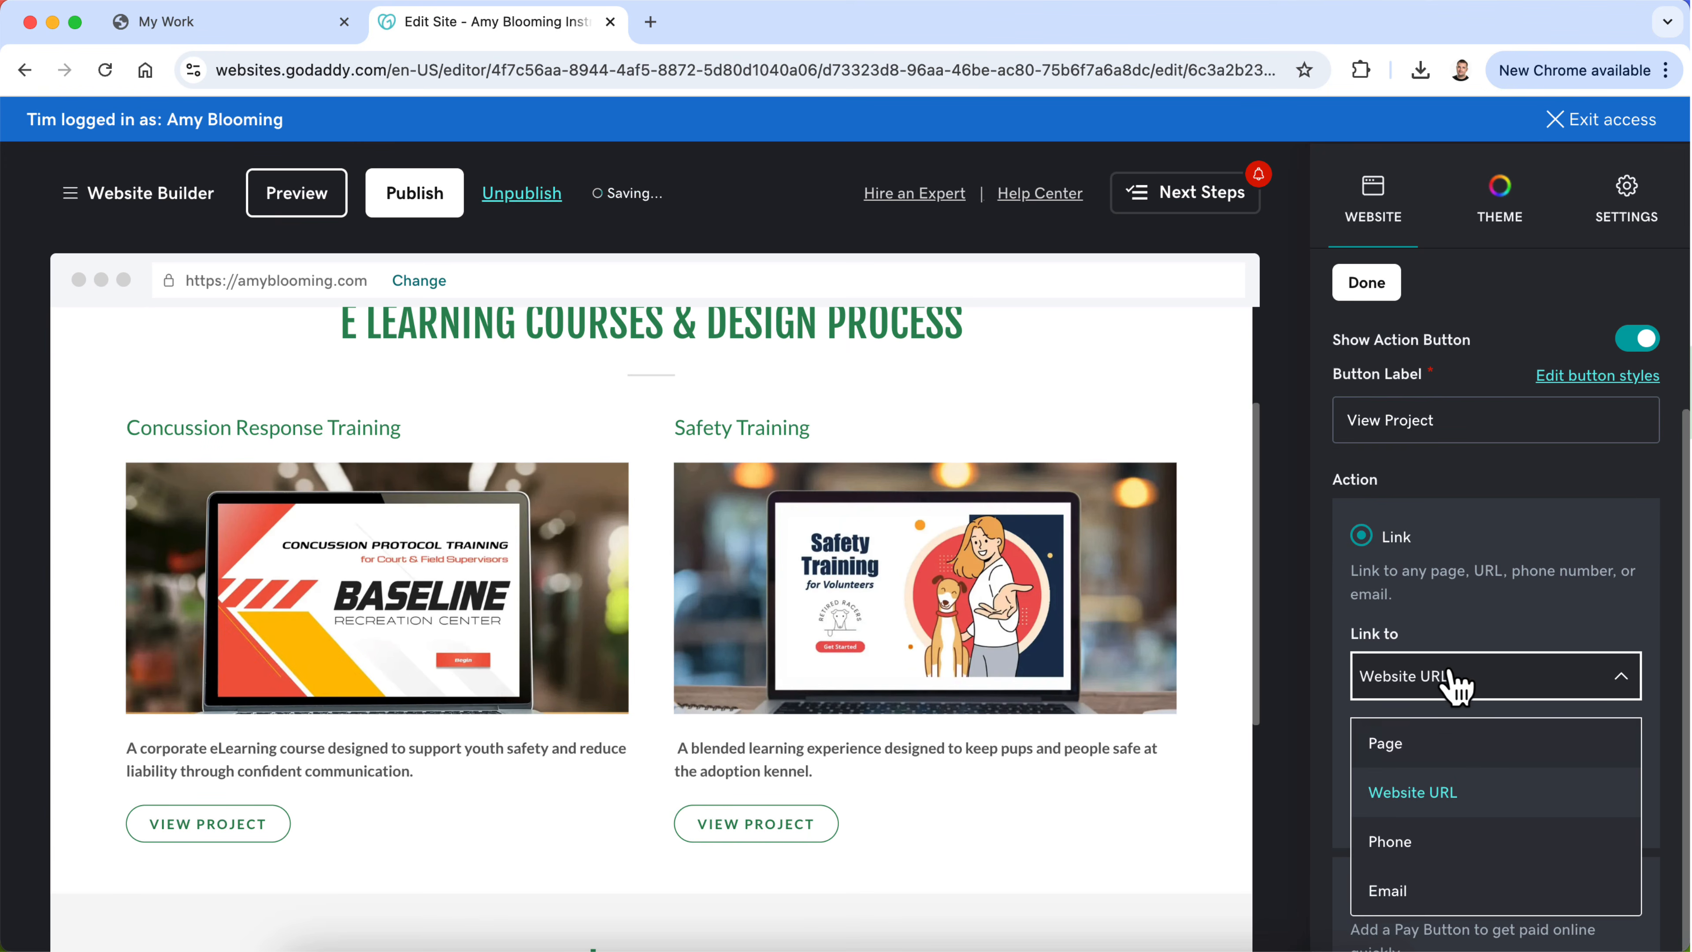
pyautogui.click(1442, 740)
pyautogui.scroll(-2, 1465, 720)
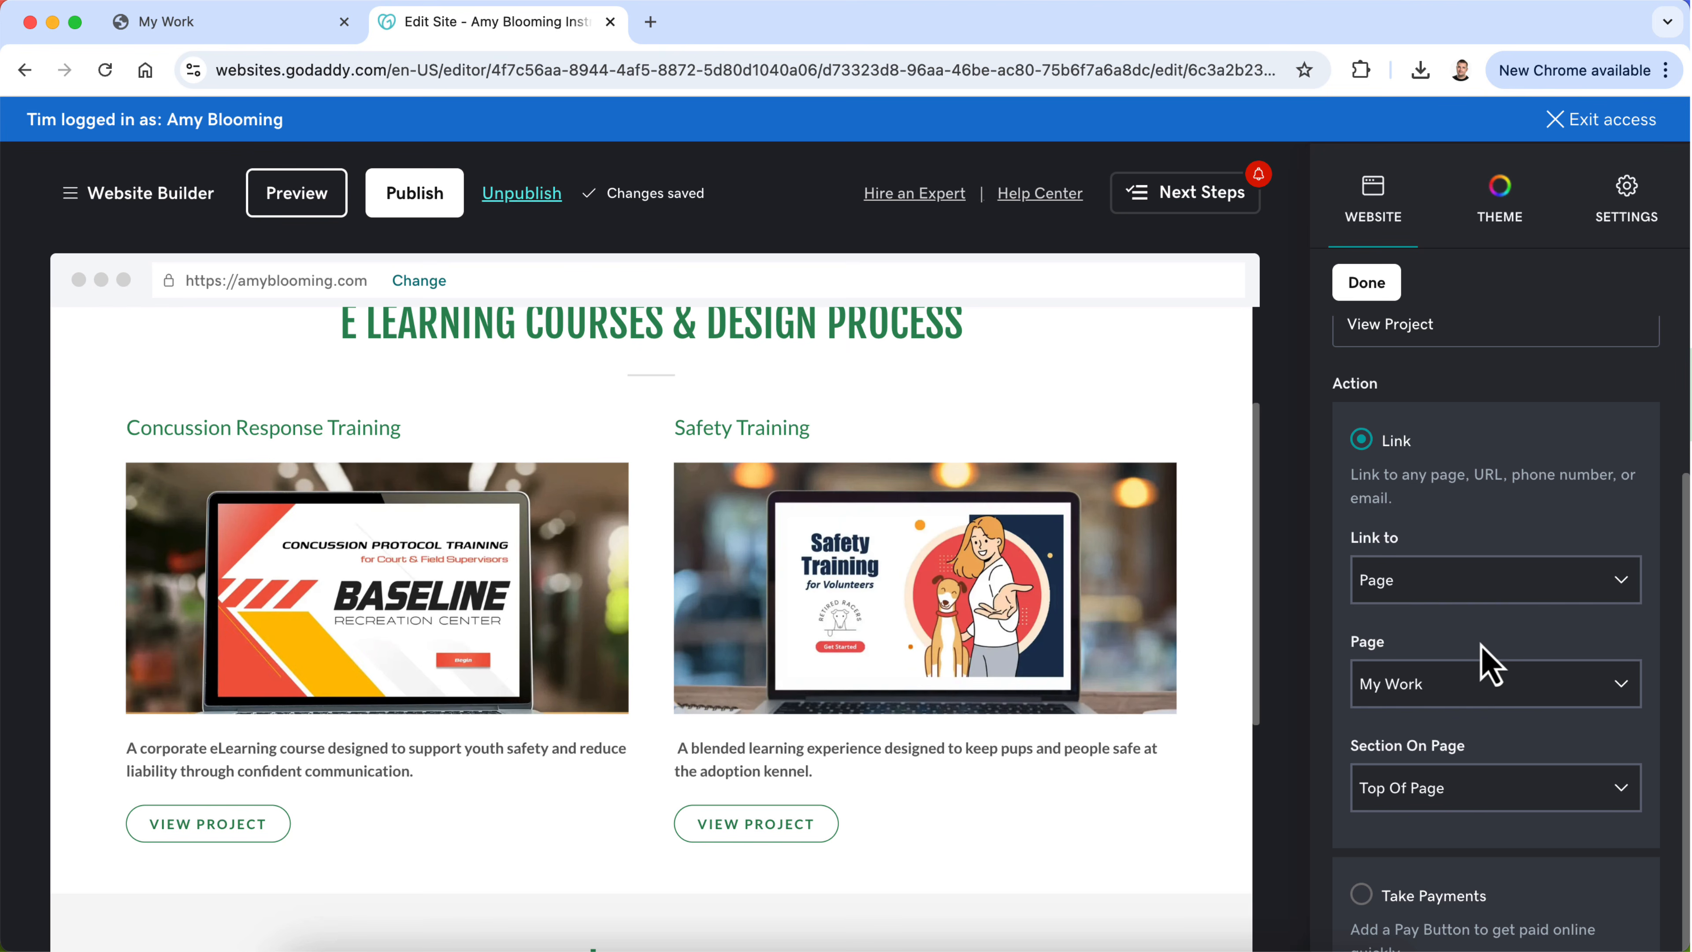
pyautogui.click(1474, 803)
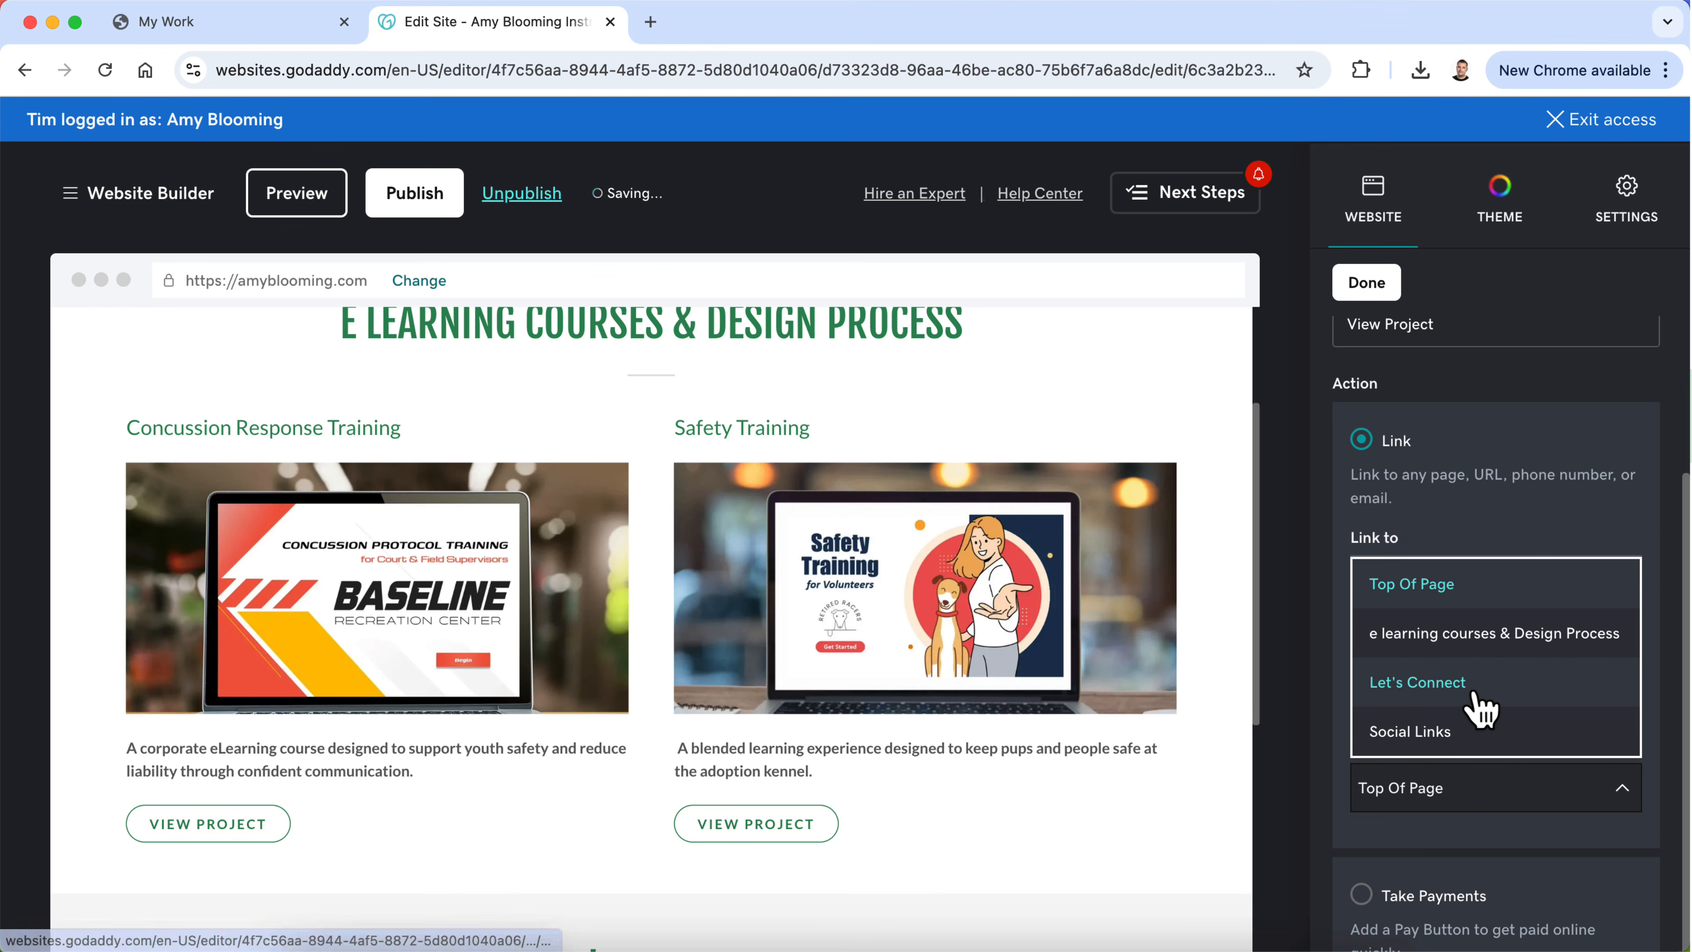
pyautogui.scroll(1, 1478, 699)
pyautogui.click(1503, 650)
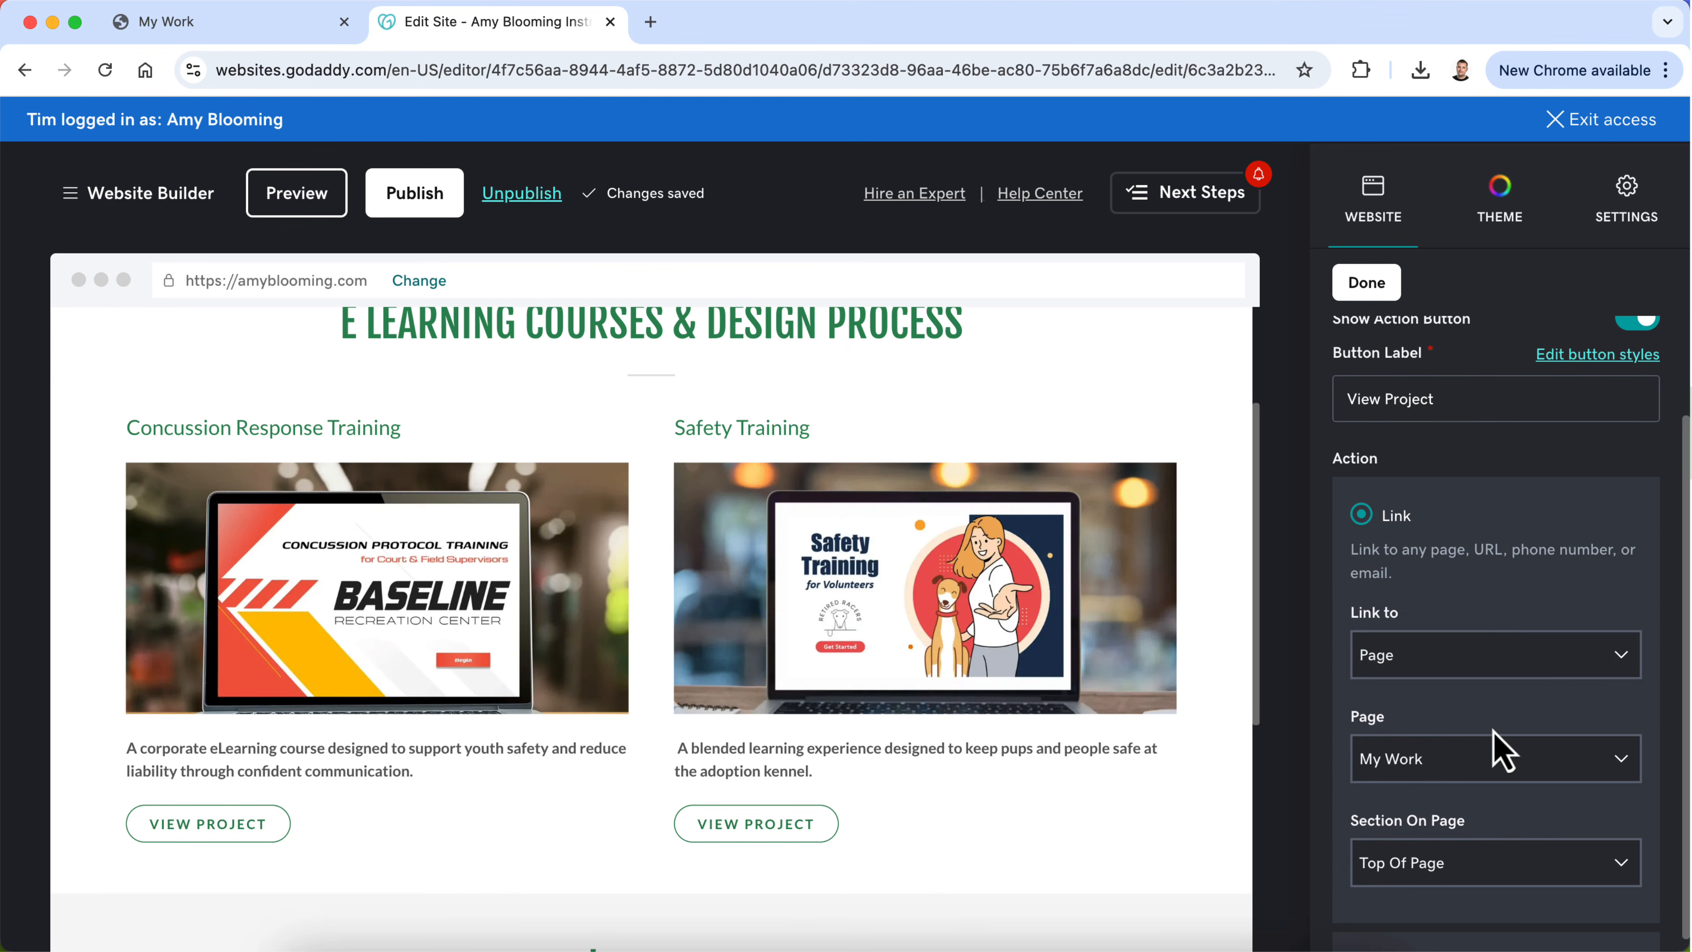
pyautogui.click(1496, 759)
pyautogui.scroll(-5, 1496, 623)
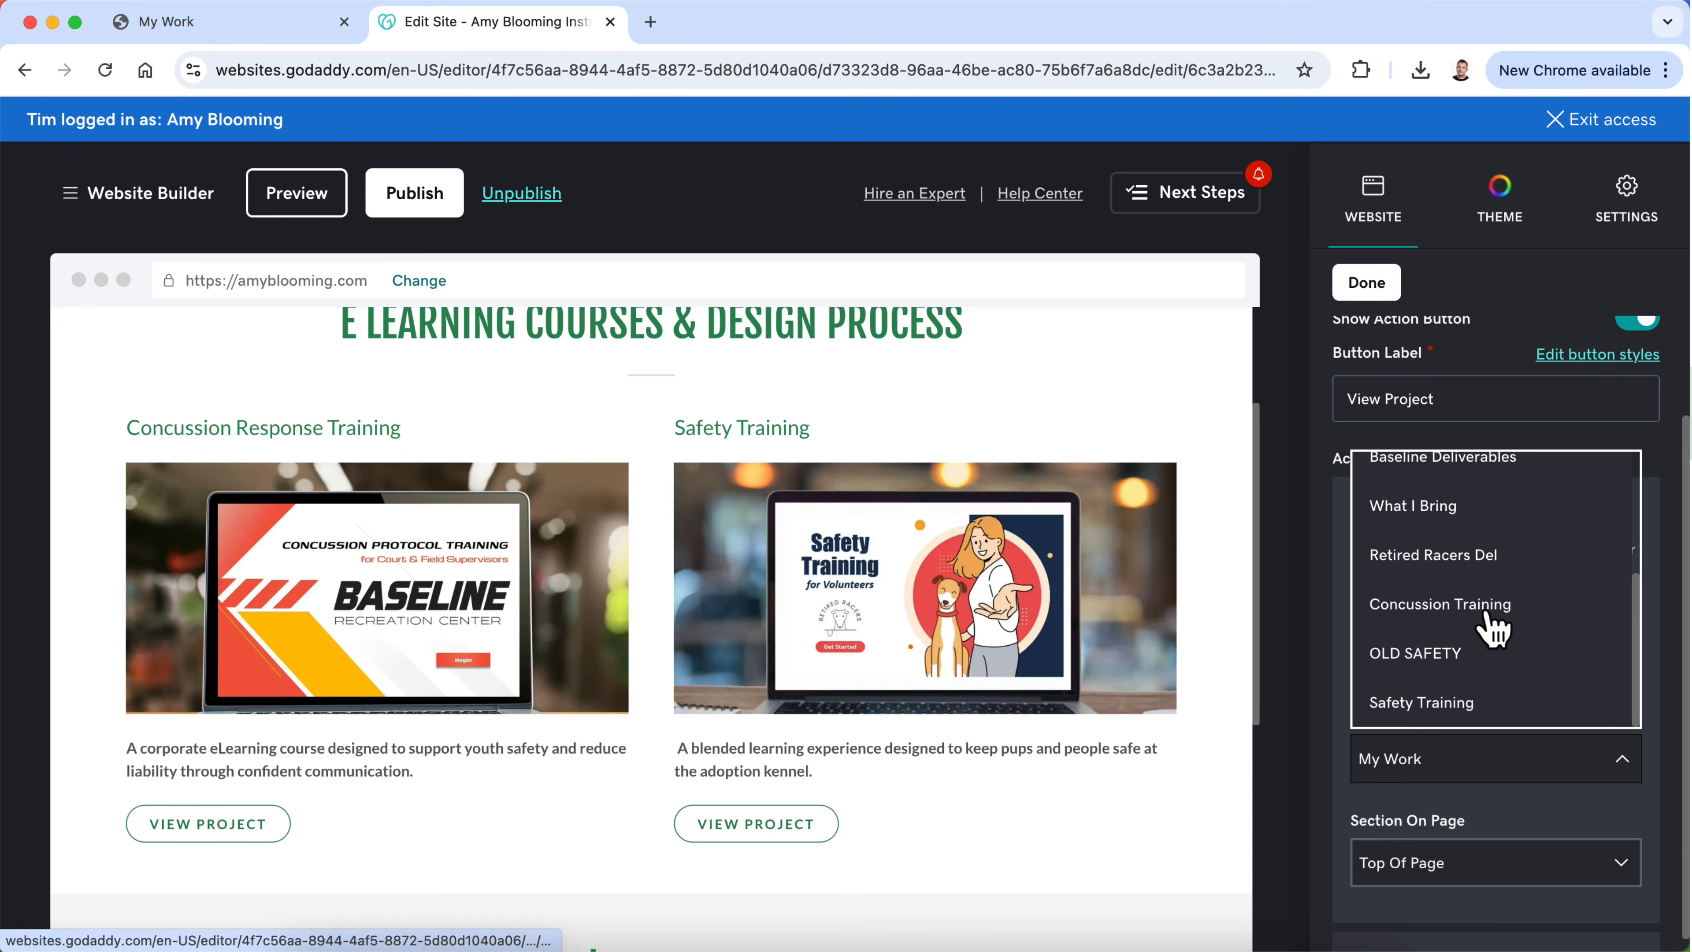
pyautogui.click(1459, 653)
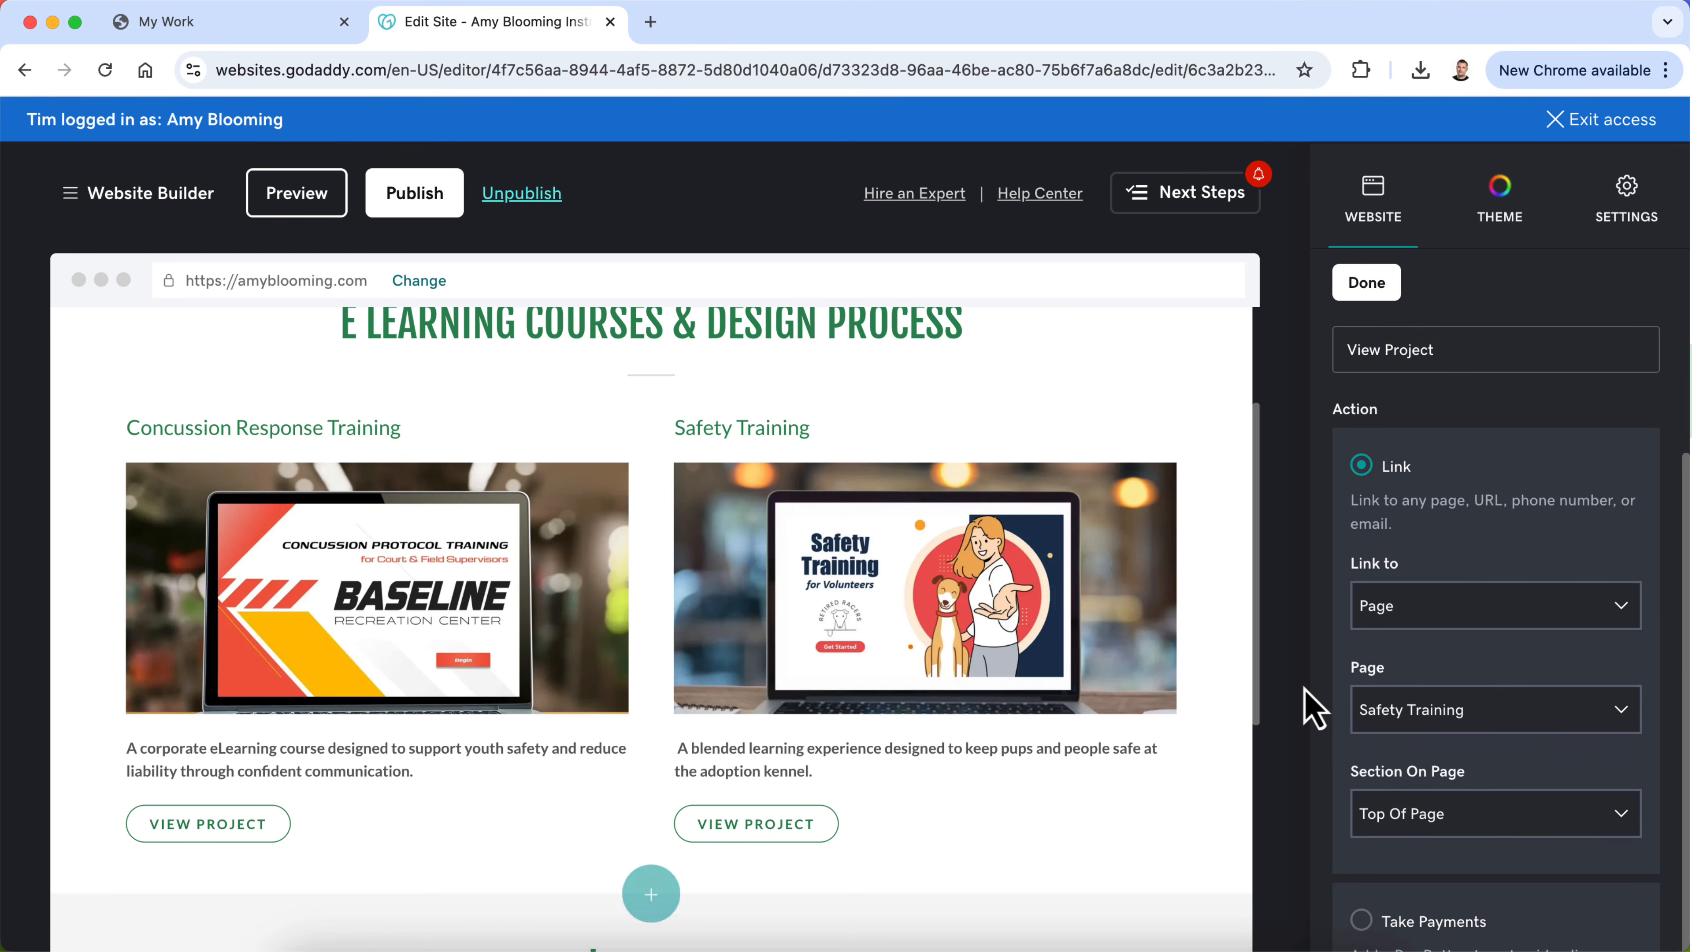
pyautogui.click(1379, 293)
# Step: Return to the site navigation and open the new Safety Training page for editing
pyautogui.scroll(3, 1202, 586)
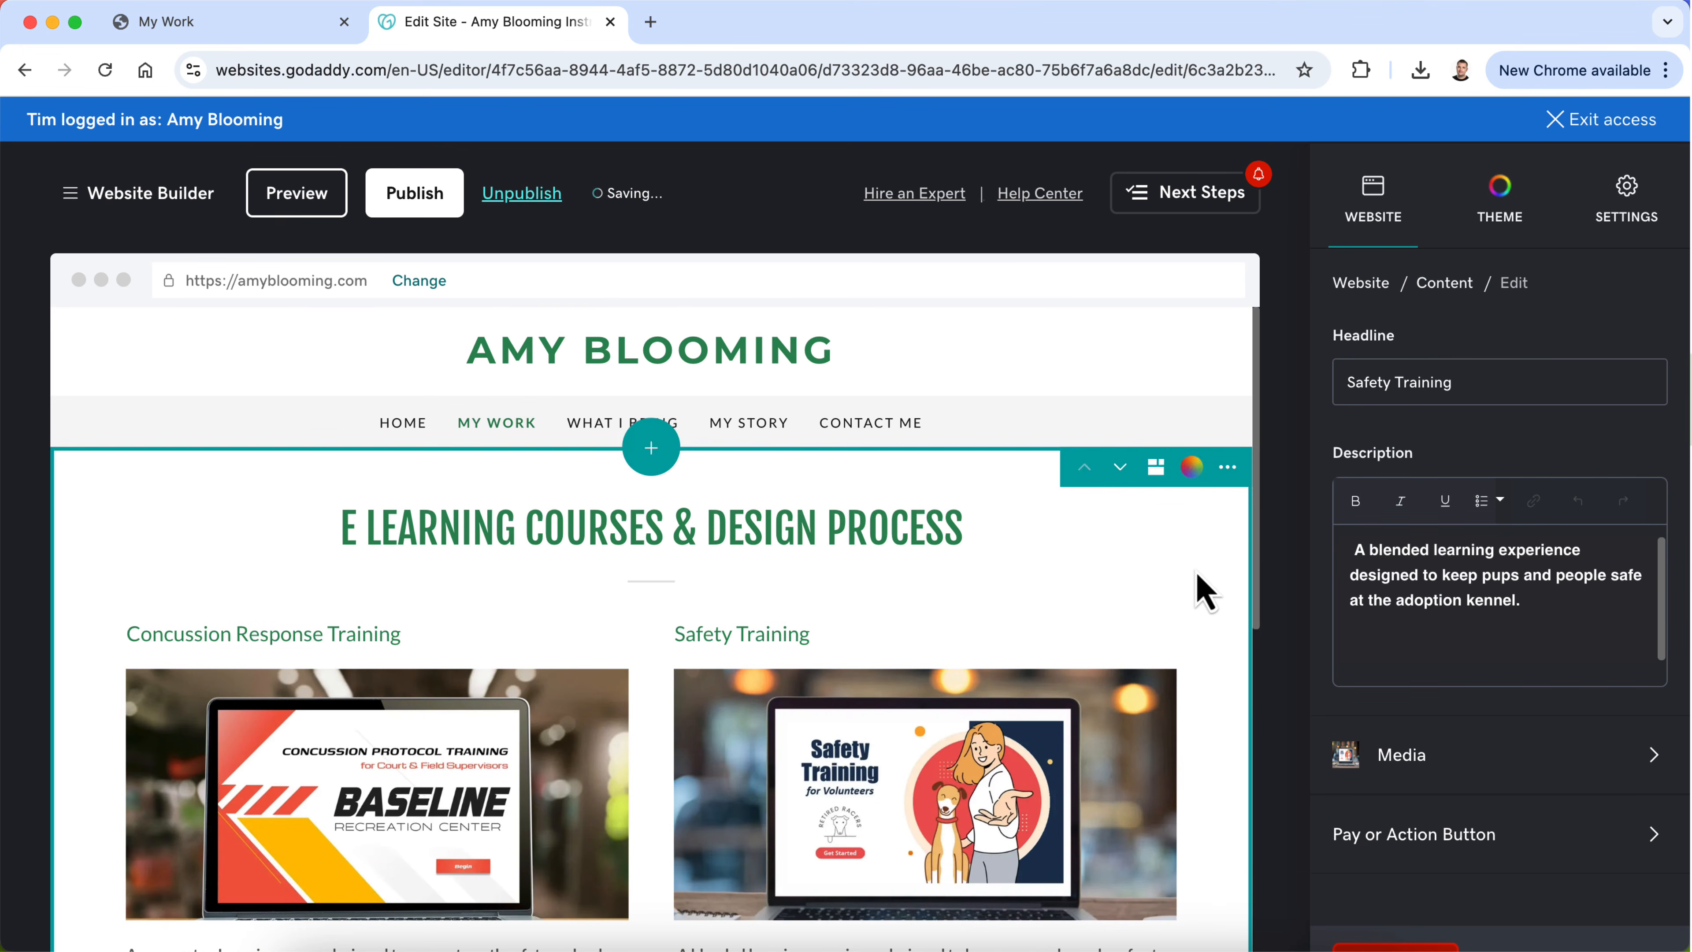
pyautogui.click(1361, 282)
pyautogui.click(1438, 475)
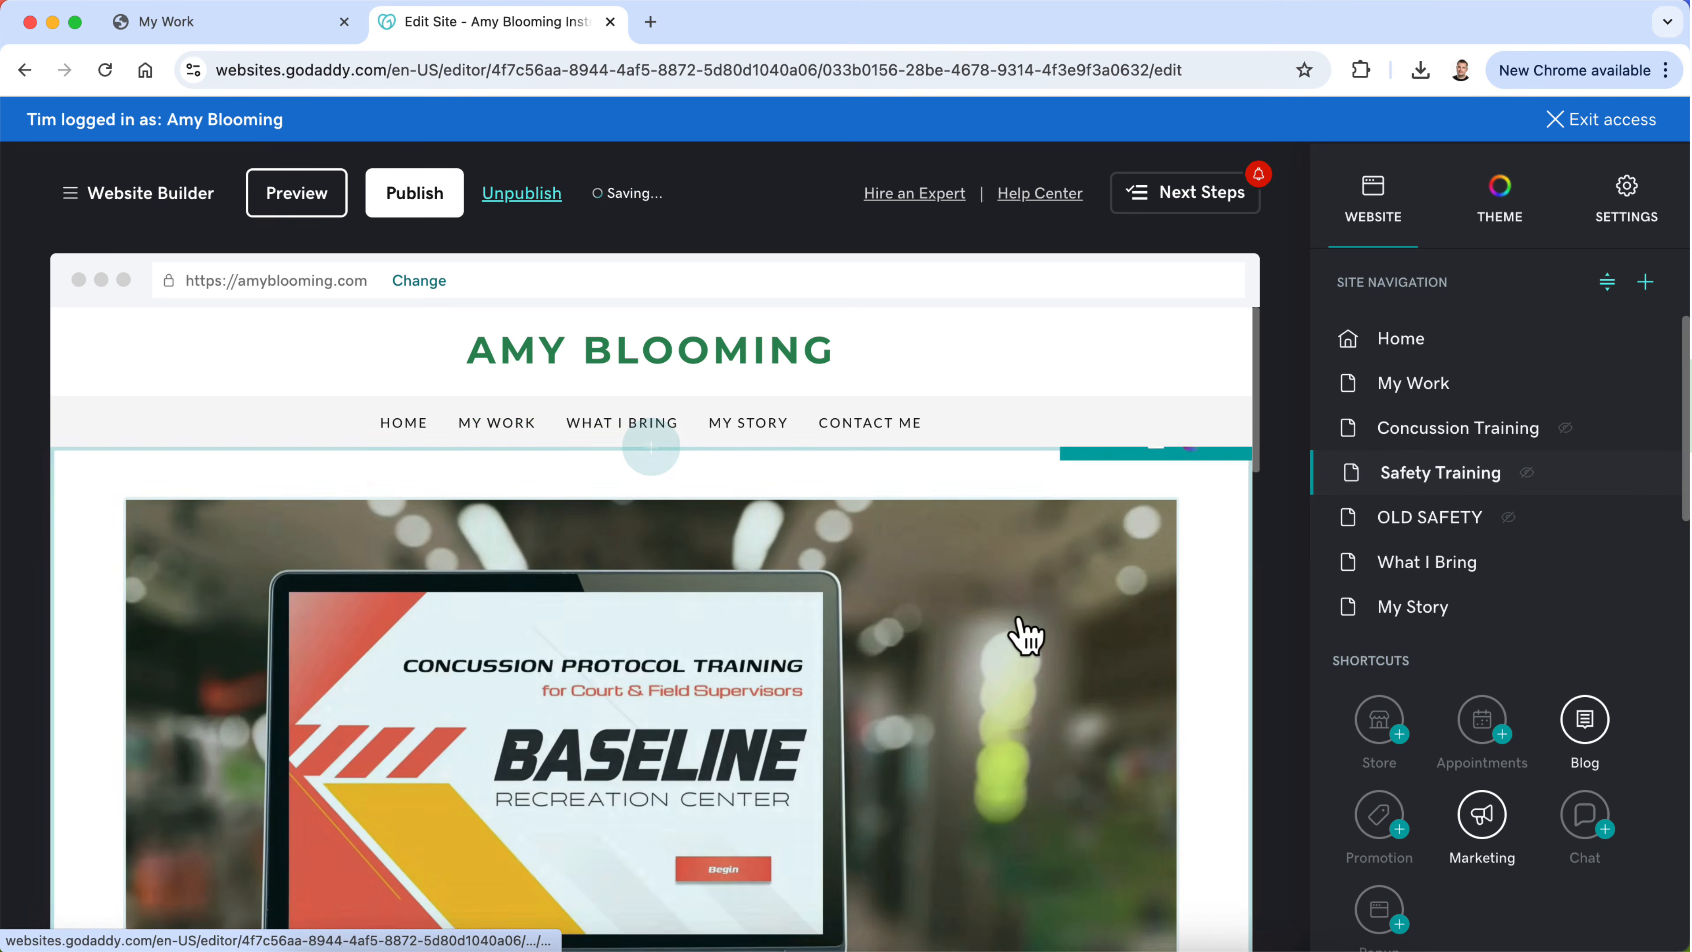
pyautogui.scroll(-5, 1023, 634)
pyautogui.scroll(4, 1025, 637)
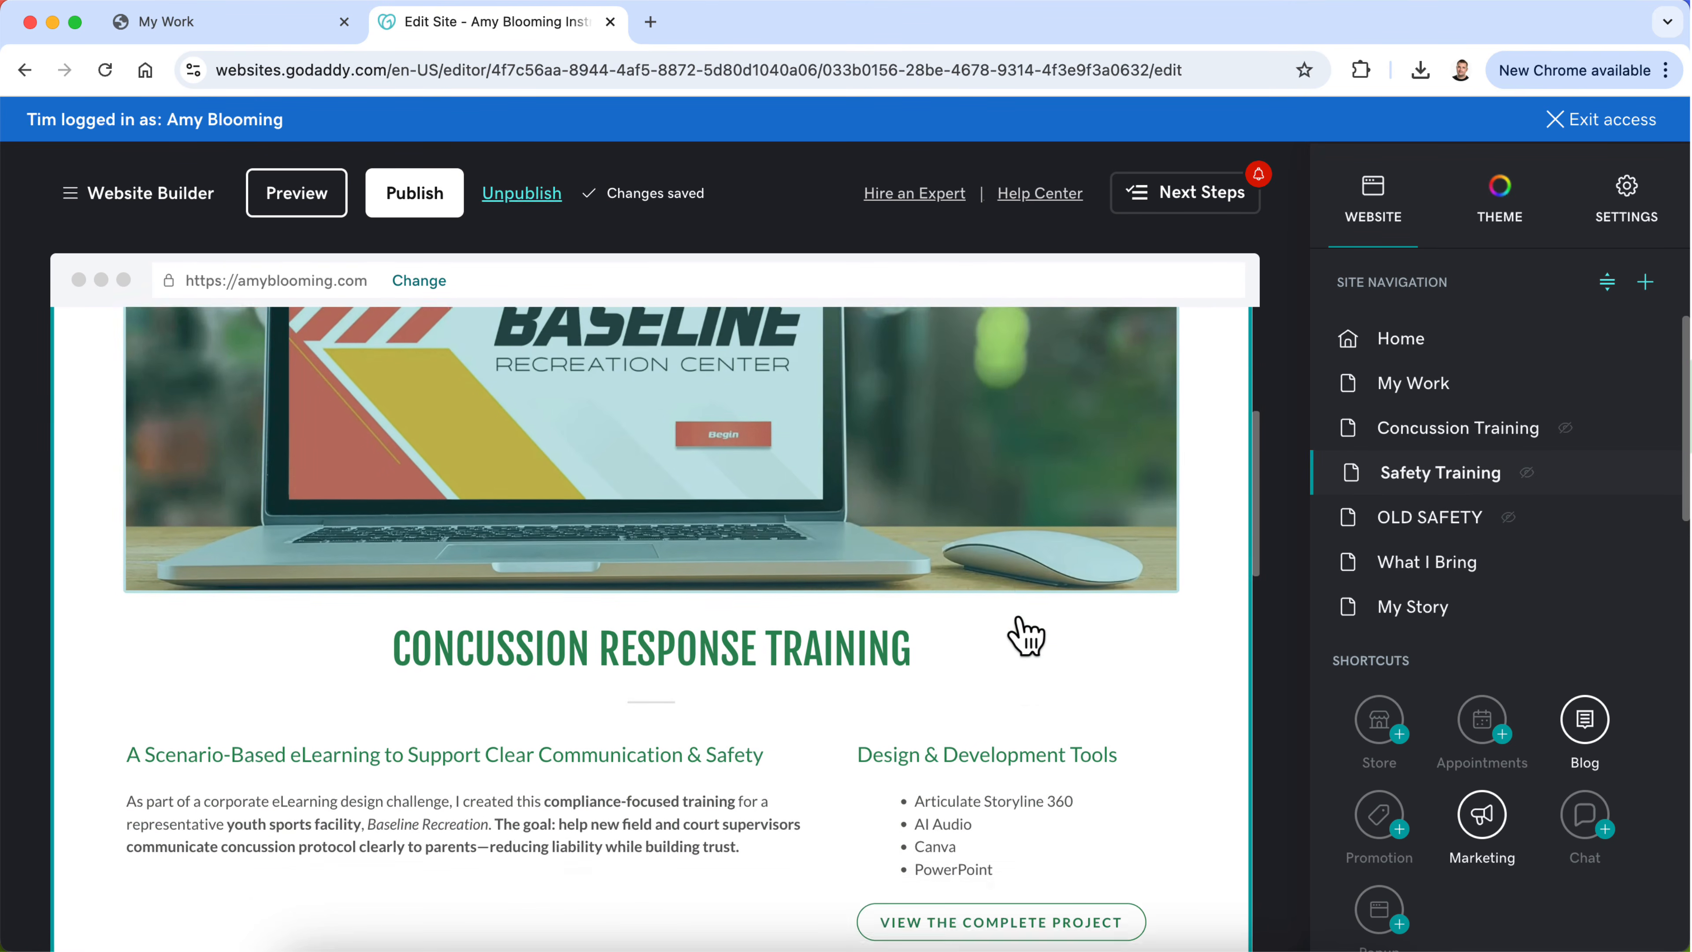
# Step: Open the OLD SAFETY page in a separate browser tab and compare its content with the new Safety Training page
pyautogui.rightClick(1402, 527)
pyautogui.click(1367, 532)
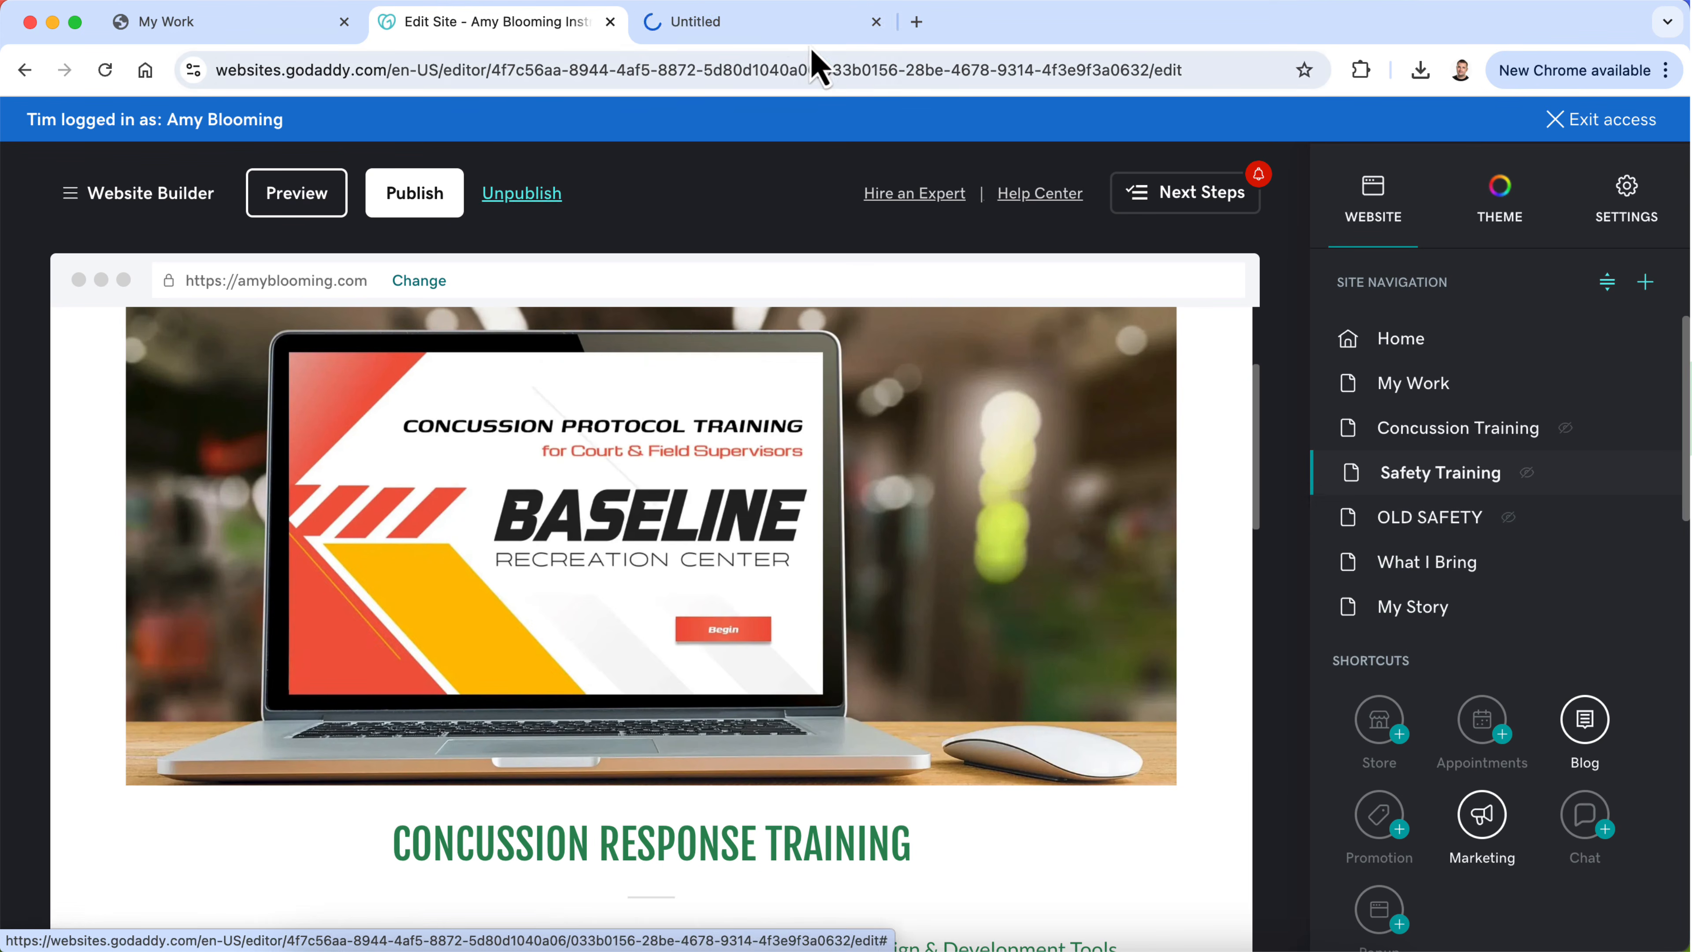
pyautogui.click(791, 25)
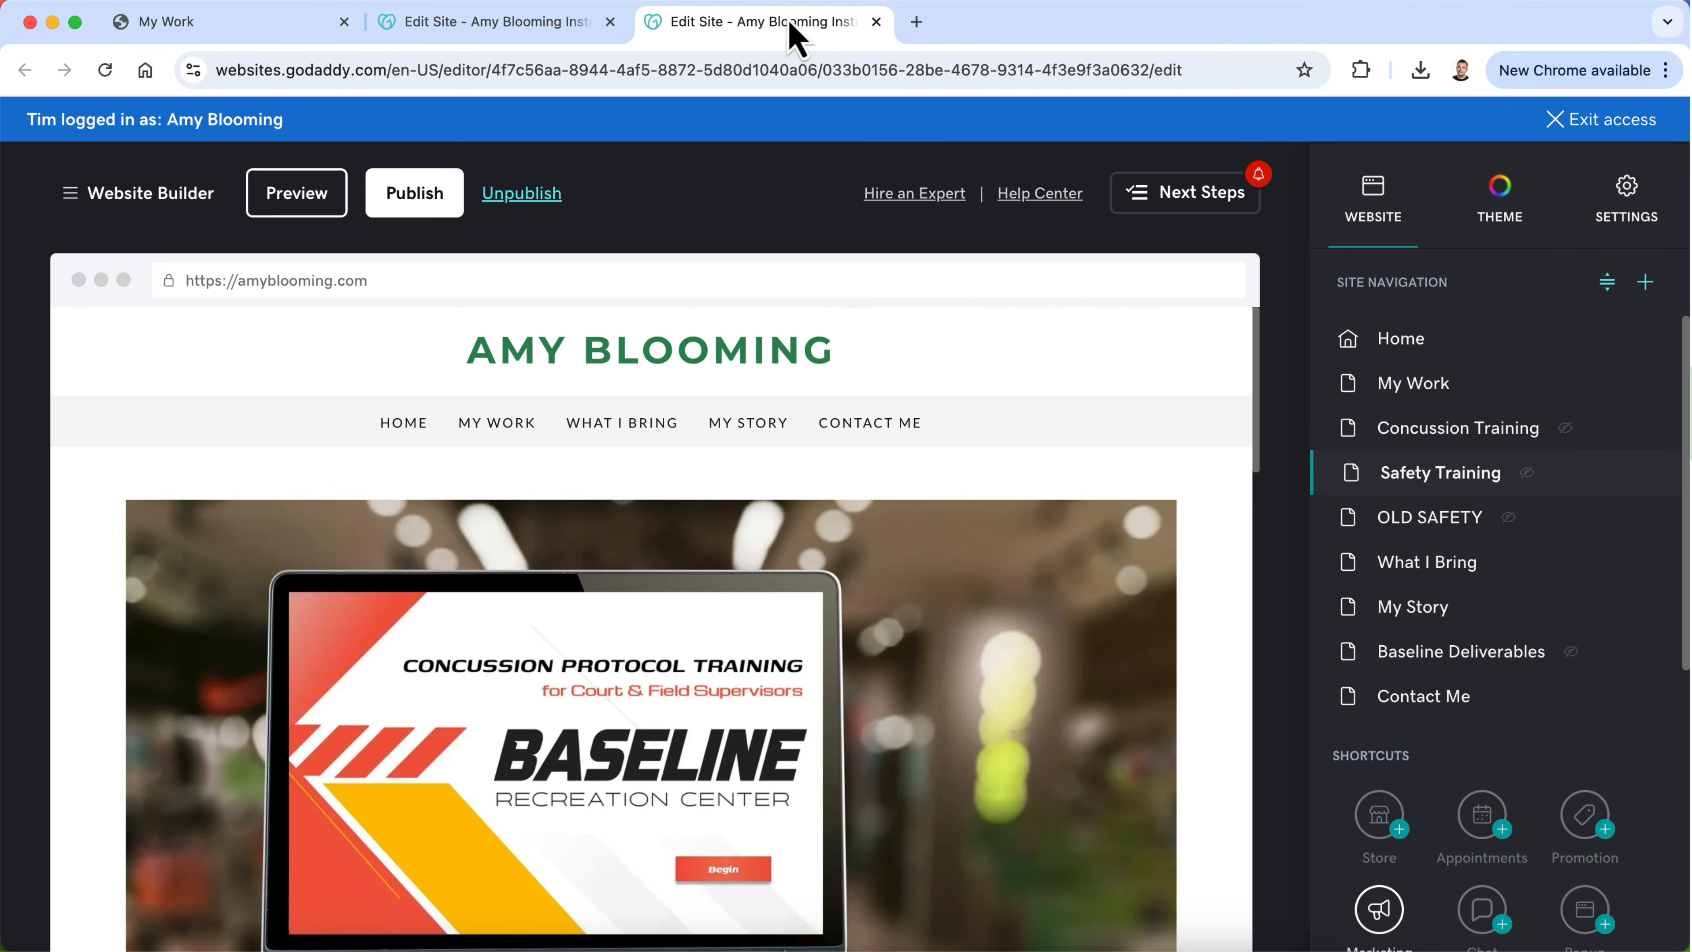
pyautogui.scroll(-5, 823, 594)
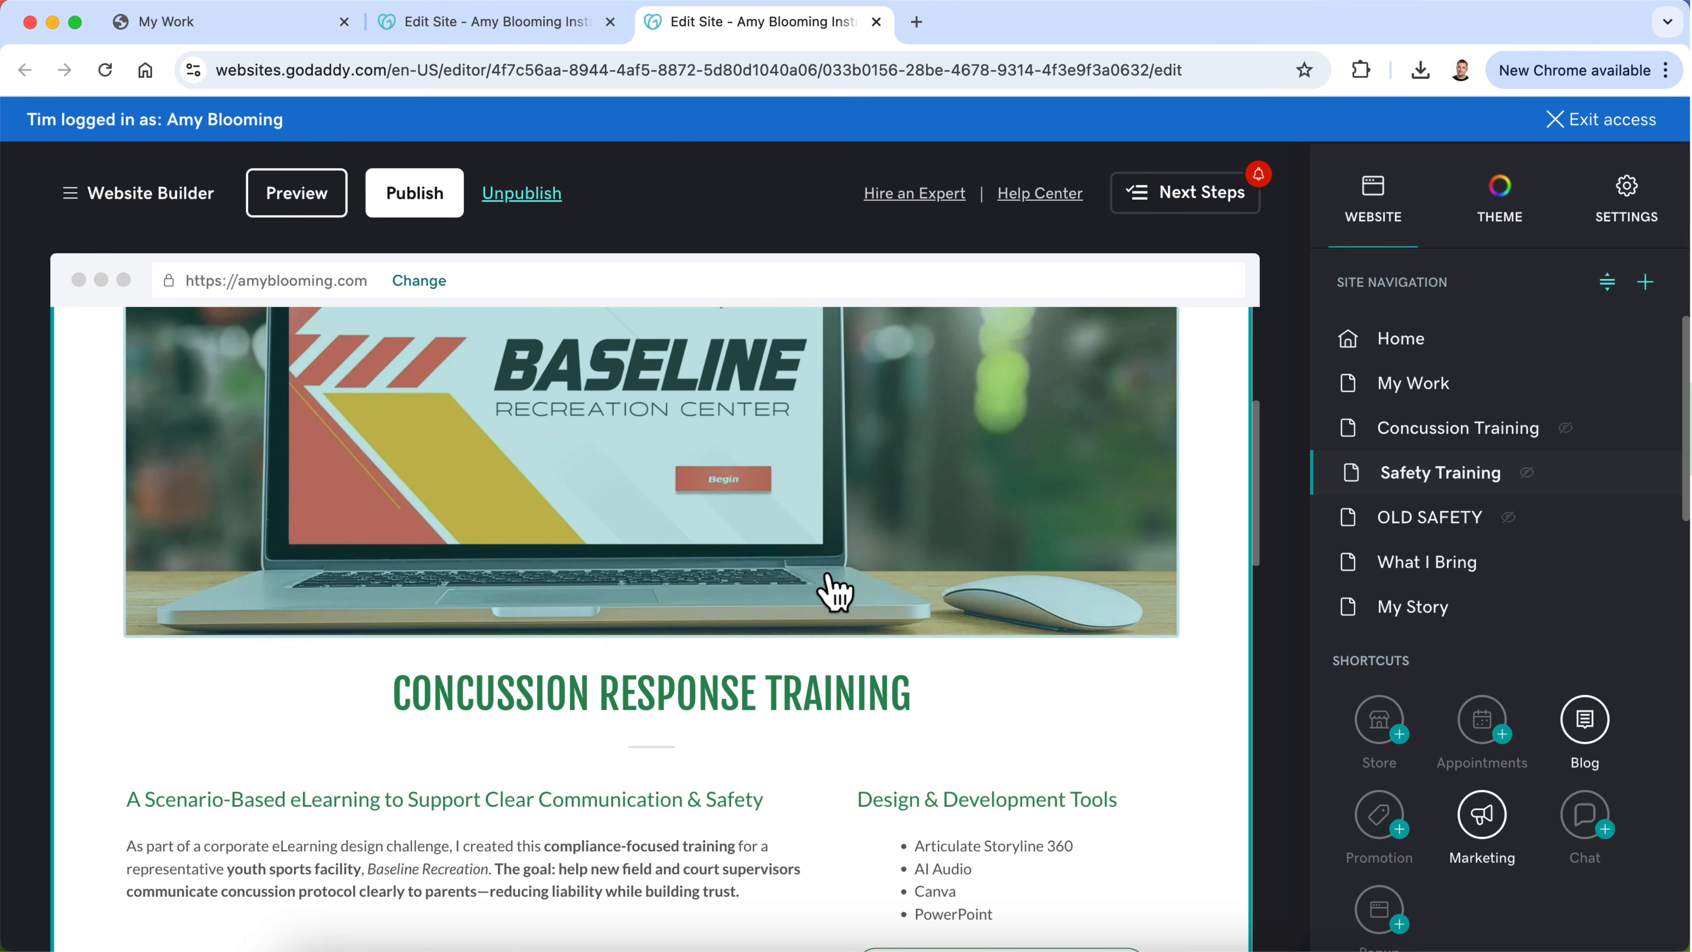
pyautogui.click(1363, 534)
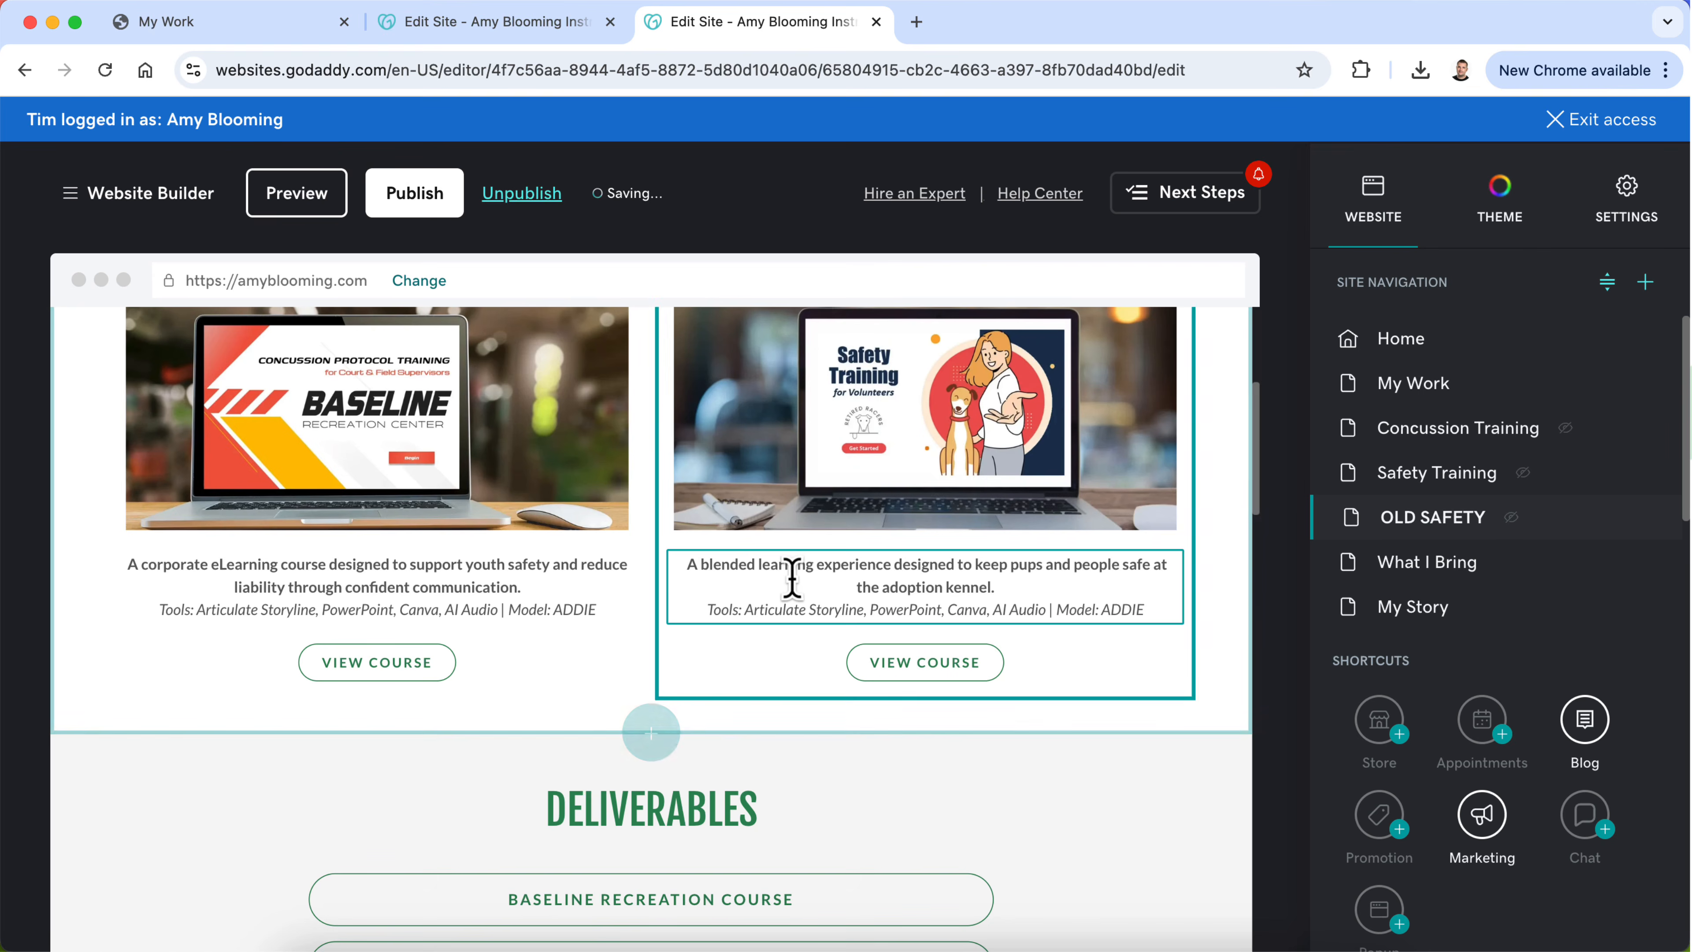
pyautogui.click(518, 32)
pyautogui.scroll(1, 696, 603)
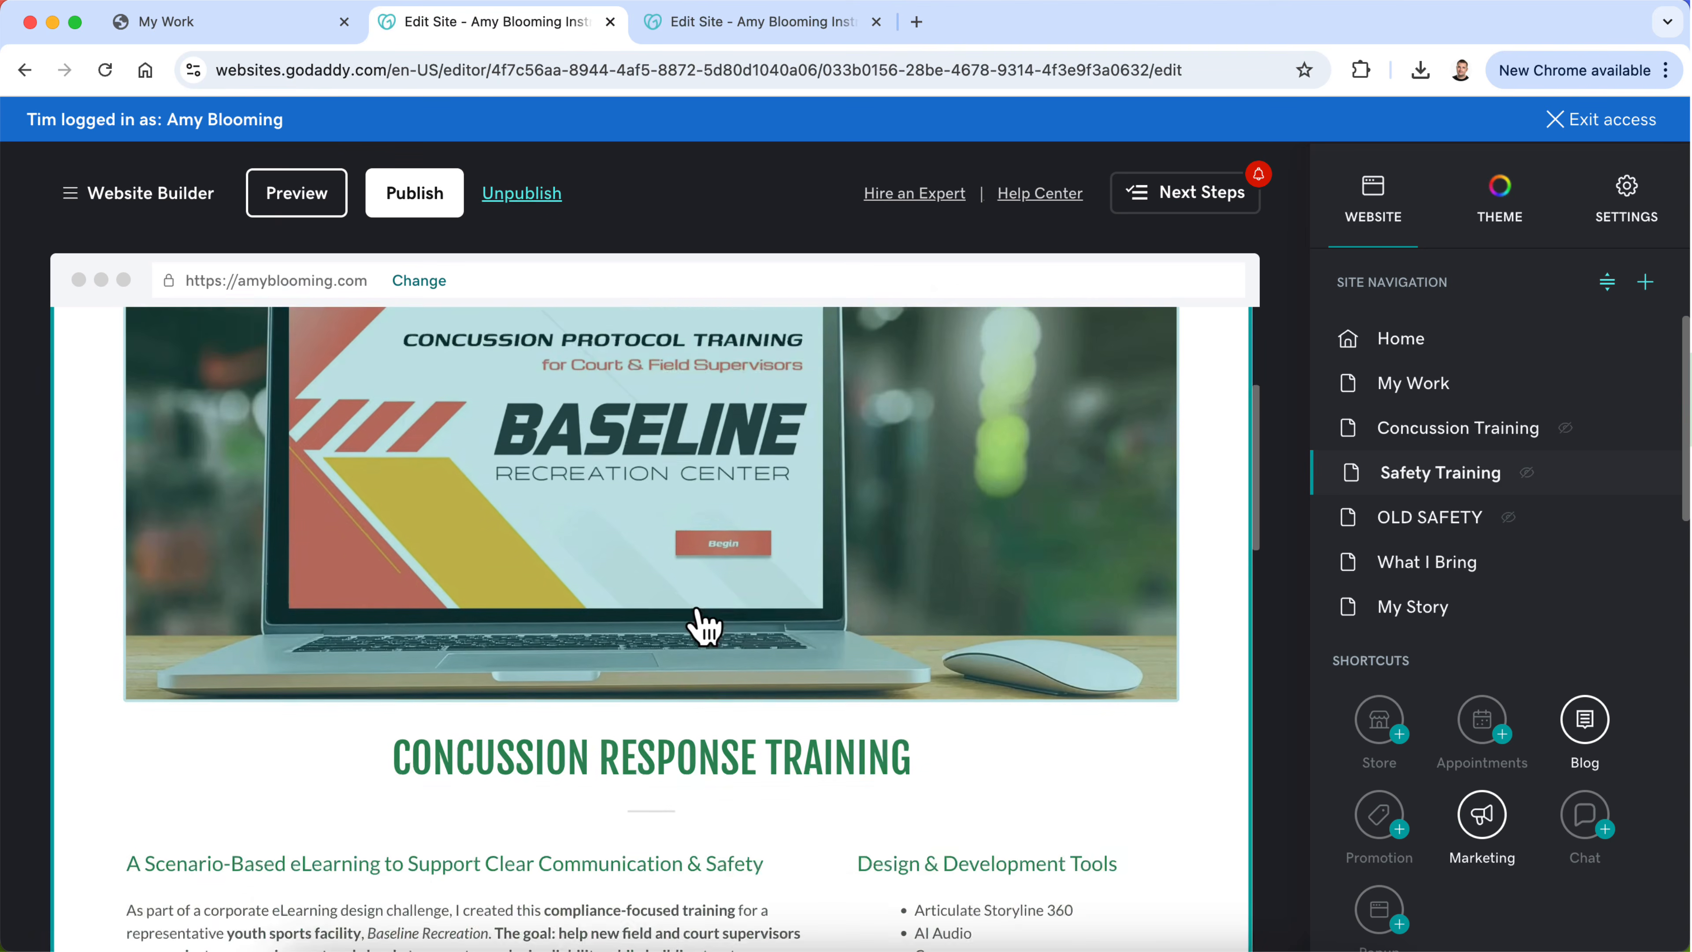
pyautogui.click(766, 27)
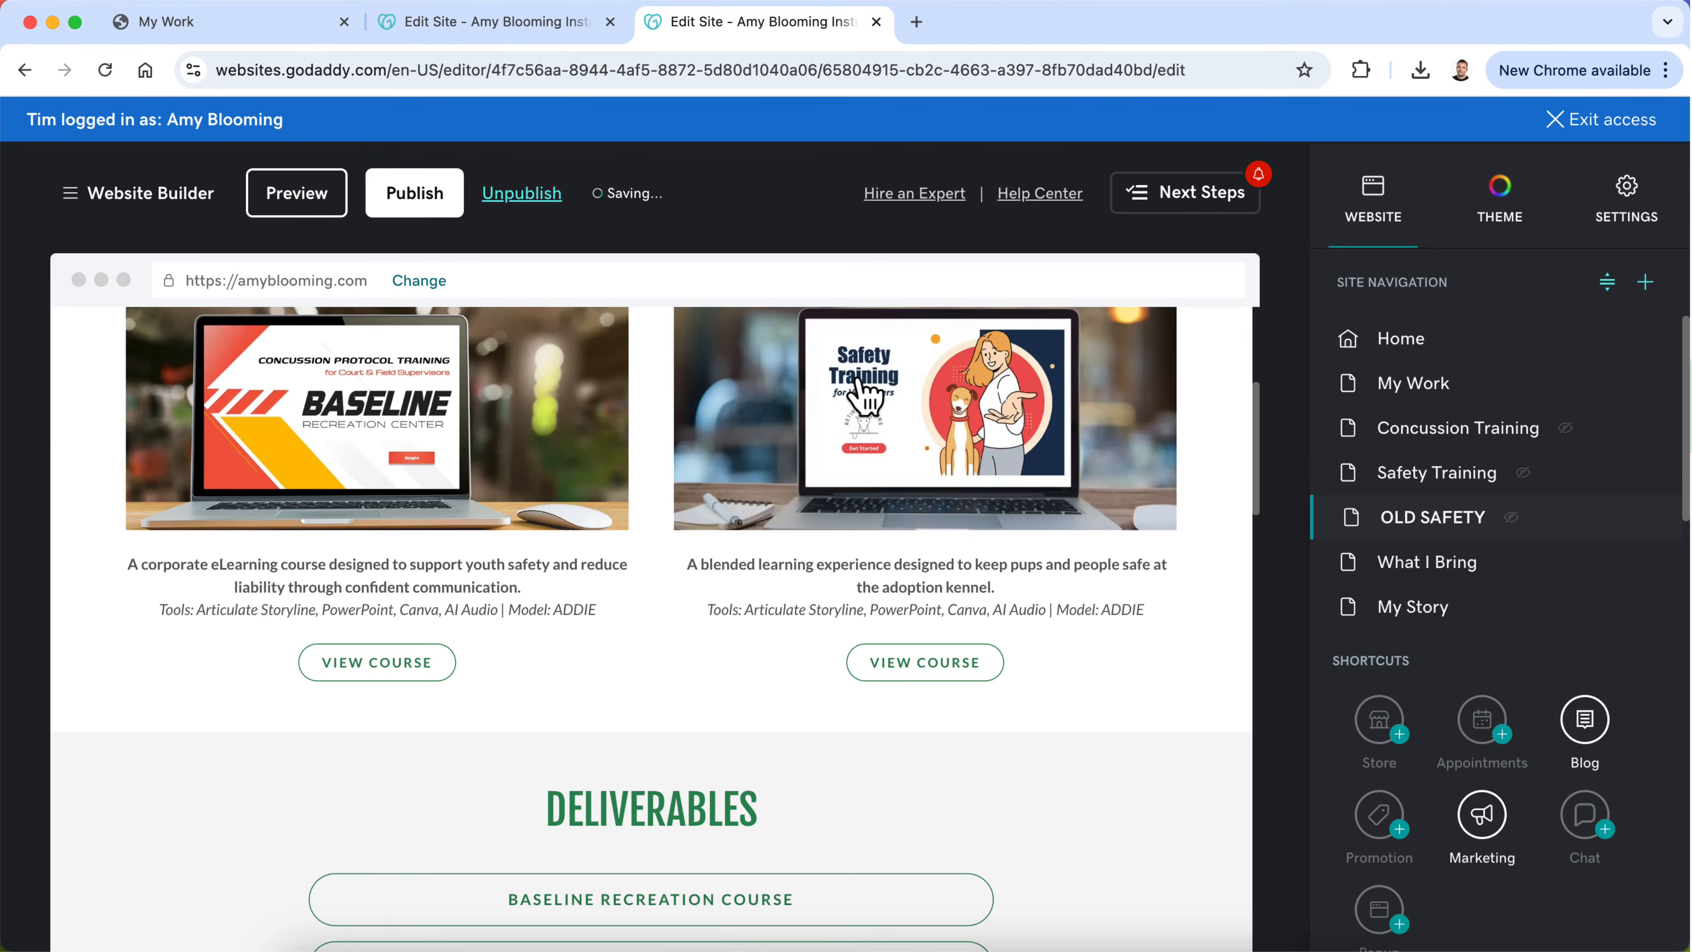
pyautogui.click(538, 34)
# Step: Replace the Safety Training page's header image with the uploaded Safety Training laptop image blob-362f57f.png
pyautogui.click(661, 567)
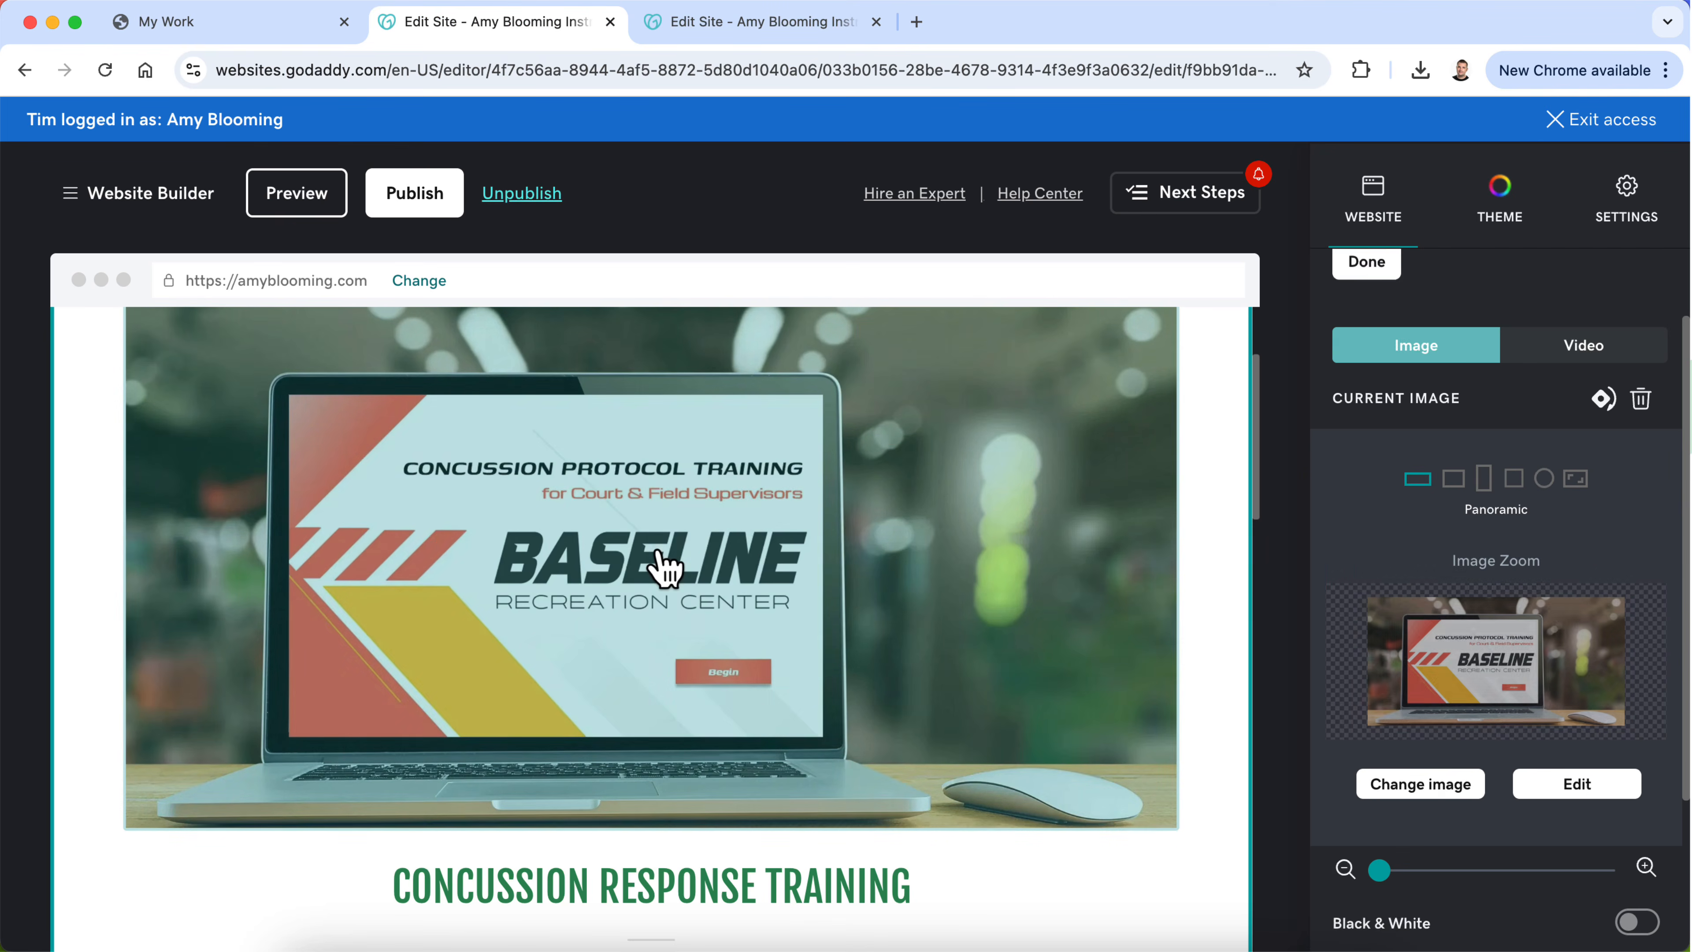
pyautogui.click(1432, 792)
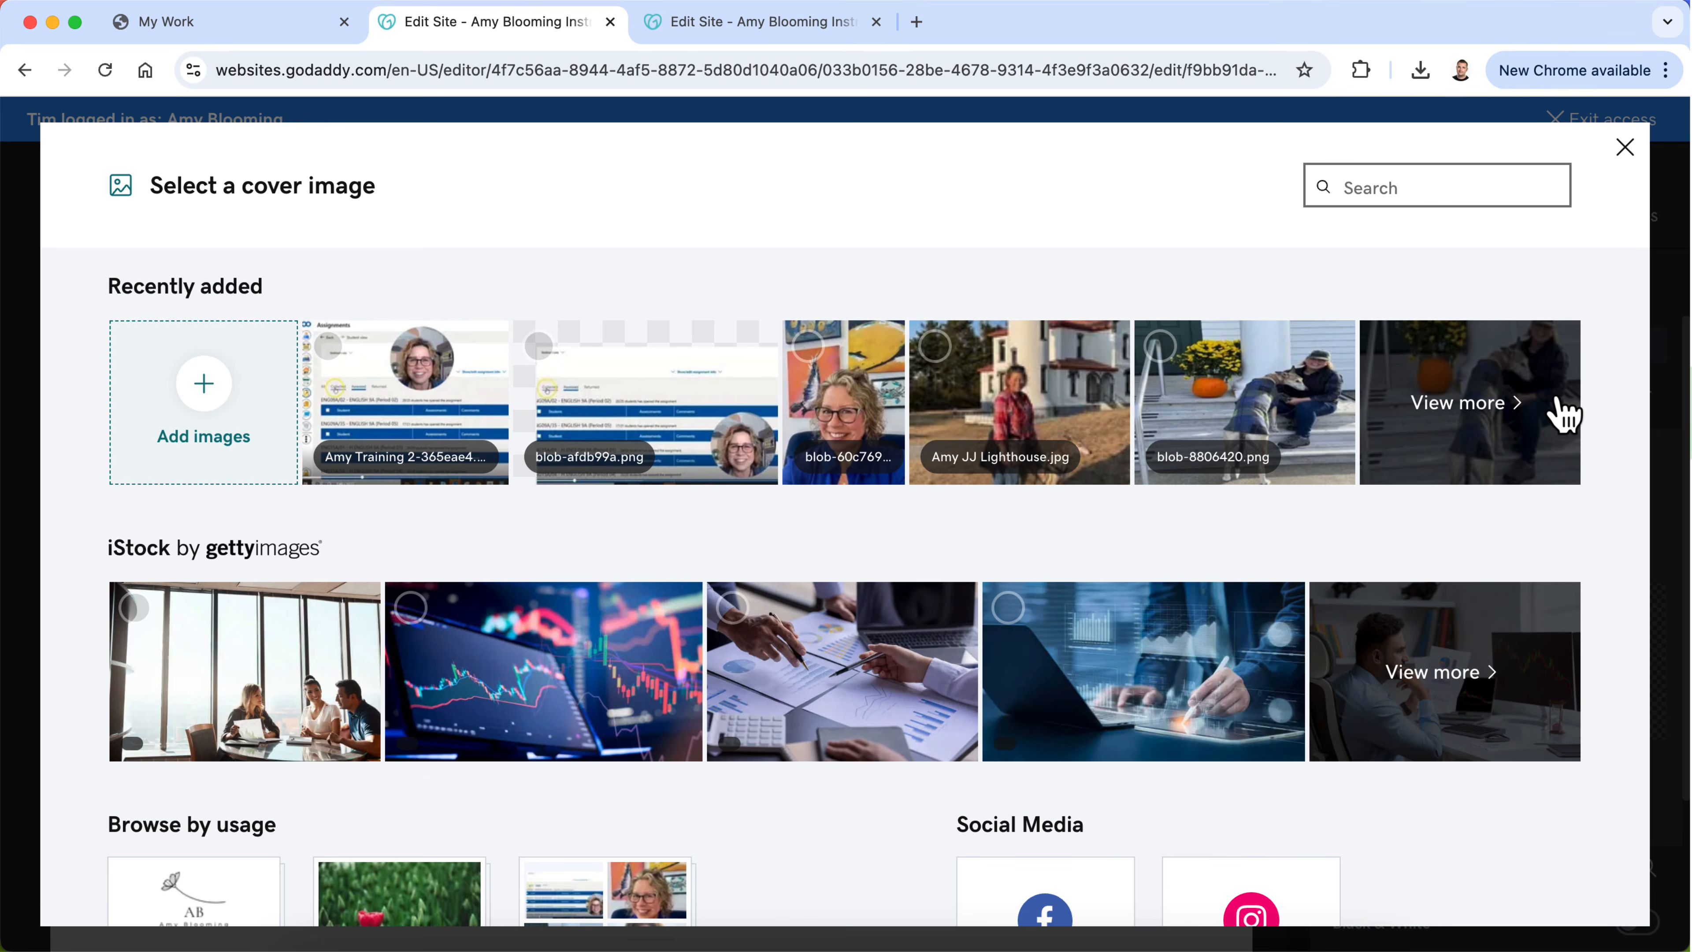
pyautogui.click(1562, 413)
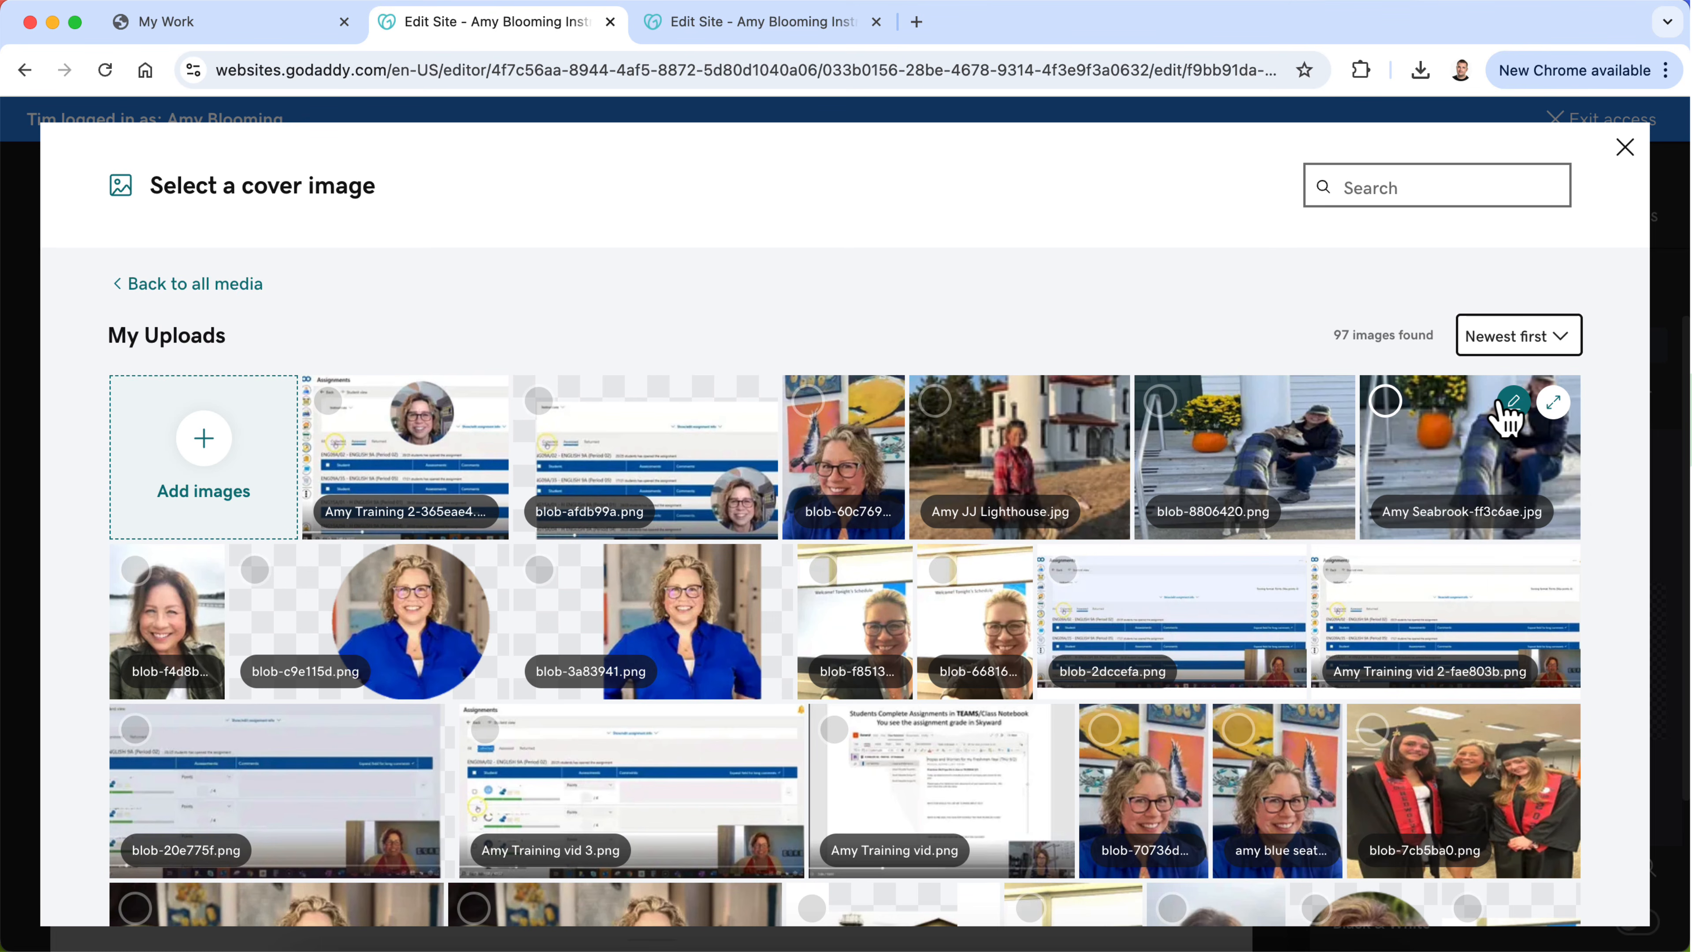
pyautogui.scroll(-8, 1096, 439)
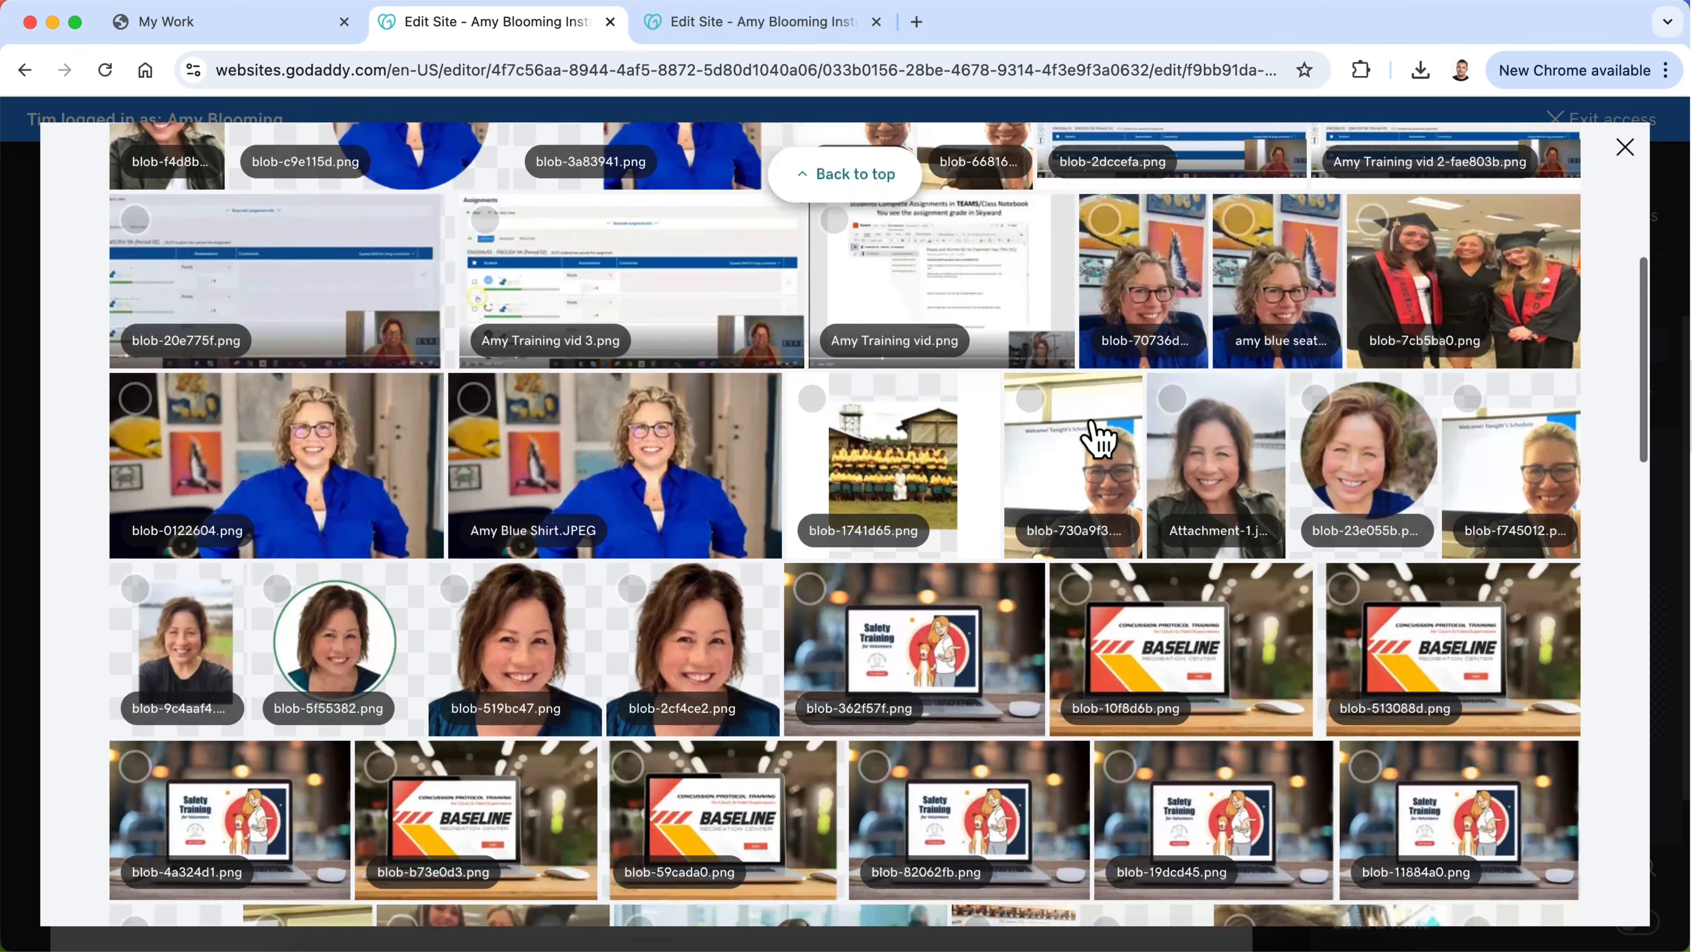
pyautogui.click(966, 688)
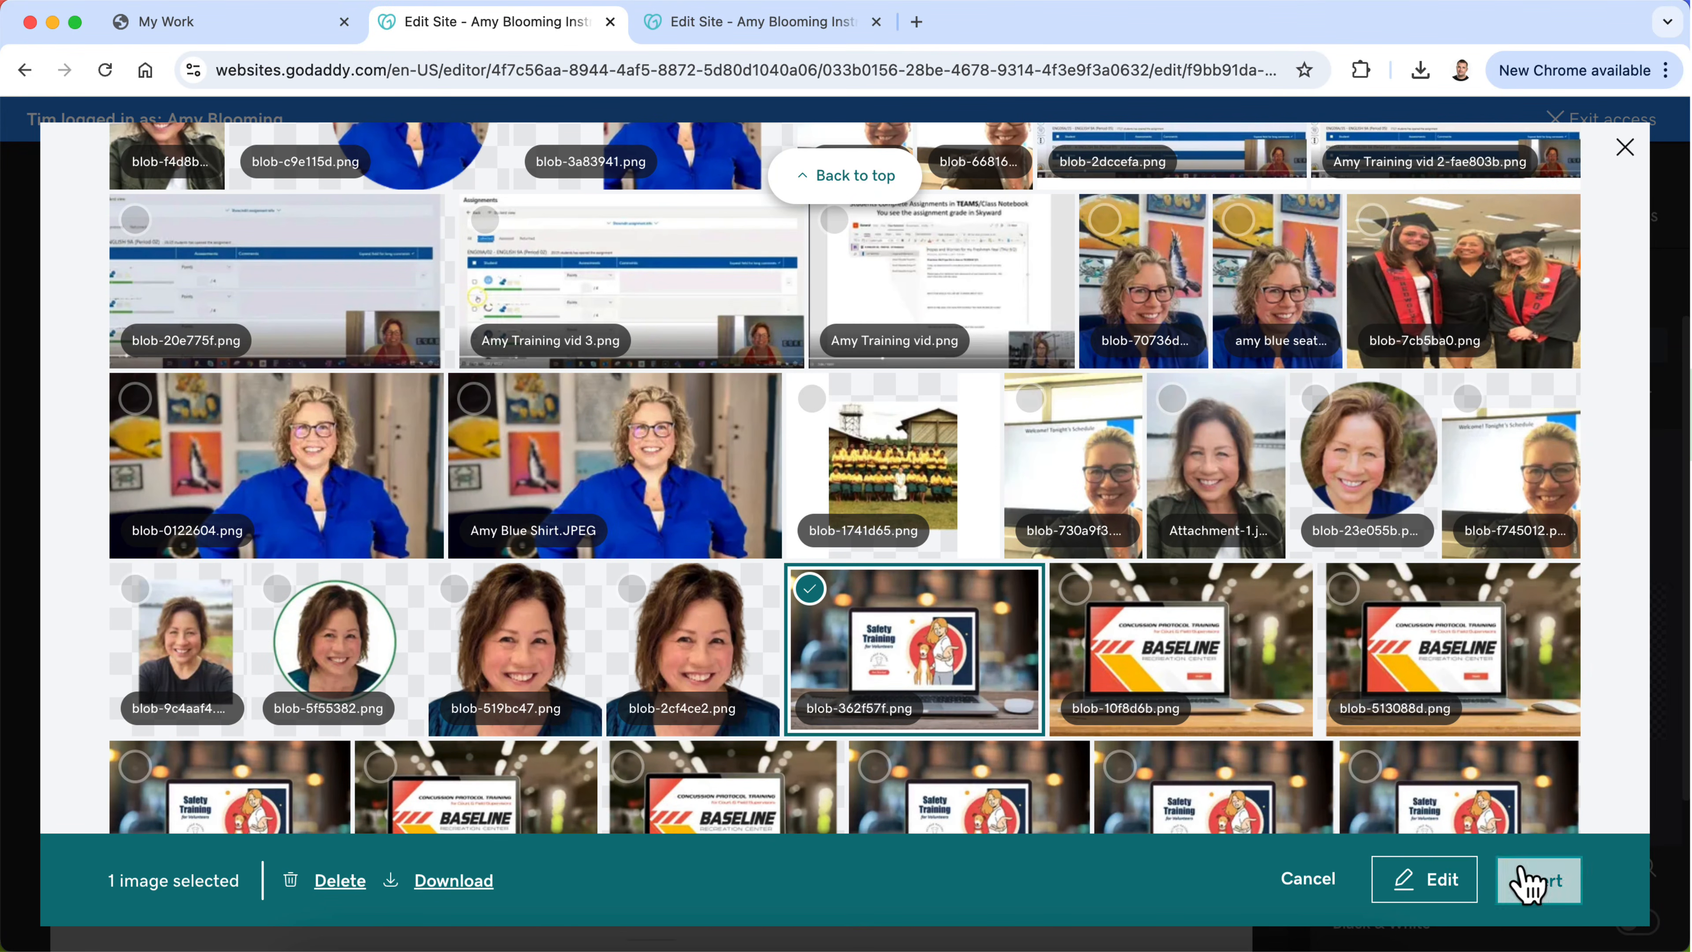
pyautogui.click(1532, 880)
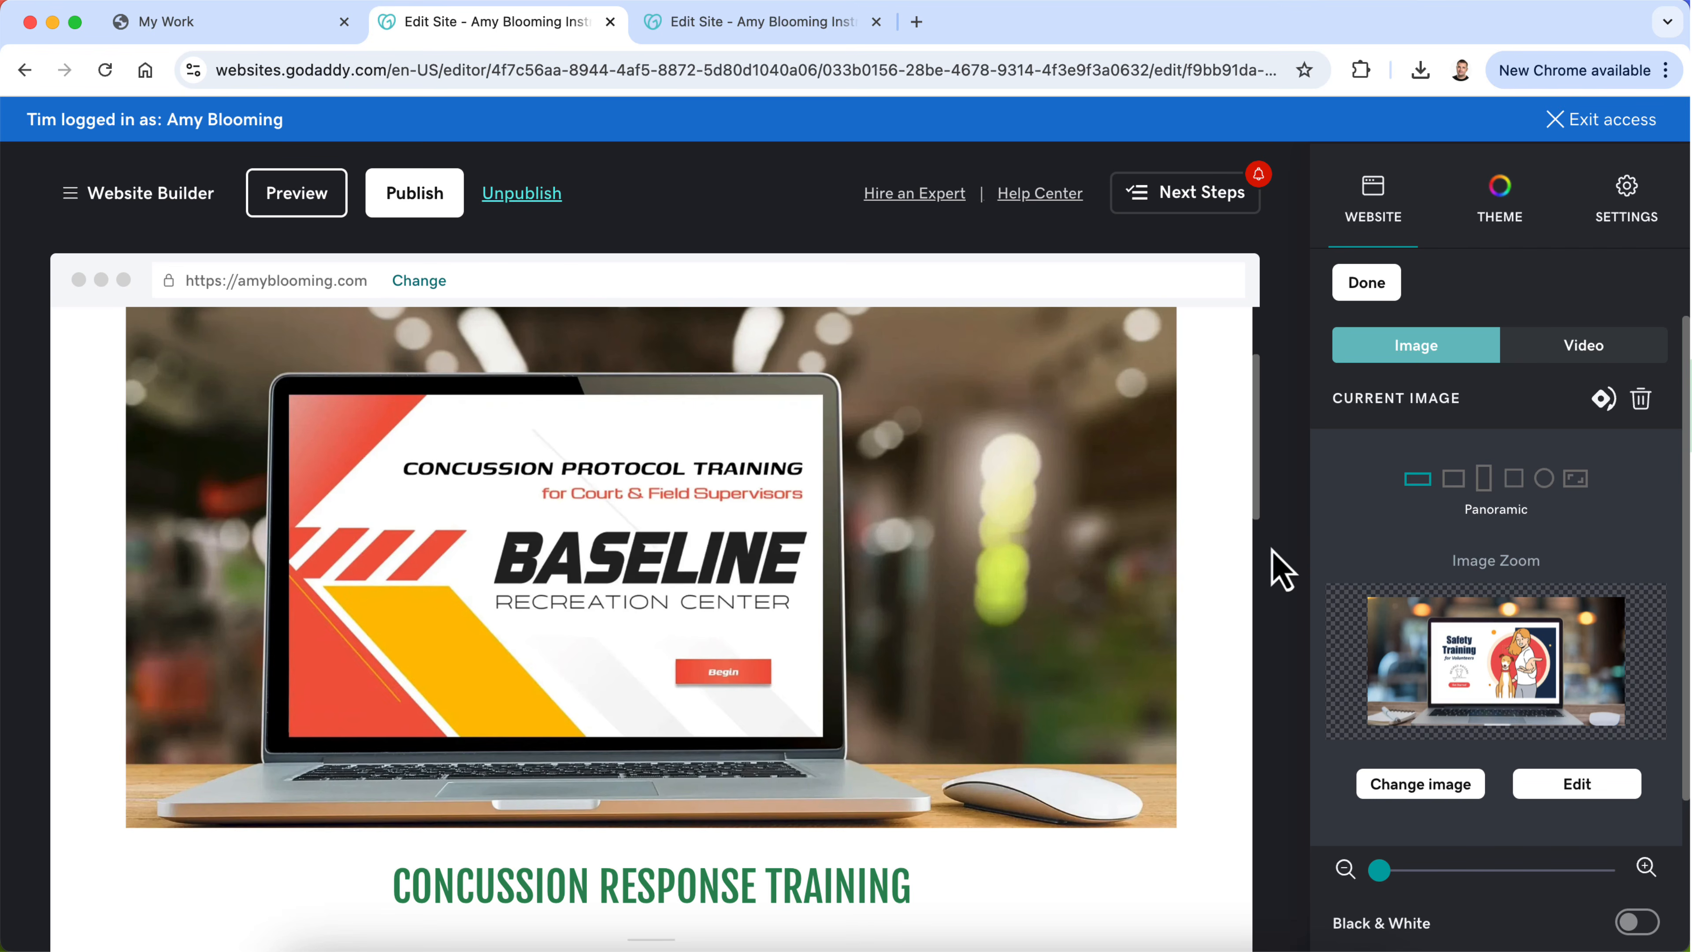
pyautogui.click(1356, 284)
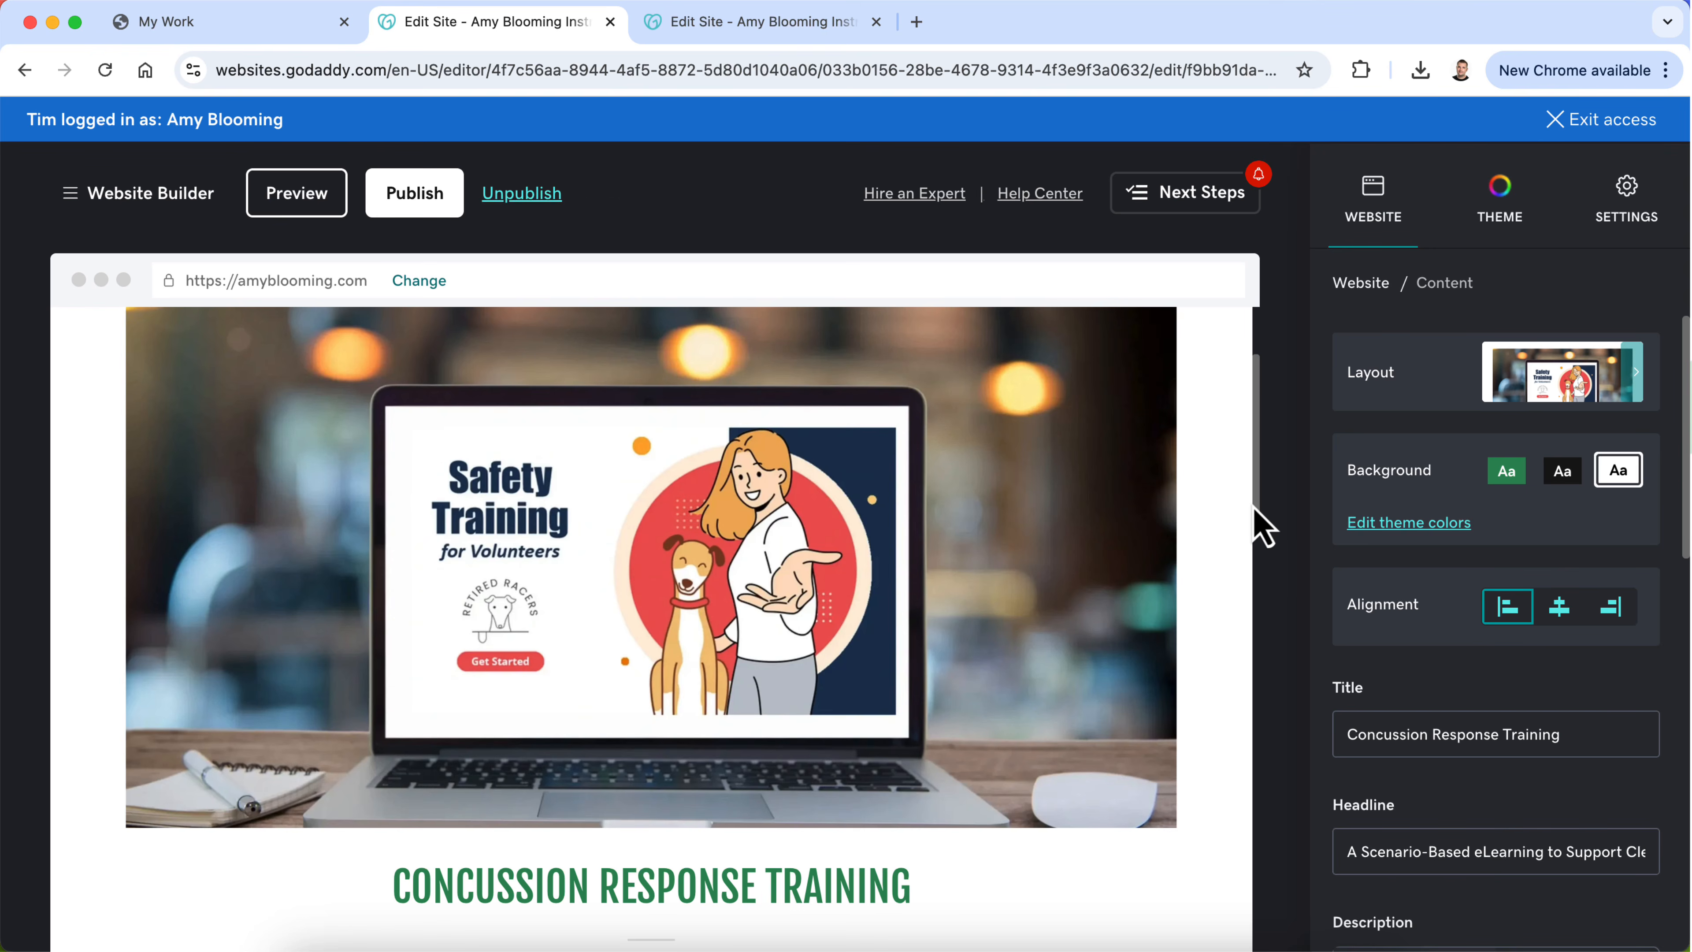
# Step: Change the title below the Safety Training page's header image to "Safety Training for Volunteers" and finish editing that section
pyautogui.scroll(-2, 1227, 536)
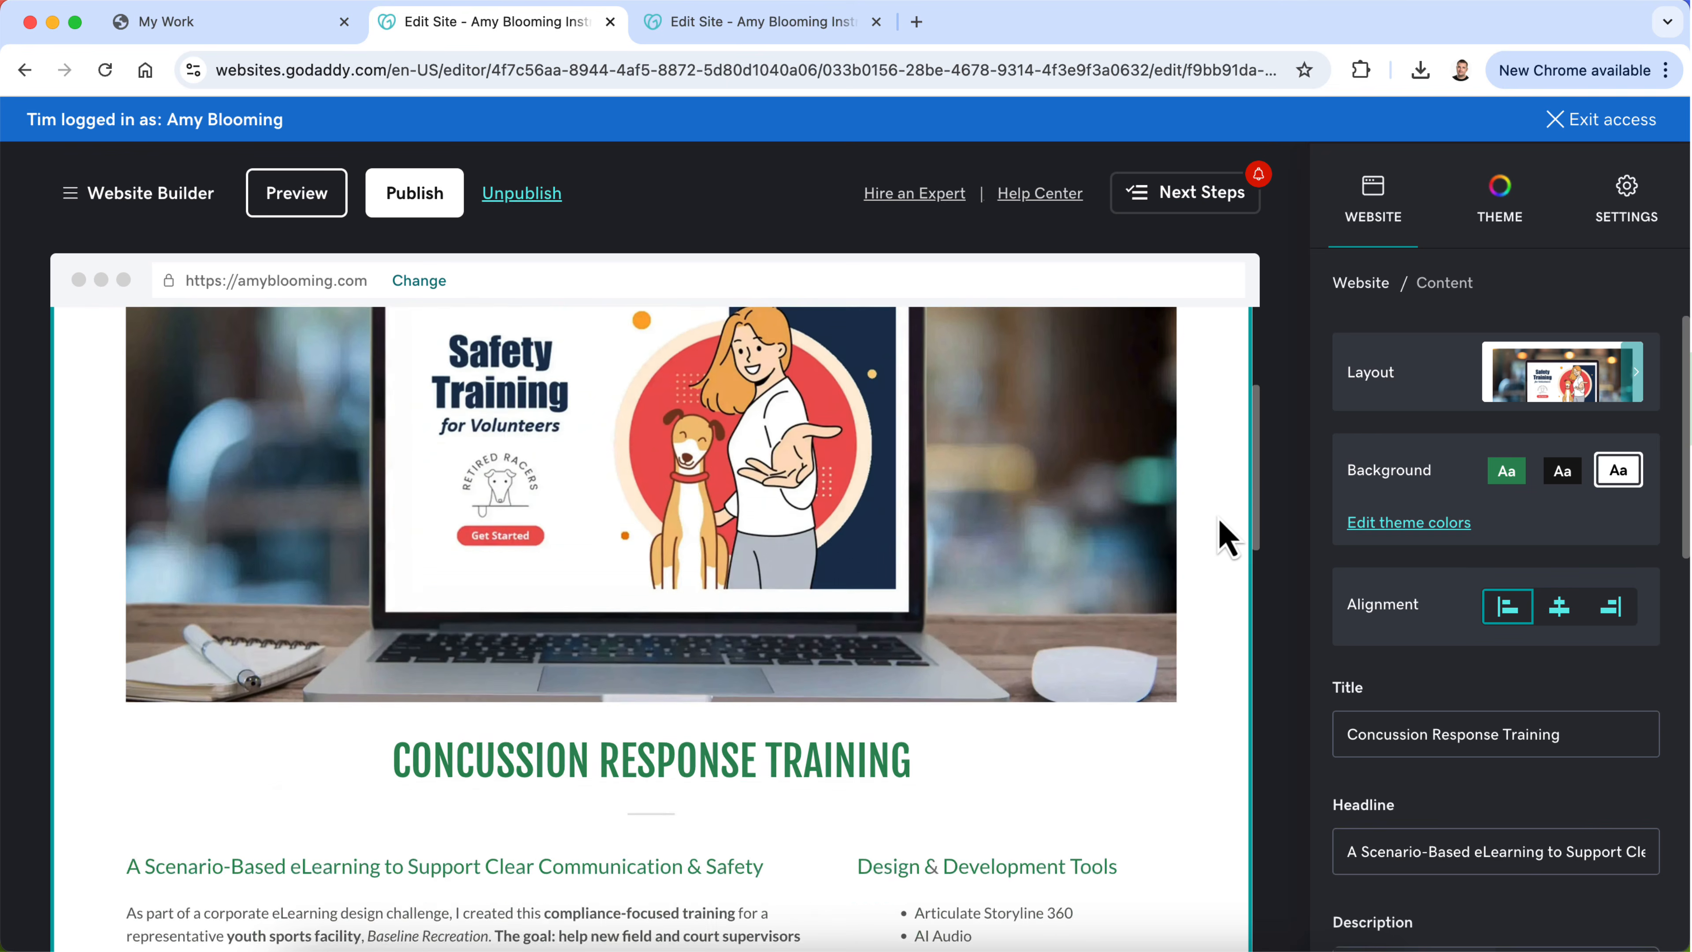
pyautogui.scroll(2, 1228, 536)
pyautogui.scroll(-2, 1227, 537)
pyautogui.scroll(3, 1227, 537)
pyautogui.scroll(-3, 1227, 537)
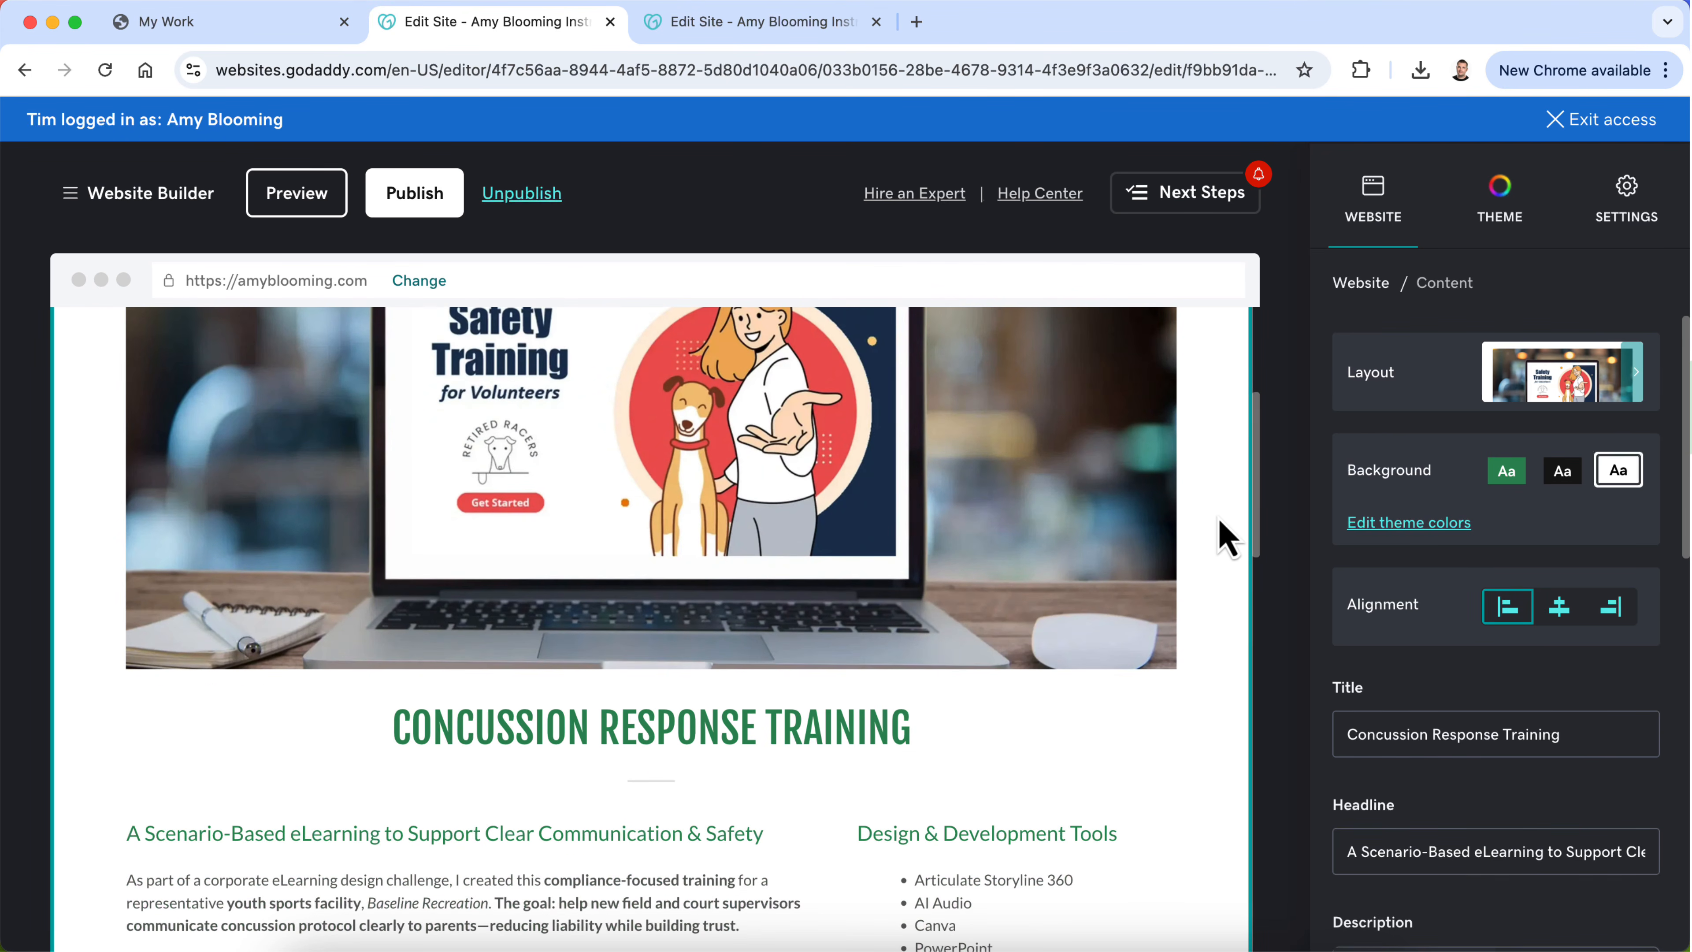
pyautogui.tripleClick(807, 717)
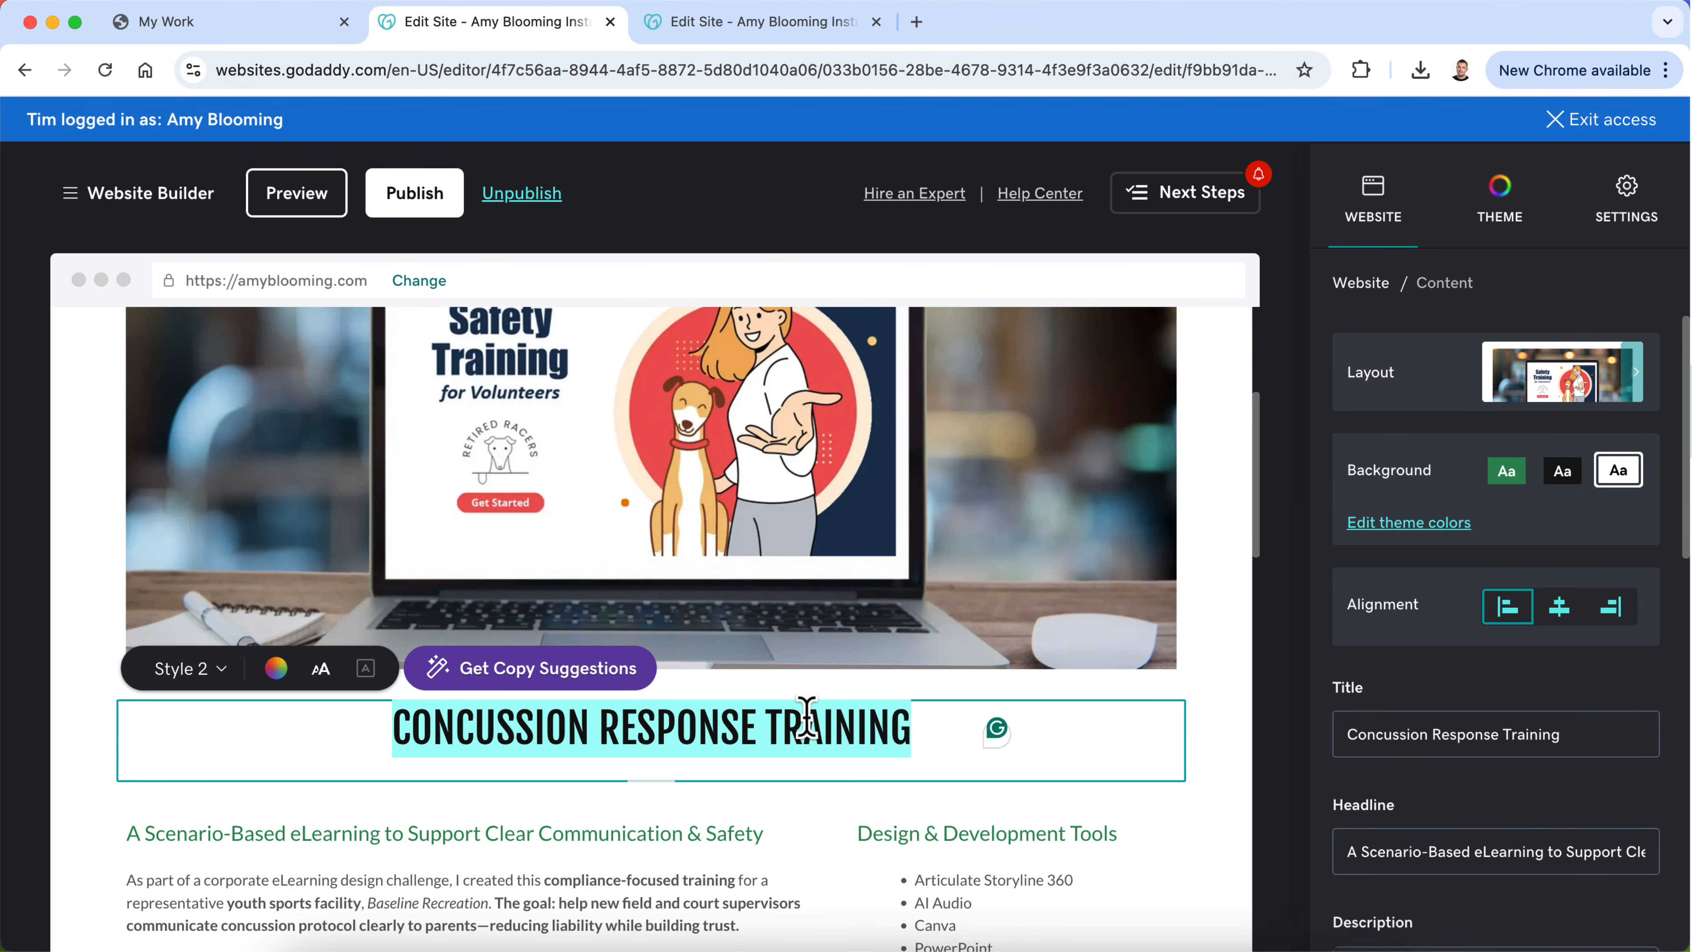
pyautogui.write('SAFETY TRAIN')
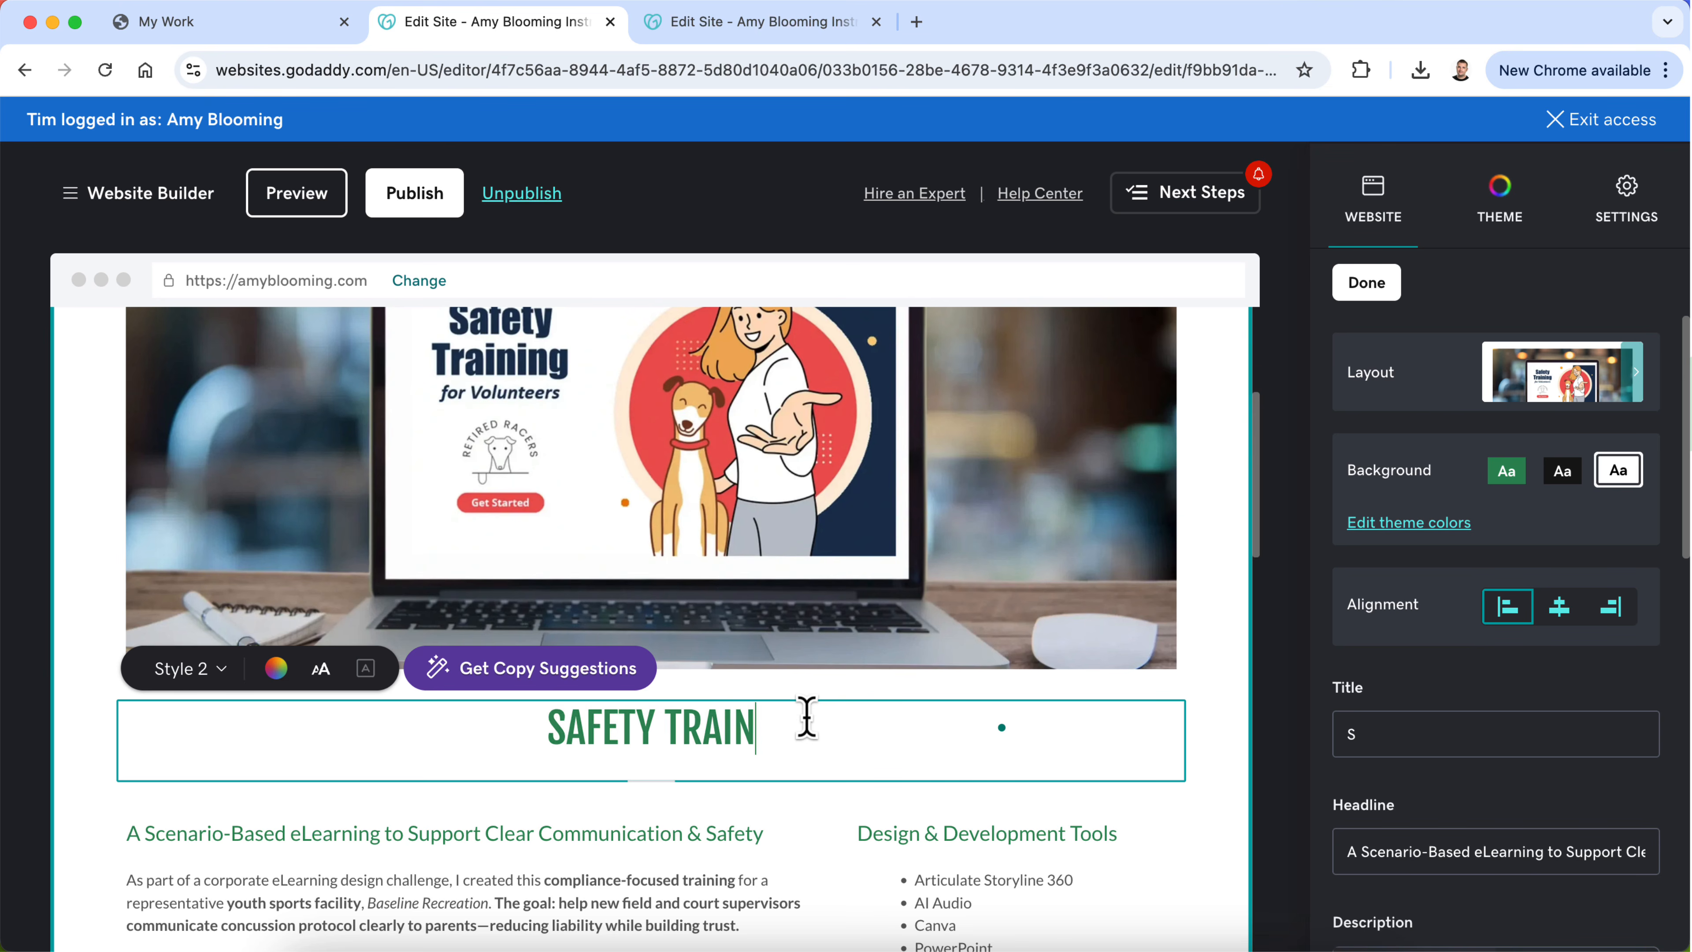
pyautogui.write('ING FOR VULUNTEERS')
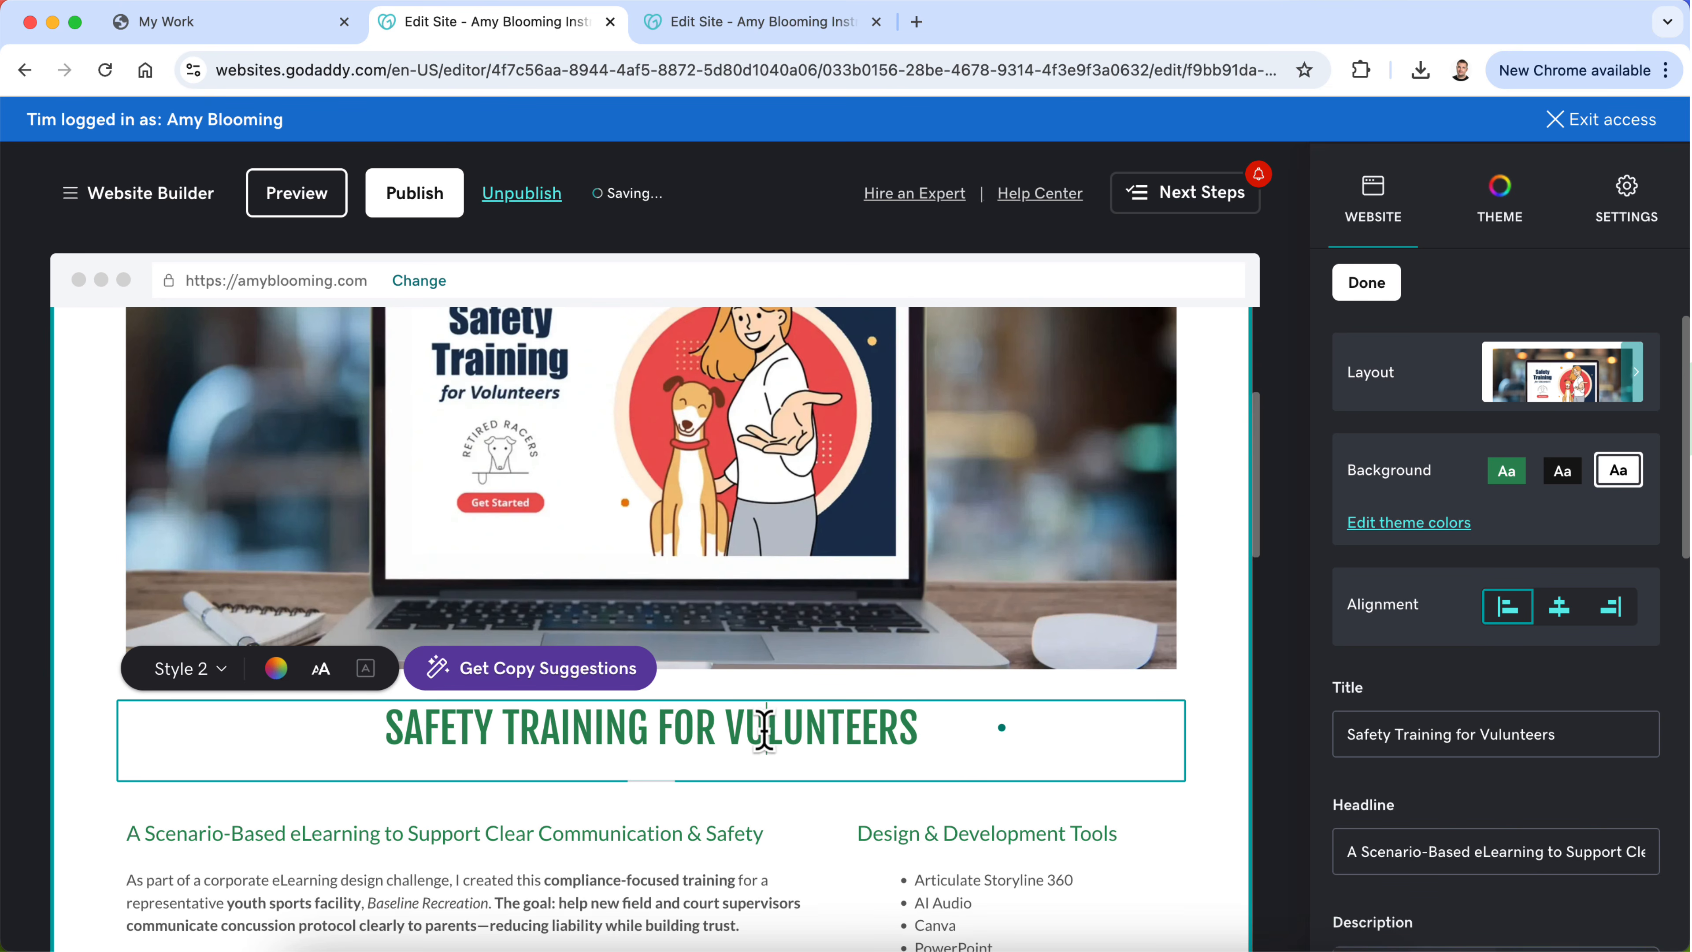
pyautogui.press('BackSpace')
pyautogui.write('O')
pyautogui.click(1274, 701)
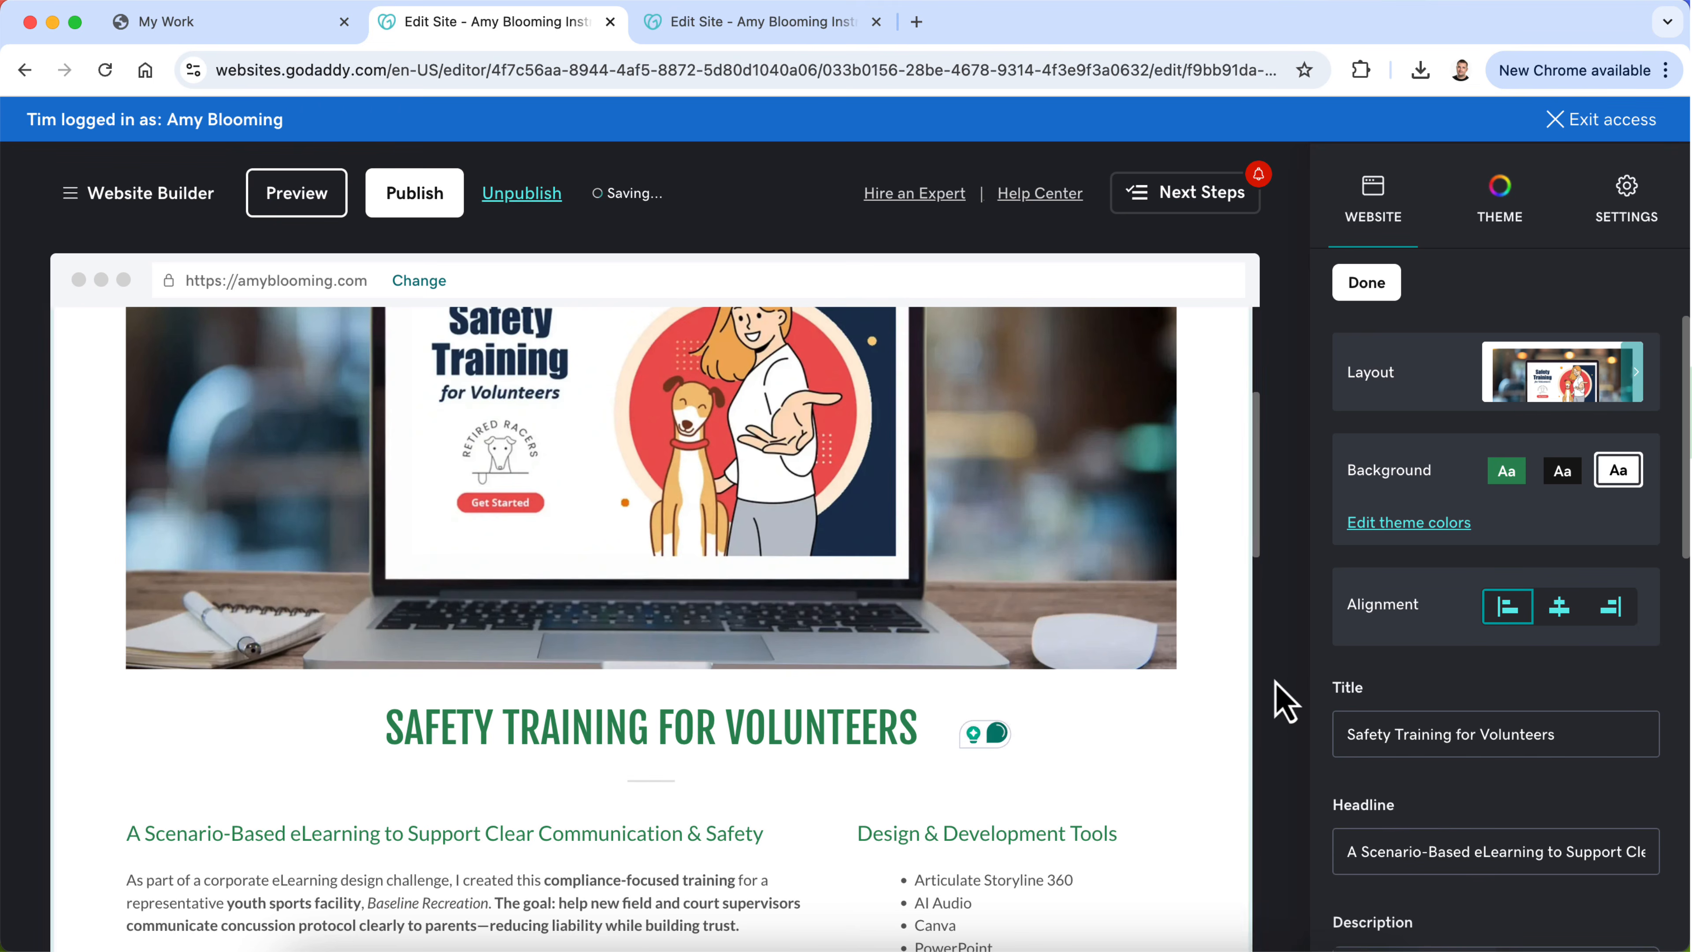
pyautogui.scroll(-3, 1012, 710)
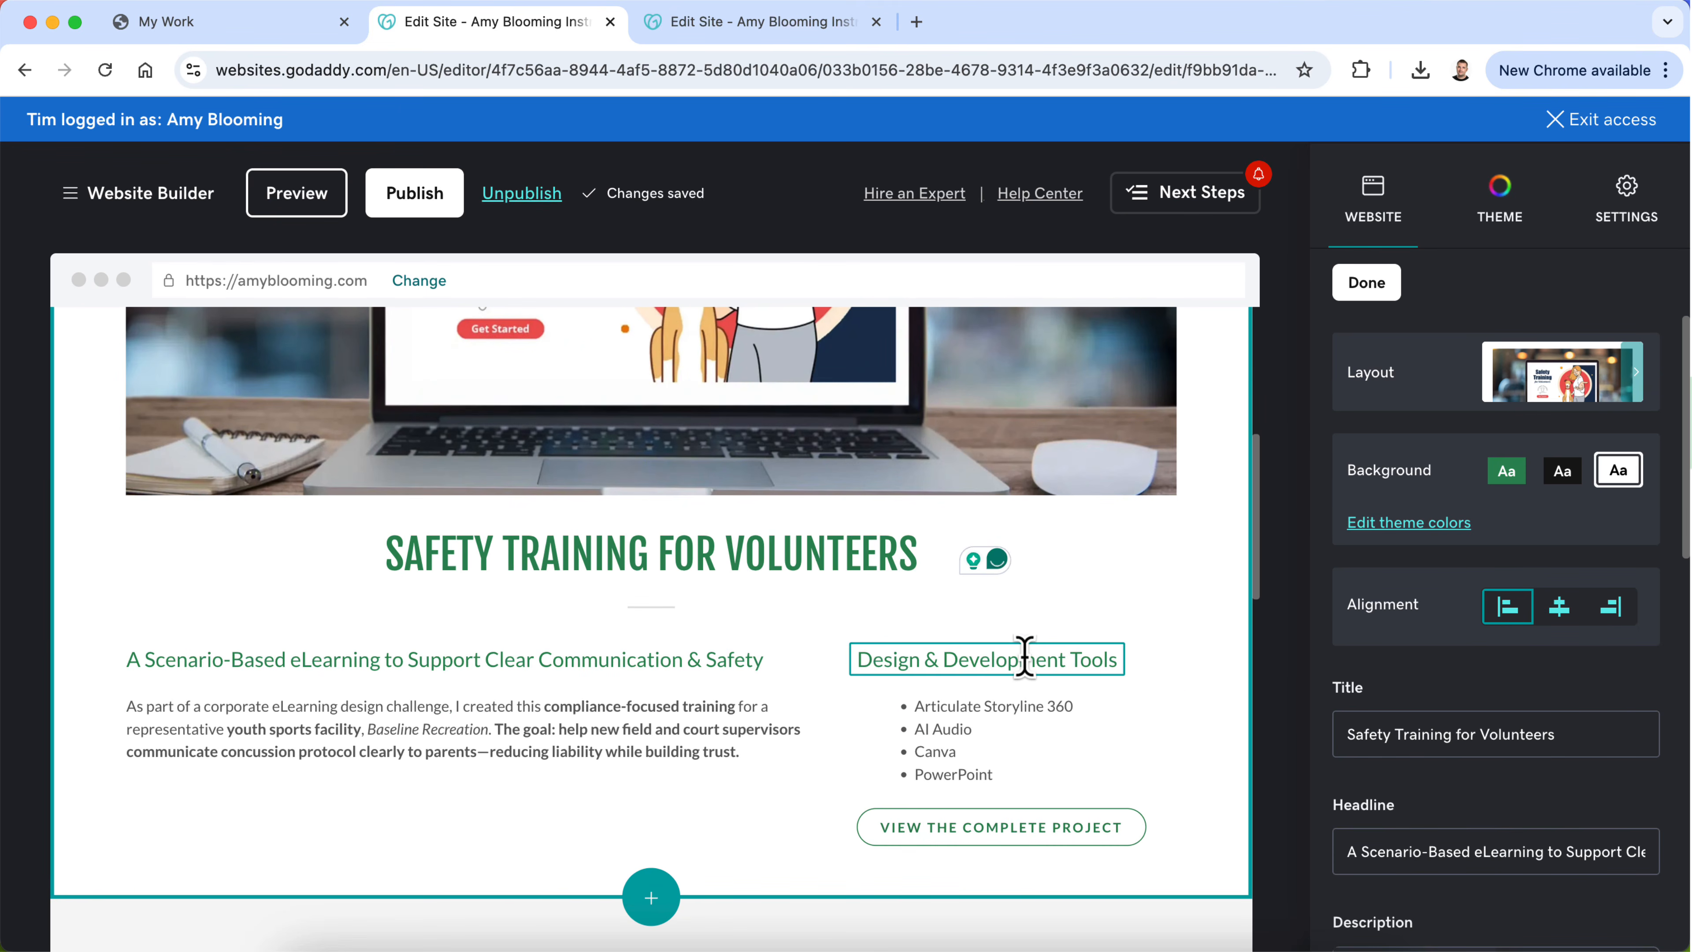
pyautogui.click(1369, 281)
# Step: Compare the tools named in the OLD SAFETY page's Safety Training description with the new page's Design & Development Tools list
pyautogui.click(799, 28)
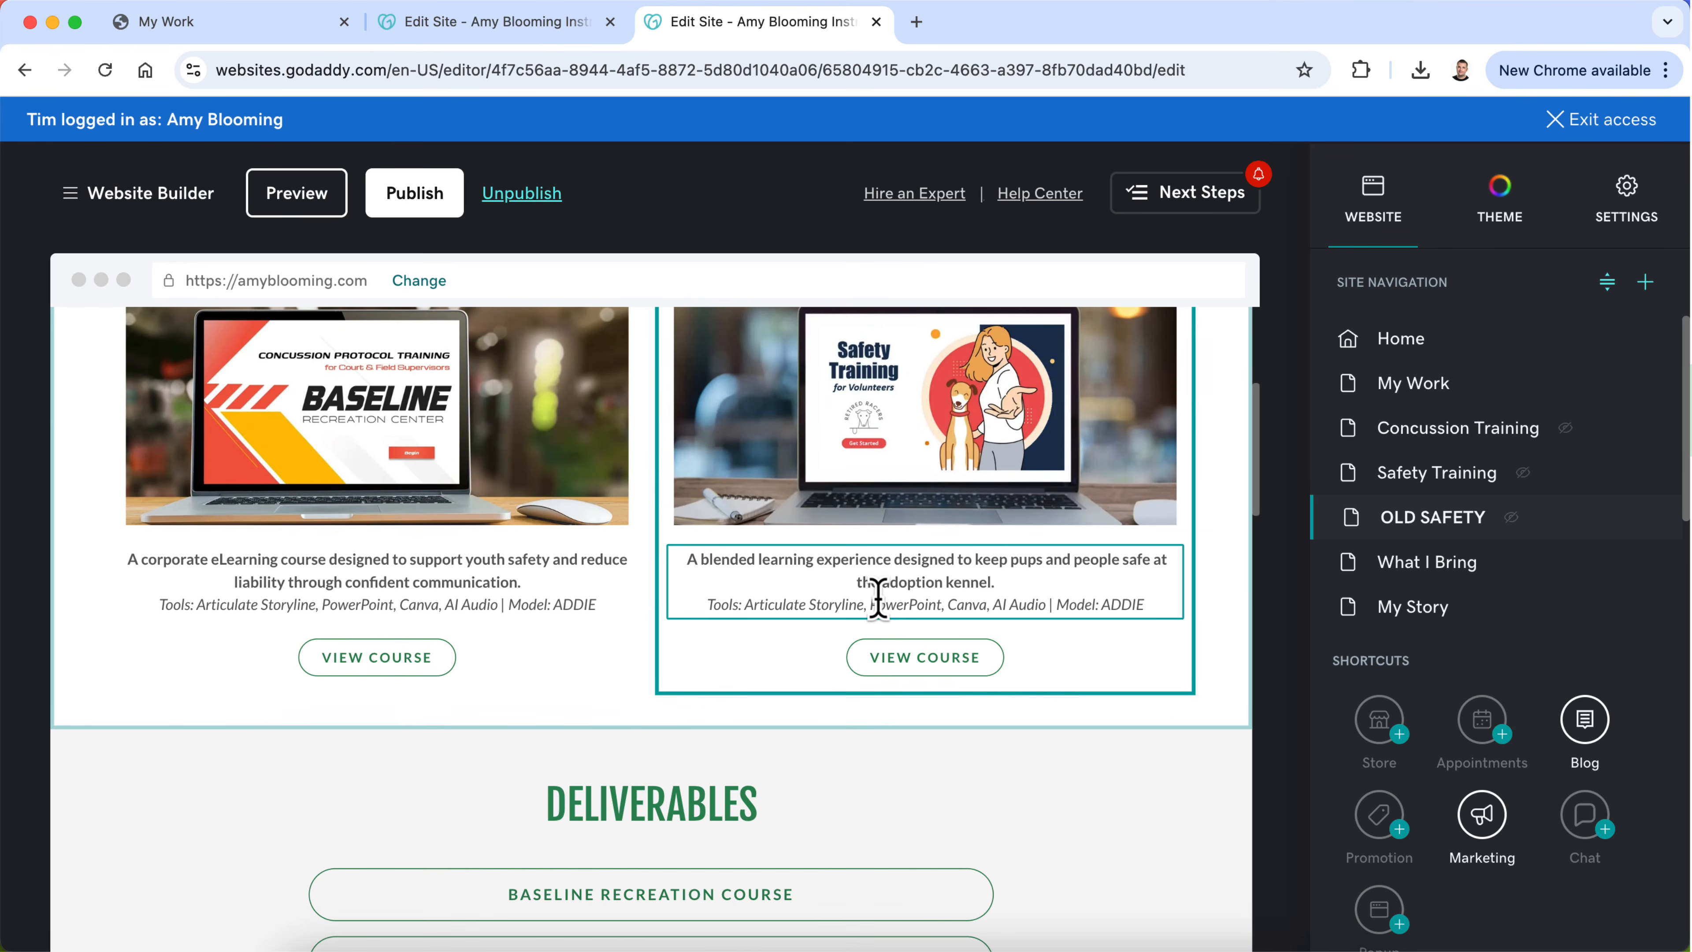
pyautogui.click(1070, 602)
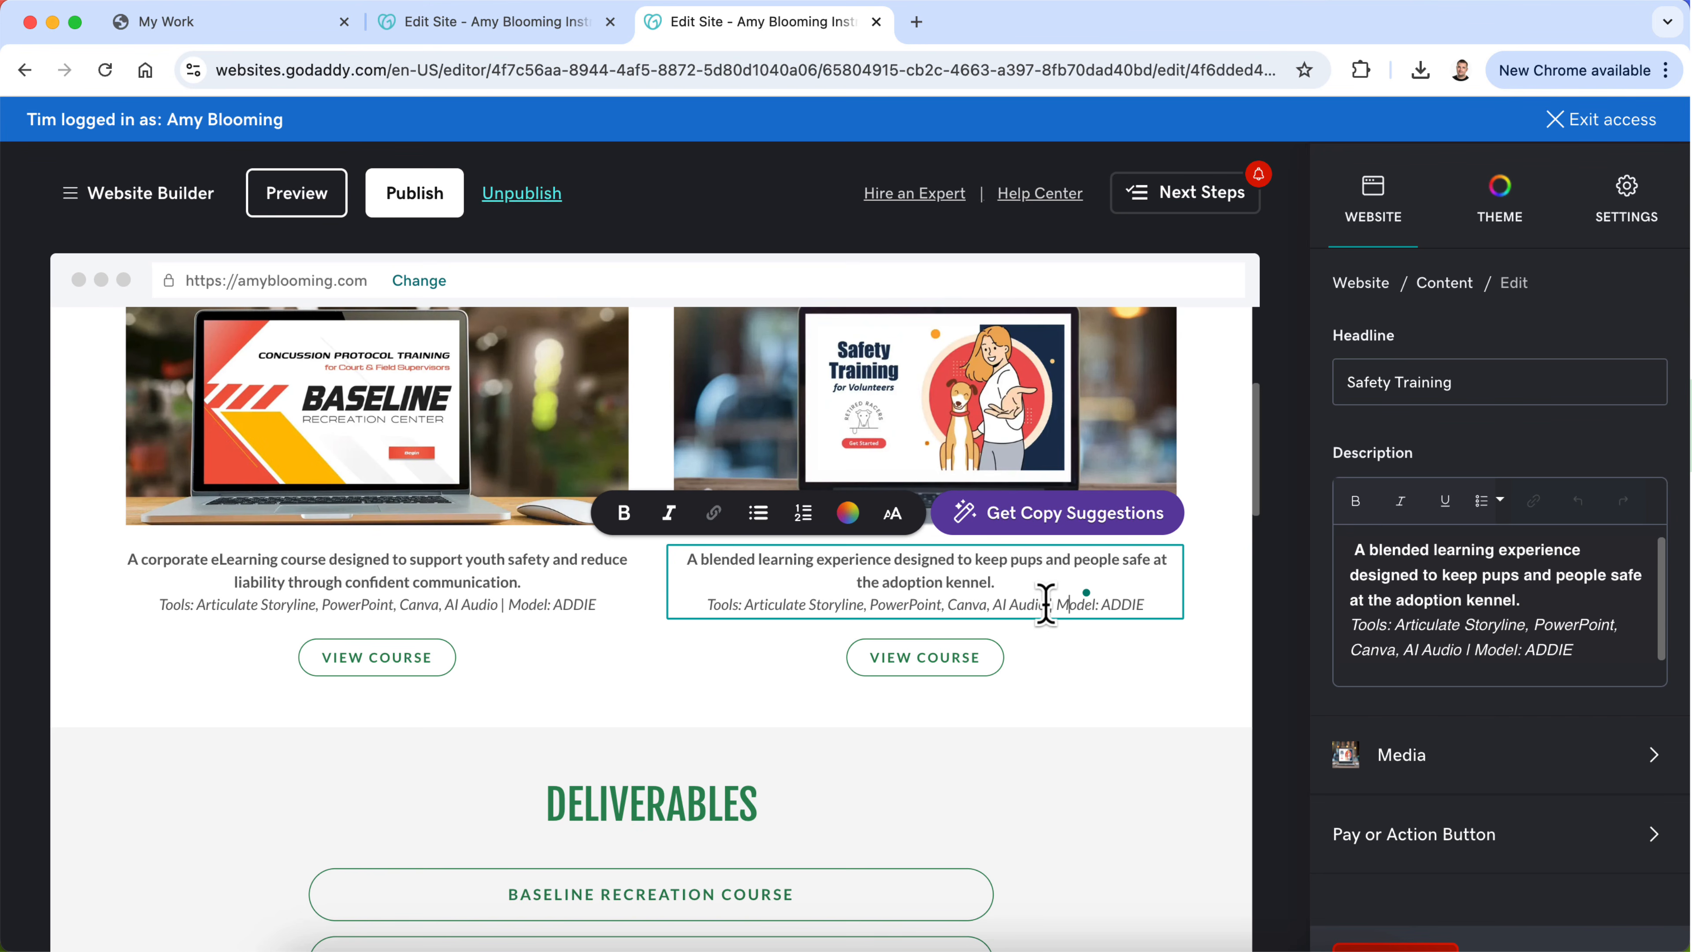
pyautogui.moveTo(1046, 605); pyautogui.dragTo(880, 605)
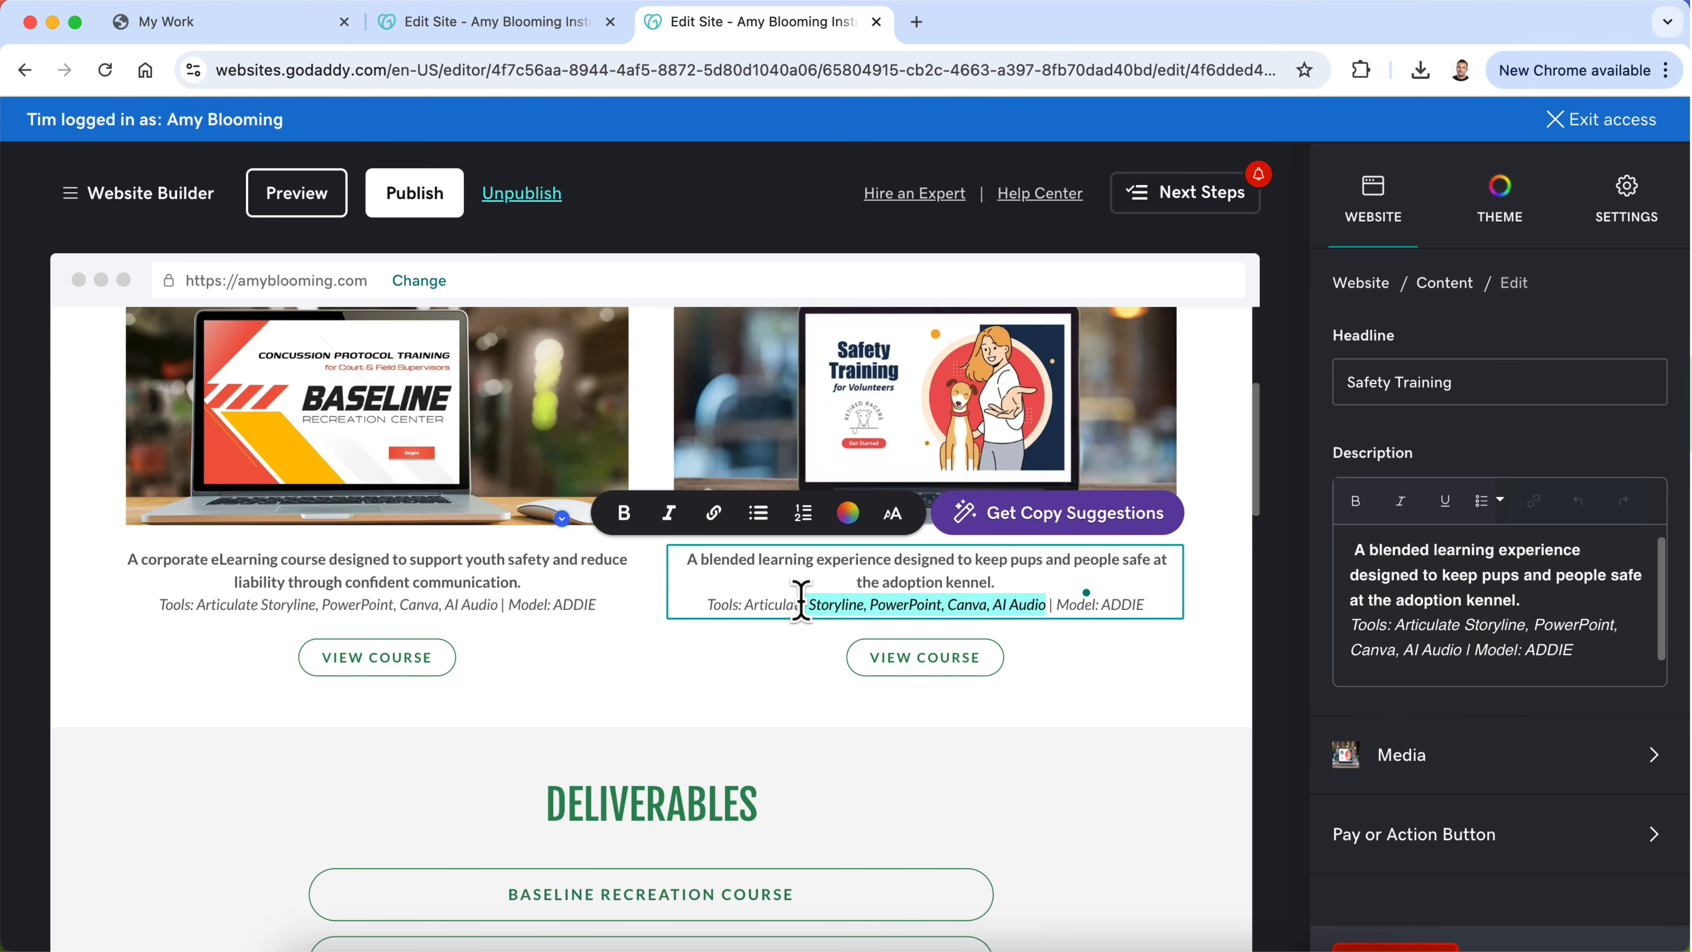
pyautogui.click(457, 24)
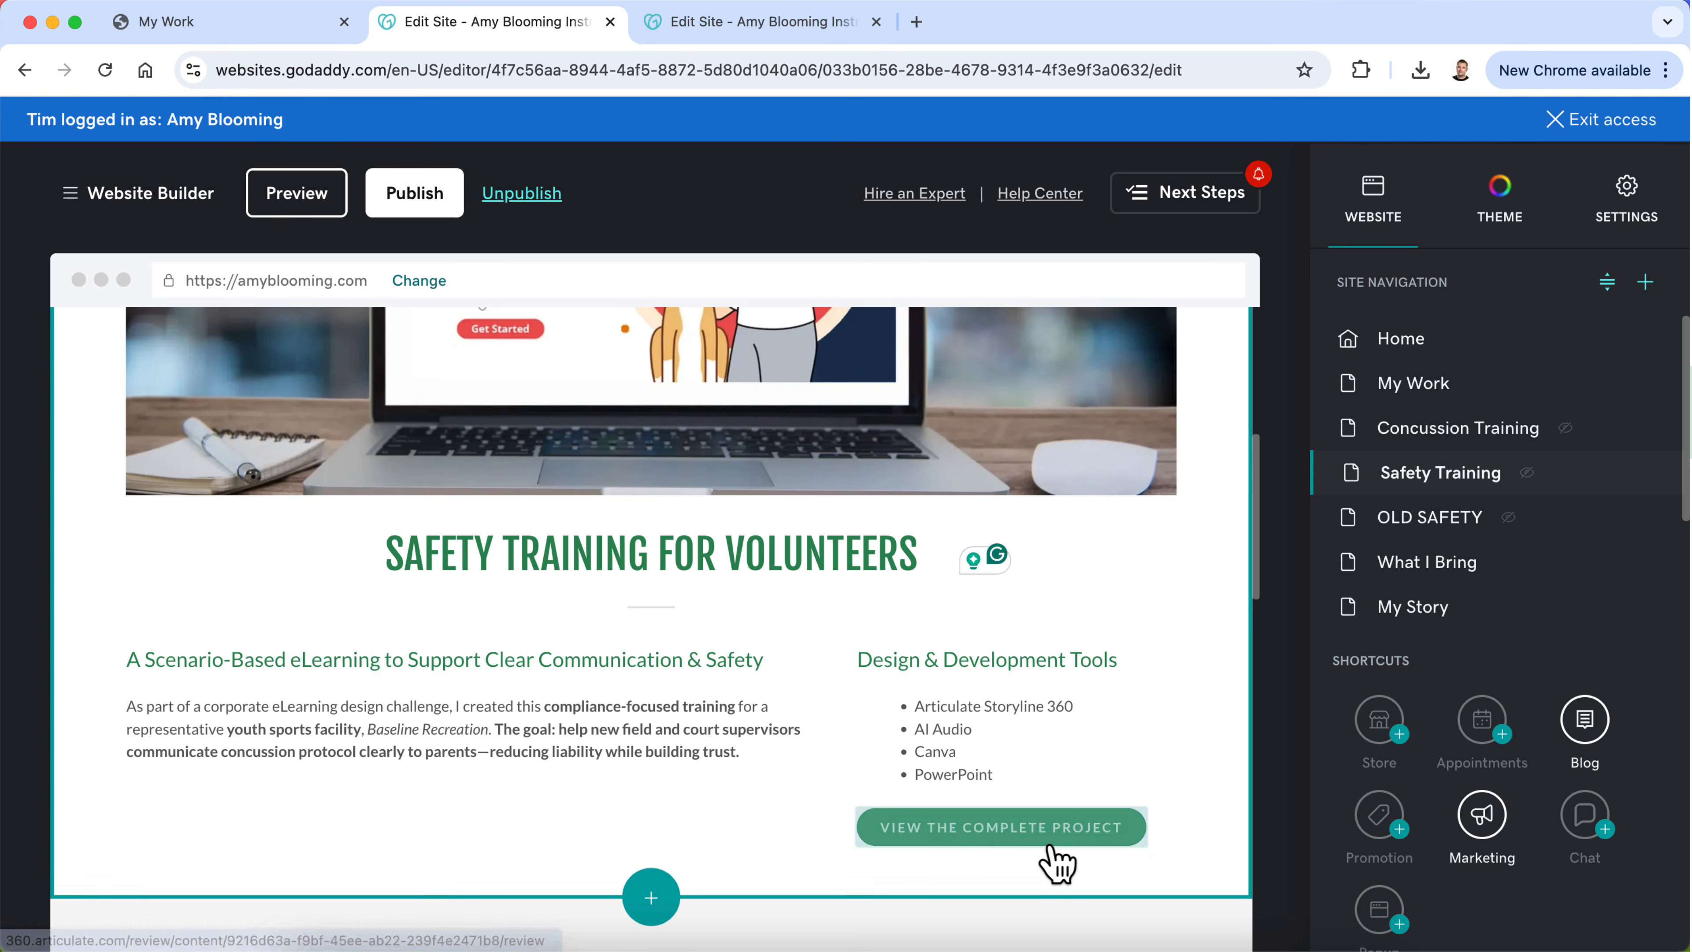
pyautogui.scroll(-2, 332, 707)
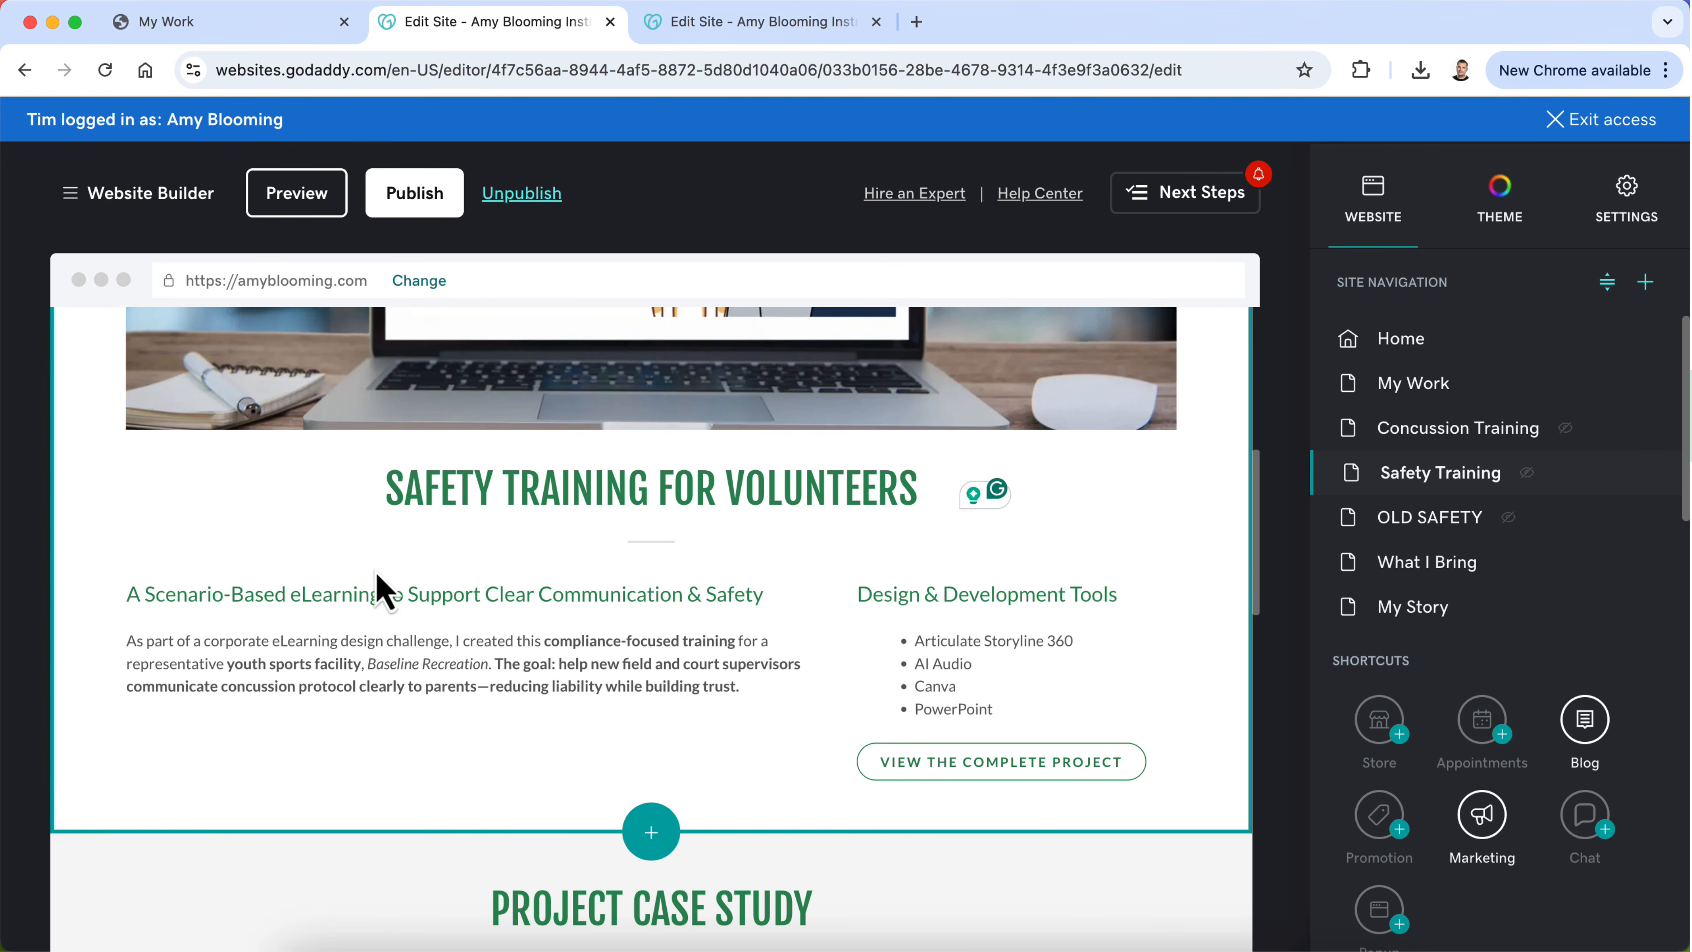
# Step: Copy the tagline "Volunteer onboarding that's warm, clear, and consistent" from the Retired Racers section of the OLD SAFETY page
pyautogui.click(742, 22)
pyautogui.scroll(-15, 659, 427)
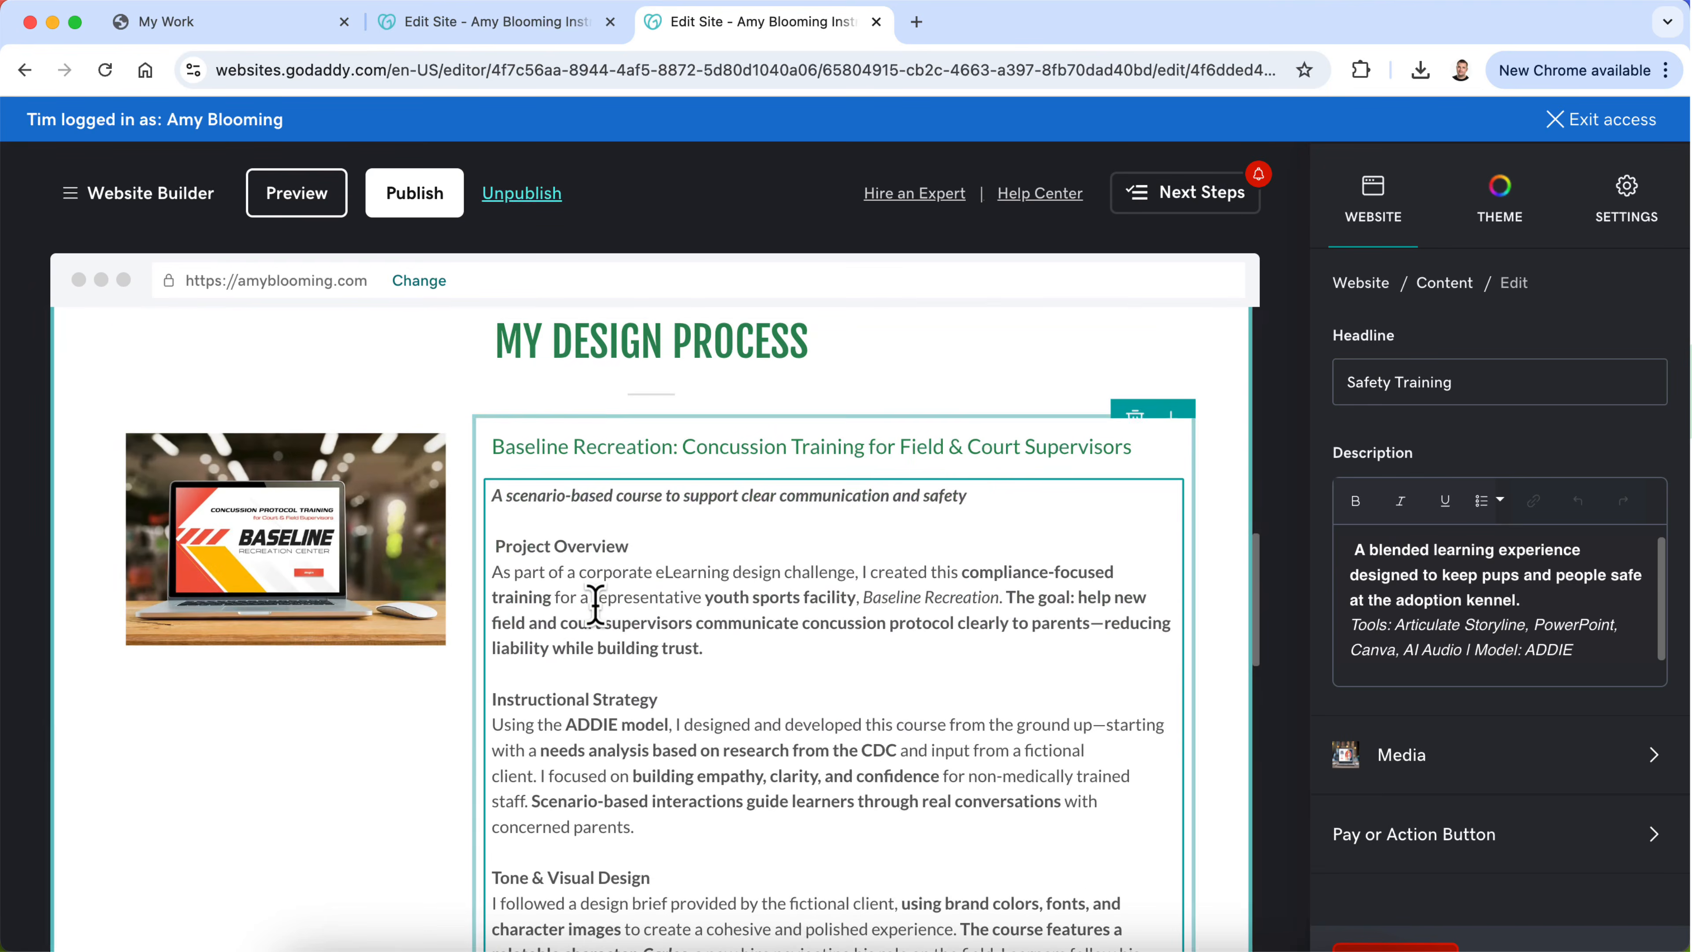
pyautogui.scroll(-10, 595, 605)
pyautogui.scroll(2, 594, 605)
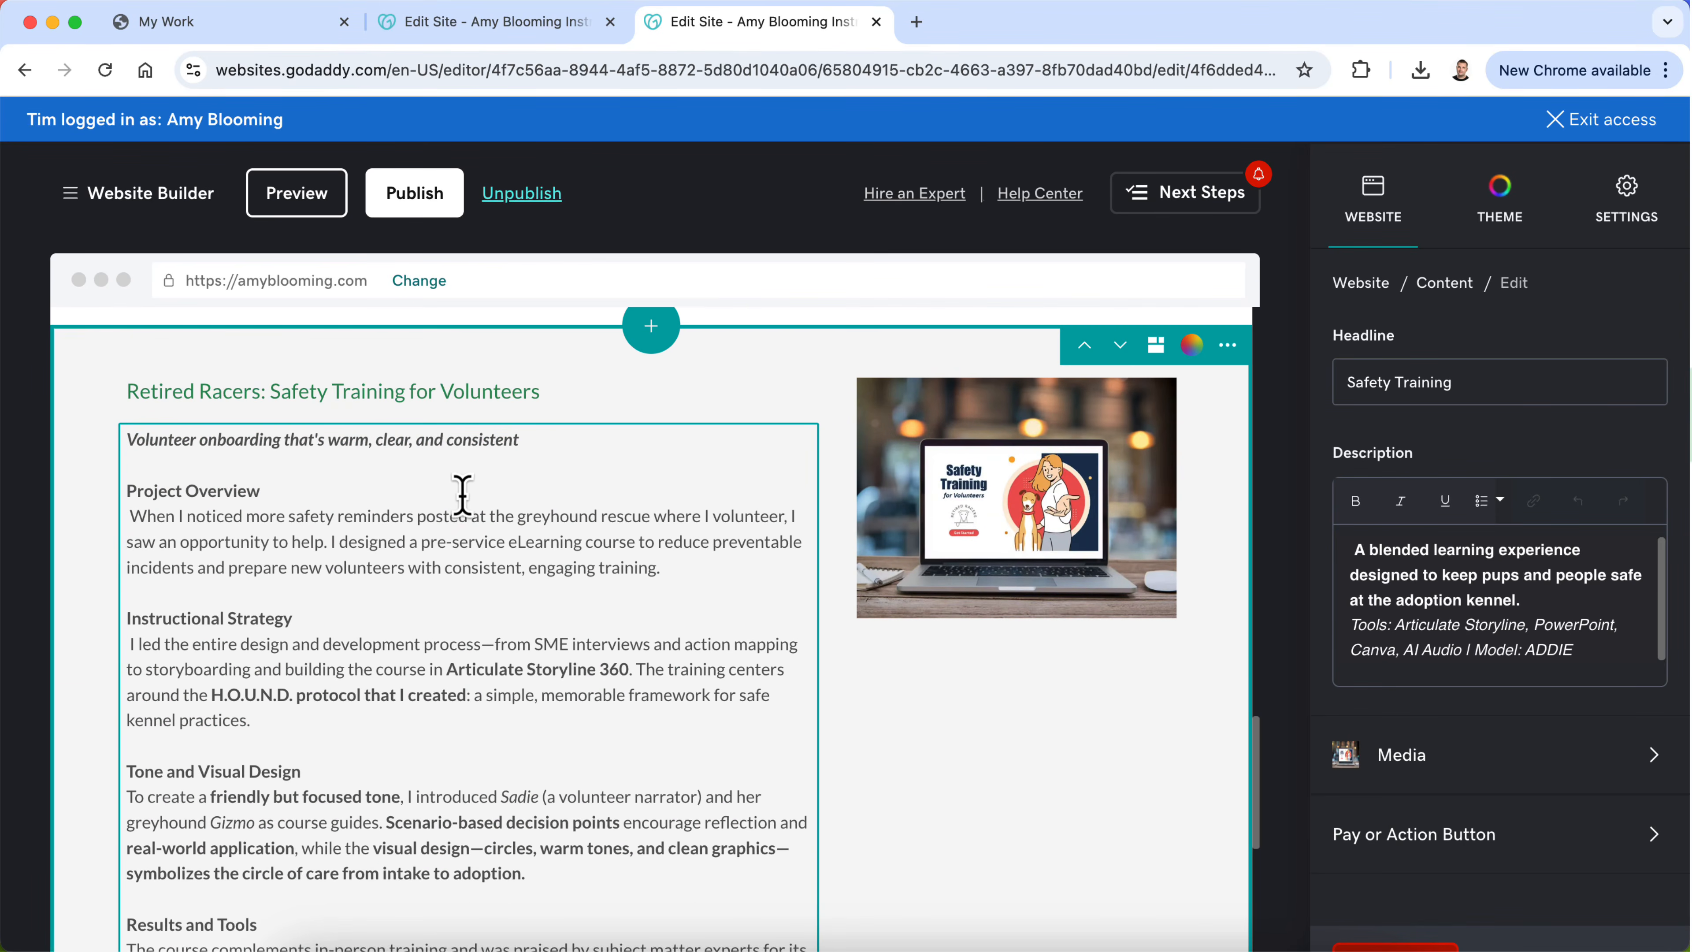
pyautogui.click(298, 440)
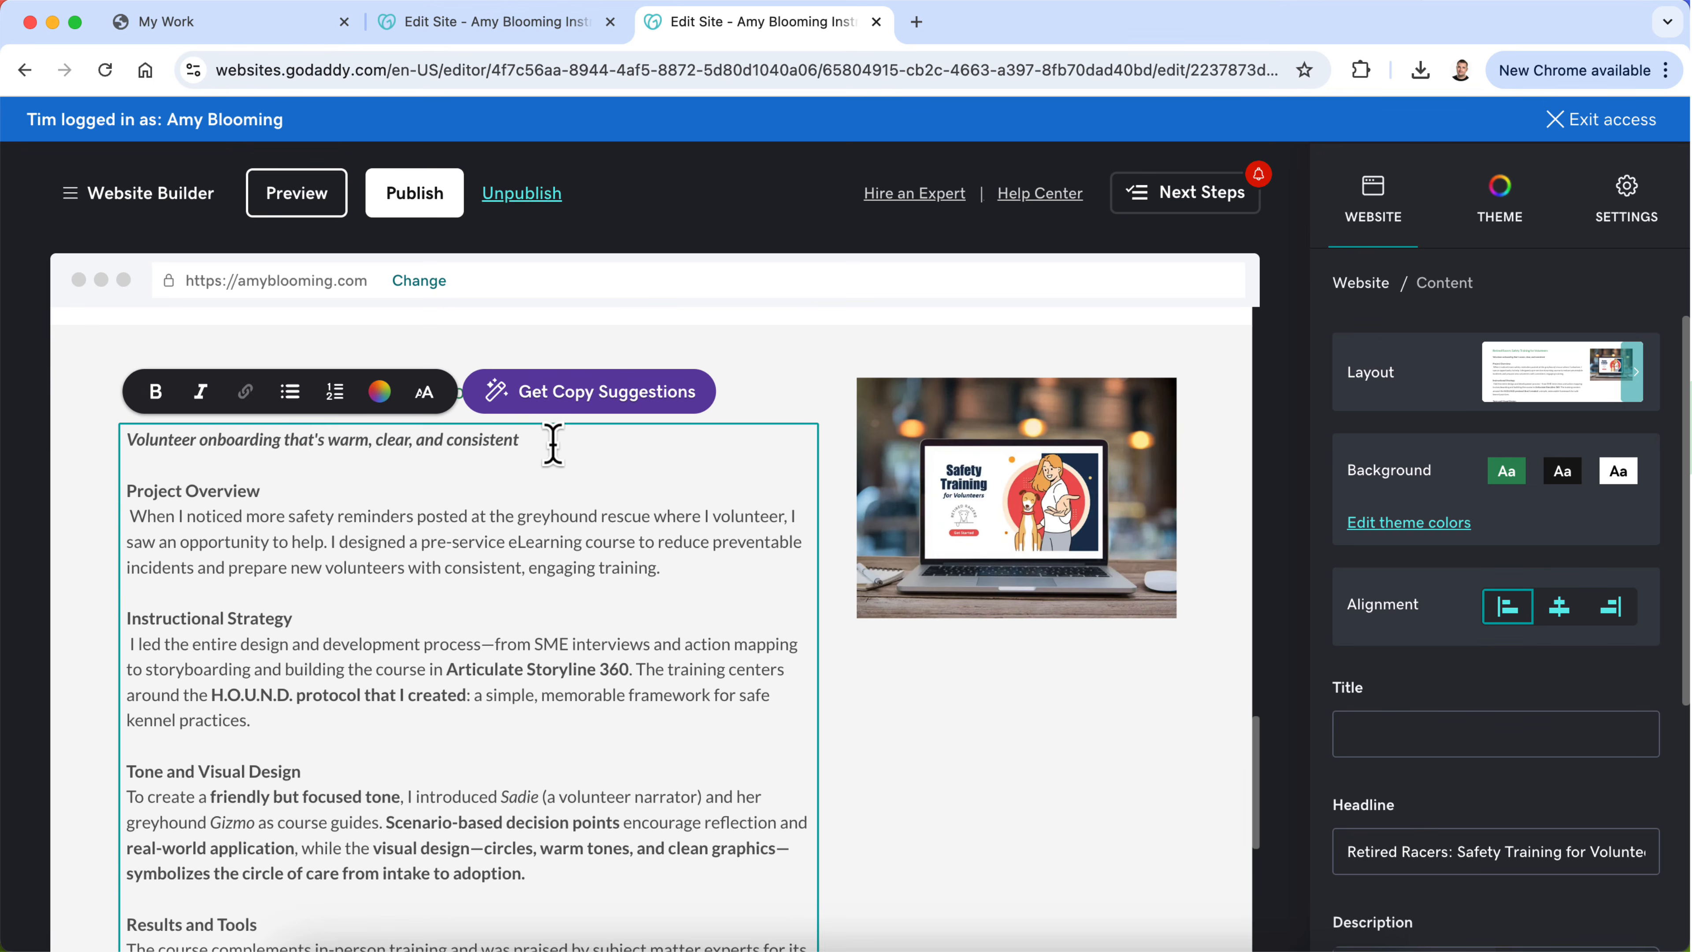
pyautogui.moveTo(551, 442); pyautogui.dragTo(241, 440)
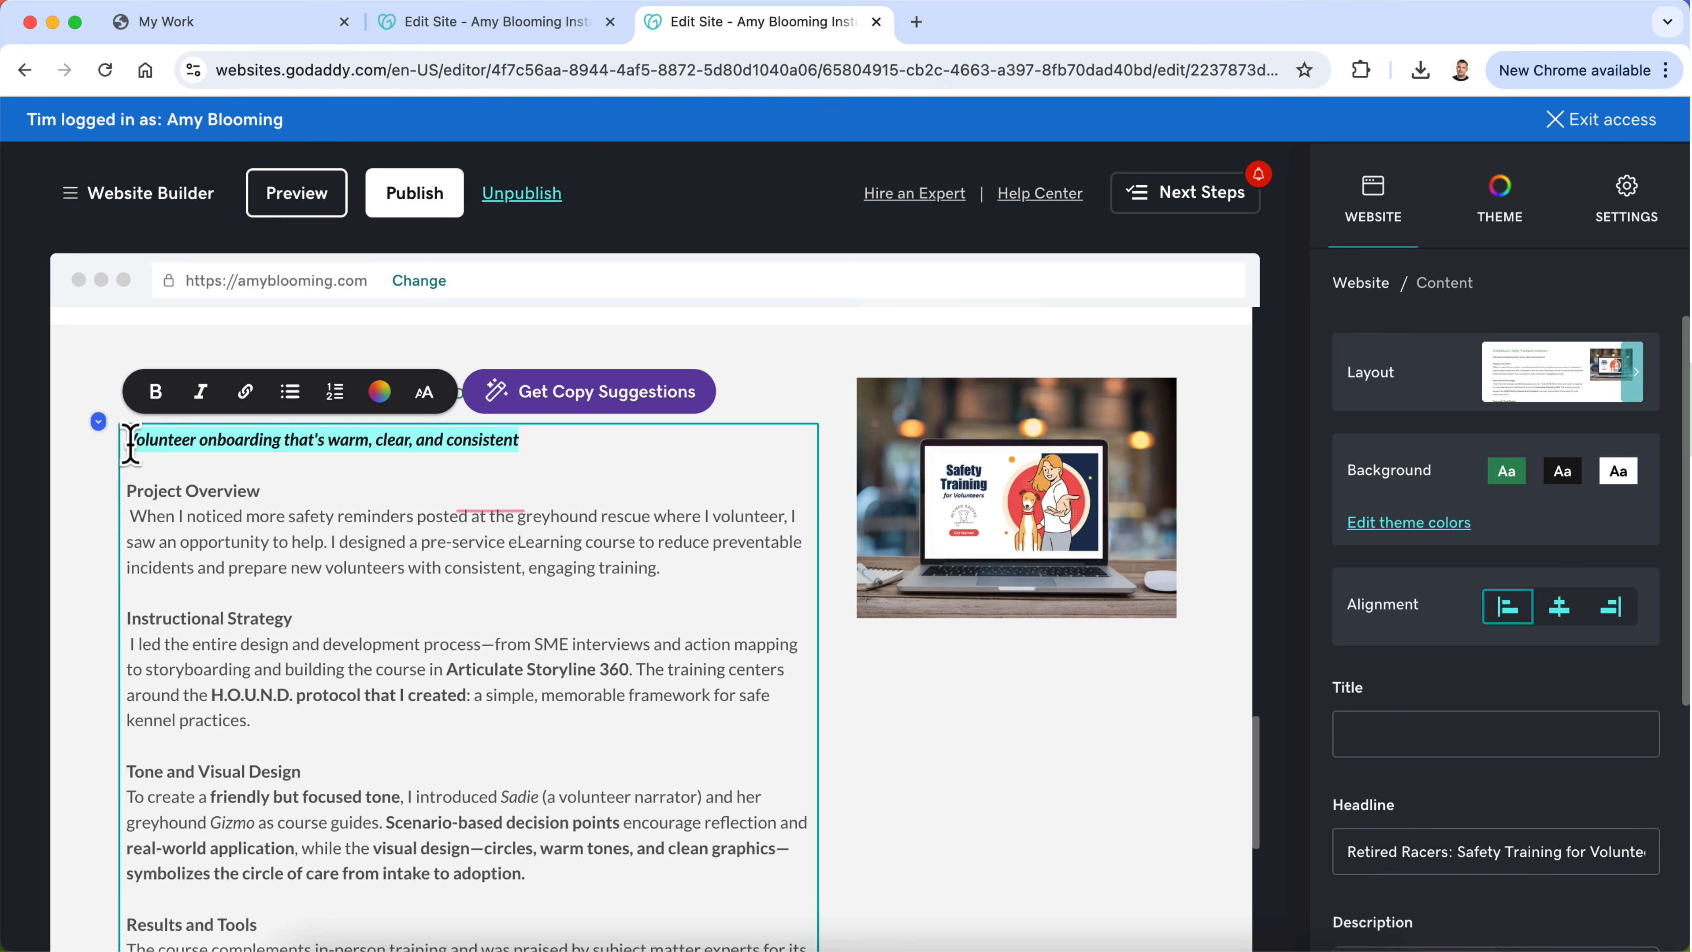
# Step: Replace the scenario-based eLearning headline on the new Safety Training page with the copied volunteer onboarding tagline
pyautogui.click(496, 22)
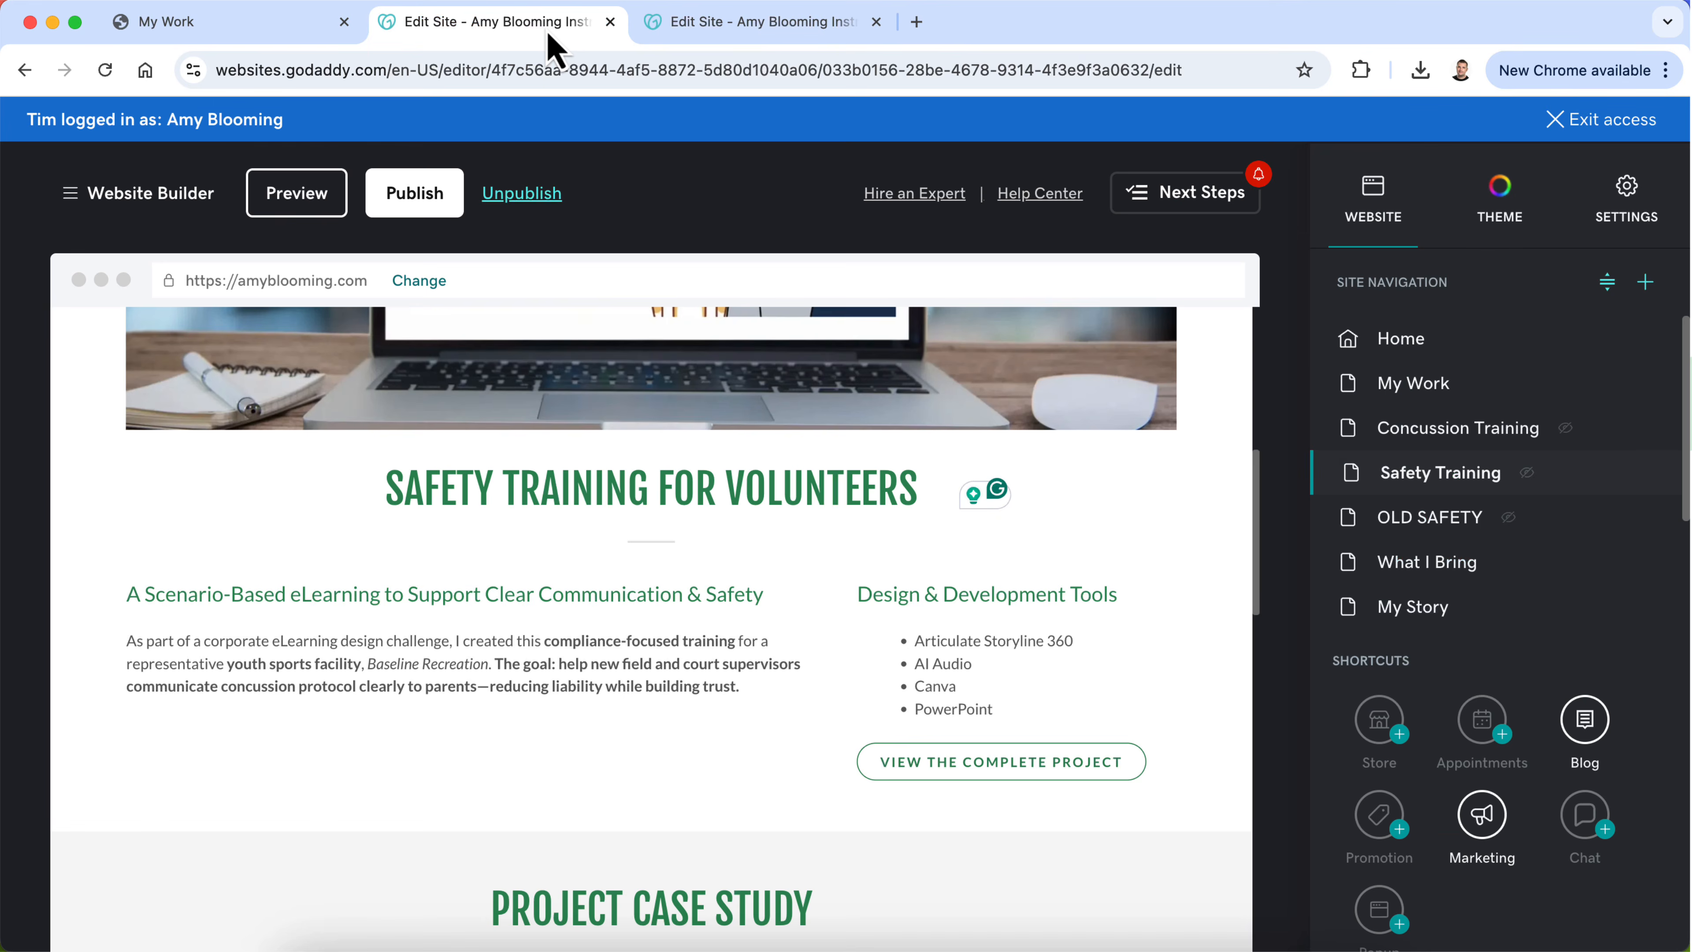
pyautogui.click(529, 593)
pyautogui.hotkey('ctrl', 'a')
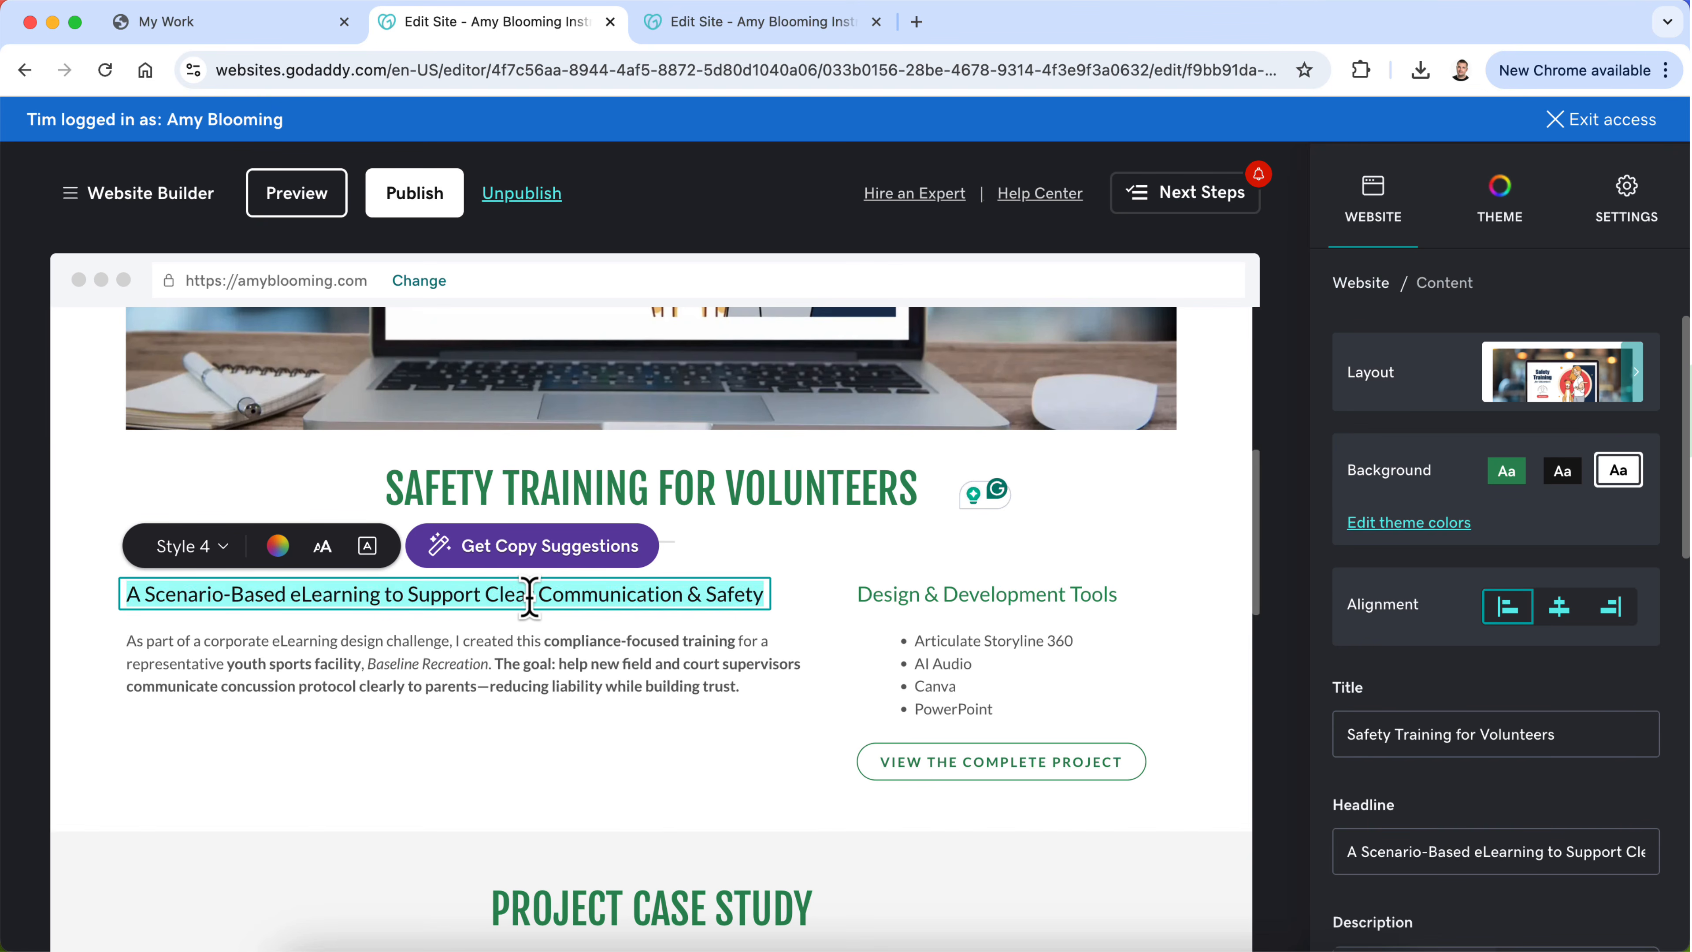
pyautogui.write("Volunteer onboarding that's warm, clear, and consistent")
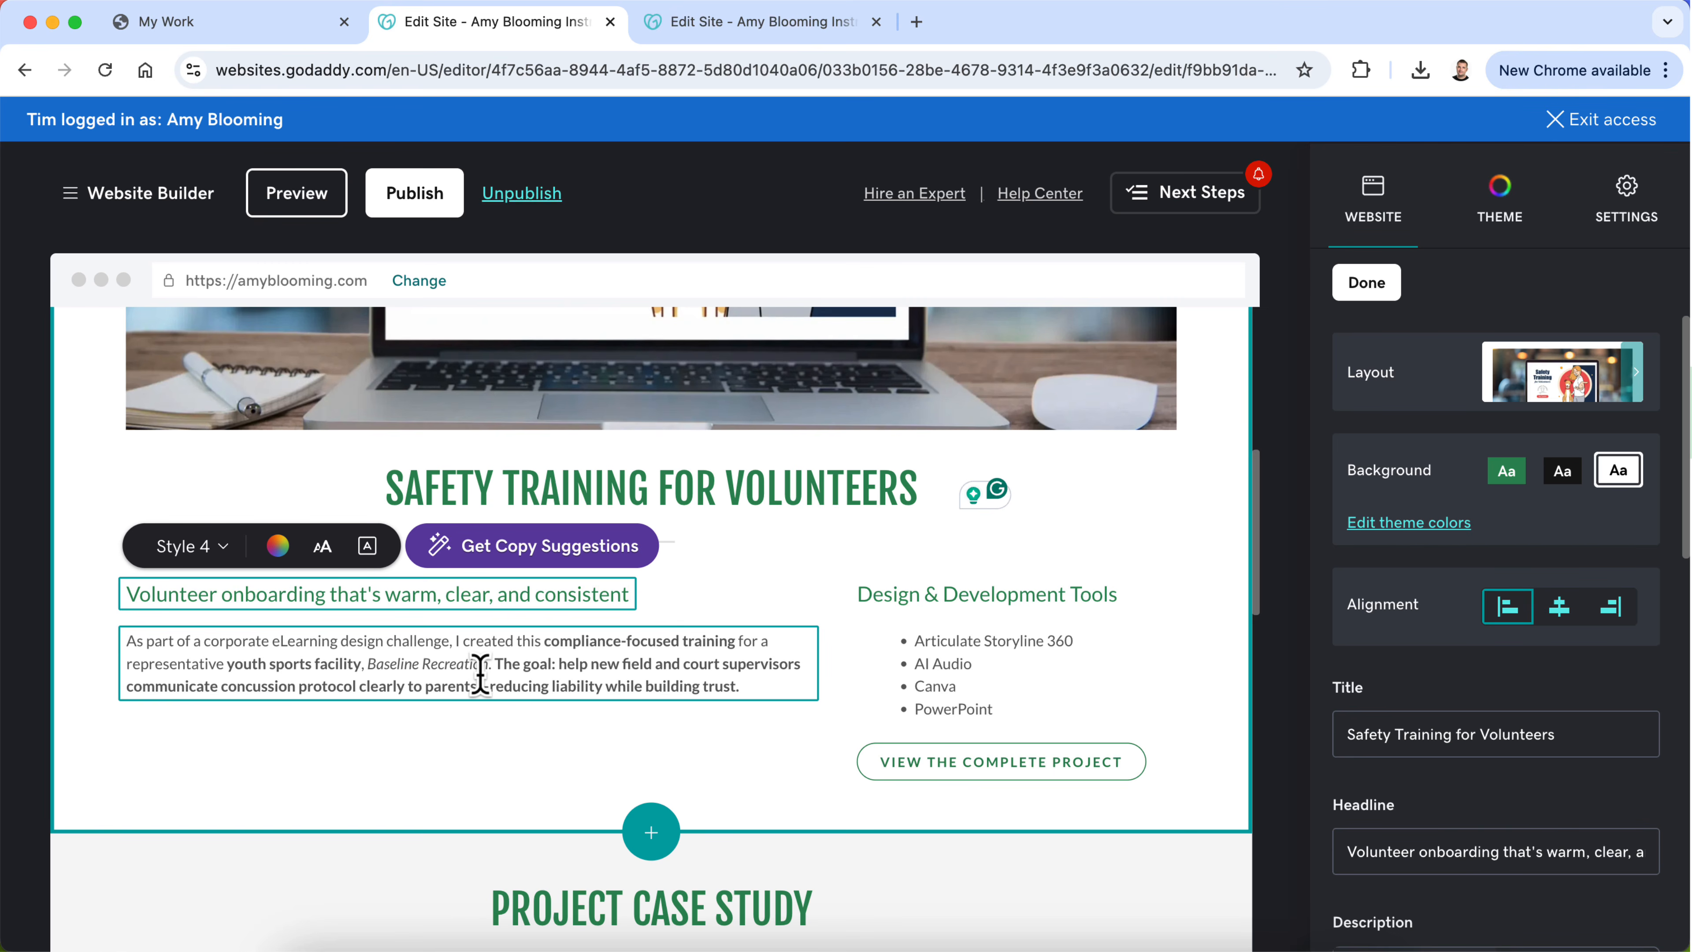
pyautogui.press('super+z')
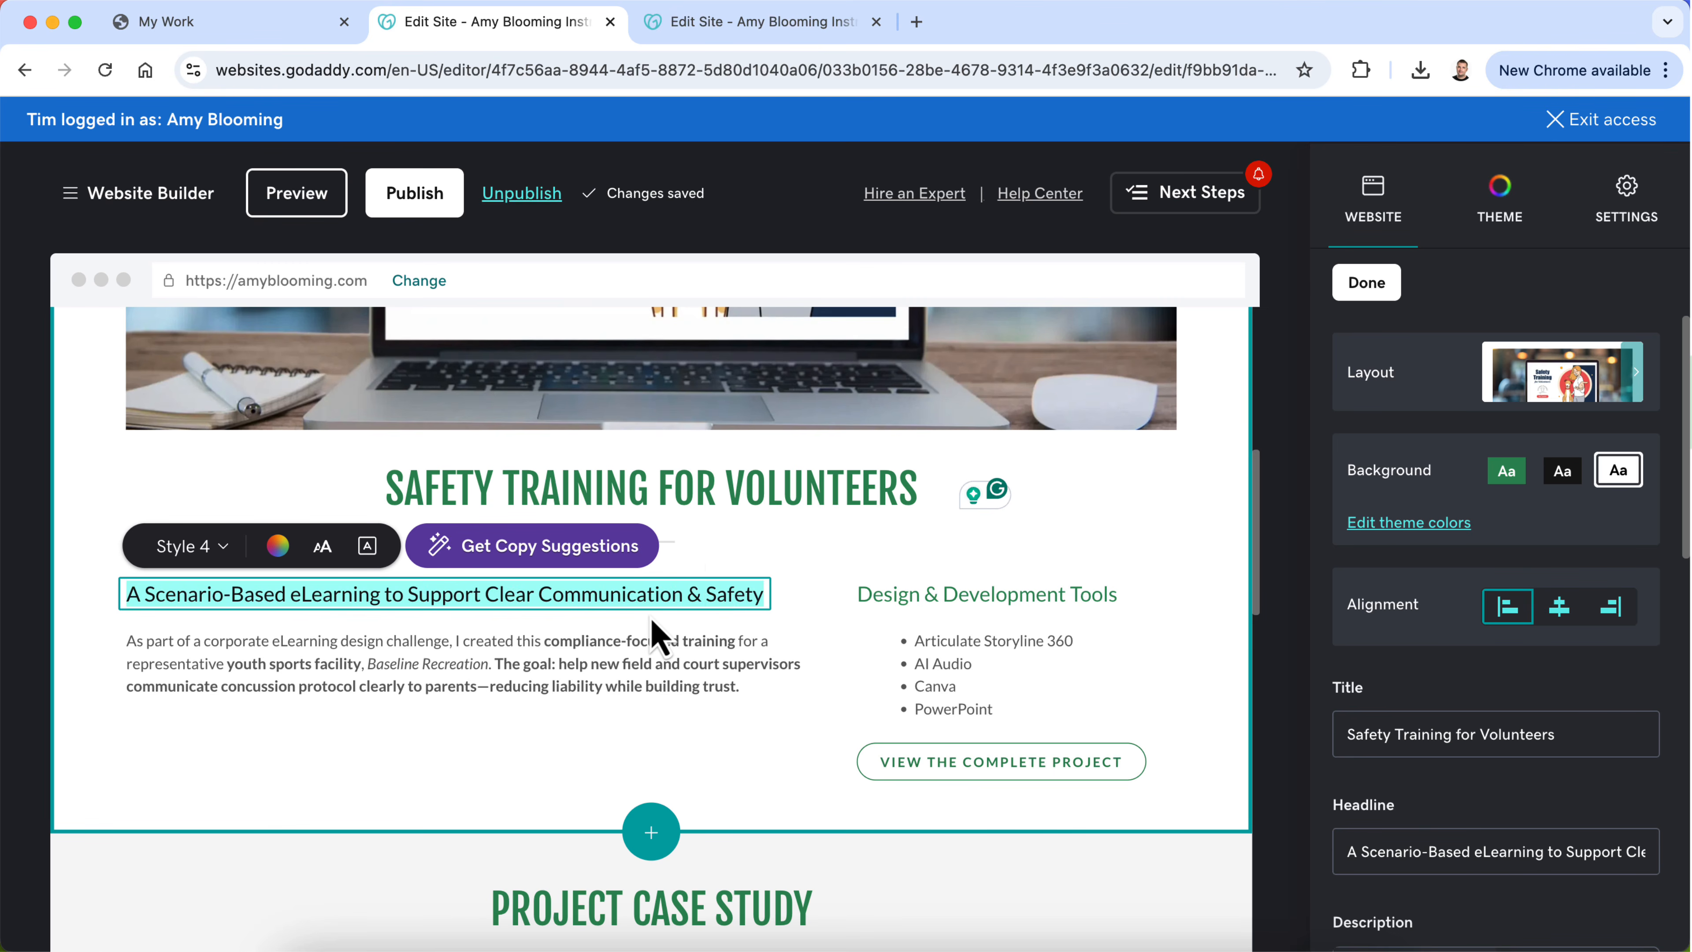
pyautogui.write("Volunteer onboarding that's warm, clear, and consistent")
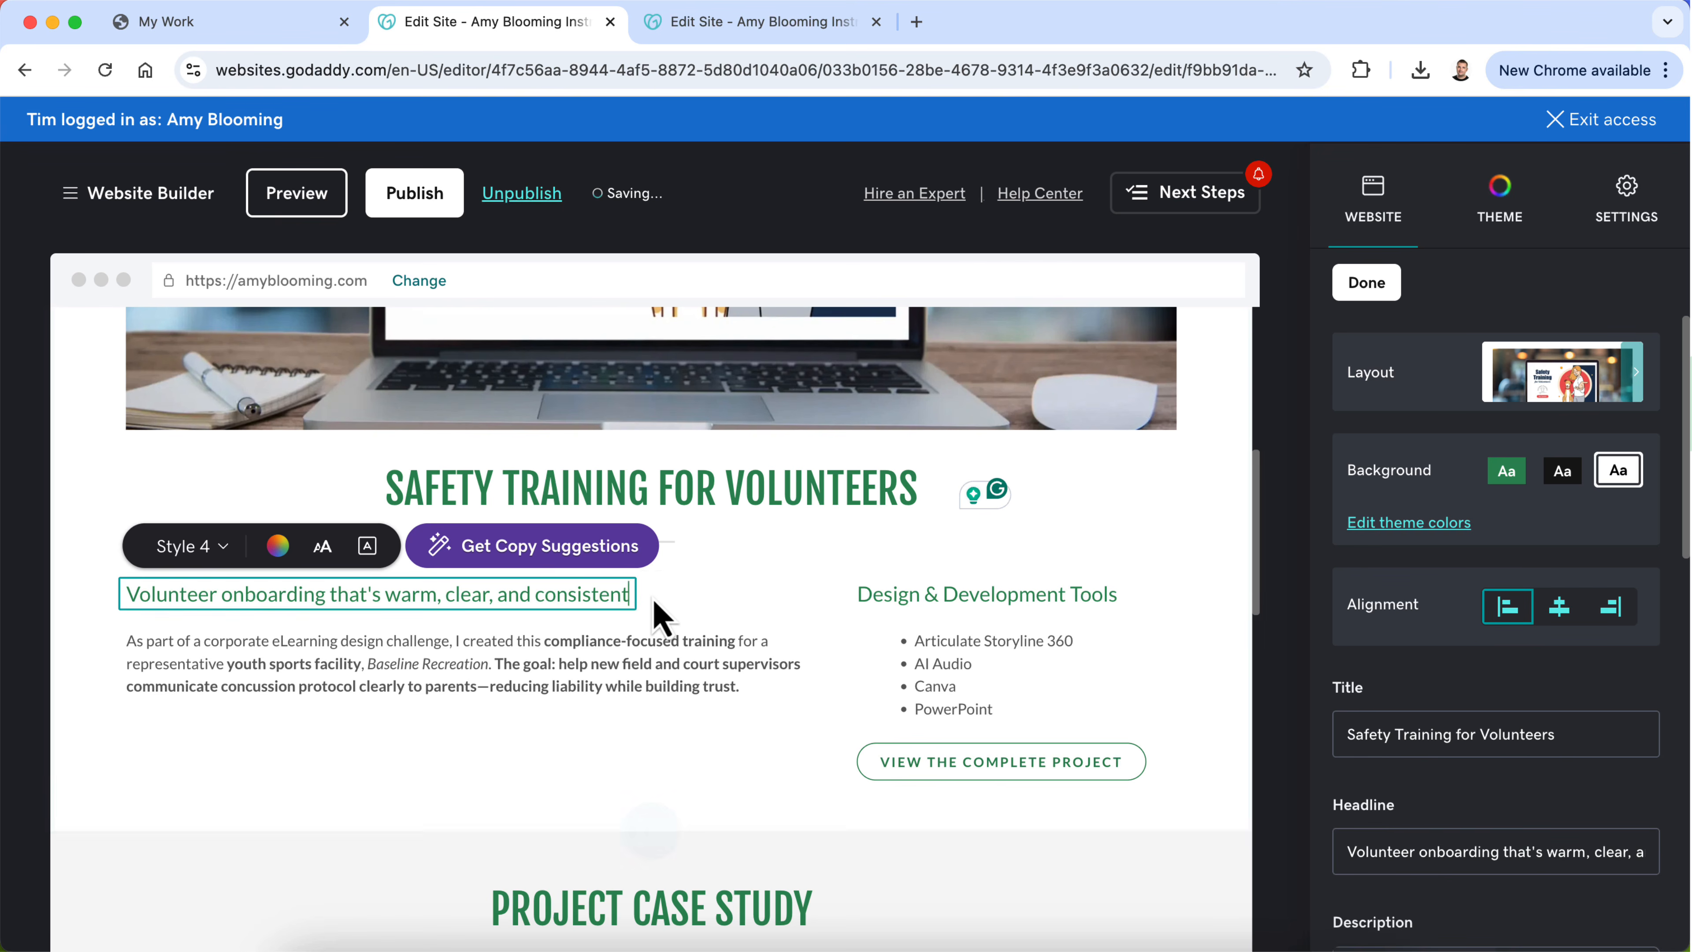
pyautogui.click(728, 602)
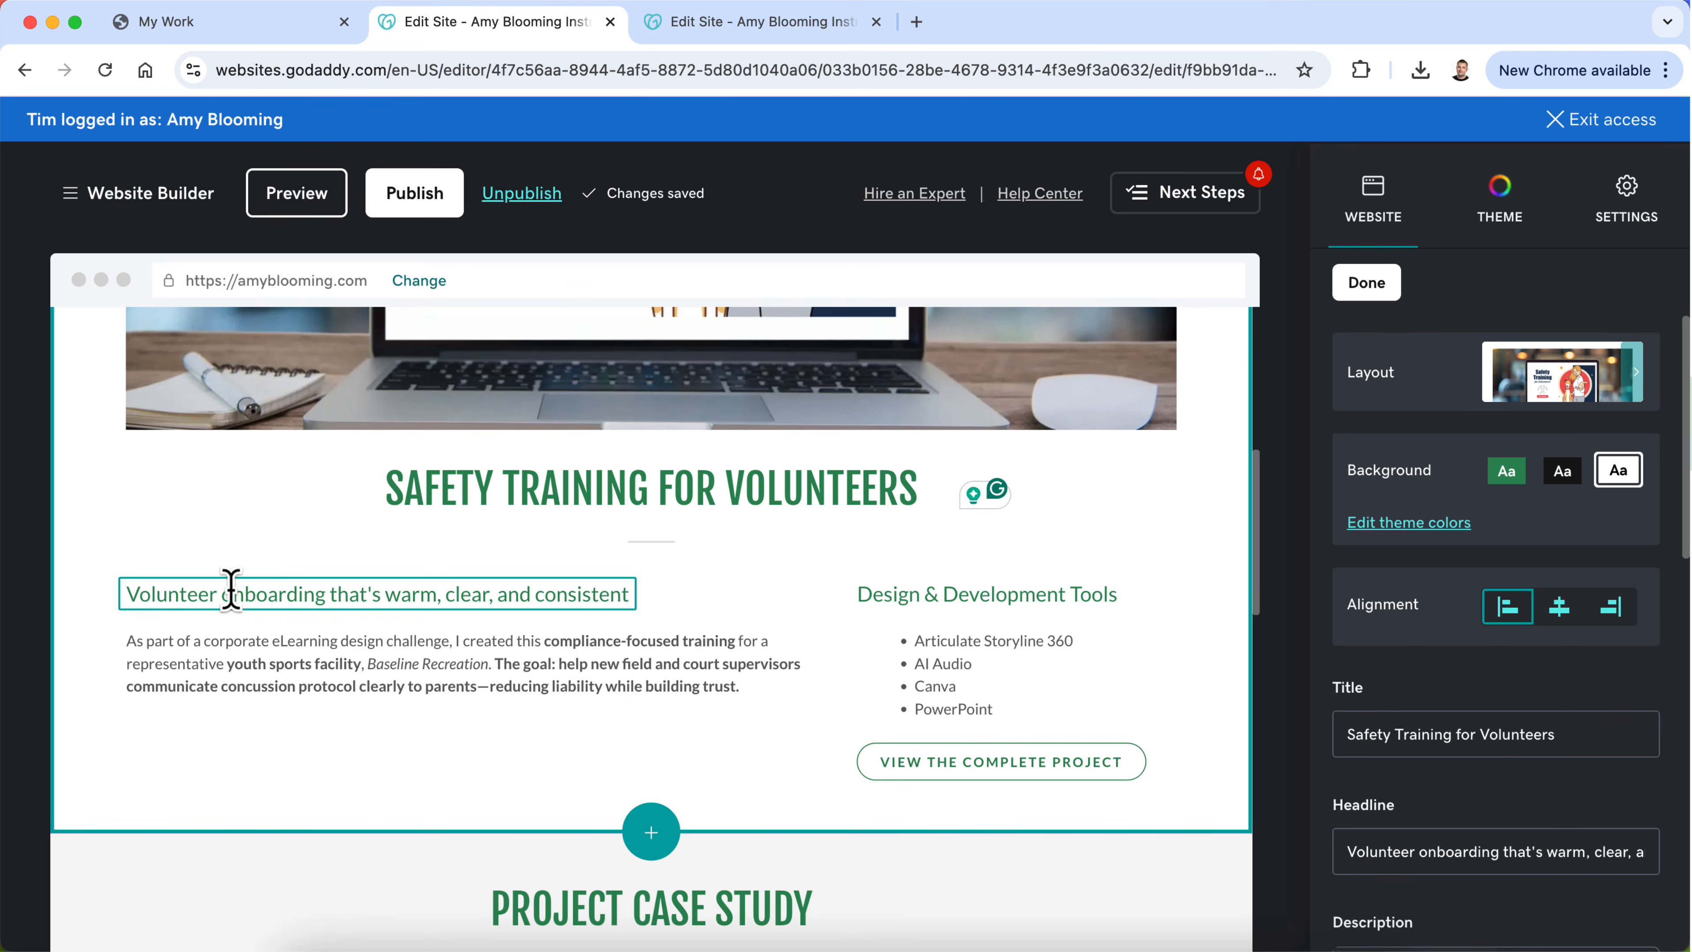
# Step: Capitalize Onboarding, Warm, Clear and Consistent in the headline and replace ", and" with "&"
pyautogui.click(242, 593)
pyautogui.press('BackSpace')
pyautogui.press('BackSpace')
pyautogui.write('On')
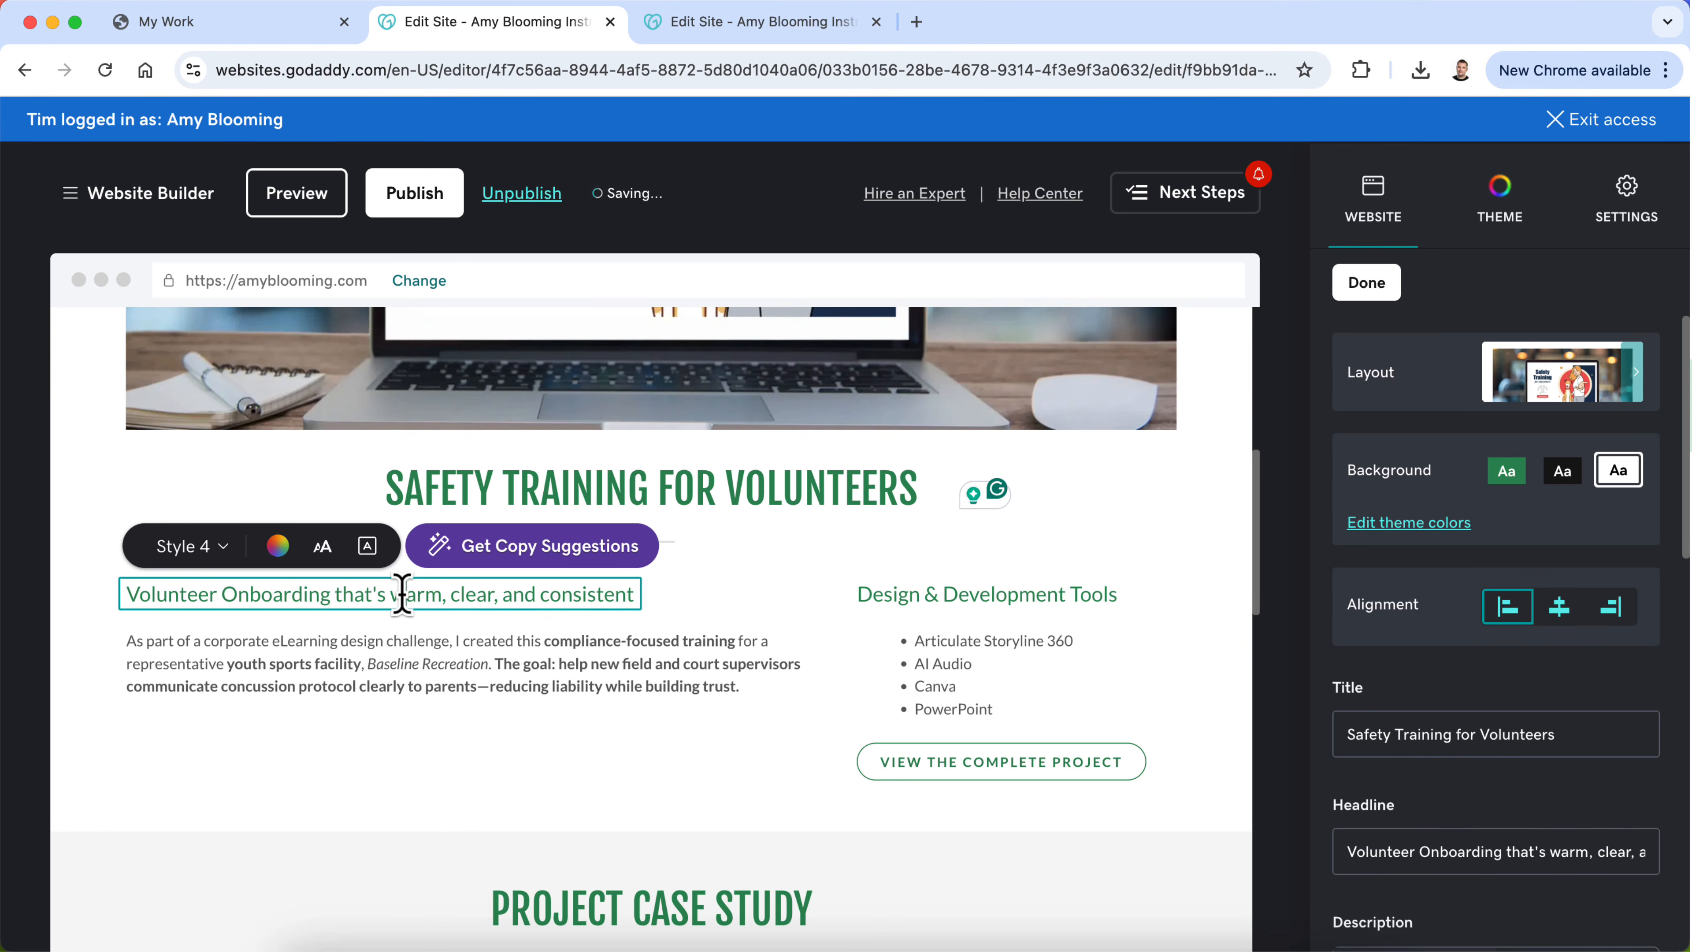
pyautogui.write('W')
pyautogui.click(466, 595)
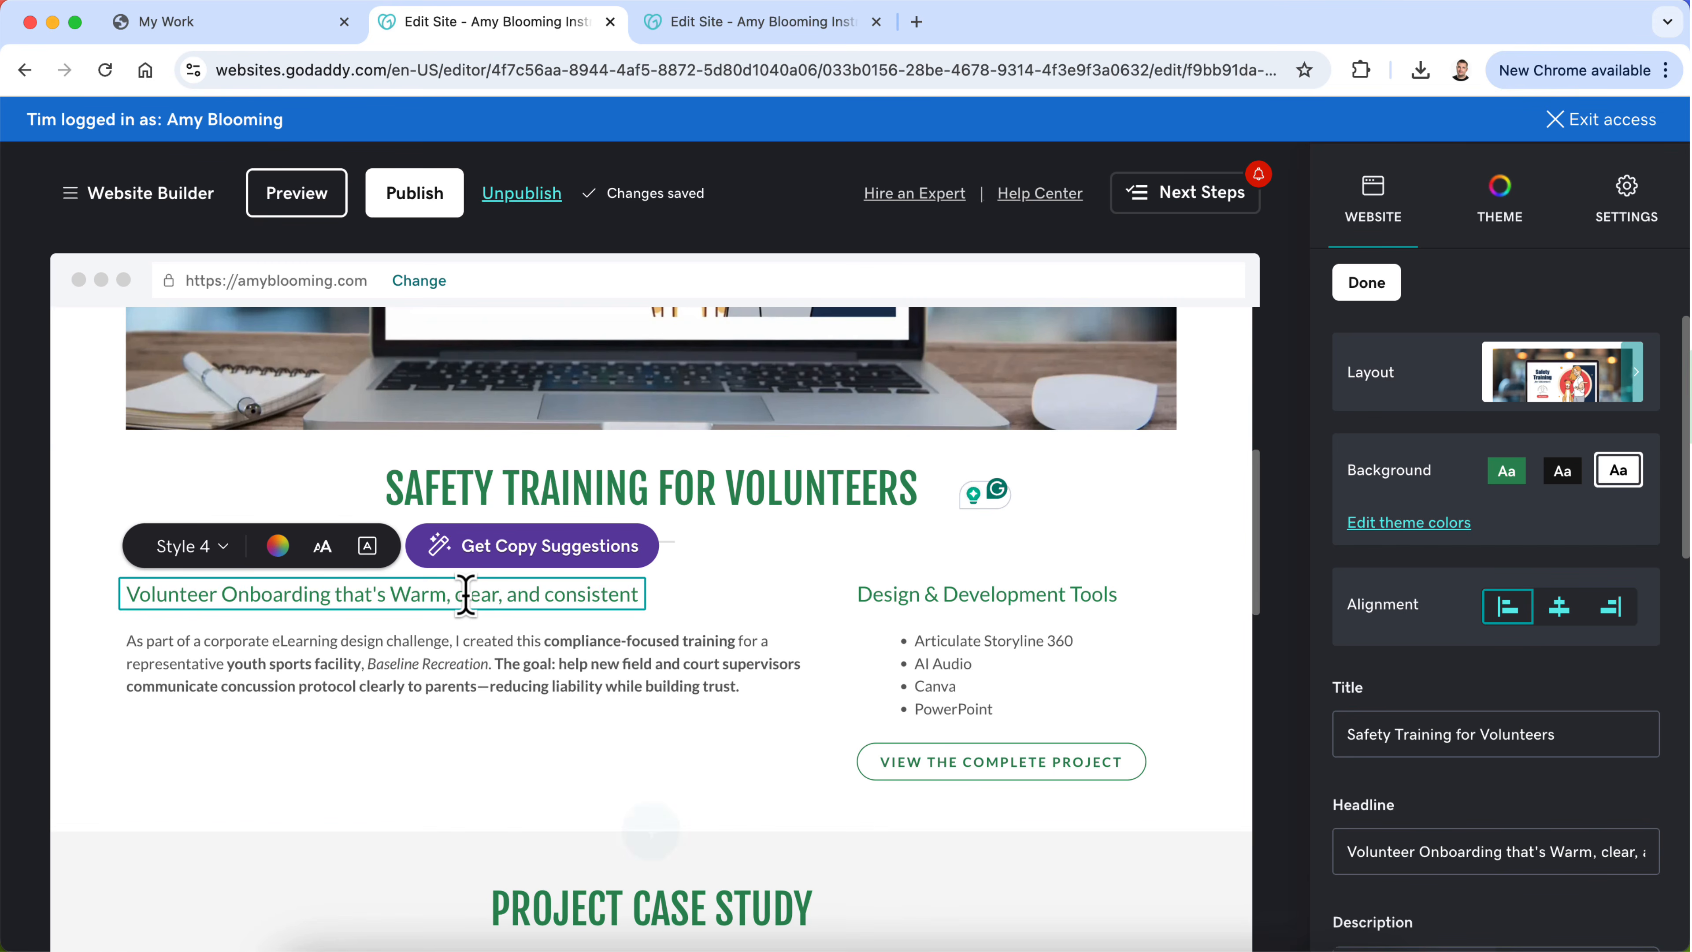
pyautogui.press('BackSpace')
pyautogui.write('C')
pyautogui.doubleClick(531, 596)
pyautogui.press('BackSpace')
pyautogui.press('BackSpace')
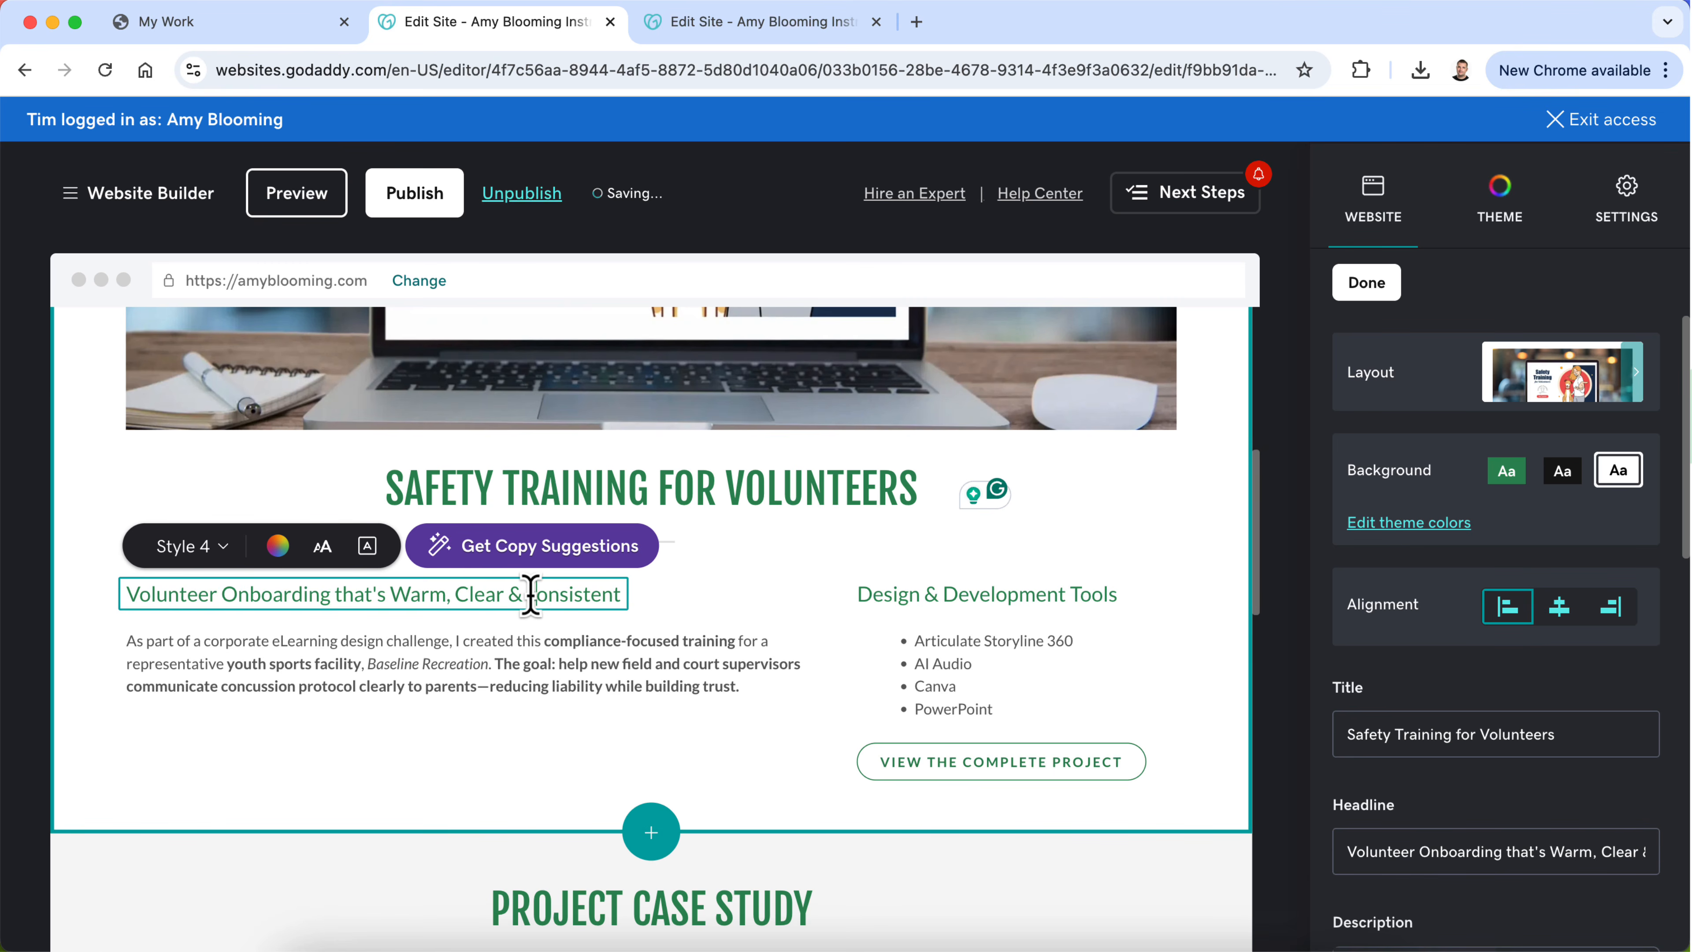
pyautogui.click(456, 663)
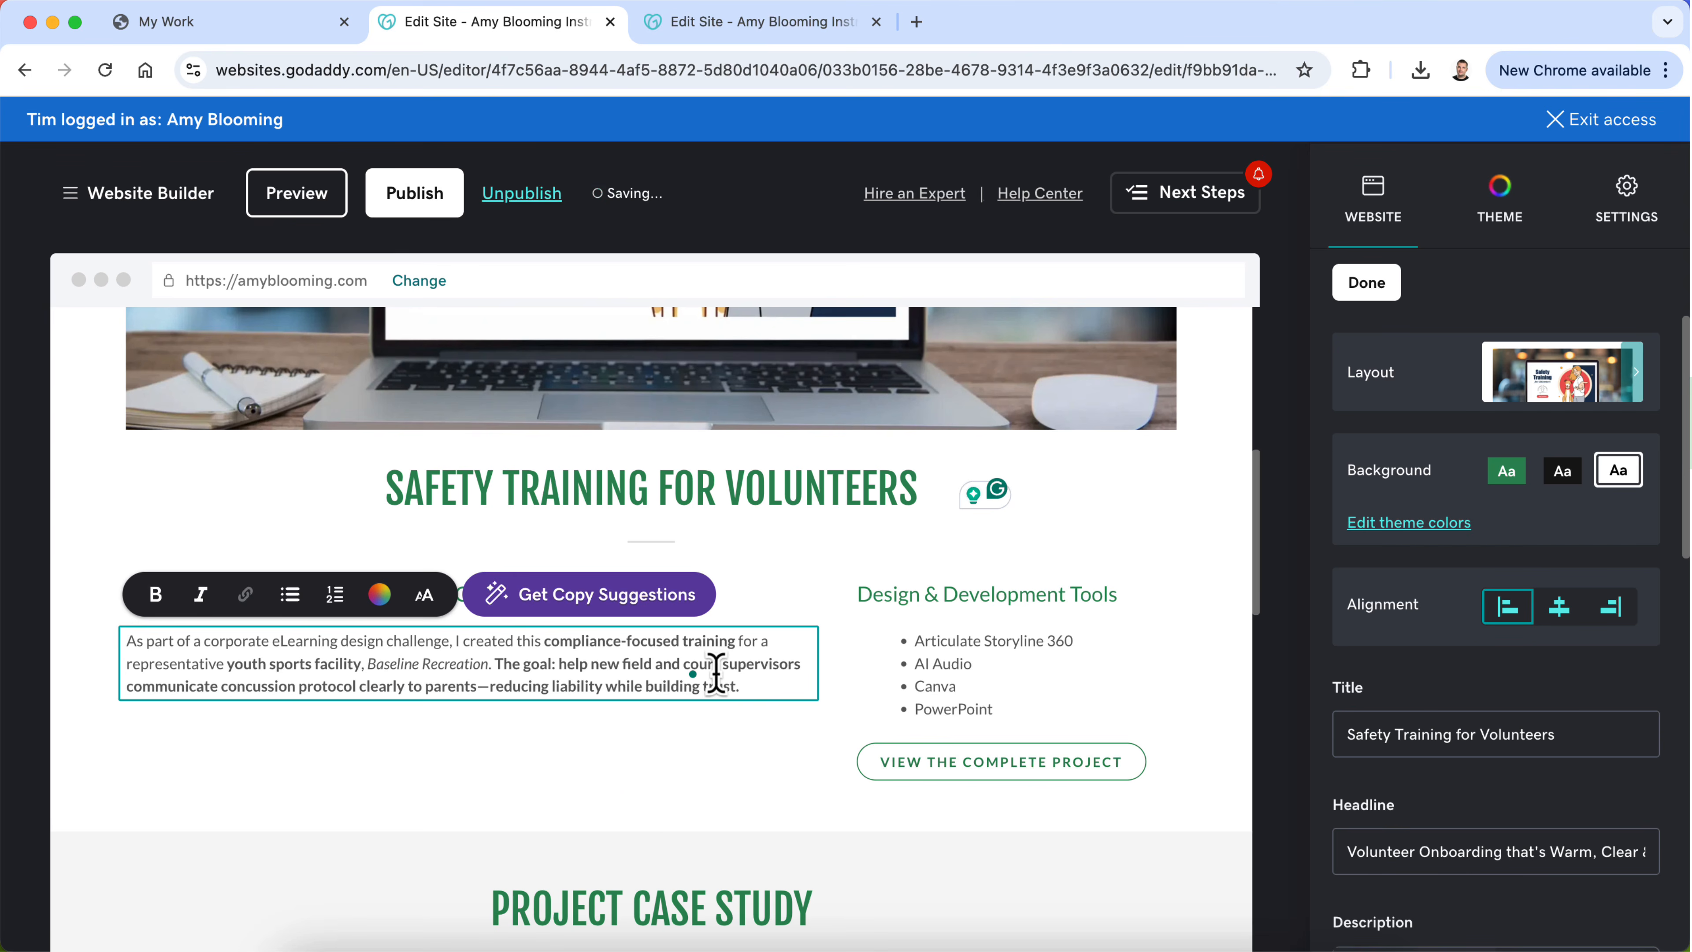
pyautogui.click(748, 623)
# Step: Capitalize "That's" so the headline reads "Volunteer Onboarding That's Warm, Clear & Consistent"
pyautogui.click(339, 593)
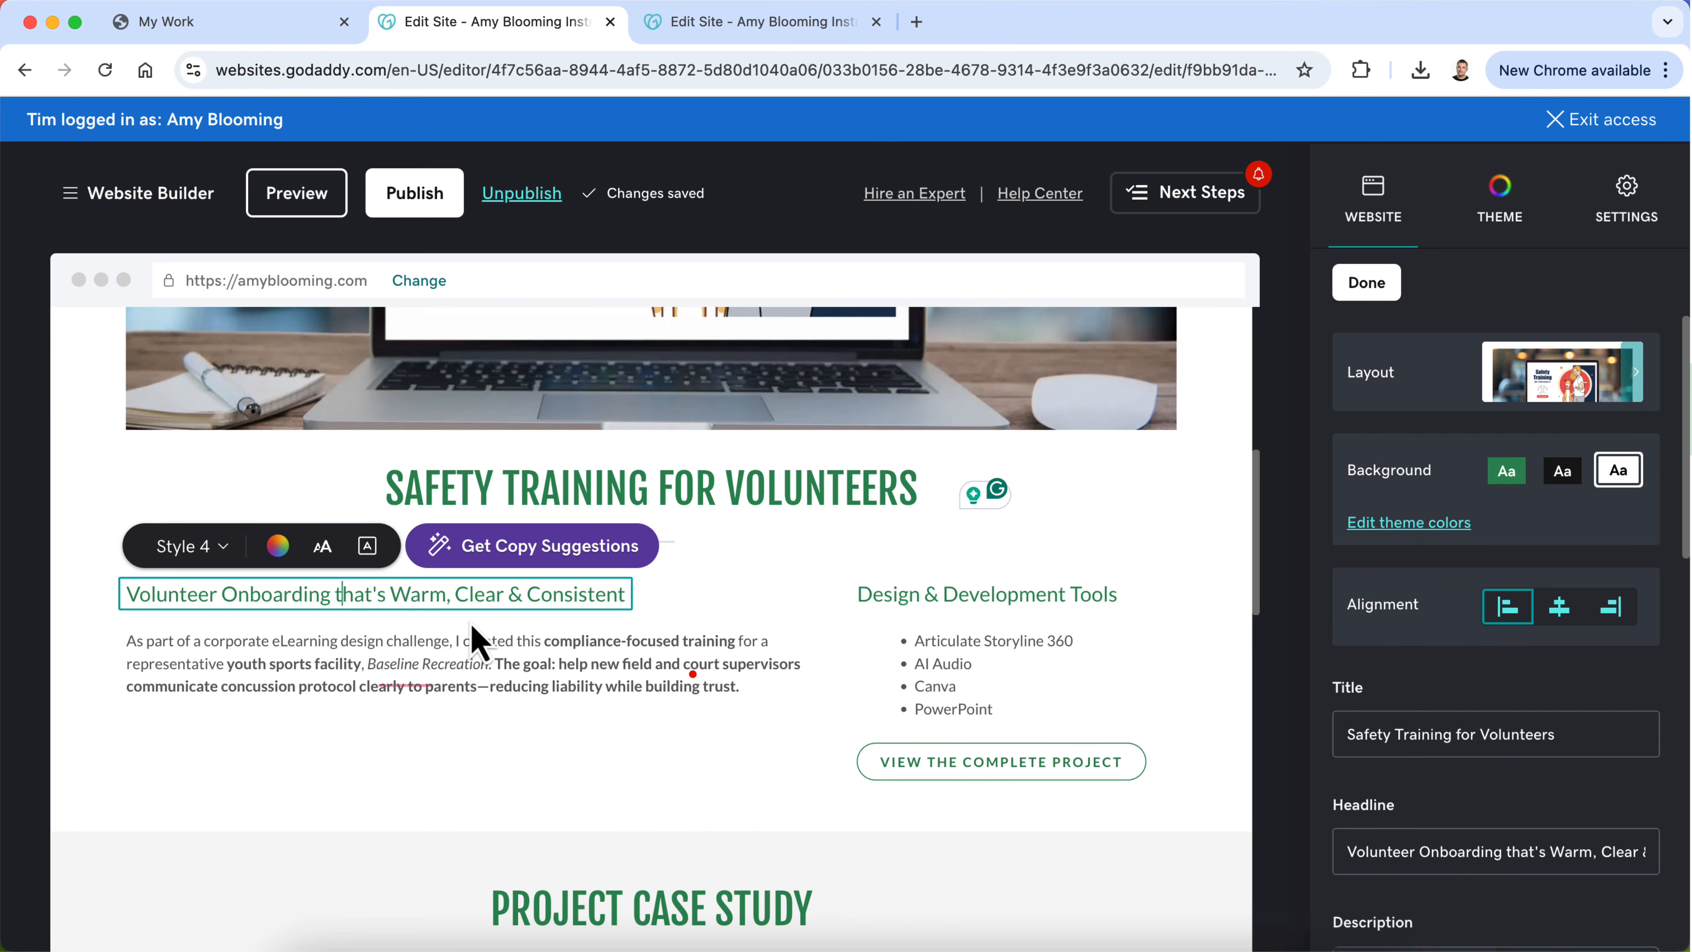
pyautogui.press('BackSpace')
pyautogui.write('T')
pyautogui.click(406, 685)
pyautogui.click(348, 751)
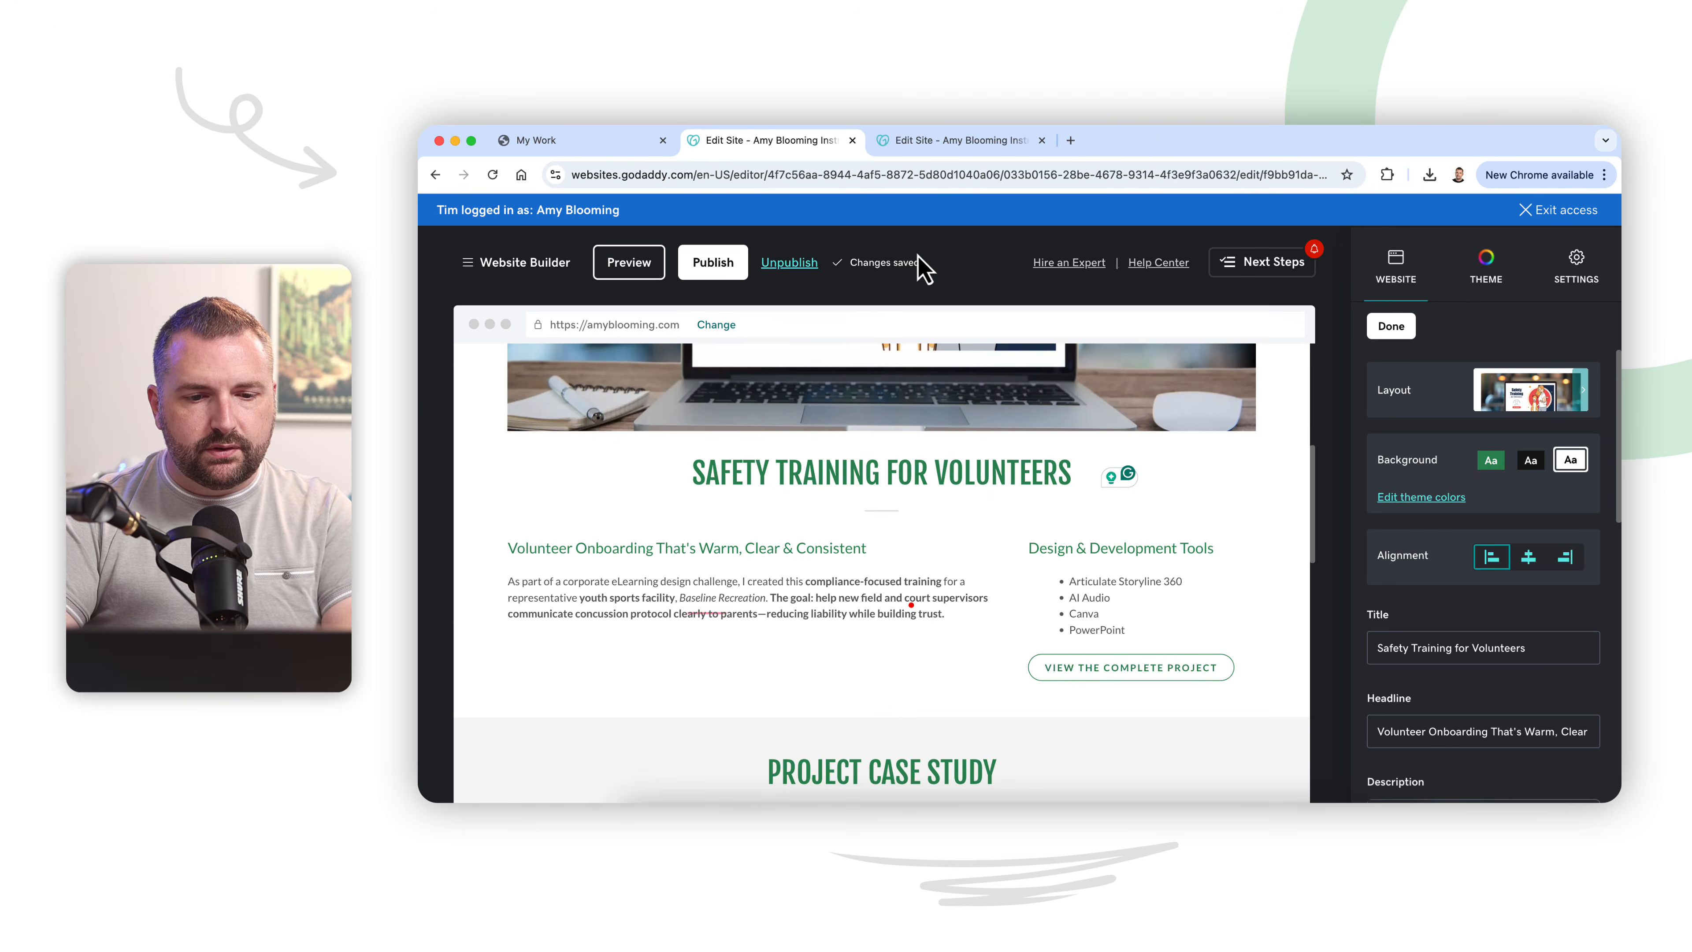
# Step: Replace the description below the headline with the Project Overview paragraph from the OLD SAFETY page's Retired Racers section
pyautogui.click(963, 141)
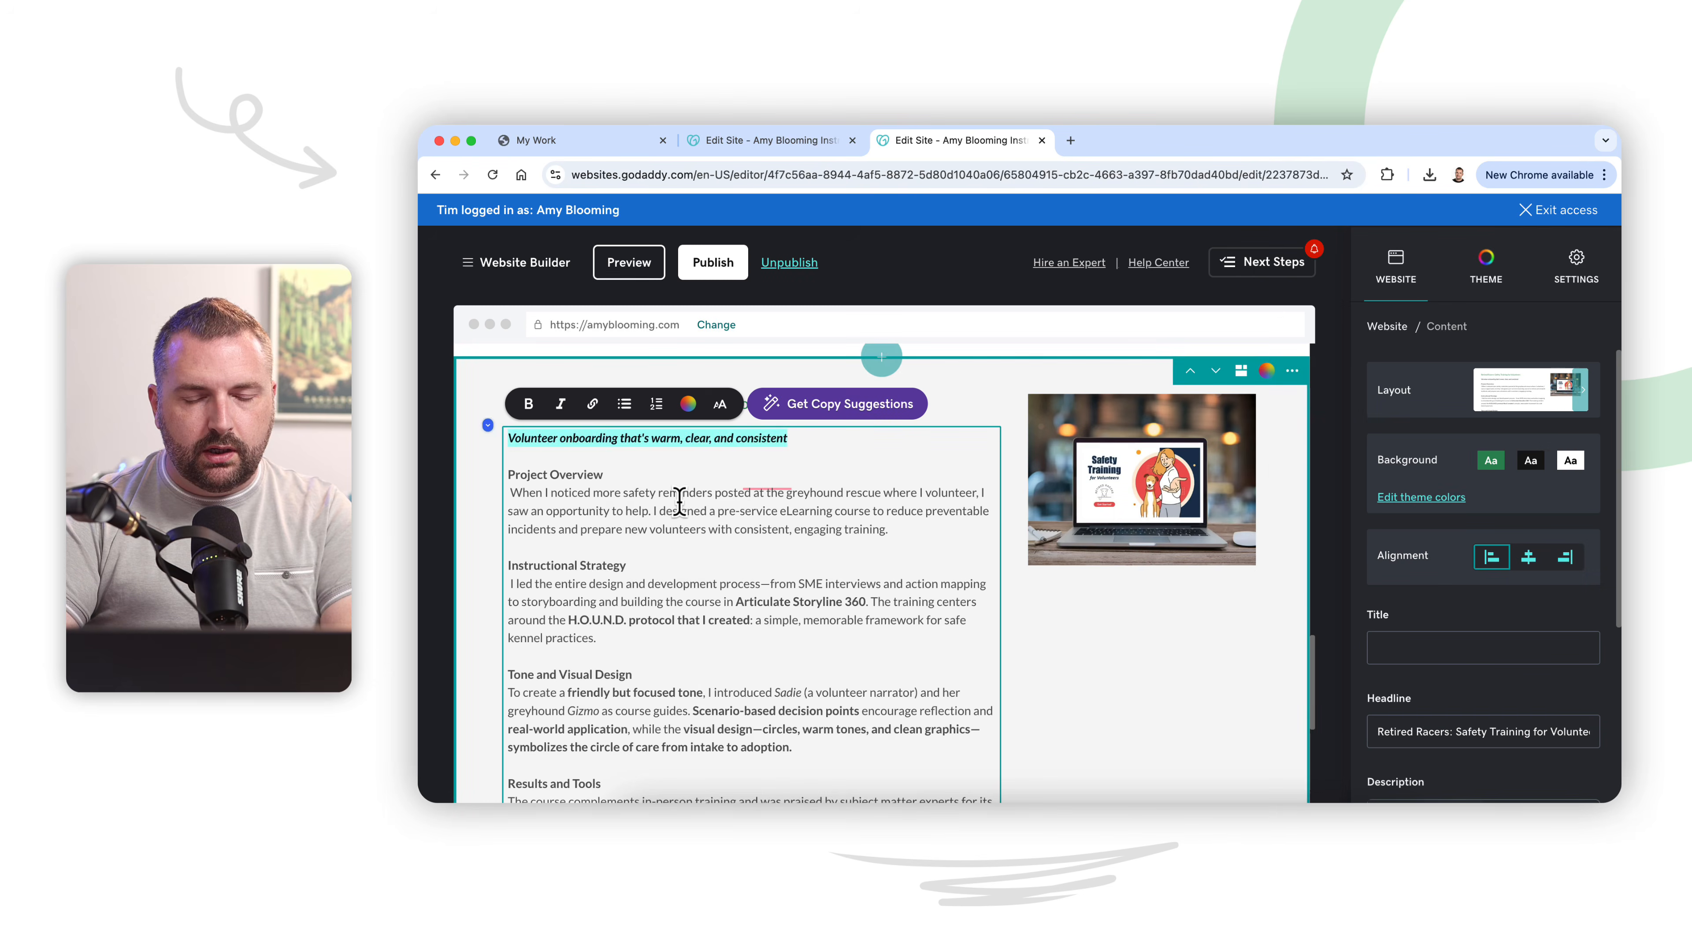
pyautogui.moveTo(892, 528); pyautogui.dragTo(513, 498)
pyautogui.press('super+c')
pyautogui.click(697, 141)
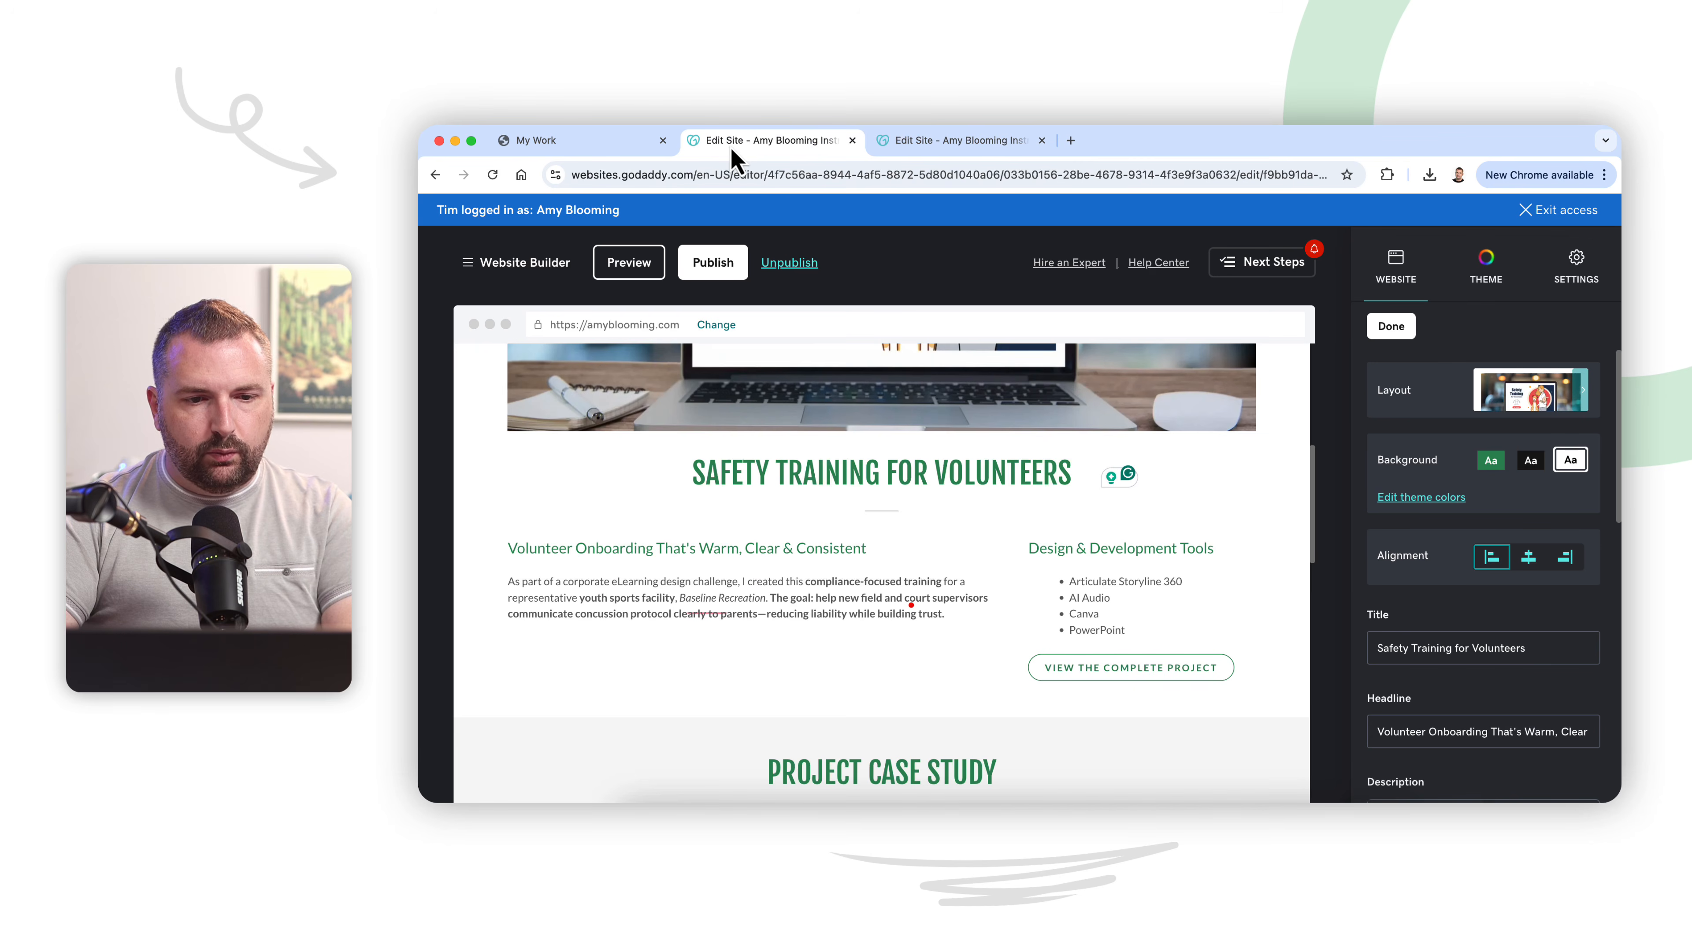
pyautogui.click(802, 587)
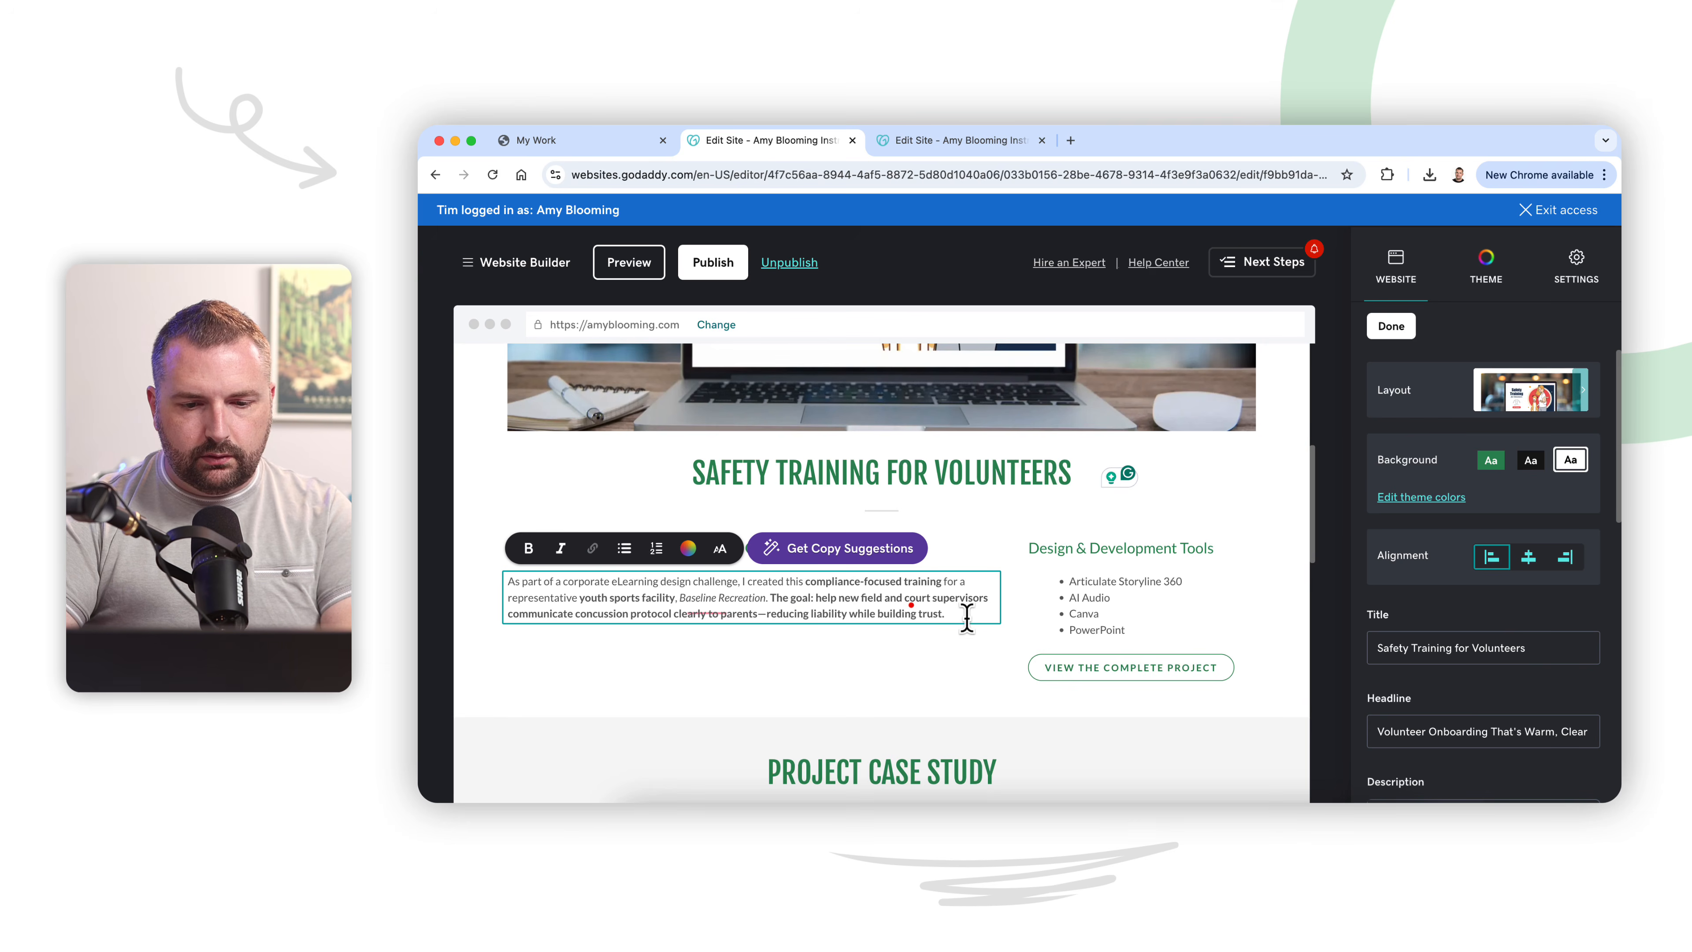
pyautogui.moveTo(878, 611); pyautogui.dragTo(517, 589)
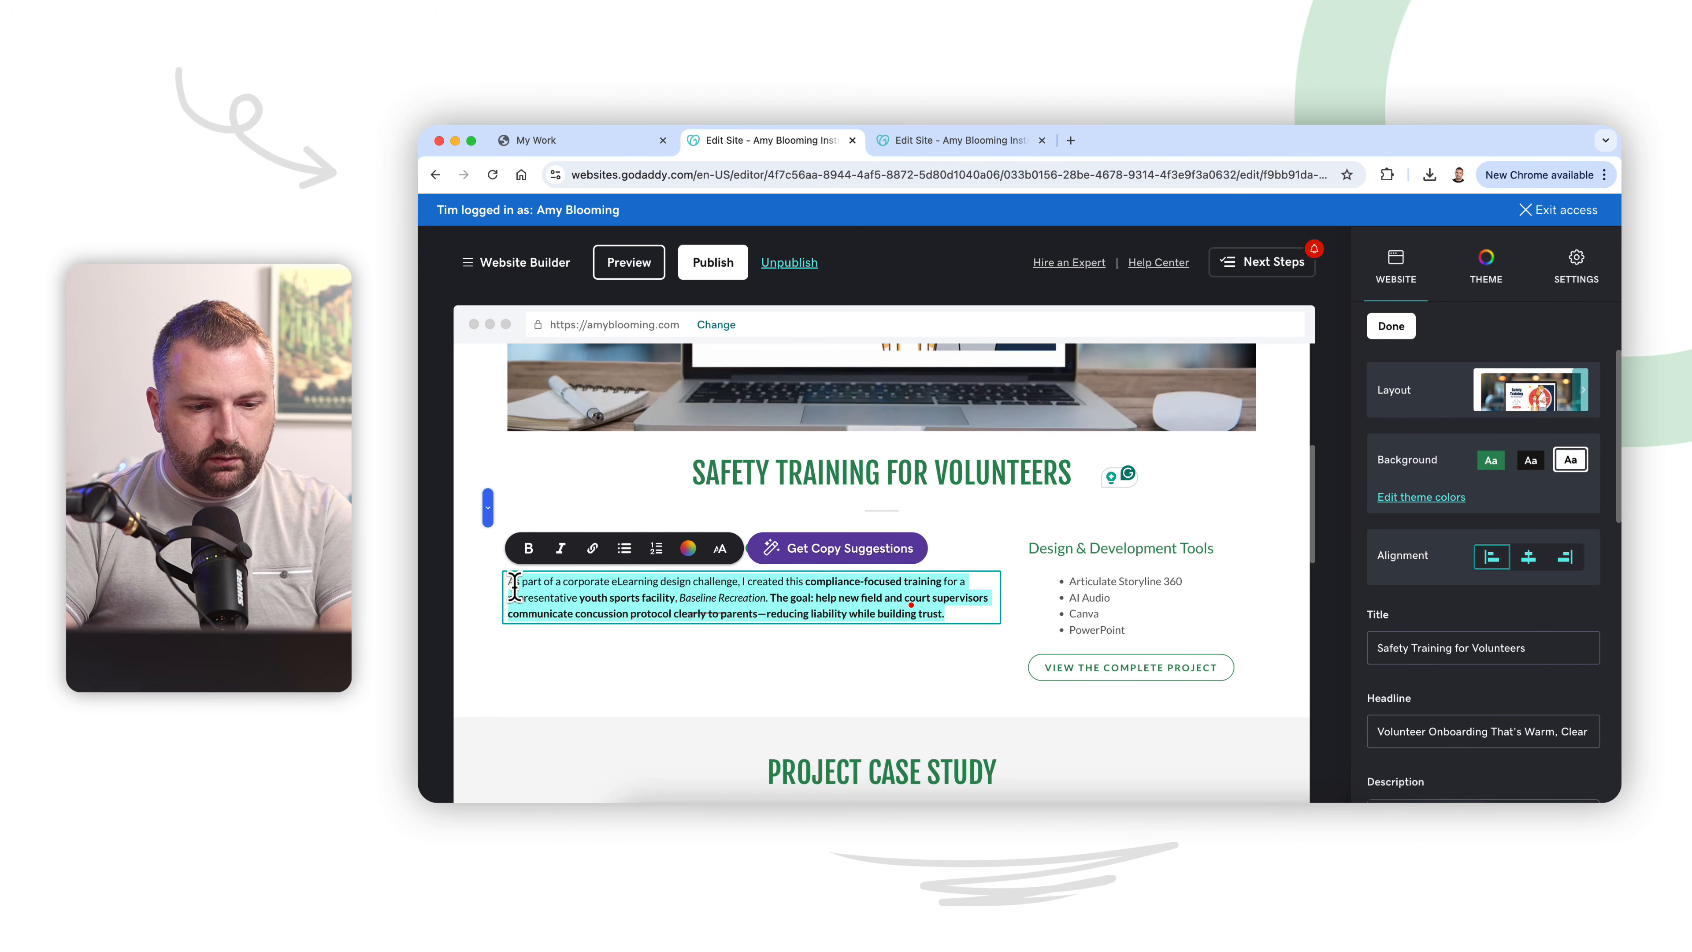
pyautogui.press('super+v')
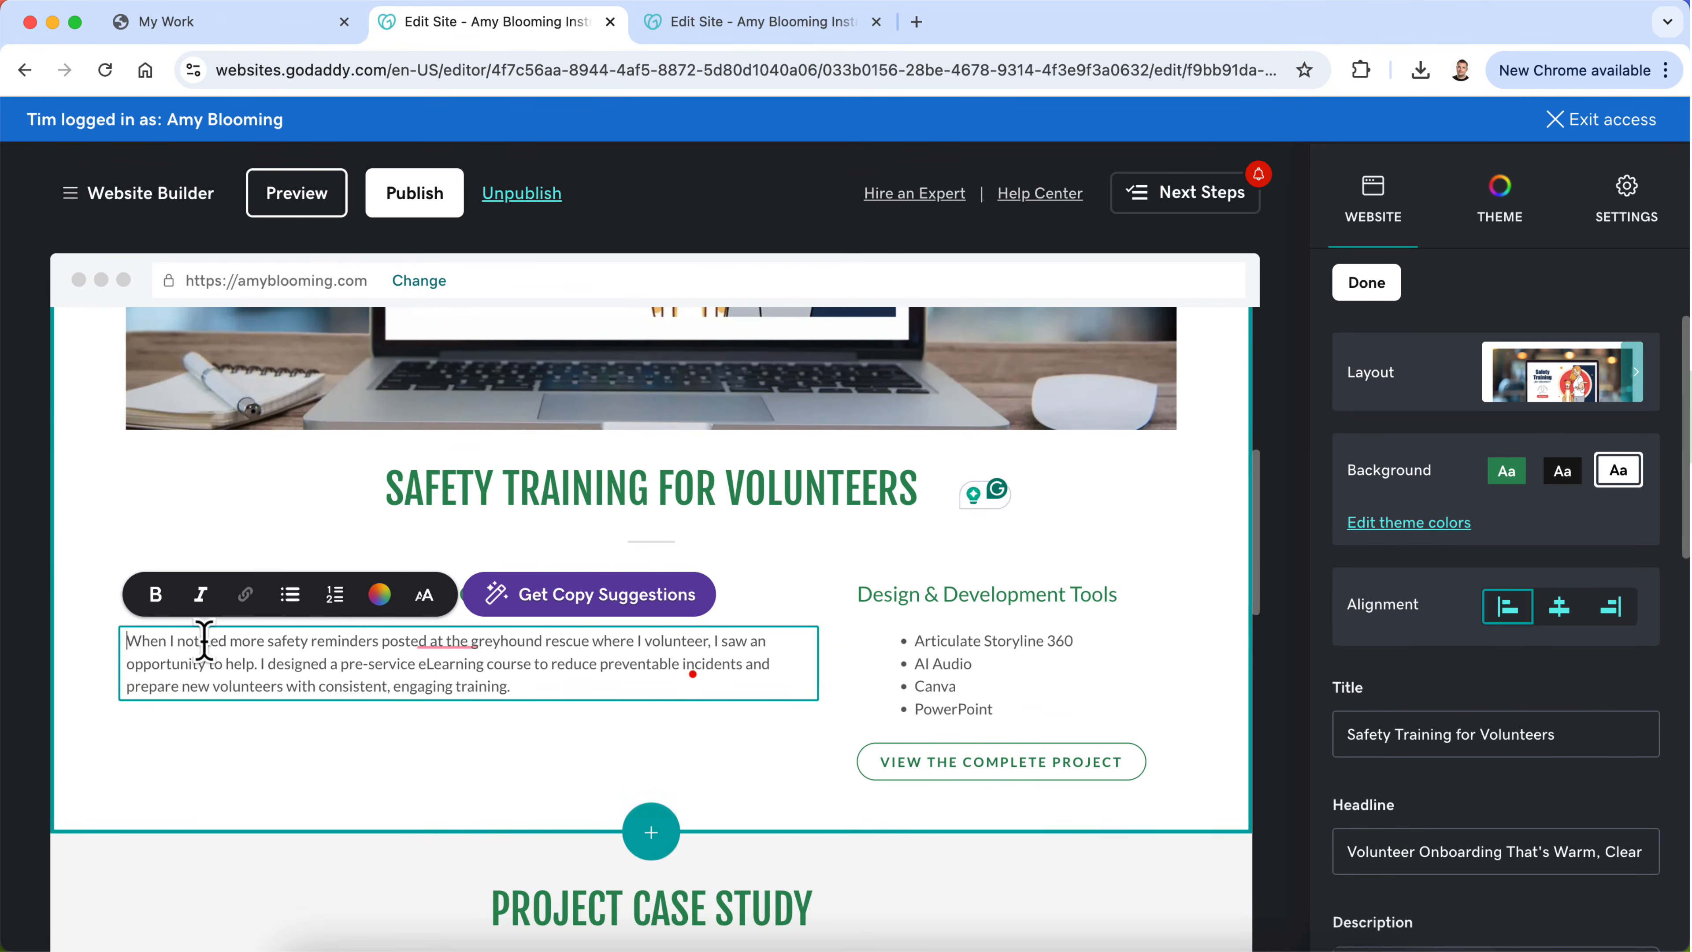
pyautogui.click(529, 754)
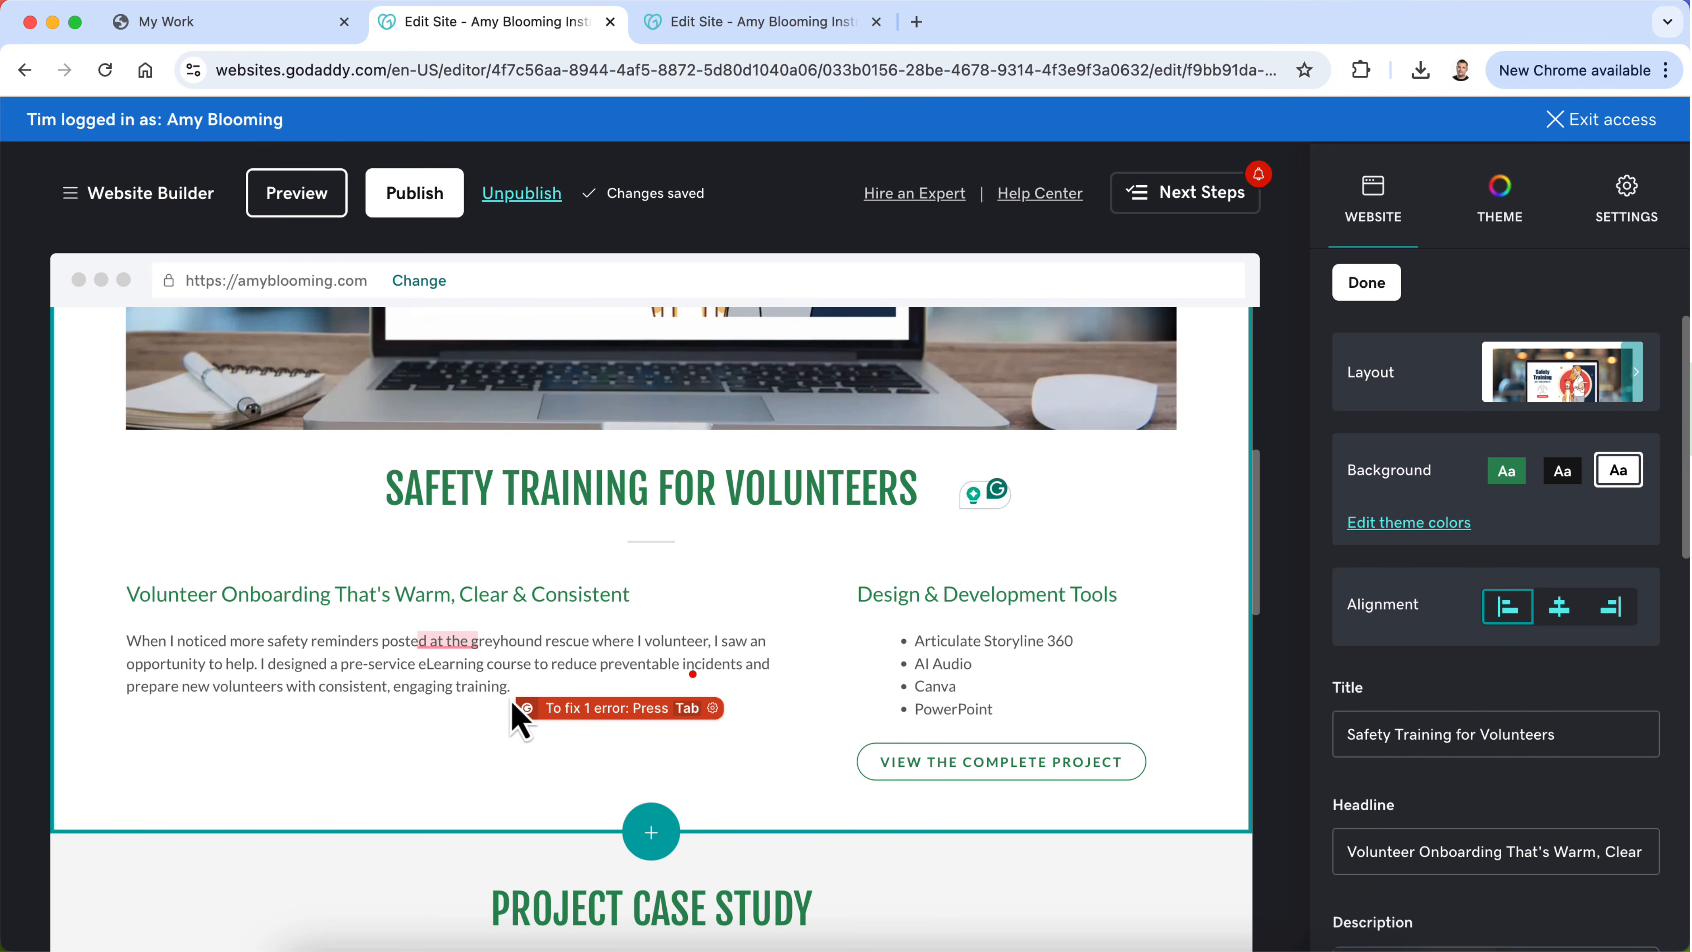
pyautogui.scroll(5, 520, 720)
pyautogui.scroll(-10, 529, 559)
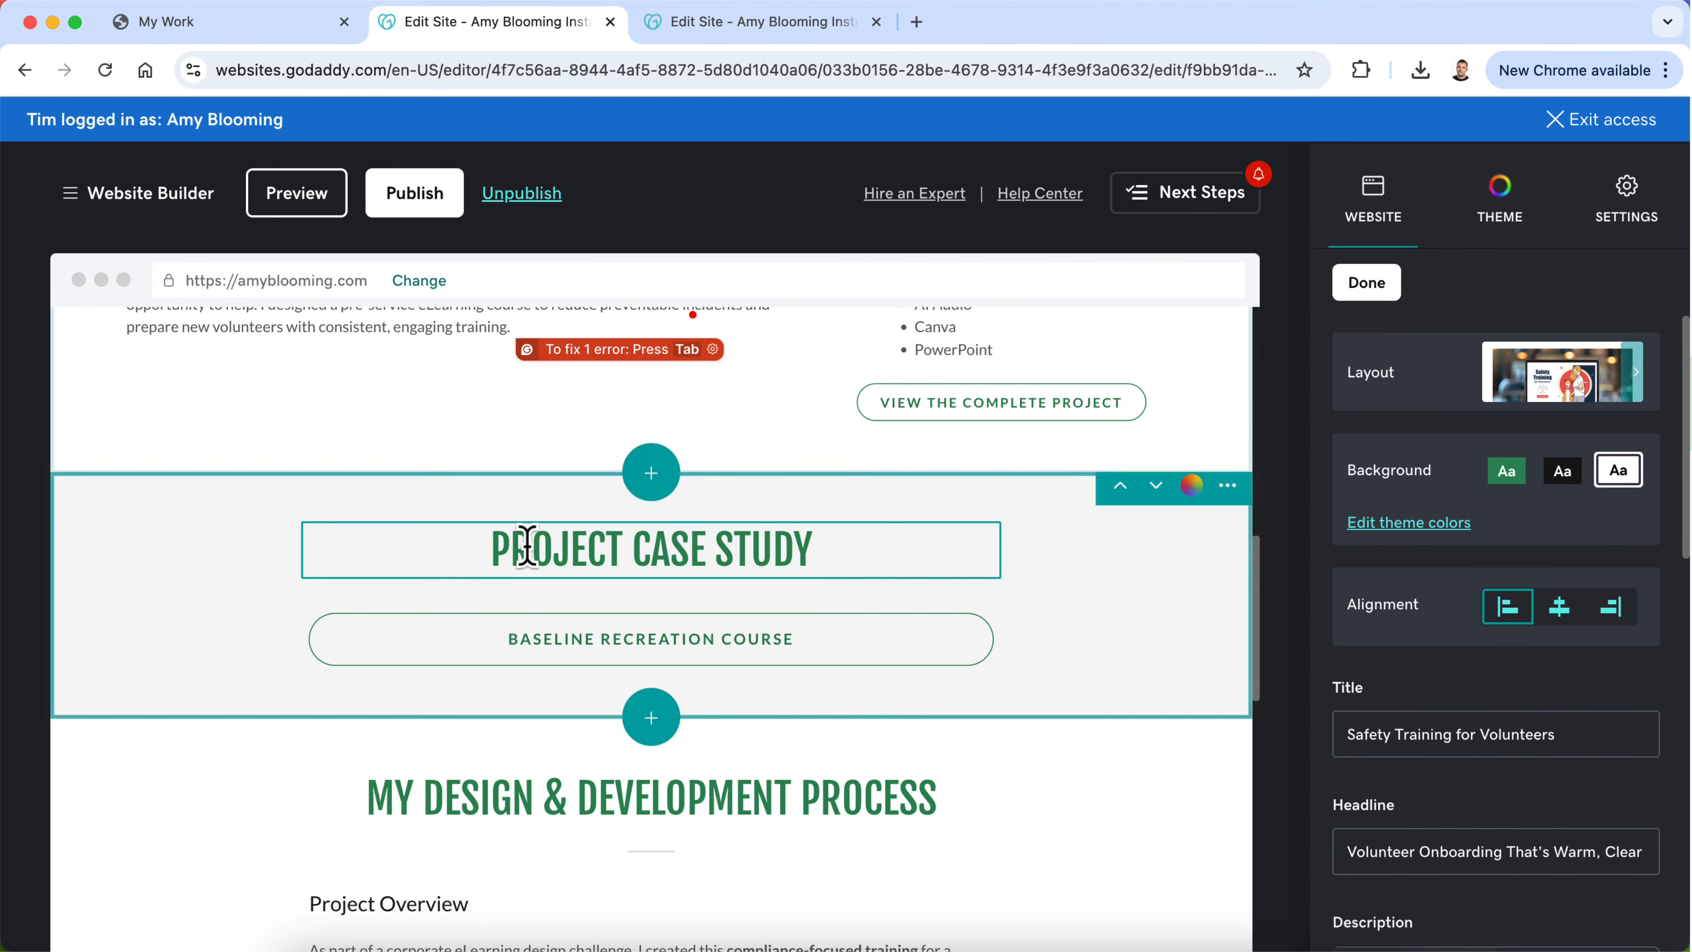
# Step: Relabel the Baseline Recreation Course button under Project Case Study as "Retired Racers Course", matching the button on the OLD SAFETY page
pyautogui.click(696, 30)
pyautogui.scroll(2, 600, 547)
pyautogui.scroll(15, 601, 547)
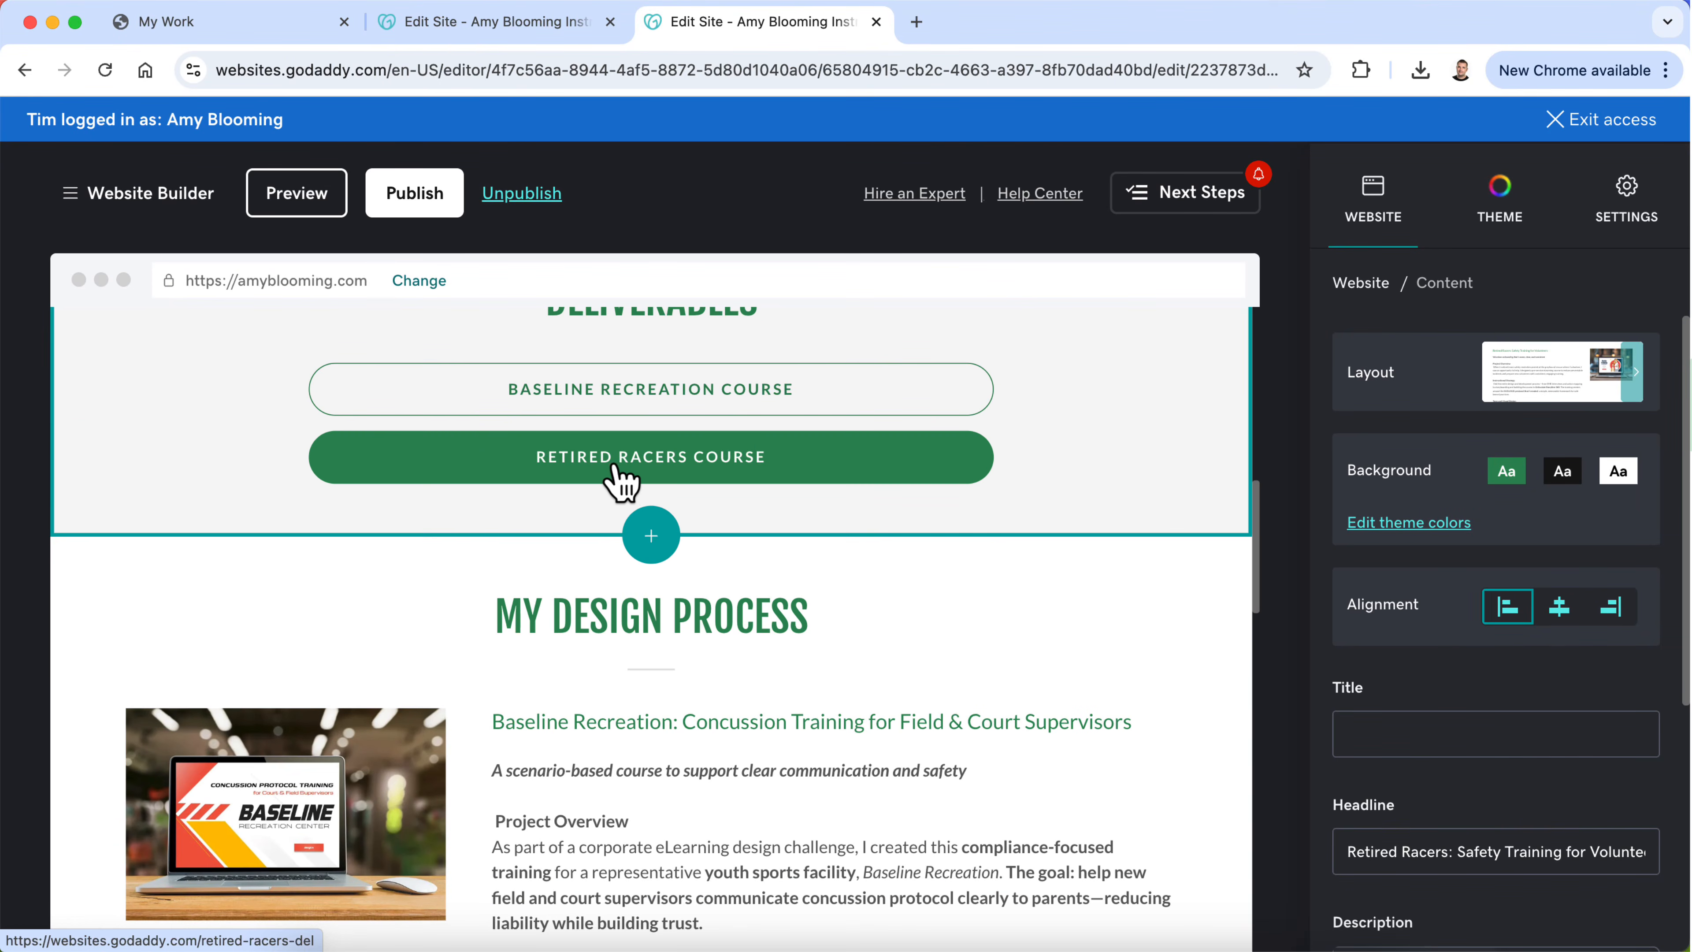
pyautogui.click(510, 33)
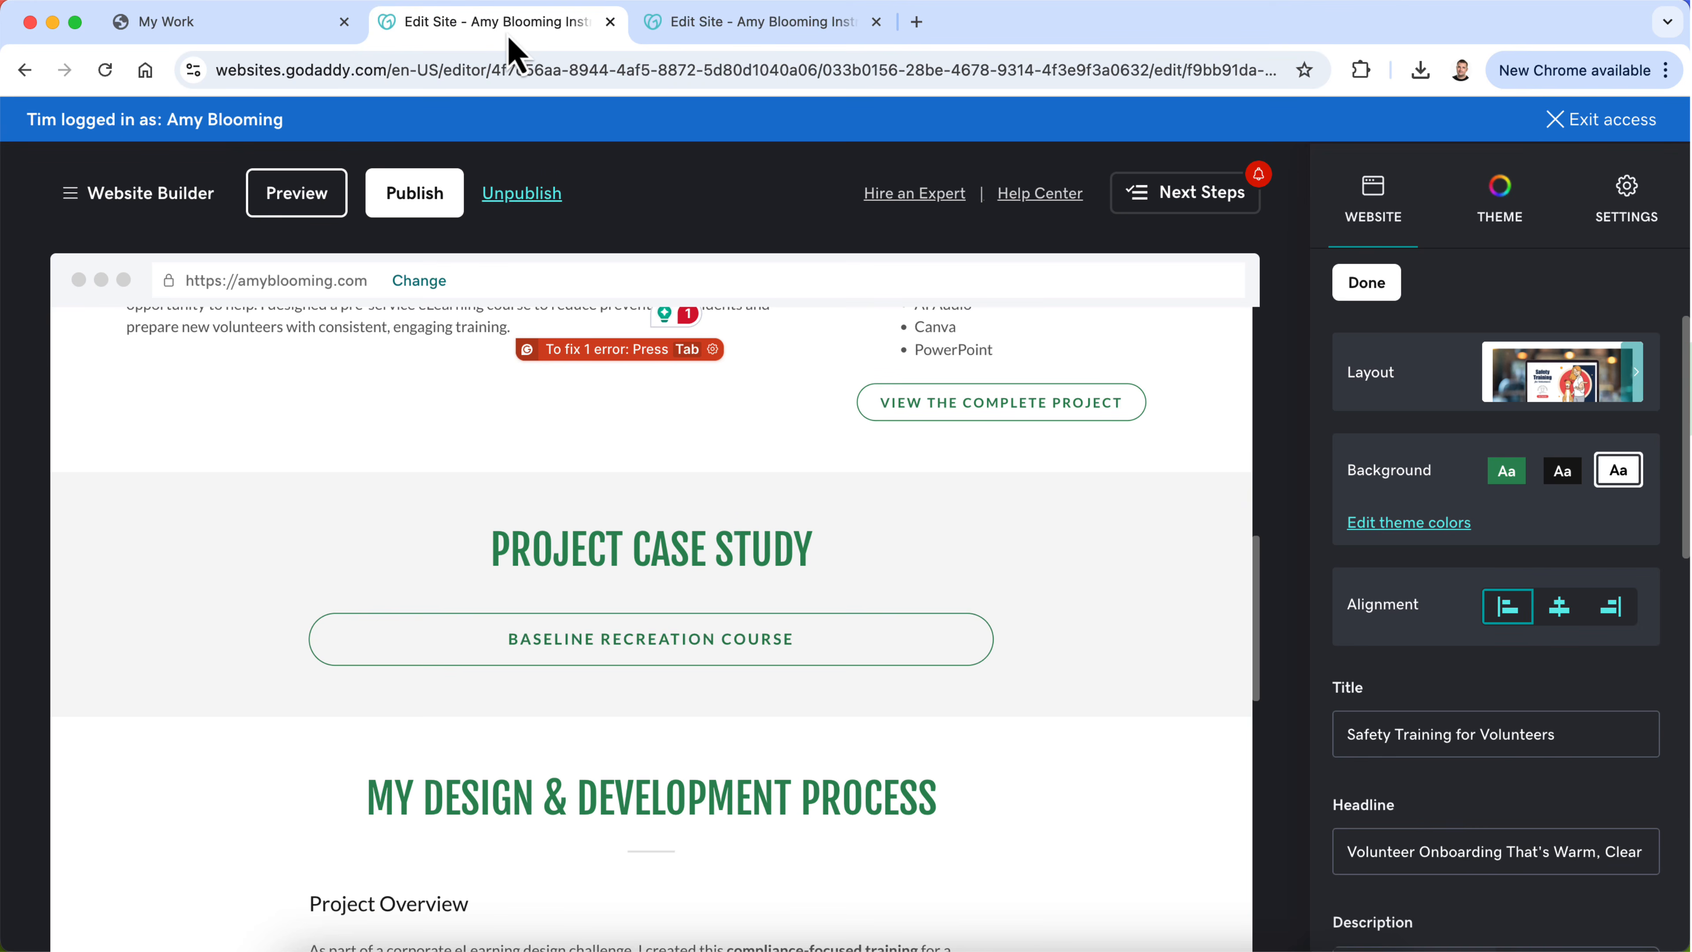
pyautogui.click(567, 650)
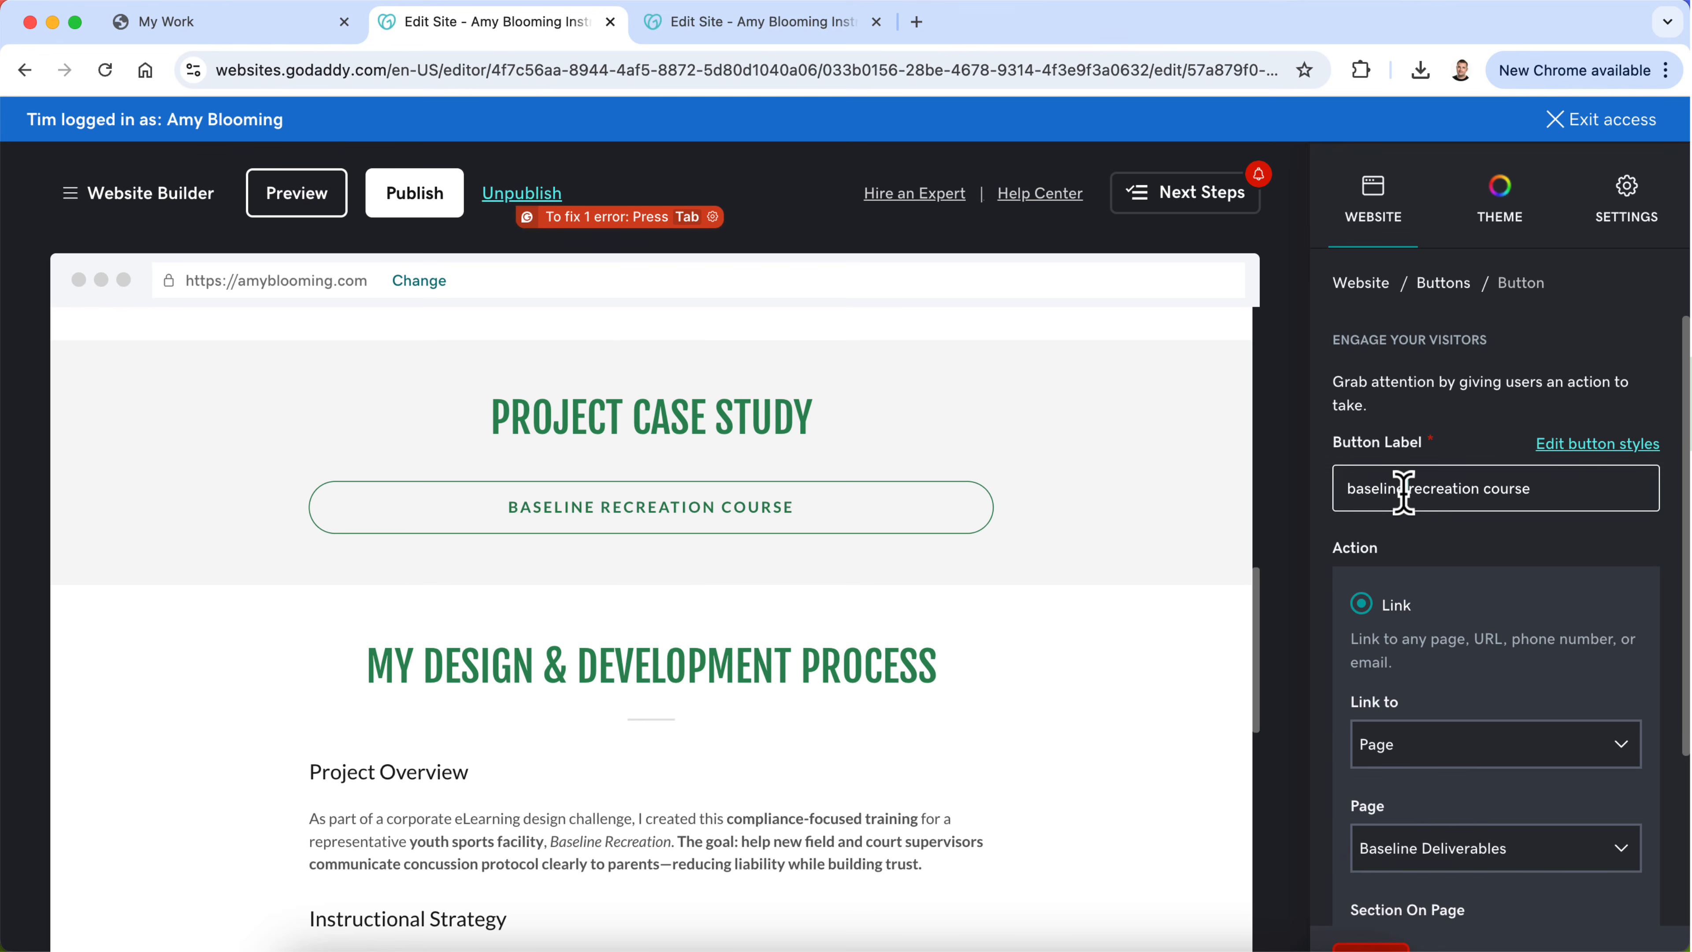
pyautogui.write('Retired Racers Course')
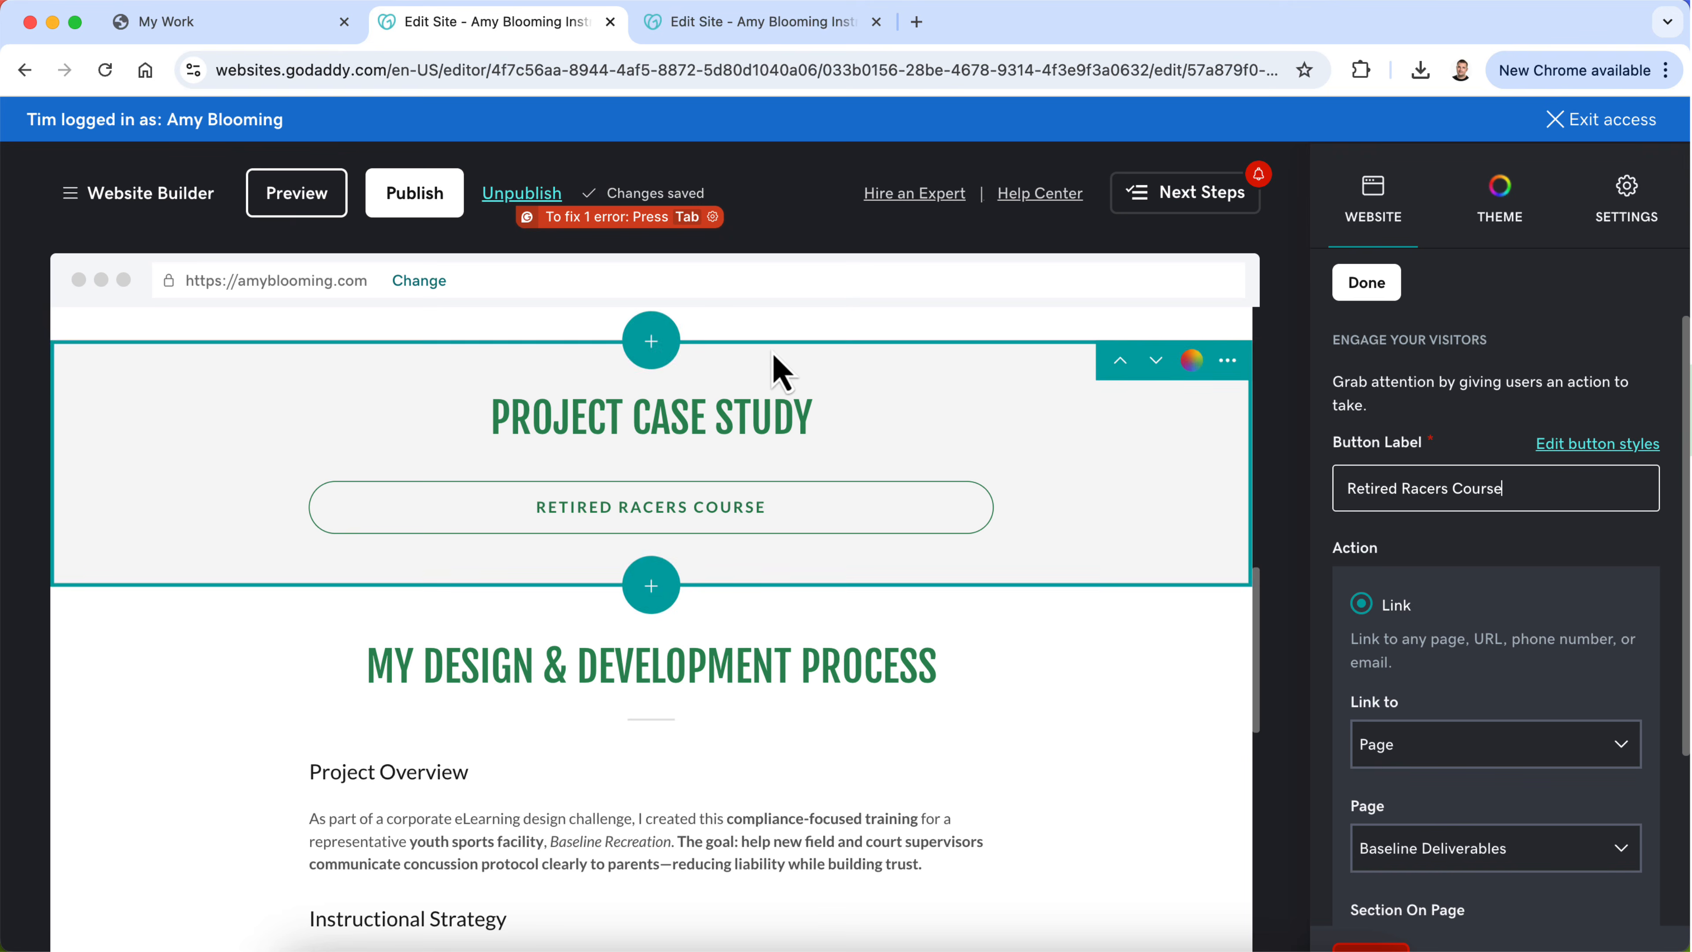
# Step: Link the Retired Racers Course button to the Retired Racers Del page and finish editing the button
pyautogui.click(714, 39)
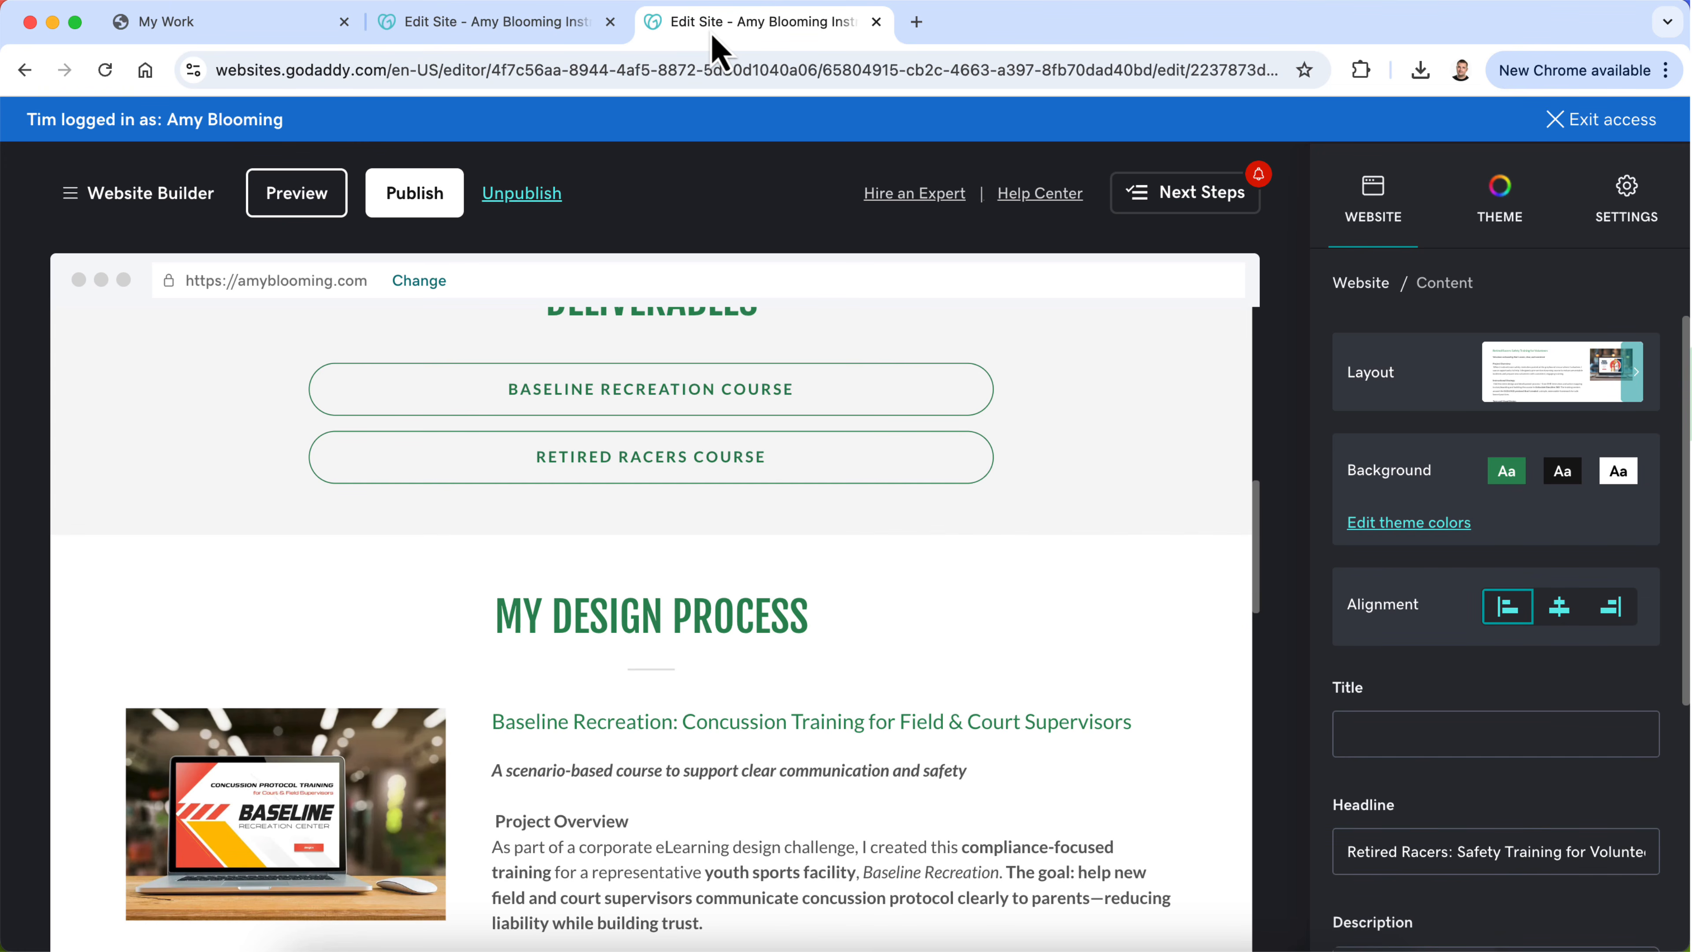
pyautogui.click(570, 35)
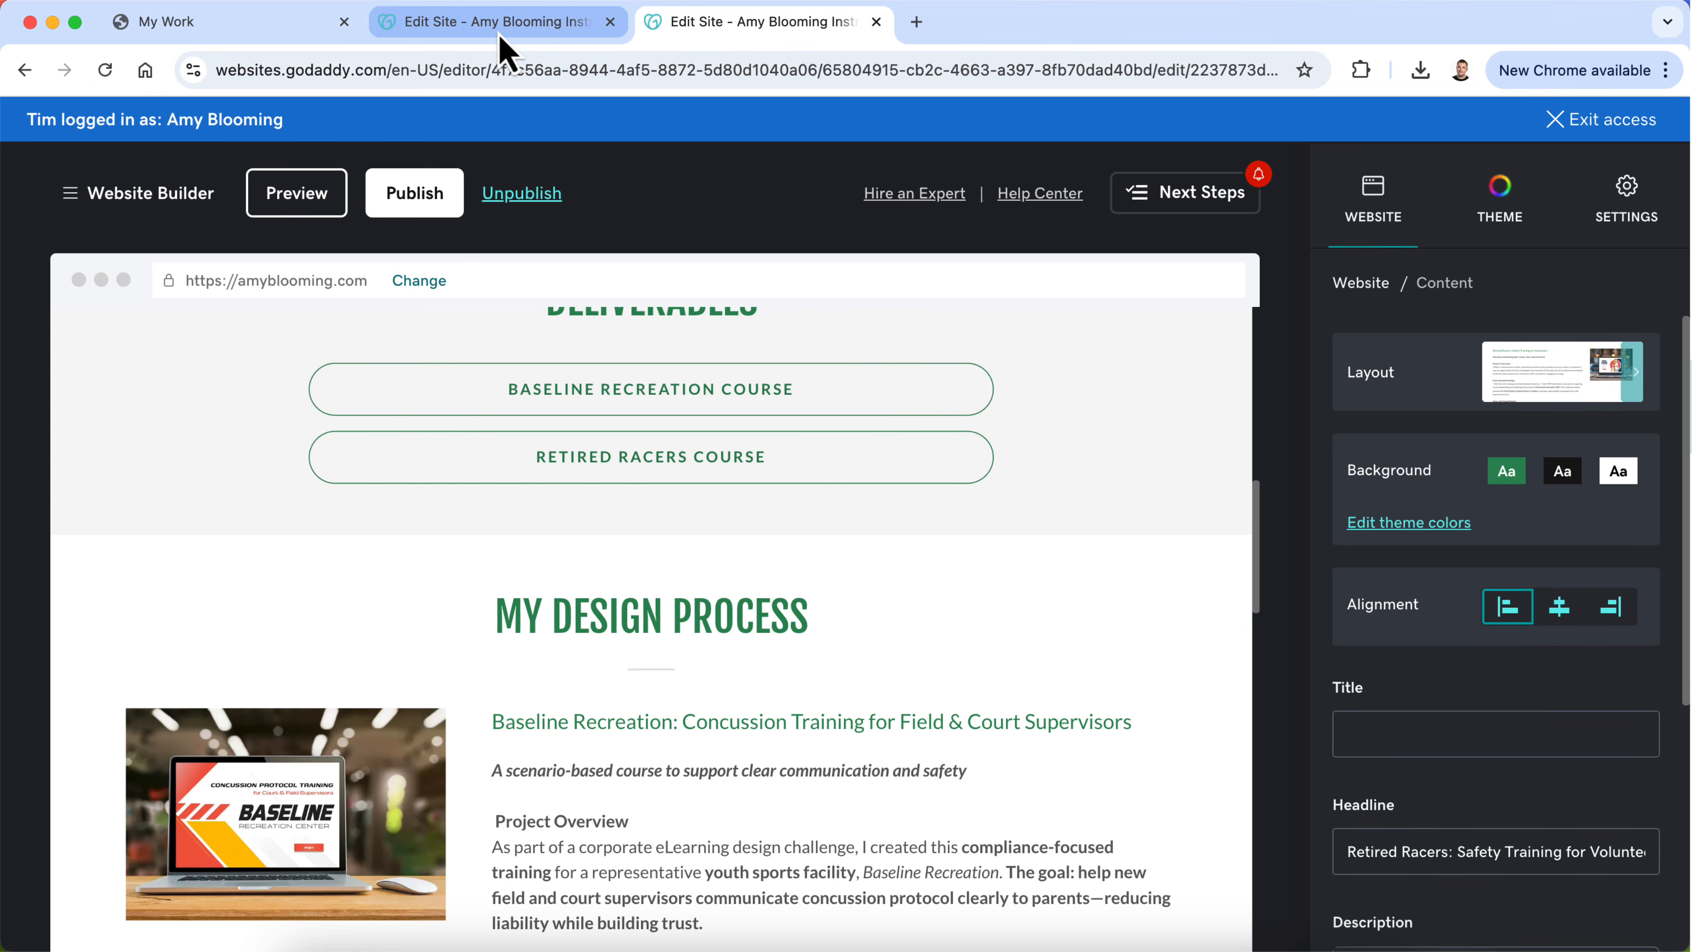
pyautogui.click(1478, 841)
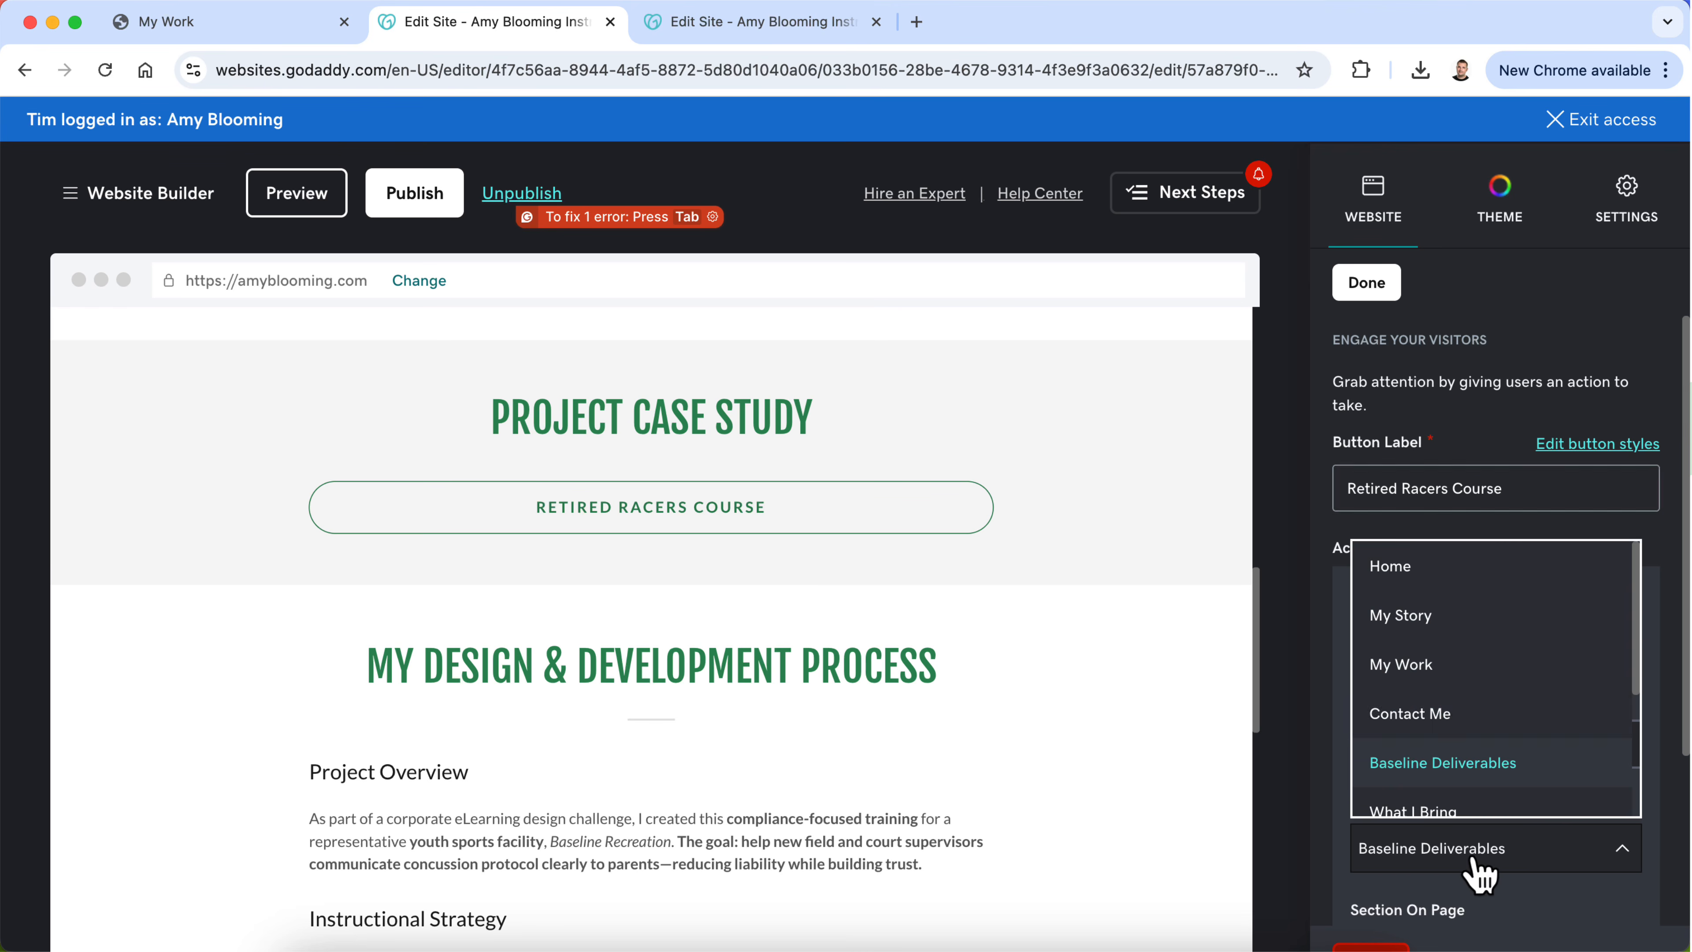
pyautogui.scroll(-3, 1499, 719)
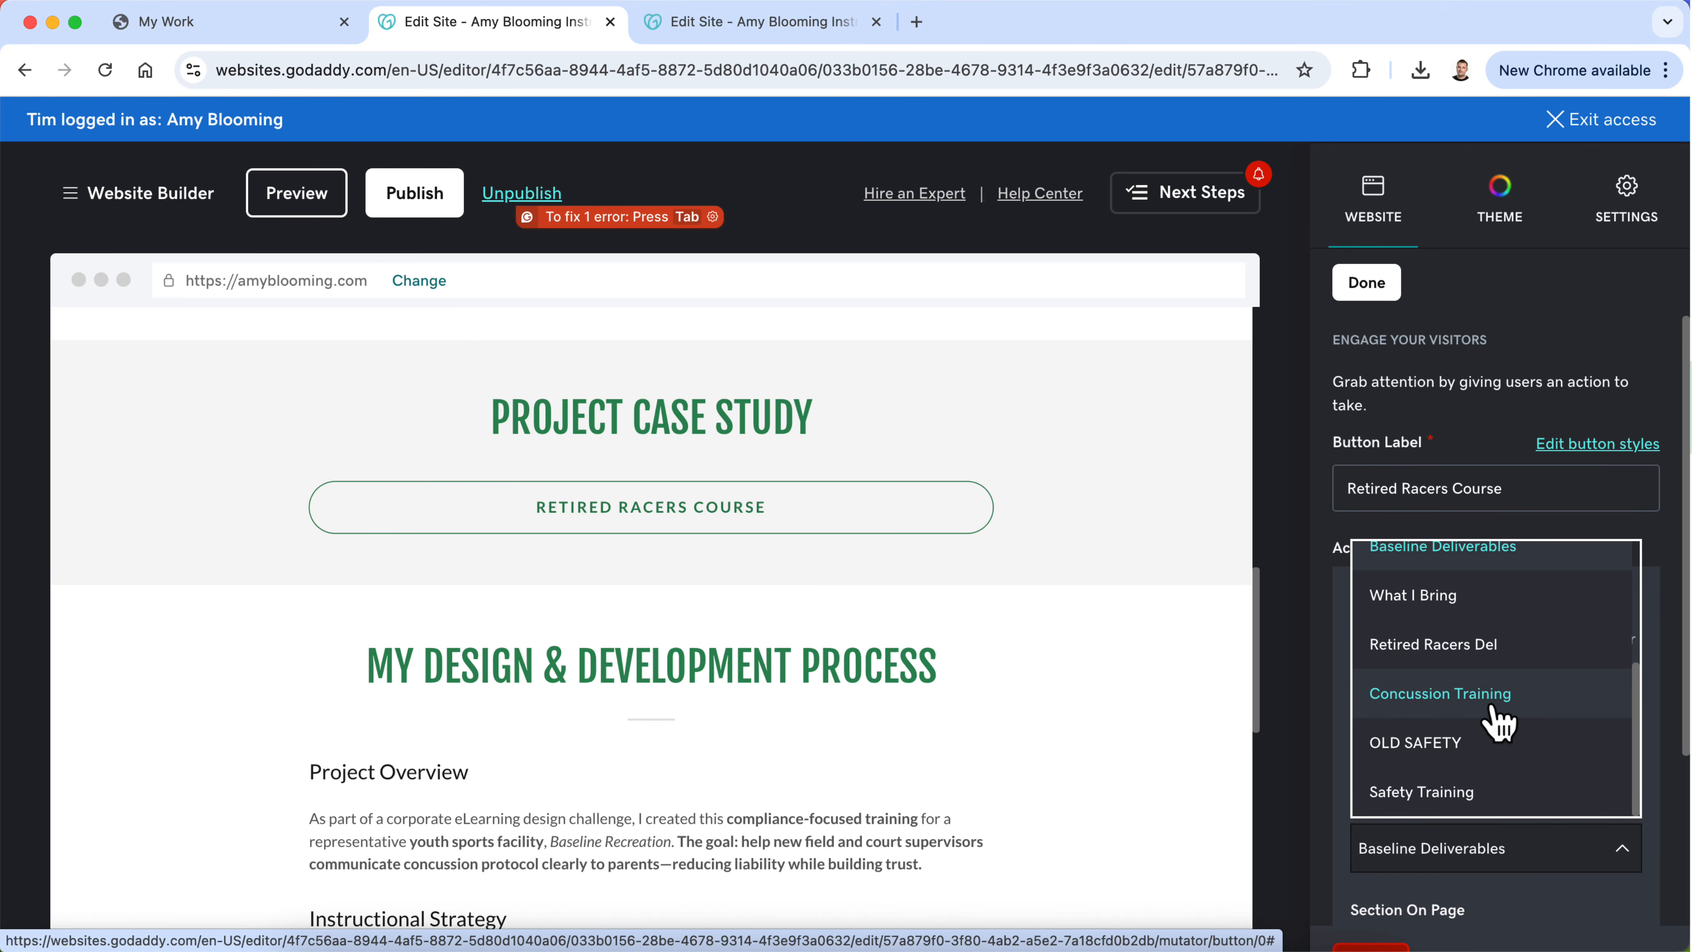
pyautogui.click(1504, 670)
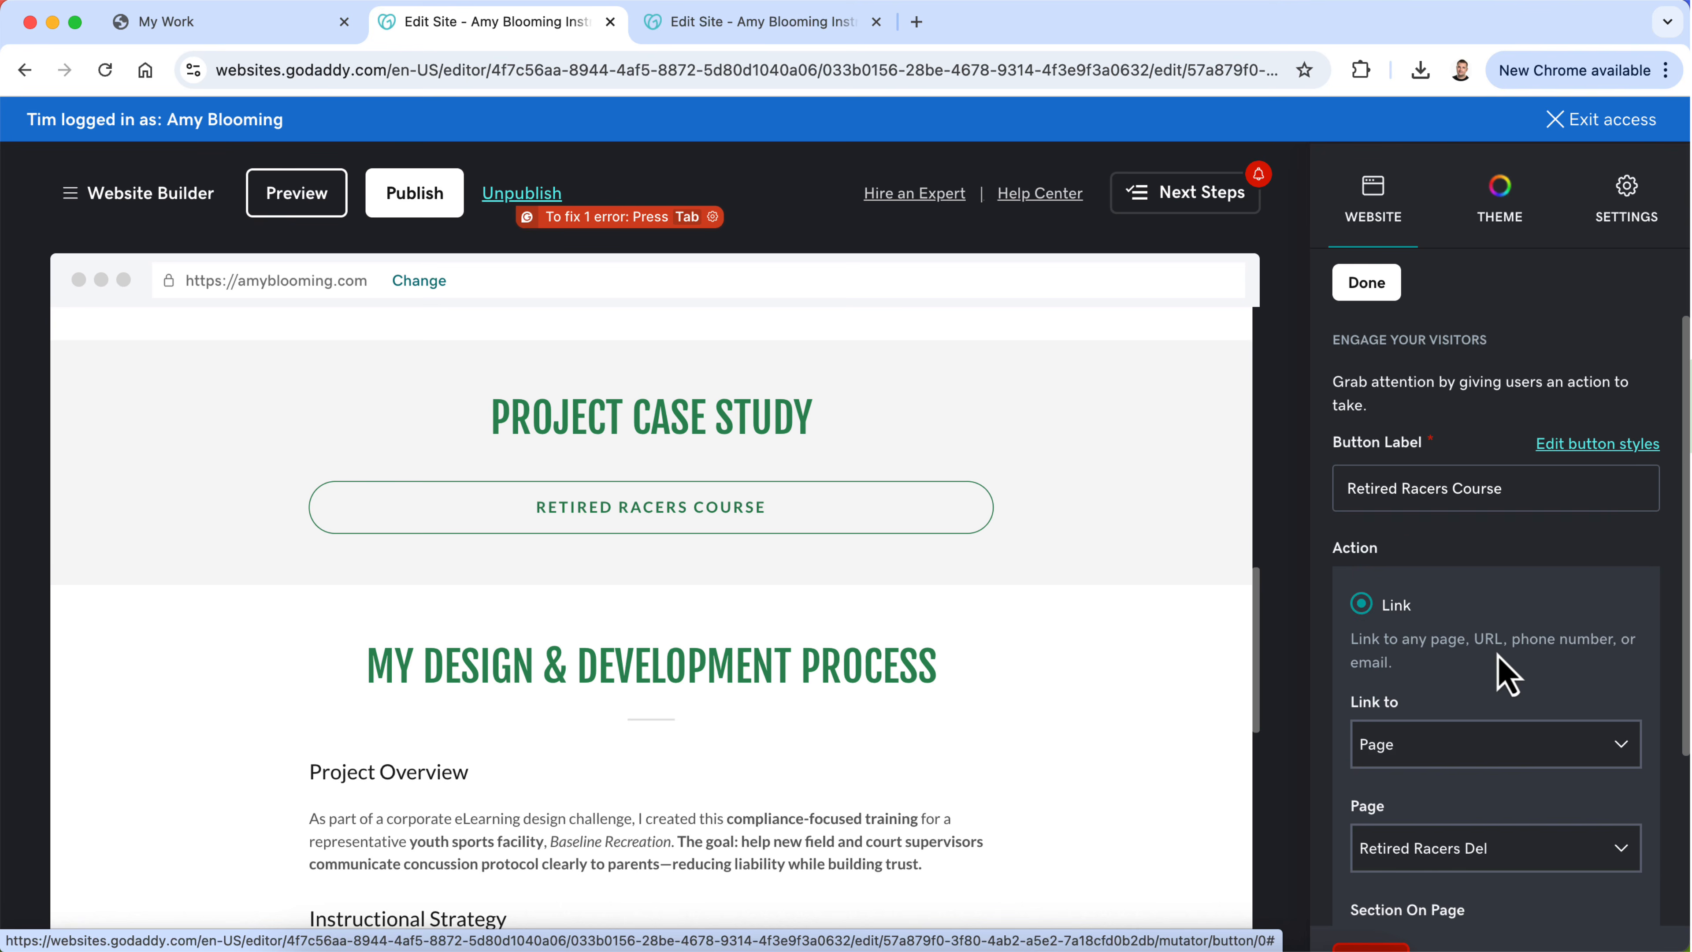
pyautogui.click(1384, 297)
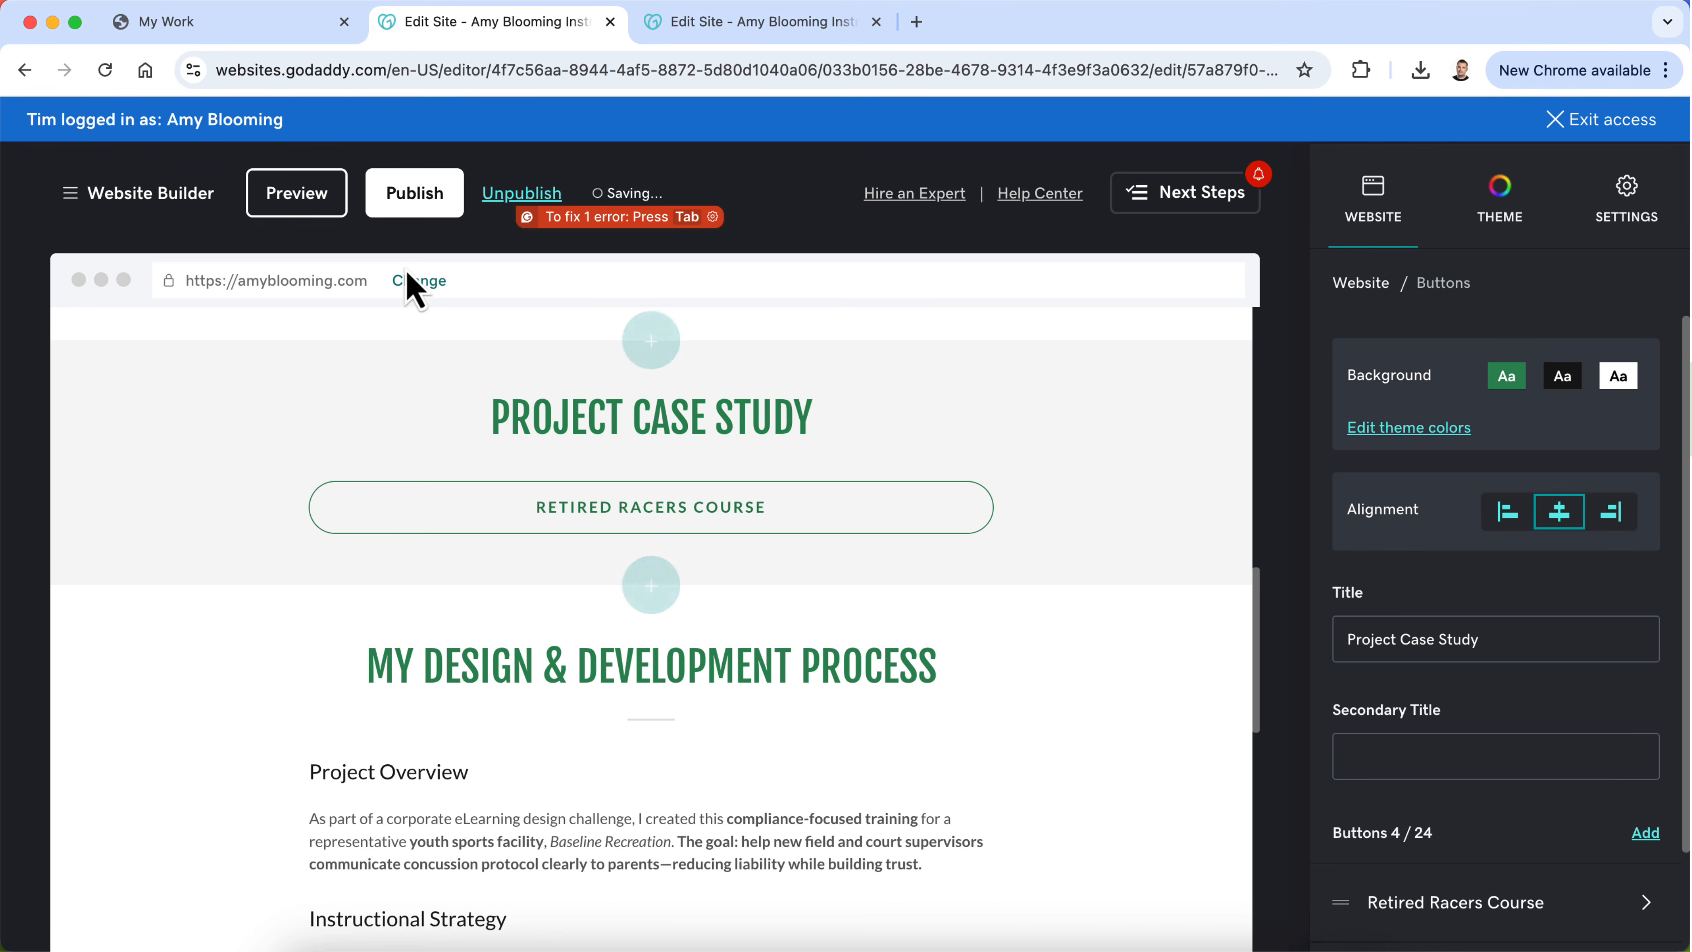
# Step: Preview the Safety Training page and test the Retired Racers Course button by looking through the page it opens
pyautogui.click(293, 200)
pyautogui.scroll(-2, 735, 733)
pyautogui.scroll(-10, 740, 750)
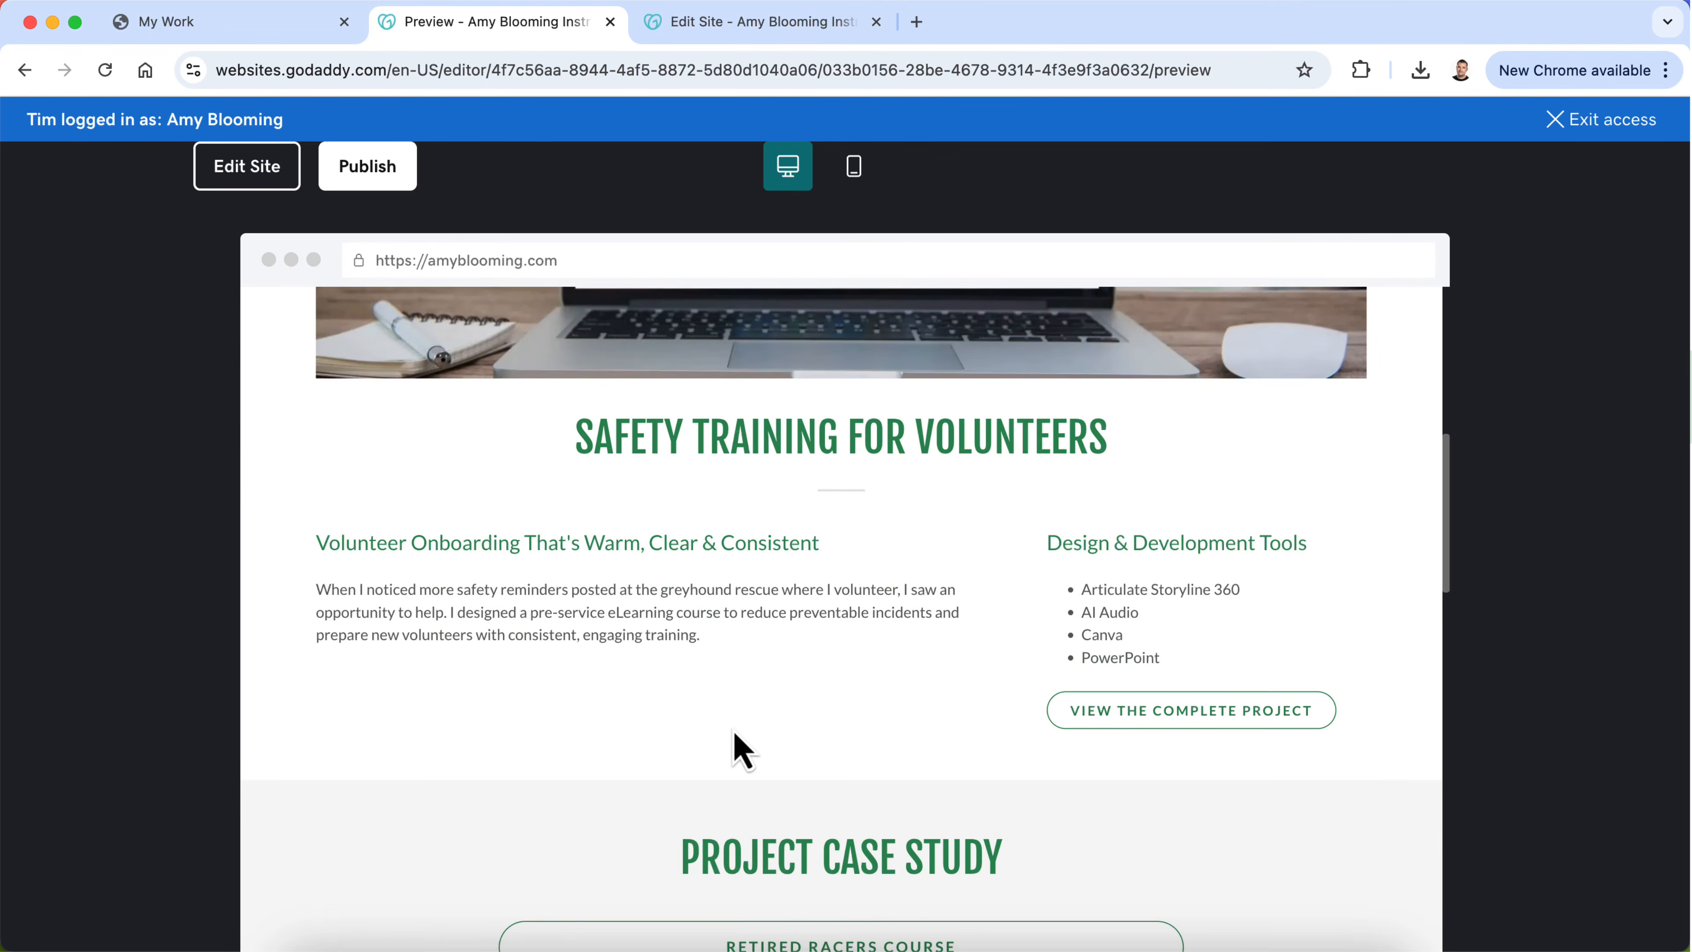
pyautogui.click(740, 736)
pyautogui.scroll(-15, 759, 724)
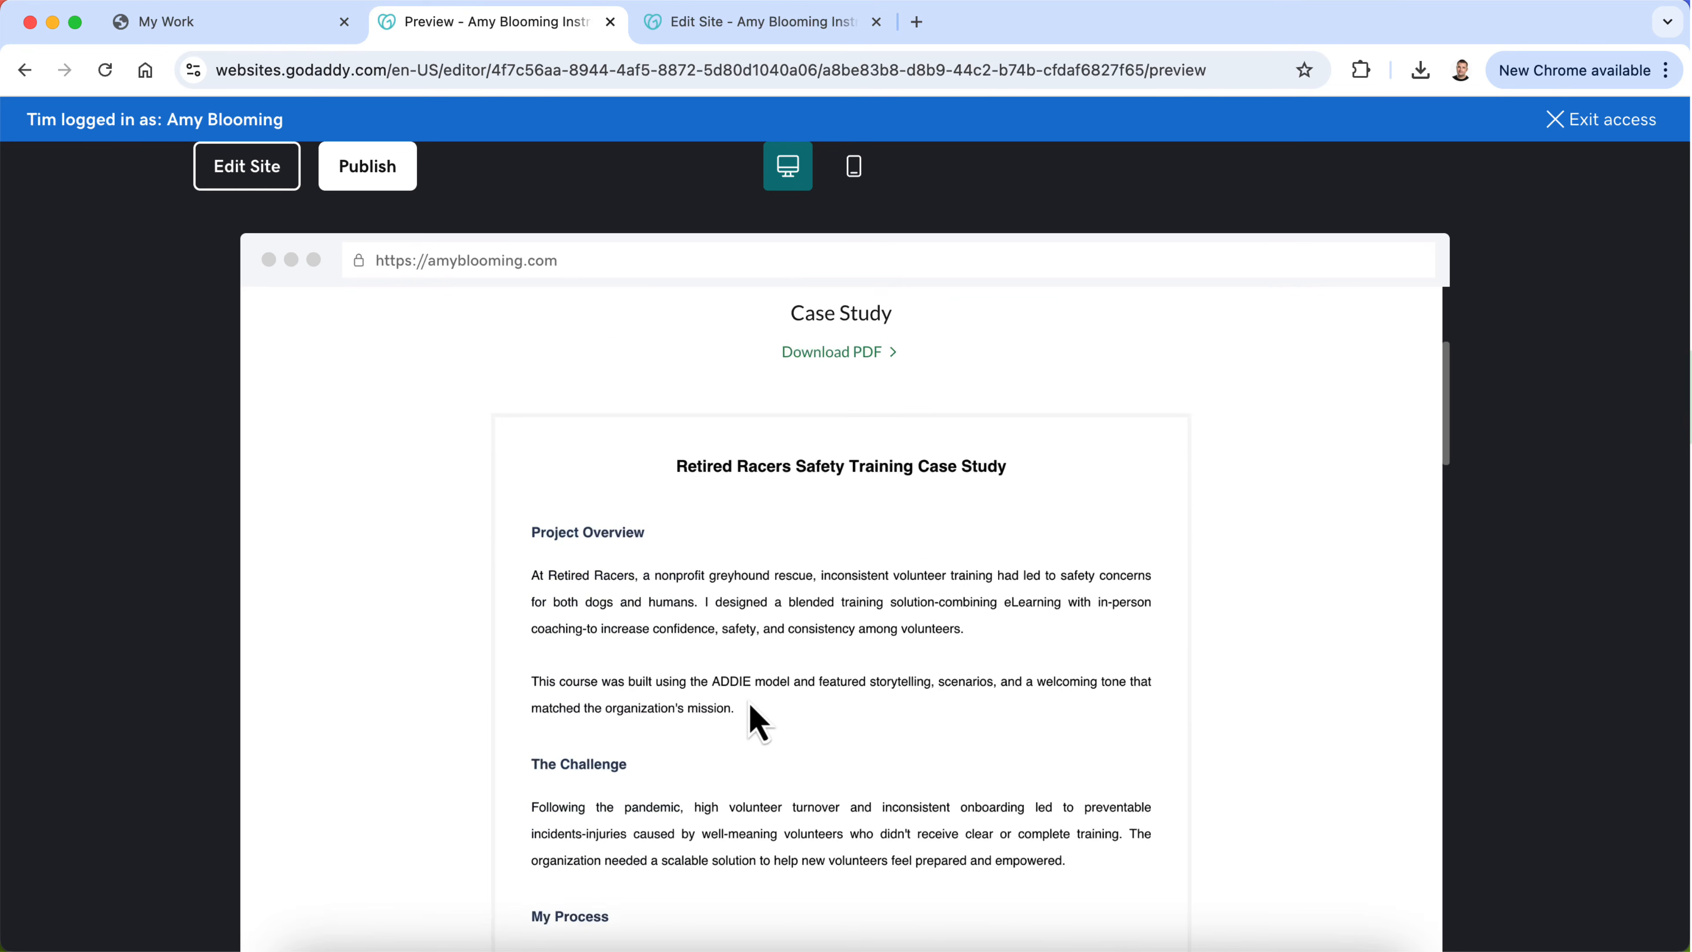
pyautogui.scroll(-10, 755, 733)
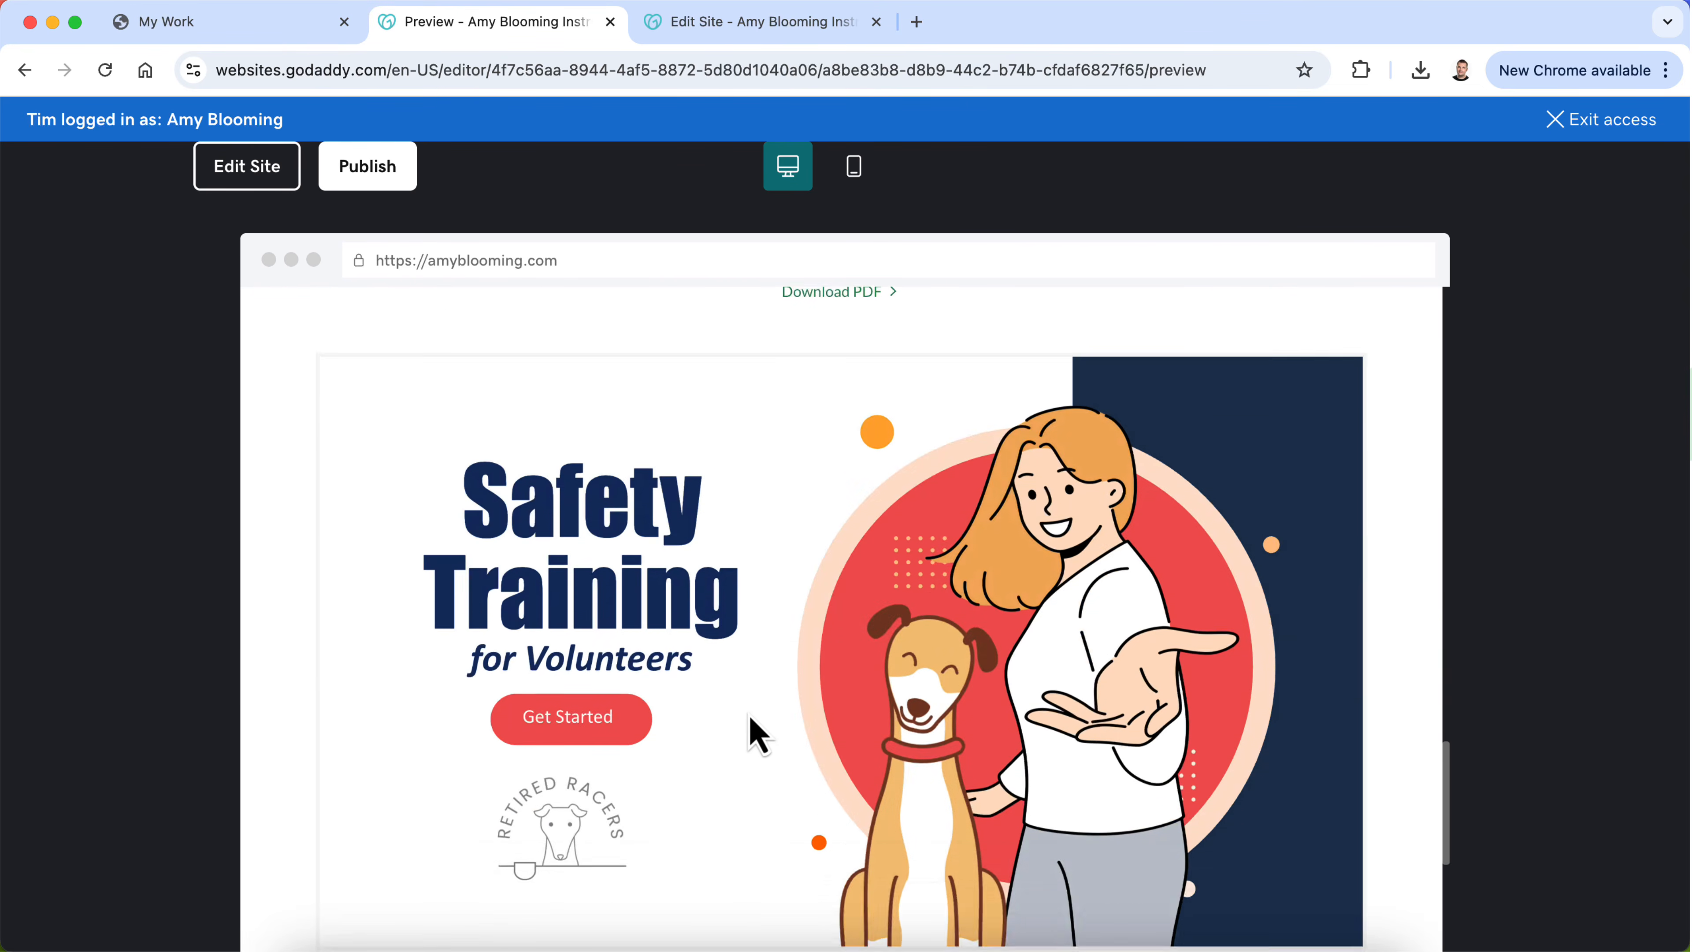
pyautogui.scroll(6, 755, 733)
pyautogui.scroll(15, 757, 735)
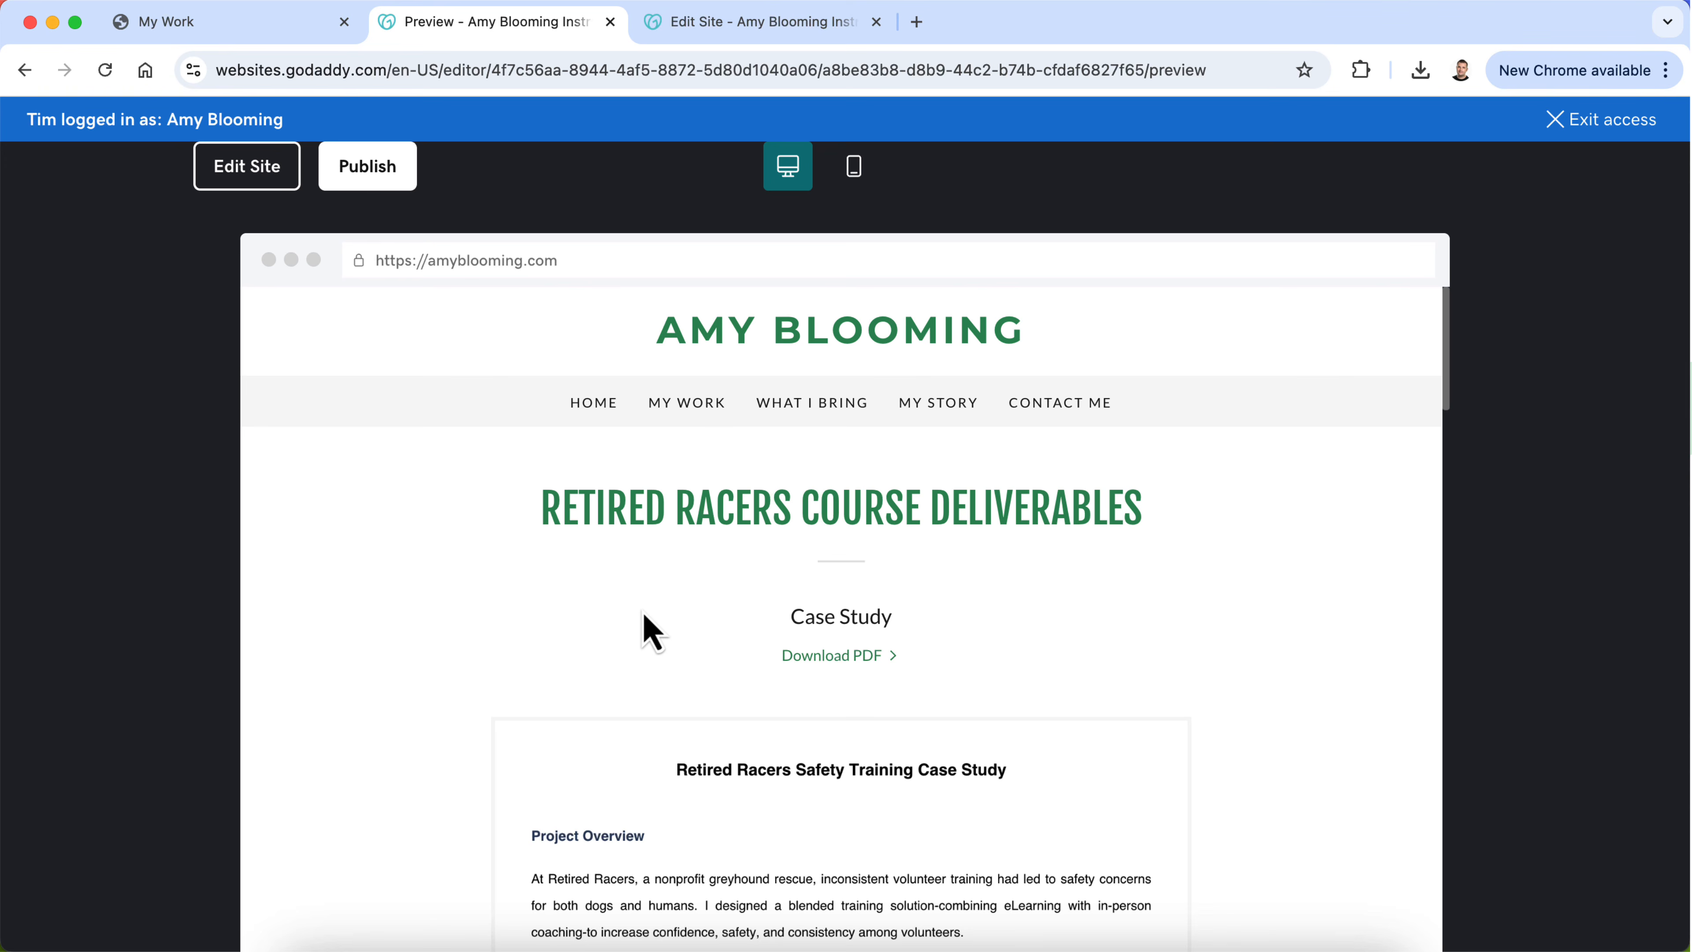
# Step: Test the visitor path in the preview from My Work through the Safety Training project to the Retired Racers deliverables, and examine that page
pyautogui.click(685, 404)
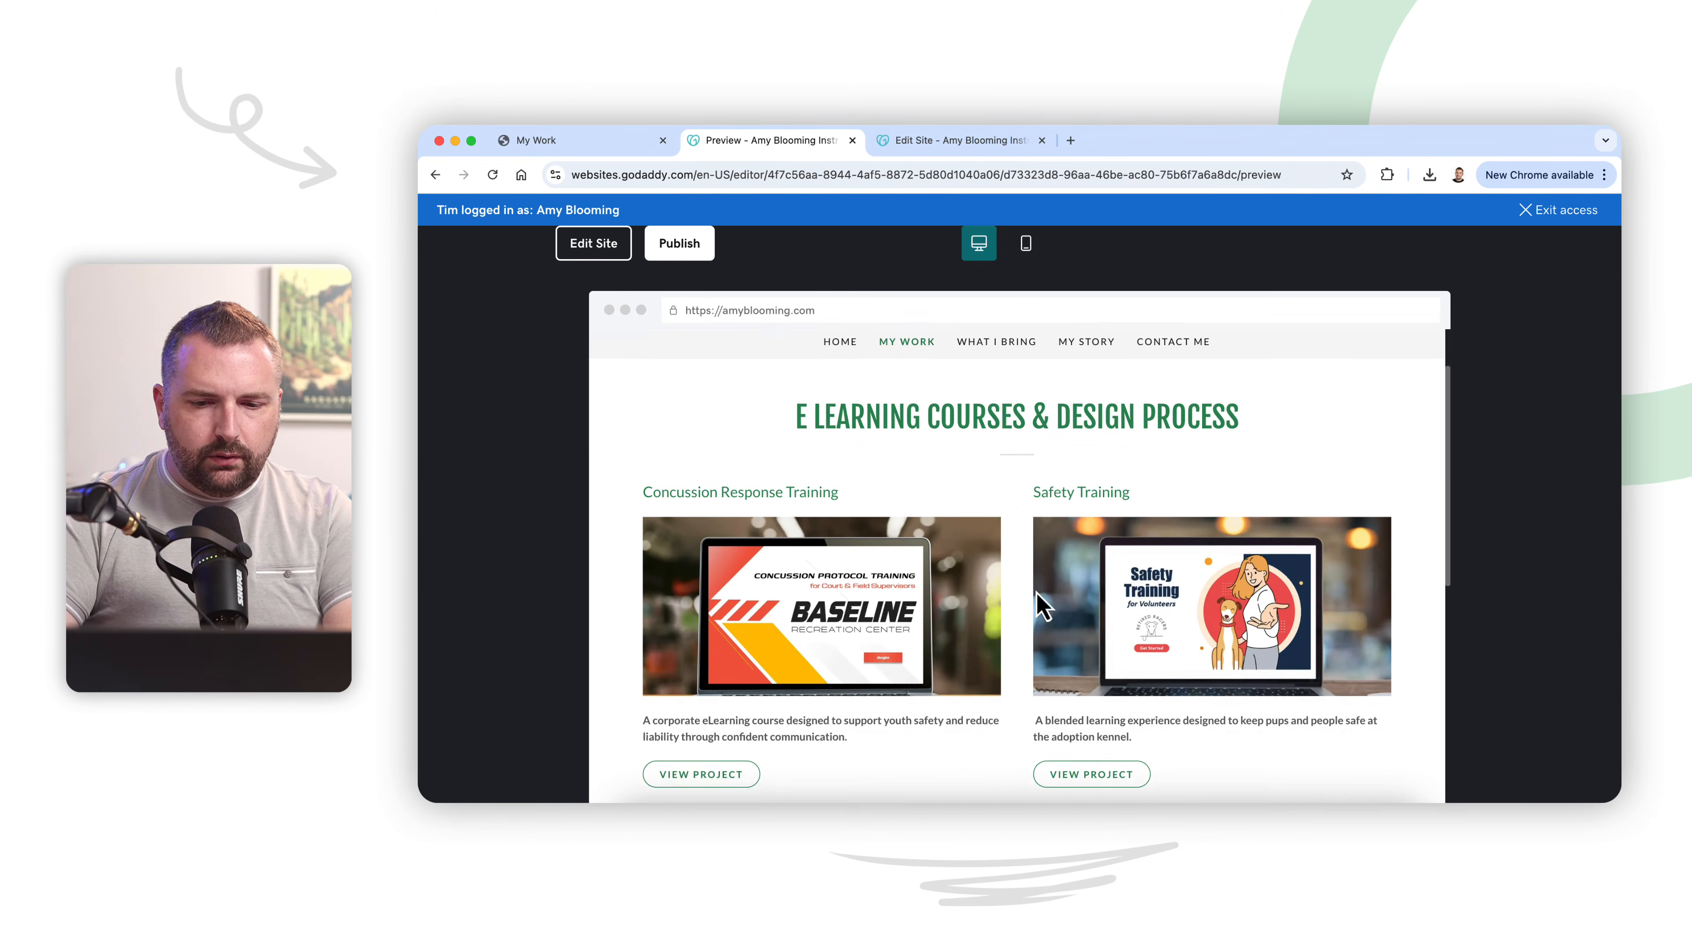
pyautogui.scroll(2, 1036, 590)
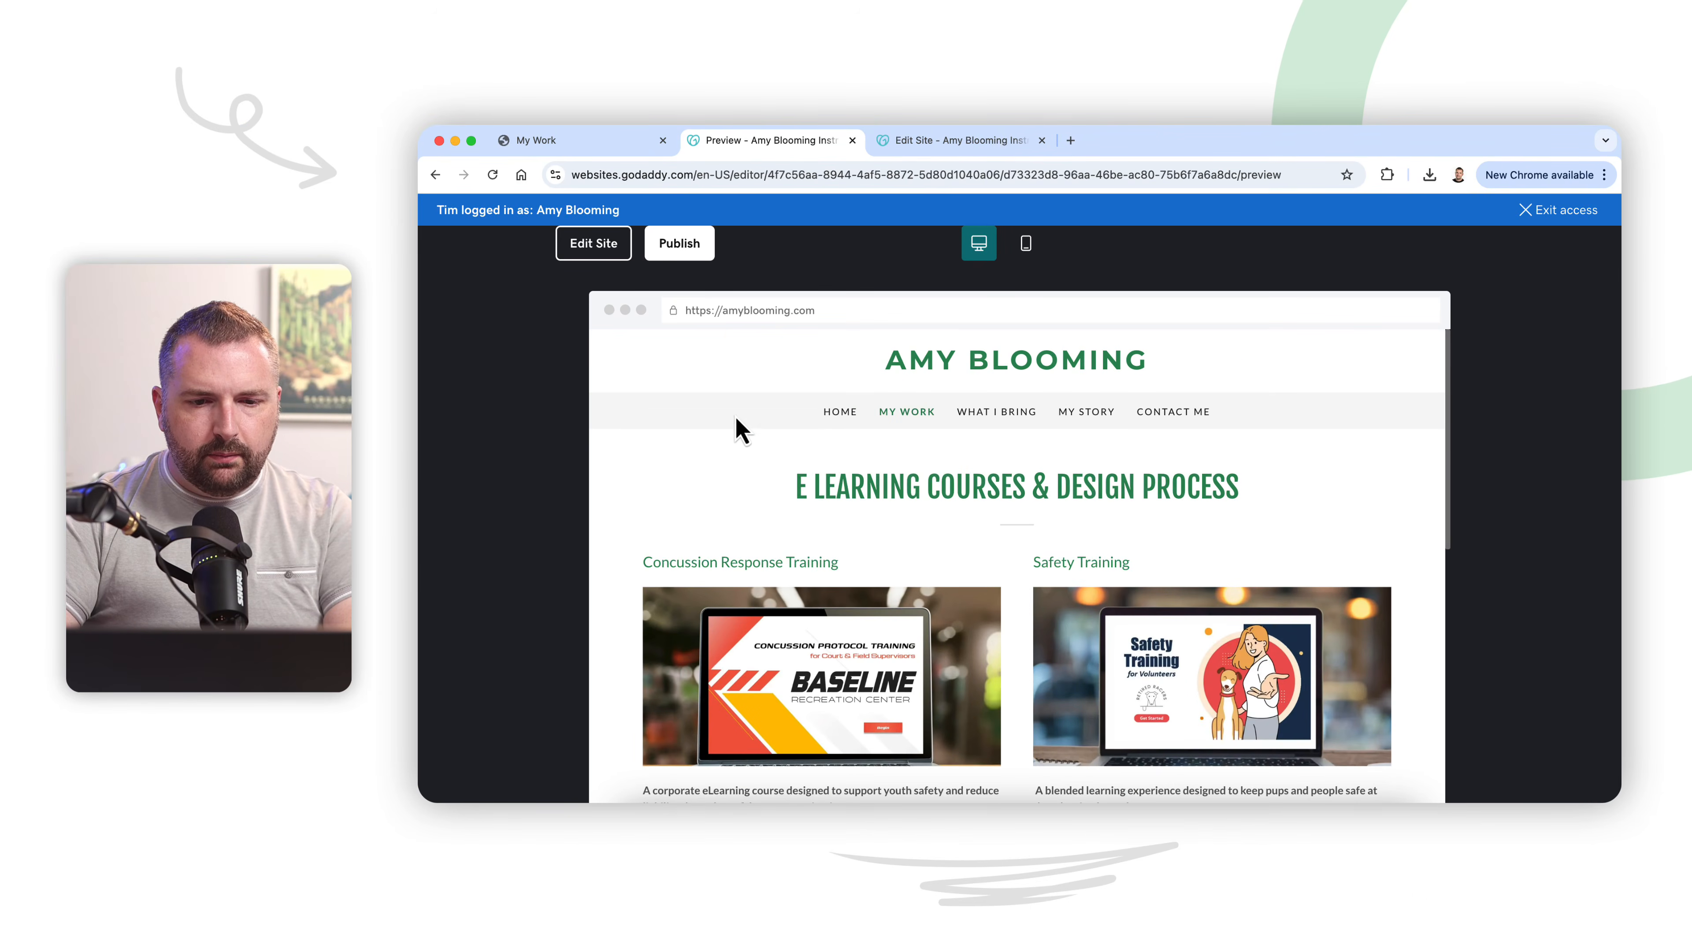
pyautogui.scroll(-5, 809, 437)
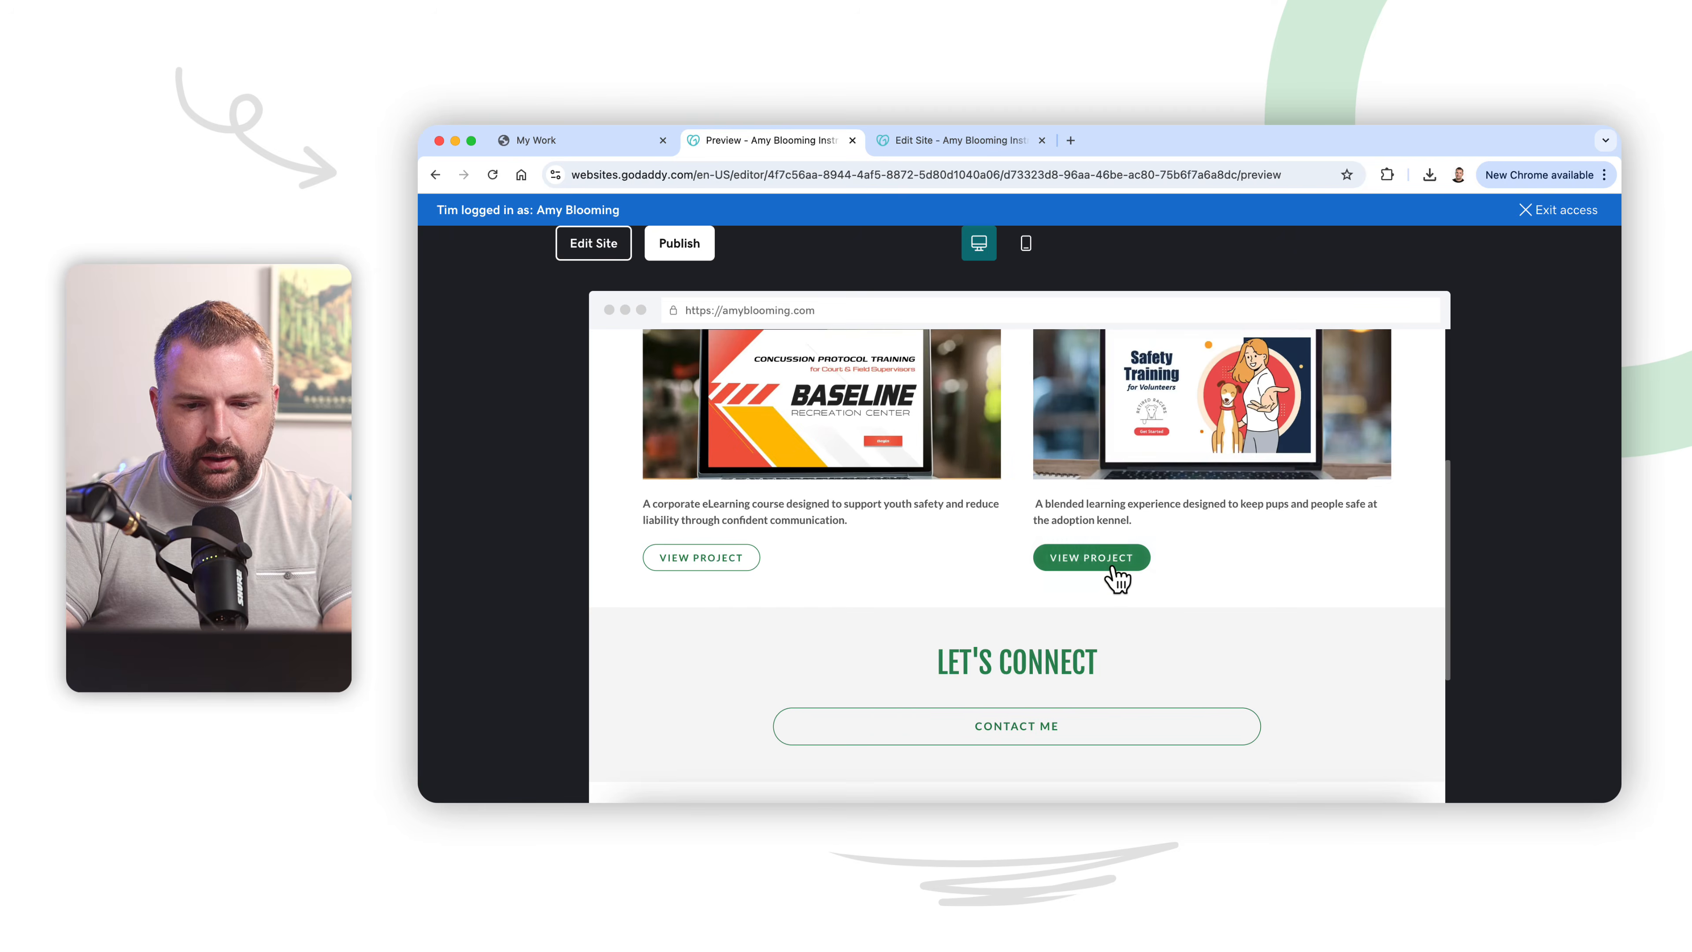
pyautogui.click(1113, 570)
pyautogui.scroll(-10, 1050, 646)
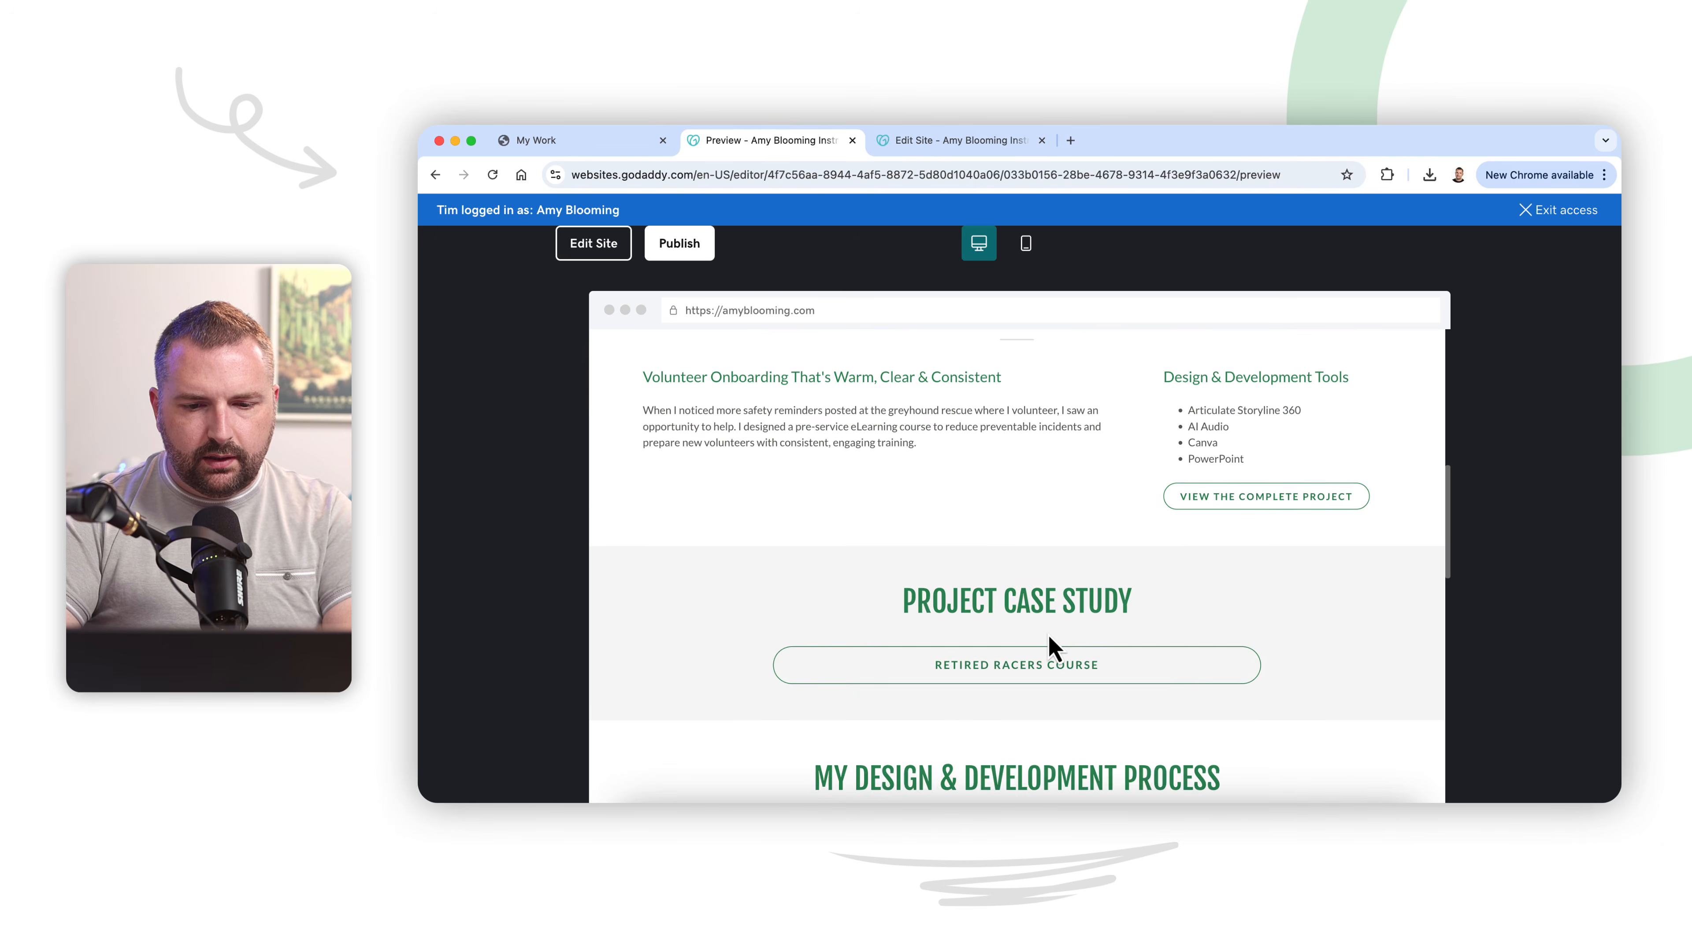
pyautogui.click(1050, 612)
pyautogui.scroll(-7, 1152, 620)
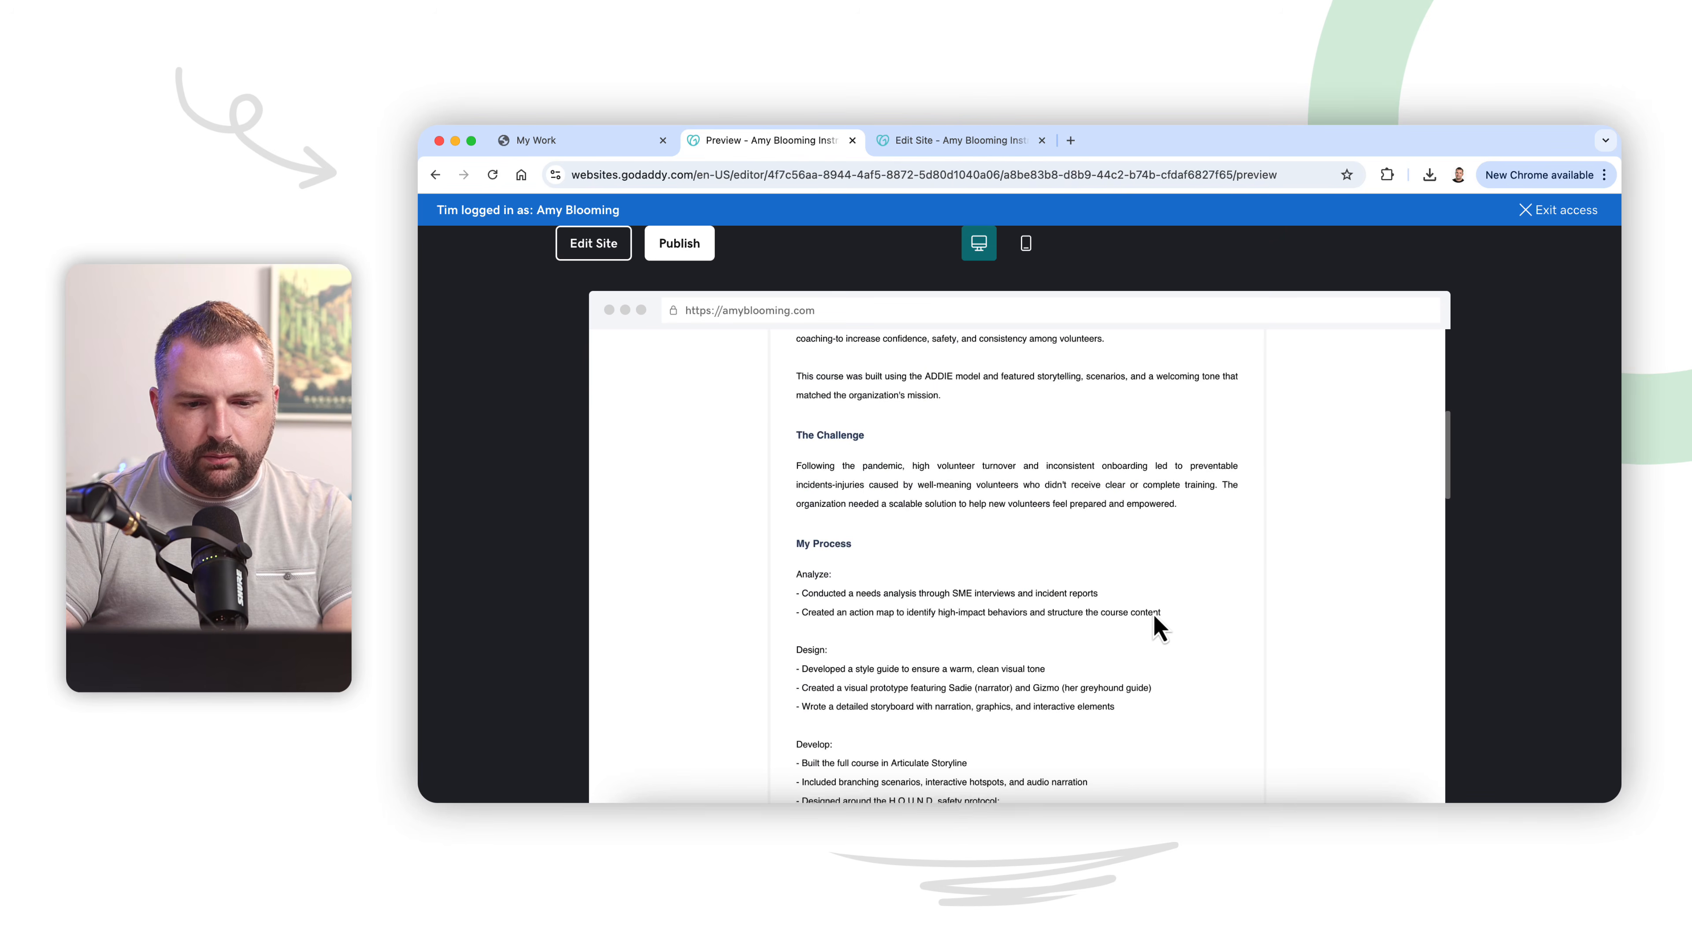
pyautogui.scroll(-15, 1156, 619)
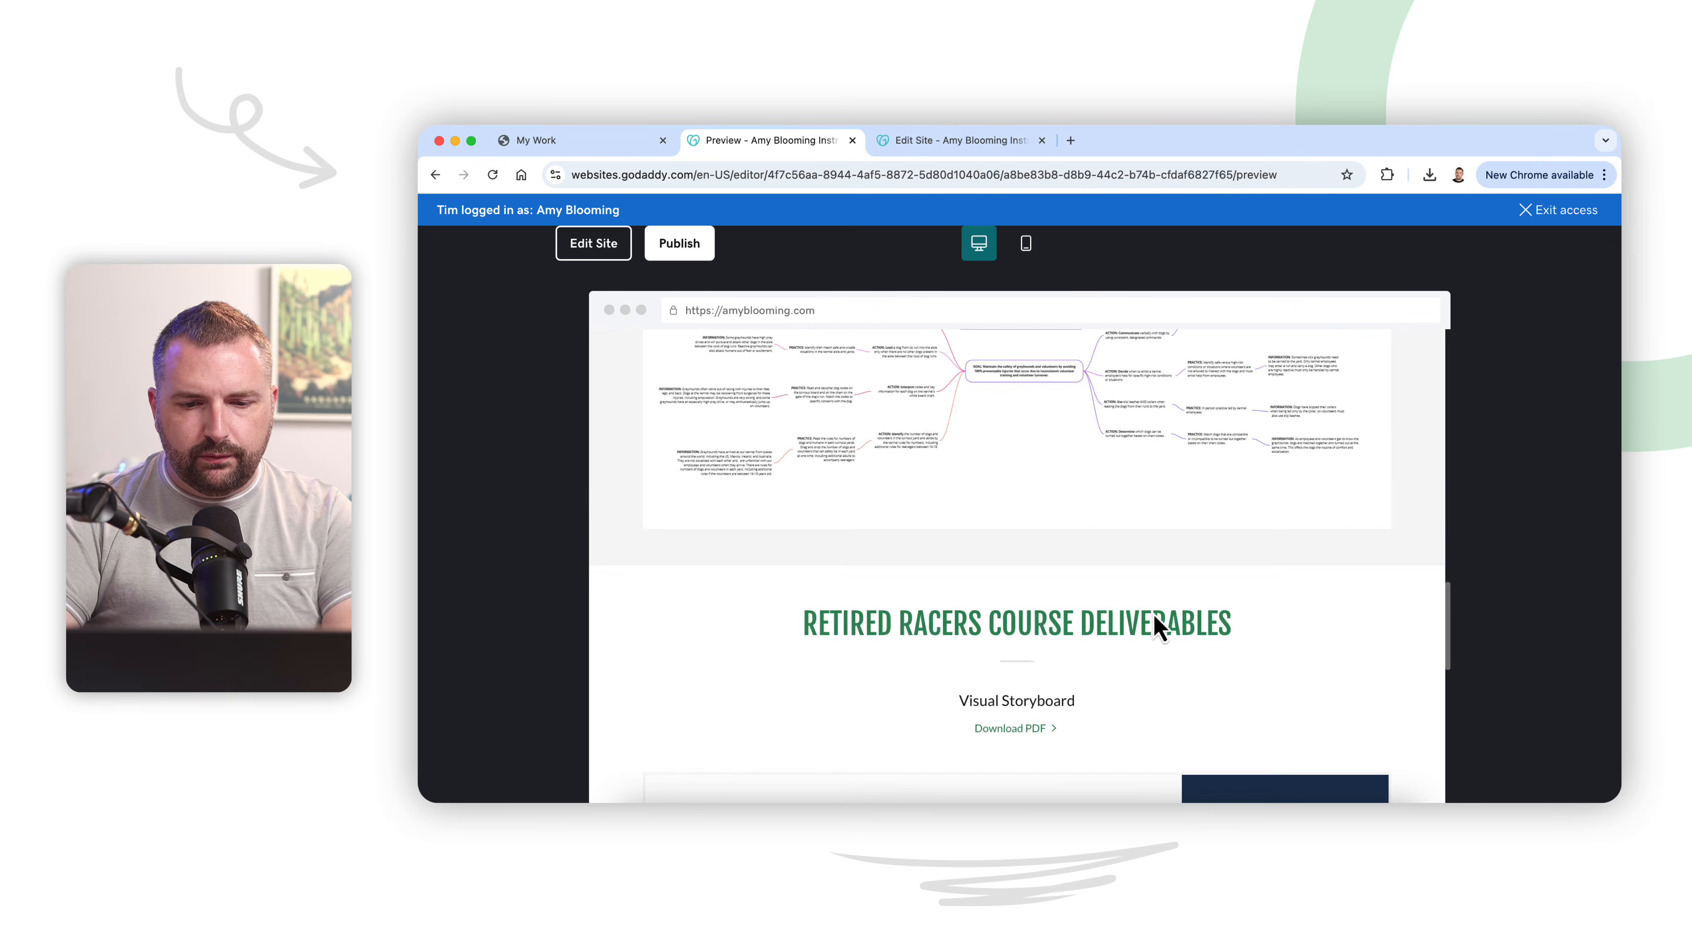
pyautogui.scroll(-10, 1156, 620)
pyautogui.scroll(20, 1159, 627)
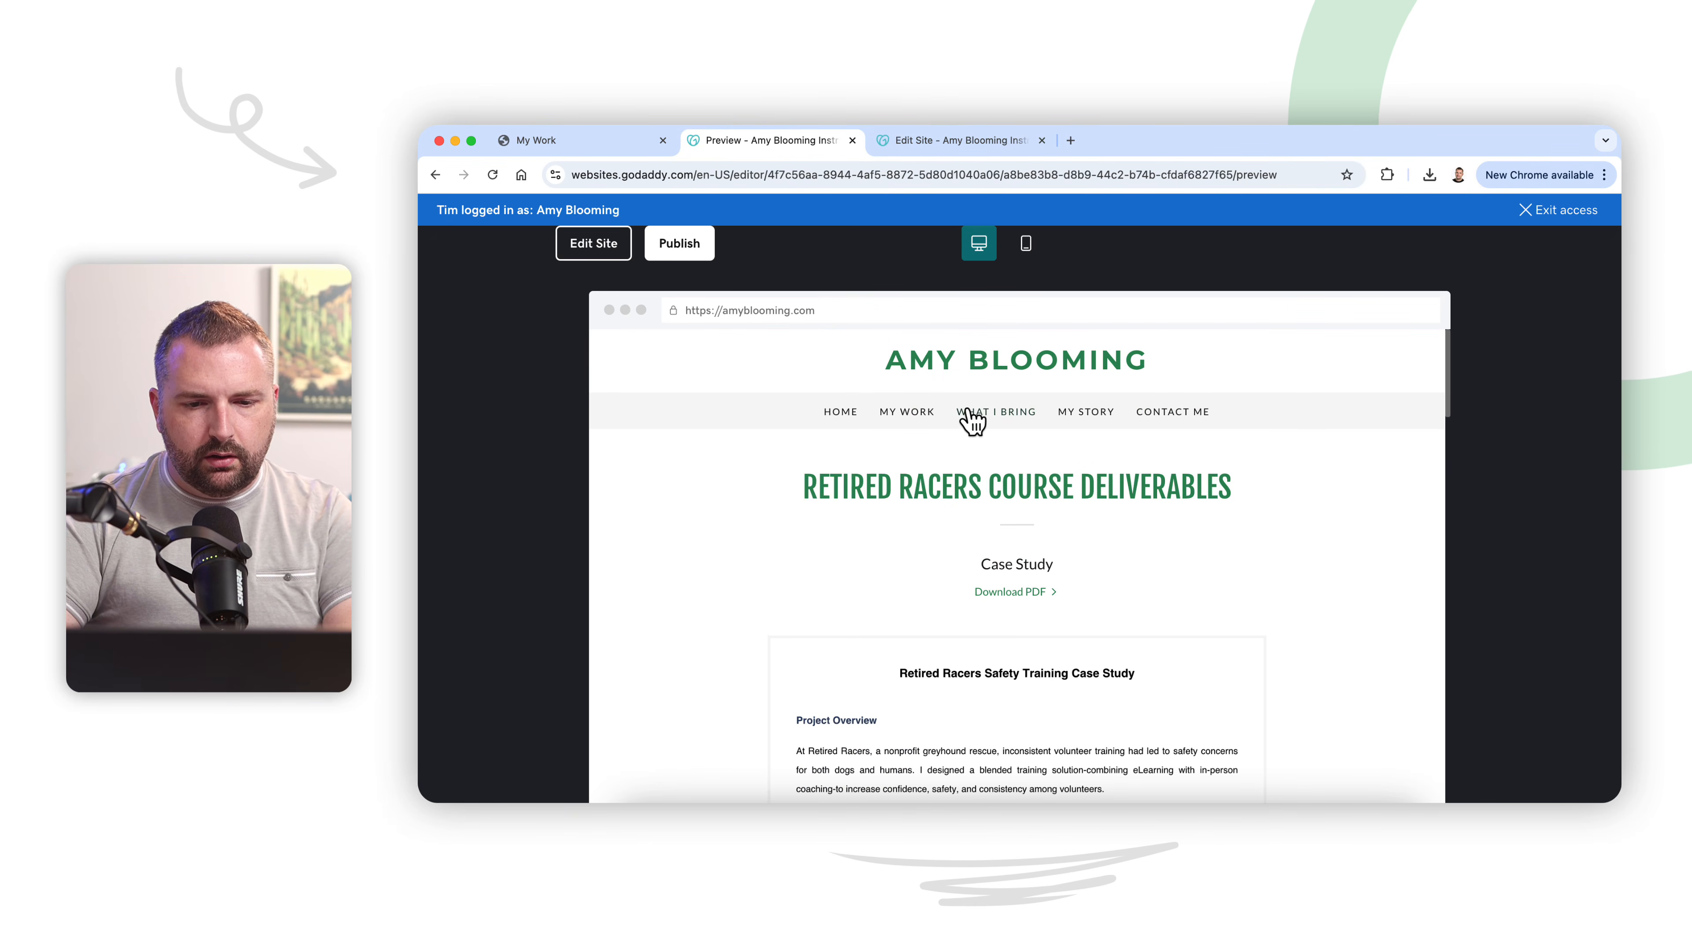
# Step: Return to My Work in the preview, reopen the Safety Training project and review its page content down to Let's Connect
pyautogui.click(905, 419)
pyautogui.scroll(-3, 1003, 658)
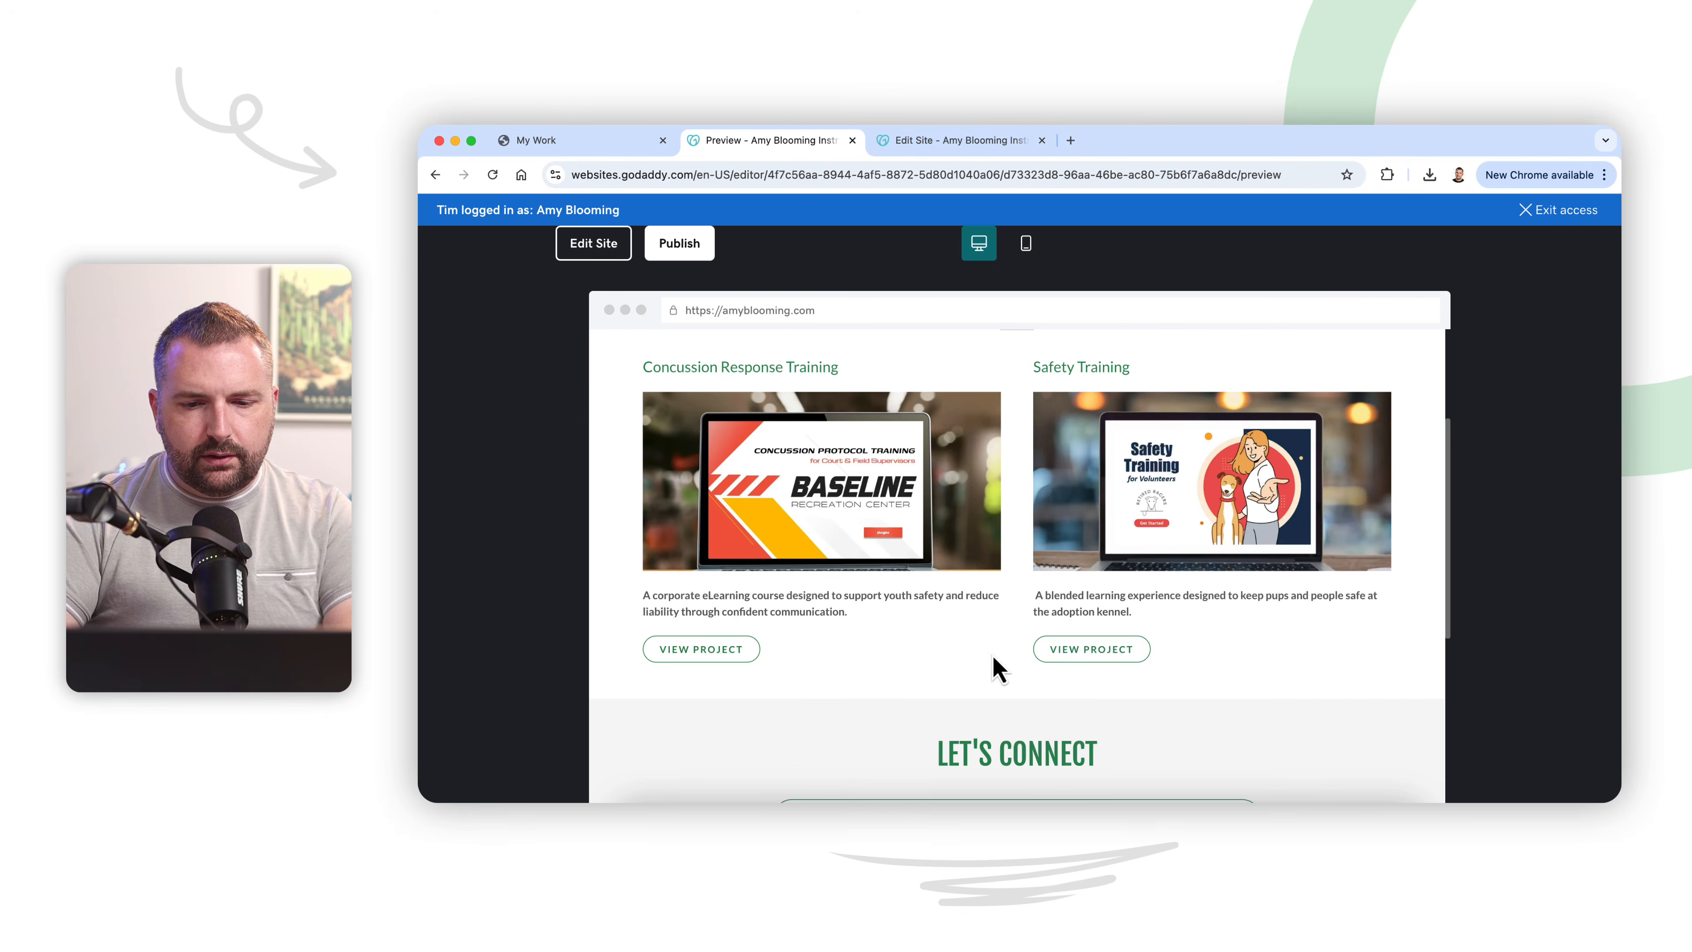
pyautogui.click(1108, 661)
pyautogui.scroll(-10, 1108, 658)
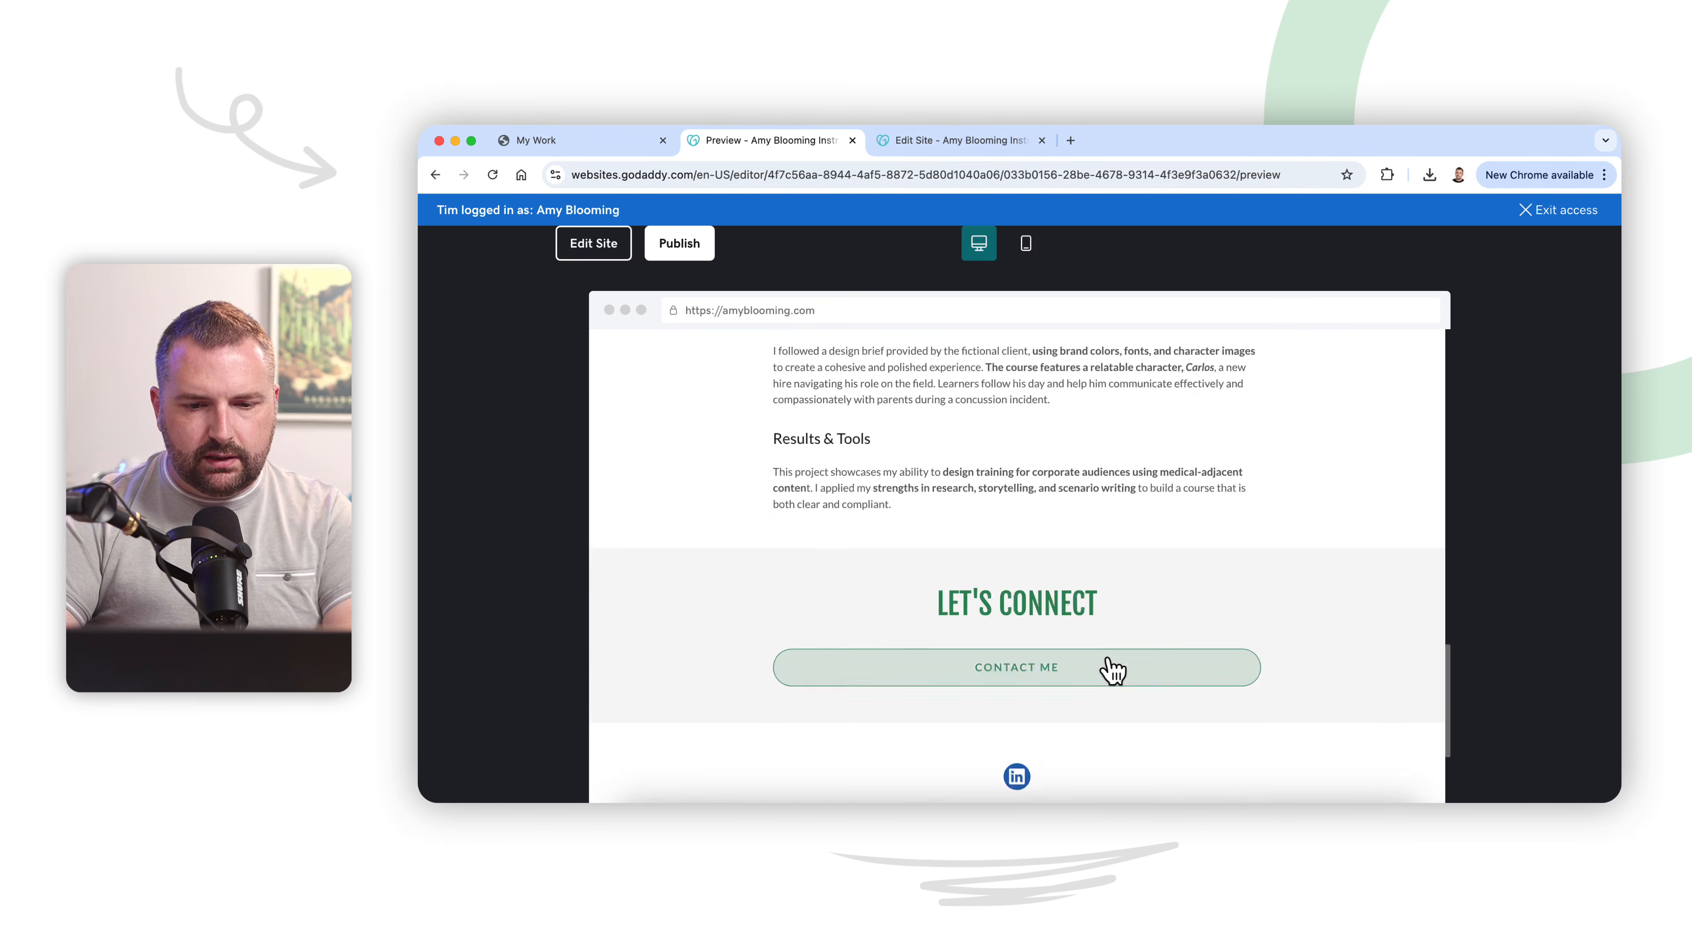
pyautogui.scroll(3, 1110, 664)
pyautogui.scroll(9, 1107, 661)
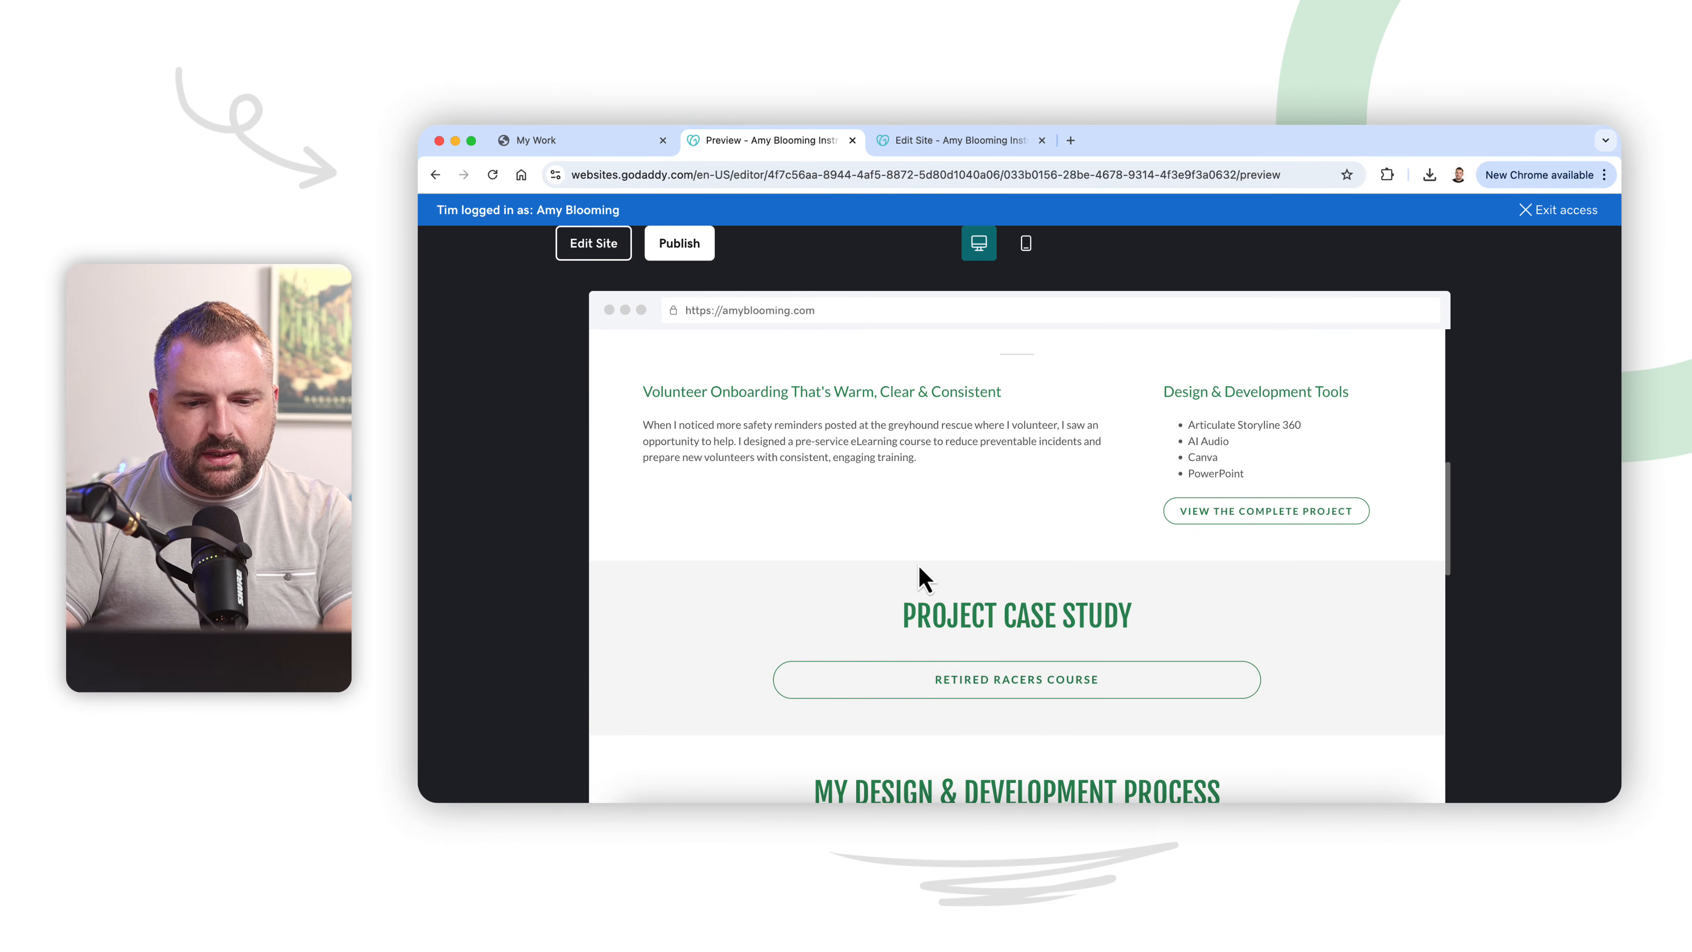
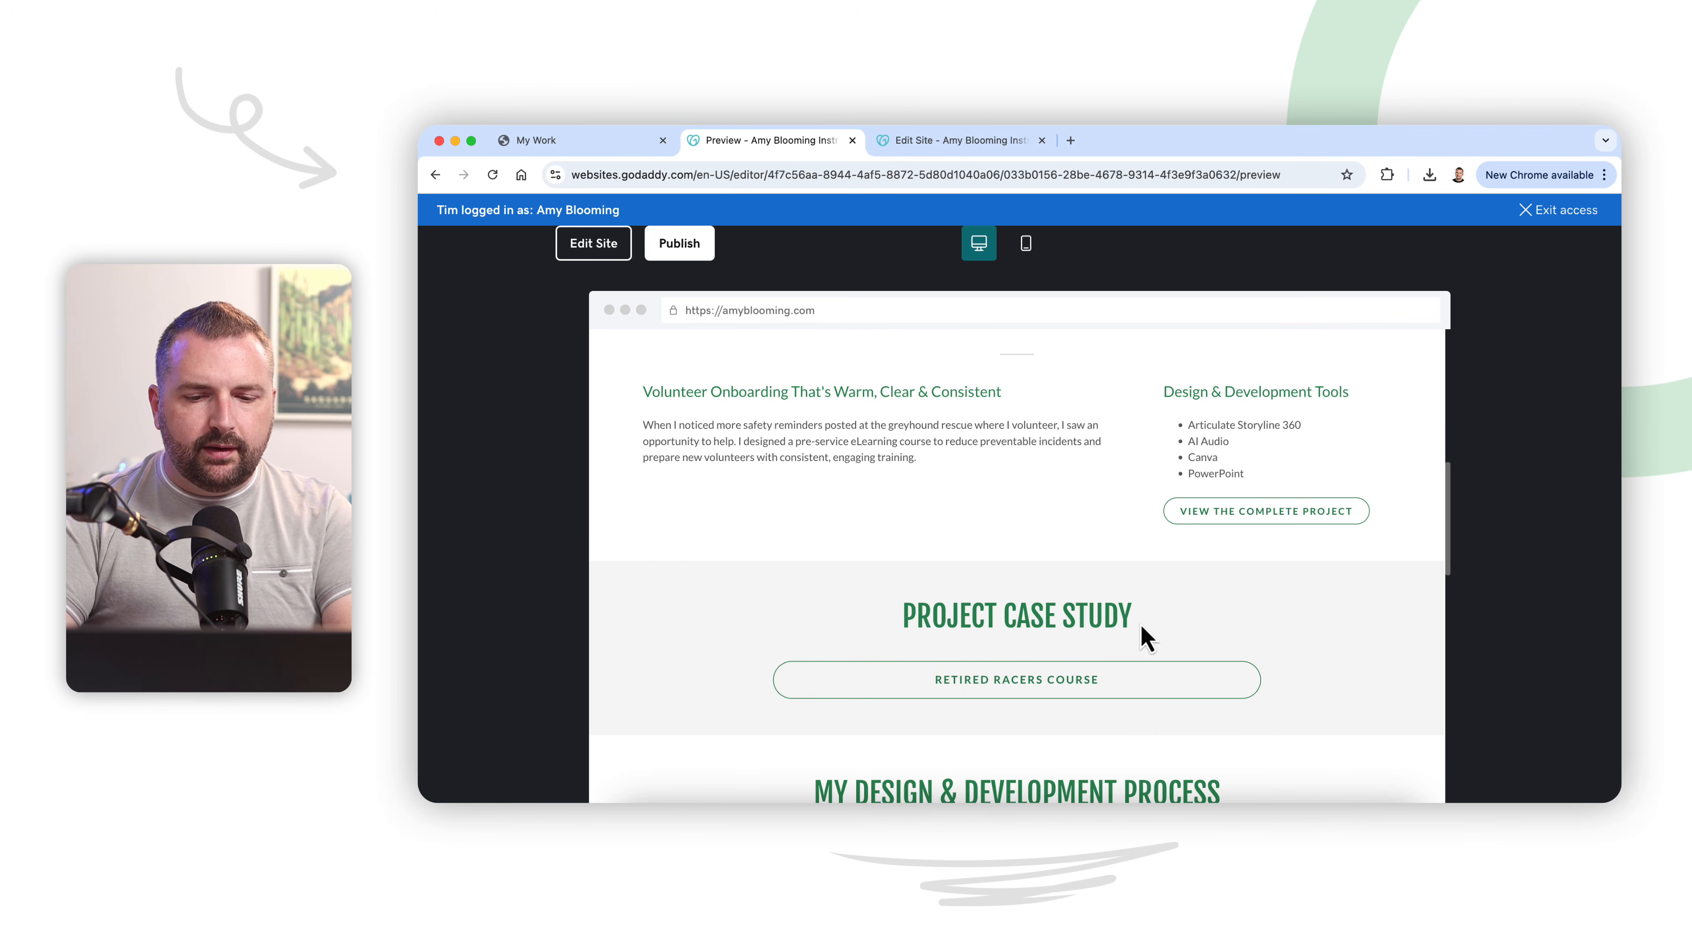
# Step: Leave the preview and copy the website URL of the View Course button under the Safety Training course on the old page
pyautogui.scroll(-2, 1144, 637)
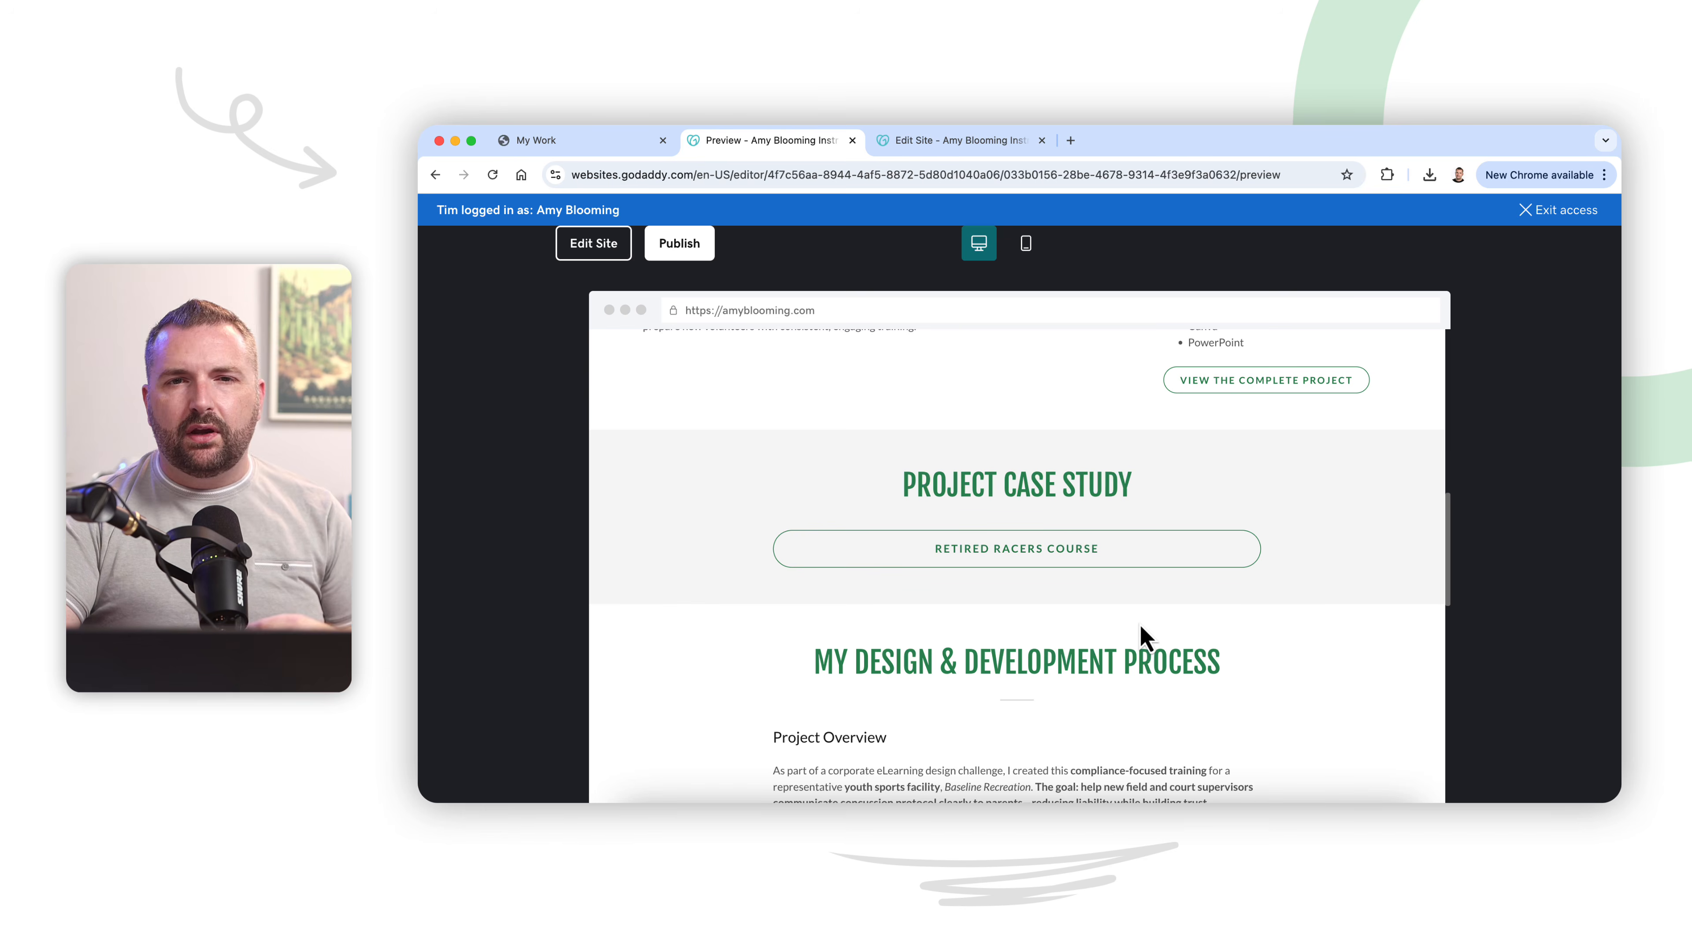
pyautogui.scroll(3, 1144, 636)
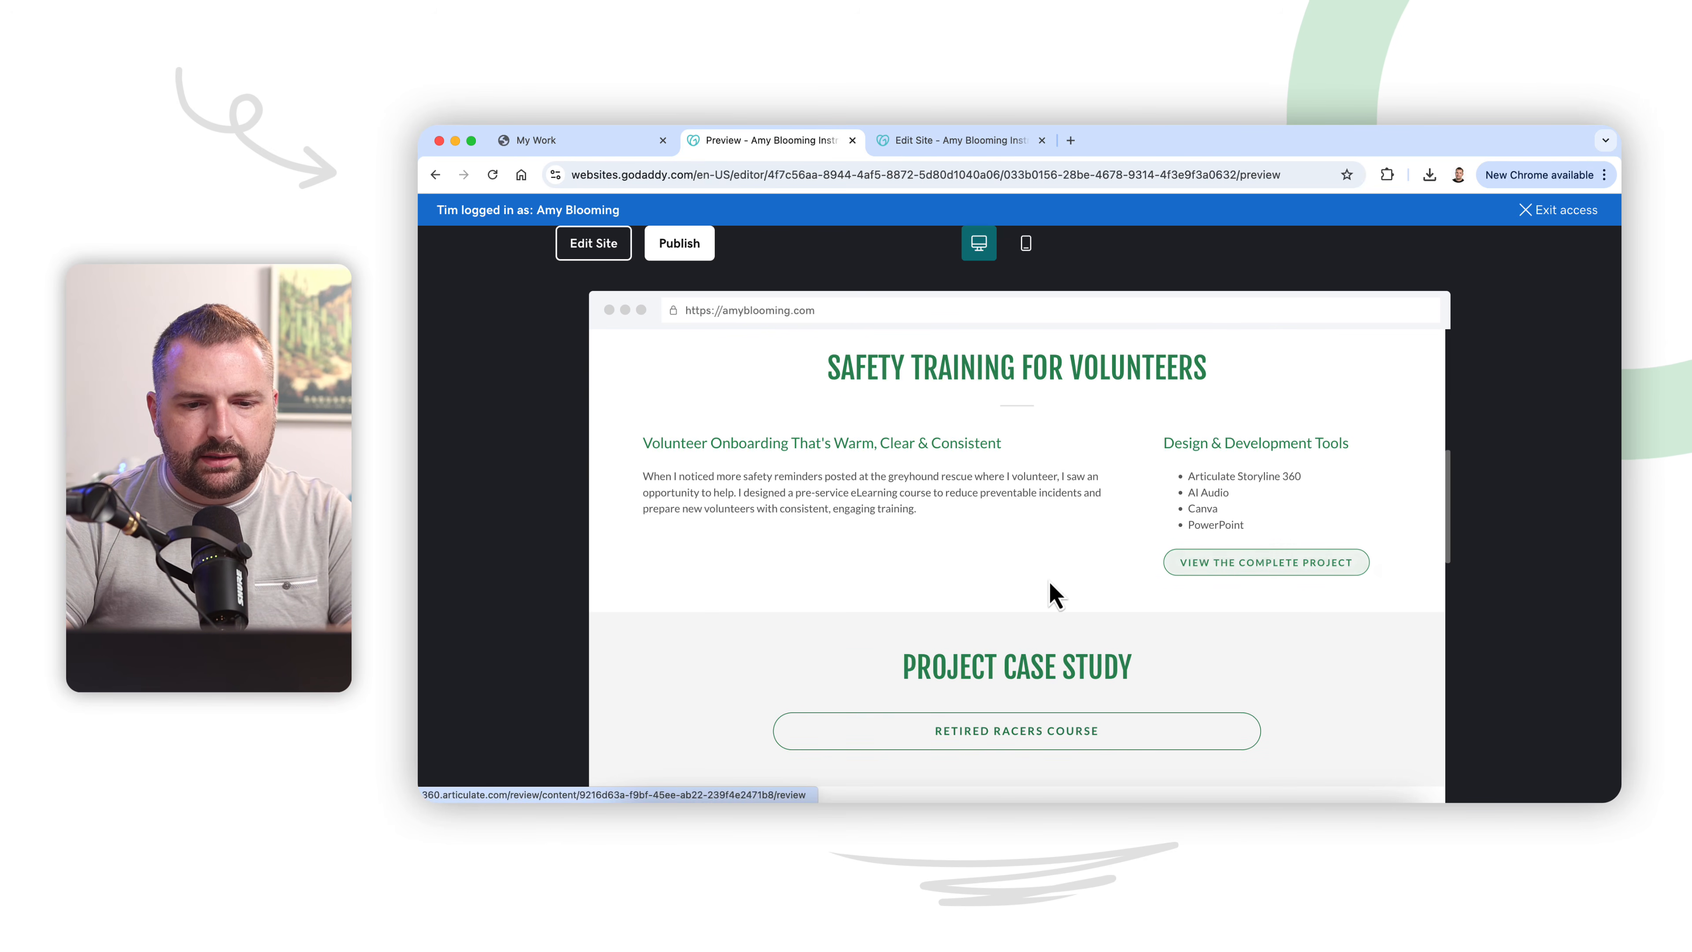
pyautogui.scroll(1, 1050, 581)
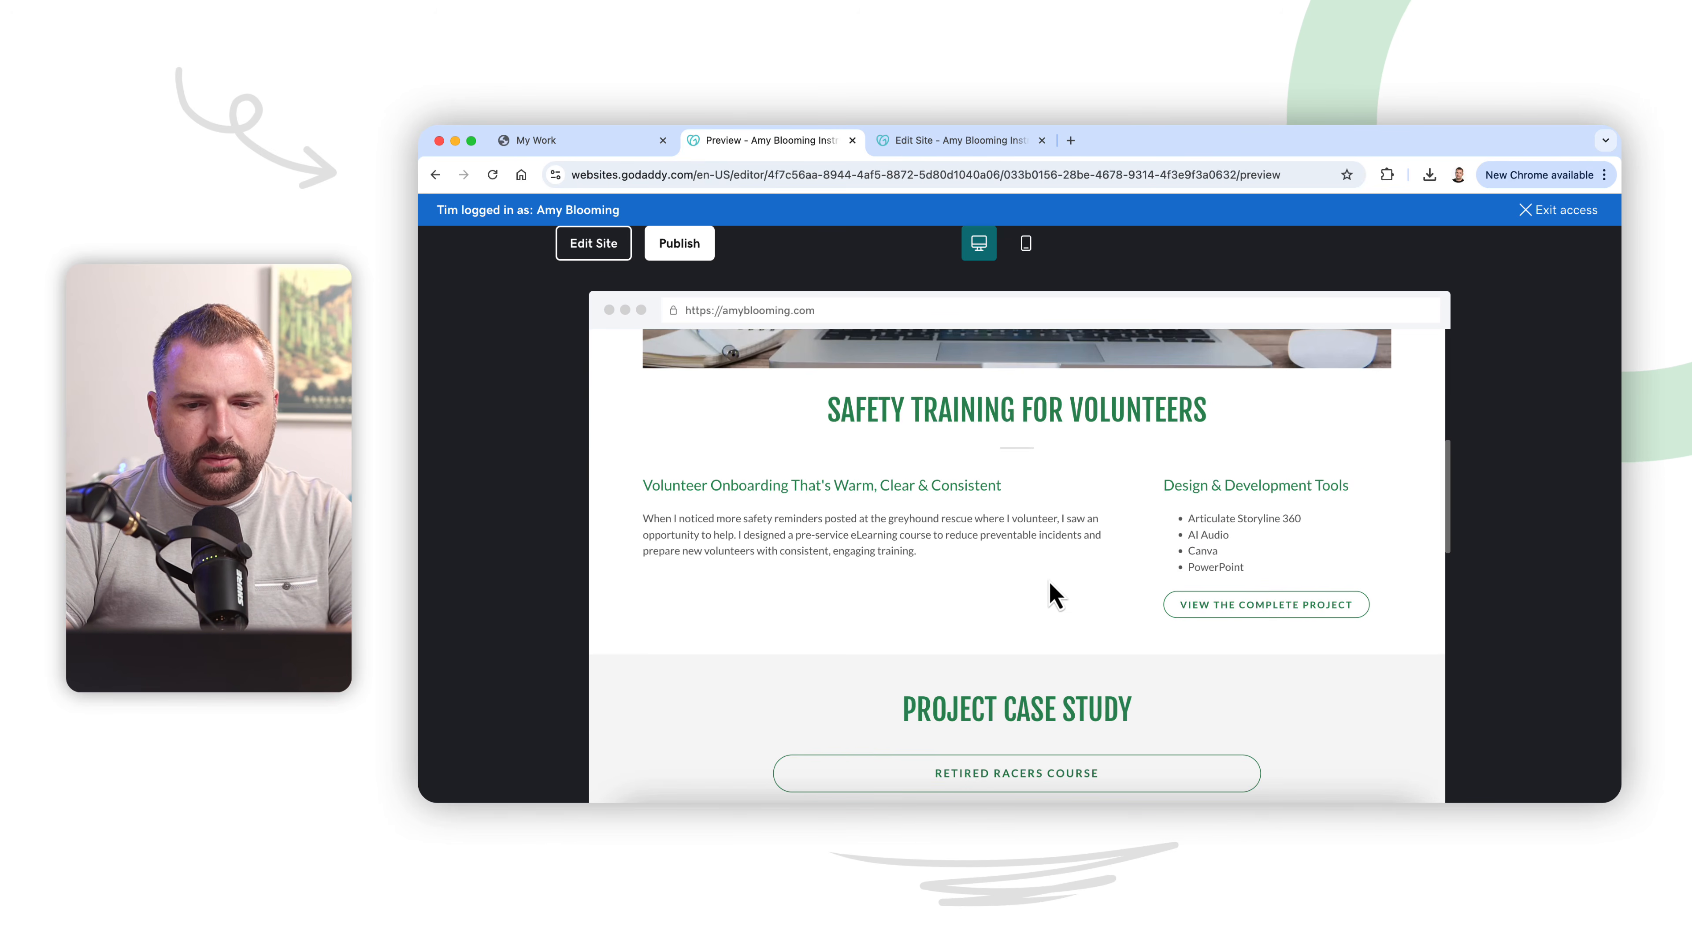
pyautogui.click(593, 249)
pyautogui.click(952, 143)
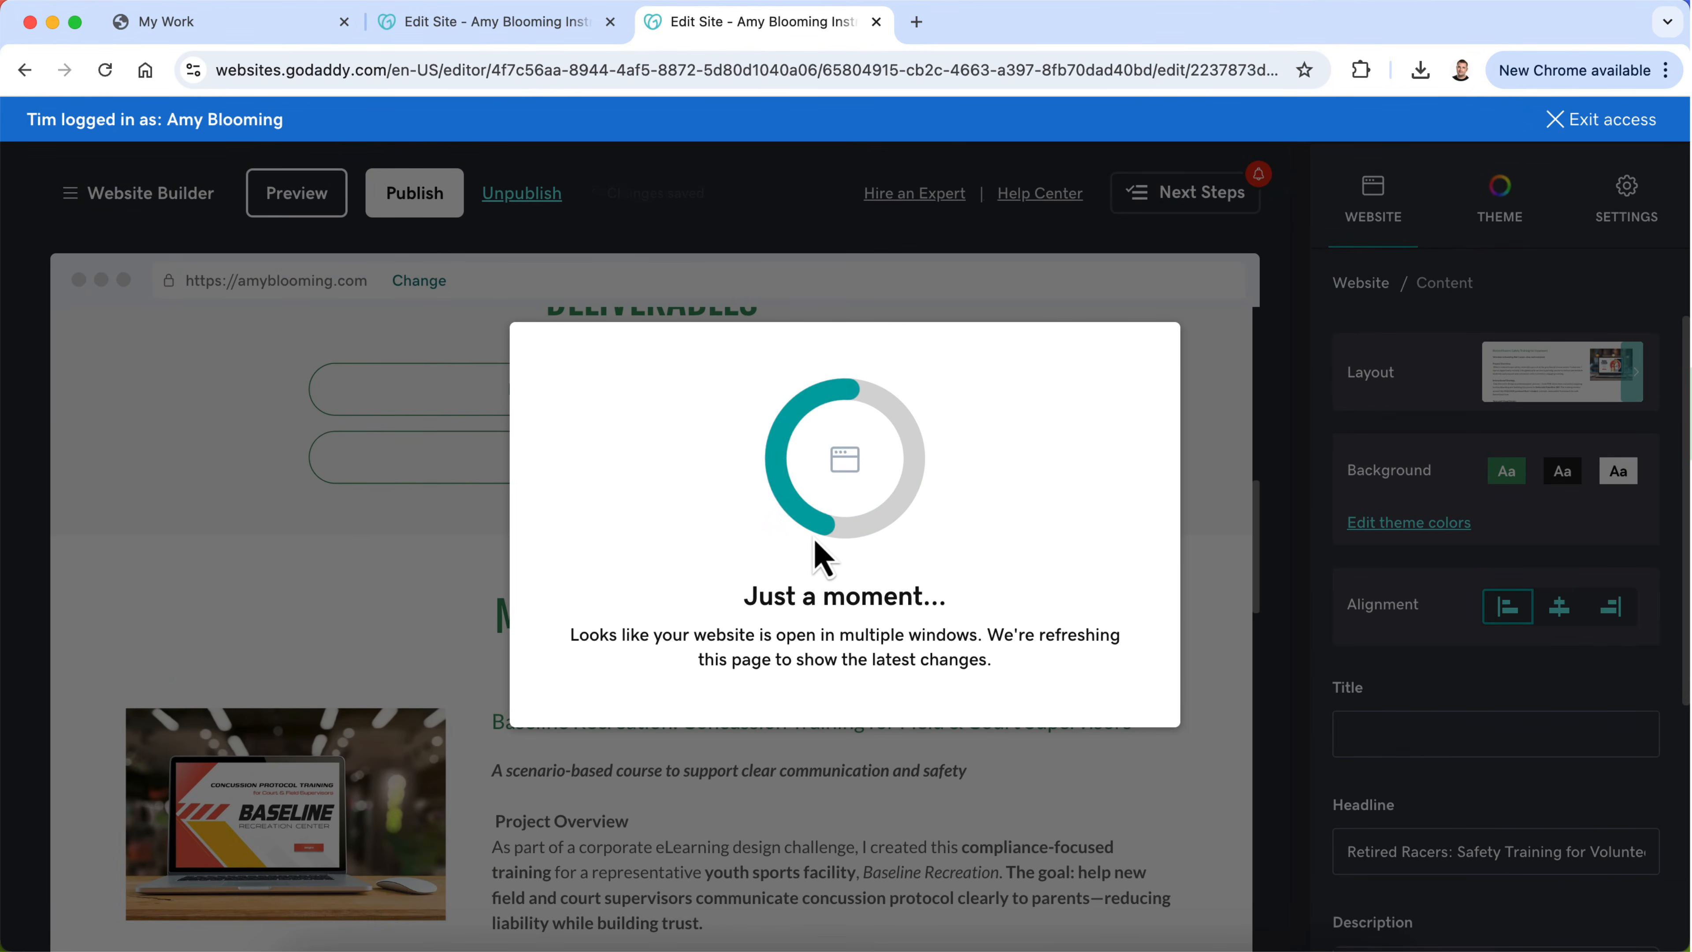
pyautogui.scroll(8, 814, 540)
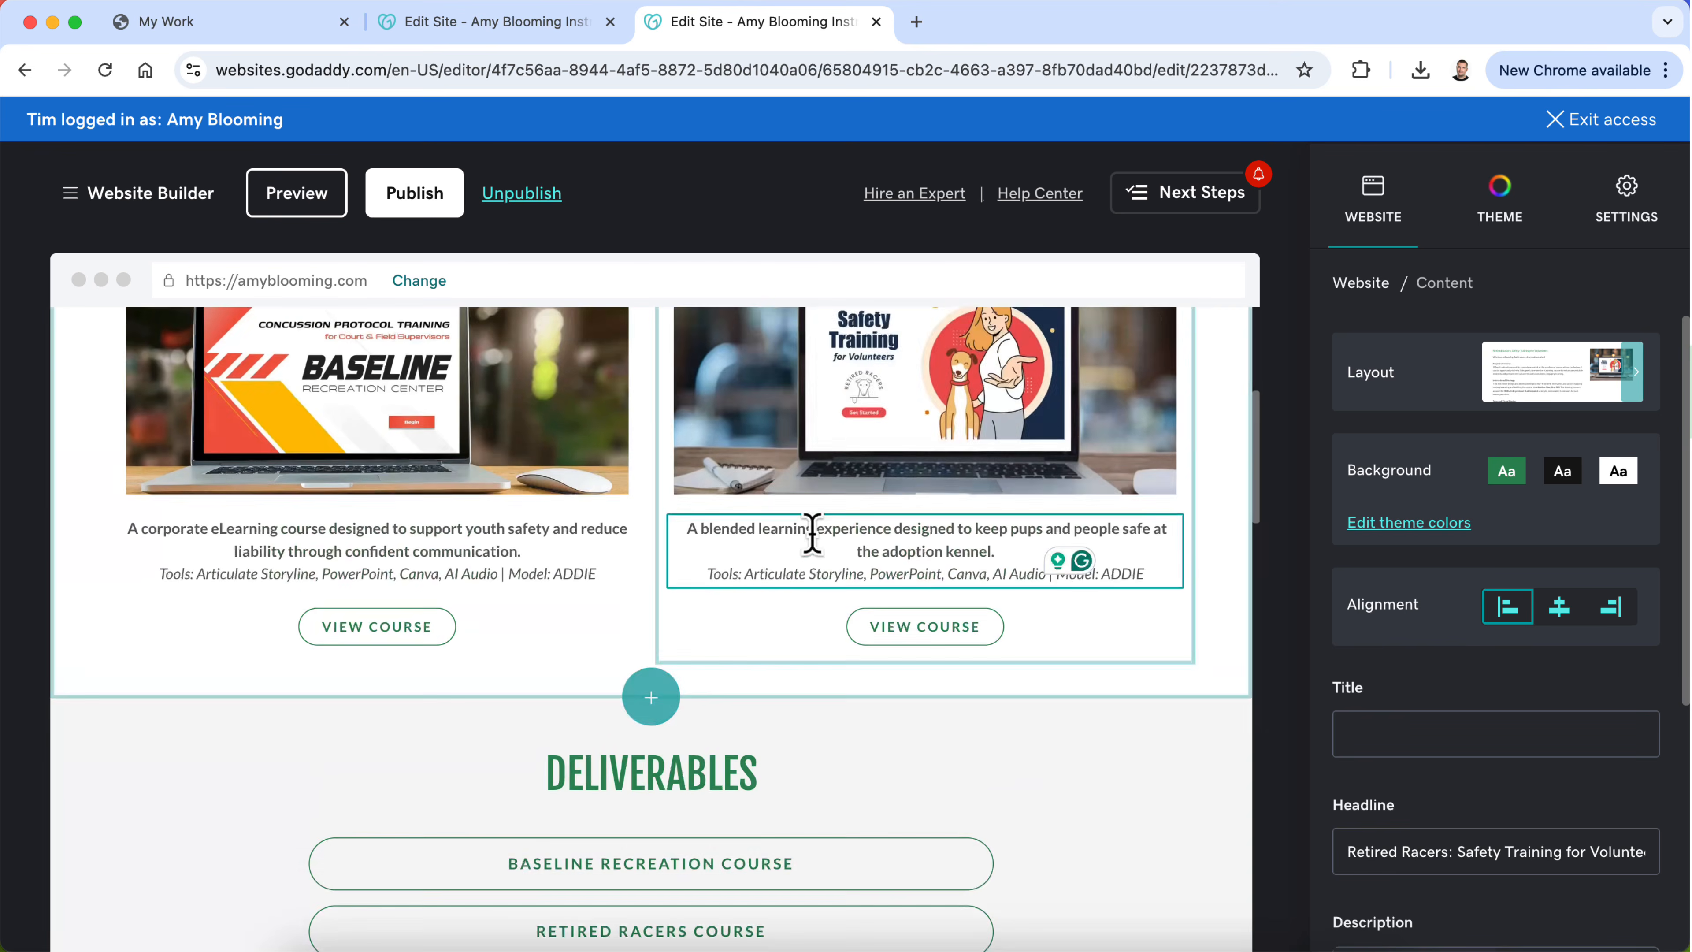
pyautogui.click(895, 707)
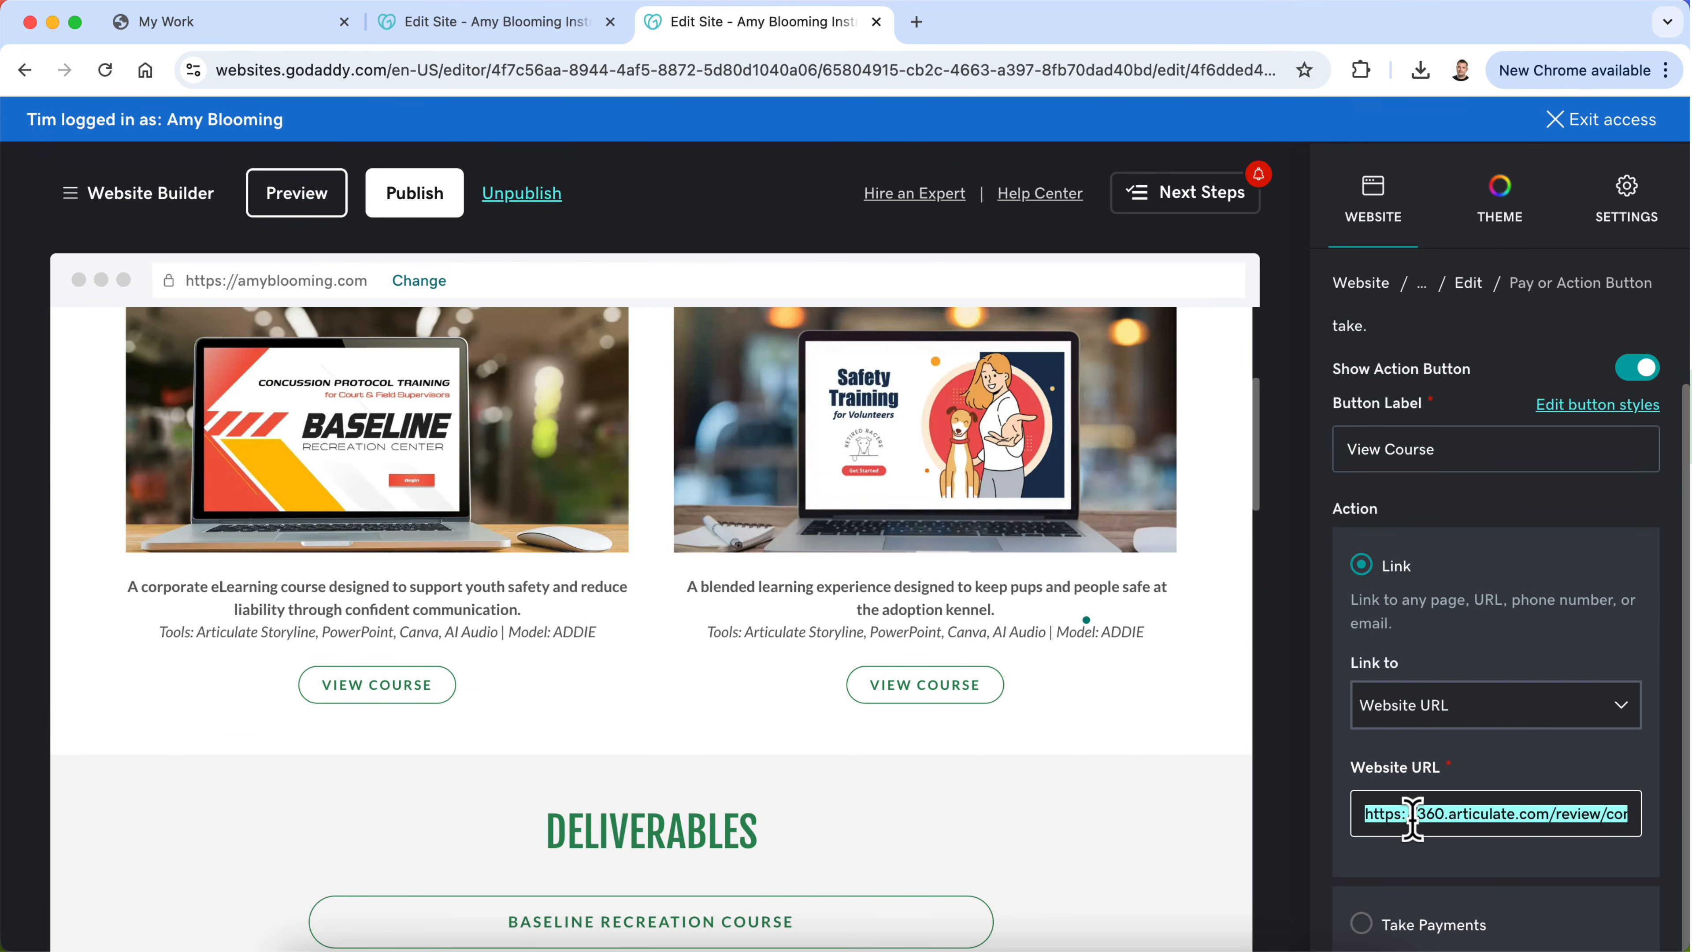
pyautogui.click(536, 23)
# Step: Replace the website URL of the View the Complete Project button on the Safety Training page with the copied course link
pyautogui.scroll(-3, 770, 623)
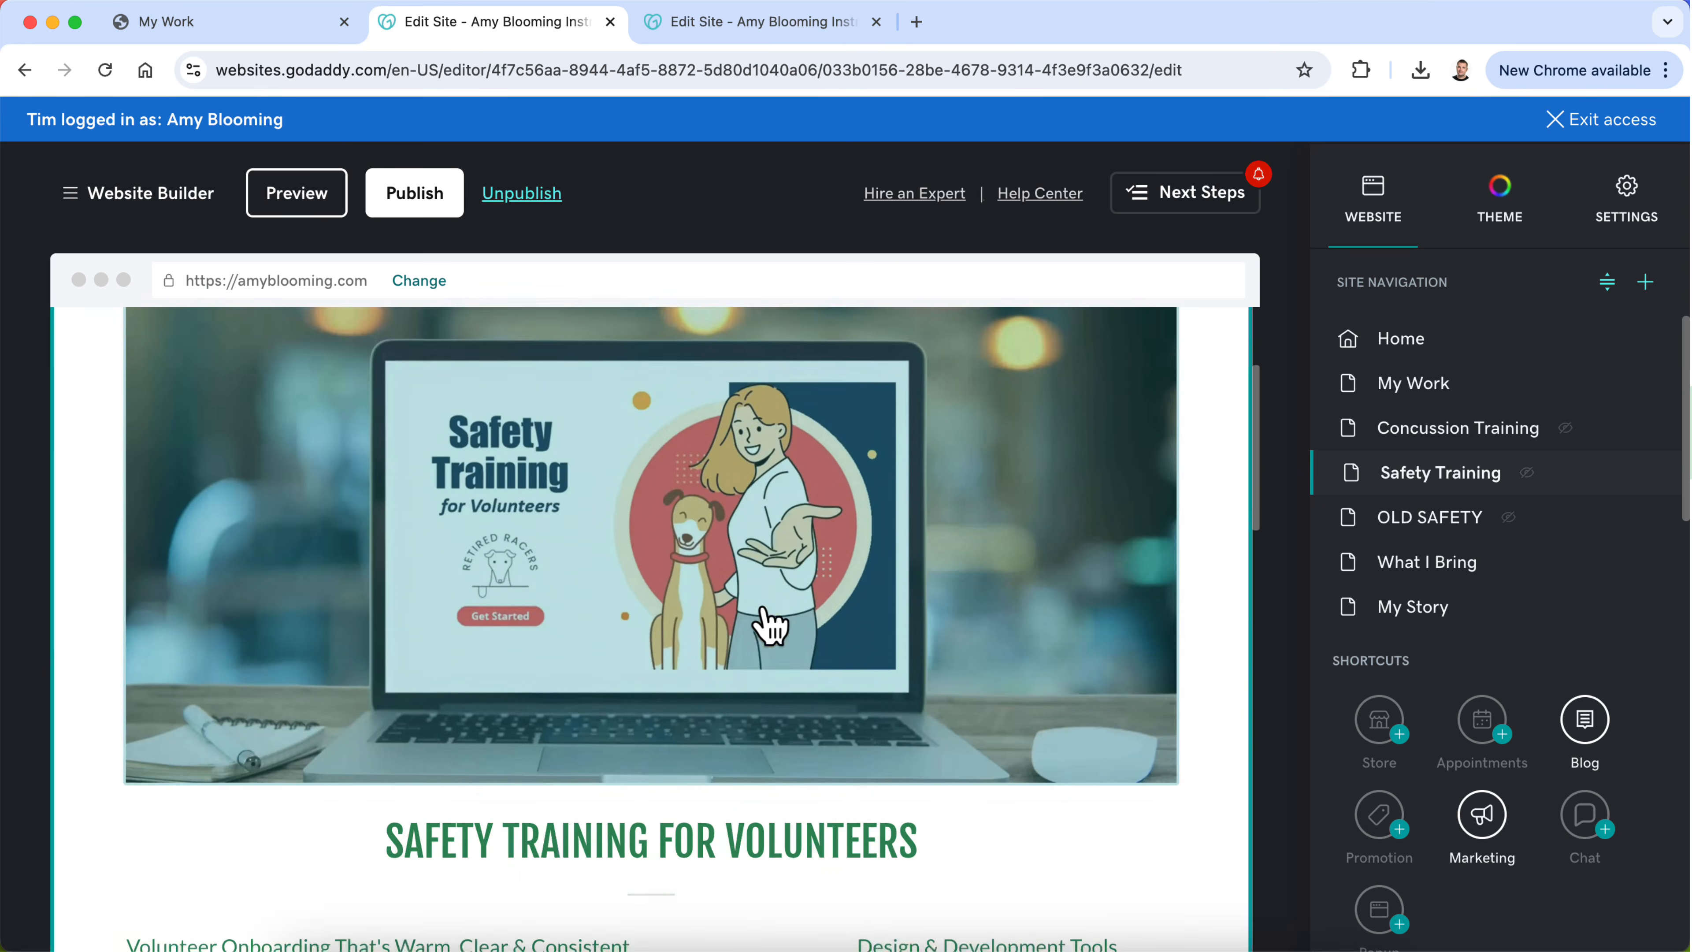
pyautogui.scroll(-5, 769, 623)
pyautogui.click(1012, 744)
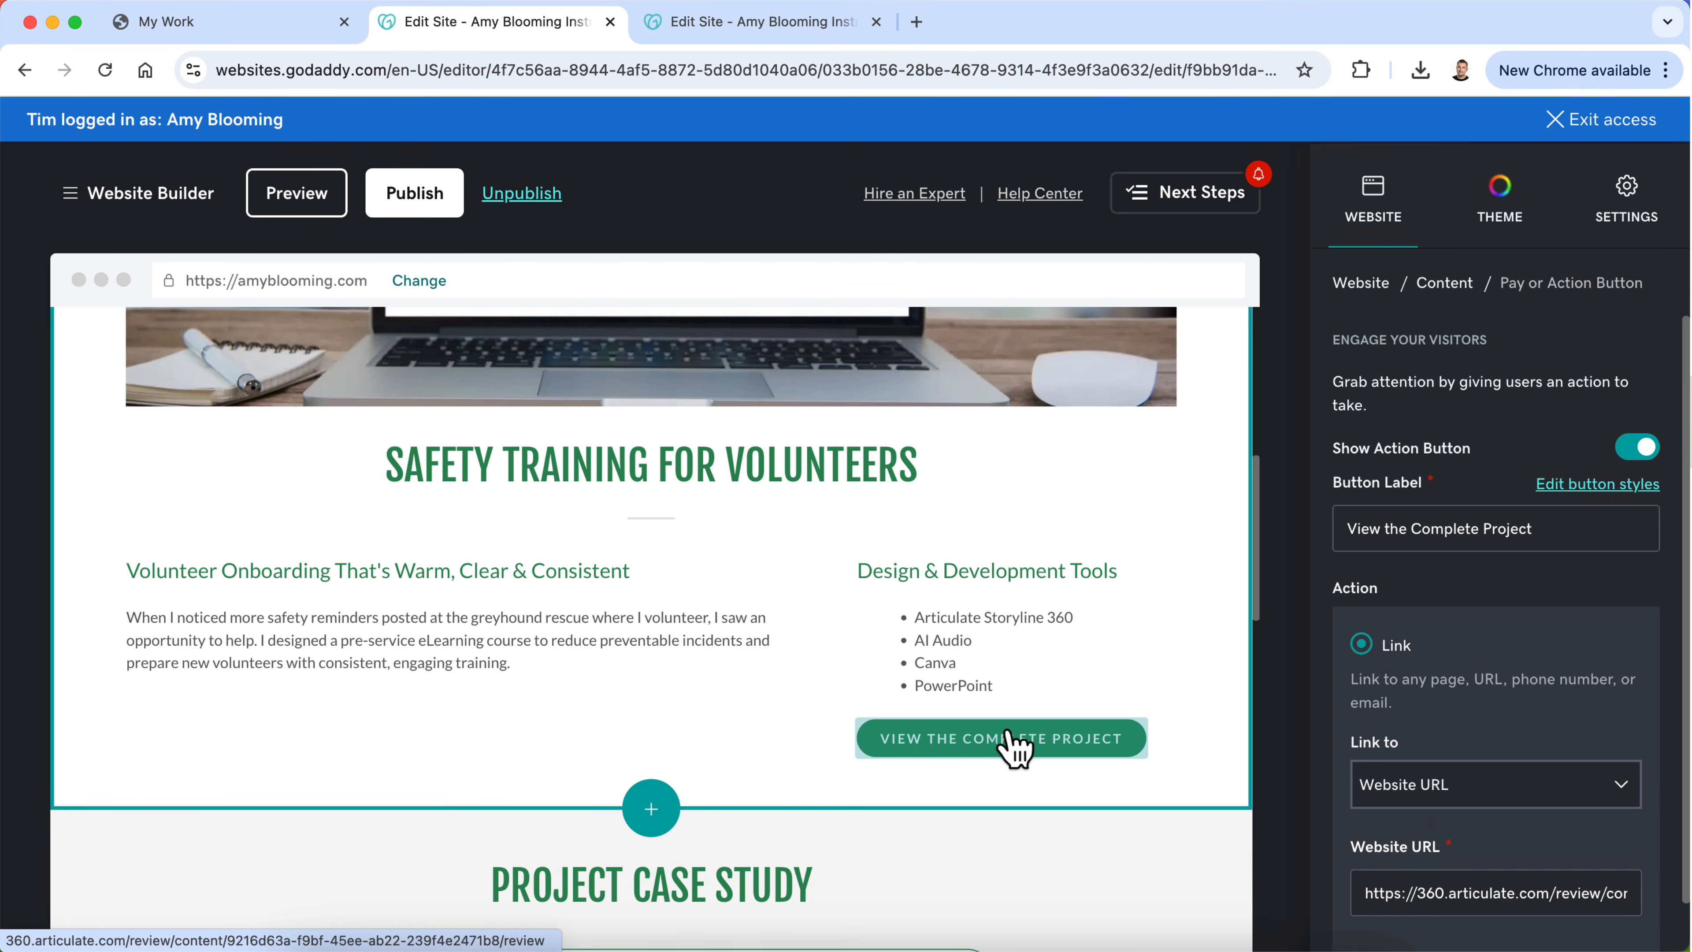
pyautogui.scroll(-2, 1442, 797)
pyautogui.tripleClick(1443, 771)
pyautogui.press('super+v')
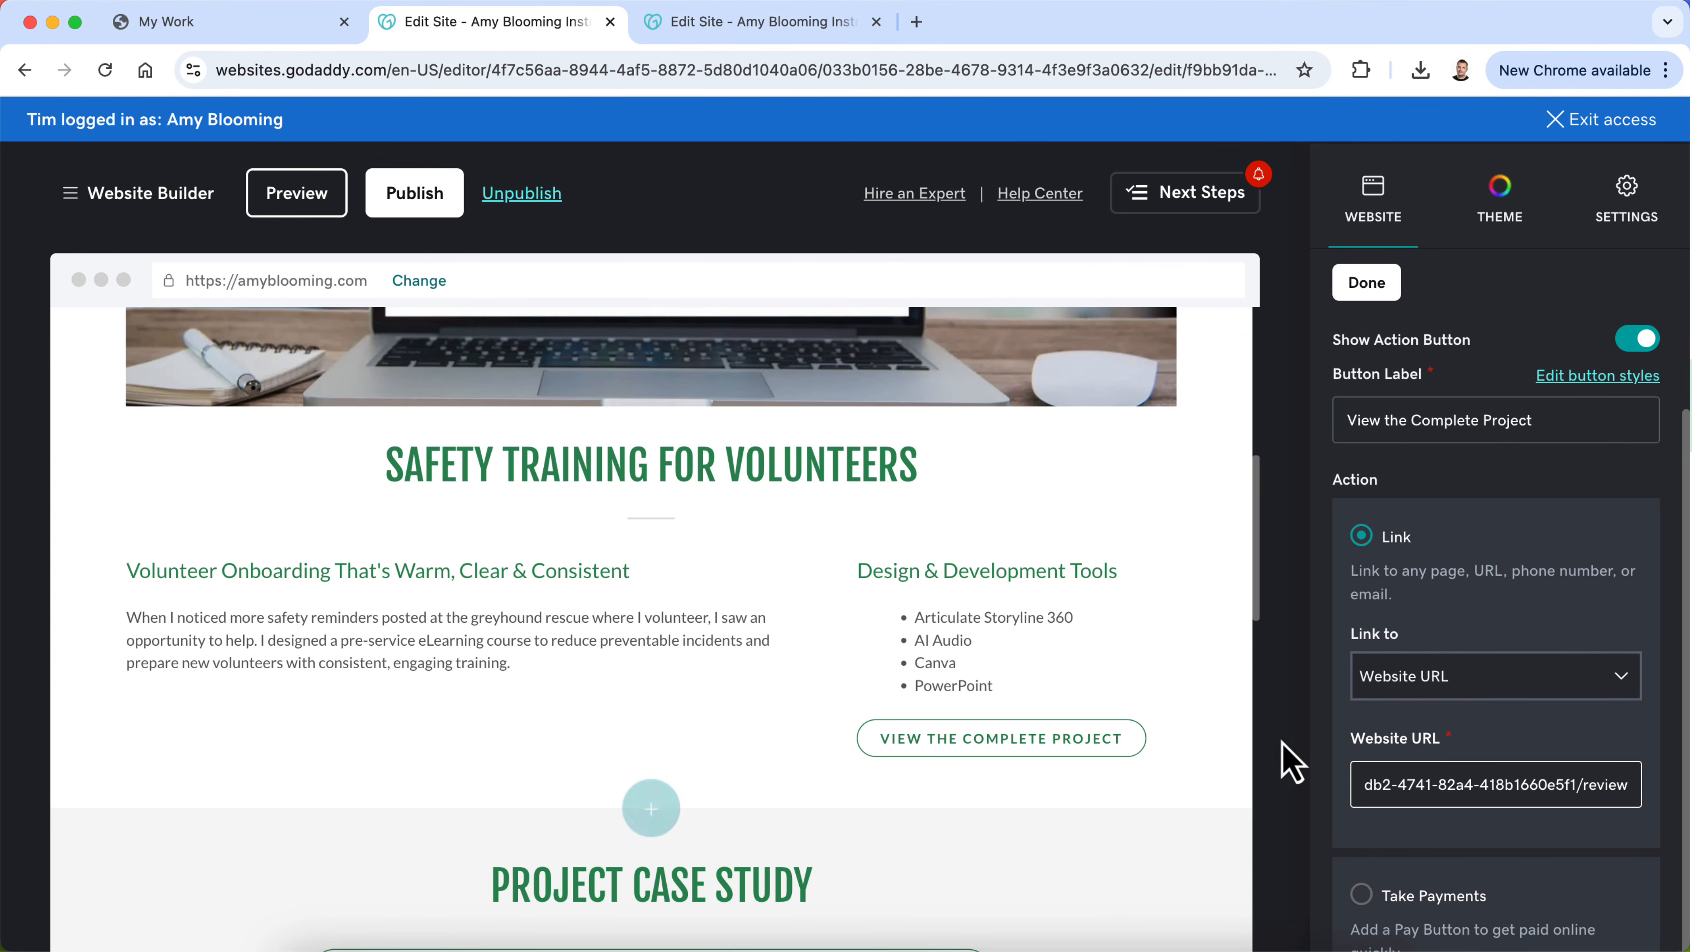
pyautogui.click(1282, 743)
pyautogui.click(1374, 302)
# Step: Replace the Instructional Strategy description on the Safety Training page with the Retired Racers text copied from the old page
pyautogui.scroll(-10, 1129, 593)
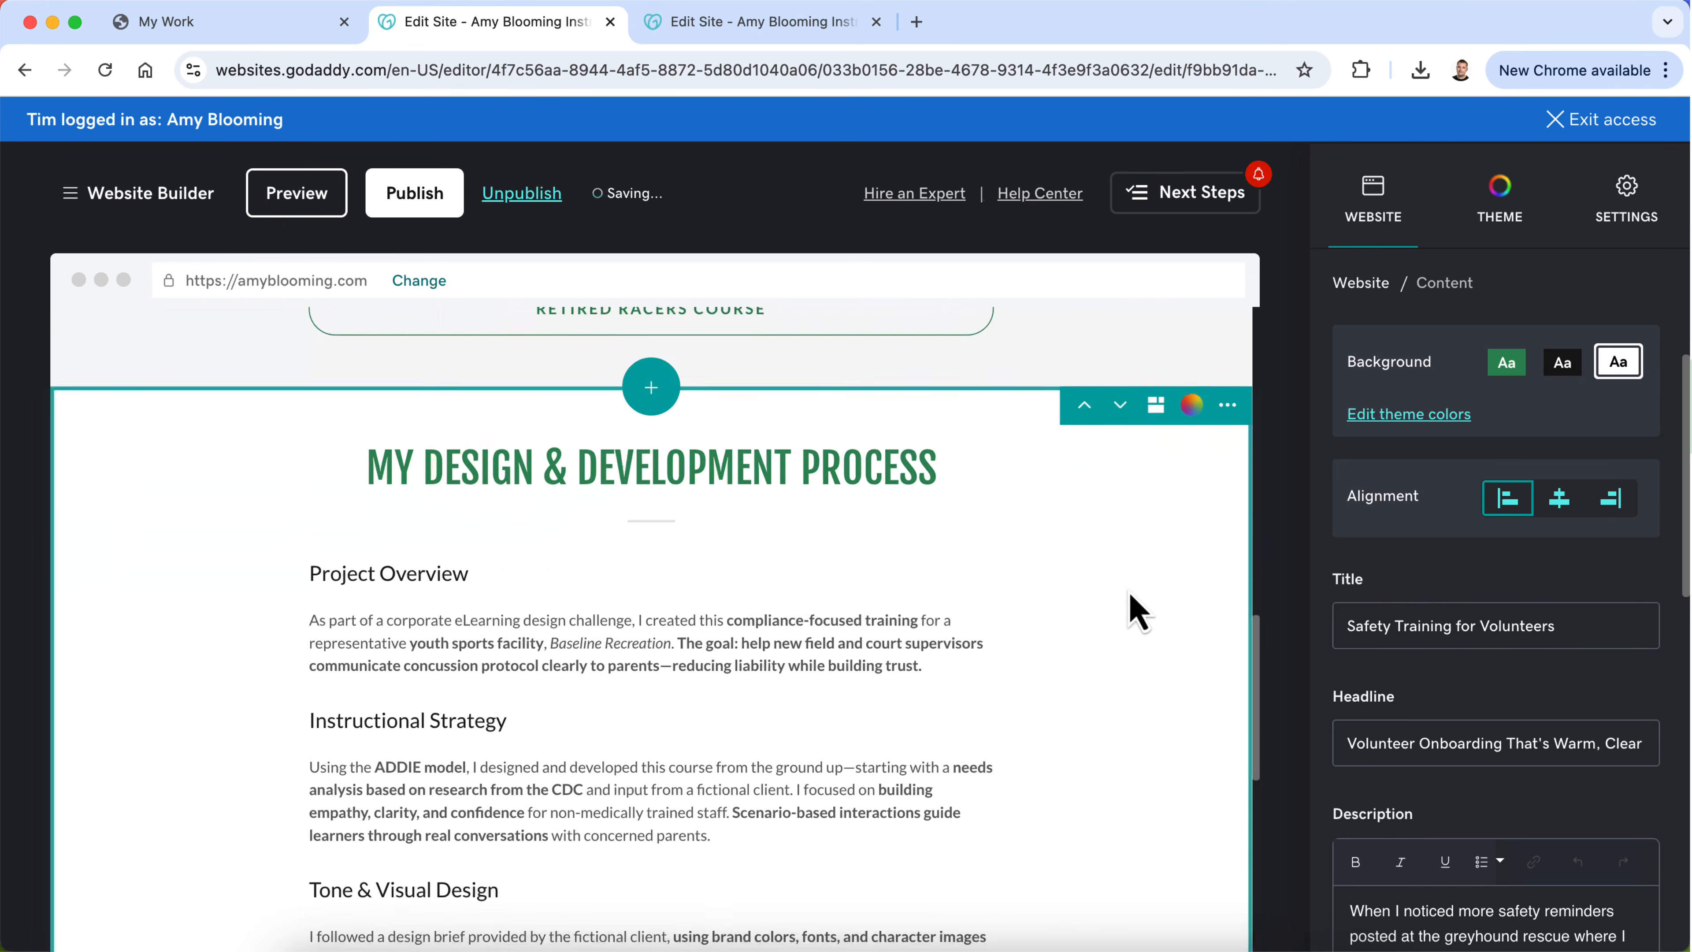
pyautogui.scroll(-3, 1132, 606)
pyautogui.scroll(3, 1132, 605)
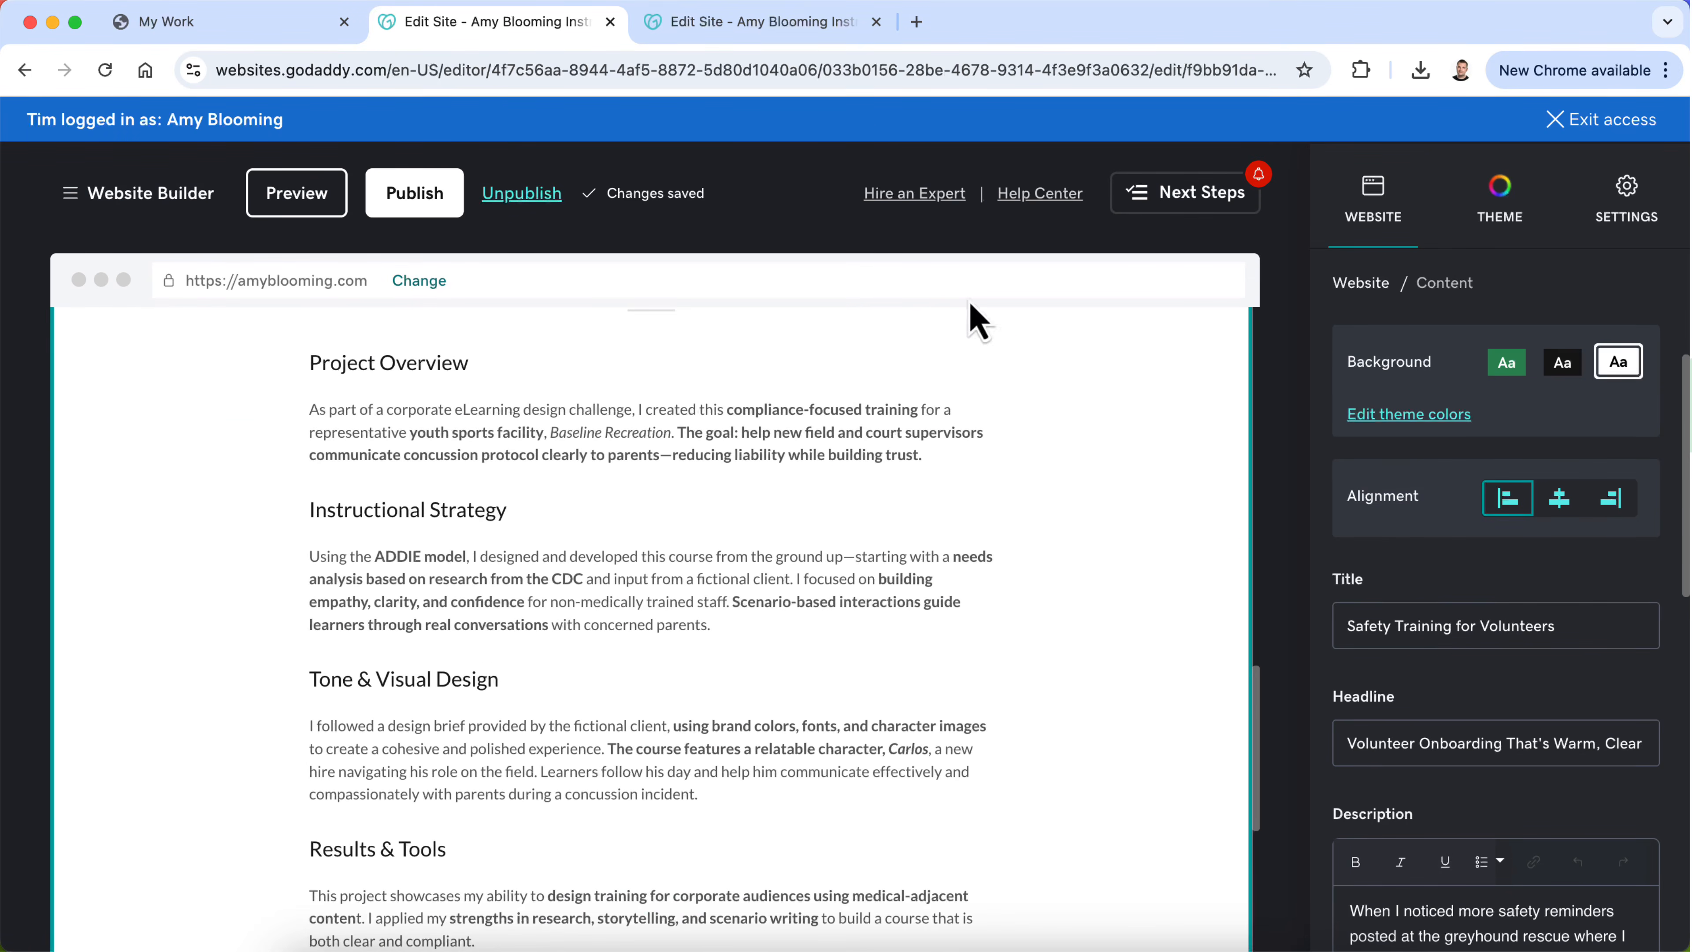
pyautogui.click(780, 38)
pyautogui.scroll(-15, 746, 700)
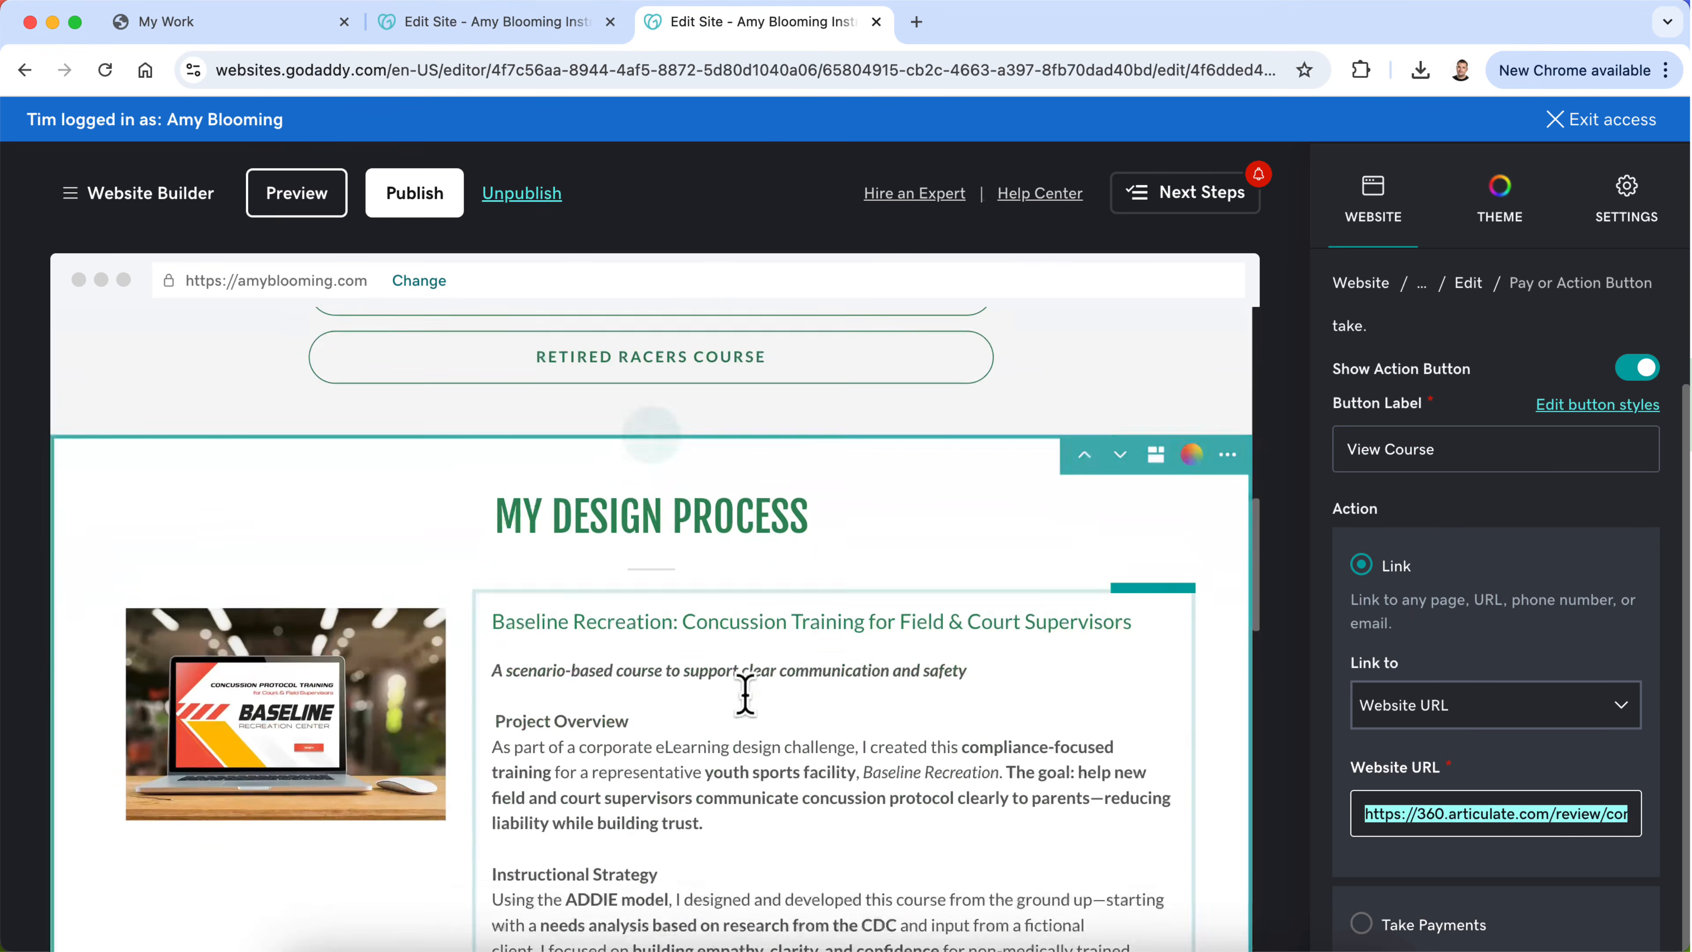
pyautogui.scroll(-5, 745, 695)
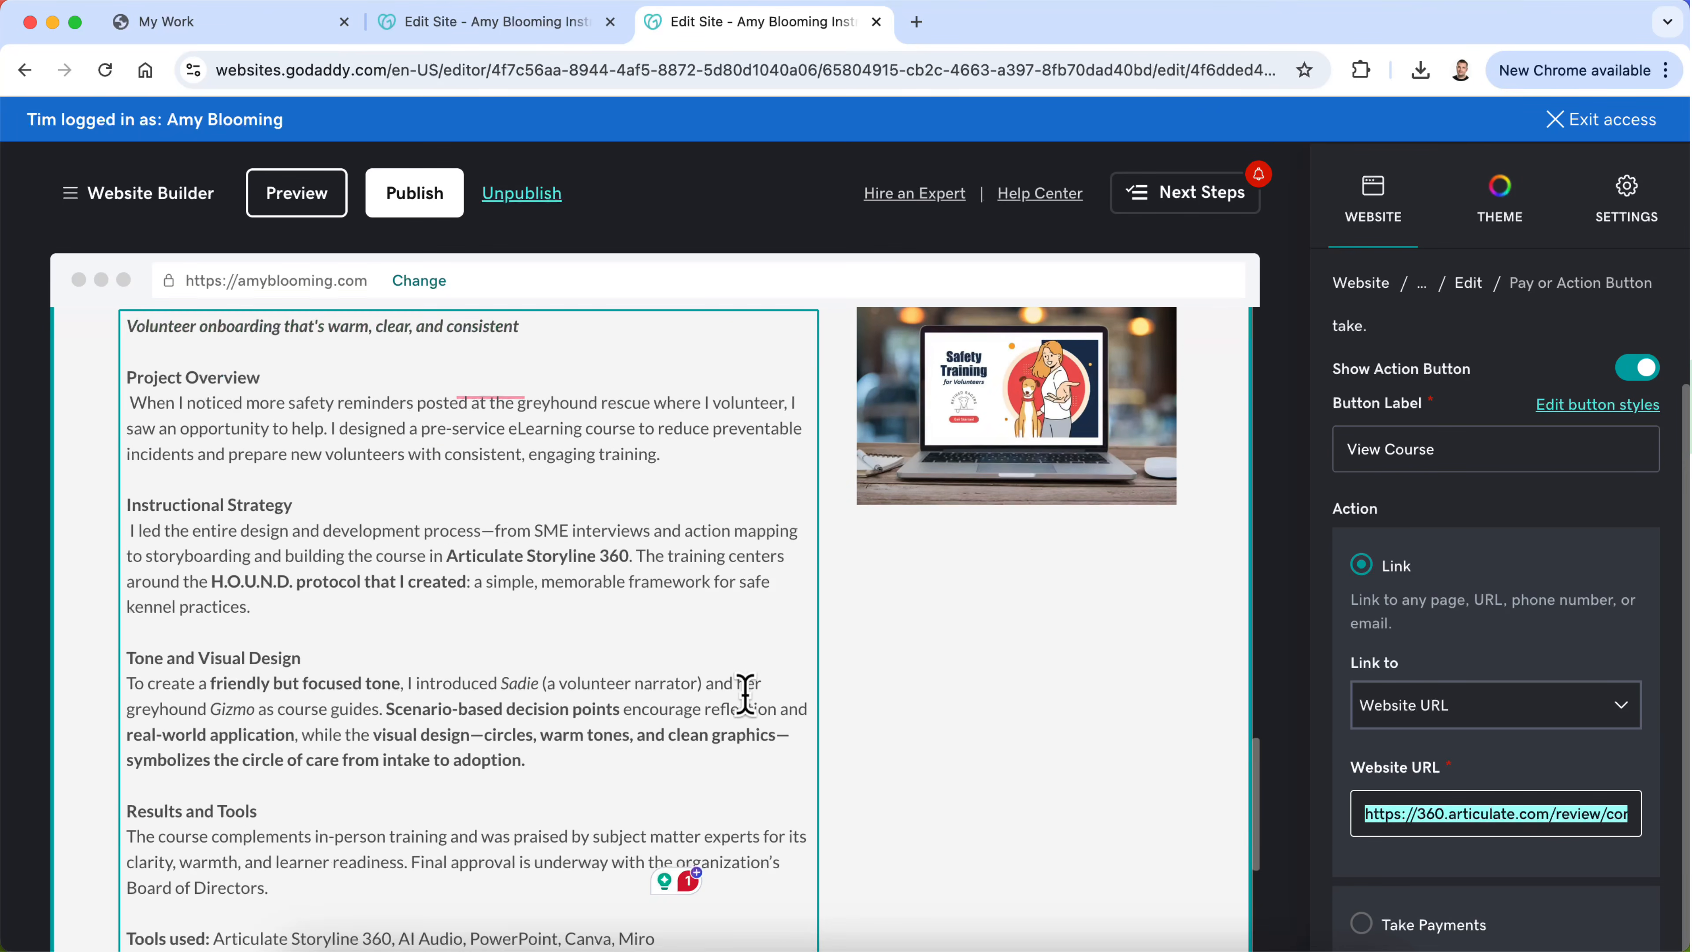
pyautogui.scroll(-2, 639, 453)
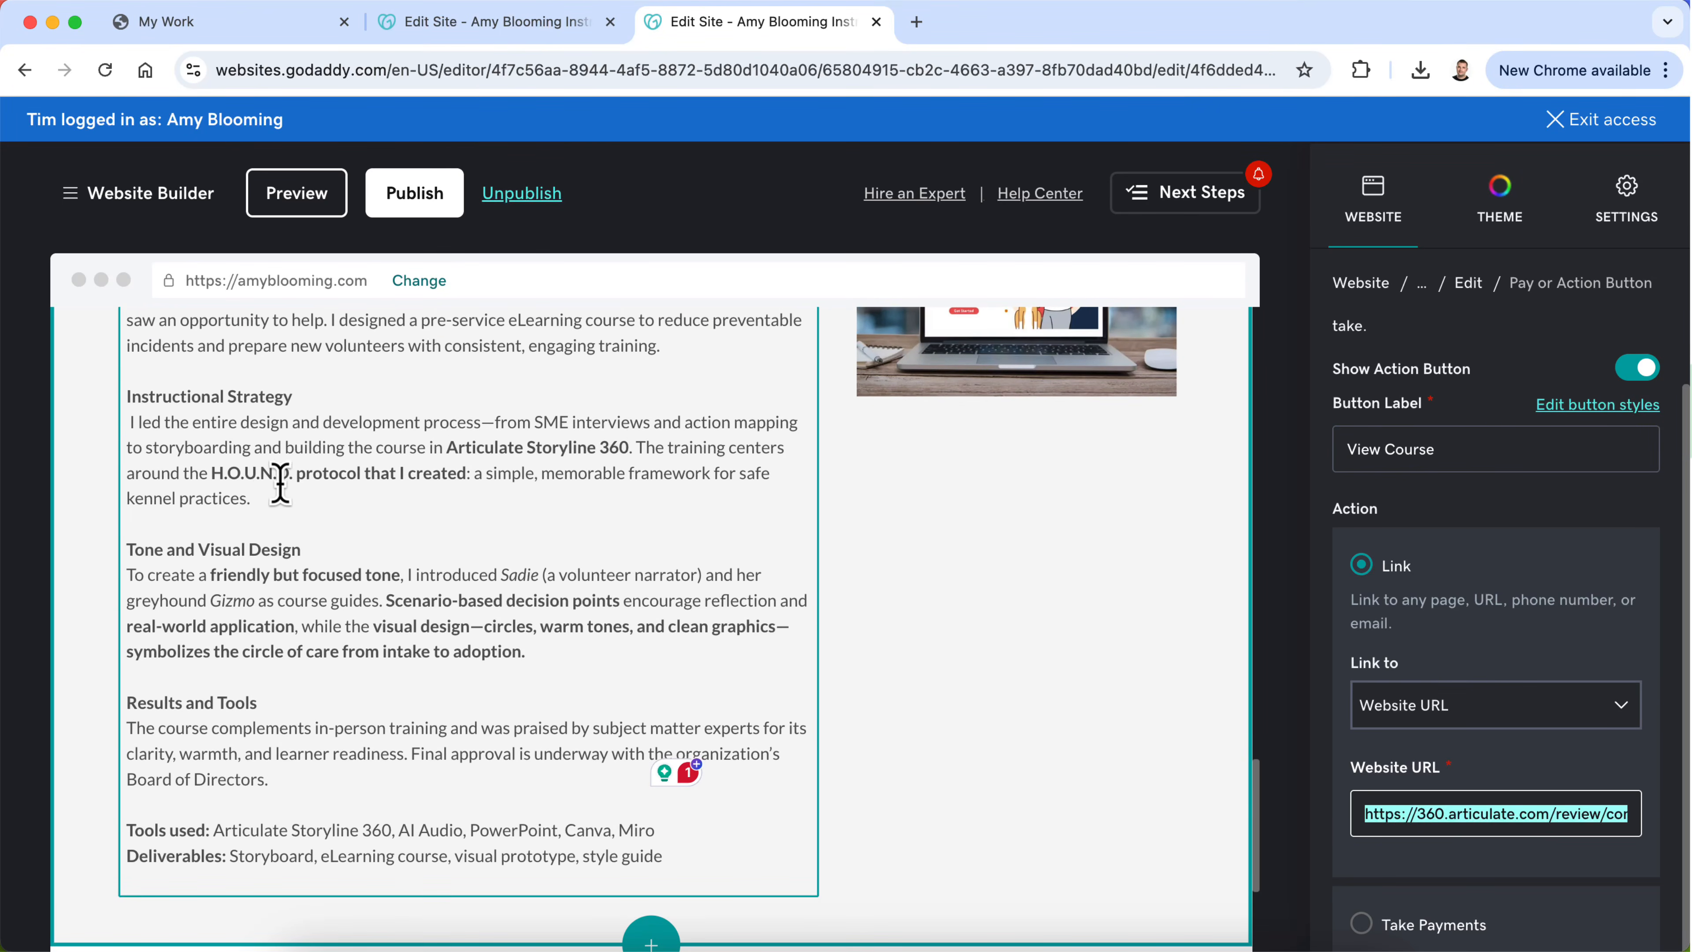
pyautogui.moveTo(259, 497); pyautogui.dragTo(130, 421)
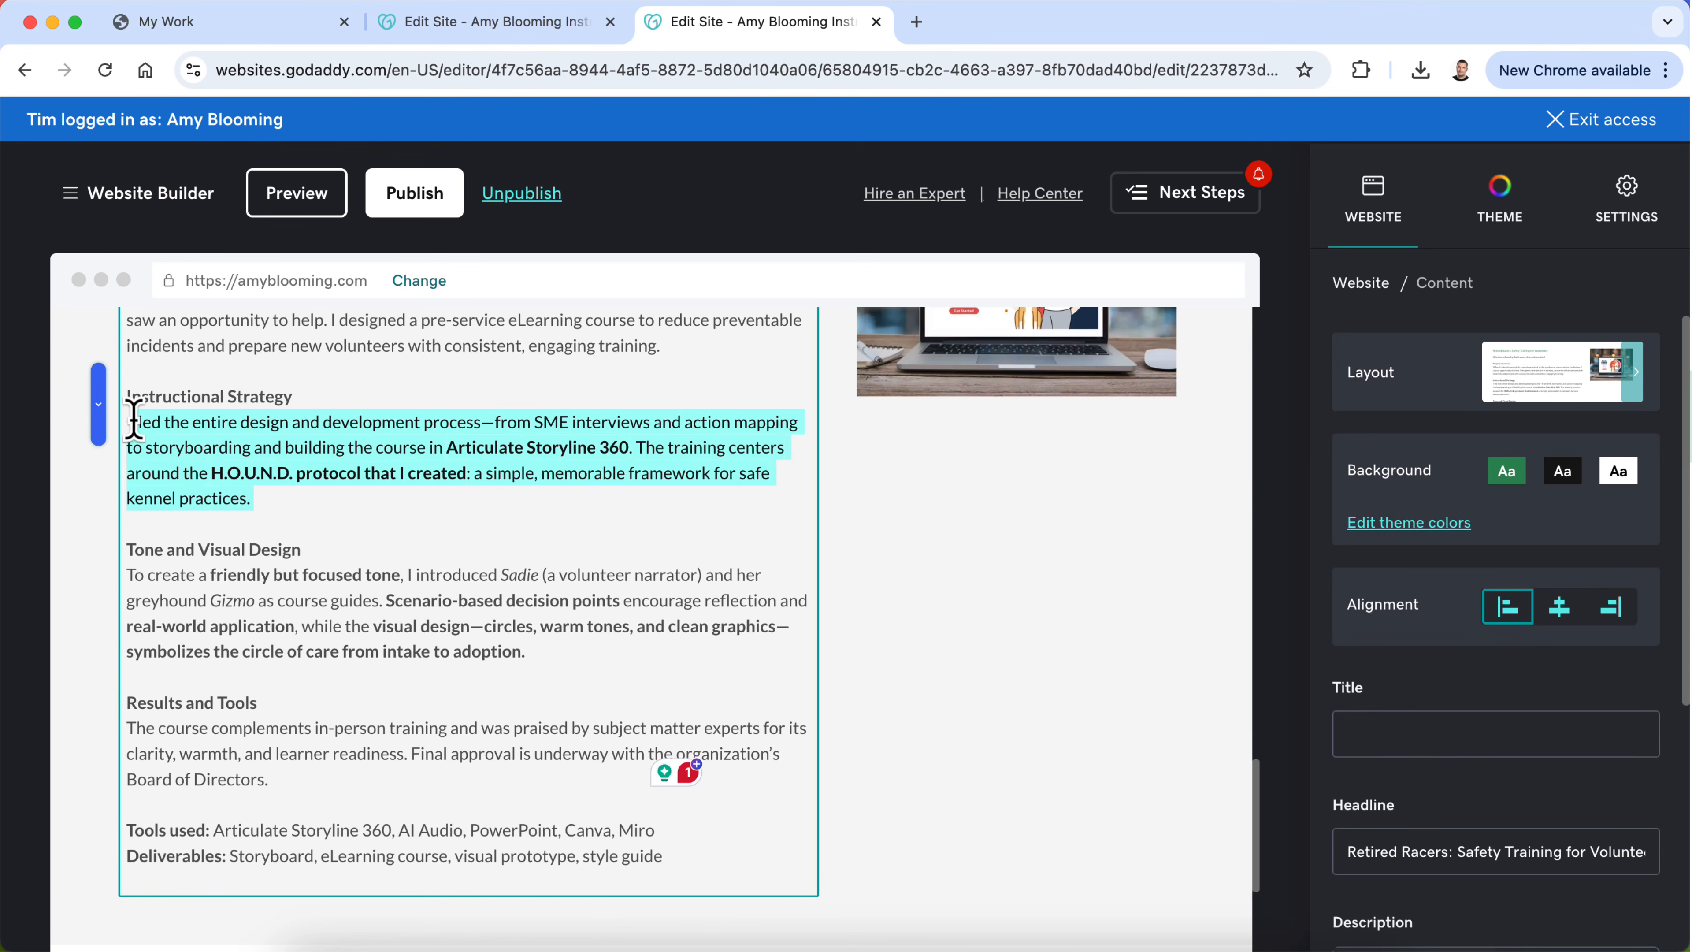
pyautogui.click(530, 27)
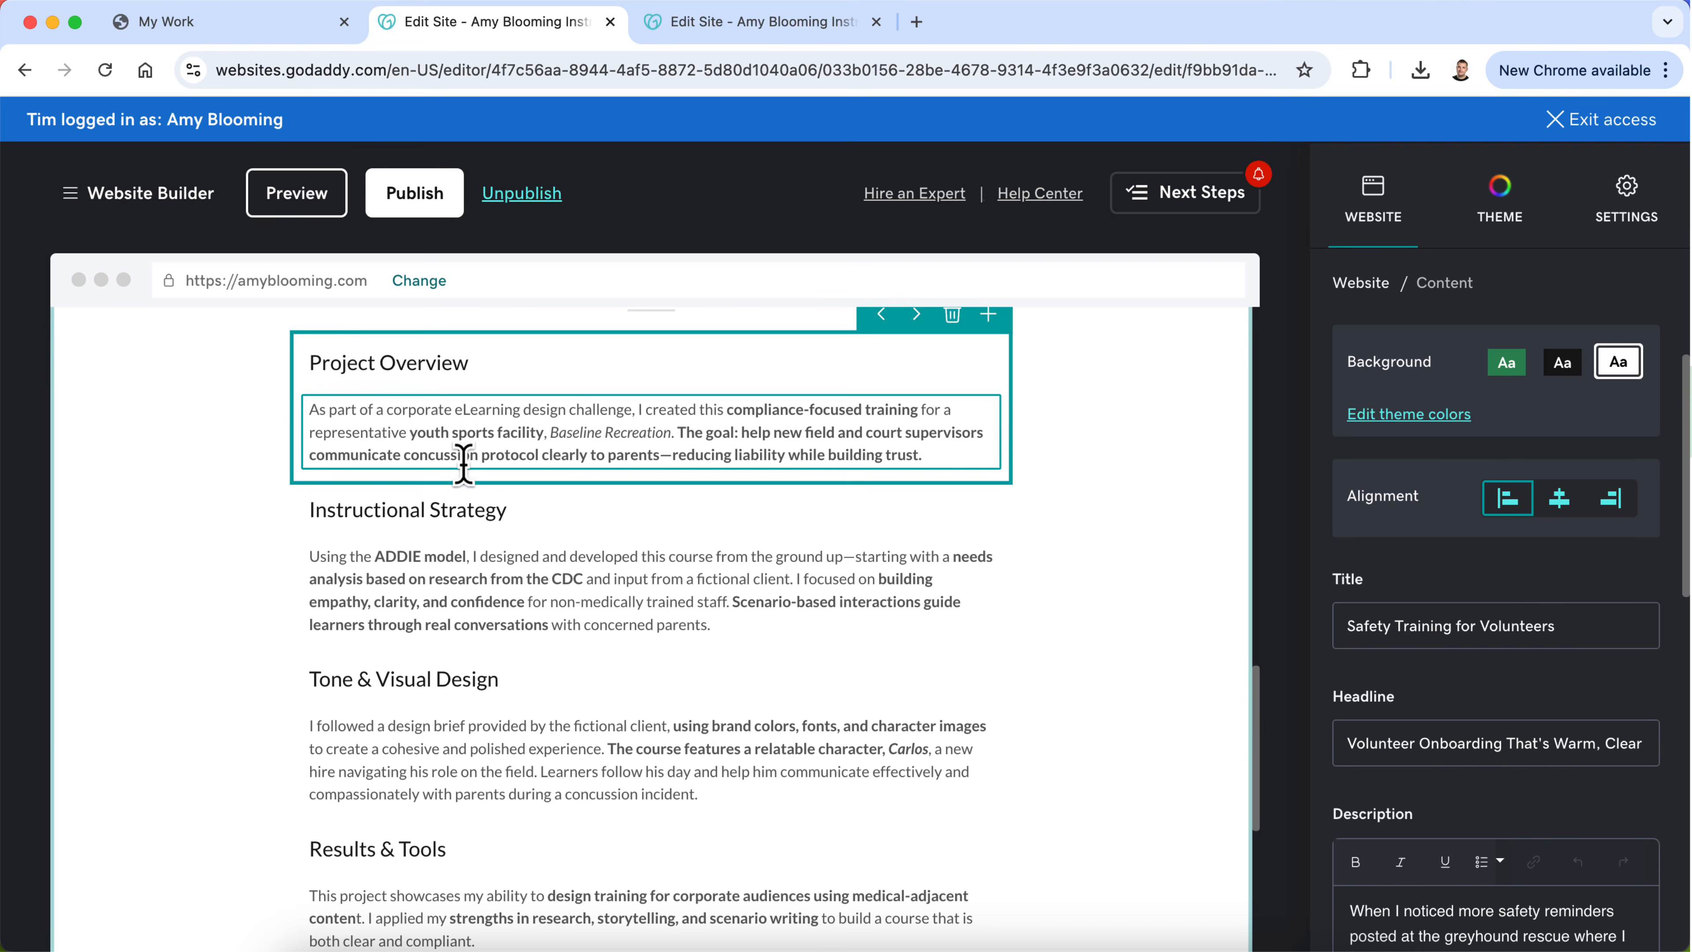
pyautogui.tripleClick(451, 586)
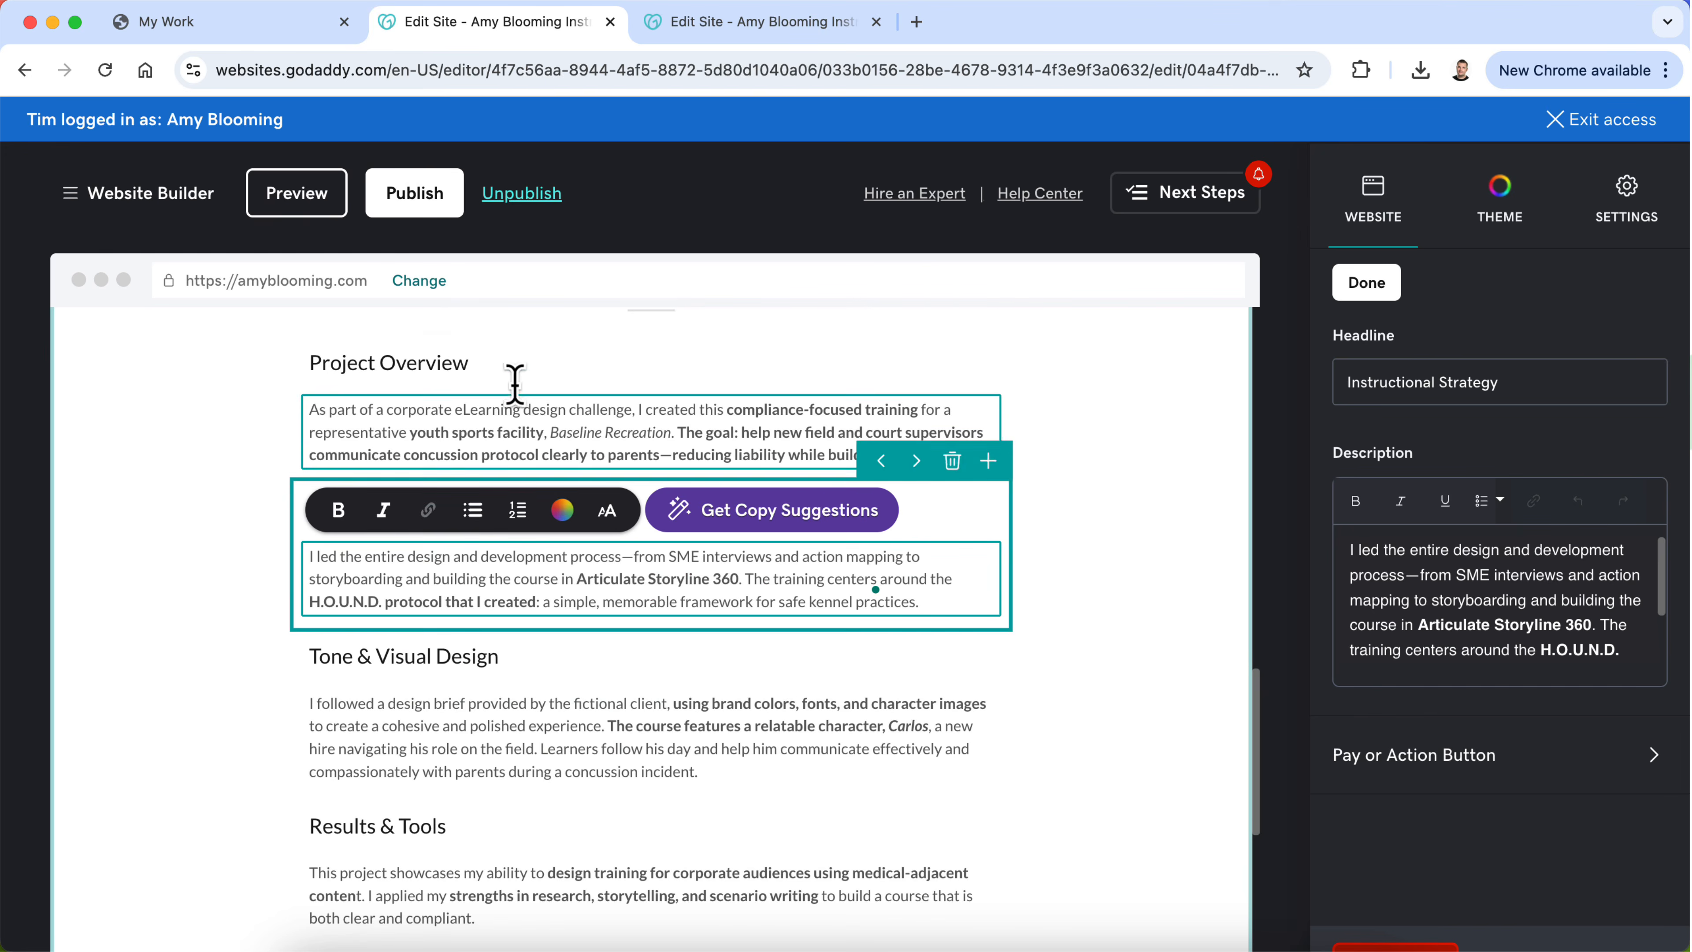
# Step: Replace the Project Overview description with the old page's paragraph about safety reminders at the greyhound rescue
pyautogui.click(518, 420)
pyautogui.click(726, 32)
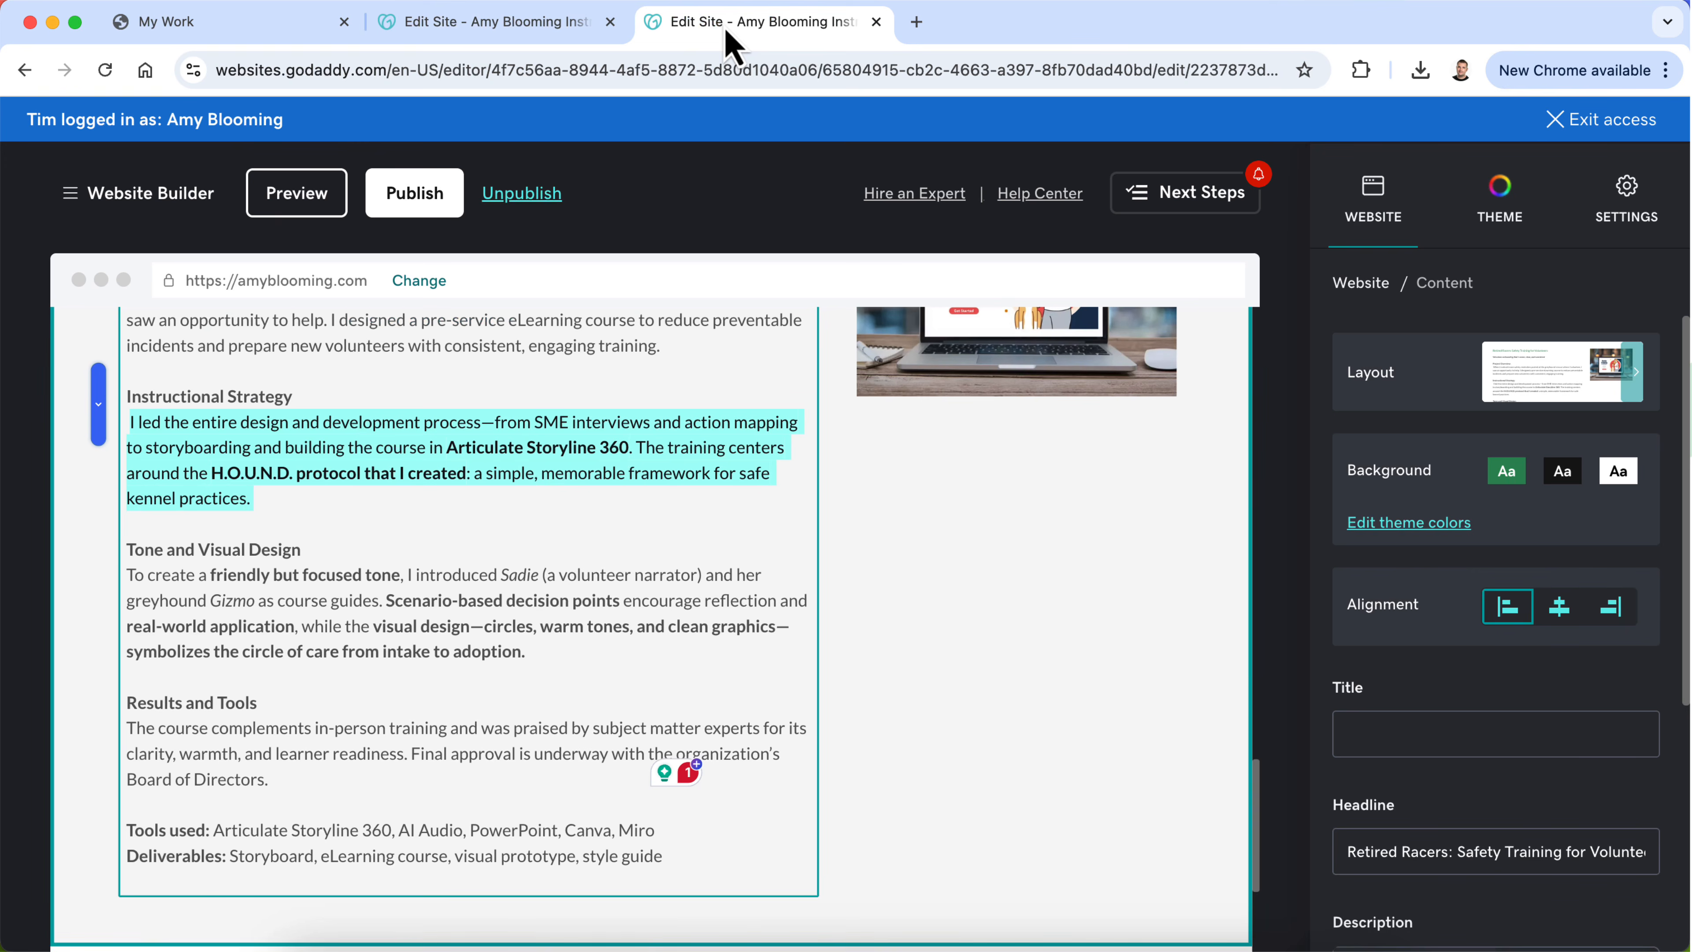
pyautogui.scroll(2, 261, 411)
pyautogui.tripleClick(227, 404)
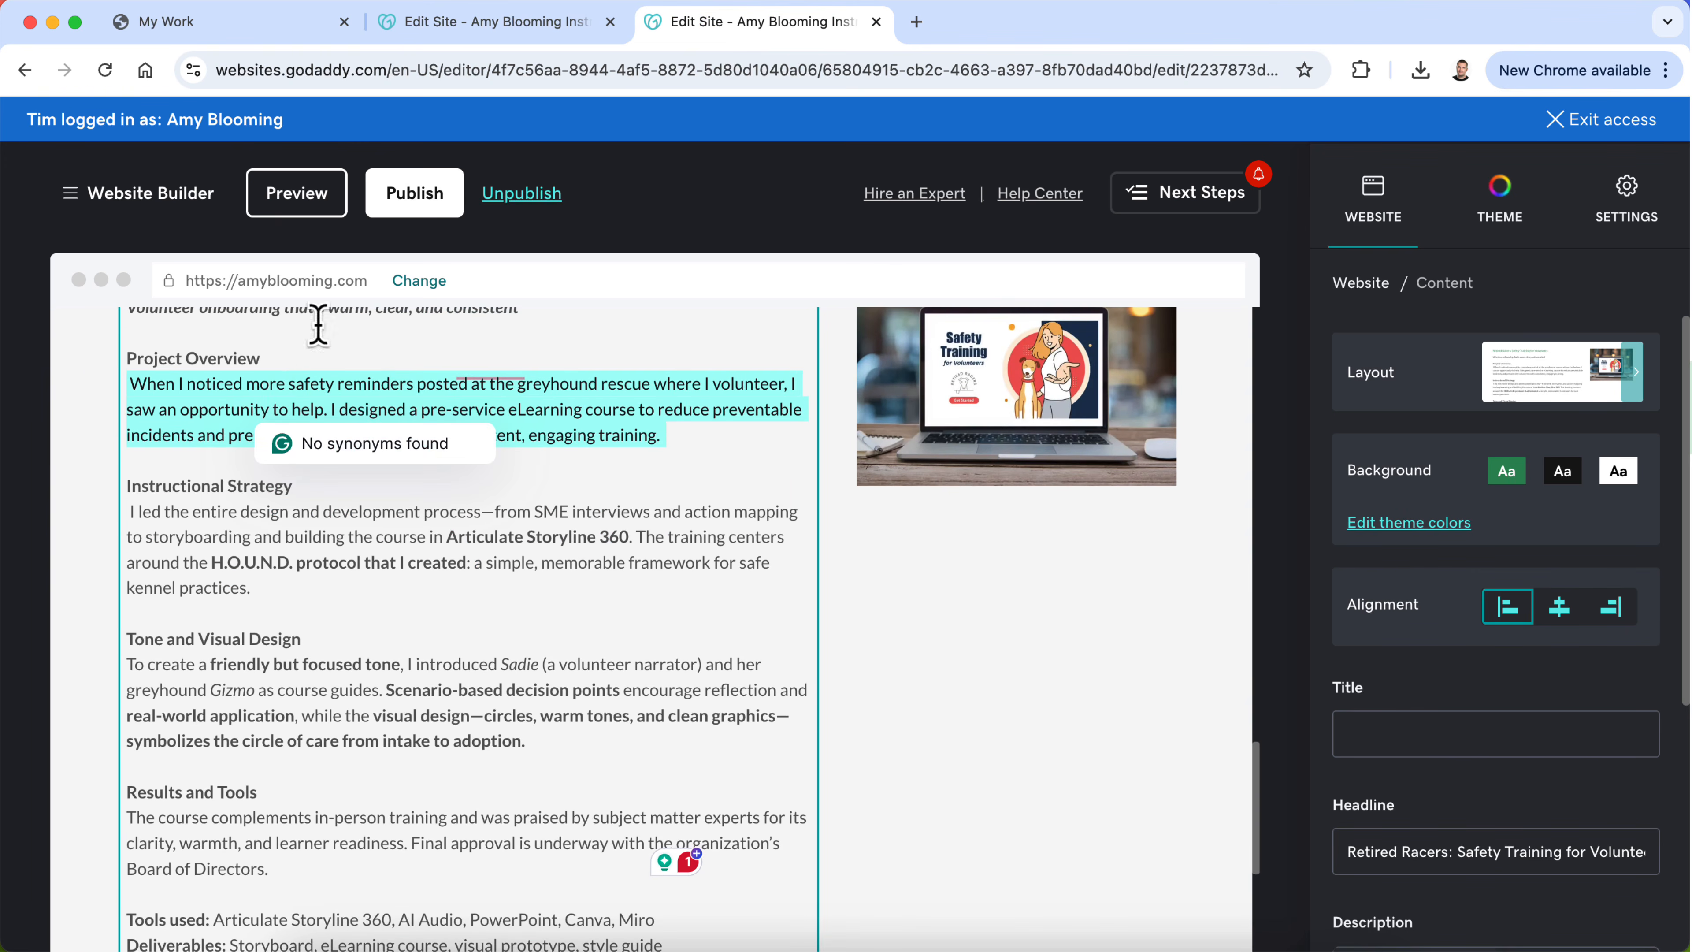
pyautogui.click(486, 30)
pyautogui.tripleClick(428, 414)
pyautogui.write('When I noticed more safety reminders posted at the greyhound rescue where I volunteer, I saw an opportunity to help. I designed a pre-service eLearning course to reduce preventable incidents and prepare new volunteers with consistent, engaging training.')
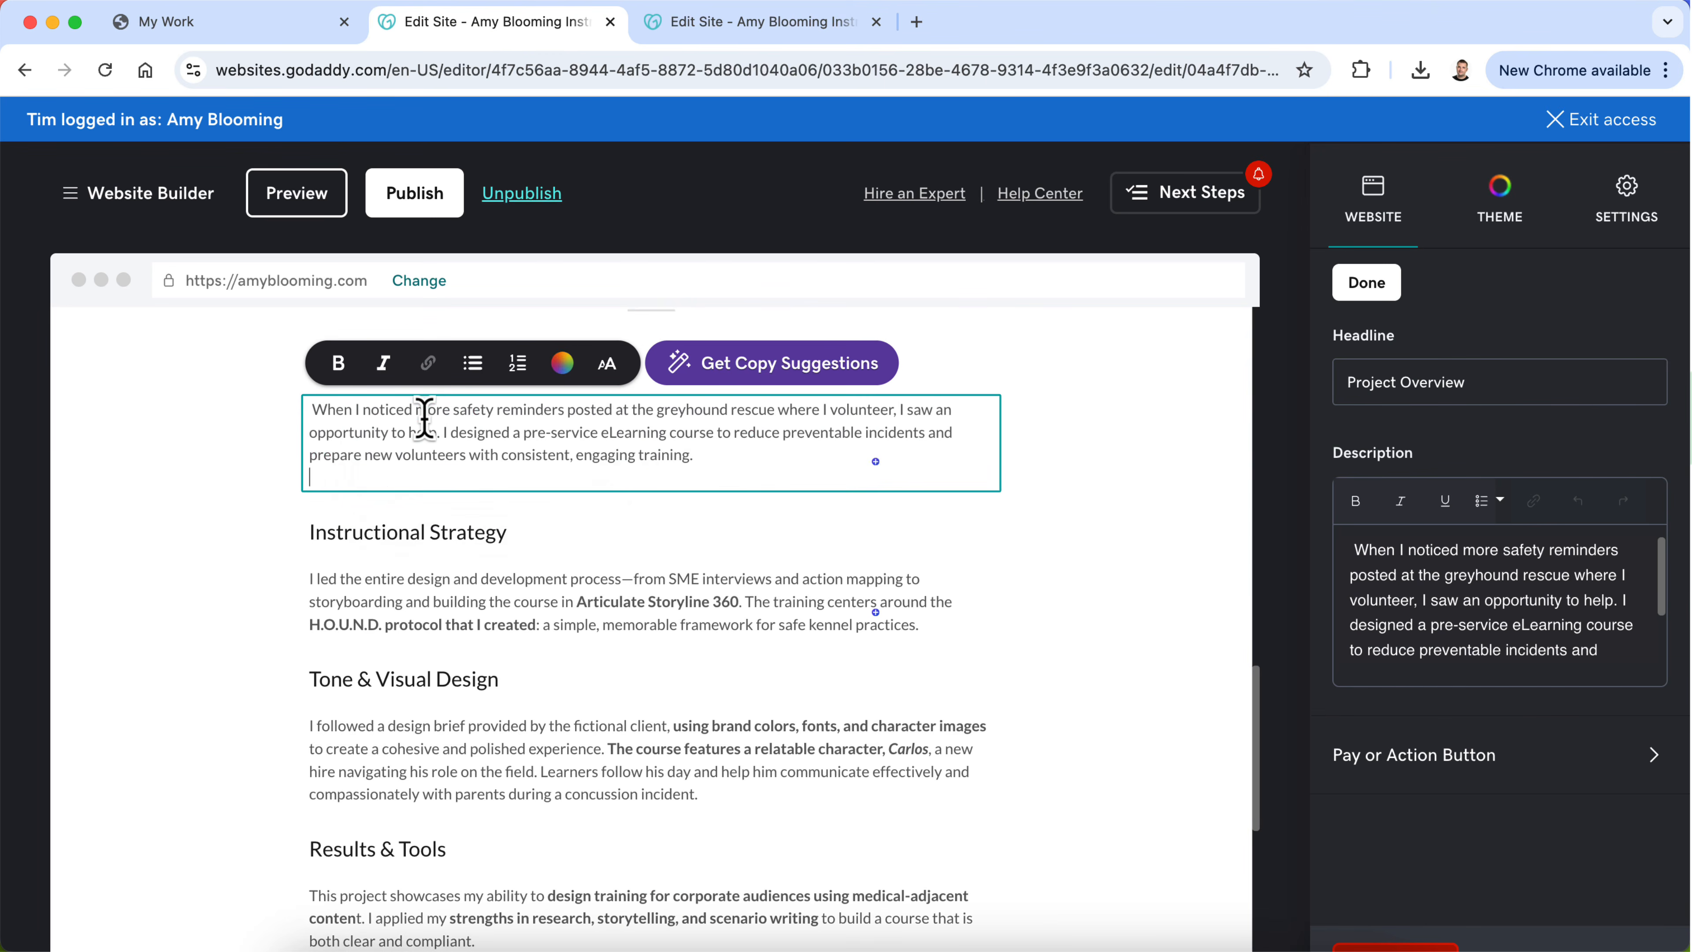
pyautogui.click(1118, 567)
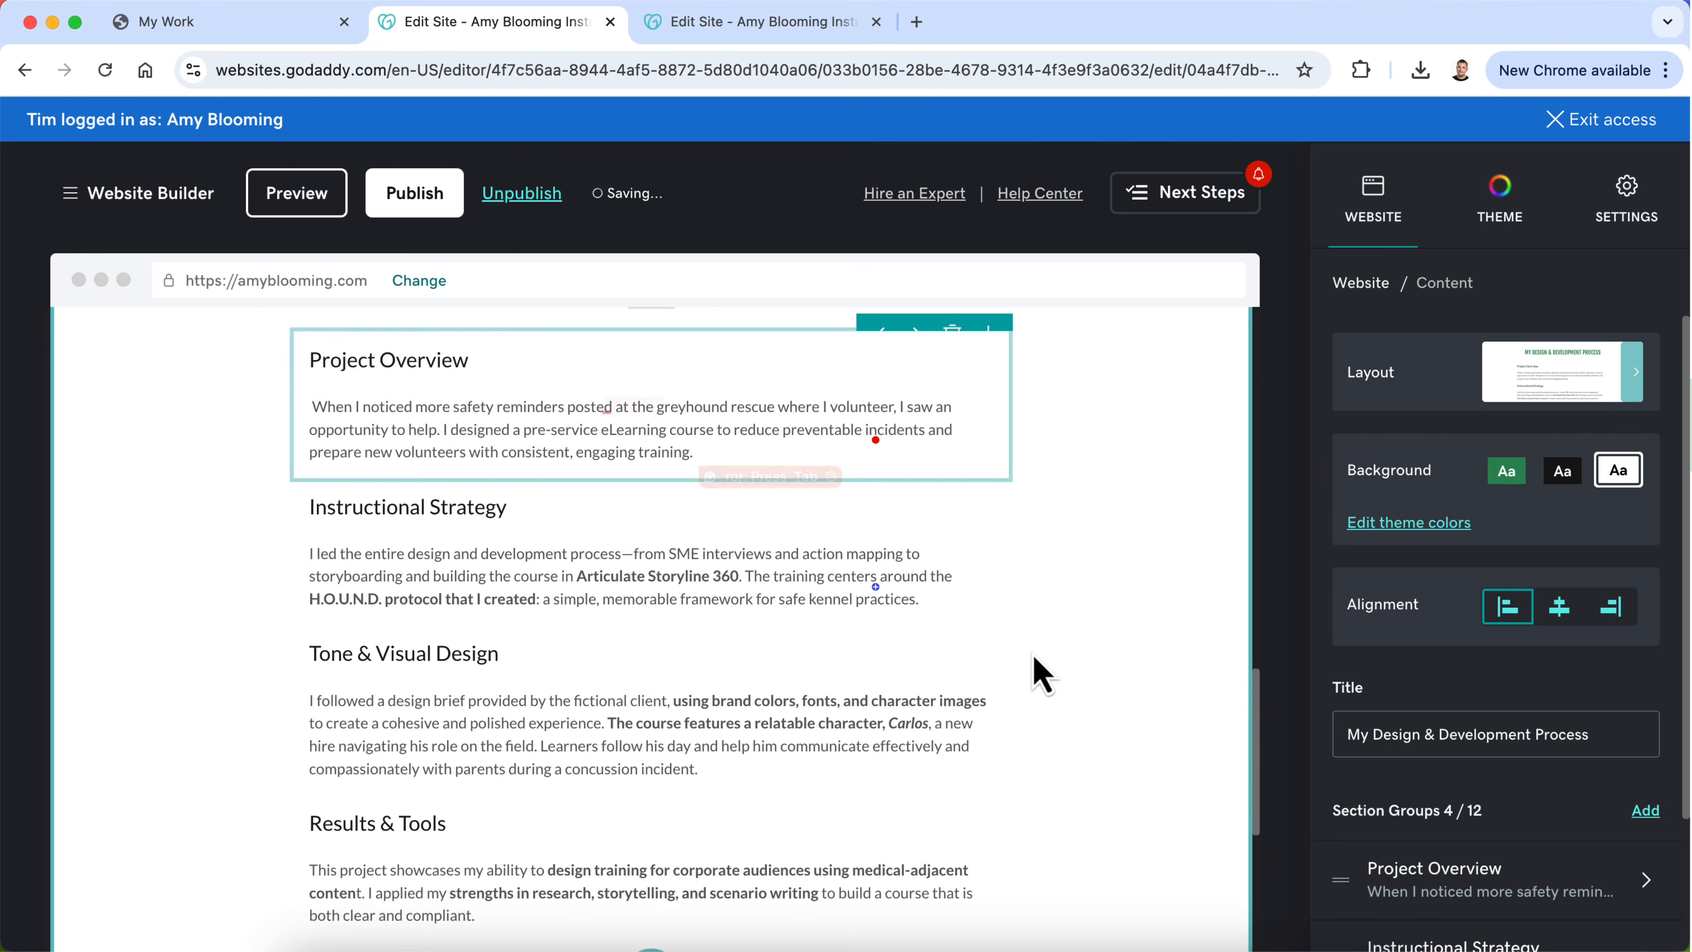
# Step: Replace the Tone & Visual Design description with the old page's Sadie and Gizmo paragraph and remove the extra blank line
pyautogui.scroll(-3, 933, 547)
pyautogui.click(710, 27)
pyautogui.scroll(-2, 459, 507)
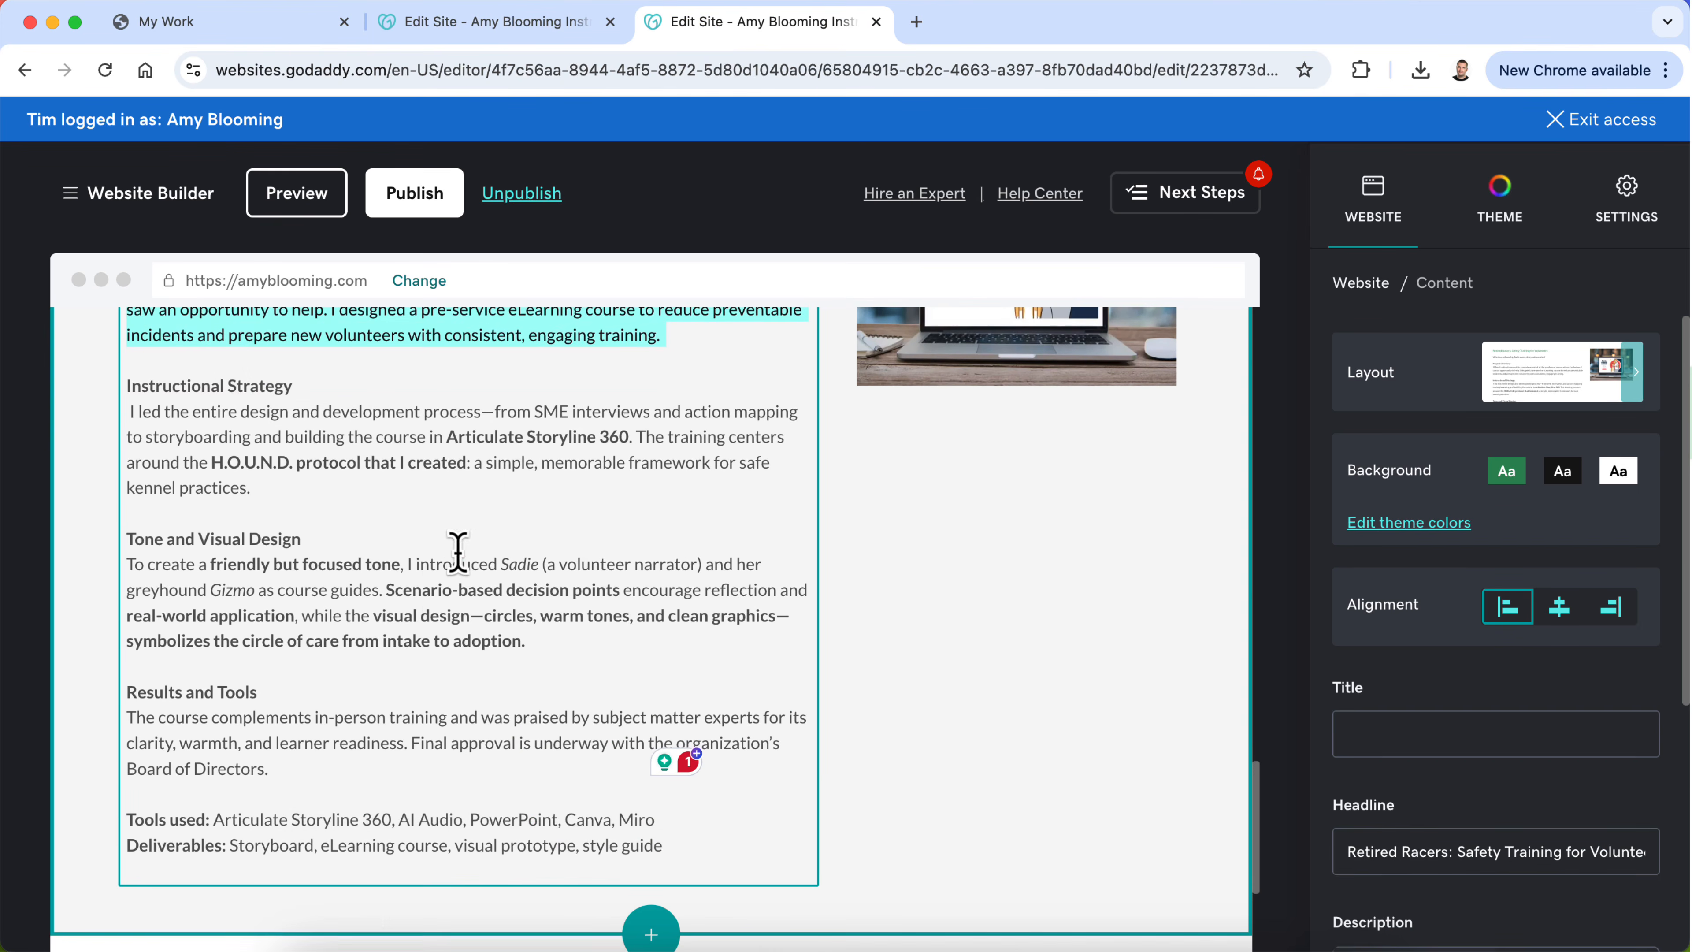
pyautogui.doubleClick(430, 595)
pyautogui.tripleClick(430, 596)
pyautogui.press('super+c')
pyautogui.click(540, 30)
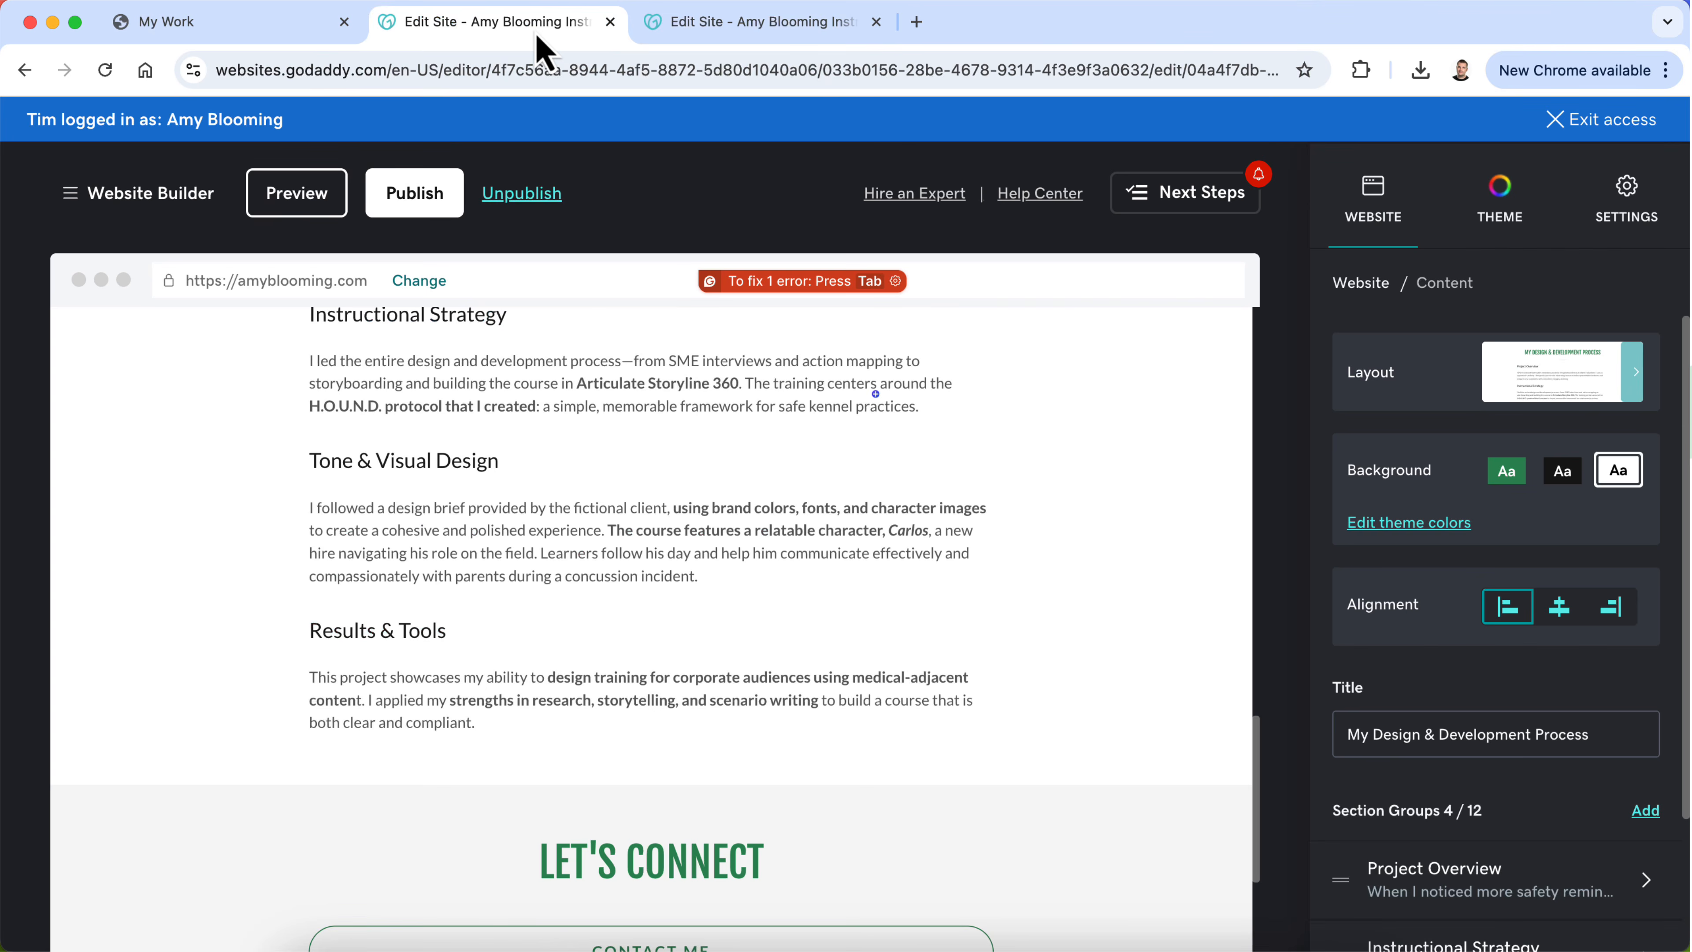
pyautogui.tripleClick(533, 523)
pyautogui.press('super+v')
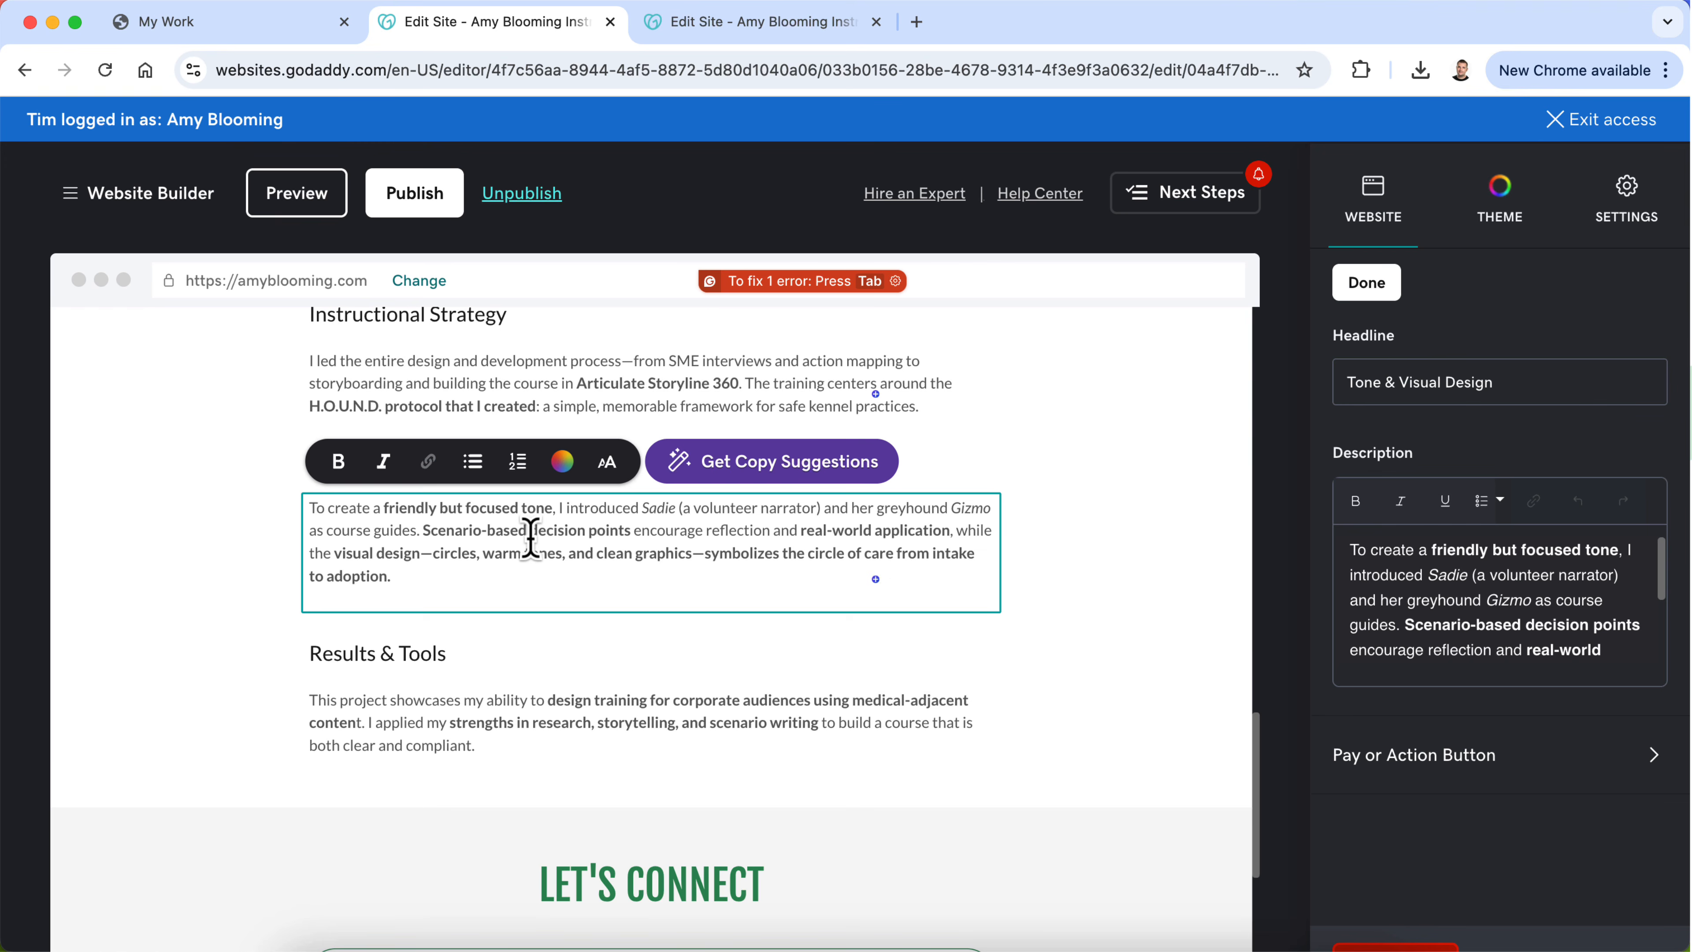
pyautogui.press('BackSpace')
# Step: Replace the Results & Tools description with the old page's paragraph on complementing in-person training and Board of Directors approval
pyautogui.click(767, 23)
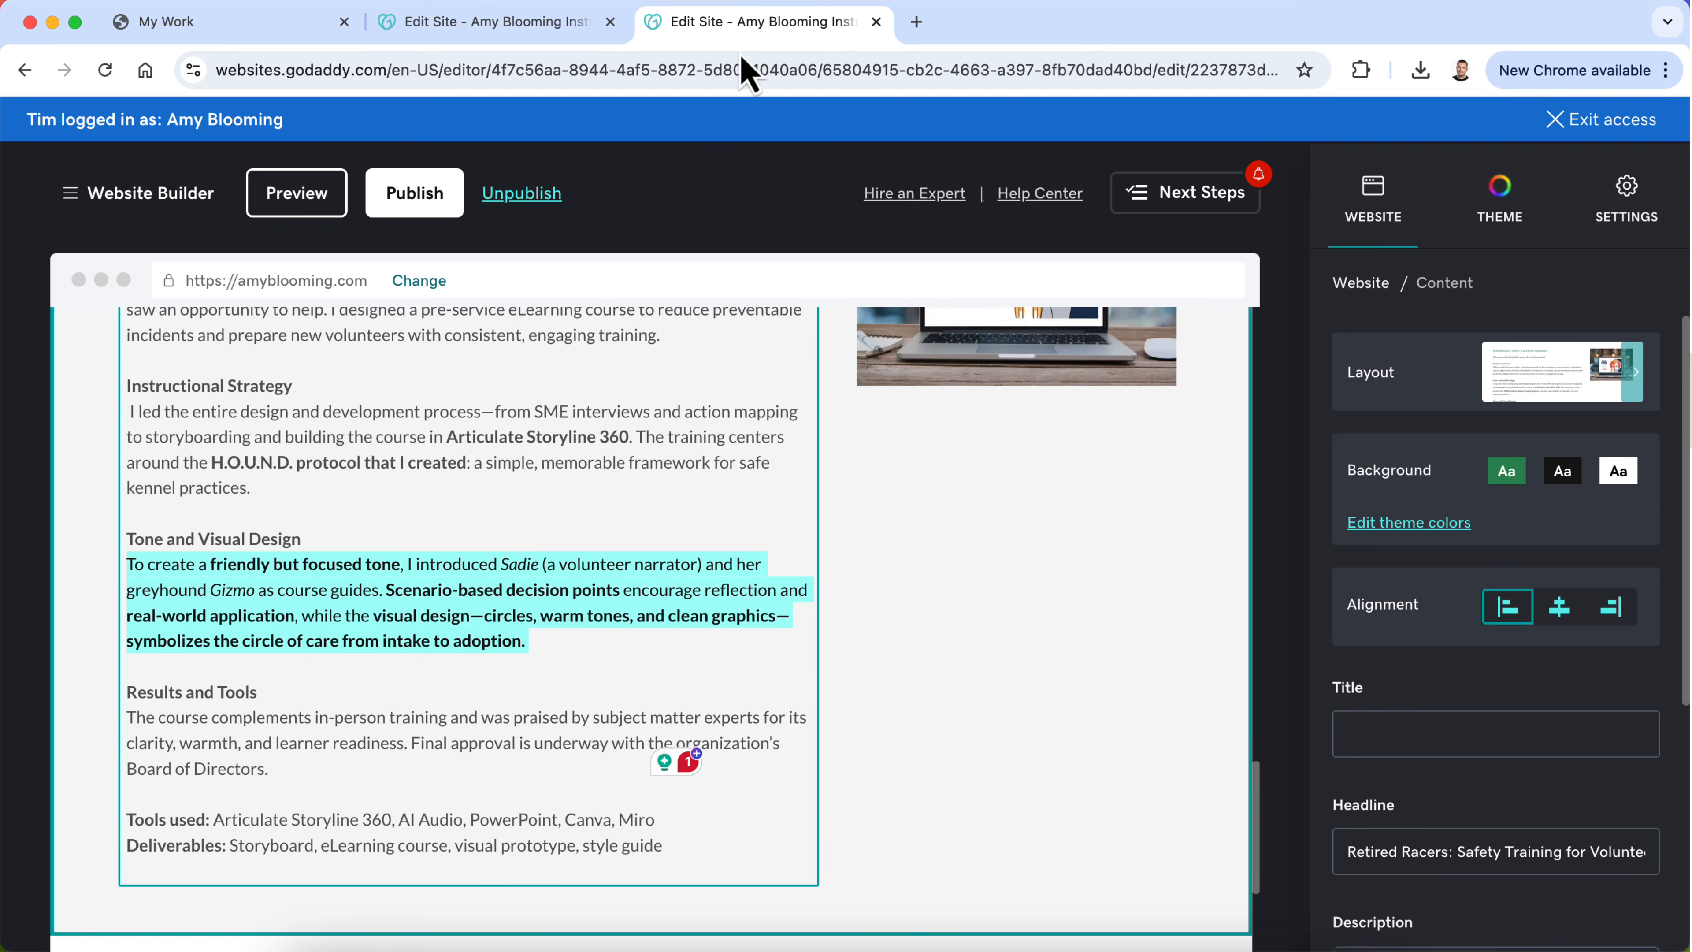
pyautogui.scroll(-2, 435, 623)
pyautogui.tripleClick(271, 676)
pyautogui.hotkey('ctrl', 'c')
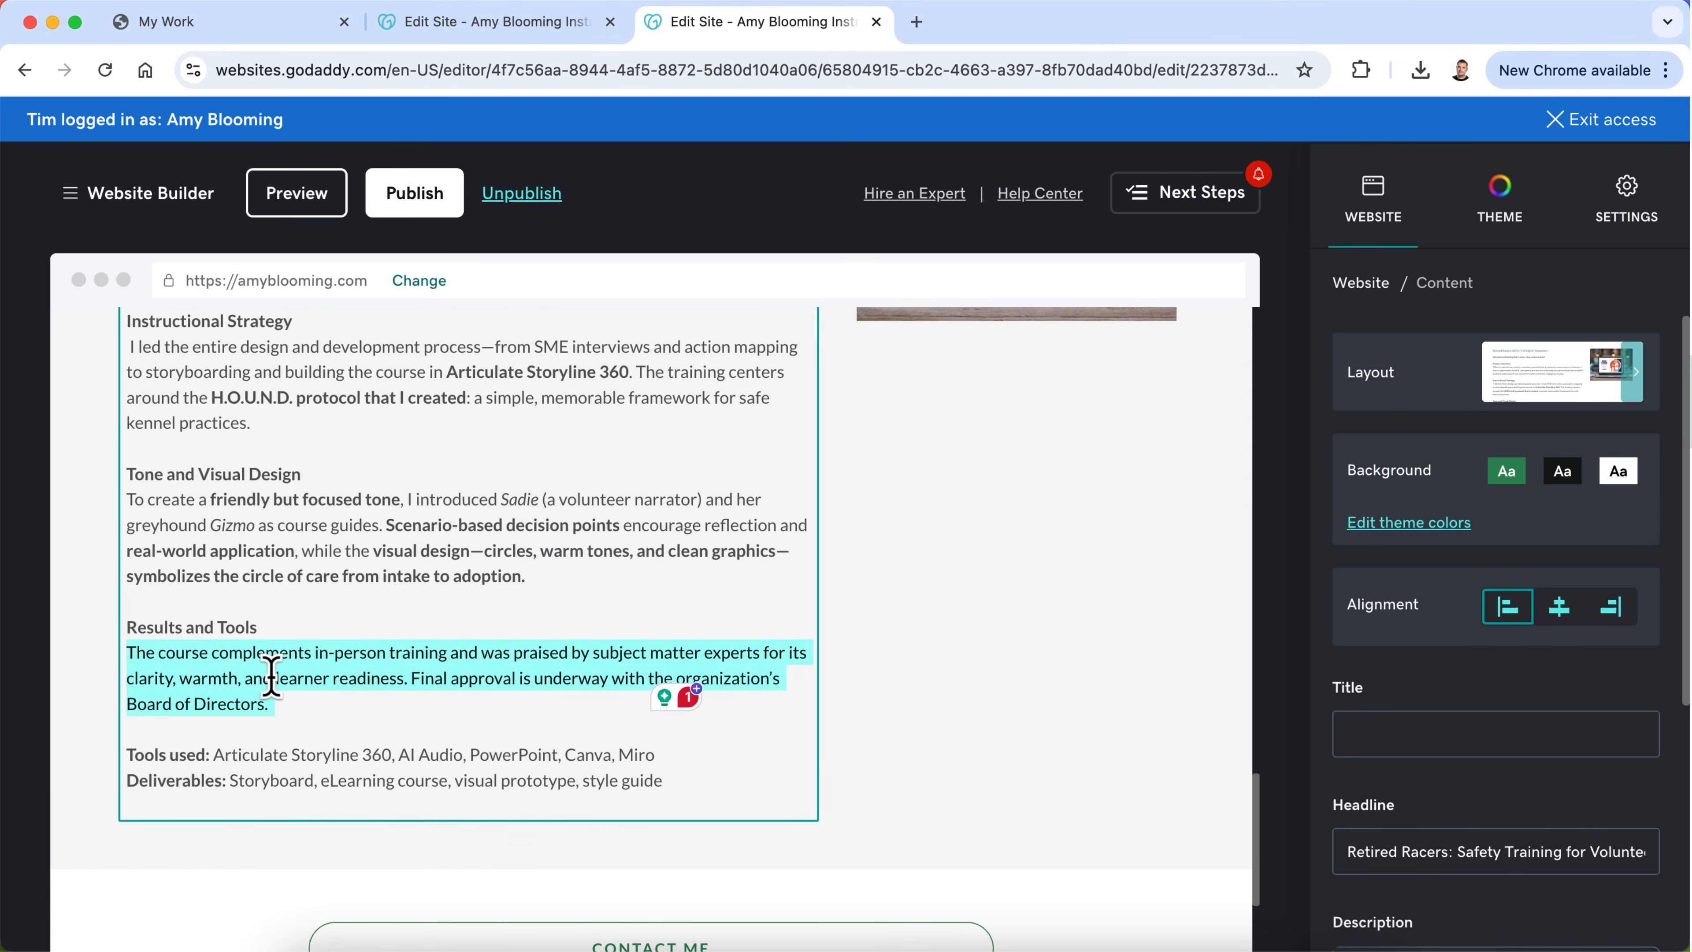
pyautogui.click(519, 23)
pyautogui.tripleClick(402, 678)
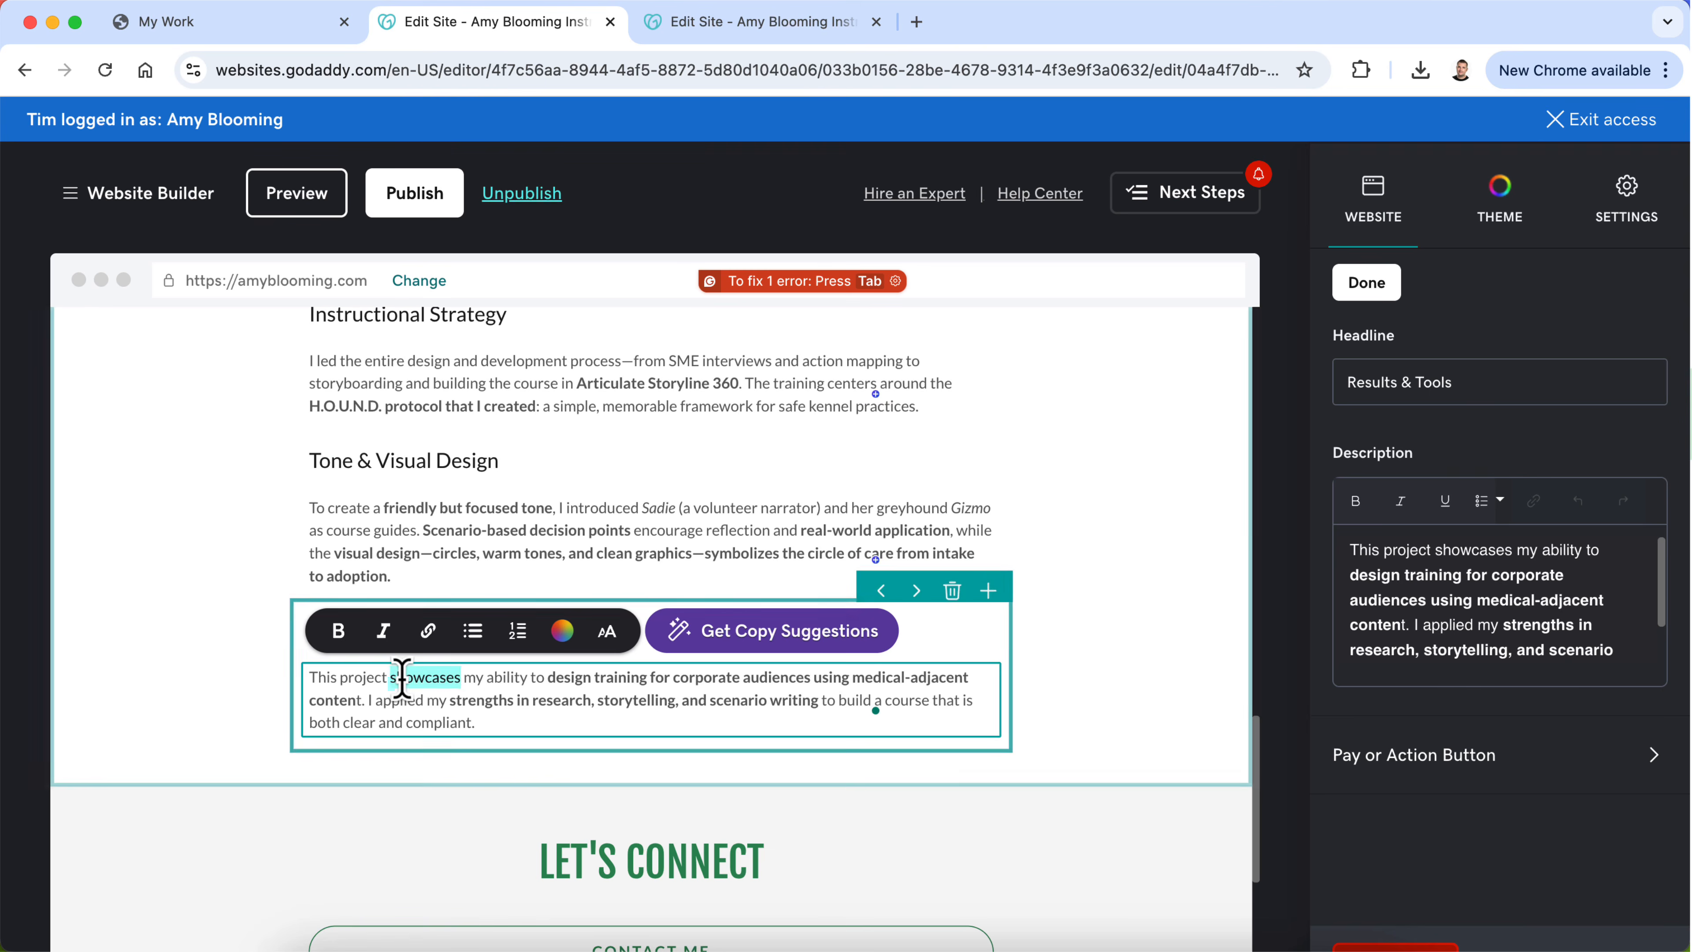
pyautogui.hotkey('ctrl', 'v')
pyautogui.click(1145, 706)
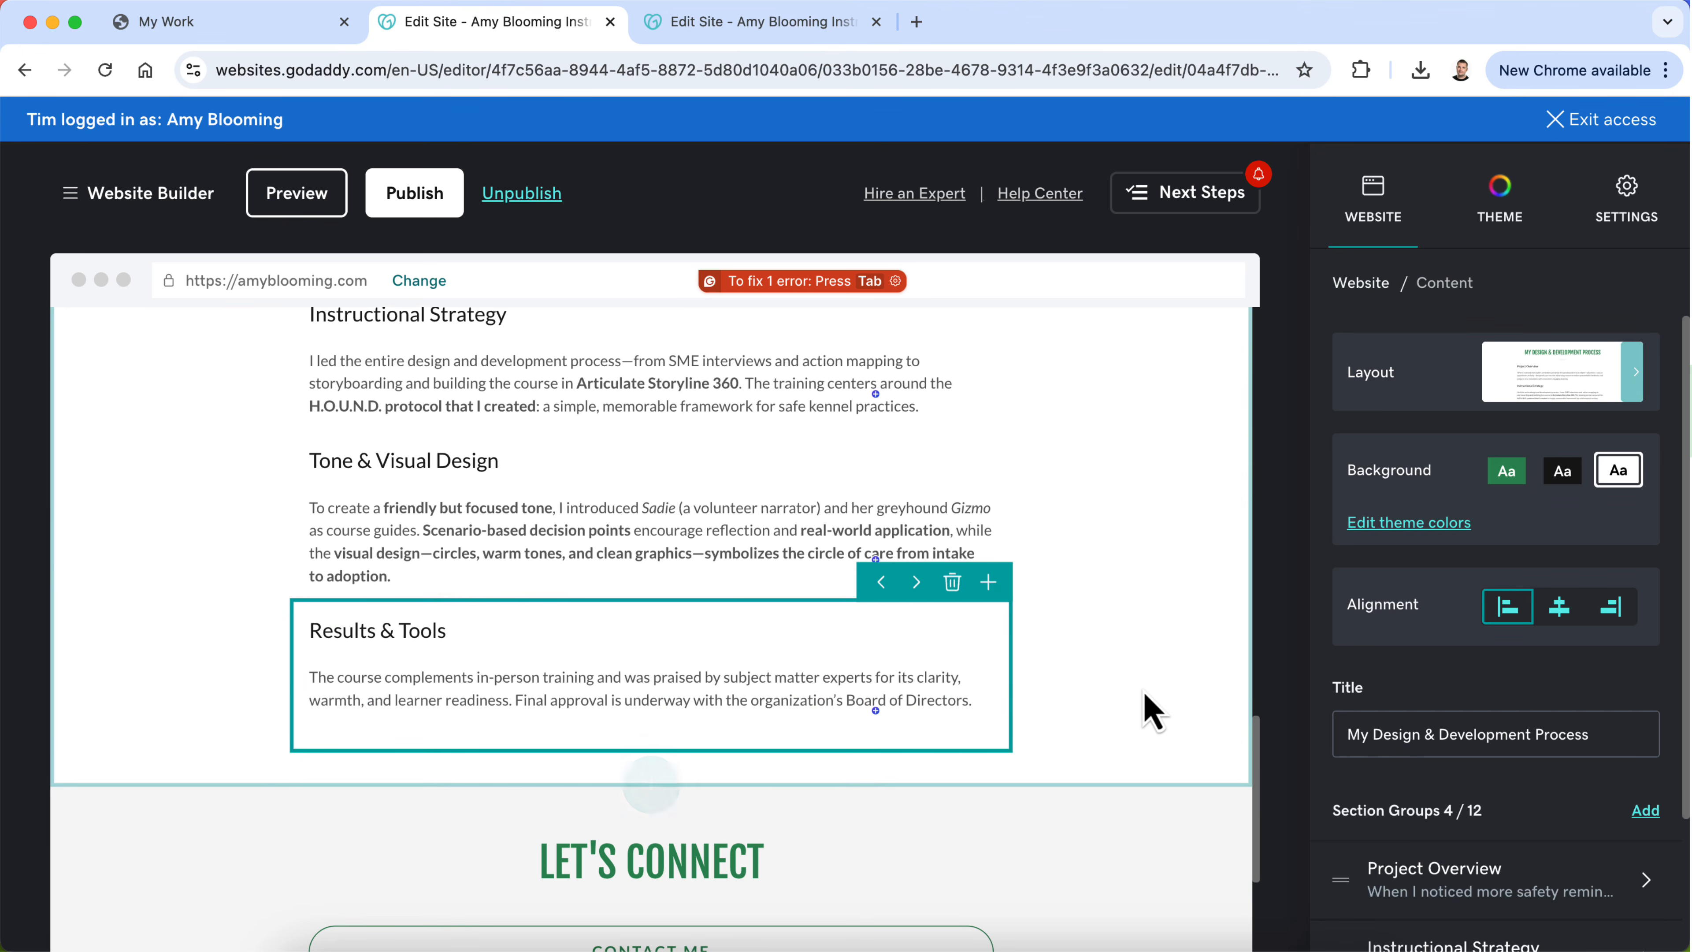
# Step: Delete the OLD SAFETY page from the site and confirm the deletion
pyautogui.scroll(-4, 1145, 694)
pyautogui.scroll(3, 1144, 693)
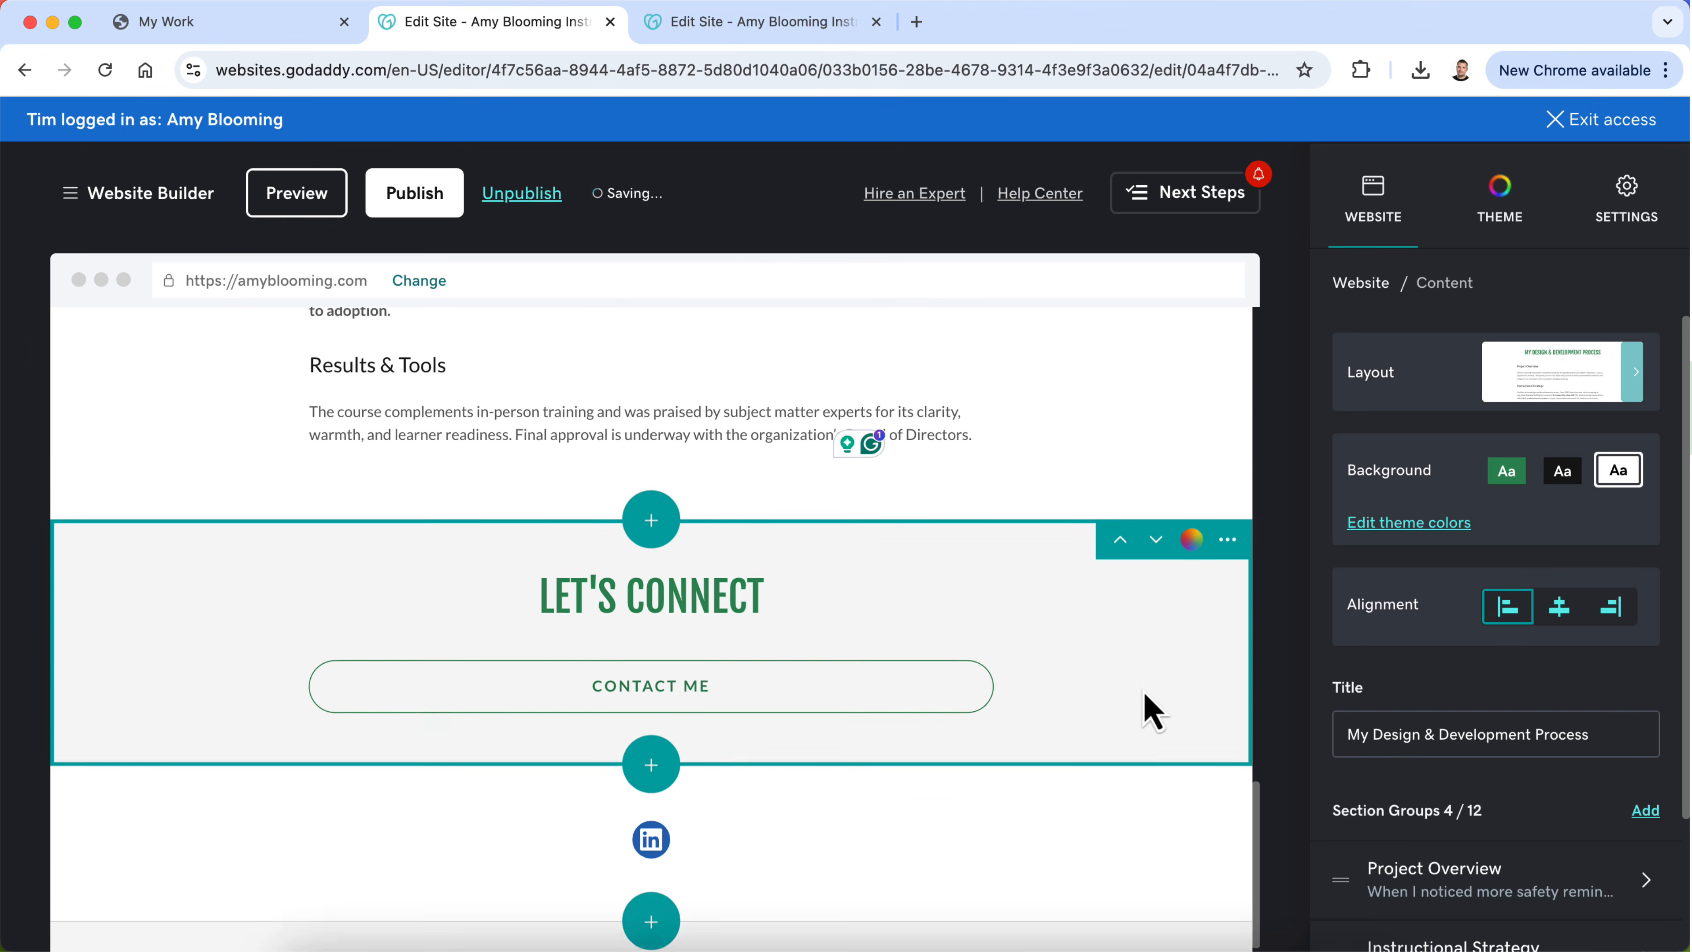
pyautogui.scroll(4, 1147, 698)
pyautogui.click(733, 602)
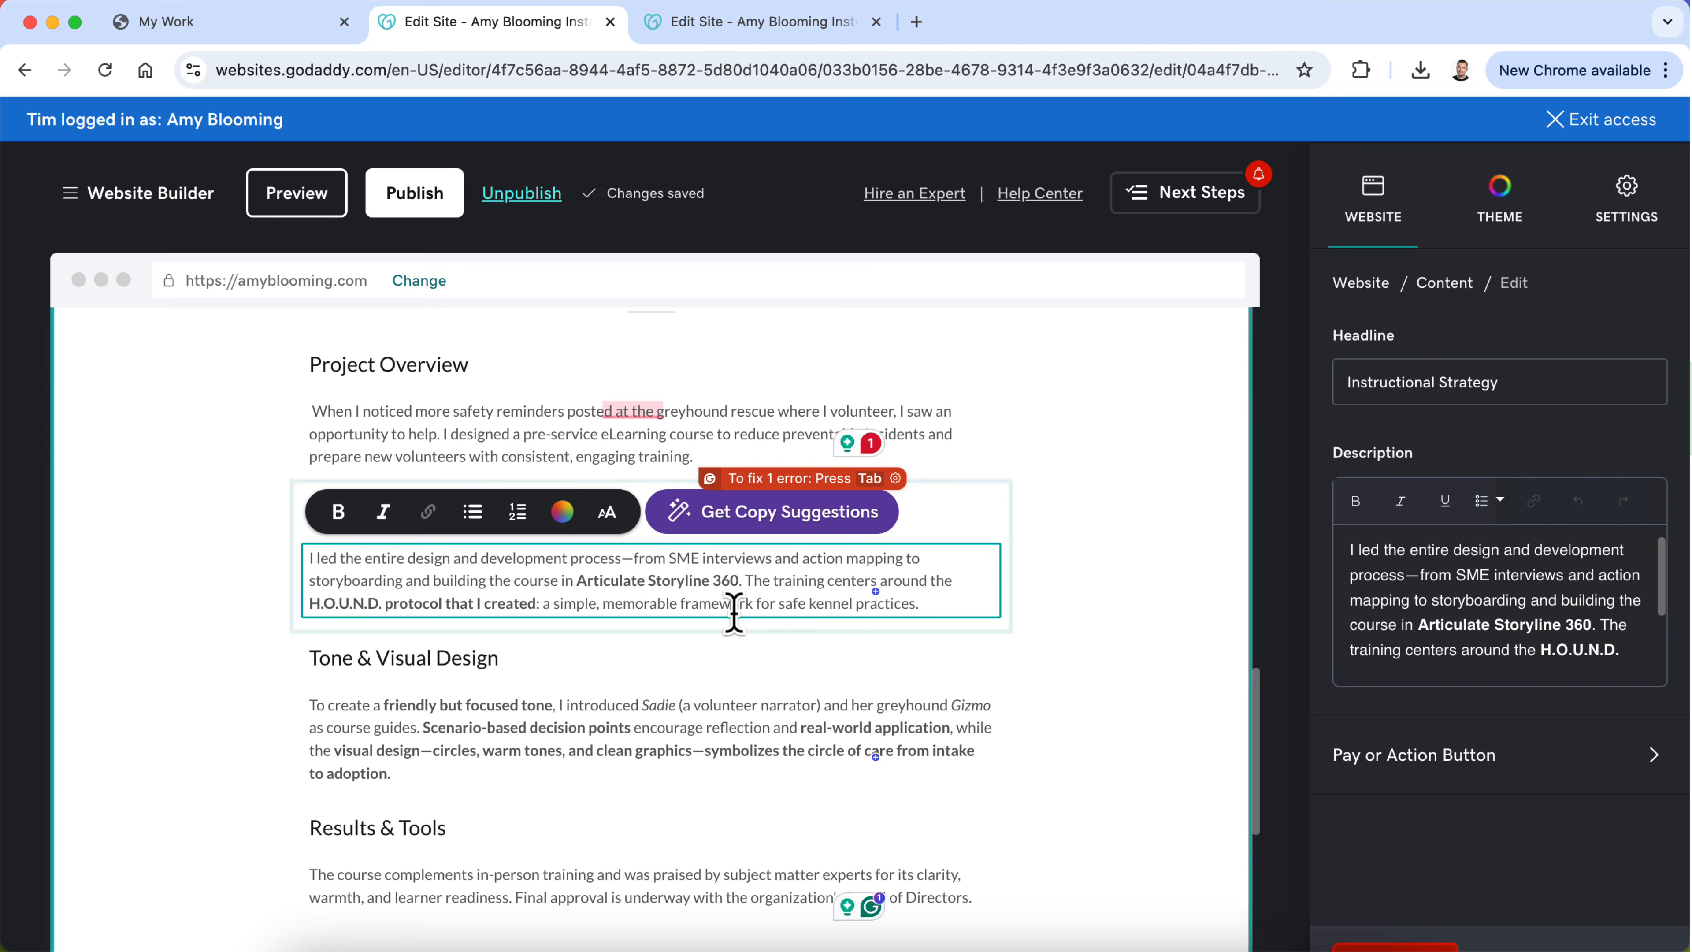
pyautogui.scroll(8, 732, 607)
pyautogui.scroll(10, 734, 612)
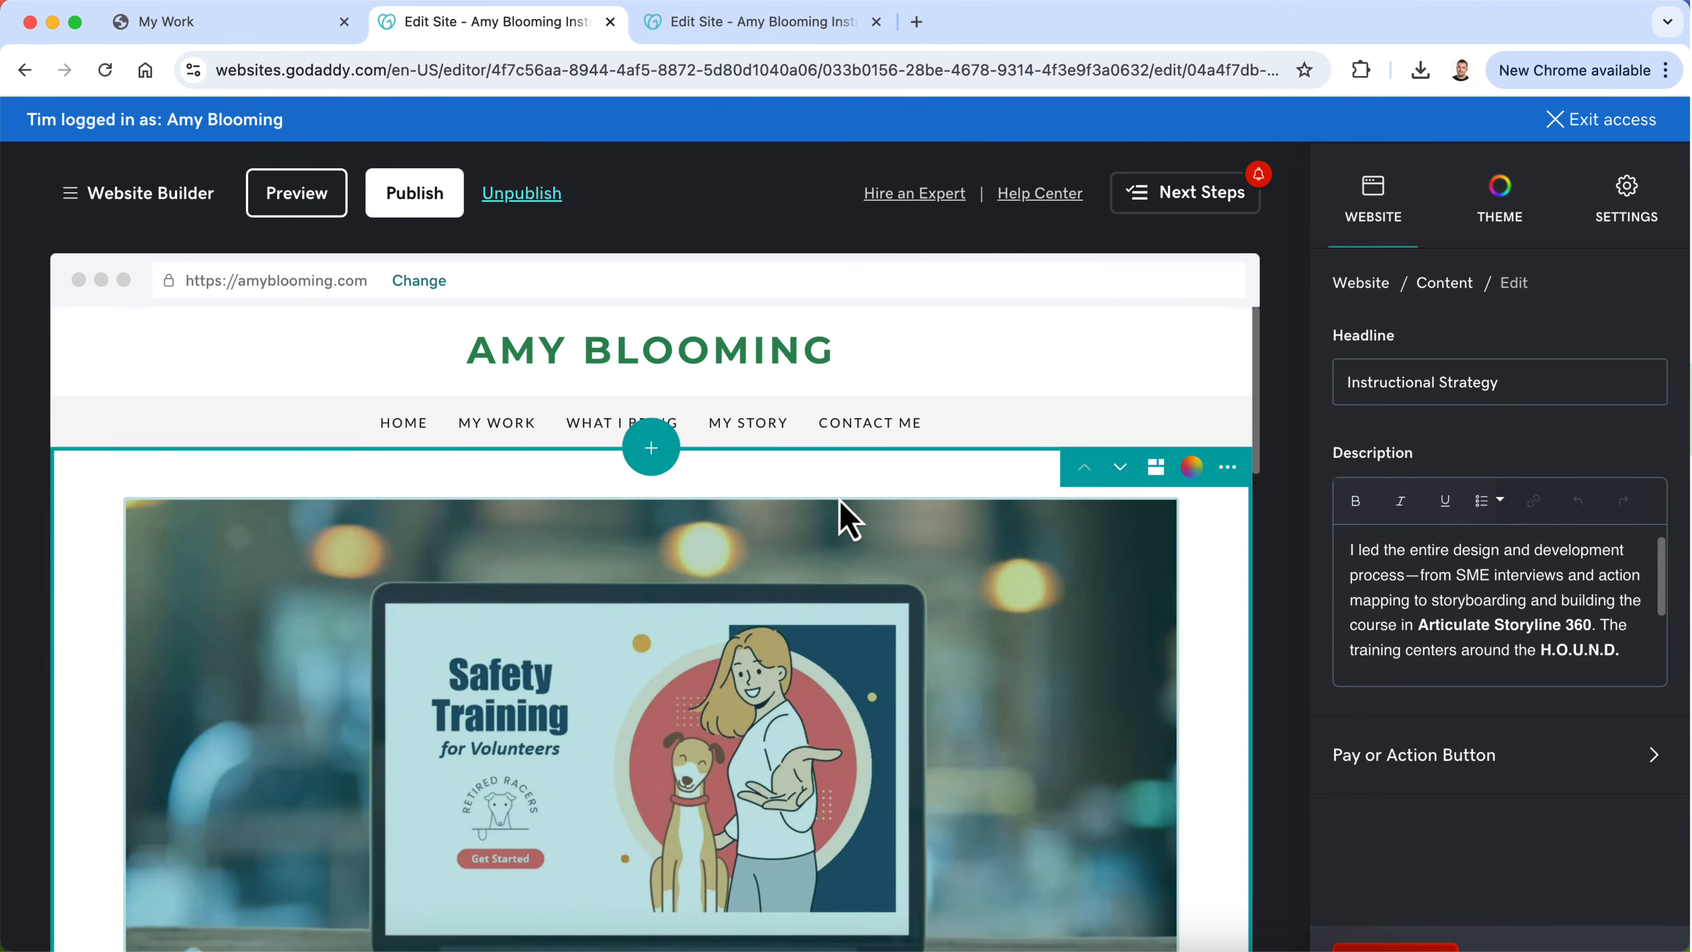
pyautogui.click(1353, 285)
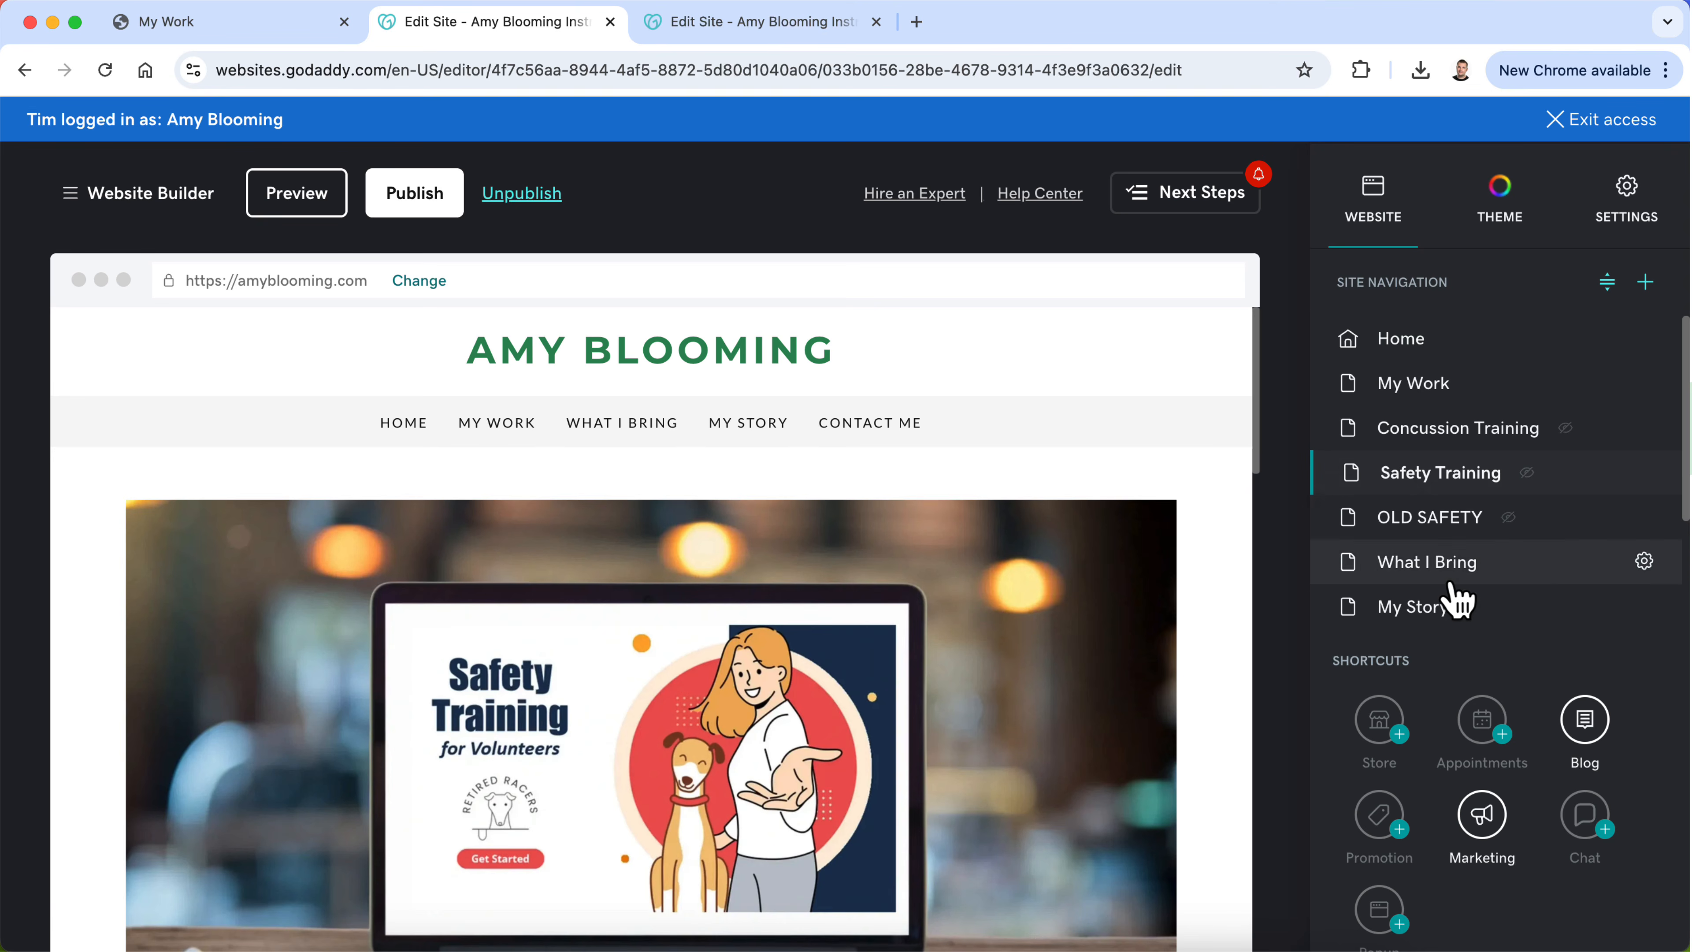
pyautogui.click(1647, 522)
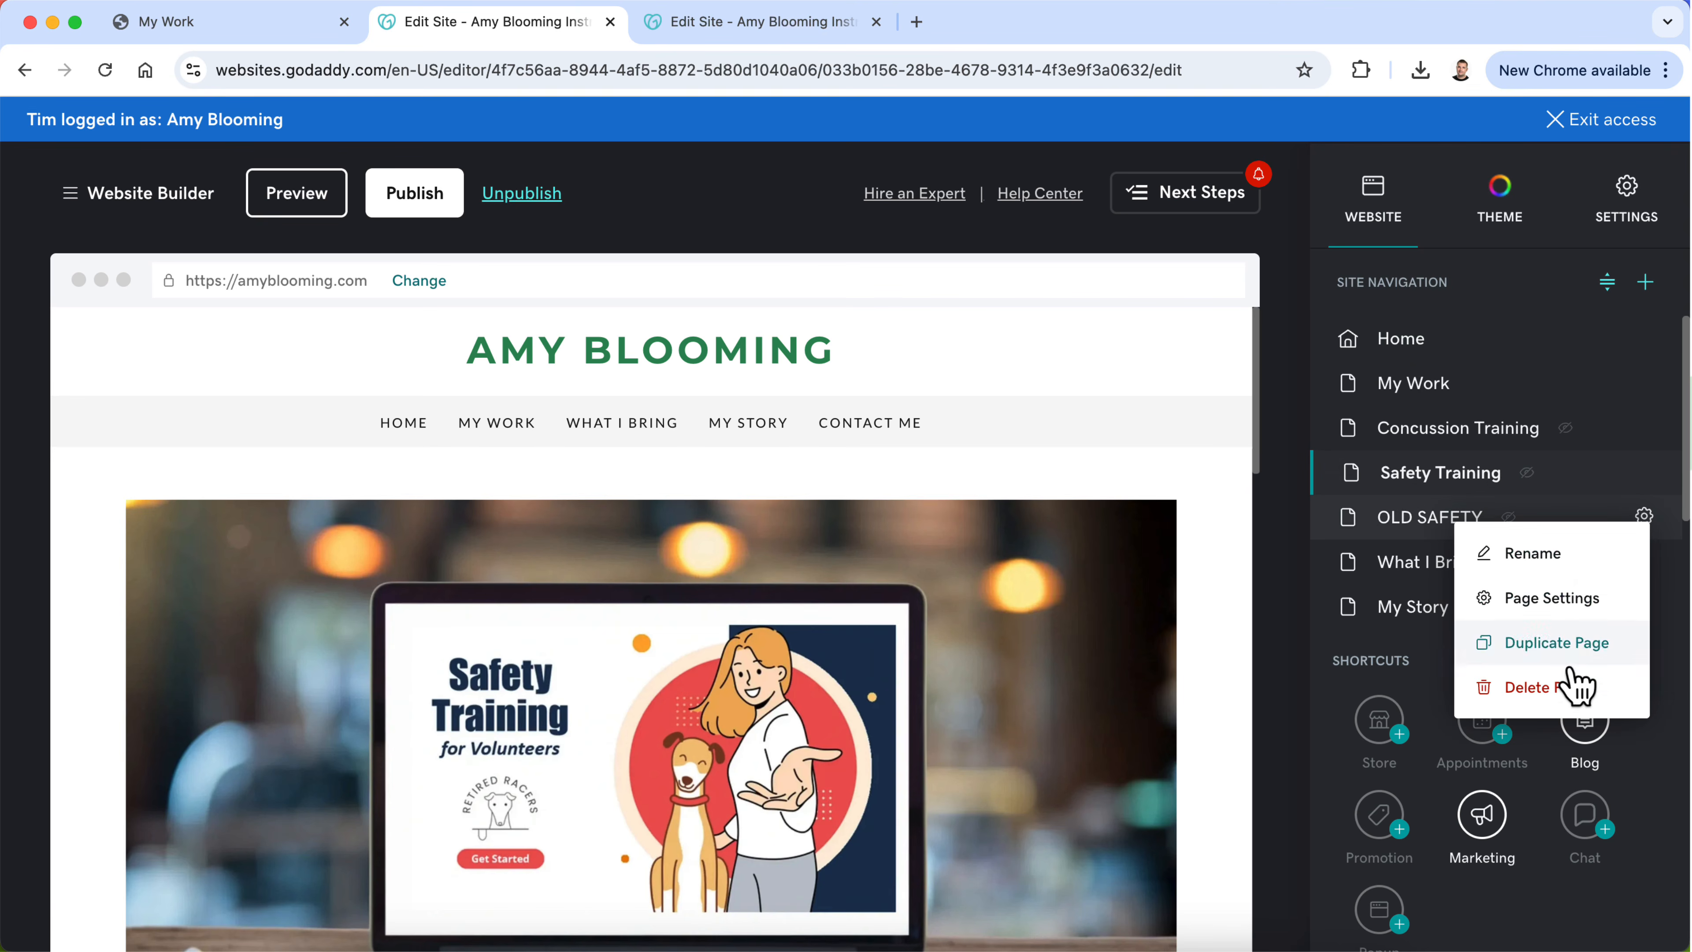
pyautogui.click(1574, 687)
pyautogui.click(626, 600)
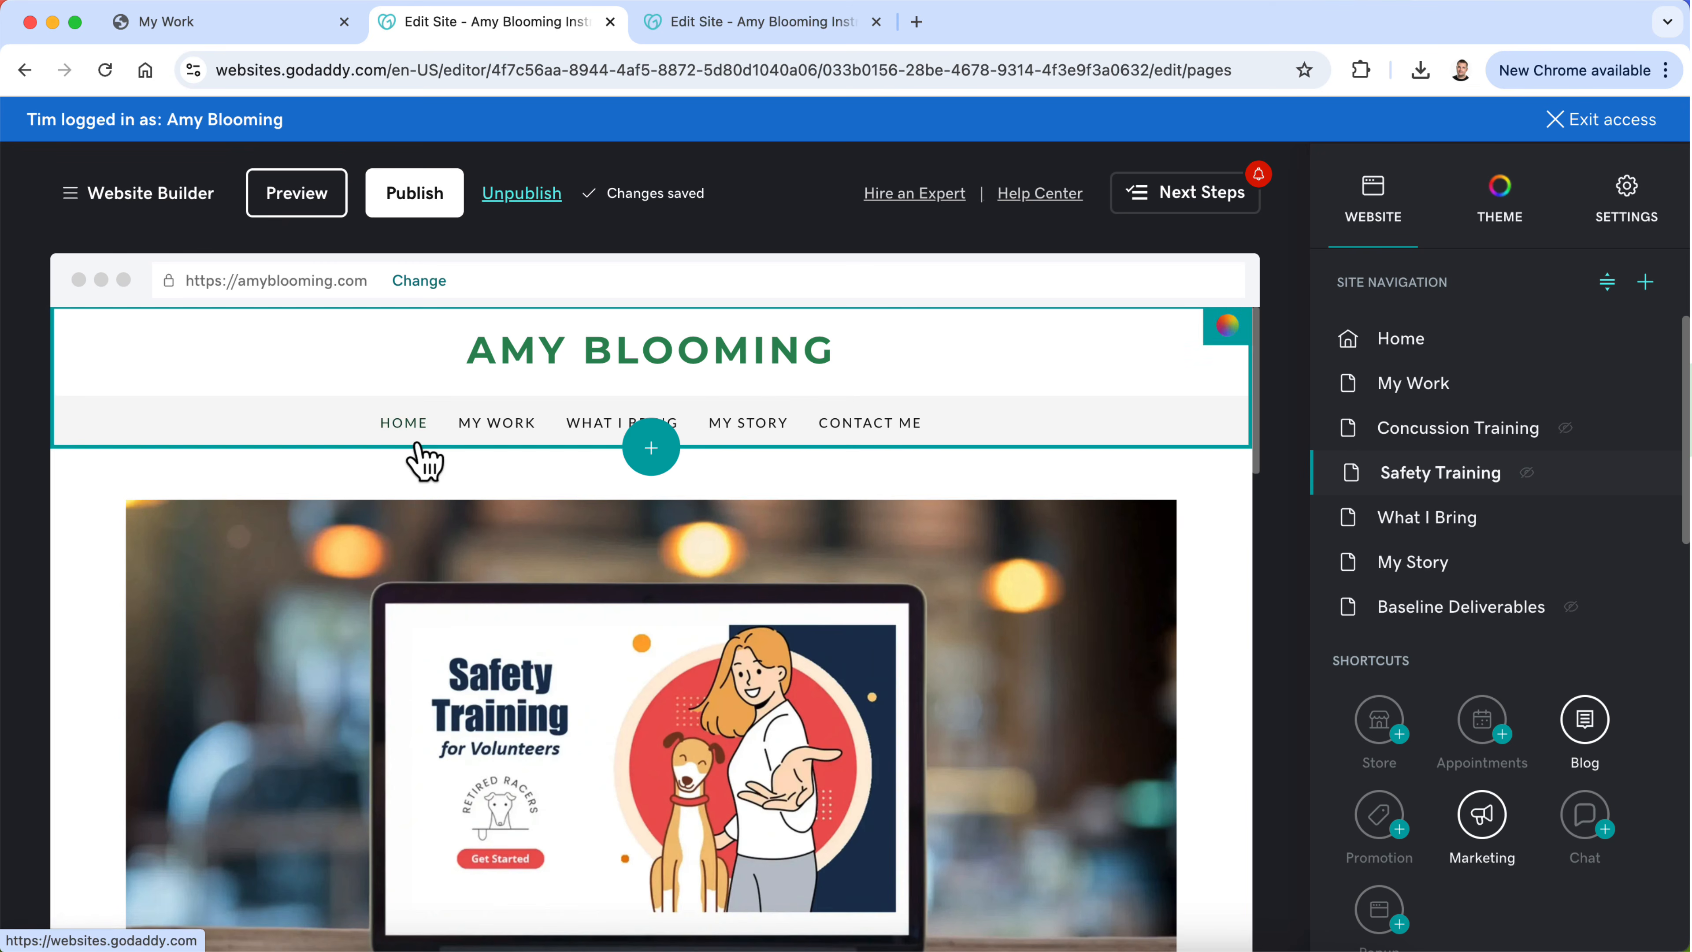
# Step: Check which pages the Check Out My Work and Learn About My Story buttons on the Home page link to
pyautogui.click(402, 433)
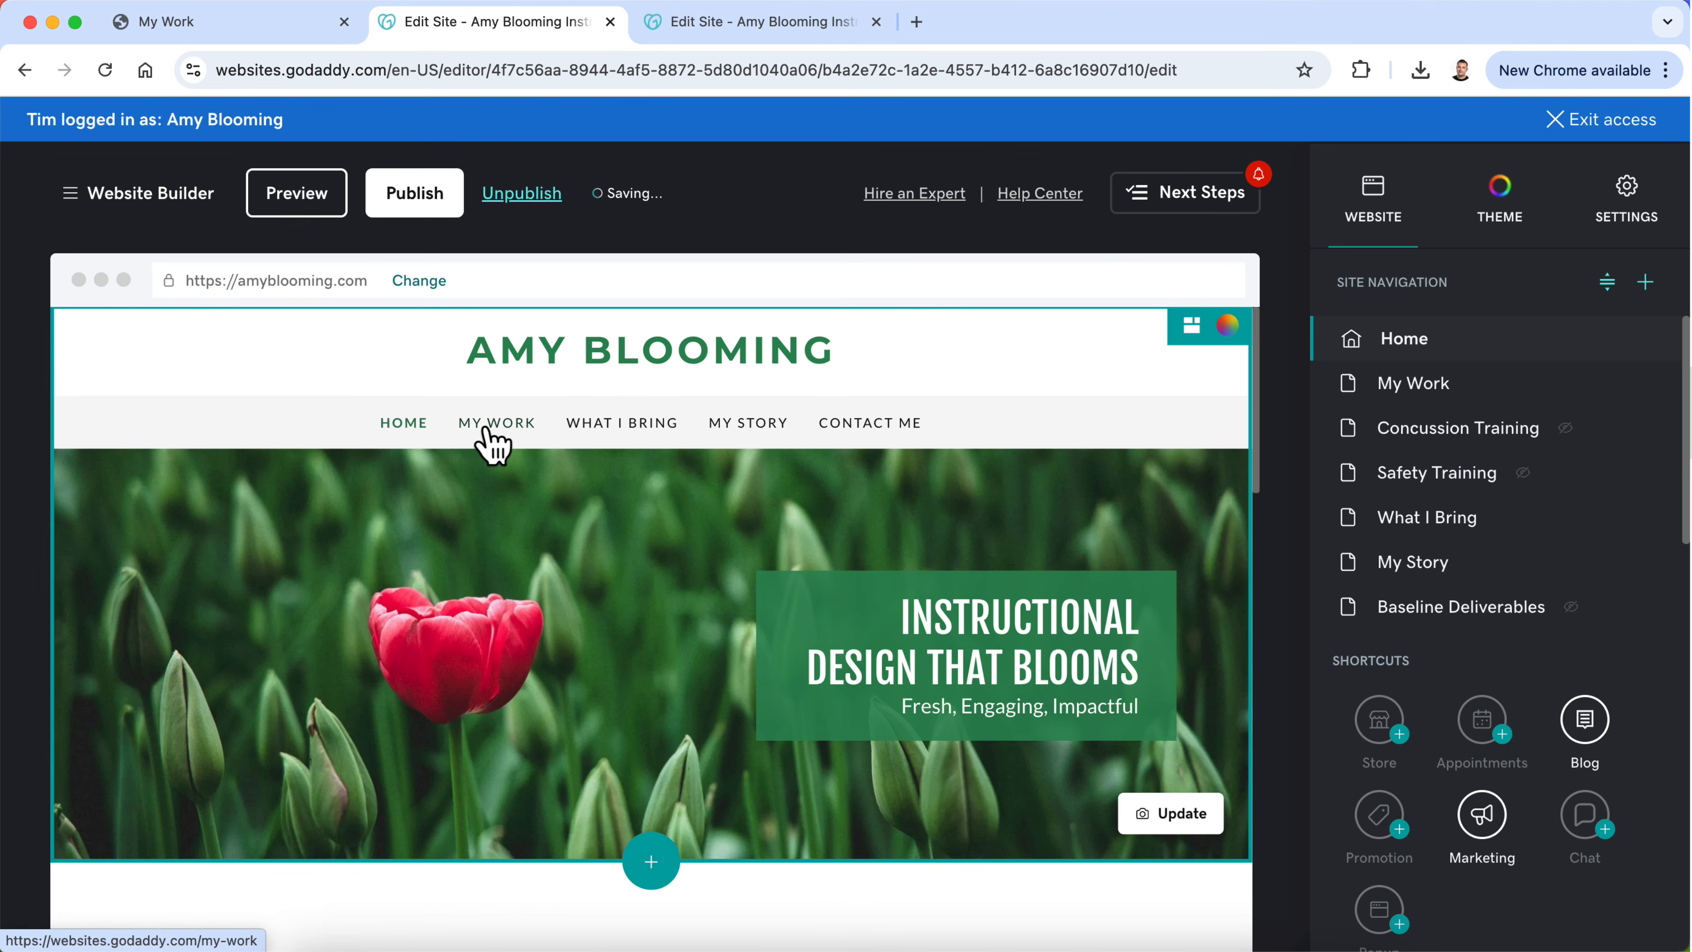
pyautogui.scroll(-15, 491, 718)
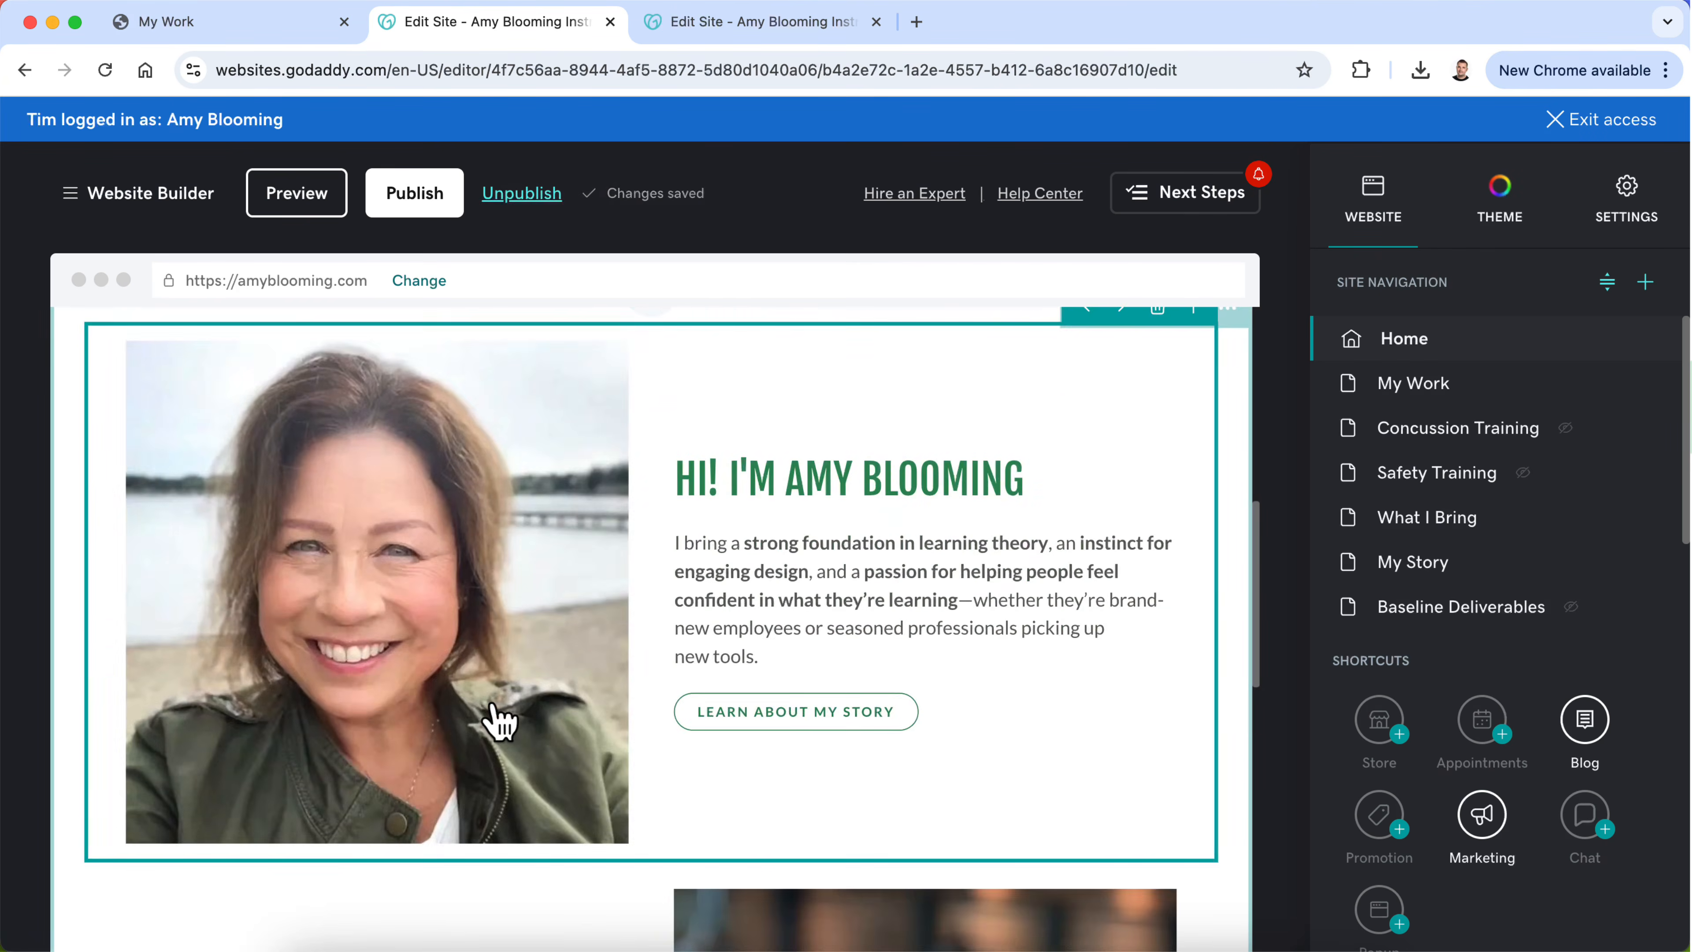
pyautogui.click(293, 770)
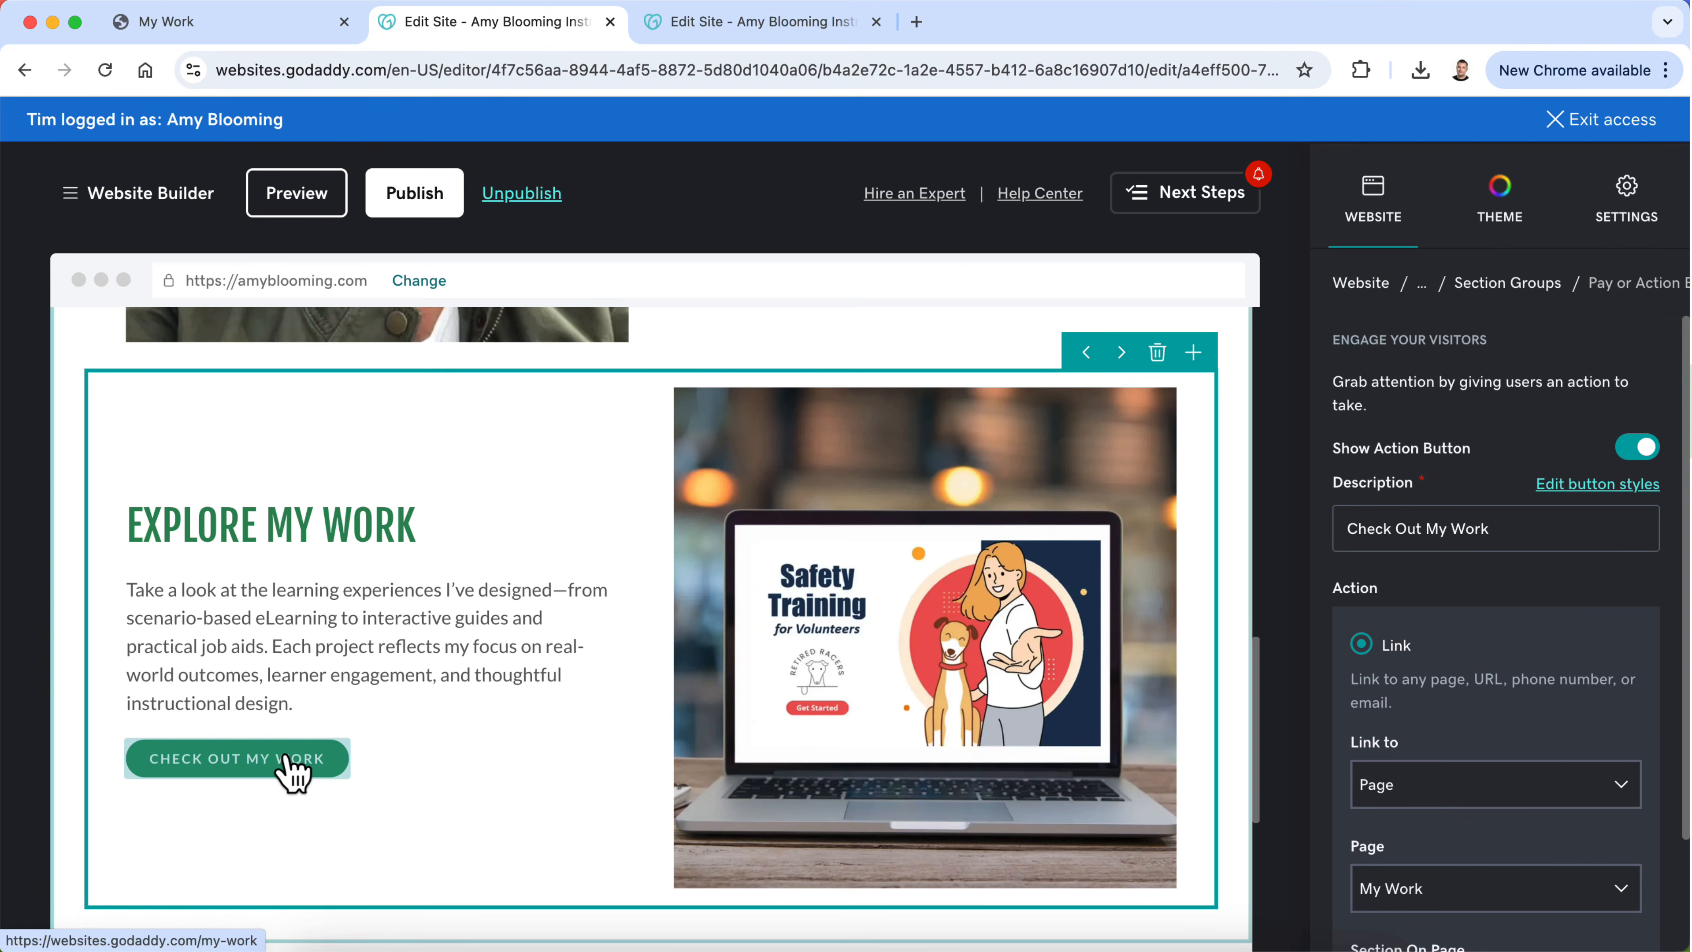
pyautogui.scroll(-2, 1567, 719)
pyautogui.scroll(2, 1567, 713)
pyautogui.scroll(4, 975, 593)
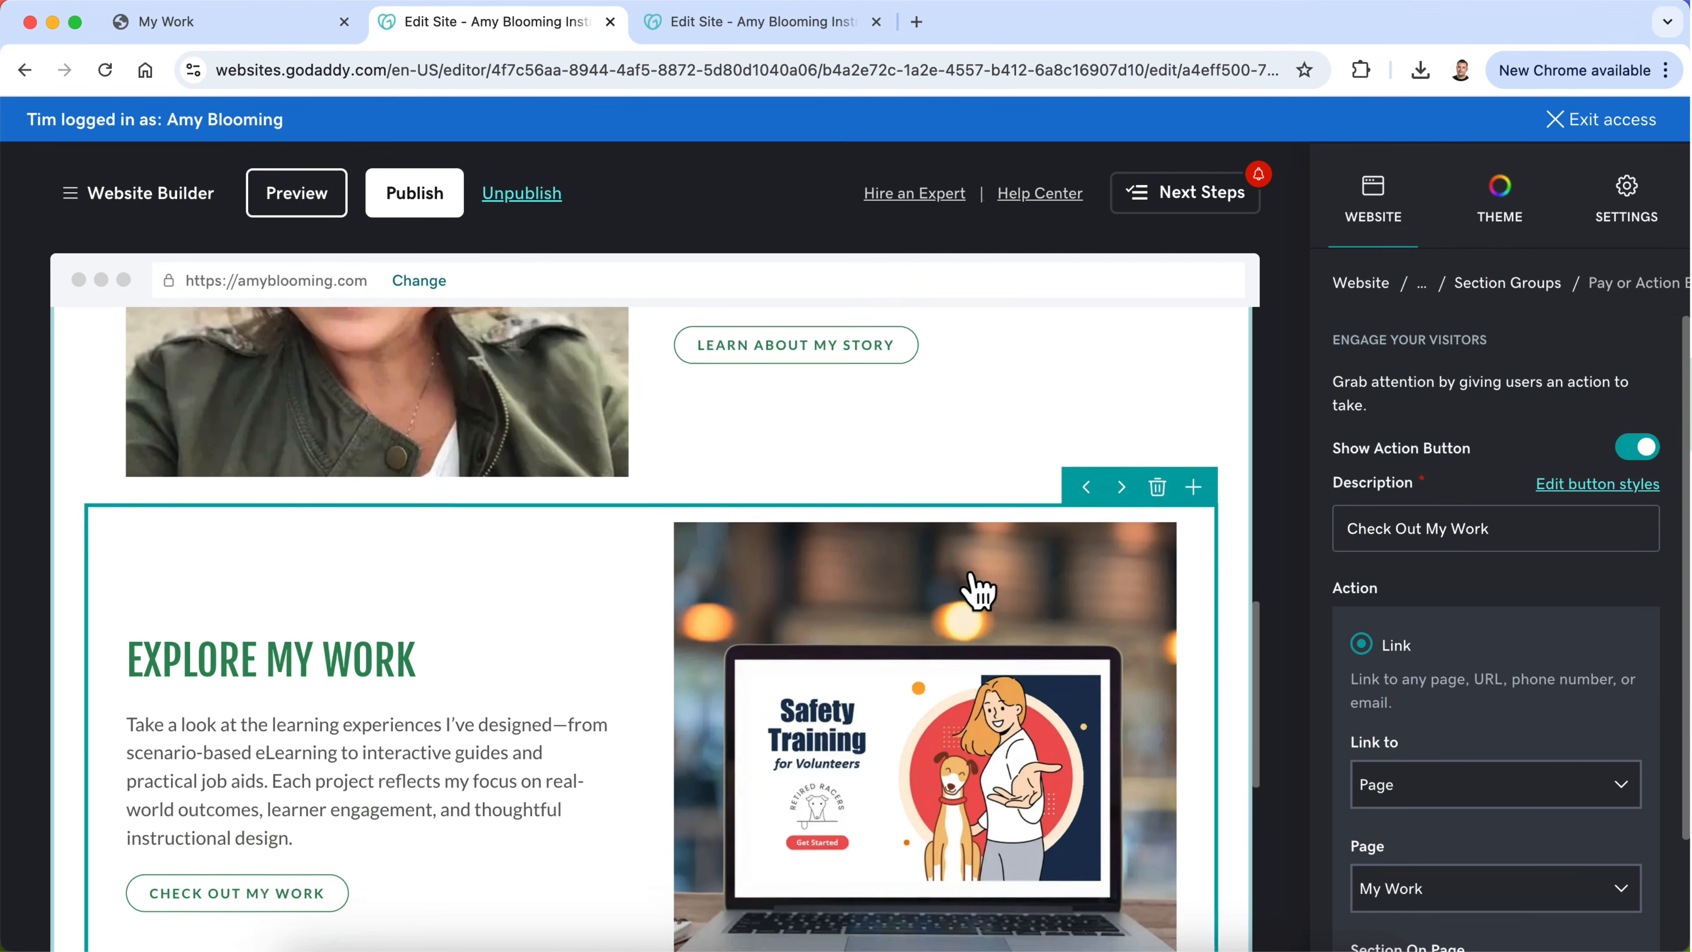
pyautogui.click(865, 400)
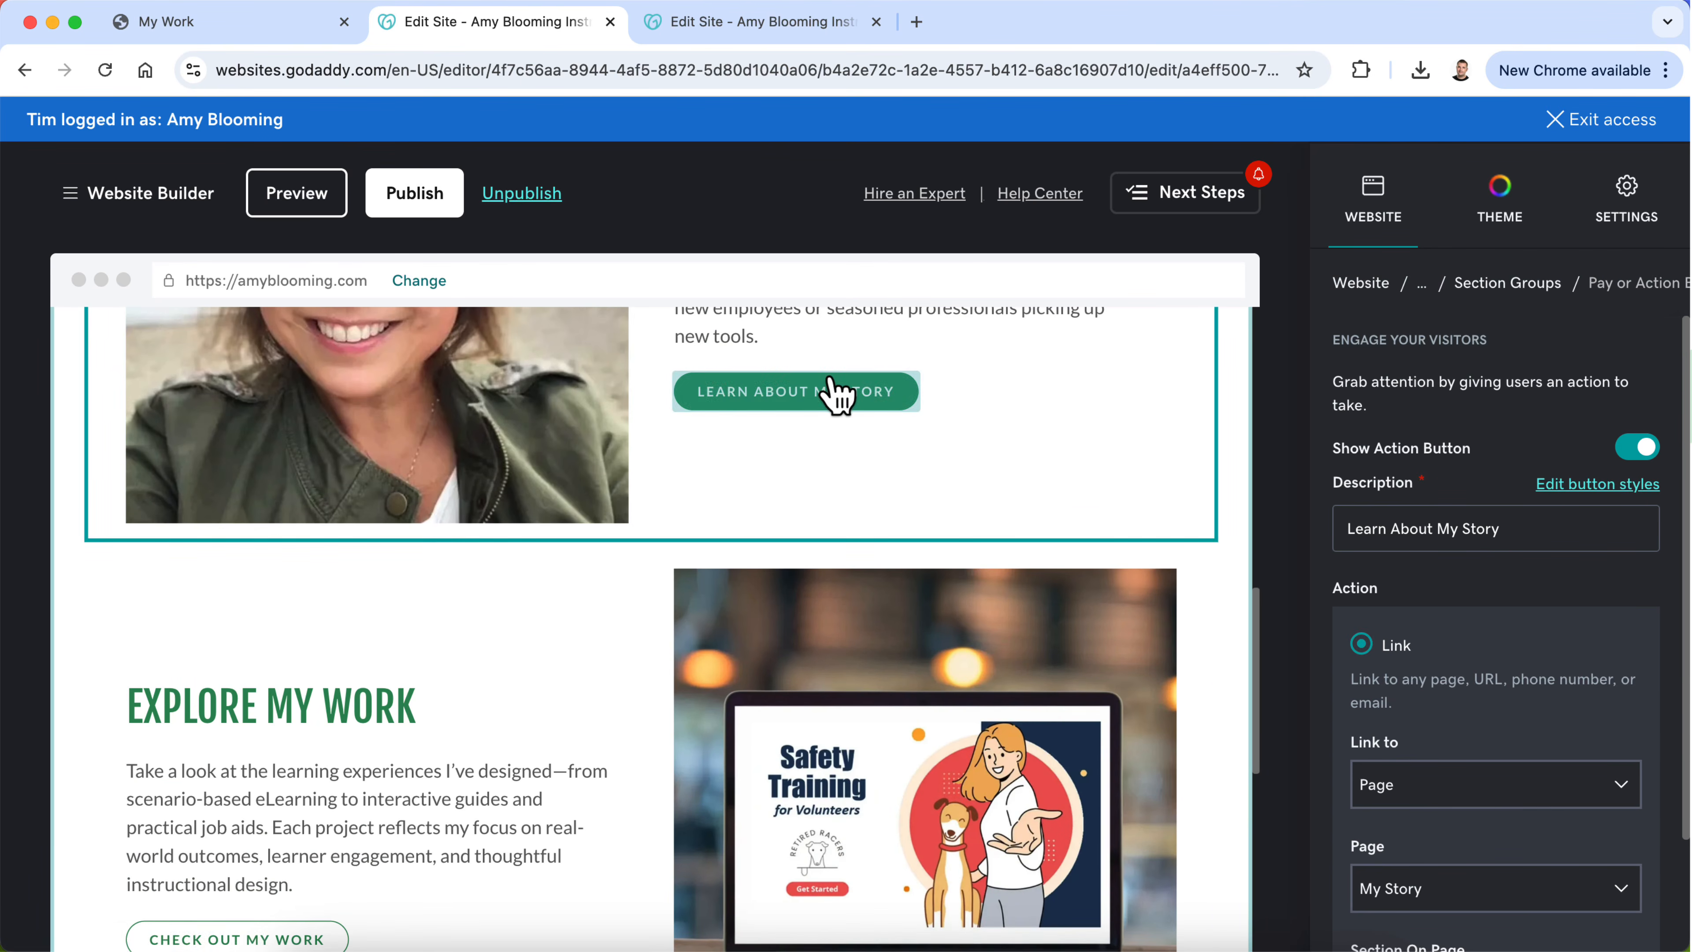
pyautogui.scroll(-3, 1407, 626)
pyautogui.scroll(3, 1407, 627)
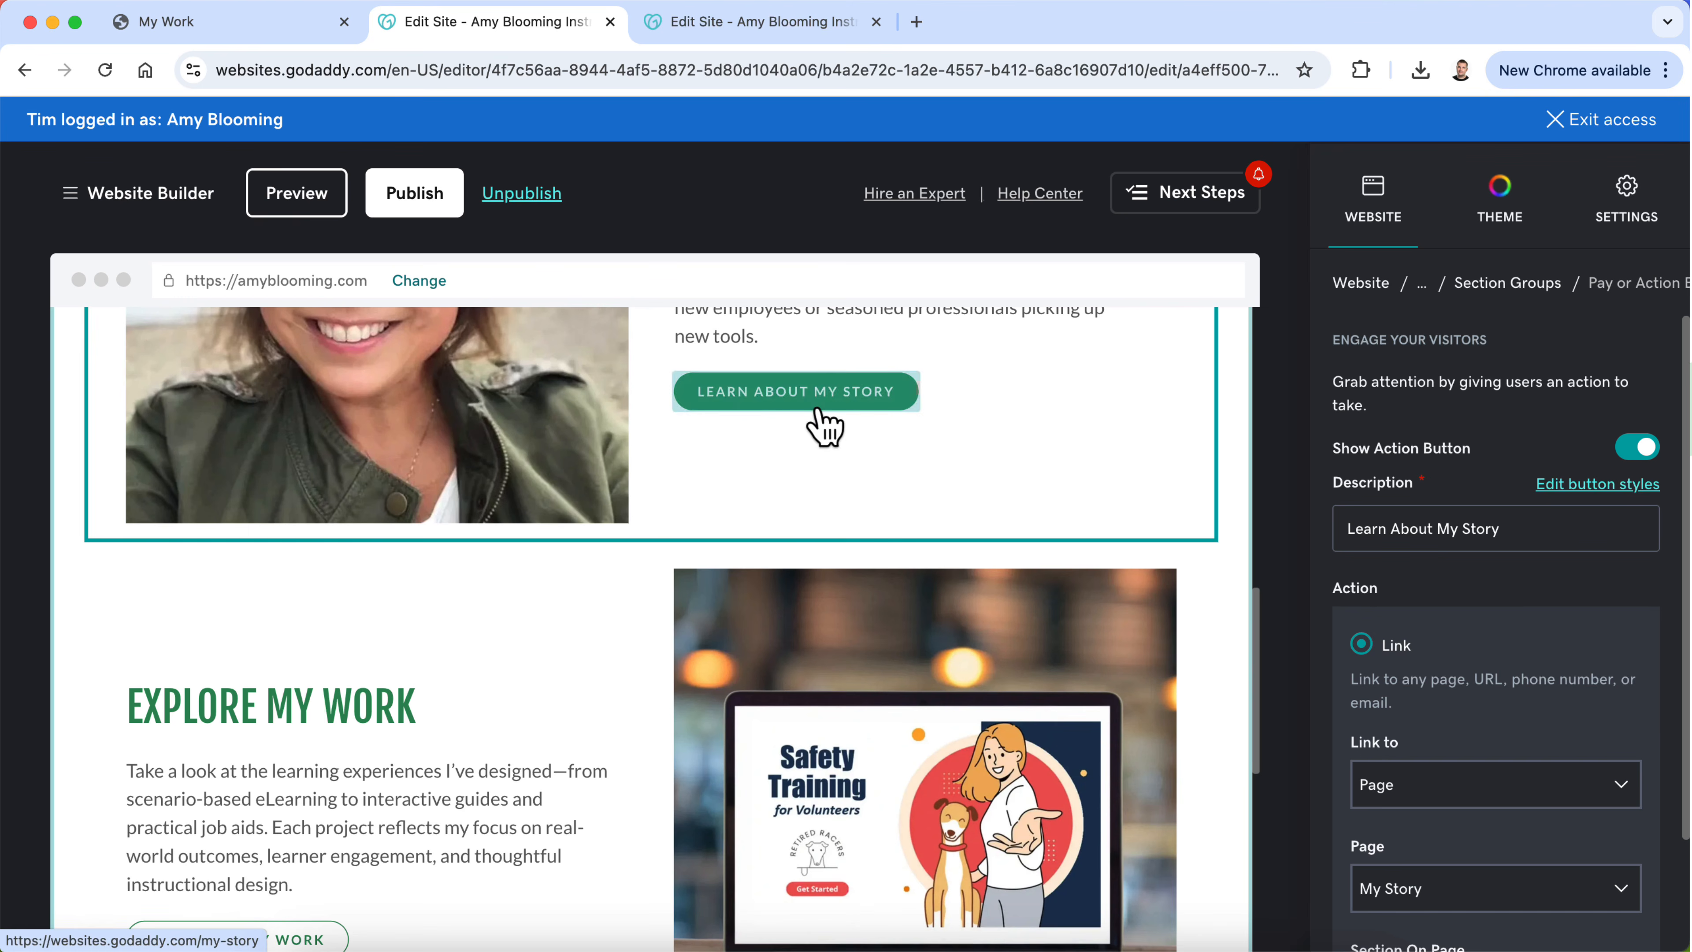
# Step: Preview the site, look through the What I Bring and My Story pages, and return to editing
pyautogui.click(313, 202)
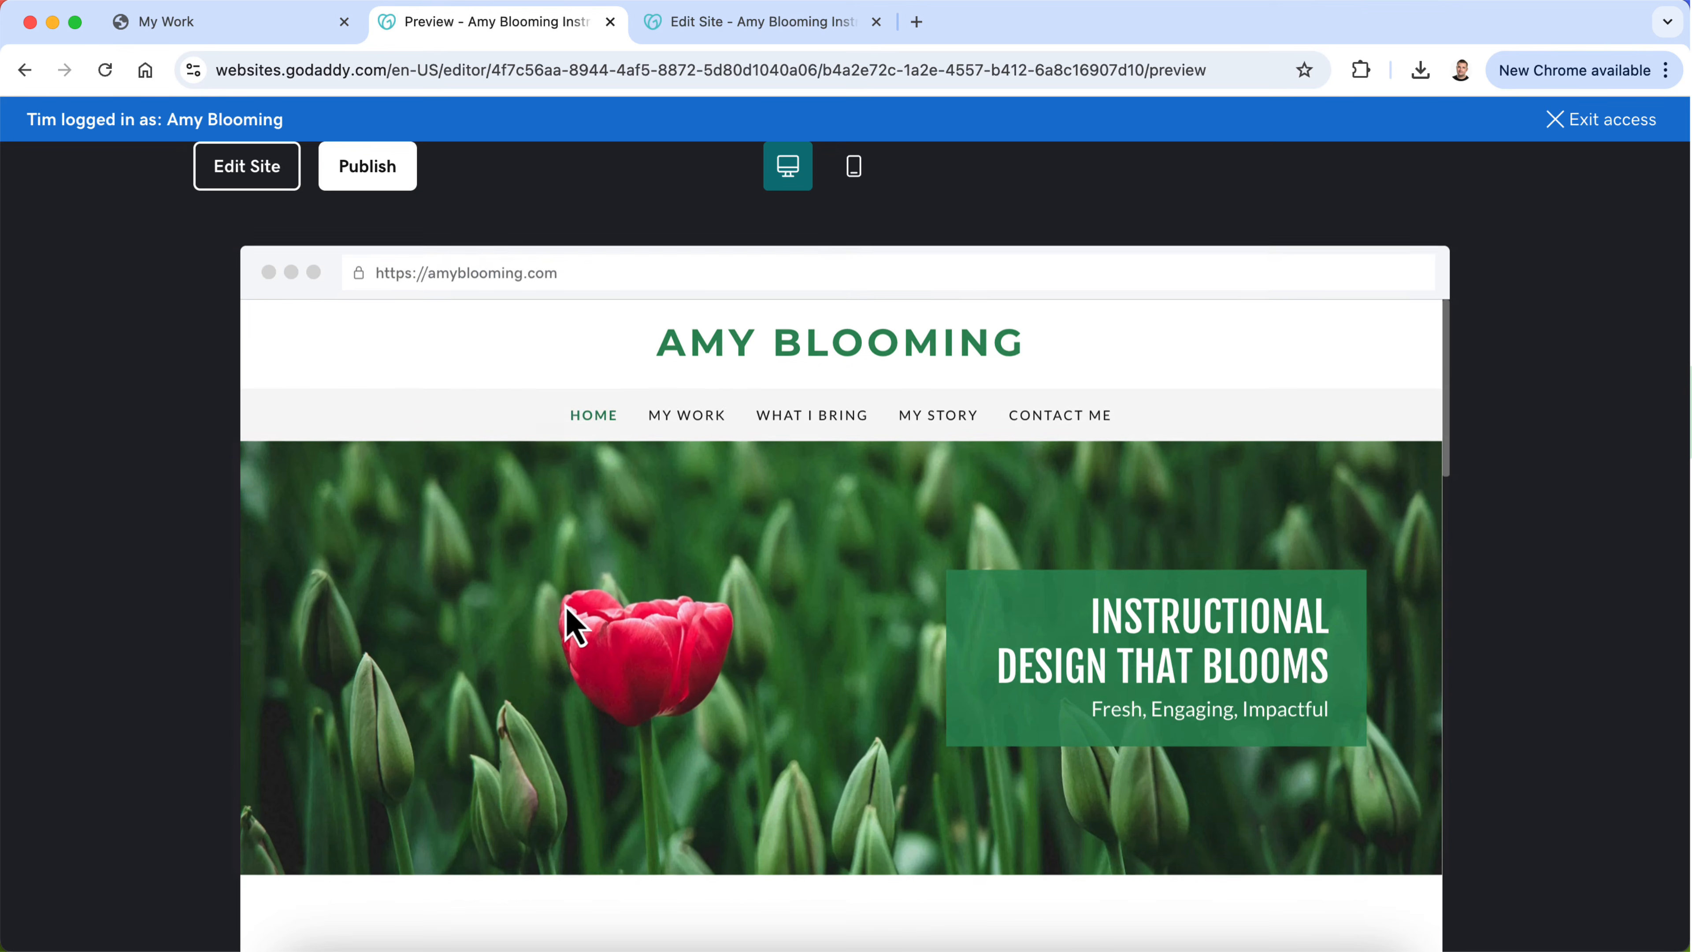
pyautogui.click(776, 408)
pyautogui.scroll(-5, 726, 752)
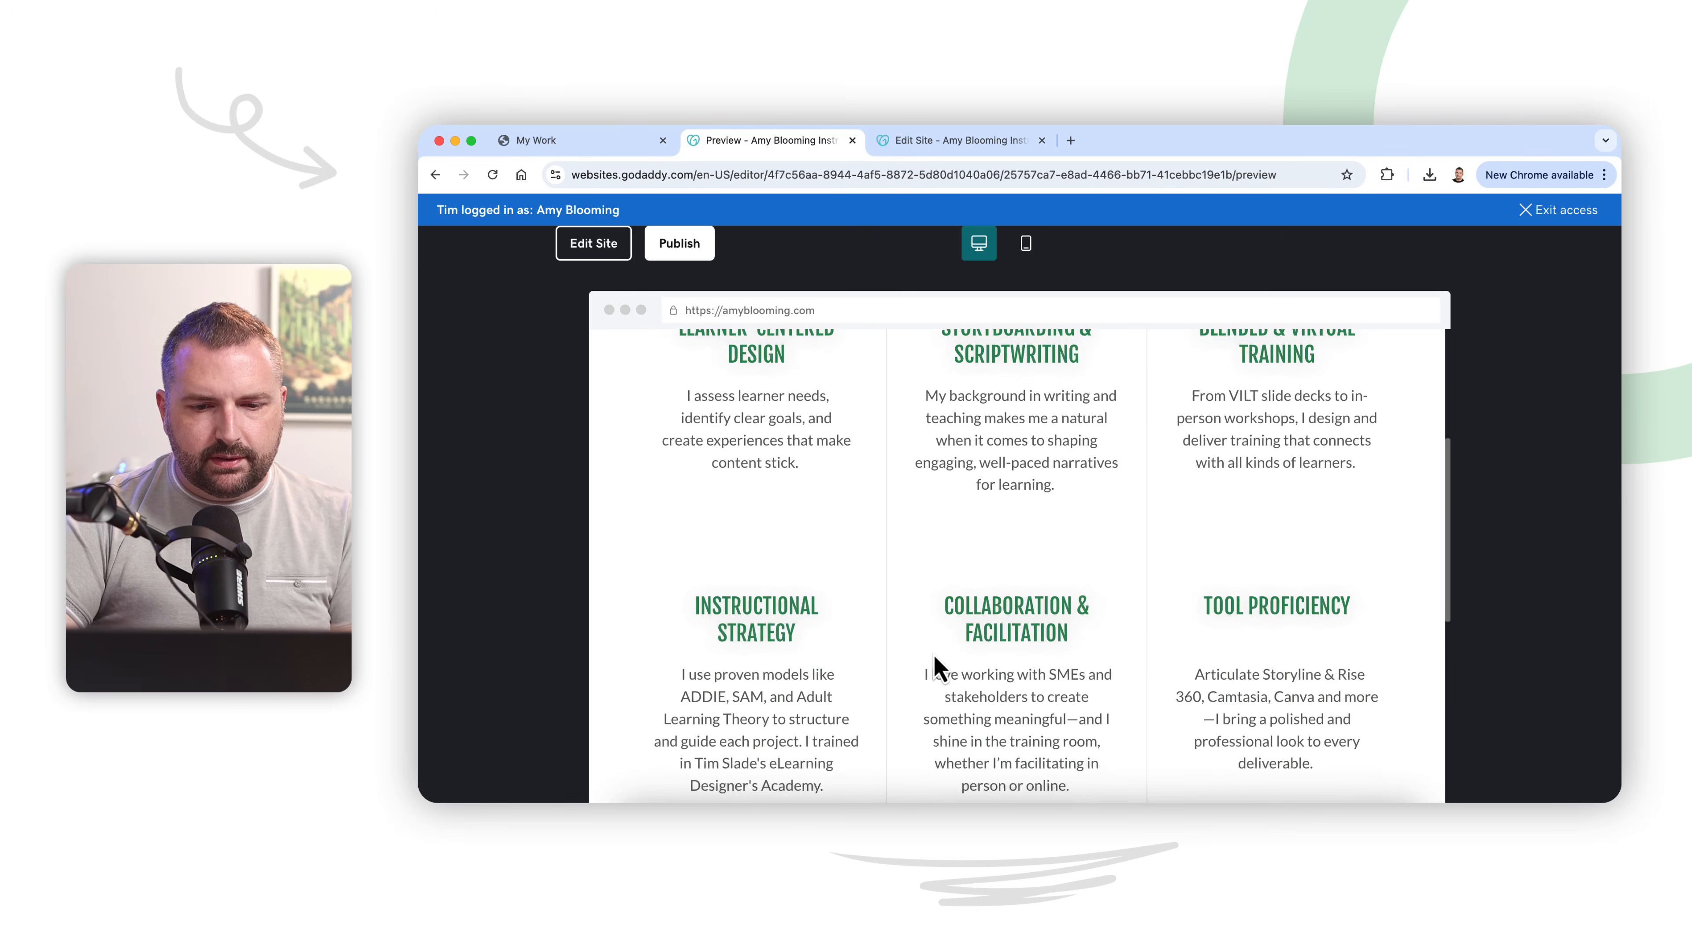
pyautogui.scroll(-4, 935, 657)
pyautogui.scroll(7, 935, 662)
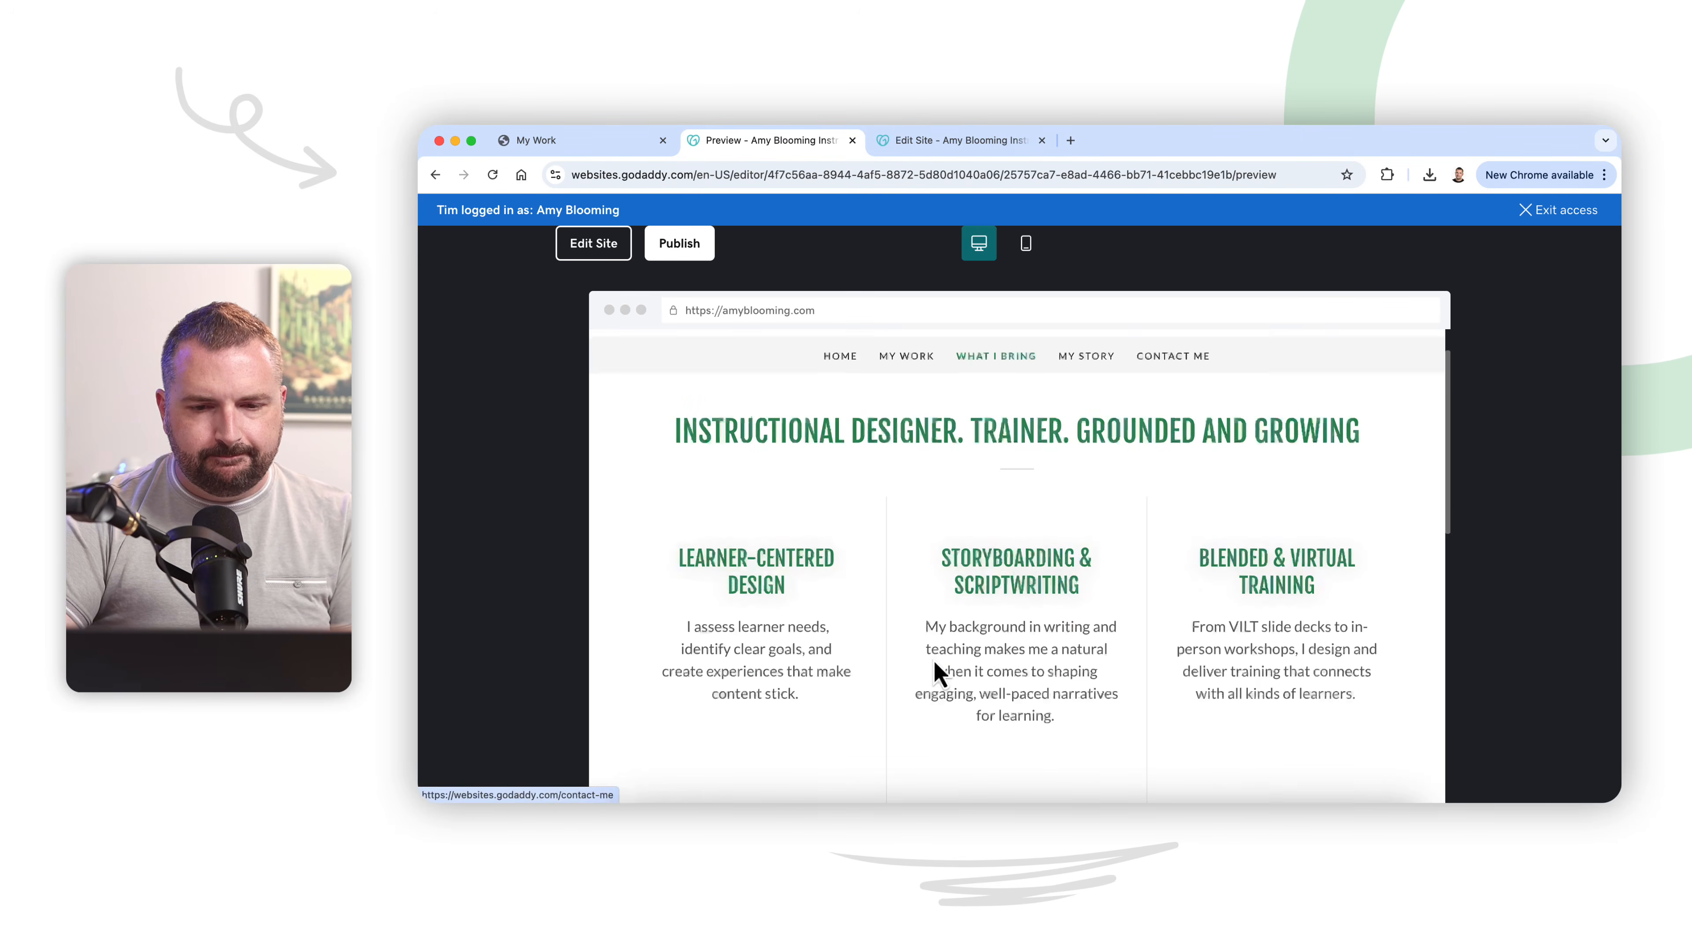
pyautogui.scroll(1, 936, 670)
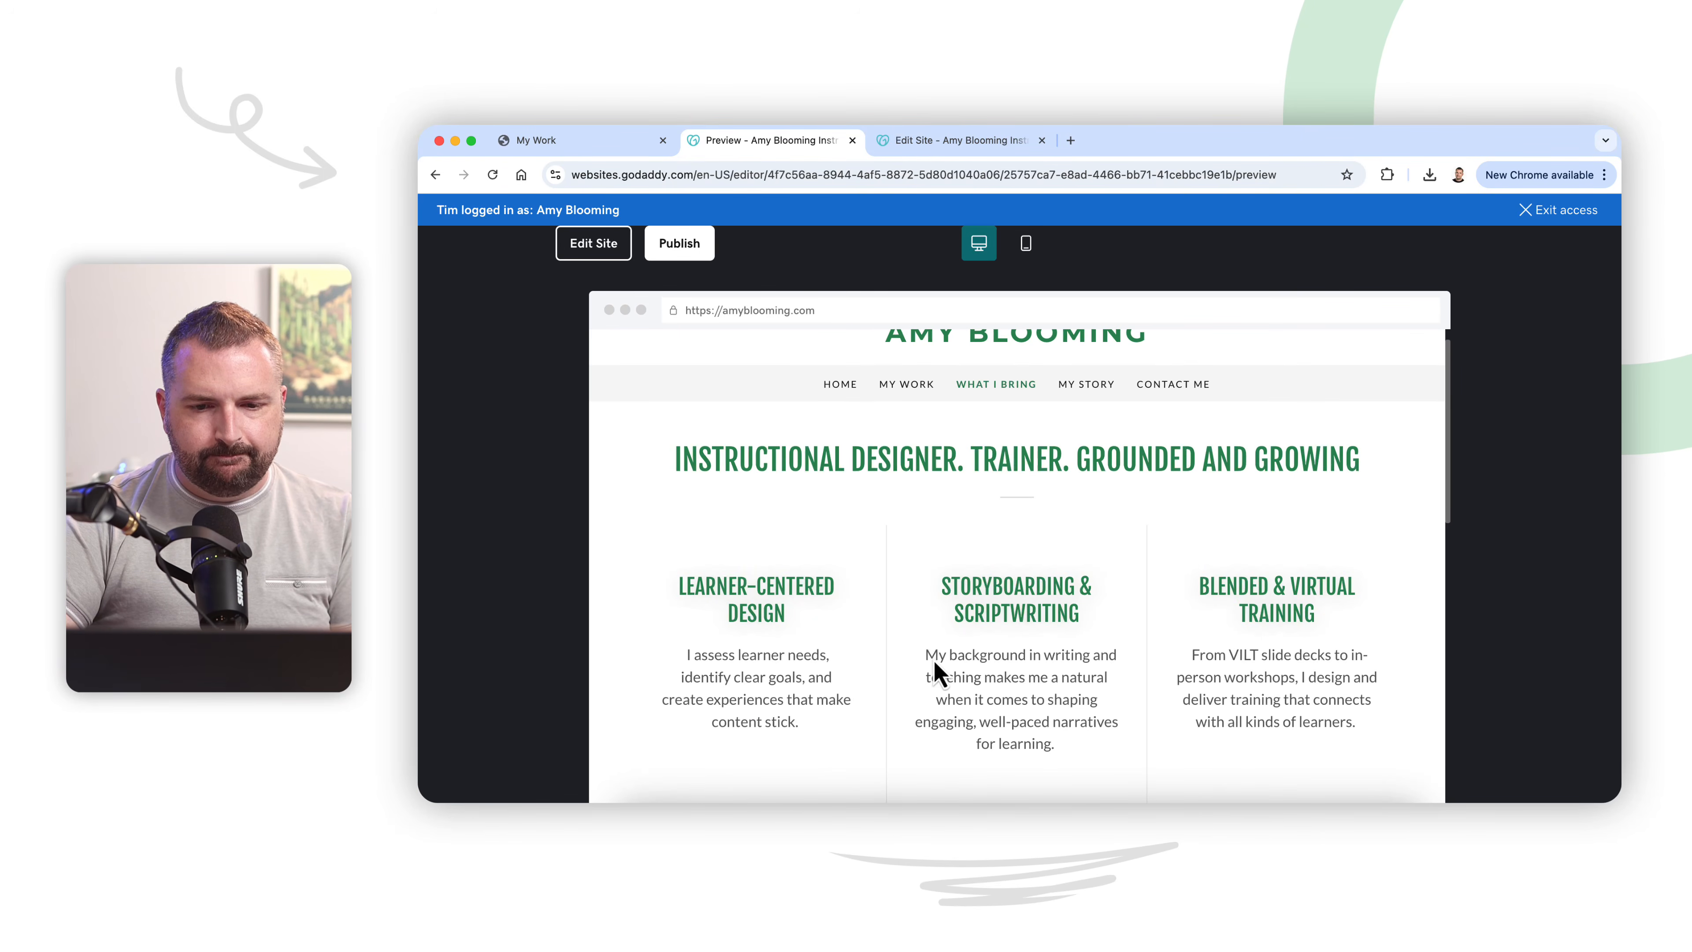
pyautogui.scroll(1, 1072, 390)
pyautogui.click(1073, 388)
pyautogui.scroll(-3, 1092, 520)
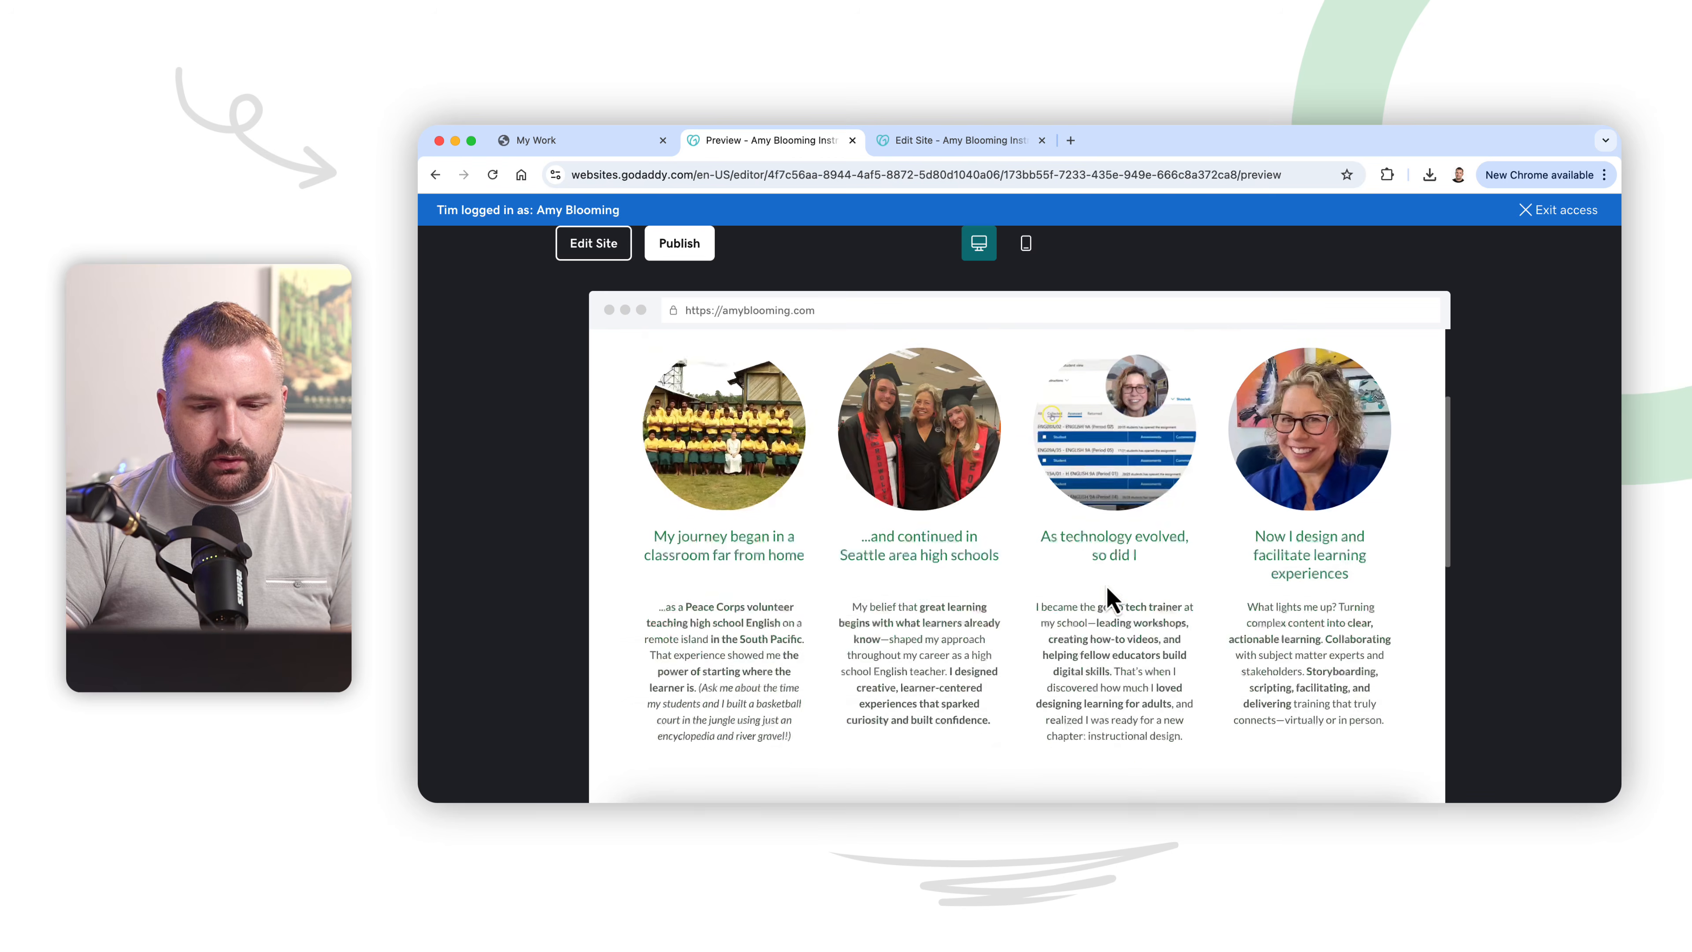
pyautogui.scroll(-3, 1109, 597)
pyautogui.scroll(6, 1103, 586)
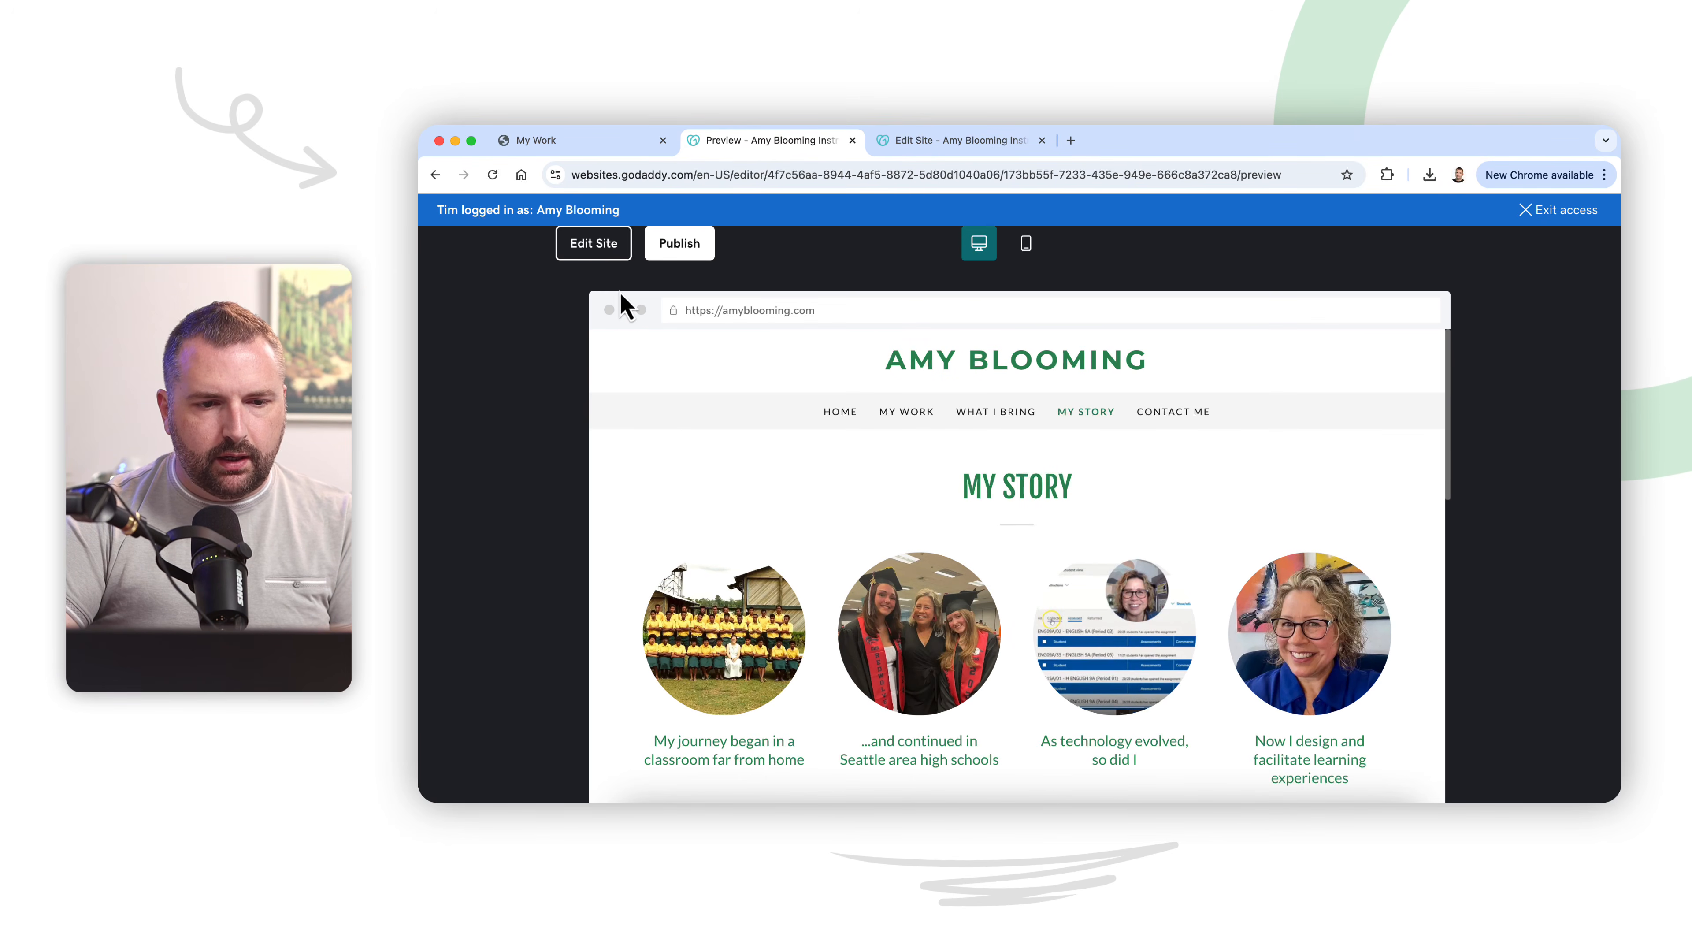
pyautogui.click(593, 244)
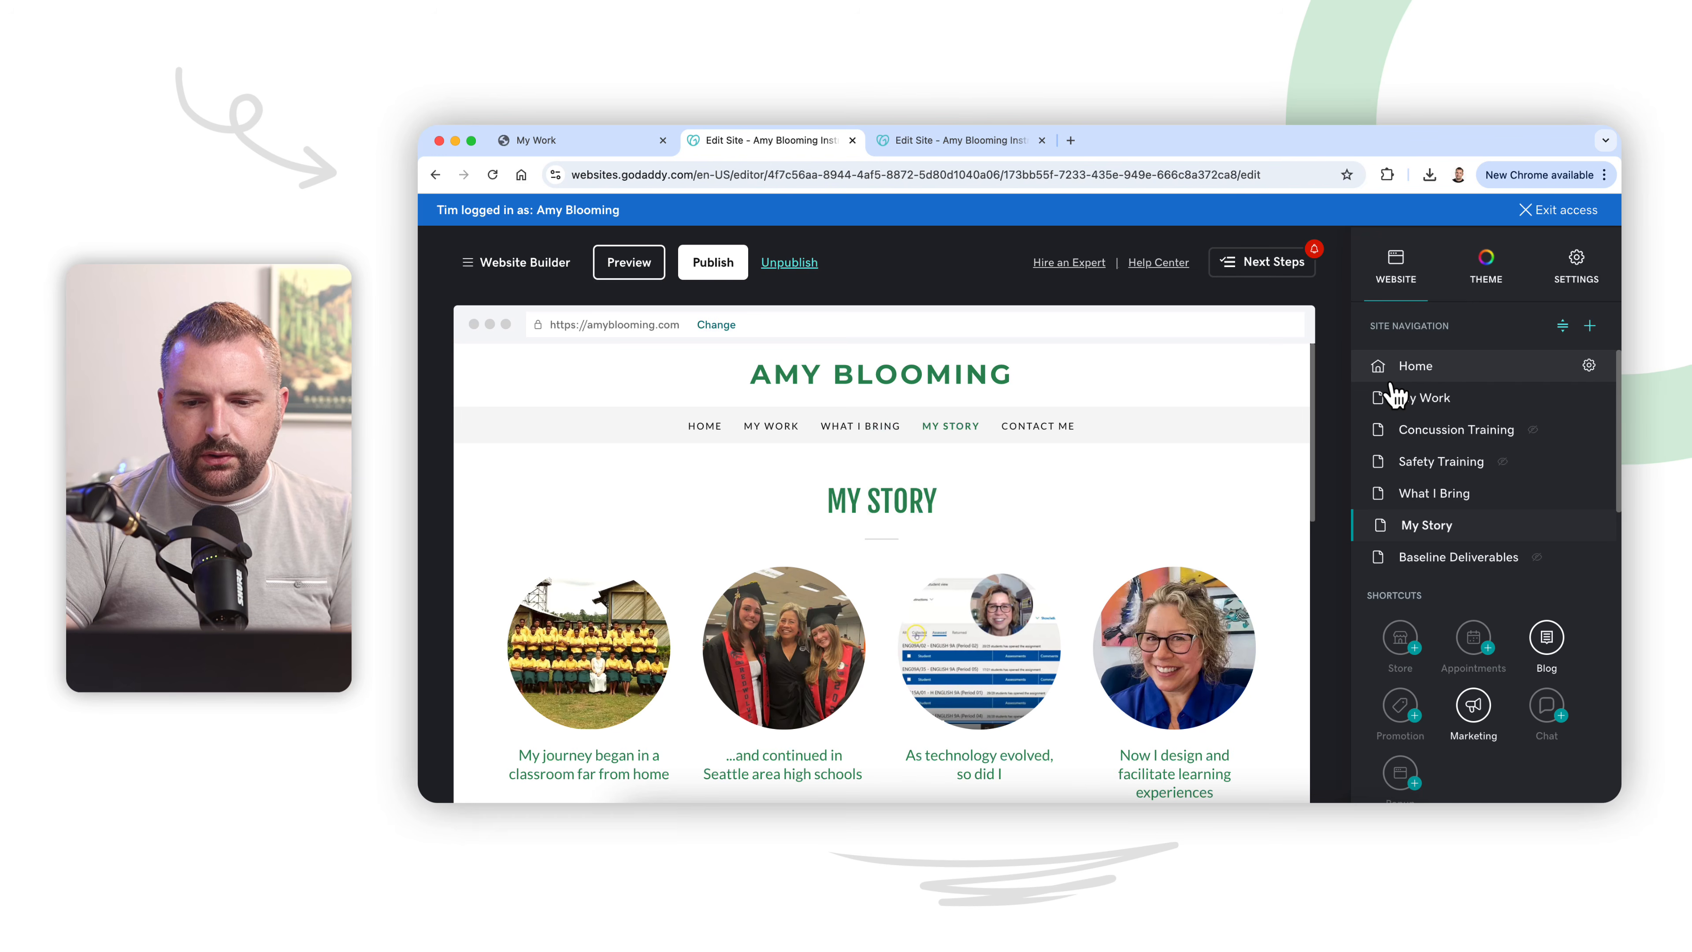
# Step: Rename the What I Bring page to My Process
pyautogui.click(1457, 510)
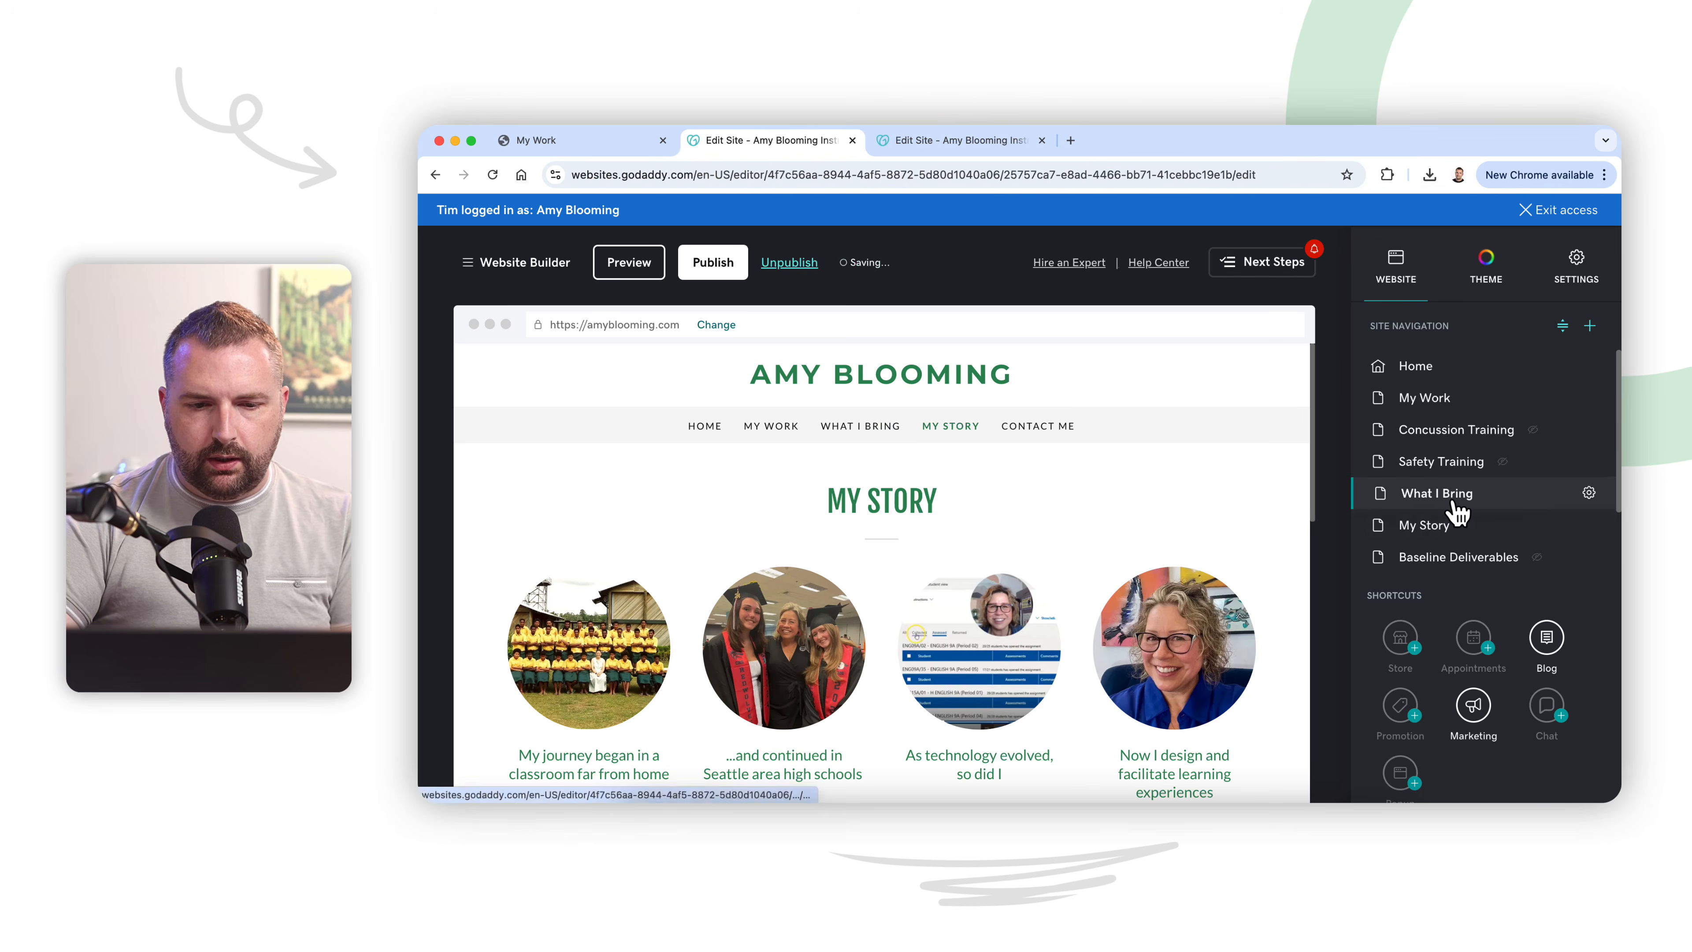
pyautogui.click(1589, 493)
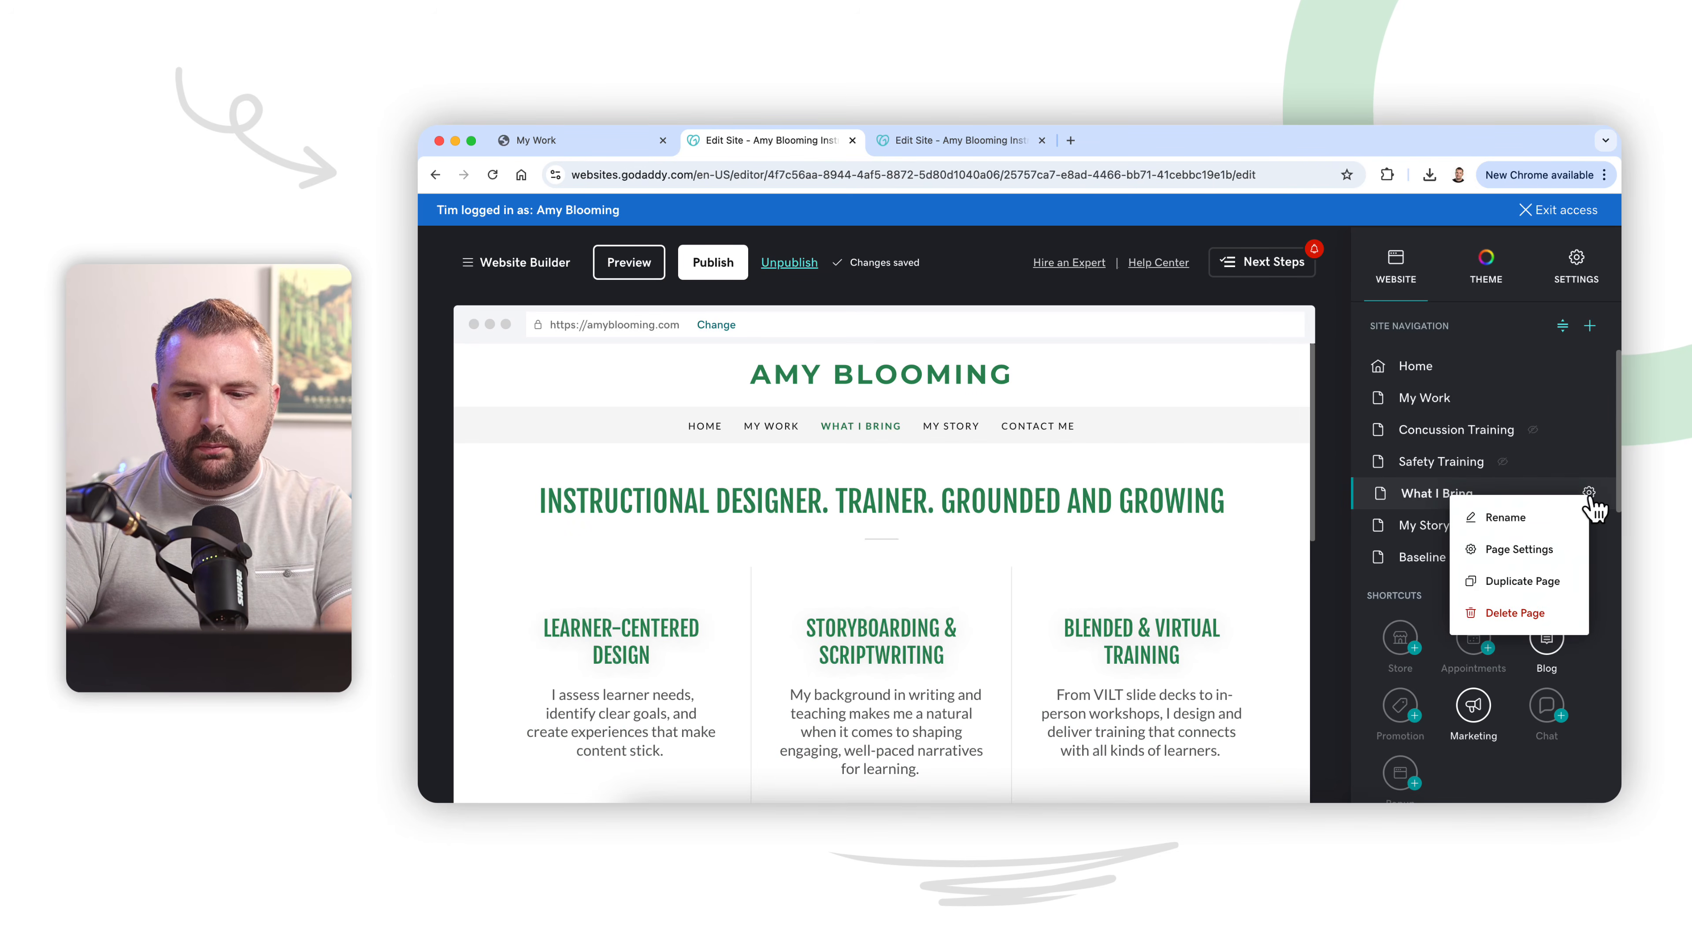
pyautogui.click(1543, 520)
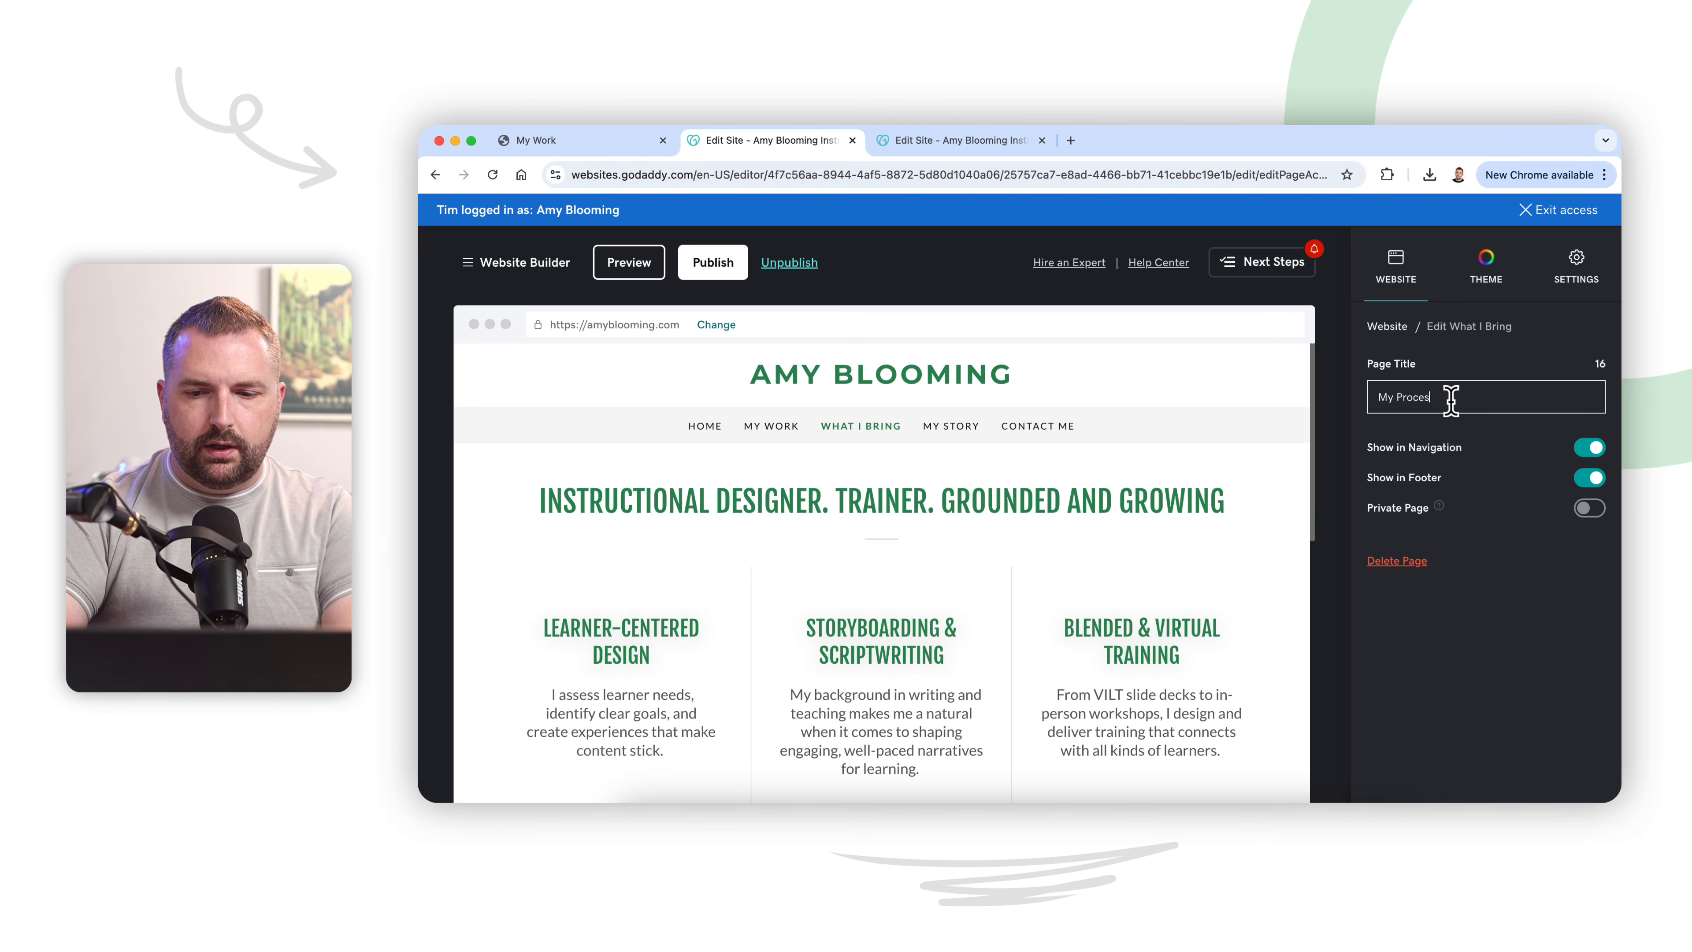
pyautogui.click(1399, 317)
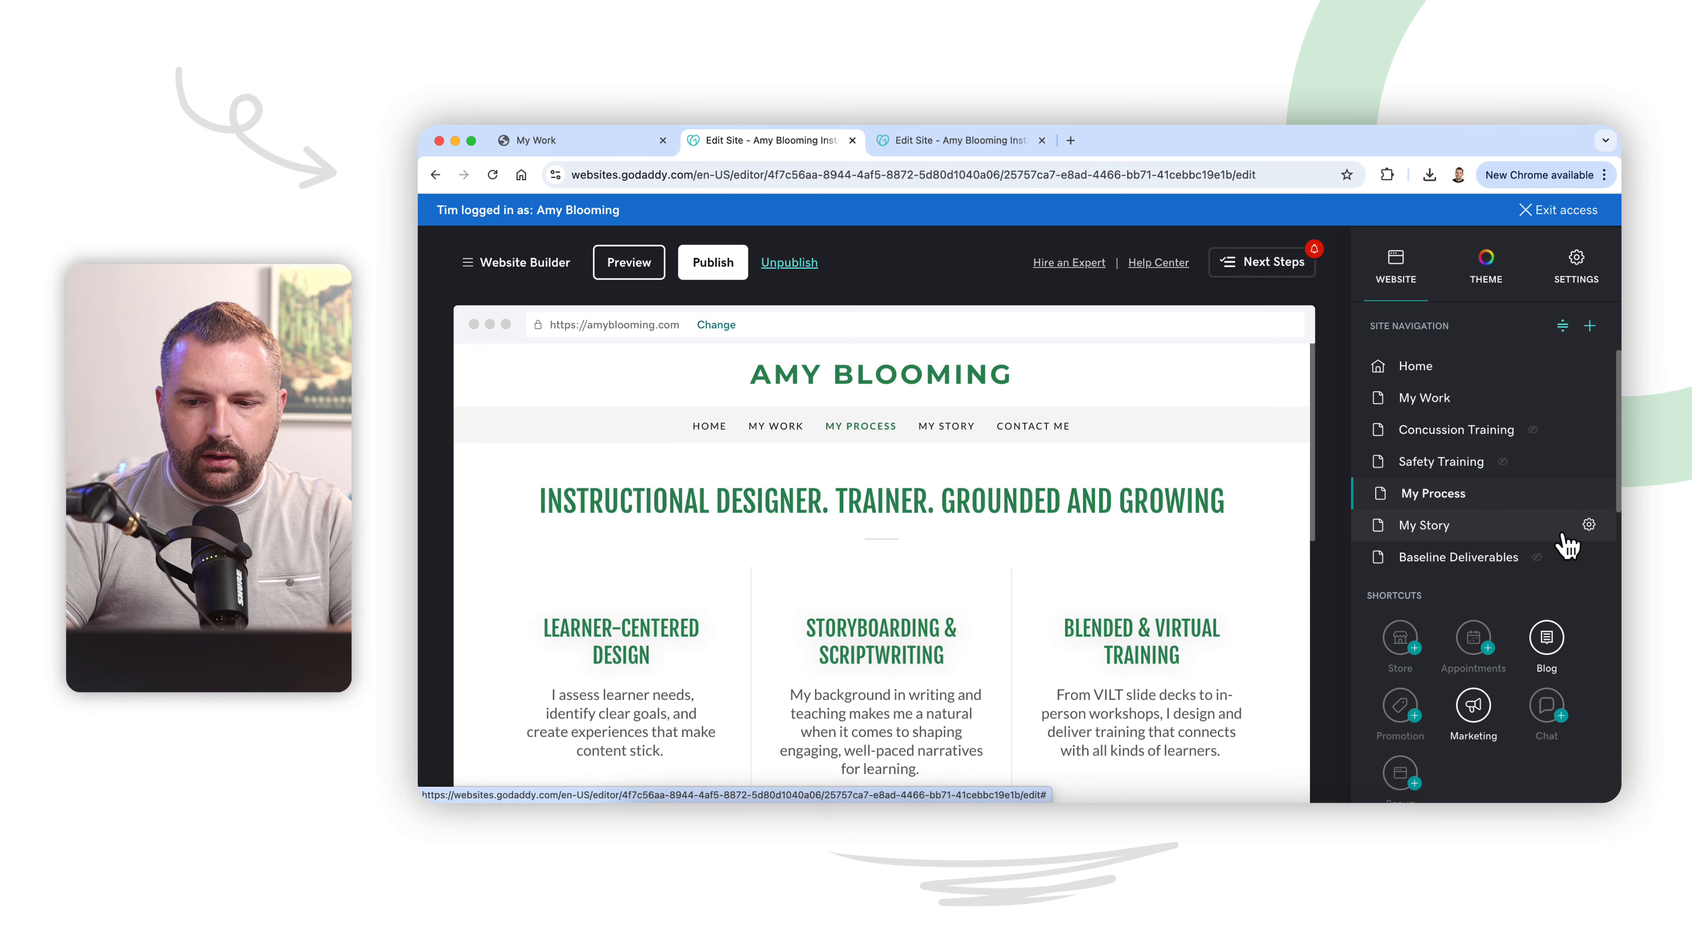
# Step: Reorder the site pages so My Story comes directly after Home and before My Work
pyautogui.click(1563, 327)
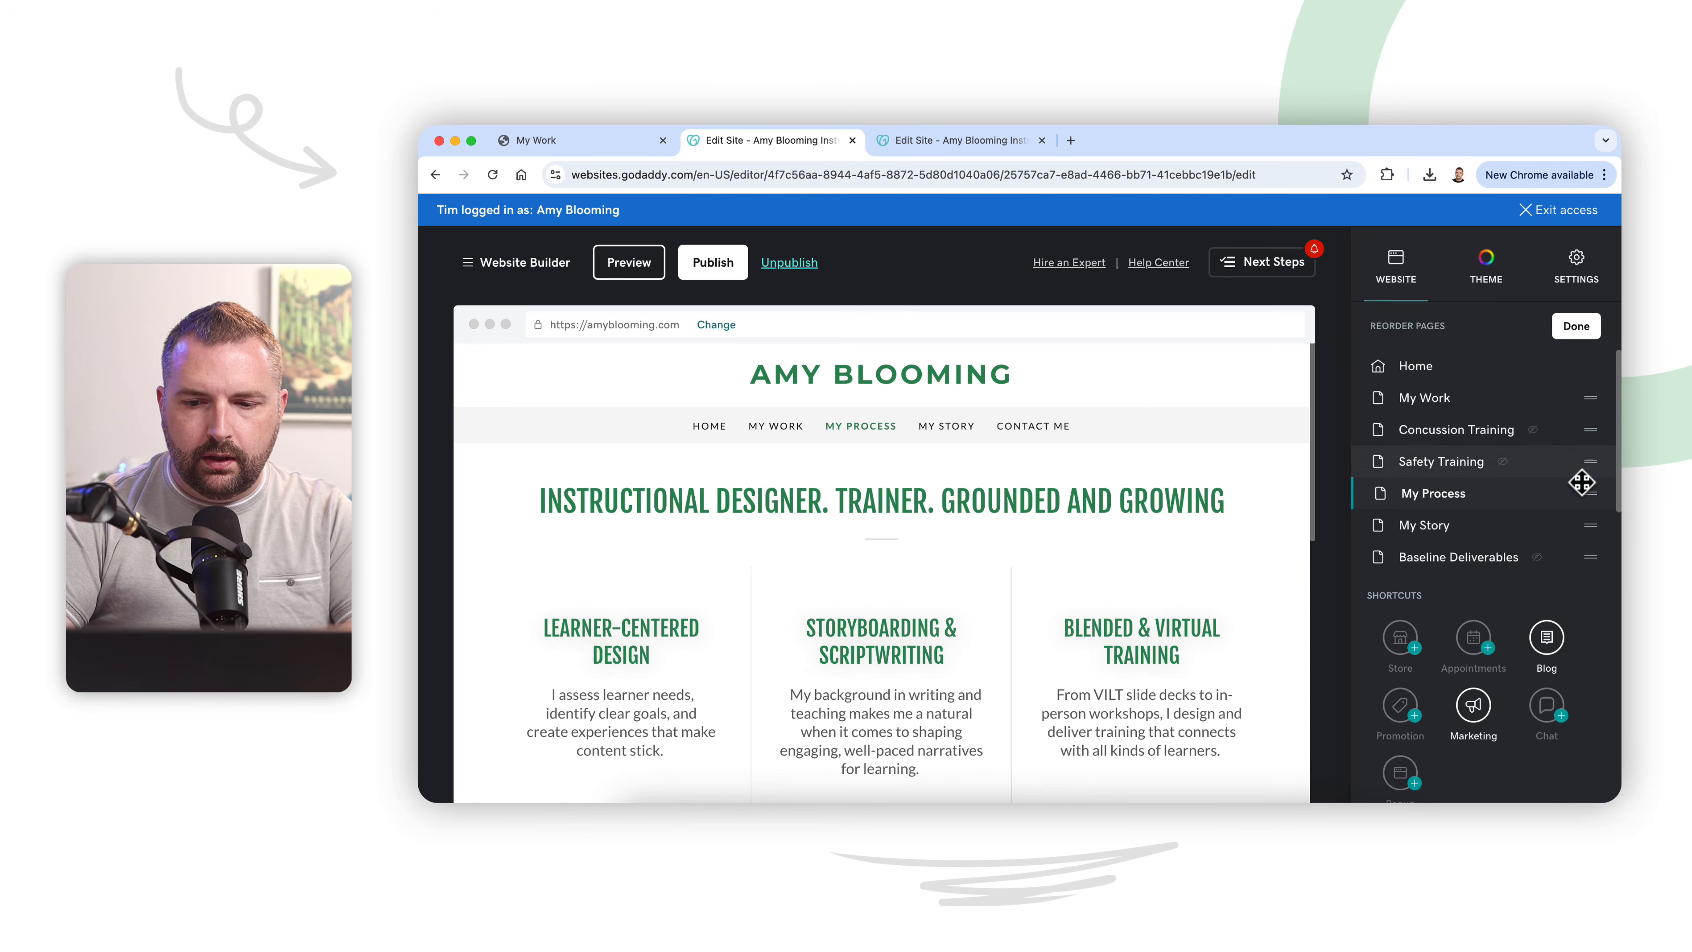
pyautogui.moveTo(1596, 534); pyautogui.dragTo(1585, 403)
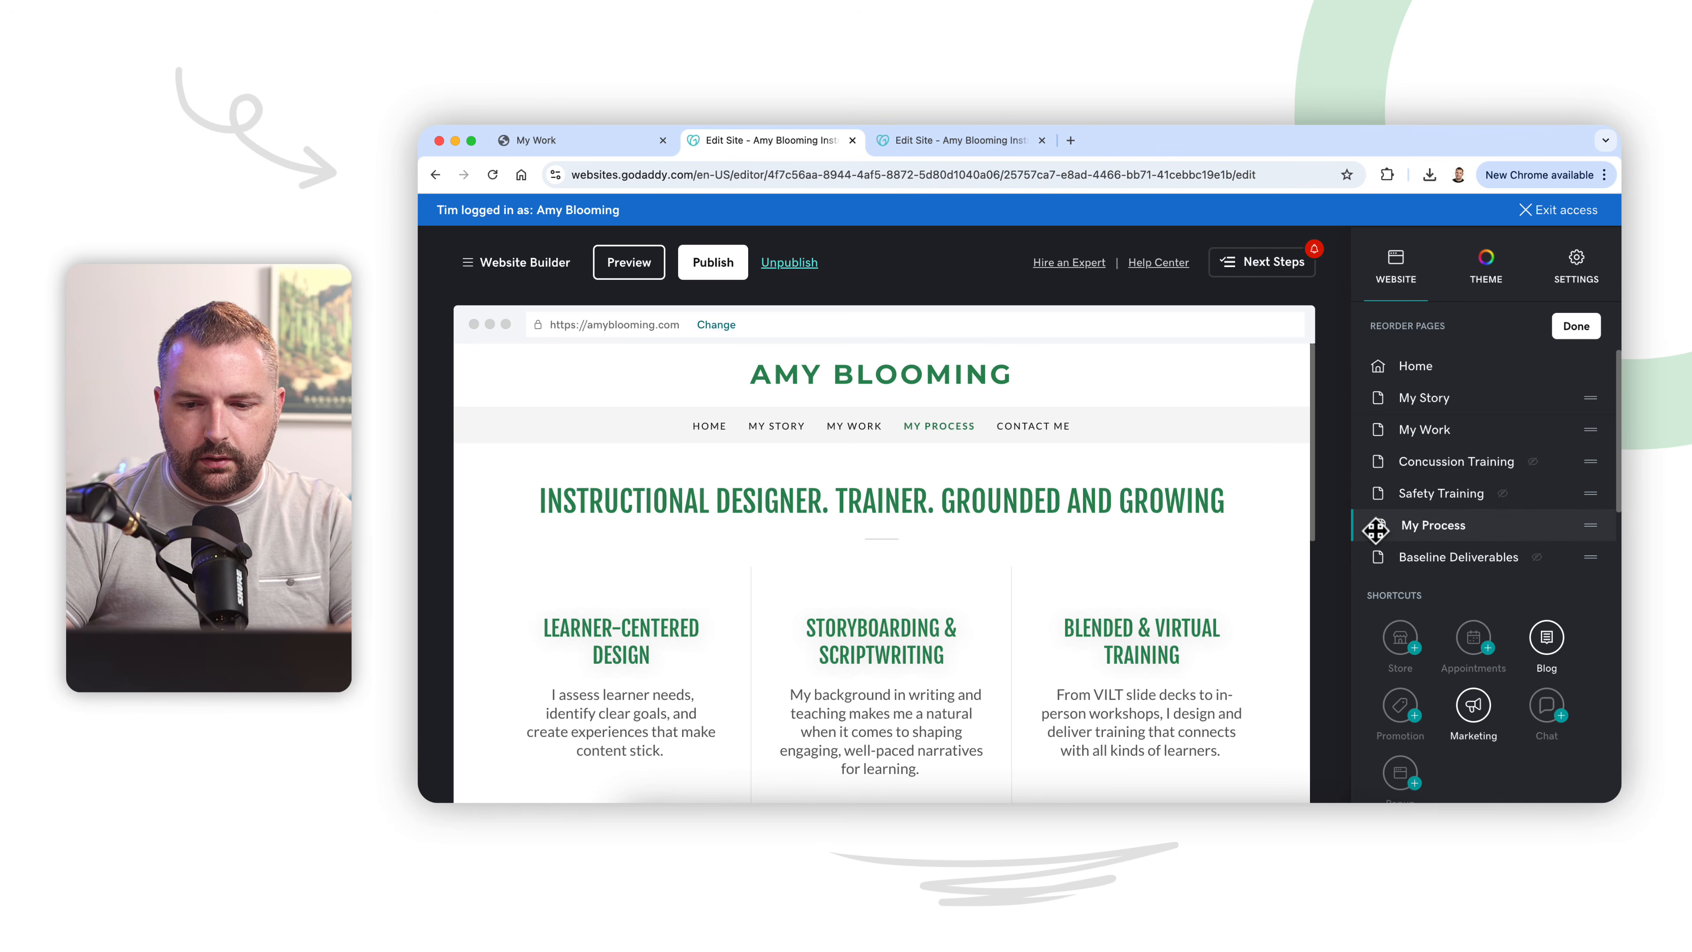
pyautogui.click(1575, 326)
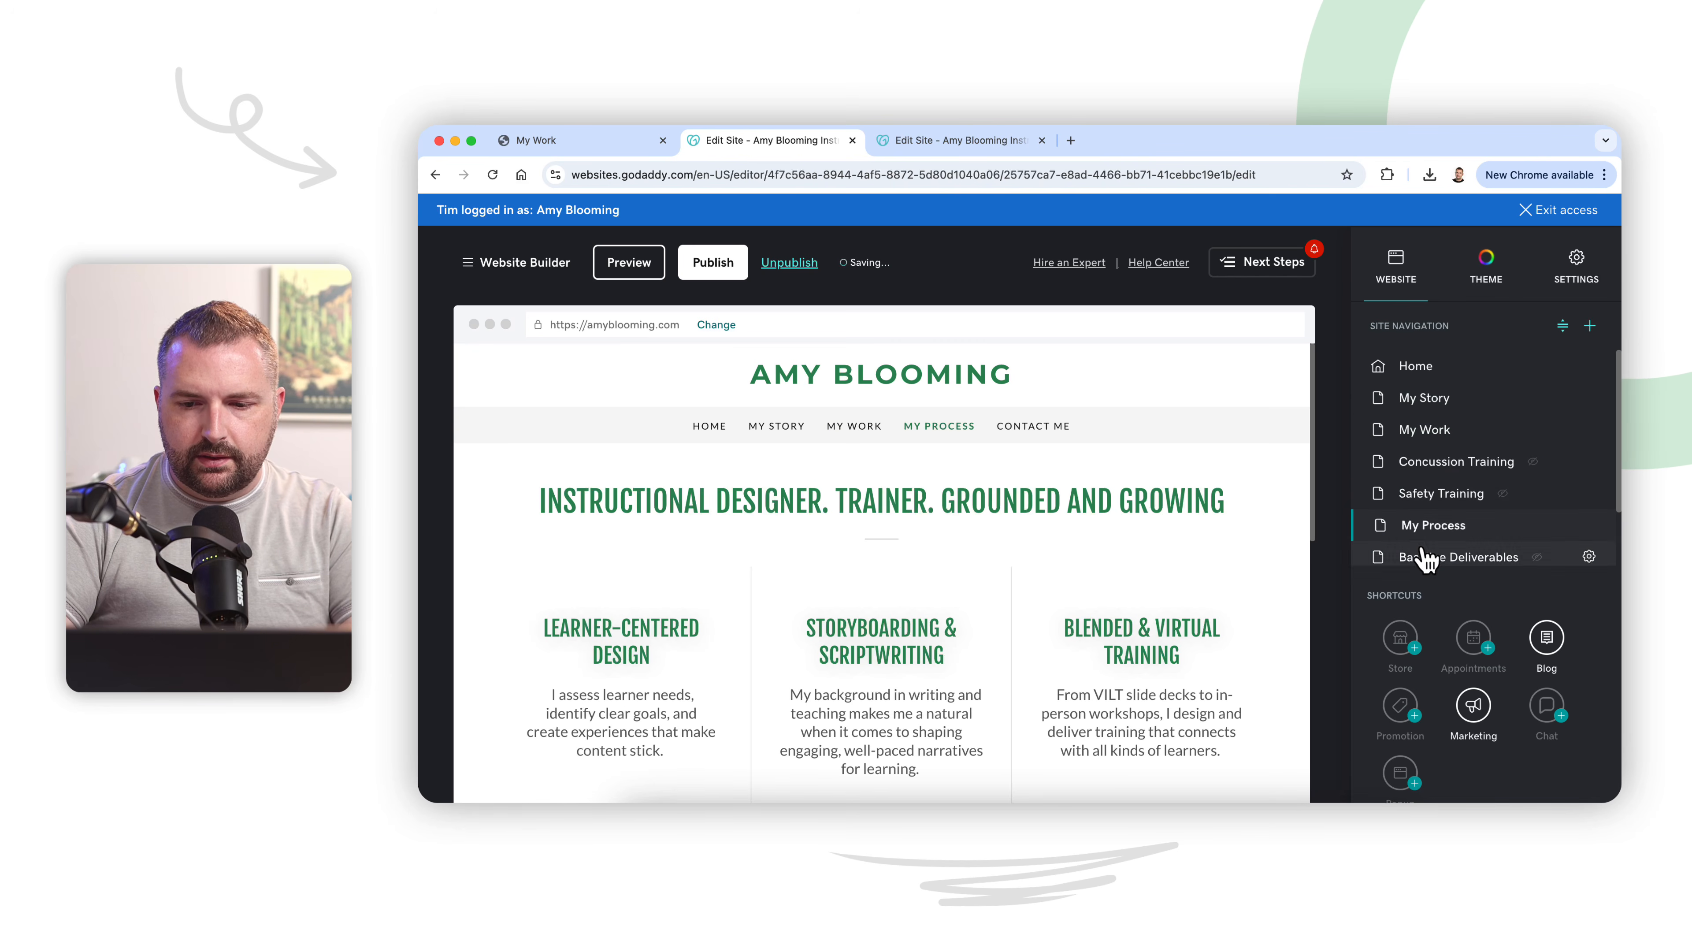
# Step: Check the My Process page's title and visibility settings
pyautogui.click(1589, 525)
pyautogui.click(1532, 575)
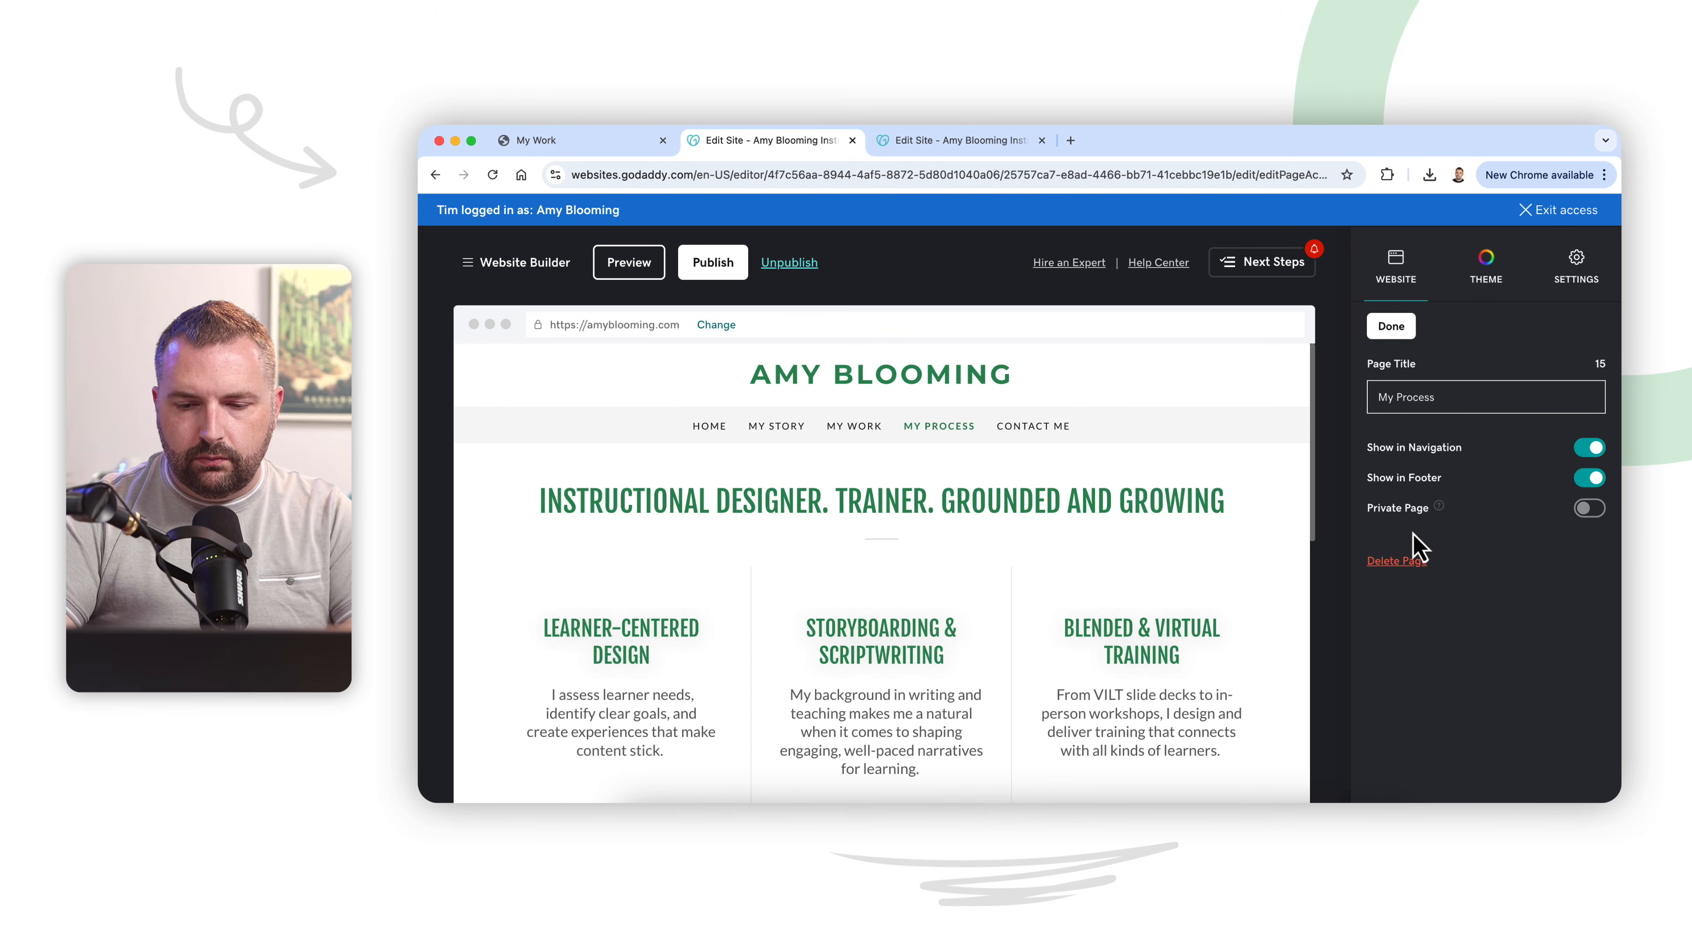
pyautogui.click(1392, 327)
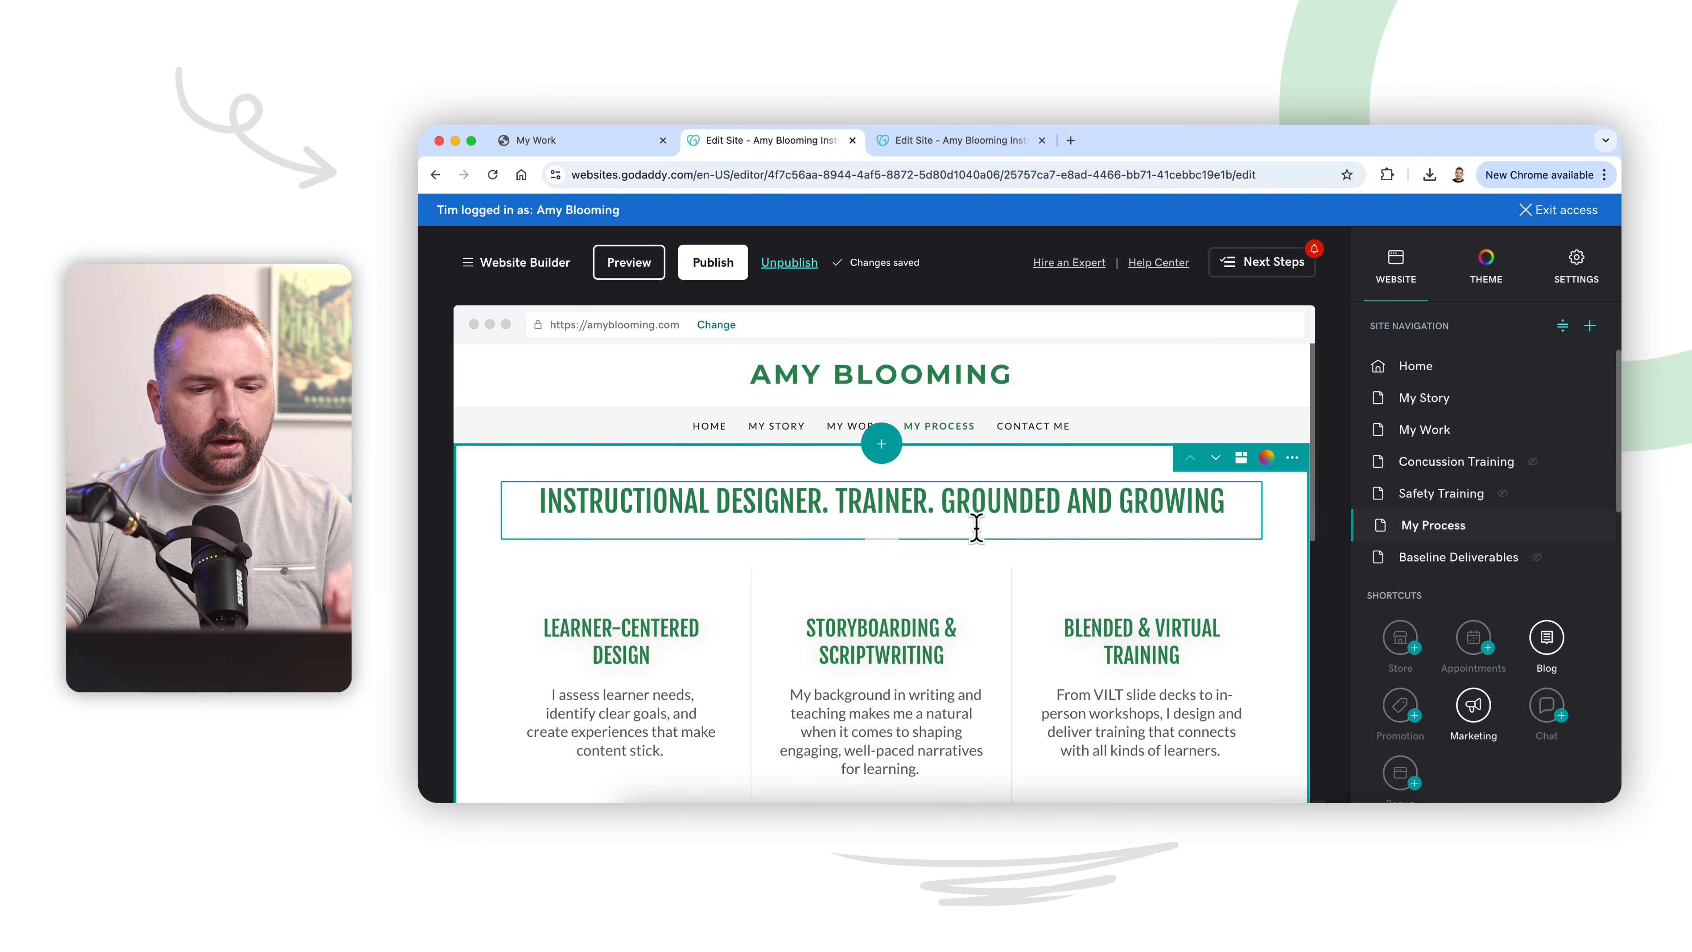
# Step: Examine the content blocks on the My Process page from the headline down to the Contact Me button
pyautogui.scroll(-1, 976, 527)
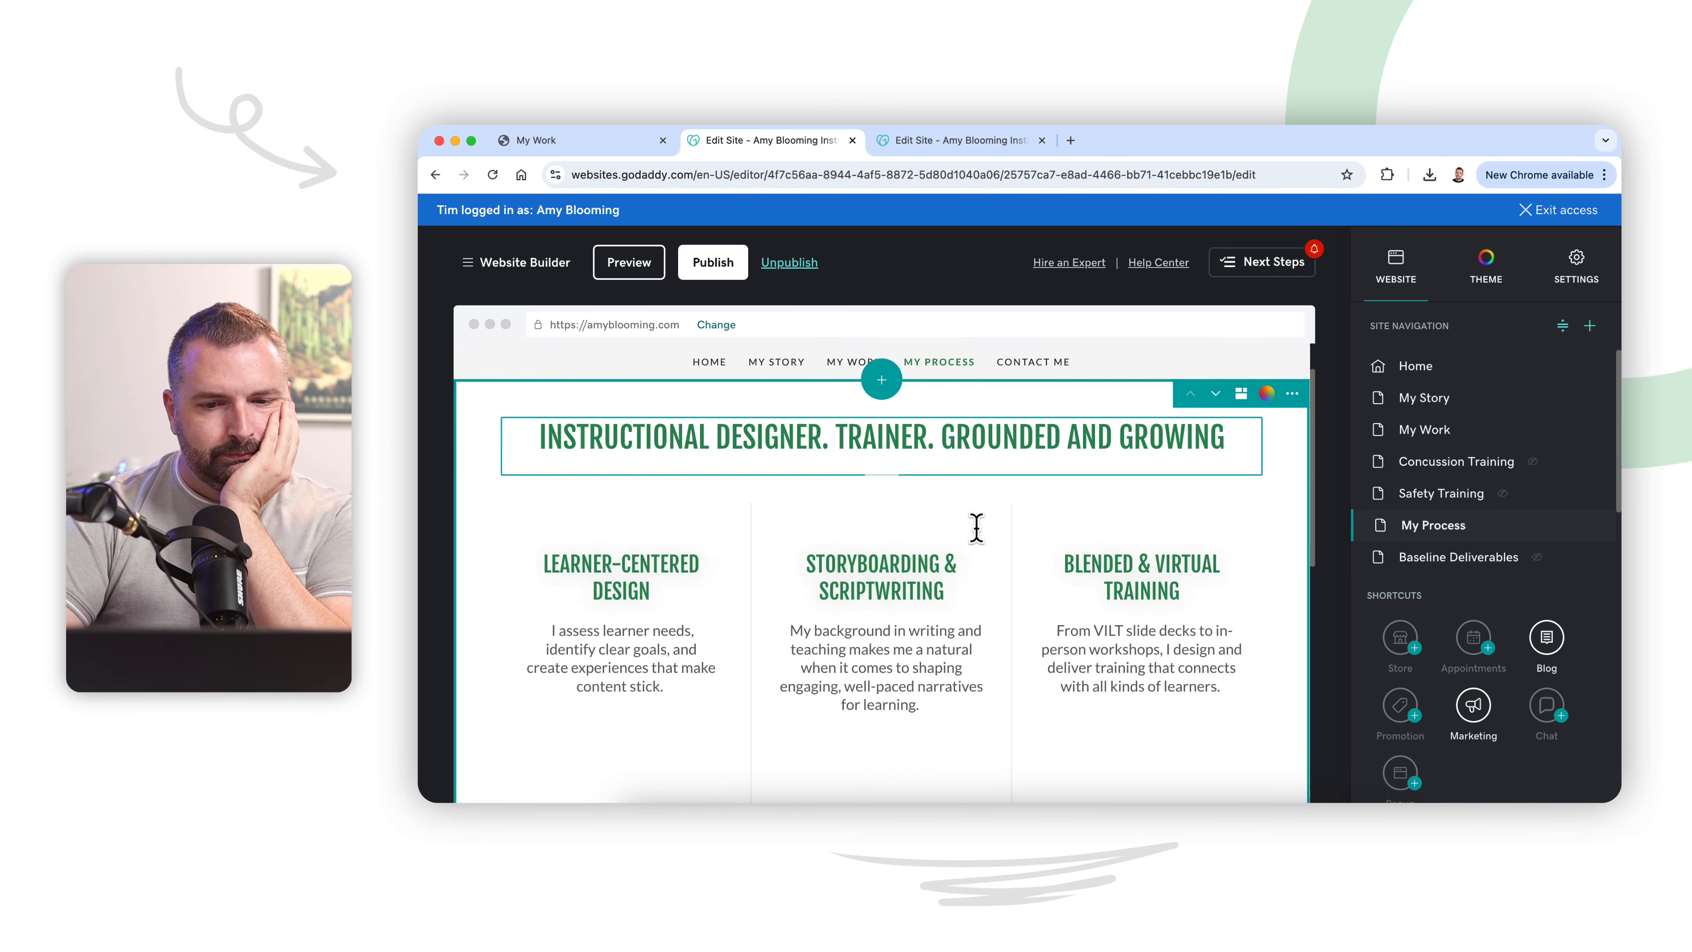
pyautogui.scroll(-2, 977, 537)
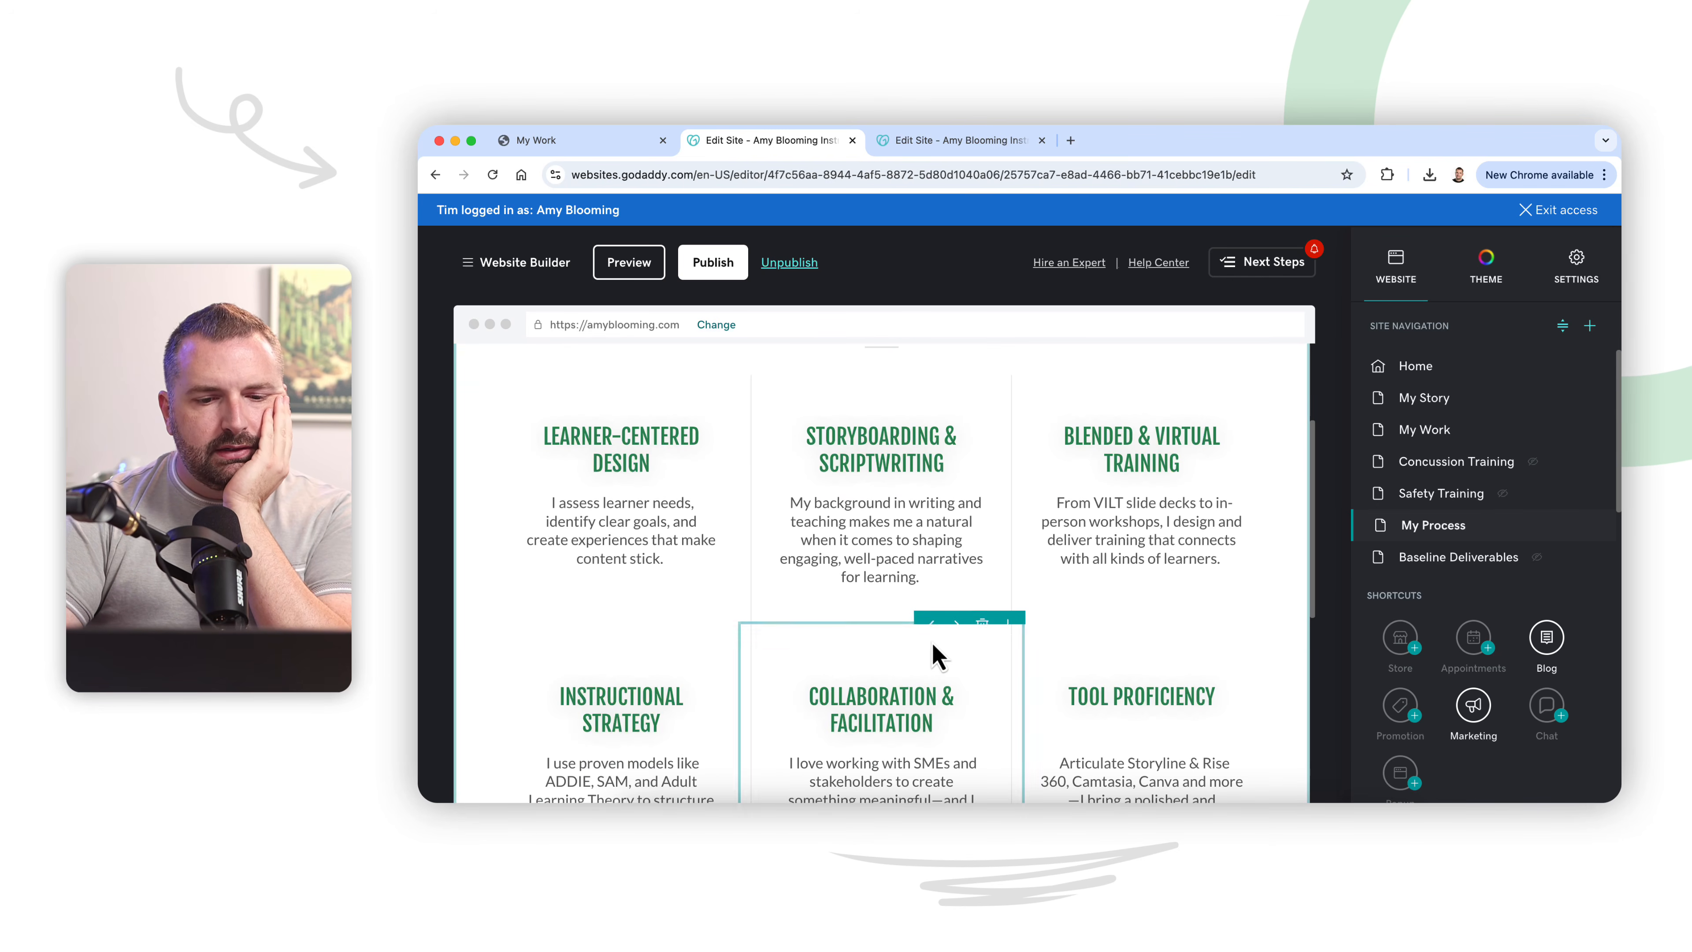
pyautogui.scroll(-2, 936, 653)
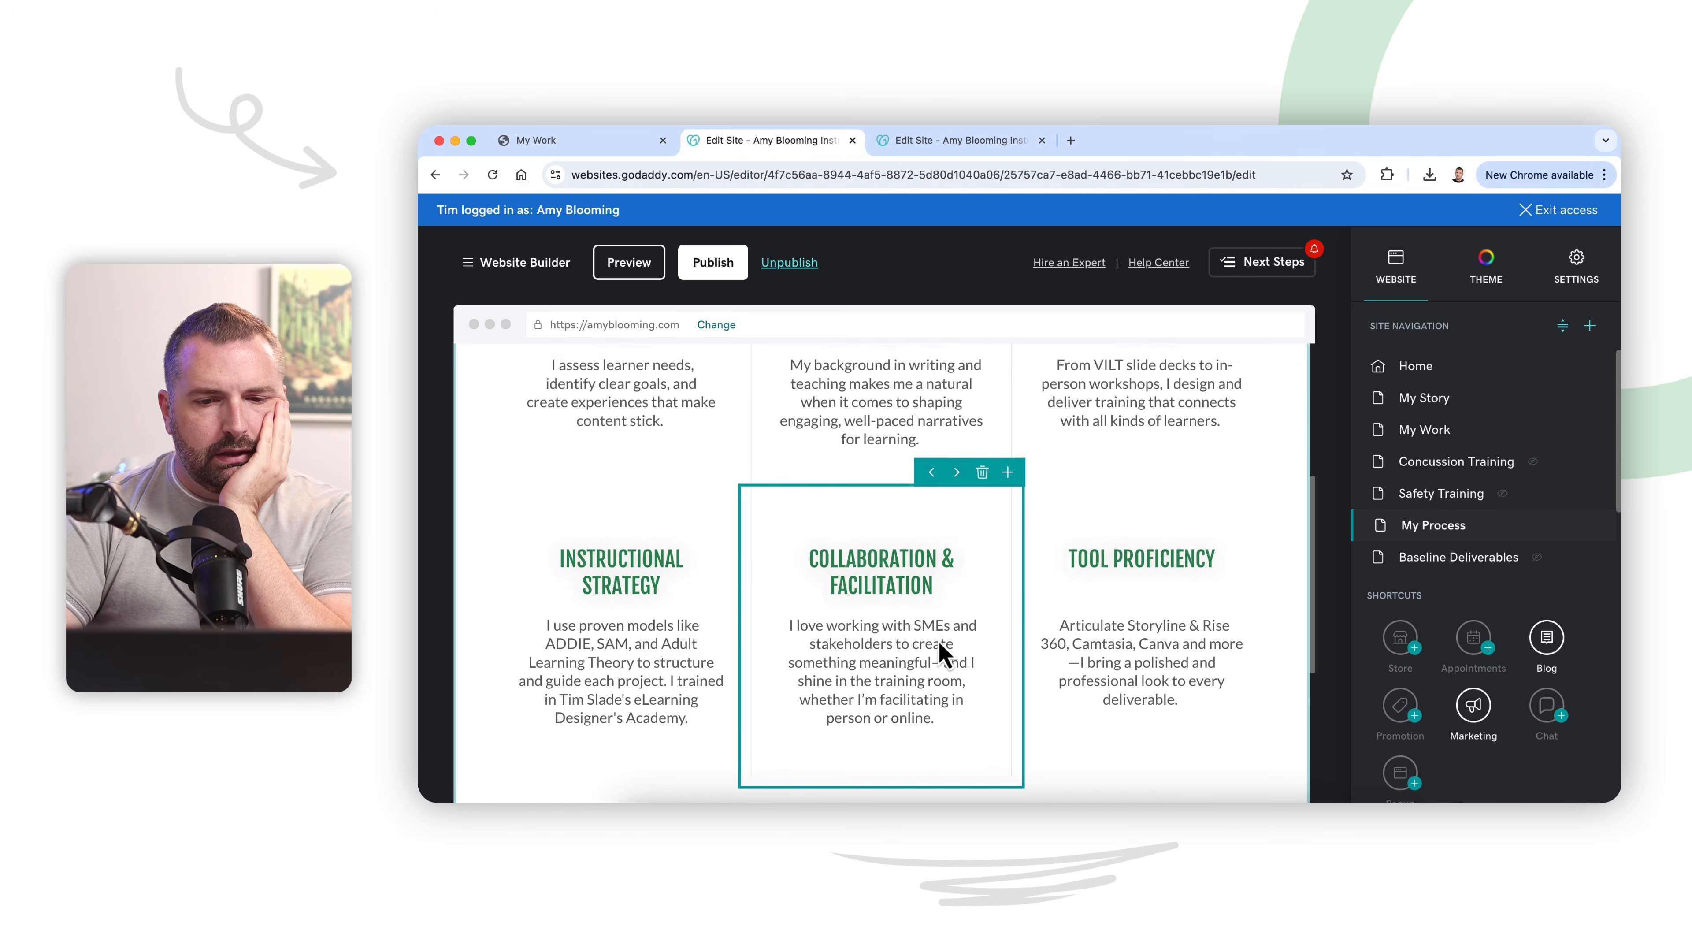
pyautogui.scroll(4, 943, 653)
pyautogui.scroll(-7, 945, 654)
pyautogui.scroll(-1, 938, 642)
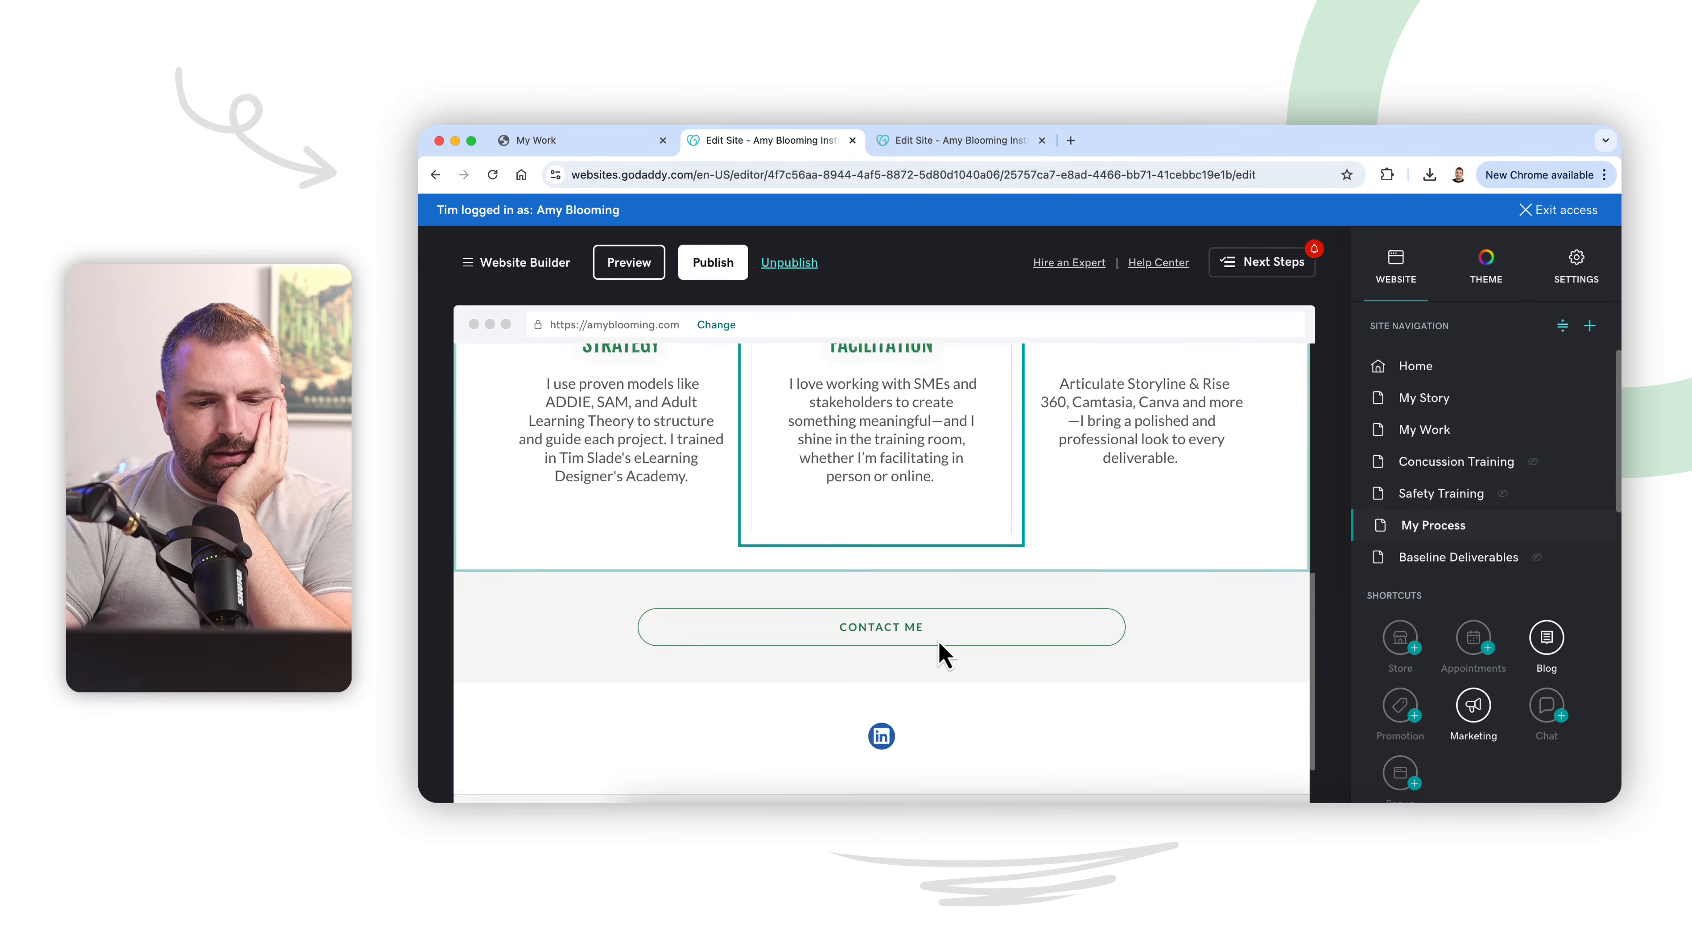
pyautogui.scroll(8, 938, 642)
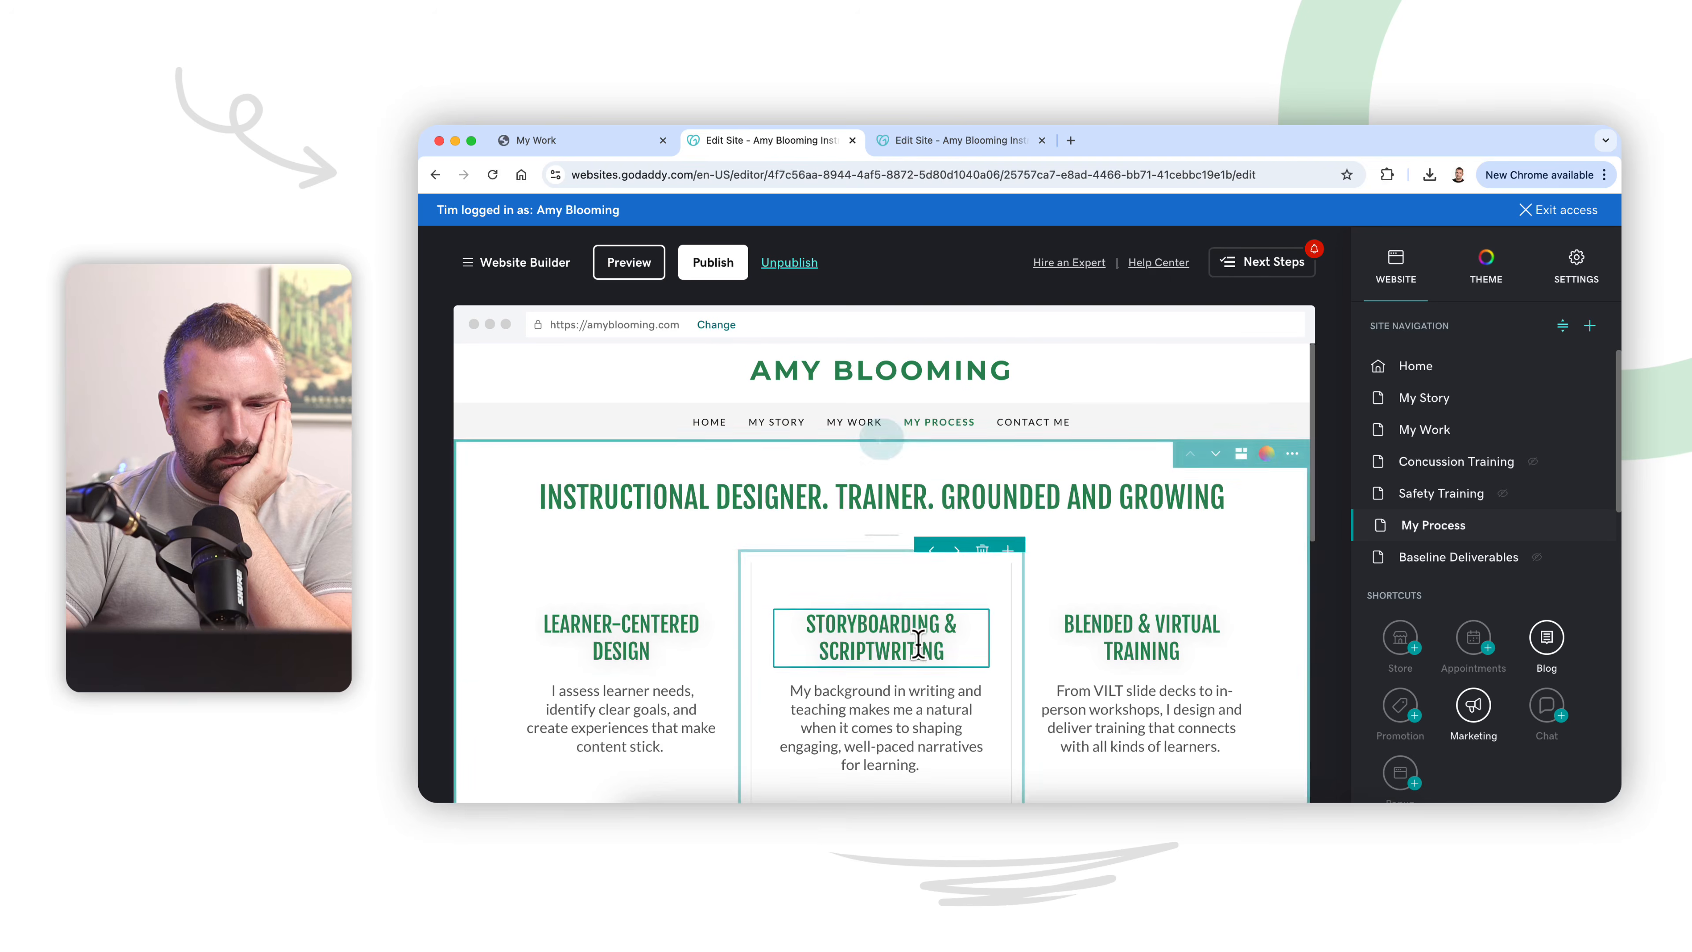
# Step: Start adding a section below the My Process content blocks and examine the Recommended section layouts
pyautogui.scroll(-8, 869, 624)
pyautogui.click(888, 584)
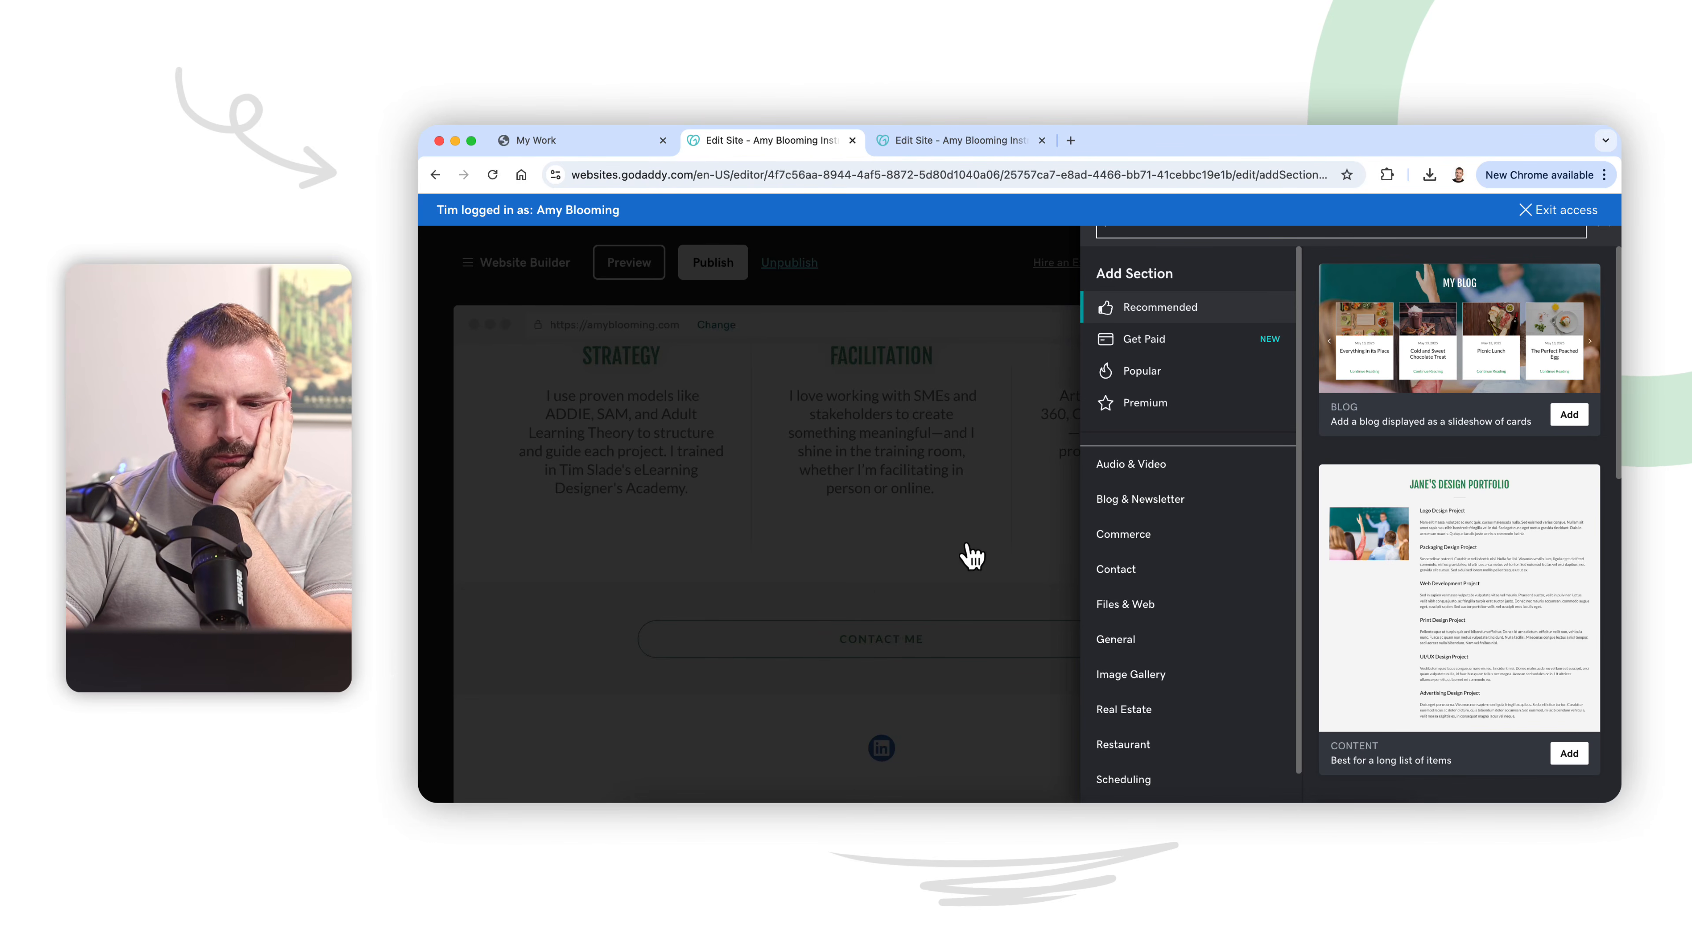
pyautogui.scroll(-3, 1377, 568)
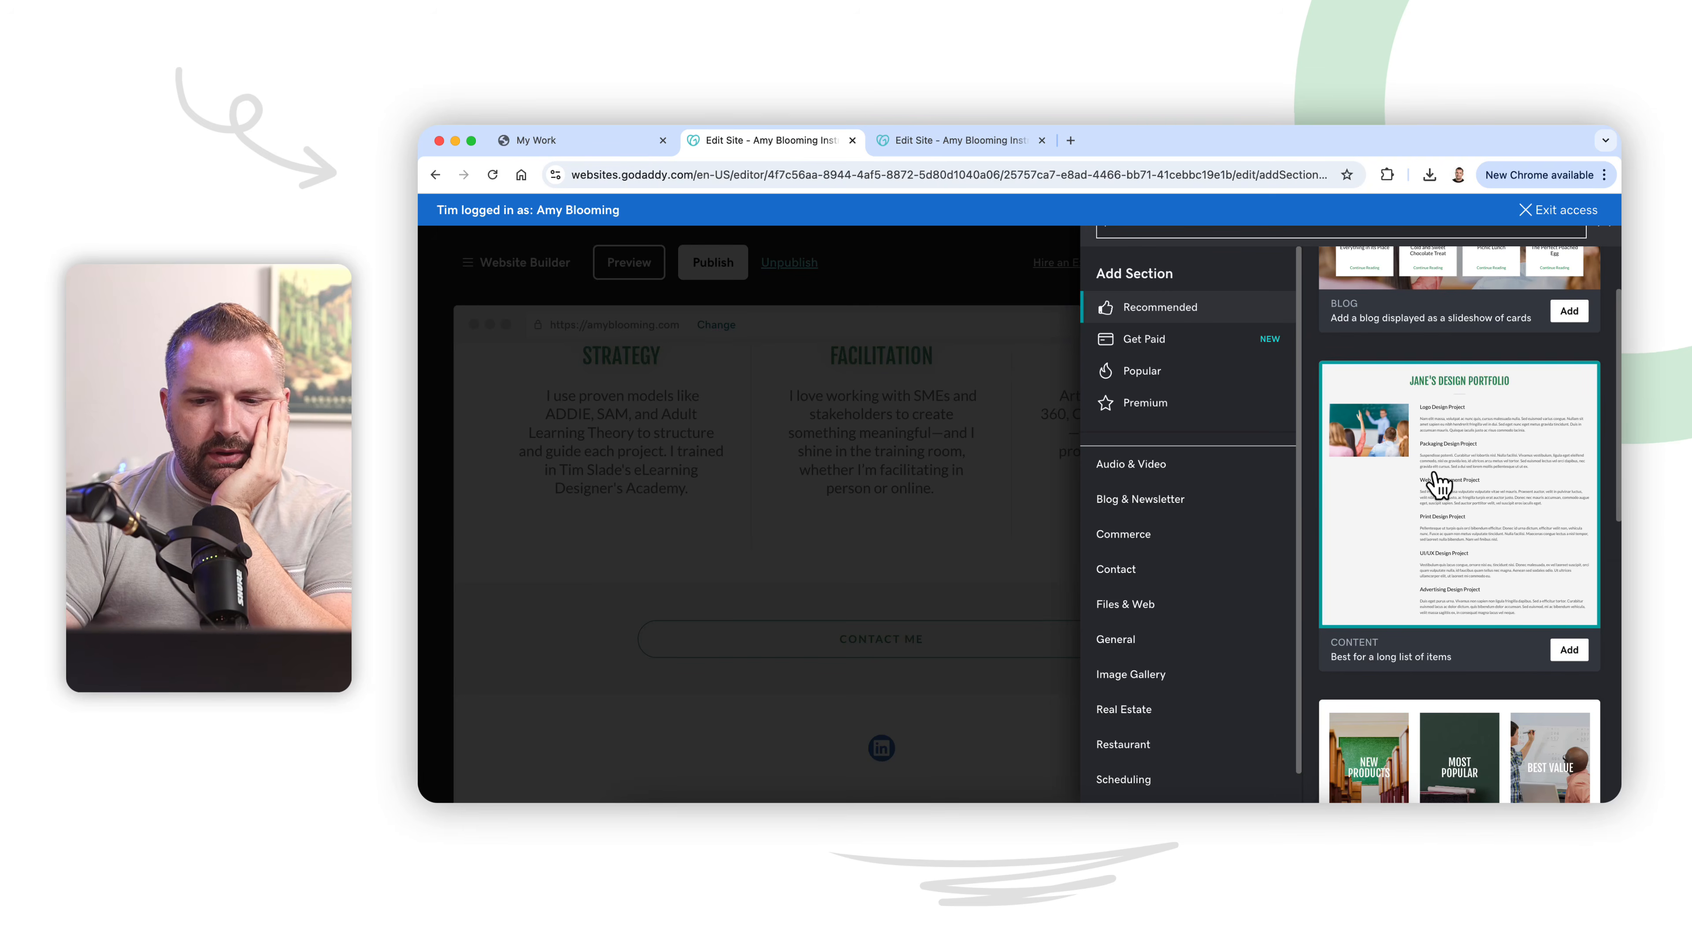
pyautogui.scroll(-15, 1457, 516)
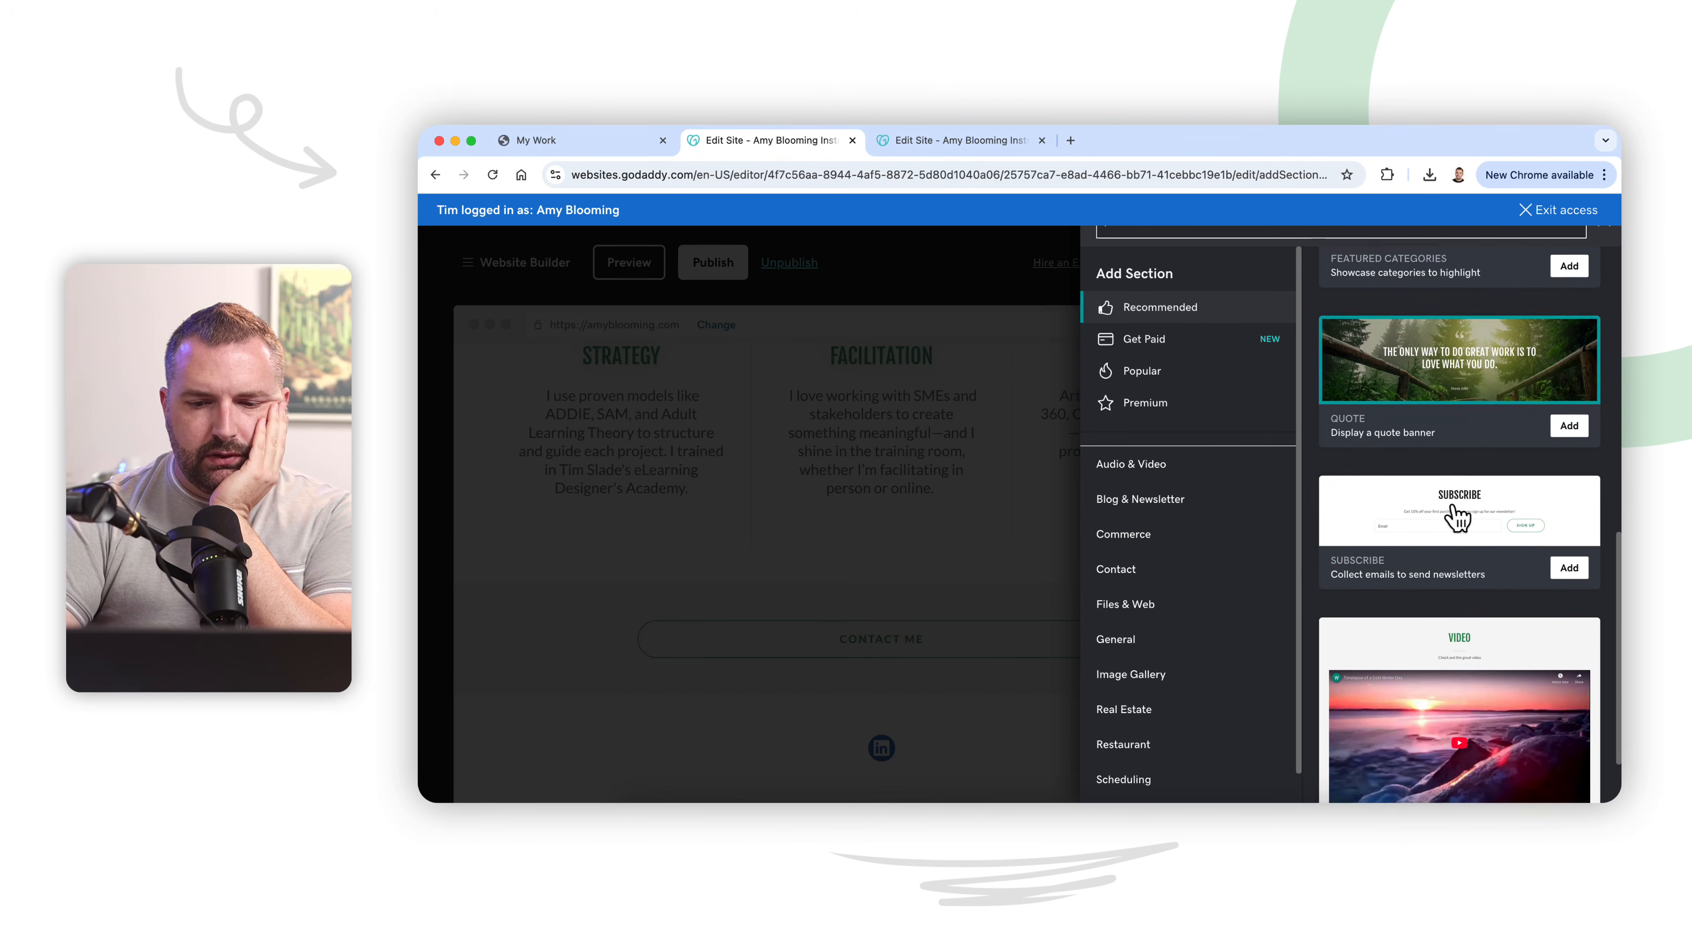
pyautogui.scroll(-1, 1455, 517)
pyautogui.scroll(-1, 1259, 633)
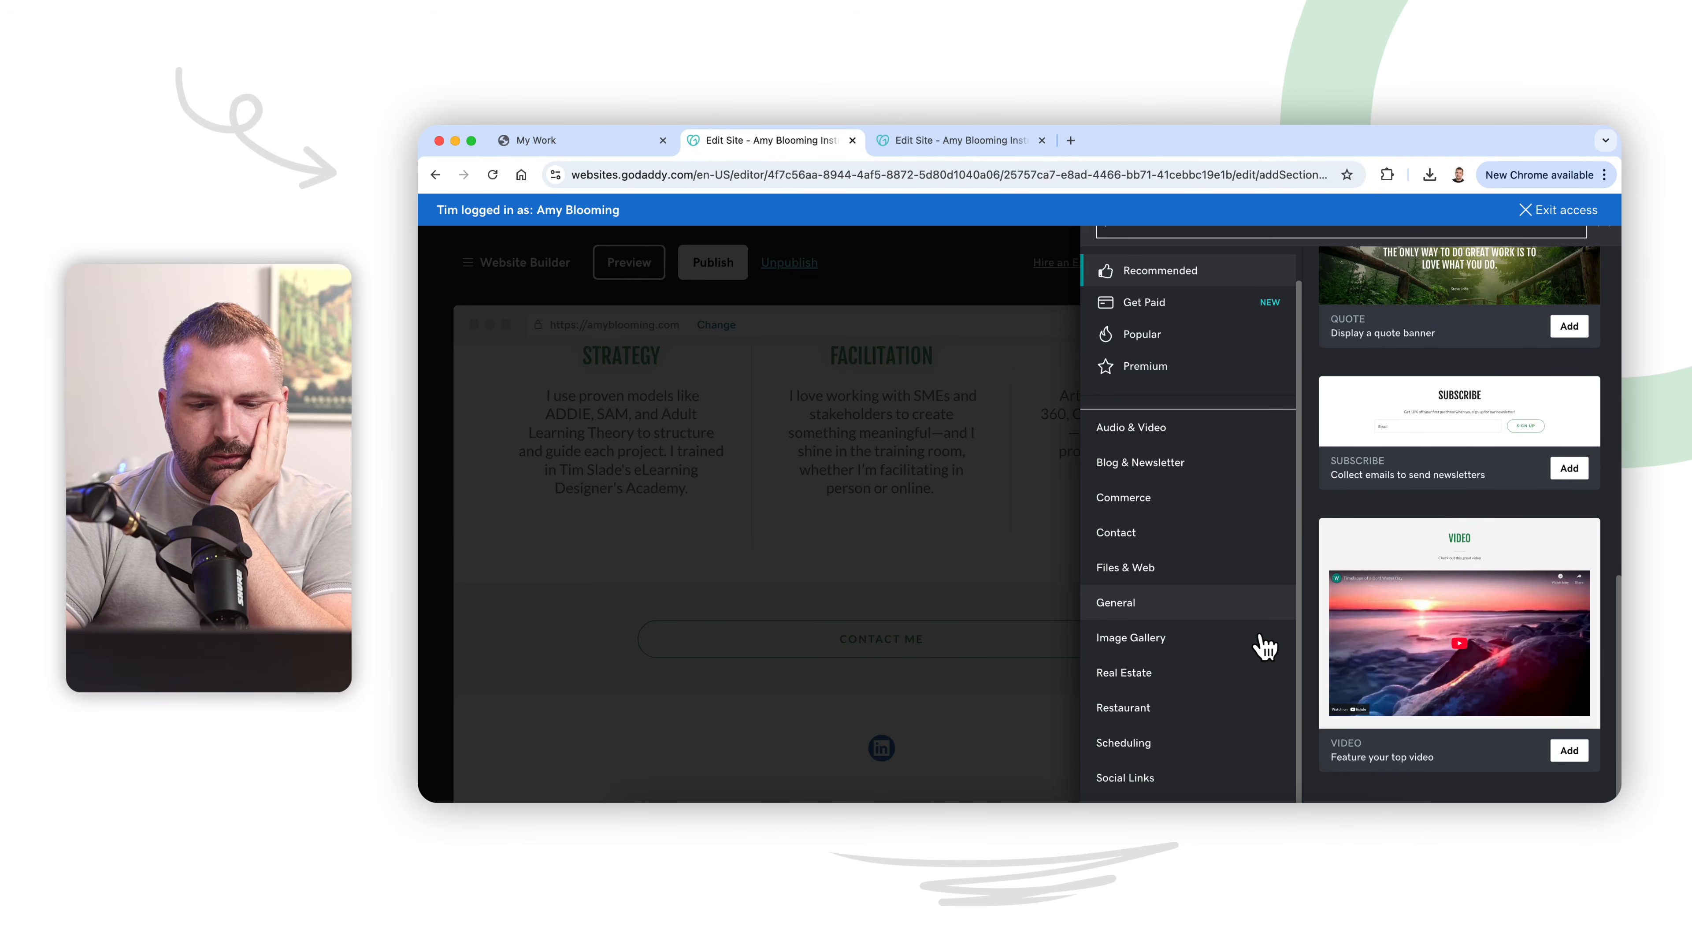
pyautogui.scroll(1, 1258, 641)
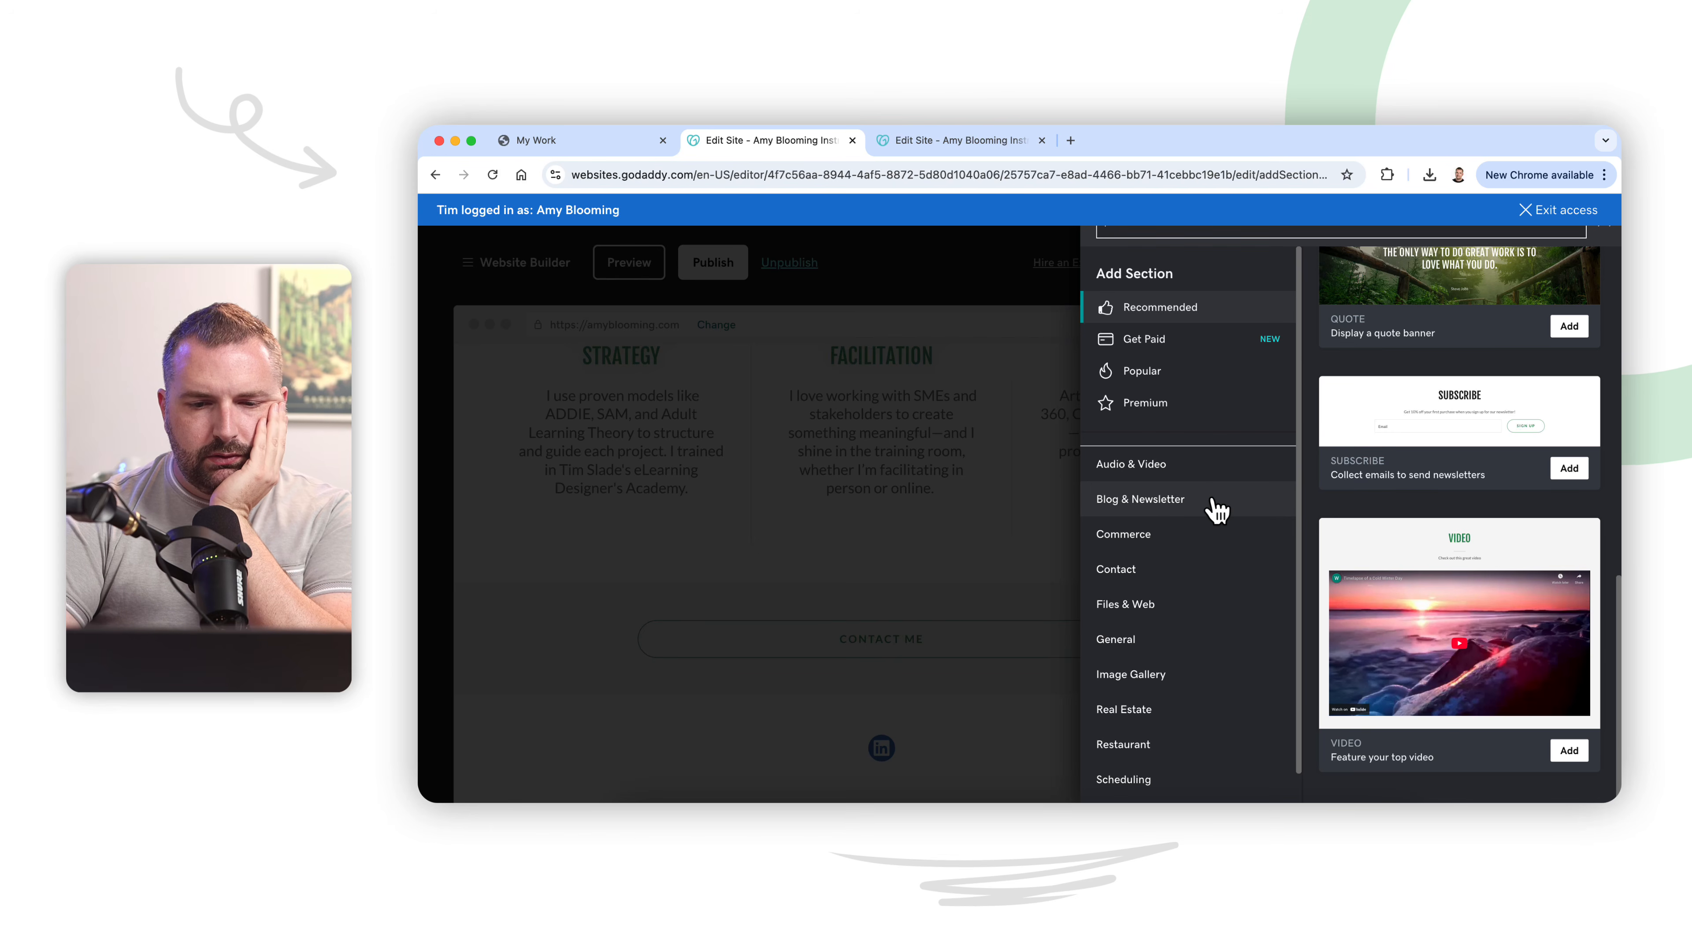
# Step: Examine the About section layouts in the General category for one that suits the My Process page
pyautogui.click(1211, 570)
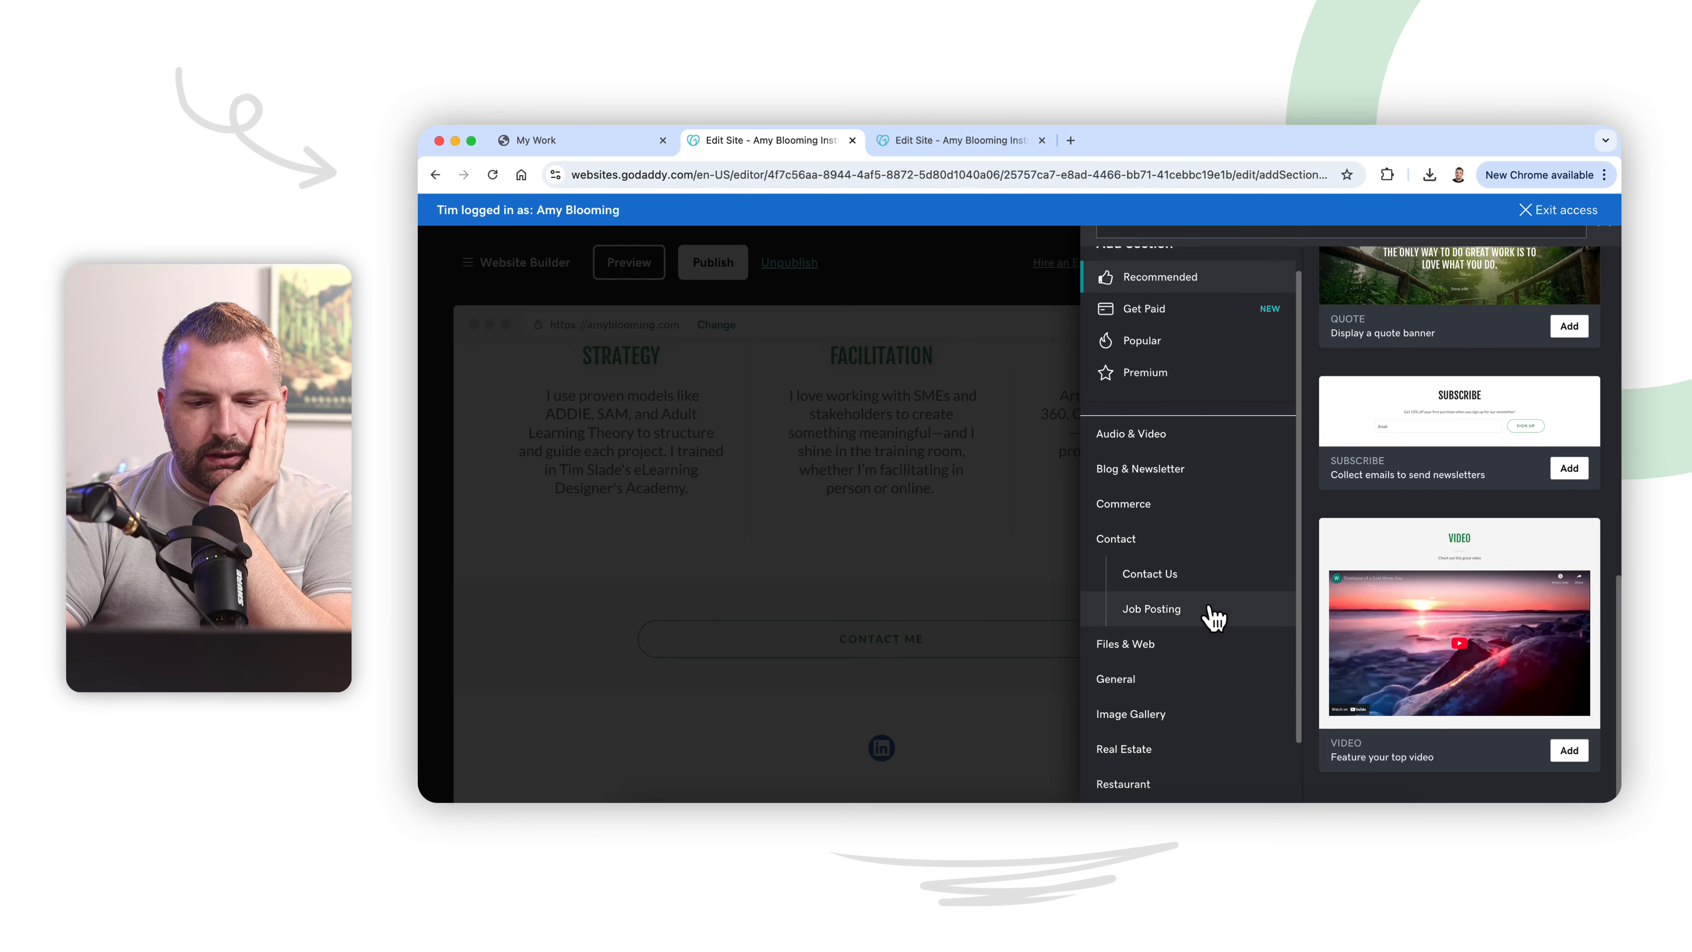
pyautogui.scroll(-3, 1213, 617)
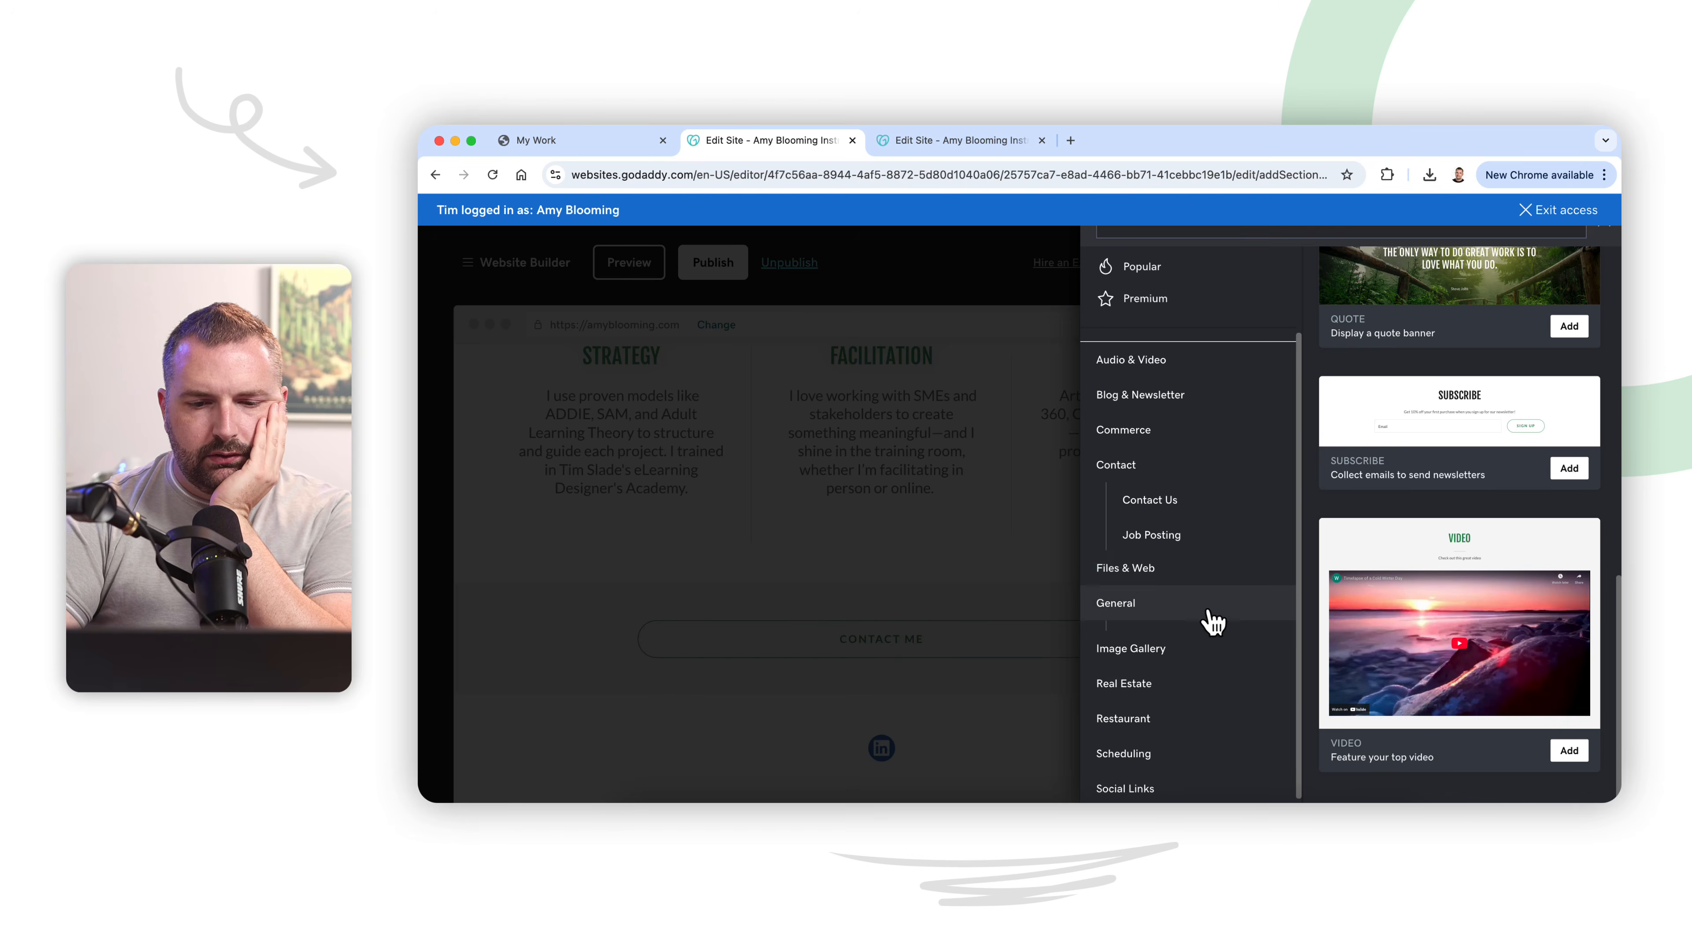
pyautogui.click(1211, 607)
pyautogui.click(1212, 580)
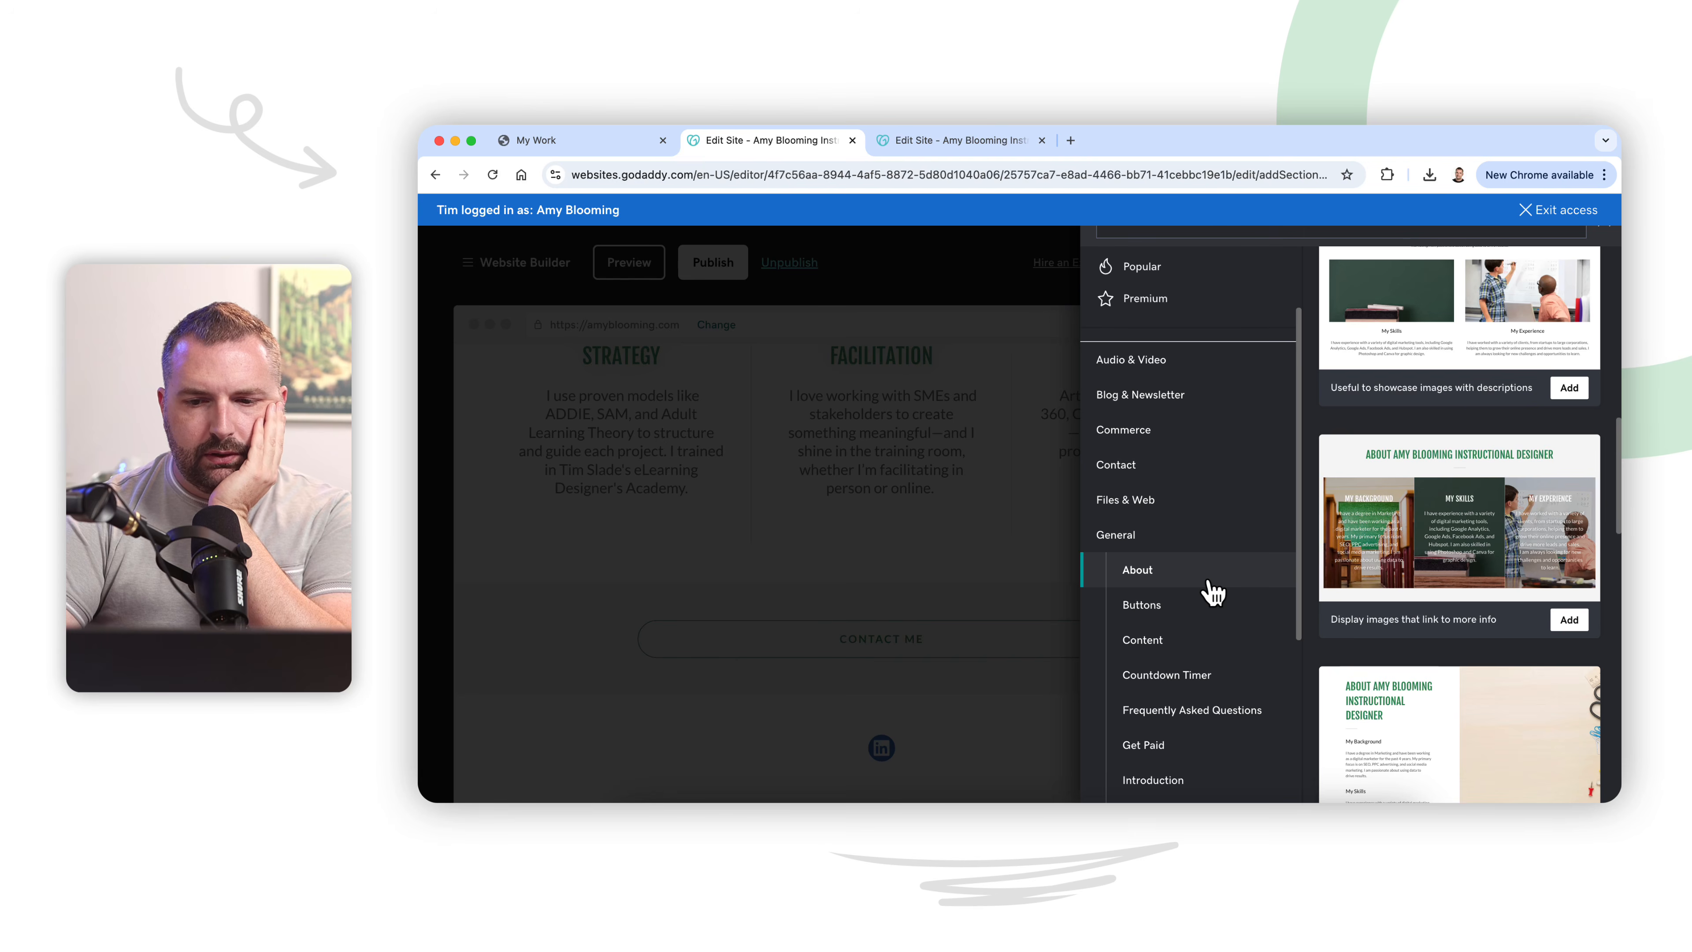
pyautogui.scroll(-5, 1392, 557)
pyautogui.scroll(-1, 1395, 553)
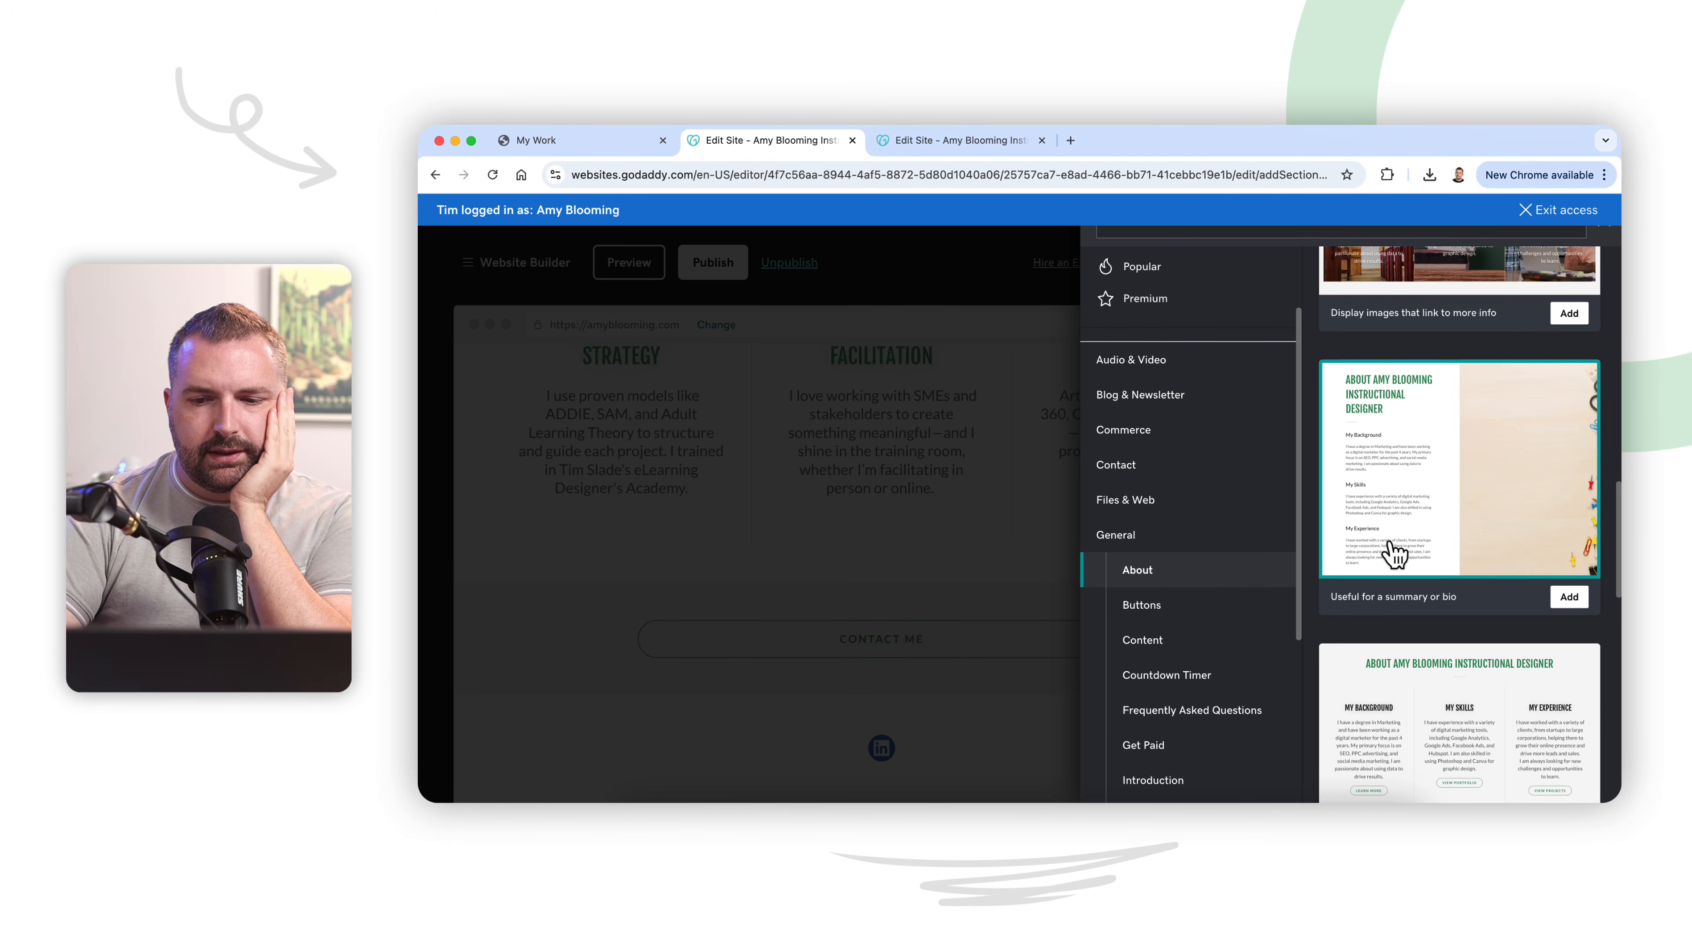
pyautogui.scroll(-4, 1395, 553)
pyautogui.scroll(-4, 1394, 553)
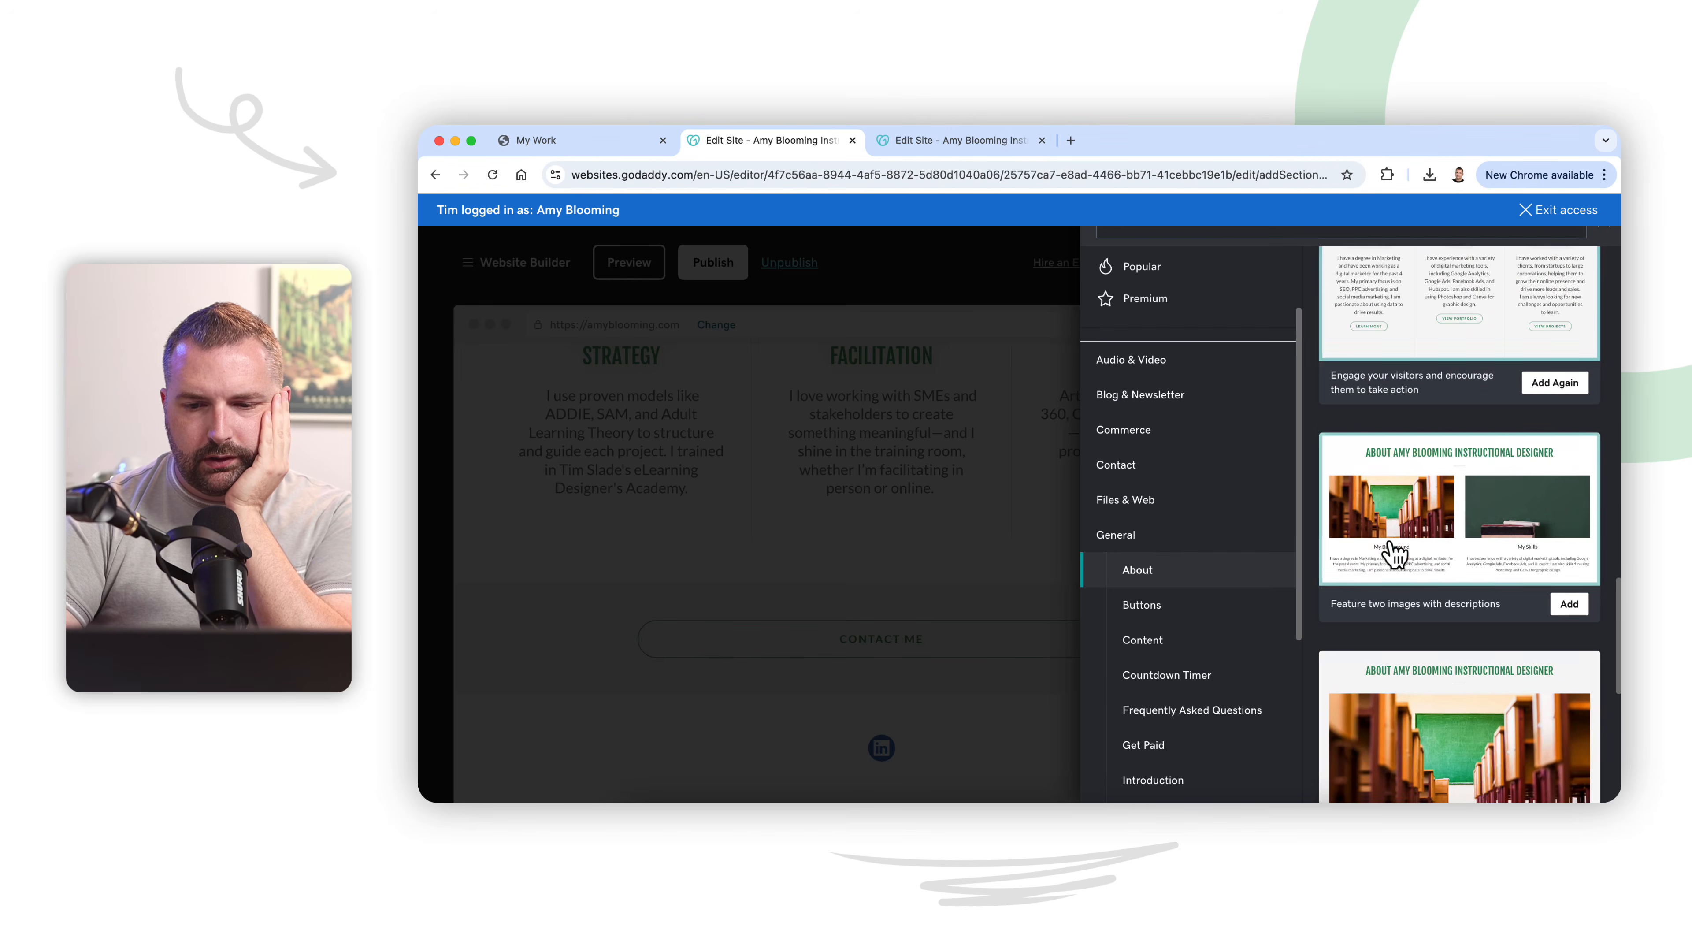
pyautogui.scroll(-3, 1393, 553)
# Step: Examine the Content section layouts in the General category, including the text, image and description designs
pyautogui.click(1207, 642)
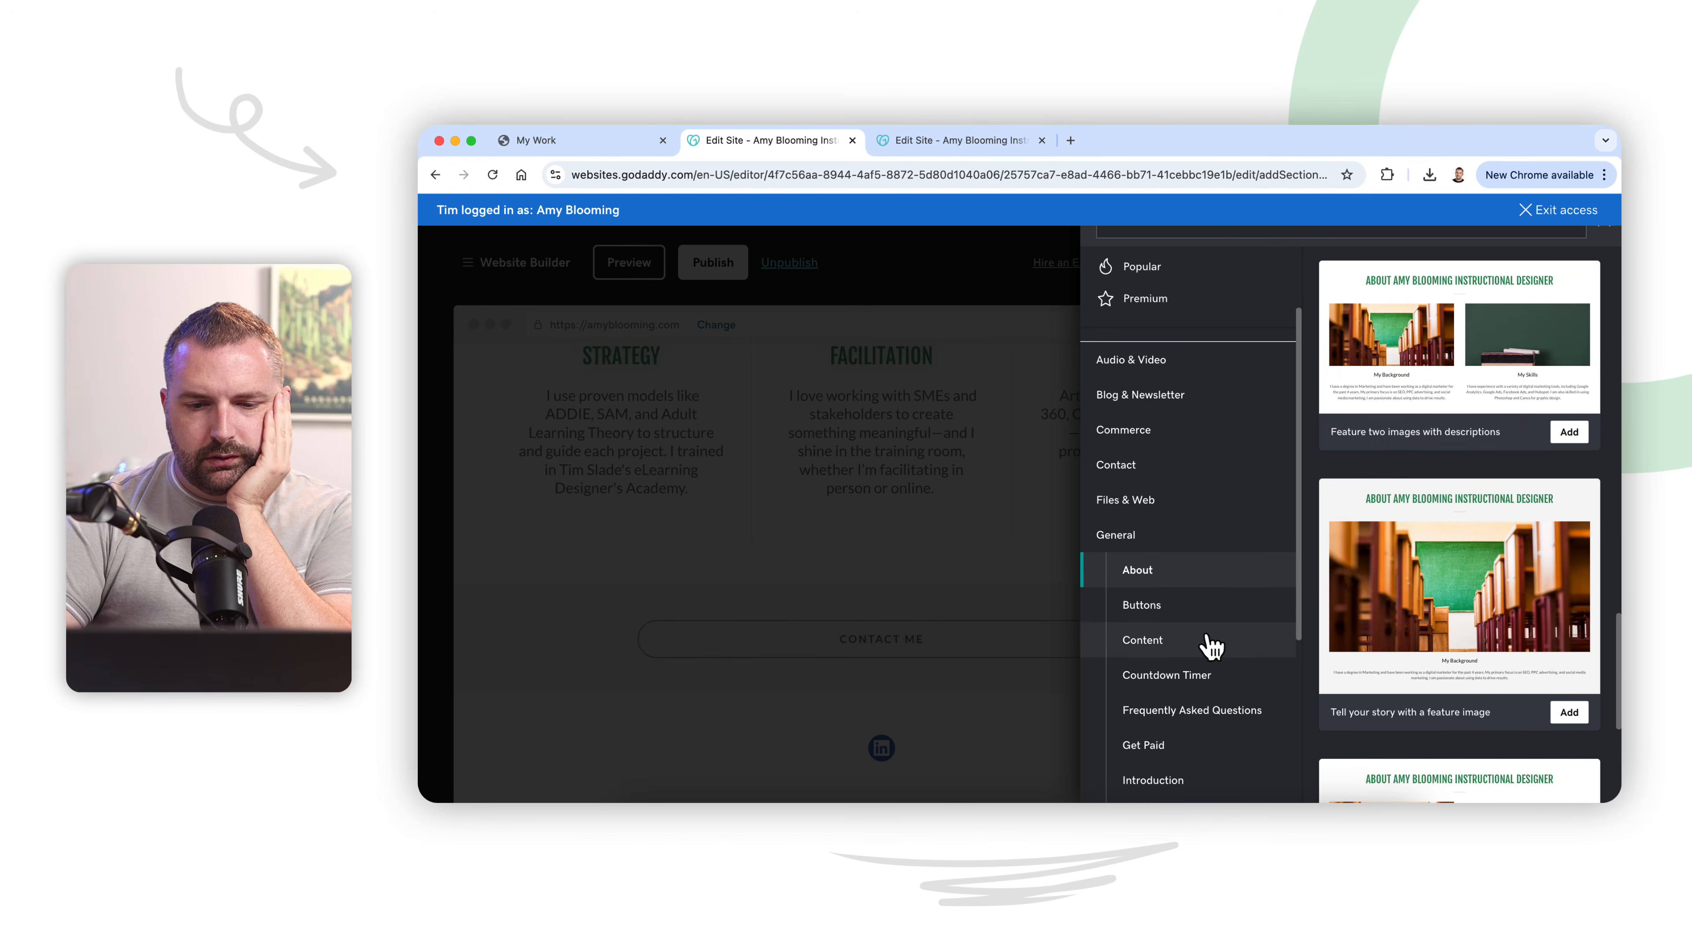
pyautogui.scroll(5, 1437, 607)
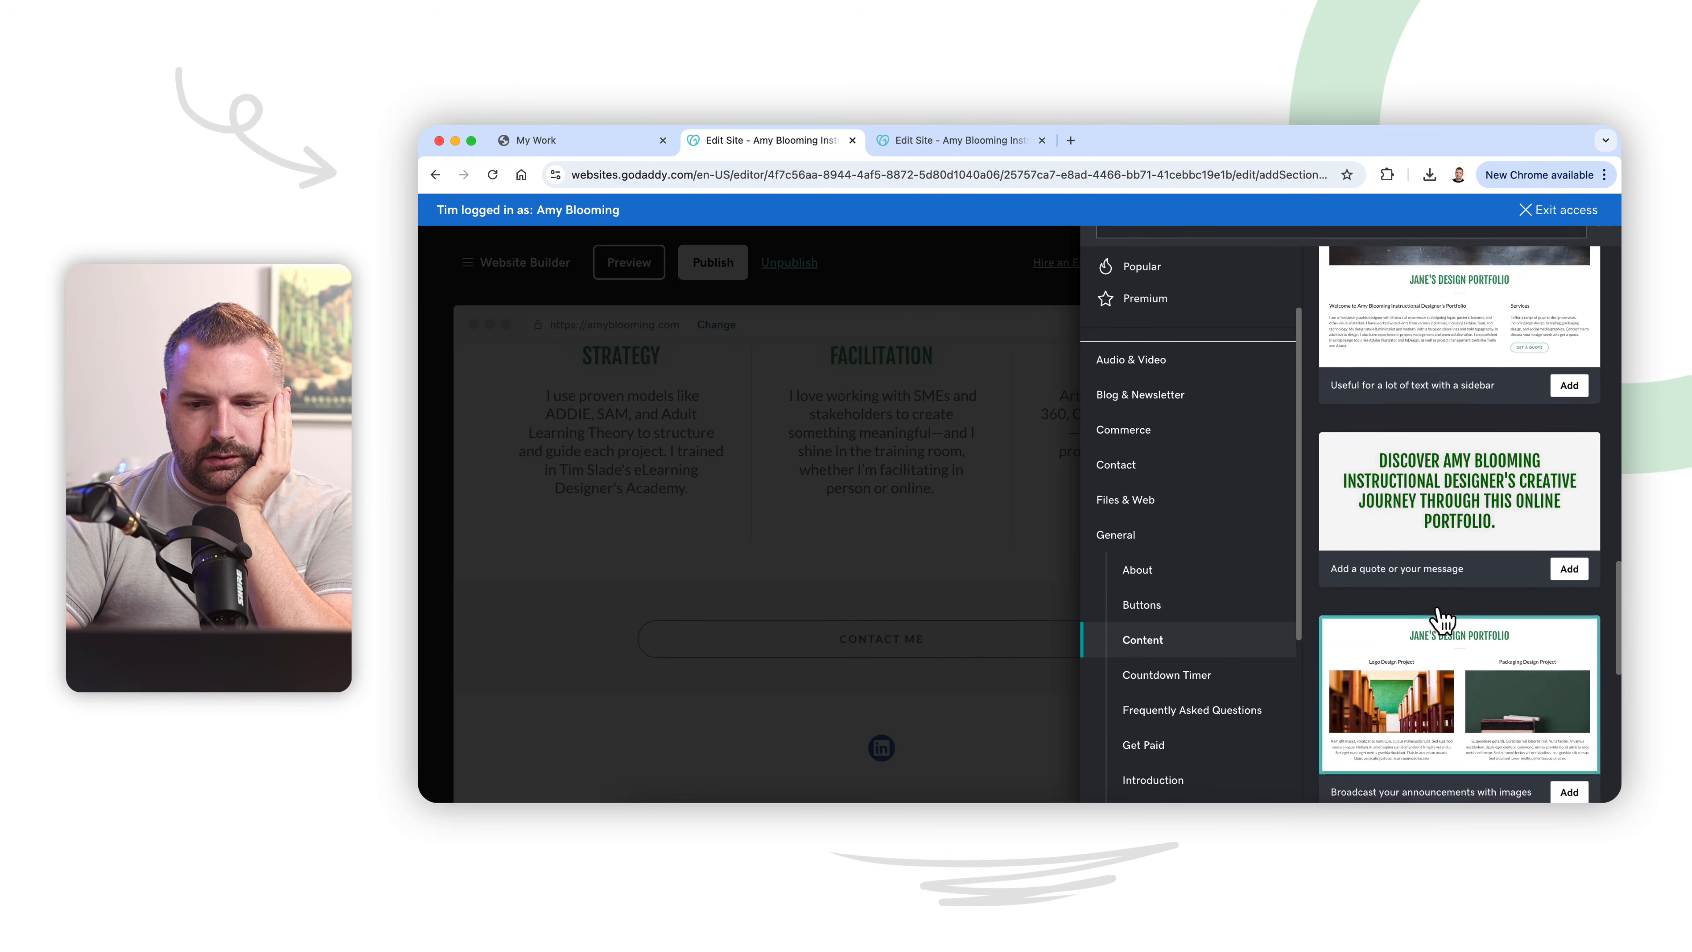
pyautogui.scroll(4, 1437, 608)
pyautogui.scroll(3, 1441, 620)
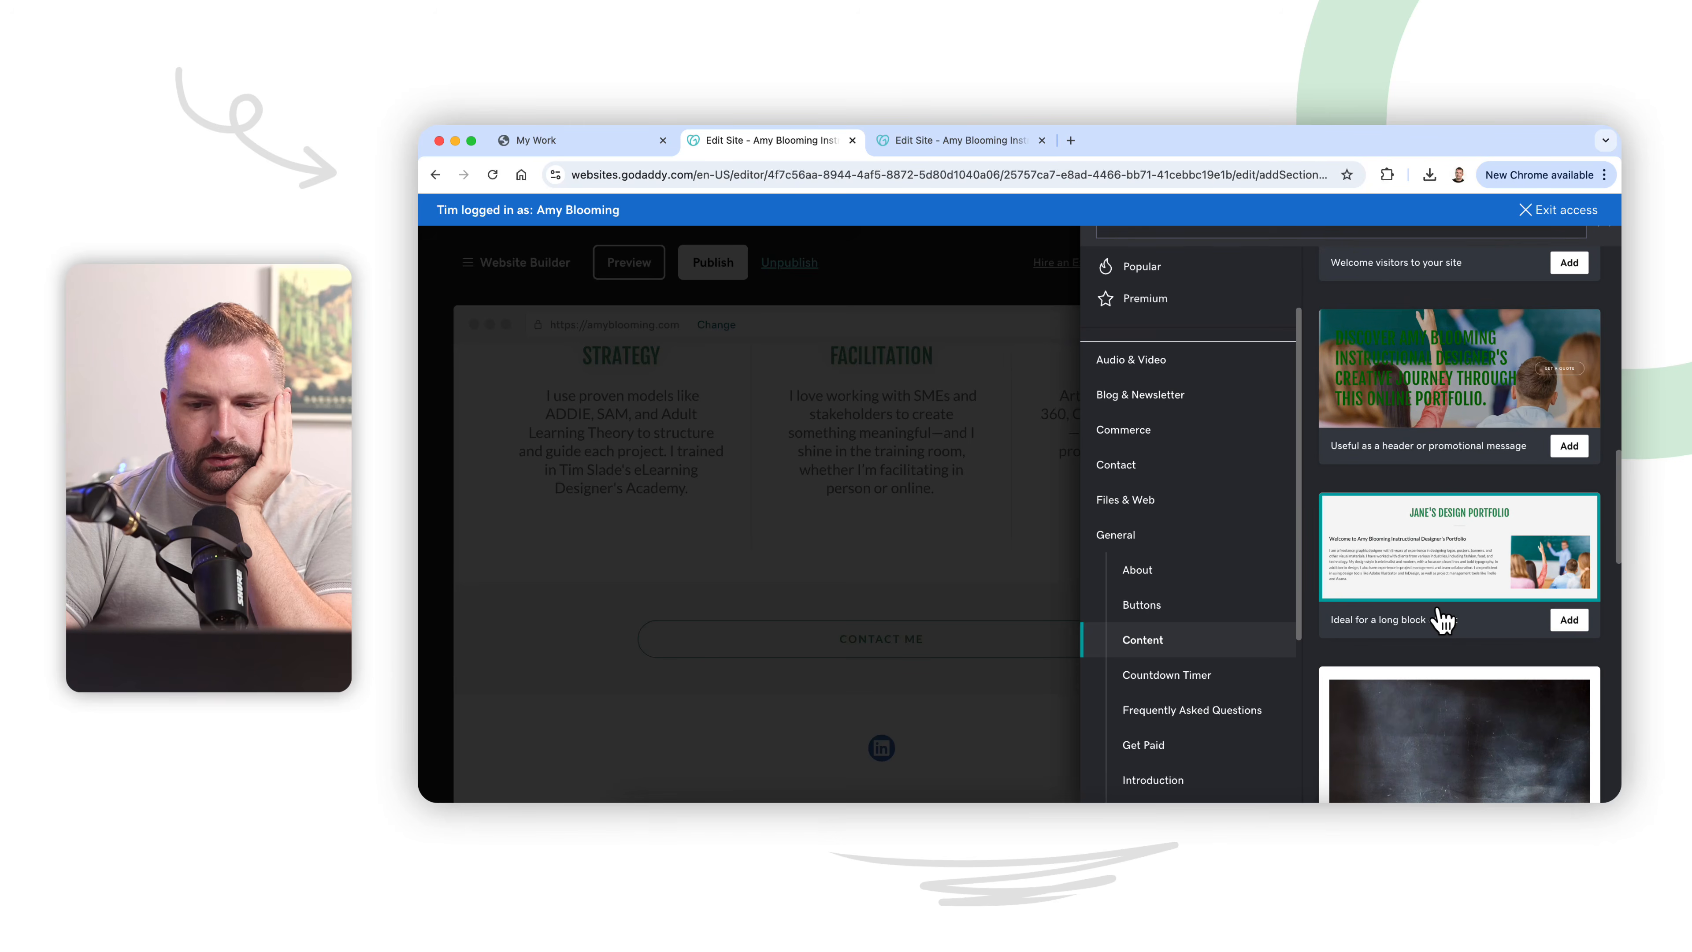
pyautogui.scroll(6, 1441, 620)
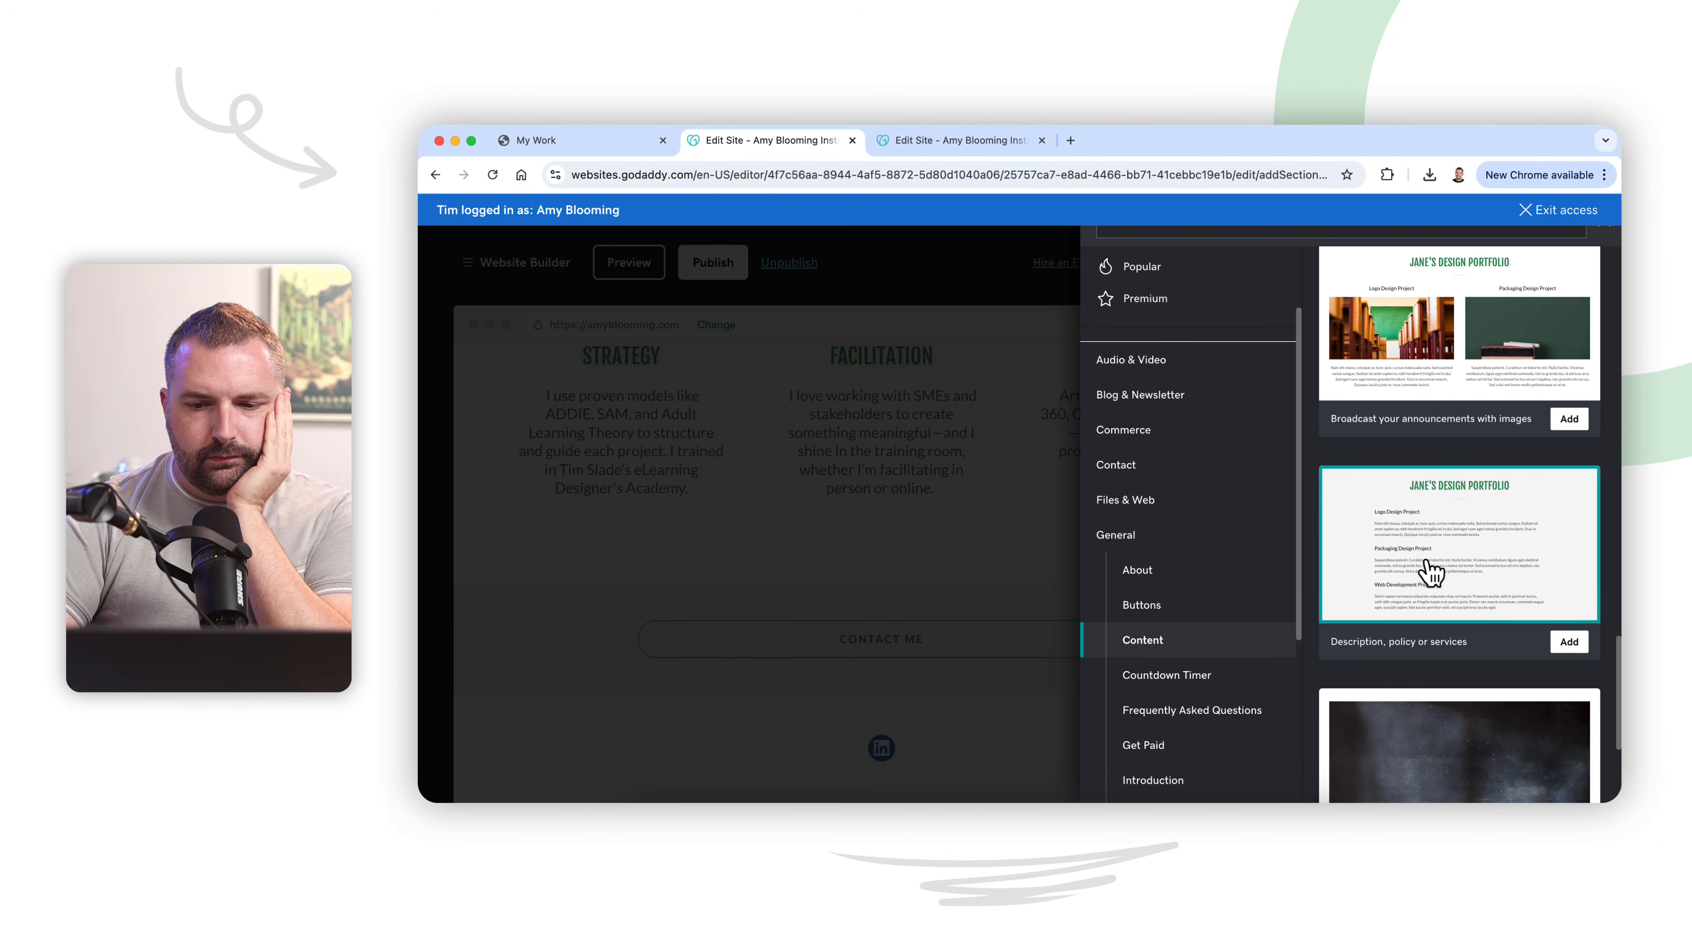
pyautogui.scroll(-3, 1429, 580)
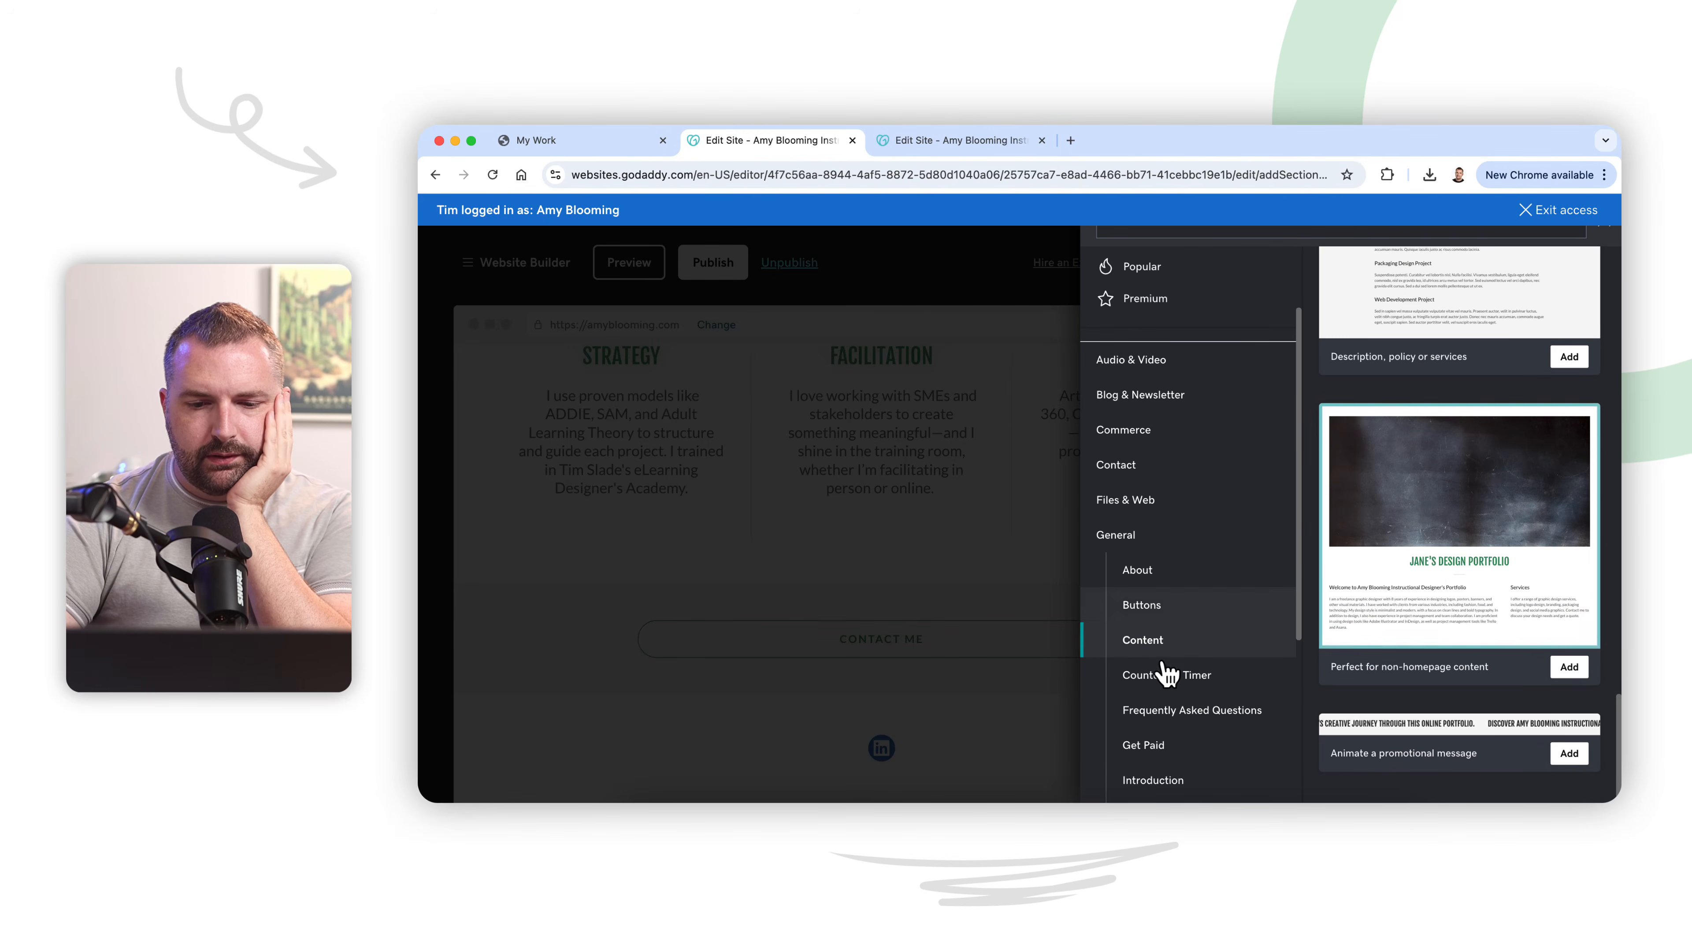
# Step: Return to the About section layouts and compare the designs that pair images with text
pyautogui.click(1203, 573)
pyautogui.scroll(10, 1452, 563)
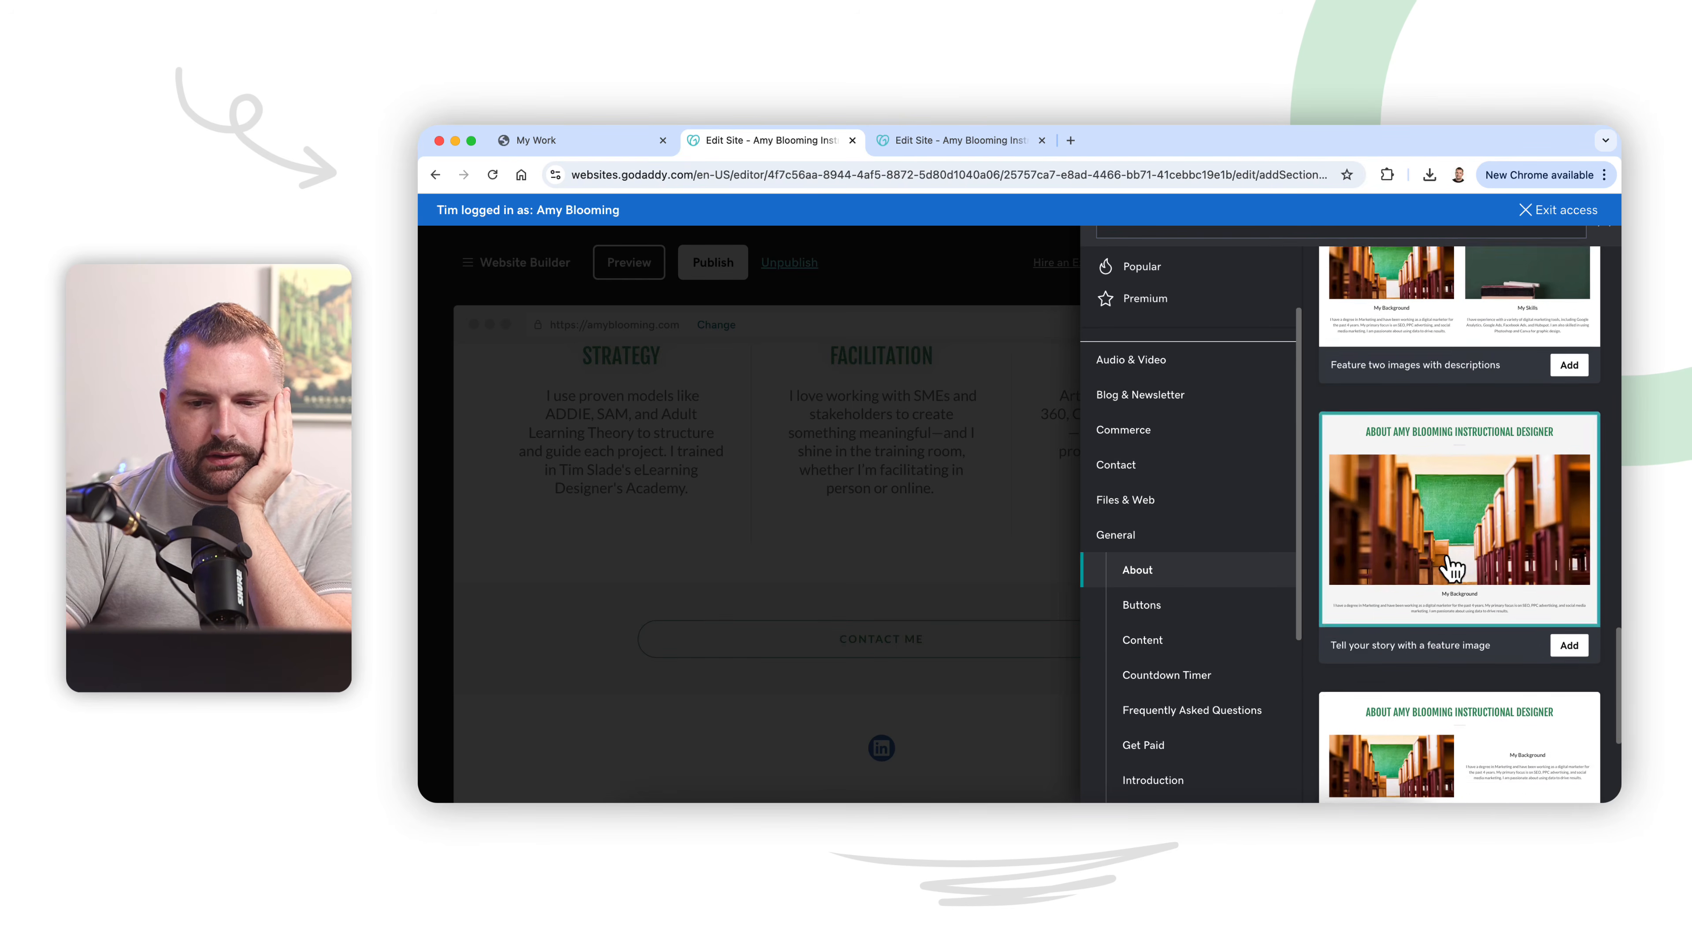
pyautogui.scroll(10, 1451, 568)
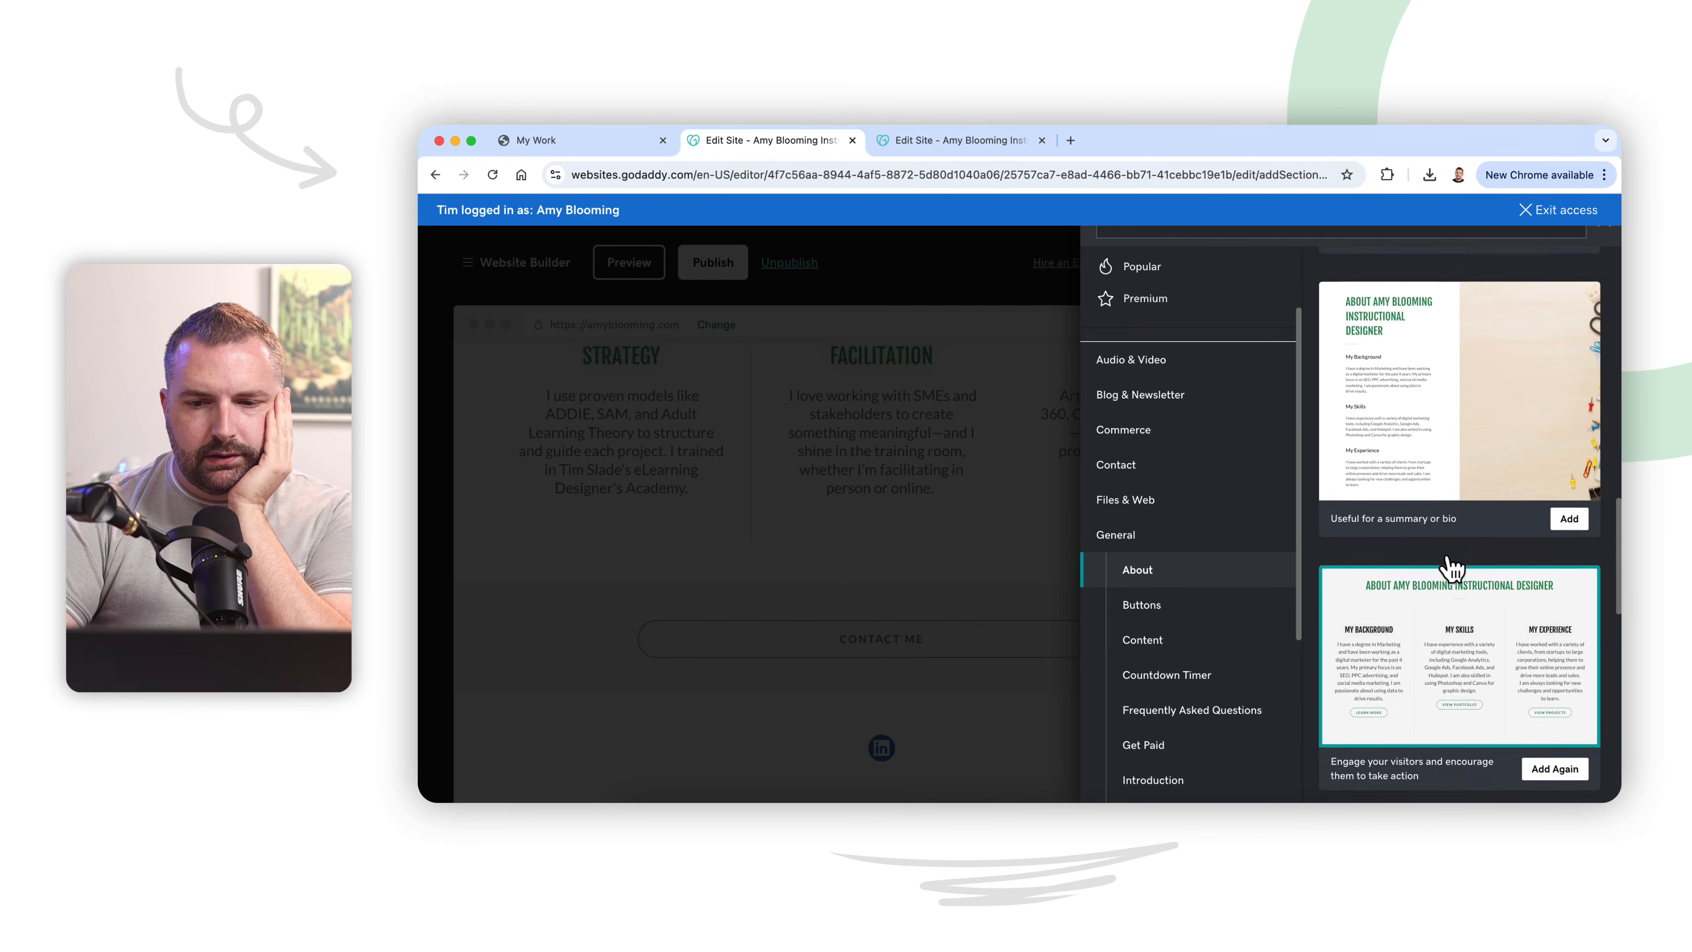
pyautogui.scroll(10, 1447, 561)
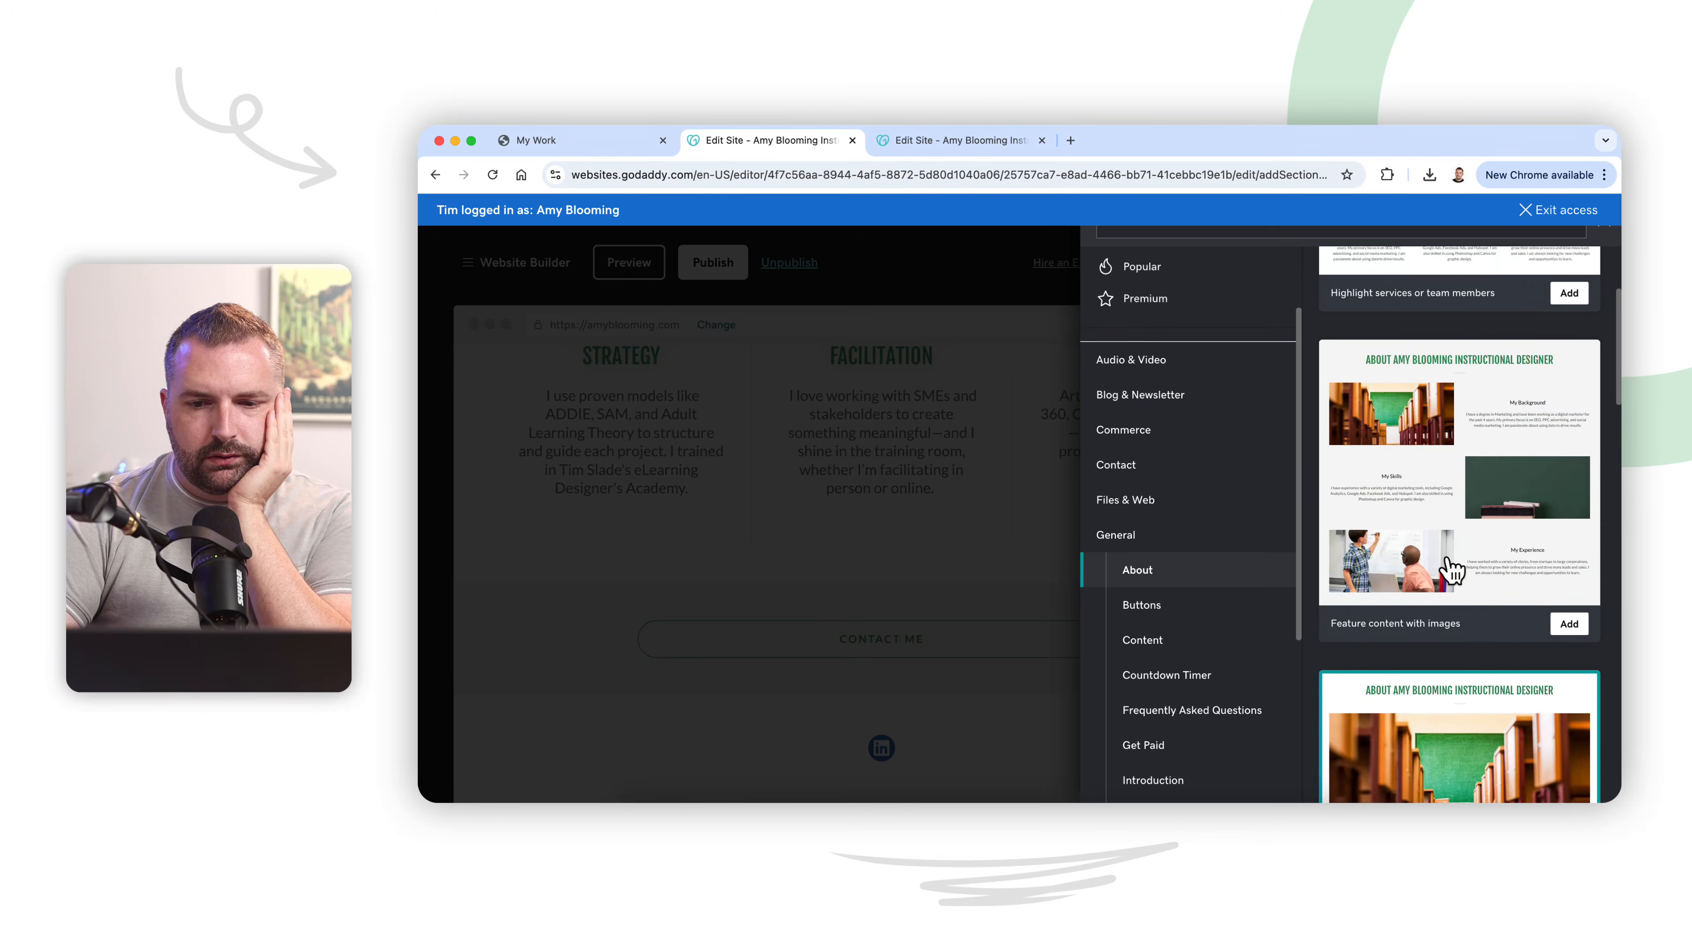
pyautogui.scroll(-10, 1451, 568)
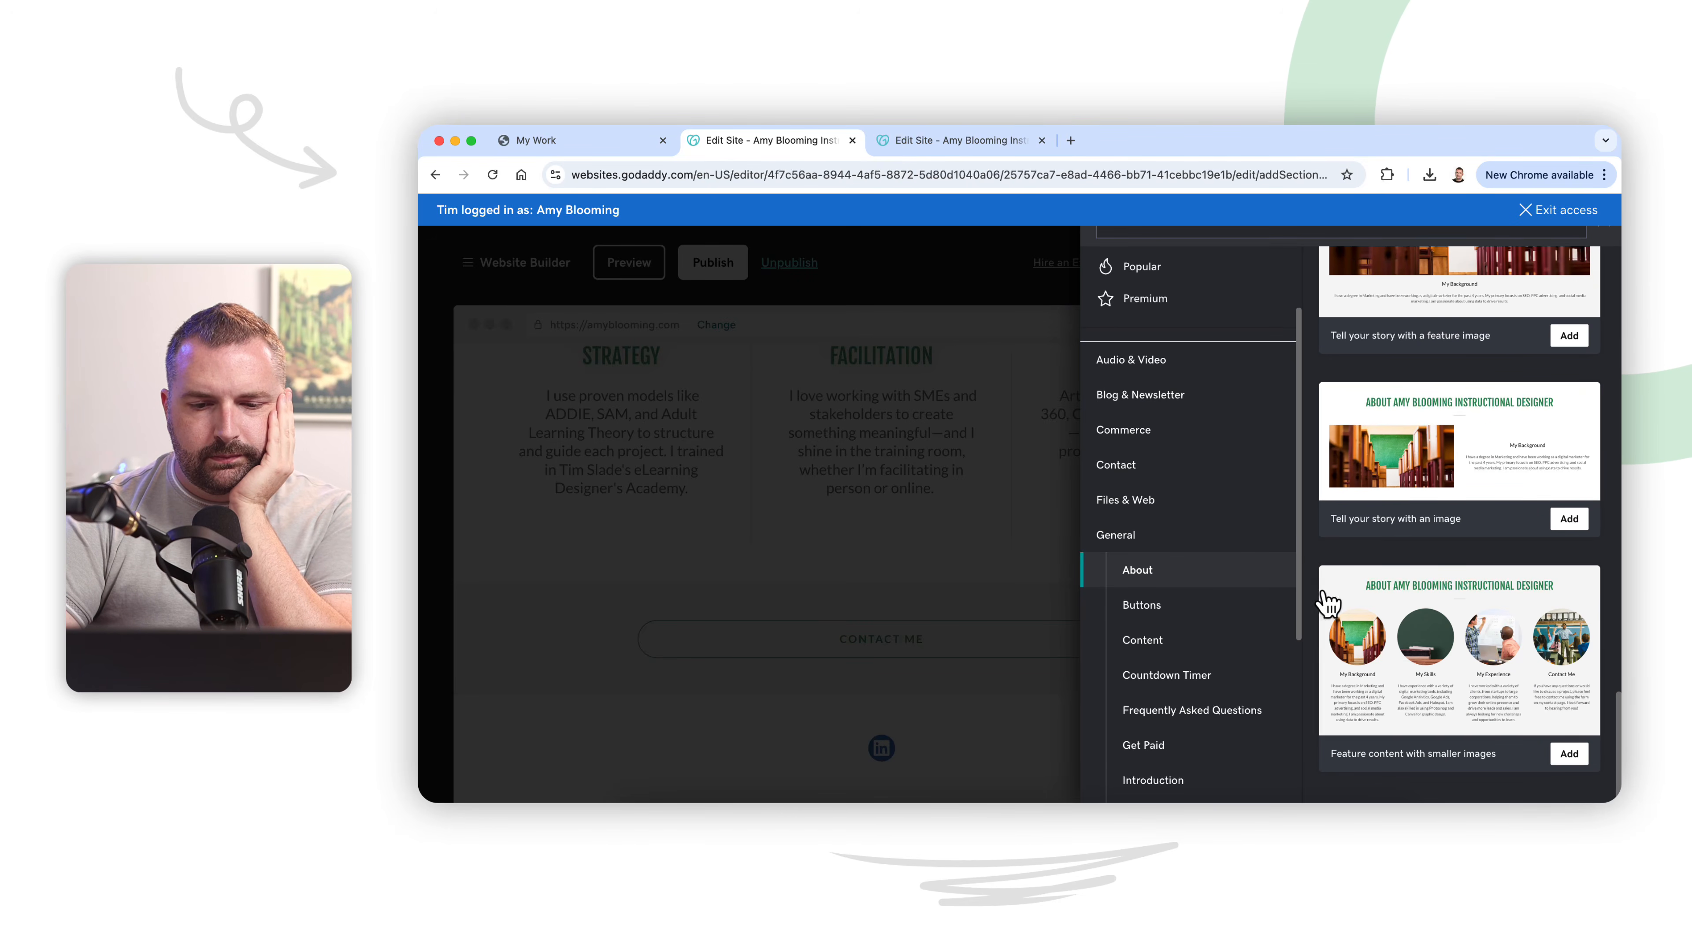
pyautogui.scroll(-3, 1235, 690)
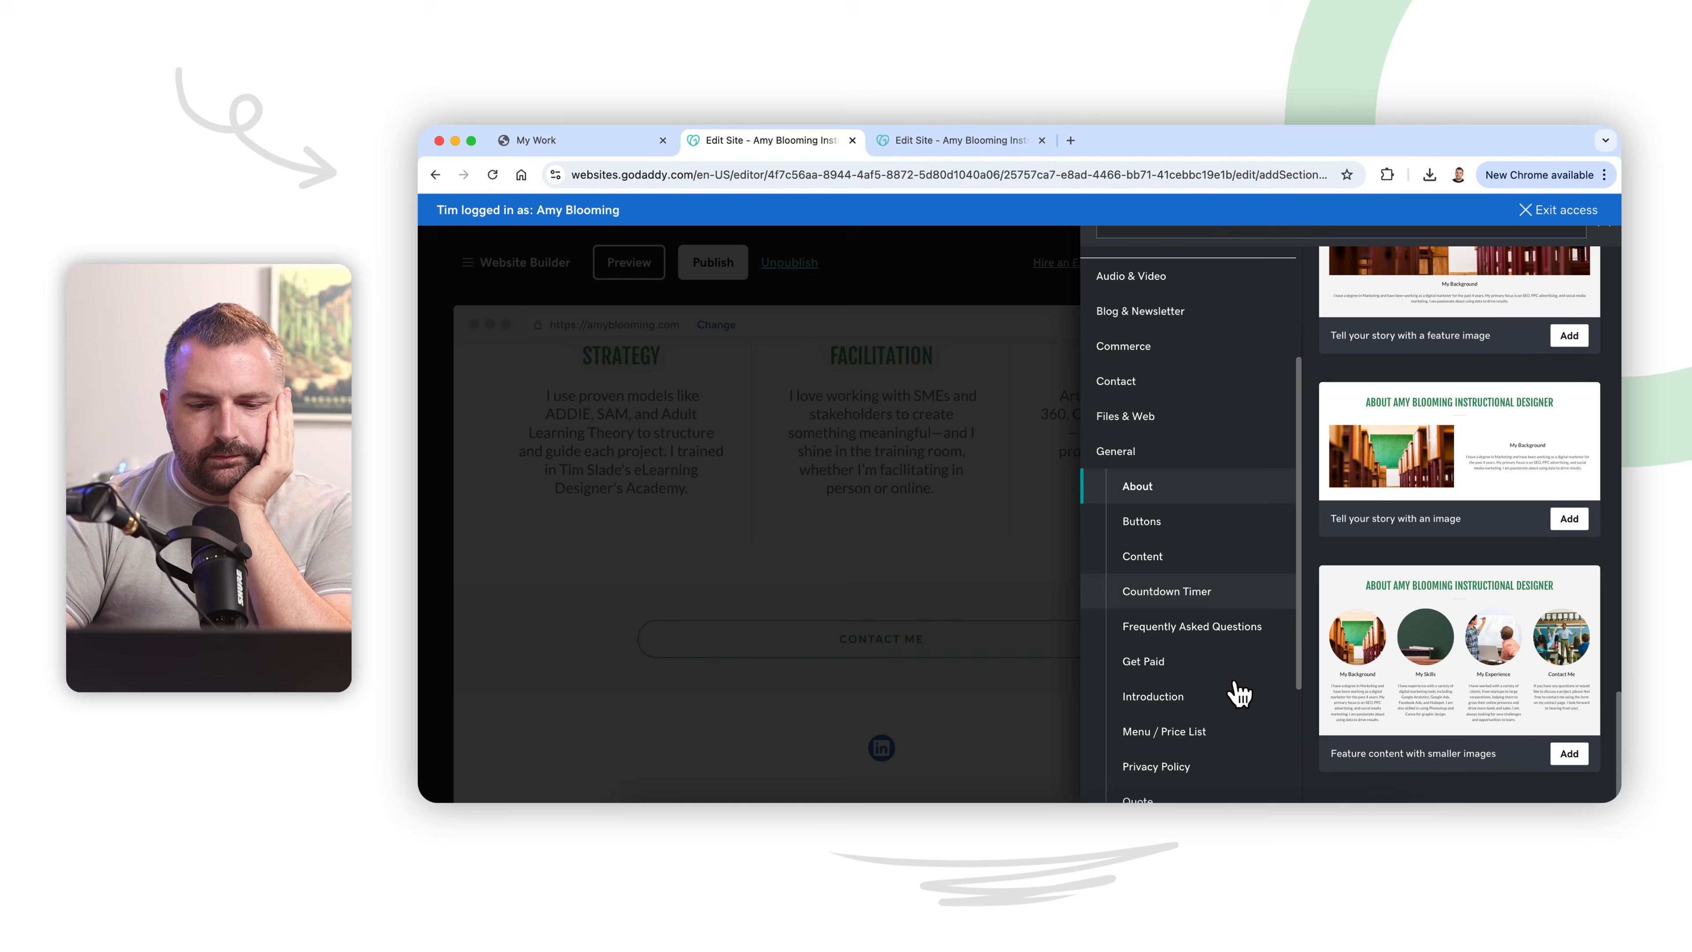
# Step: Examine the Frequently Asked Questions and Introduction section layouts
pyautogui.click(1237, 637)
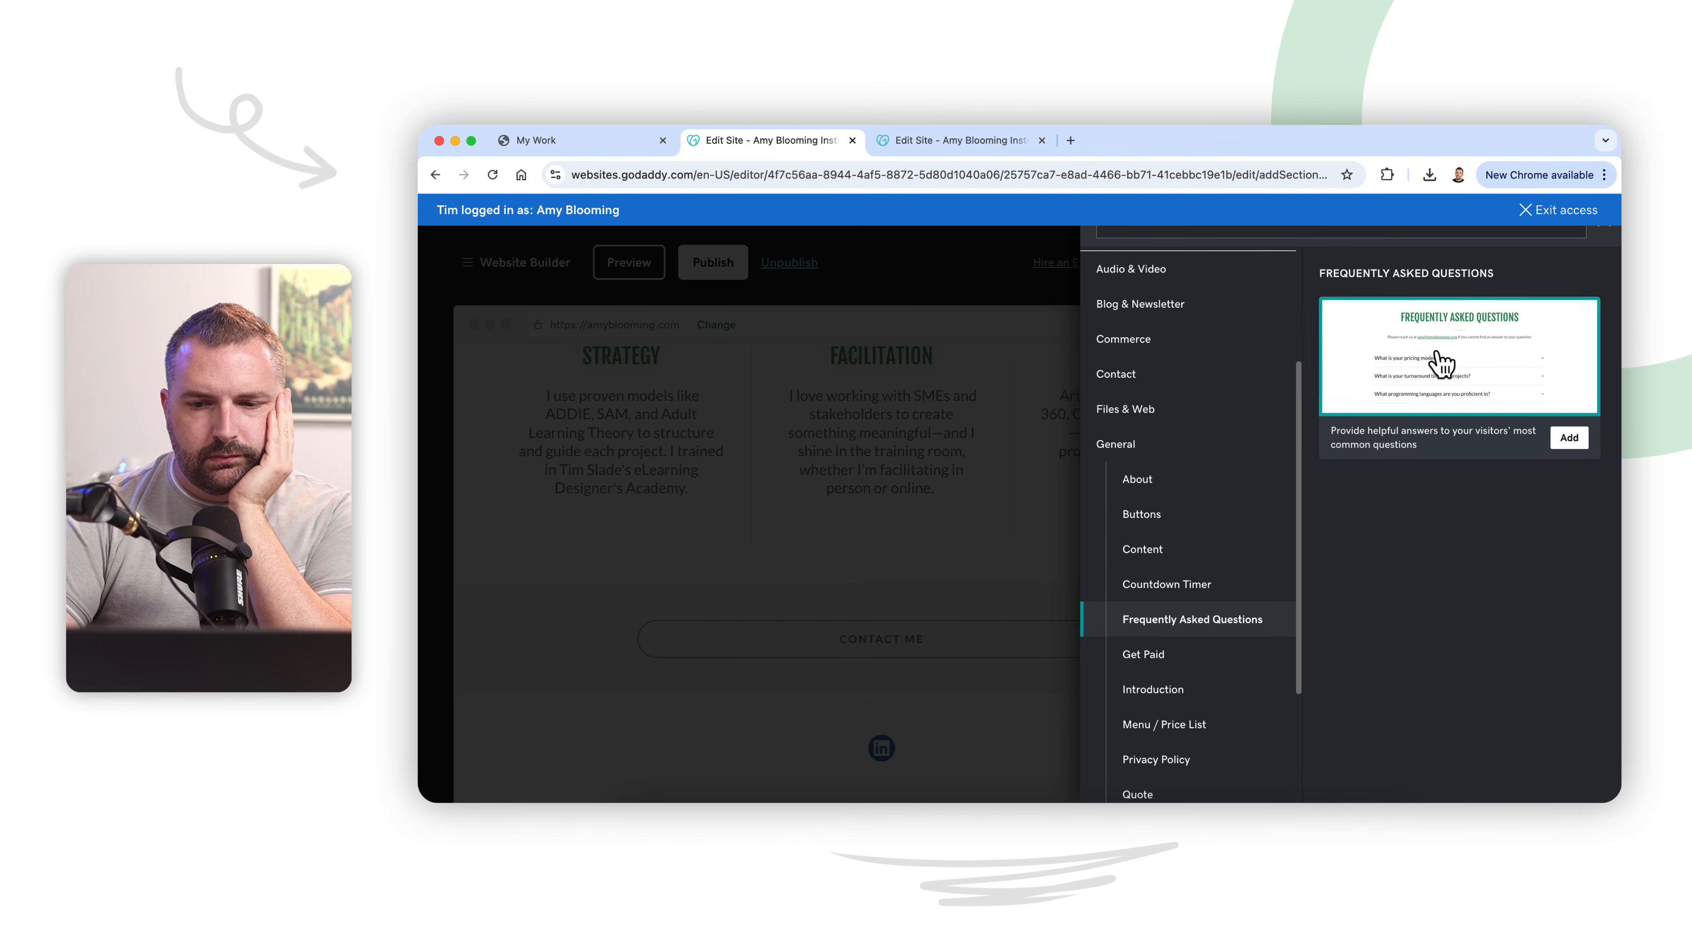
pyautogui.scroll(-3, 1232, 597)
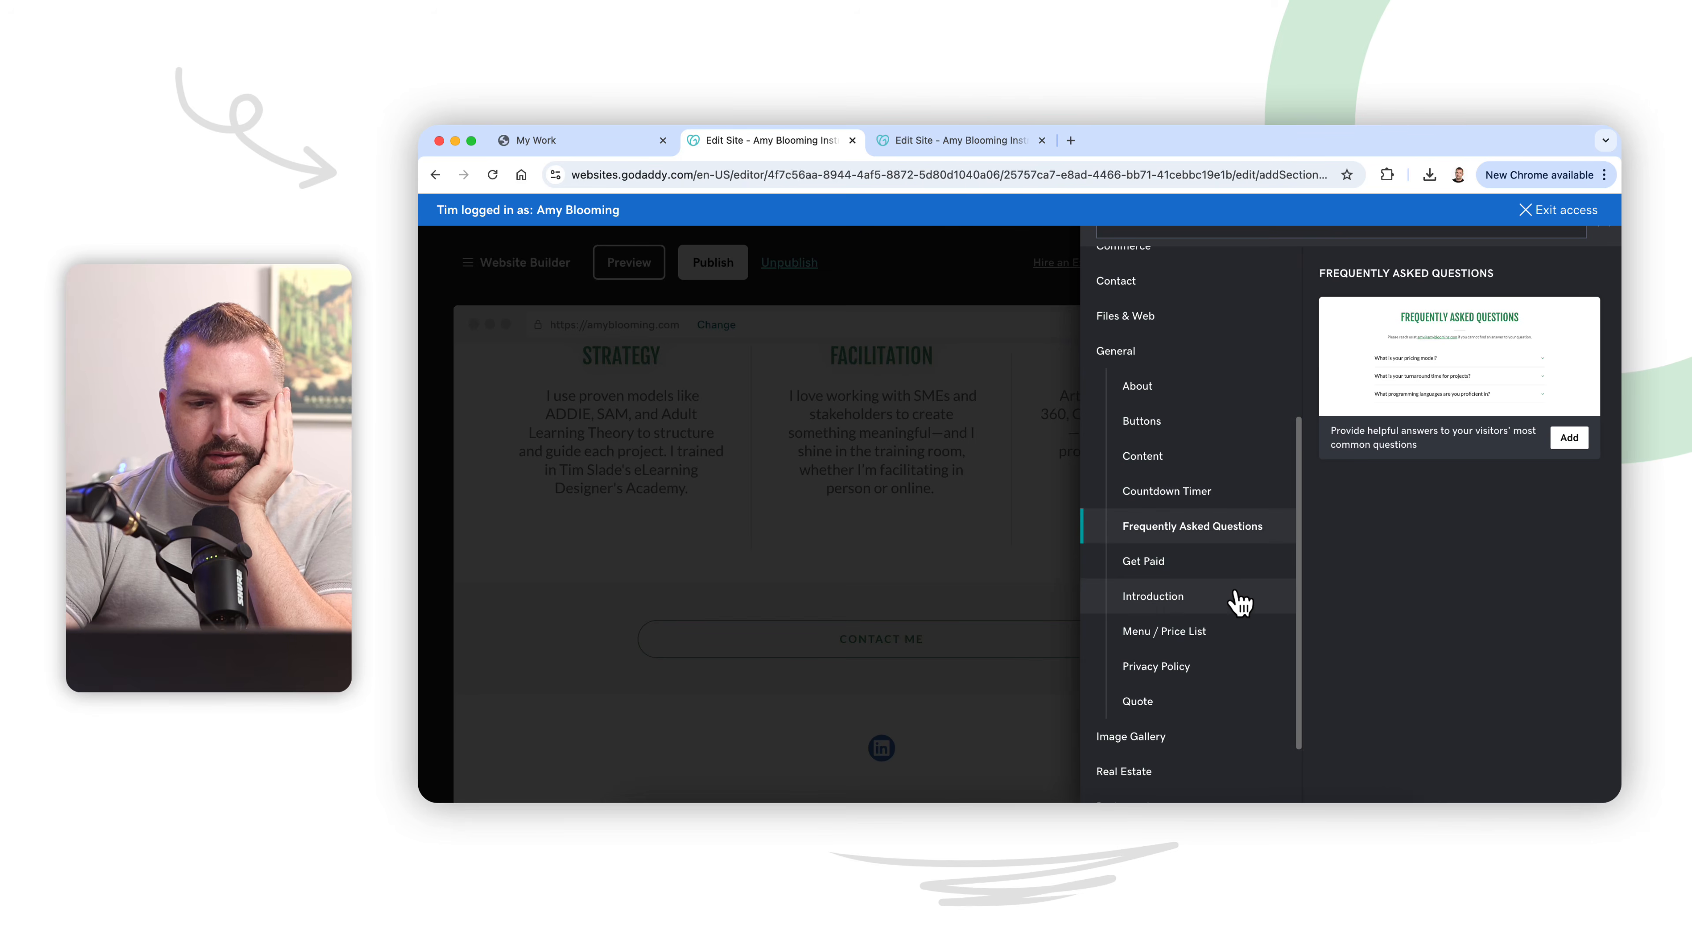
pyautogui.click(1218, 600)
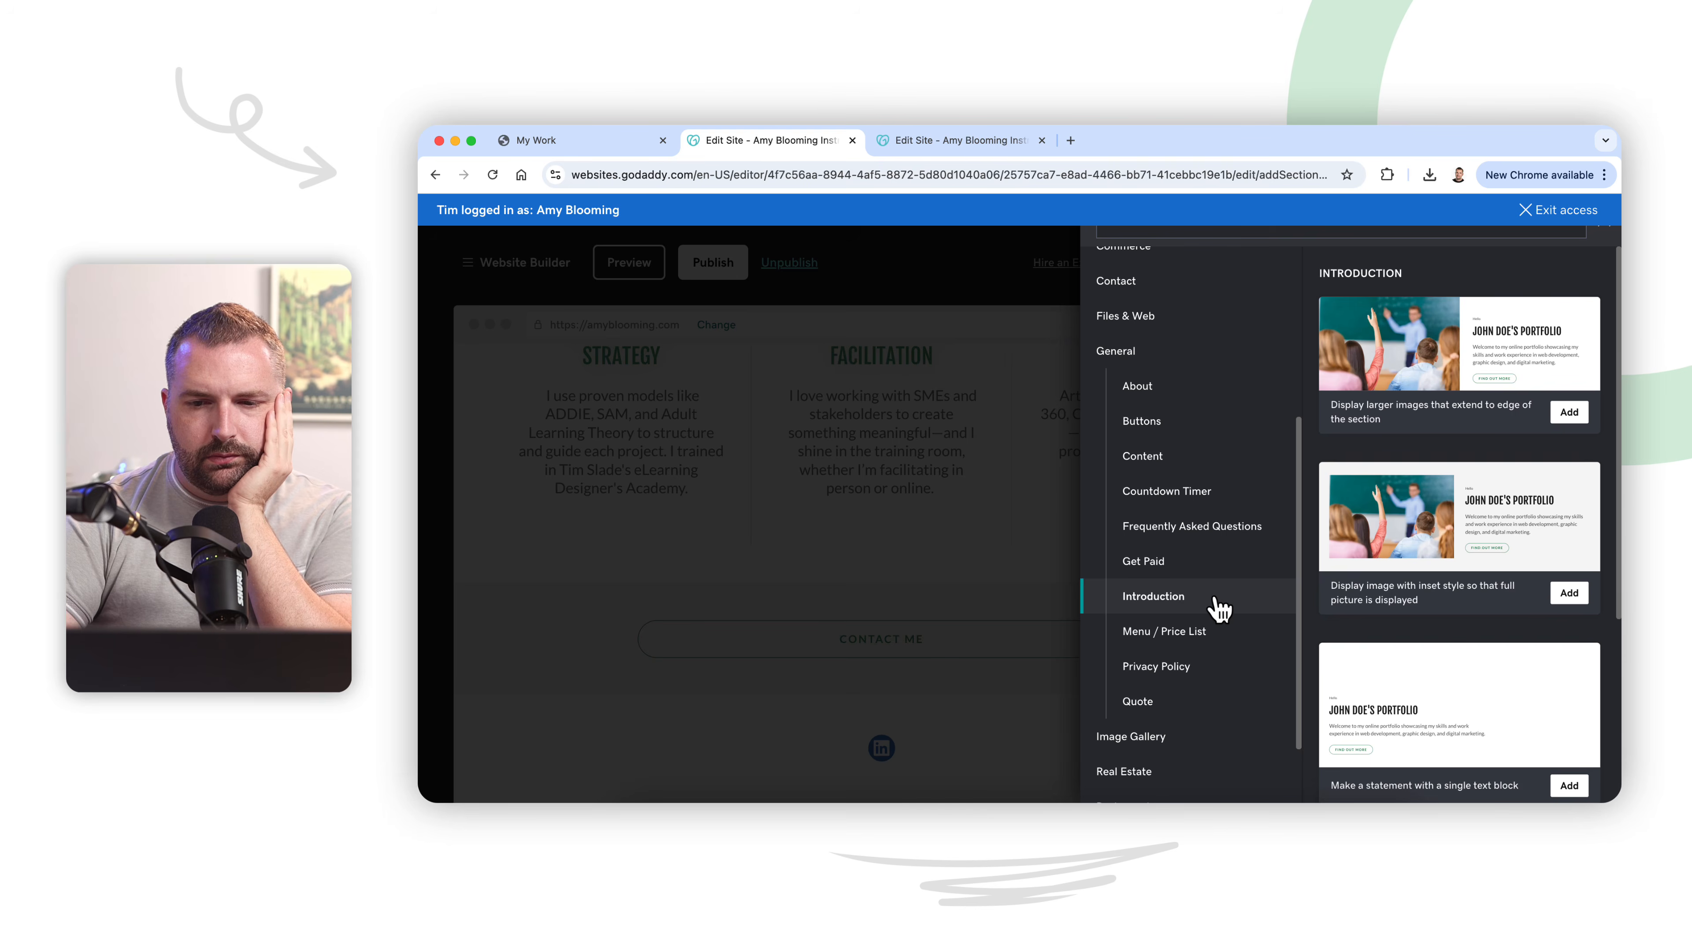
pyautogui.scroll(-3, 1422, 486)
pyautogui.scroll(-3, 1422, 486)
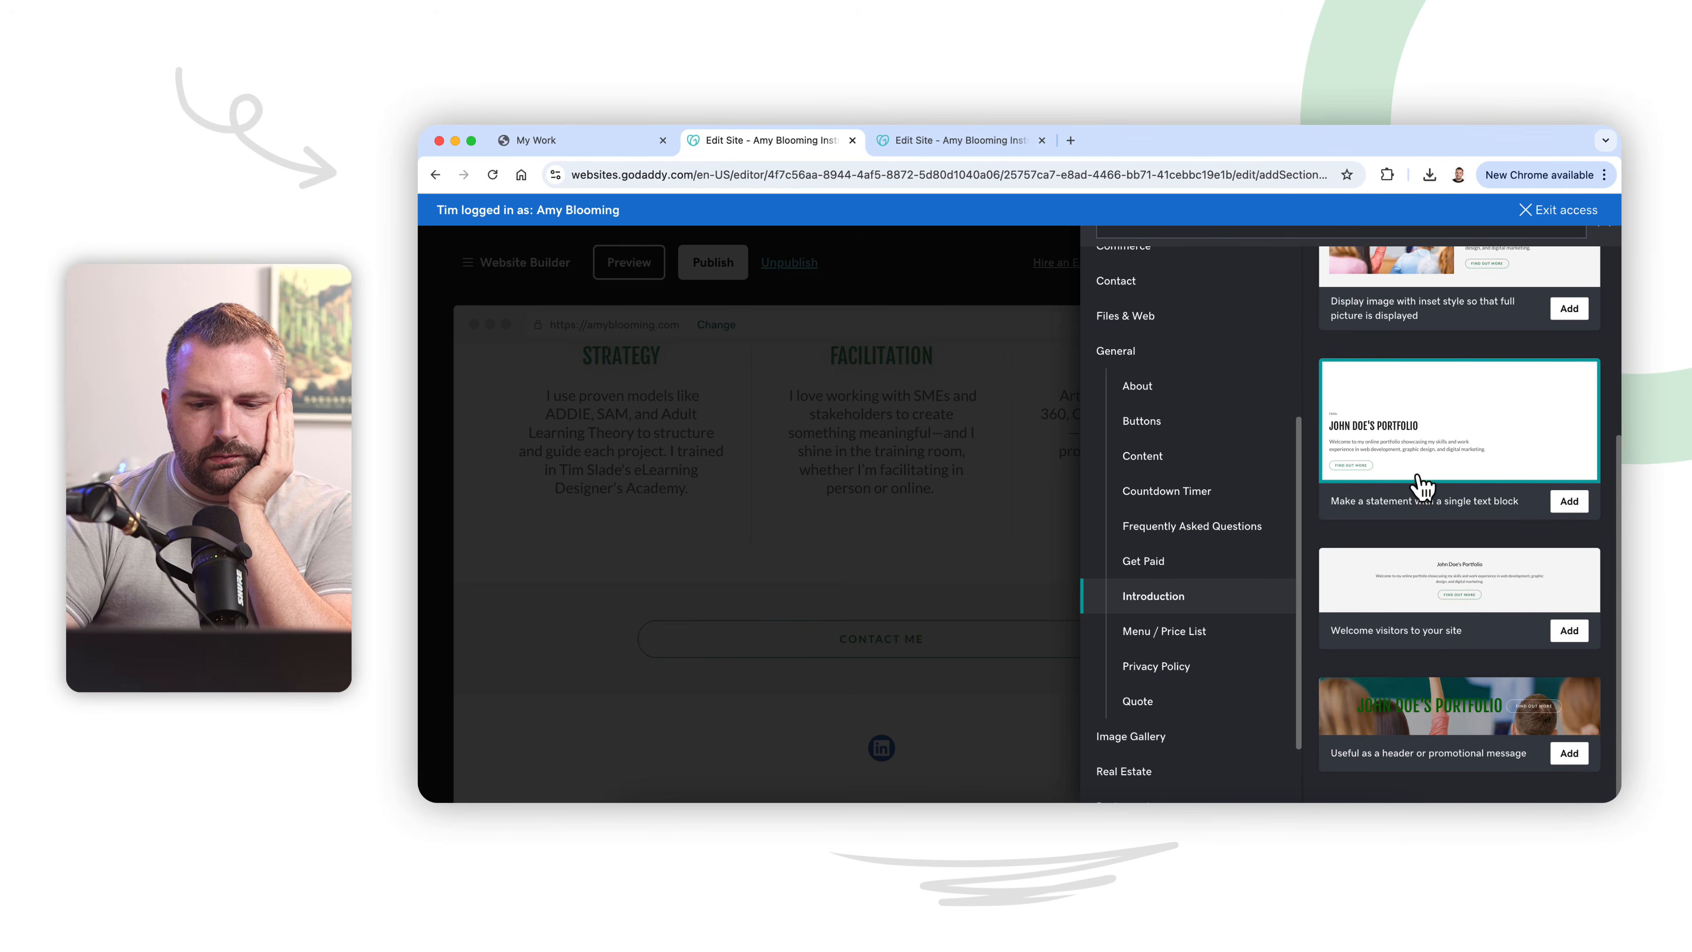
# Step: Examine the Menu / Price List and Quote section layouts
pyautogui.click(1226, 641)
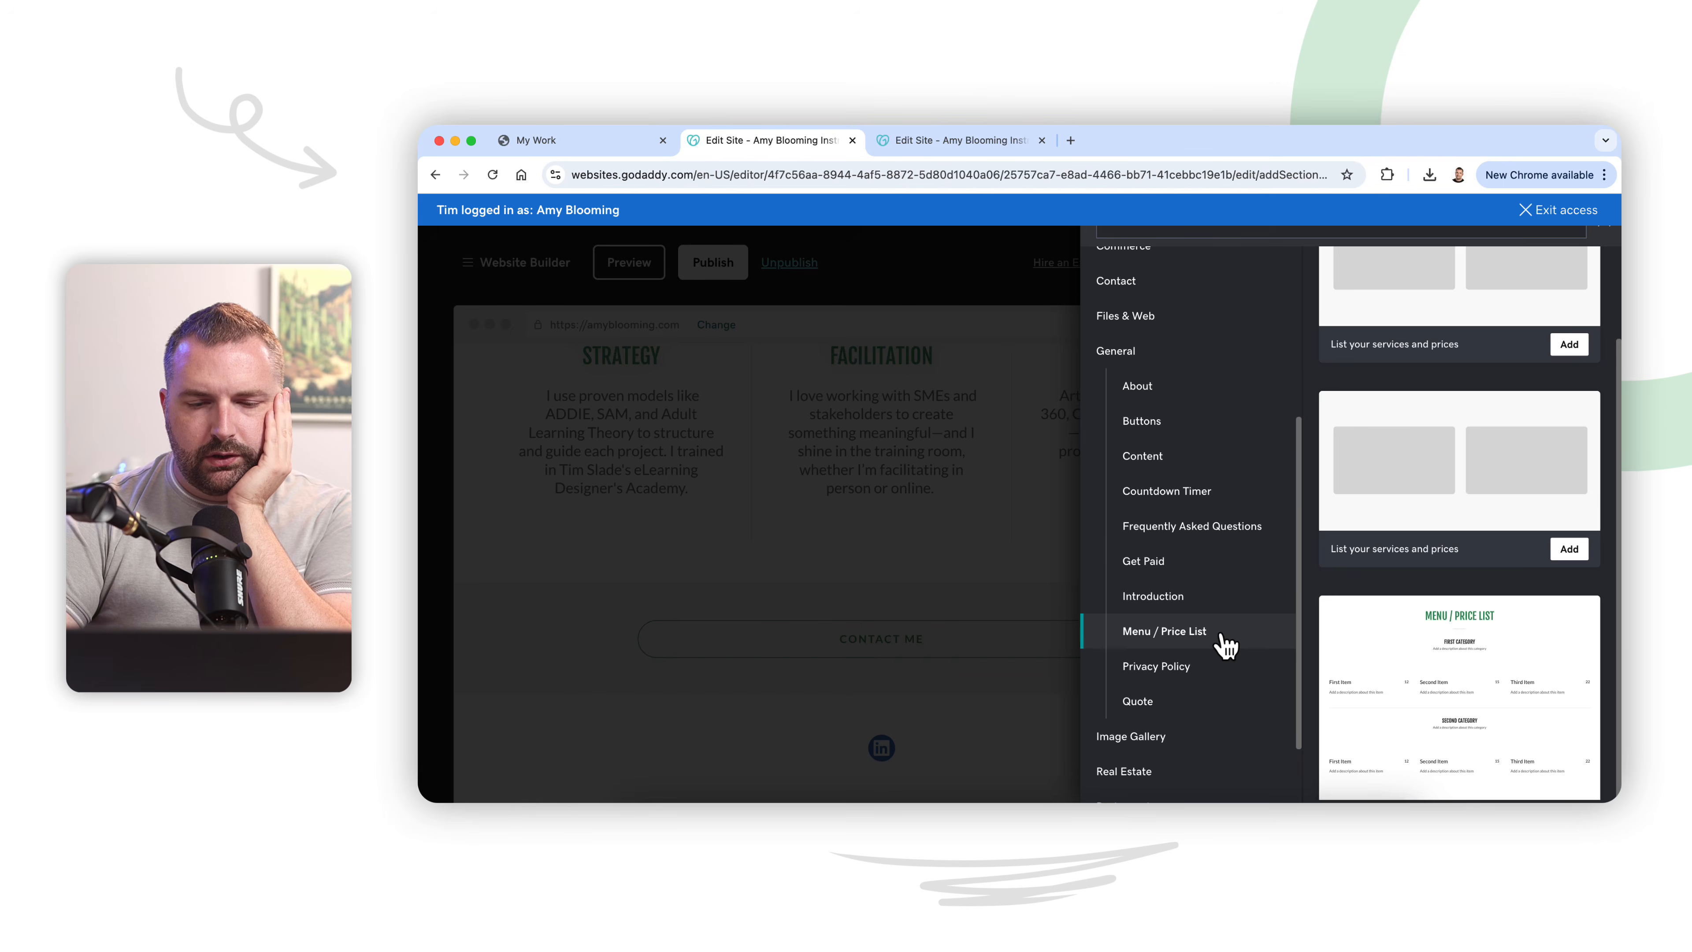
pyautogui.scroll(-2, 1431, 608)
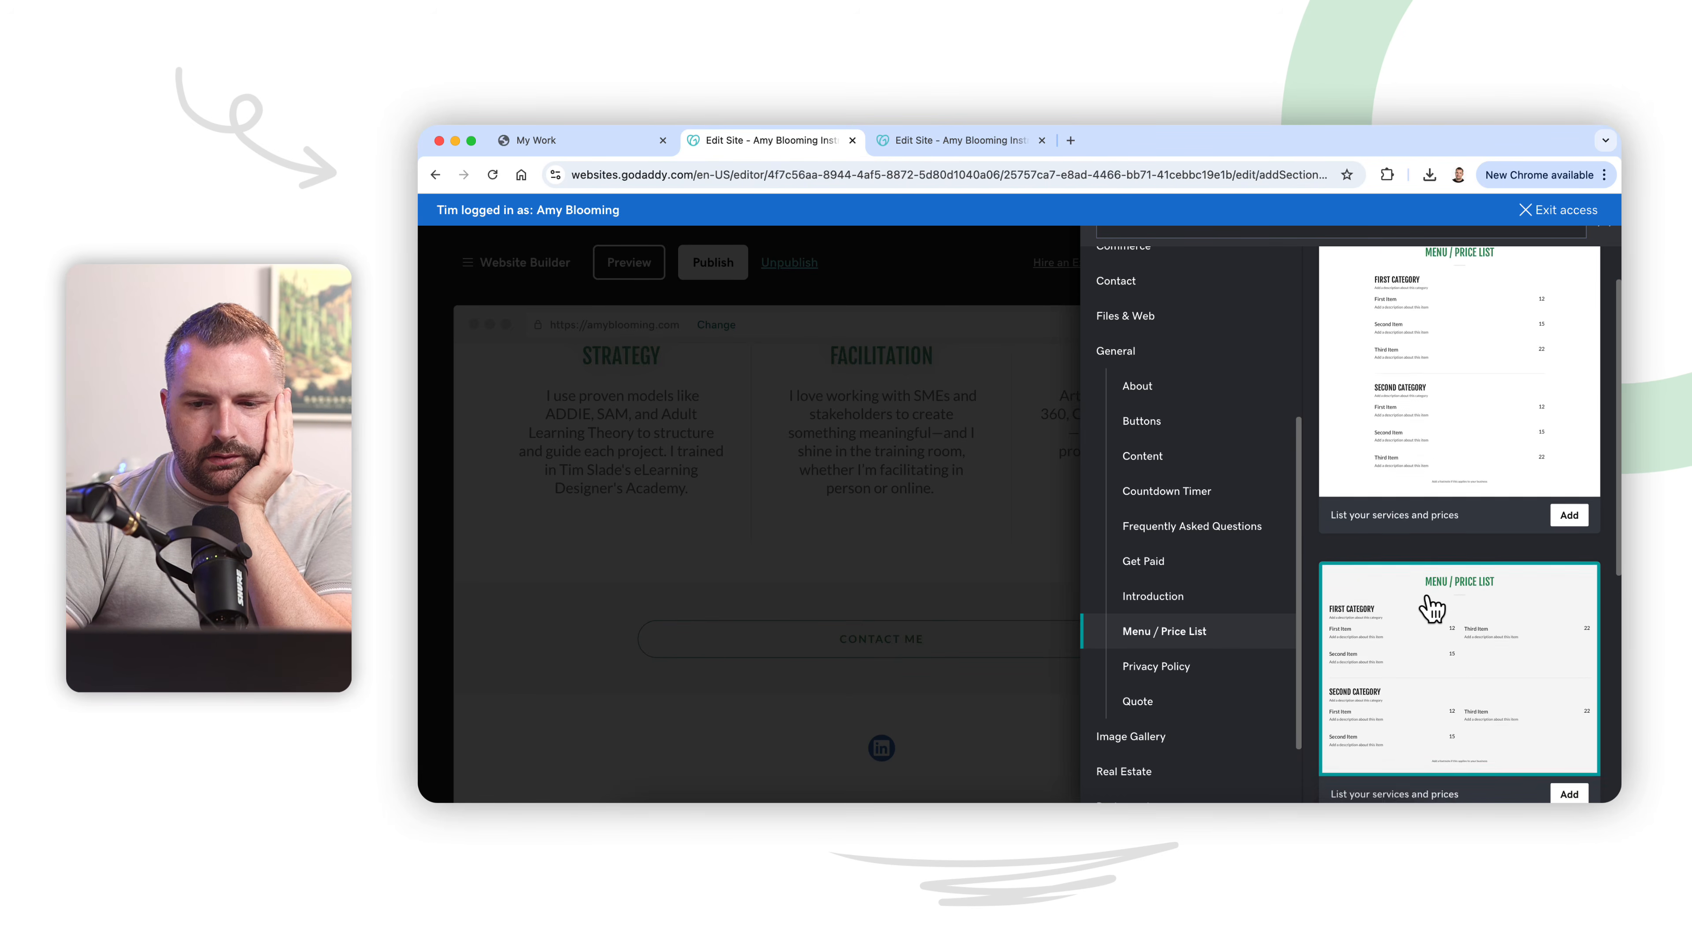
pyautogui.click(1179, 705)
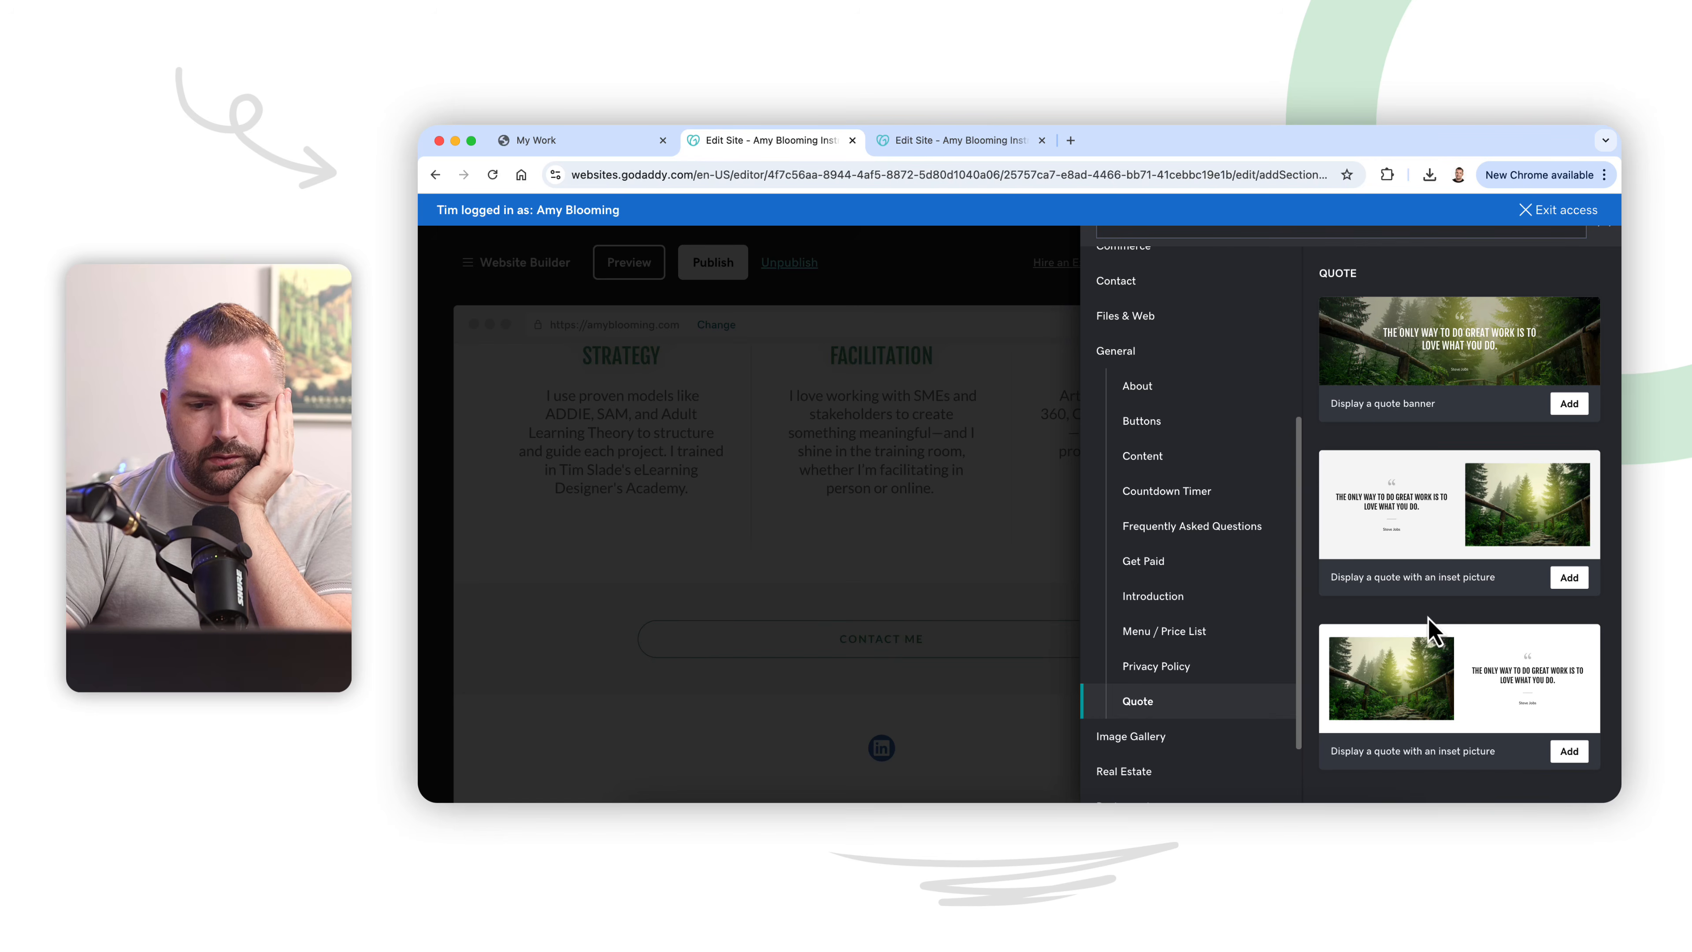
pyautogui.scroll(-3, 1229, 628)
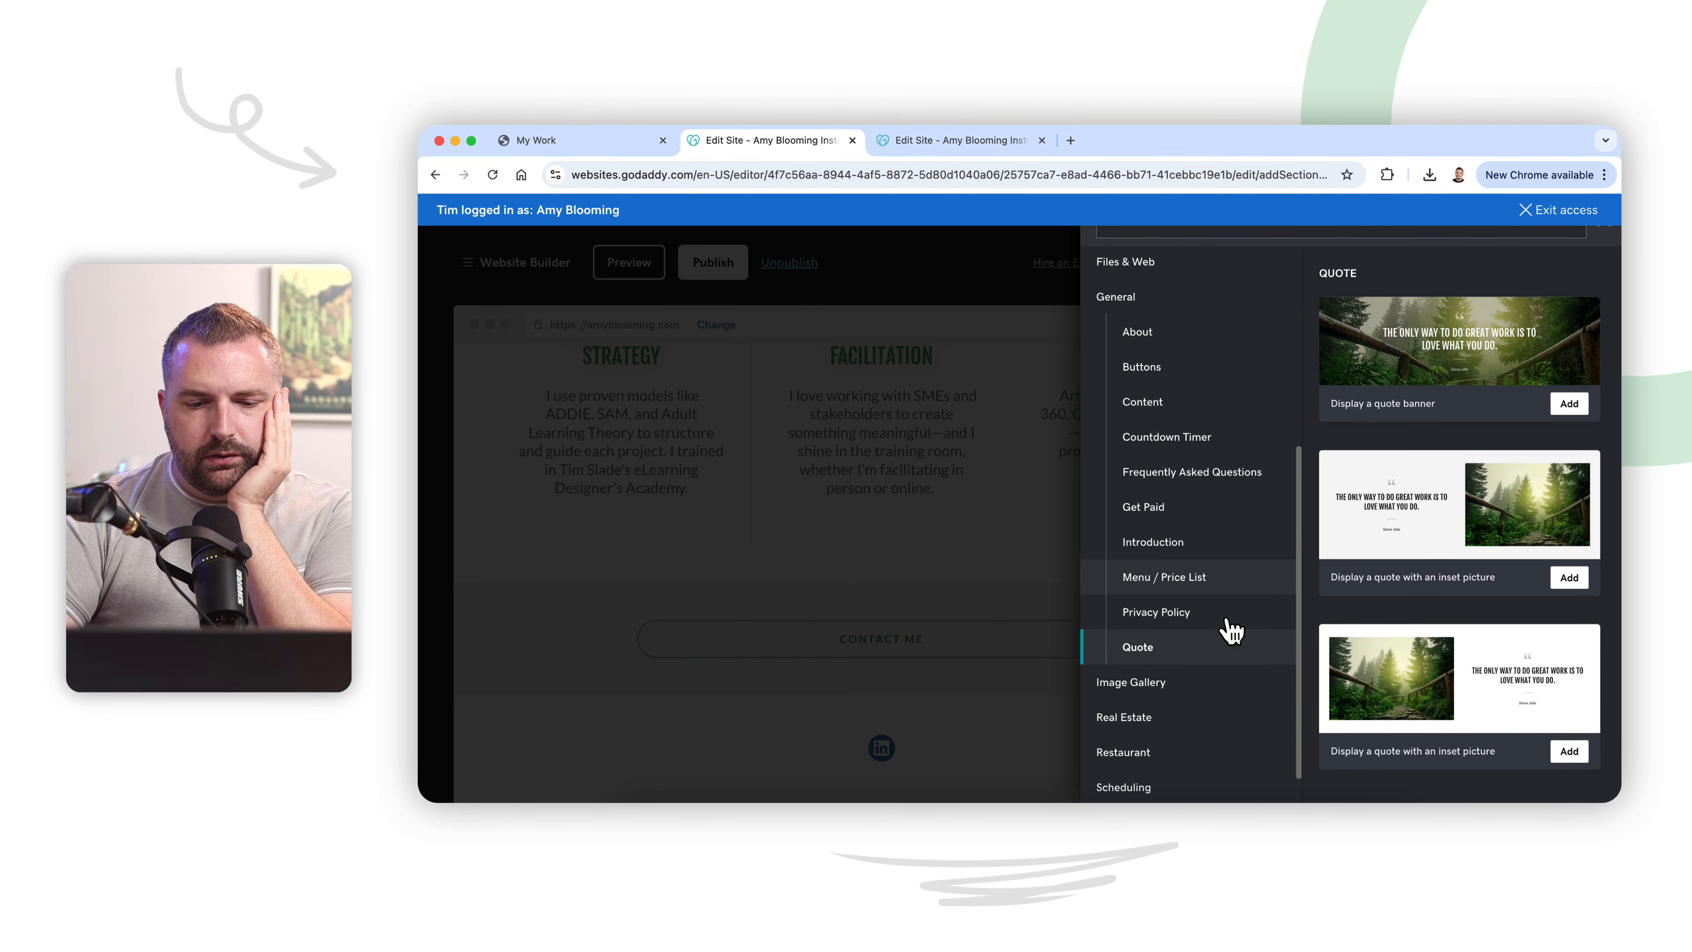
# Step: Look through the other section categories, then examine the Get Paid layouts in the General category
pyautogui.scroll(5, 1223, 630)
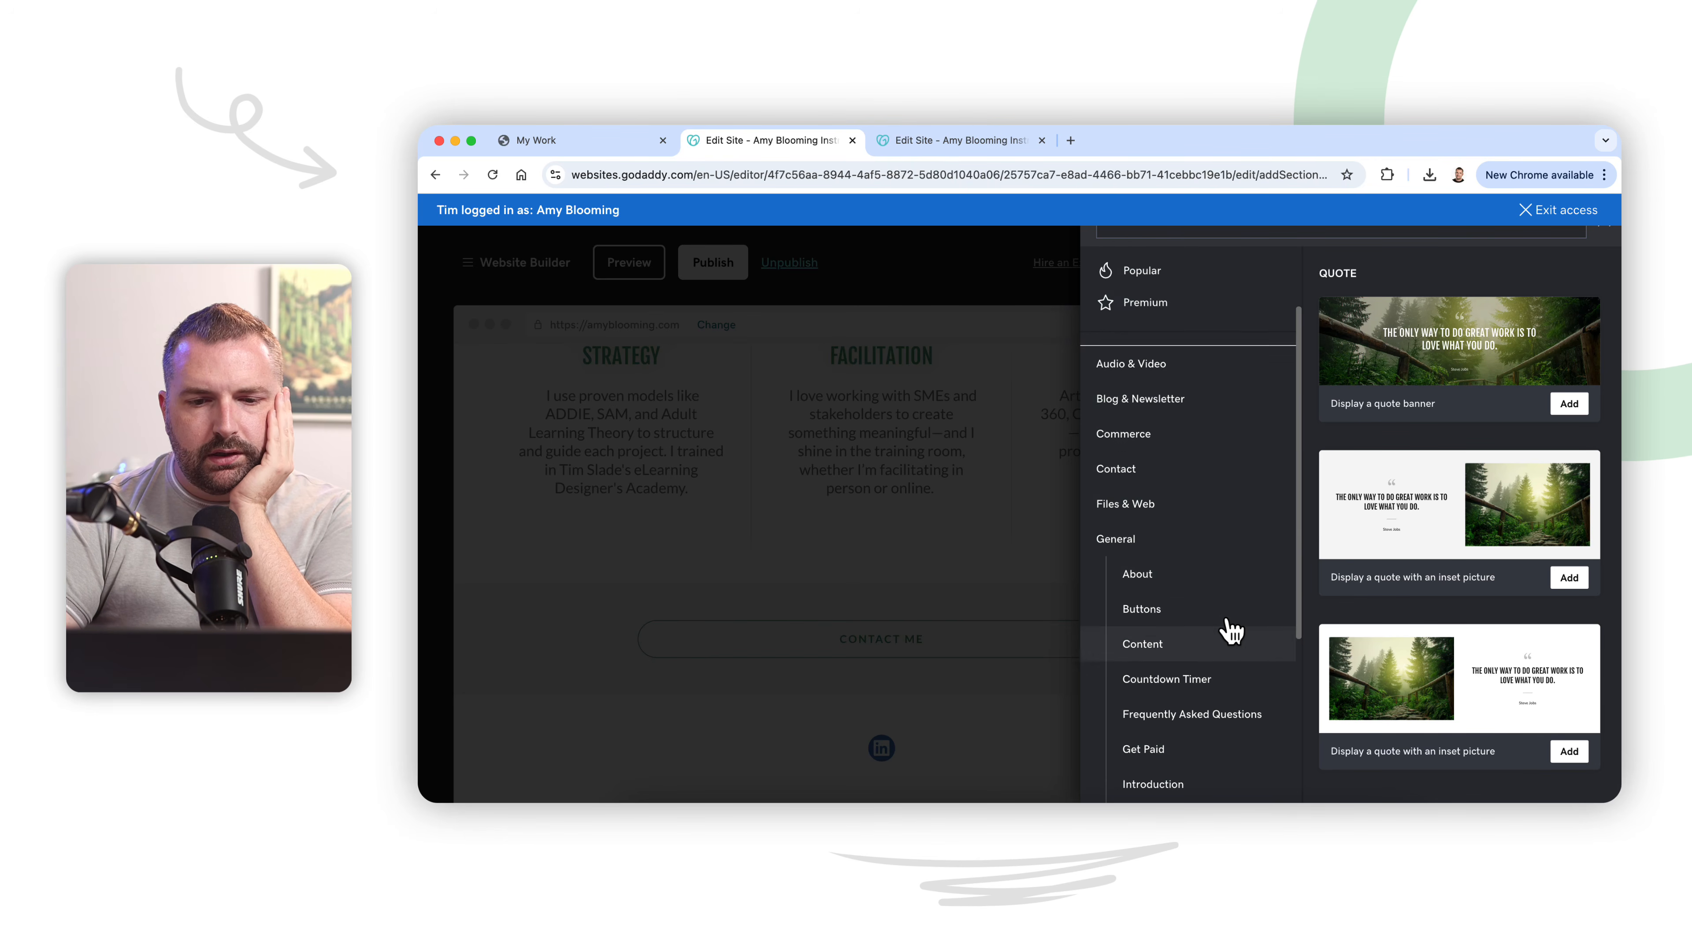
pyautogui.click(1203, 545)
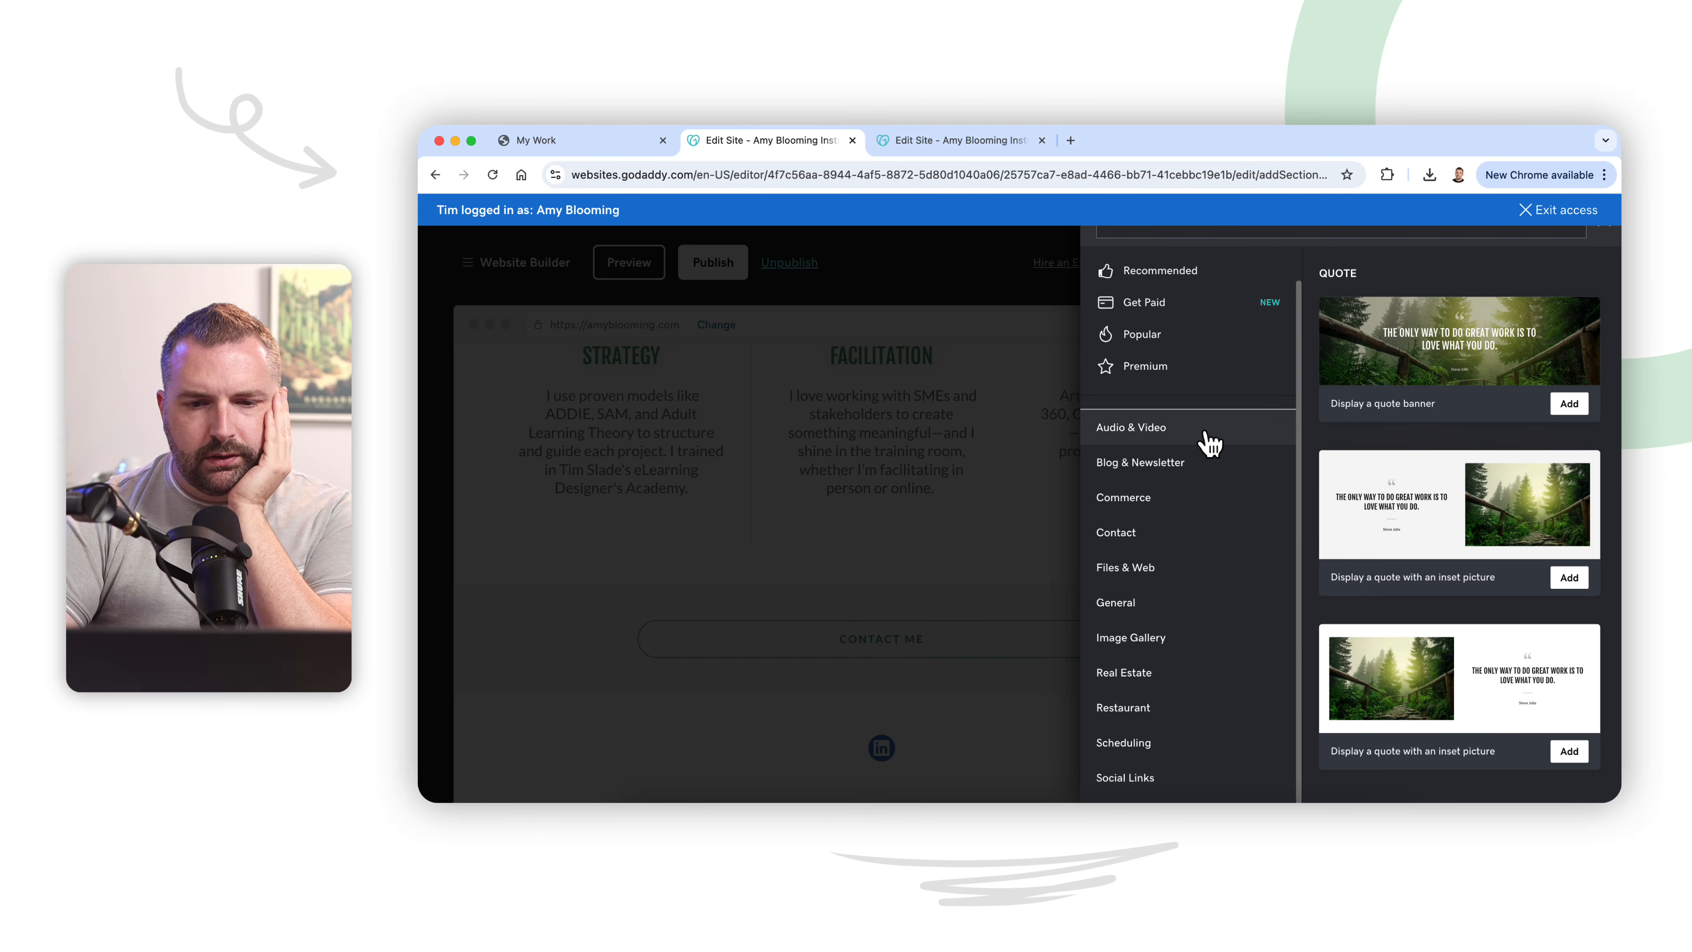
pyautogui.click(1192, 543)
pyautogui.click(1197, 545)
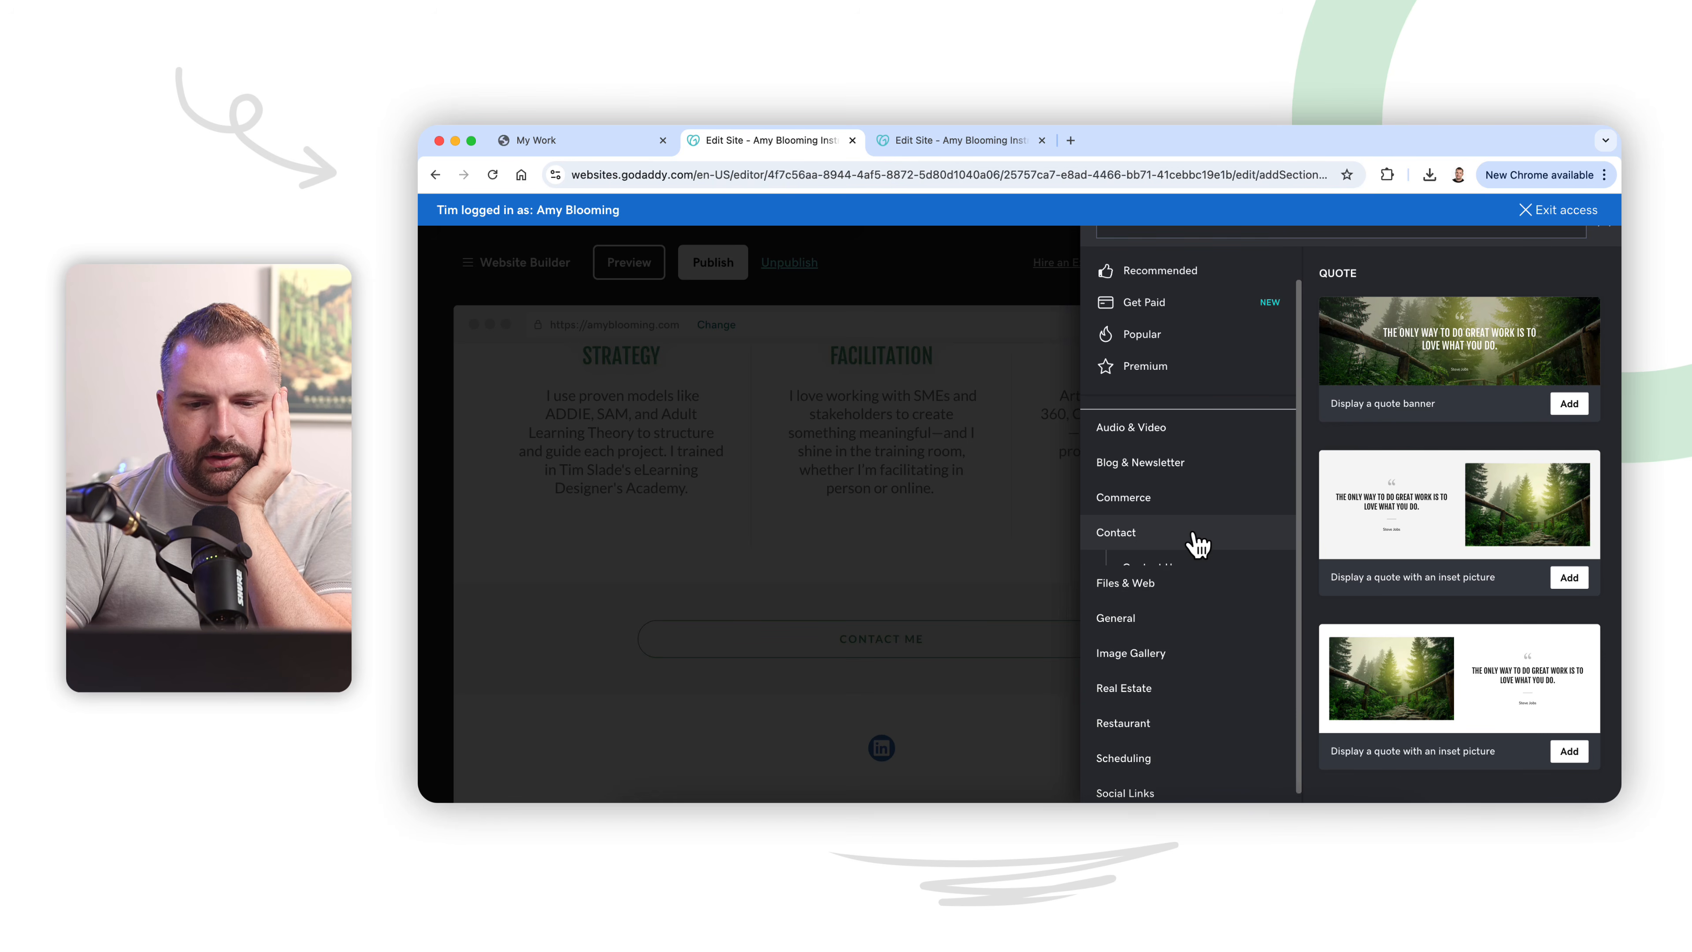
pyautogui.click(1194, 573)
pyautogui.click(1193, 574)
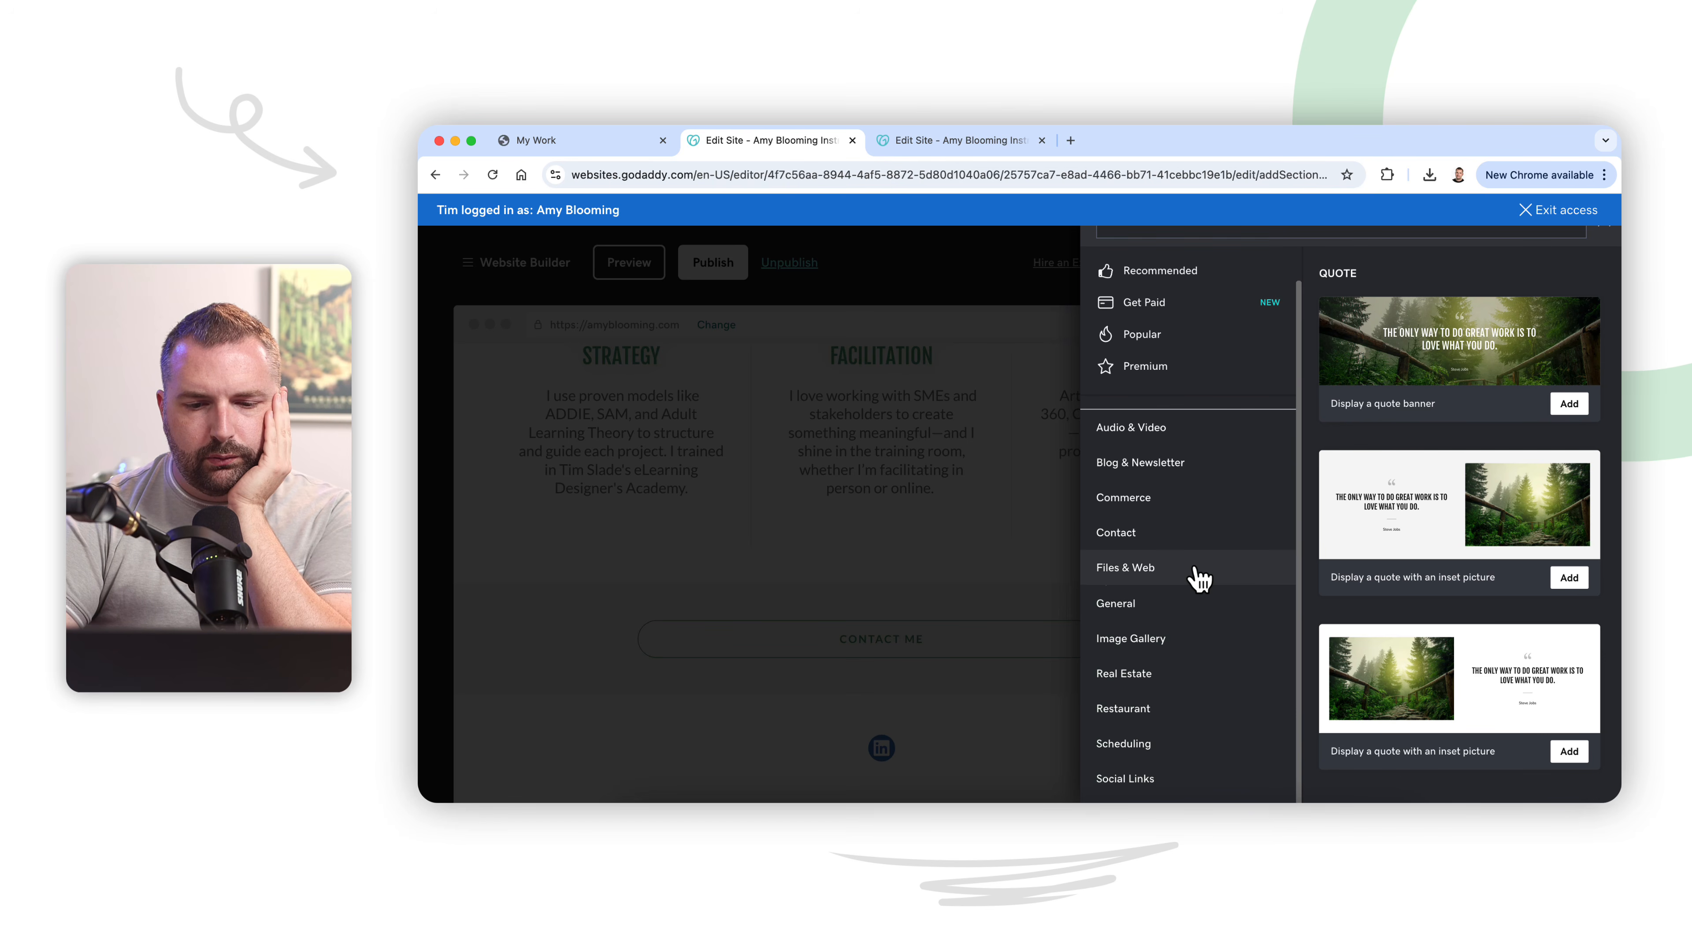
pyautogui.click(1194, 619)
pyautogui.scroll(-3, 1193, 623)
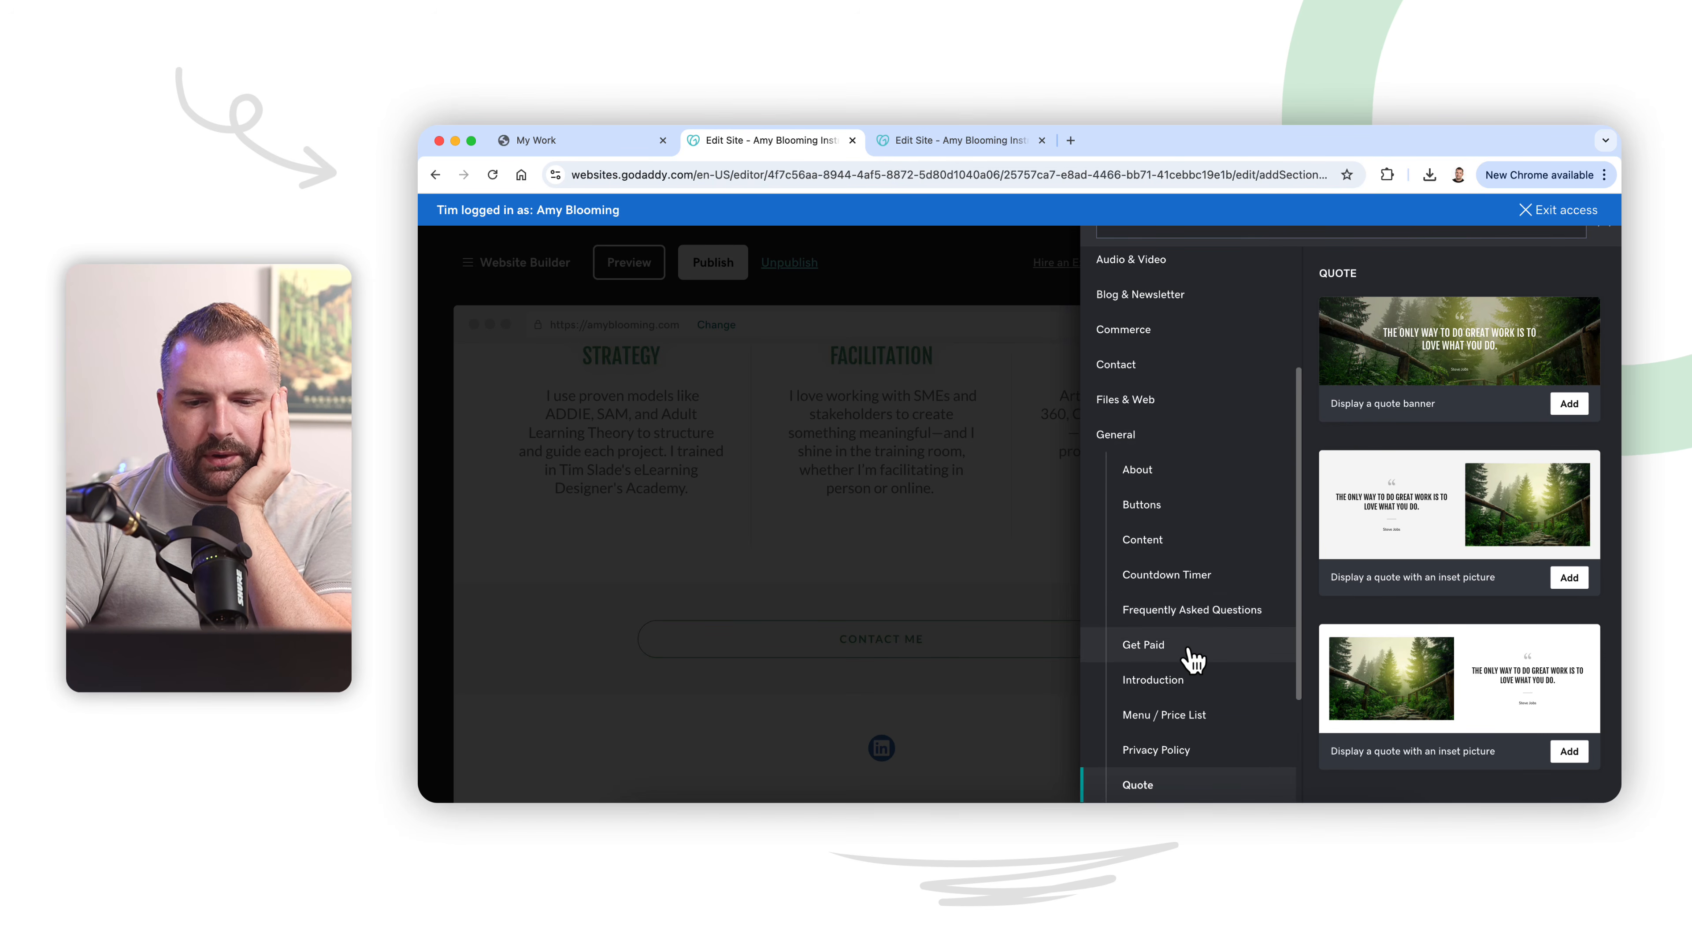
pyautogui.click(1191, 651)
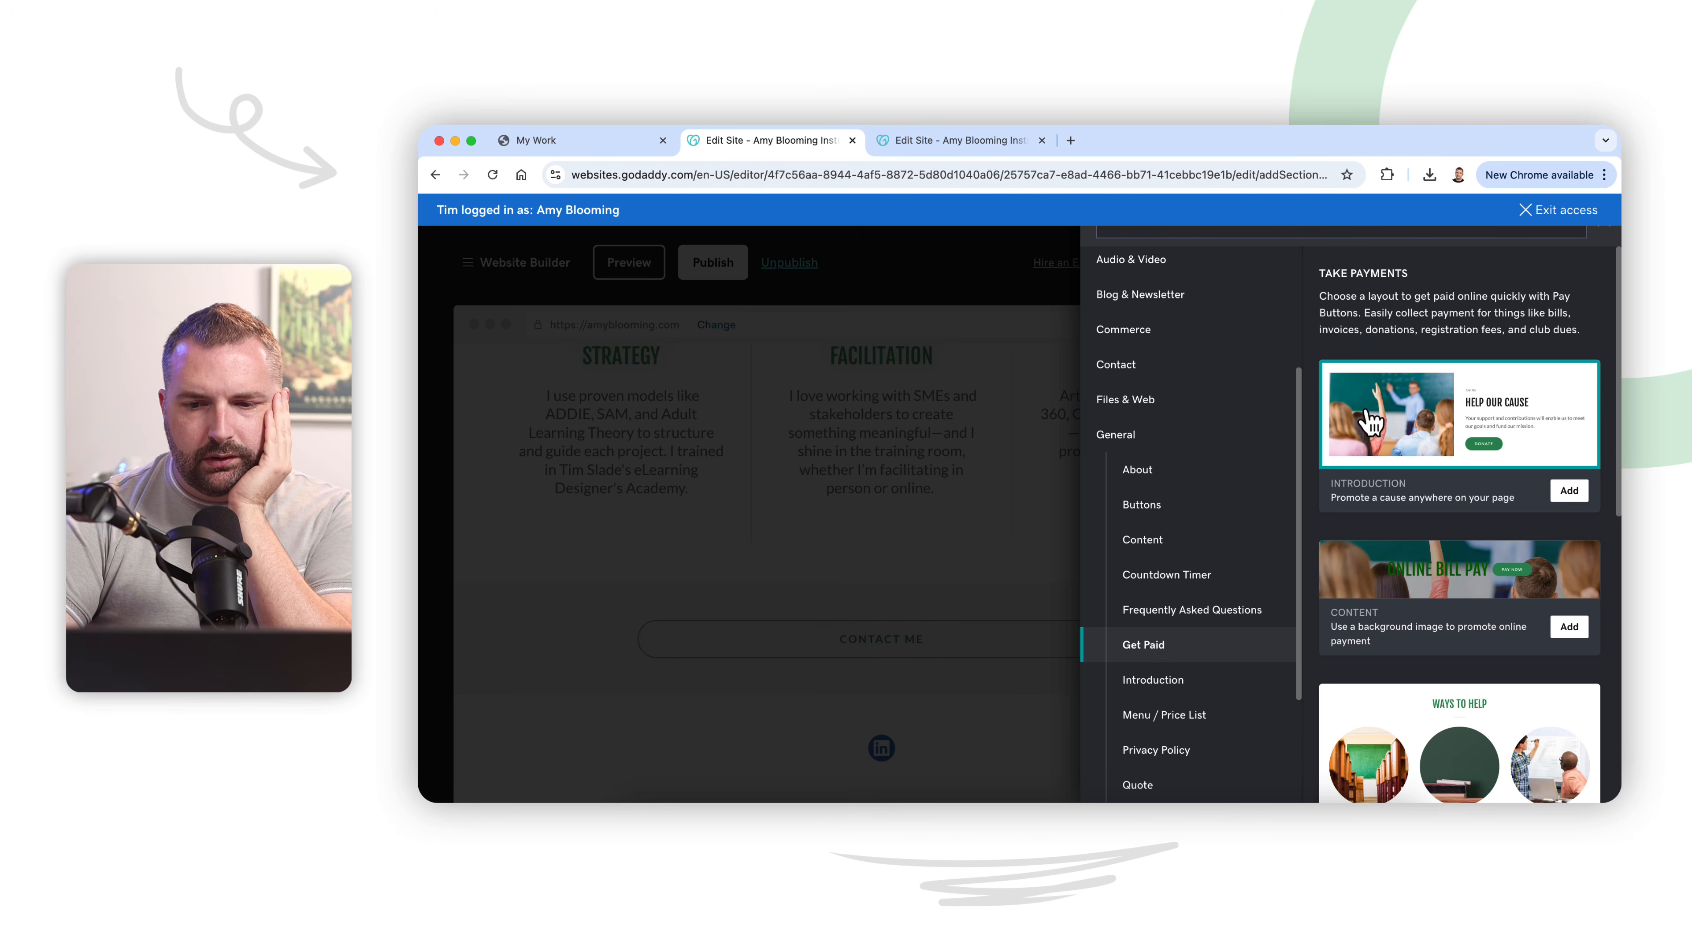
pyautogui.scroll(-8, 1451, 493)
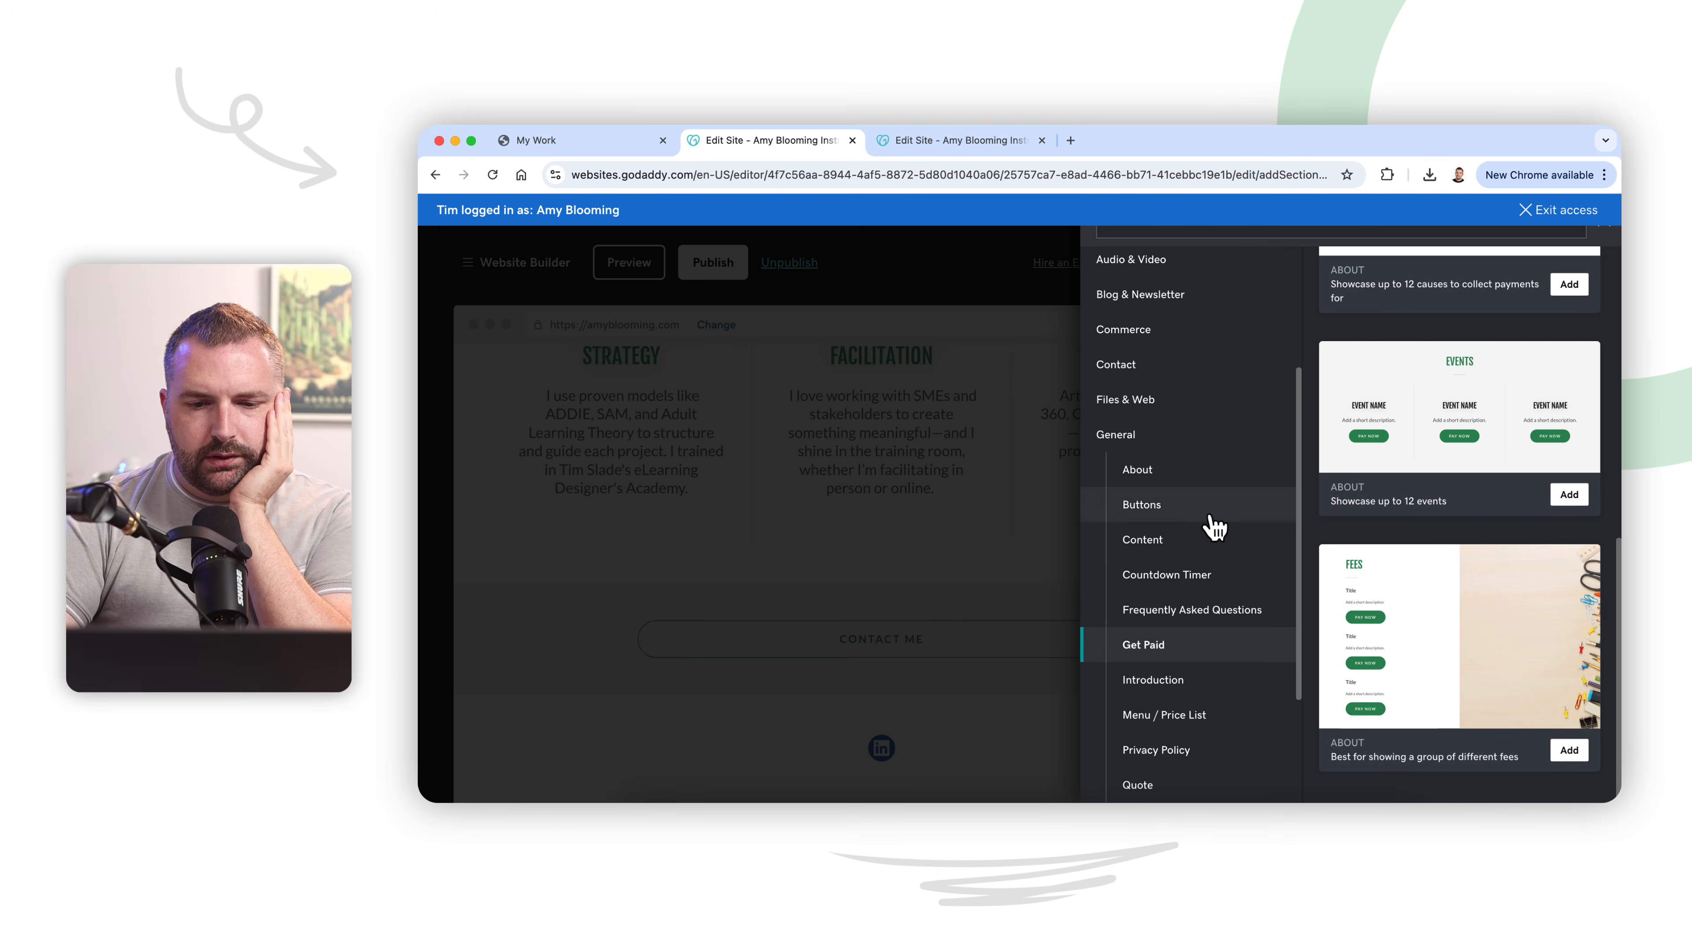
# Step: Add the Content section layout suited to a long list of items to the My Process page and check it
pyautogui.click(1211, 540)
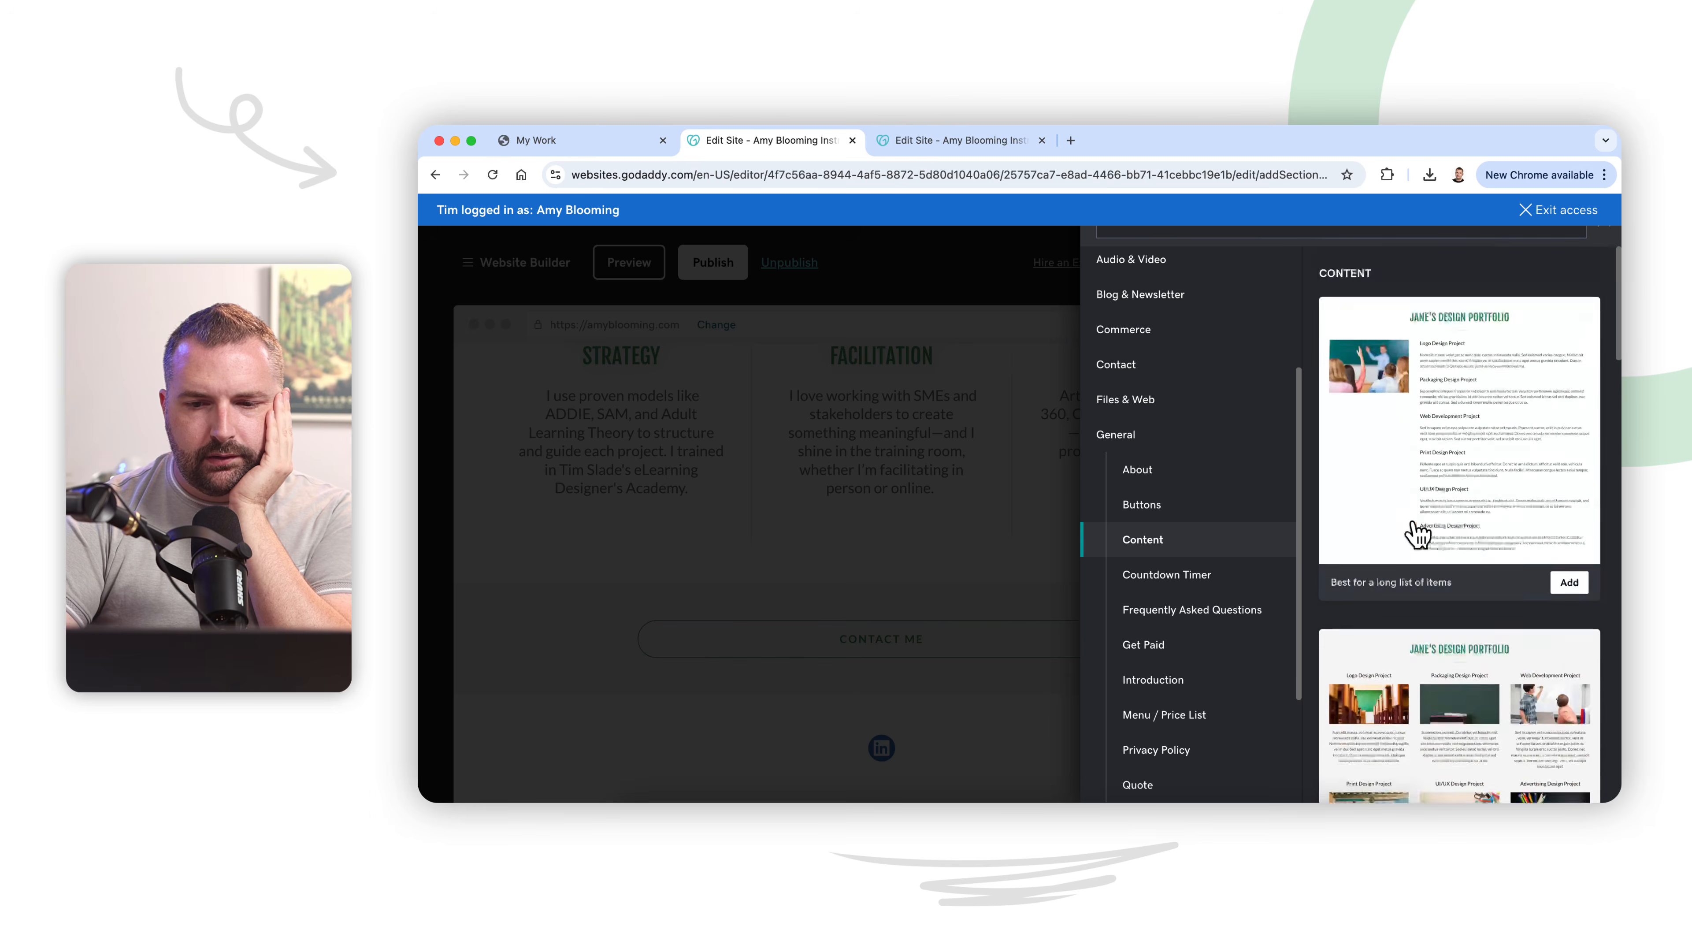
pyautogui.click(1571, 583)
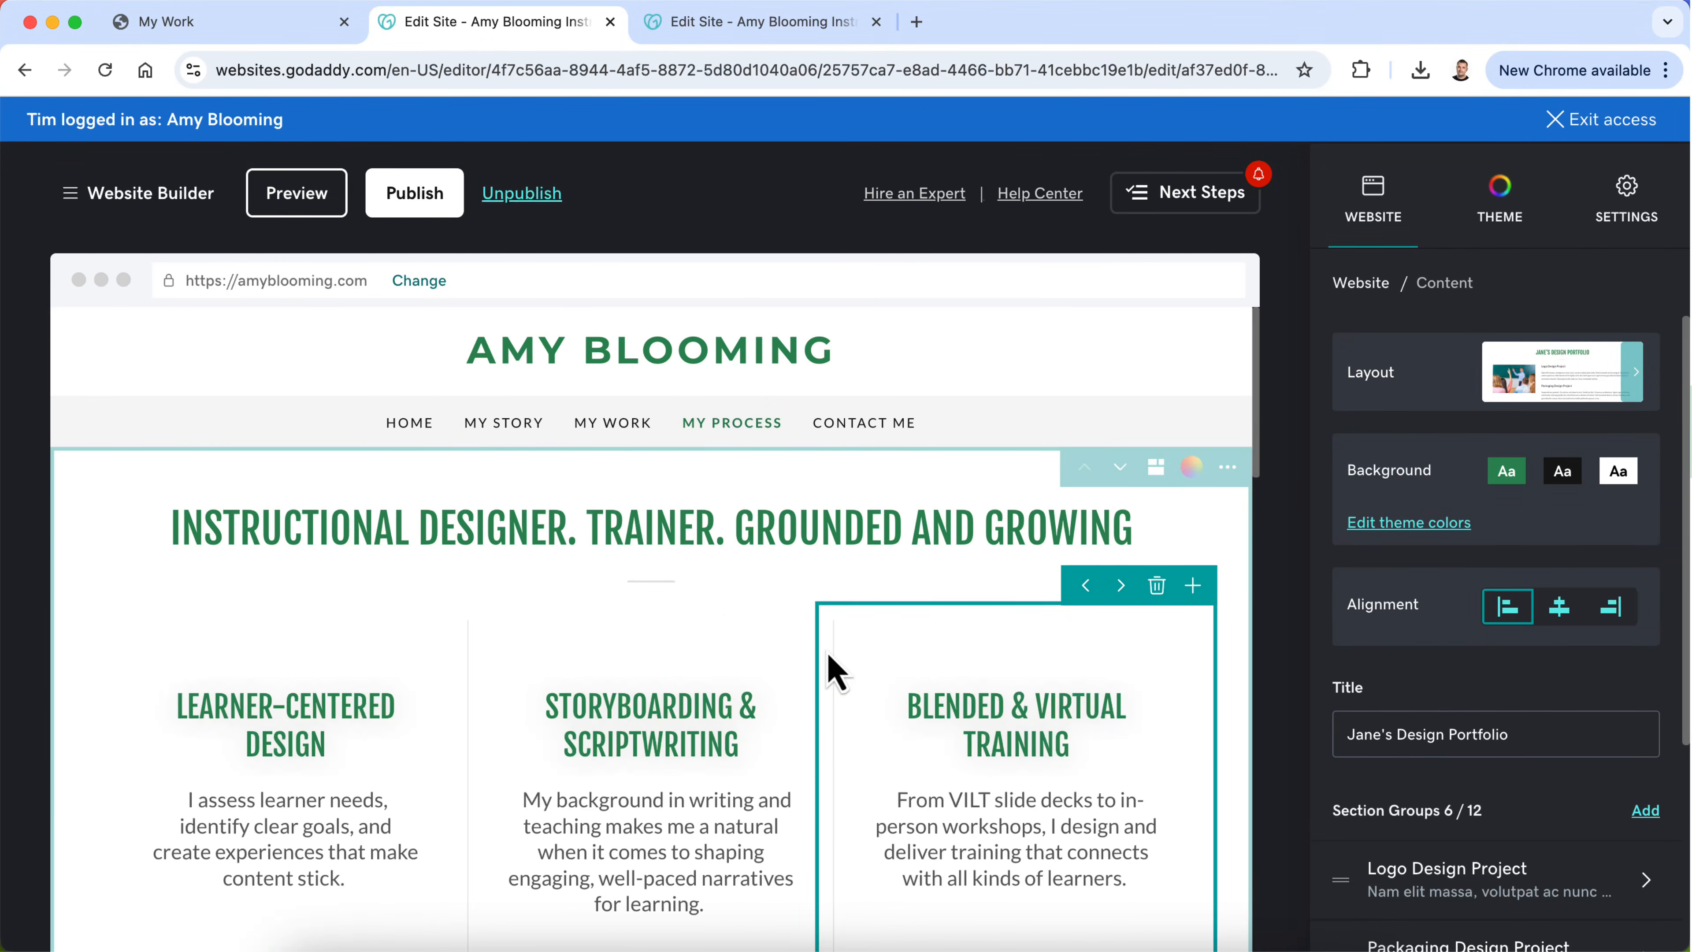
pyautogui.scroll(-3, 826, 670)
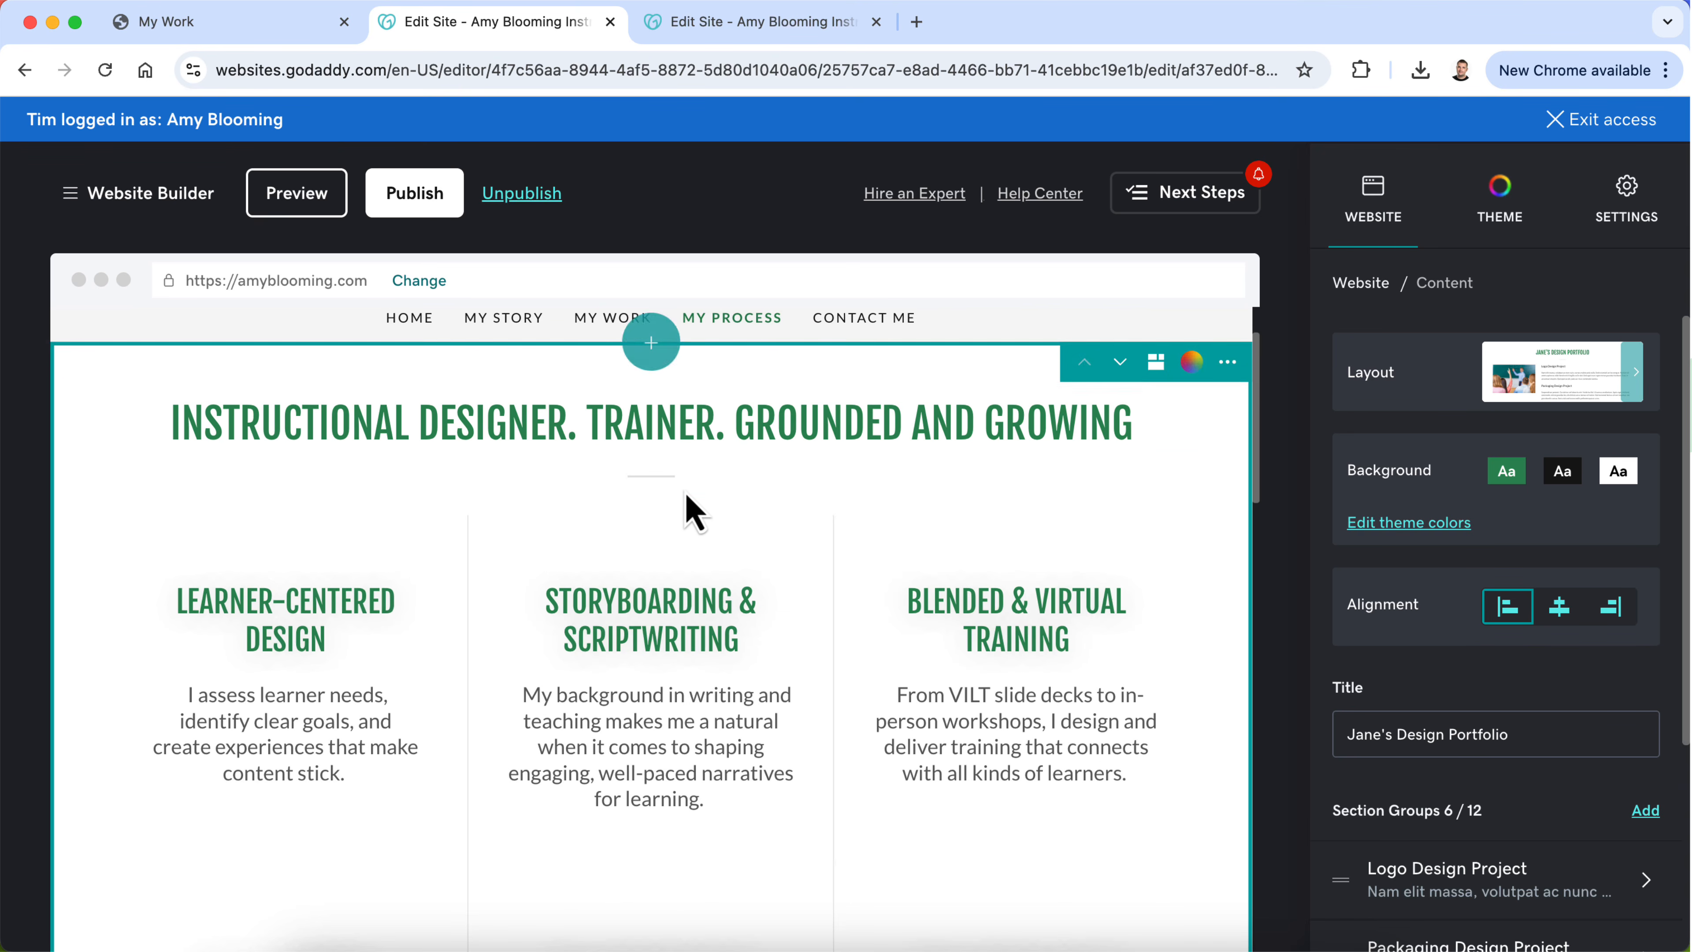
pyautogui.scroll(-10, 686, 506)
pyautogui.scroll(-3, 686, 499)
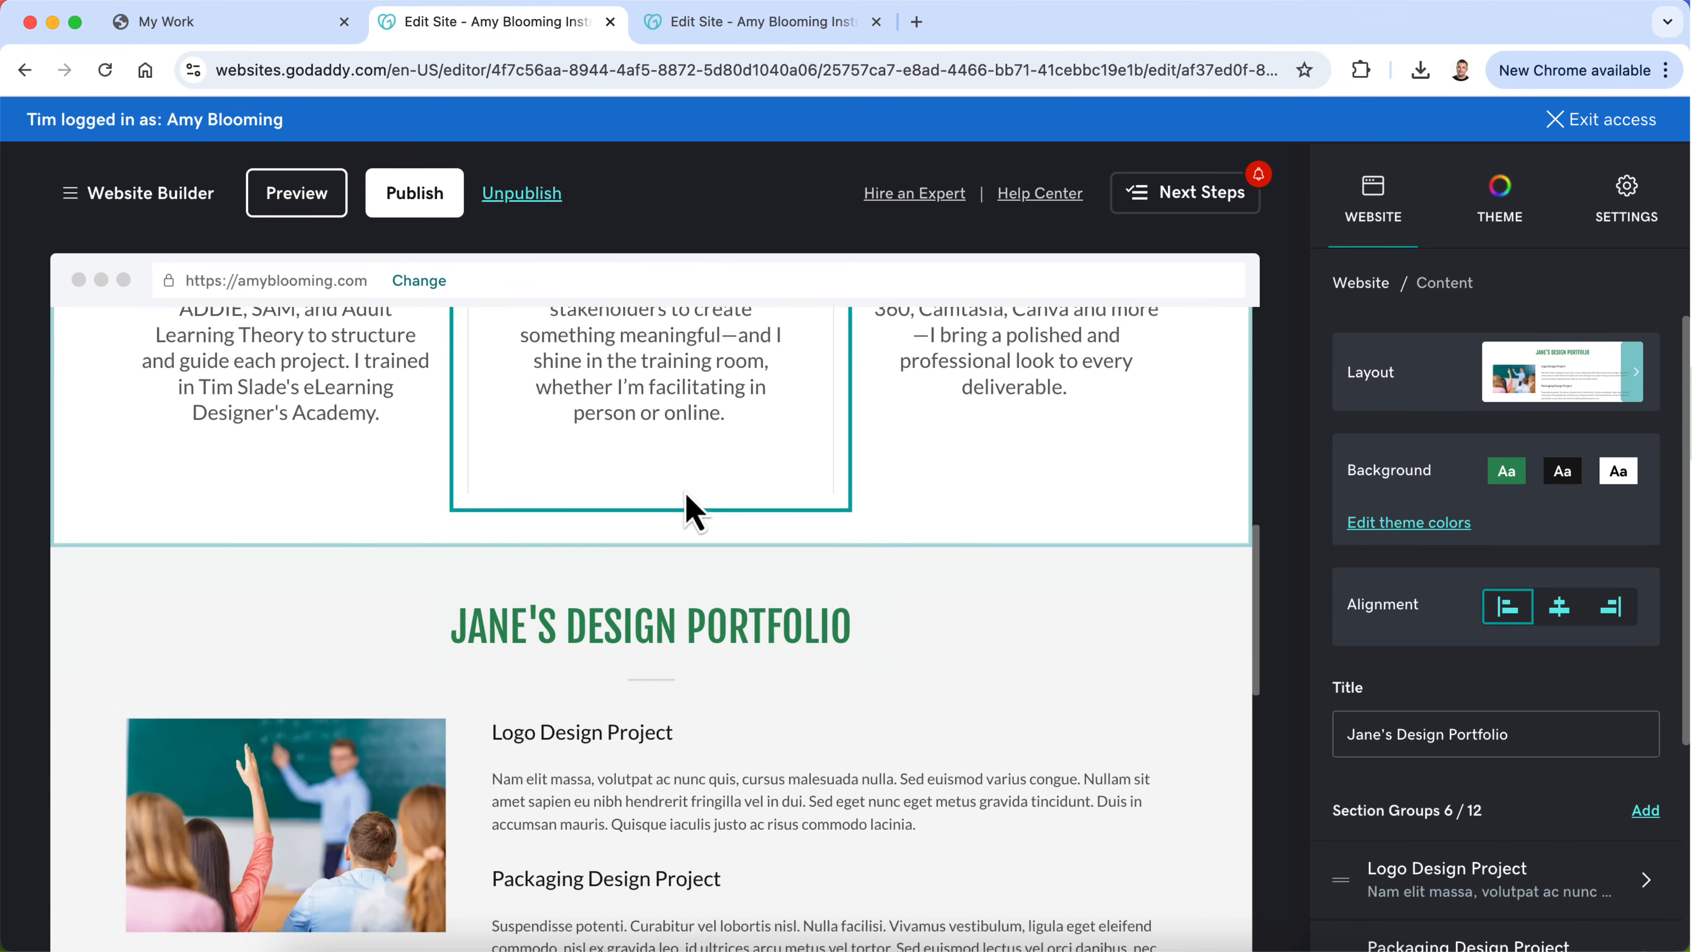
pyautogui.scroll(-2, 692, 514)
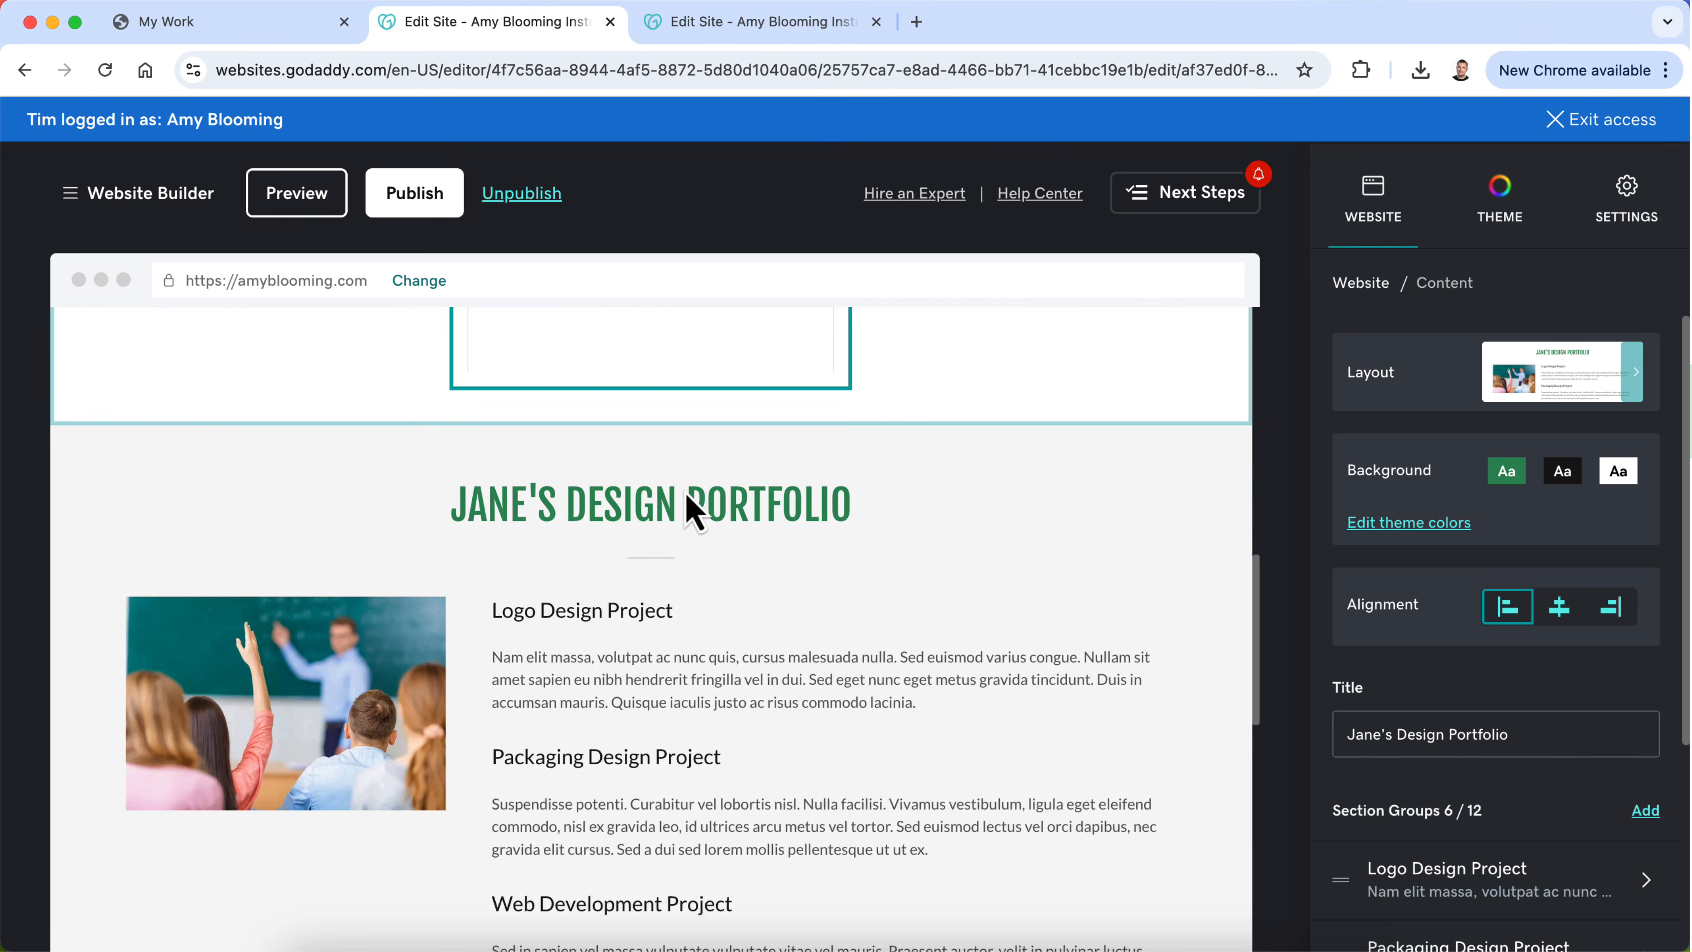
# Step: Replace "and" with "&" in the "Instructional Designer. Trainer. Grounded and Growing" heading
pyautogui.scroll(12, 693, 513)
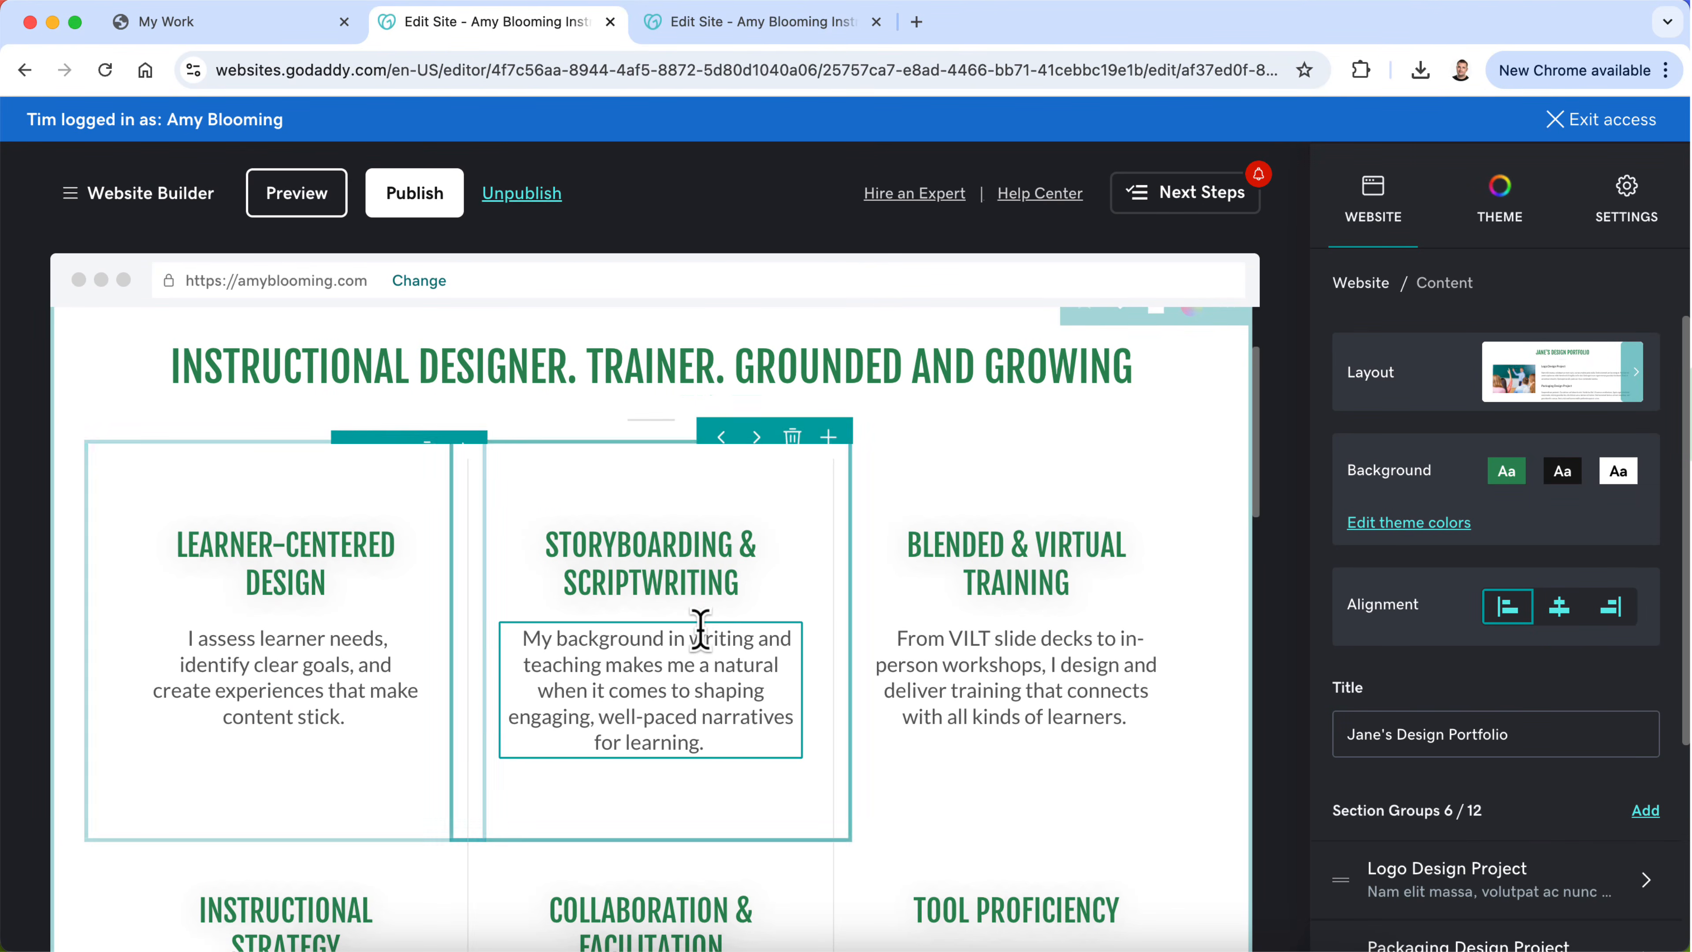
pyautogui.scroll(-2, 701, 628)
pyautogui.scroll(-3, 703, 640)
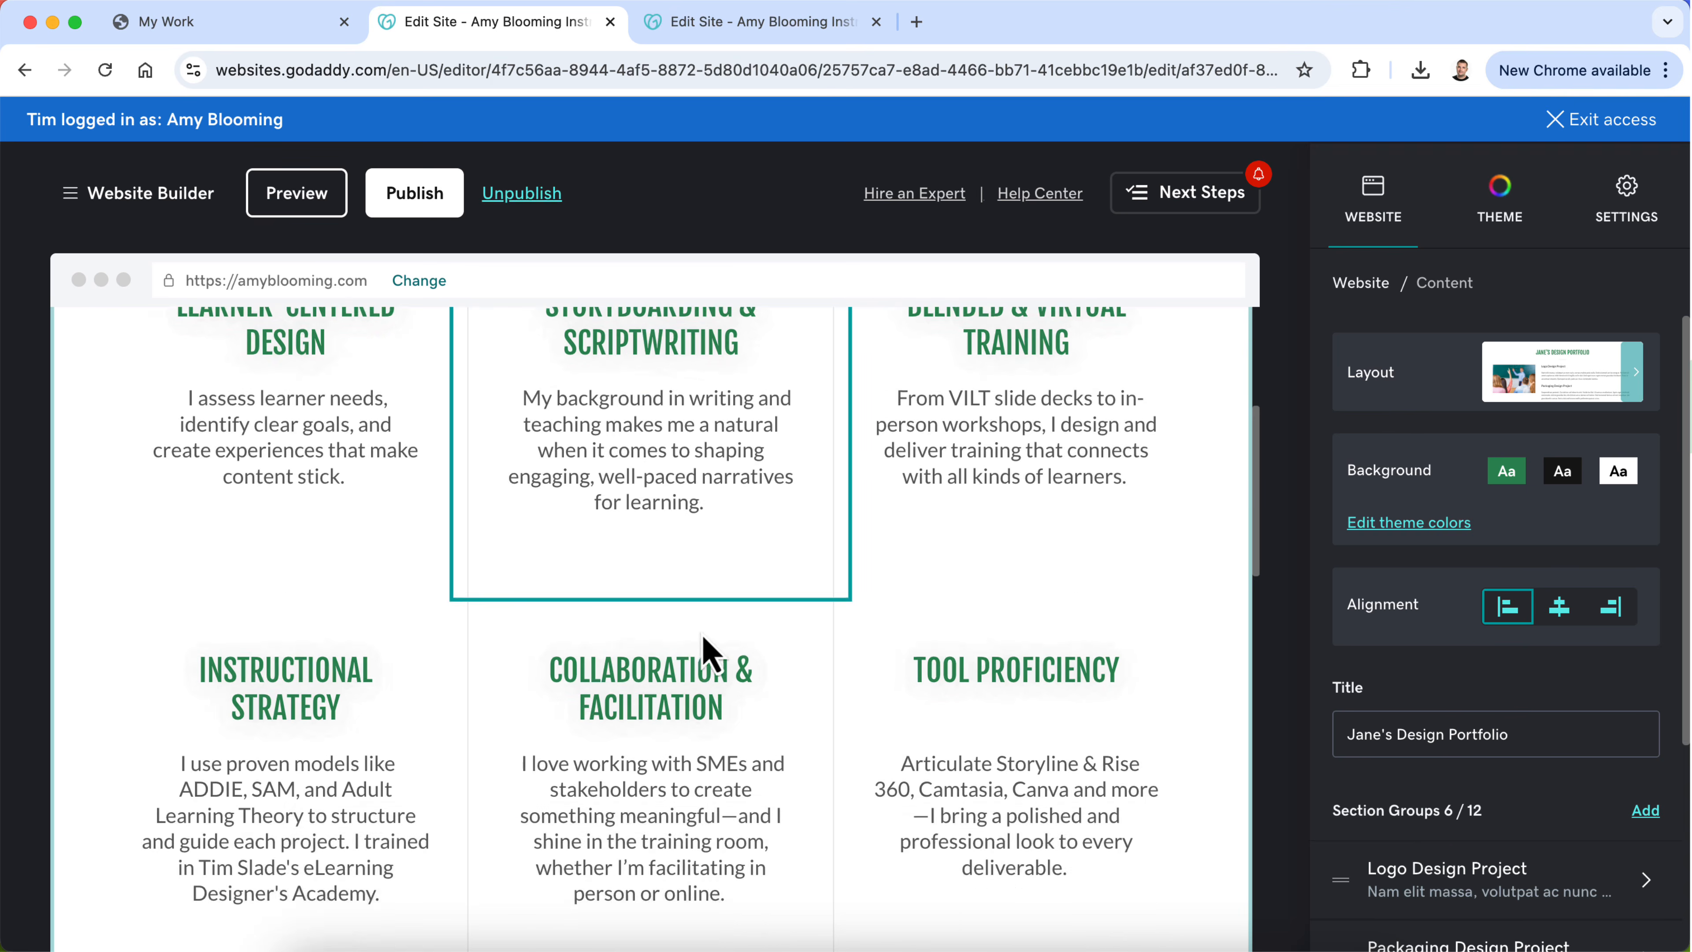
pyautogui.scroll(8, 707, 650)
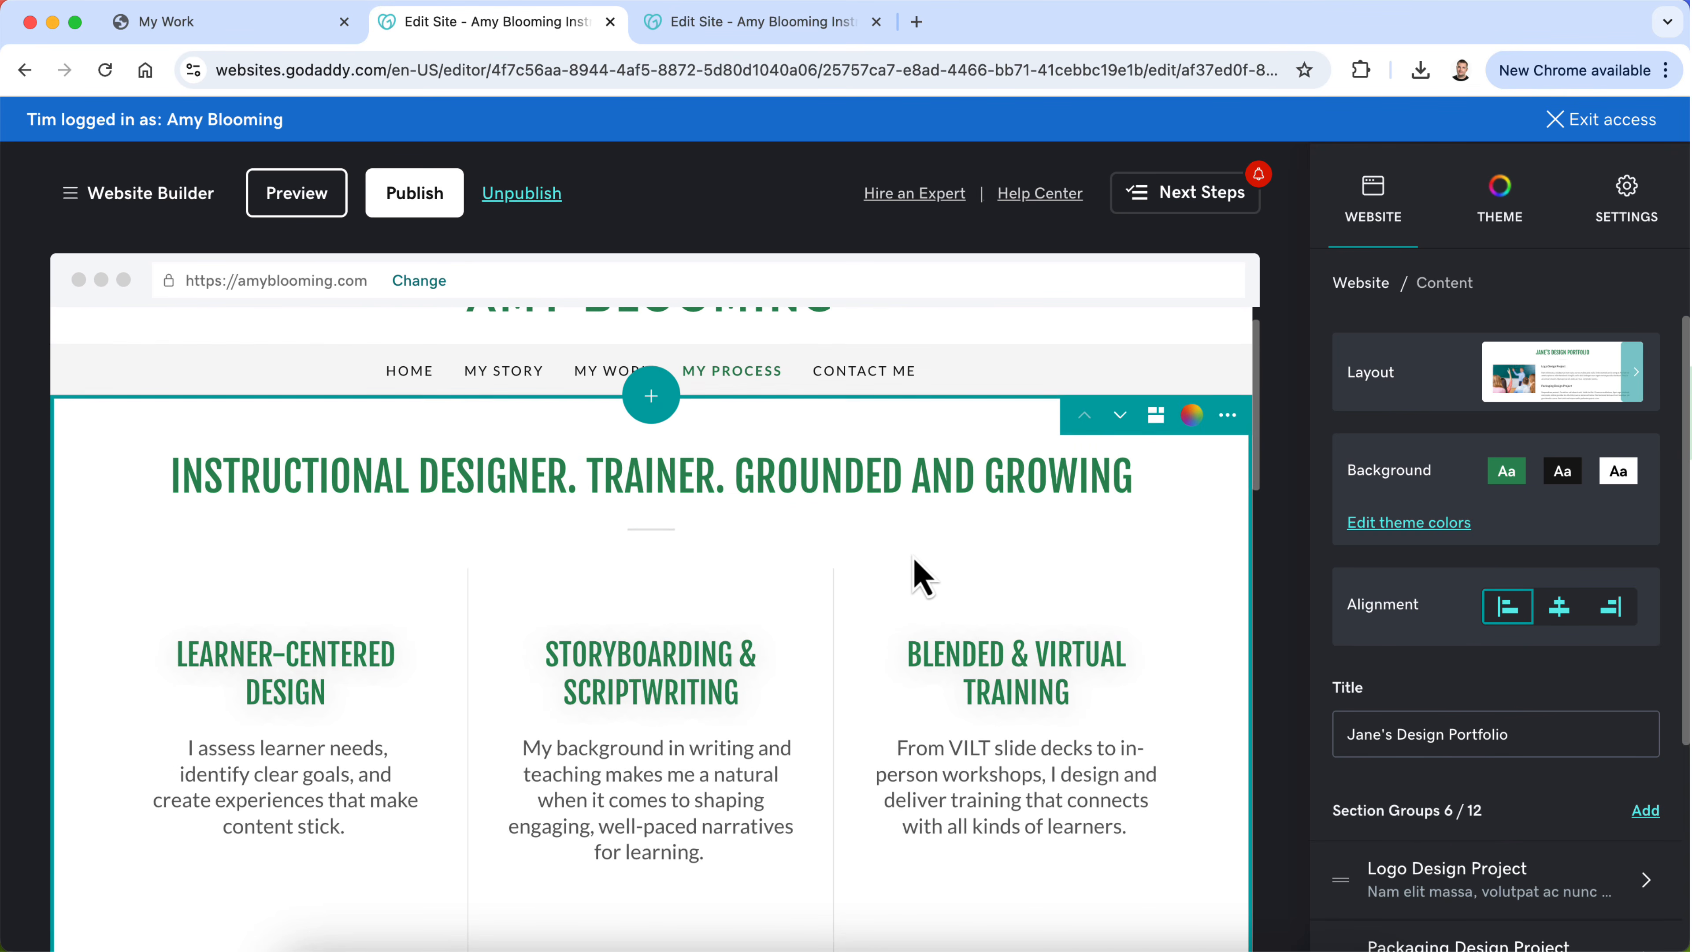
pyautogui.doubleClick(937, 474)
pyautogui.write('&')
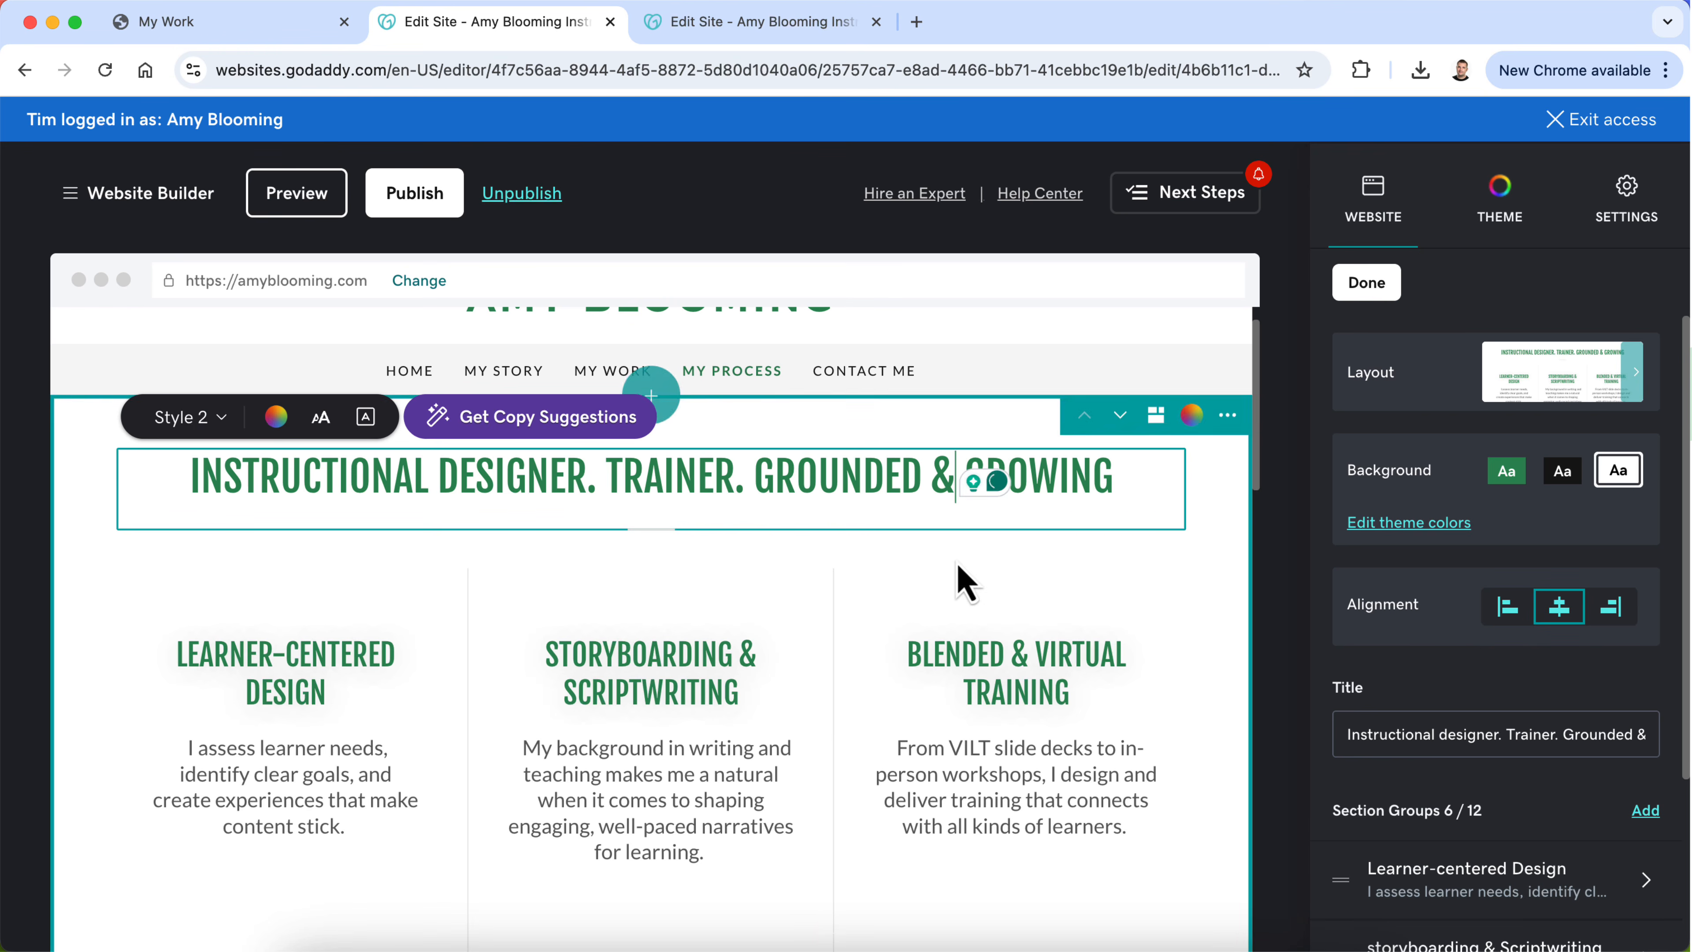
pyautogui.click(1241, 567)
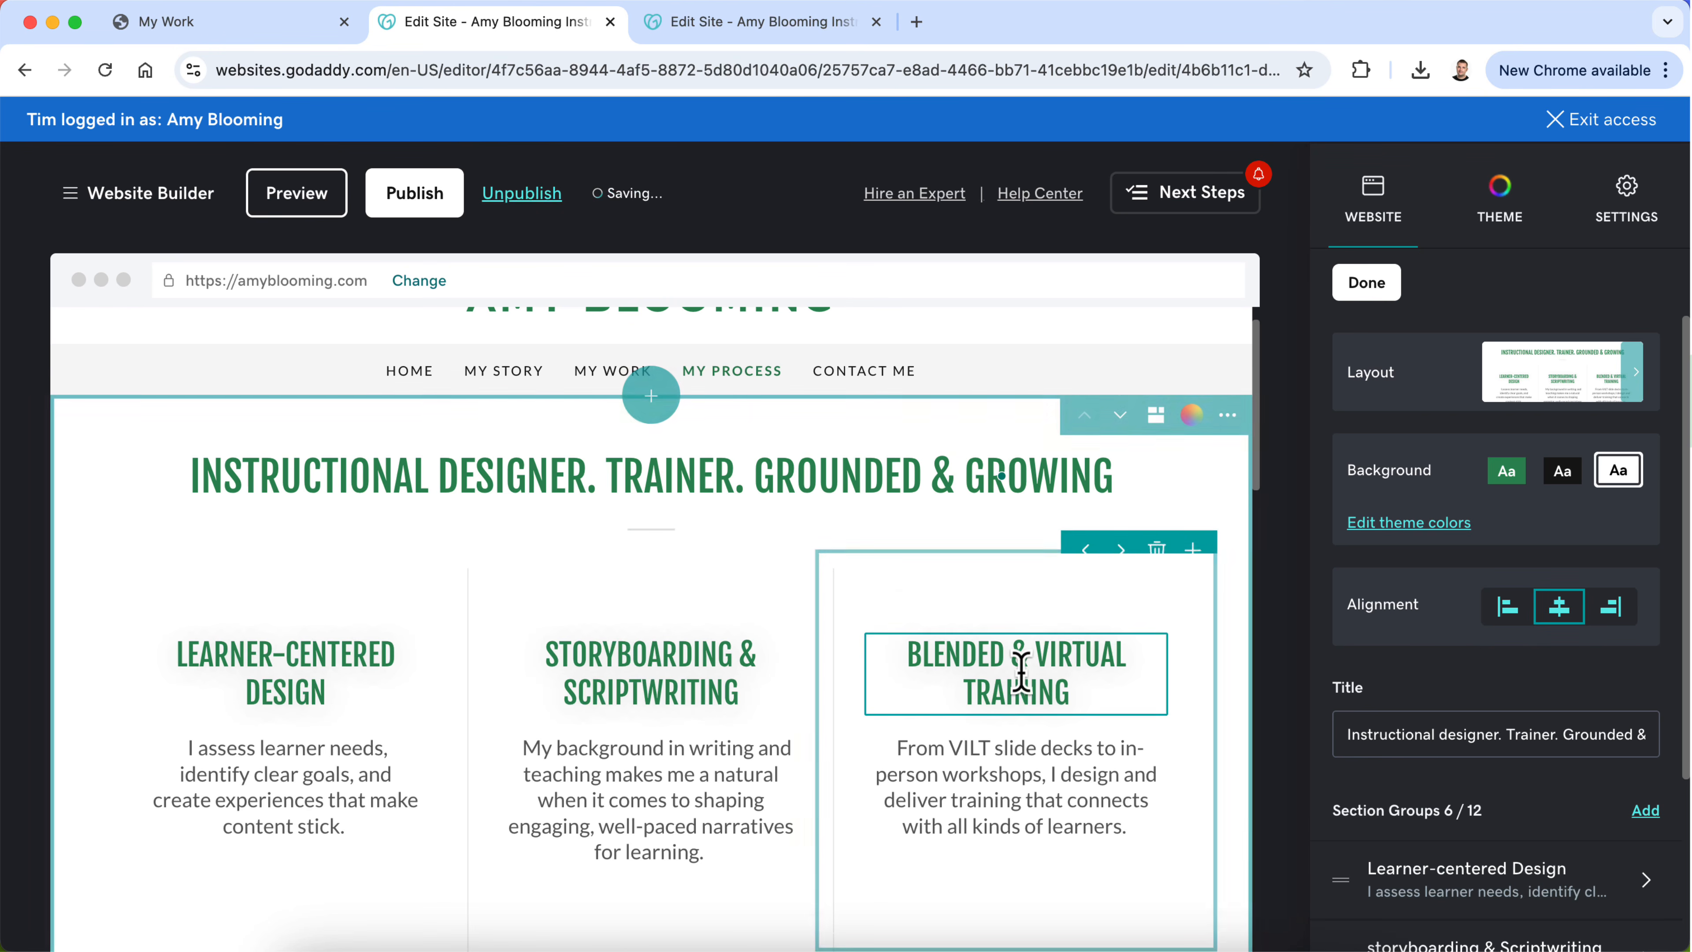
# Step: Retitle the new Content section "My Instructional Design Process", replacing the "Jane's Design Portfolio" placeholder
pyautogui.scroll(-10, 1020, 668)
pyautogui.scroll(-2, 1019, 680)
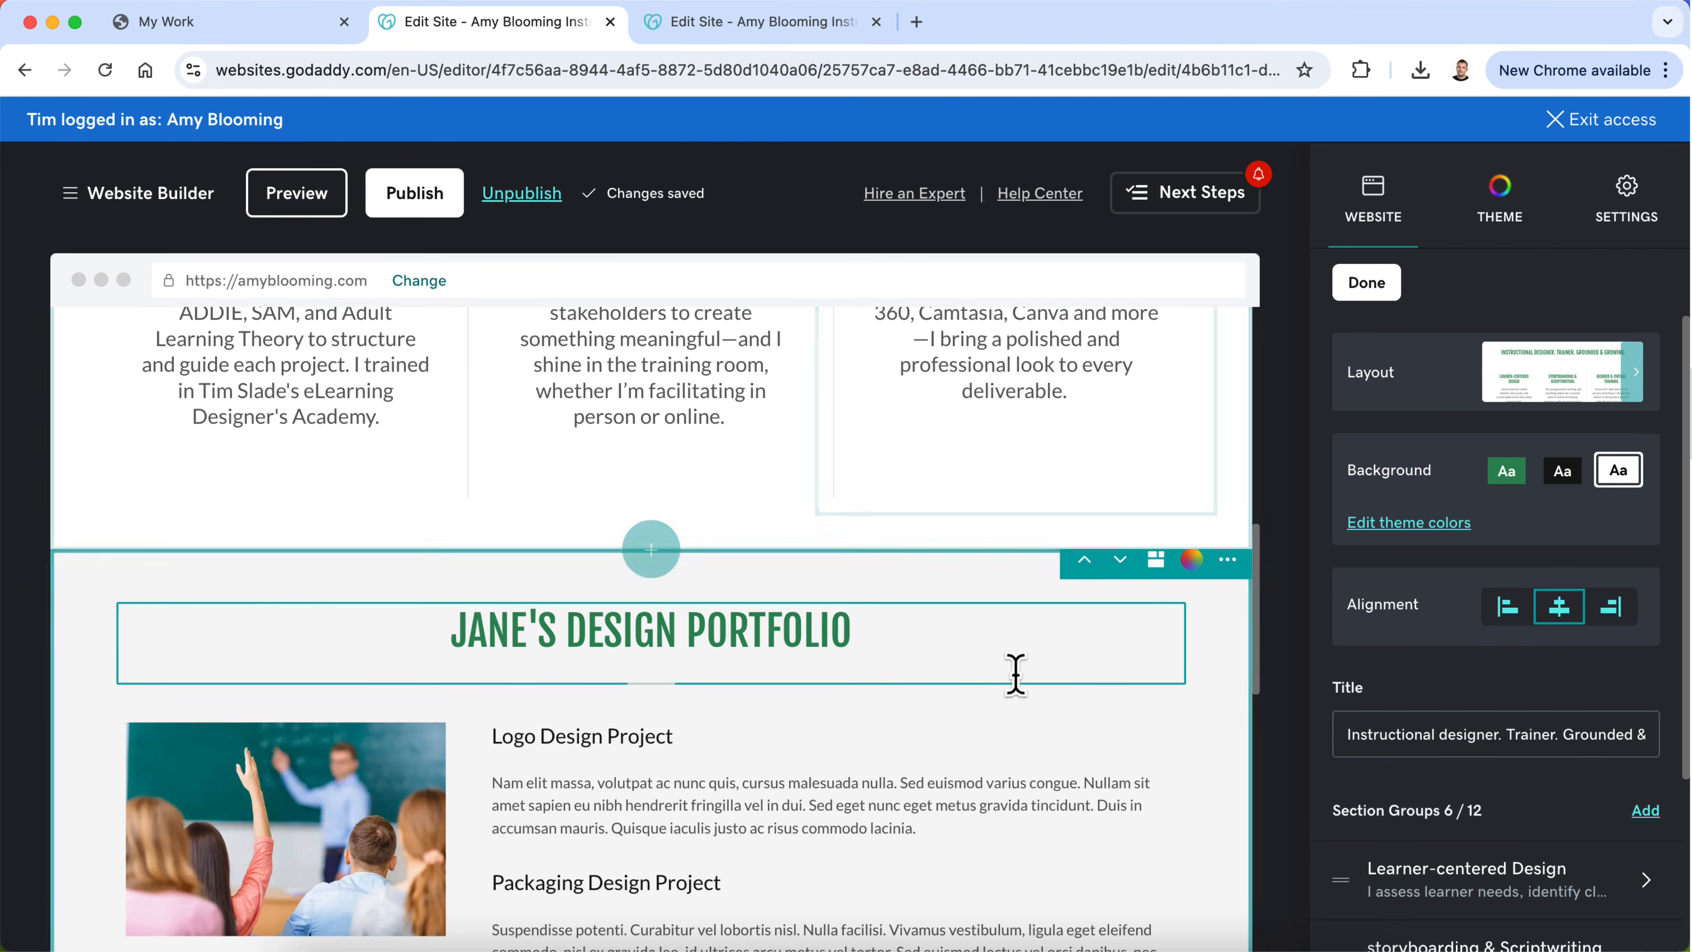
pyautogui.tripleClick(817, 626)
pyautogui.write('MY')
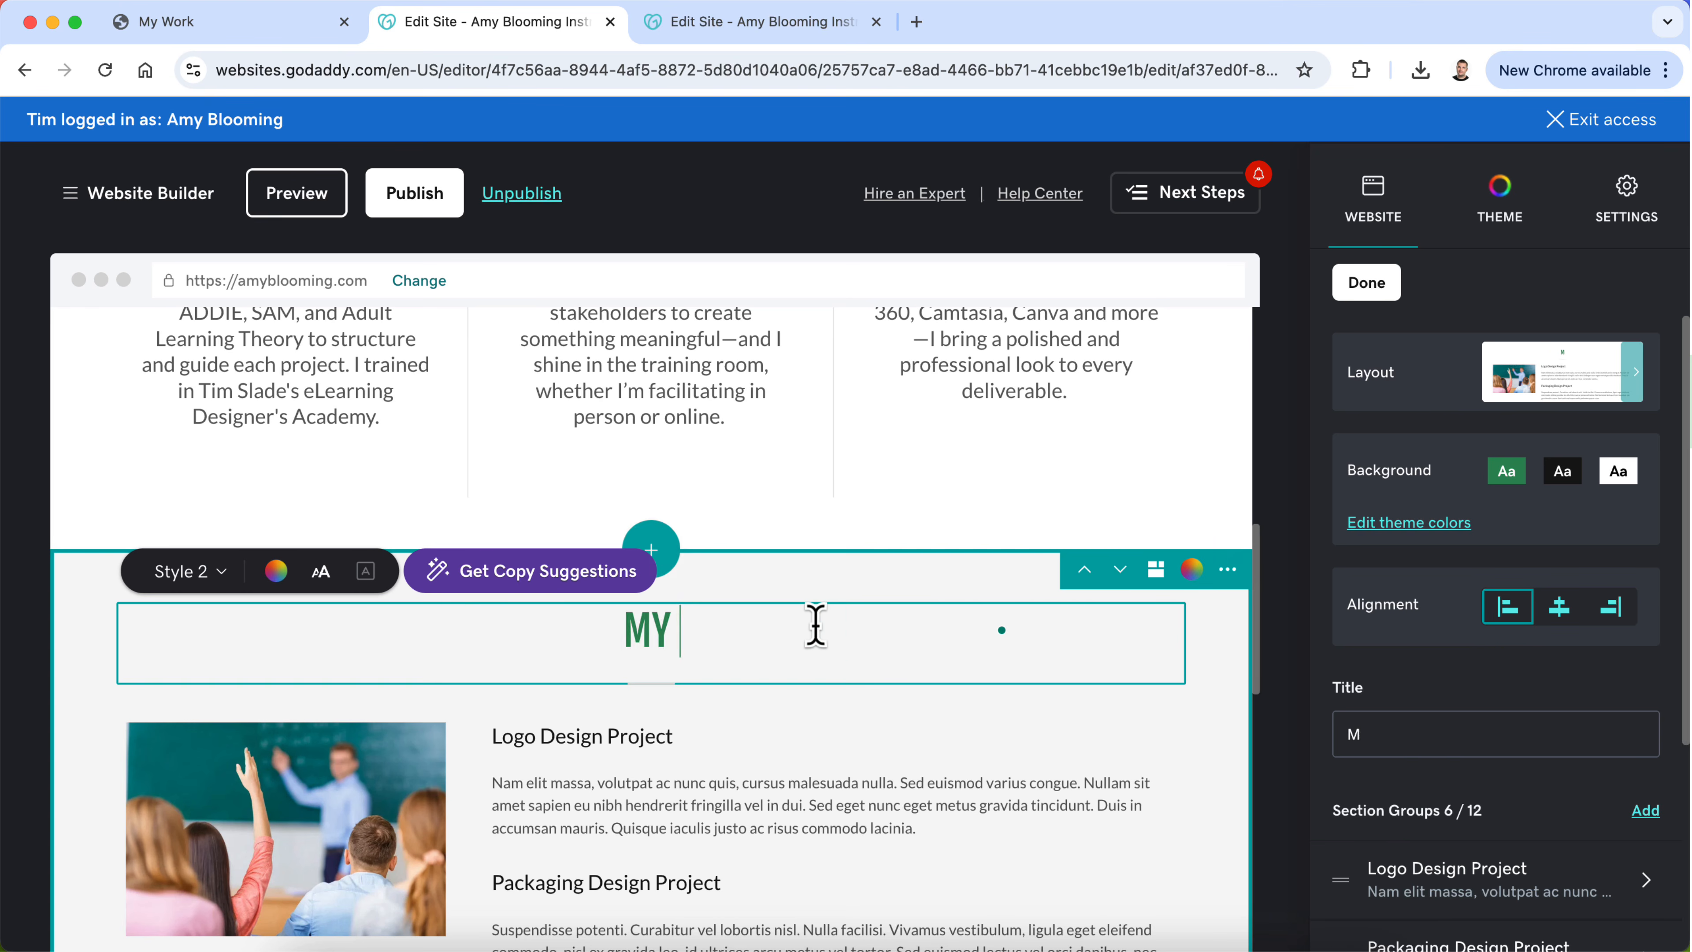
pyautogui.write(' INSTRUCTIONAL D')
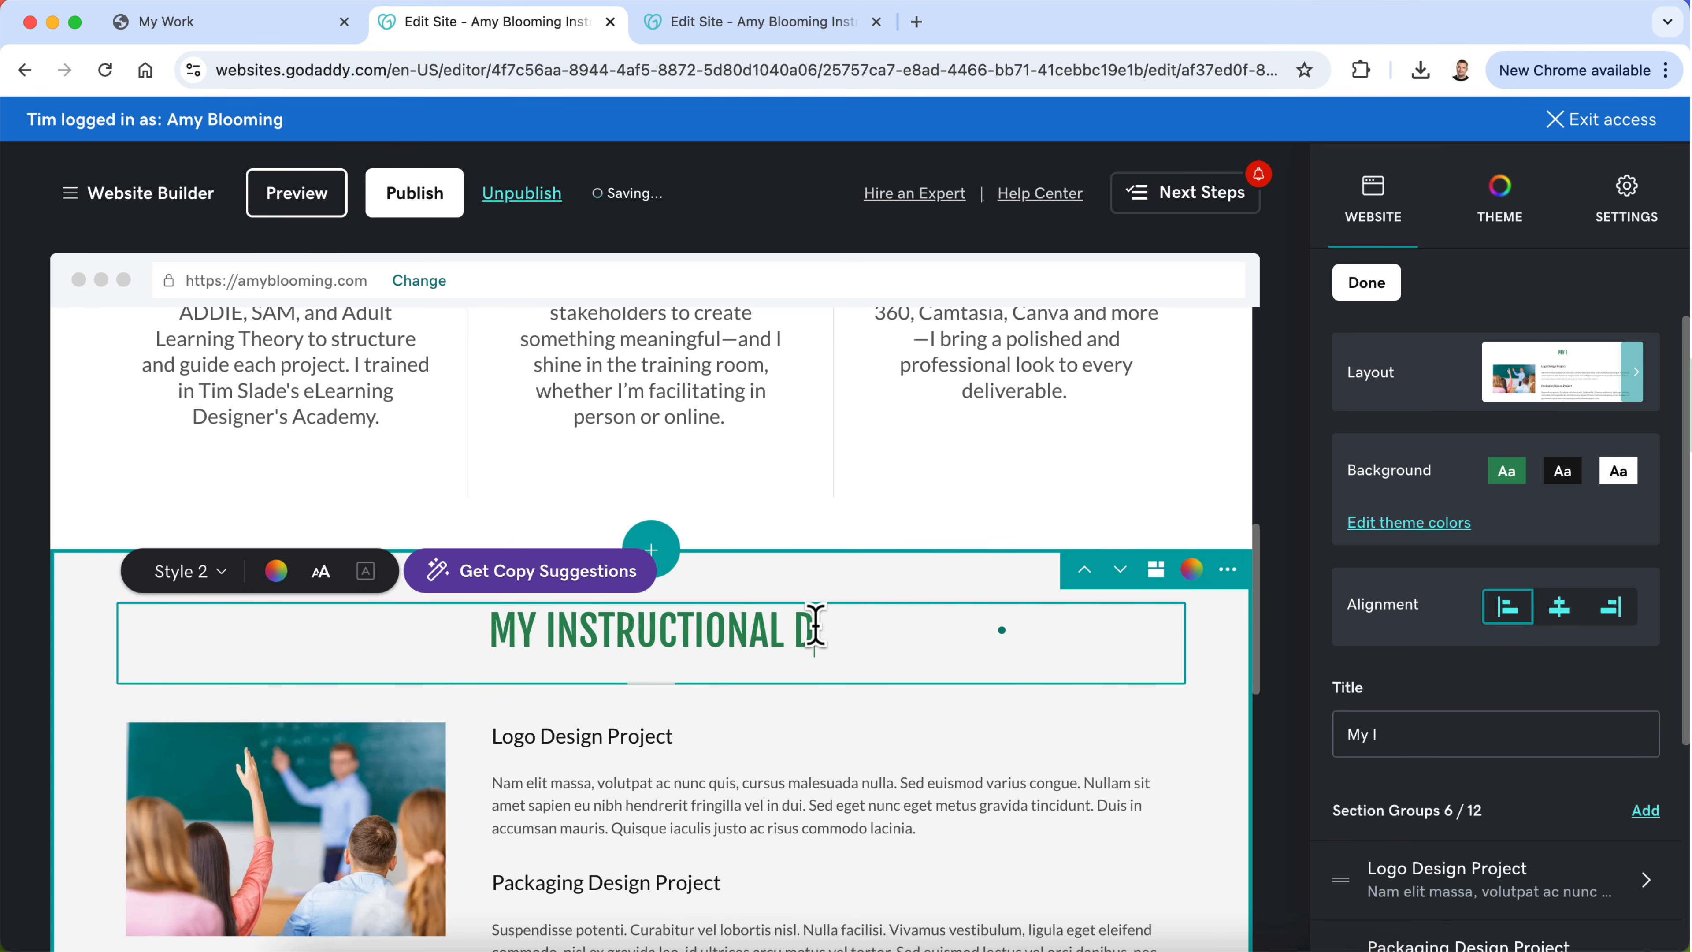
pyautogui.write('ESIGN PROCESS')
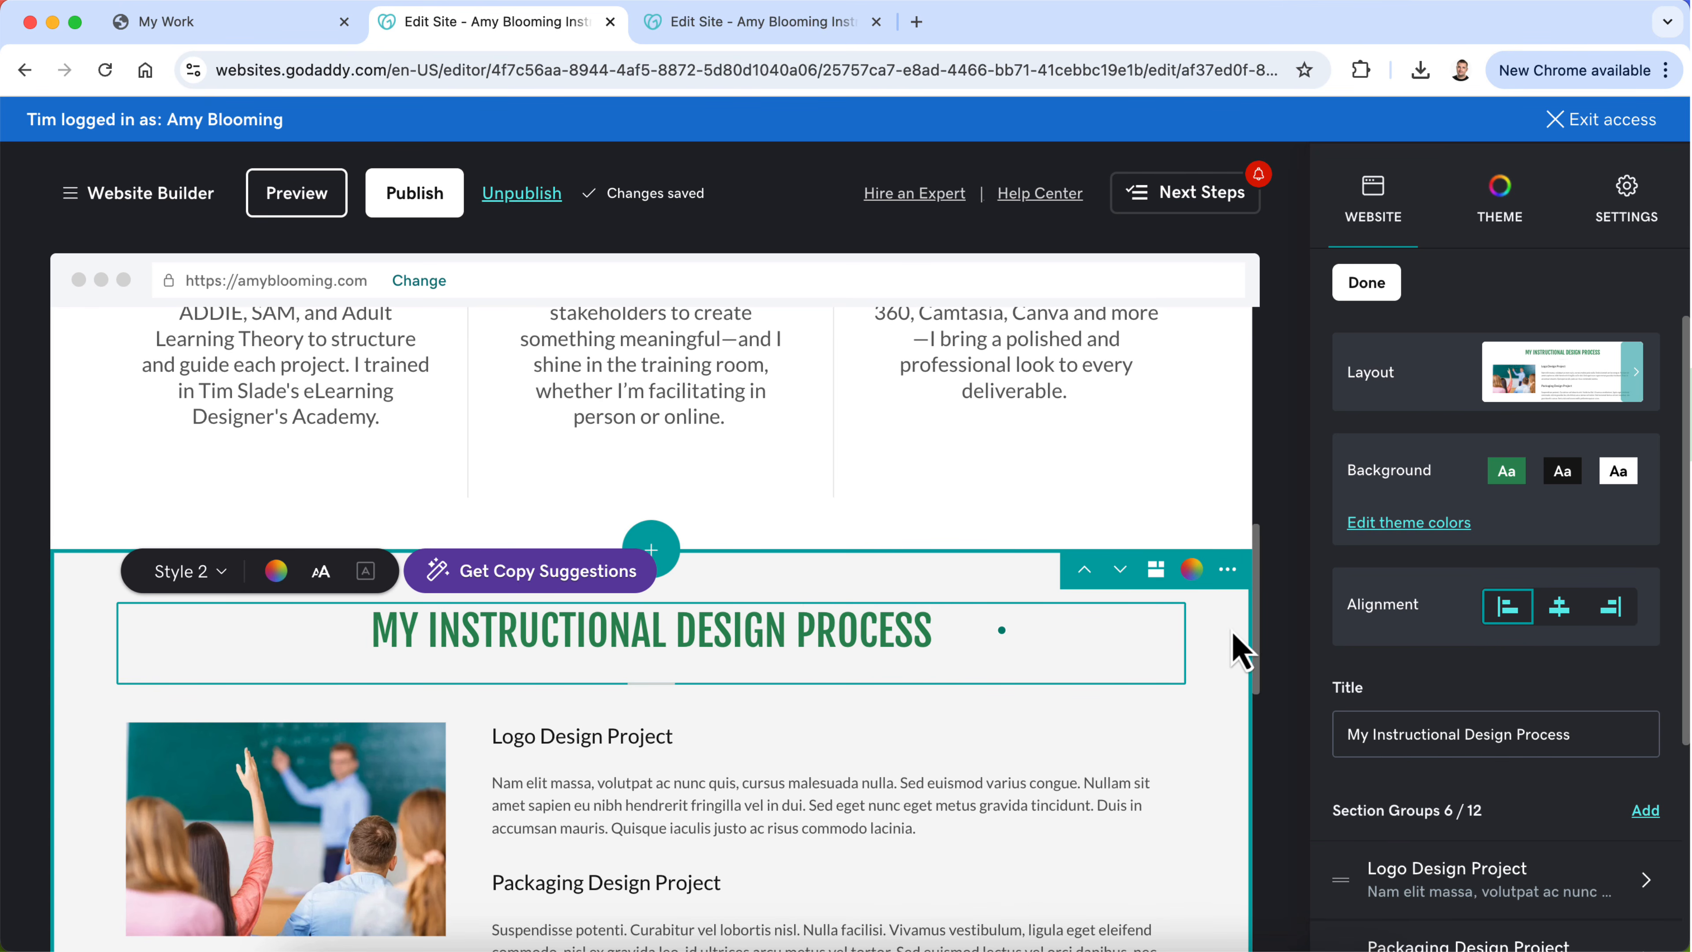
pyautogui.click(1233, 635)
# Step: Move the My Instructional Design Process section above the "Instructional Designer. Trainer. Grounded & Growing" section
pyautogui.click(1084, 570)
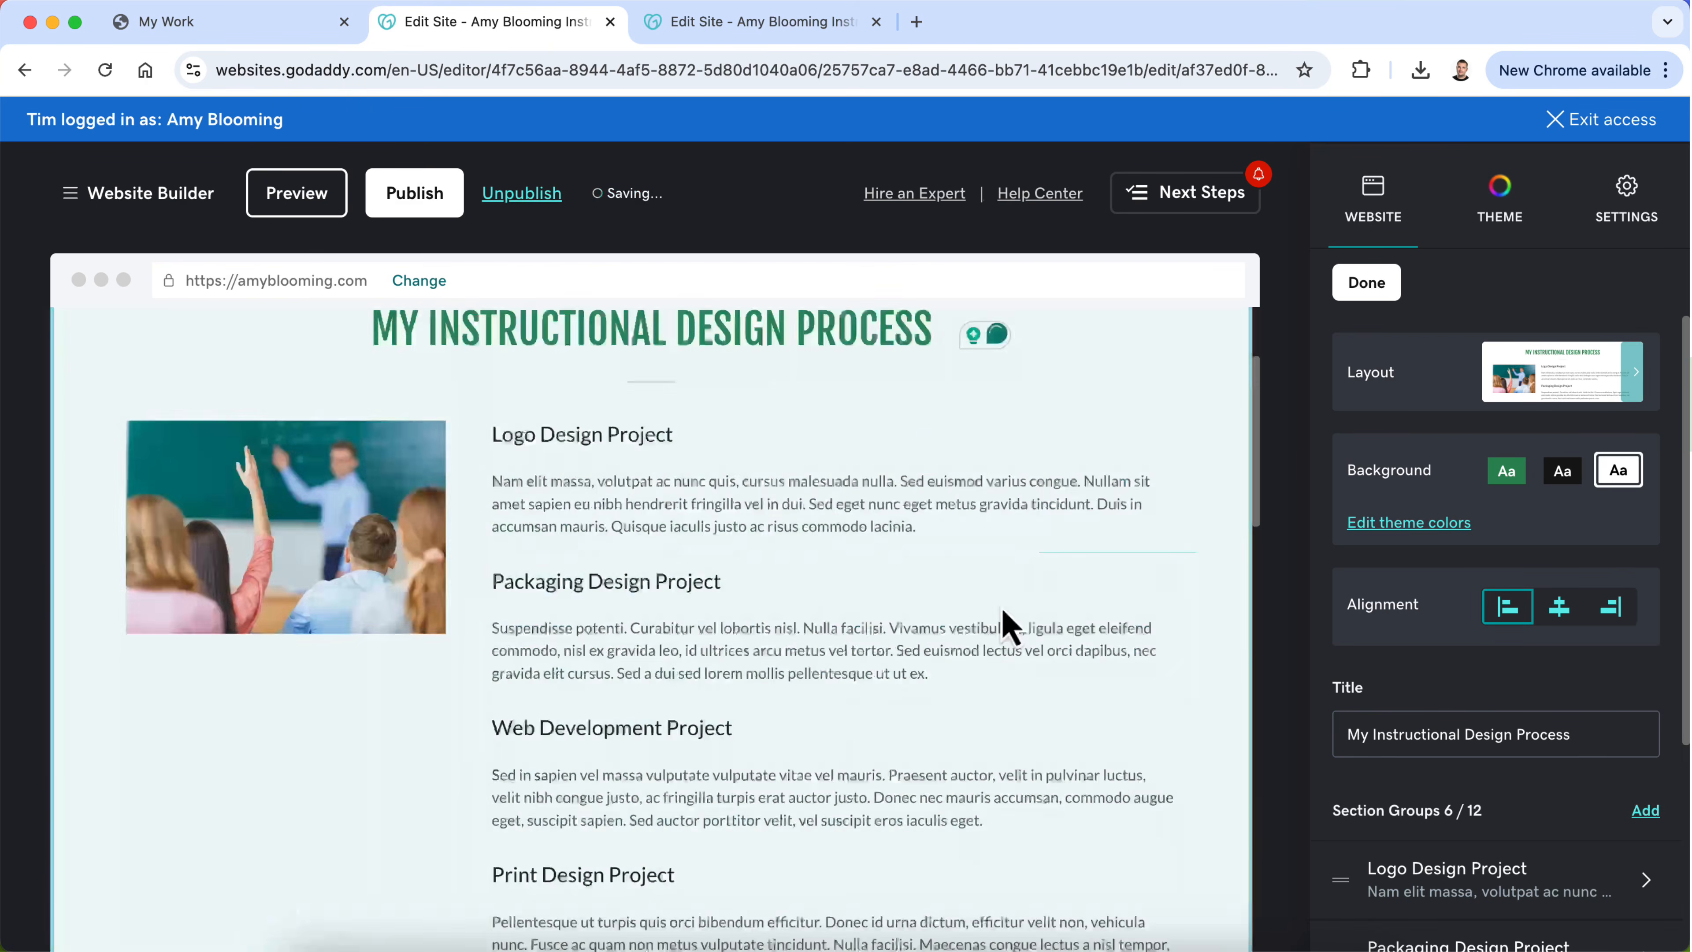
pyautogui.scroll(-20, 979, 720)
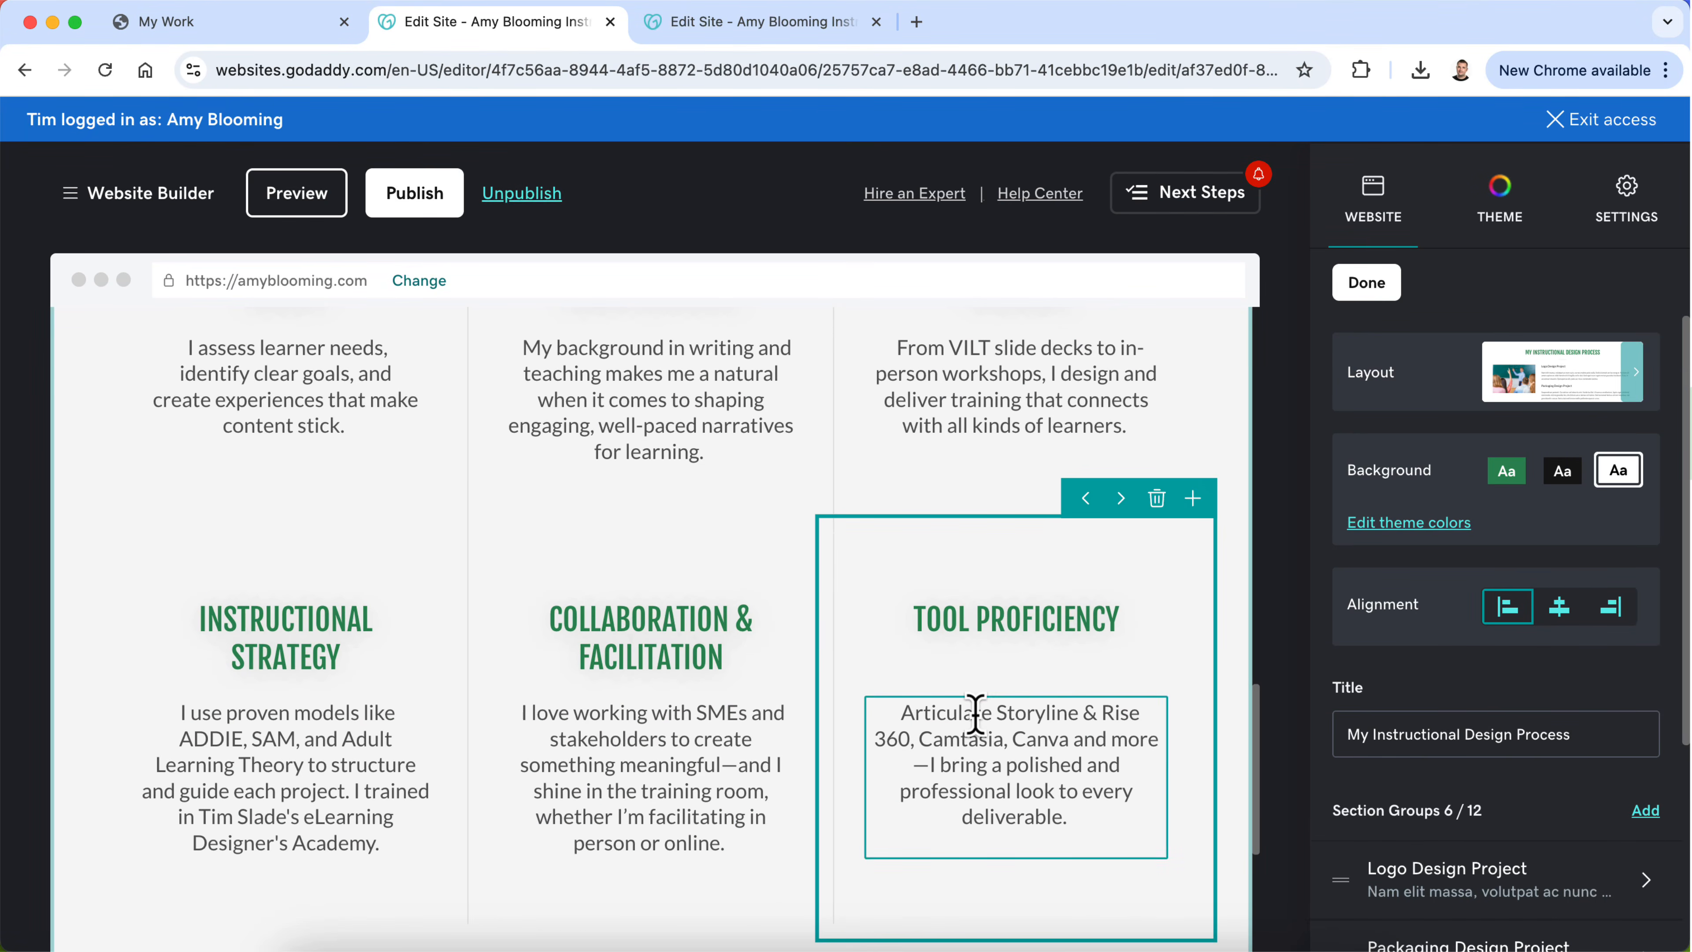
pyautogui.scroll(6, 826, 657)
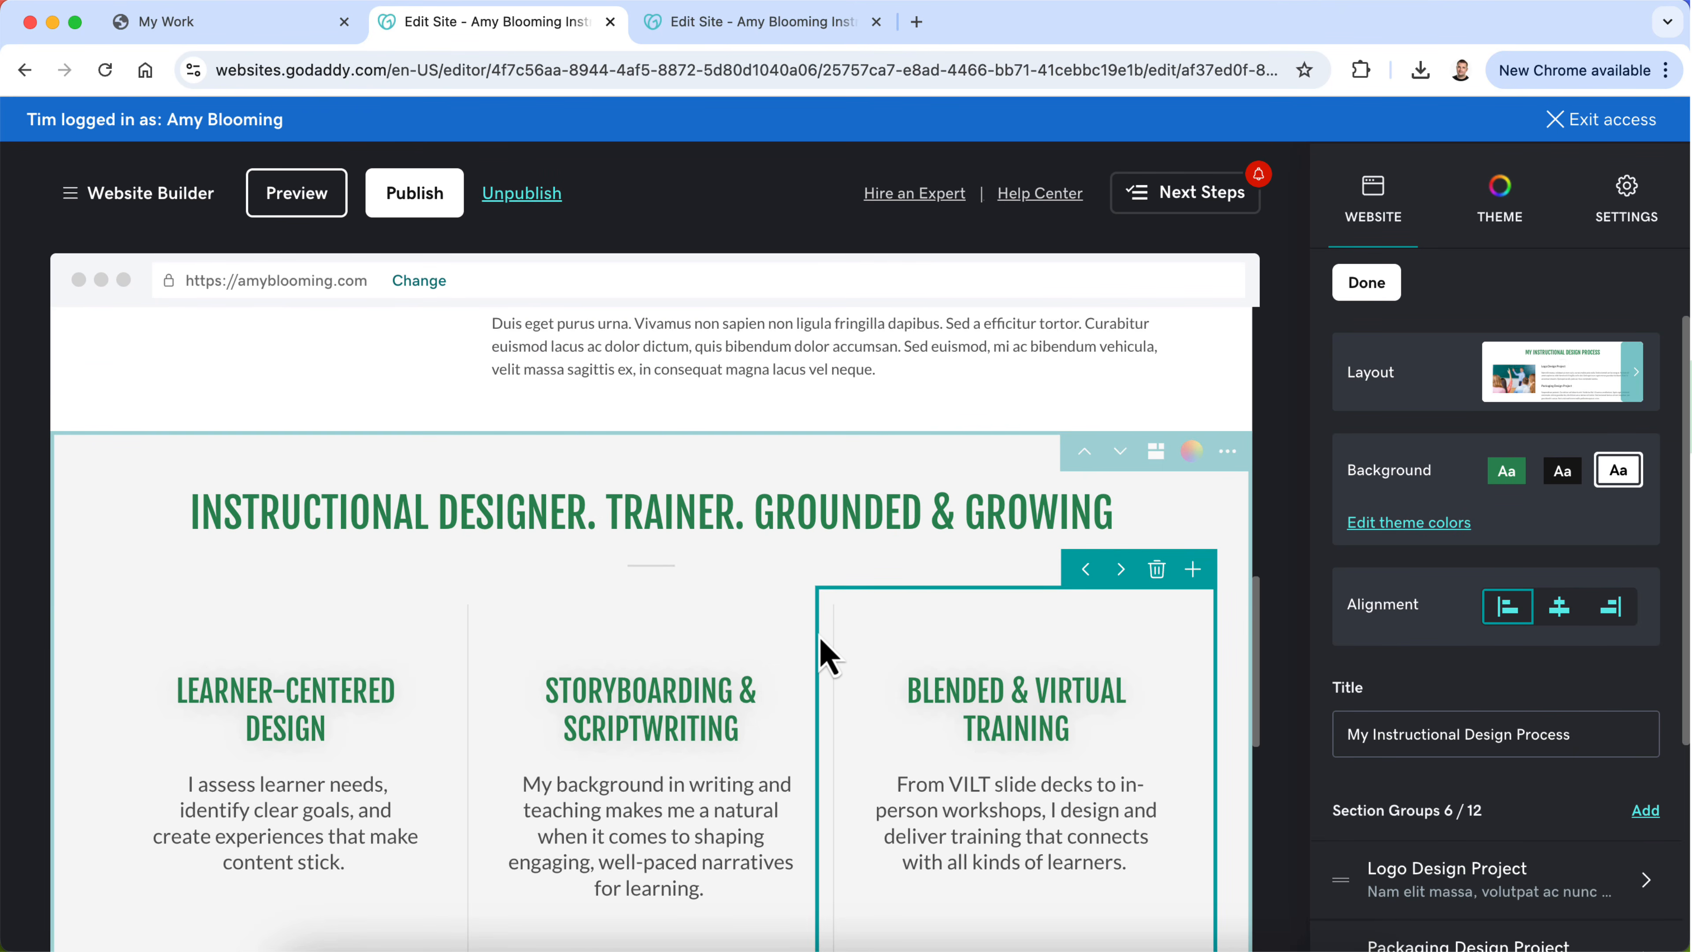
# Step: Examine the "Grounded & Growing" section's text blocks and settings, and compare them with the process section above
pyautogui.click(789, 521)
pyautogui.scroll(14, 844, 737)
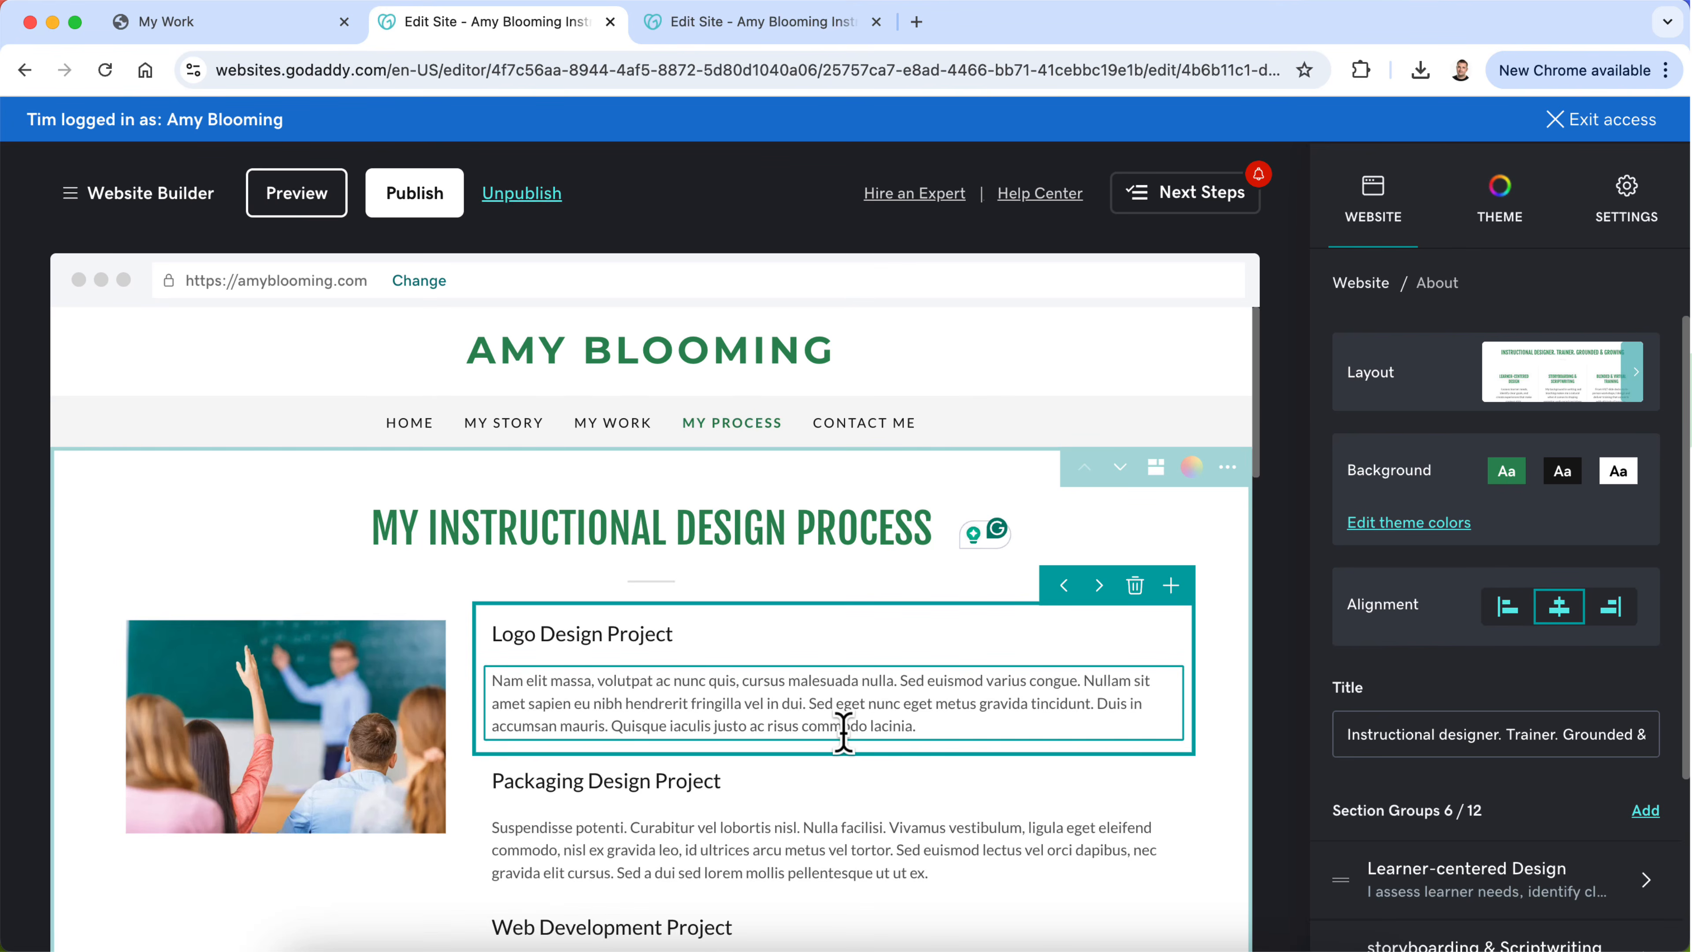
pyautogui.scroll(-14, 844, 736)
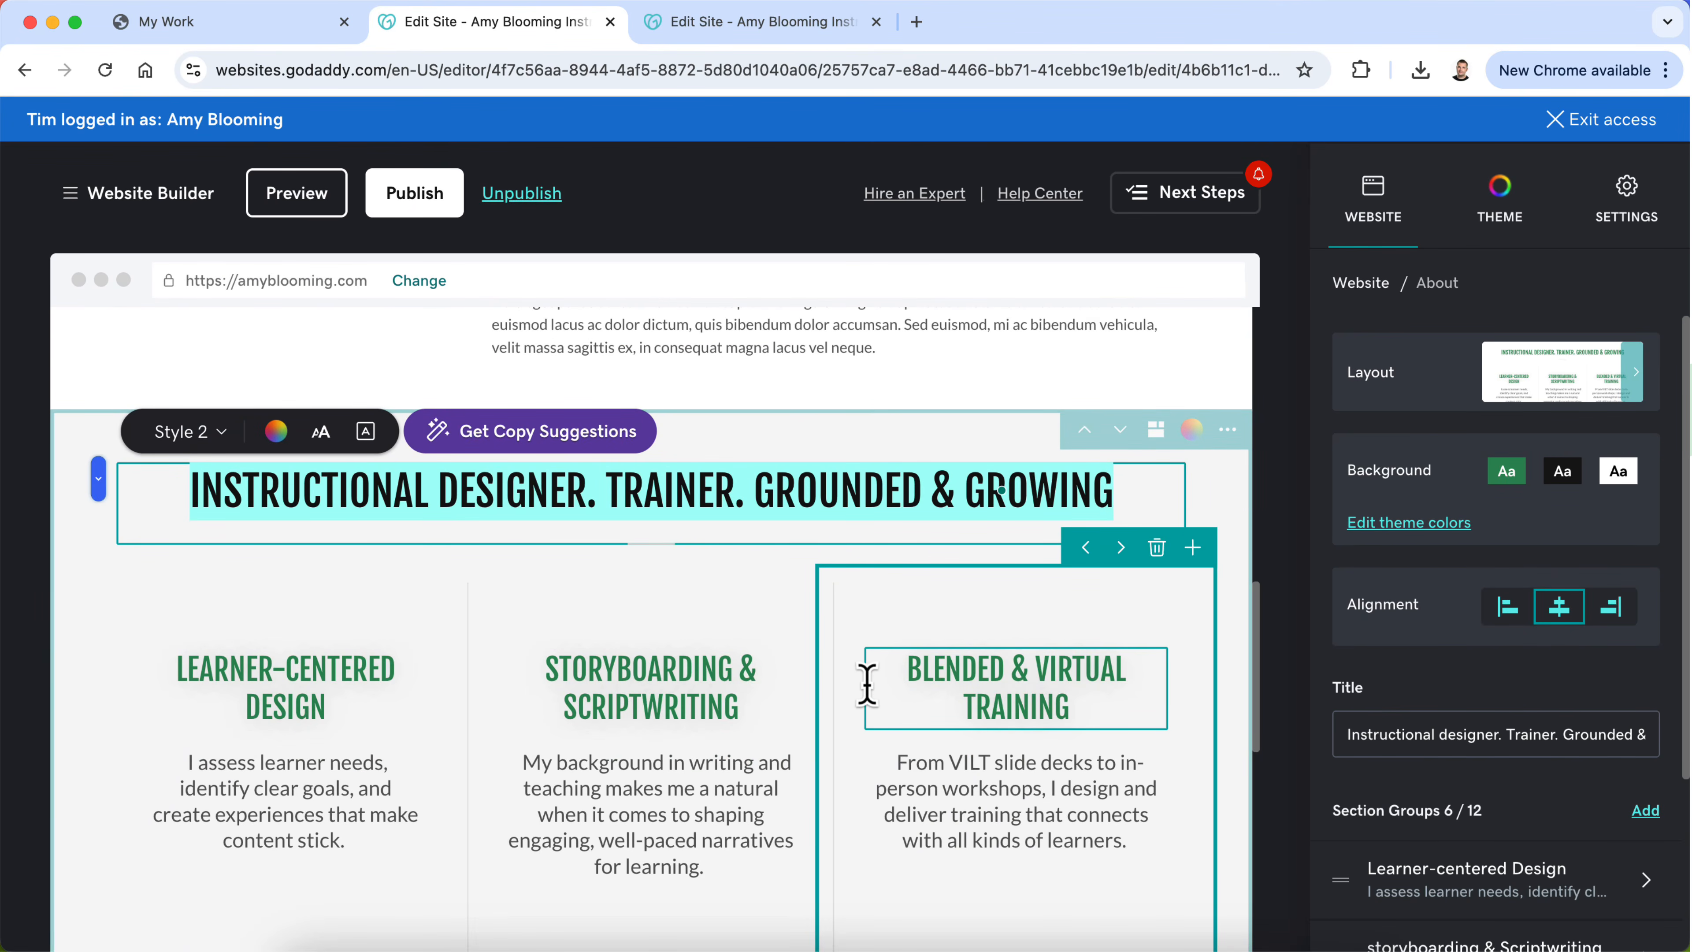
pyautogui.scroll(-10, 867, 683)
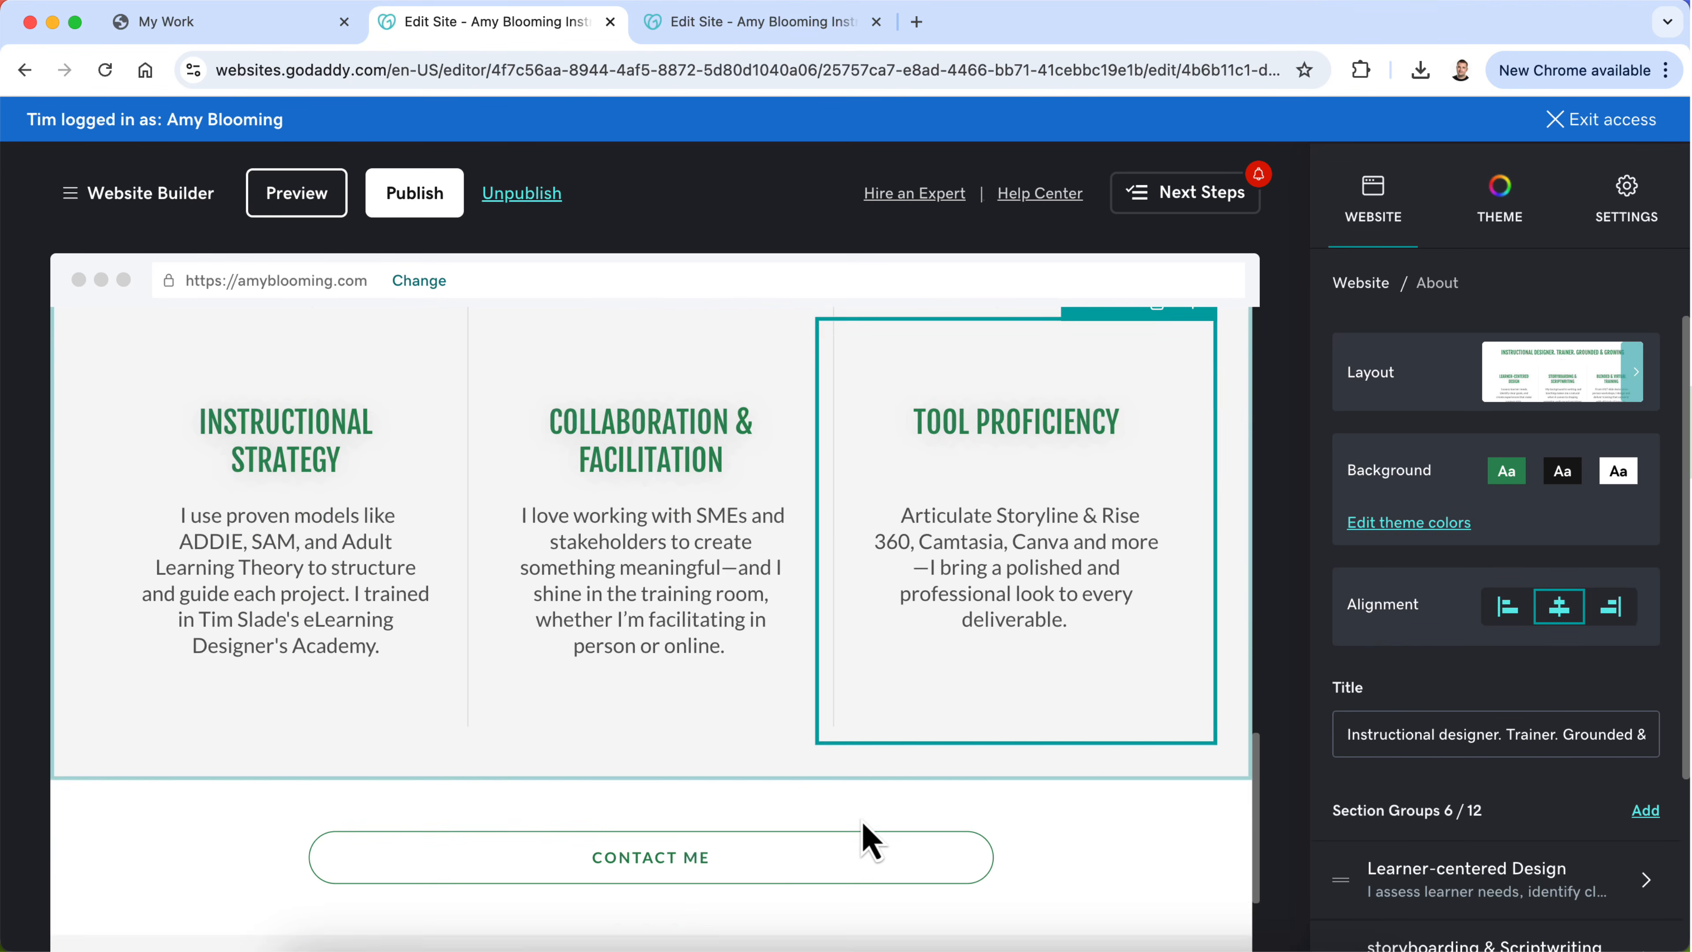
pyautogui.scroll(1, 793, 726)
pyautogui.scroll(-4, 1455, 496)
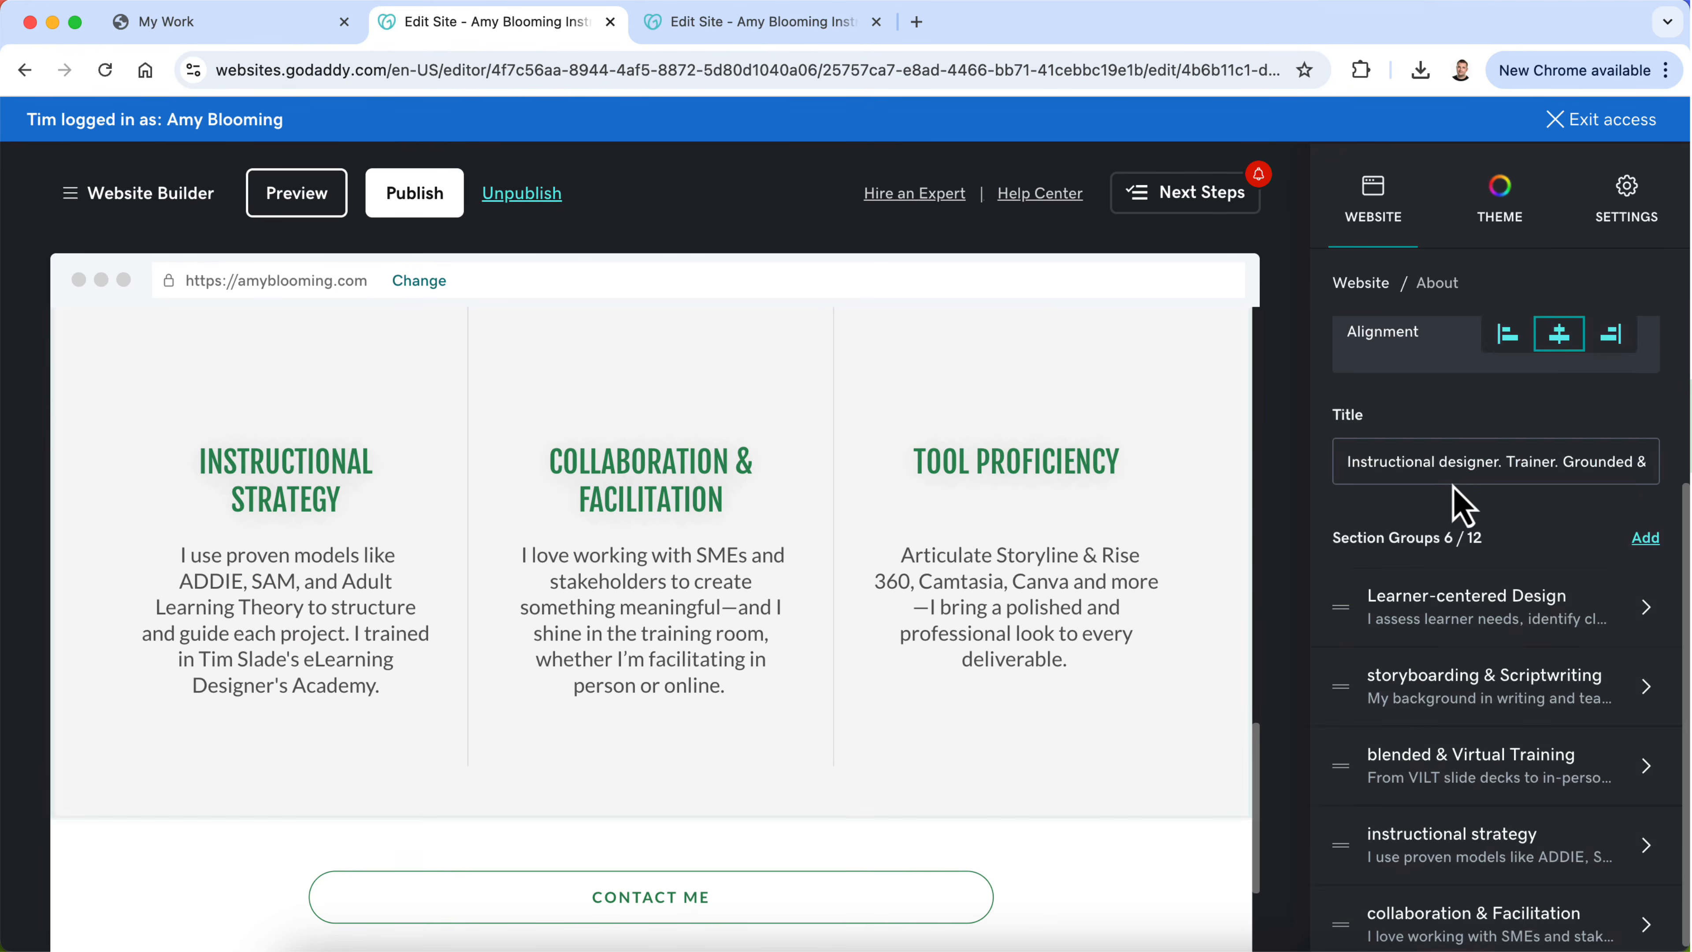
pyautogui.scroll(-1, 1462, 506)
pyautogui.scroll(5, 1445, 622)
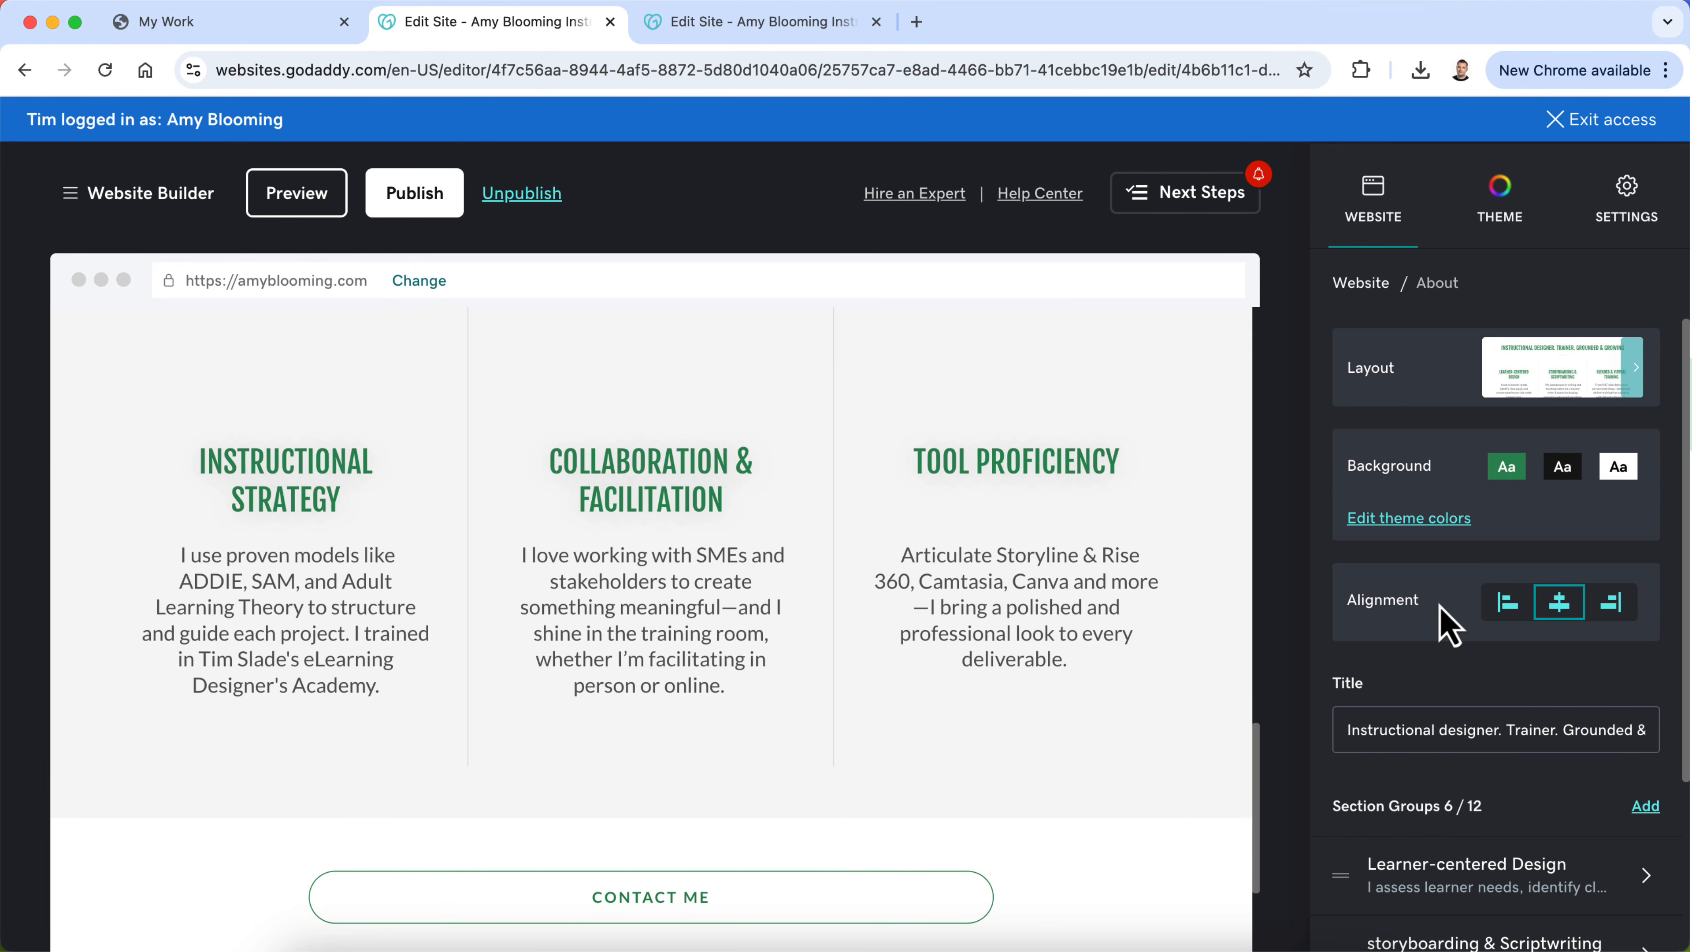
pyautogui.scroll(1, 1440, 605)
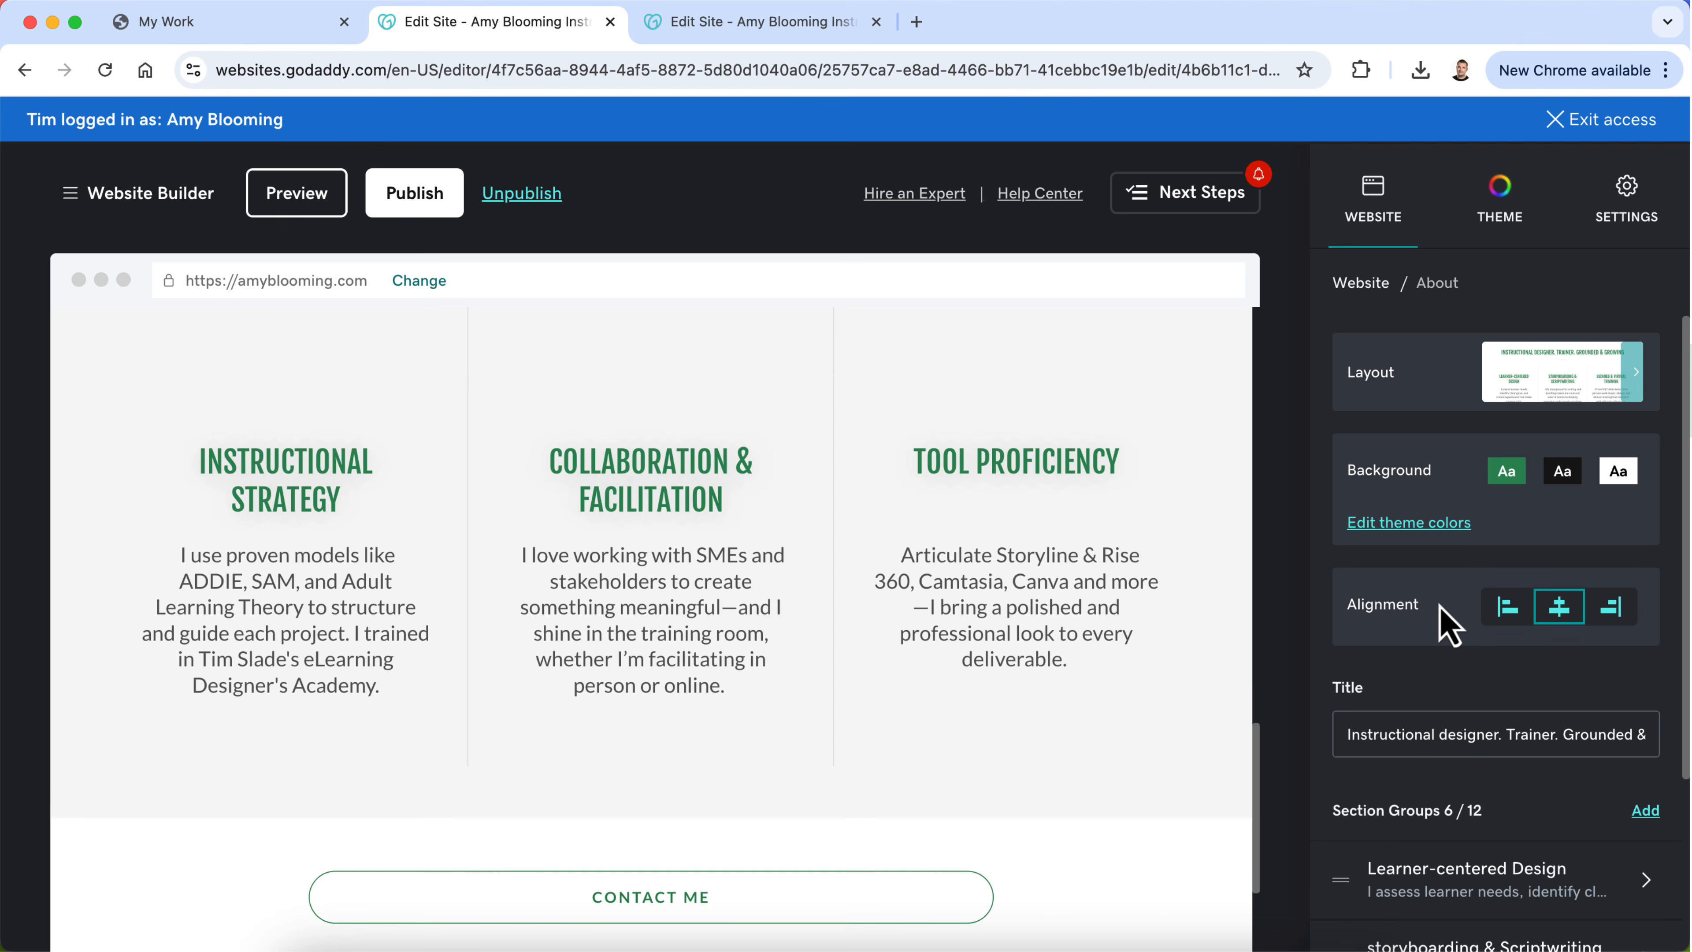
pyautogui.scroll(5, 1073, 500)
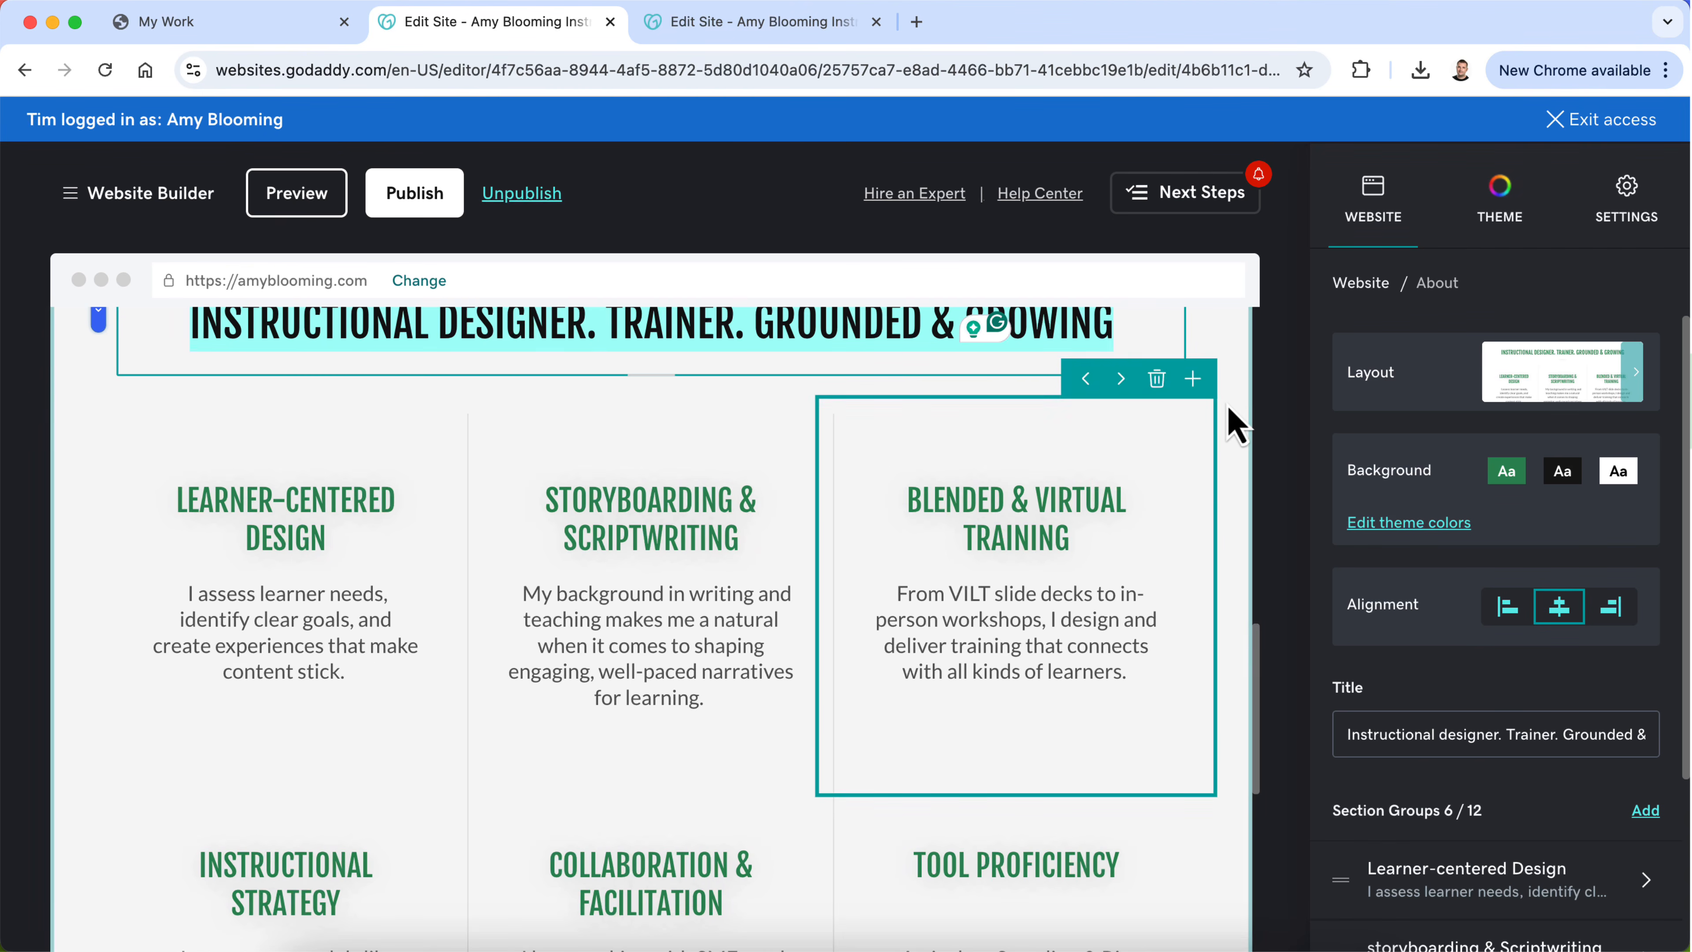
pyautogui.scroll(-5, 1376, 504)
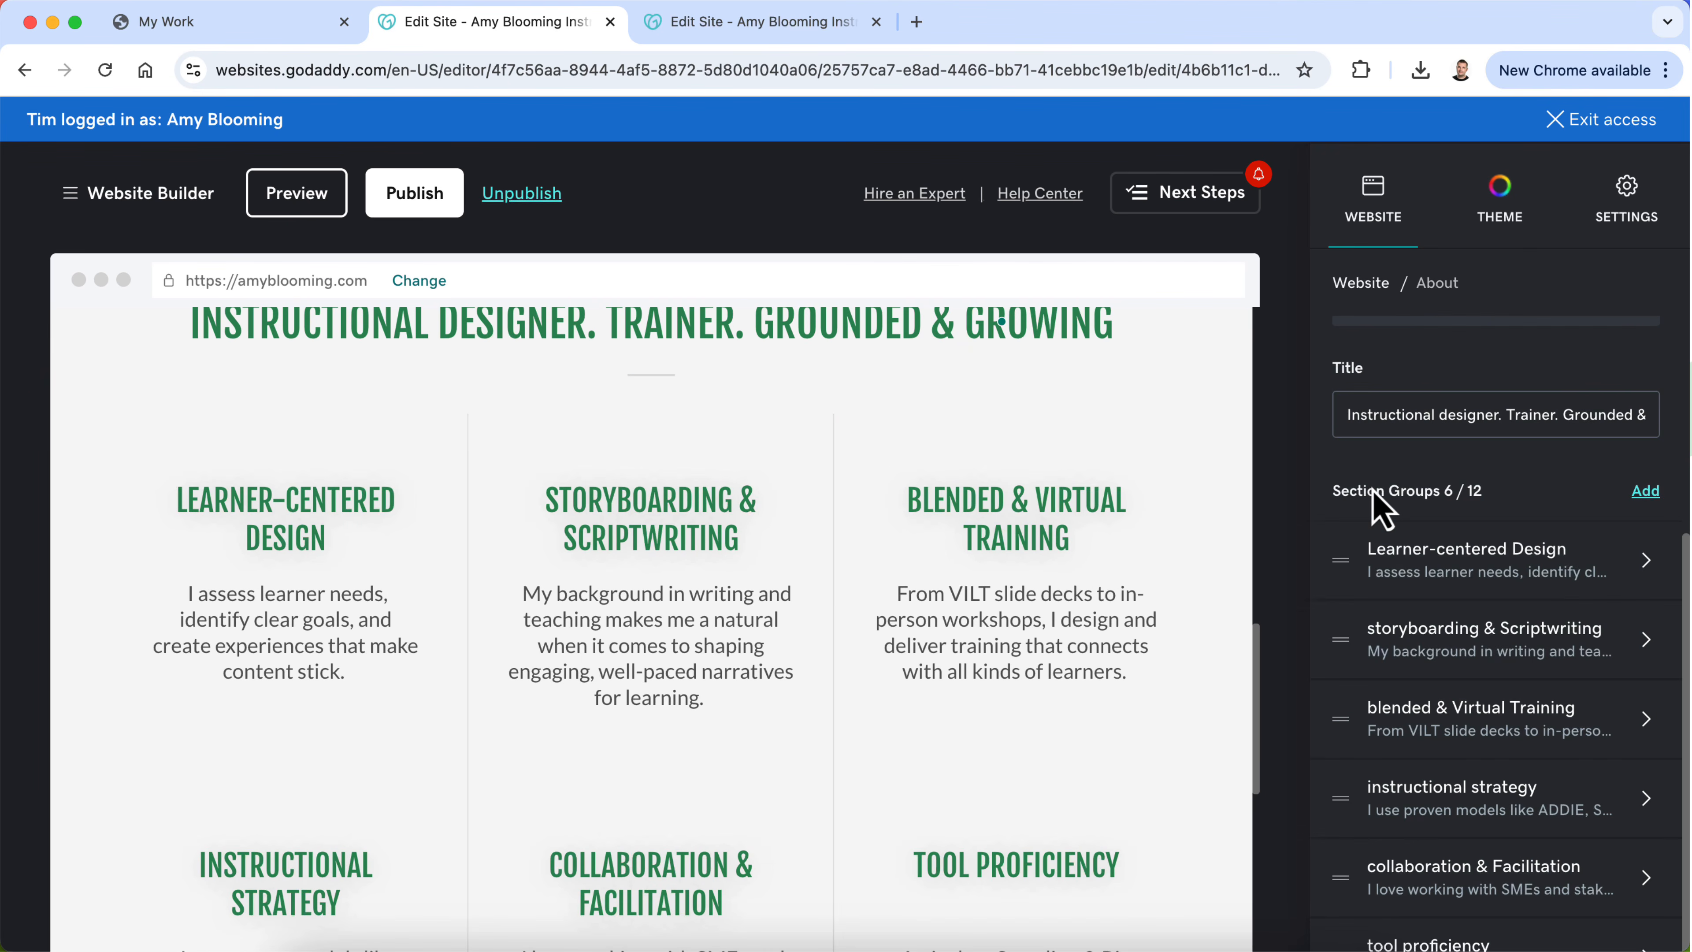
pyautogui.scroll(5, 1386, 510)
pyautogui.scroll(3, 918, 616)
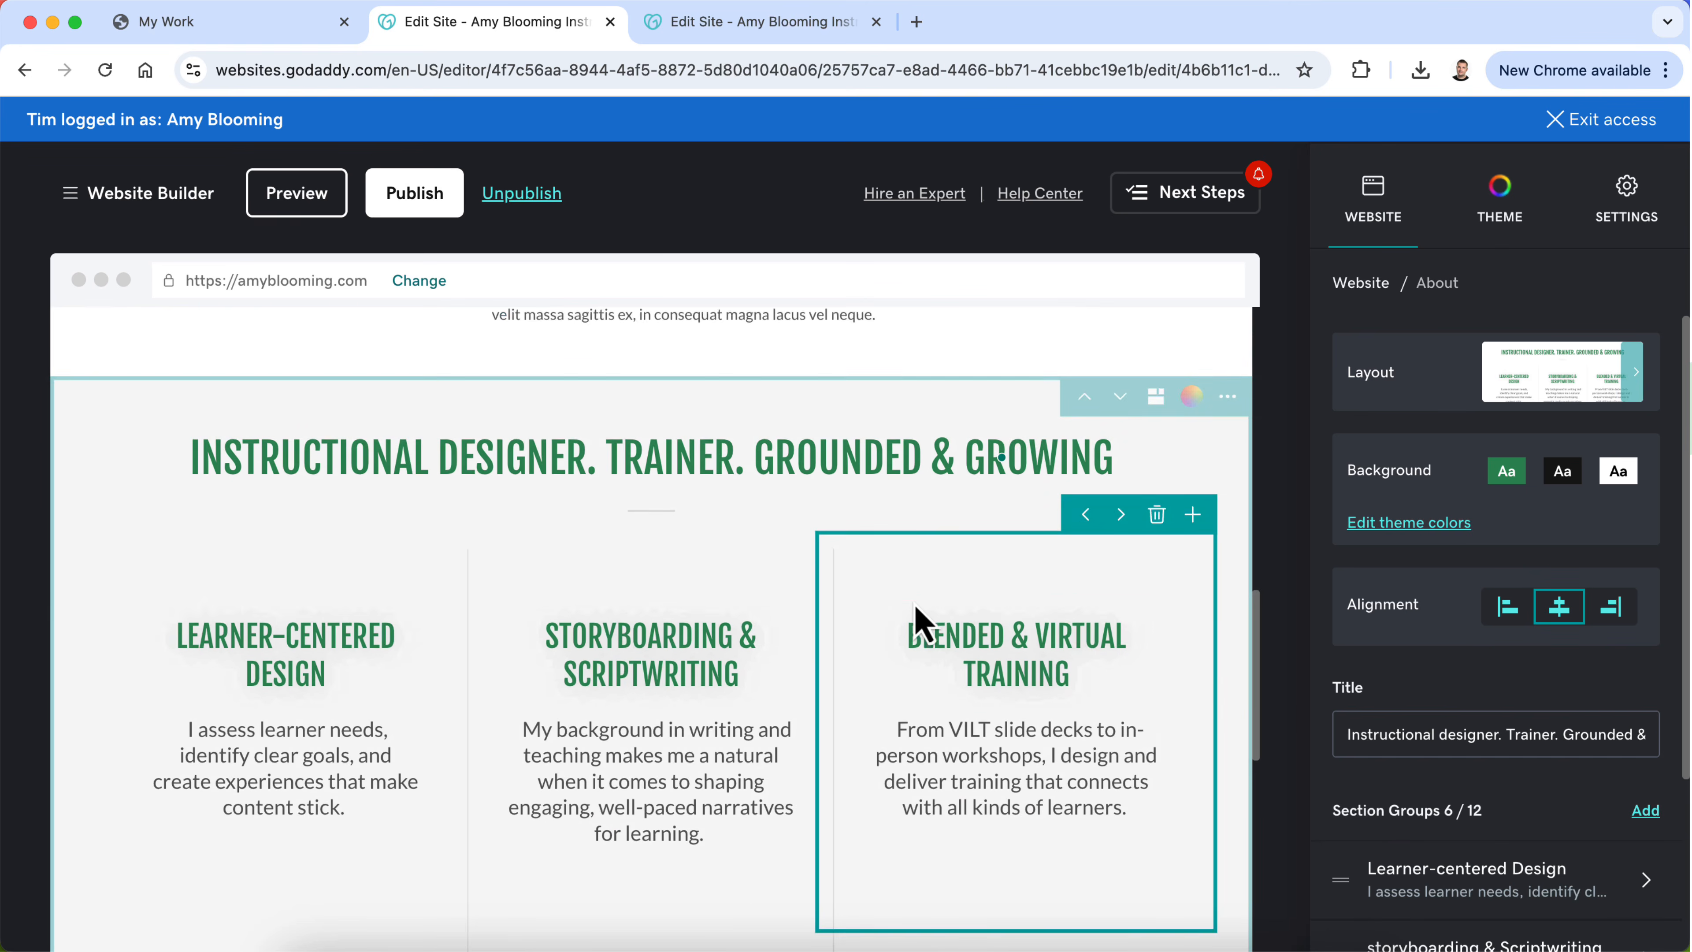
pyautogui.scroll(10, 923, 624)
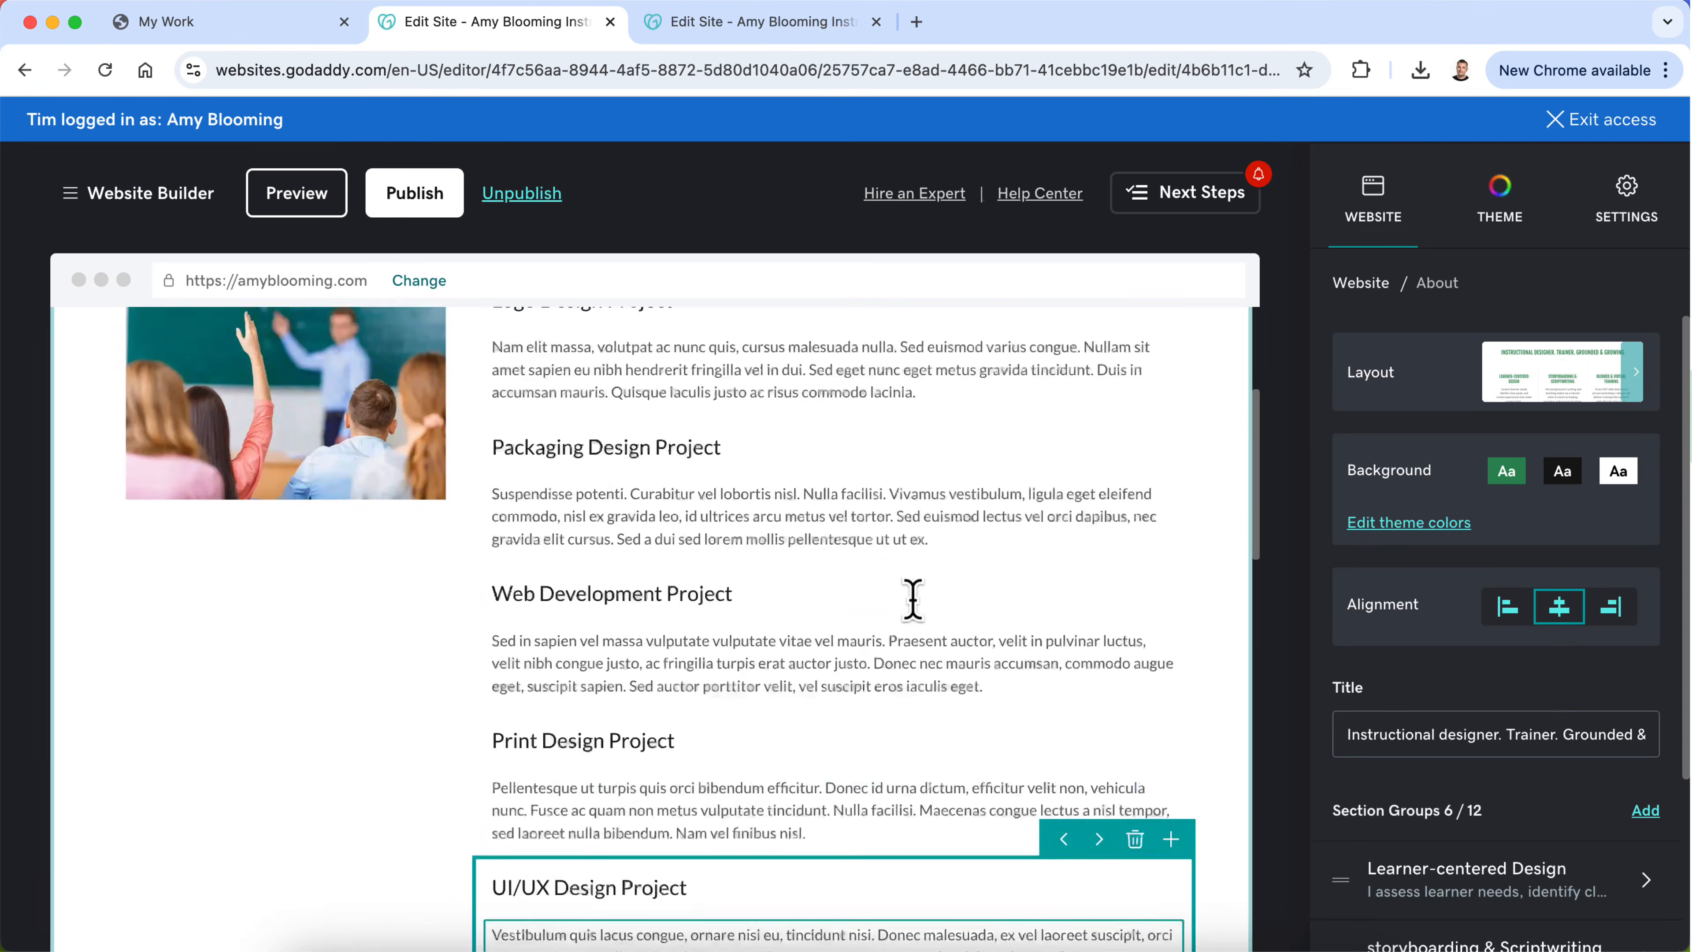
pyautogui.scroll(3, 918, 630)
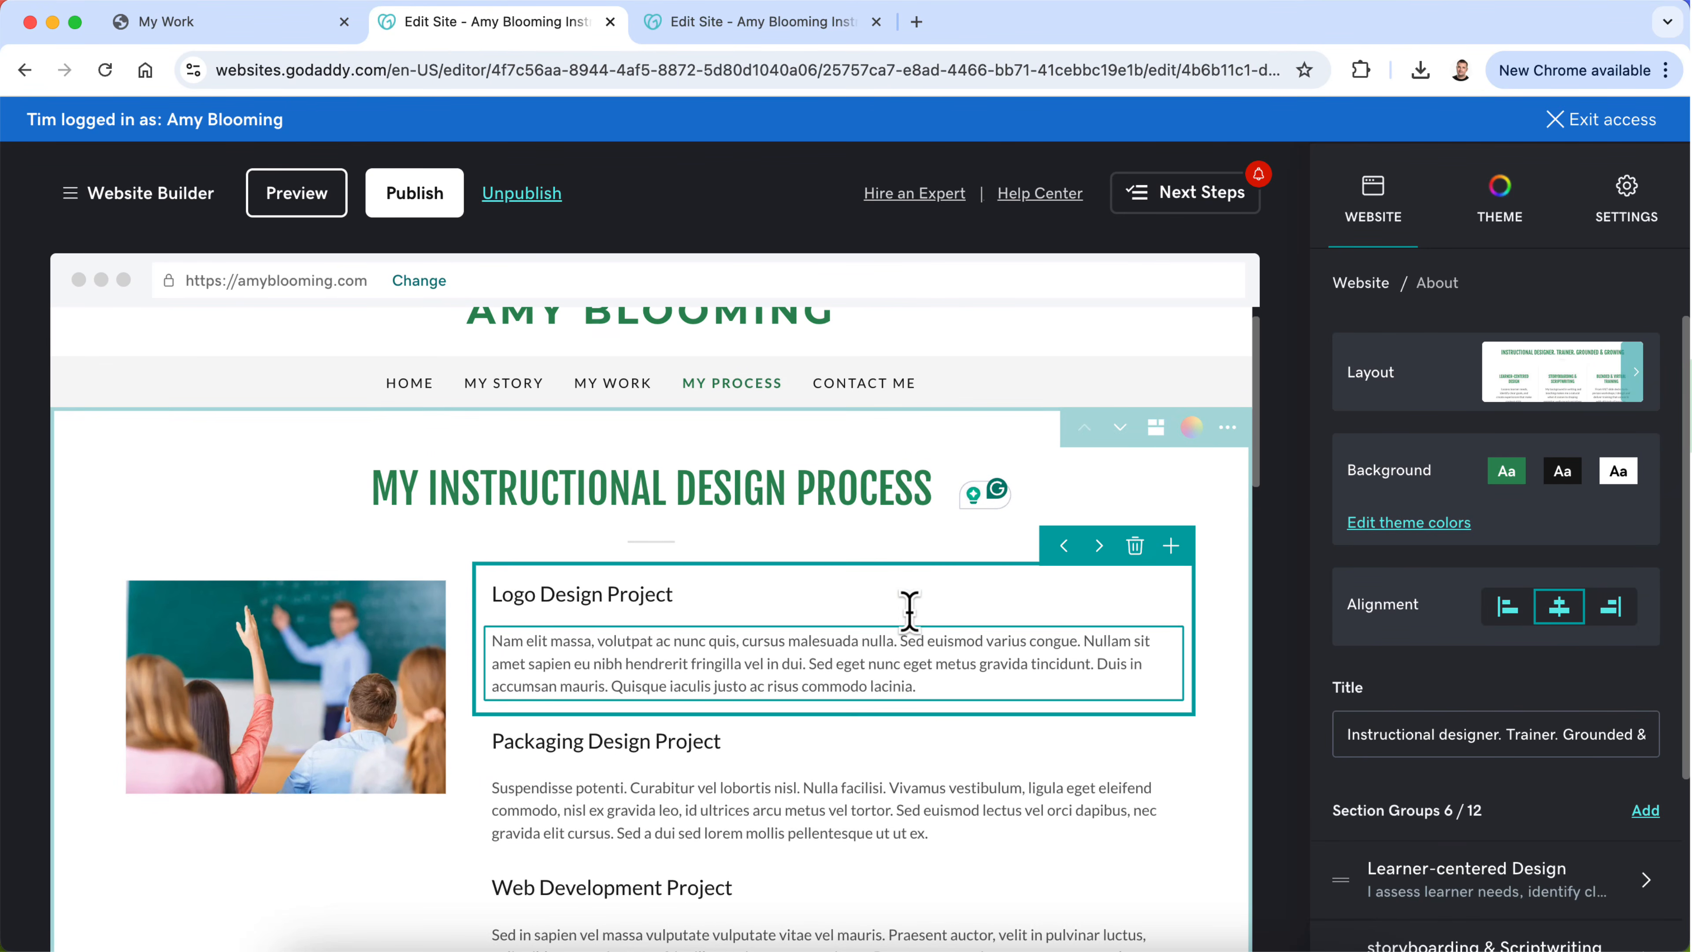
# Step: Left-align the text of the "Instructional Designer. Trainer. Grounded & Growing" section
pyautogui.scroll(-10, 918, 633)
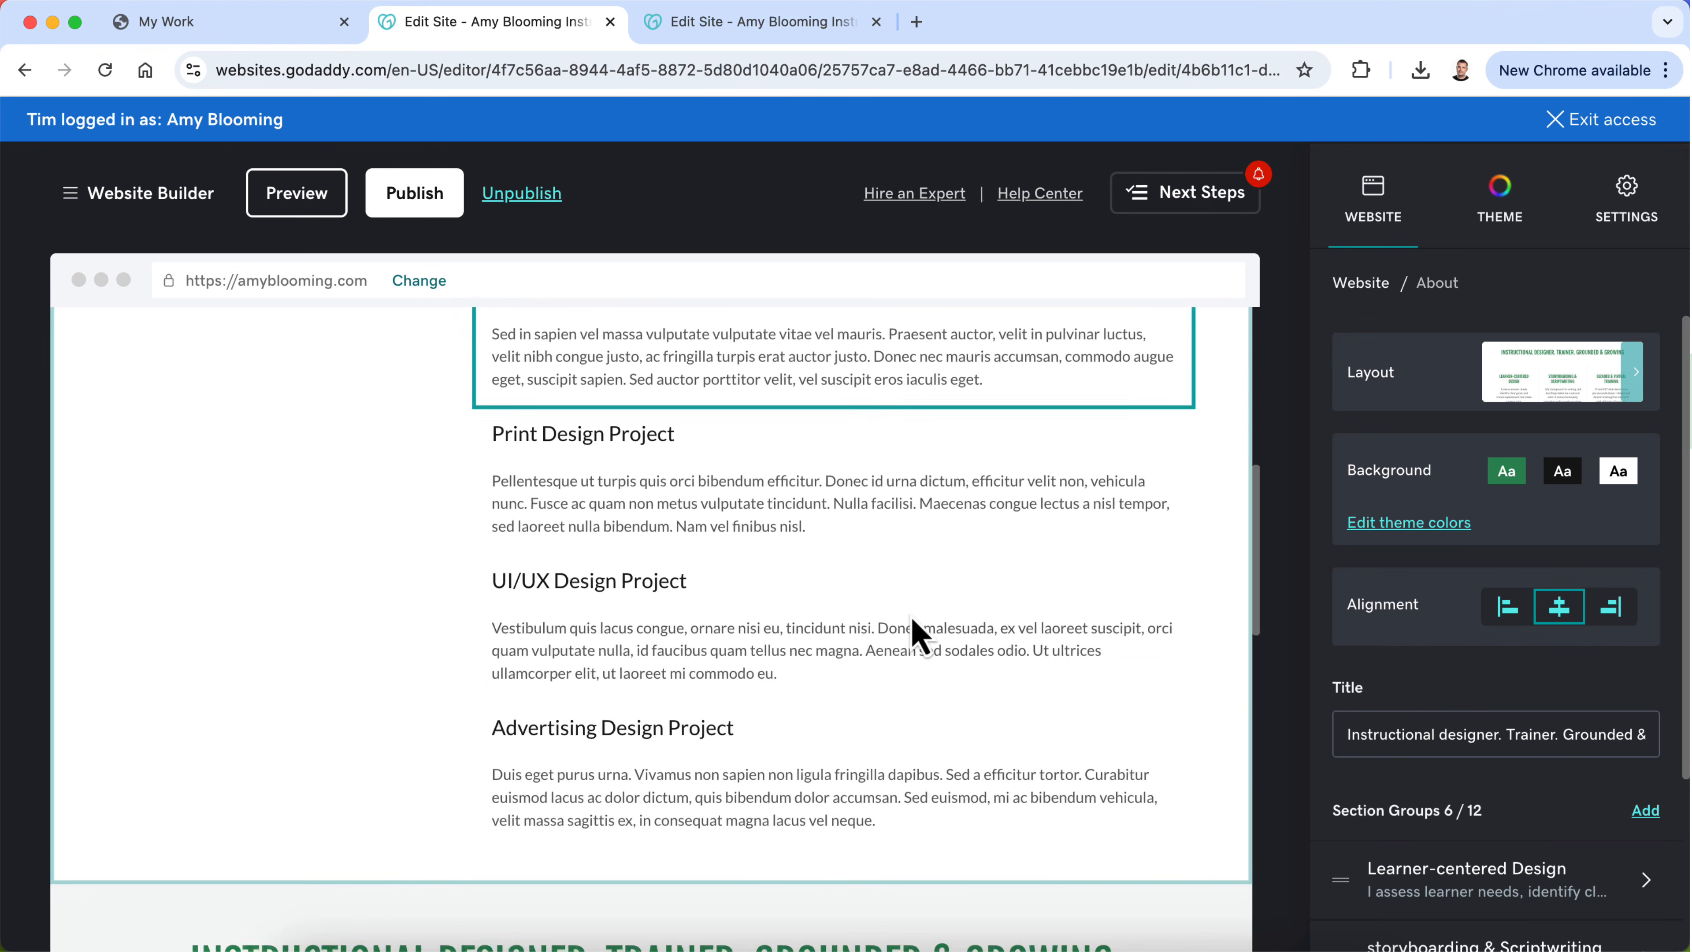
pyautogui.scroll(-3, 919, 637)
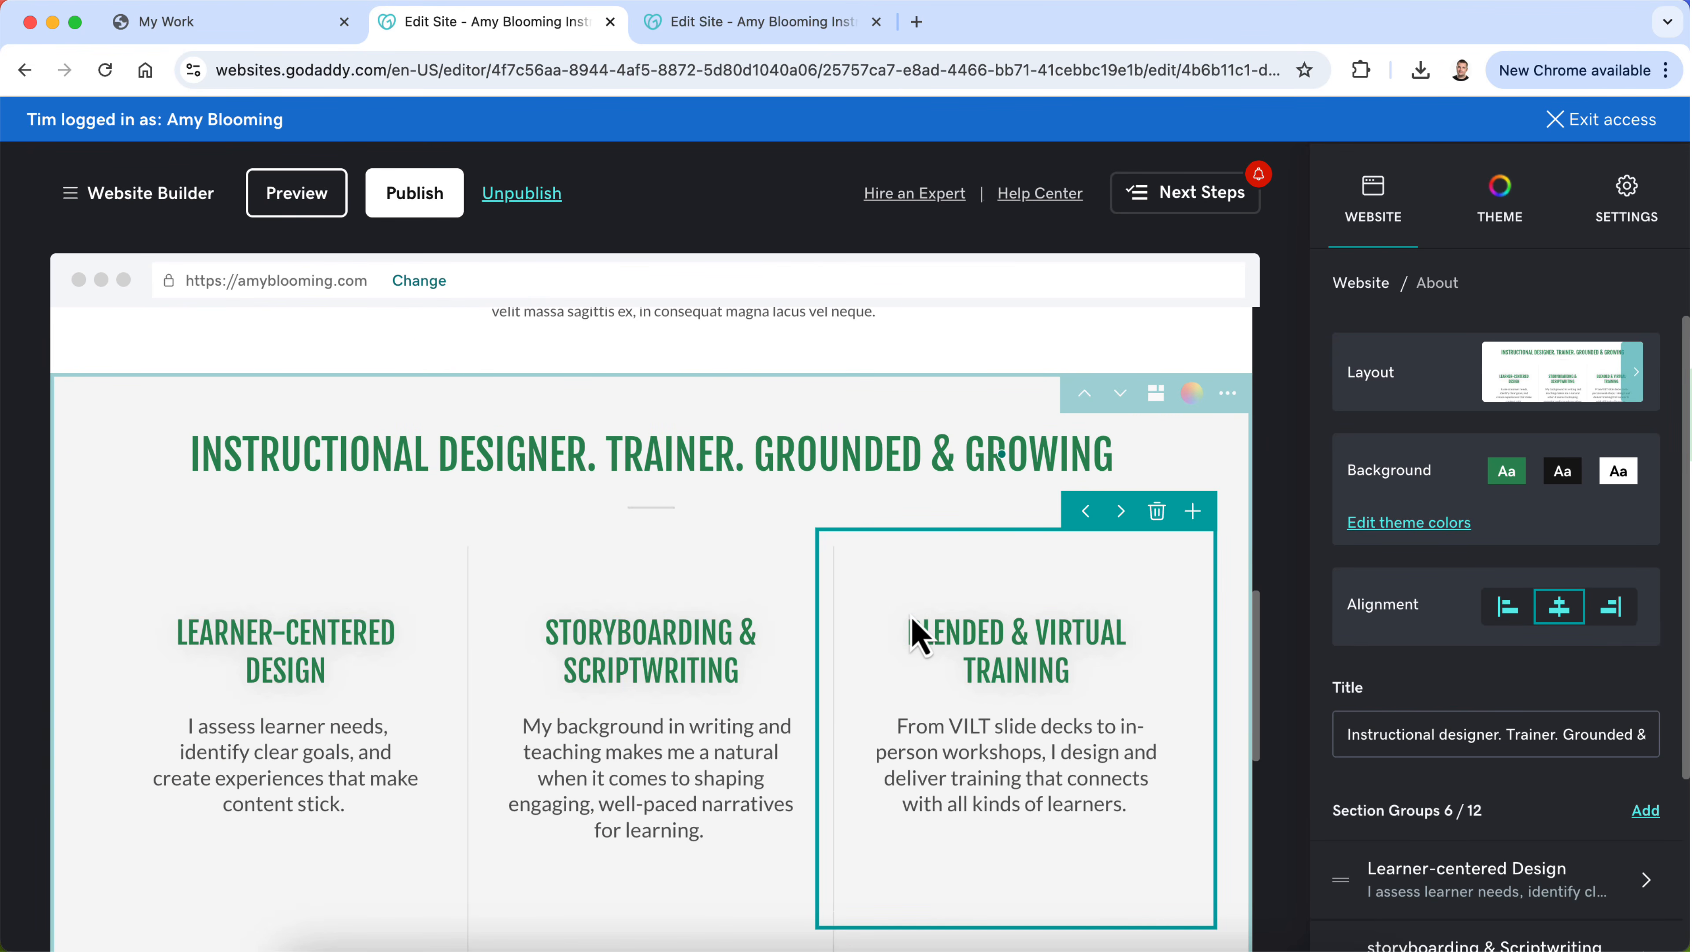
pyautogui.scroll(-1, 386, 650)
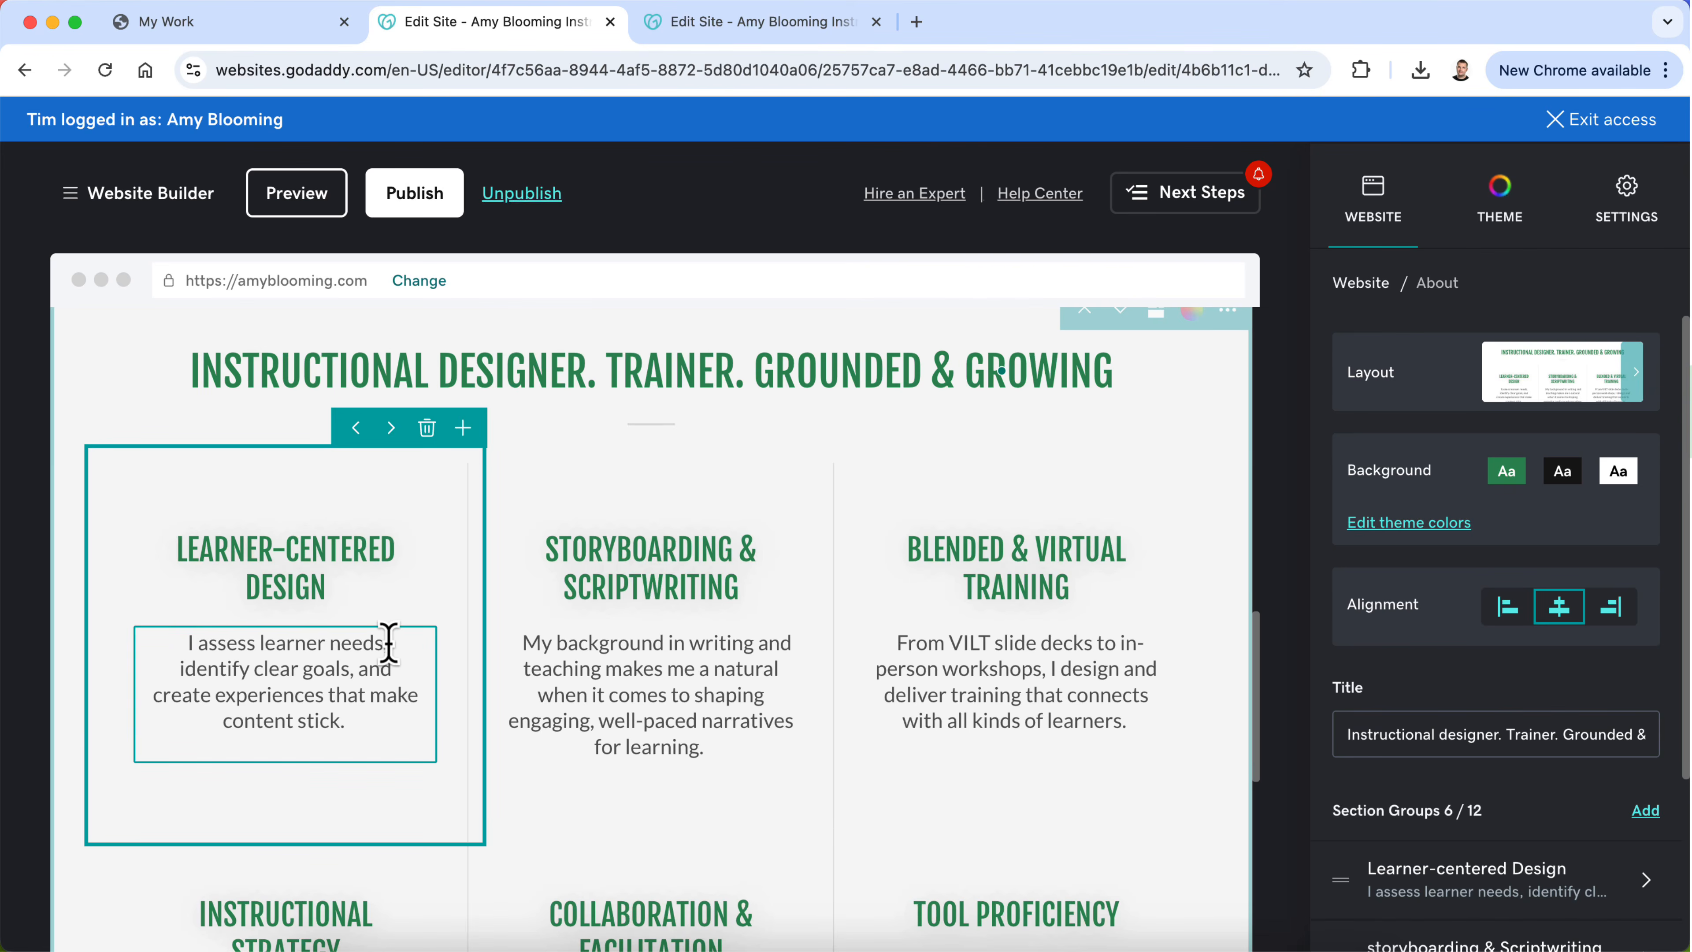
pyautogui.scroll(-2, 388, 643)
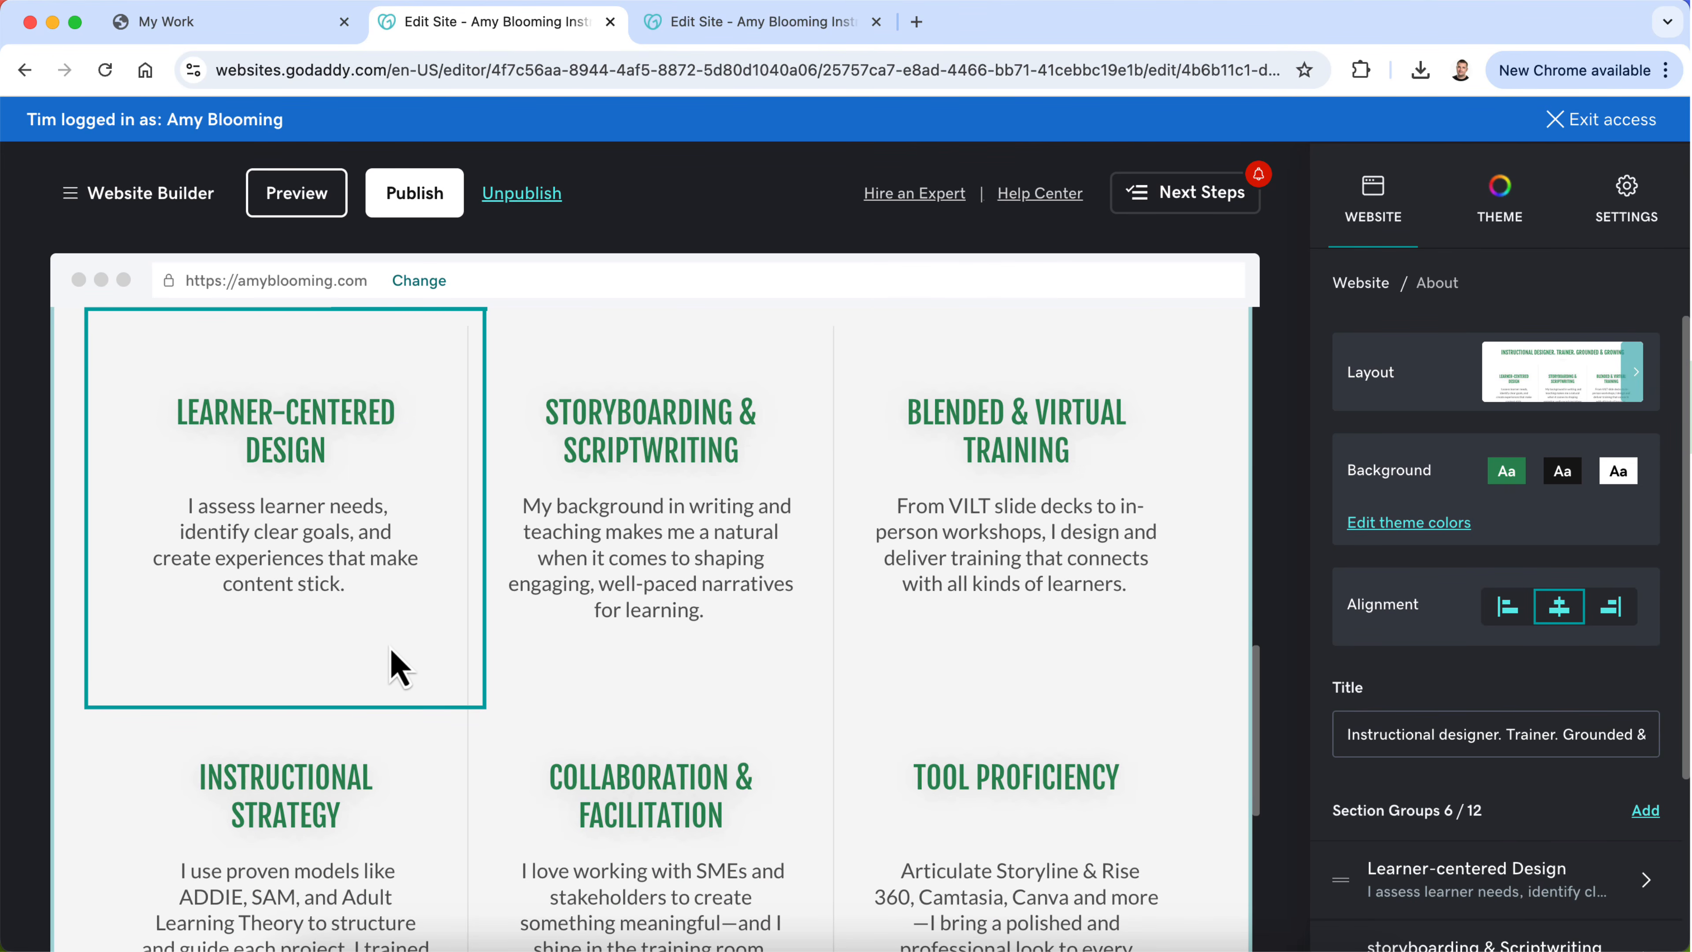
pyautogui.click(333, 519)
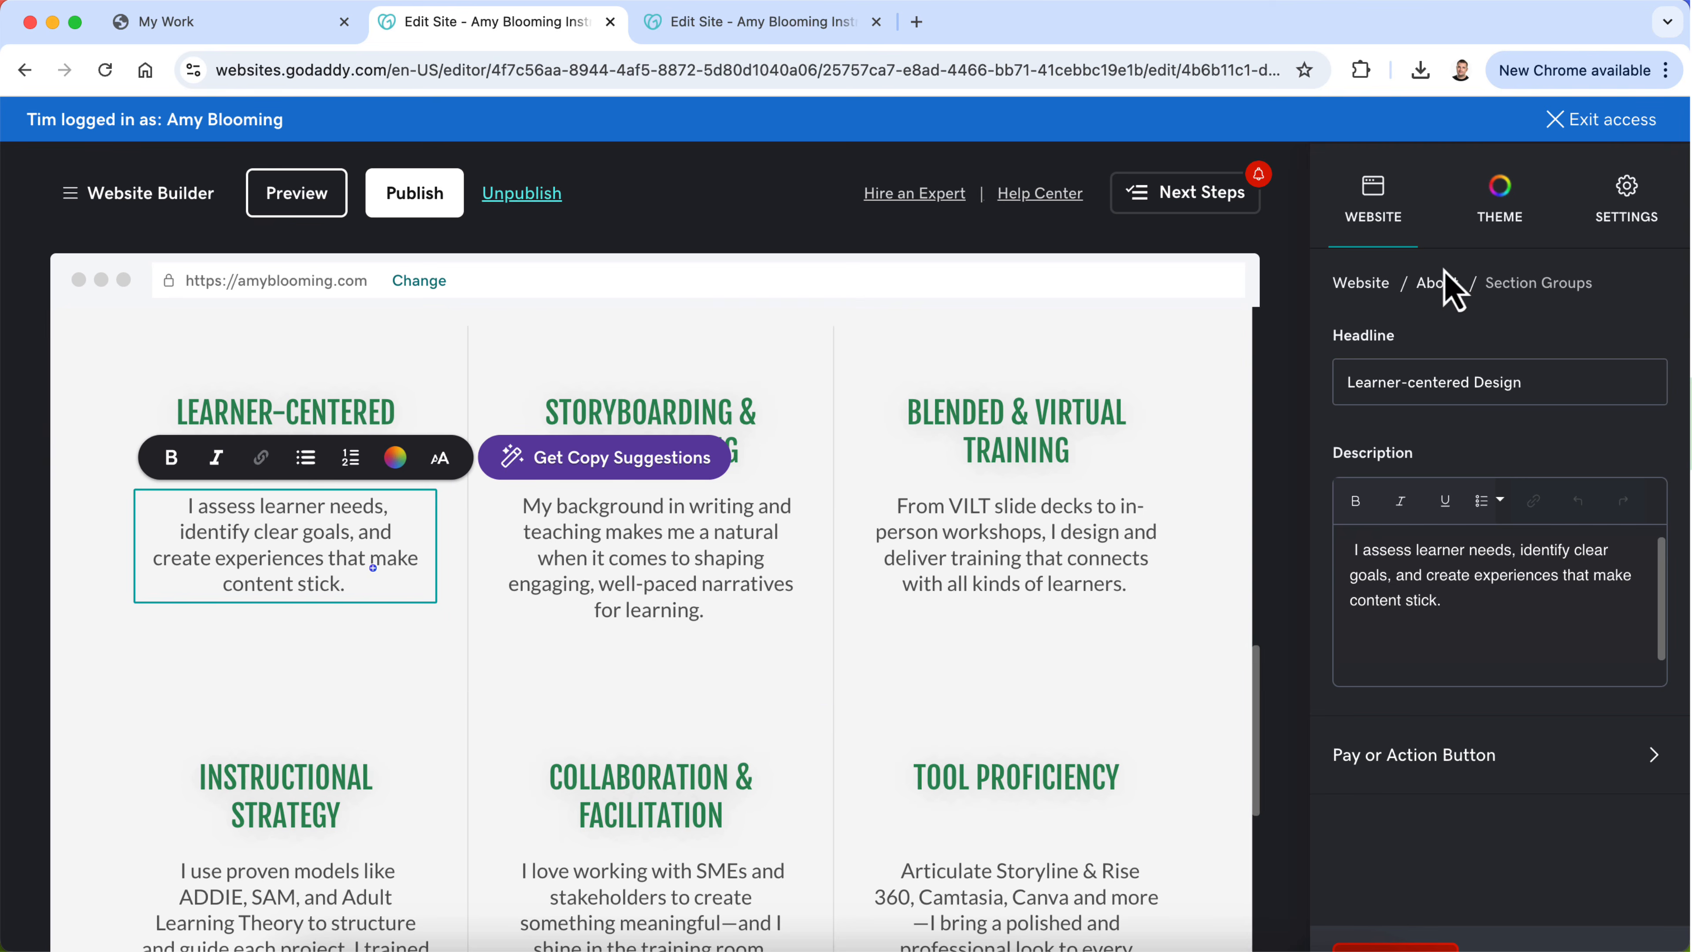
pyautogui.click(1439, 285)
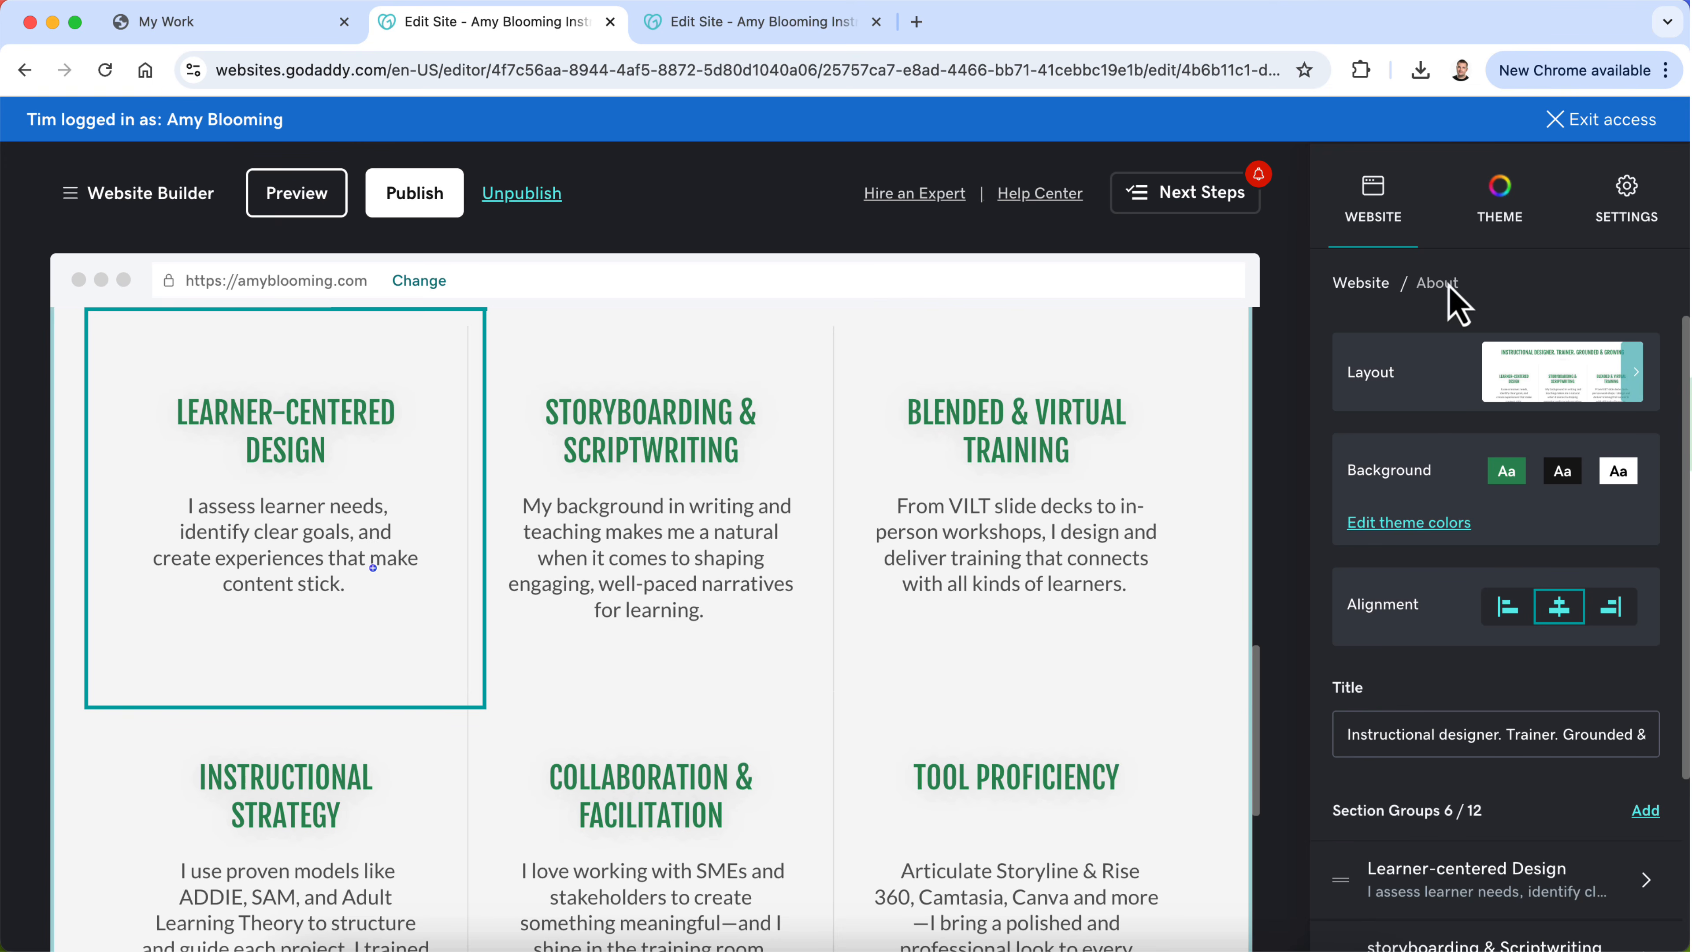
pyautogui.click(1519, 616)
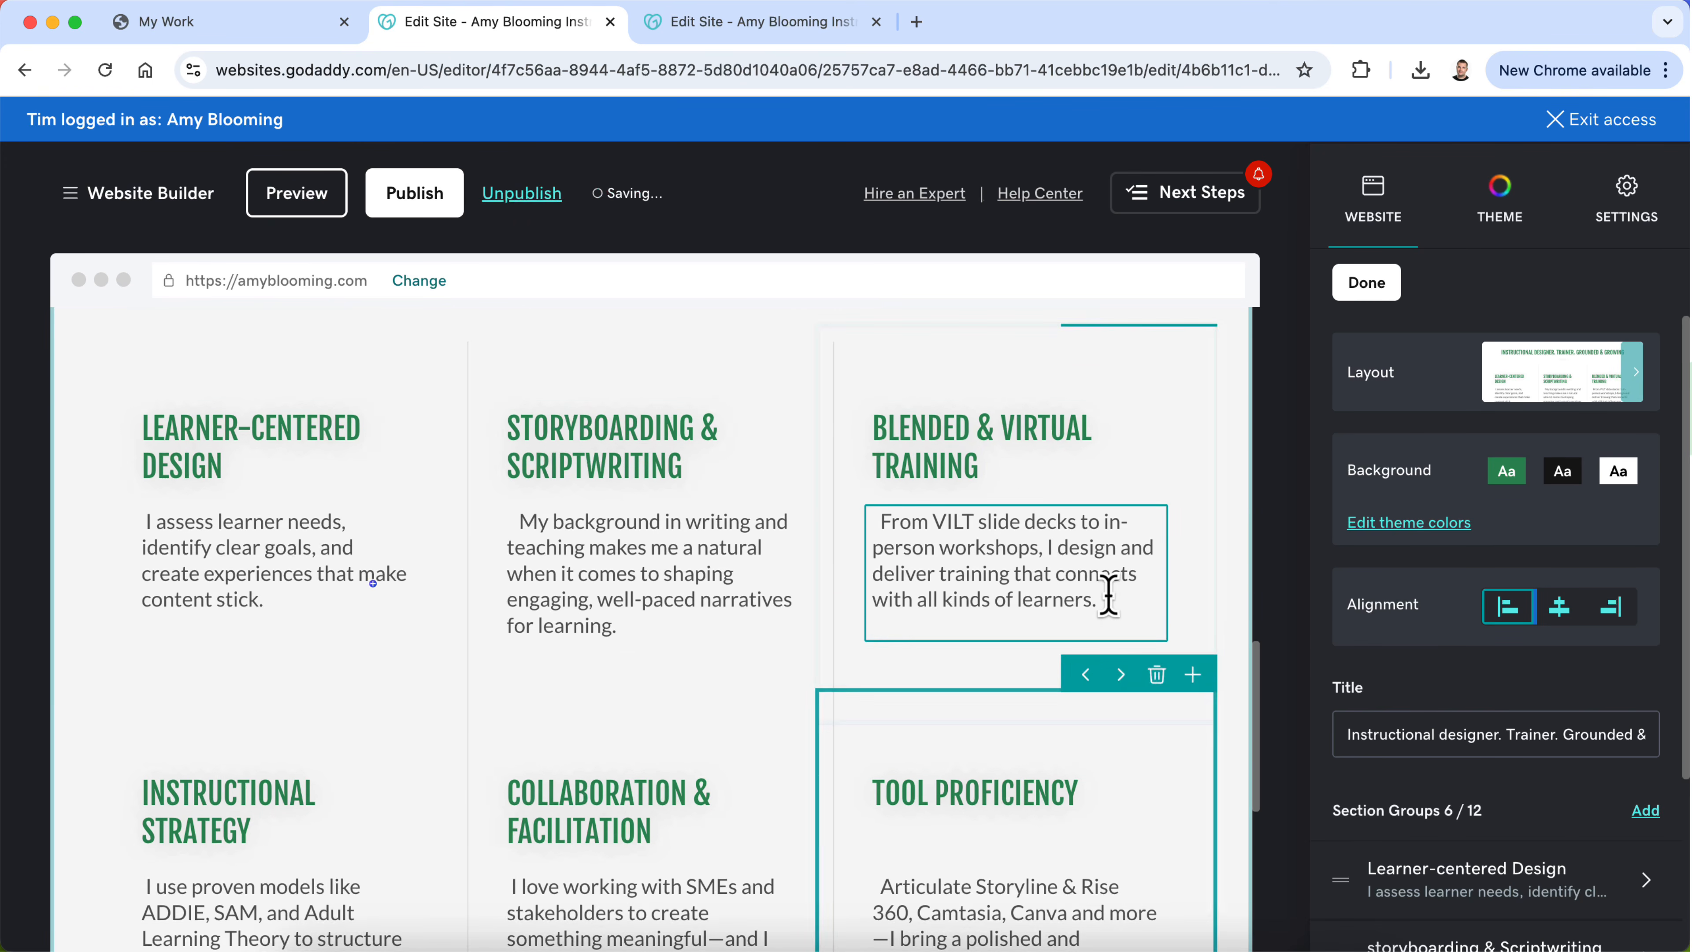
pyautogui.scroll(4, 1109, 596)
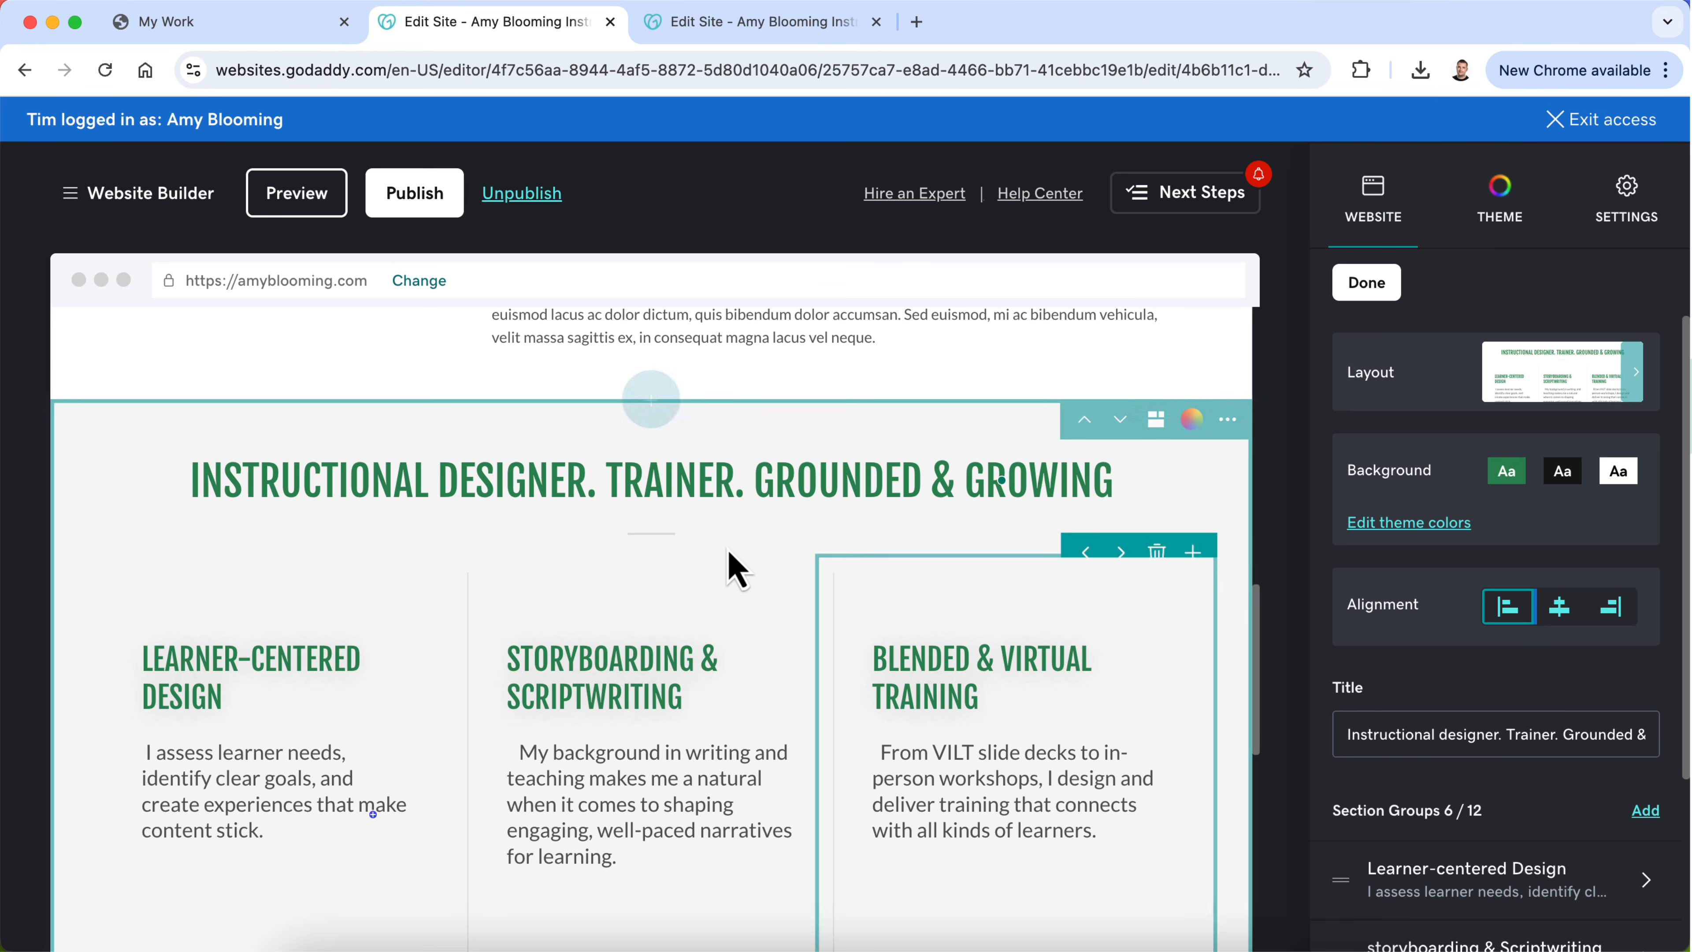
pyautogui.scroll(2, 756, 485)
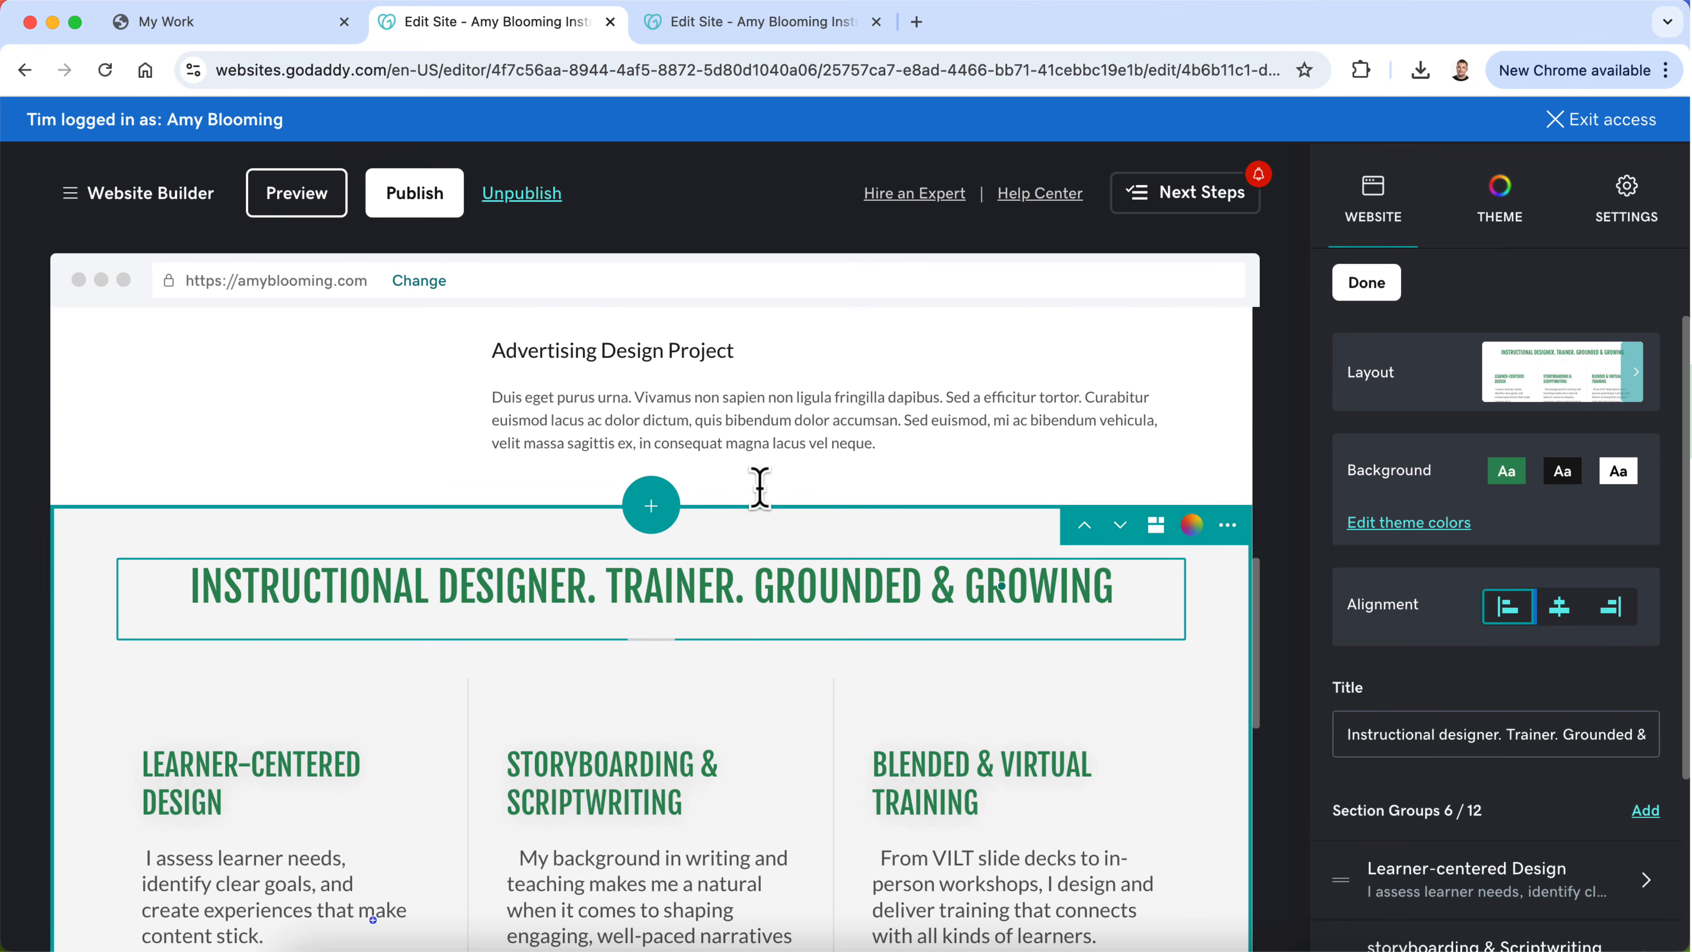
pyautogui.click(736, 563)
pyautogui.tripleClick(736, 563)
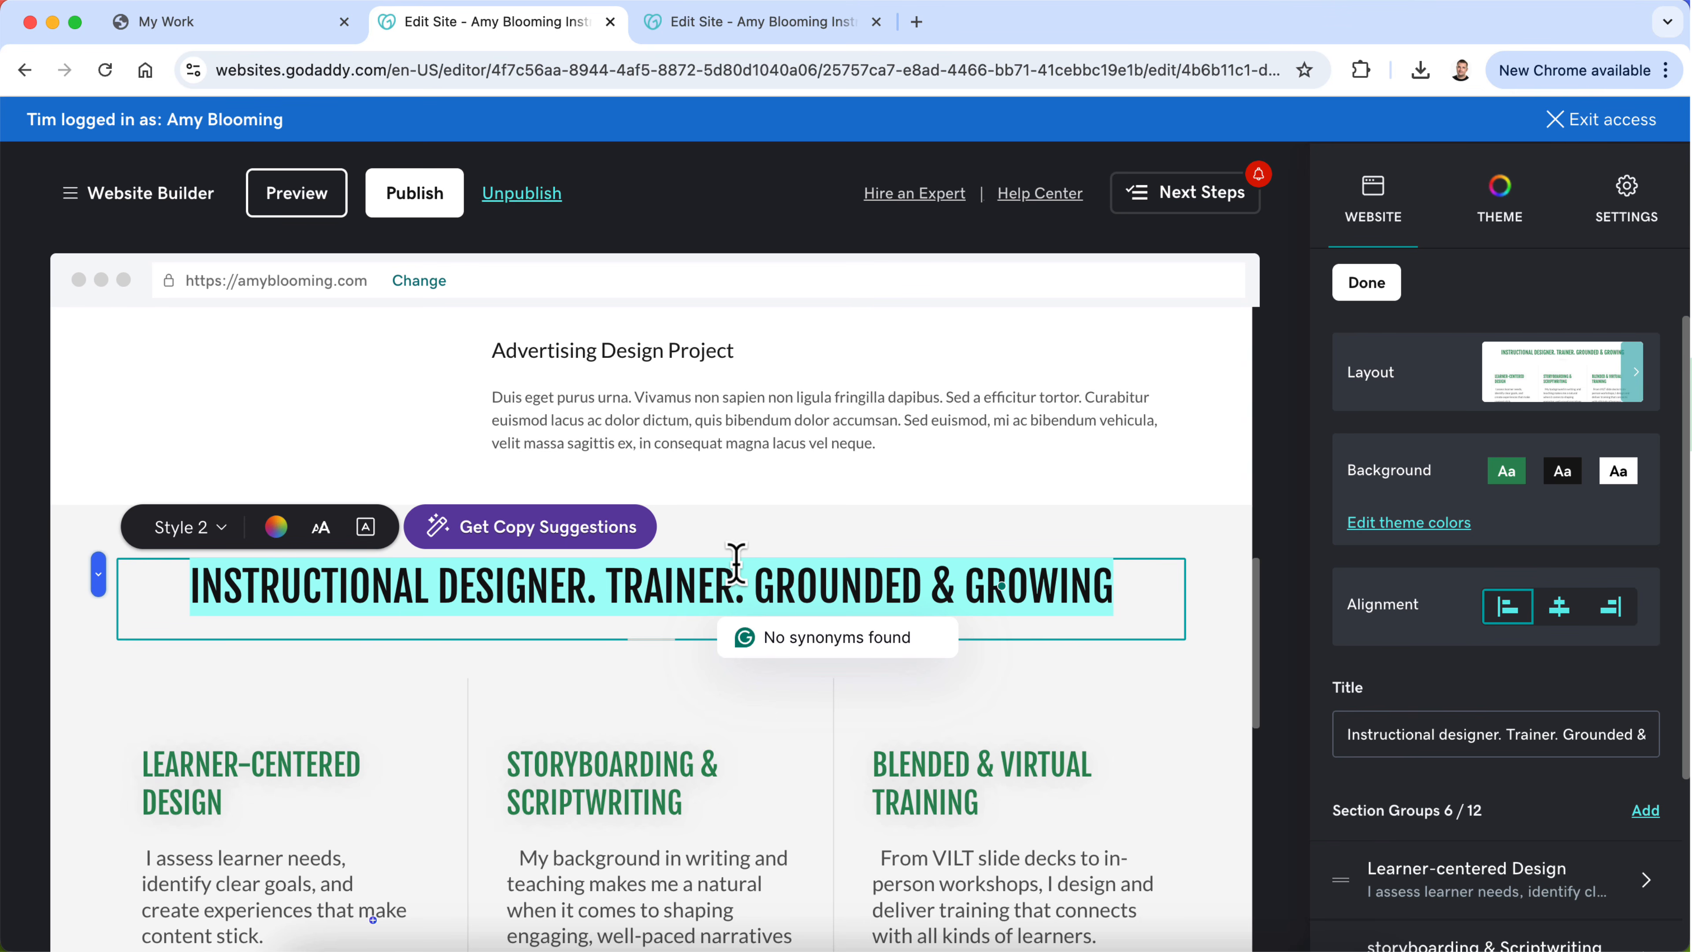
pyautogui.scroll(10, 736, 563)
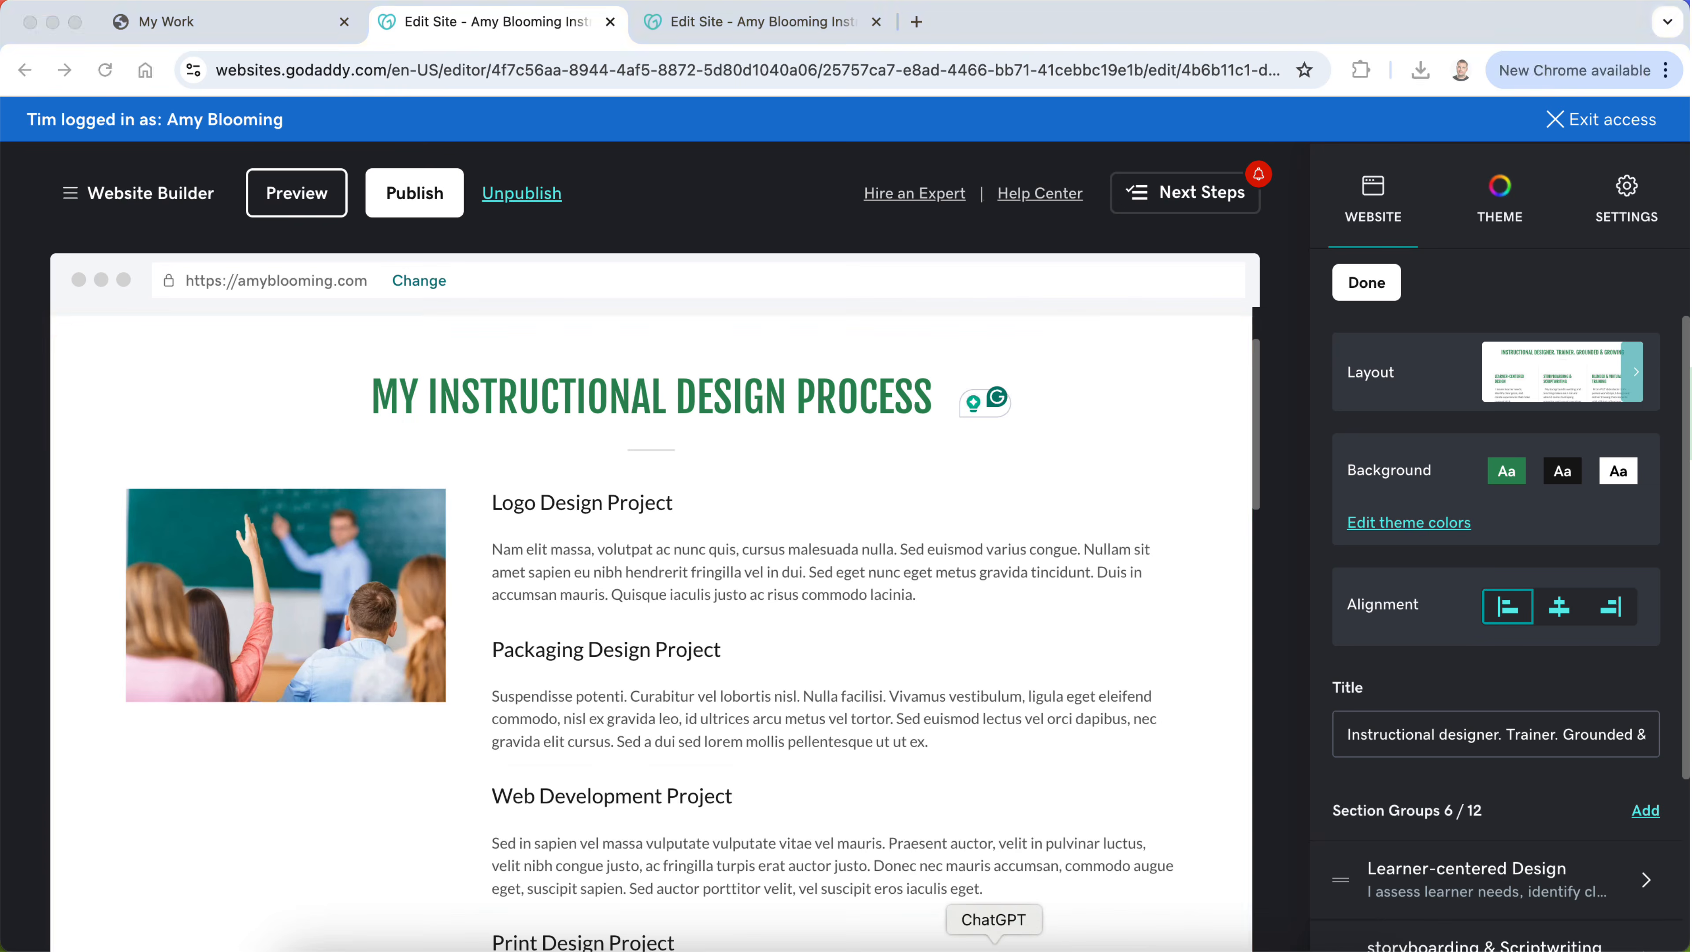
# Step: Switch to ChatGPT and request a website section outlining the instructional design process, with a heading and content for each part, referencing the ADDIE Process
pyautogui.click(994, 945)
pyautogui.click(617, 851)
pyautogui.write('POk')
pyautogui.press('BackSpace')
pyautogui.press('BackSpace')
pyautogui.press('BackSpace')
pyautogui.press('BackSpace')
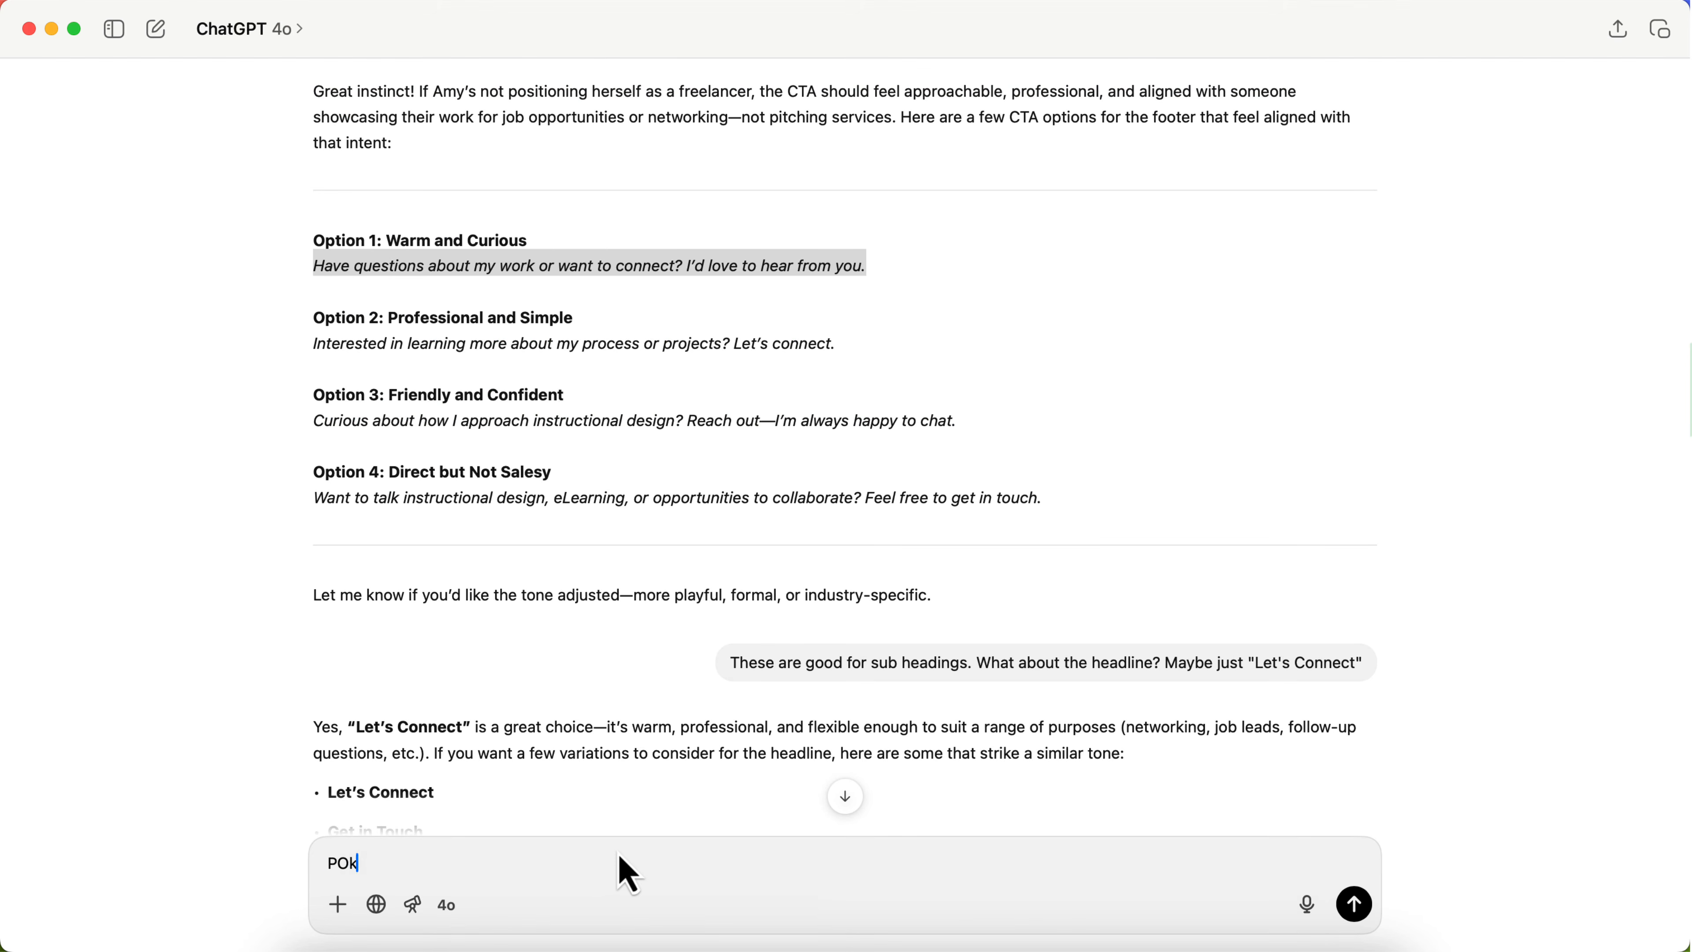
pyautogui.write('Okay. On the Web')
pyautogui.press('BackSpace')
pyautogui.press('BackSpace')
pyautogui.press('BackSpace')
pyautogui.write("website, I'd like to")
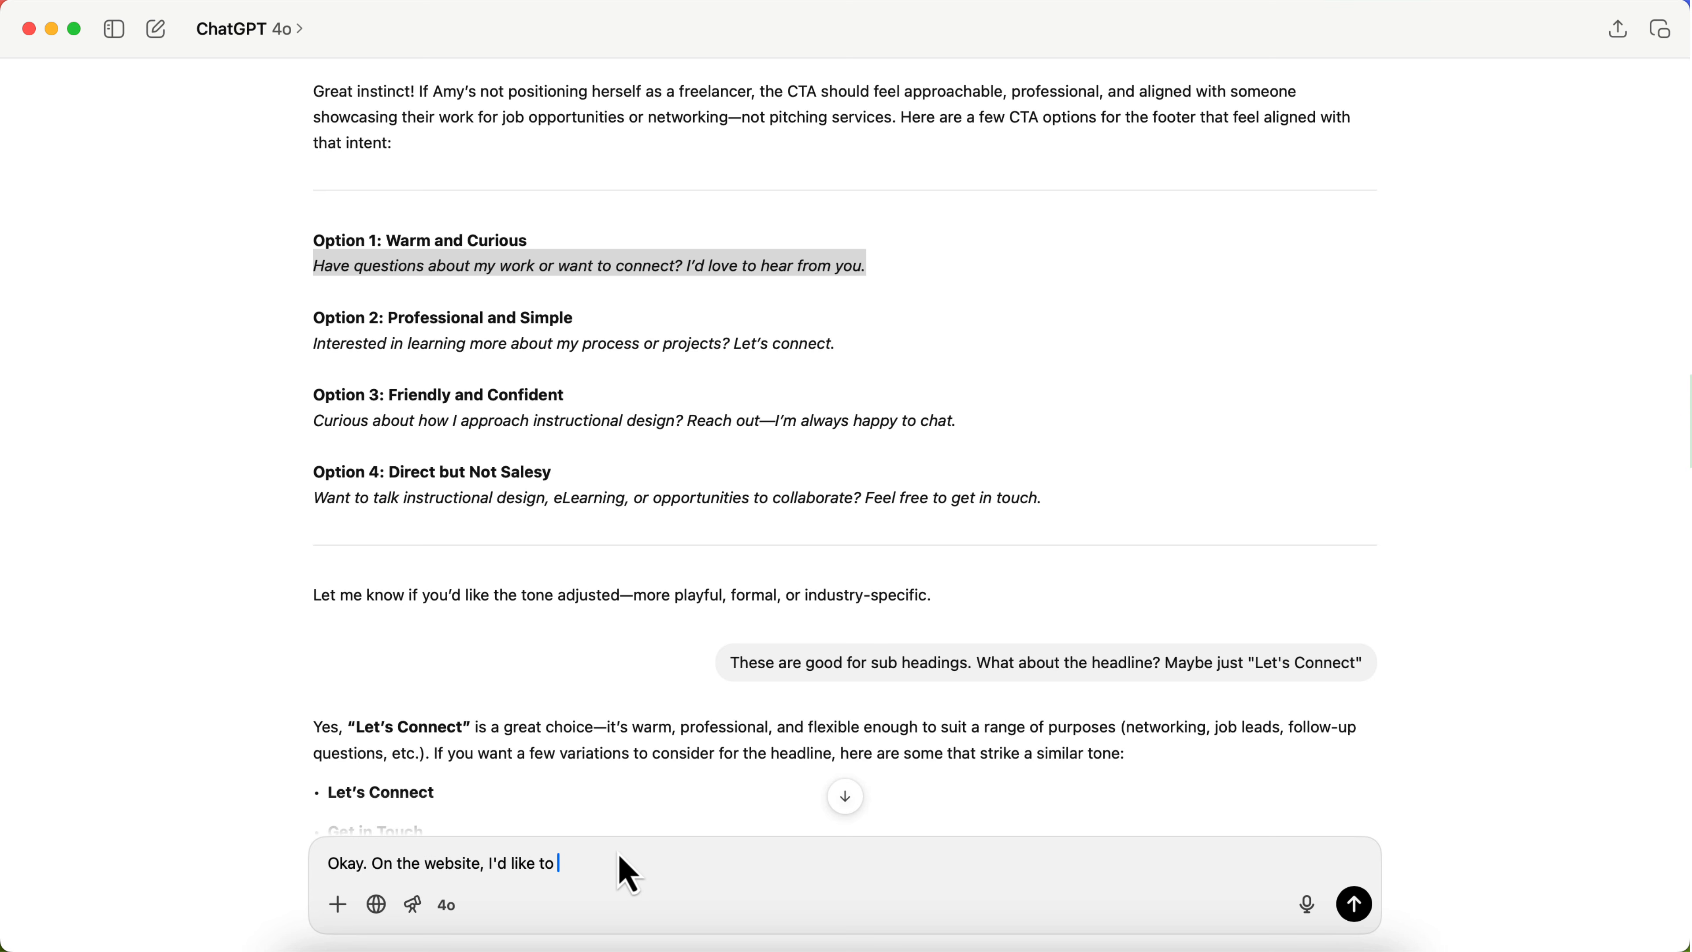
pyautogui.write('te a secti')
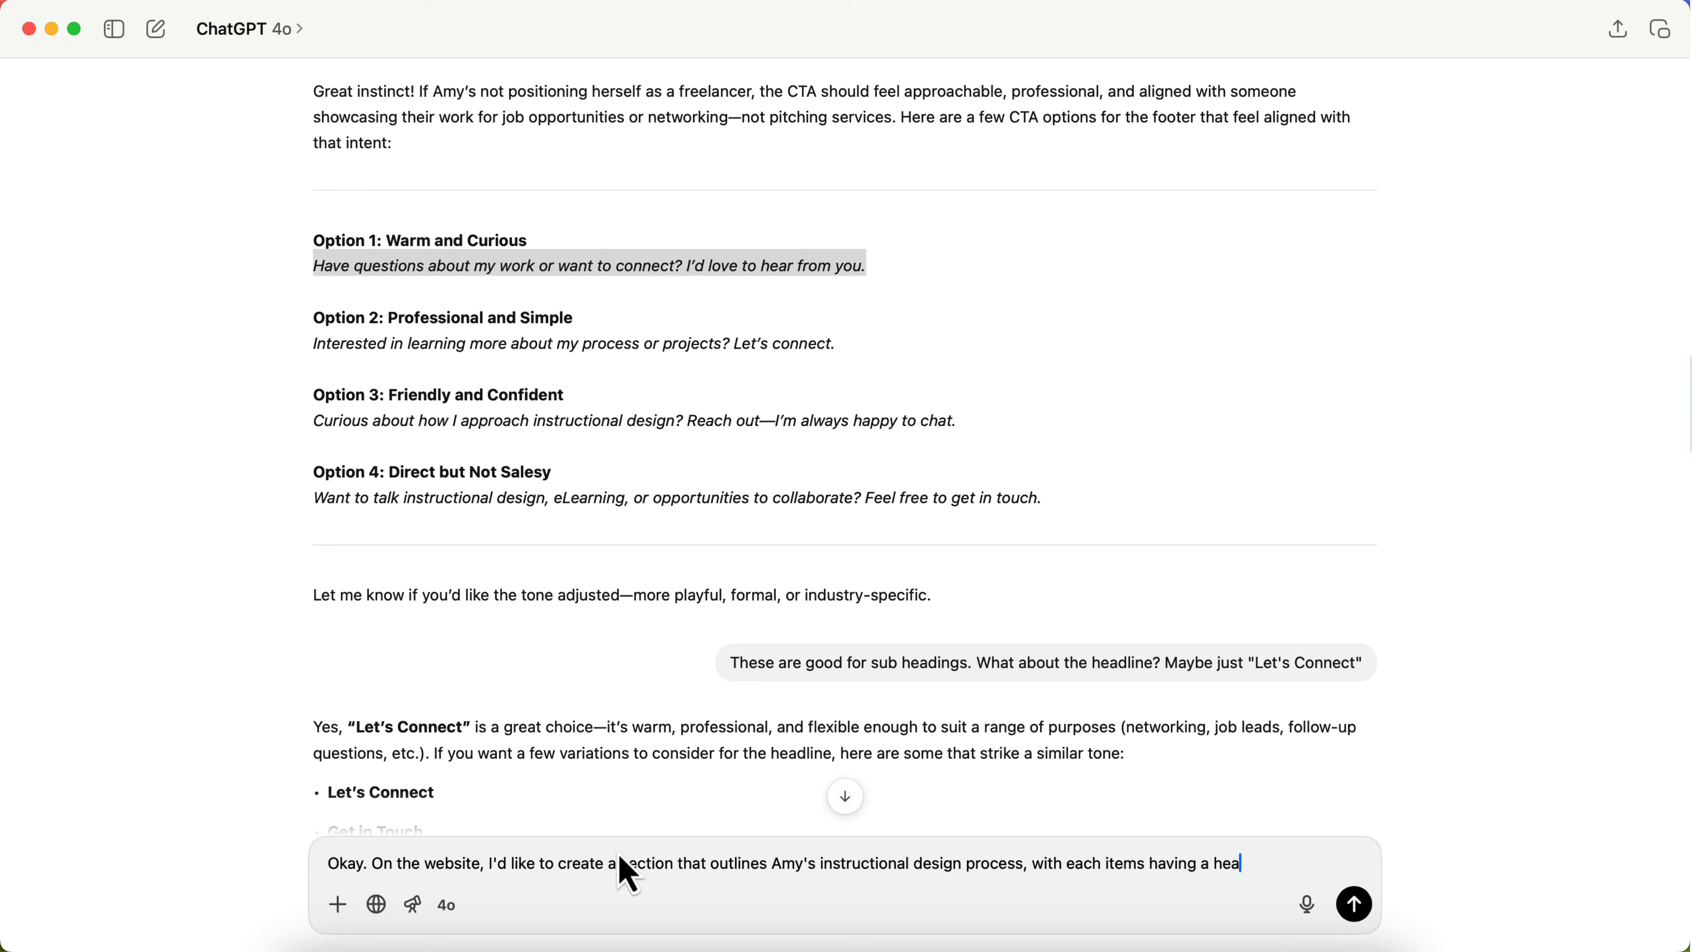
pyautogui.write('some content about that part of the process. For this we can make reference to the ADDIE')
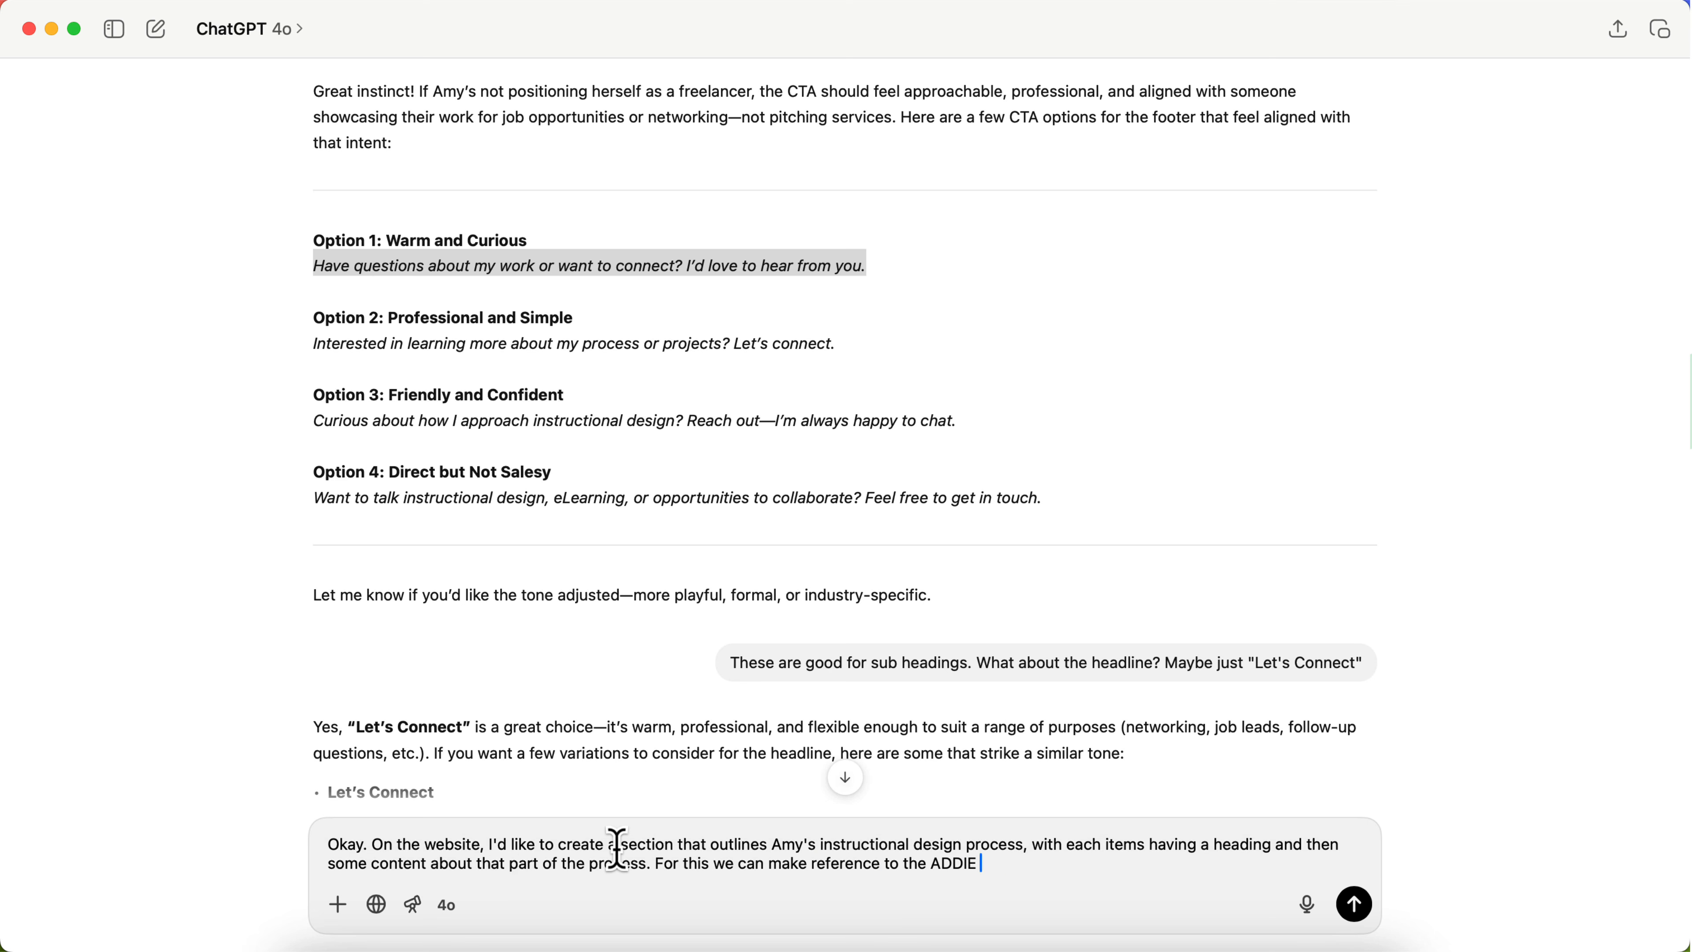
pyautogui.press('Return')
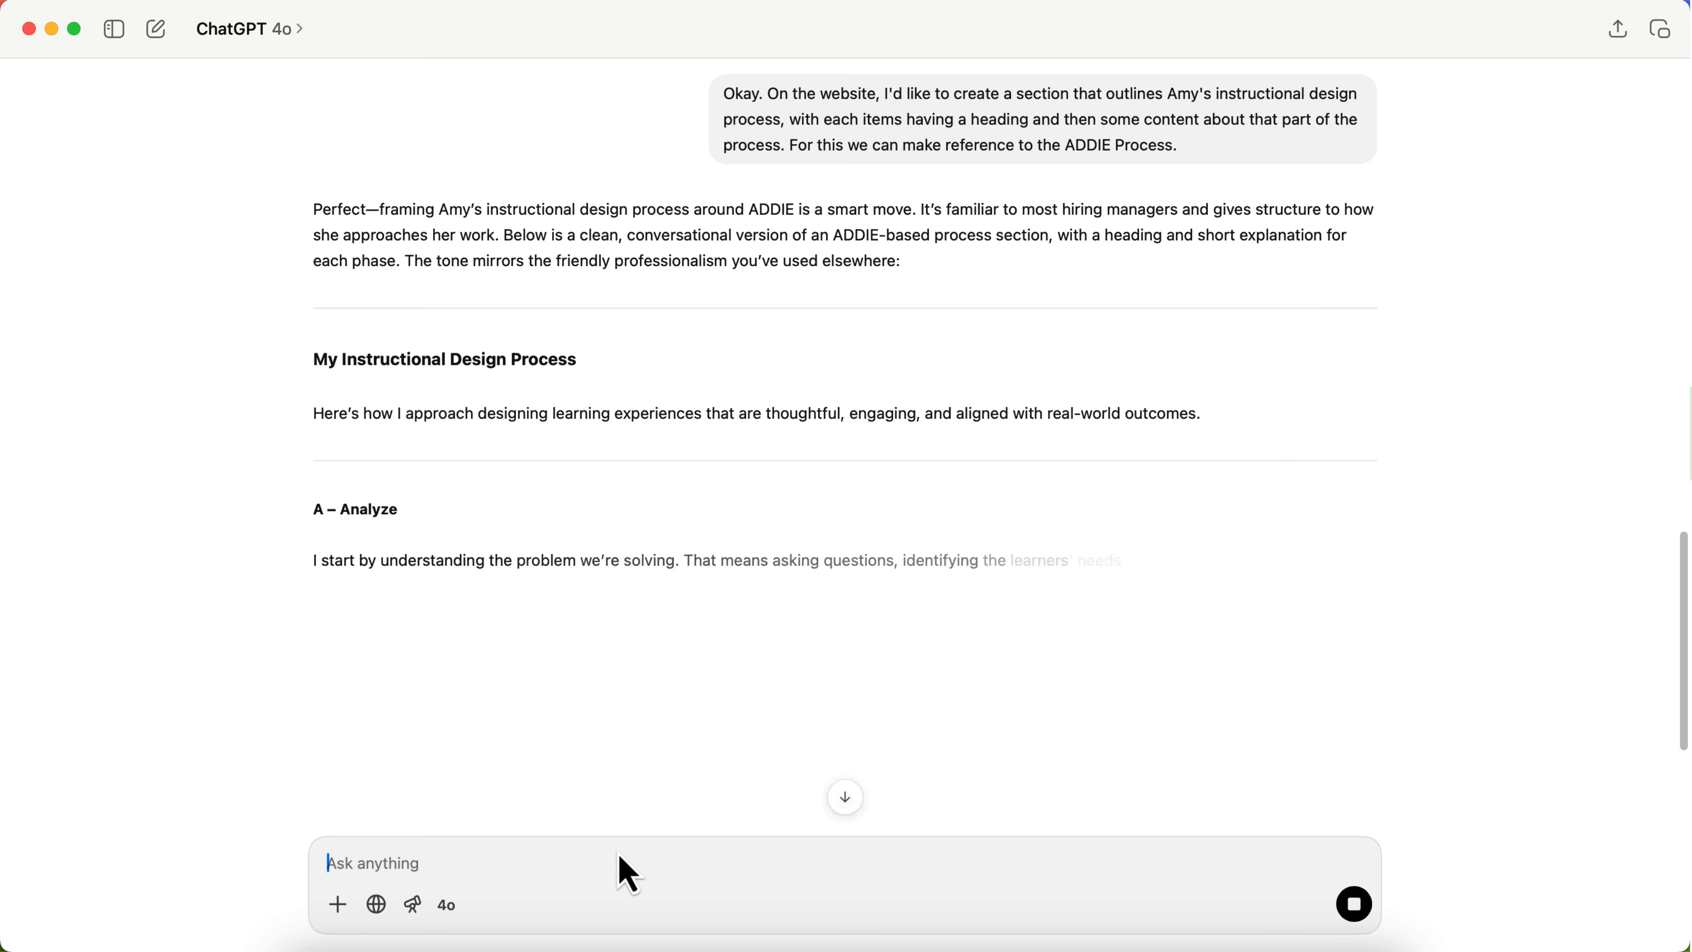
# Step: Read through the generated process copy for each ADDIE phase, from Analyze to Evaluate
pyautogui.scroll(-1, 836, 523)
pyautogui.scroll(-5, 755, 400)
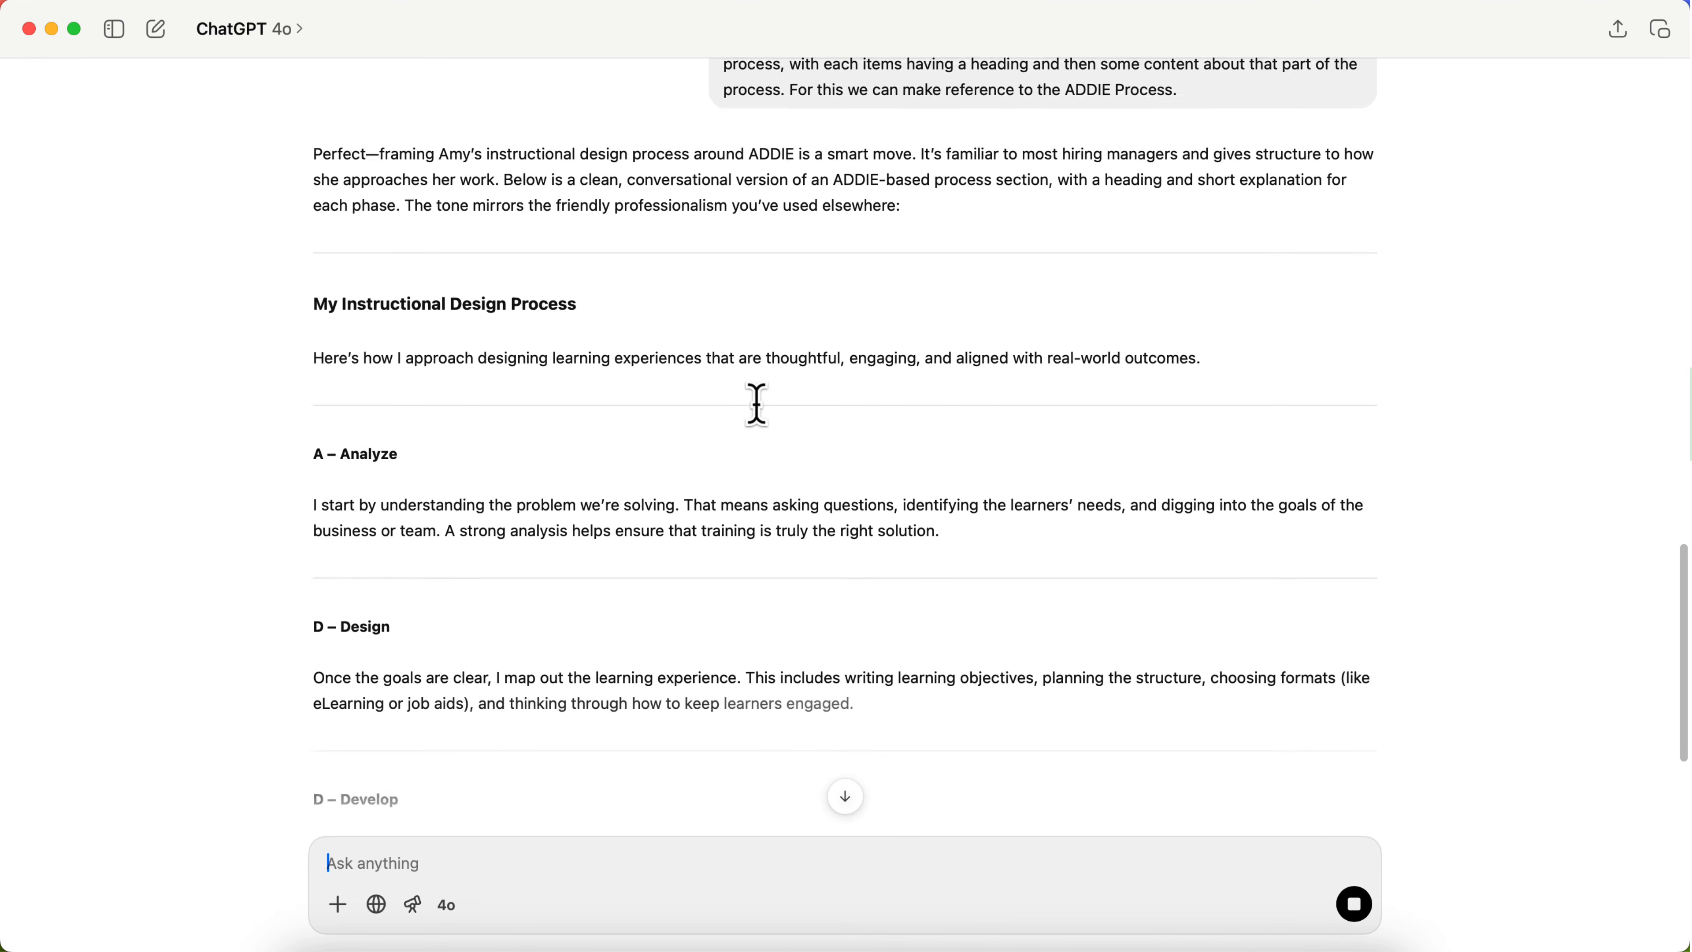
pyautogui.scroll(-3, 711, 541)
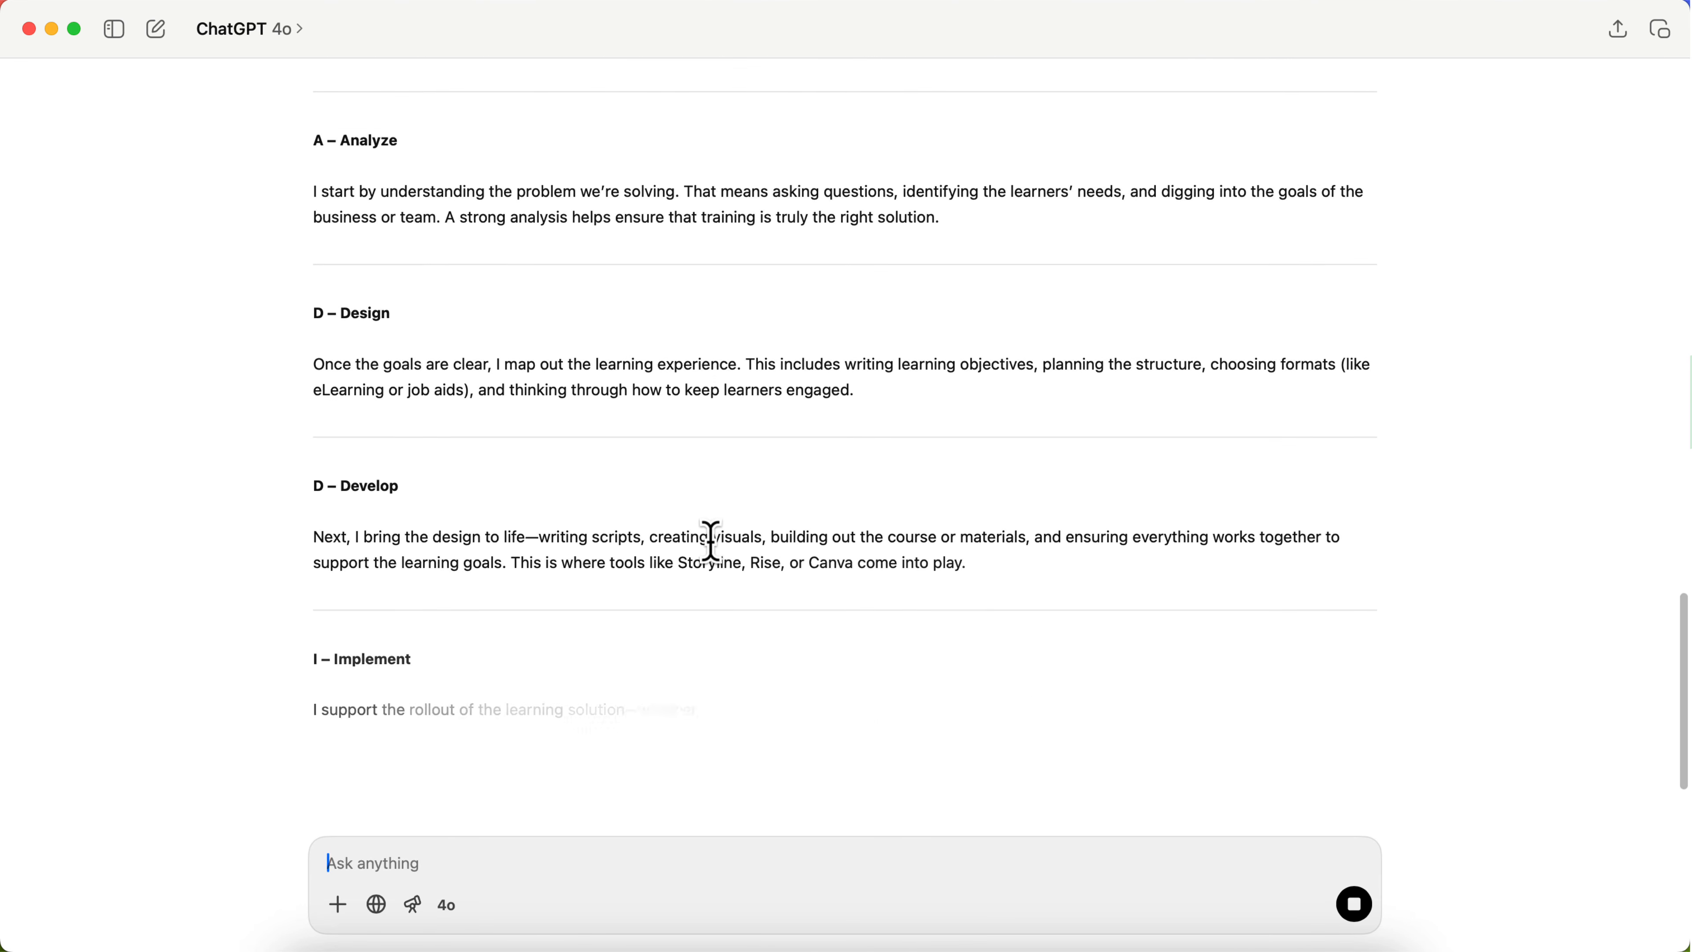
pyautogui.scroll(-8, 706, 567)
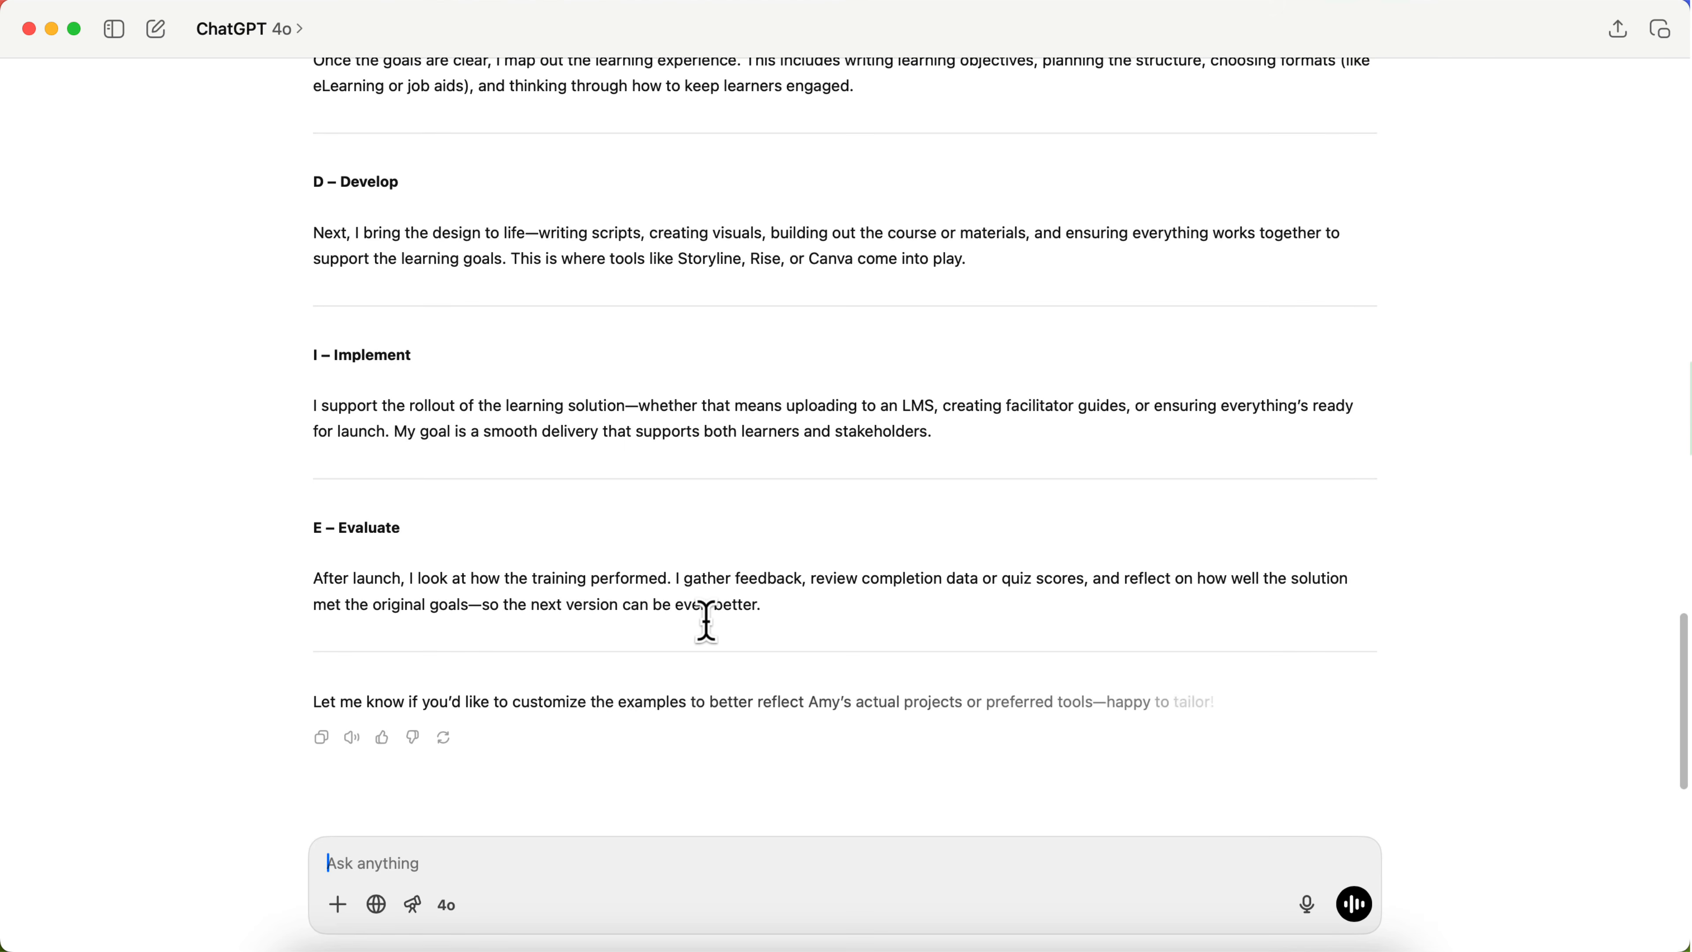
pyautogui.scroll(10, 708, 627)
pyautogui.scroll(-1, 708, 633)
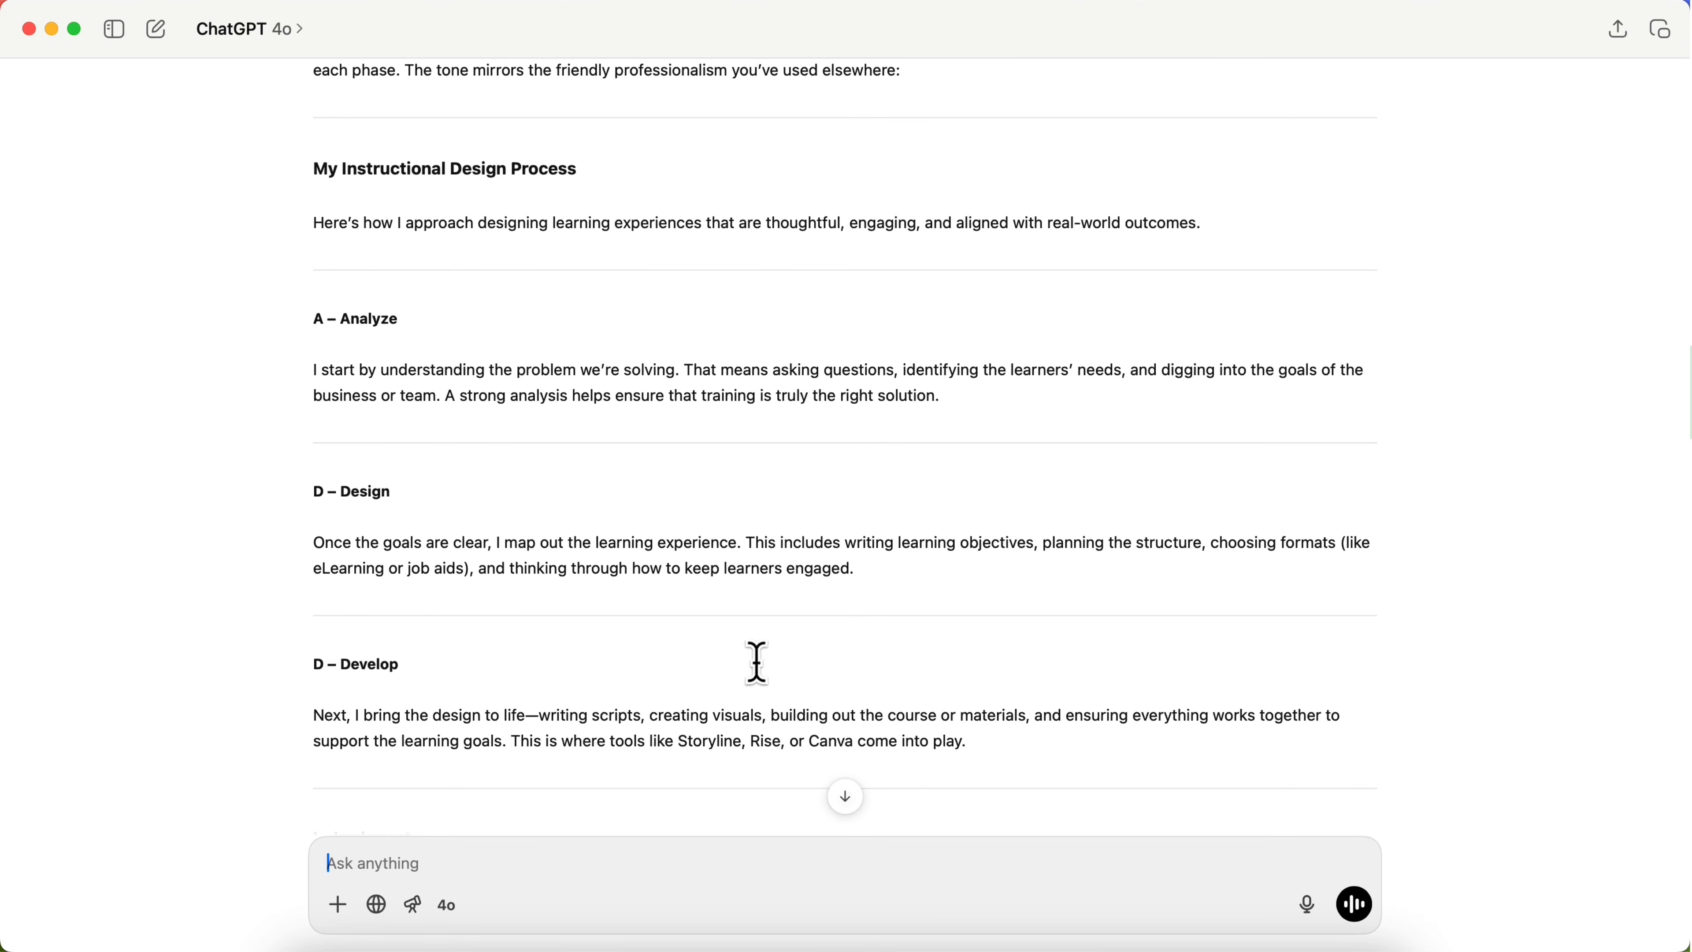
# Step: Return to the website editor in Chrome and retitle the "Instructional Designer. Trainer. Grounded & Growing" section "My Instructional Approach"
pyautogui.click(491, 941)
pyautogui.scroll(-10, 660, 633)
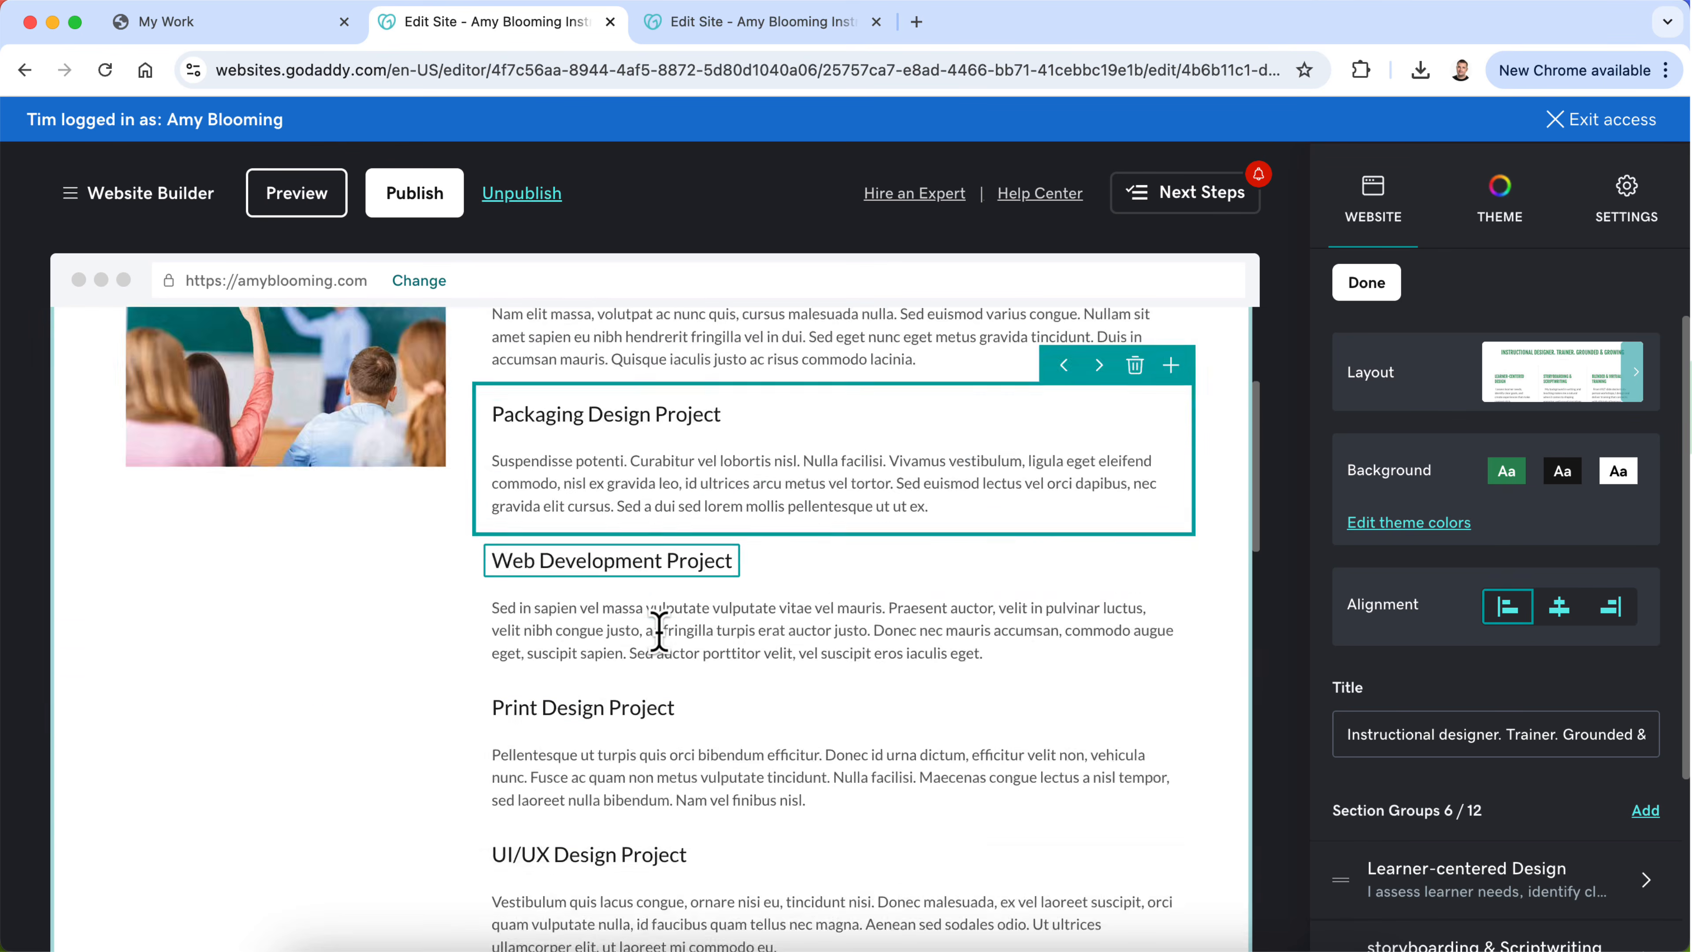
pyautogui.scroll(1, 660, 633)
pyautogui.doubleClick(700, 523)
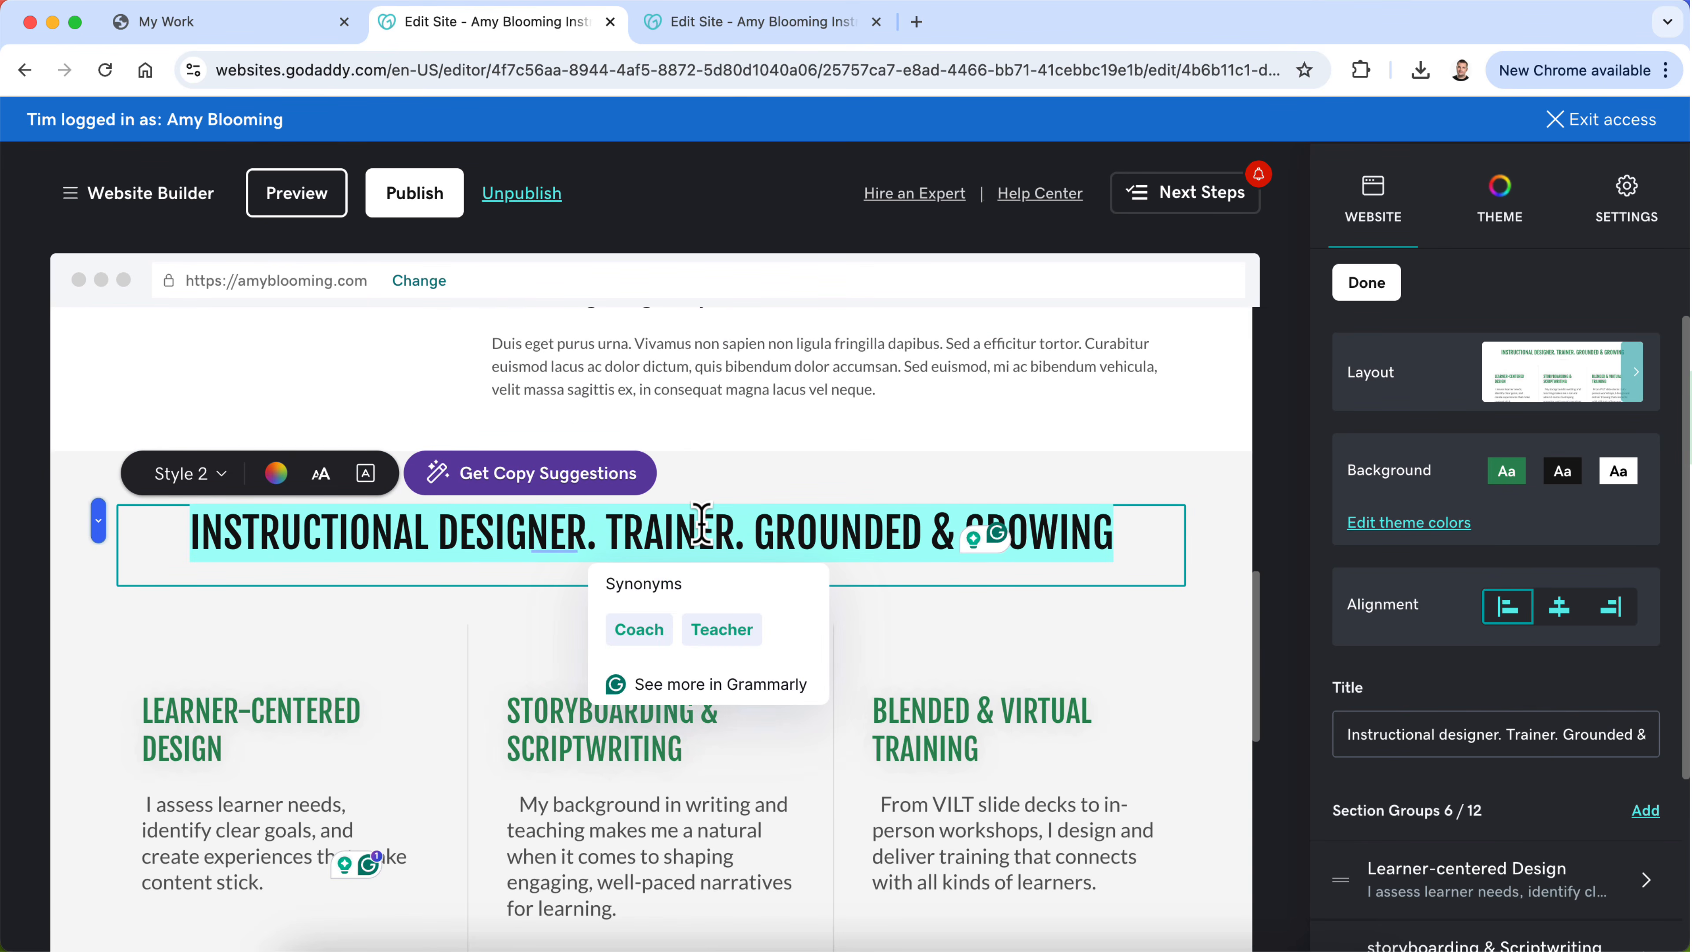
pyautogui.write('M')
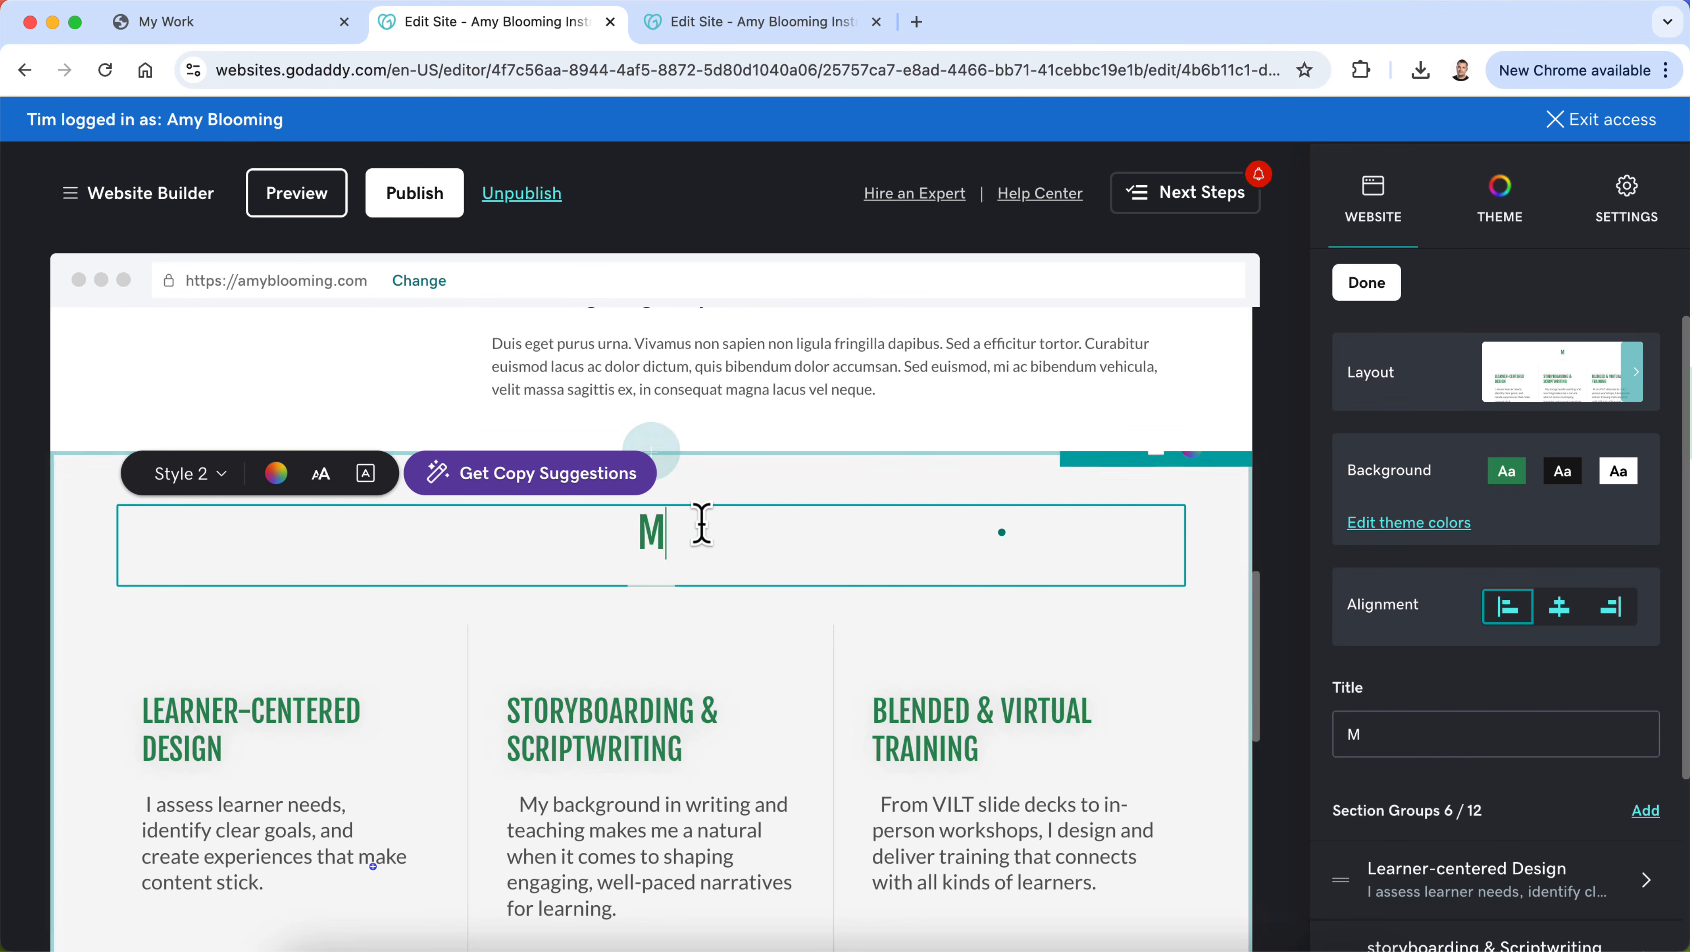
pyautogui.write('y Instructional')
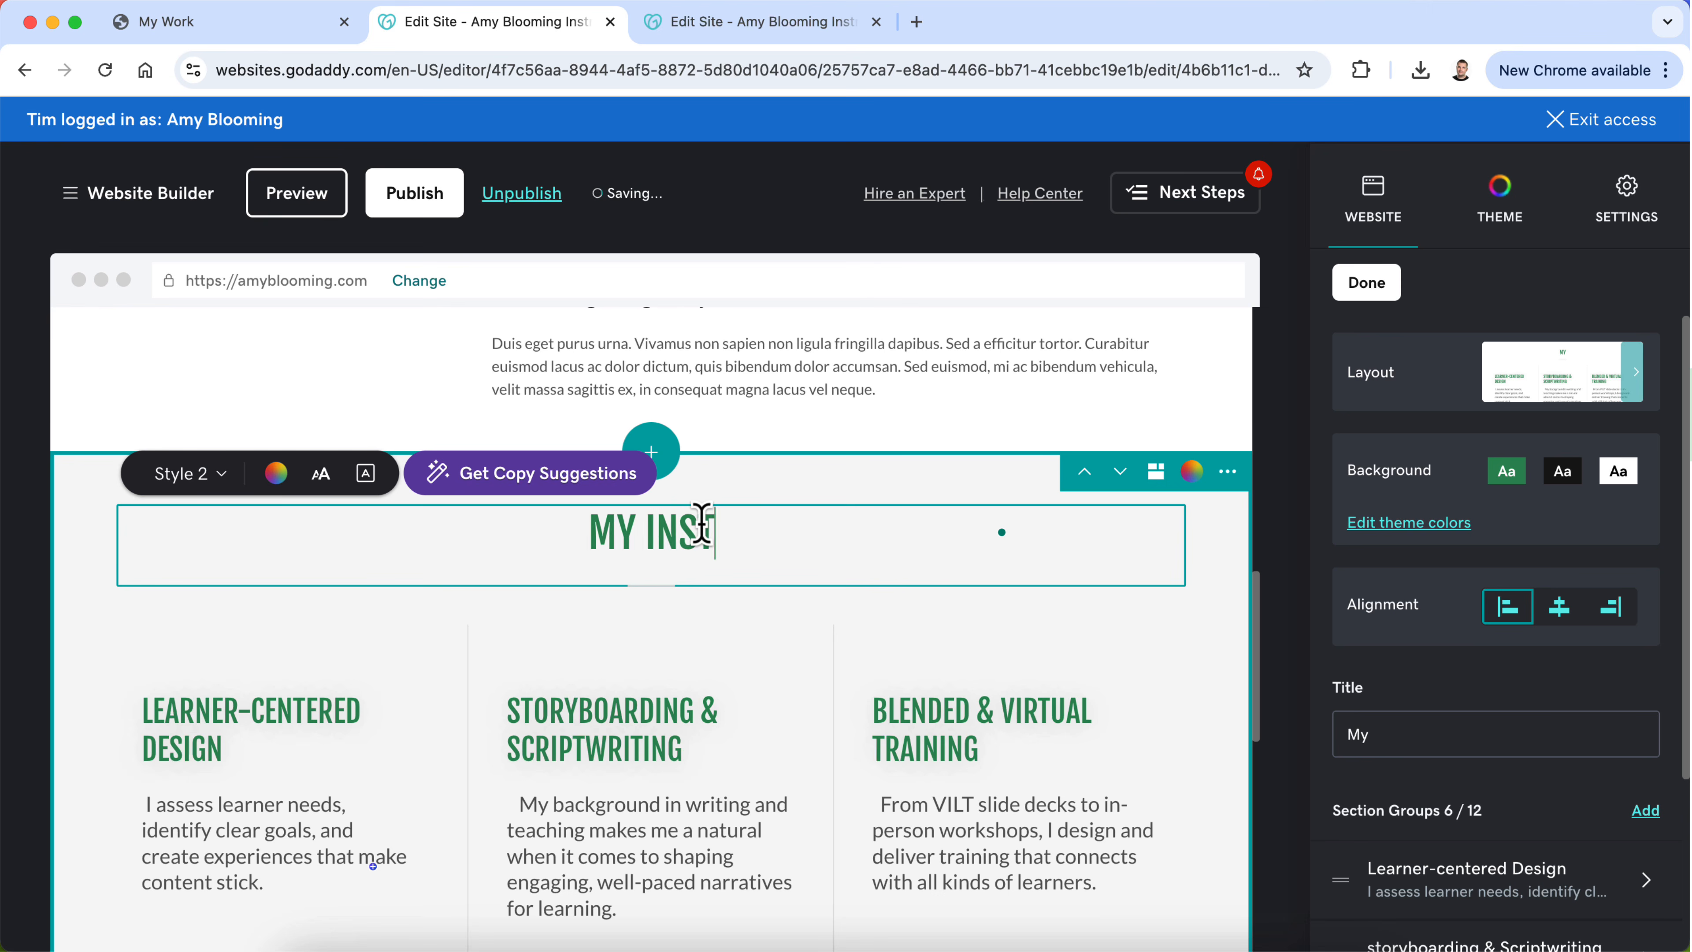
pyautogui.write(' Approach')
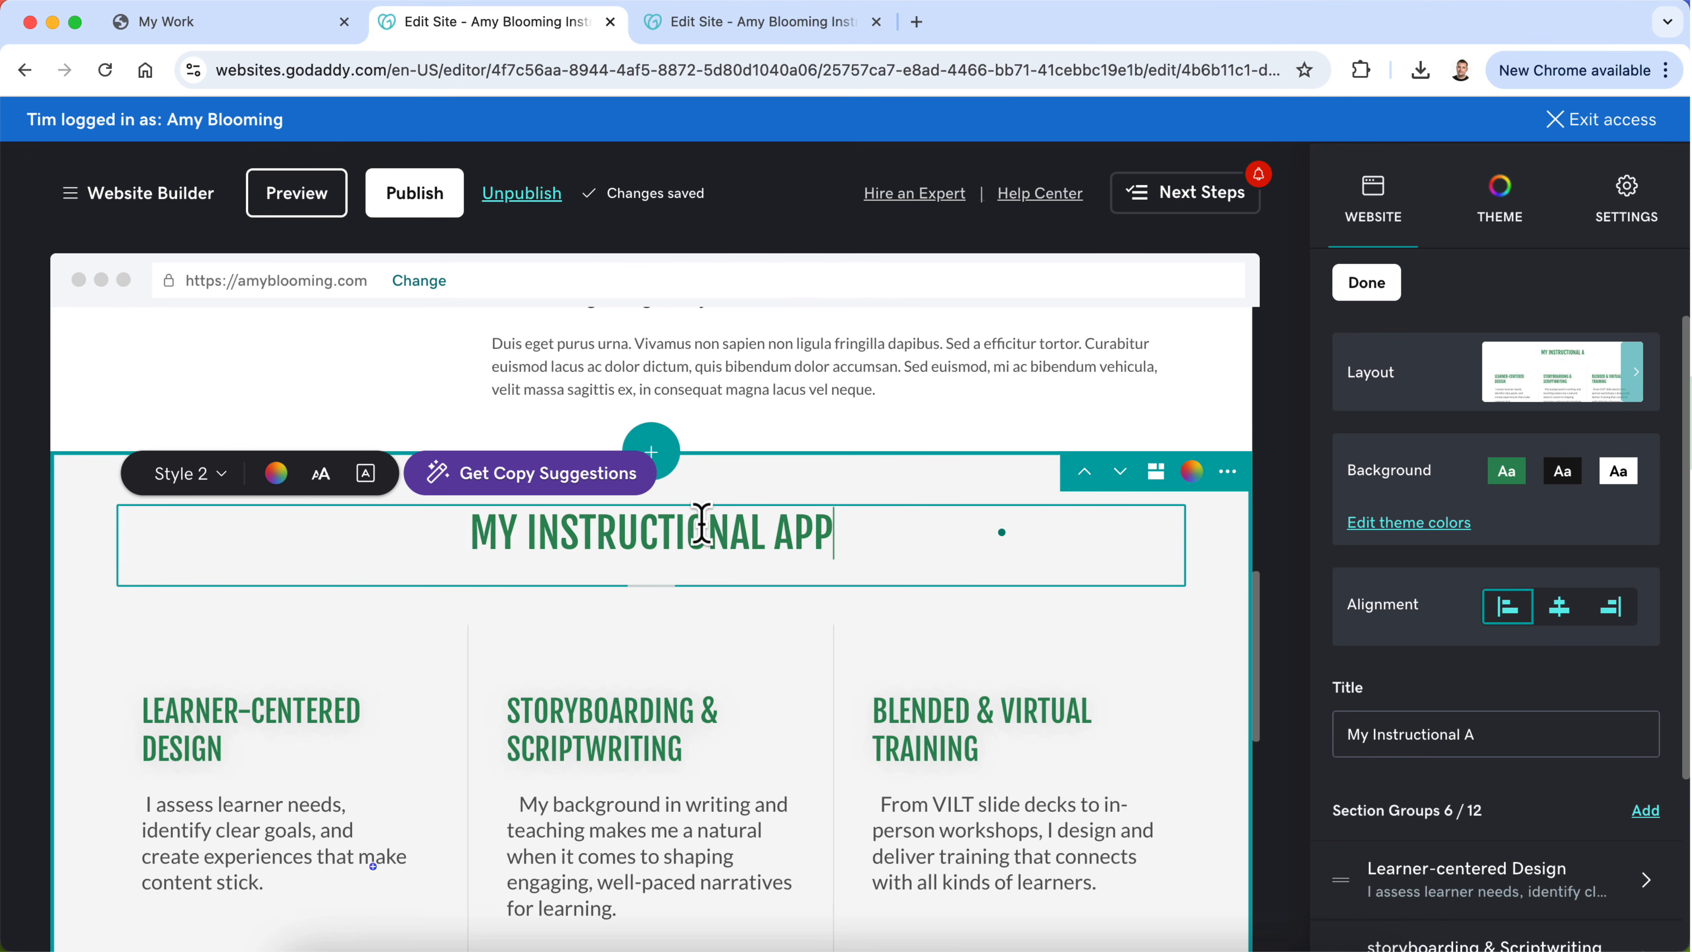
pyautogui.click(838, 438)
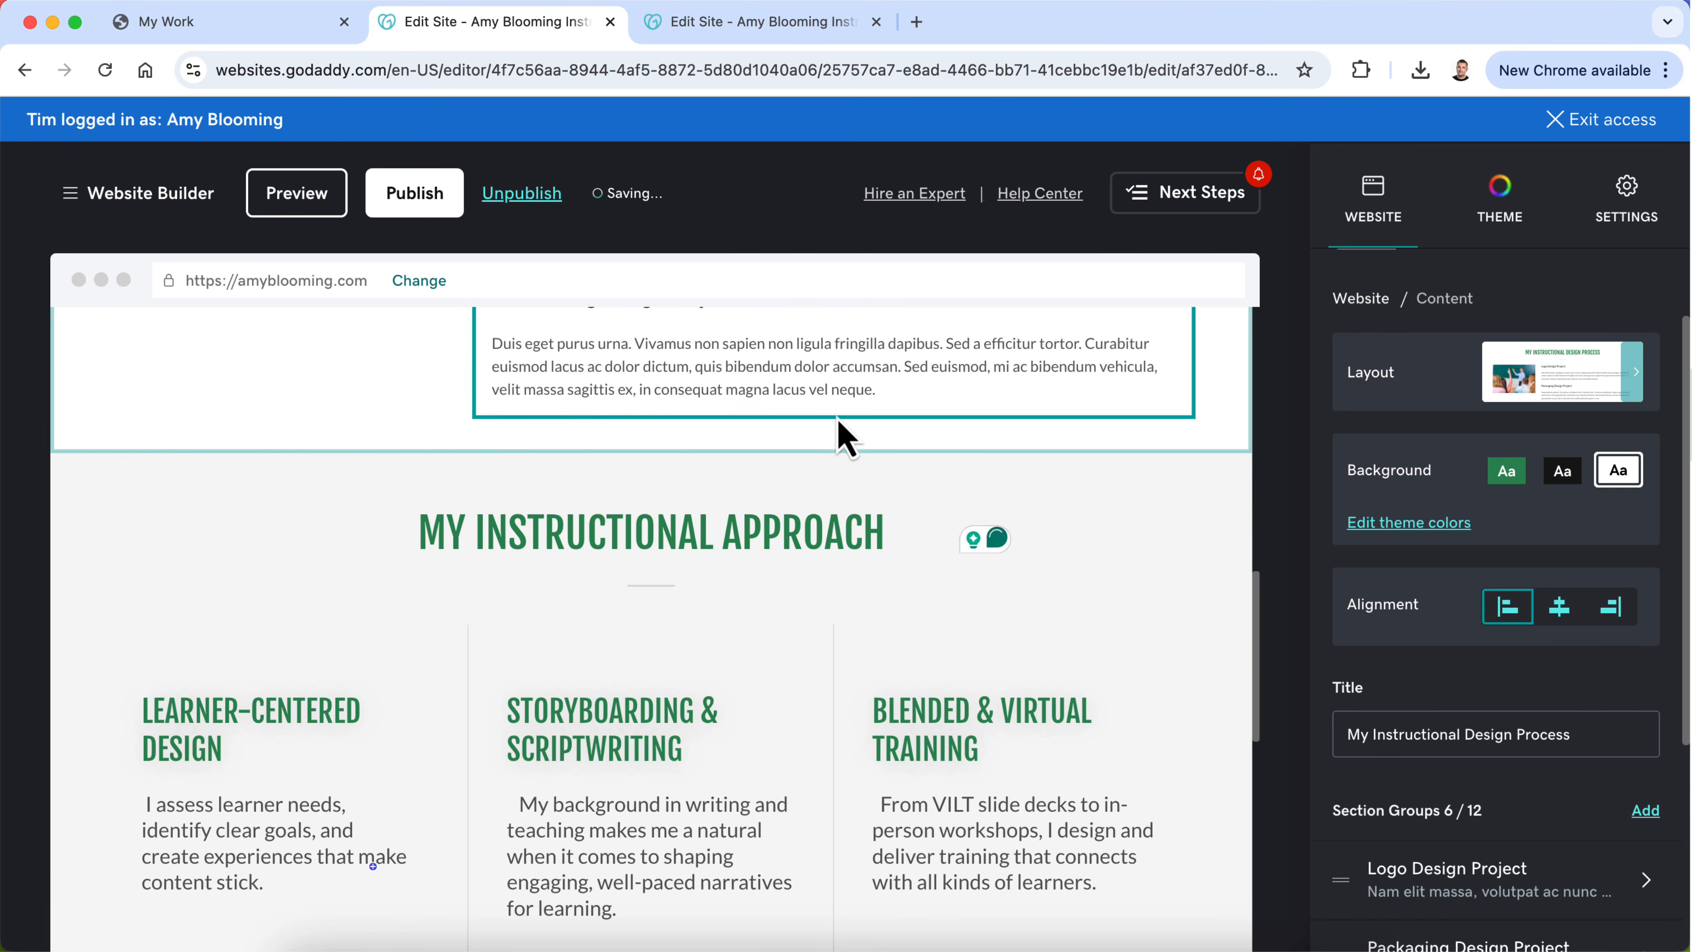
# Step: Insert "Design" into the skills section's title so it reads "My Instructional Design Approach"
pyautogui.scroll(-6, 820, 586)
pyautogui.scroll(8, 798, 620)
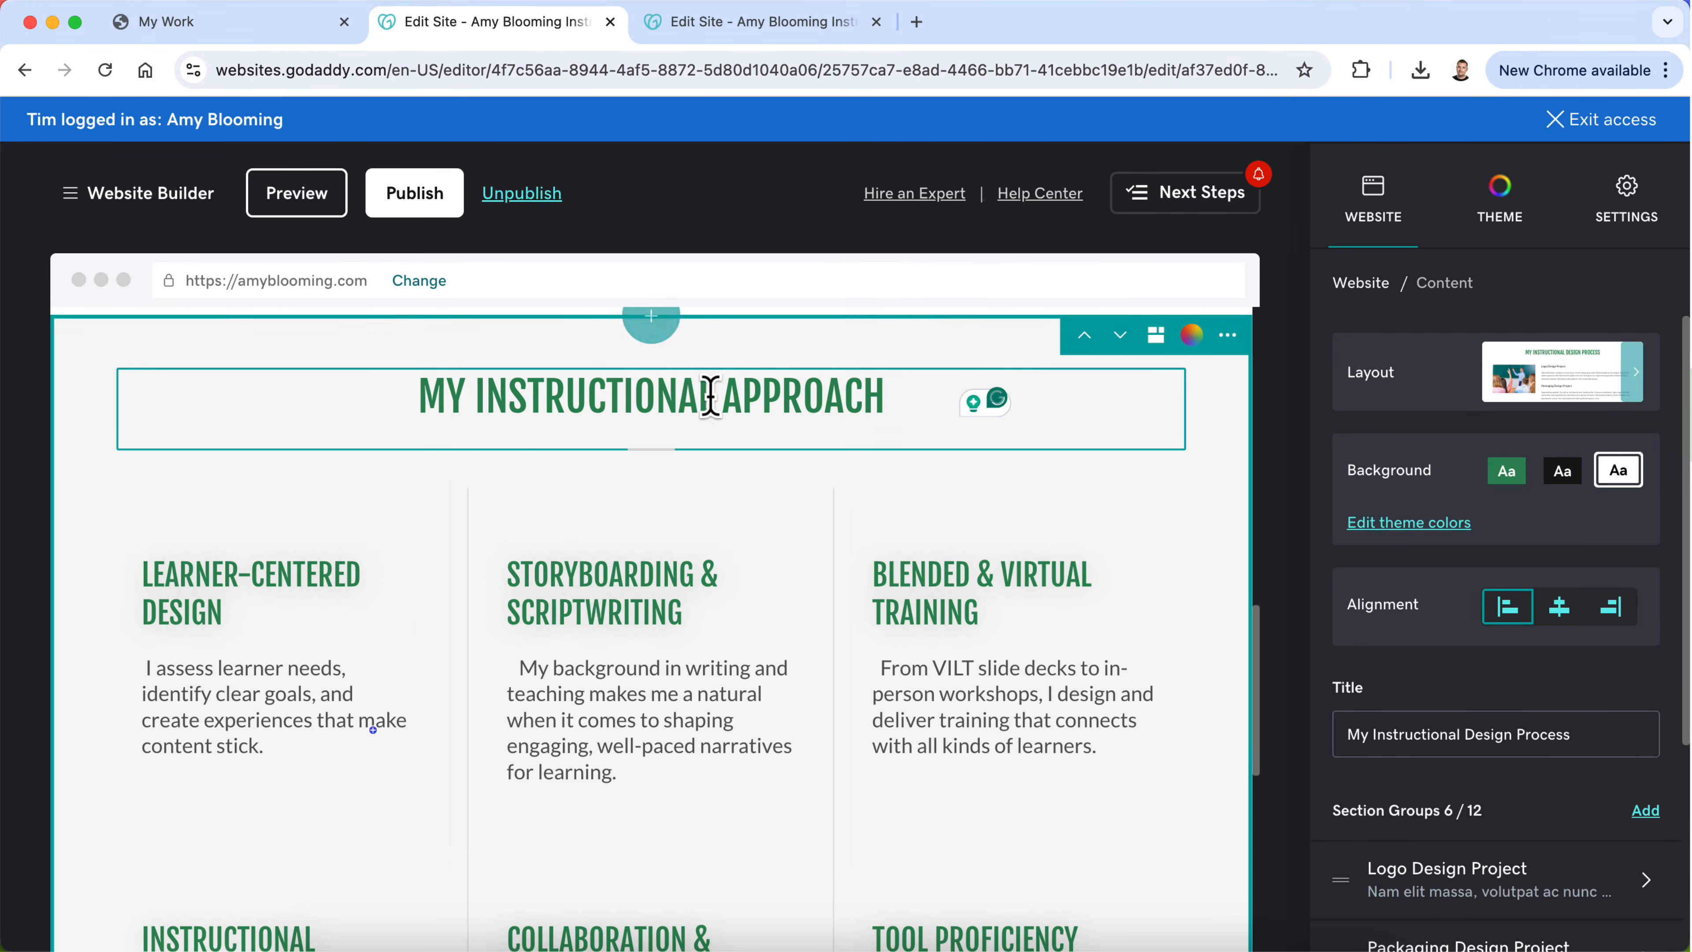
pyautogui.click(729, 408)
pyautogui.write('Design')
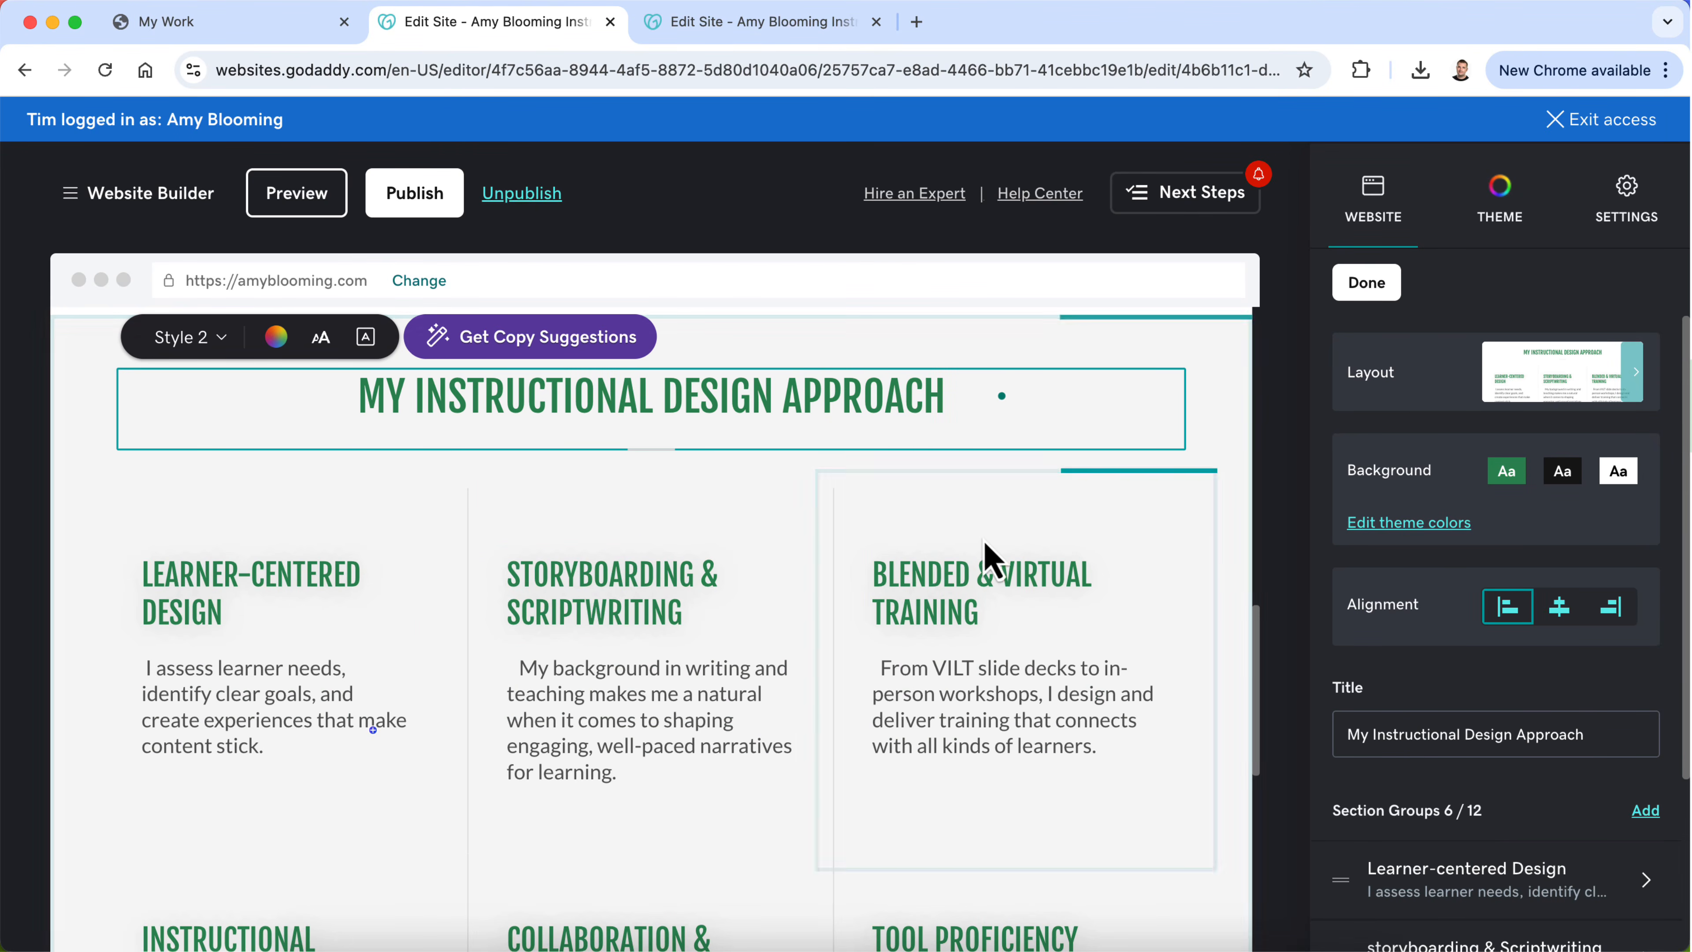
# Step: Remove the extra leading spaces from the Storyboarding & Scriptwriting description
pyautogui.scroll(-3, 1136, 690)
pyautogui.scroll(-1, 1136, 690)
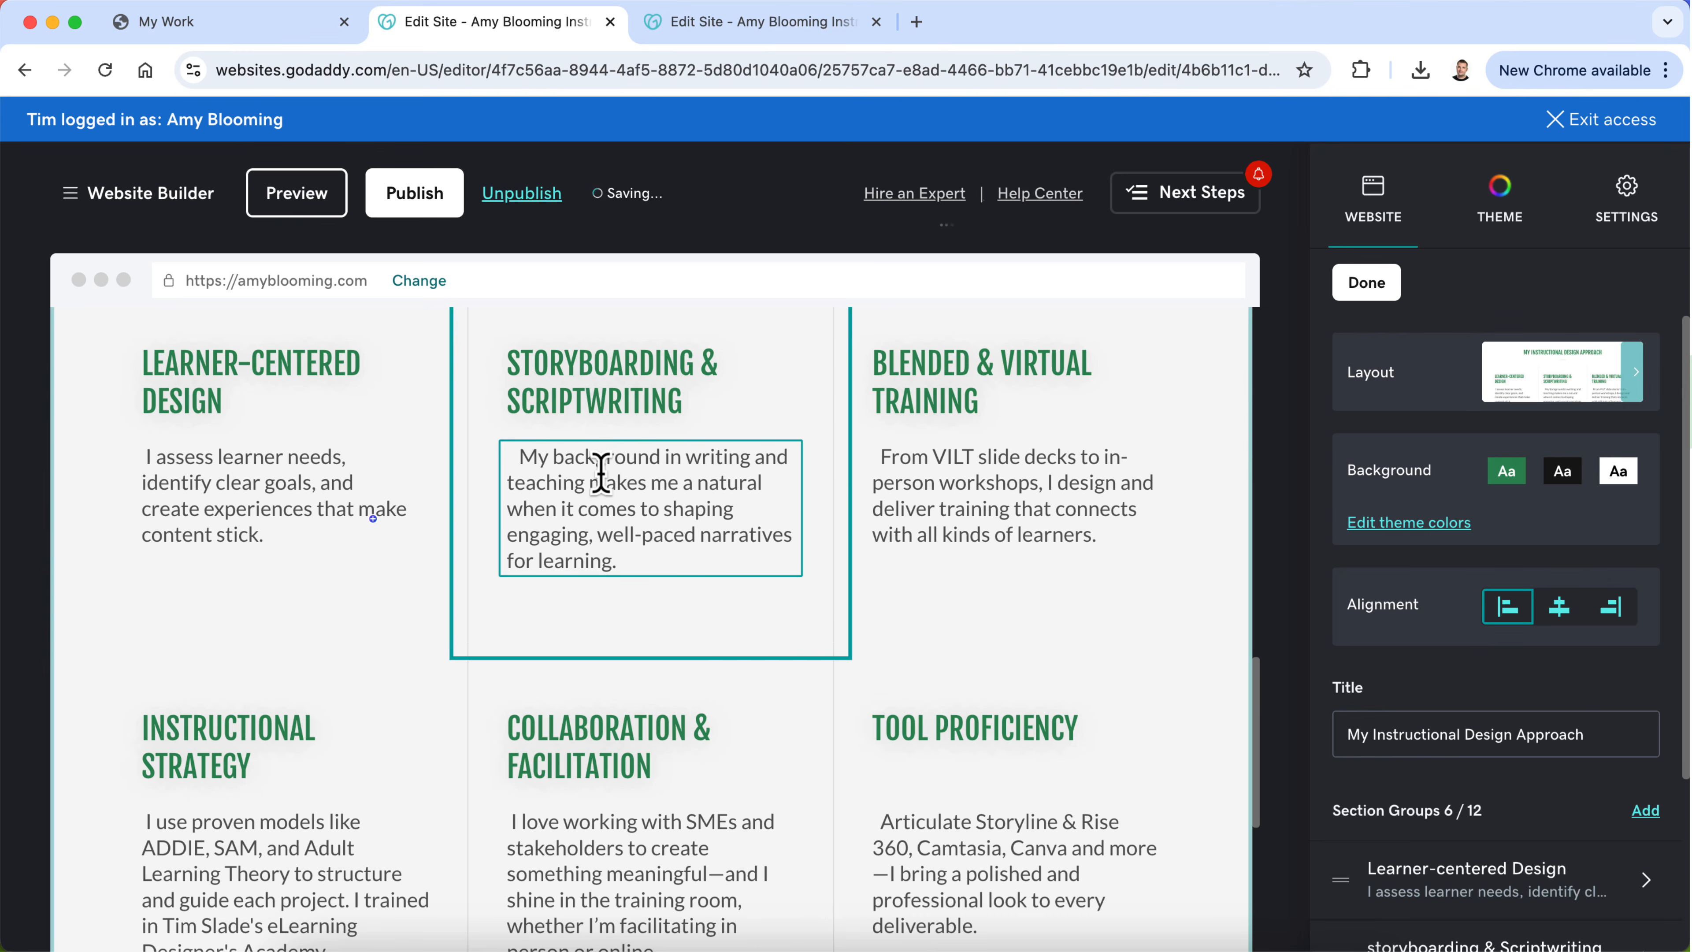
pyautogui.click(526, 457)
pyautogui.press('BackSpace')
pyautogui.press('BackSpace')
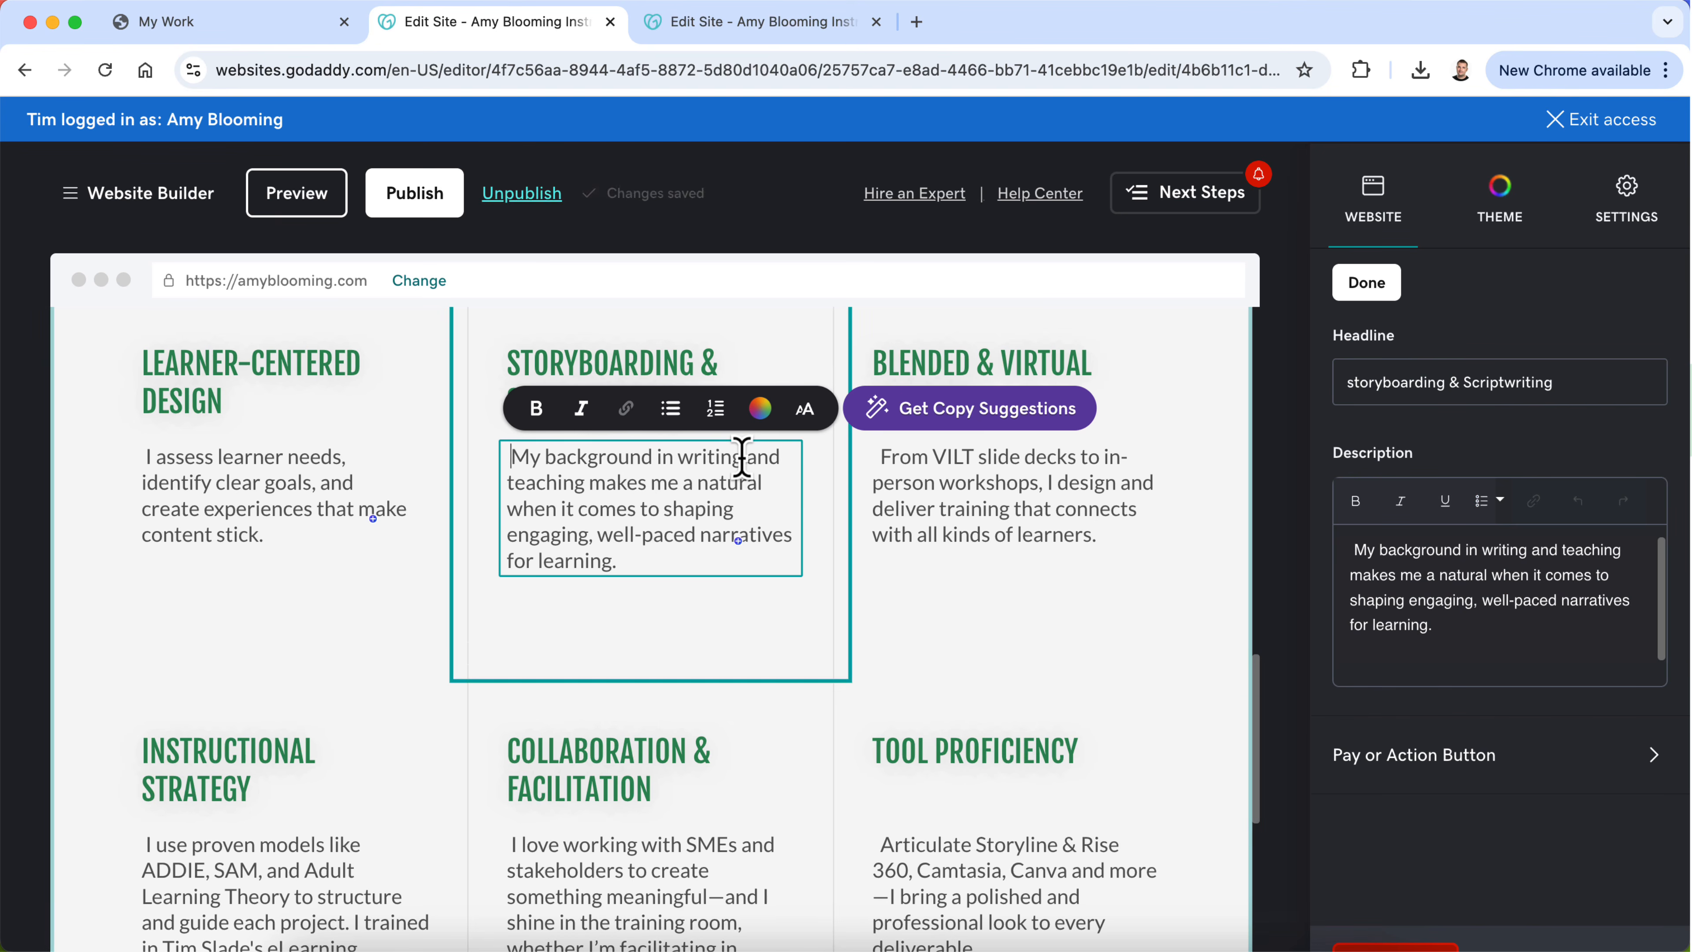
pyautogui.scroll(-4, 746, 627)
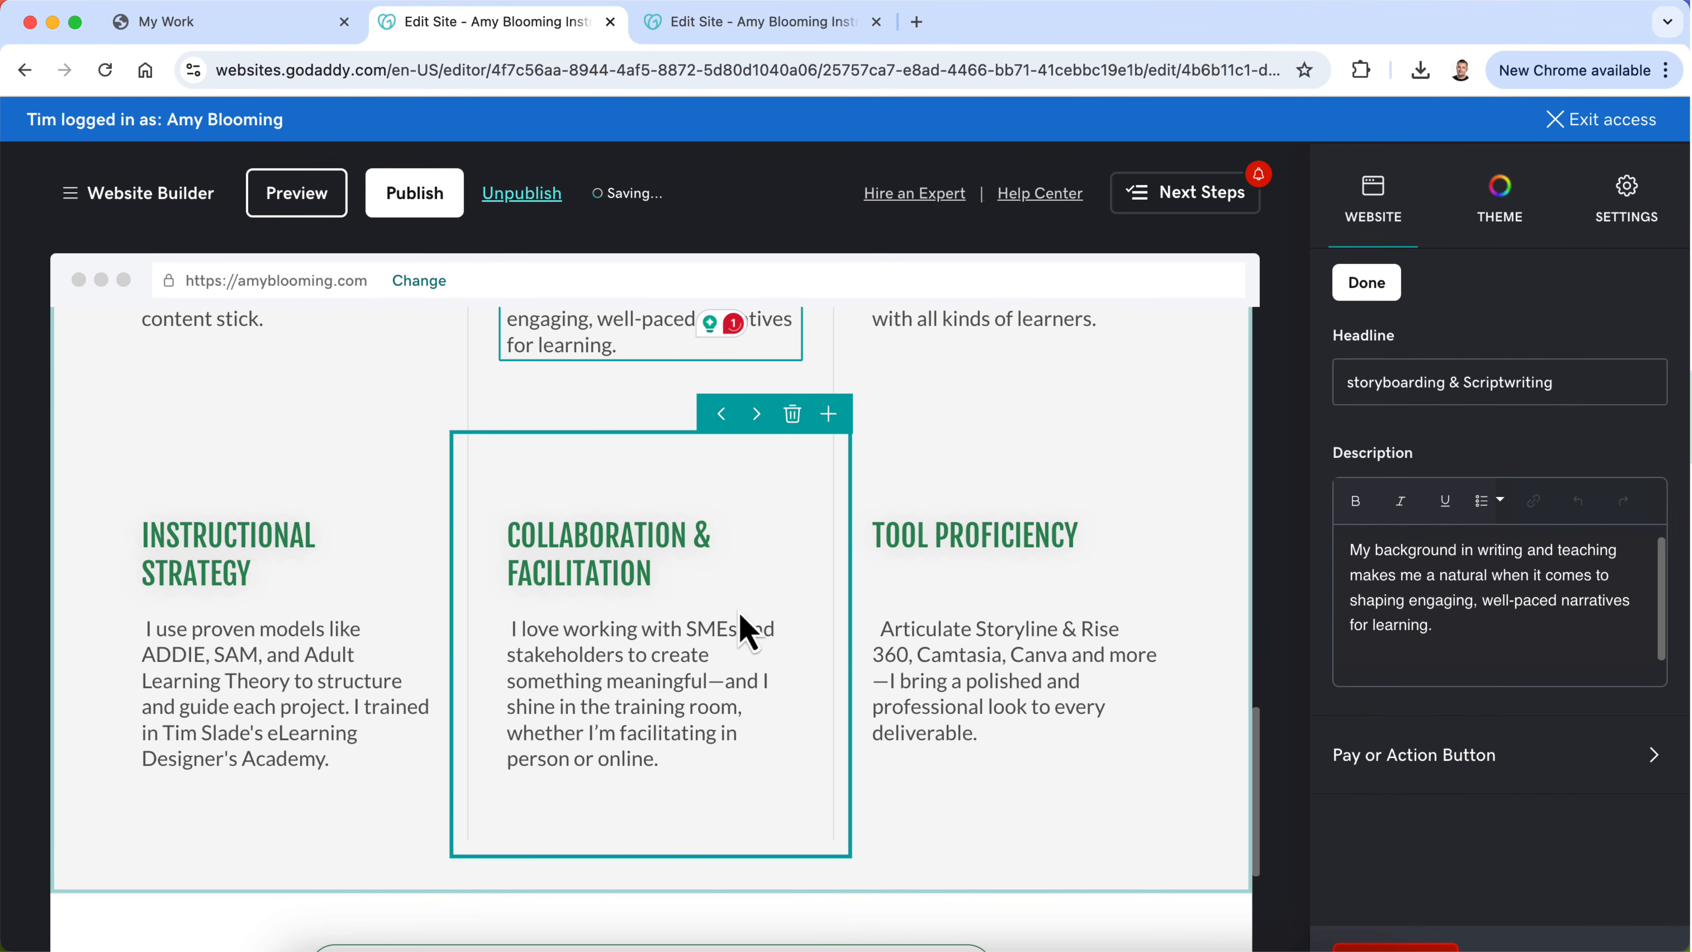
pyautogui.scroll(5, 746, 630)
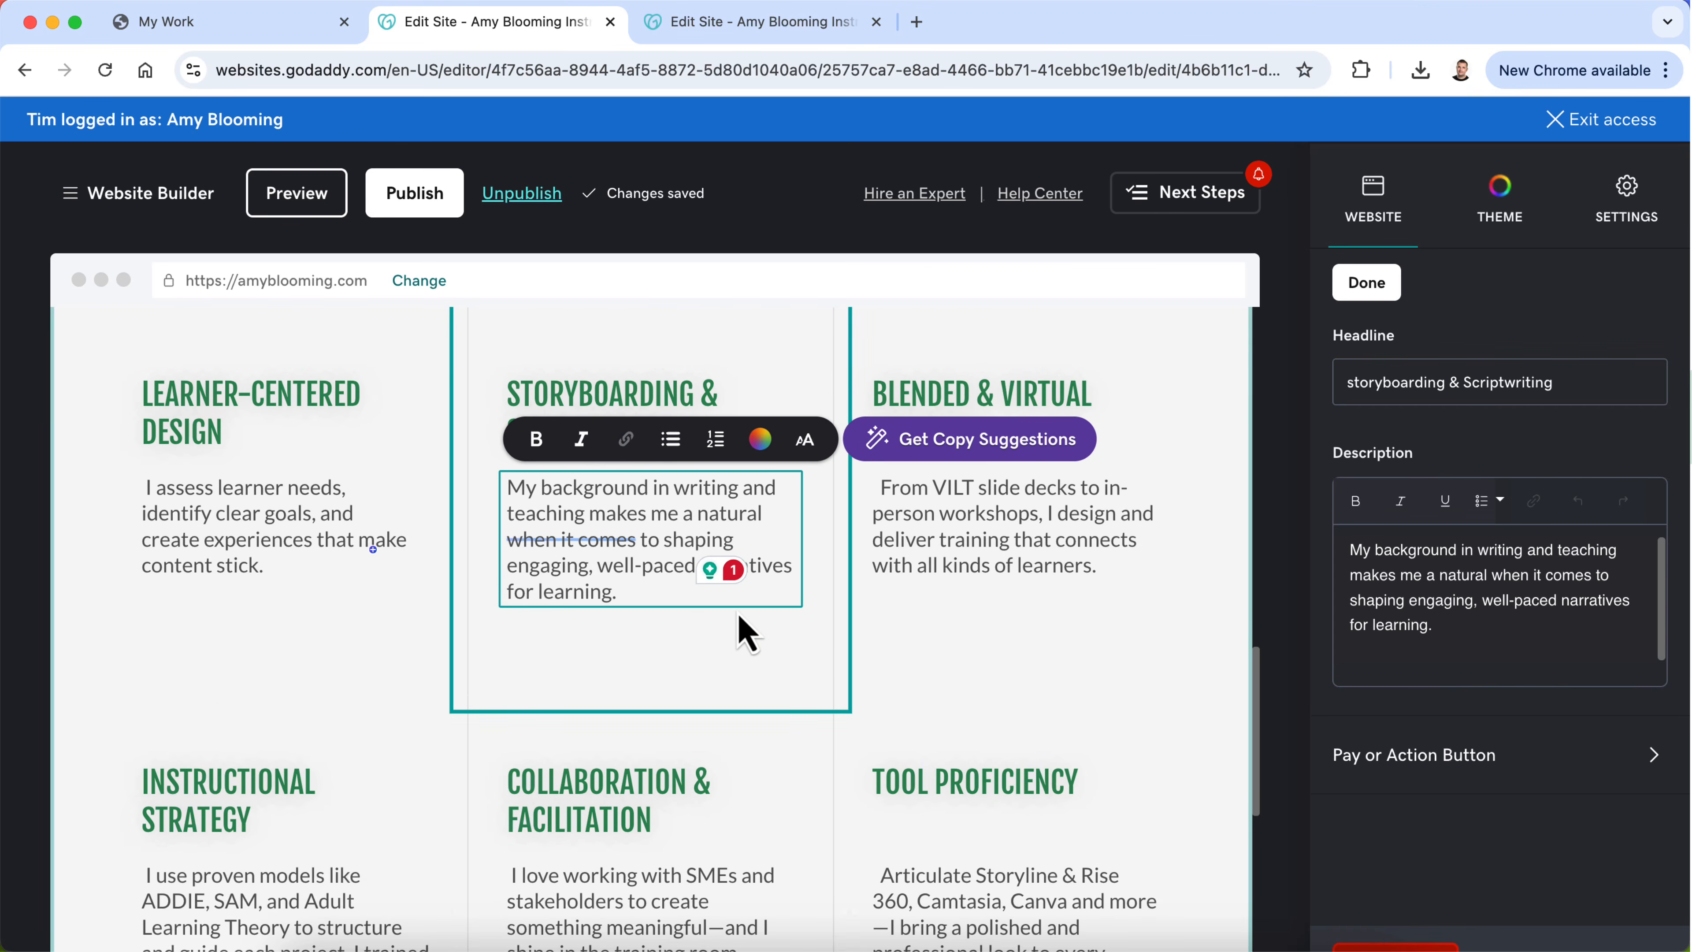
# Step: Replace the My Instructional Design Process section's classroom photo with the uploaded blob-3a83941.png portrait and set its shape to Square
pyautogui.scroll(20, 746, 634)
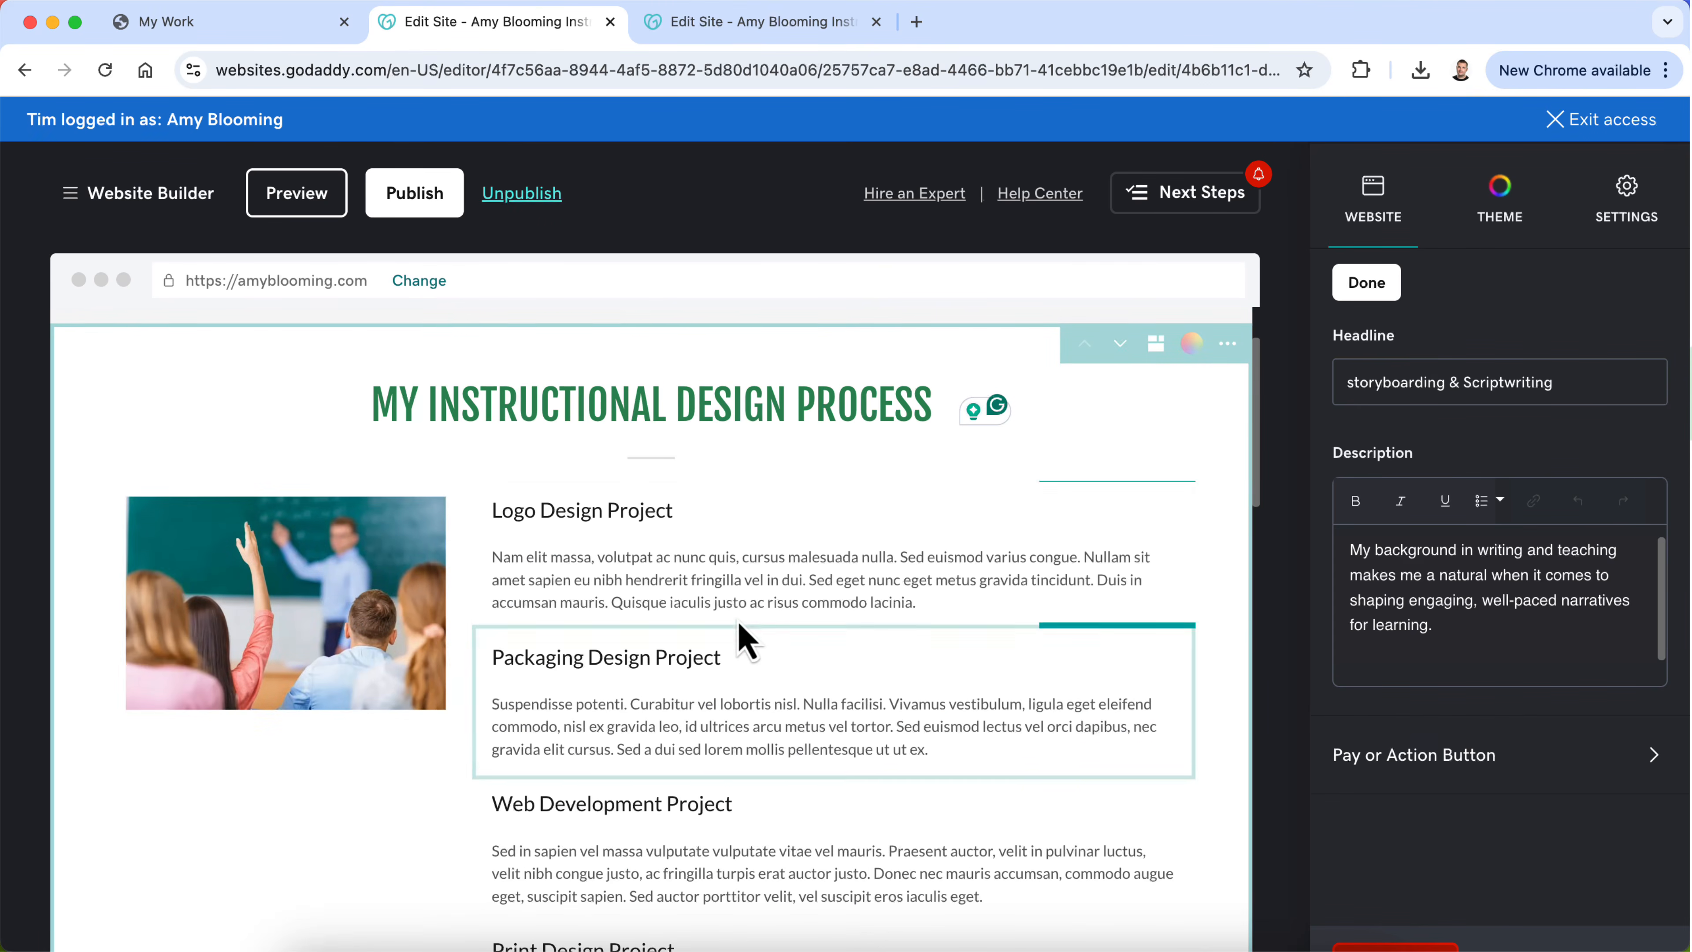
pyautogui.click(328, 635)
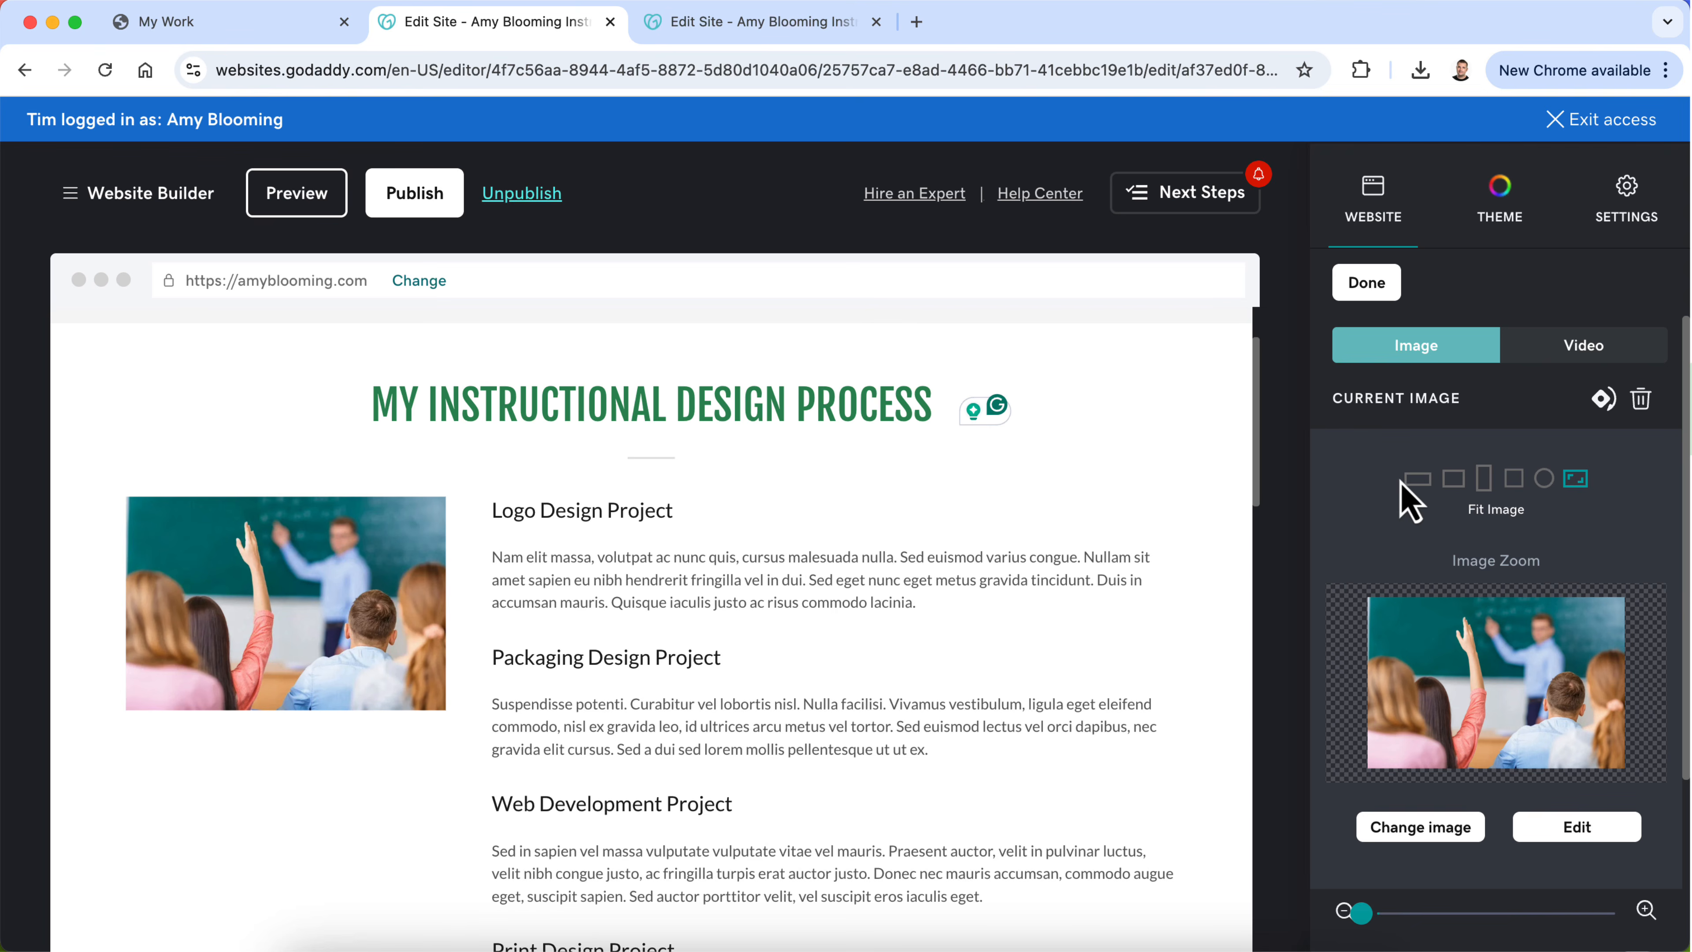
pyautogui.click(1423, 830)
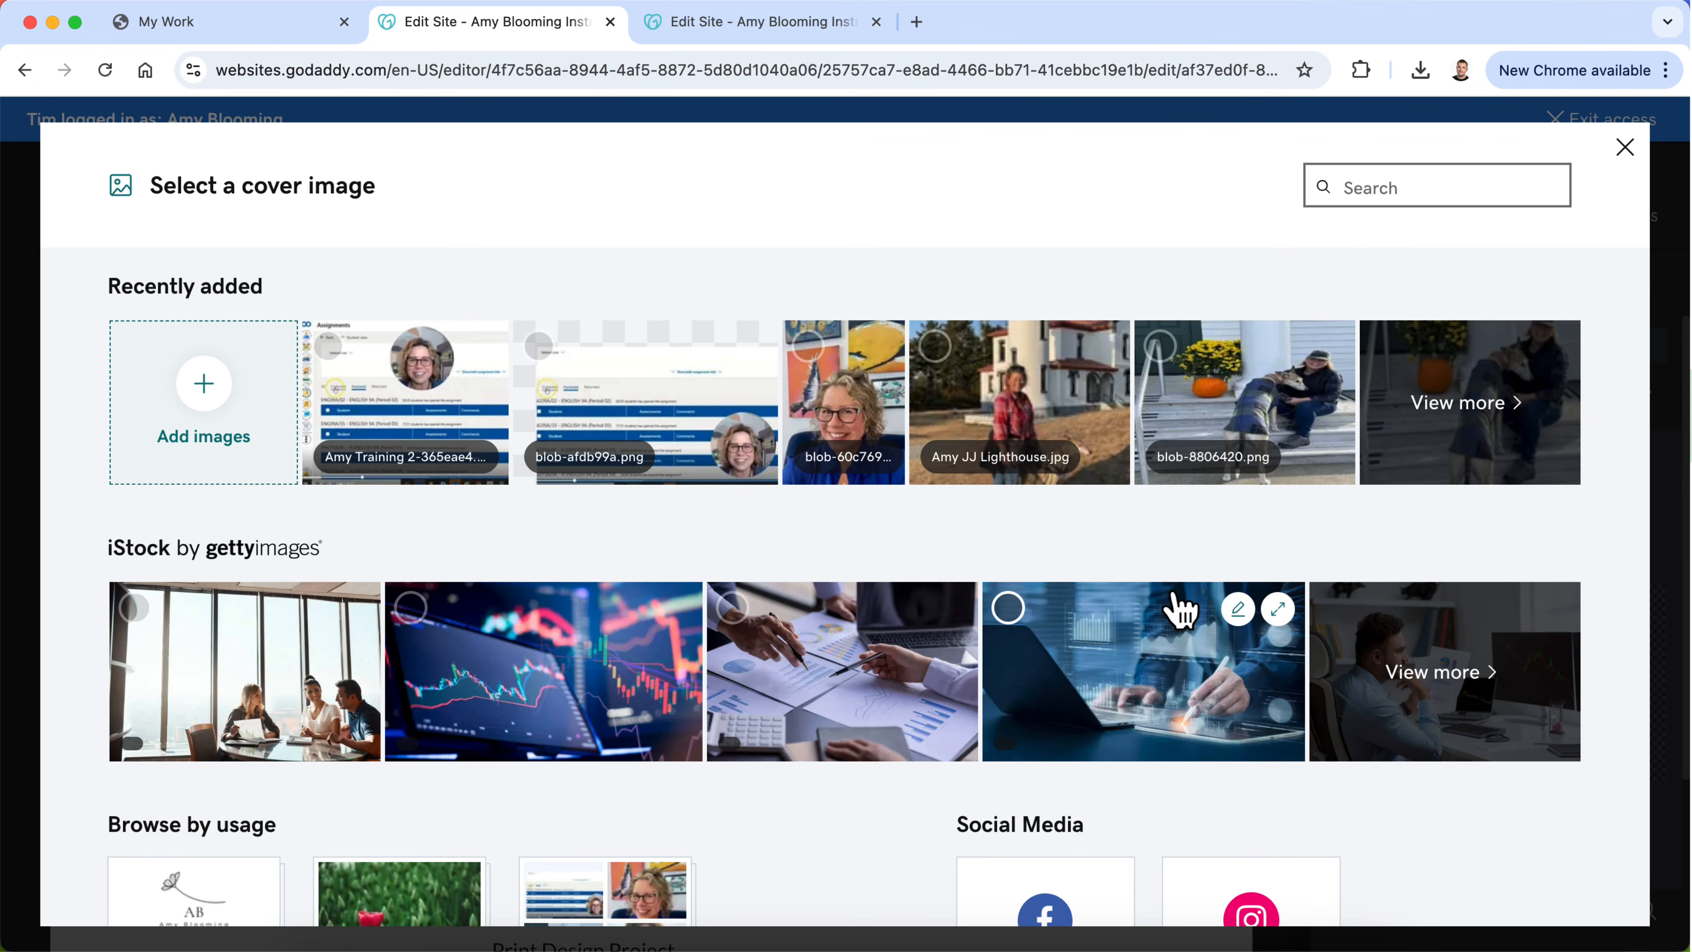
pyautogui.click(1465, 420)
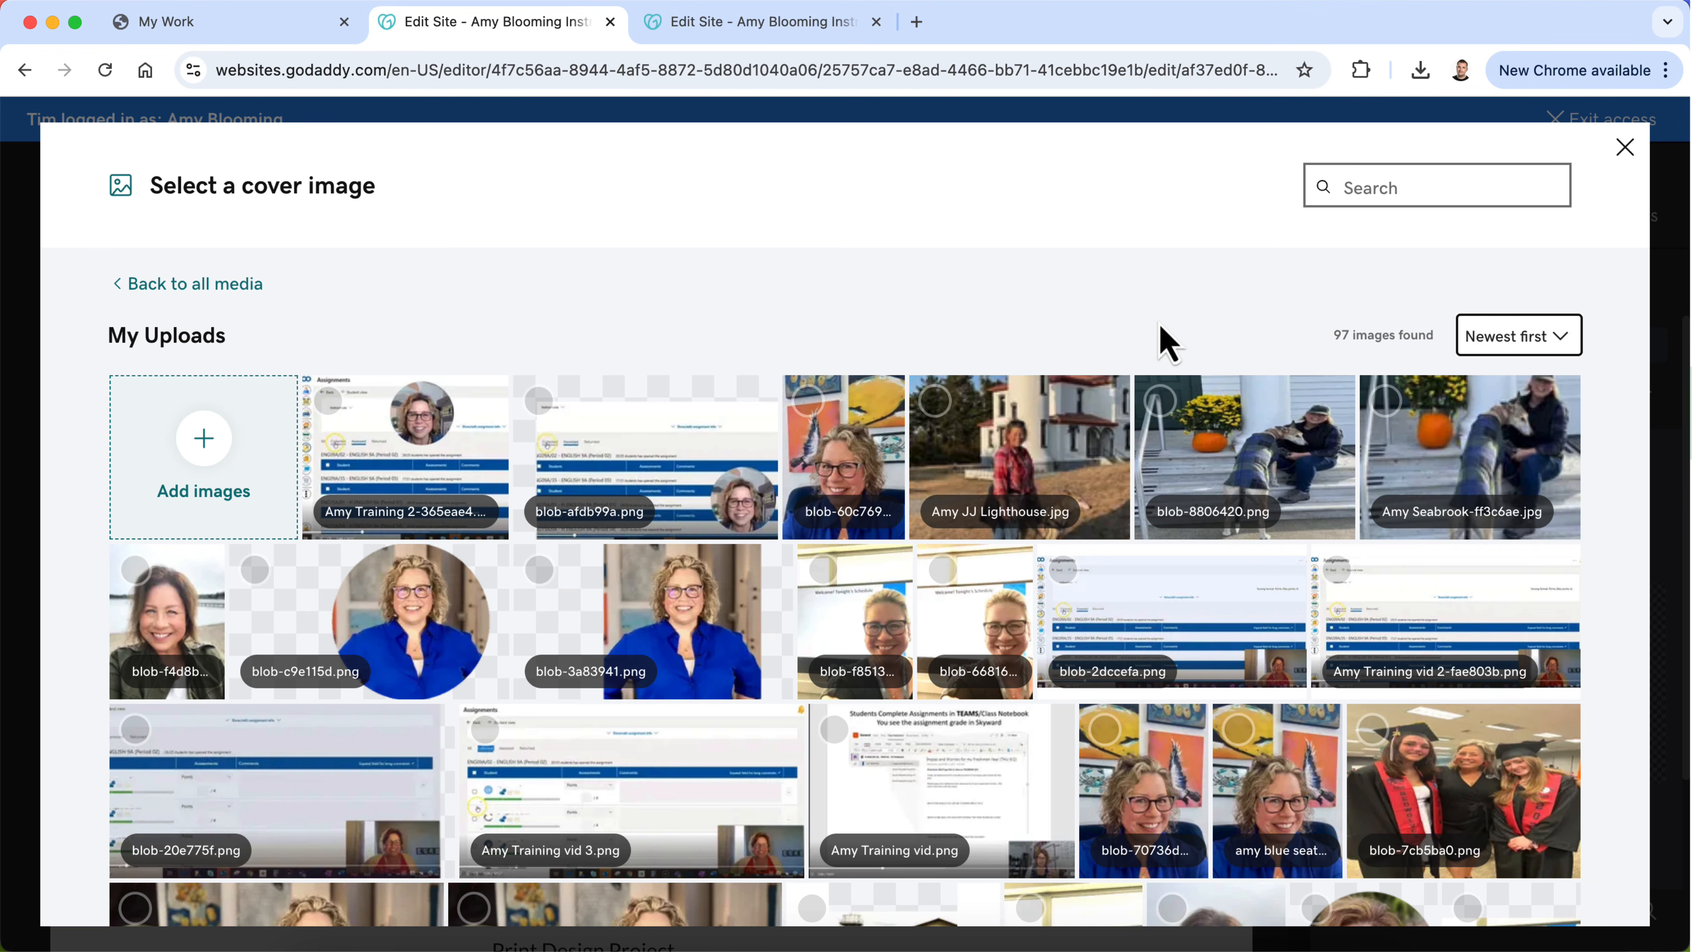
pyautogui.scroll(-5, 1189, 548)
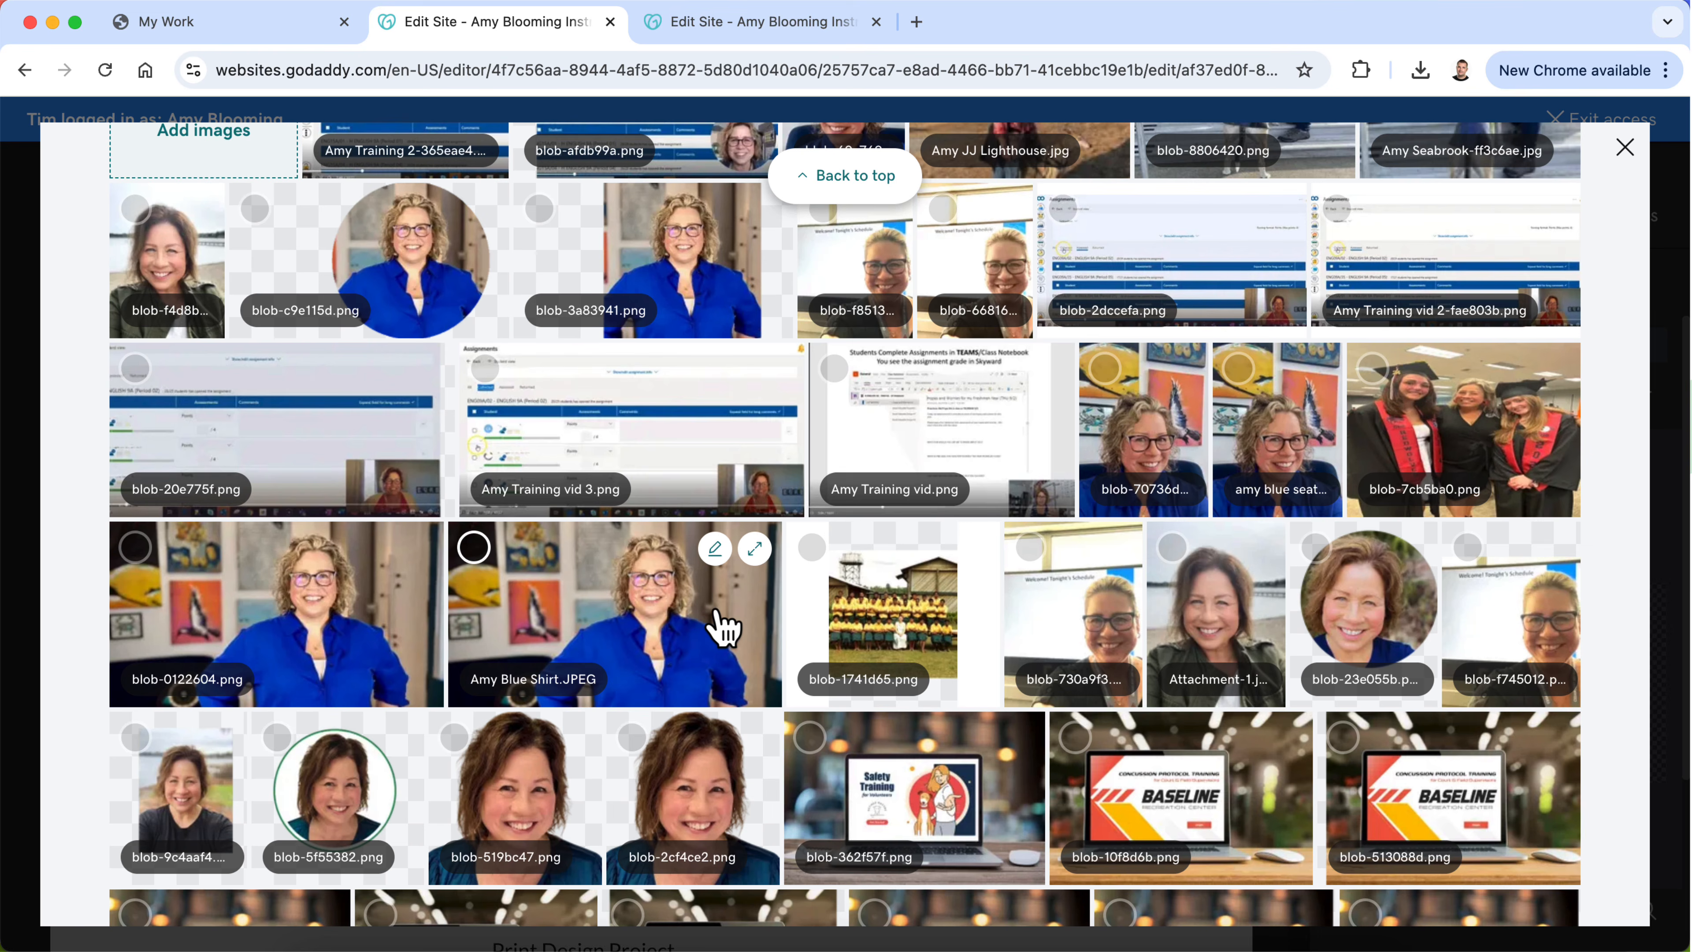
pyautogui.scroll(-1, 723, 627)
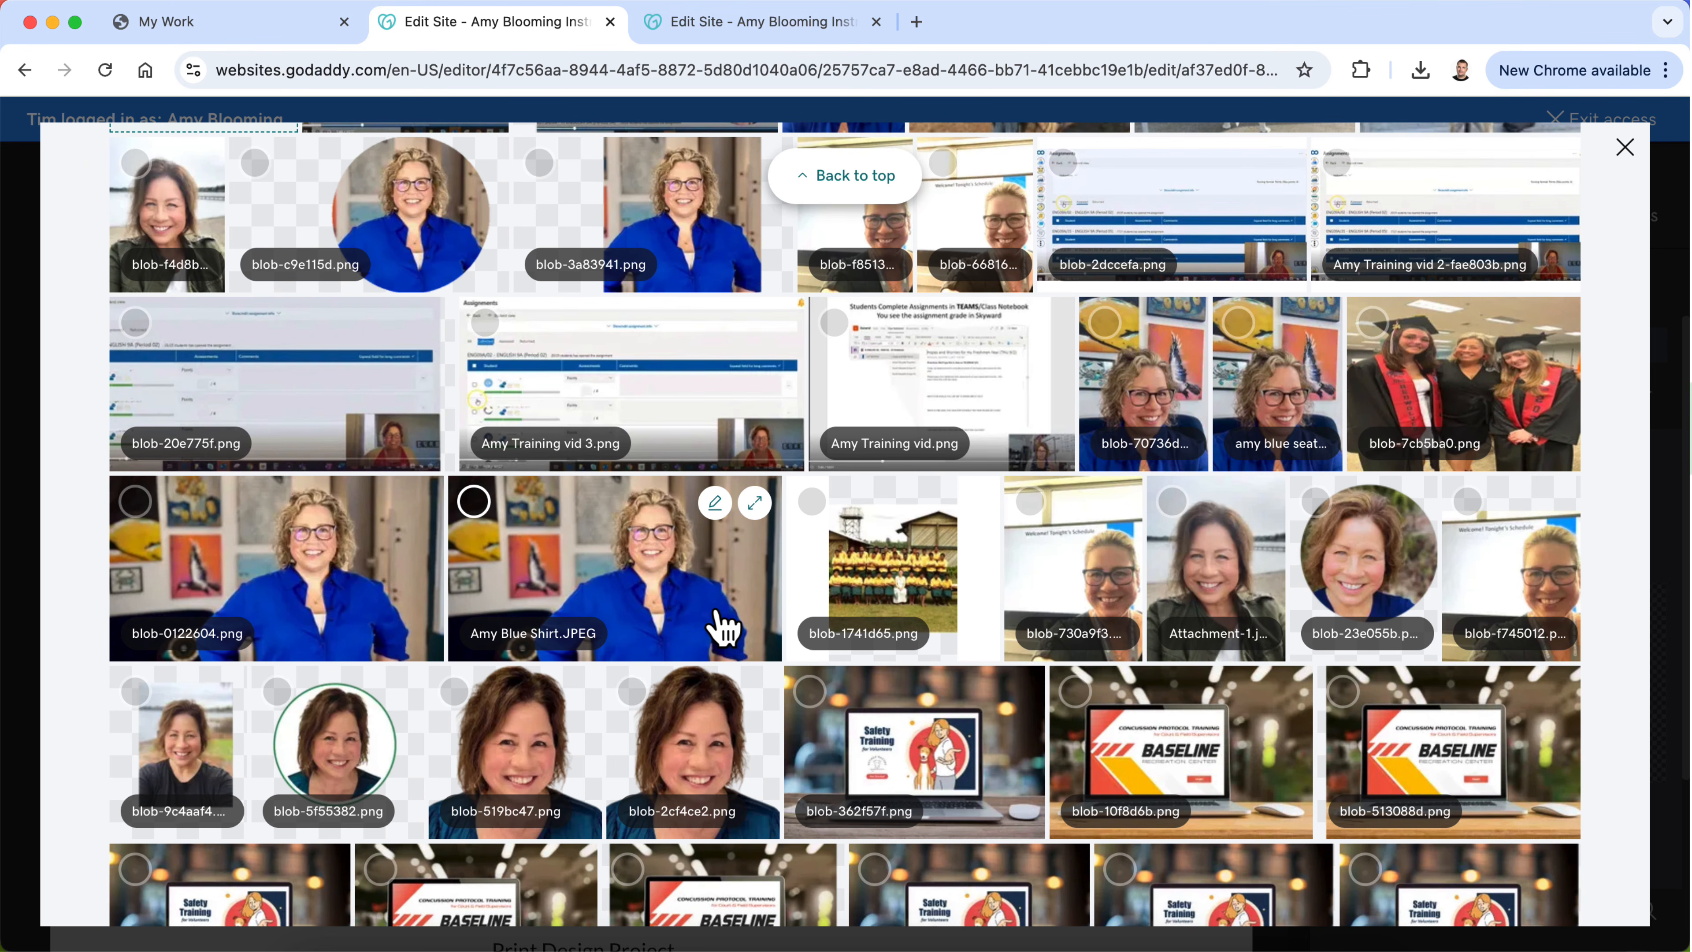
pyautogui.scroll(-1, 722, 626)
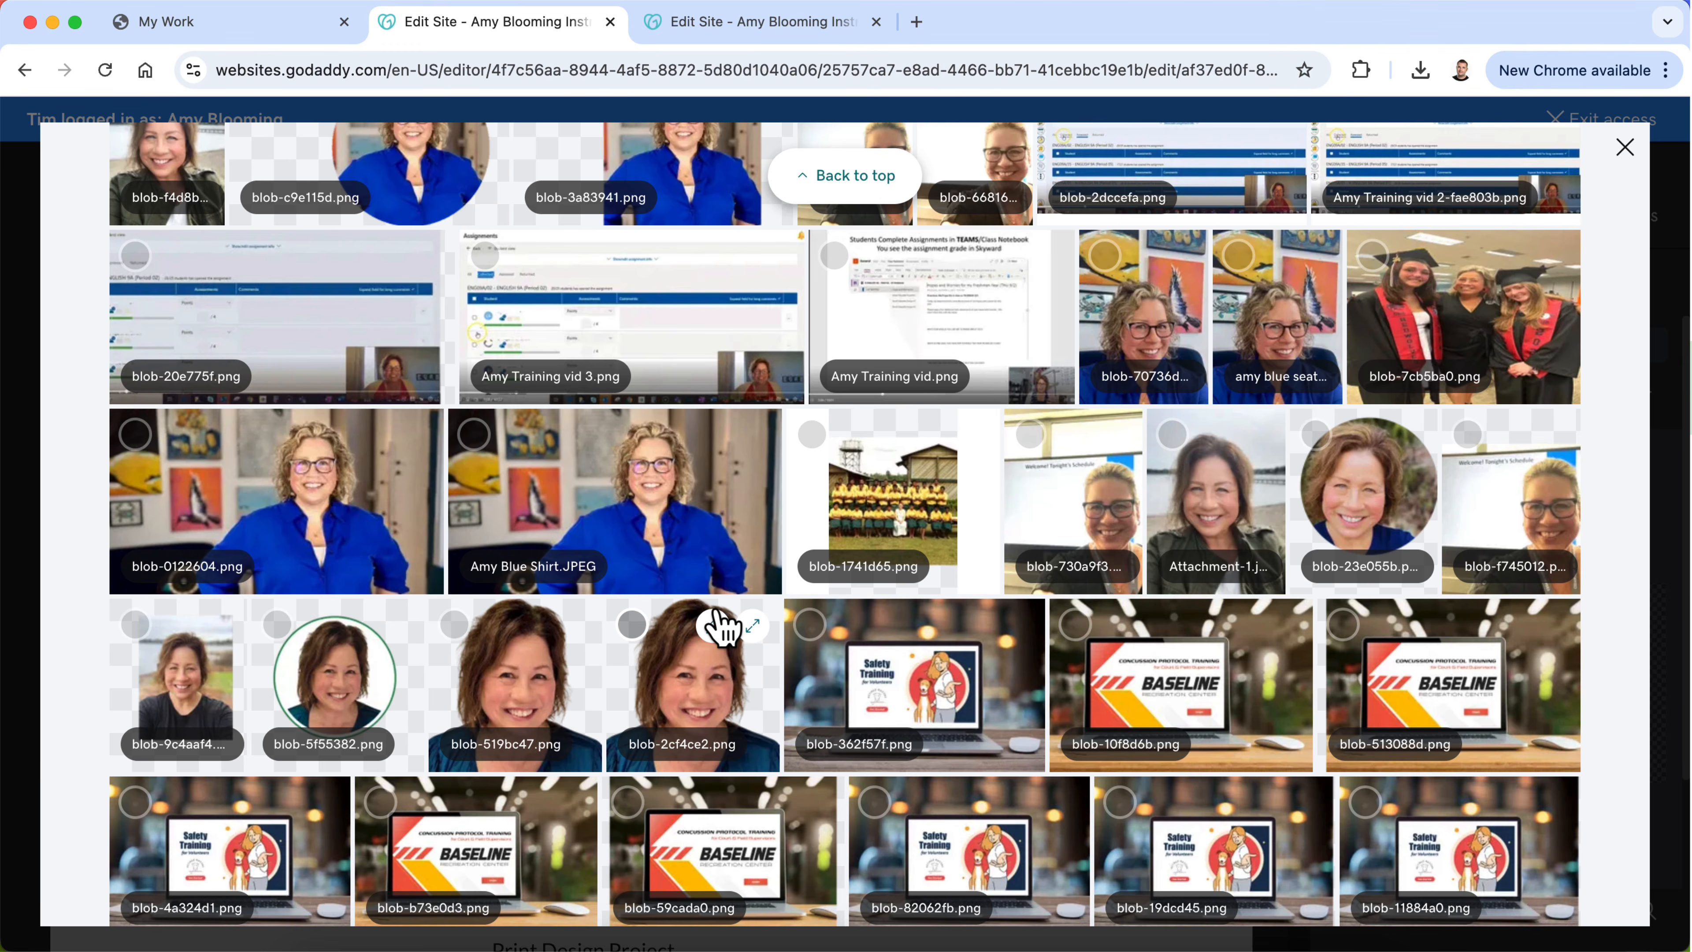
pyautogui.scroll(4, 719, 626)
pyautogui.click(690, 393)
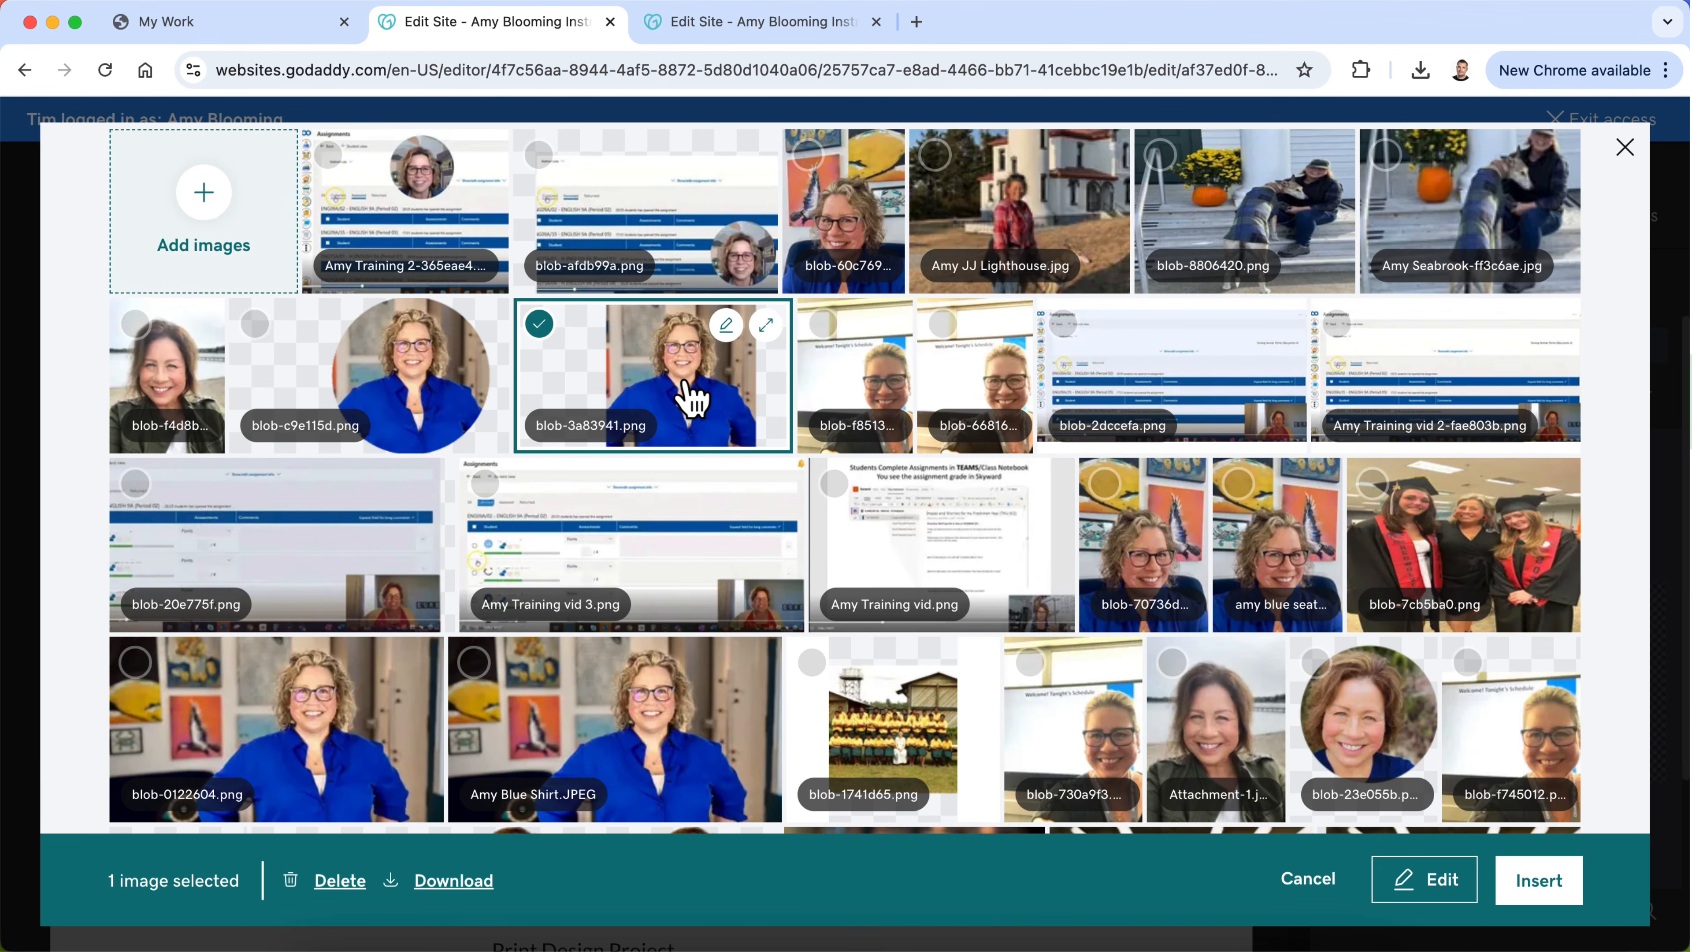
pyautogui.click(1539, 883)
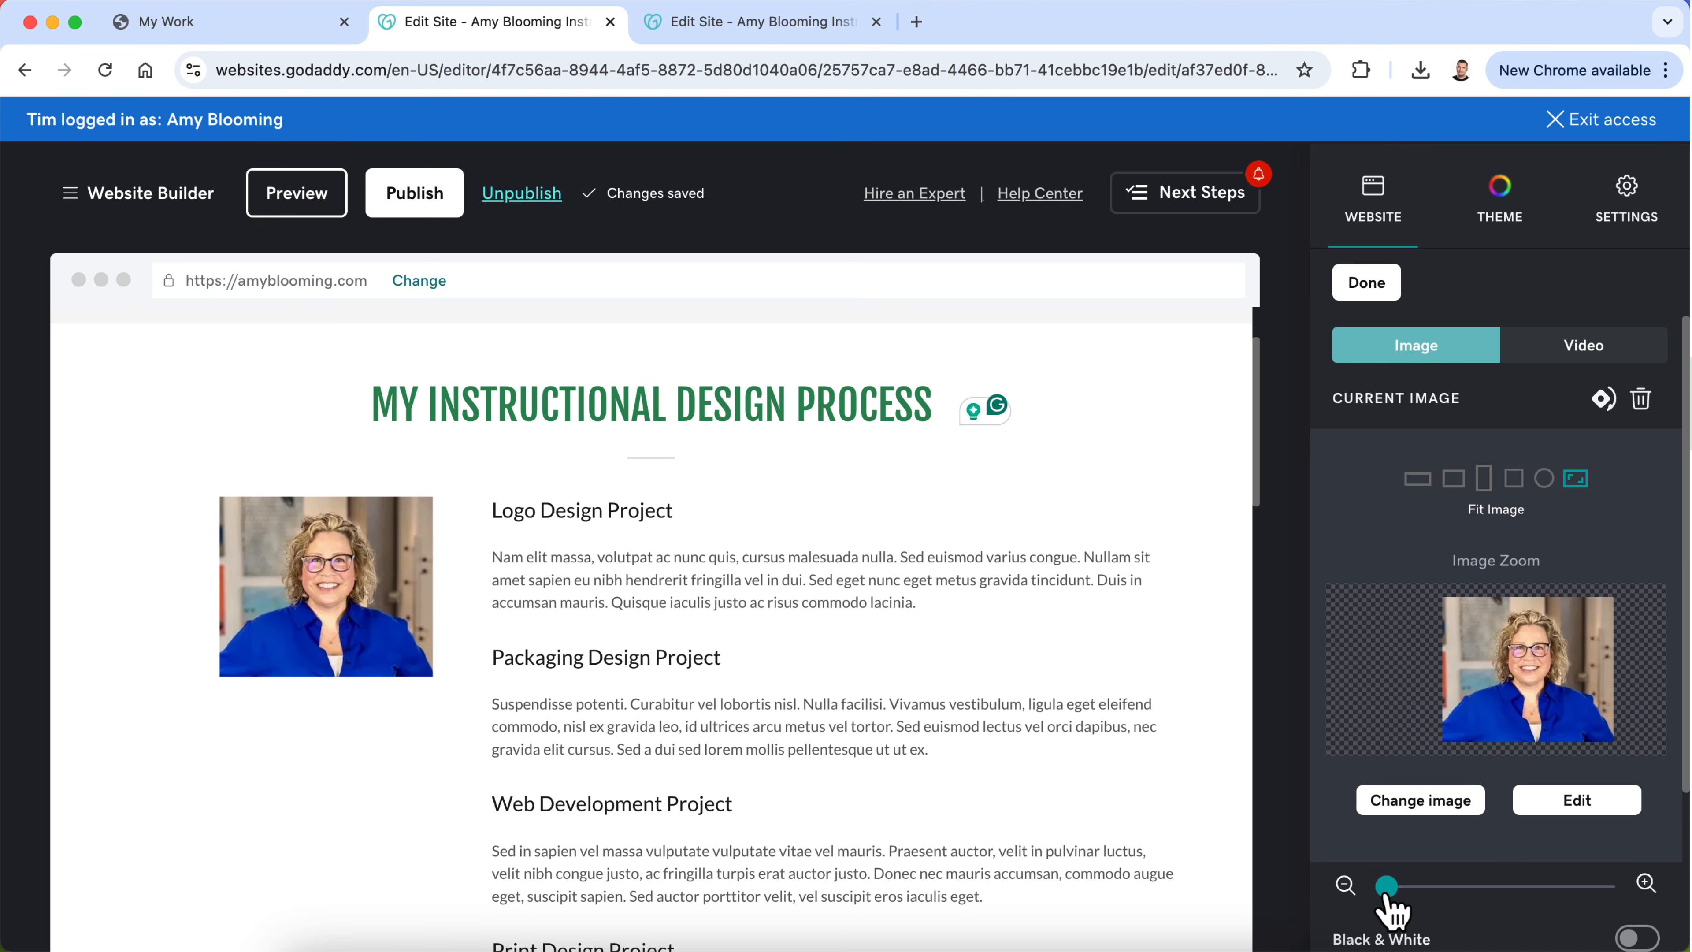
pyautogui.click(1514, 480)
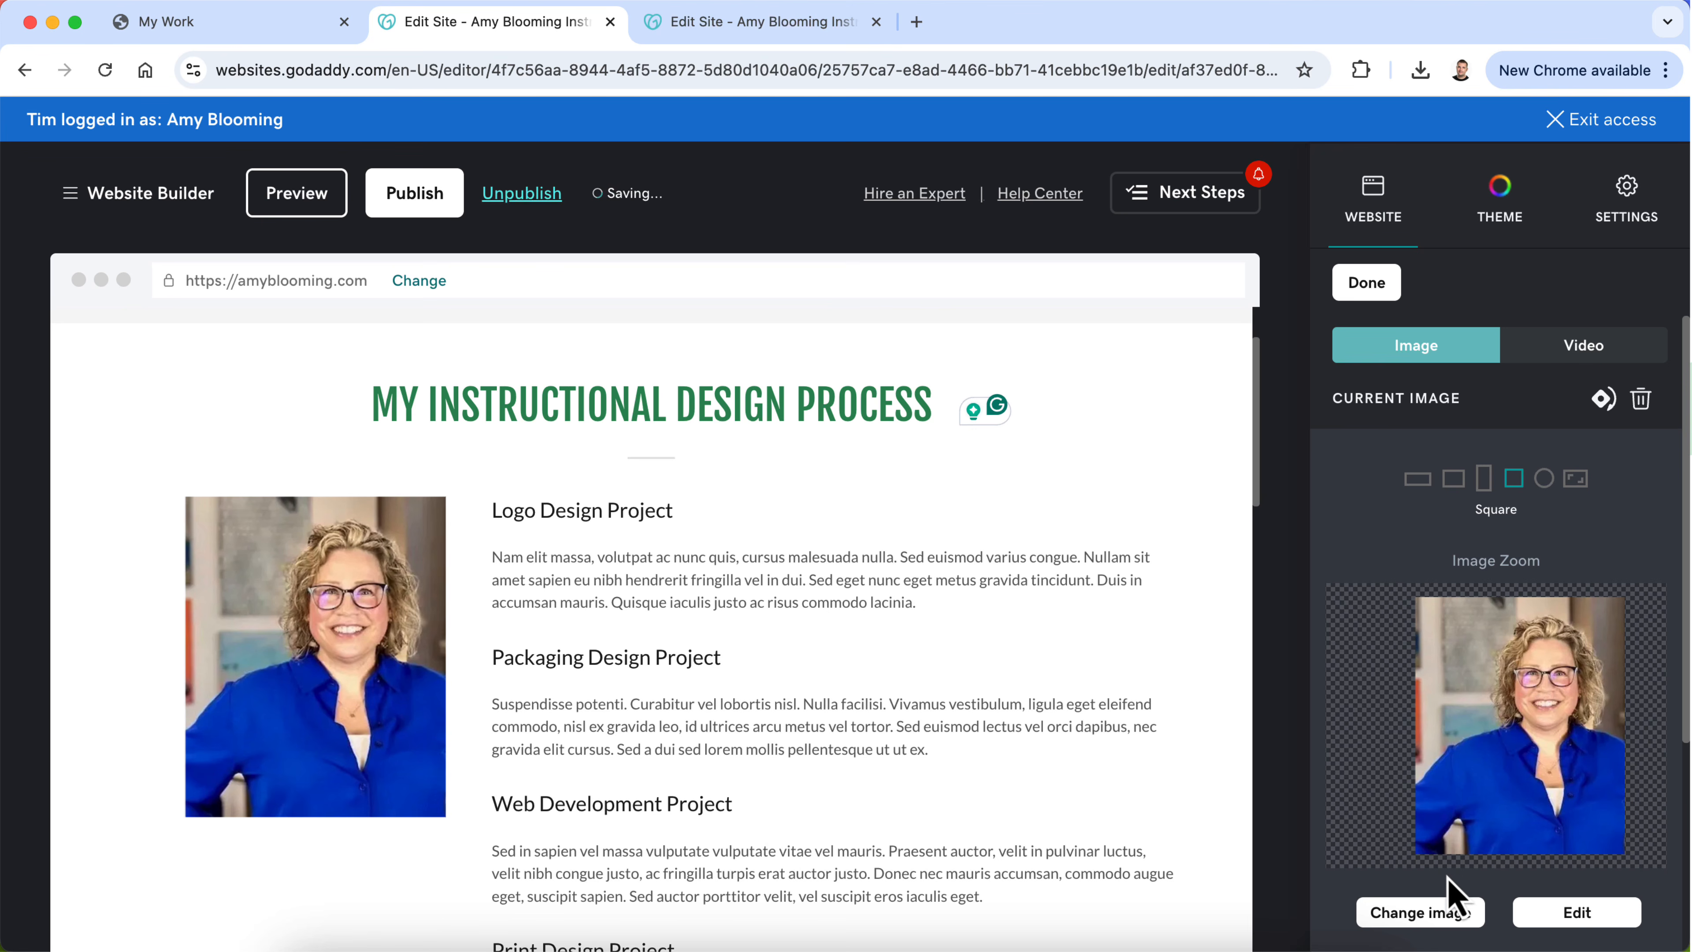
# Step: Zoom the My Instructional Design Process portrait in slightly and reposition it so it fills the square frame
pyautogui.scroll(-3, 1506, 705)
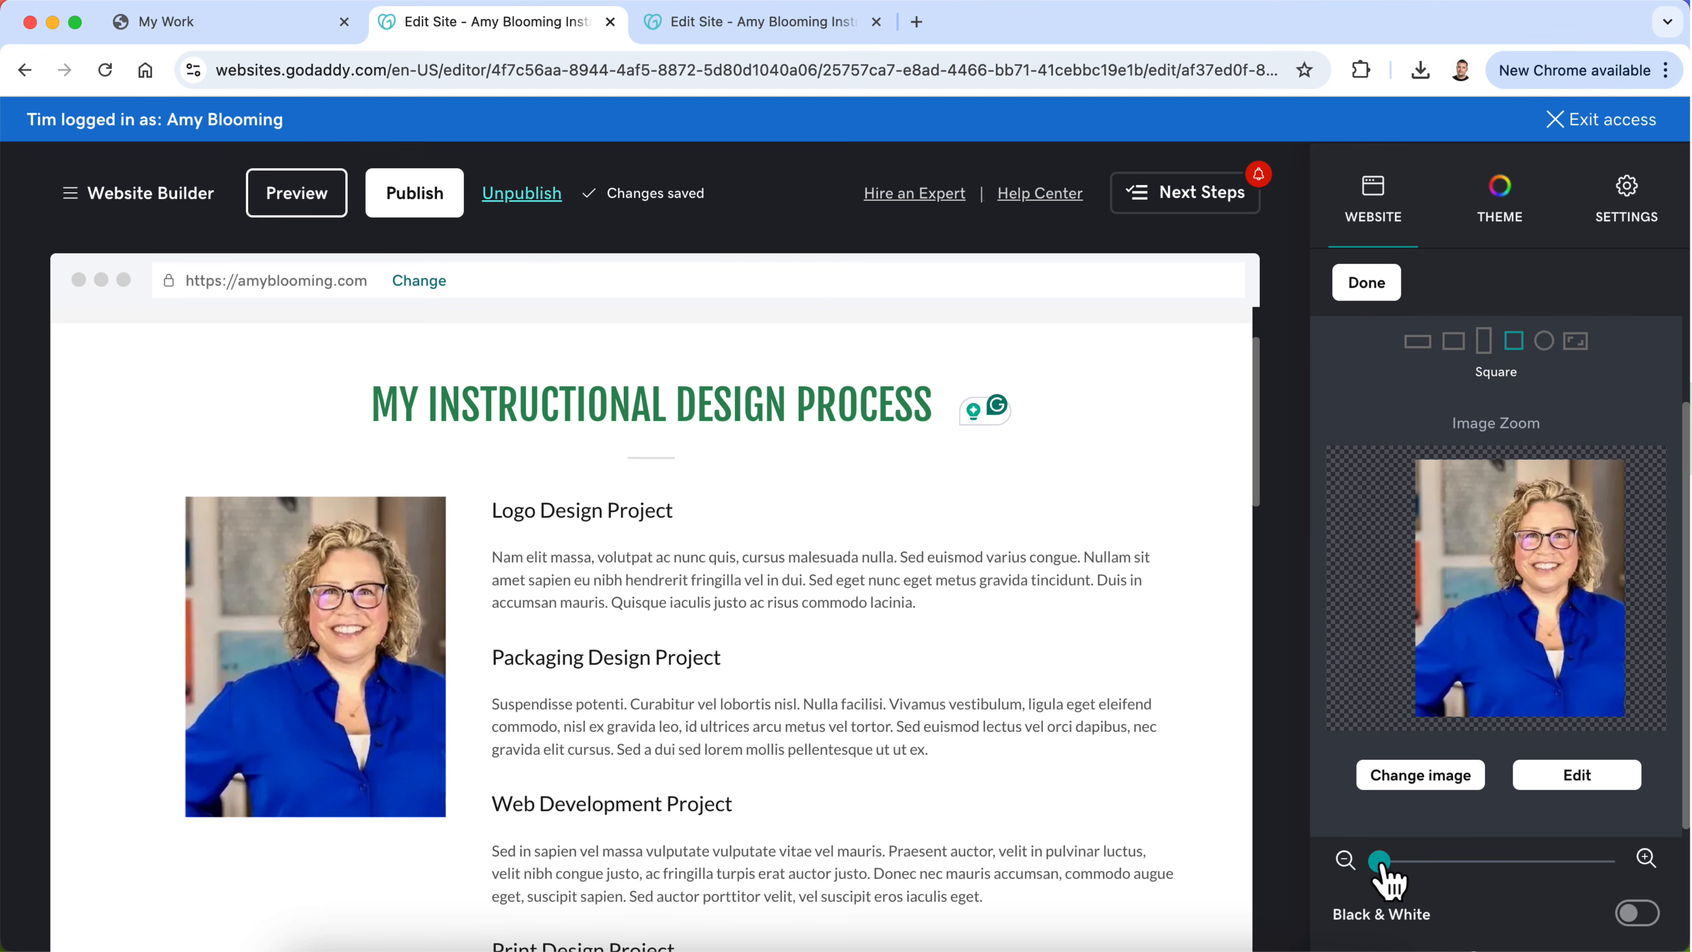
pyautogui.moveTo(1380, 861); pyautogui.dragTo(1390, 861)
pyautogui.moveTo(1526, 678); pyautogui.dragTo(1469, 692)
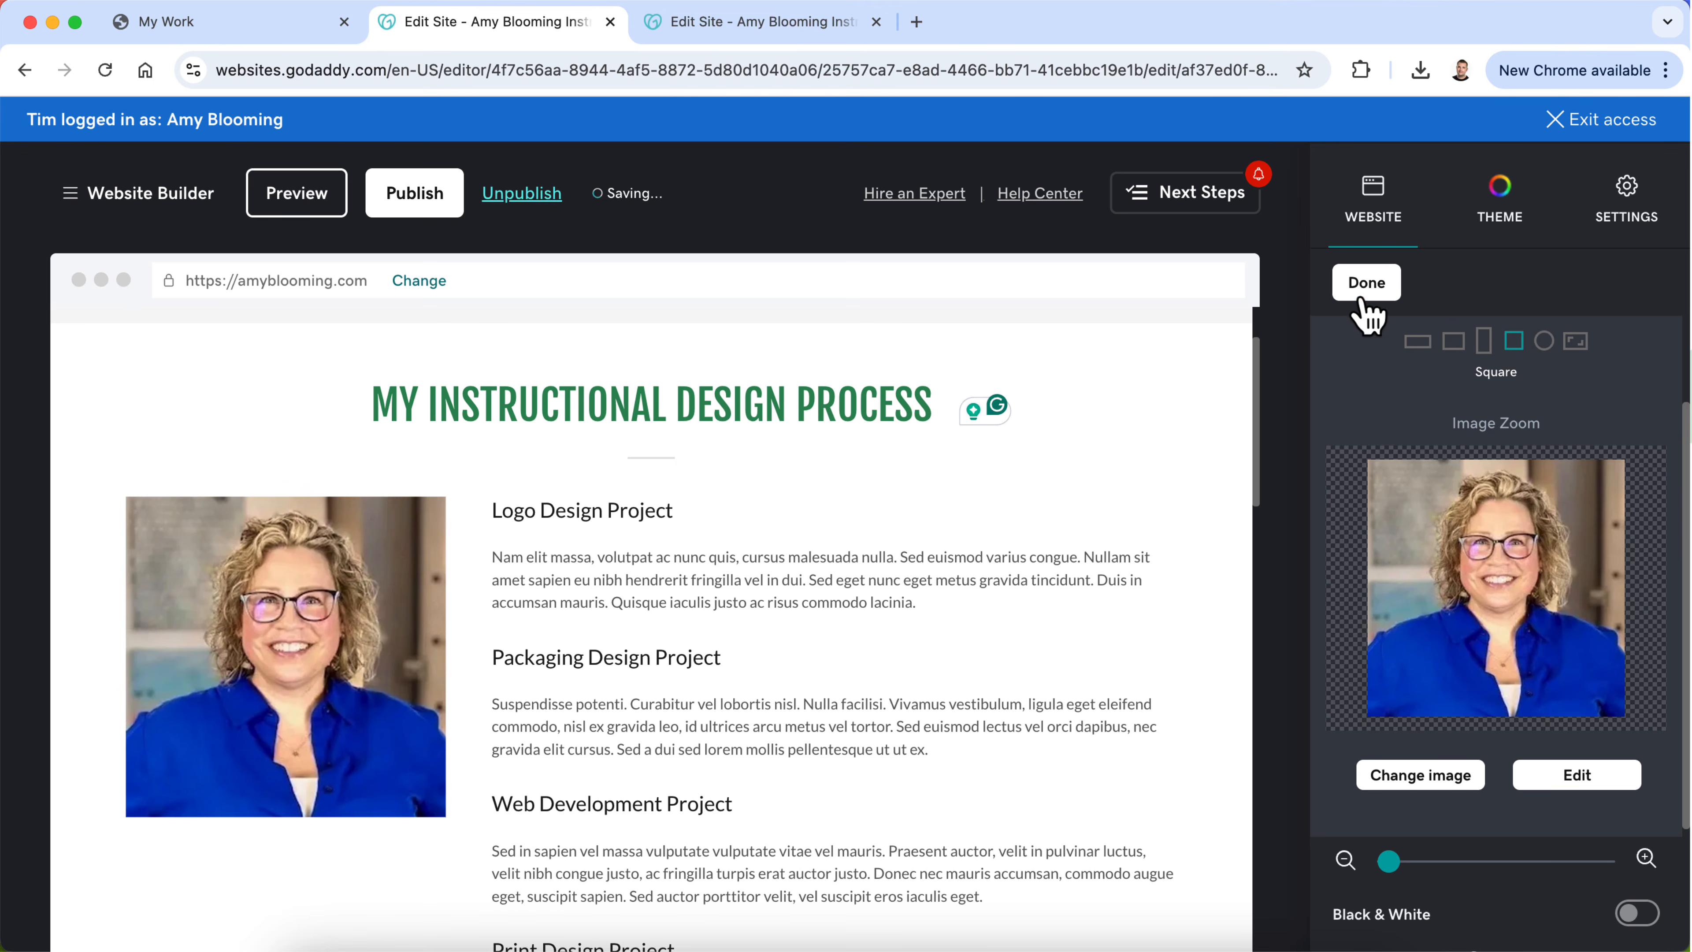
pyautogui.click(1365, 290)
# Step: Switch to ChatGPT and copy the paragraph under "A – Analyze" in the ADDIE-based process text
pyautogui.scroll(-5, 1043, 717)
pyautogui.scroll(-5, 1043, 716)
pyautogui.scroll(8, 1041, 719)
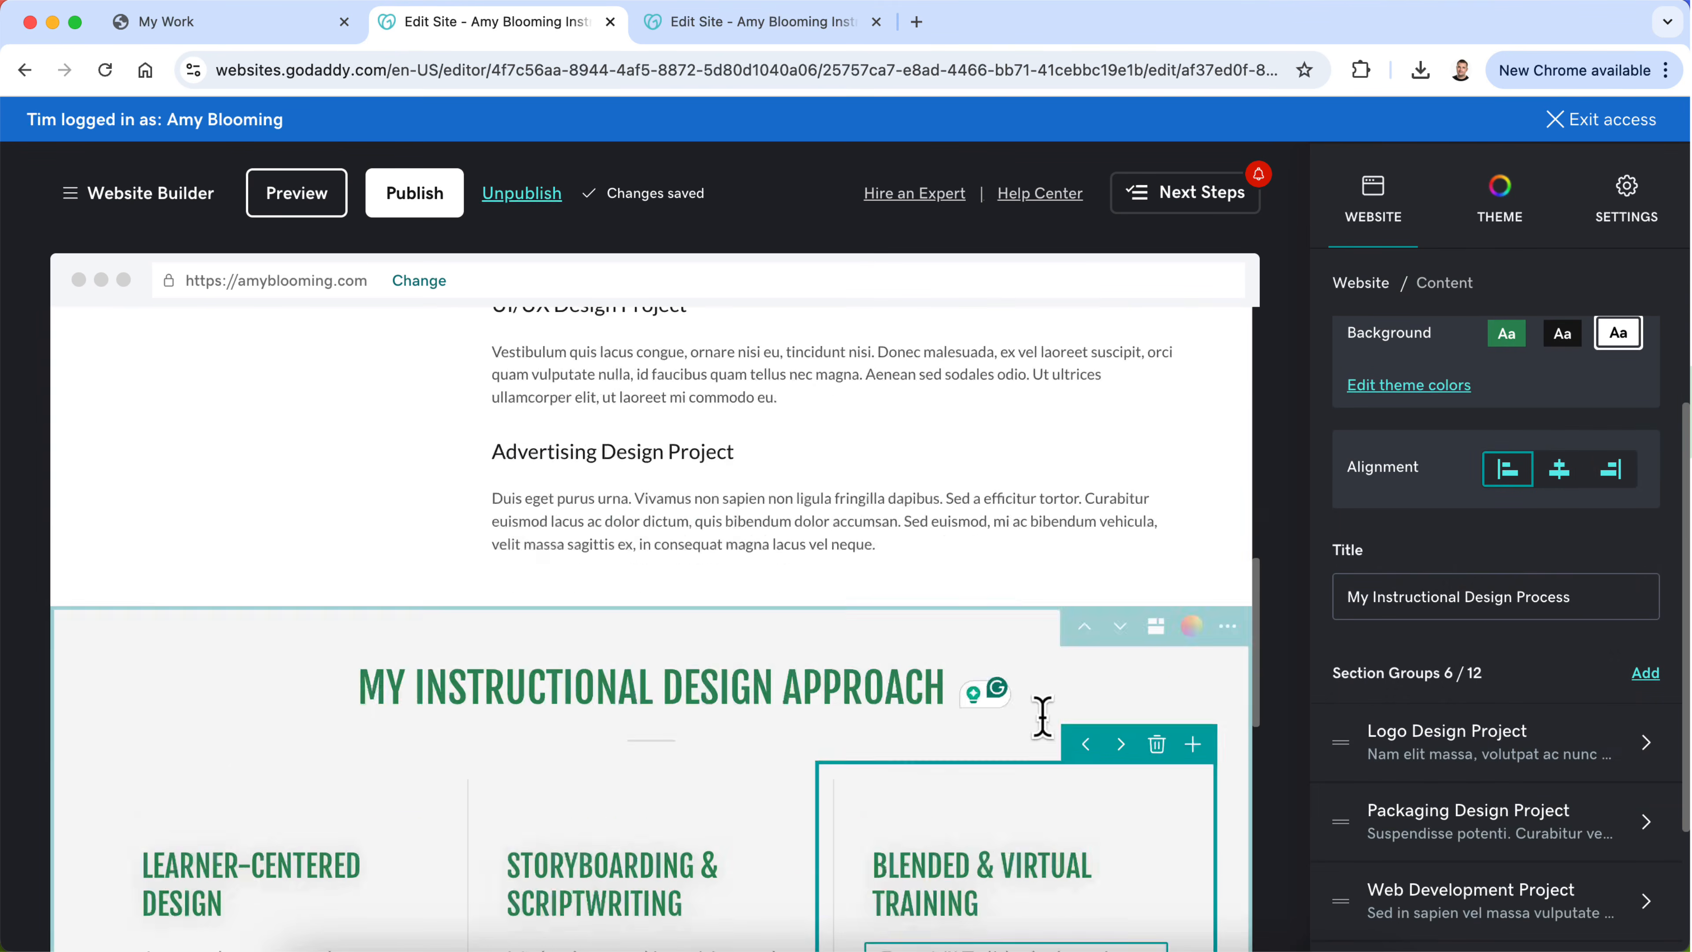
pyautogui.click(994, 943)
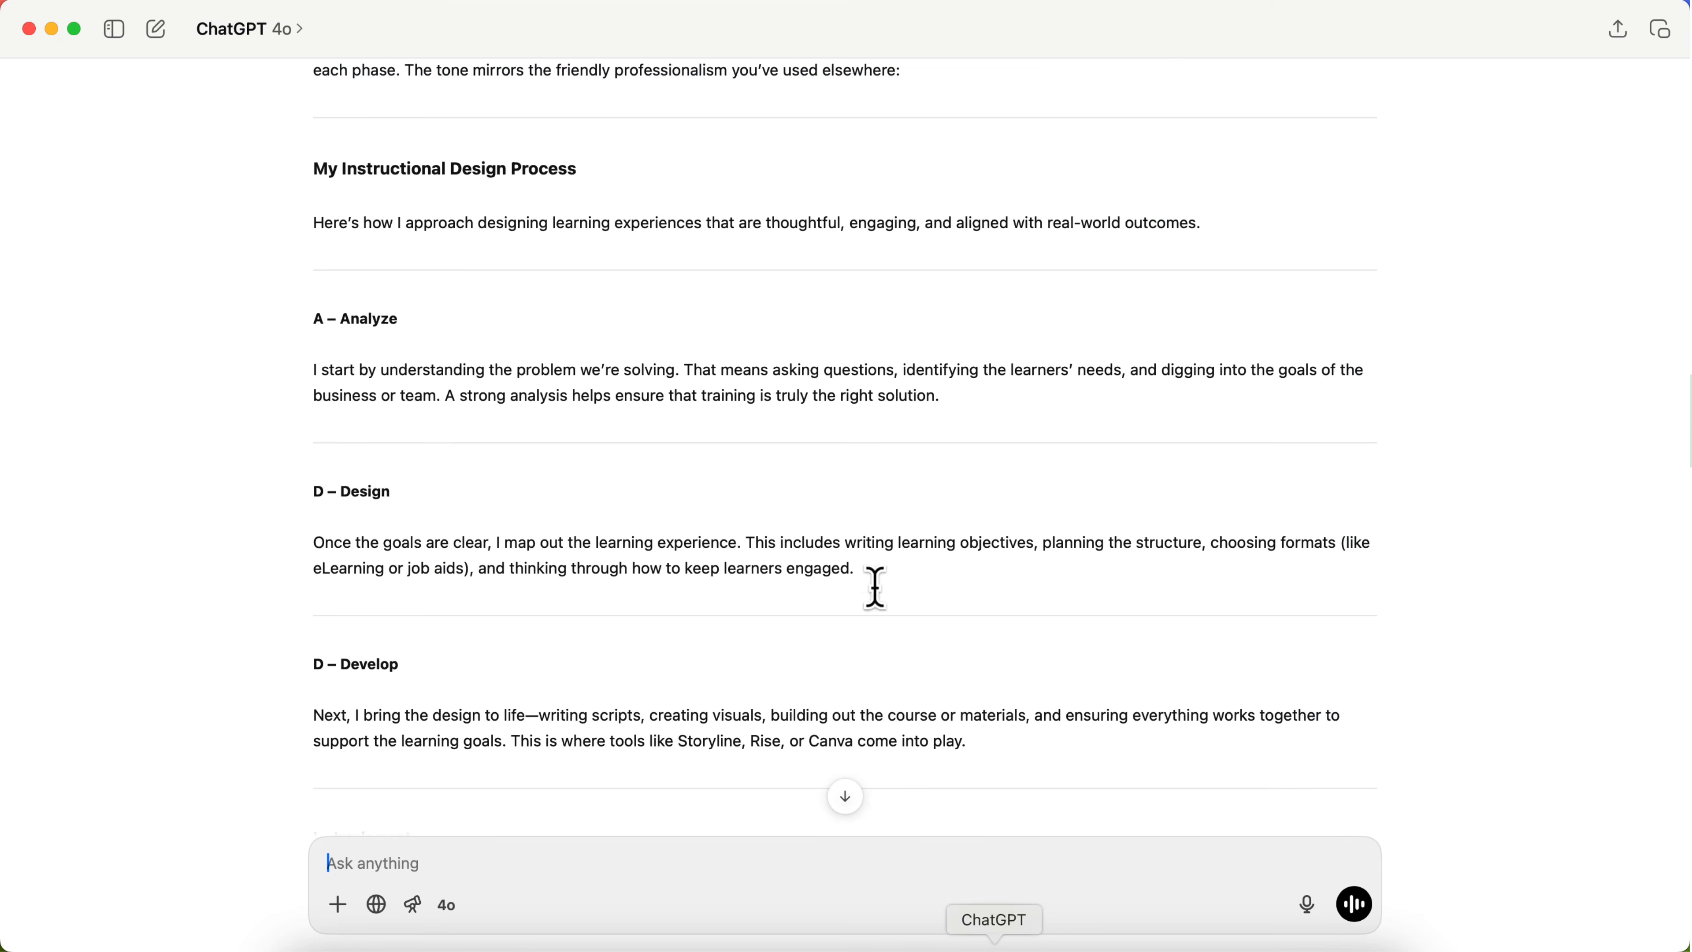
pyautogui.scroll(5, 866, 560)
pyautogui.scroll(-5, 853, 523)
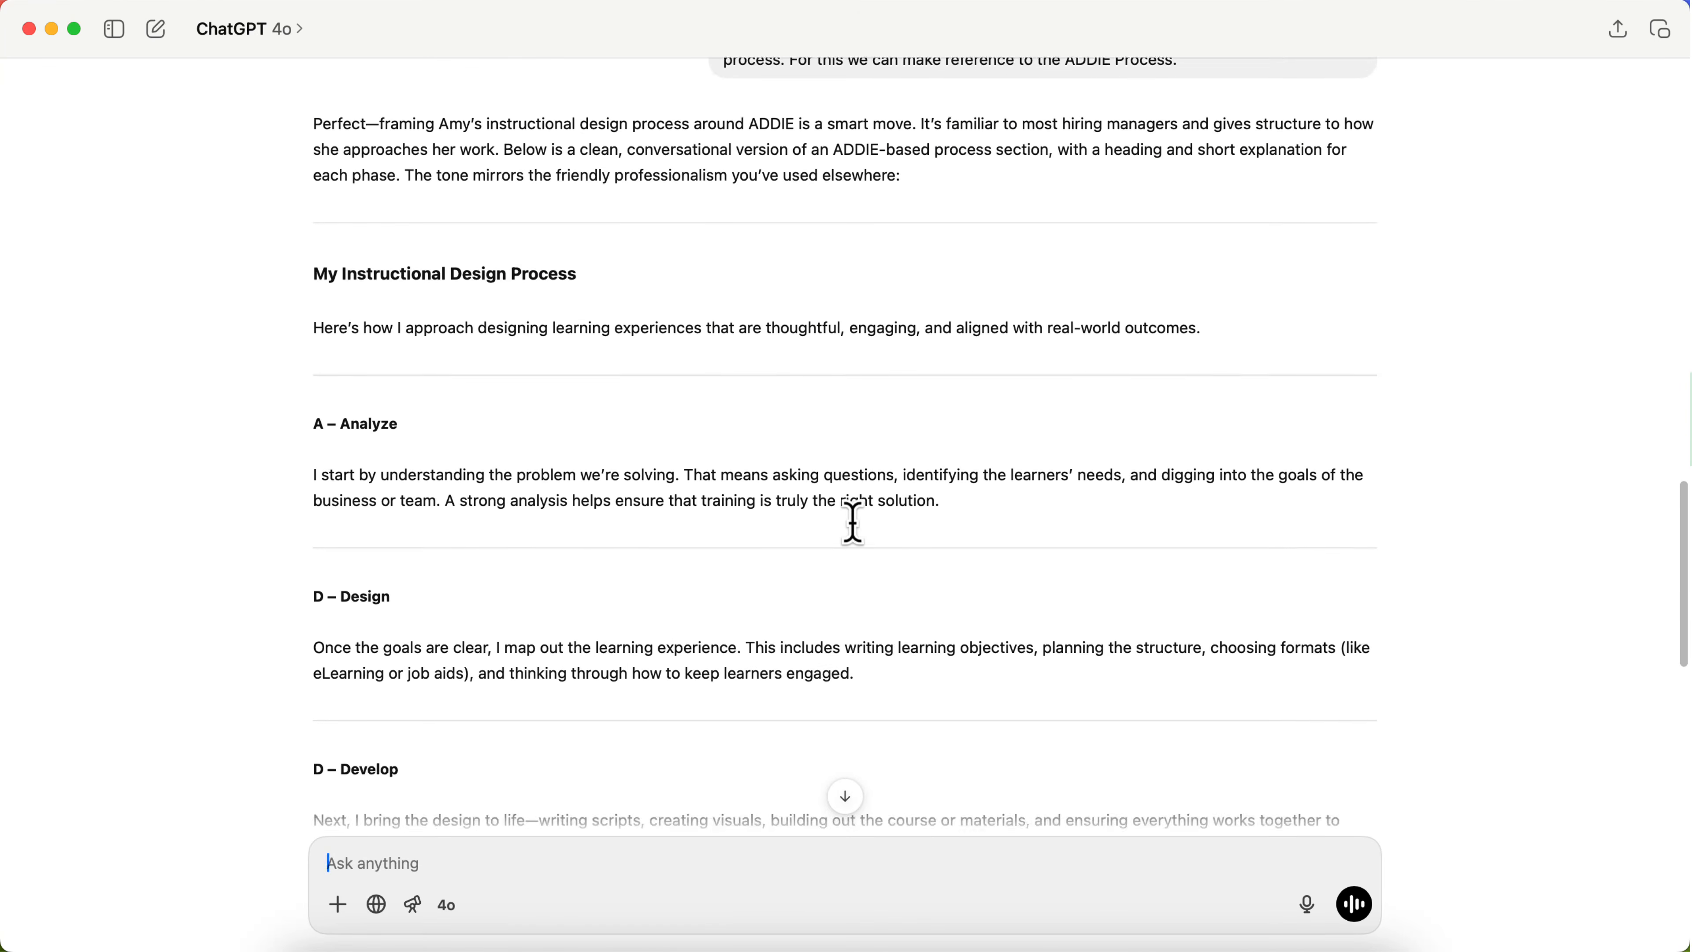
pyautogui.scroll(-1, 513, 425)
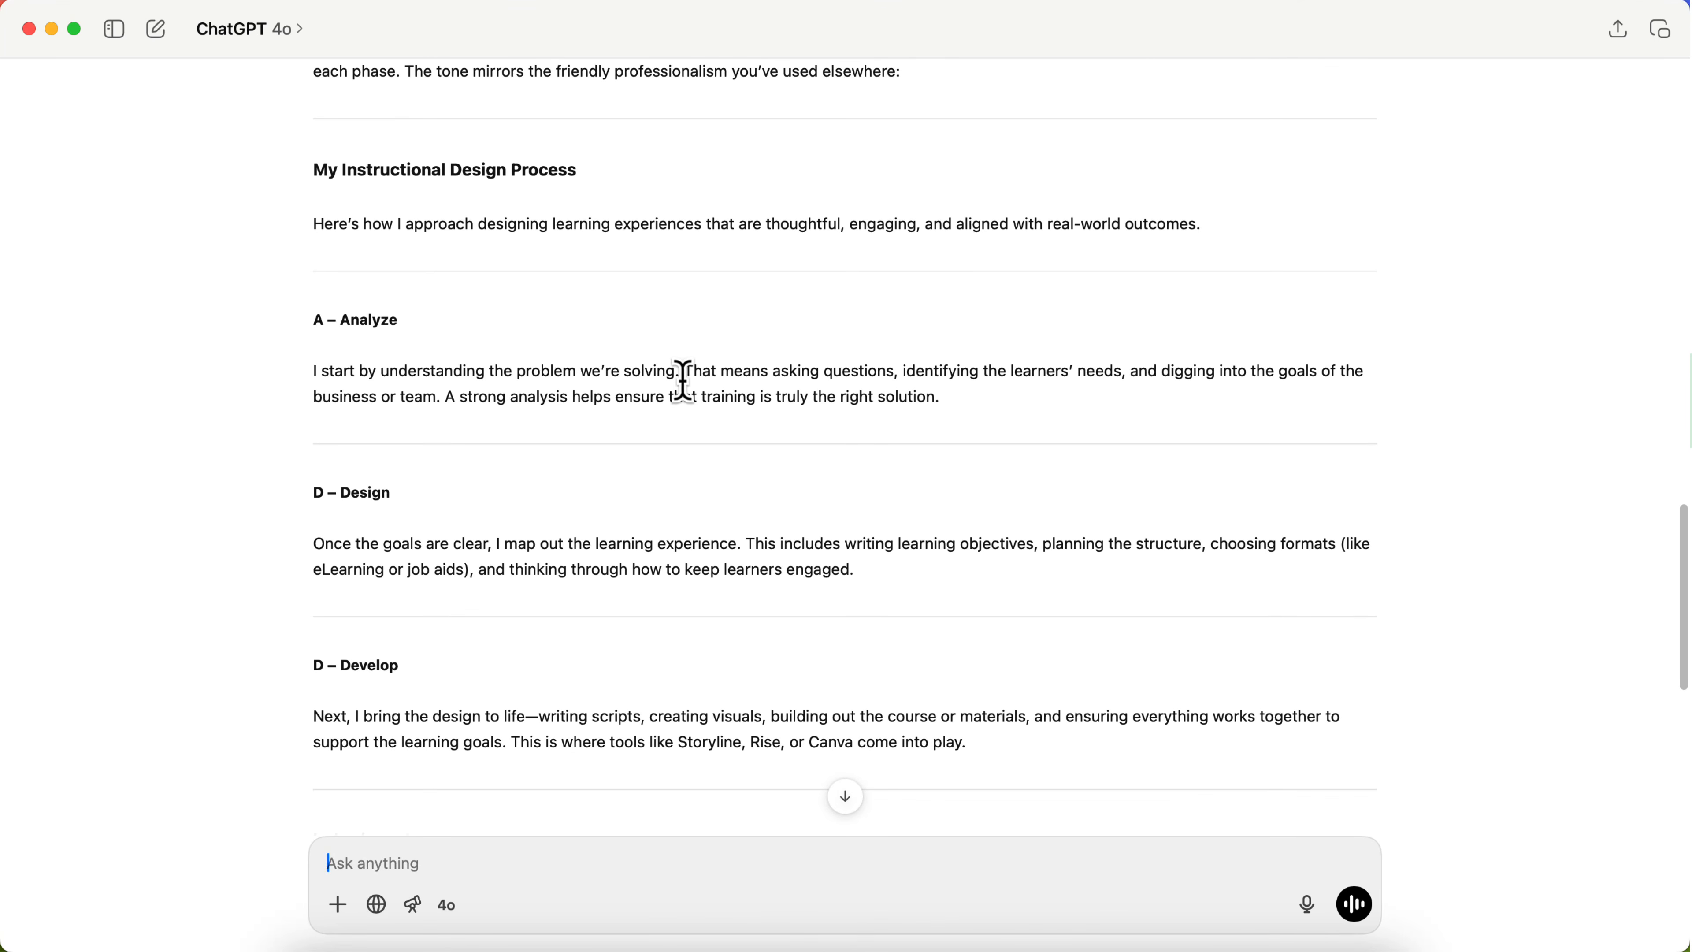
pyautogui.tripleClick(698, 382)
pyautogui.press('super+c')
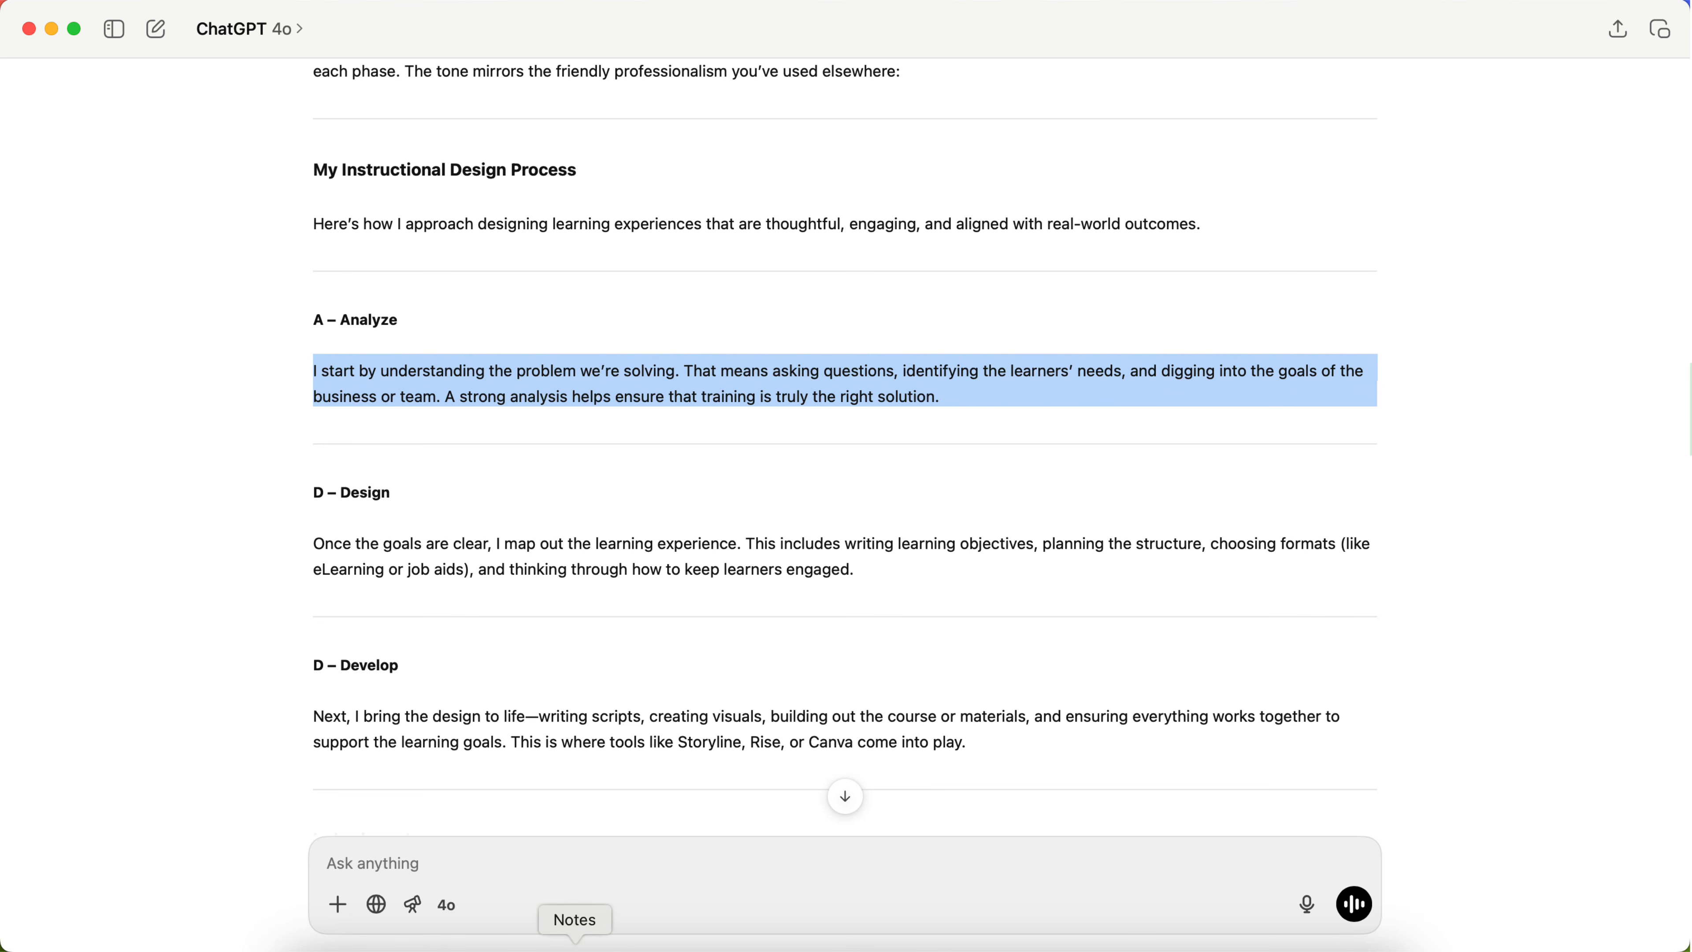
# Step: Back in Chrome's website editor, replace the Logo Design Project description with the copied Analyze paragraph and remove the blank line above it
pyautogui.click(488, 948)
pyautogui.scroll(3, 653, 500)
pyautogui.click(653, 507)
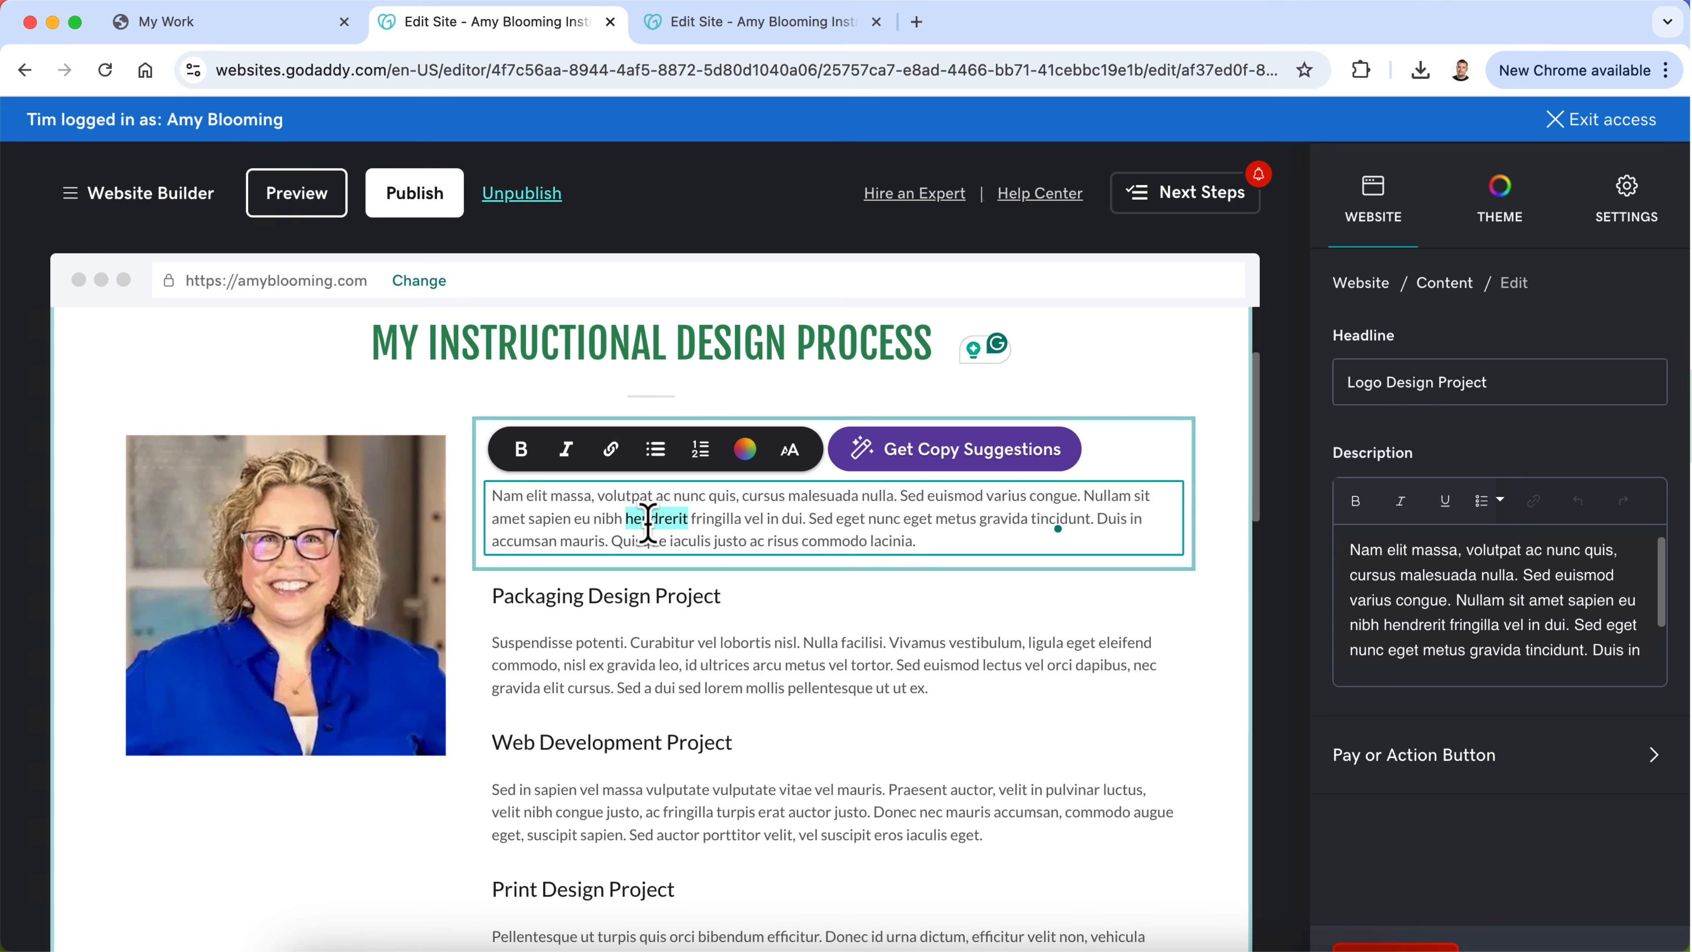
pyautogui.tripleClick(642, 515)
pyautogui.press('super+v')
pyautogui.click(534, 511)
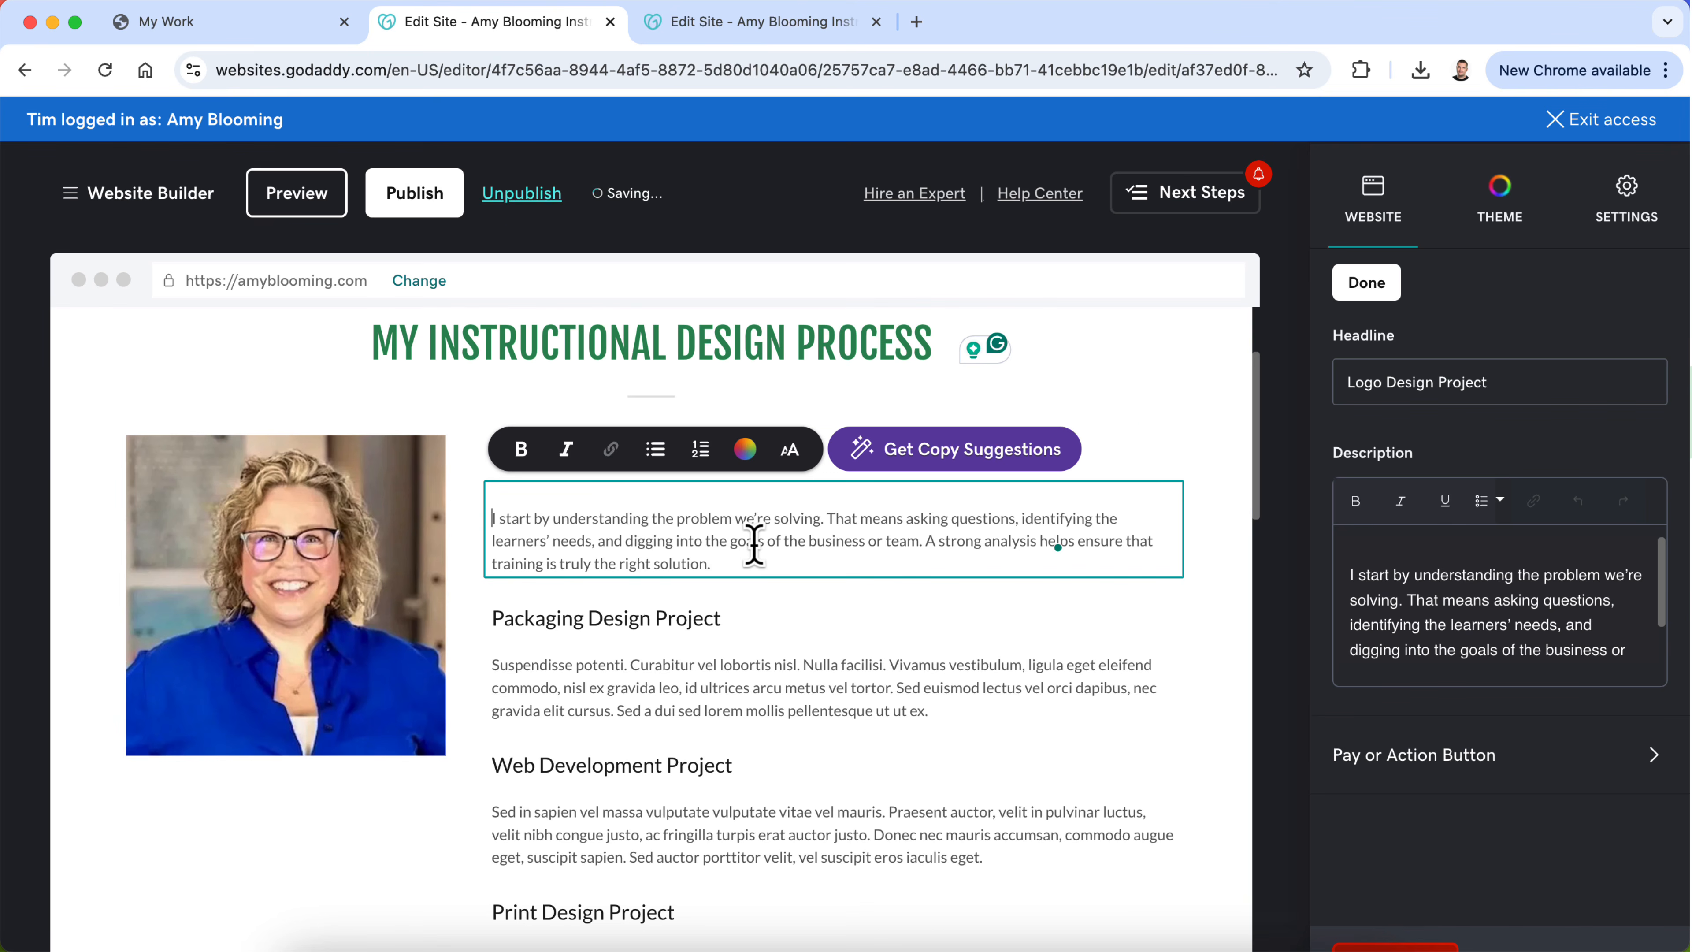
pyautogui.click(792, 590)
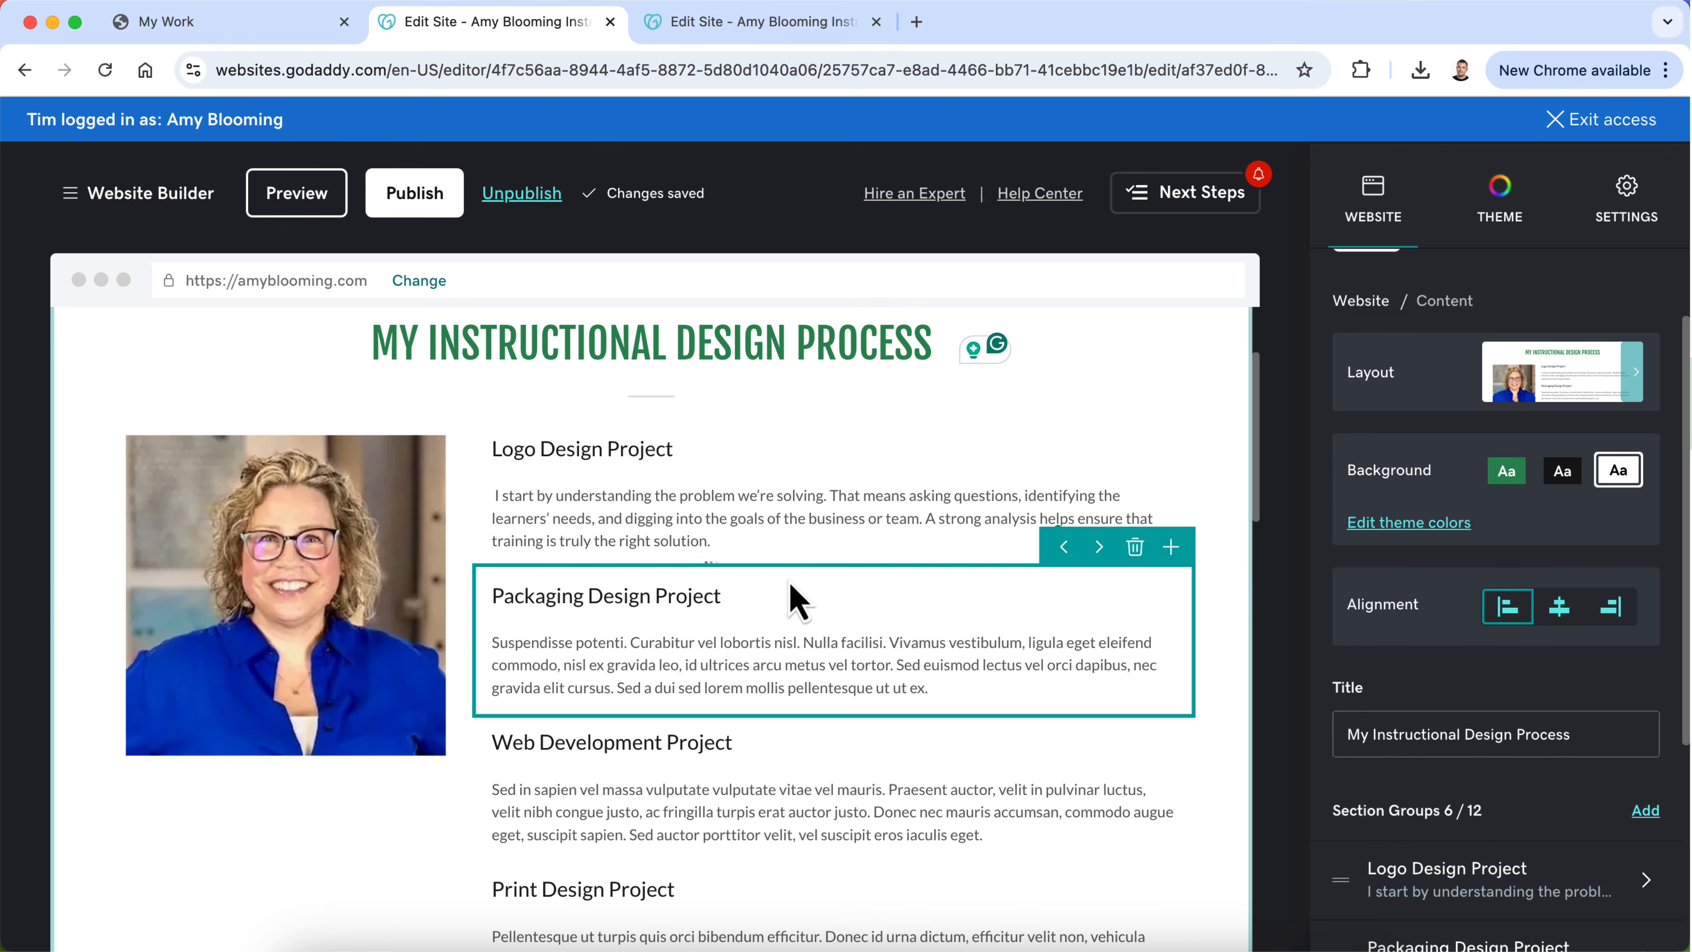
# Step: Retitle the Logo Design Project entry "Analysis"
pyautogui.tripleClick(602, 453)
pyautogui.write('Analysi')
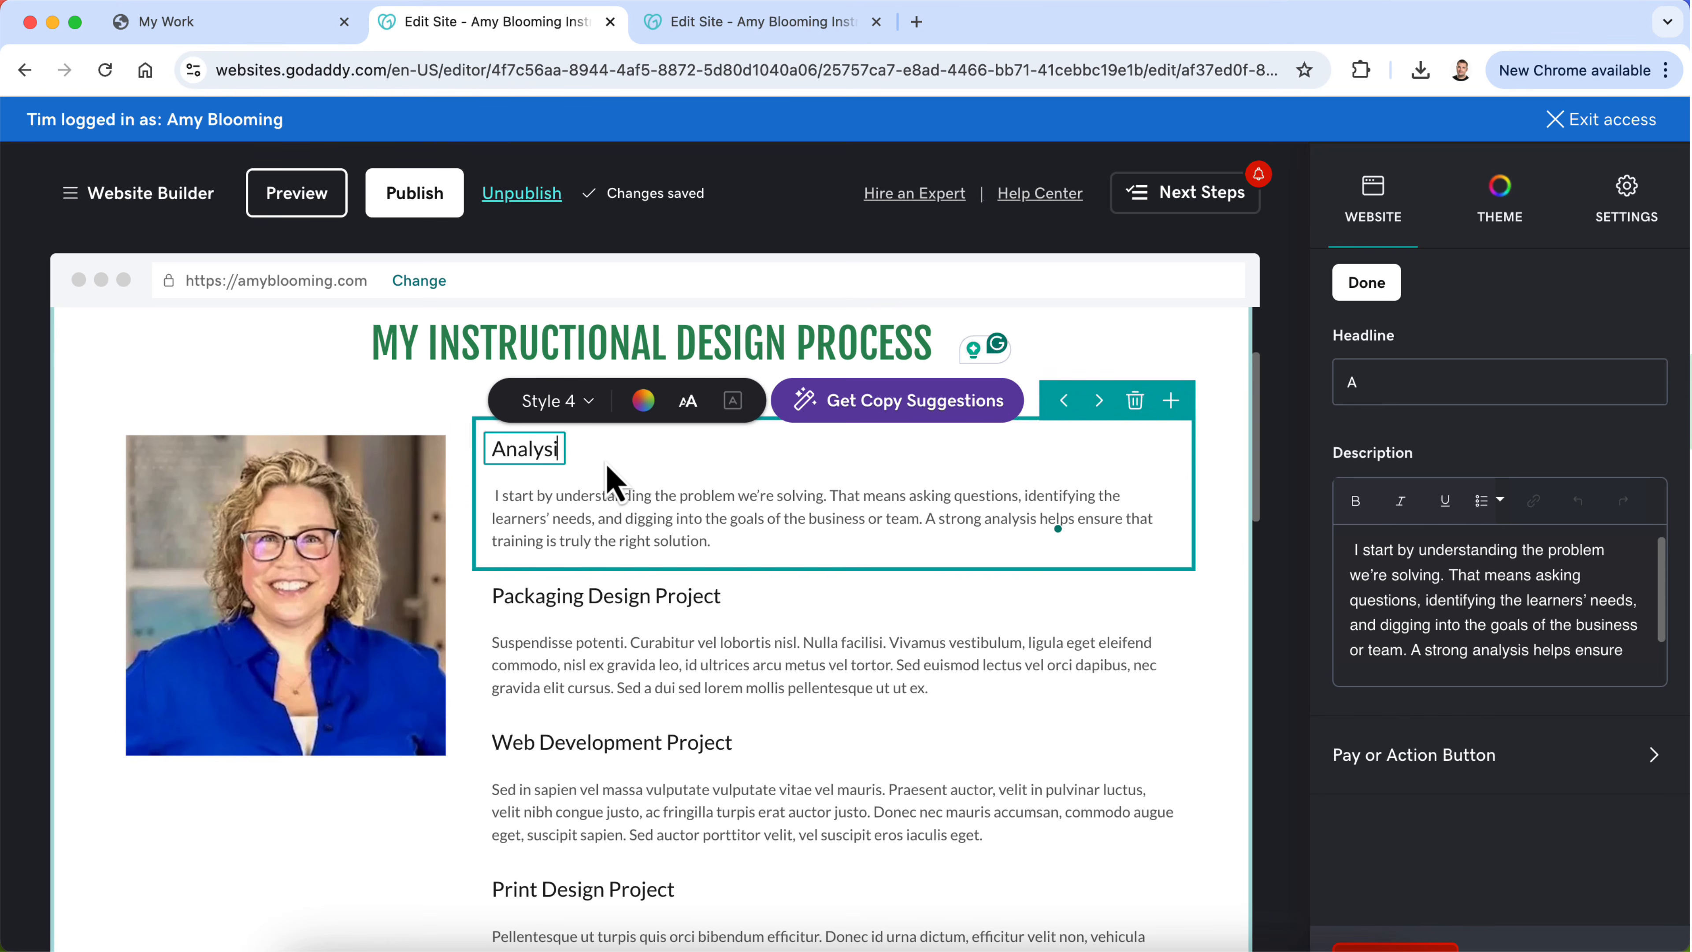
pyautogui.write('s')
# Step: Copy the "D – Design" paragraph from ChatGPT and replace the Packaging Design Project description with it in Chrome's website editor
pyautogui.click(996, 940)
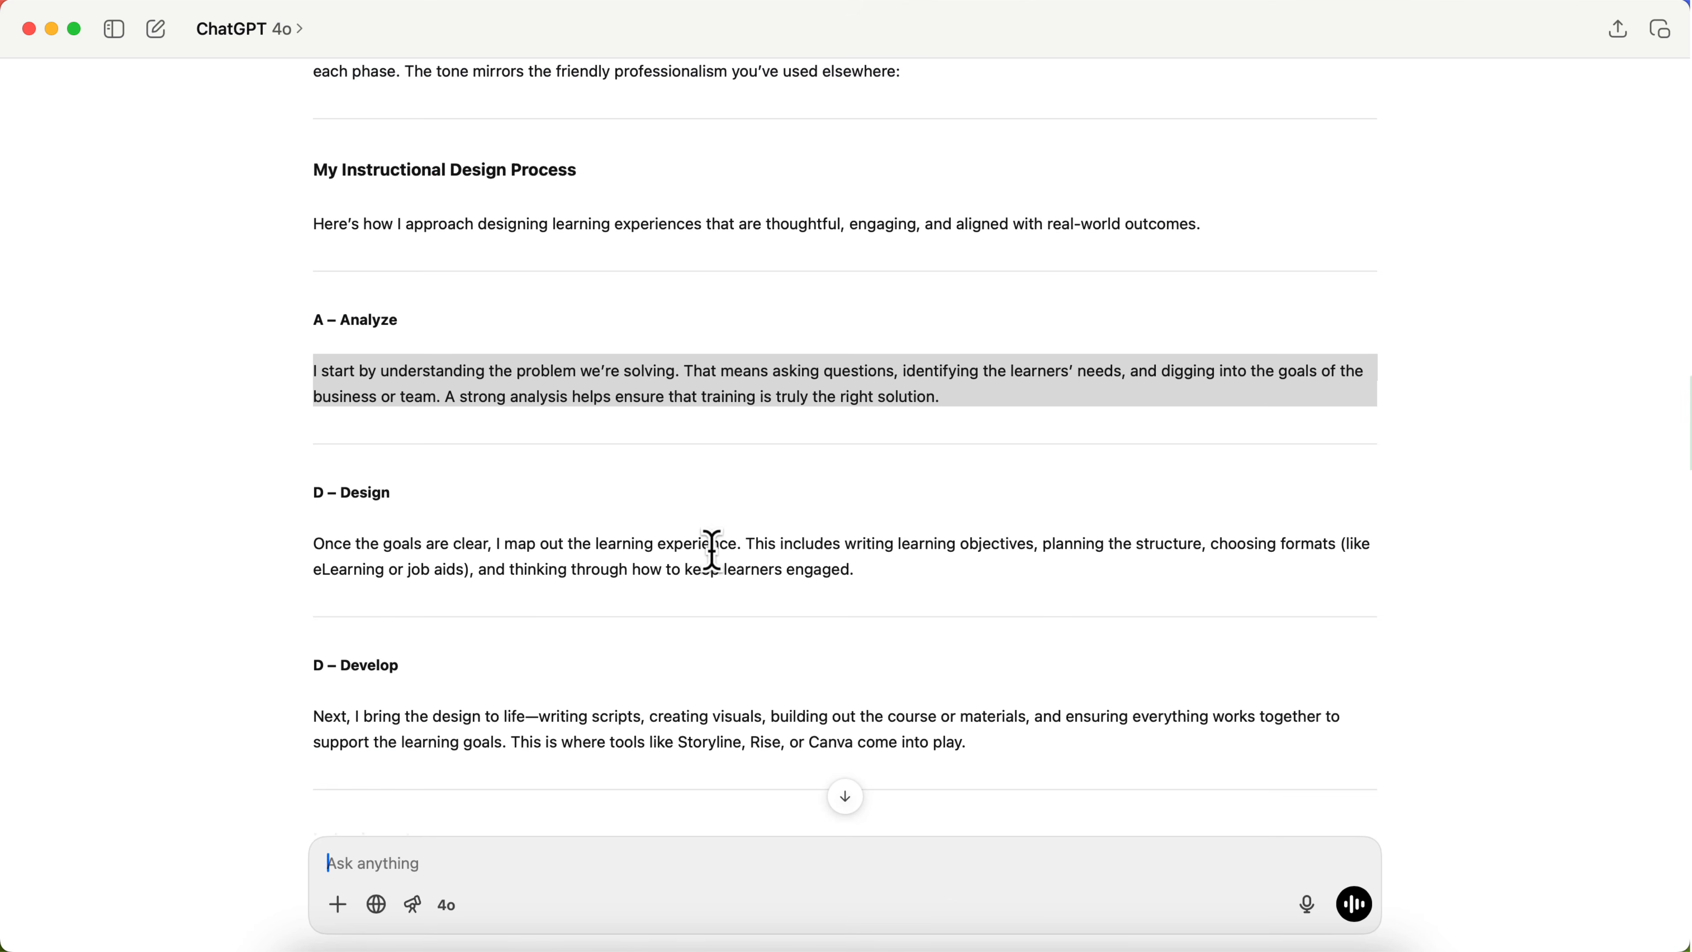
pyautogui.tripleClick(518, 559)
pyautogui.press('super+c')
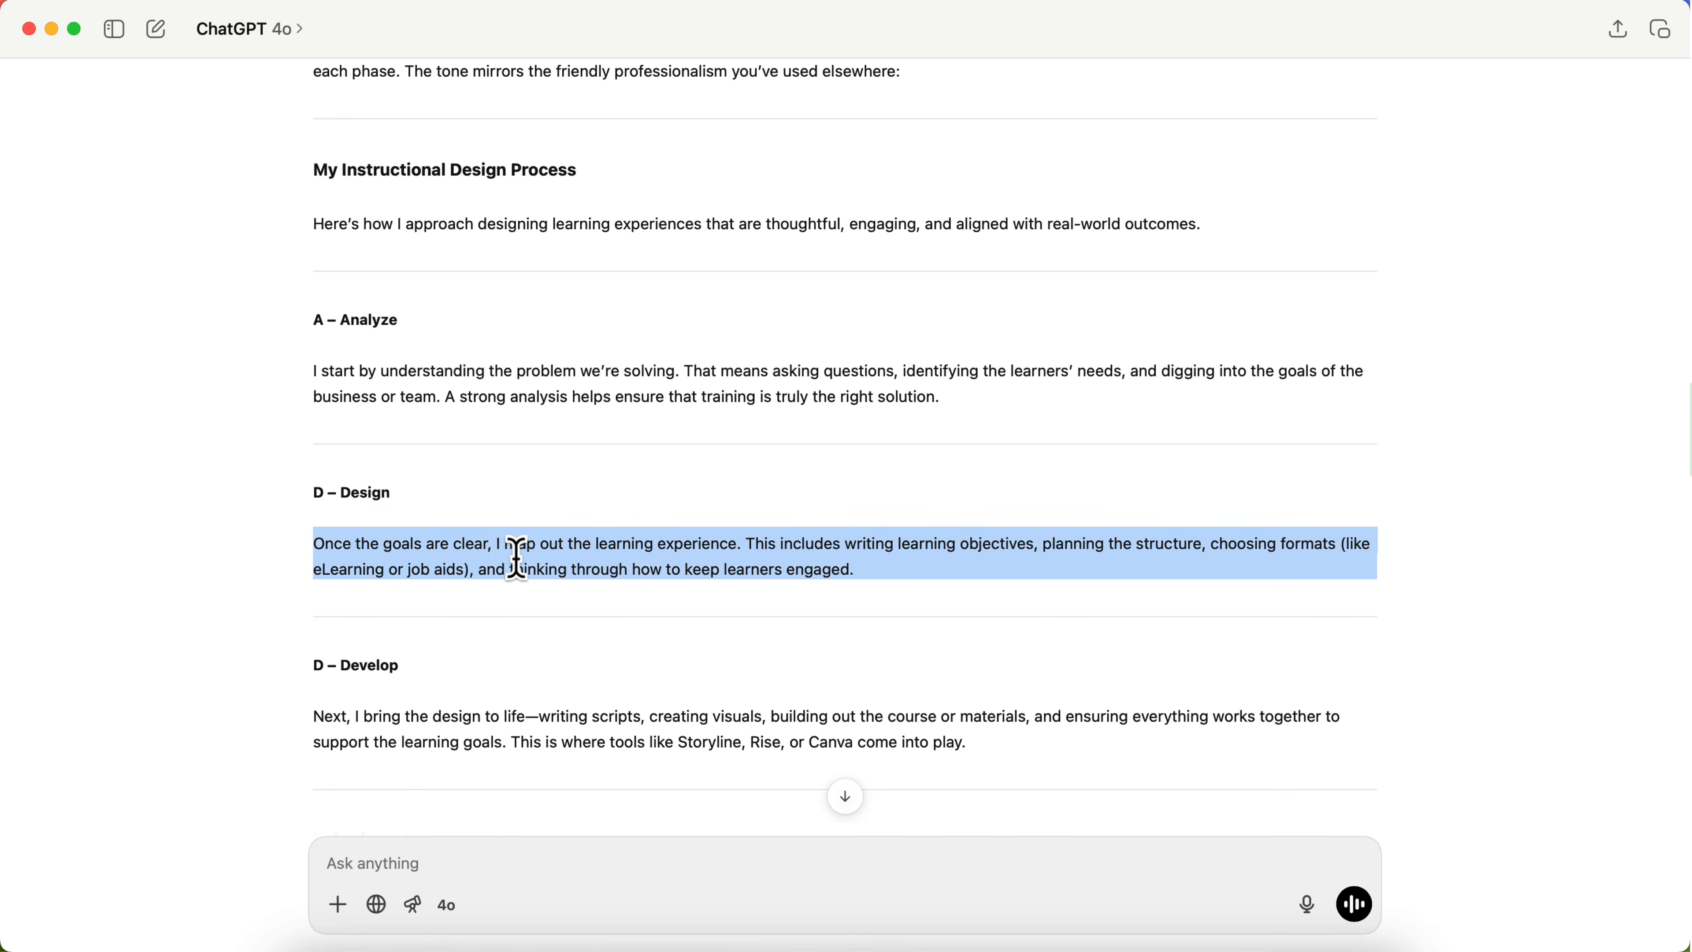
pyautogui.click(460, 906)
pyautogui.click(577, 642)
pyautogui.tripleClick(574, 645)
pyautogui.press('super+v')
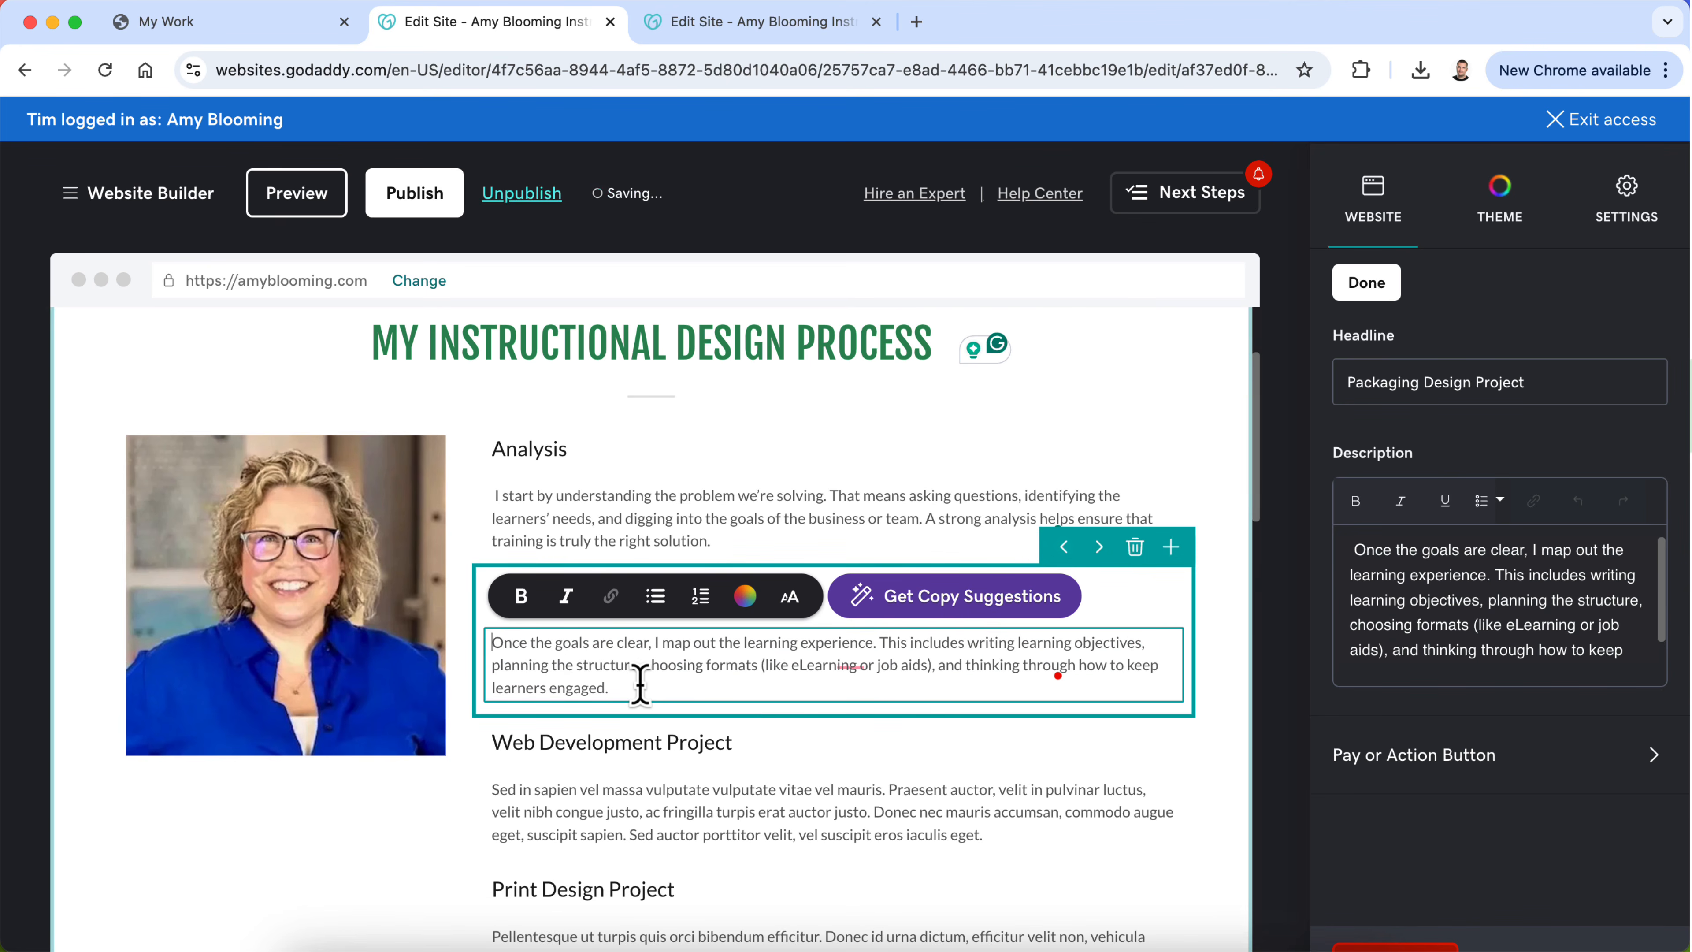
pyautogui.click(788, 717)
# Step: Change the first process entry's headline from "Analysis" to "Determine the Problem"
pyautogui.tripleClick(618, 595)
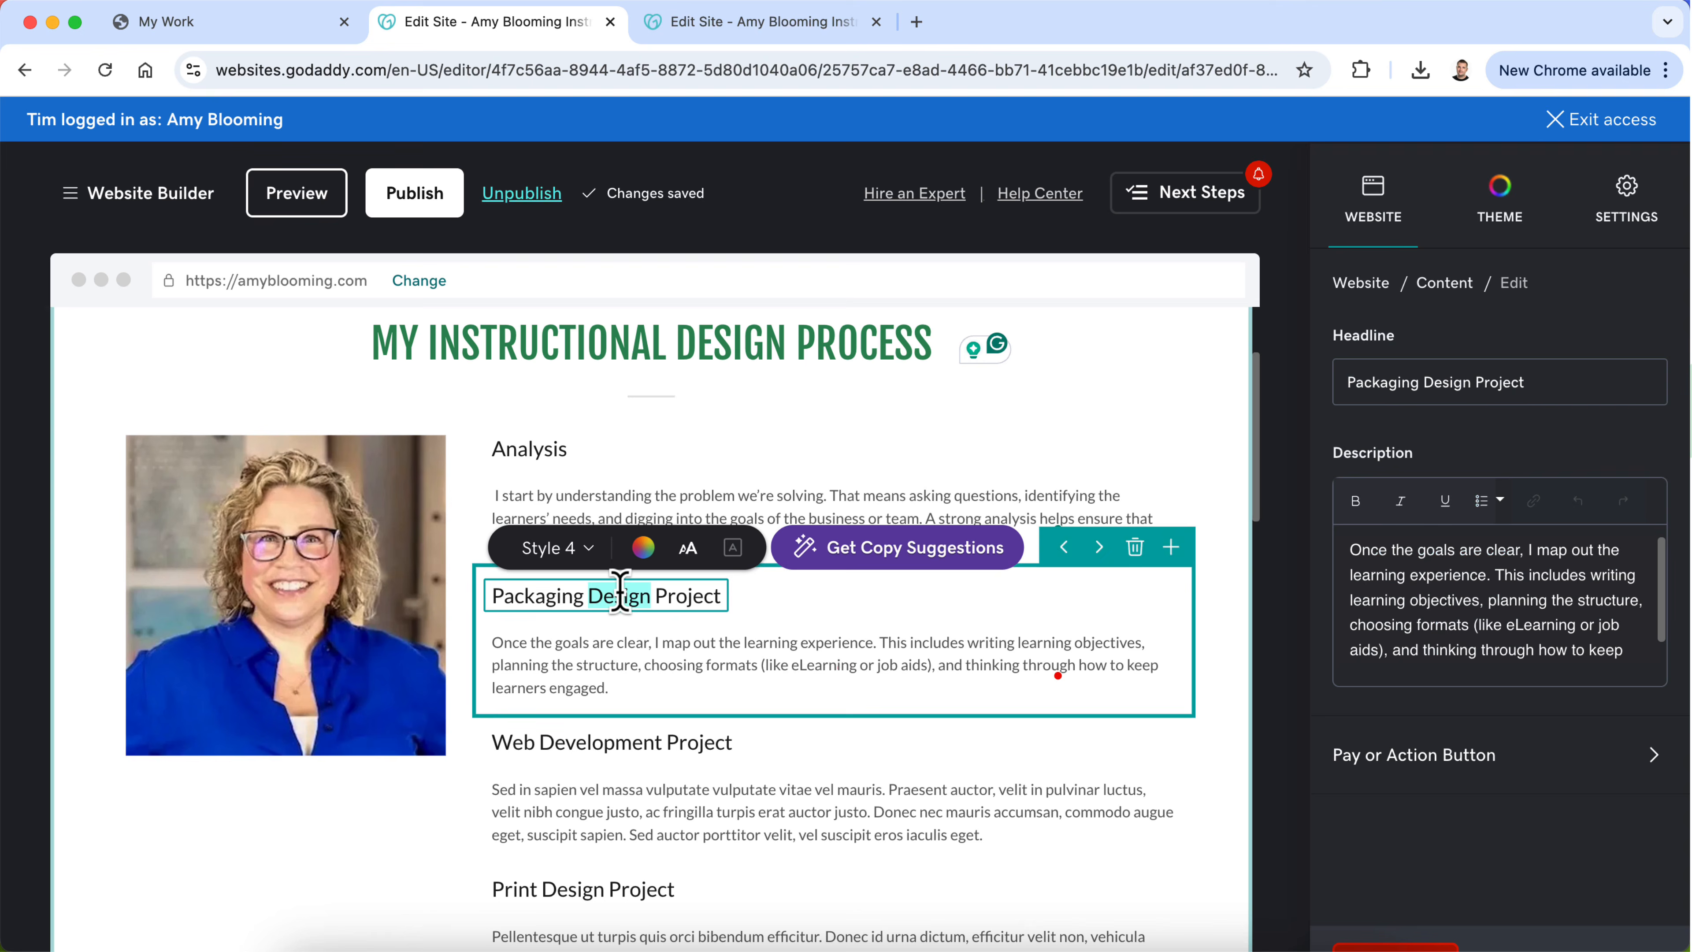
pyautogui.click(537, 448)
pyautogui.tripleClick(537, 448)
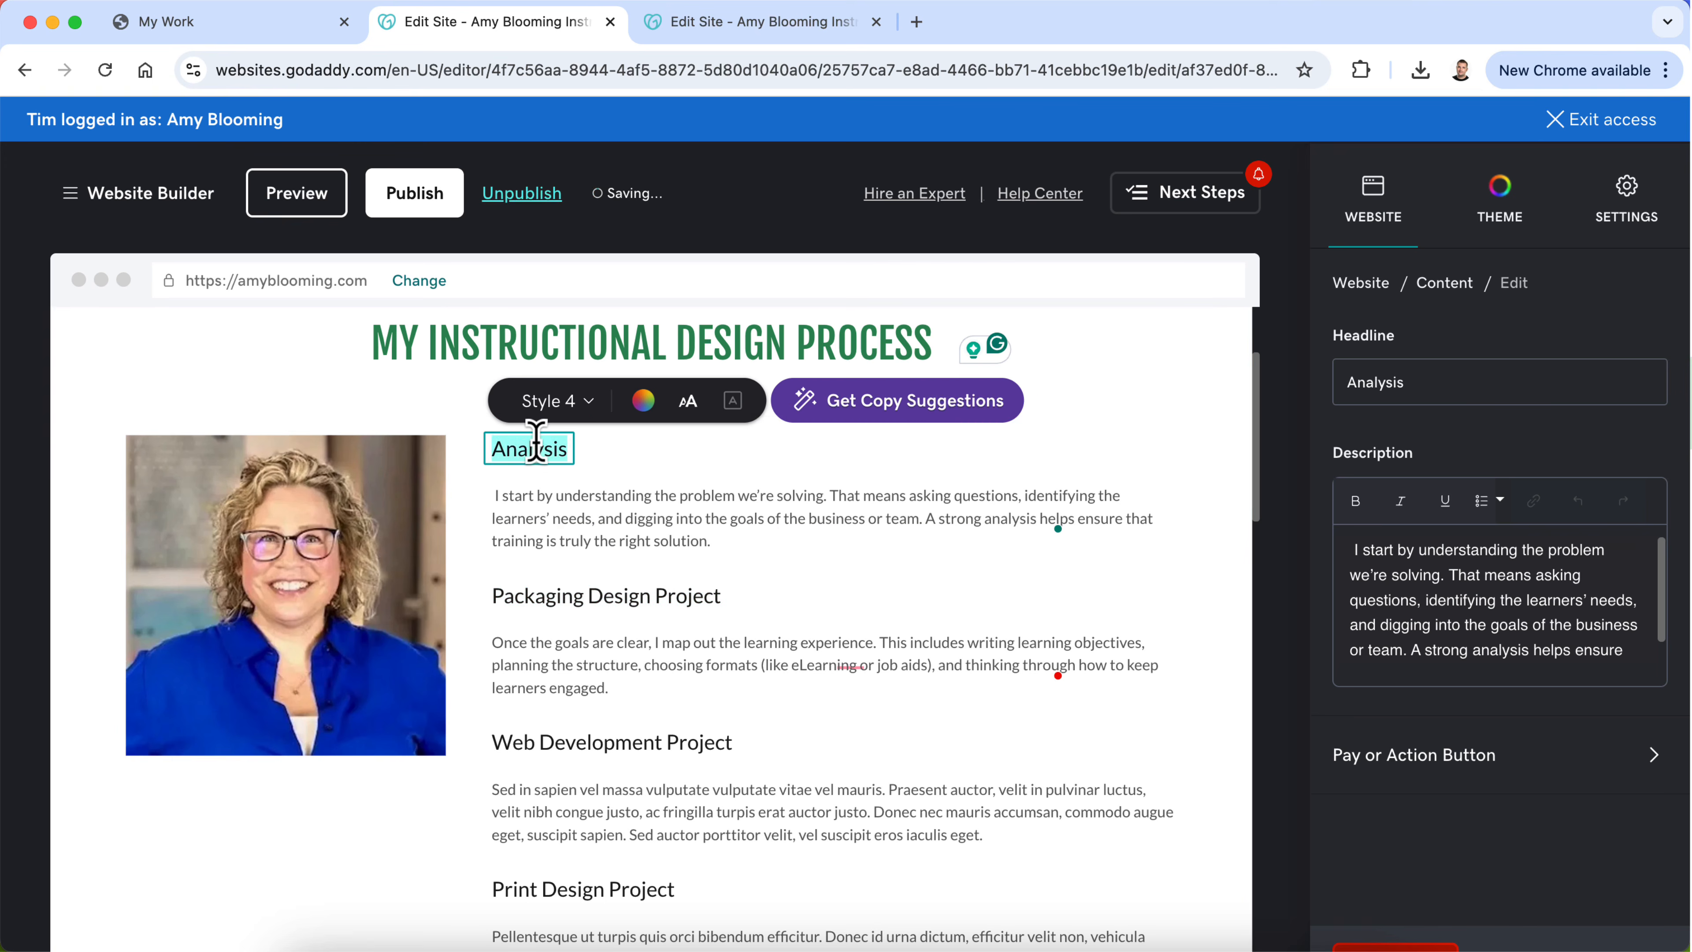
pyautogui.write('Determine the Problem')
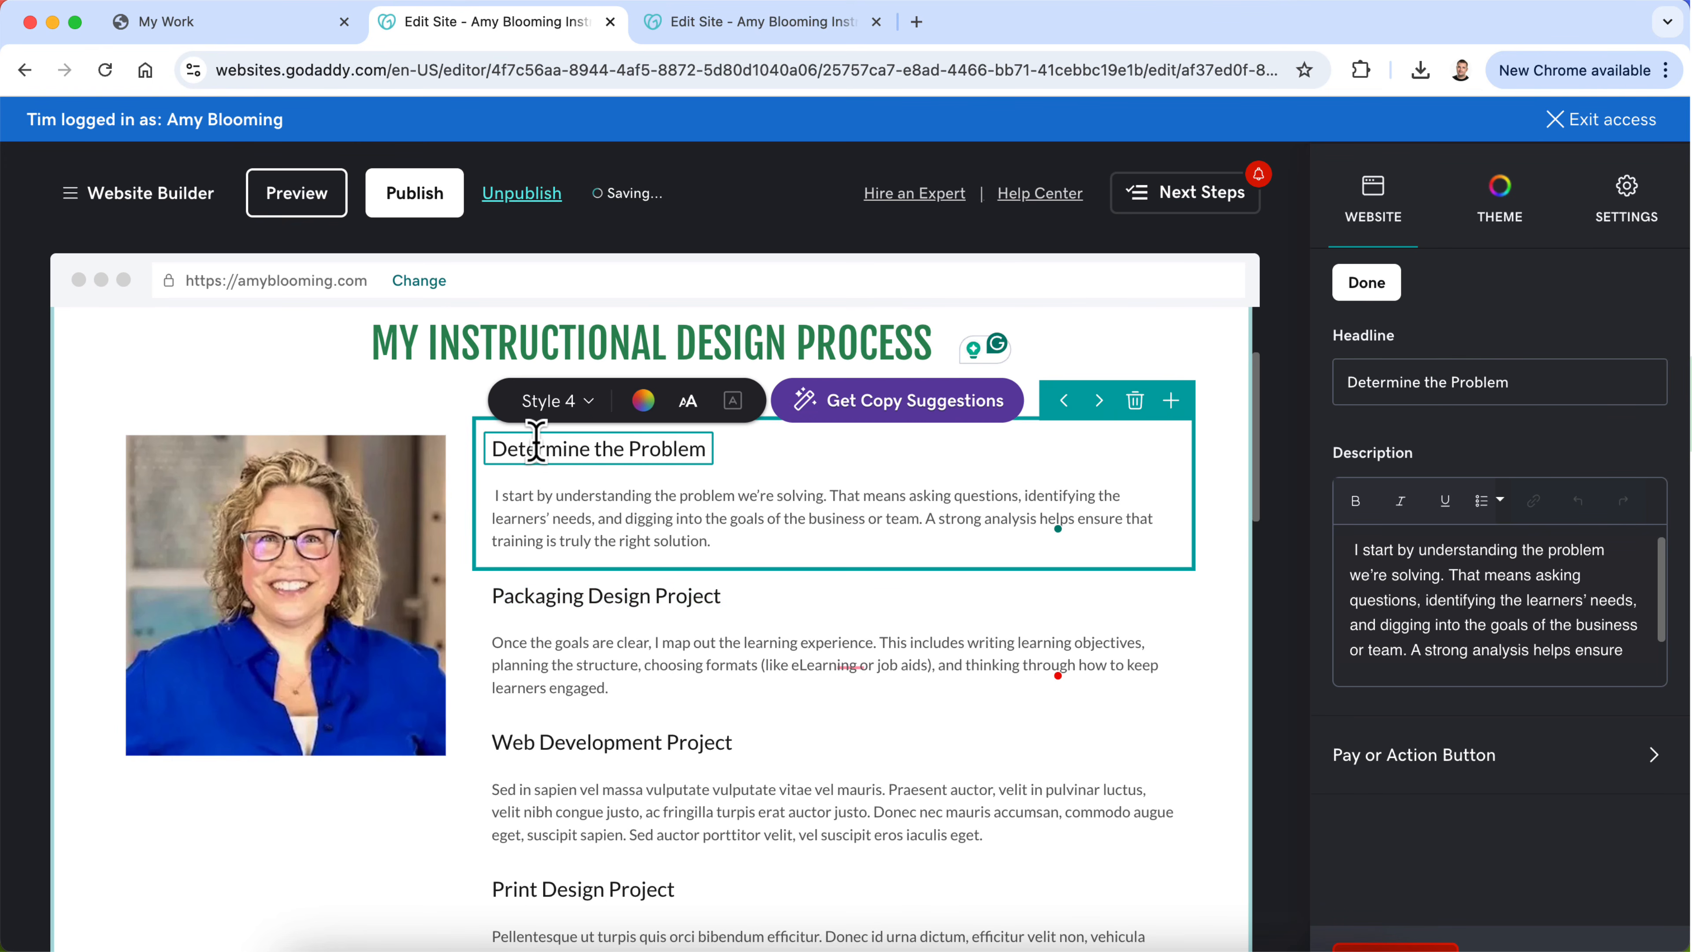
# Step: Retitle the Packaging Design Project entry "Design the Solution"
pyautogui.tripleClick(528, 596)
pyautogui.write('Design the Sol')
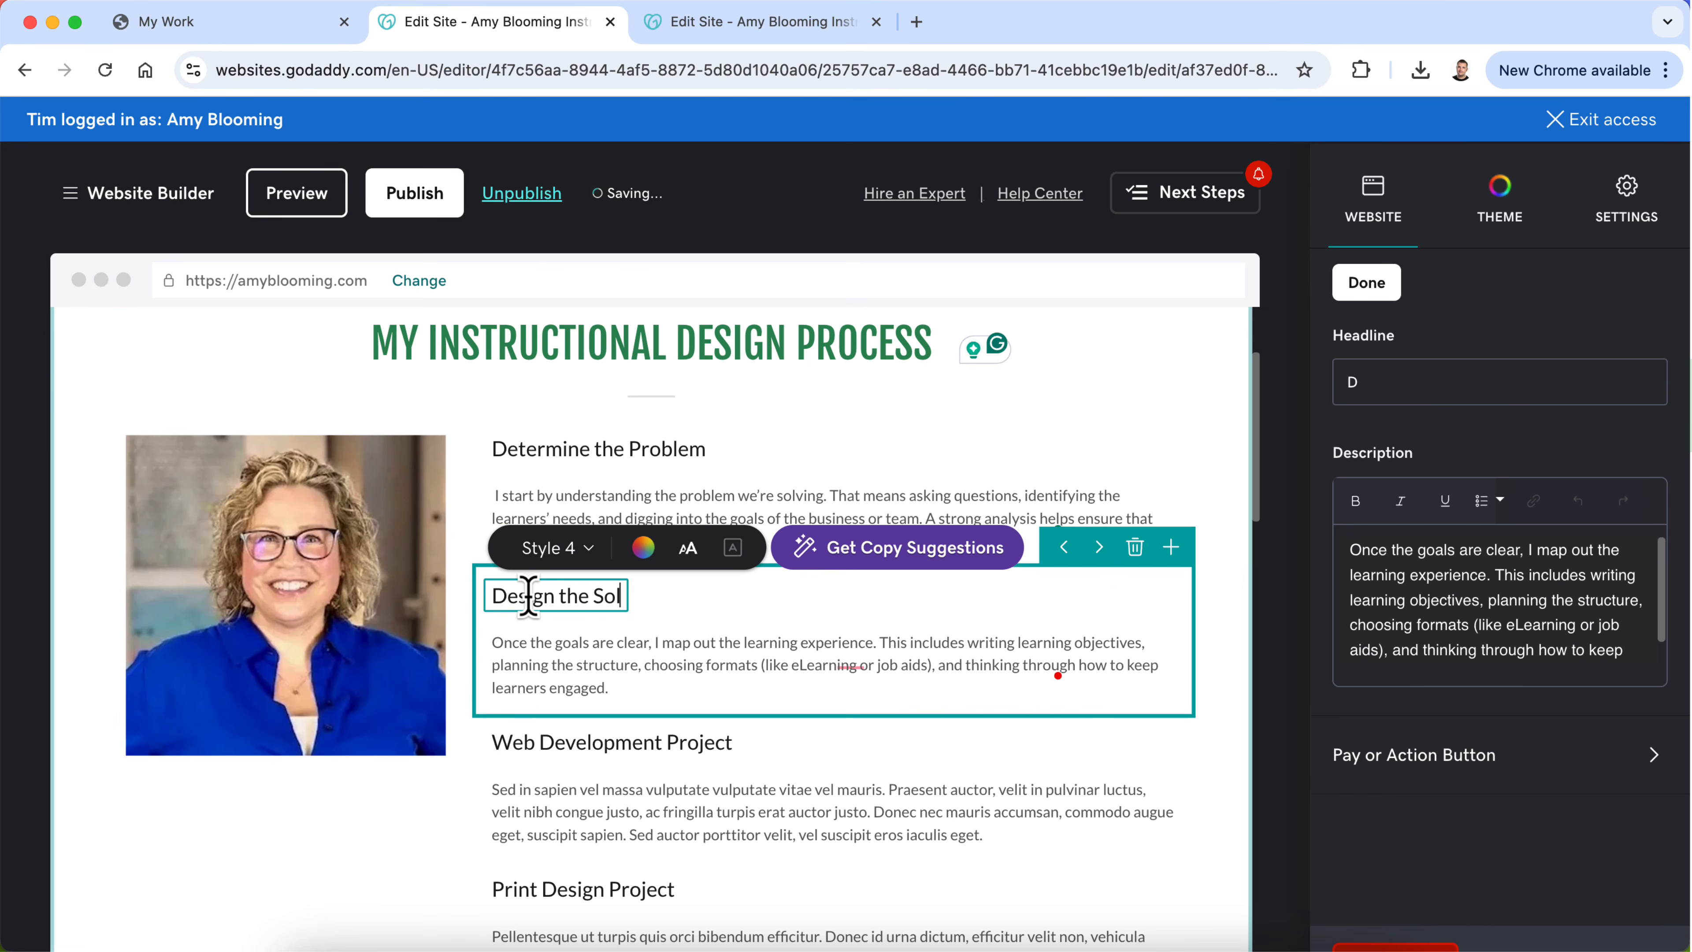
pyautogui.write('utions')
pyautogui.click(569, 673)
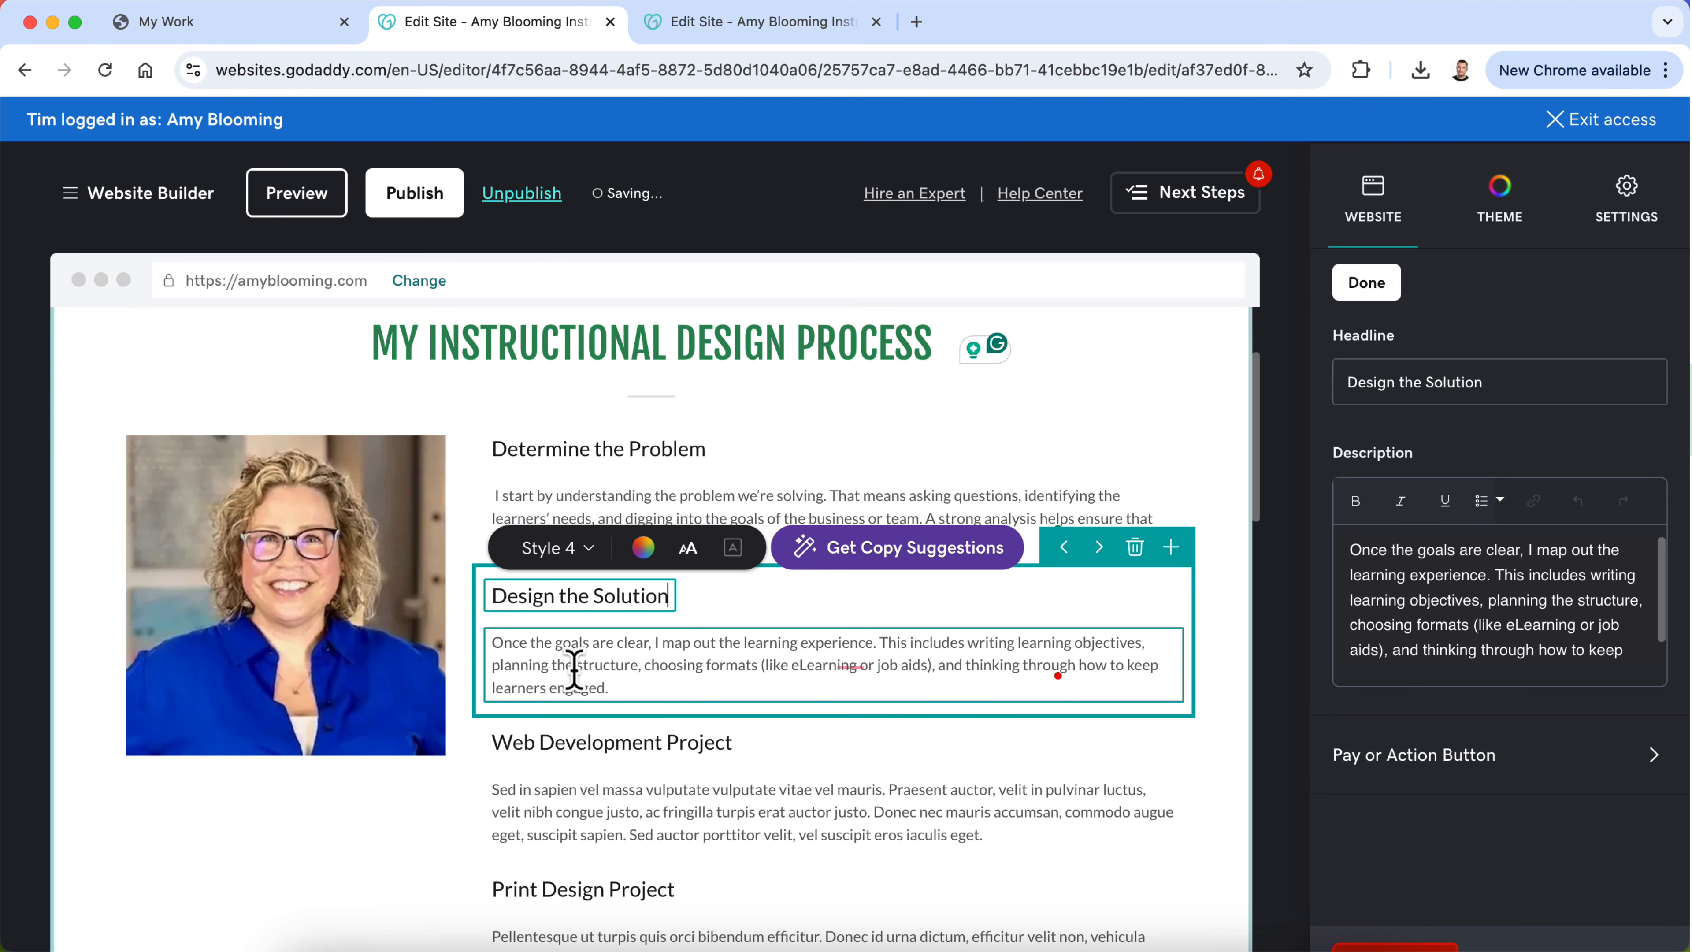
# Step: Retitle the Web Development Project entry "Develop the Training"
pyautogui.tripleClick(623, 743)
pyautogui.write('Develop t')
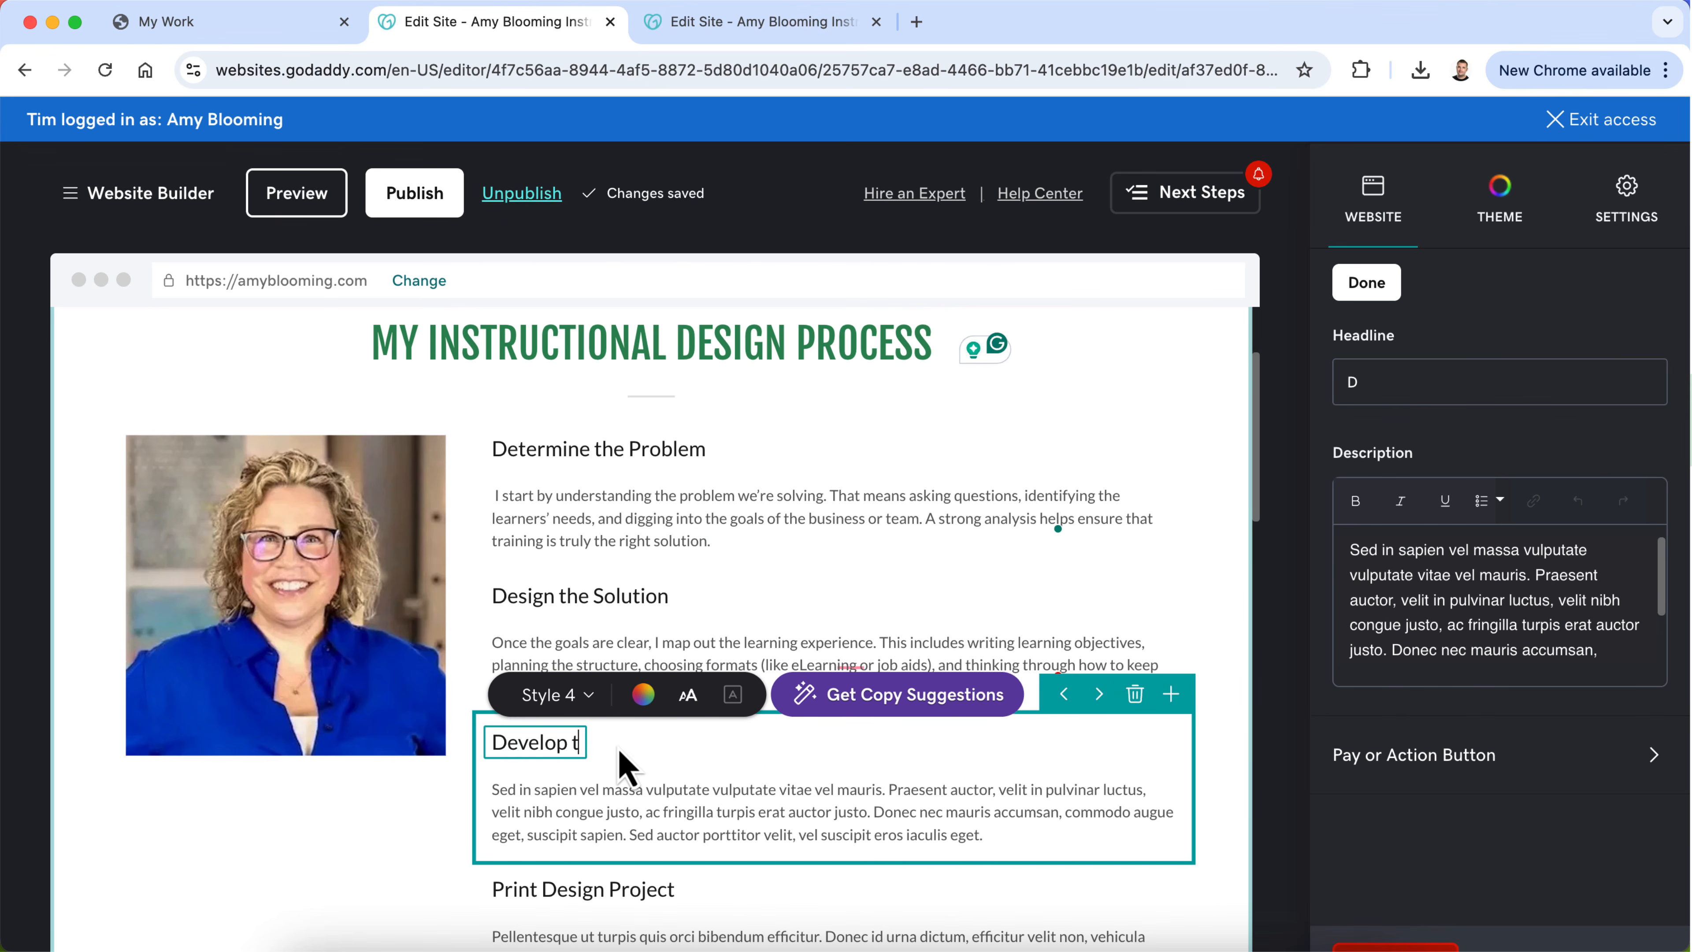
pyautogui.write('he Traini')
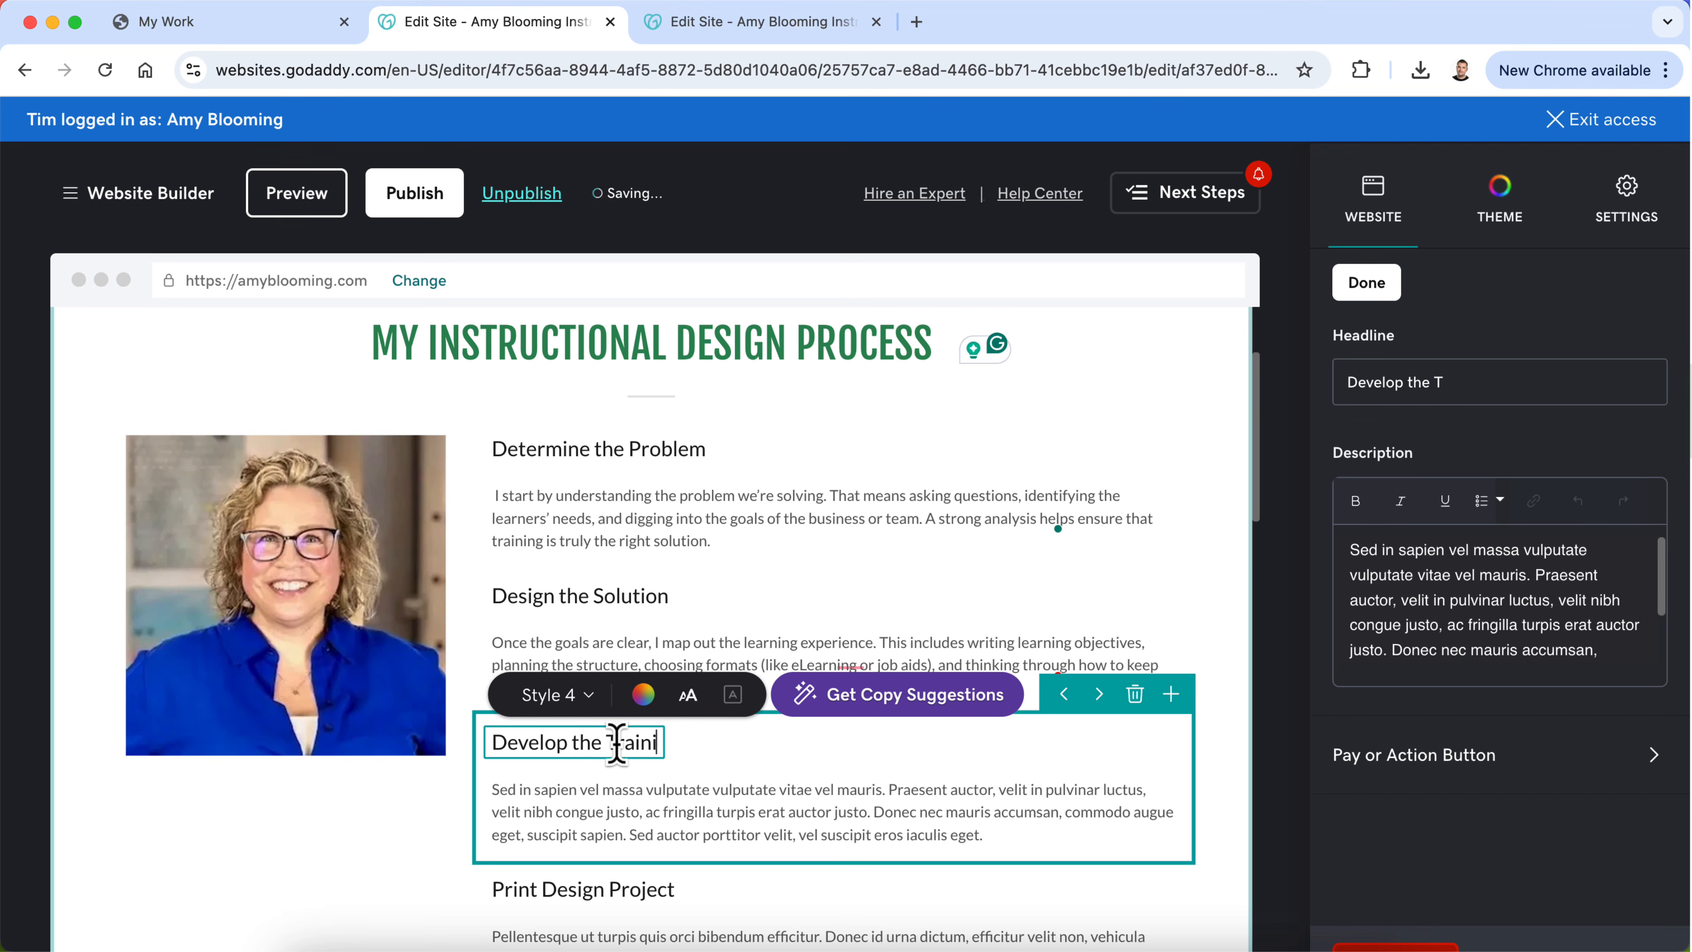
pyautogui.write('ng')
pyautogui.click(657, 595)
# Step: Retitle the Print Design Project entry "Deliver the Training"
pyautogui.scroll(-5, 616, 672)
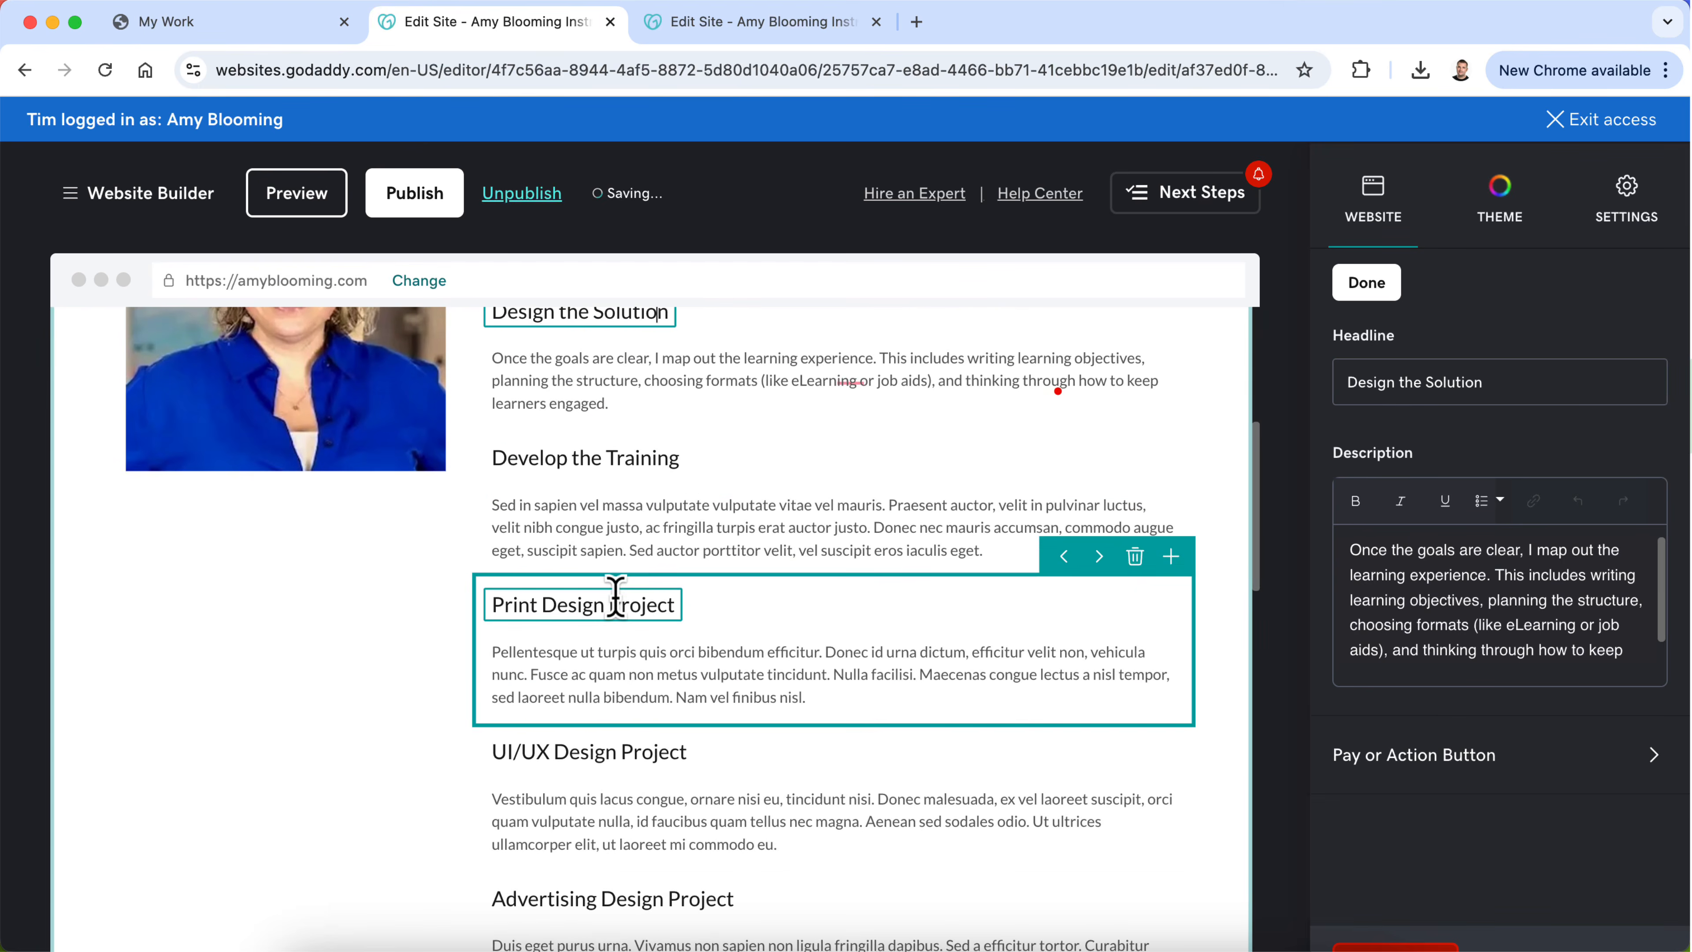
pyautogui.tripleClick(615, 595)
pyautogui.write('Deliver the')
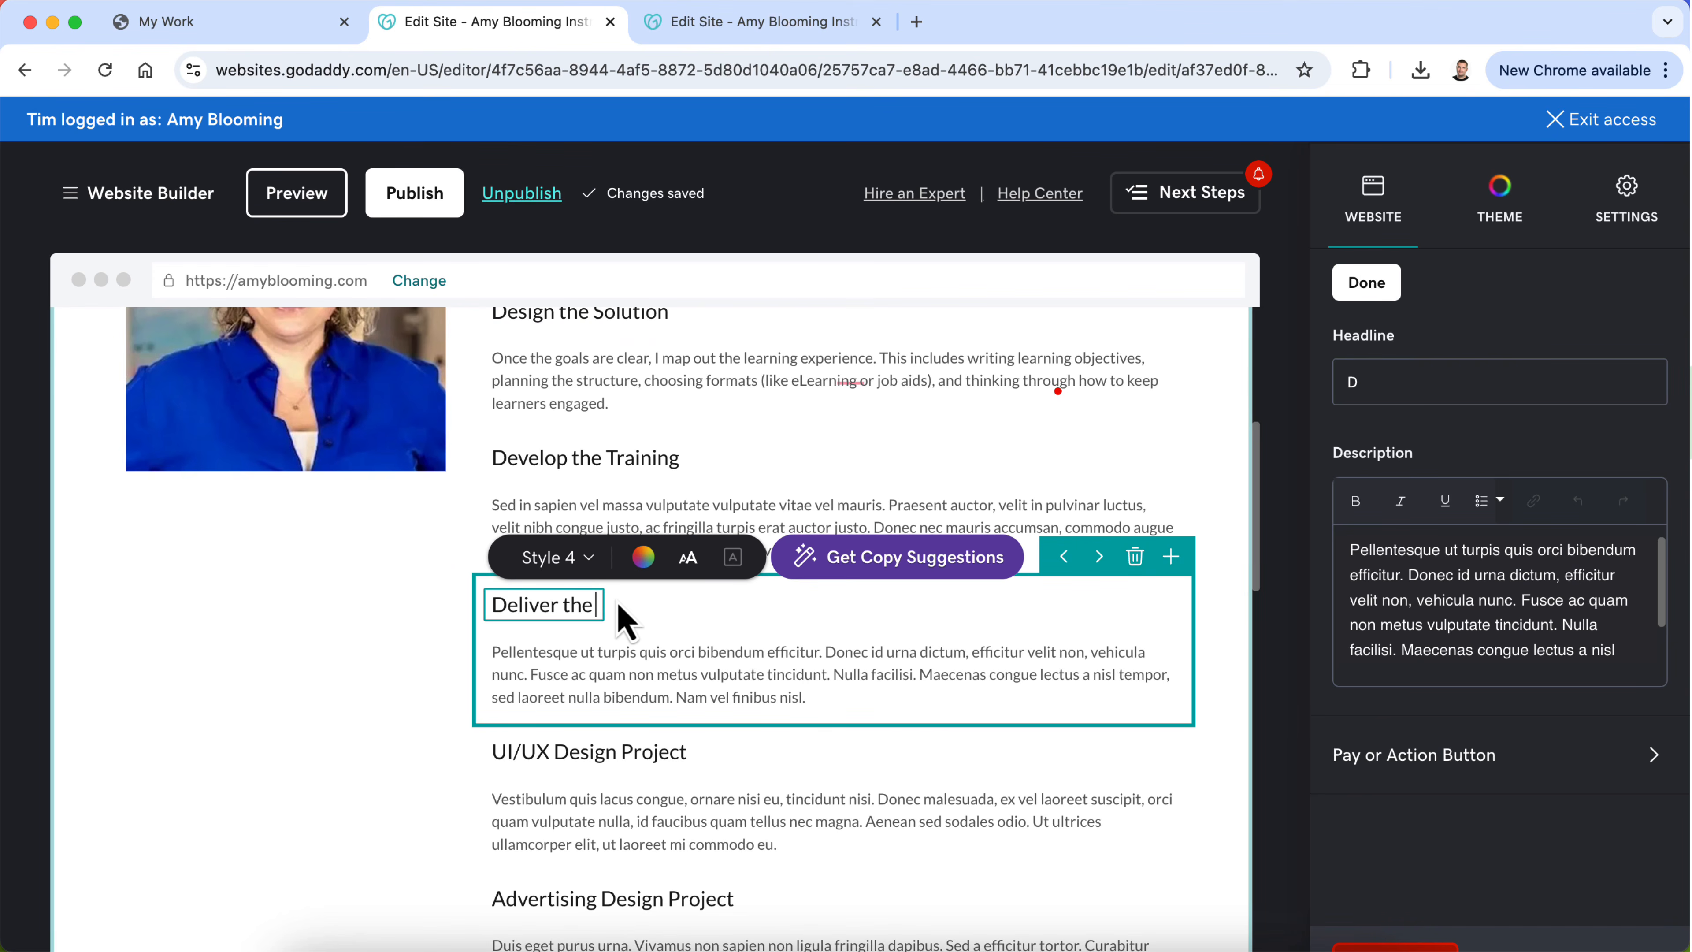
pyautogui.write(' Training')
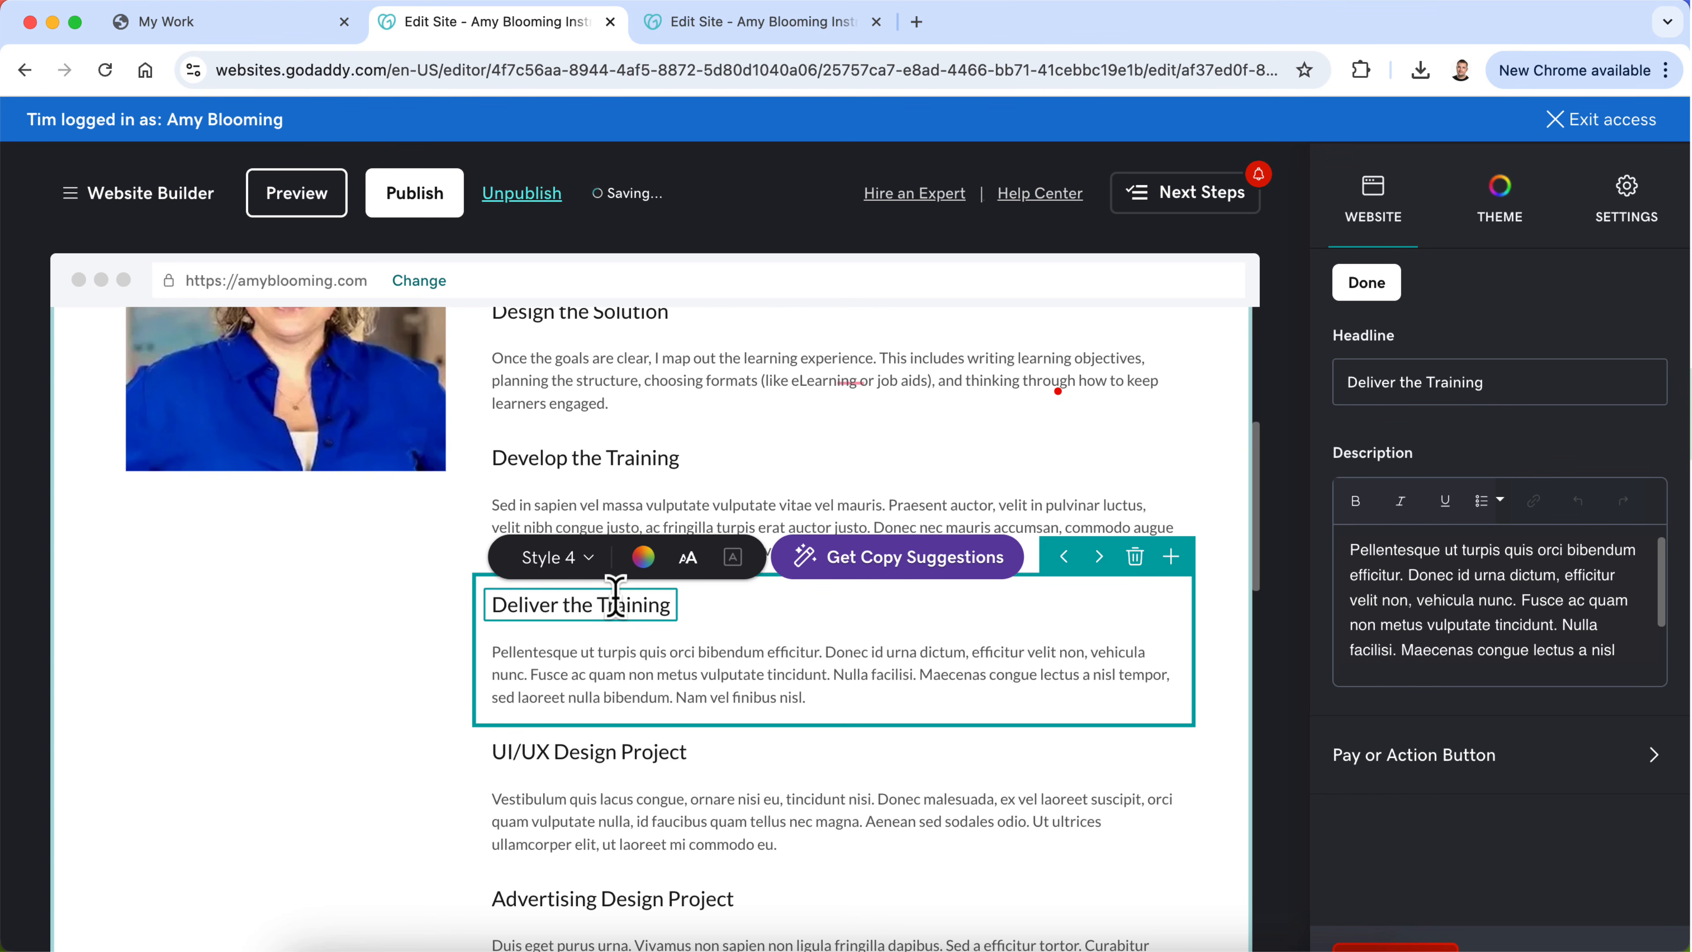
# Step: Delete the Advertising Design Project entry from the end of the My Instructional Design Process section
pyautogui.scroll(-2, 604, 687)
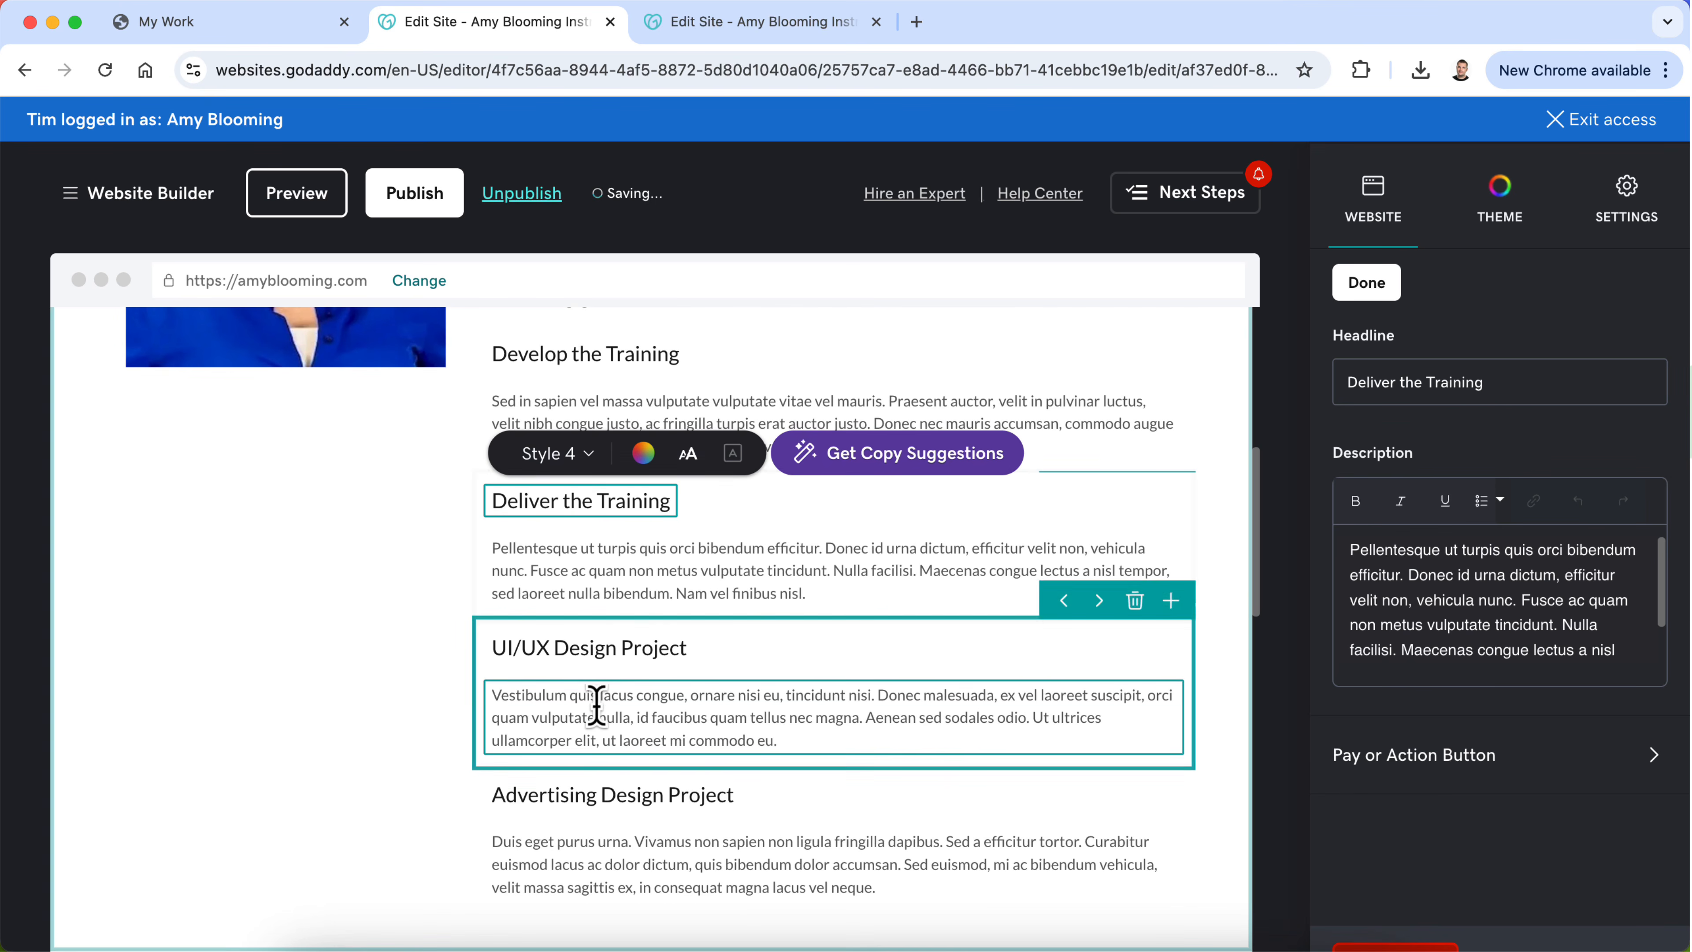
pyautogui.scroll(-1, 890, 827)
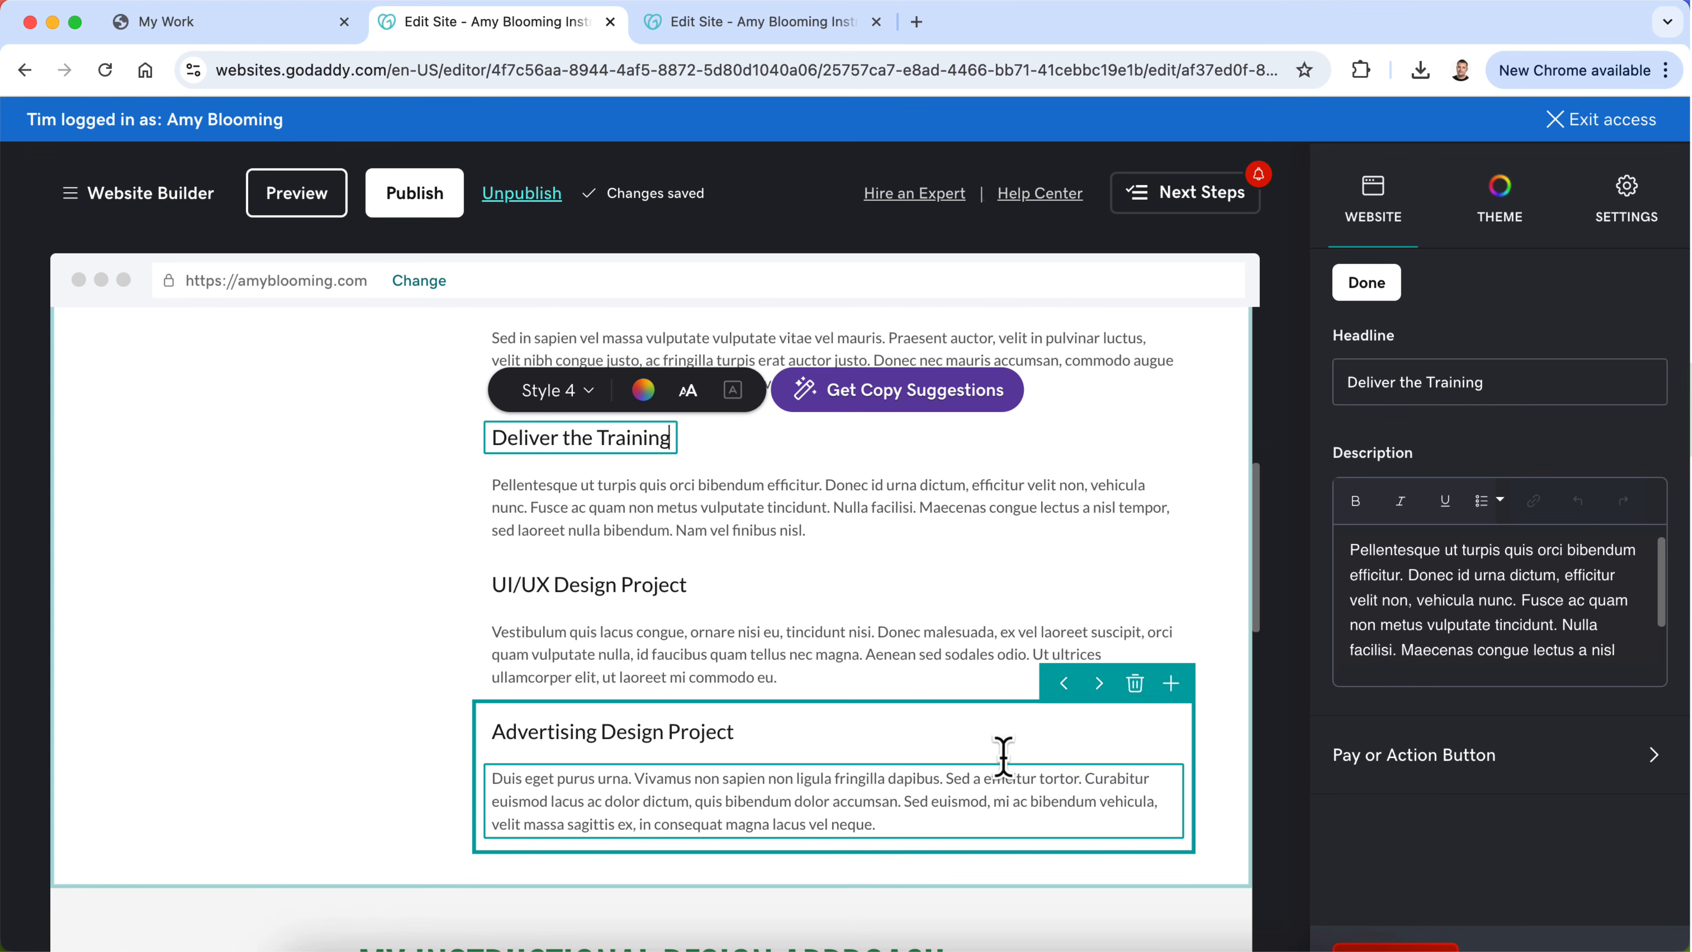
pyautogui.click(1134, 684)
# Step: Retitle the UI/UX Design Project entry "Measure the Results"
pyautogui.click(603, 603)
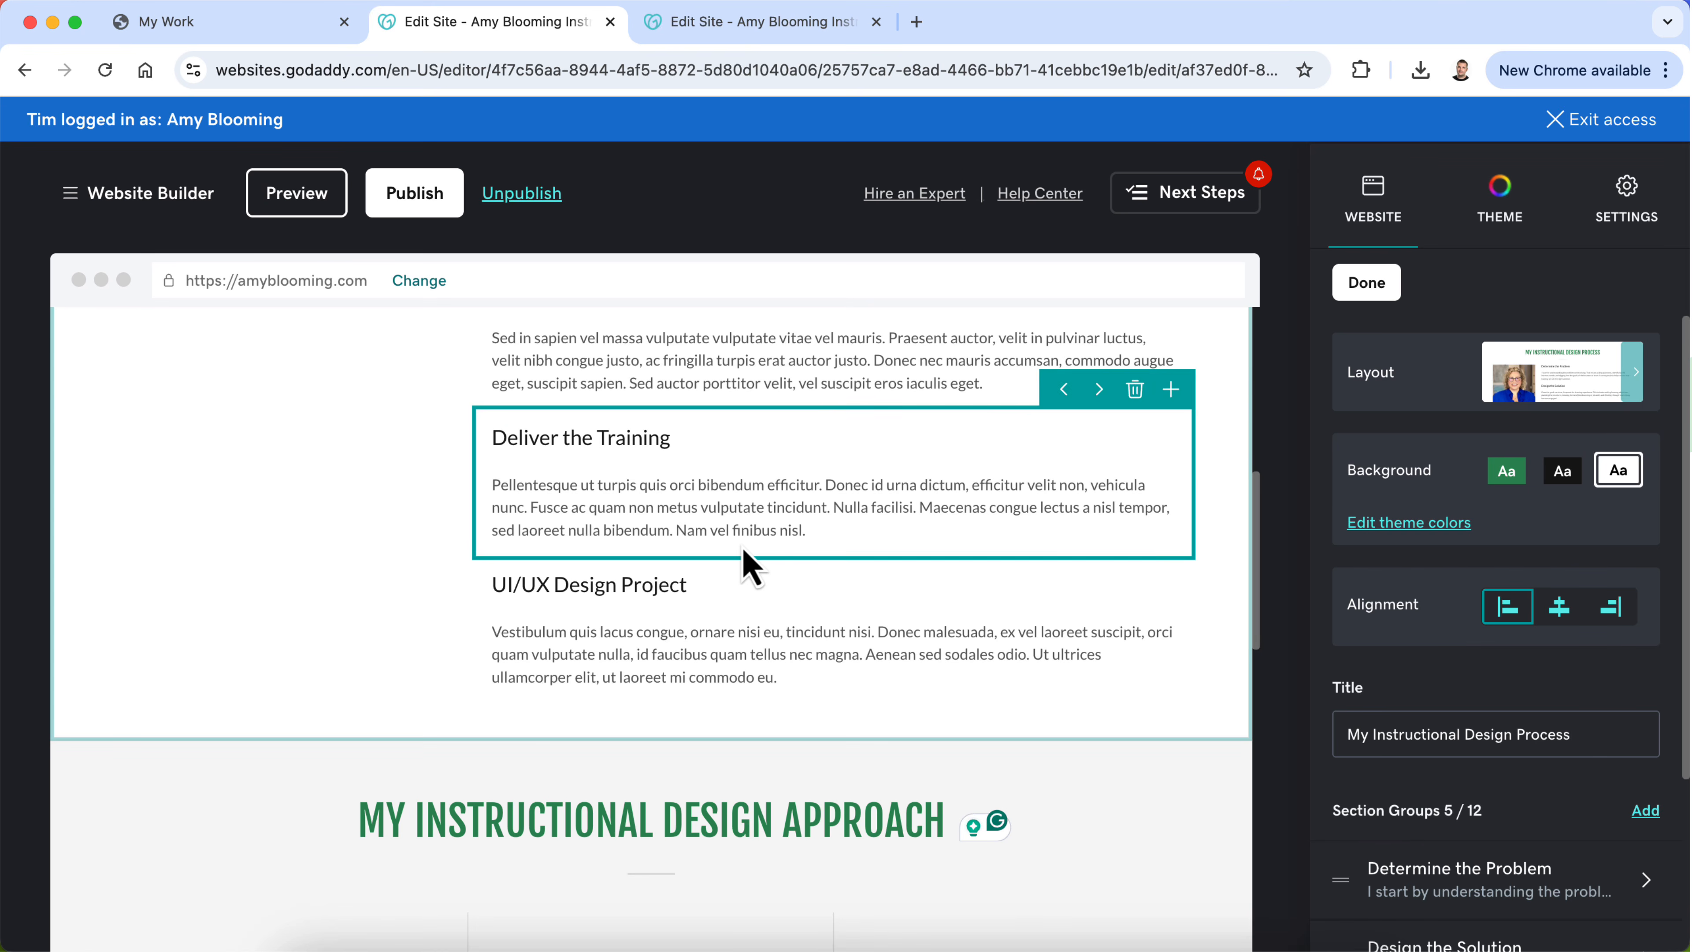
pyautogui.click(631, 586)
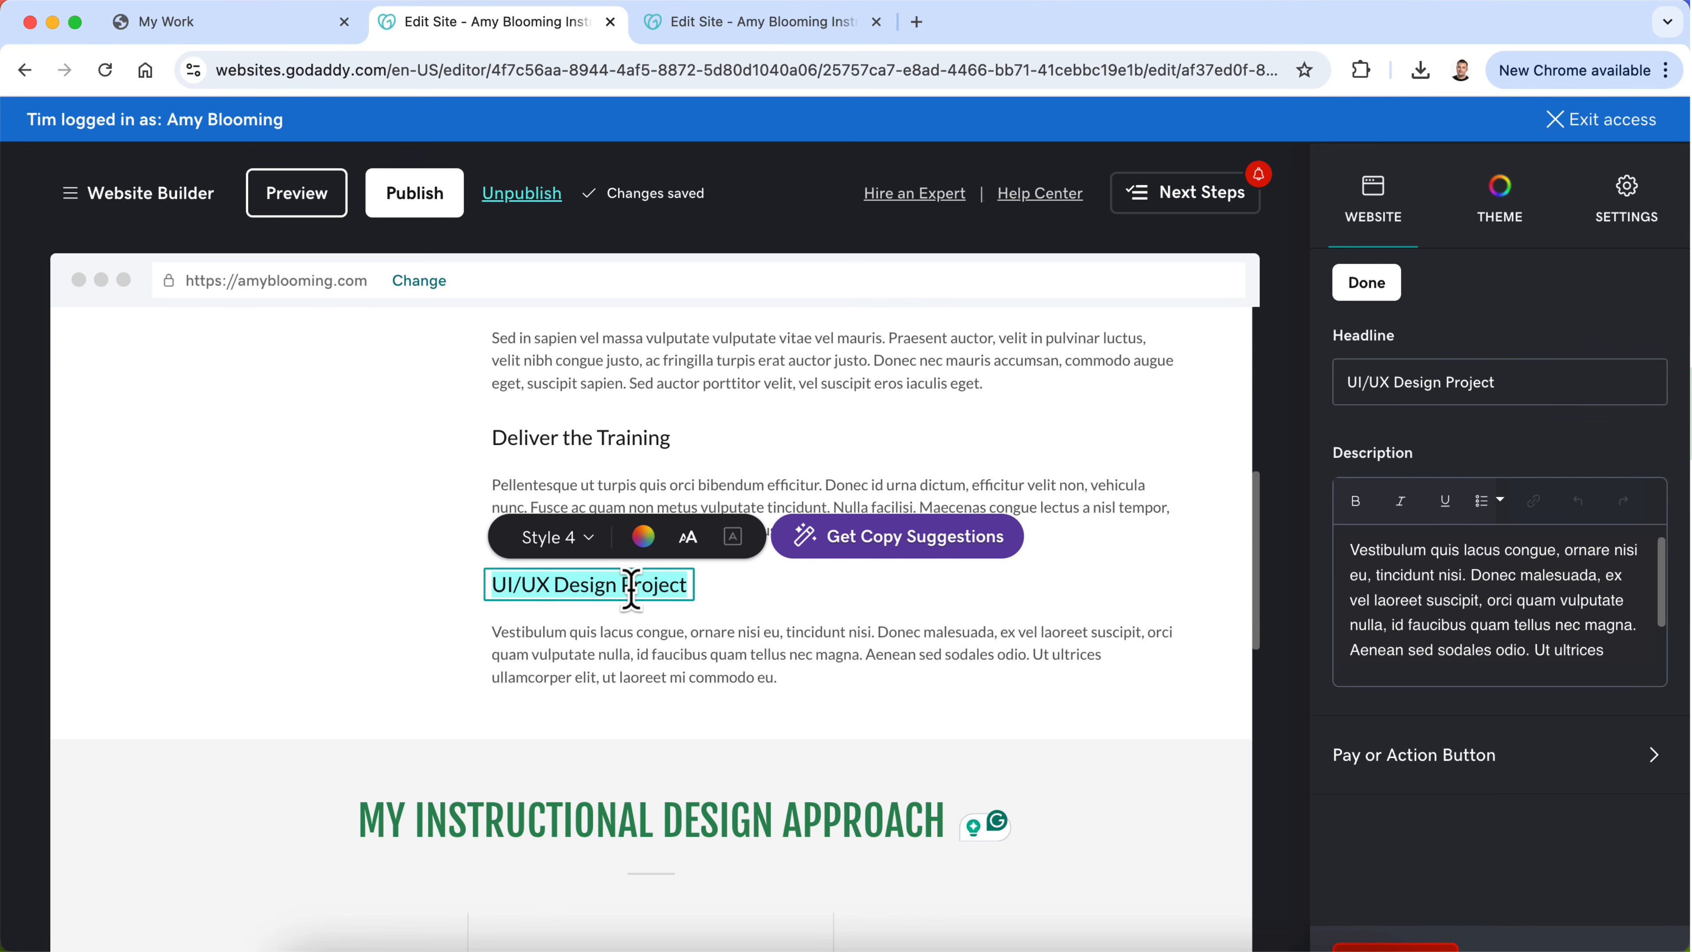
pyautogui.write('E')
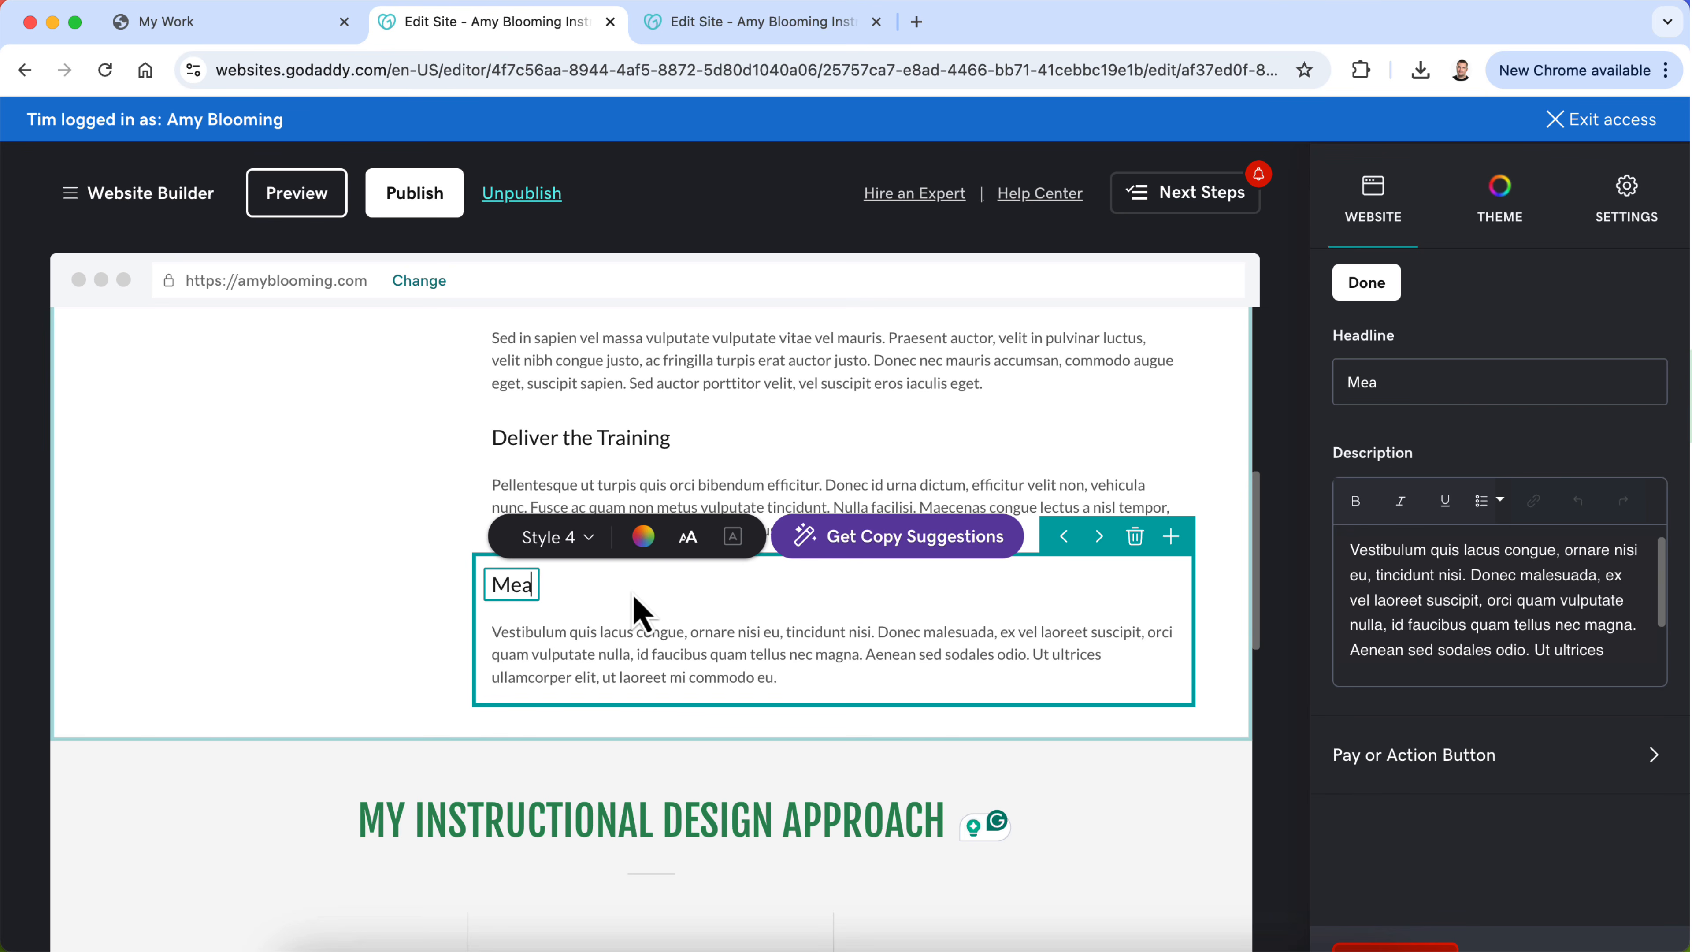
pyautogui.write('easure the Results')
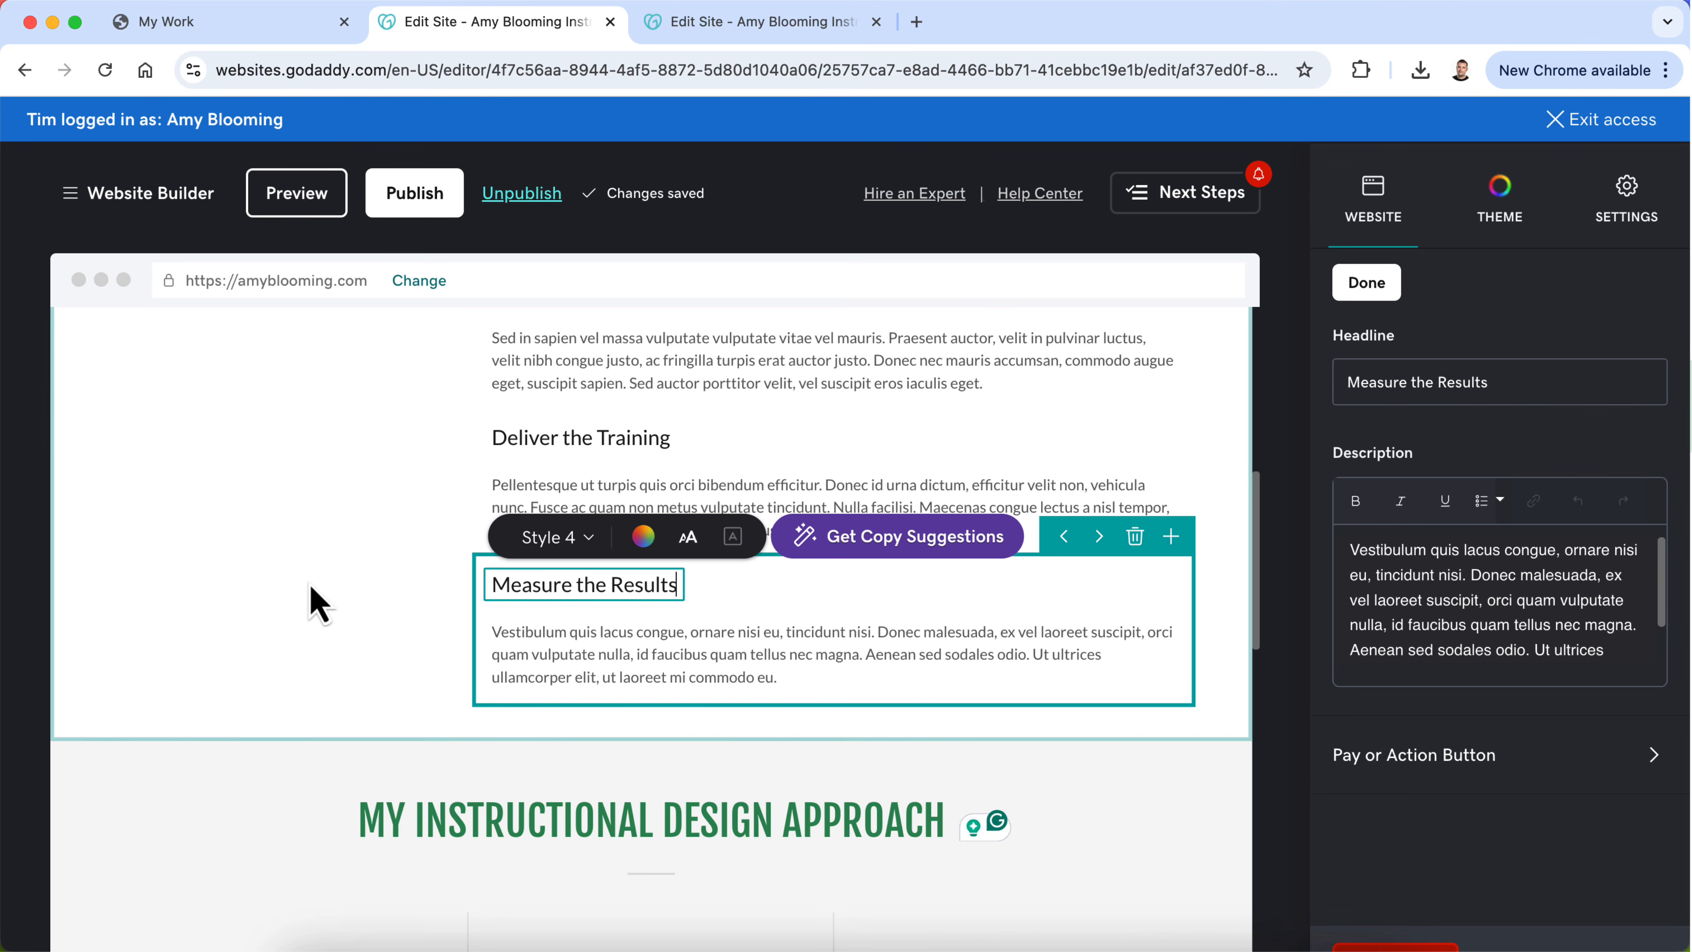
pyautogui.click(308, 583)
# Step: Copy the "D – Develop" paragraph from ChatGPT and replace the Develop the Training placeholder description with it in Chrome's website editor
pyautogui.scroll(-4, 308, 584)
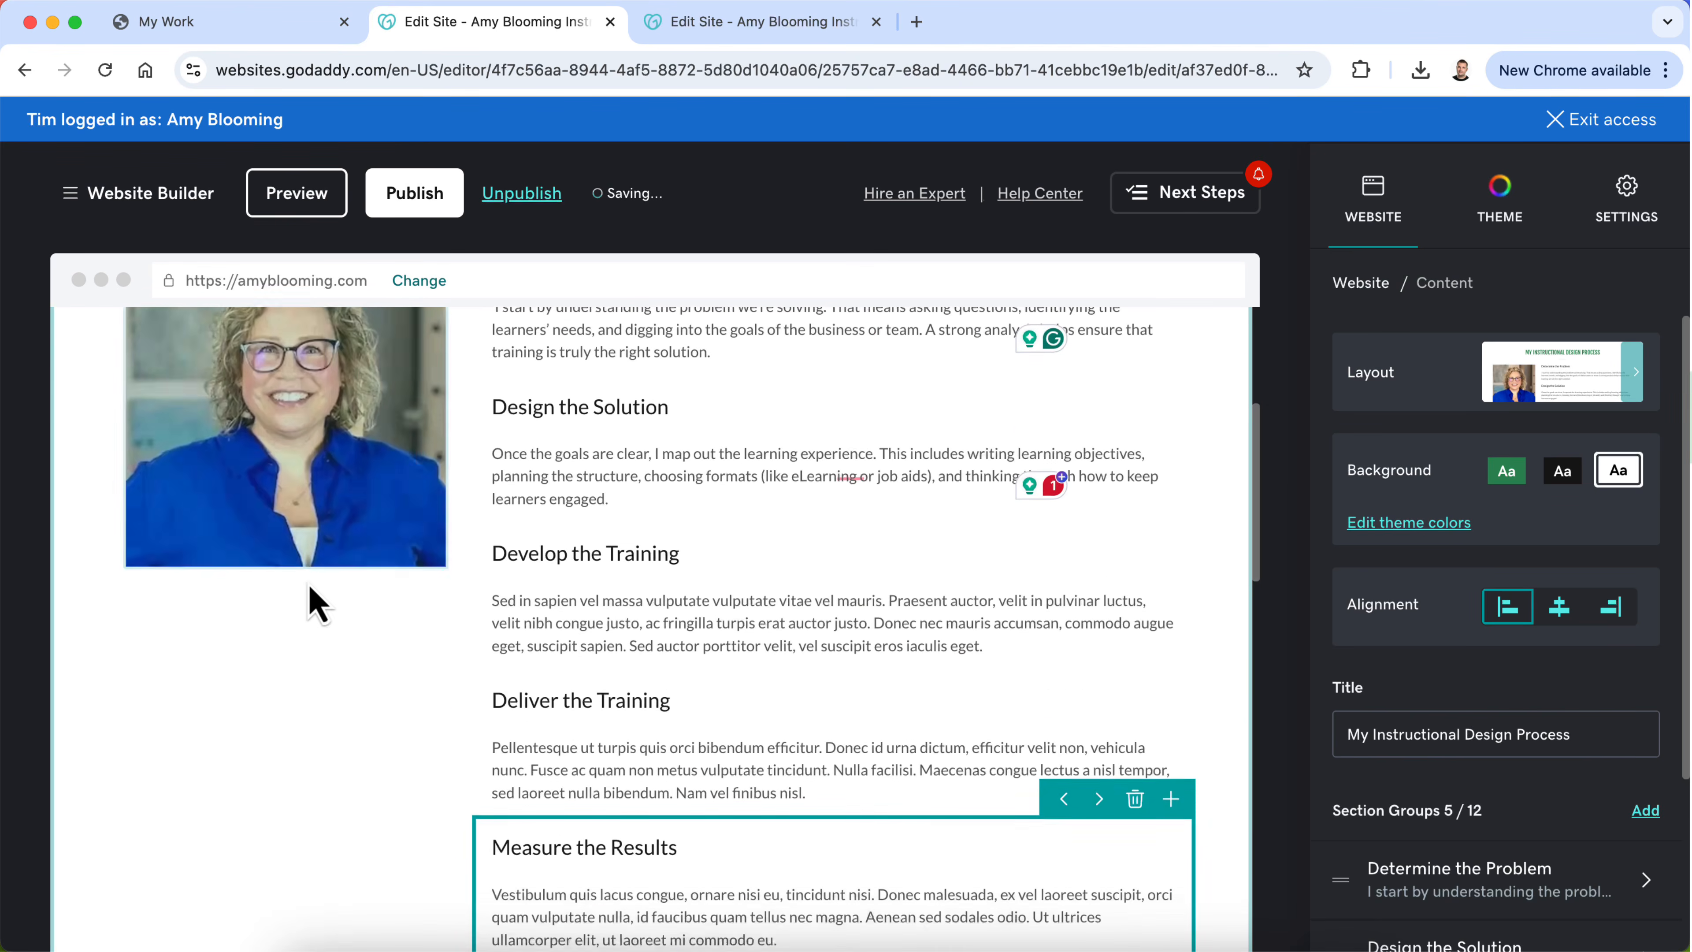
pyautogui.click(994, 941)
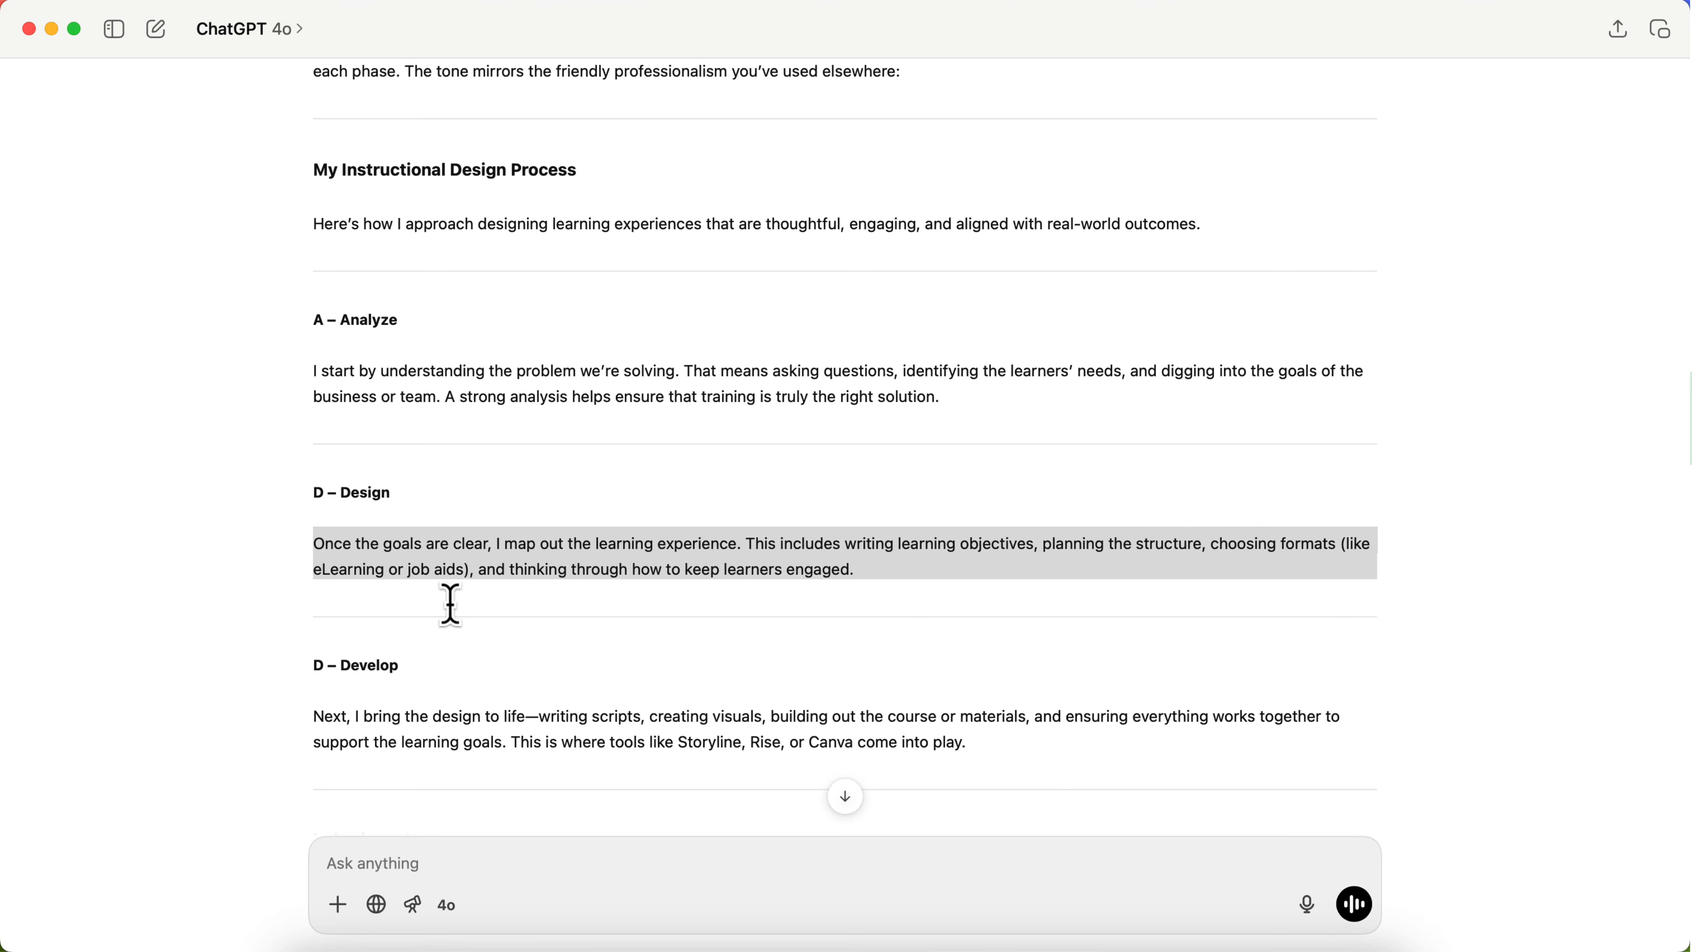
pyautogui.tripleClick(414, 725)
pyautogui.press('super+c')
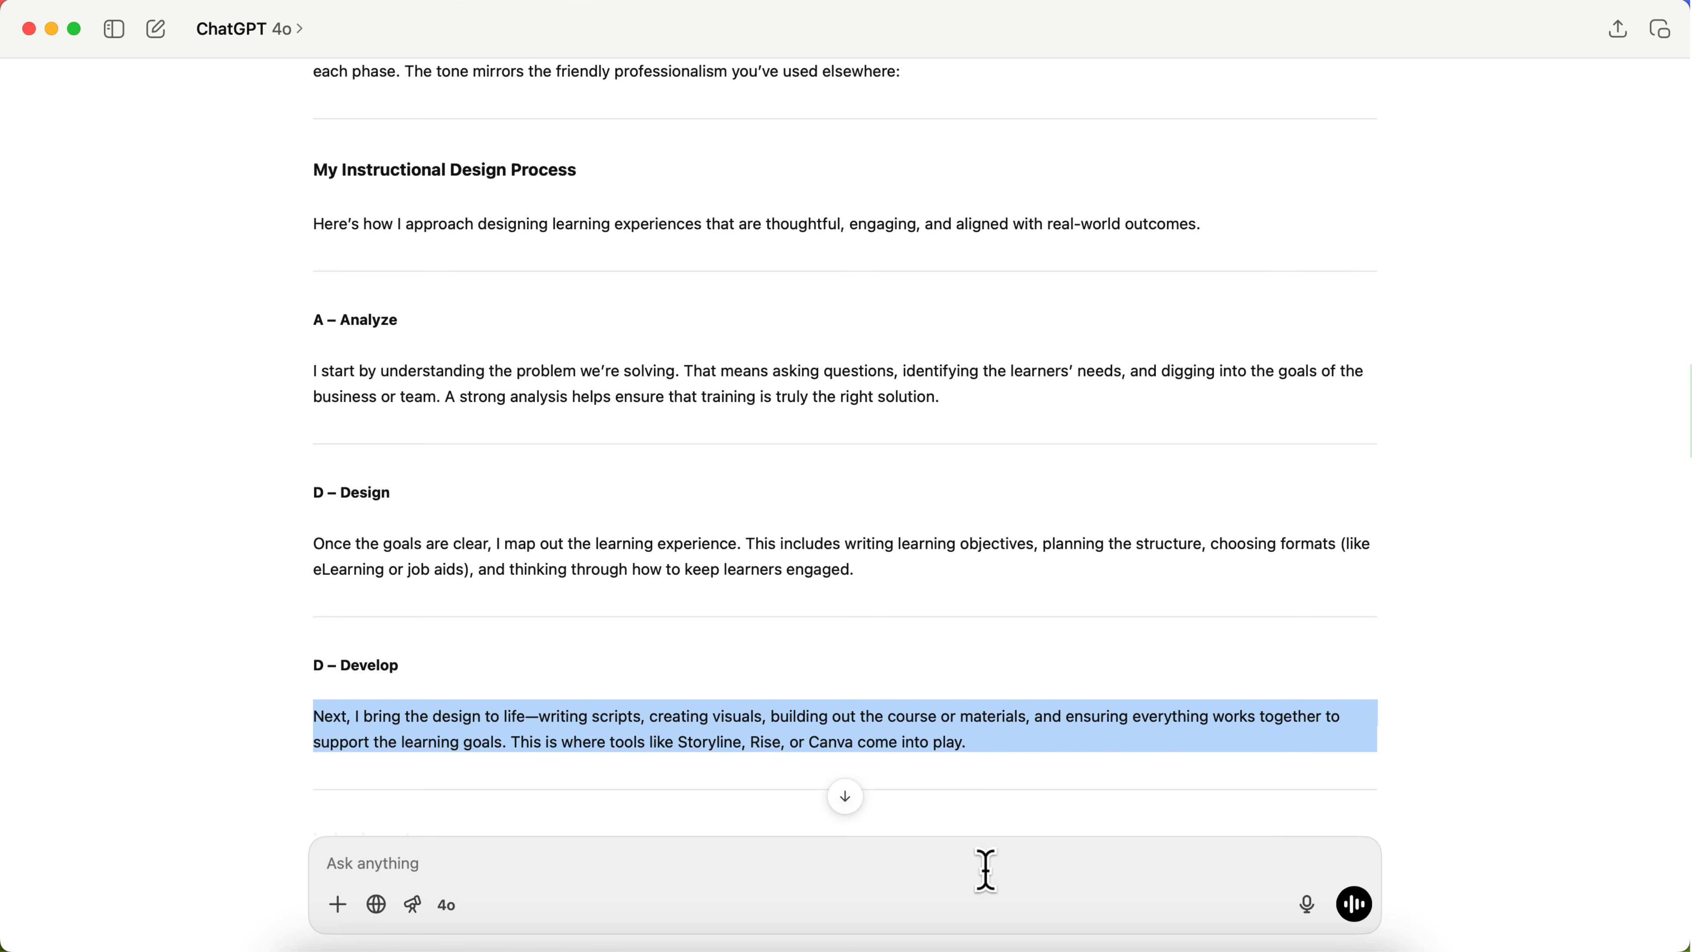
pyautogui.click(491, 942)
pyautogui.scroll(2, 604, 529)
pyautogui.scroll(-3, 602, 539)
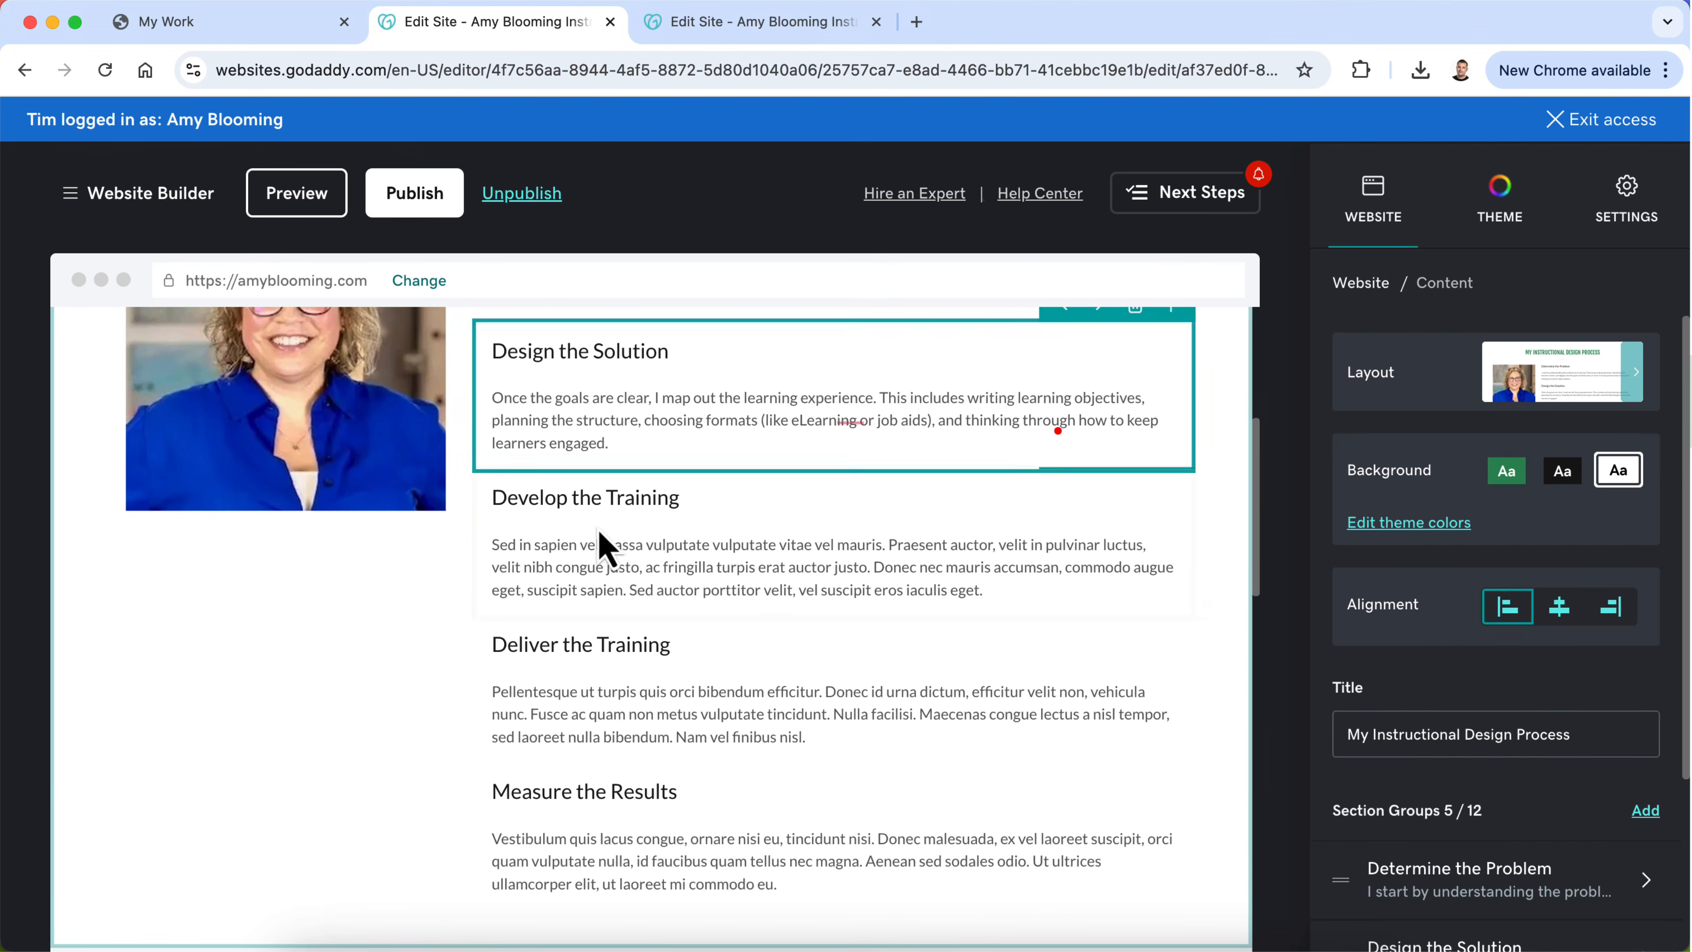
pyautogui.click(602, 550)
pyautogui.tripleClick(593, 552)
pyautogui.press('super+v')
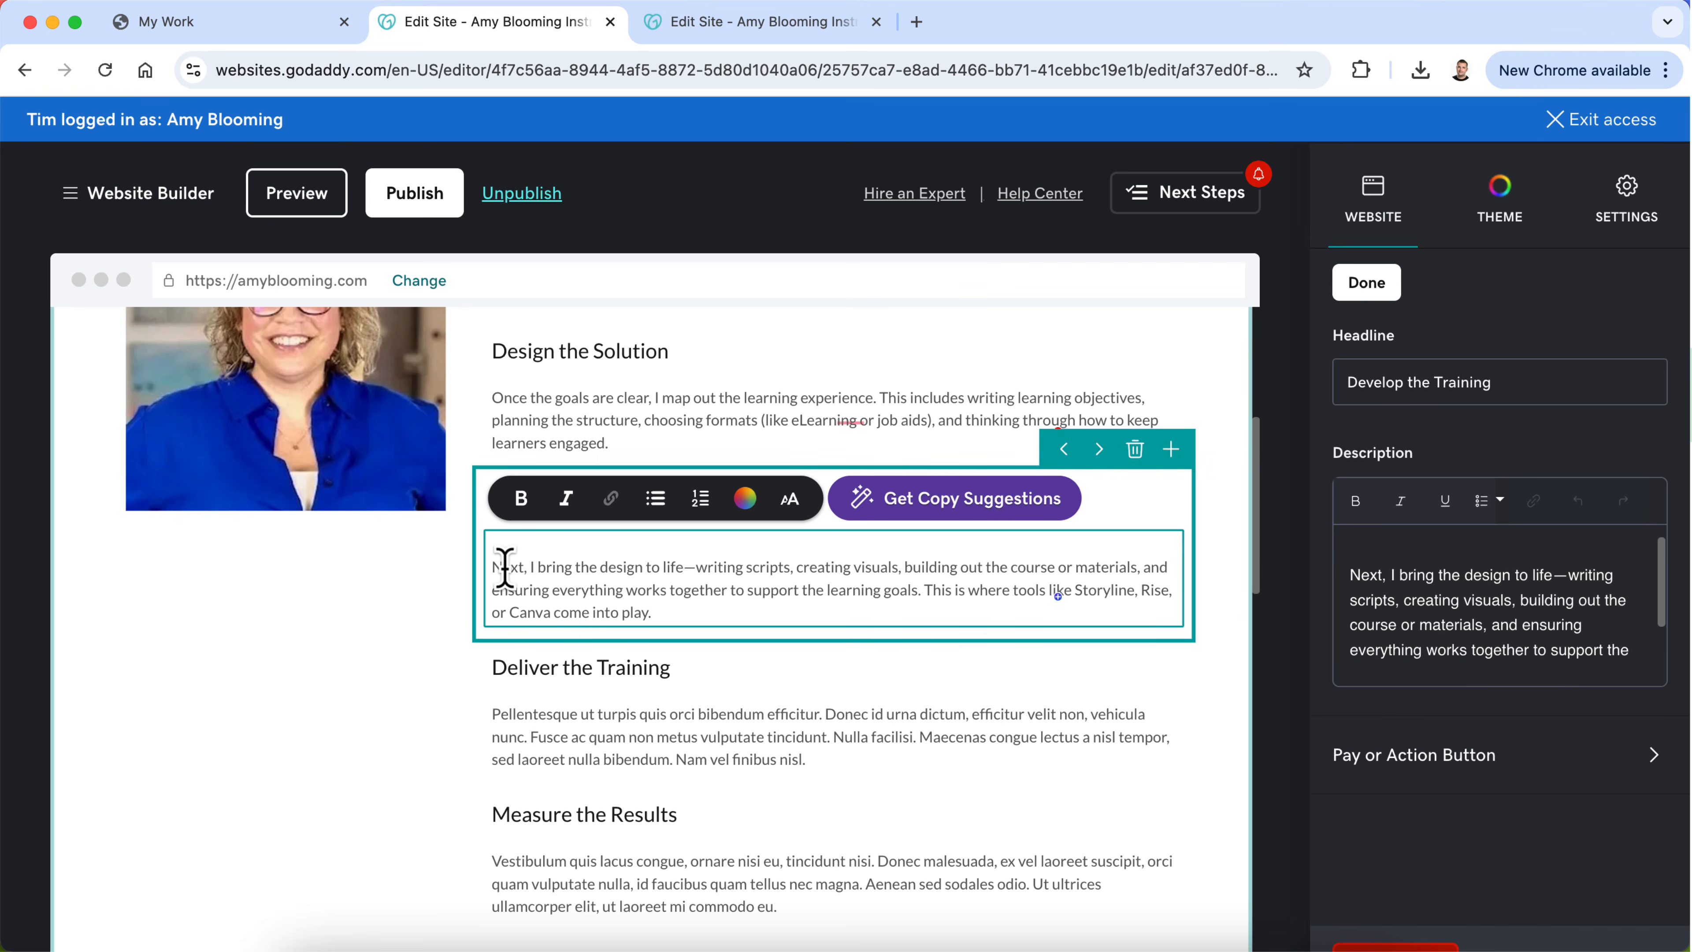
# Step: Remove the blank line above the Develop the Training description
pyautogui.click(494, 567)
pyautogui.press('BackSpace')
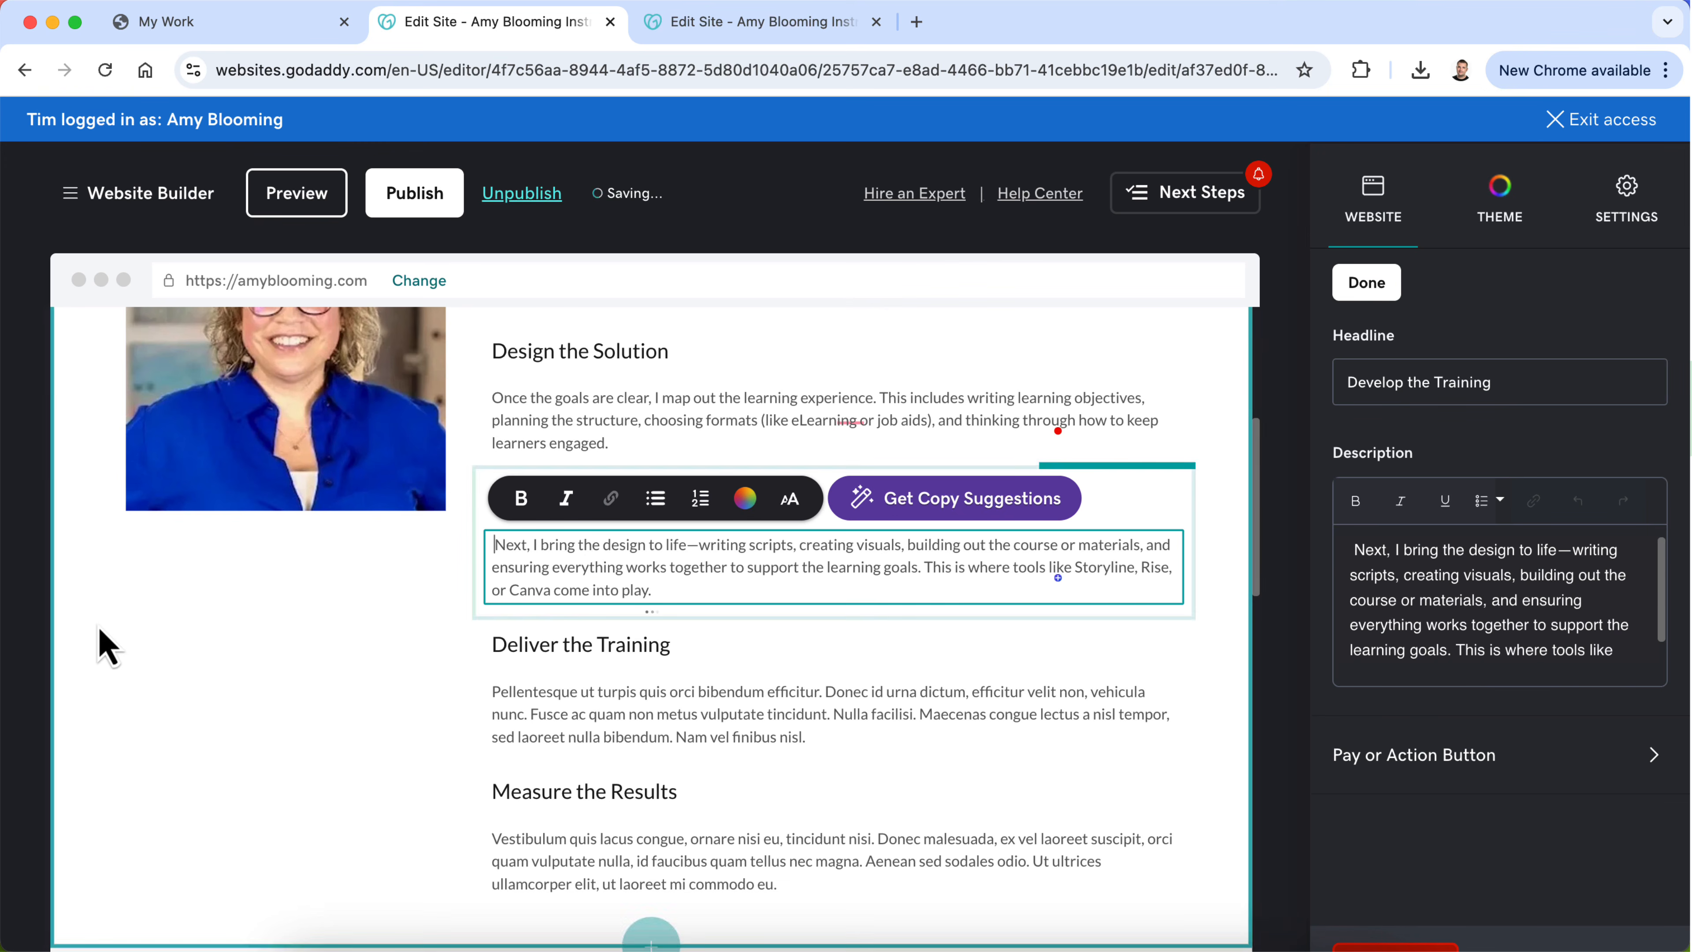
# Step: Copy the "I – Implement" paragraph from ChatGPT and replace the Deliver the Training description with it in Chrome, without a leading blank line
pyautogui.click(989, 936)
pyautogui.scroll(-5, 906, 680)
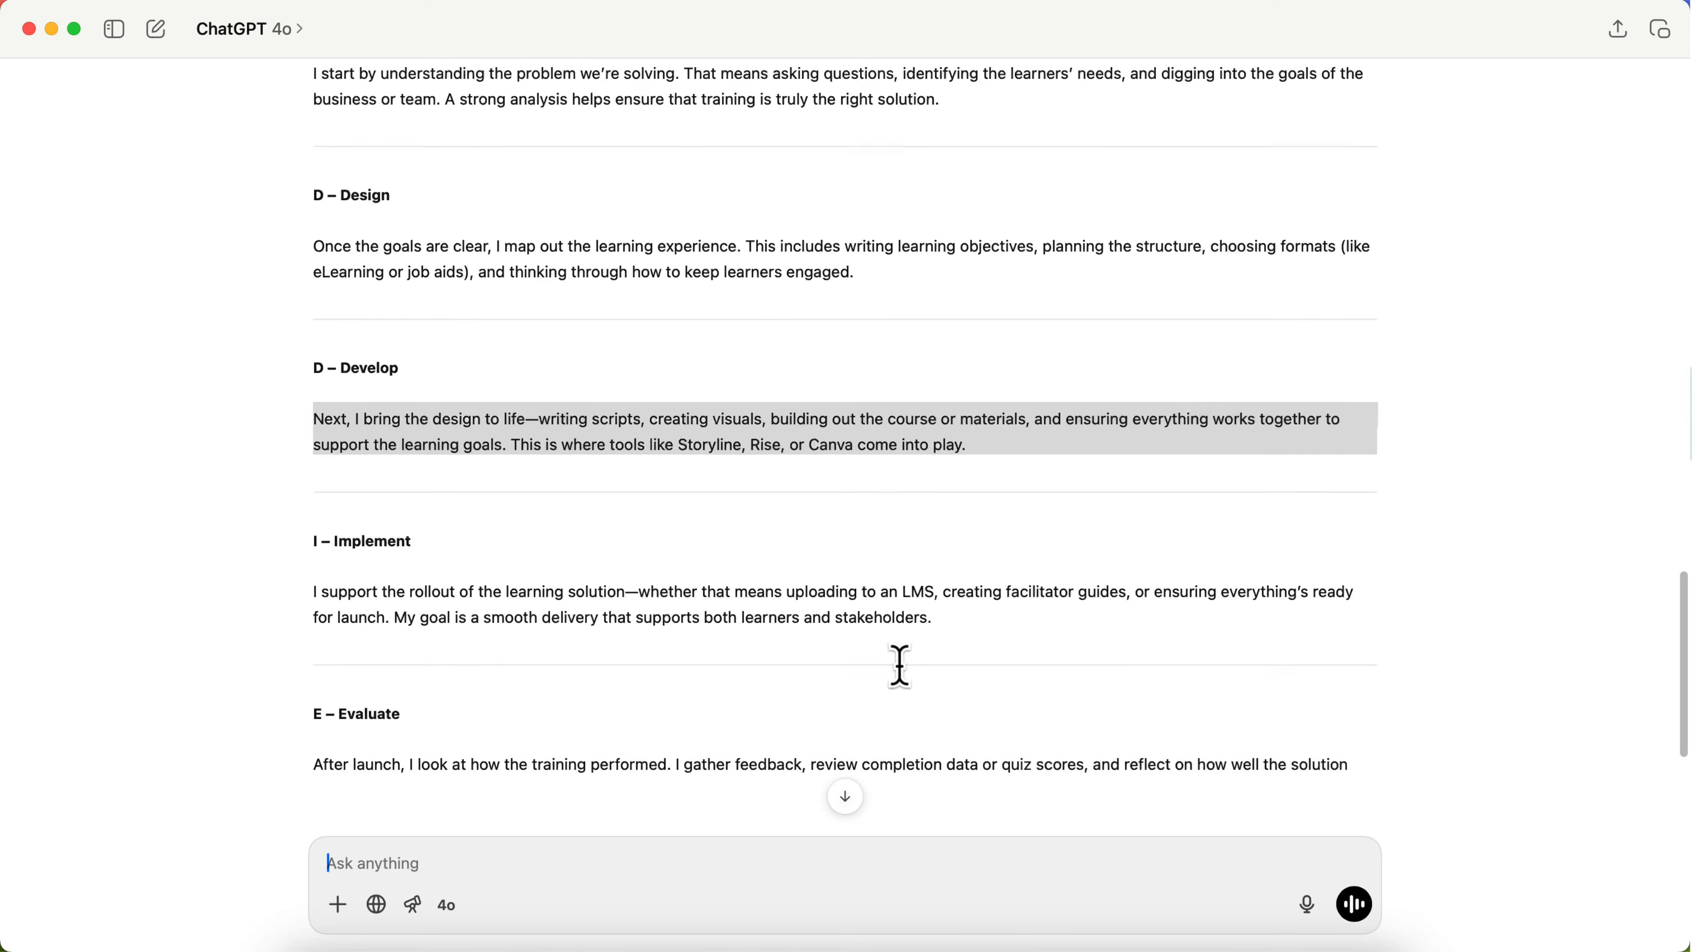
pyautogui.scroll(-2, 900, 665)
pyautogui.doubleClick(707, 554)
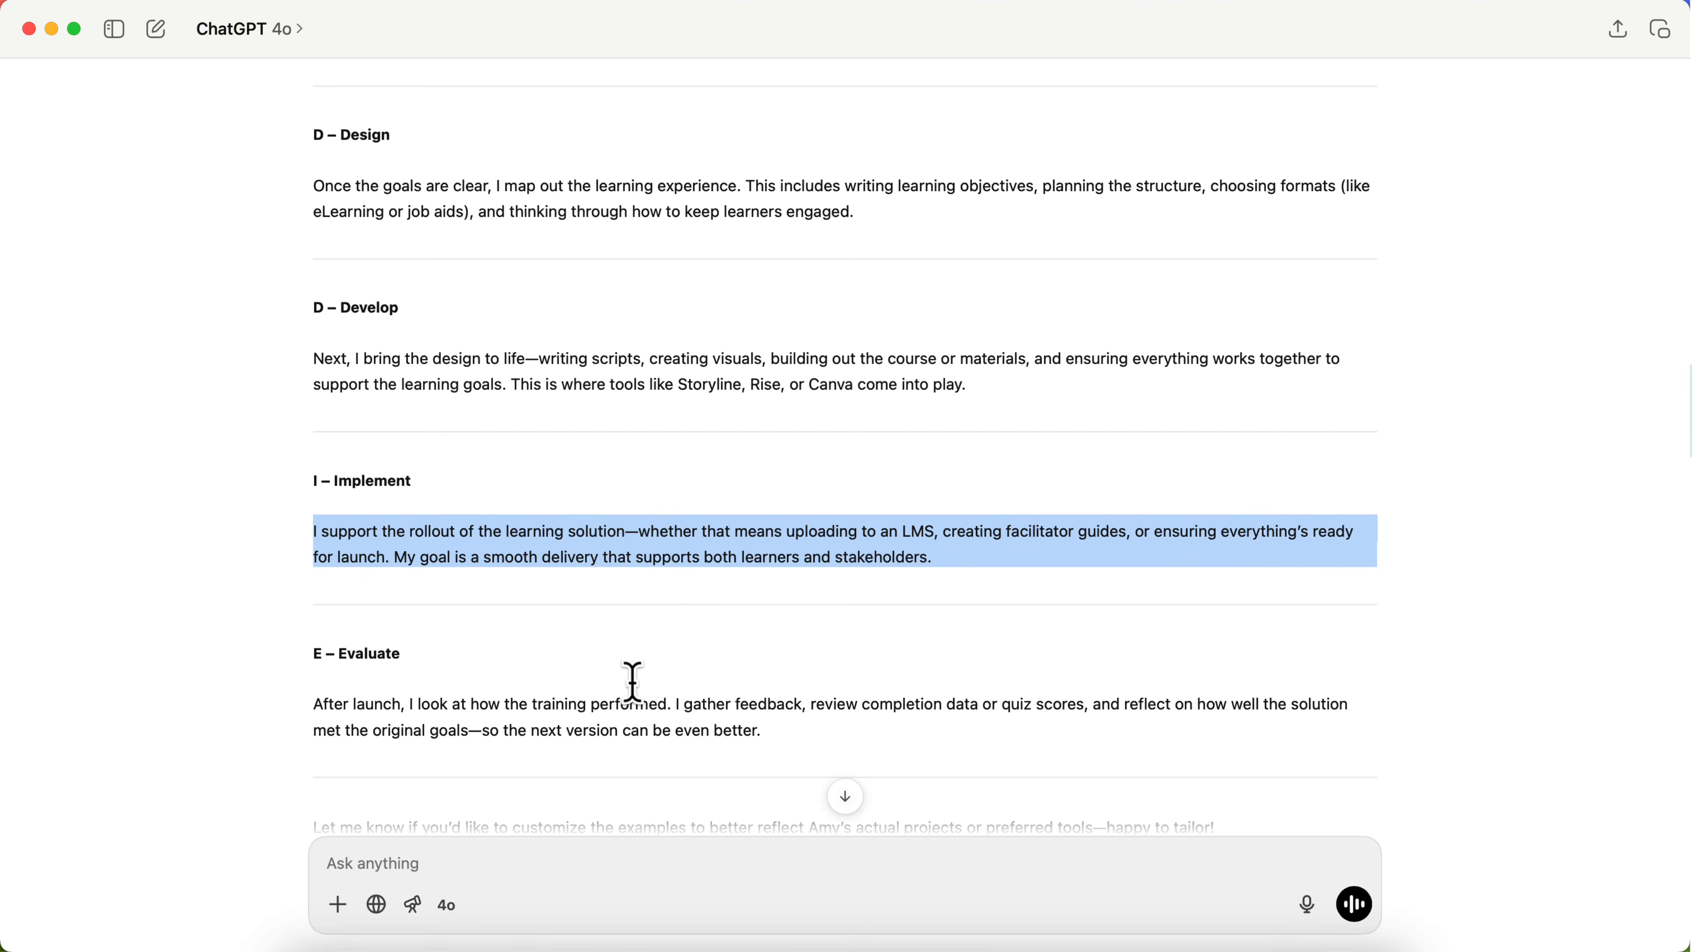
pyautogui.click(491, 950)
pyautogui.tripleClick(567, 689)
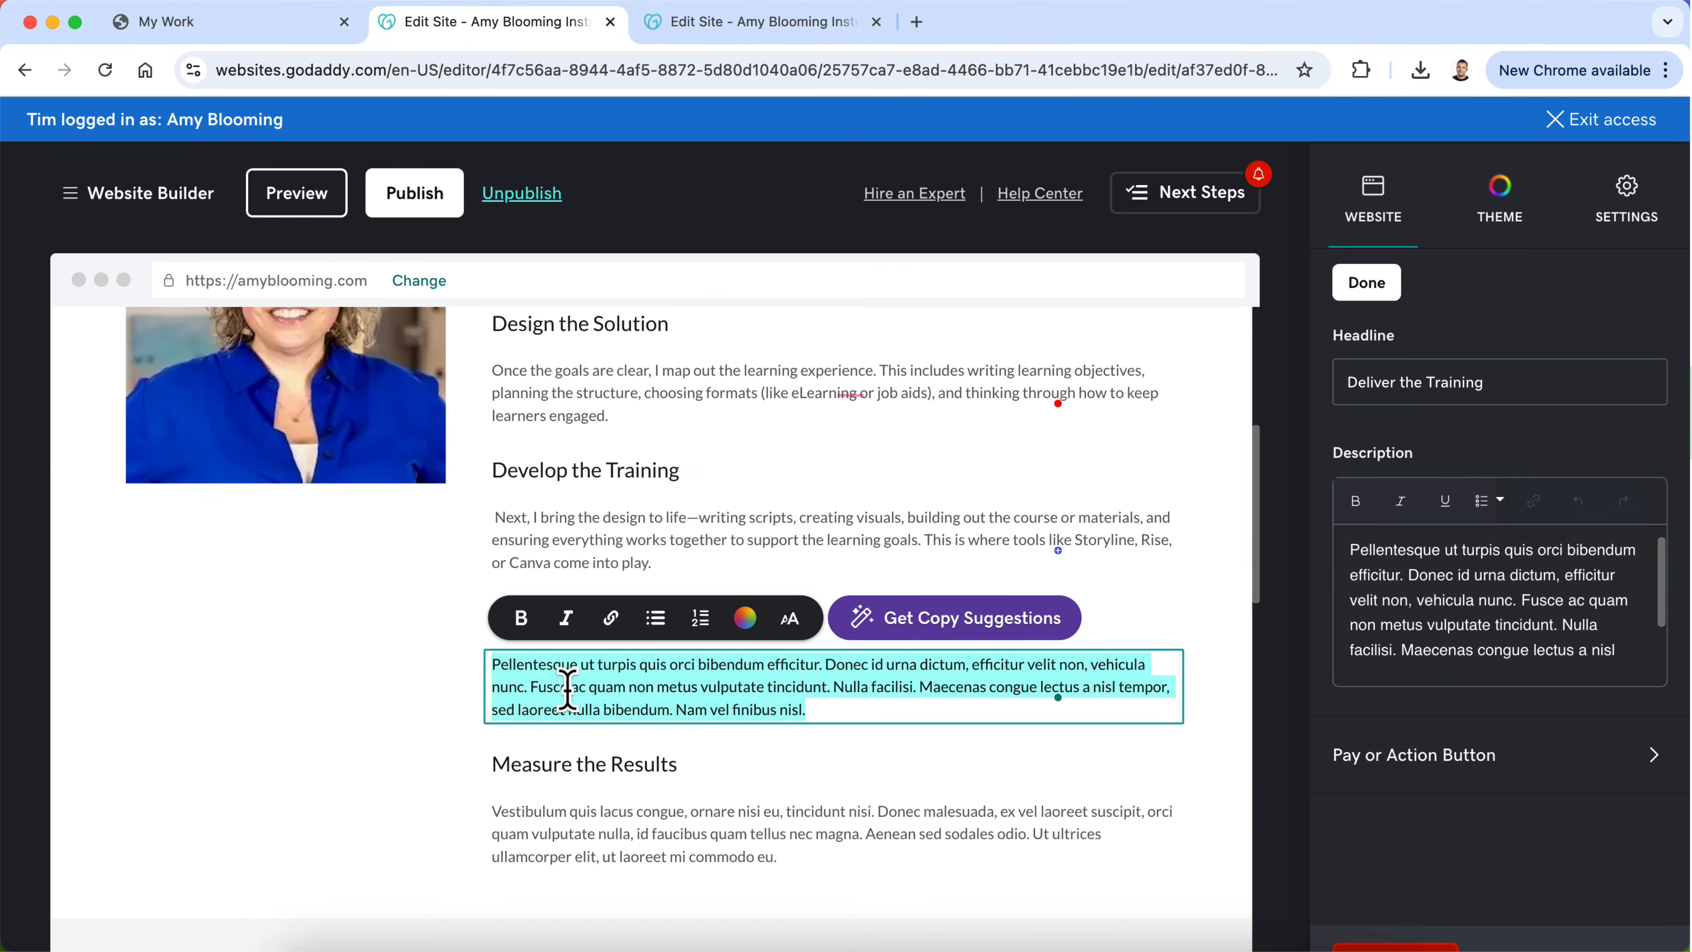
pyautogui.write('I support the rollout of the learning solution—whether that means uploading to an LMS, creating facilitator guides, or ensuring everything’s ready for launch. My goal is a smooth delivery that supports both learners and stakeholders.')
pyautogui.click(497, 686)
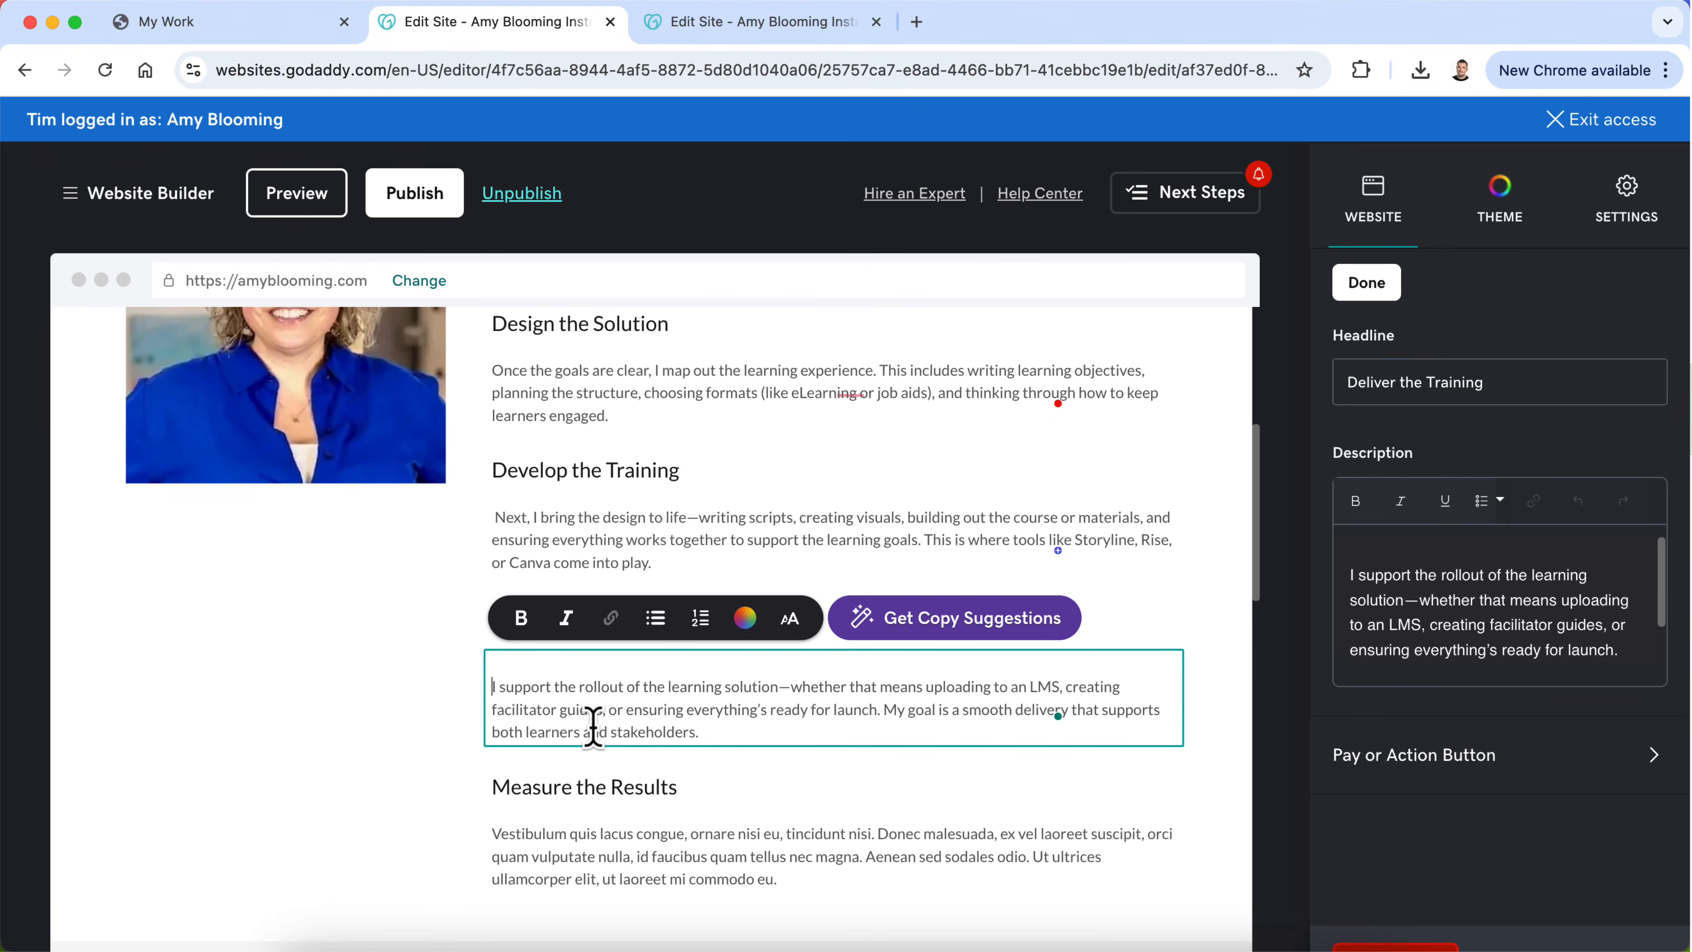
# Step: Copy the "E – Evaluate" paragraph from ChatGPT and replace the Measure the Results description with it in Chrome, without a leading blank line
pyautogui.scroll(-2, 272, 703)
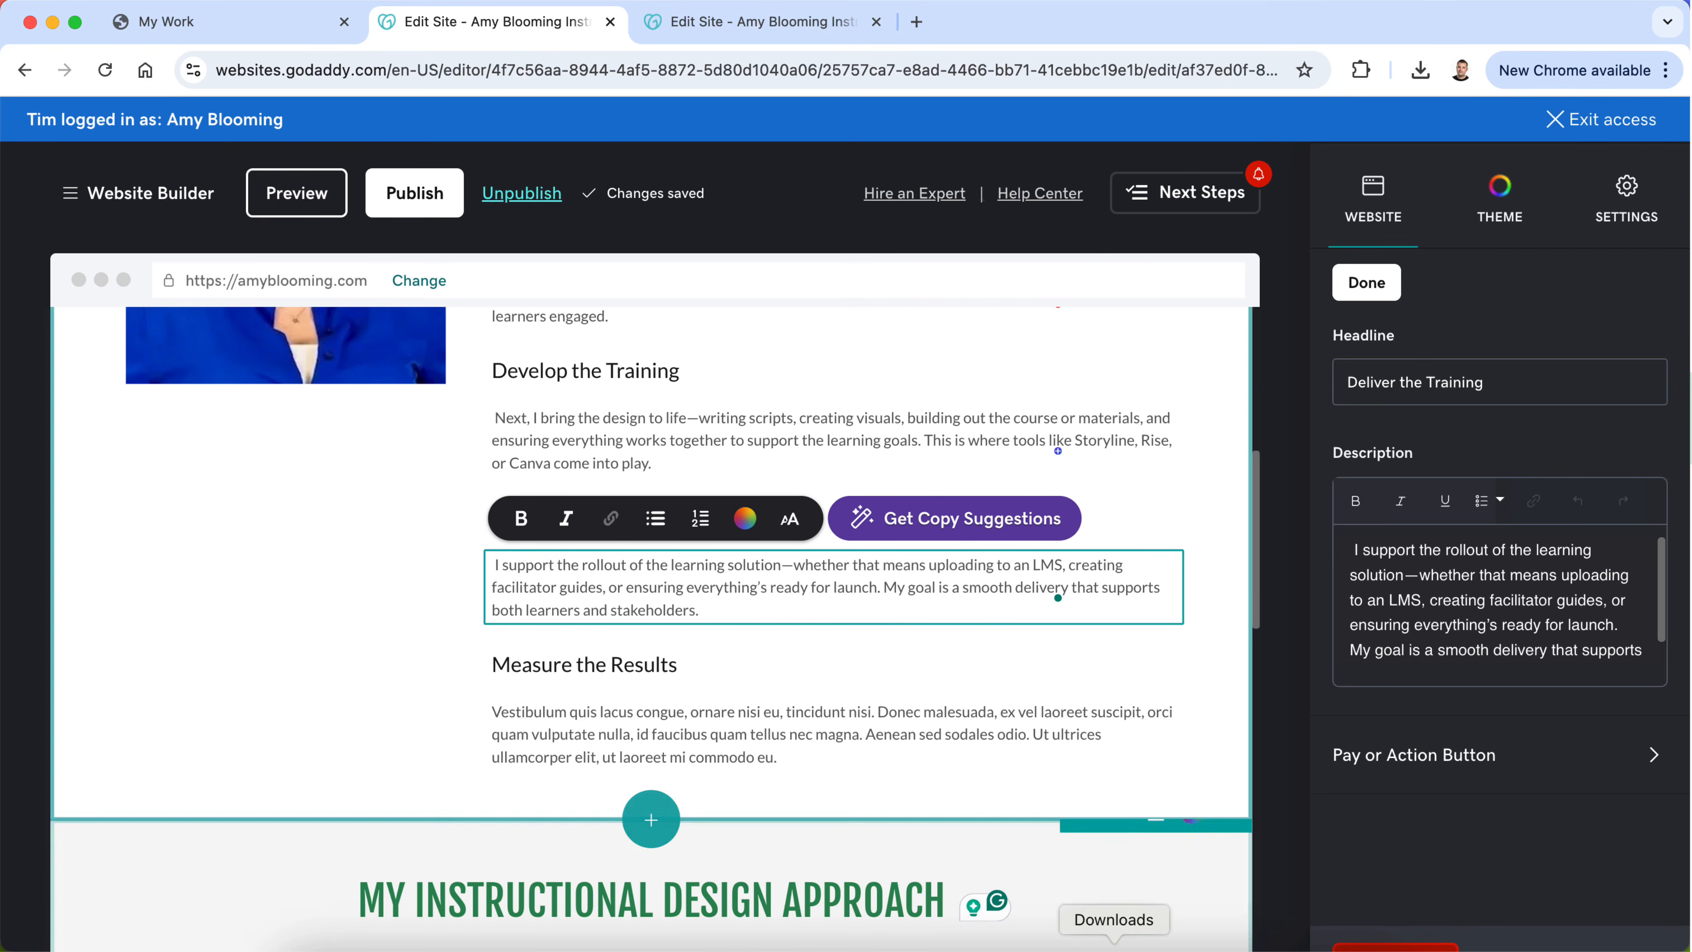
pyautogui.click(990, 947)
pyautogui.scroll(-2, 876, 783)
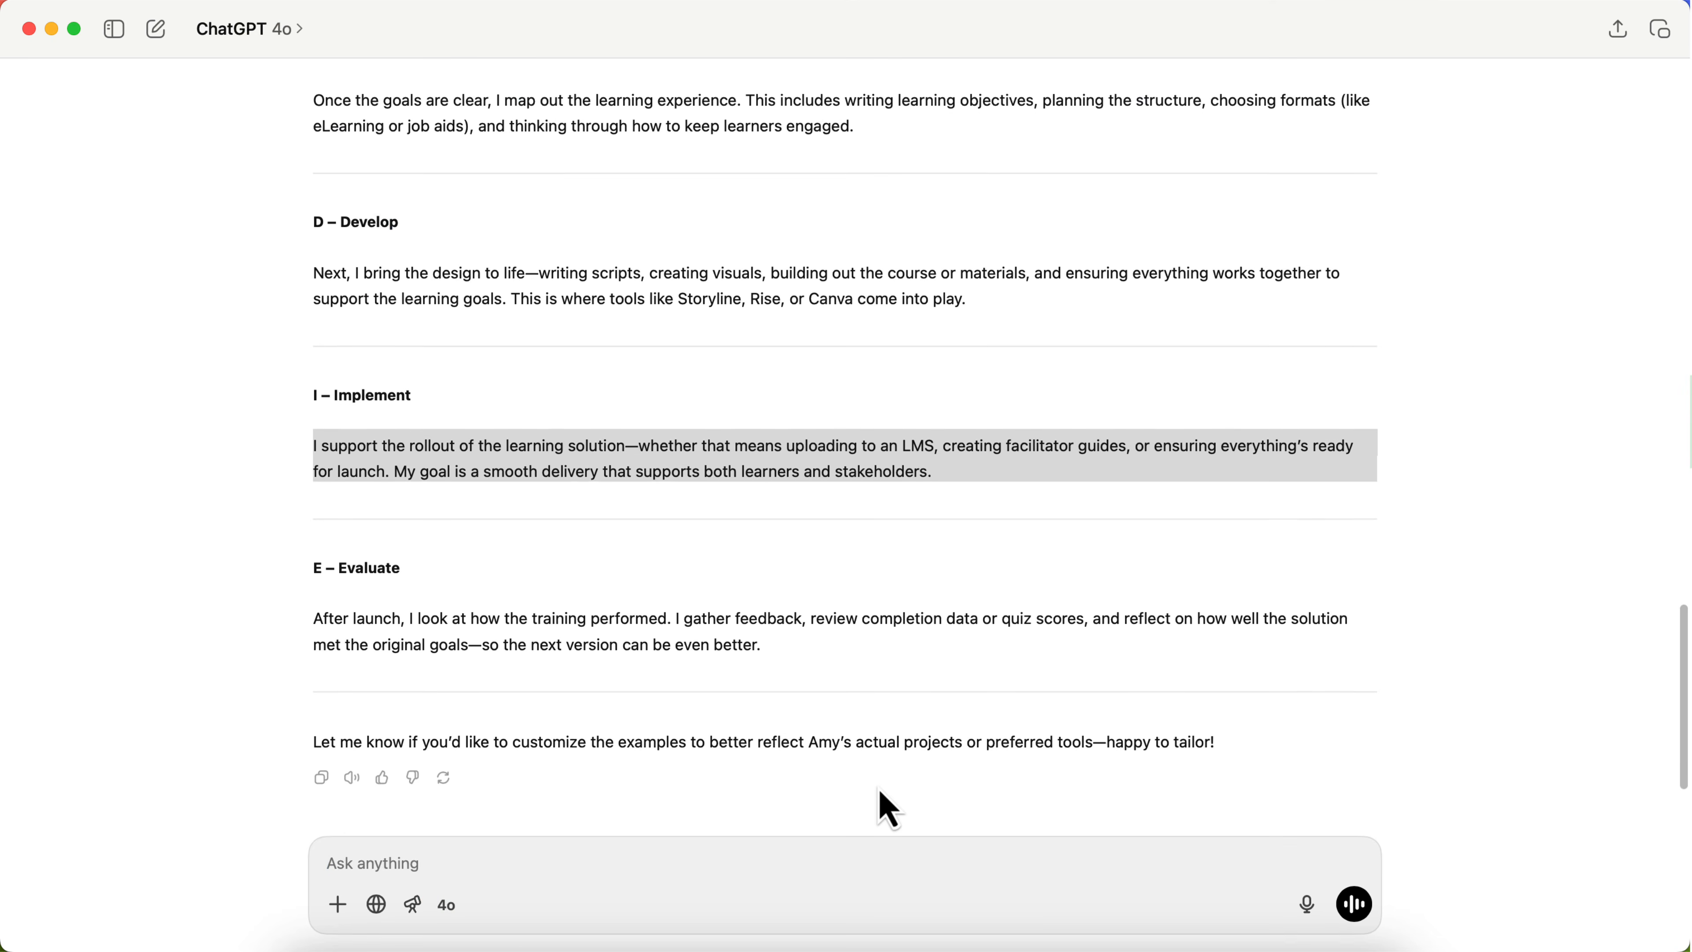
pyautogui.tripleClick(648, 644)
pyautogui.press('super+c')
pyautogui.press('super+Tab')
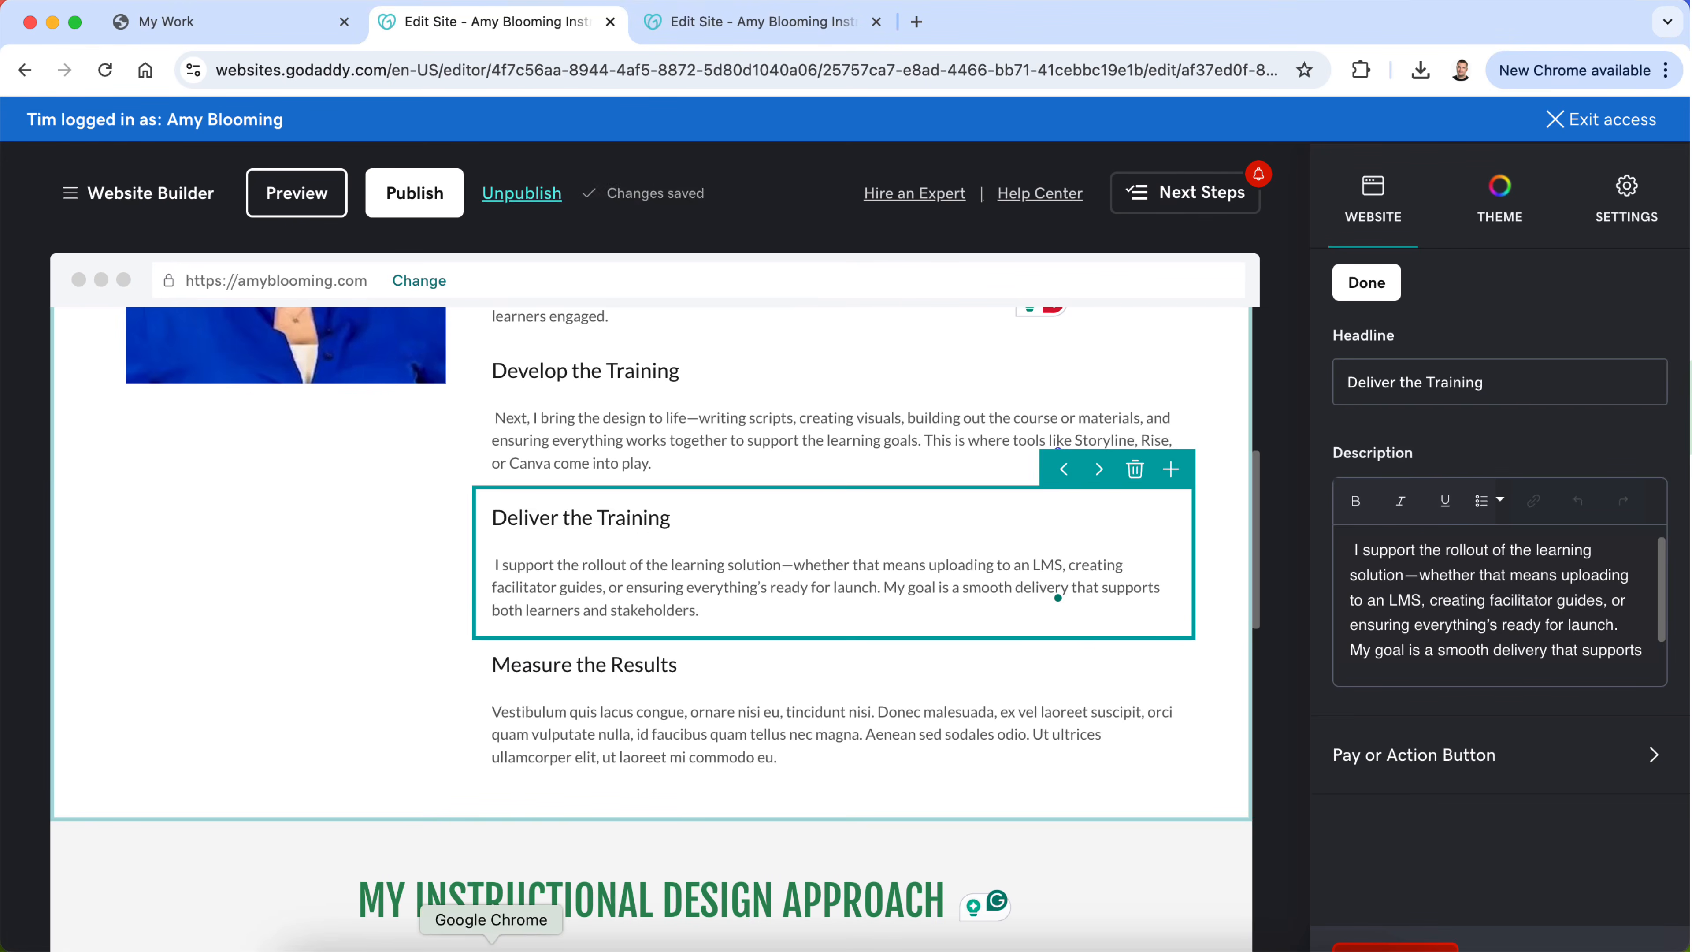
pyautogui.click(536, 744)
pyautogui.press('super+a')
pyautogui.press('super+v')
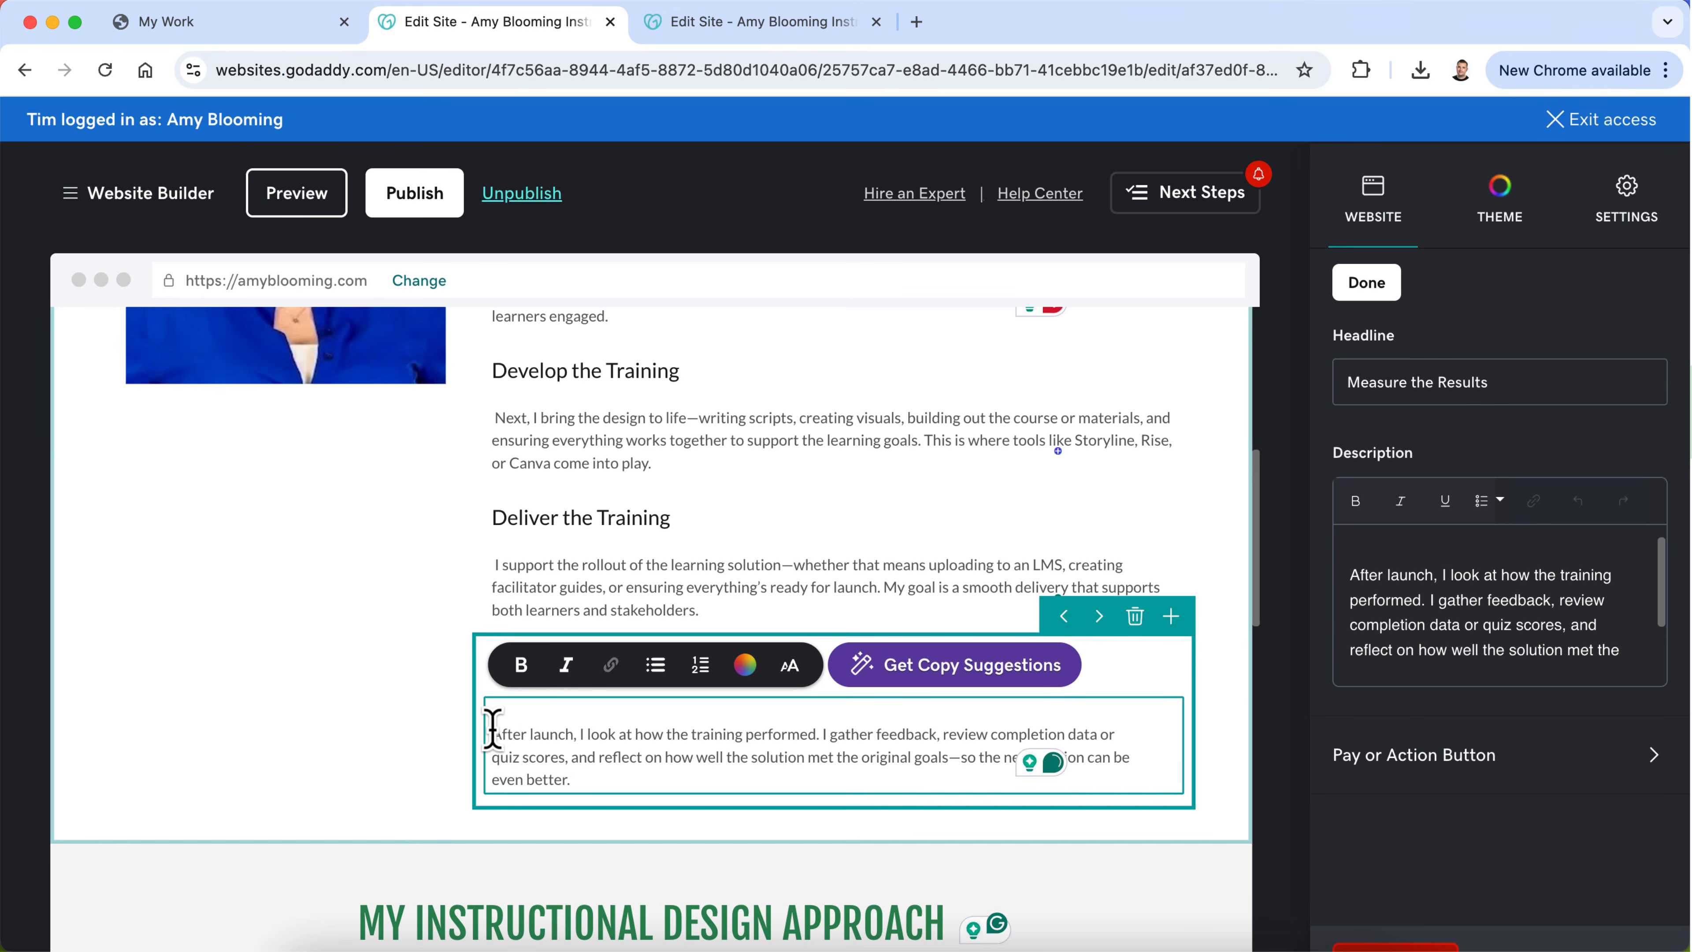
pyautogui.click(492, 731)
pyautogui.press('BackSpace')
pyautogui.click(303, 690)
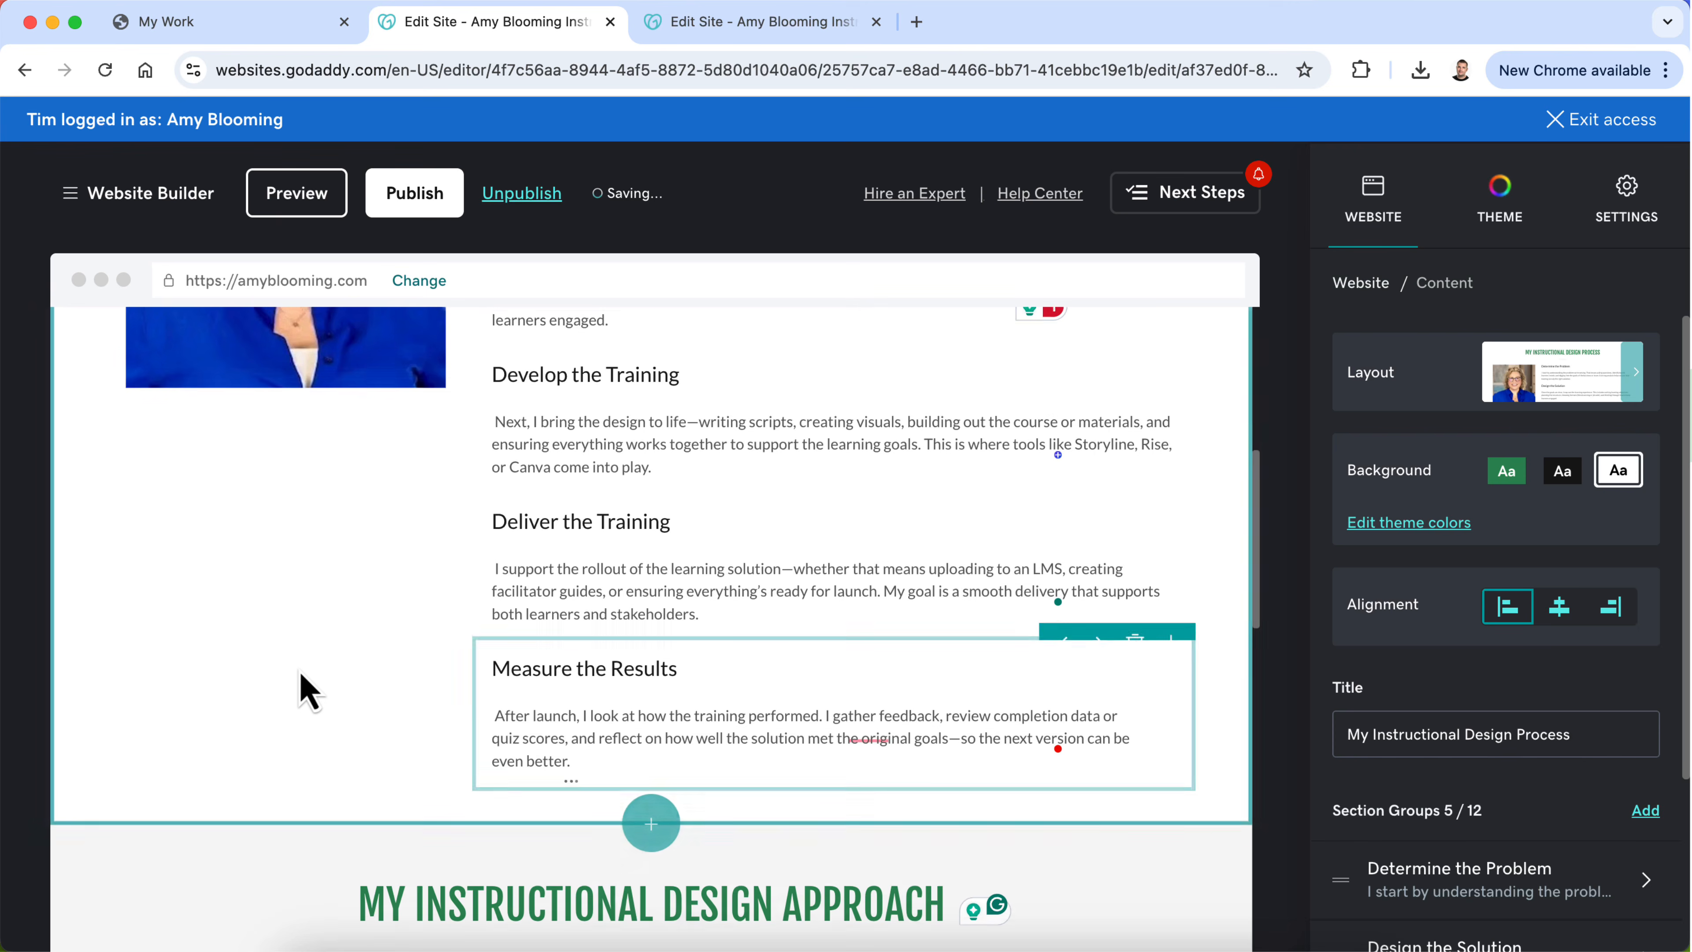
# Step: Preview the My Process page from its header to its footer and return to editing the site
pyautogui.scroll(6, 302, 691)
pyautogui.click(268, 212)
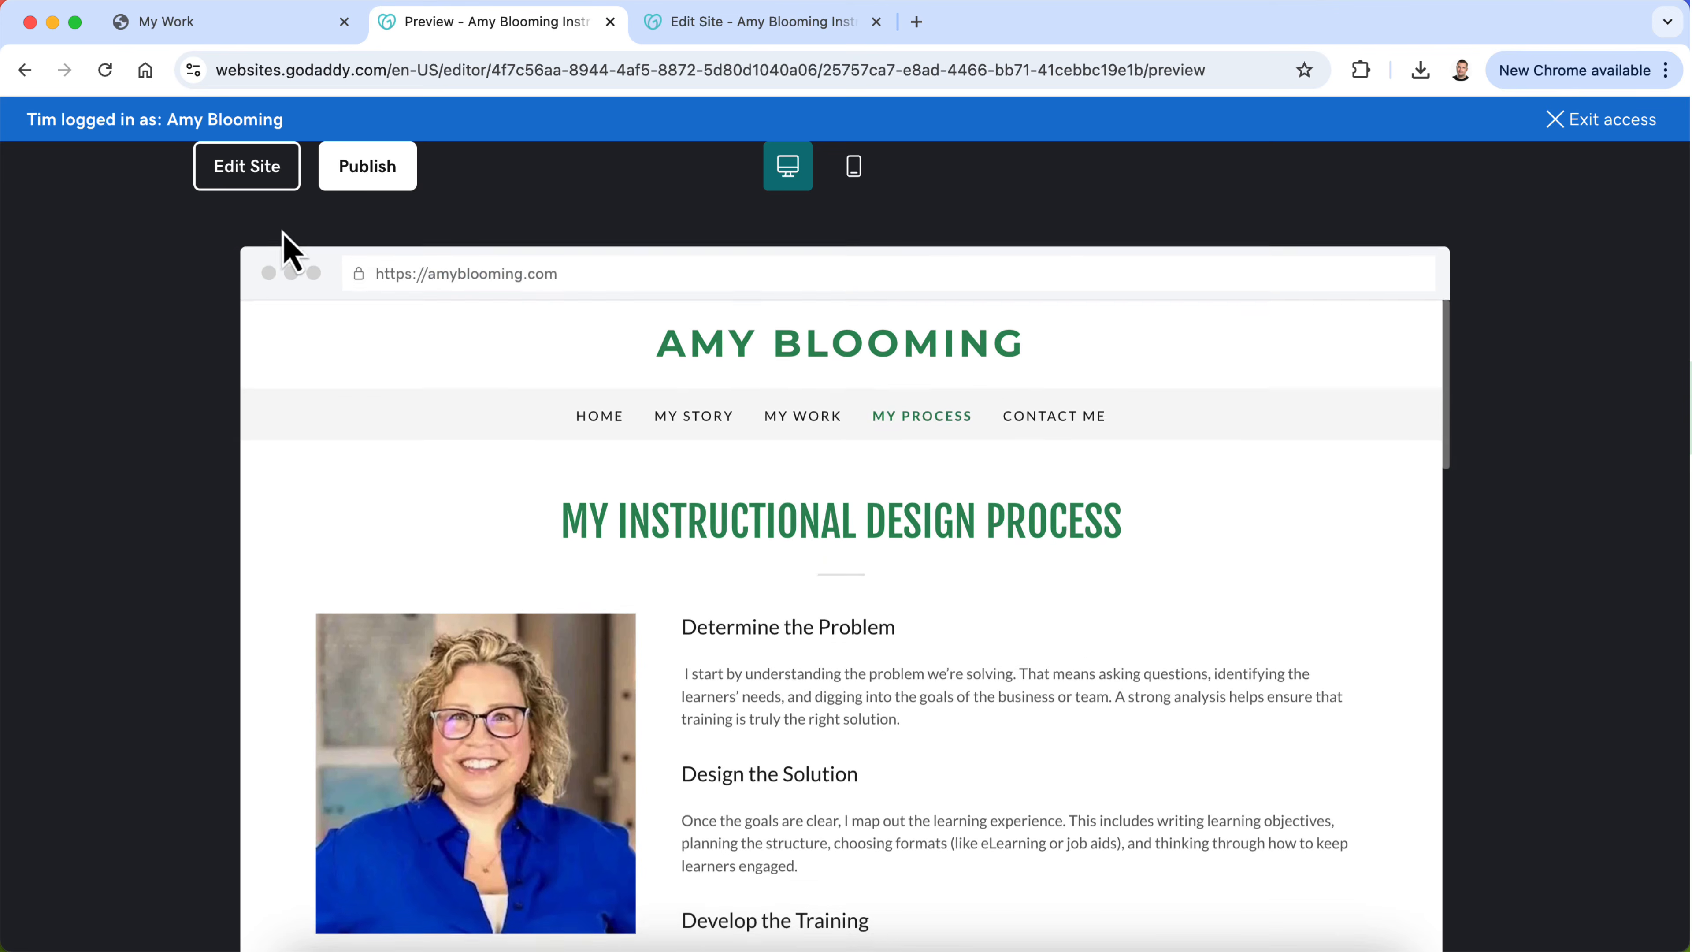
pyautogui.scroll(-8, 389, 548)
pyautogui.scroll(-15, 389, 530)
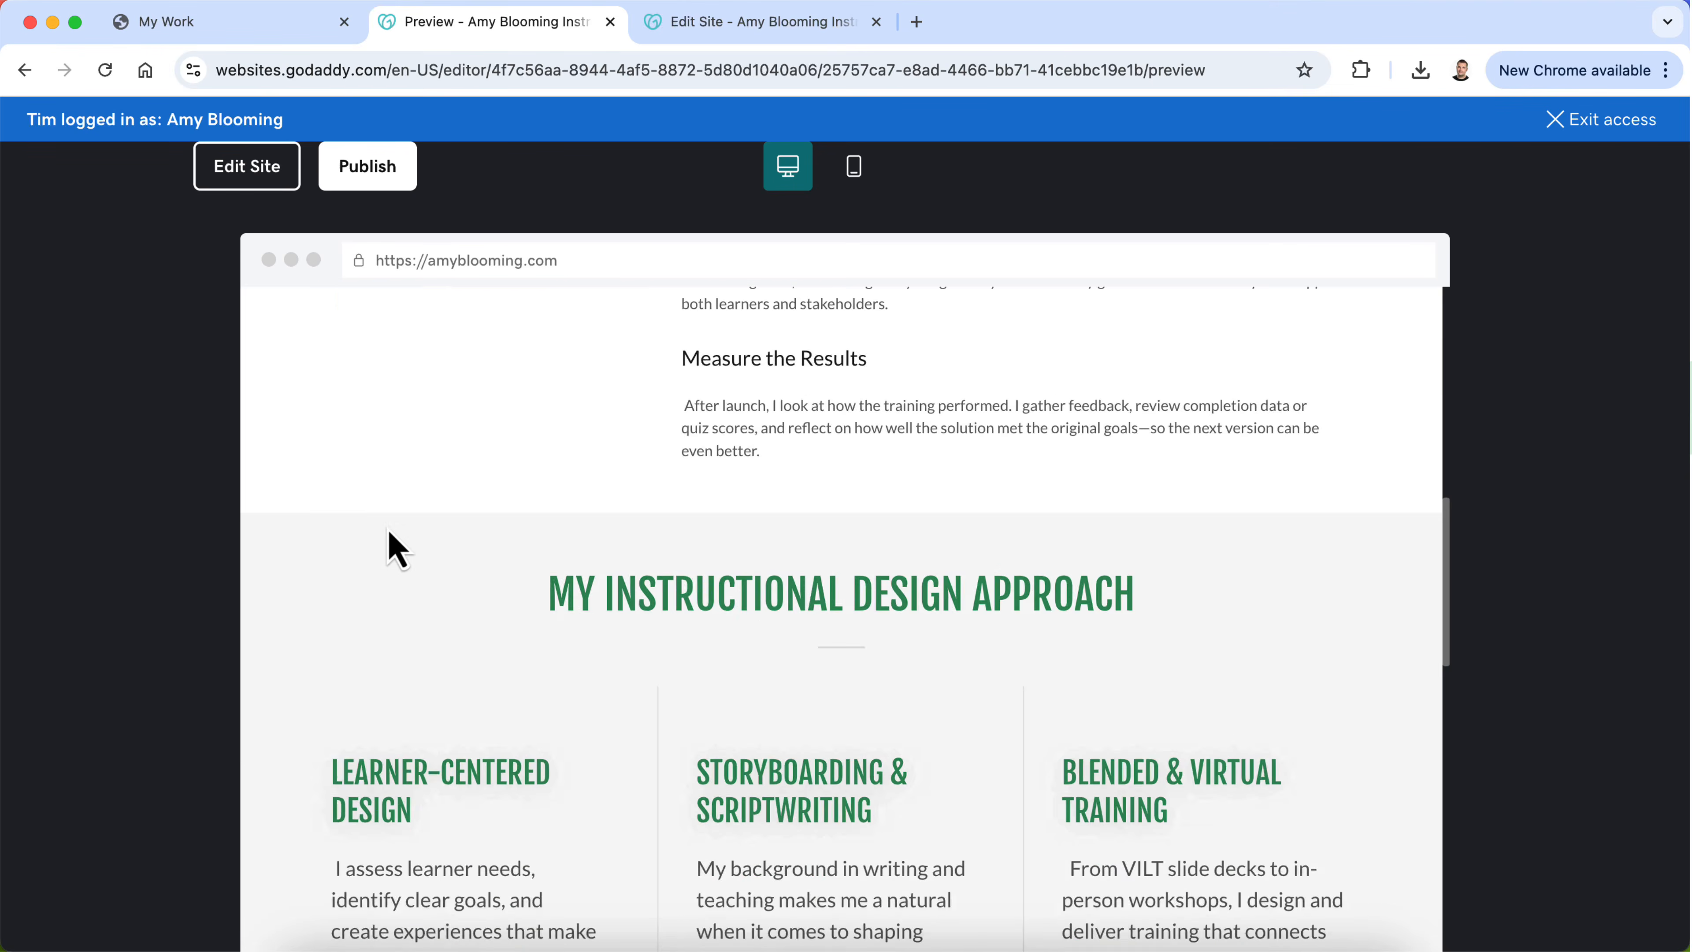
pyautogui.scroll(10, 393, 548)
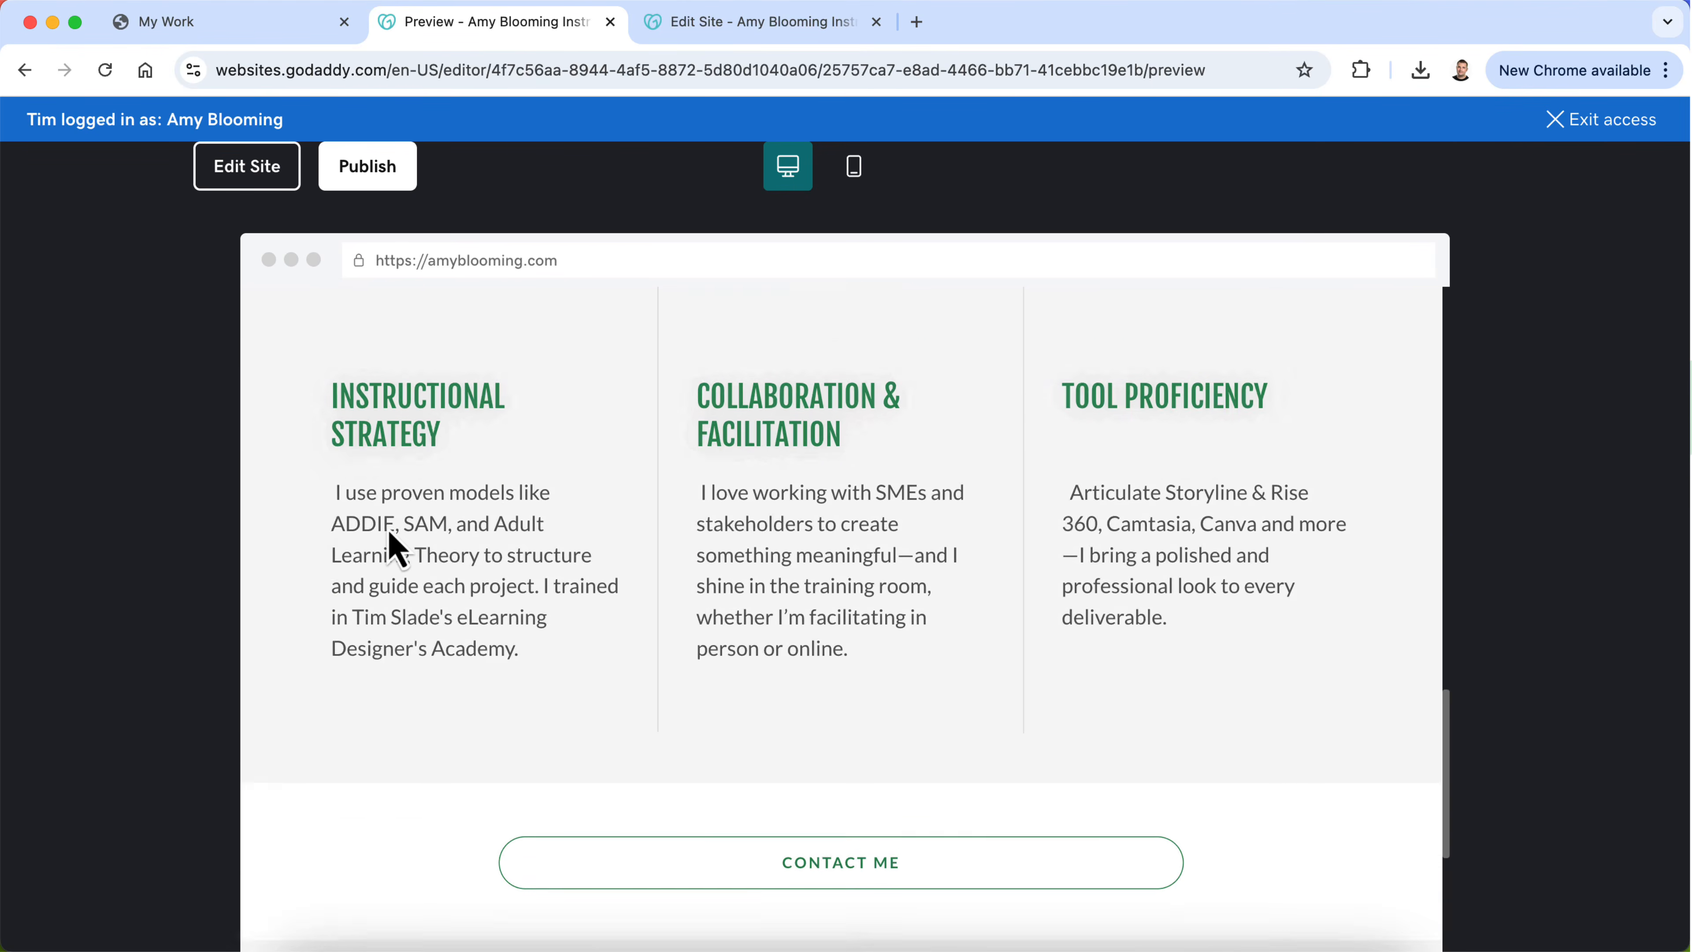
pyautogui.scroll(-15, 383, 540)
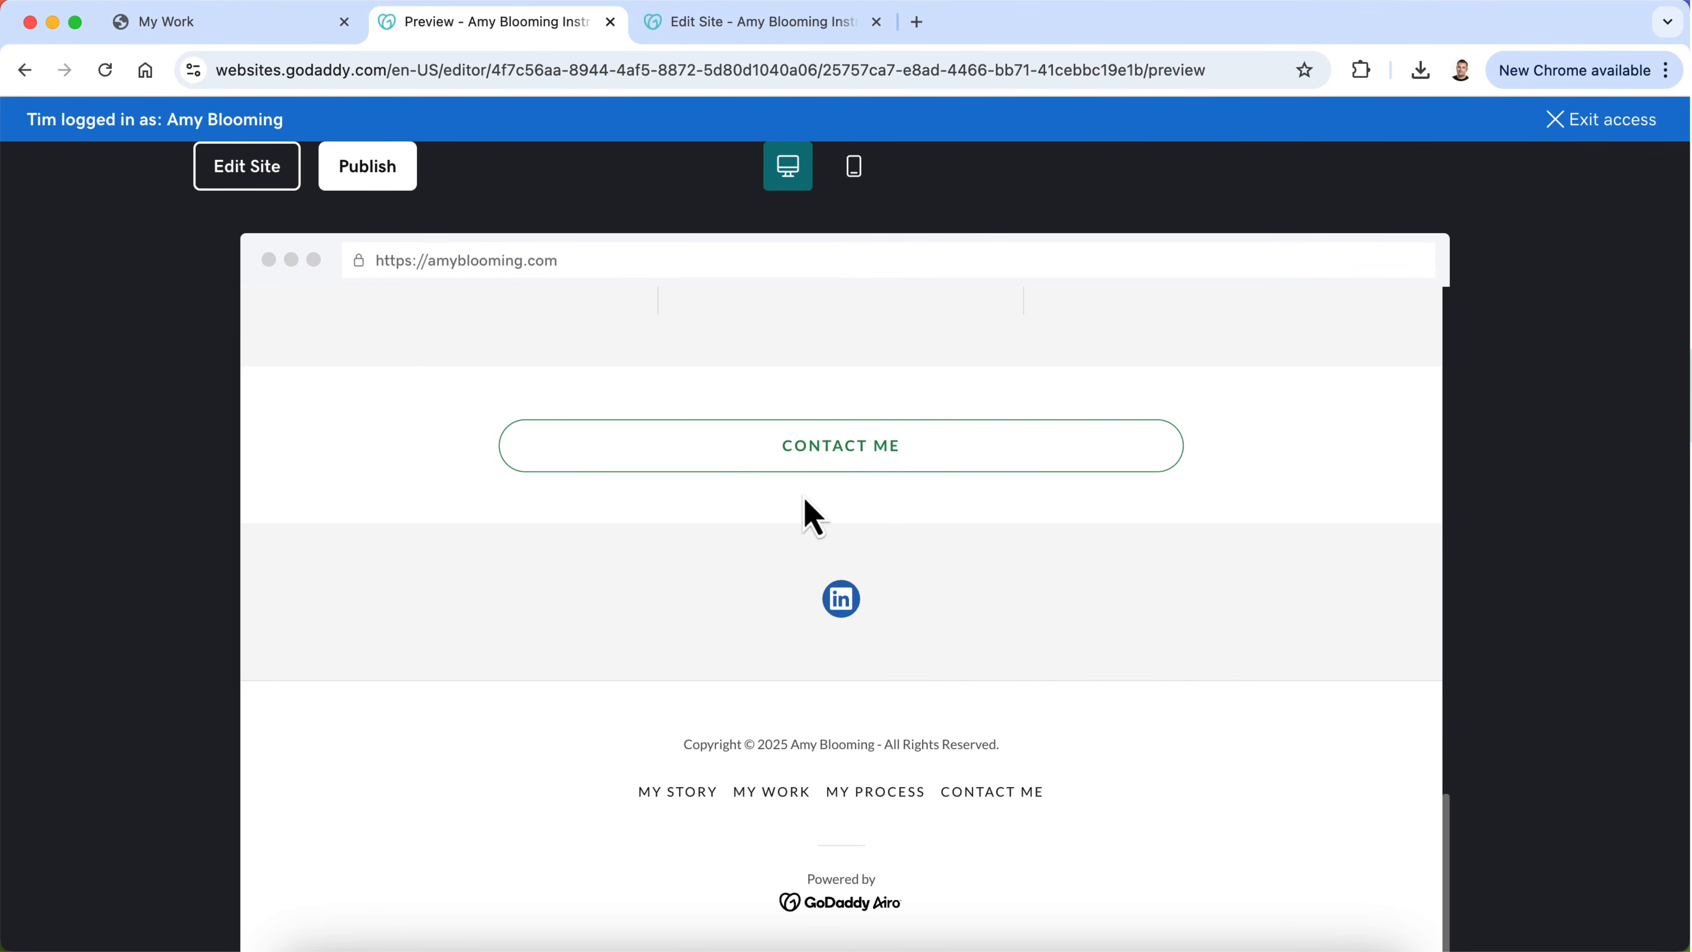
pyautogui.scroll(8, 804, 500)
pyautogui.click(246, 166)
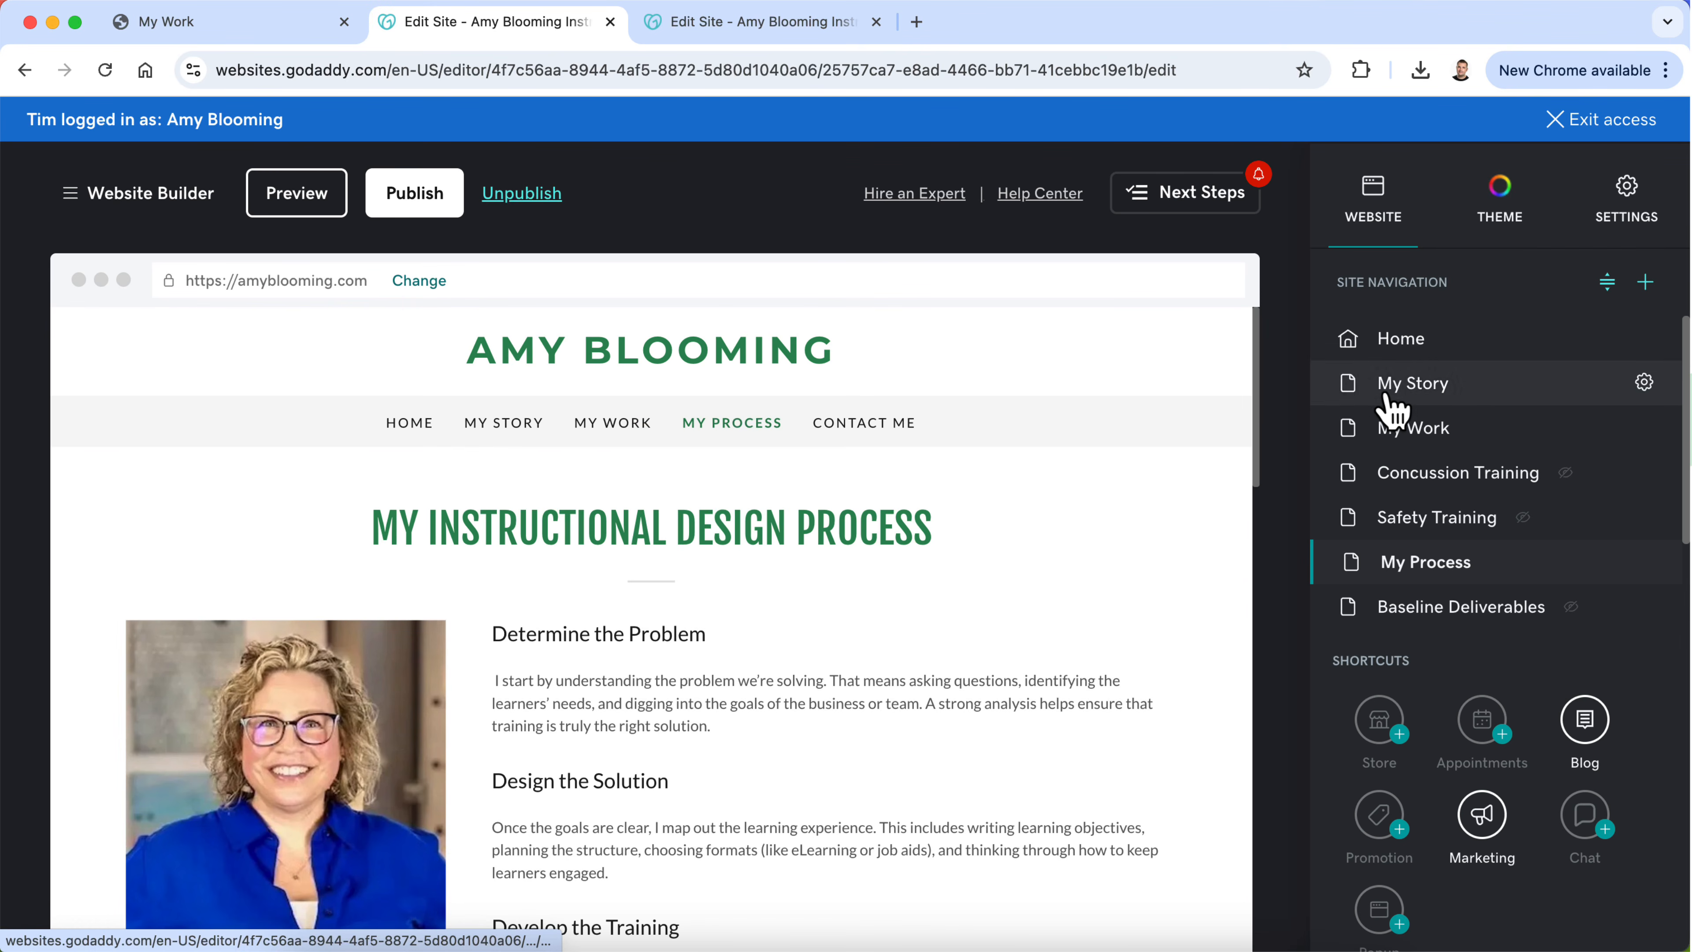
# Step: Compare the closing contact areas of the Home and My Story pages and open the My Work page
pyautogui.click(907, 673)
pyautogui.click(1447, 350)
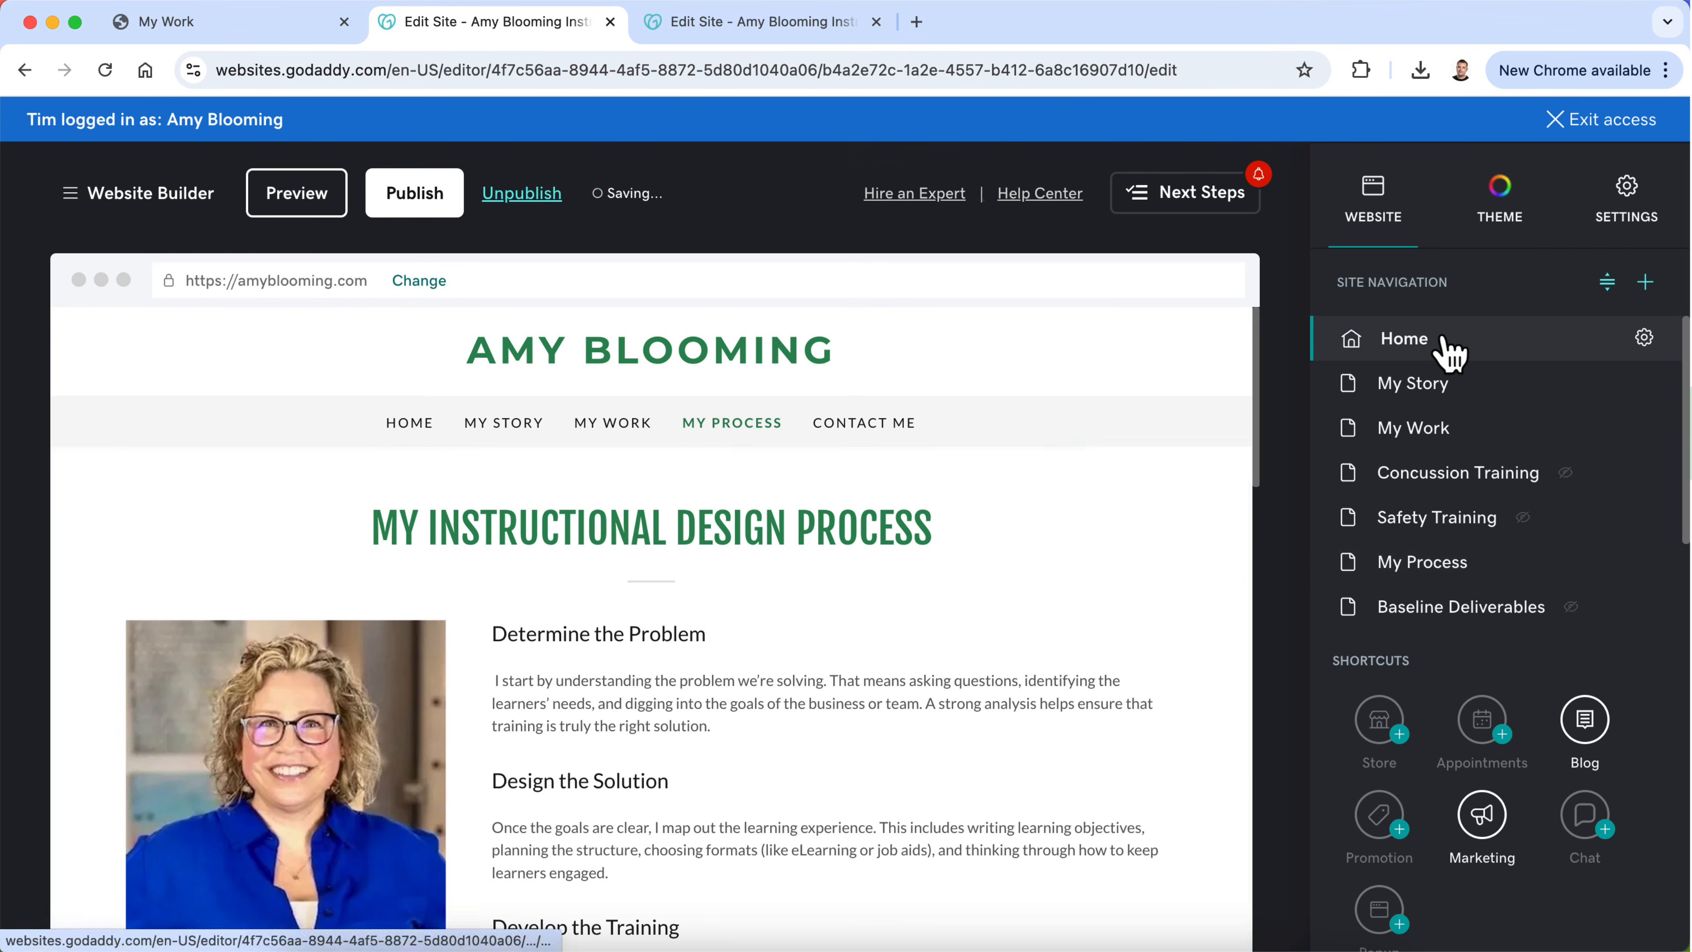
pyautogui.scroll(-15, 1016, 686)
pyautogui.scroll(3, 1024, 691)
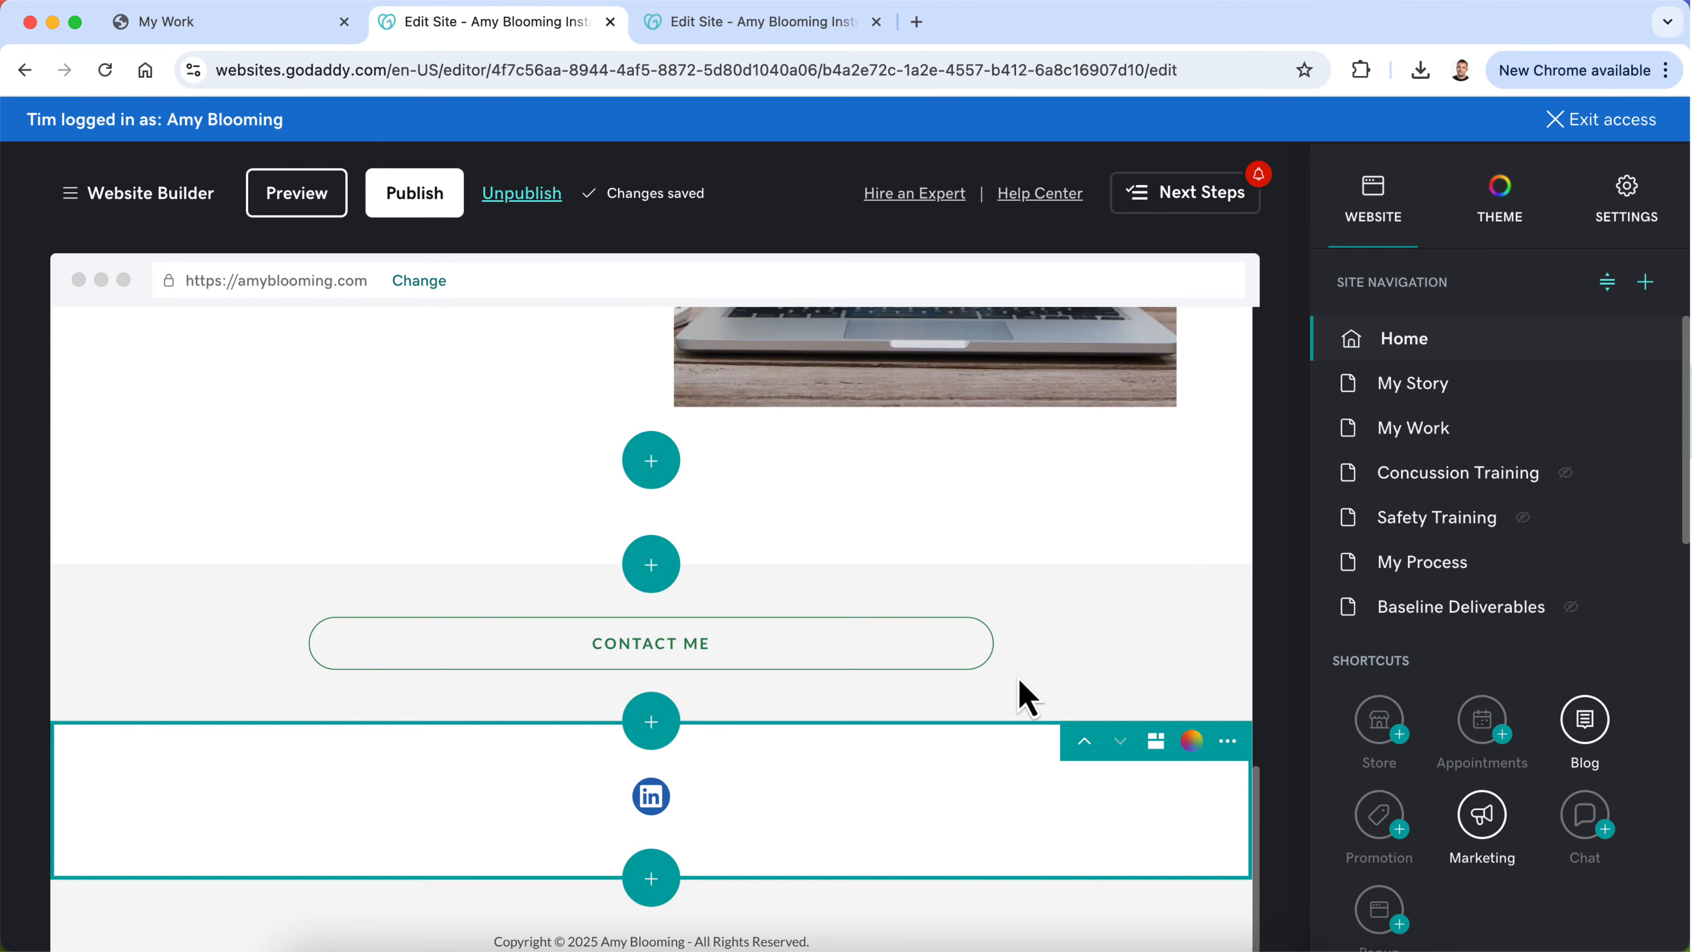
pyautogui.click(1456, 387)
pyautogui.scroll(-3, 861, 744)
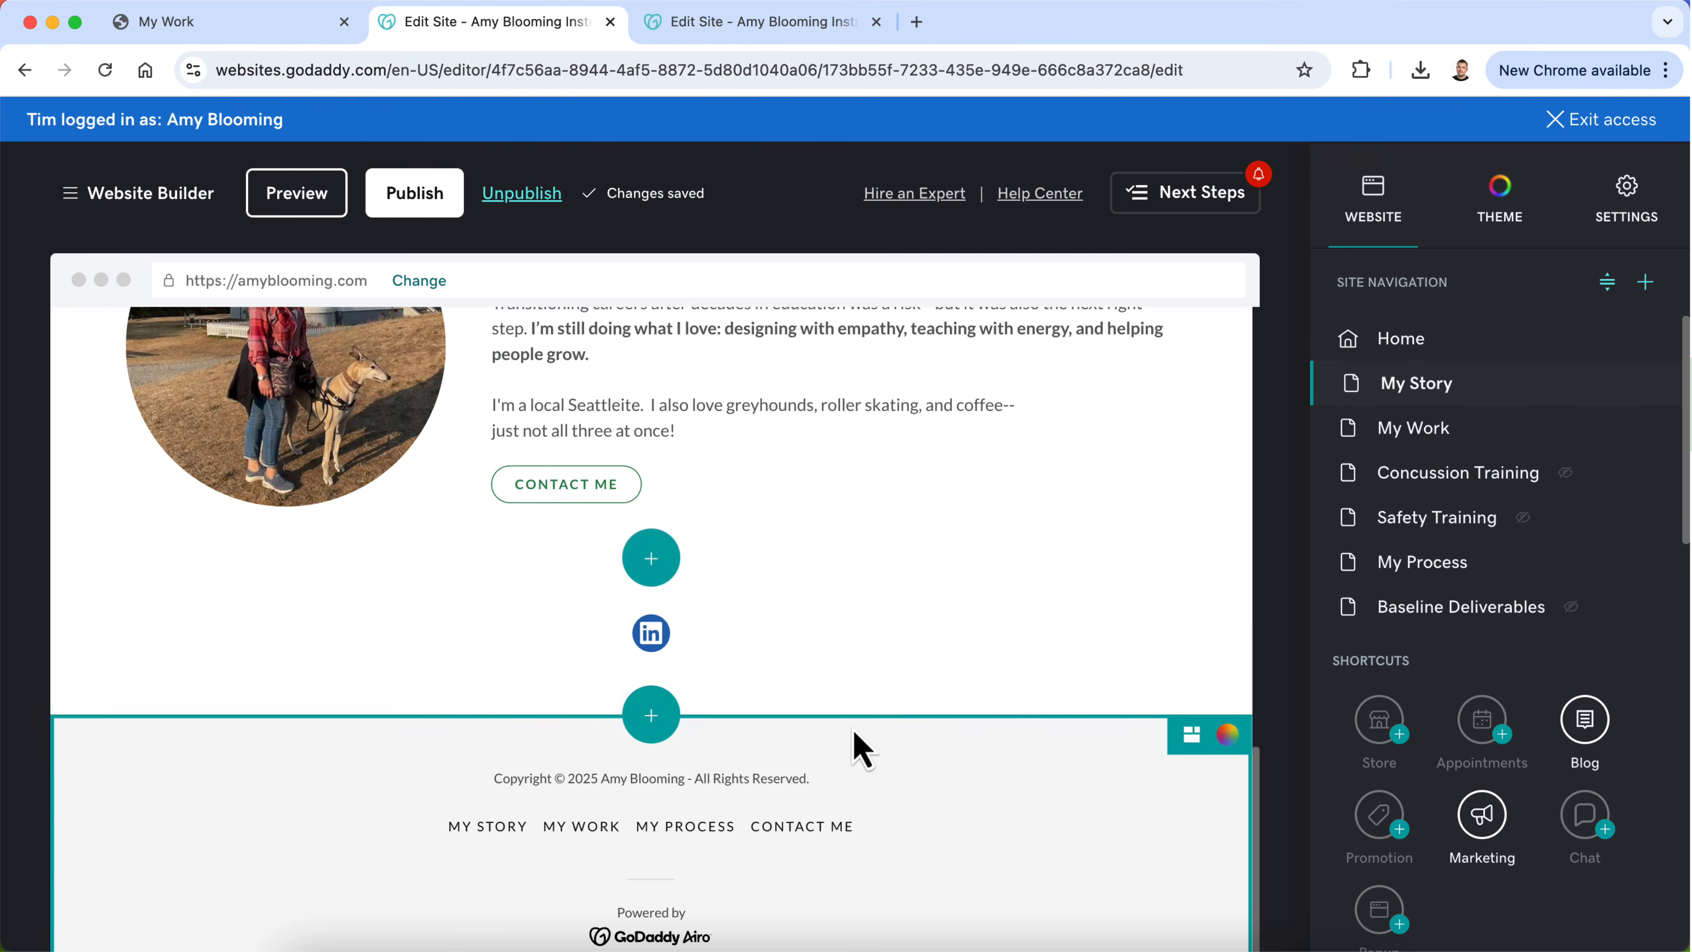
pyautogui.scroll(15, 861, 745)
pyautogui.click(1489, 433)
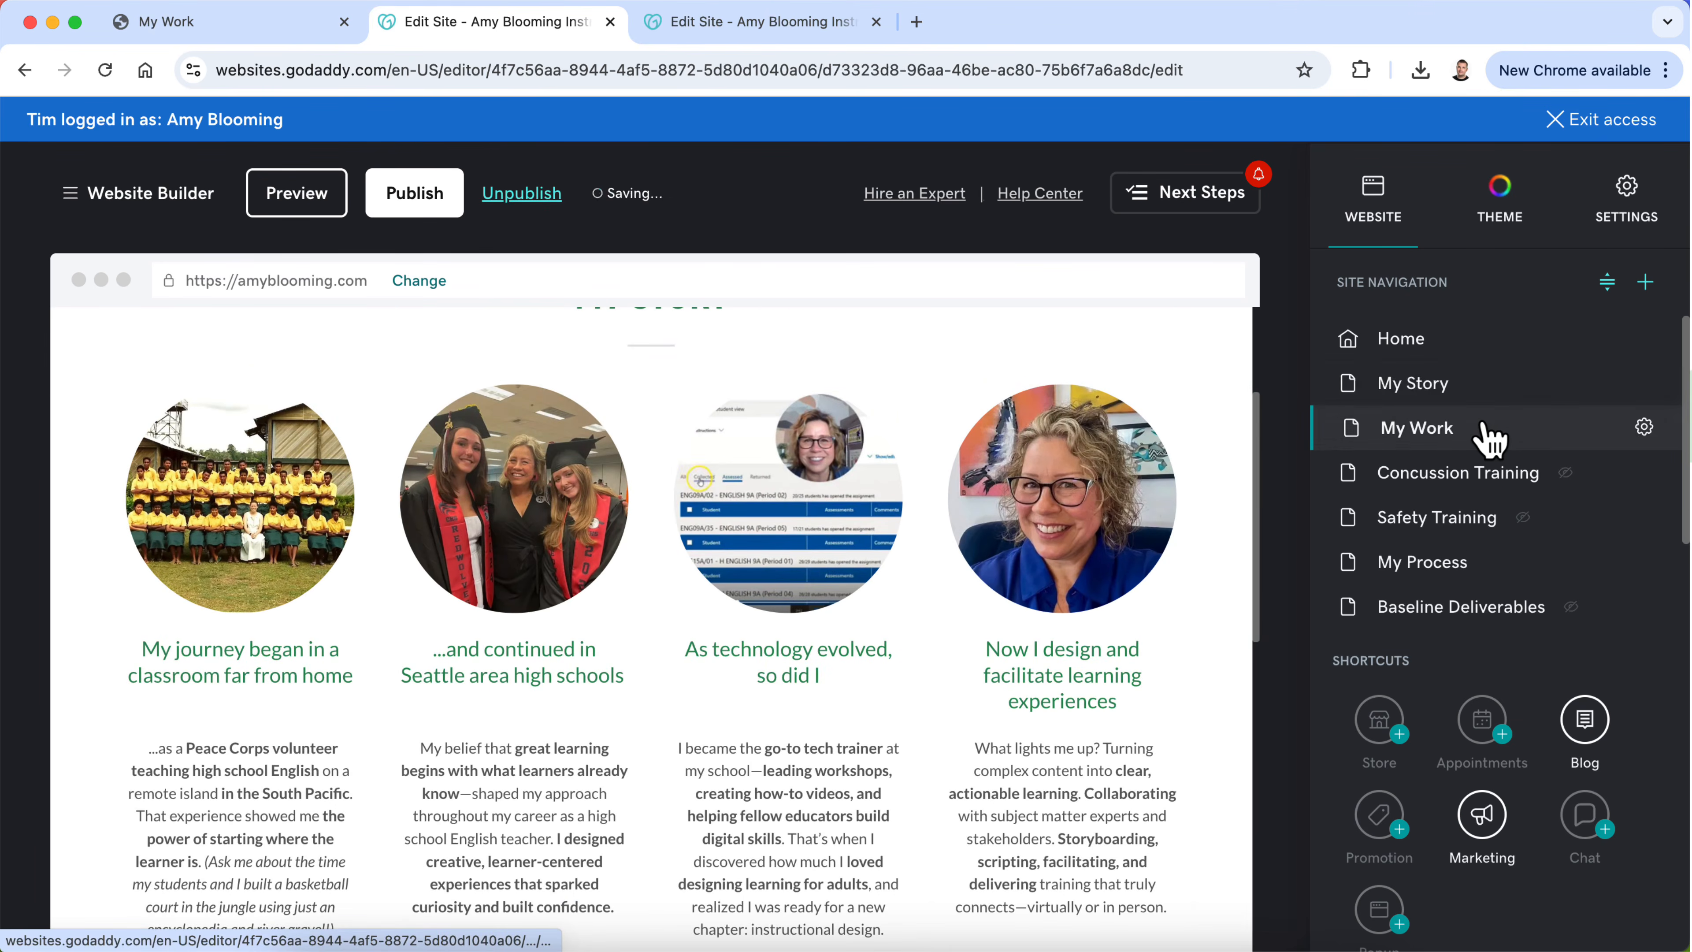
# Step: Duplicate the Let's Connect section on the My Work page and move the copy to the Home page
pyautogui.scroll(3, 929, 702)
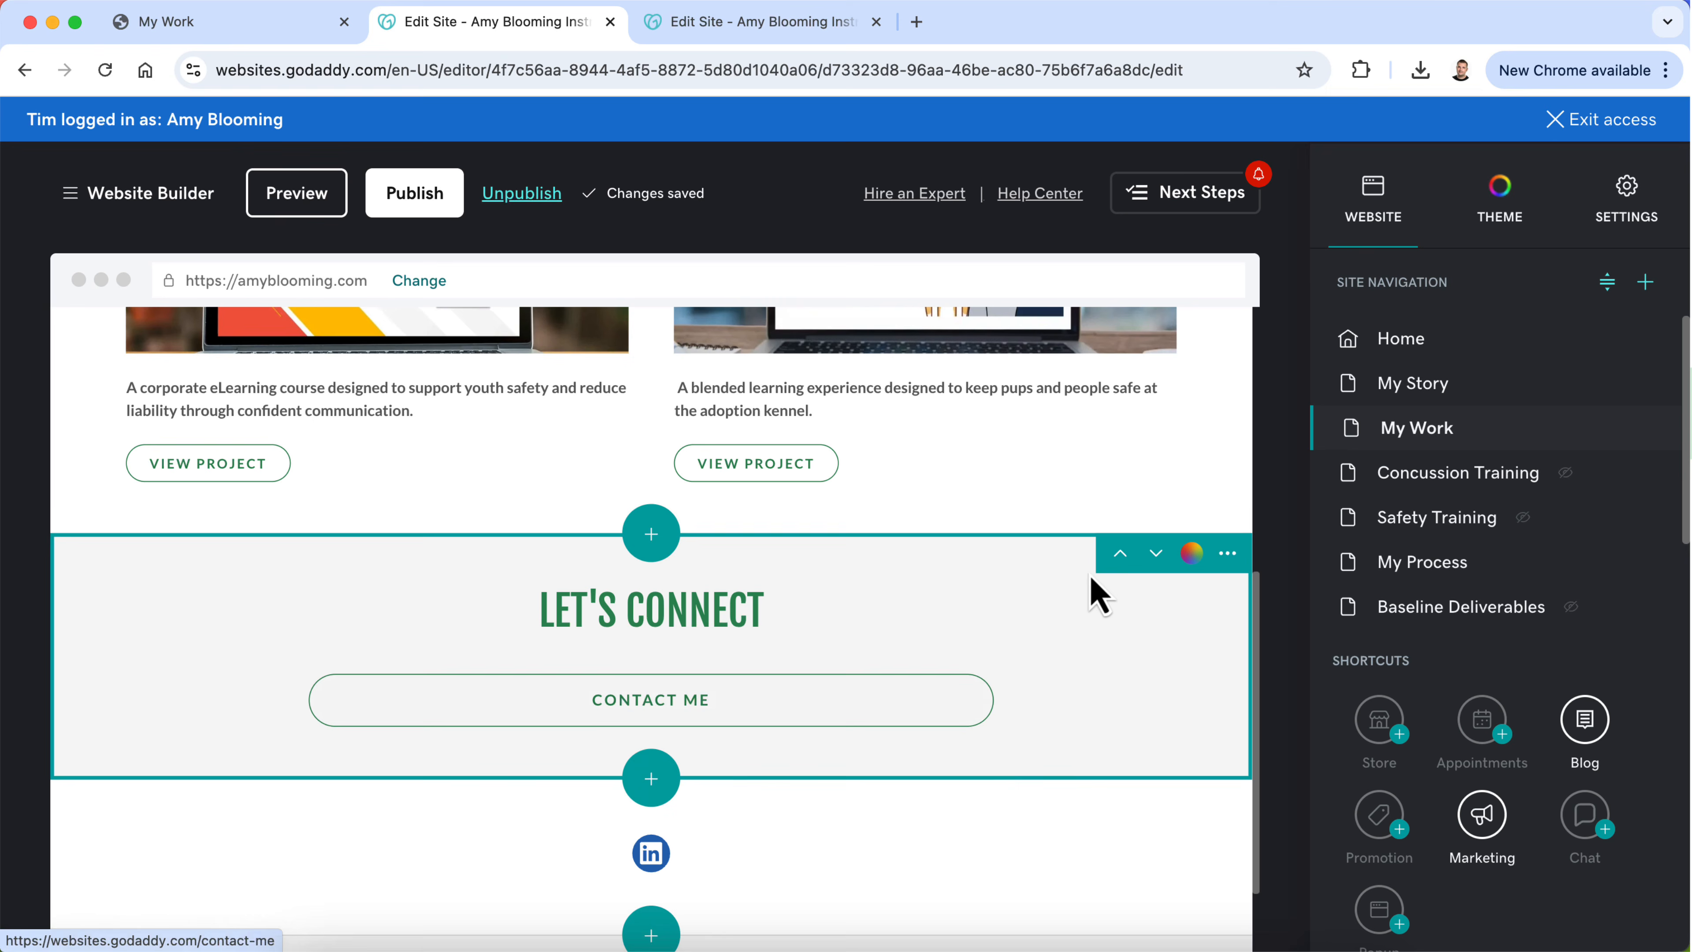
pyautogui.click(1228, 553)
pyautogui.click(1243, 609)
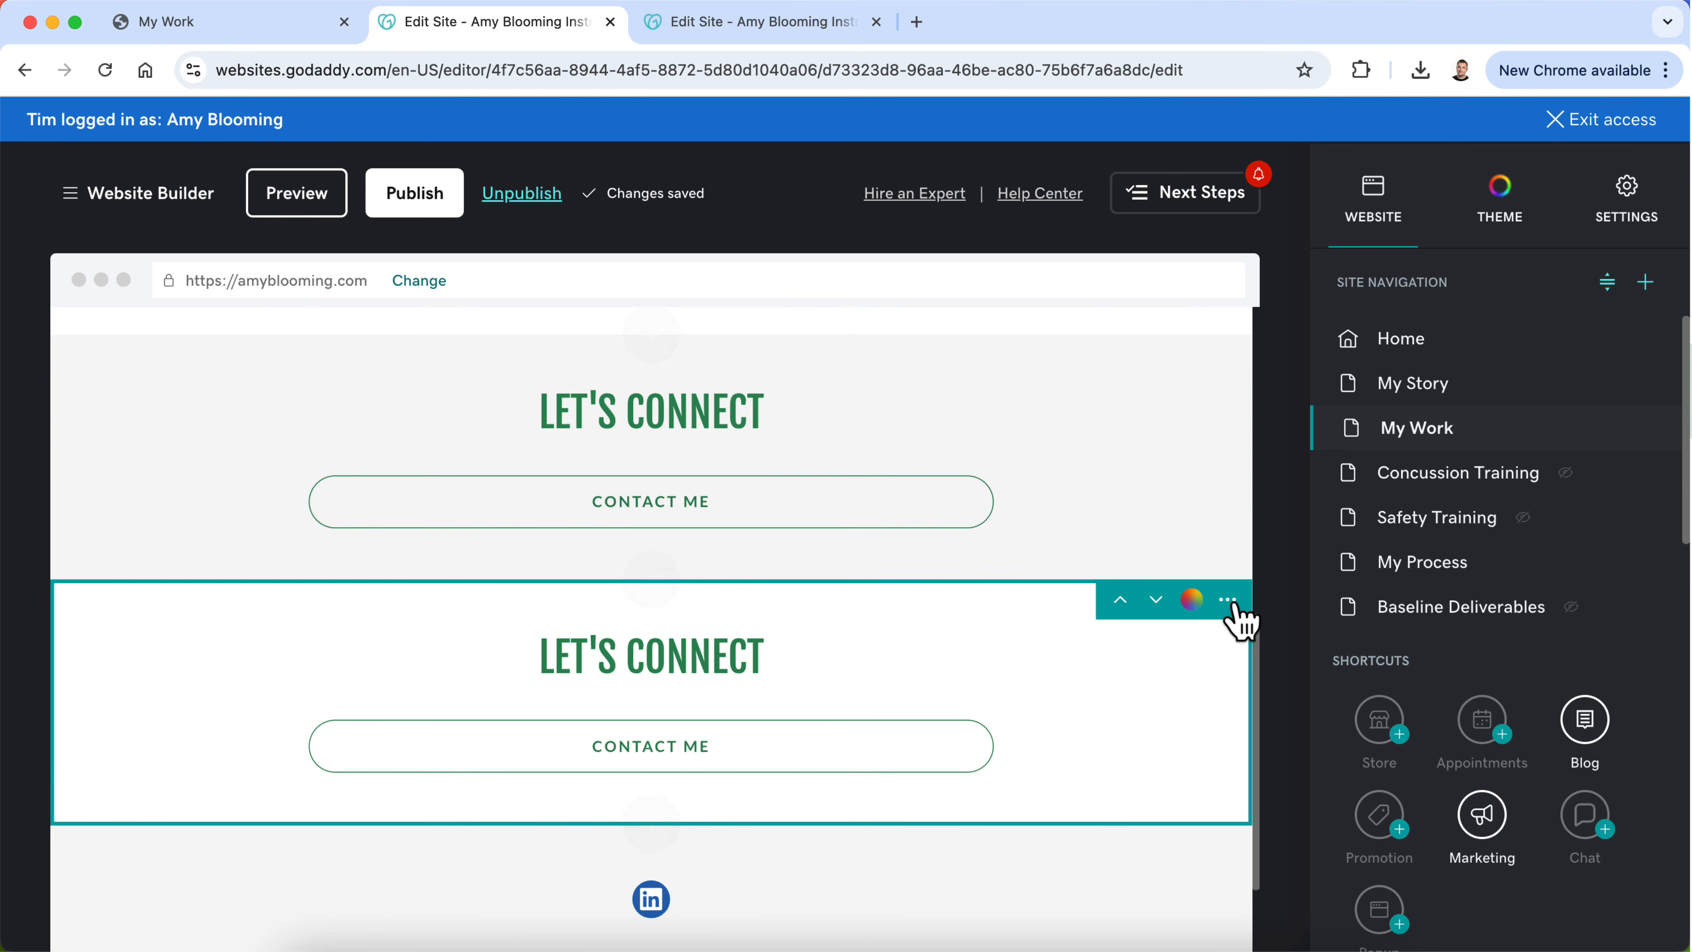
pyautogui.click(1228, 600)
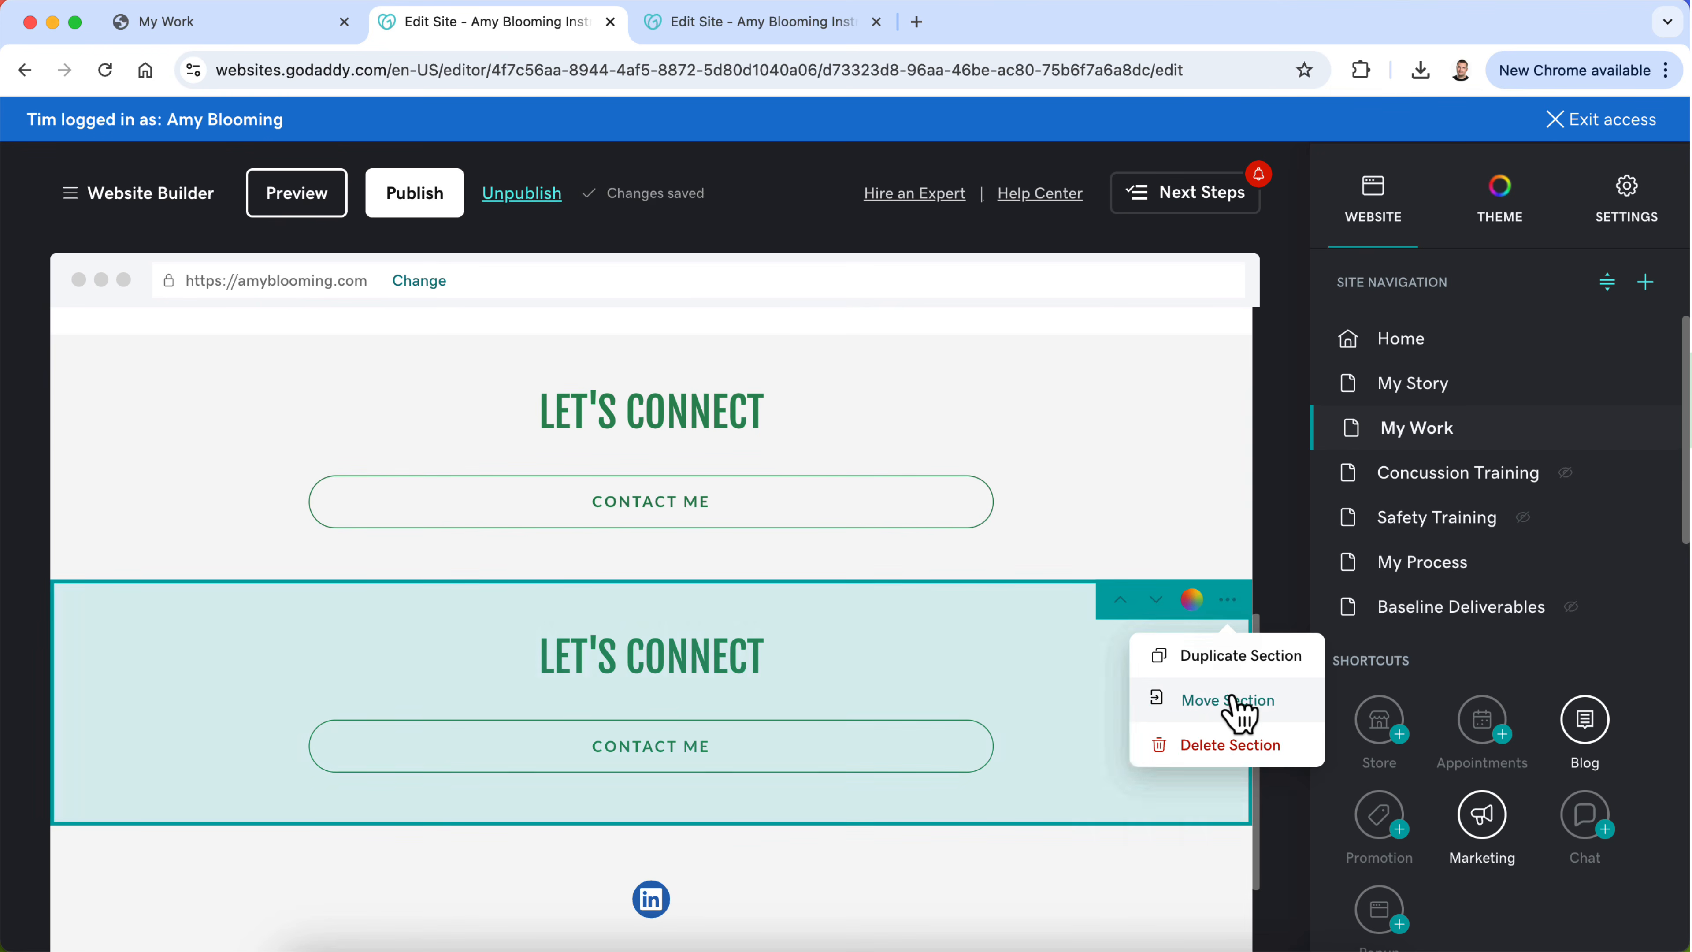
pyautogui.click(1232, 701)
pyautogui.click(1206, 720)
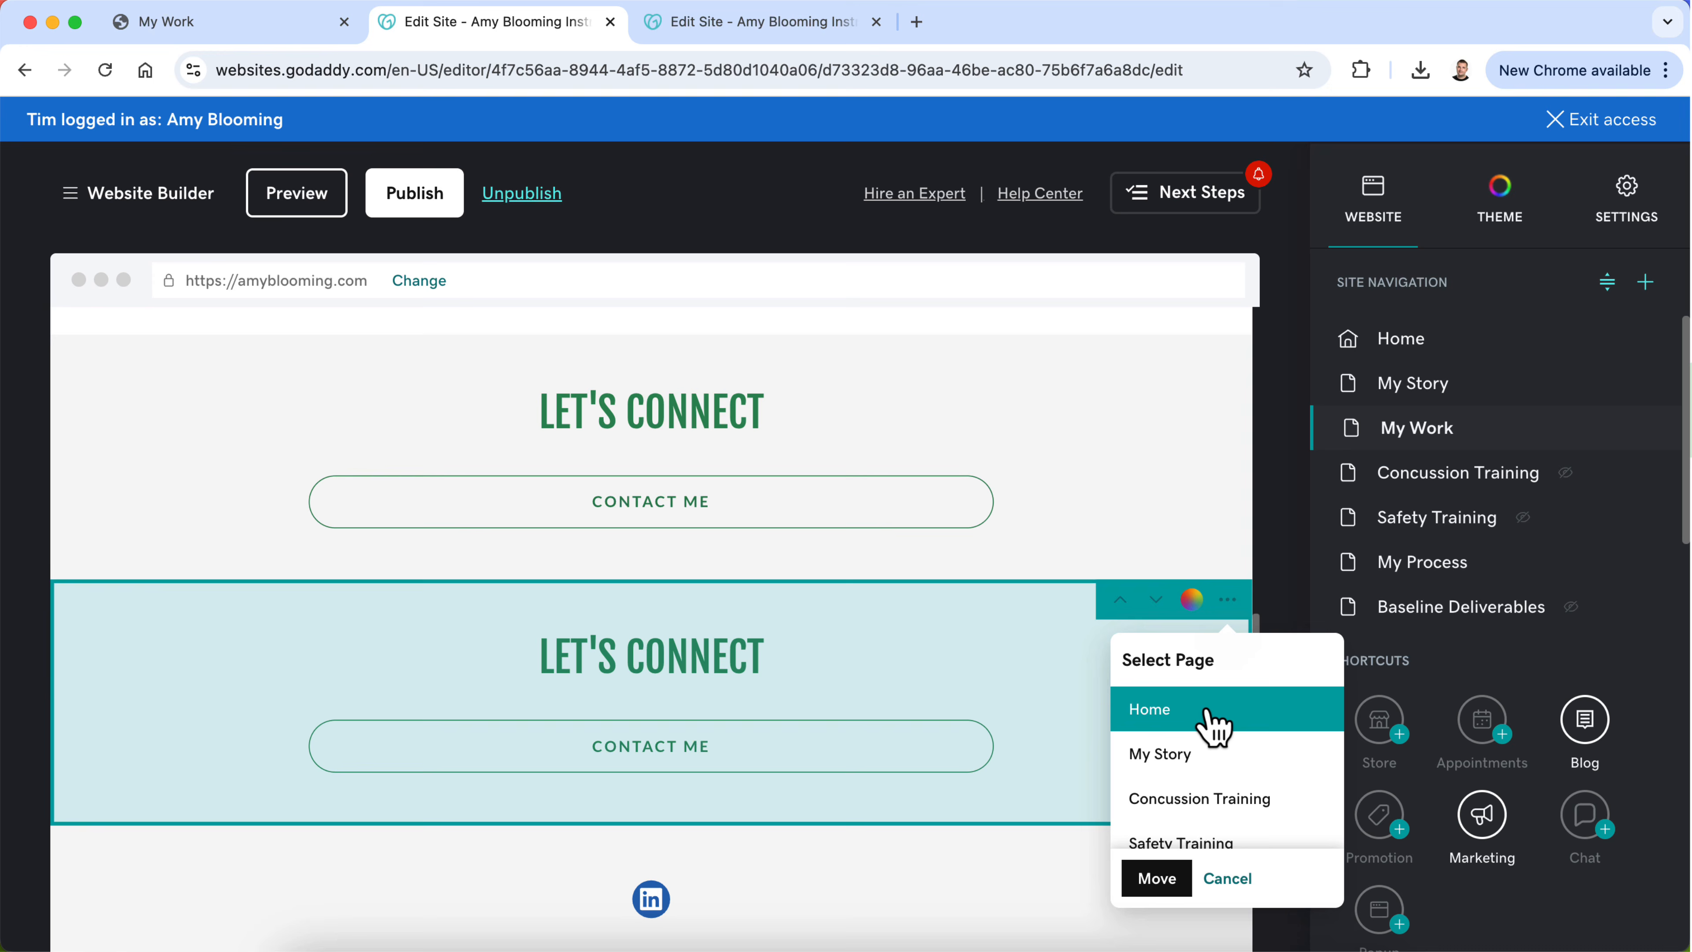
pyautogui.click(1156, 881)
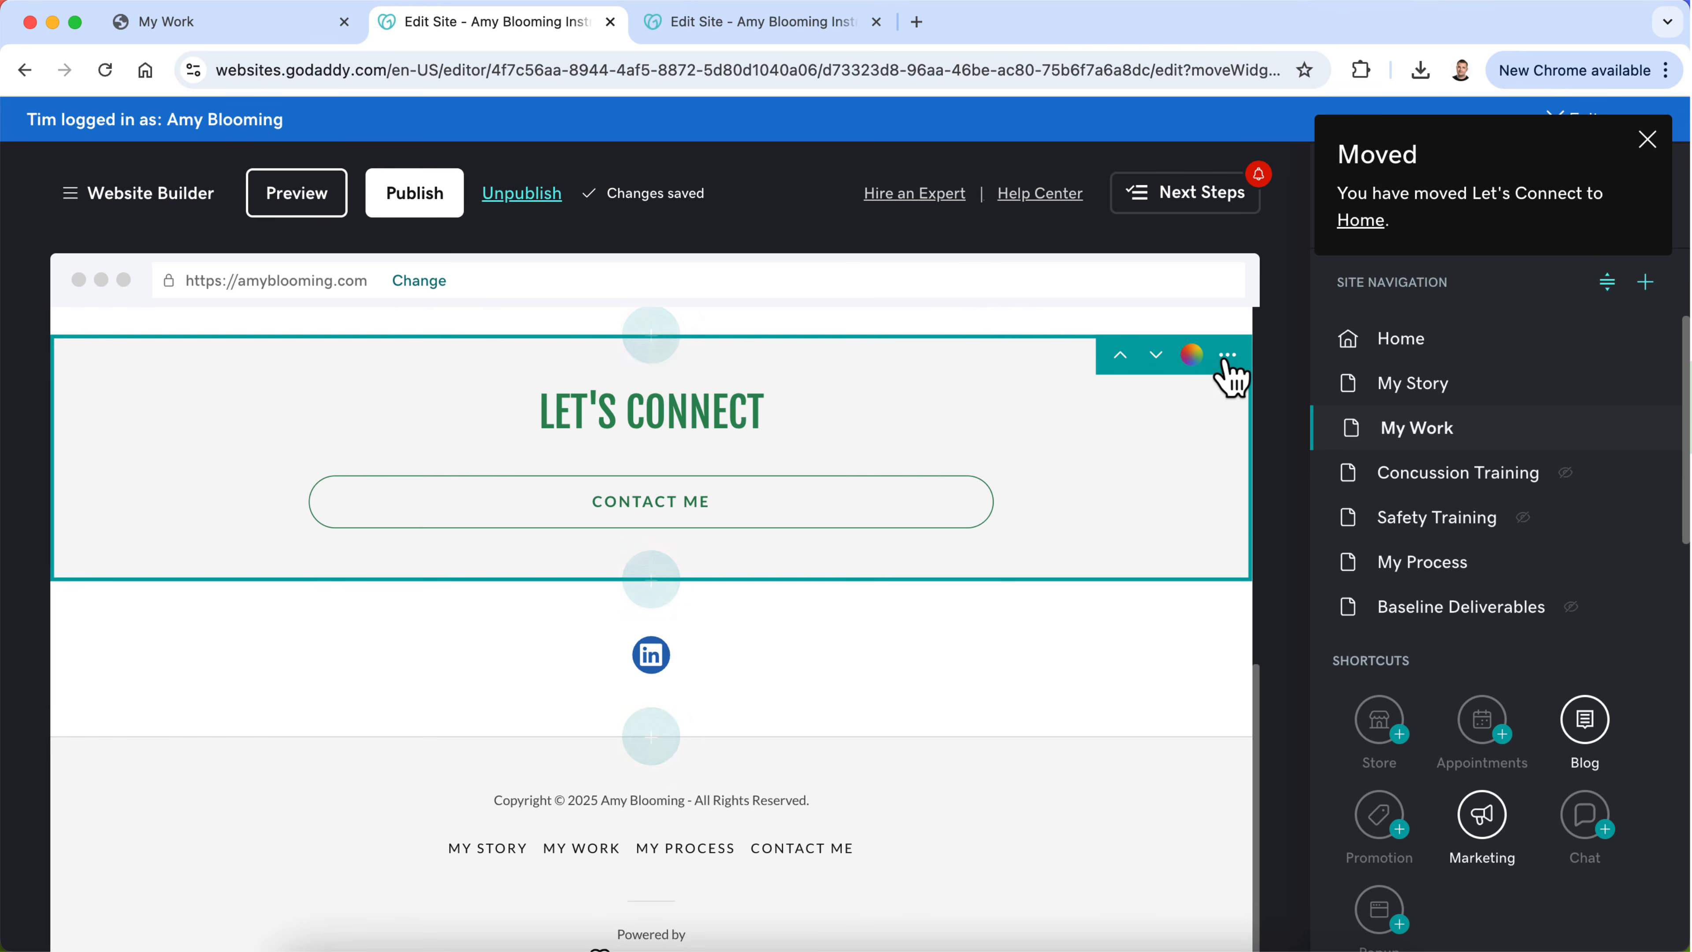
# Step: Duplicate My Work's Let's Connect section again and move this copy to the My Process page
pyautogui.click(1226, 360)
pyautogui.click(1229, 410)
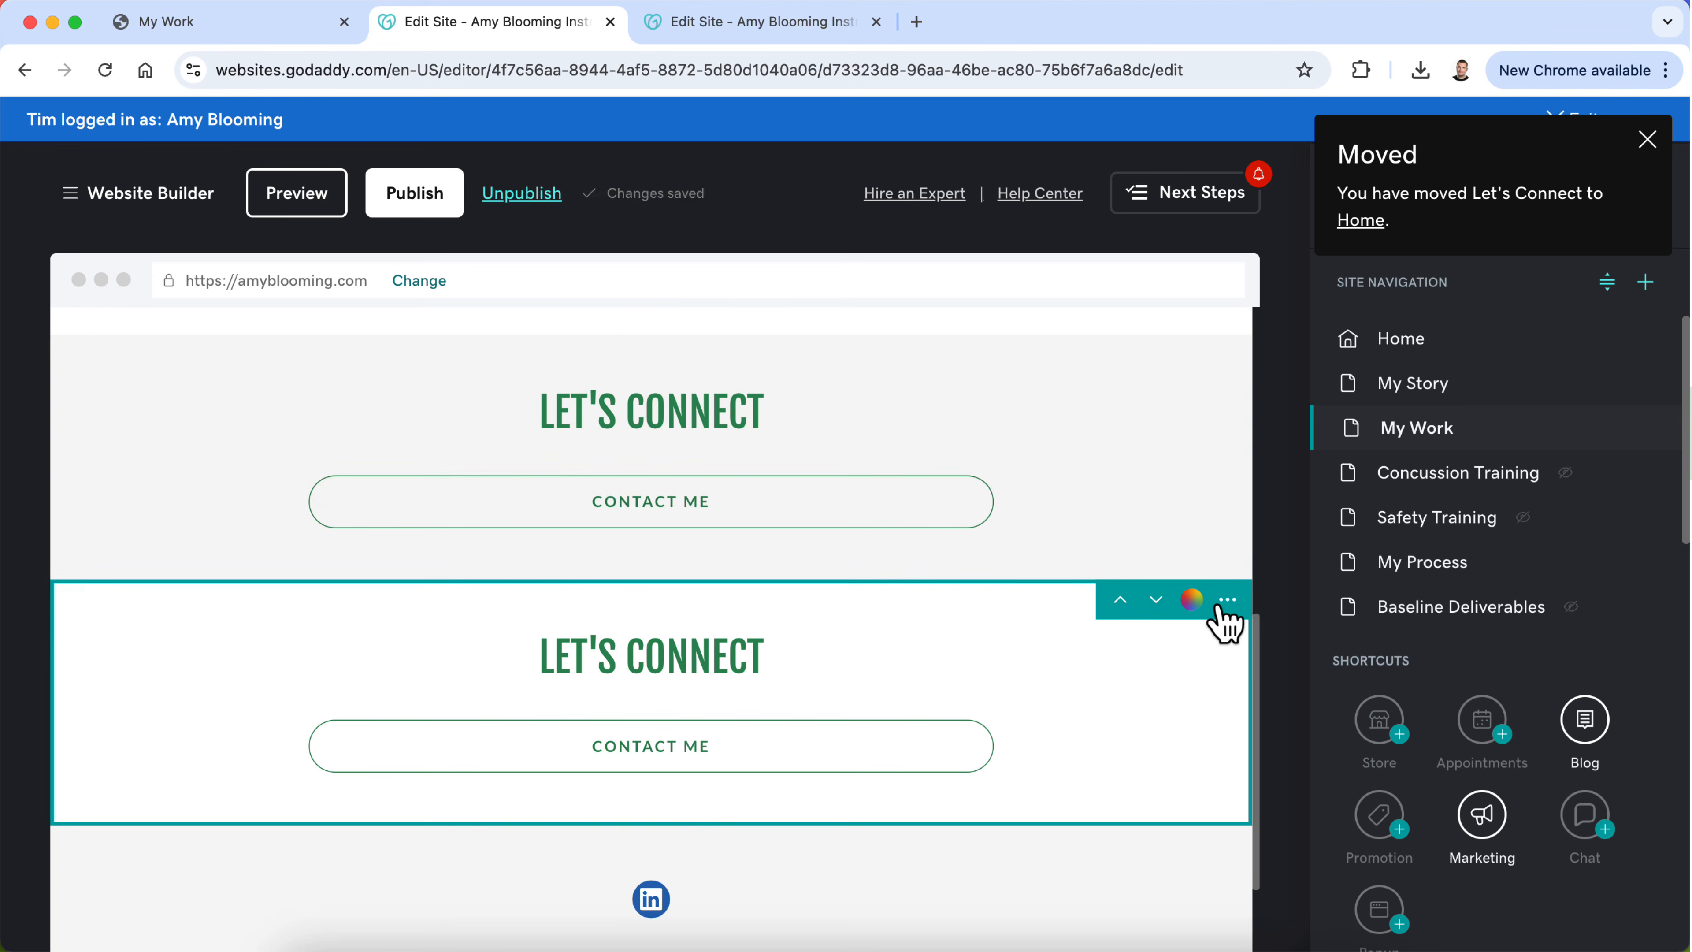
pyautogui.click(1228, 600)
pyautogui.click(1217, 698)
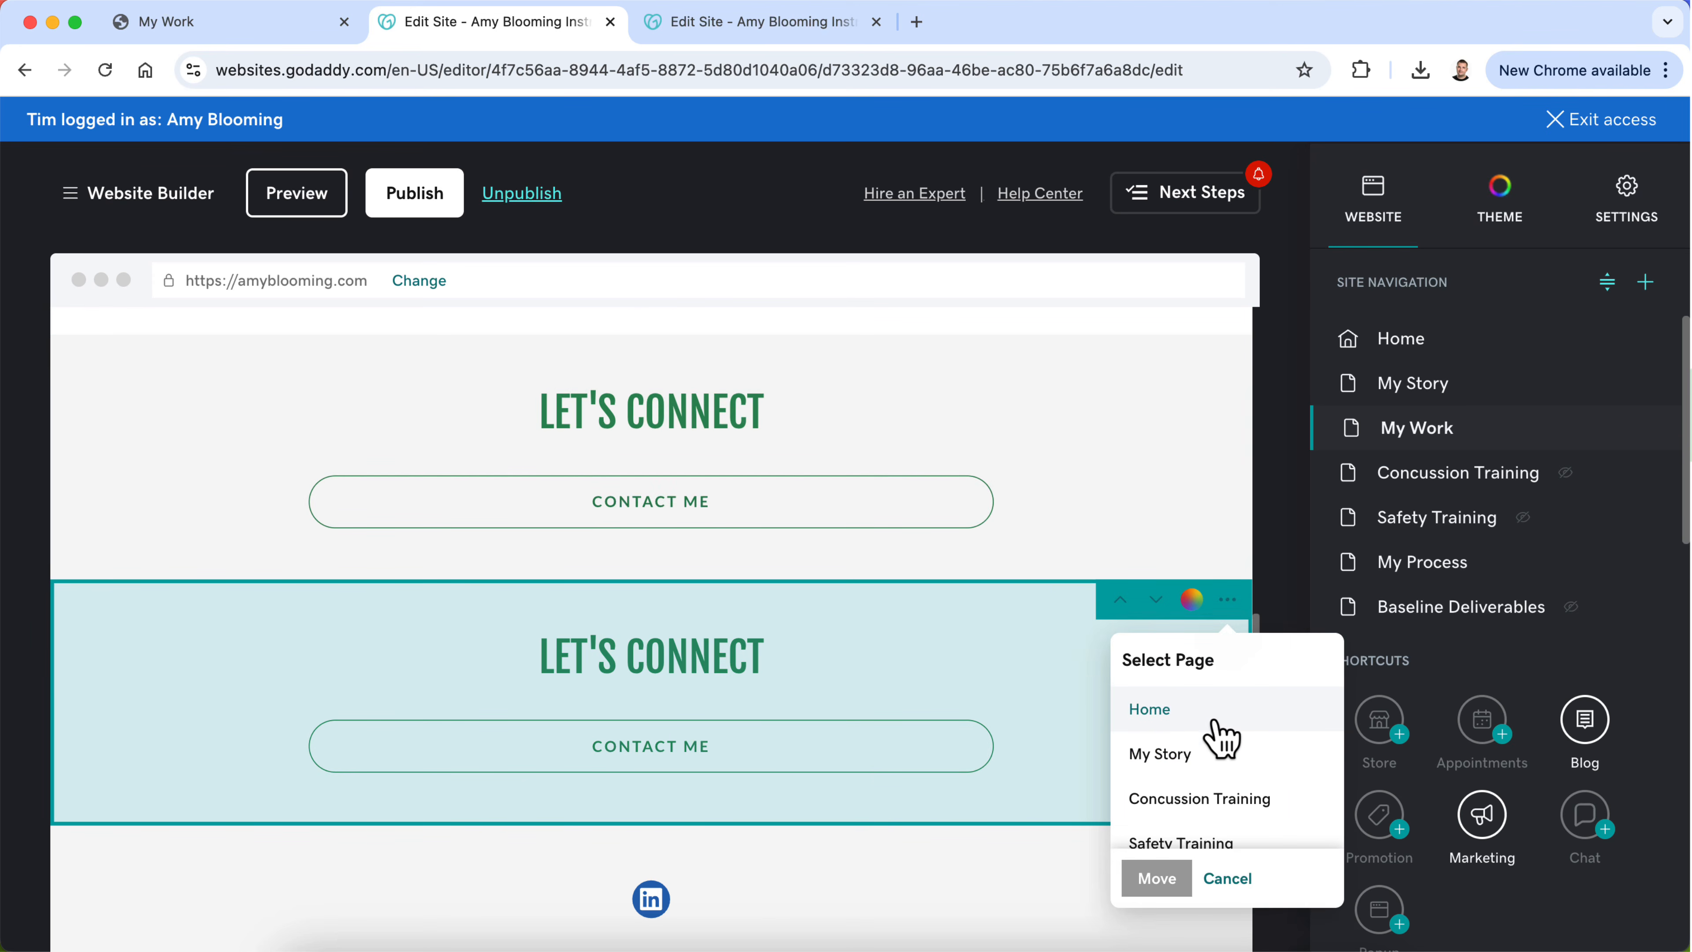
pyautogui.scroll(-4, 1219, 729)
pyautogui.click(1211, 714)
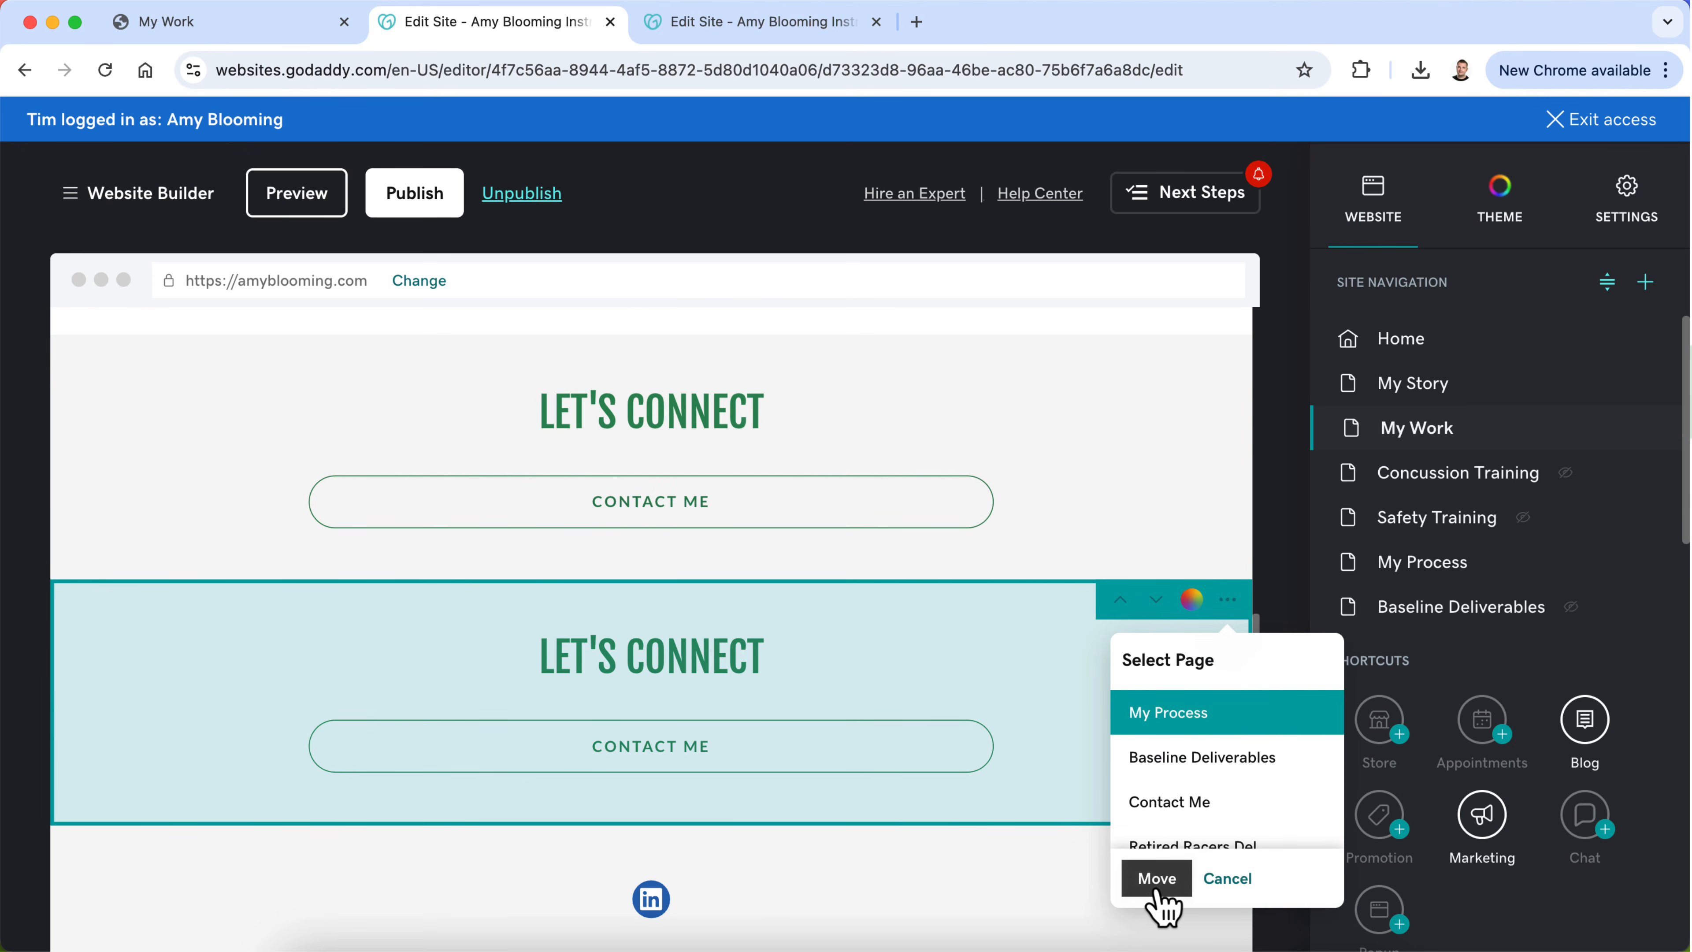
pyautogui.click(1157, 879)
# Step: On the Home page, move the Let's Connect section up above the LinkedIn section
pyautogui.click(1404, 341)
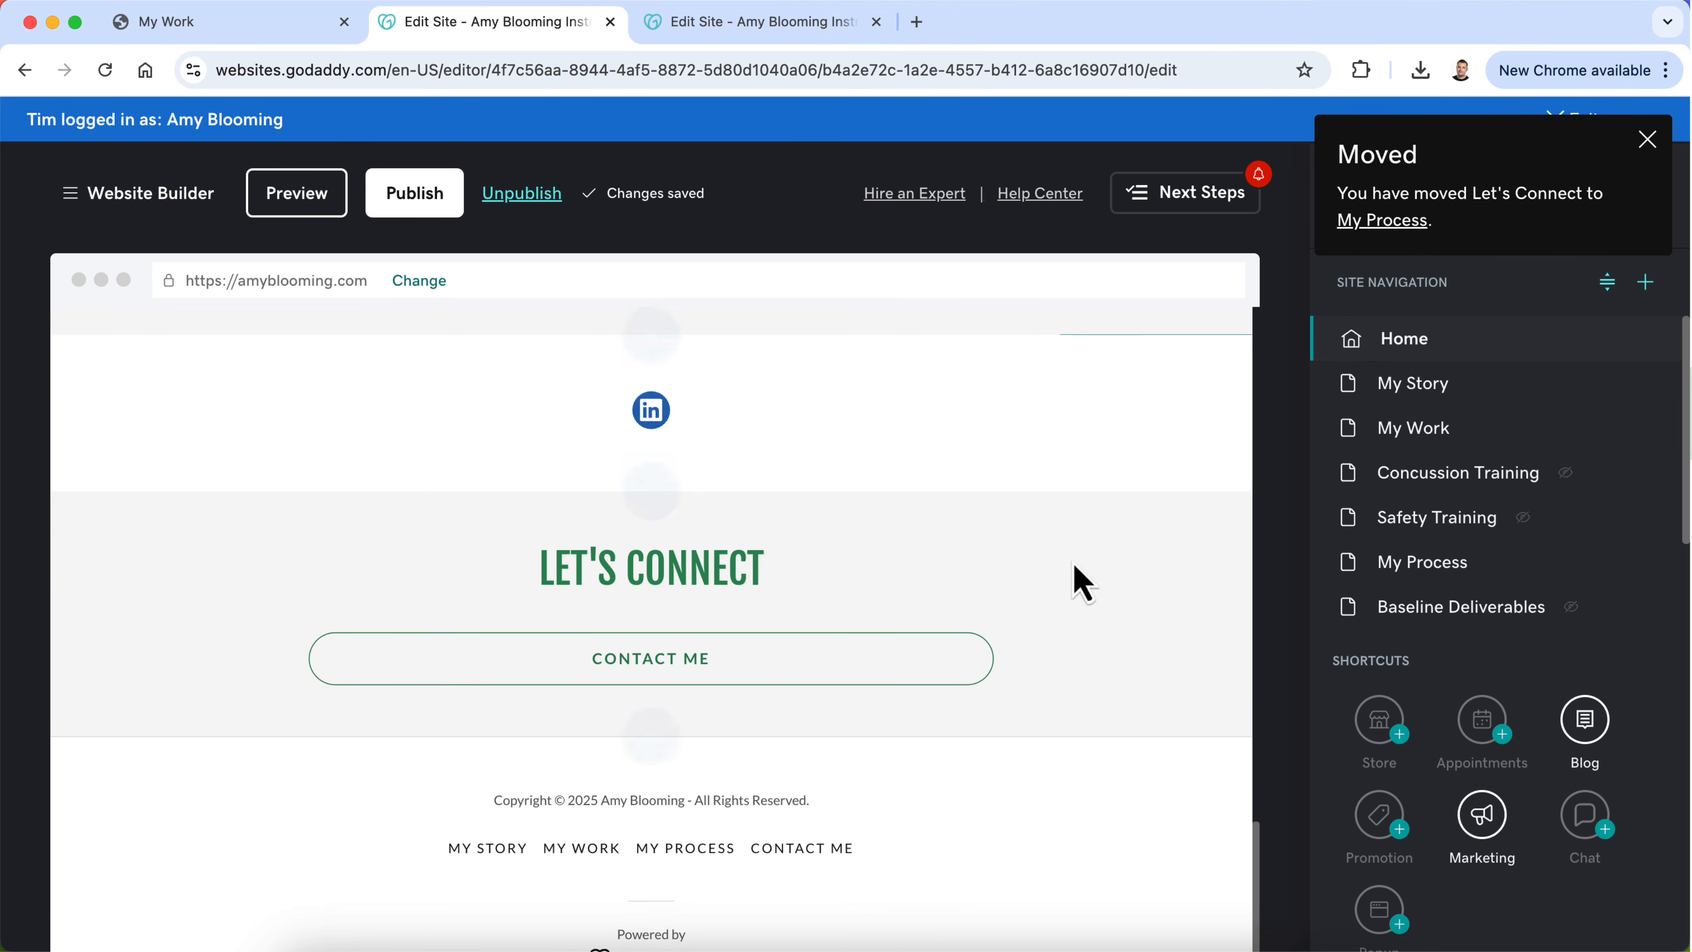
pyautogui.moveTo(1092, 593)
pyautogui.click(1119, 512)
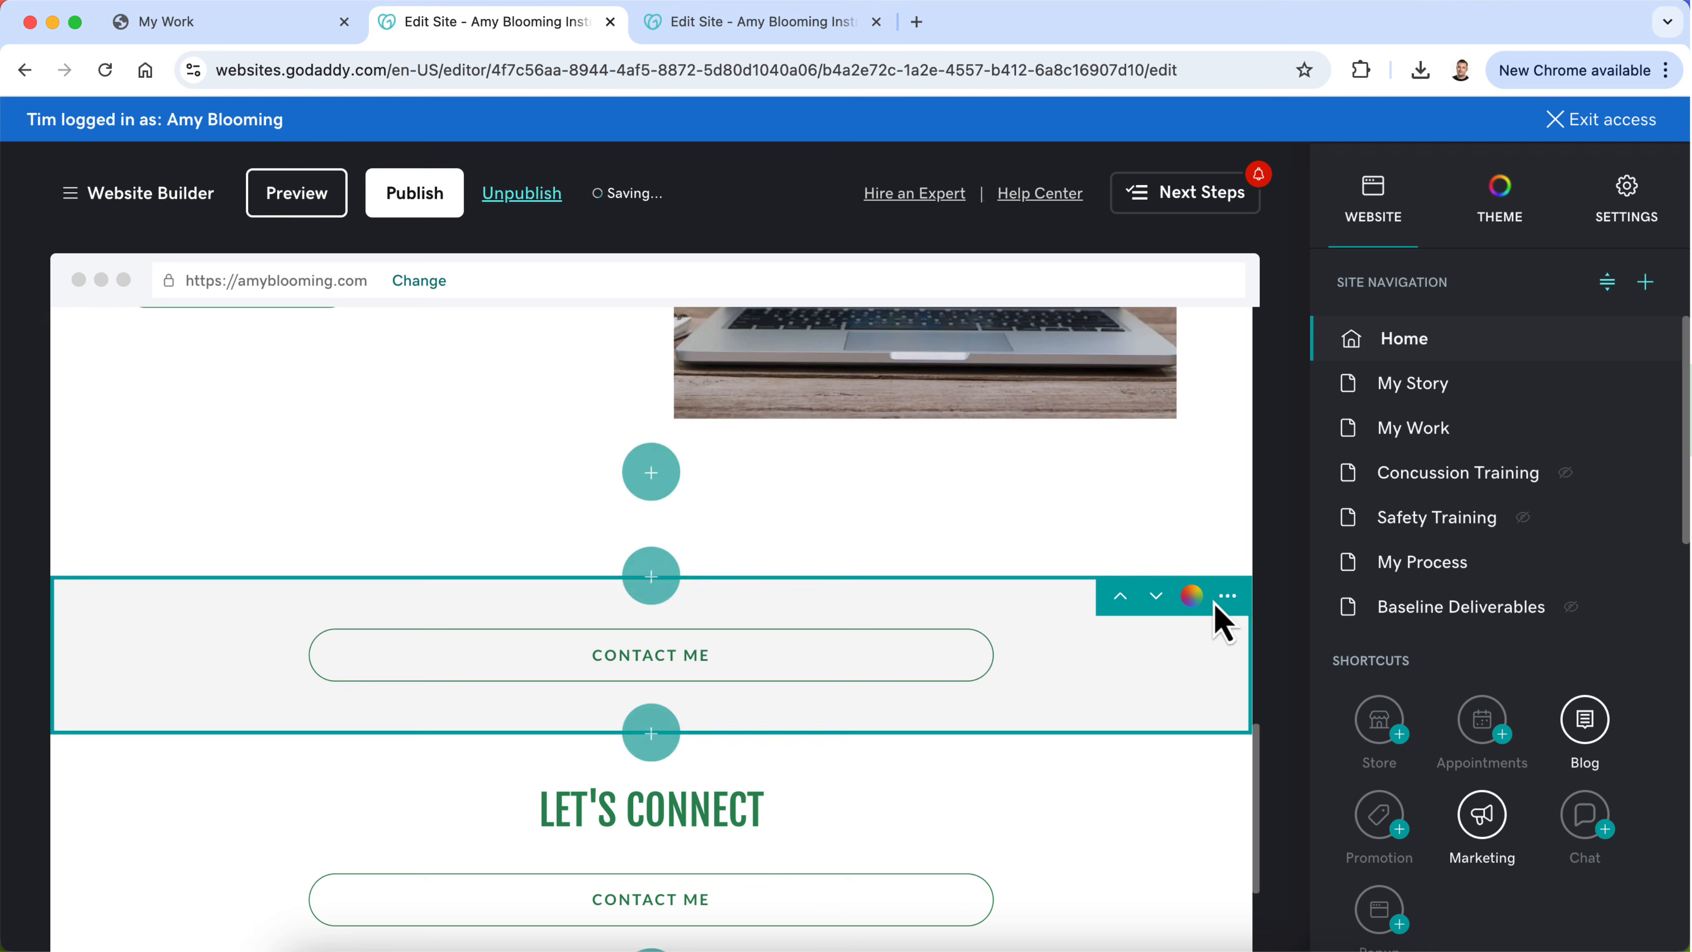
# Step: Delete the Home page's untitled Contact Me button section above Let's Connect
pyautogui.click(1227, 595)
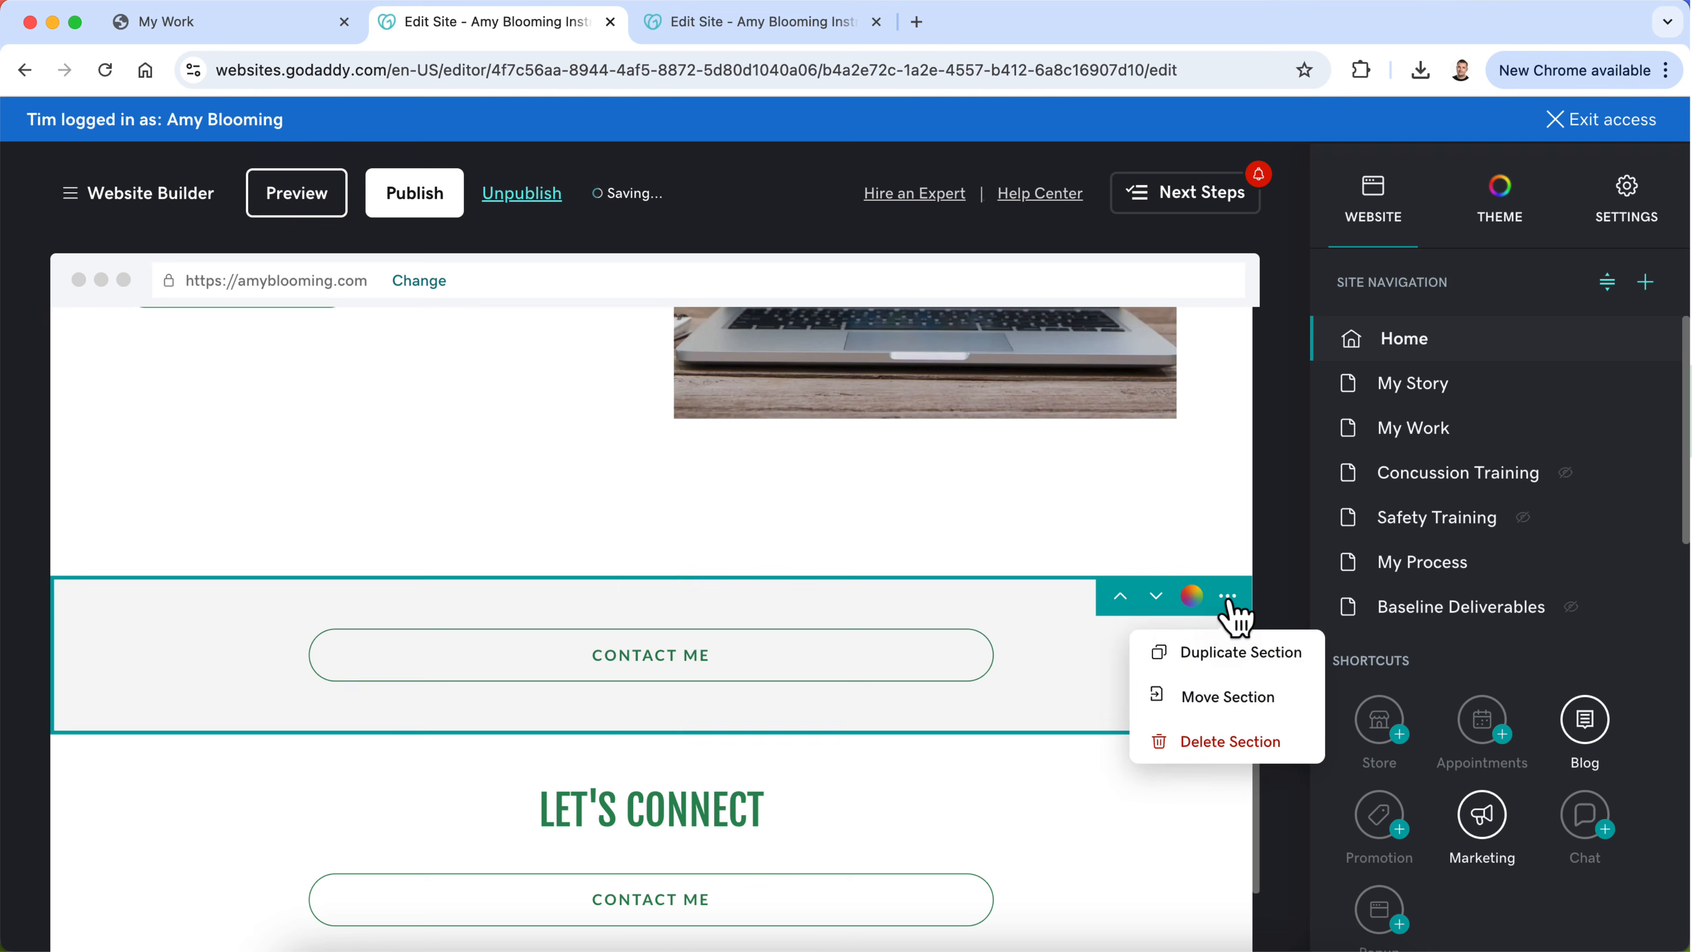
pyautogui.click(1209, 743)
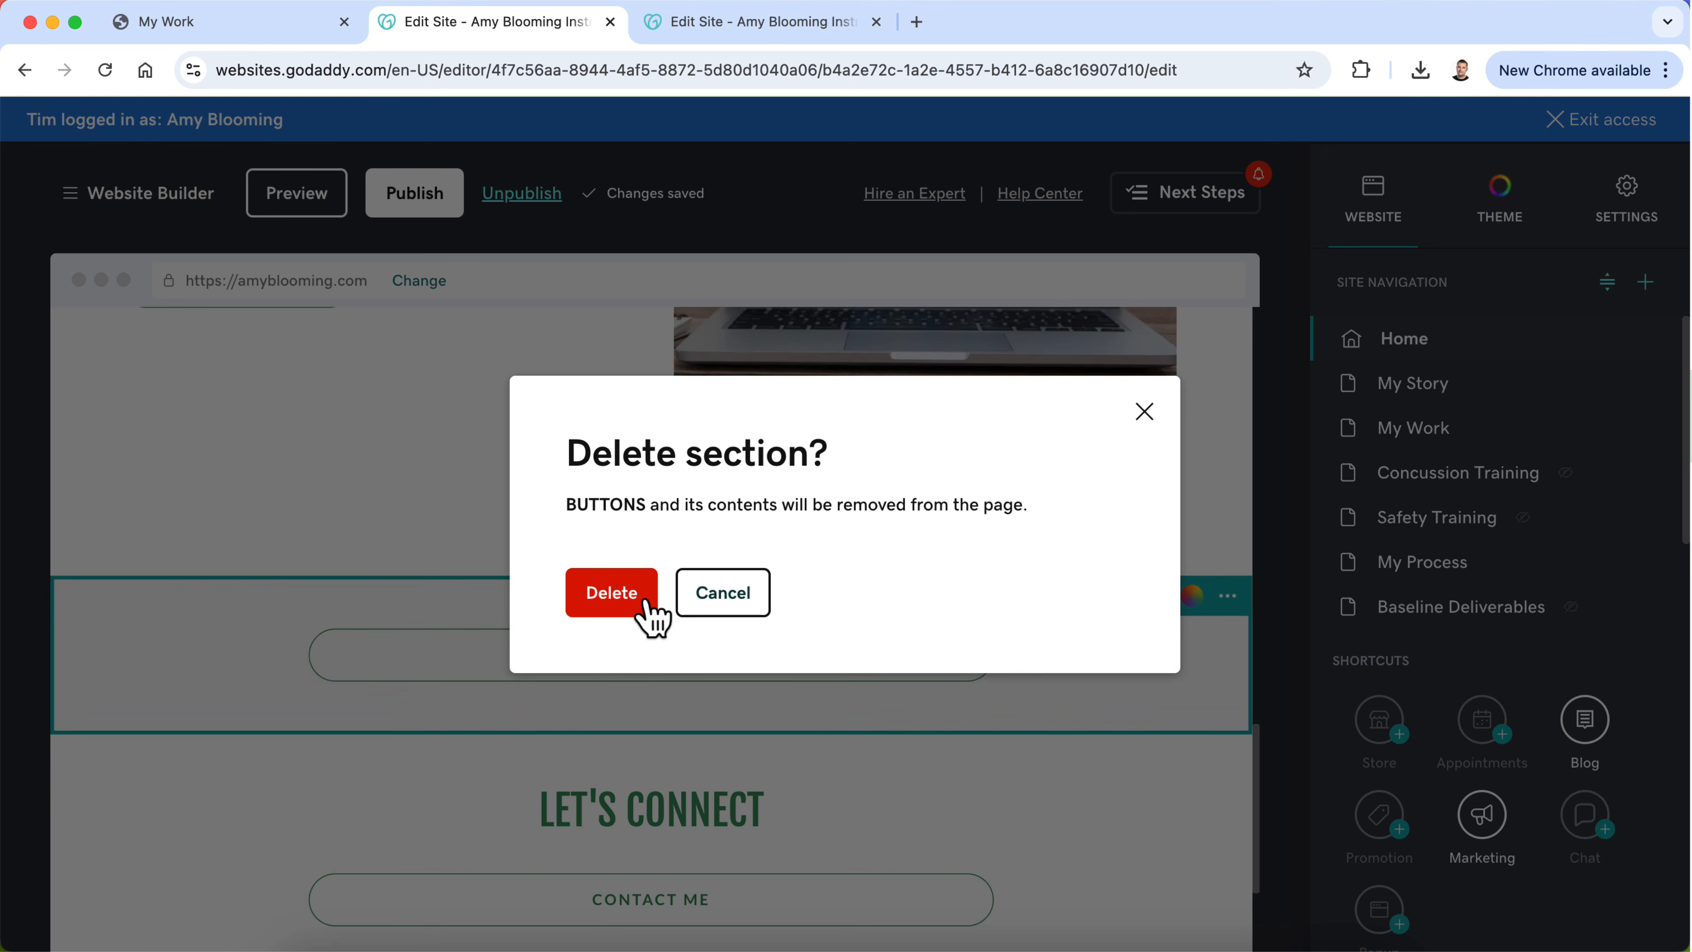
pyautogui.click(615, 600)
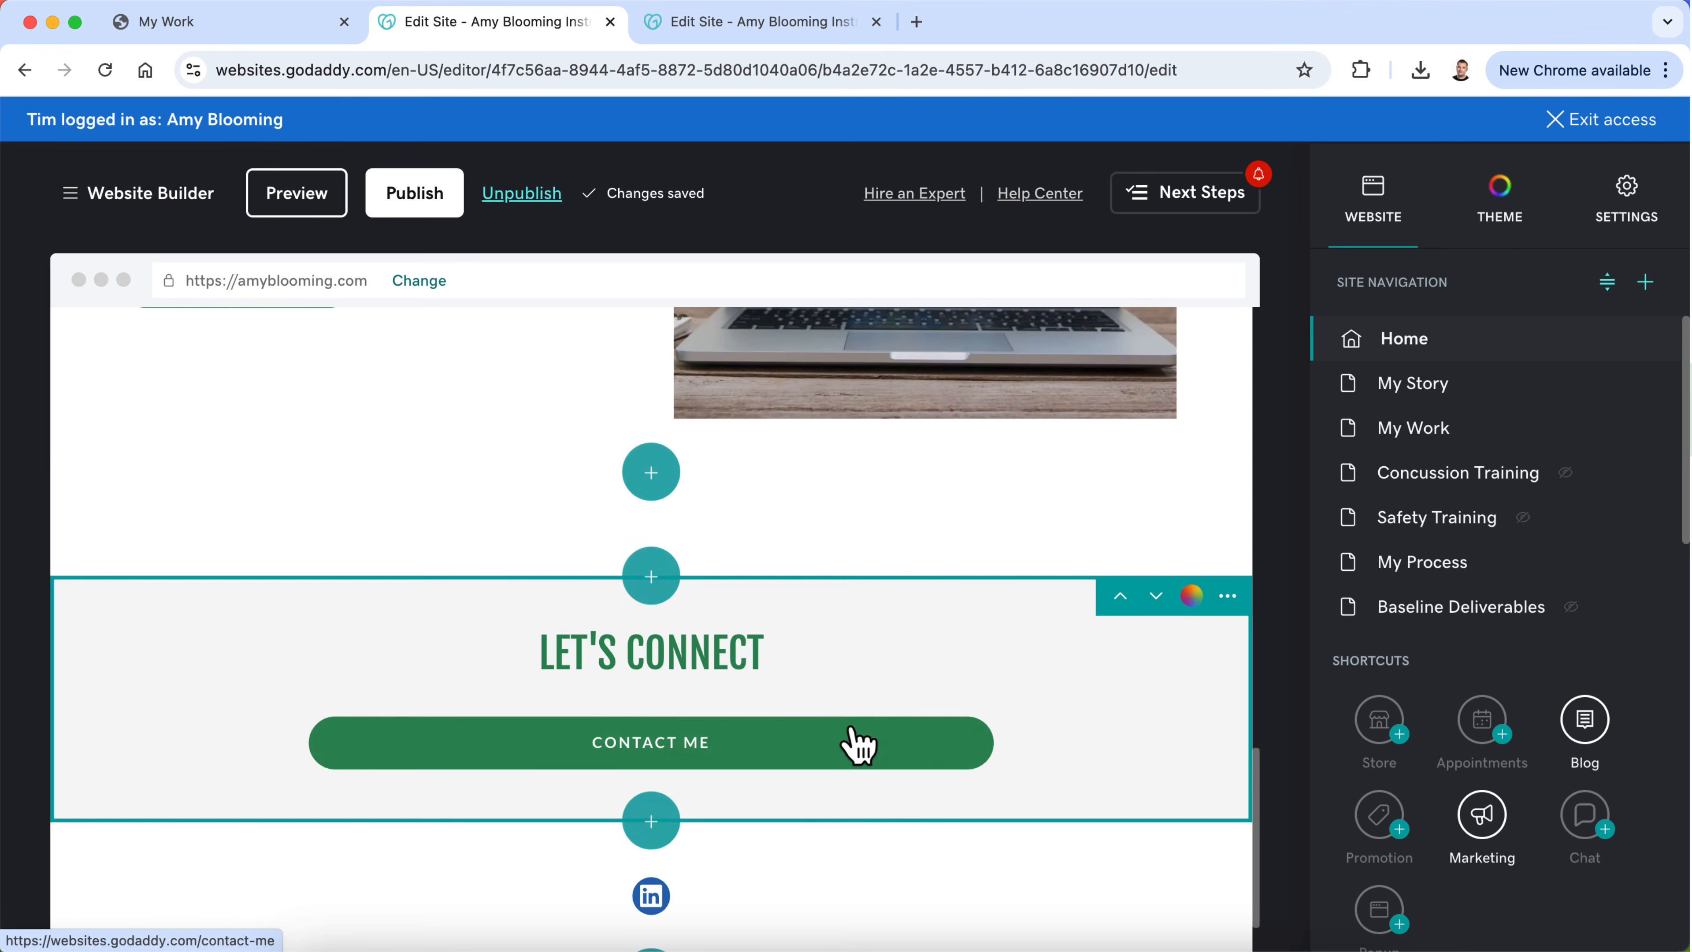
# Step: Check the My Story page for its contact section and return to the My Work page
pyautogui.click(1472, 399)
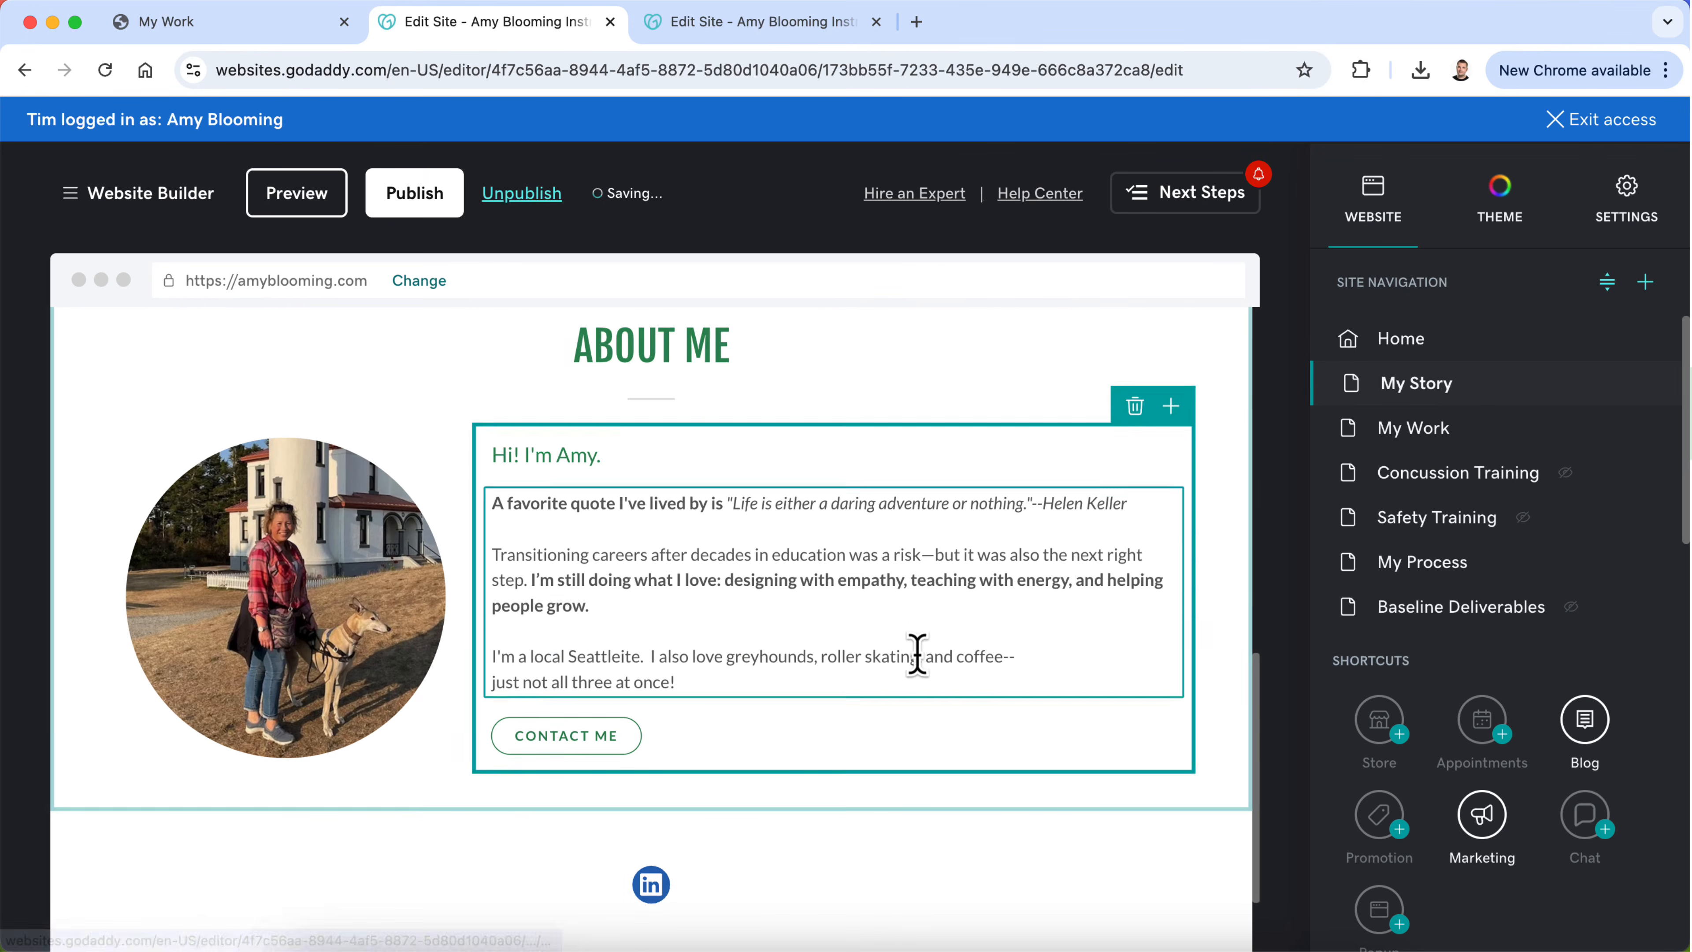
pyautogui.scroll(-5, 919, 660)
pyautogui.scroll(10, 937, 504)
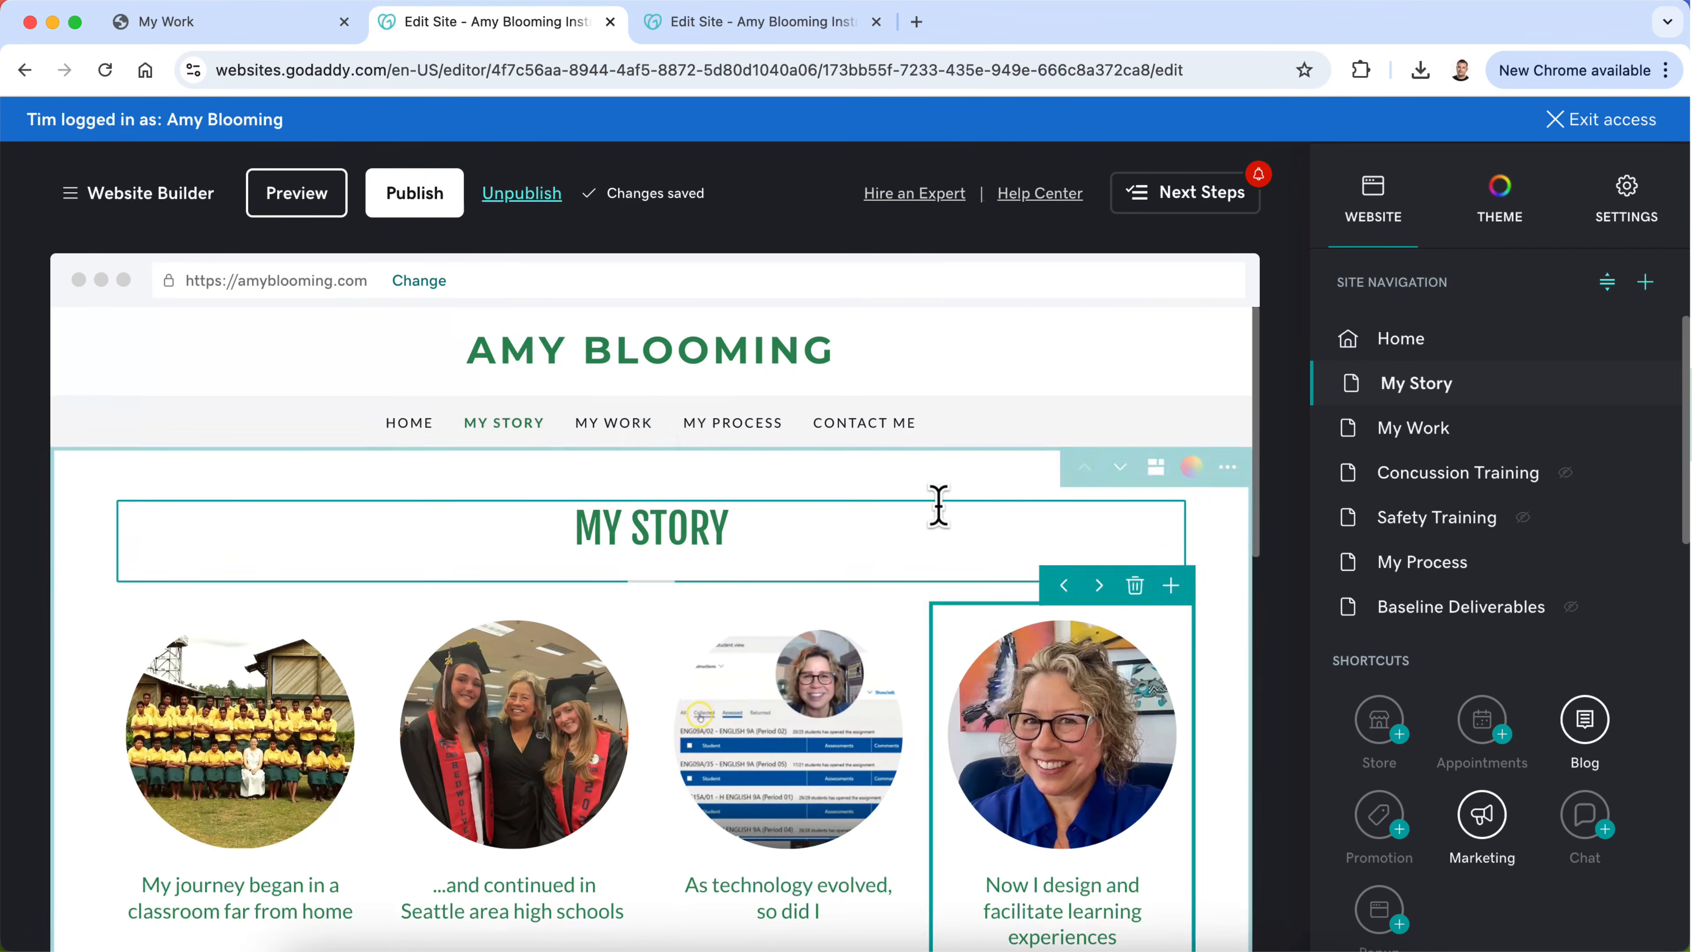
pyautogui.scroll(-8, 948, 550)
pyautogui.click(1406, 432)
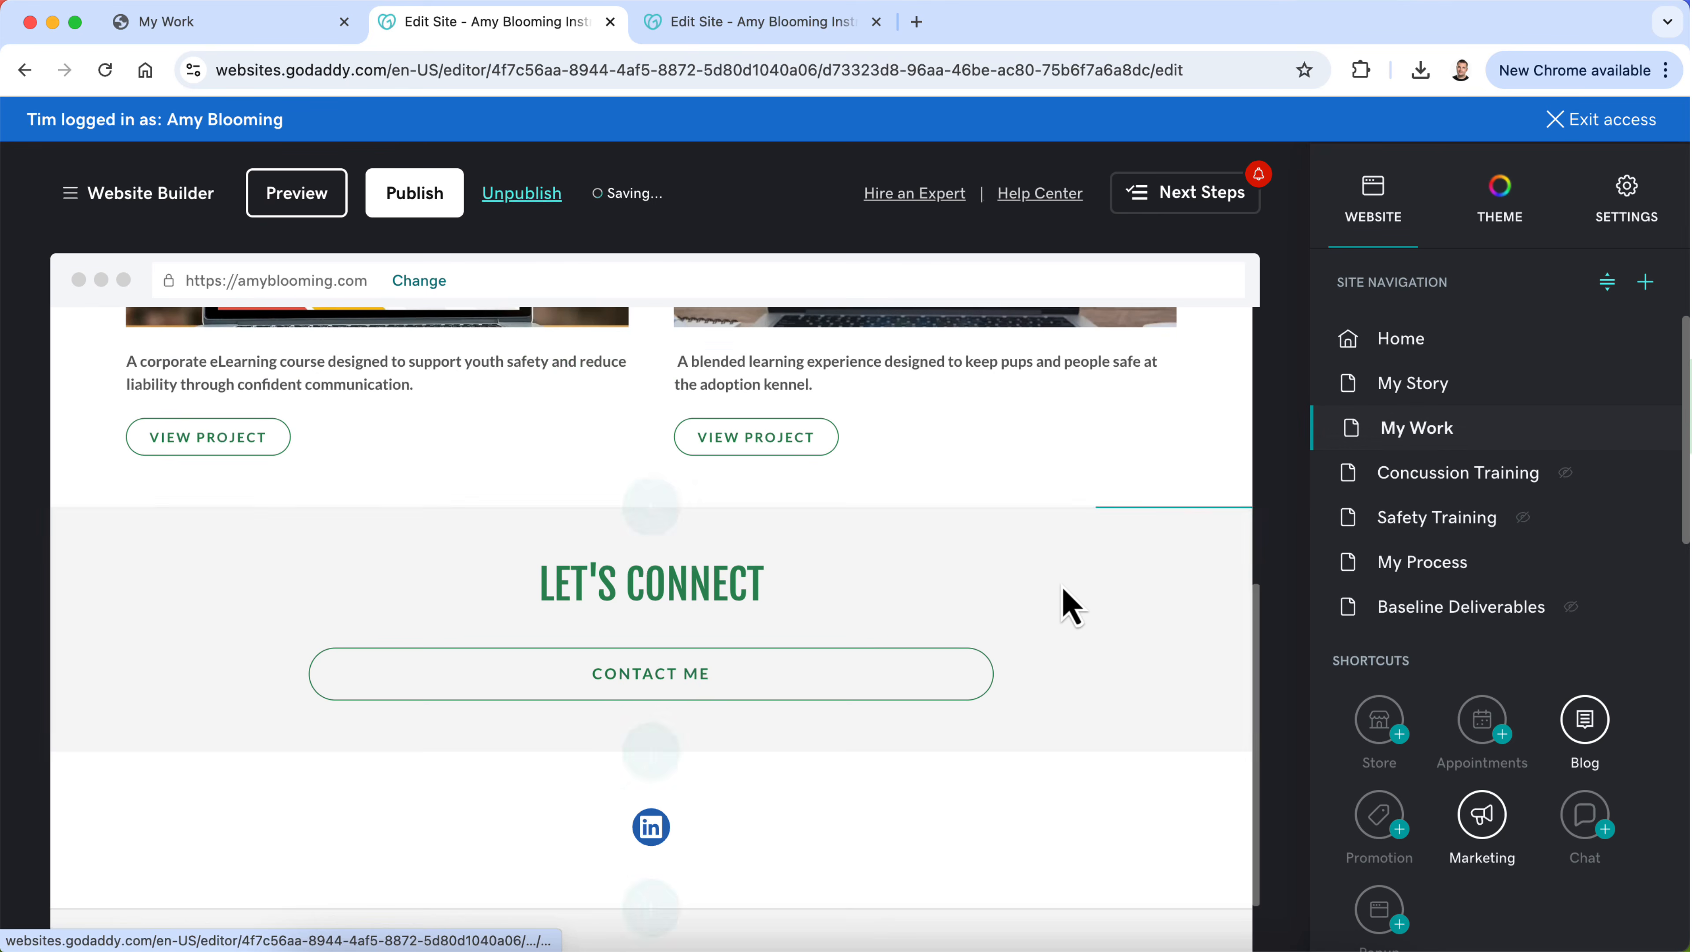
# Step: On the My Process page, move the Let's Connect section up above the LinkedIn section
pyautogui.scroll(-2, 1060, 610)
pyautogui.scroll(6, 1056, 613)
pyautogui.scroll(6, 1052, 609)
pyautogui.scroll(-12, 1050, 612)
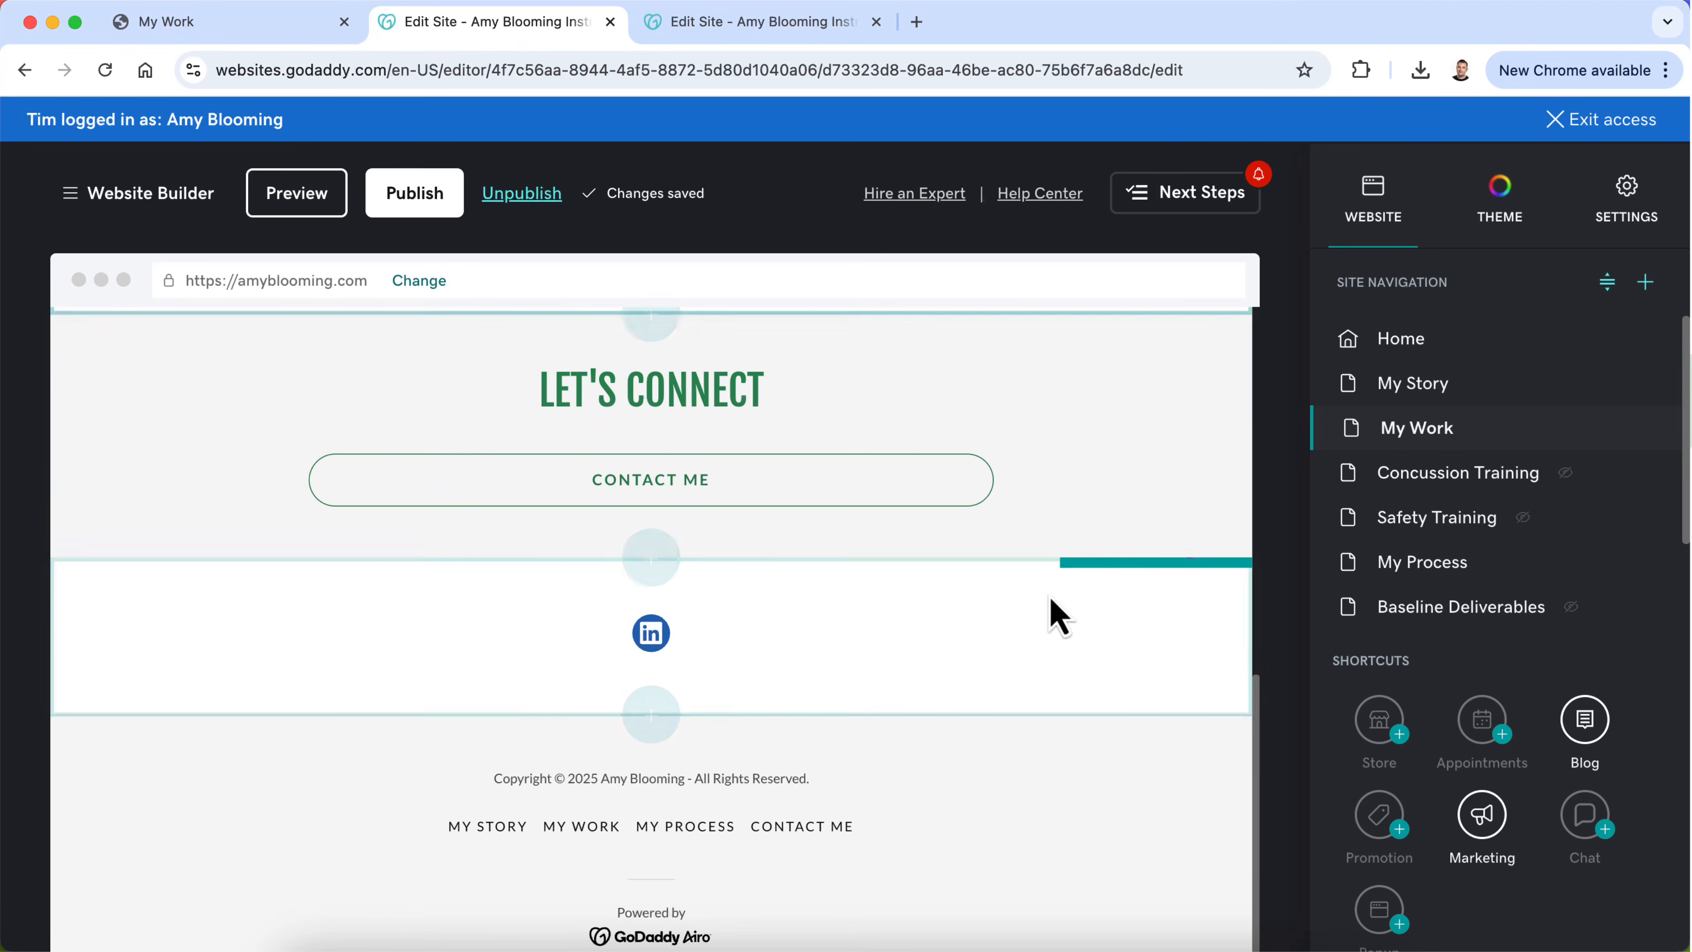
pyautogui.click(1419, 563)
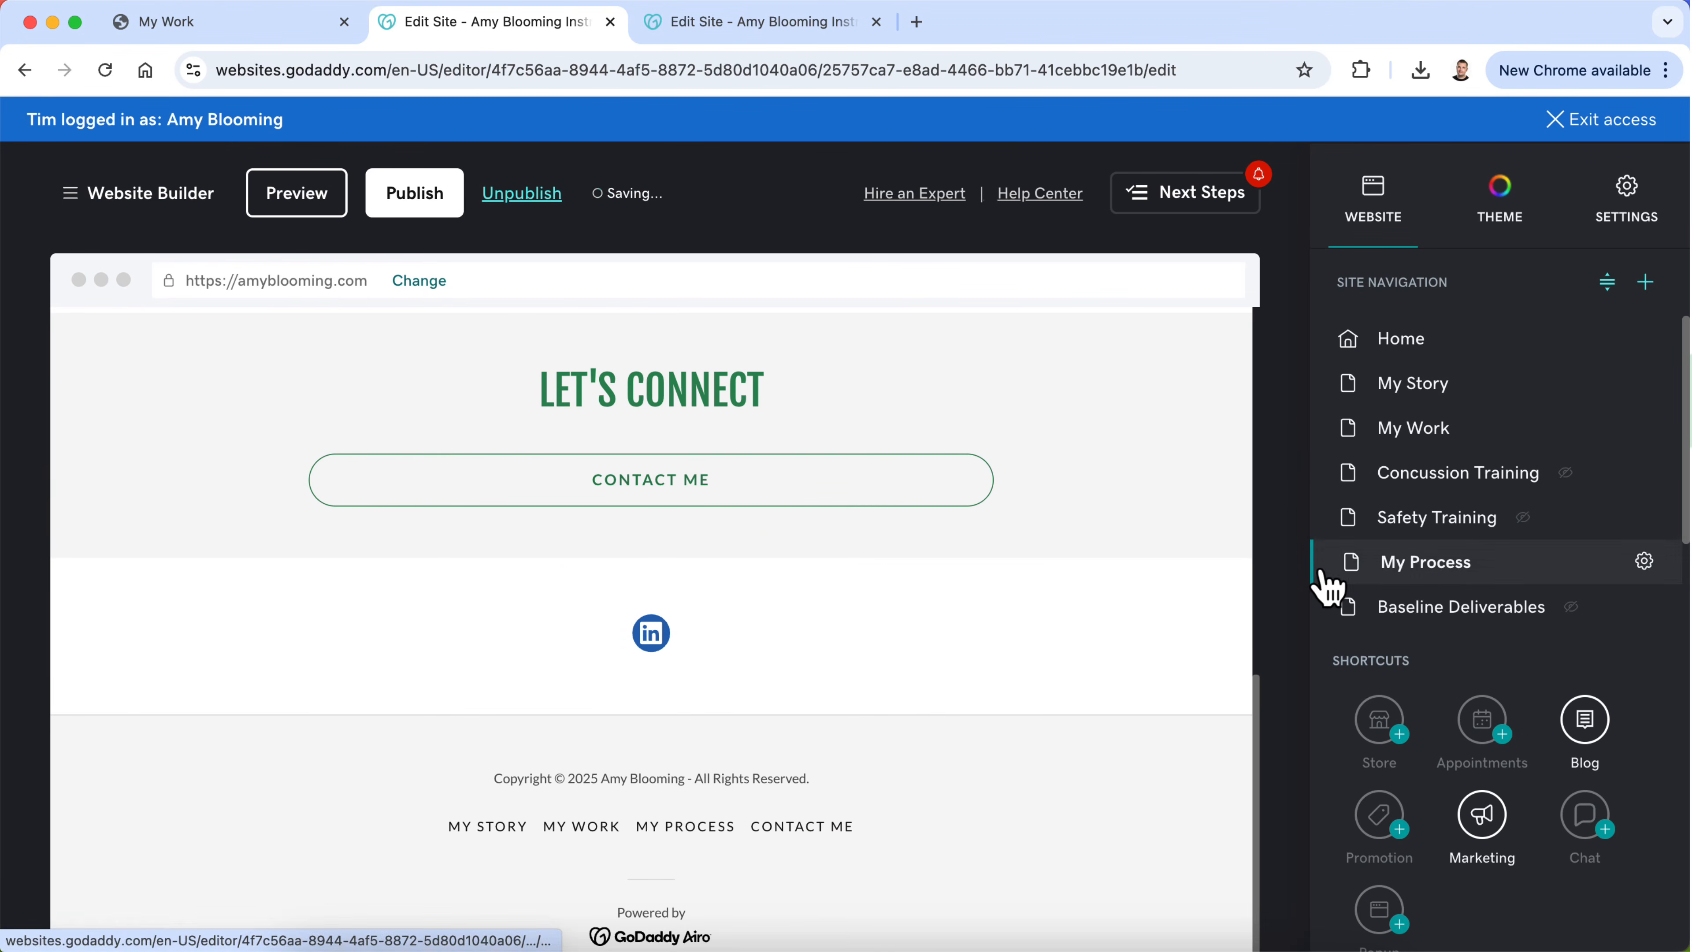
pyautogui.scroll(2, 1096, 633)
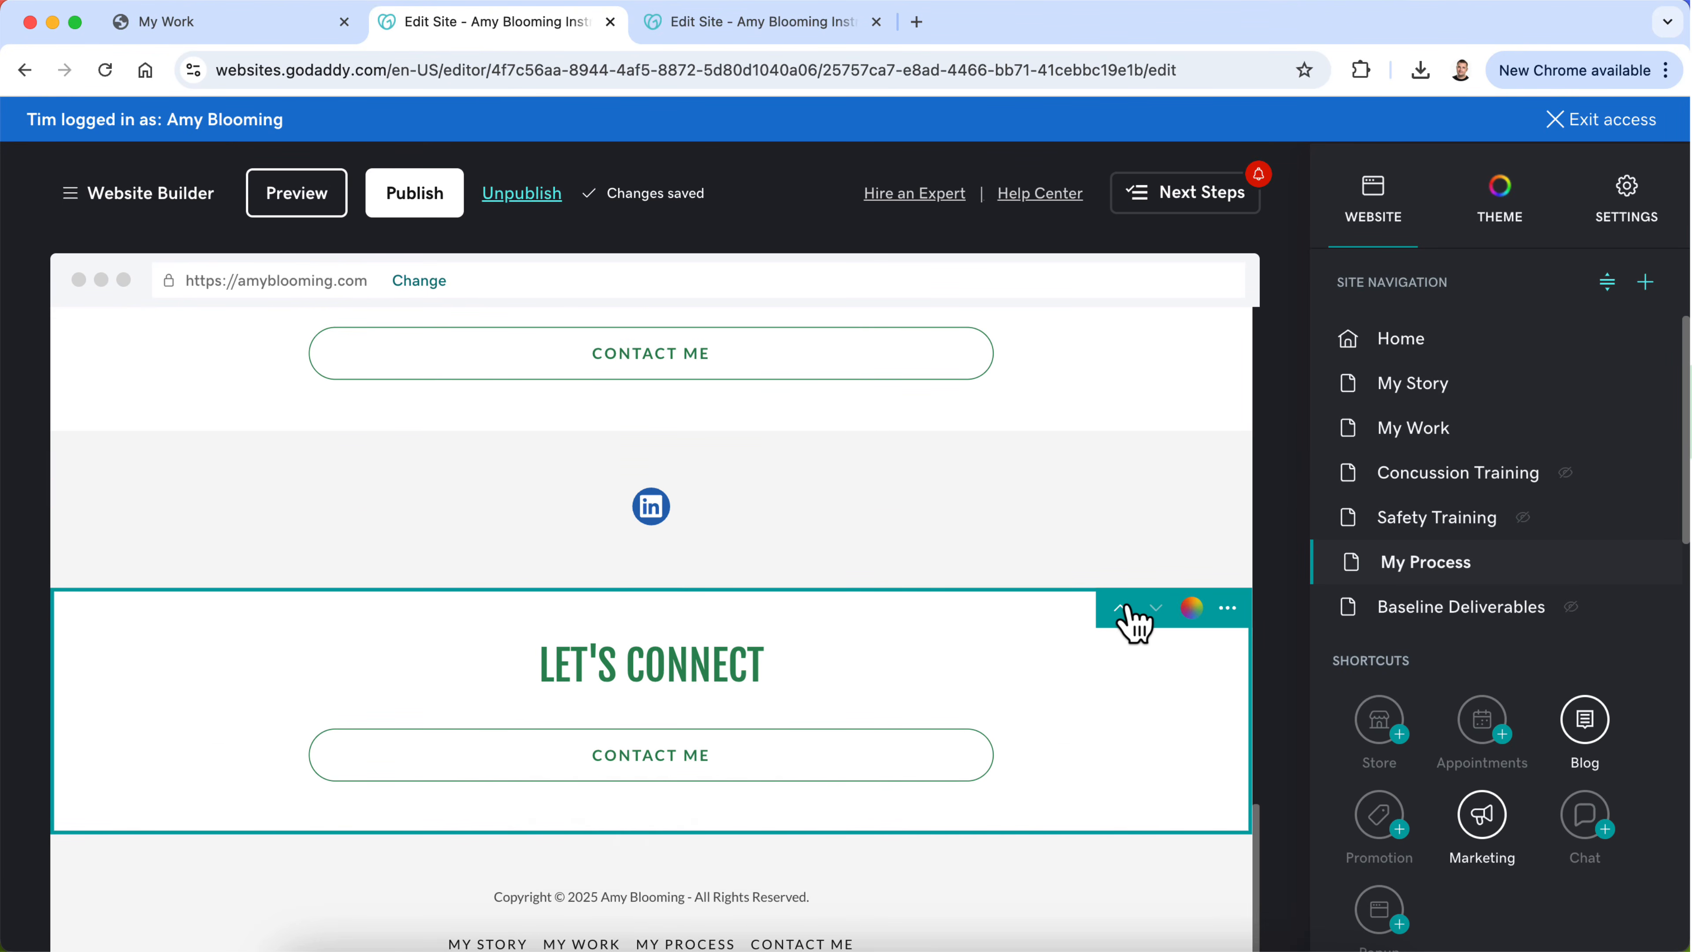
pyautogui.click(1122, 606)
# Step: Delete the My Process page's untitled Contact Me button section above Let's Connect
pyautogui.scroll(2, 1126, 650)
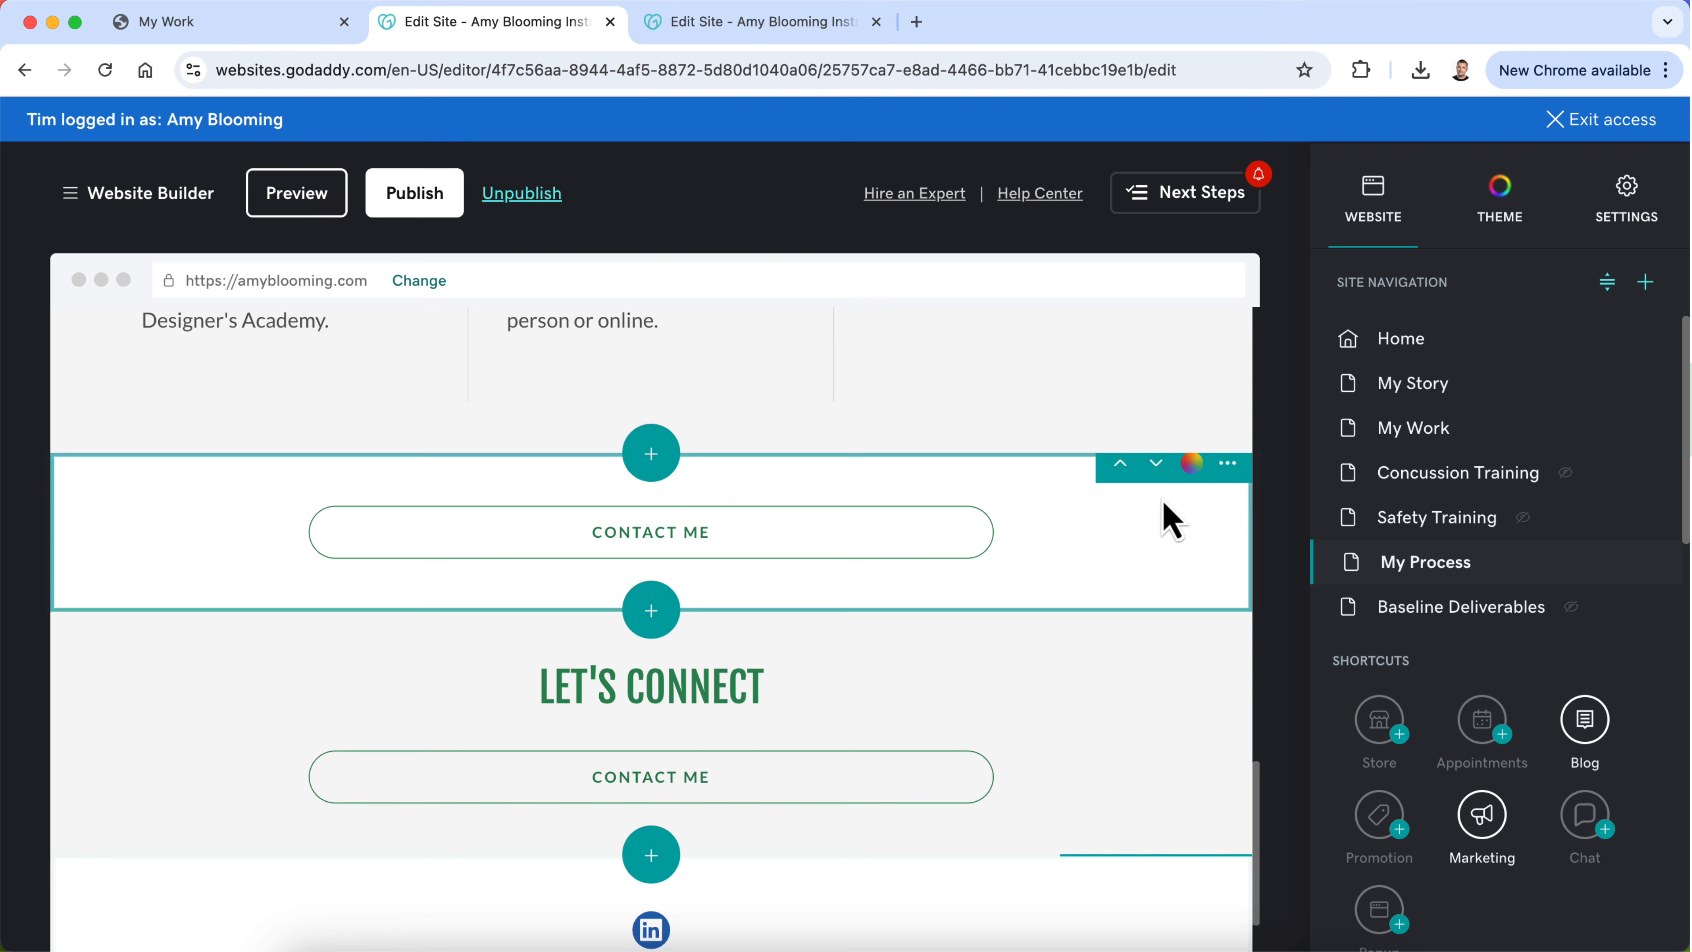
pyautogui.click(1229, 472)
pyautogui.click(1233, 614)
pyautogui.click(617, 598)
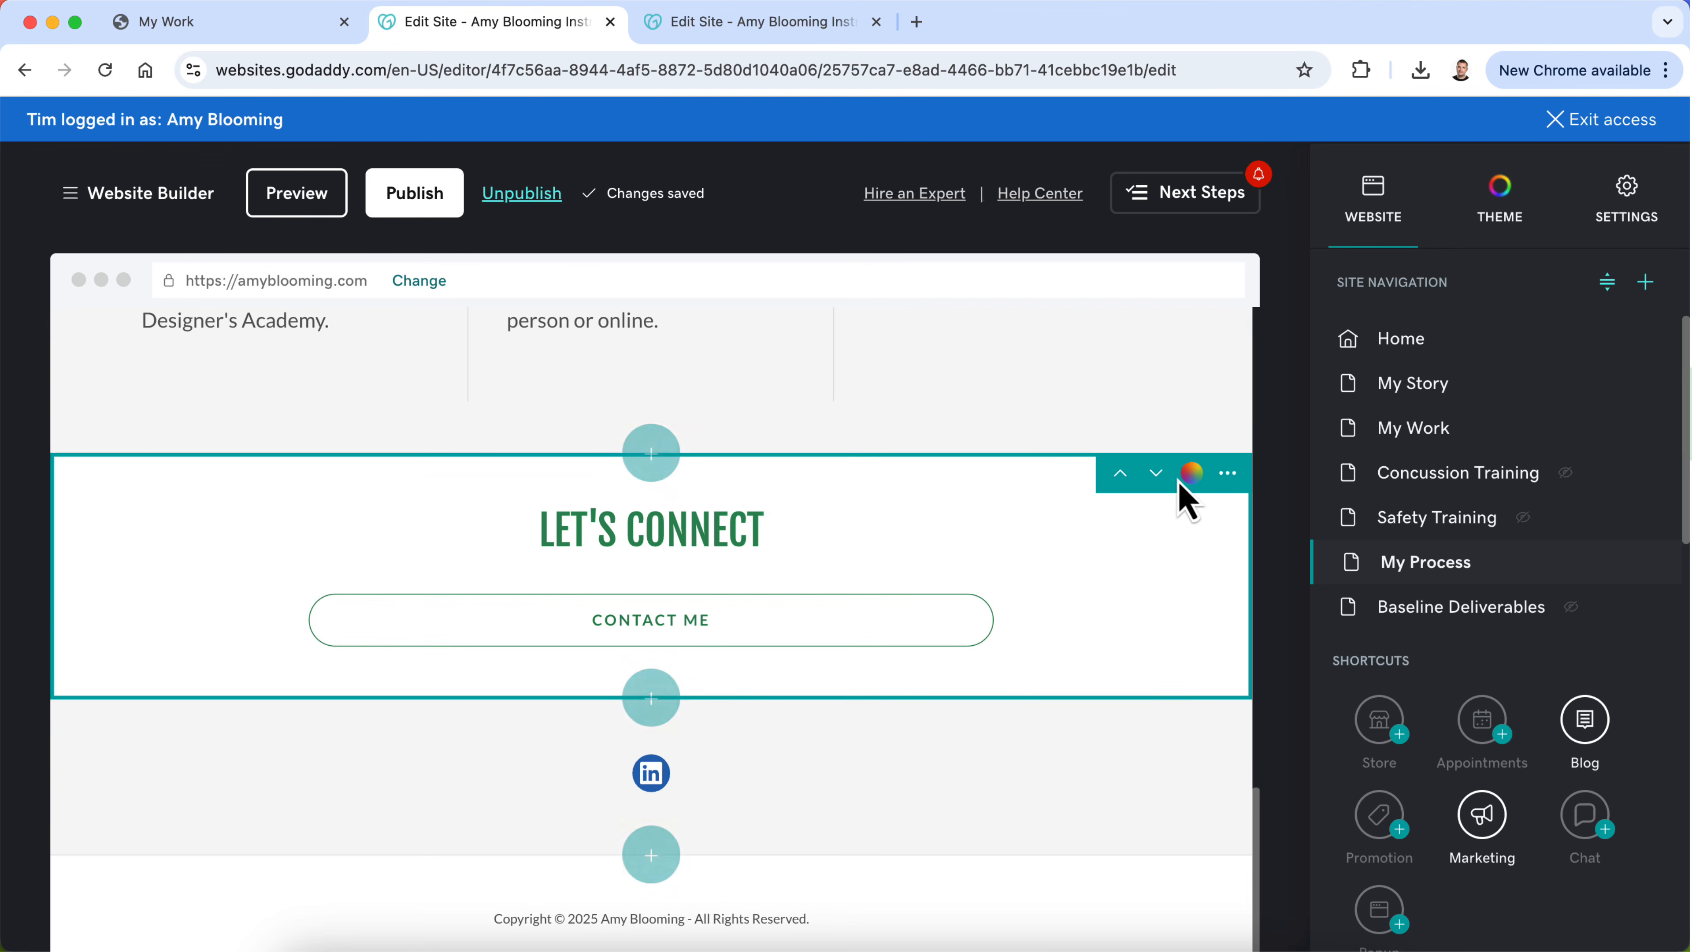
# Step: Duplicate the My Process page's Let's Connect section and try to move the copy to the My Story page
pyautogui.click(1228, 473)
pyautogui.click(1215, 538)
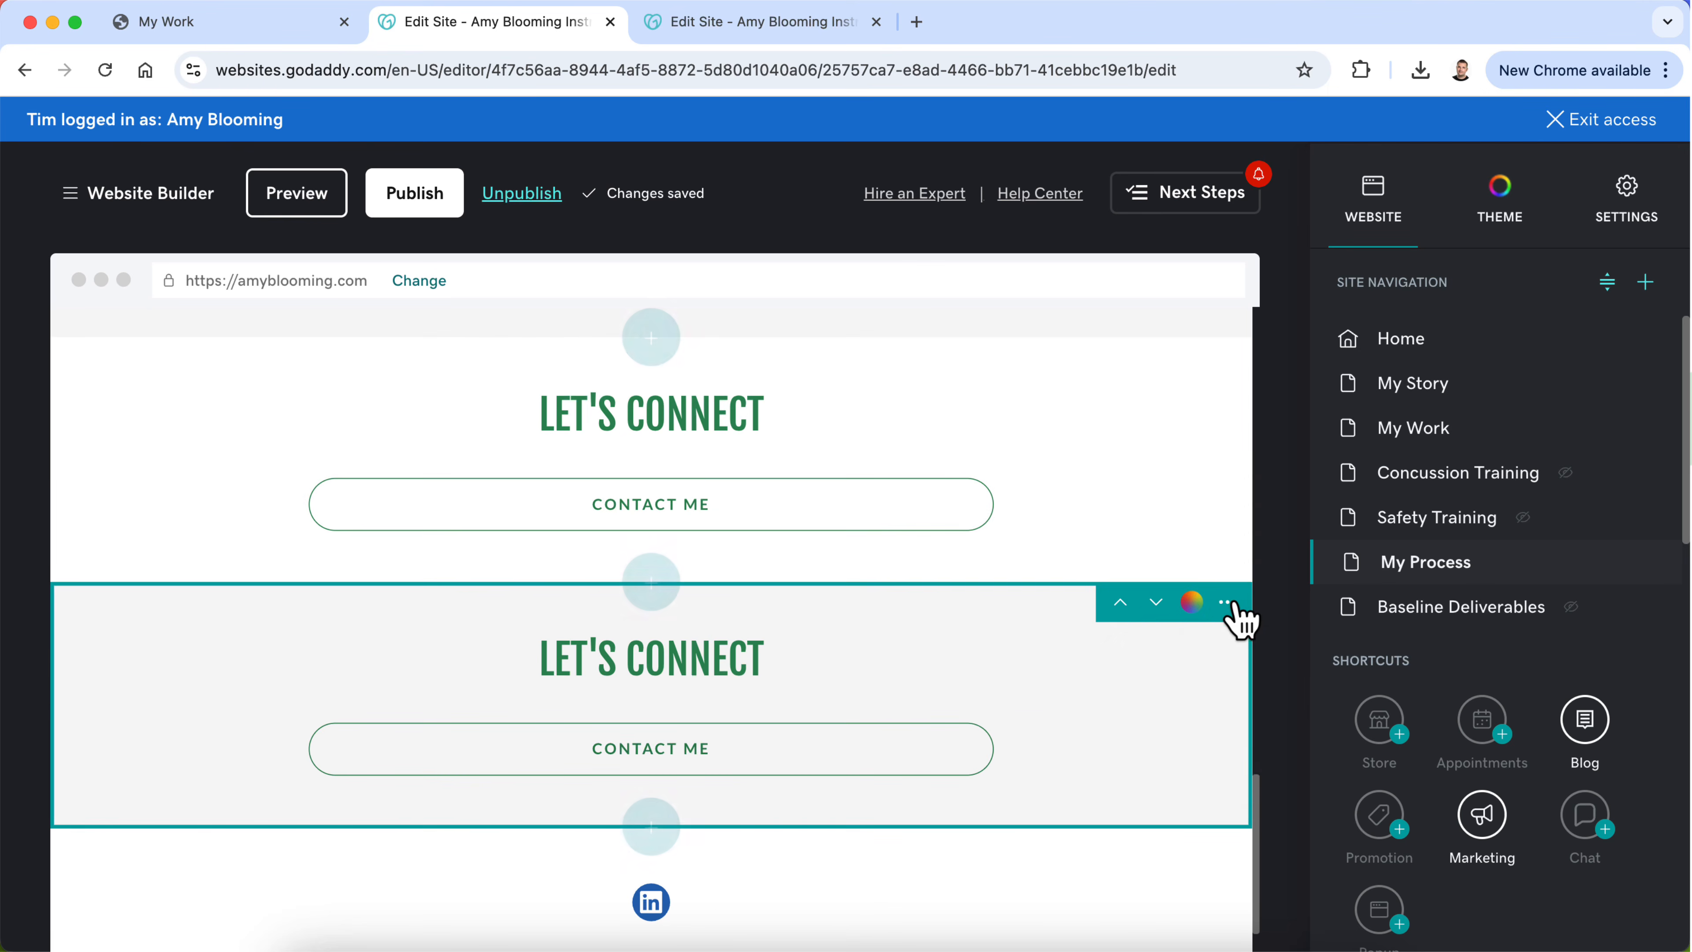
pyautogui.click(1228, 603)
pyautogui.click(1209, 698)
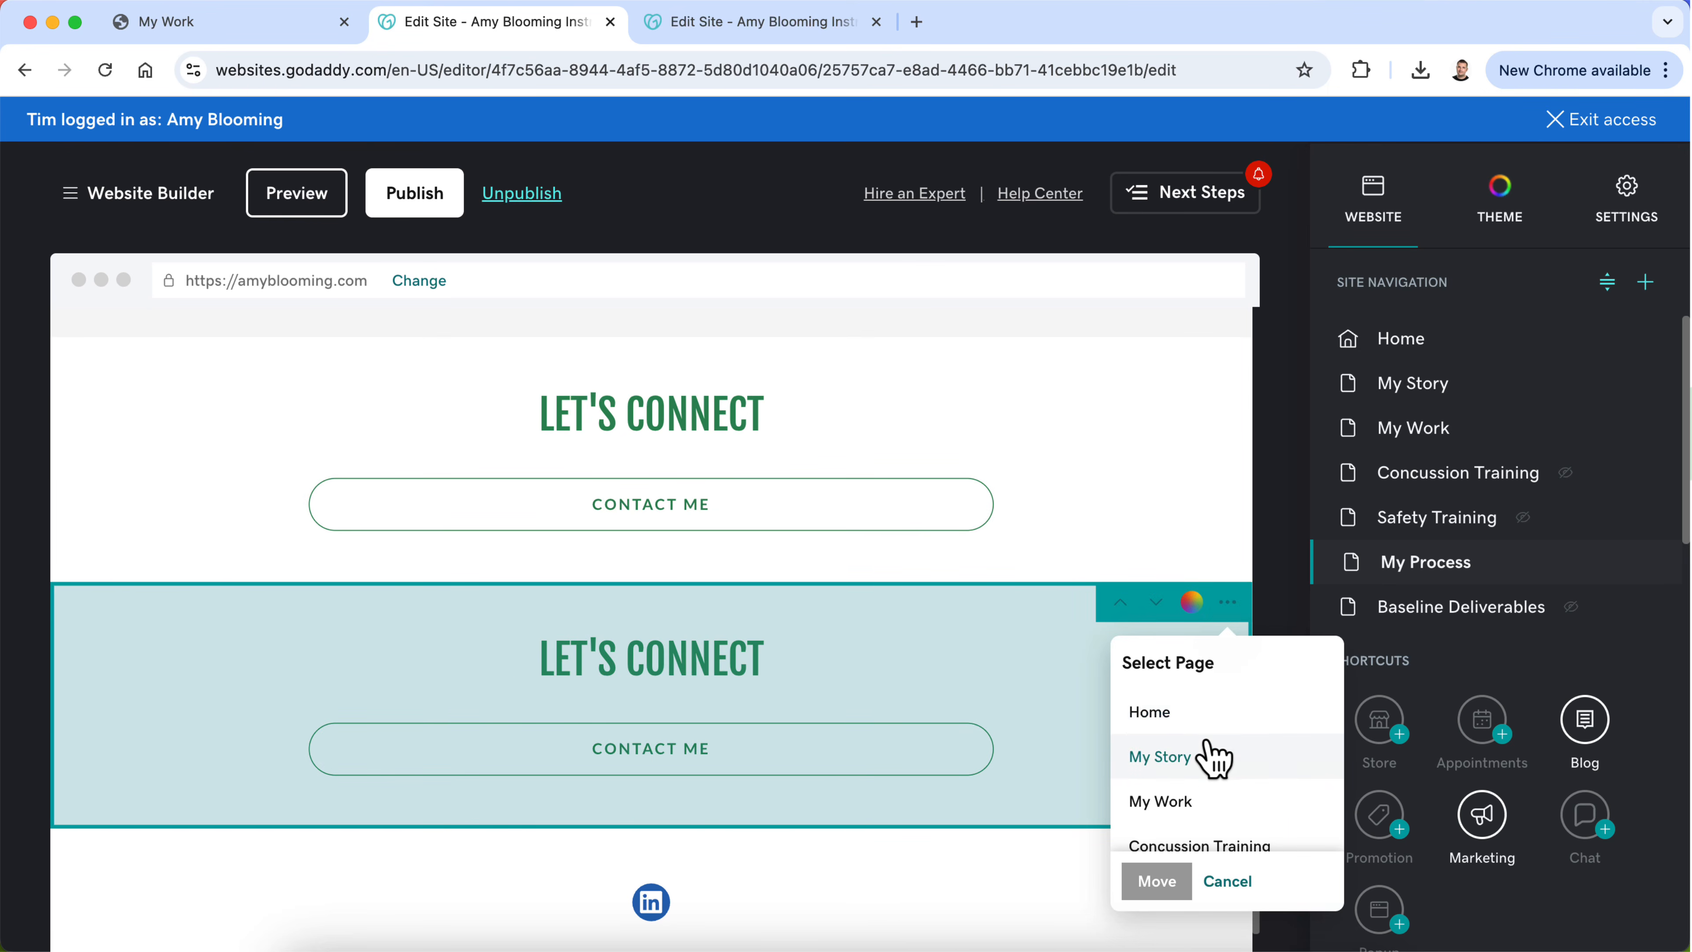
pyautogui.scroll(-2, 1209, 755)
pyautogui.scroll(1, 1208, 756)
pyautogui.scroll(-2, 1211, 755)
pyautogui.scroll(-1, 1210, 756)
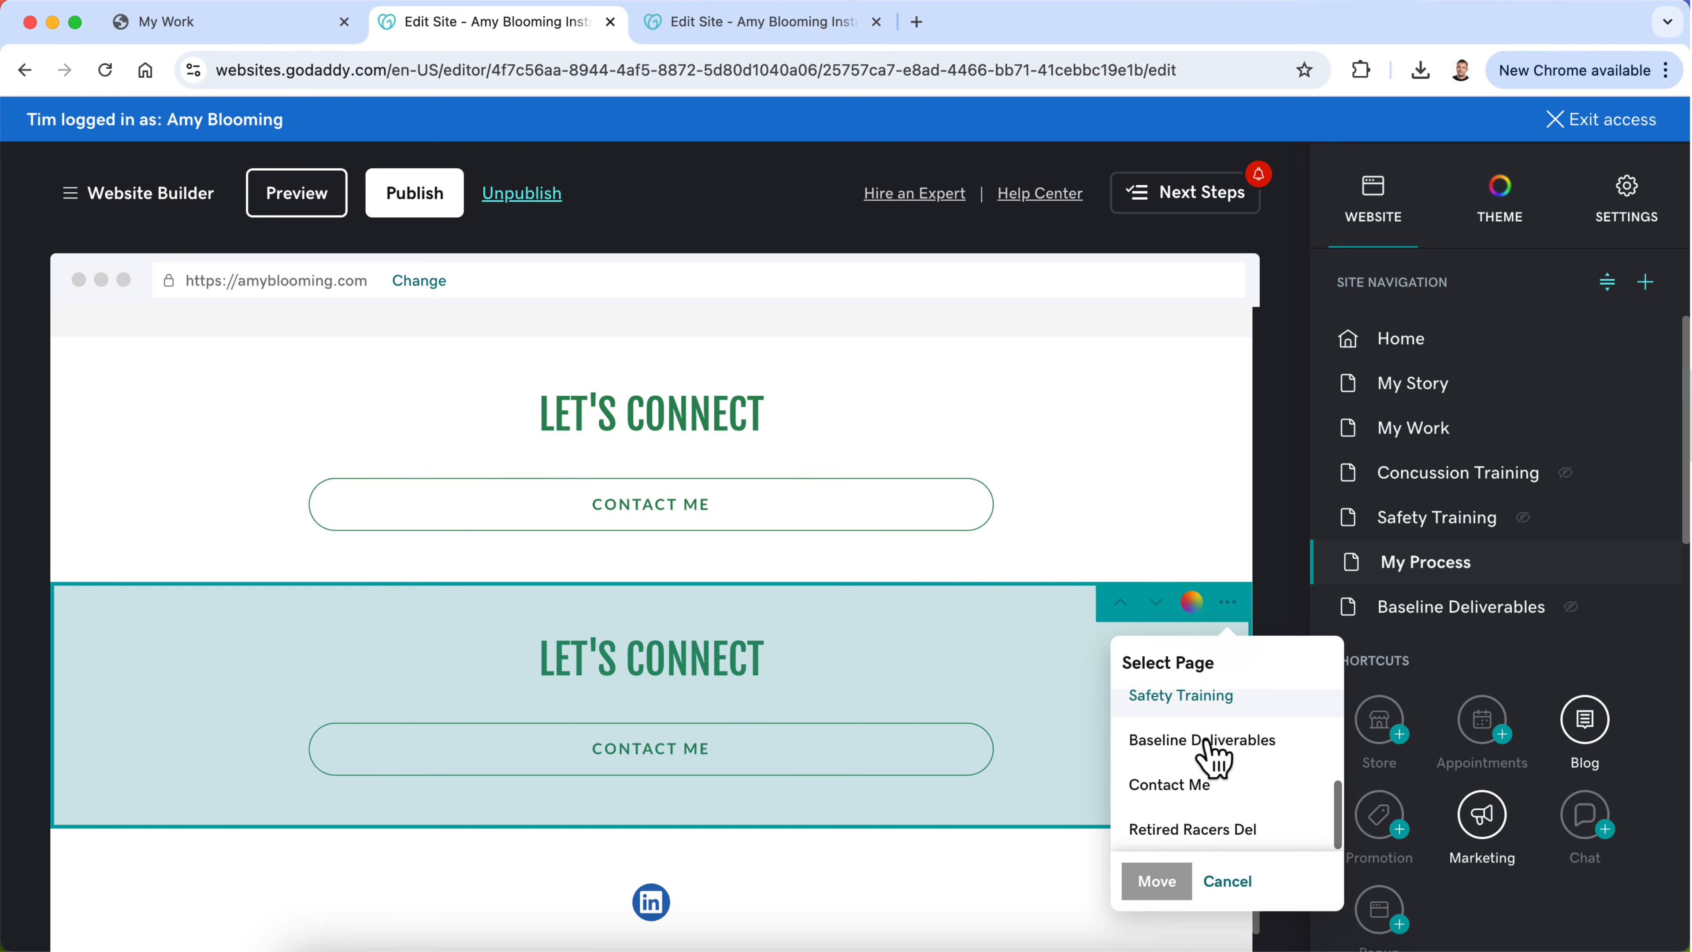
pyautogui.scroll(3, 1211, 755)
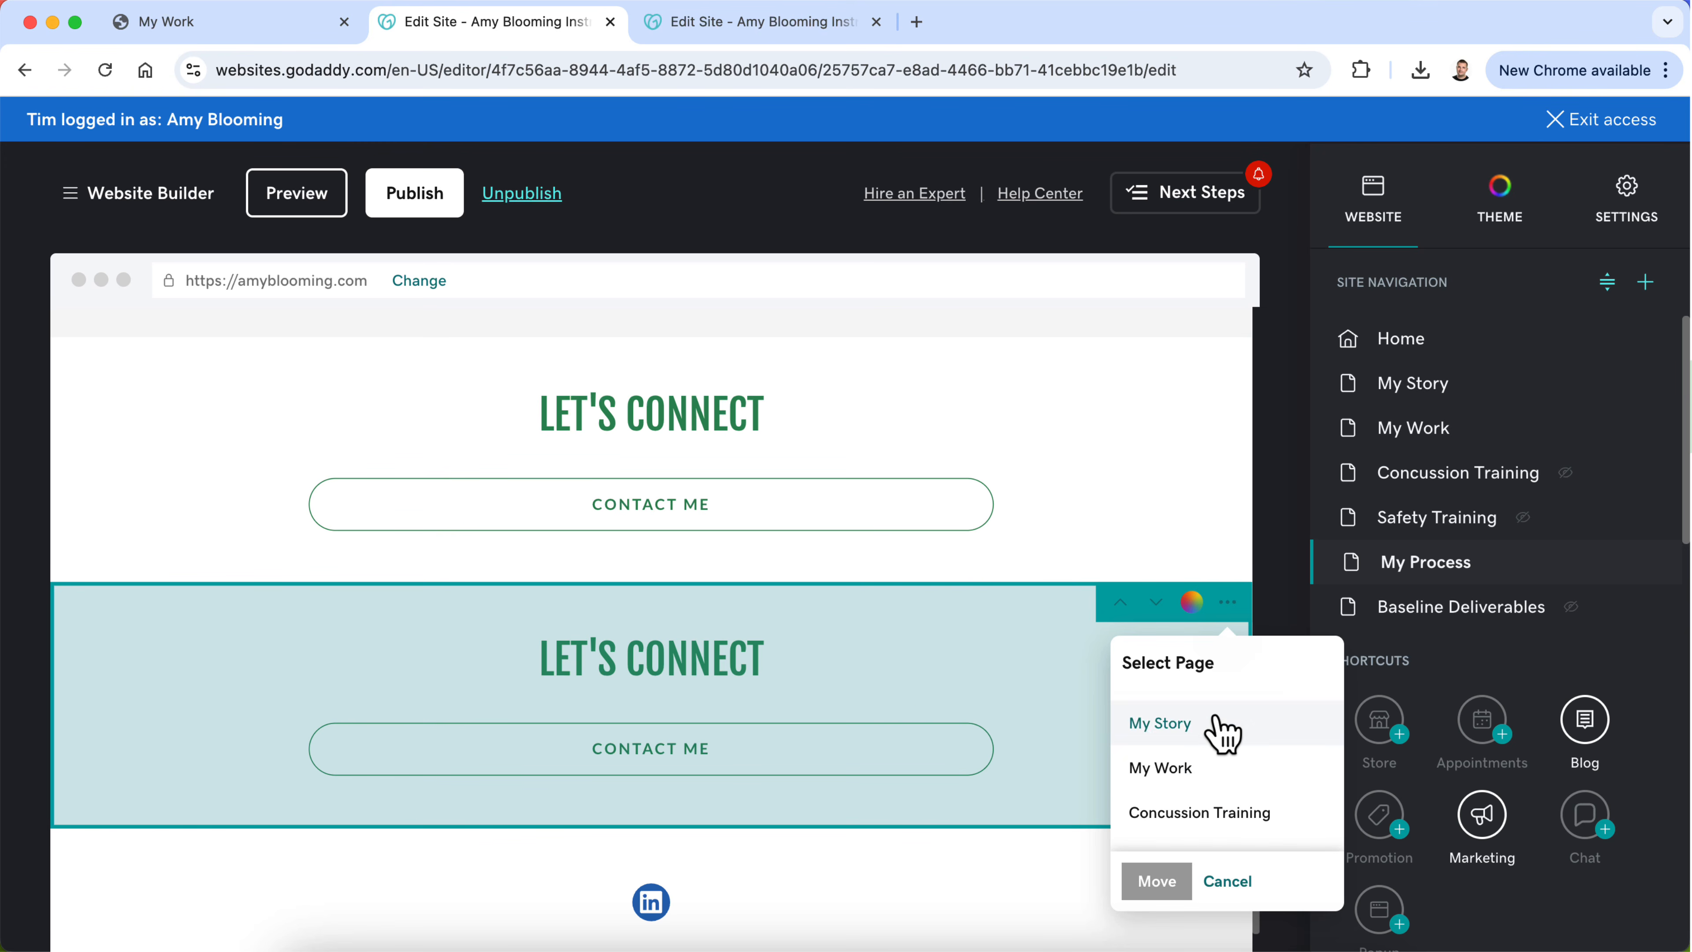
pyautogui.click(1222, 727)
pyautogui.click(1156, 881)
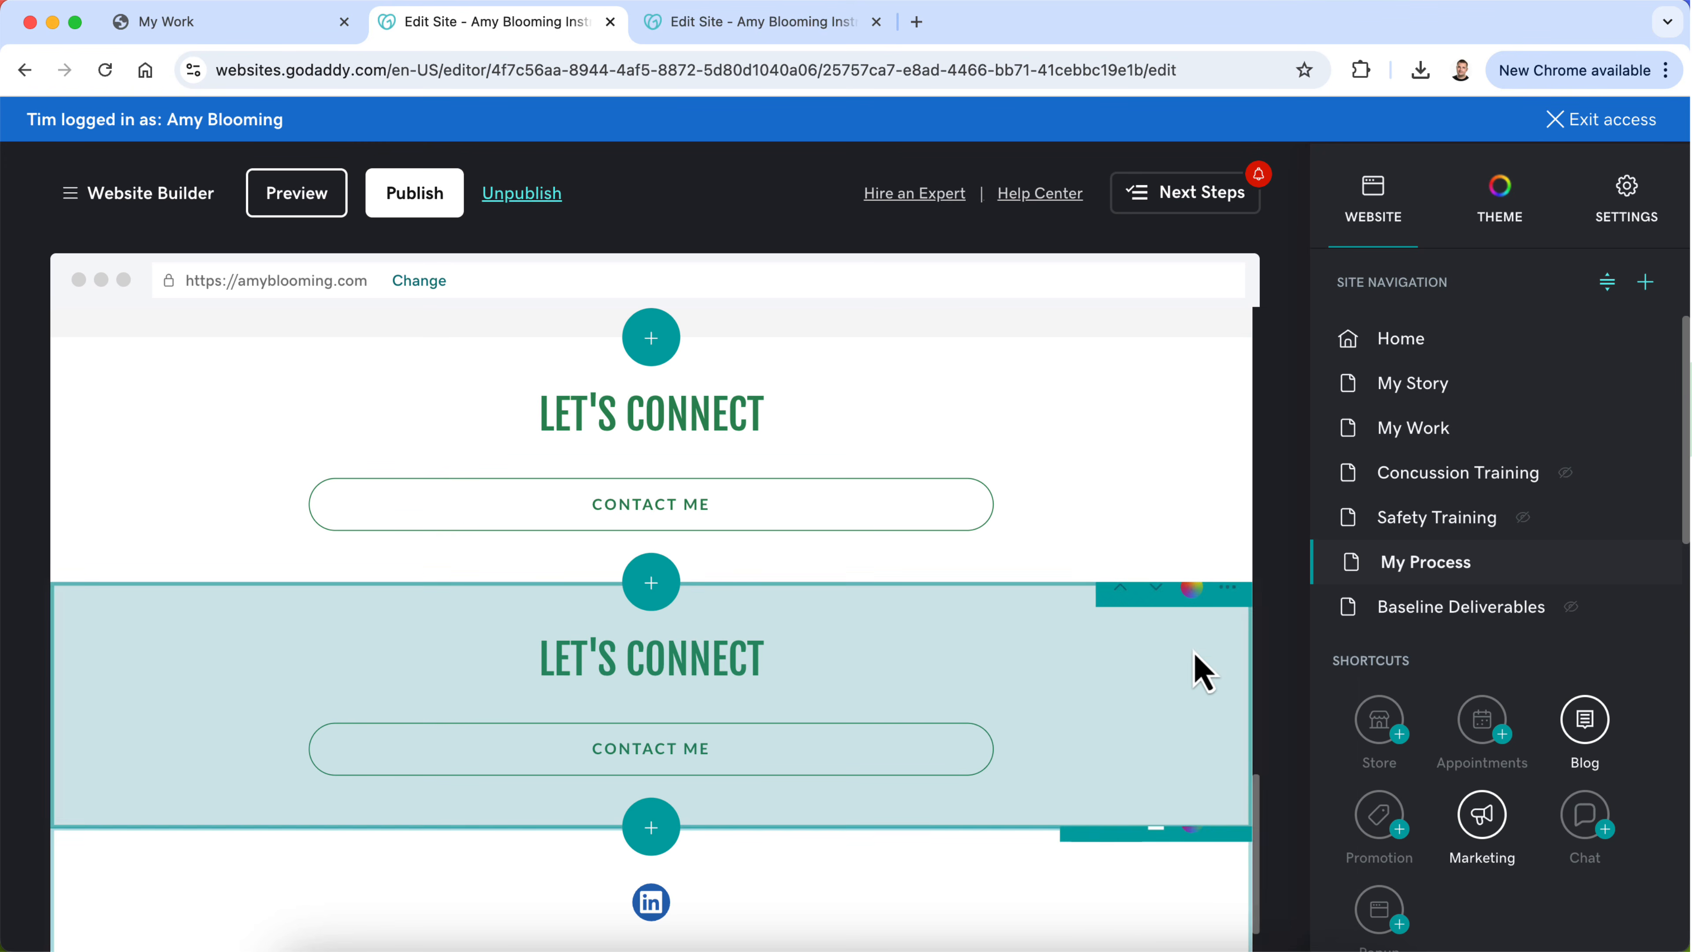
# Step: Move the second Let's Connect section from the My Process page to My Story
pyautogui.click(1227, 602)
pyautogui.click(1236, 701)
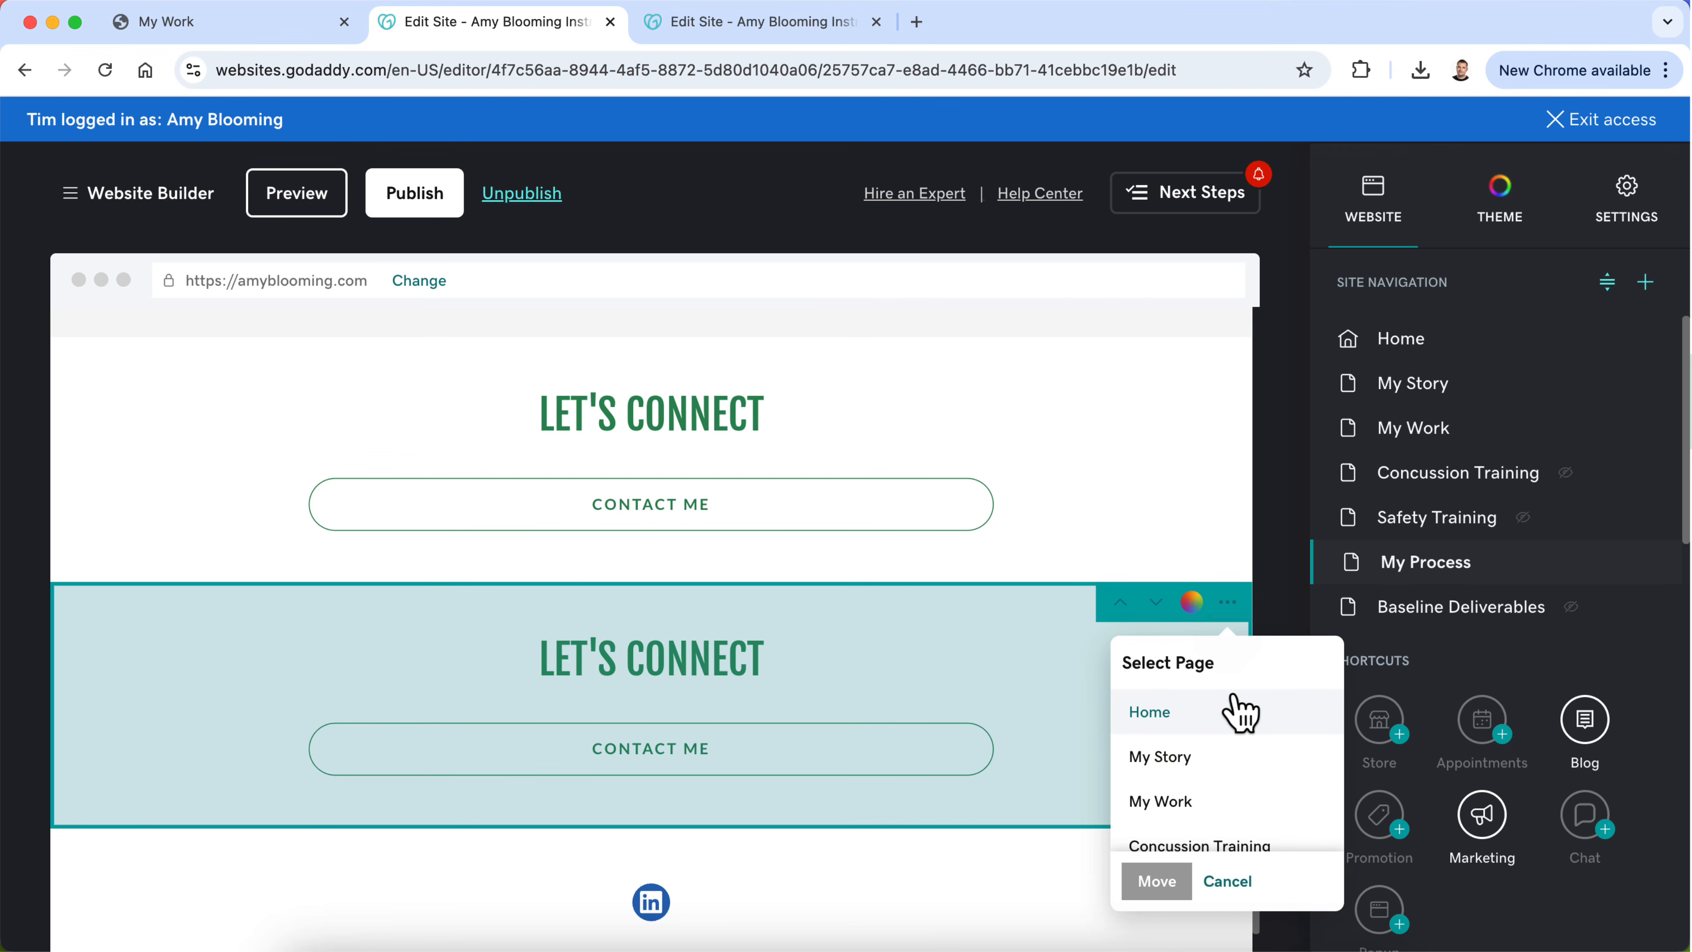
pyautogui.click(1223, 776)
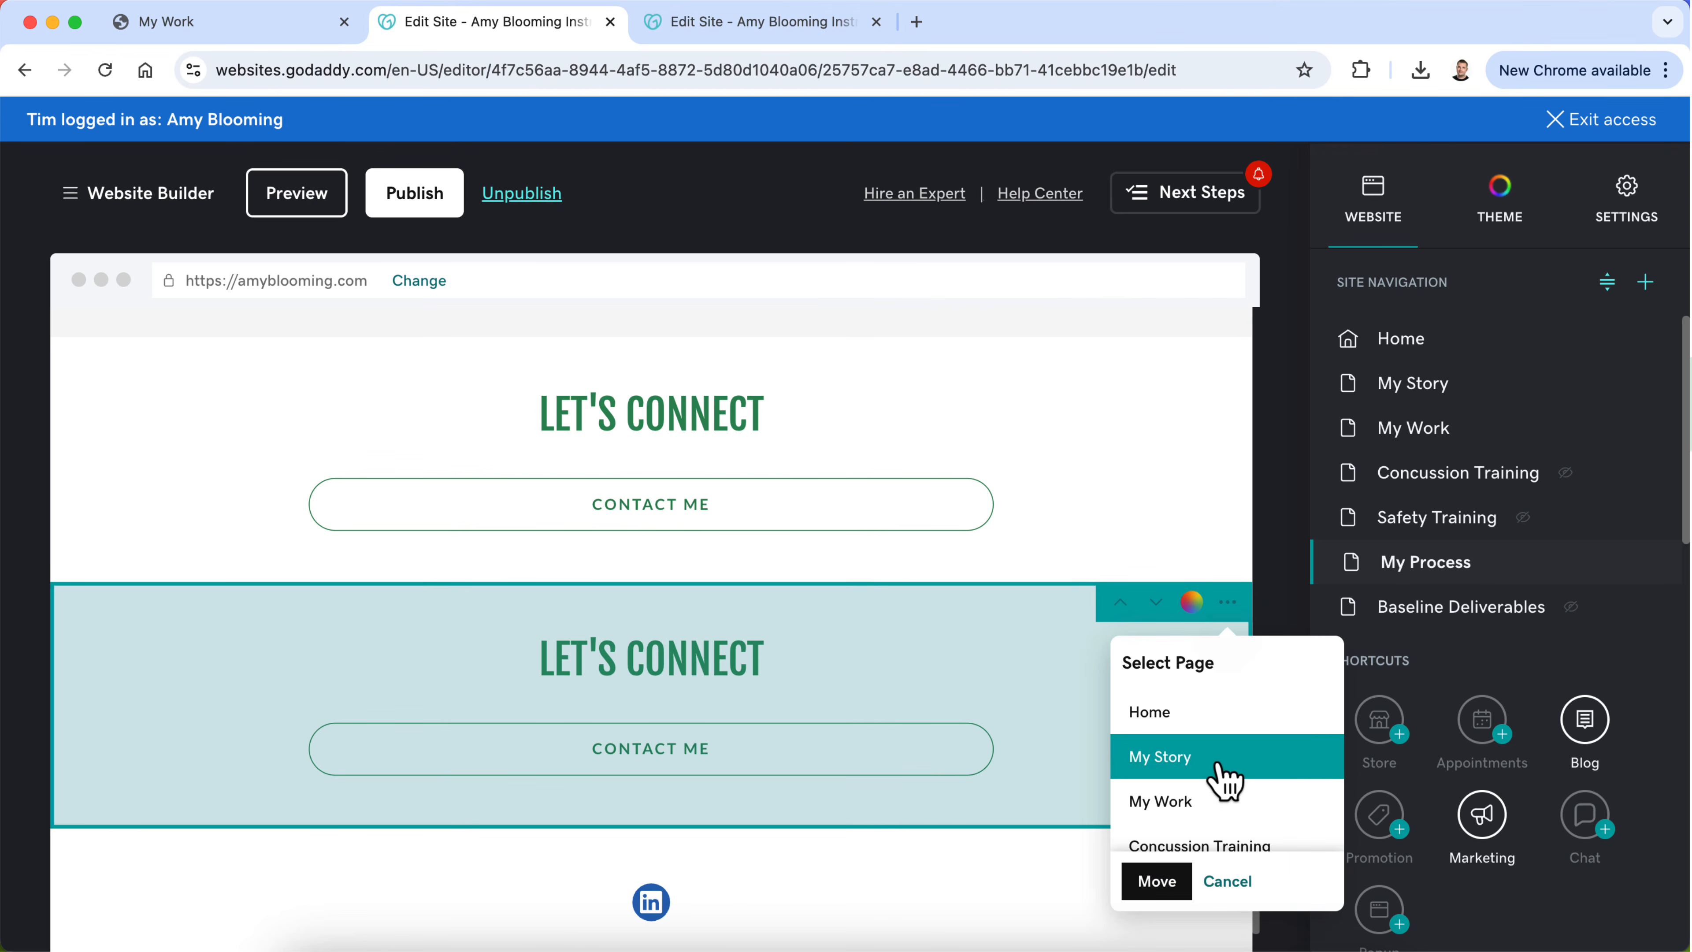
pyautogui.click(1152, 881)
# Step: On the My Story page, move the Let's Connect section up above the LinkedIn section
pyautogui.click(1406, 387)
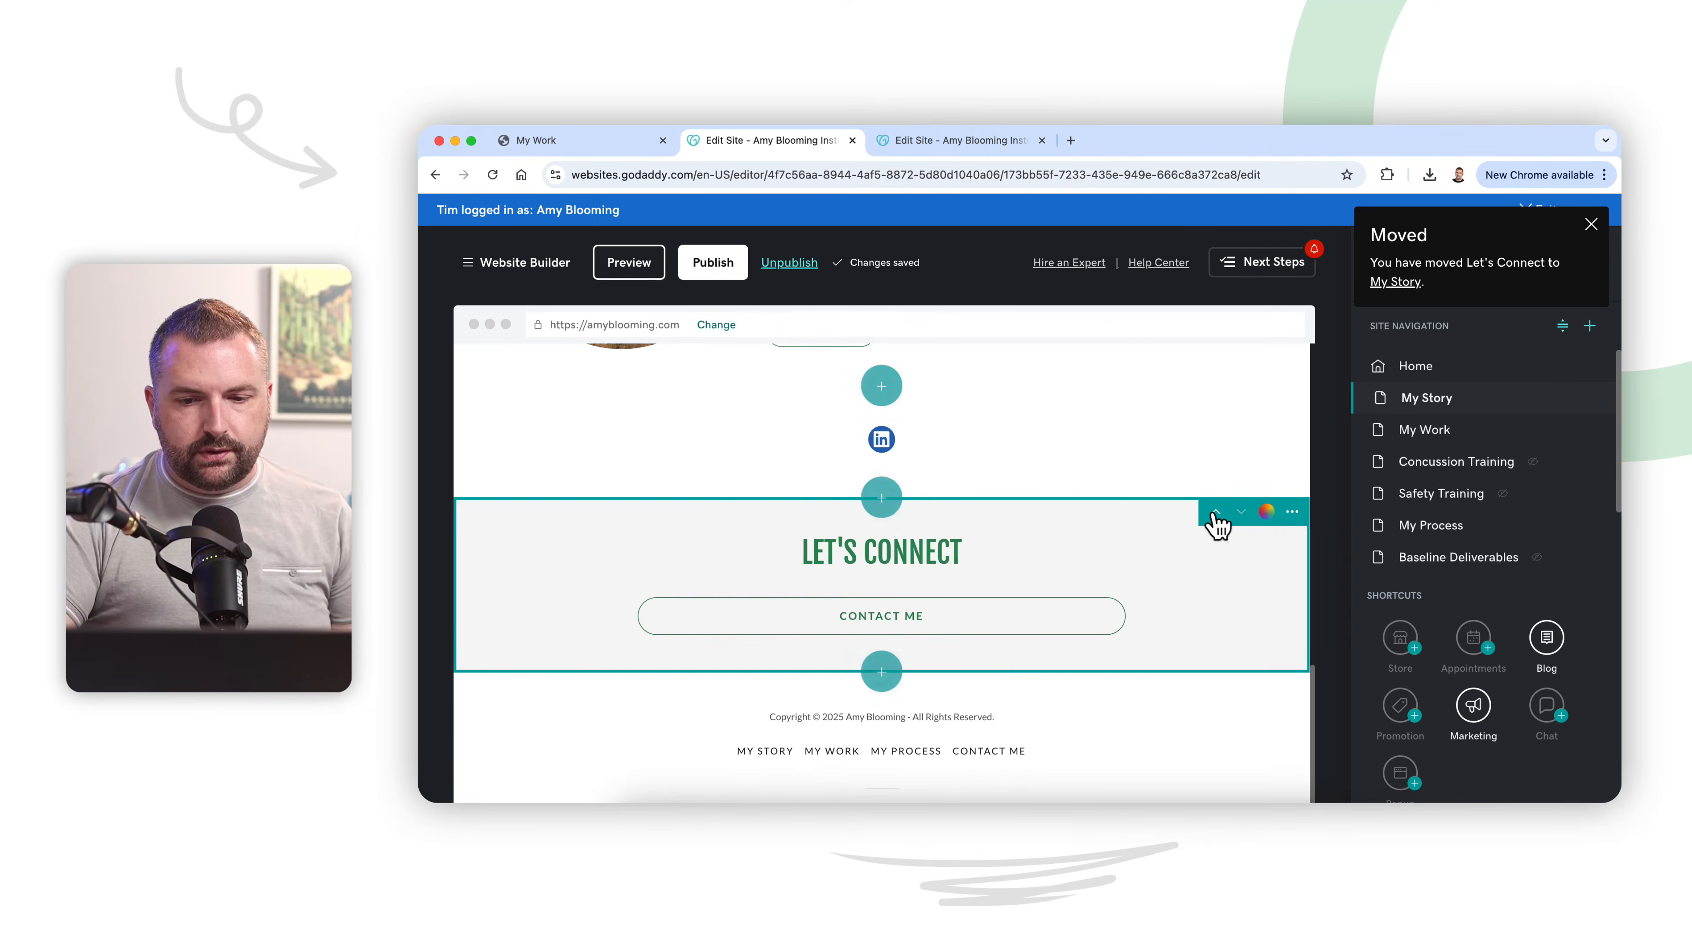
pyautogui.click(1122, 504)
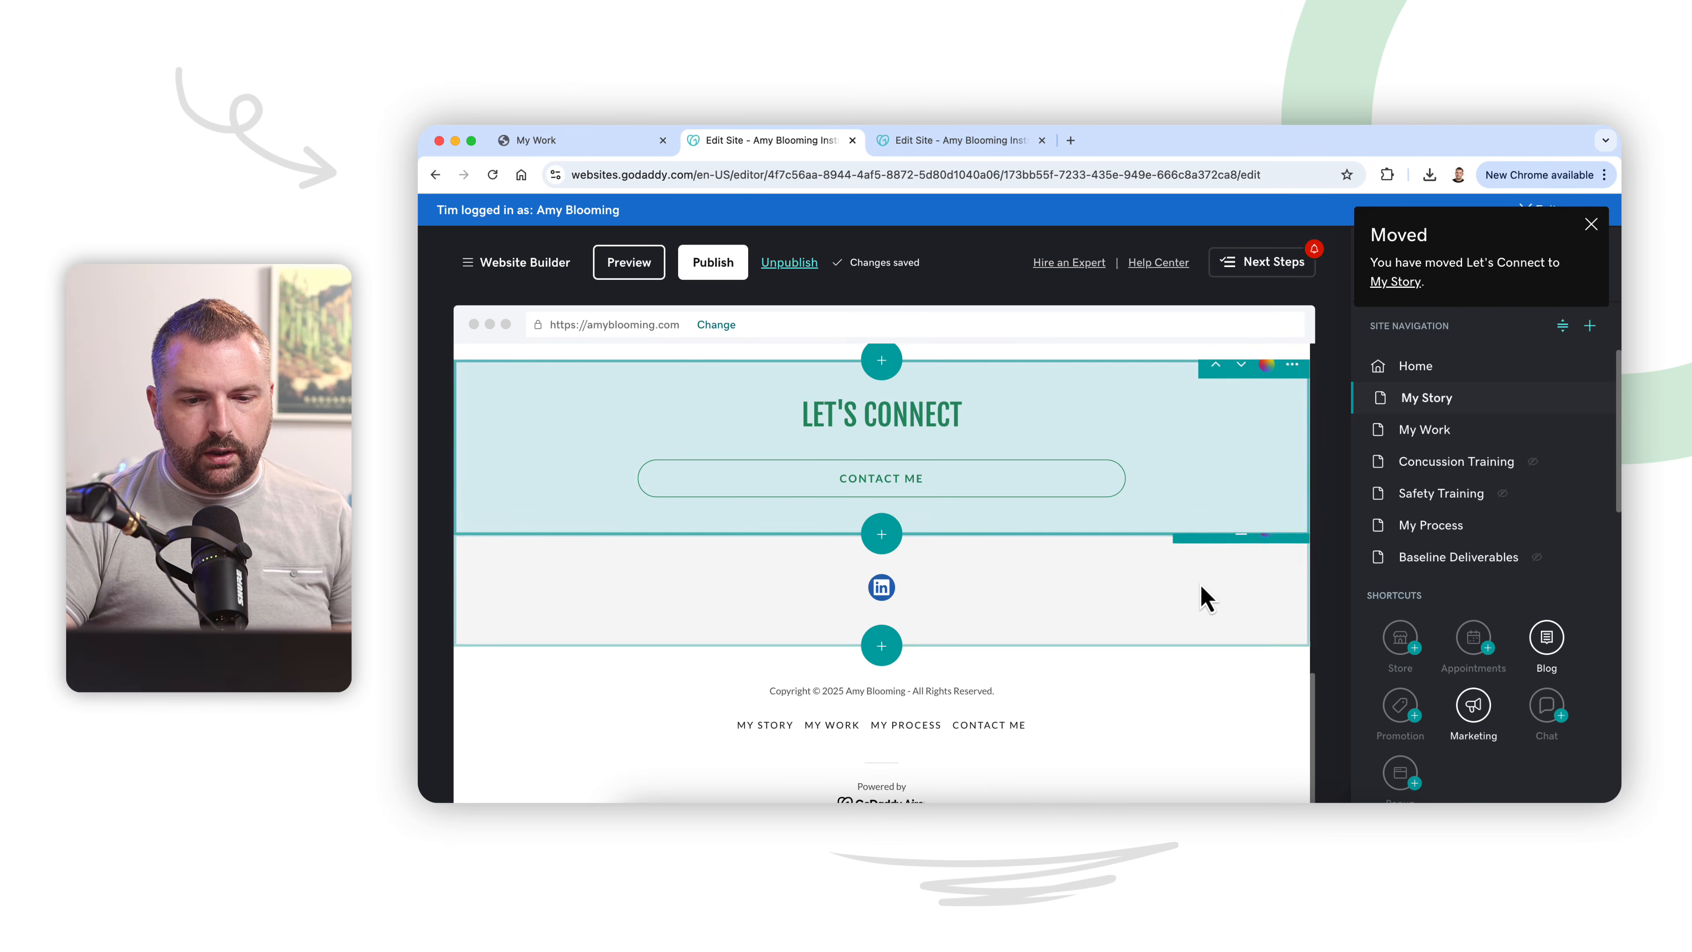
pyautogui.scroll(15, 1205, 599)
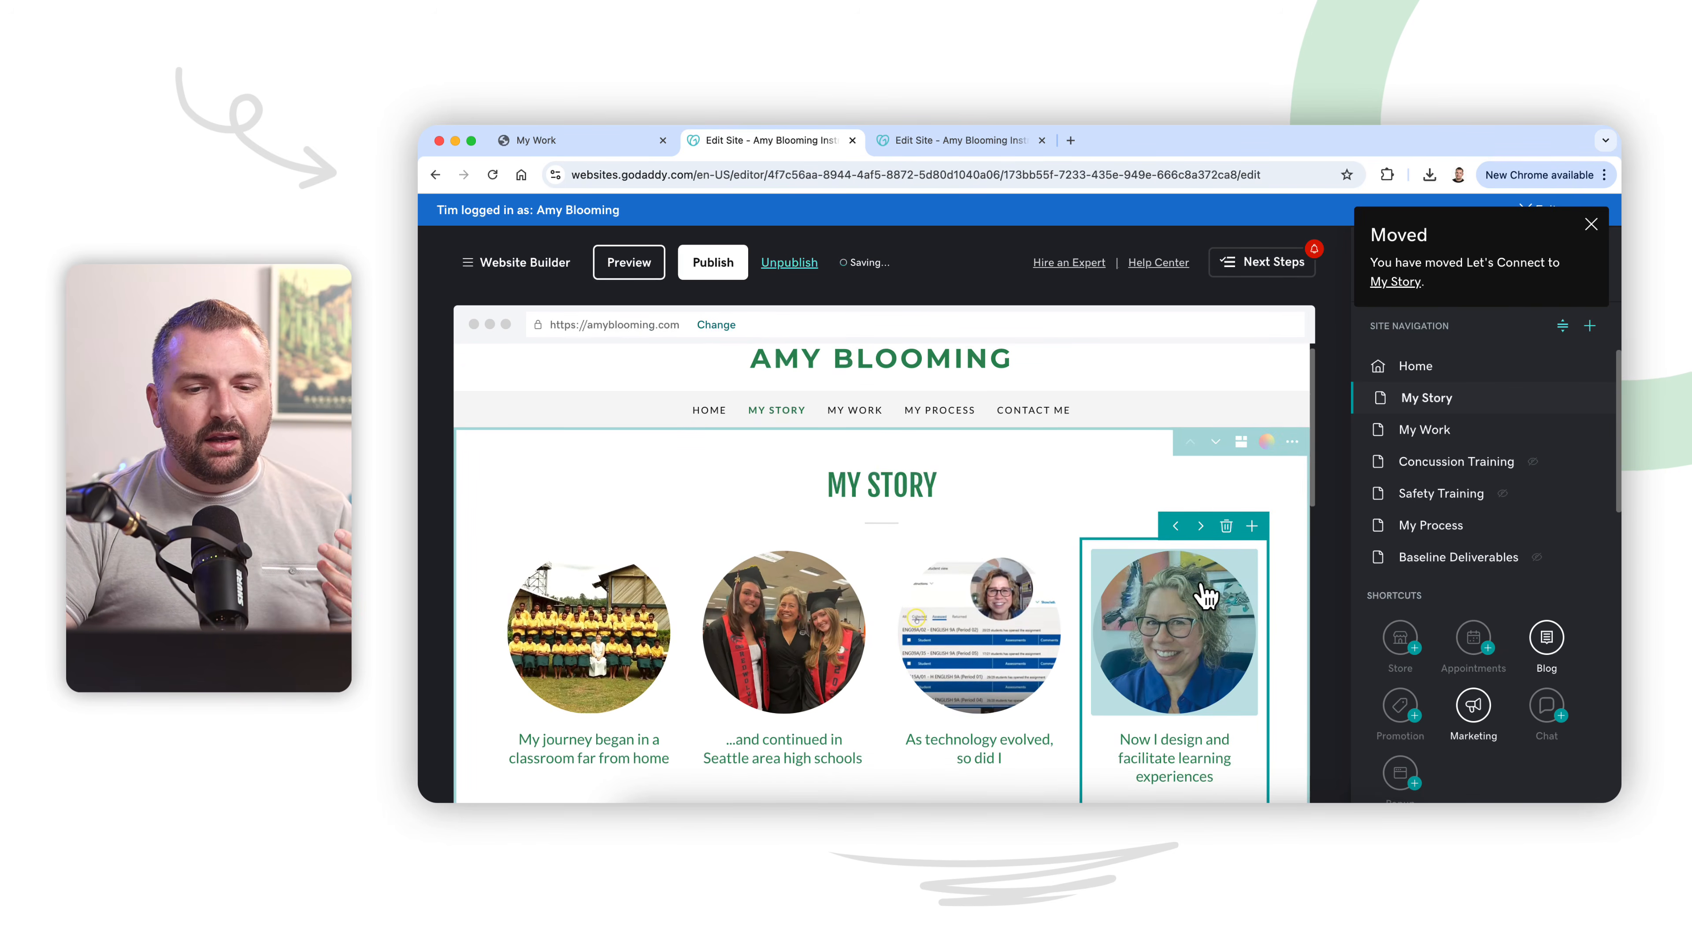
# Step: Preview the site and review the Home page from the hero banner down to the Explore My Work section
pyautogui.click(633, 267)
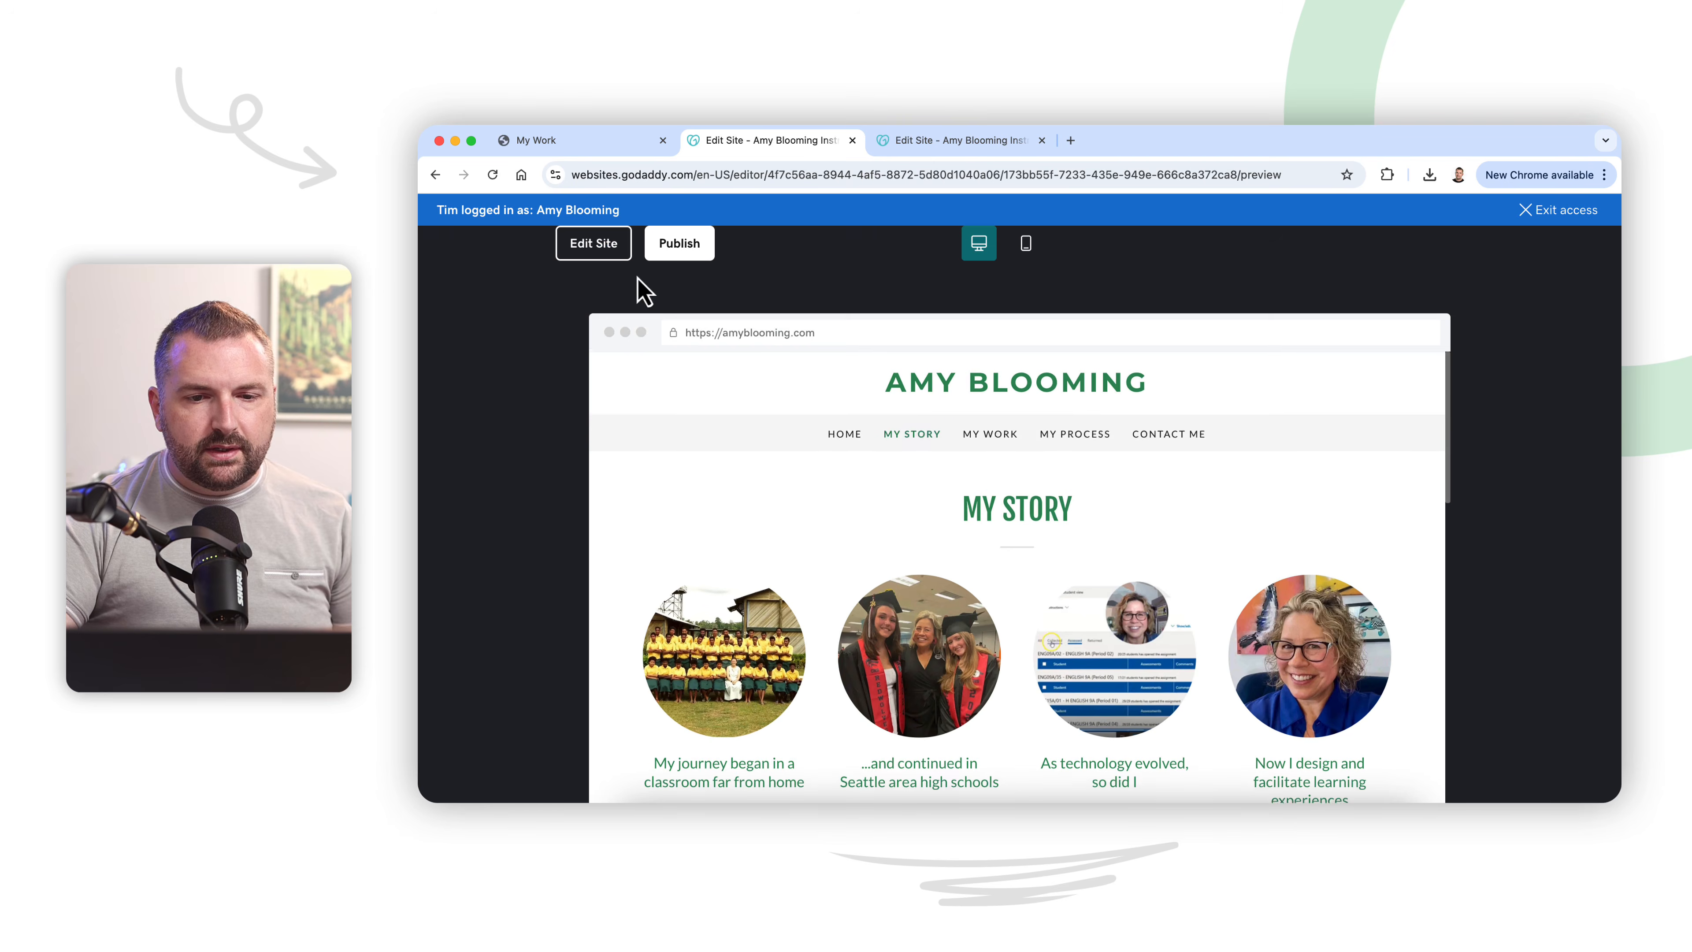
pyautogui.click(845, 412)
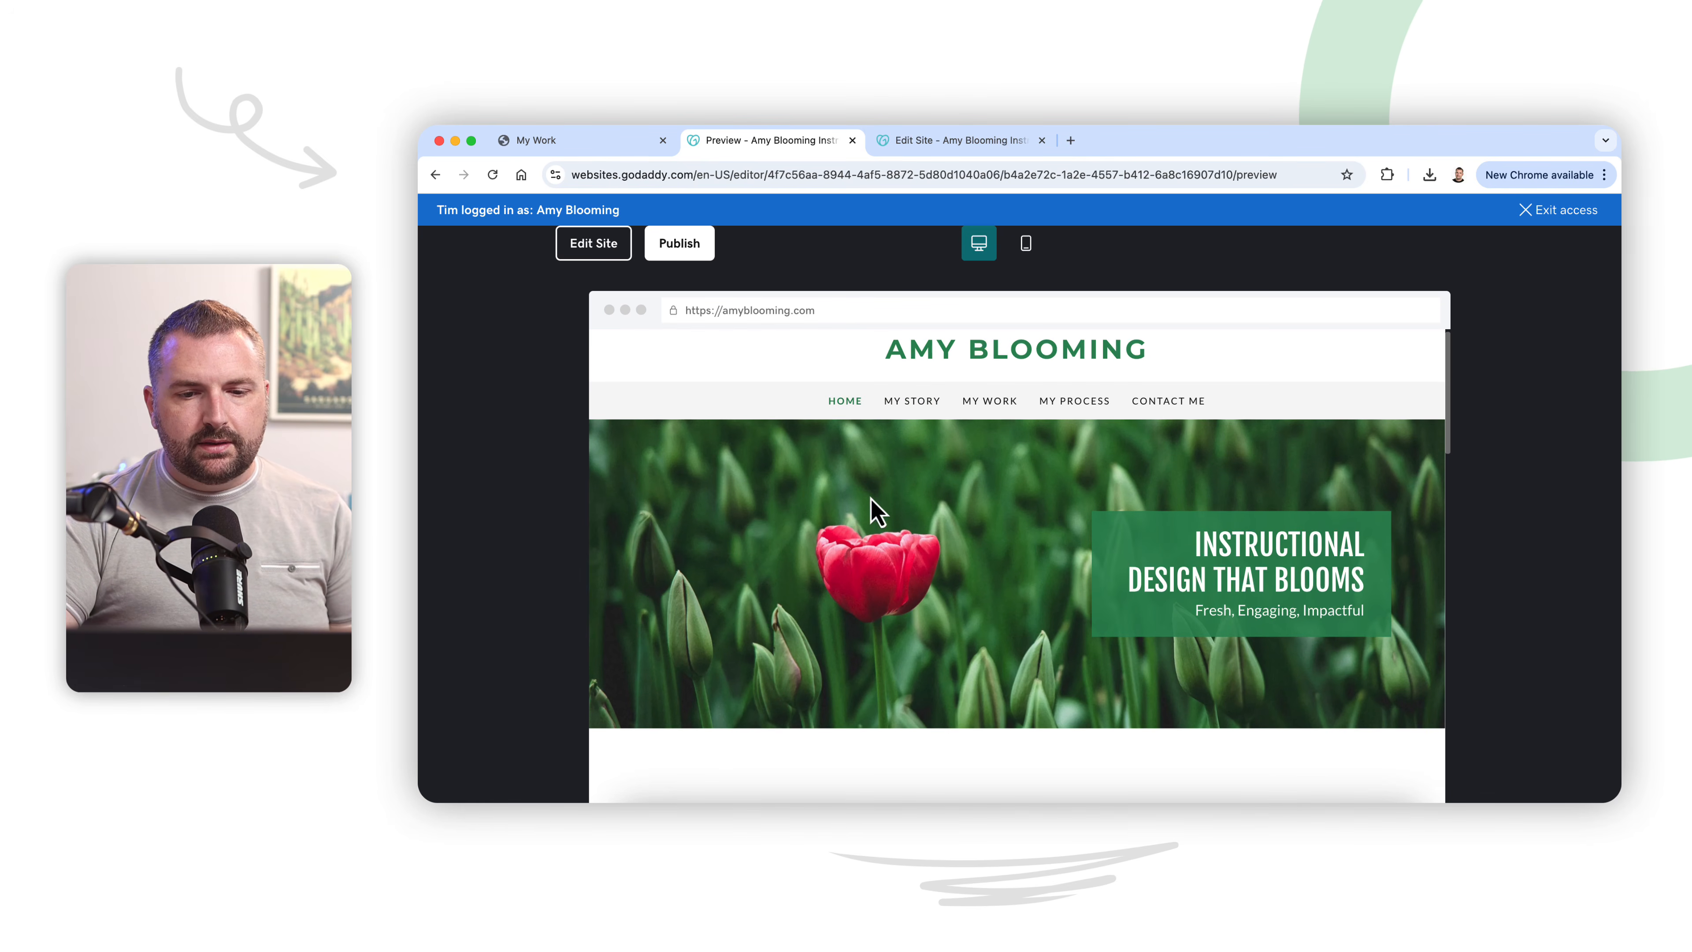
pyautogui.scroll(-10, 871, 500)
pyautogui.scroll(-8, 870, 497)
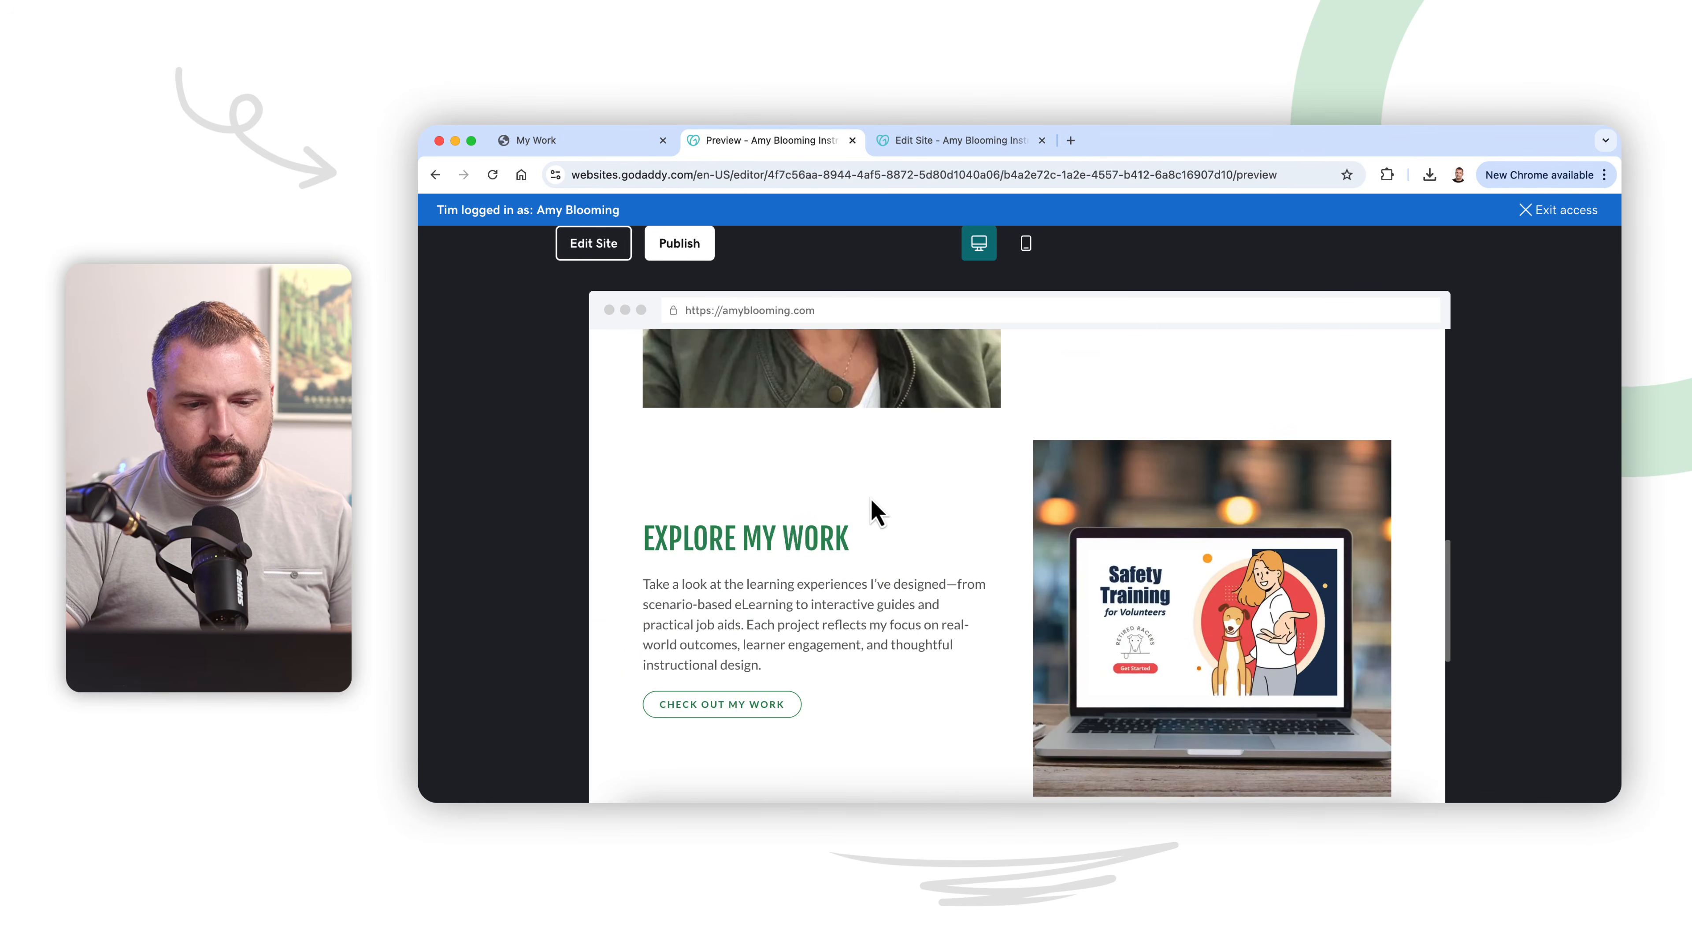
pyautogui.scroll(3, 870, 497)
pyautogui.scroll(3, 870, 512)
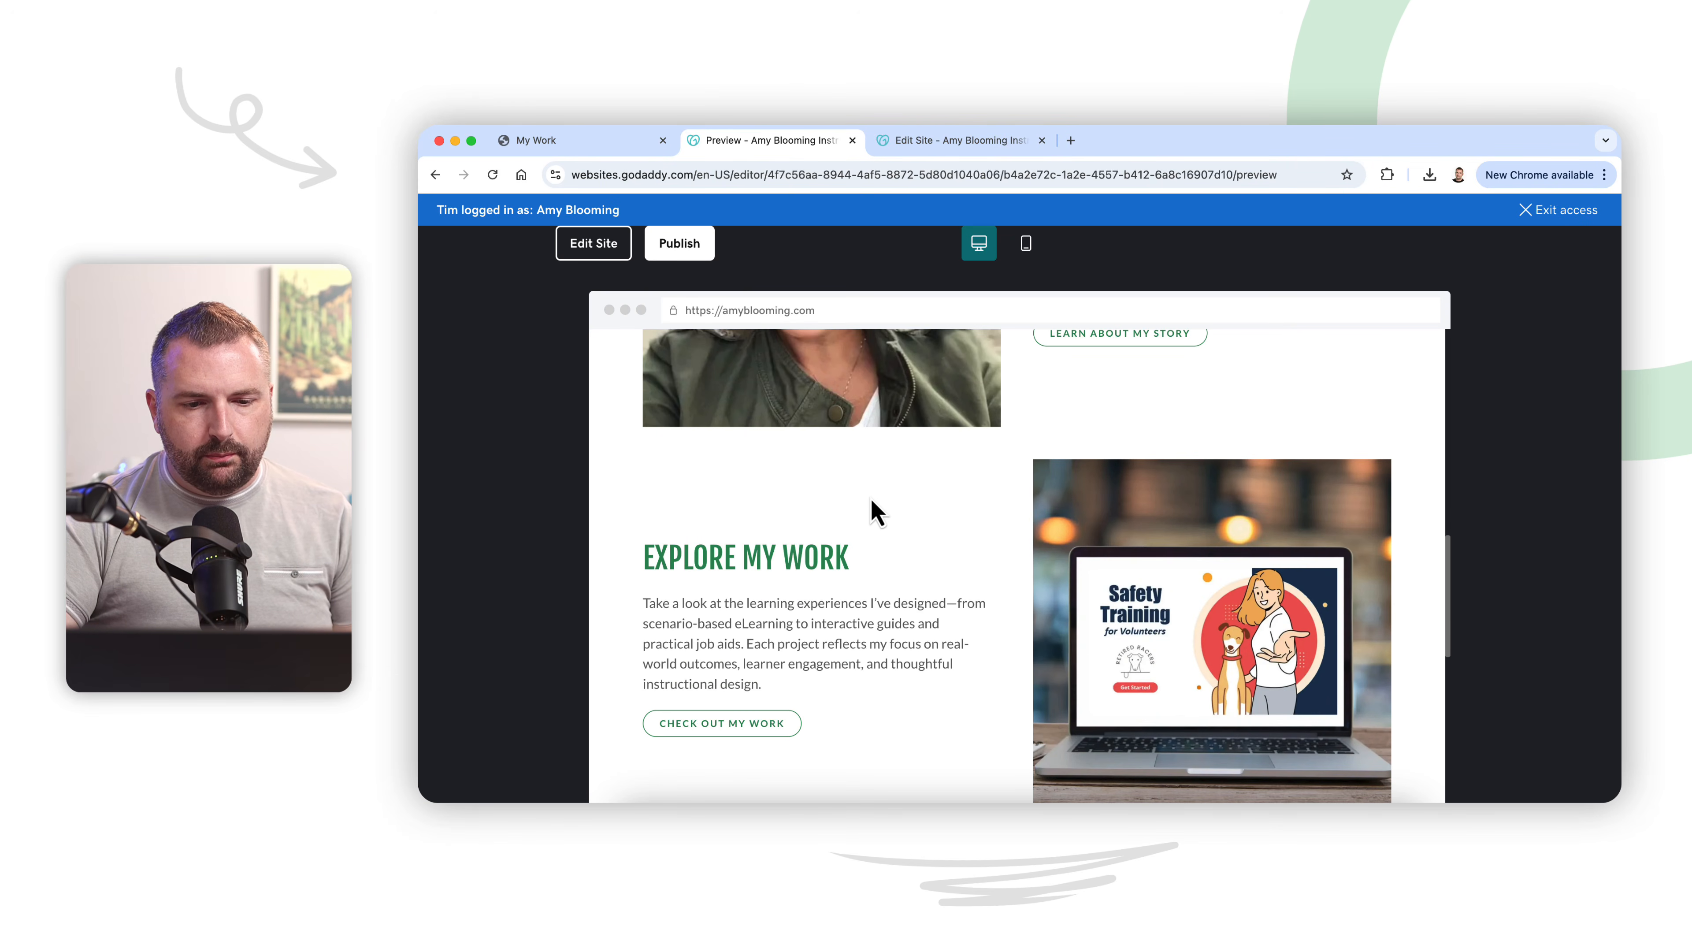
pyautogui.scroll(5, 870, 497)
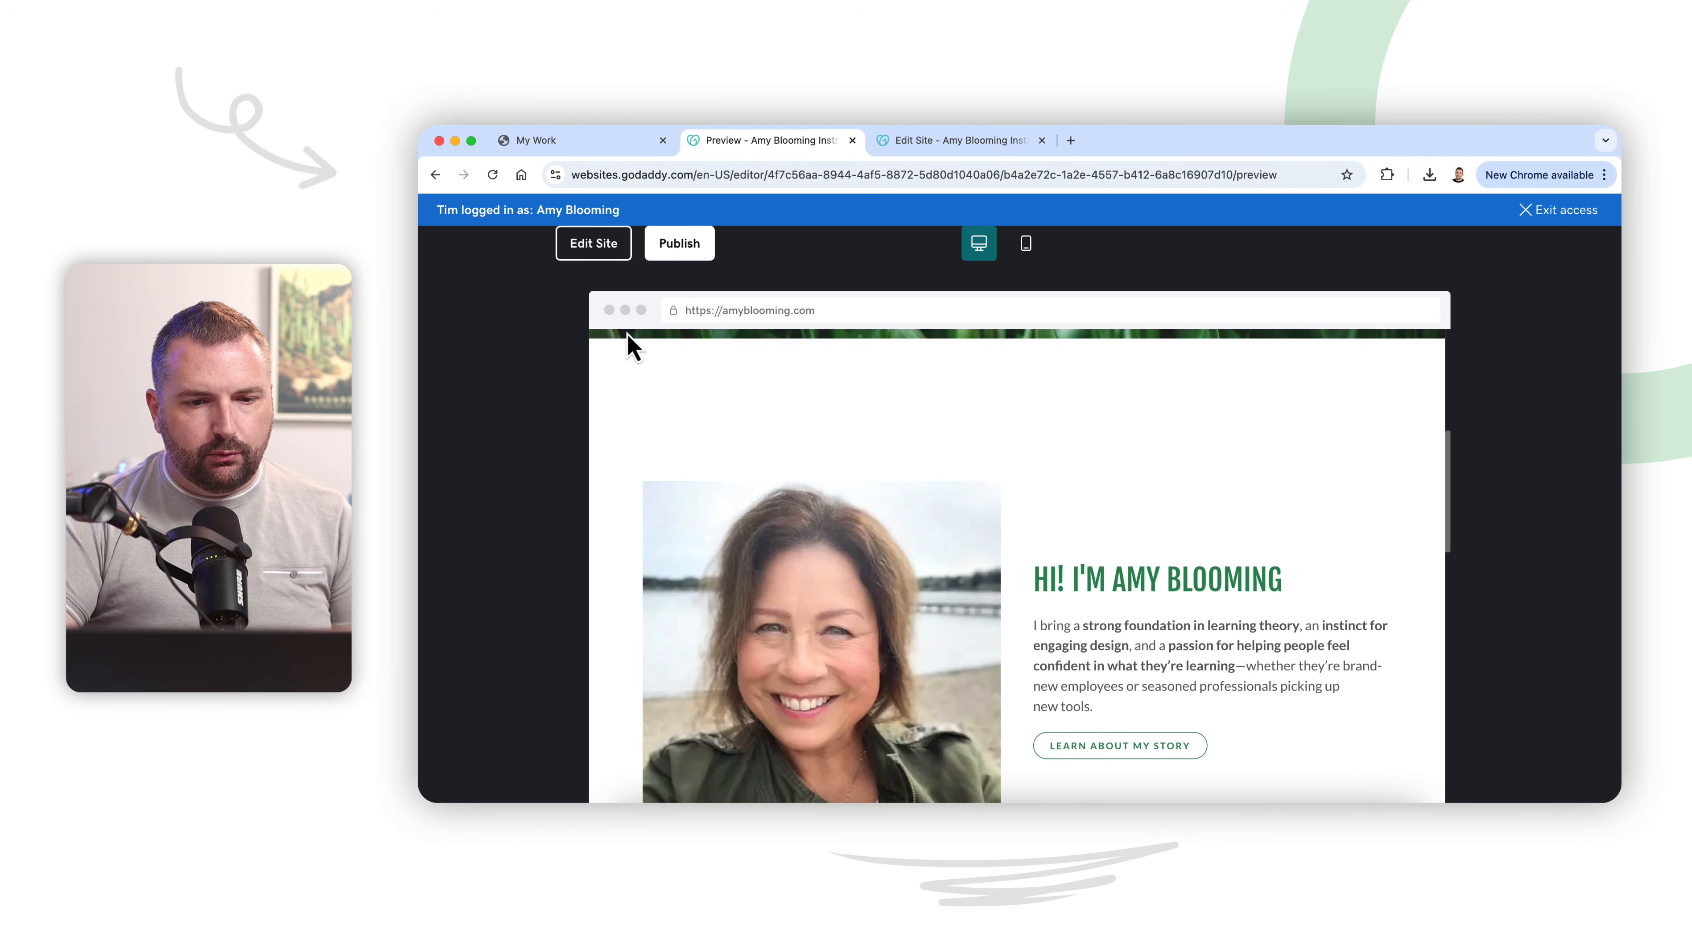
pyautogui.scroll(5, 690, 517)
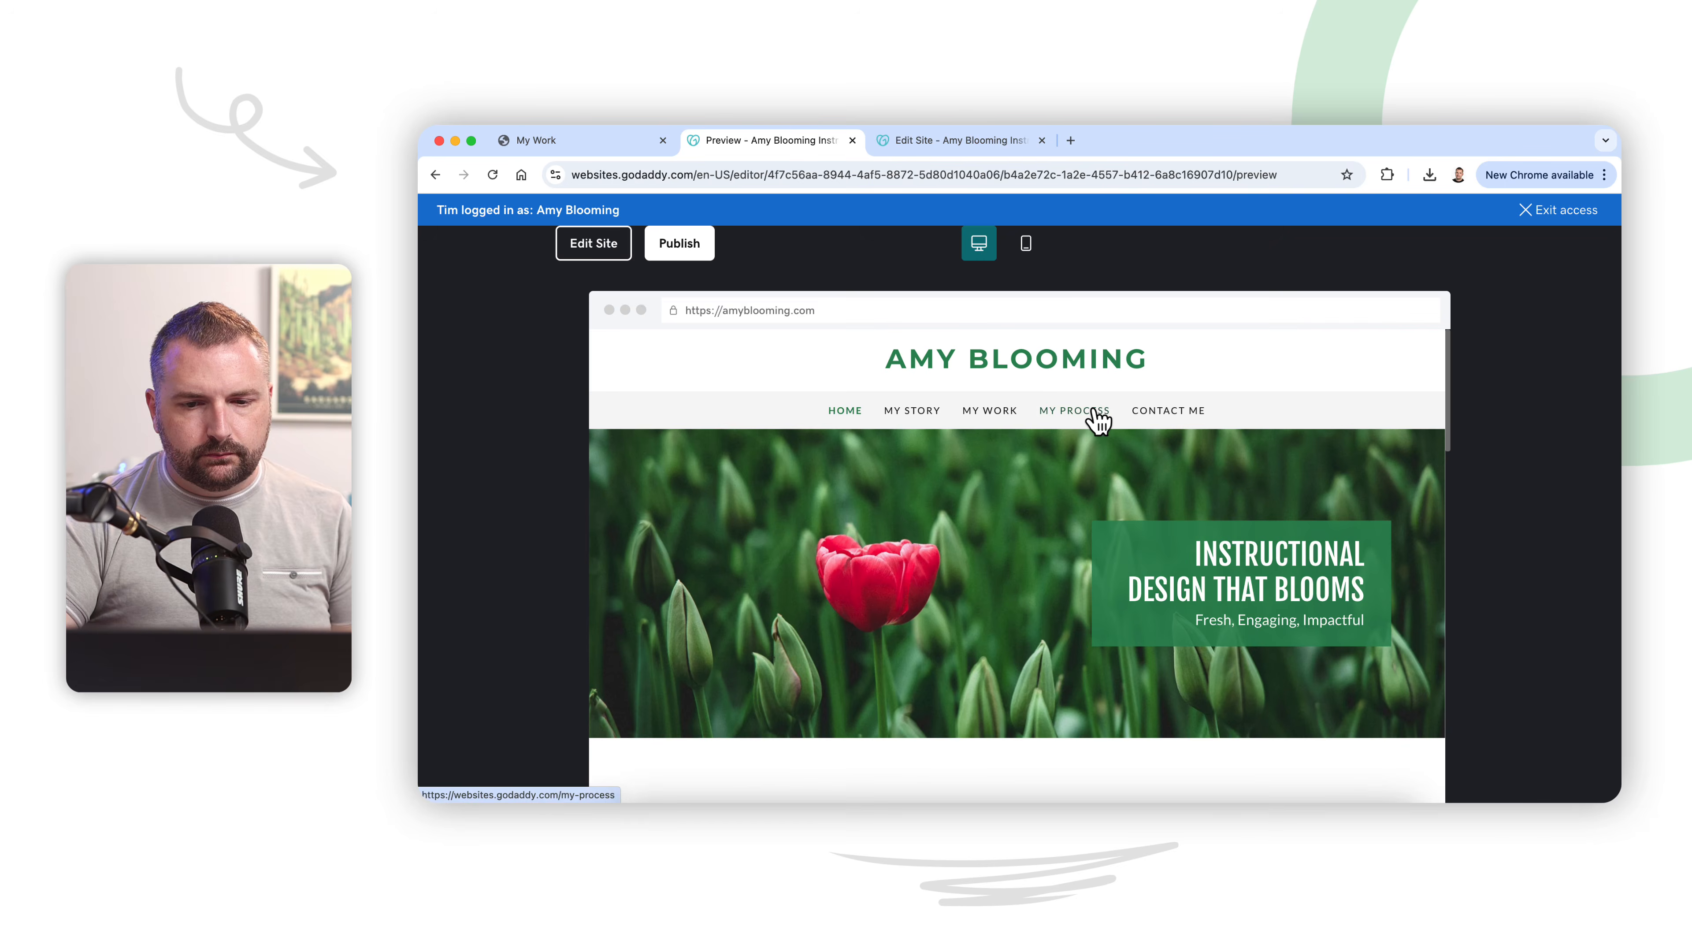
# Step: Review the My Process page and My Work's Let's Connect section in the preview
pyautogui.click(1096, 419)
pyautogui.scroll(-10, 1066, 546)
pyautogui.scroll(10, 1039, 467)
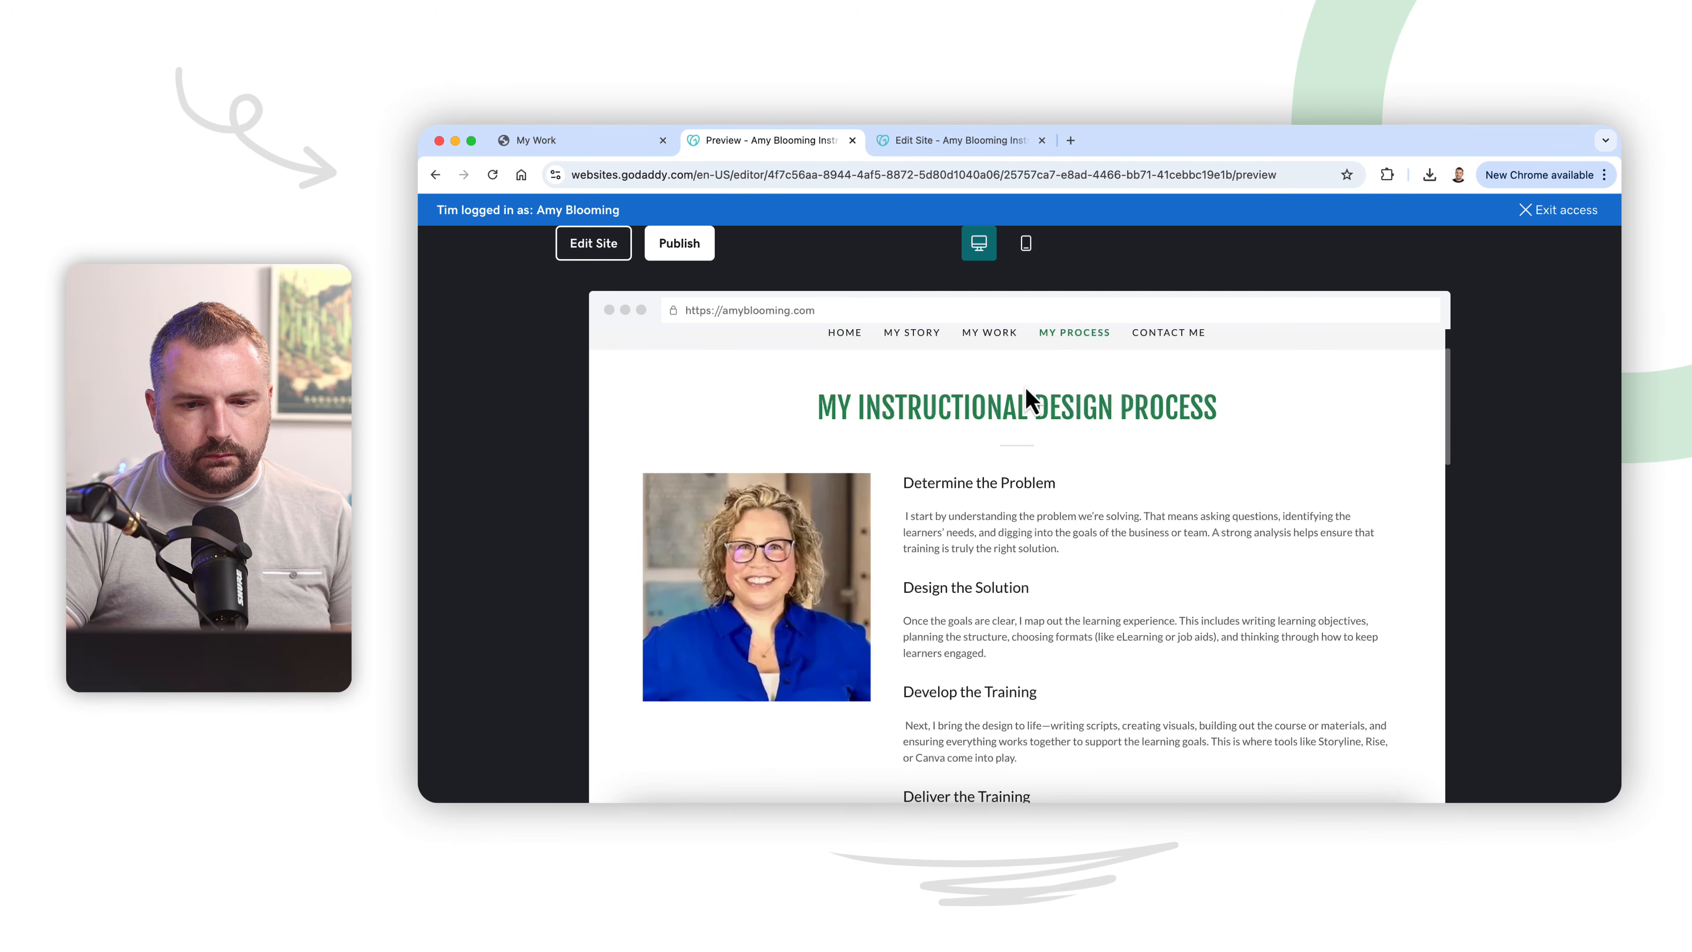
pyautogui.click(993, 333)
pyautogui.scroll(-15, 1039, 623)
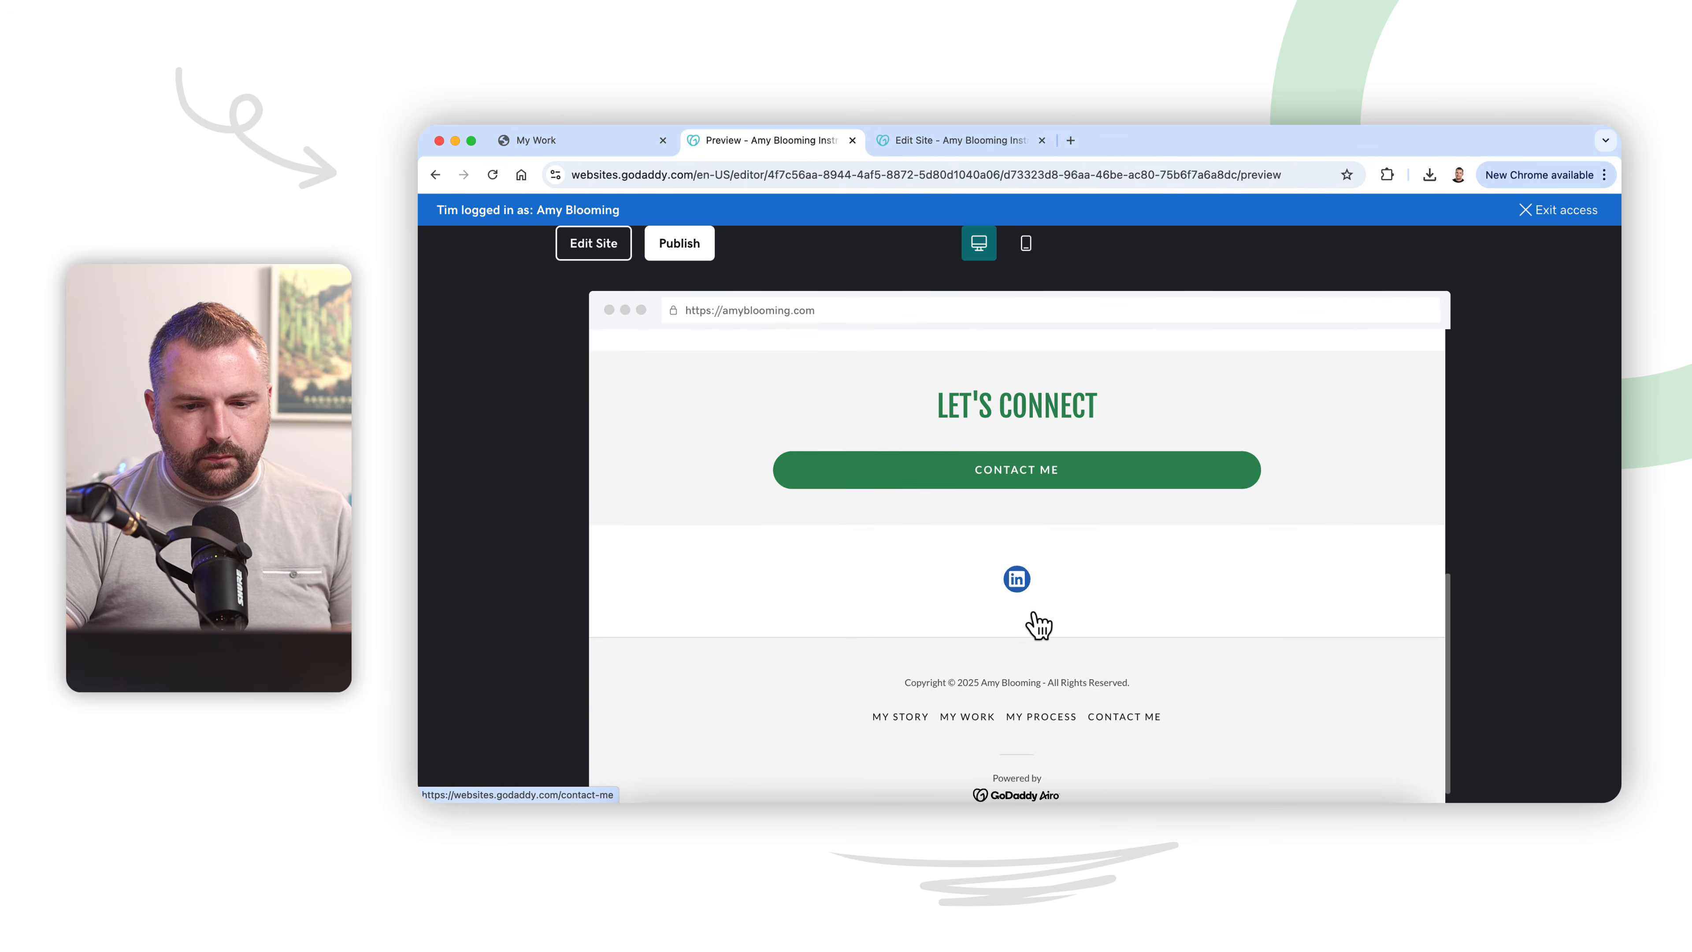
pyautogui.scroll(15, 1037, 624)
# Step: Examine the previewed My Story page, including its four story columns, About Me text and Let's Connect section
pyautogui.click(917, 425)
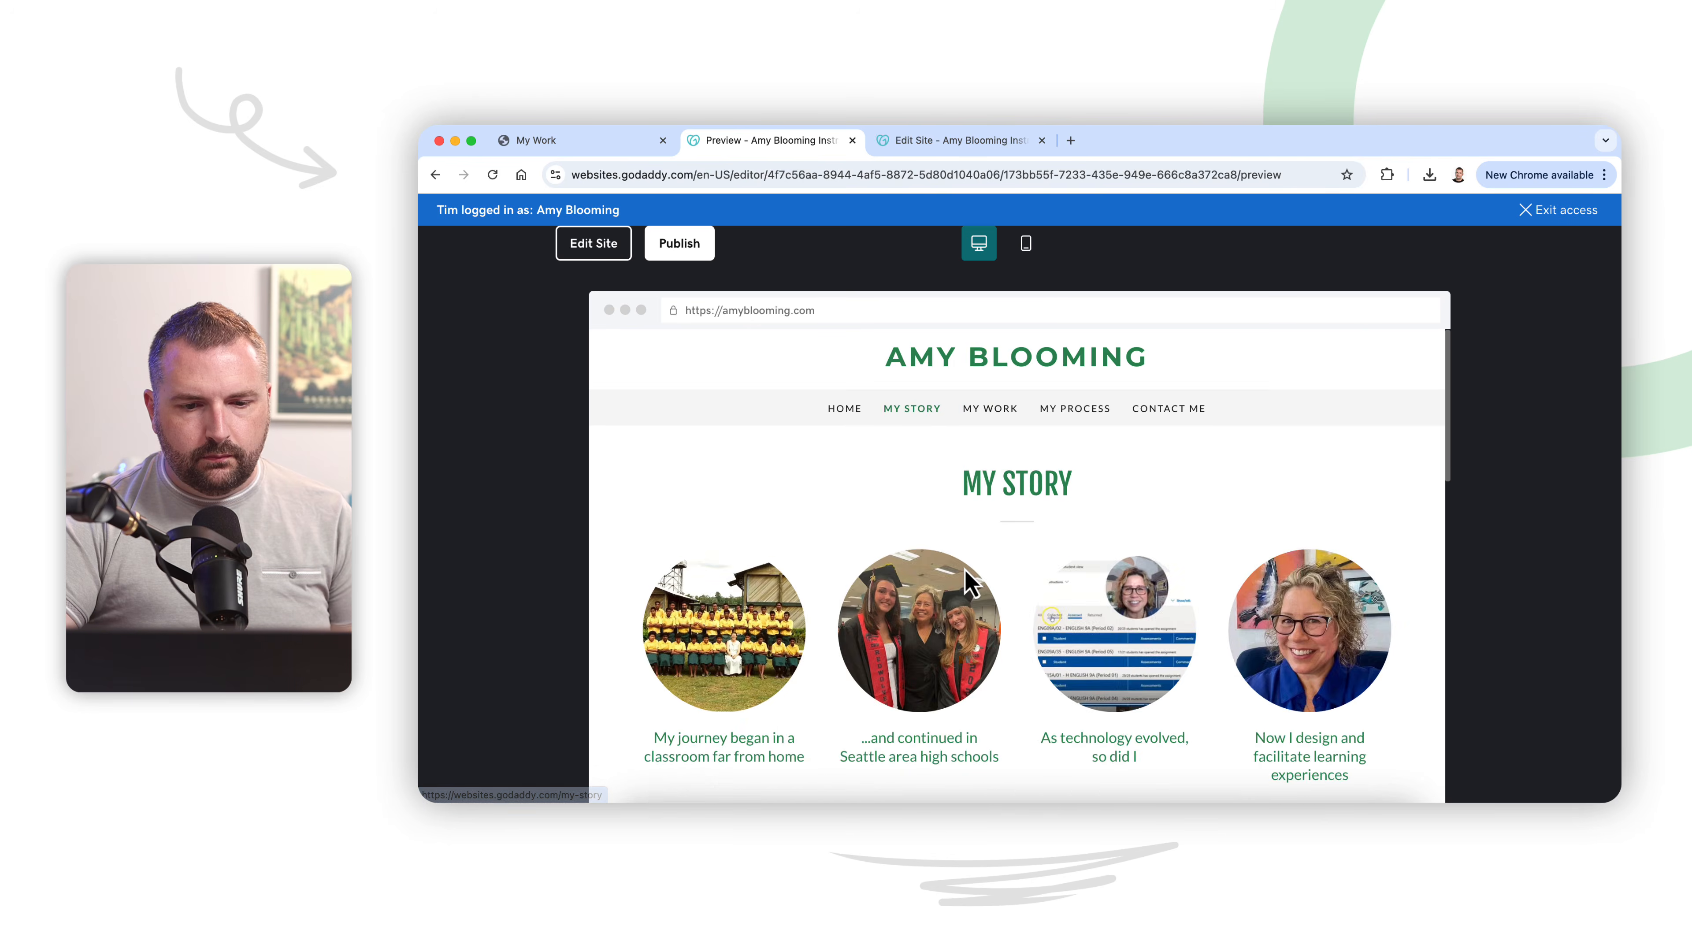
pyautogui.scroll(-5, 966, 578)
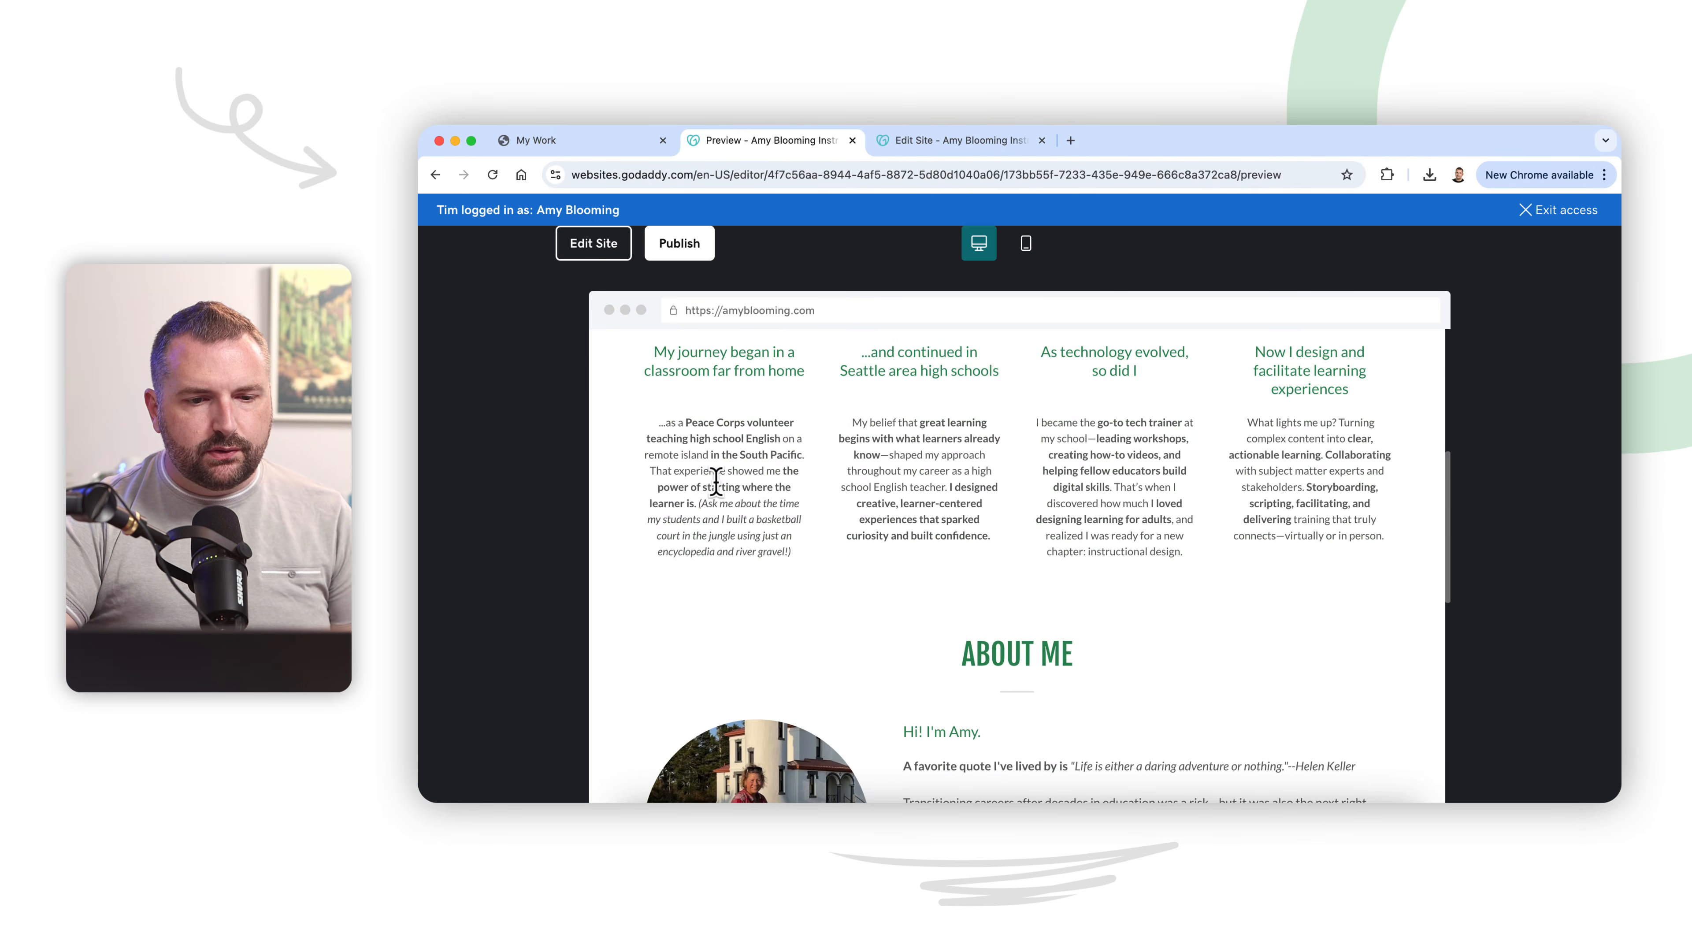
pyautogui.scroll(6, 716, 480)
pyautogui.scroll(-2, 717, 503)
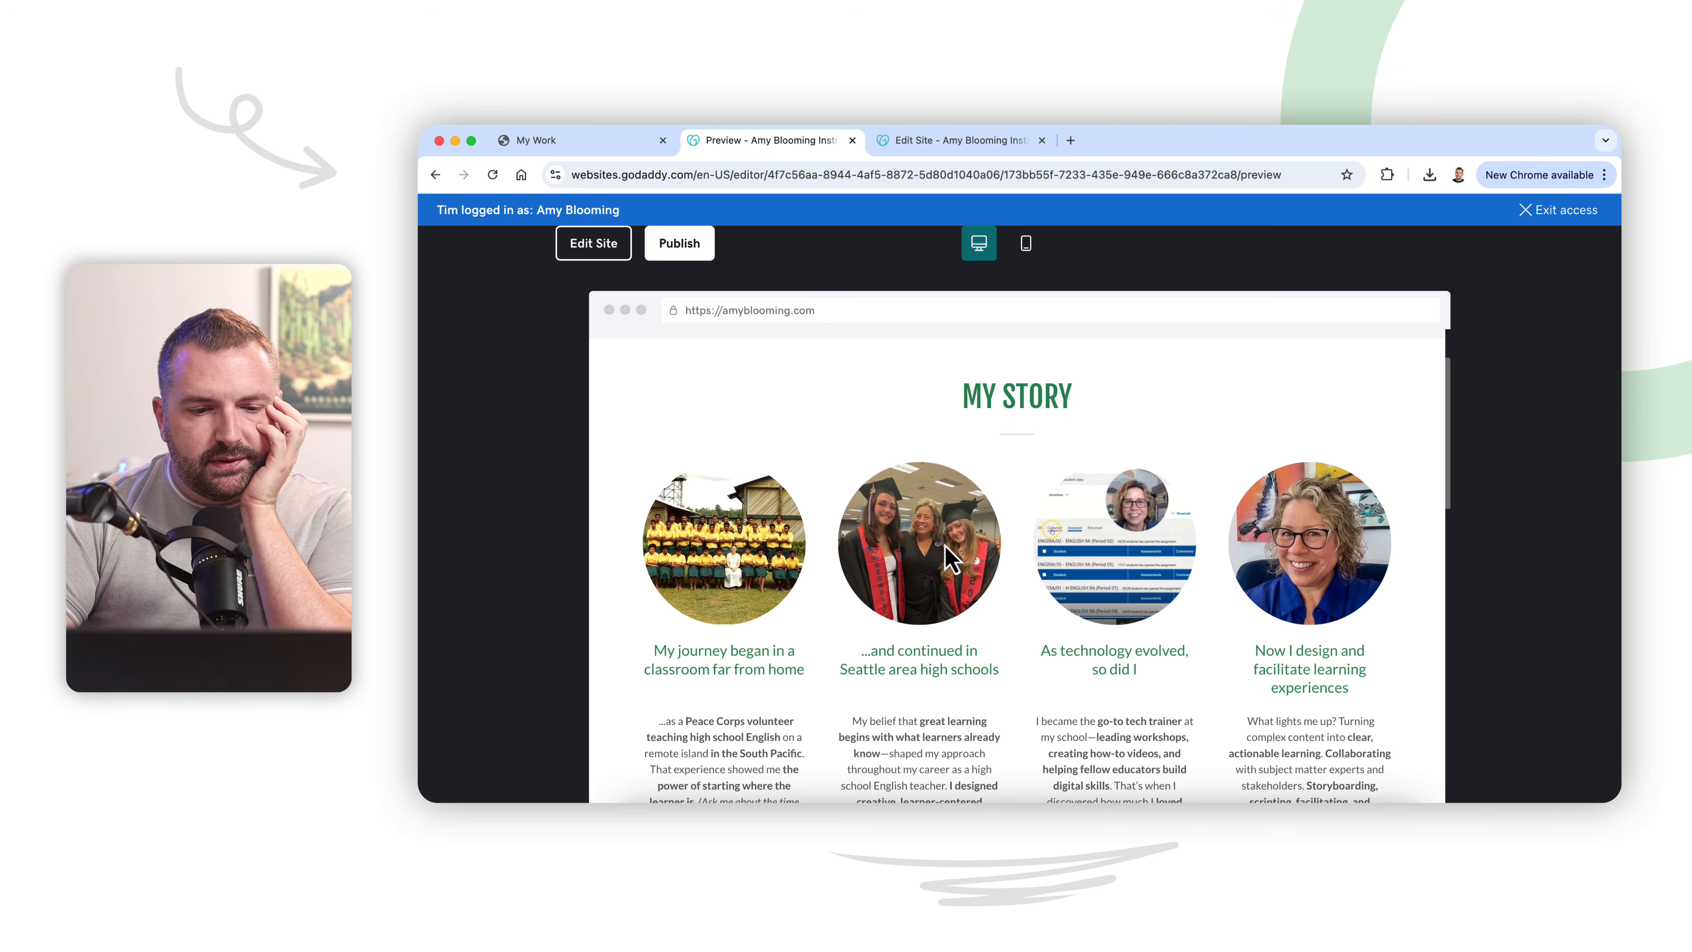
pyautogui.scroll(-8, 1069, 652)
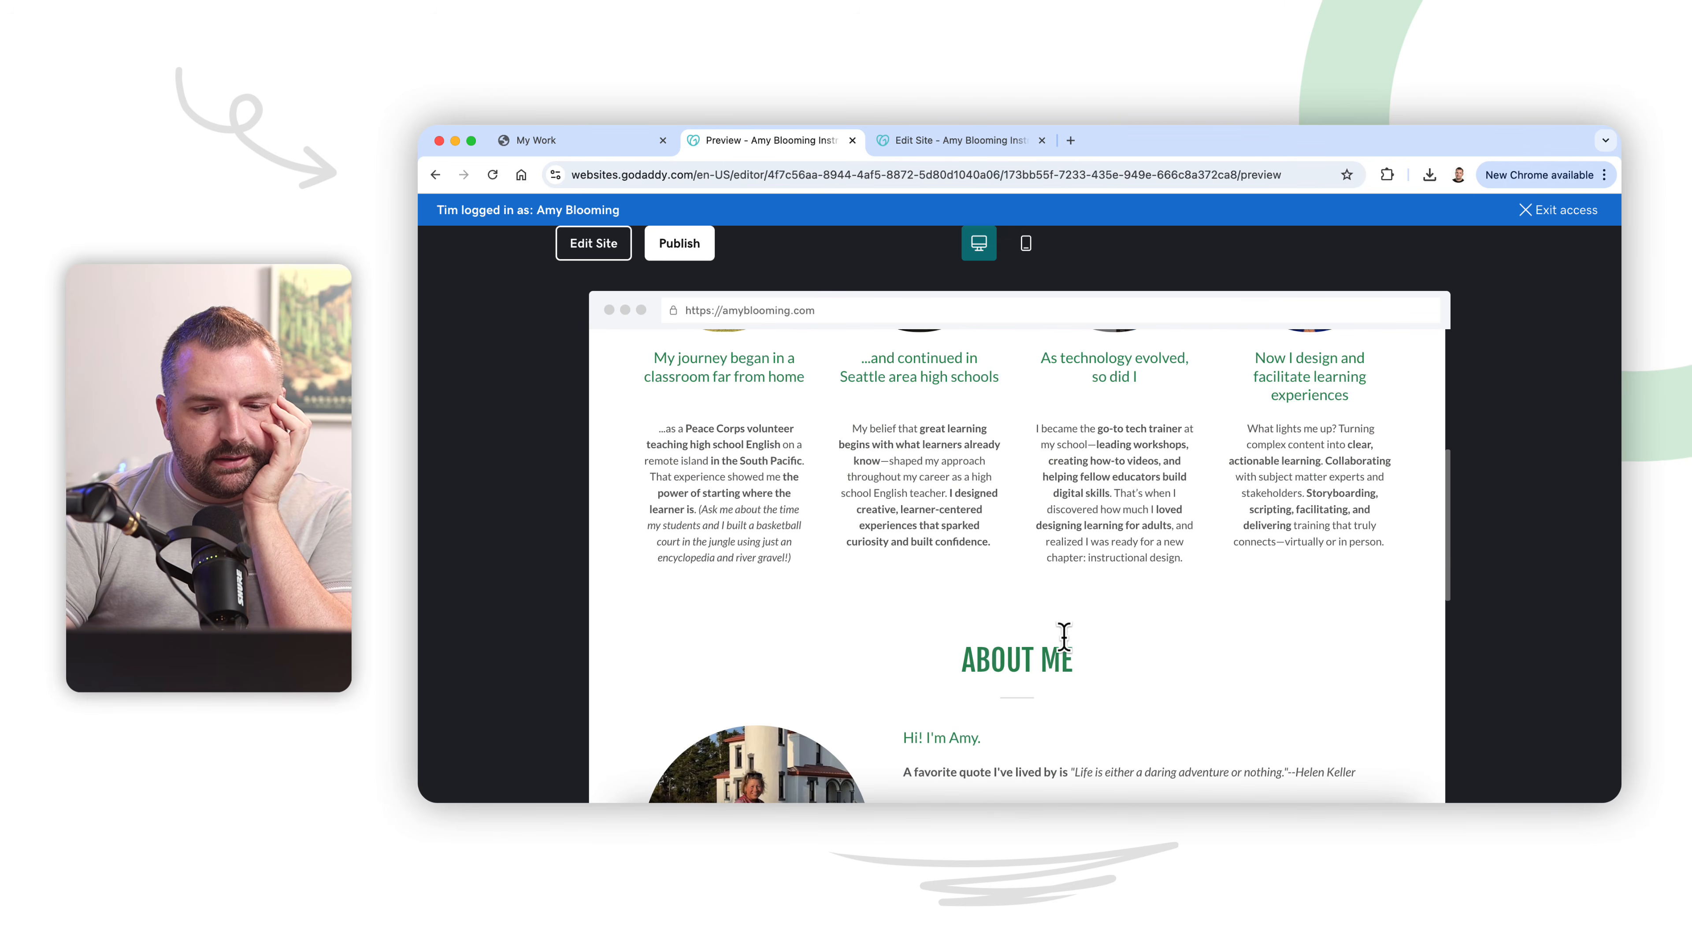
pyautogui.scroll(4, 1044, 582)
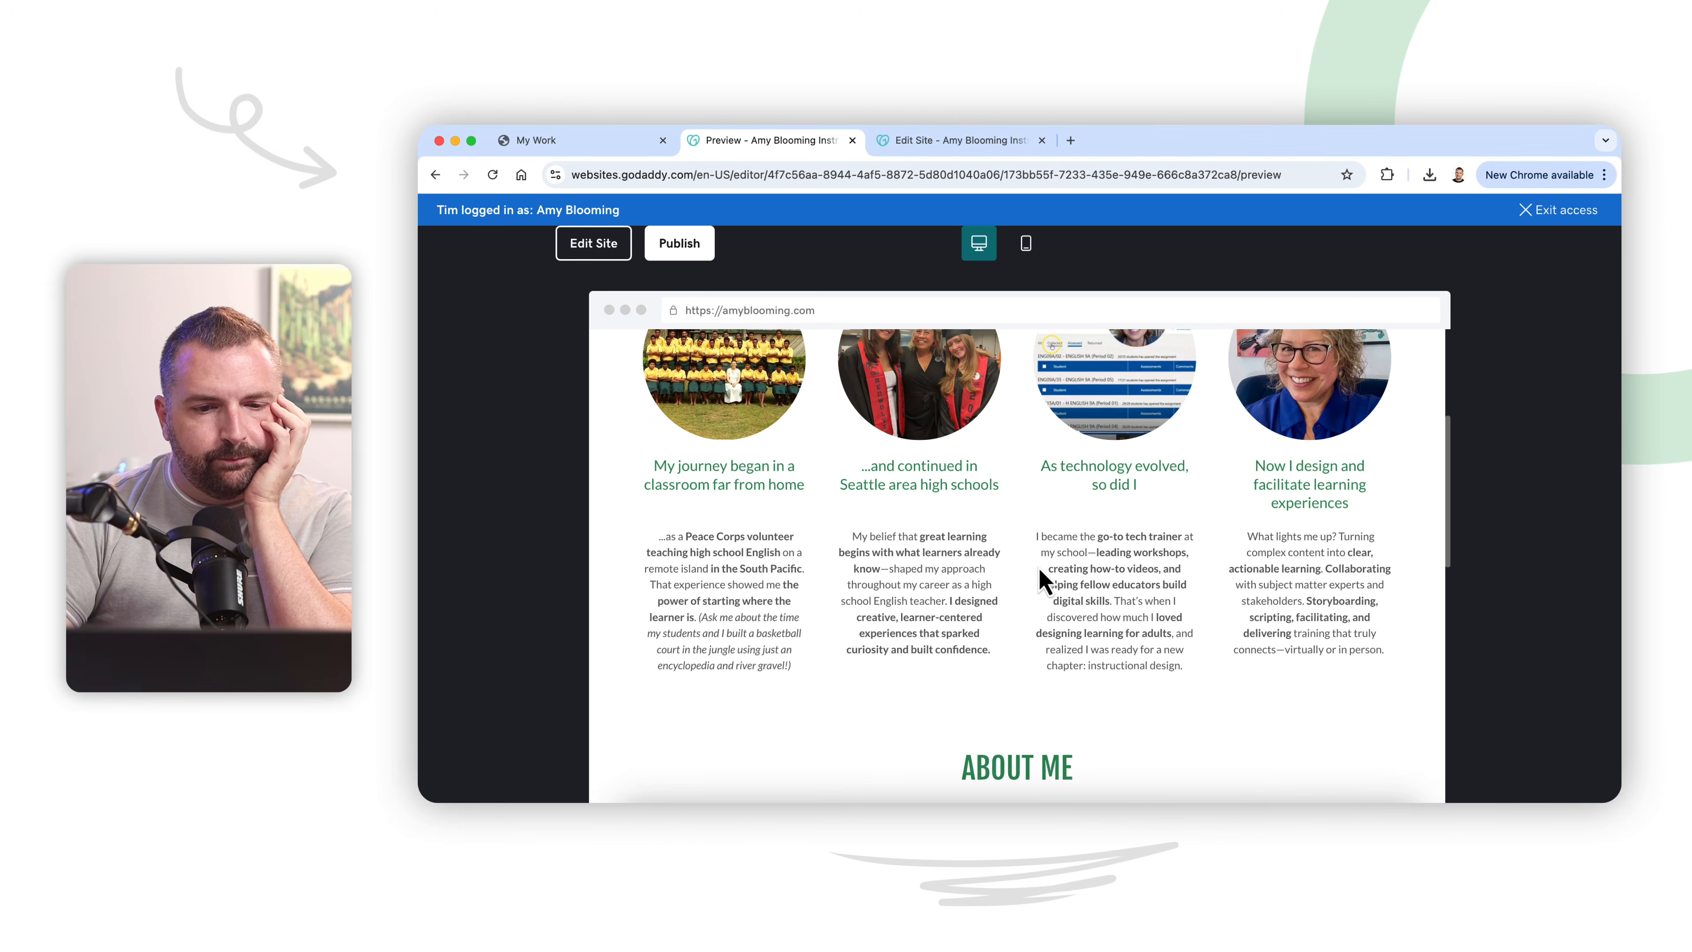
pyautogui.scroll(1, 1044, 582)
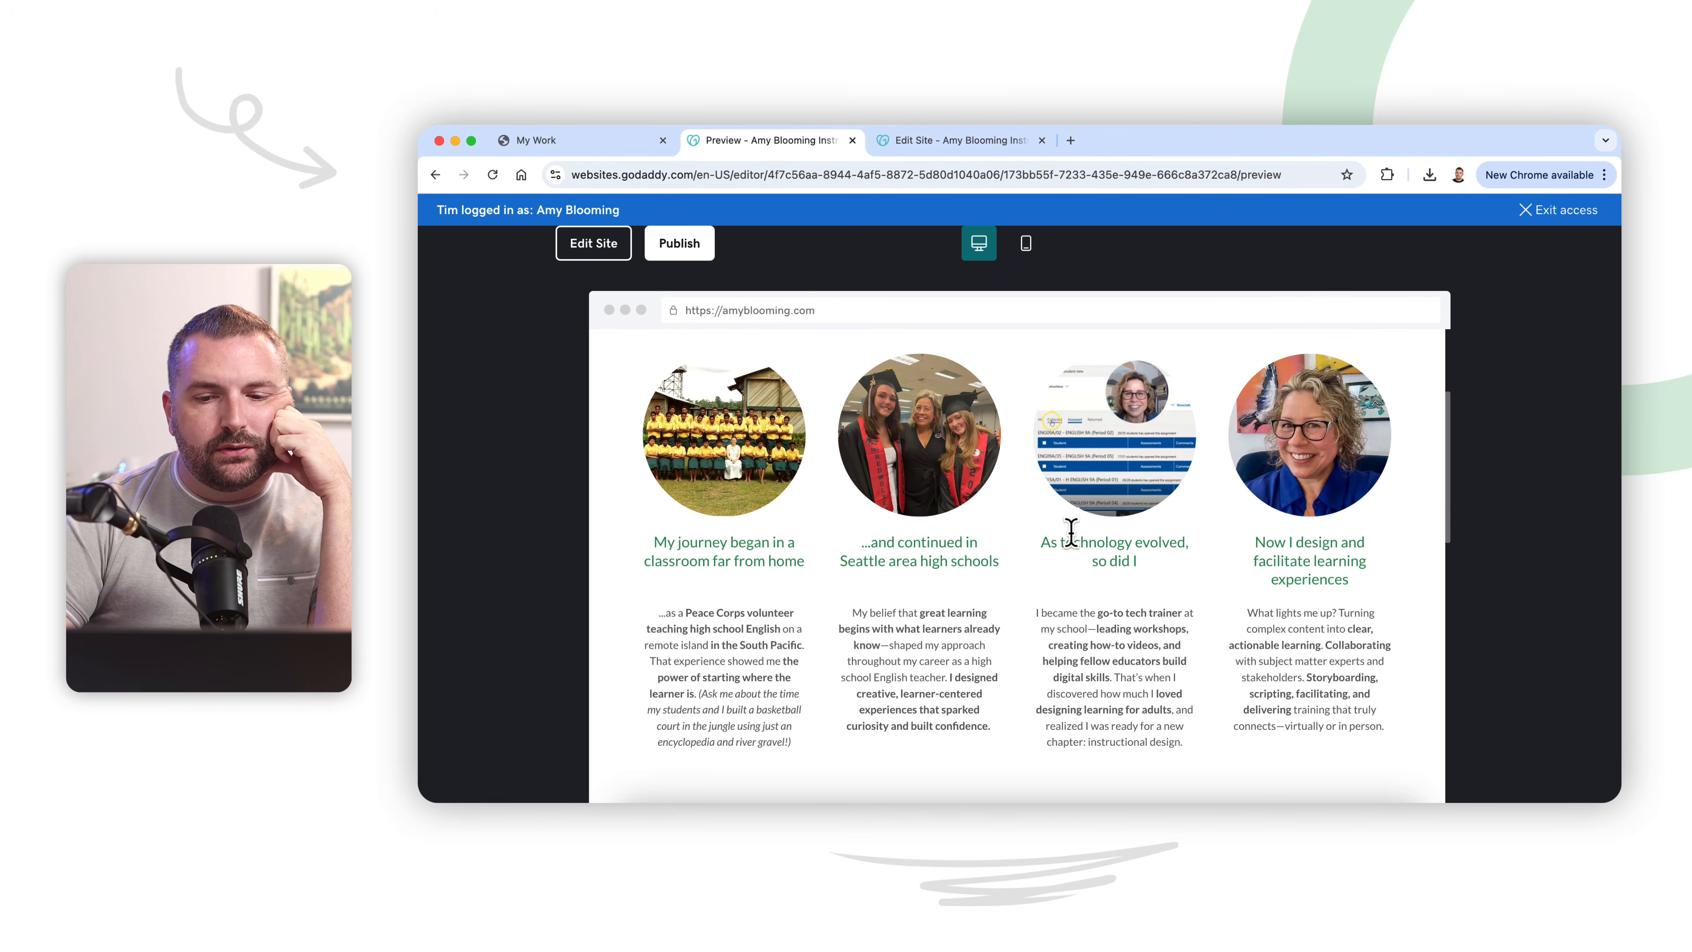
pyautogui.scroll(3, 995, 560)
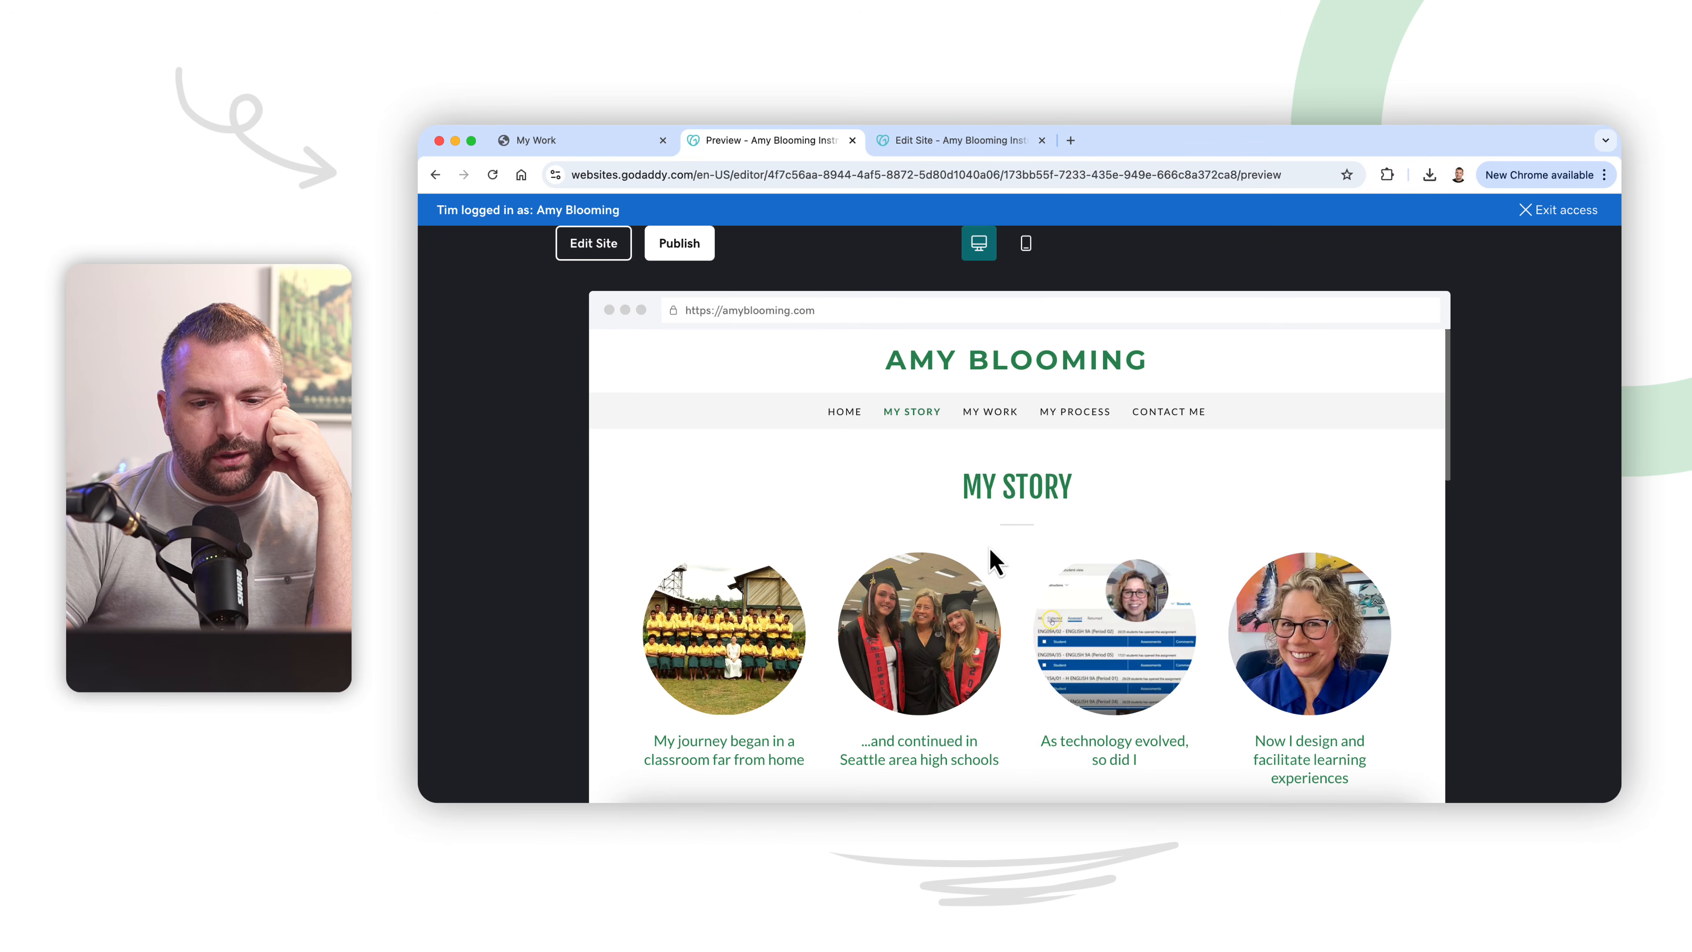
pyautogui.scroll(-10, 994, 560)
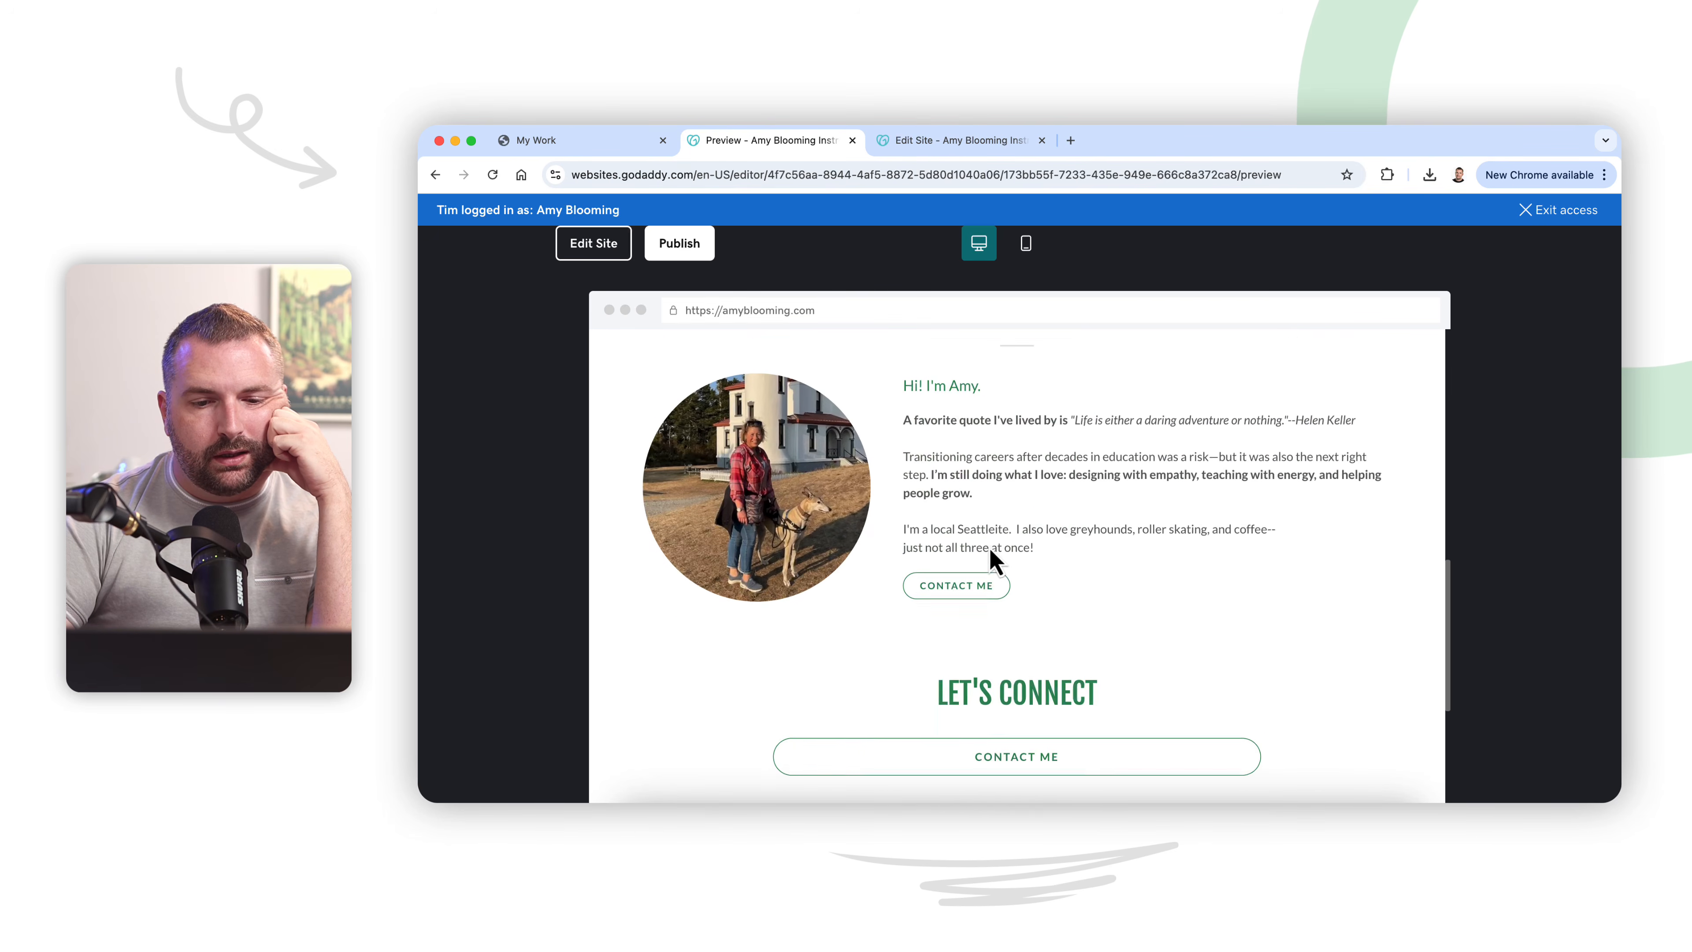
pyautogui.scroll(10, 994, 560)
pyautogui.scroll(-10, 995, 560)
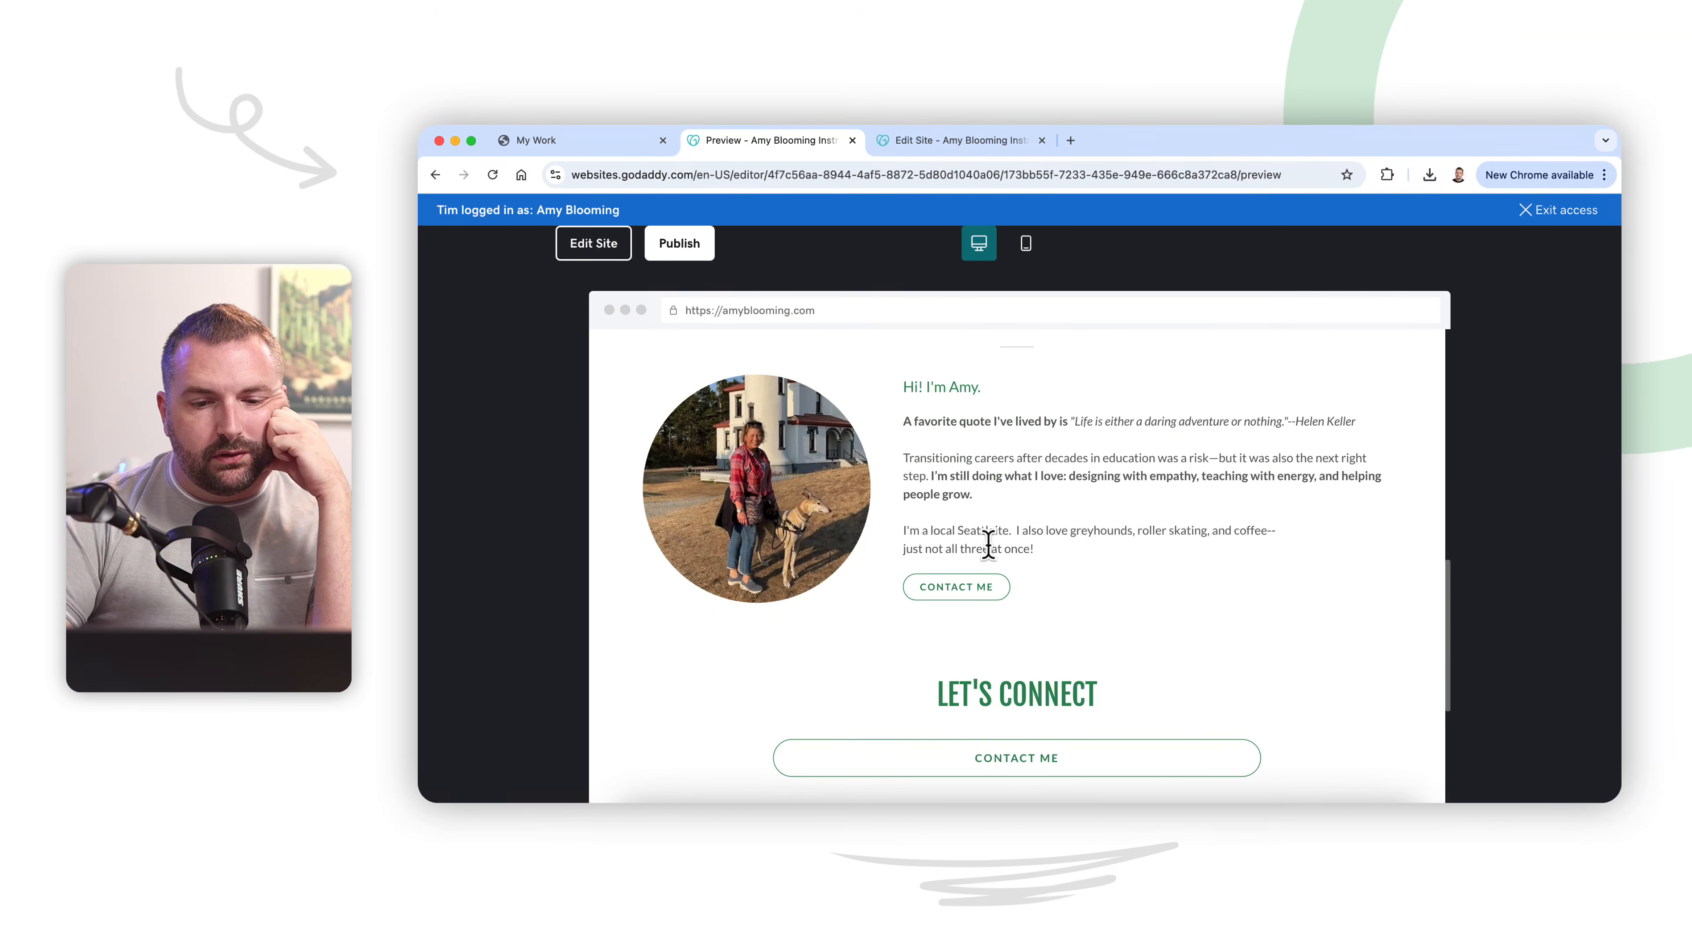
# Step: Switch to ChatGPT and draft a prompt asking it to rewrite existing content for the About Me page into a personal story
pyautogui.click(1126, 801)
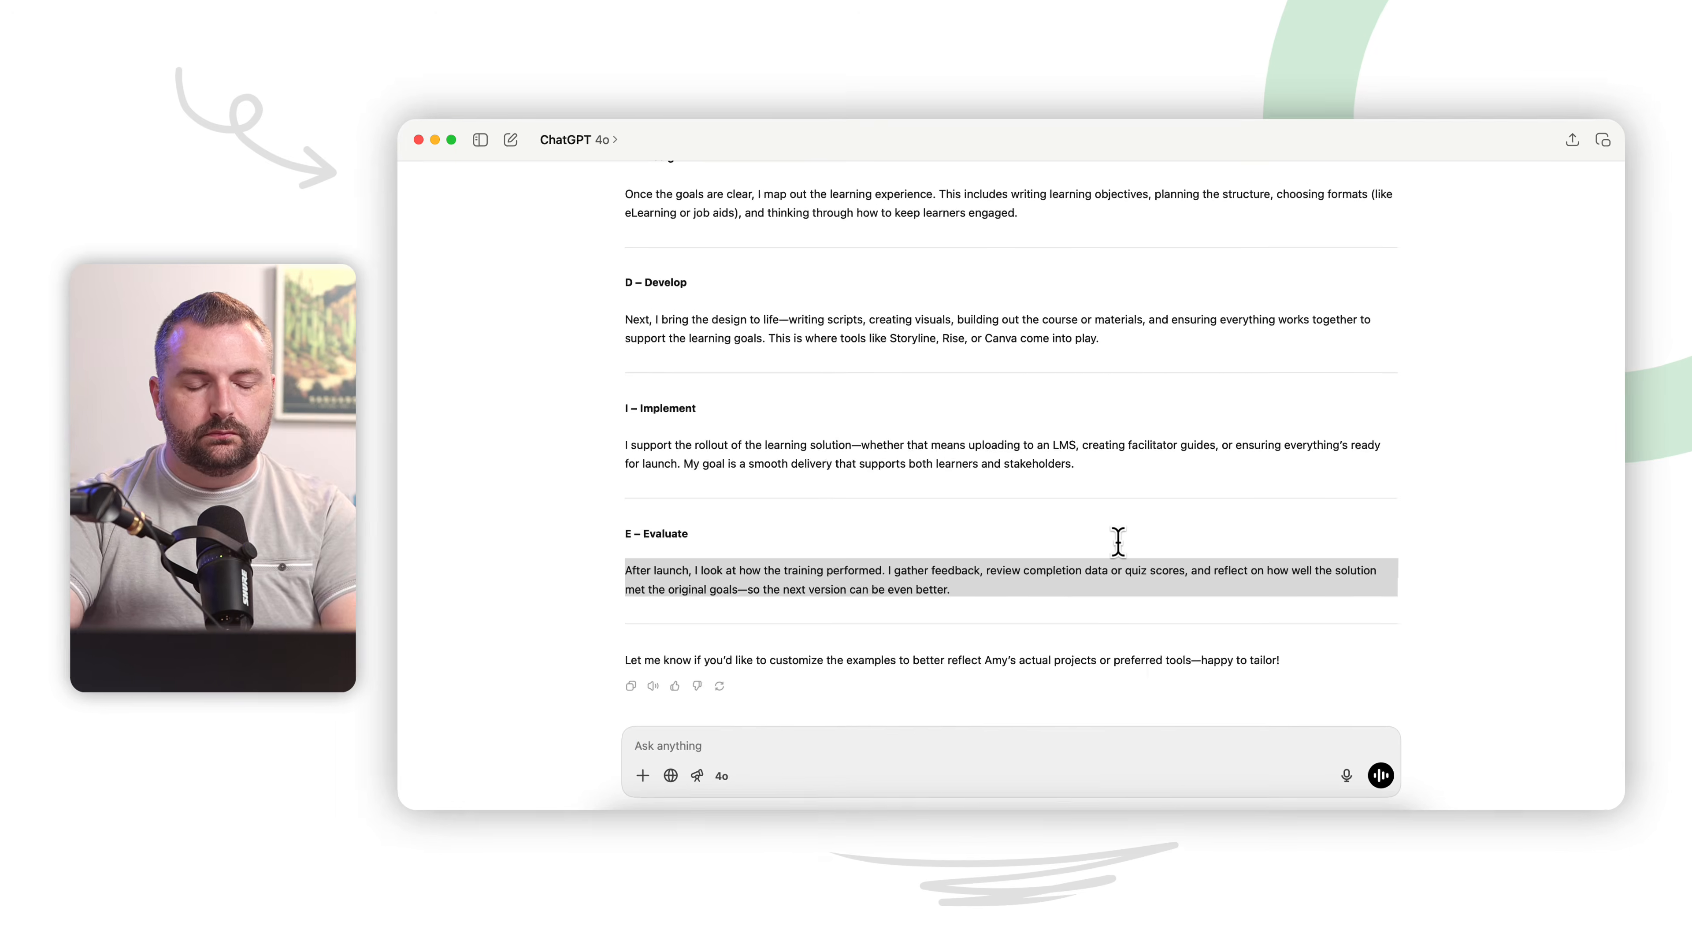
pyautogui.write('Okay.')
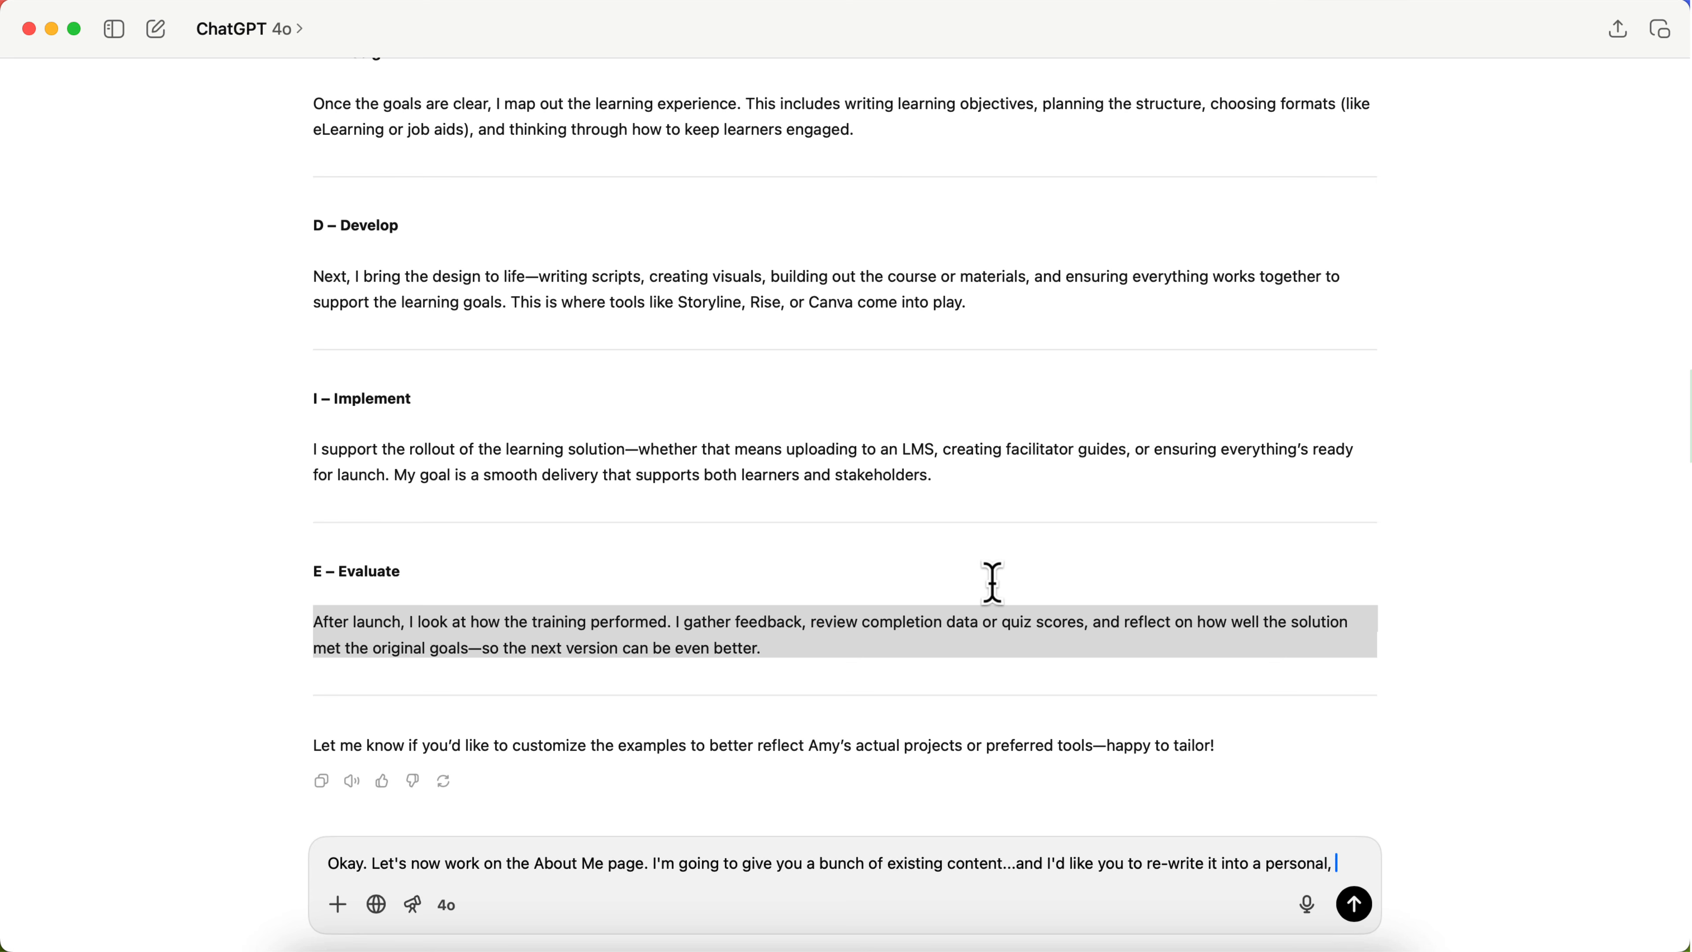
pyautogui.write('ory')
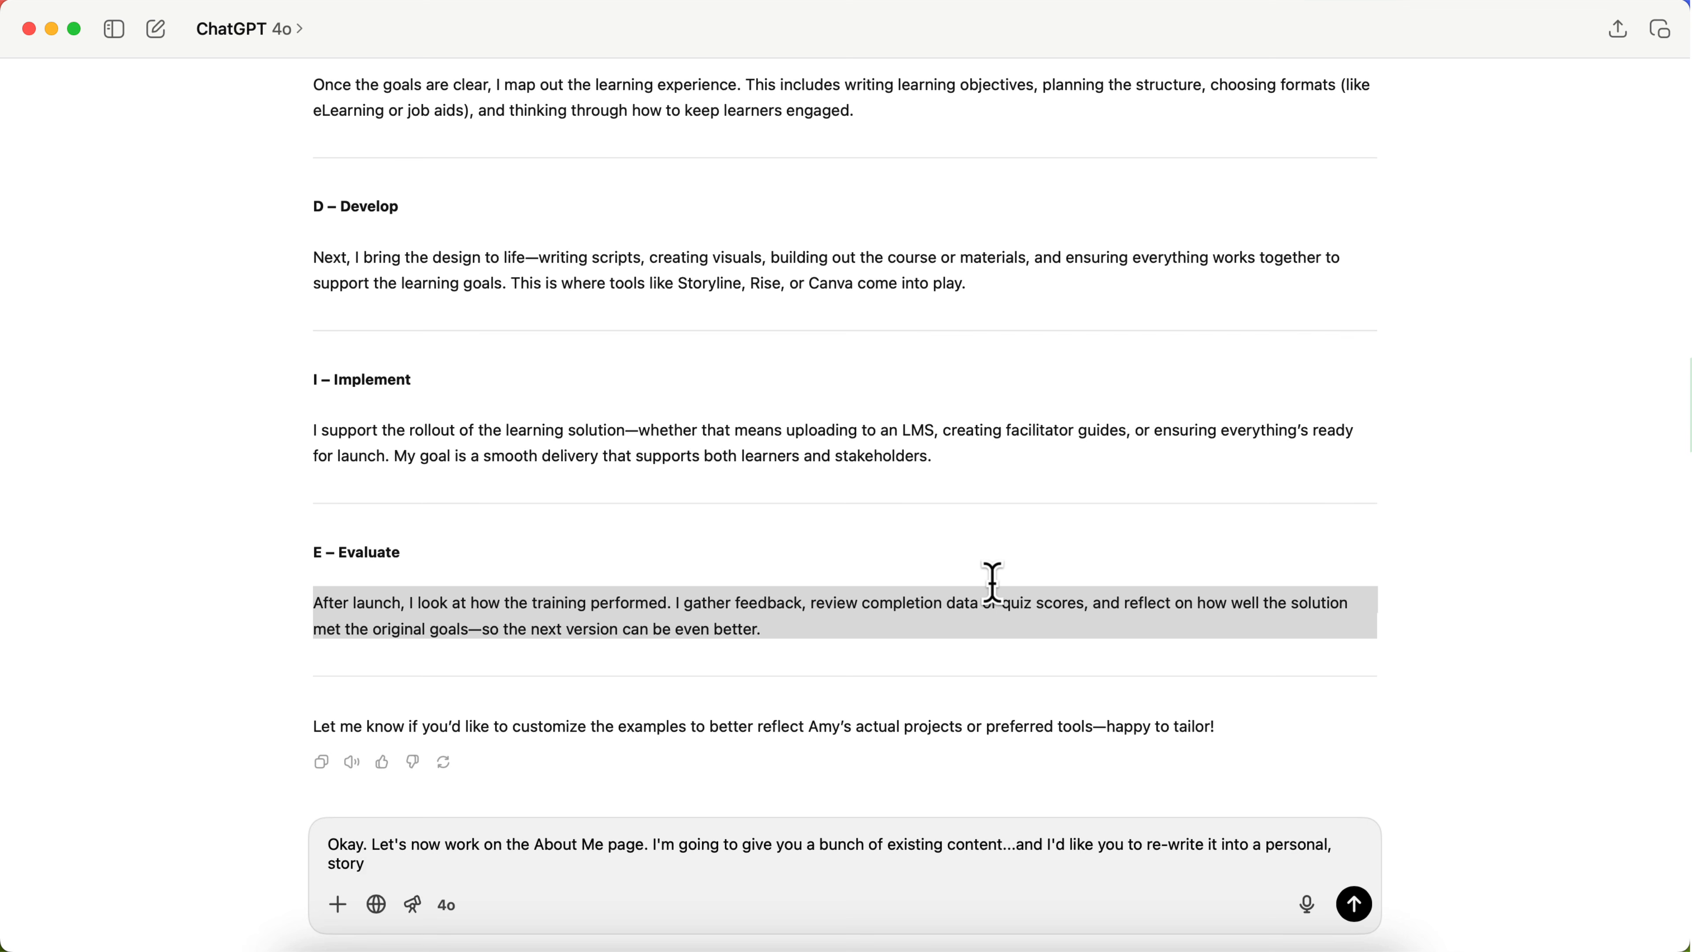
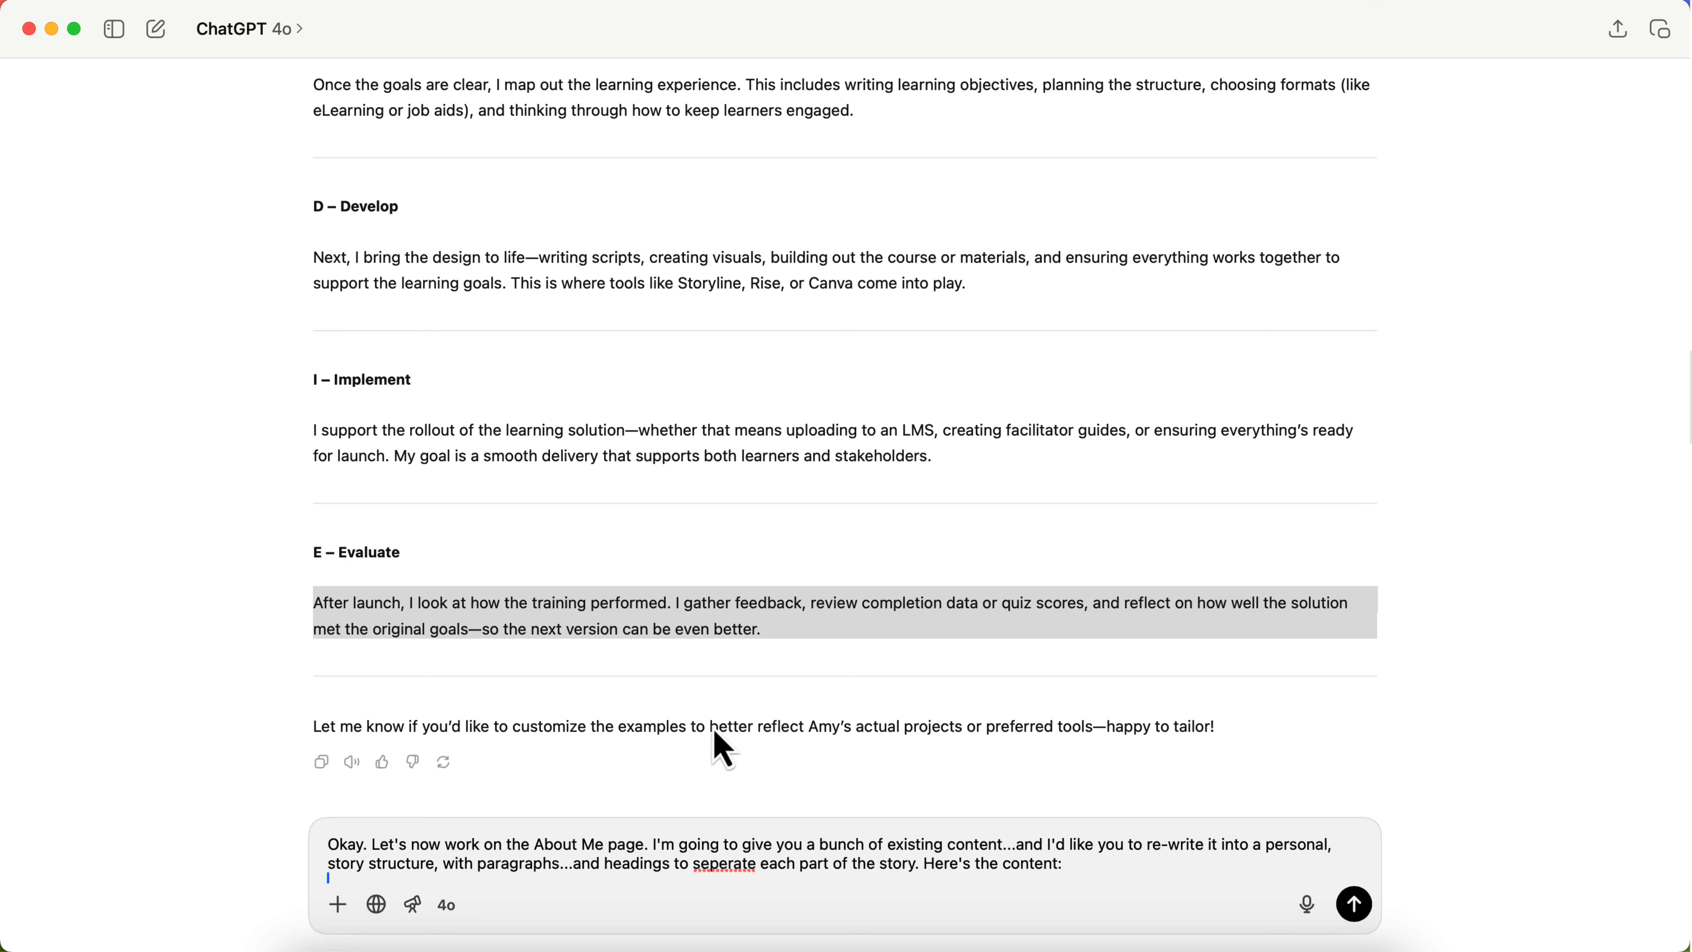
# Step: Copy the About Me introduction, from the greeting through "just not all three at once!", from the Chrome site preview into the ChatGPT prompt
pyautogui.hotkey('shift', 'Return')
pyautogui.scroll(-4, 676, 663)
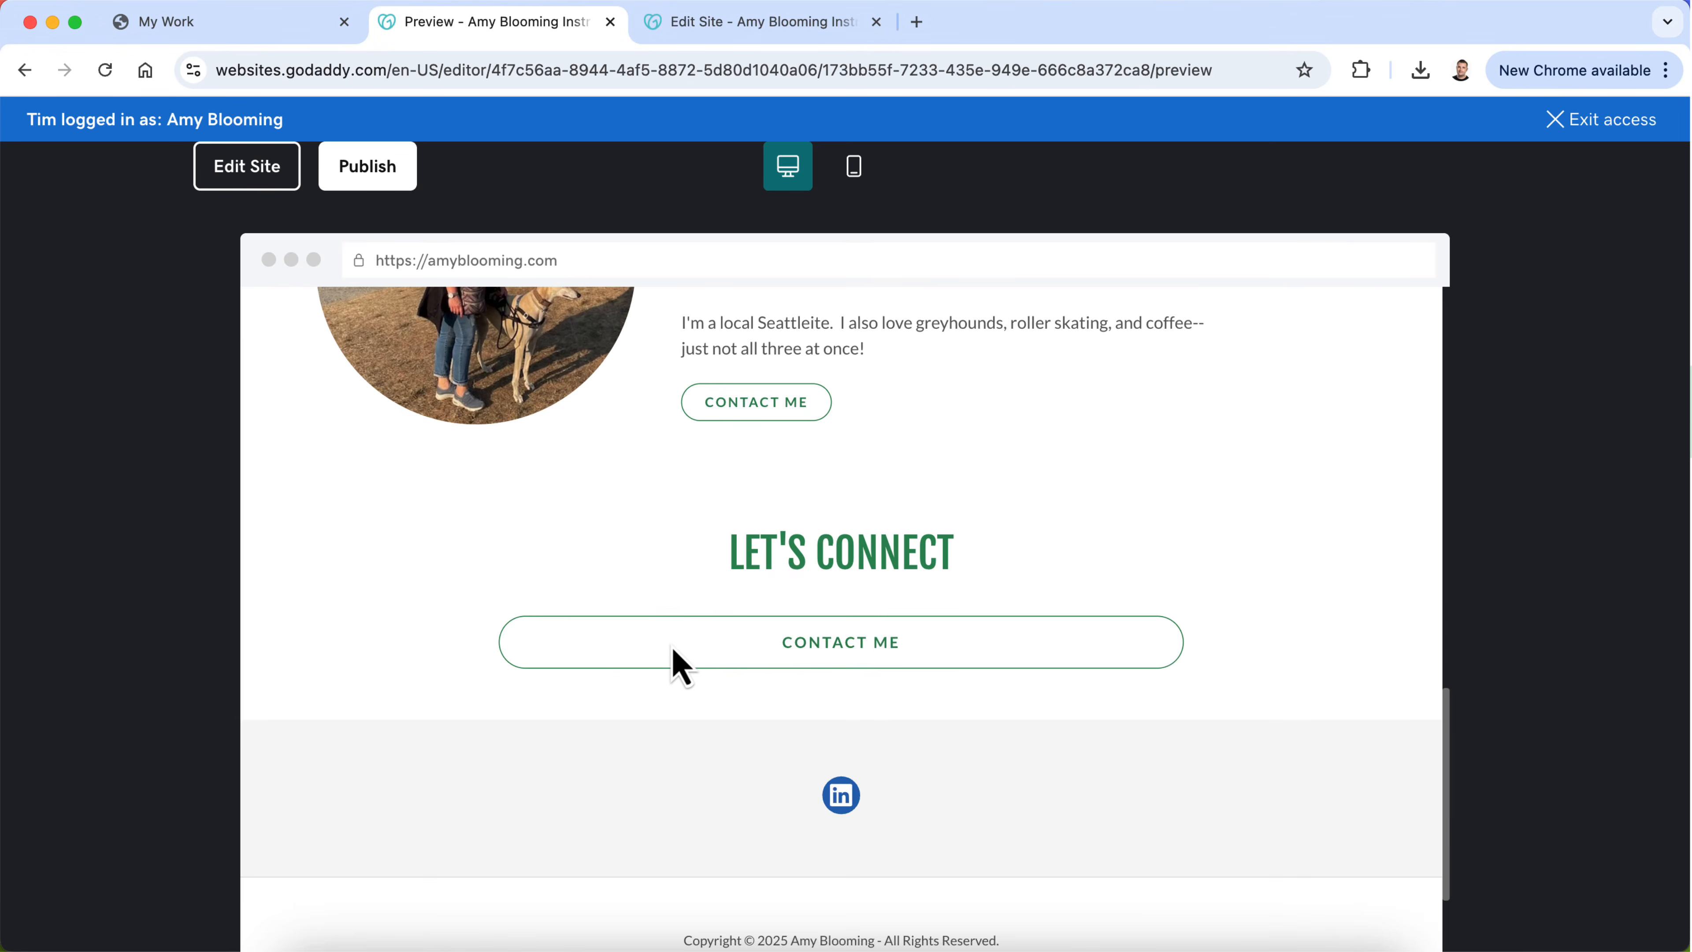
pyautogui.scroll(8, 672, 662)
pyautogui.scroll(-3, 676, 663)
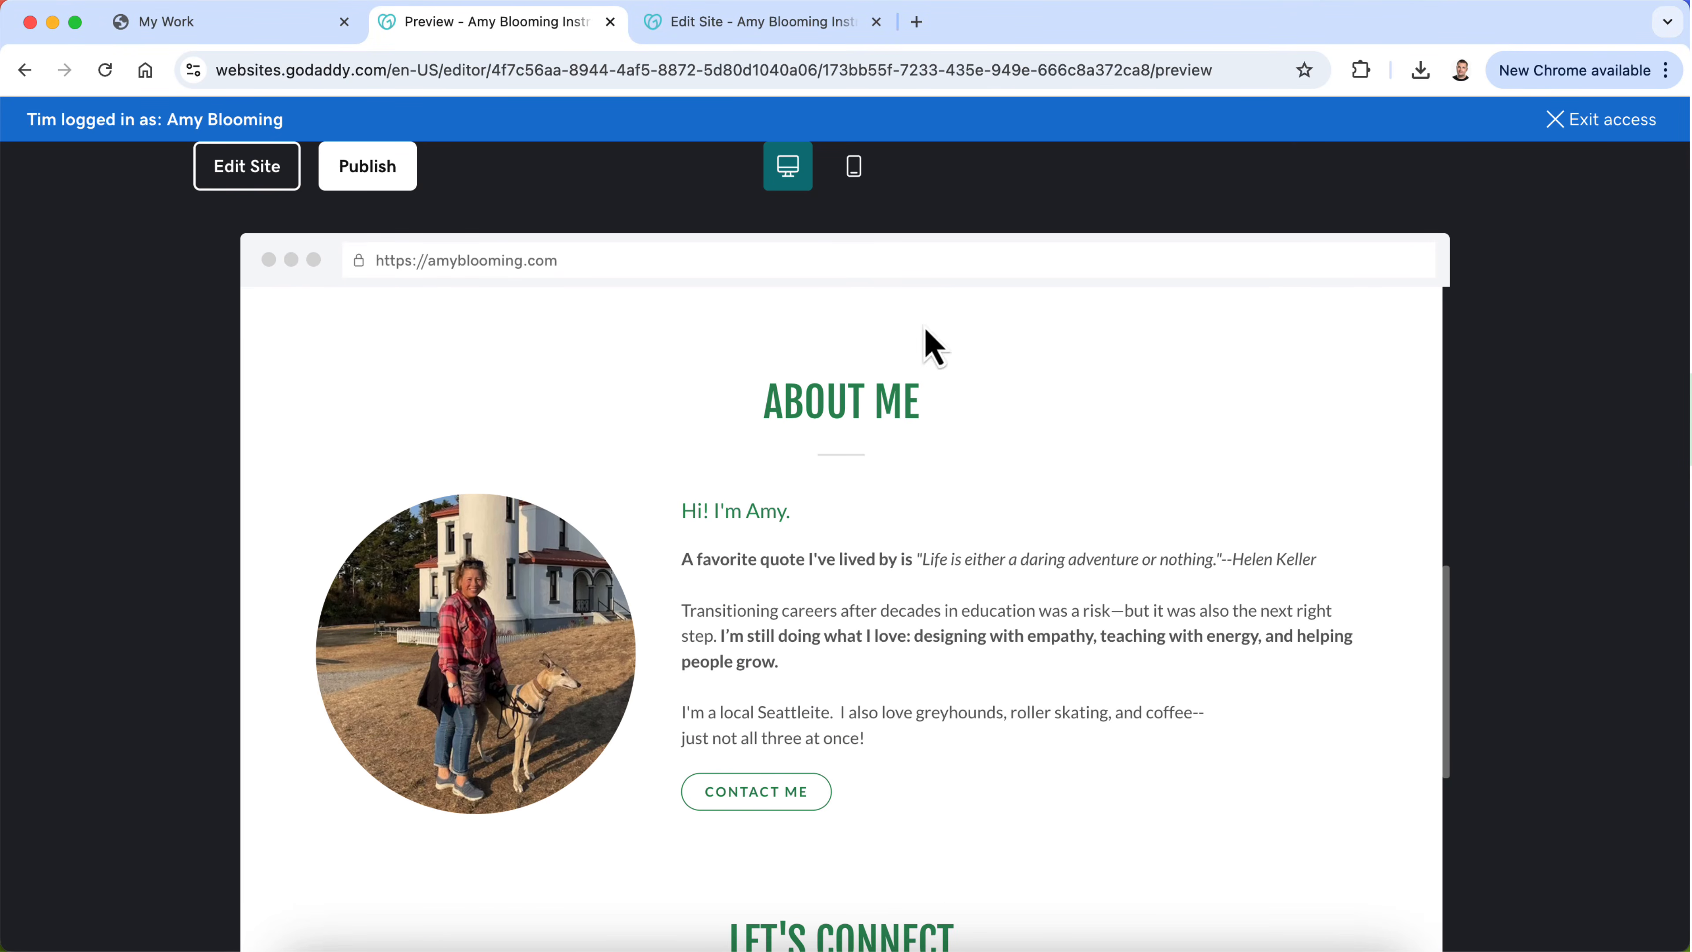
pyautogui.scroll(5, 726, 533)
pyautogui.scroll(-4, 839, 775)
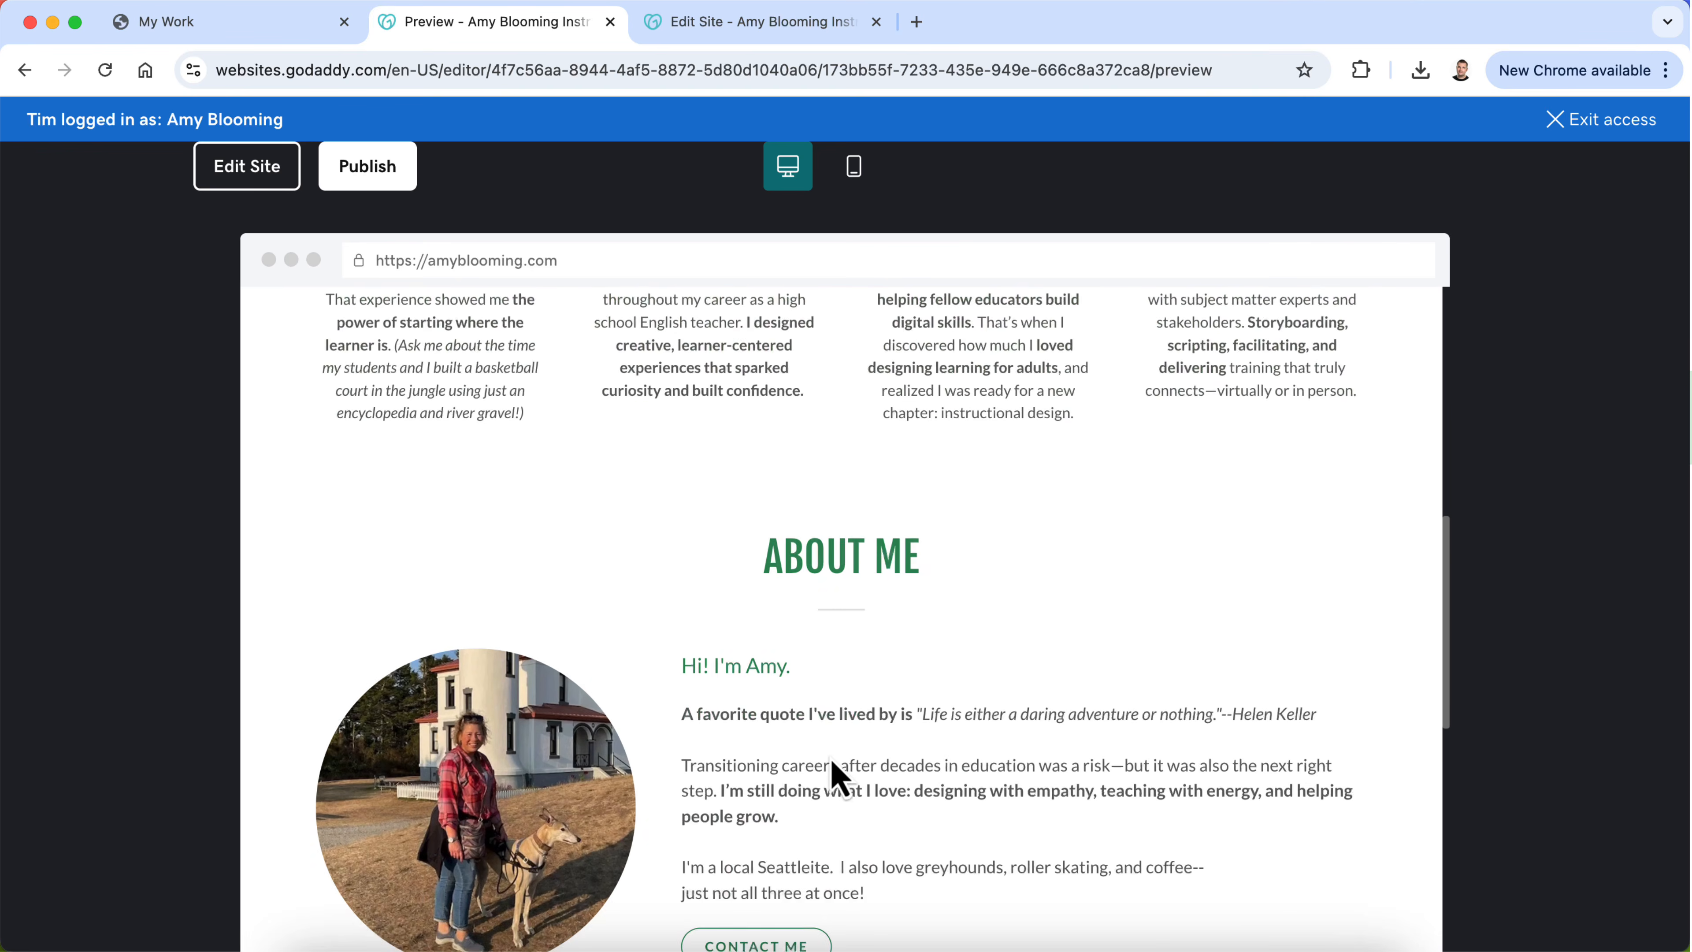
pyautogui.moveTo(896, 813); pyautogui.dragTo(691, 574)
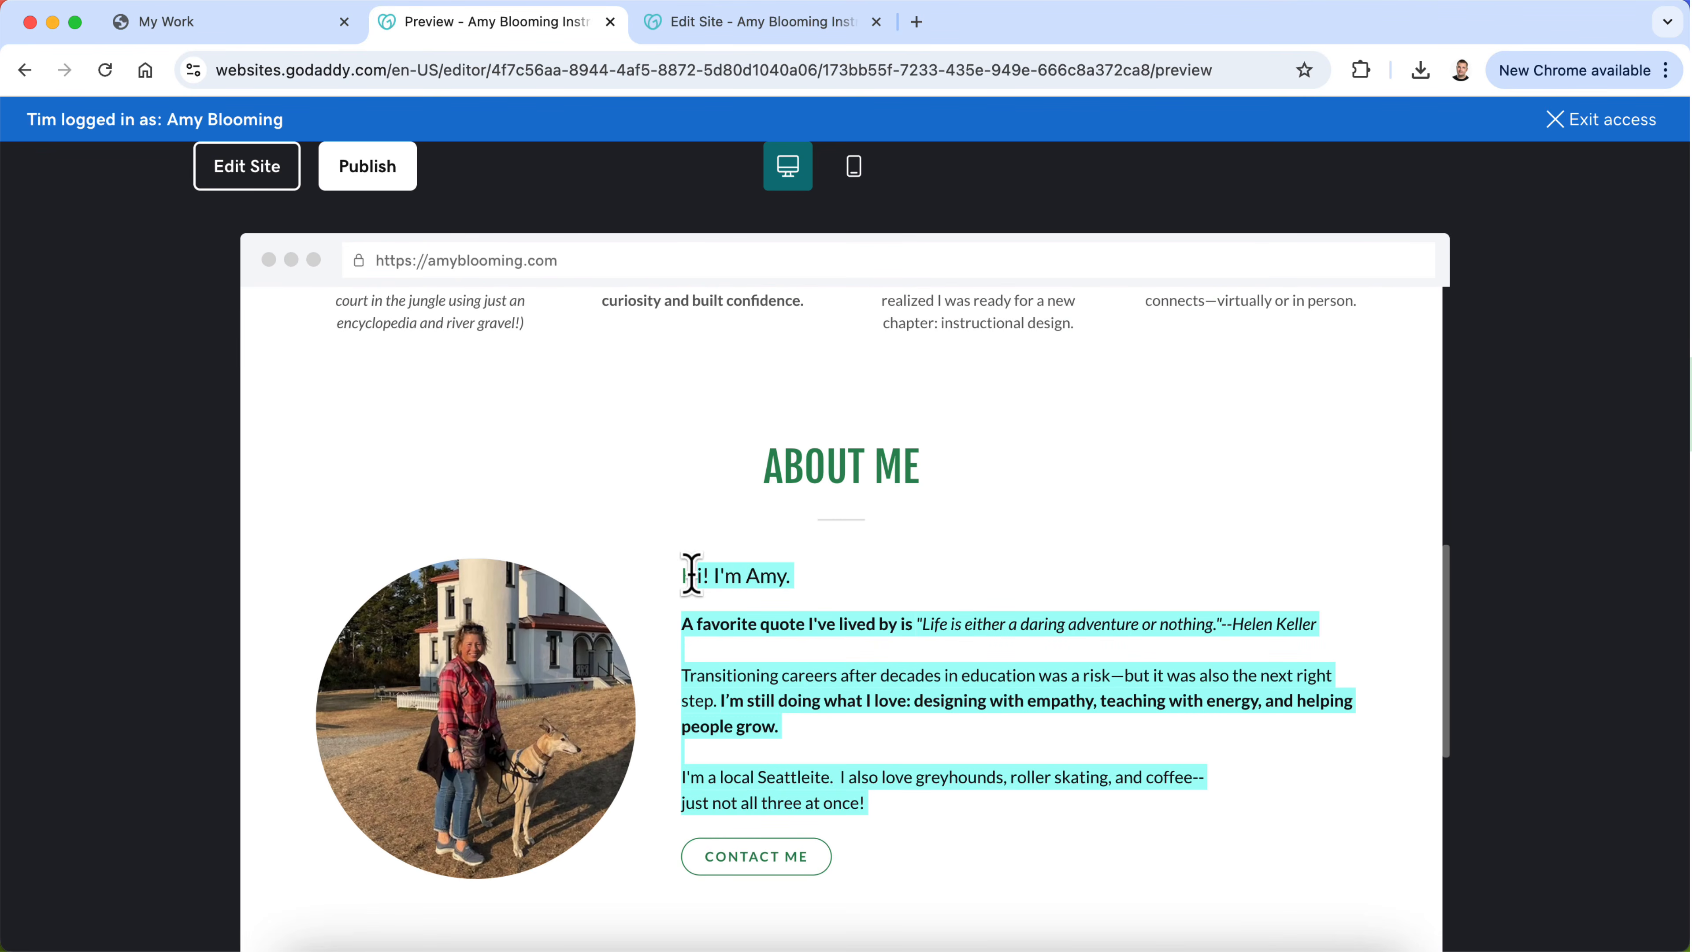
pyautogui.click(994, 946)
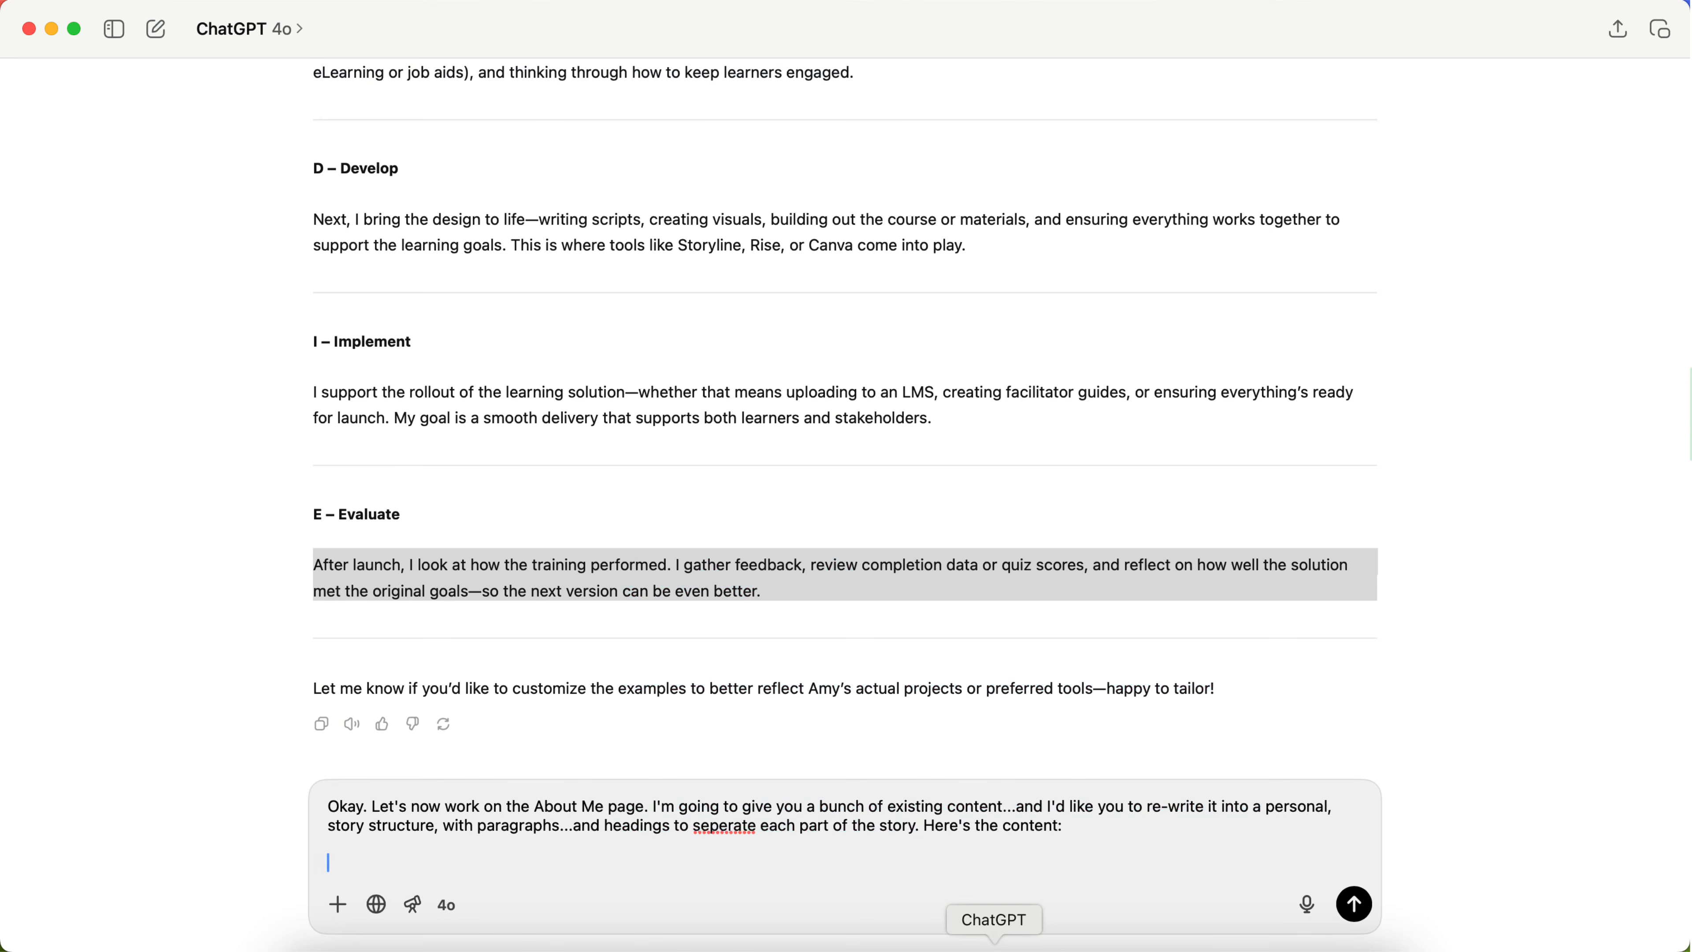
pyautogui.press('super+v')
pyautogui.press('Return')
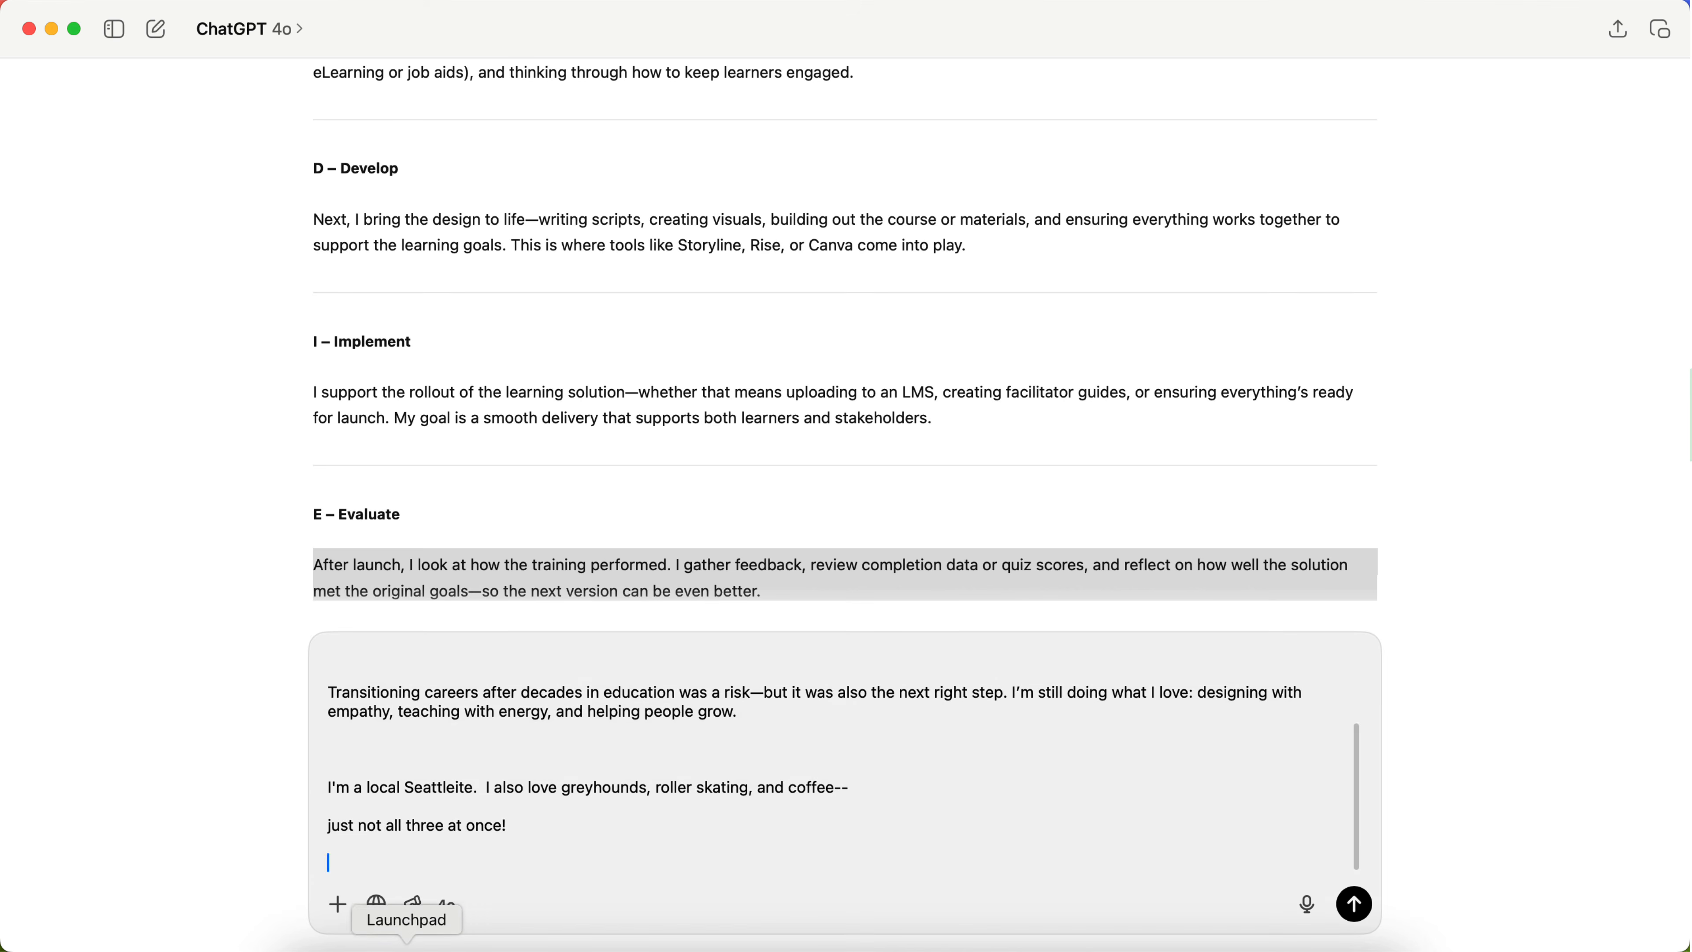
# Step: Copy the "My journey began in a classroom far from home" heading and its paragraph from the Chrome preview into the ChatGPT prompt
pyautogui.click(491, 945)
pyautogui.scroll(8, 603, 656)
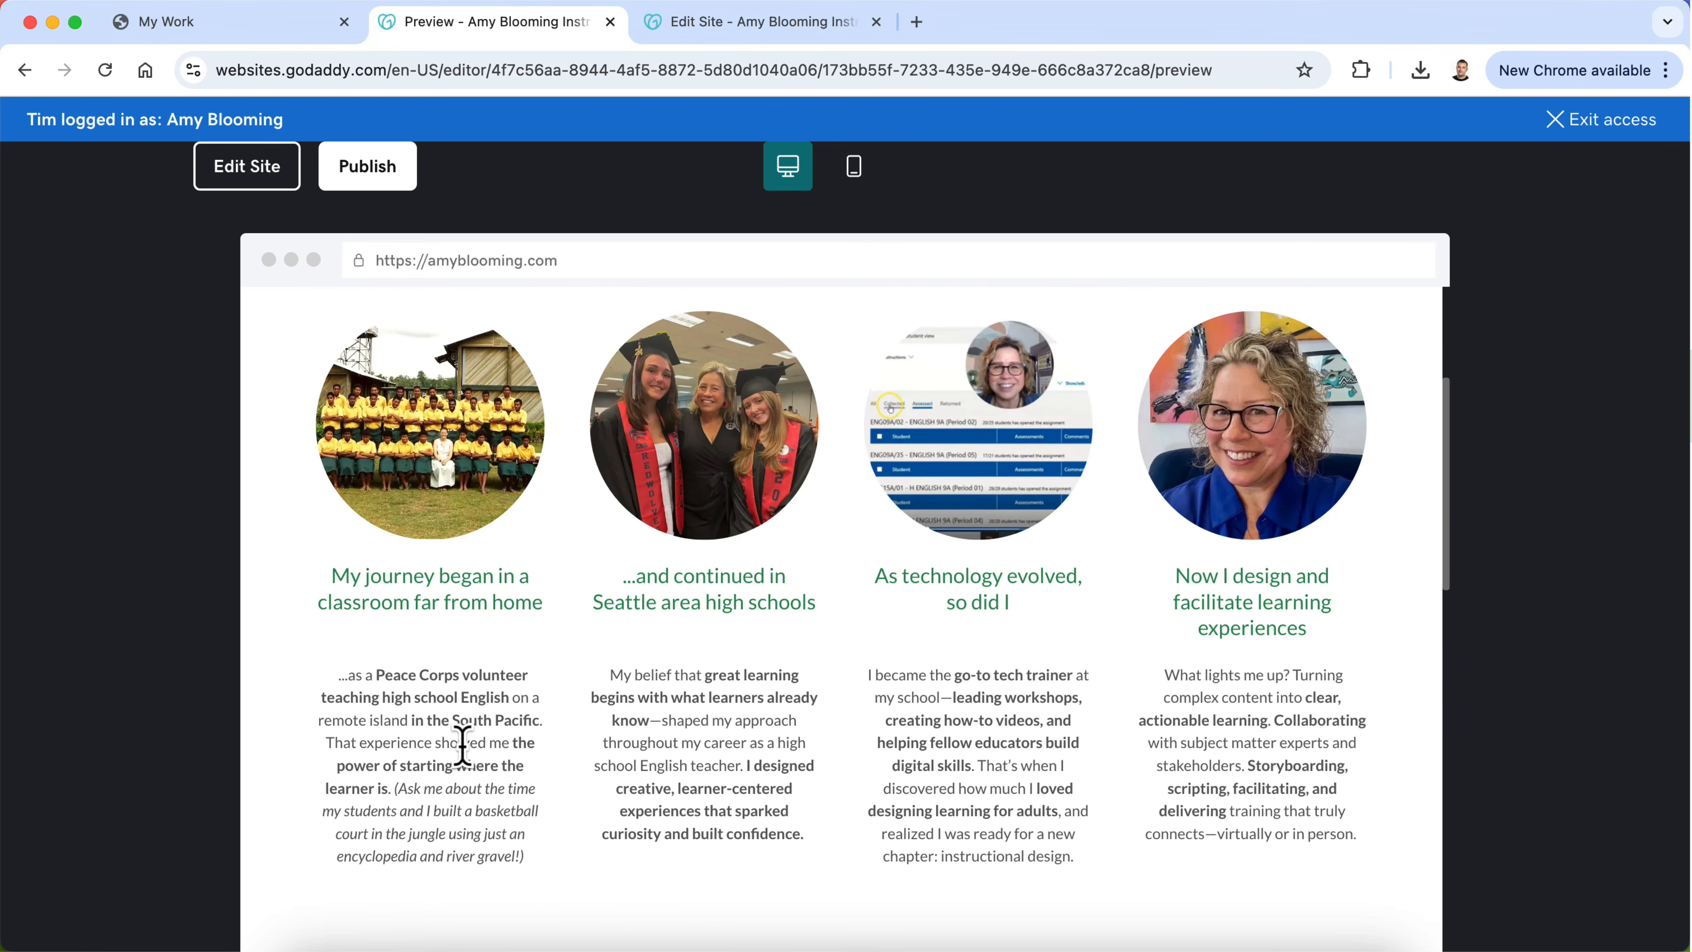
pyautogui.tripleClick(453, 598)
pyautogui.press('super+c')
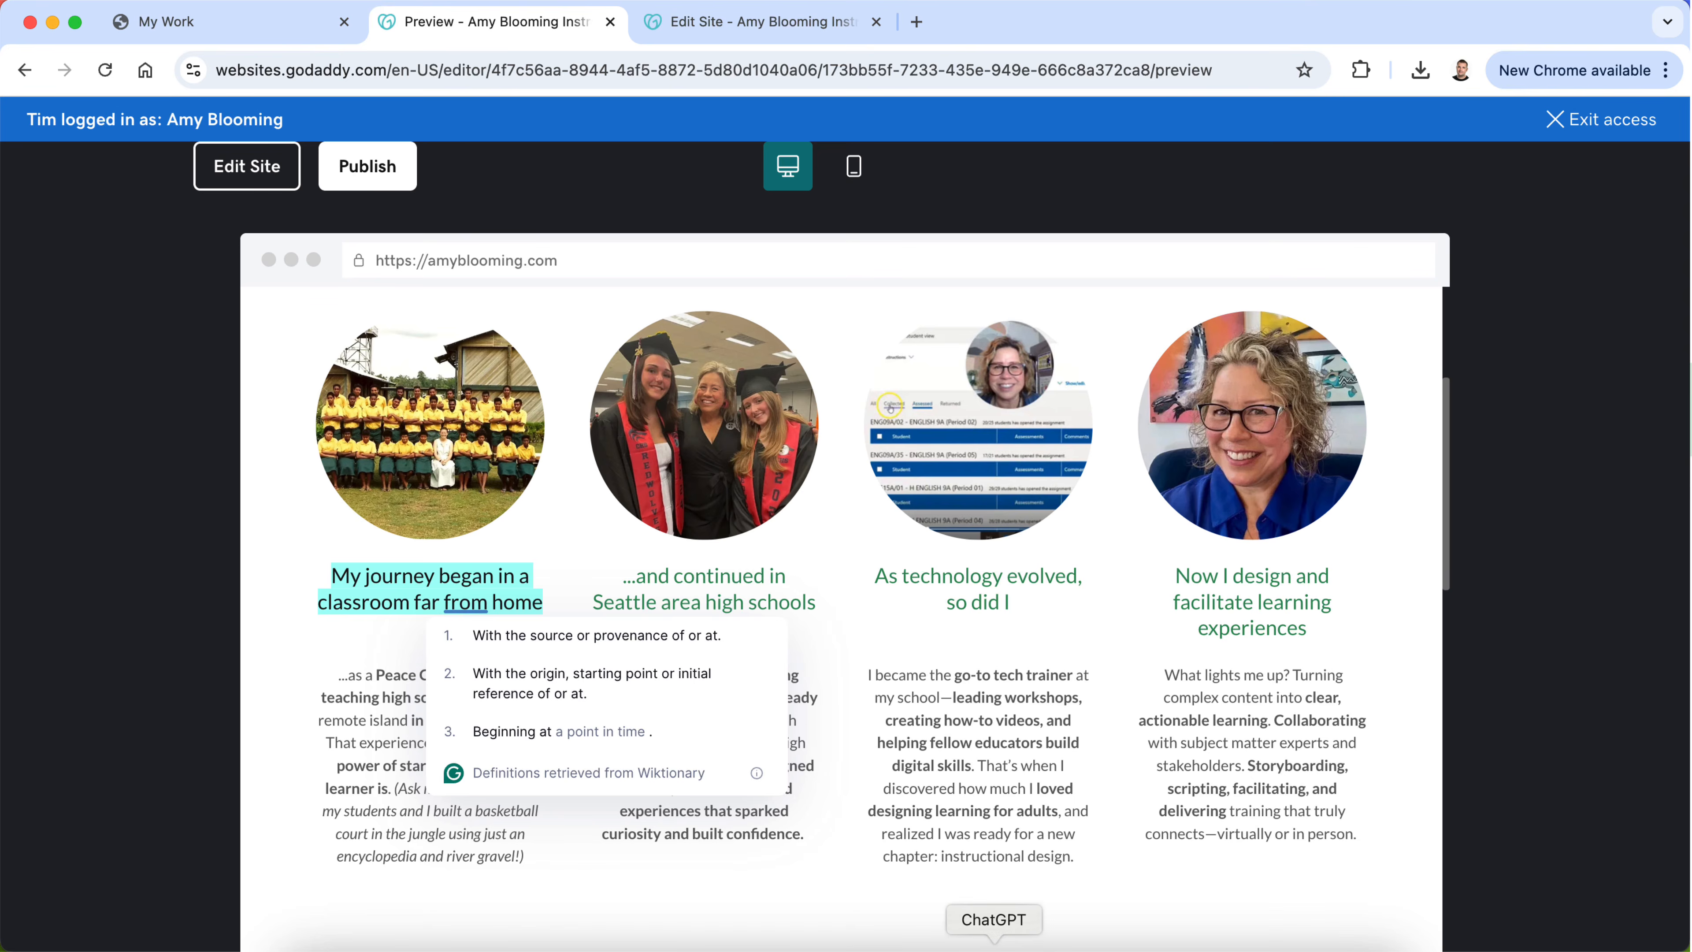
pyautogui.click(994, 942)
pyautogui.press('super+v')
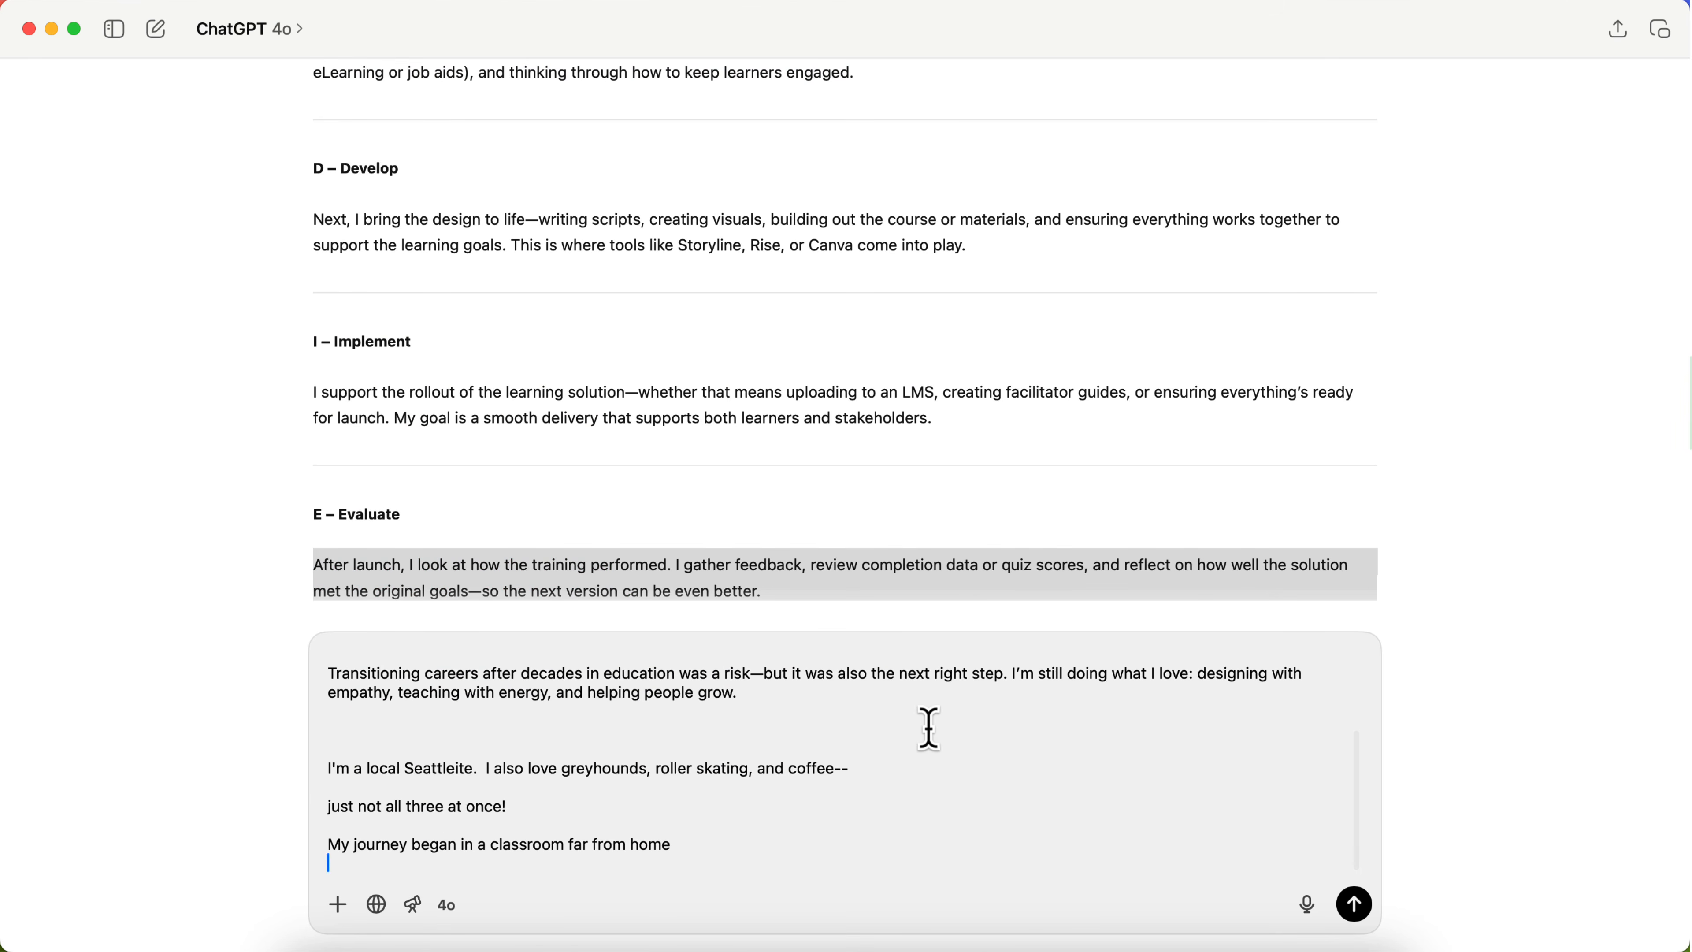
pyautogui.click(404, 940)
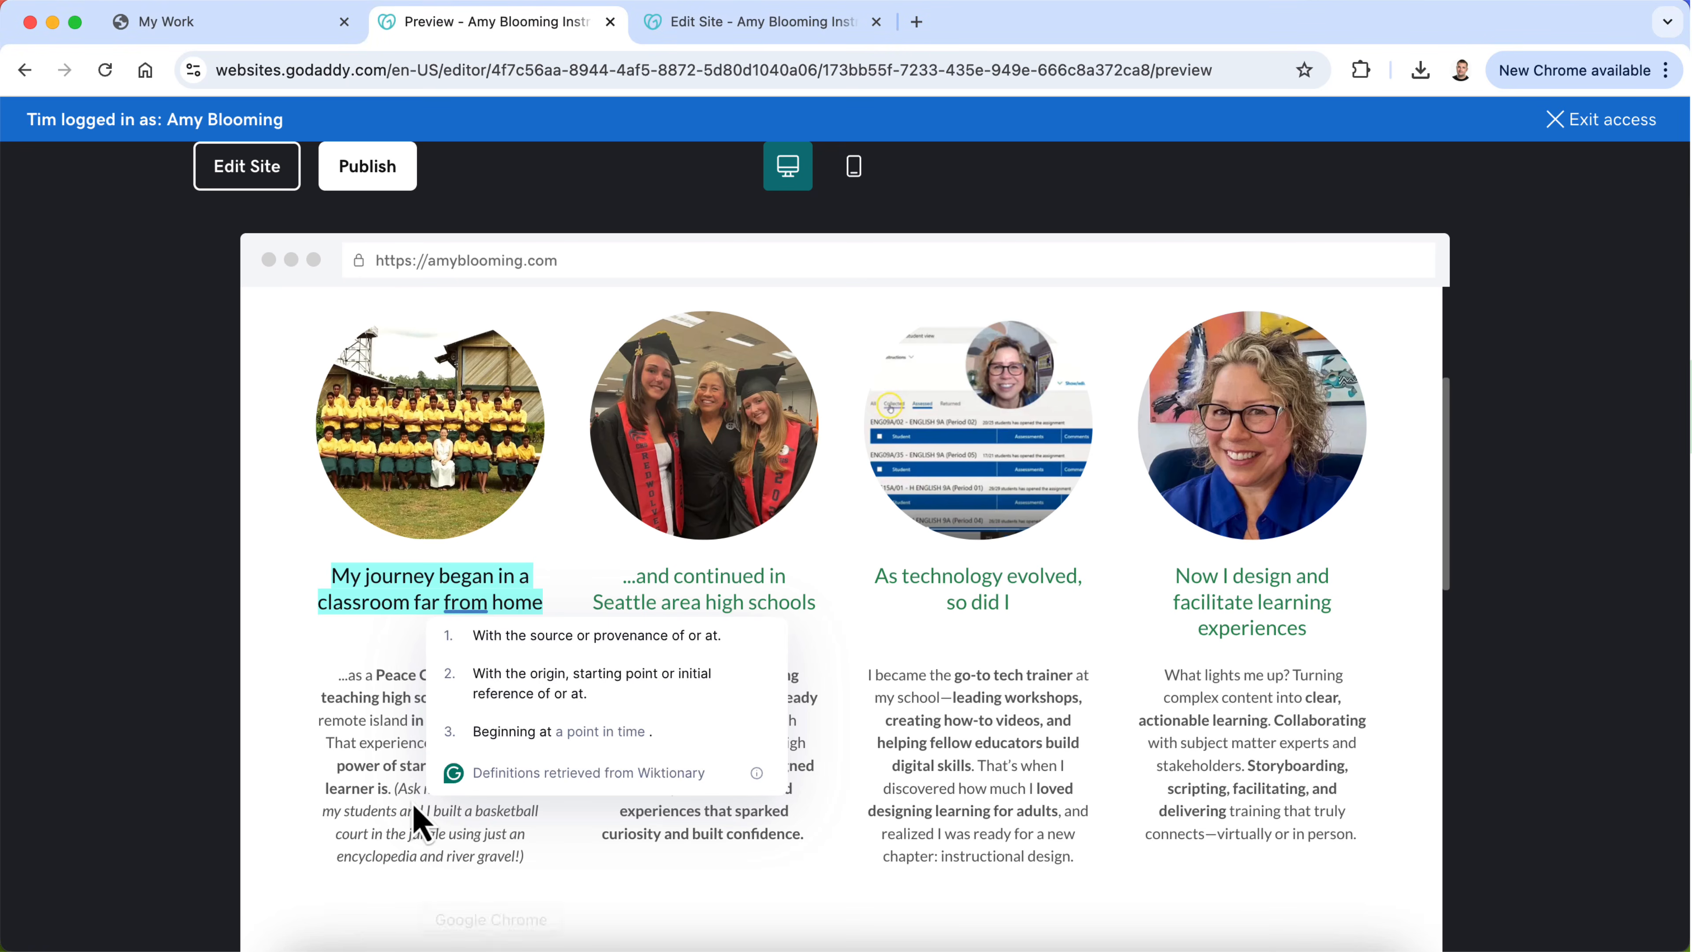
pyautogui.tripleClick(376, 783)
pyautogui.press('super+c')
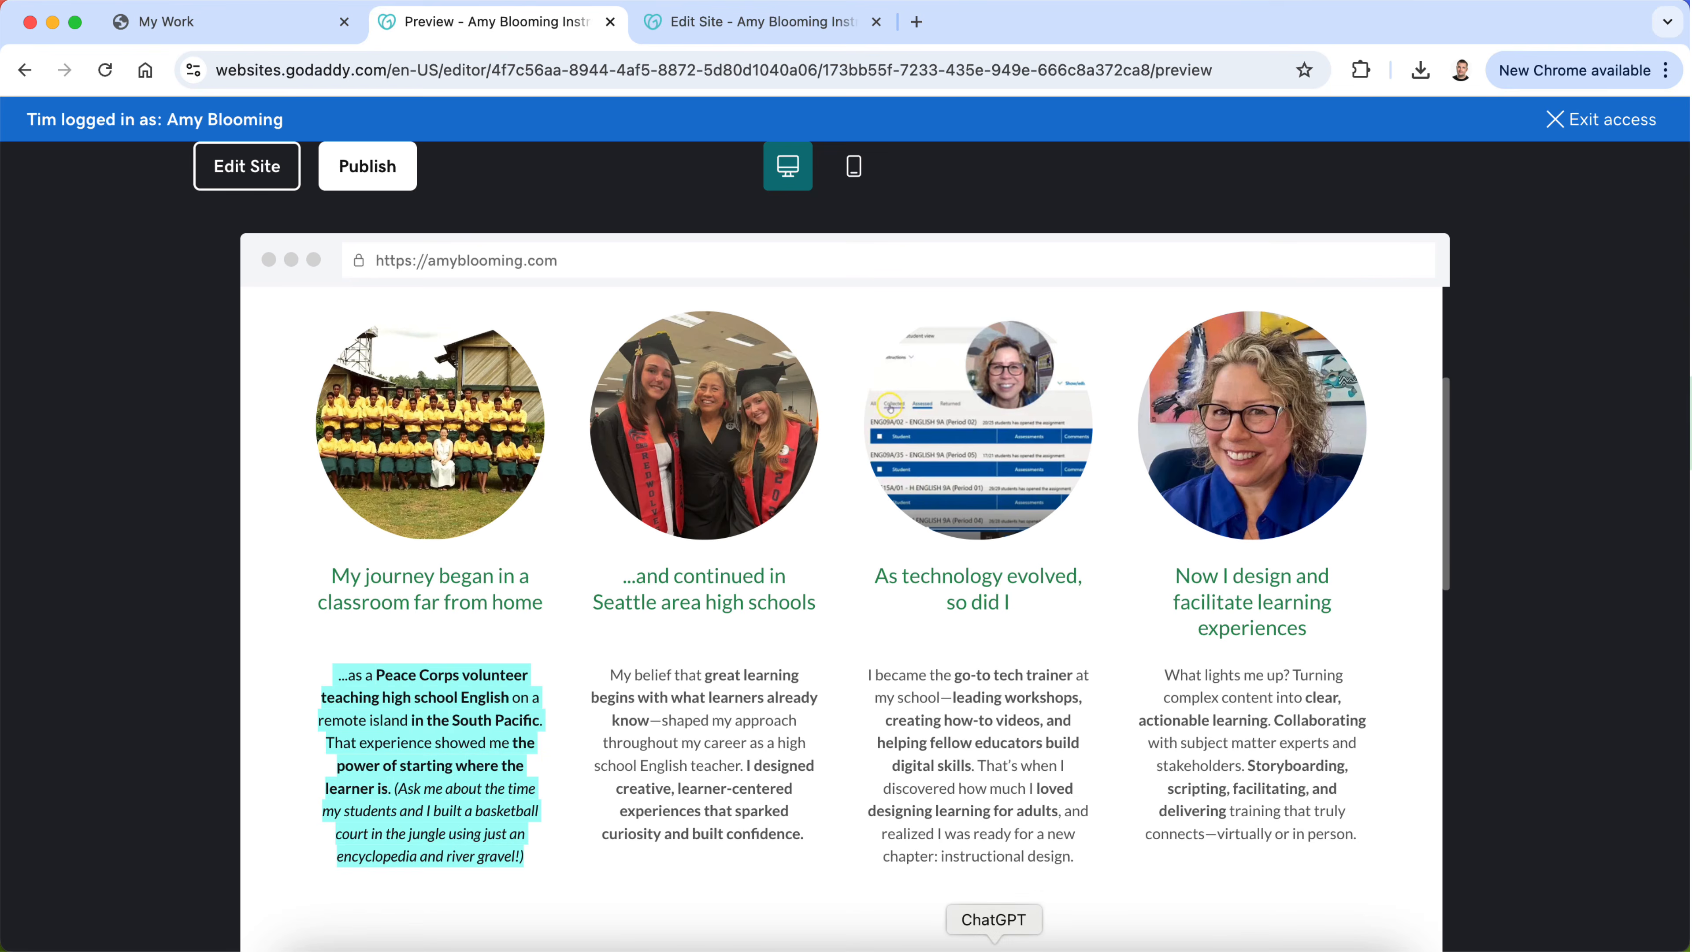
pyautogui.click(995, 941)
pyautogui.press('super+v')
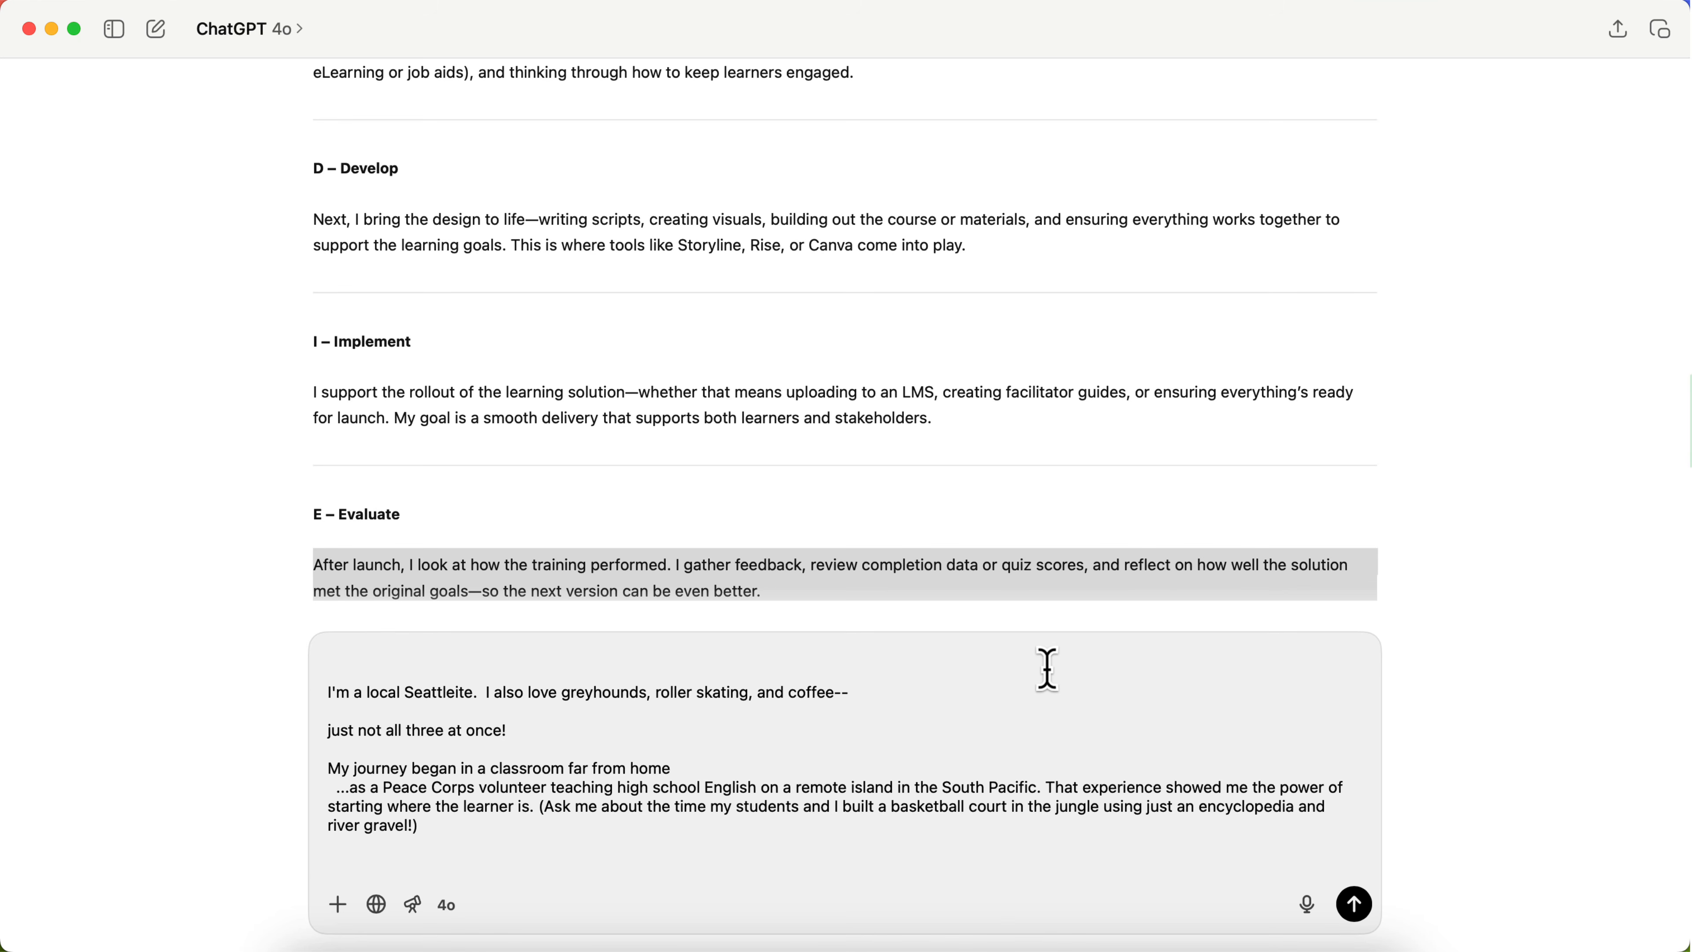
# Step: Add the "...and continued in Seattle area high schools" heading and its paragraph from the Chrome preview to the ChatGPT prompt
pyautogui.click(492, 941)
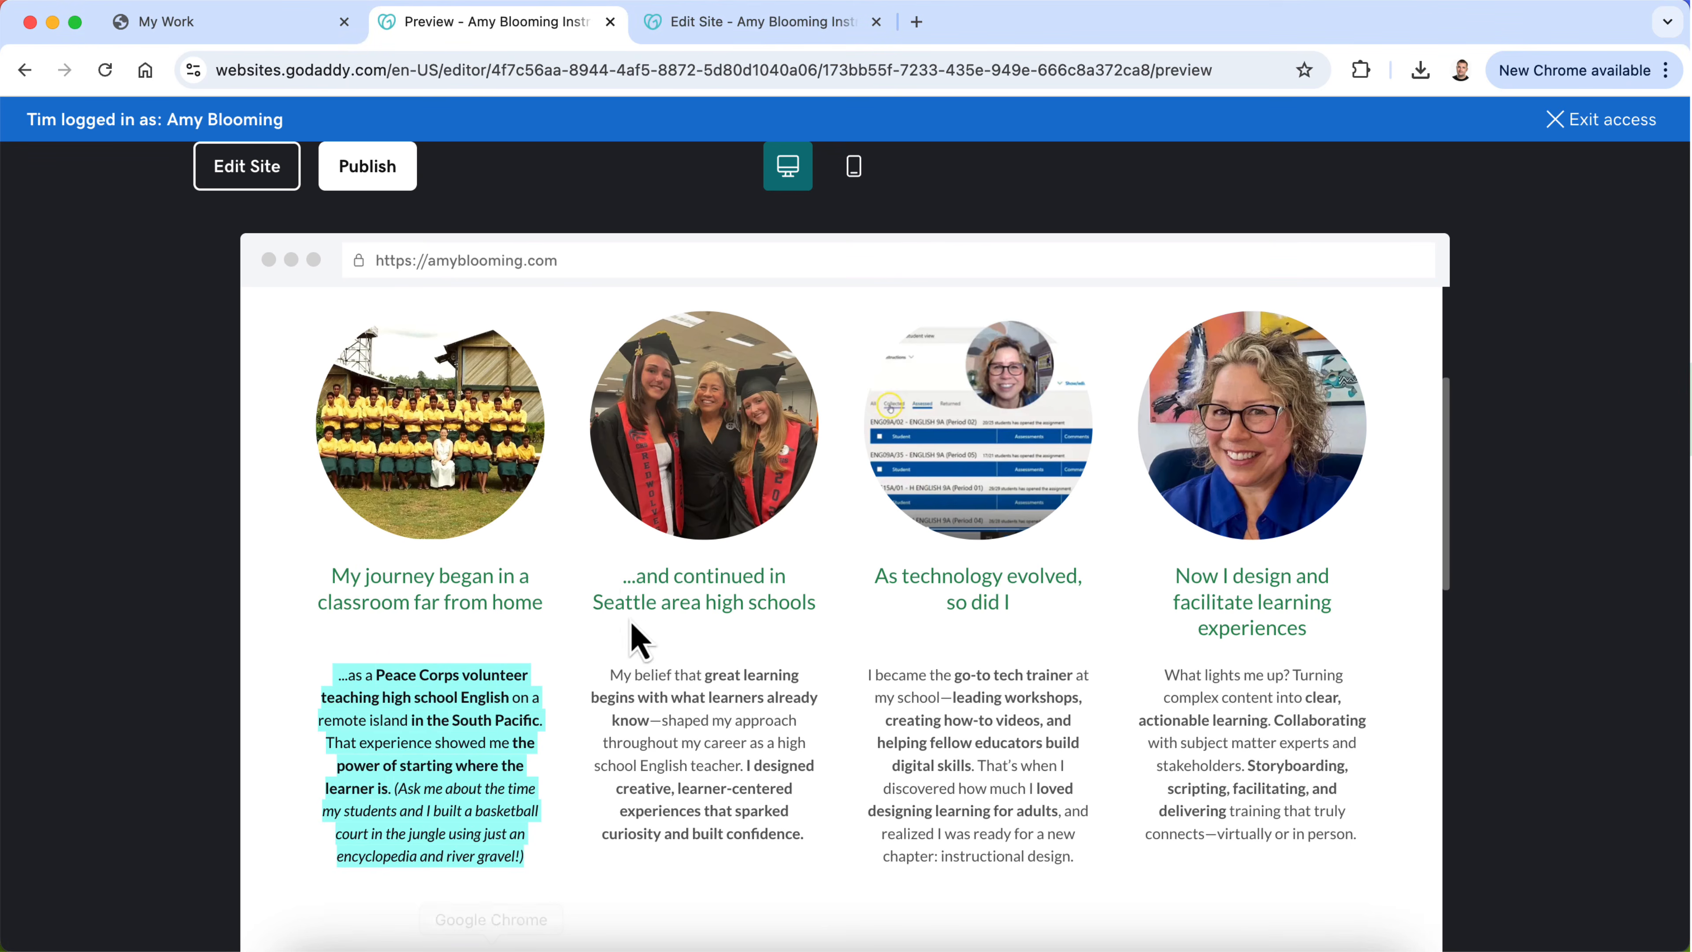
pyautogui.tripleClick(647, 593)
pyautogui.press('super+c')
pyautogui.click(994, 941)
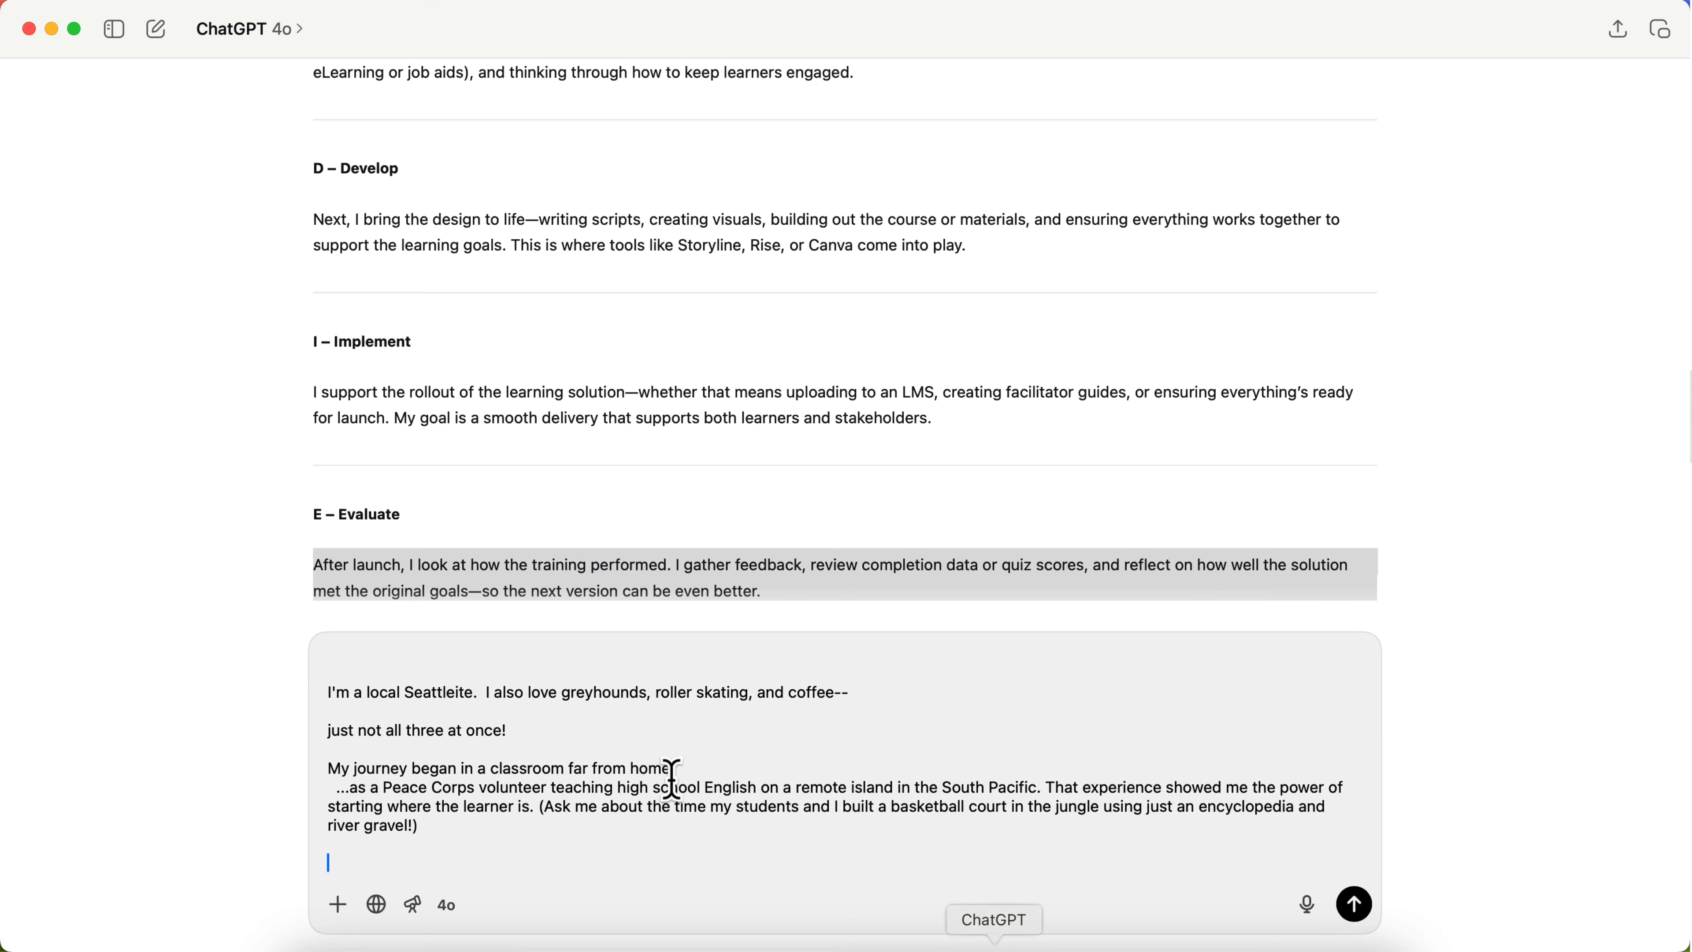
pyautogui.press('super+v')
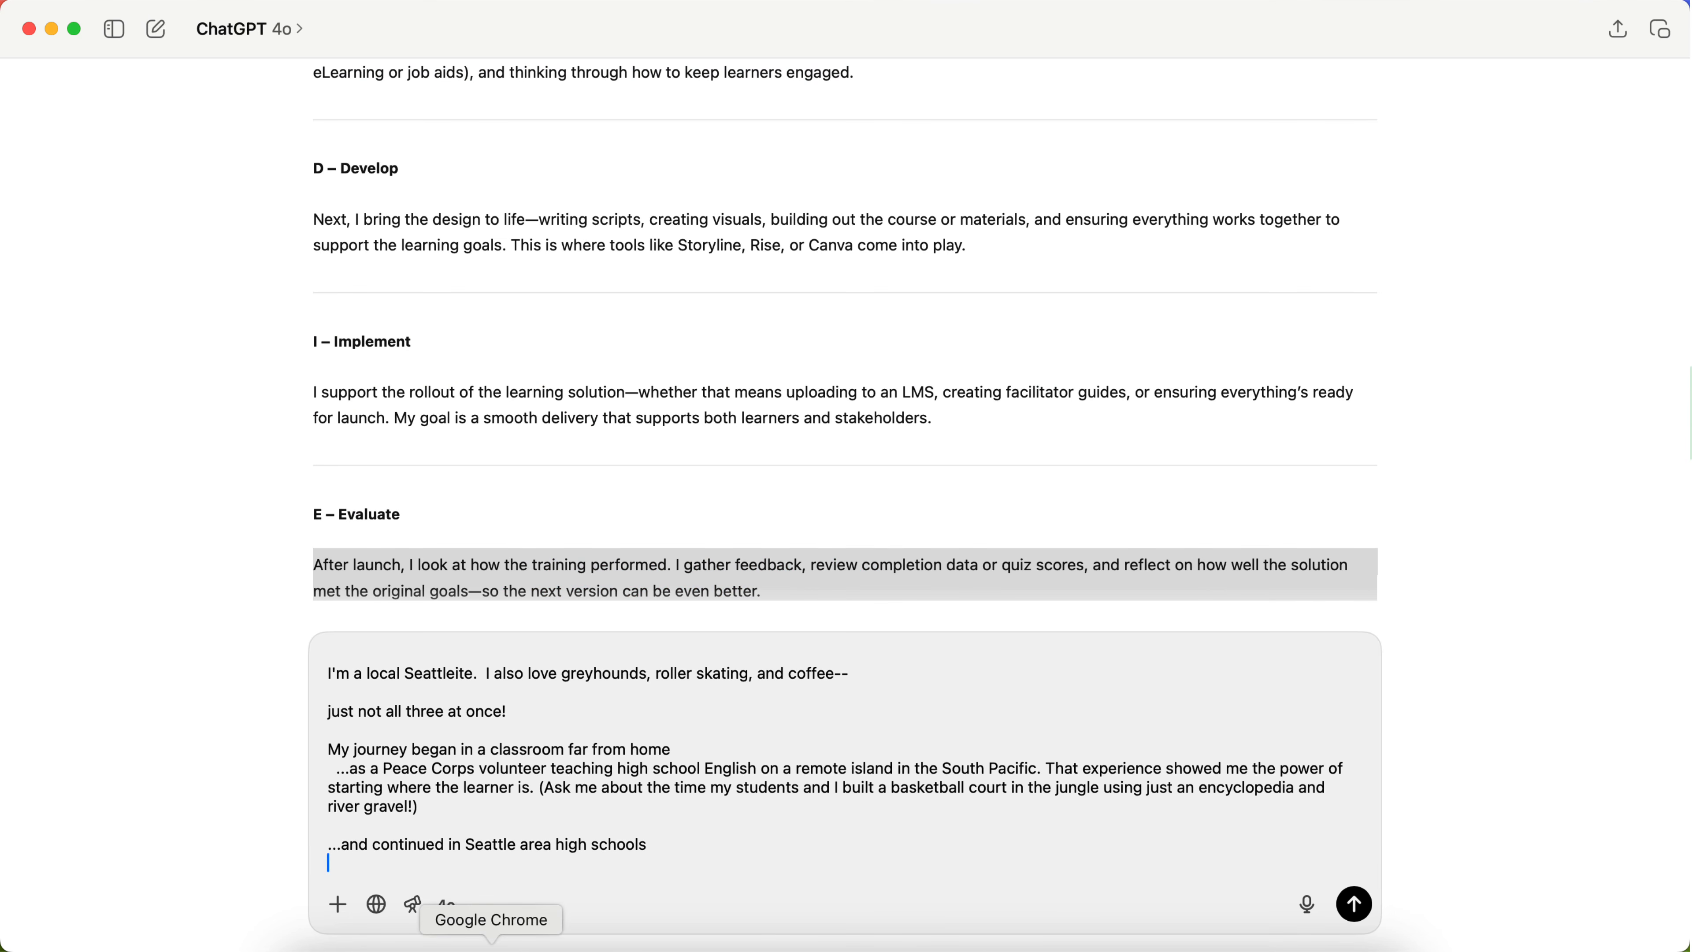
pyautogui.click(491, 942)
pyautogui.tripleClick(677, 740)
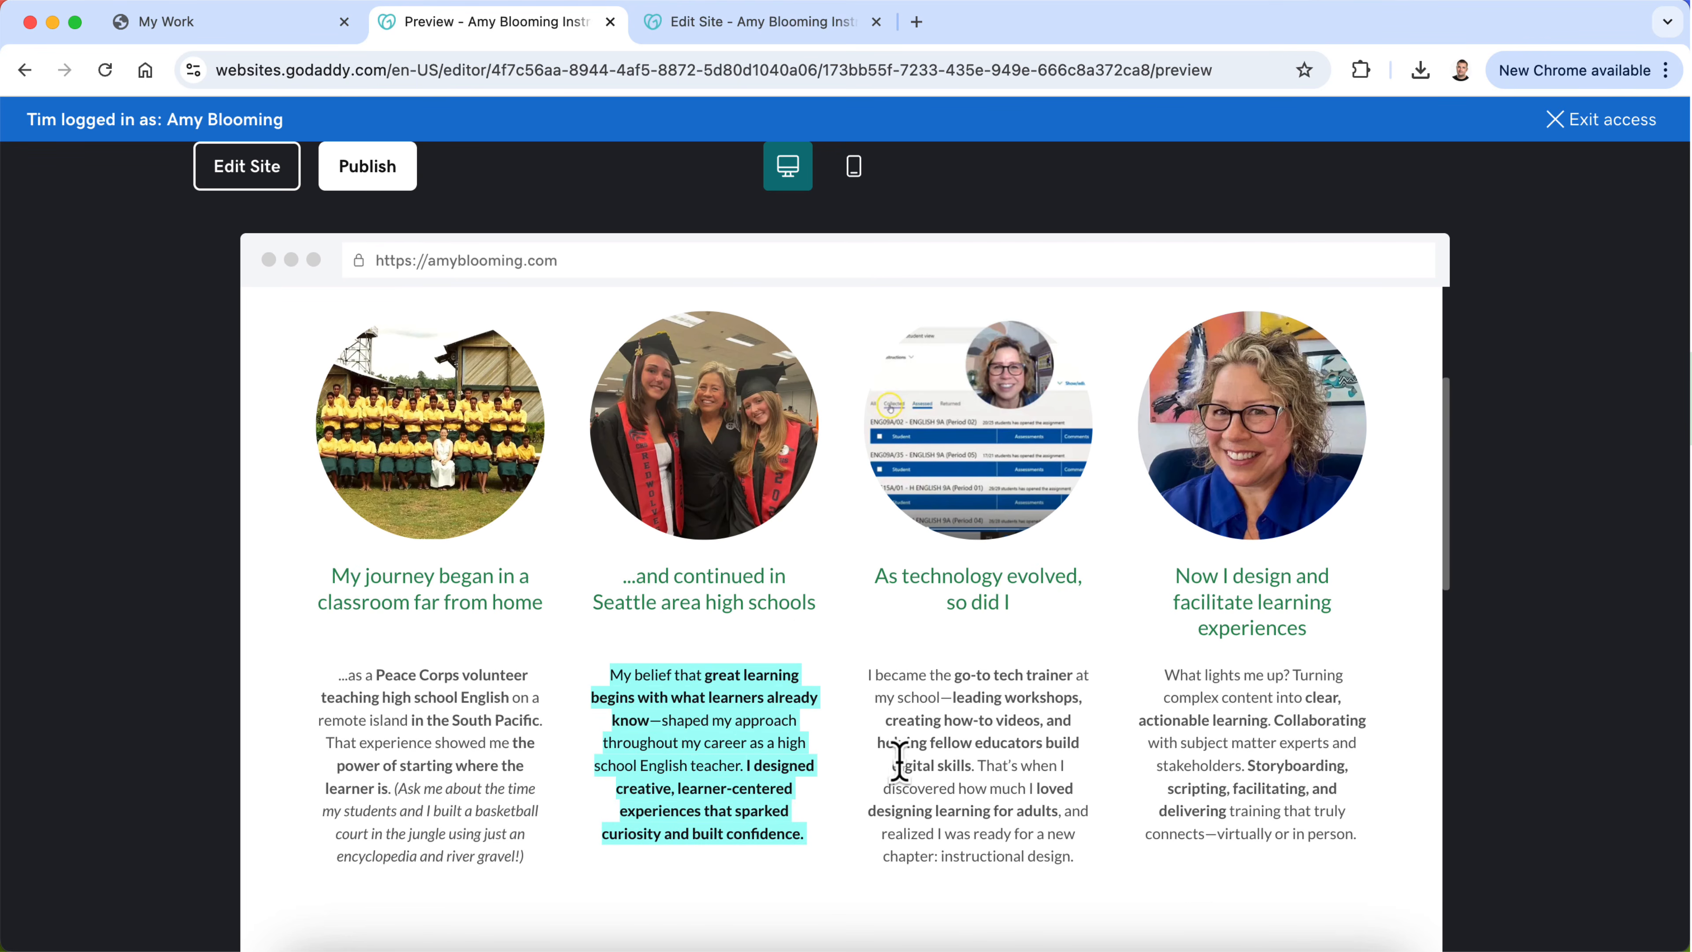
pyautogui.press('super+c')
pyautogui.click(995, 941)
pyautogui.press('super+v')
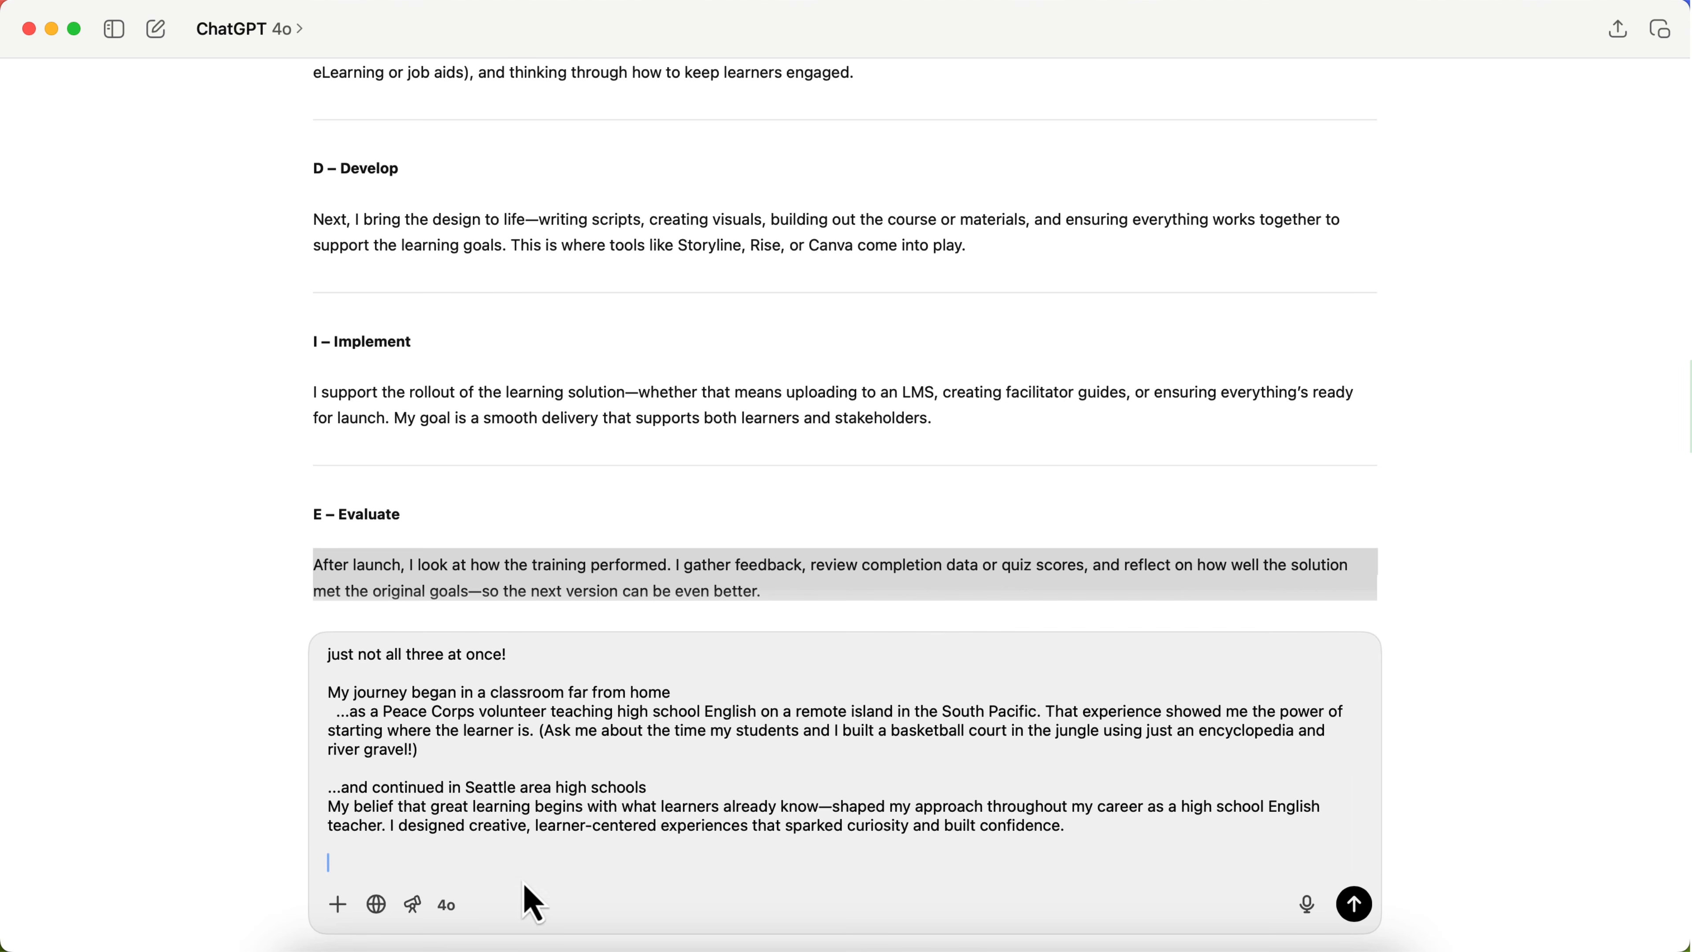
# Step: Add the "As technology evolved, so did I" heading and its paragraph from the Chrome preview to the ChatGPT prompt
pyautogui.click(491, 941)
pyautogui.tripleClick(973, 574)
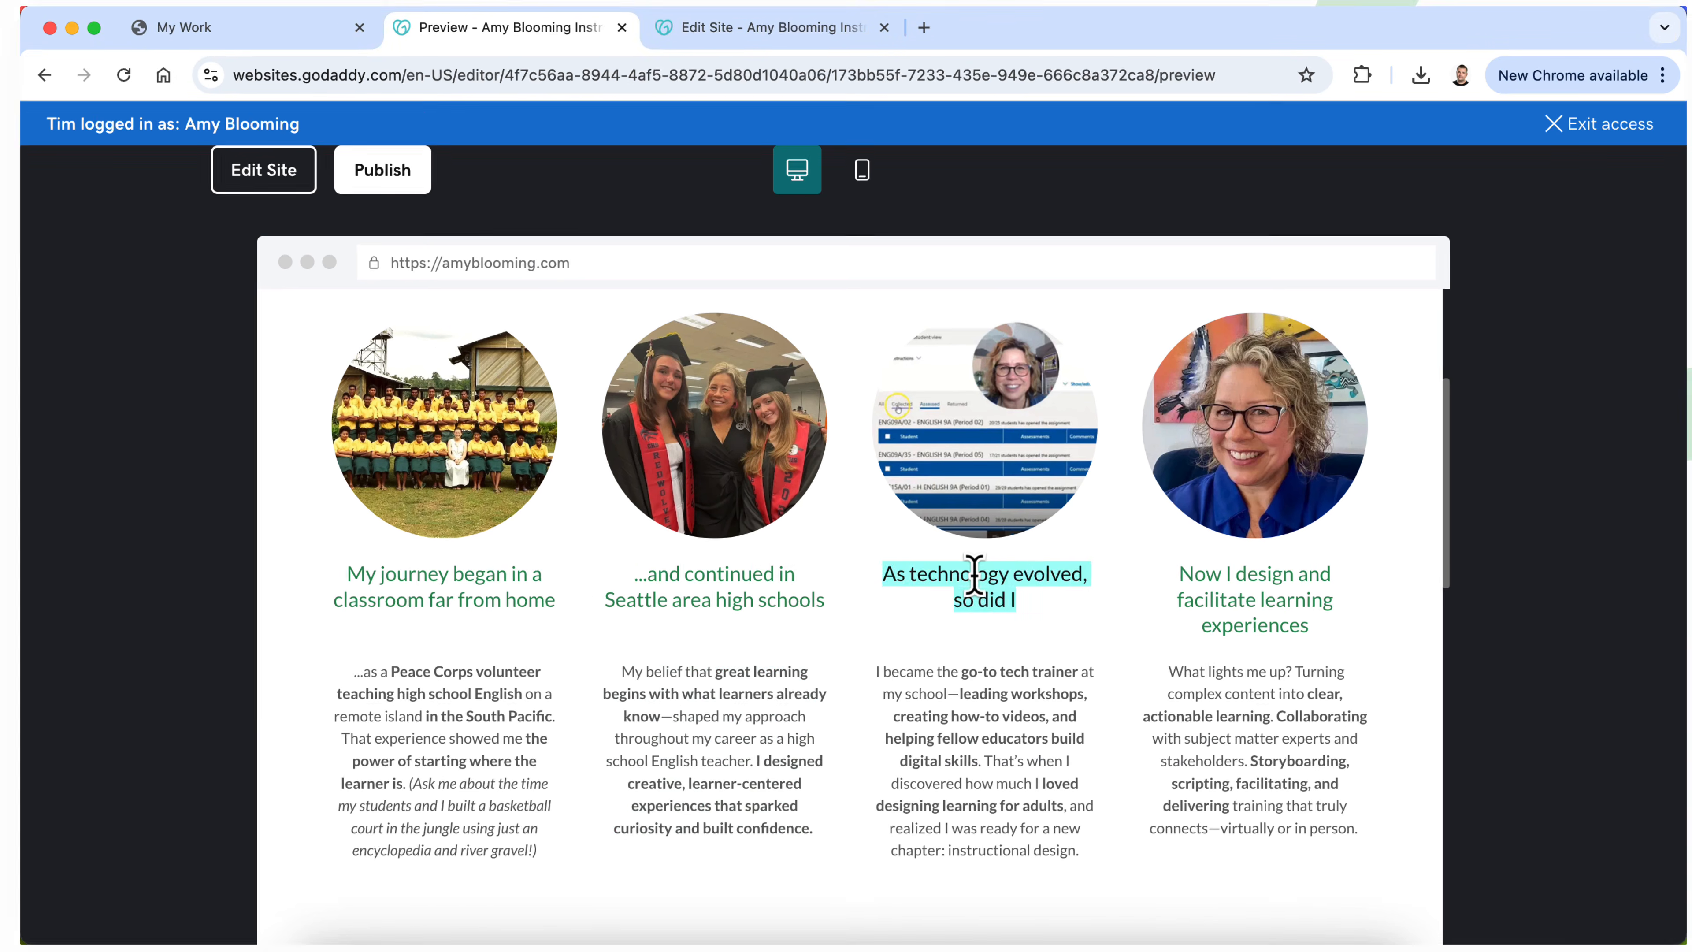
pyautogui.press('super+c')
pyautogui.click(994, 941)
pyautogui.press('super+v')
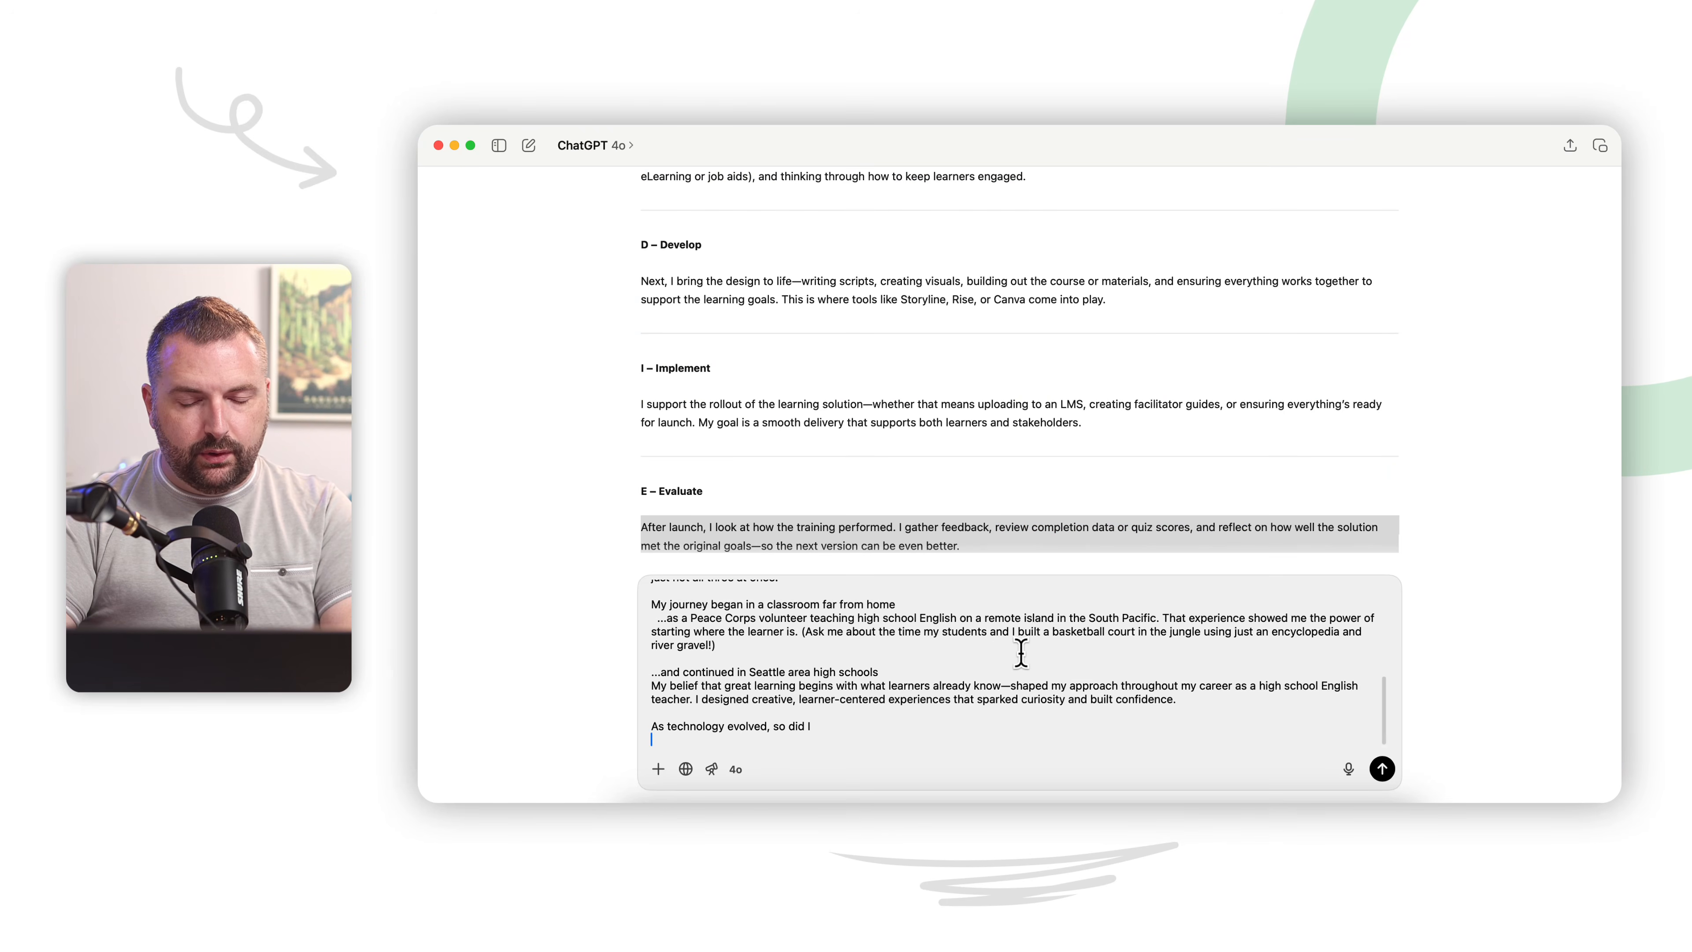
pyautogui.click(767, 799)
pyautogui.doubleClick(1050, 634)
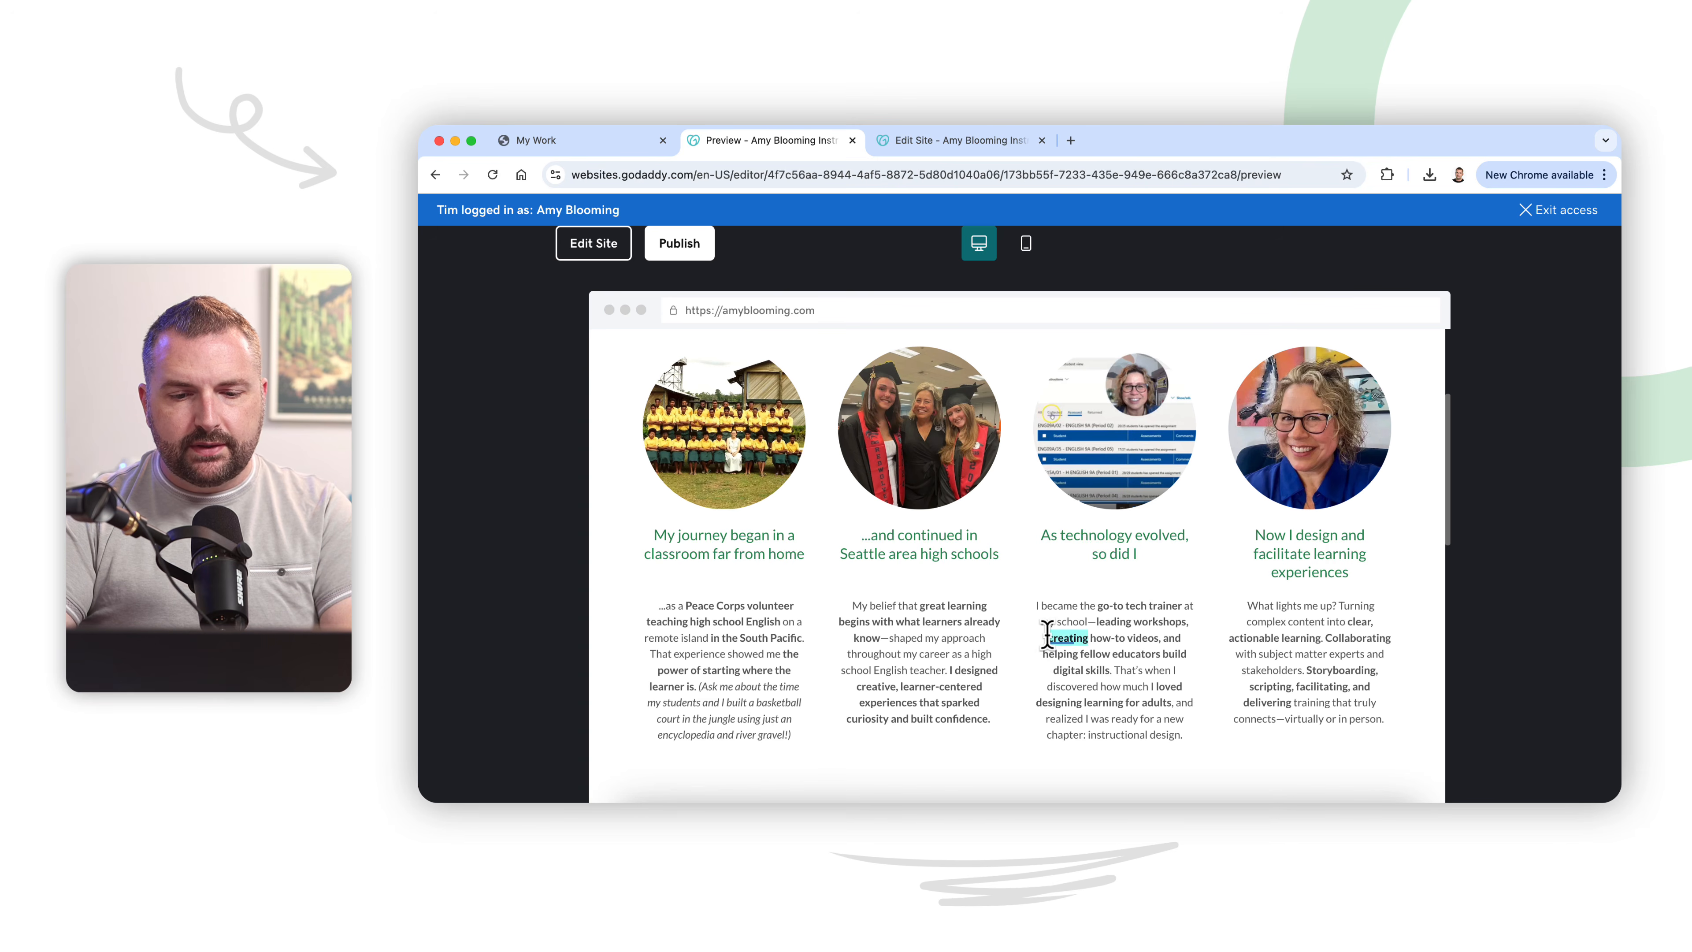
pyautogui.click(1090, 631)
pyautogui.tripleClick(1097, 652)
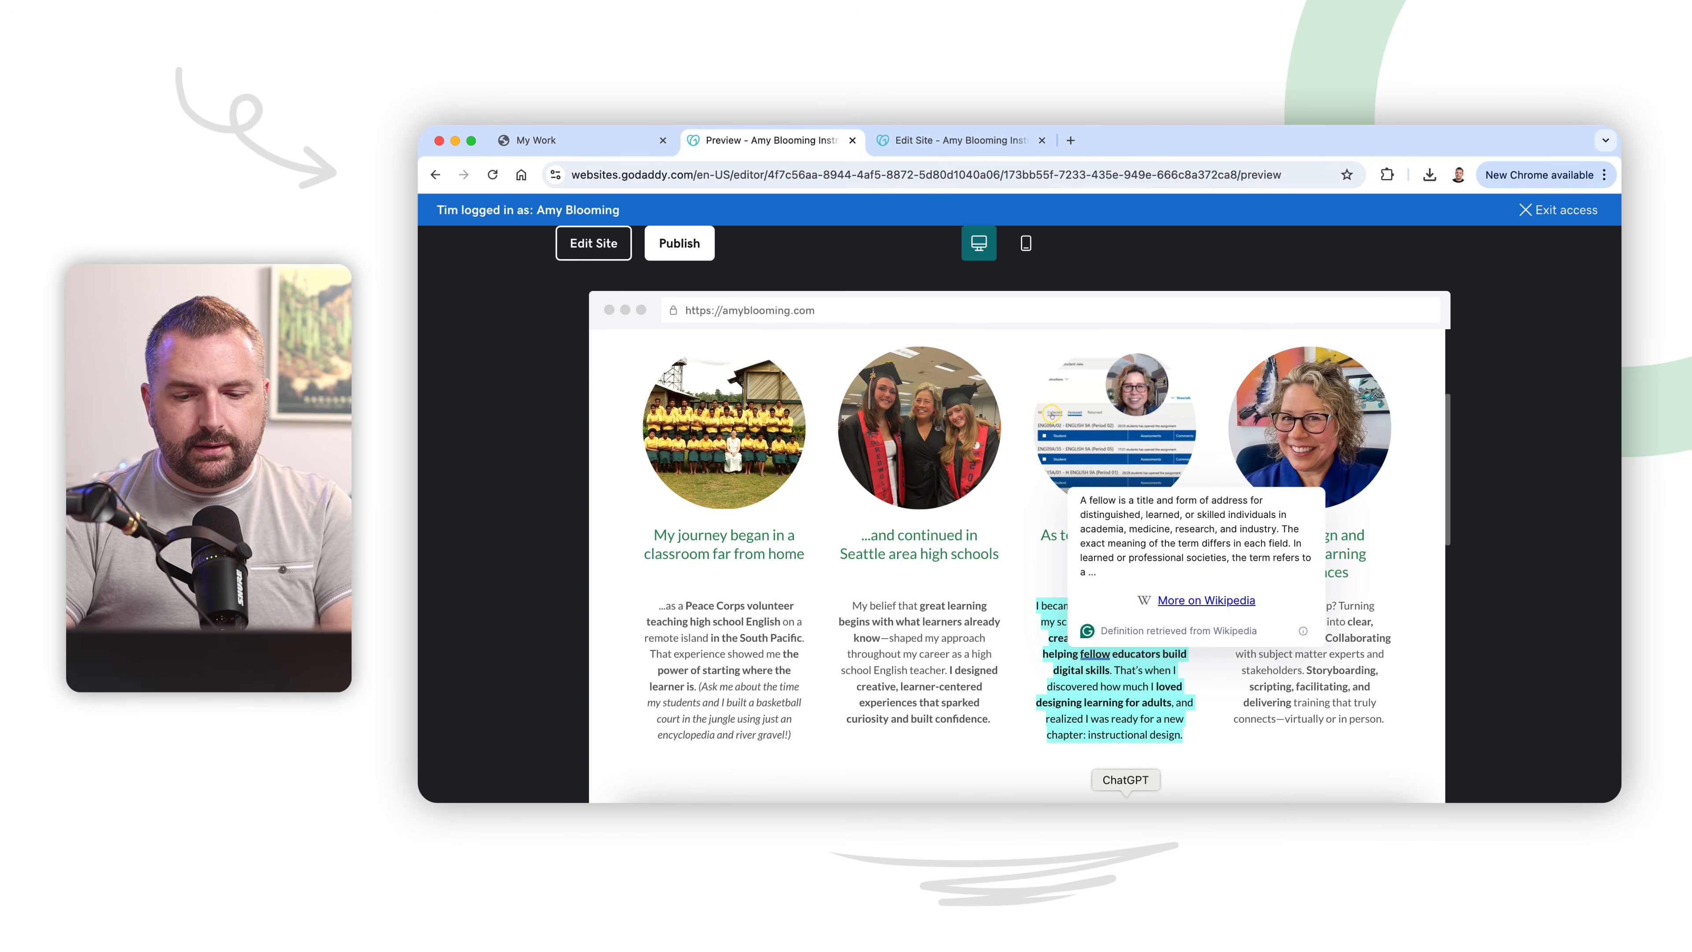
pyautogui.click(1125, 810)
pyautogui.press('cmd+v')
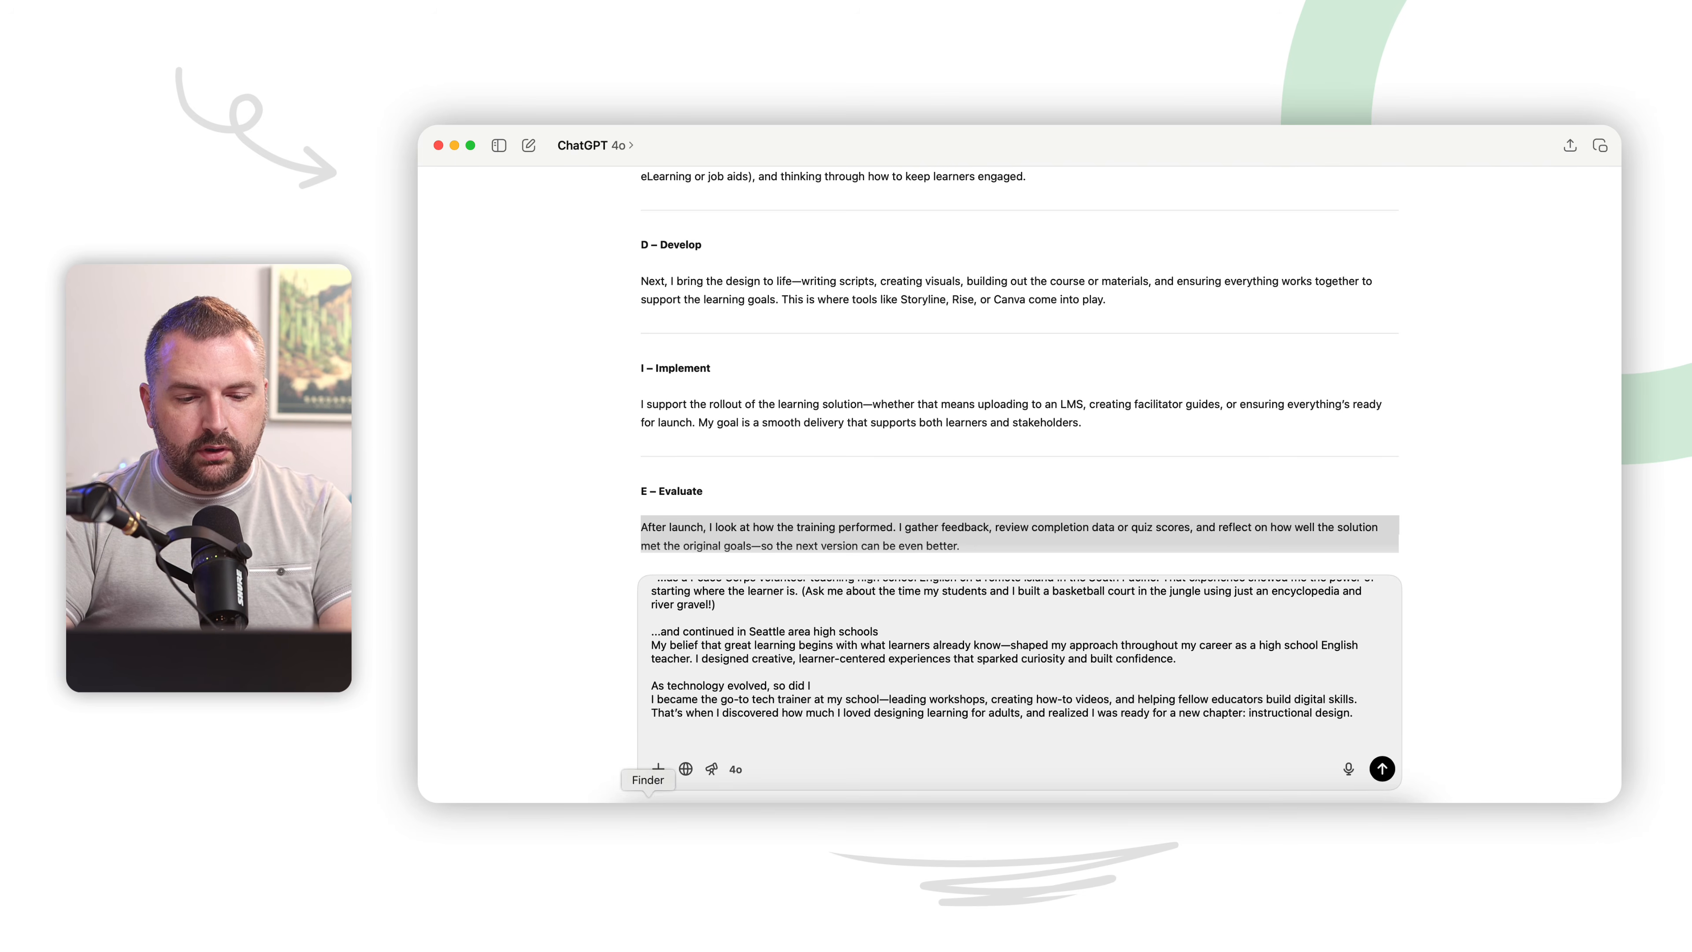
# Step: Add the "Now I design and facilitate learning experiences" heading and its paragraph from the Chrome preview to the ChatGPT prompt
pyautogui.click(766, 810)
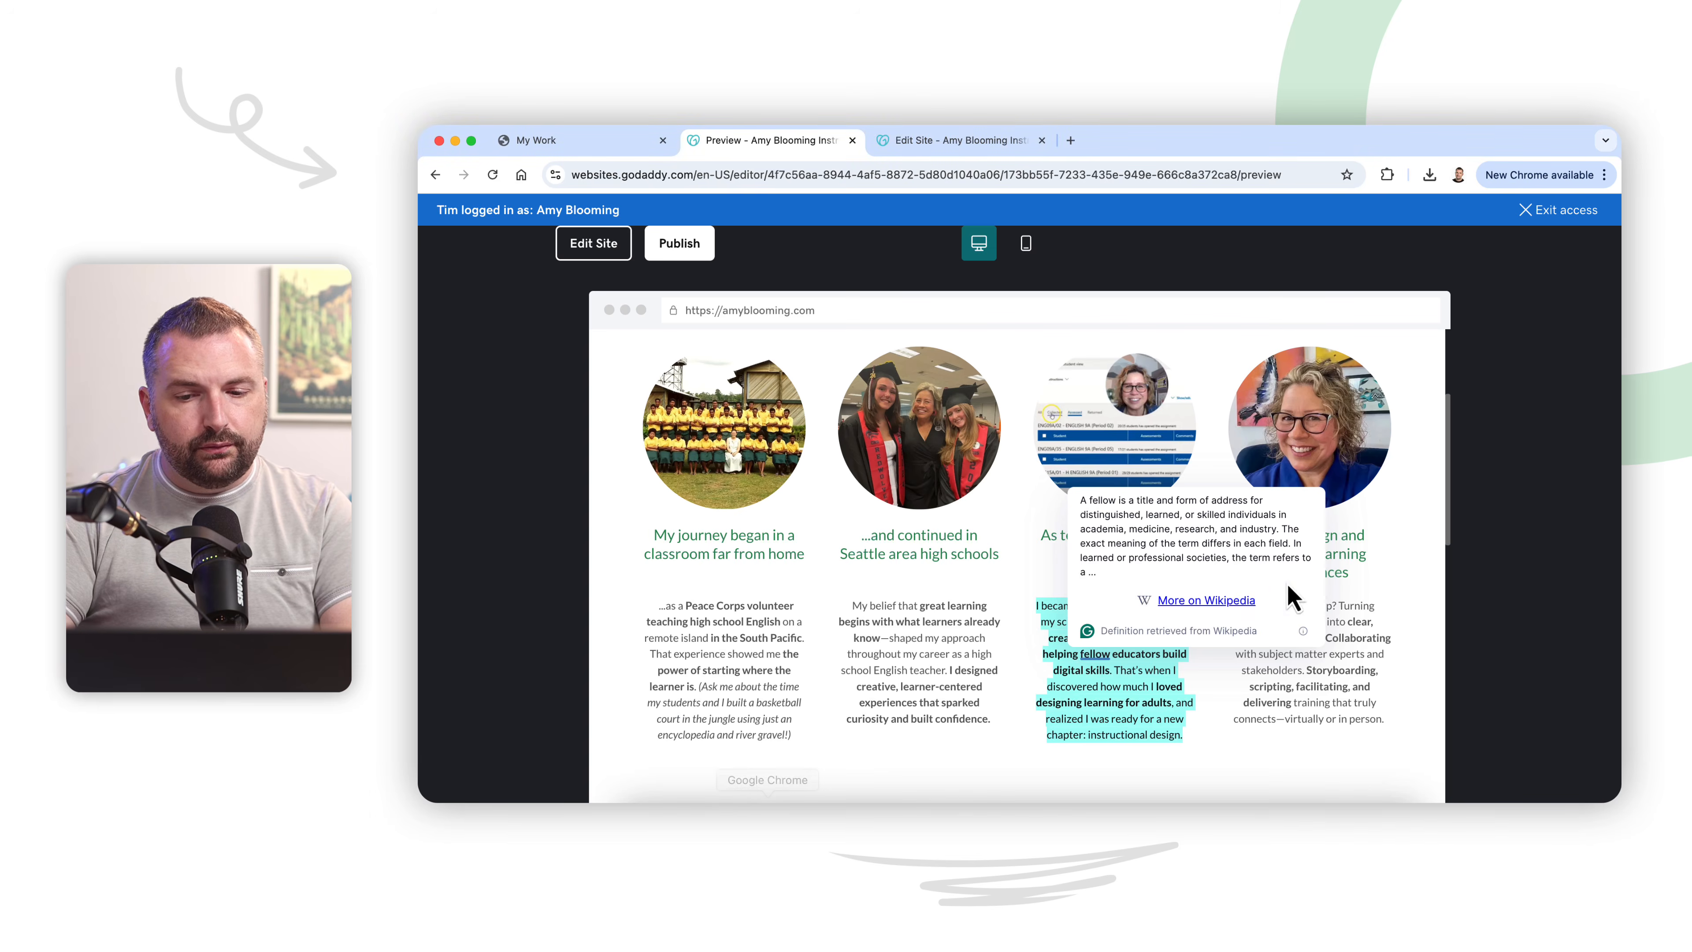
pyautogui.tripleClick(1357, 544)
pyautogui.click(1124, 810)
pyautogui.press('cmd+v')
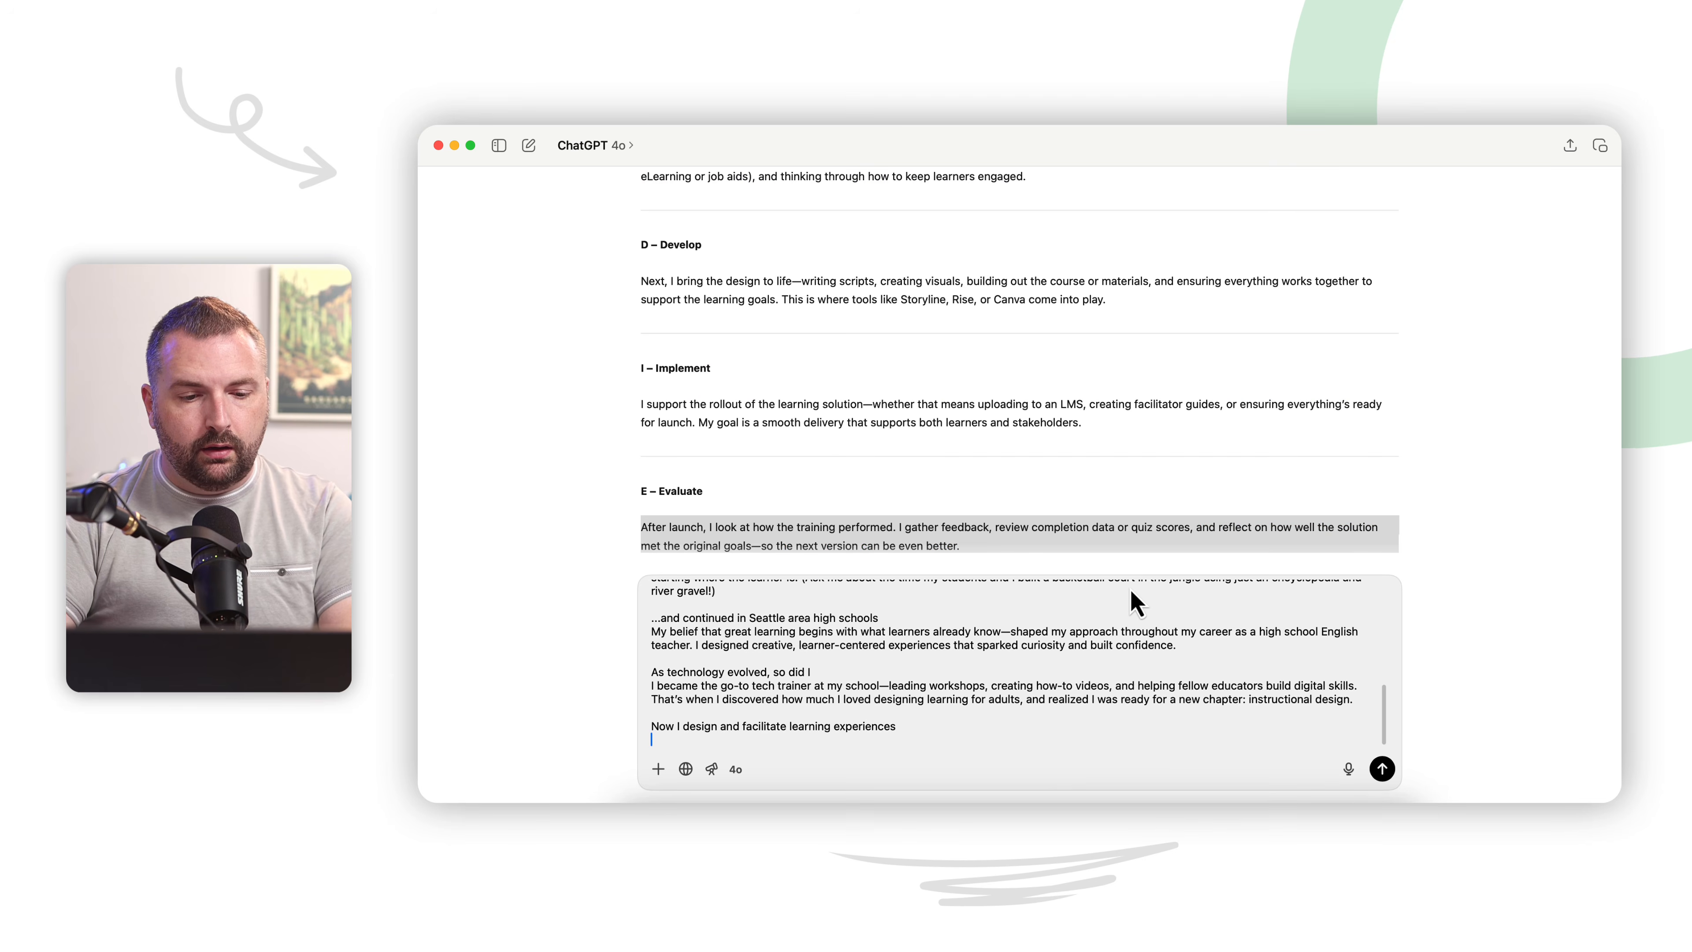
pyautogui.click(766, 810)
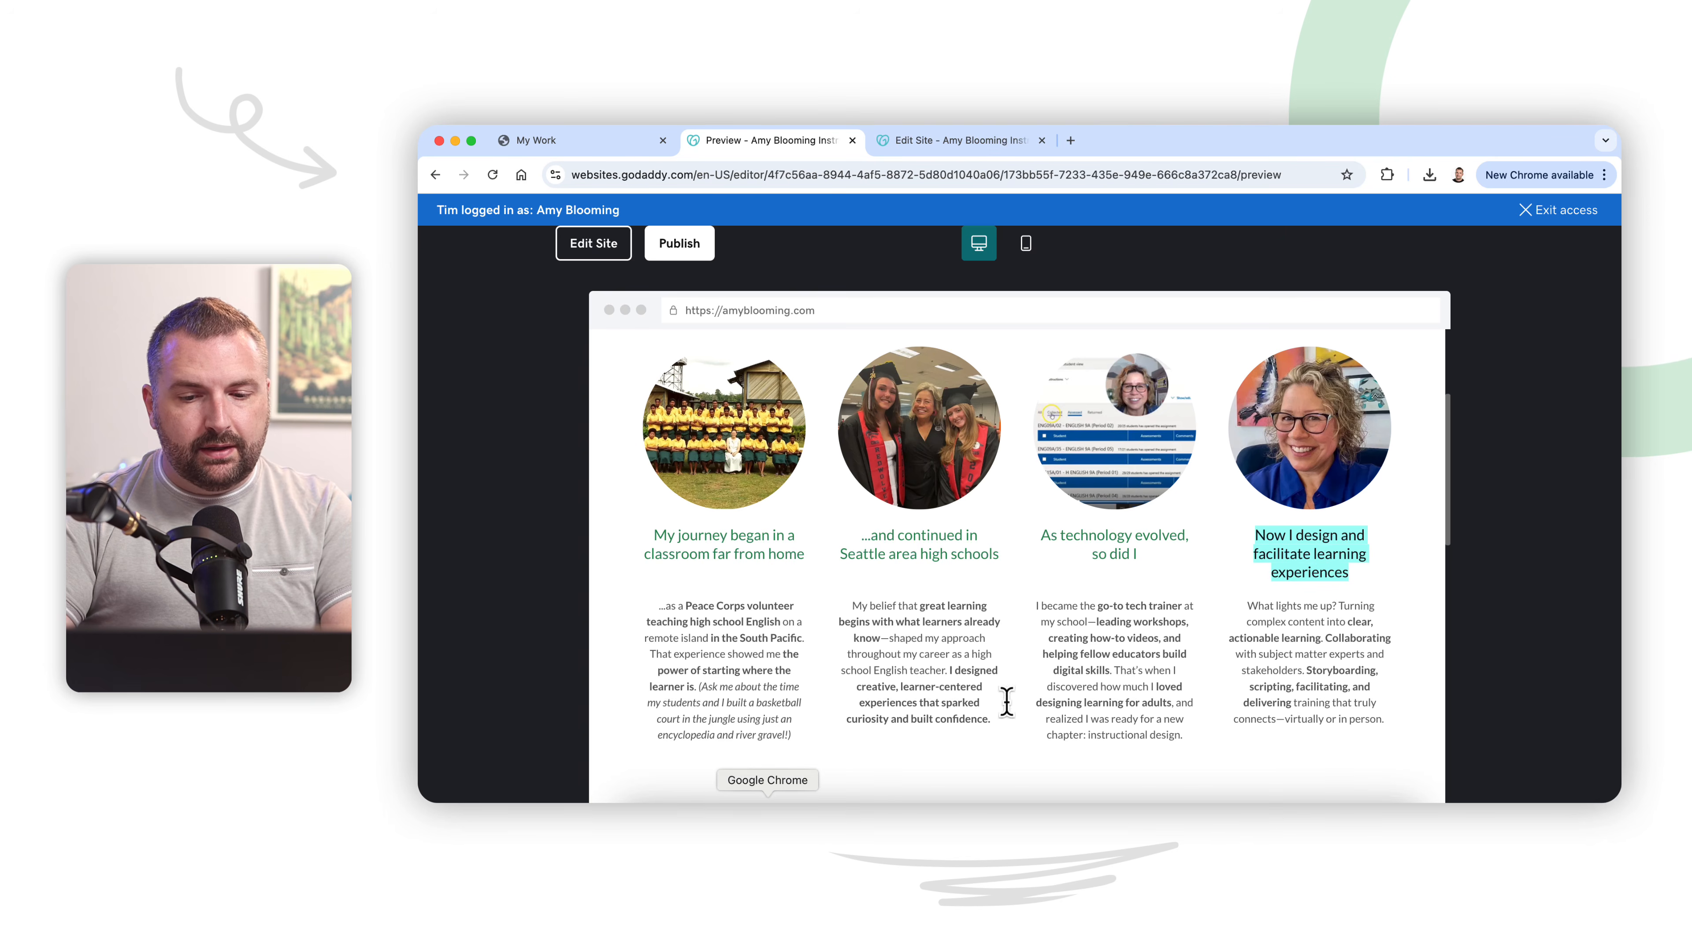
pyautogui.tripleClick(1323, 623)
pyautogui.click(1125, 810)
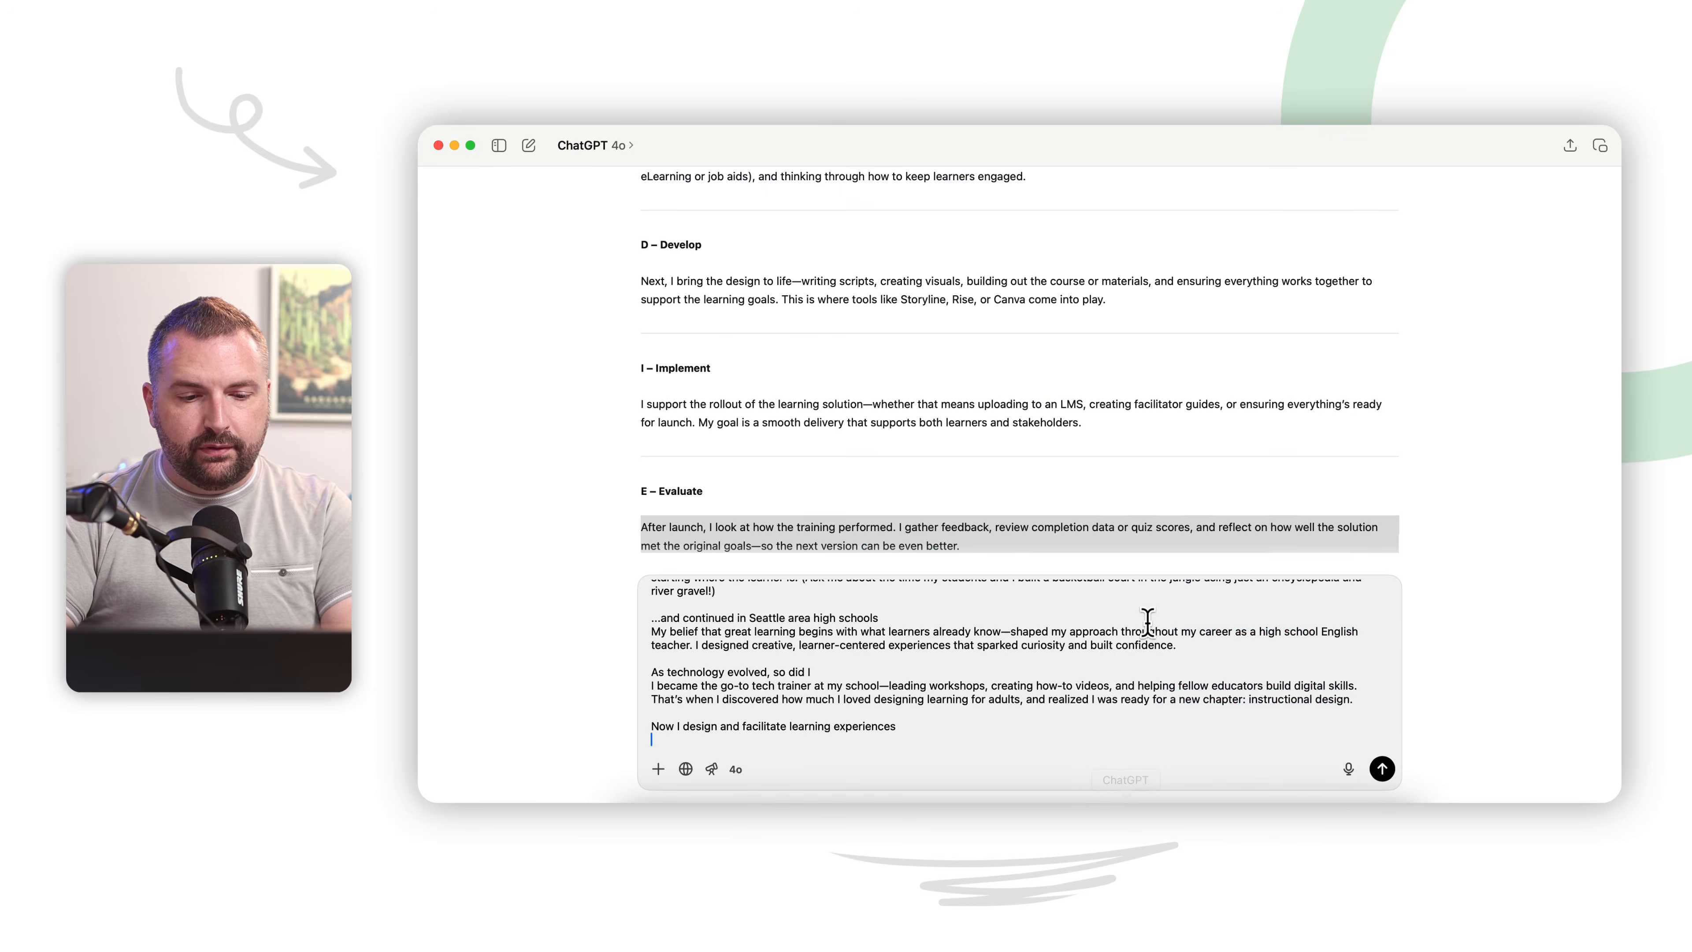
pyautogui.press('cmd+v')
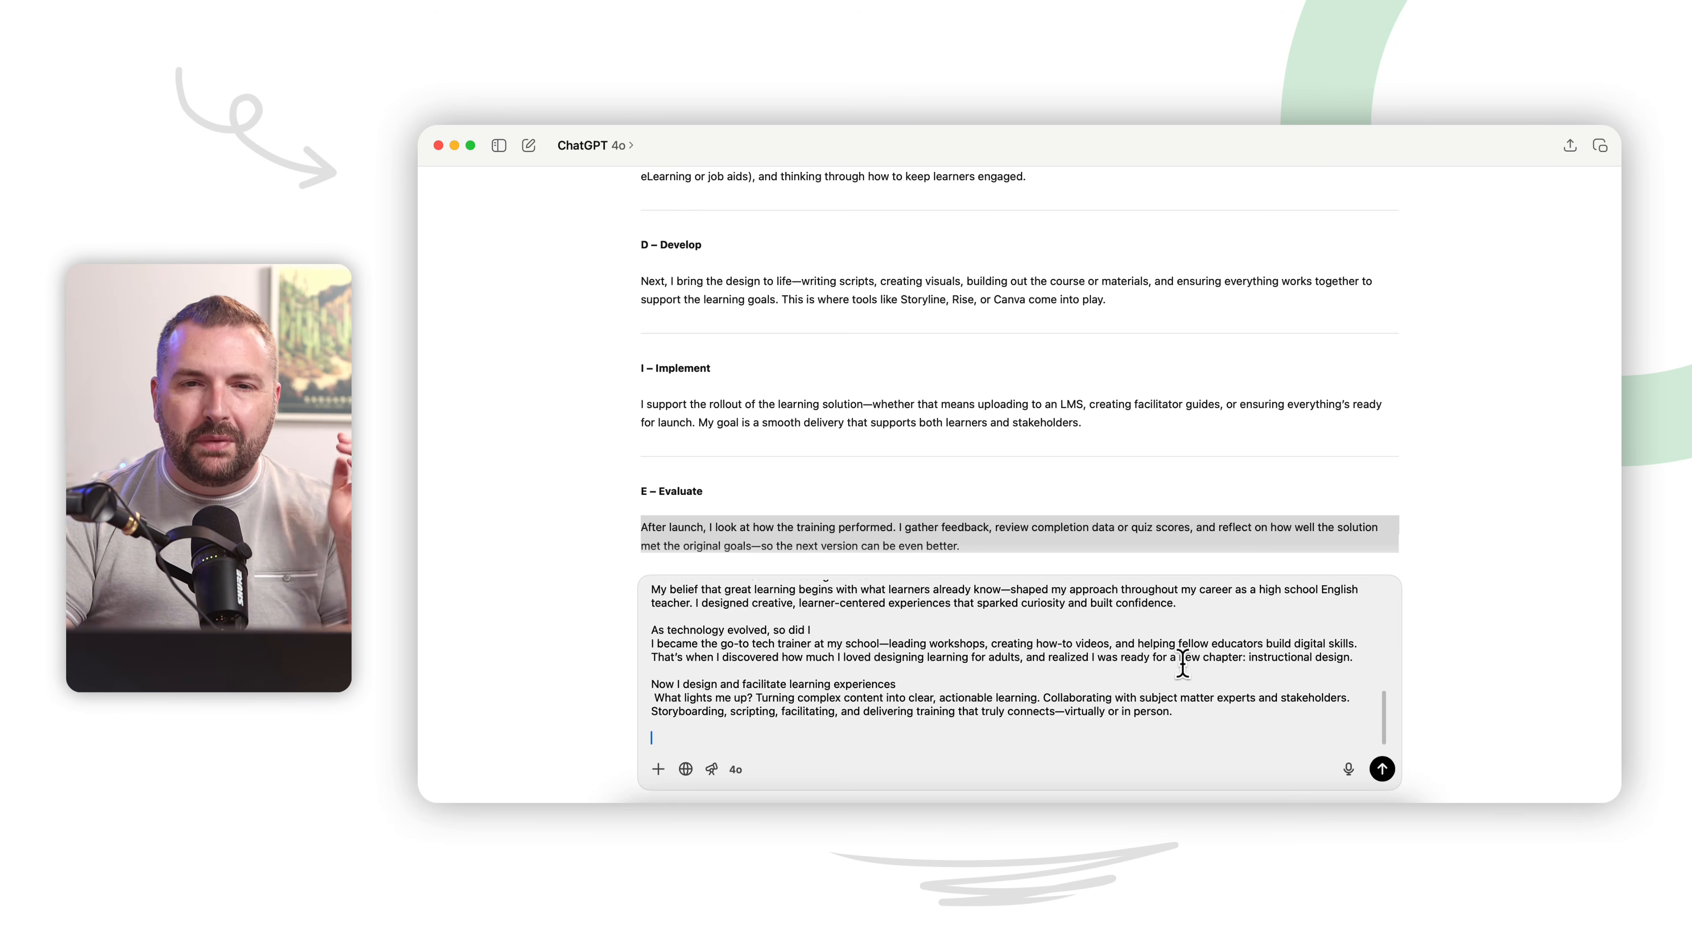
# Step: Send the About Me rewrite prompt and review the headings and paragraphs of the generated story
pyautogui.hotkey('shift', 'Return')
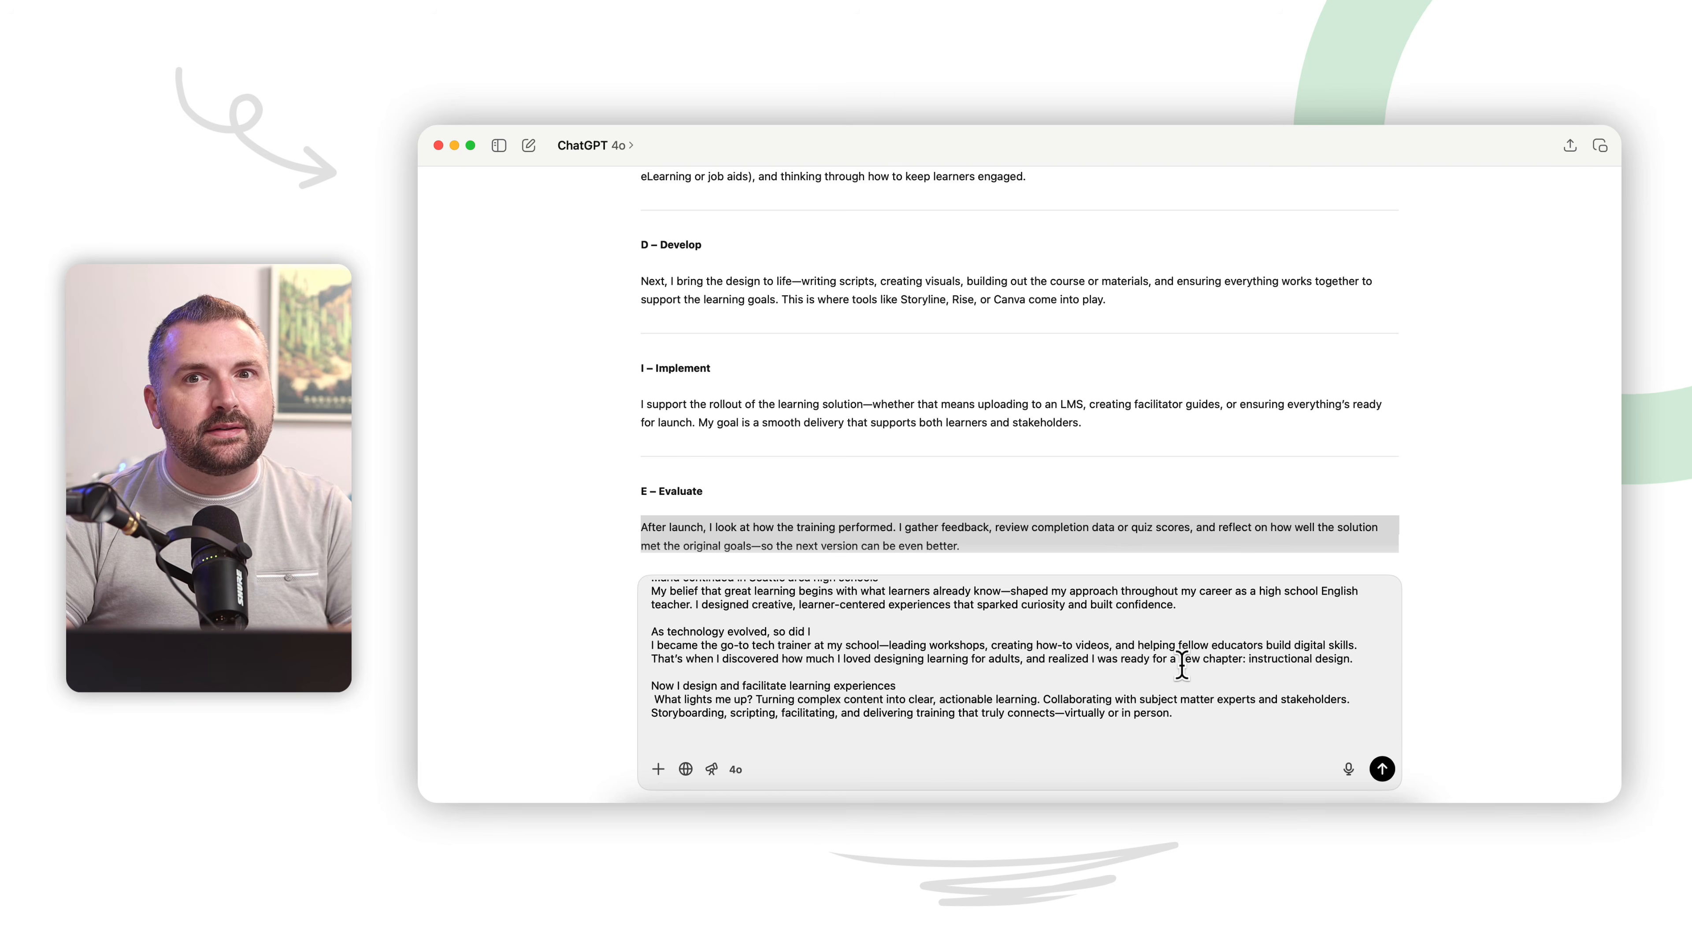
pyautogui.click(1382, 768)
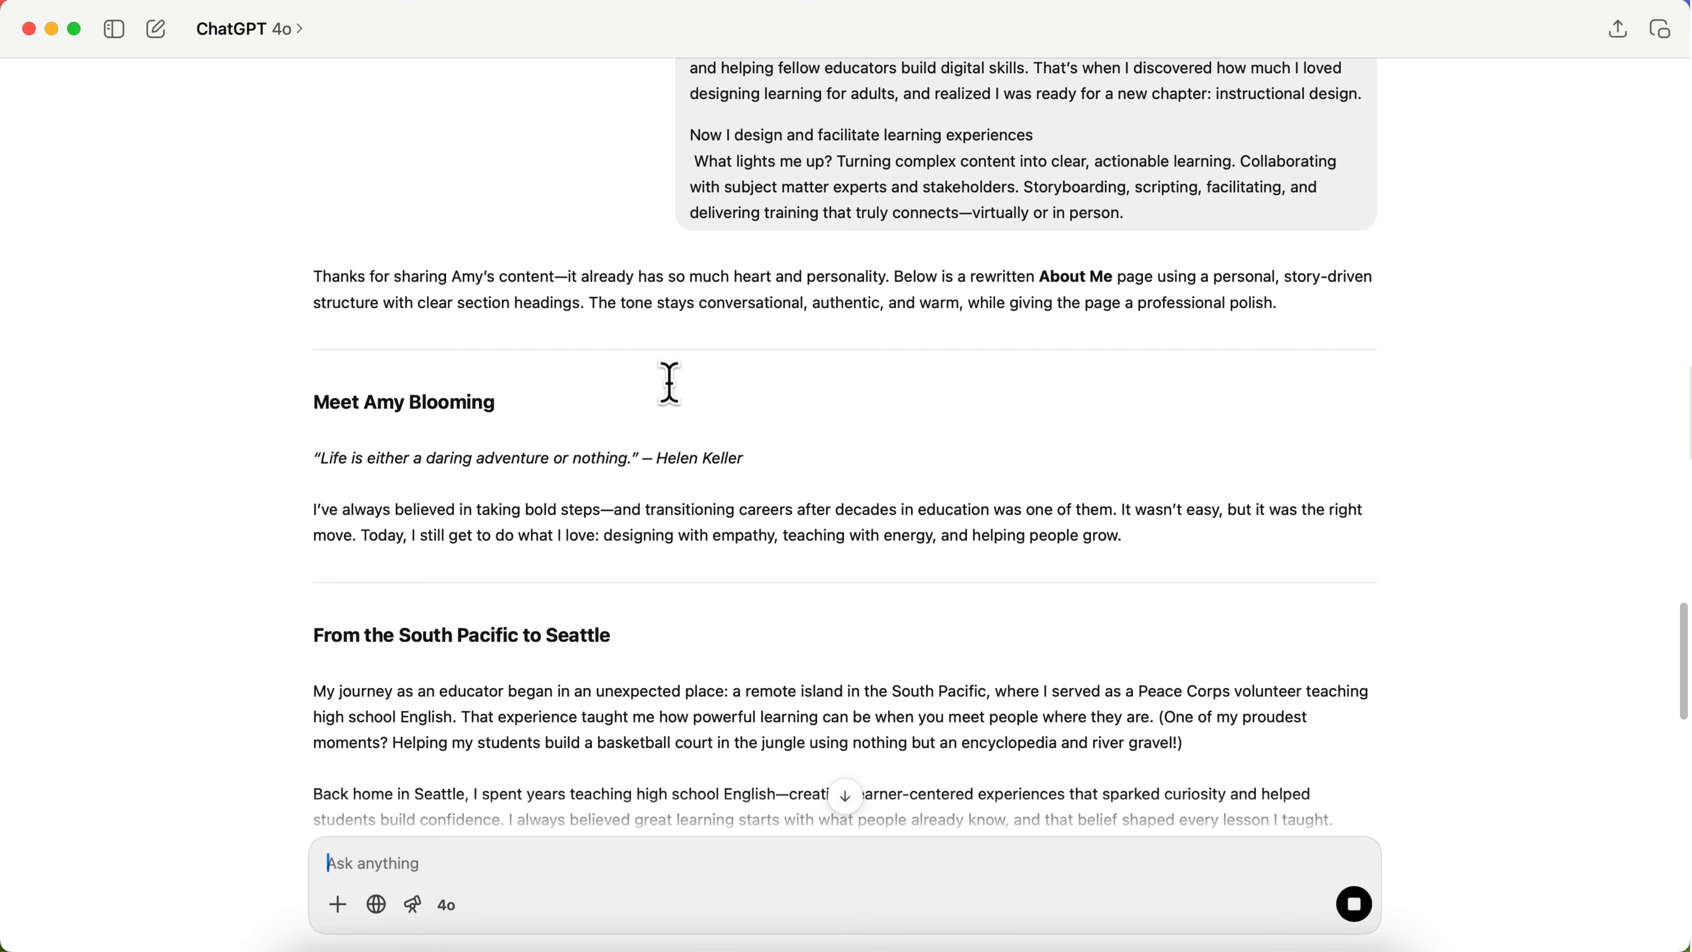
pyautogui.scroll(-5, 601, 493)
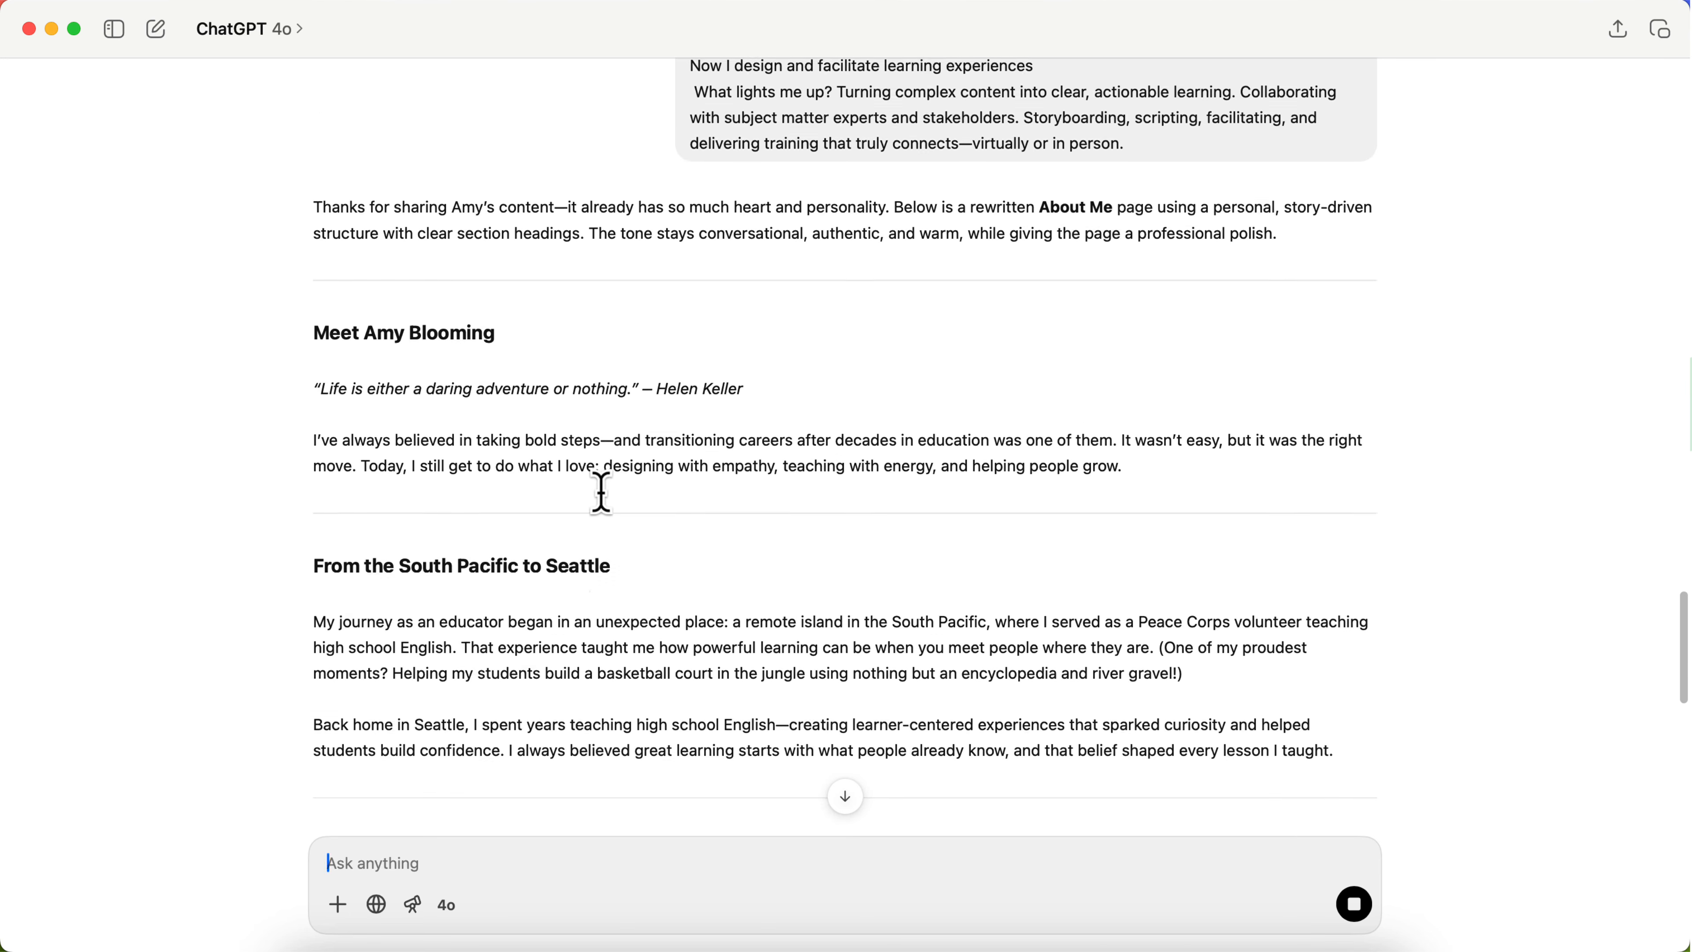
pyautogui.scroll(-7, 601, 493)
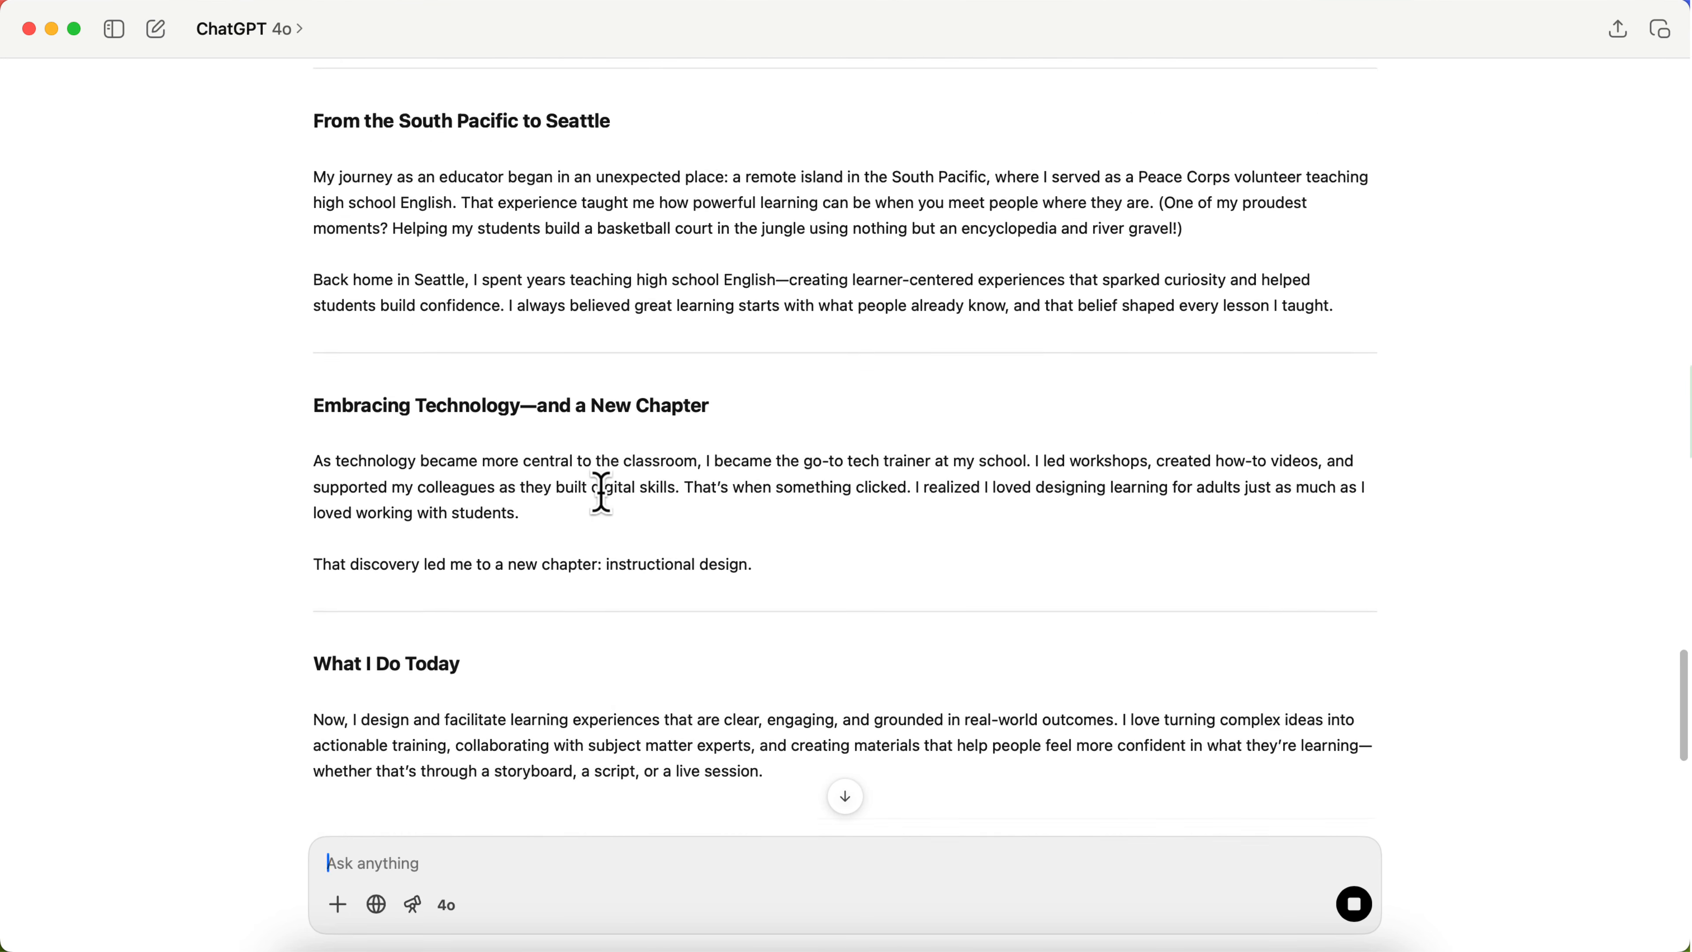
pyautogui.scroll(-1, 602, 493)
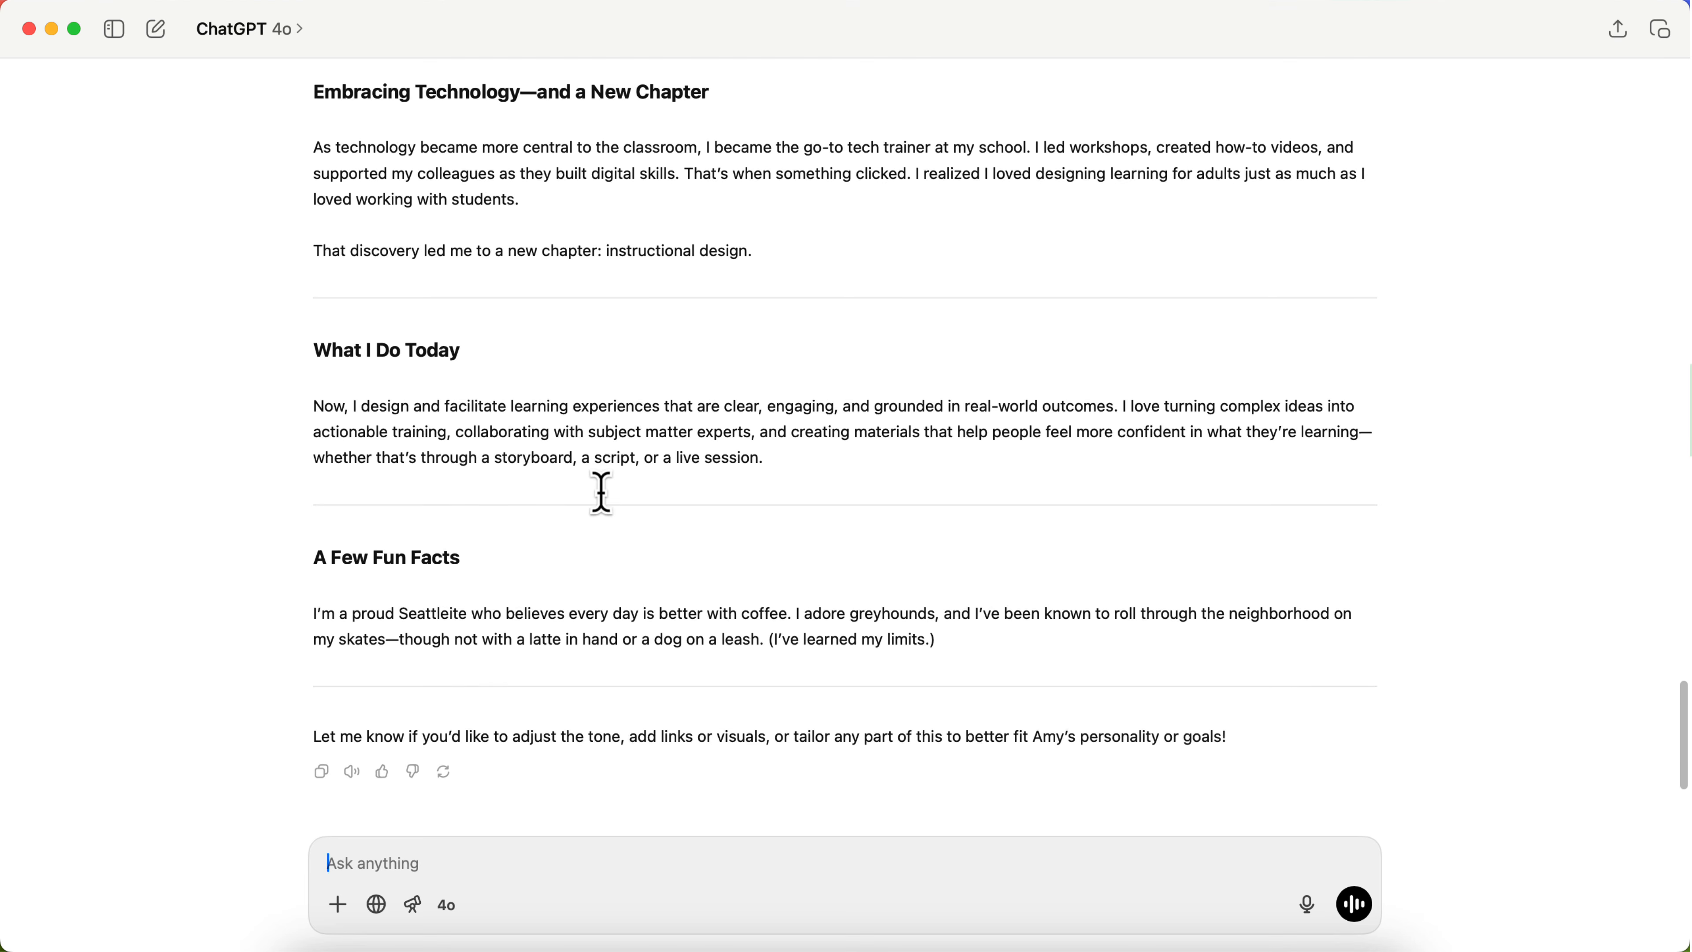
pyautogui.scroll(3, 601, 493)
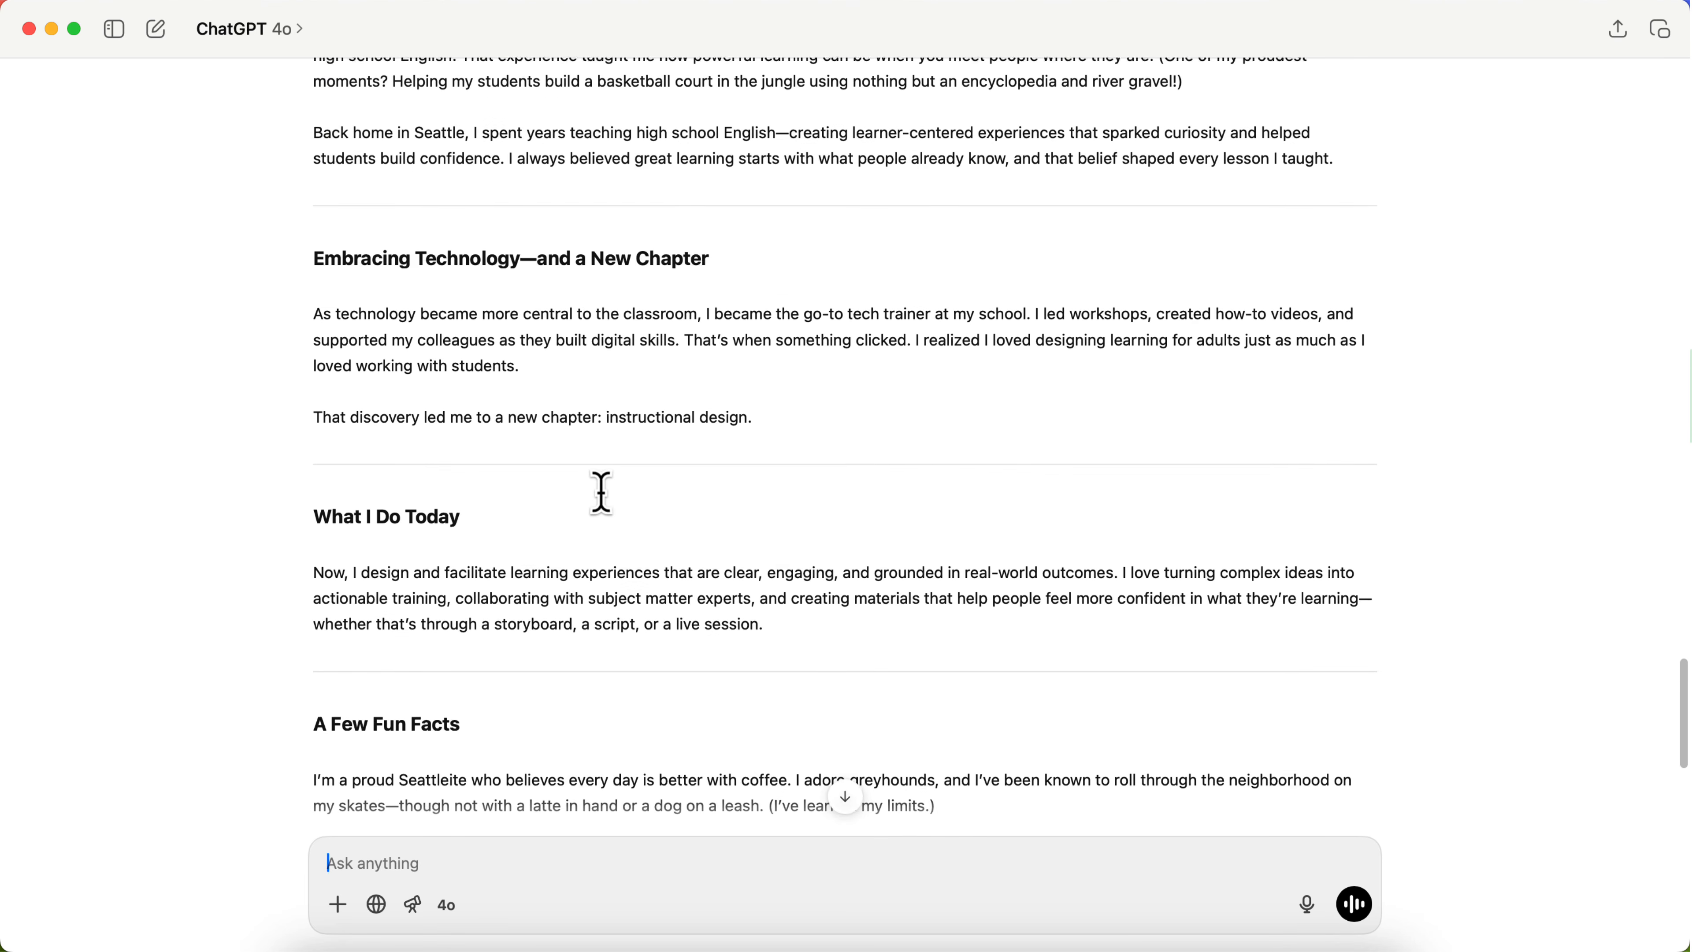
pyautogui.scroll(6, 601, 493)
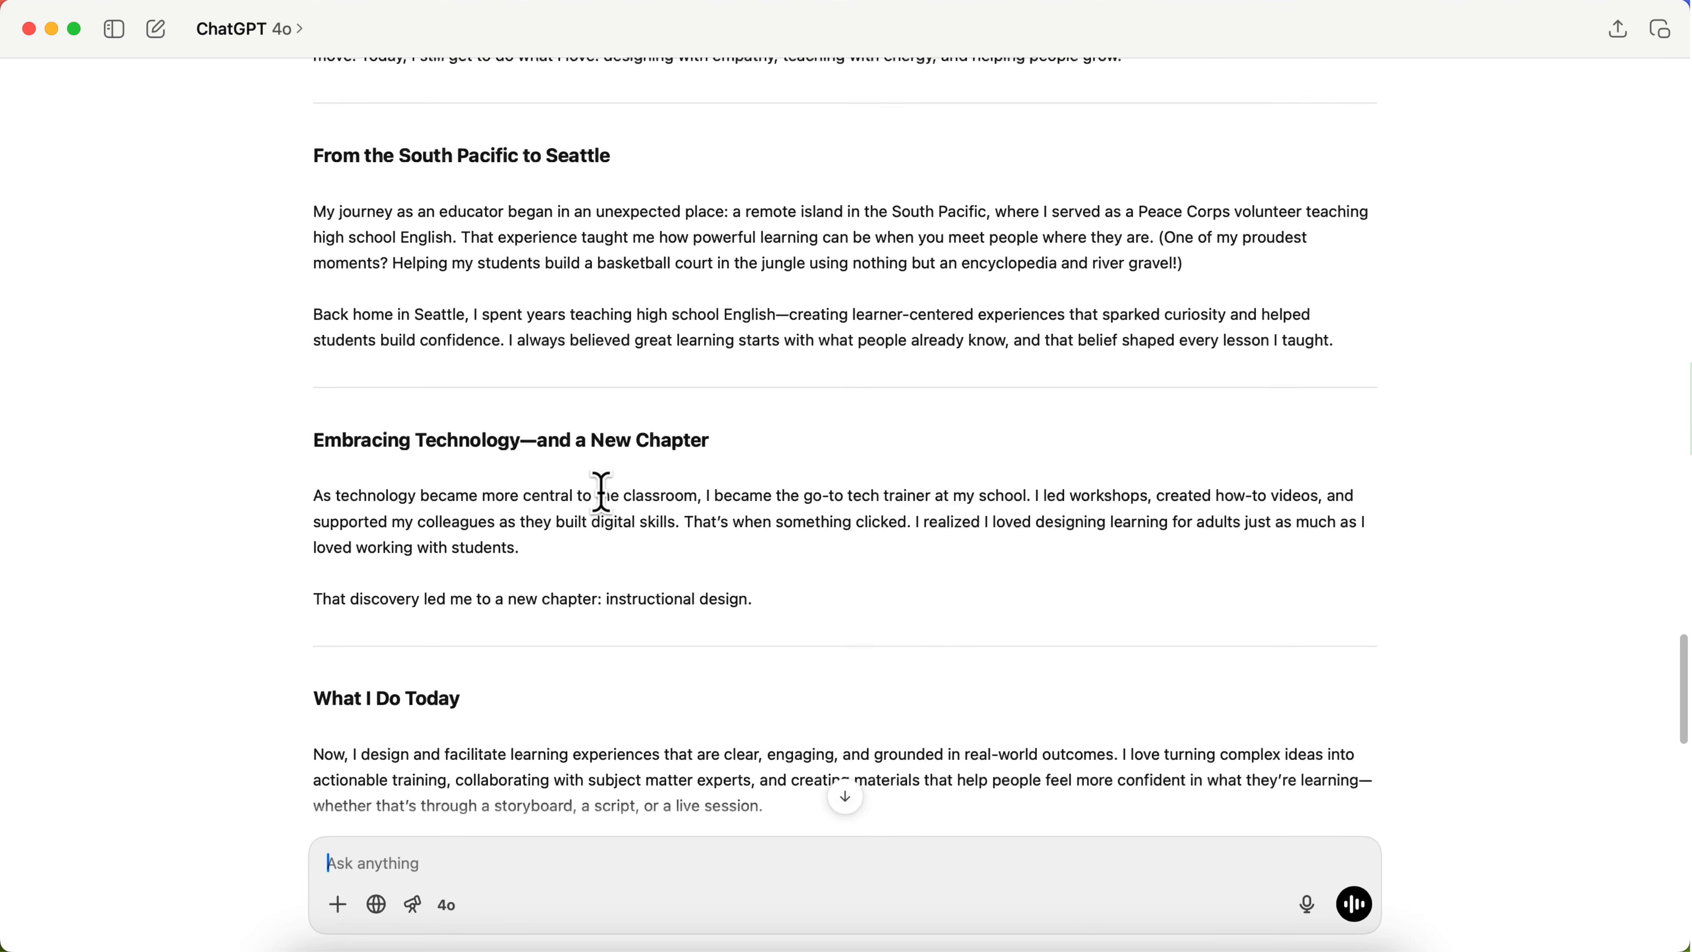
pyautogui.scroll(7, 602, 493)
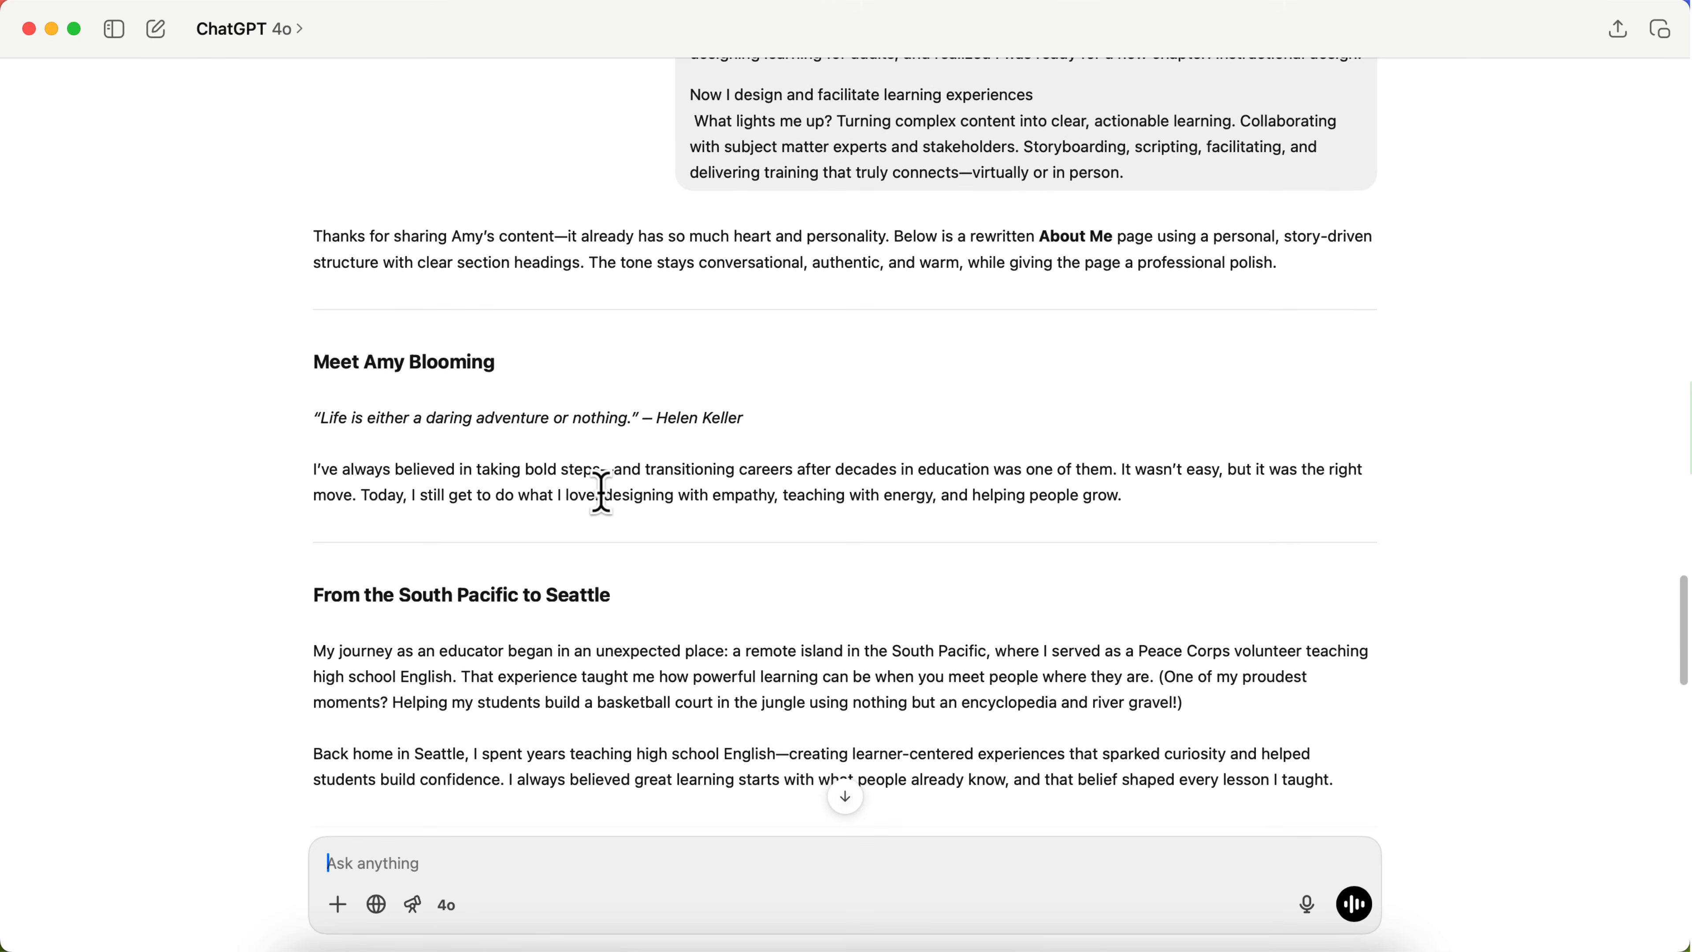
# Step: Switch to Chrome and reopen the previewed My Story page for editing in the website builder
pyautogui.scroll(-2, 601, 493)
pyautogui.click(549, 900)
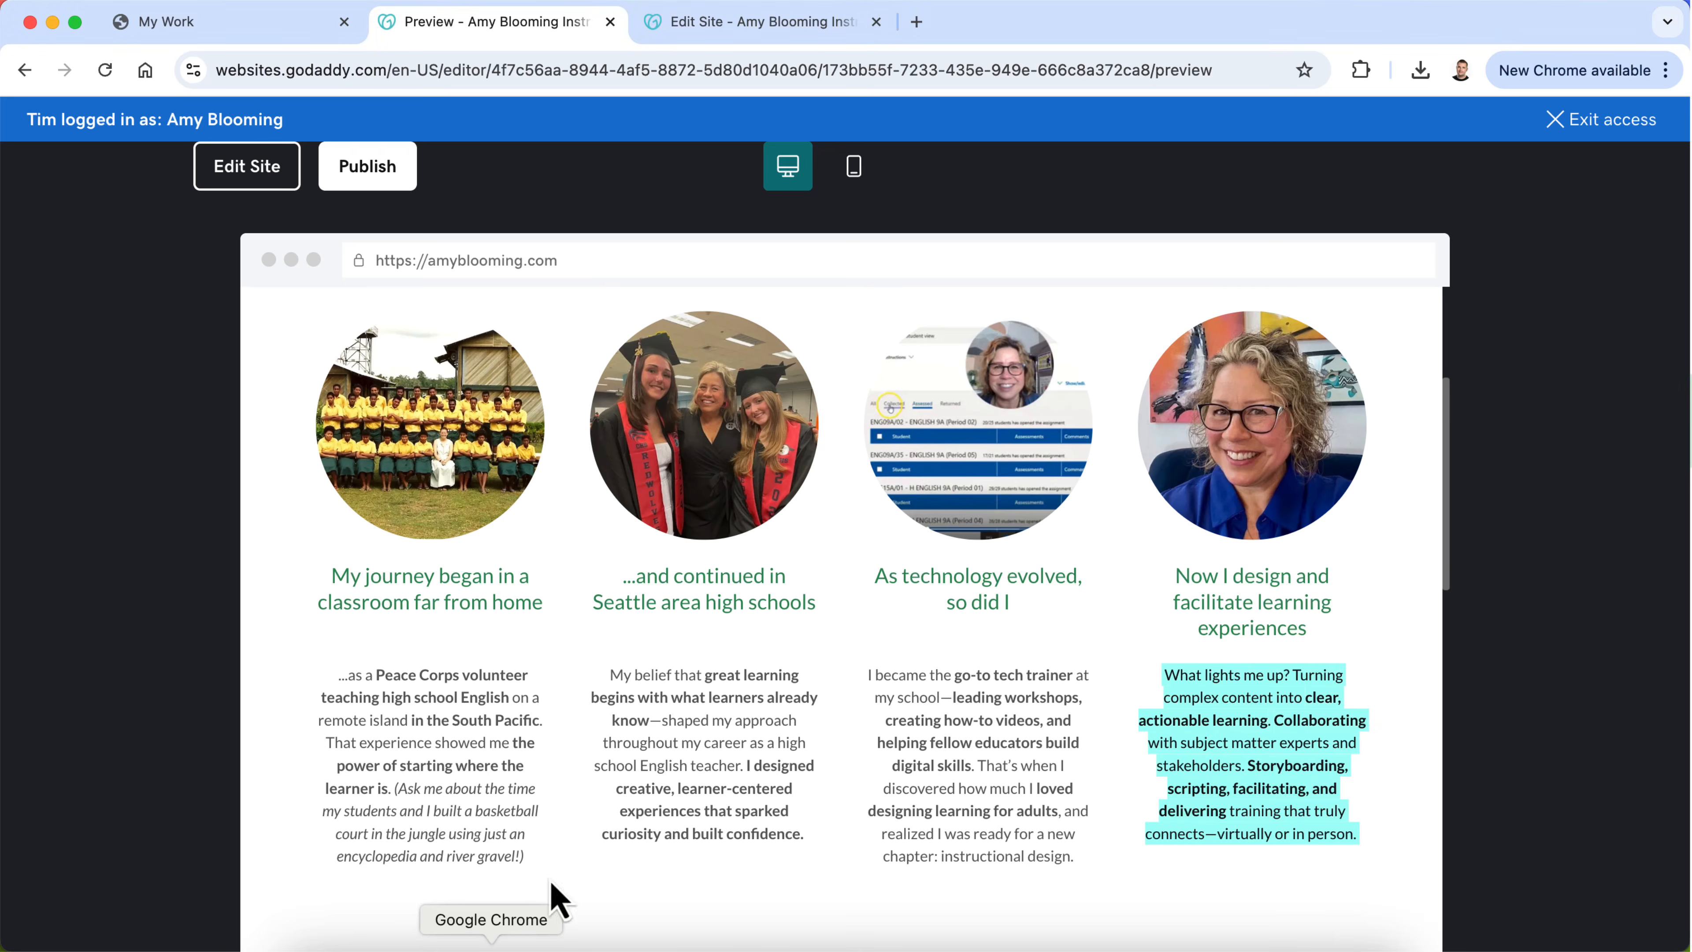
pyautogui.click(256, 179)
# Step: Insert a quote banner section from the General Quote layouts between the My Story cards and the About Me section
pyautogui.scroll(-1, 583, 550)
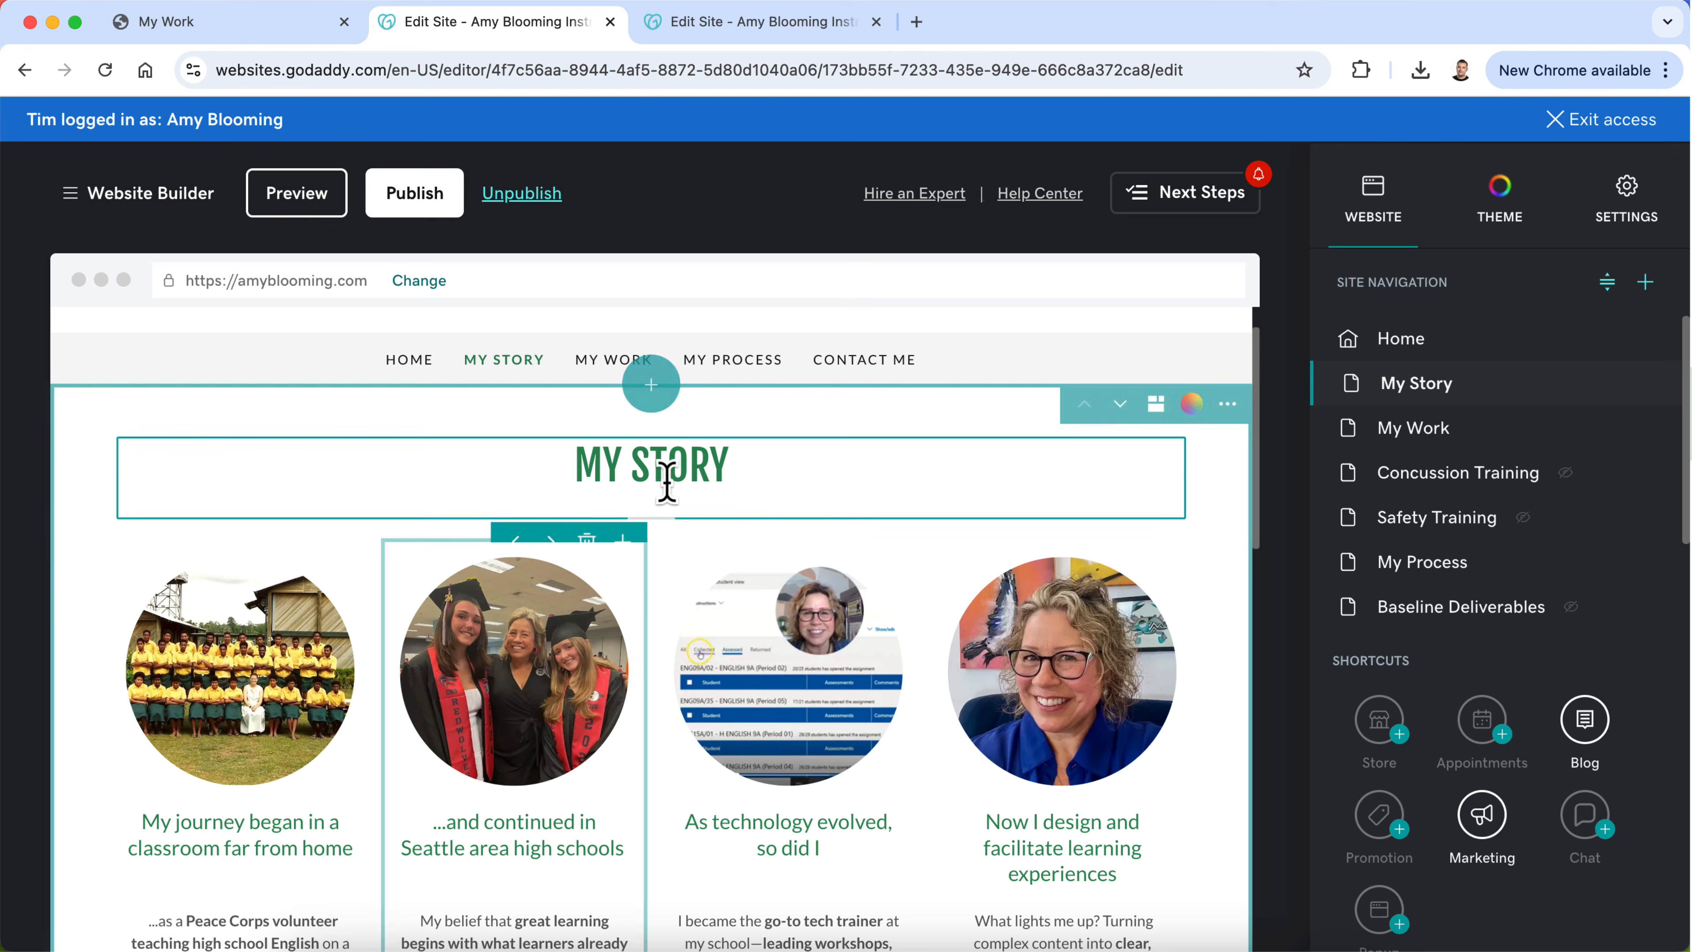
pyautogui.scroll(-2, 660, 579)
pyautogui.scroll(3, 660, 578)
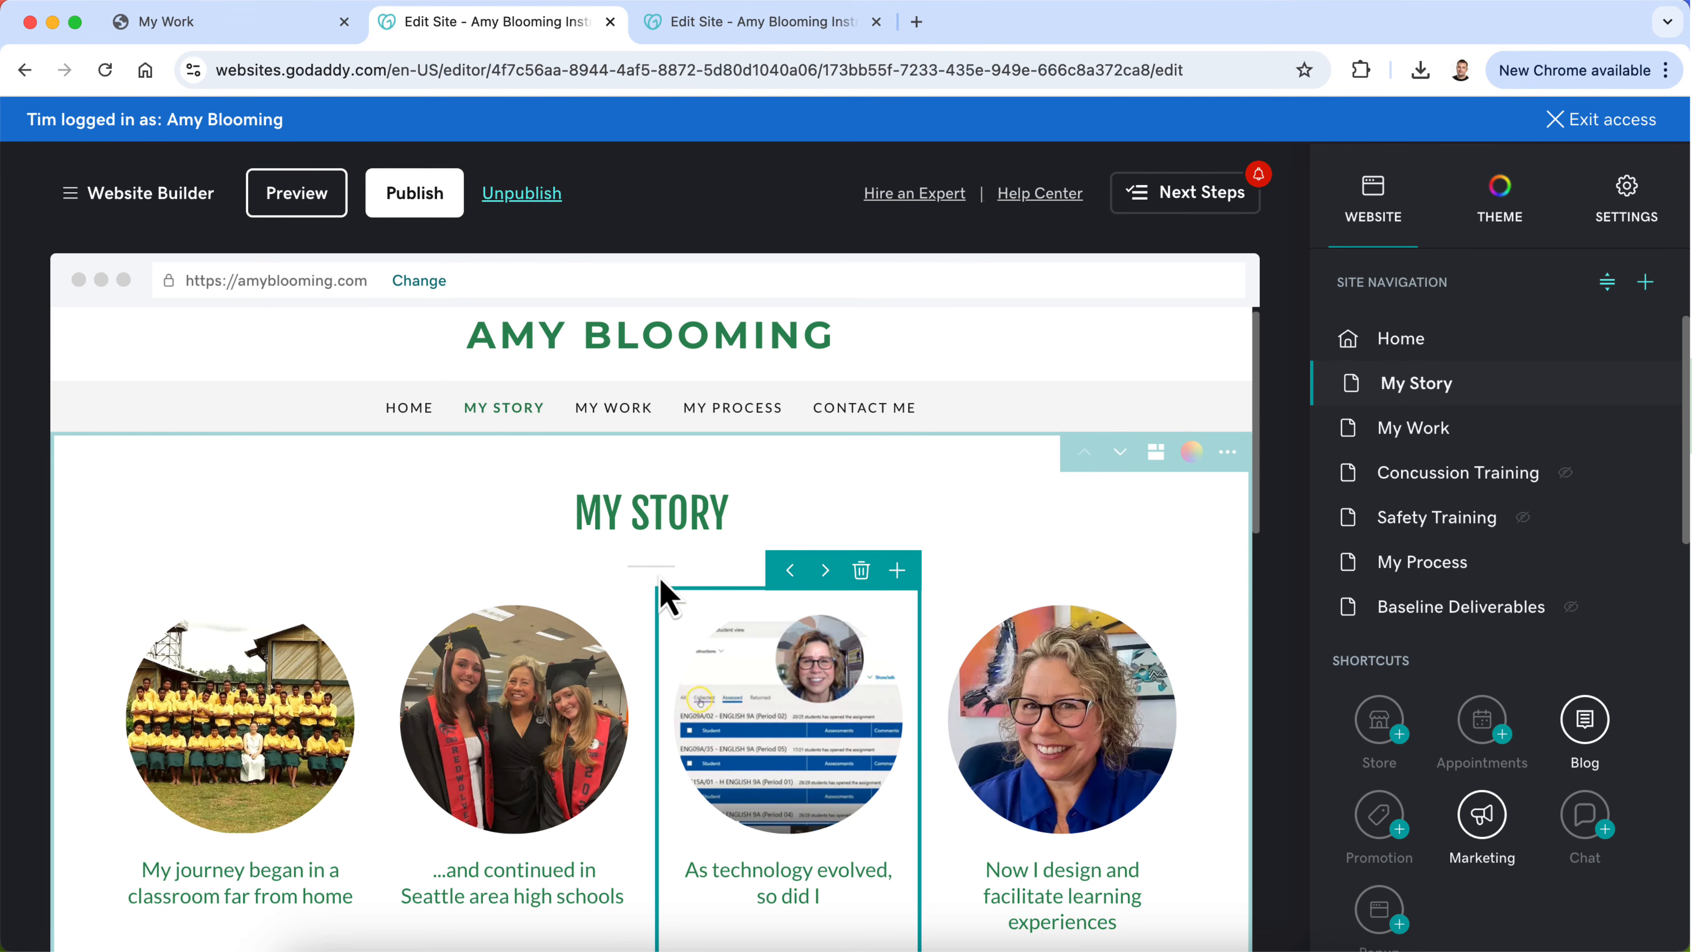
pyautogui.scroll(-8, 661, 585)
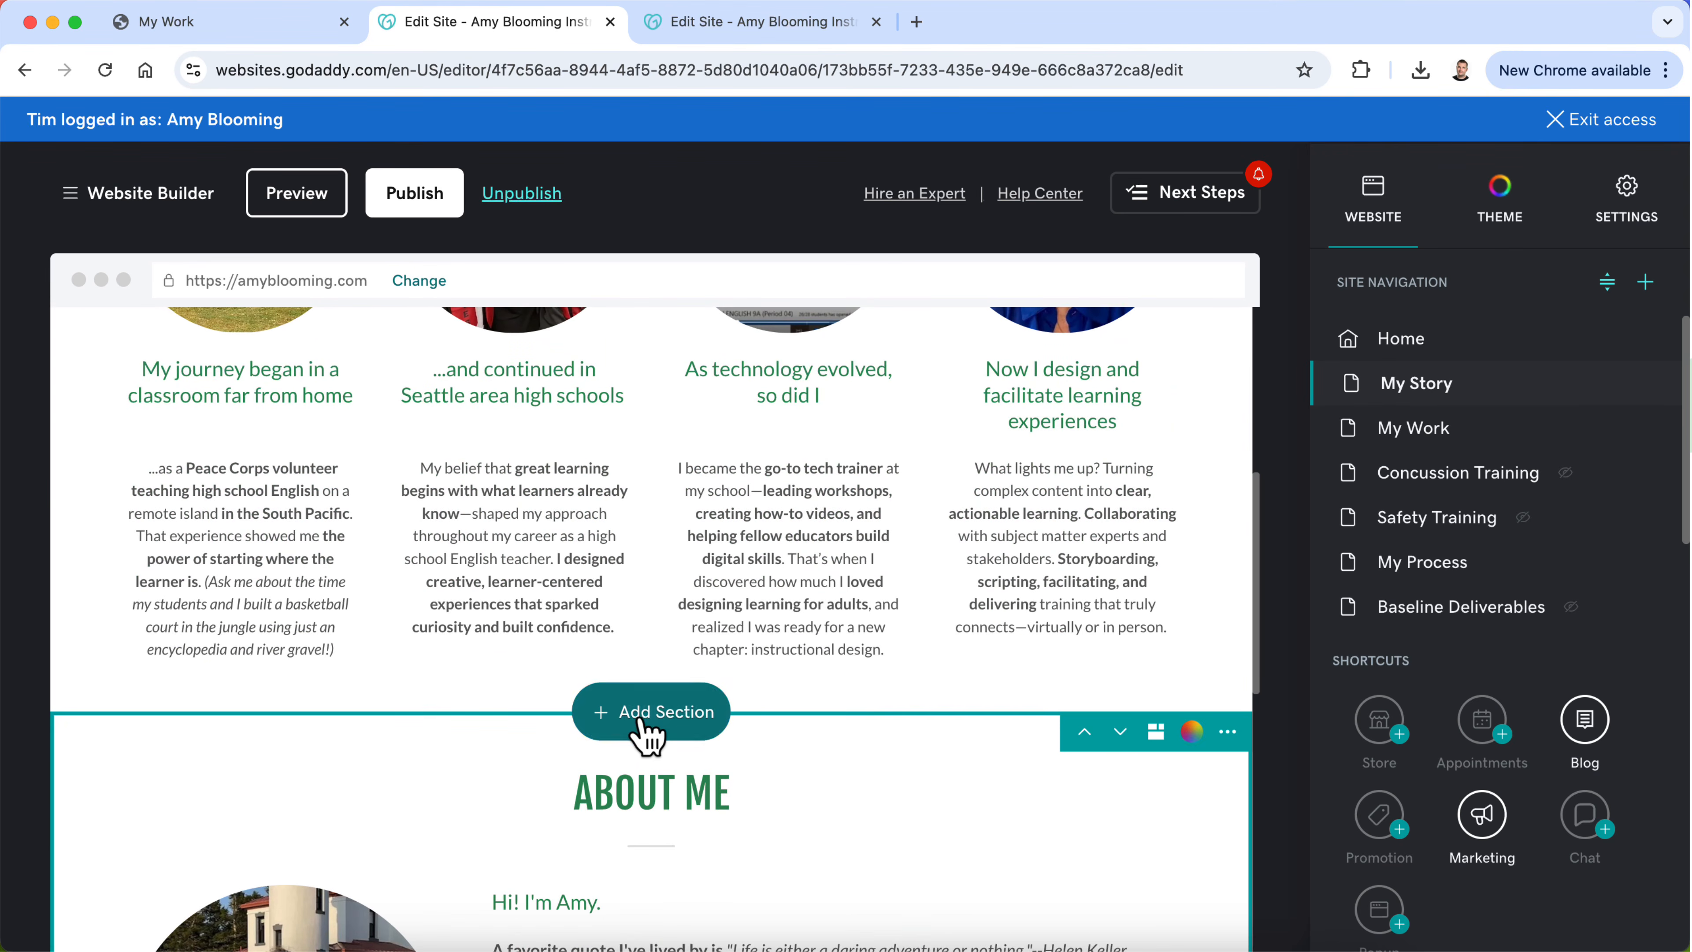
pyautogui.click(644, 727)
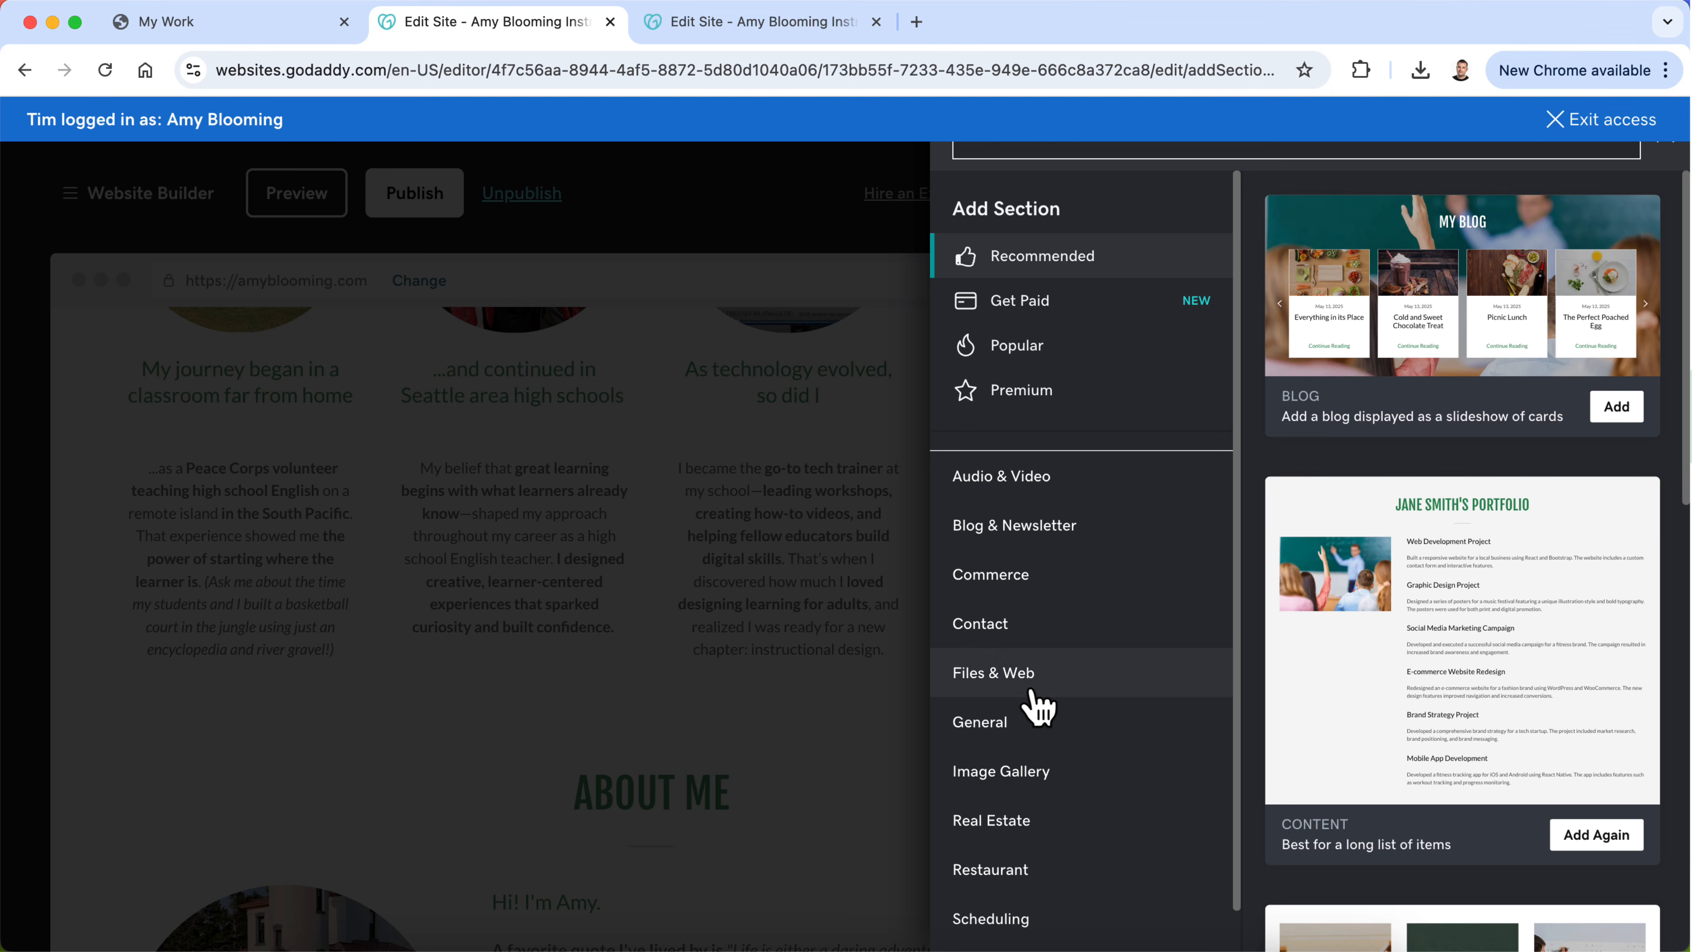
pyautogui.click(1031, 729)
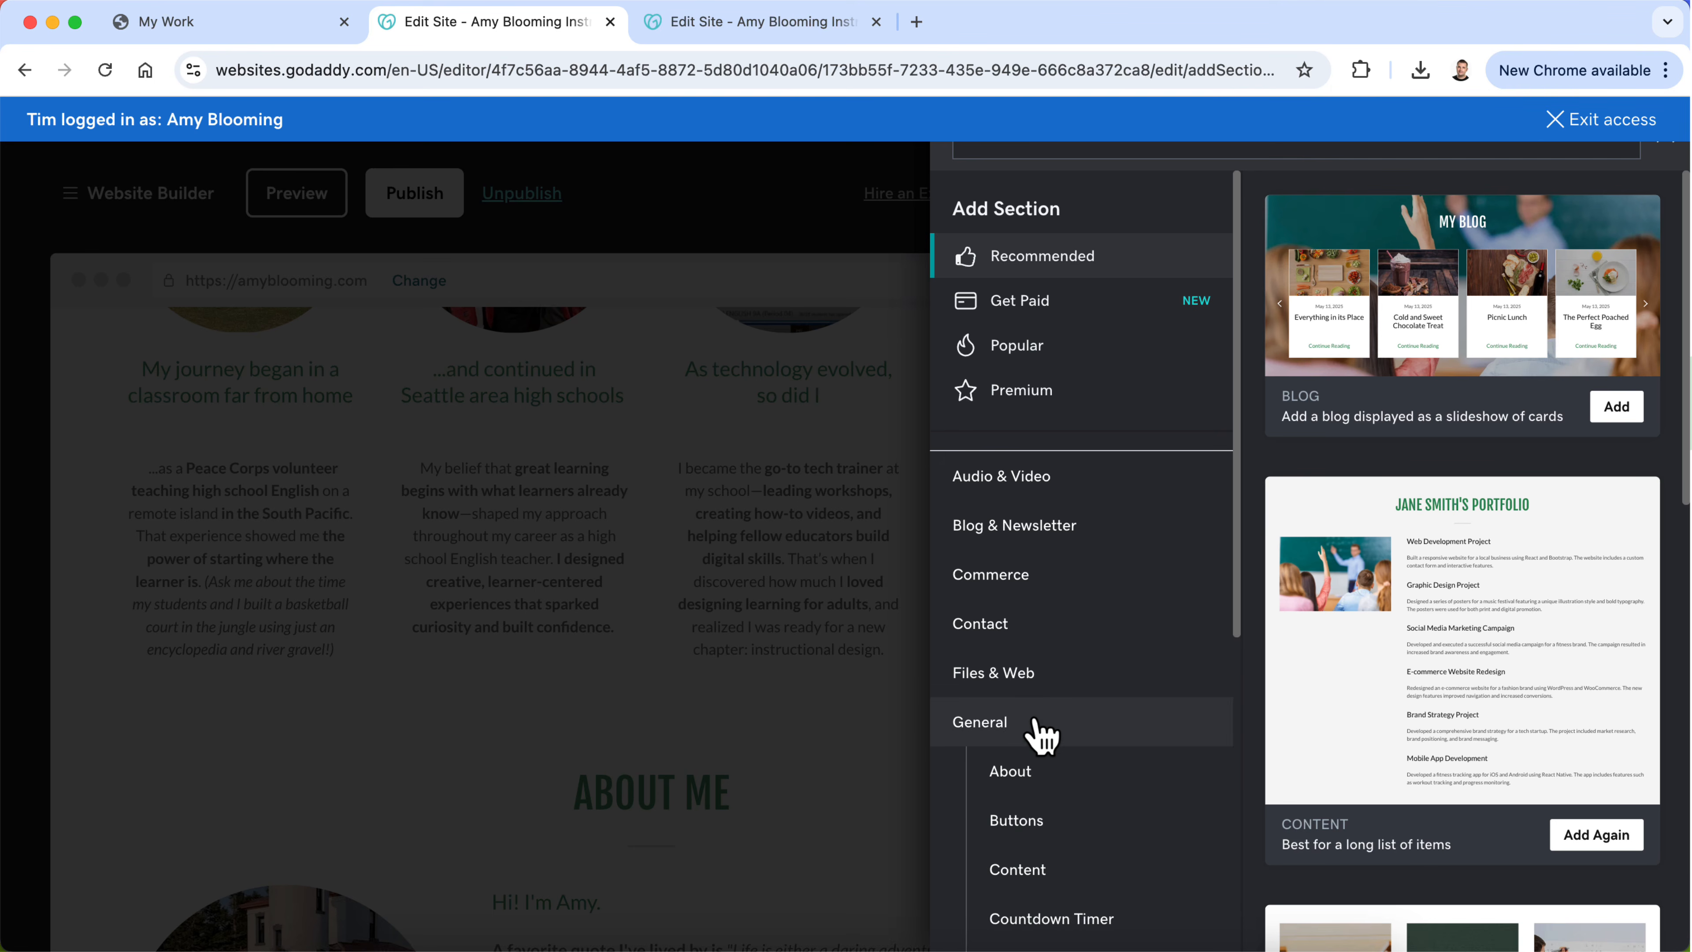
pyautogui.scroll(-8, 1041, 733)
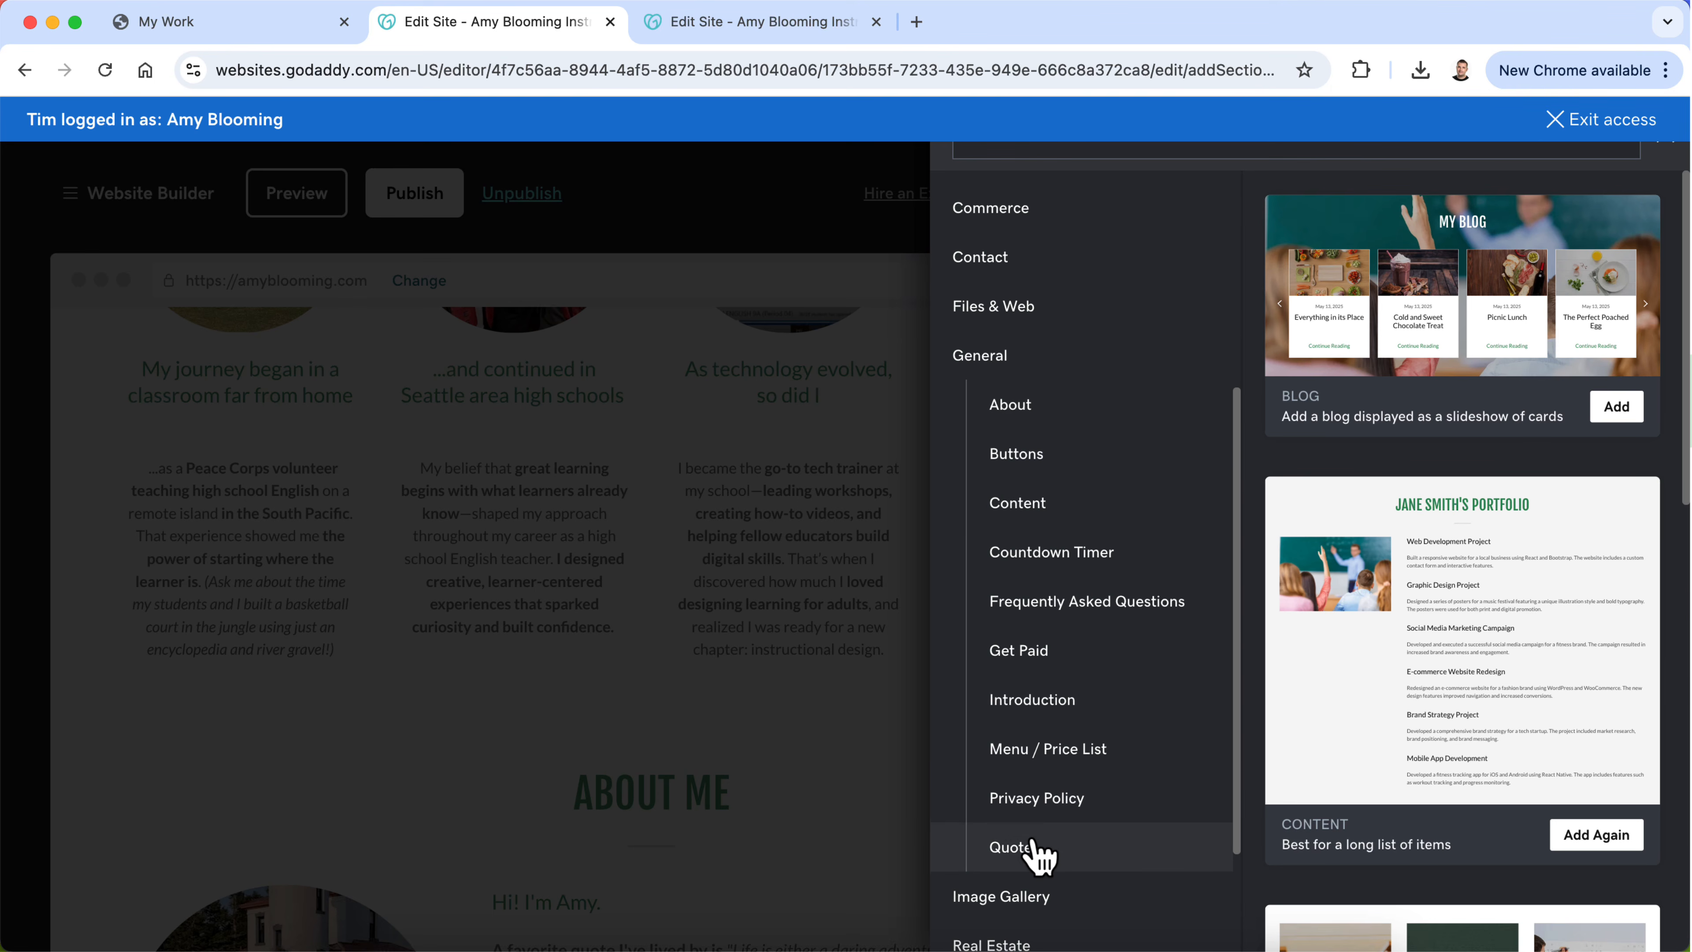
pyautogui.click(1034, 847)
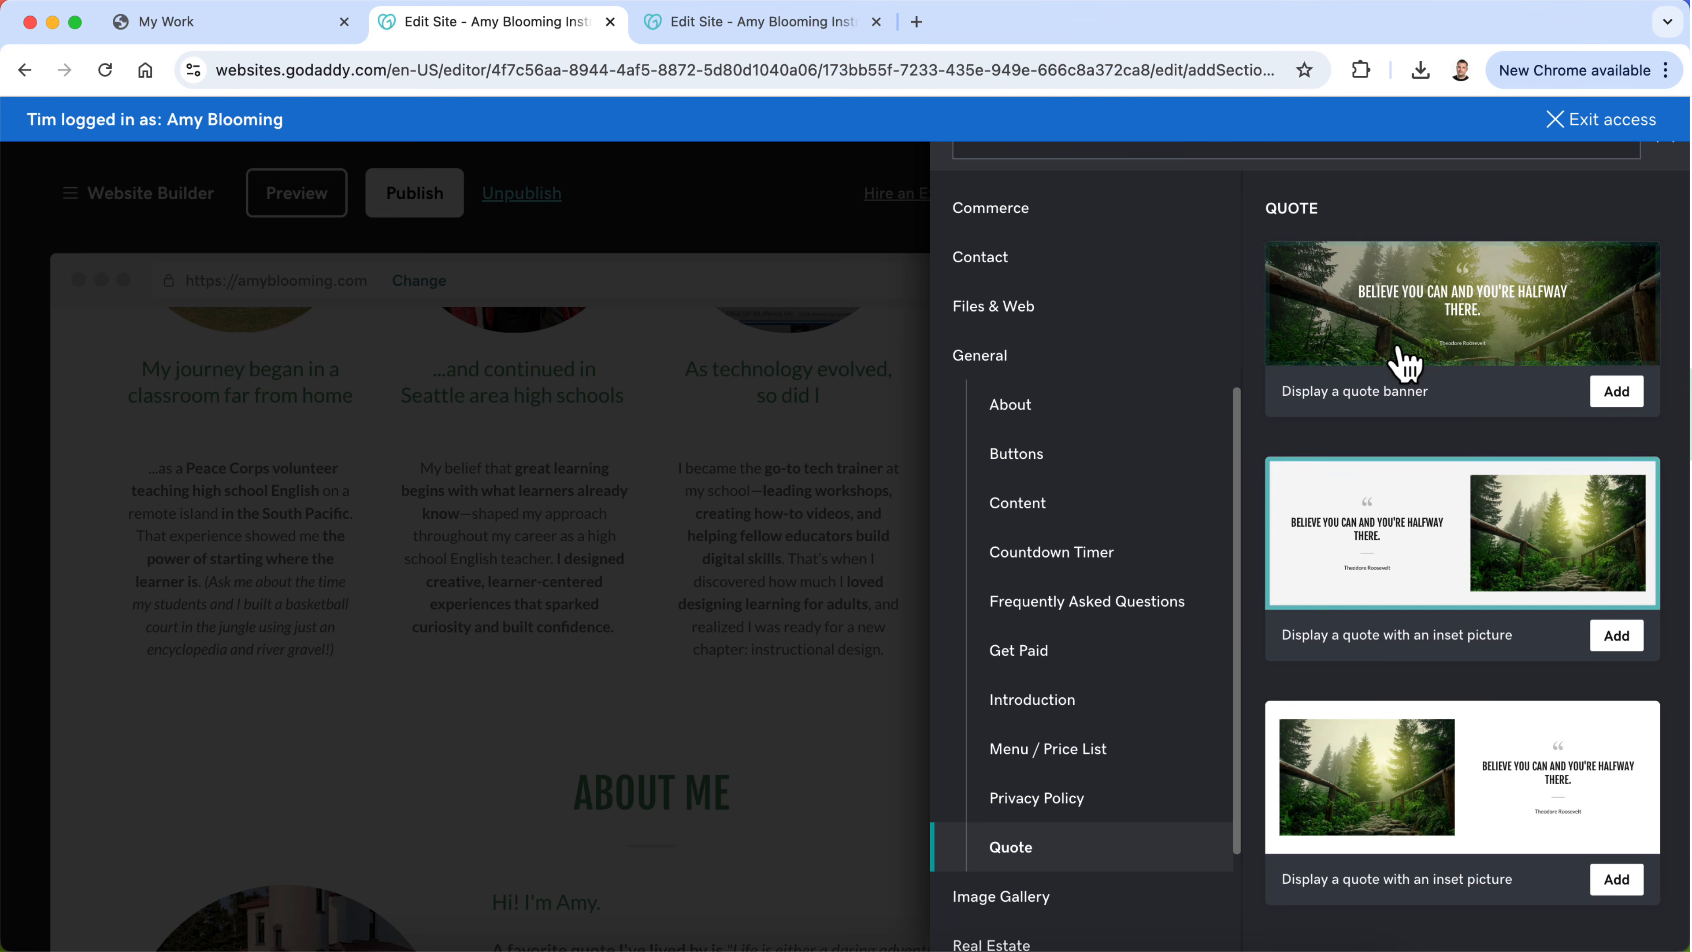
pyautogui.click(1619, 393)
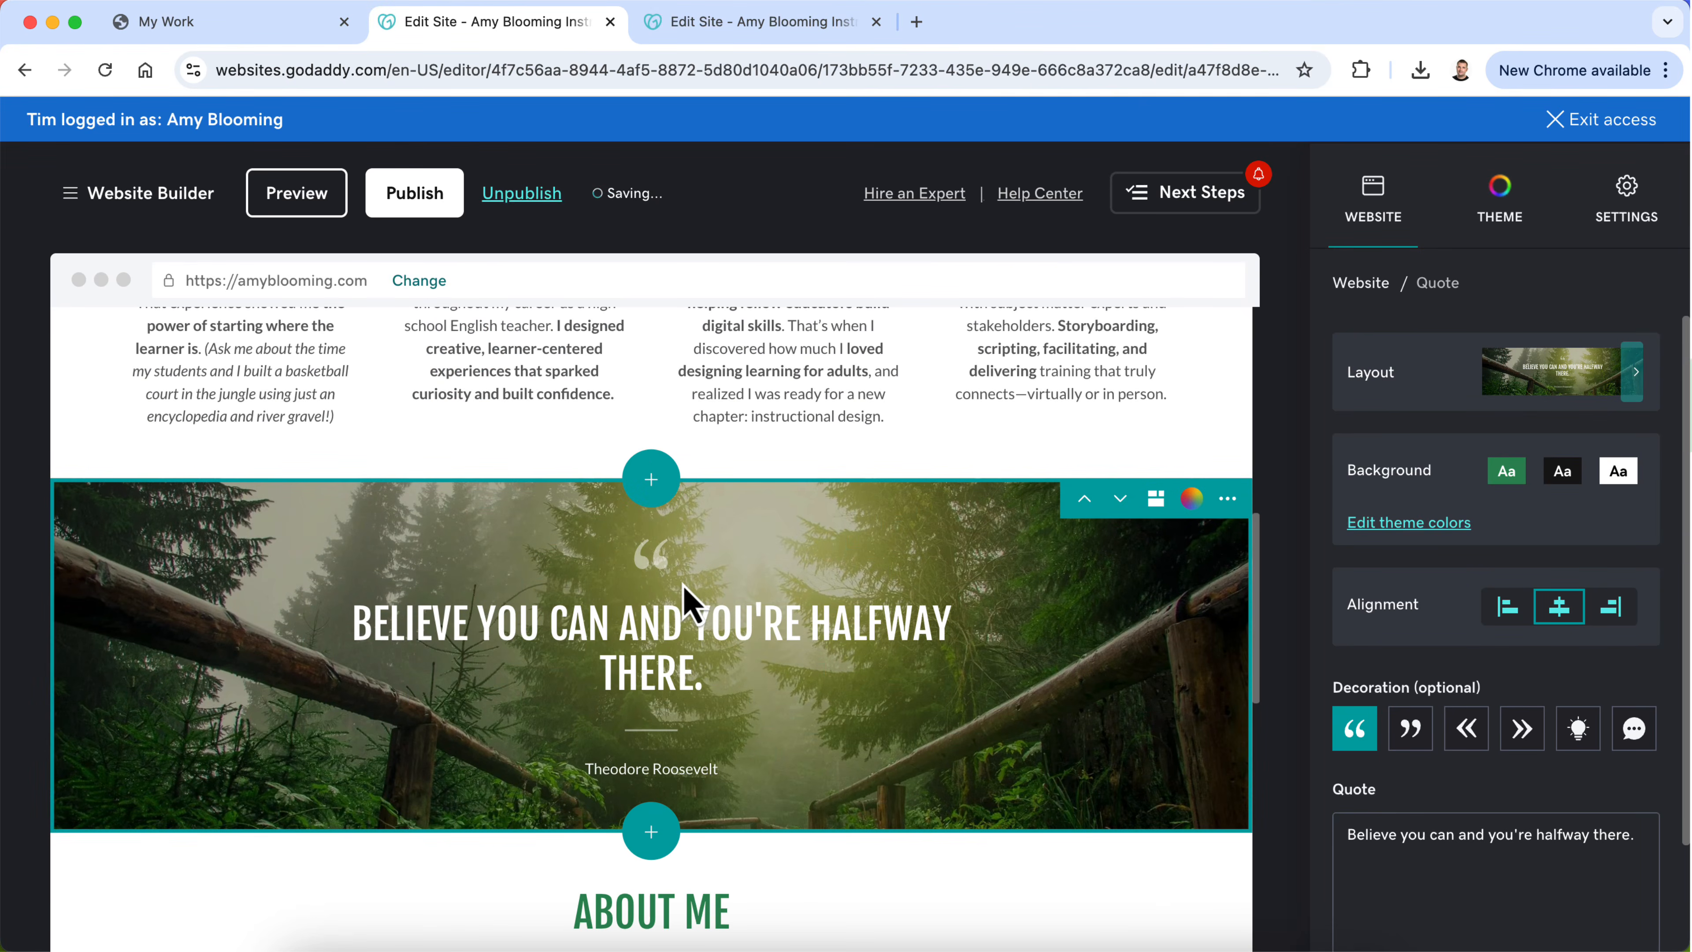
# Step: Start adding a section between the My Story cards and the quote banner, and look through the General About layouts
pyautogui.scroll(-3, 672, 703)
pyautogui.scroll(8, 672, 691)
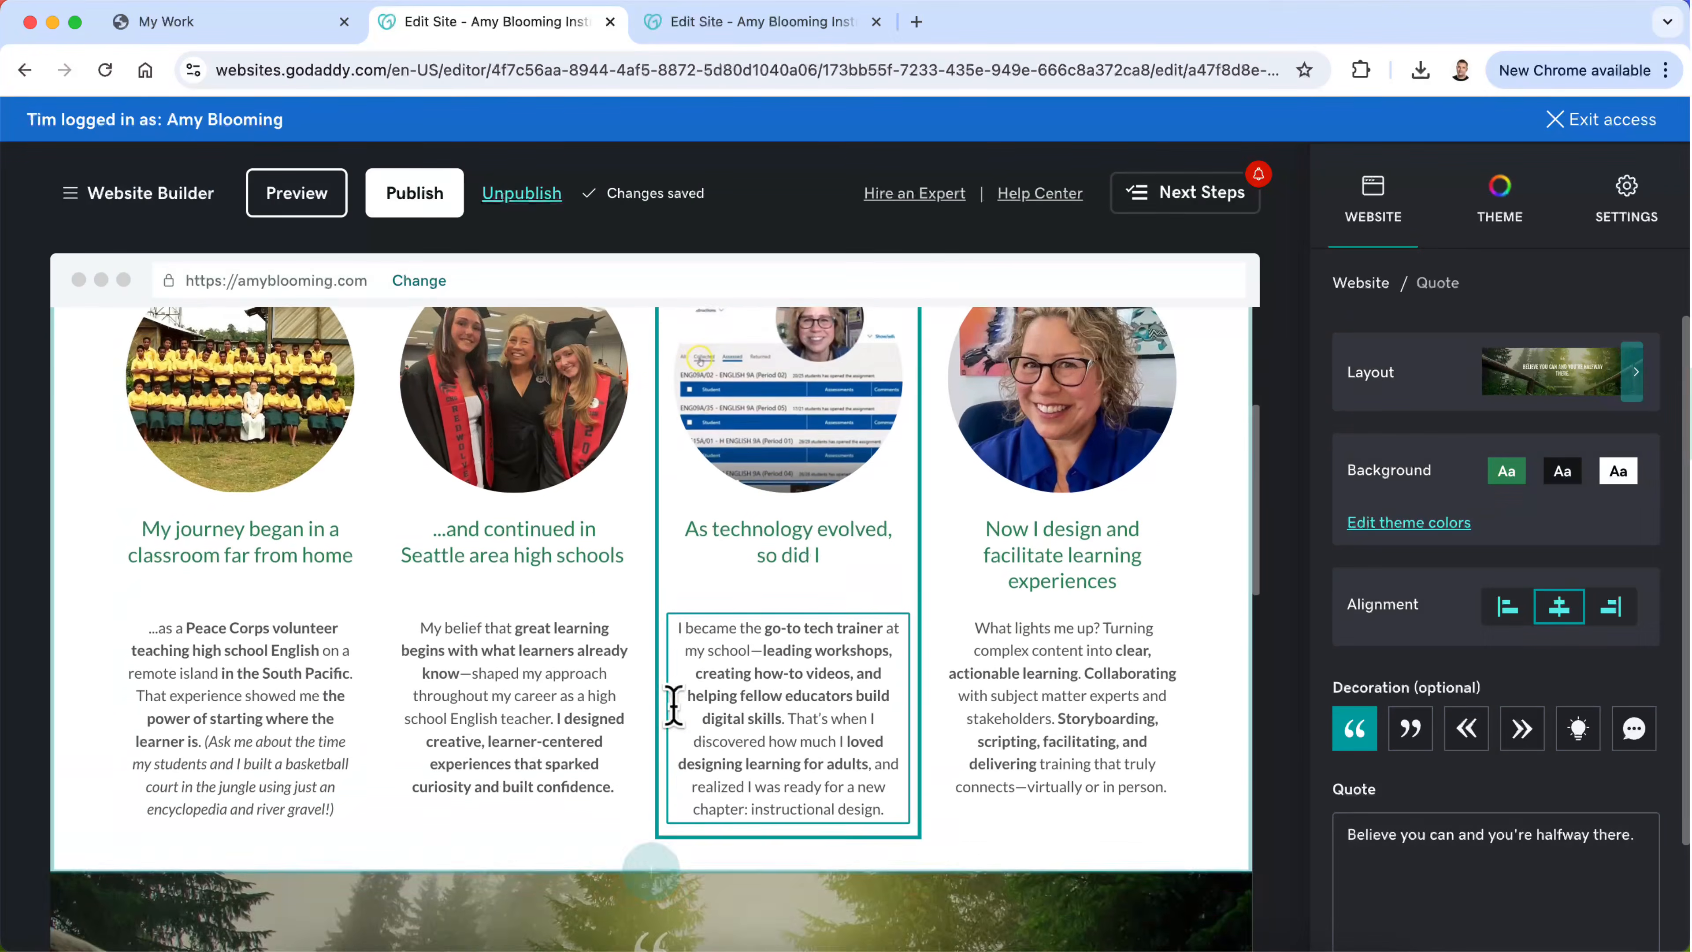
pyautogui.scroll(5, 672, 707)
pyautogui.scroll(-8, 672, 718)
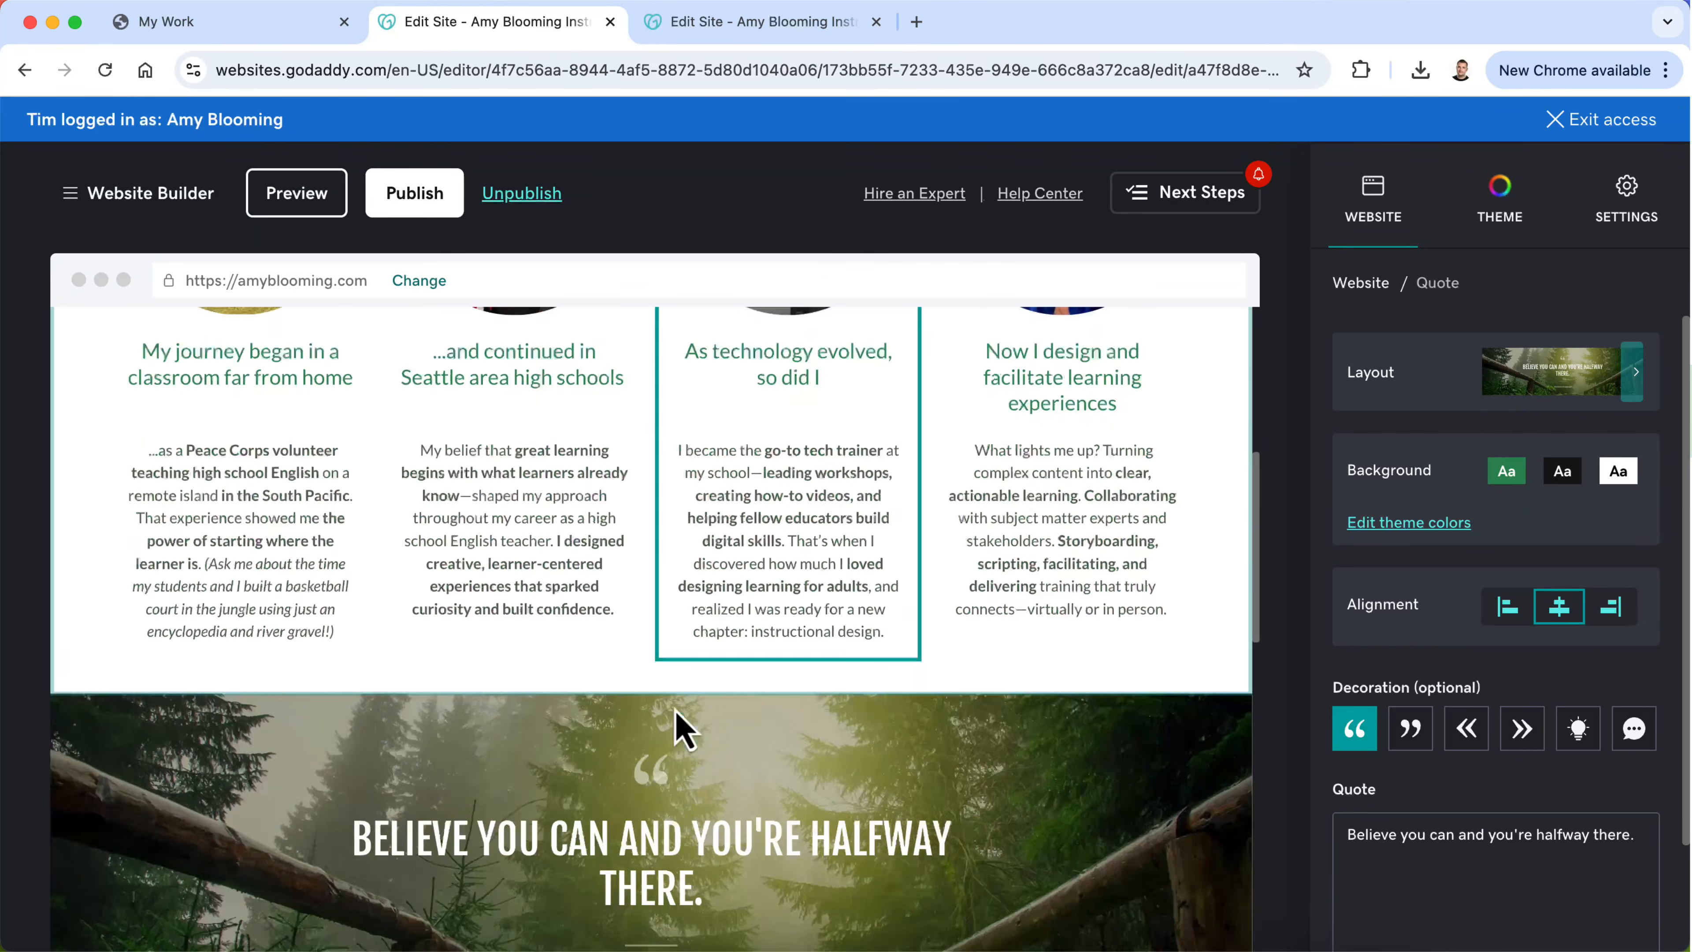
pyautogui.scroll(-1, 674, 709)
pyautogui.click(670, 657)
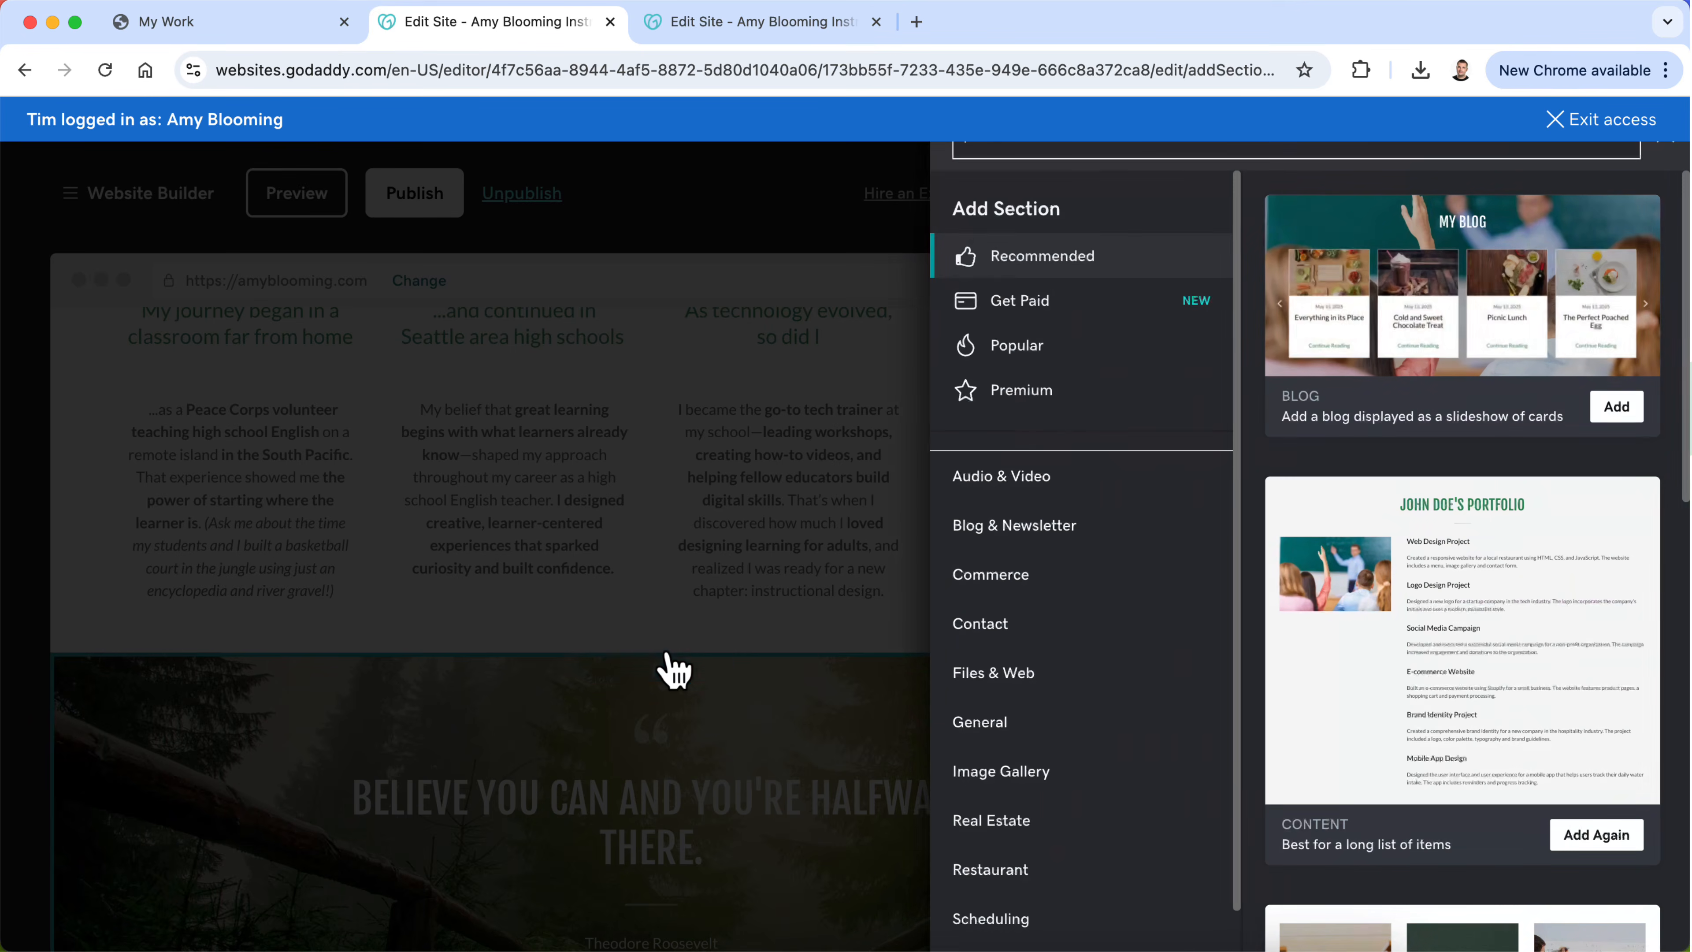
pyautogui.click(1026, 640)
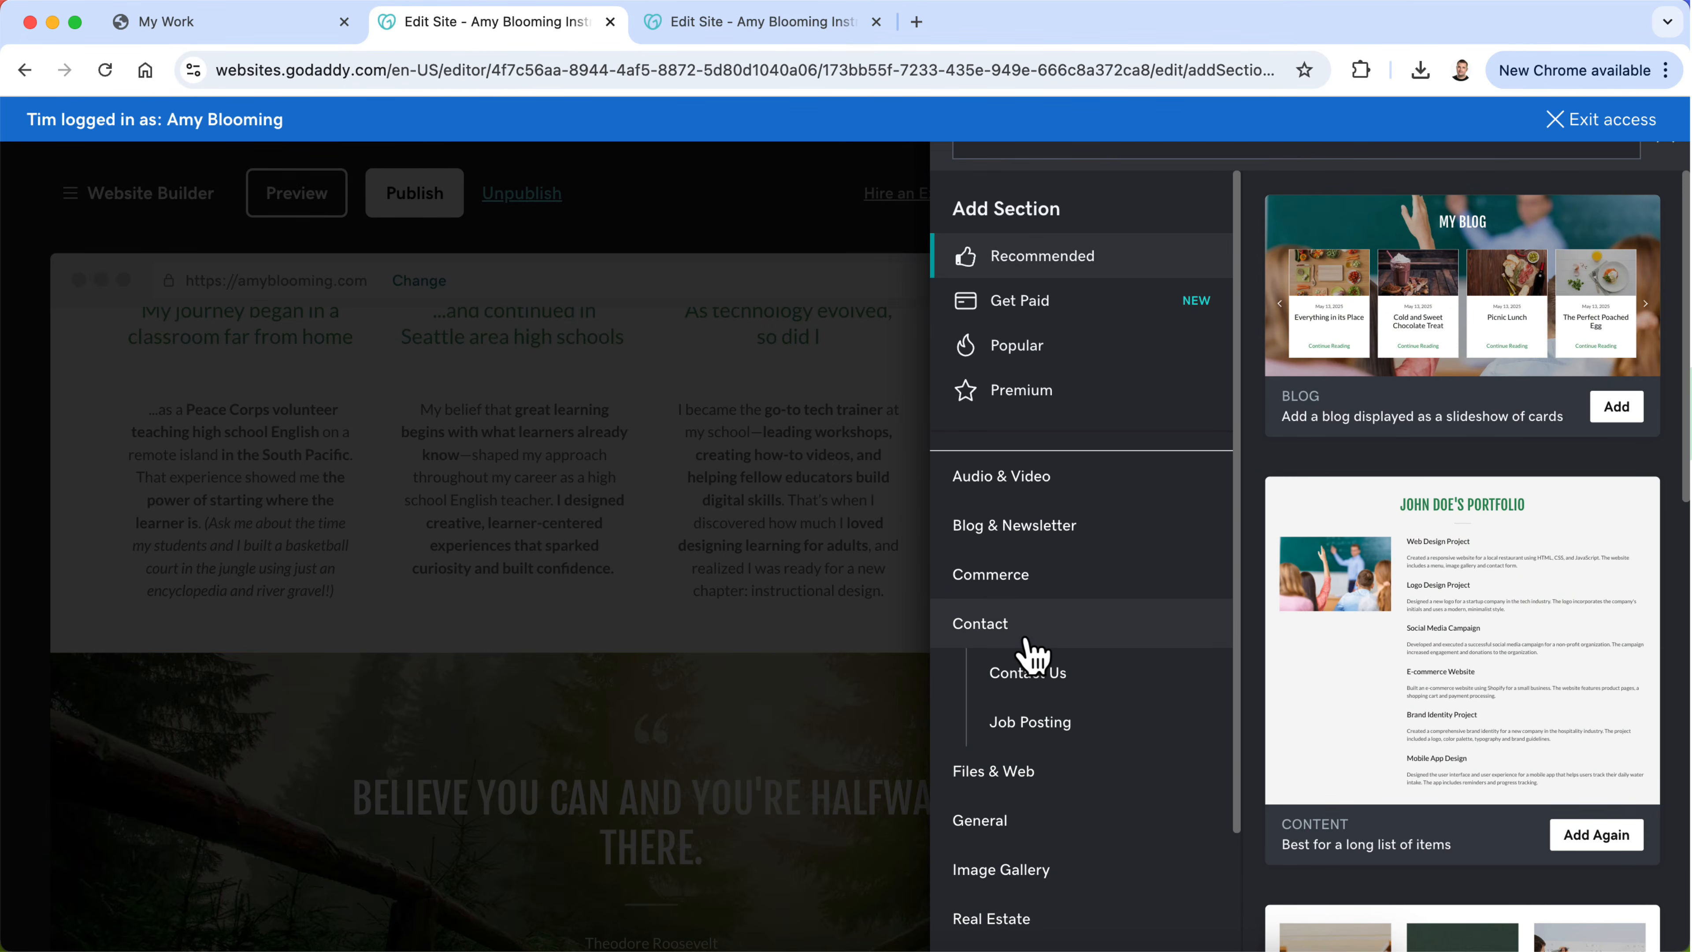
pyautogui.click(1009, 780)
pyautogui.click(1006, 863)
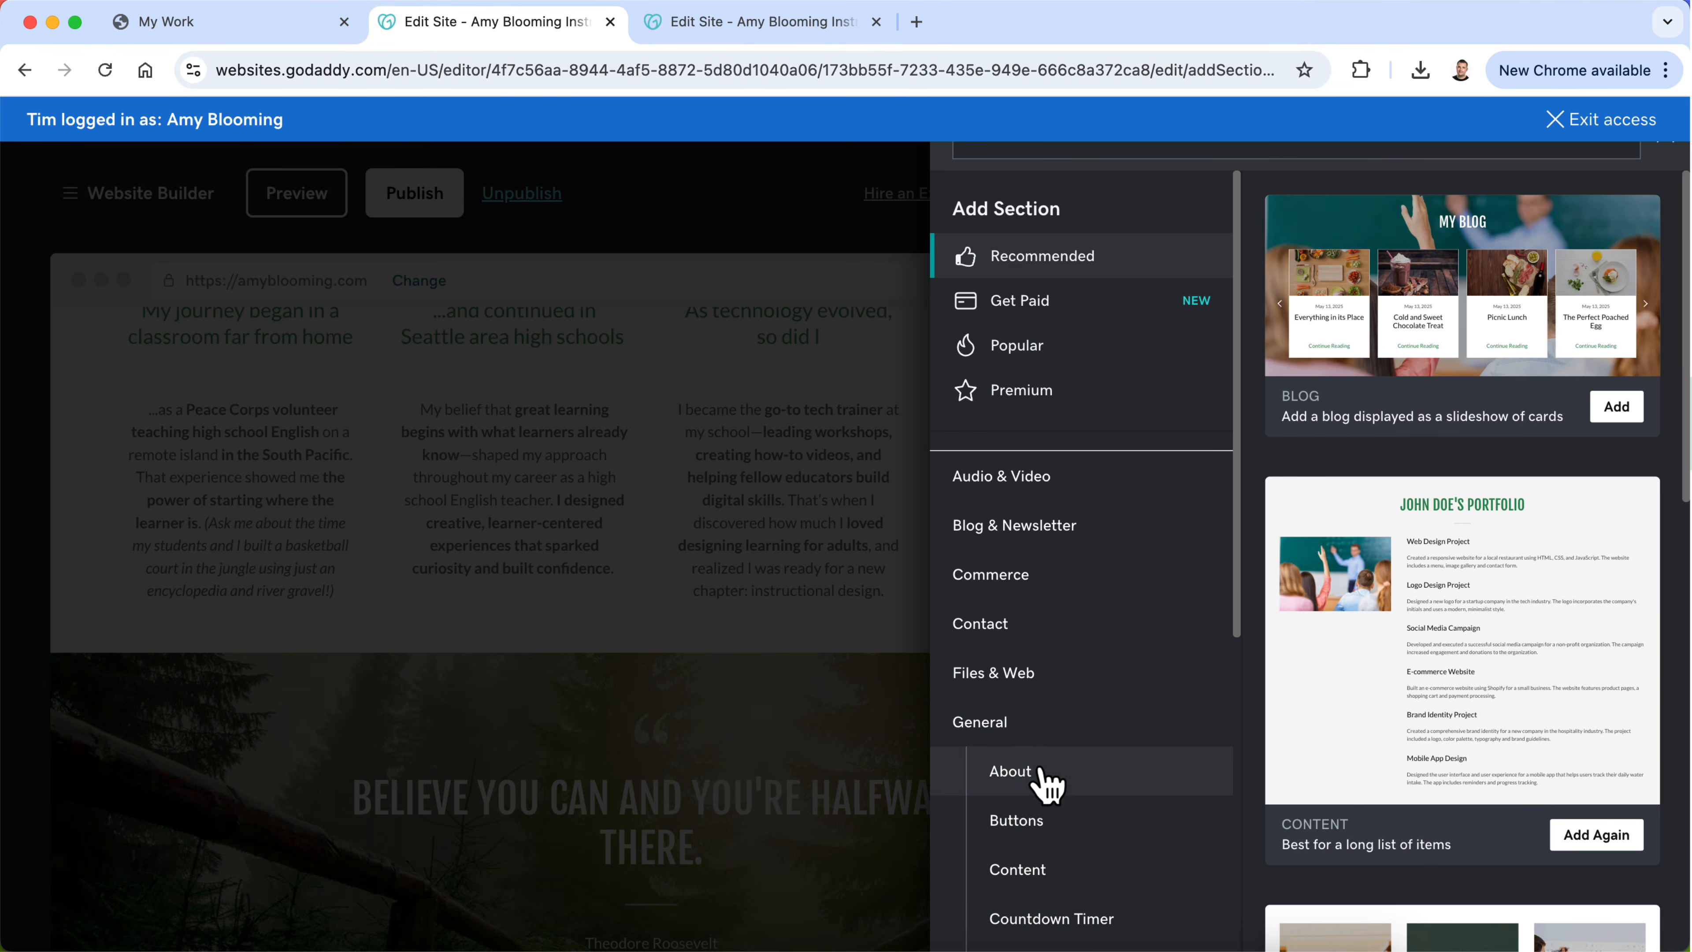
pyautogui.click(1040, 772)
pyautogui.scroll(-3, 1363, 540)
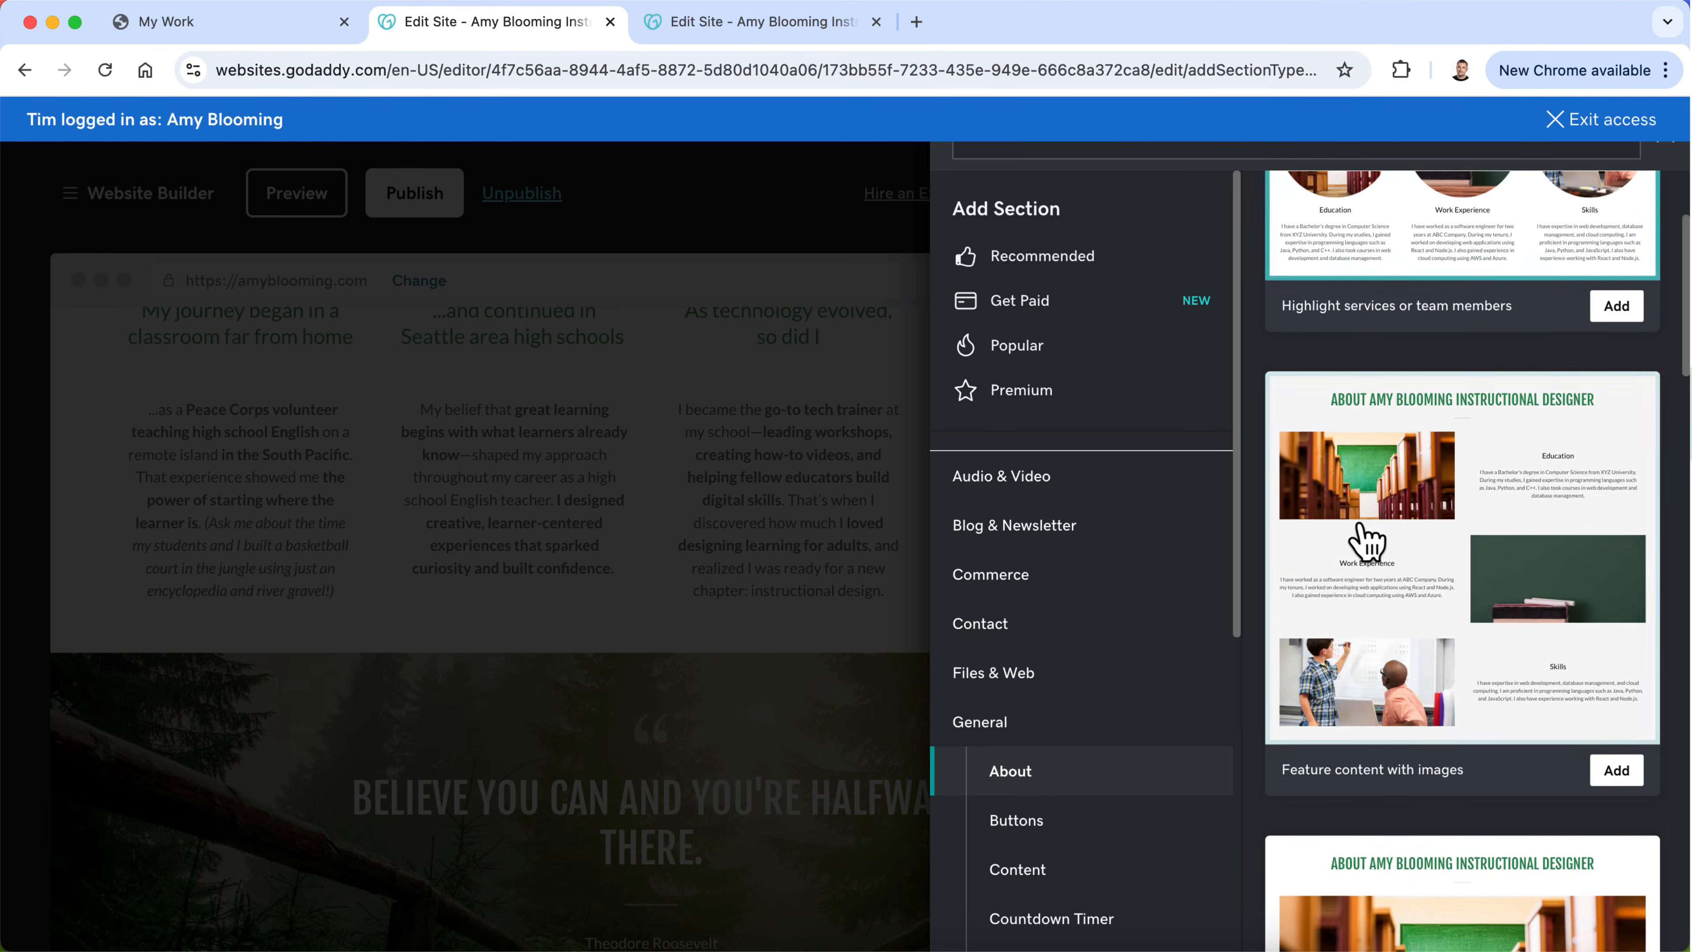
pyautogui.scroll(-10, 1449, 672)
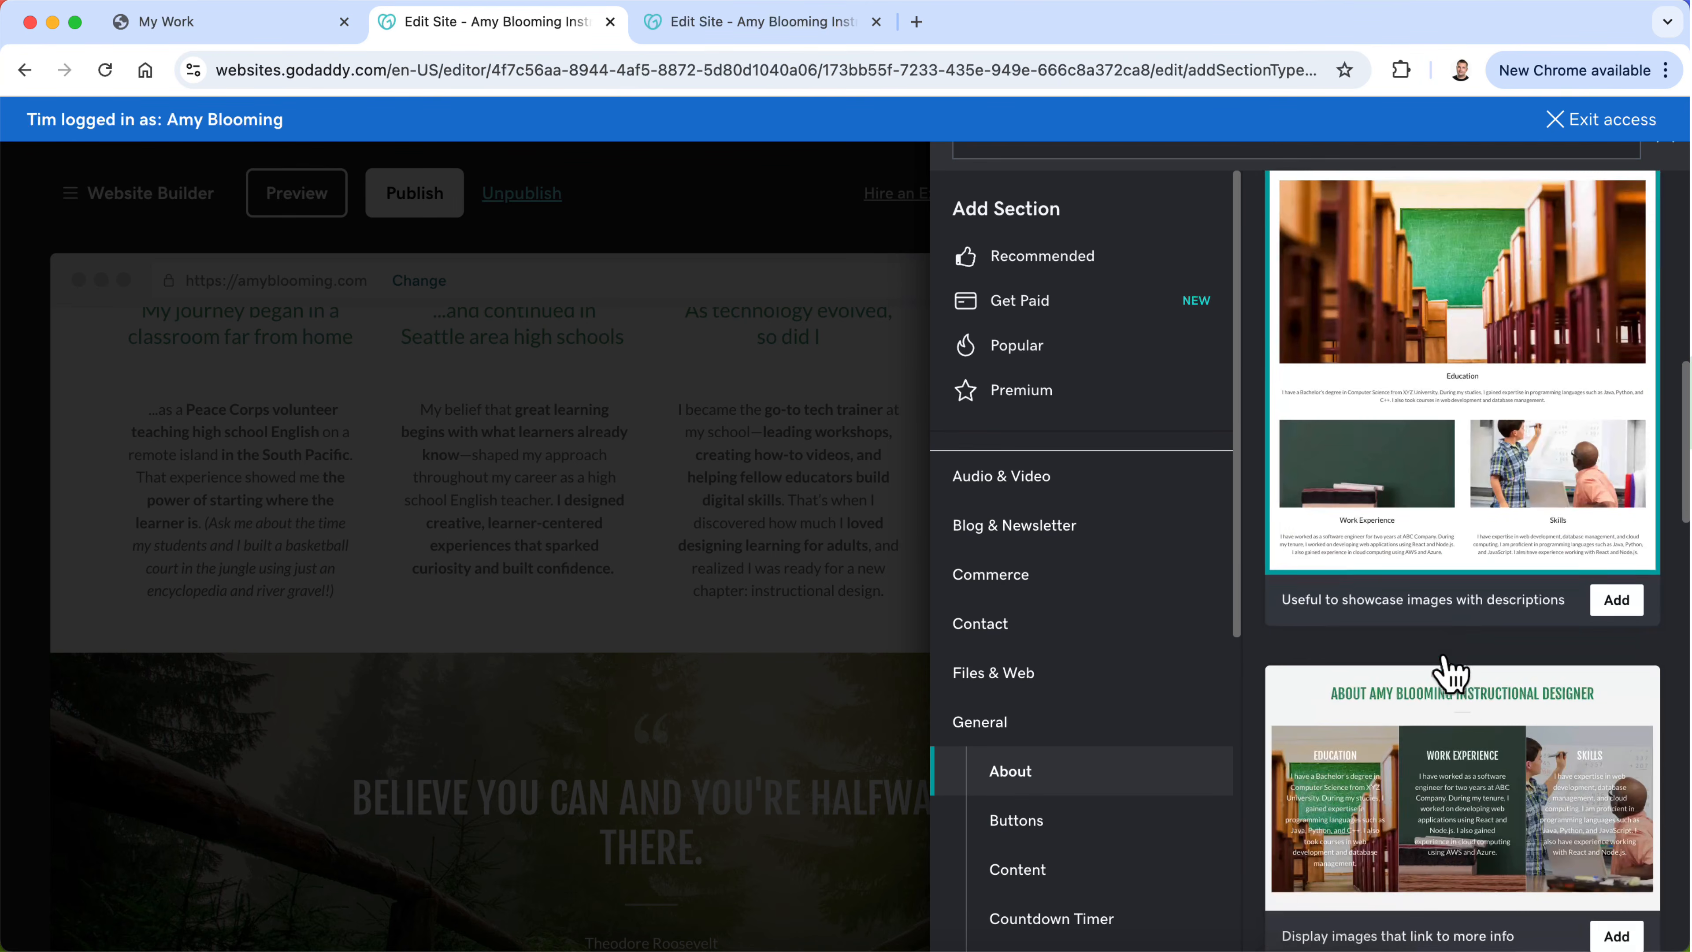
pyautogui.scroll(-10, 1449, 672)
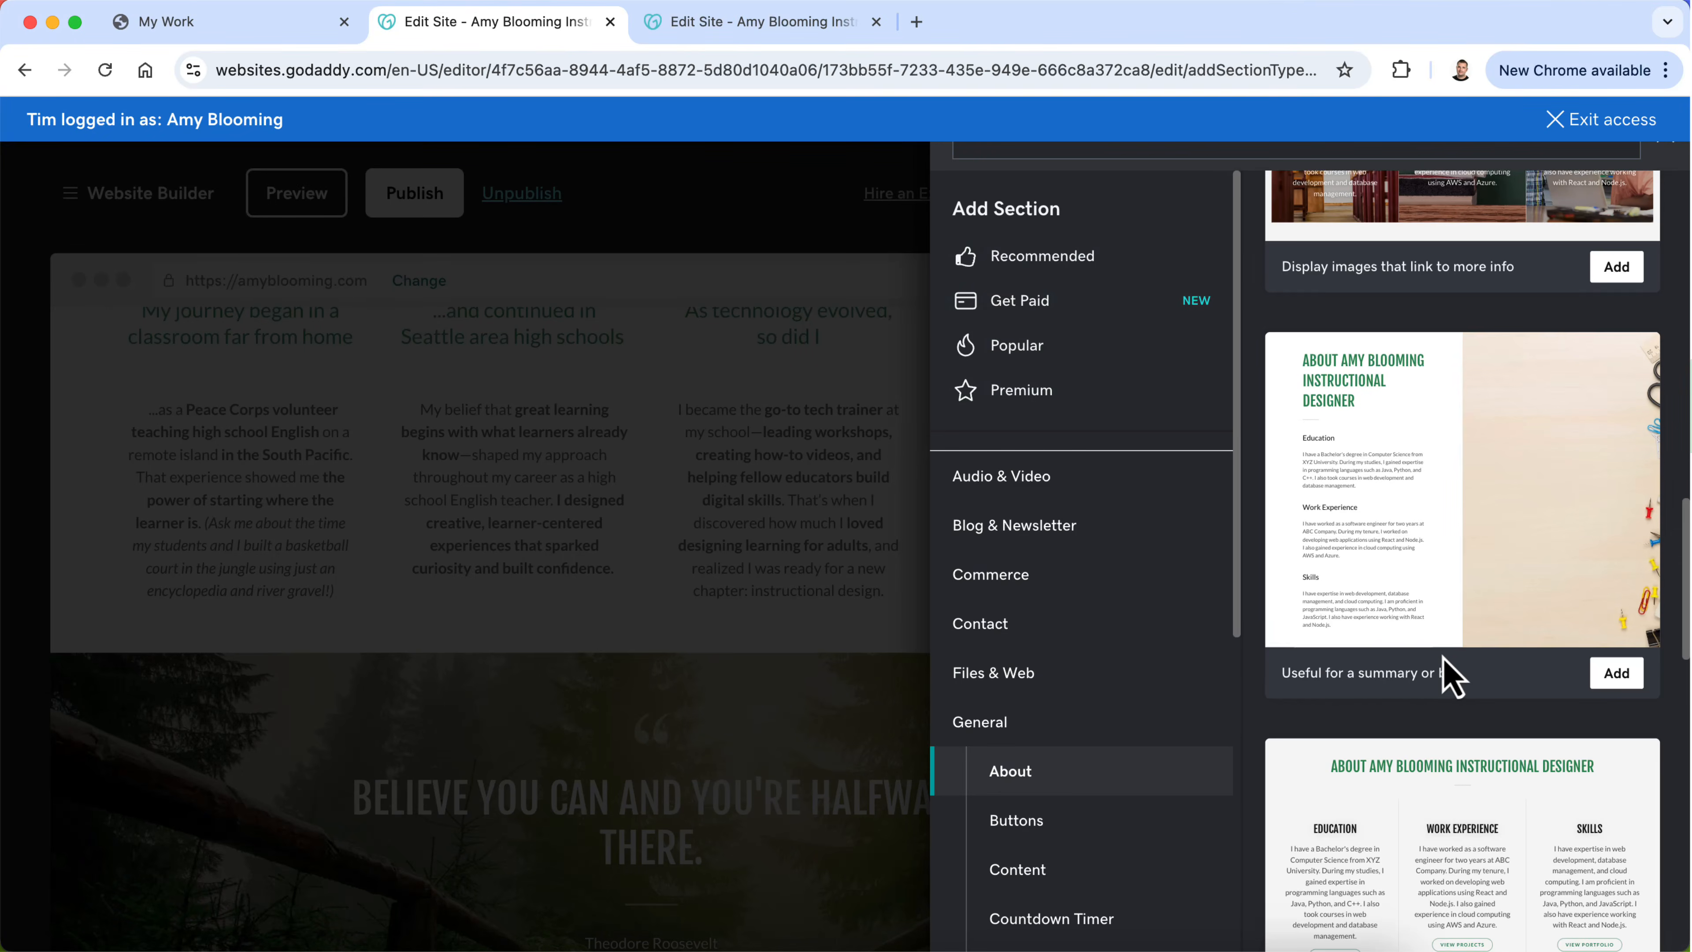
pyautogui.scroll(-10, 1452, 675)
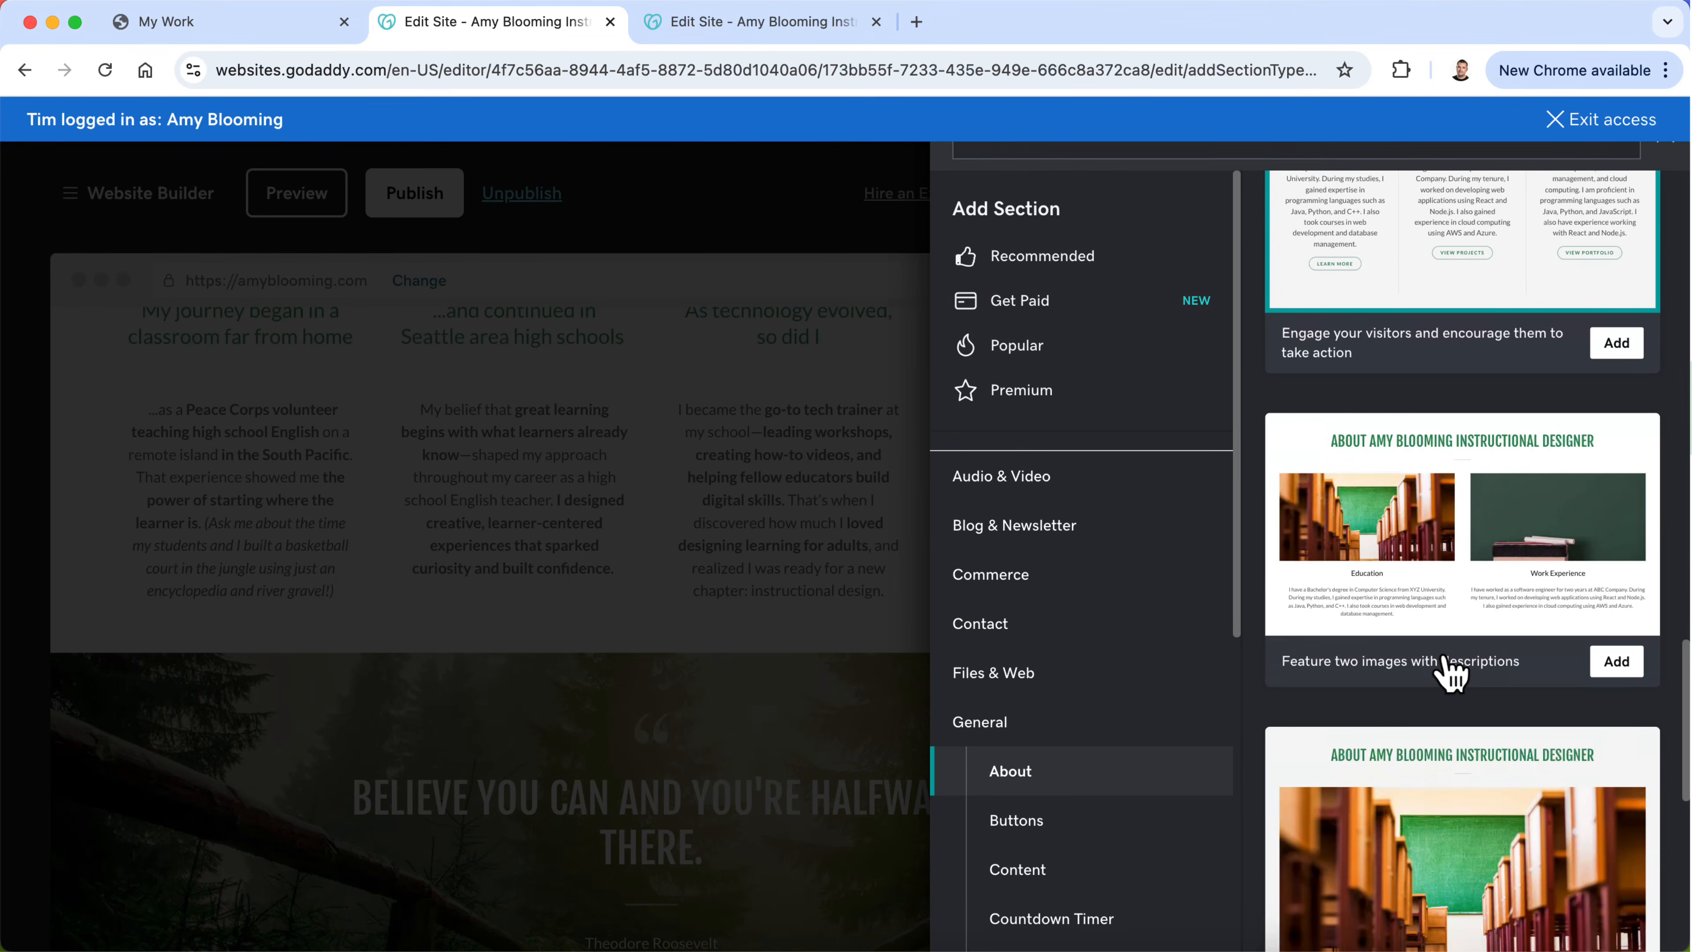
pyautogui.scroll(-10, 1449, 672)
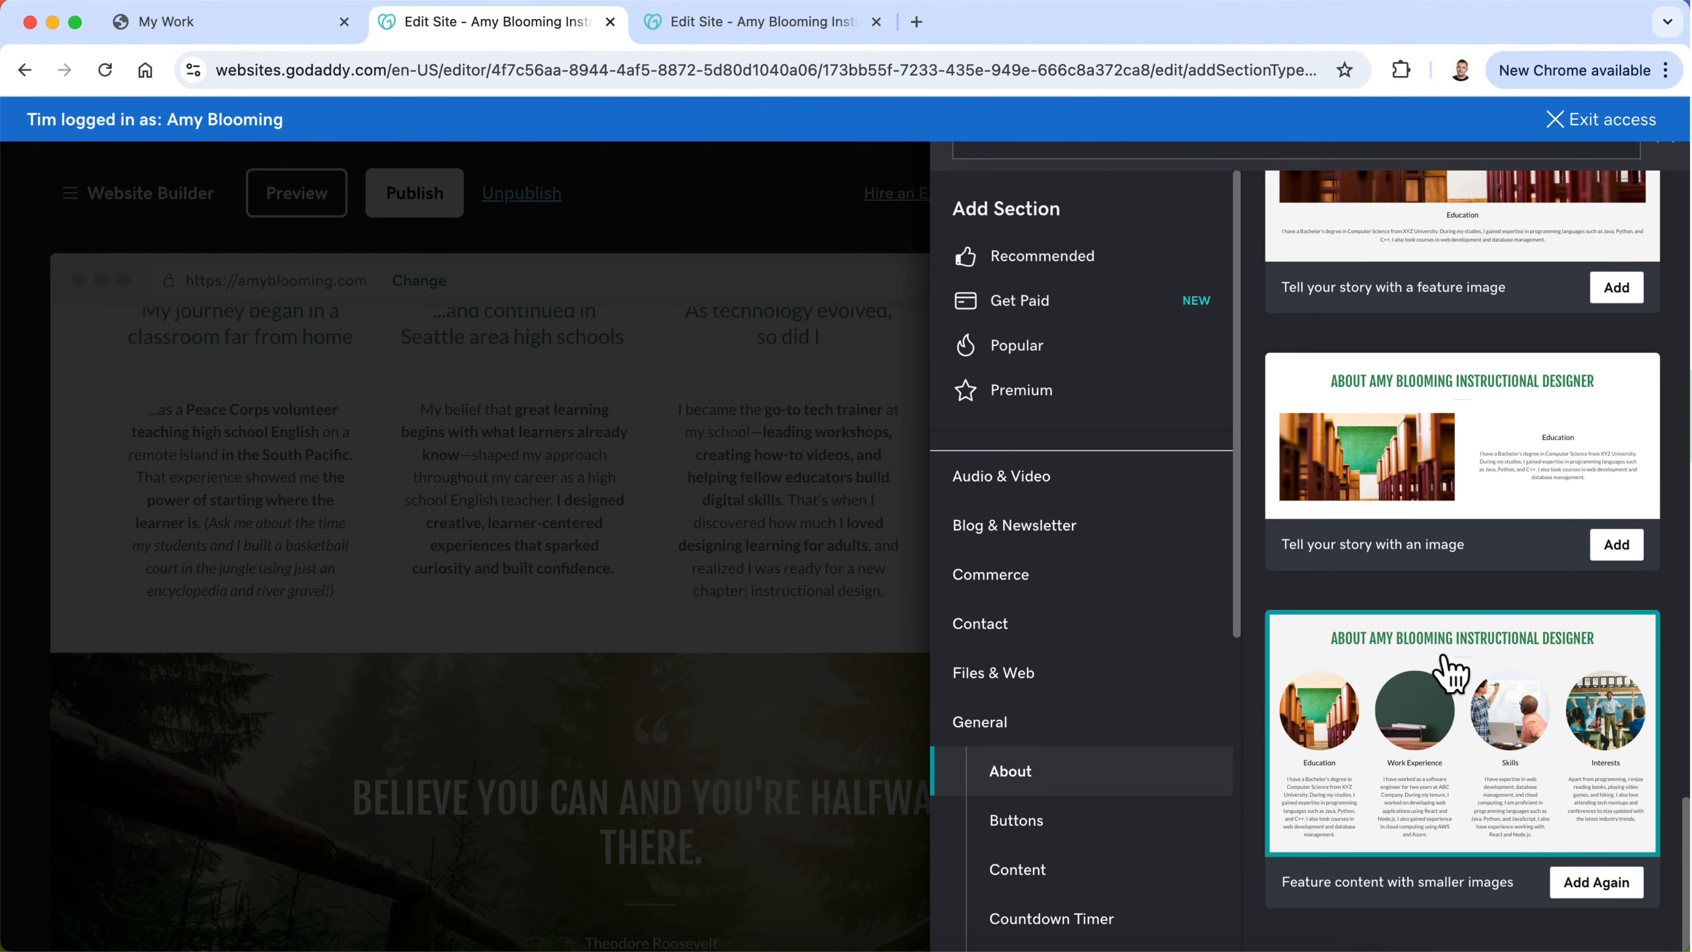
pyautogui.scroll(-2, 1153, 749)
# Step: Look through the General Content section layouts for one that suits the rewritten story
pyautogui.click(1133, 723)
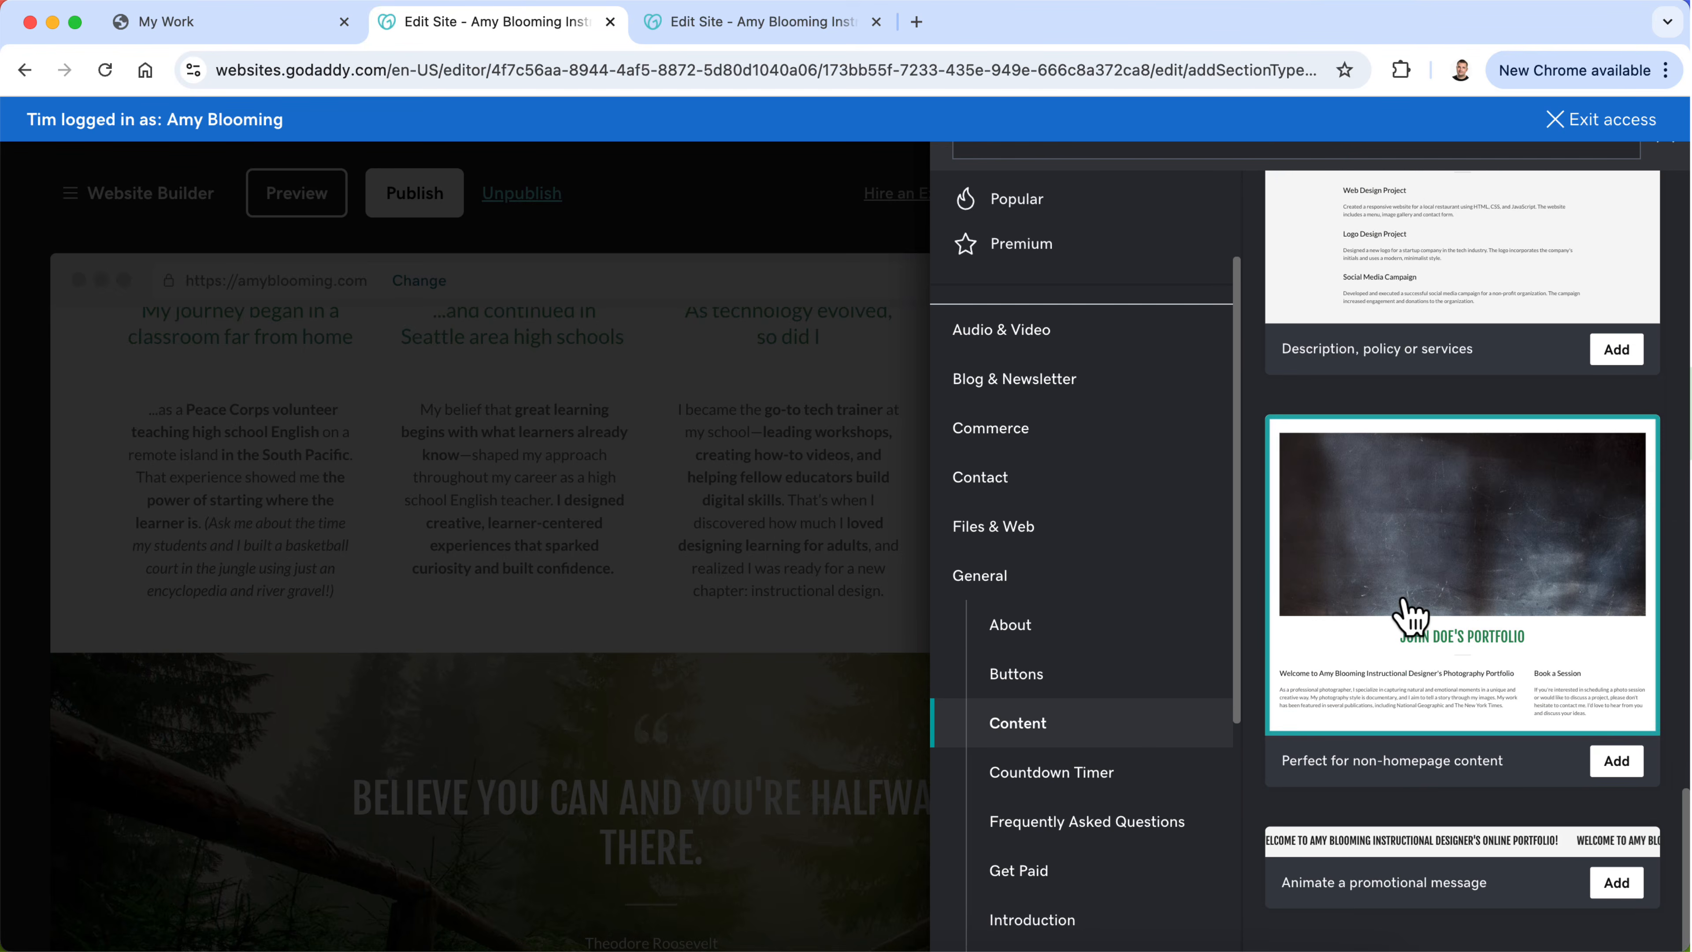
pyautogui.scroll(5, 1409, 614)
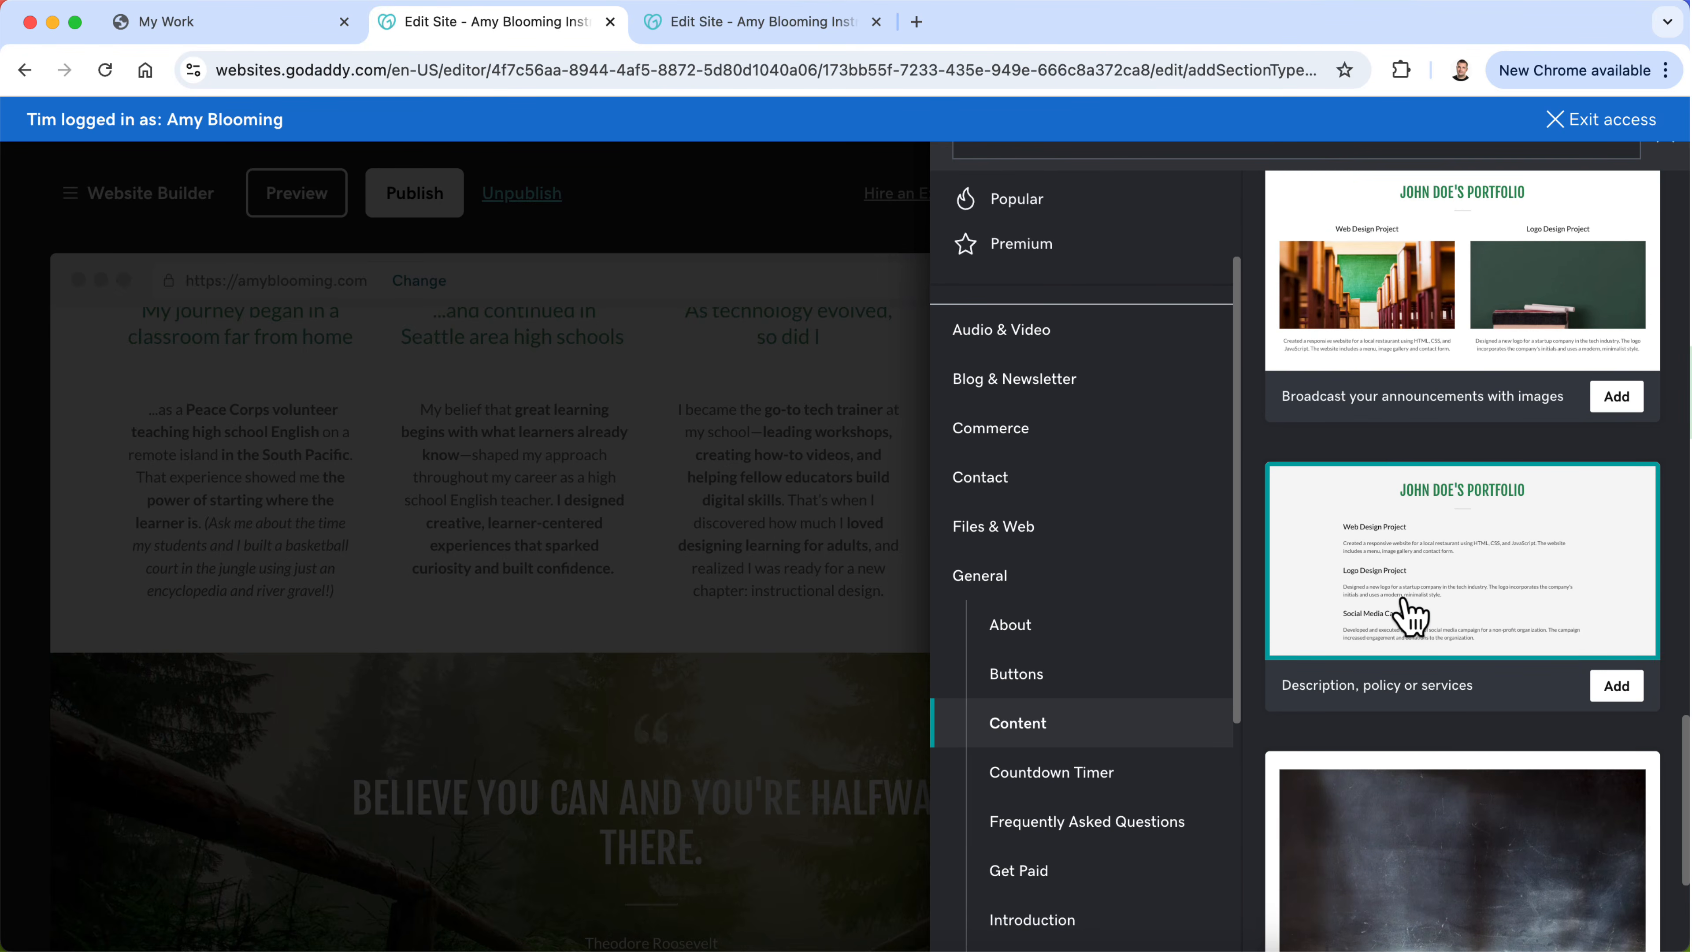
pyautogui.scroll(10, 1409, 615)
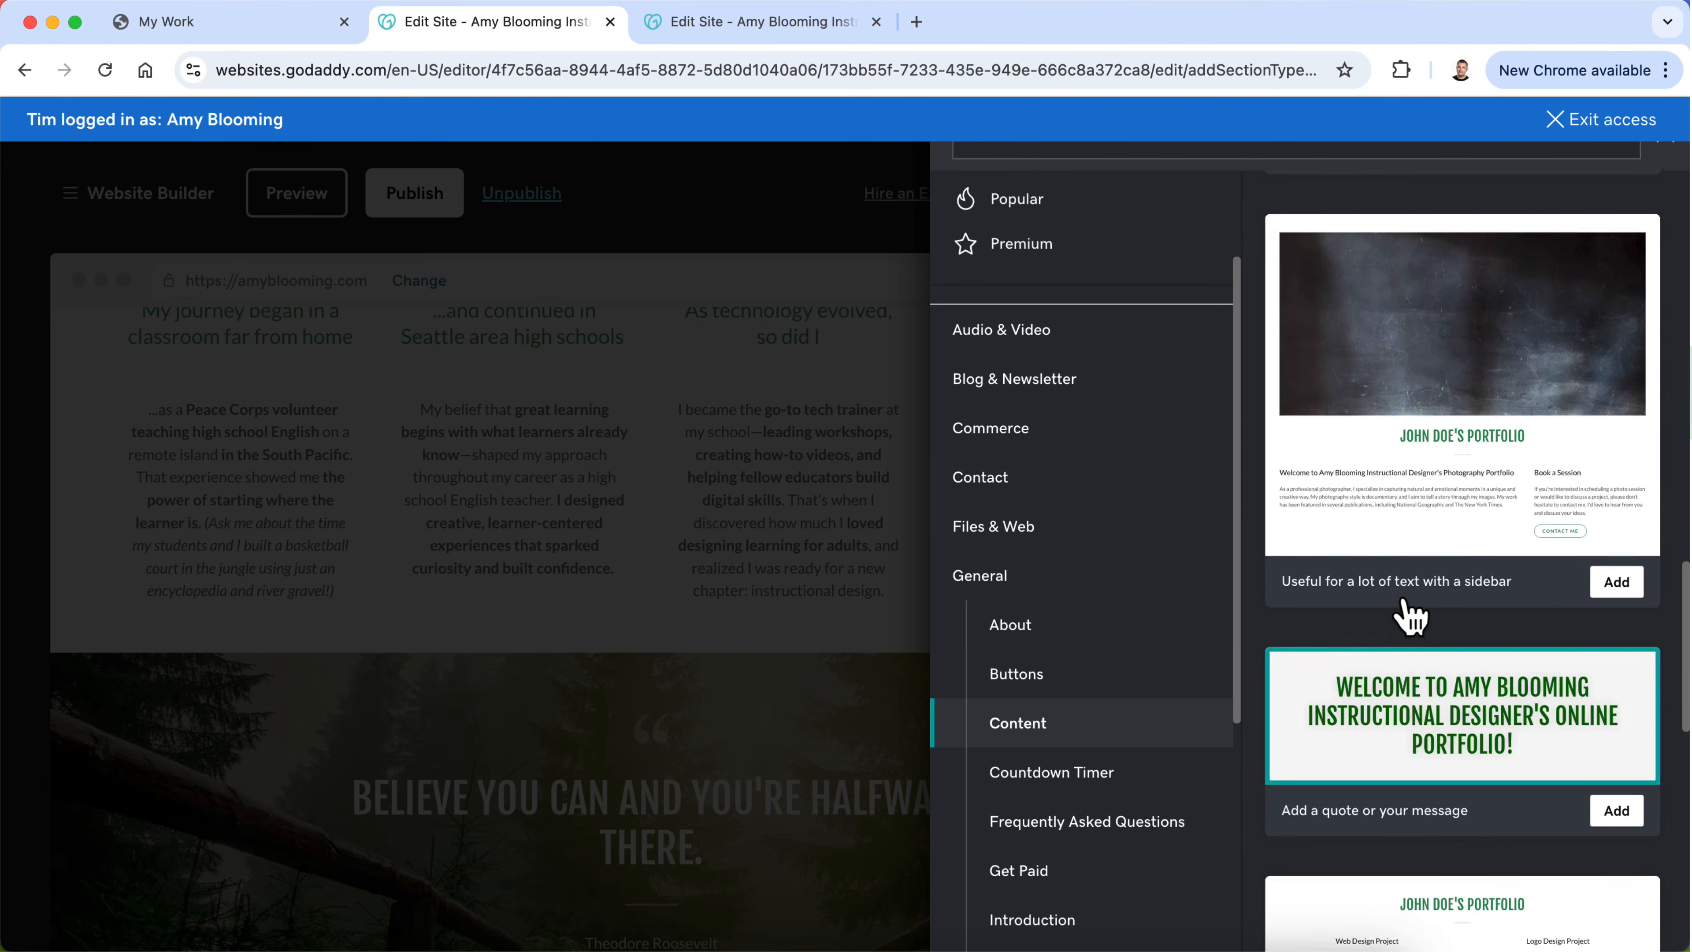
pyautogui.scroll(10, 1409, 615)
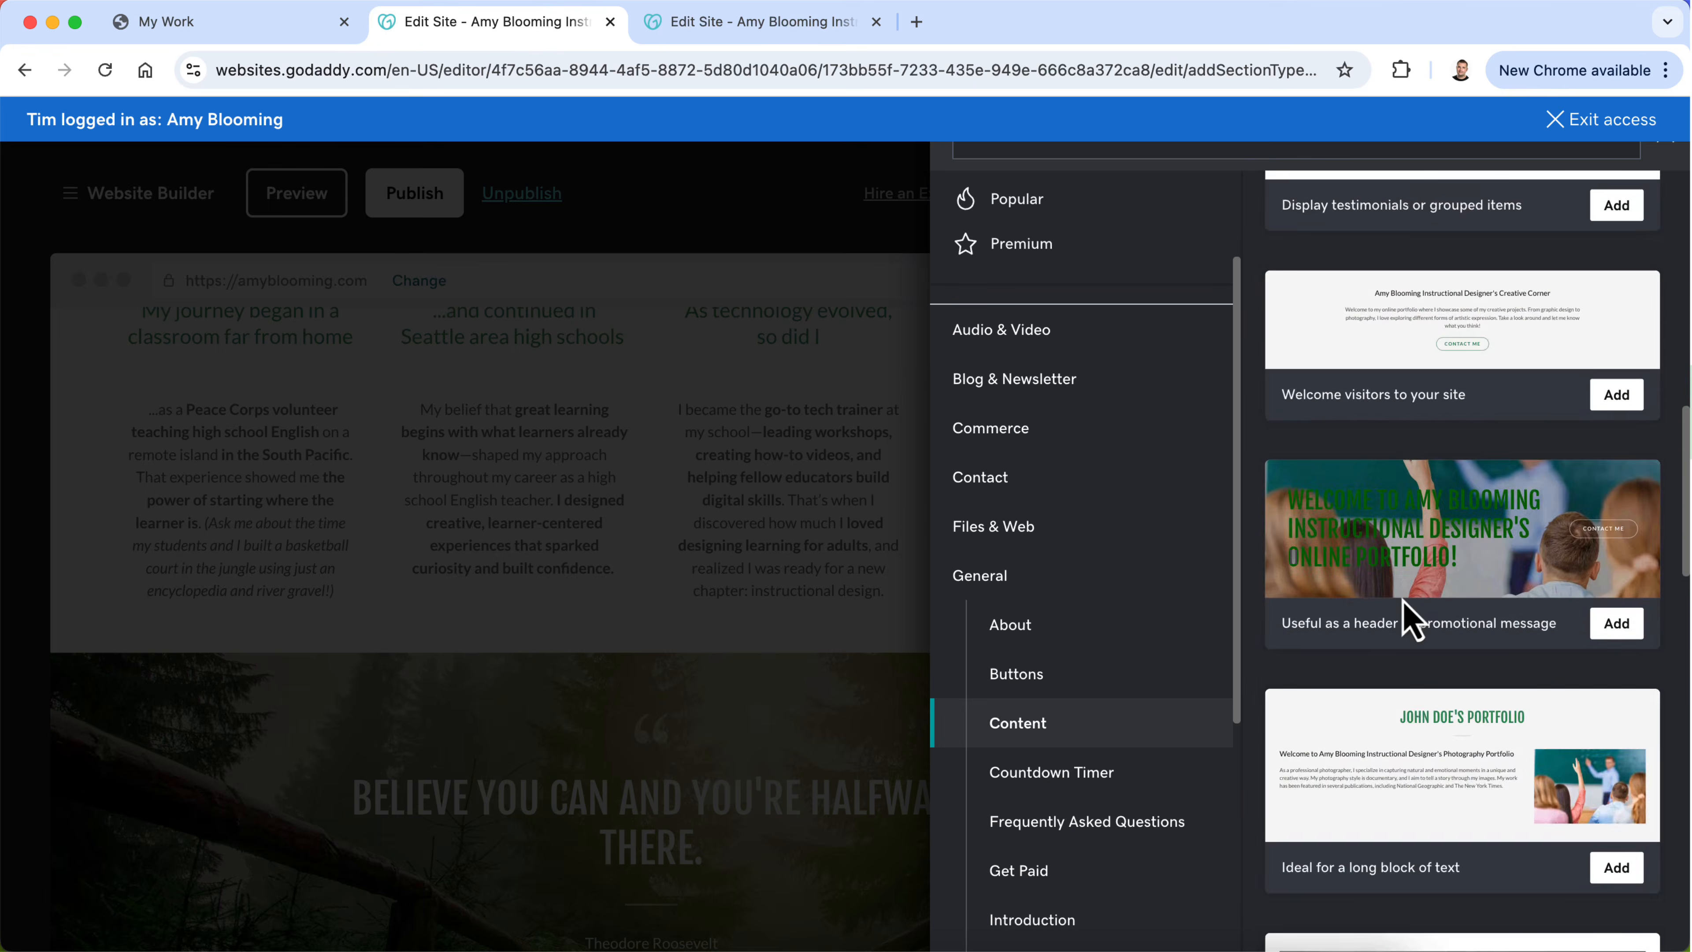
pyautogui.scroll(8, 1409, 615)
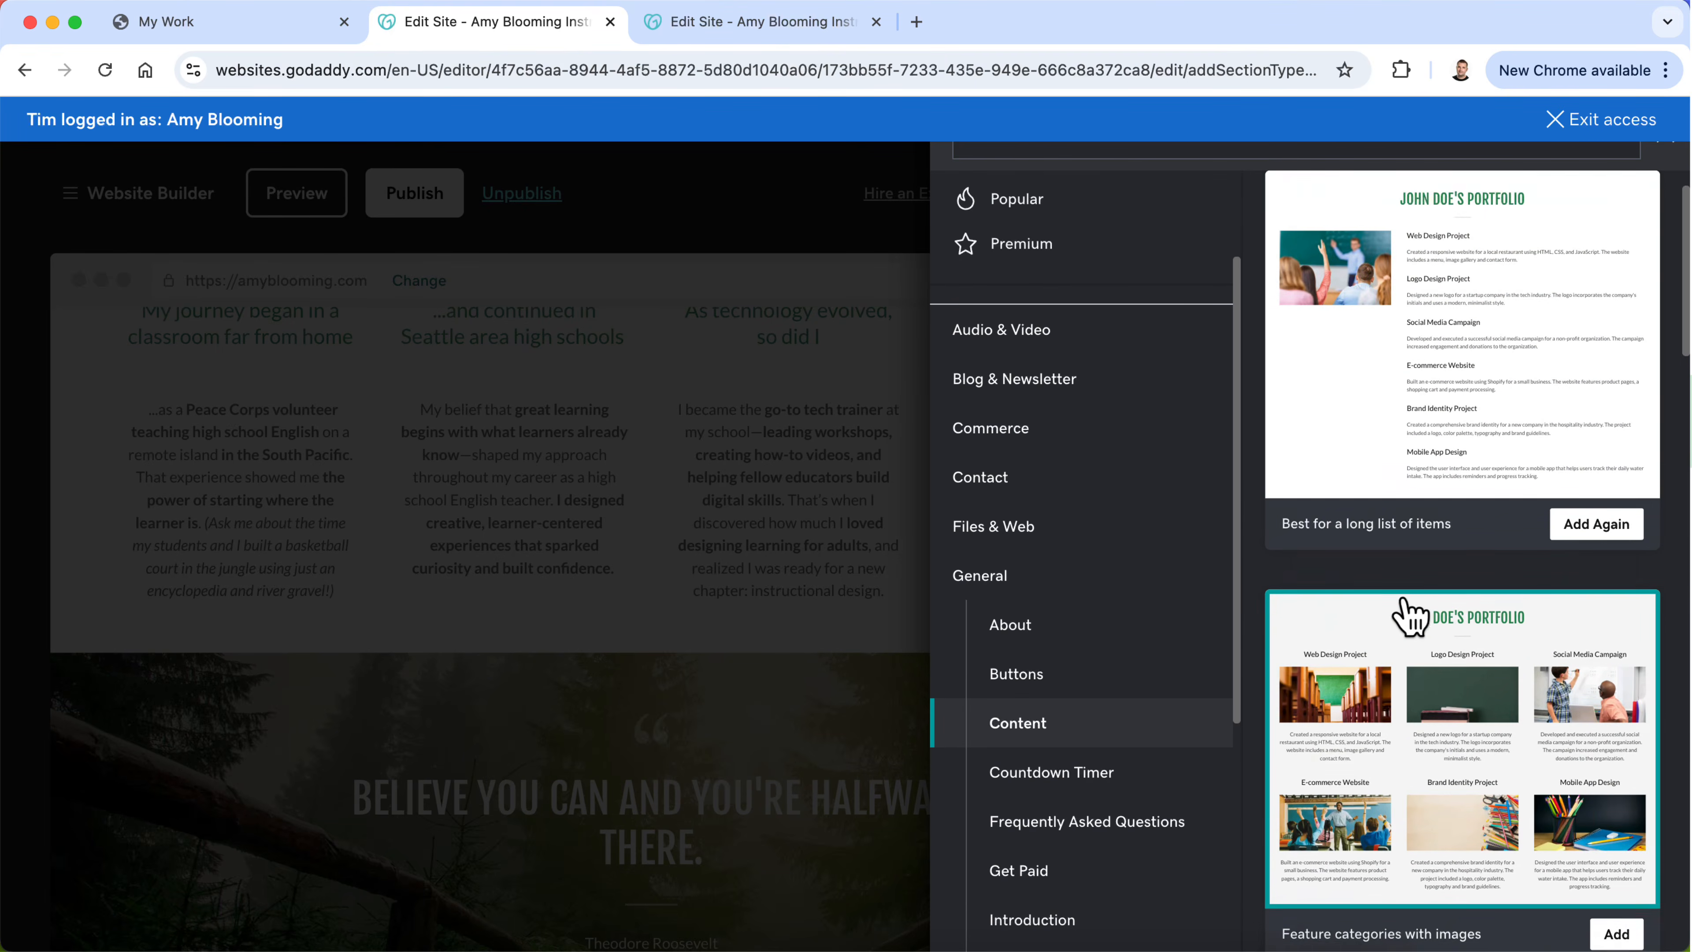
# Step: Insert the "Feature content with images" layout from the General About layouts above the quote banner
pyautogui.click(1102, 637)
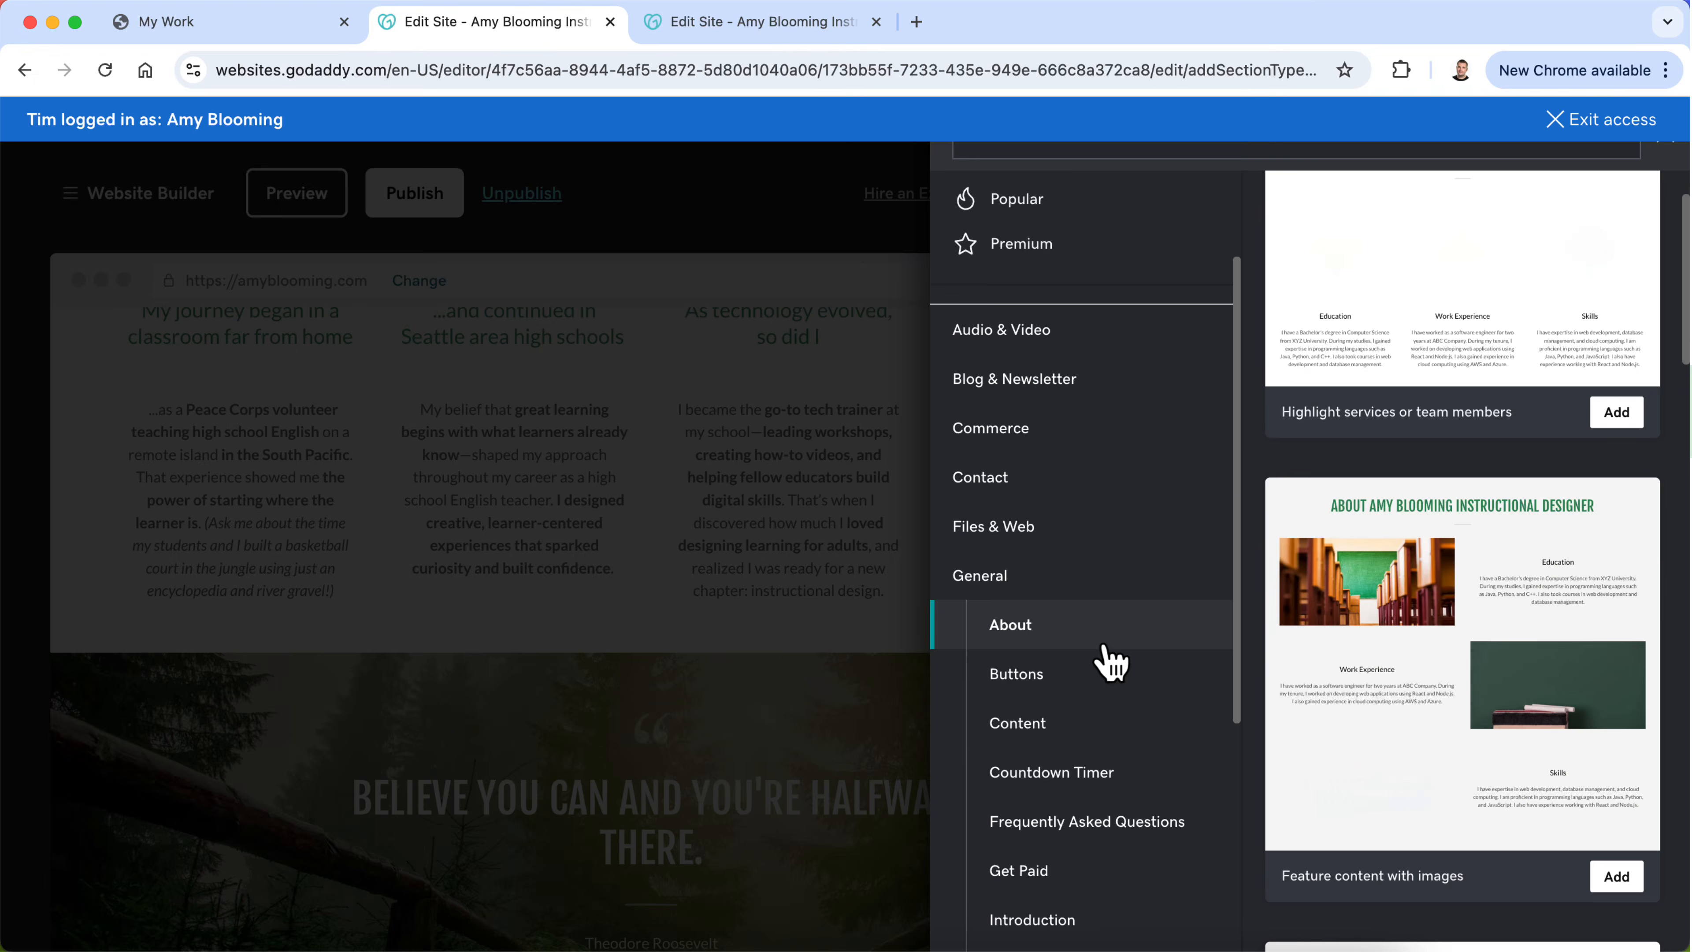
pyautogui.scroll(-3, 1475, 637)
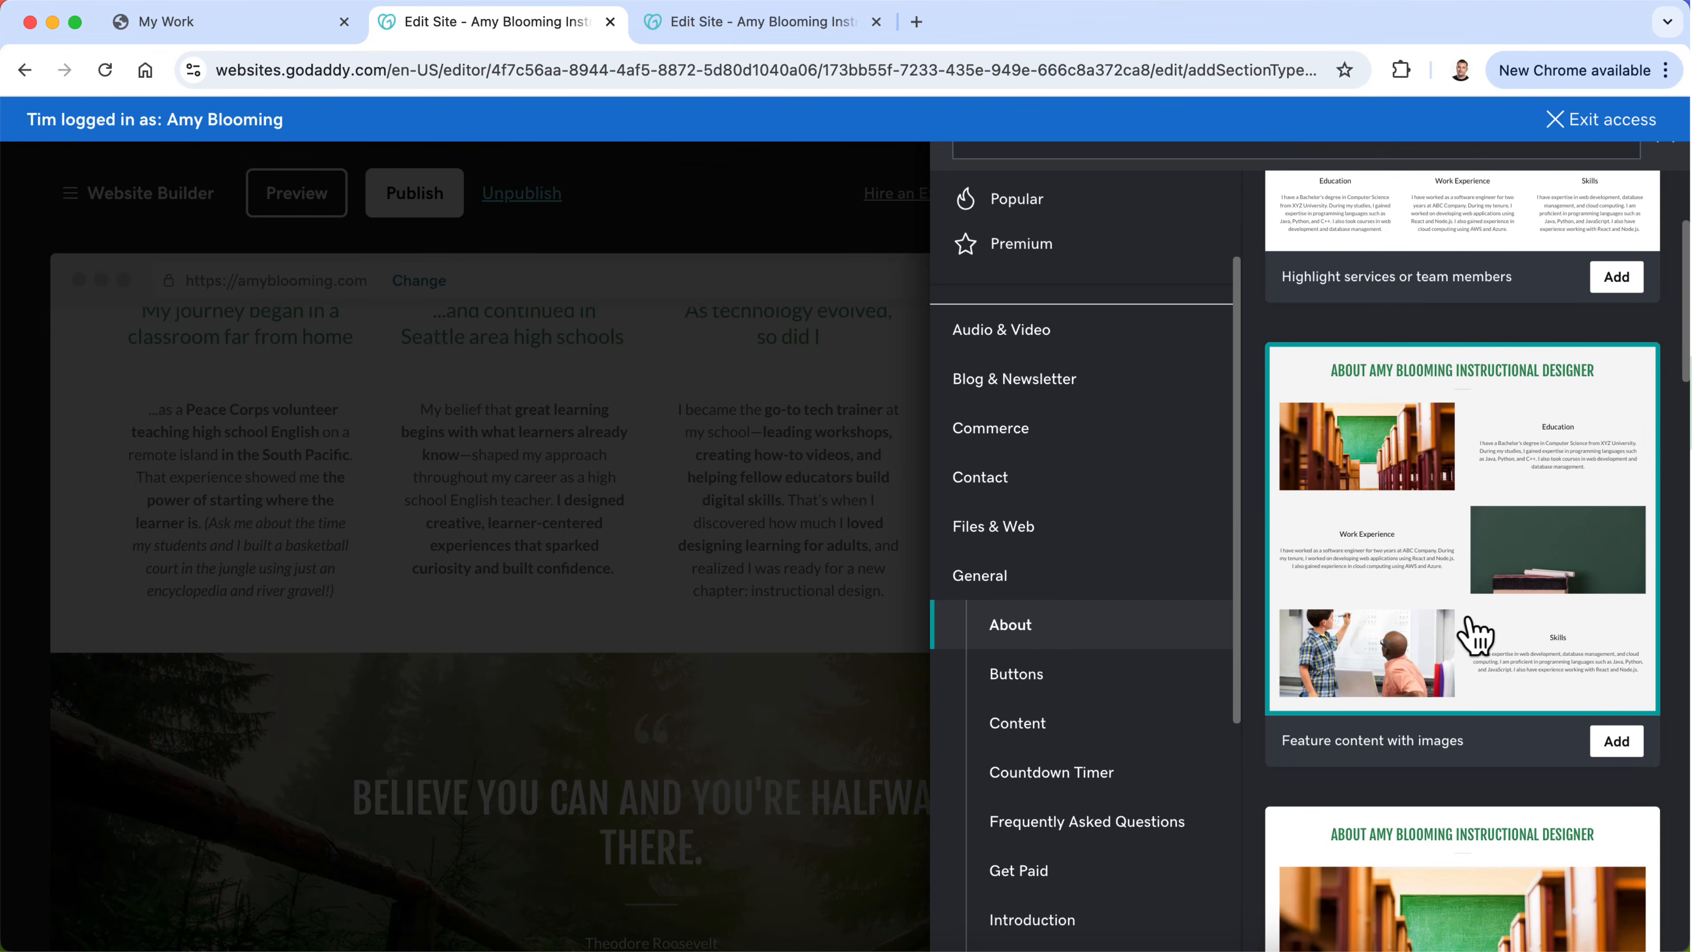
pyautogui.scroll(-10, 1480, 616)
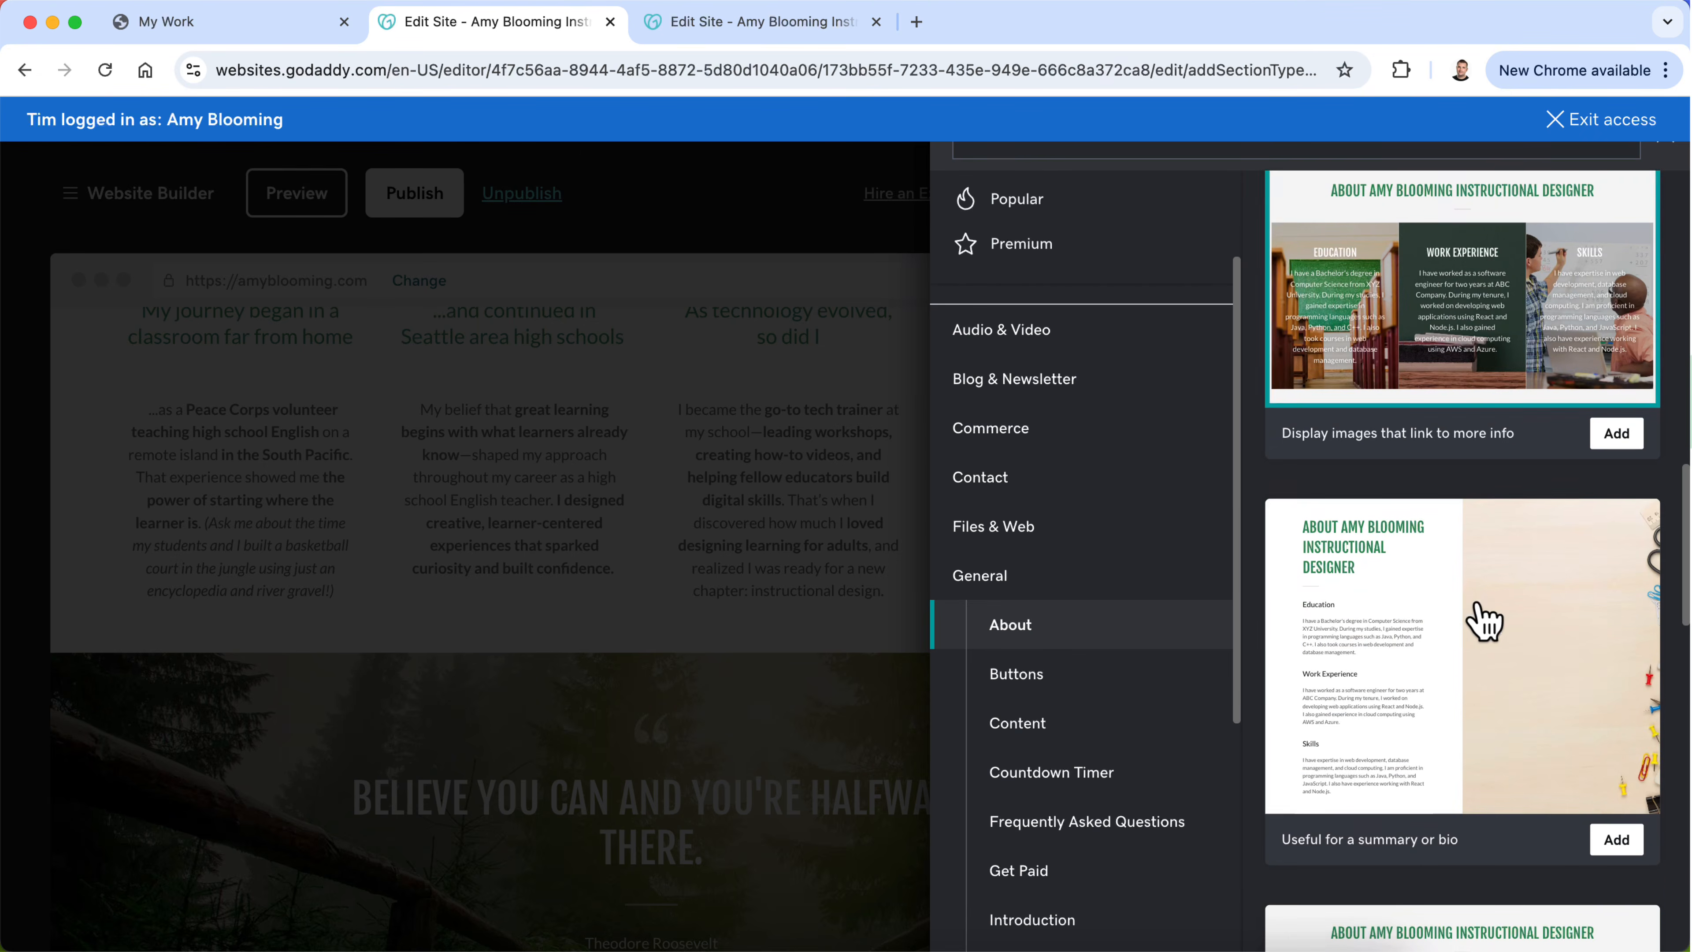
pyautogui.scroll(-15, 1480, 620)
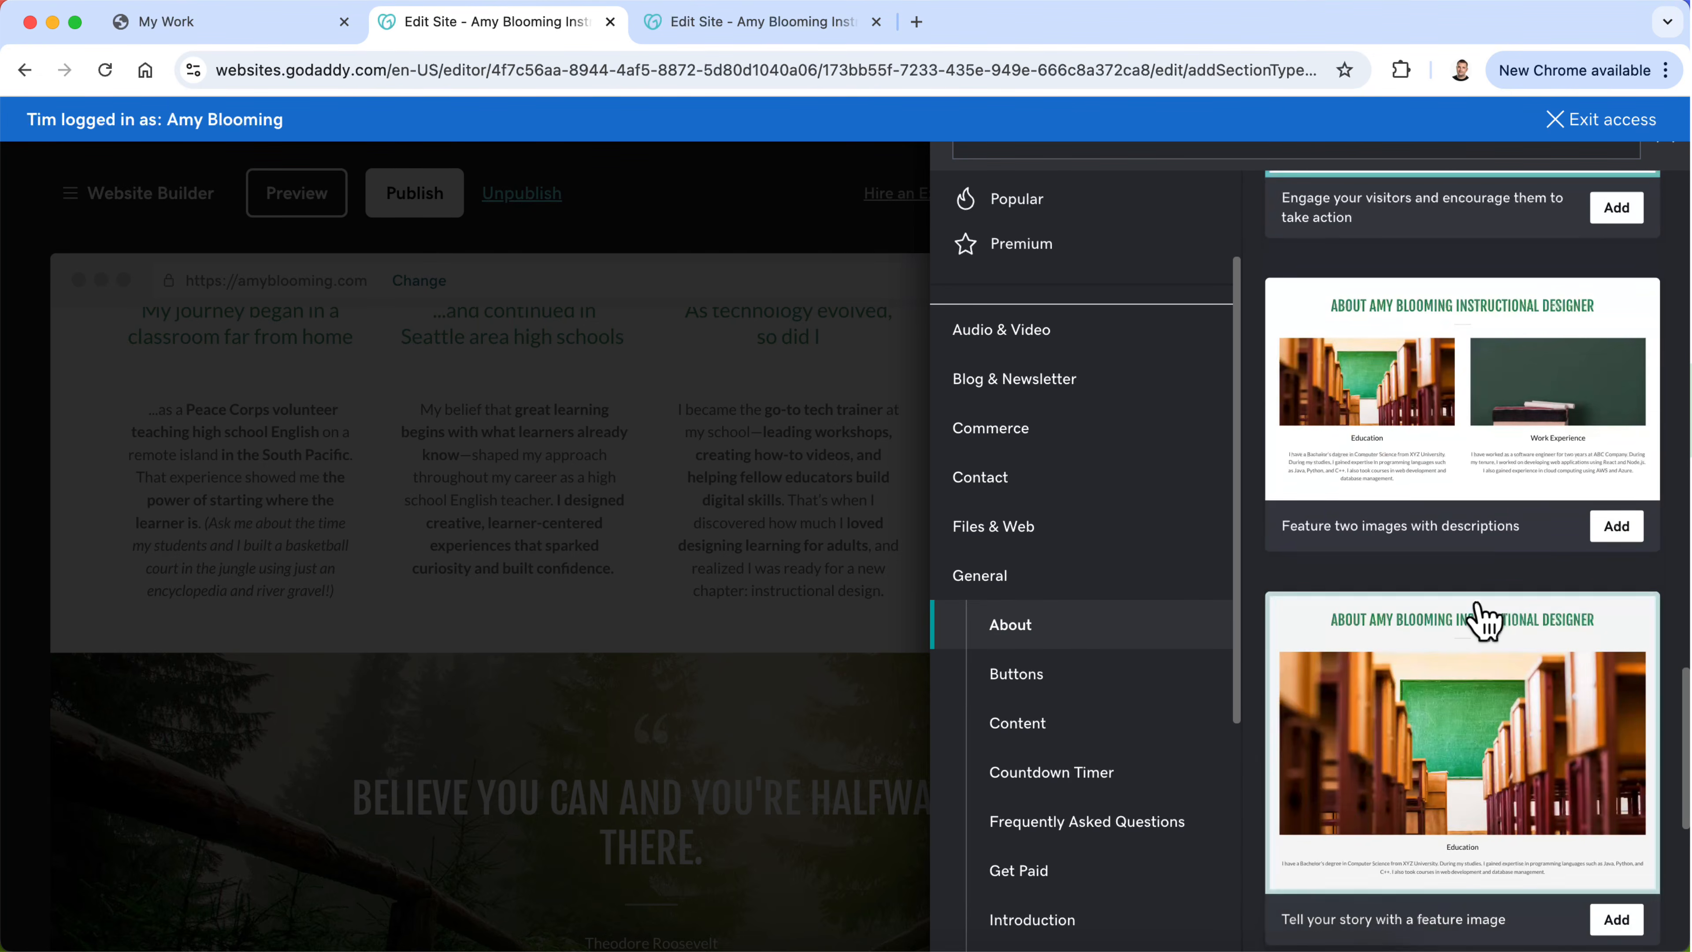
pyautogui.scroll(-3, 1477, 608)
pyautogui.scroll(20, 1477, 610)
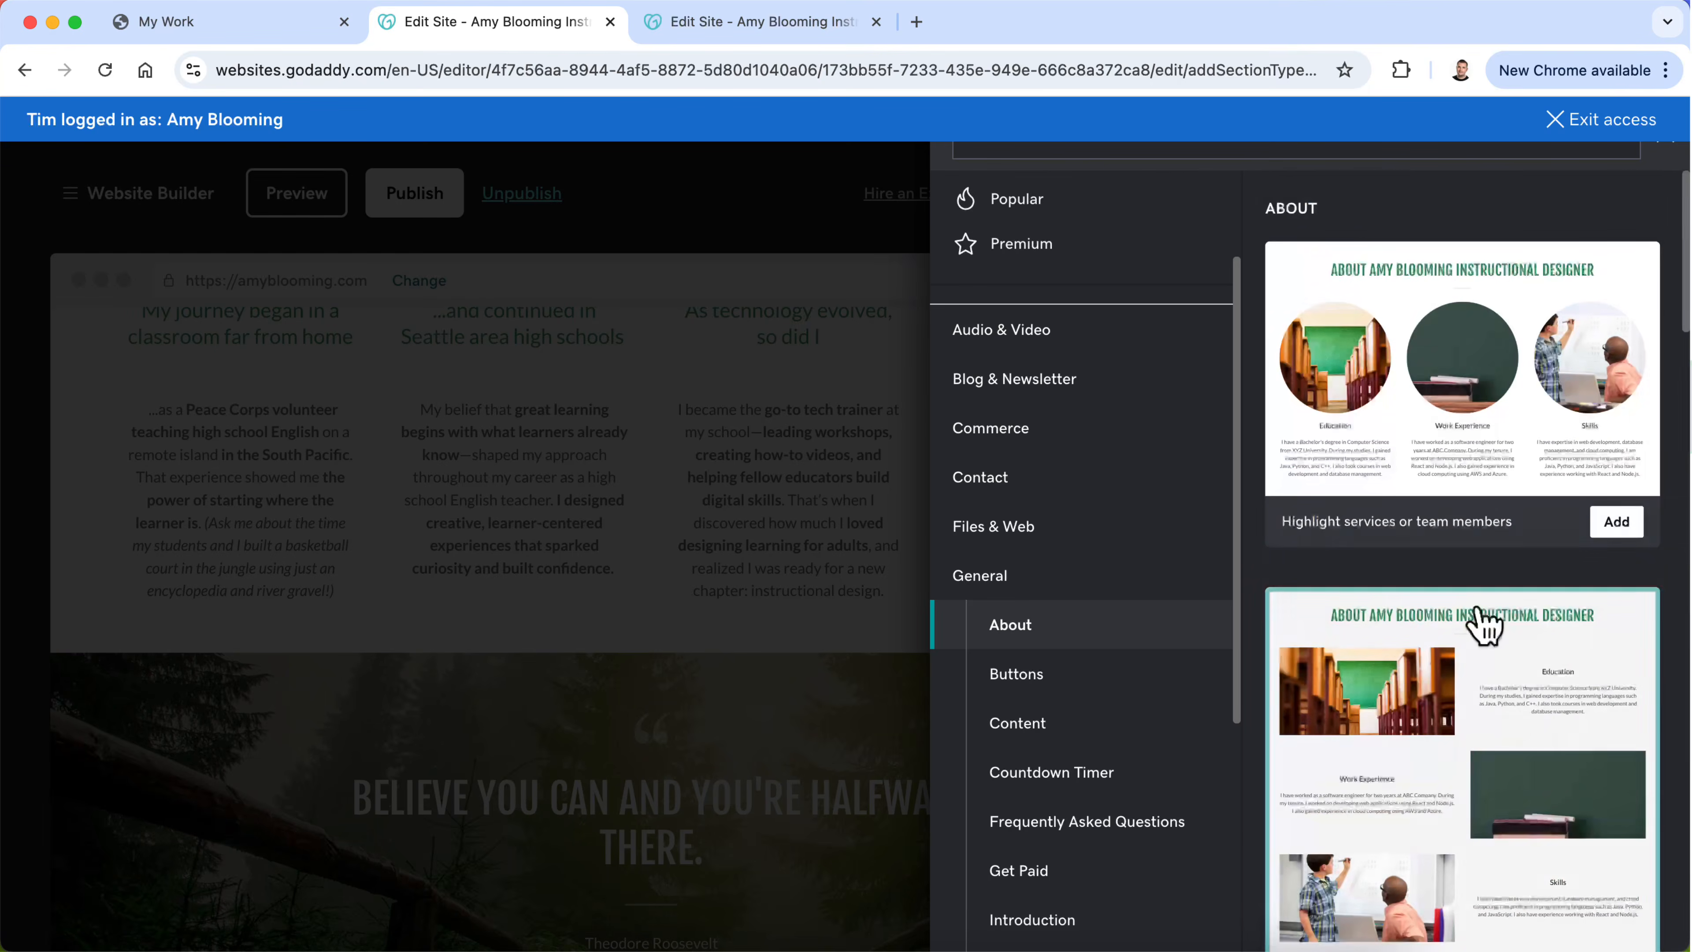
pyautogui.scroll(-2, 1478, 610)
pyautogui.scroll(-2, 1484, 625)
pyautogui.click(1617, 775)
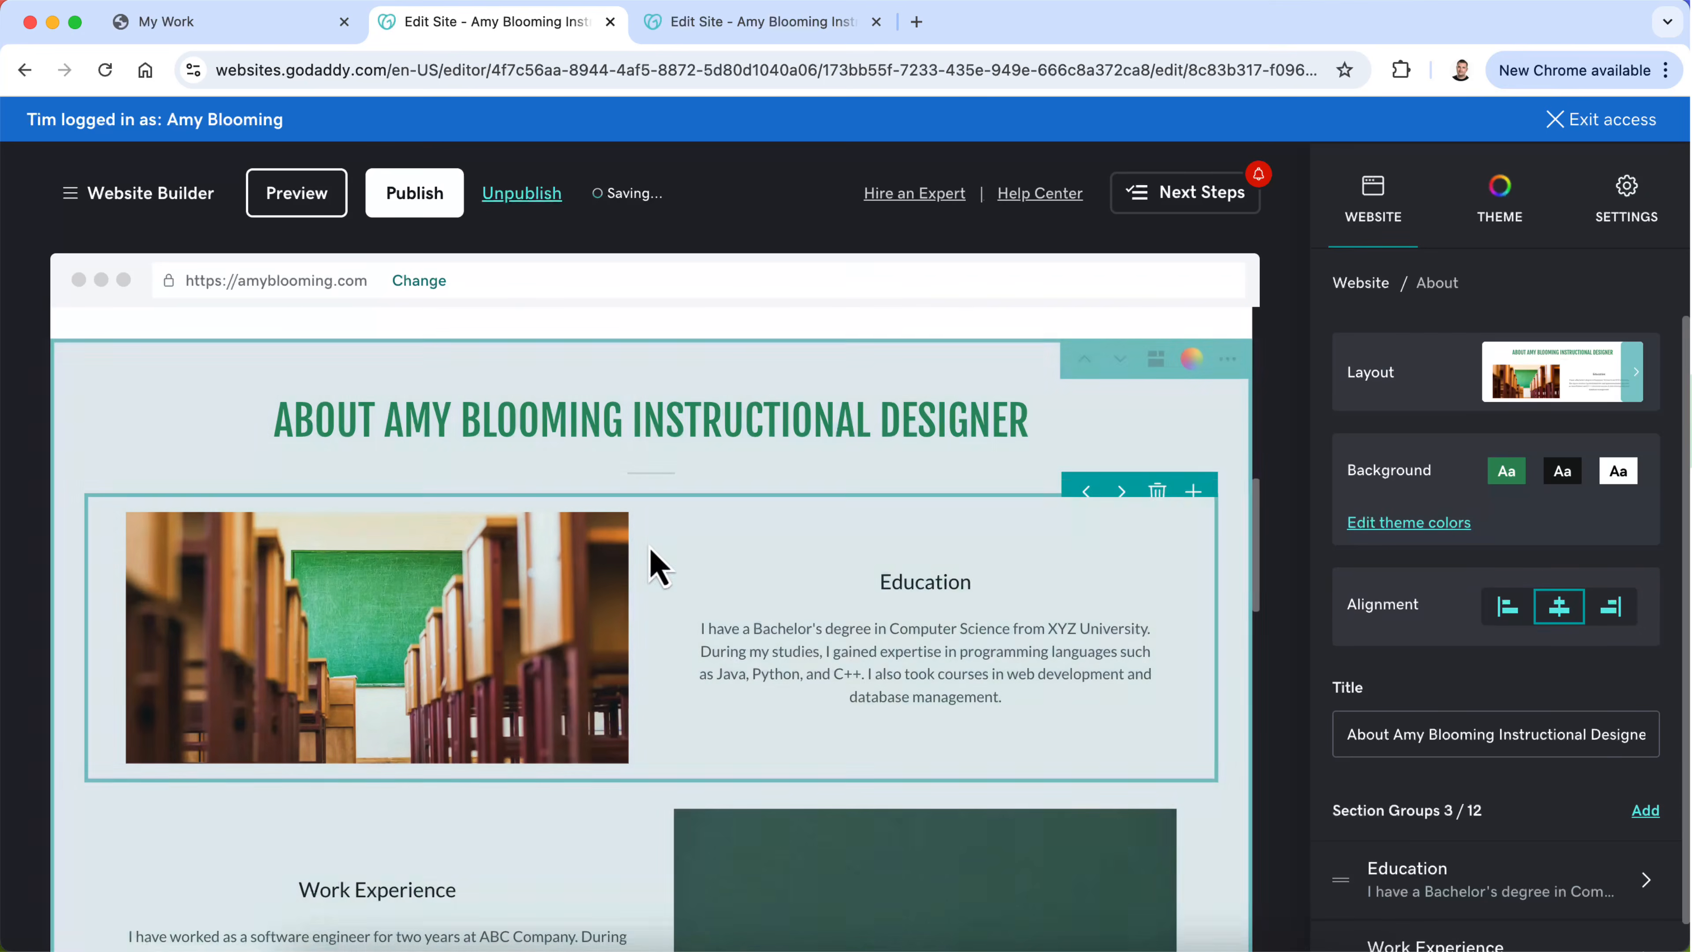
# Step: Set the text alignment of the new About section to left and check its Education, Work Experience and Skills groups
pyautogui.scroll(10, 686, 789)
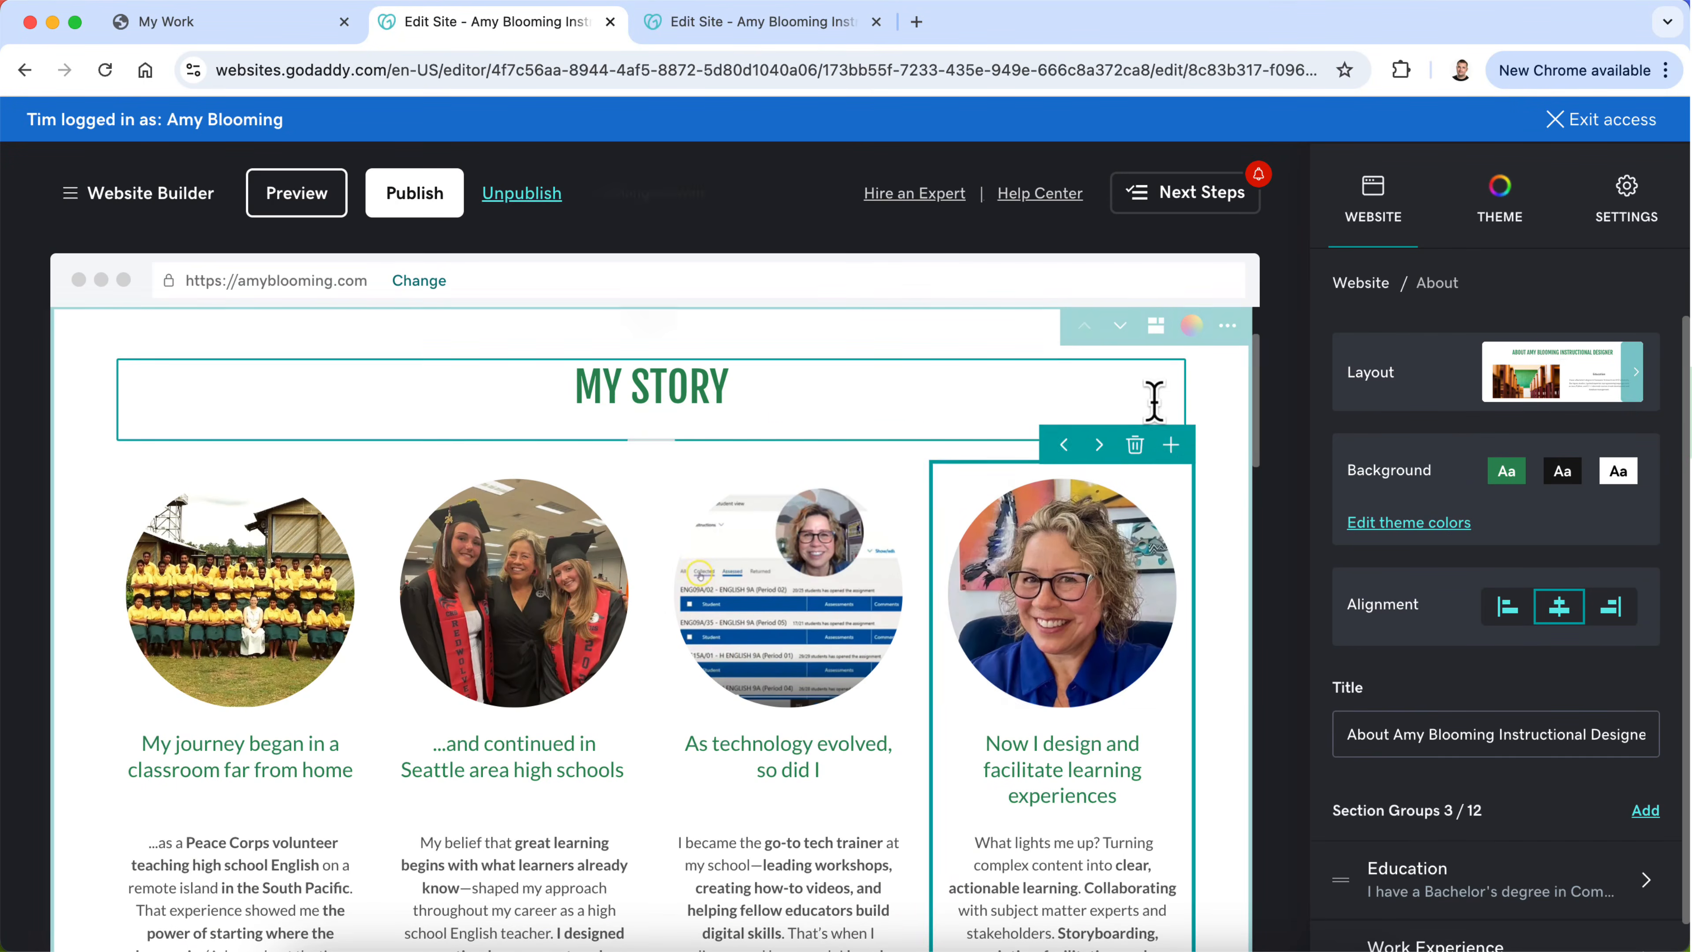
pyautogui.scroll(-10, 491, 711)
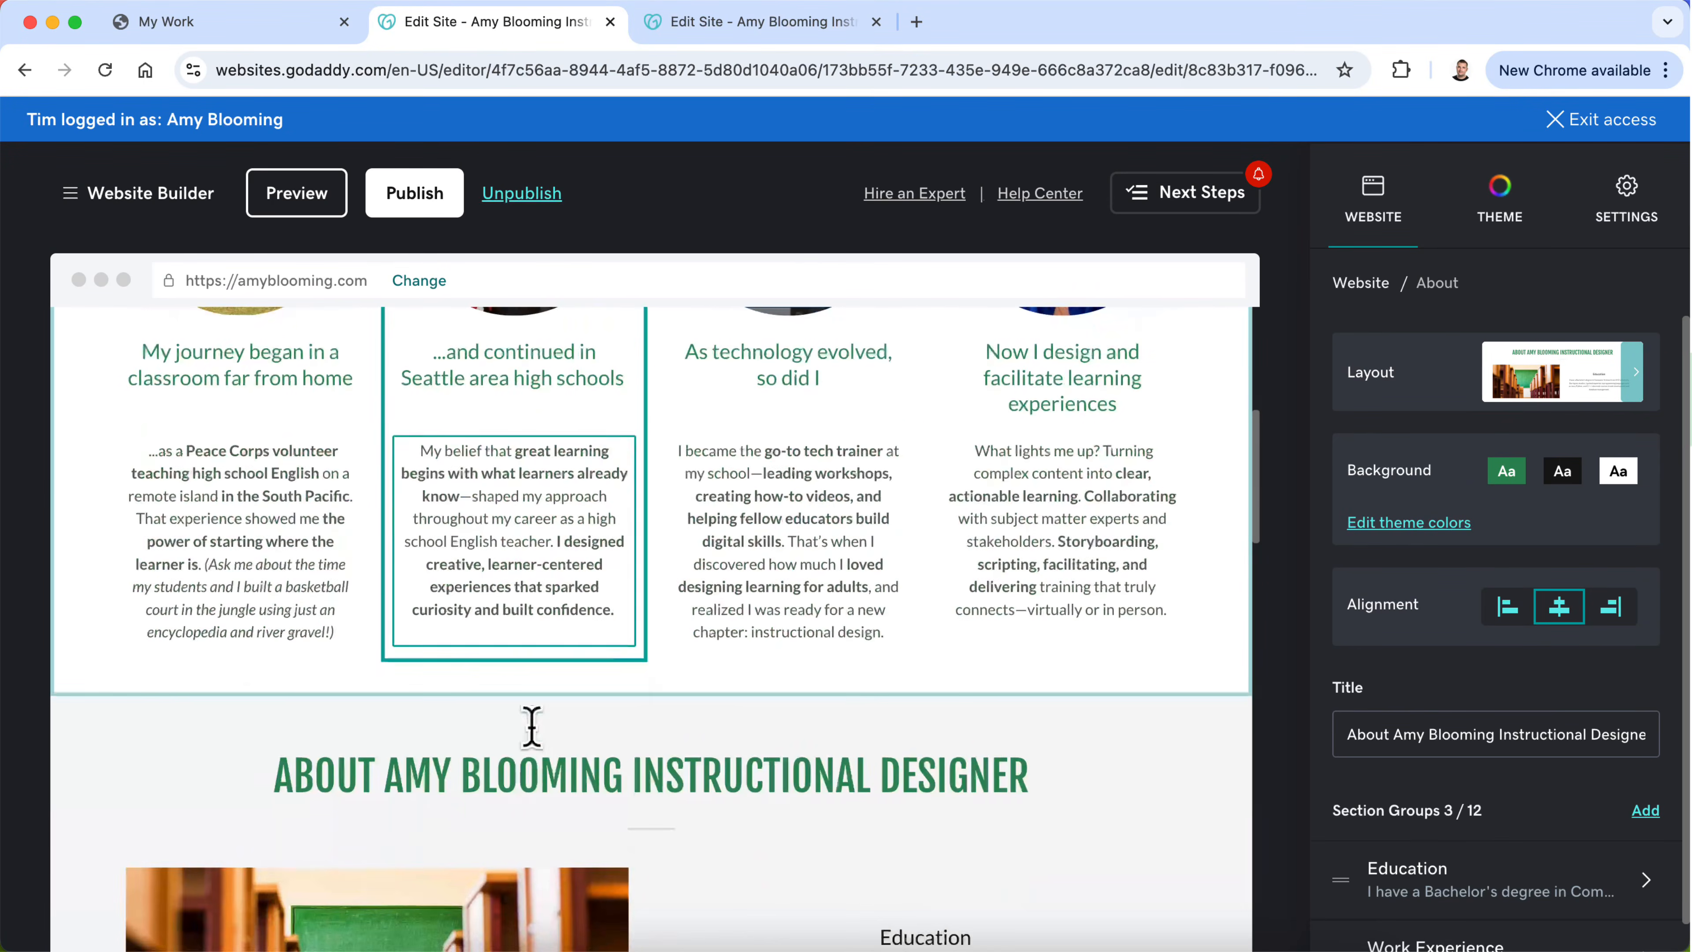
pyautogui.scroll(-2, 541, 747)
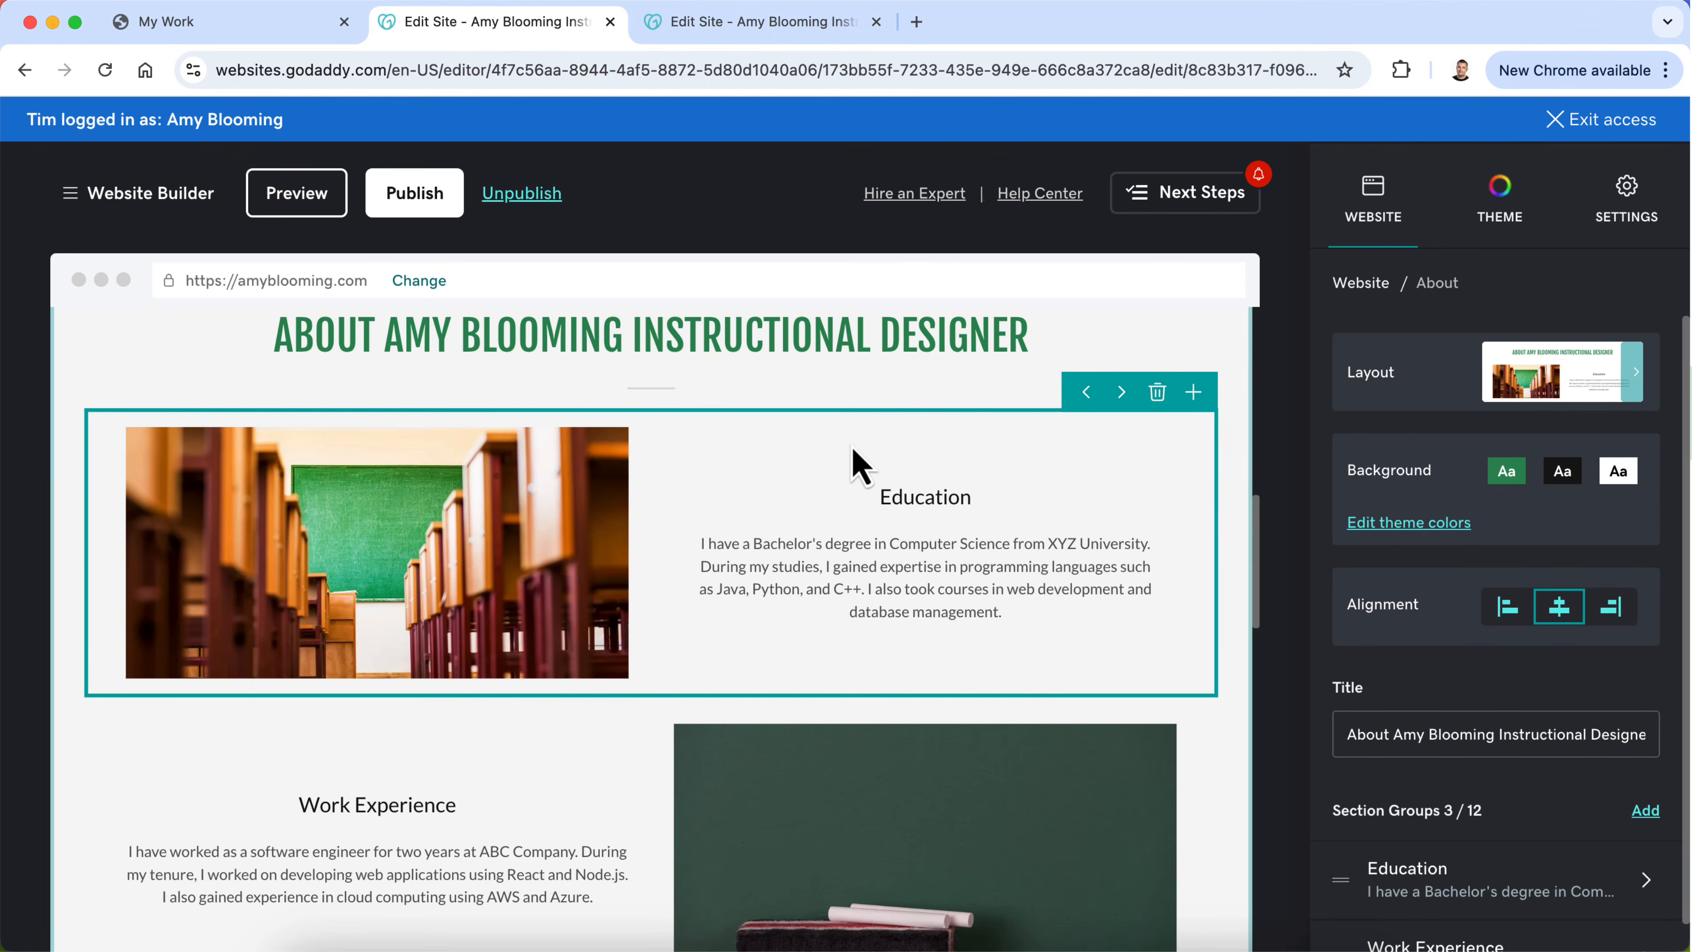
pyautogui.click(1507, 606)
pyautogui.scroll(-10, 378, 737)
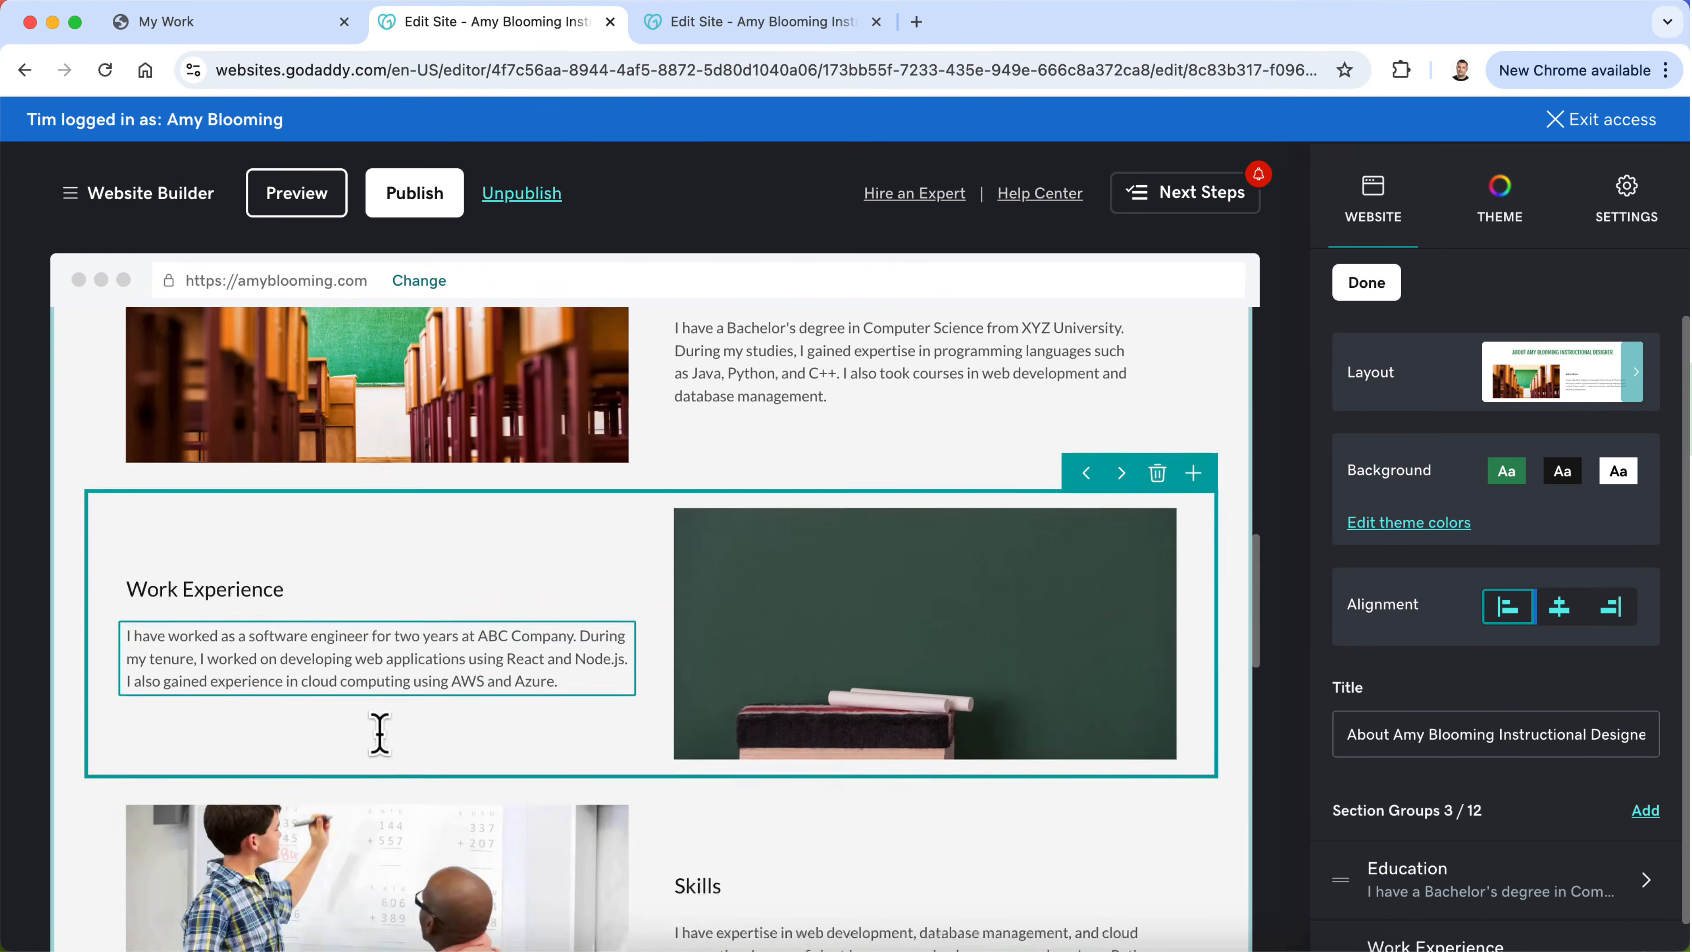
pyautogui.scroll(7, 378, 725)
pyautogui.scroll(4, 389, 757)
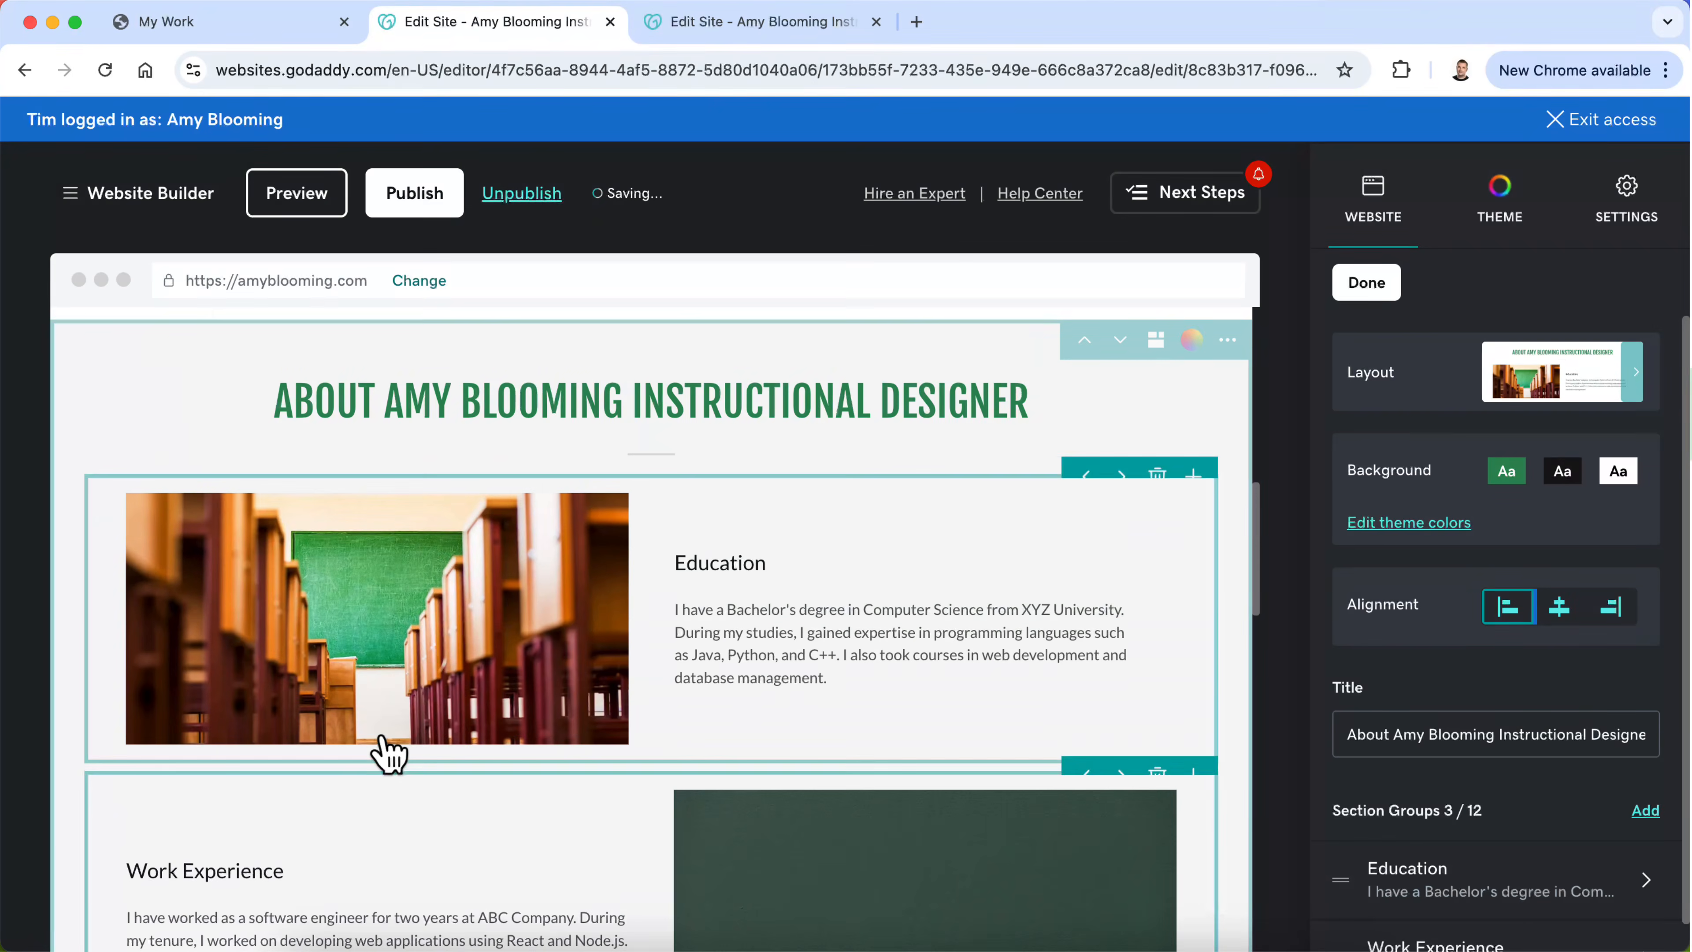
# Step: Retitle the new About section above the quote banner as "My Story"
pyautogui.scroll(8, 386, 747)
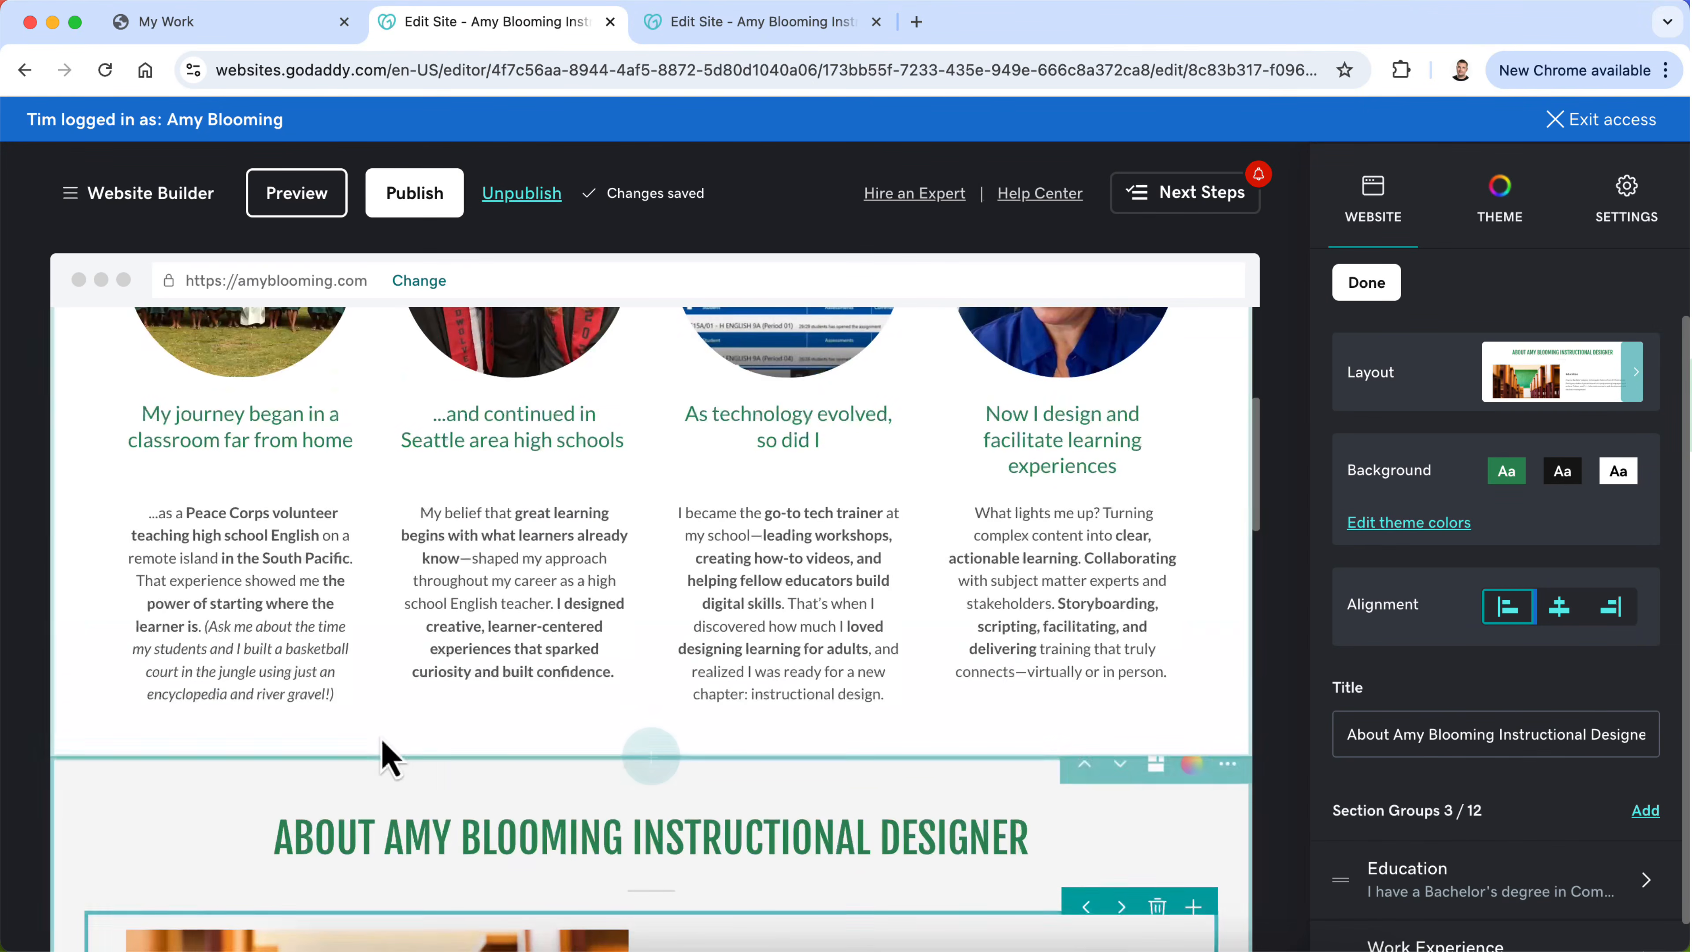
pyautogui.click(521, 723)
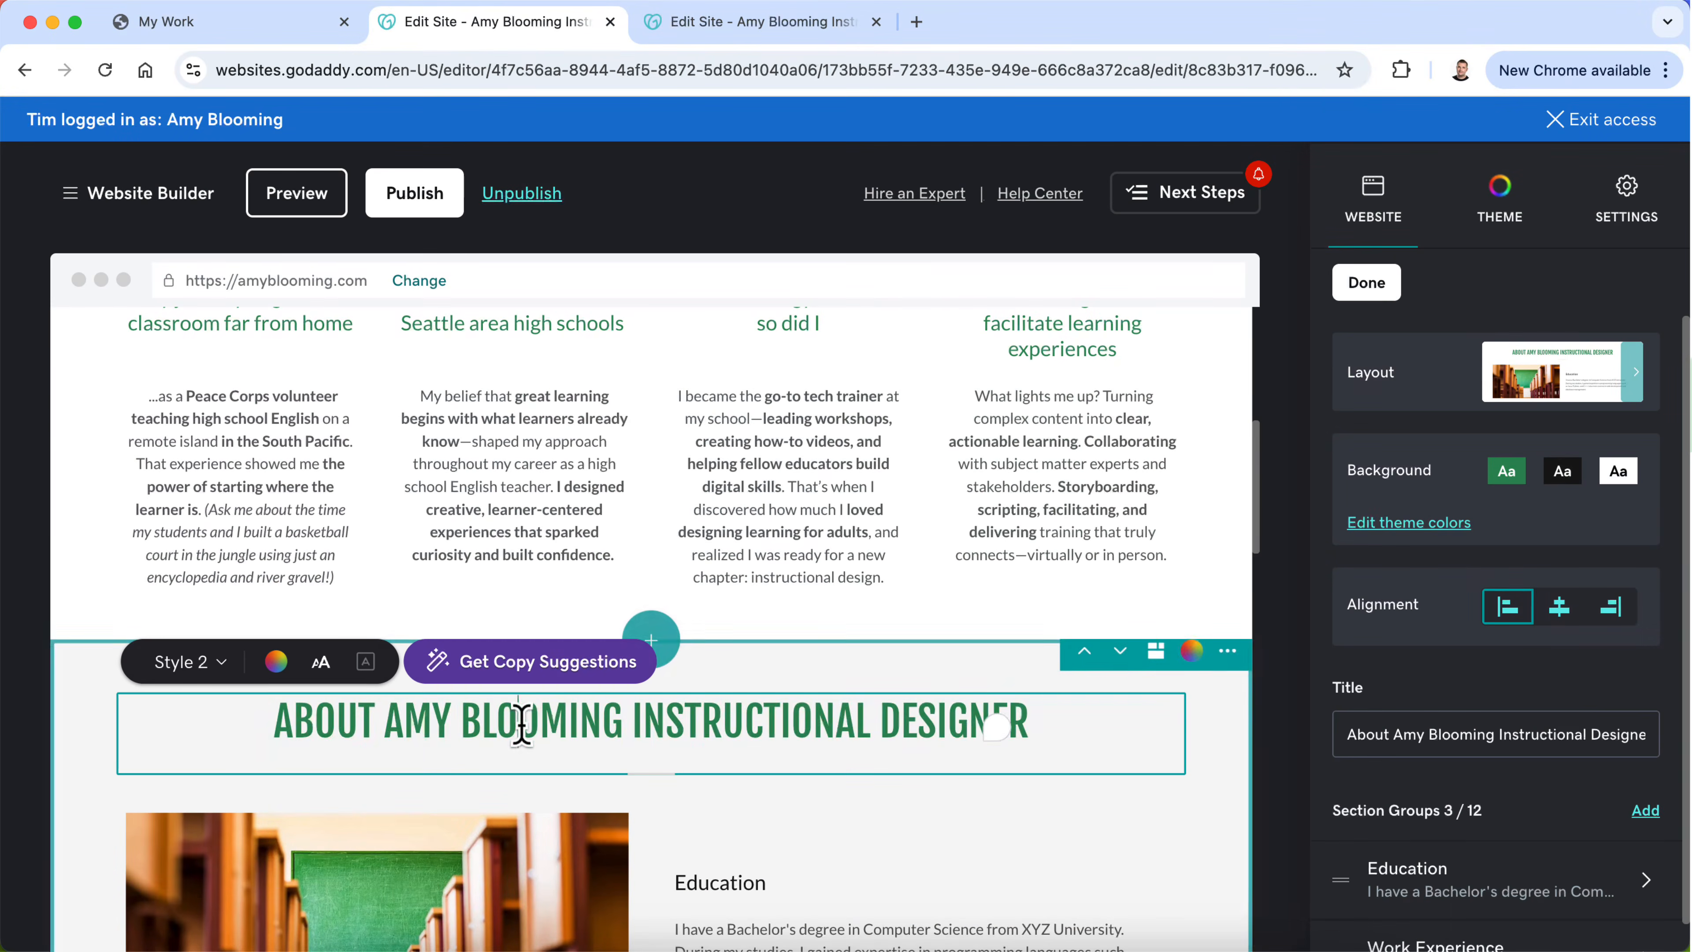
pyautogui.hotkey('ctrl', 'a')
pyautogui.write('My Story')
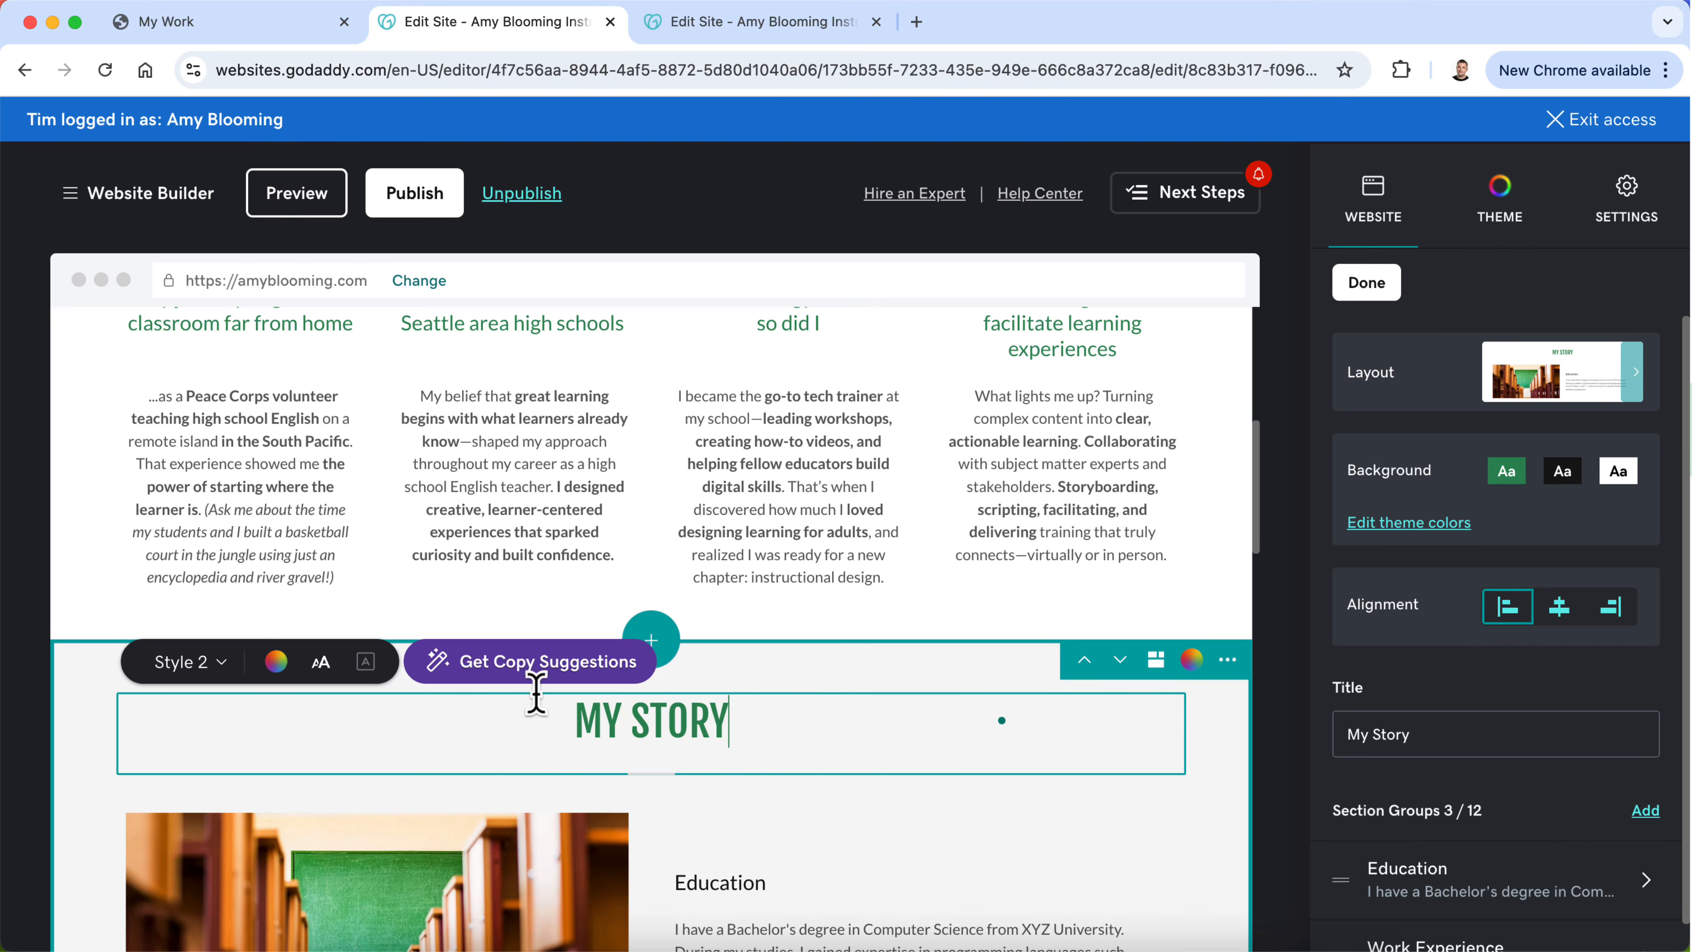
# Step: Delete the old My Story section that holds the four cards with circular photos
pyautogui.scroll(5, 680, 484)
pyautogui.click(1228, 410)
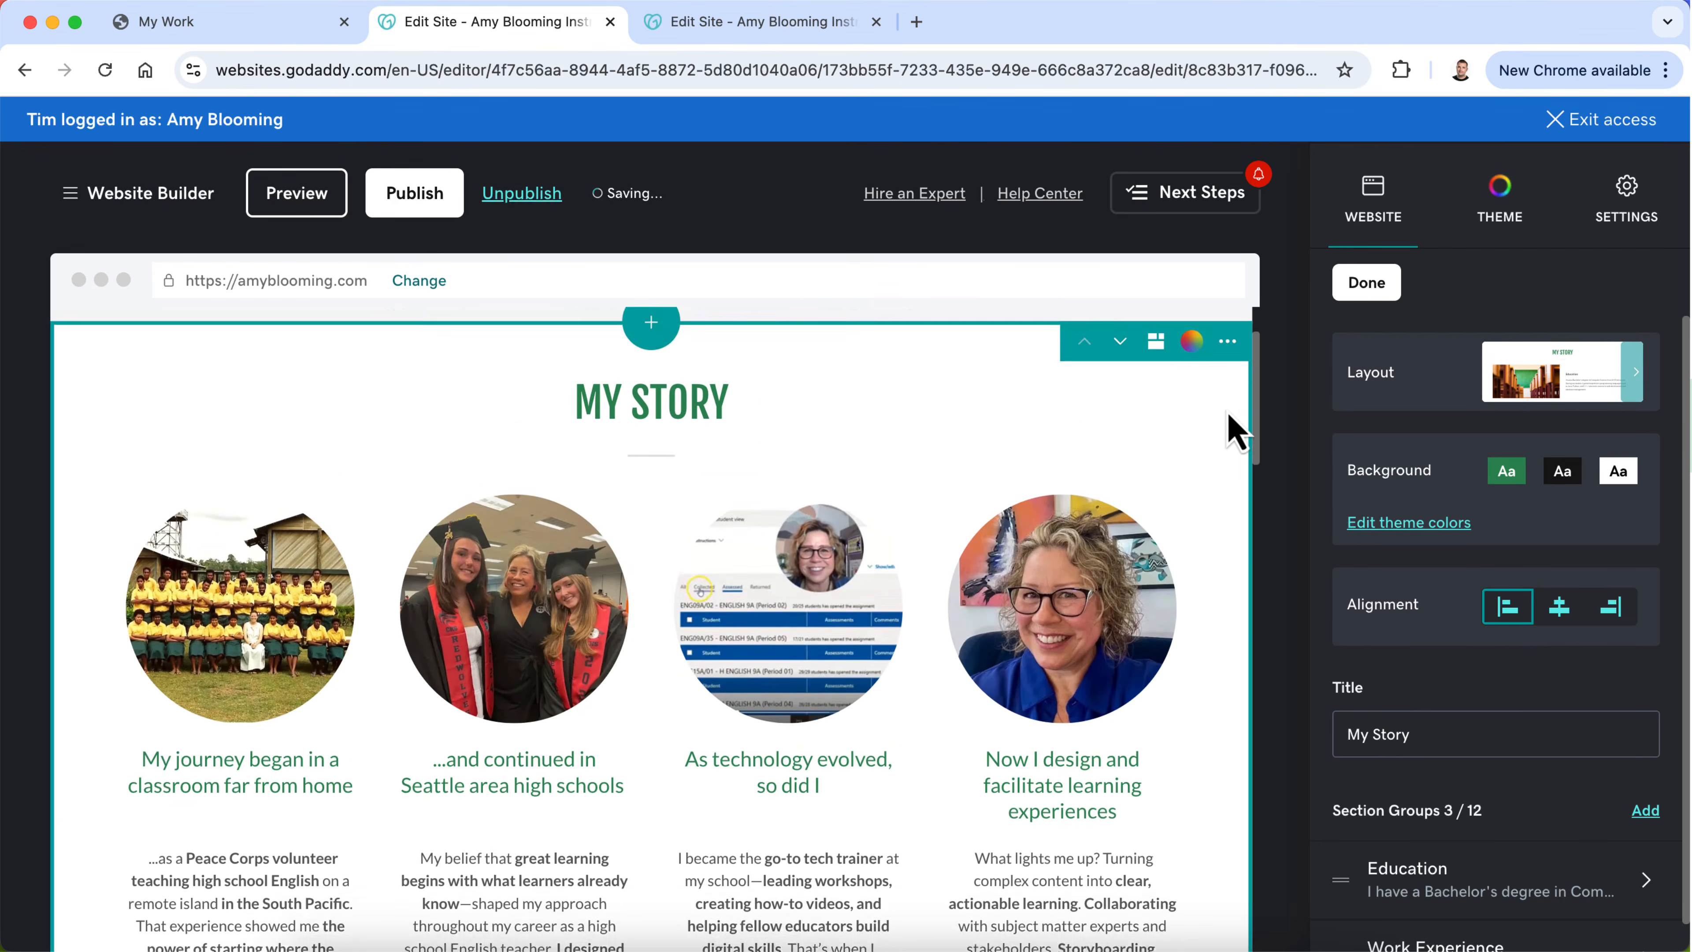
pyautogui.scroll(2, 1227, 414)
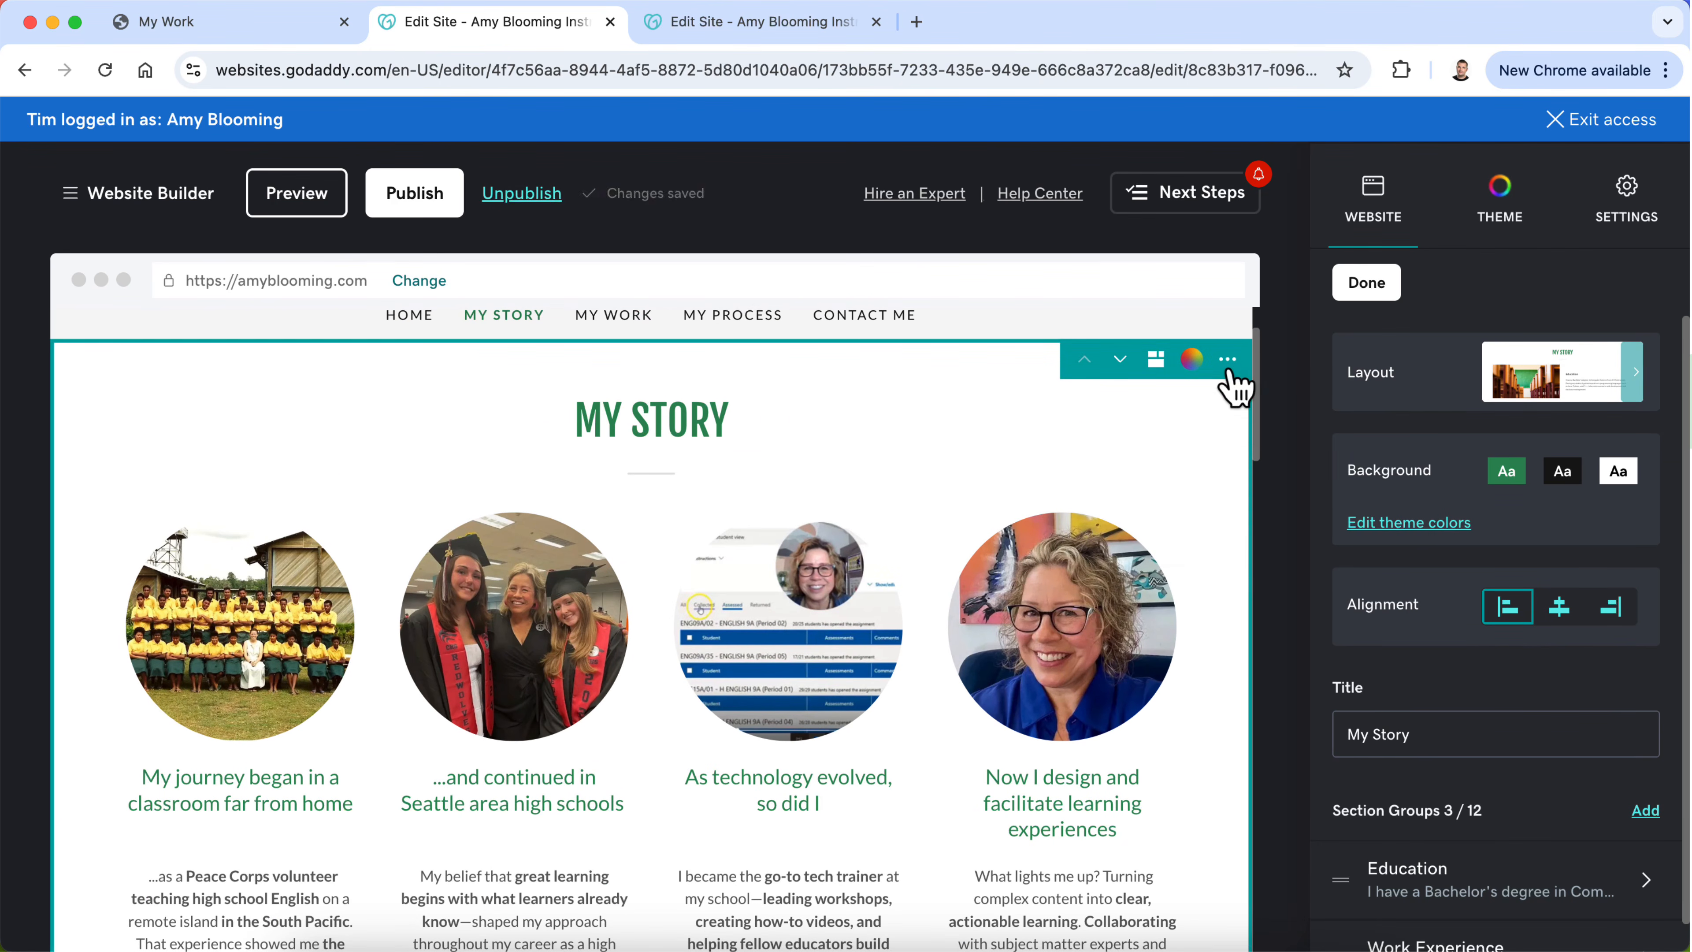
pyautogui.click(1227, 358)
pyautogui.click(1219, 504)
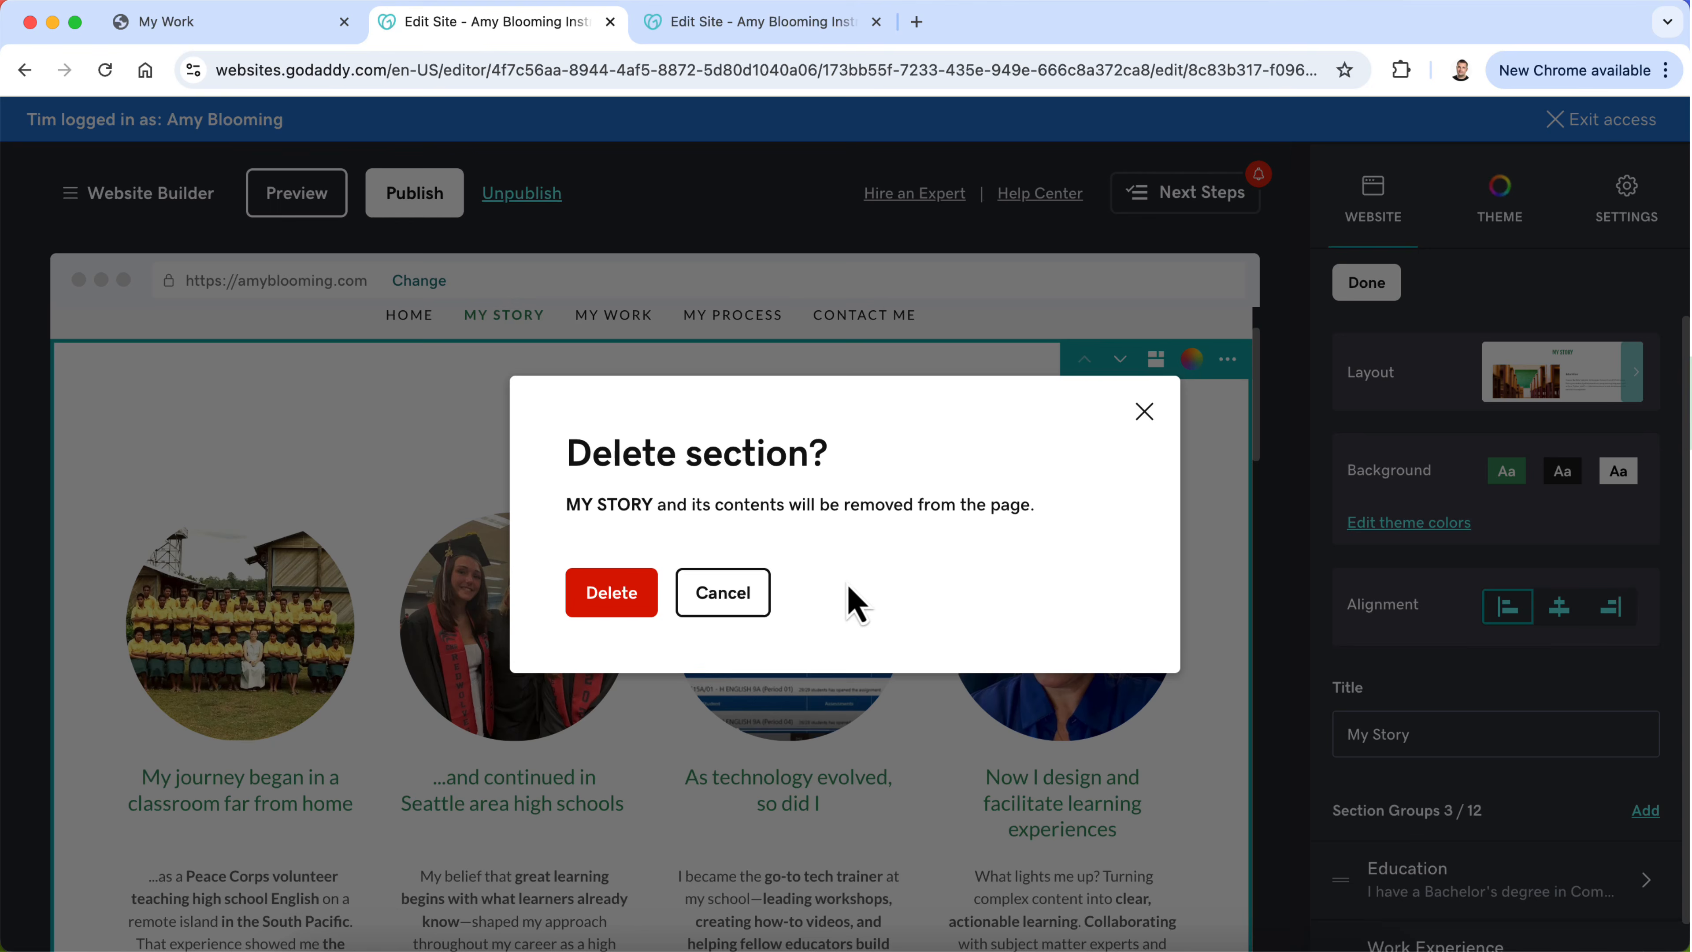
pyautogui.click(602, 610)
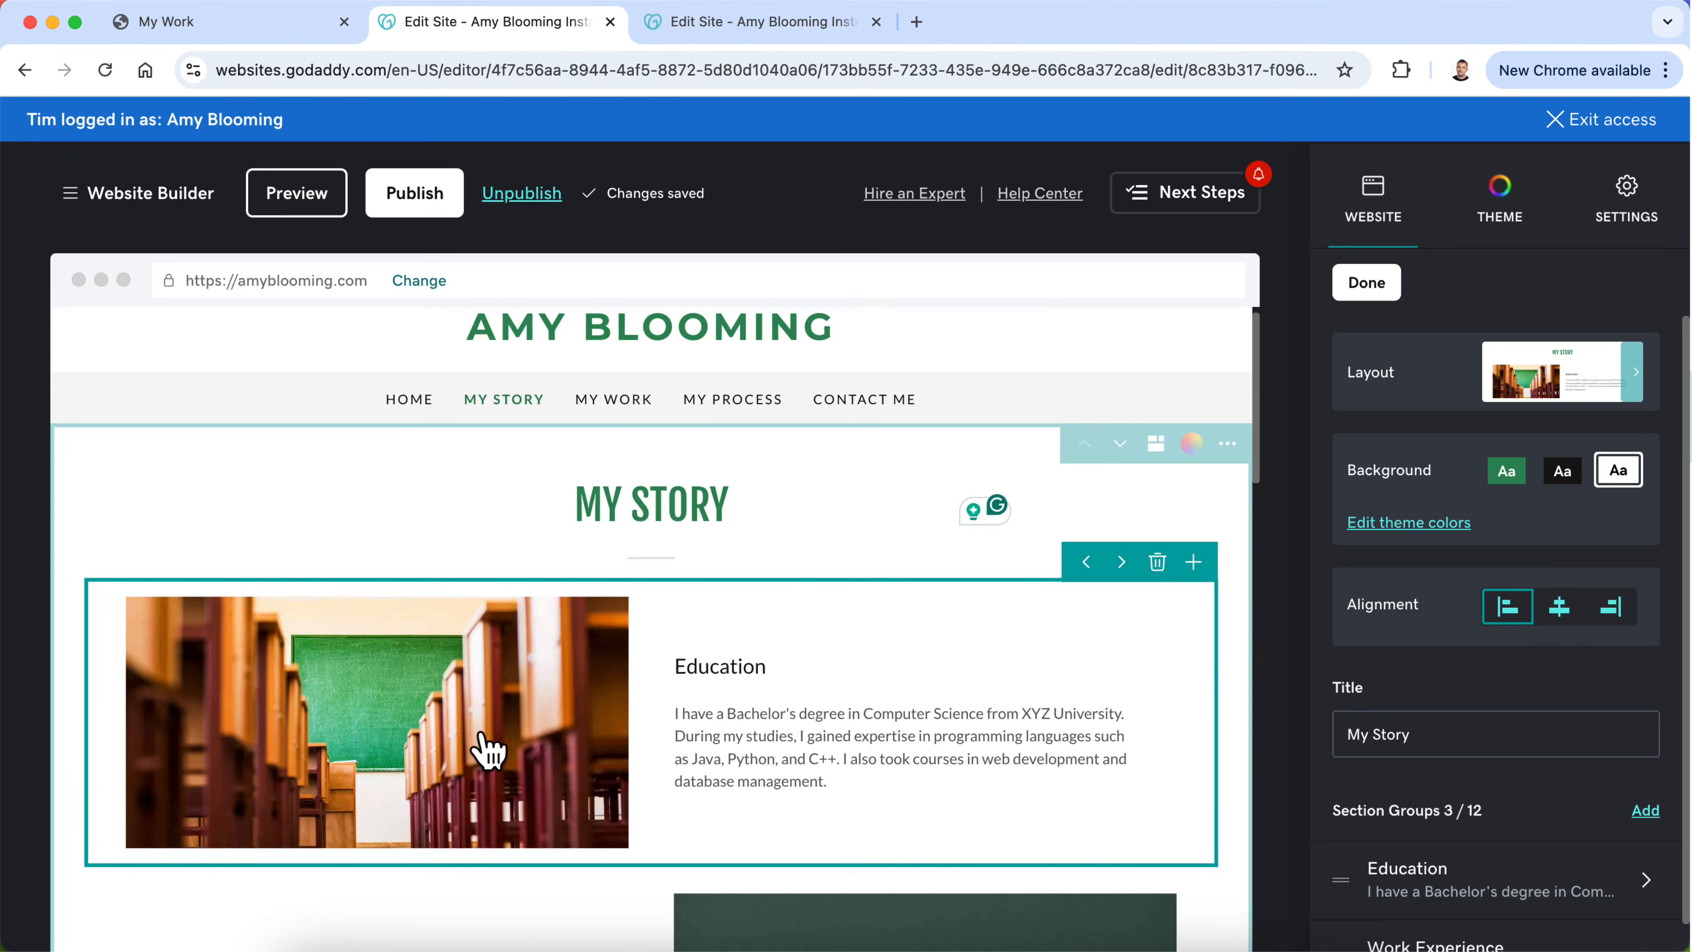
# Step: Duplicate the new My Story section and move the copy below the quote banner
pyautogui.scroll(-15, 489, 750)
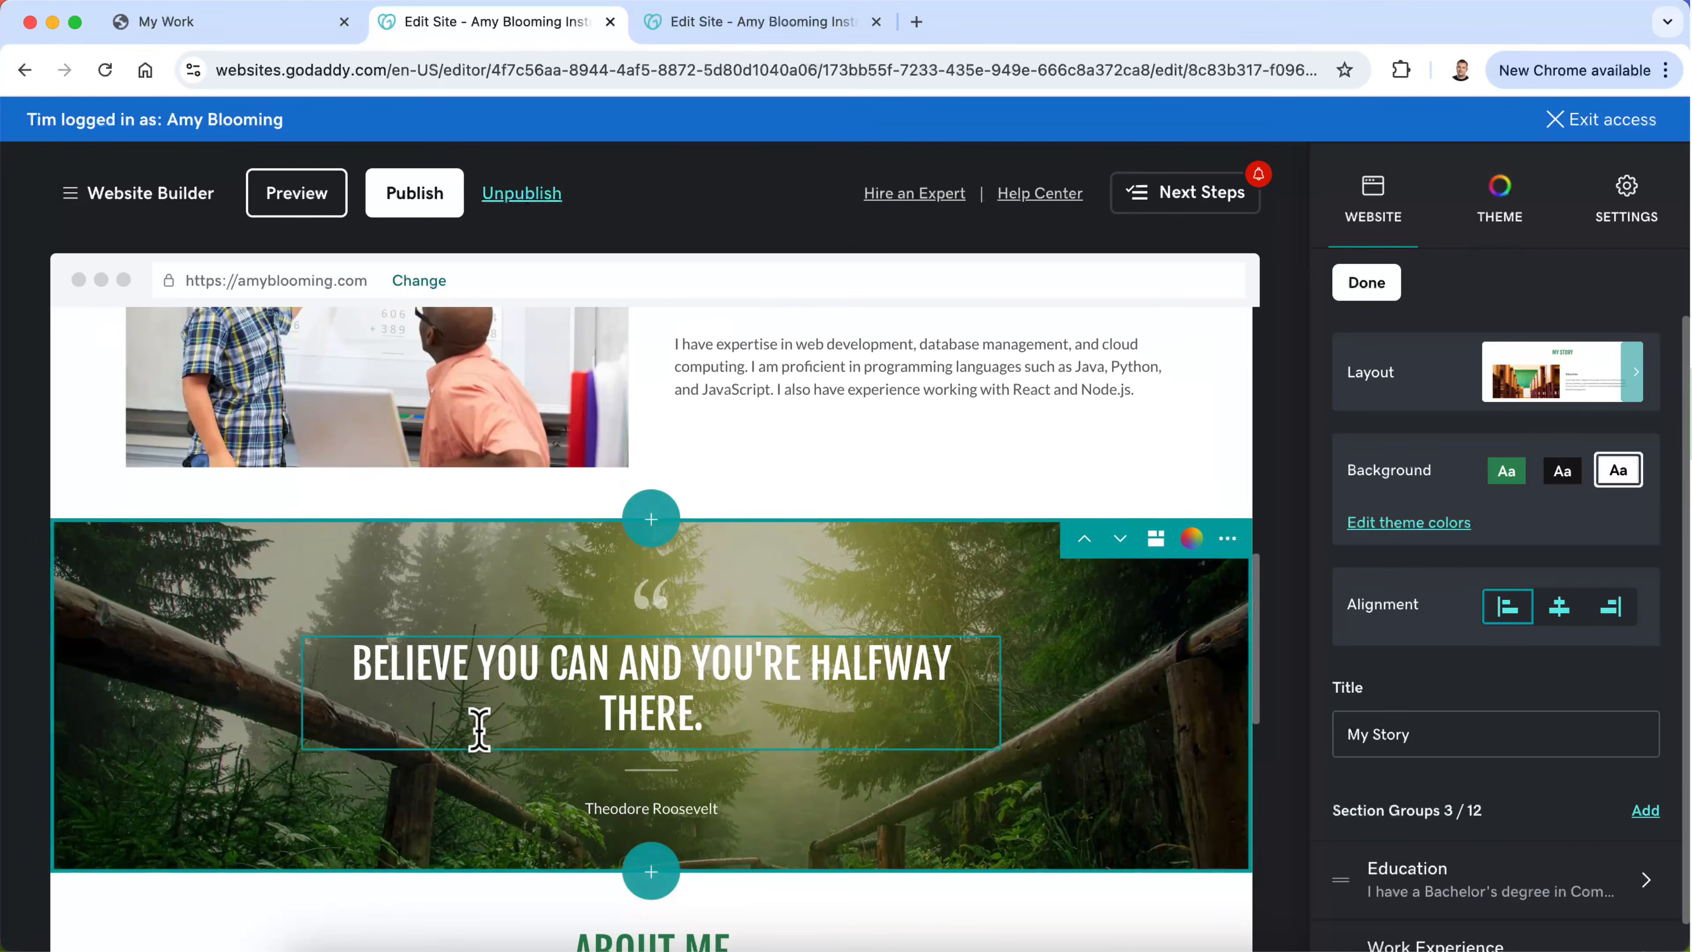
pyautogui.scroll(15, 624, 598)
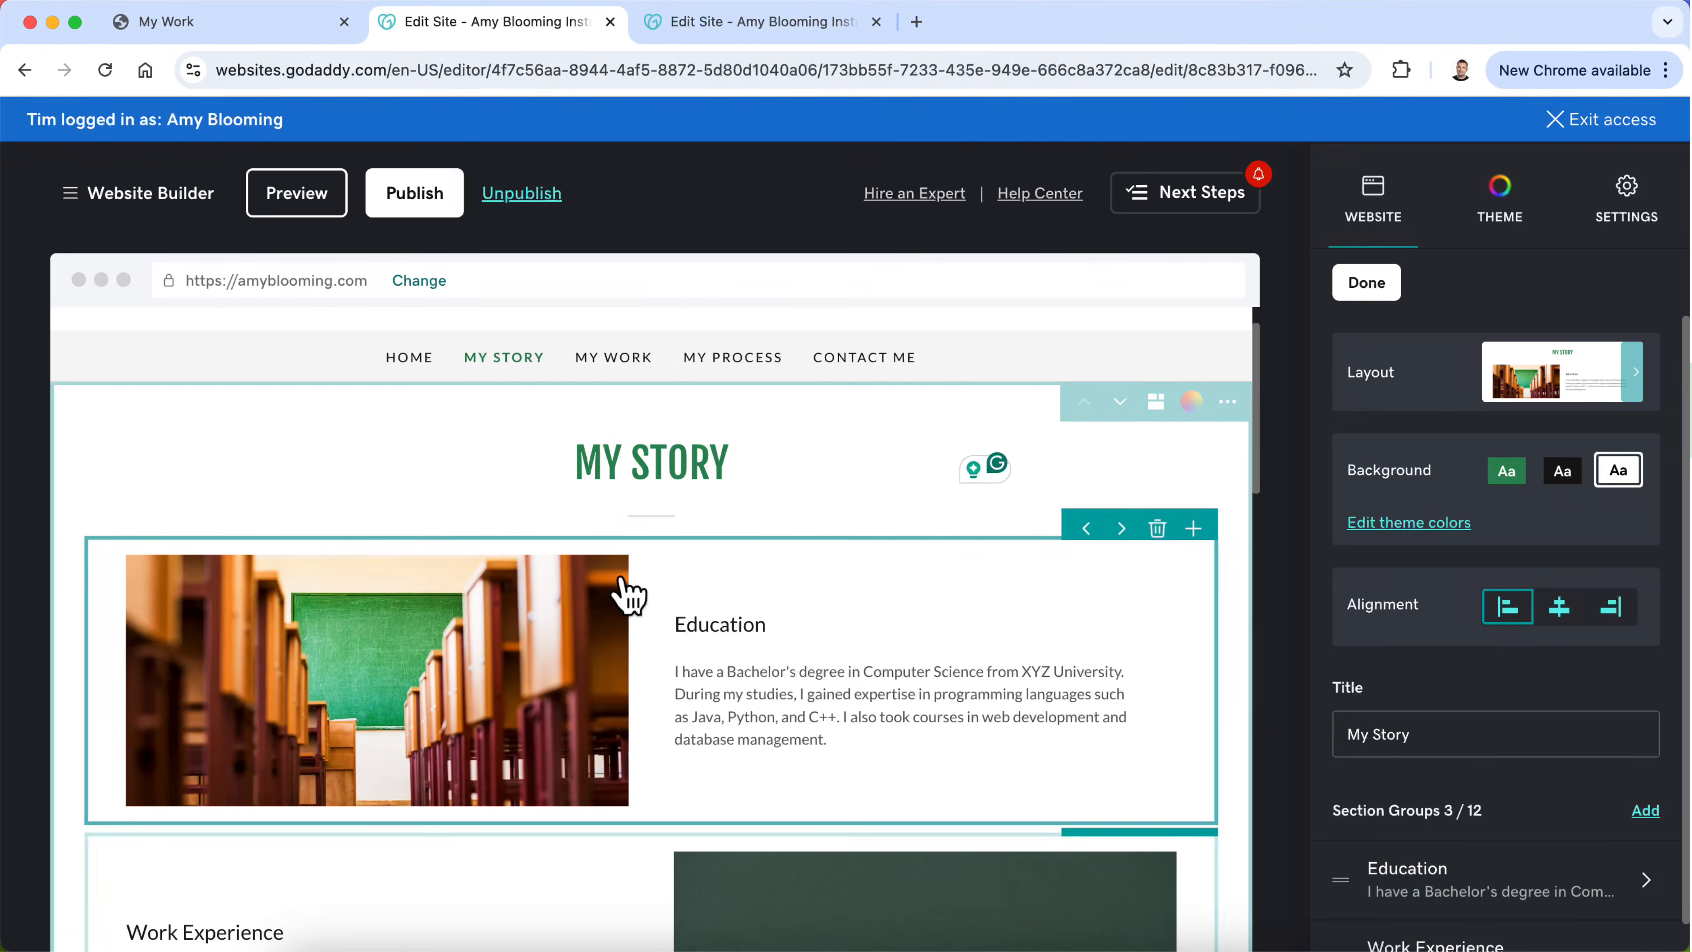
pyautogui.click(1227, 401)
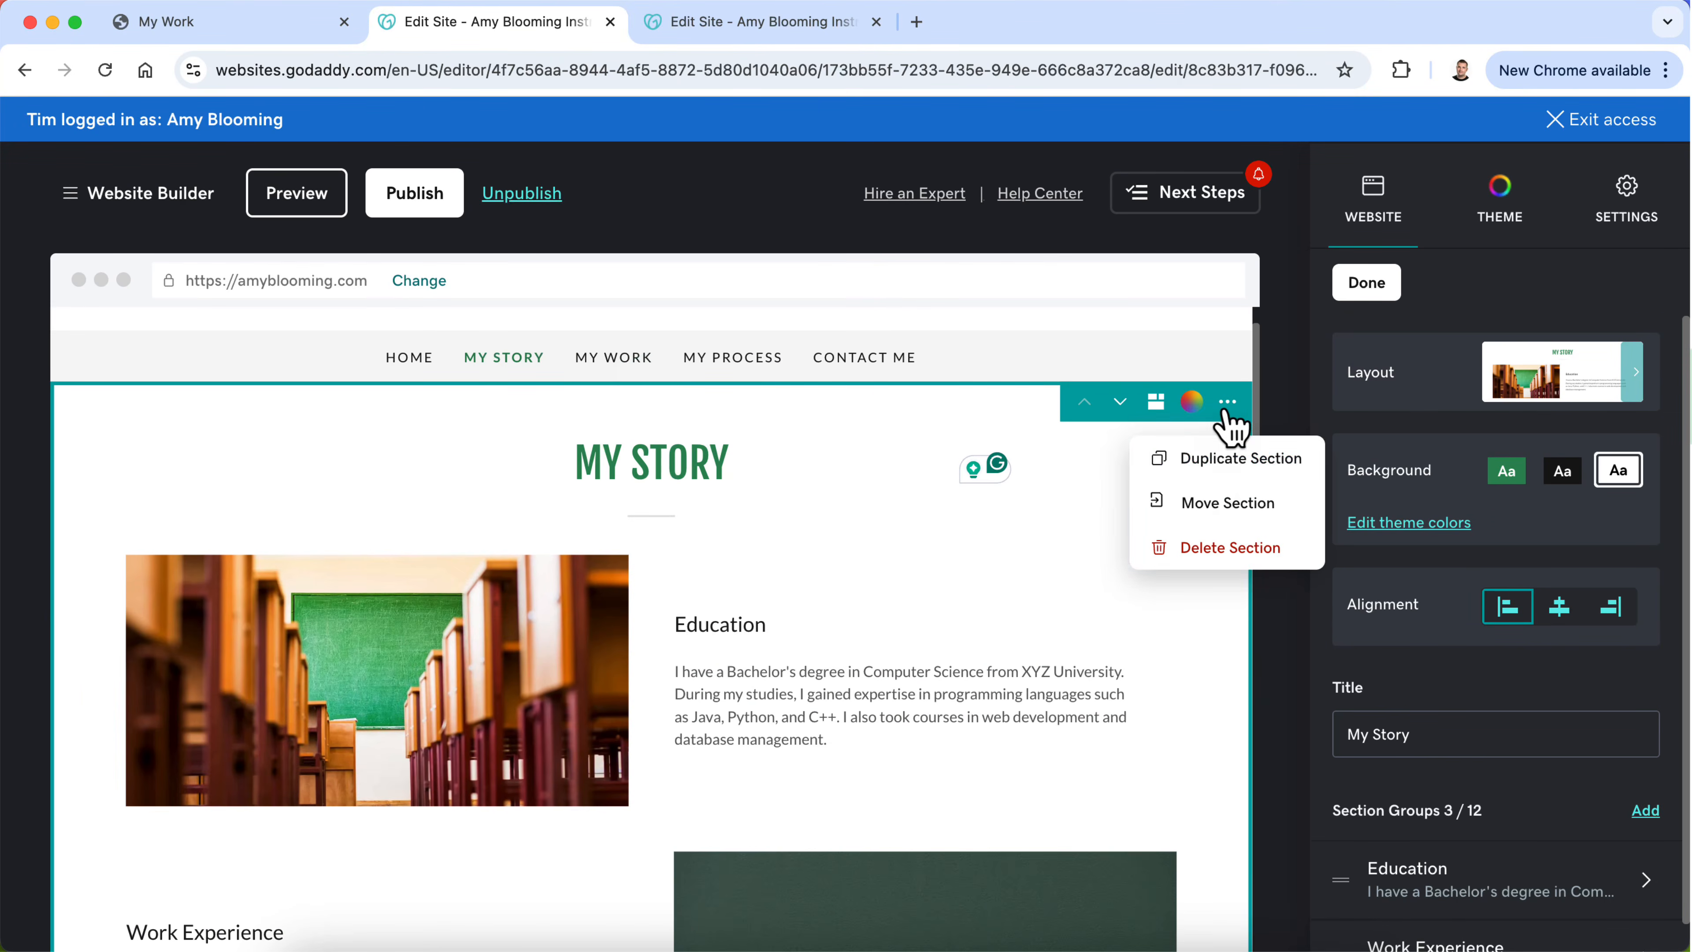
pyautogui.click(1228, 458)
pyautogui.scroll(-9, 673, 658)
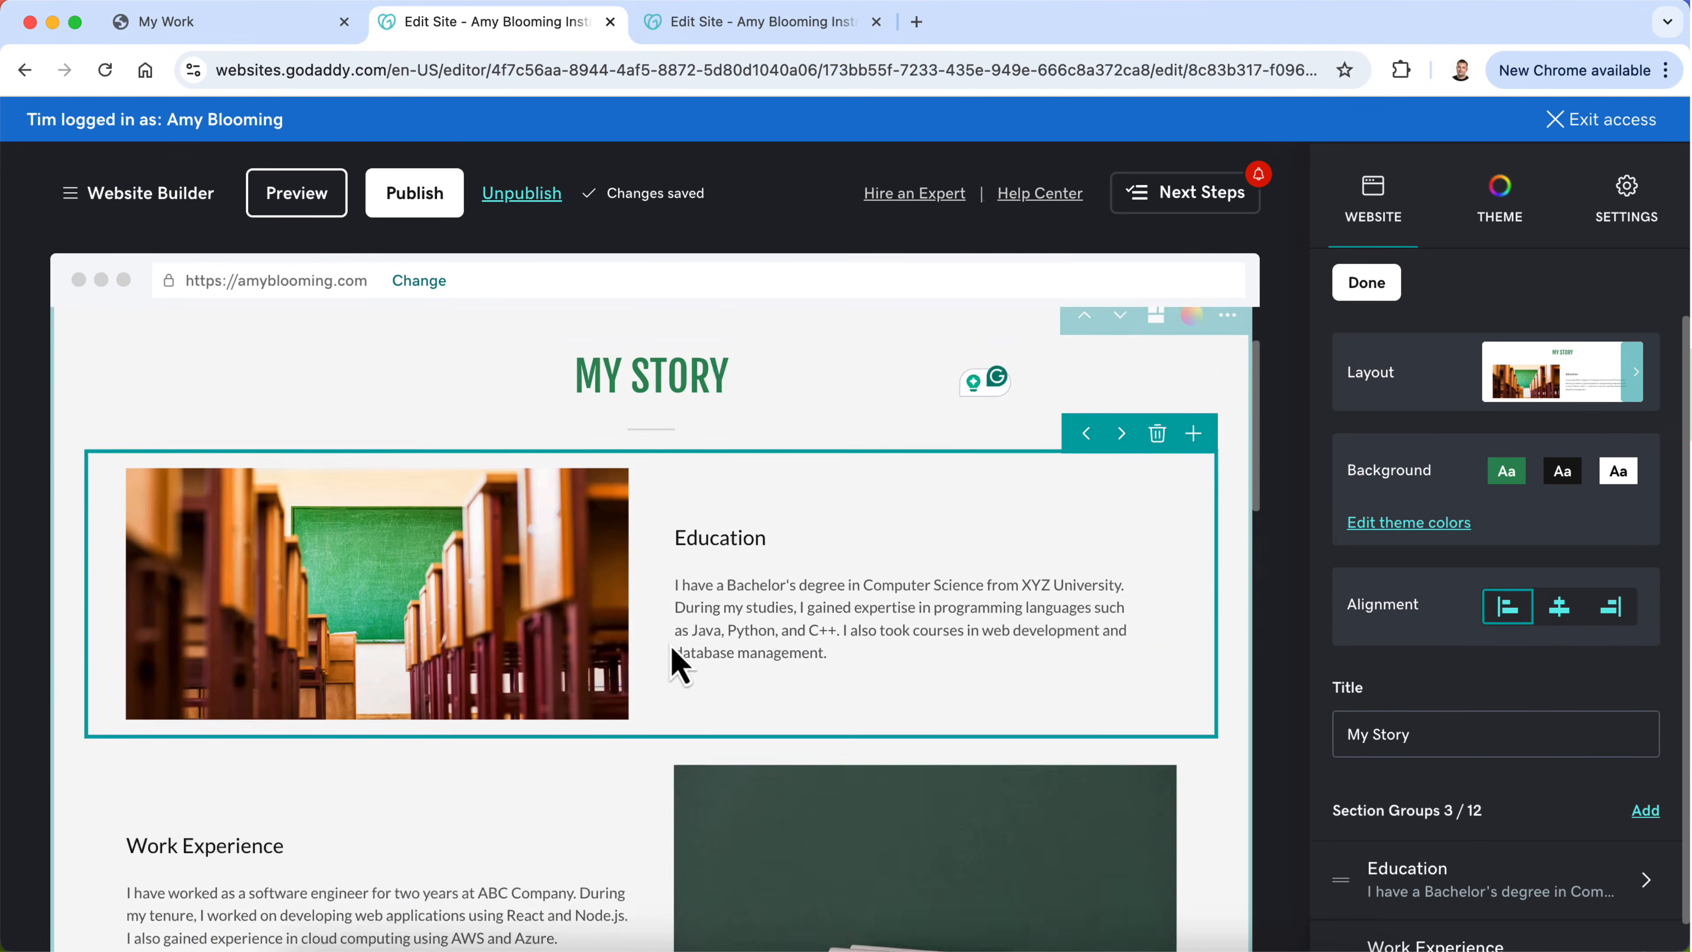
pyautogui.scroll(10, 673, 658)
pyautogui.scroll(-15, 673, 660)
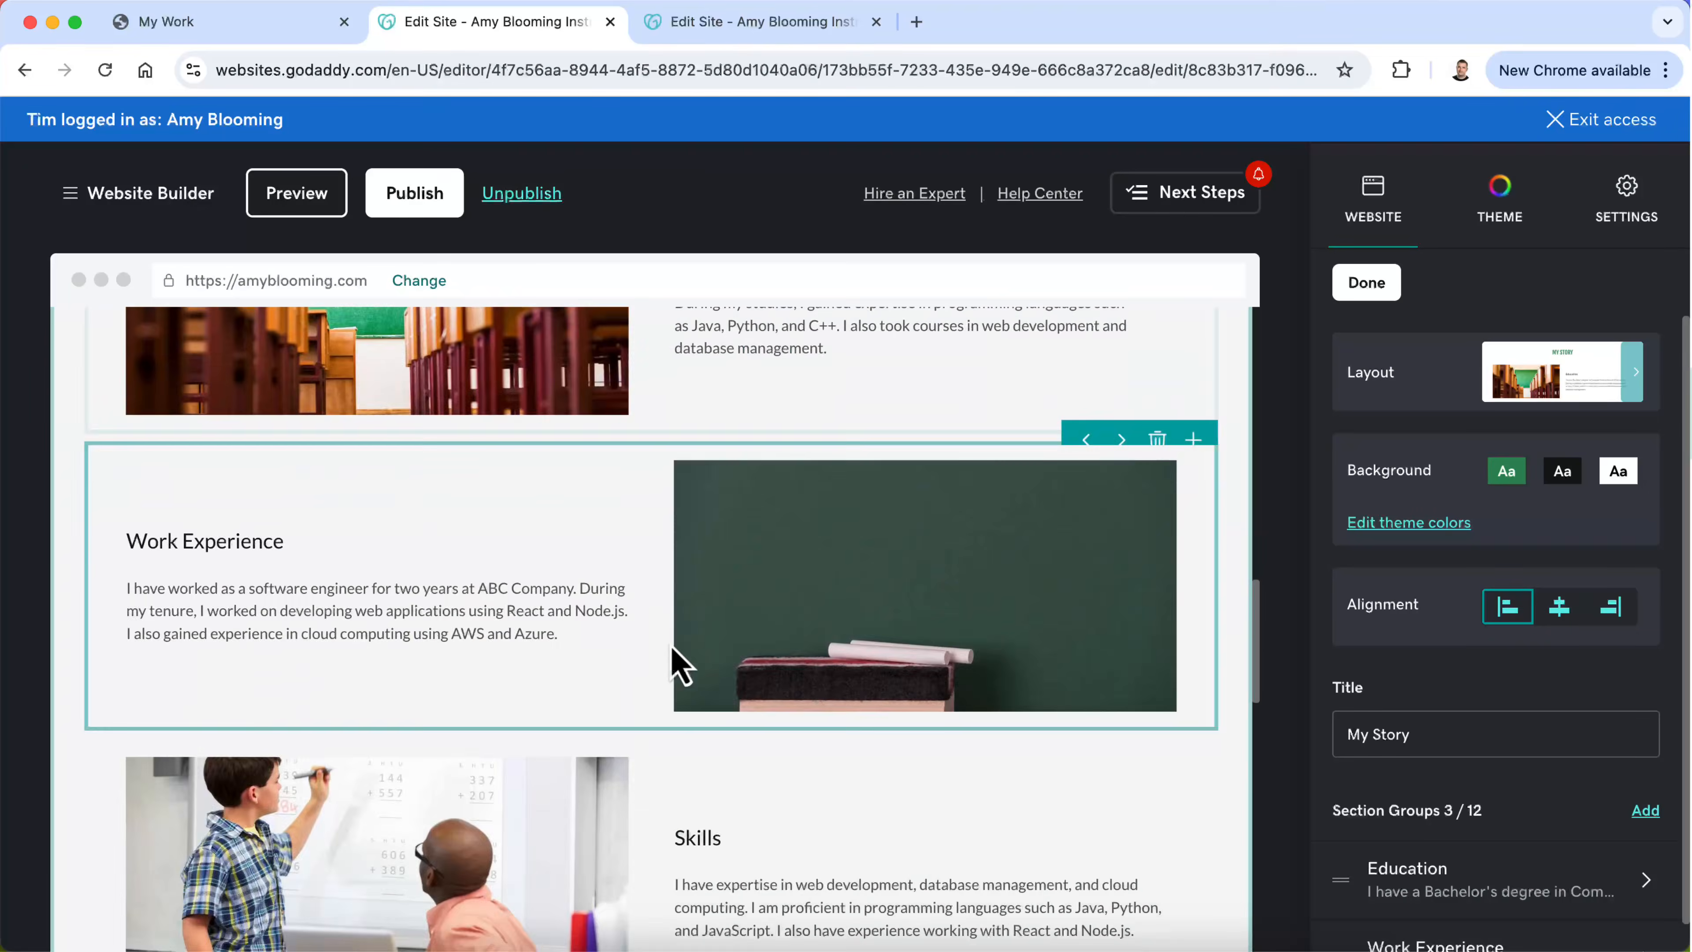
pyautogui.scroll(-4, 1089, 459)
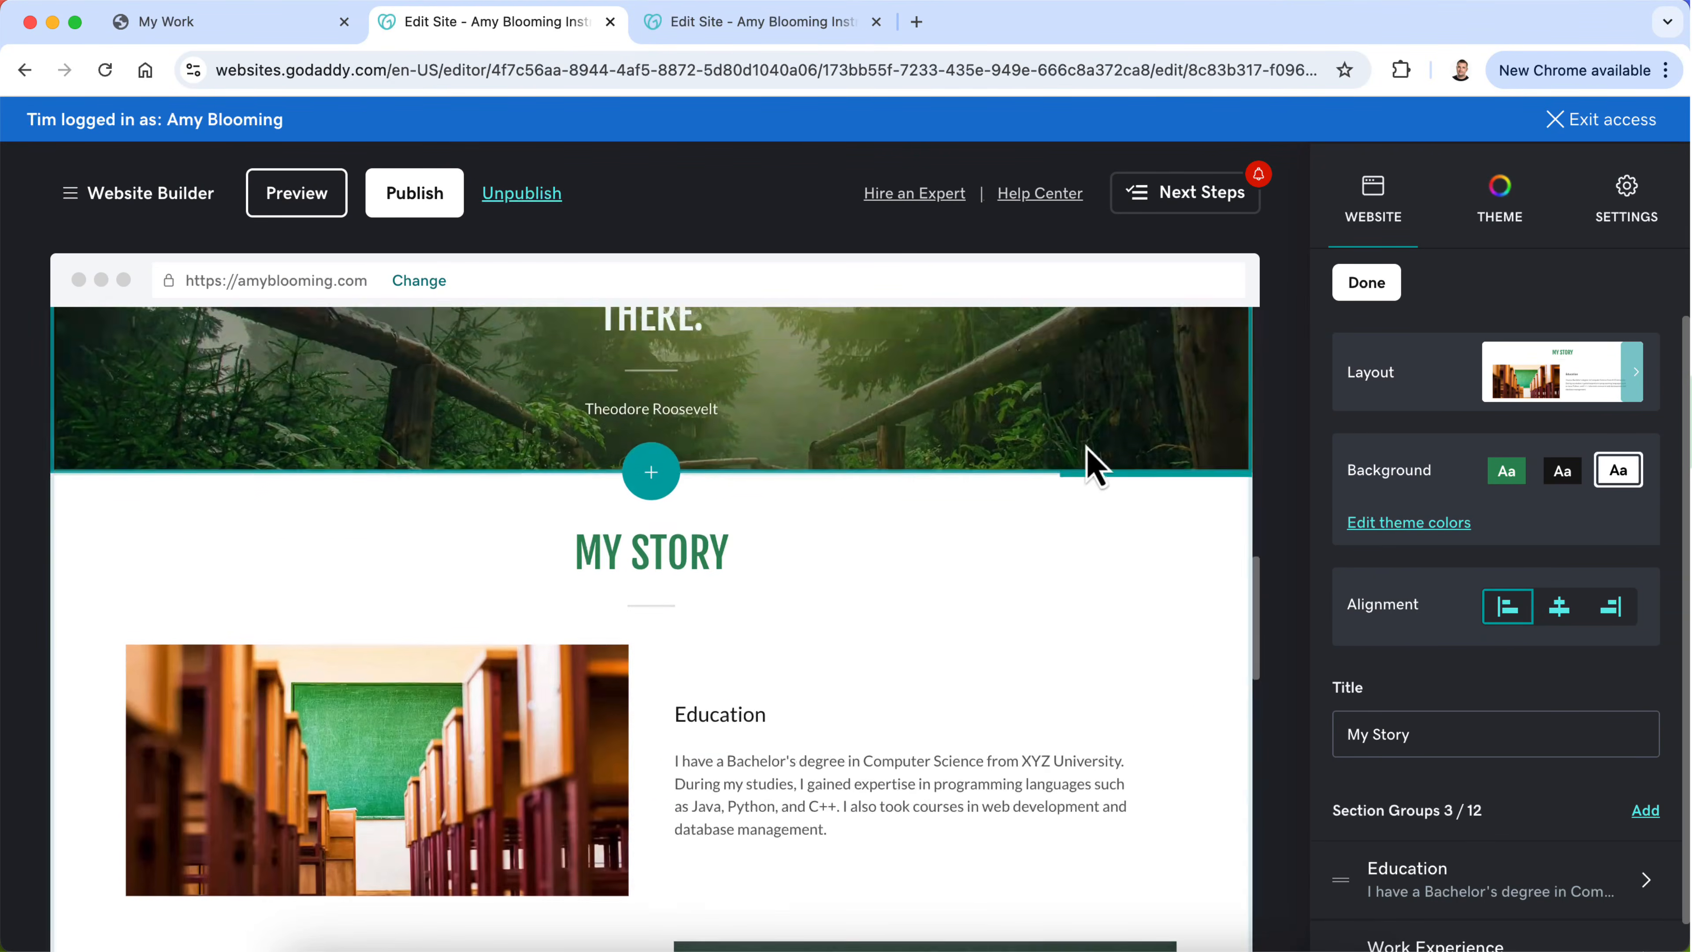
pyautogui.scroll(12, 914, 623)
pyautogui.scroll(5, 925, 650)
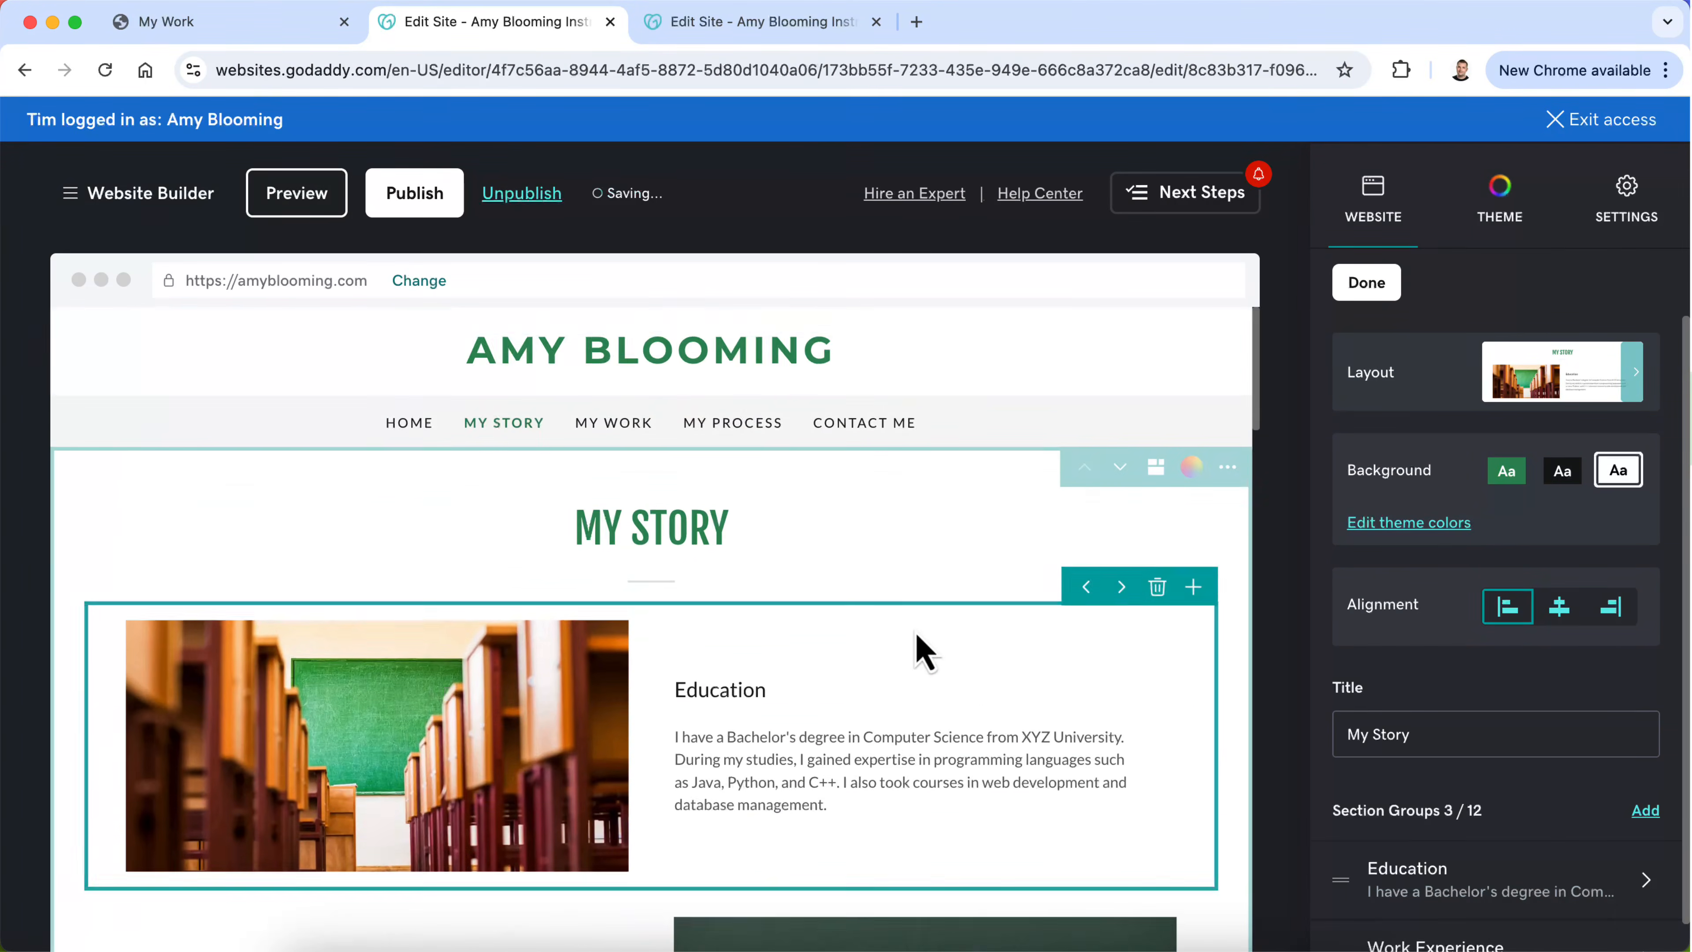
# Step: Clear the title of the duplicated section below the quote banner
pyautogui.scroll(-10, 924, 650)
pyautogui.scroll(10, 924, 650)
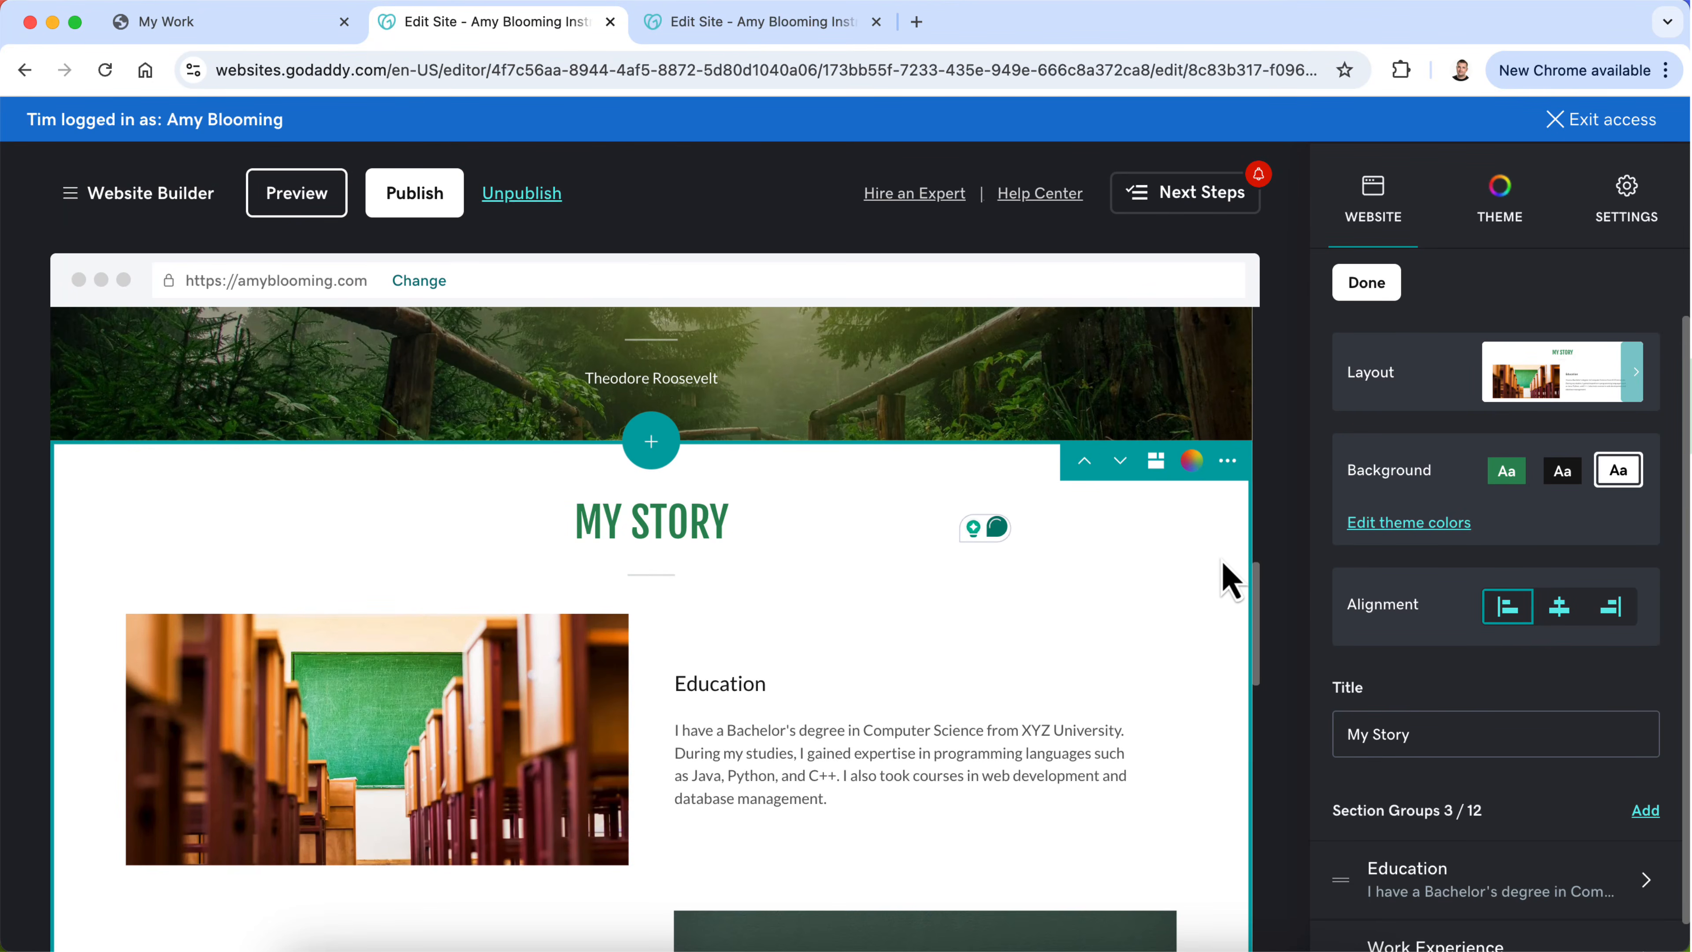
pyautogui.click(1432, 730)
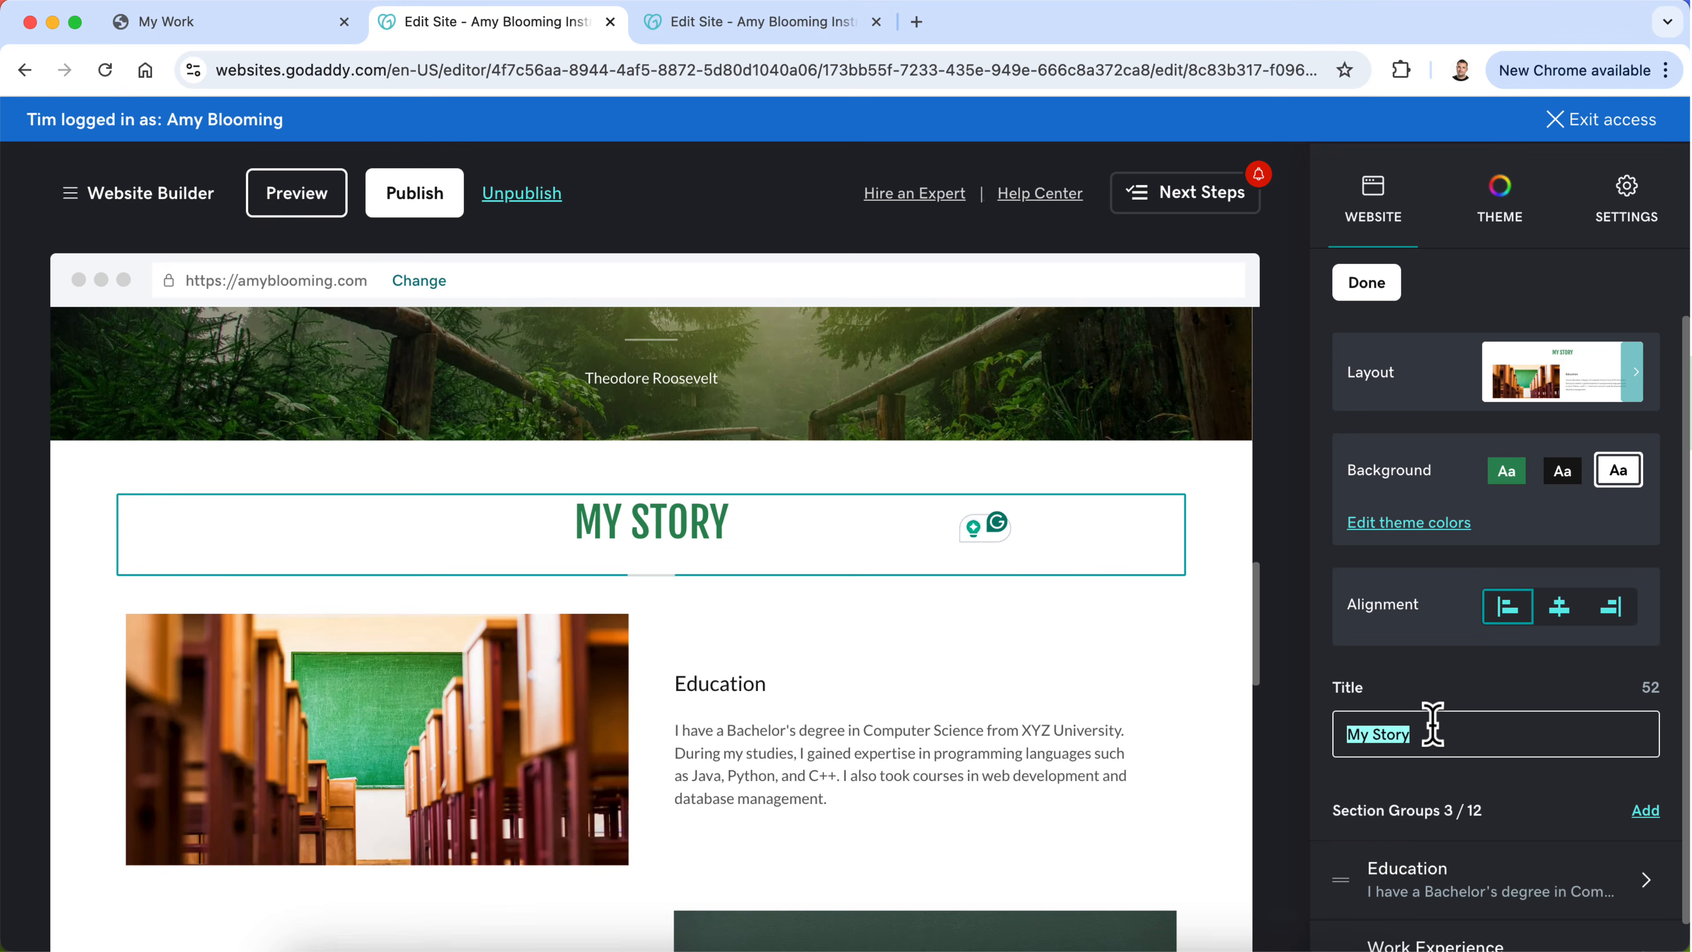
pyautogui.press('BackSpace')
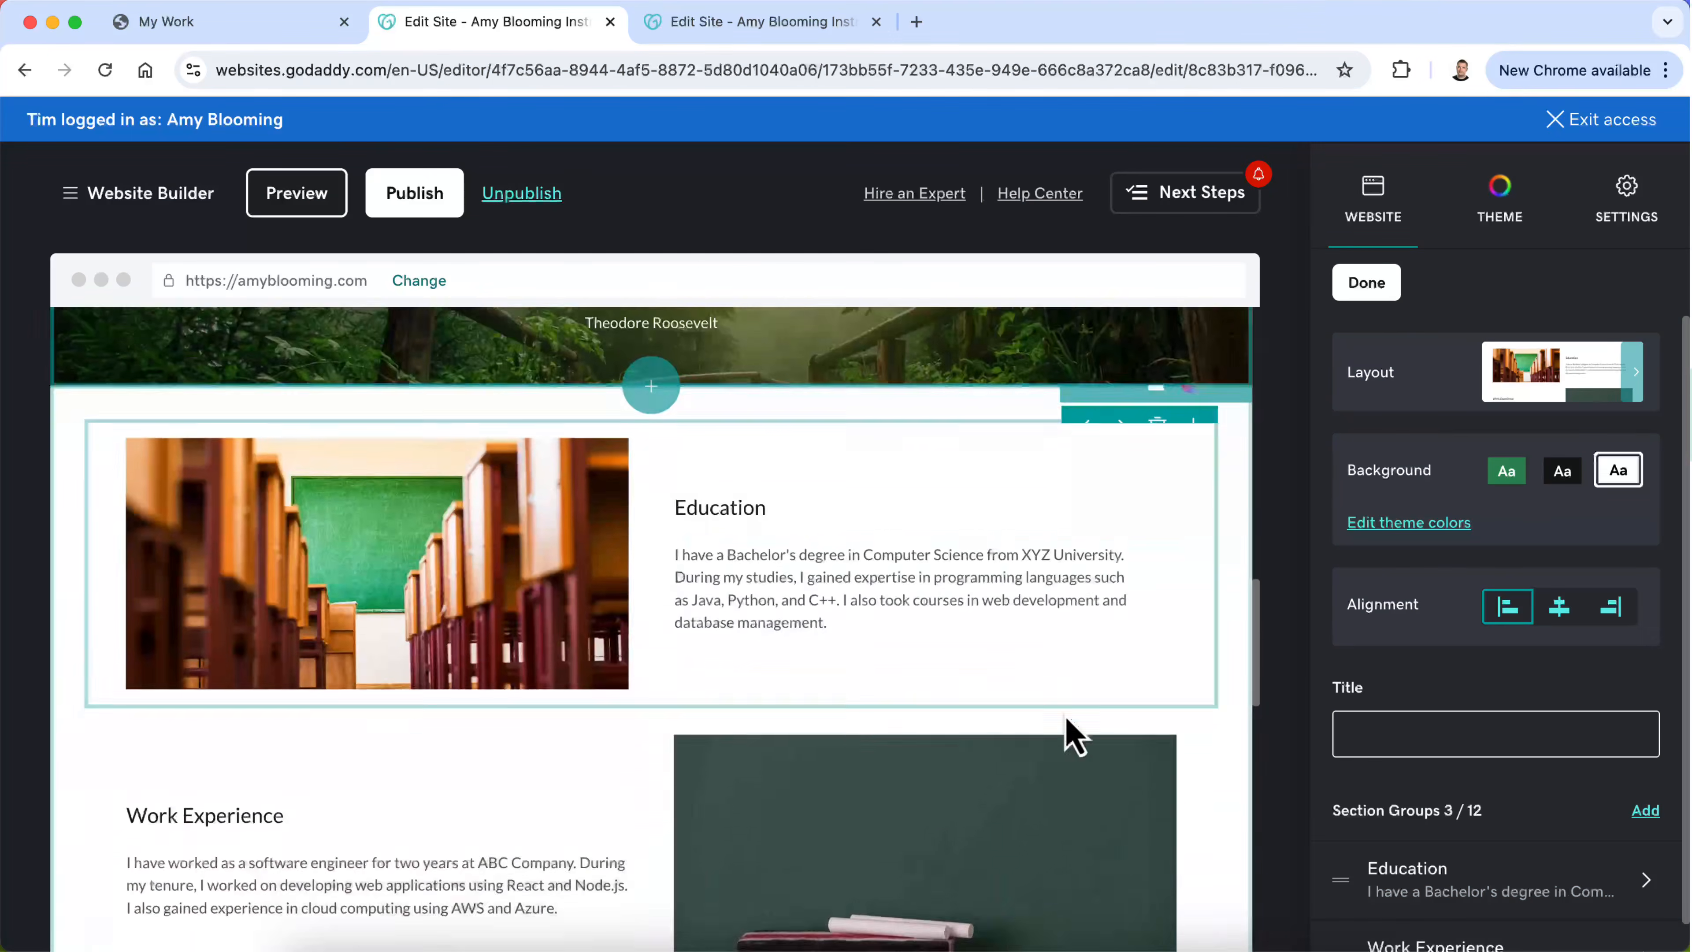
# Step: Switch to ChatGPT and copy the rewrite's "I've always believed in taking bold steps" paragraph under the Helen Keller quote
pyautogui.scroll(-15, 1072, 733)
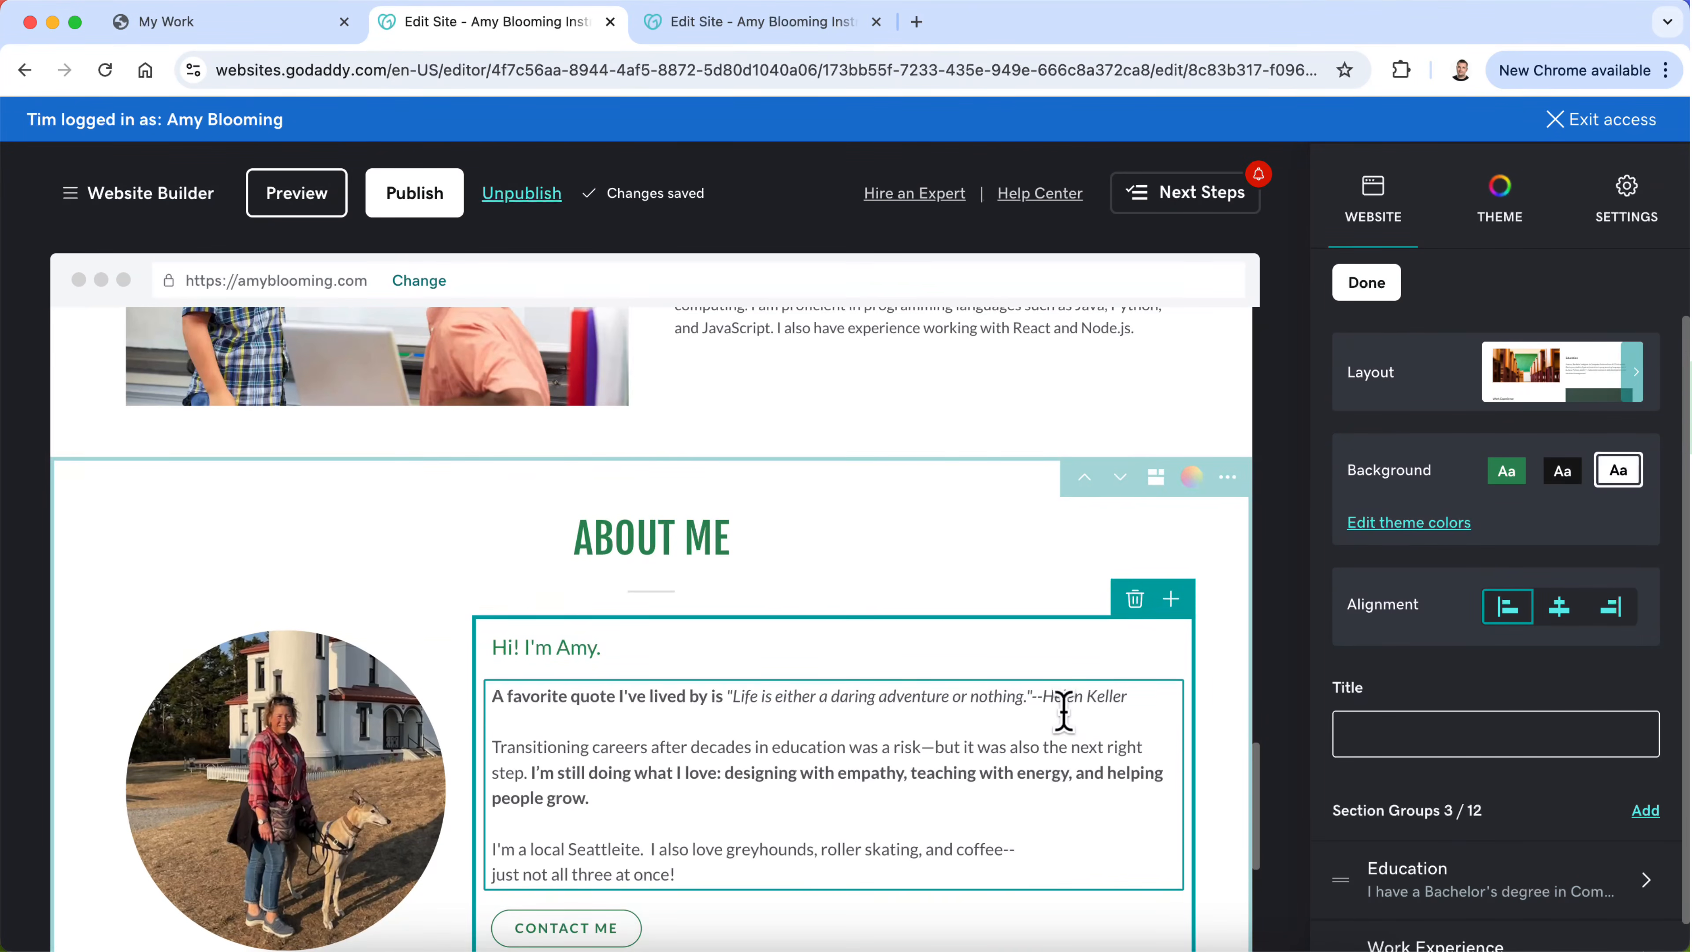
pyautogui.scroll(-2, 1064, 712)
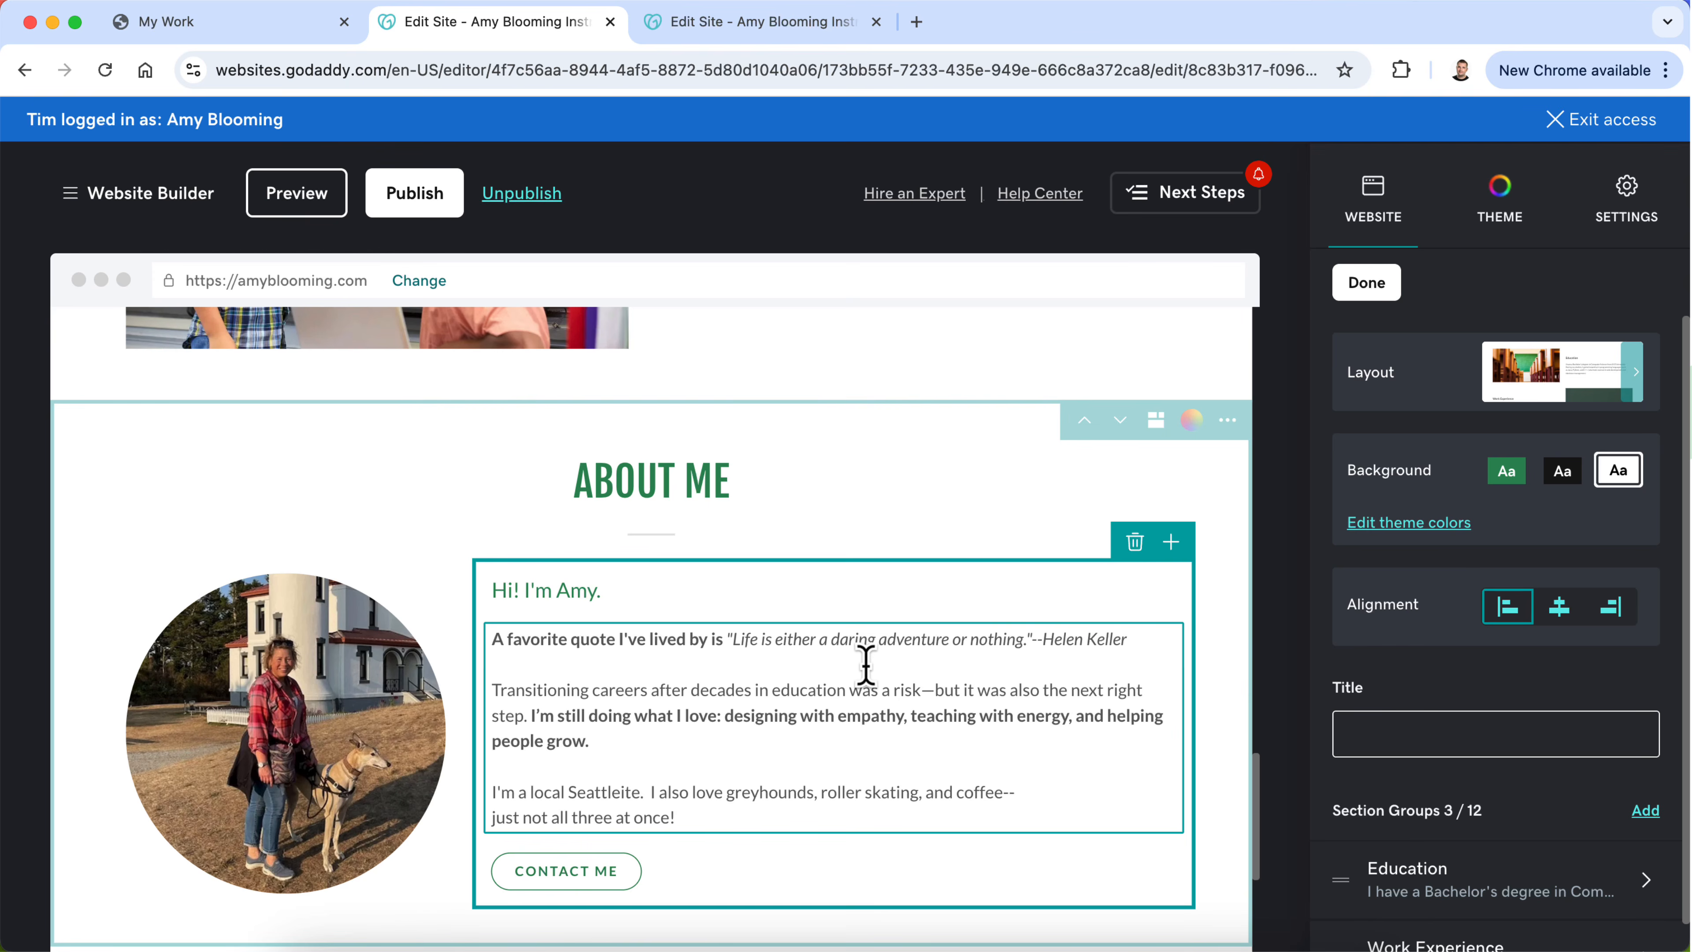
pyautogui.scroll(20, 865, 665)
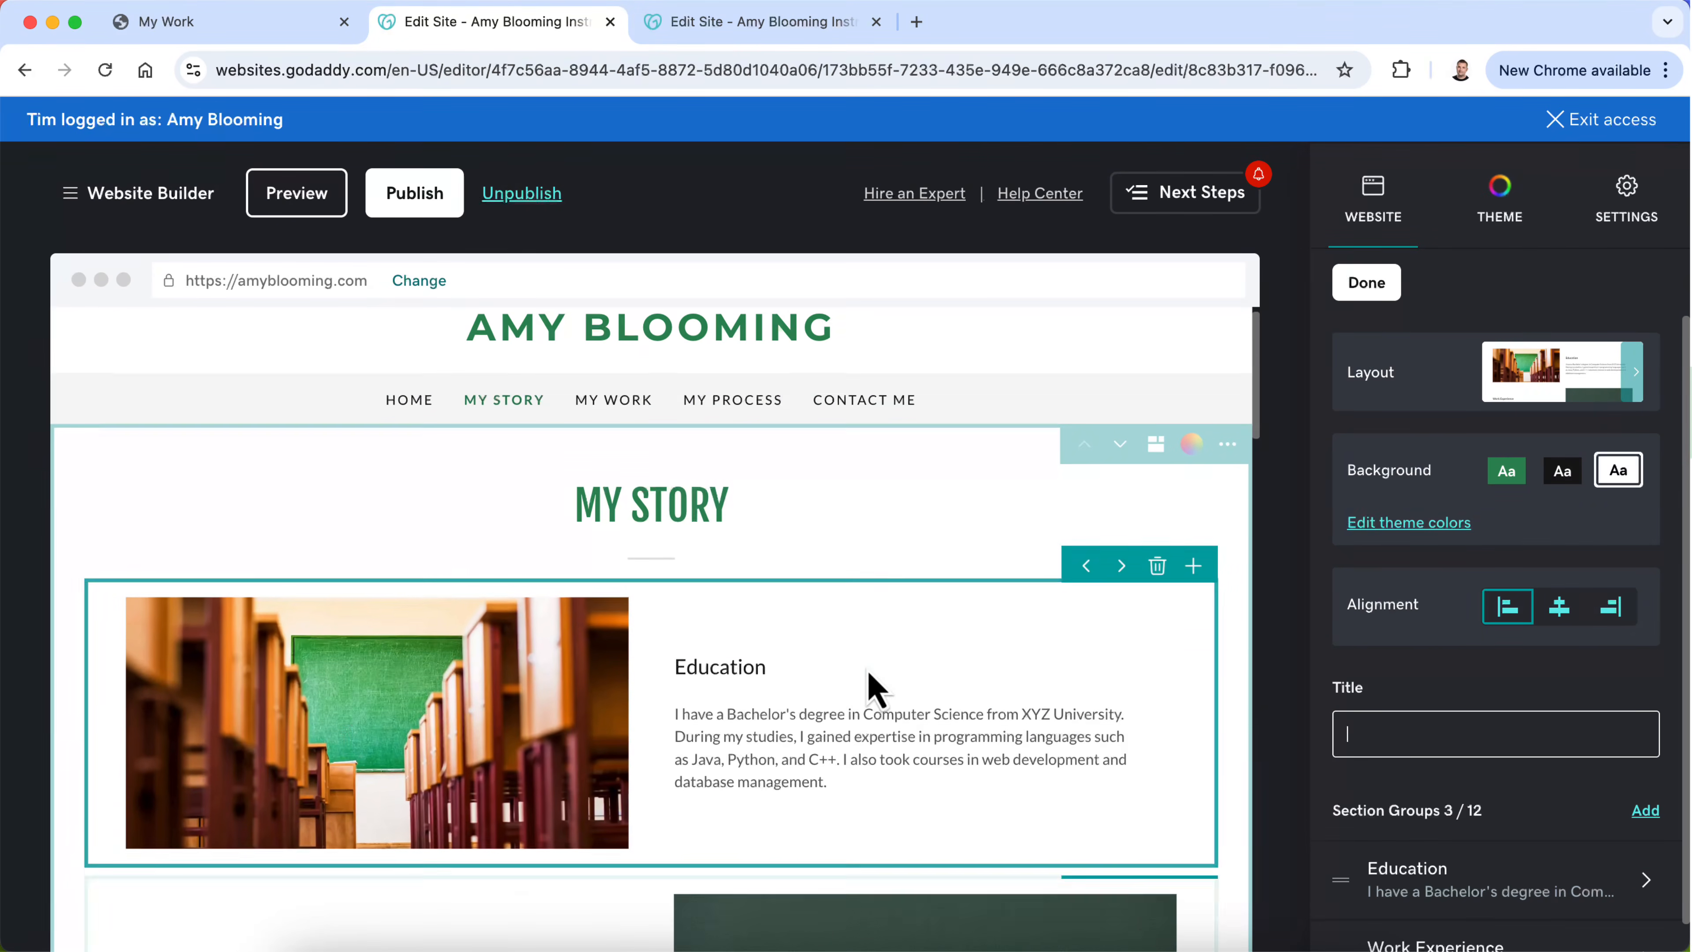
pyautogui.scroll(1, 868, 672)
pyautogui.click(995, 950)
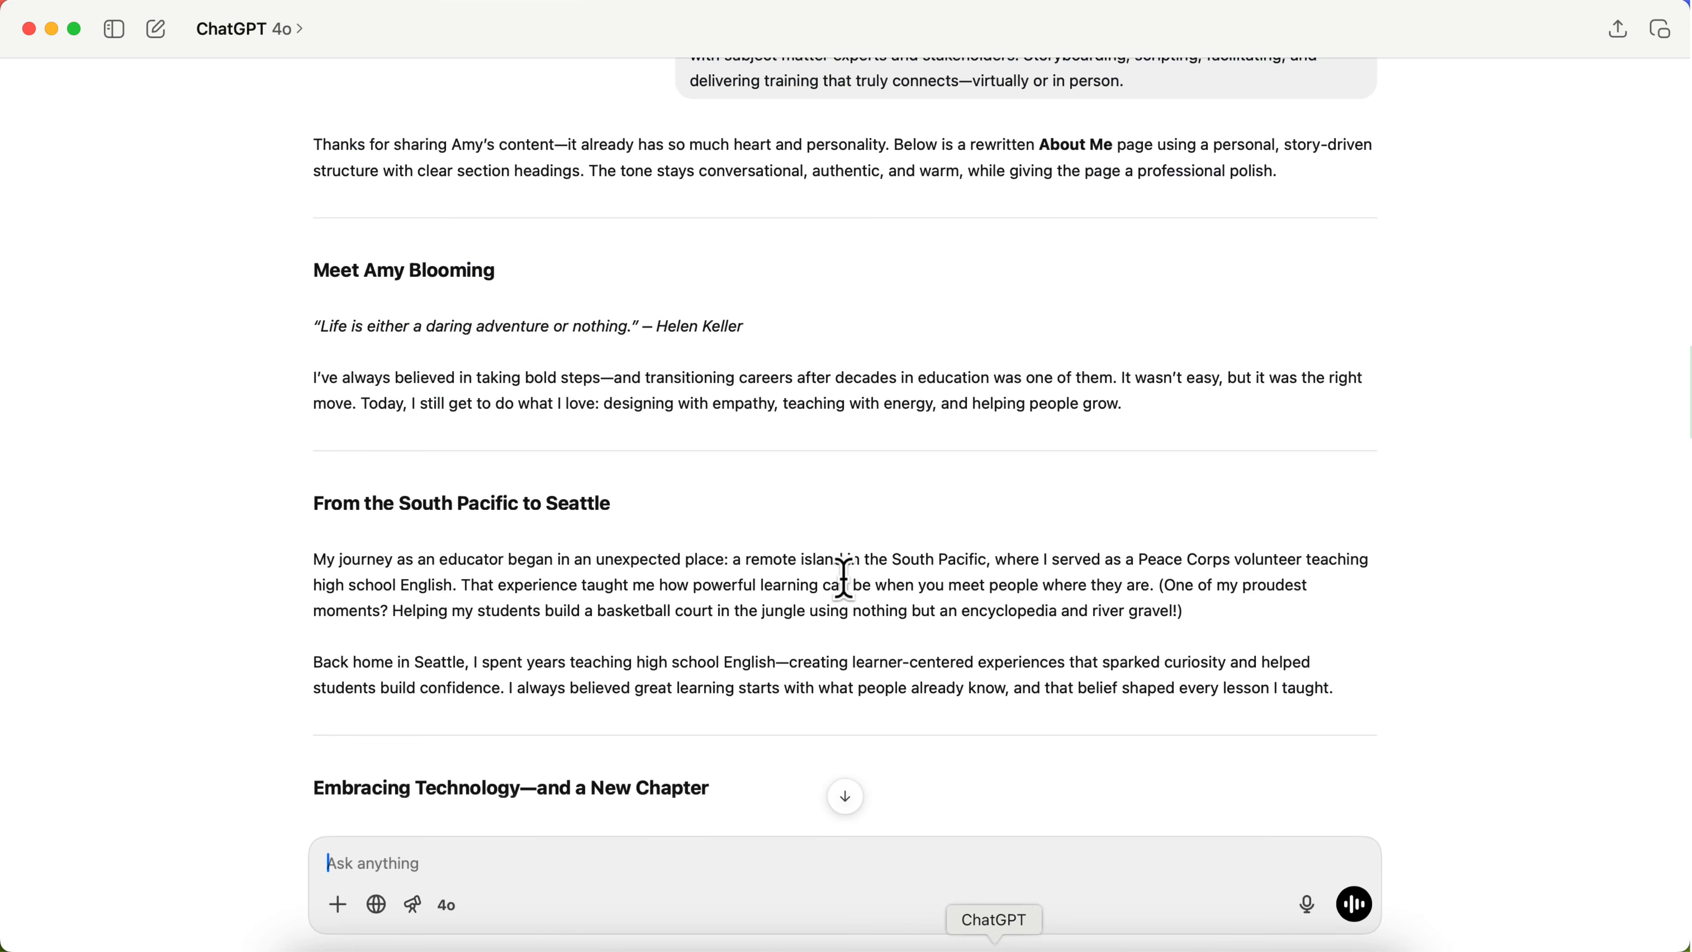
pyautogui.scroll(4, 843, 575)
pyautogui.scroll(-4, 842, 574)
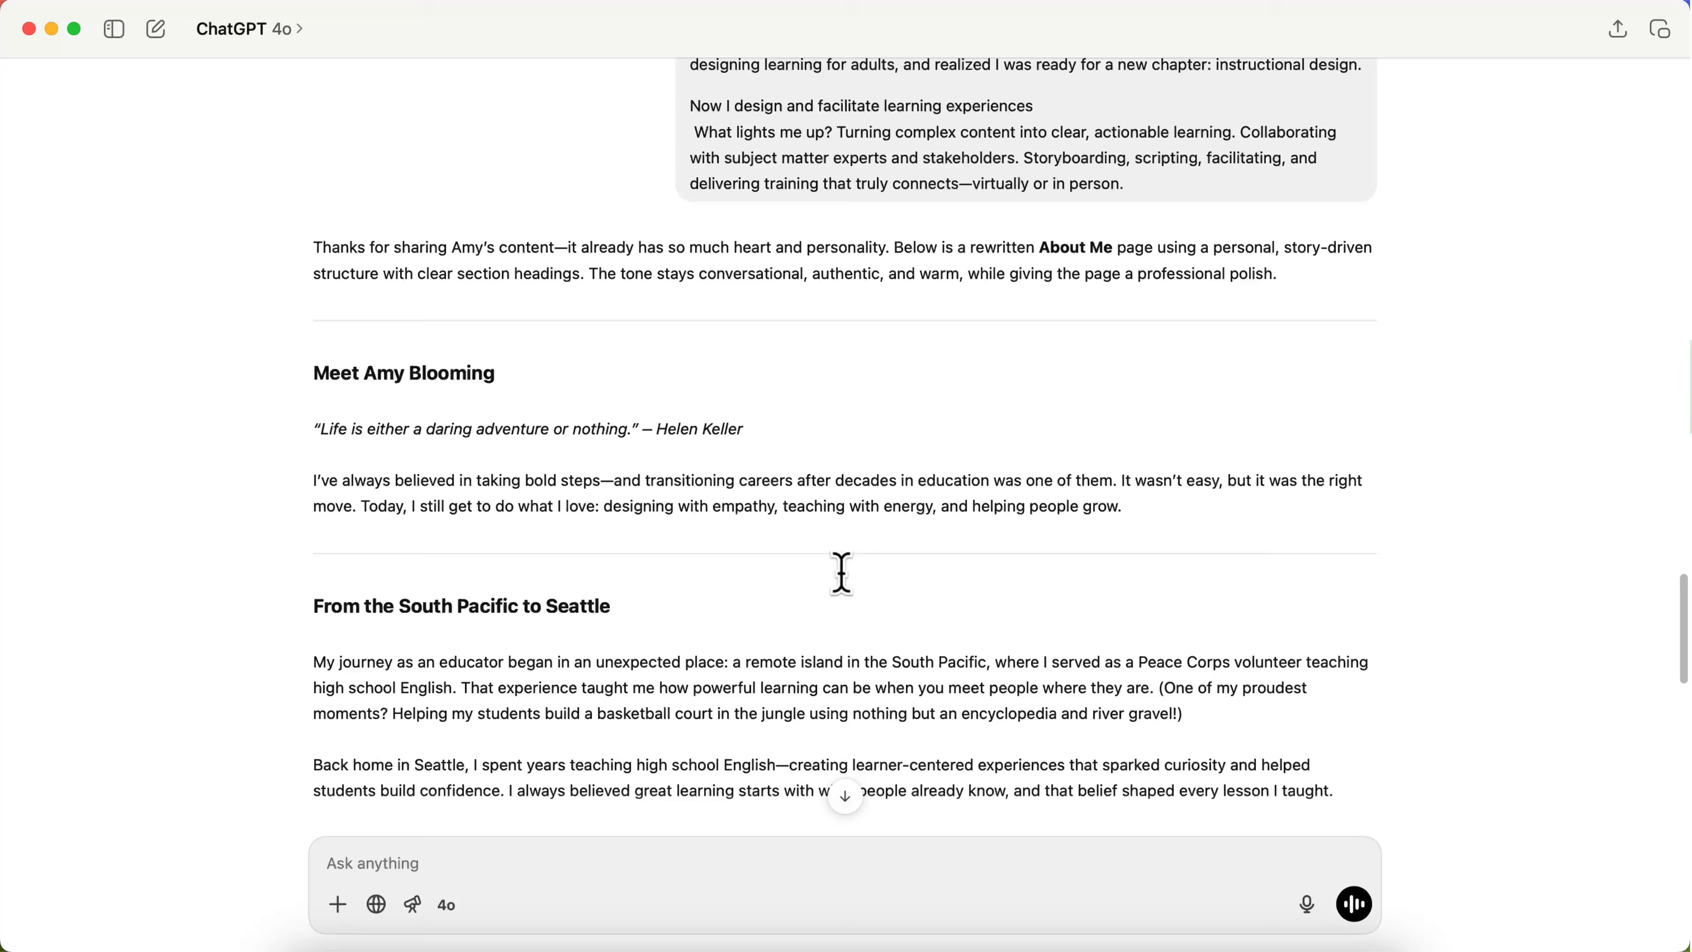
pyautogui.tripleClick(848, 493)
pyautogui.press('super+c')
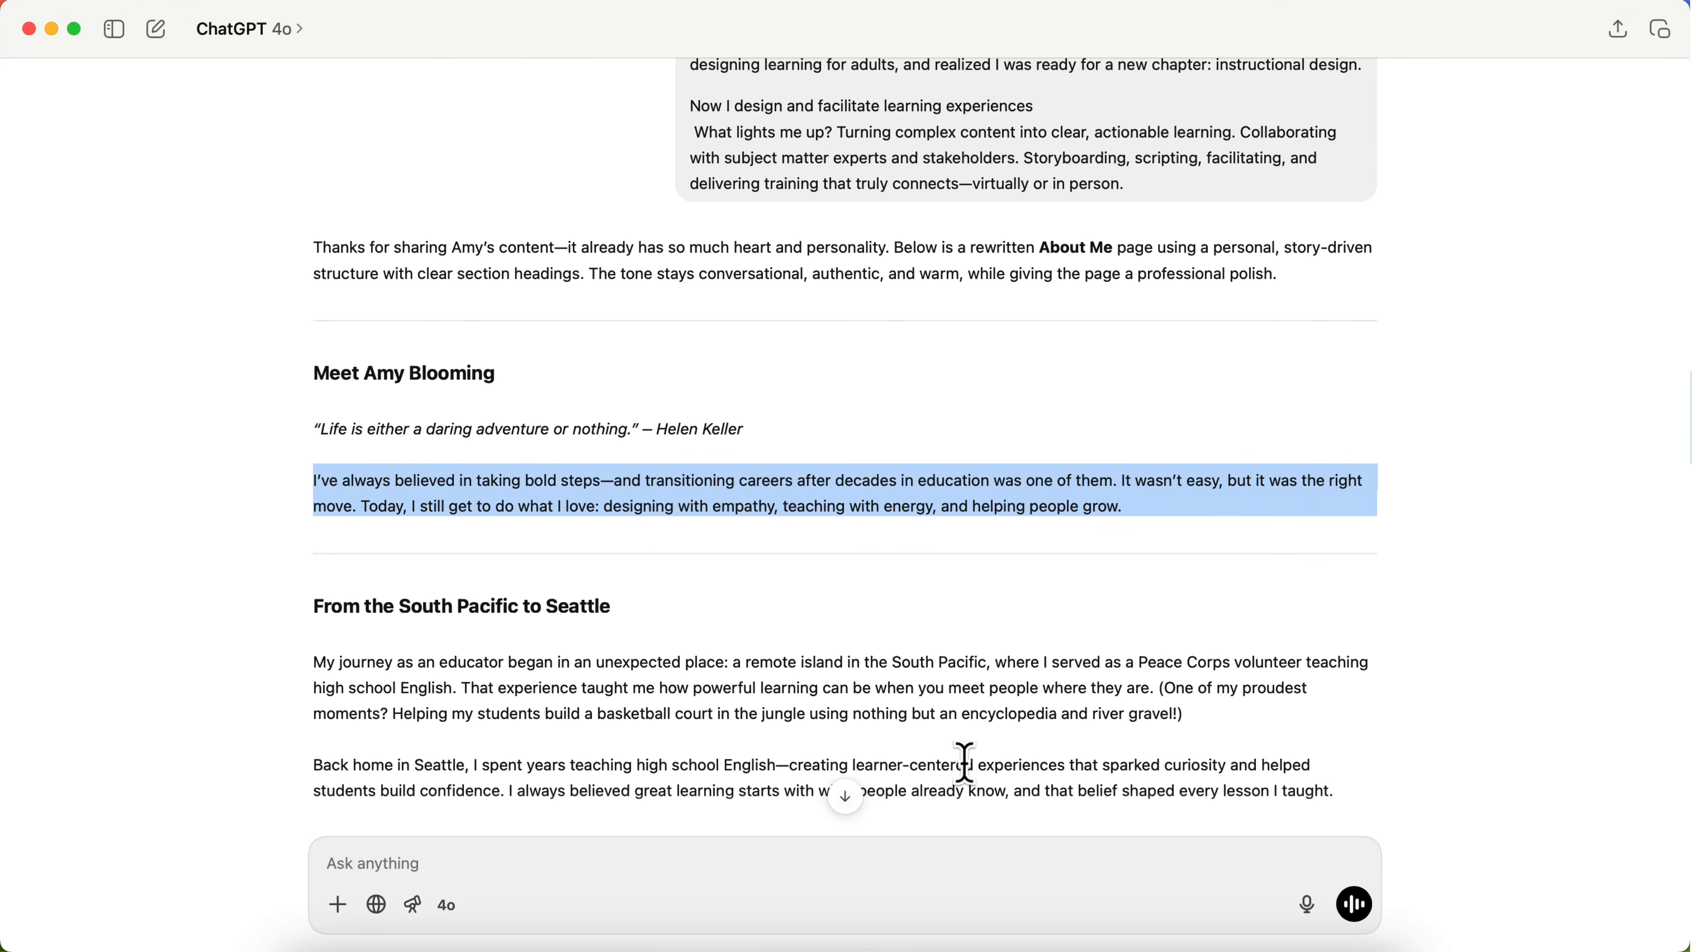
# Step: Back in the website editor, replace the Education description in the first My Story section with the copied paragraph
pyautogui.click(491, 950)
pyautogui.scroll(-2, 675, 598)
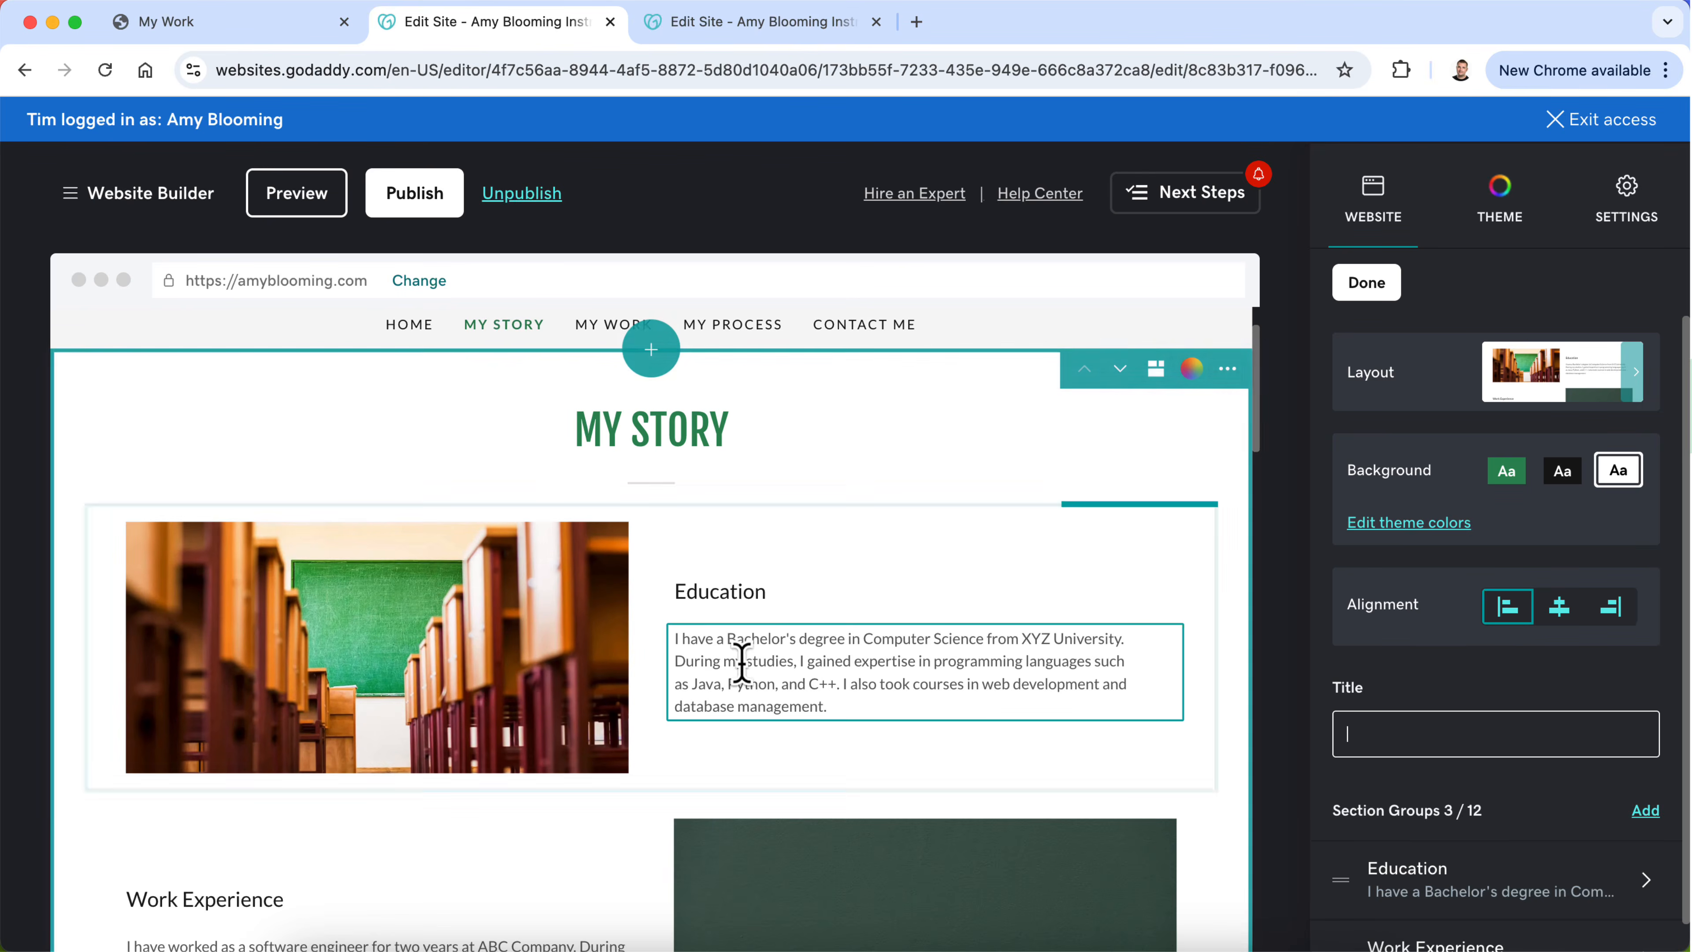
pyautogui.doubleClick(754, 683)
pyautogui.press('super+a')
pyautogui.press('super+v')
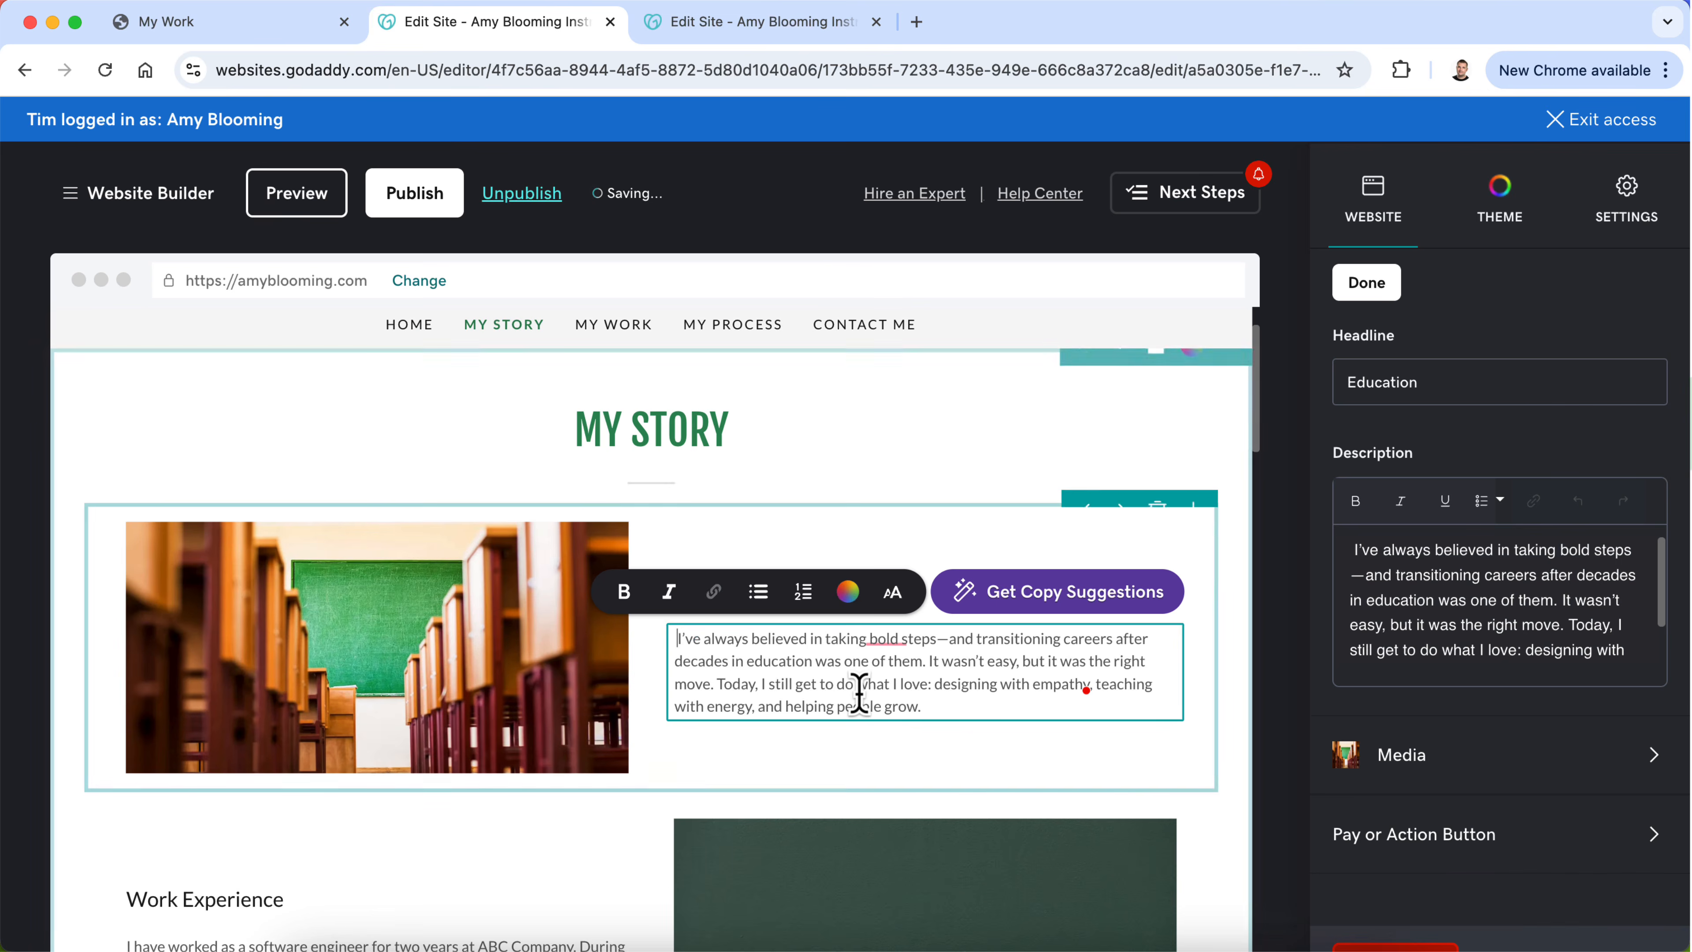
pyautogui.click(816, 745)
# Step: Change the Education headline to a greeting reading "Hi, I'm" followed by the site owner's first name
pyautogui.doubleClick(721, 590)
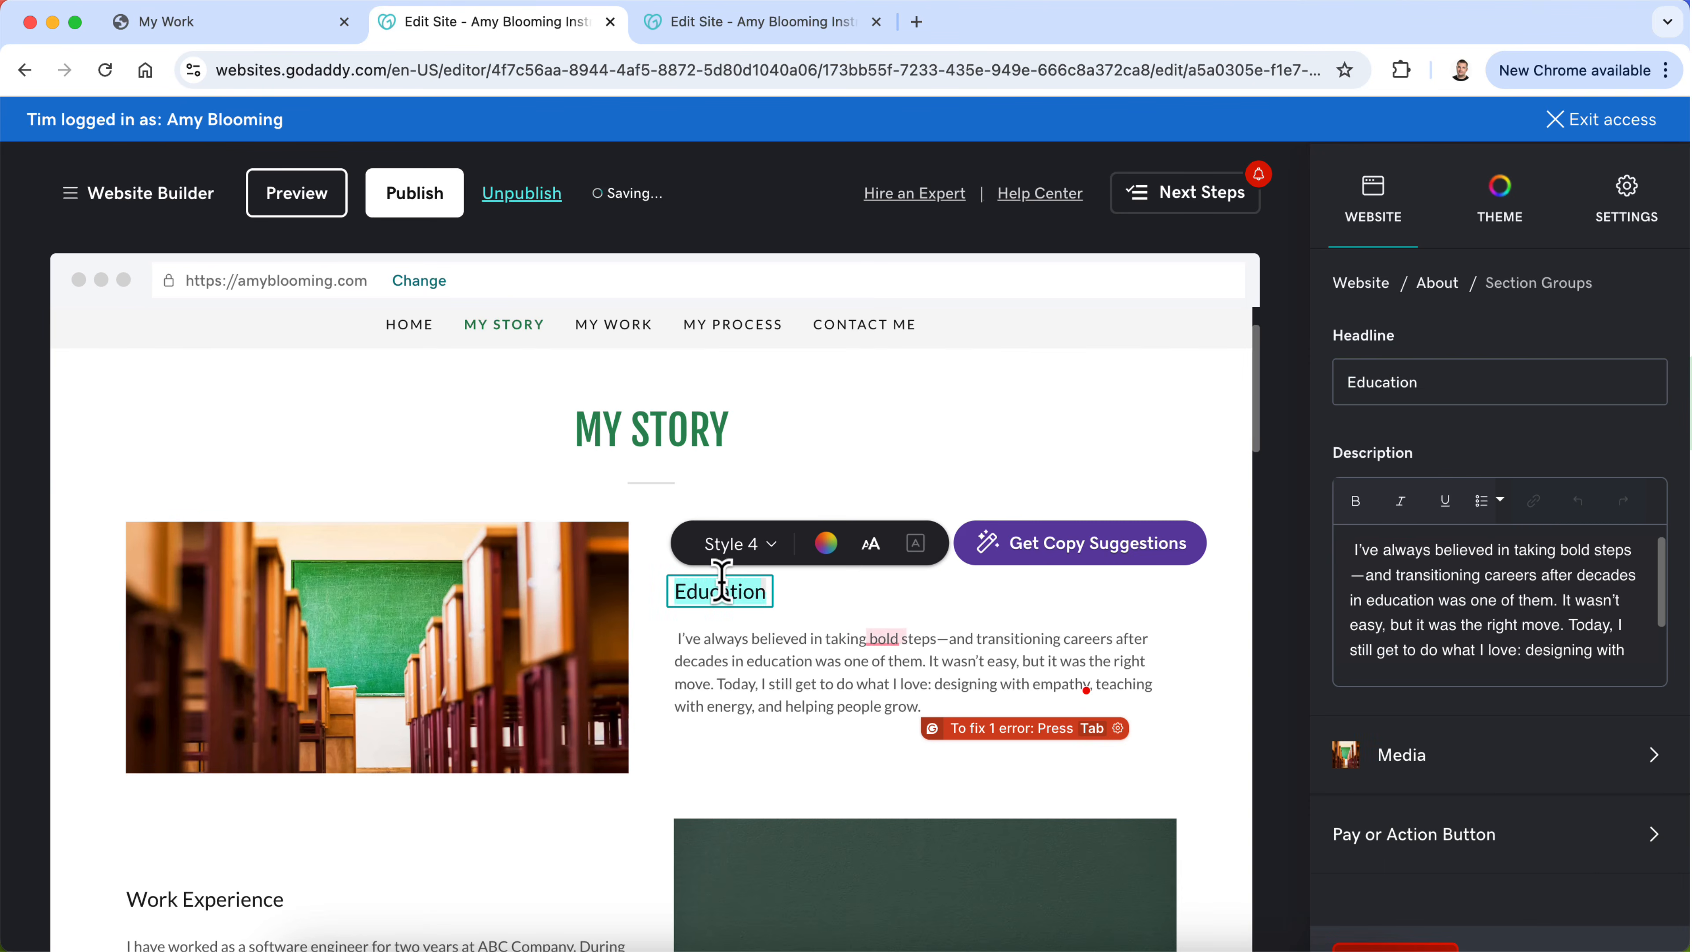
pyautogui.write("Hi, I'm Amy")
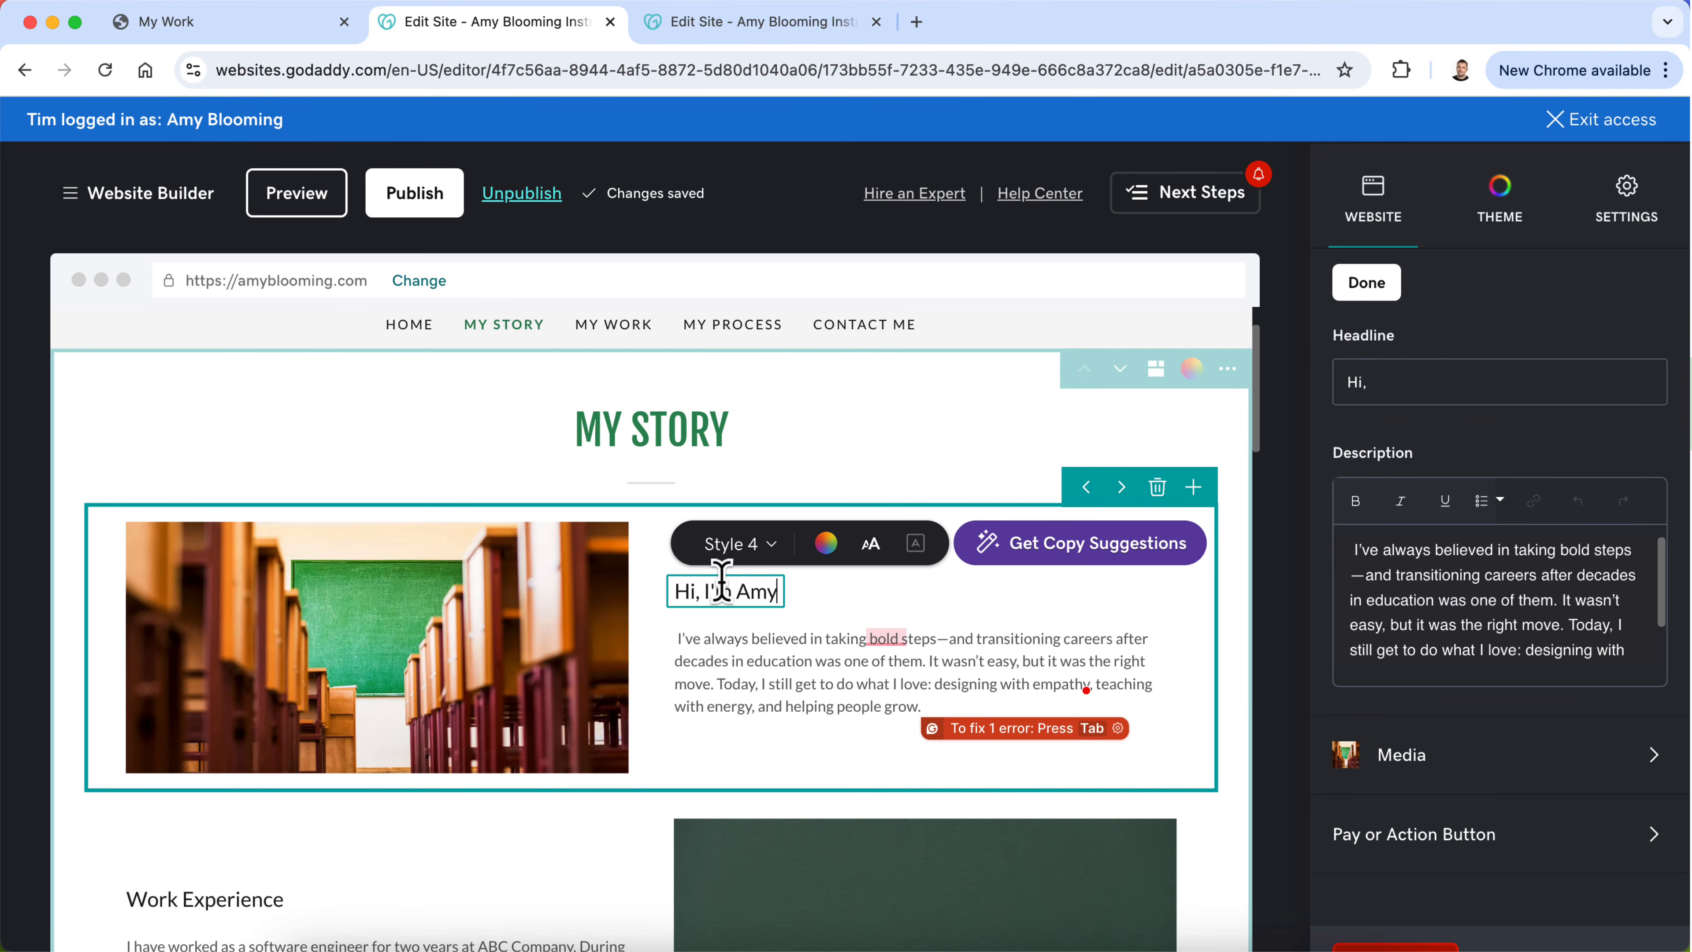
pyautogui.click(660, 693)
# Step: Switch to ChatGPT and copy both paragraphs under "From the South Pacific to Seattle"
pyautogui.scroll(-2, 716, 698)
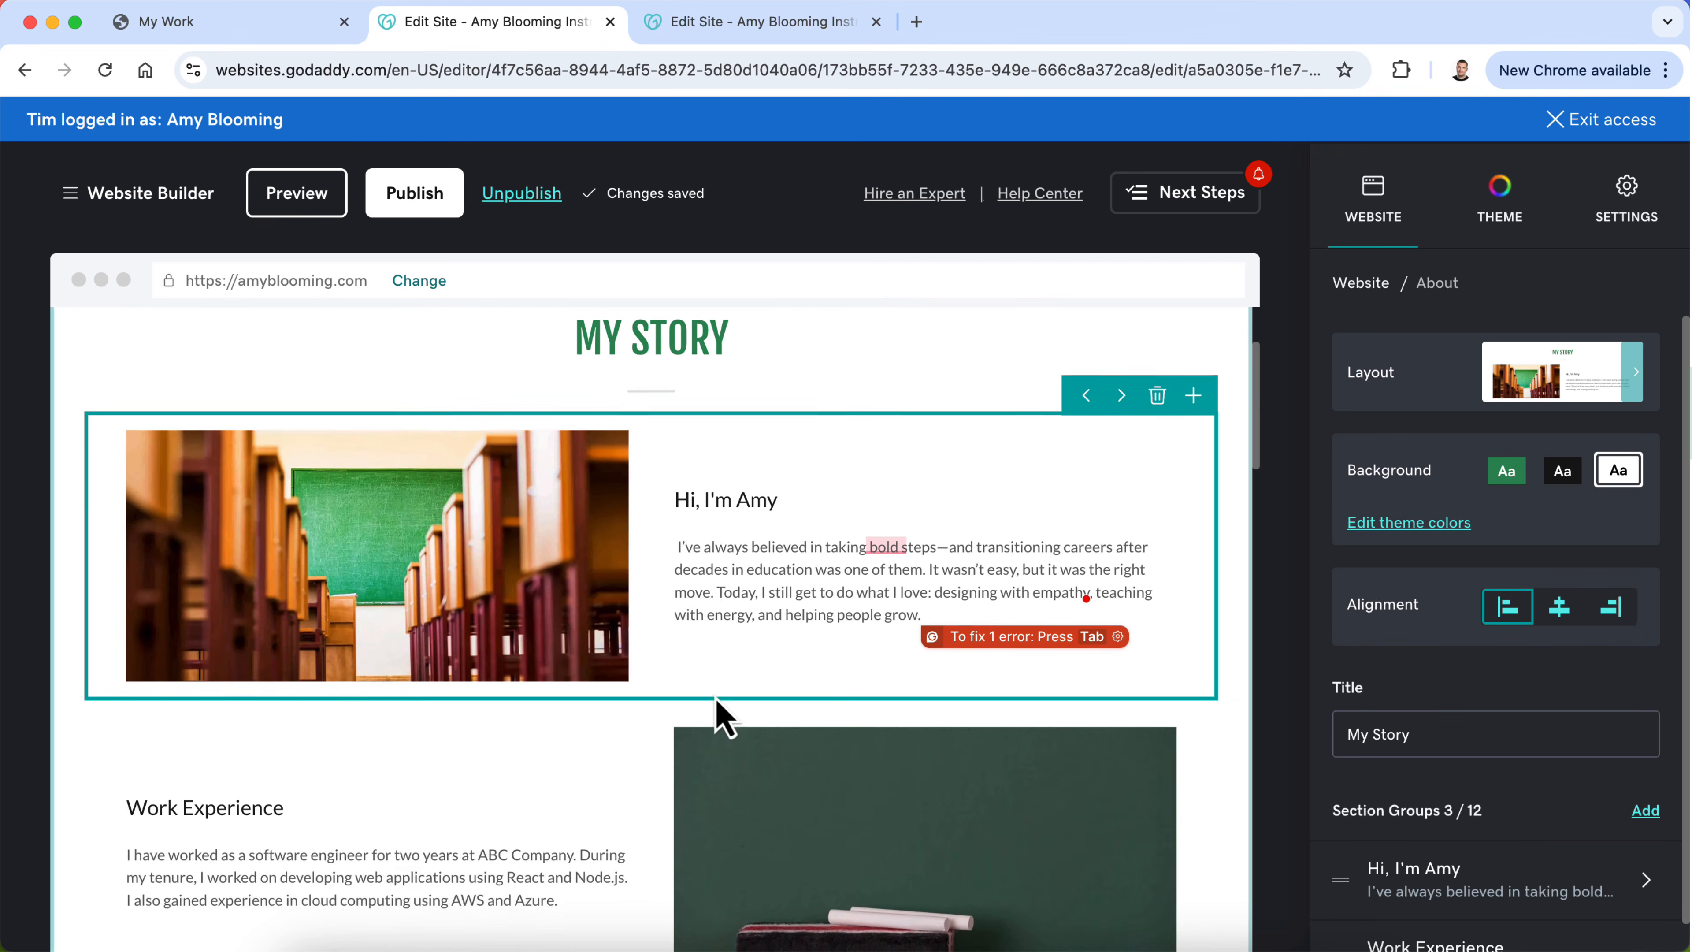
pyautogui.scroll(-5, 716, 697)
pyautogui.click(994, 945)
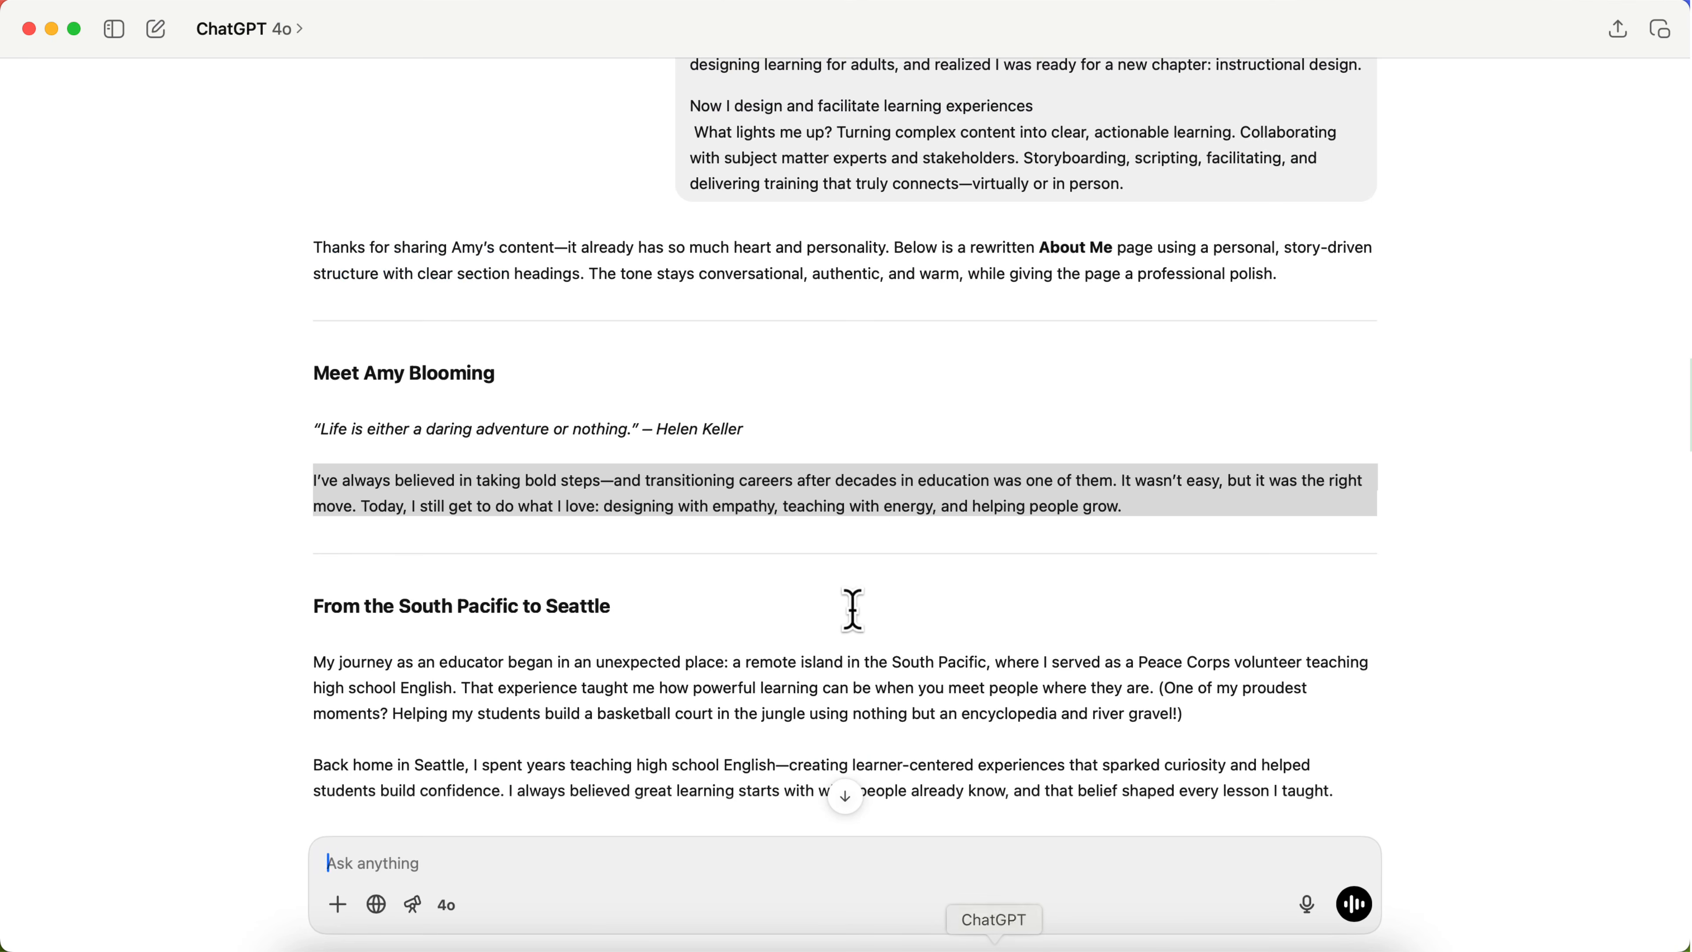
pyautogui.scroll(-4, 853, 610)
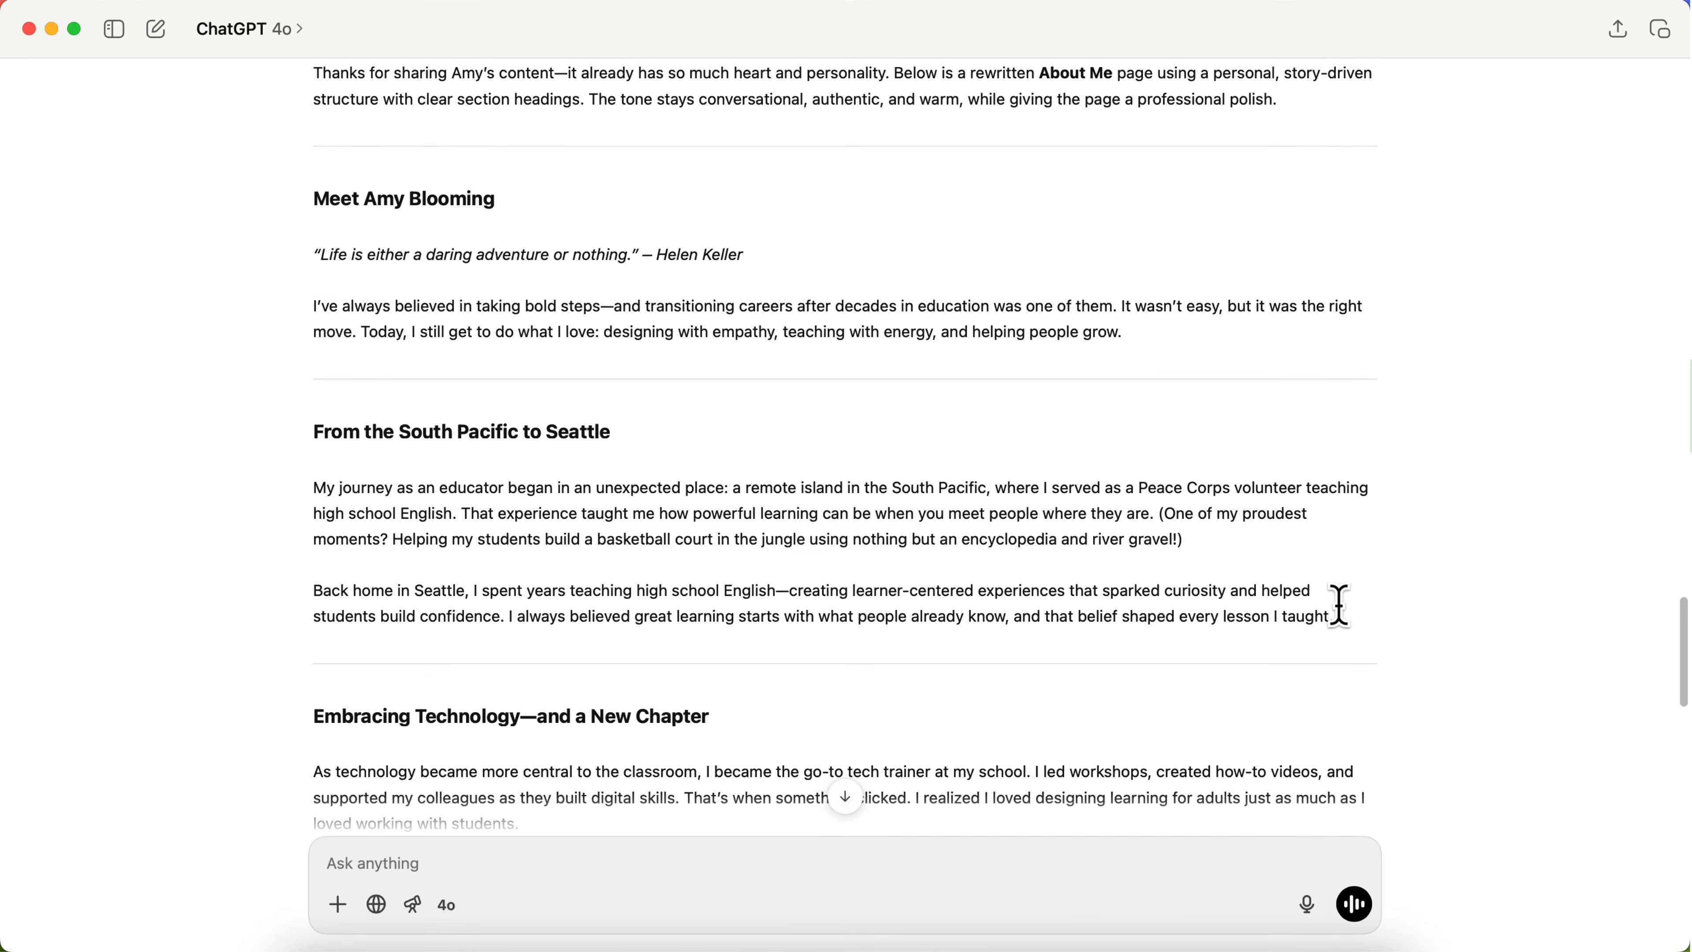
pyautogui.moveTo(1334, 616); pyautogui.dragTo(299, 489)
pyautogui.press('super+c')
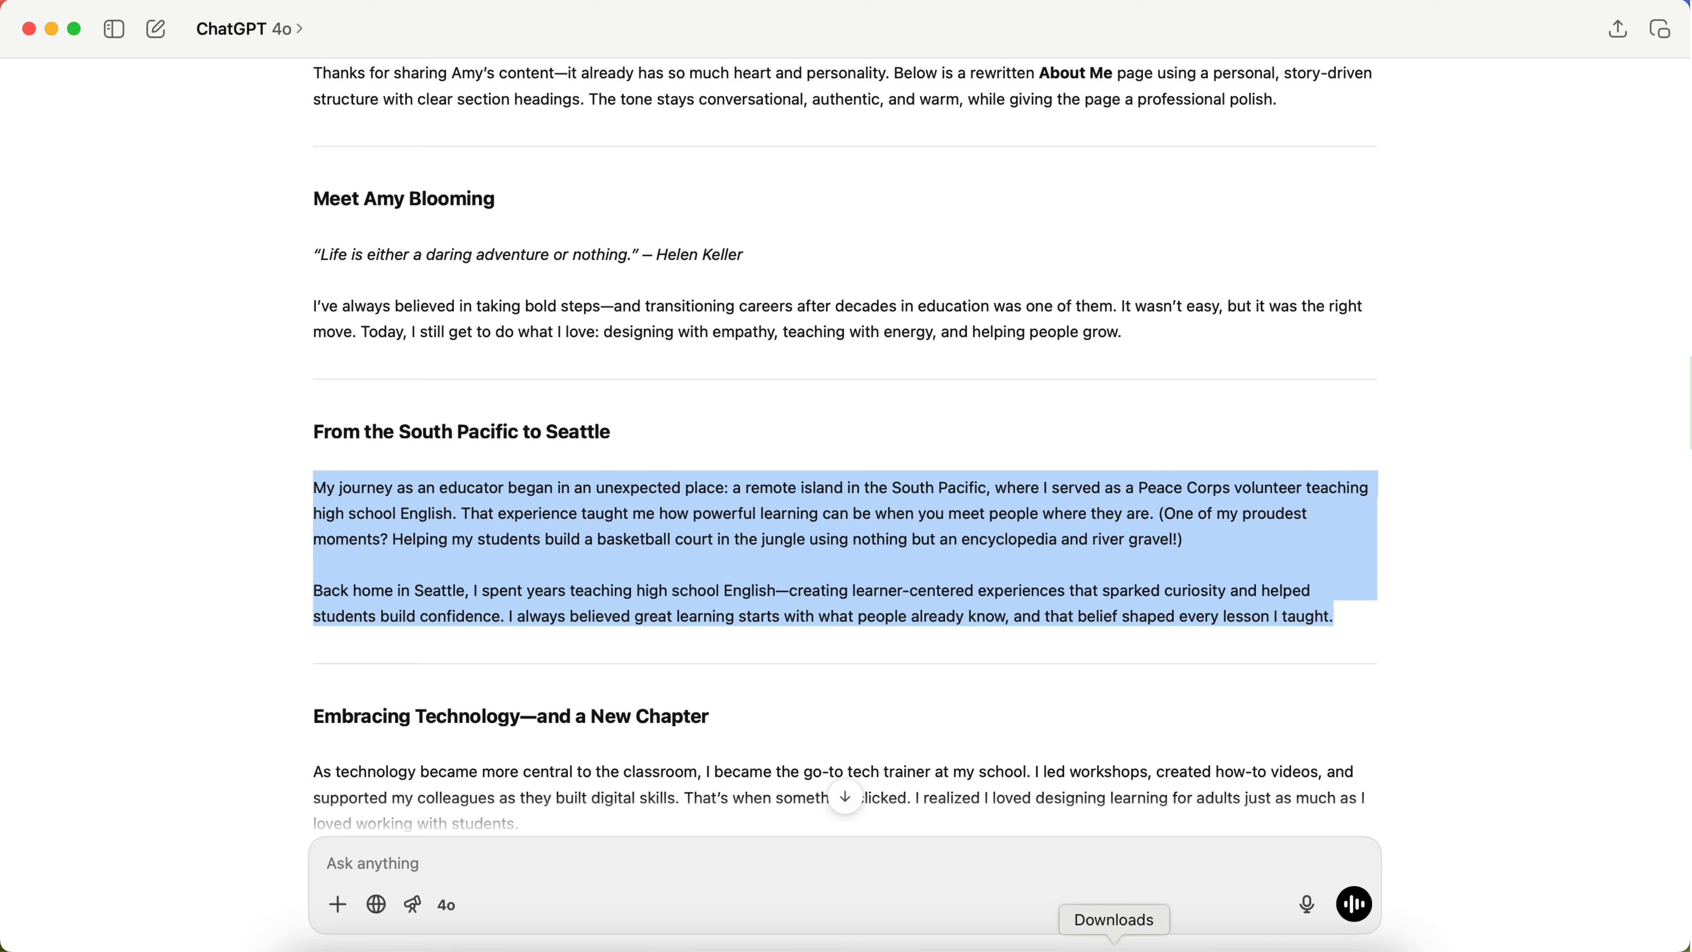
# Step: Replace the Work Experience description in the website editor with the copied text, separating its two paragraphs with a blank line
pyautogui.press('super+Tab')
pyautogui.tripleClick(445, 643)
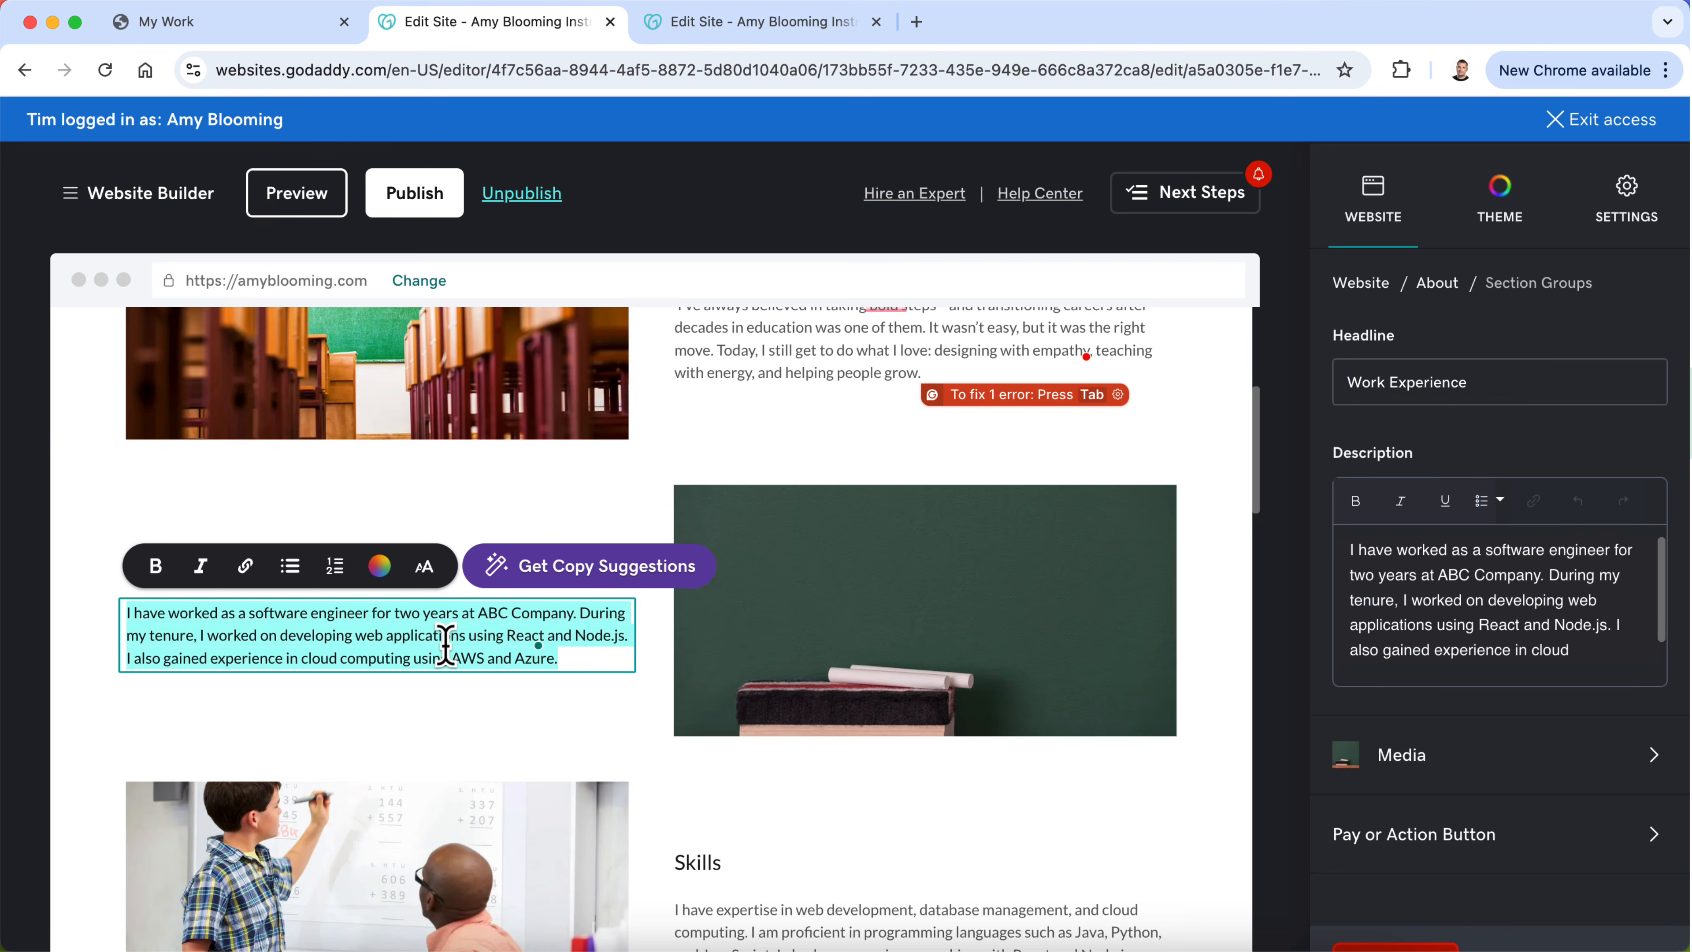
pyautogui.press('super+v')
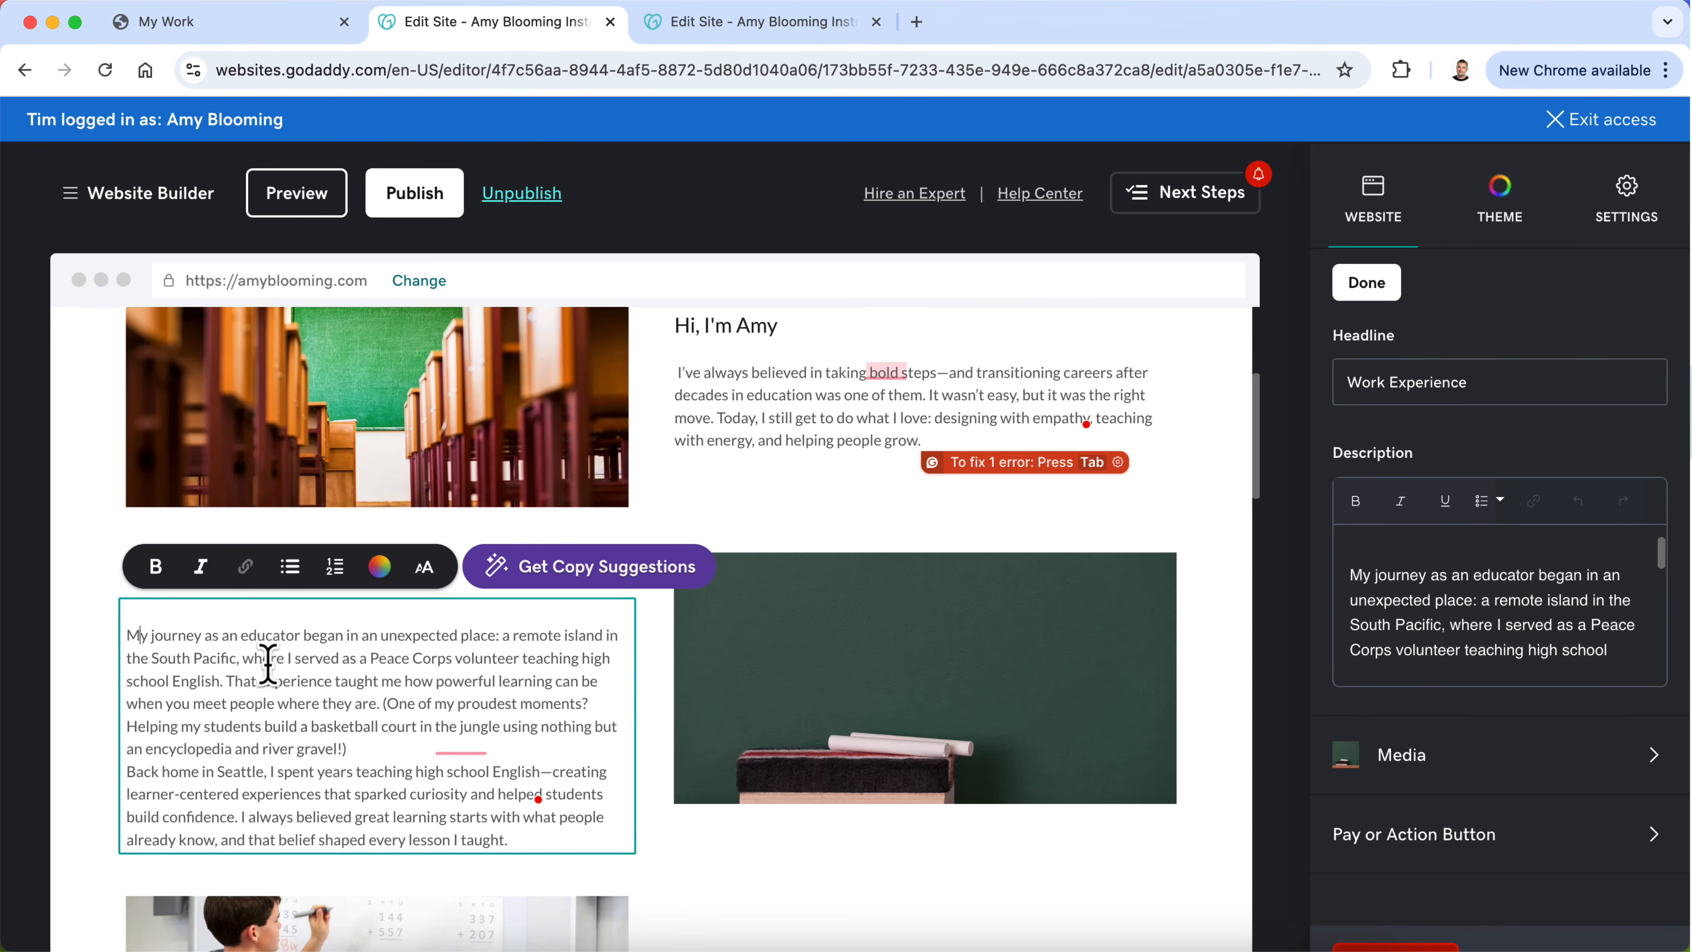
pyautogui.press('Return')
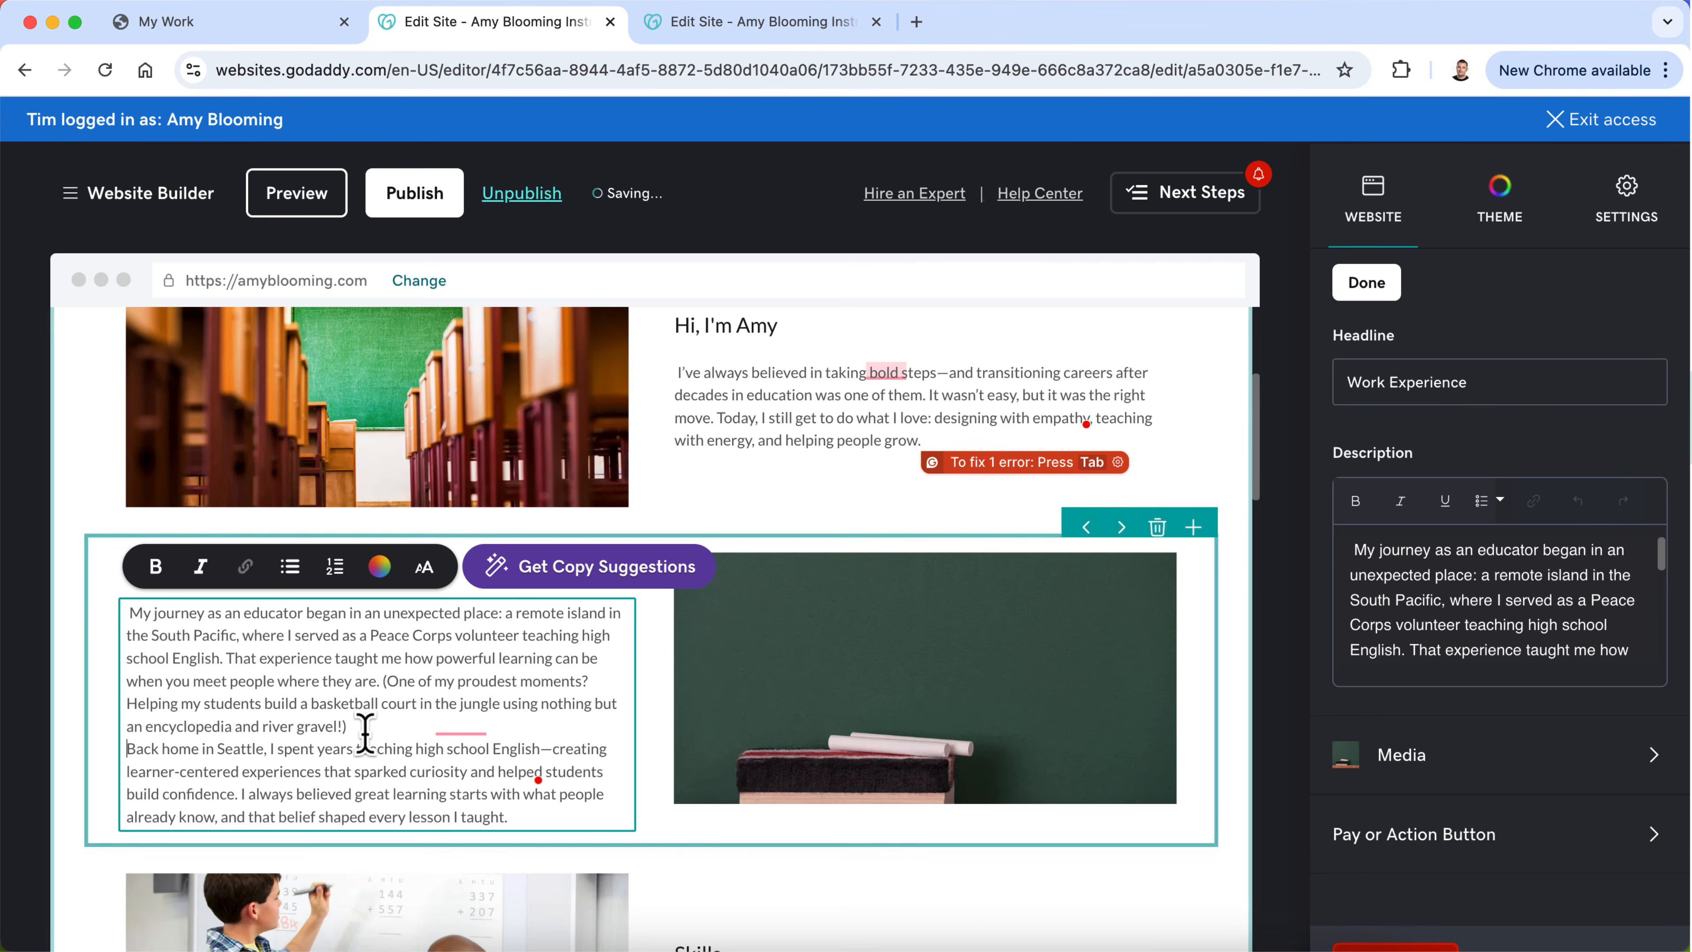
pyautogui.scroll(3, 326, 716)
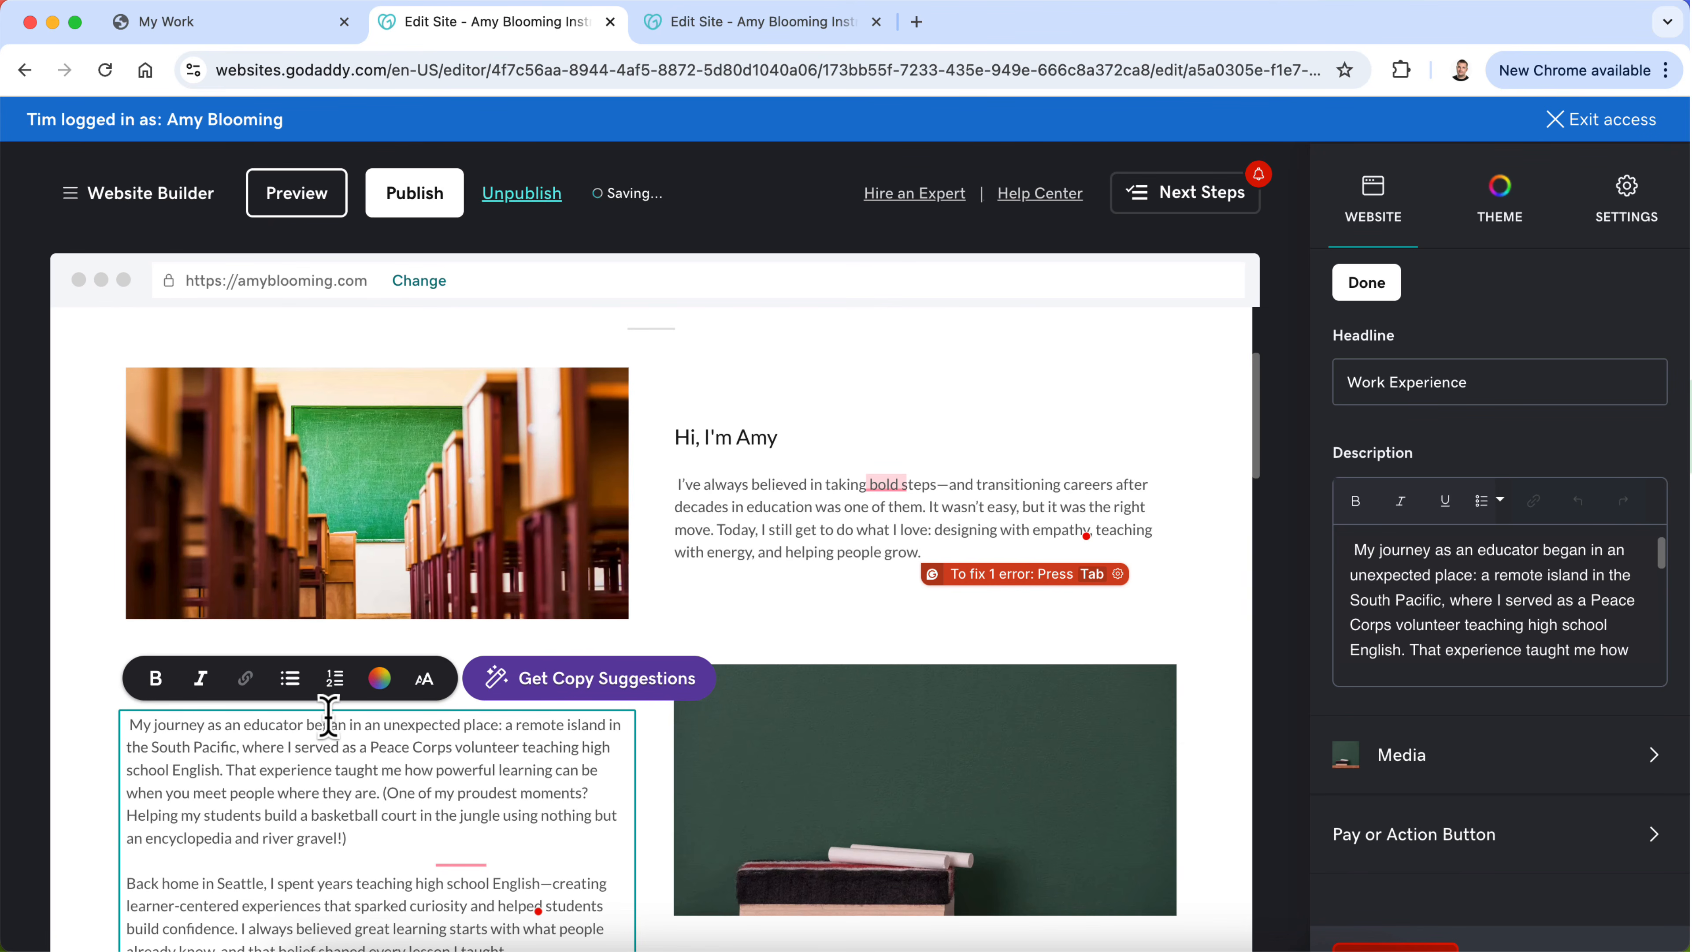
# Step: Finish the description edit, then switch to ChatGPT and copy the heading "From the South Pacific to Seattle"
pyautogui.click(655, 847)
pyautogui.scroll(-3, 655, 847)
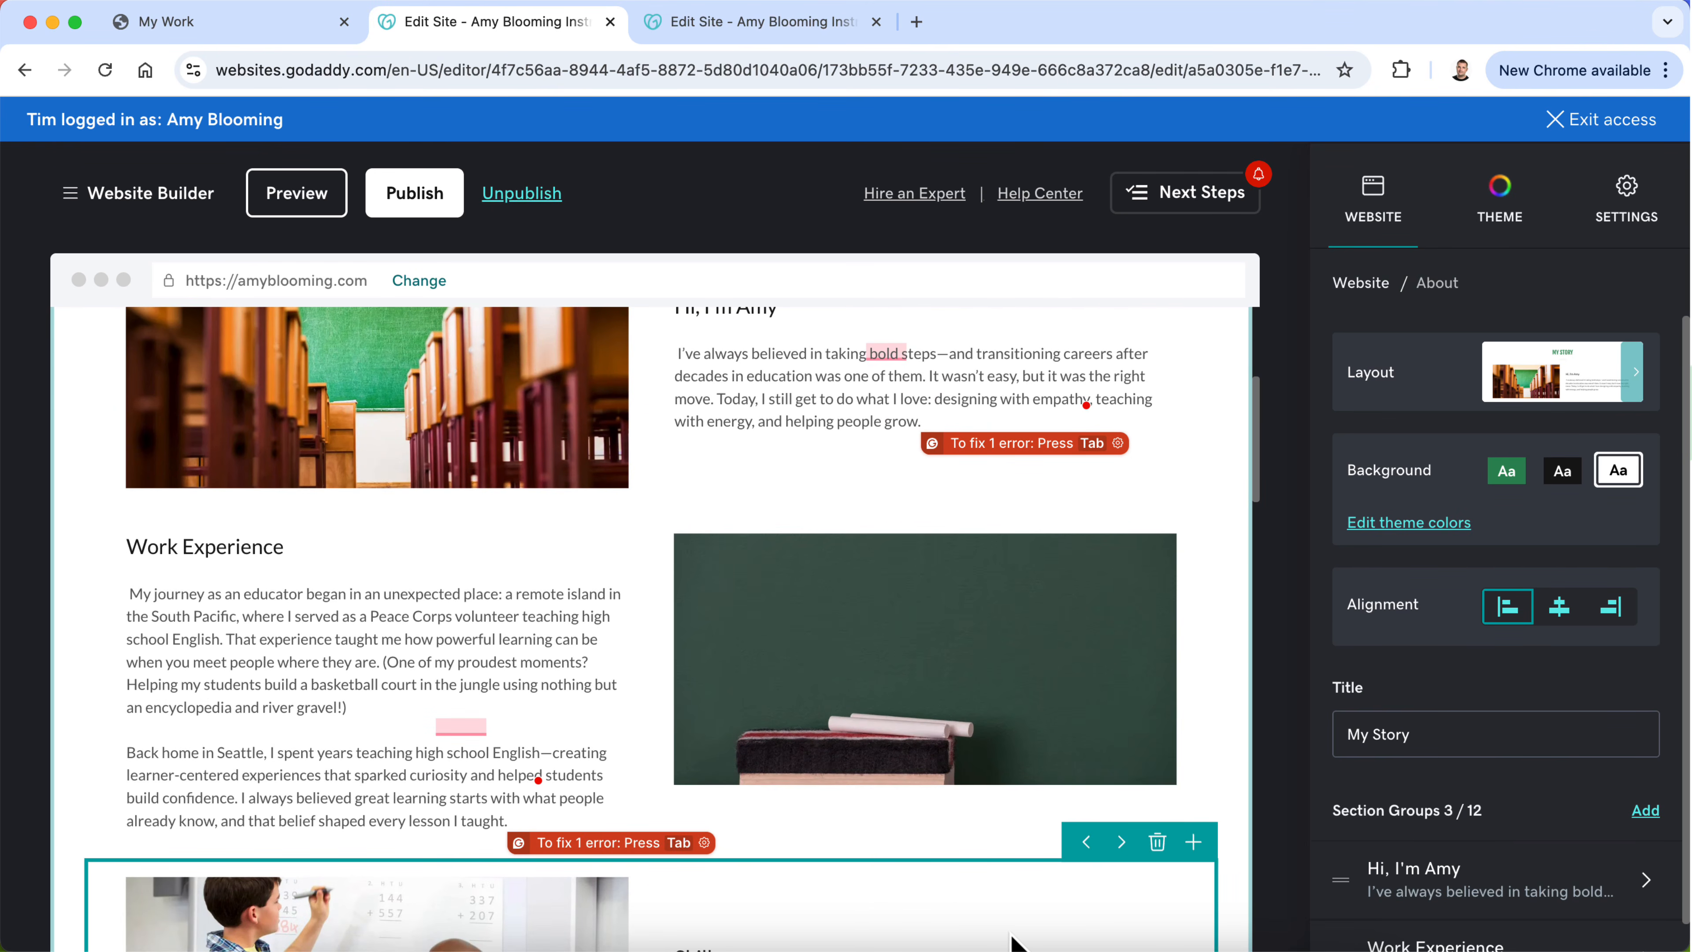
pyautogui.click(995, 947)
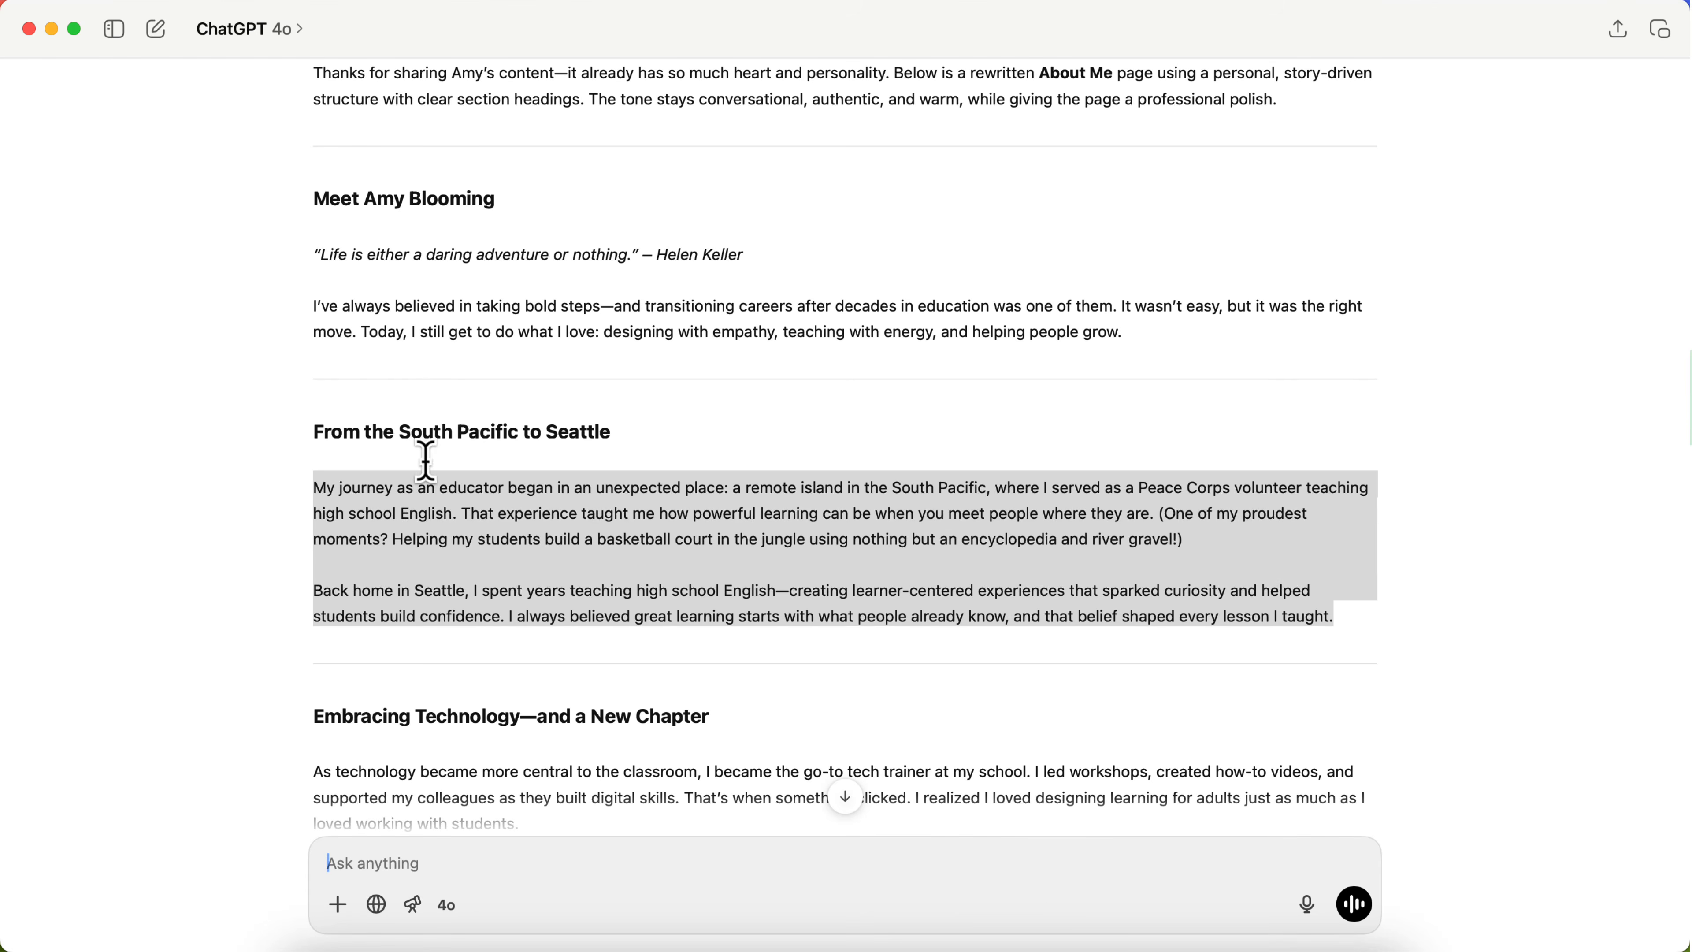
pyautogui.click(473, 425)
pyautogui.moveTo(660, 431); pyautogui.dragTo(339, 427)
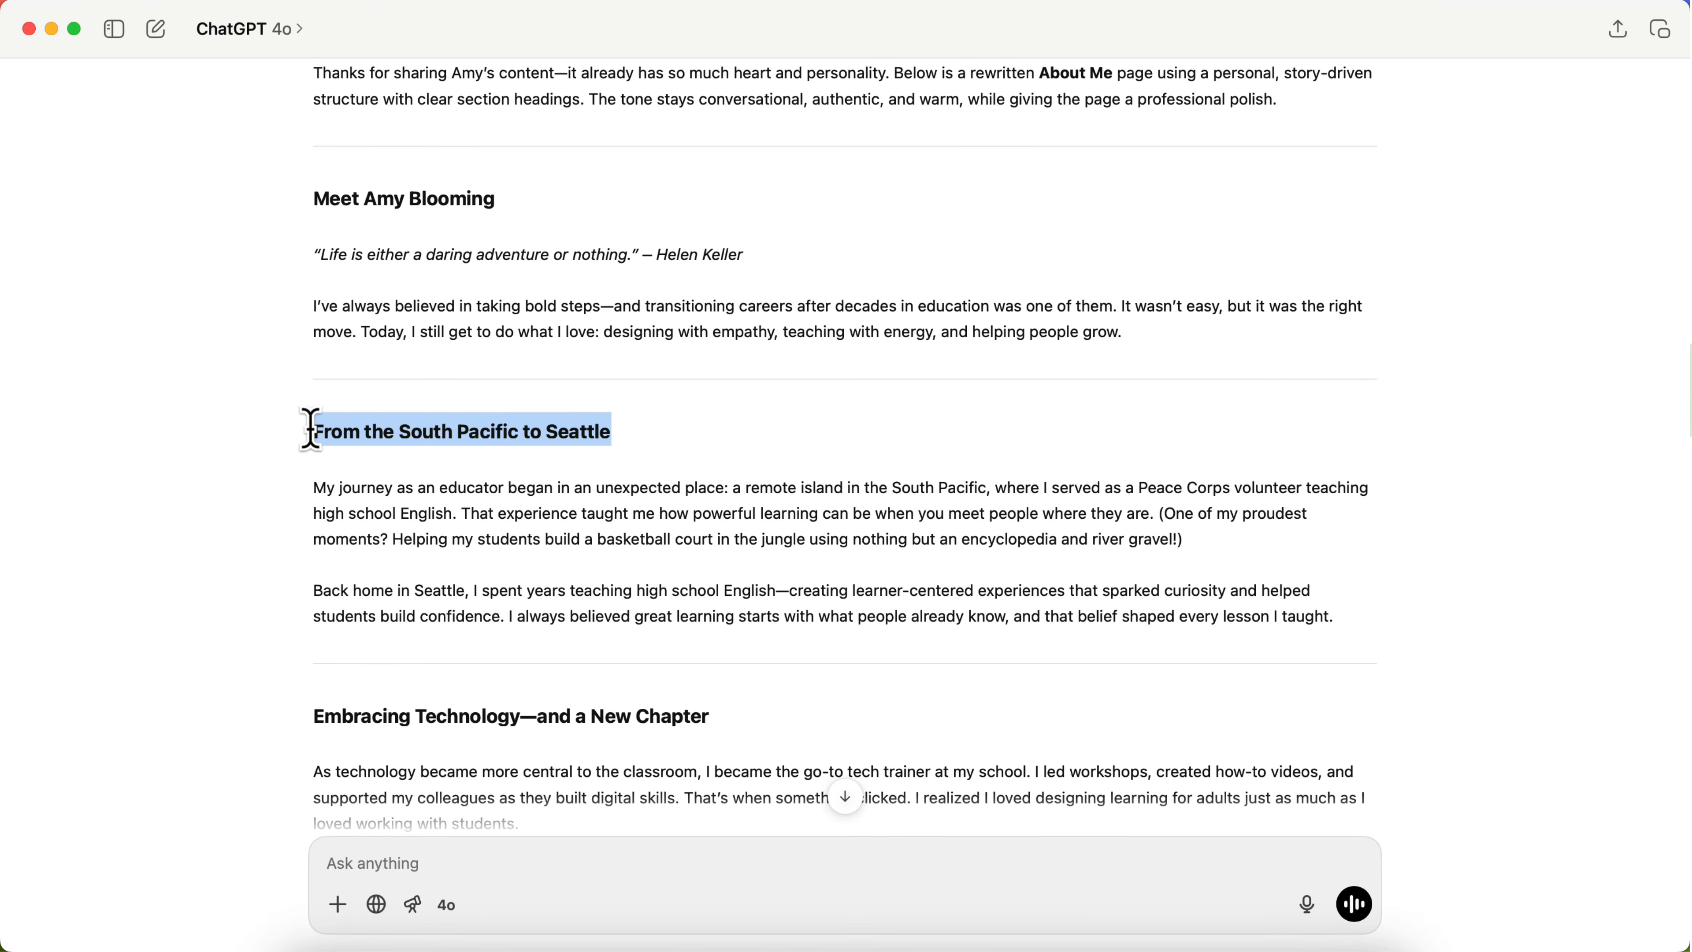
# Step: Back in the website editor, replace the Work Experience headline in the first My Story section with "From the South Pacific to Seattle"
pyautogui.click(491, 946)
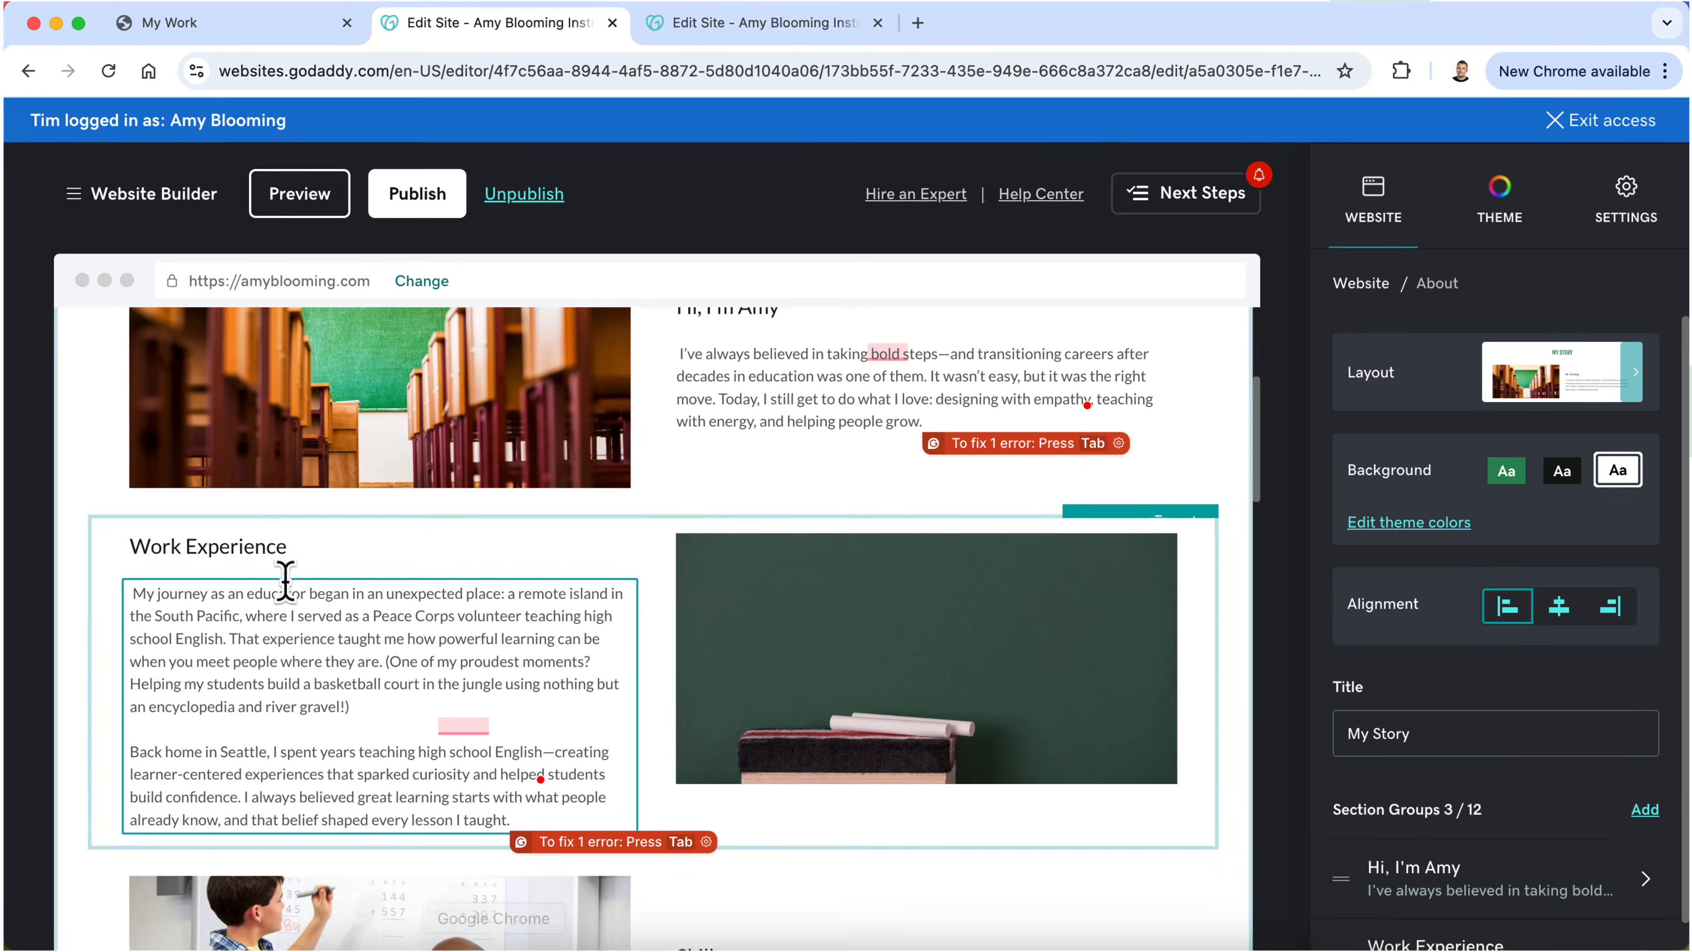
pyautogui.tripleClick(218, 547)
pyautogui.write('From the South Pacific to Seattle')
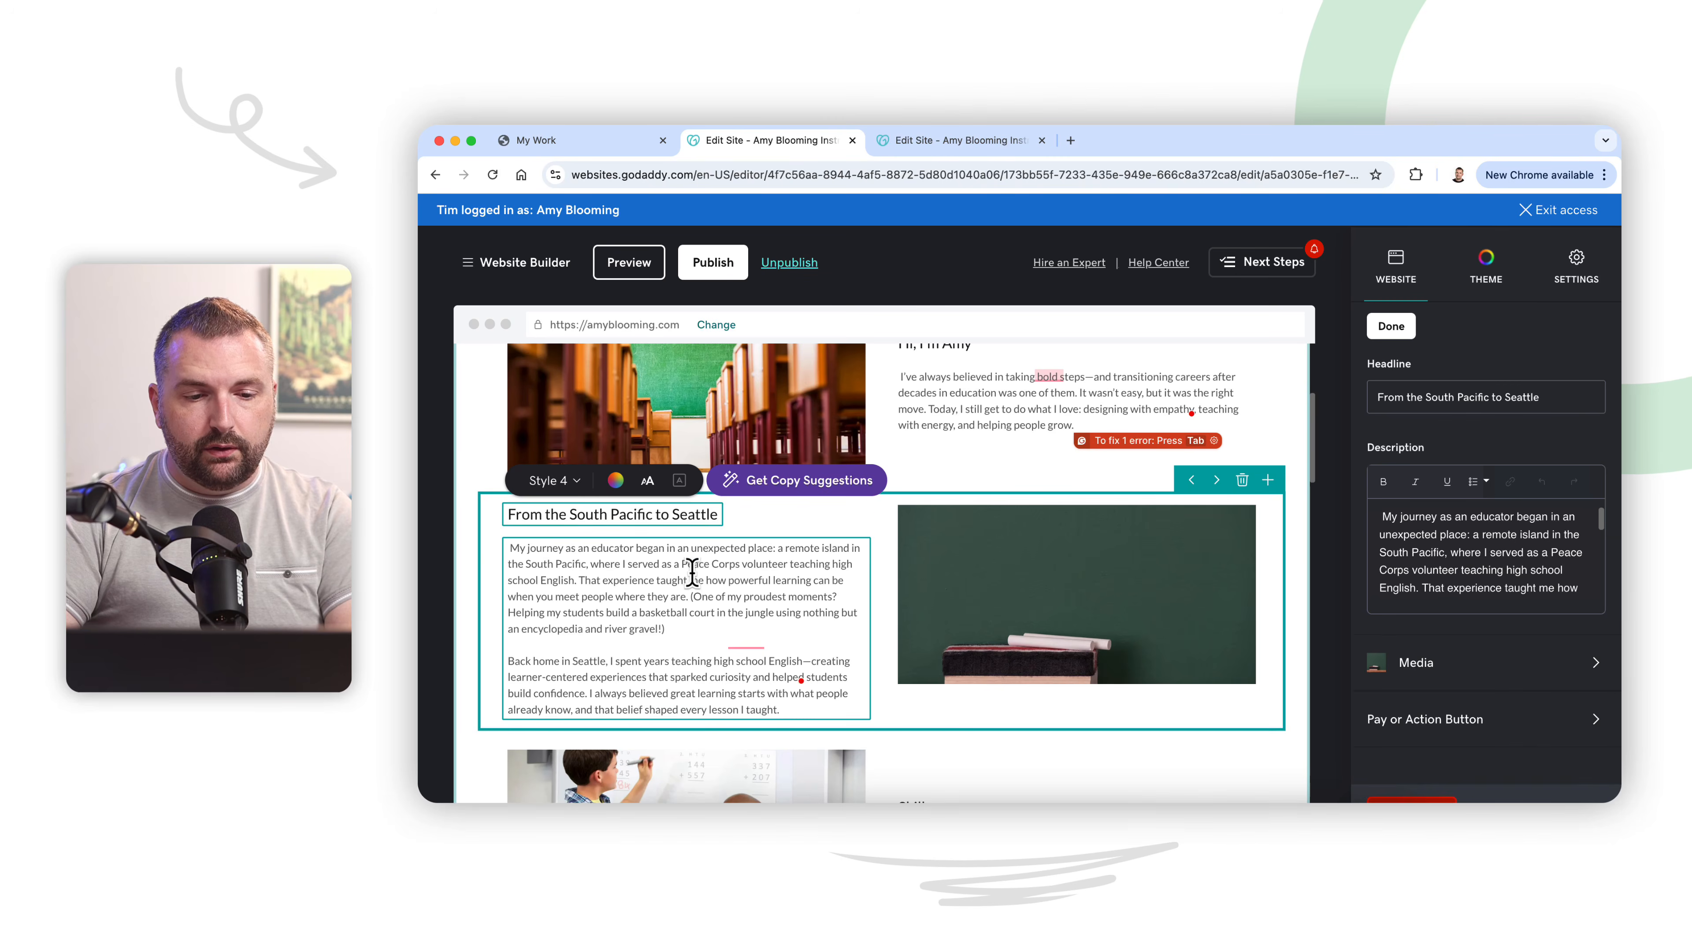
pyautogui.click(691, 572)
pyautogui.scroll(1, 806, 590)
pyautogui.click(893, 661)
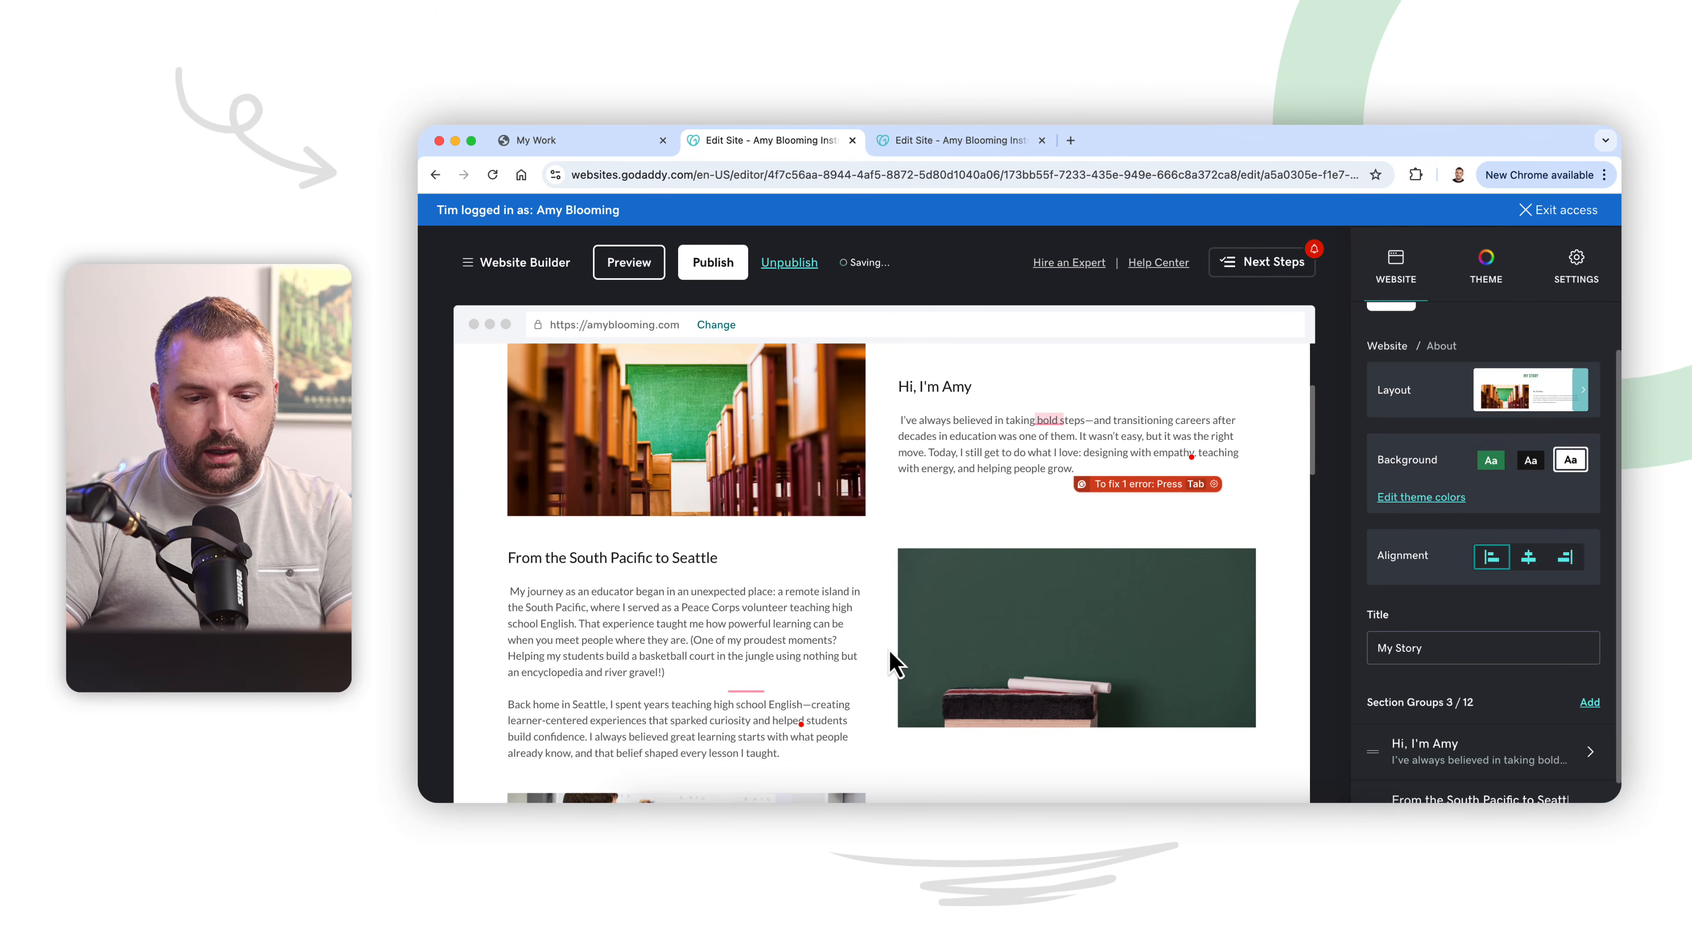
# Step: Switch to ChatGPT and copy both paragraphs under "Embracing Technology—and a New Chapter"
pyautogui.scroll(-3, 893, 662)
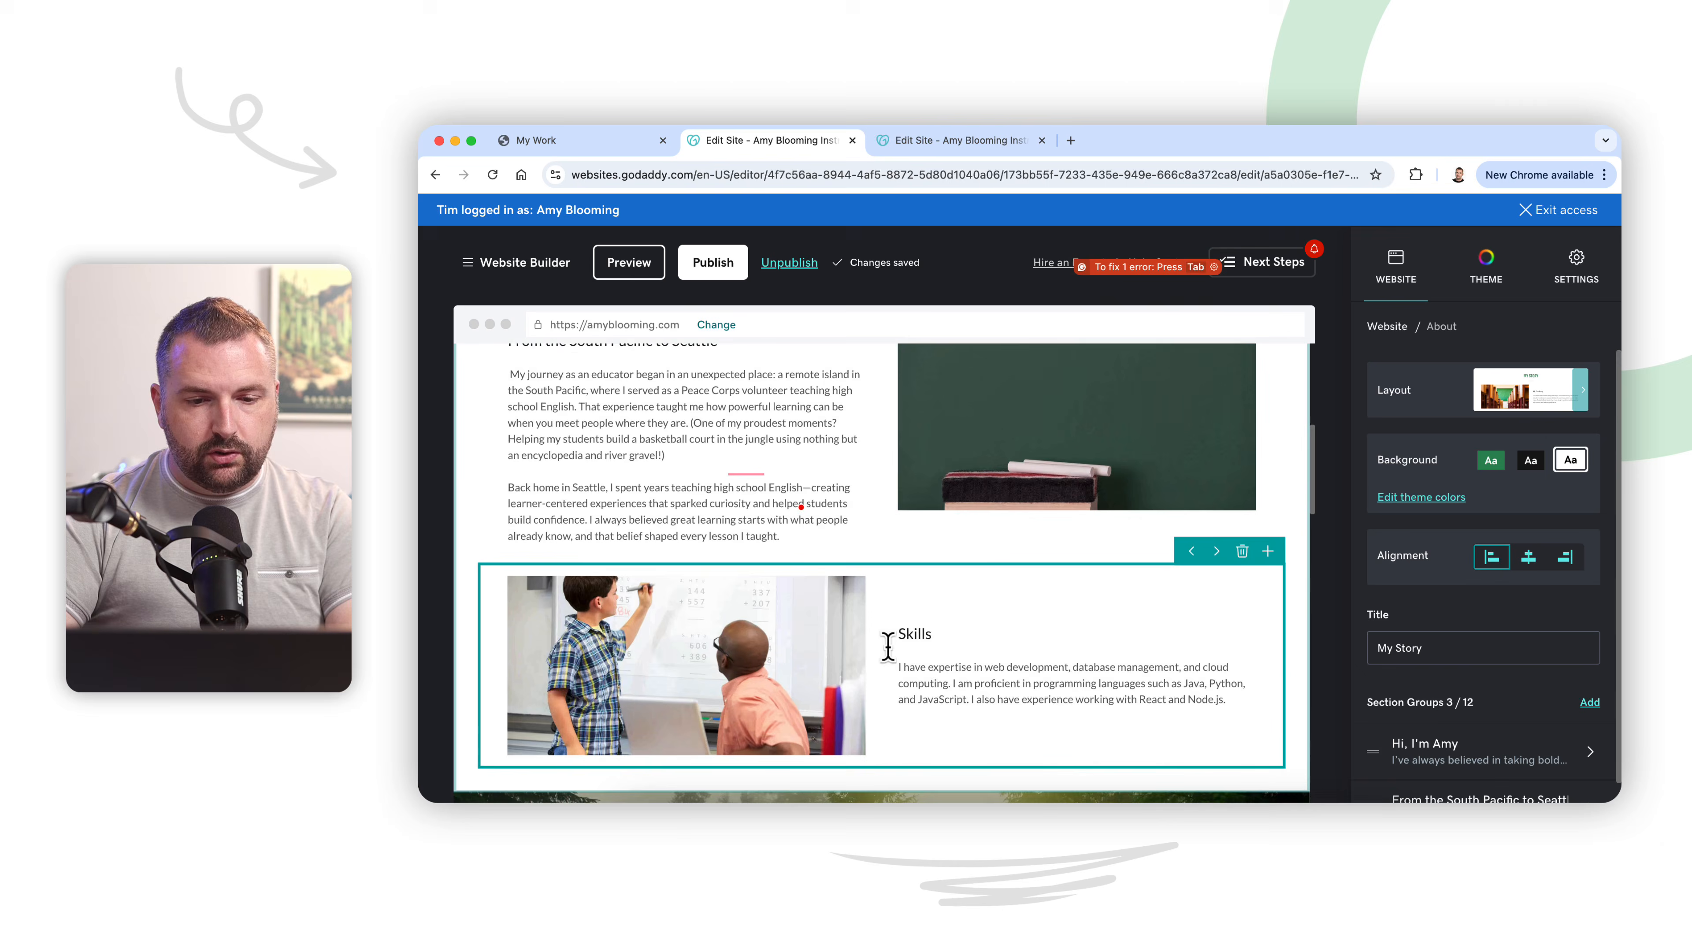
pyautogui.scroll(5, 892, 662)
pyautogui.scroll(-2, 893, 662)
pyautogui.scroll(-3, 893, 662)
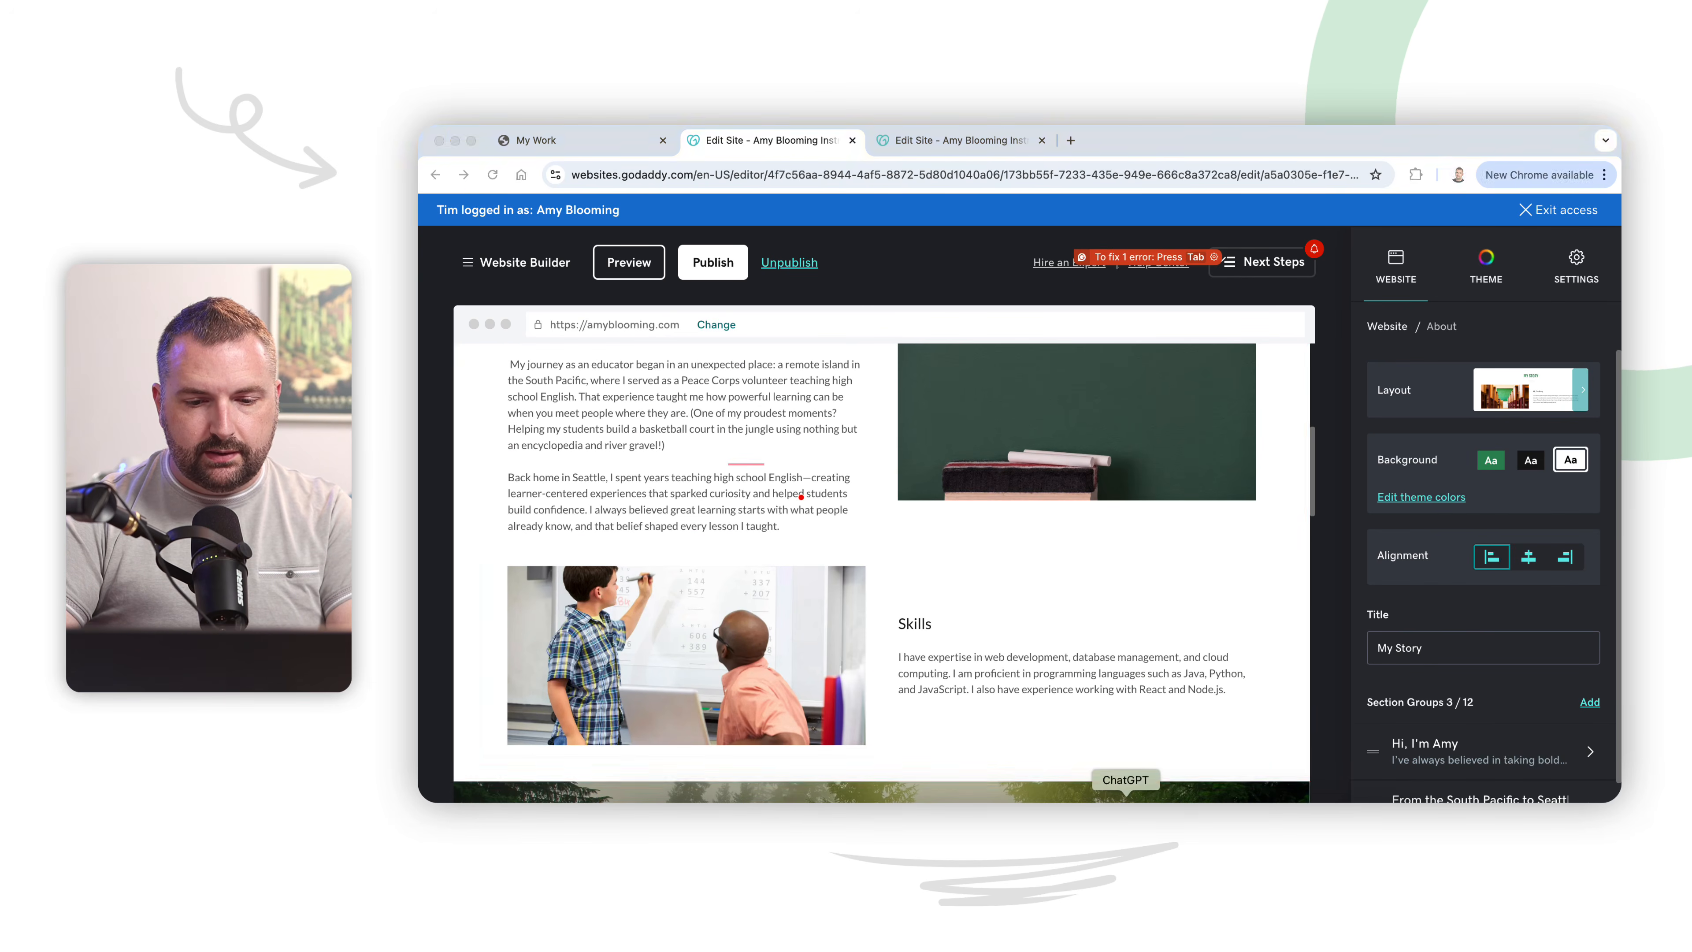
pyautogui.press('super+Tab')
pyautogui.scroll(-3, 1027, 606)
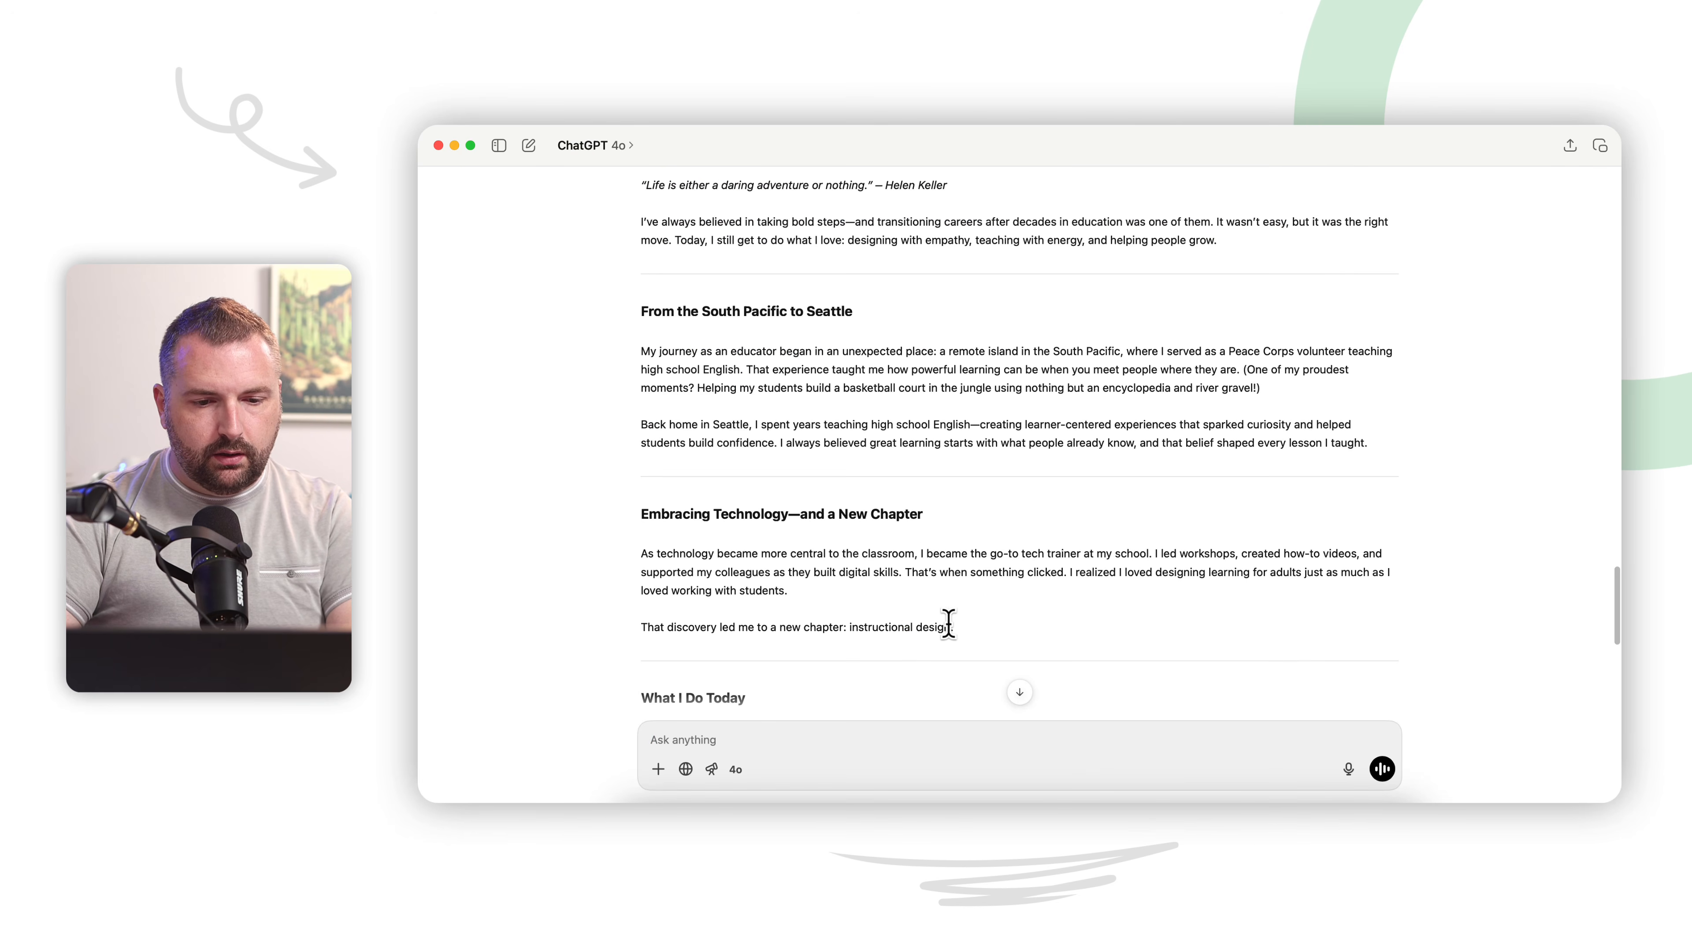
pyautogui.moveTo(954, 626); pyautogui.dragTo(638, 557)
pyautogui.press('super+c')
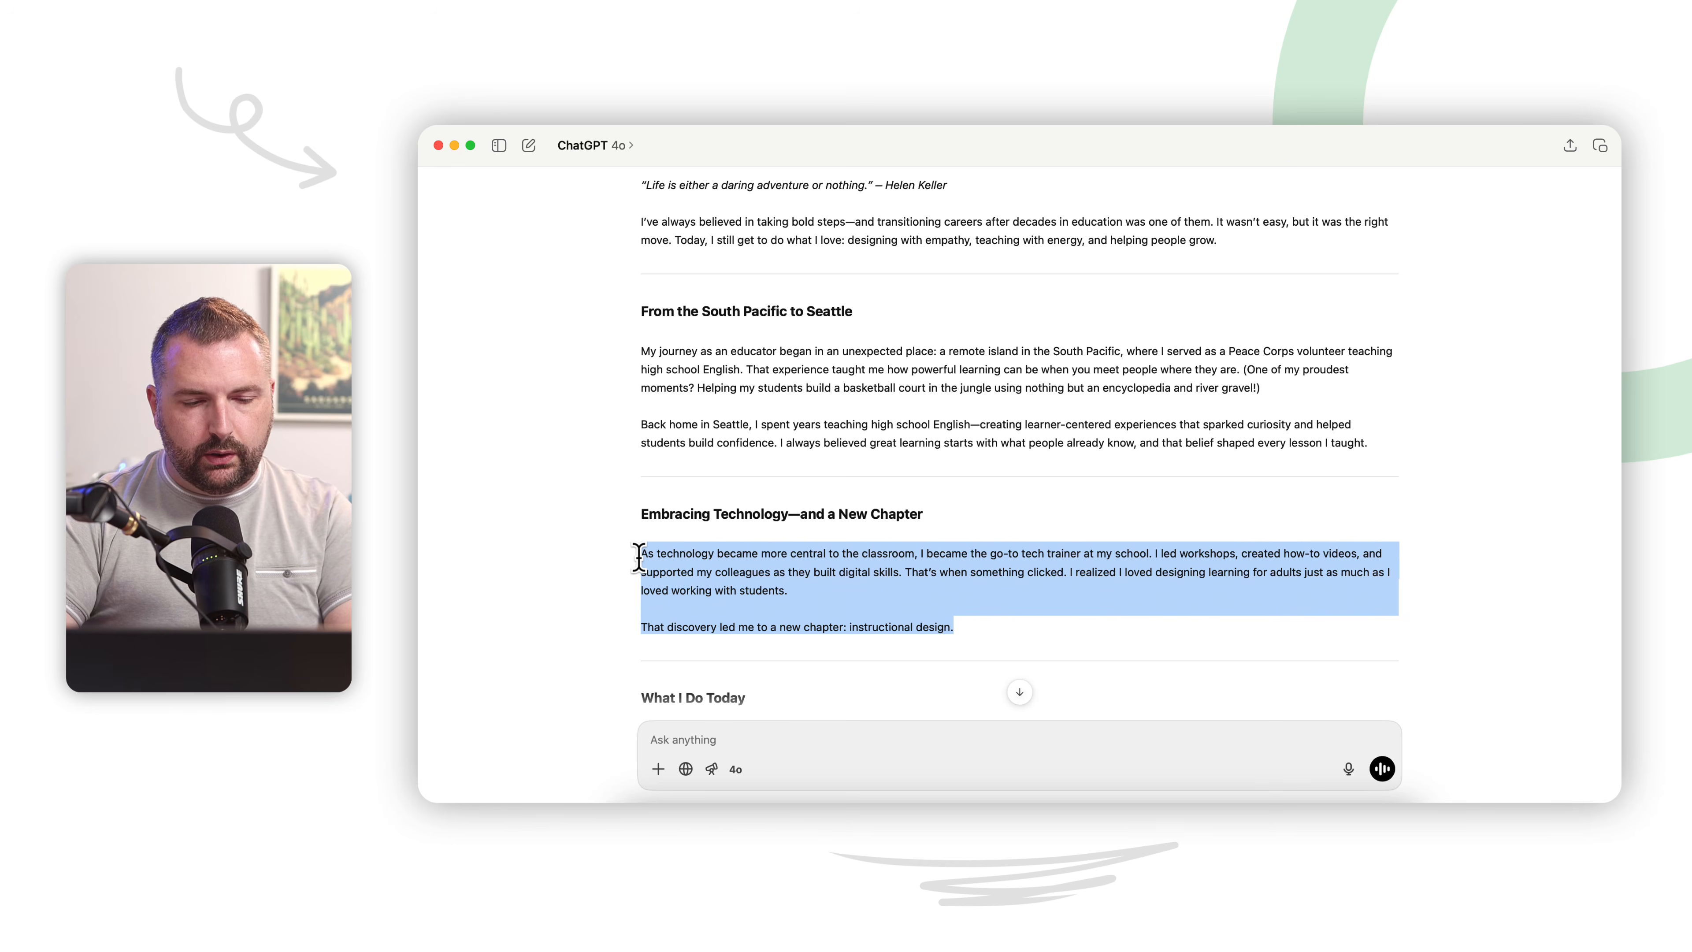
# Step: Replace the Skills description above the quote banner in the website editor with the copied text, separating its two paragraphs with a blank line
pyautogui.click(767, 802)
pyautogui.click(1017, 661)
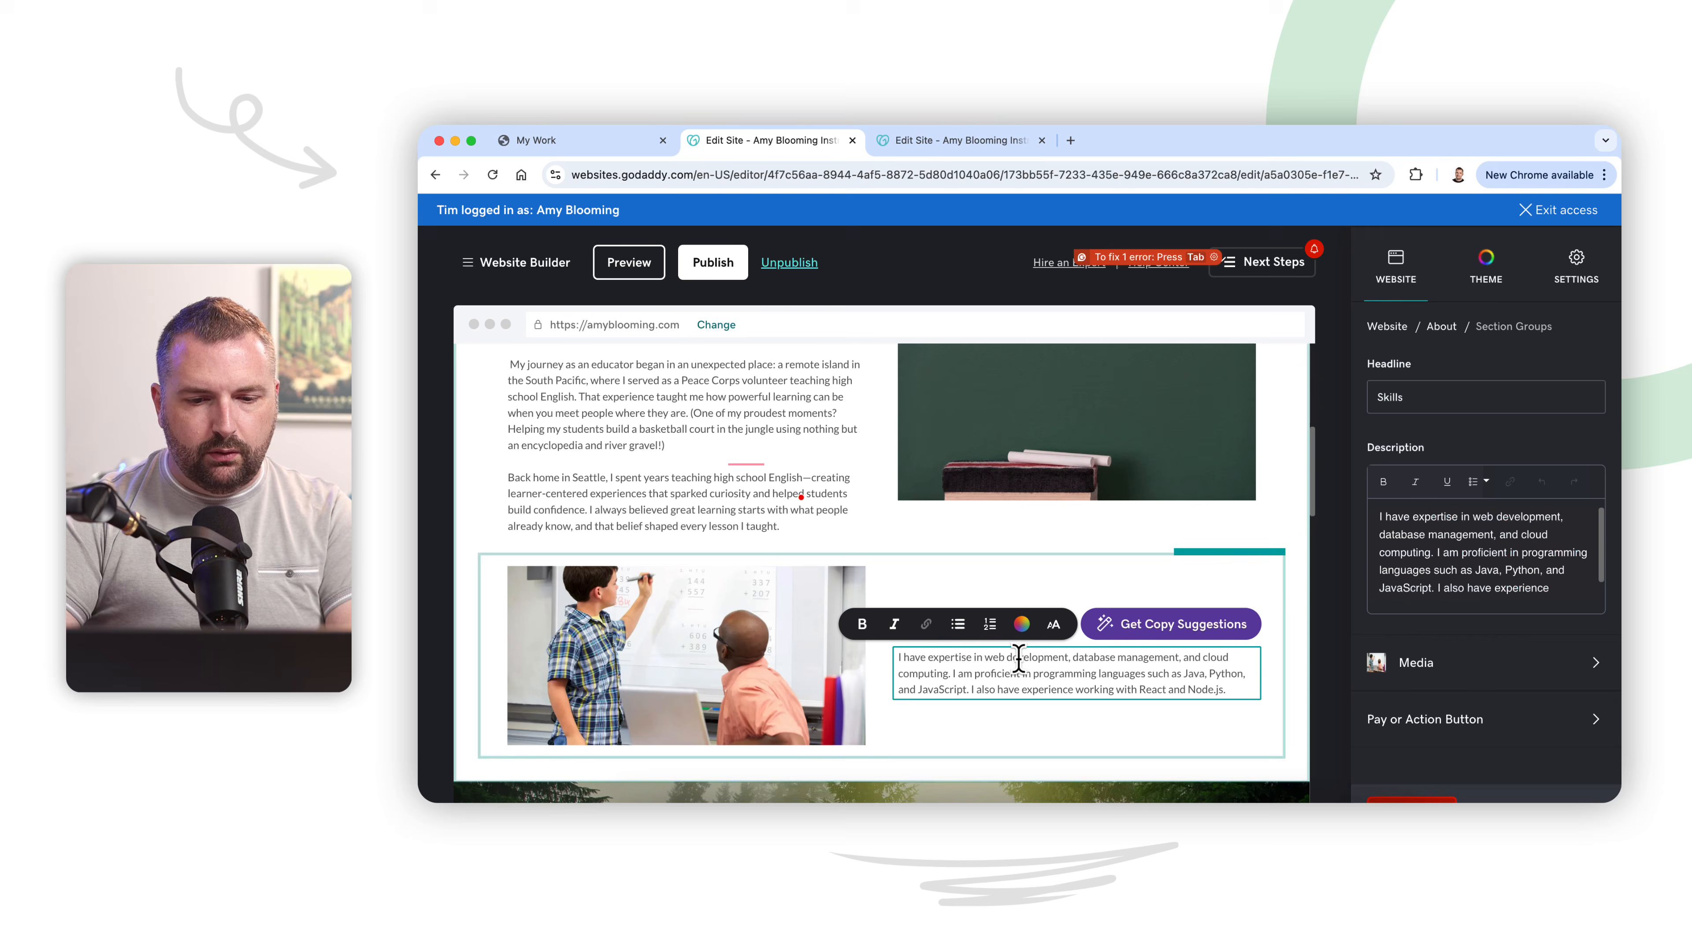
pyautogui.press('super+a')
pyautogui.press('super+v')
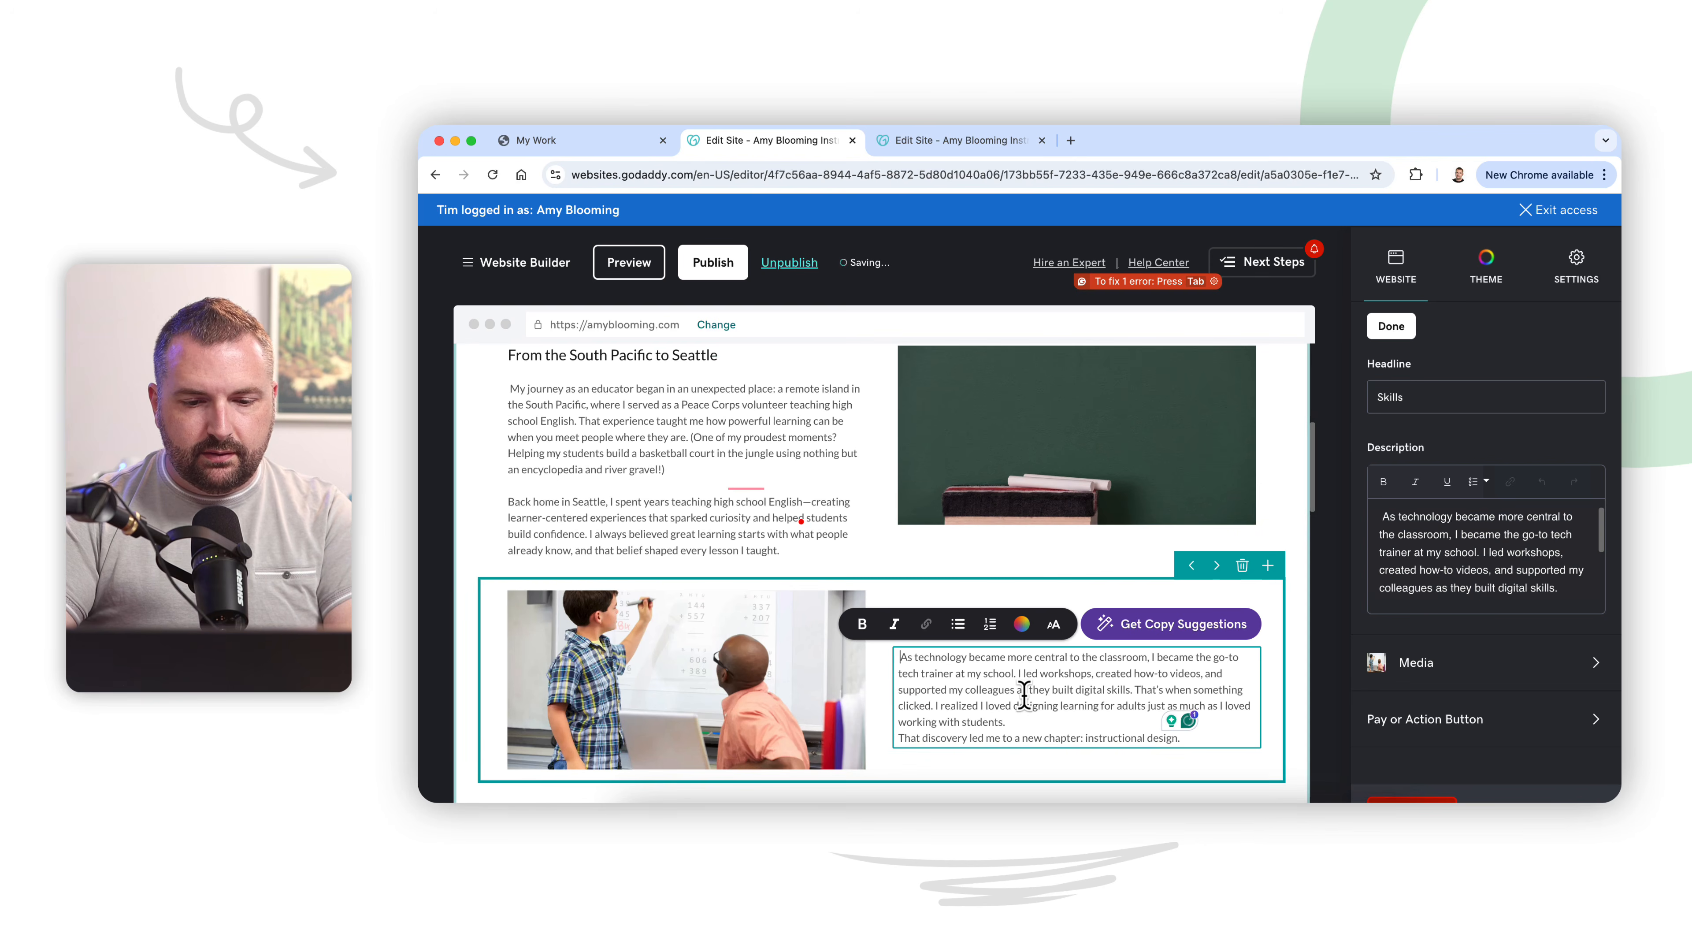
pyautogui.click(1039, 723)
pyautogui.press('Return')
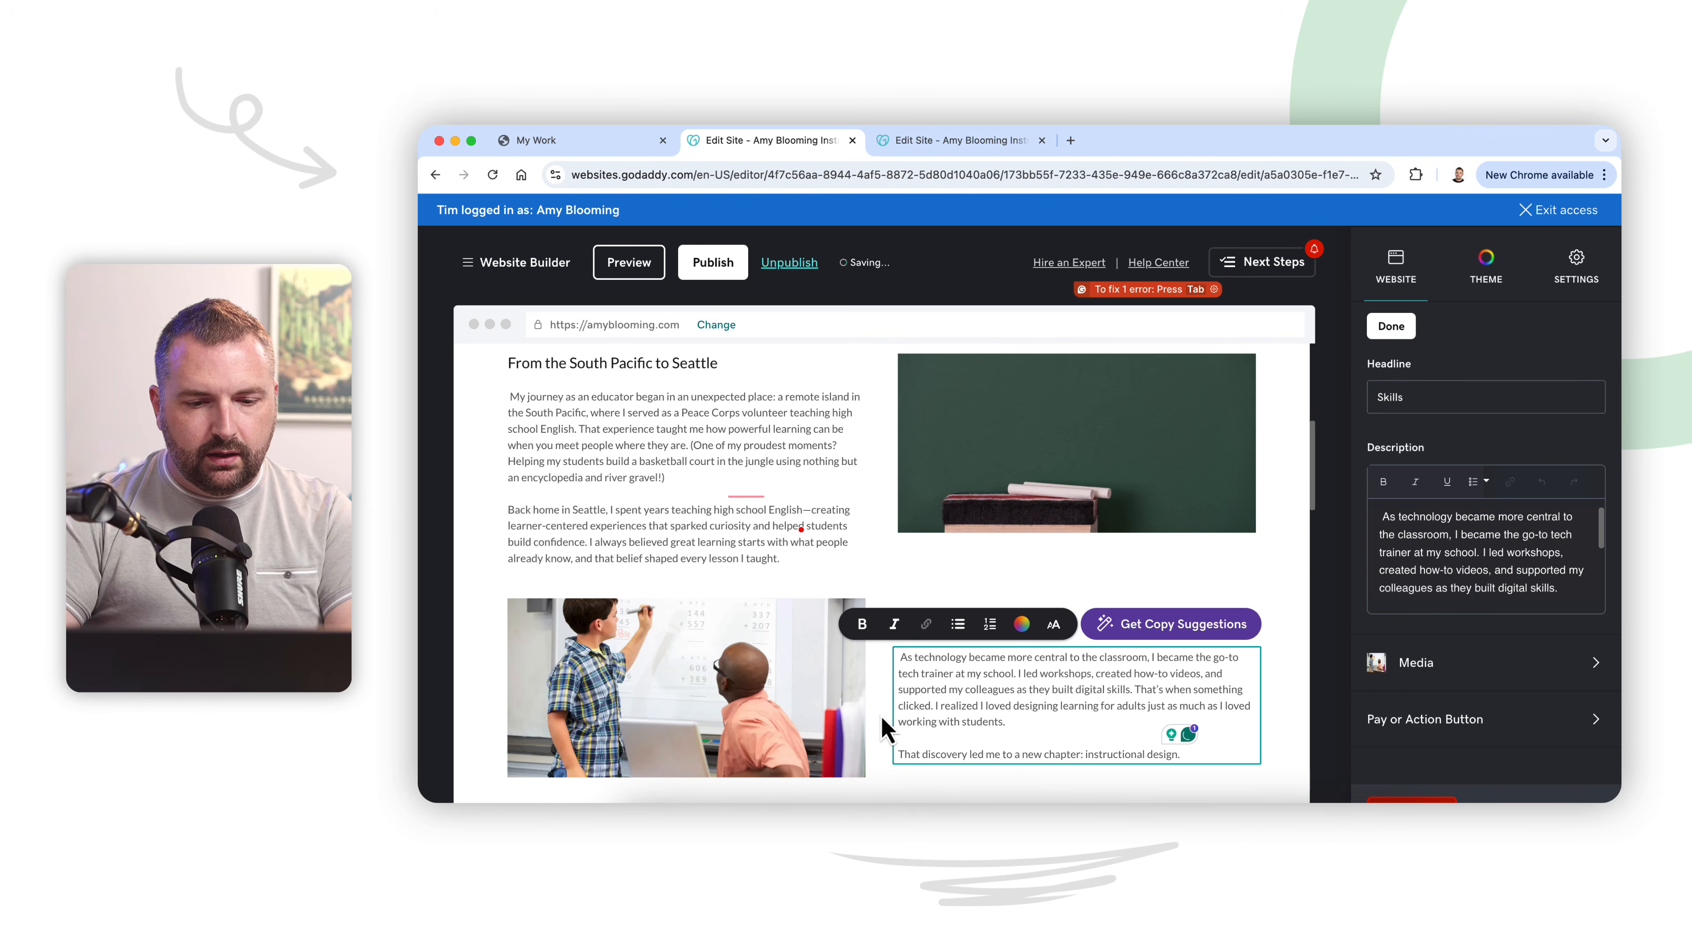
# Step: Copy the heading "Embracing Technology—and a New Chapter" from ChatGPT and use it to replace the Skills headline in the website editor
pyautogui.click(1126, 799)
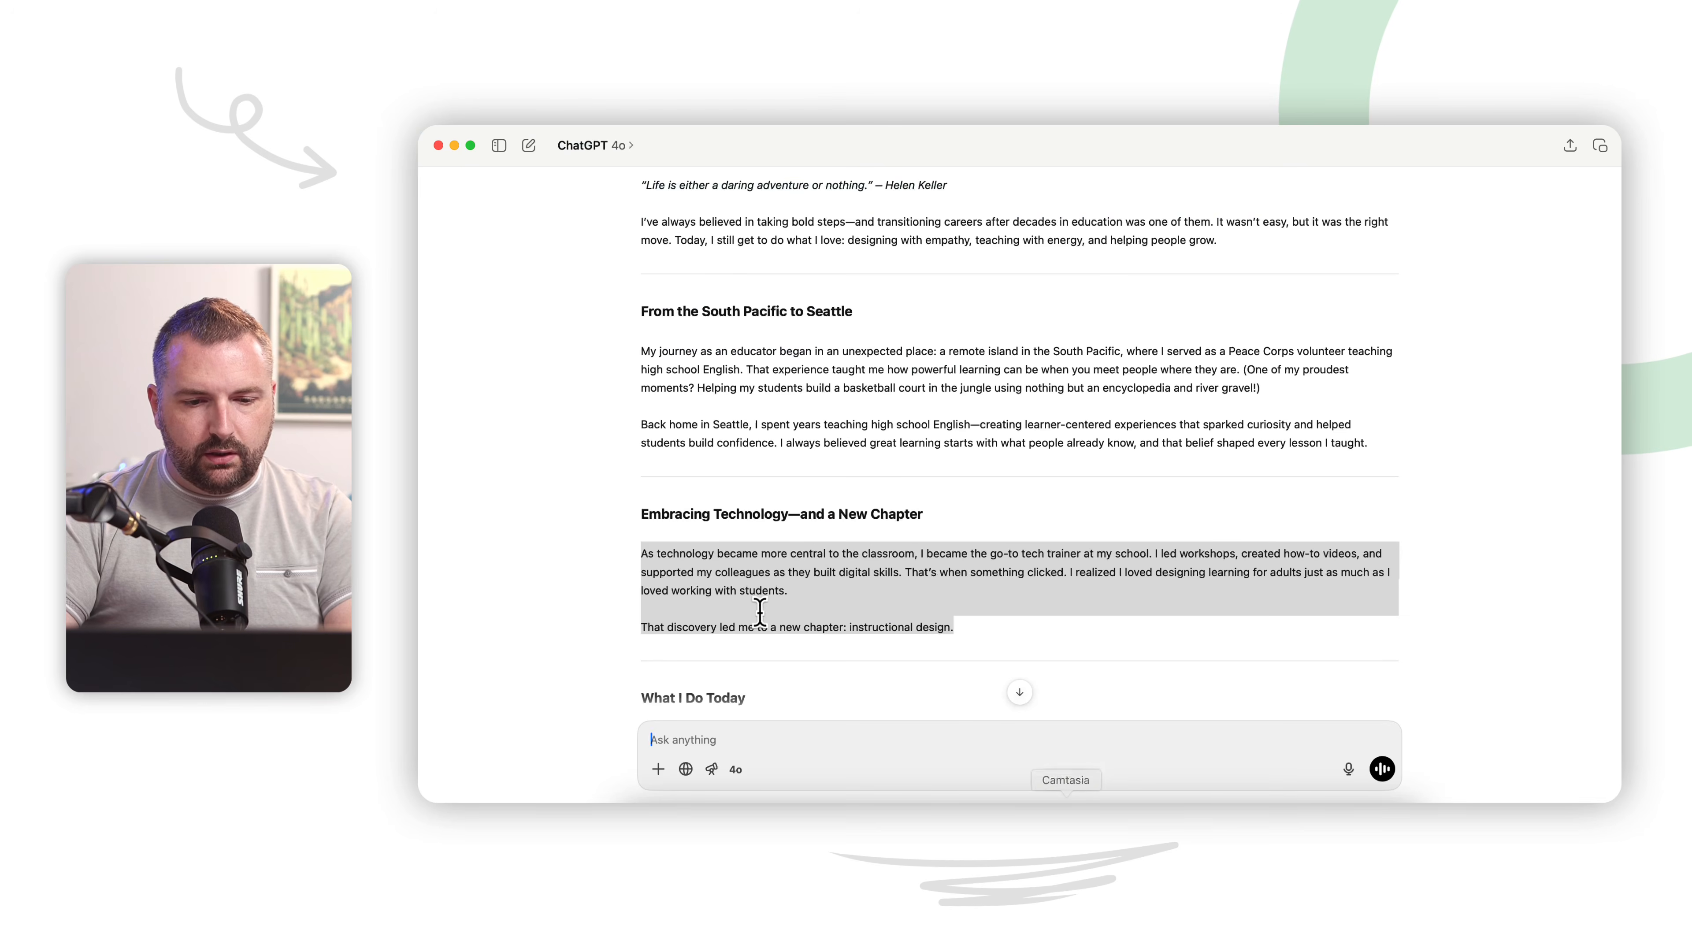
pyautogui.tripleClick(785, 517)
pyautogui.hotkey('ctrl', 'c')
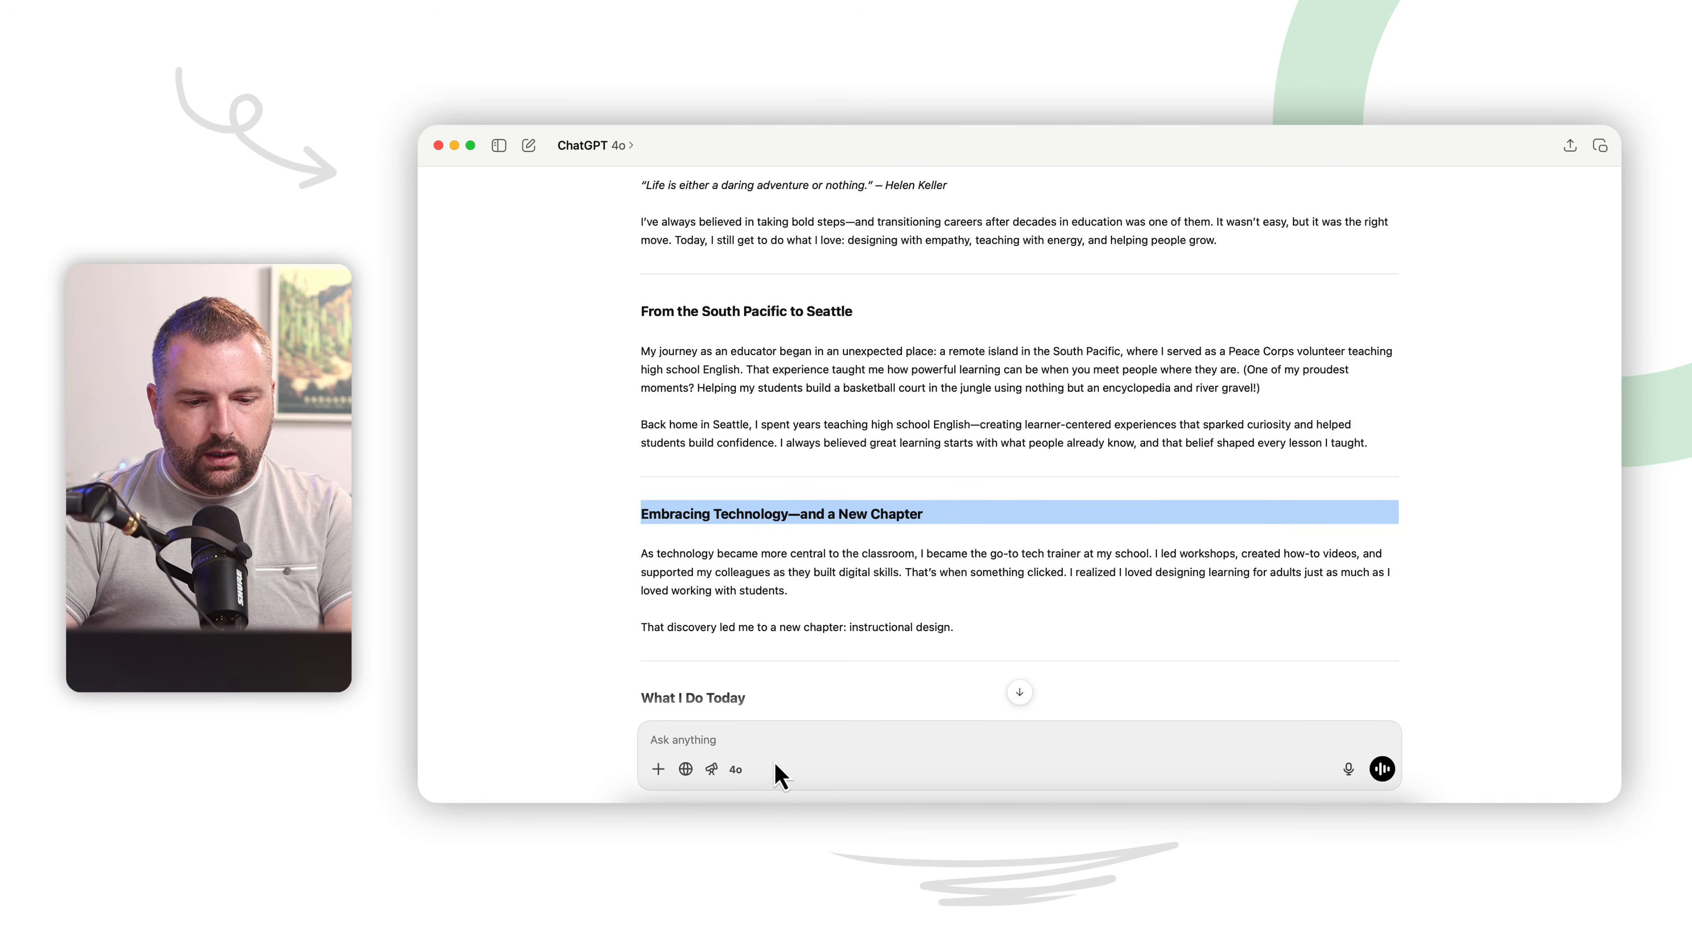
pyautogui.click(768, 798)
pyautogui.click(1289, 686)
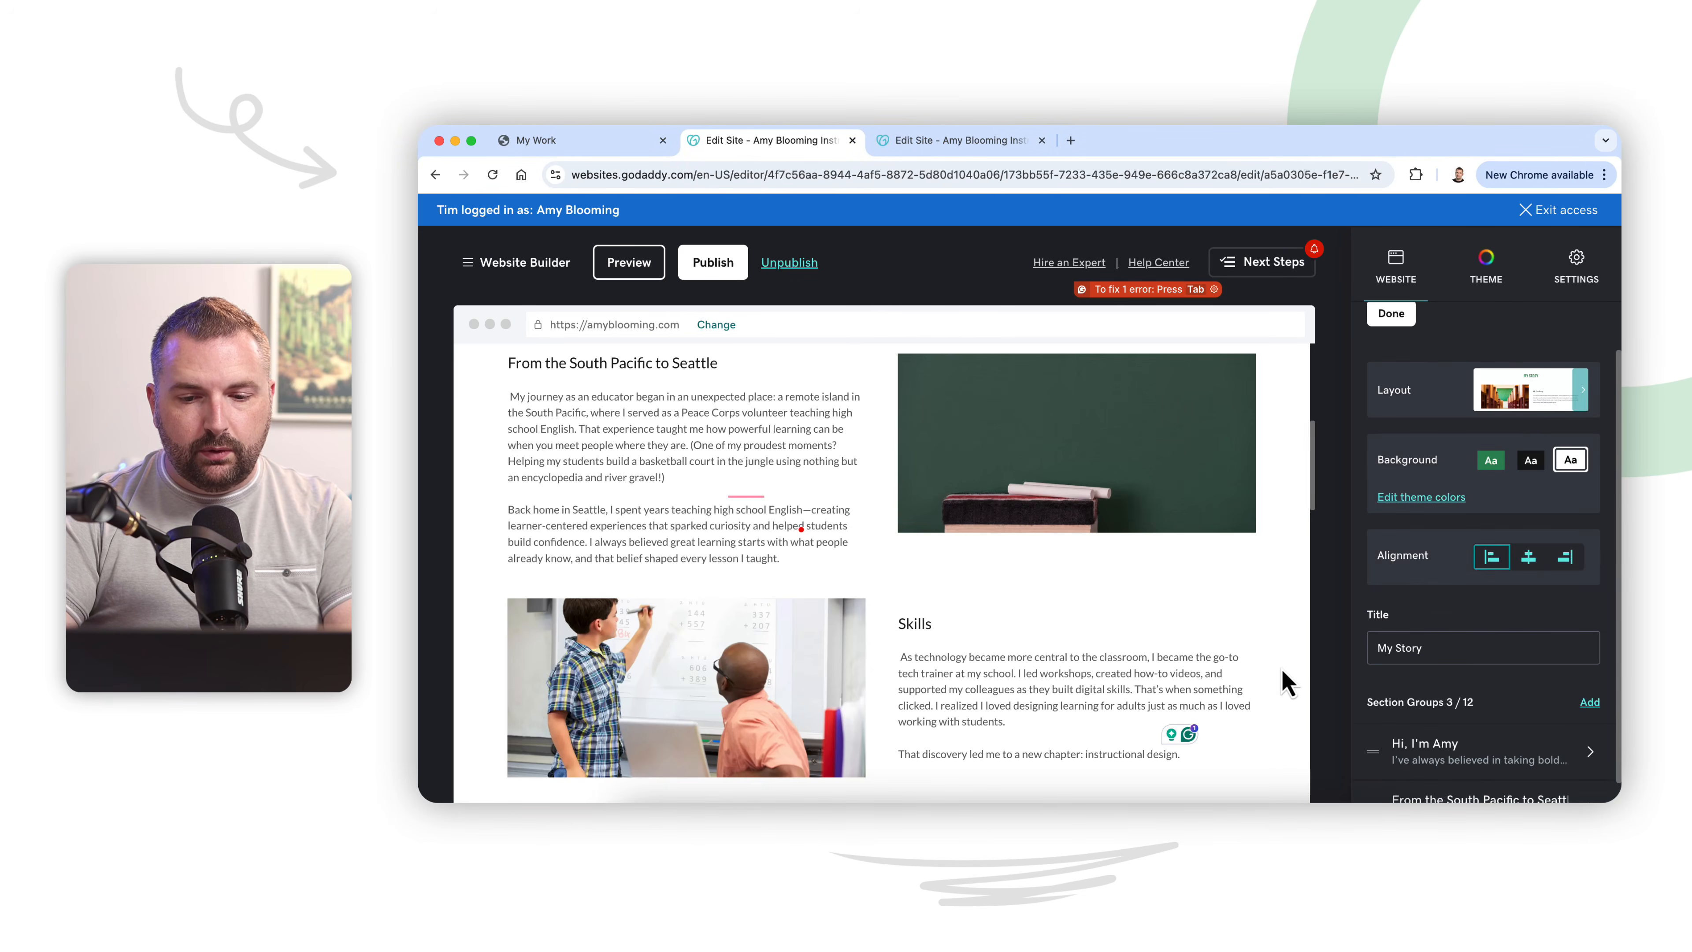
pyautogui.click(906, 620)
pyautogui.hotkey('ctrl', 'v')
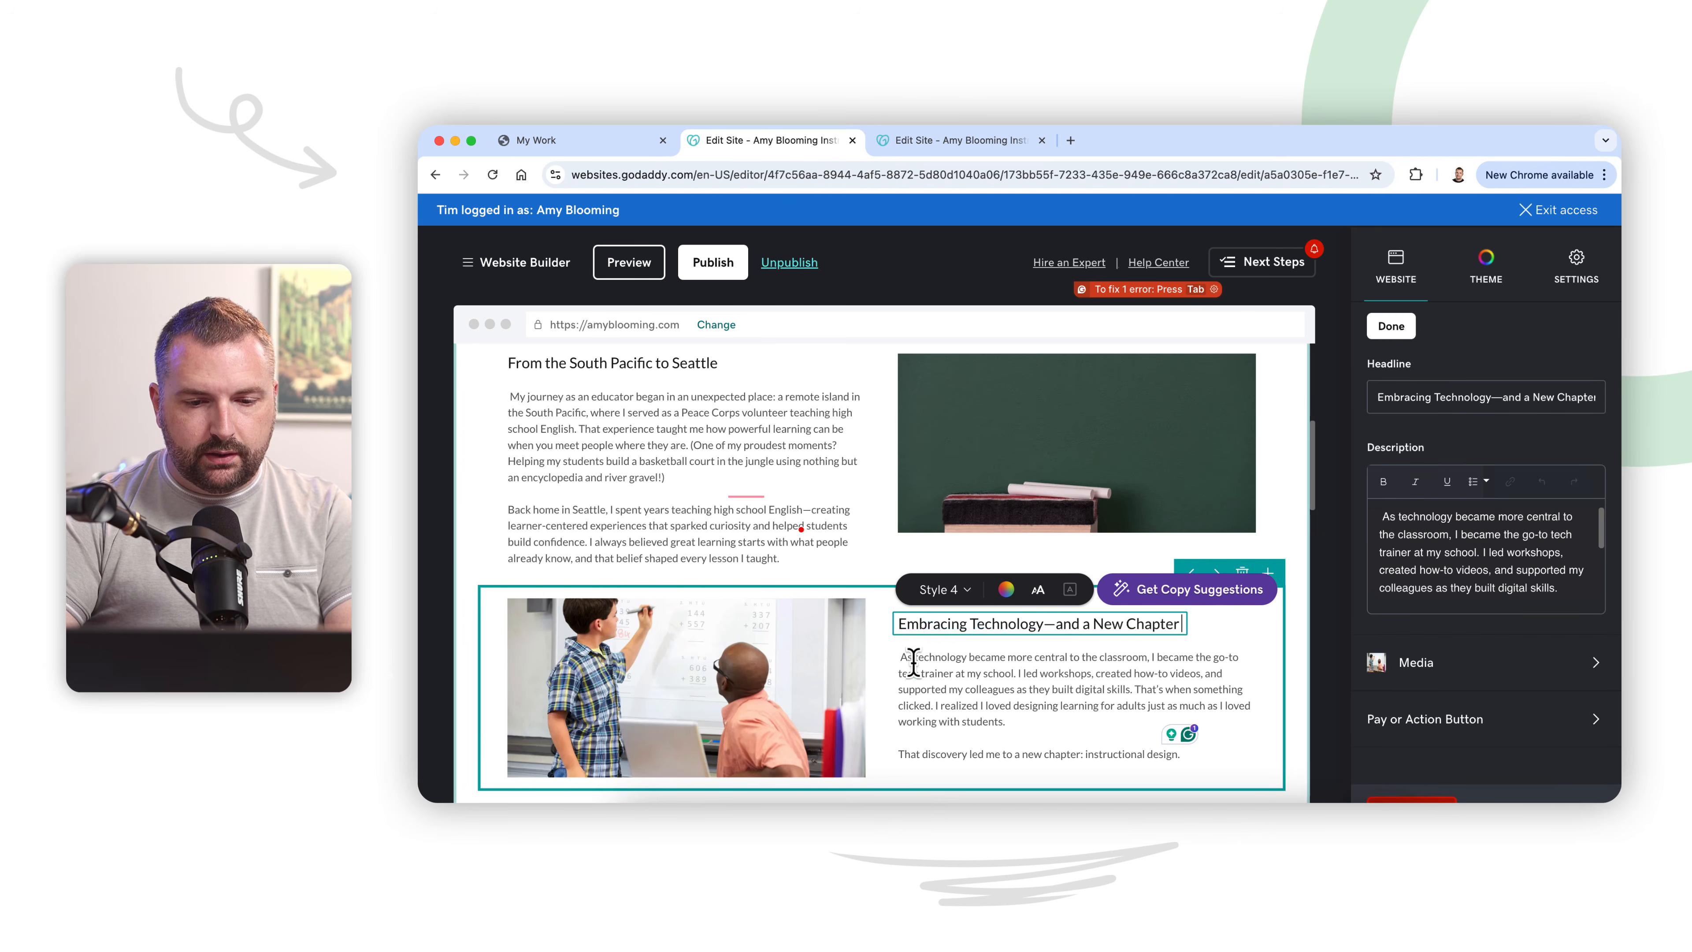
pyautogui.click(898, 676)
# Step: Switch to ChatGPT and copy the paragraph under "What I Do Today"
pyautogui.scroll(-2, 896, 679)
pyautogui.scroll(-4, 893, 672)
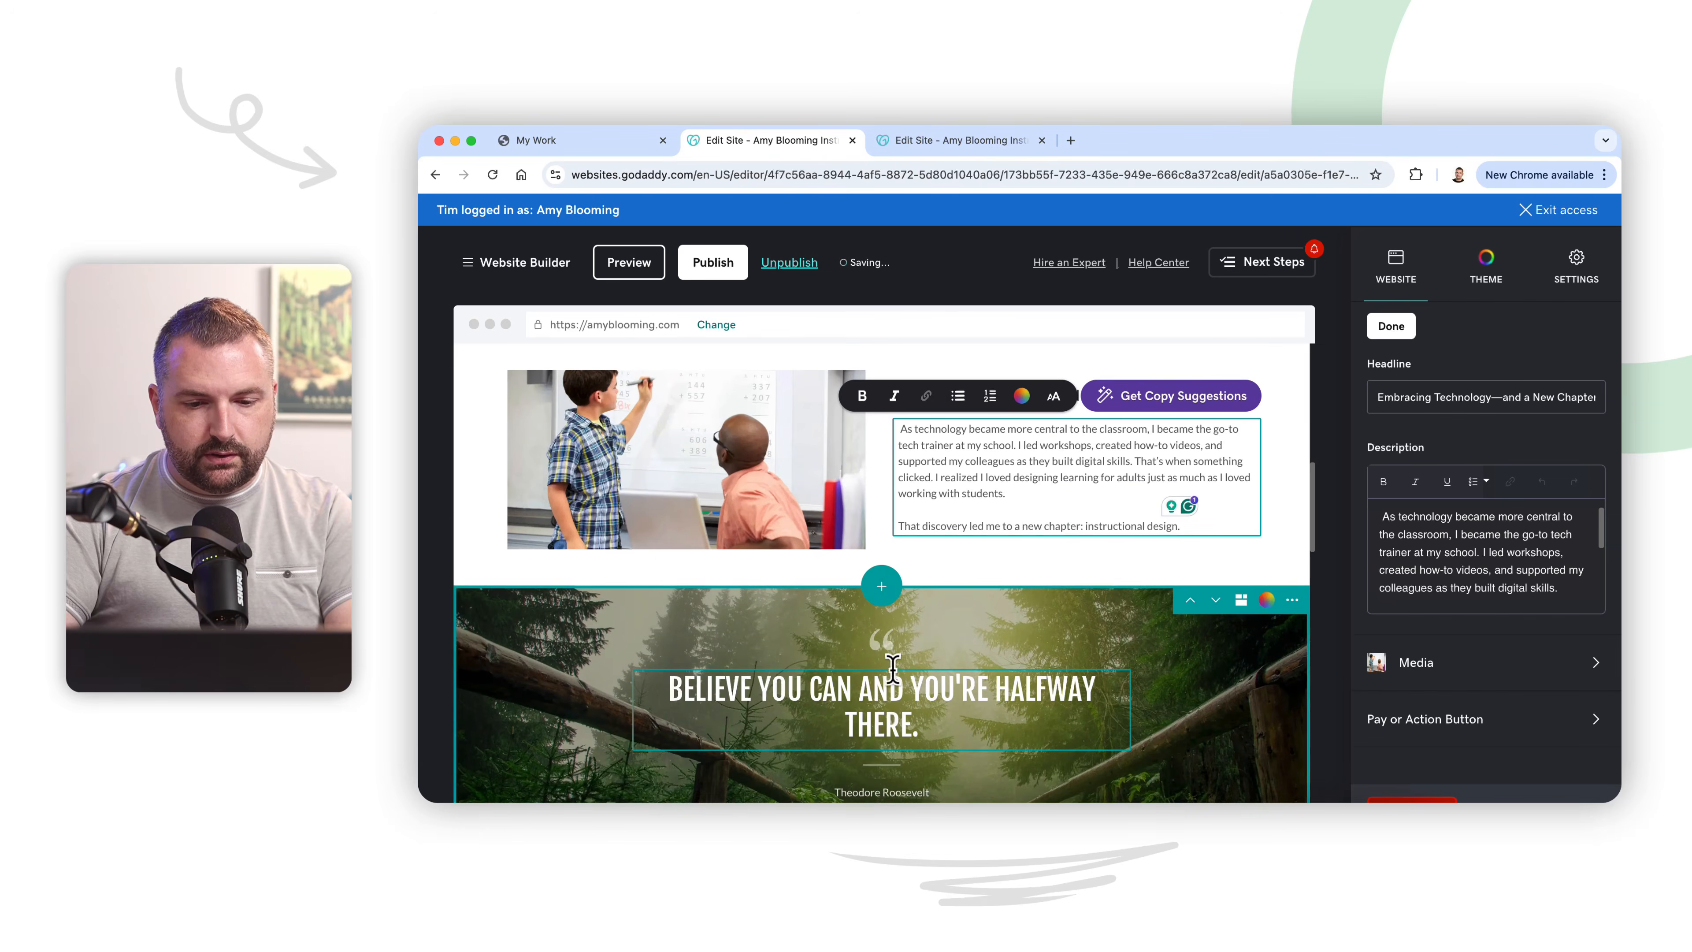
pyautogui.scroll(-3, 896, 686)
pyautogui.scroll(6, 896, 686)
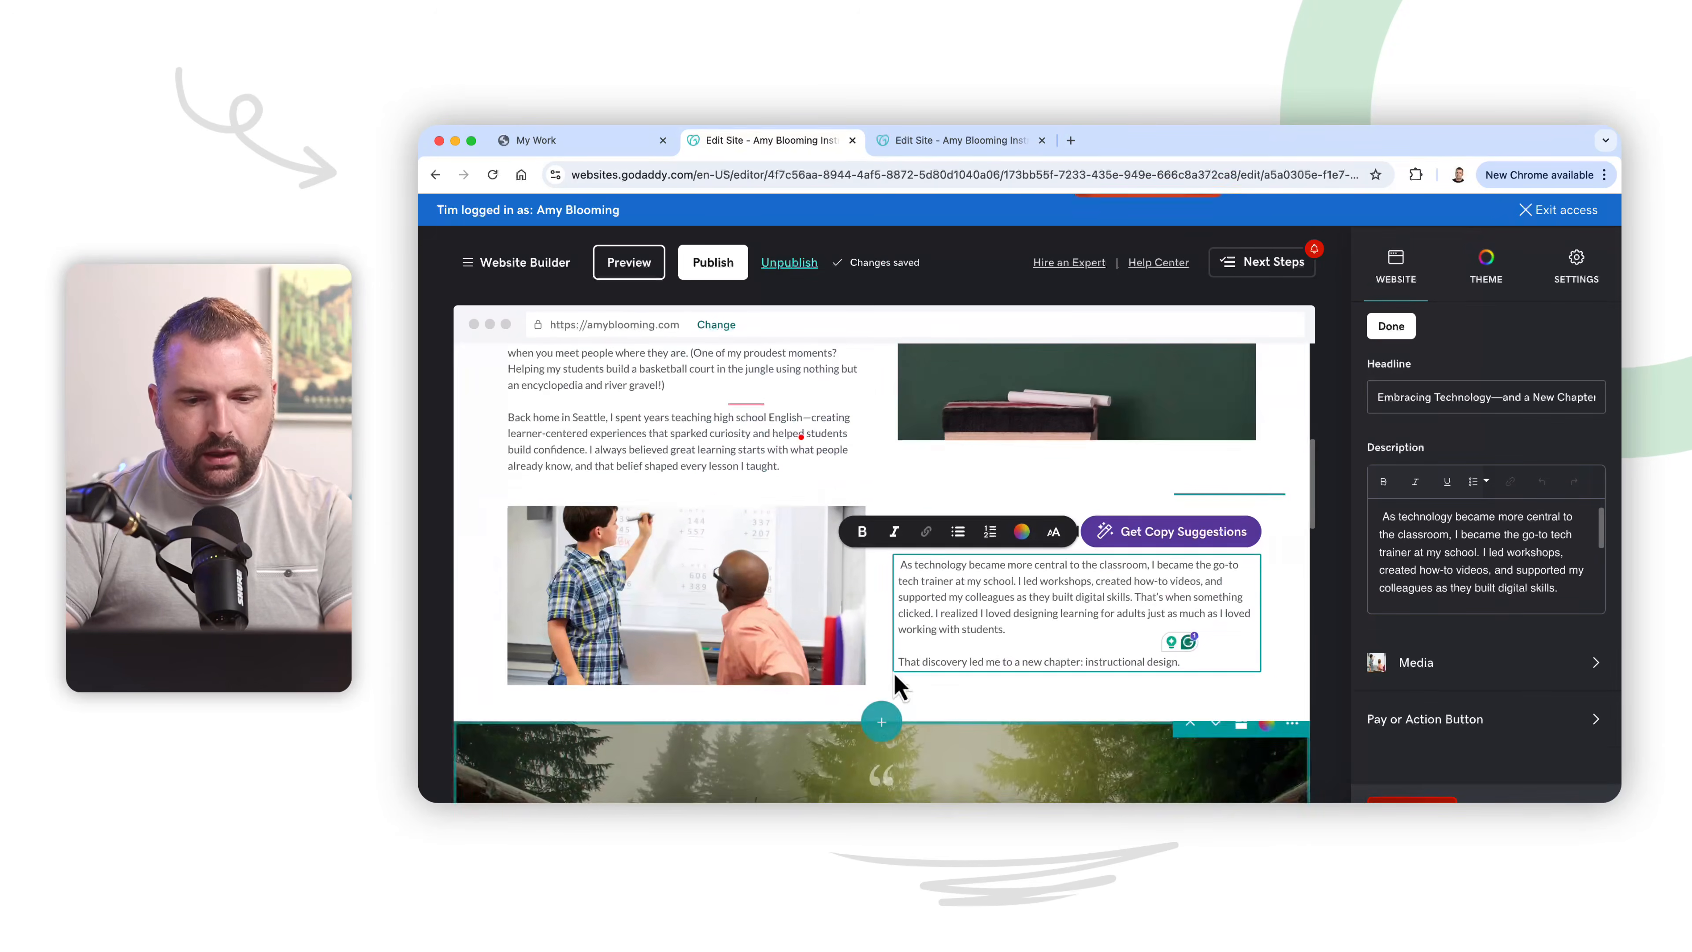
pyautogui.press('super+Tab')
pyautogui.scroll(-3, 1012, 517)
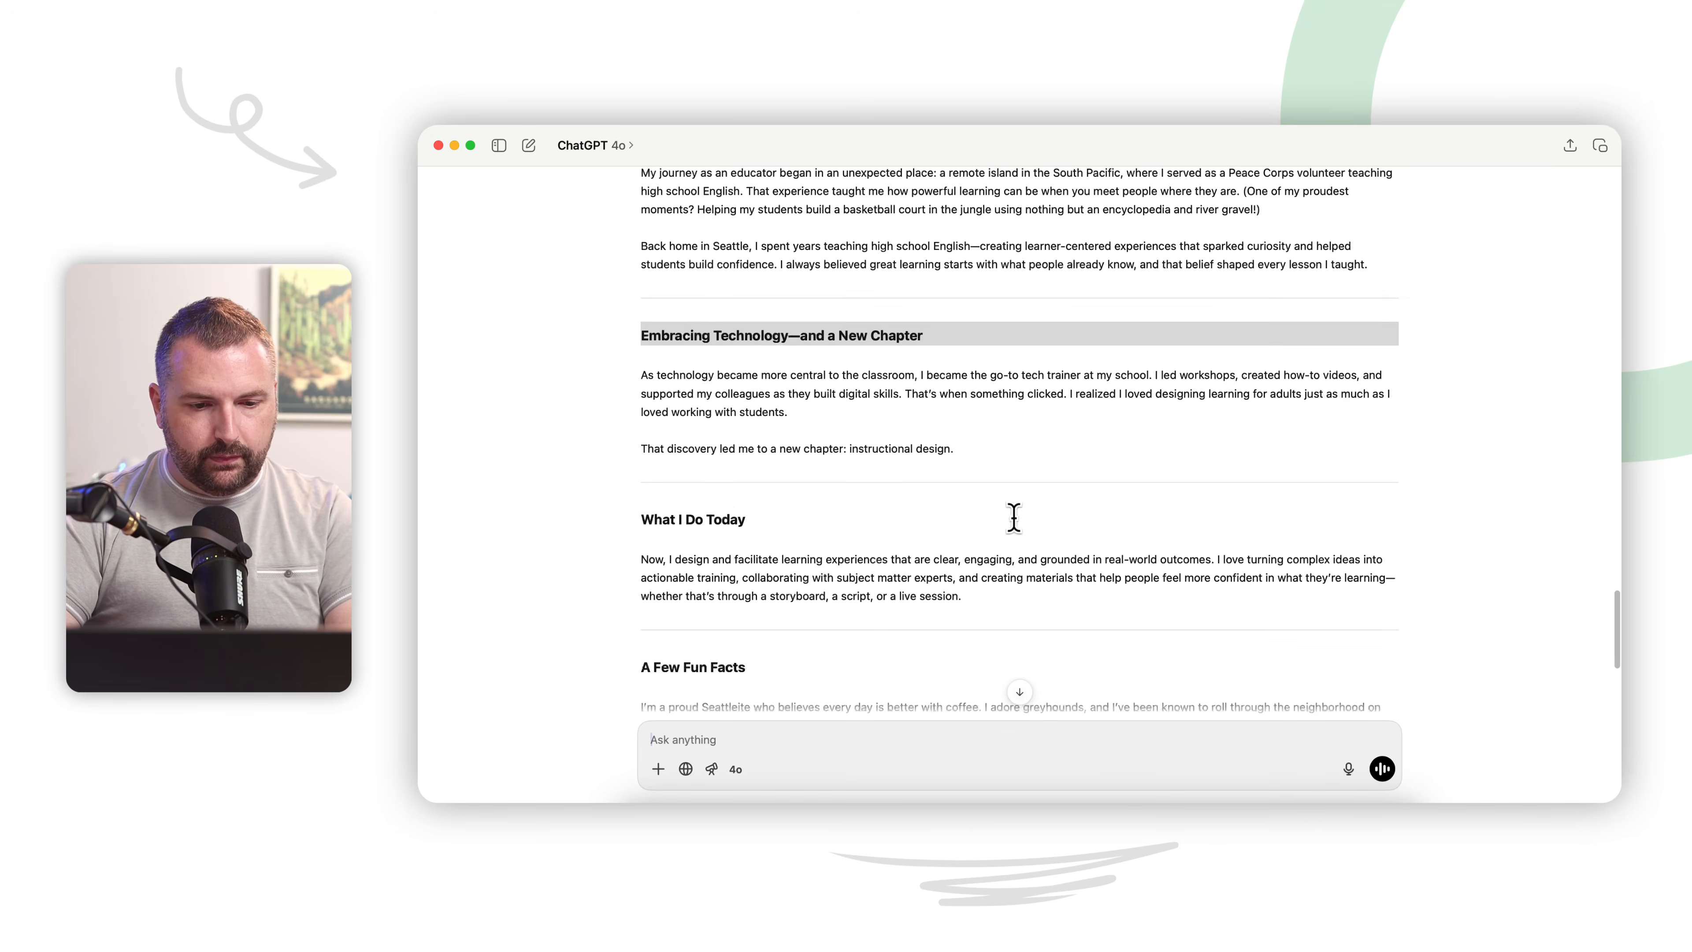
pyautogui.doubleClick(726, 518)
pyautogui.click(726, 519)
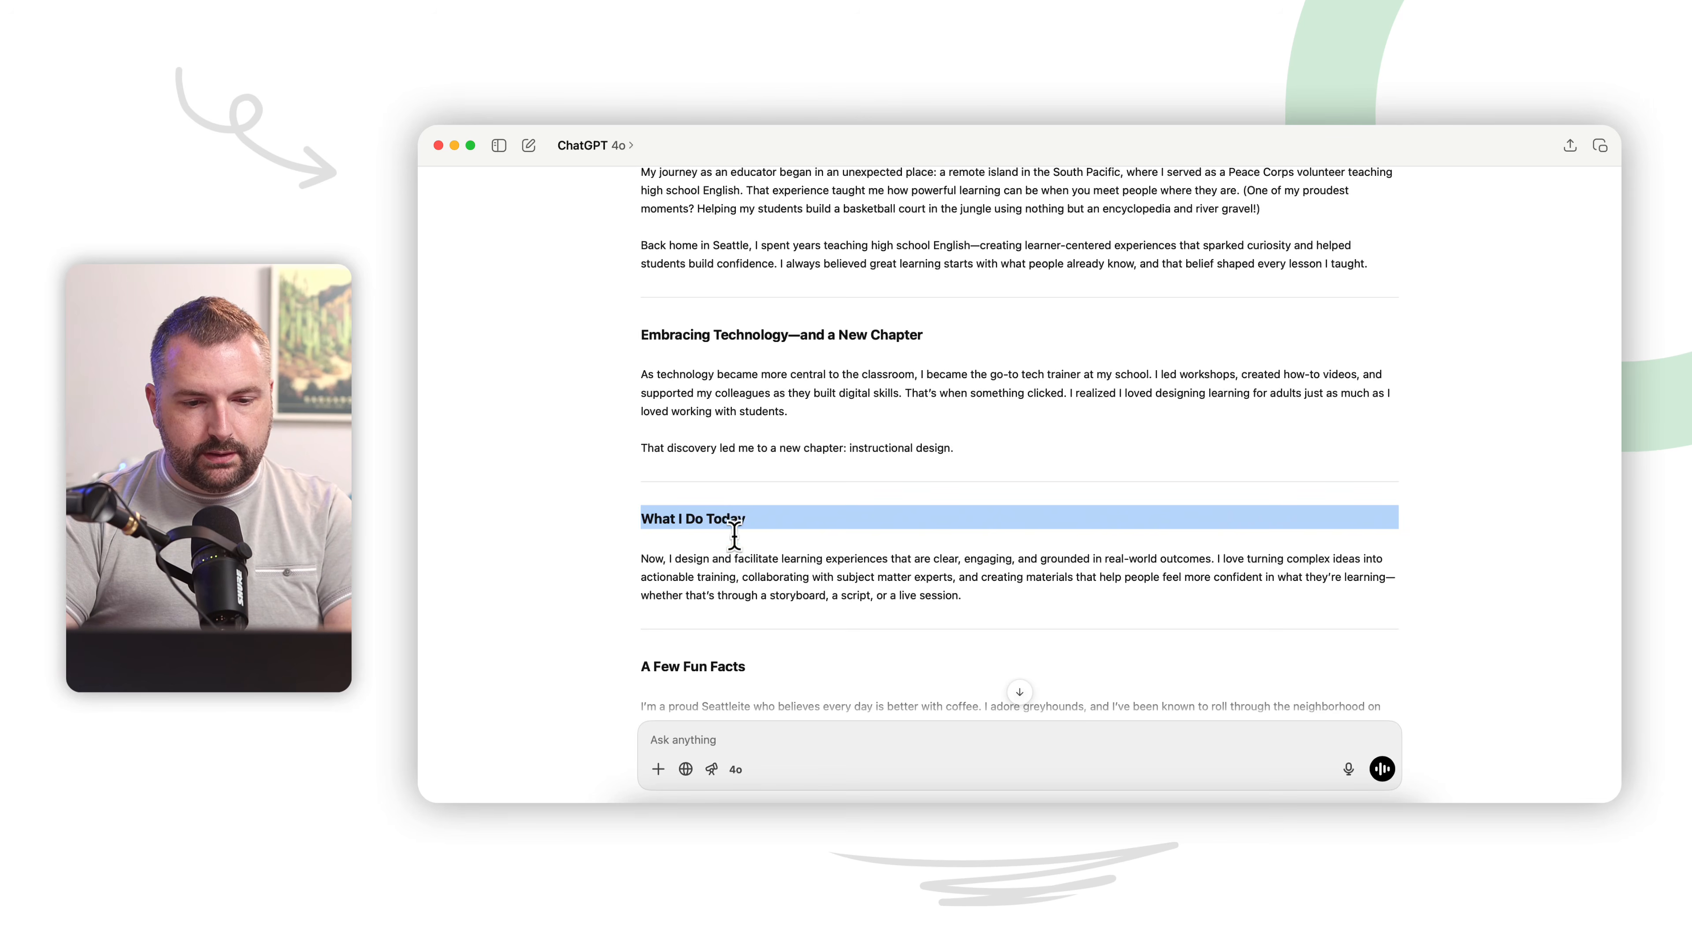
pyautogui.doubleClick(744, 576)
pyautogui.click(744, 576)
pyautogui.press('super+c')
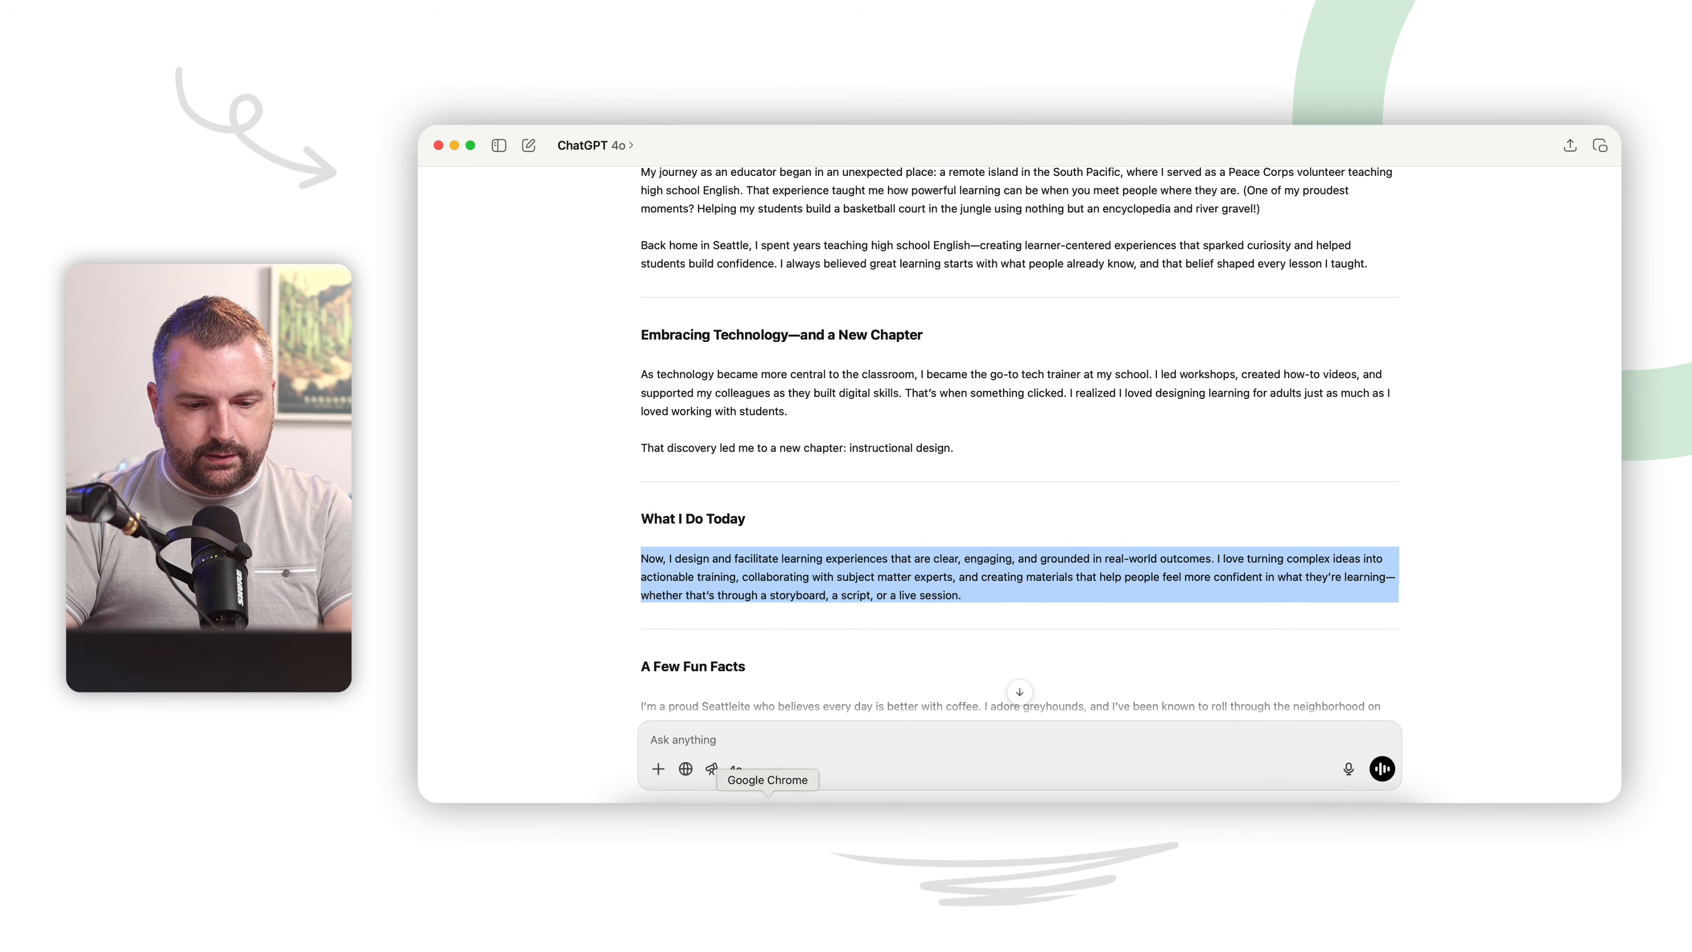
# Step: In the website editor, replace the Education description below the quote banner with the copied paragraph
pyautogui.click(768, 804)
pyautogui.scroll(-10, 870, 576)
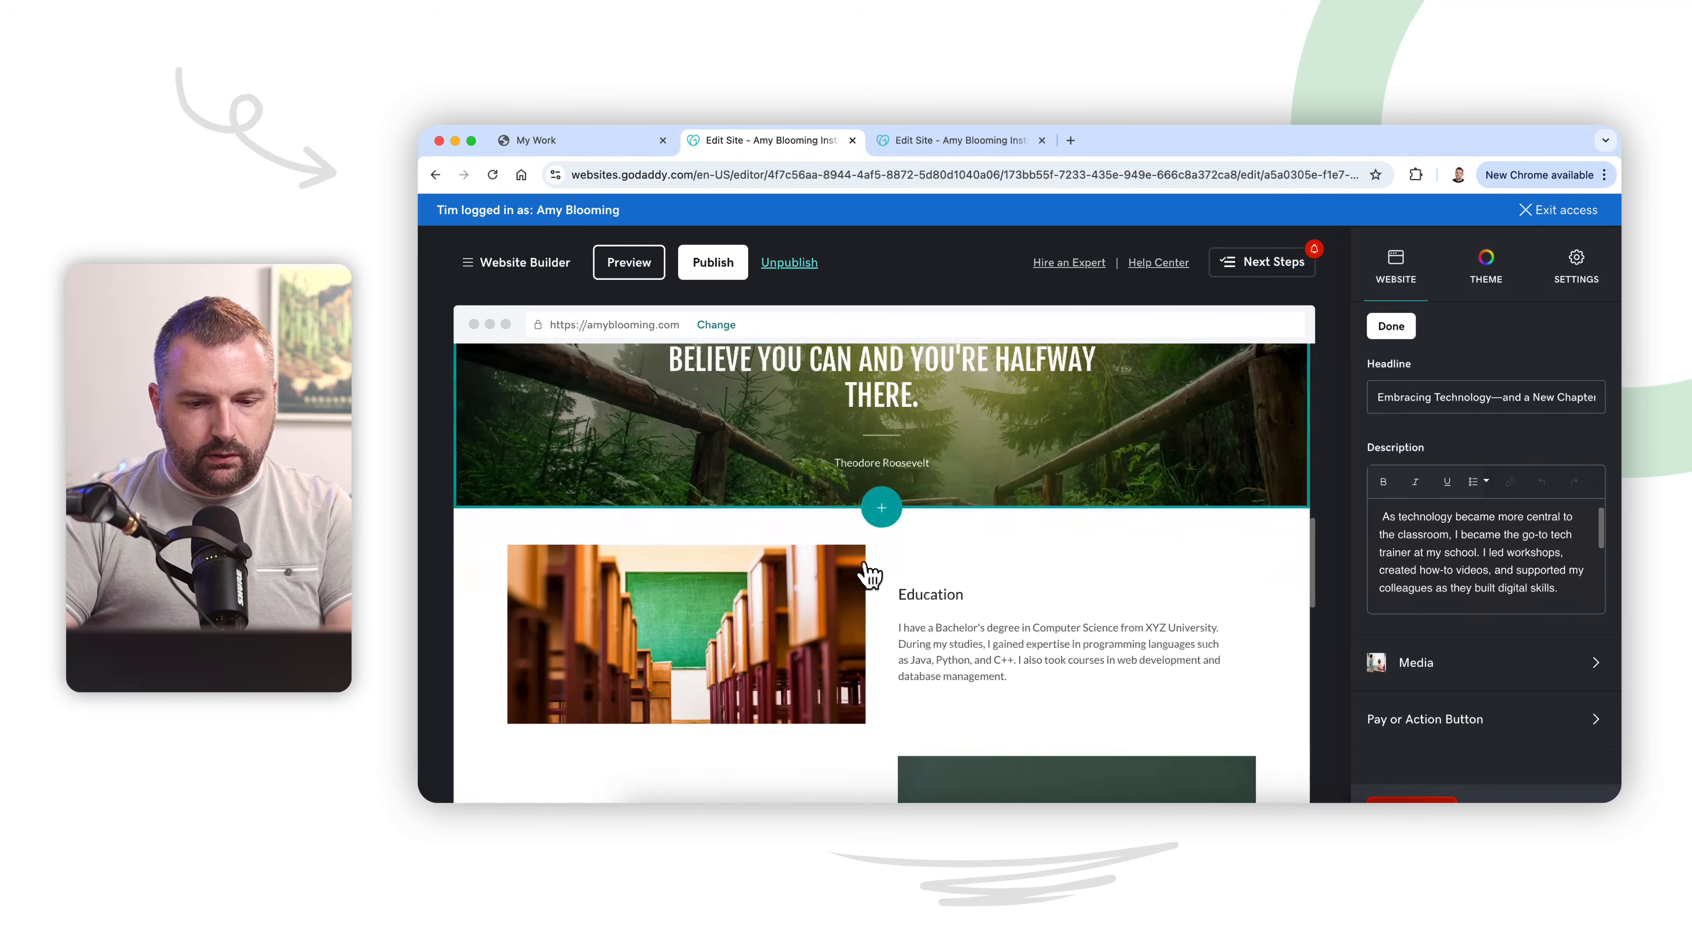
pyautogui.scroll(-5, 870, 576)
pyautogui.scroll(8, 870, 576)
pyautogui.scroll(-3, 870, 577)
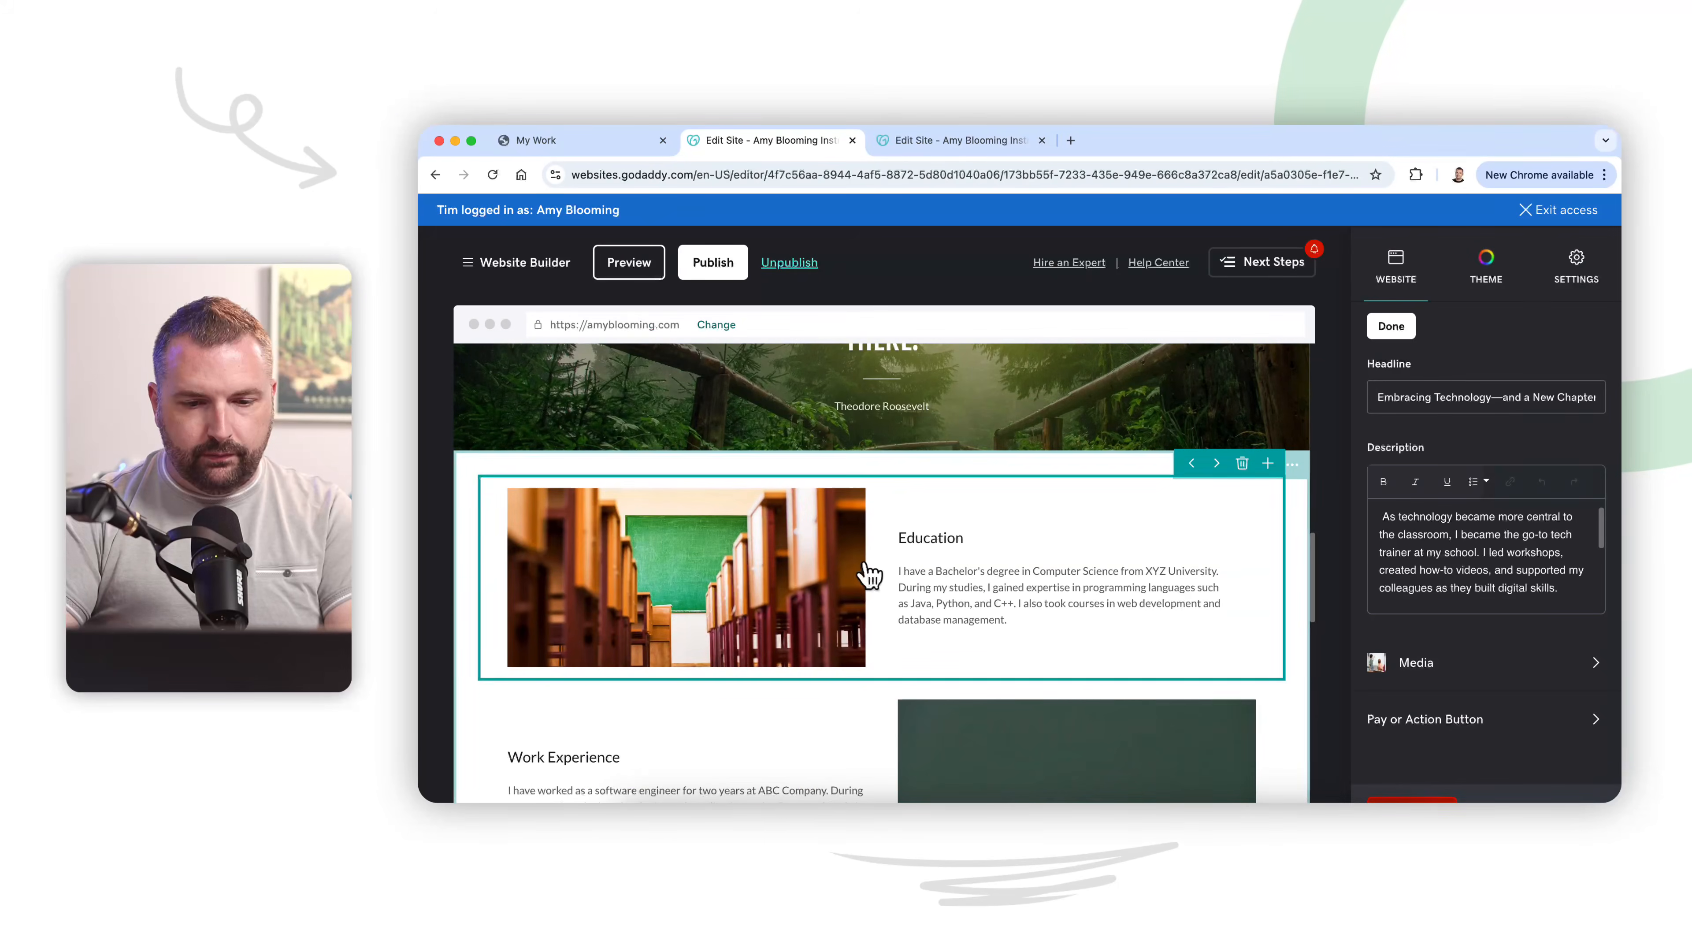
pyautogui.tripleClick(922, 586)
pyautogui.press('super+v')
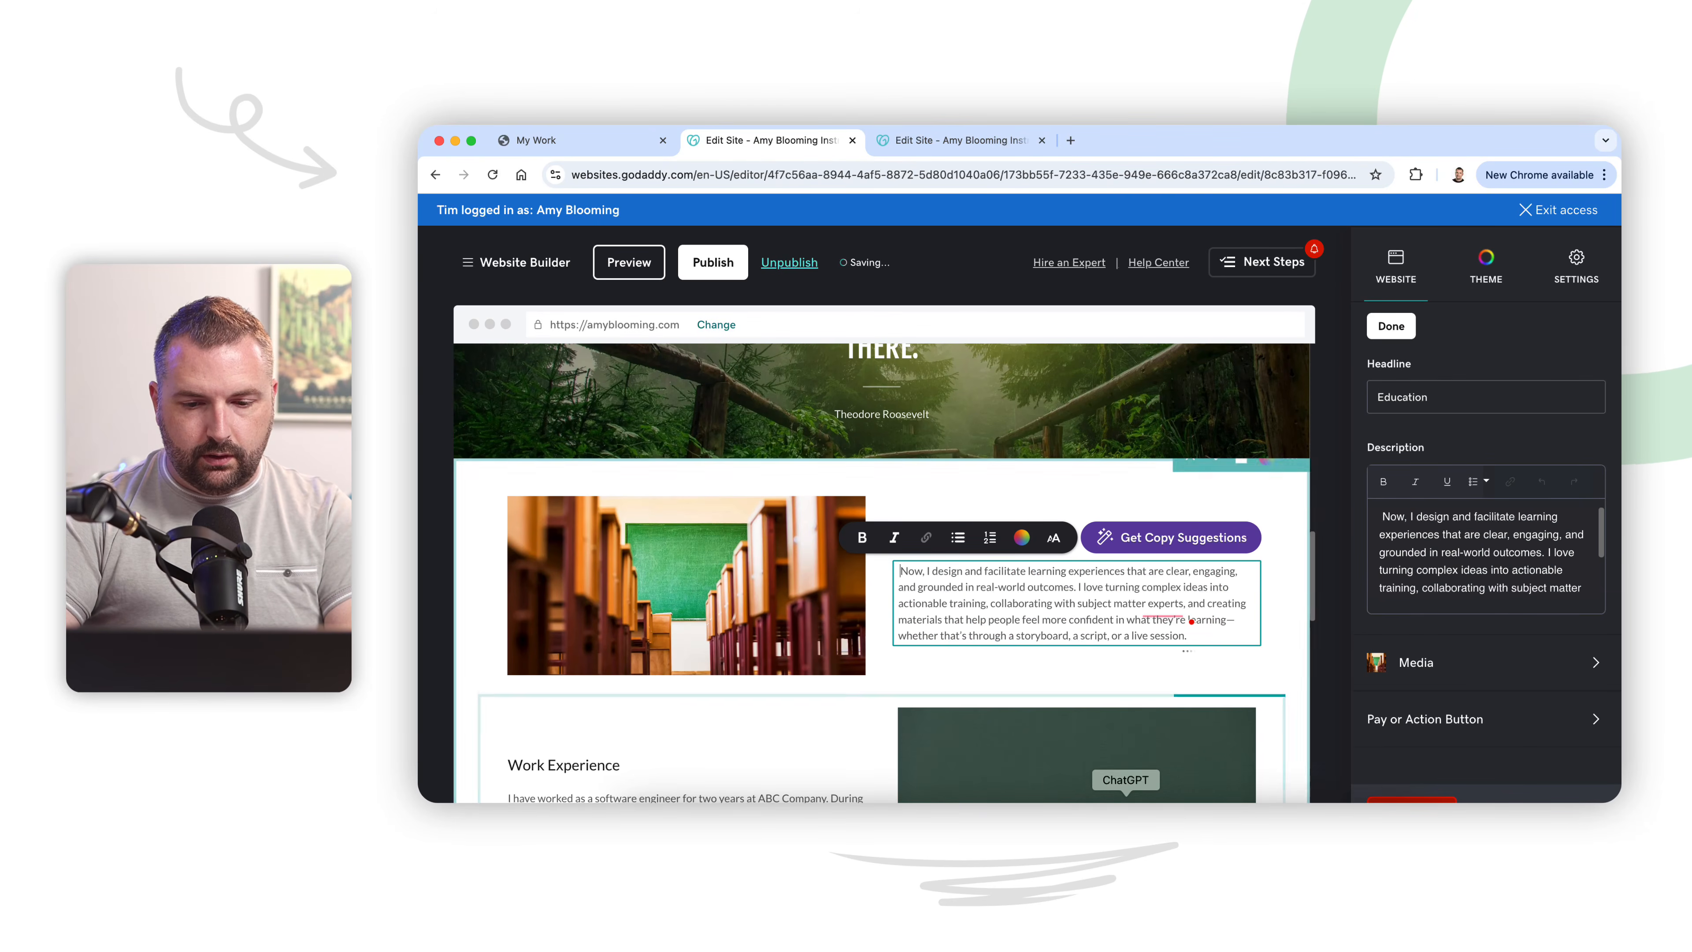
# Step: Copy the heading "What I Do Today" from ChatGPT and use it to replace the Education headline below the quote banner in the website editor
pyautogui.click(1126, 818)
pyautogui.tripleClick(733, 518)
pyautogui.hotkey('ctrl', 'c')
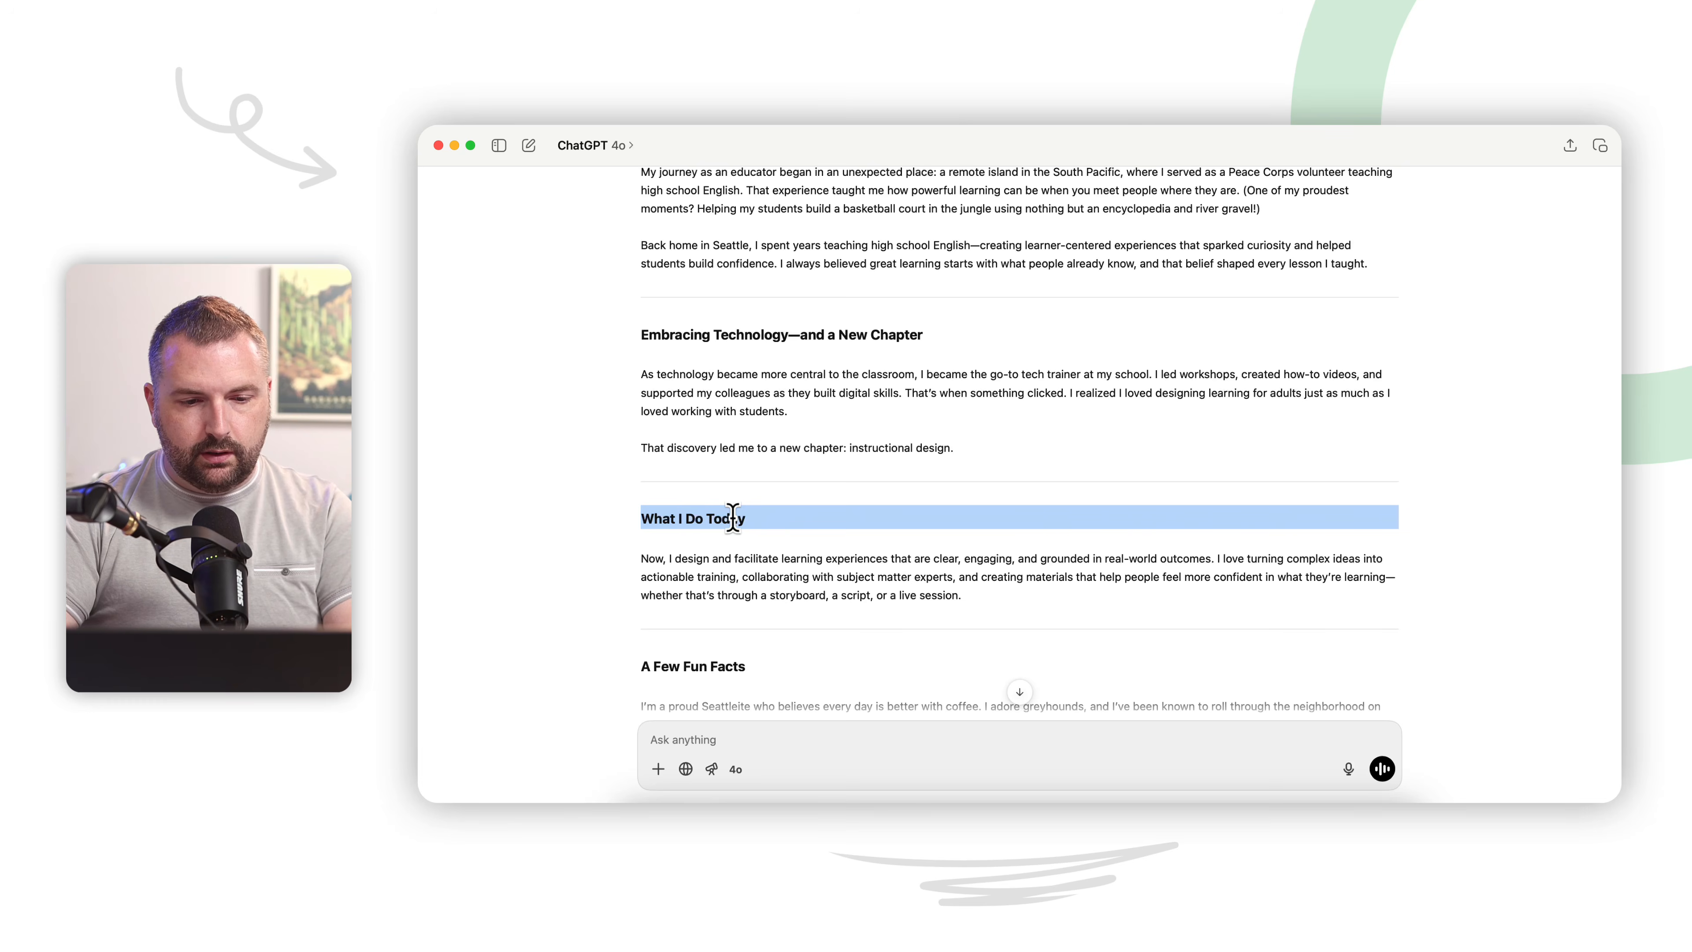
pyautogui.click(767, 819)
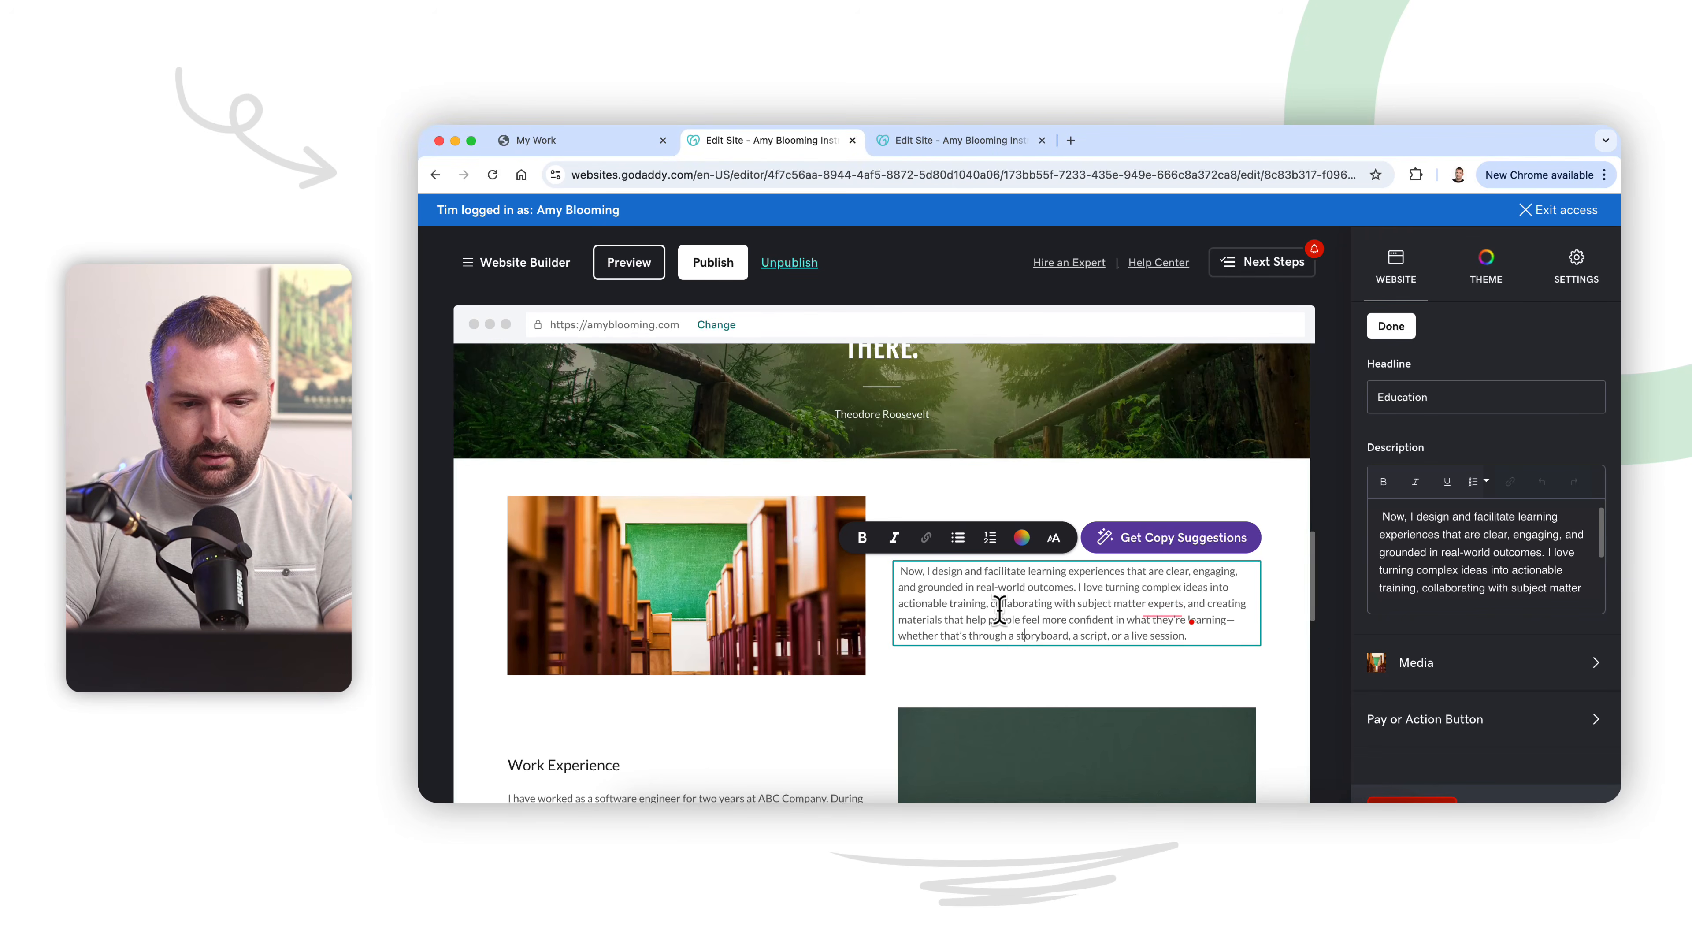
pyautogui.click(964, 487)
pyautogui.doubleClick(928, 538)
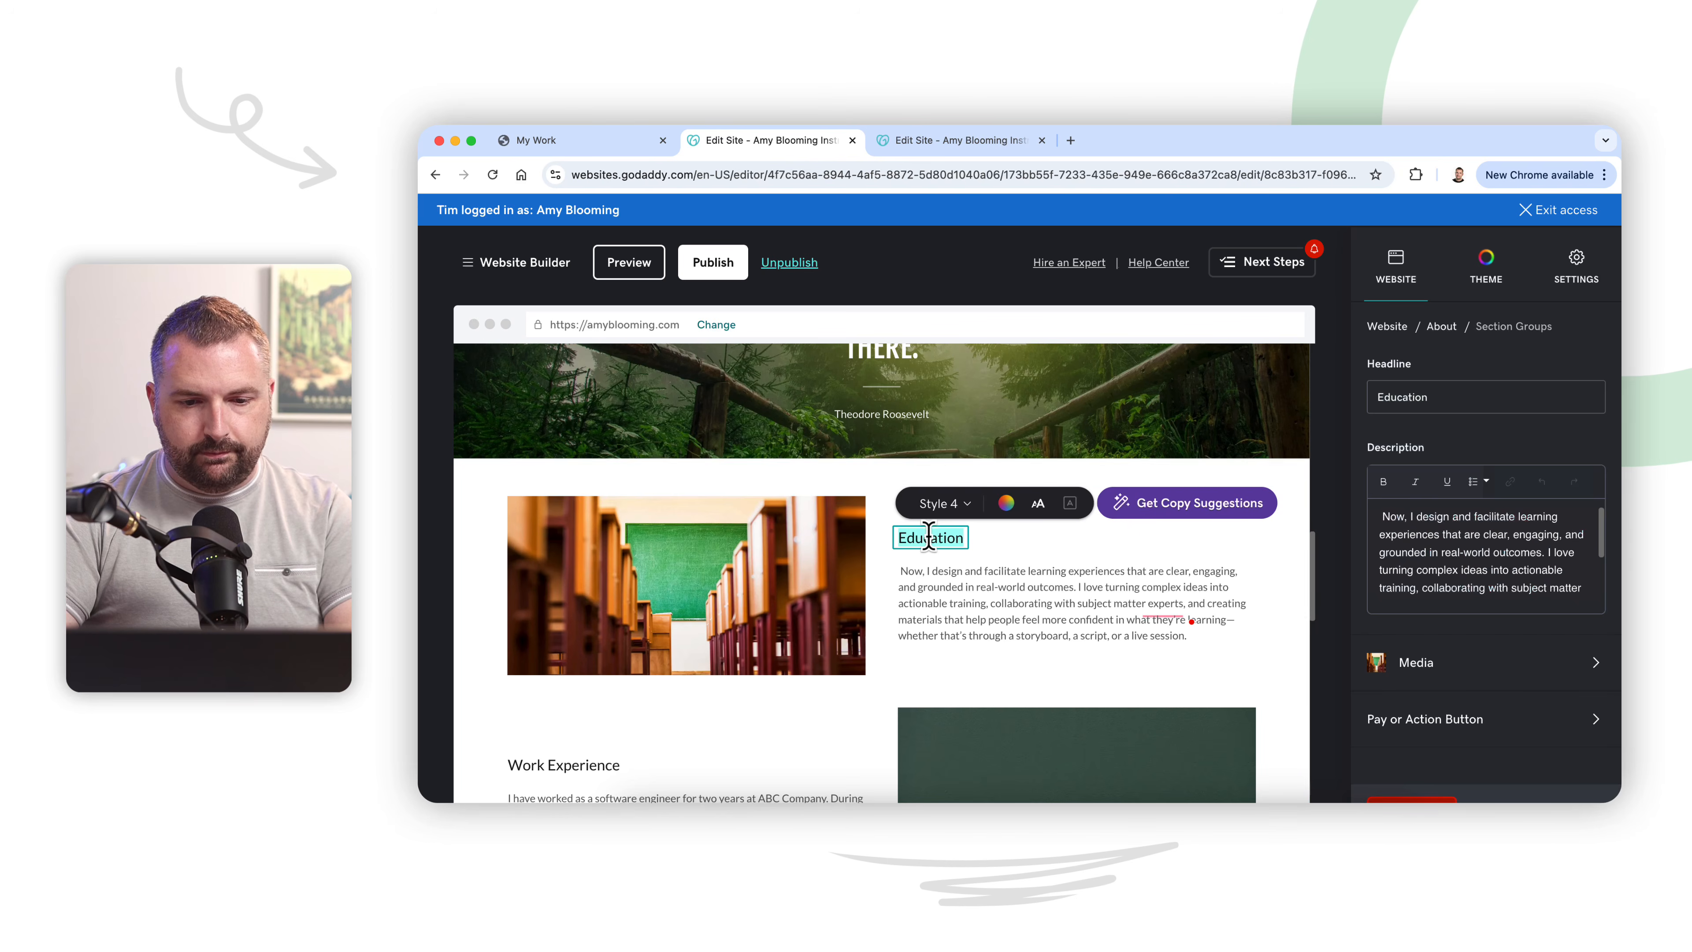
pyautogui.hotkey('ctrl', 'v')
# Step: Switch to ChatGPT and copy the paragraph under "A Few Fun Facts"
pyautogui.scroll(-3, 975, 645)
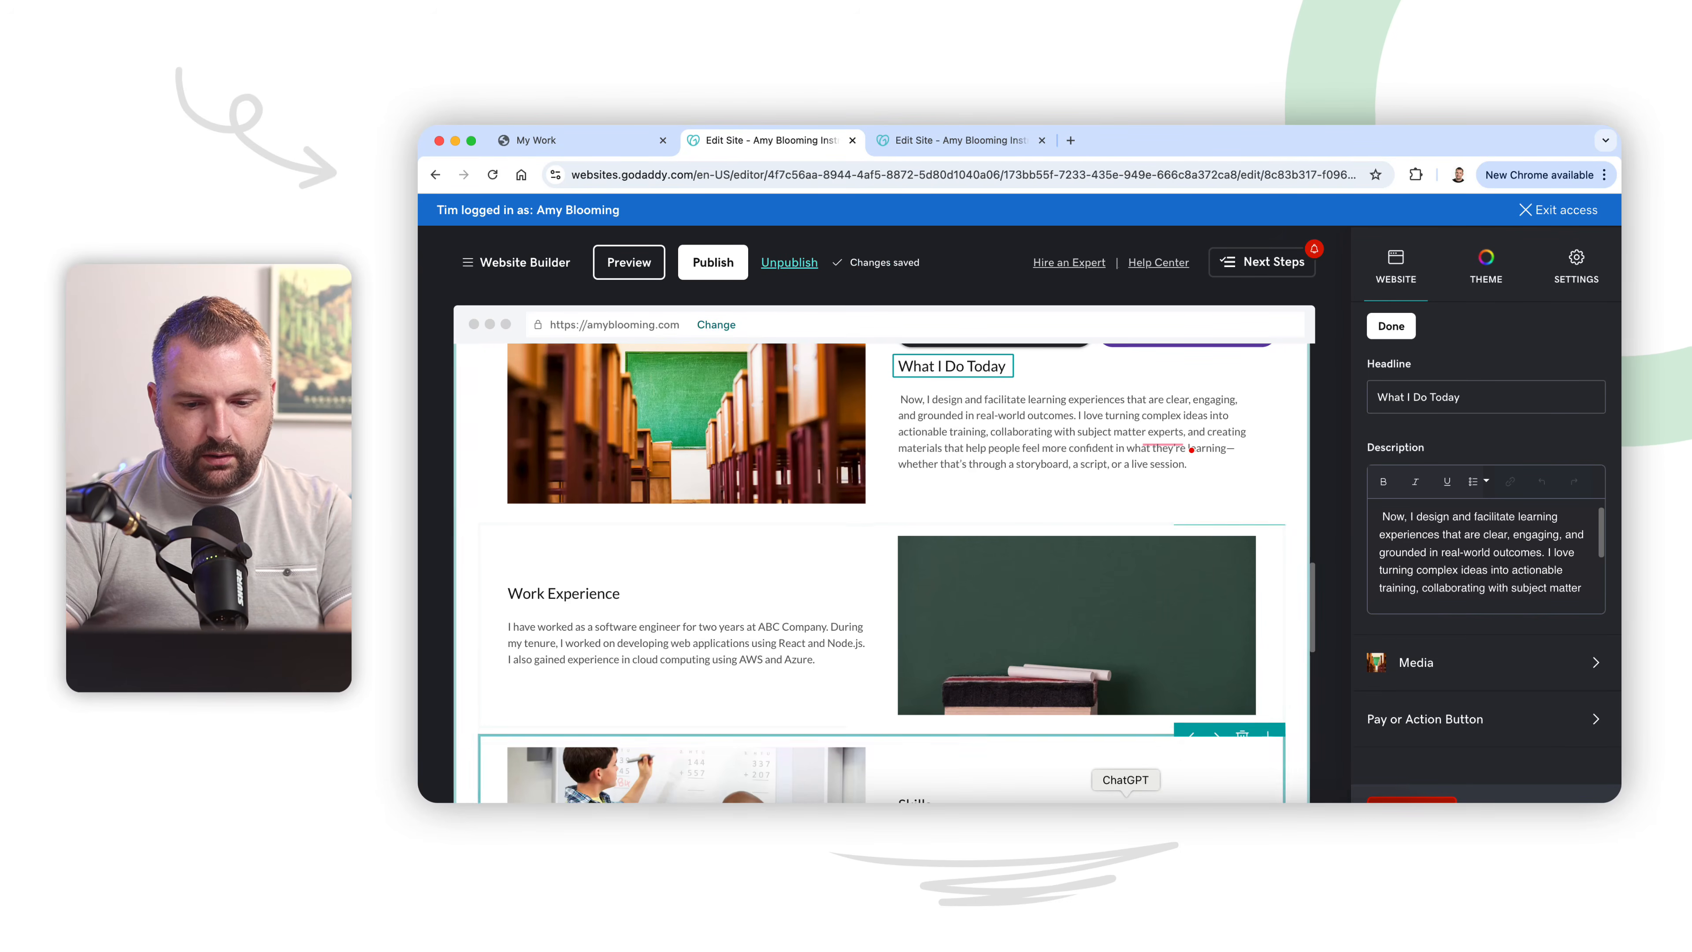
pyautogui.press('super+Tab')
pyautogui.scroll(-4, 984, 693)
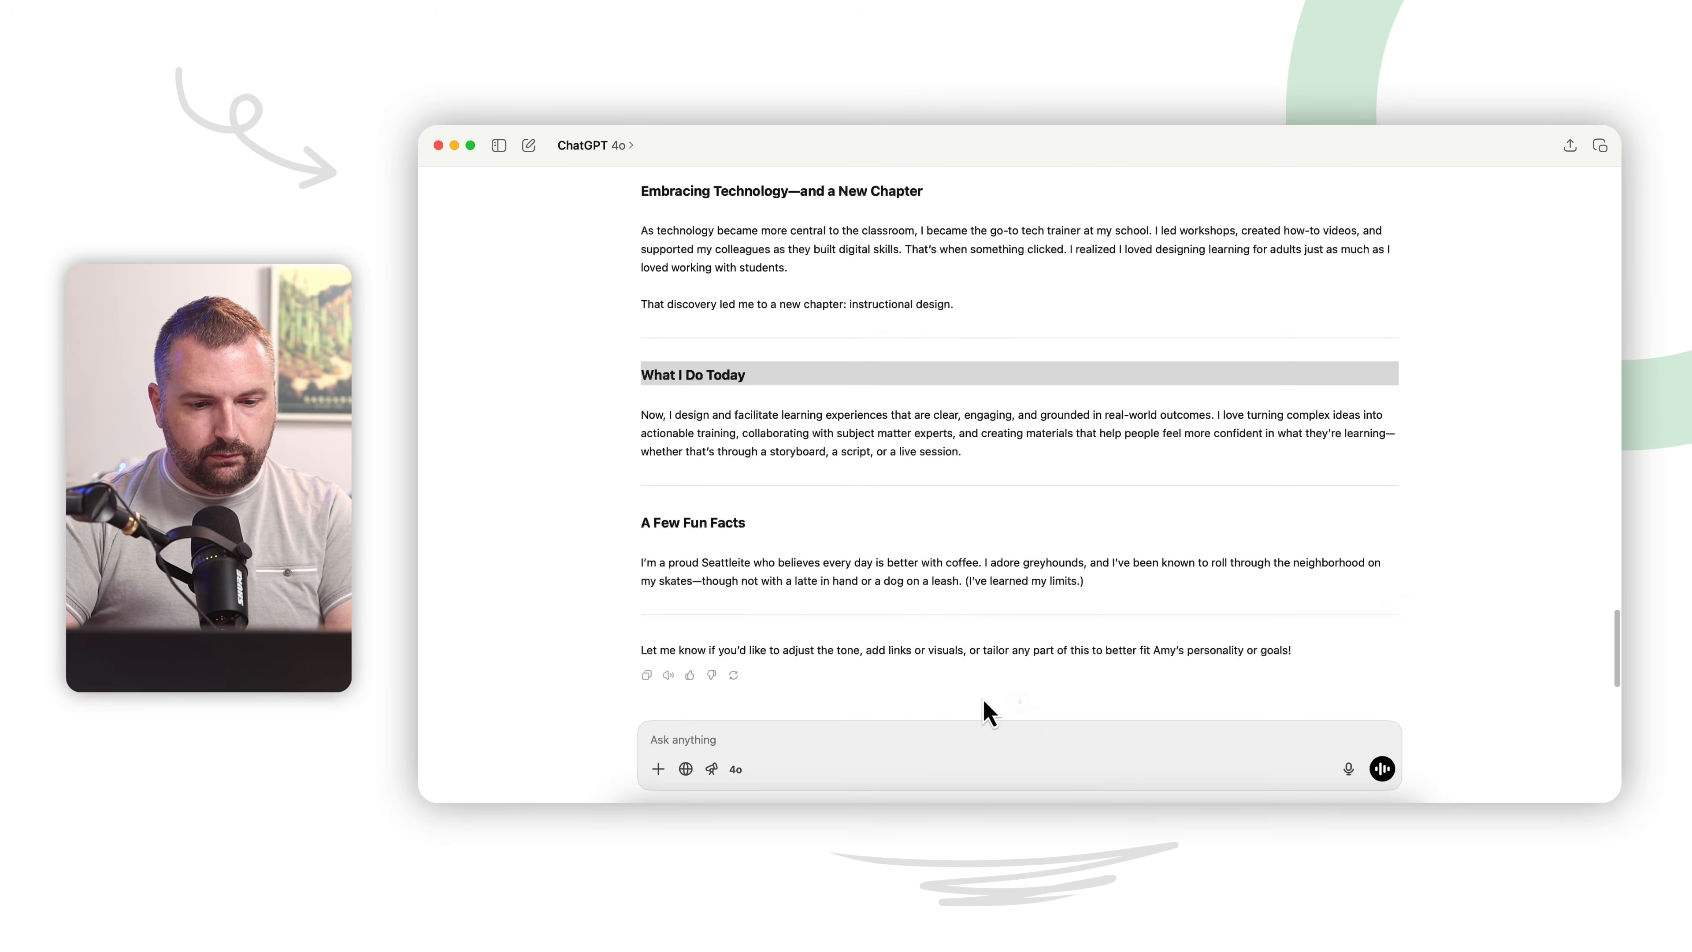
pyautogui.tripleClick(967, 573)
pyautogui.press('super+c')
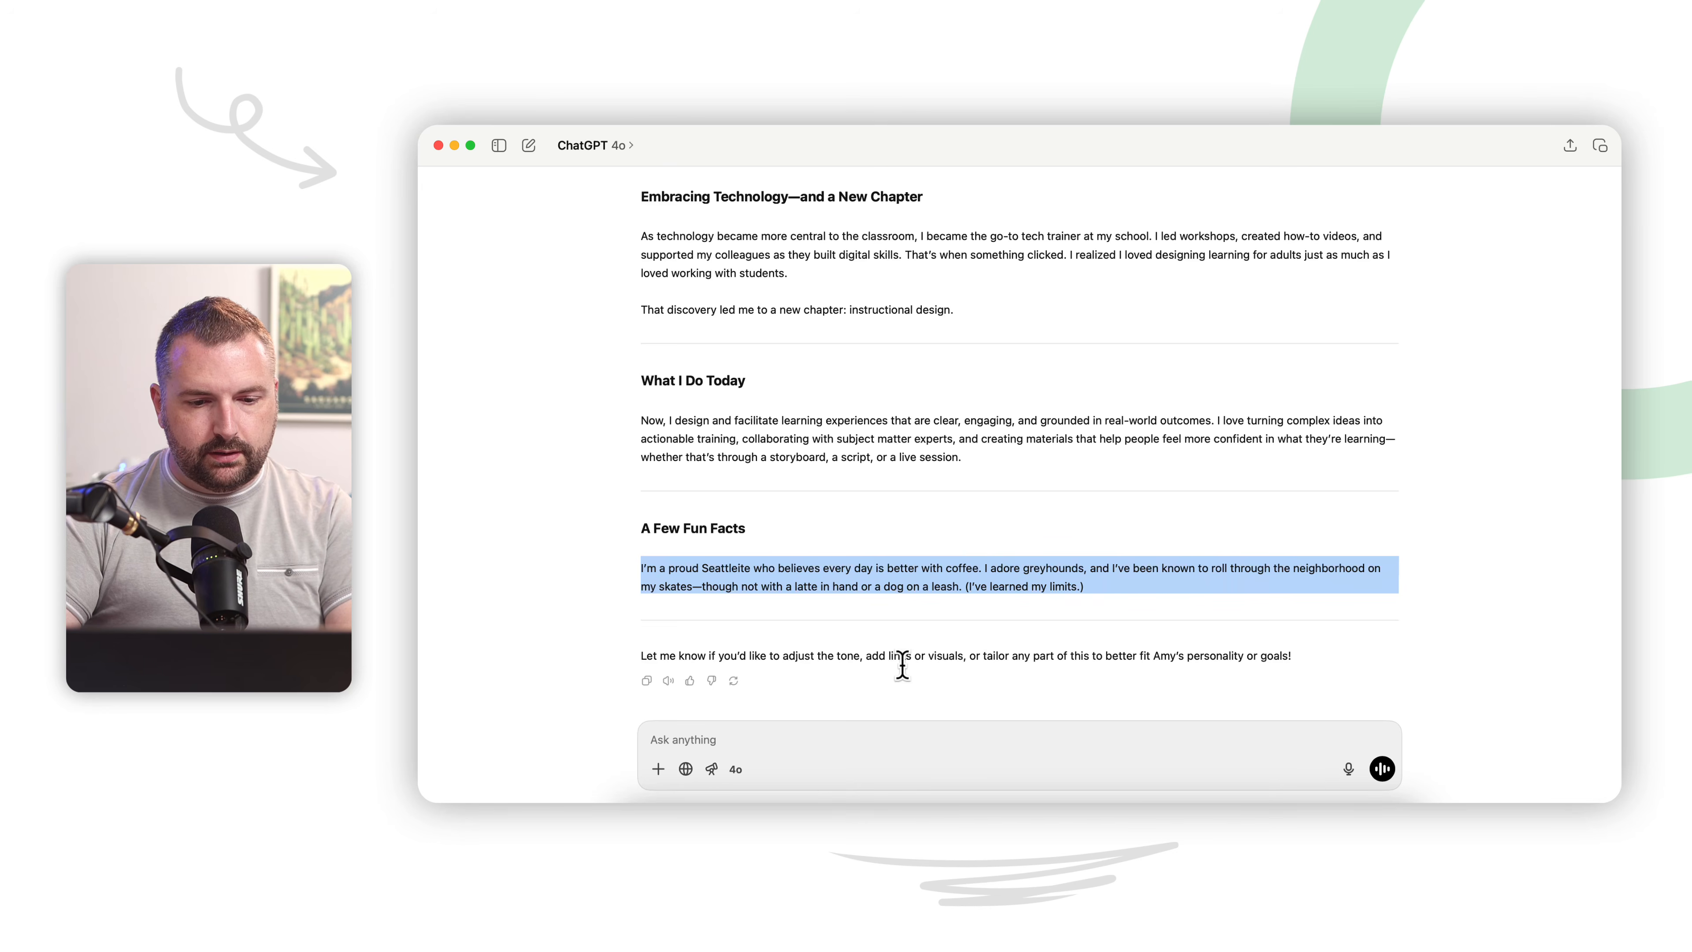
# Step: Replace the Work Experience description below the quote banner in the website editor with the copied fun-facts paragraph
pyautogui.click(768, 820)
pyautogui.tripleClick(680, 647)
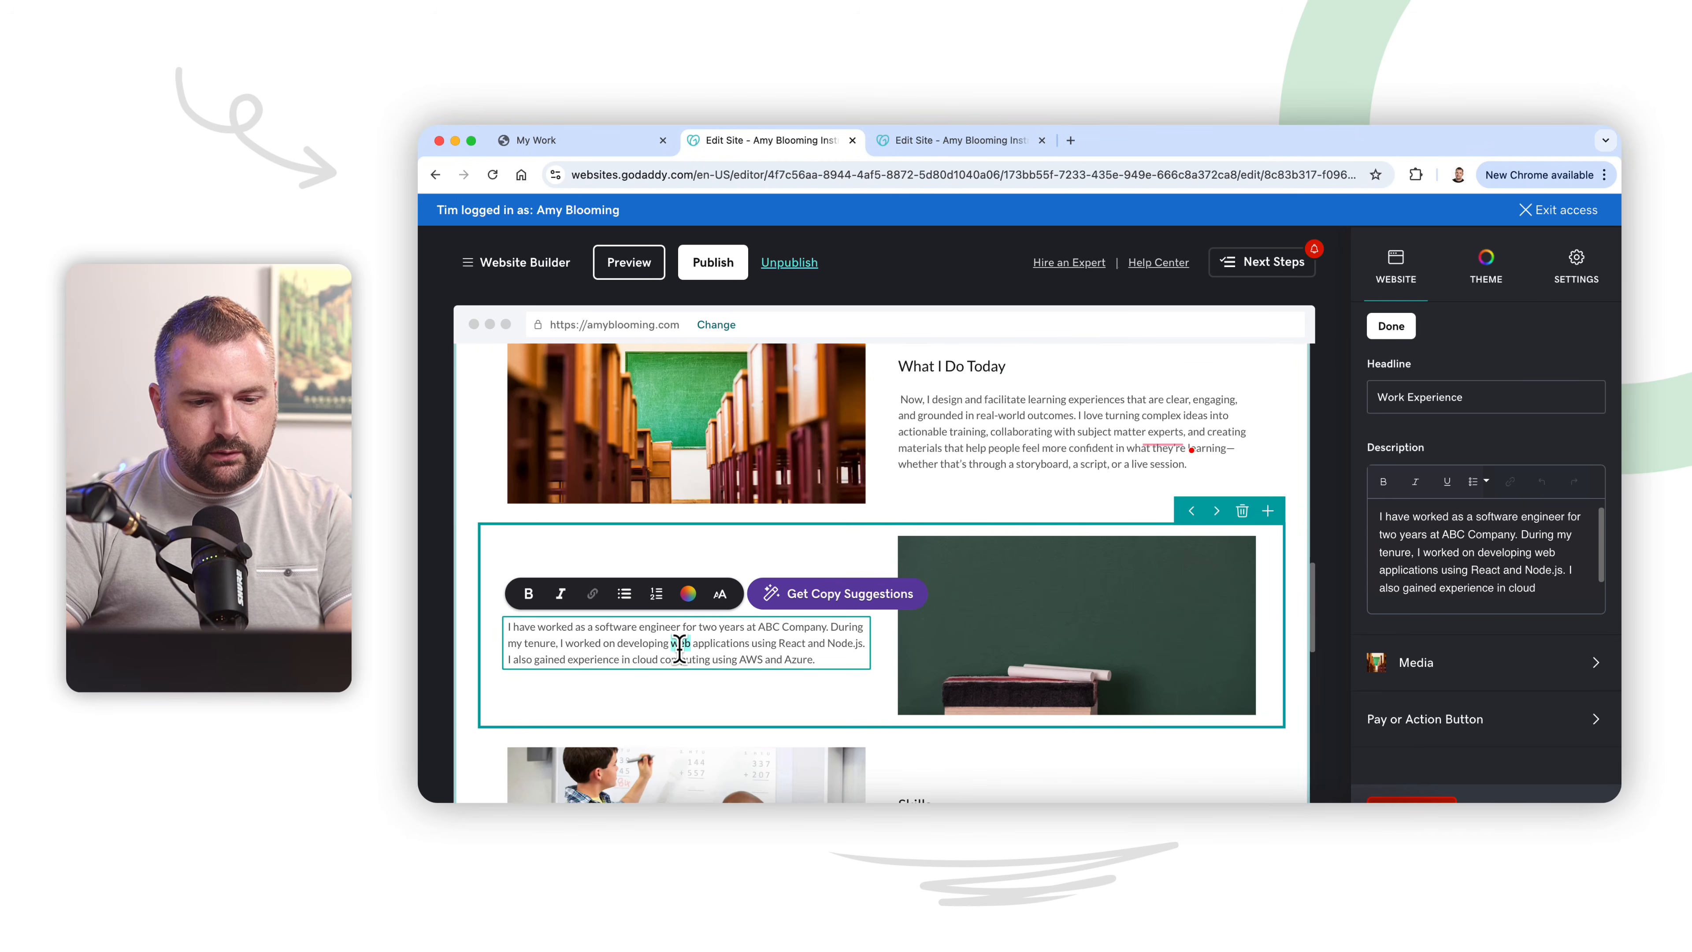
pyautogui.press('super+v')
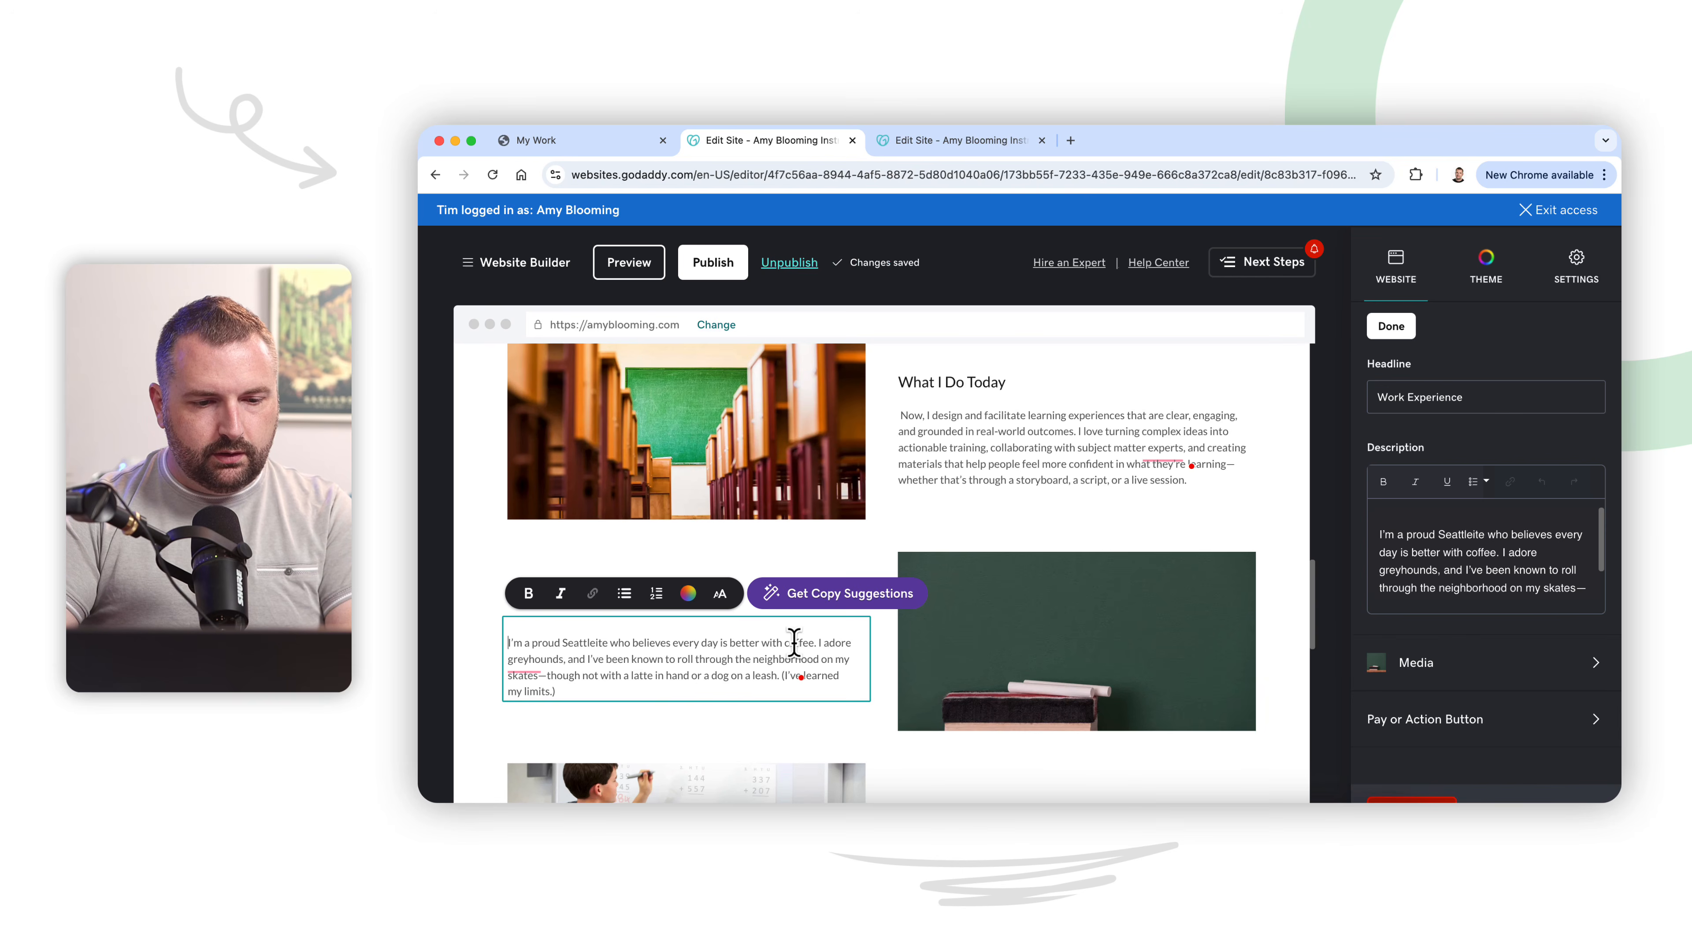
# Step: Copy the heading "A Few Fun Facts" from ChatGPT and replace the Work Experience headline below the quote banner with it in the website editor
pyautogui.click(1126, 819)
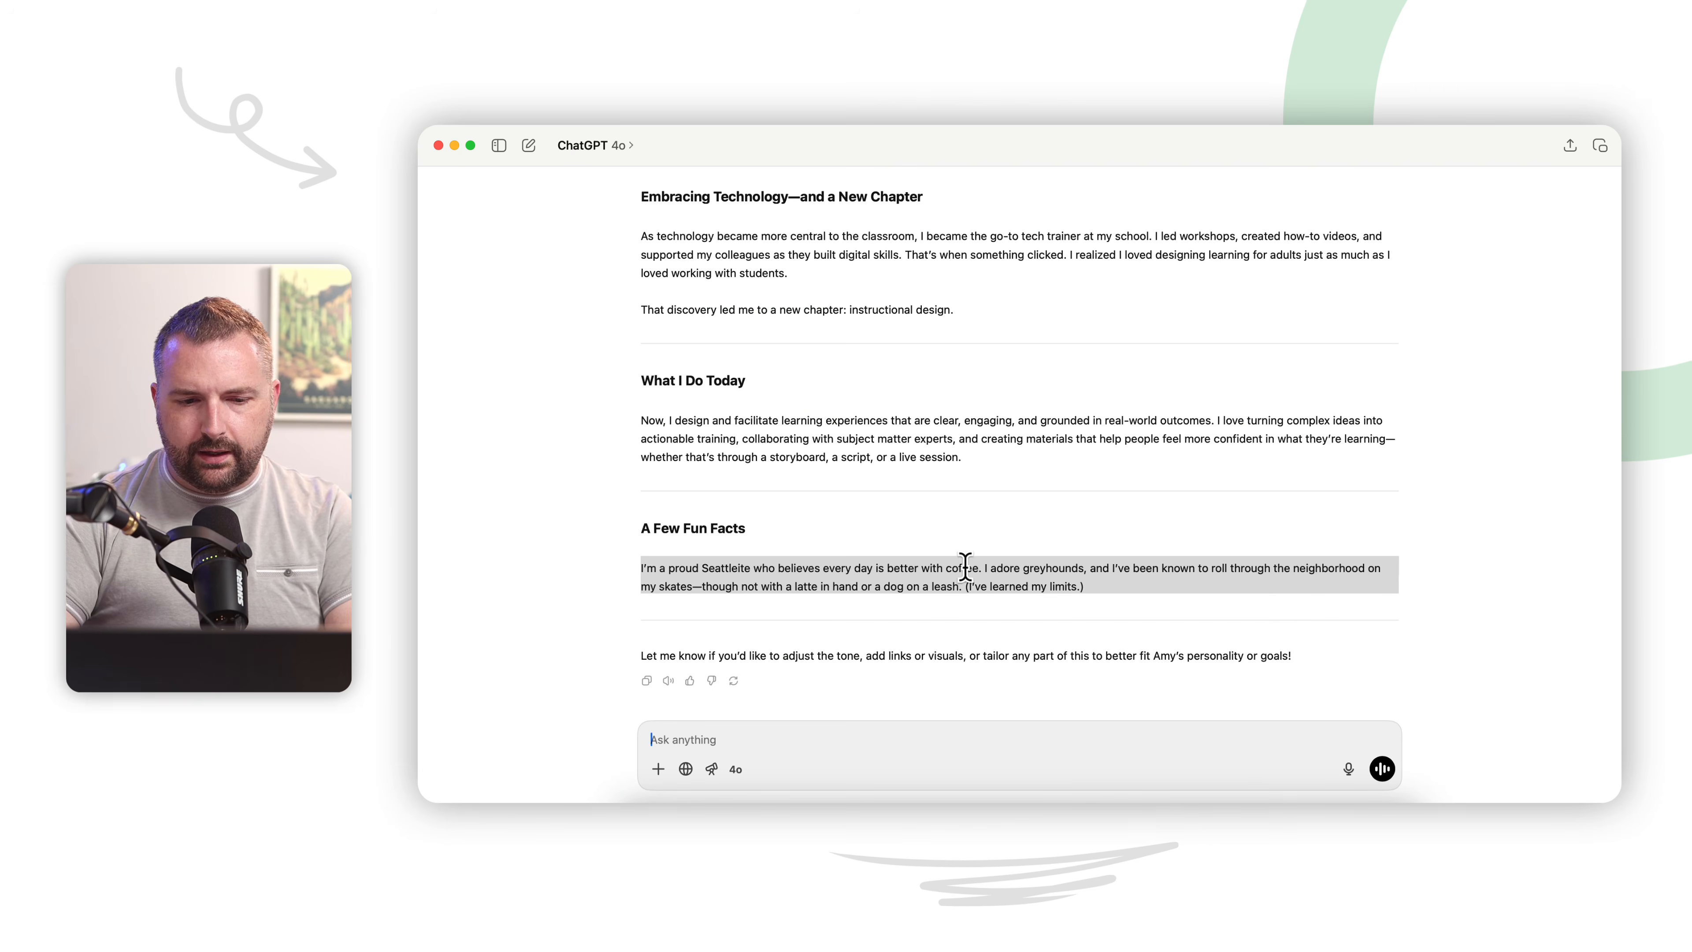
pyautogui.tripleClick(683, 523)
pyautogui.press('super+c')
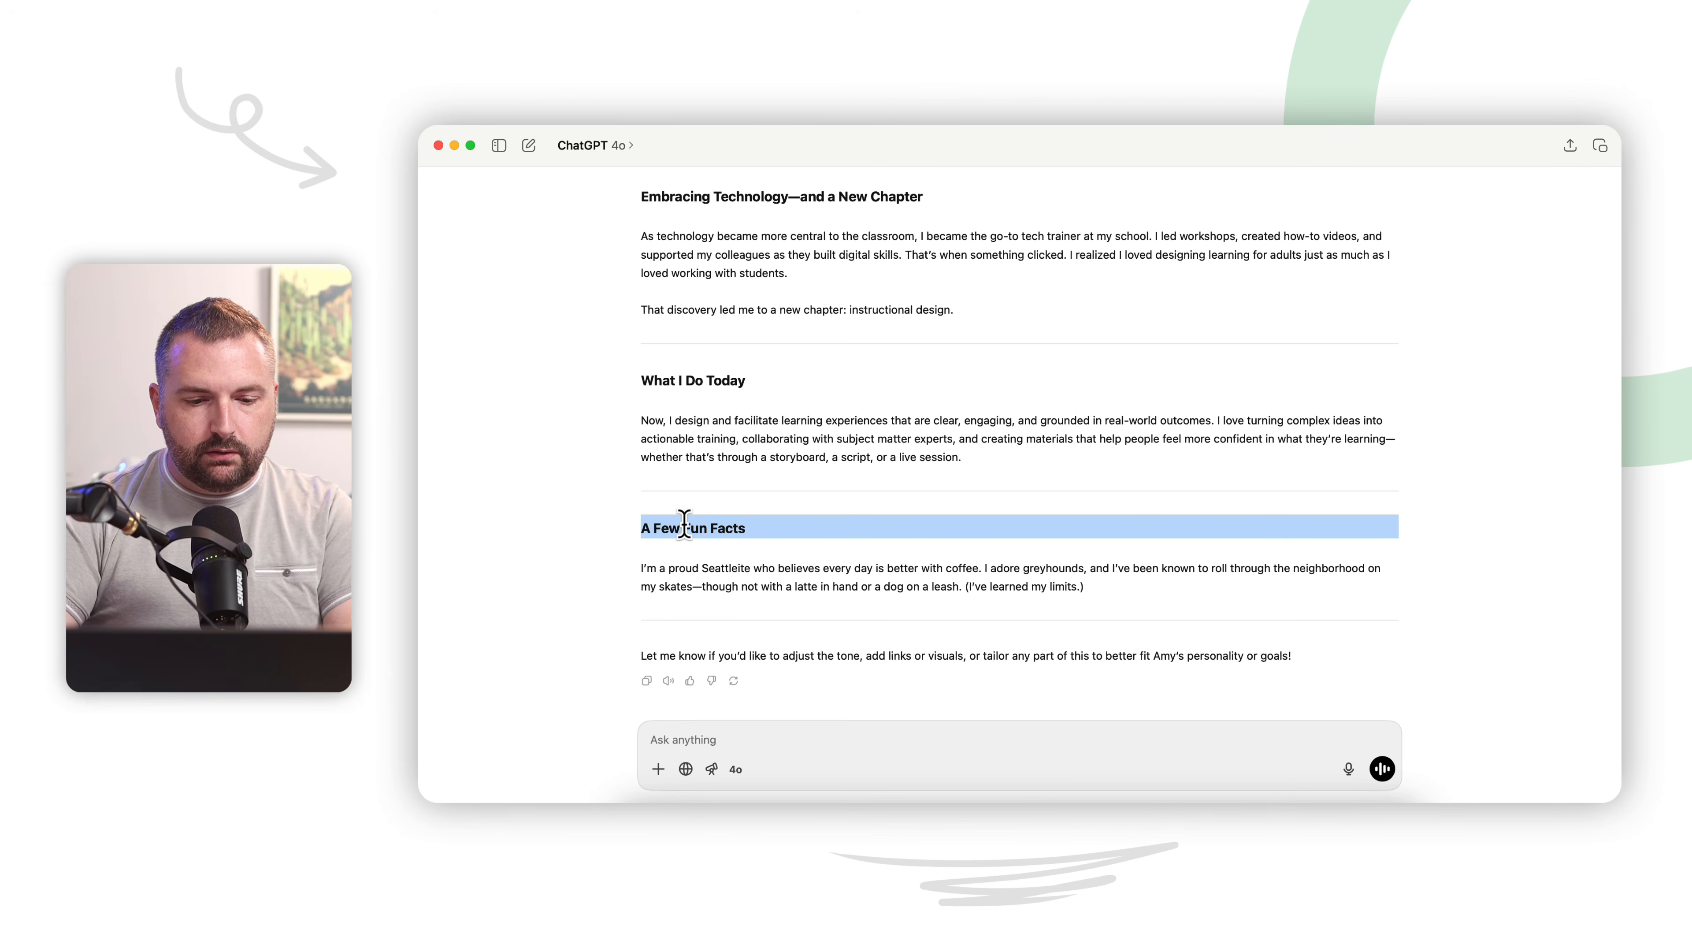
pyautogui.click(767, 814)
pyautogui.click(626, 565)
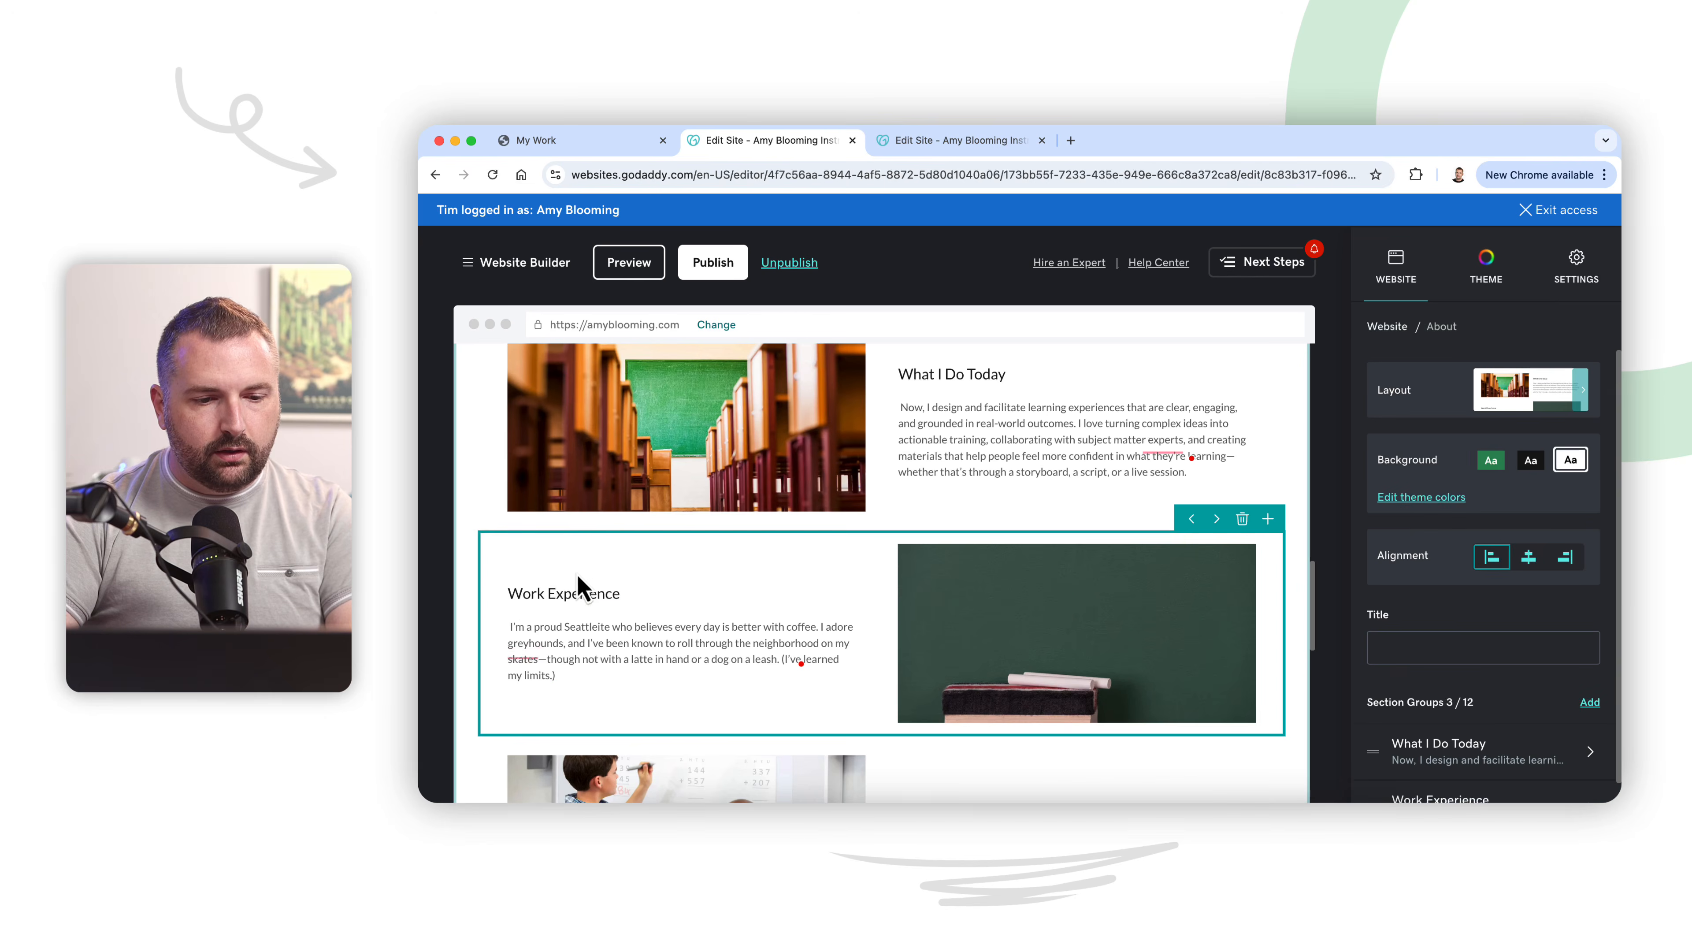
pyautogui.tripleClick(558, 591)
pyautogui.press('super+v')
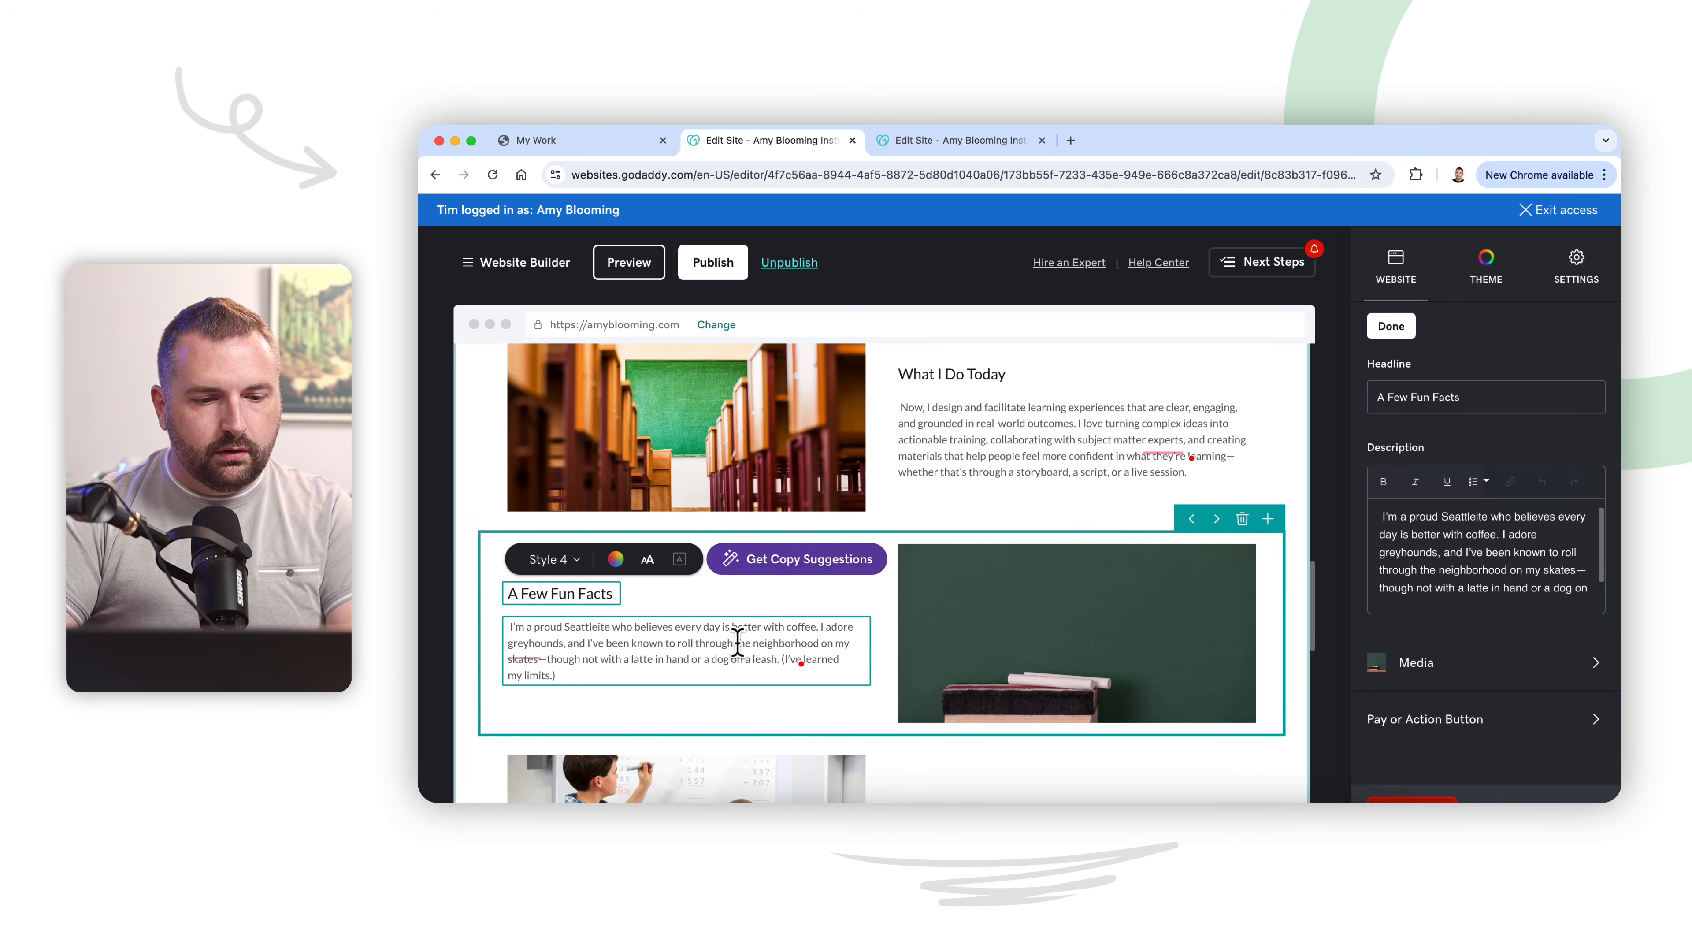
# Step: Check the end of the ChatGPT rewrite for unused text, and review the My Story page's sections from the top down to the quote banner
pyautogui.scroll(-2, 869, 635)
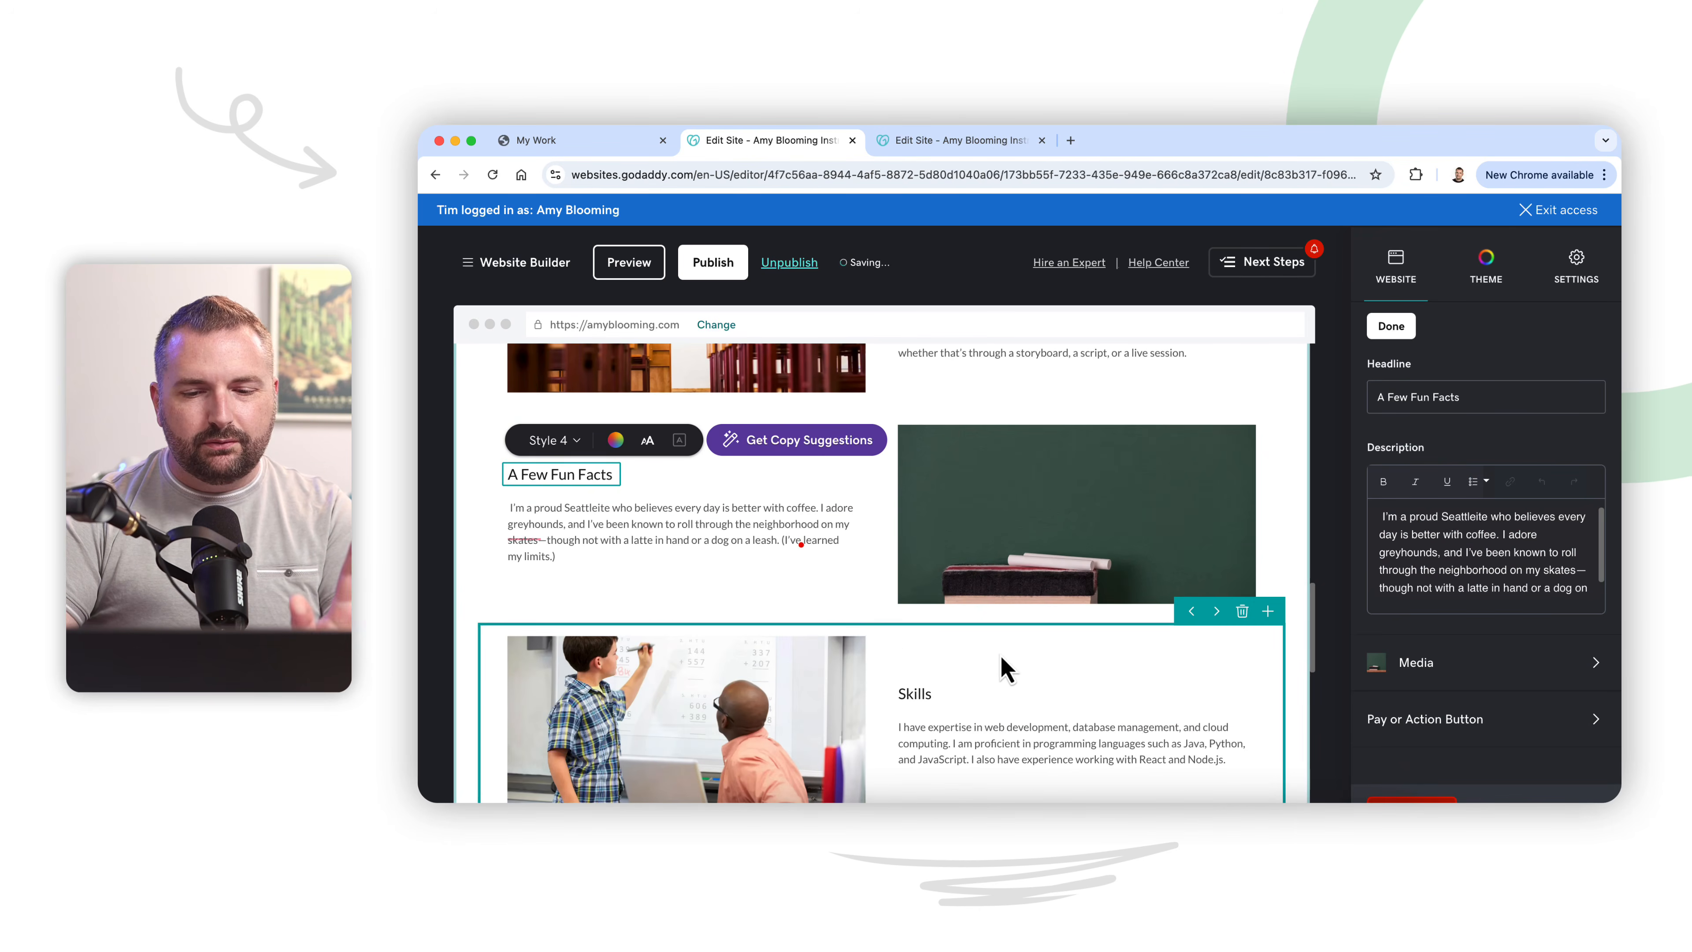
pyautogui.scroll(-1, 1086, 656)
pyautogui.click(1126, 820)
pyautogui.scroll(-1, 1091, 599)
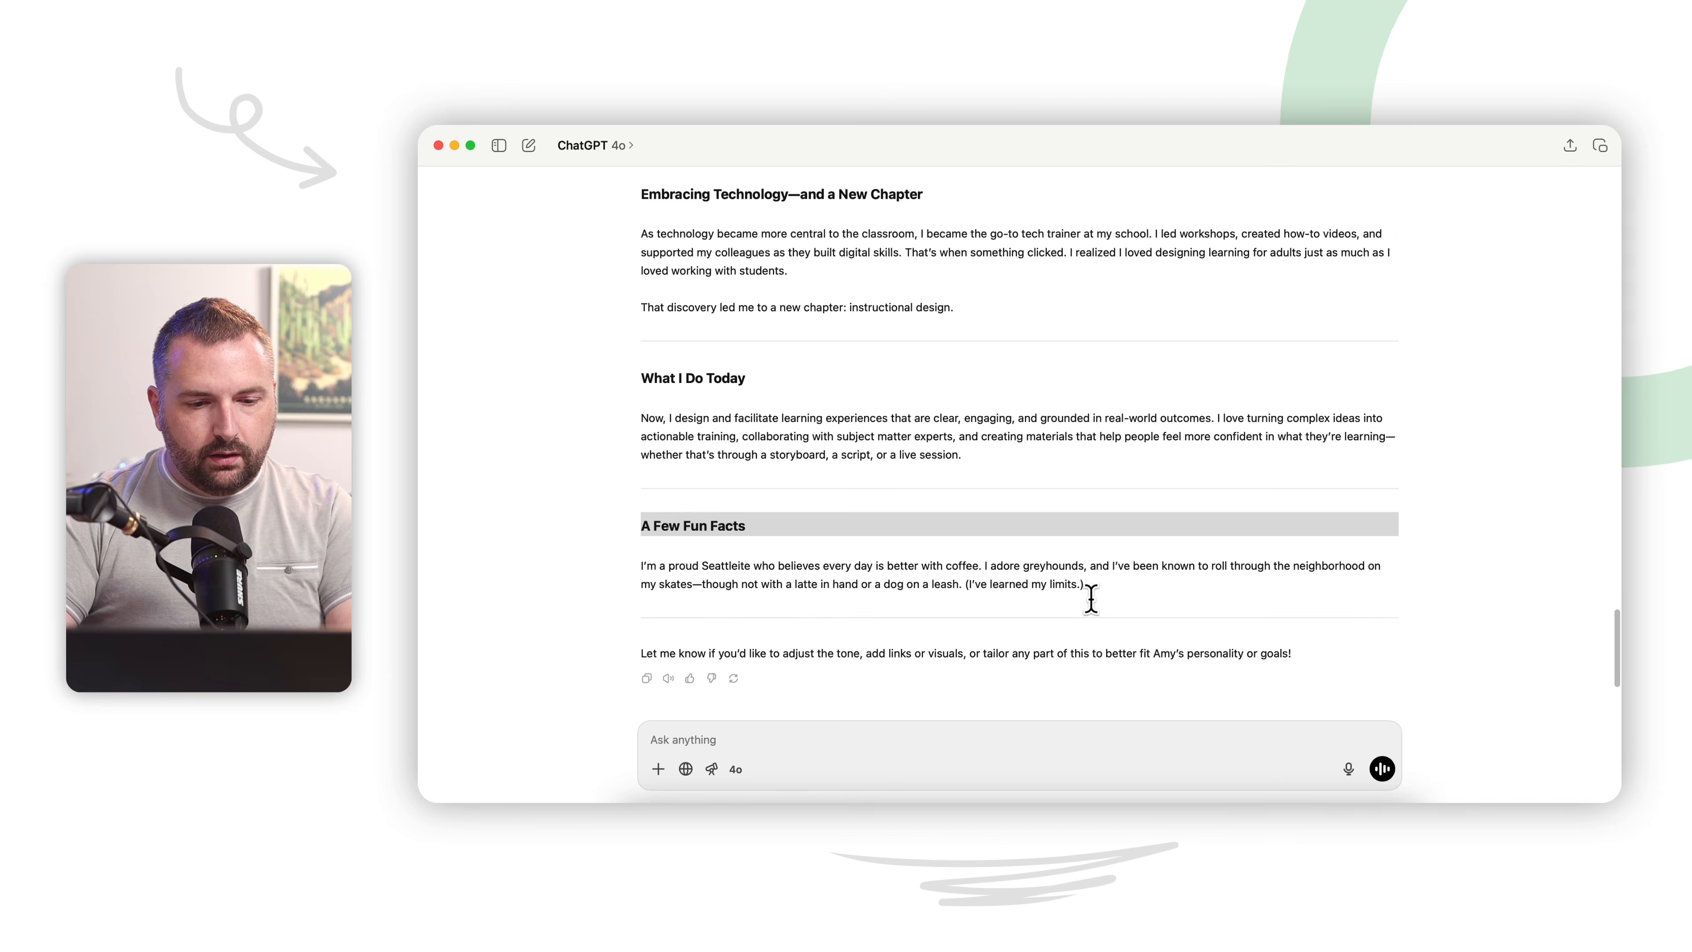
pyautogui.click(761, 820)
pyautogui.scroll(-4, 991, 572)
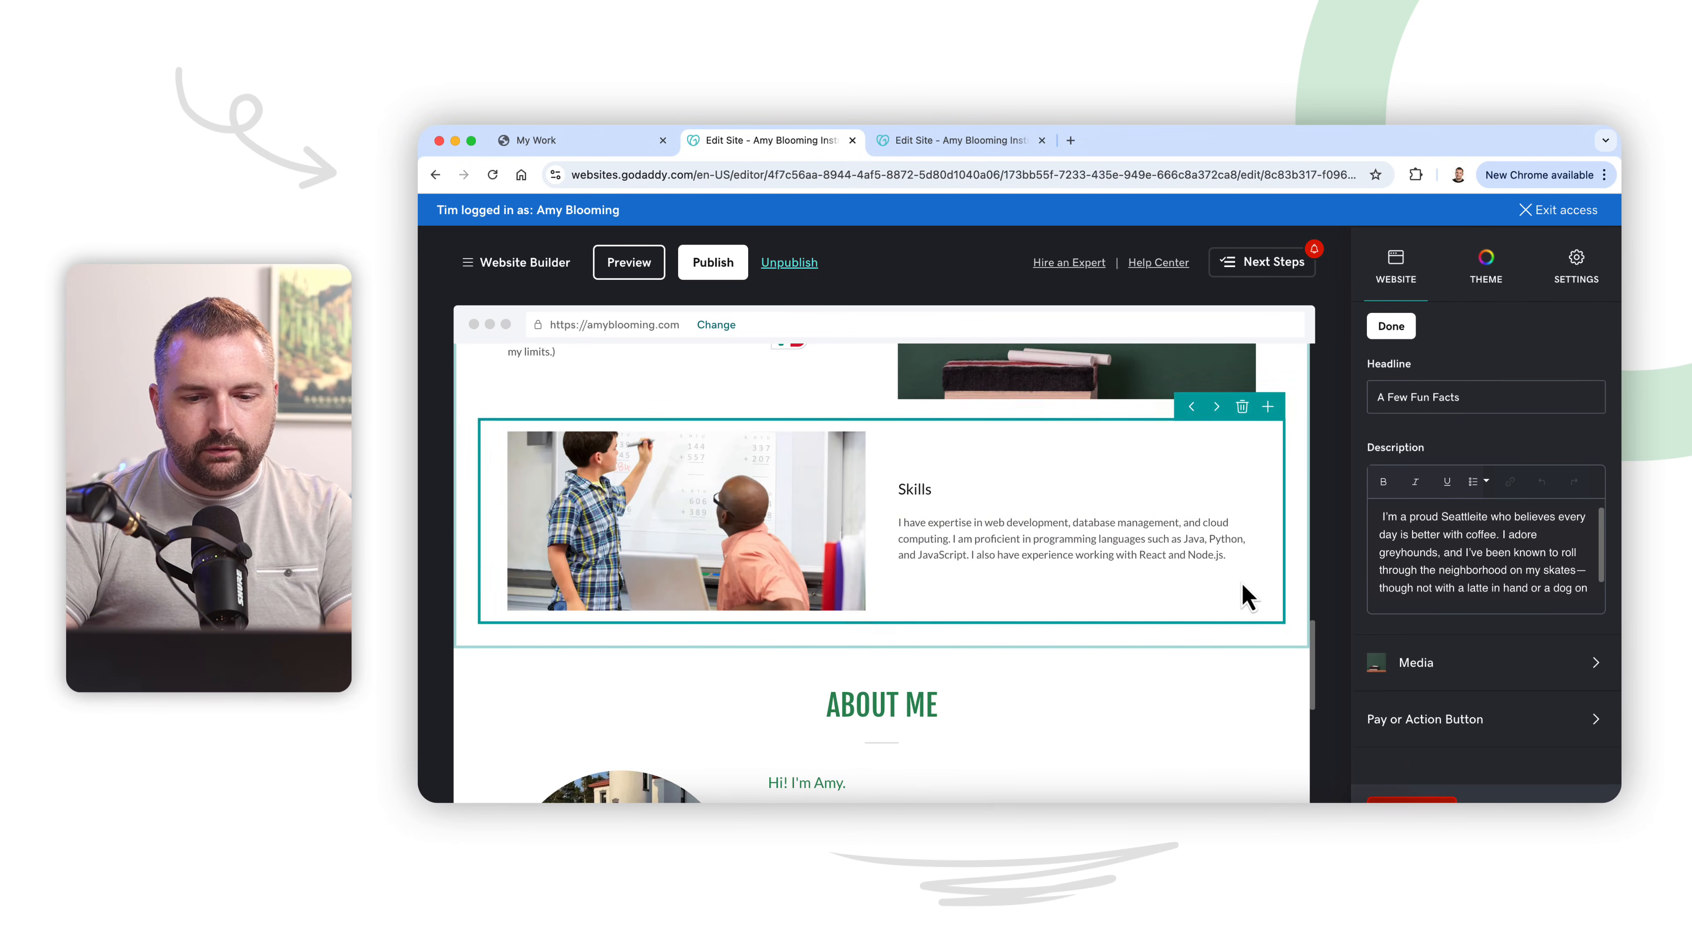
pyautogui.scroll(4, 1201, 672)
pyautogui.scroll(15, 1202, 676)
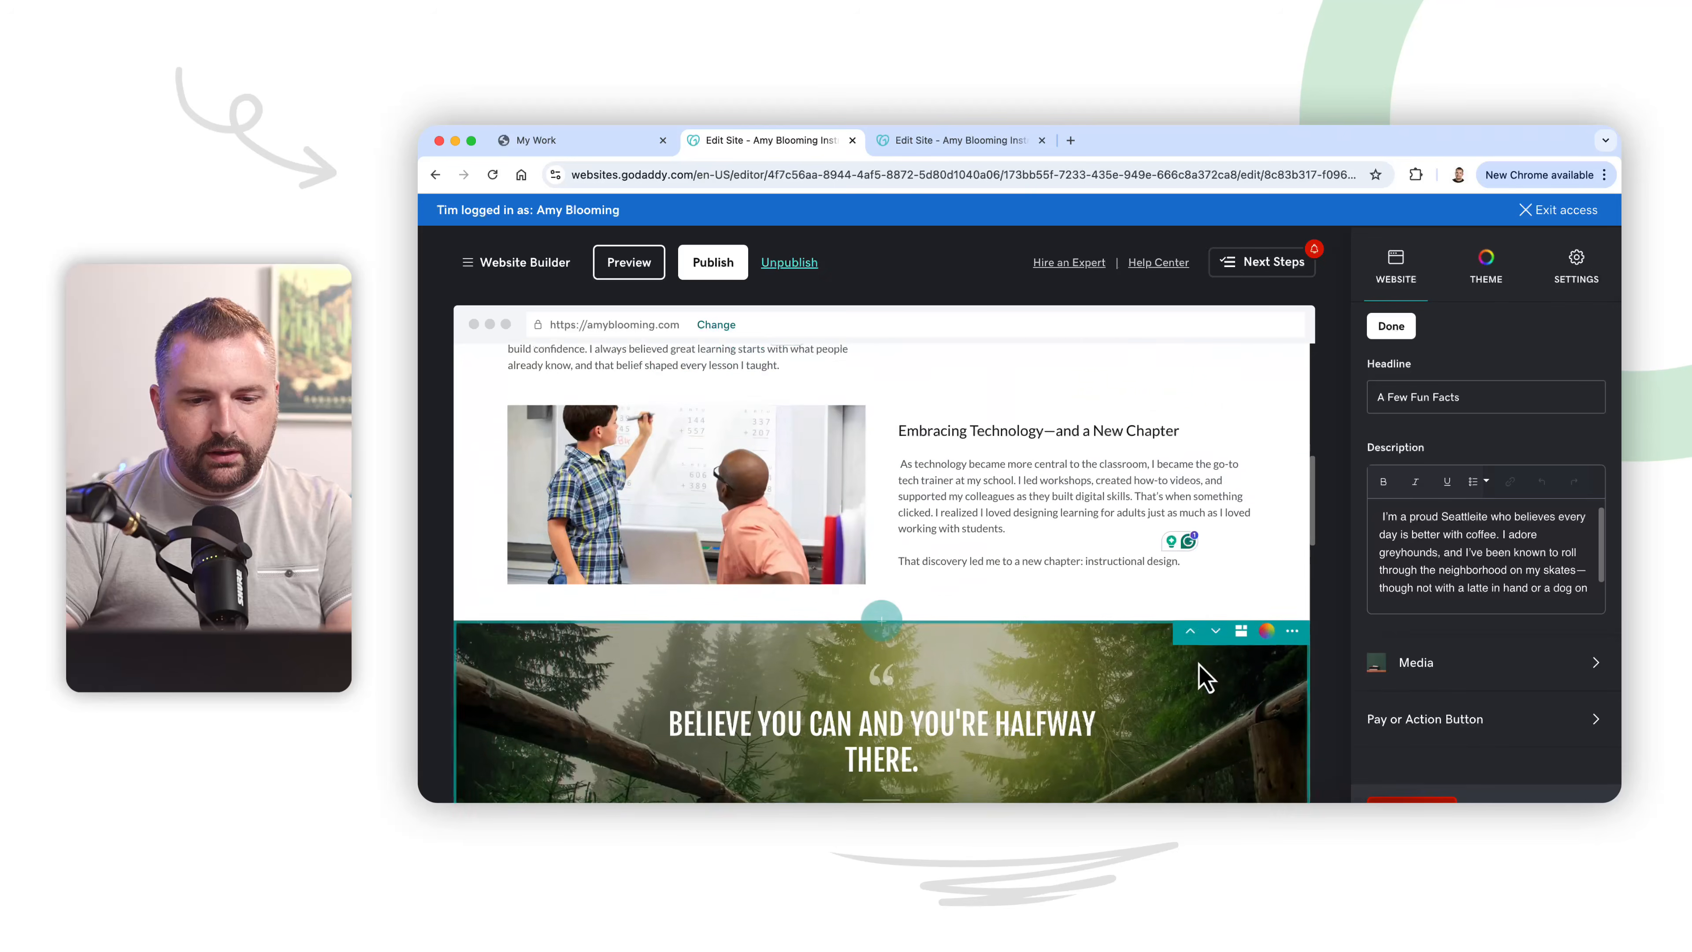
pyautogui.scroll(3, 1202, 677)
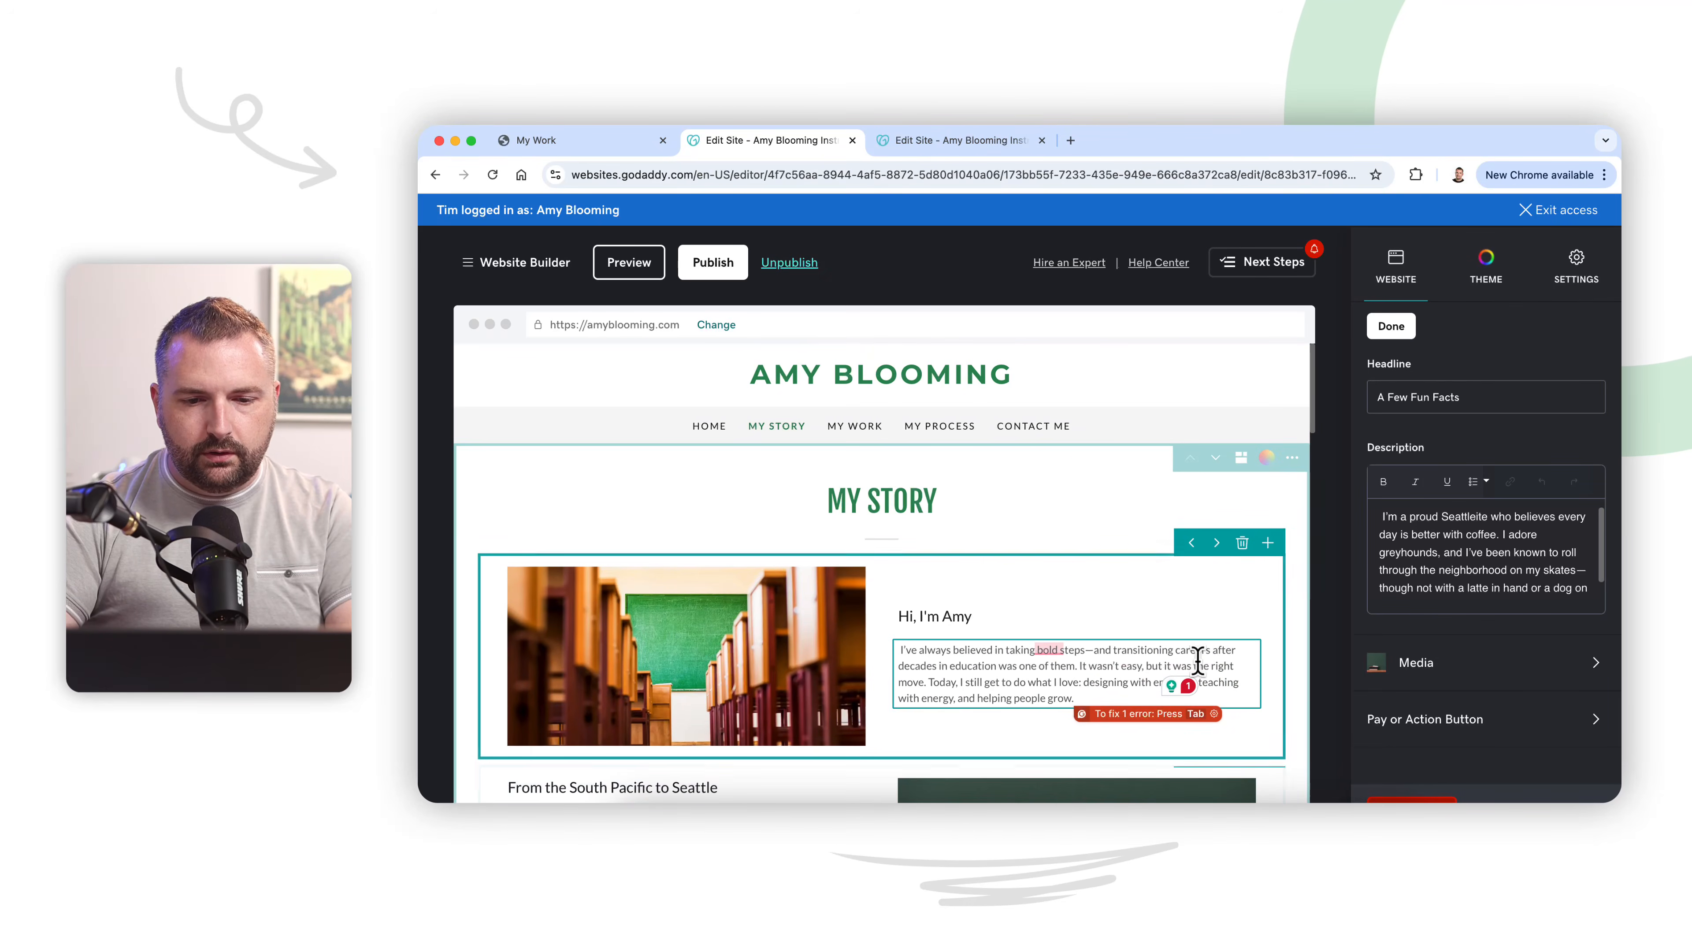
pyautogui.scroll(-4, 1202, 676)
pyautogui.scroll(-5, 1203, 676)
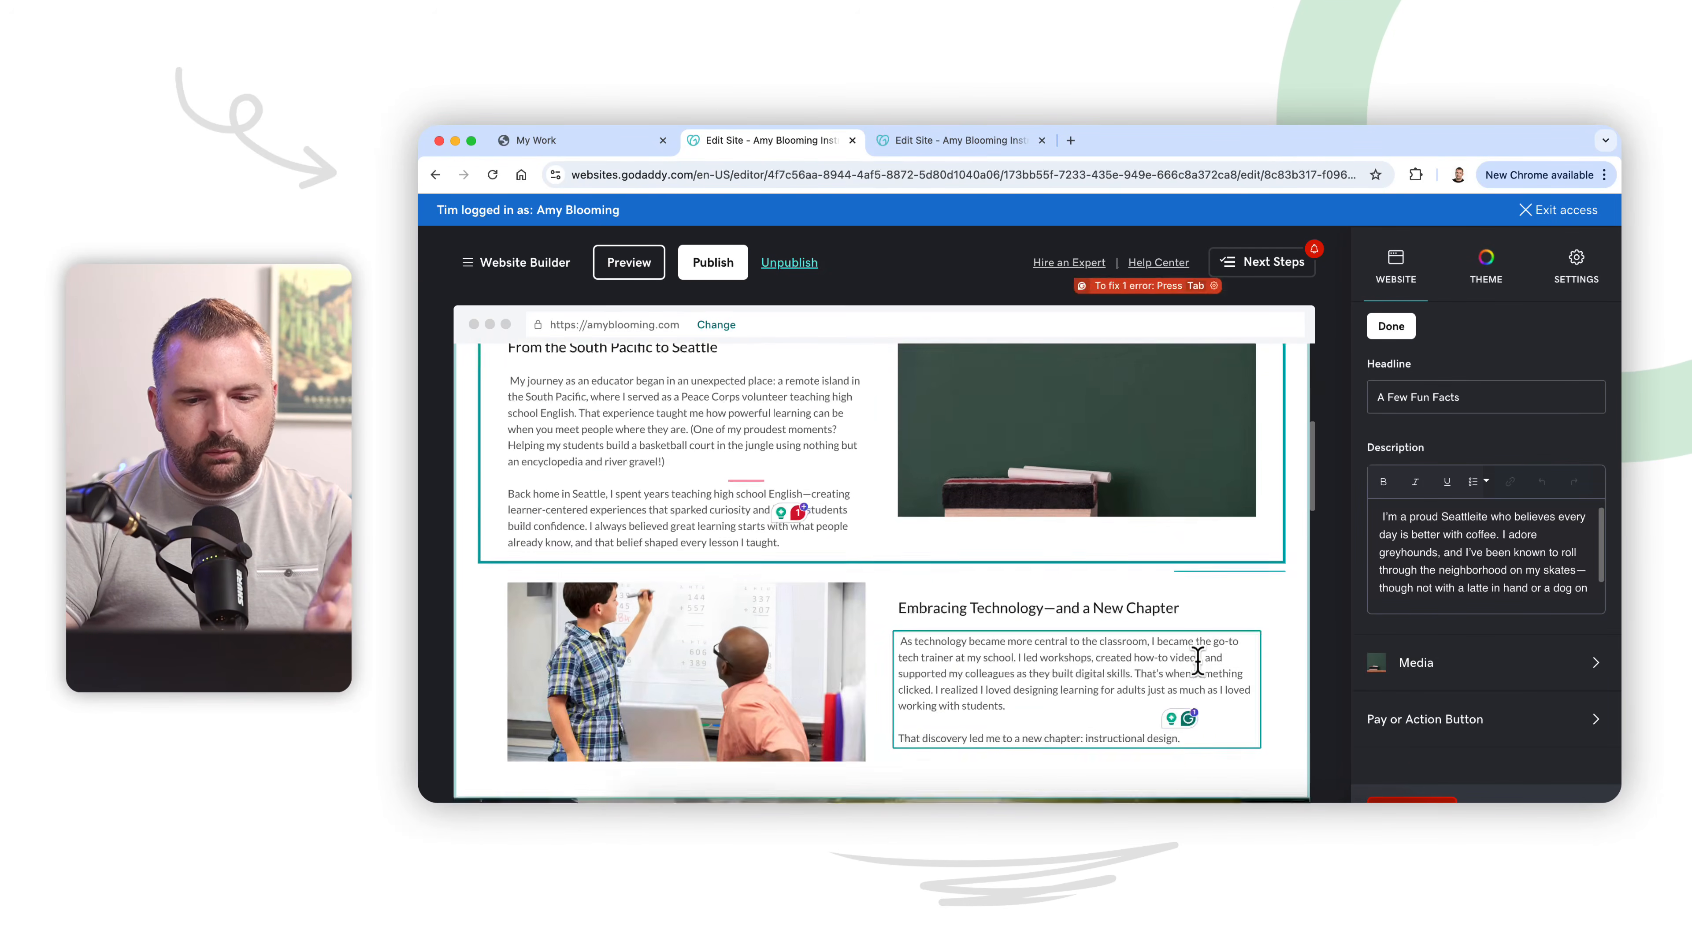
pyautogui.scroll(-2, 1202, 676)
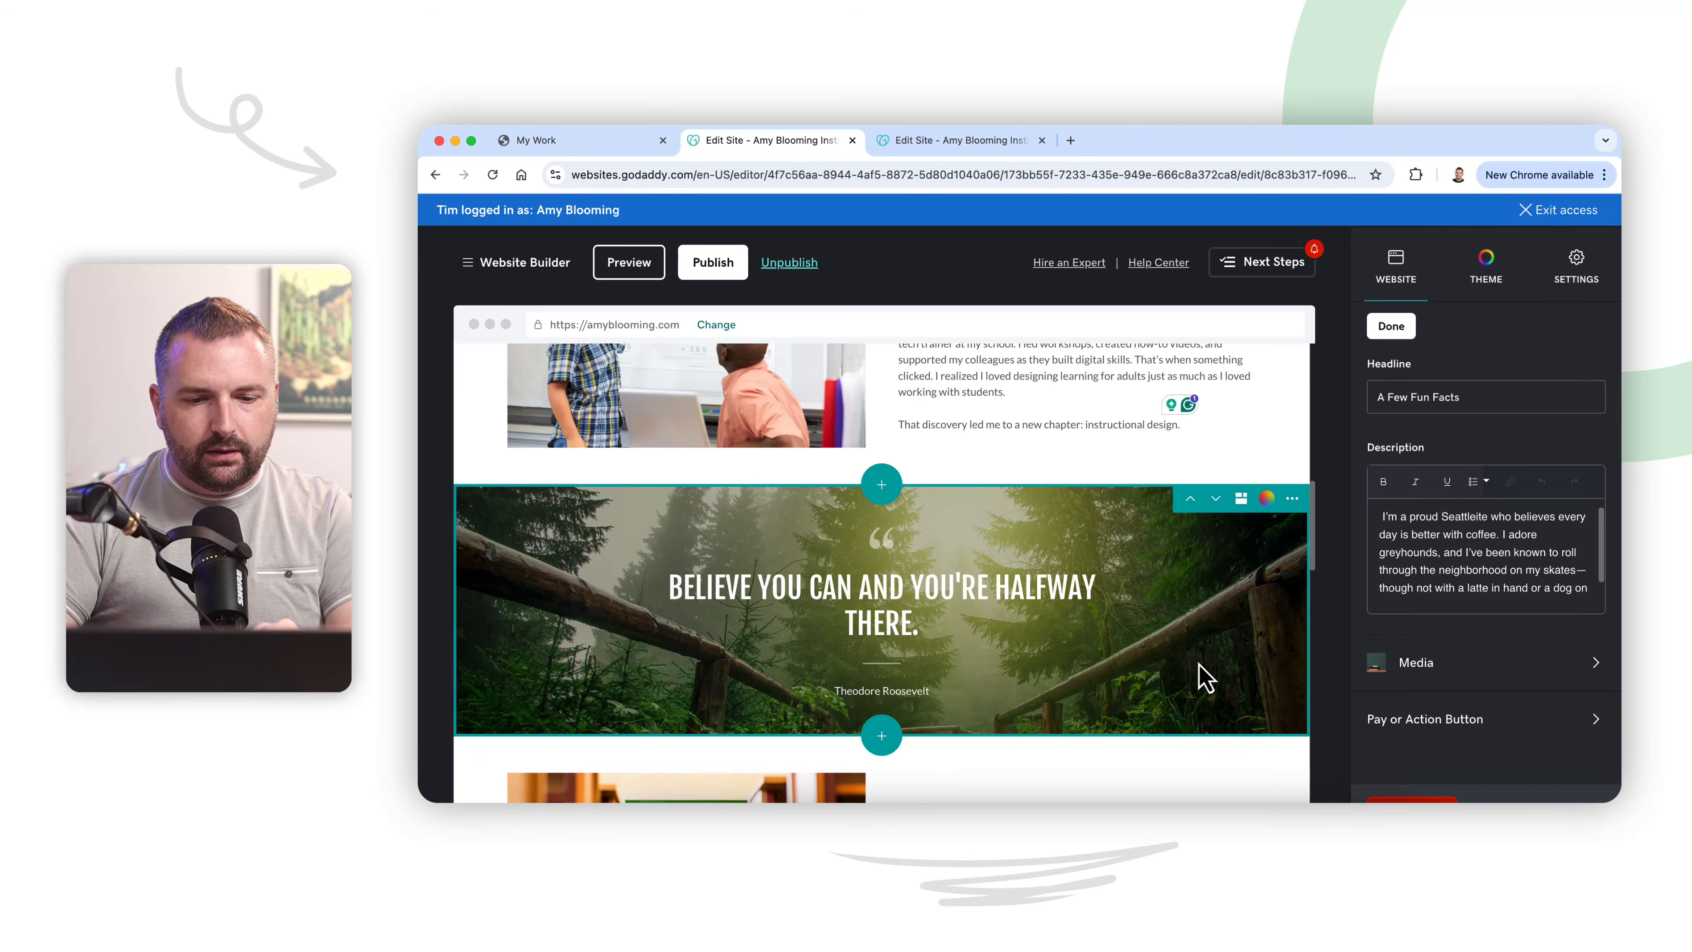
pyautogui.scroll(1, 1202, 677)
pyautogui.scroll(-1, 1202, 676)
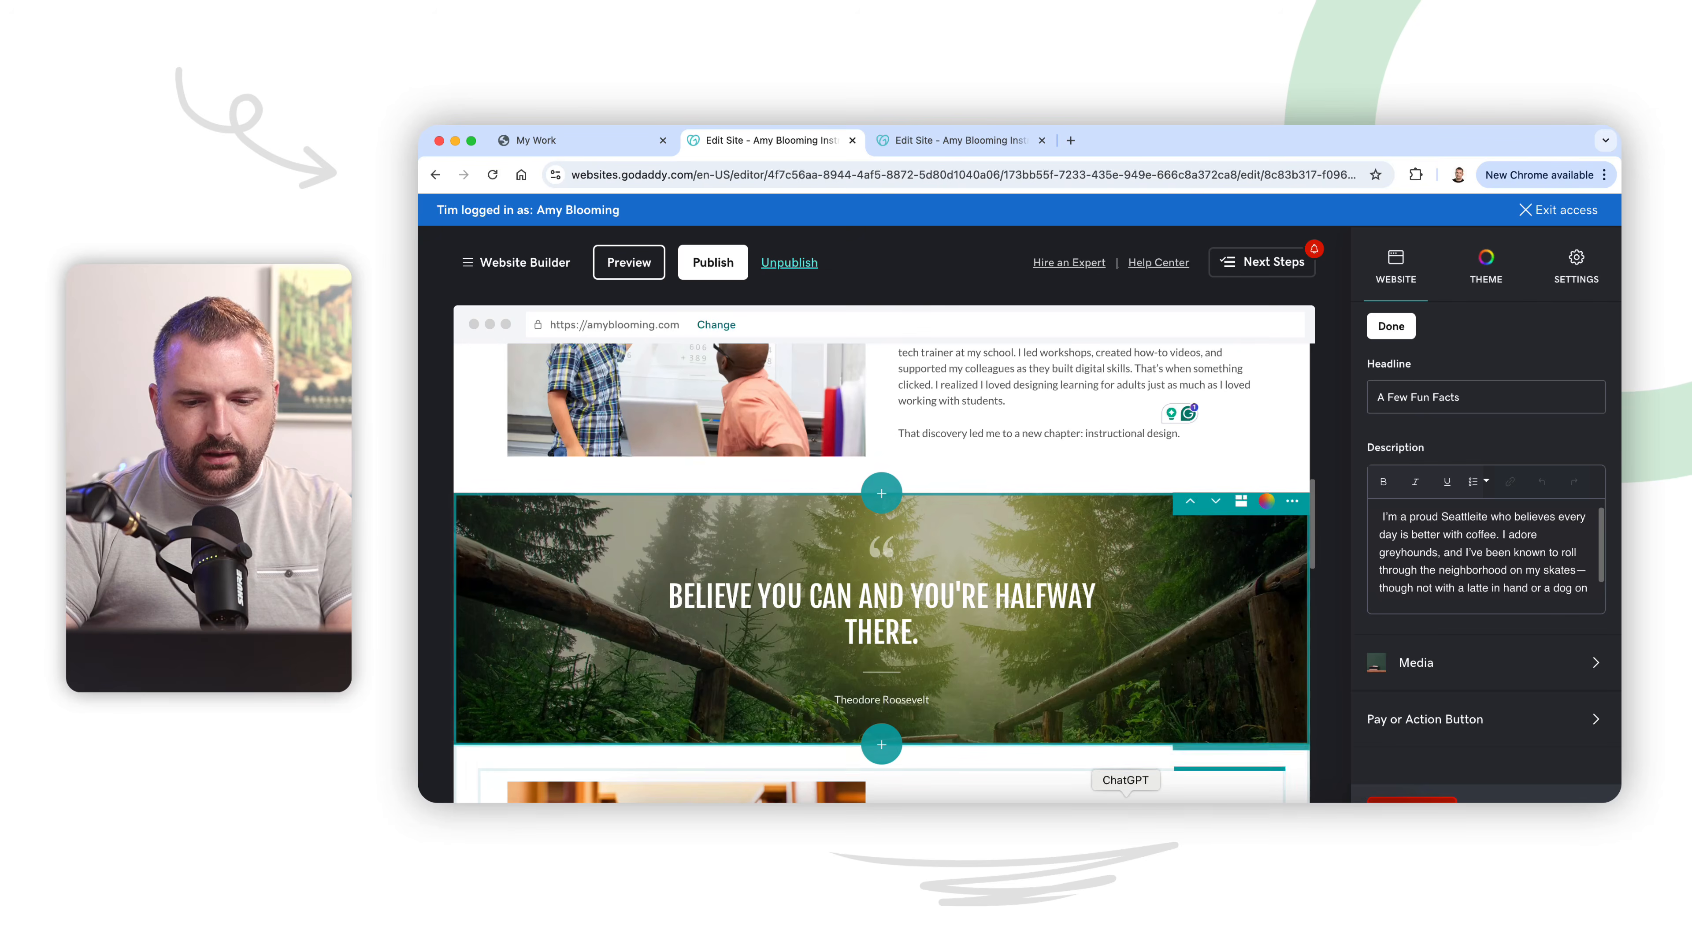
# Step: Copy the quote attribution from ChatGPT and replace the quote banner's source in the website editor with "Helen Keller", without the leading dash
pyautogui.press('super+Tab')
pyautogui.scroll(3, 1104, 540)
pyautogui.scroll(5, 1103, 545)
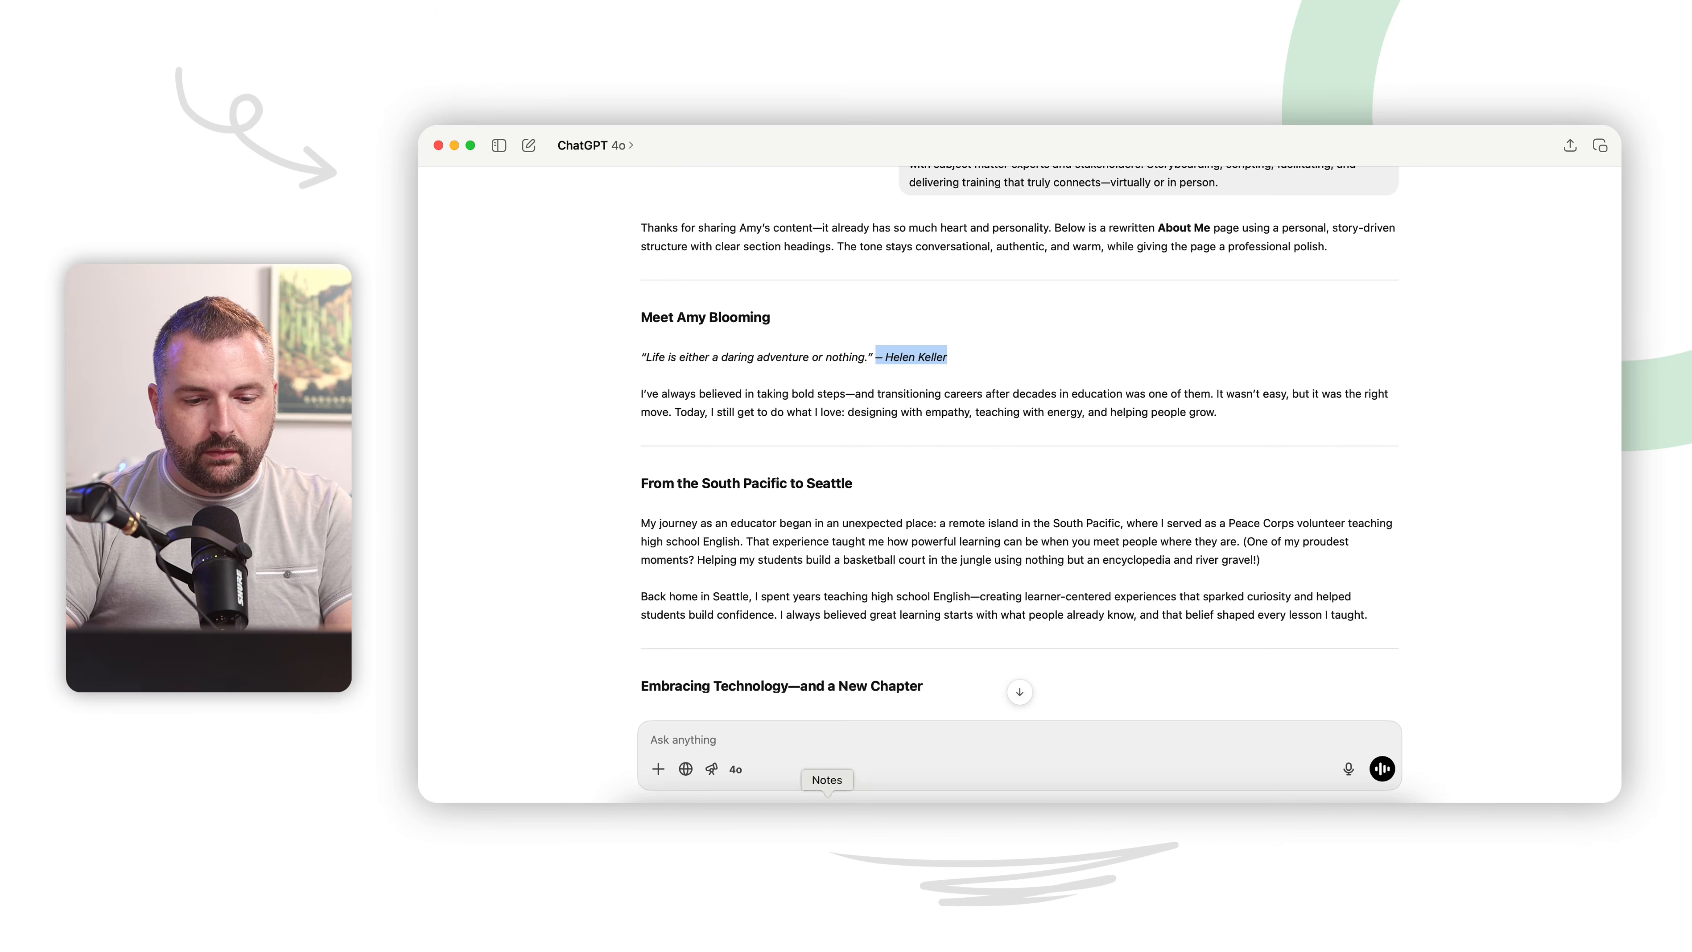
pyautogui.press('super+Tab')
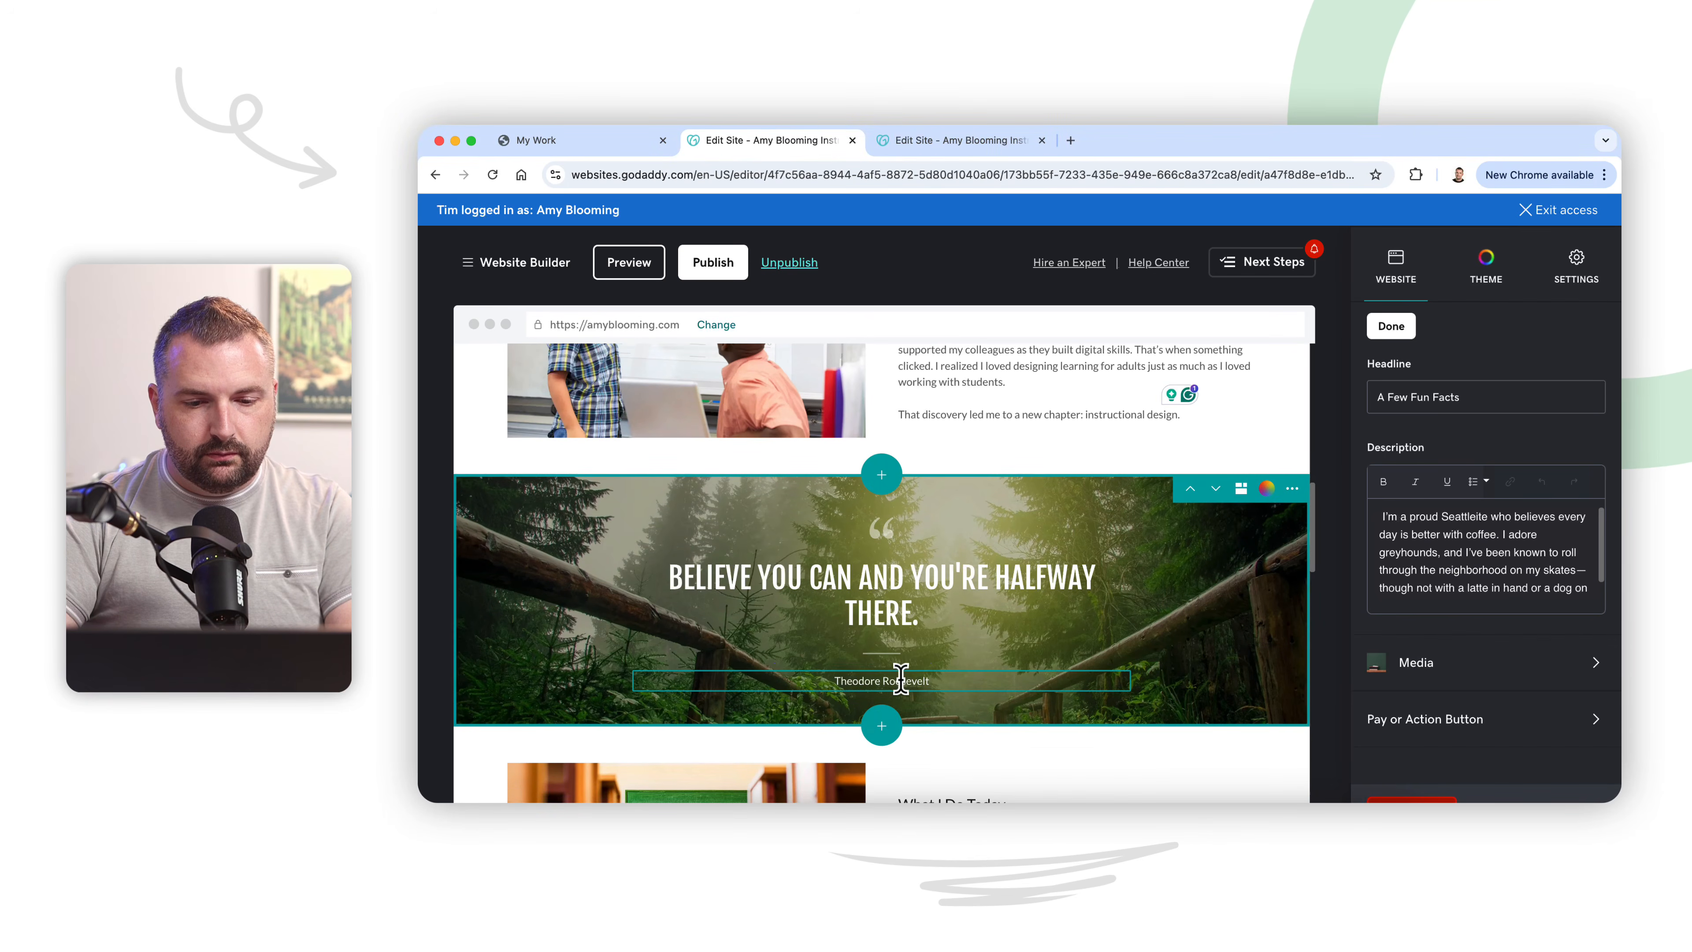
pyautogui.click(900, 679)
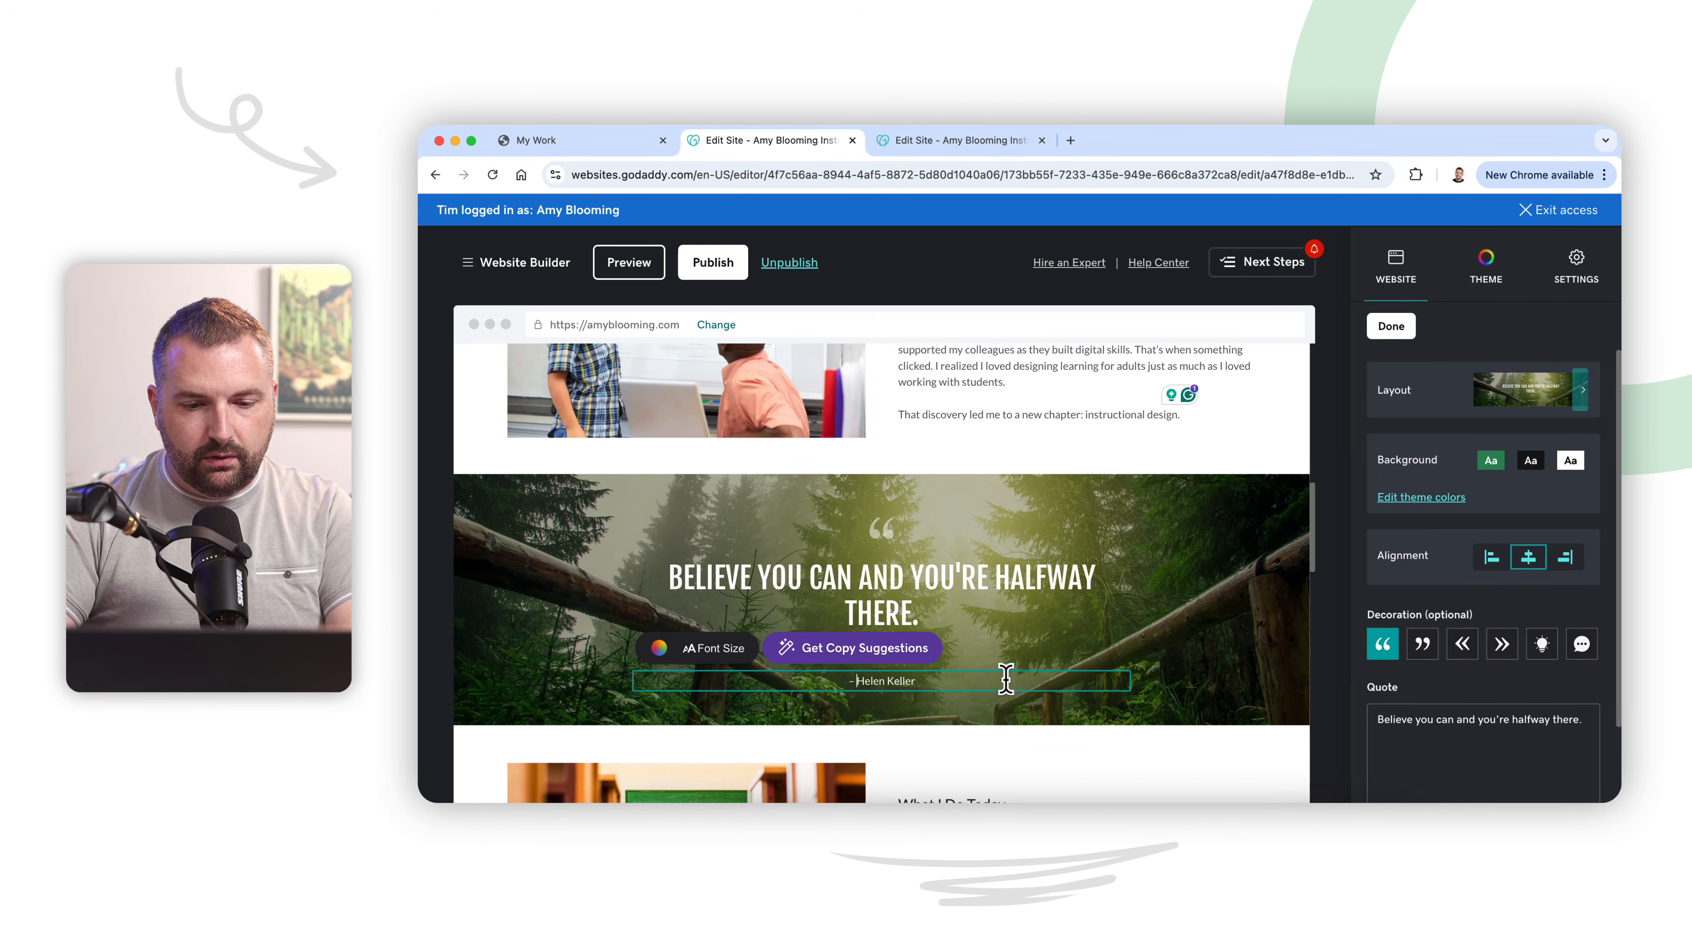
# Step: Copy "Life is either a daring adventure or nothing." from ChatGPT and use it to replace the banner's quote in the website editor
pyautogui.click(1125, 802)
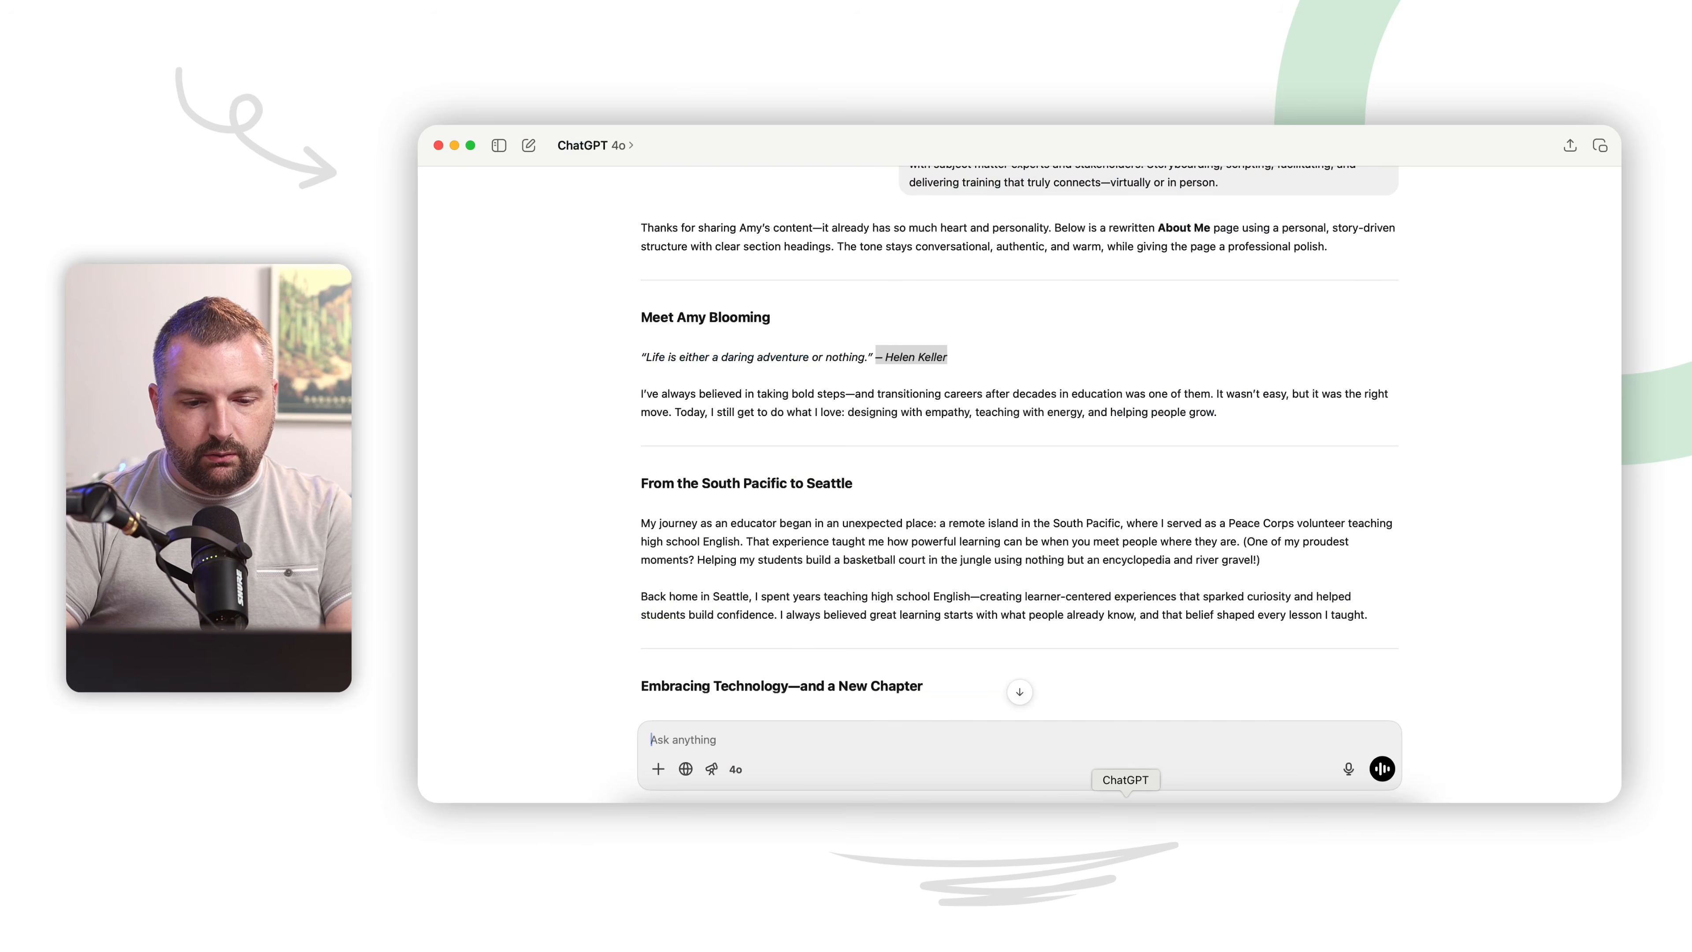
pyautogui.moveTo(873, 358); pyautogui.dragTo(692, 354)
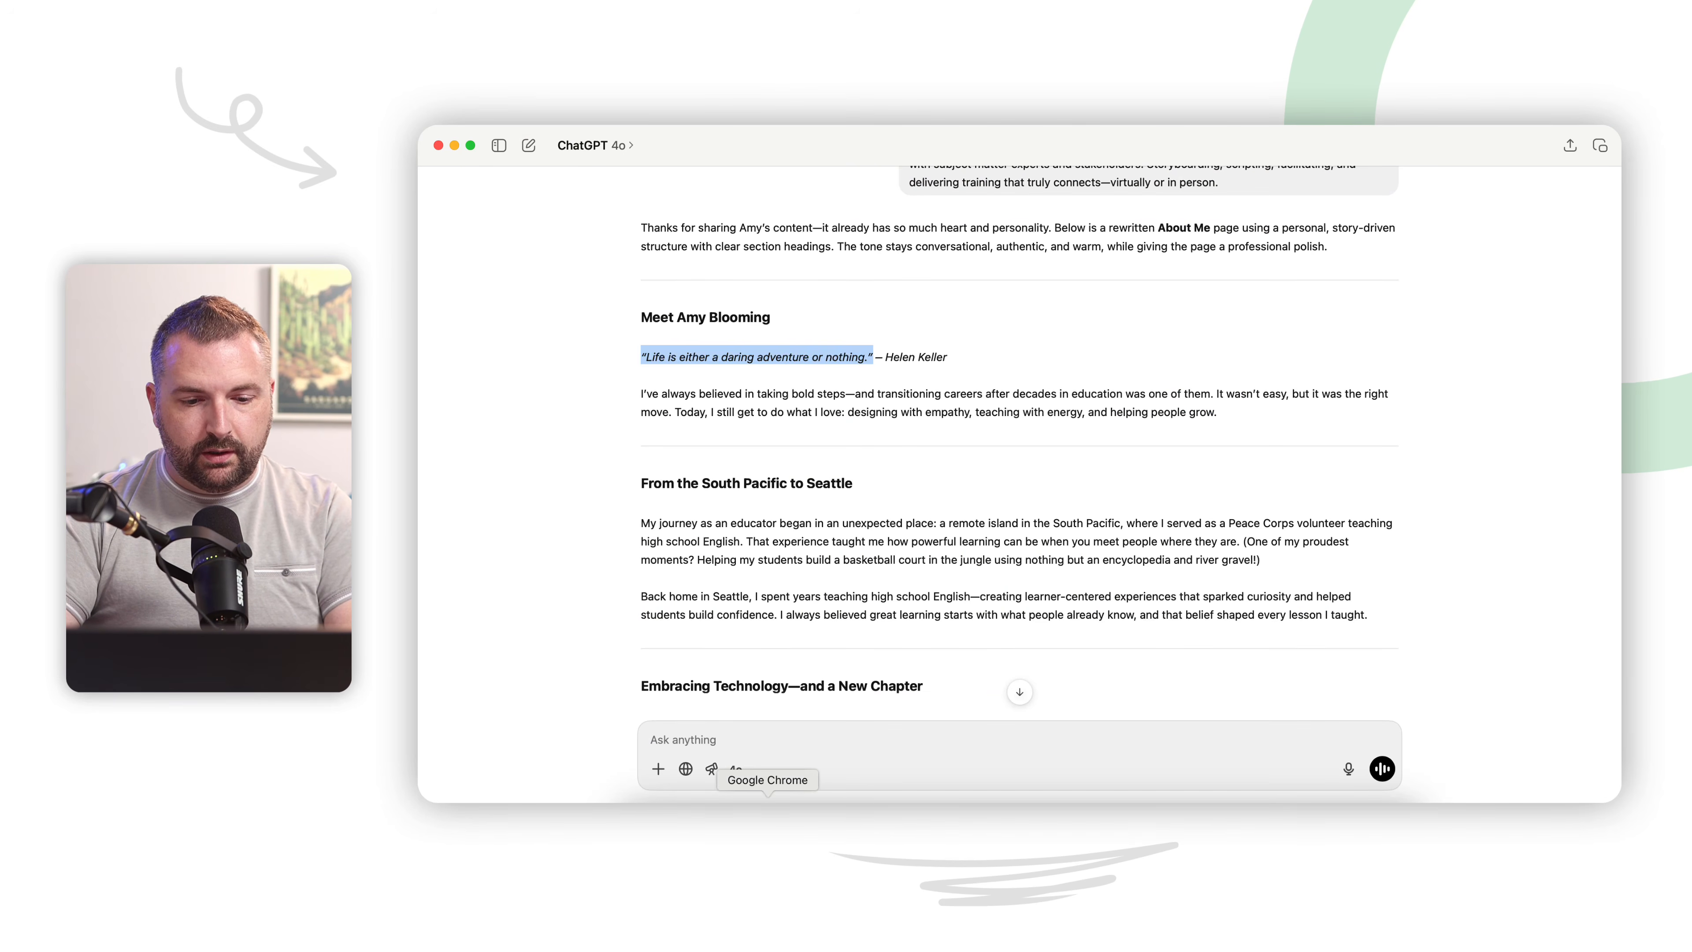
pyautogui.click(767, 803)
pyautogui.click(898, 574)
pyautogui.press('super+a')
pyautogui.write('"Life is either a daring adventure or nothing."')
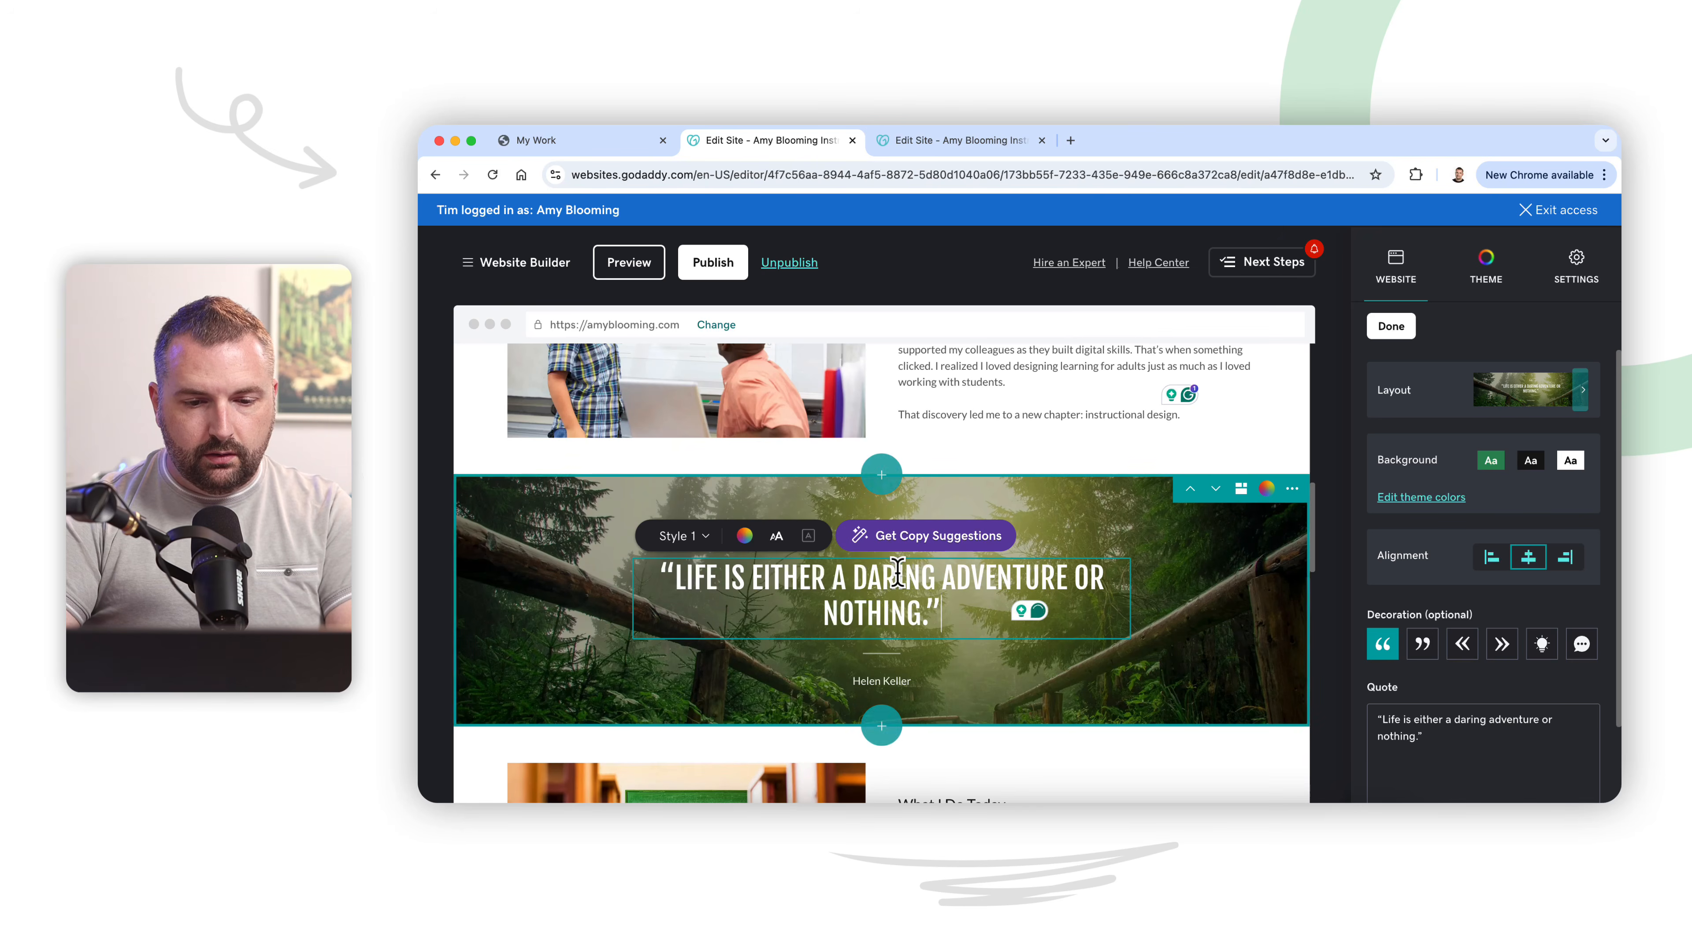
# Step: Break the banner quote onto a second line before "adventure" and remove its opening and closing quotation marks
pyautogui.click(934, 564)
pyautogui.hotkey('shift', 'Return')
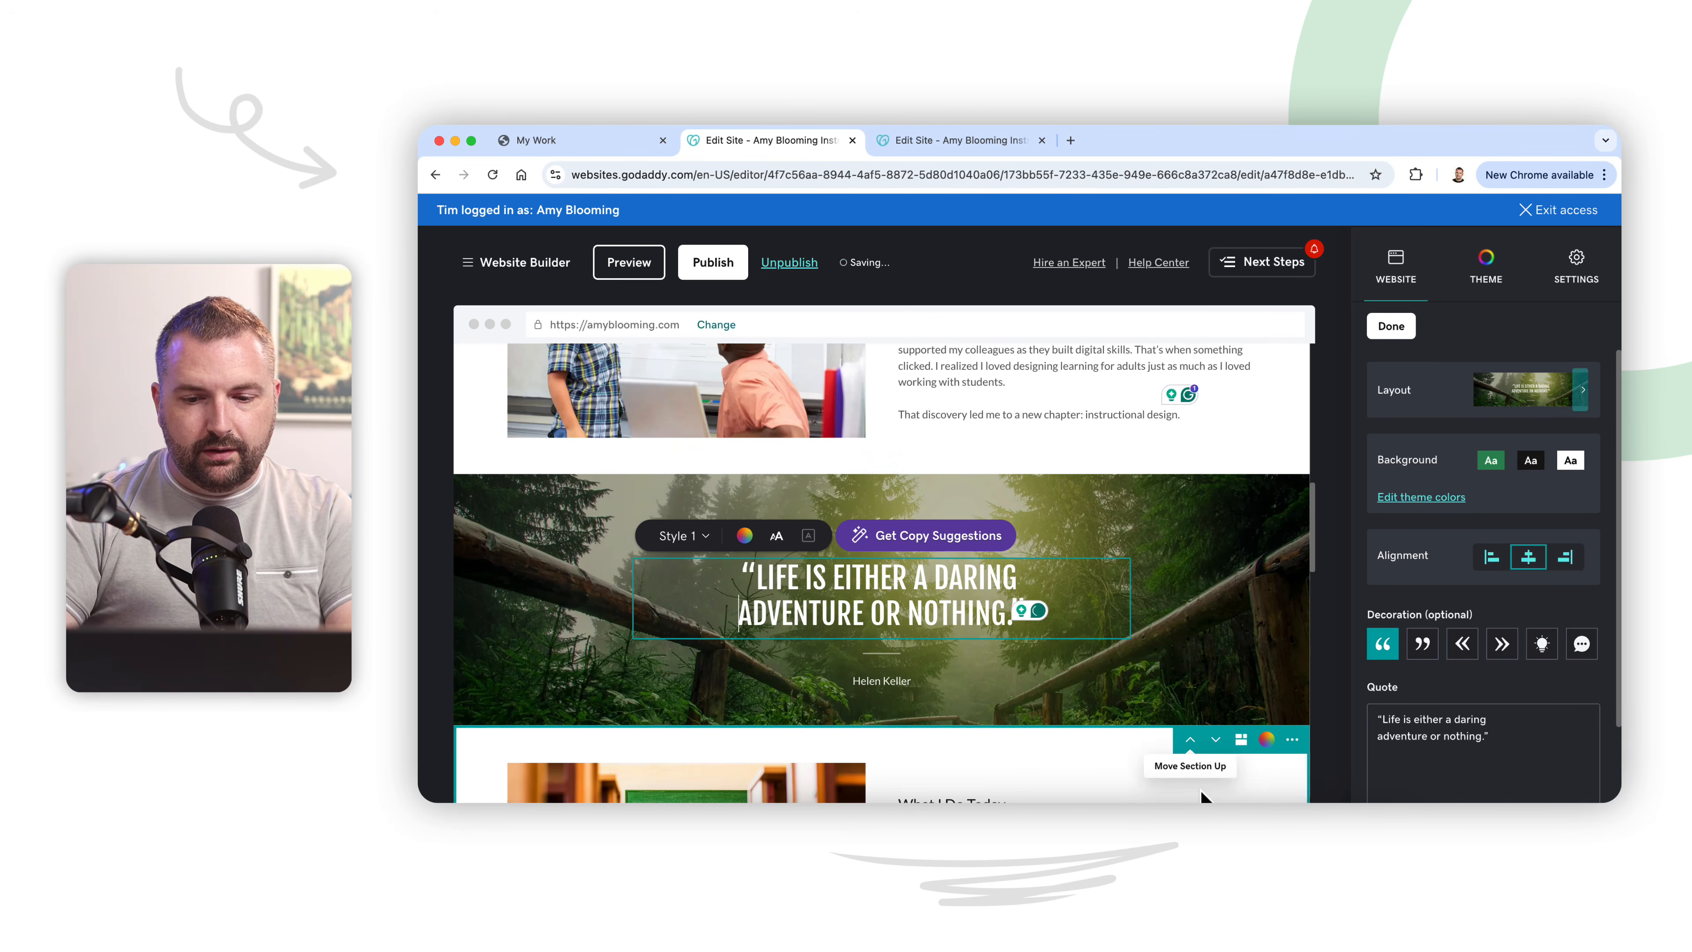
pyautogui.scroll(-3, 1116, 710)
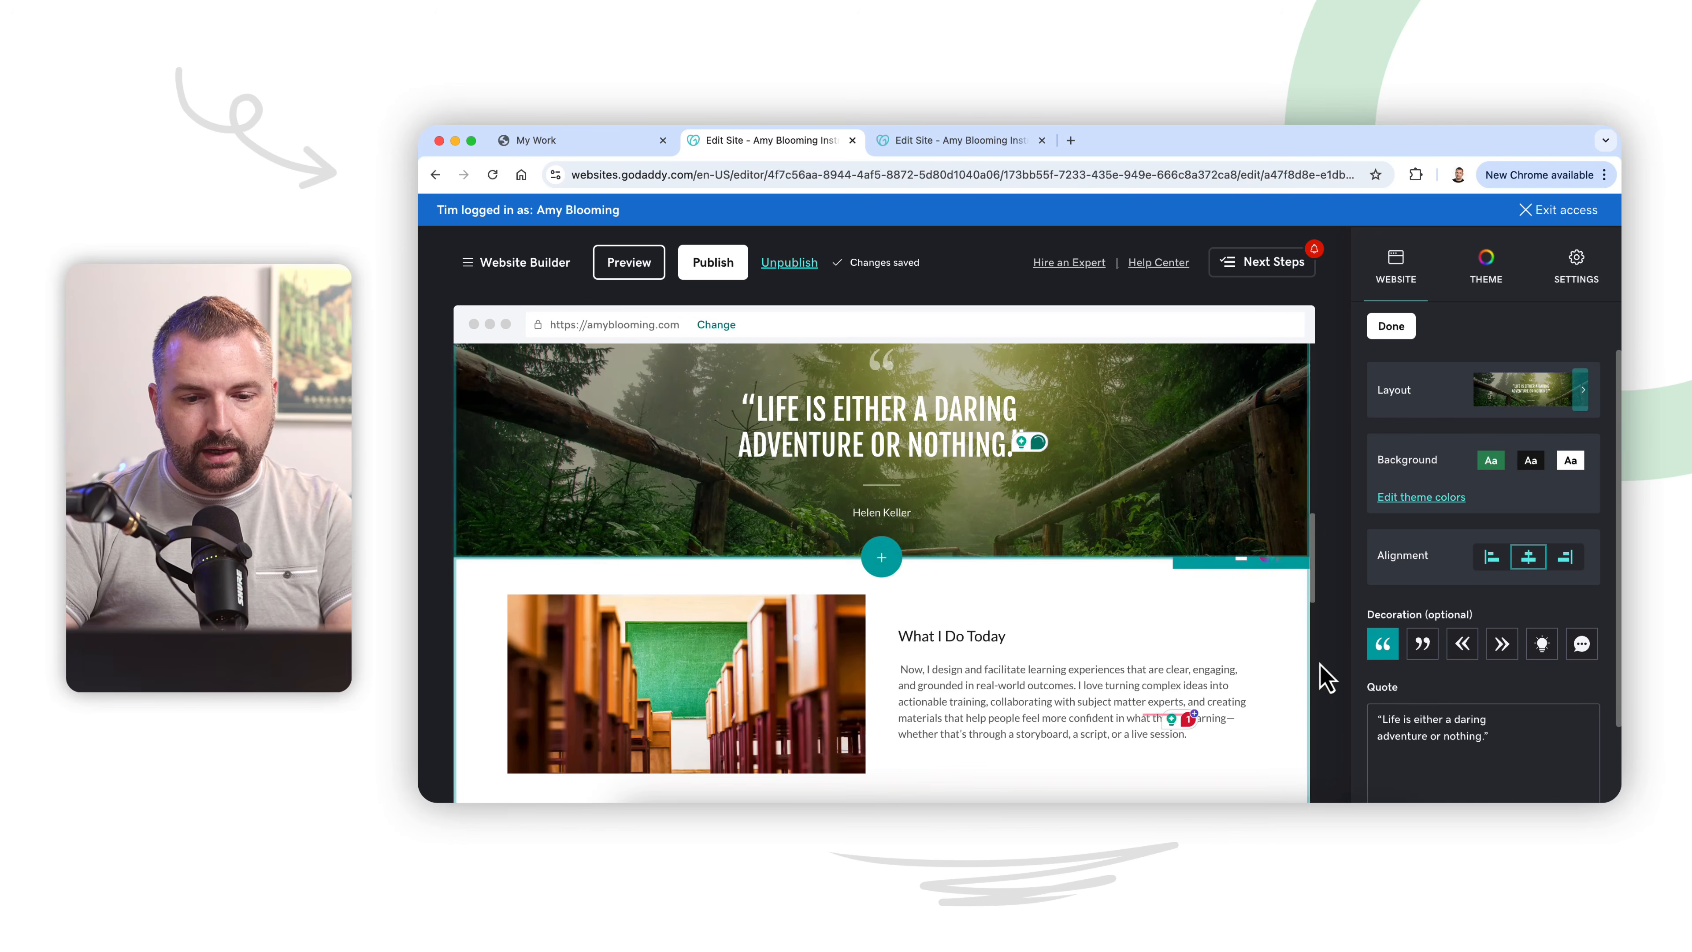
pyautogui.scroll(2, 1209, 640)
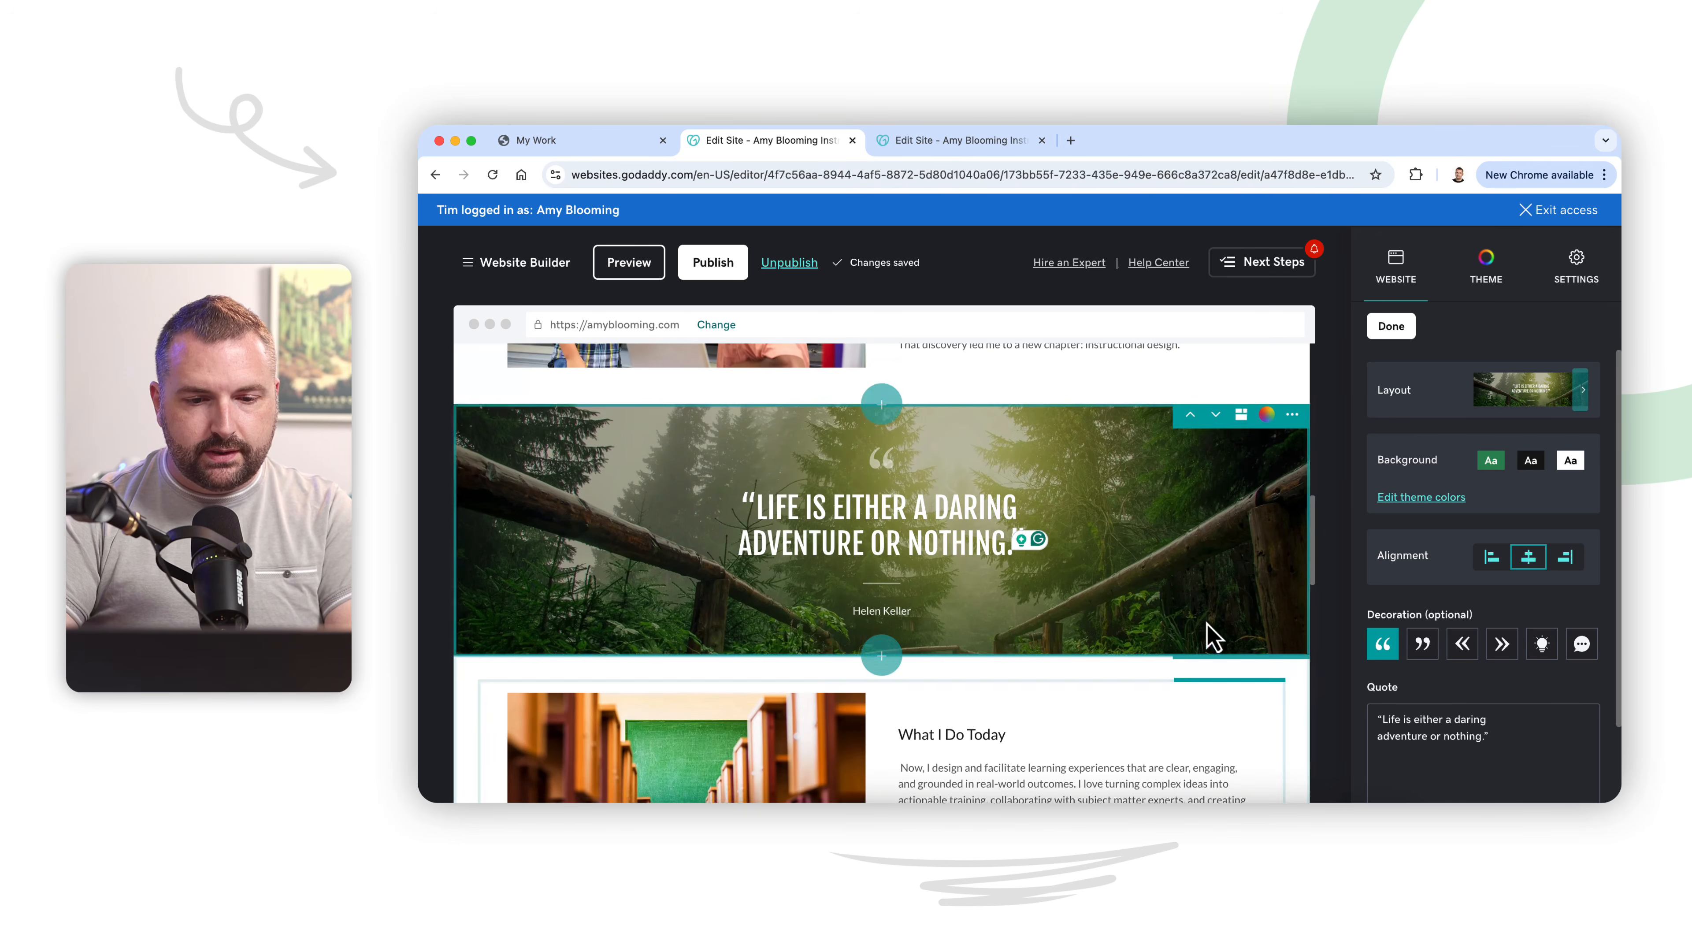
pyautogui.click(756, 506)
pyautogui.press('BackSpace')
pyautogui.click(1059, 539)
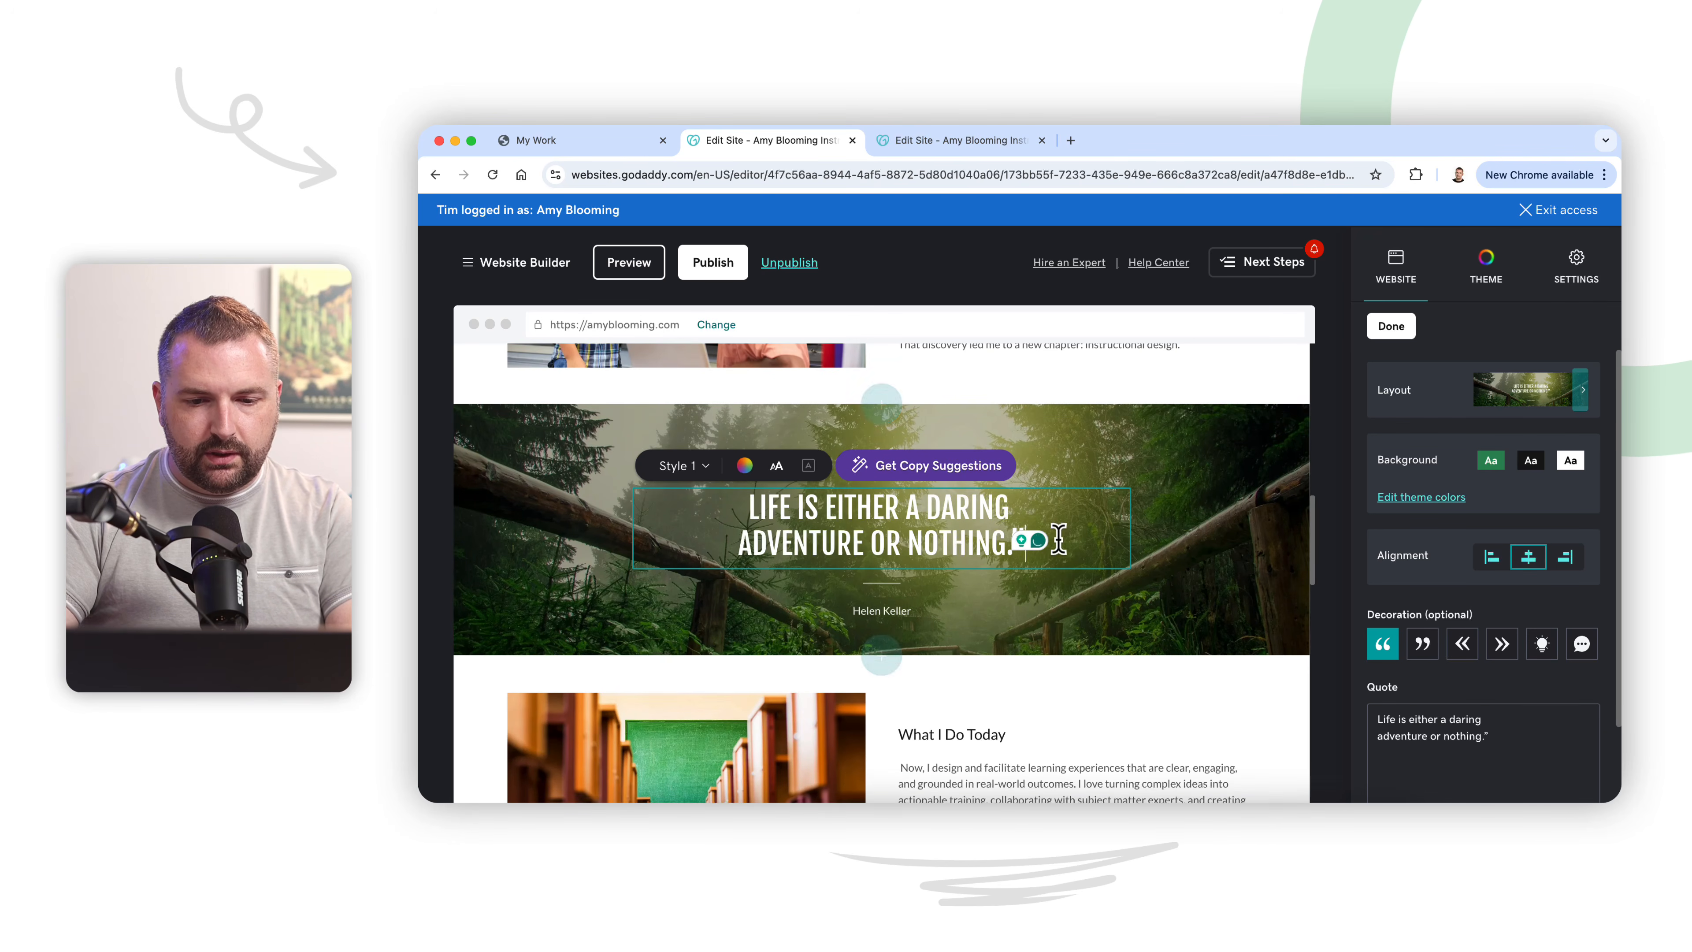
pyautogui.press('BackSpace')
pyautogui.click(1330, 540)
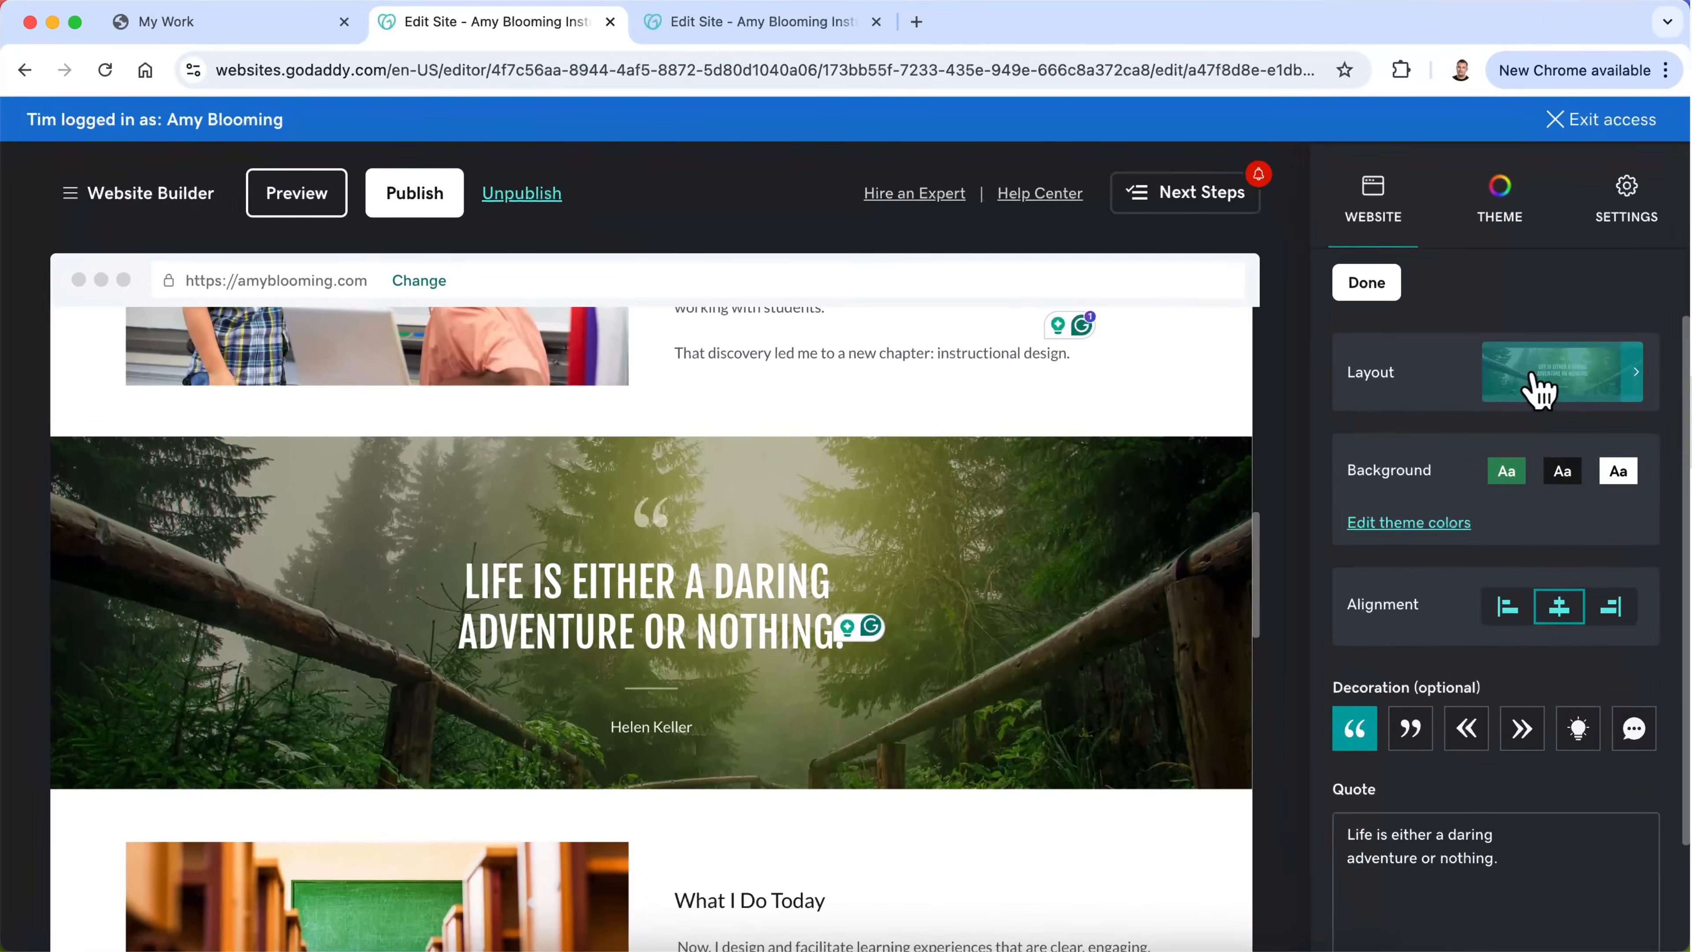
# Step: Examine the quote section's settings and its available layouts, keeping the quote banner layout
pyautogui.scroll(-3, 1533, 390)
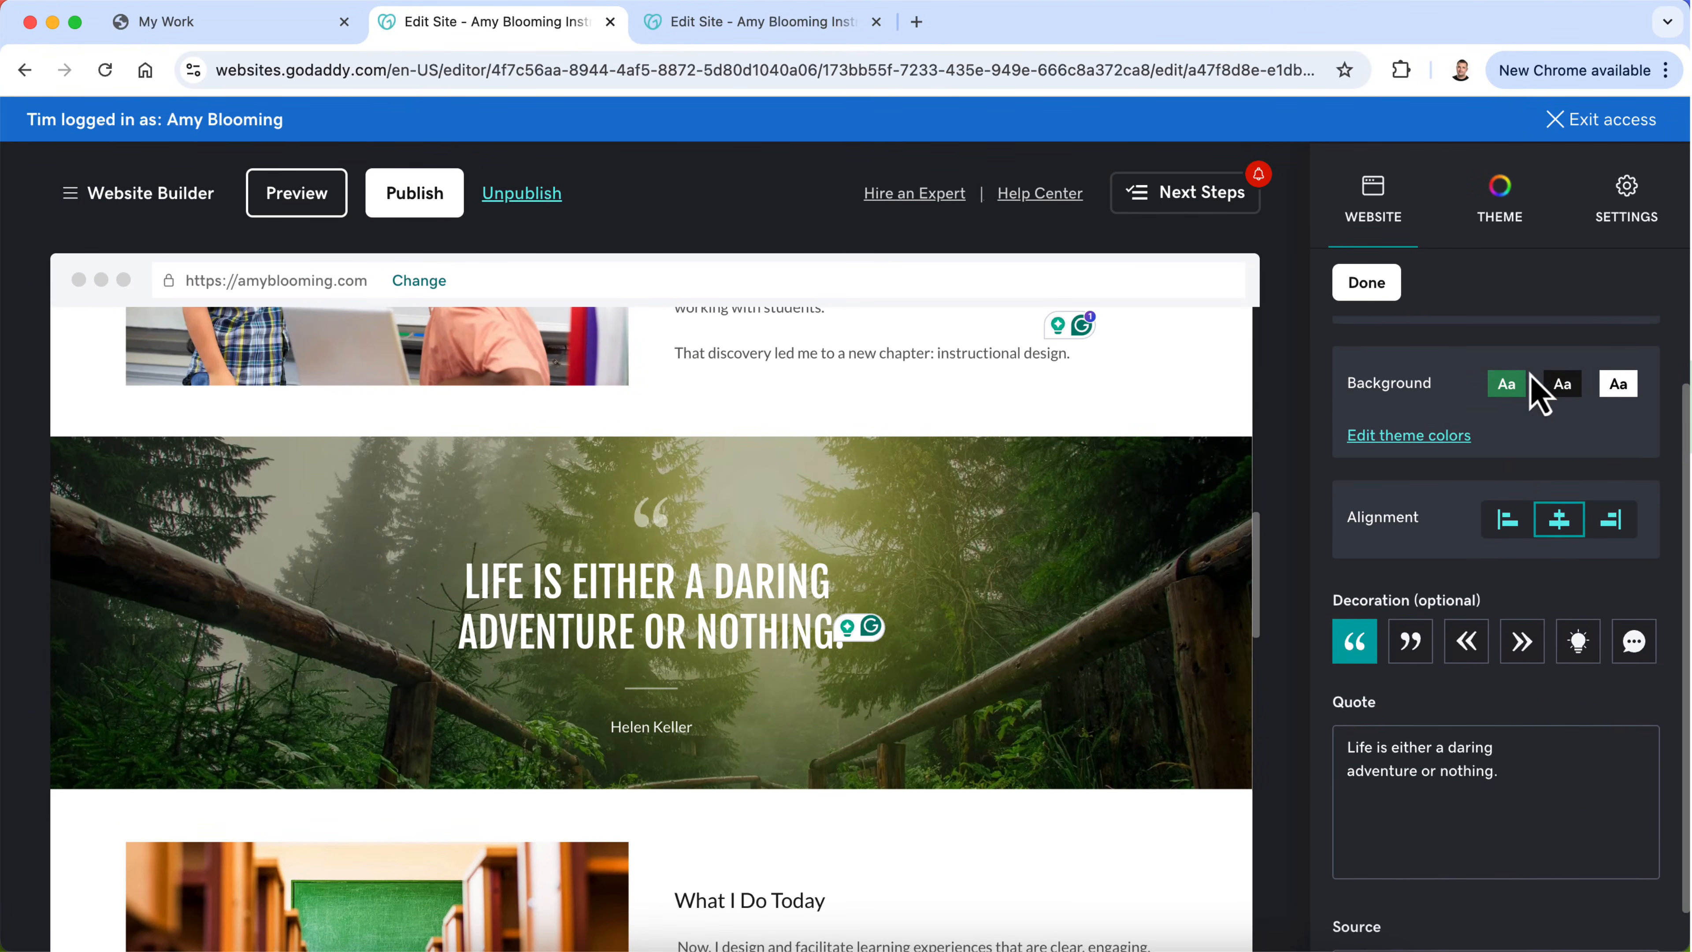
pyautogui.scroll(3, 1534, 389)
pyautogui.scroll(-3, 1530, 377)
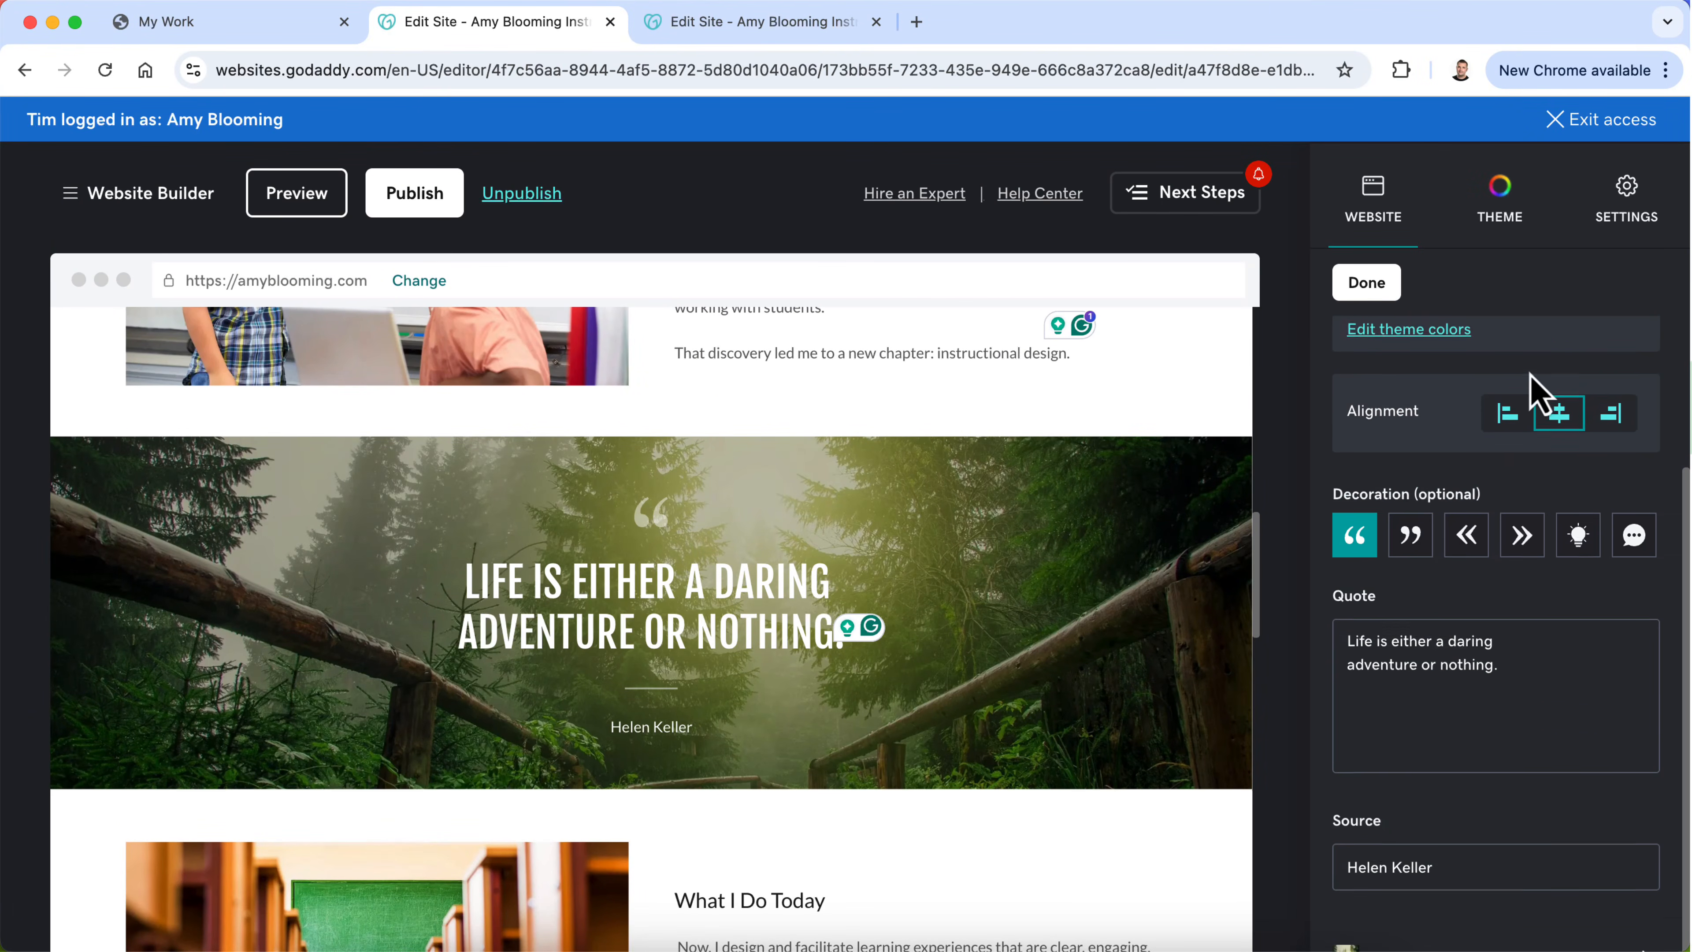
pyautogui.scroll(3, 1530, 377)
pyautogui.click(1605, 407)
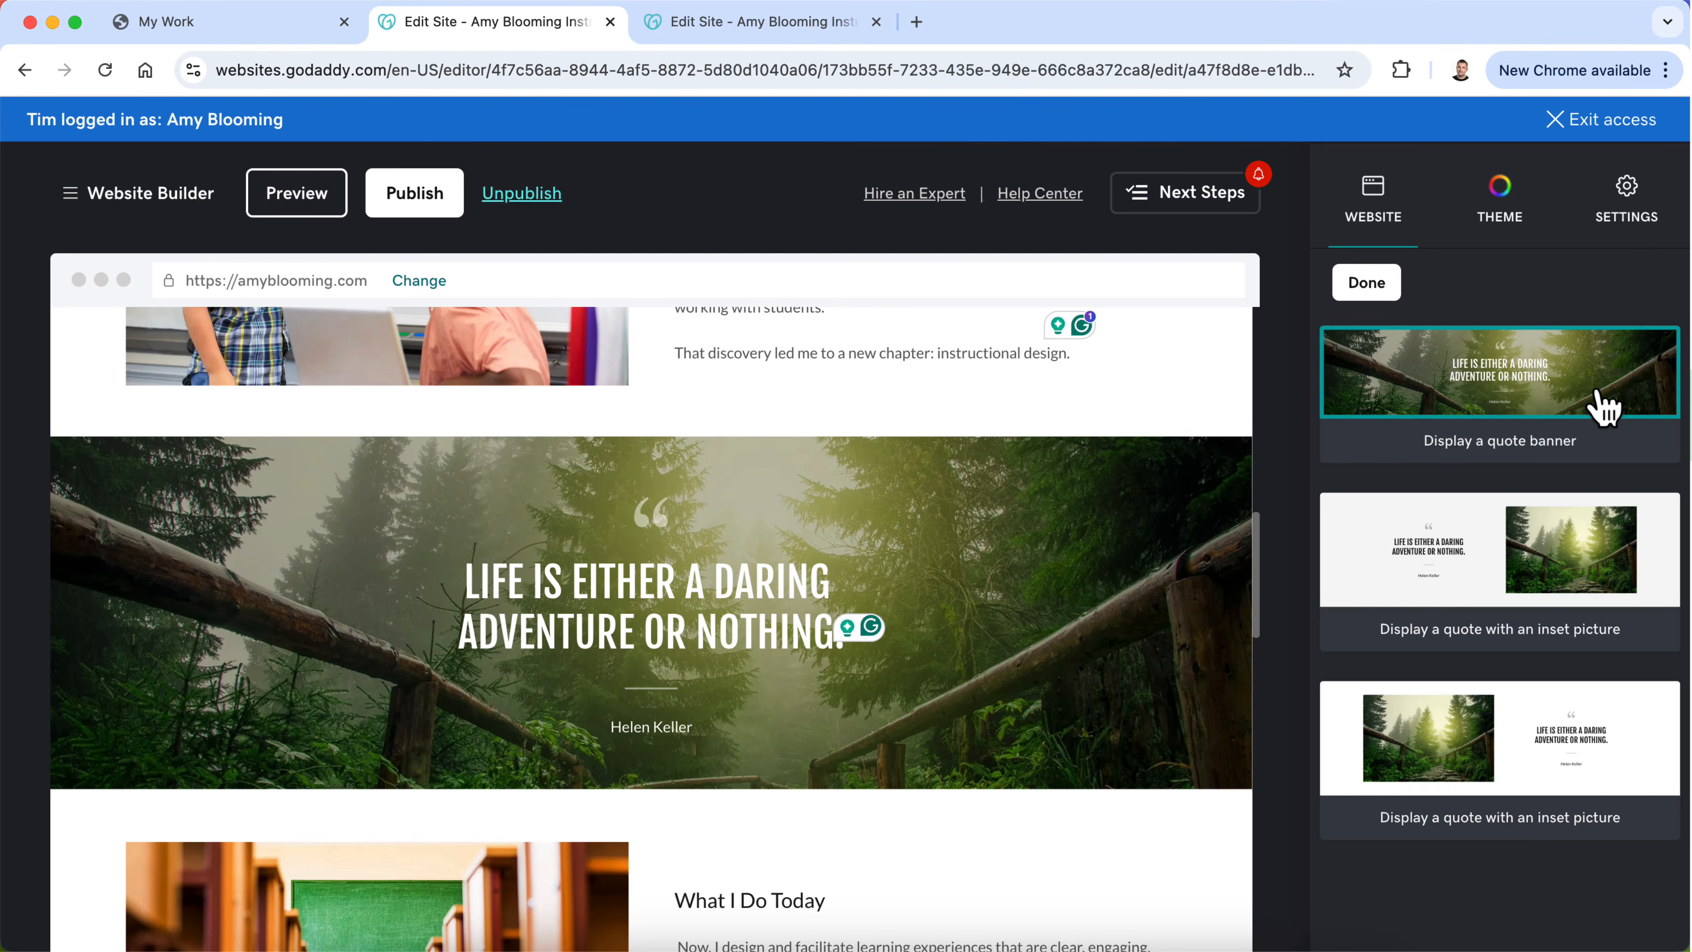
pyautogui.click(1346, 283)
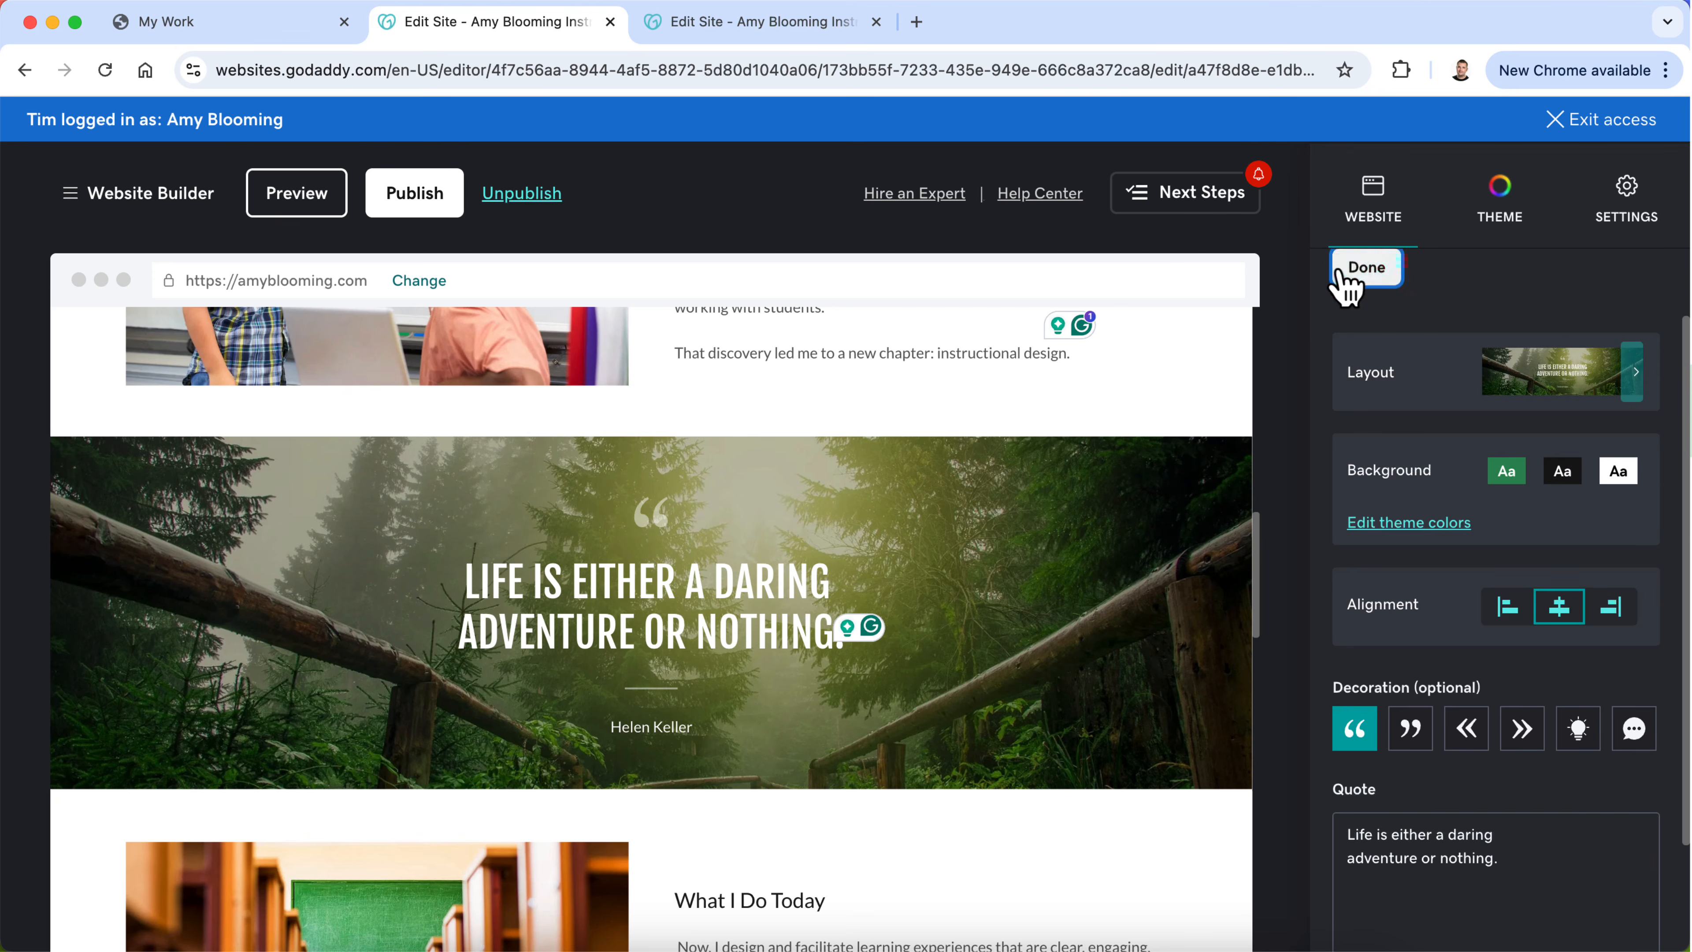
# Step: Open the image library to change the quote banner's background image and search it for "tulips"
pyautogui.scroll(-1, 1407, 460)
pyautogui.scroll(-2, 1422, 514)
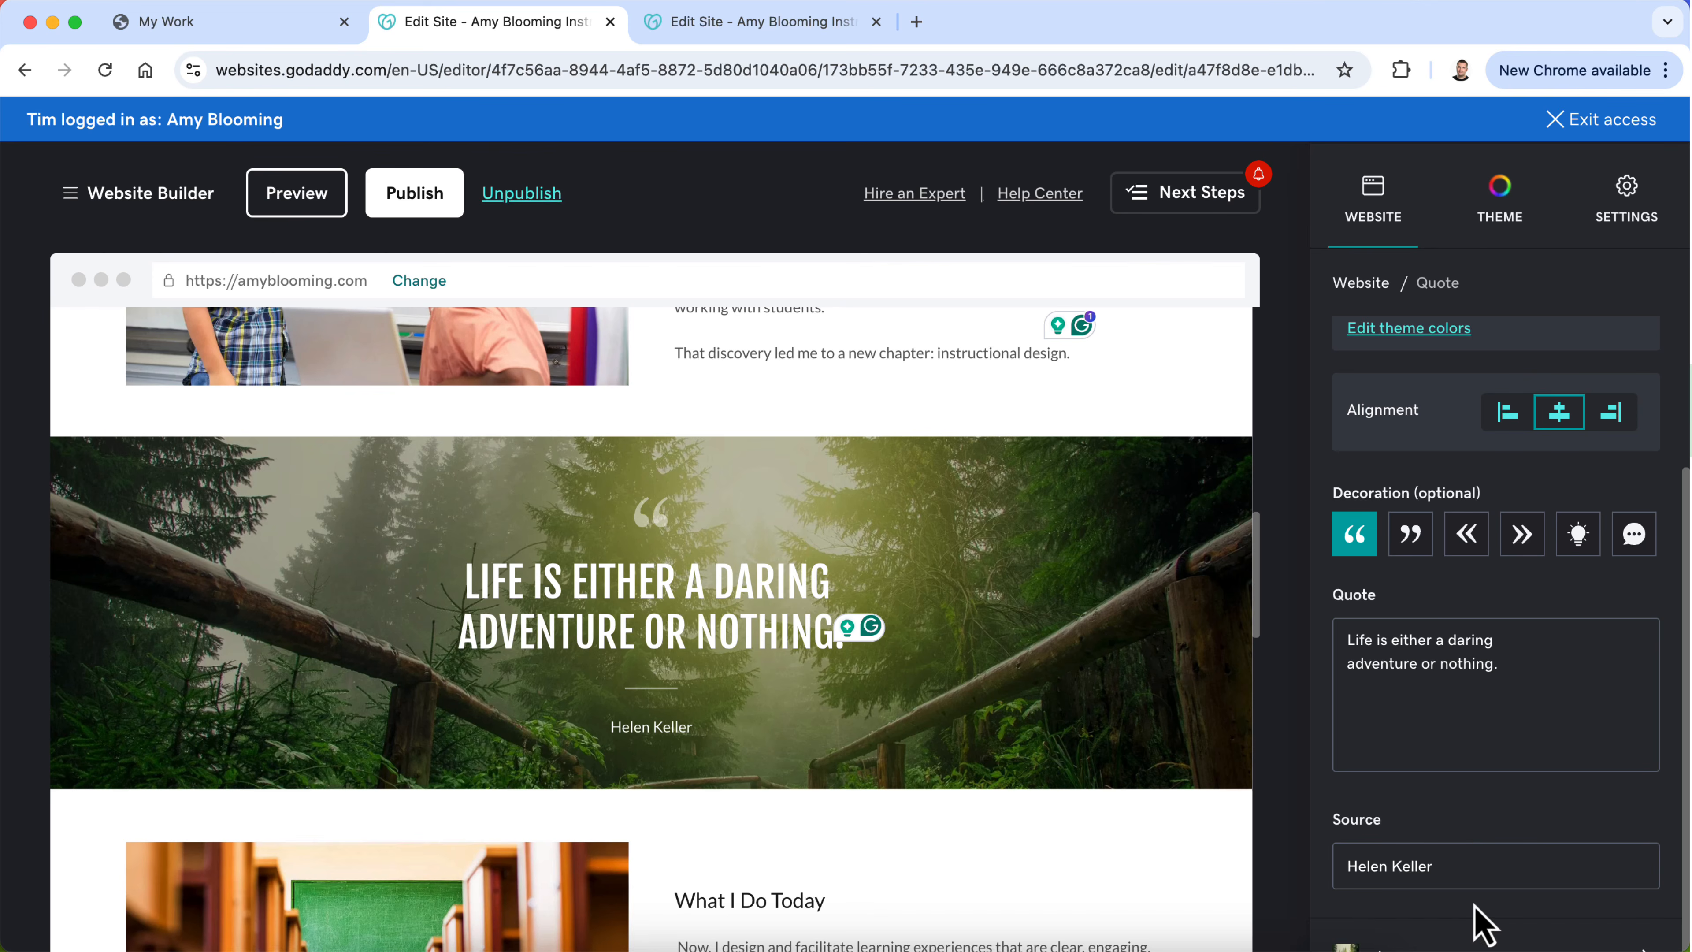
pyautogui.click(1476, 945)
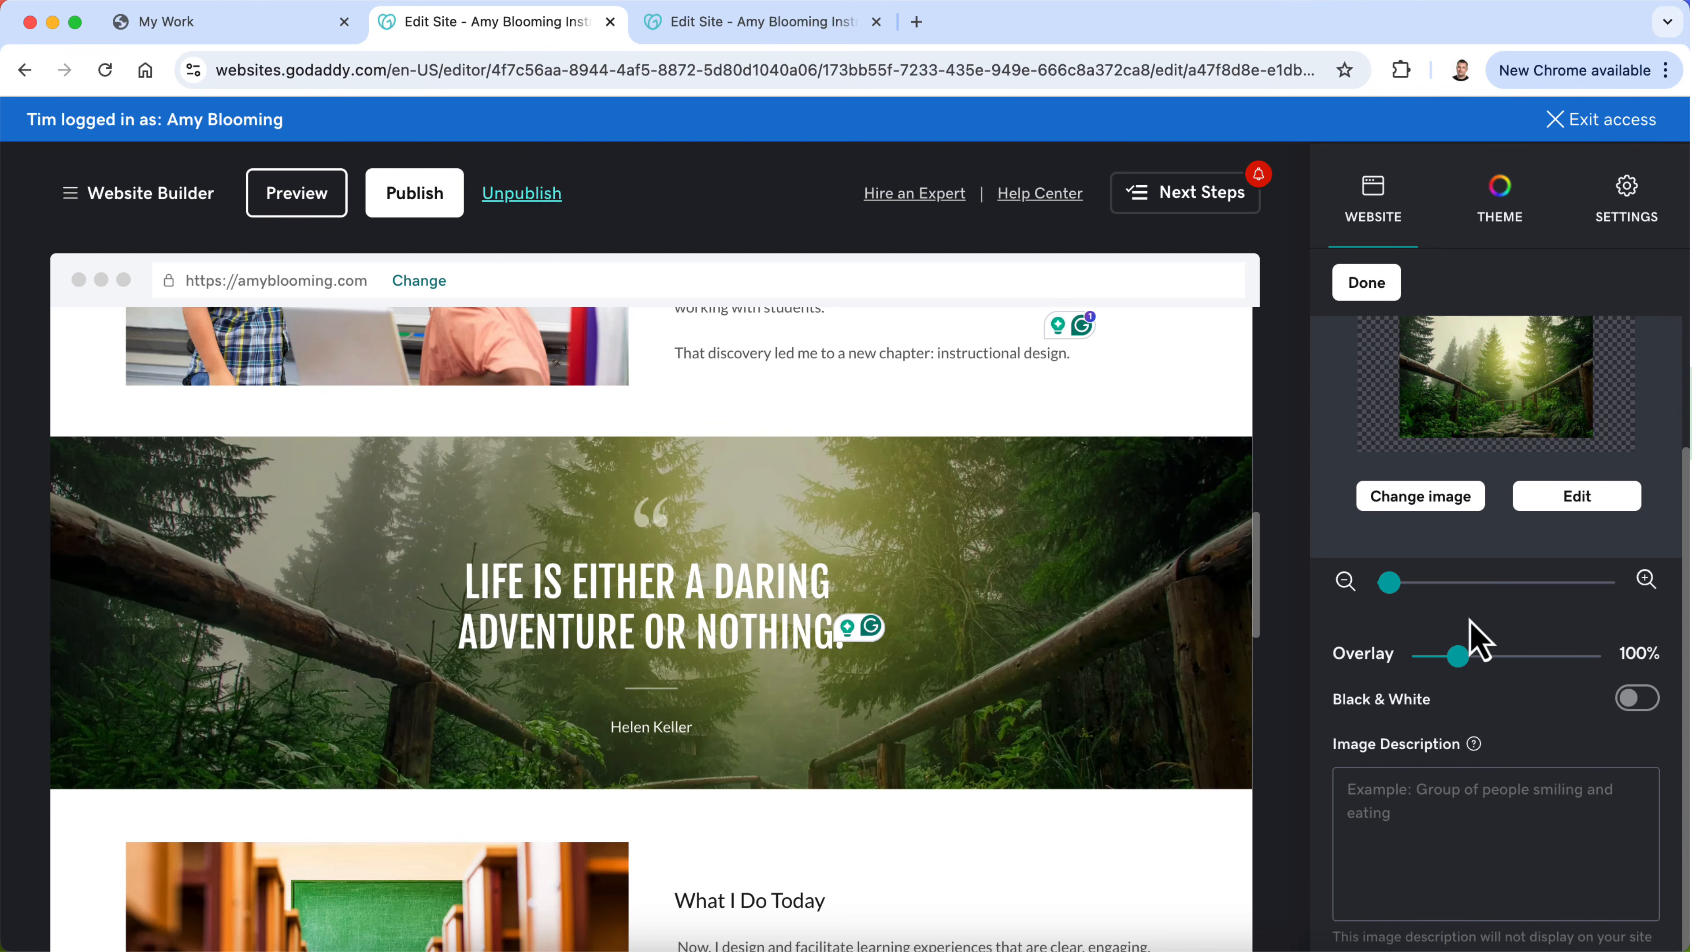
pyautogui.click(1446, 513)
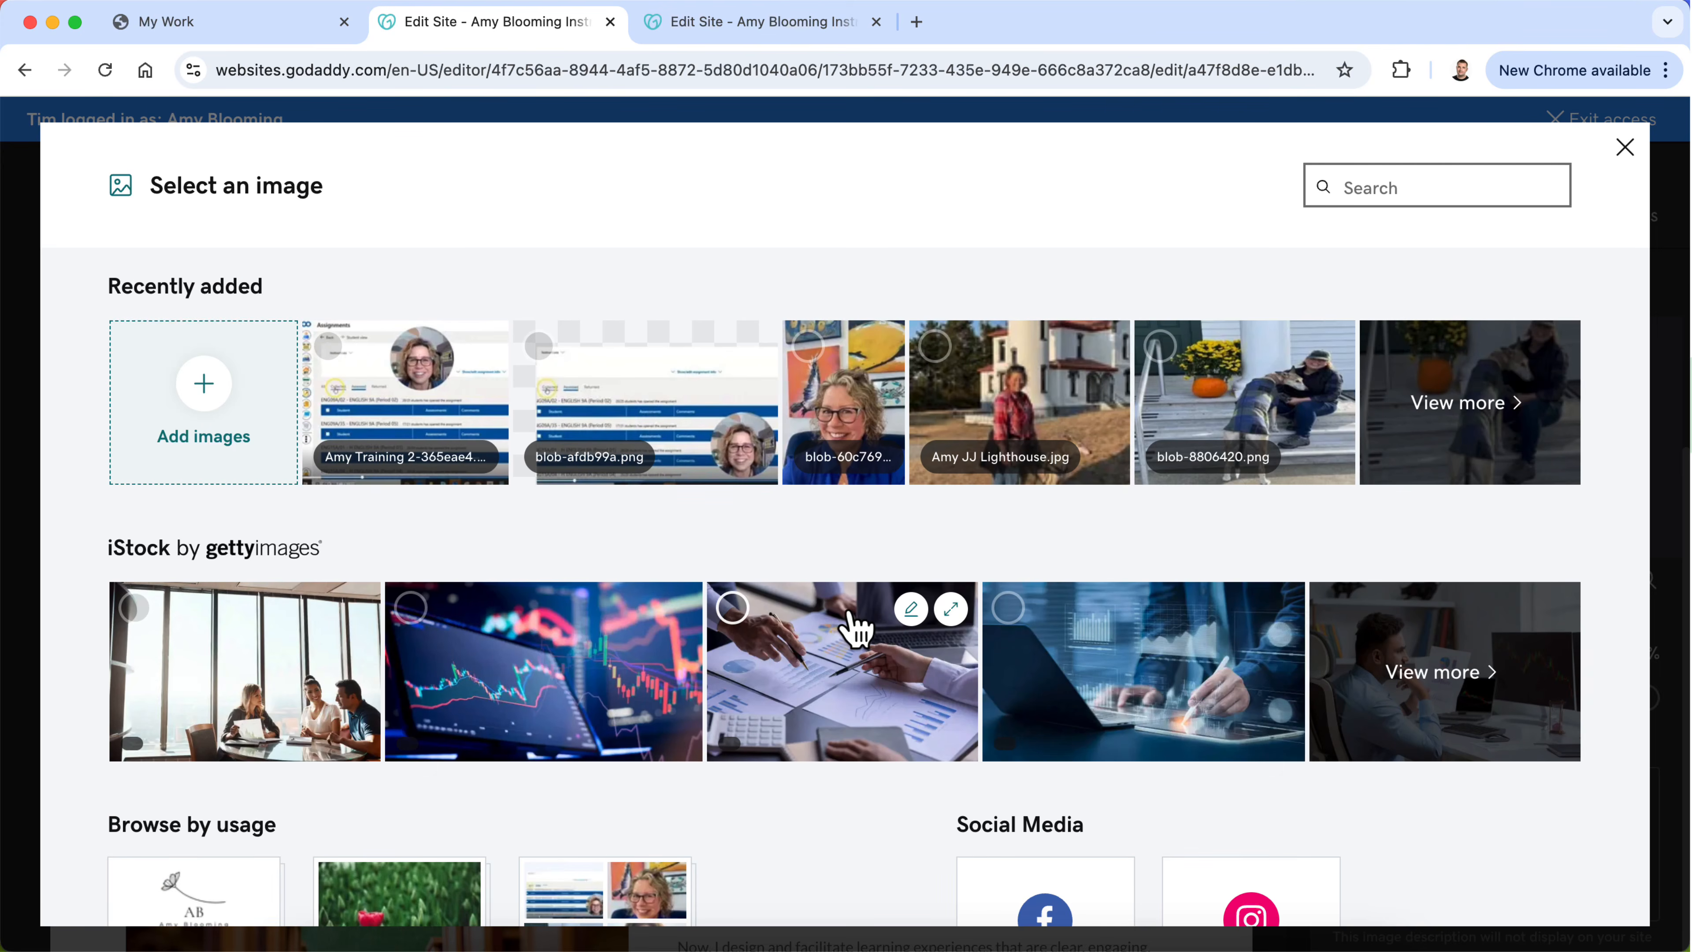
pyautogui.scroll(-5, 1053, 700)
pyautogui.scroll(5, 1026, 740)
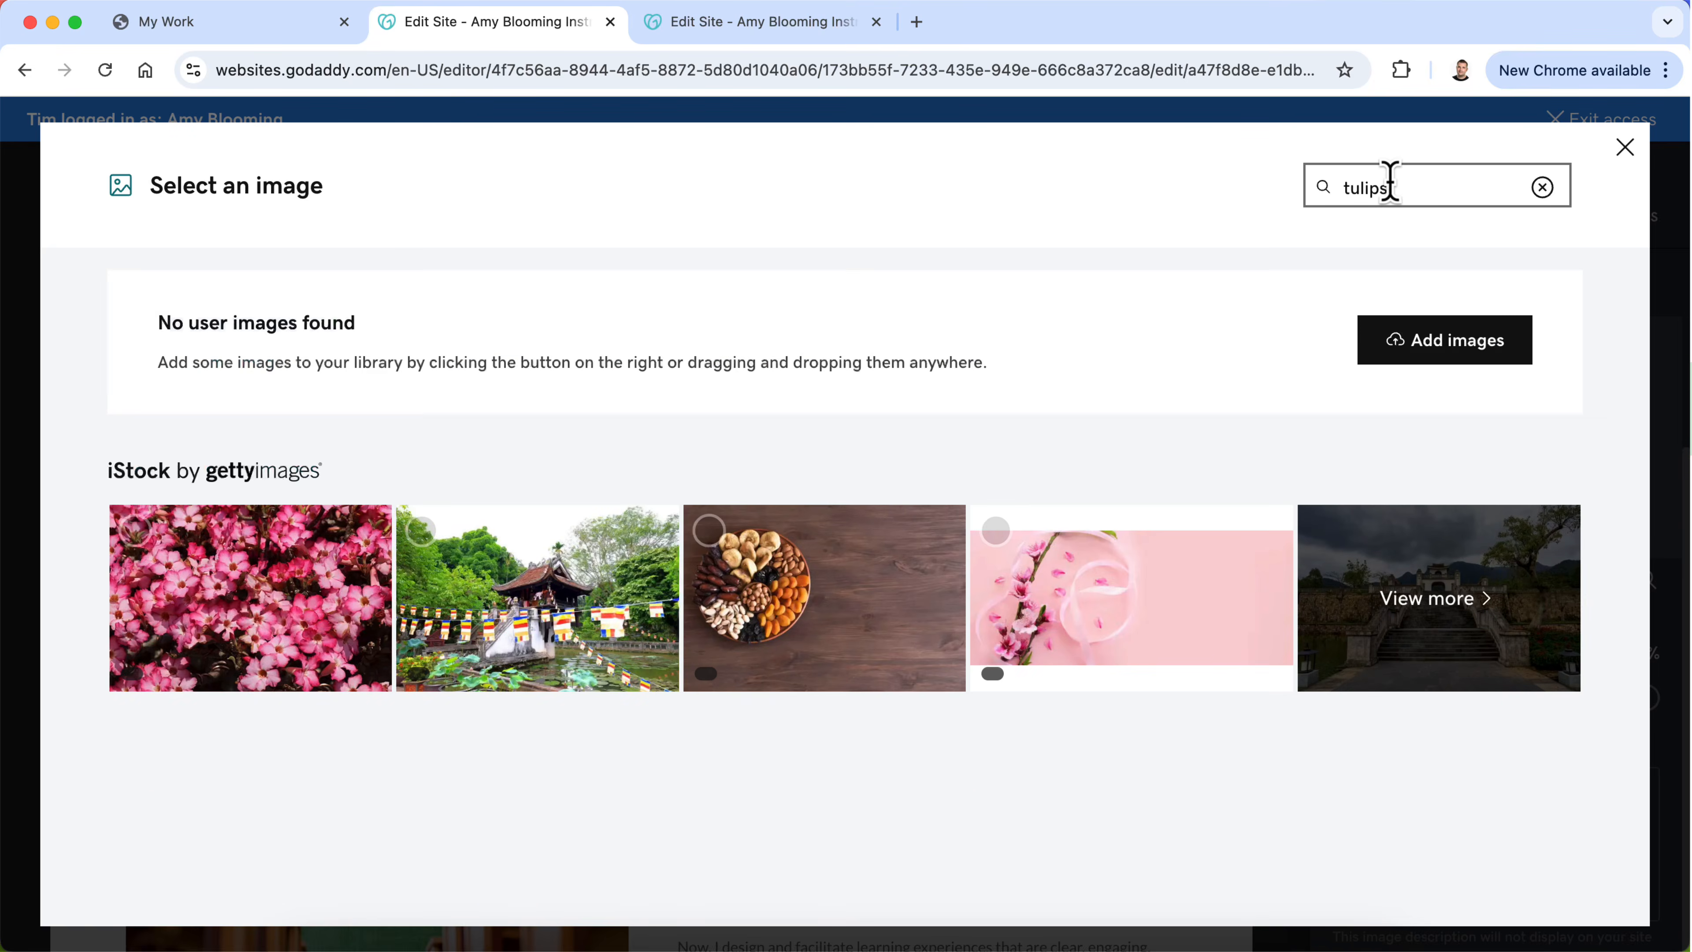
# Step: Expand the tulip search results and insert the overhead photo of dense pink tulips as the quote banner's background
pyautogui.scroll(-2, 984, 354)
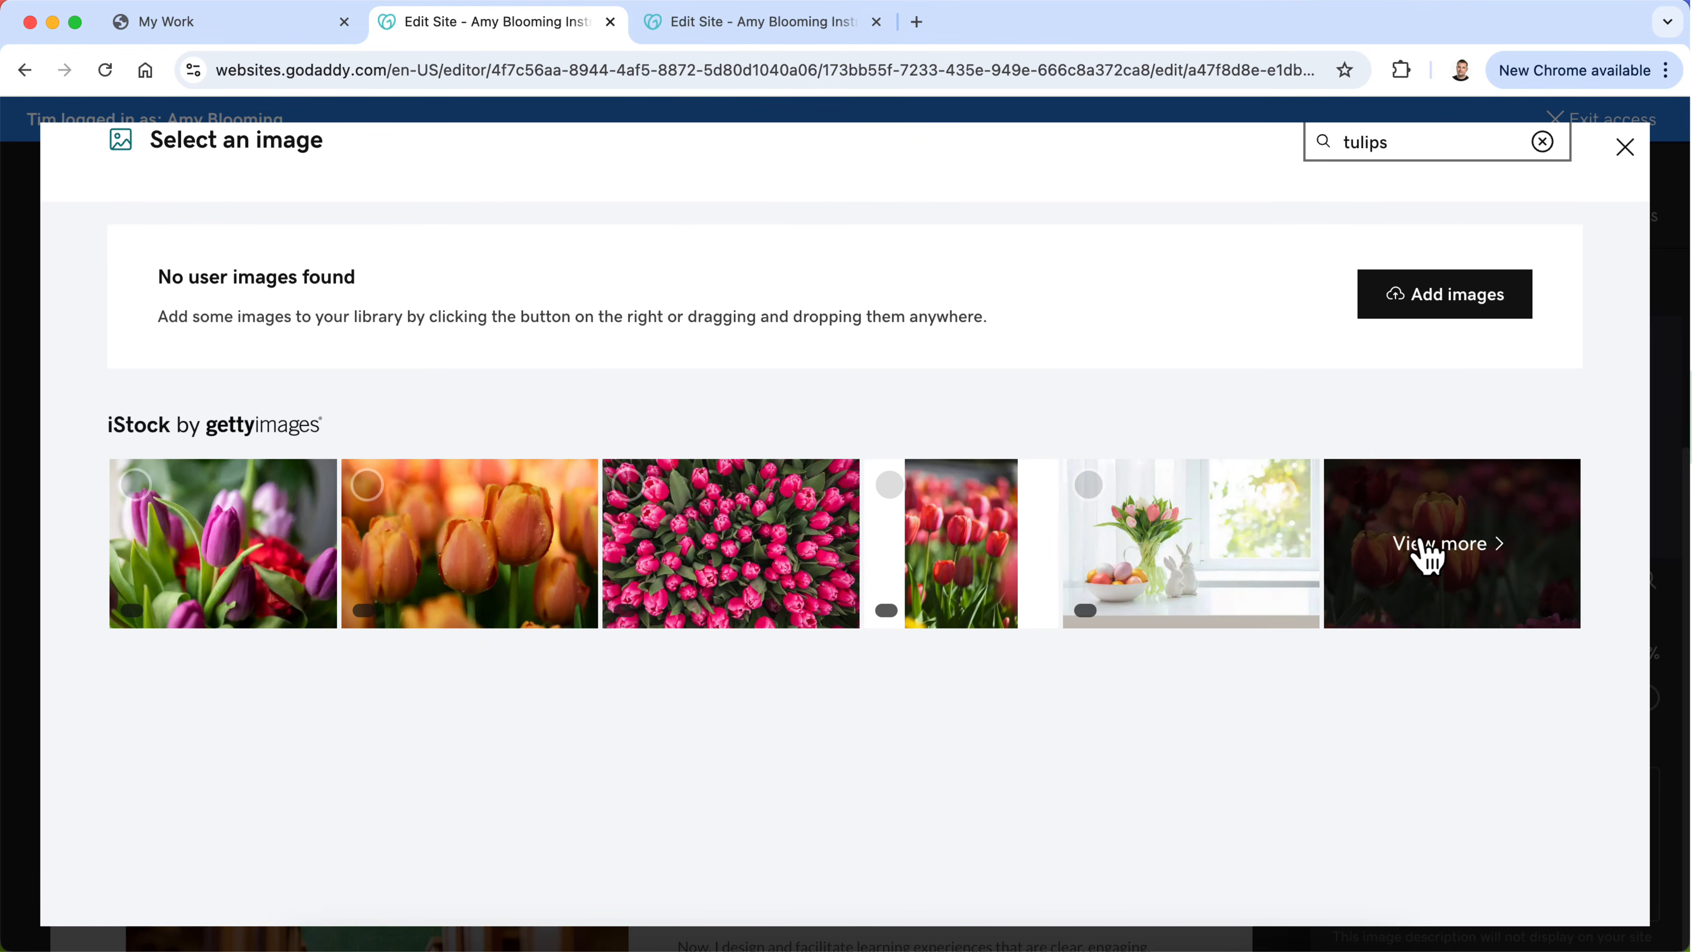
pyautogui.click(1434, 563)
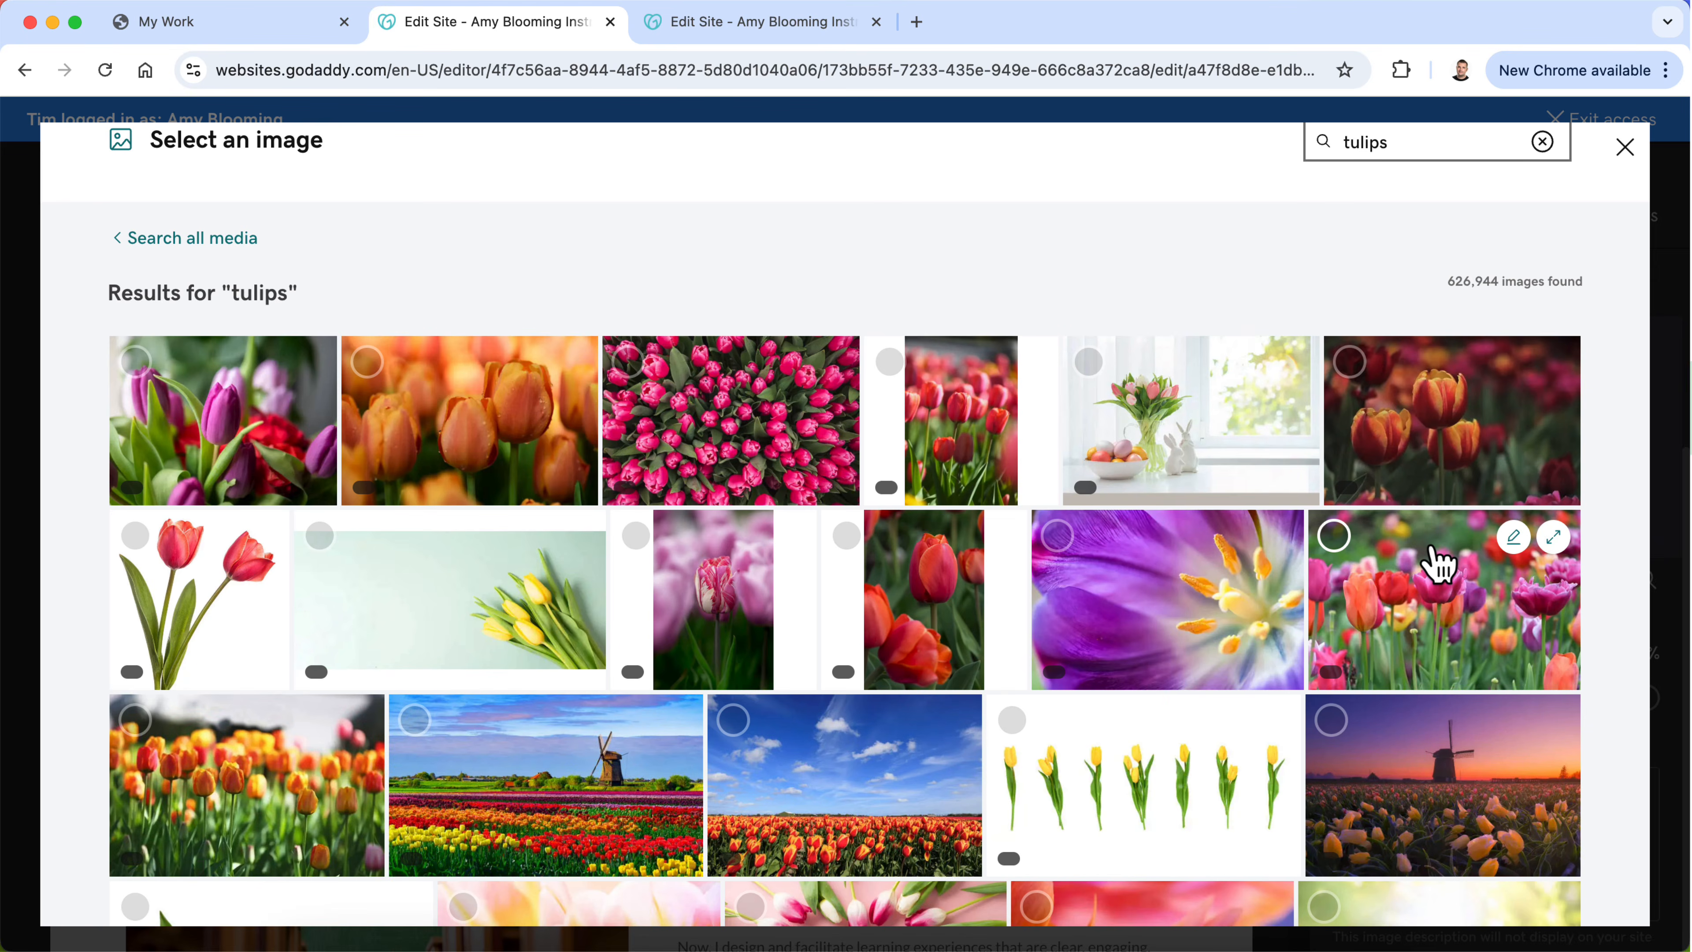
pyautogui.scroll(-2, 1371, 684)
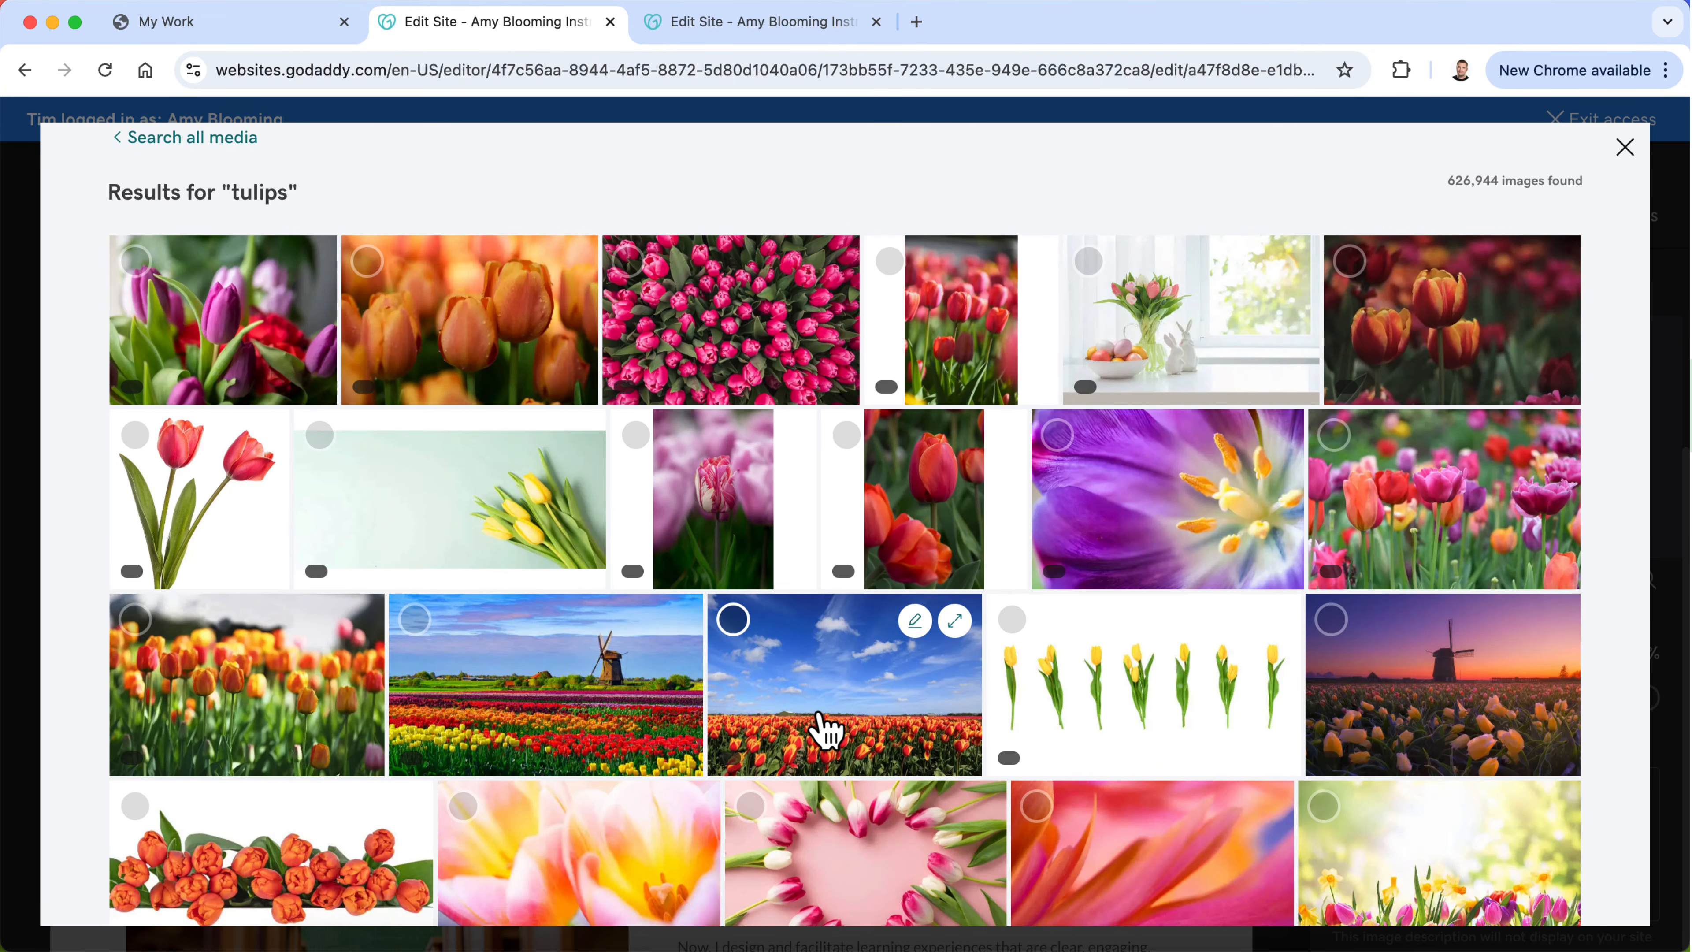
pyautogui.click(728, 367)
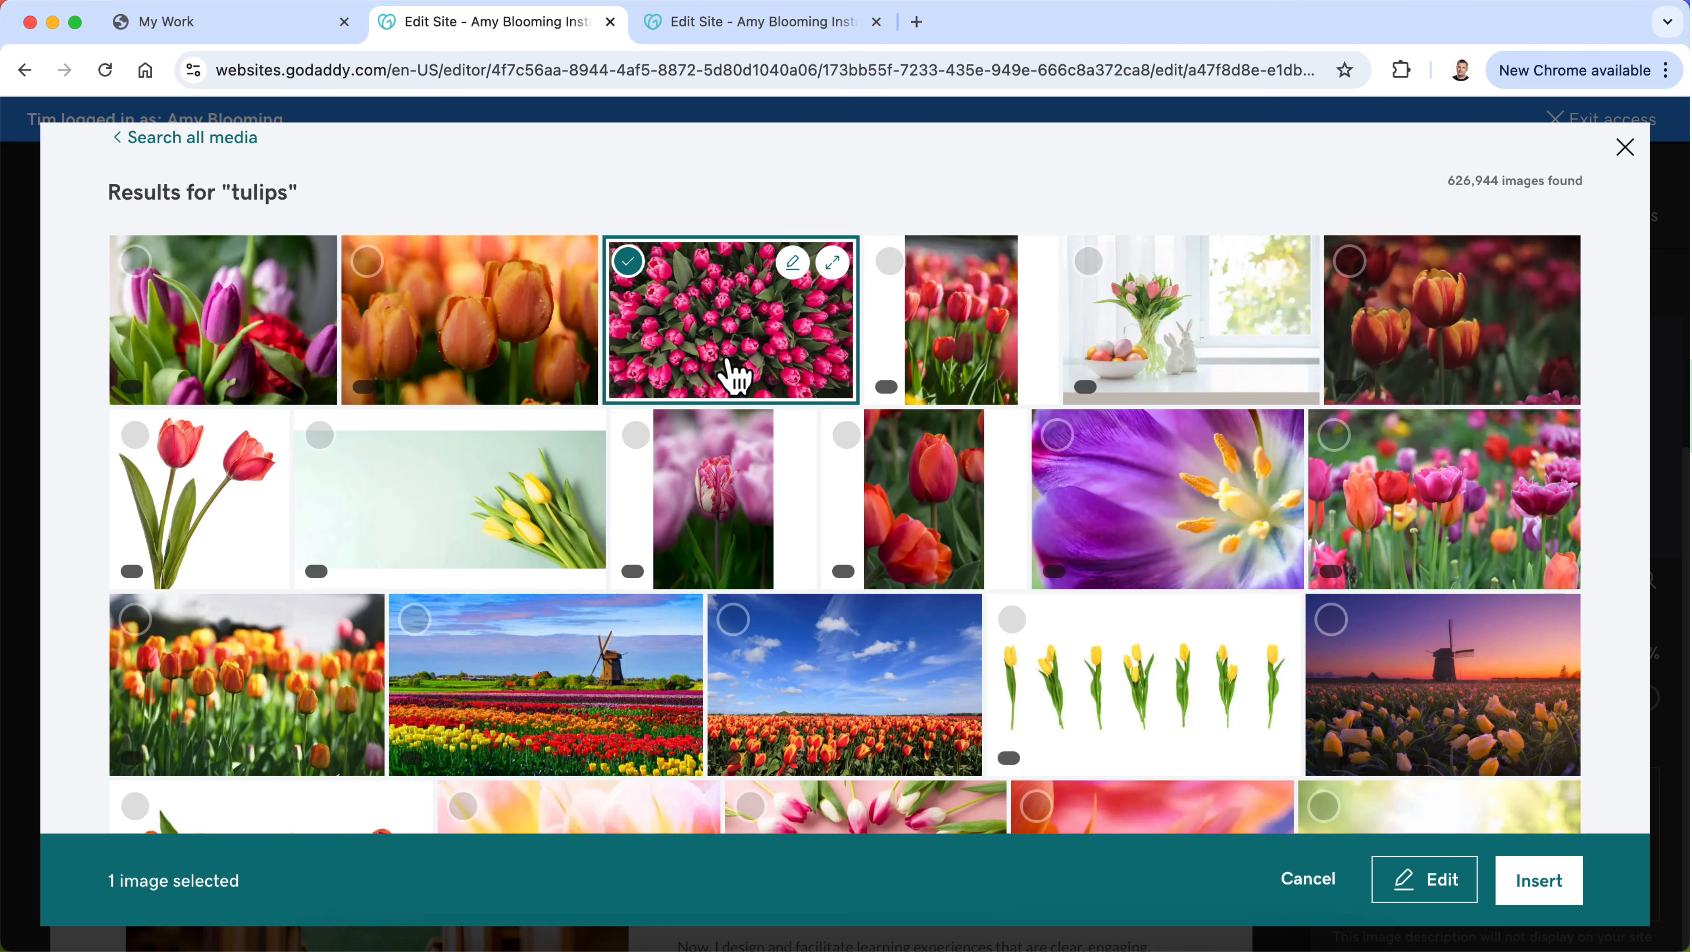
pyautogui.click(1536, 882)
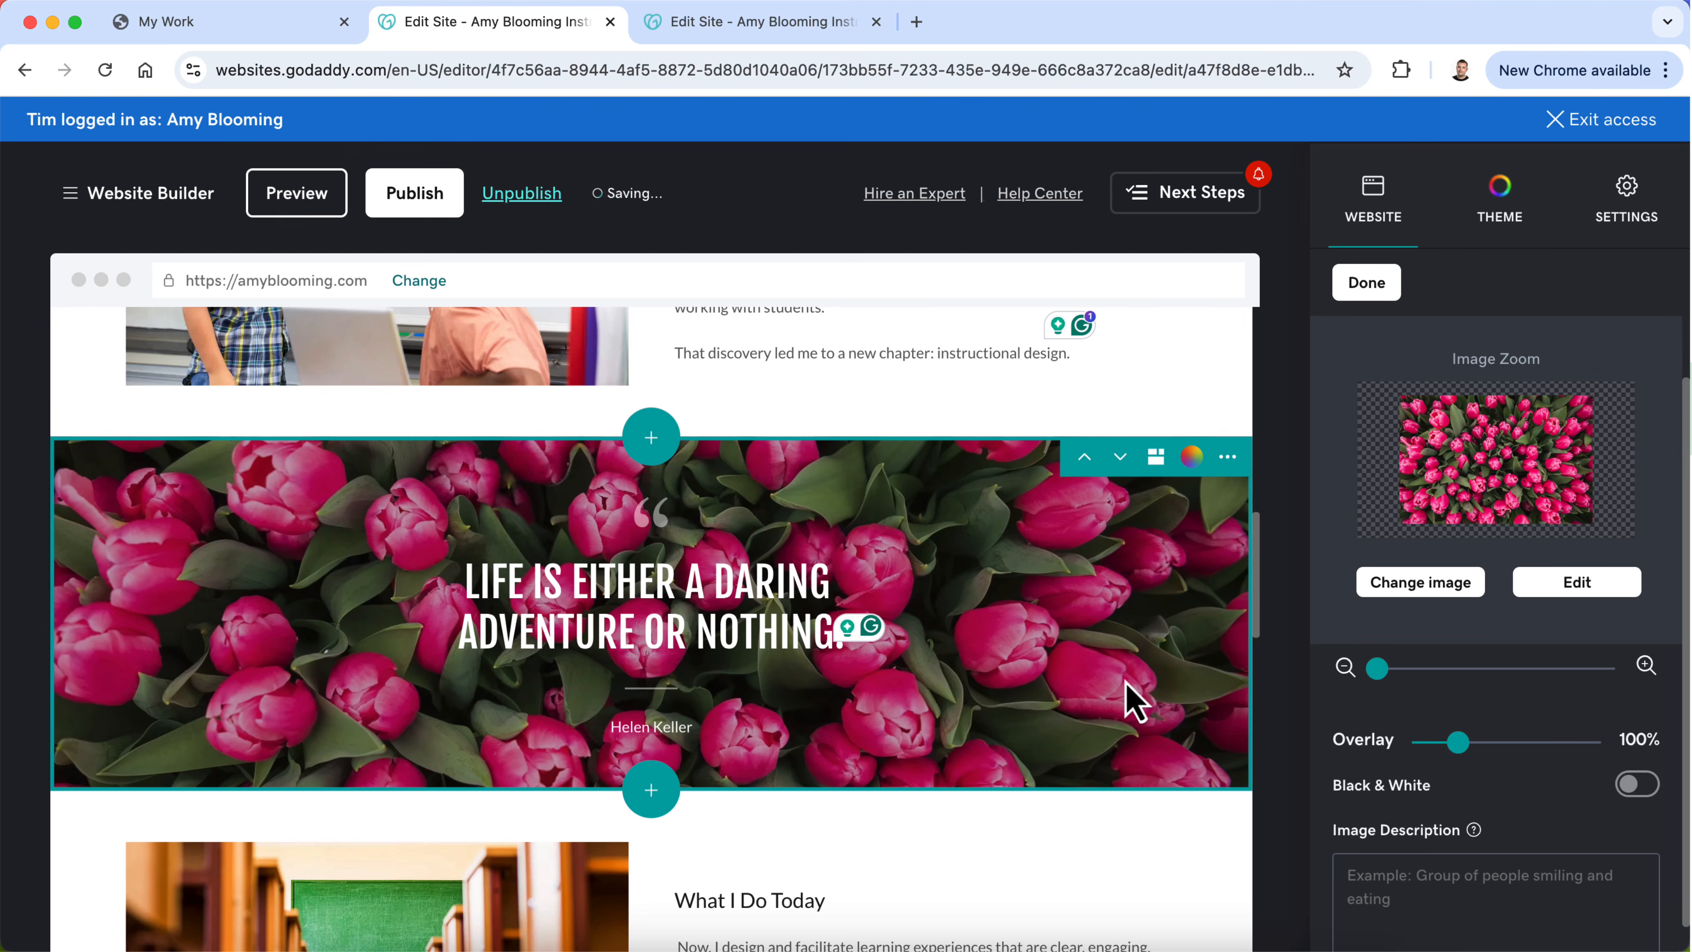
# Step: Reopen the image library for the banner background and browse the full "tulips" results for an alternative photo
pyautogui.click(1420, 586)
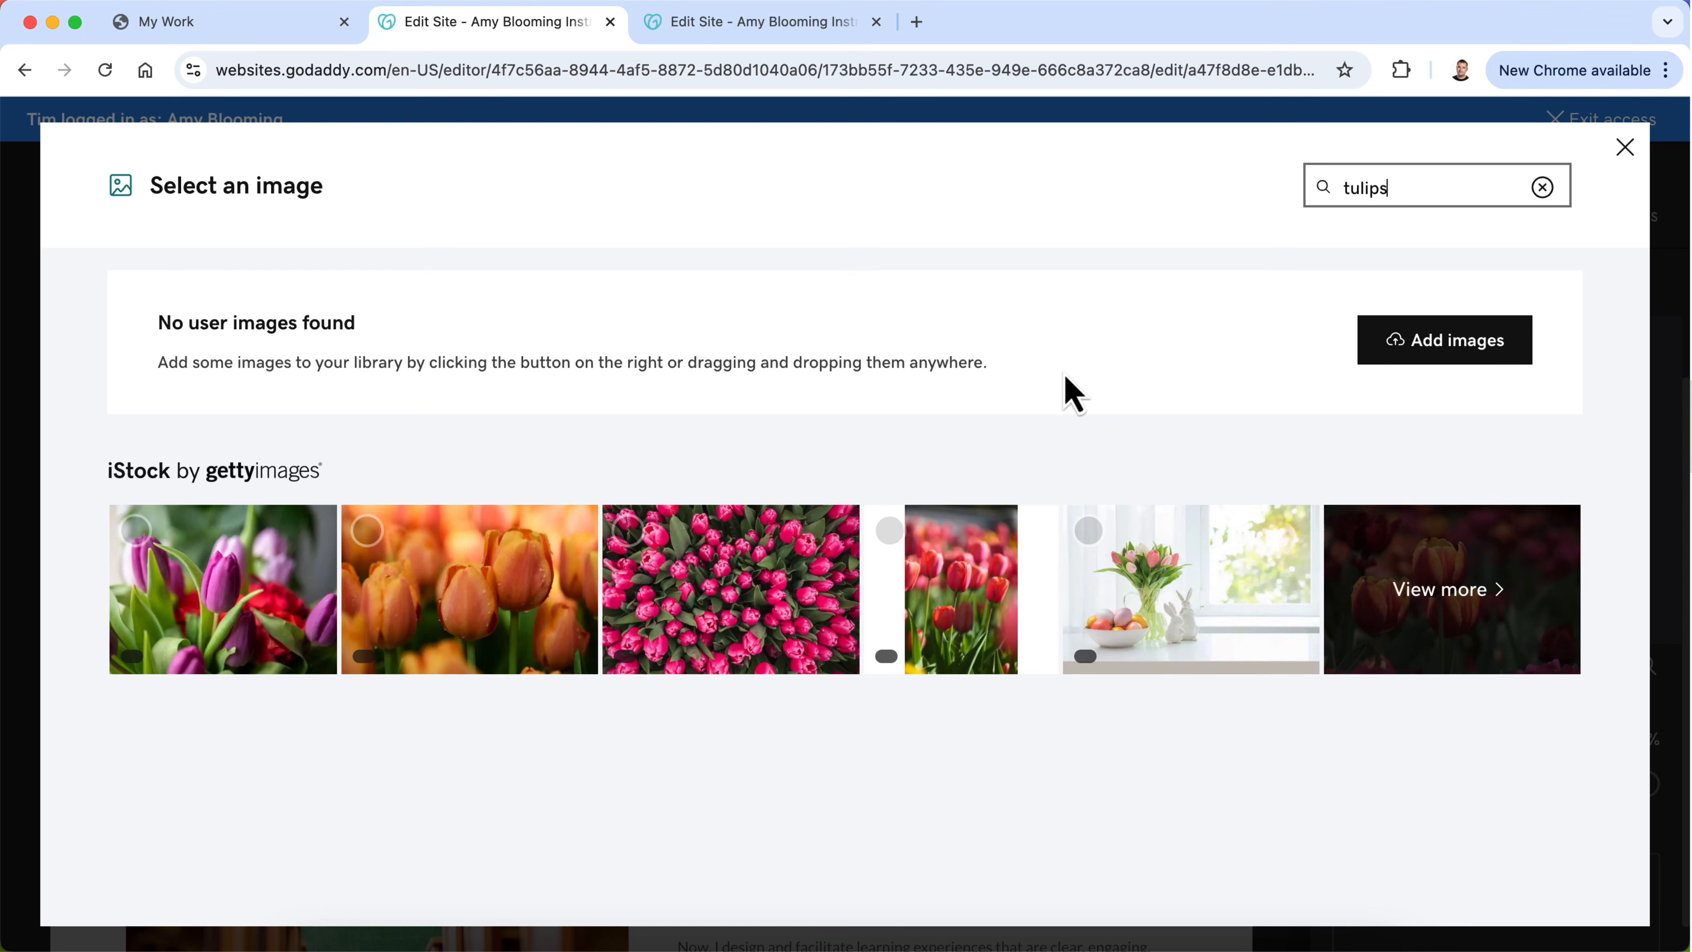
pyautogui.click(1489, 590)
pyautogui.scroll(-5, 1265, 633)
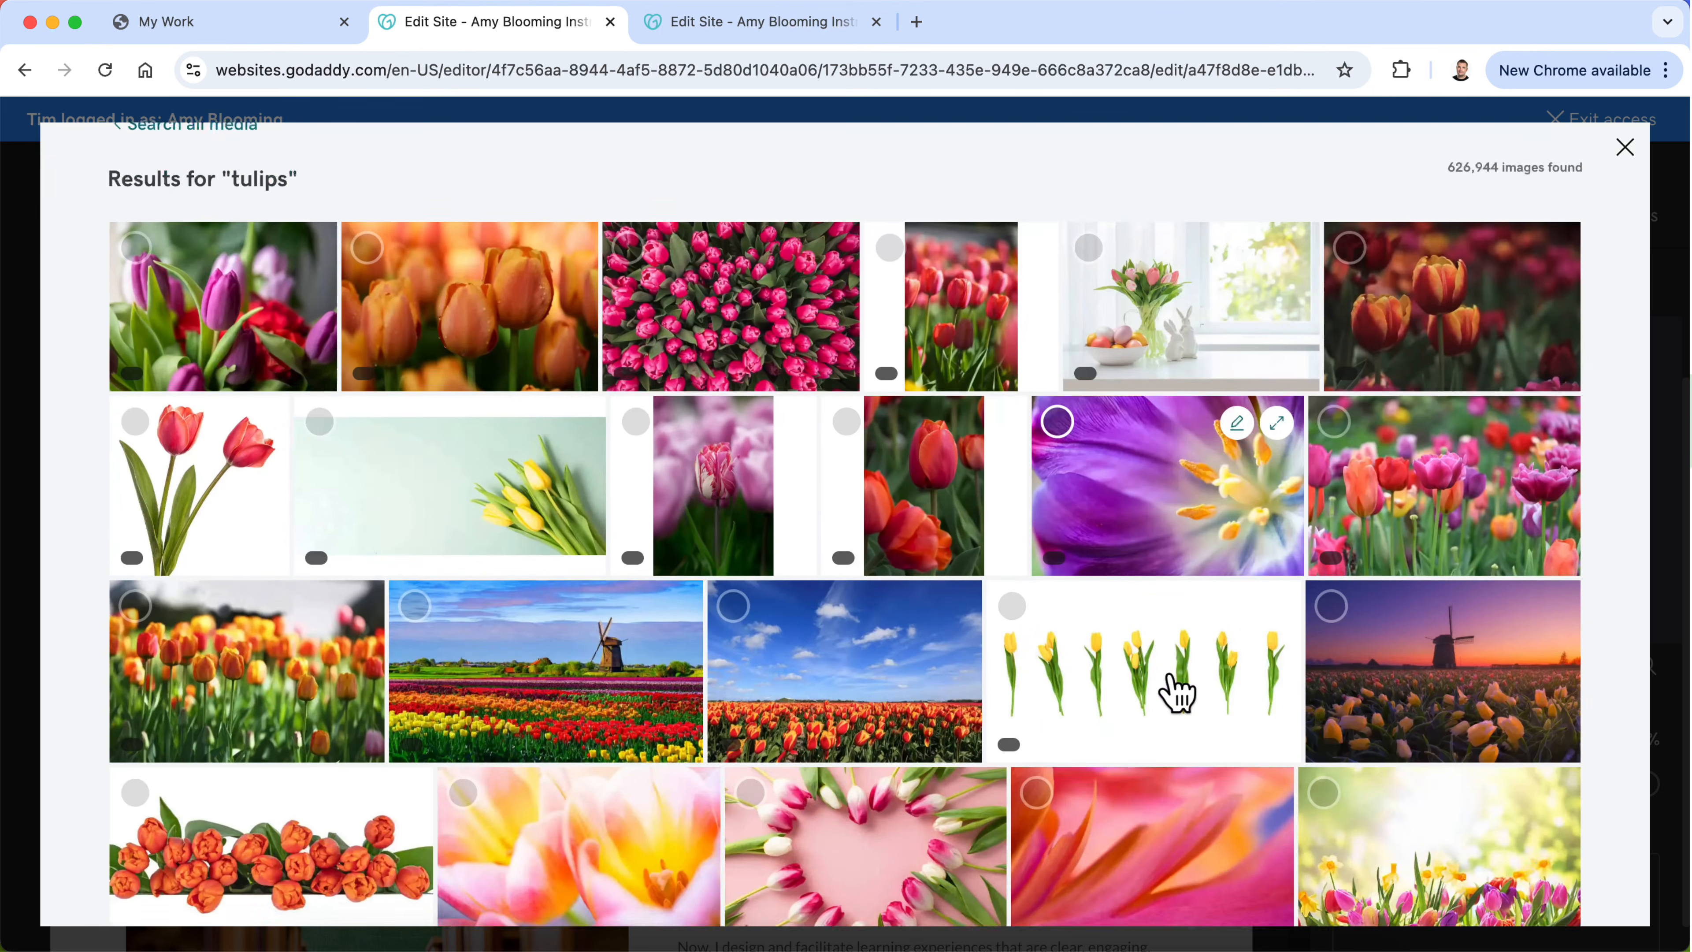
pyautogui.scroll(-3, 881, 652)
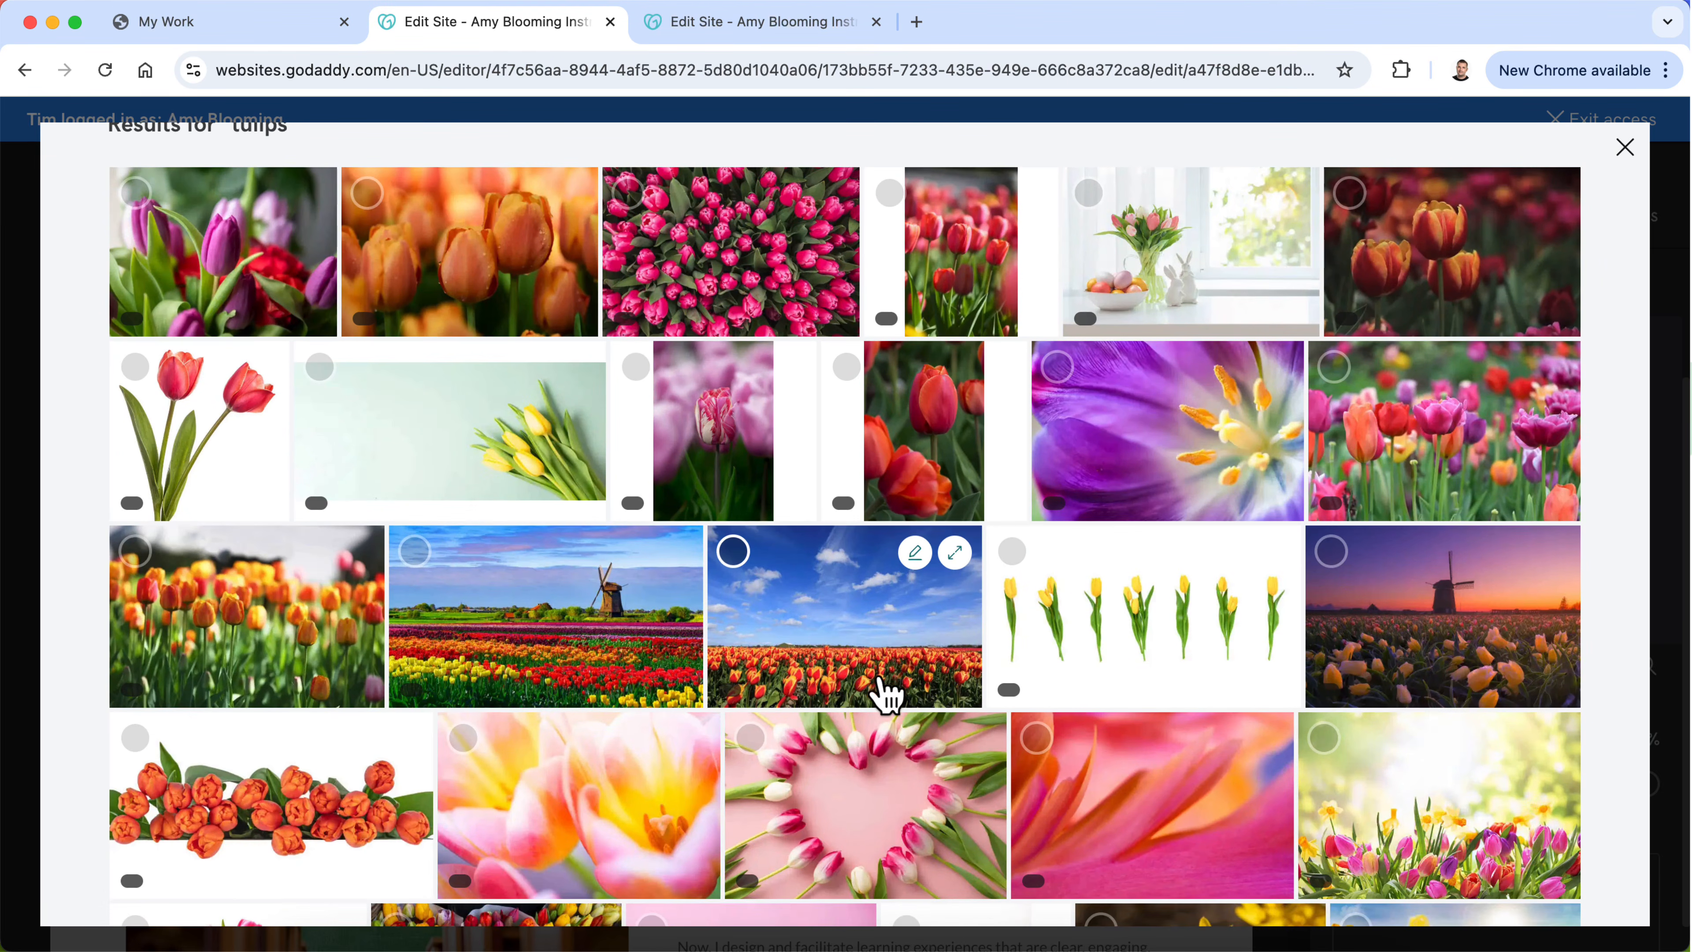
pyautogui.scroll(-10, 886, 693)
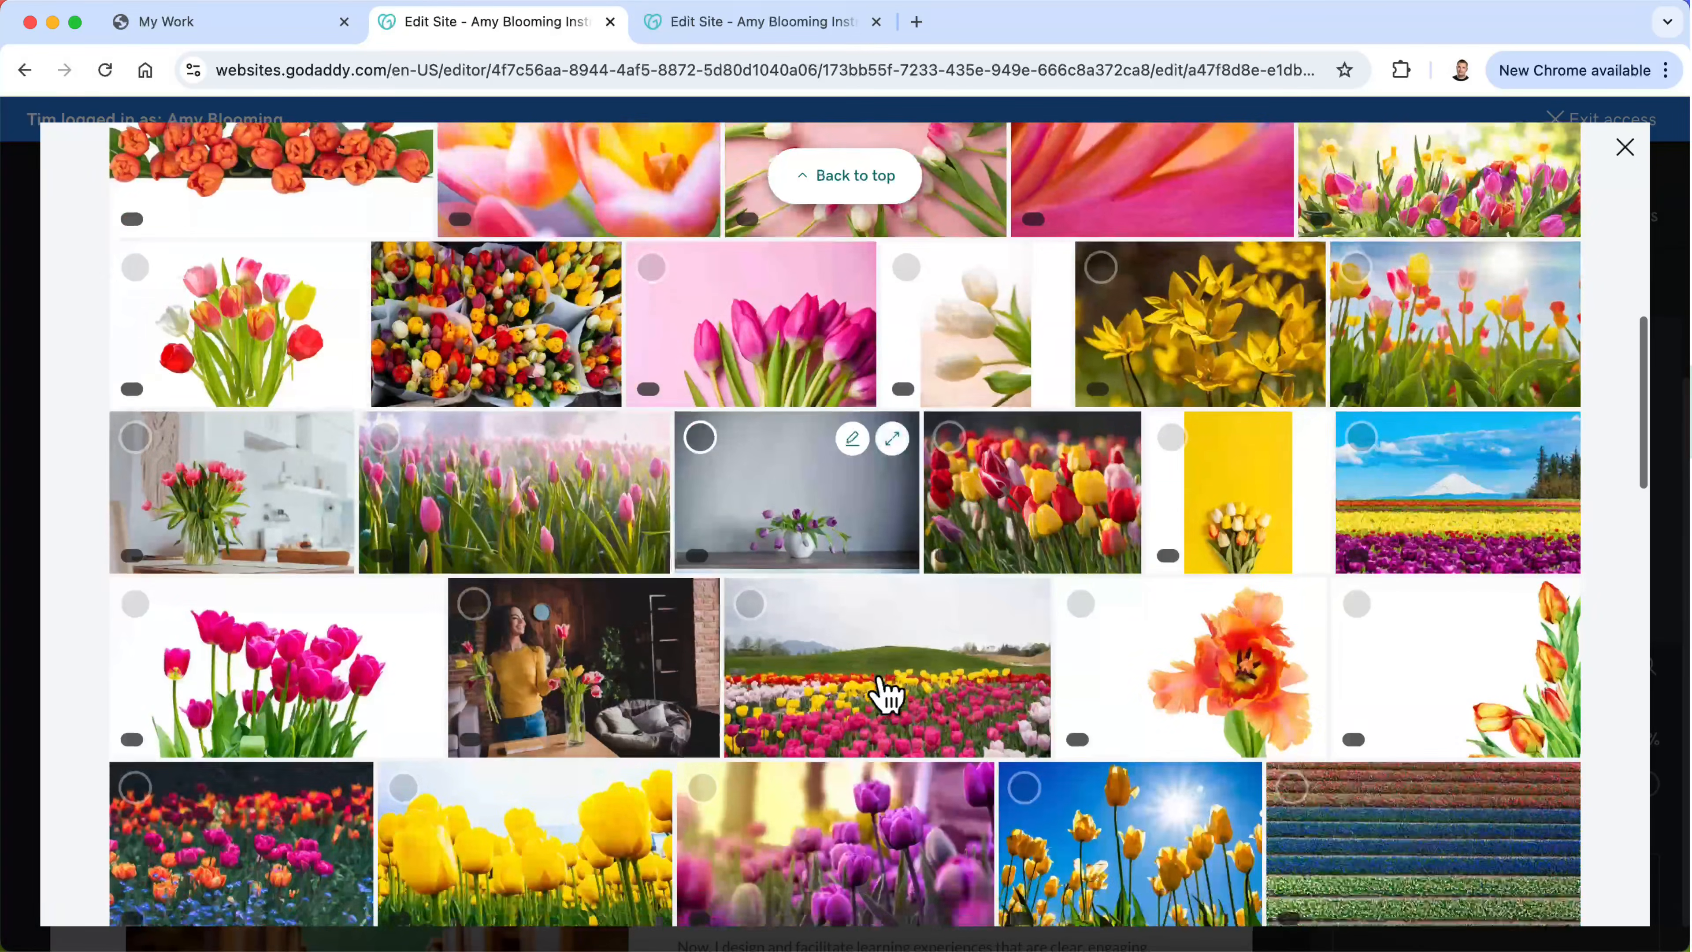
pyautogui.scroll(-4, 886, 694)
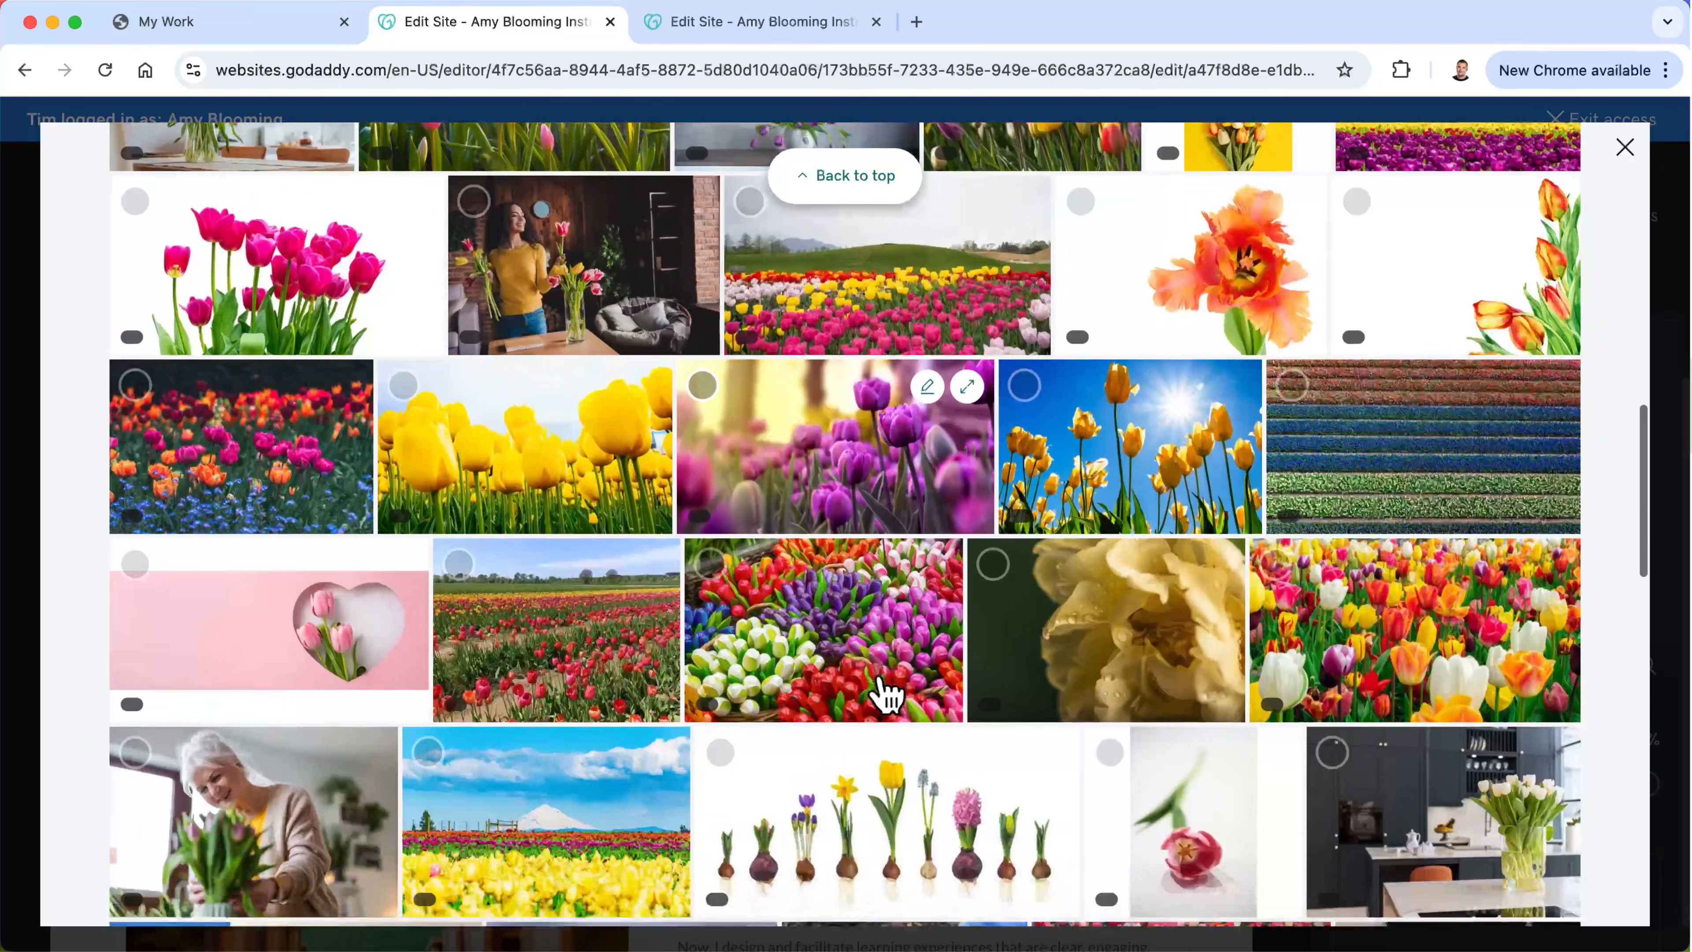
pyautogui.scroll(-4, 886, 693)
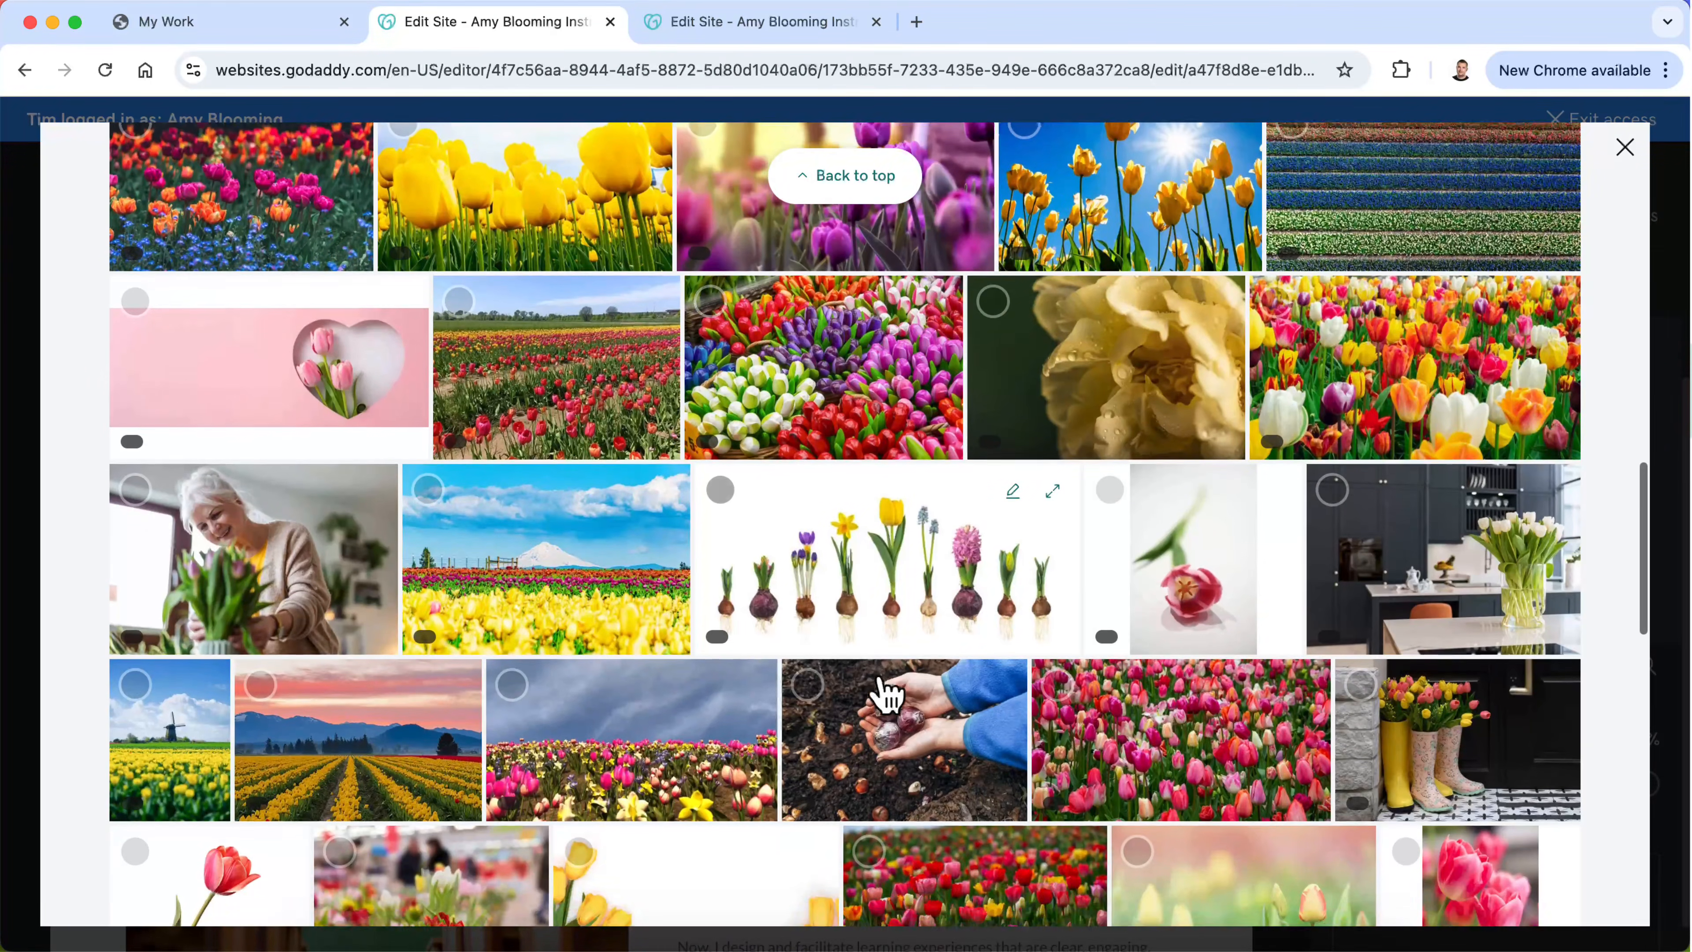
pyautogui.scroll(-3, 886, 693)
pyautogui.scroll(-5, 886, 693)
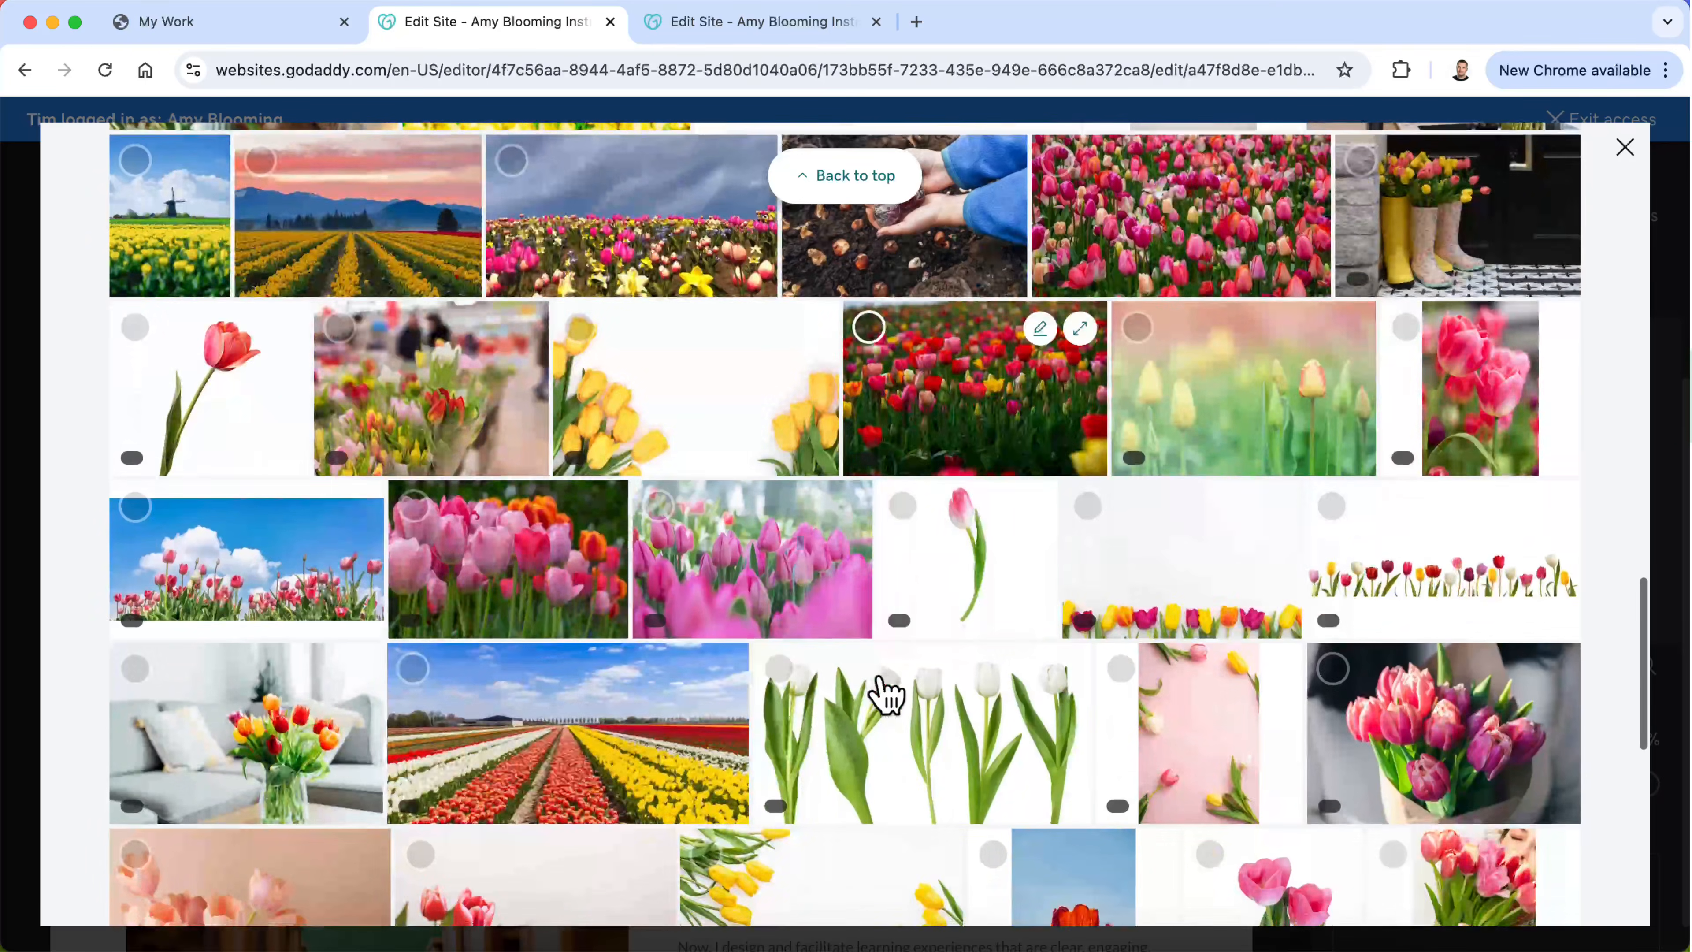
pyautogui.scroll(-2, 886, 693)
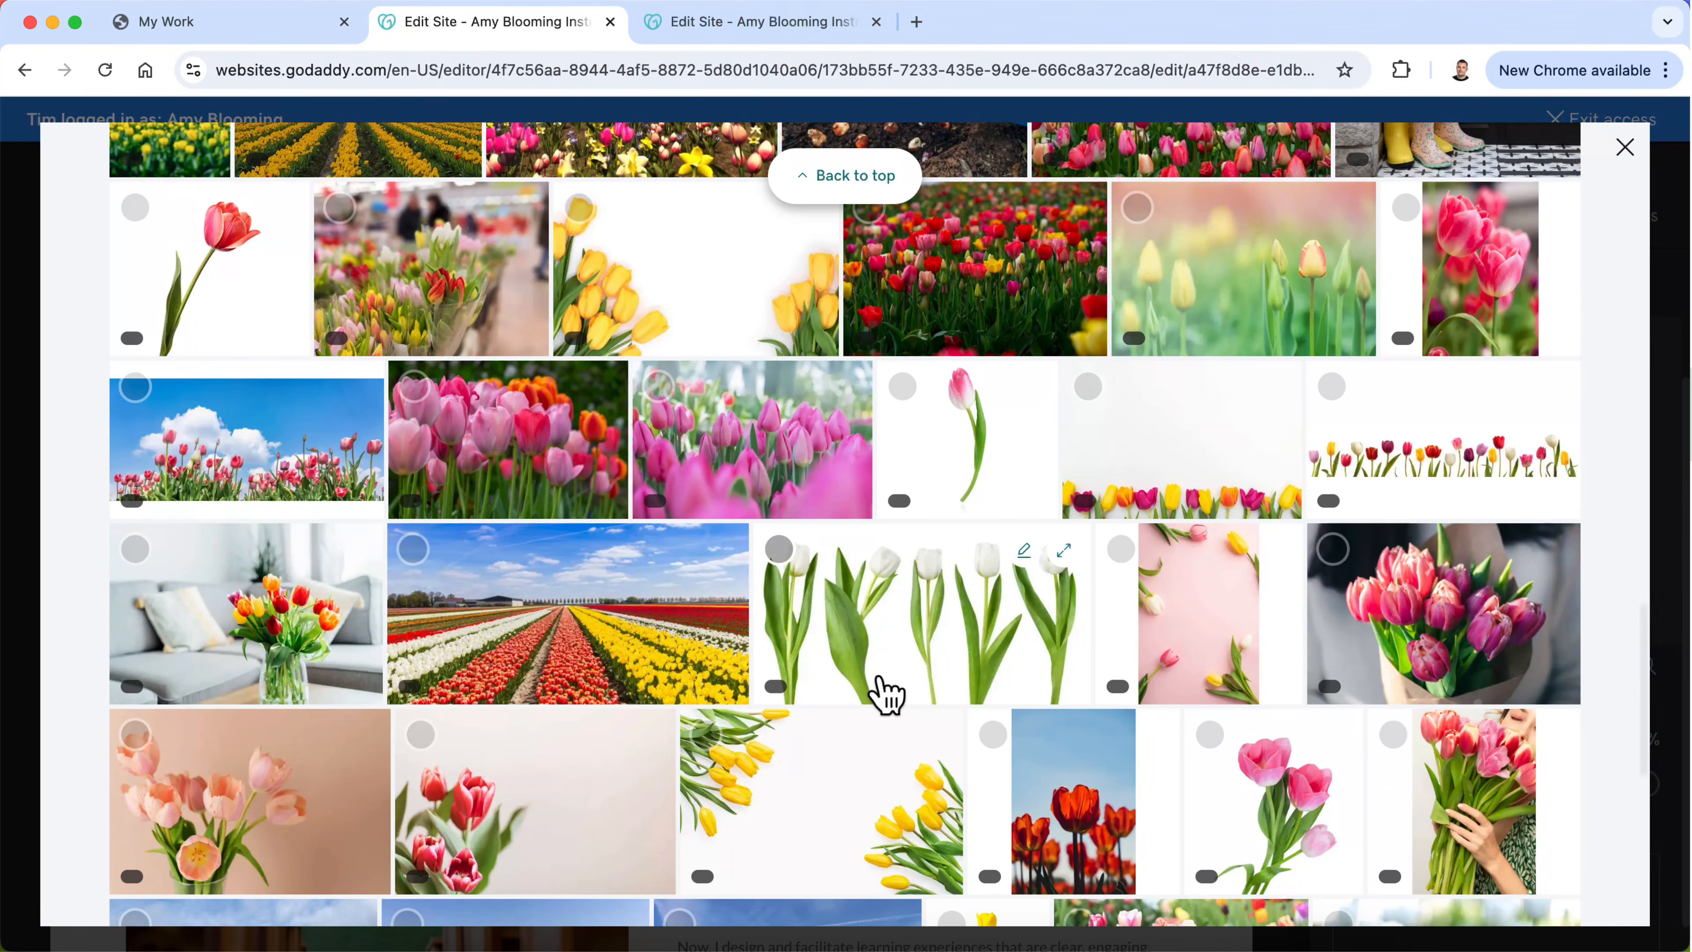
pyautogui.scroll(-5, 887, 693)
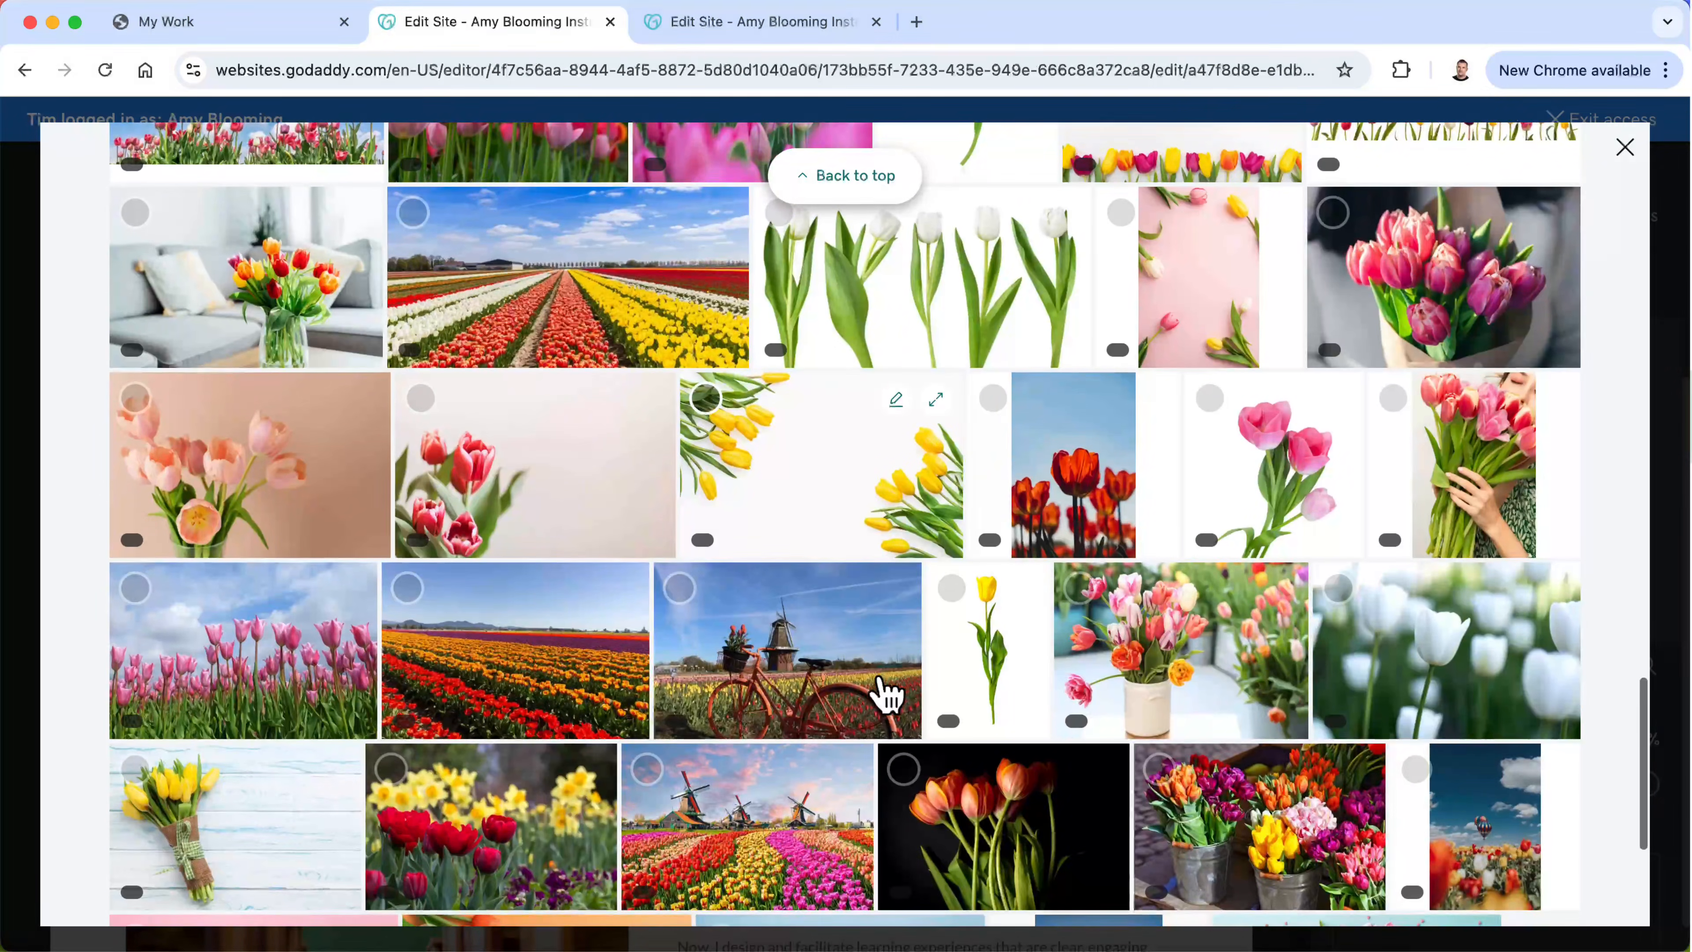
pyautogui.scroll(-12, 887, 693)
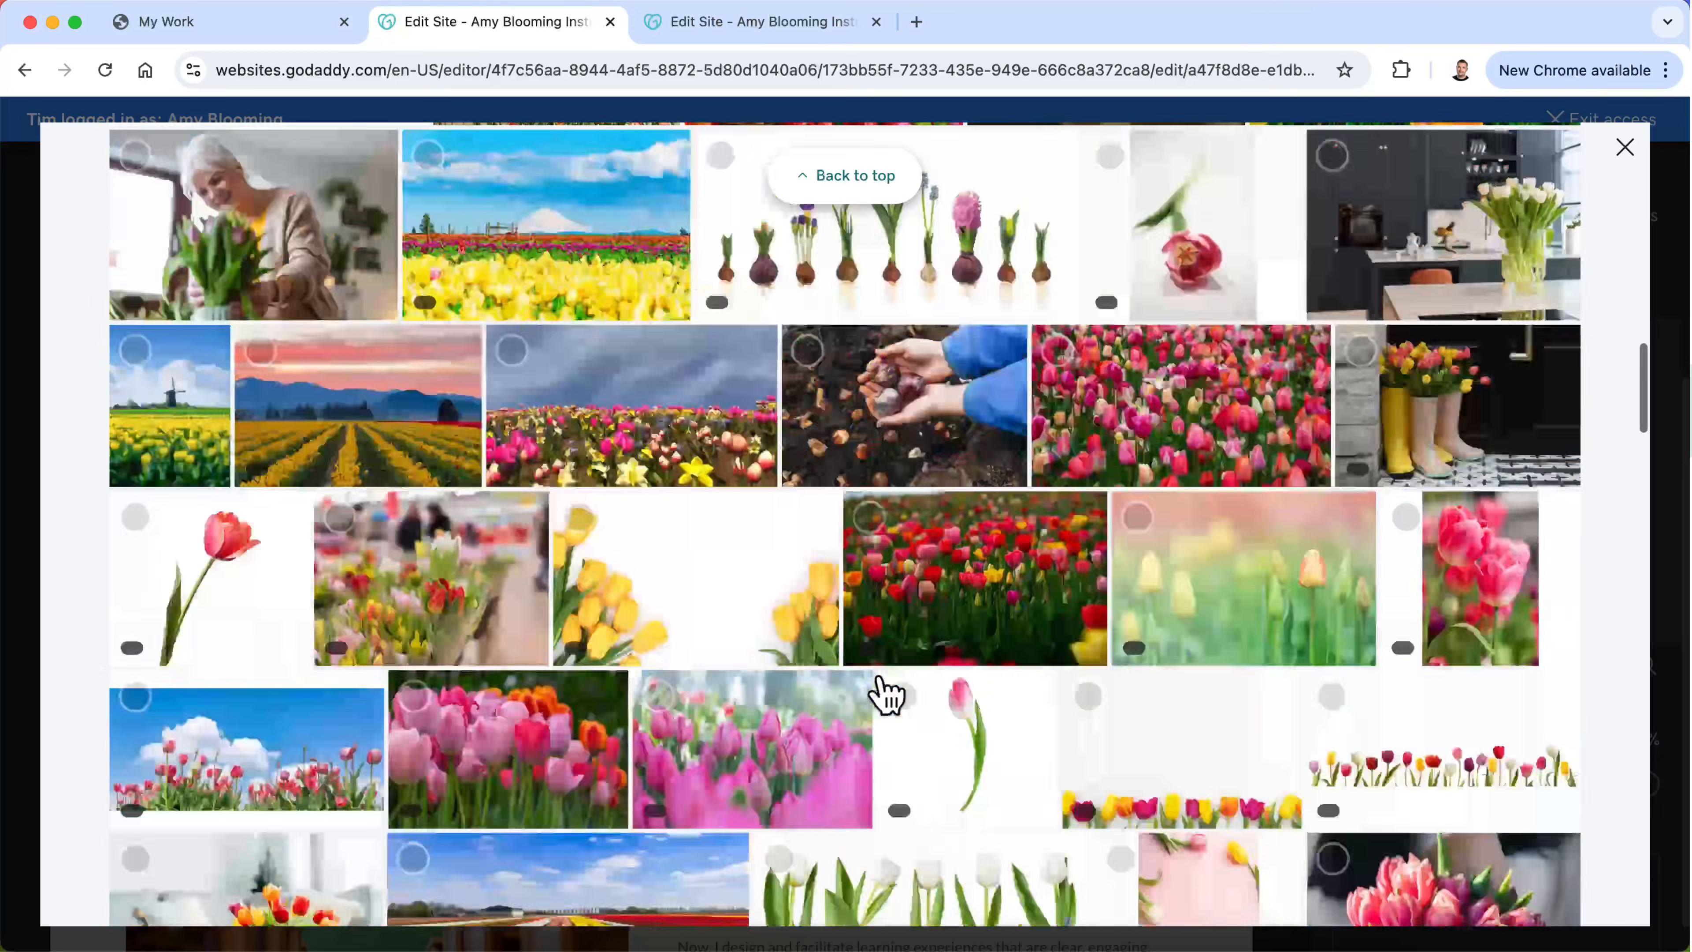
pyautogui.scroll(13, 886, 693)
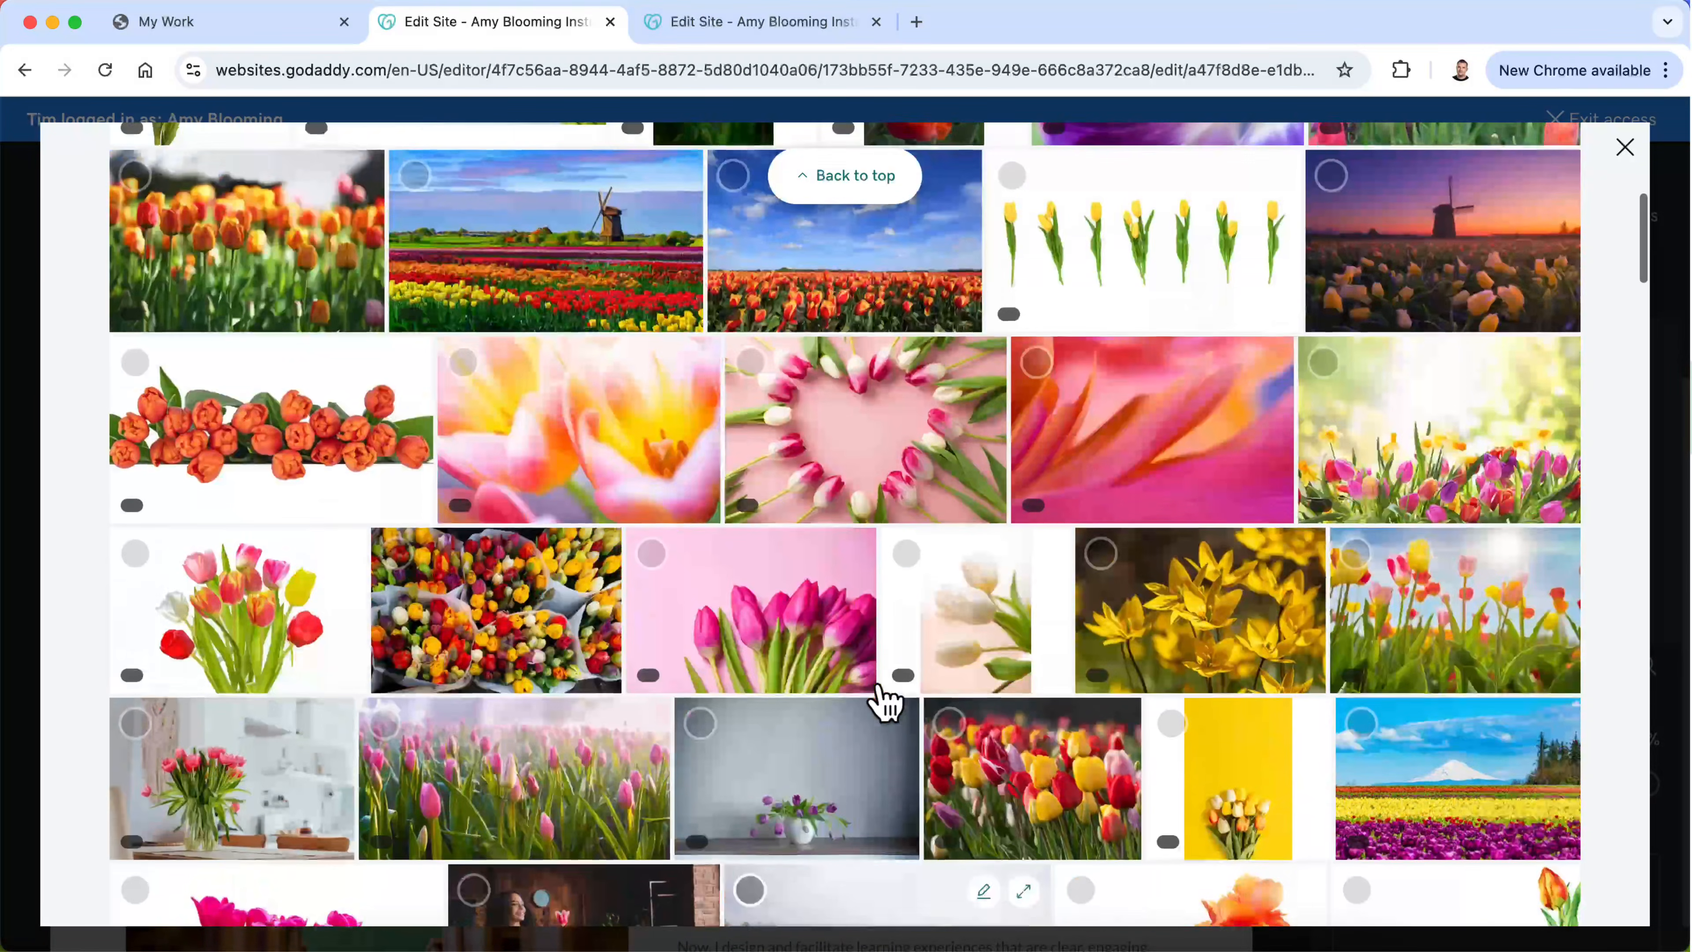
pyautogui.scroll(4, 886, 707)
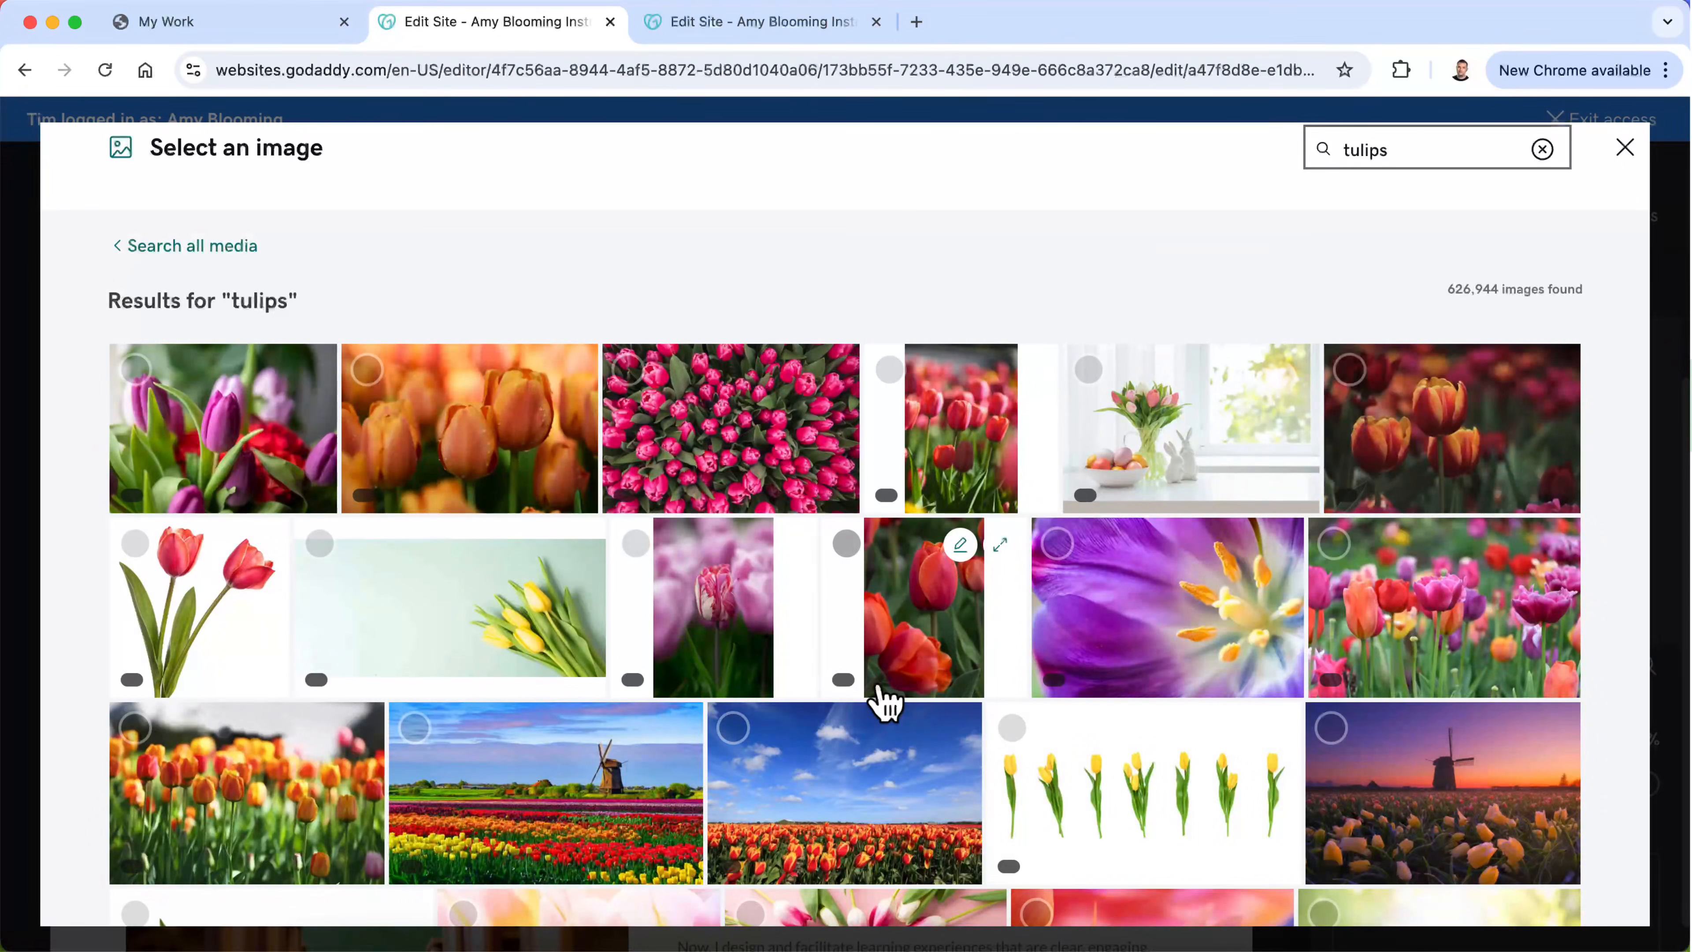
pyautogui.scroll(-4, 886, 699)
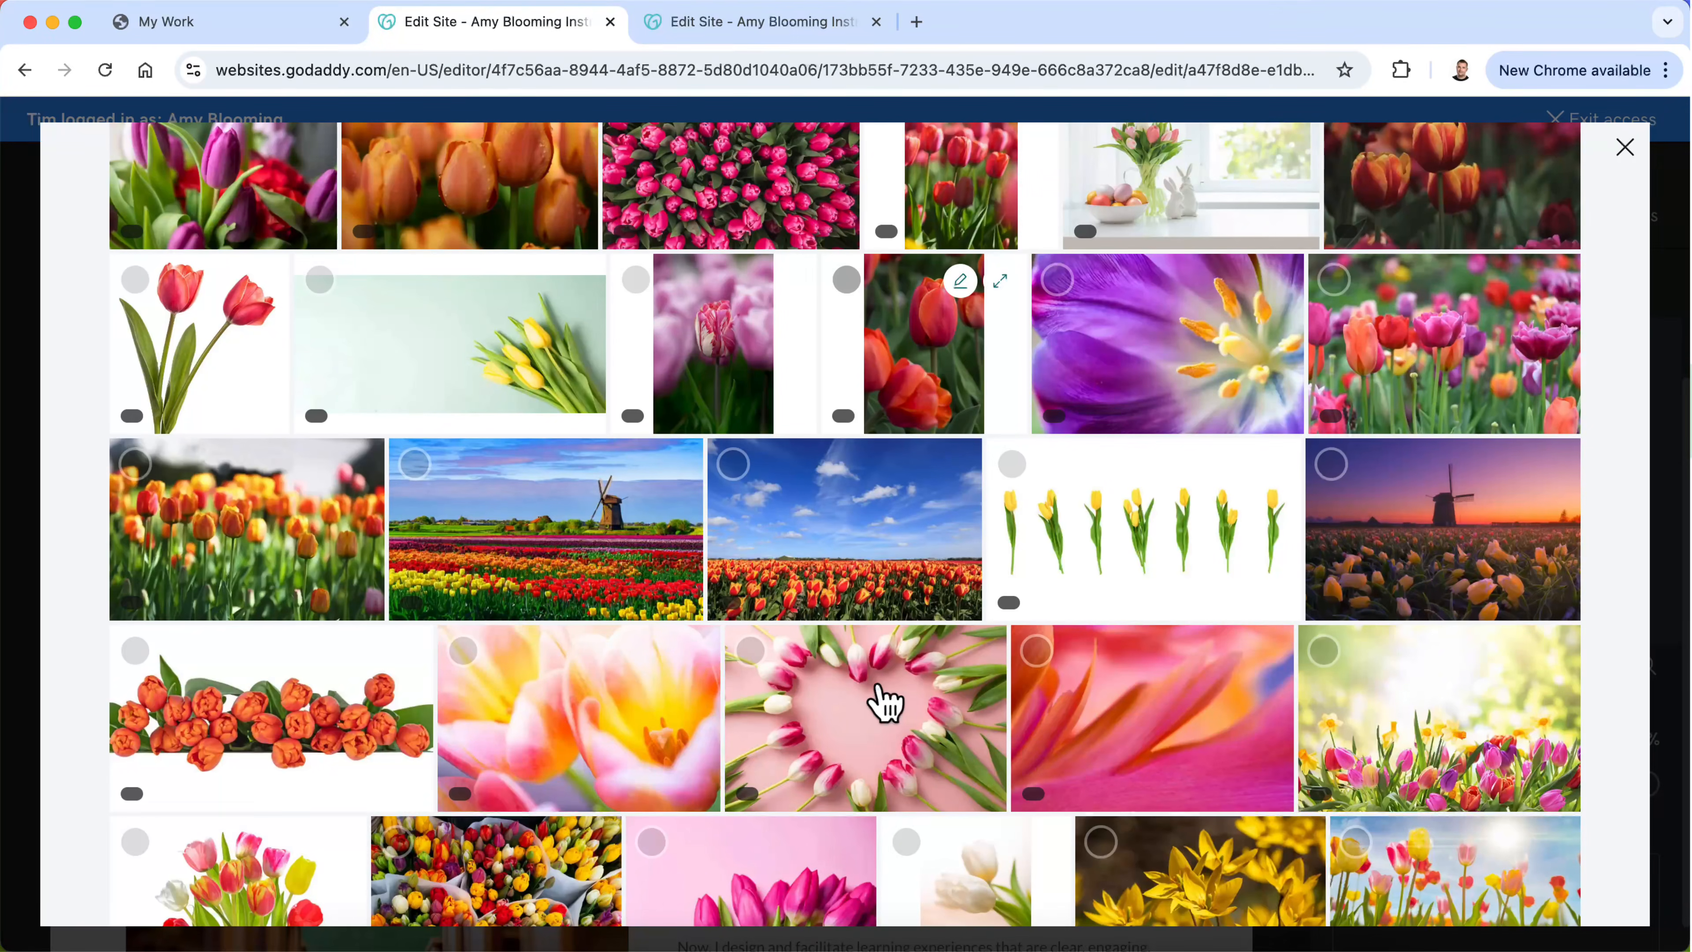
pyautogui.scroll(-6, 886, 700)
pyautogui.scroll(10, 886, 699)
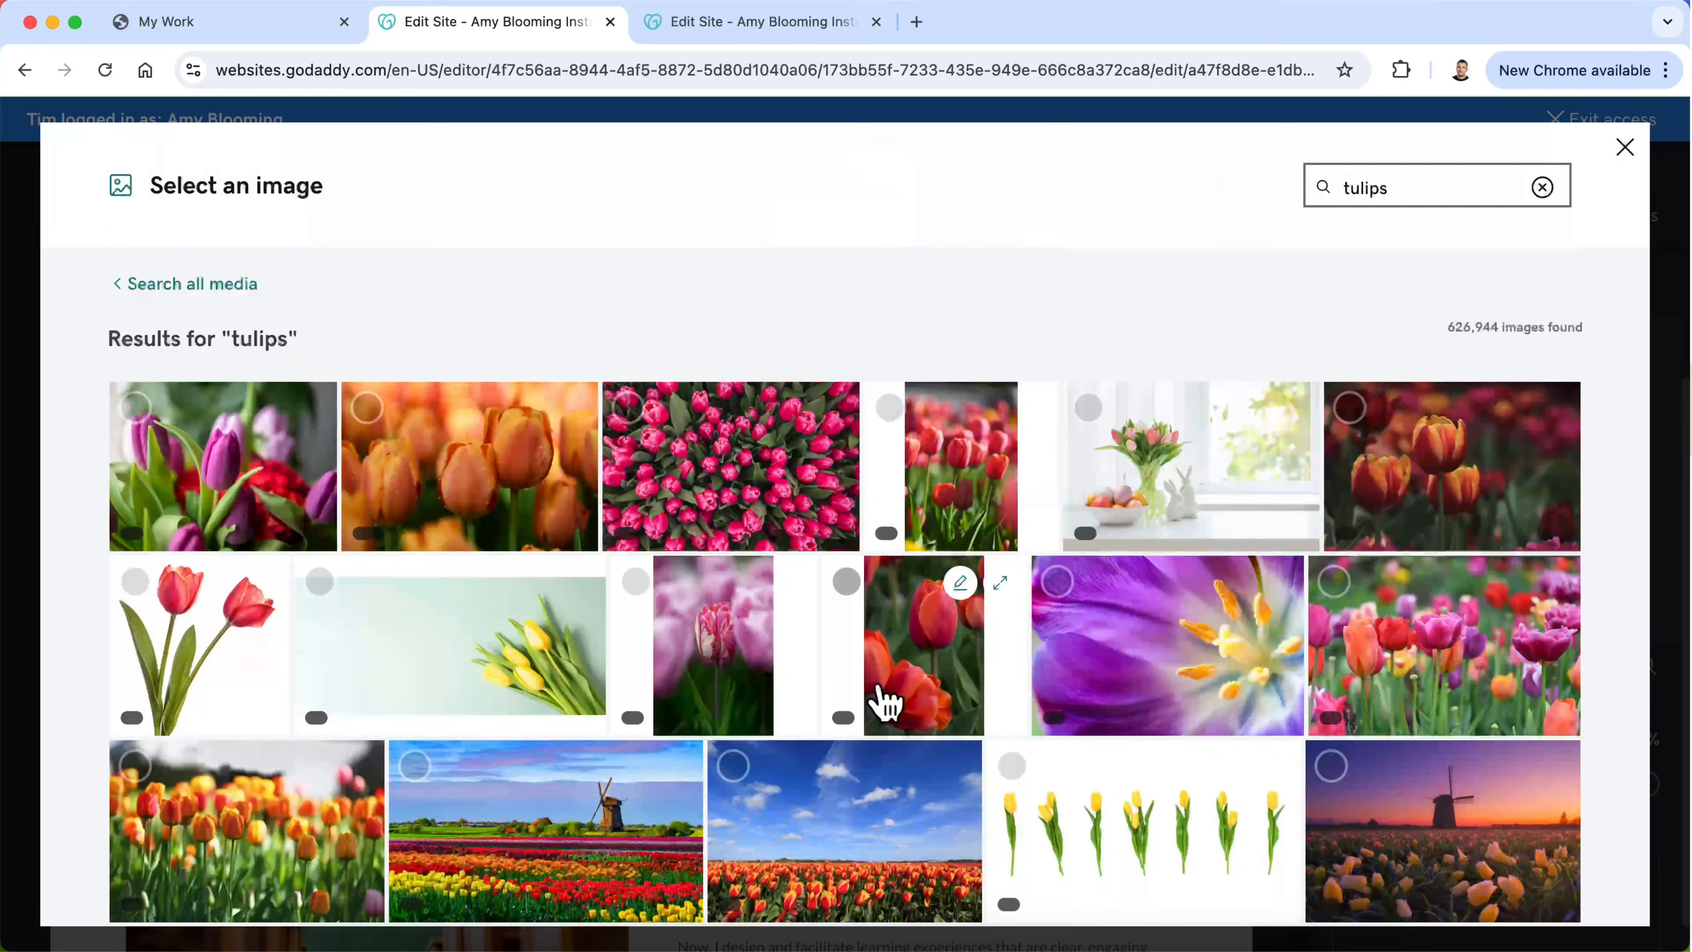
# Step: Set the quote banner's background to the photo of orange-red tulips against a dark field and finish the image settings
pyautogui.scroll(-4, 886, 703)
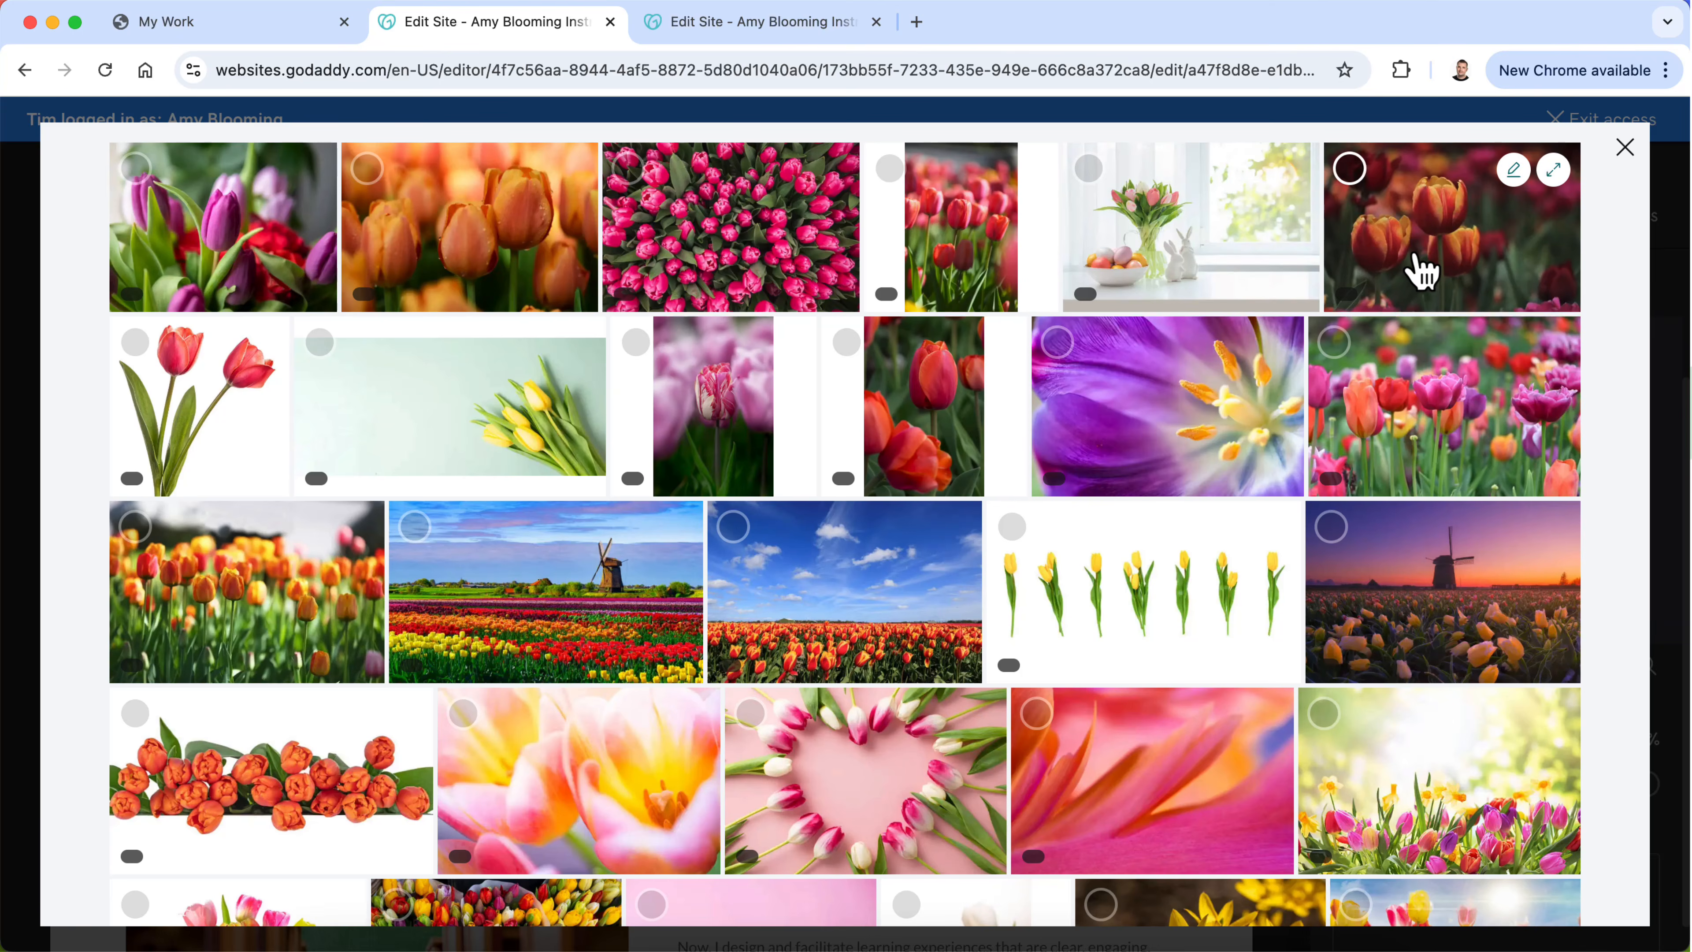
pyautogui.click(1413, 266)
pyautogui.click(1534, 882)
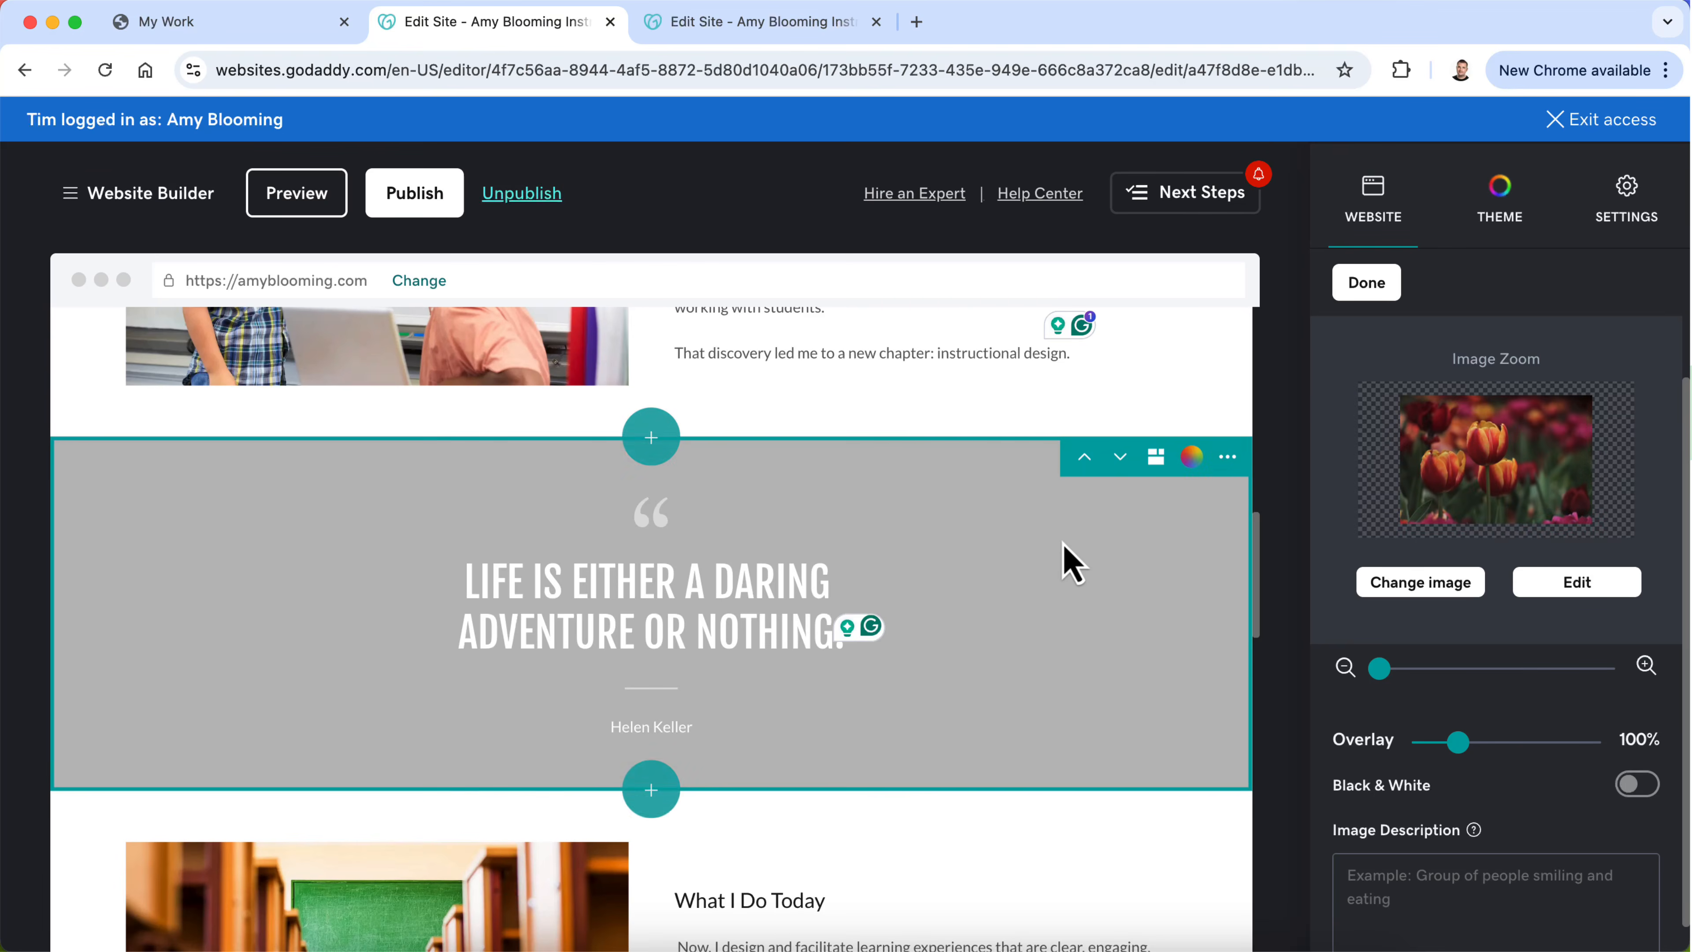
pyautogui.click(1367, 284)
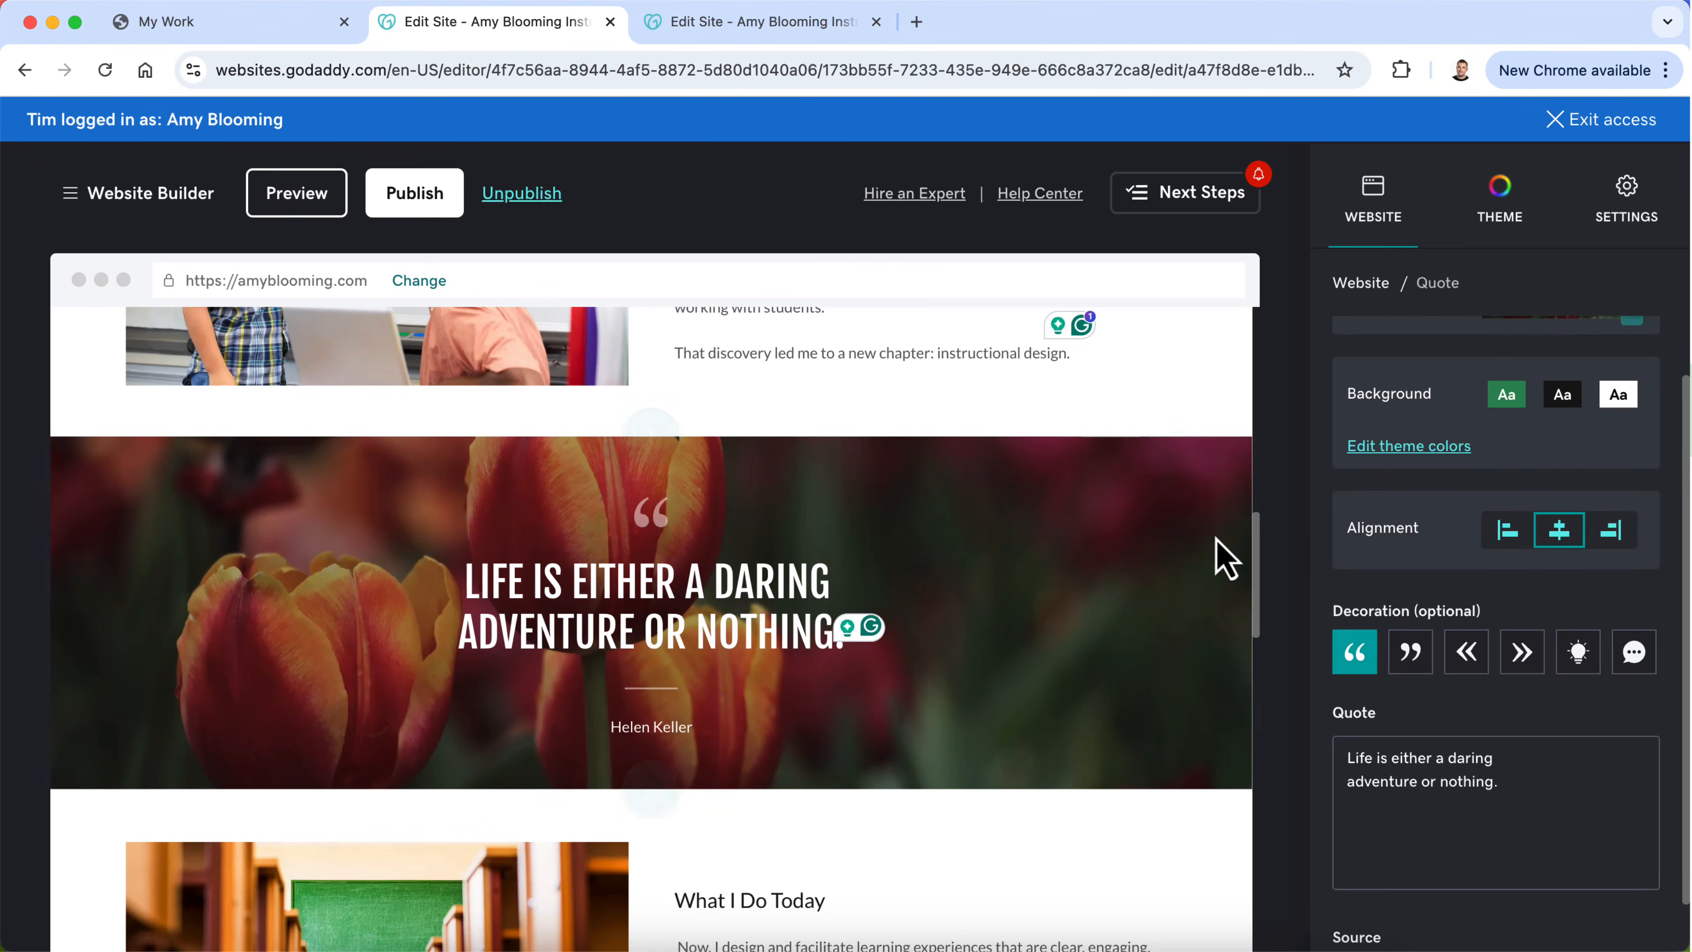
# Step: Replace the classroom image in the My Story introduction with the uploaded lighthouse photo and reposition it to show the woman and dog
pyautogui.scroll(10, 1217, 540)
pyautogui.scroll(2, 1218, 542)
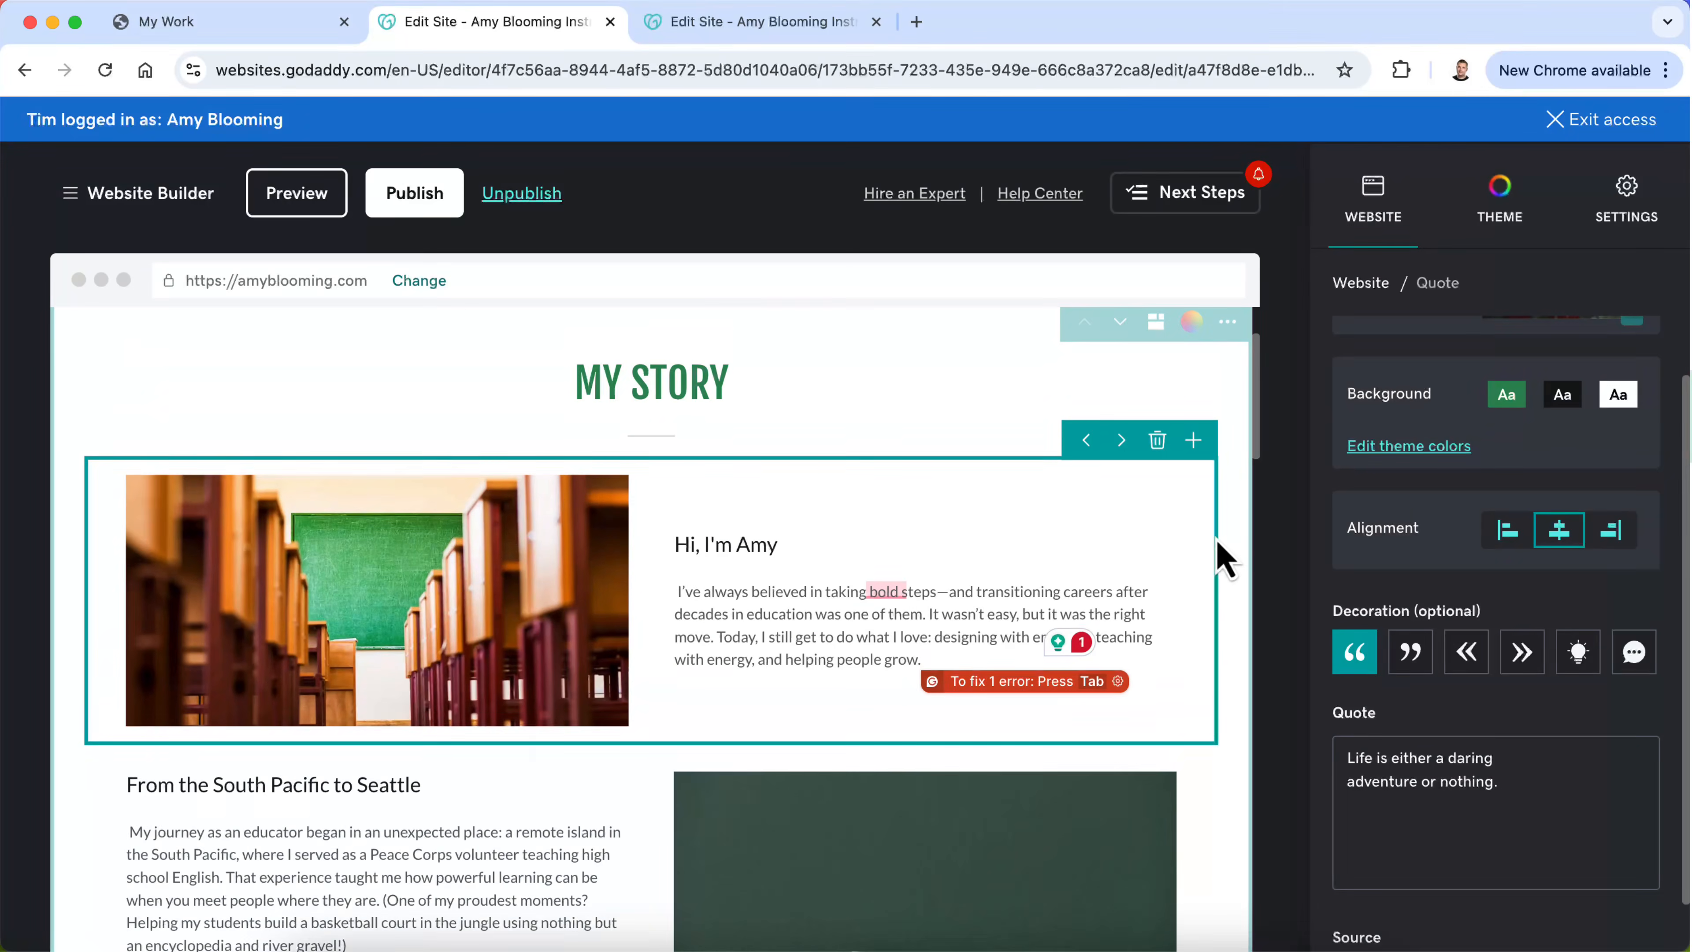
pyautogui.click(466, 573)
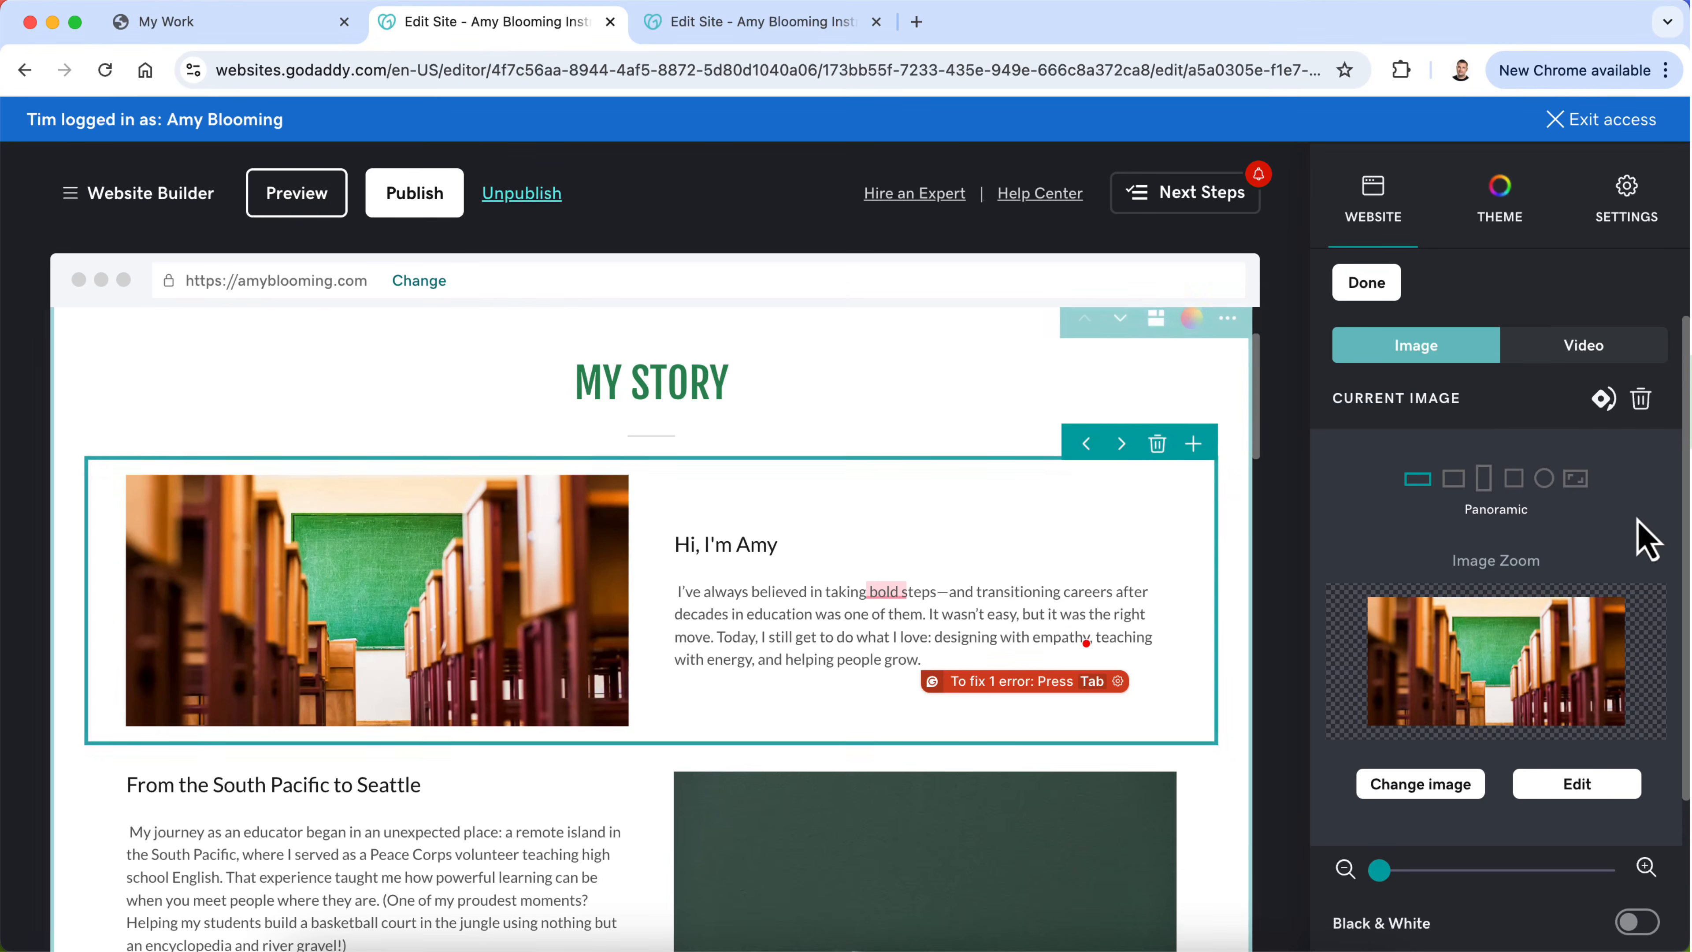
pyautogui.click(1462, 787)
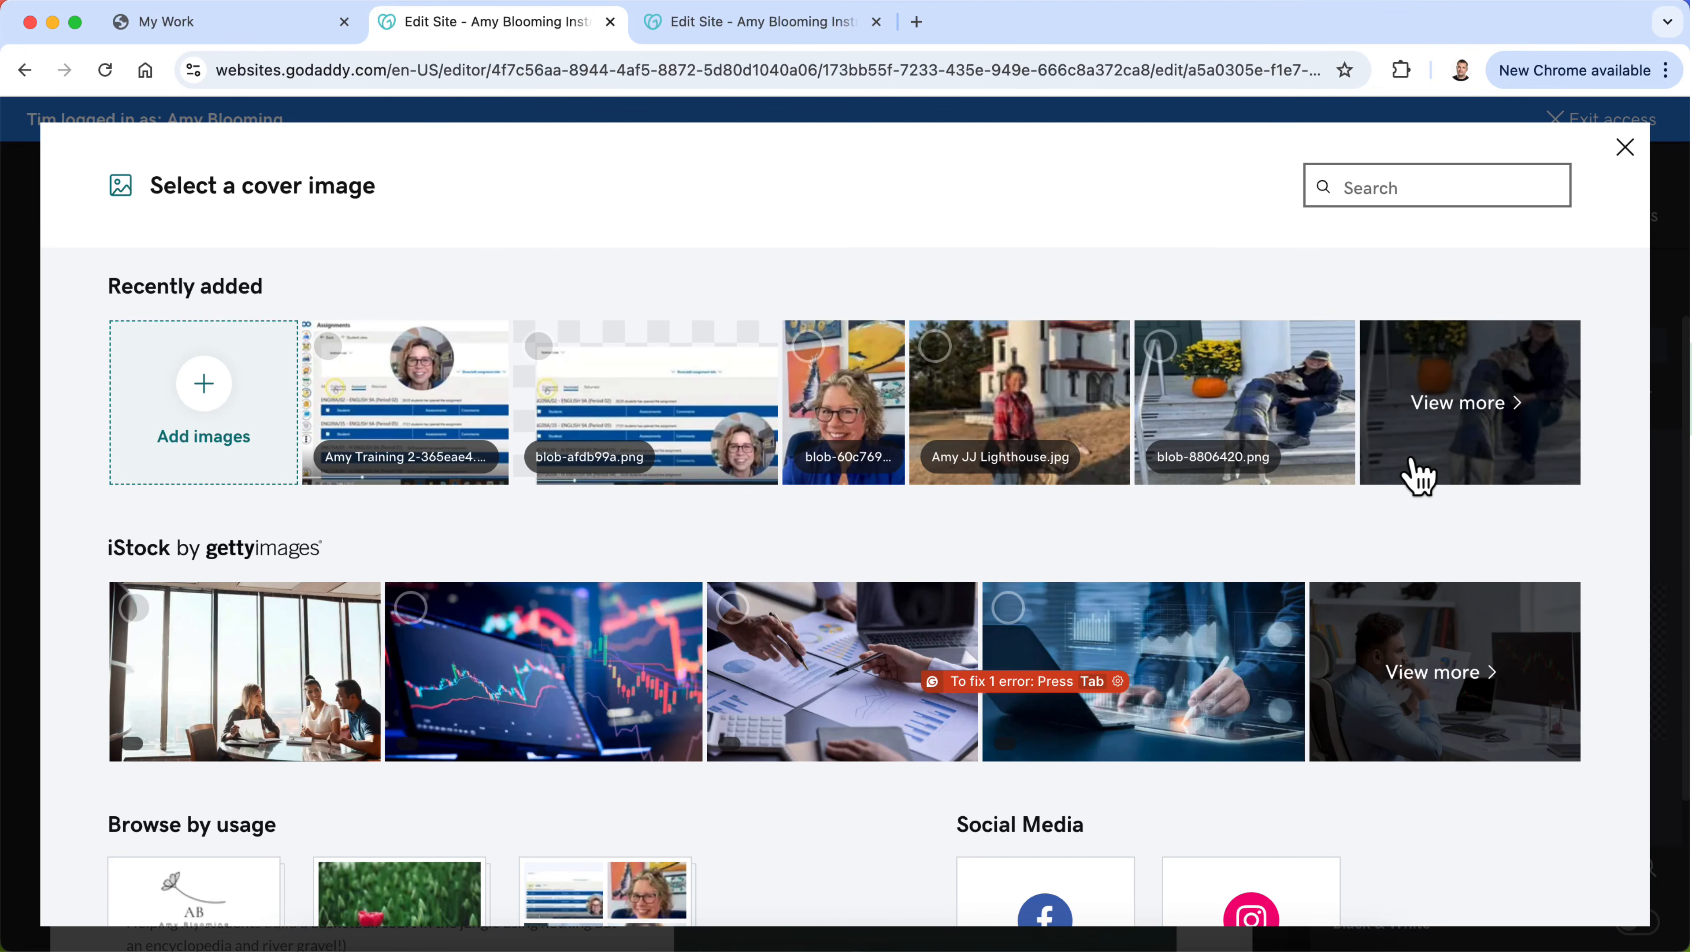
pyautogui.click(1076, 416)
pyautogui.click(1537, 915)
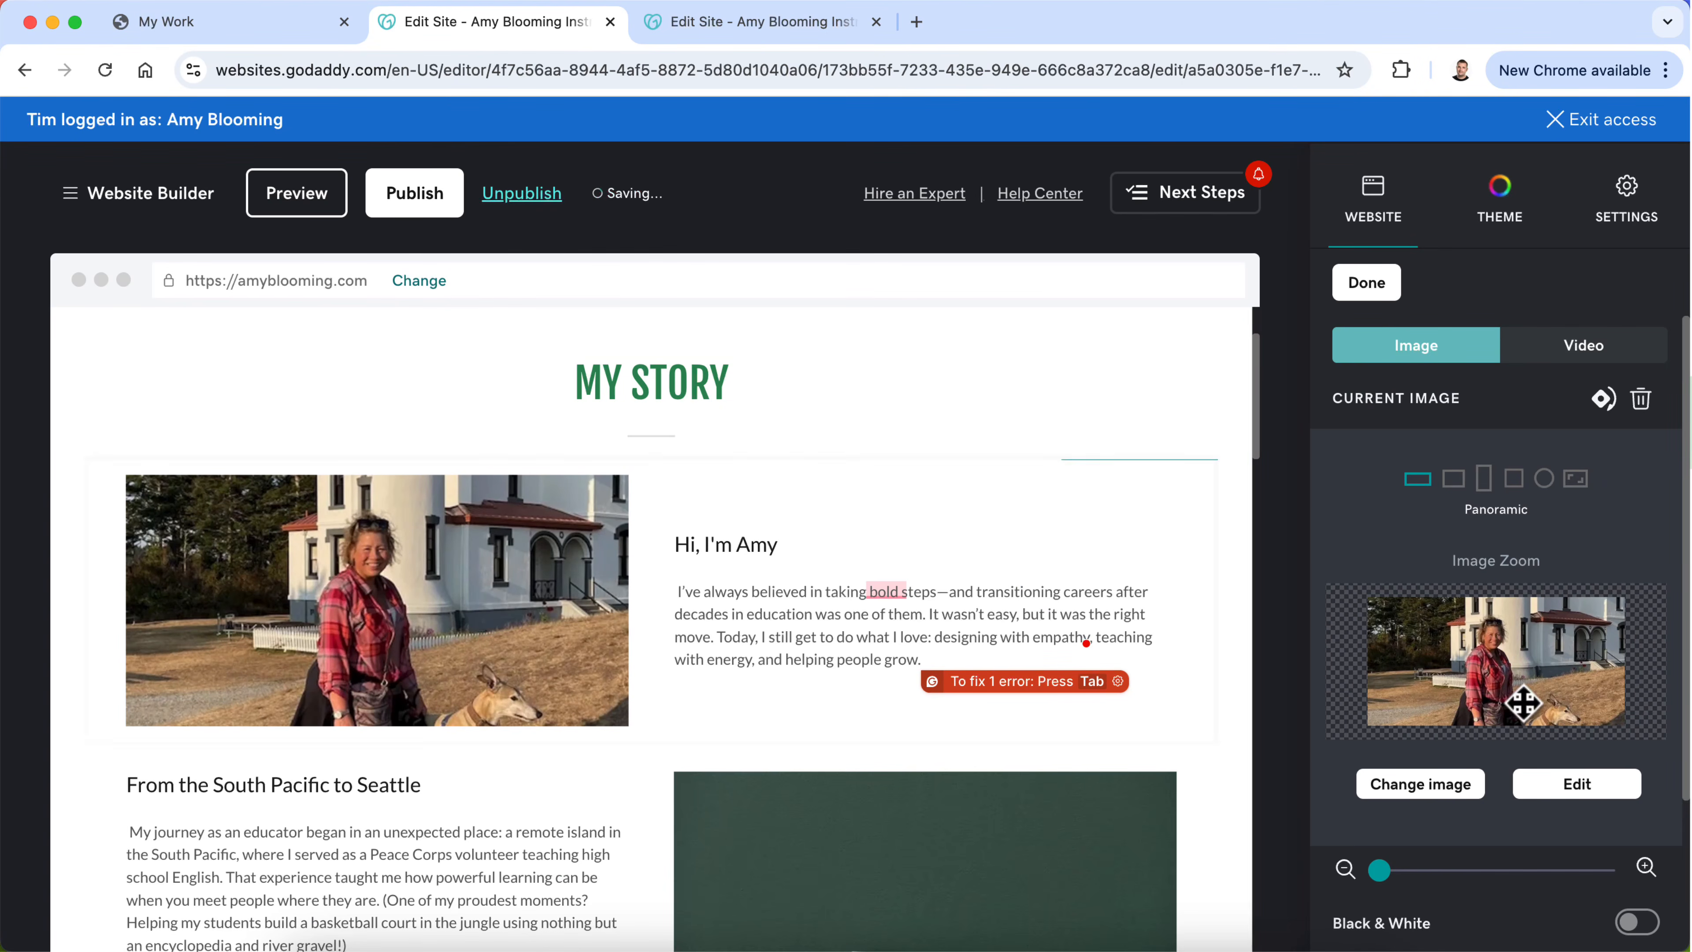
pyautogui.moveTo(1496, 672)
pyautogui.mouseDown()
pyautogui.moveTo(1480, 691)
pyautogui.moveTo(1487, 664)
pyautogui.mouseUp()
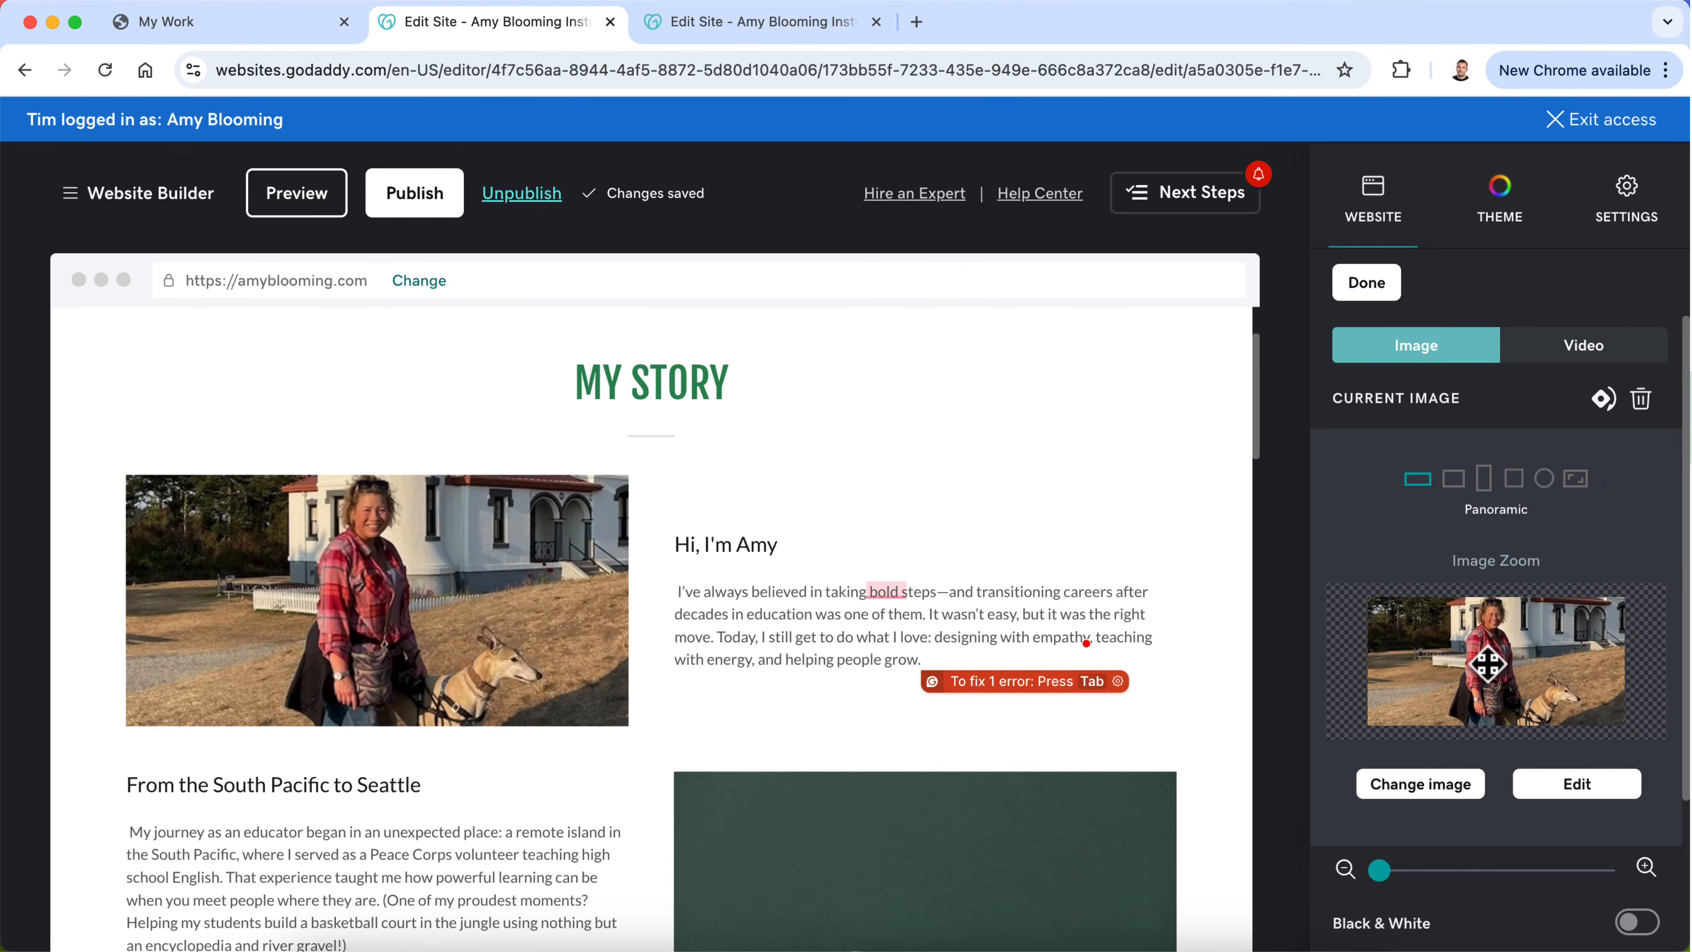
# Step: Replace the chalkboard image beside "From the South Pacific to Seattle" with the uploaded class group photo blob-1741d65.png
pyautogui.scroll(-4, 936, 653)
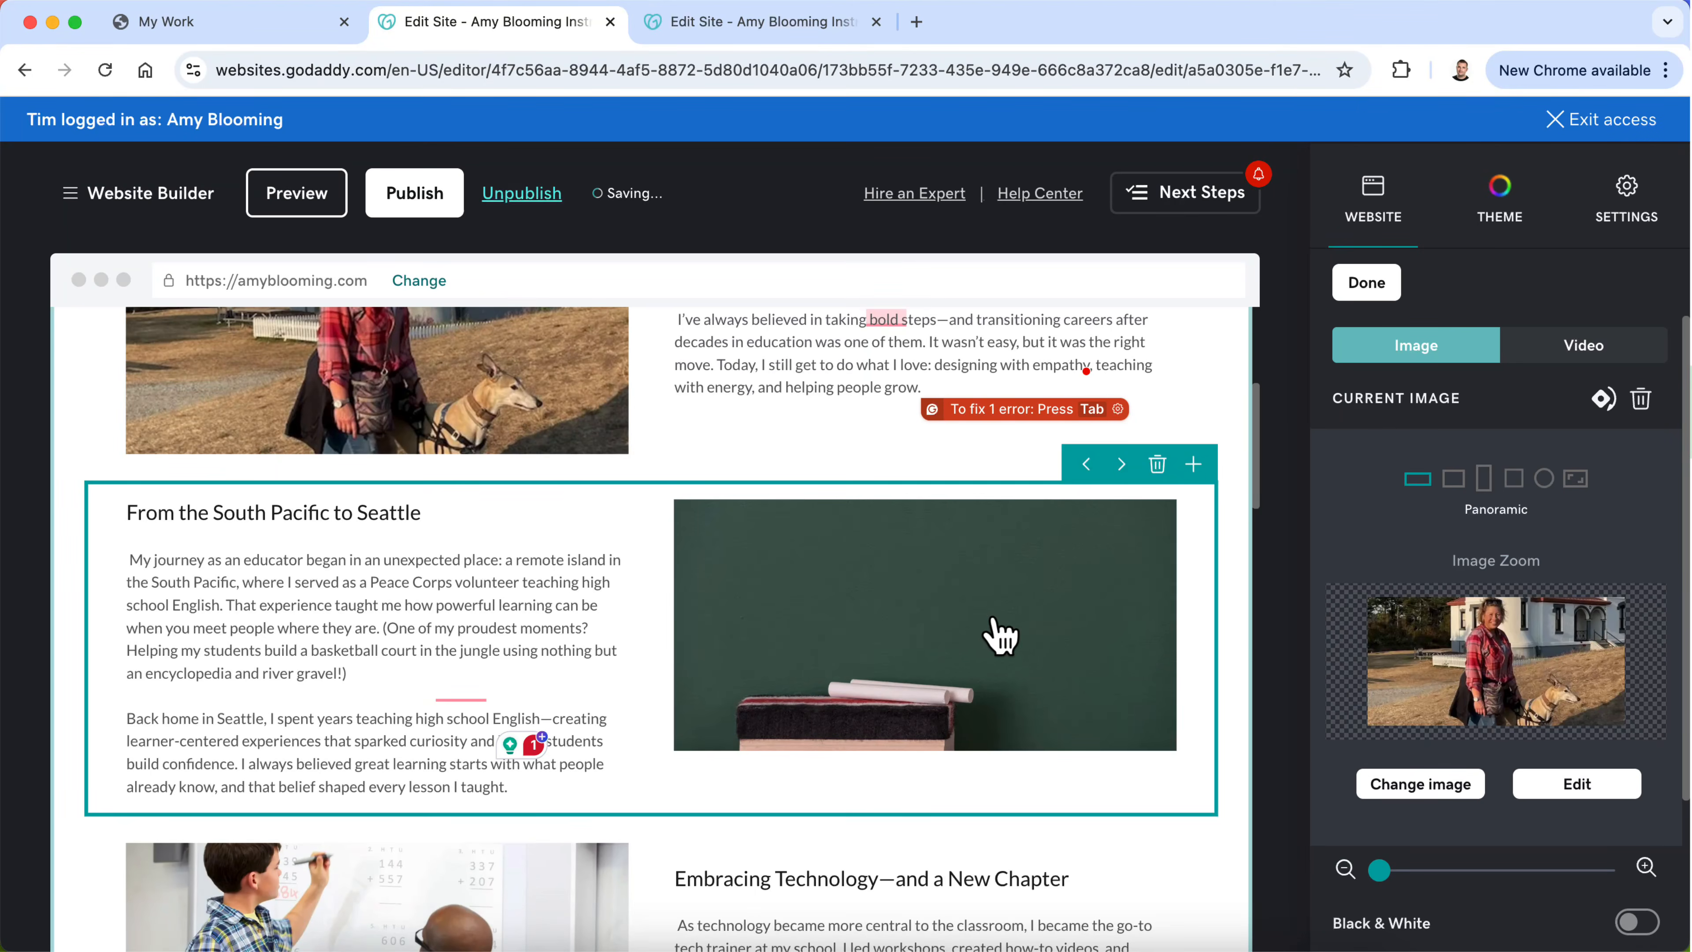
pyautogui.click(1396, 785)
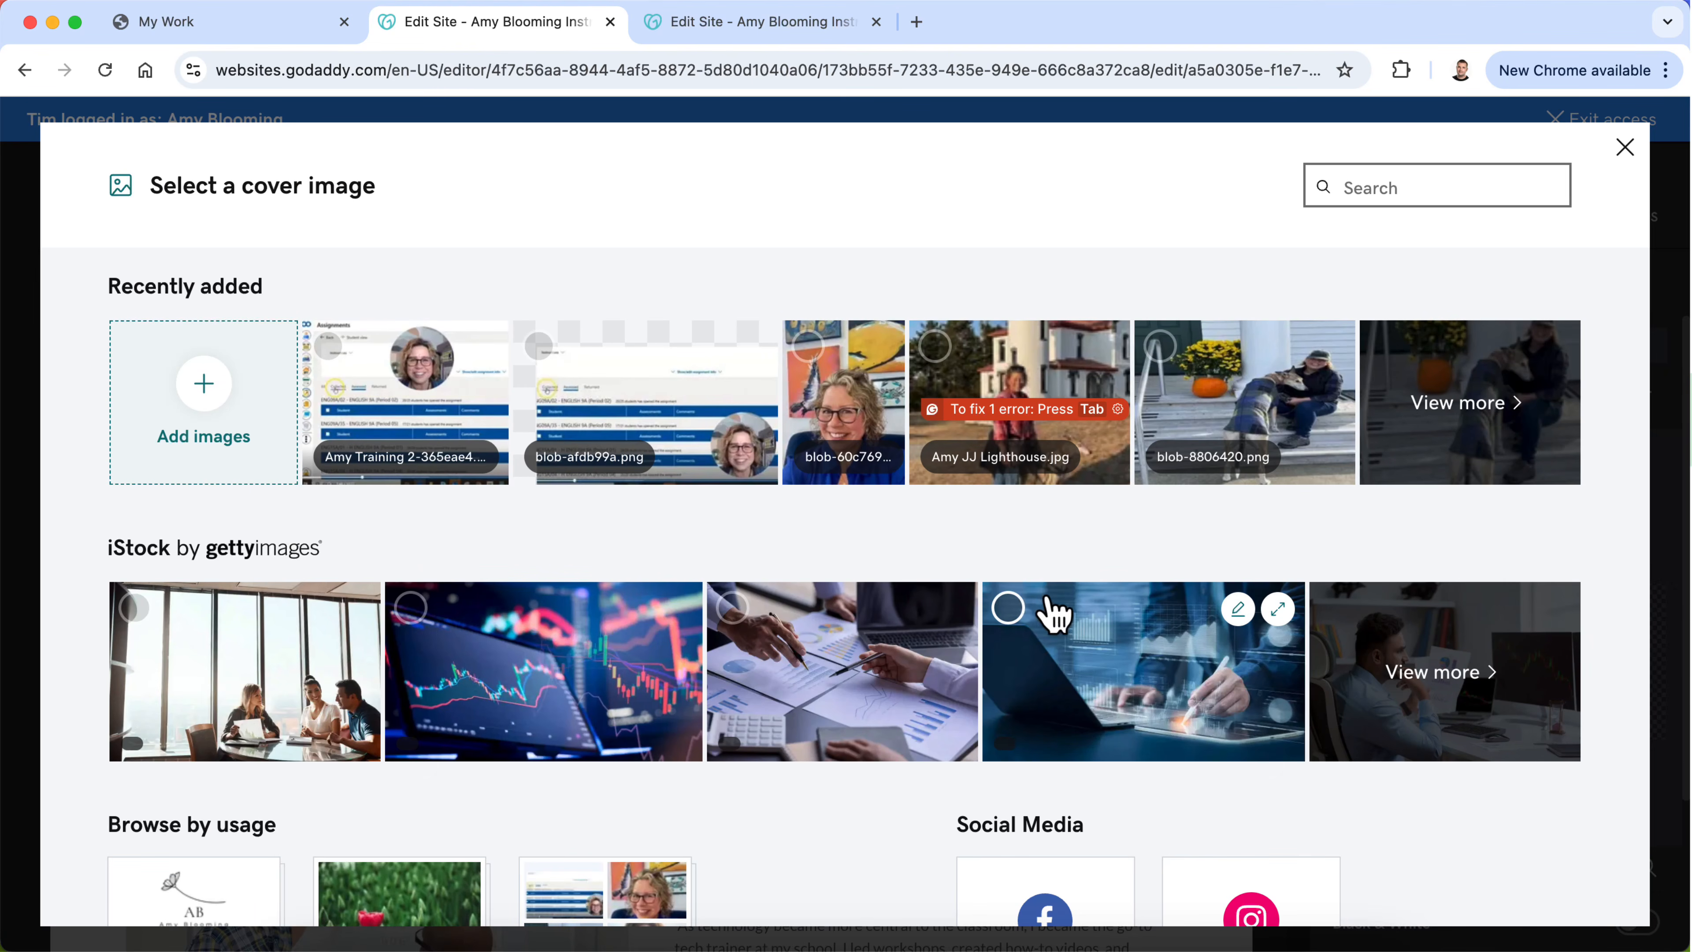
pyautogui.click(1507, 429)
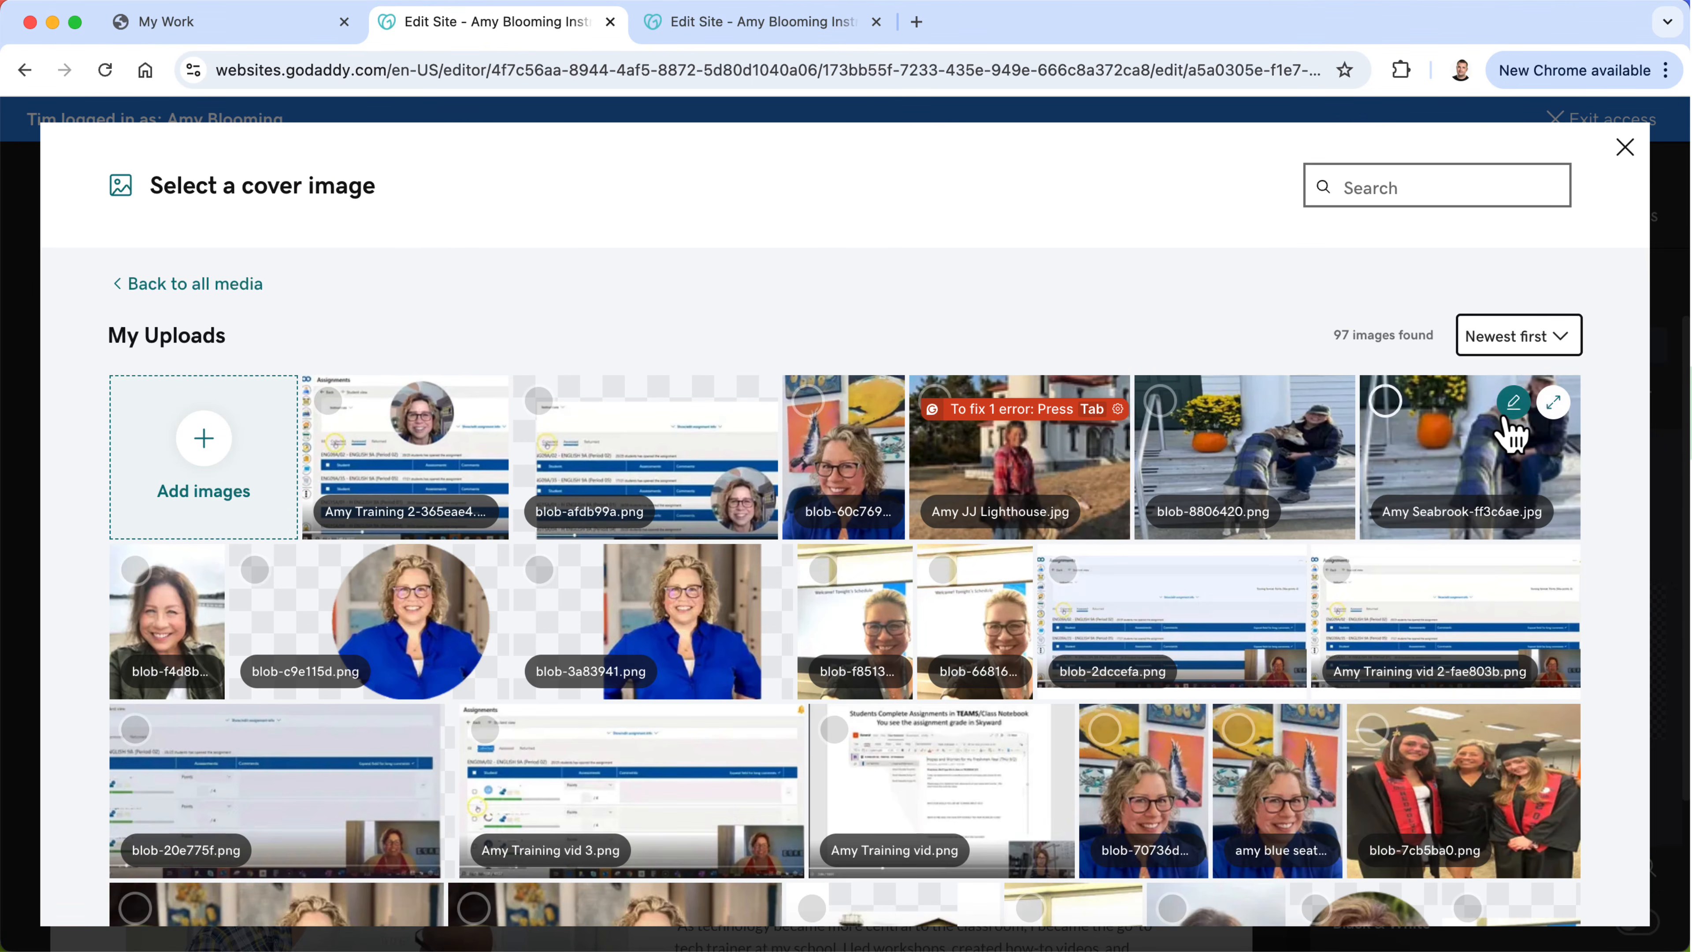
pyautogui.scroll(-6, 1322, 631)
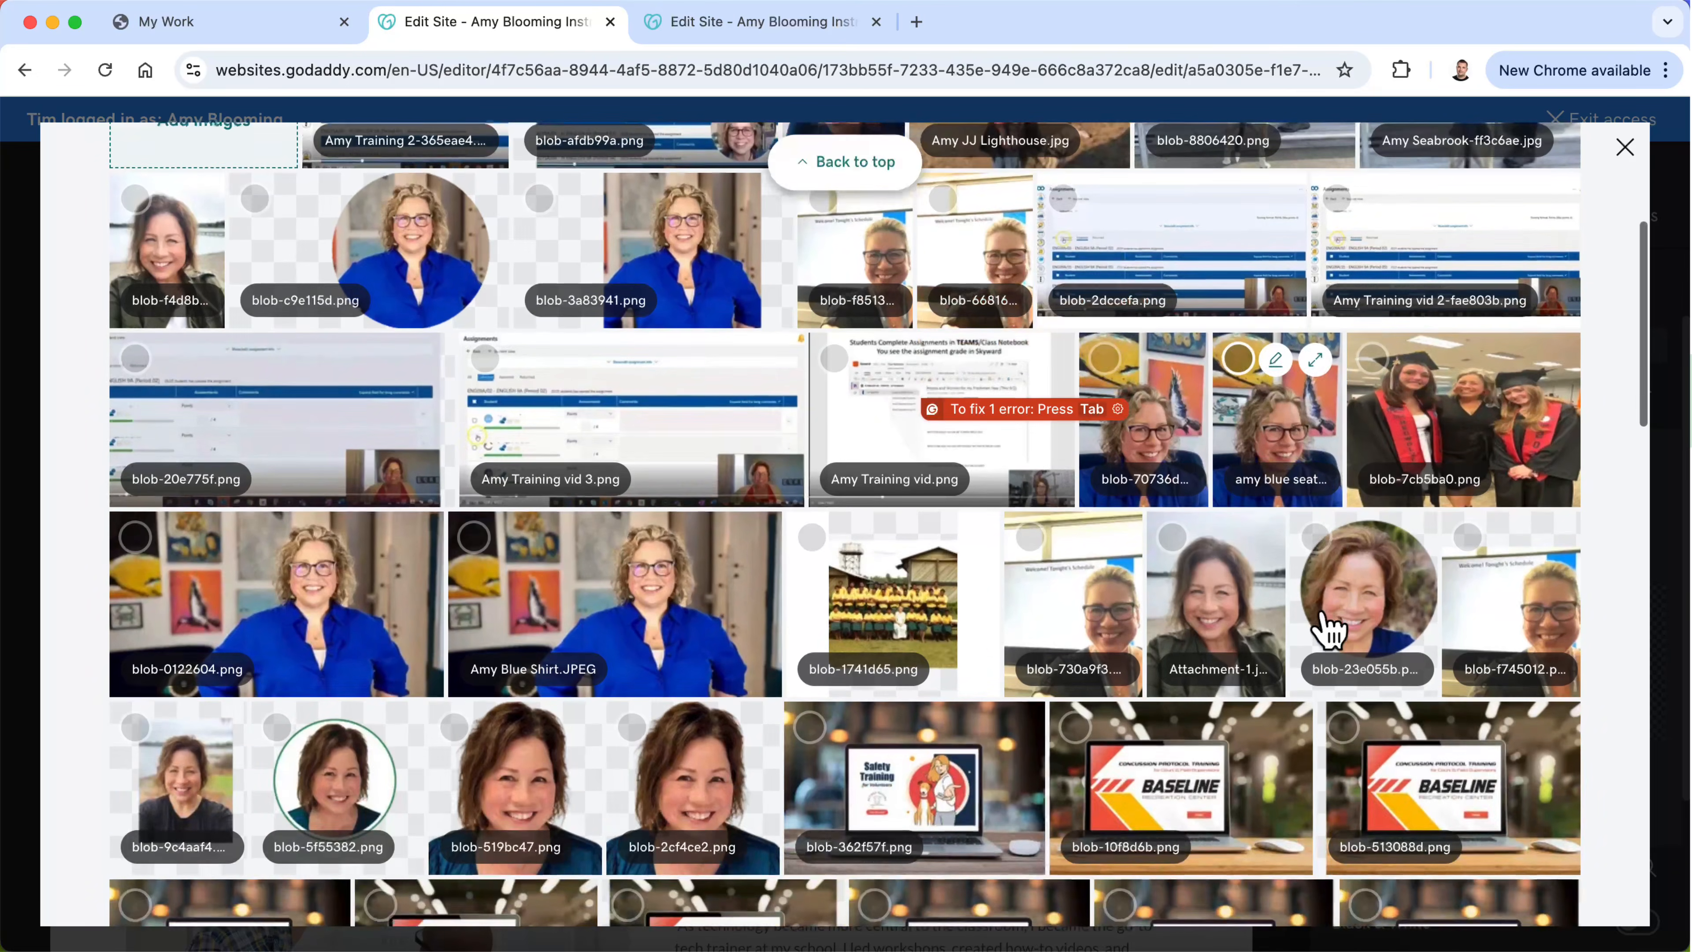
pyautogui.click(946, 634)
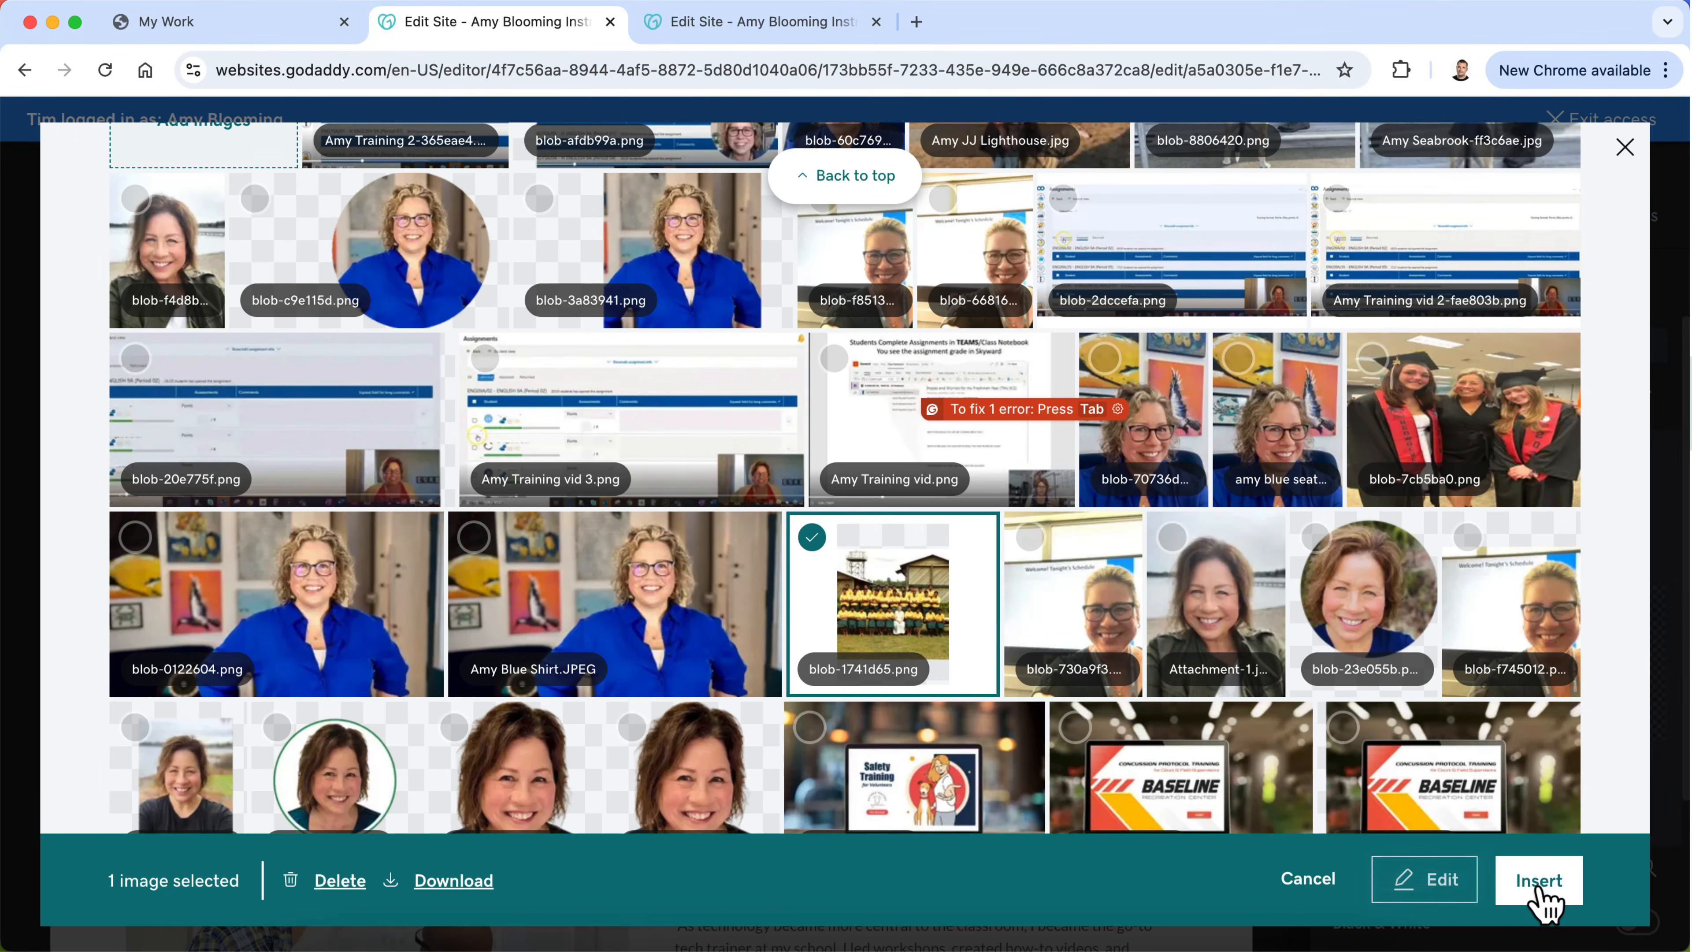
pyautogui.click(1539, 883)
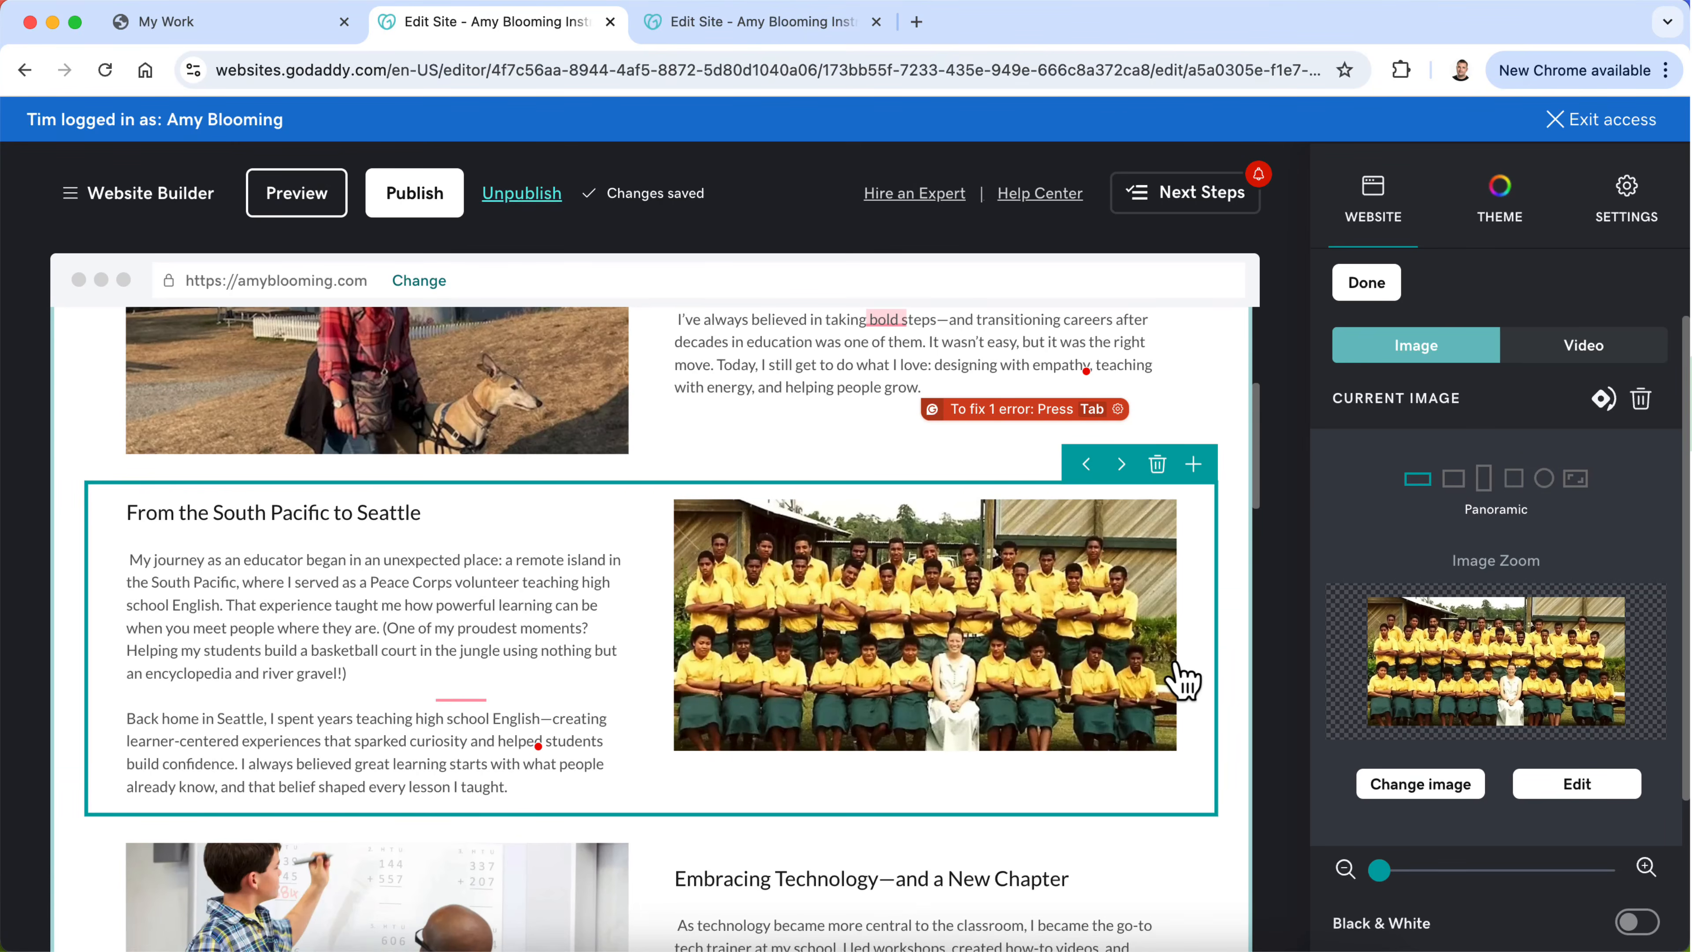
# Step: Try the uploaded close-up classroom monitor photo as the image beside "Embracing Technology—and a New Chapter"
pyautogui.scroll(-5, 1183, 680)
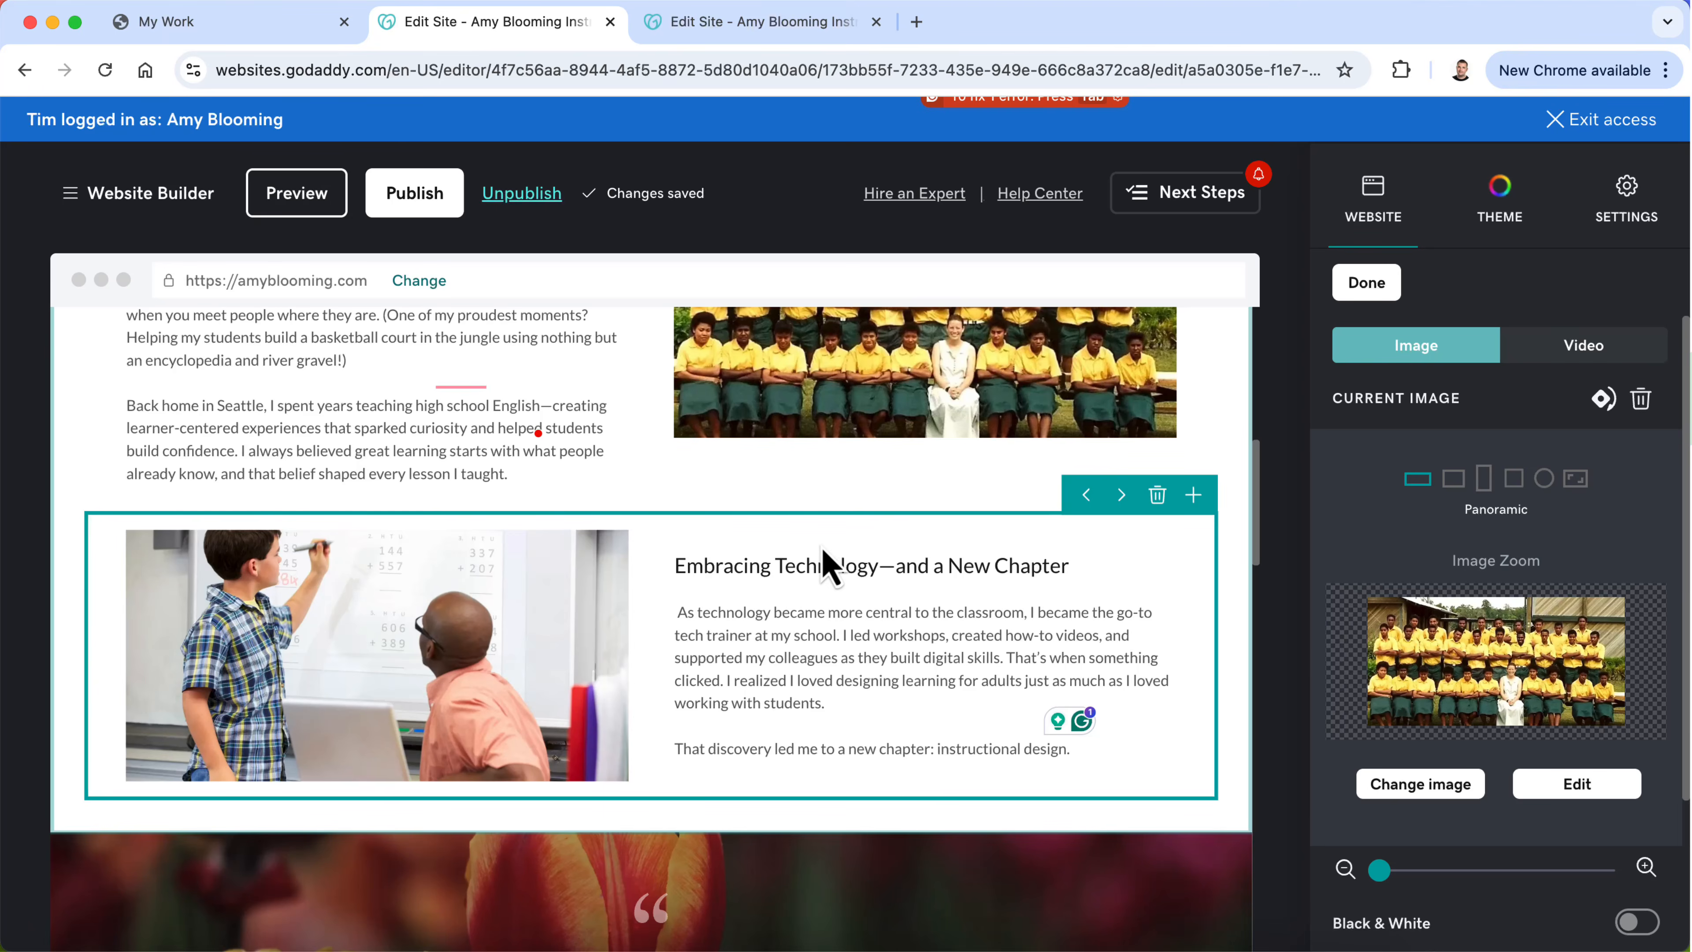
pyautogui.click(1416, 787)
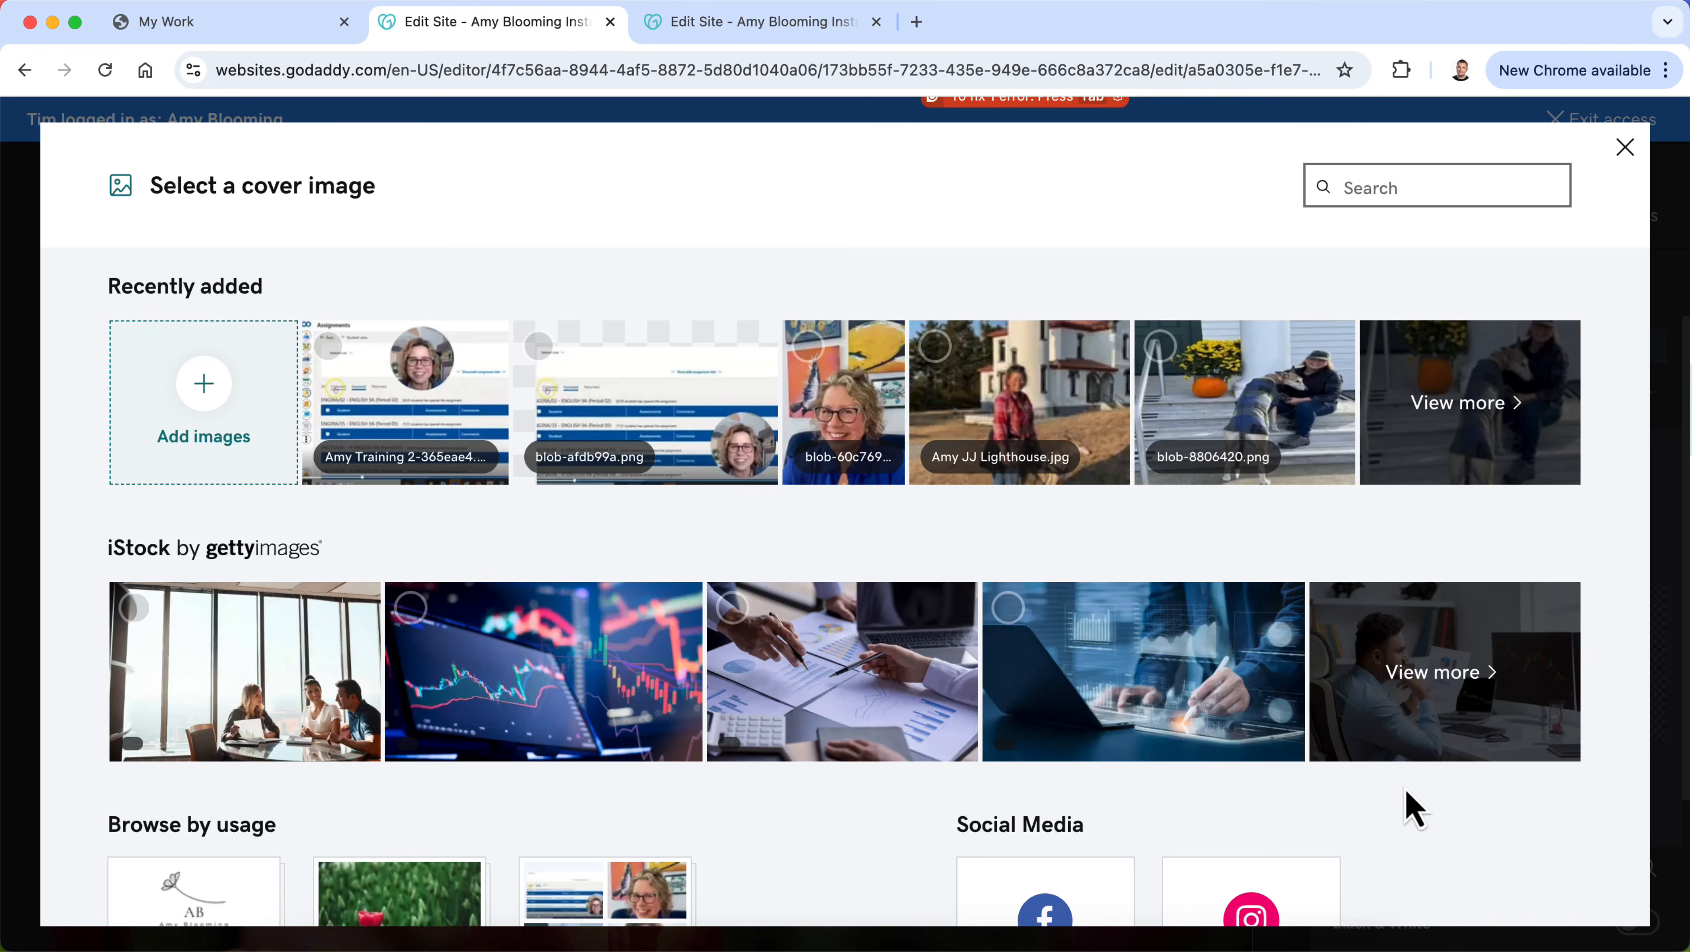
pyautogui.click(1459, 408)
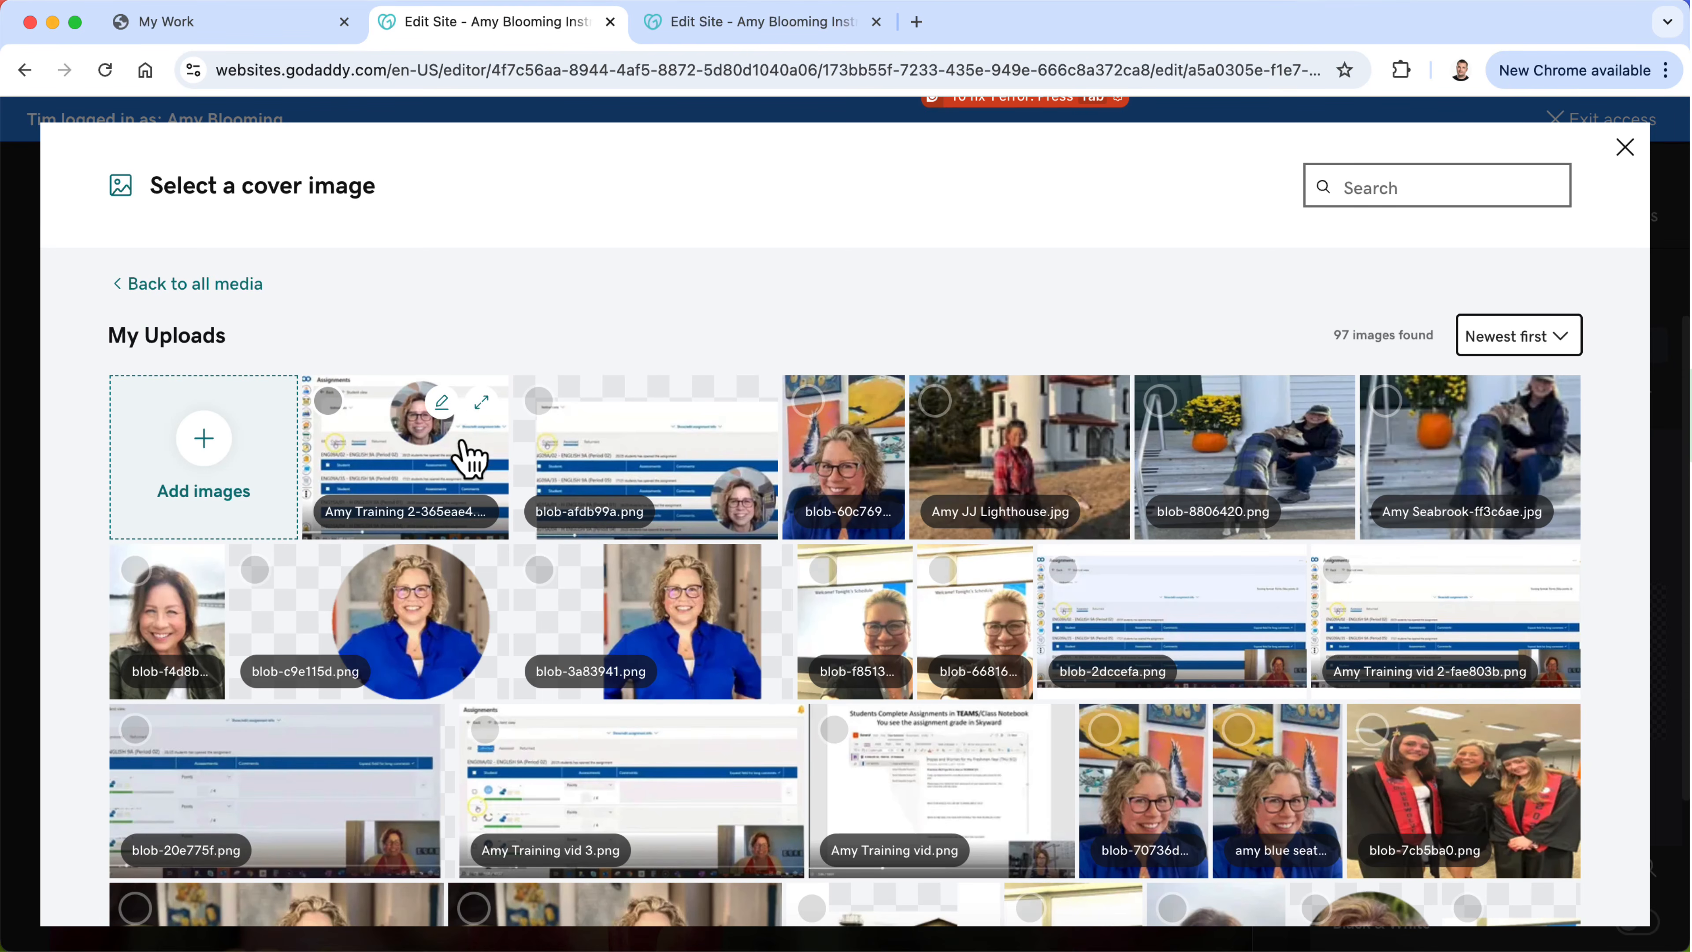
pyautogui.scroll(-5, 703, 475)
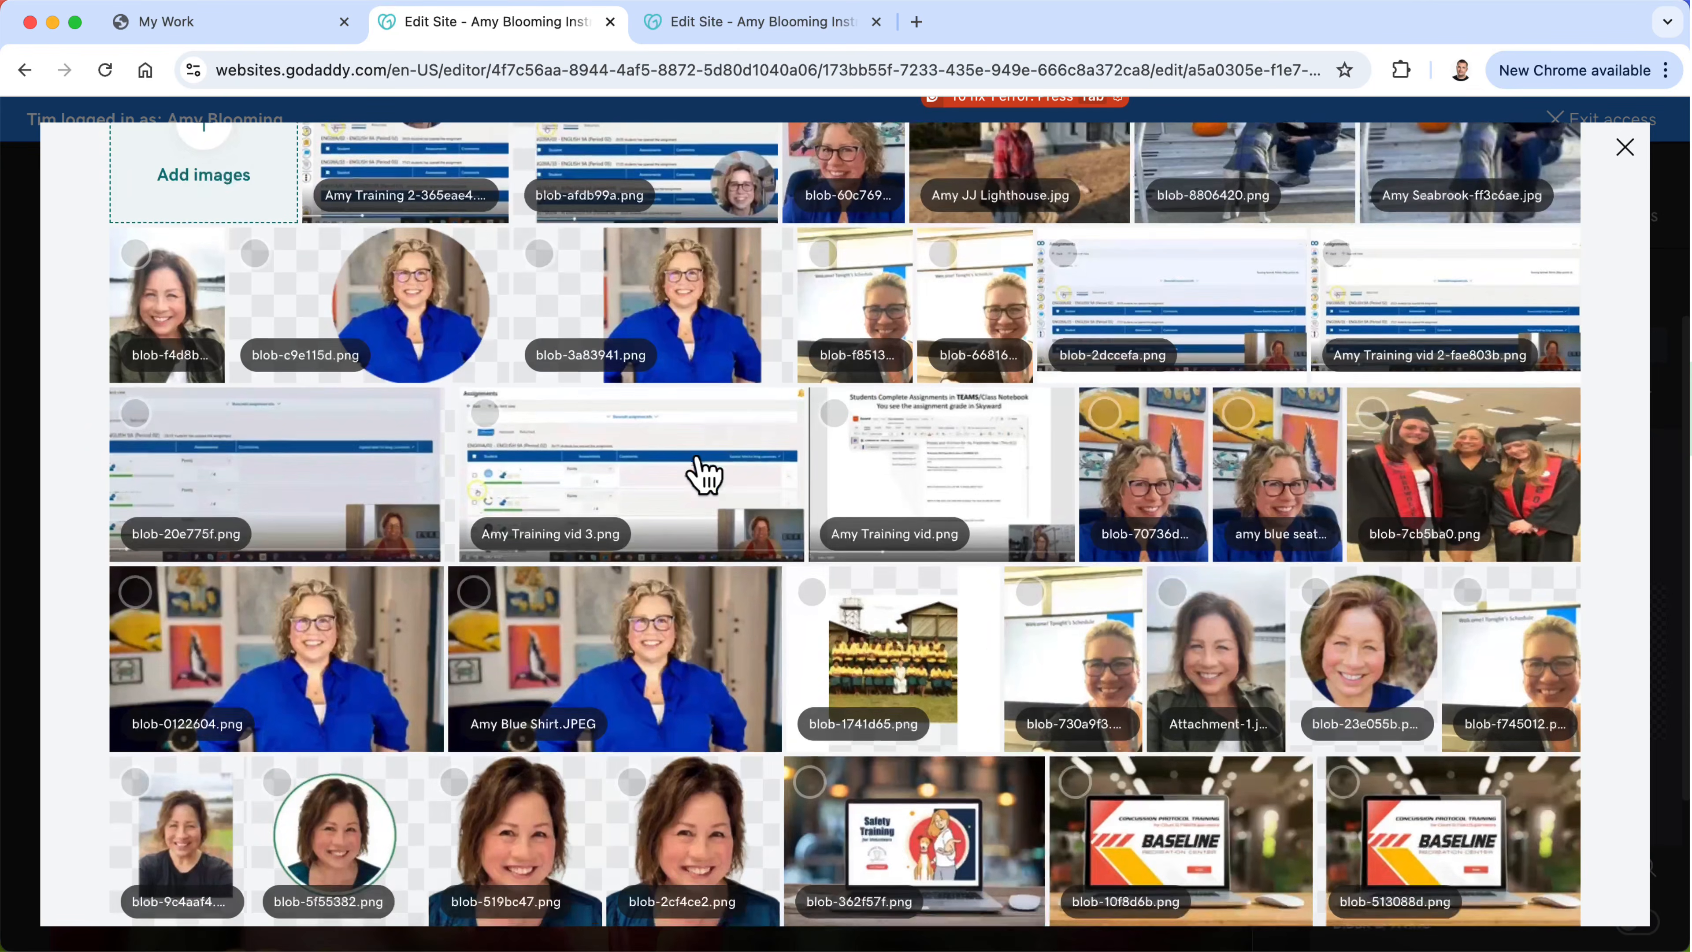
pyautogui.scroll(-2, 703, 474)
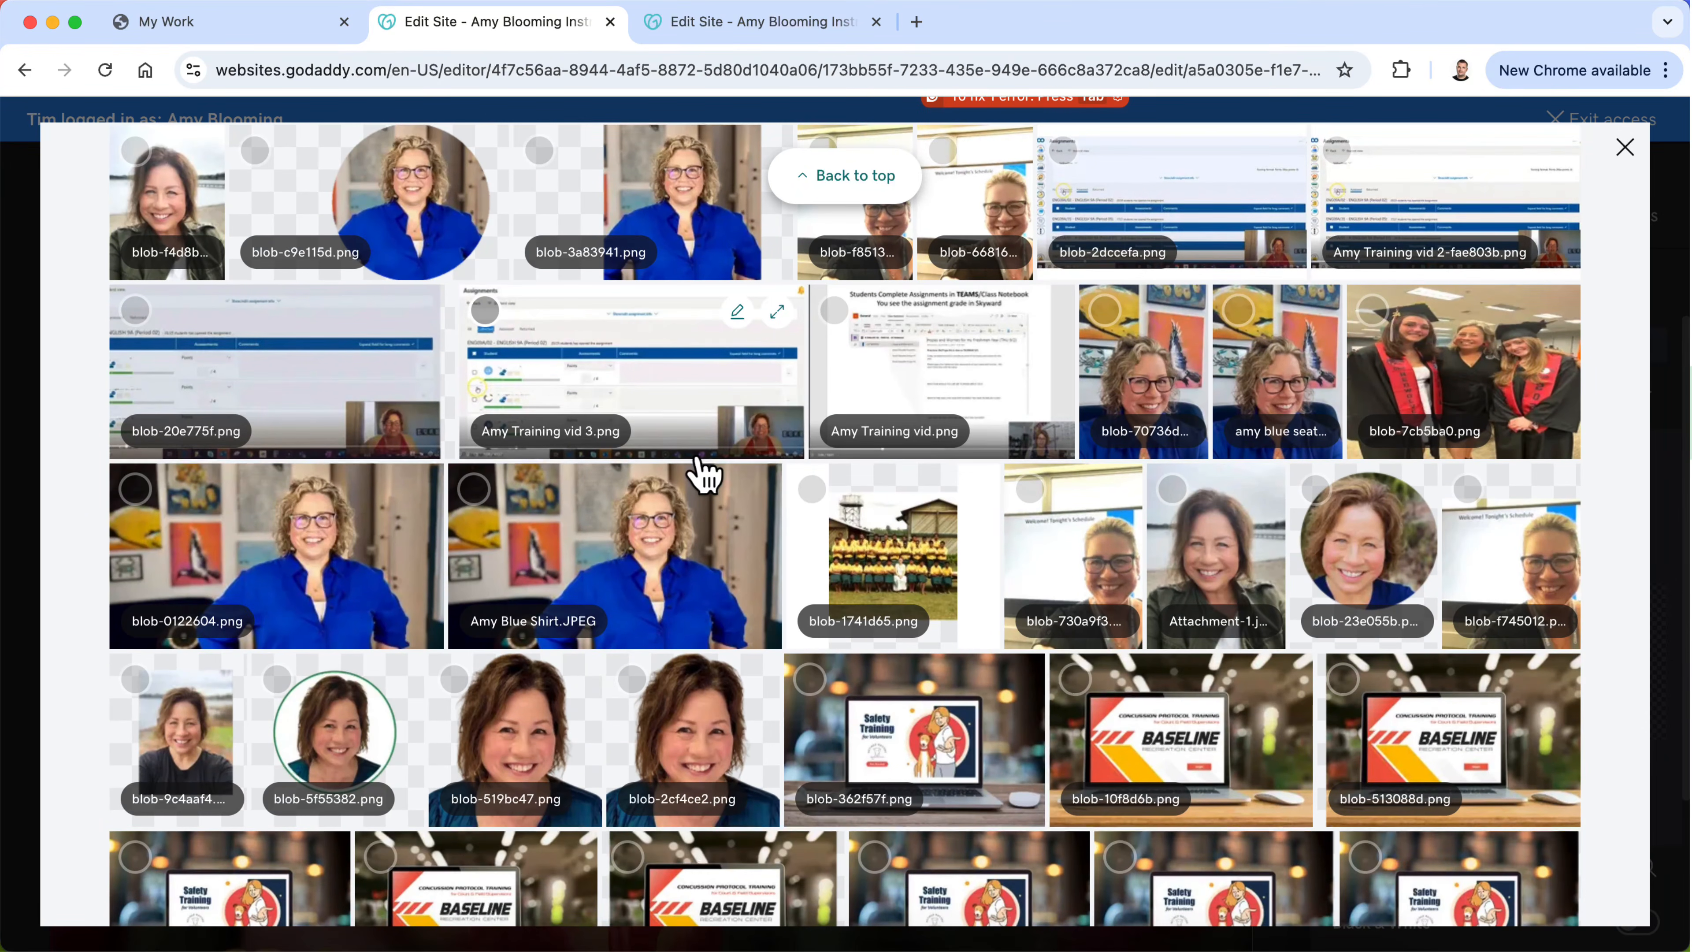
pyautogui.scroll(-3, 703, 474)
pyautogui.scroll(-3, 703, 475)
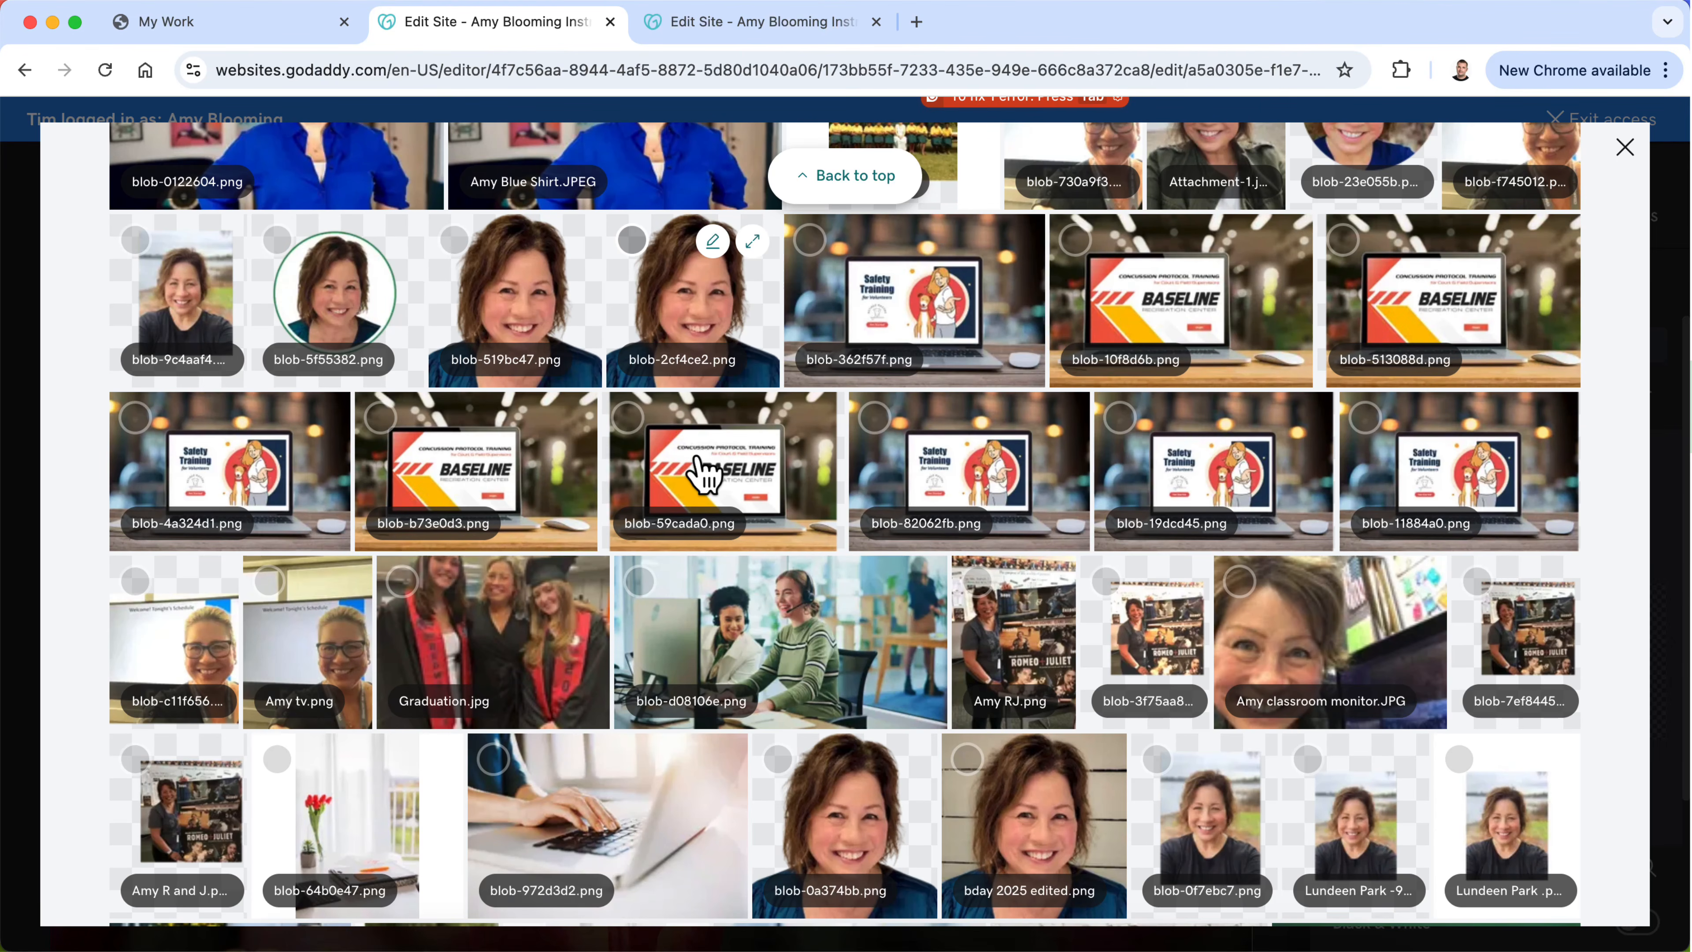
pyautogui.scroll(-5, 702, 474)
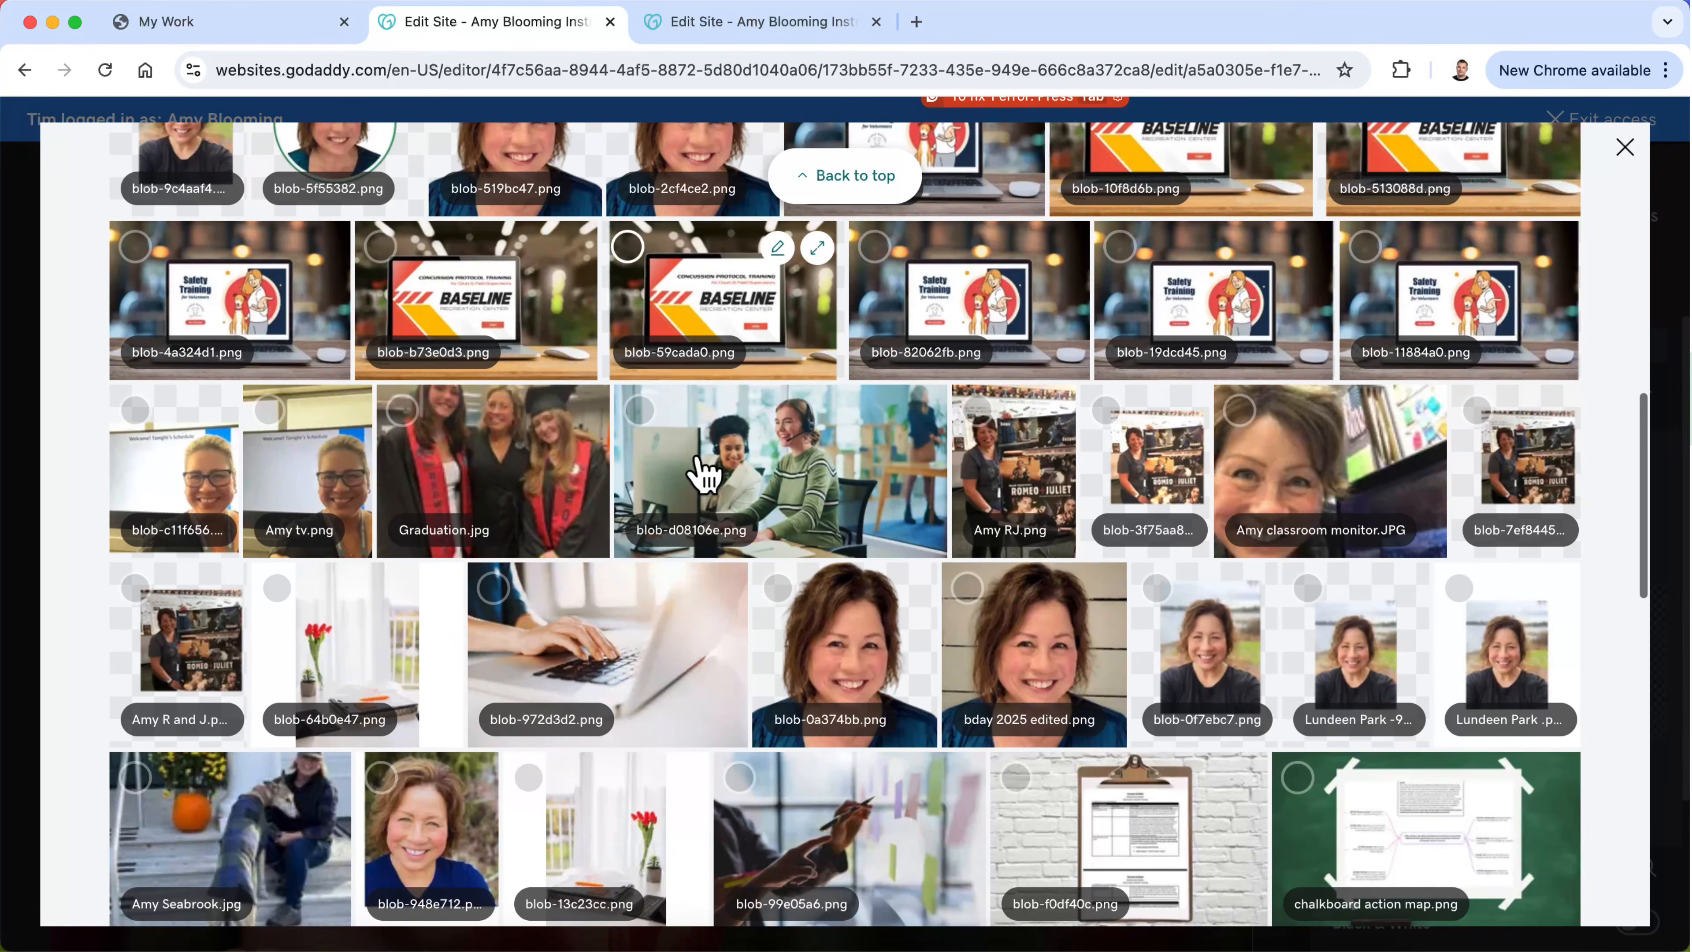
pyautogui.scroll(-3, 703, 474)
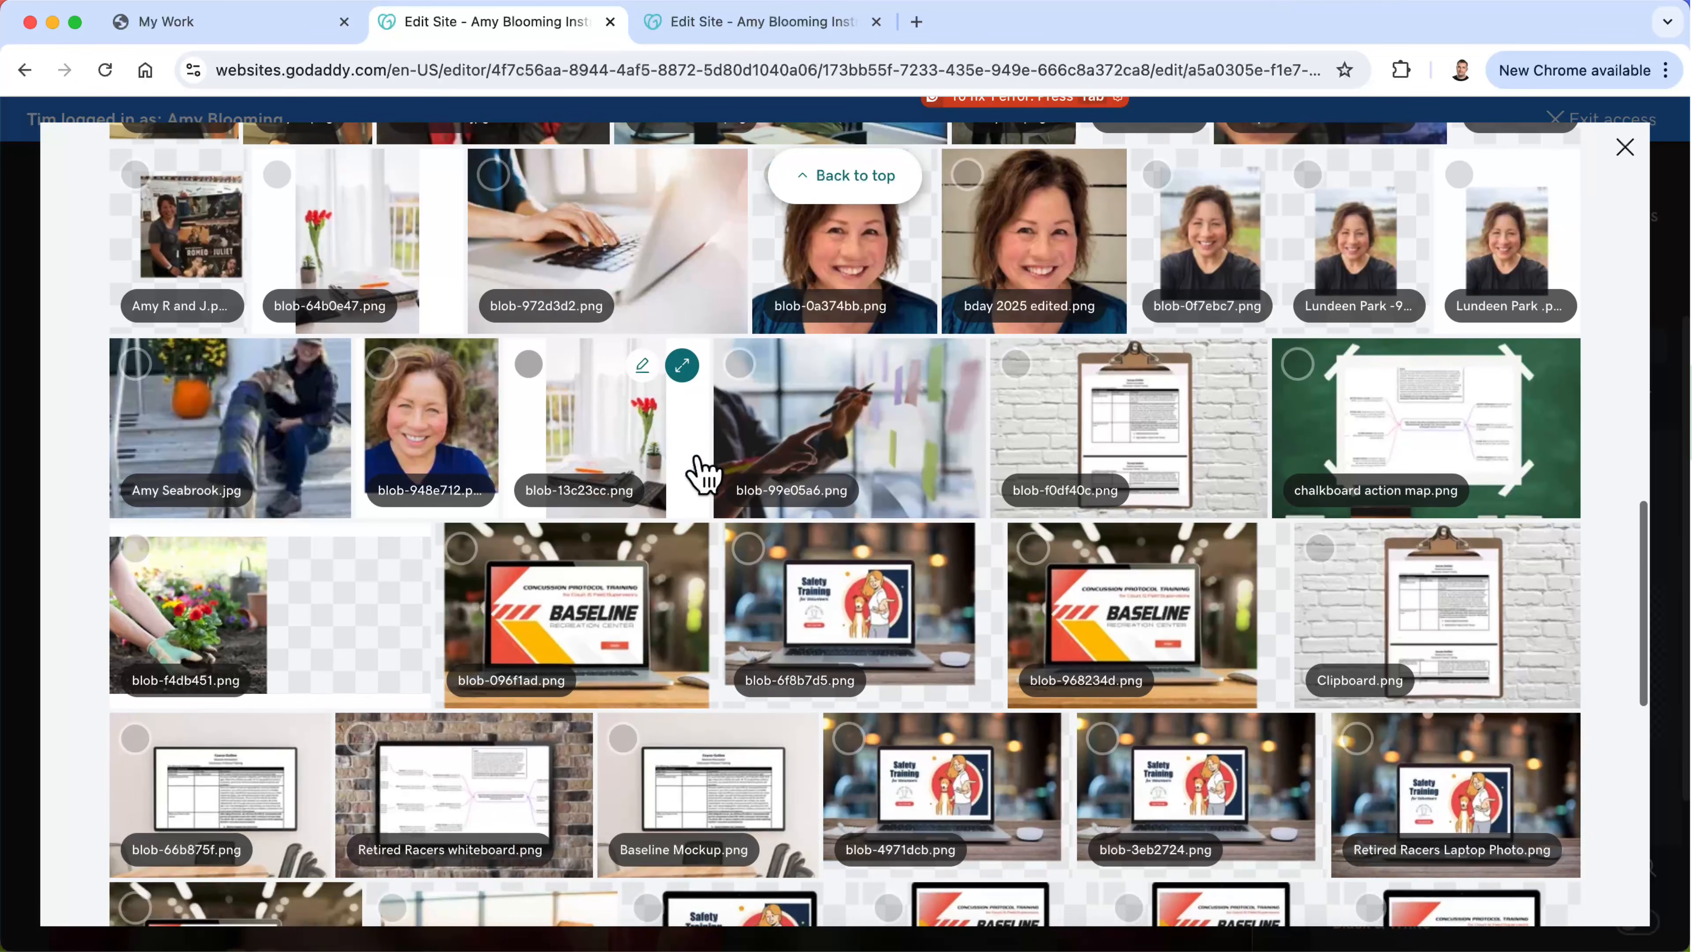
pyautogui.scroll(7, 703, 475)
pyautogui.scroll(3, 703, 475)
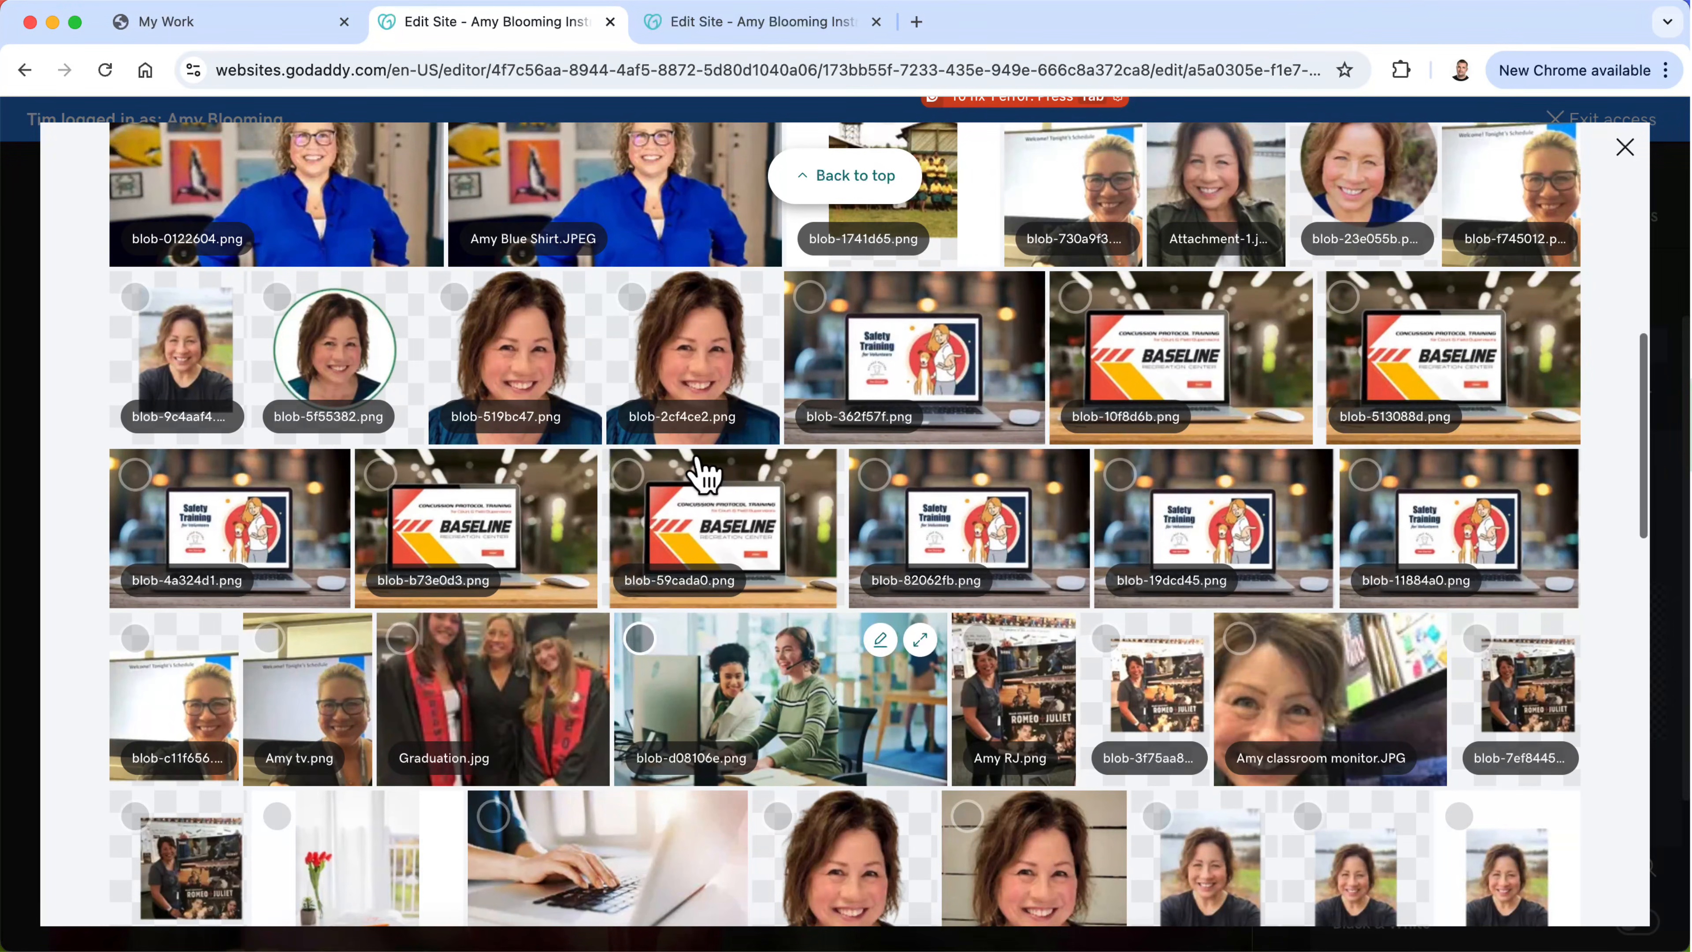
pyautogui.click(1323, 733)
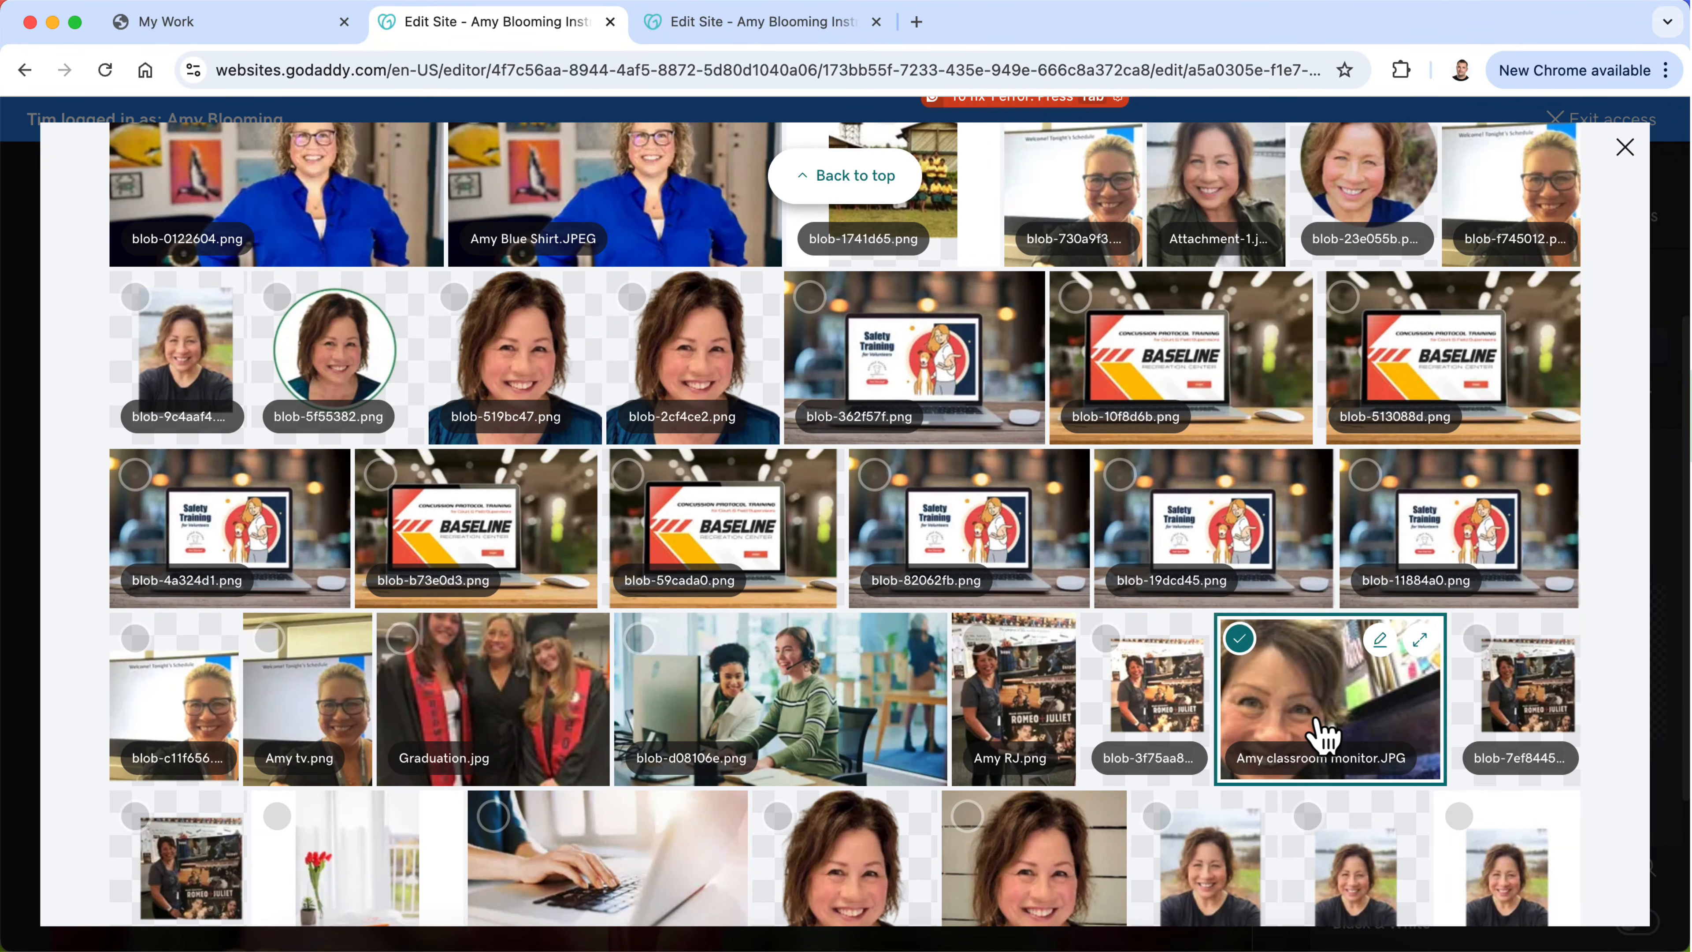
pyautogui.click(1539, 880)
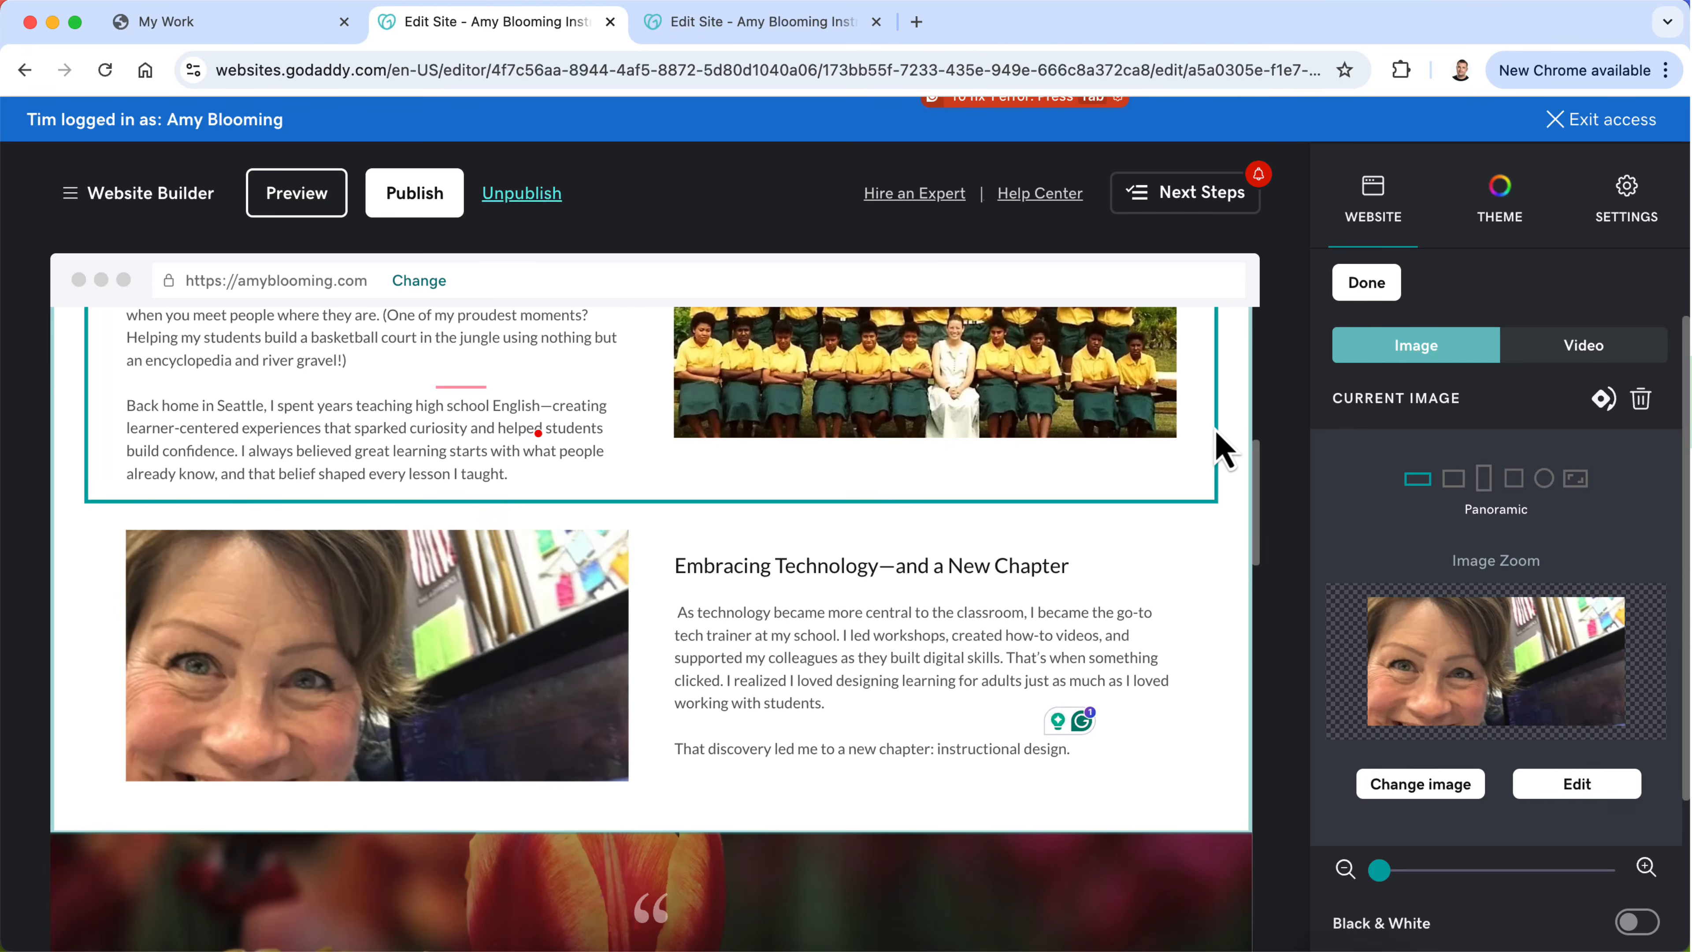
# Step: Try the uploaded graduation photo blob-7cb5ba0.png as the image beside "Embracing Technology—and a New Chapter"
pyautogui.scroll(-1, 1443, 679)
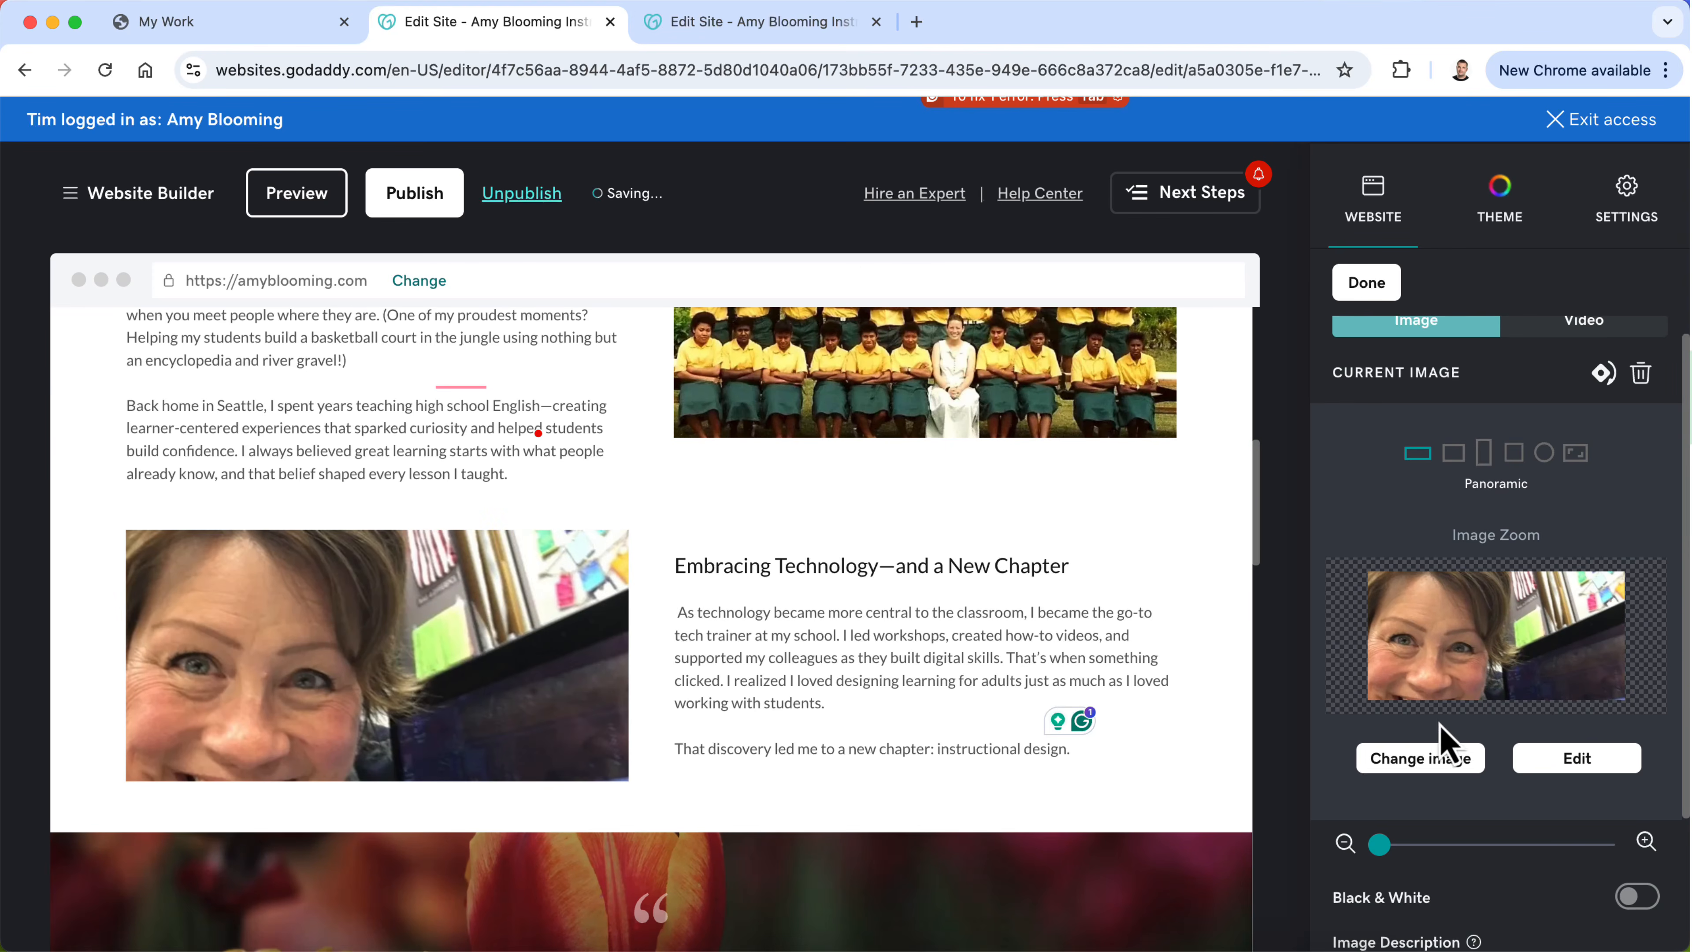
pyautogui.click(1425, 760)
pyautogui.click(1489, 416)
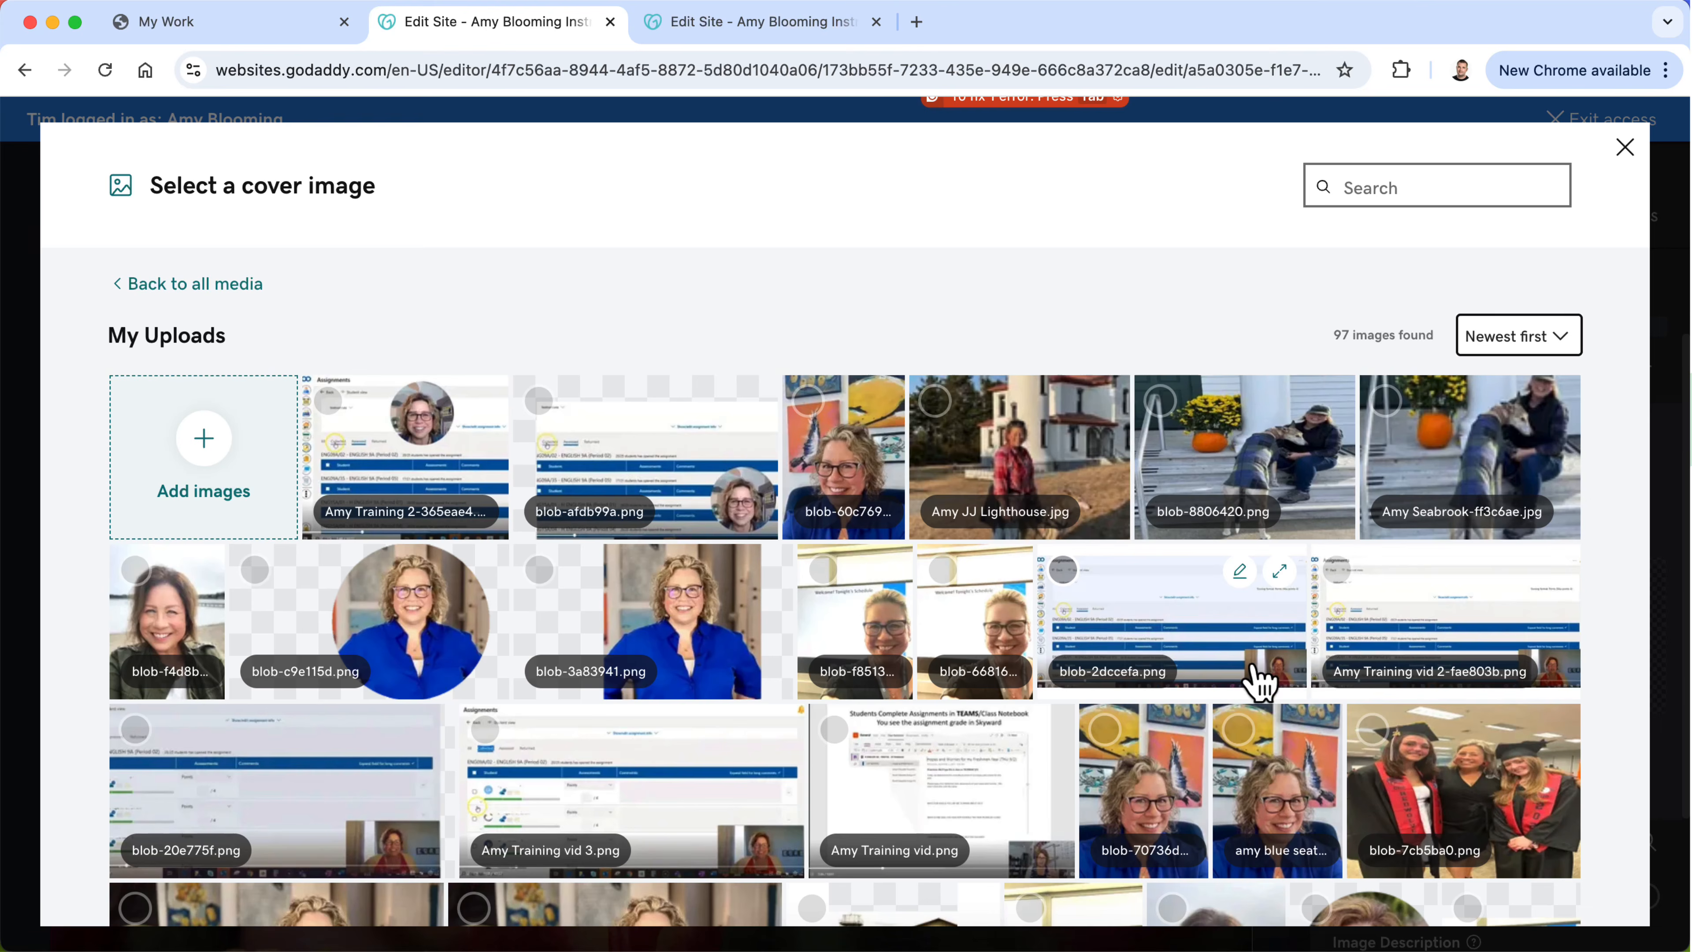
pyautogui.scroll(-2, 1258, 680)
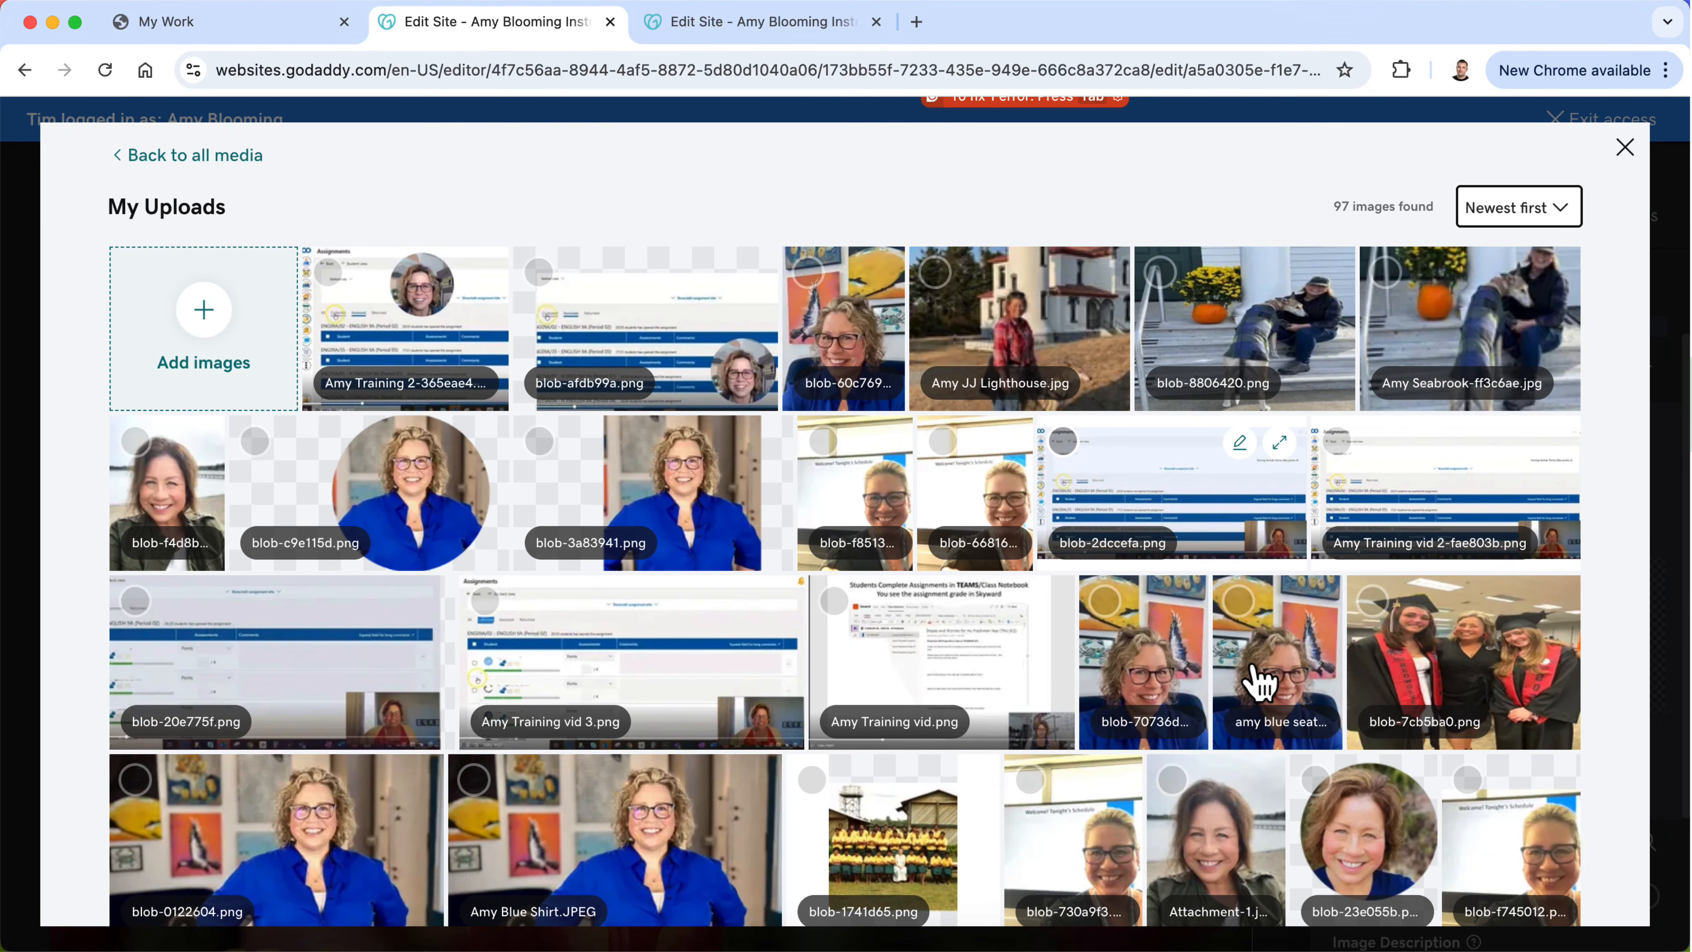
pyautogui.scroll(-2, 1257, 680)
pyautogui.click(1448, 544)
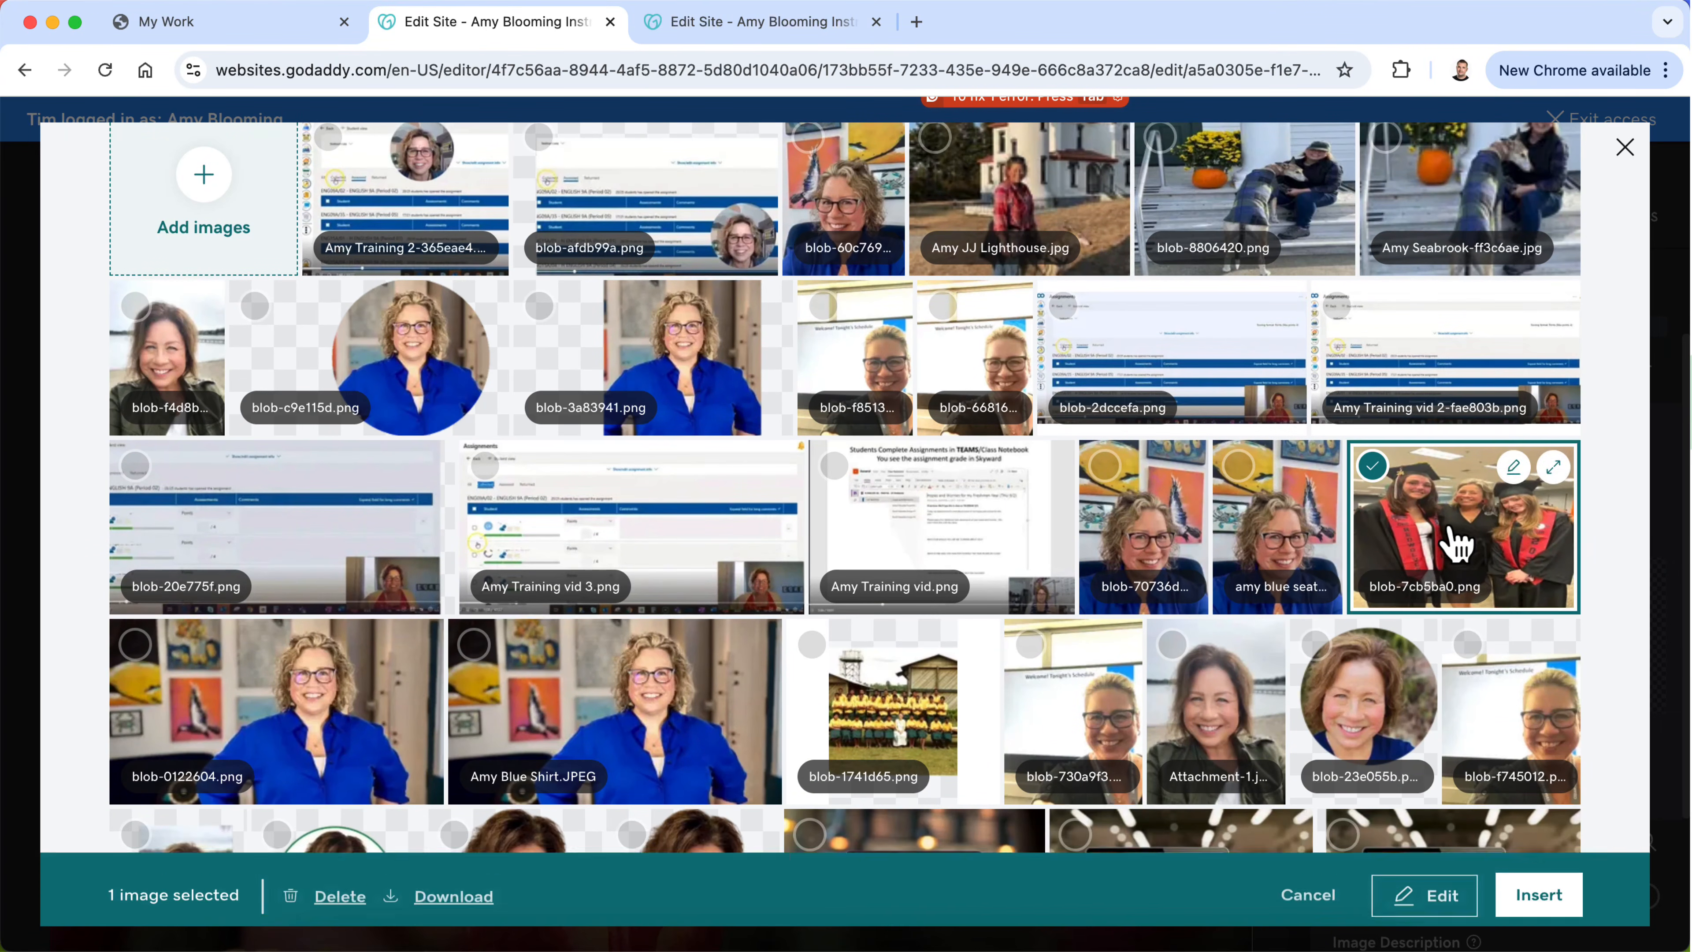
pyautogui.click(1518, 880)
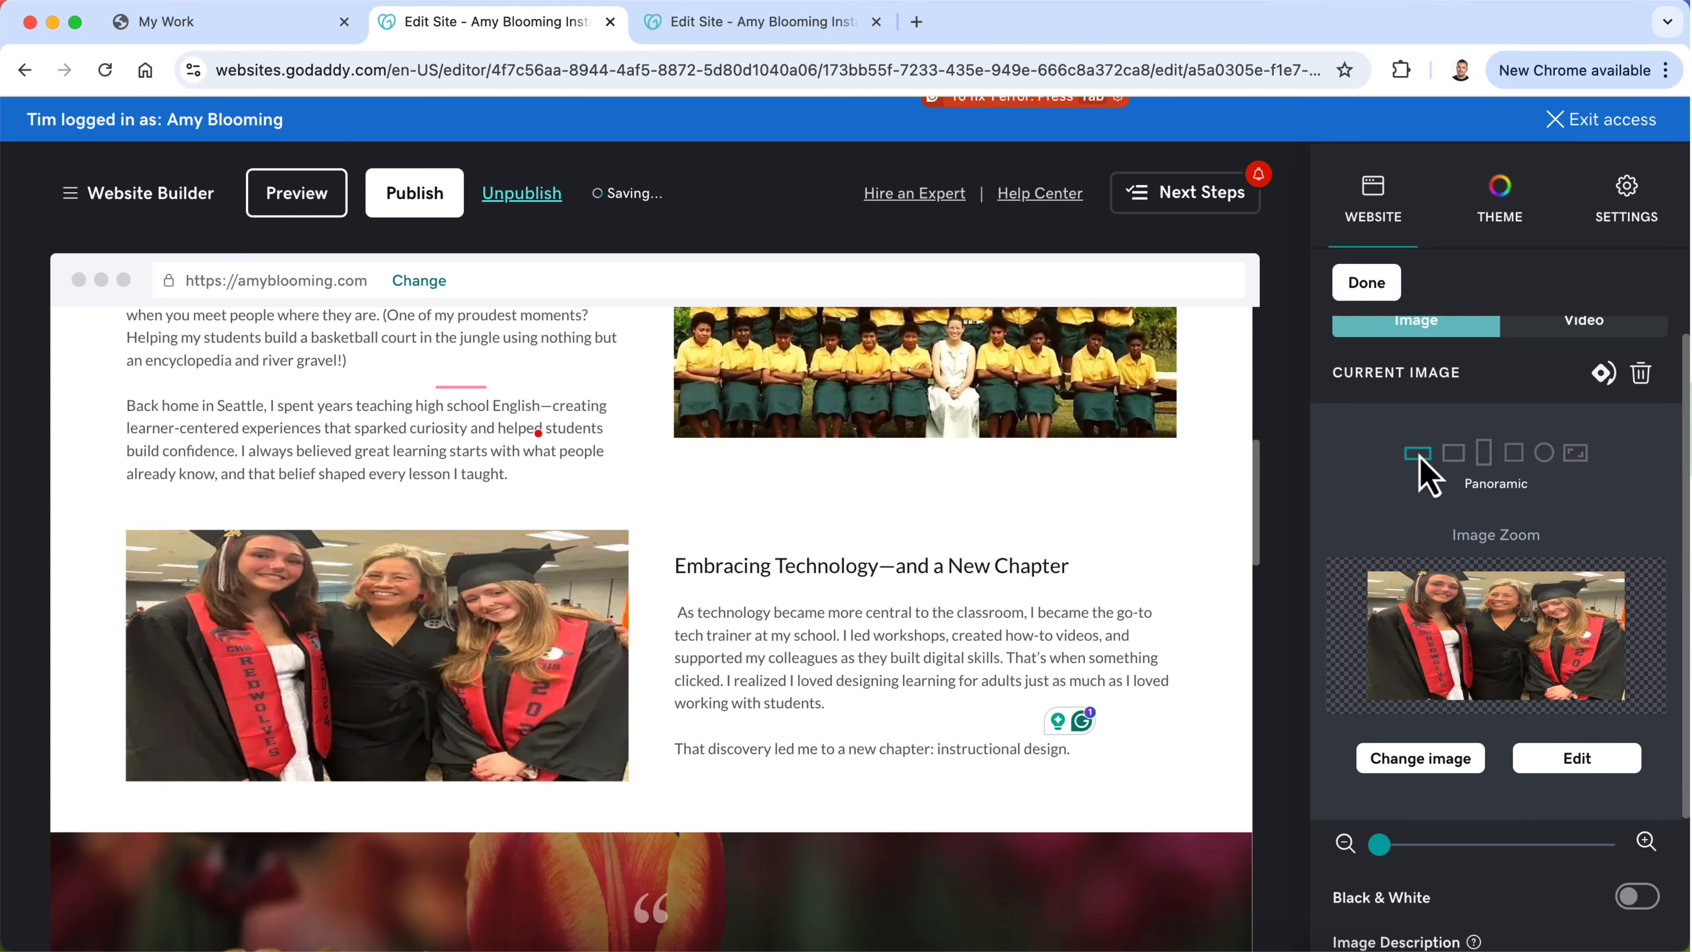
# Step: Set the image beside "Embracing Technology—and a New Chapter" to the uploaded Graduation.jpg and reposition it to show all three faces and caps
pyautogui.click(1436, 753)
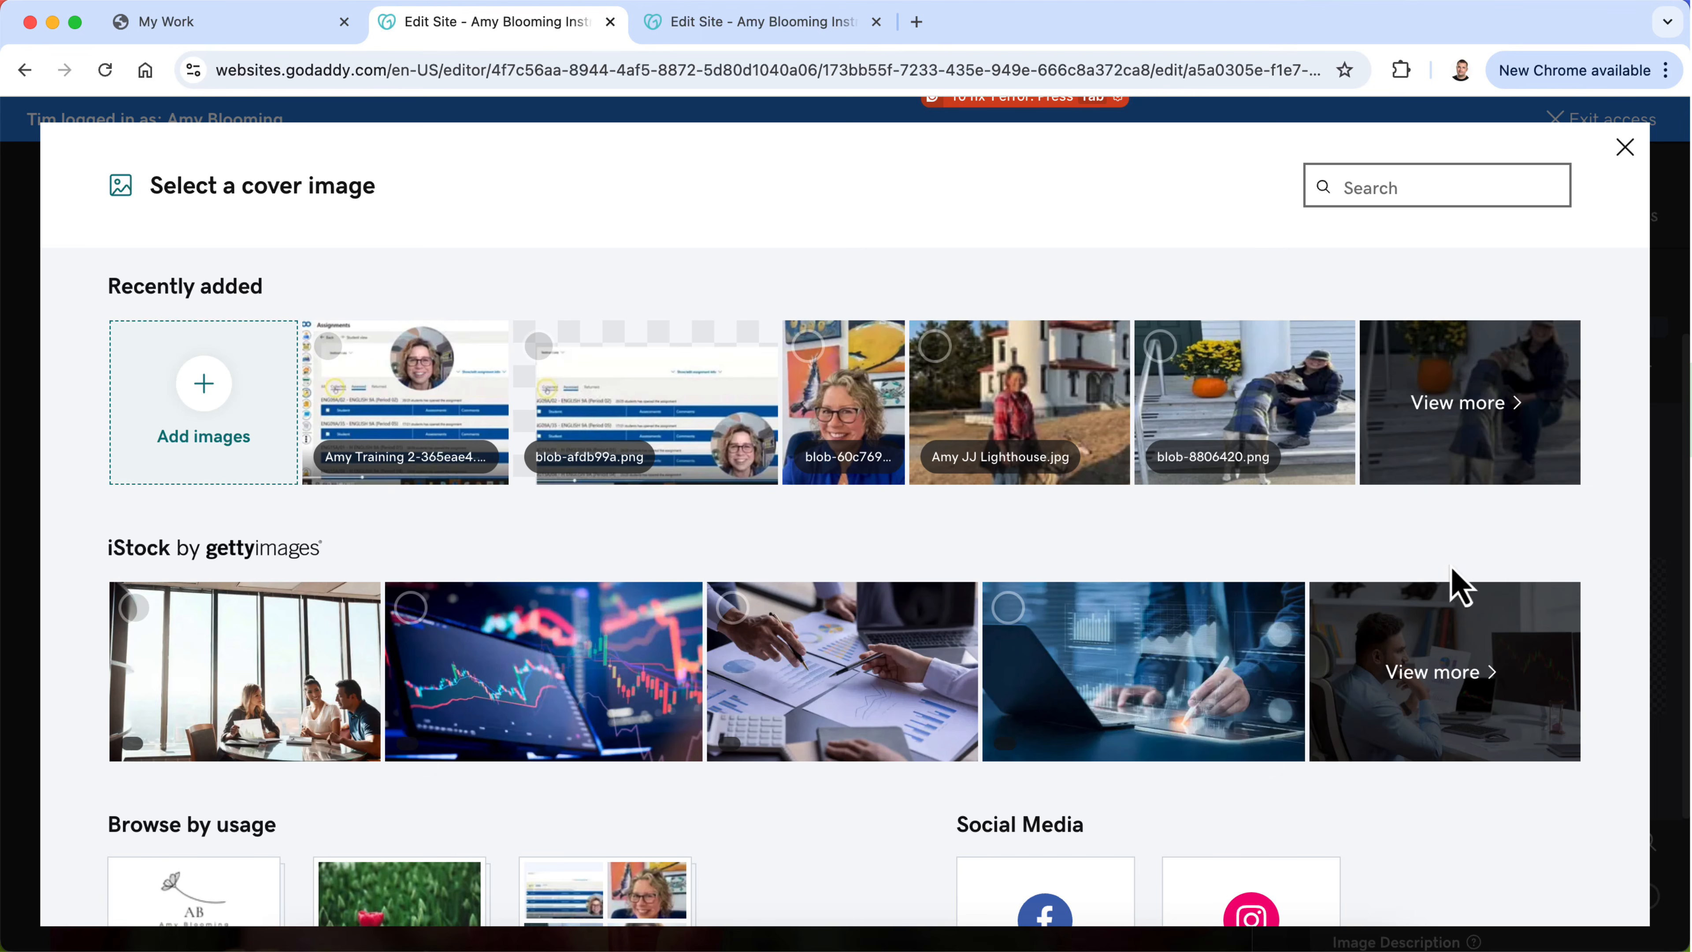
pyautogui.click(1454, 447)
pyautogui.scroll(-10, 1426, 541)
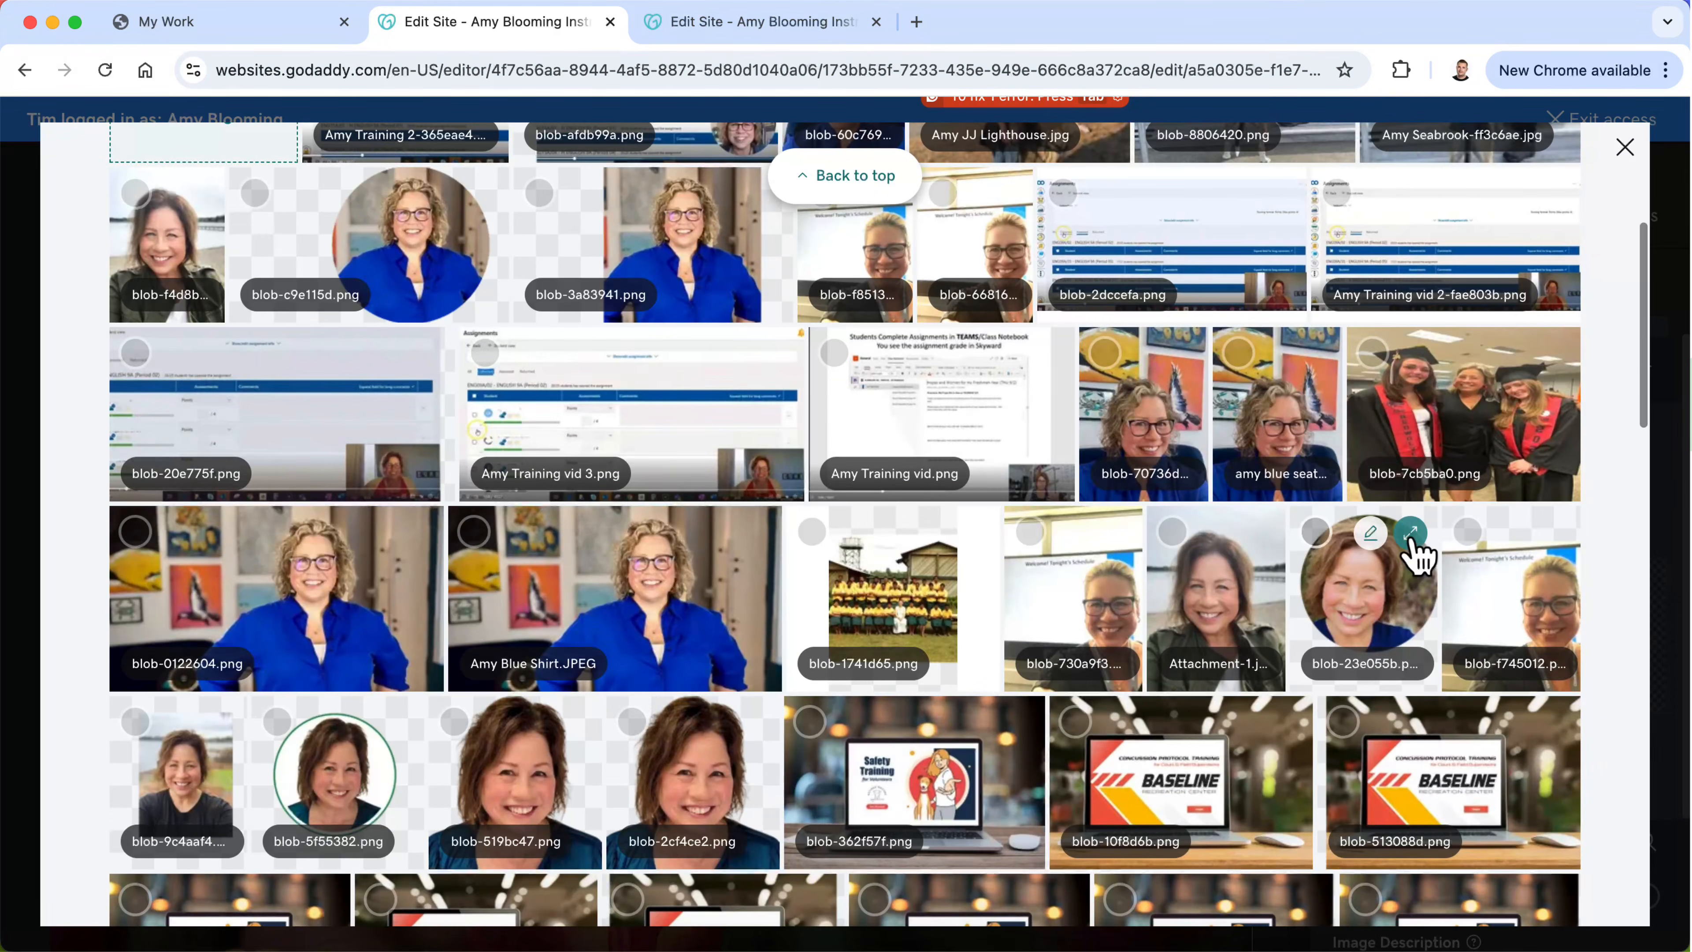
pyautogui.scroll(-4, 1419, 553)
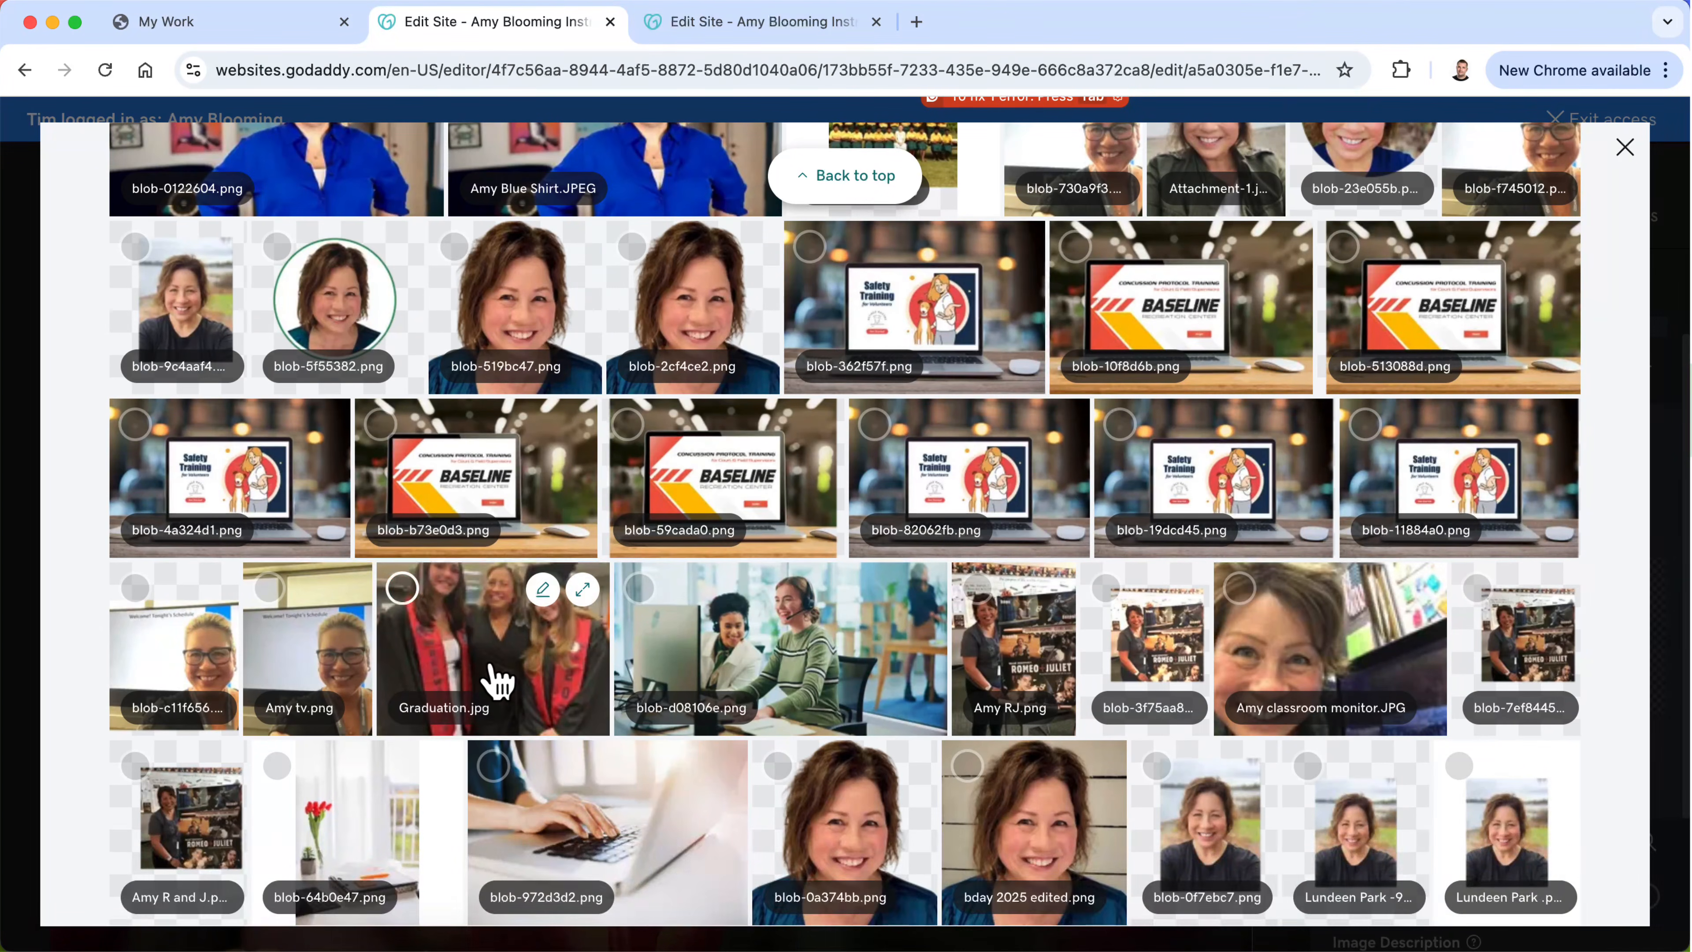
pyautogui.click(491, 680)
pyautogui.click(1540, 886)
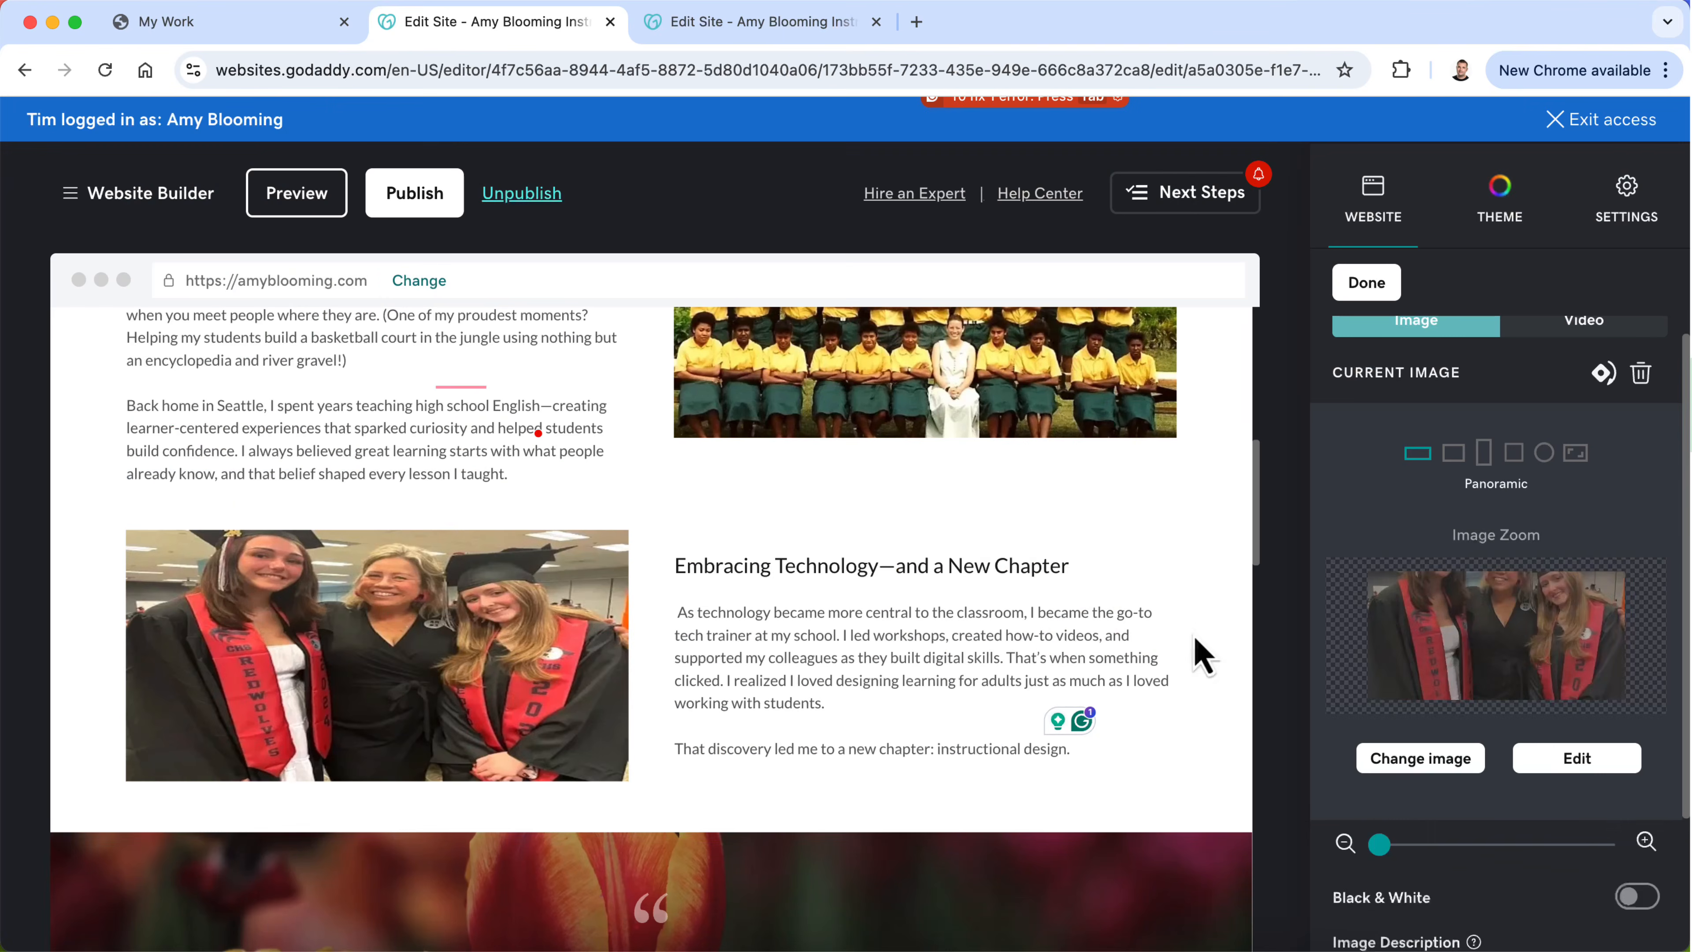
pyautogui.moveTo(1492, 643); pyautogui.dragTo(1501, 680)
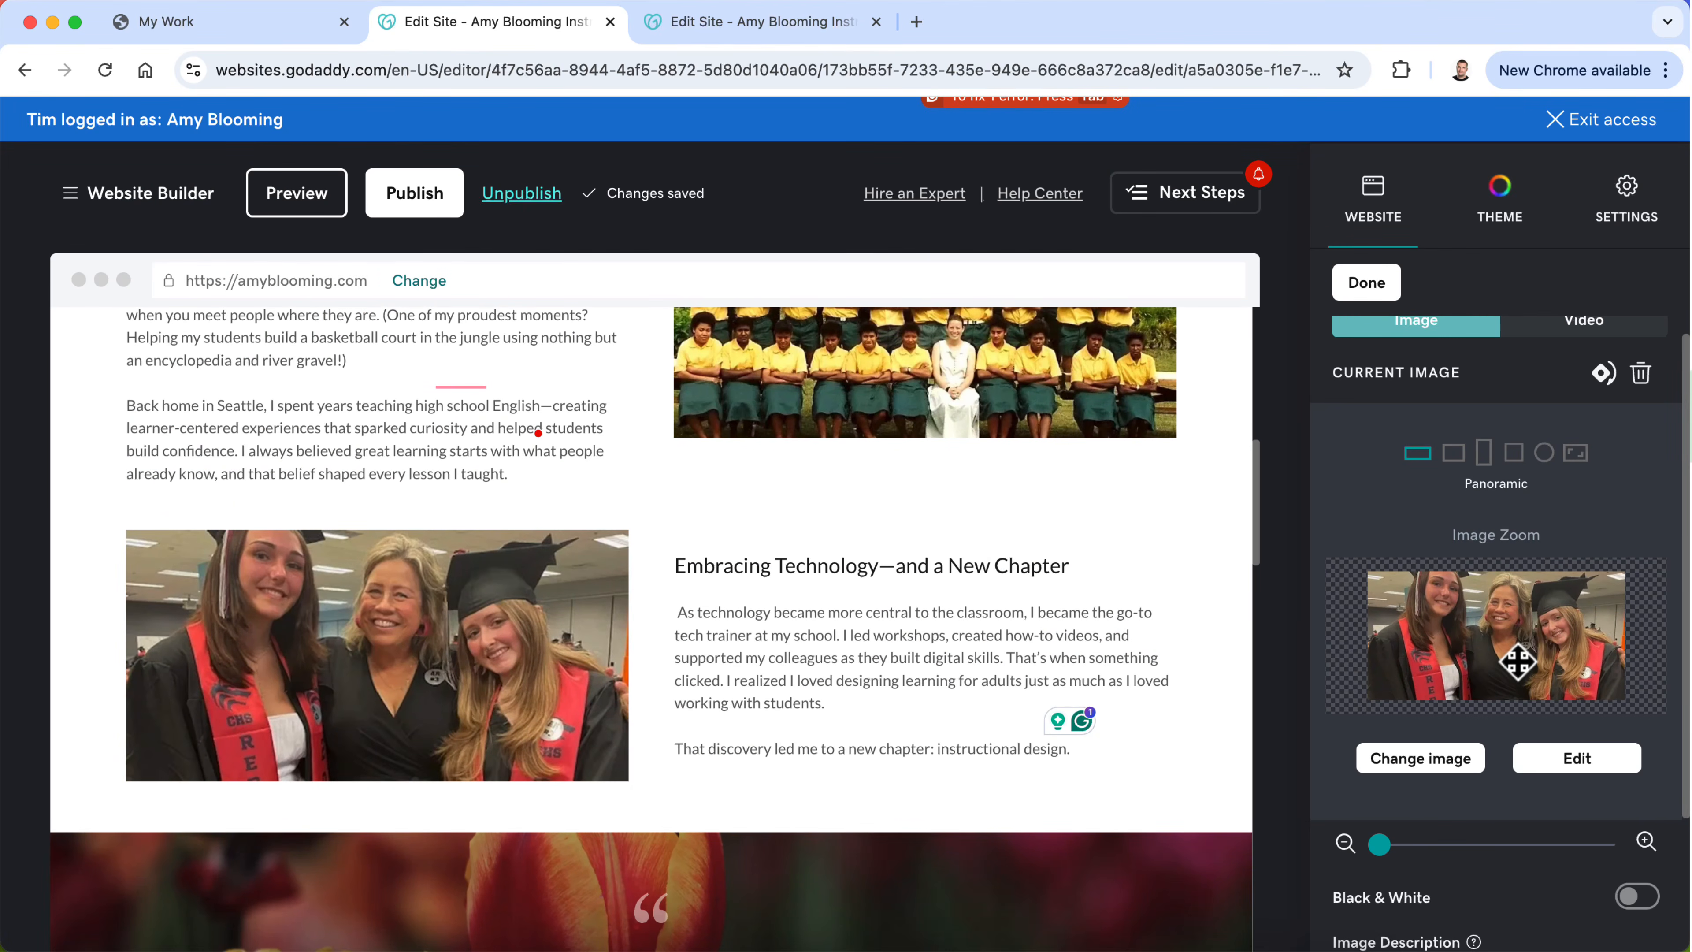
# Step: Replace the classroom image beside "What I Do Today" with the uploaded photo blob-f745012 of the woman with glasses in front of a screen
pyautogui.scroll(-5, 966, 630)
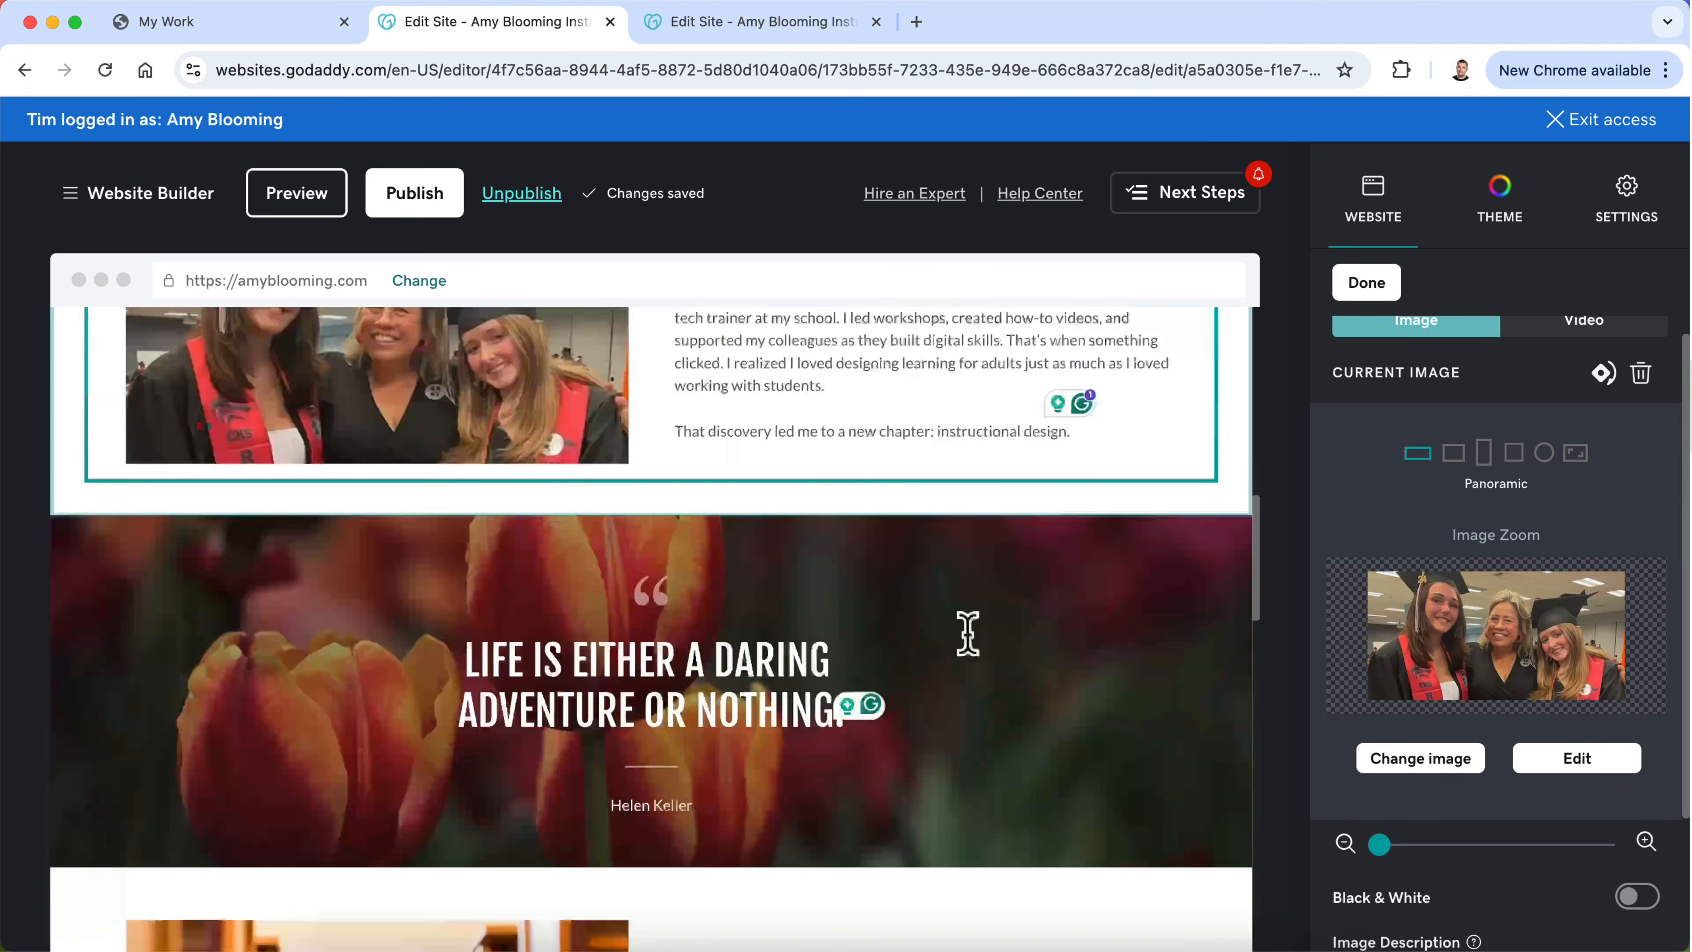
pyautogui.scroll(-8, 970, 640)
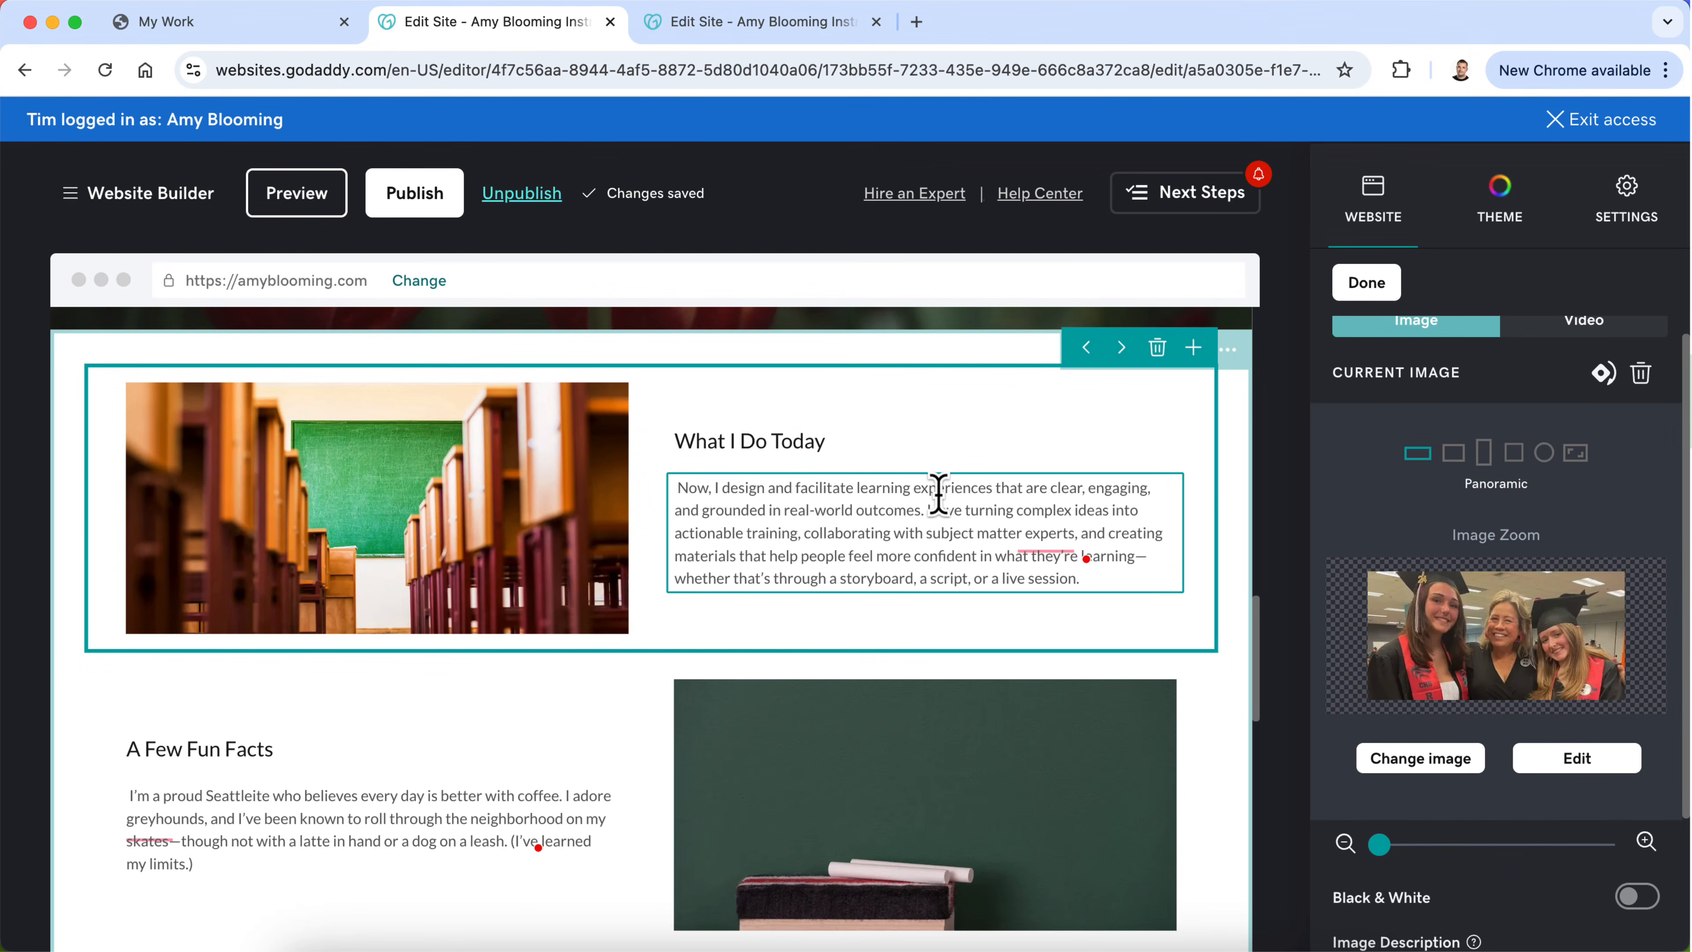
pyautogui.click(485, 556)
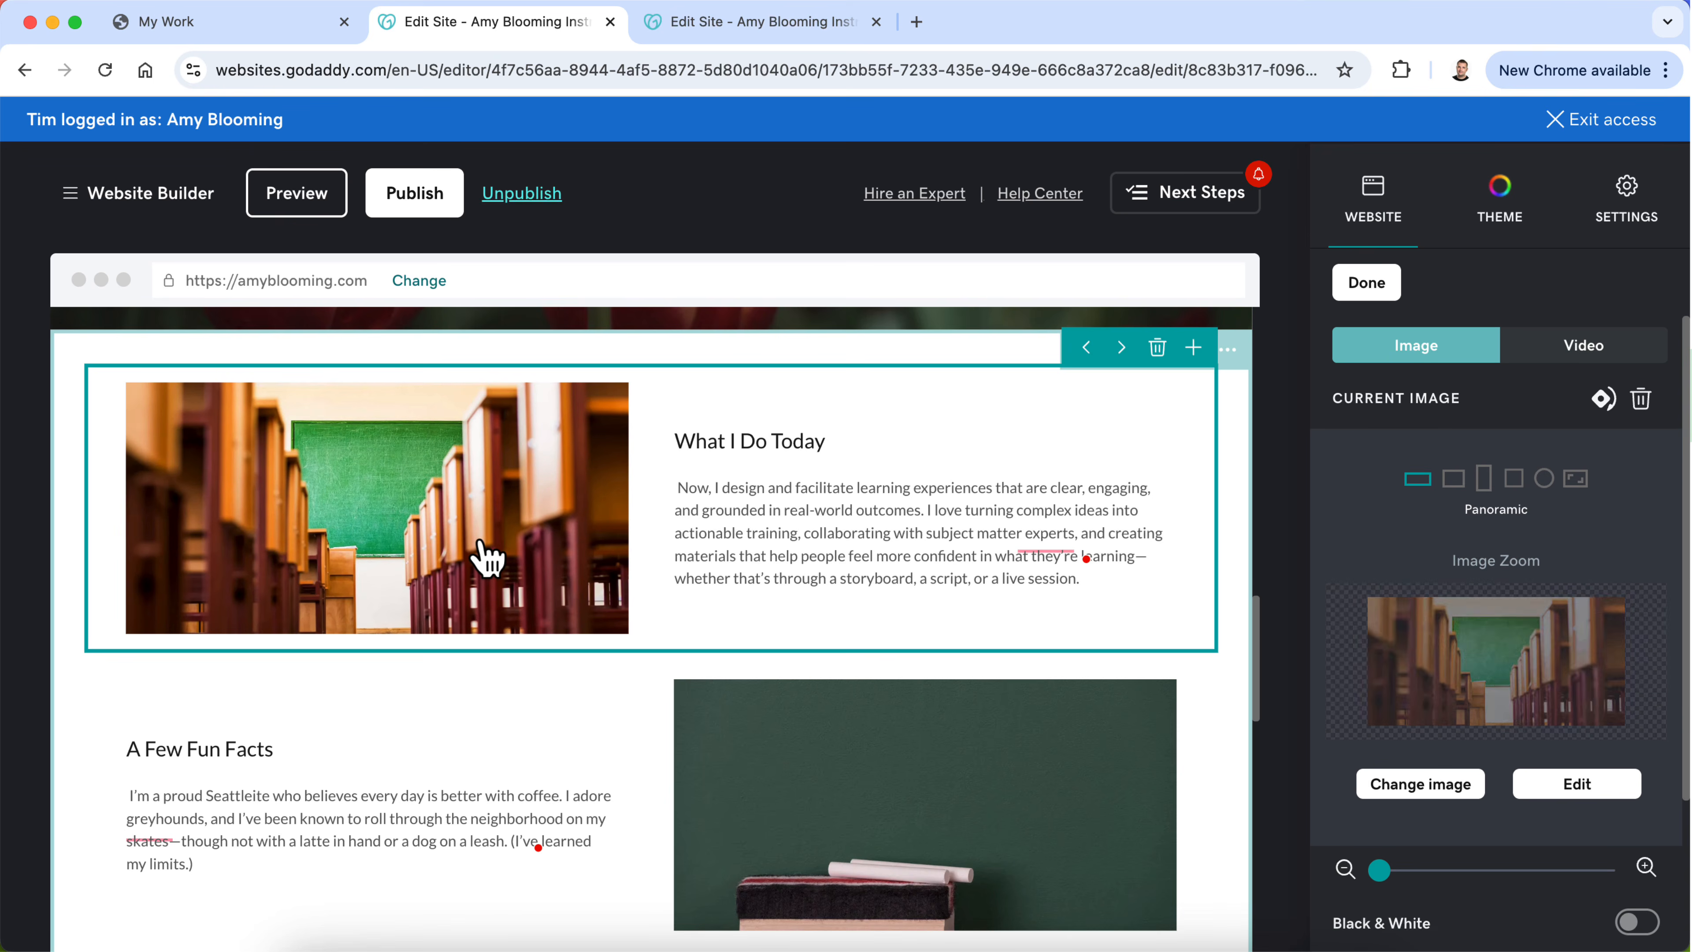
pyautogui.click(1418, 787)
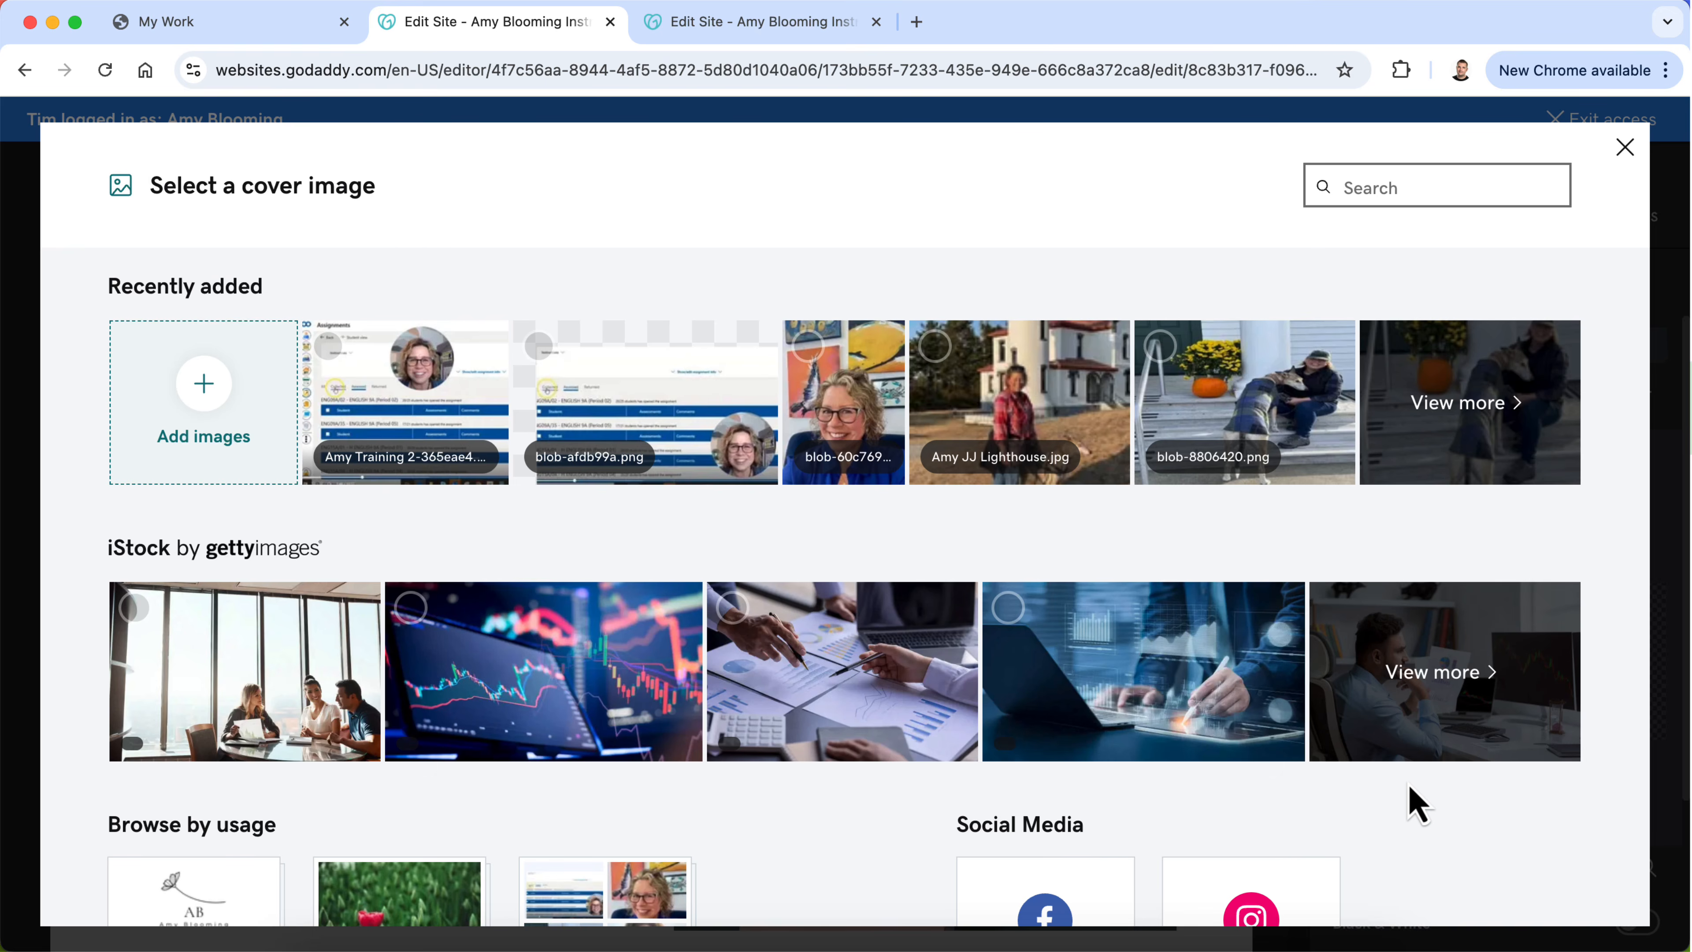
pyautogui.click(1532, 405)
pyautogui.scroll(-3, 1219, 683)
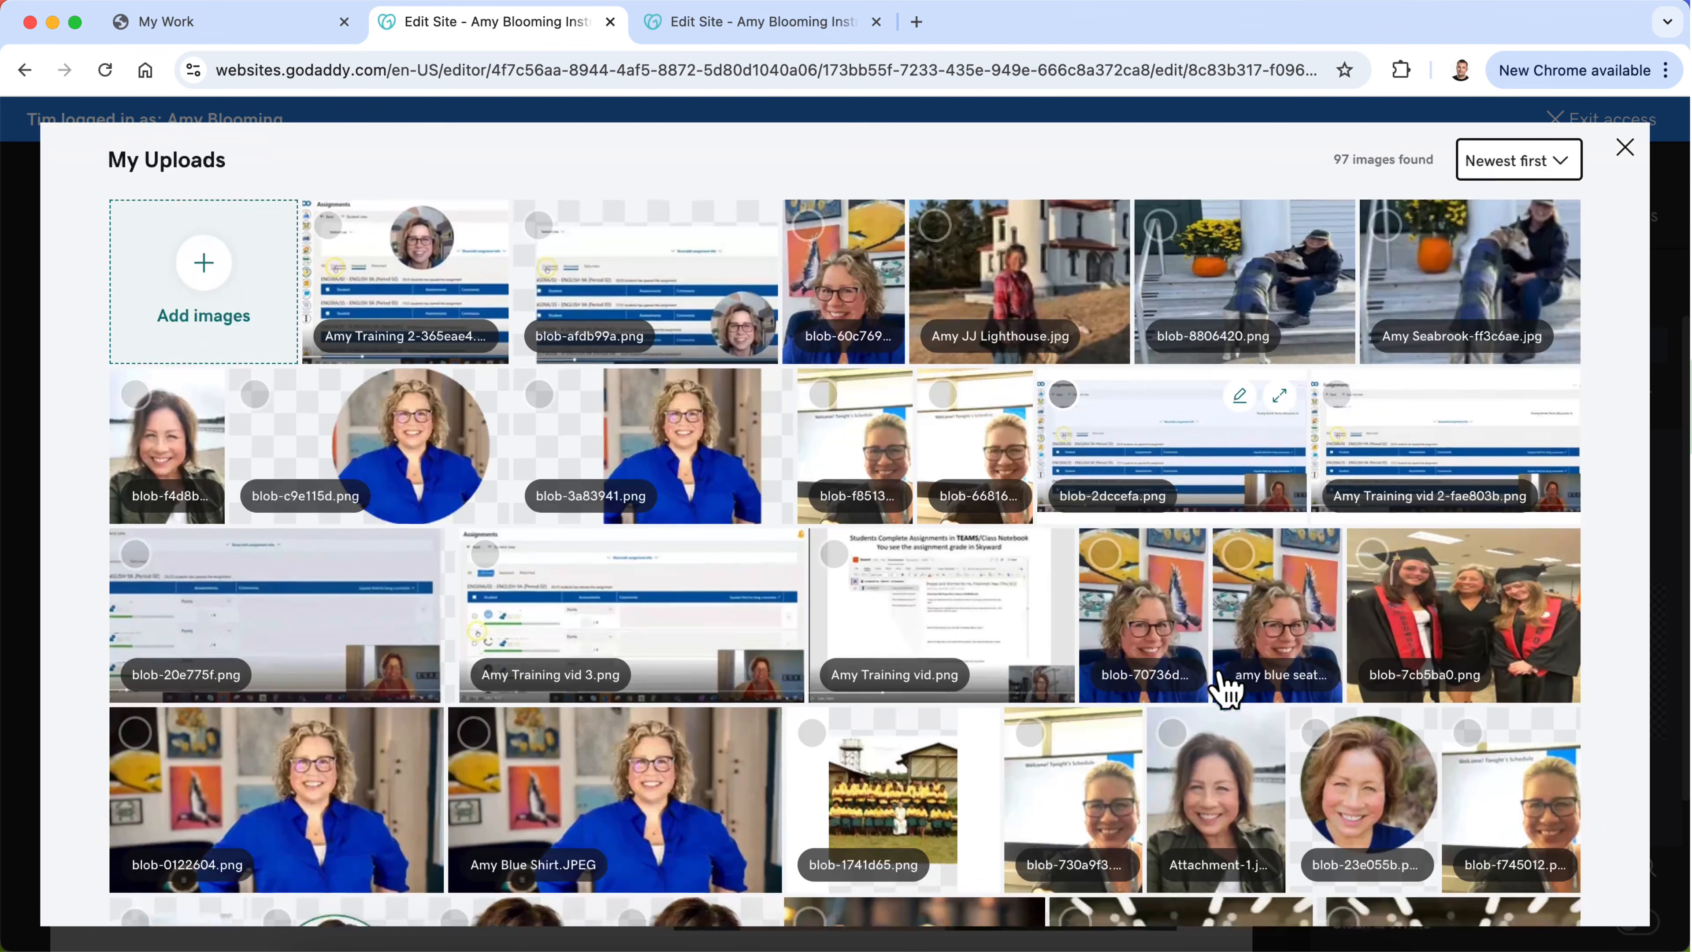
pyautogui.scroll(-3, 1226, 690)
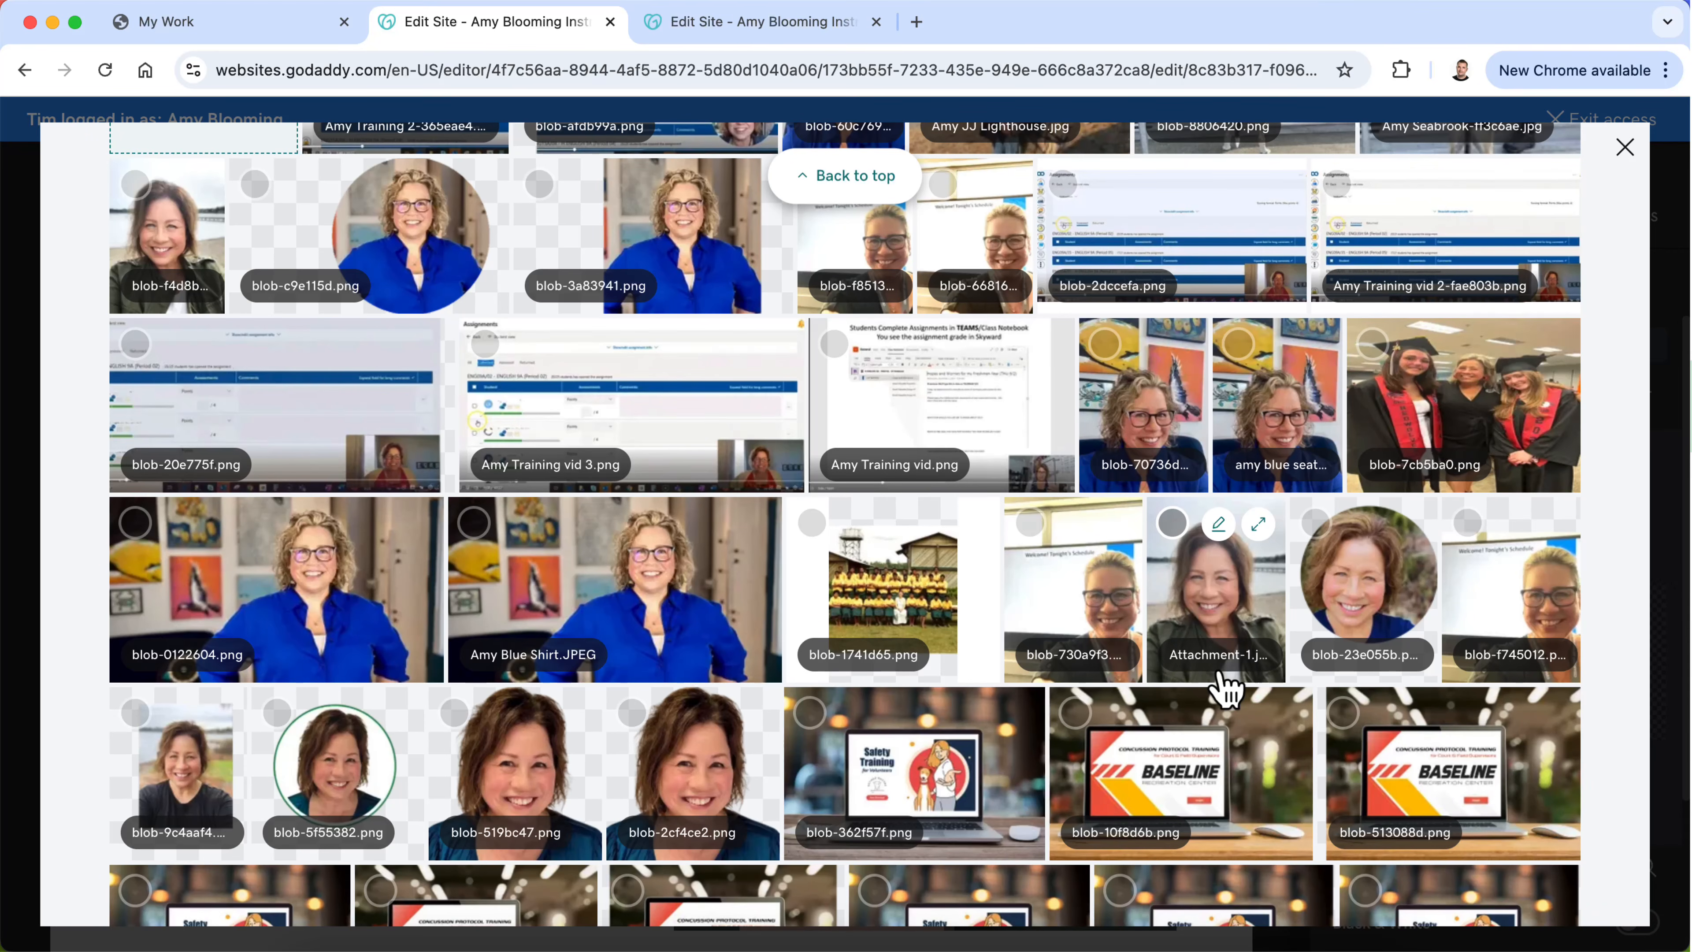
pyautogui.scroll(3, 1092, 650)
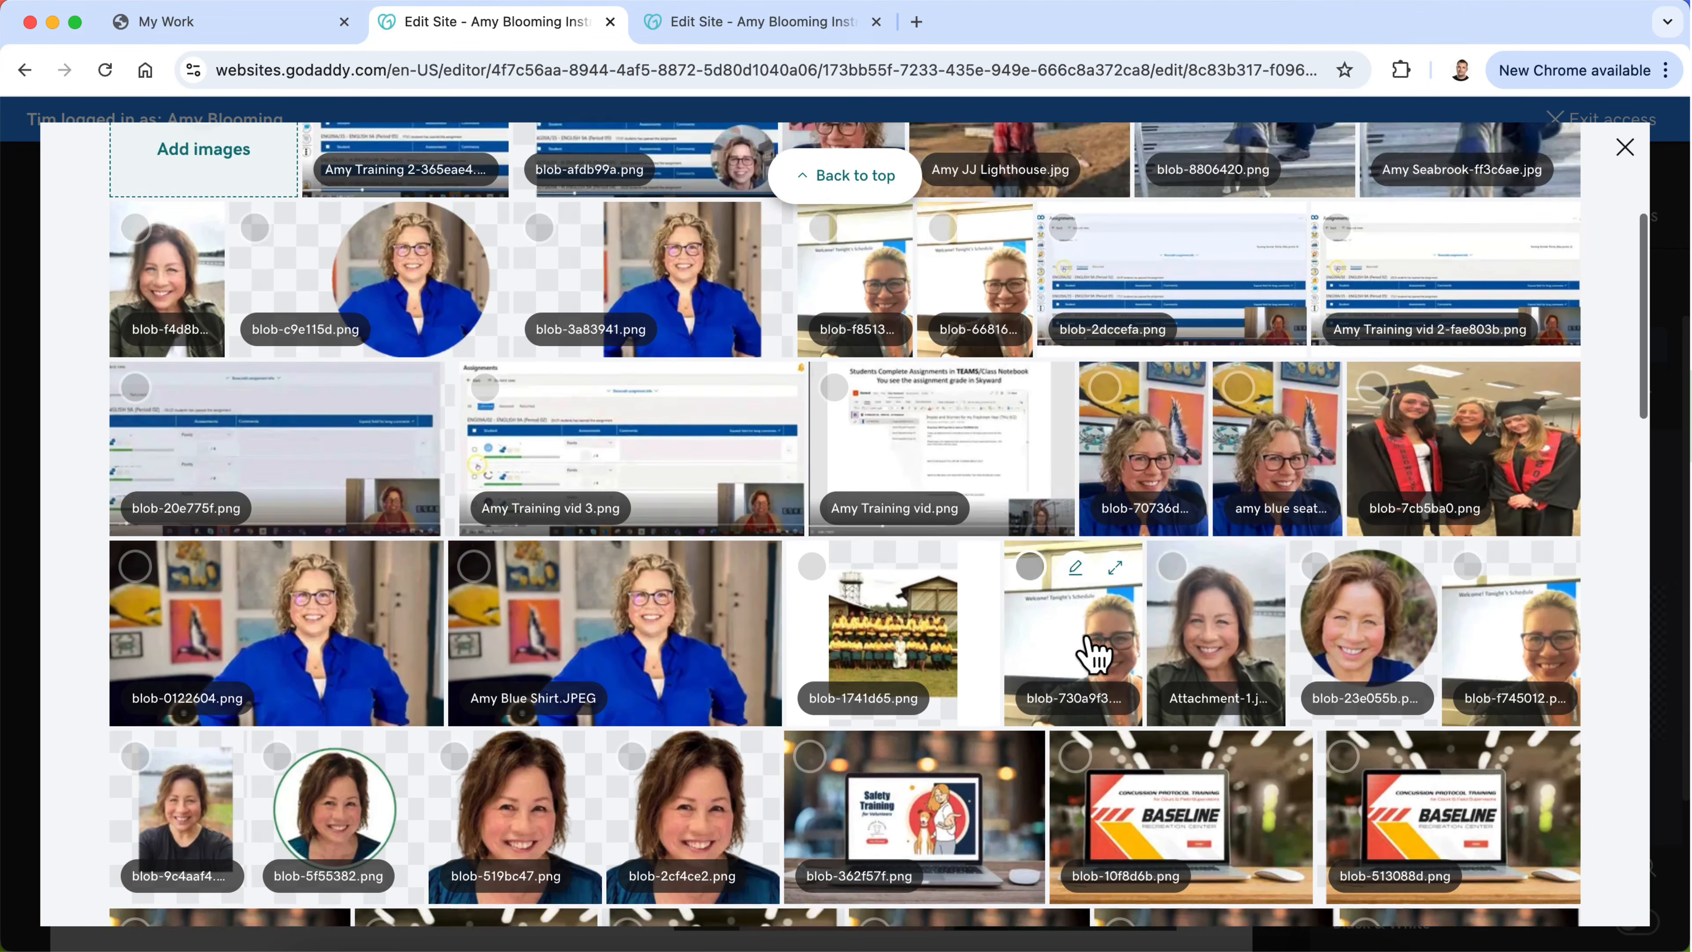
pyautogui.scroll(-9, 1092, 653)
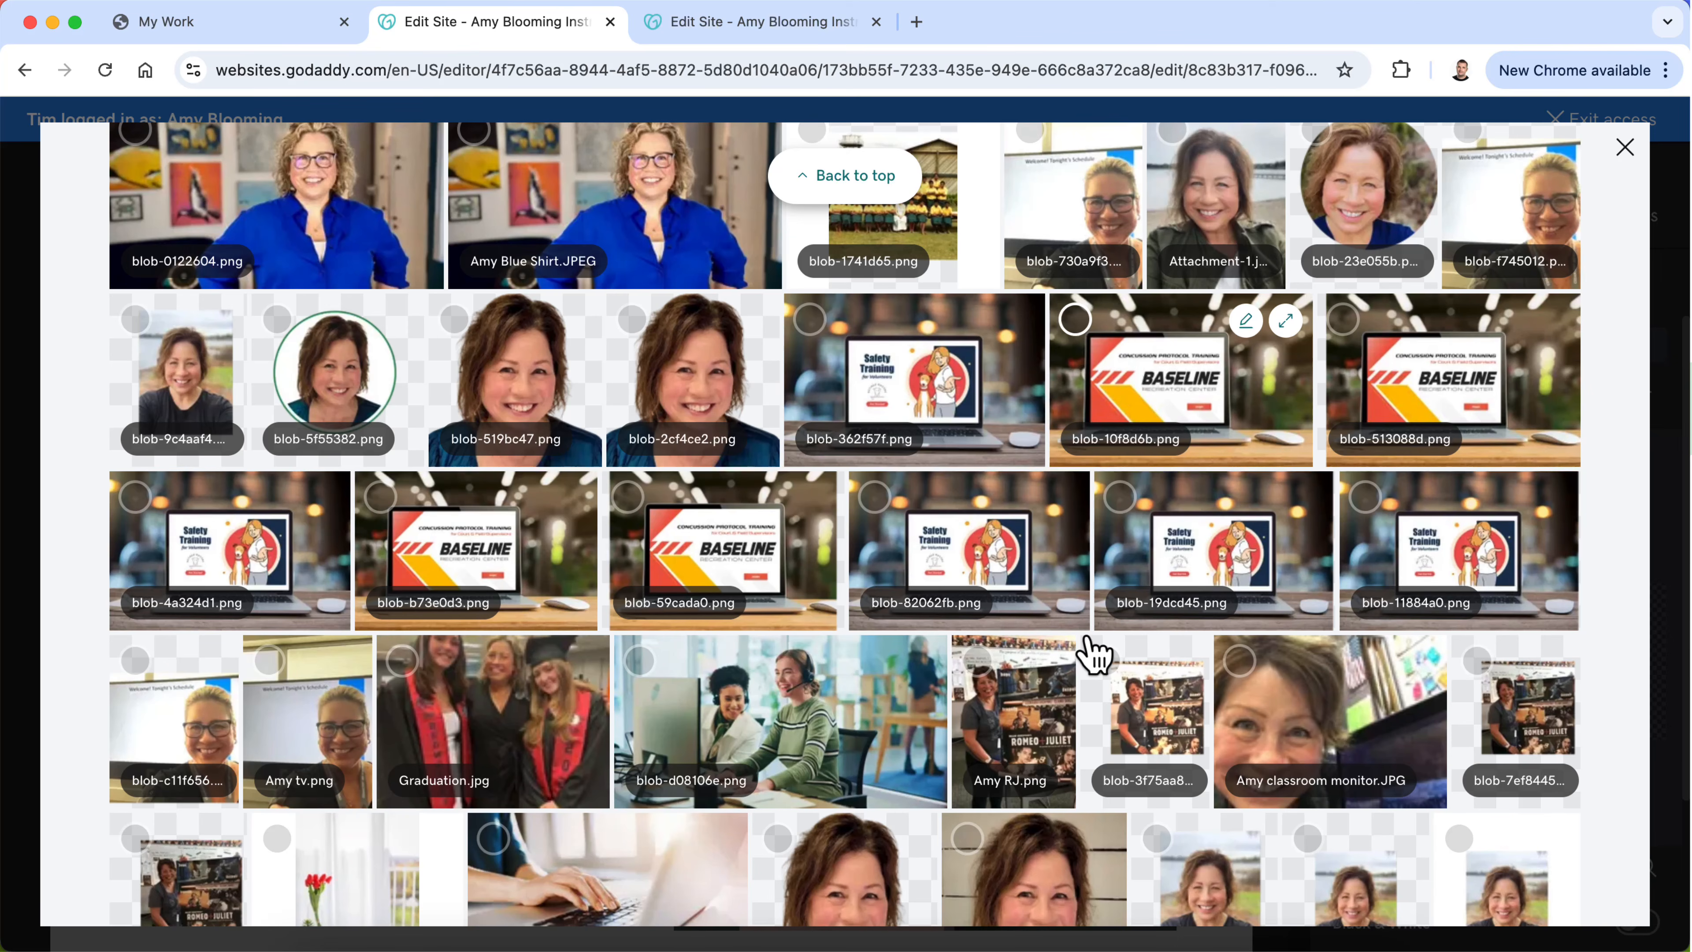
pyautogui.scroll(4, 1092, 653)
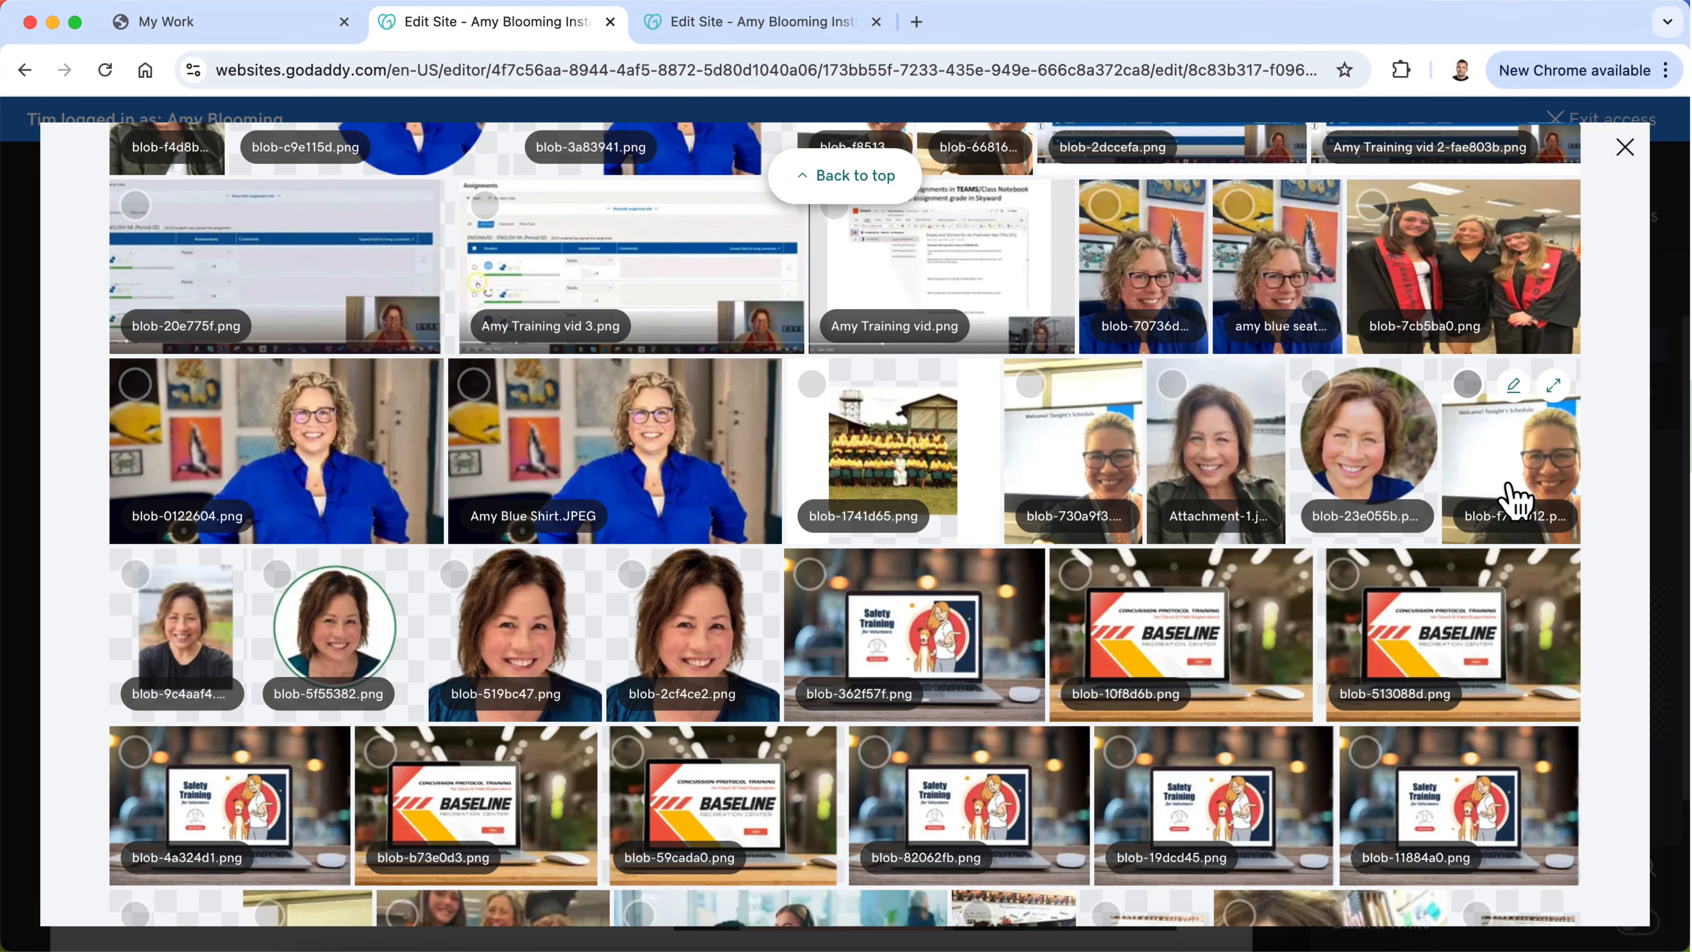
pyautogui.click(1515, 498)
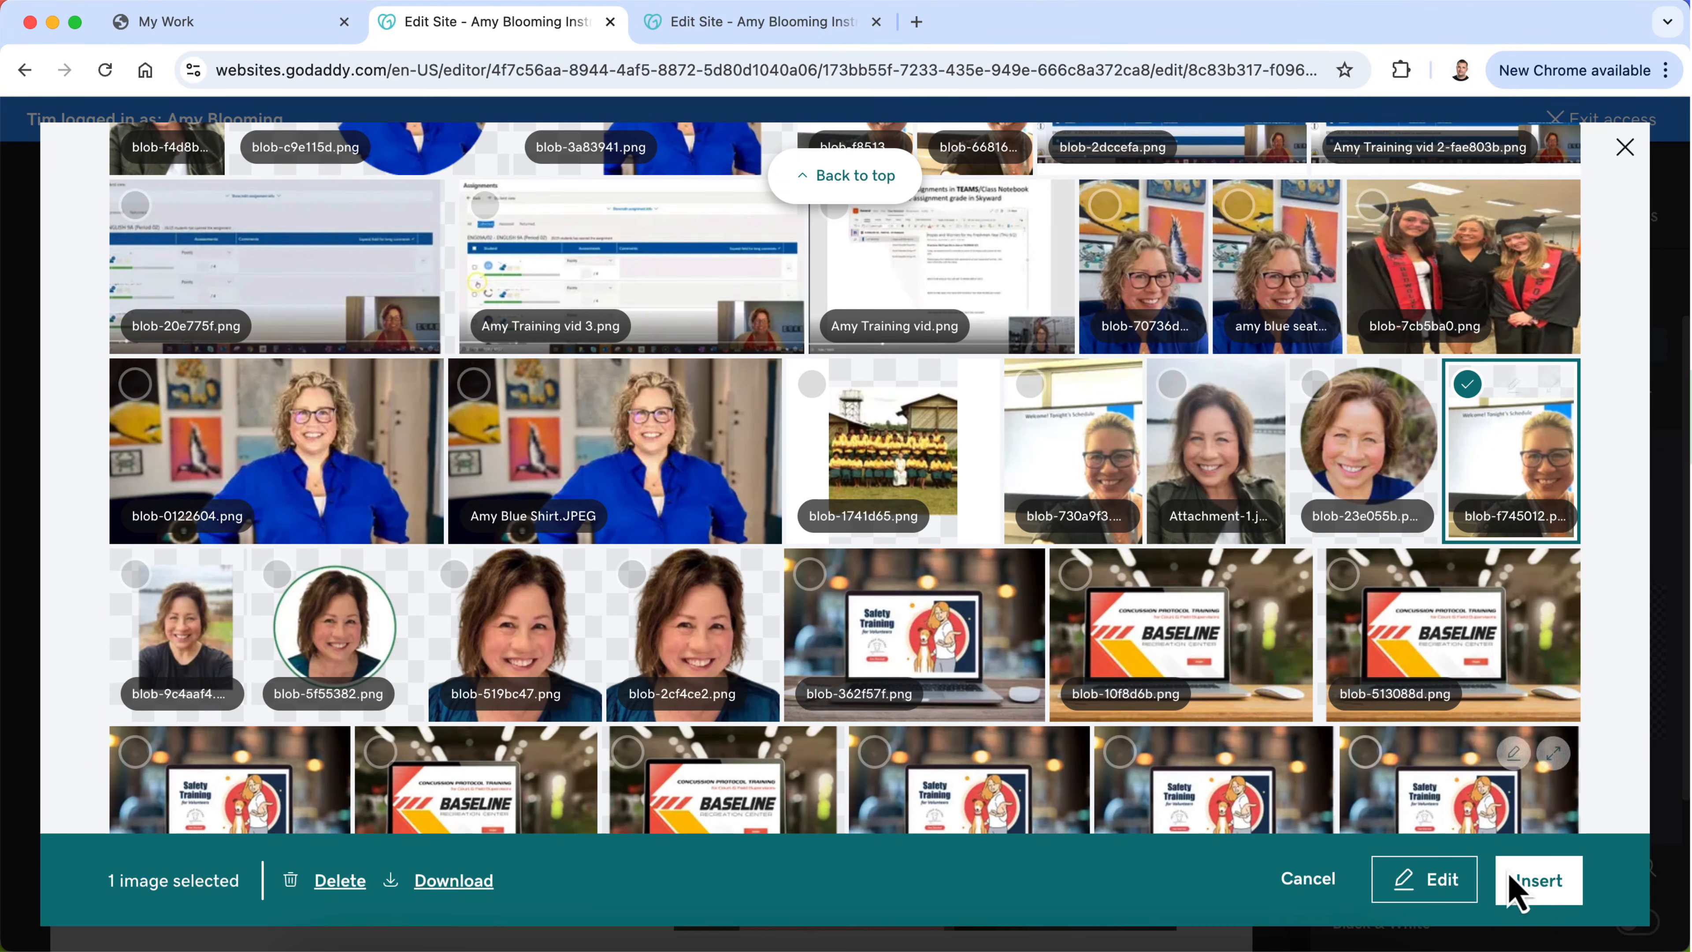
pyautogui.click(1539, 887)
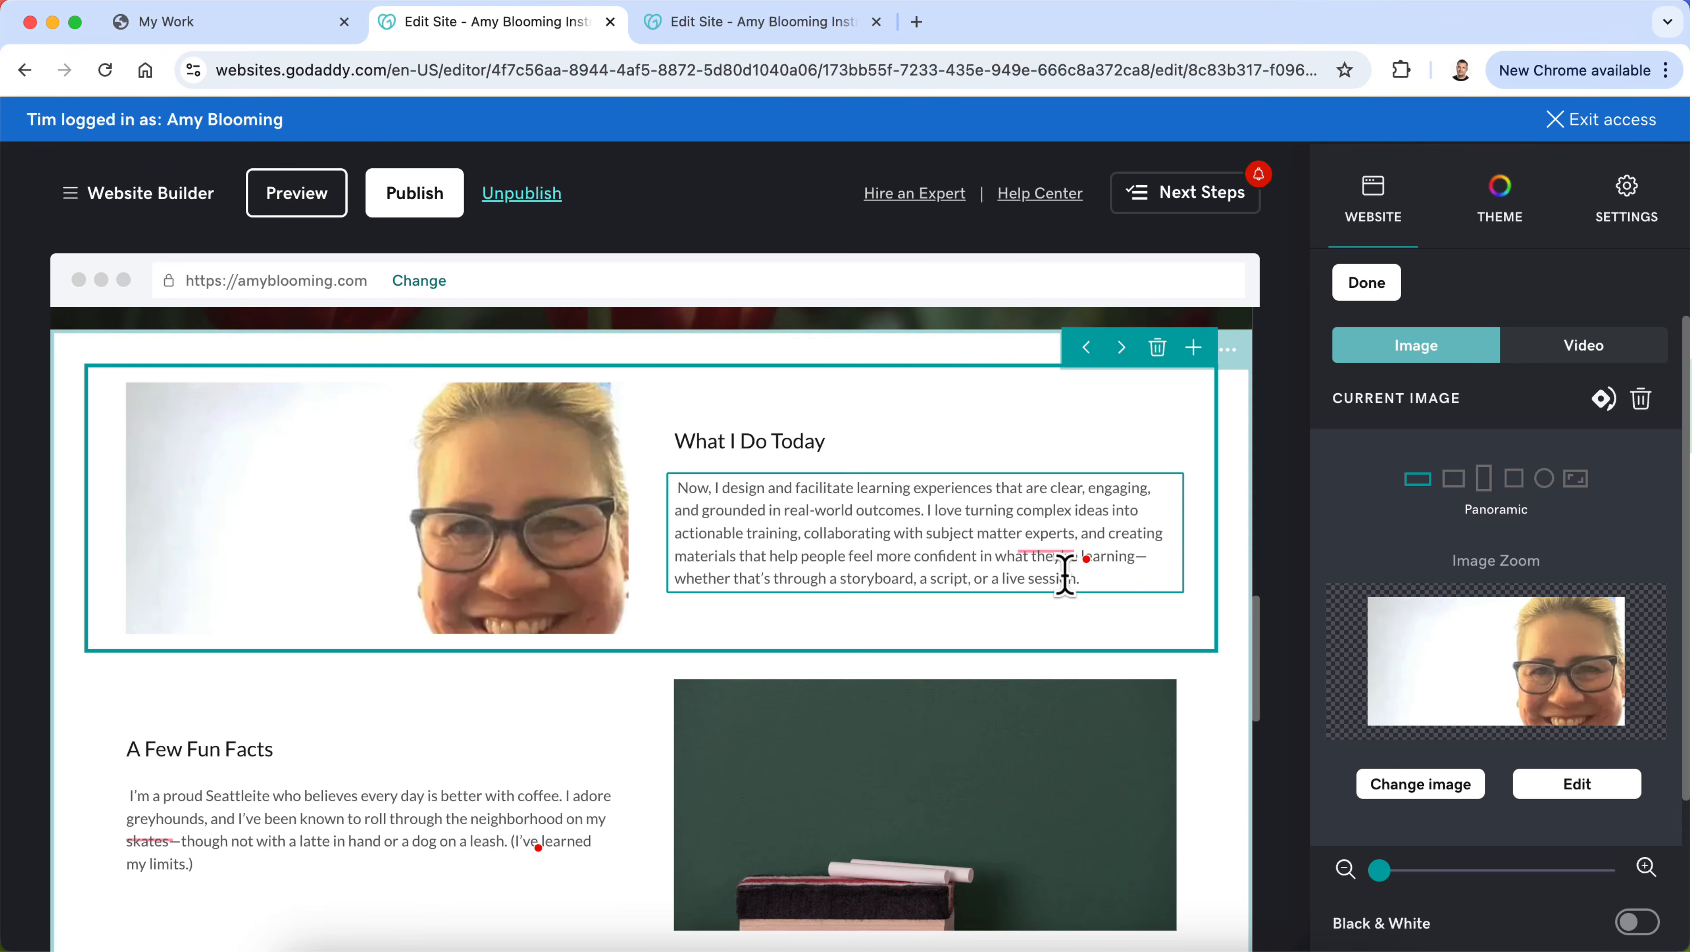
# Step: Start uploading a replacement image for "What I Do Today" and preview the personal photos in the Desktop's photo folder one by one
pyautogui.click(1399, 779)
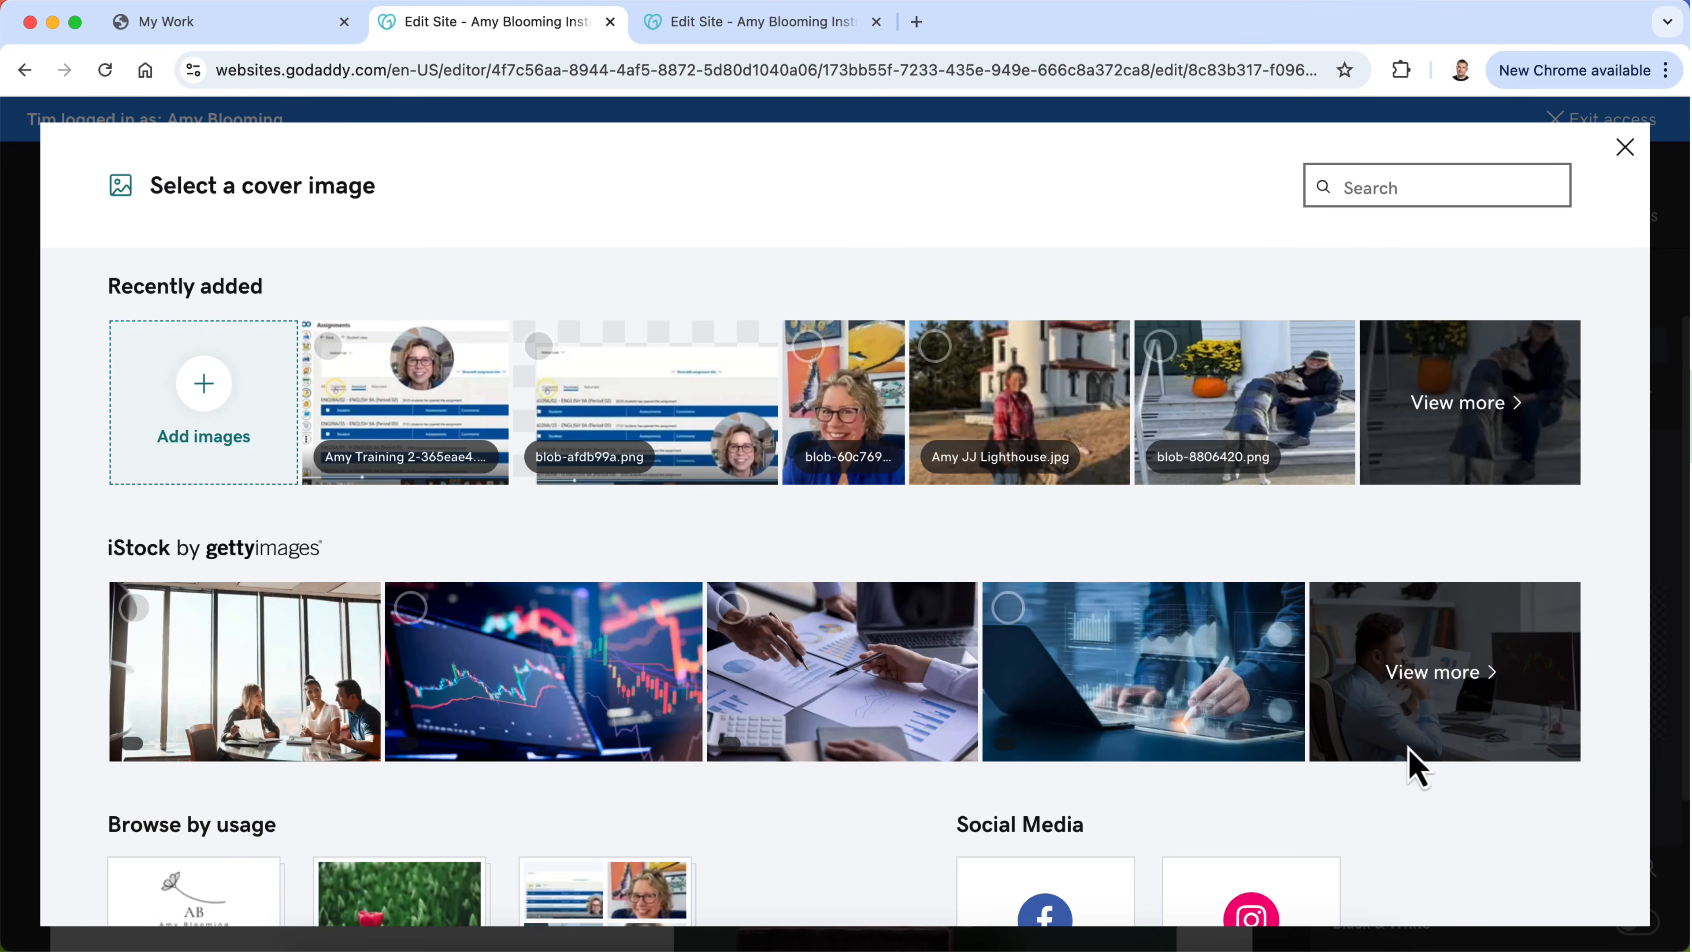
pyautogui.click(208, 414)
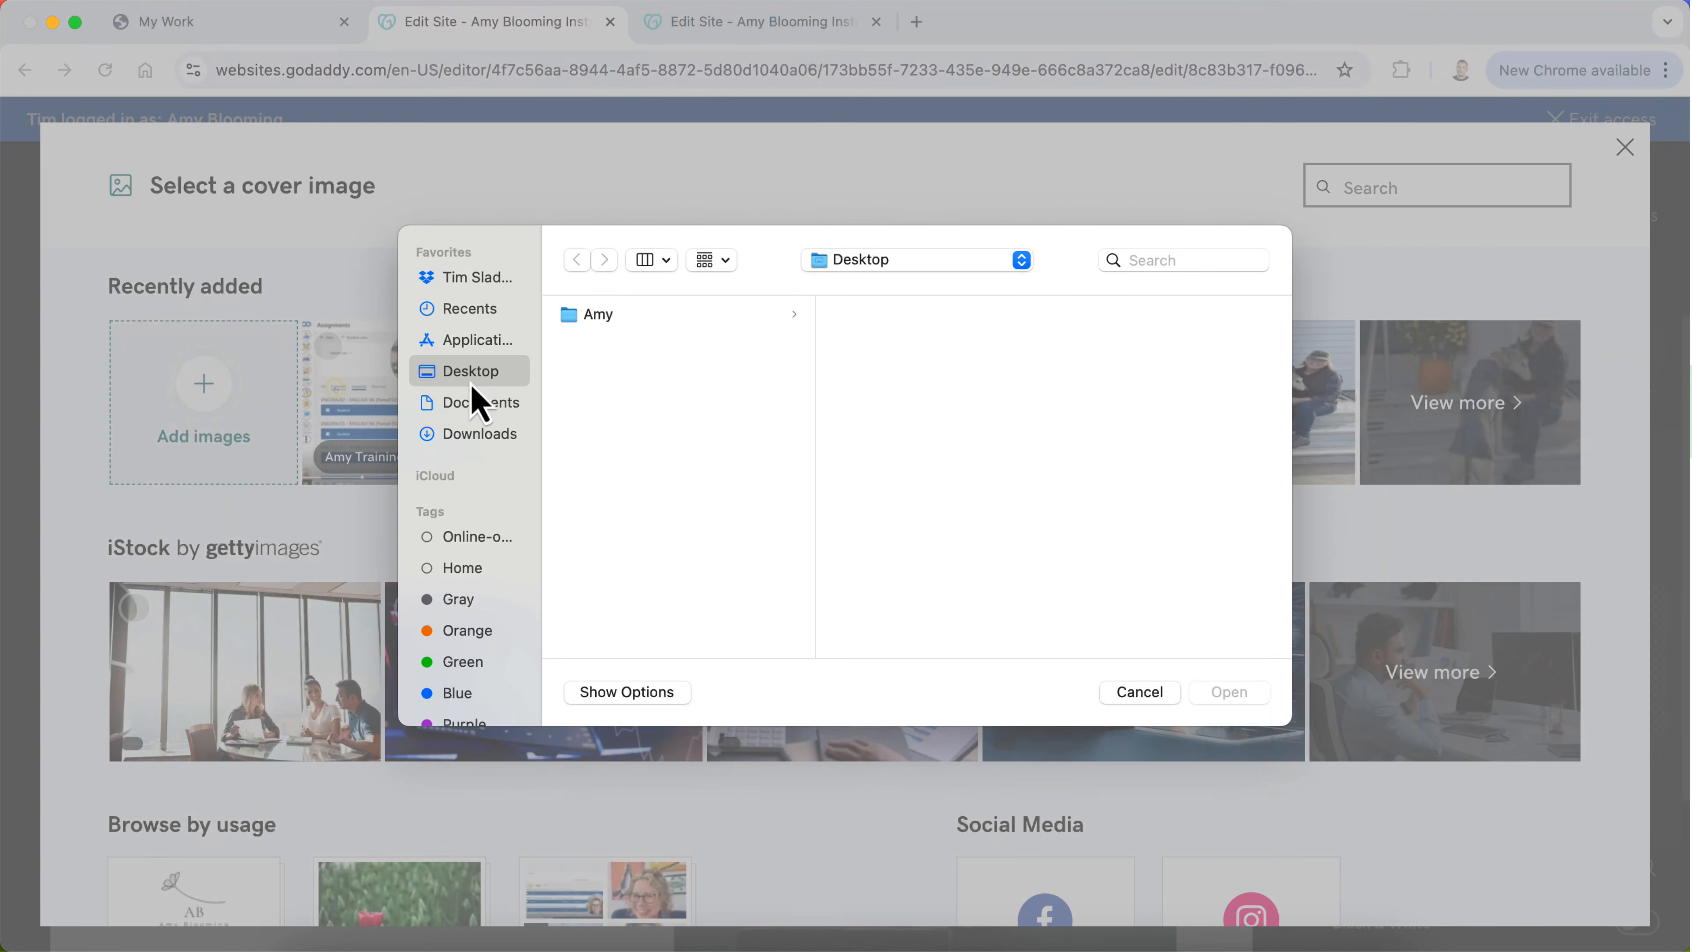
pyautogui.click(607, 325)
pyautogui.click(909, 323)
pyautogui.press('space')
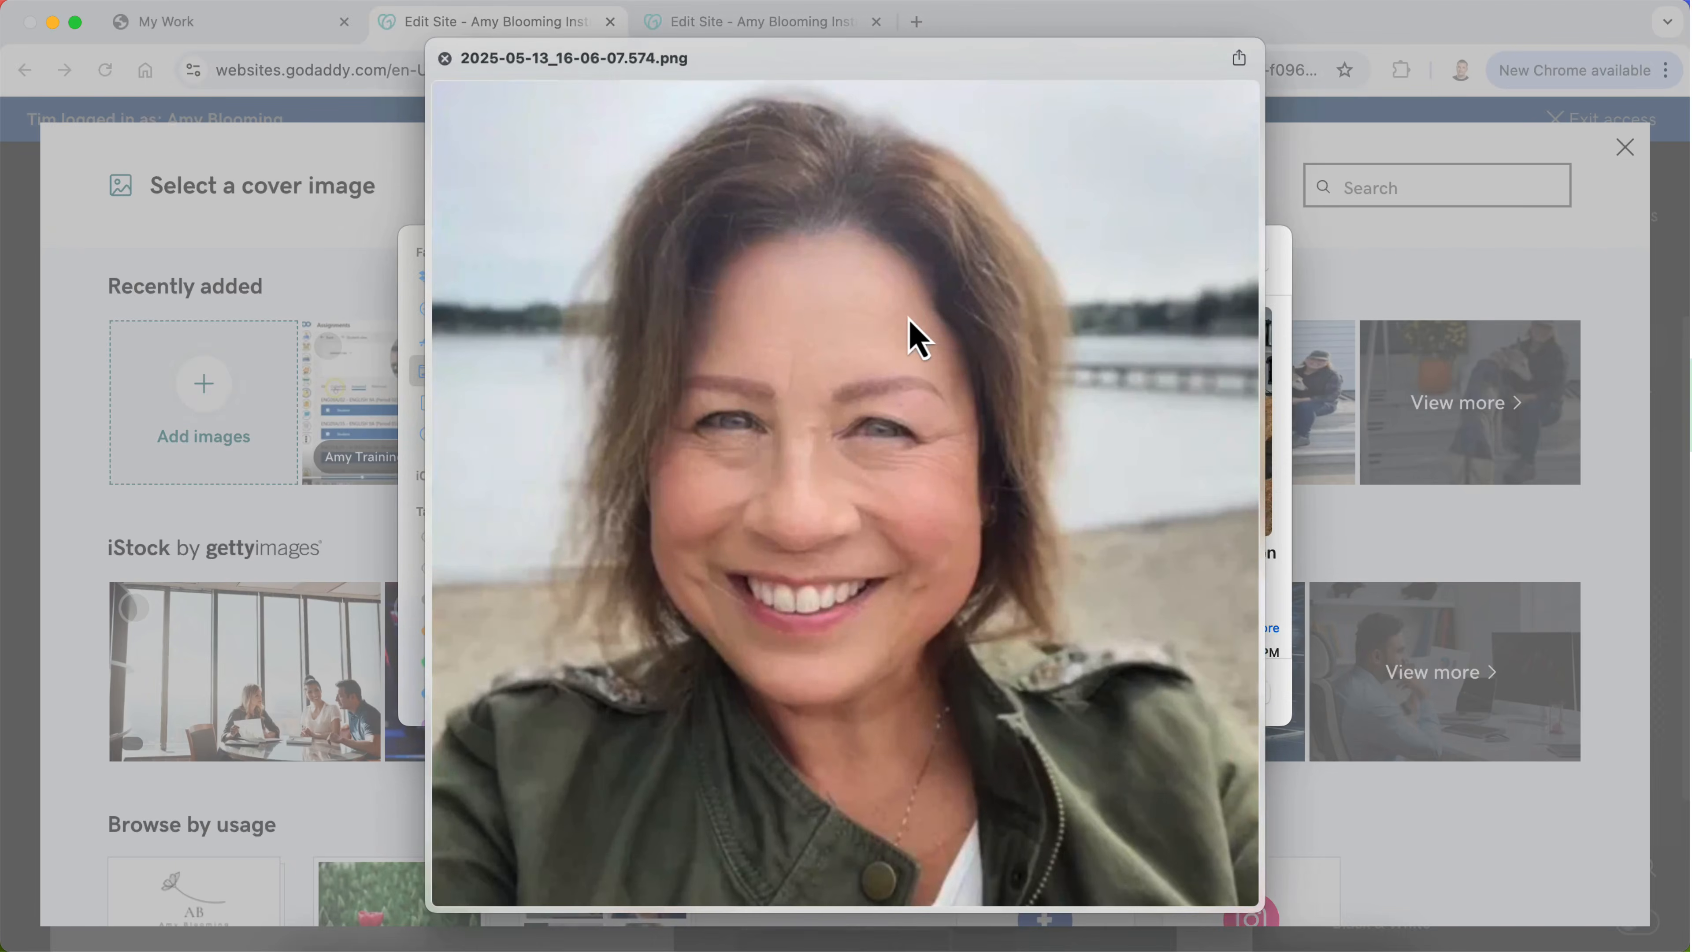
pyautogui.press('Down')
pyautogui.press('Down')
pyautogui.press('Down')
pyautogui.press('Down')
pyautogui.press('Down')
pyautogui.press('Down')
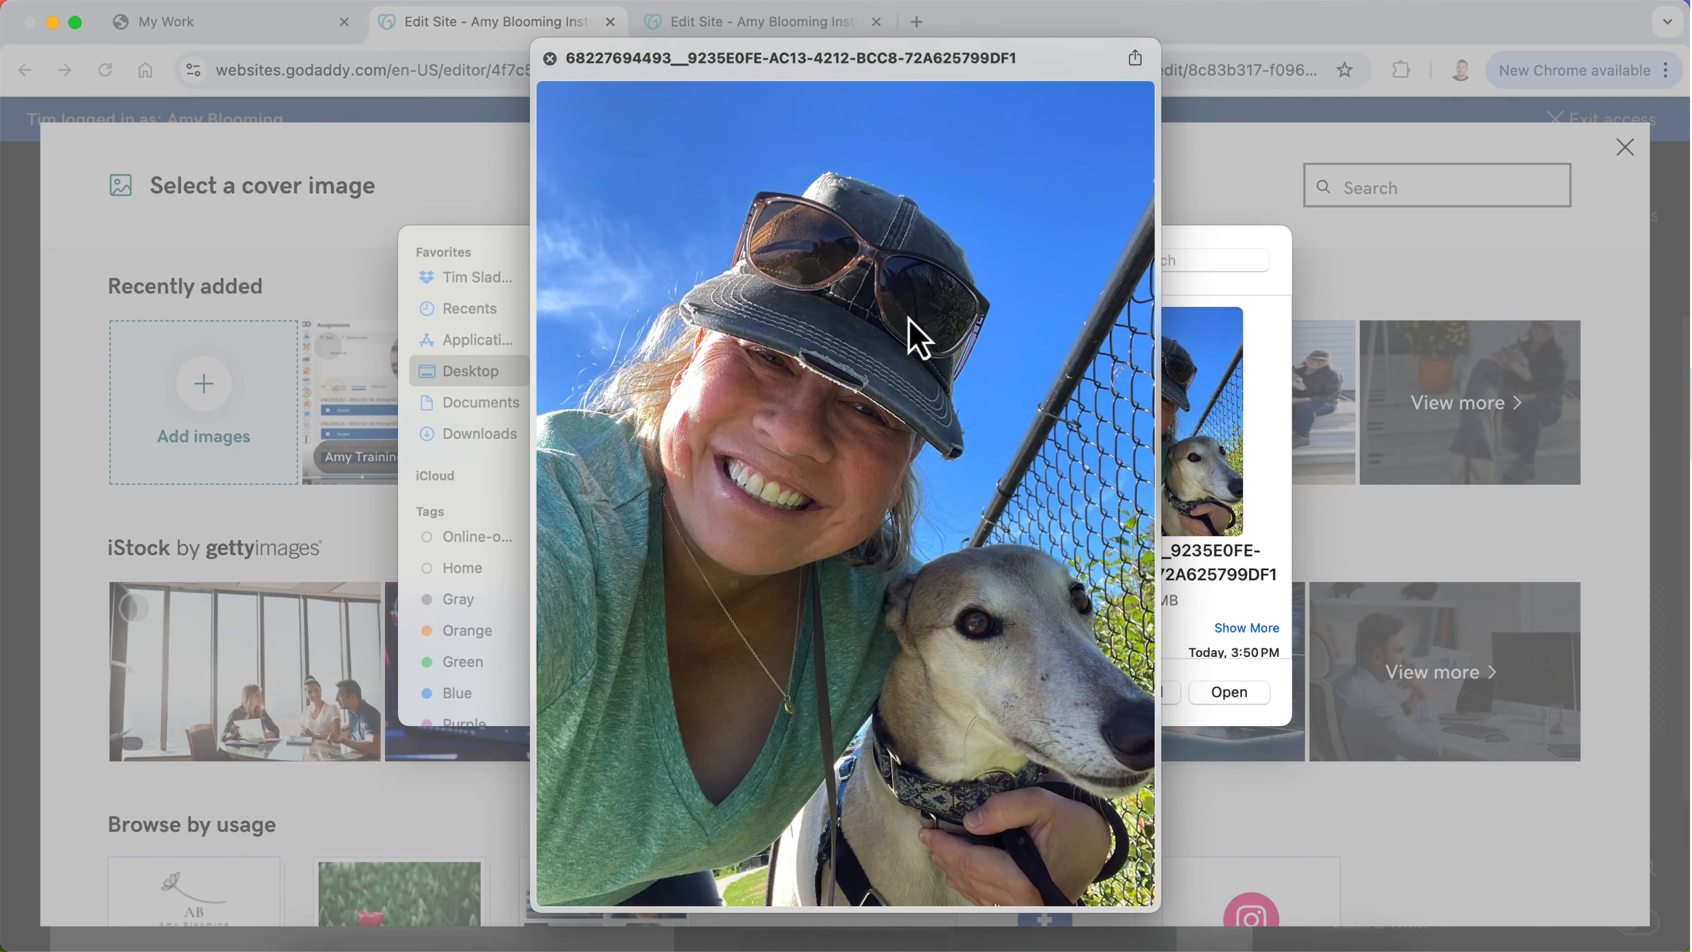
pyautogui.press('Down')
pyautogui.press('Down')
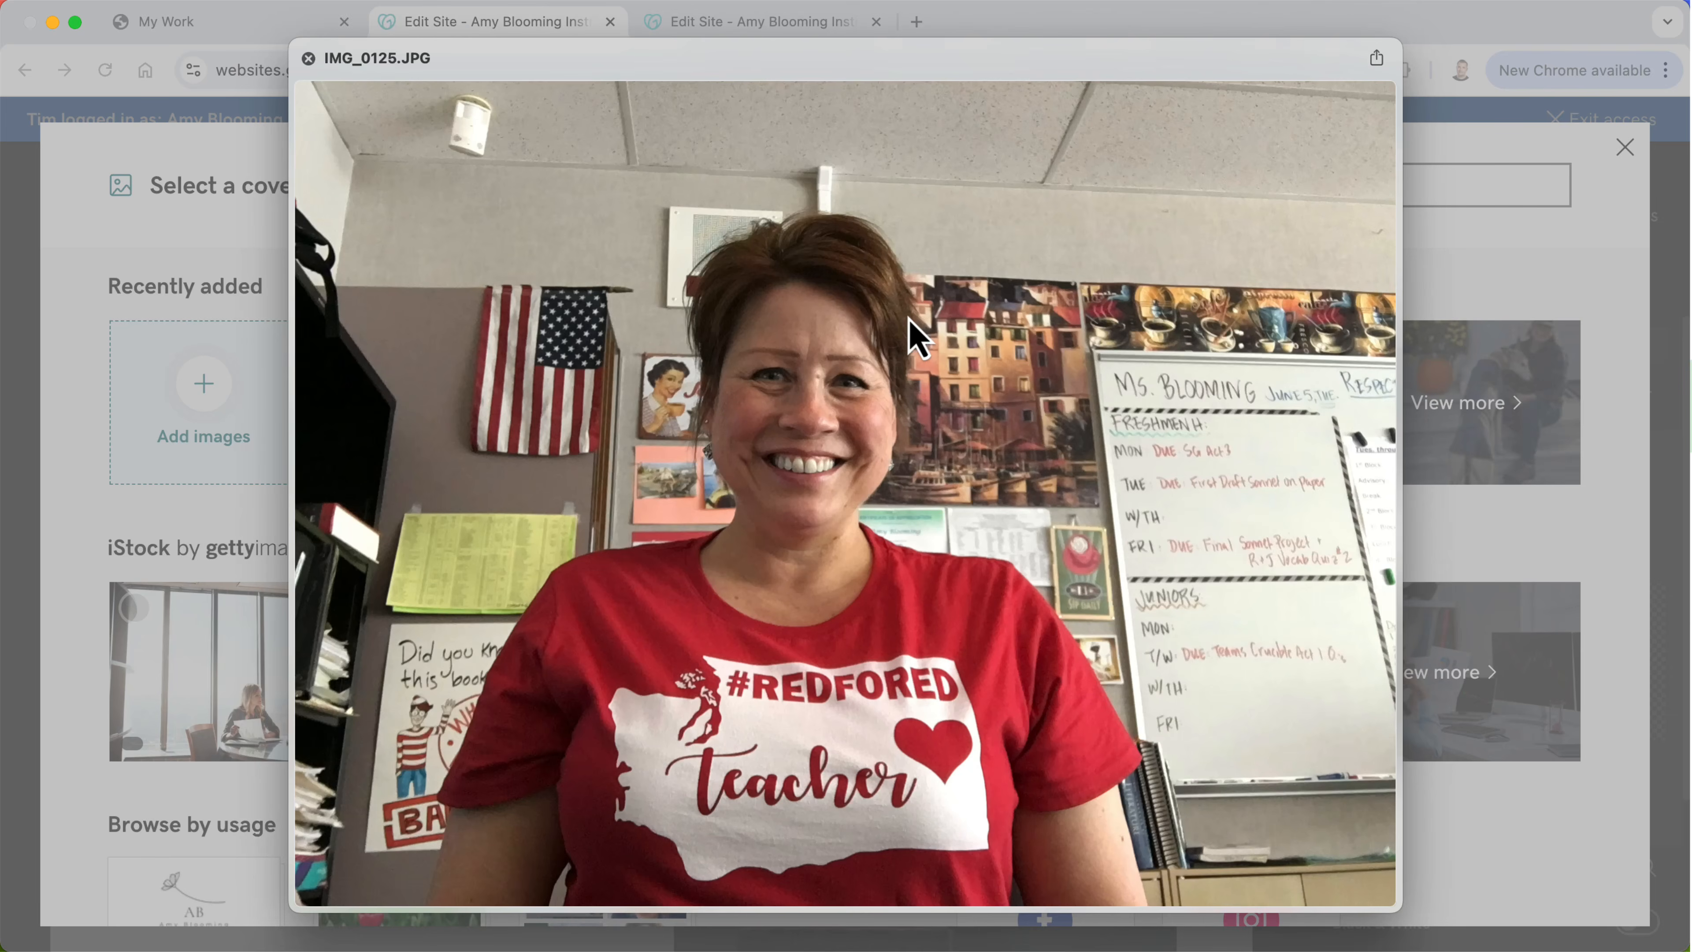
pyautogui.press('Down')
pyautogui.press('Down')
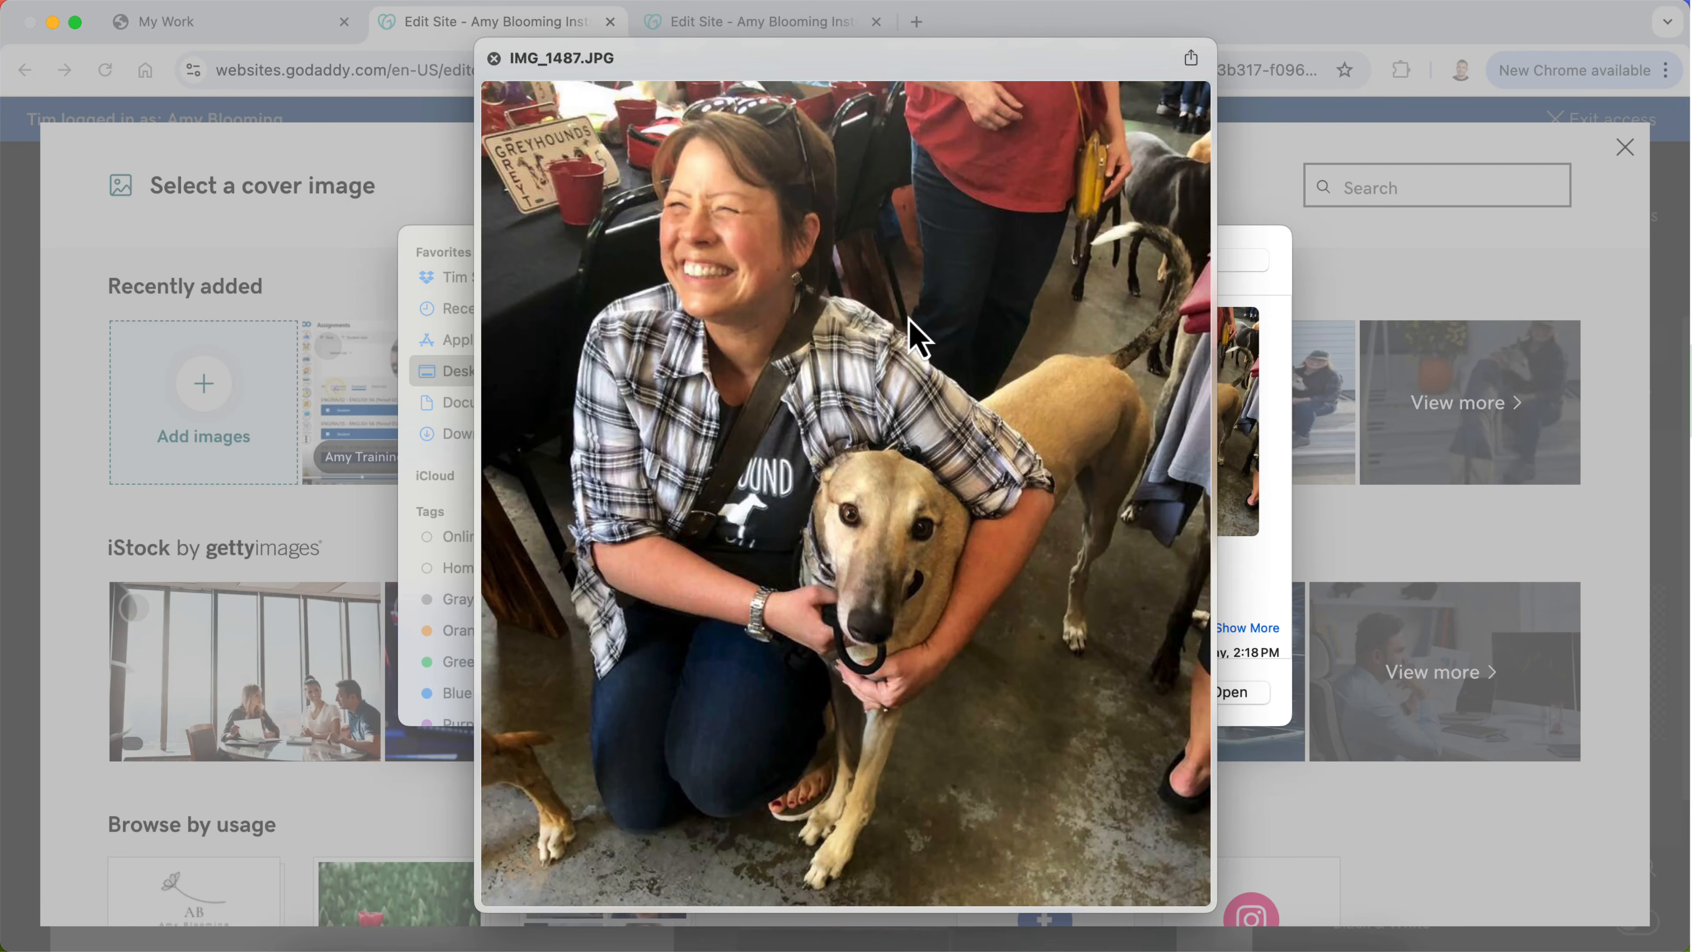
pyautogui.press('Down')
pyautogui.press('Down')
pyautogui.press('Down')
pyautogui.press('Down')
pyautogui.press('Down')
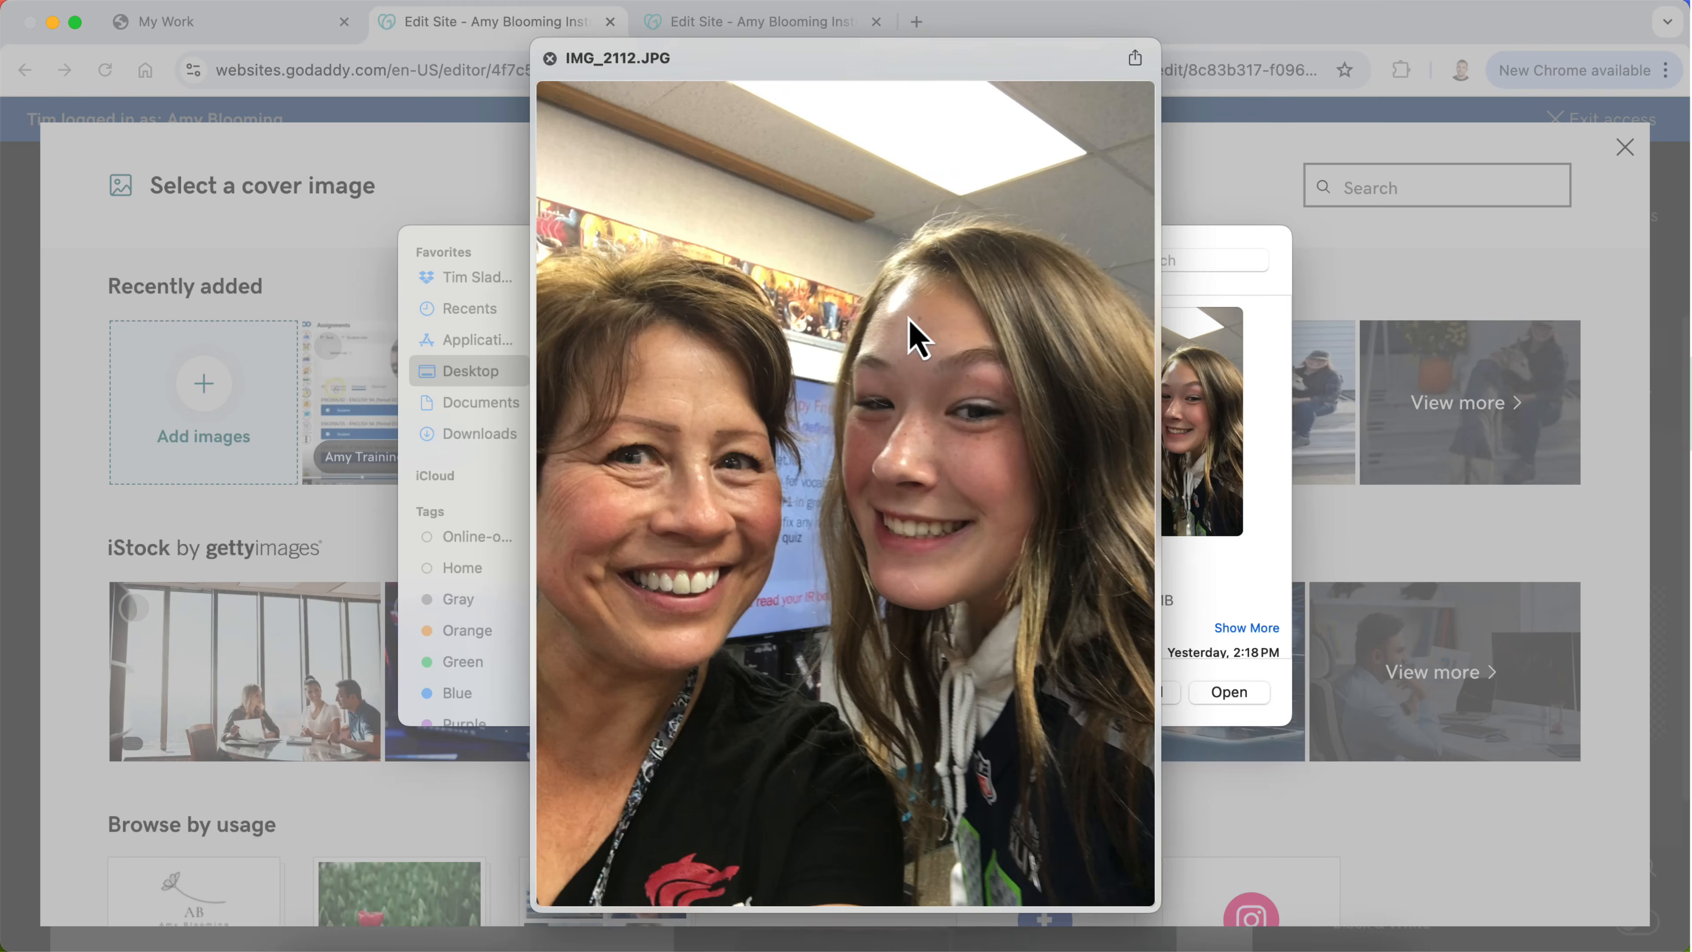
pyautogui.press('Down')
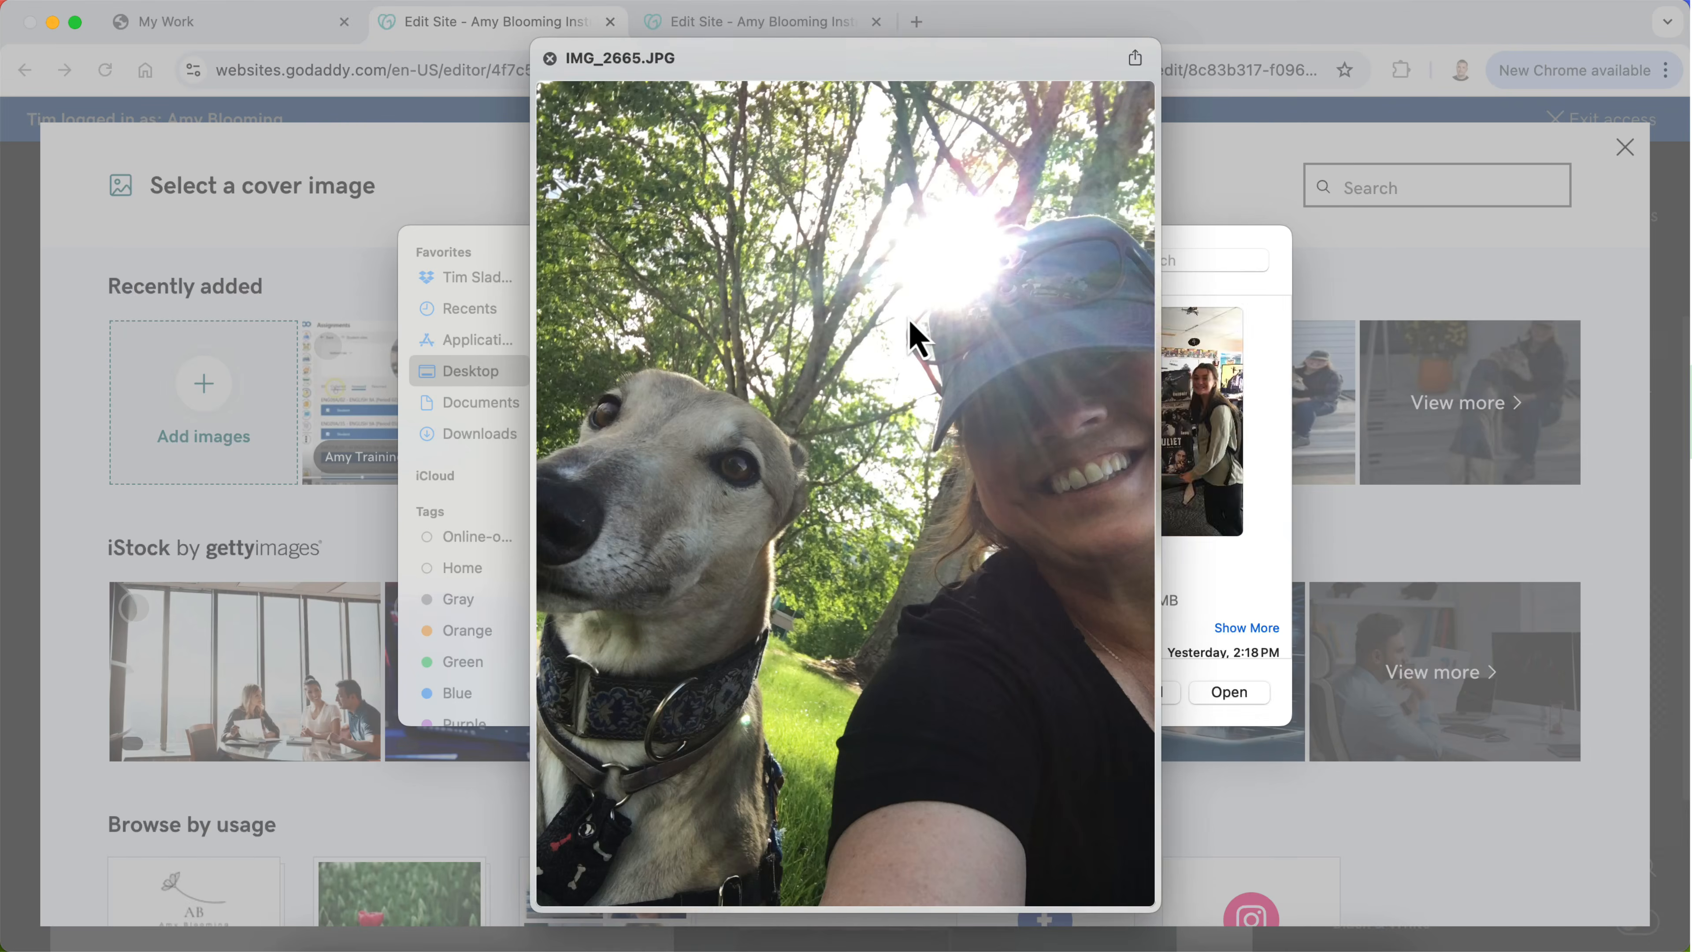
pyautogui.press('Down')
pyautogui.press('Down')
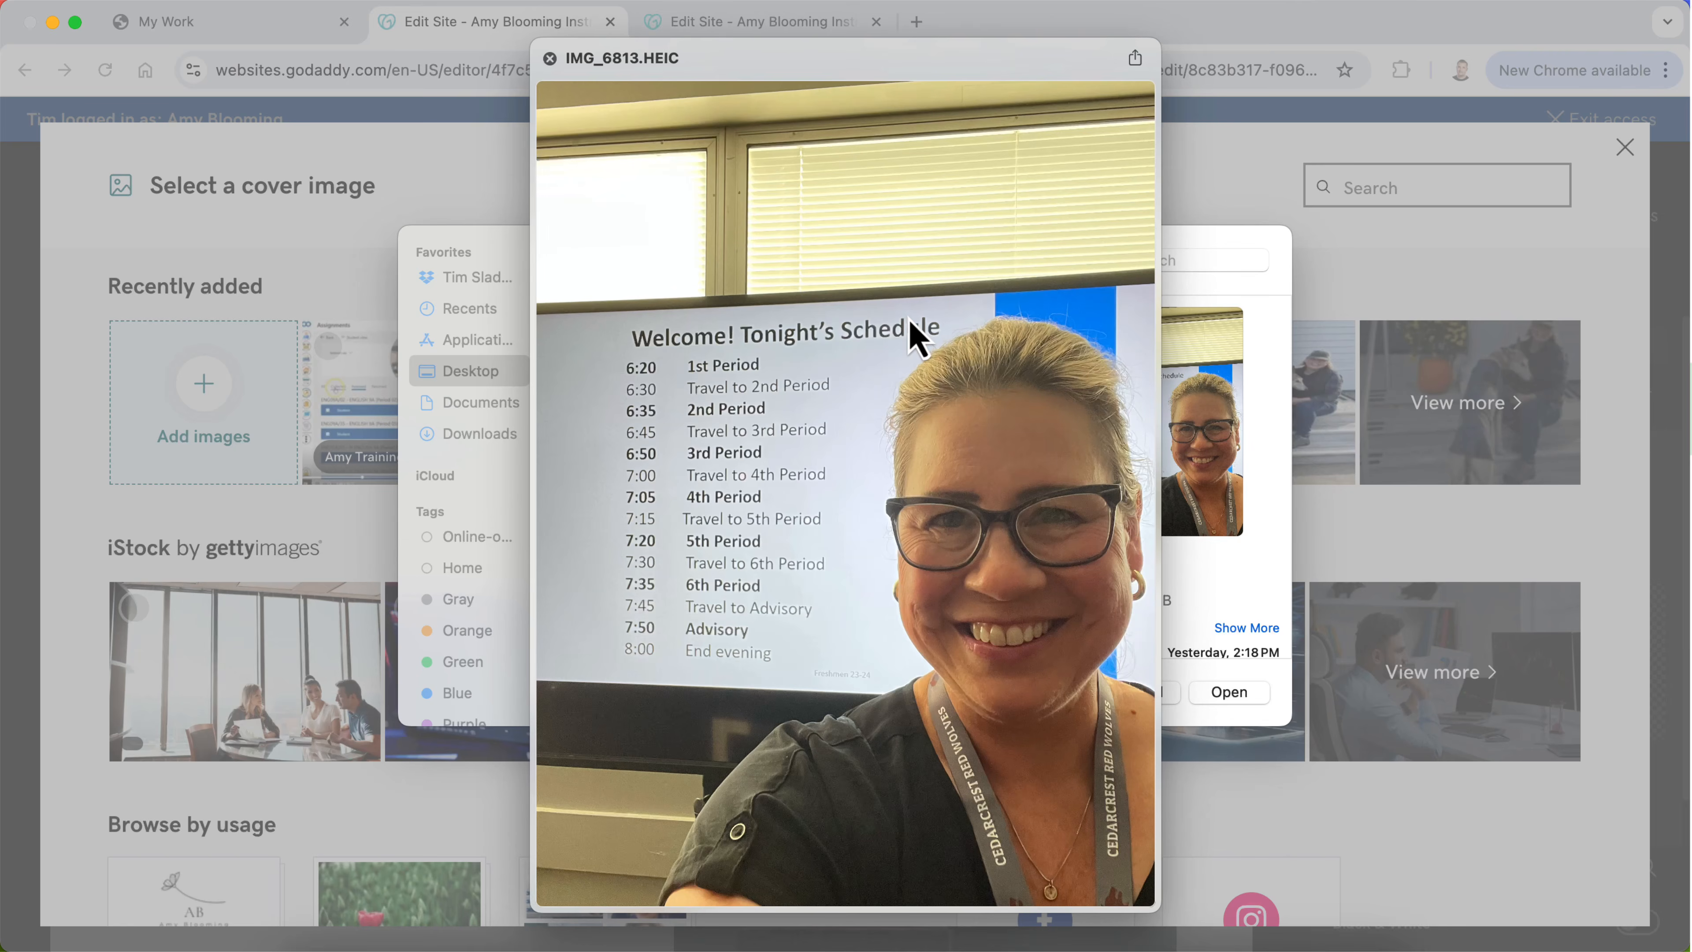
pyautogui.press('Down')
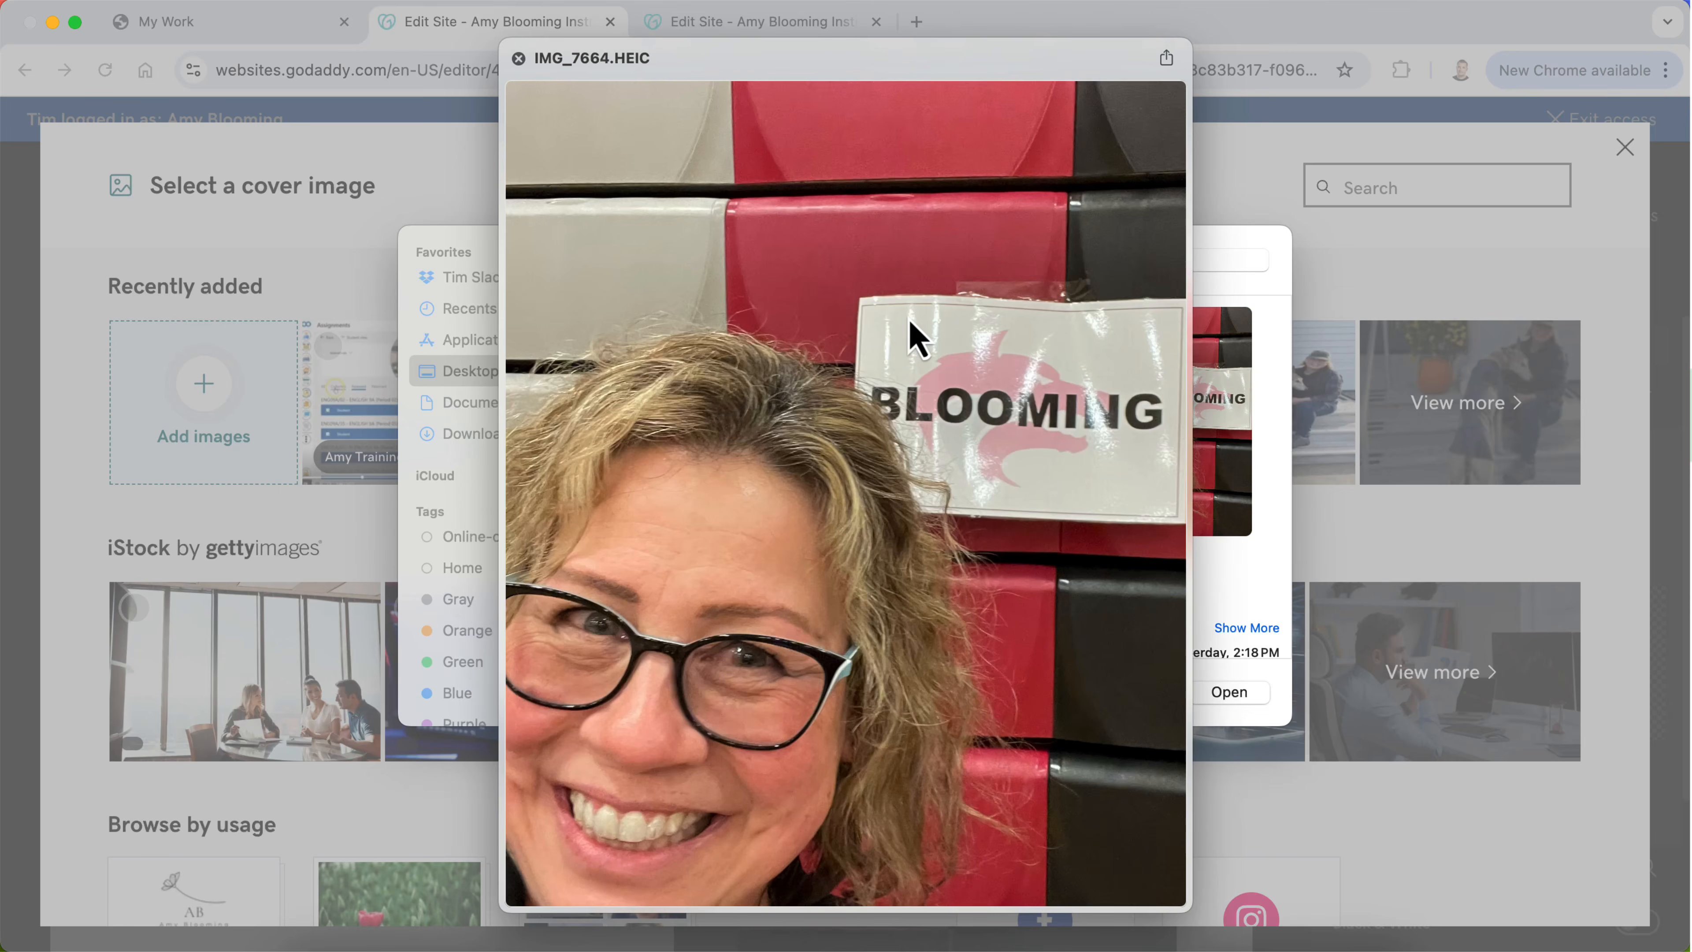
pyautogui.press('Down')
pyautogui.press('Down')
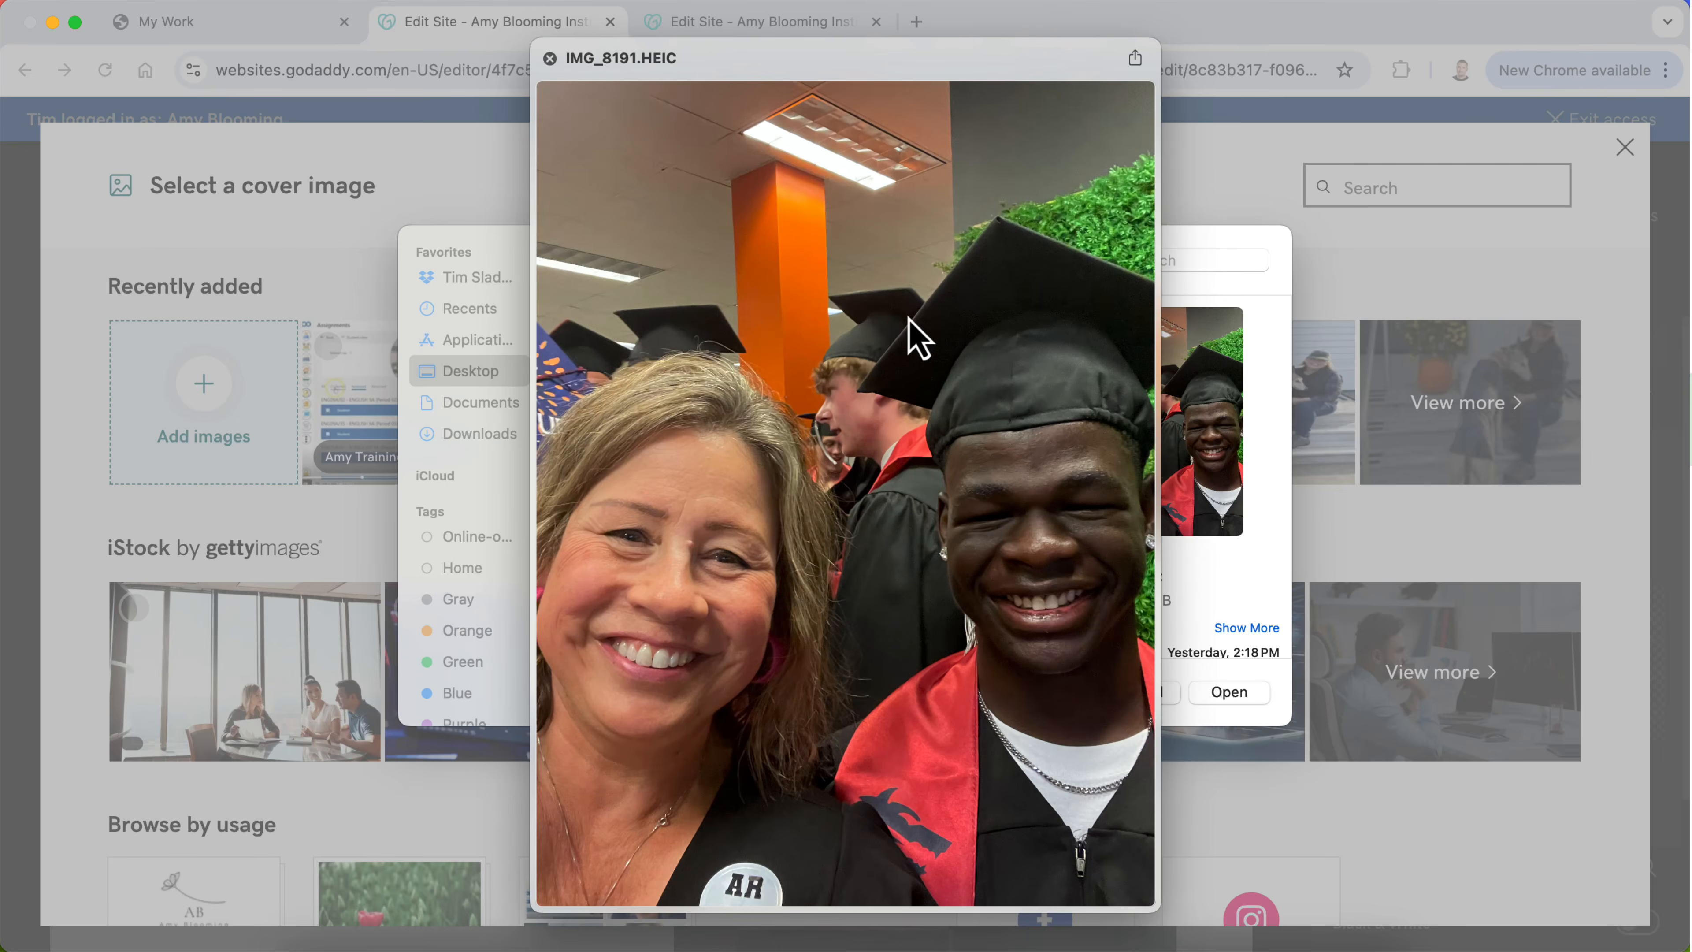
pyautogui.press('Down')
pyautogui.press('Down')
pyautogui.press('space')
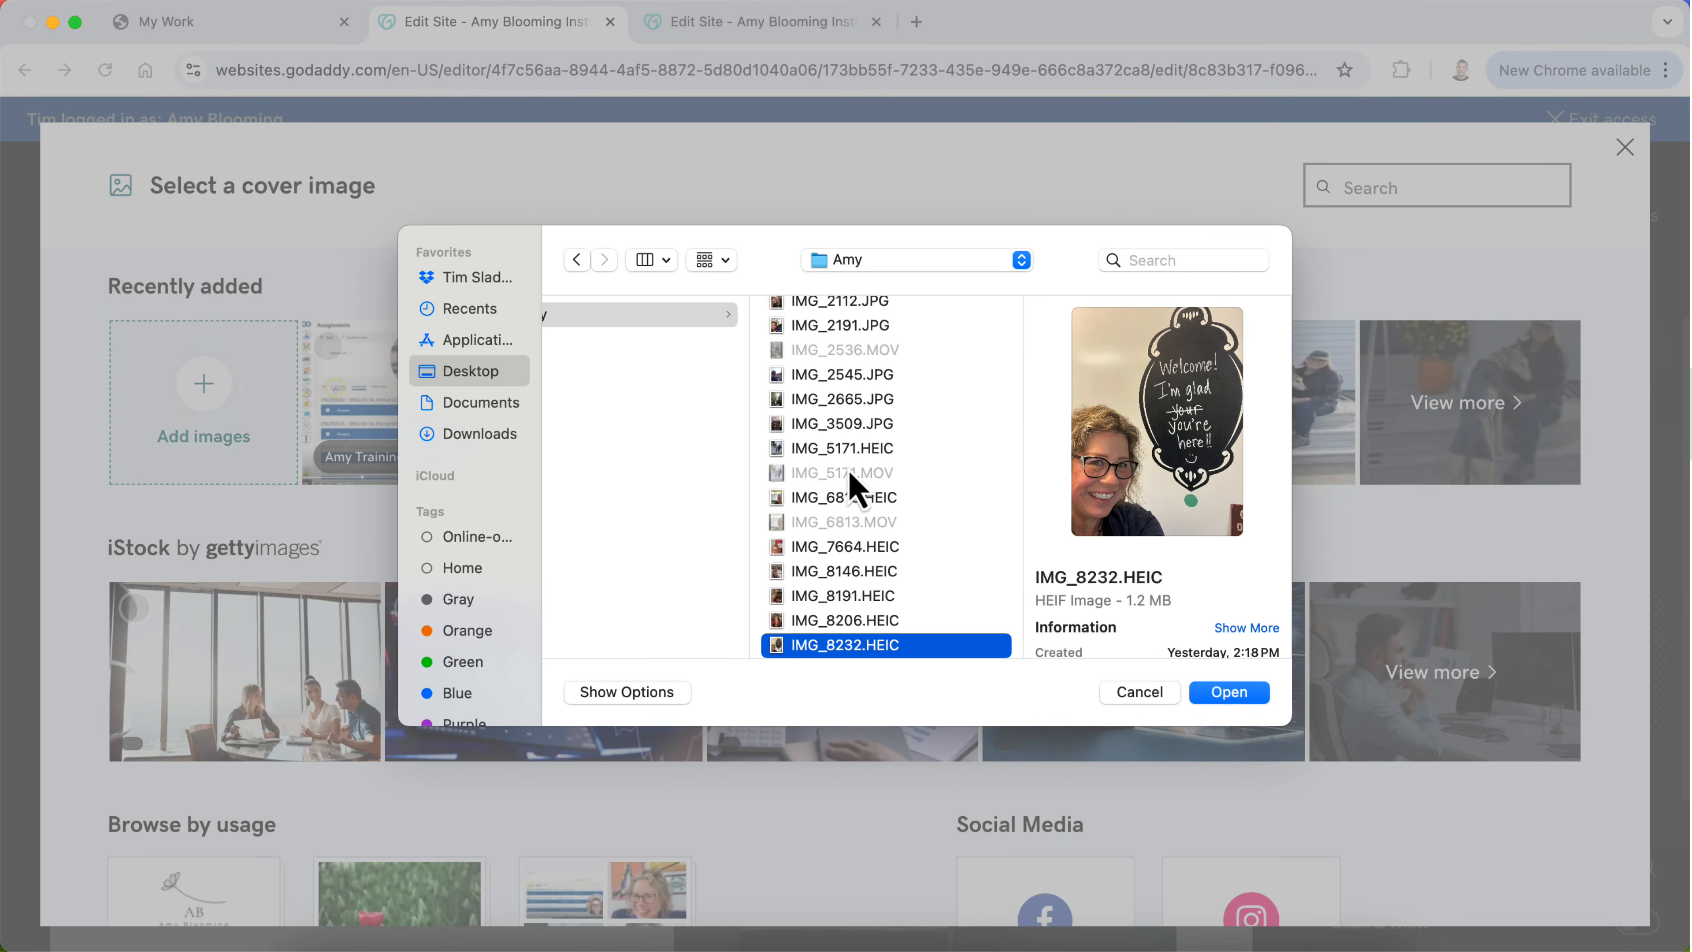
# Step: Upload IMG_1487.JPG, the photo of the woman hugging a greyhound, and insert it beside "What I Do Today"
pyautogui.scroll(3, 852, 467)
pyautogui.click(843, 431)
pyautogui.press('Up')
pyautogui.press('Up')
pyautogui.press('Up')
pyautogui.press('Up')
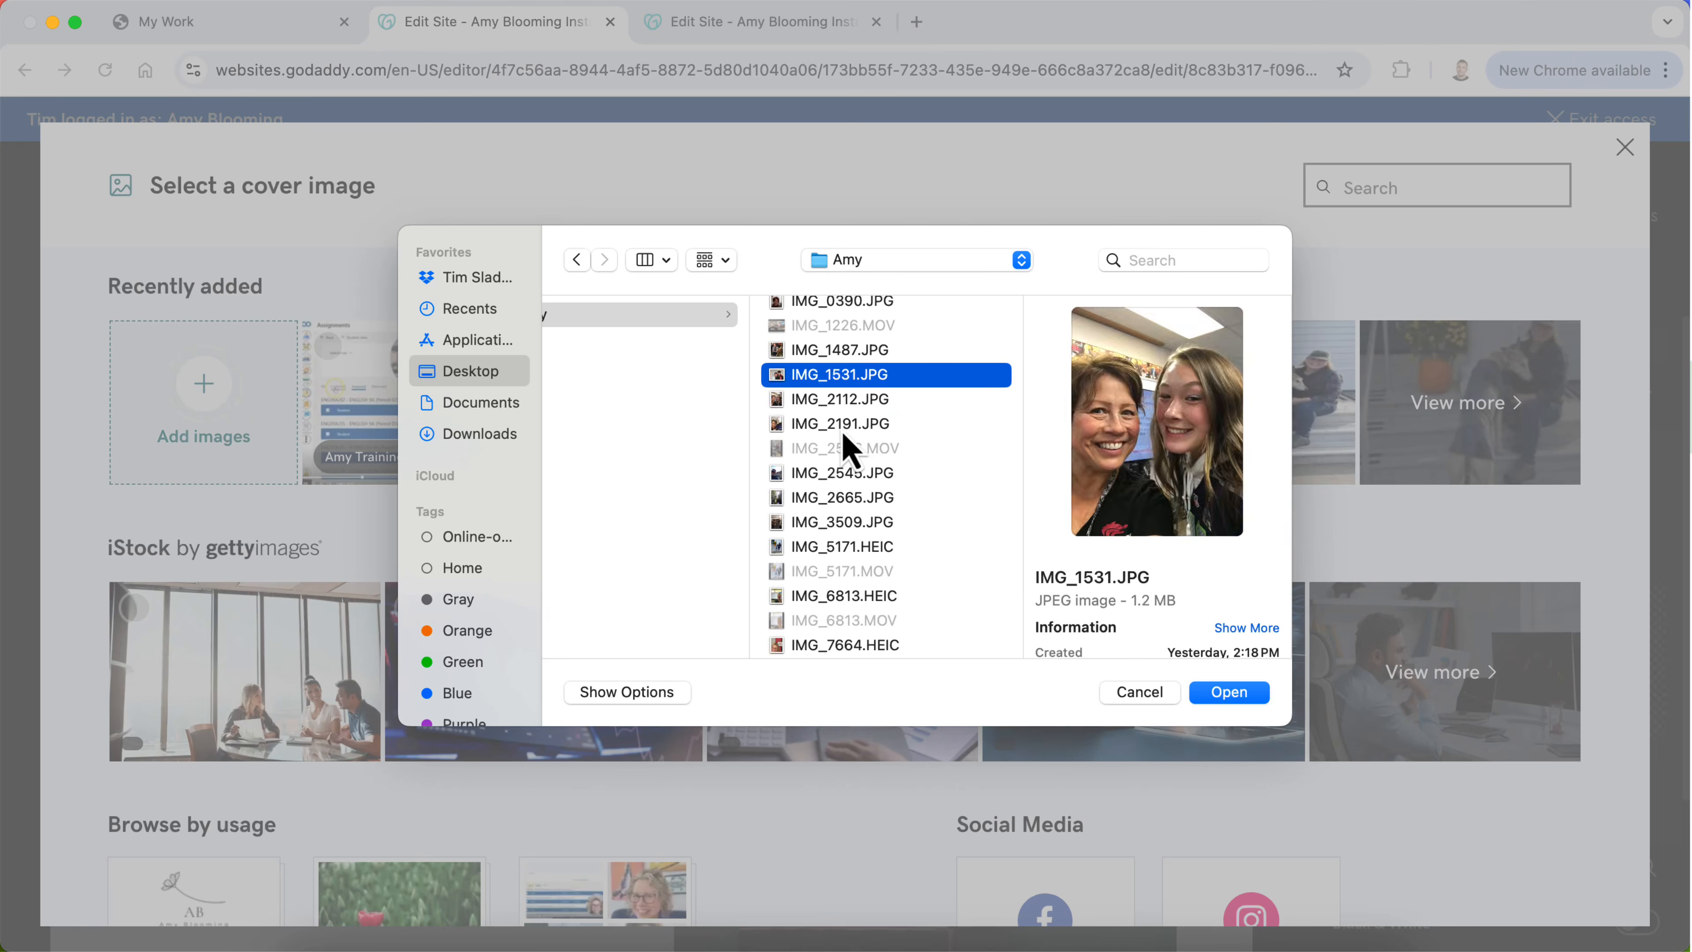
pyautogui.press('Down')
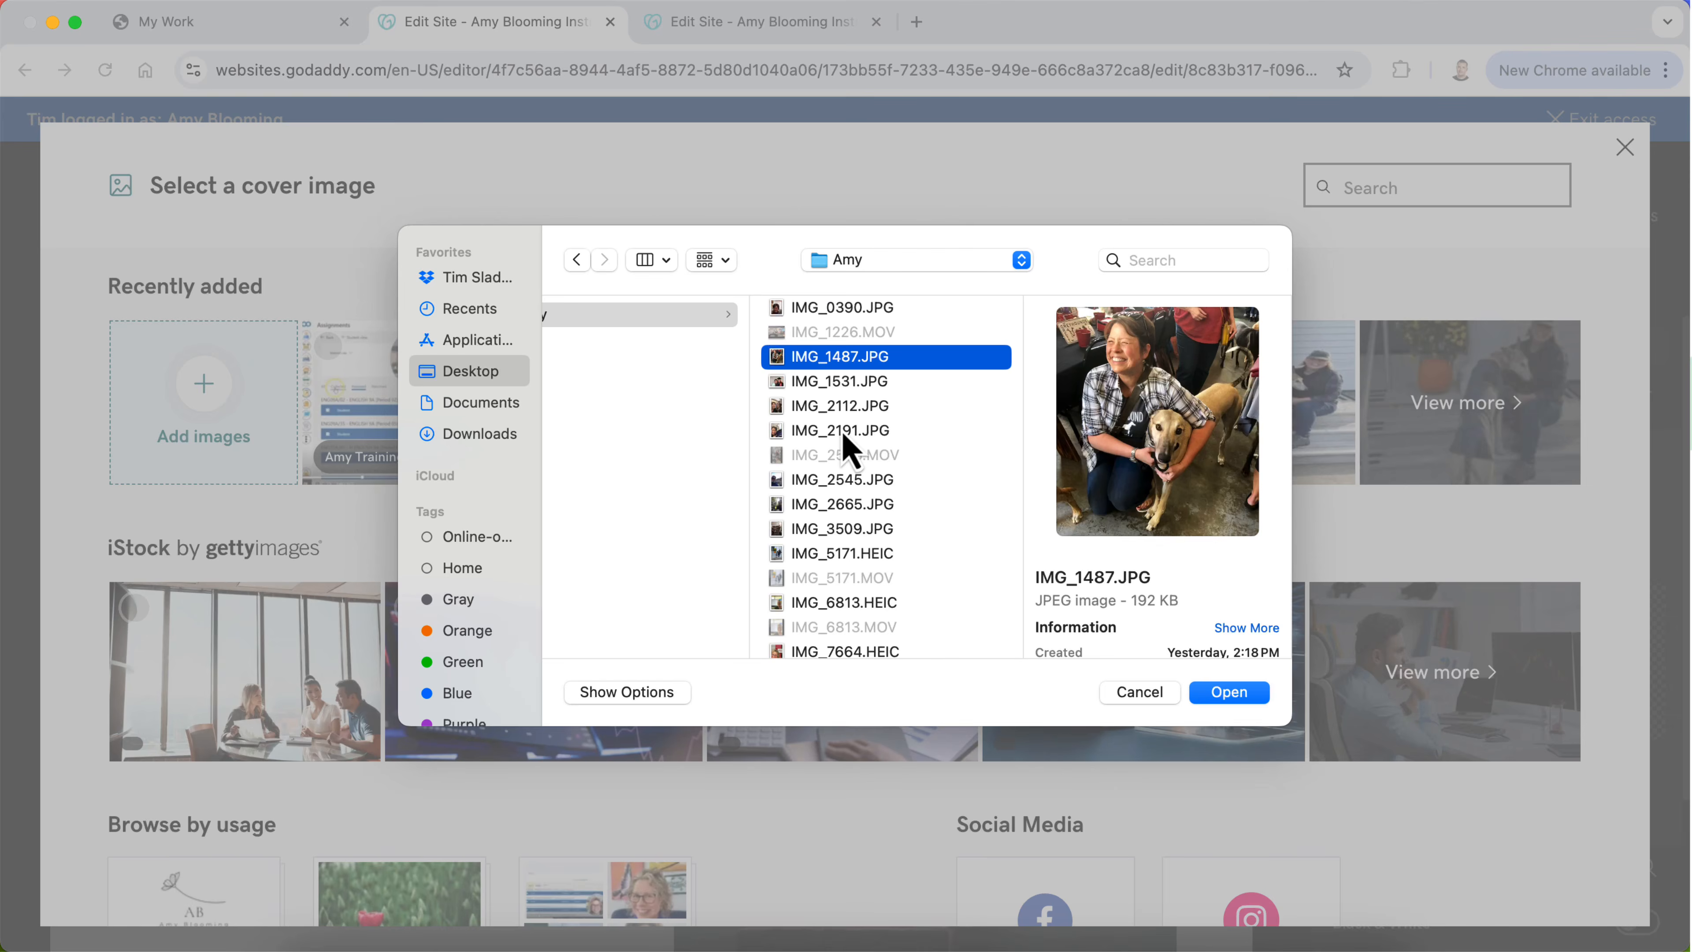
pyautogui.press('Up')
pyautogui.press('Up')
pyautogui.press('Up')
pyautogui.press('Down')
pyautogui.press('Down')
pyautogui.press('Down')
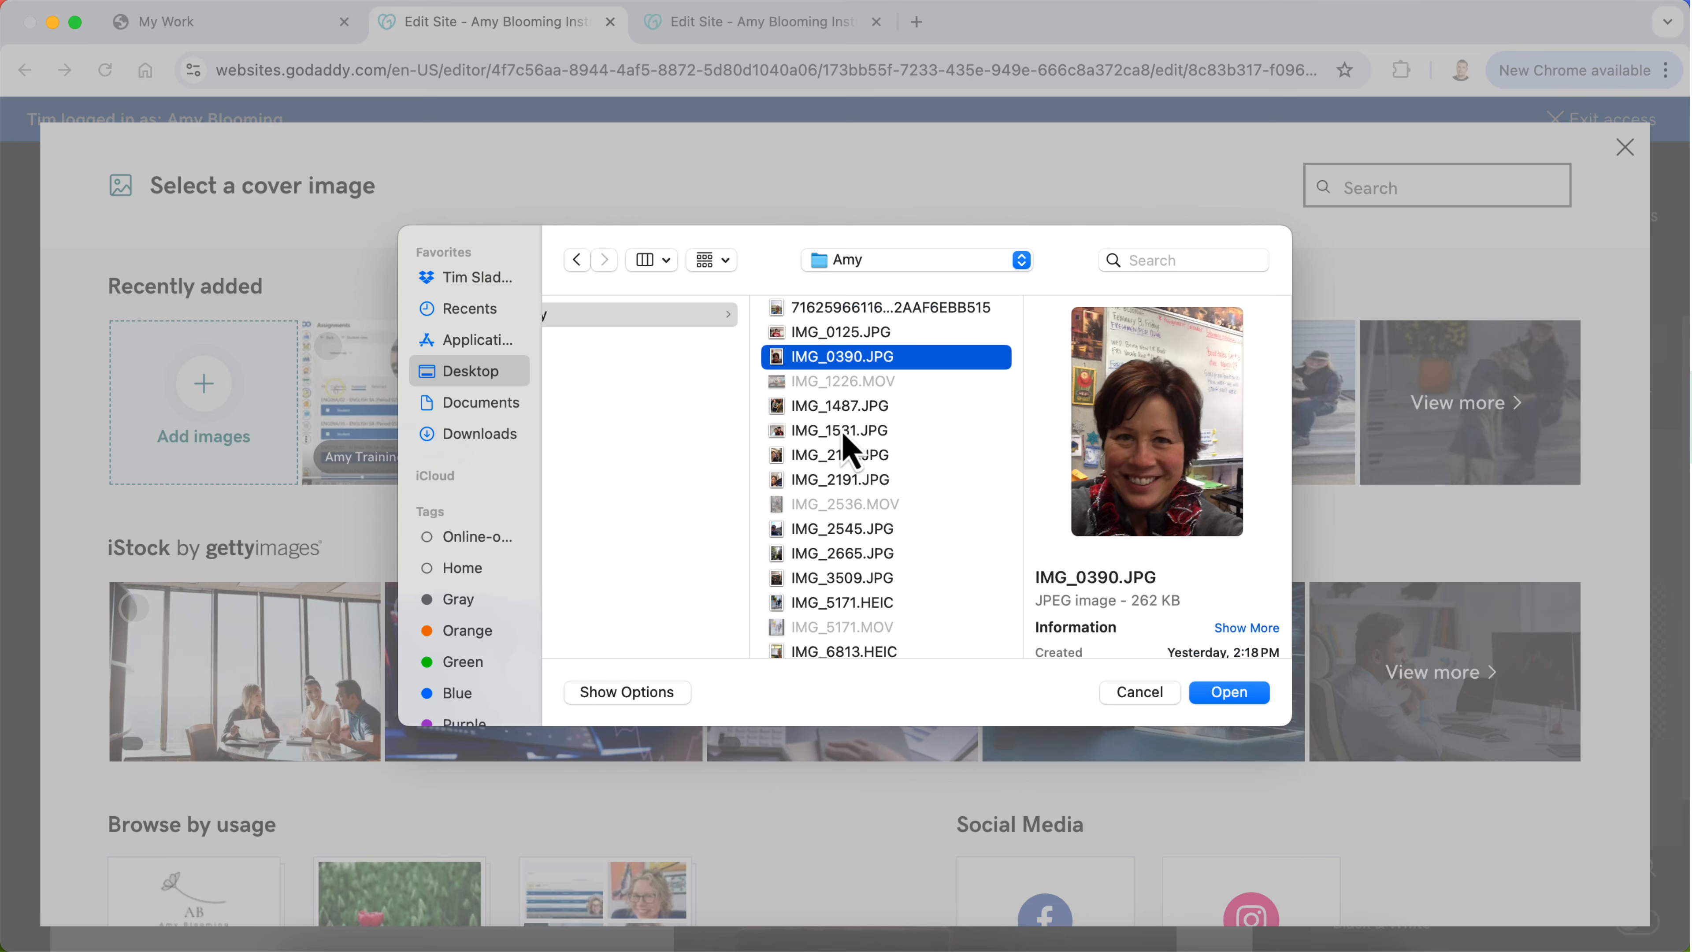
pyautogui.click(1243, 695)
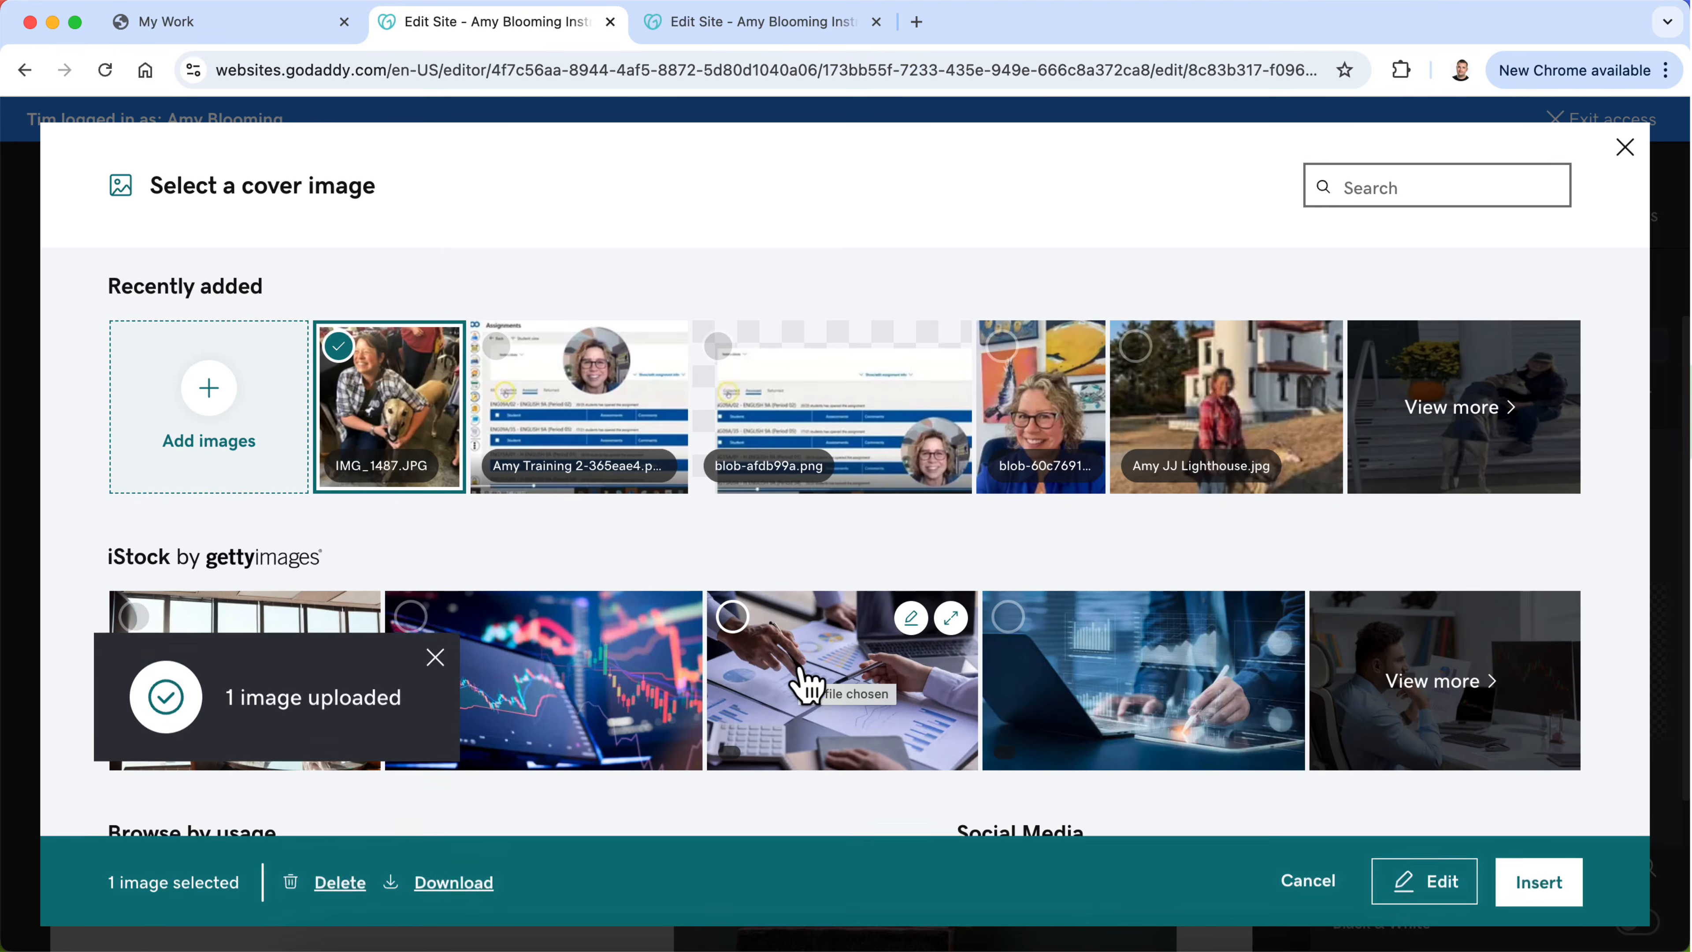
pyautogui.click(1539, 880)
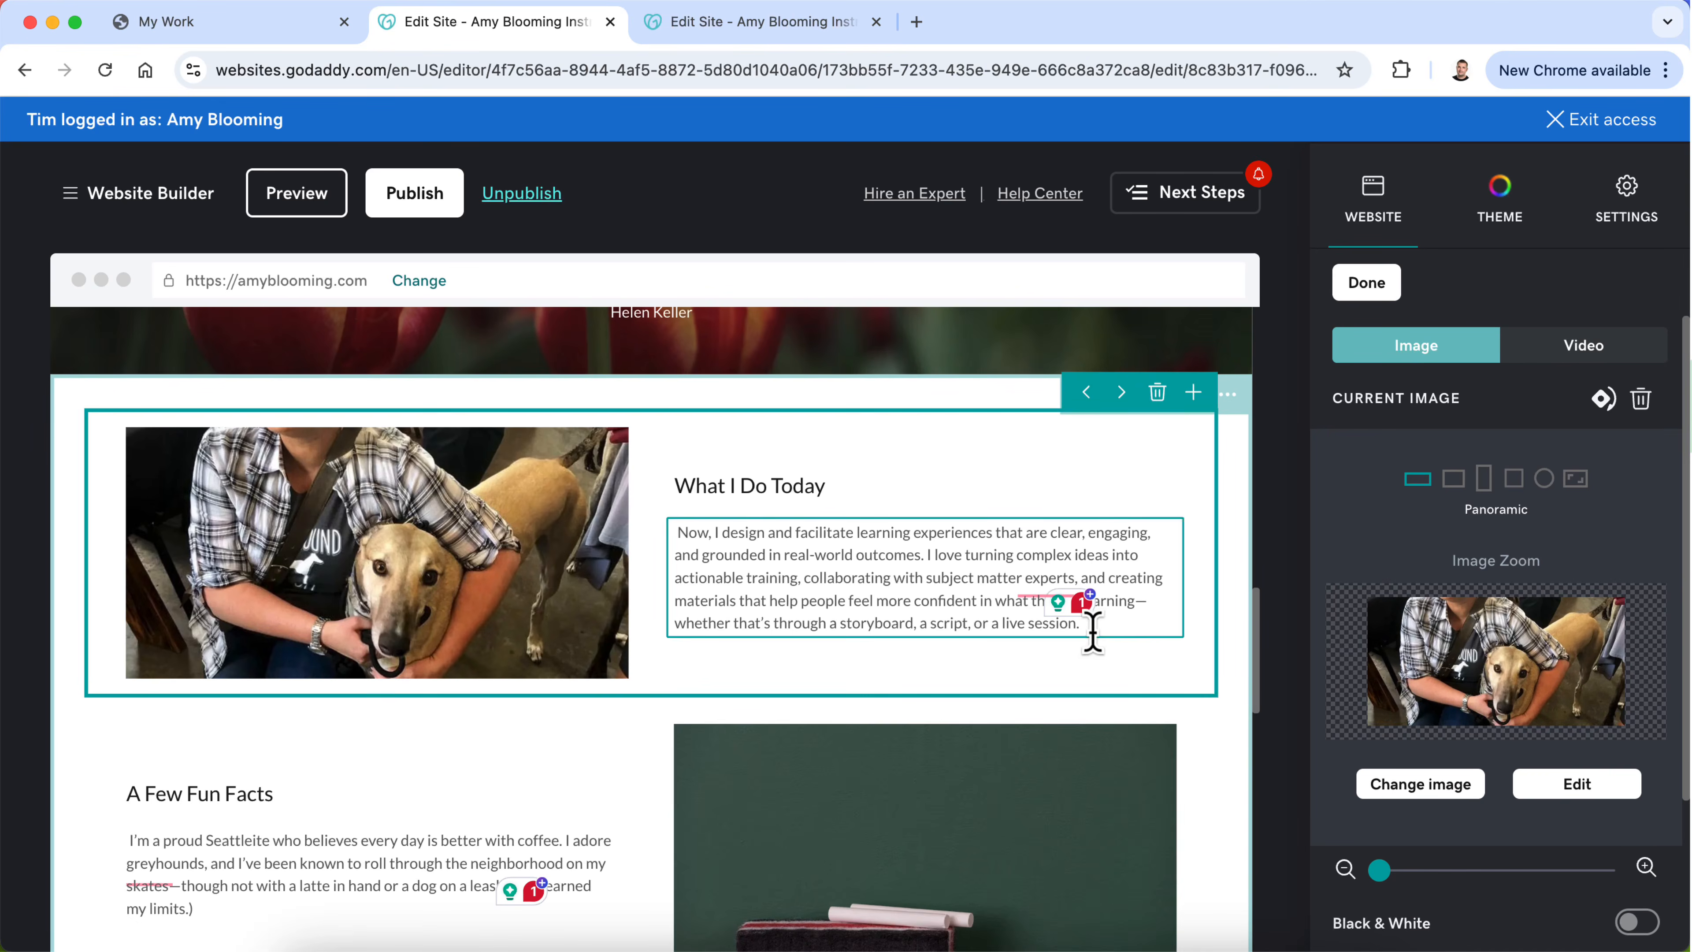
# Step: Set the "What I Do Today" image to the Landscape shape and reposition it so the woman's whole head and the dog's face show
pyautogui.moveTo(1582, 662); pyautogui.dragTo(1571, 682)
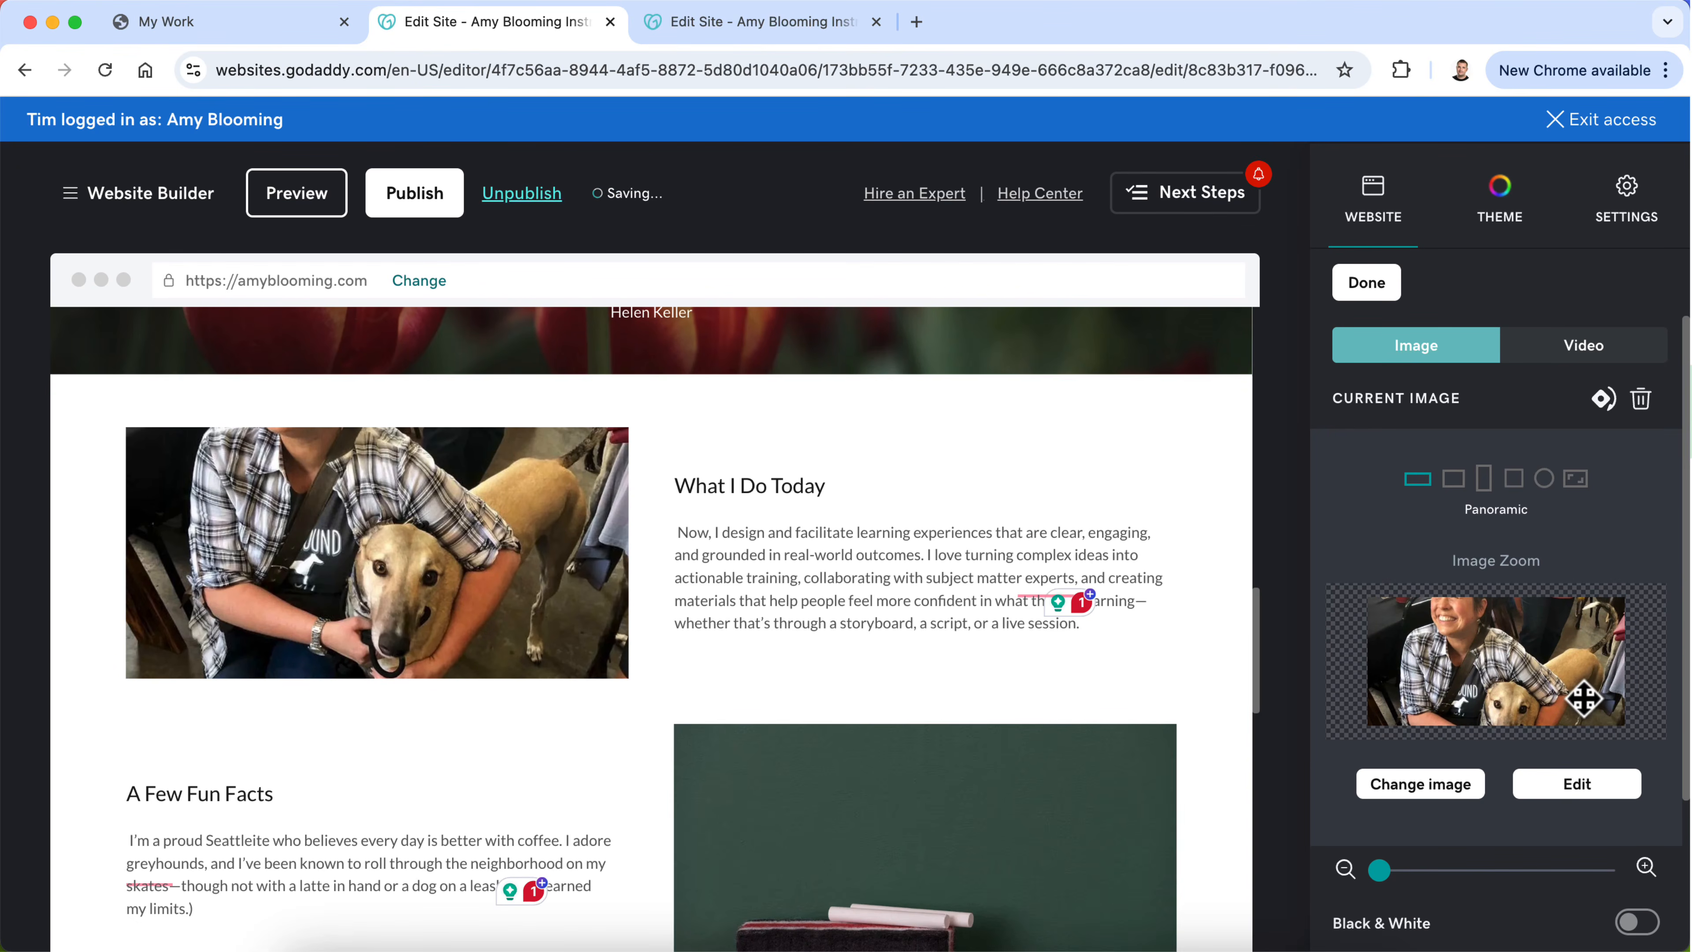
pyautogui.click(1454, 479)
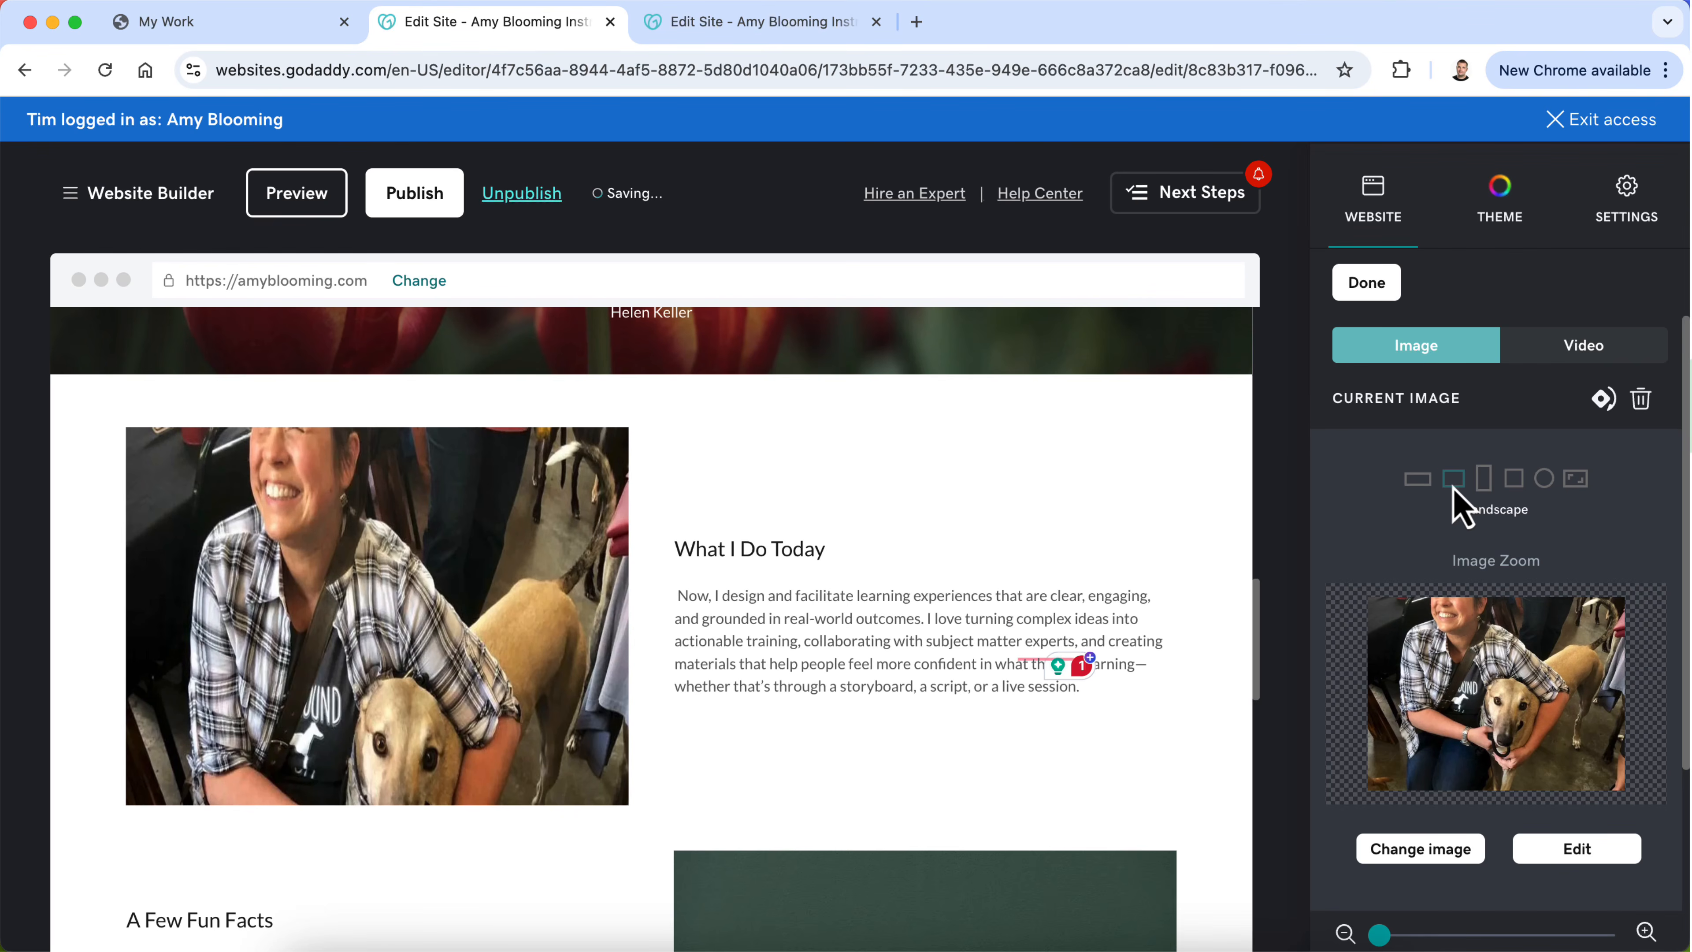
pyautogui.scroll(-2, 1480, 690)
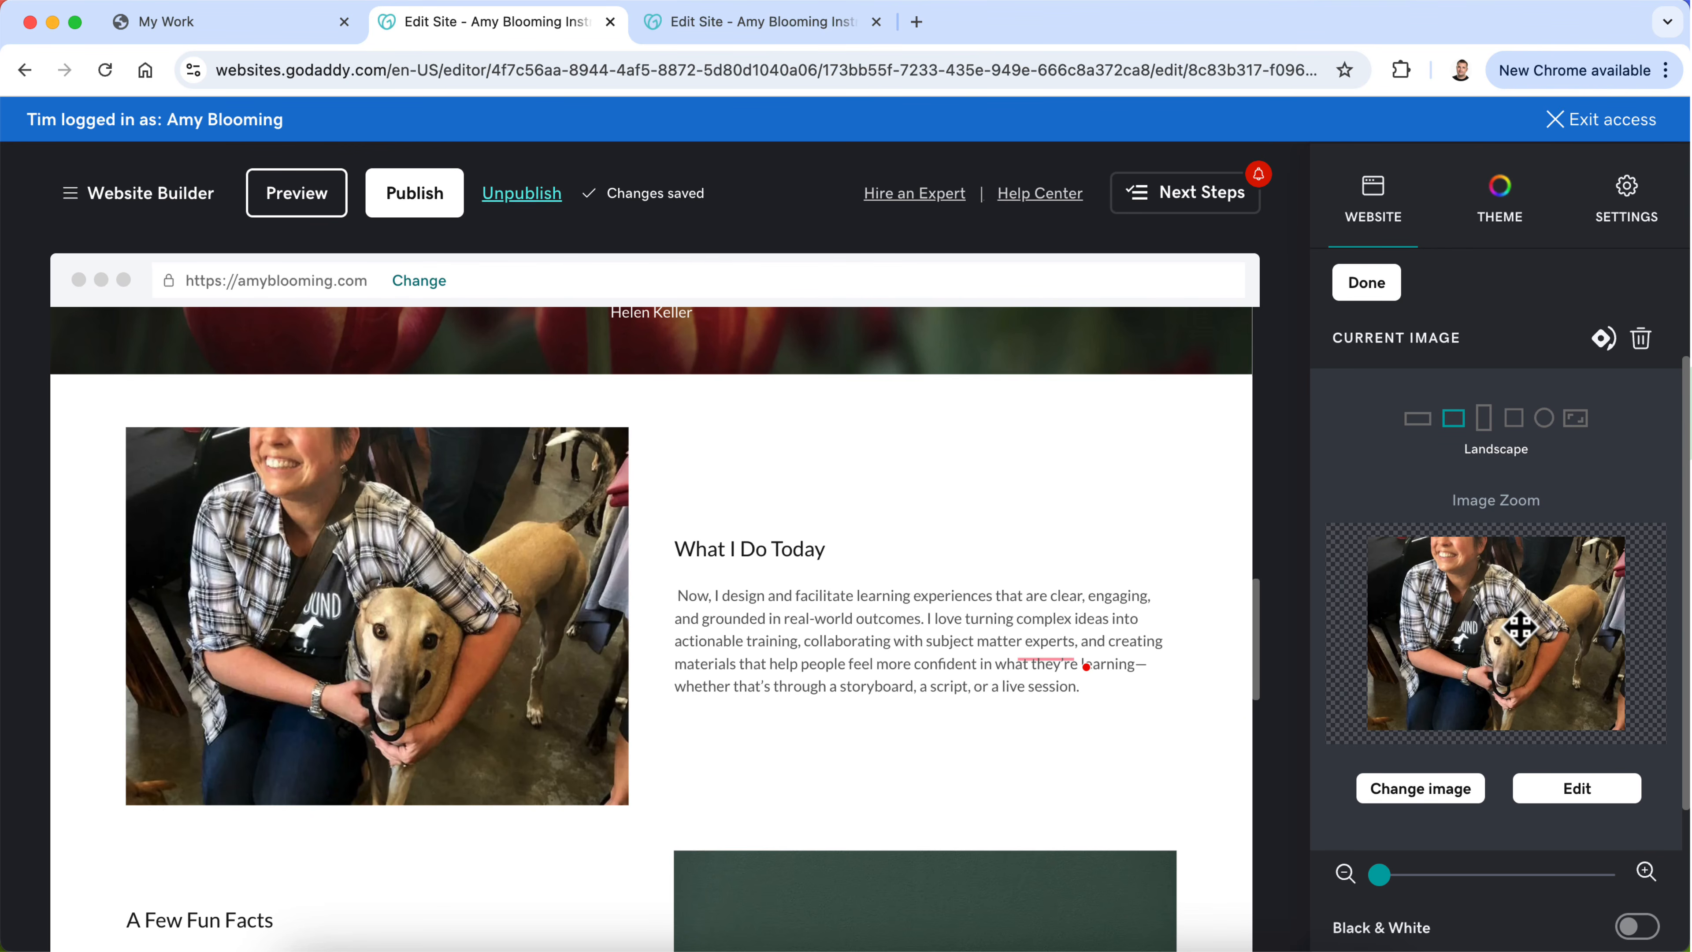
pyautogui.moveTo(1519, 626); pyautogui.dragTo(1522, 659)
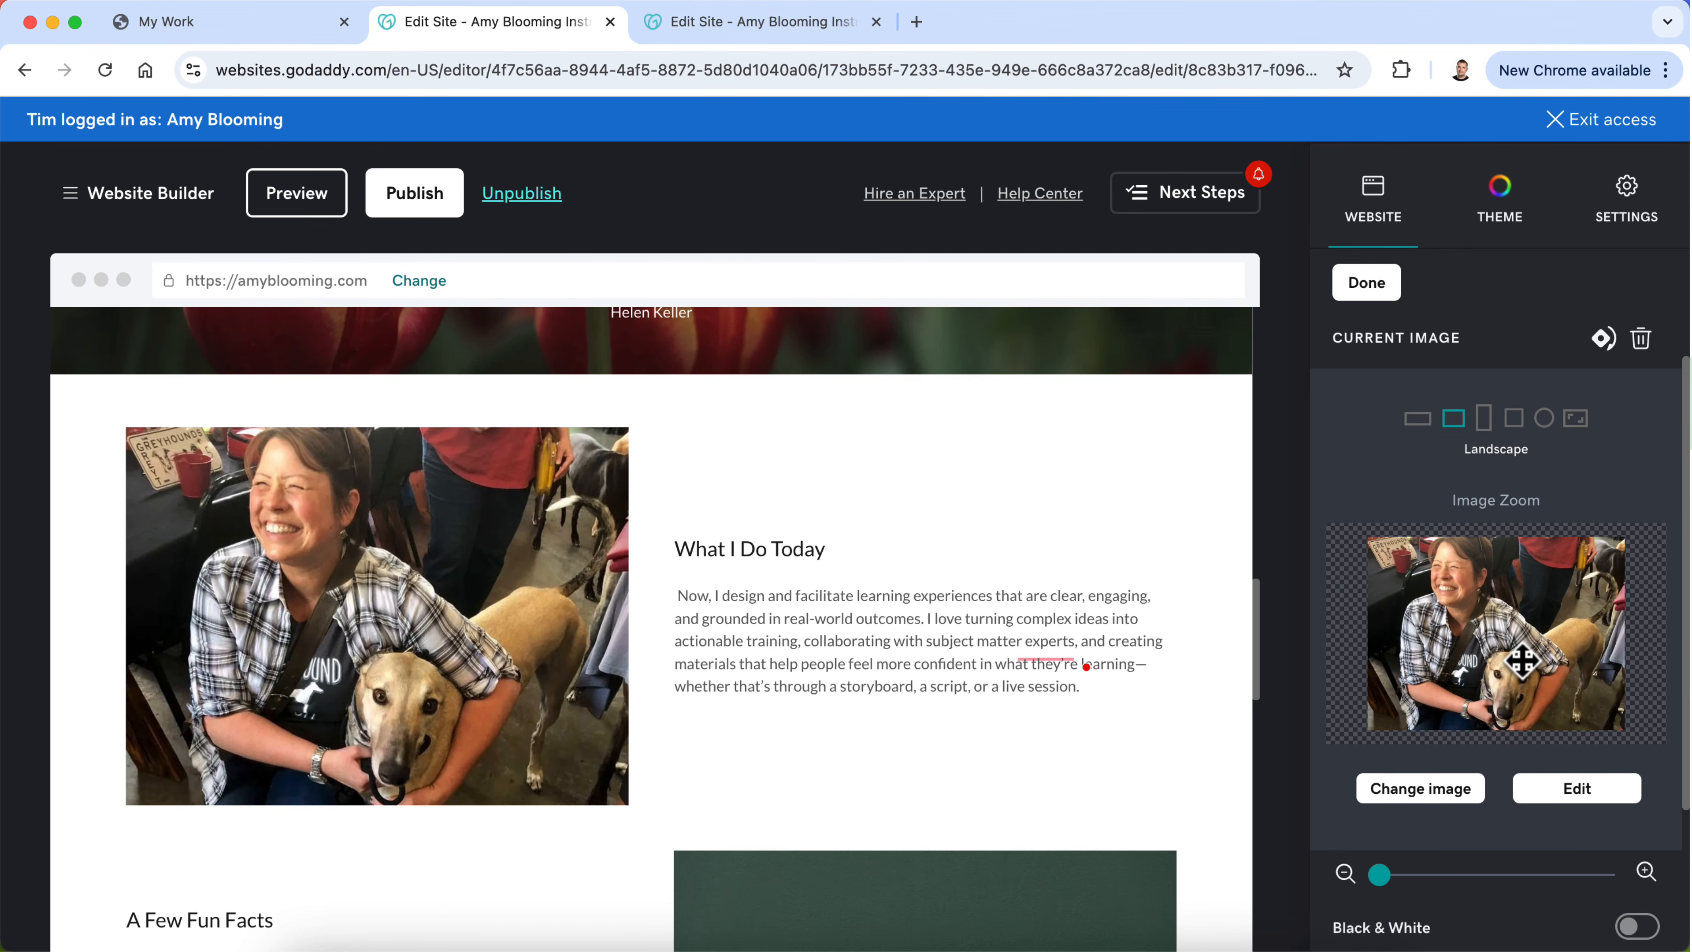
# Step: Set the graduation image beside "Embracing Technology—and a New Chapter" to Landscape and reposition it so the graduation caps show fully
pyautogui.scroll(10, 970, 654)
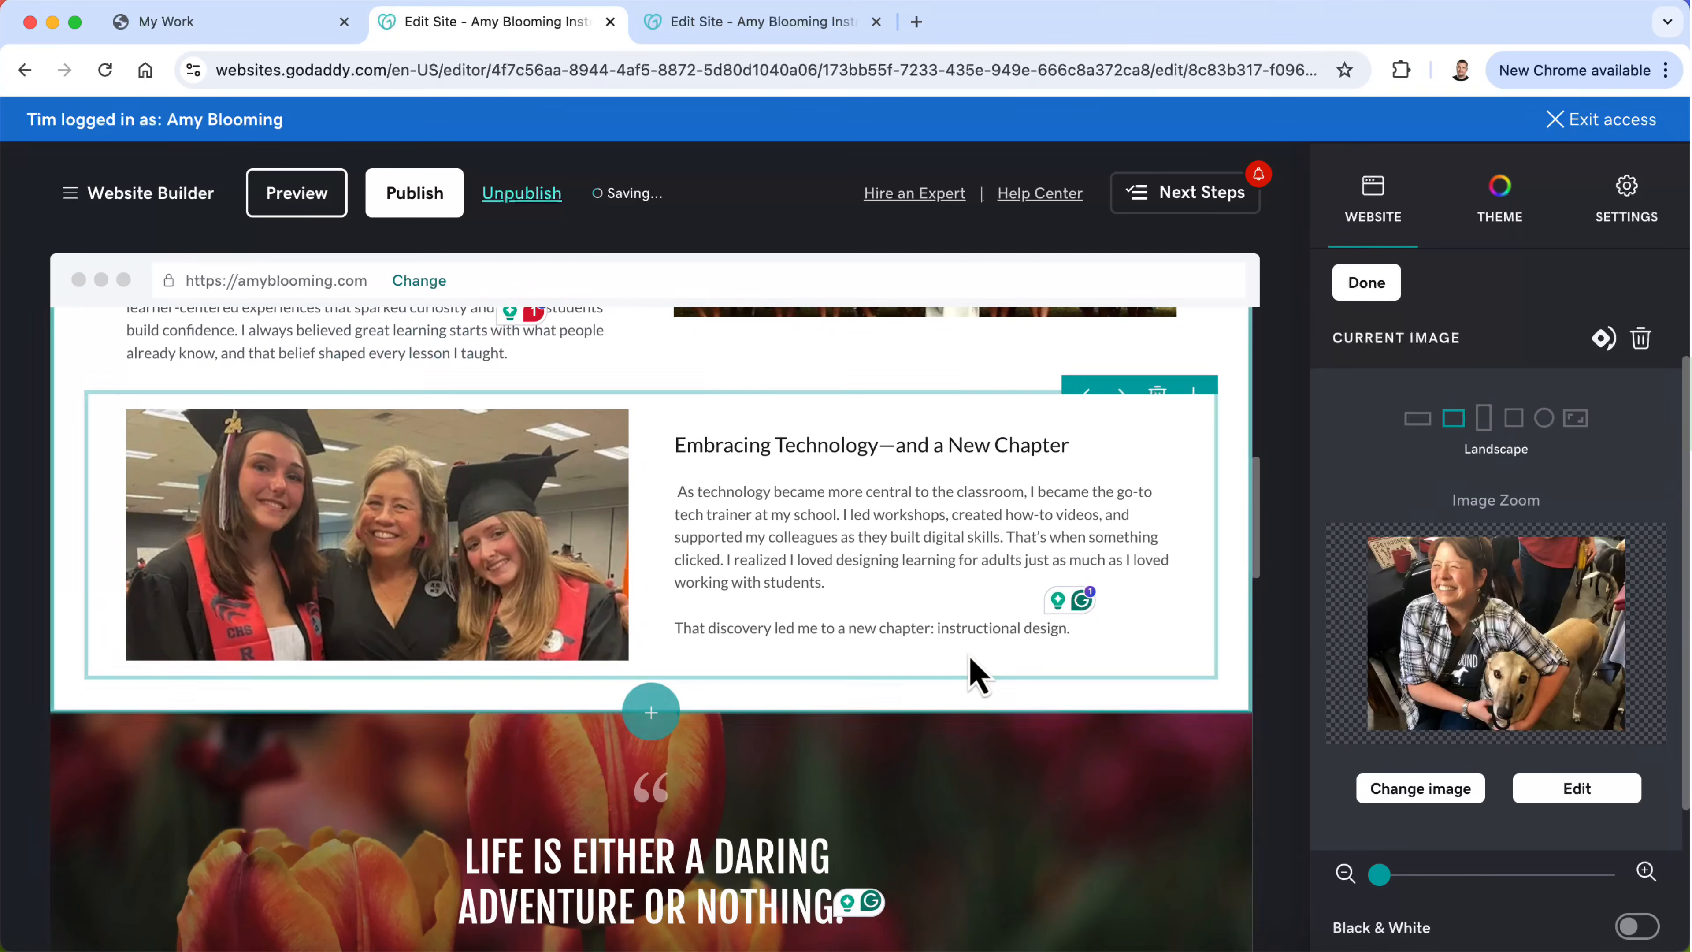
pyautogui.click(486, 560)
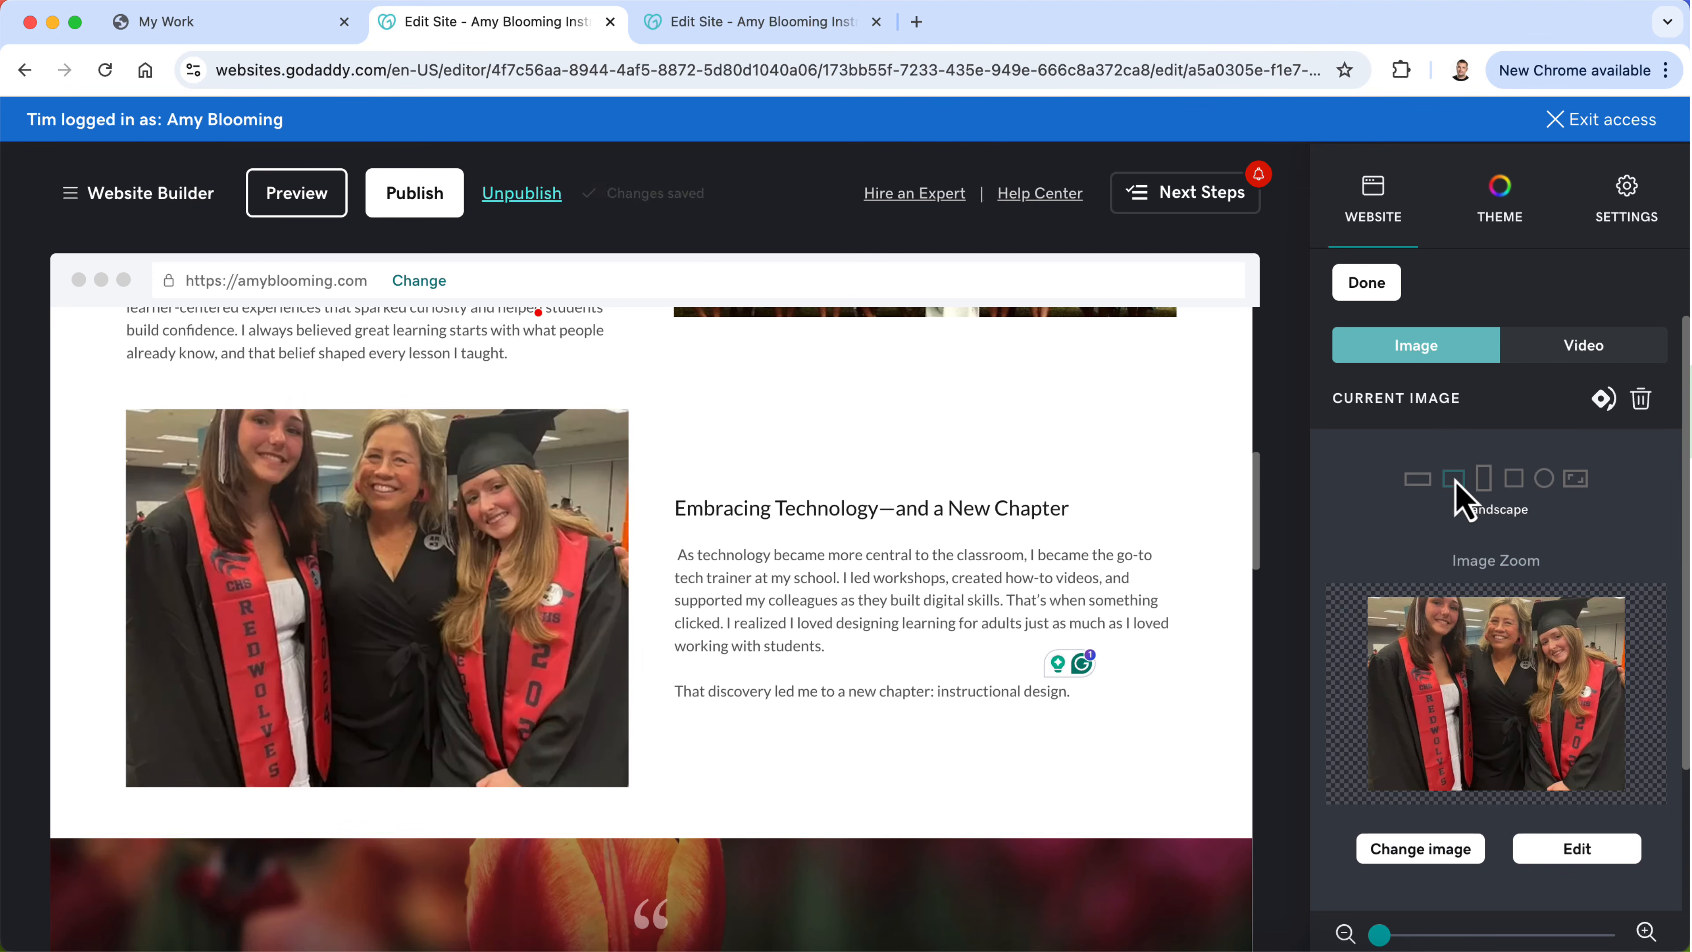
pyautogui.moveTo(1521, 678); pyautogui.dragTo(1524, 711)
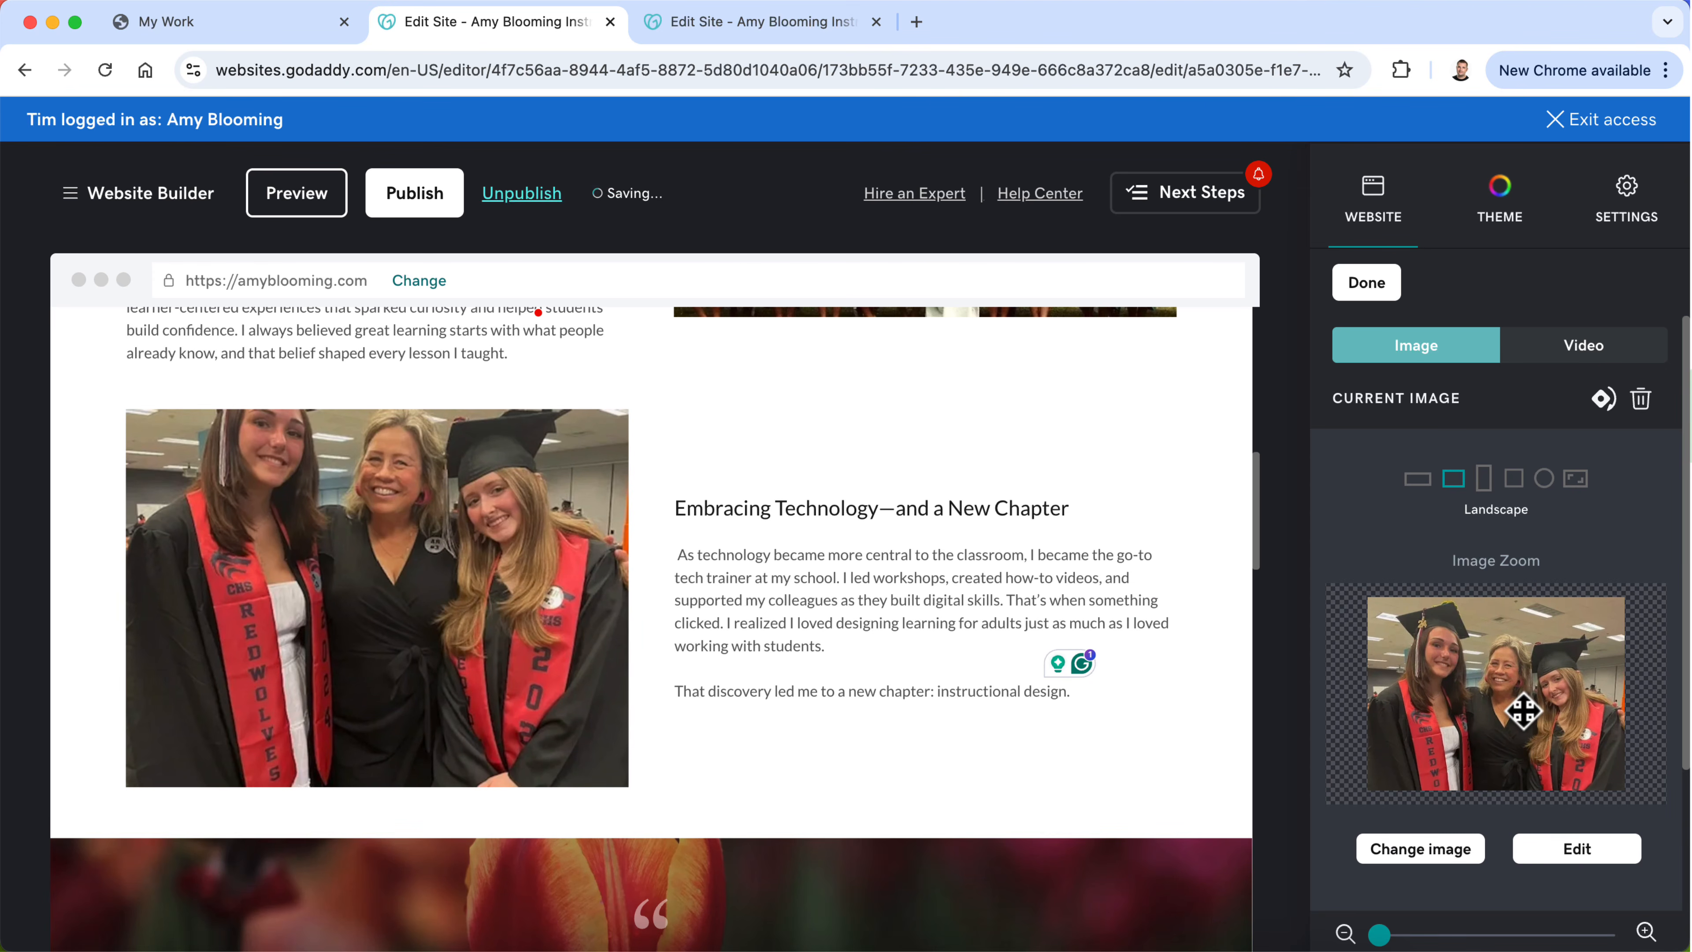
# Step: Set the class group photo beside "From the South Pacific to Seattle" to Landscape and adjust its vertical position
pyautogui.scroll(5, 779, 660)
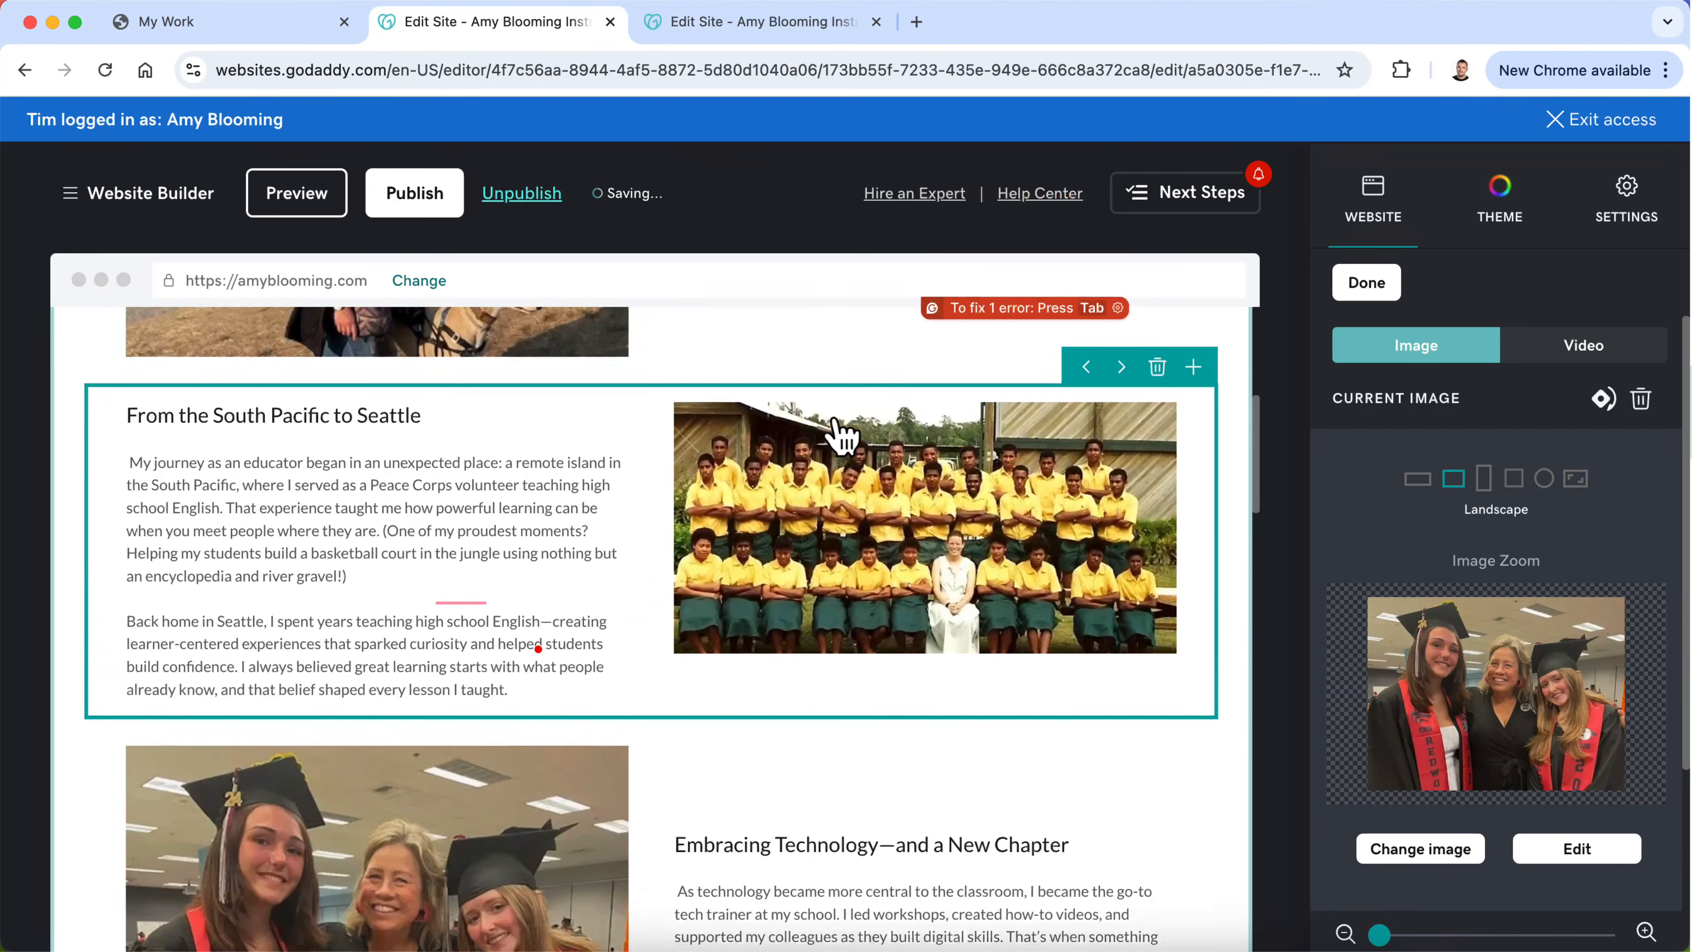
pyautogui.click(878, 495)
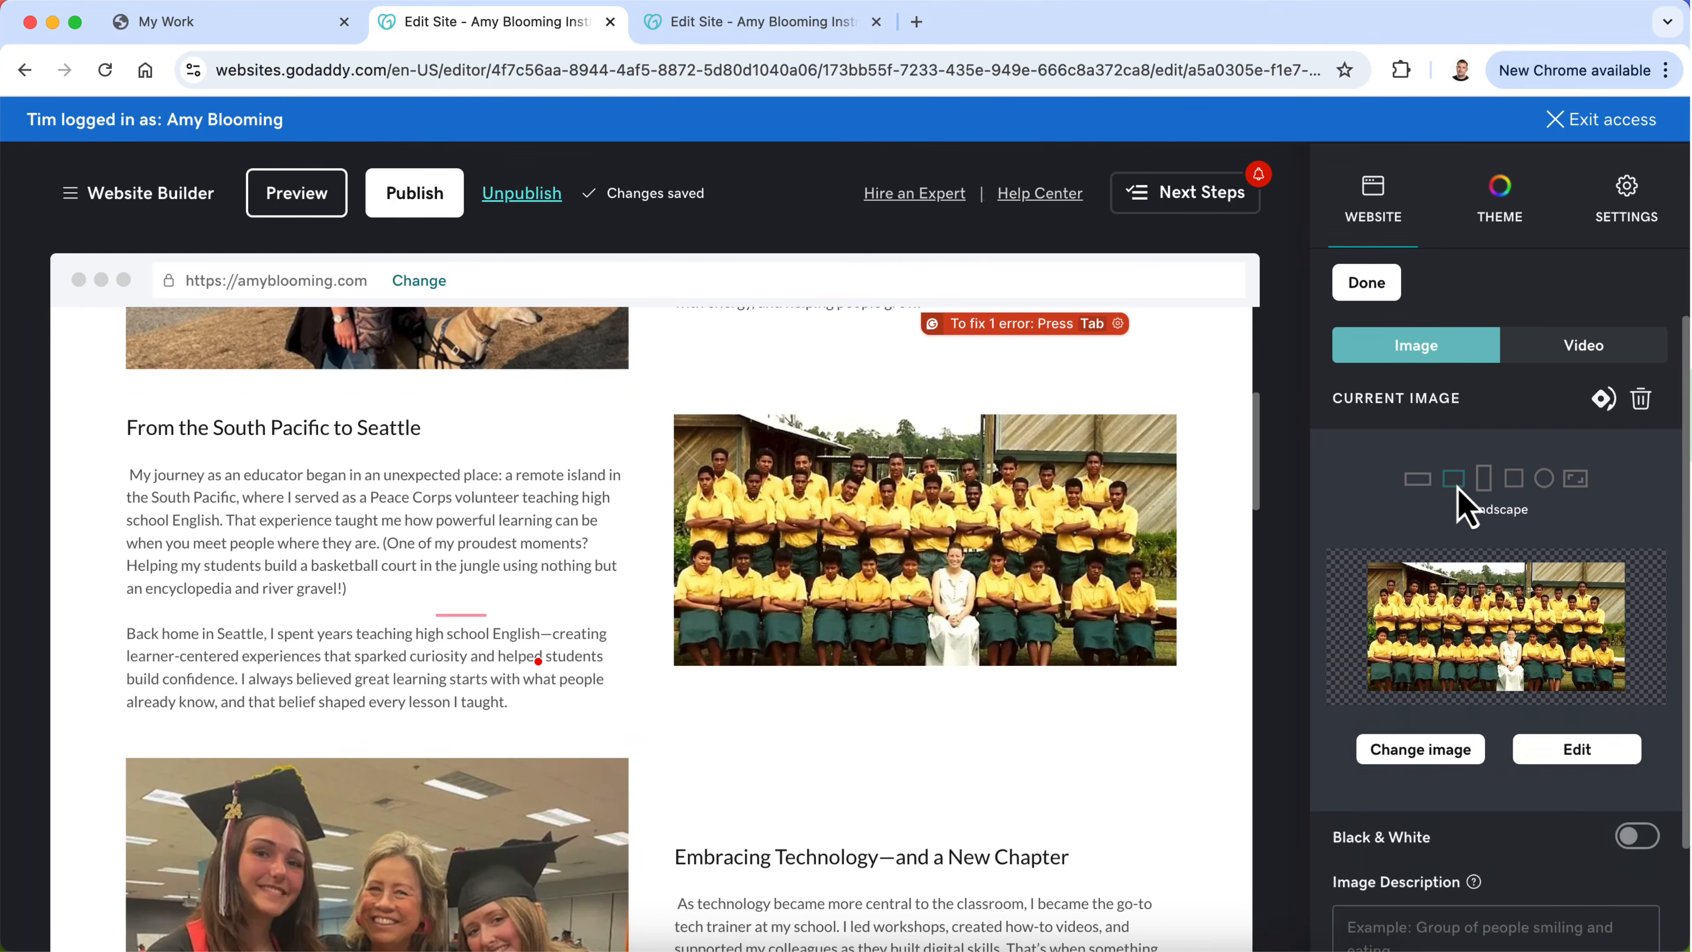
pyautogui.moveTo(1496, 686); pyautogui.dragTo(1500, 698)
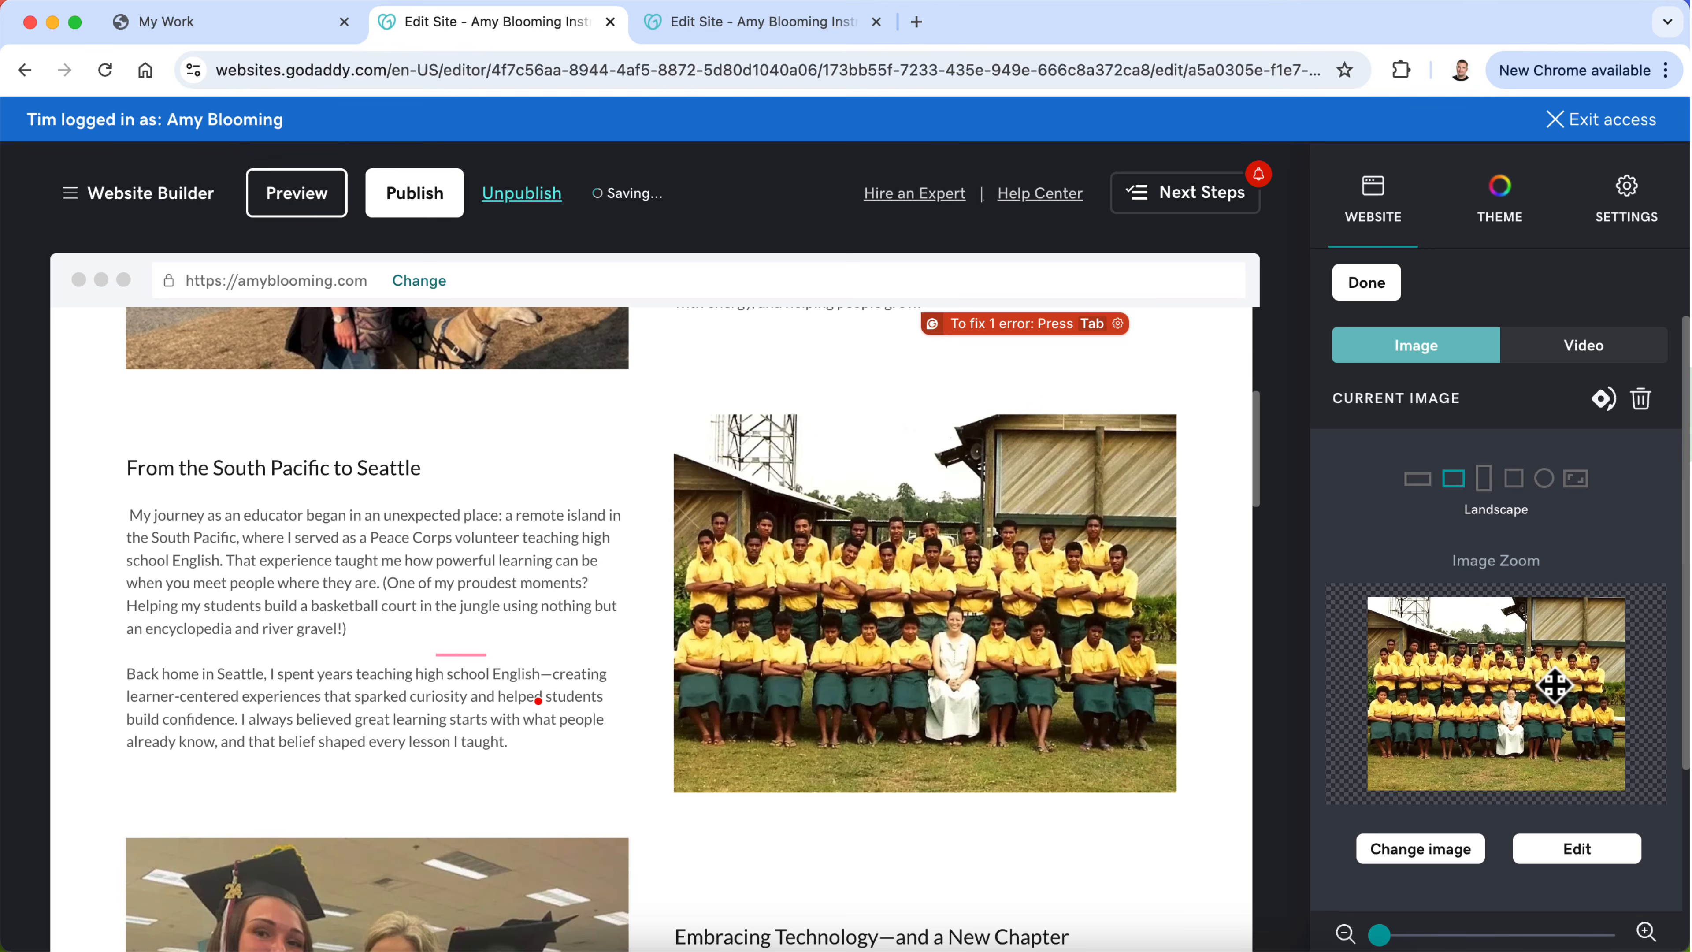
# Step: Set the lighthouse photo in the opening introduction section to Landscape and reposition it to show more of the ground below the dog
pyautogui.scroll(4, 727, 700)
pyautogui.click(491, 548)
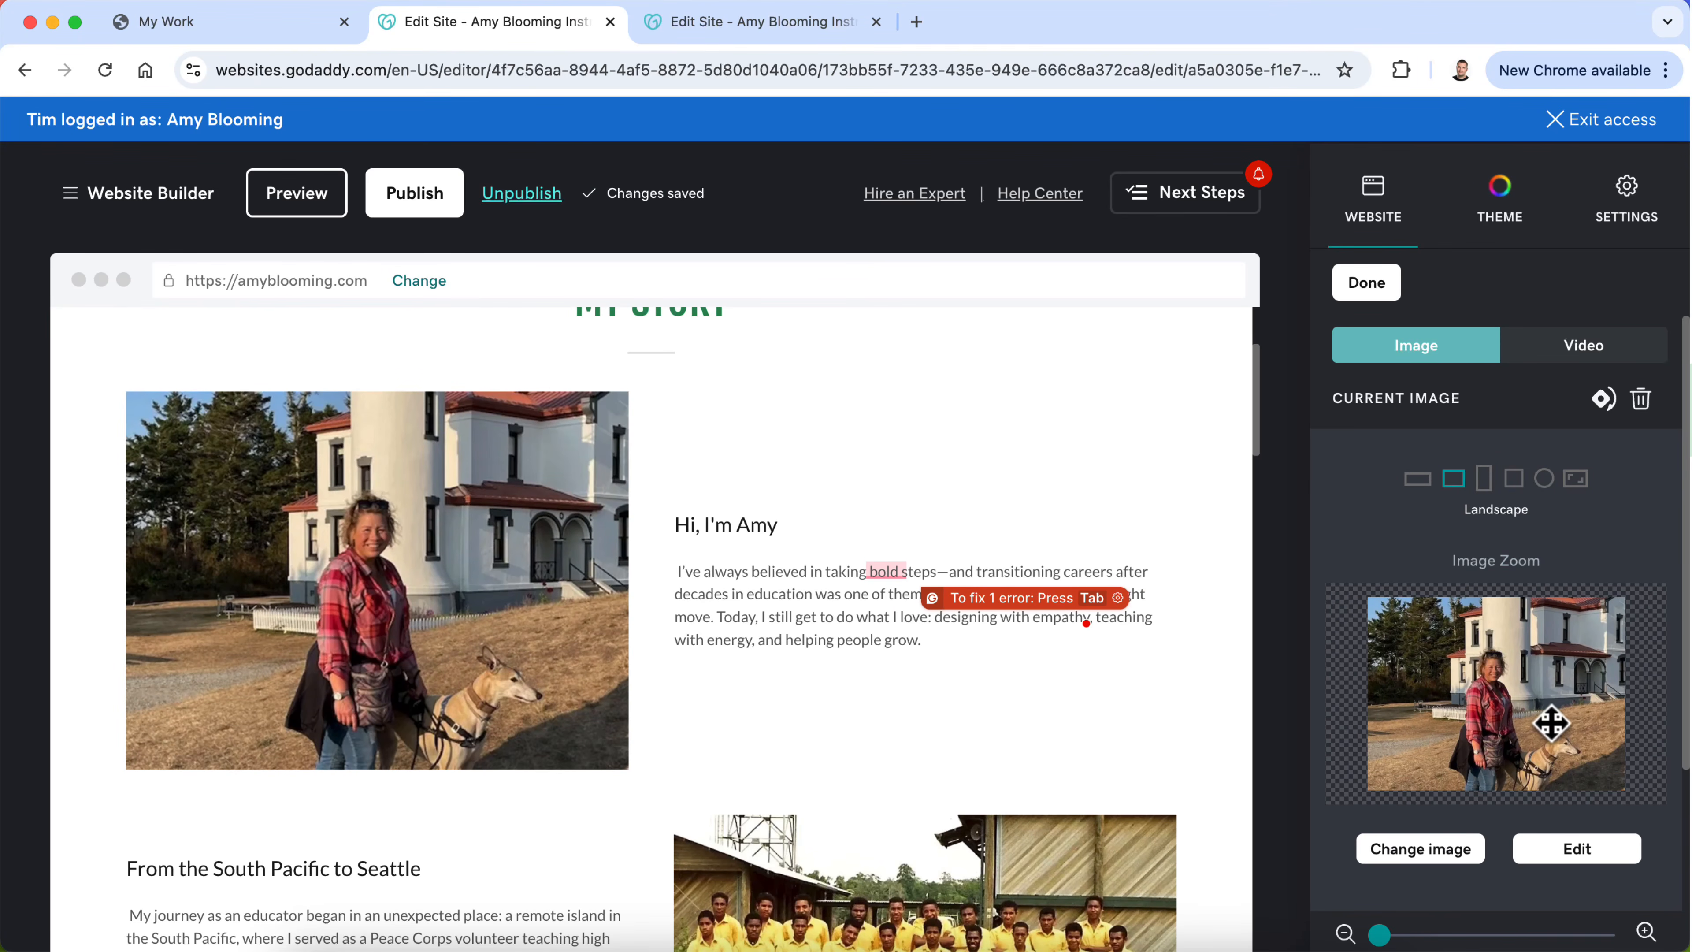
pyautogui.moveTo(1552, 724); pyautogui.dragTo(1556, 690)
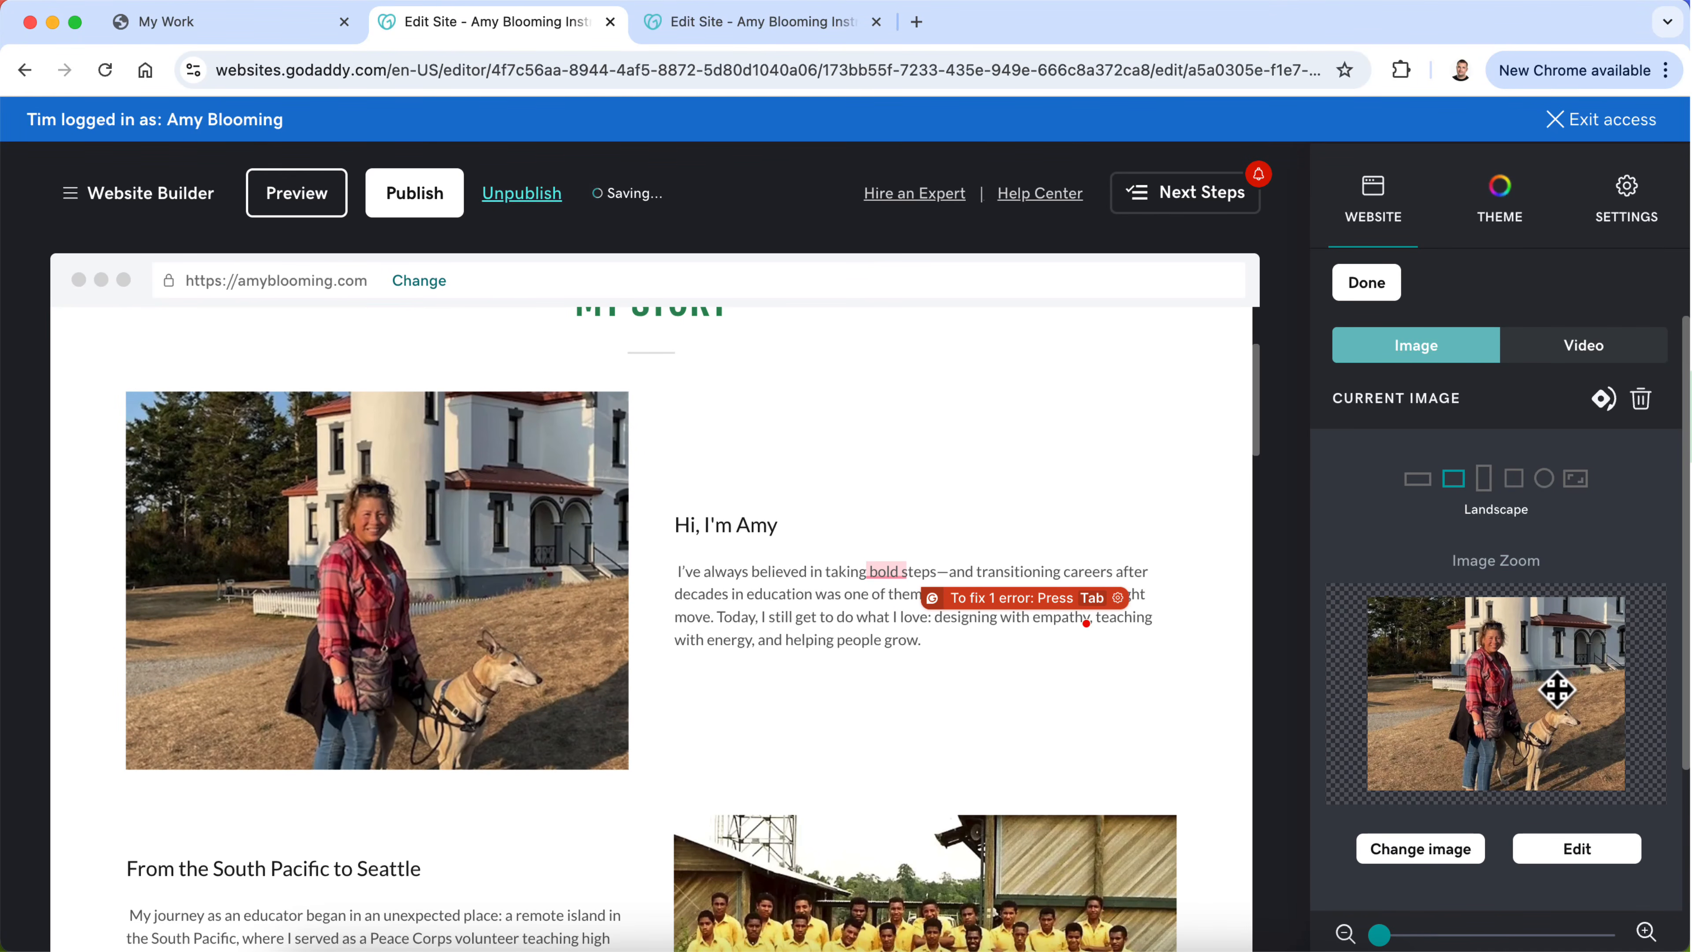
# Step: Review the rest of the page for remaining placeholder images, from the tulip quote banner down to the Skills section
pyautogui.scroll(-15, 895, 686)
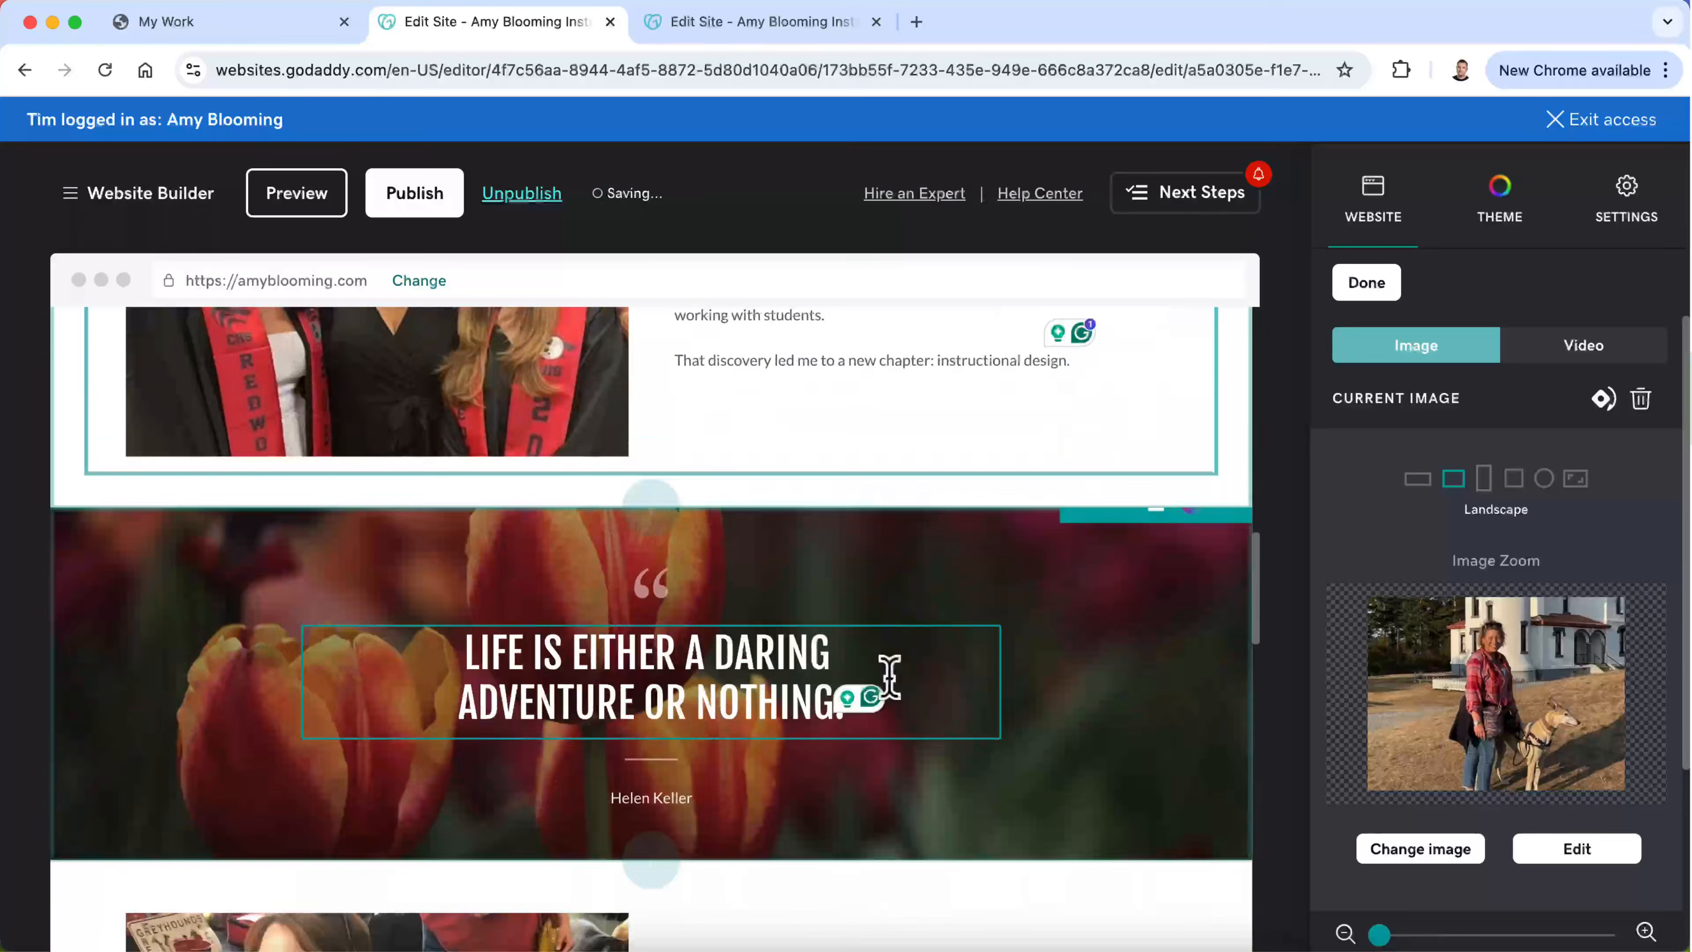
pyautogui.scroll(-12, 891, 693)
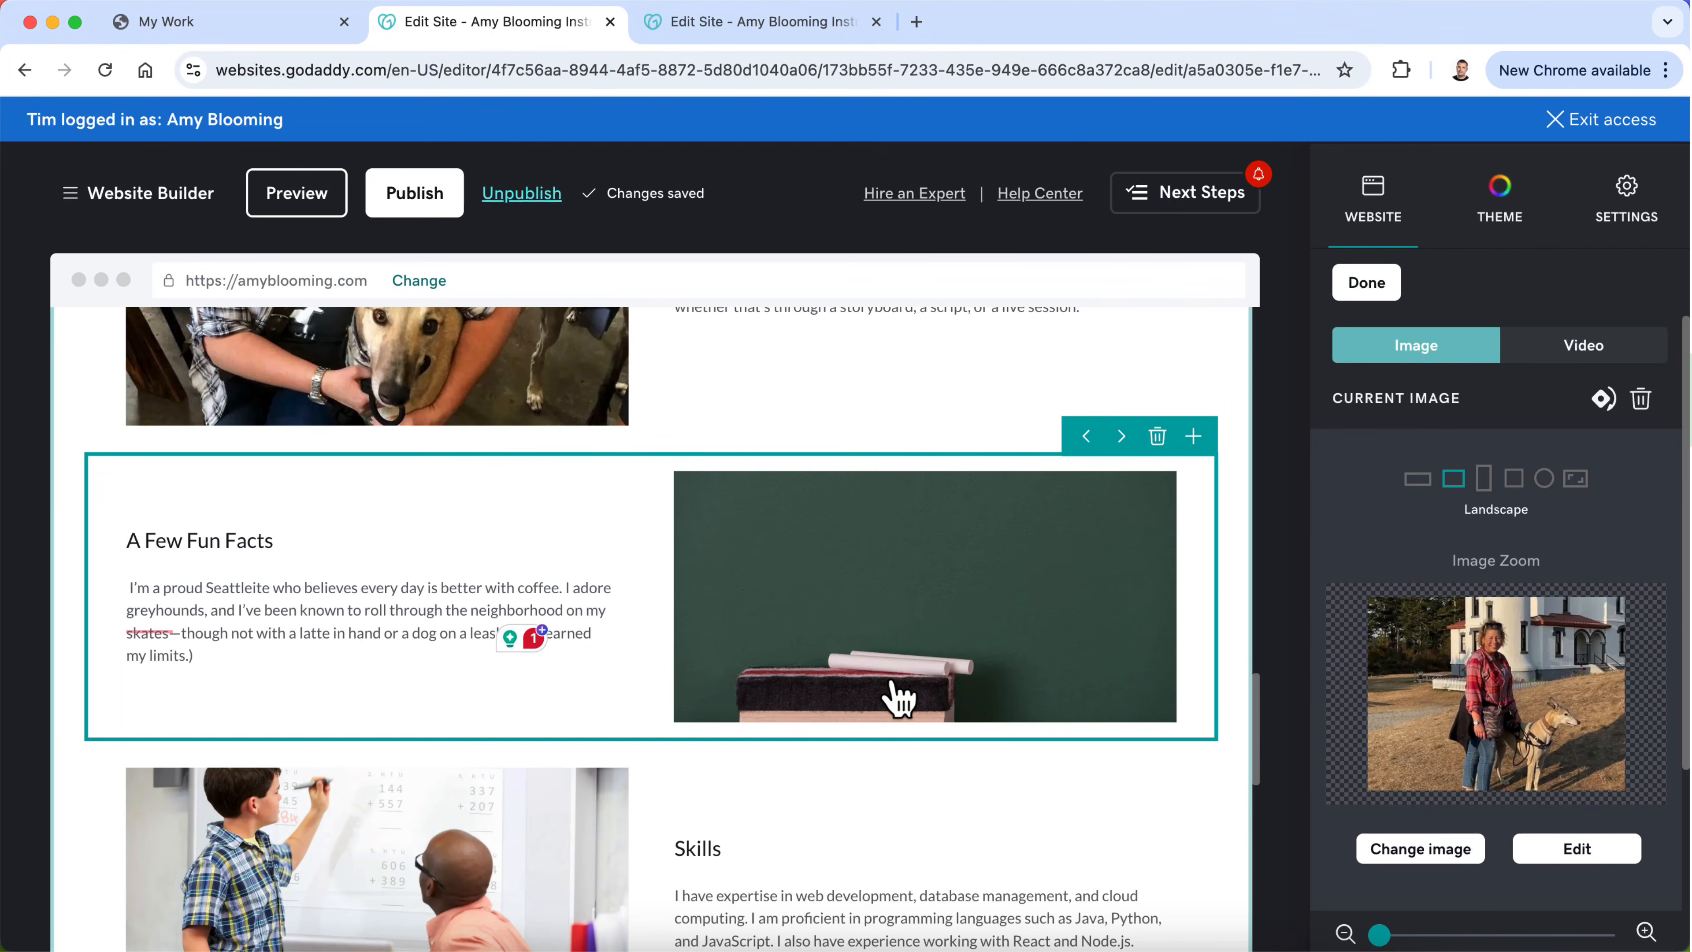
pyautogui.scroll(-3, 453, 650)
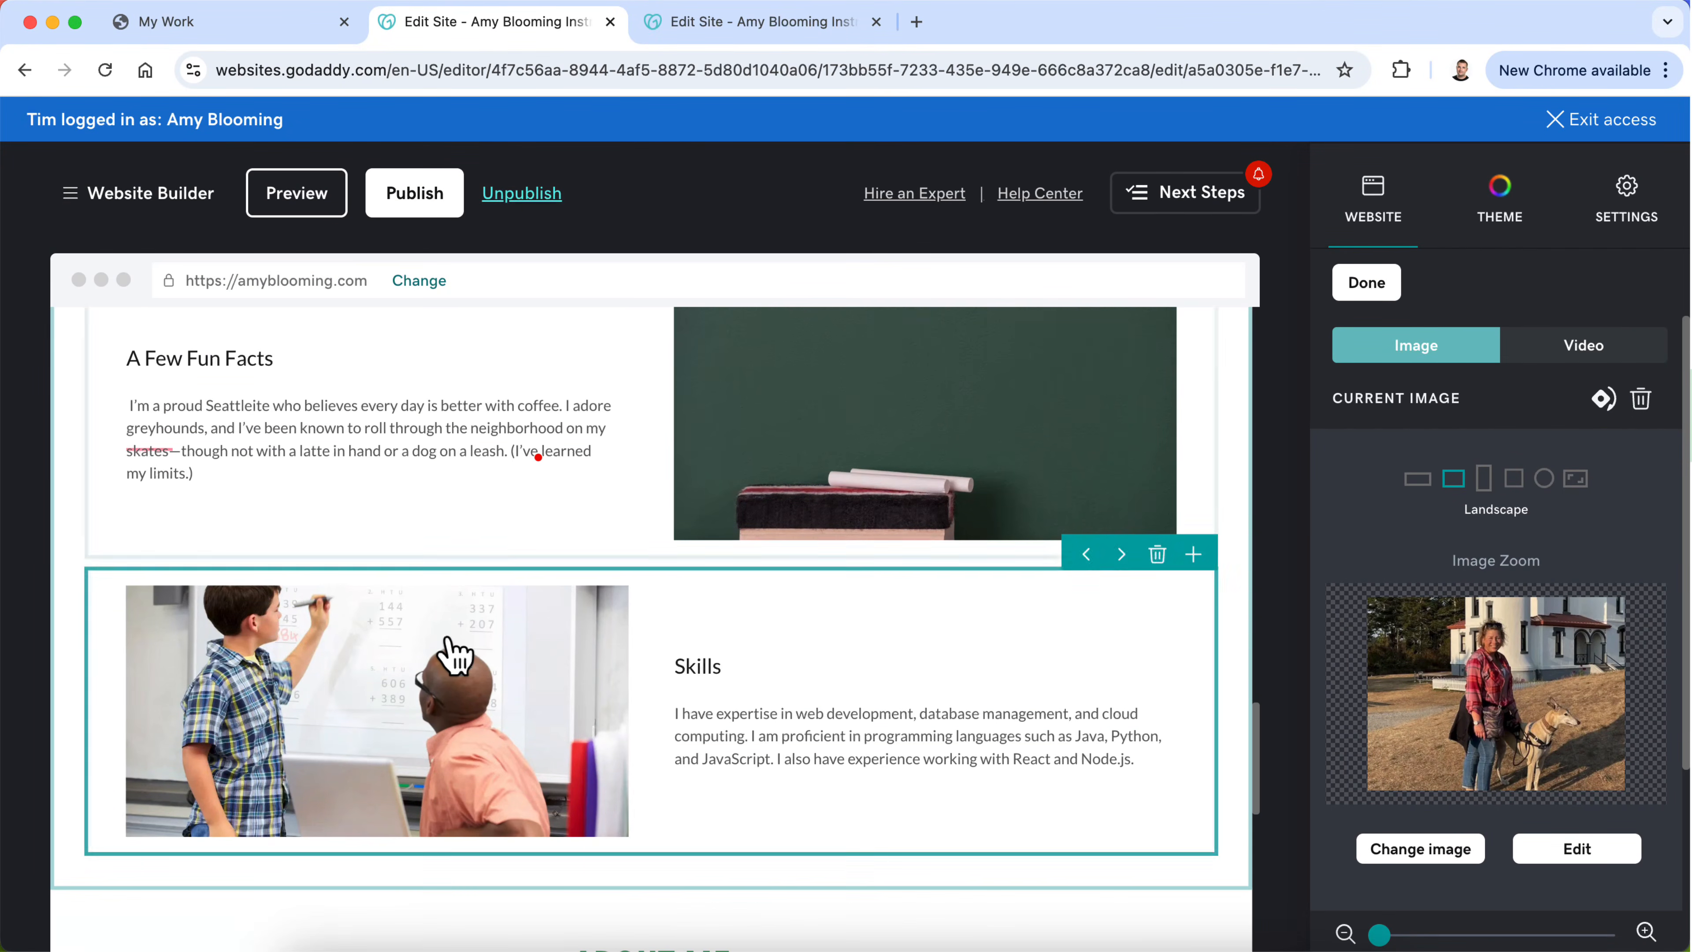
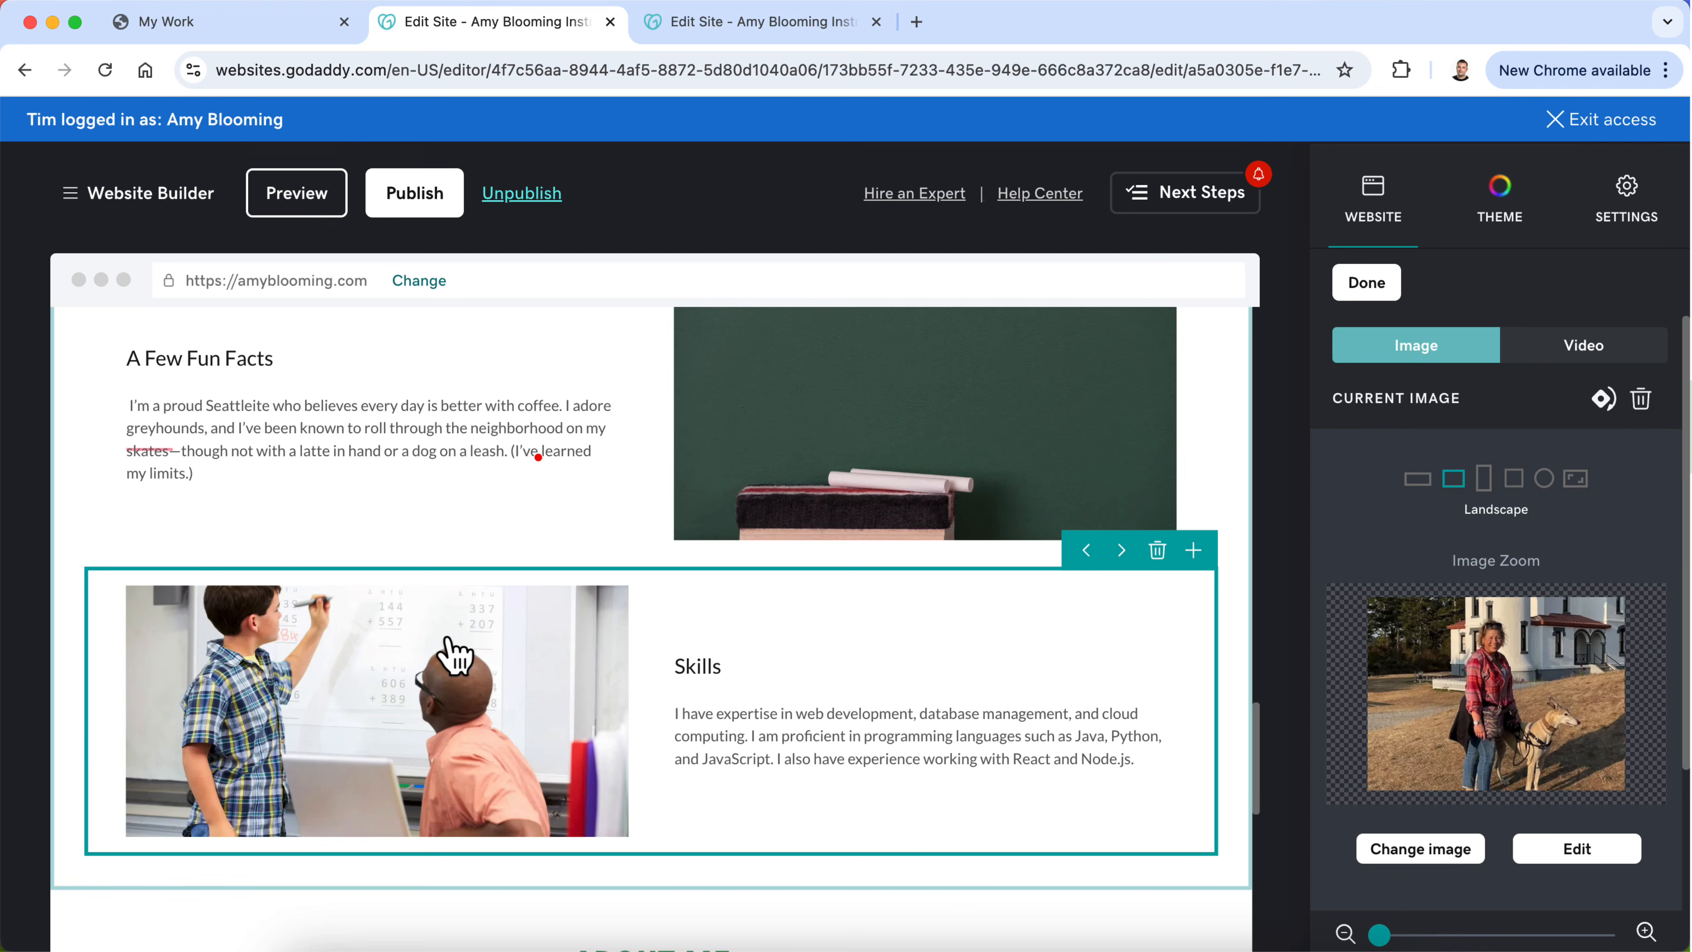
# Step: Check the rewritten story in ChatGPT for any section following "A Few Fun Facts", and return to the site editor
pyautogui.click(737, 27)
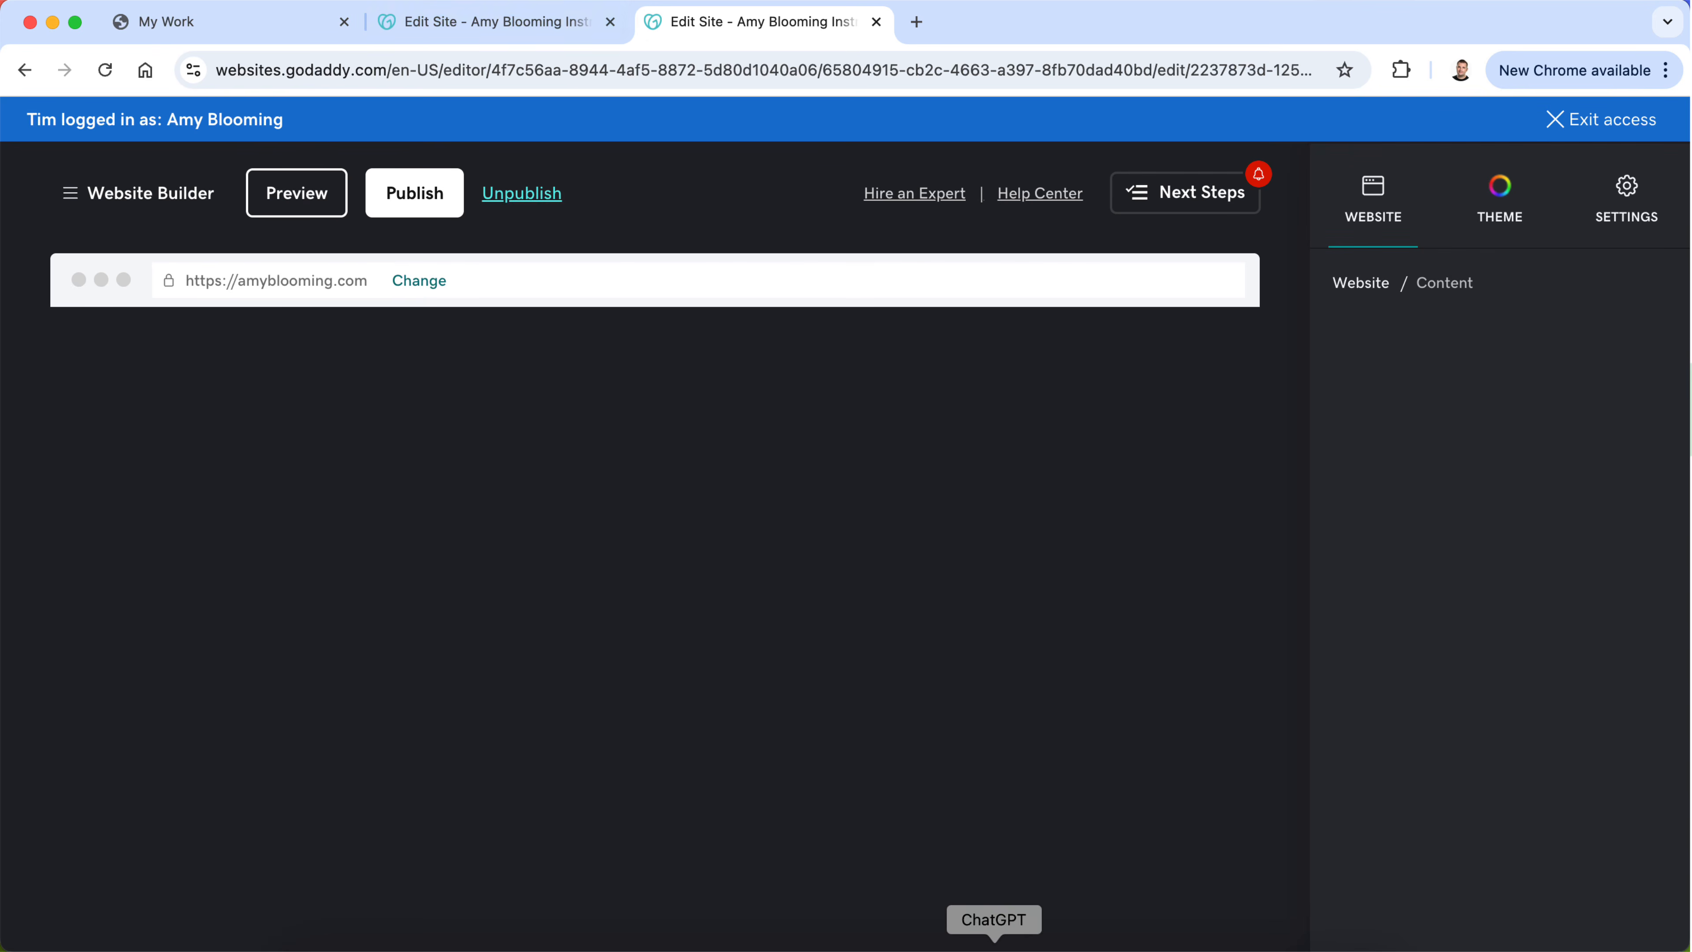
pyautogui.click(995, 946)
pyautogui.scroll(-10, 812, 632)
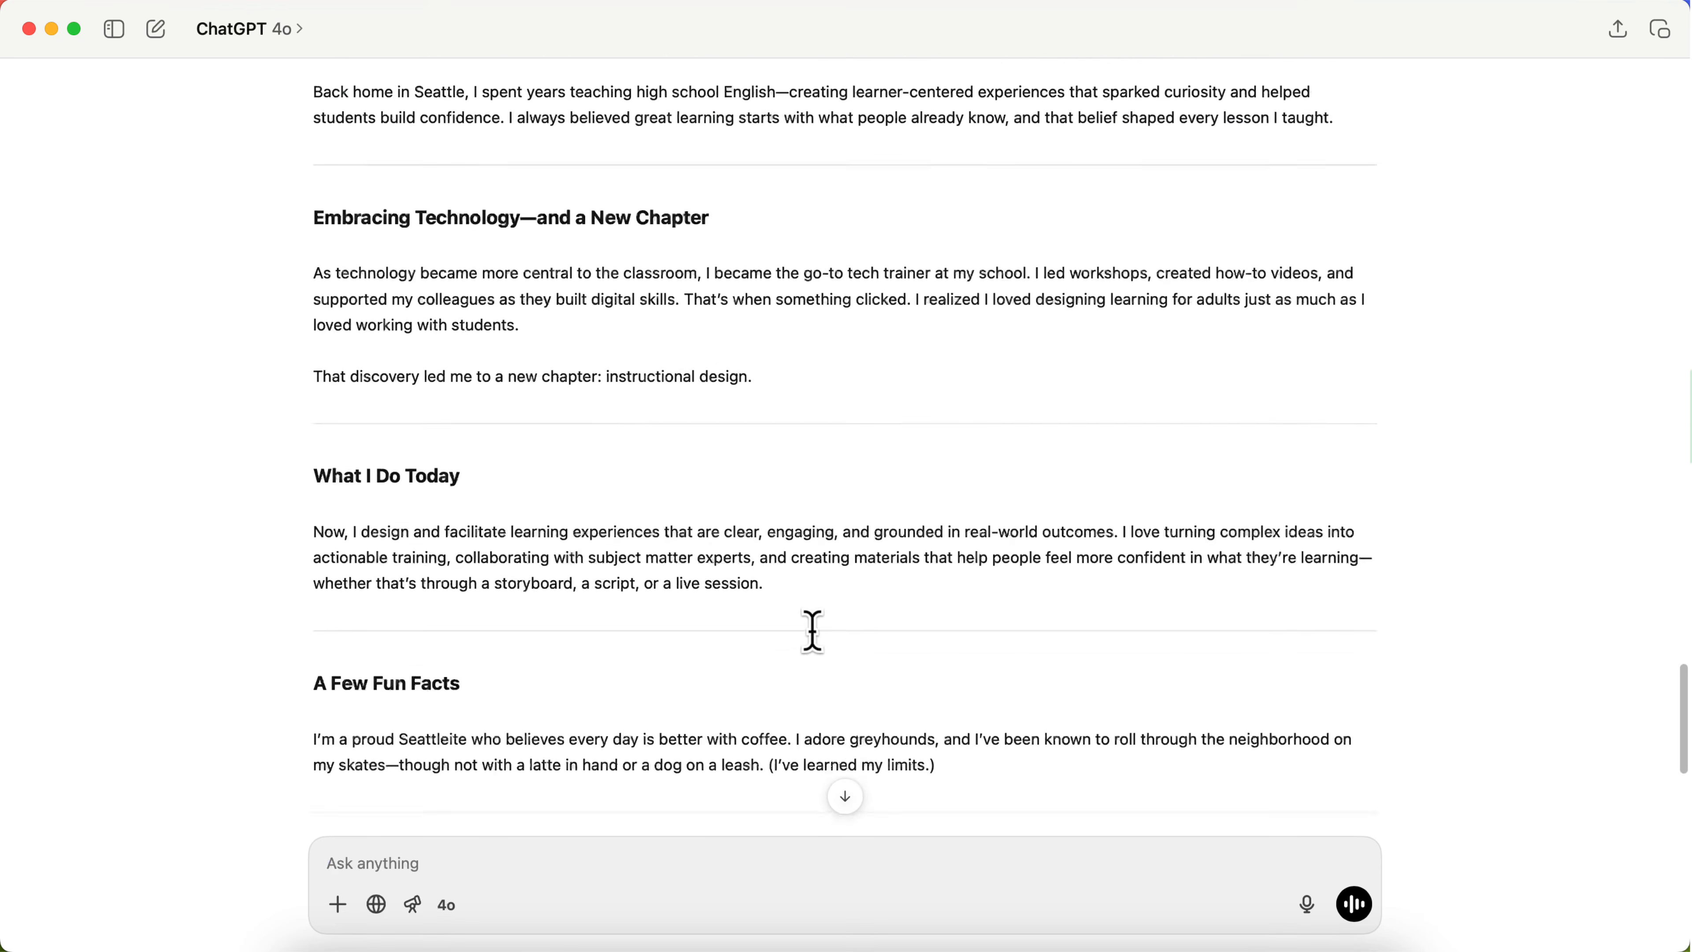
pyautogui.scroll(-3, 812, 632)
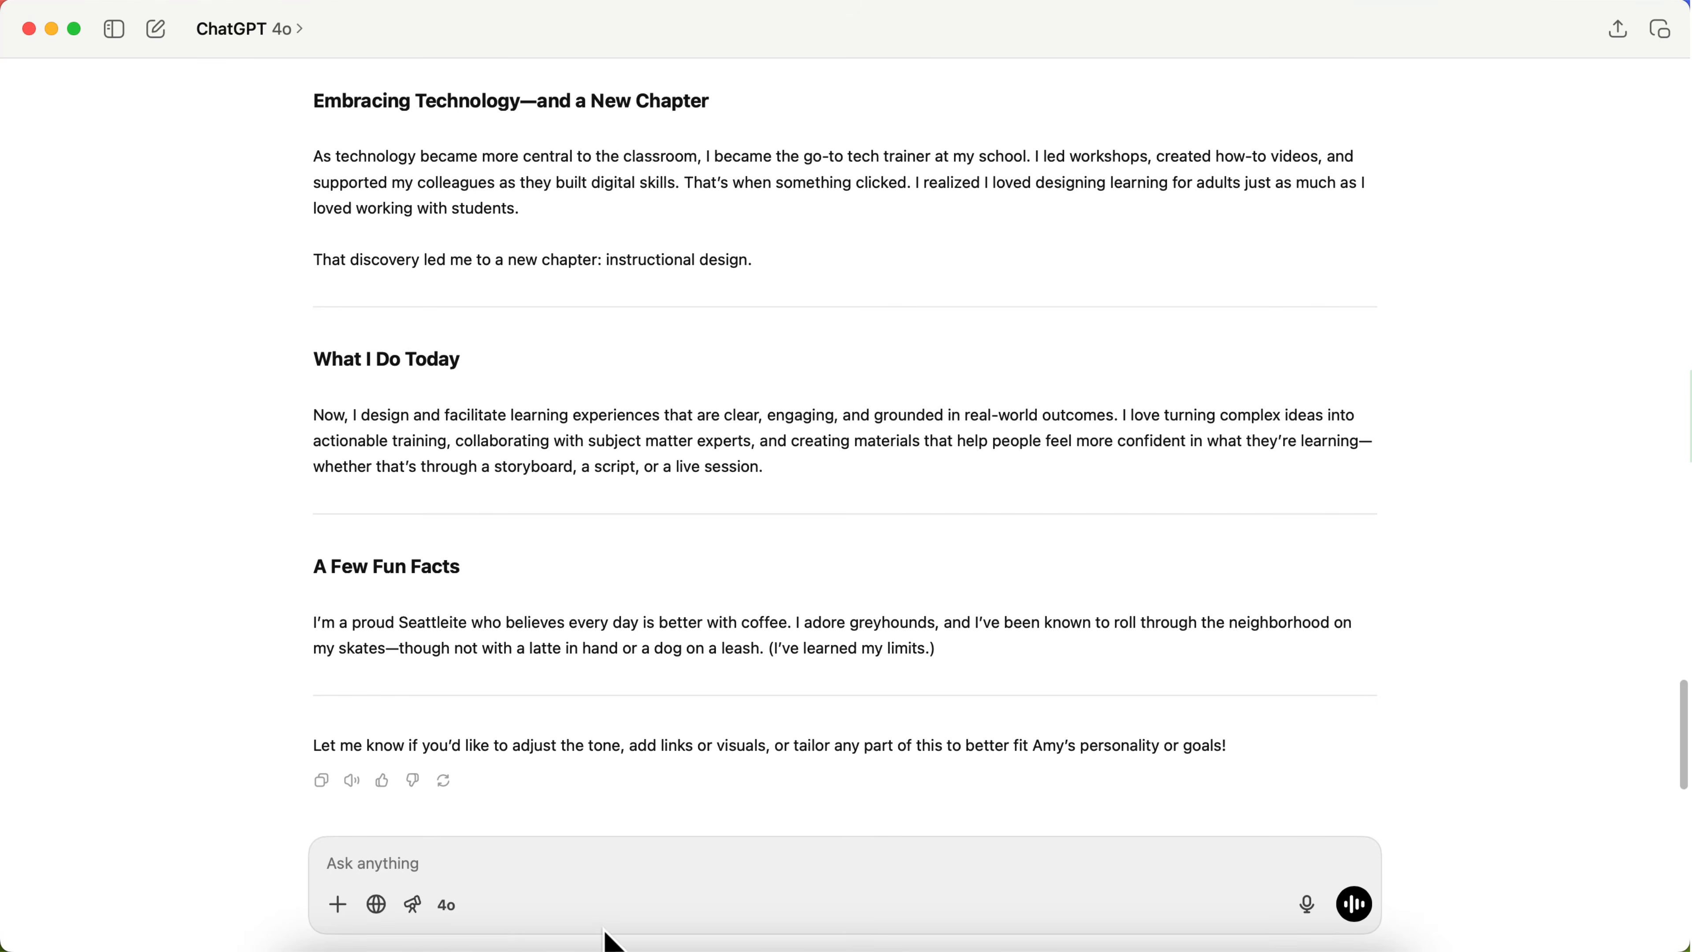
pyautogui.click(491, 945)
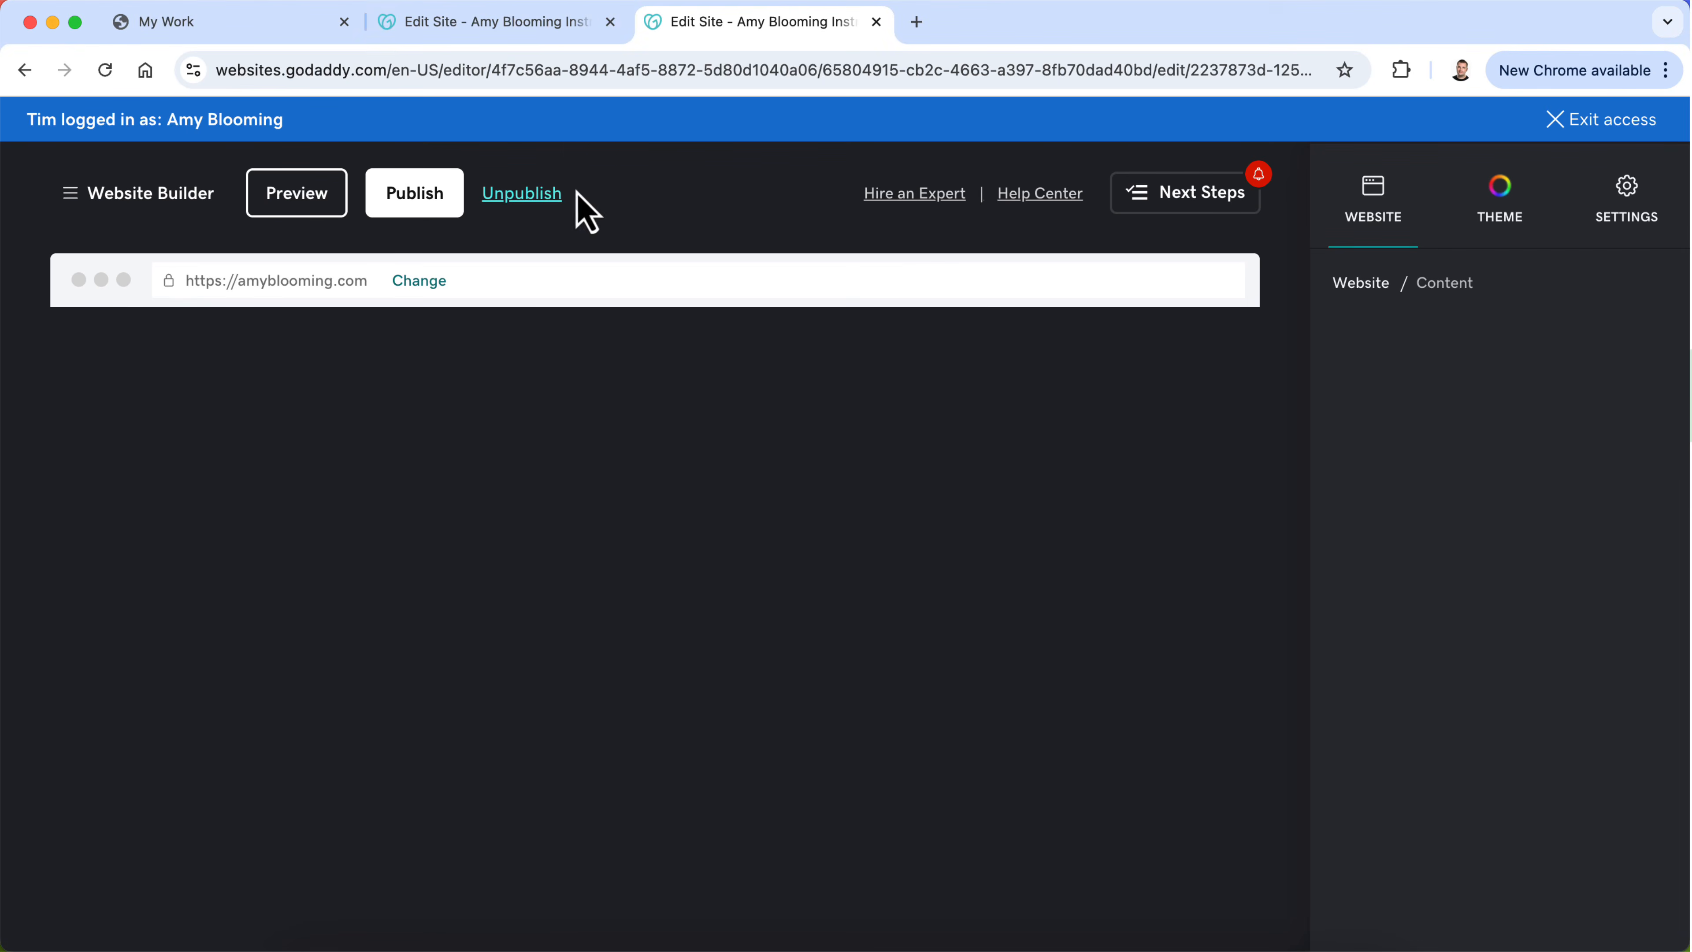
pyautogui.click(533, 26)
# Step: Delete the Skills block below "A Few Fun Facts" and check the remaining story sections on the page
pyautogui.moveTo(1192, 590)
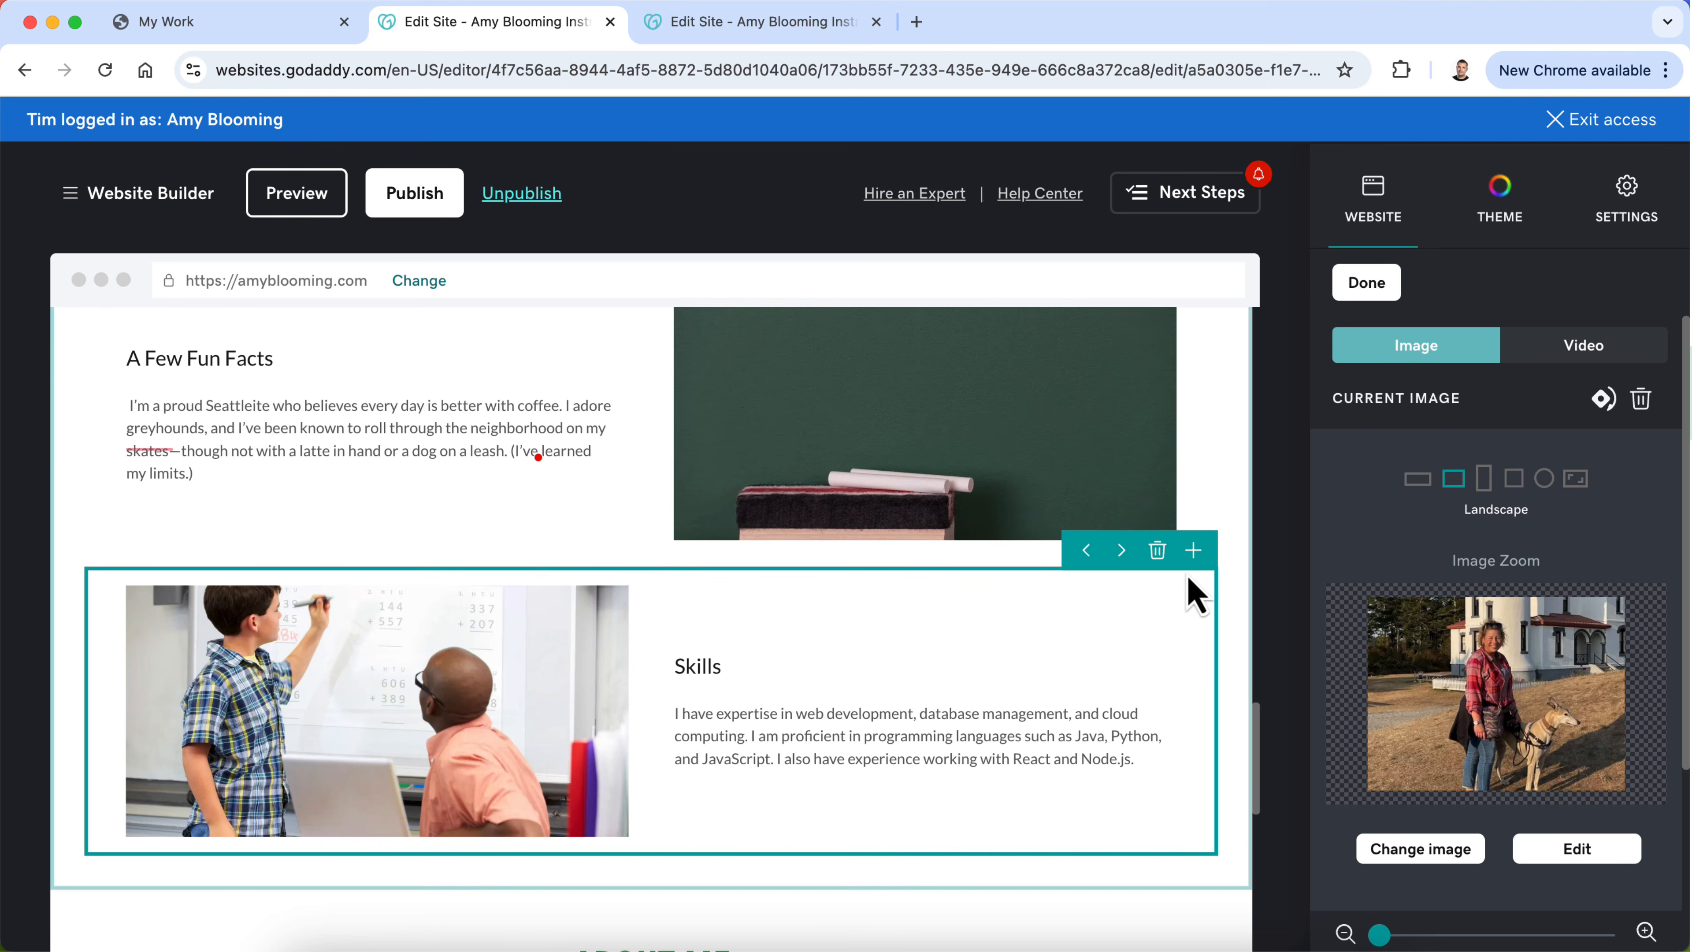
pyautogui.click(1158, 550)
pyautogui.click(653, 608)
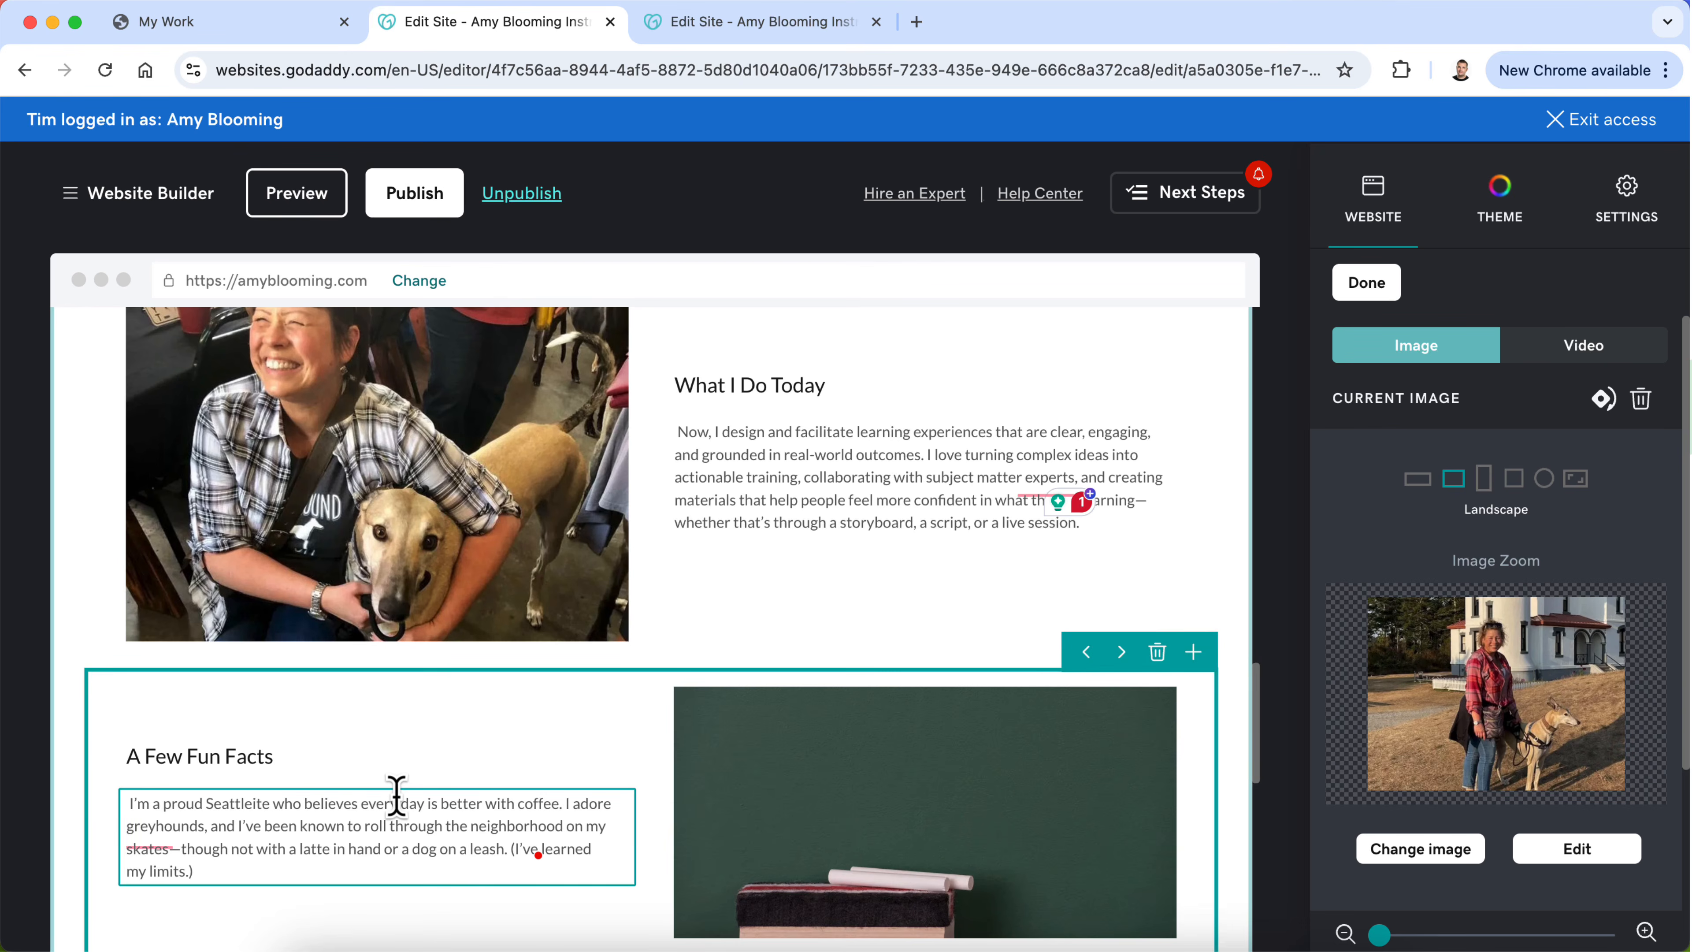
pyautogui.scroll(-10, 400, 806)
pyautogui.scroll(13, 398, 800)
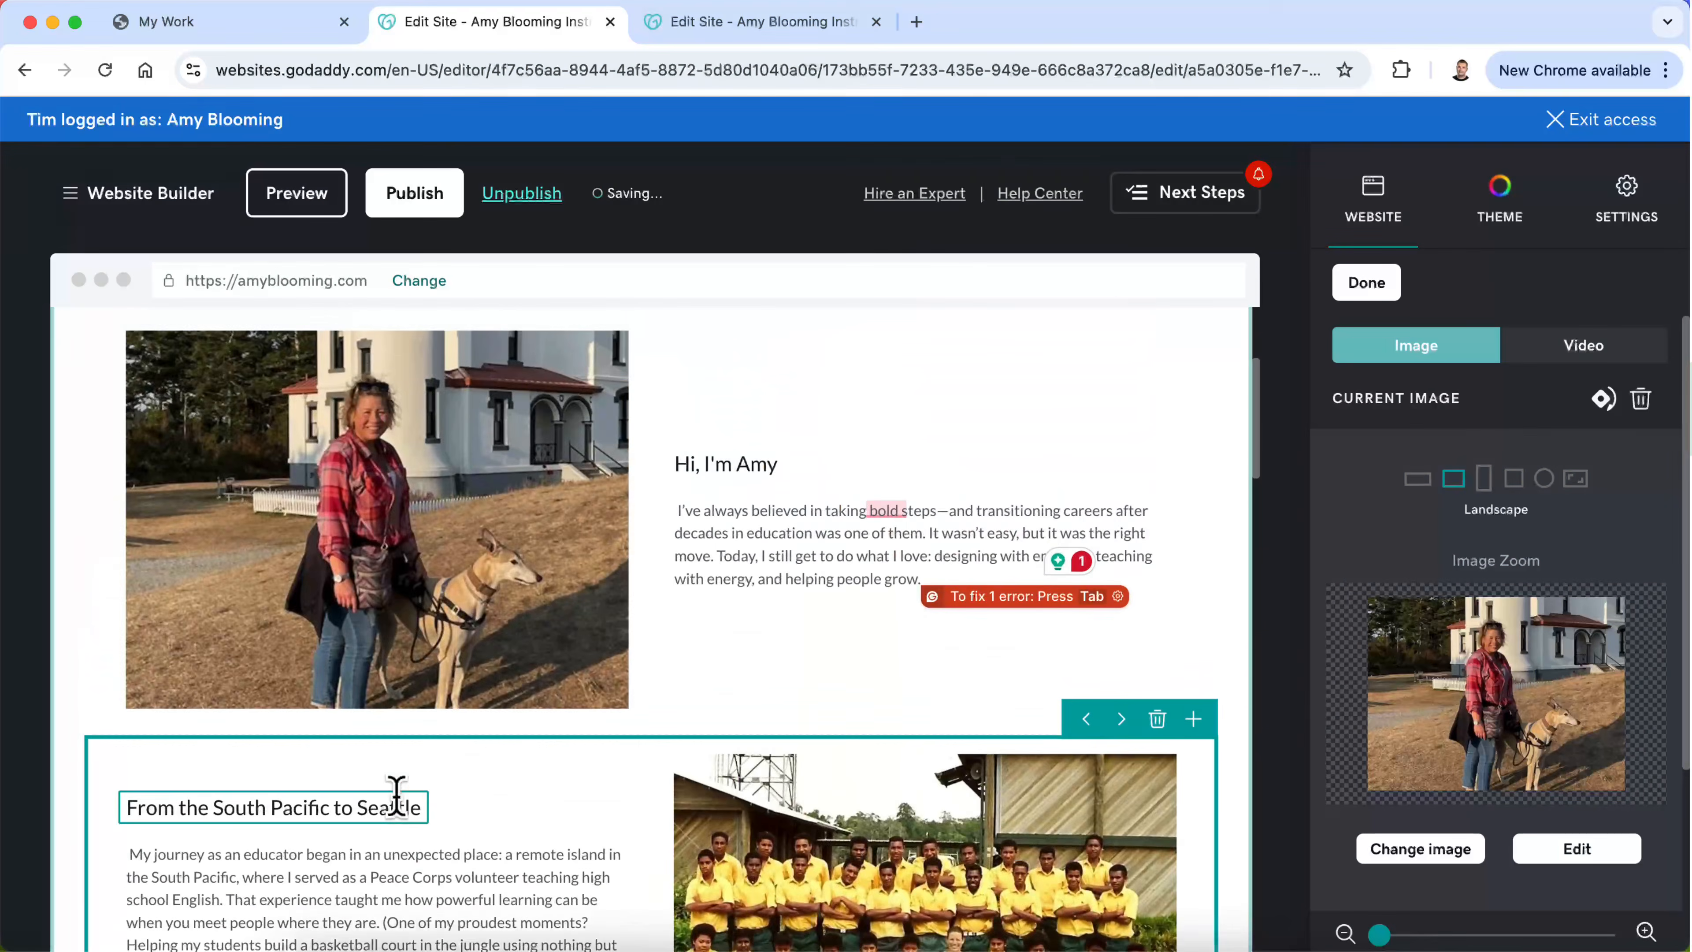
pyautogui.scroll(-11, 400, 803)
pyautogui.scroll(-10, 405, 813)
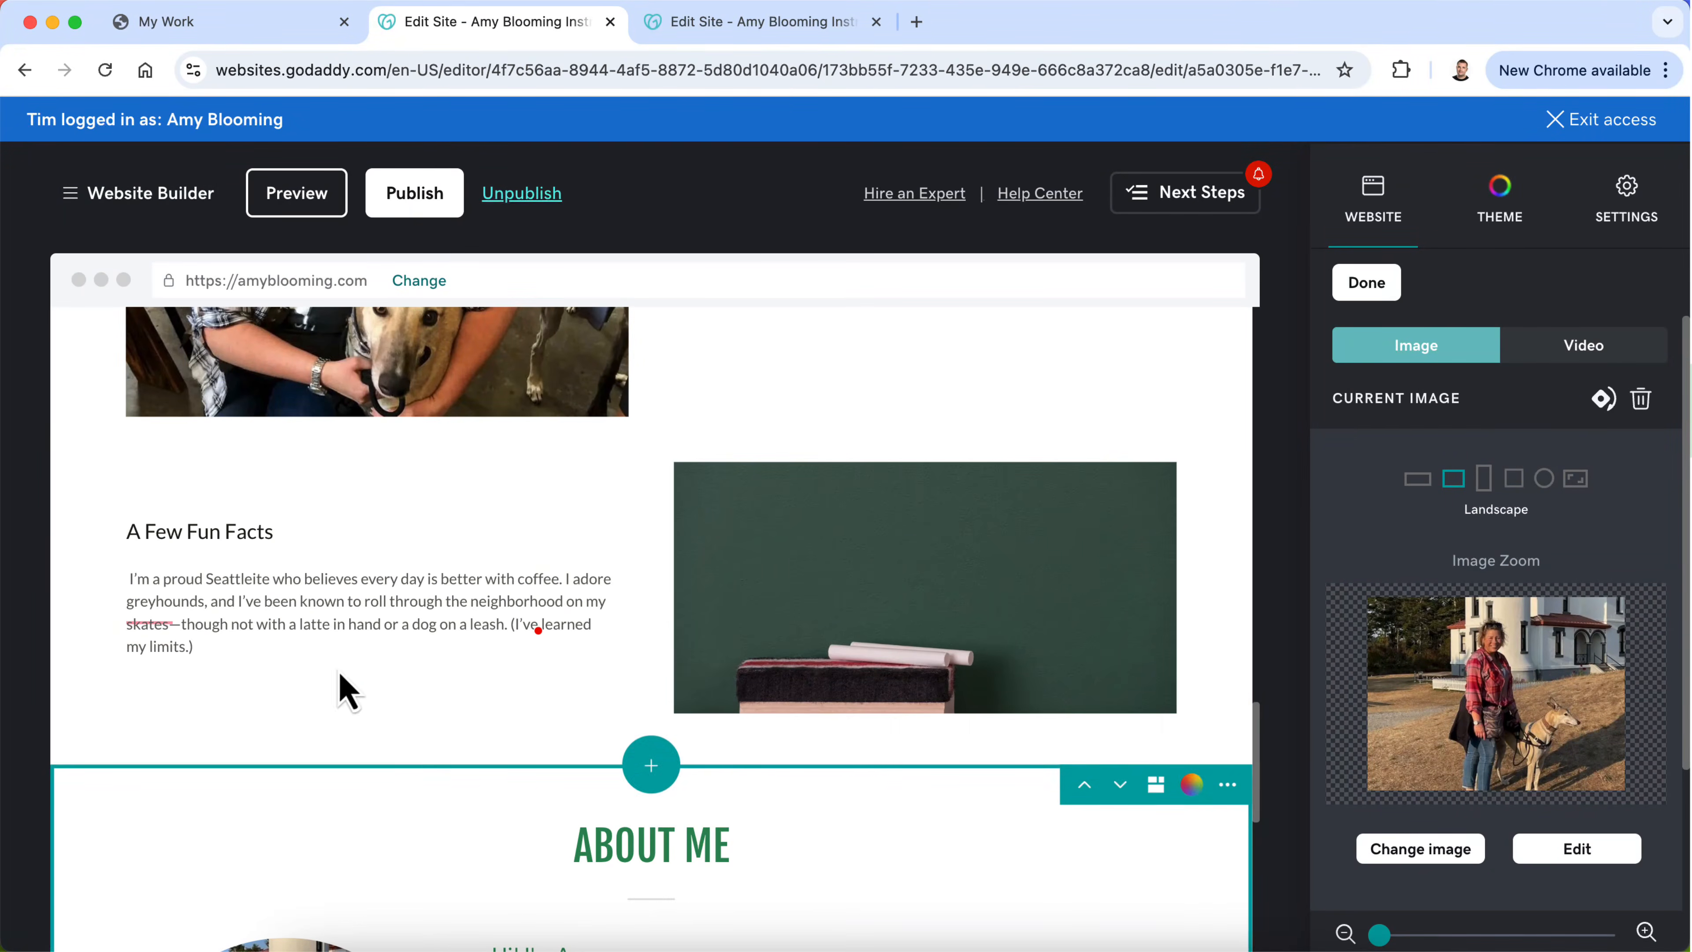
# Step: Replace the chalkboard placeholder beside "A Few Fun Facts" with the uploaded image blob-8806420.png and set its shape to Landscape
pyautogui.click(838, 616)
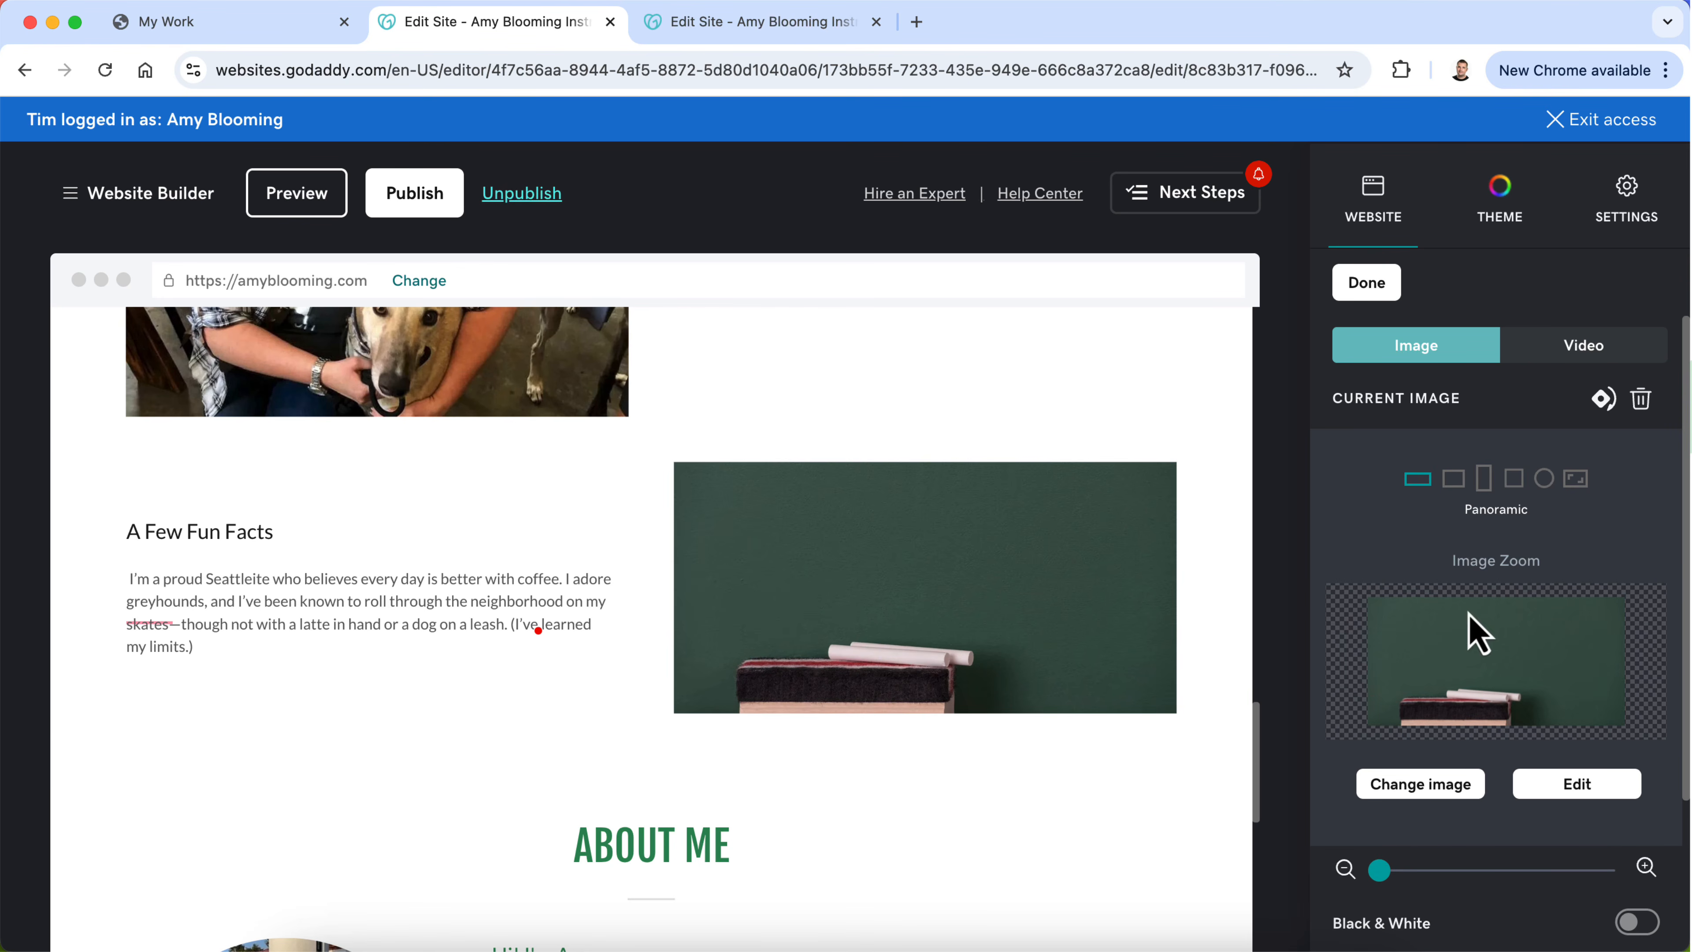
pyautogui.click(1422, 786)
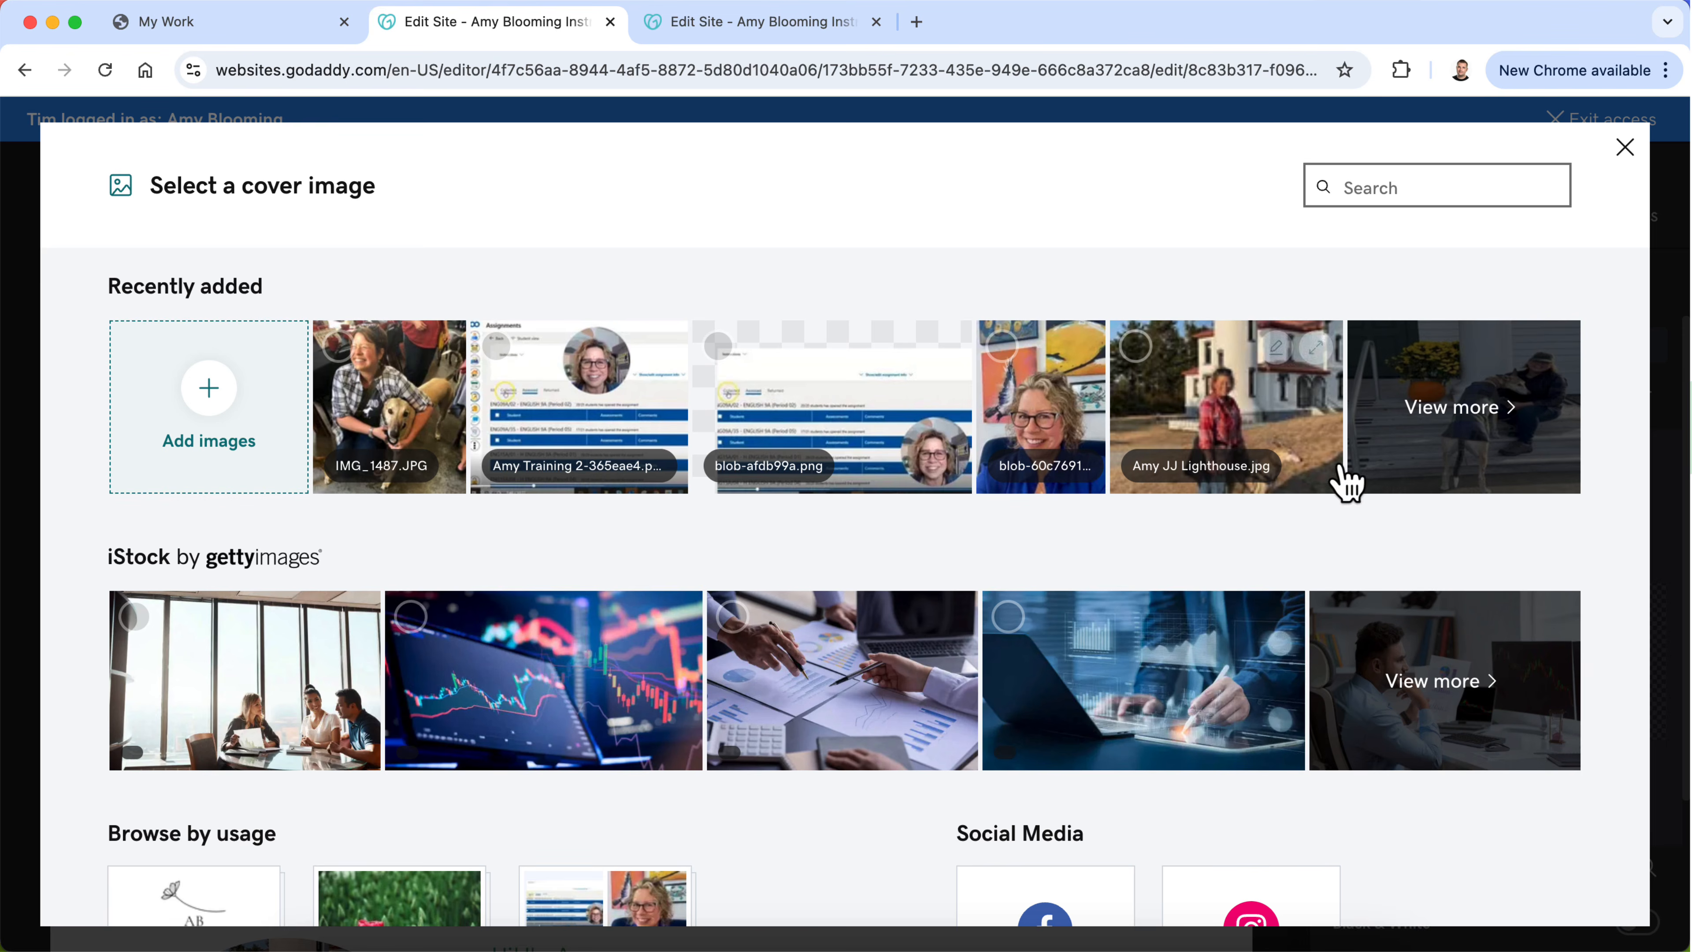
pyautogui.click(1477, 427)
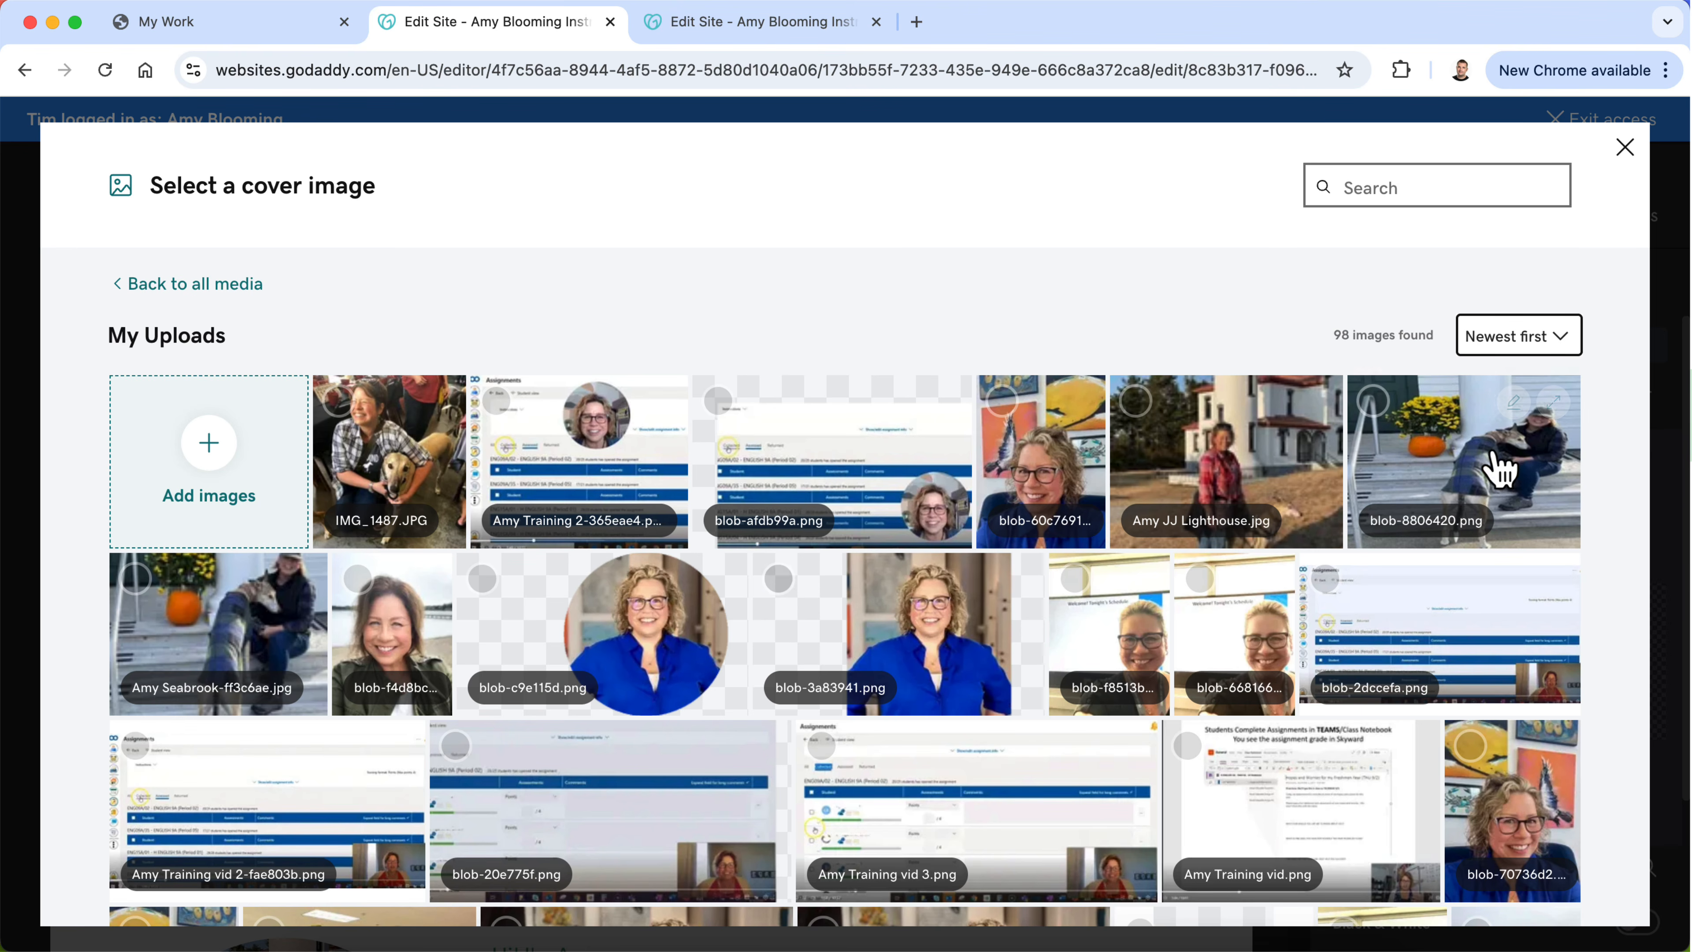
pyautogui.click(1485, 482)
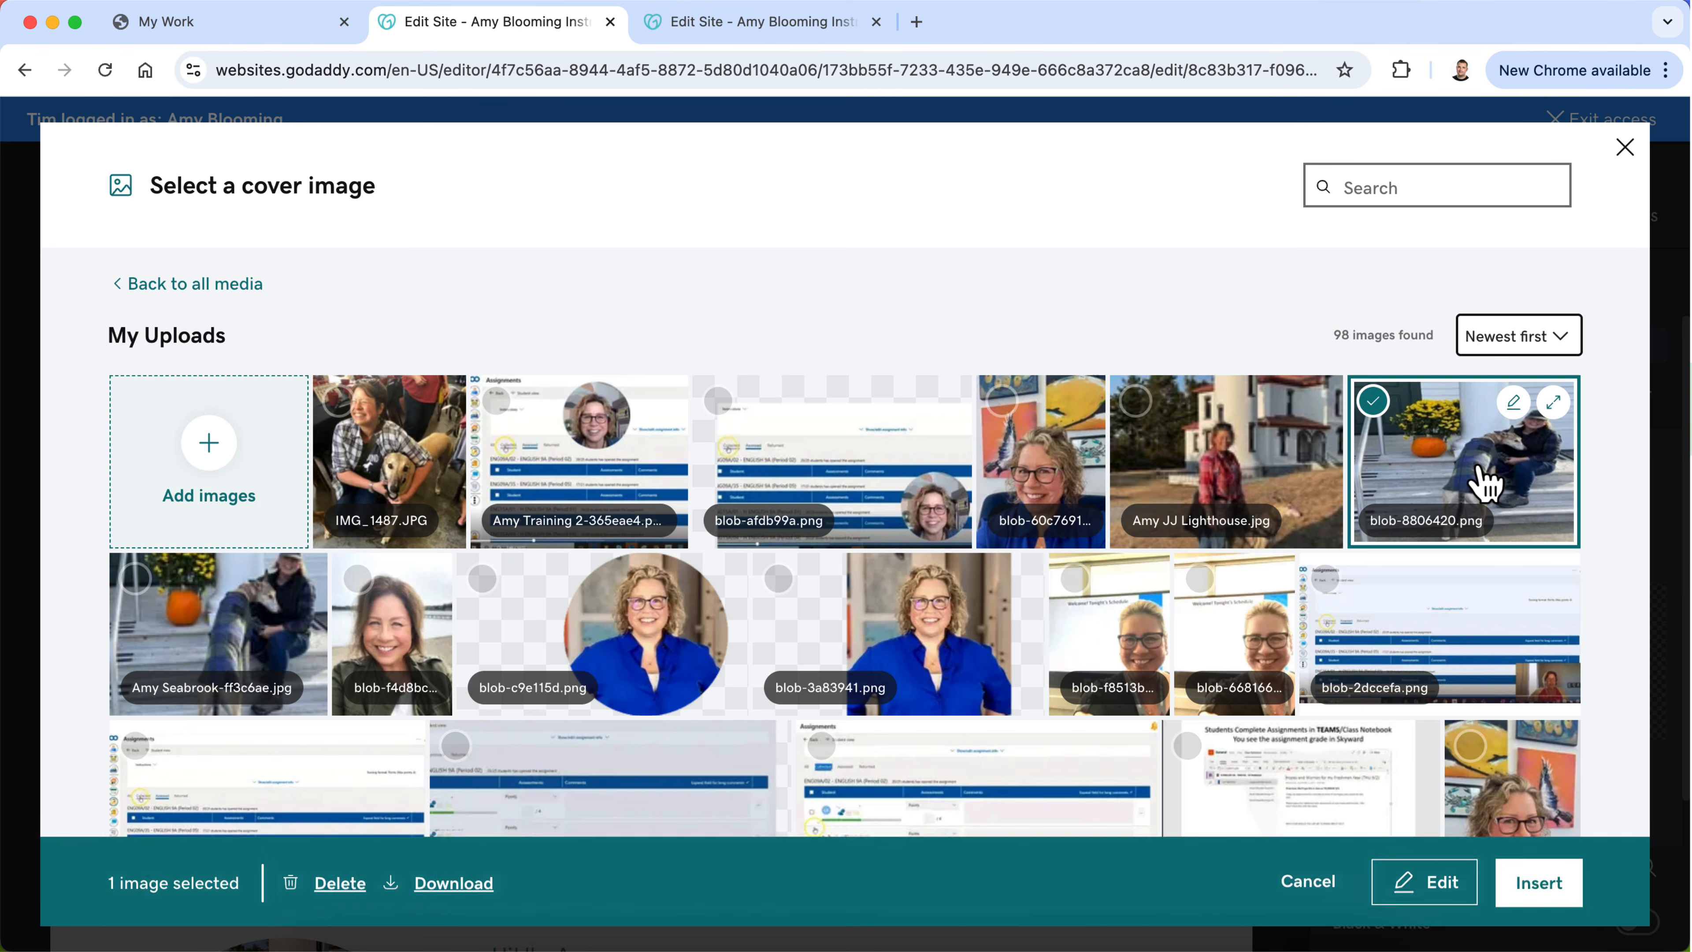
pyautogui.click(1550, 900)
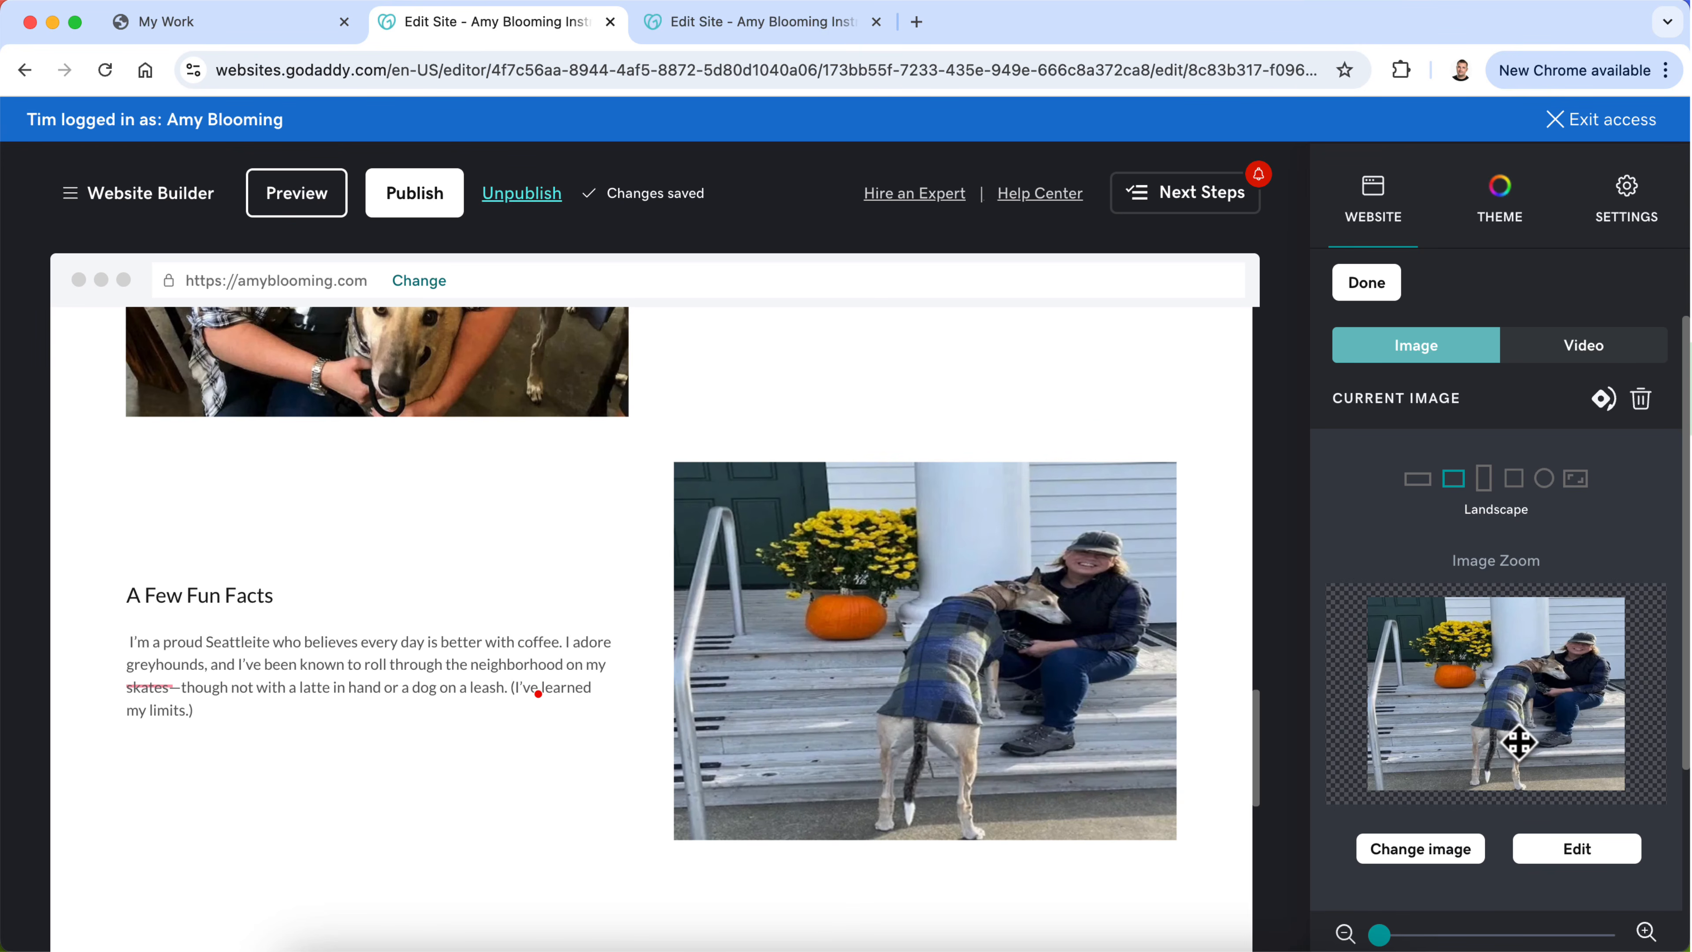
# Step: Swap the "A Few Fun Facts" image for the closer Seabrook photo from the uploads and reposition it to show the cap fully
pyautogui.scroll(1, 1145, 699)
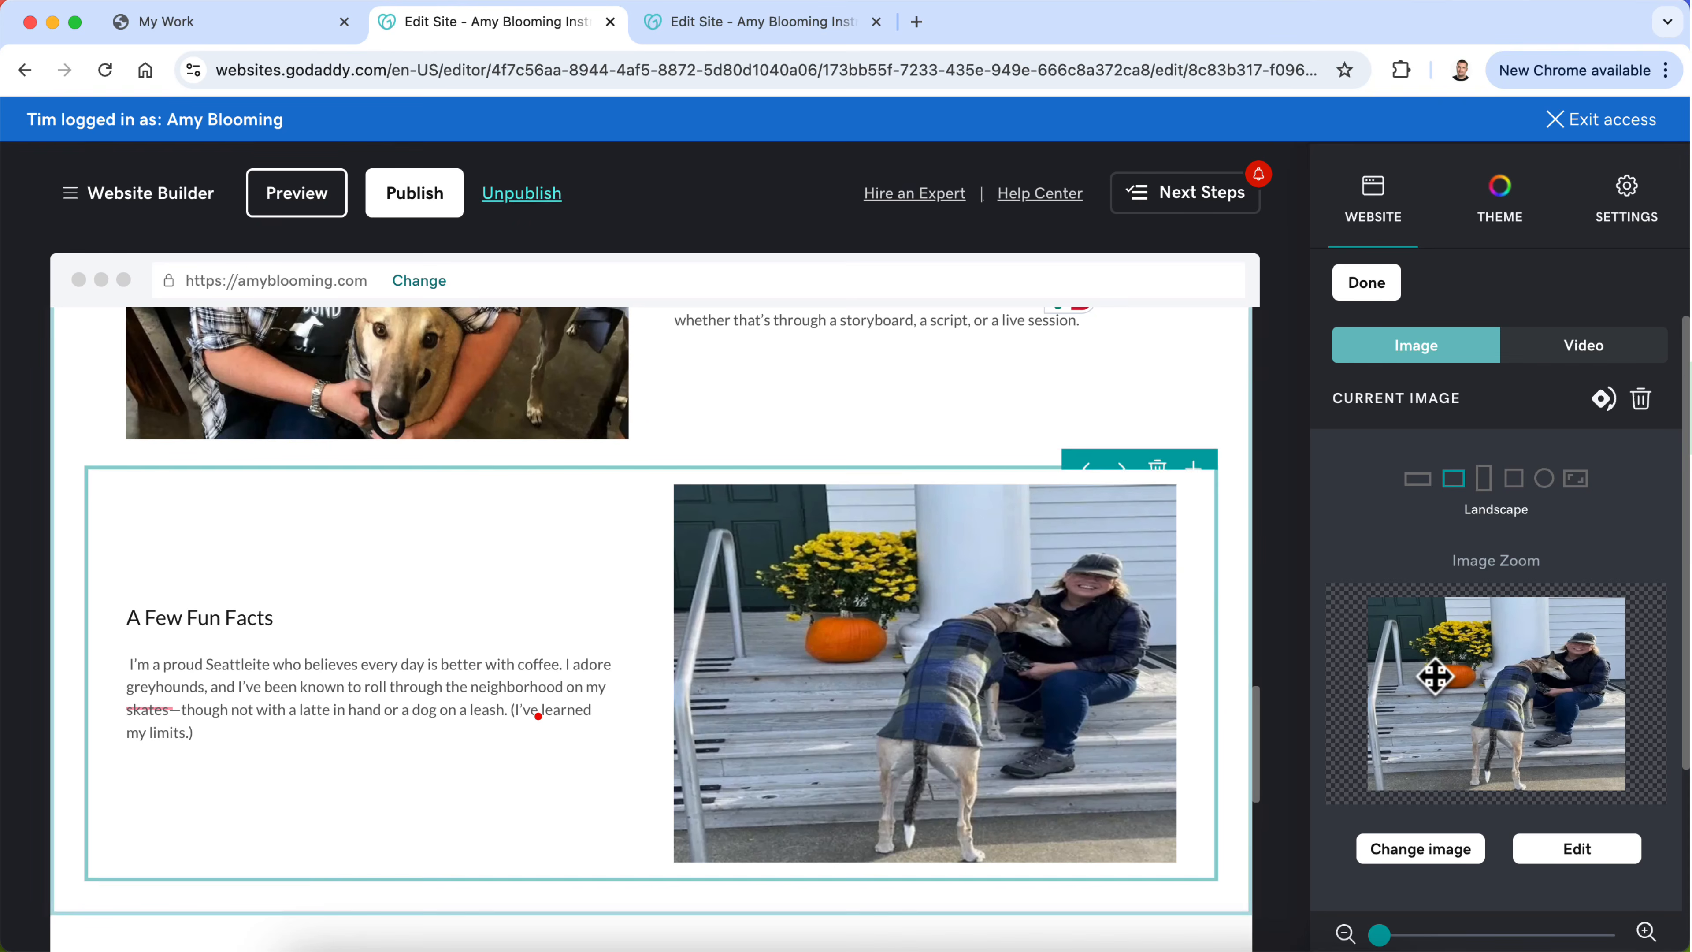
pyautogui.click(1367, 283)
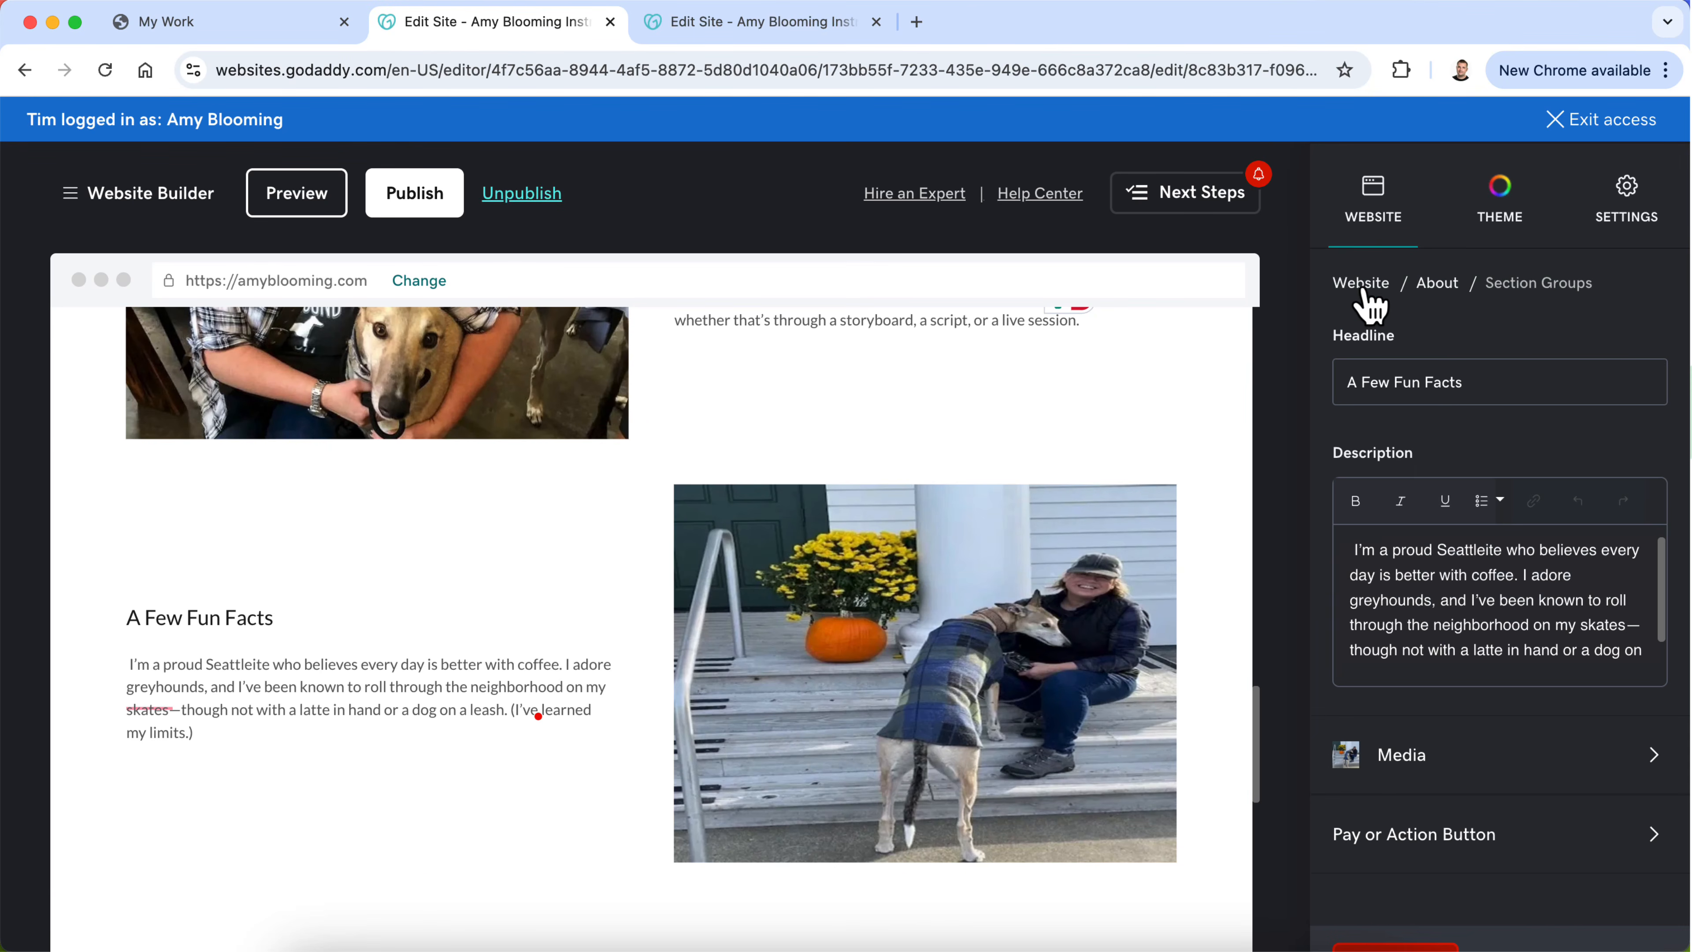
pyautogui.click(1126, 636)
pyautogui.click(1377, 860)
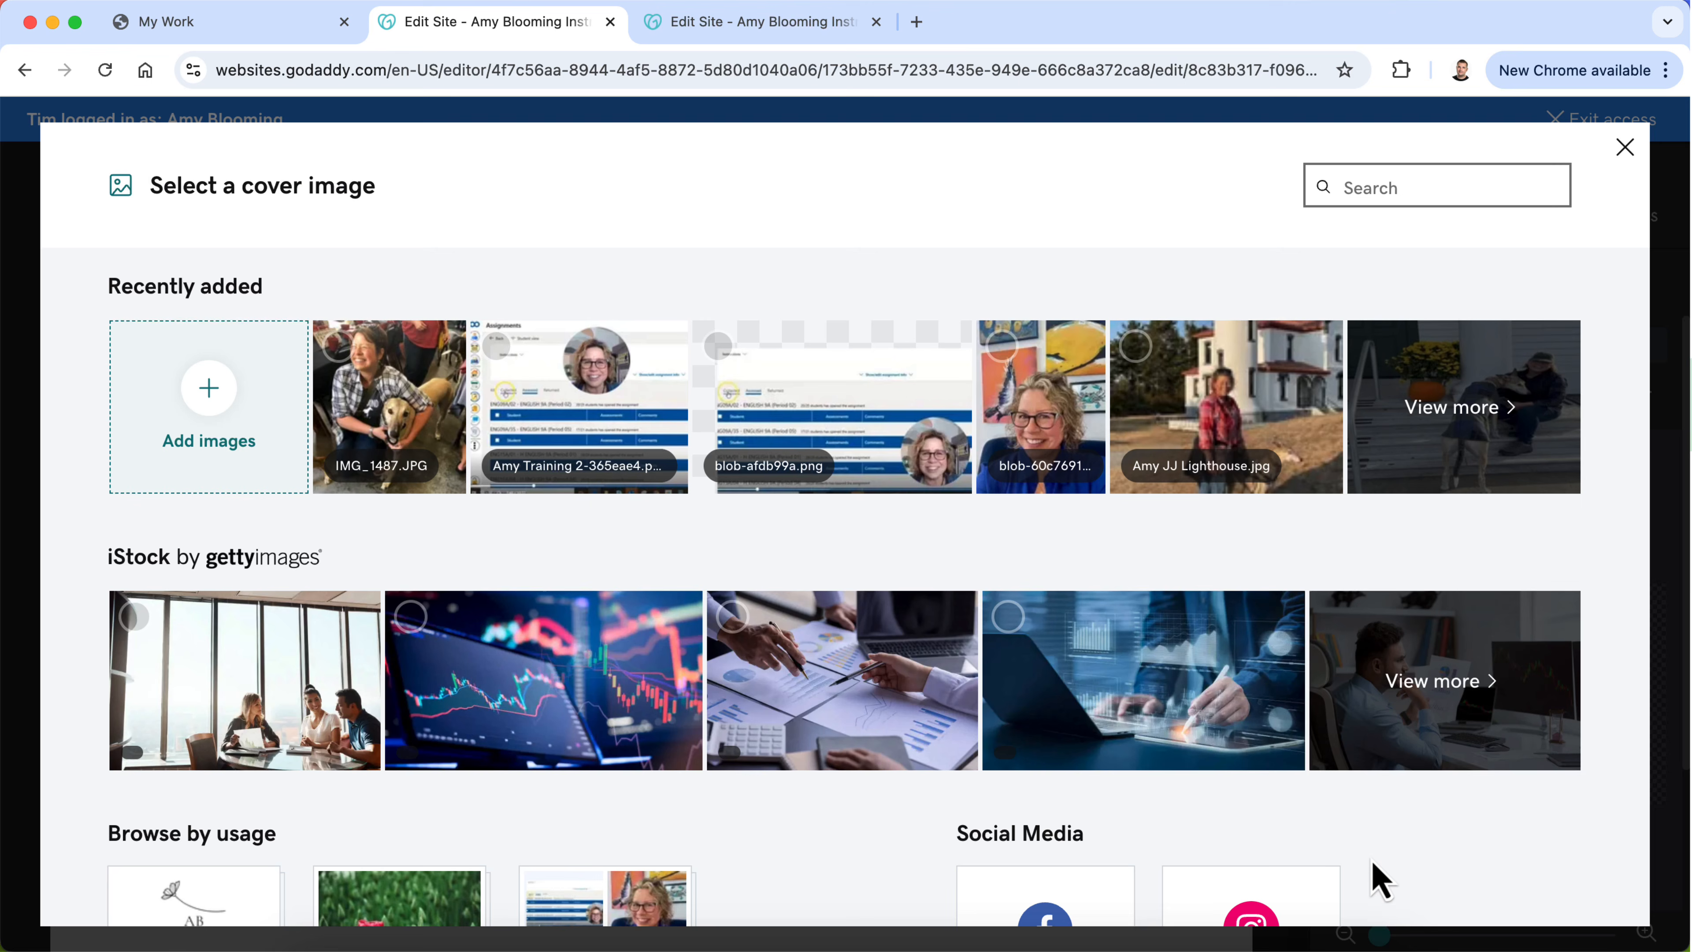
pyautogui.click(1426, 445)
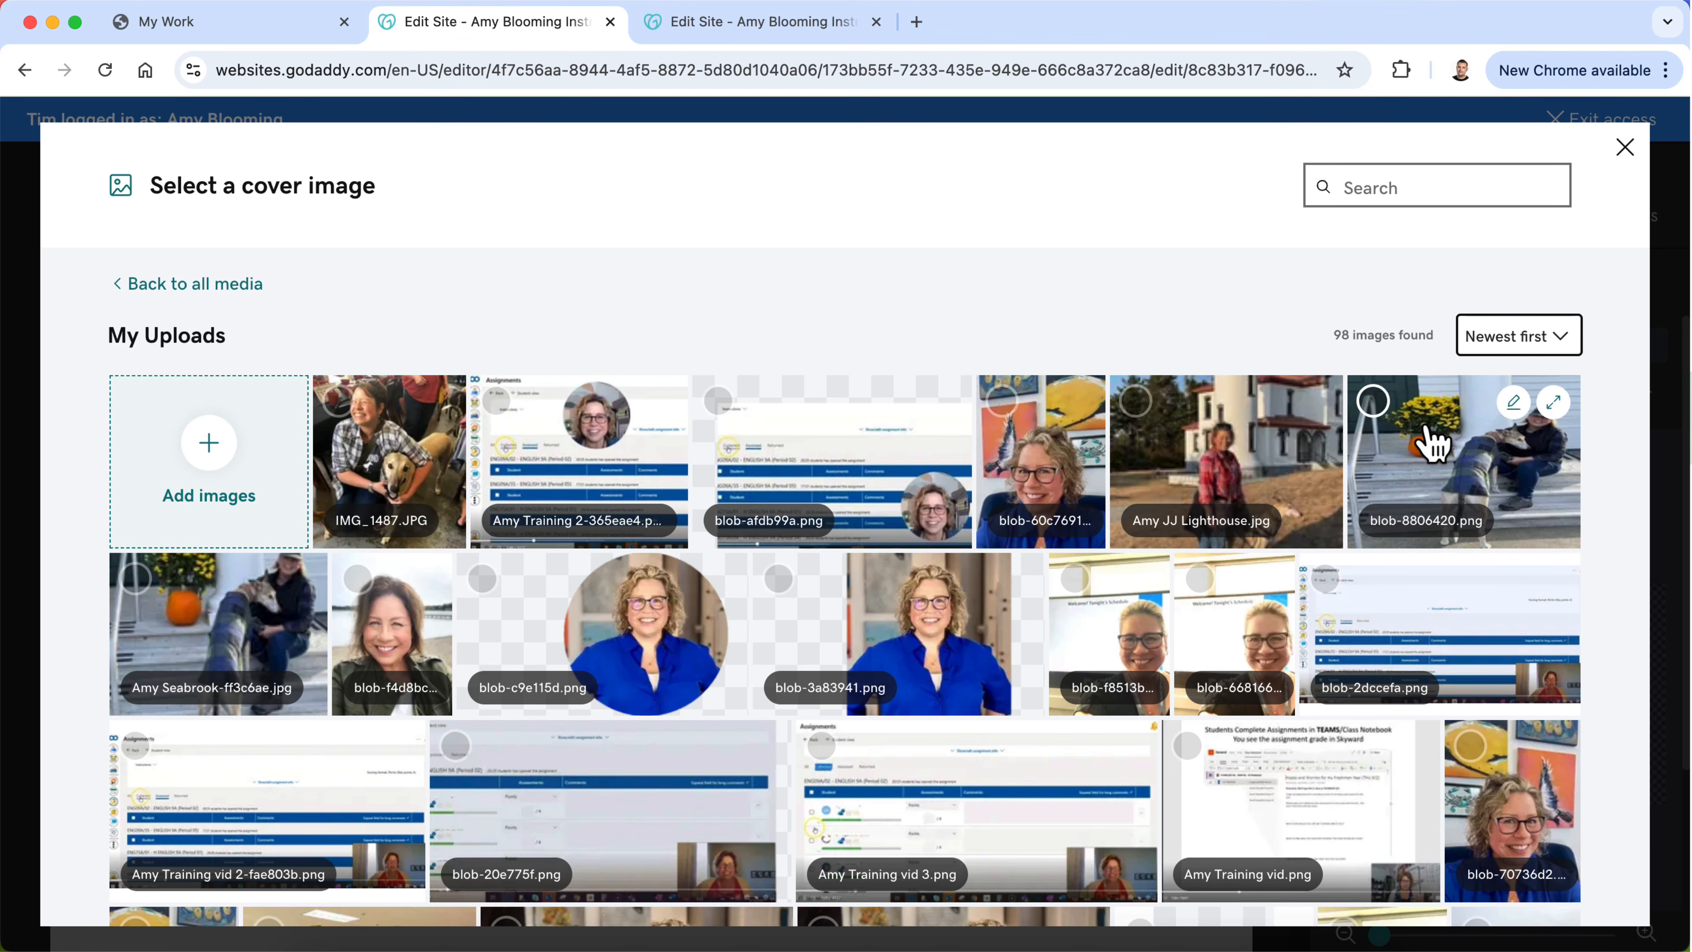
pyautogui.click(216, 642)
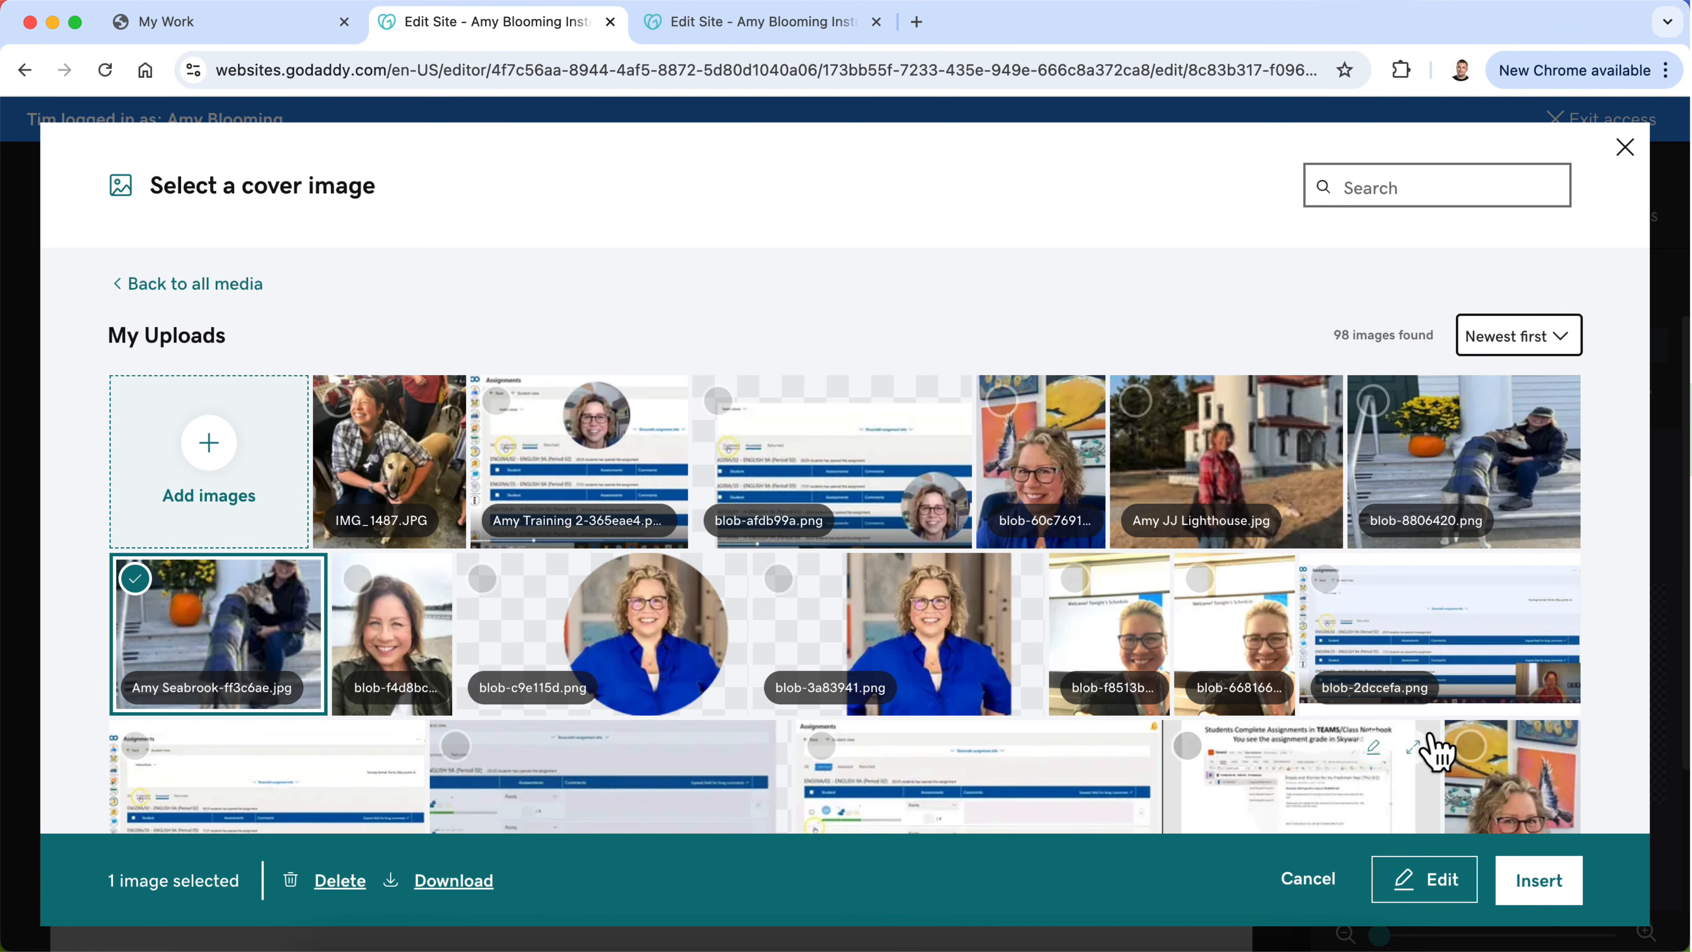
pyautogui.click(1539, 894)
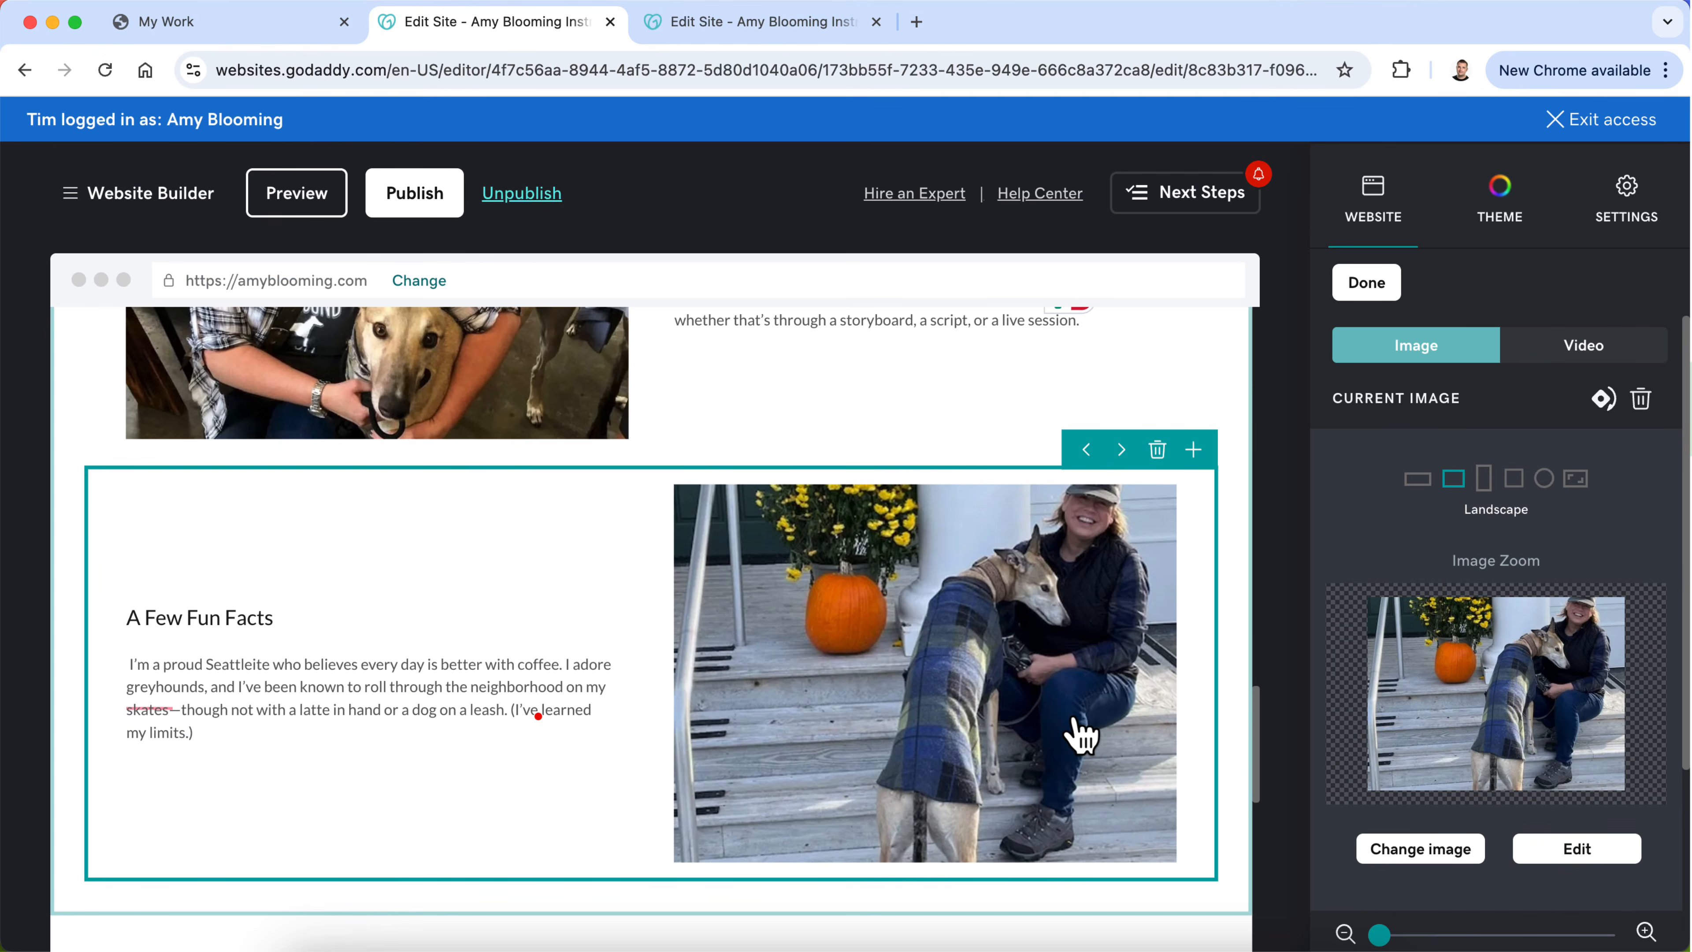
pyautogui.moveTo(1417, 660); pyautogui.dragTo(1473, 706)
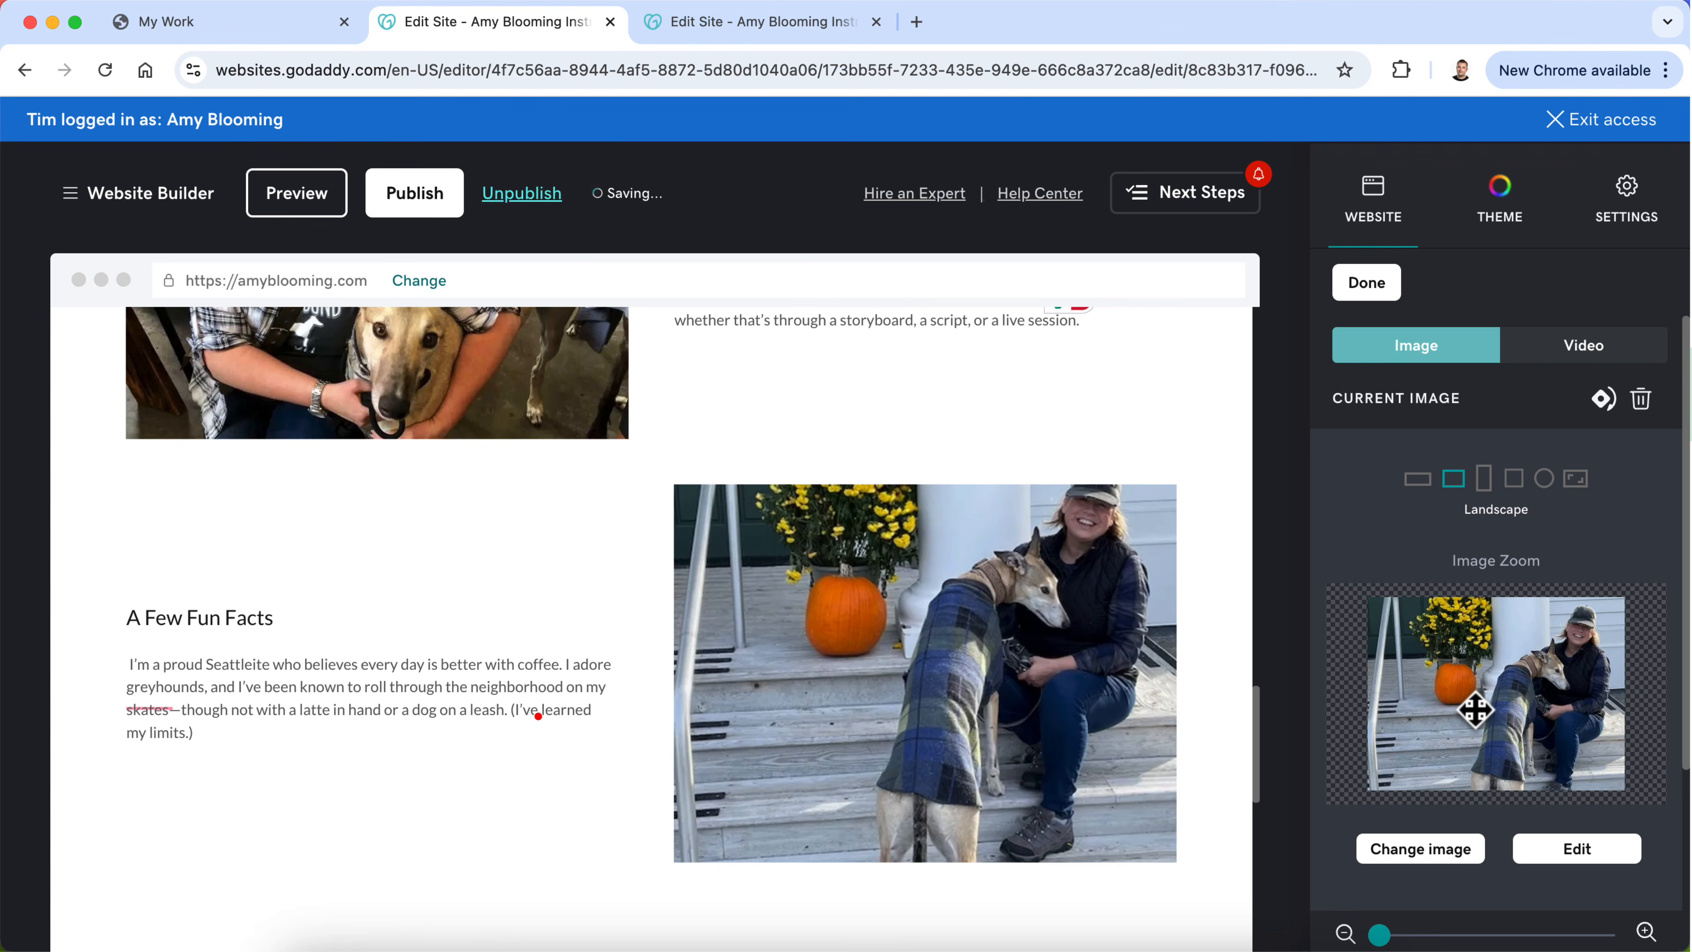
# Step: Try moving the "What I Do Today" block after "A Few Fun Facts" and restore the original order of the two
pyautogui.scroll(10, 841, 645)
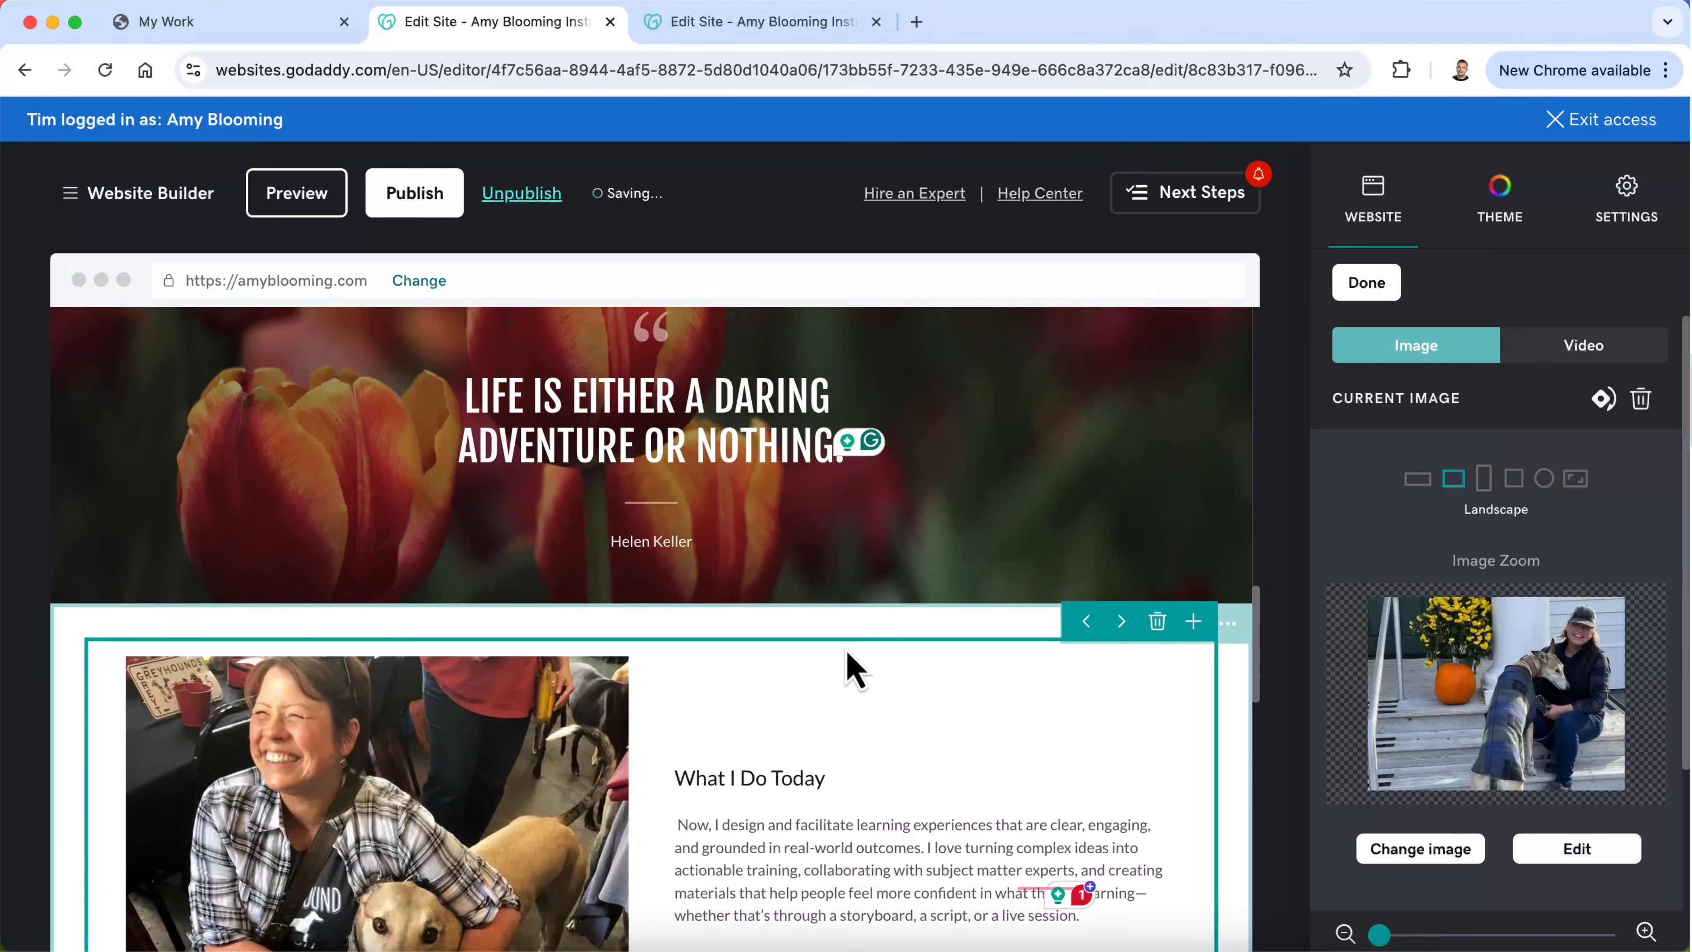
pyautogui.scroll(6, 844, 645)
pyautogui.scroll(-6, 845, 646)
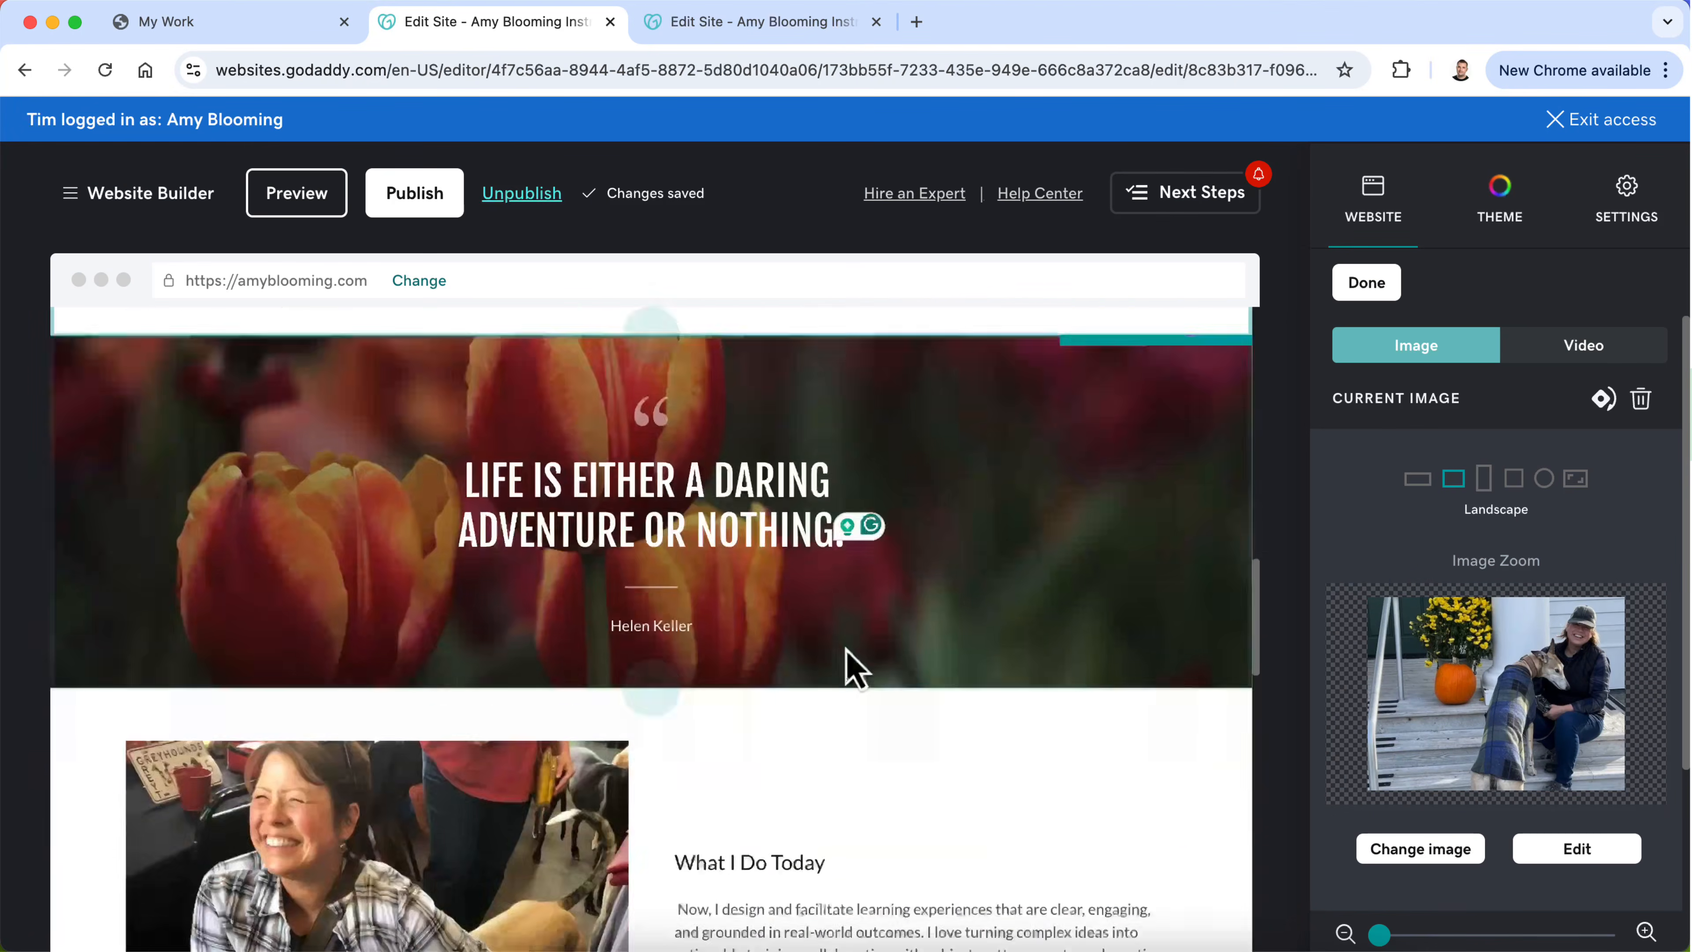
pyautogui.scroll(3, 844, 645)
pyautogui.scroll(-5, 844, 646)
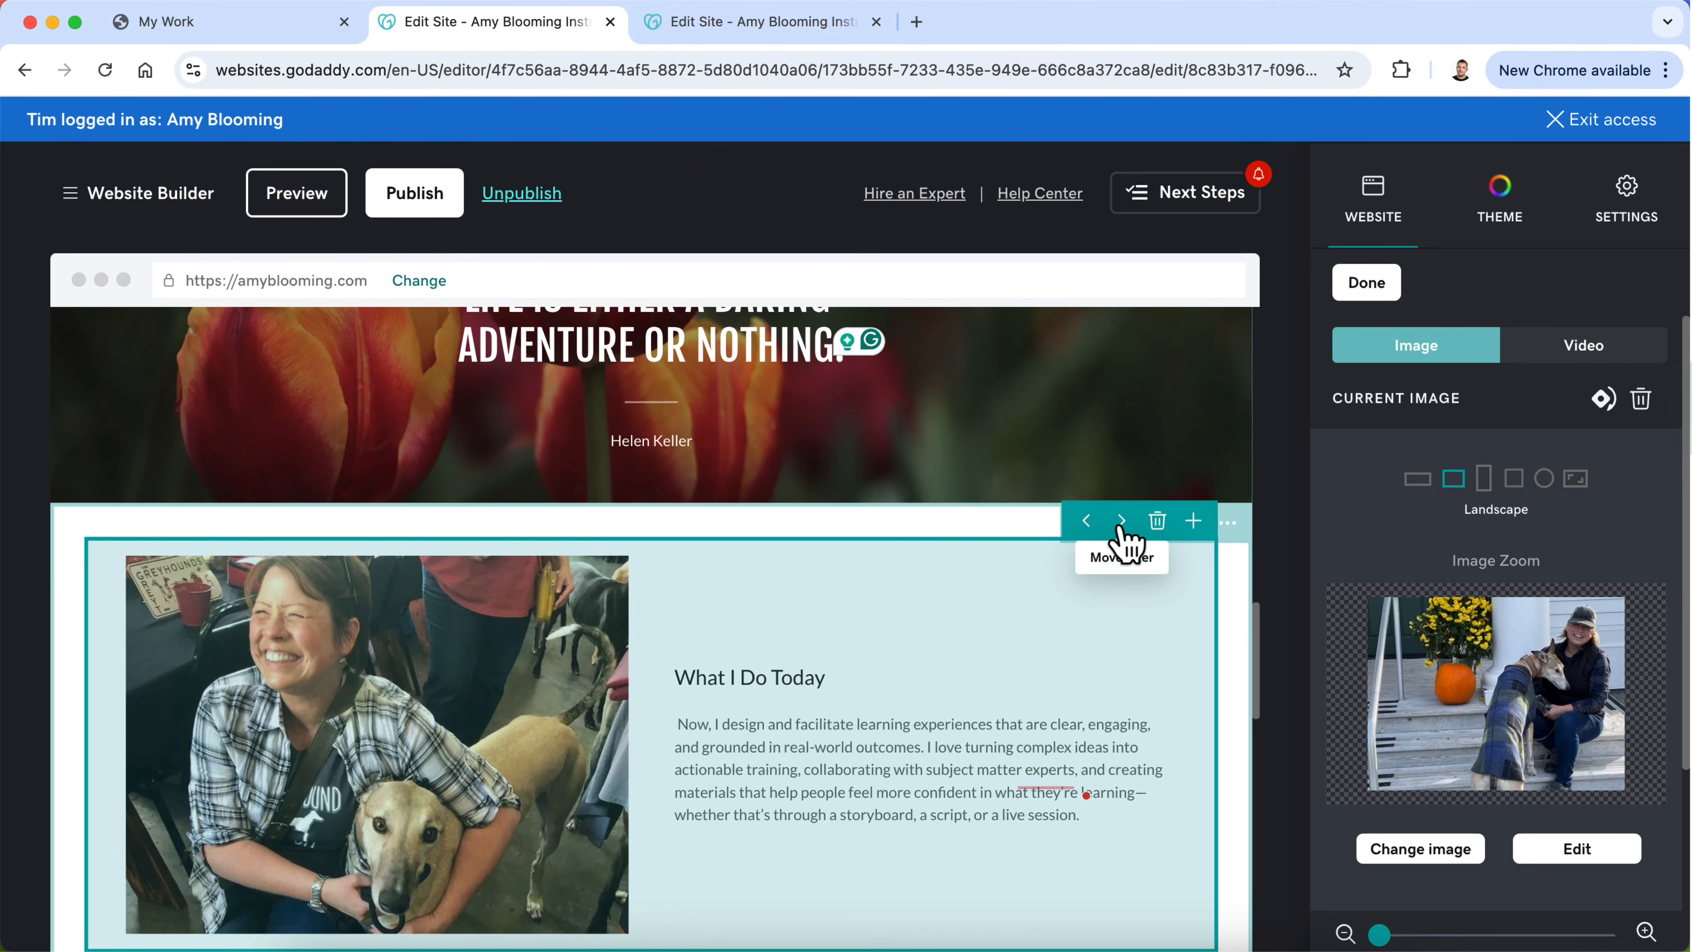
pyautogui.scroll(-1, 1091, 644)
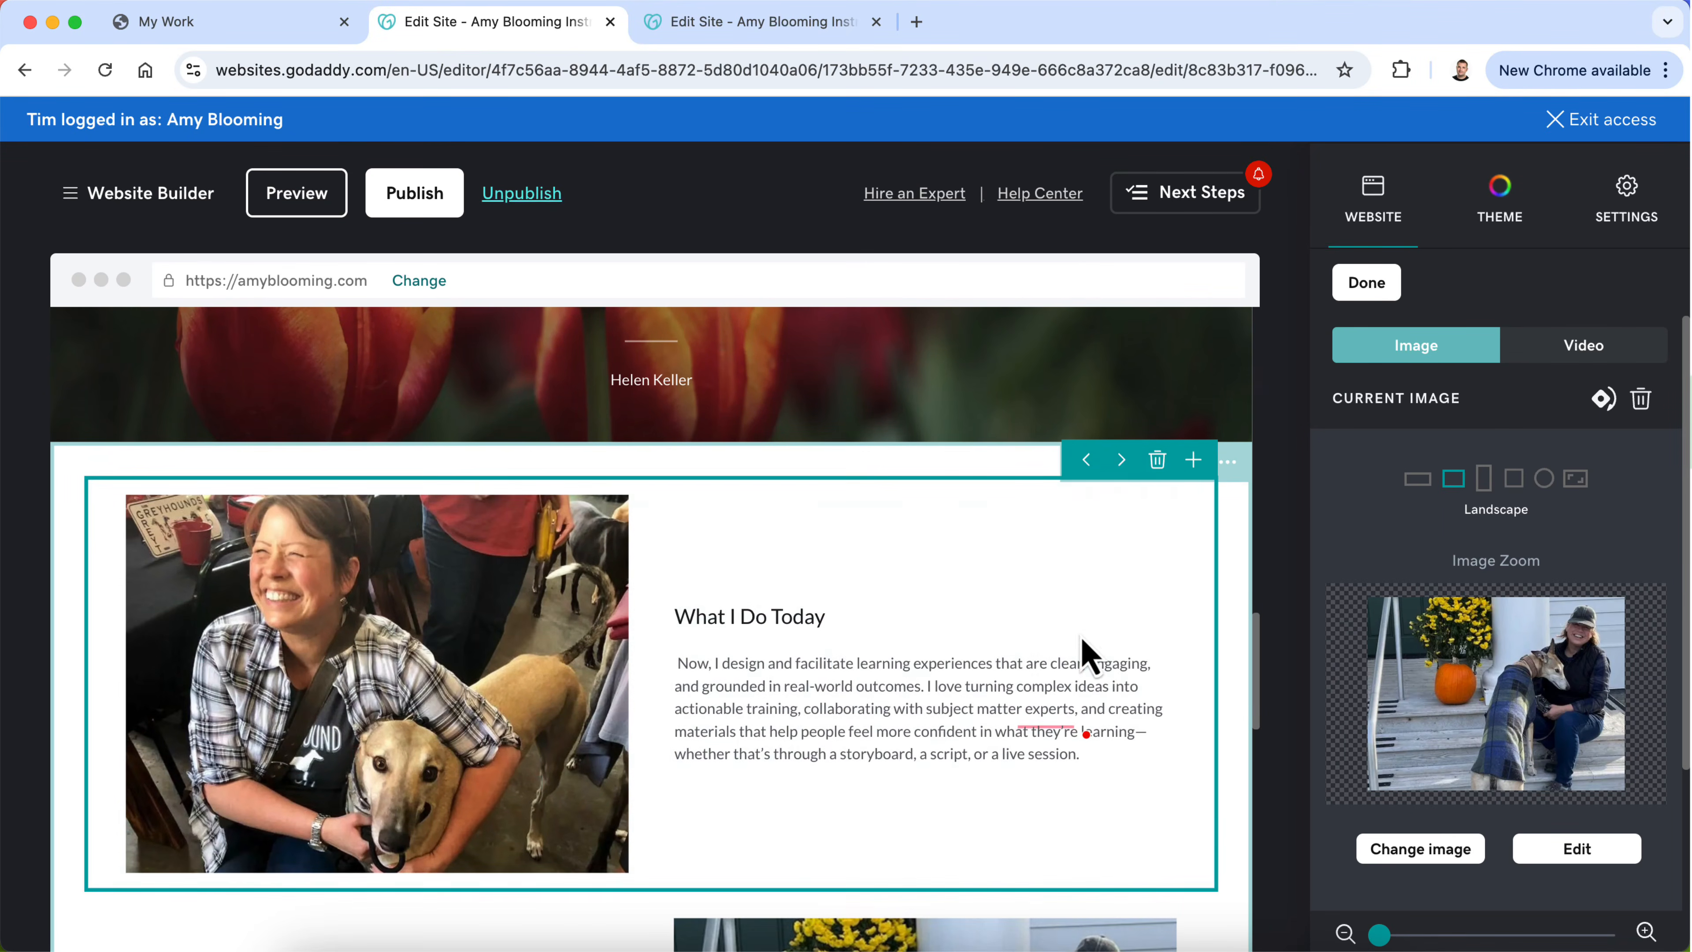
pyautogui.click(1122, 463)
pyautogui.scroll(-2, 1092, 584)
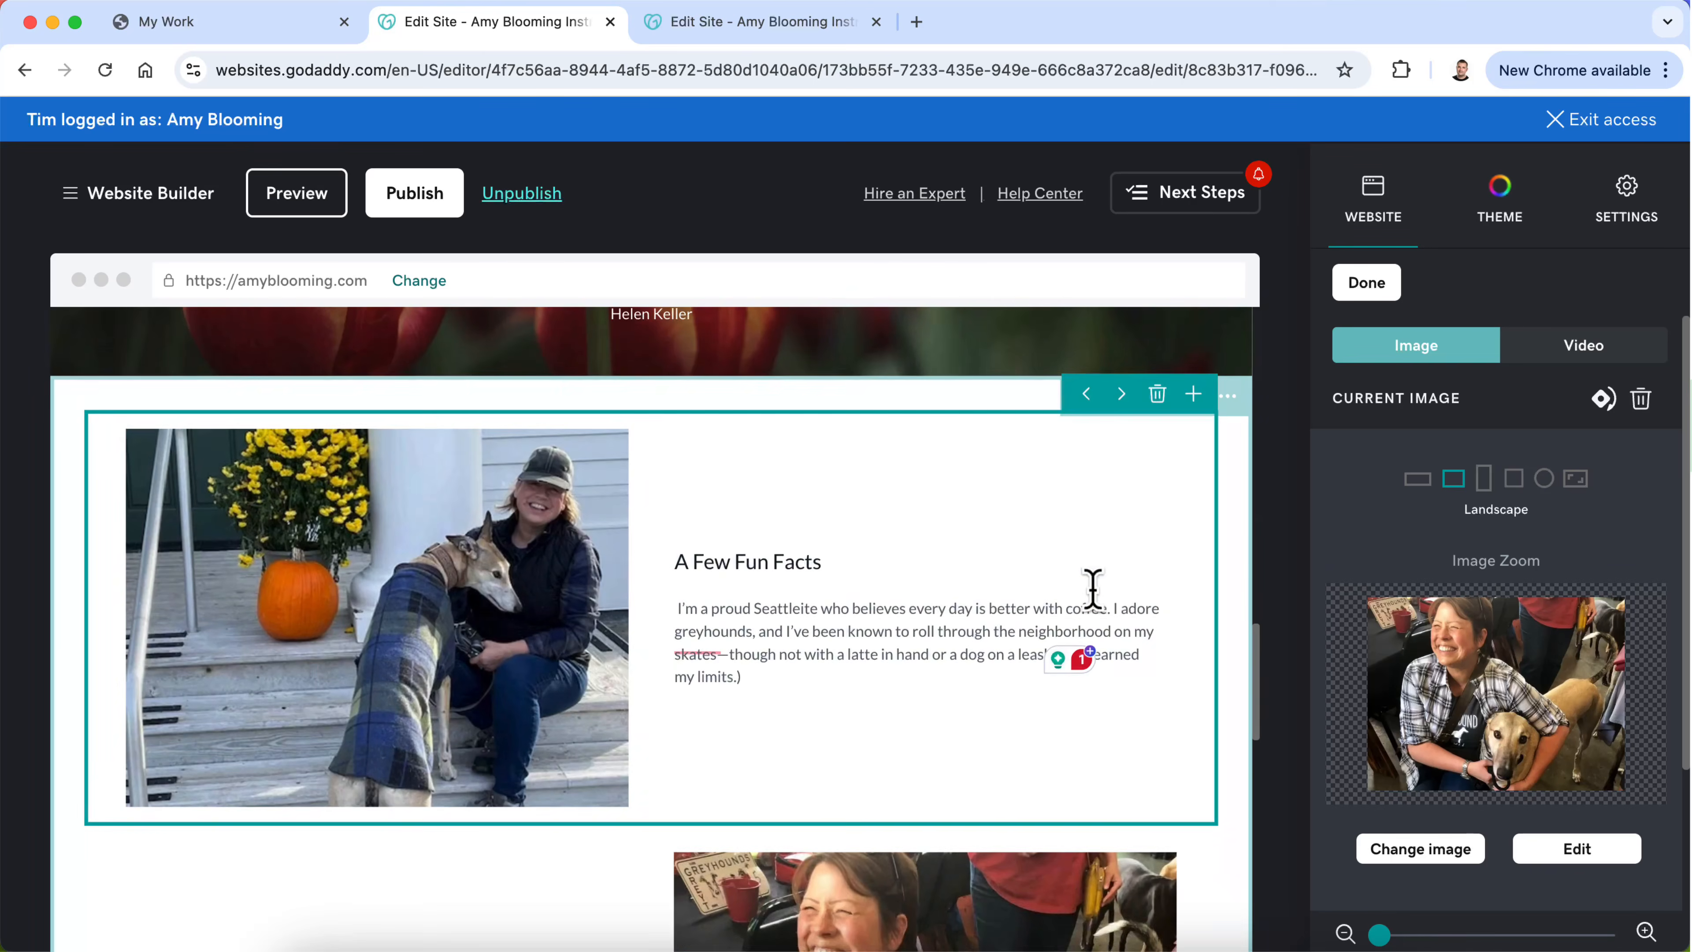
pyautogui.click(1086, 776)
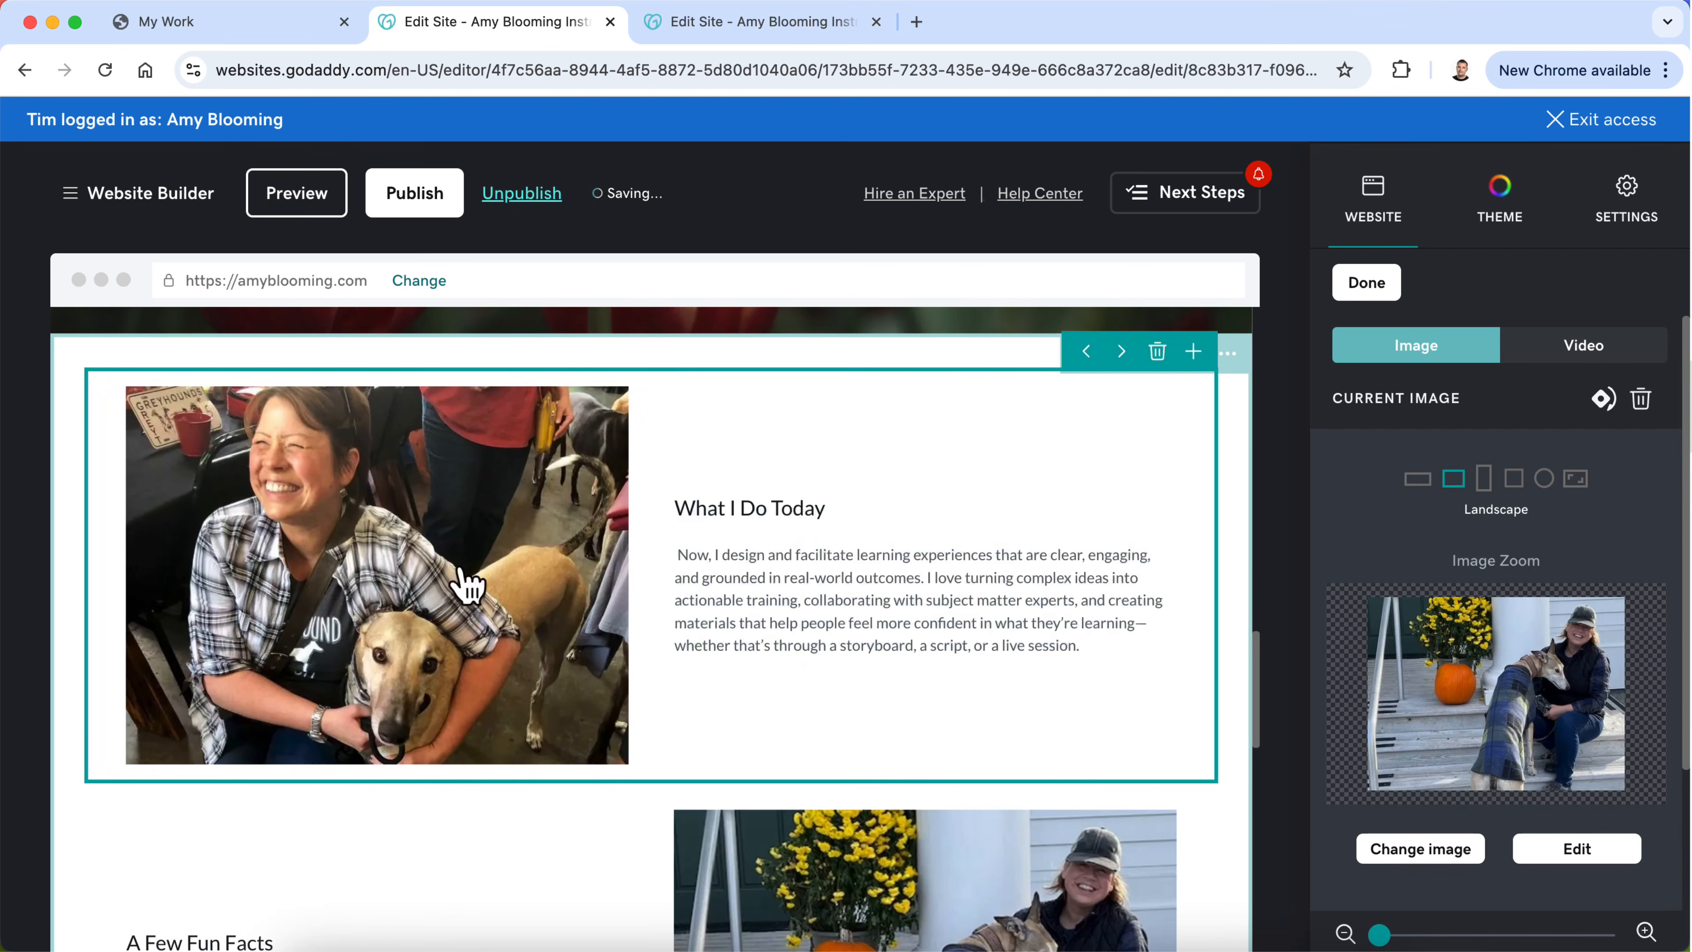
# Step: Preview the whole My Story page from the opening introduction to the Let's Connect section, and return to editing
pyautogui.scroll(20, 926, 563)
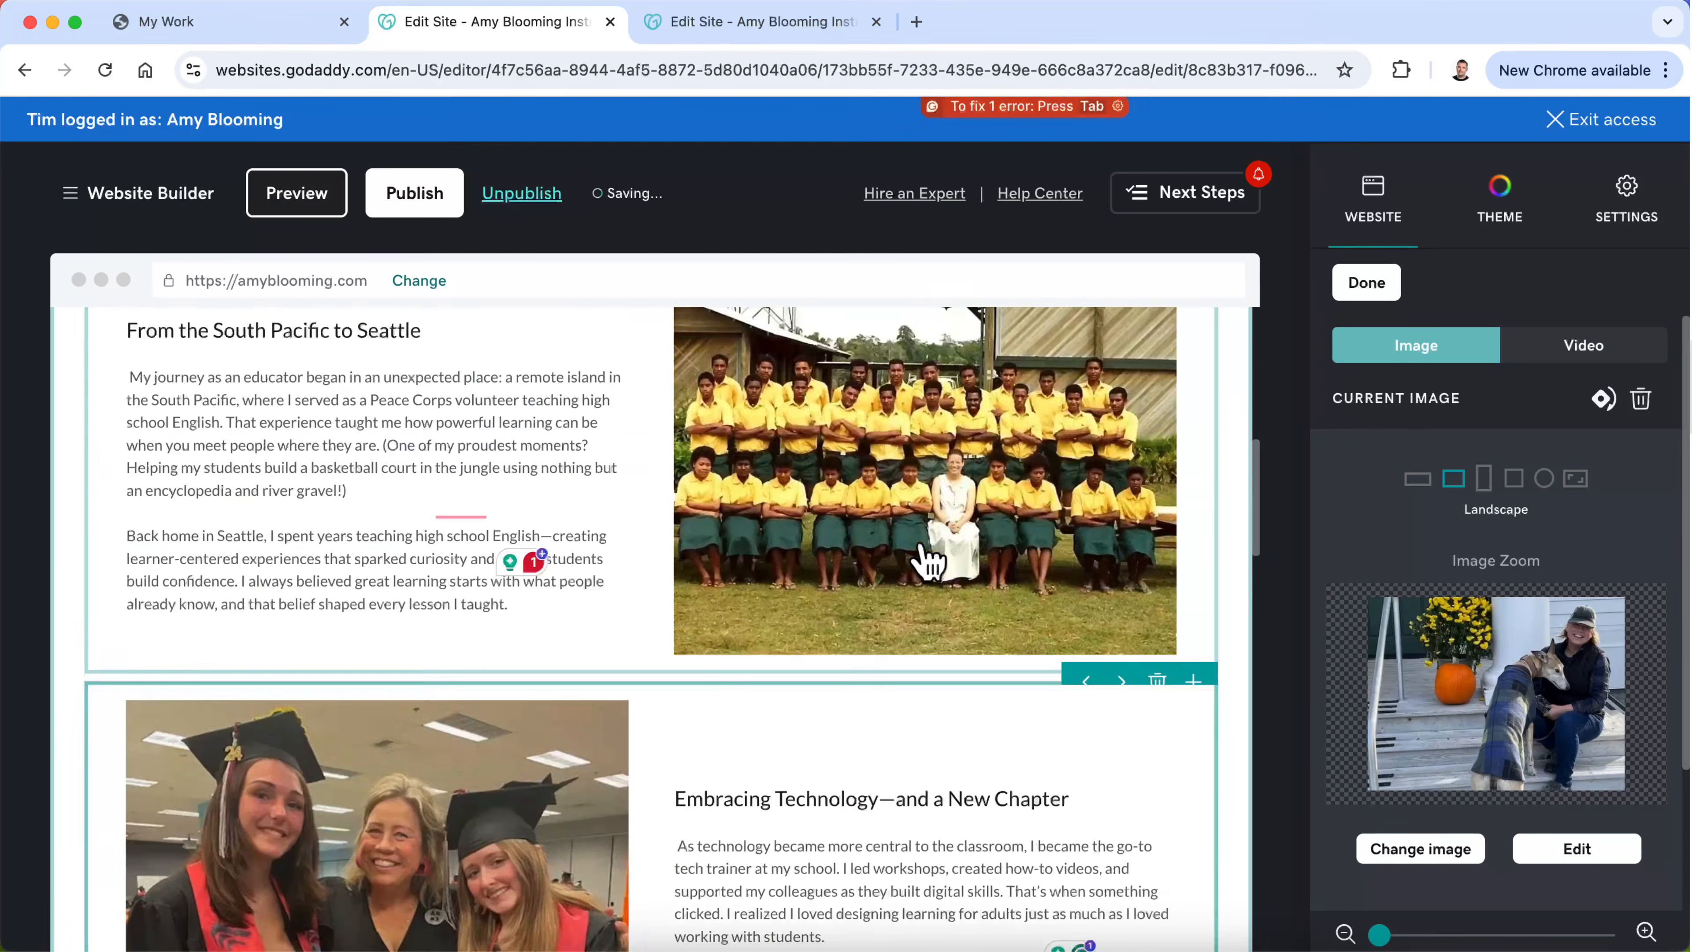
pyautogui.scroll(3, 928, 566)
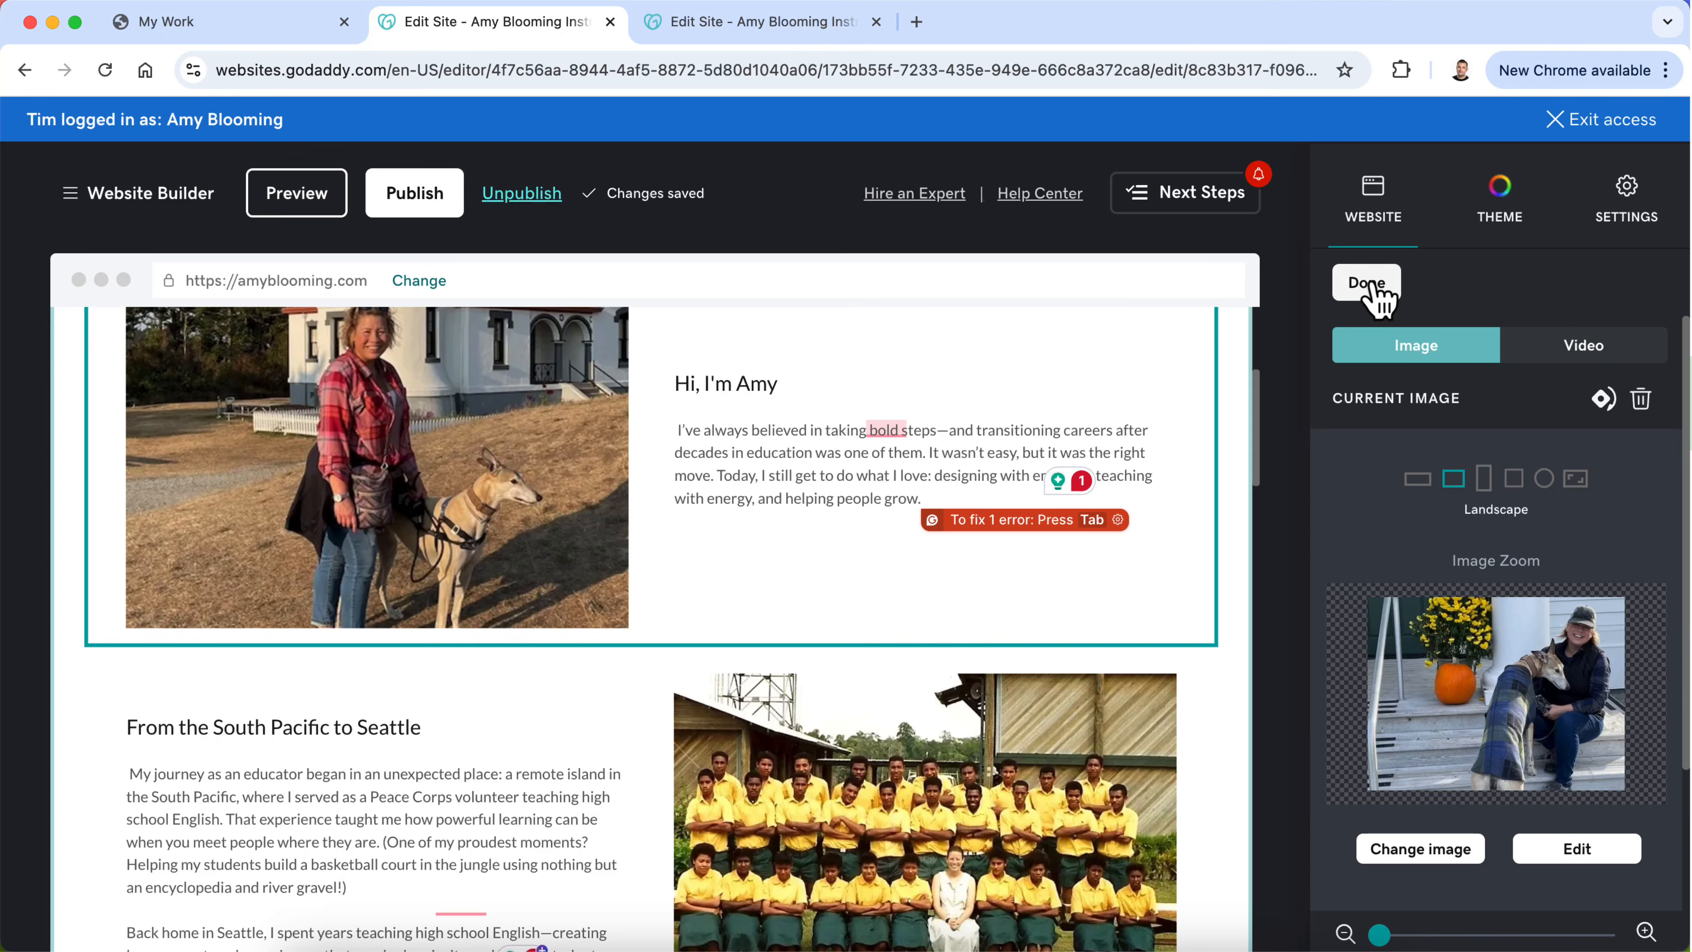
pyautogui.click(324, 201)
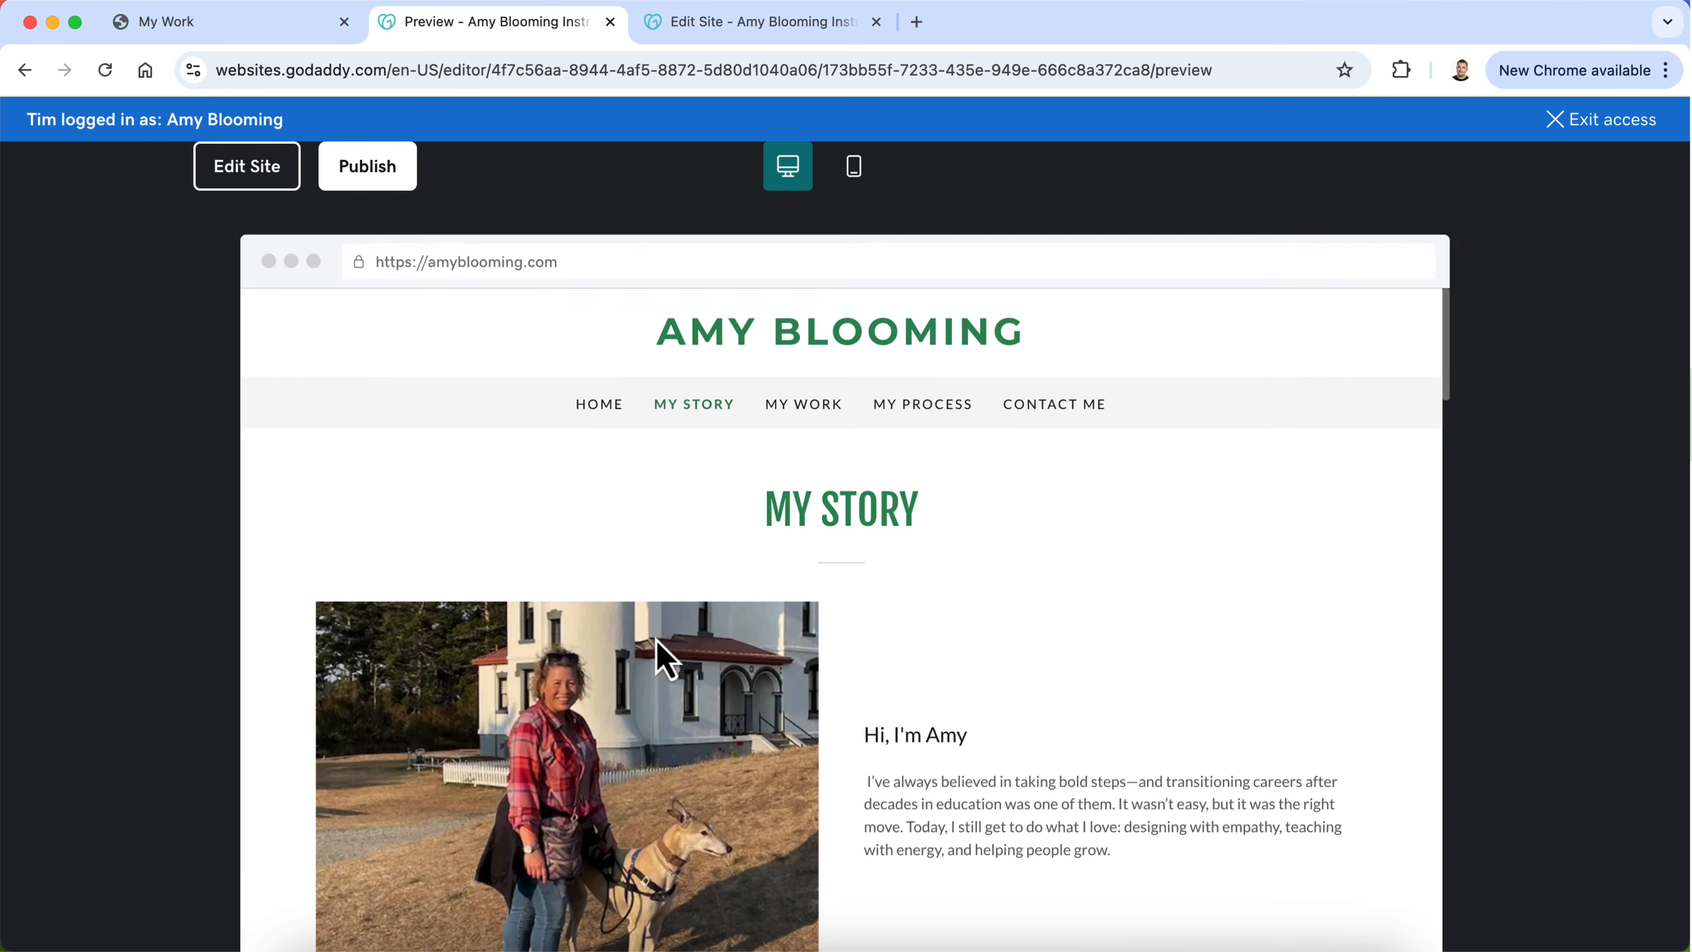
pyautogui.scroll(-8, 1074, 670)
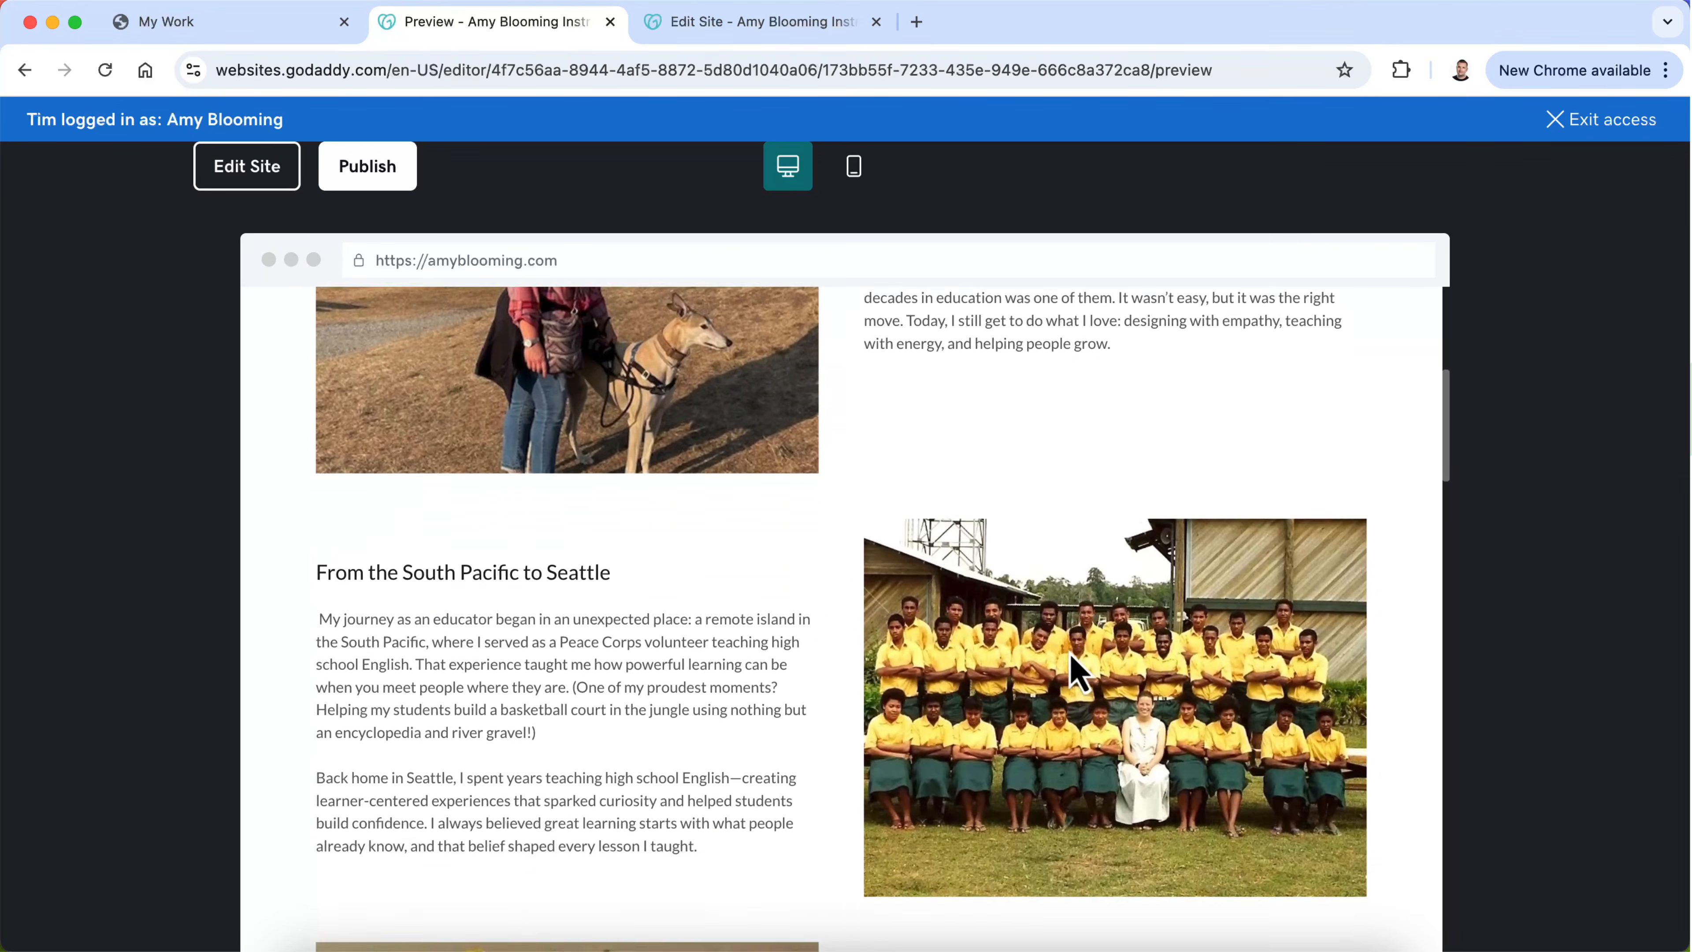
pyautogui.scroll(-12, 1074, 669)
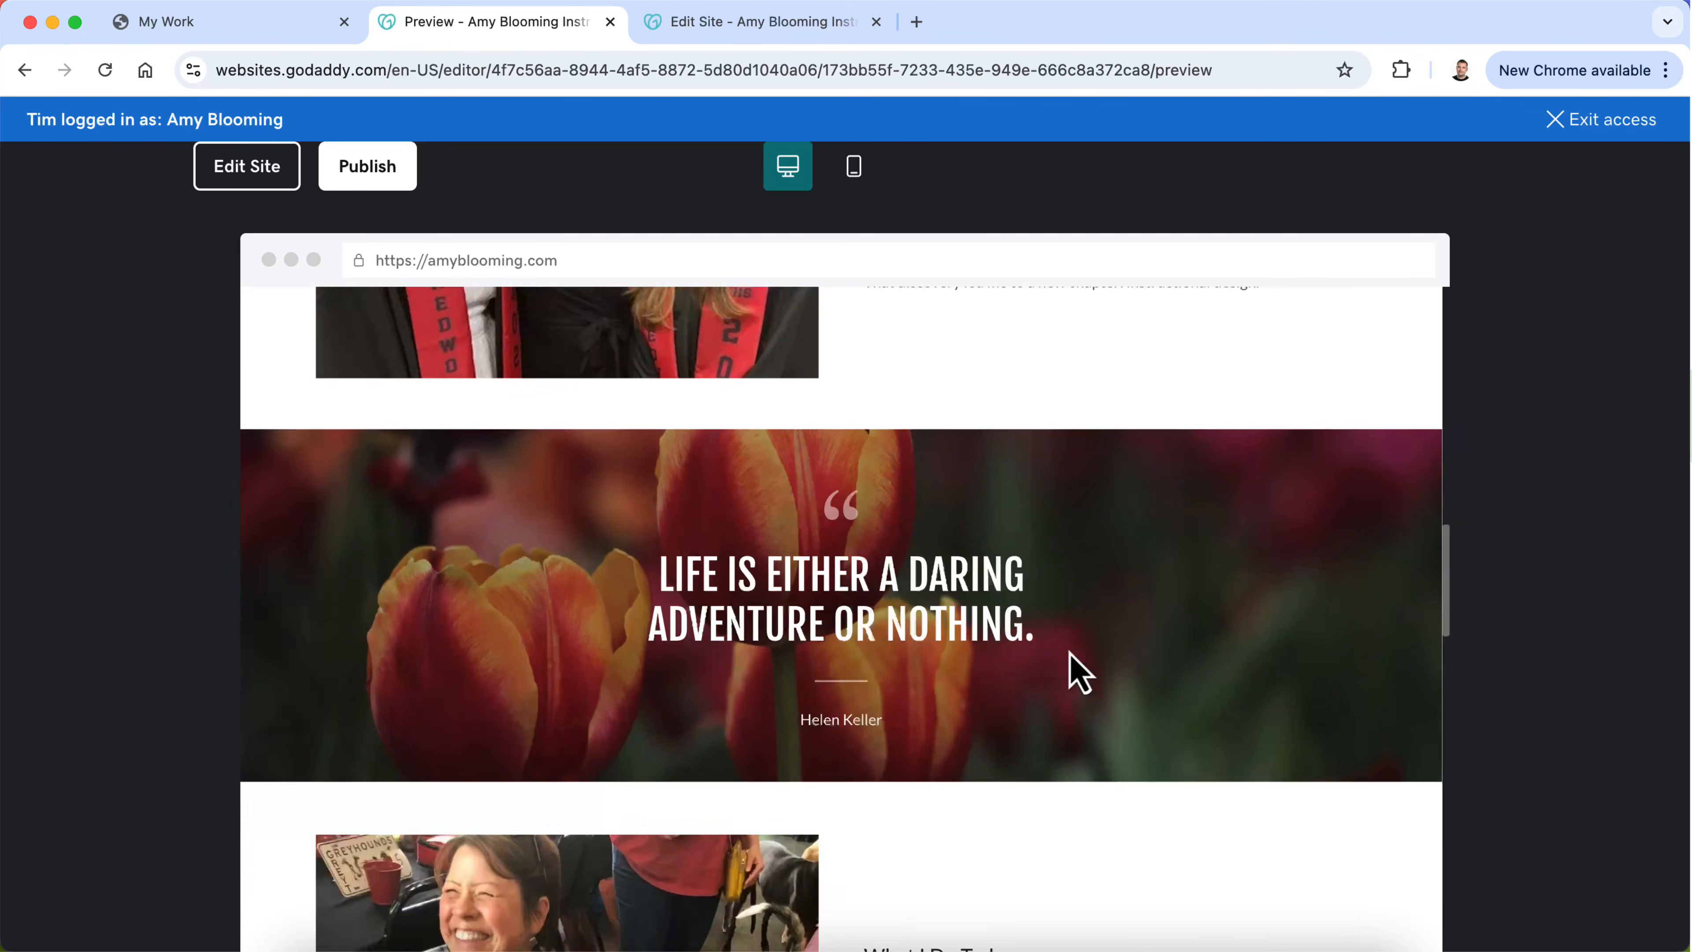
pyautogui.scroll(-6, 1069, 651)
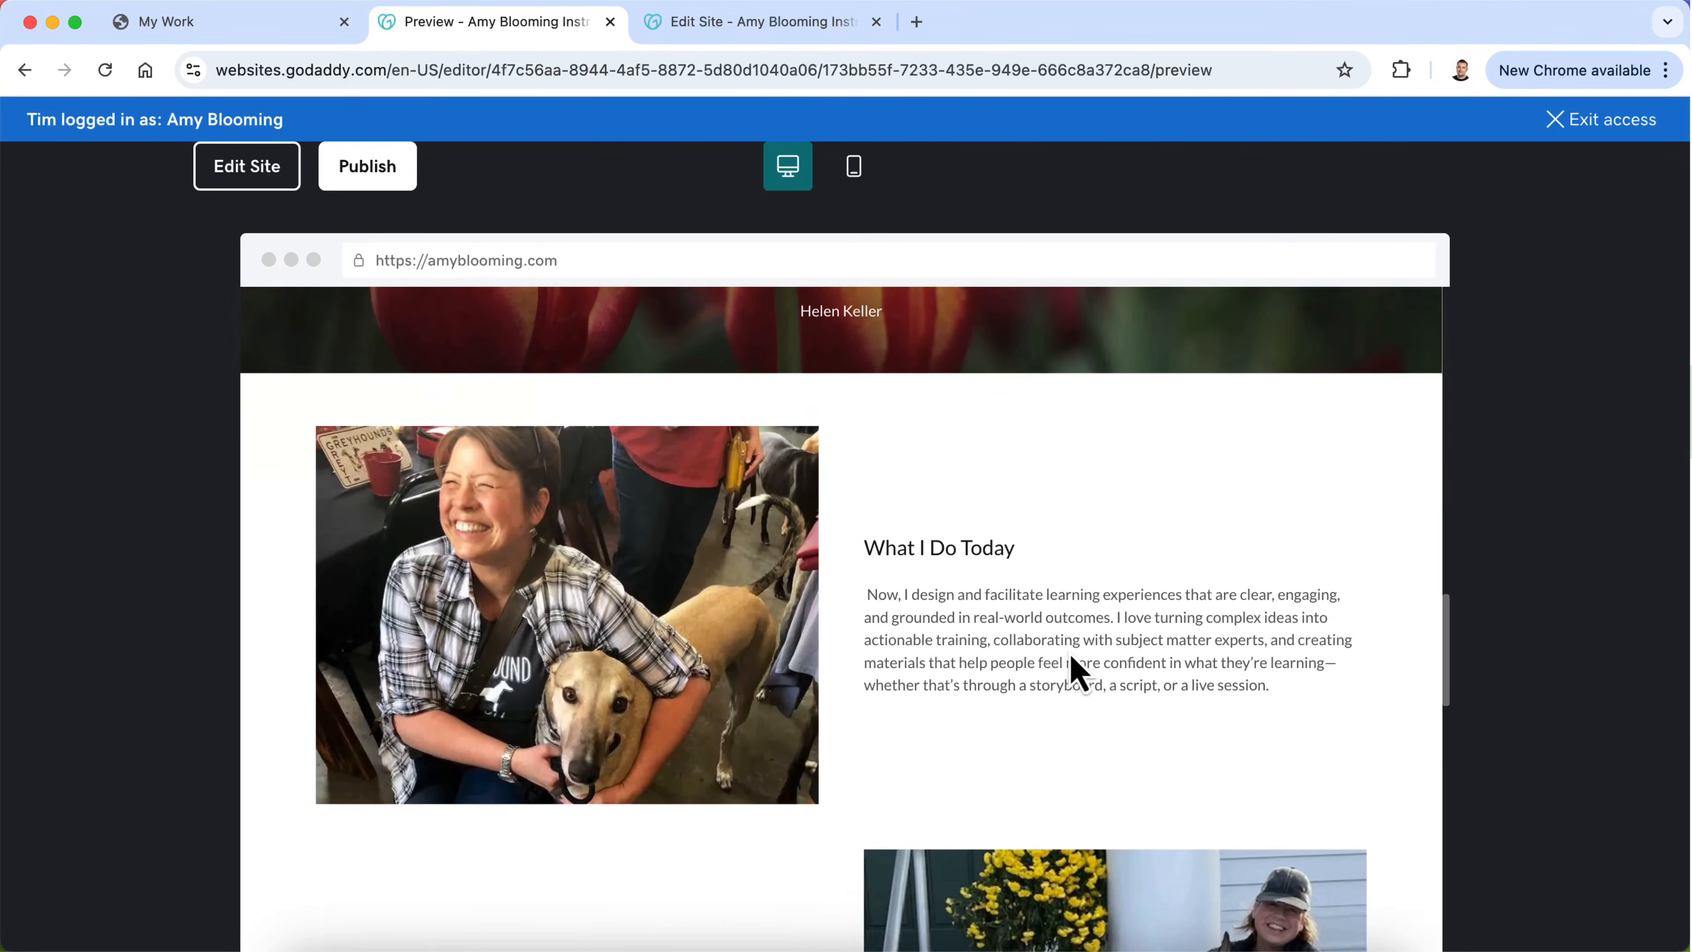
pyautogui.scroll(-12, 1076, 673)
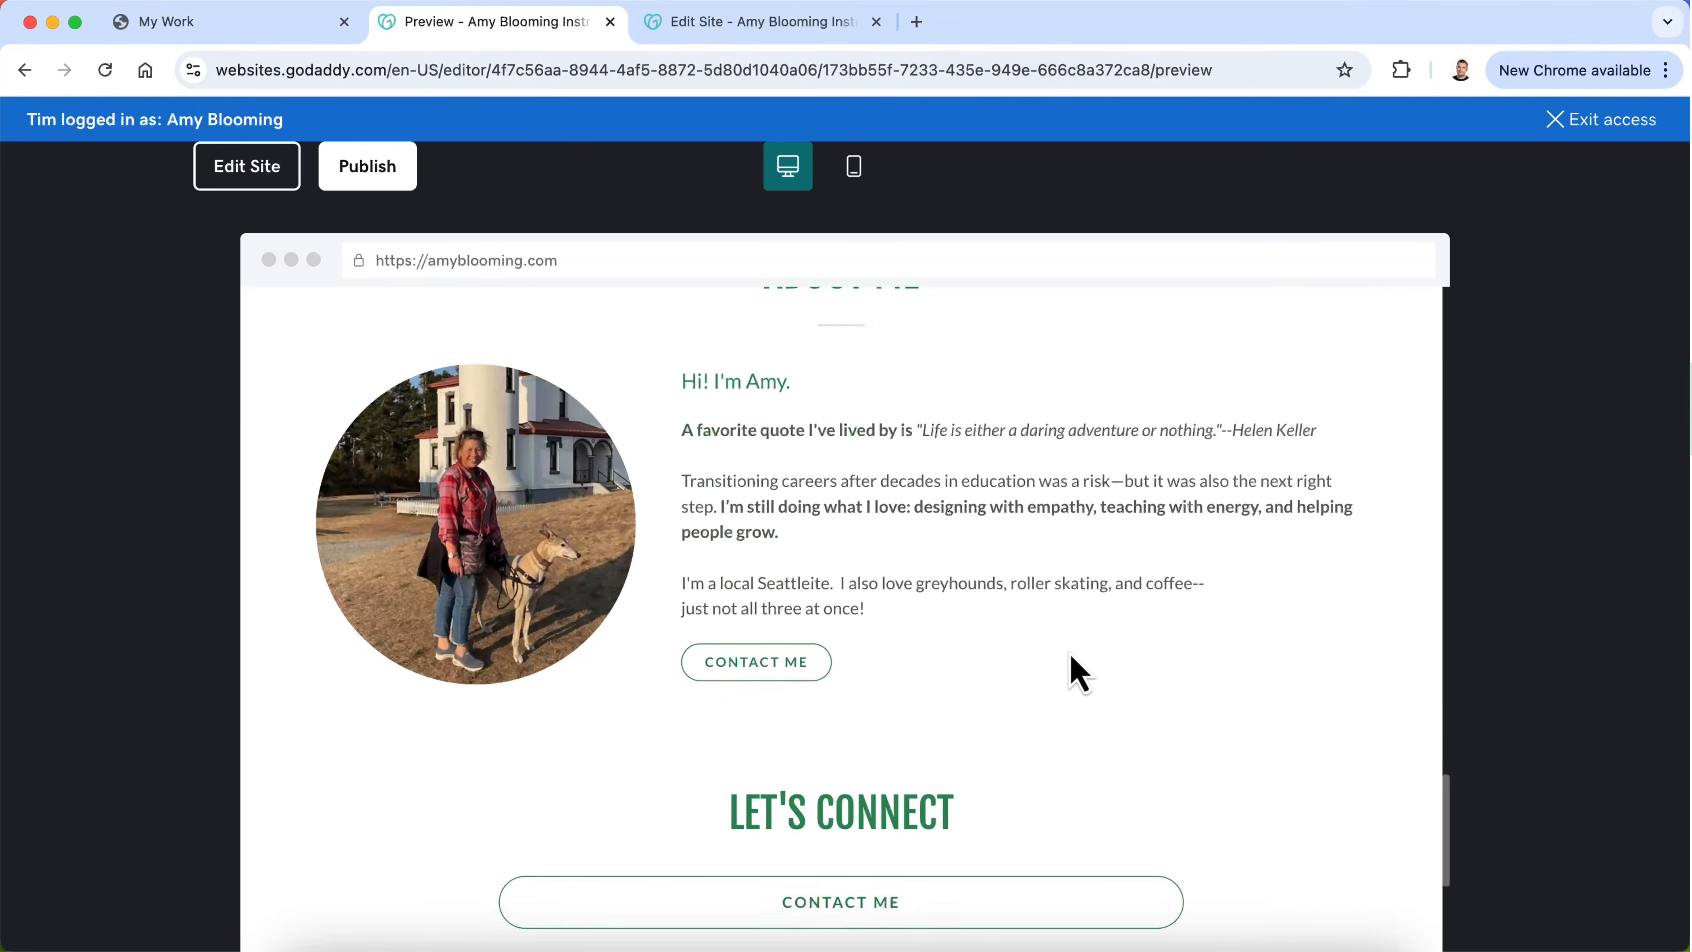
pyautogui.scroll(-4, 1069, 654)
pyautogui.scroll(4, 1069, 654)
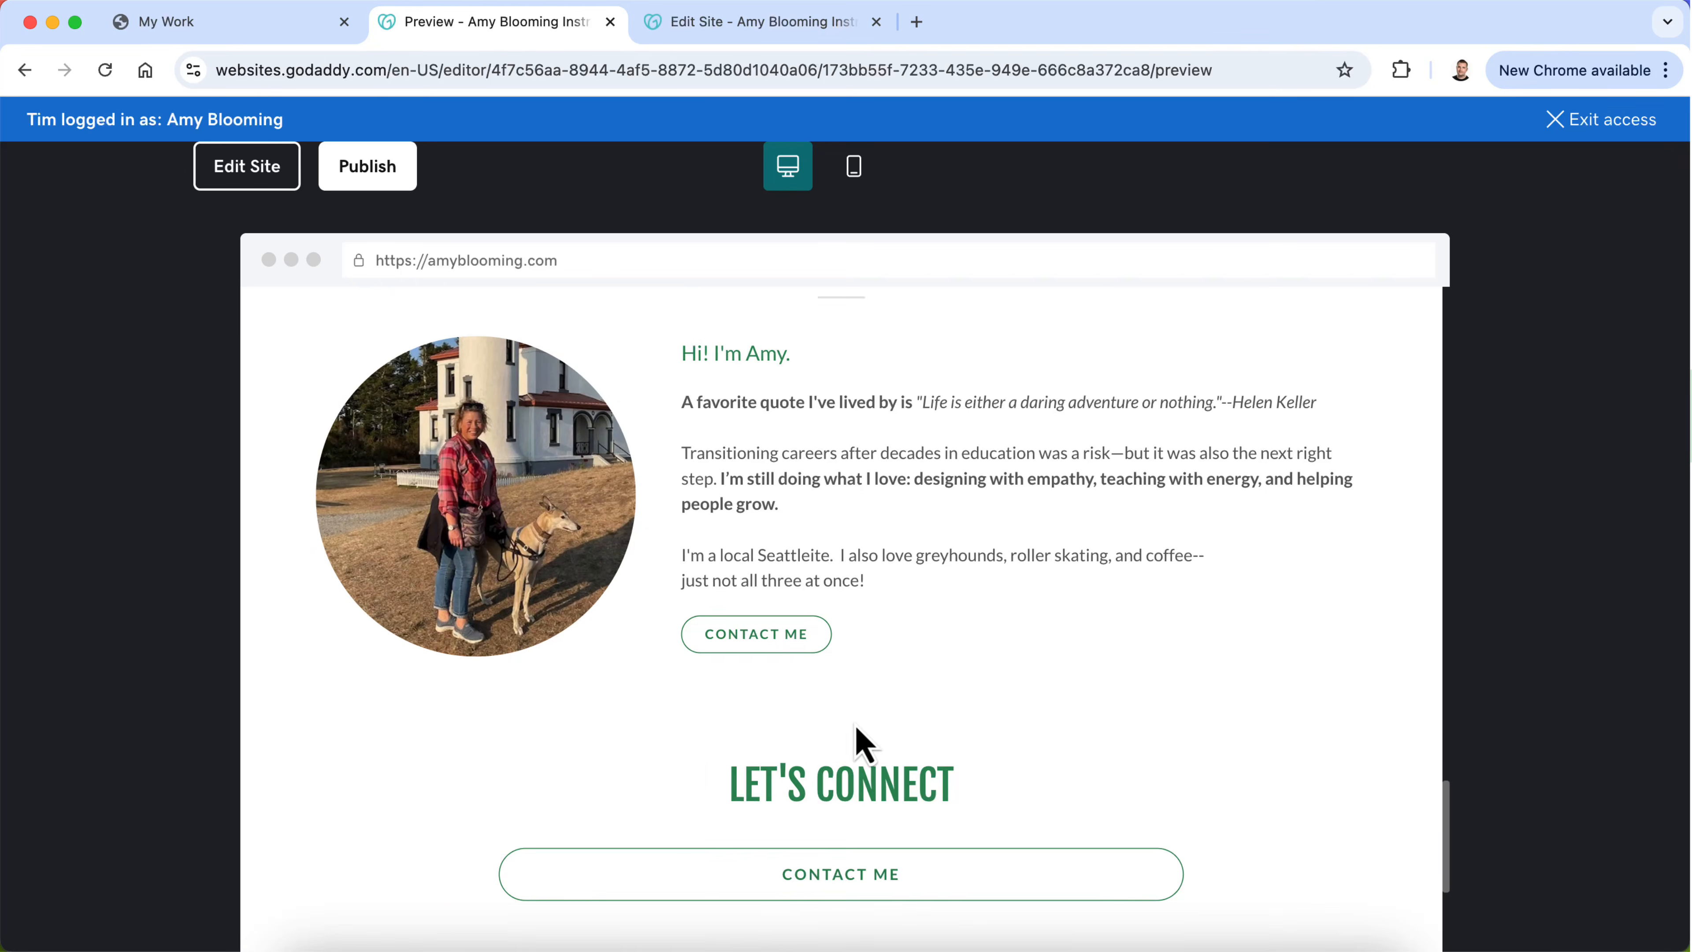
pyautogui.scroll(4, 859, 744)
pyautogui.click(268, 179)
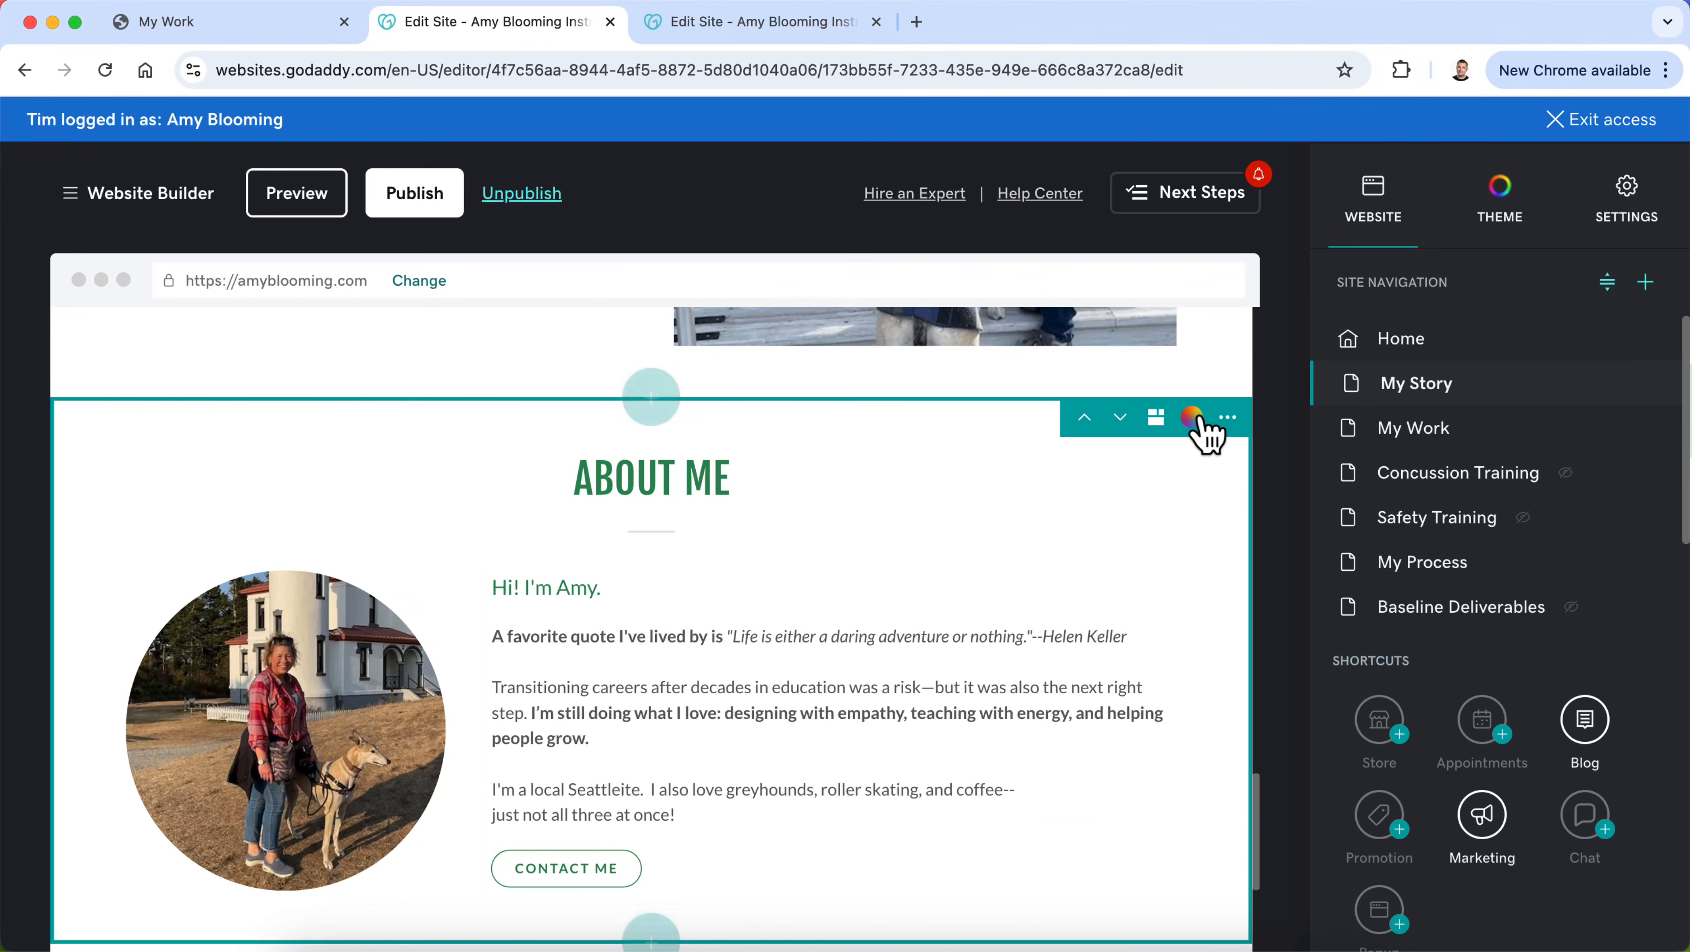
# Step: Delete the leftover "ABOUT ME" section with the circular photo from below "A Few Fun Facts" on the My Story page
pyautogui.click(1228, 417)
pyautogui.click(1241, 563)
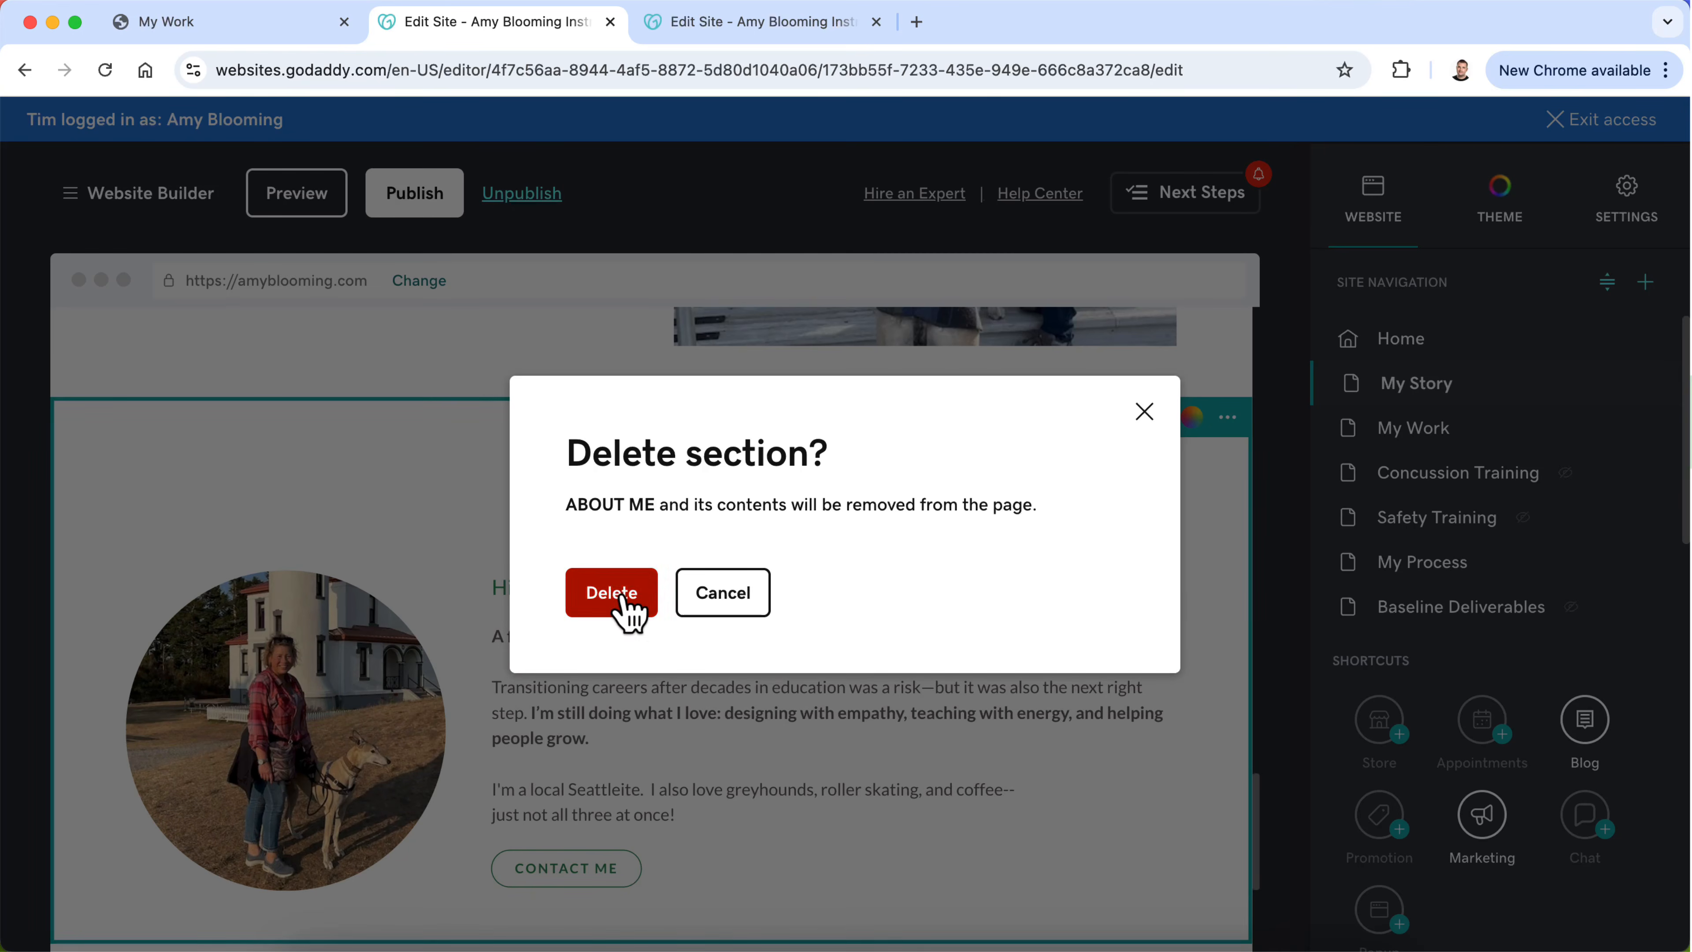
pyautogui.click(612, 593)
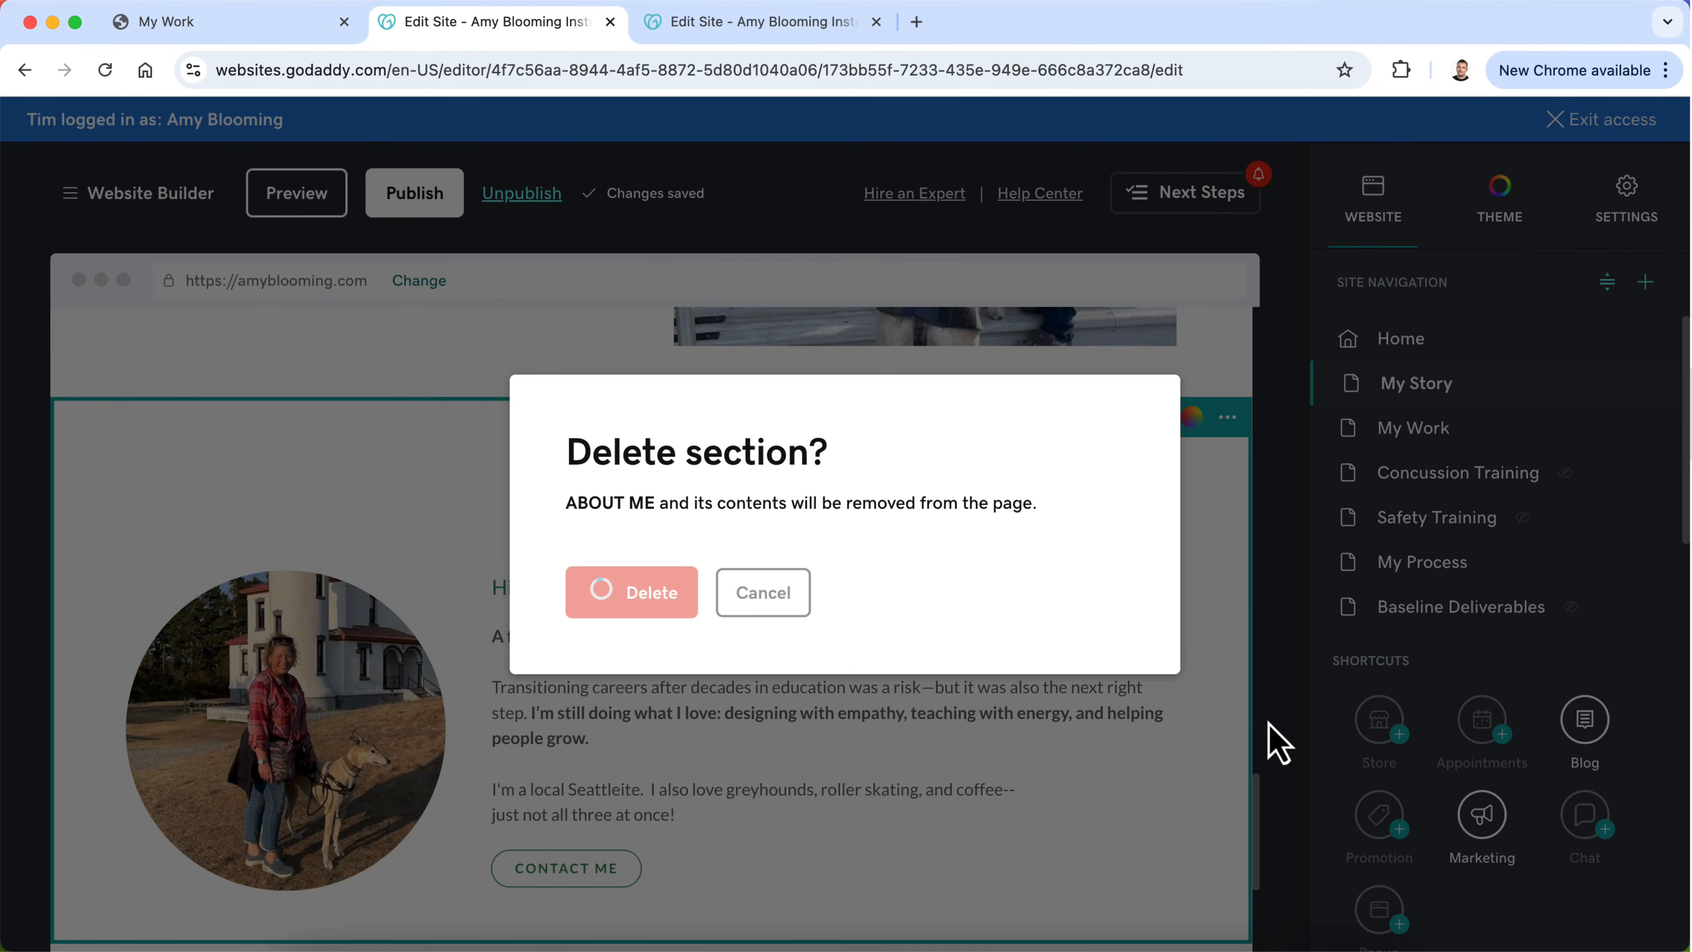
pyautogui.scroll(-1, 1067, 718)
pyautogui.scroll(10, 1067, 718)
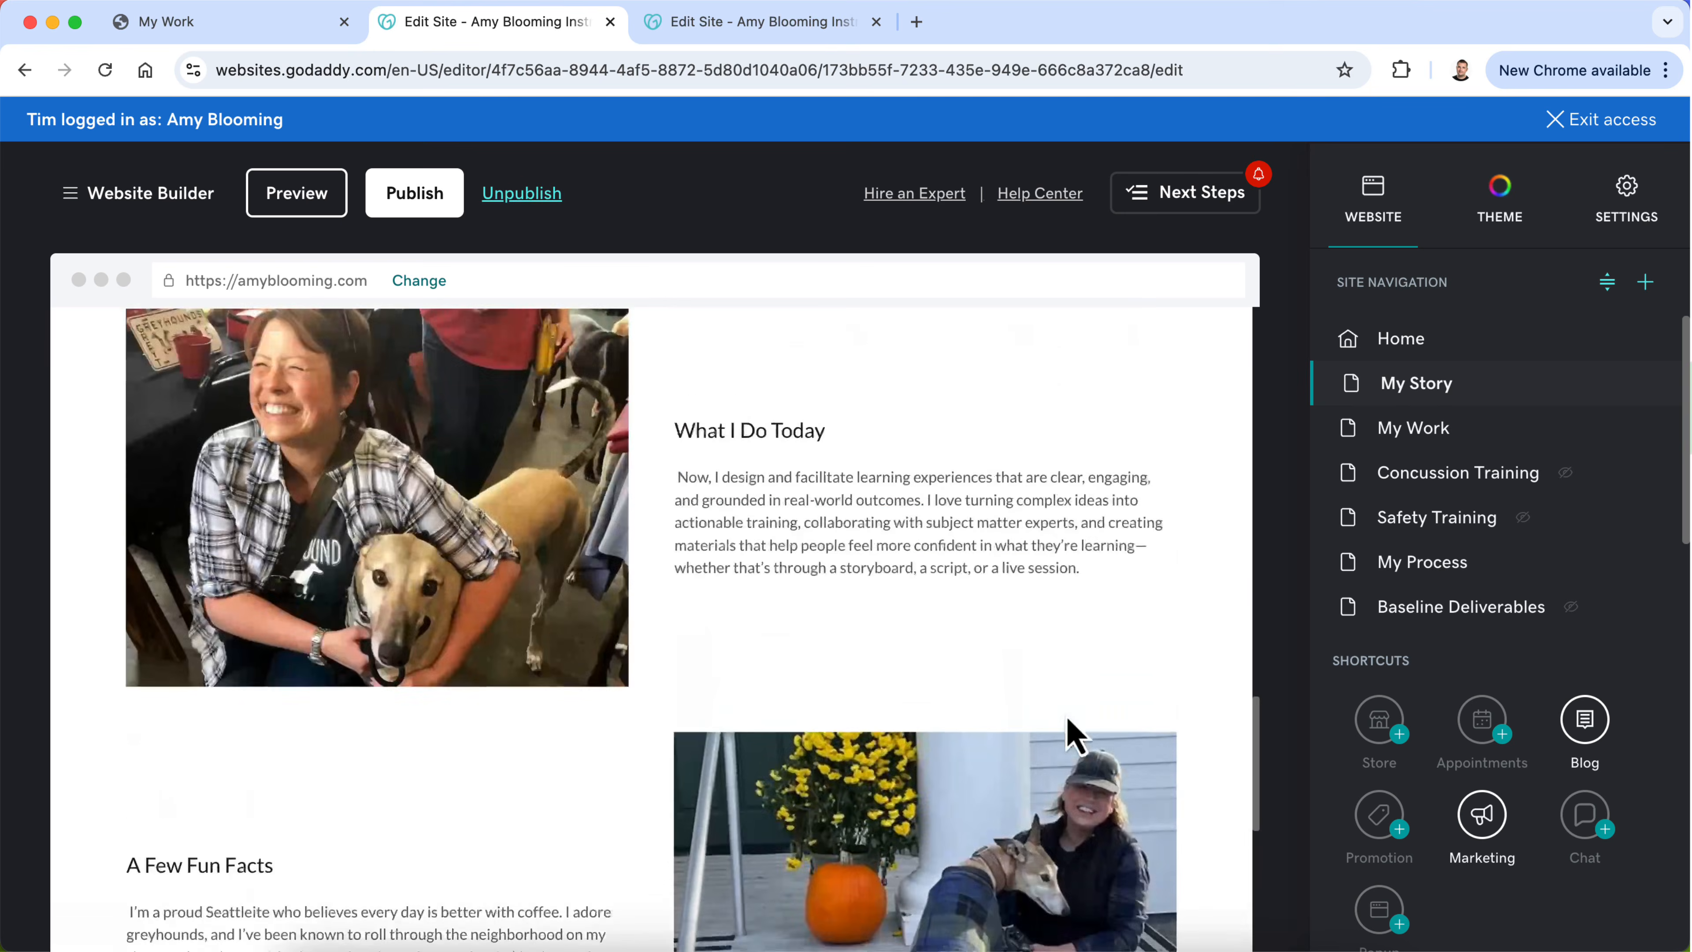
pyautogui.scroll(15, 1068, 717)
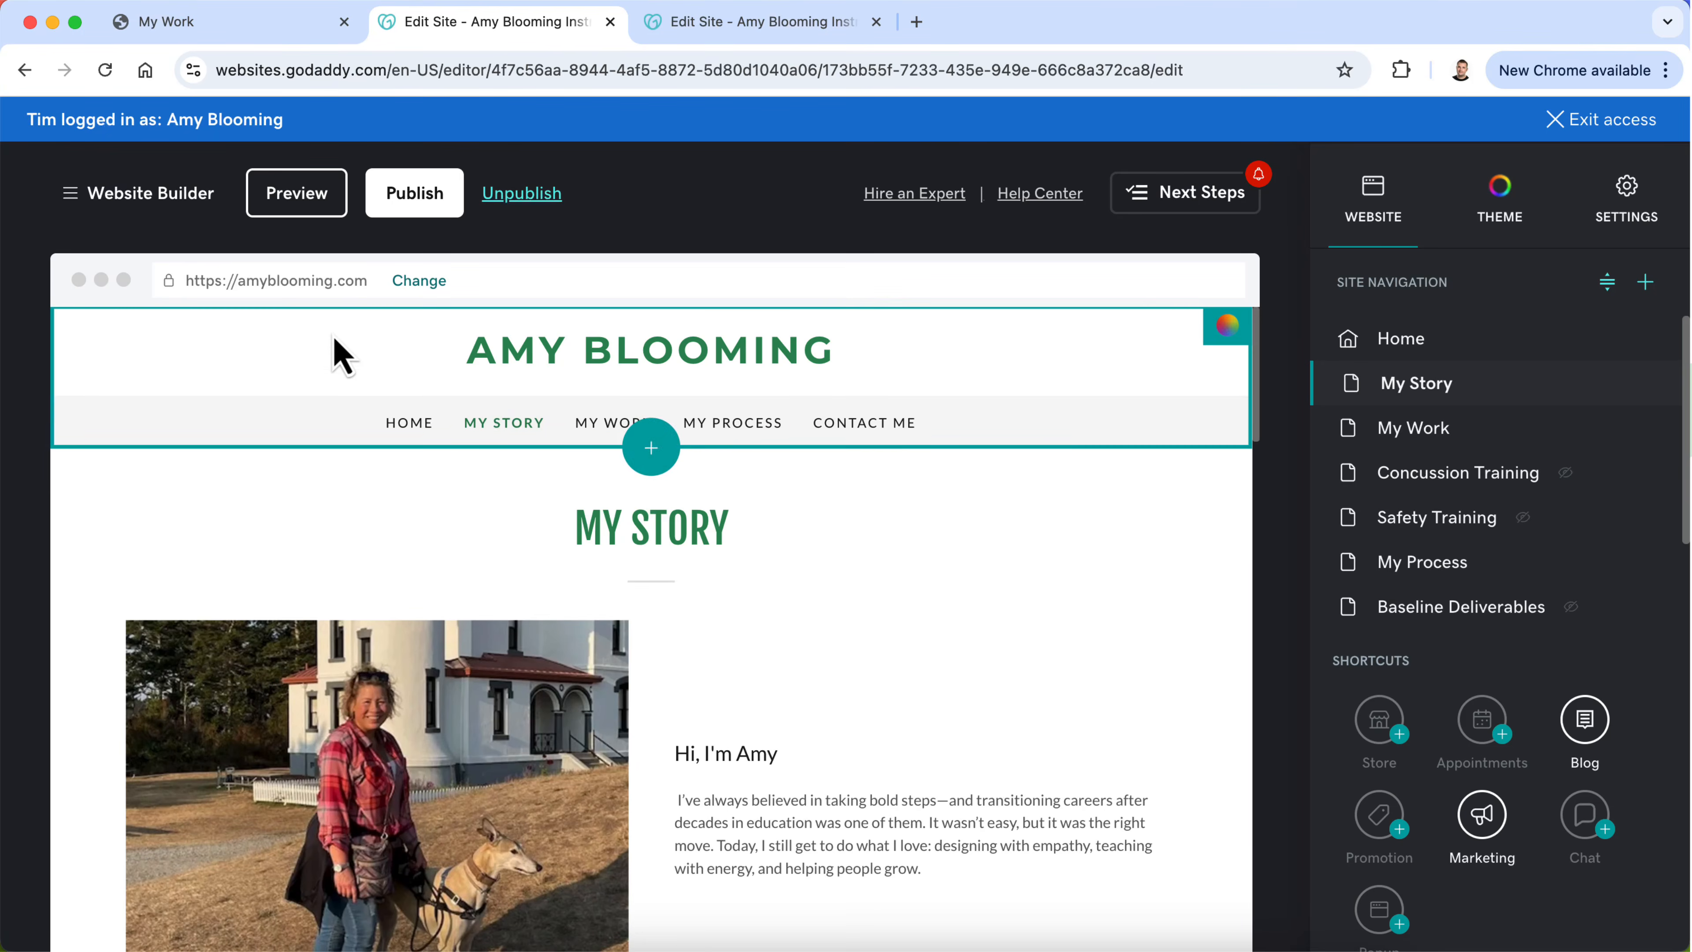
# Step: Save and publish the site to its existing custom domain, and dismiss the professional email offer
pyautogui.click(418, 200)
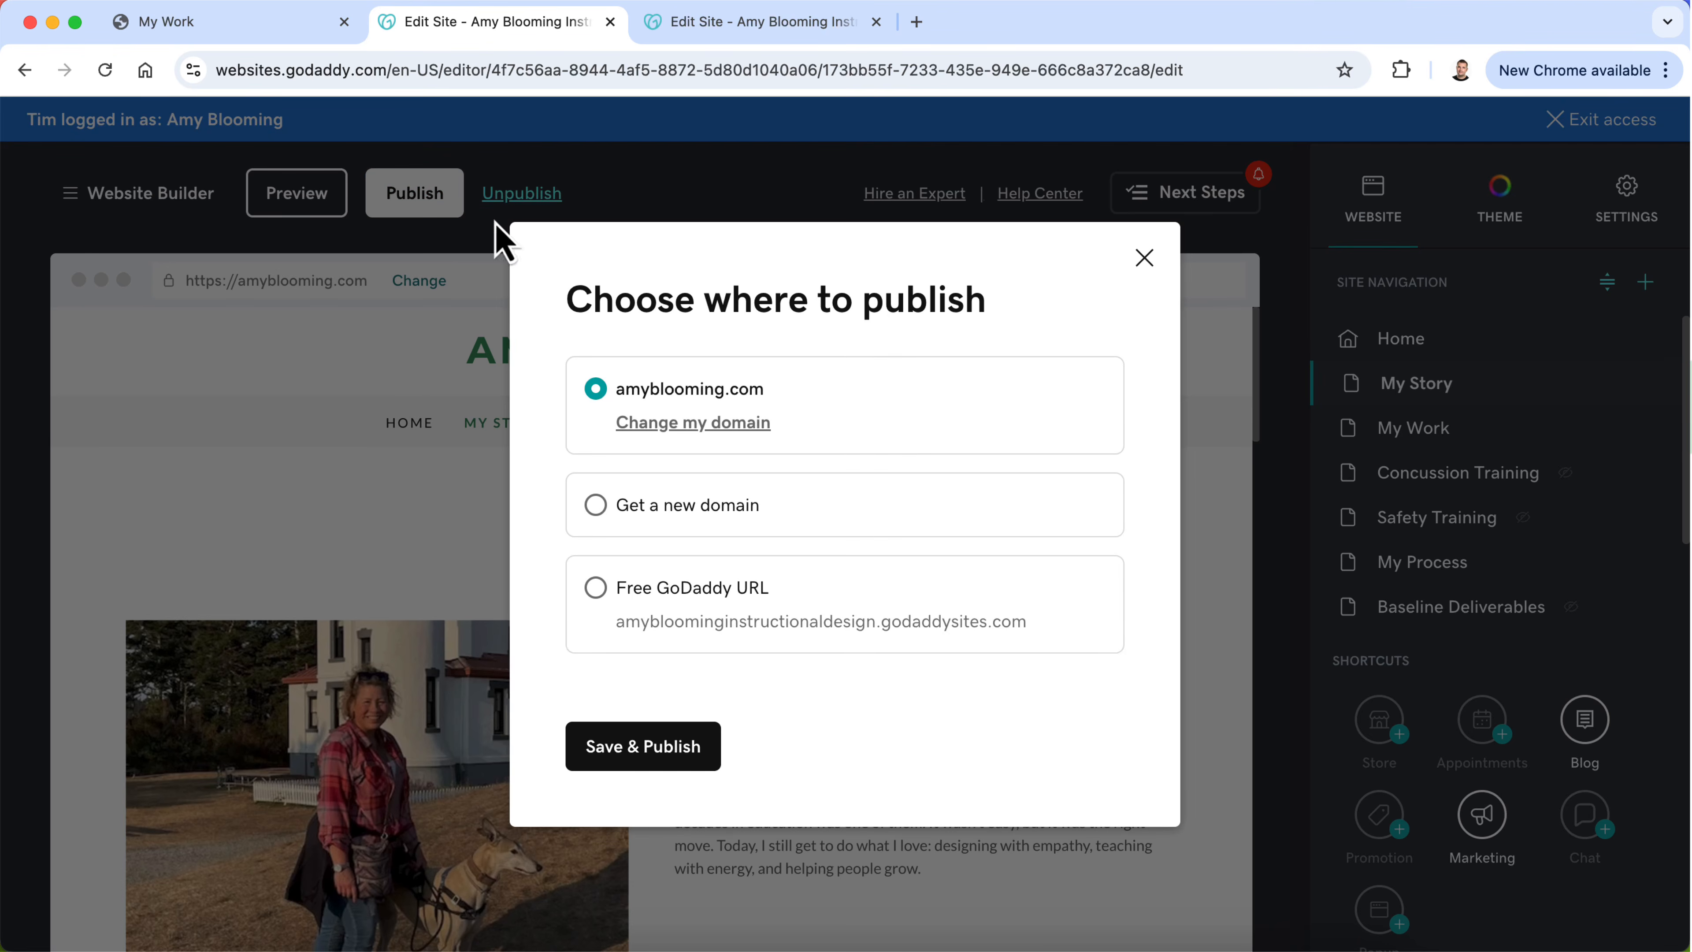
pyautogui.click(644, 759)
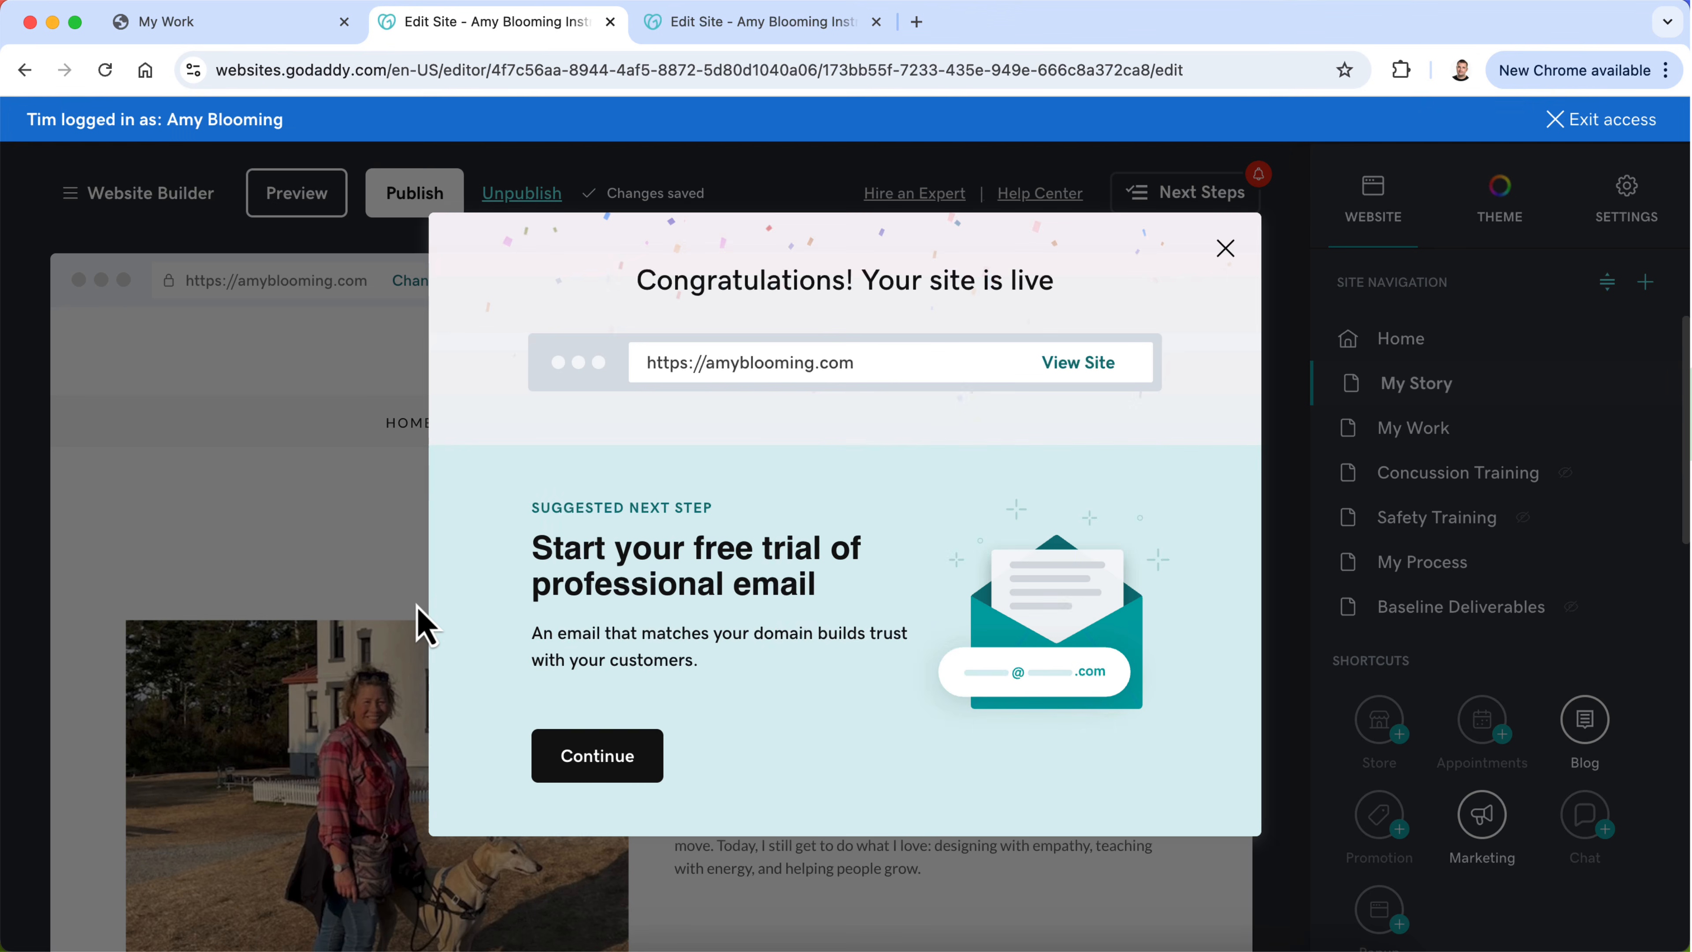
pyautogui.click(1283, 296)
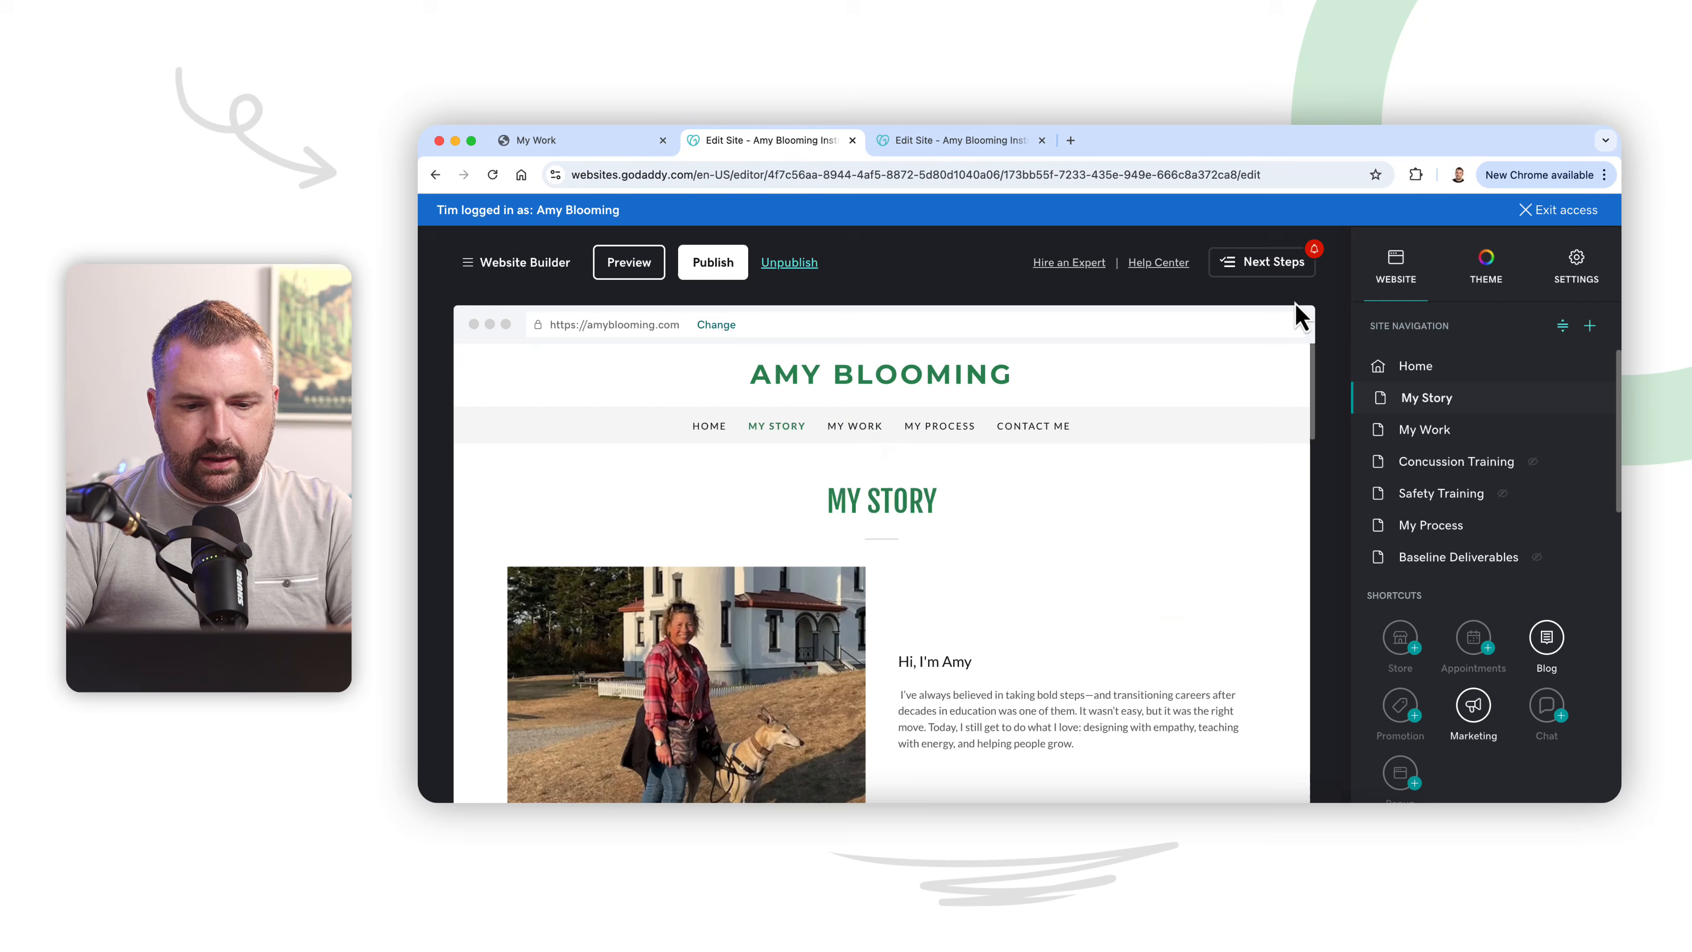
# Step: Open the published portfolio in a new browser tab and review the home introduction and the rebuilt My Story page
pyautogui.click(1067, 143)
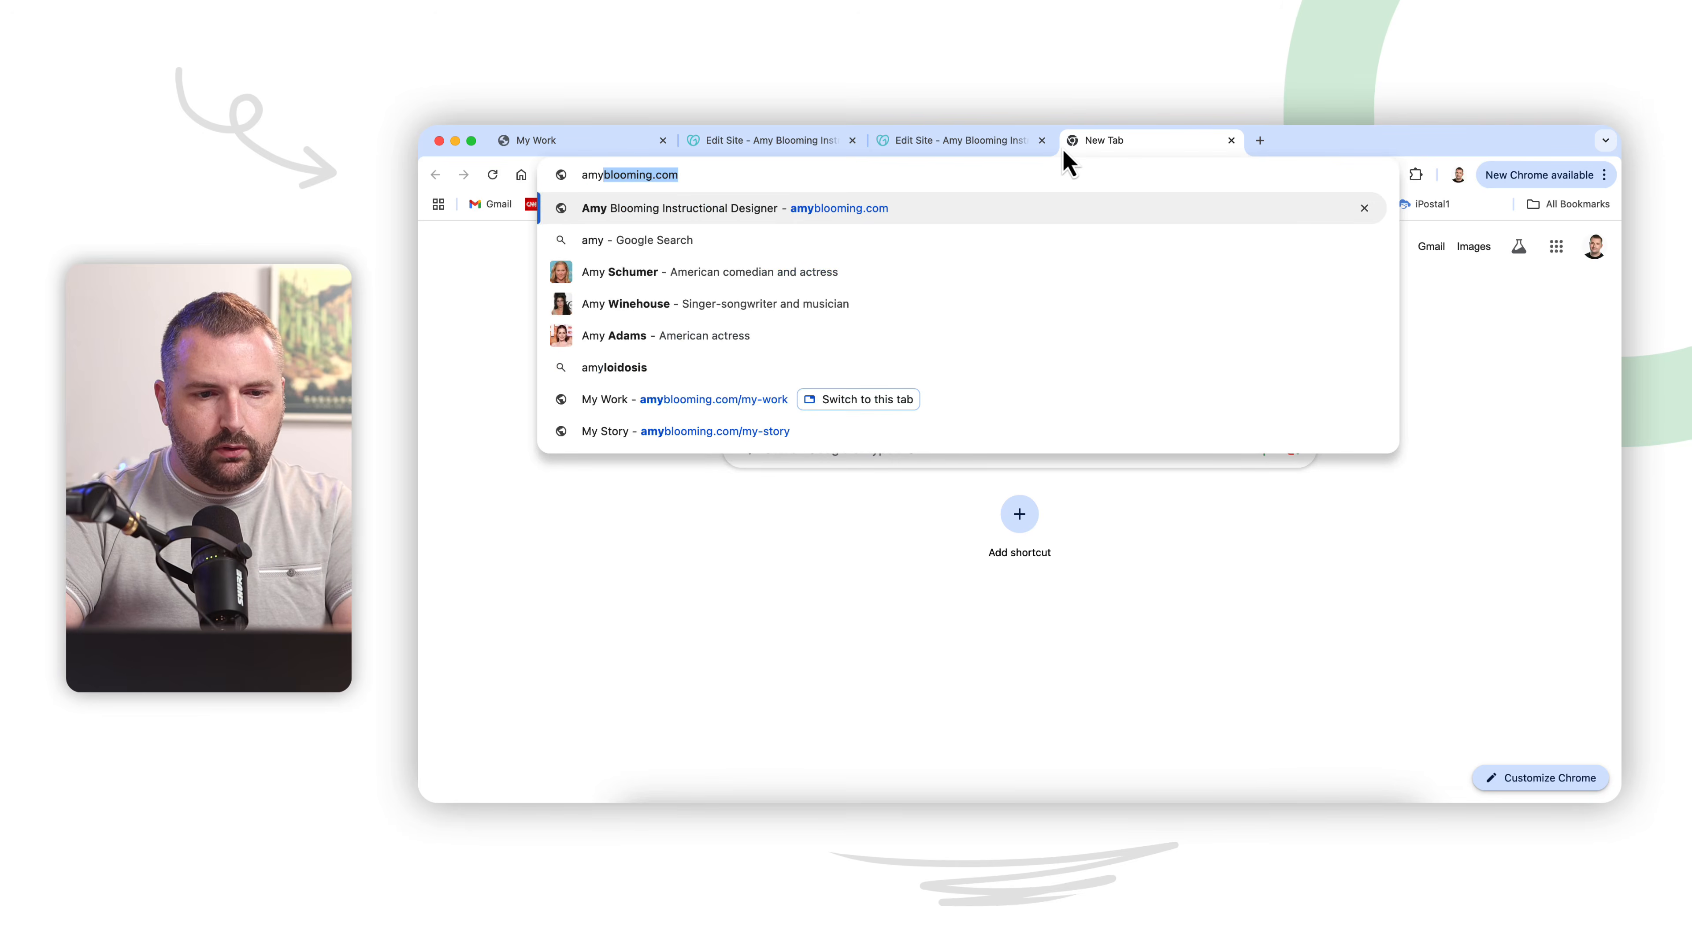
pyautogui.press('Return')
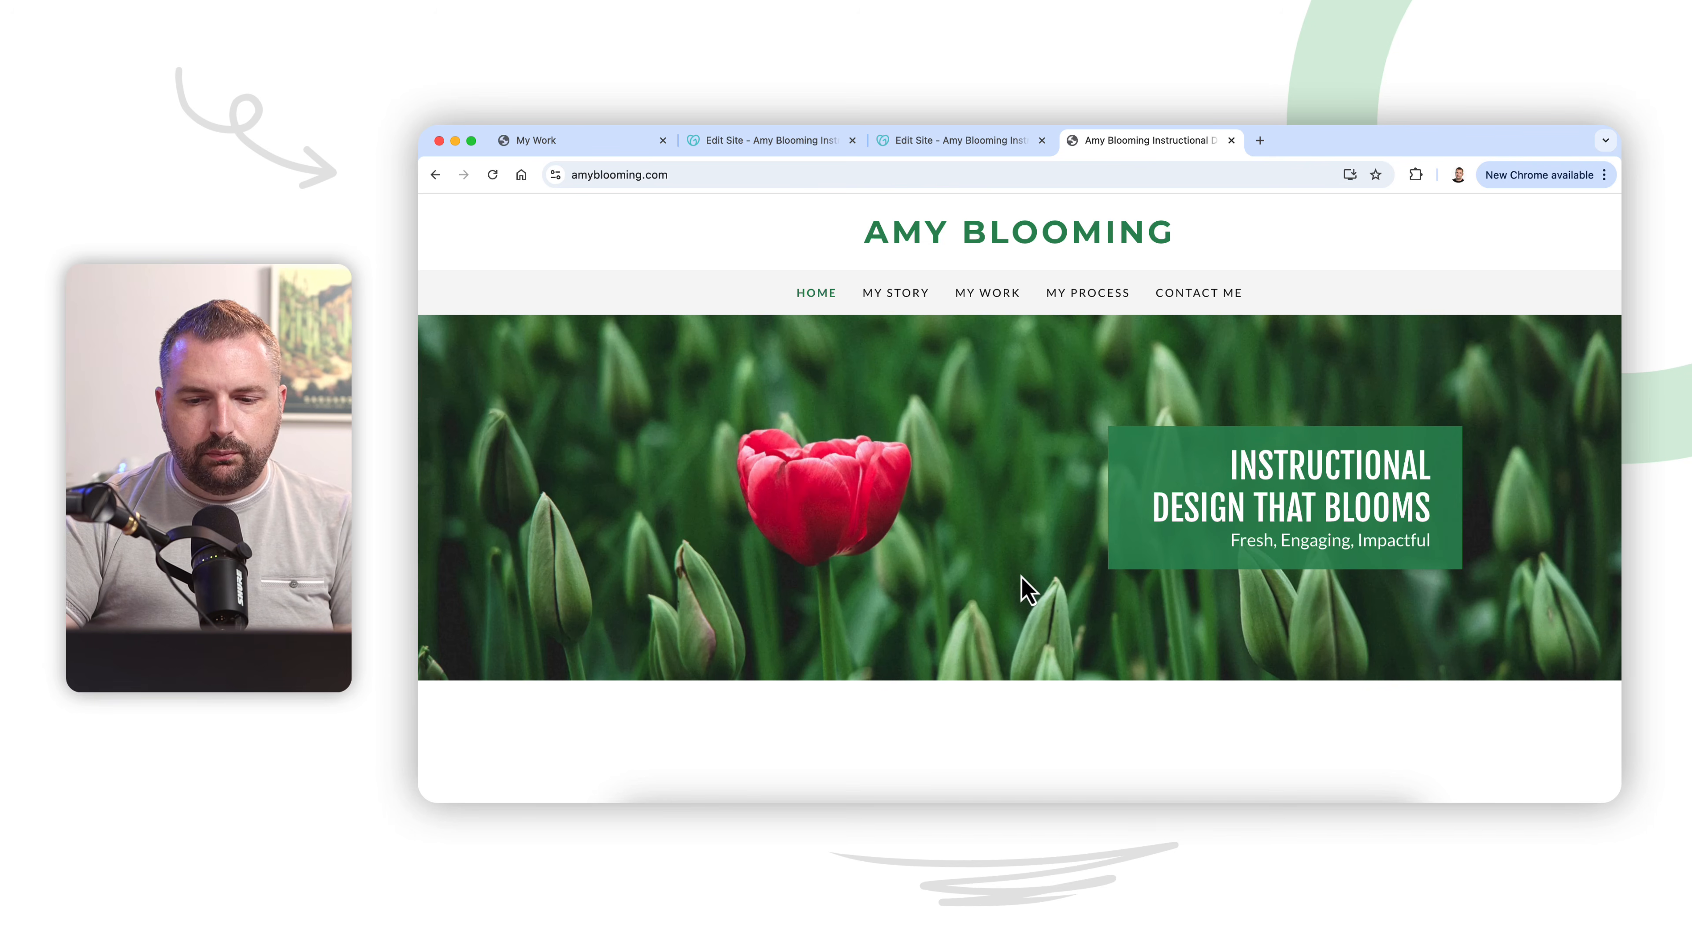
pyautogui.scroll(-6, 1029, 587)
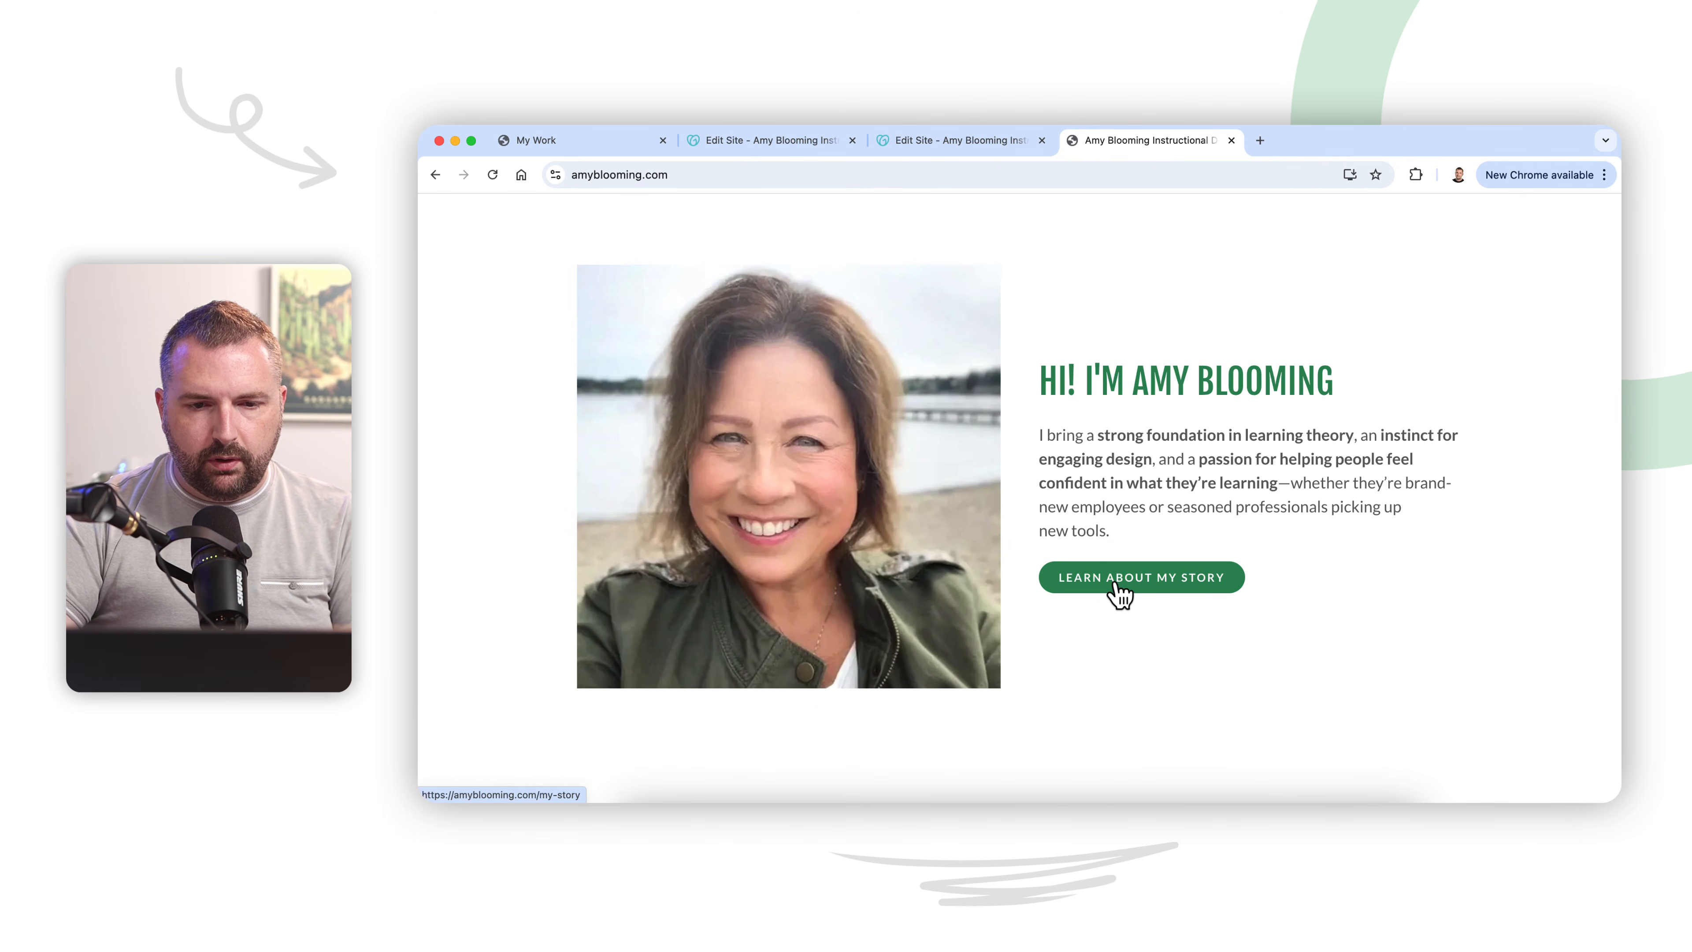
pyautogui.click(1119, 578)
pyautogui.scroll(-8, 1109, 600)
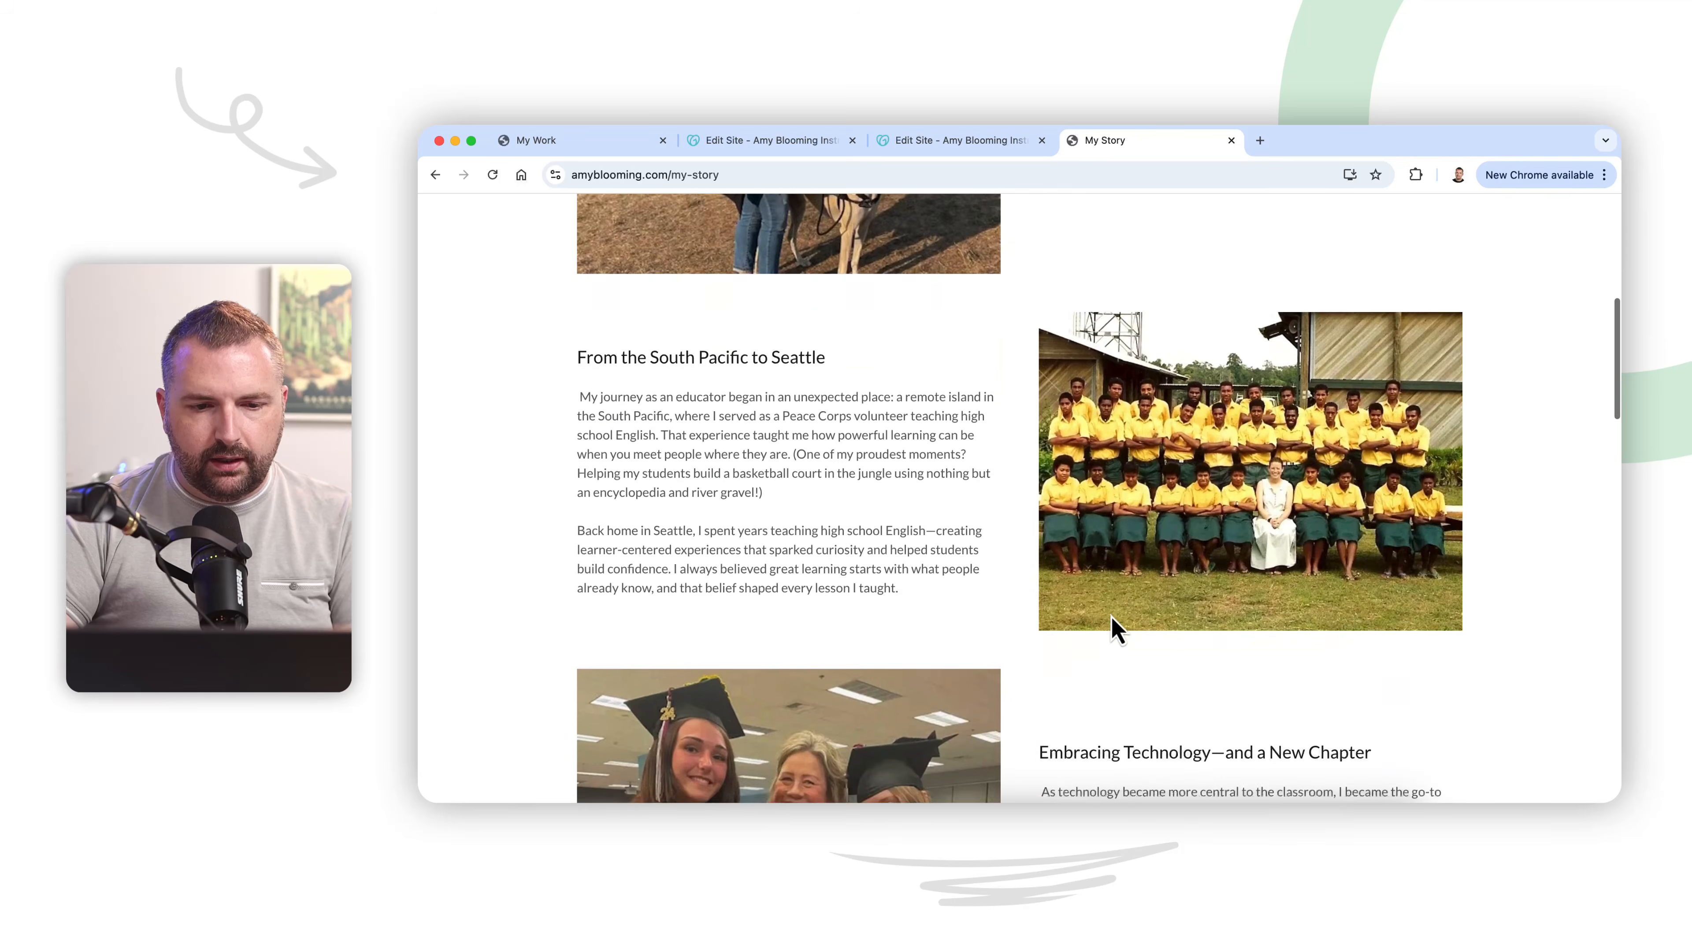
pyautogui.scroll(-7, 1117, 630)
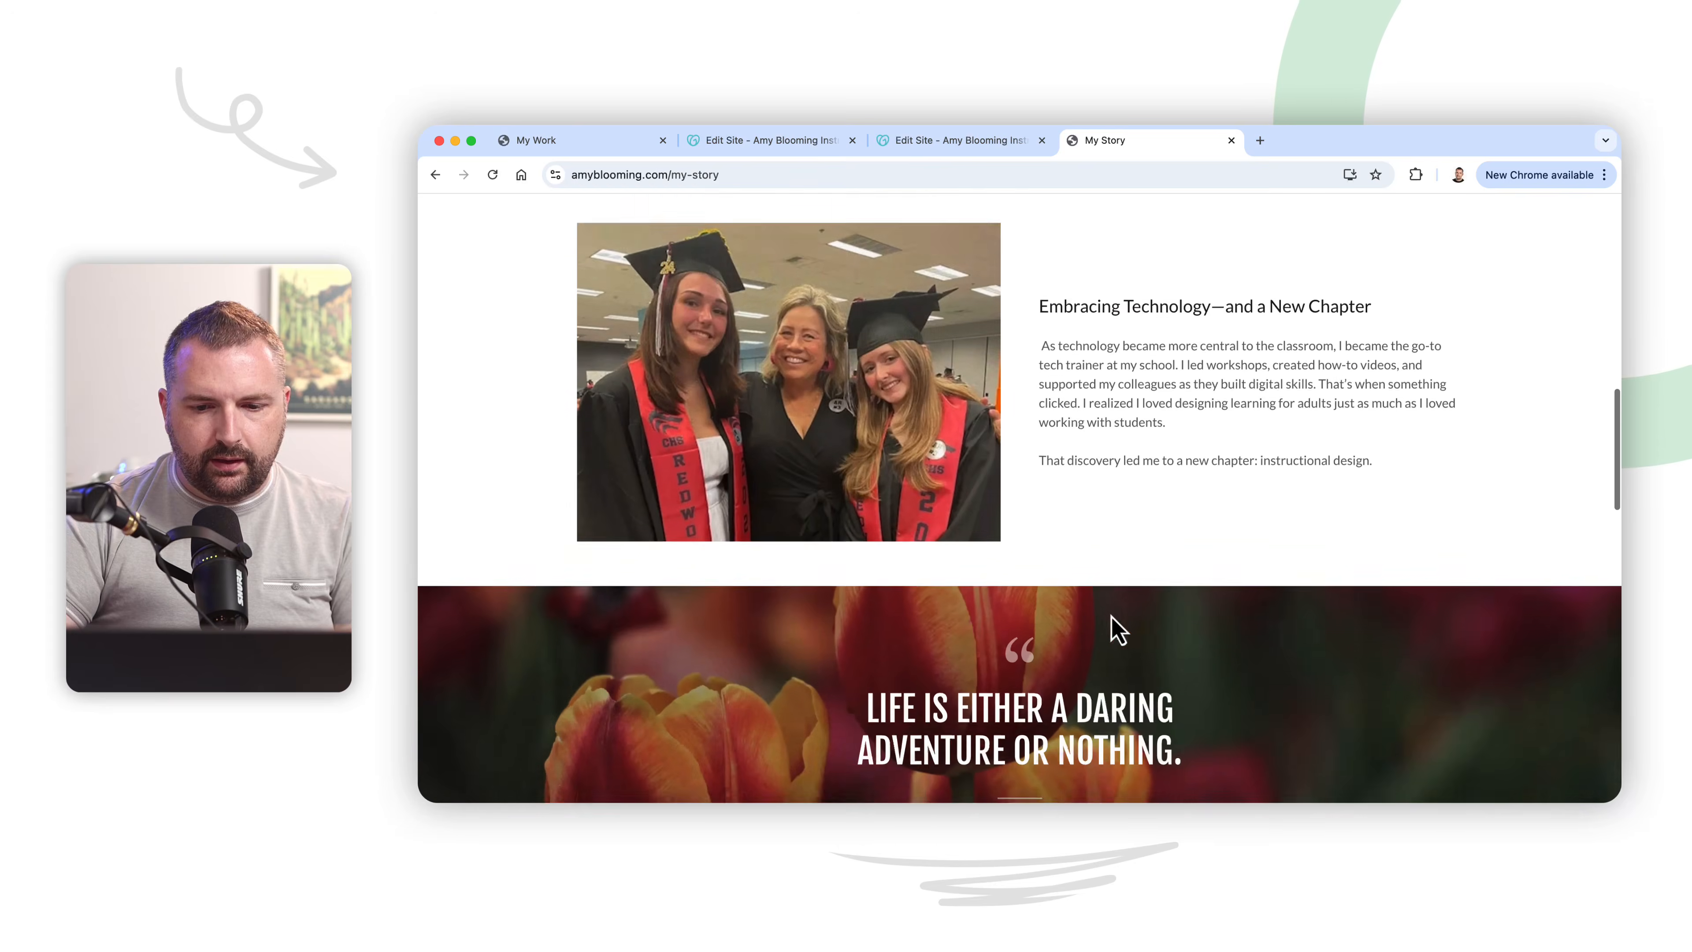
pyautogui.scroll(-8, 1117, 630)
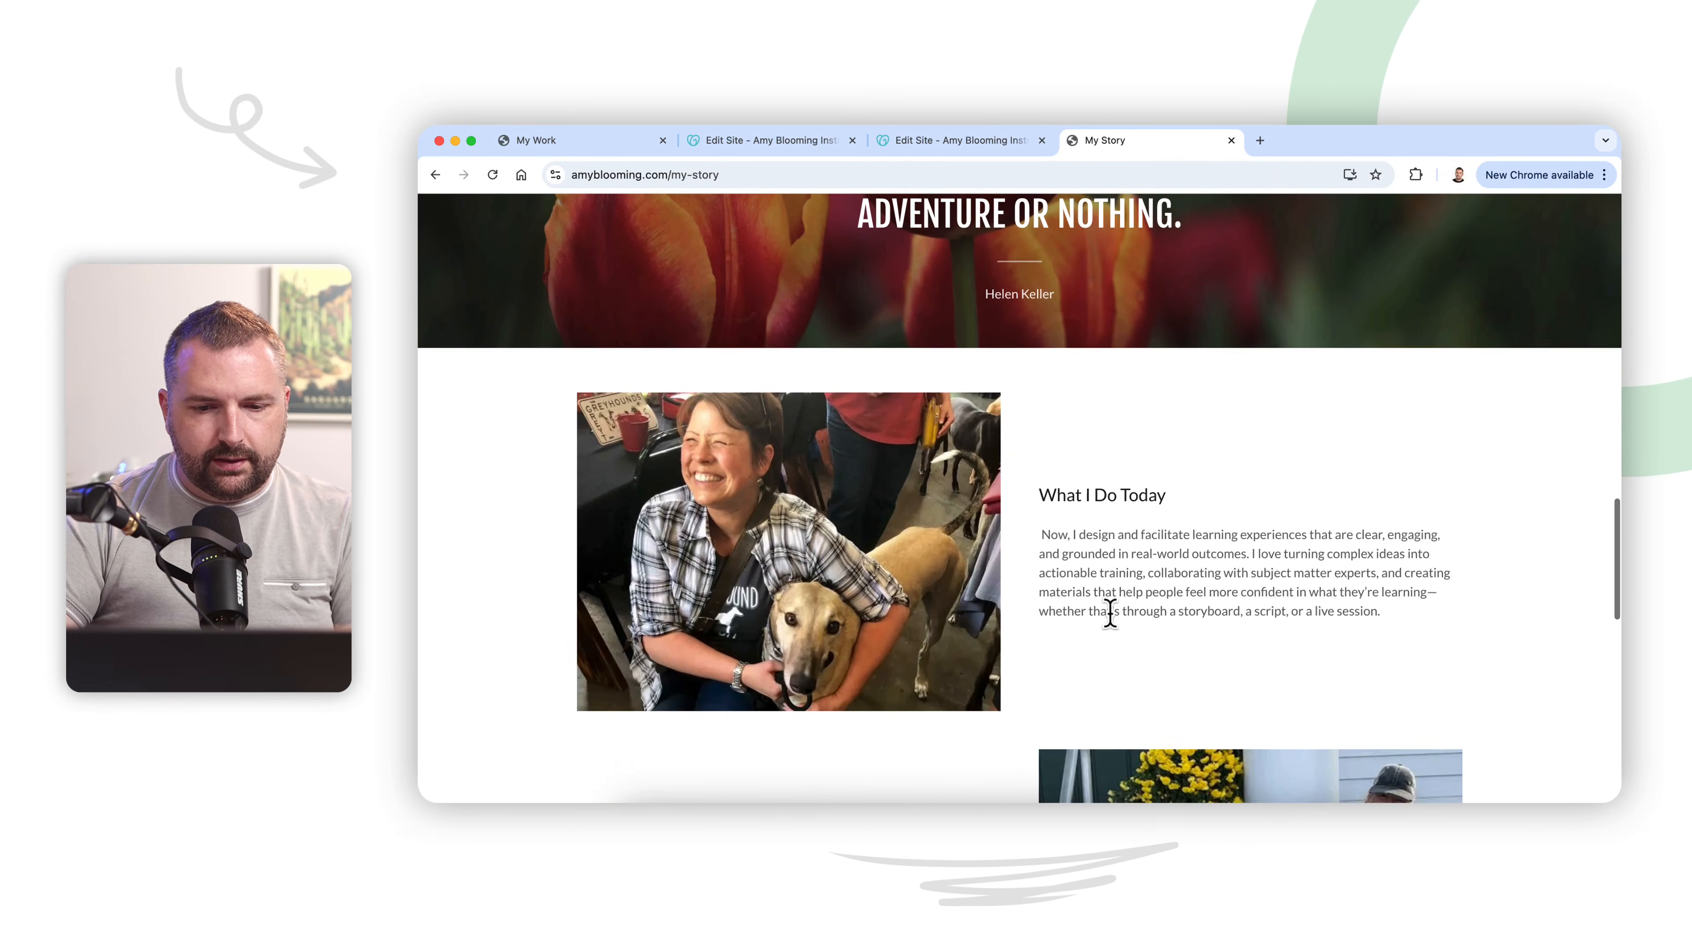
pyautogui.scroll(-10, 1110, 612)
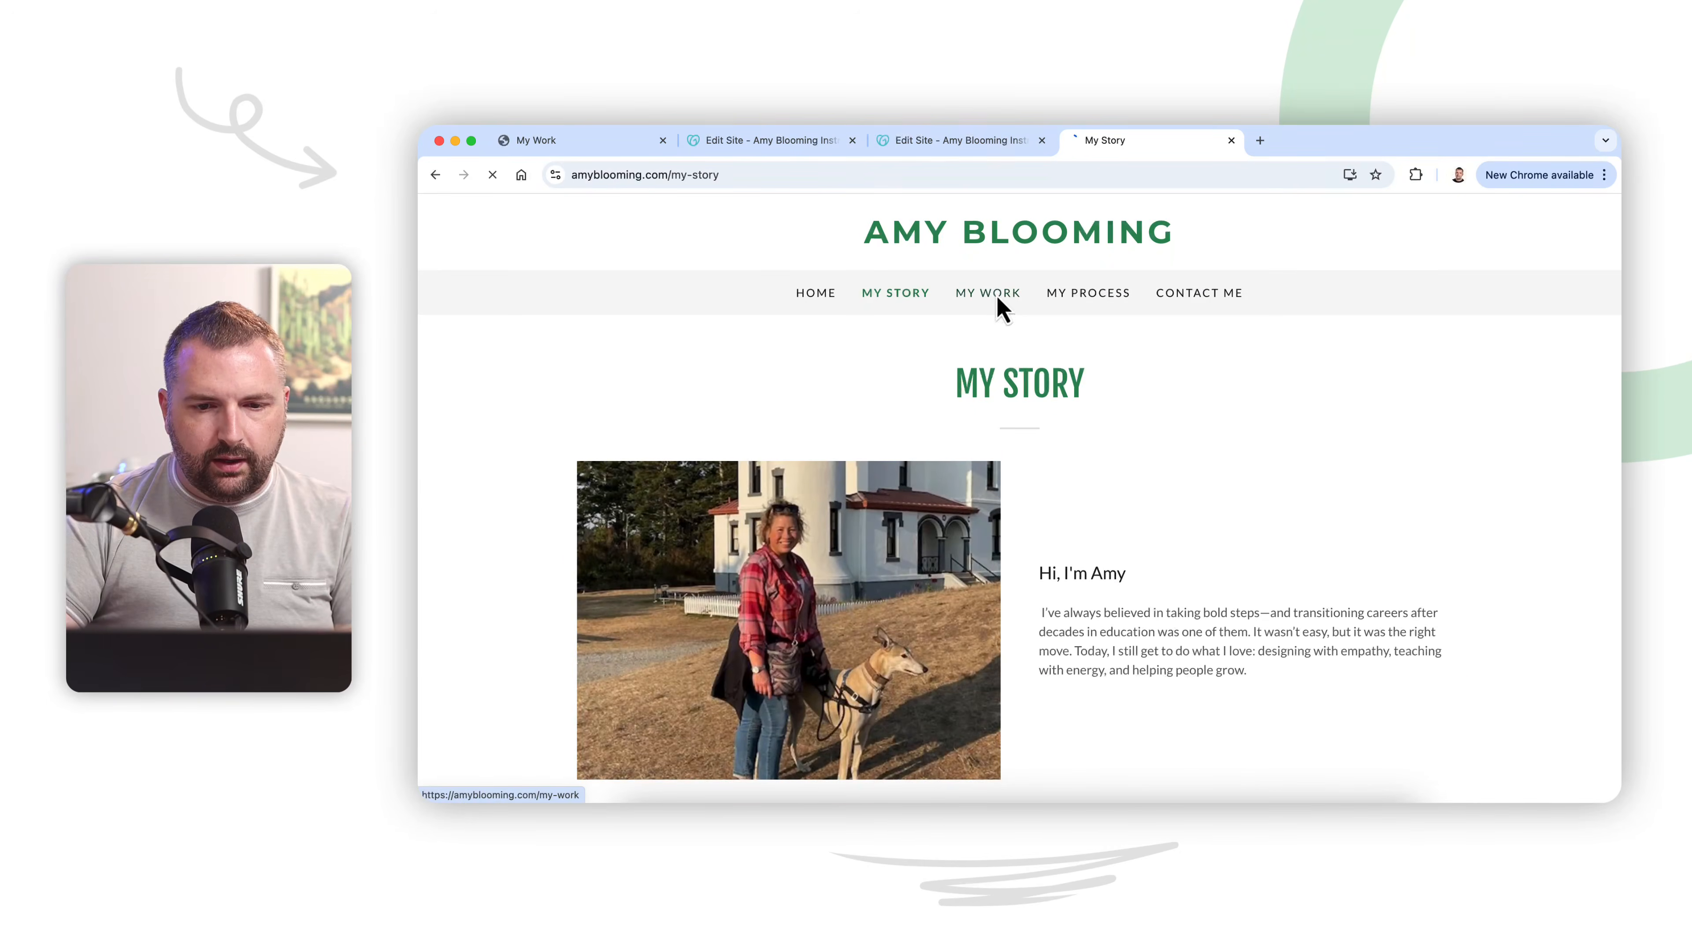
# Step: Check the live My Work page, including how the home page's "Explore My Work" section links to it
pyautogui.click(998, 300)
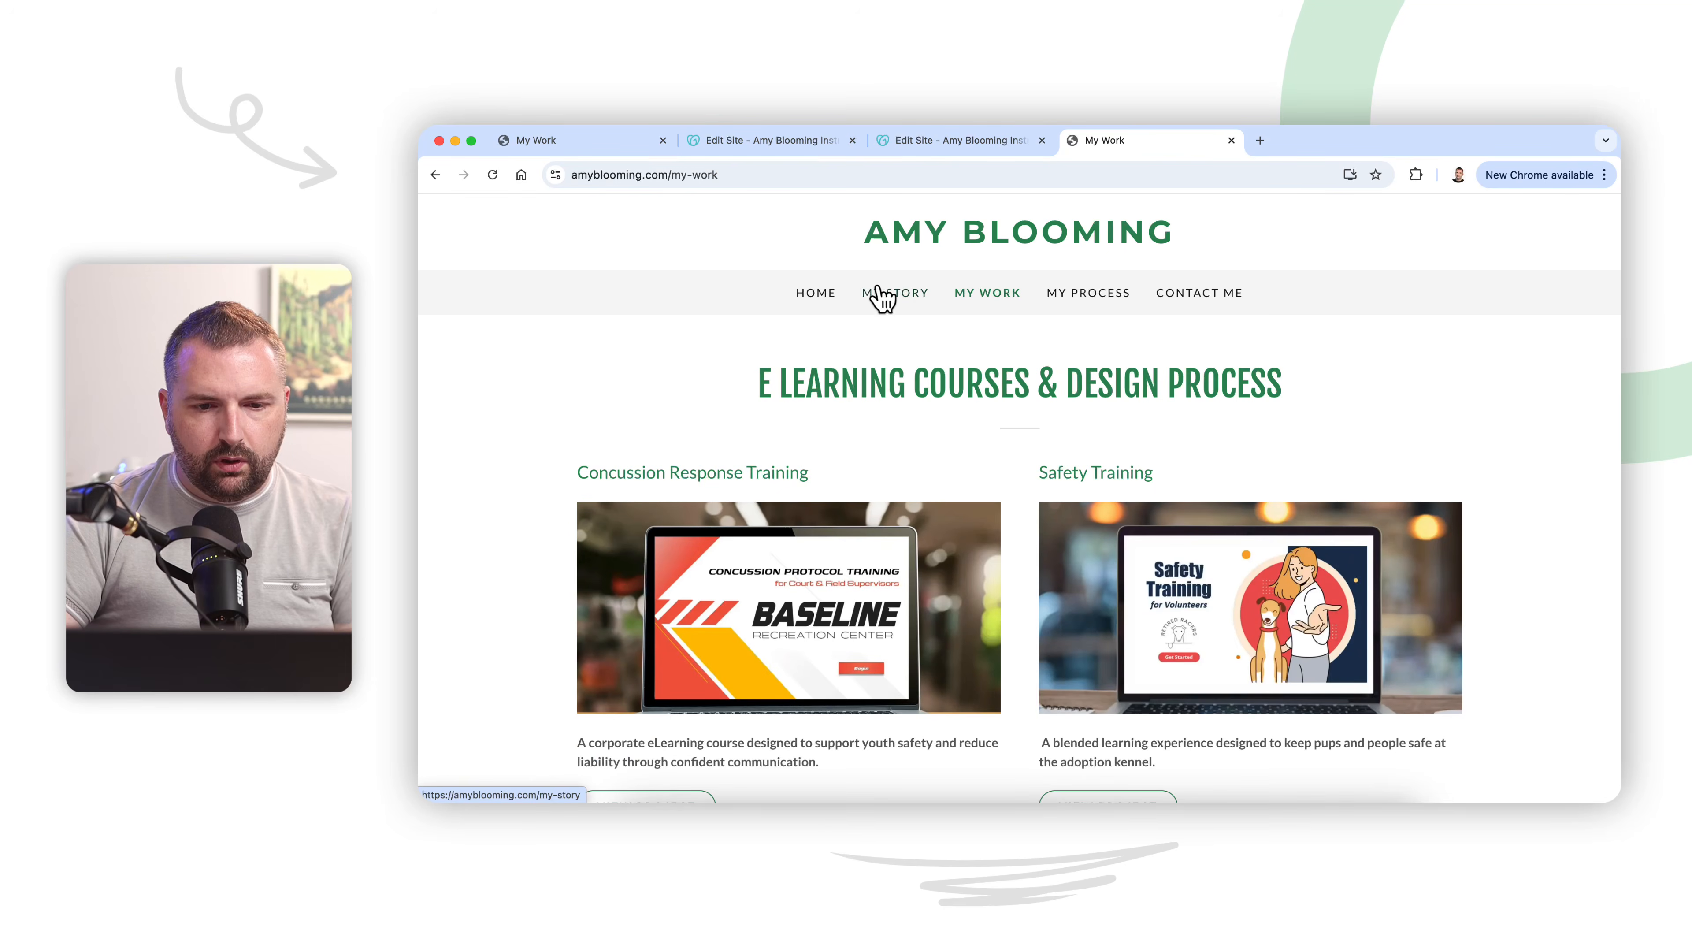
pyautogui.click(821, 295)
pyautogui.scroll(-10, 955, 556)
pyautogui.scroll(-3, 866, 580)
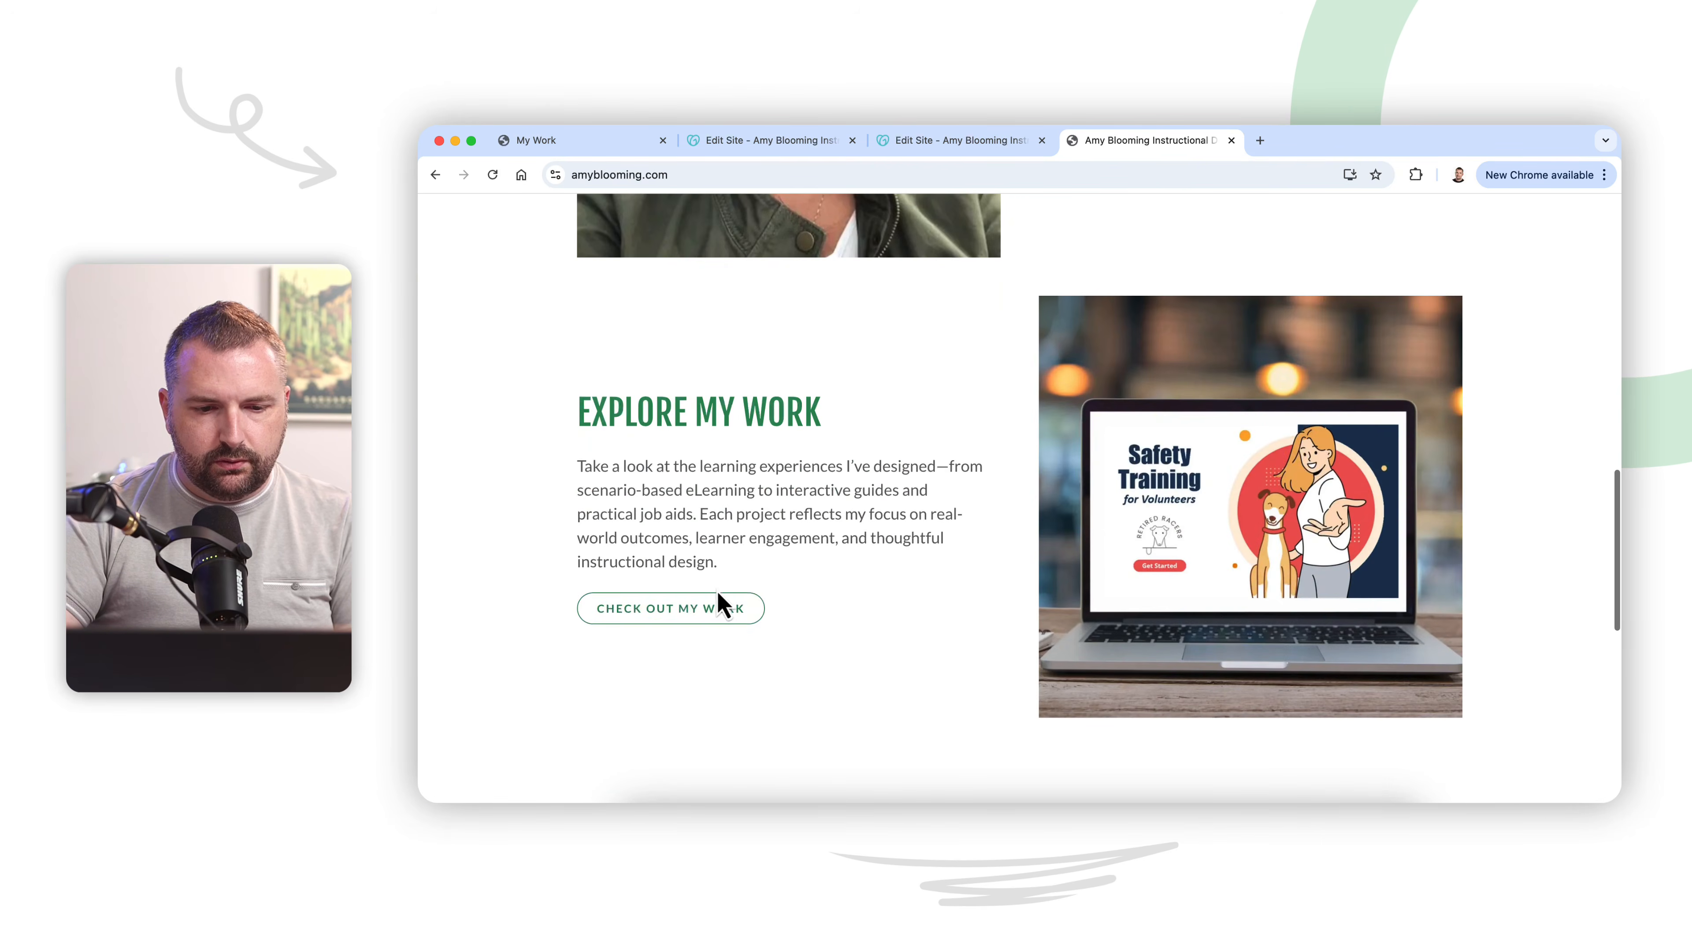
pyautogui.click(717, 604)
pyautogui.scroll(-7, 876, 639)
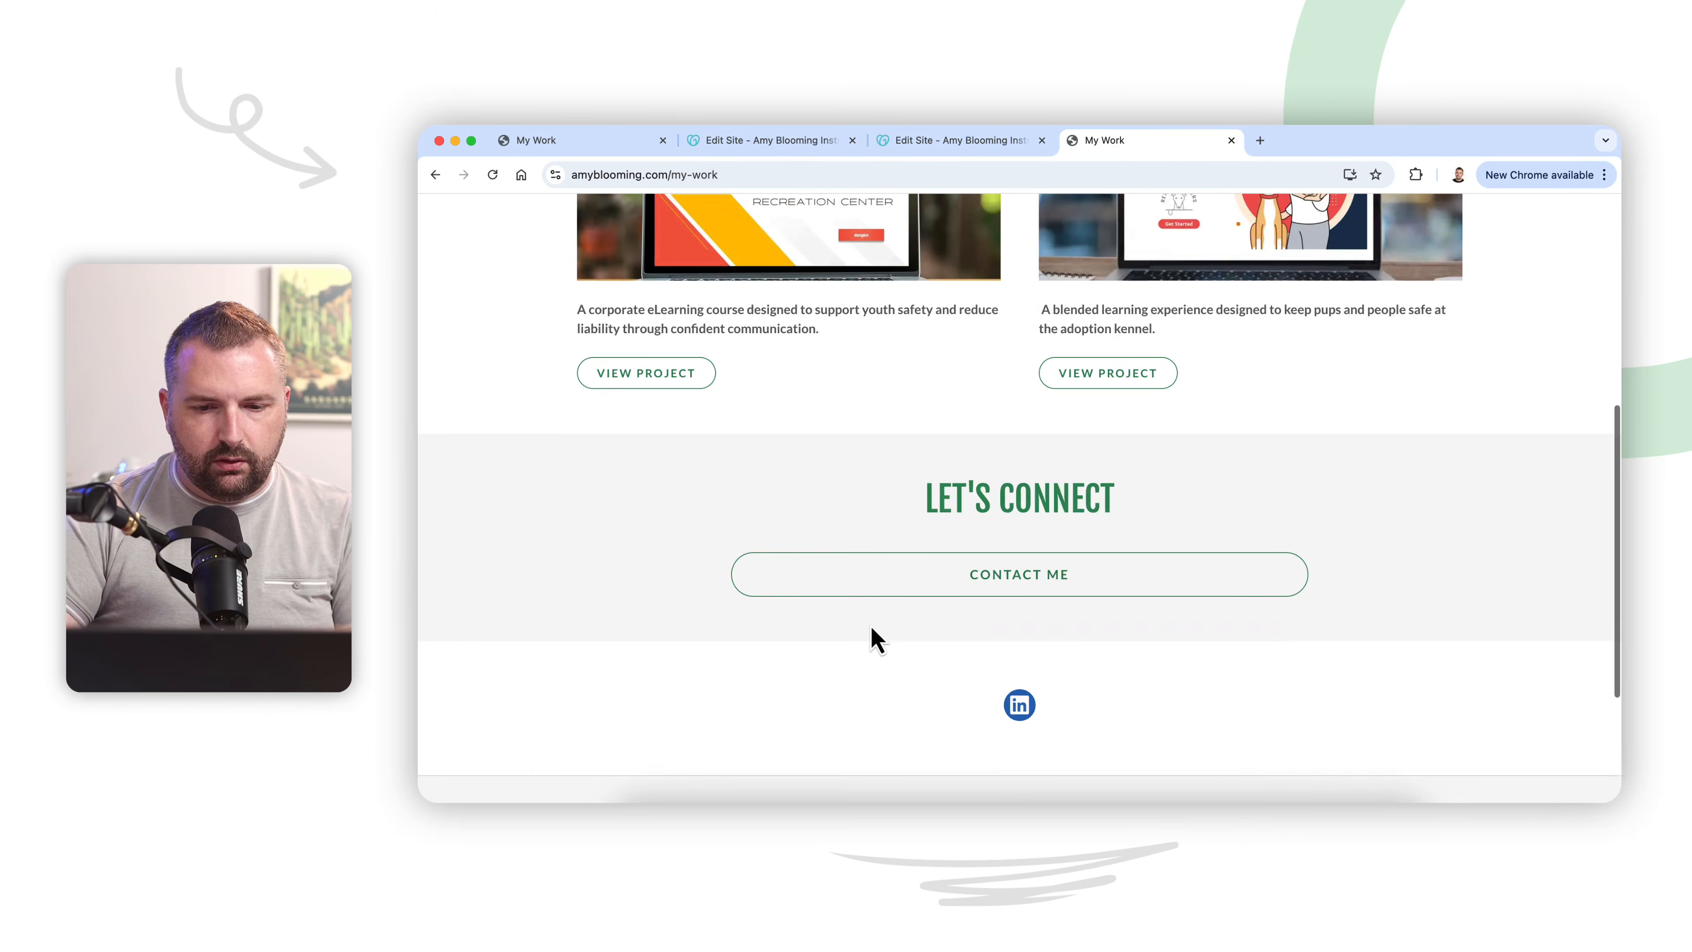
pyautogui.scroll(6, 876, 640)
pyautogui.scroll(-1, 874, 641)
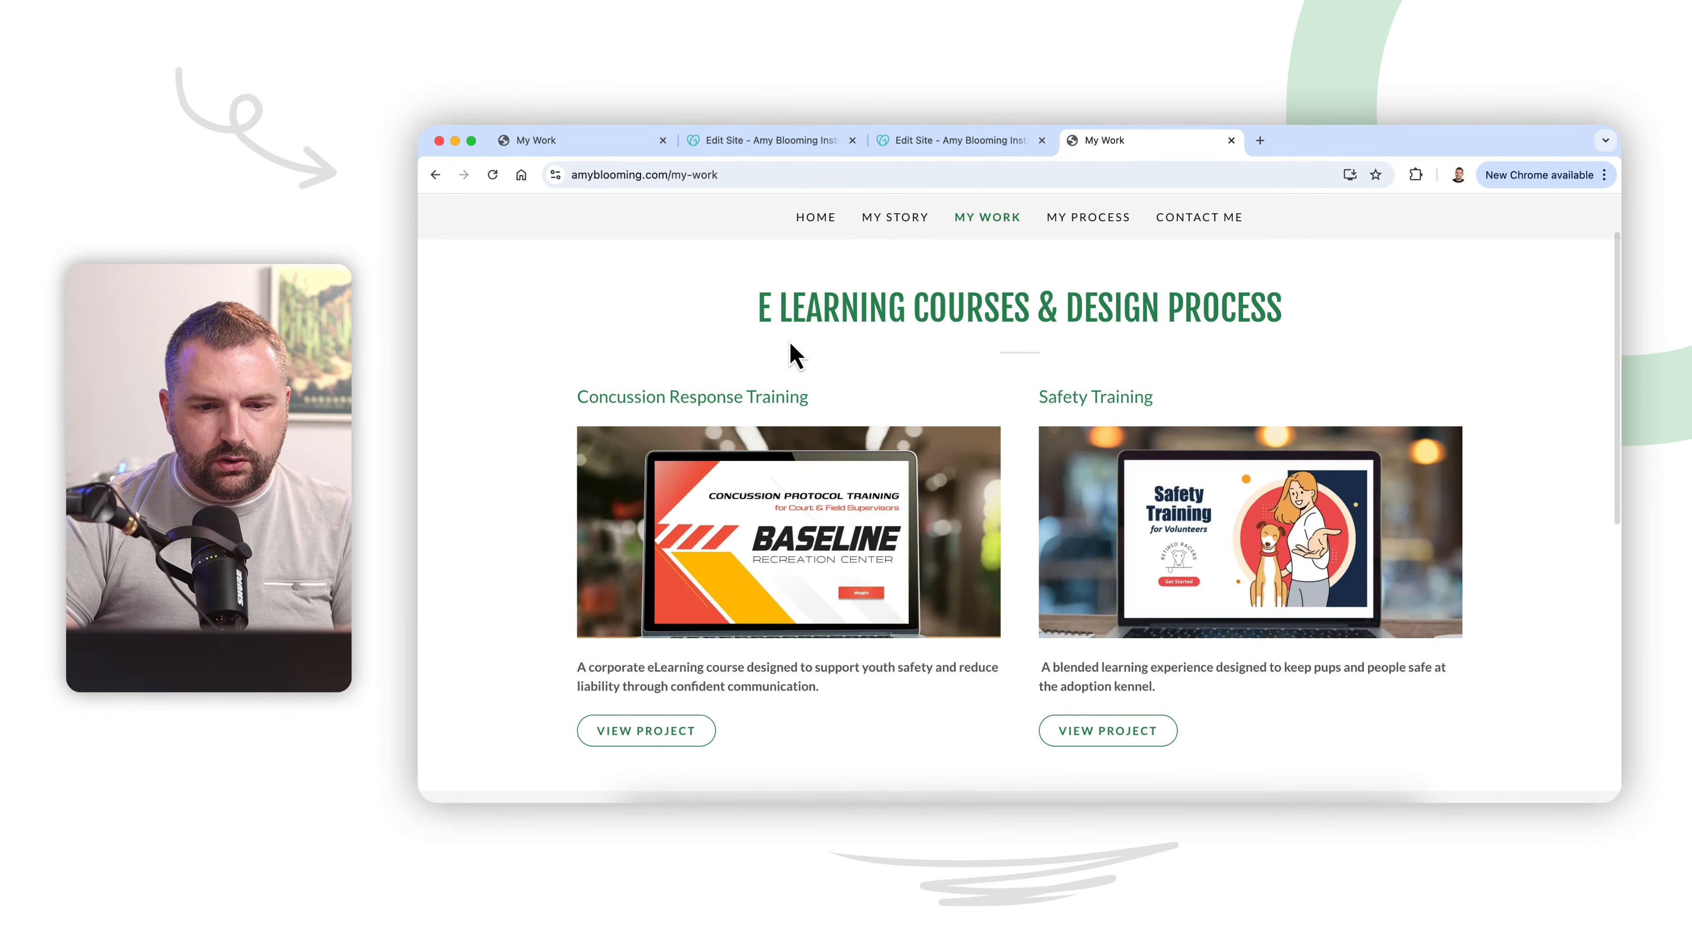
pyautogui.scroll(-3, 873, 410)
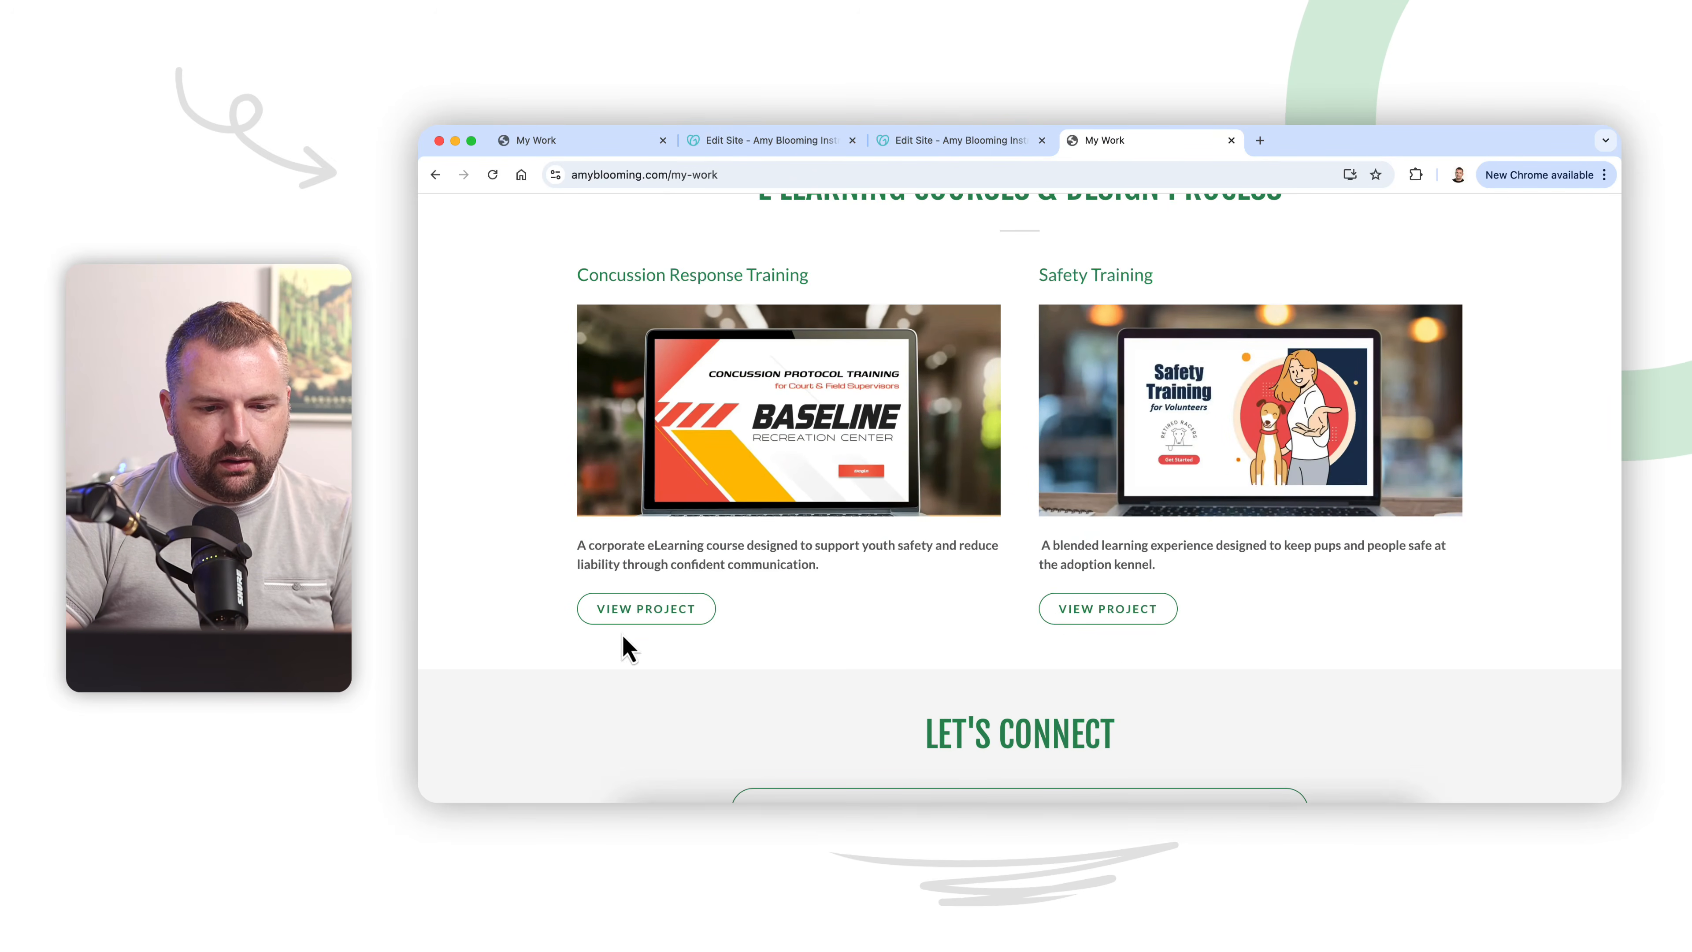
# Step: Examine the live Concussion Training and Safety Training project pages by opening each from My Work
pyautogui.click(637, 609)
pyautogui.scroll(-15, 913, 646)
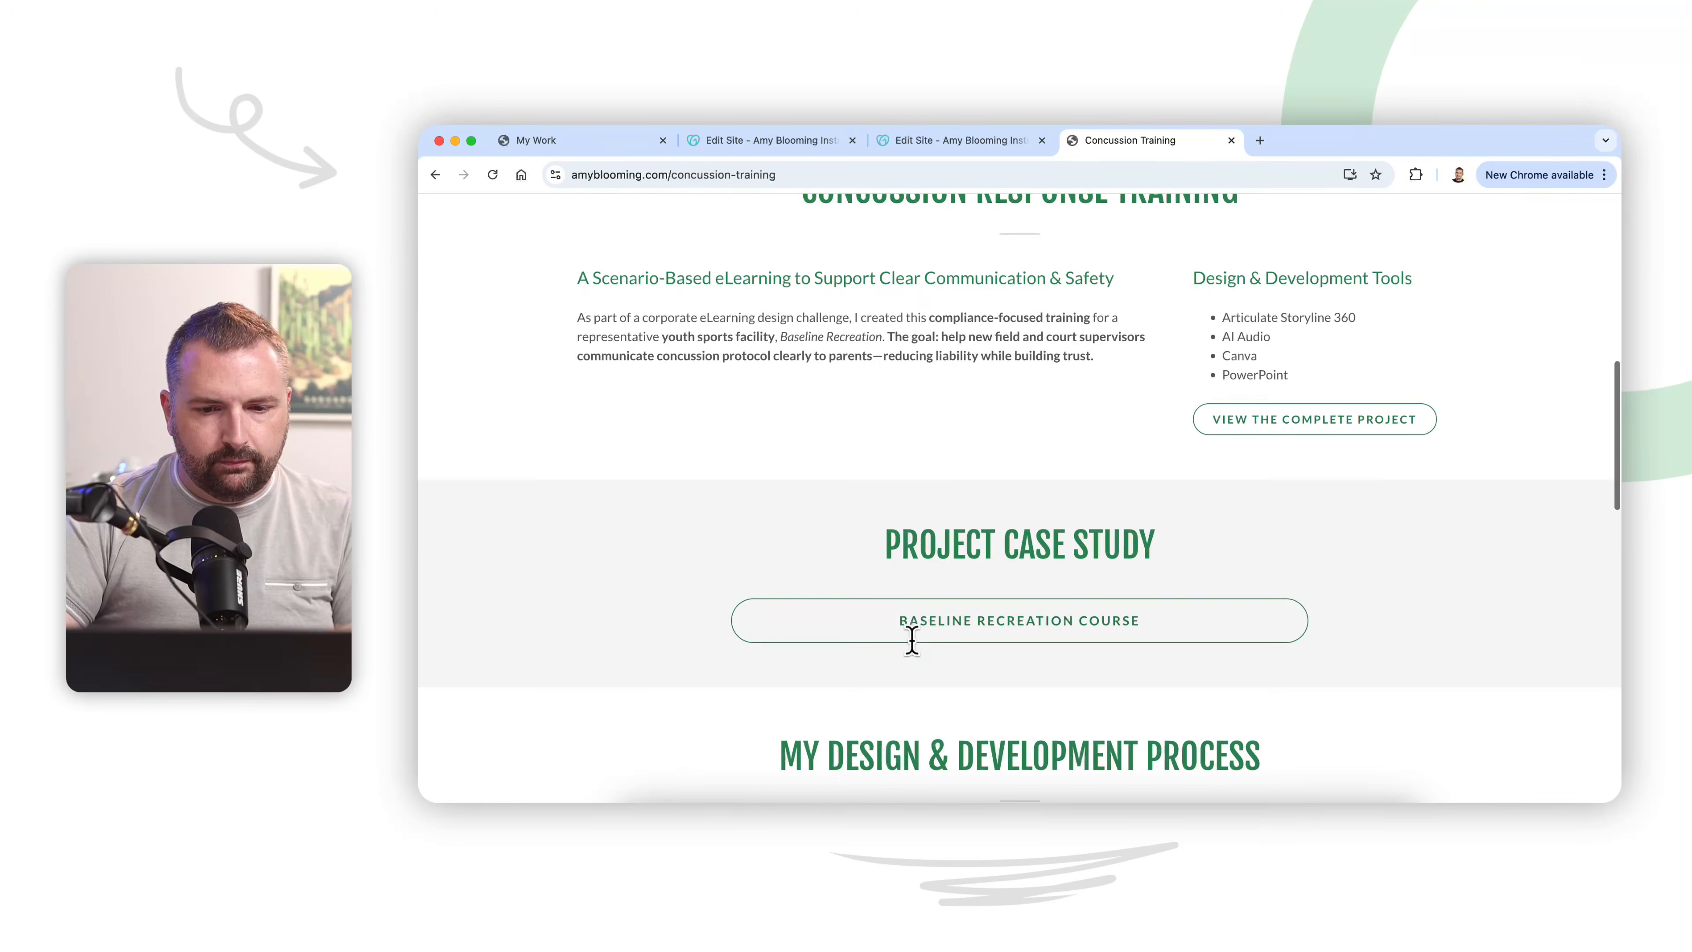
pyautogui.scroll(-15, 913, 641)
pyautogui.scroll(20, 918, 650)
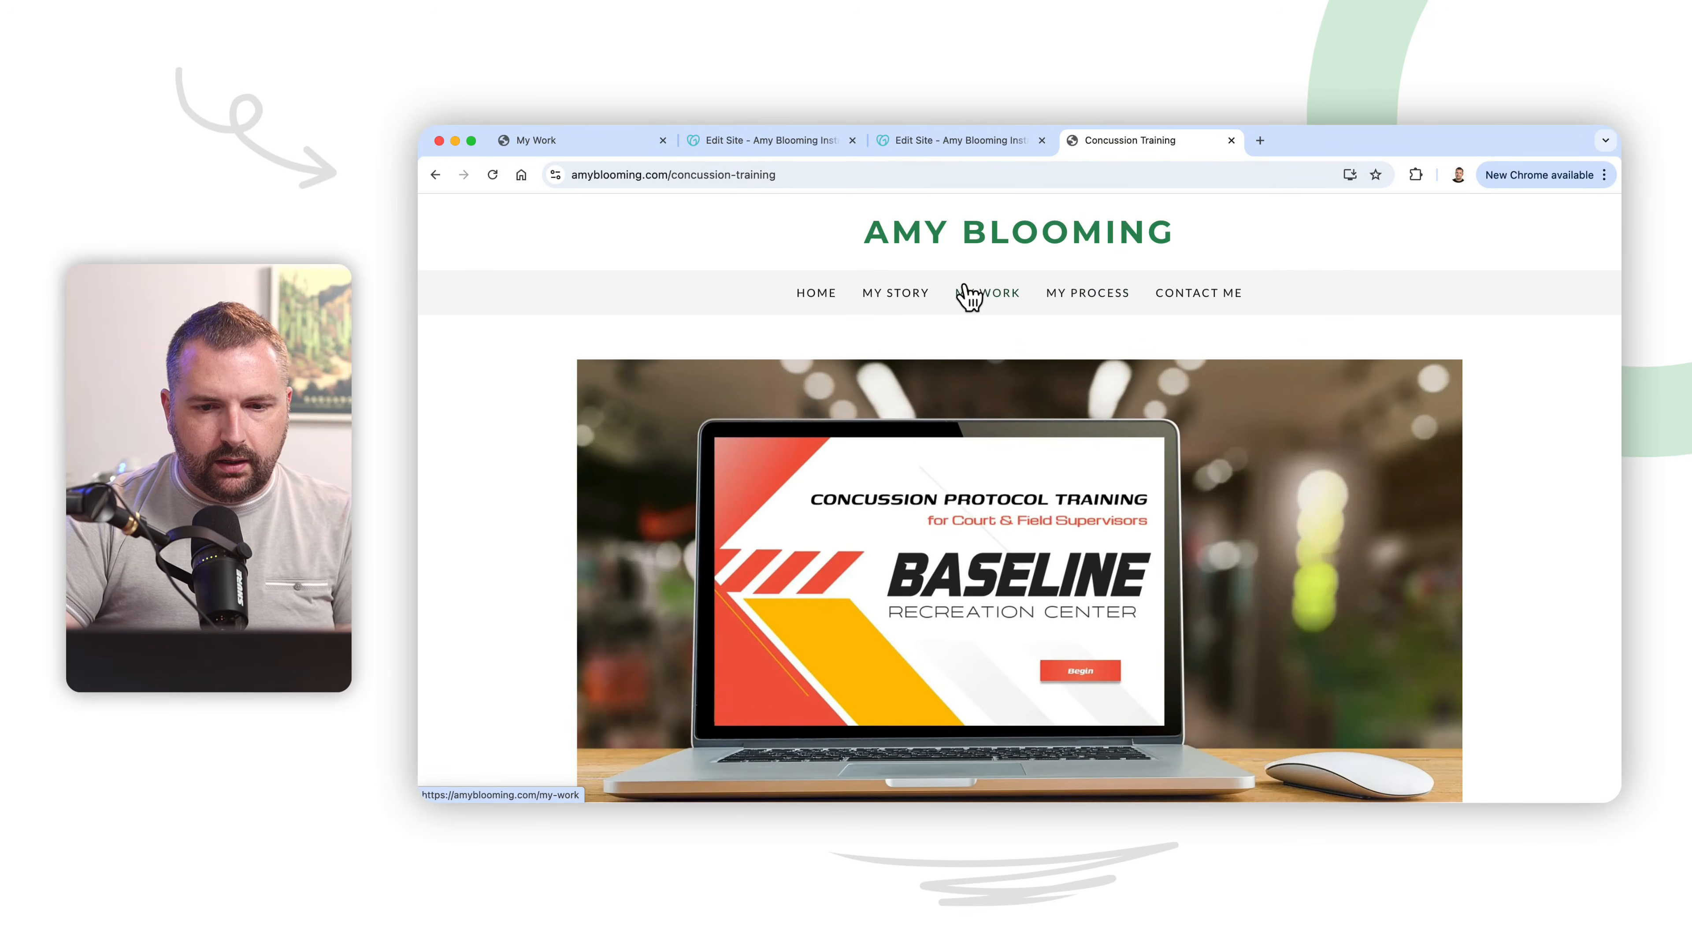
pyautogui.click(975, 310)
pyautogui.scroll(-2, 1111, 680)
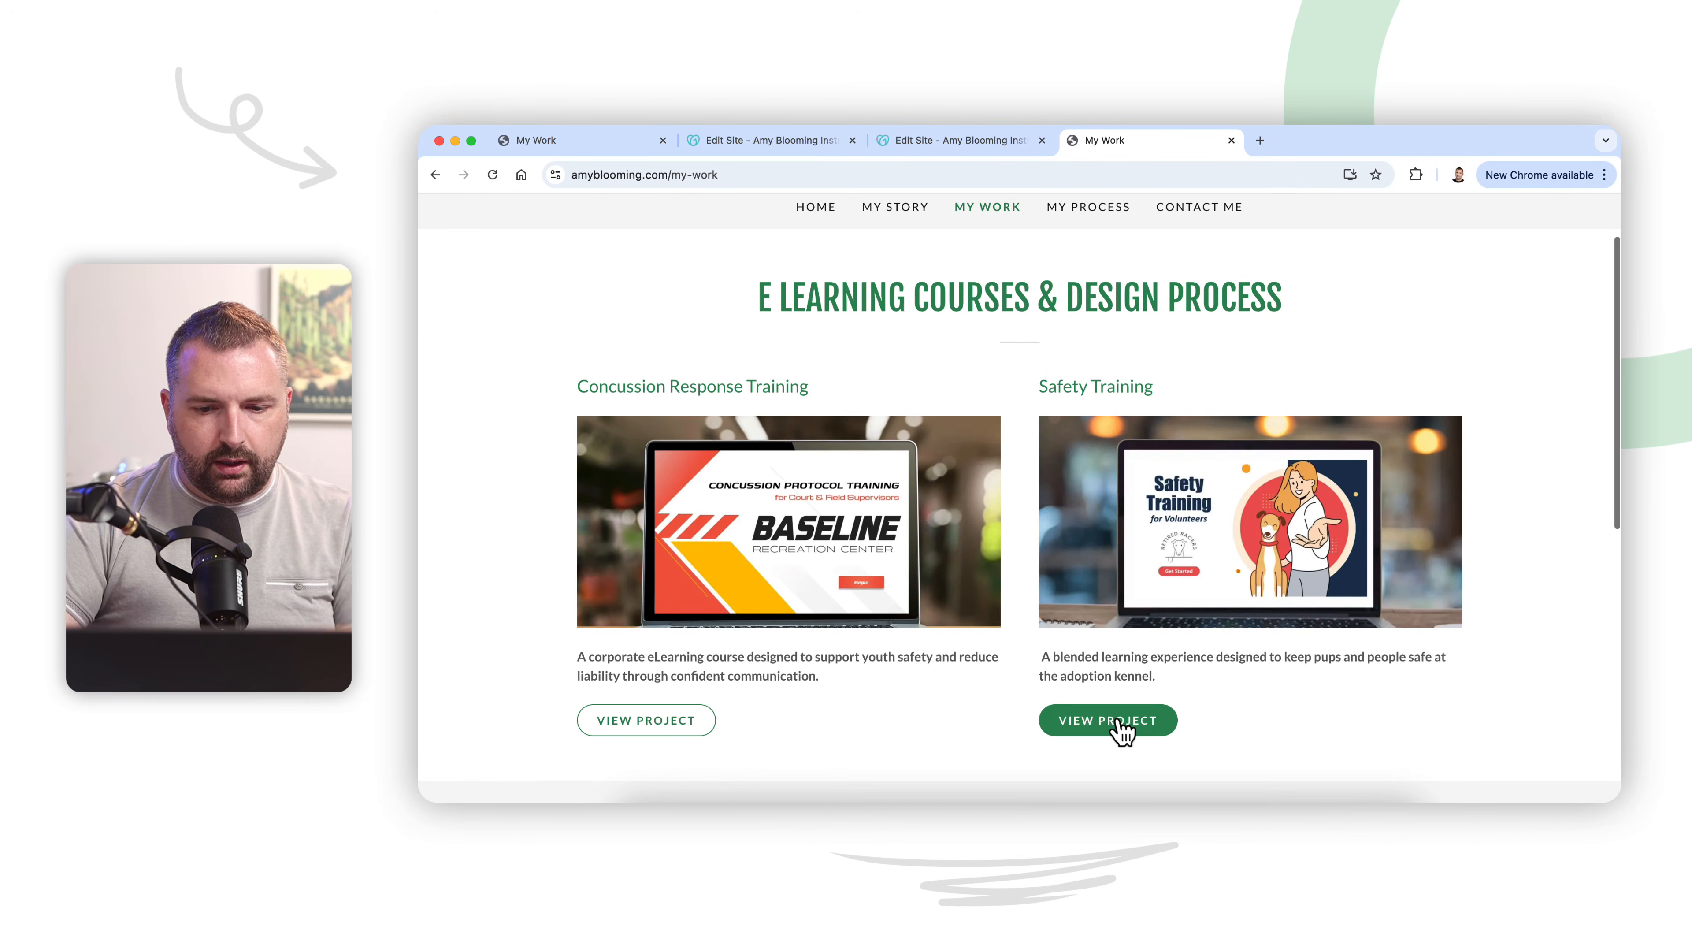
pyautogui.click(1119, 731)
pyautogui.scroll(-8, 1118, 733)
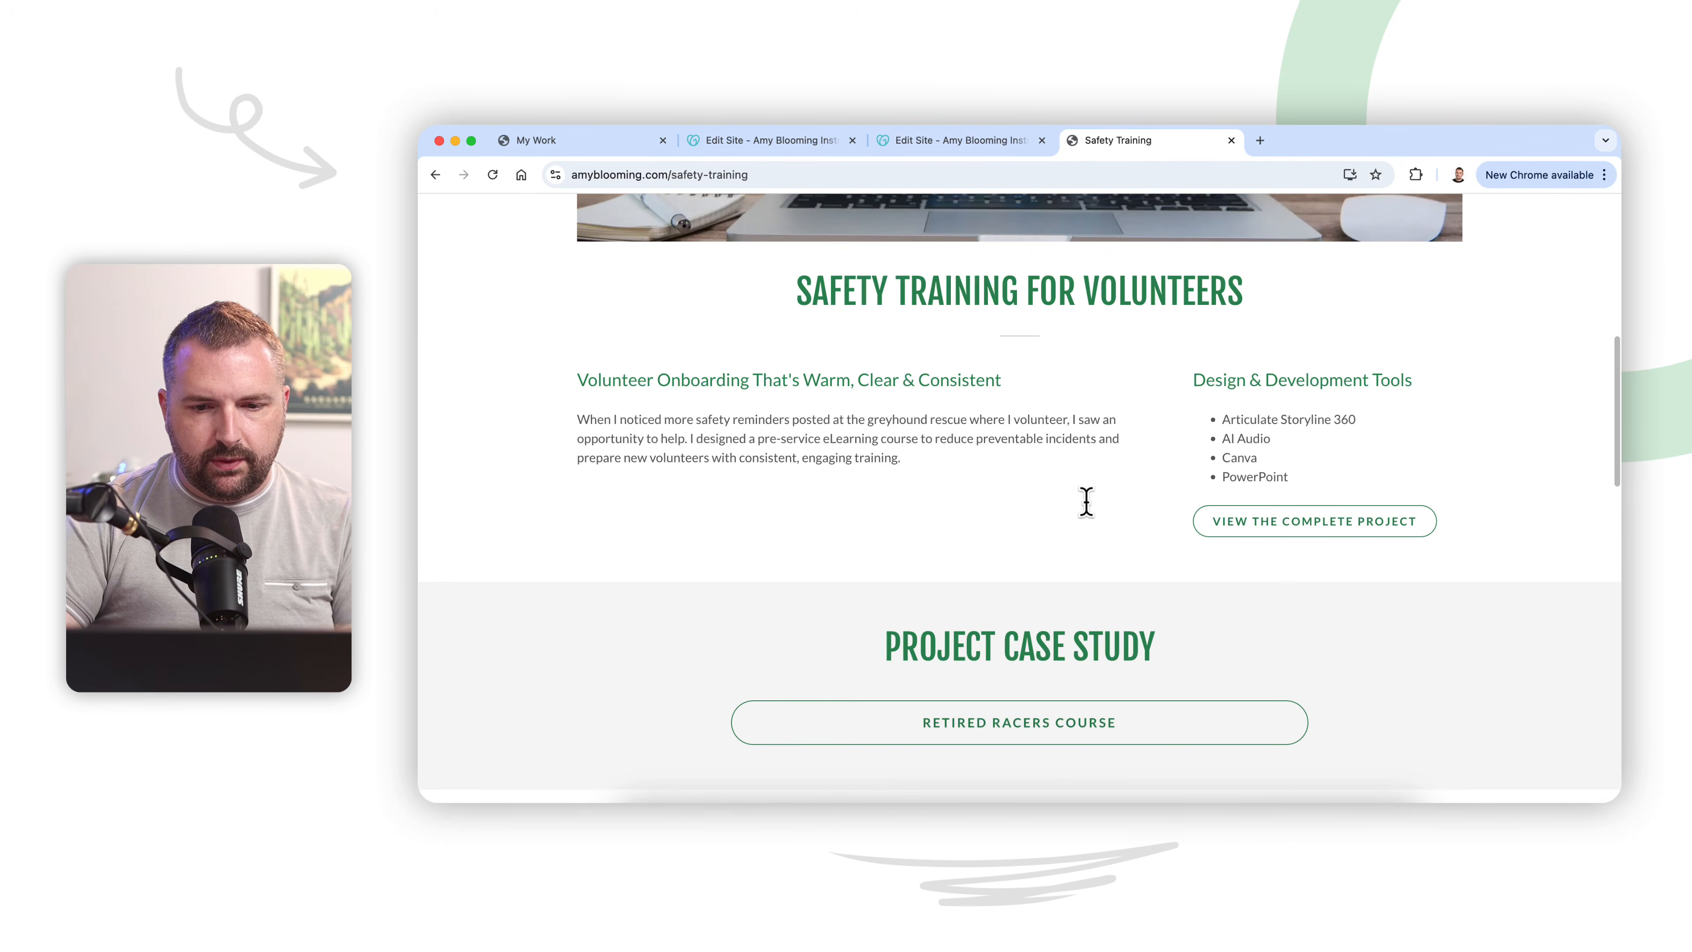
pyautogui.scroll(-10, 1093, 519)
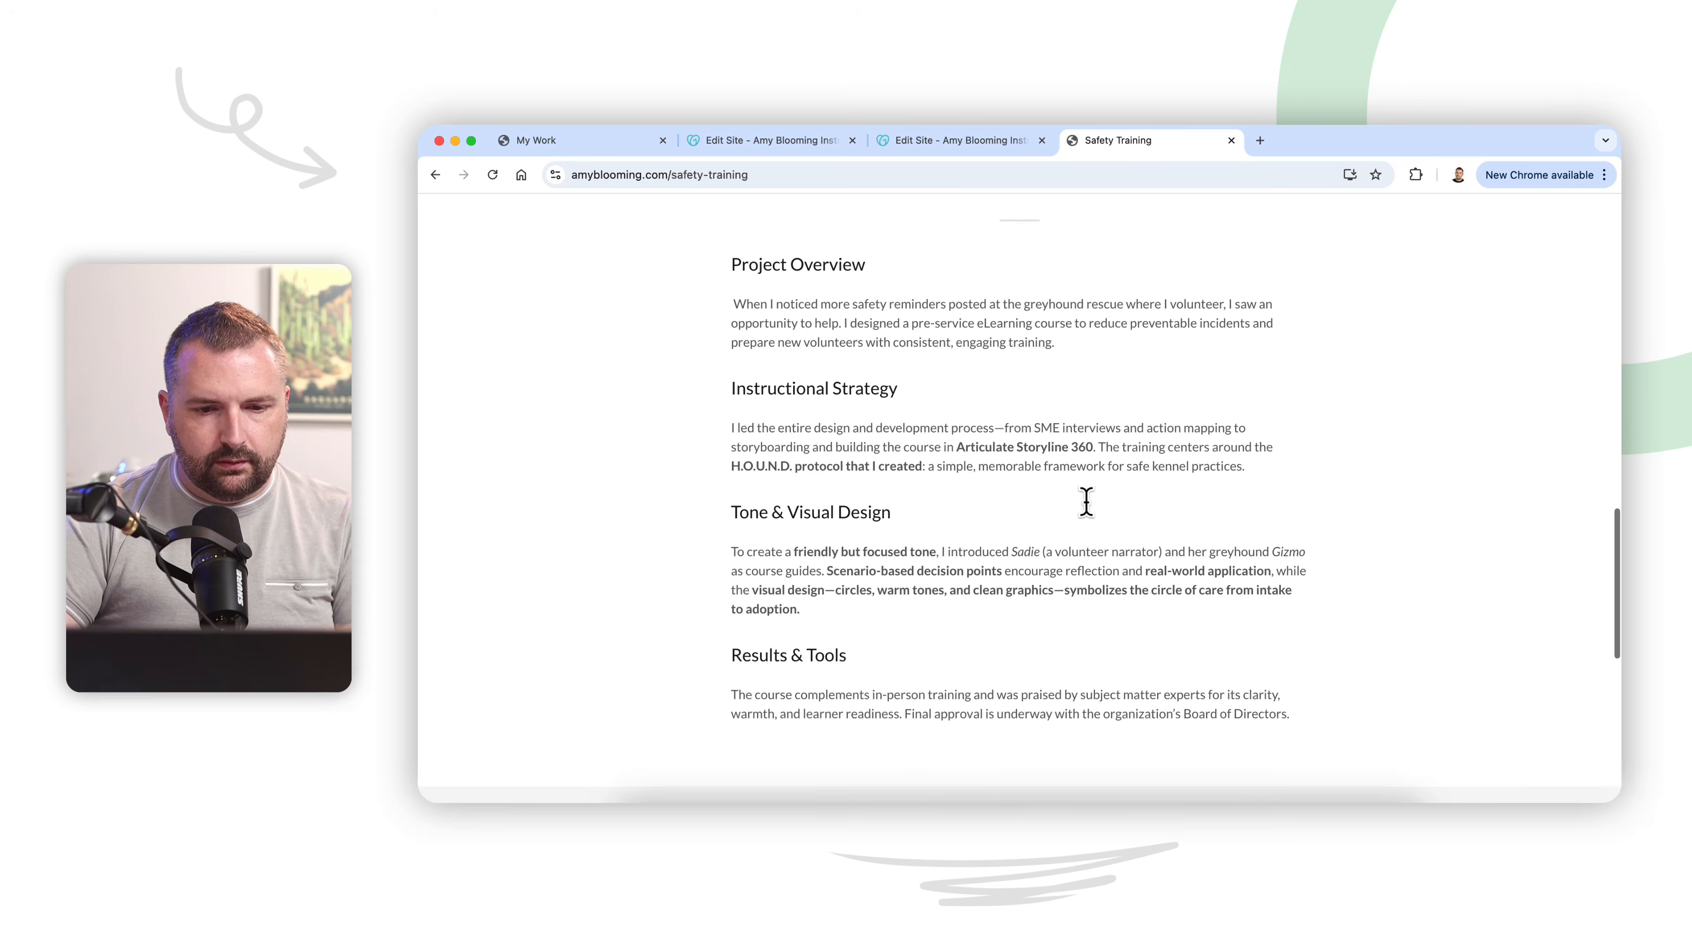
# Step: Review the live My Process page and the Contact Me page, including the portrait photo's shape
pyautogui.scroll(15, 1085, 499)
pyautogui.click(1079, 293)
pyautogui.scroll(-10, 1133, 585)
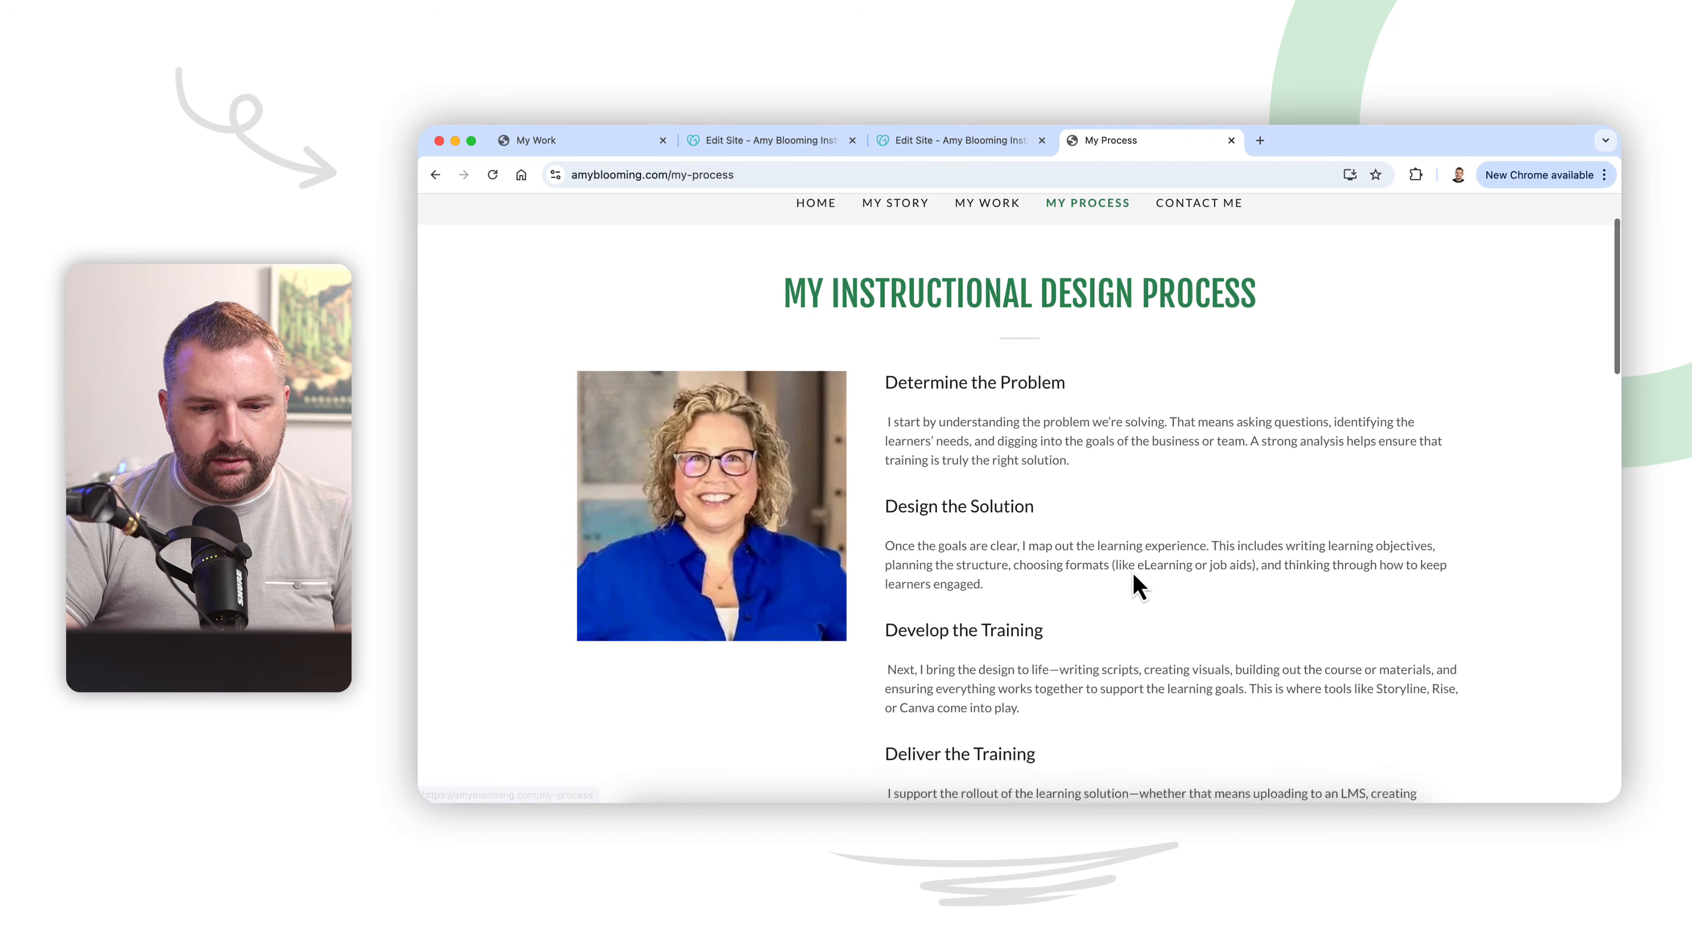
pyautogui.scroll(-8, 1134, 587)
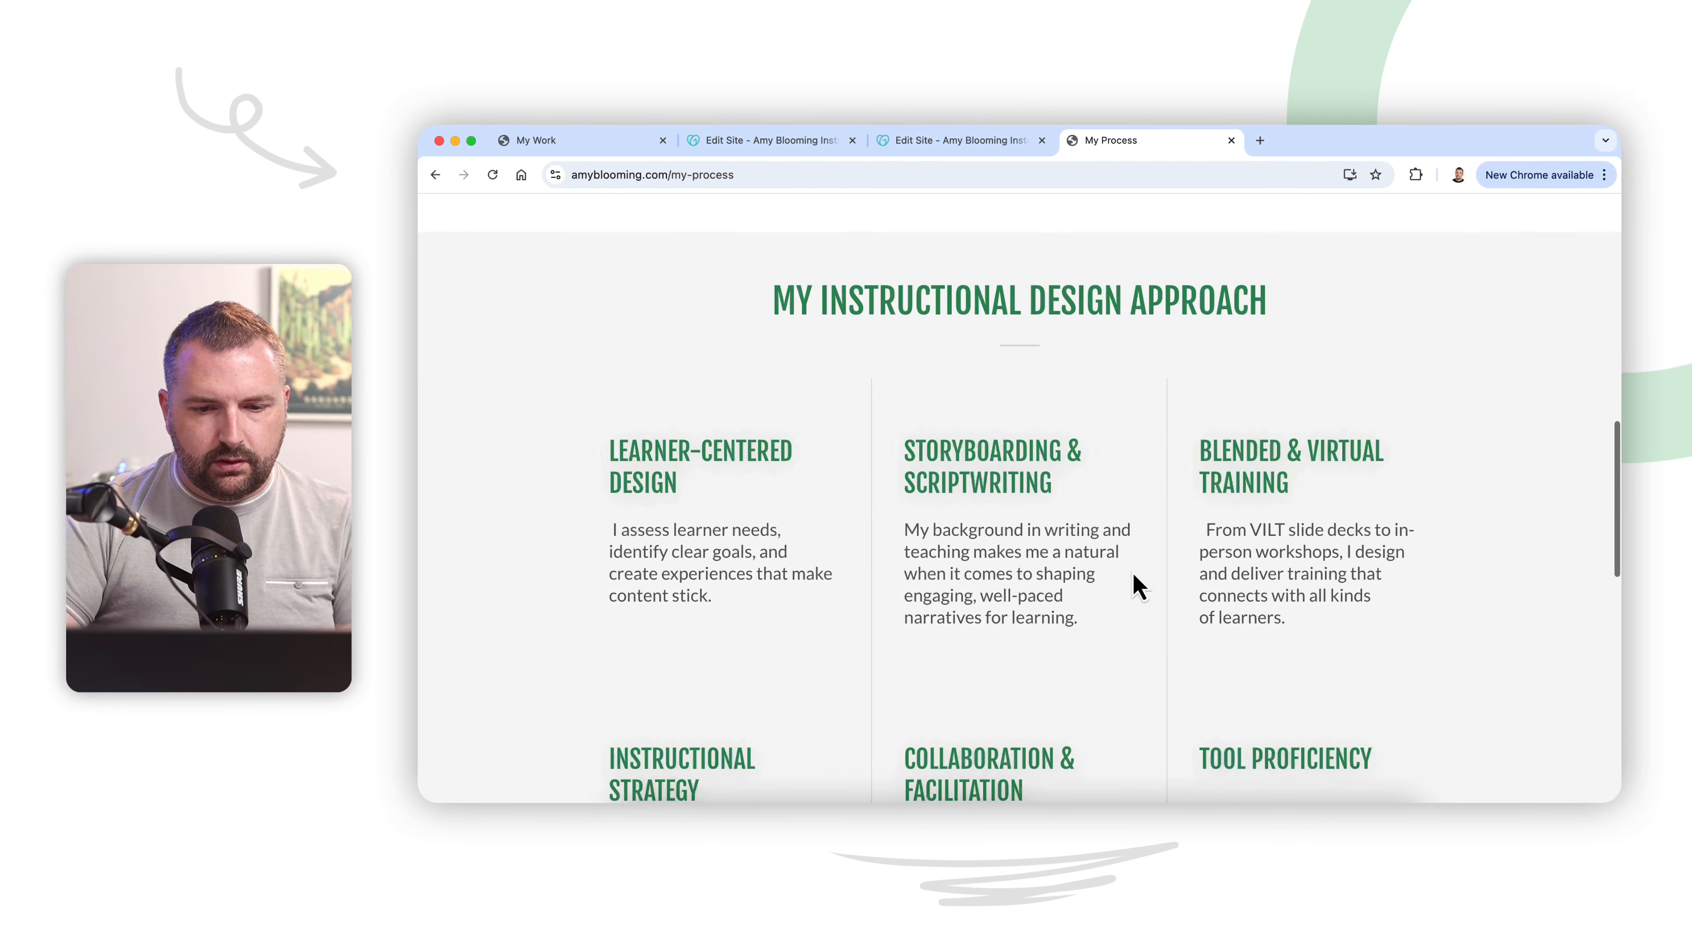
pyautogui.scroll(20, 1133, 586)
pyautogui.click(1170, 303)
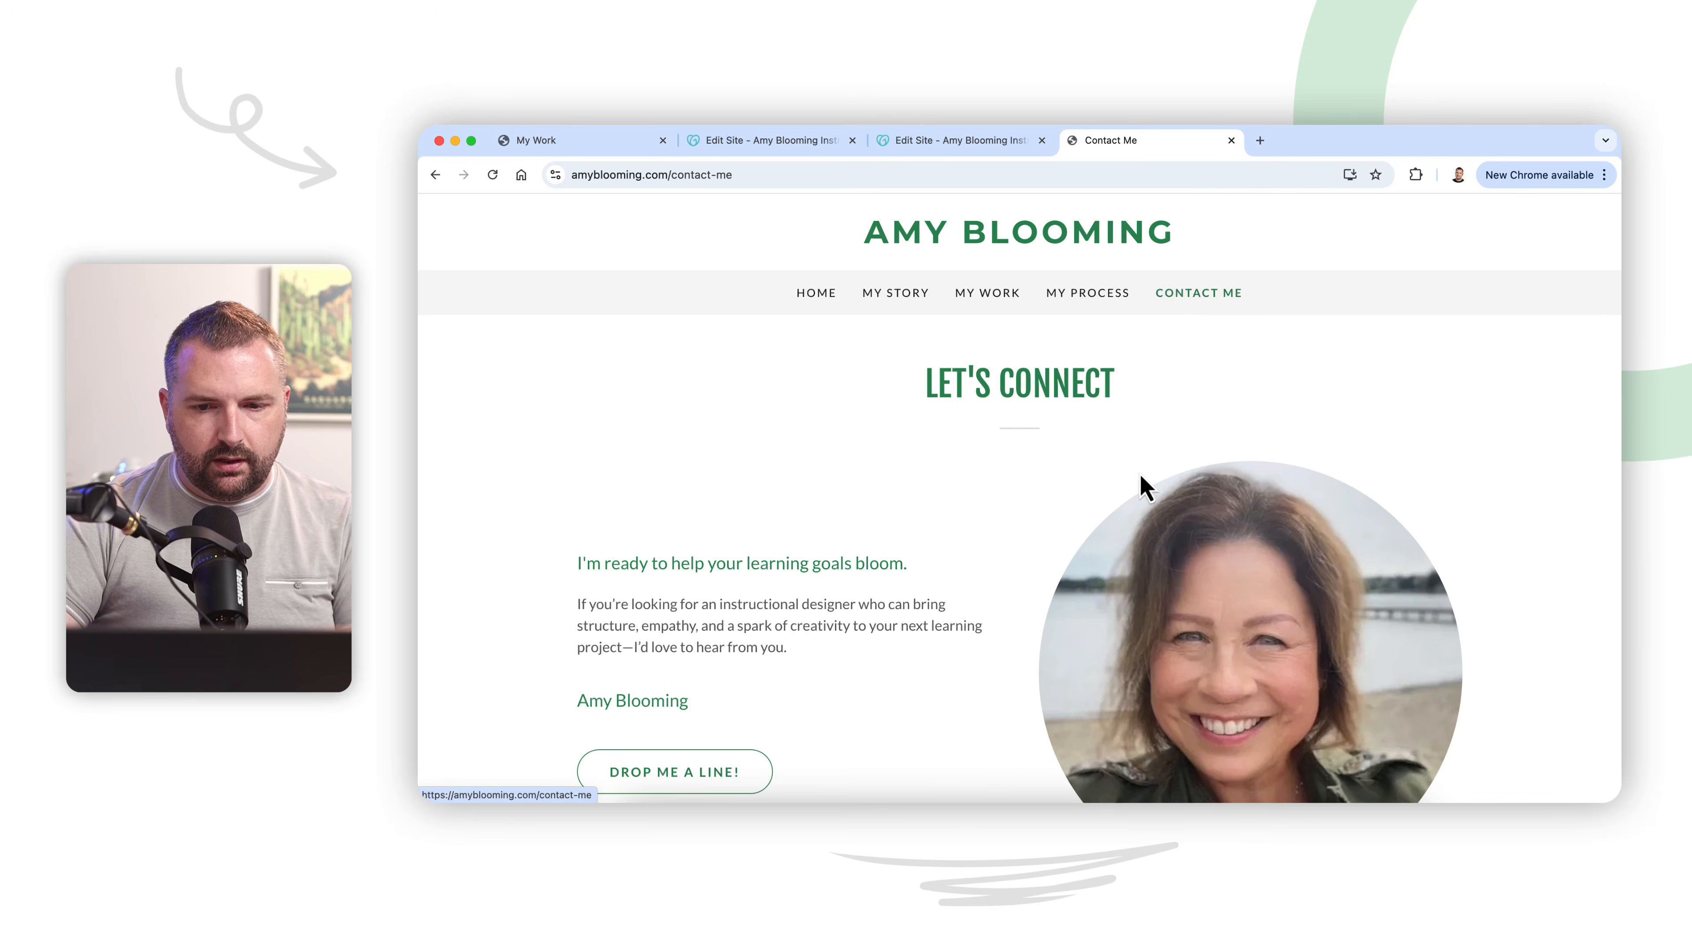
pyautogui.scroll(-7, 1122, 578)
pyautogui.scroll(3, 1126, 580)
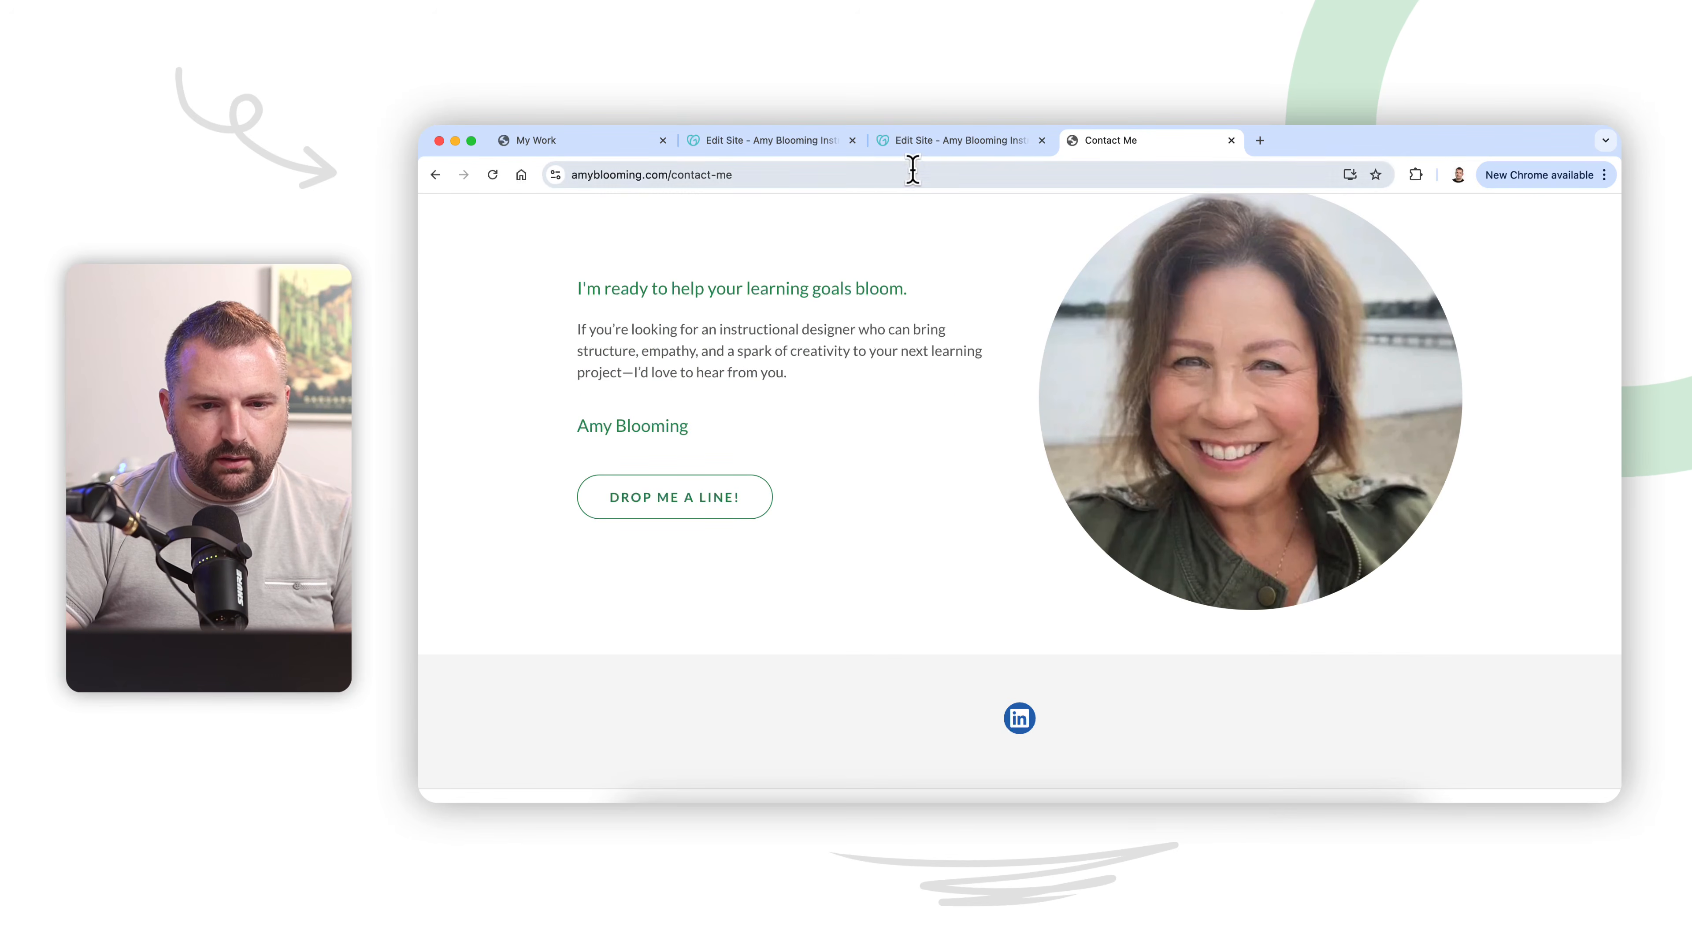
# Step: Return to the site editor, set the Contact Me page's portrait photo to the Landscape shape, and publish the site
pyautogui.click(774, 147)
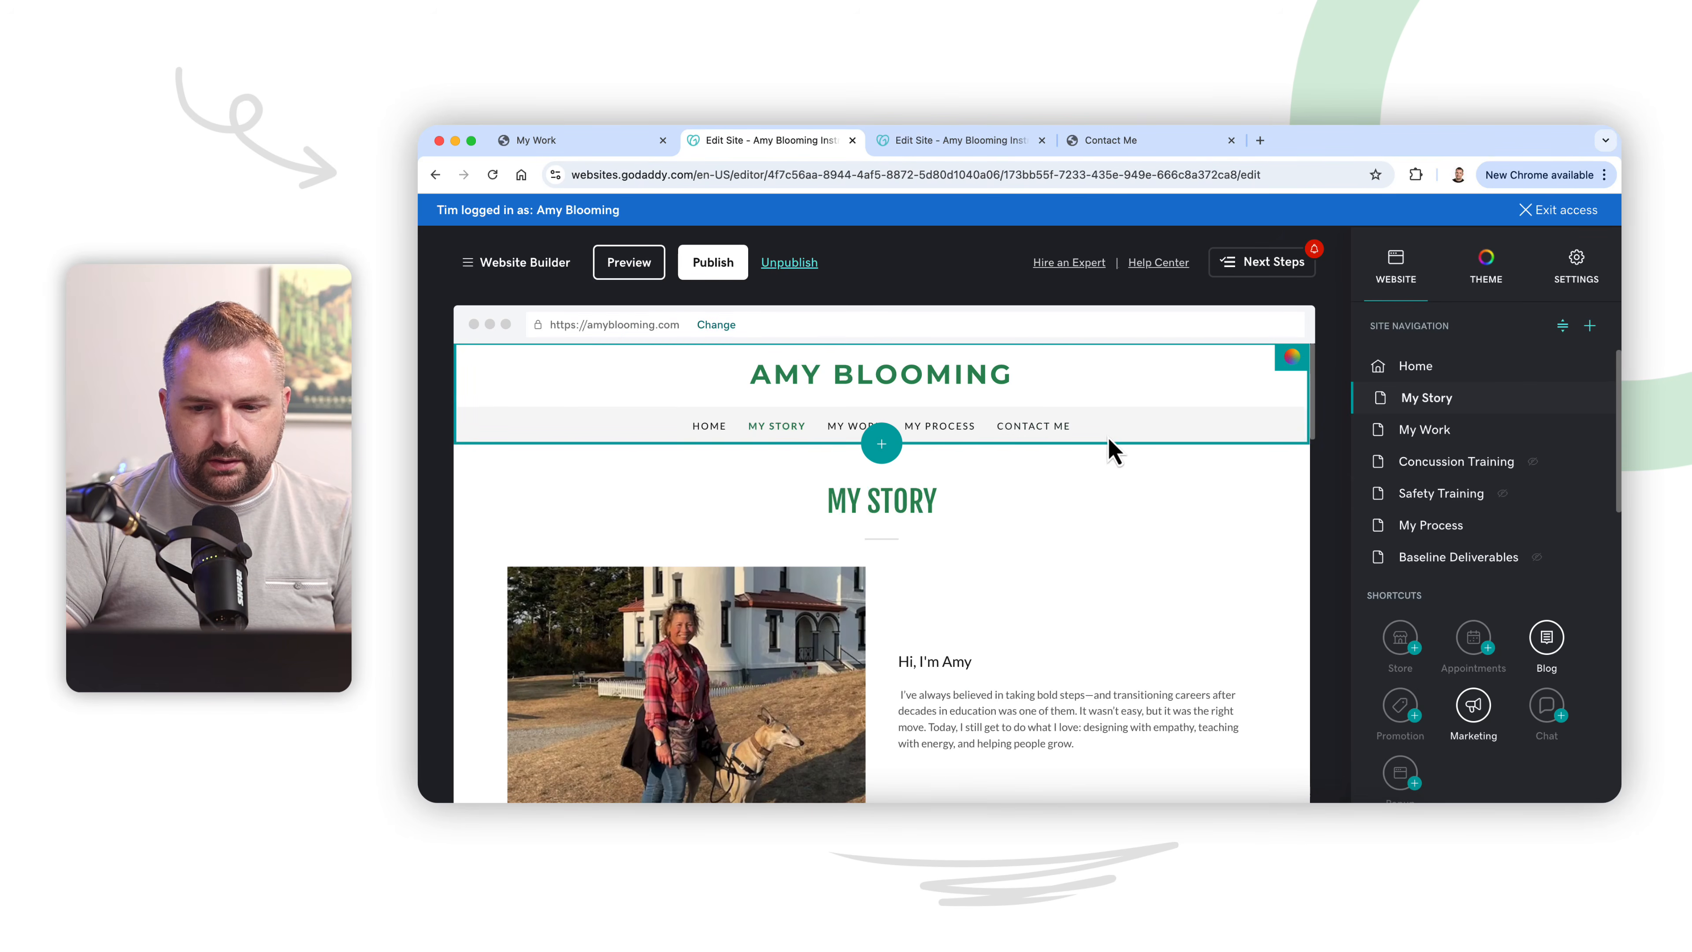
pyautogui.scroll(-2, 1447, 552)
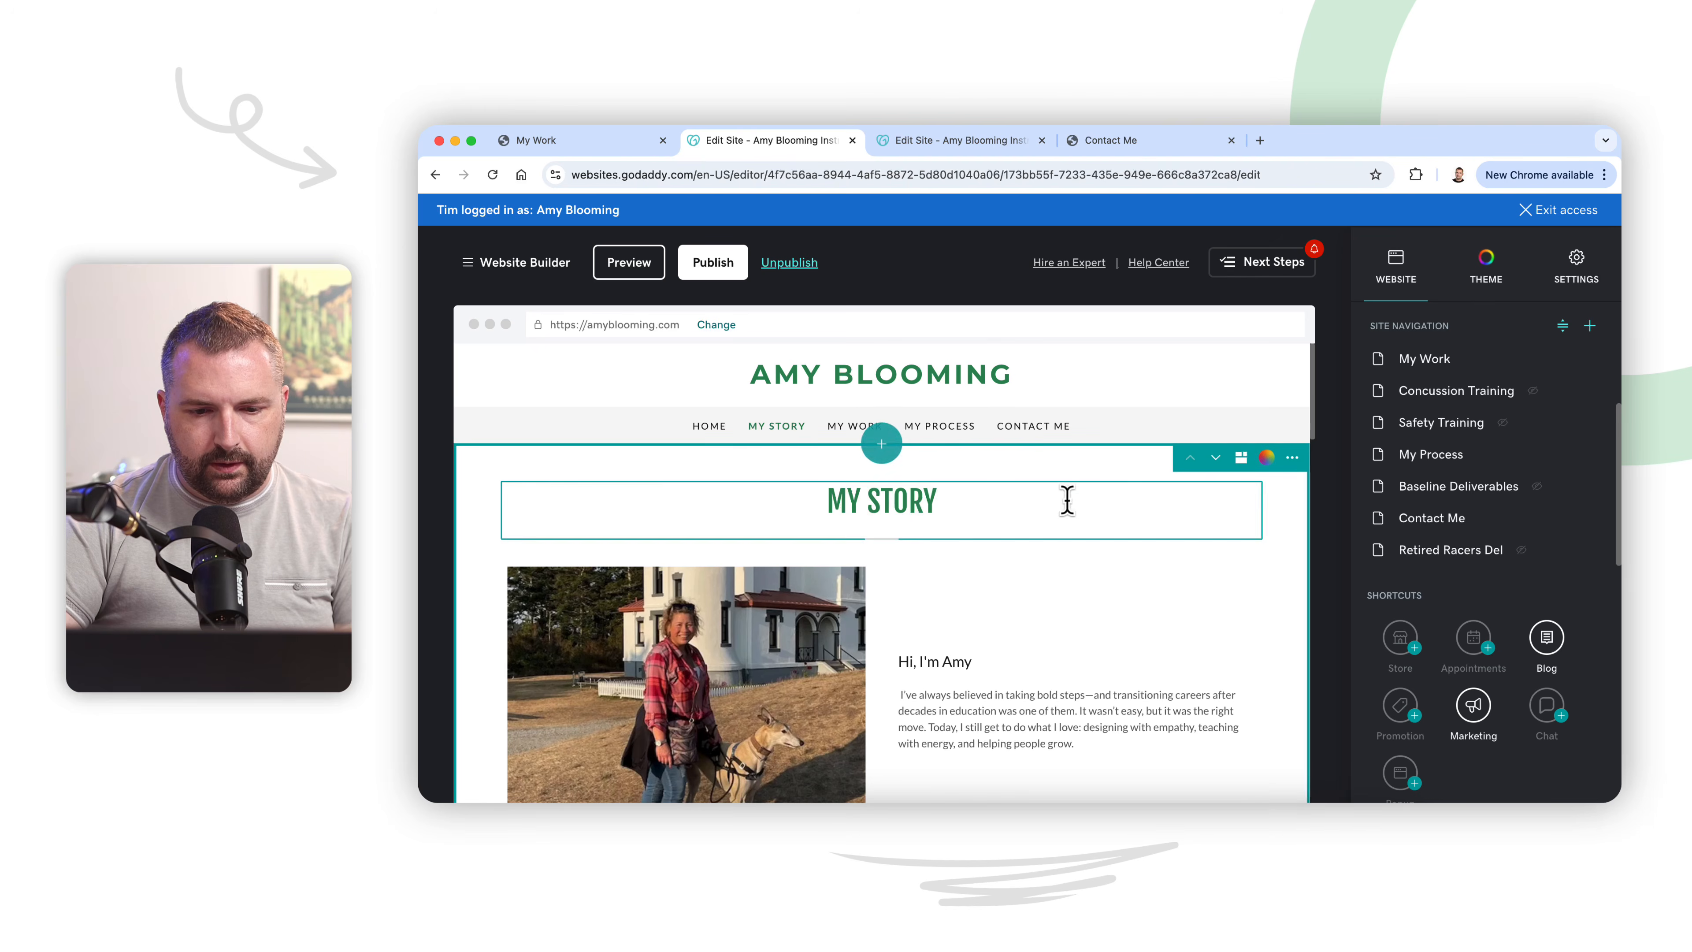
pyautogui.click(1429, 520)
pyautogui.scroll(-2, 1128, 606)
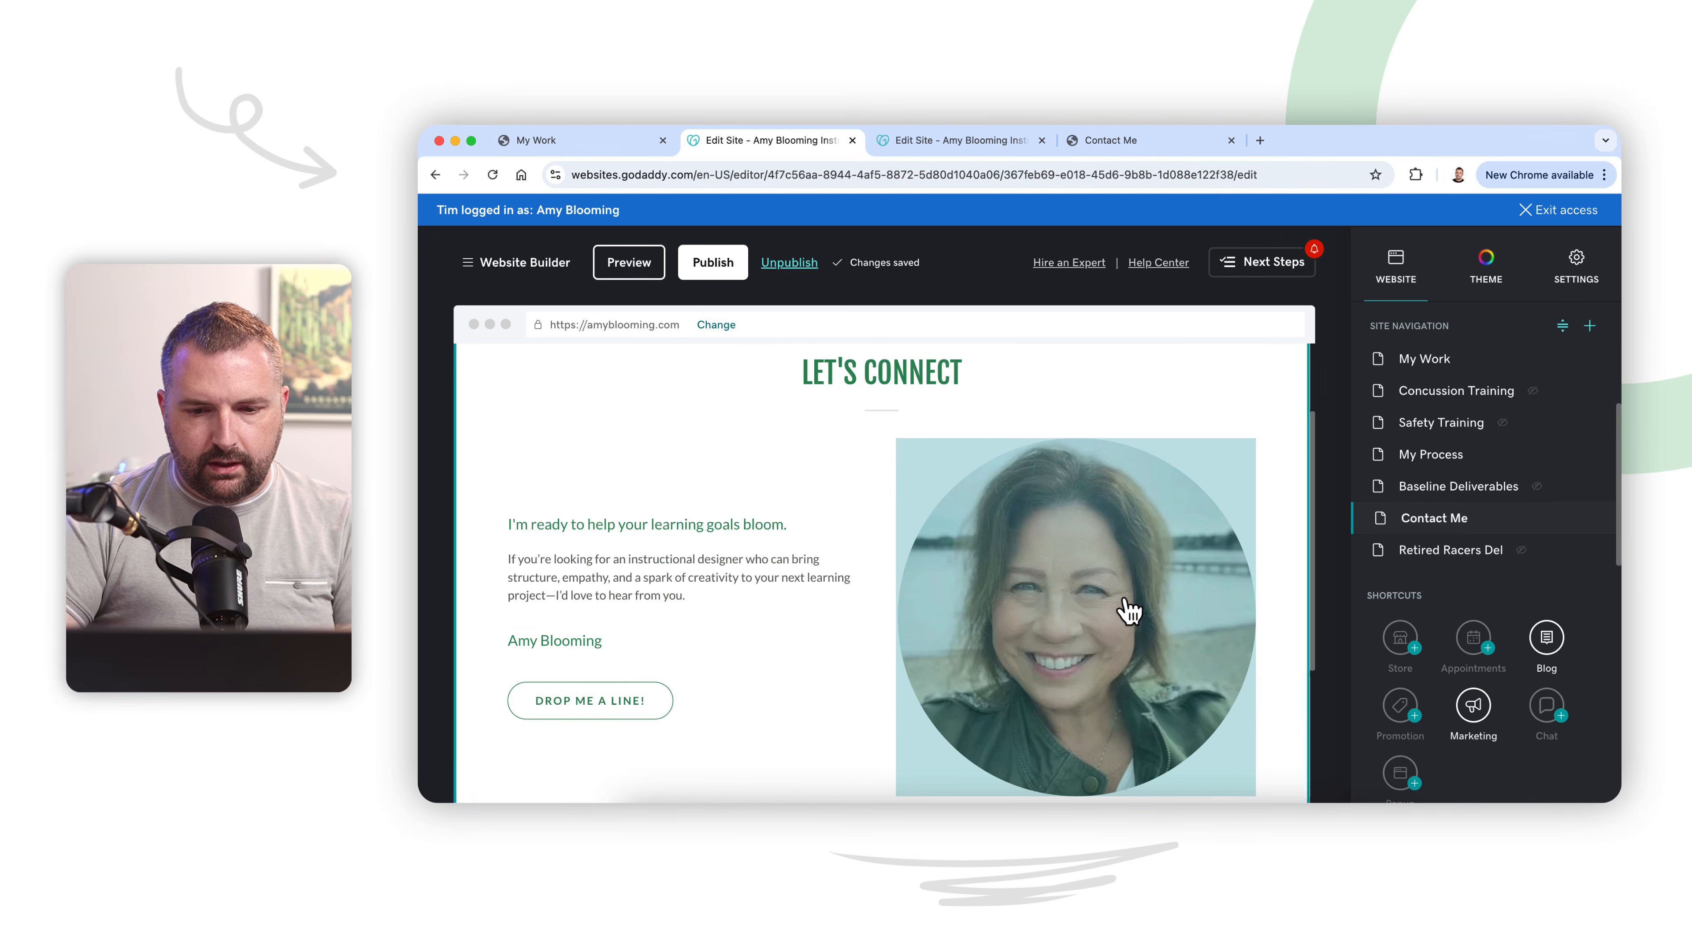
pyautogui.click(1127, 606)
pyautogui.click(1453, 433)
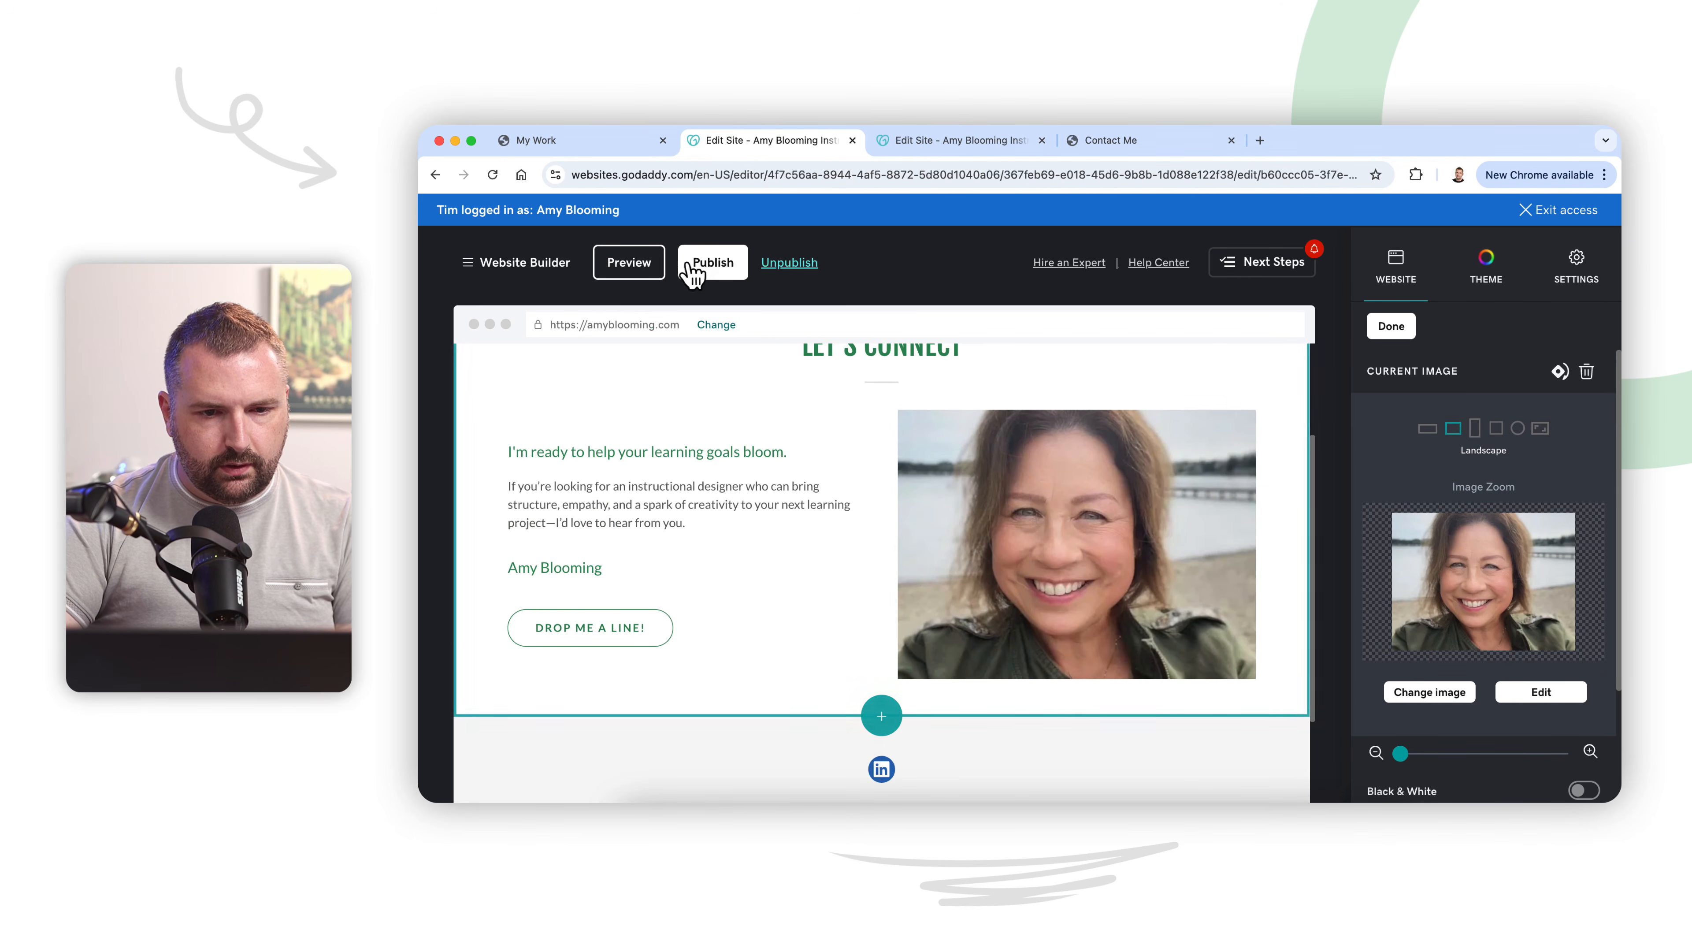
pyautogui.click(708, 263)
pyautogui.click(878, 680)
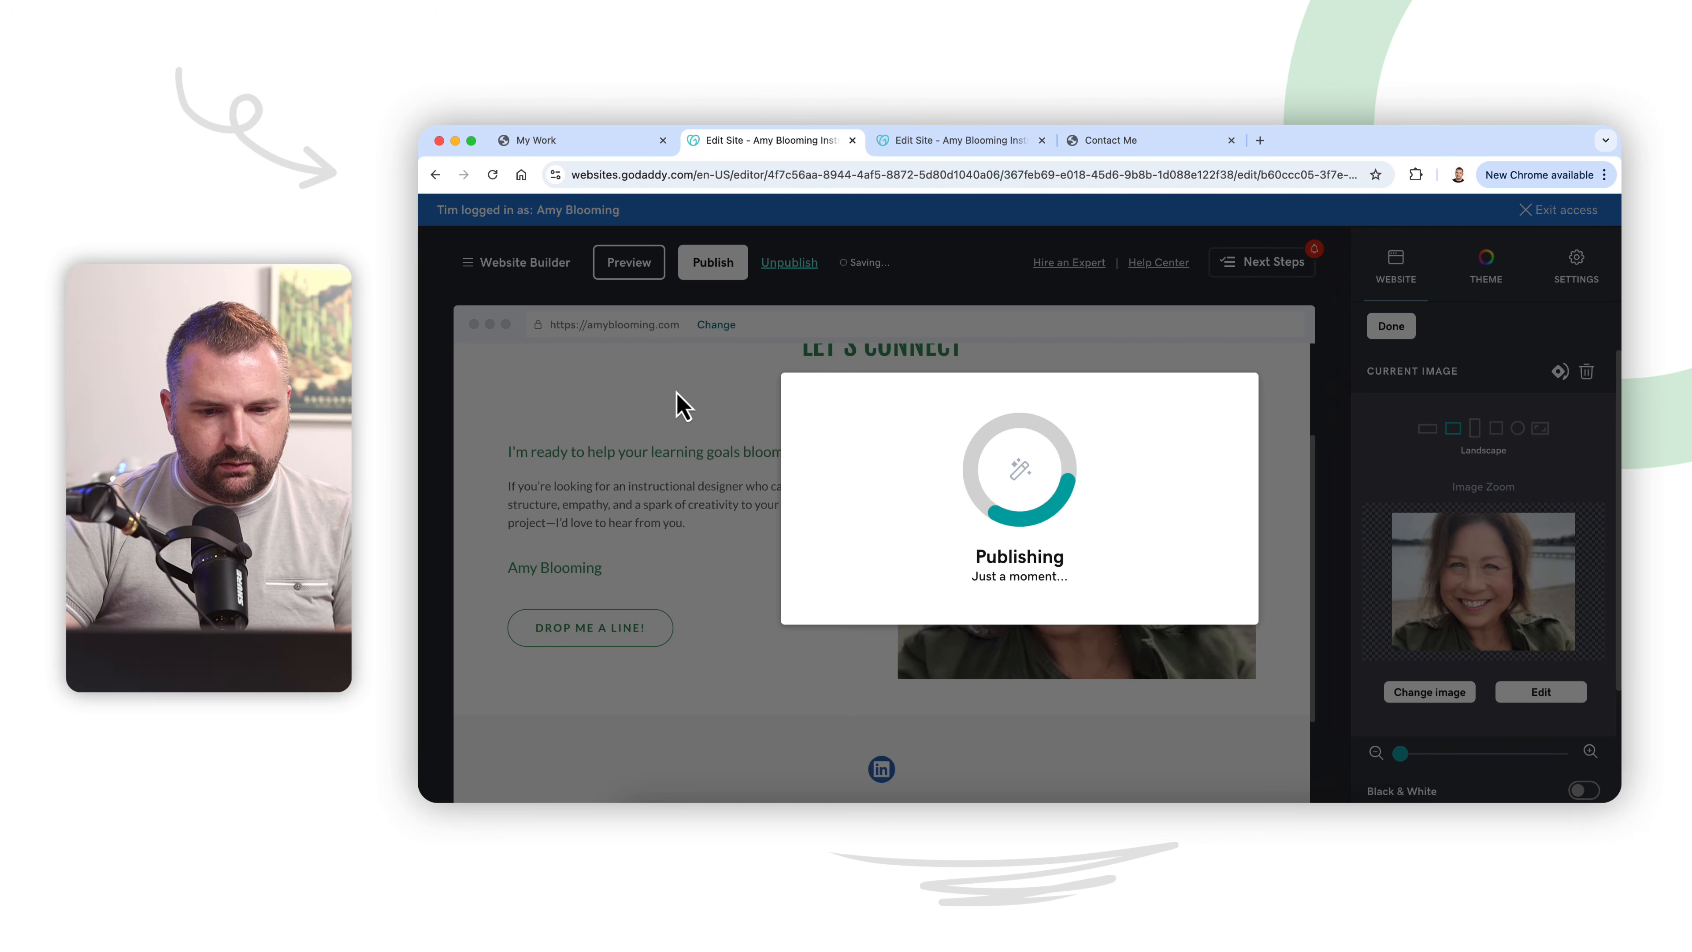